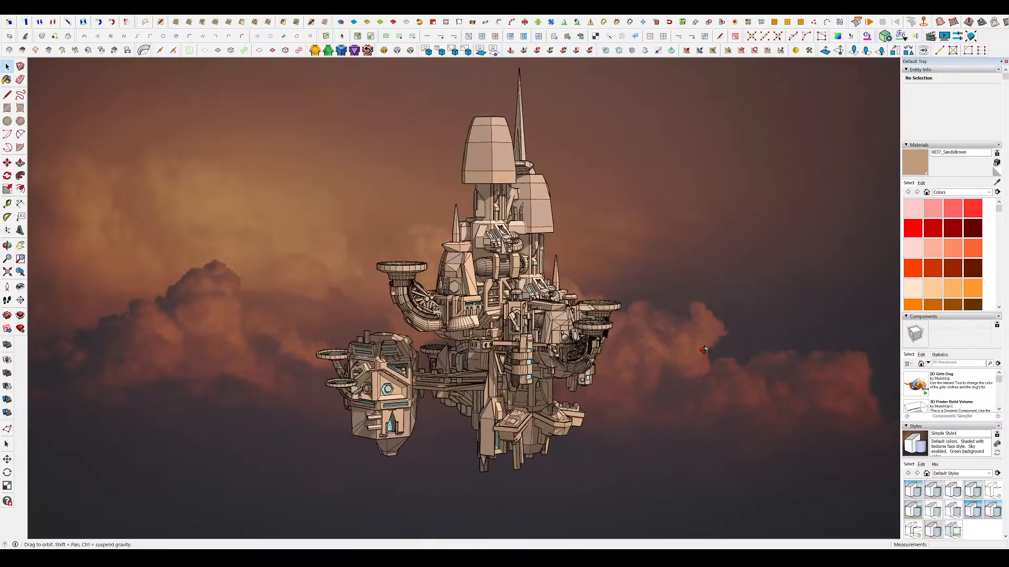
- Examine the floating castle model from all sides, close up on its towers and platforms, and from above
{"action": "left_click_drag", "start_coordinate": [704, 350], "coordinate": [613, 316]}
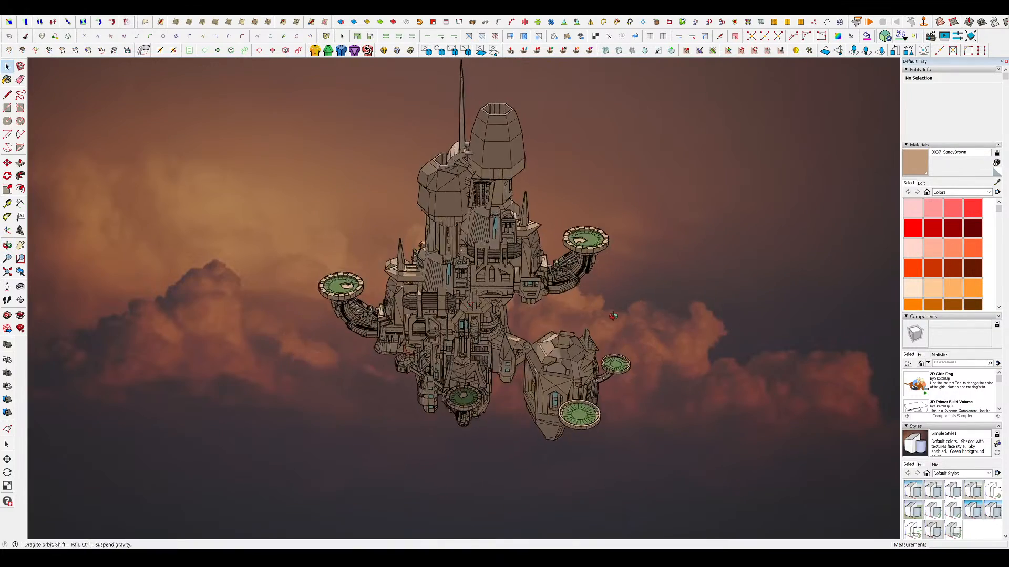
{"action": "middle_click_drag", "start_coordinate": [612, 316], "coordinate": [557, 158]}
{"action": "scroll", "coordinate": [502, 294], "scroll_direction": "down", "scroll_amount": 3}
{"action": "scroll", "coordinate": [530, 289], "scroll_direction": "up", "scroll_amount": 4}
{"action": "scroll", "coordinate": [503, 260], "scroll_direction": "down", "scroll_amount": 2}
{"action": "middle_click_drag", "start_coordinate": [520, 268], "coordinate": [740, 336]}
{"action": "scroll", "coordinate": [491, 339], "scroll_direction": "up", "scroll_amount": 3}
{"action": "scroll", "coordinate": [560, 287], "scroll_direction": "up", "scroll_amount": 3}
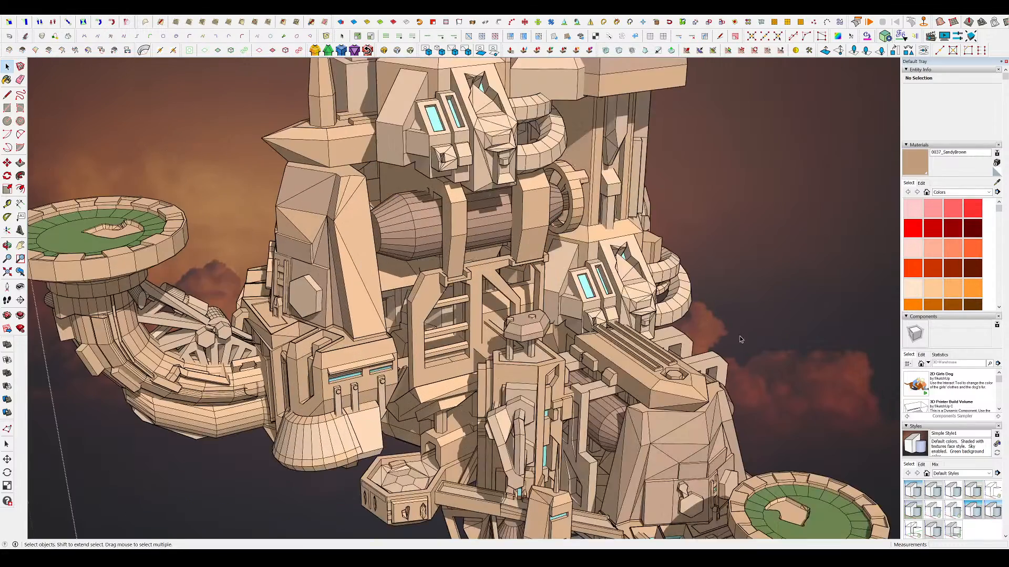
{"action": "scroll", "coordinate": [739, 339], "scroll_direction": "down", "scroll_amount": 2}
{"action": "scroll", "coordinate": [733, 331], "scroll_direction": "up", "scroll_amount": 3}
{"action": "scroll", "coordinate": [723, 317], "scroll_direction": "down", "scroll_amount": 5}
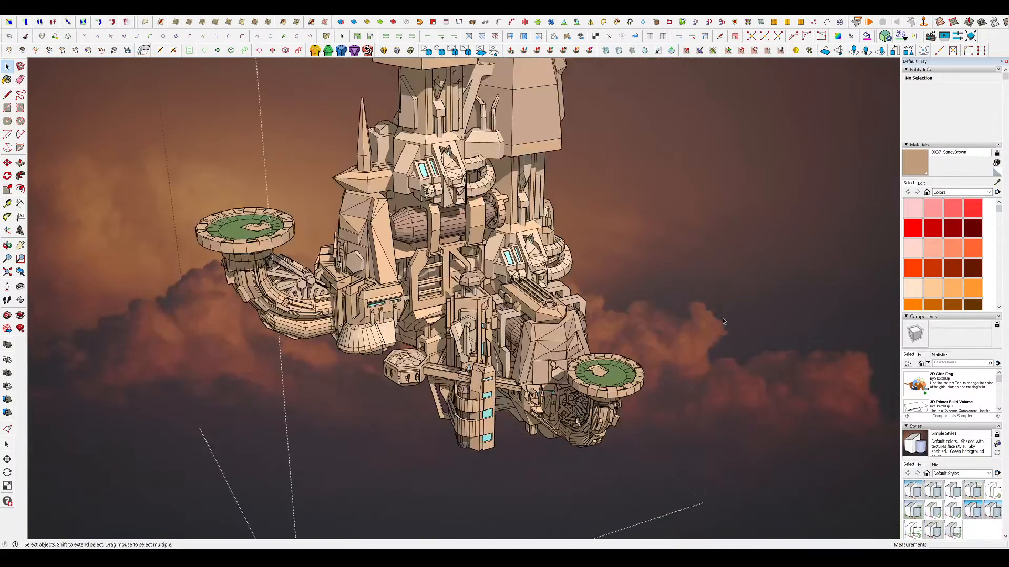
{"action": "left_click", "coordinate": [819, 328]}
{"action": "scroll", "coordinate": [739, 368], "scroll_direction": "up", "scroll_amount": 1}
{"action": "middle_click_drag", "start_coordinate": [739, 367], "coordinate": [487, 254]}
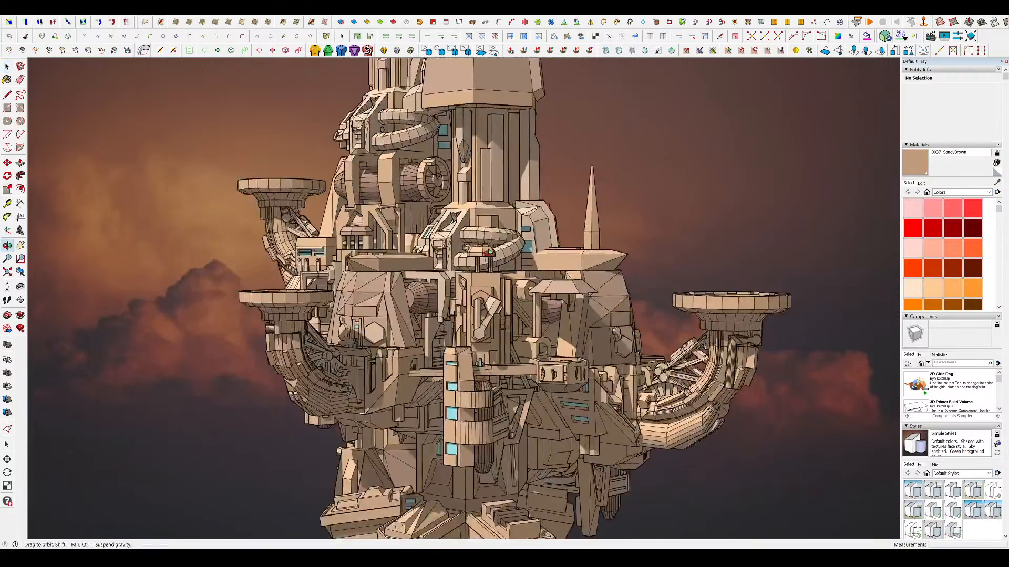
{"action": "scroll", "coordinate": [501, 294], "scroll_direction": "down", "scroll_amount": 4}
{"action": "middle_click_drag", "start_coordinate": [616, 345], "coordinate": [579, 373]}
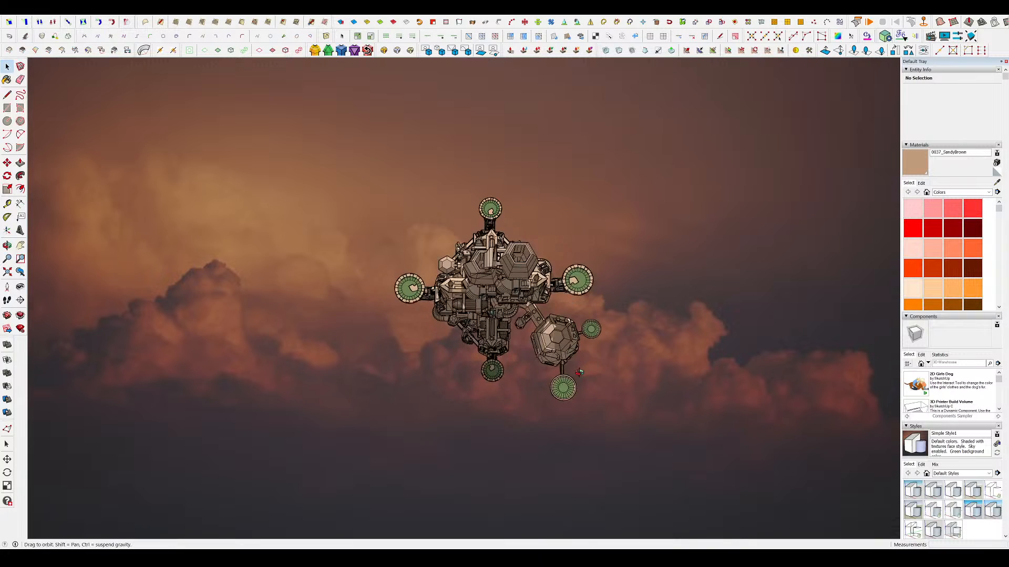
- Rotate the entire castle model in the horizontal plane so that its opposite side faces the view, and clear the selection
{"action": "left_click_drag", "start_coordinate": [704, 433], "coordinate": [180, 95]}
{"action": "key", "text": "q"}
{"action": "left_click", "coordinate": [711, 264]}
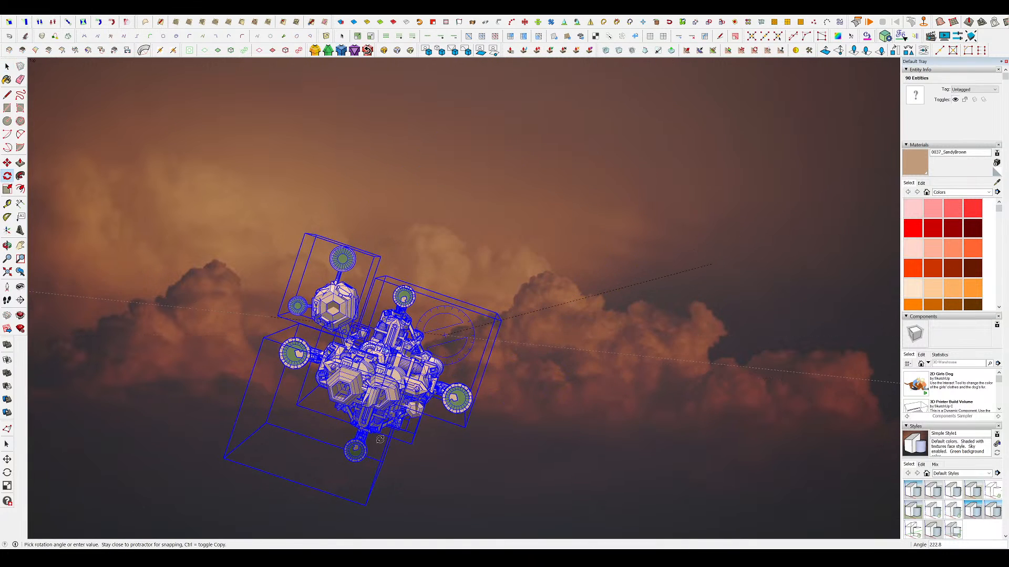
{"action": "left_click", "coordinate": [546, 421]}
{"action": "key", "text": "space"}
{"action": "left_click", "coordinate": [575, 339]}
- Apply Simple Style2 from the In Model style collection to the castle
{"action": "middle_click_drag", "start_coordinate": [575, 338], "coordinate": [391, 331]}
{"action": "scroll", "coordinate": [654, 376], "scroll_direction": "up", "scroll_amount": 3}
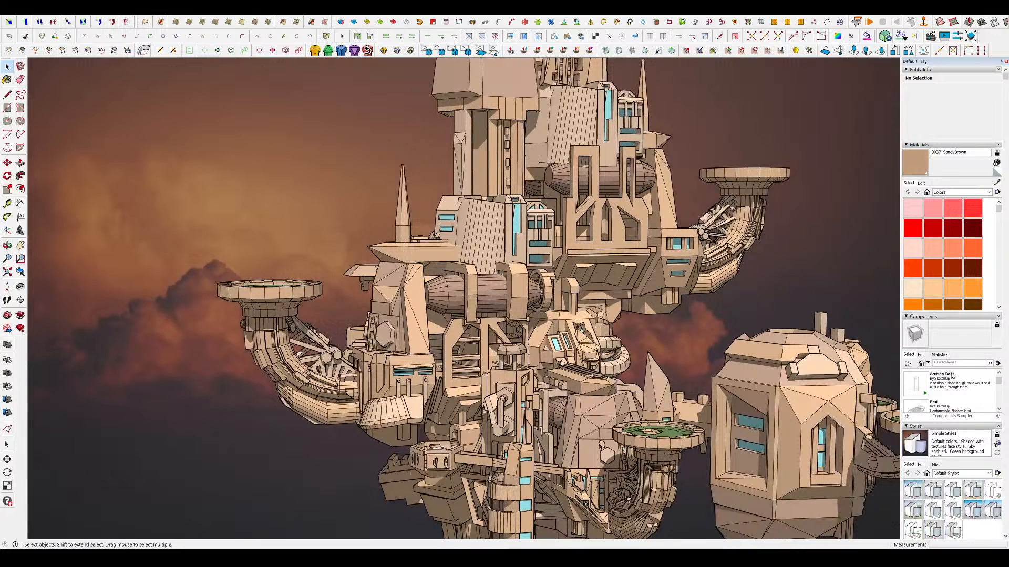
{"action": "scroll", "coordinate": [952, 375], "scroll_direction": "down", "scroll_amount": 5}
{"action": "left_click", "coordinate": [921, 181]}
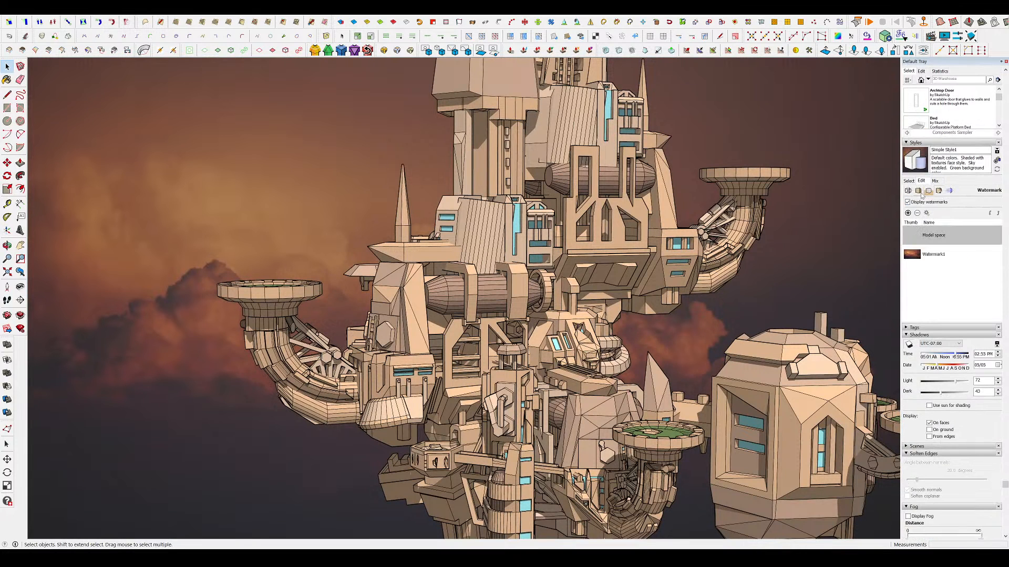
{"action": "left_click", "coordinate": [909, 181]}
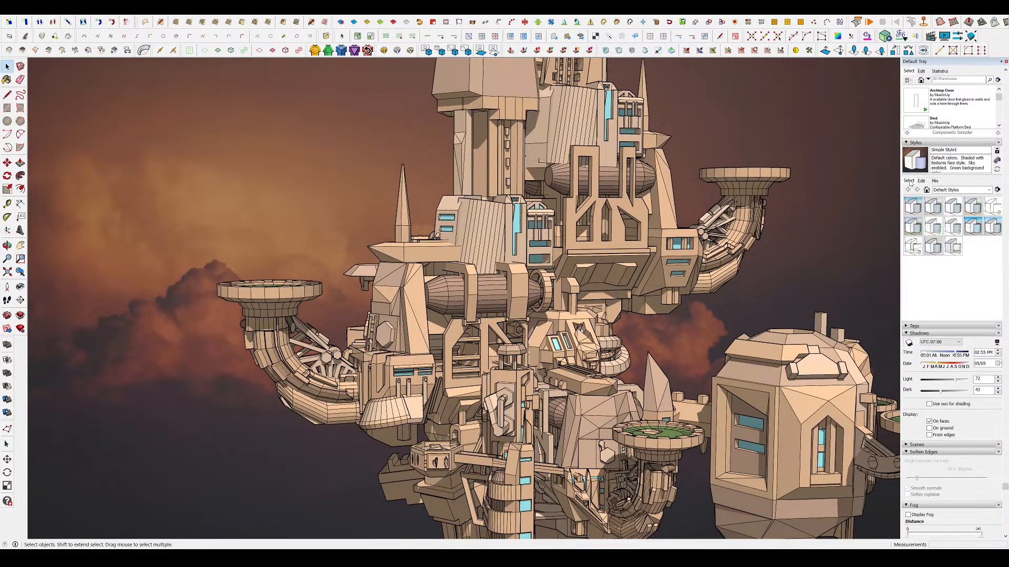
{"action": "left_click", "coordinate": [948, 197]}
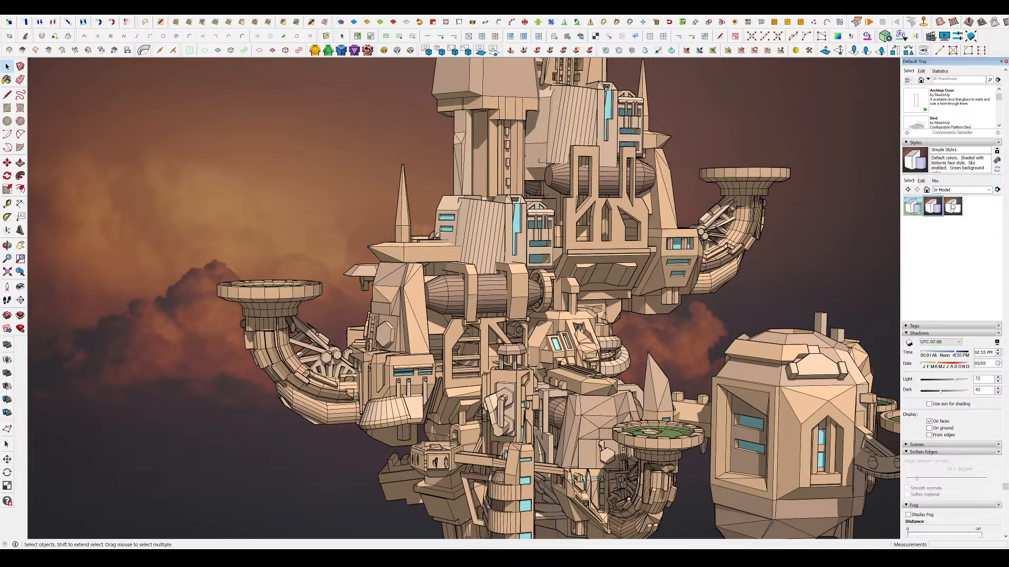
{"action": "left_click", "coordinate": [952, 207]}
- Examine the castle's geometry in the white style, from close-up details of the platforms and towers to the whole model
{"action": "scroll", "coordinate": [702, 314], "scroll_direction": "up", "scroll_amount": 4}
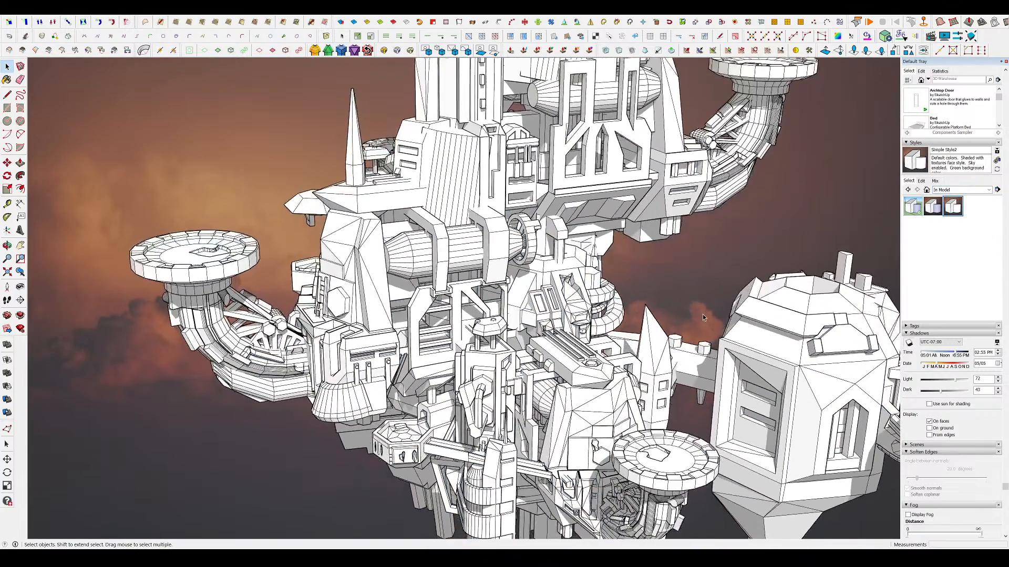
{"action": "scroll", "coordinate": [702, 314], "scroll_direction": "up", "scroll_amount": 5}
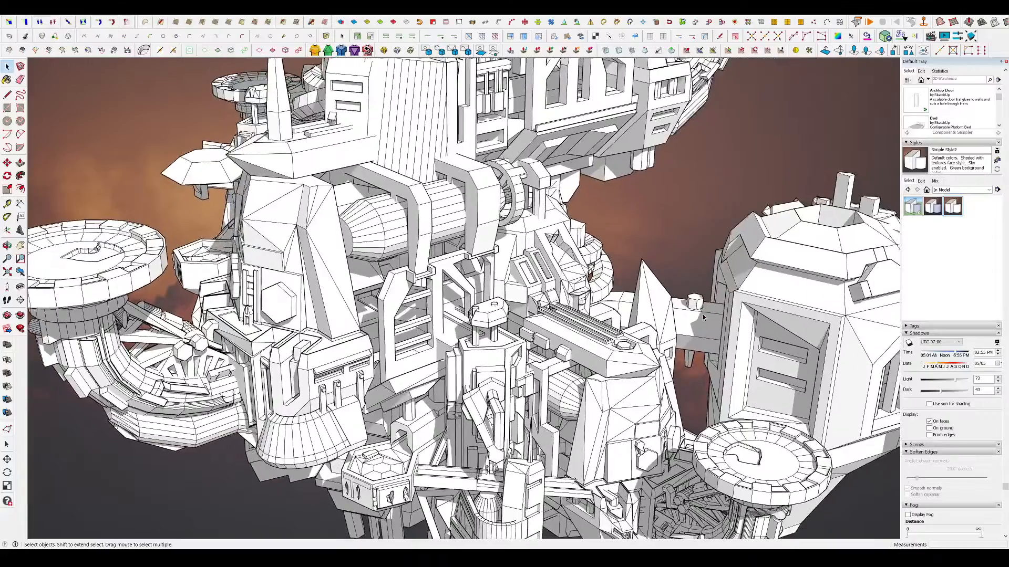
{"action": "scroll", "coordinate": [703, 316], "scroll_direction": "up", "scroll_amount": 4}
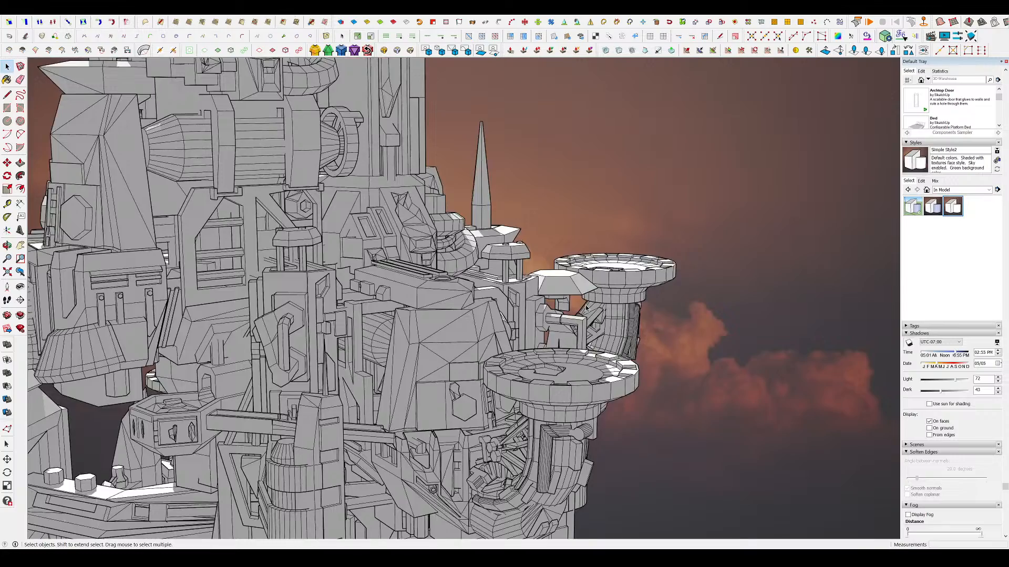
{"action": "middle_click_drag", "start_coordinate": [586, 307], "coordinate": [588, 341]}
{"action": "scroll", "coordinate": [625, 358], "scroll_direction": "down", "scroll_amount": 6}
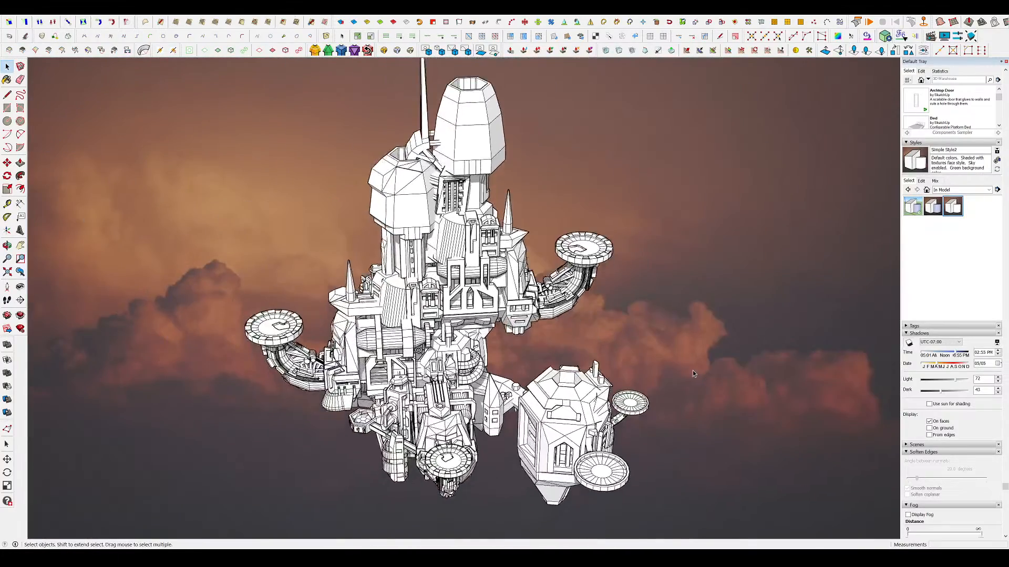
{"action": "middle_click_drag", "start_coordinate": [692, 373], "coordinate": [743, 256]}
{"action": "scroll", "coordinate": [974, 242], "scroll_direction": "up", "scroll_amount": 5}
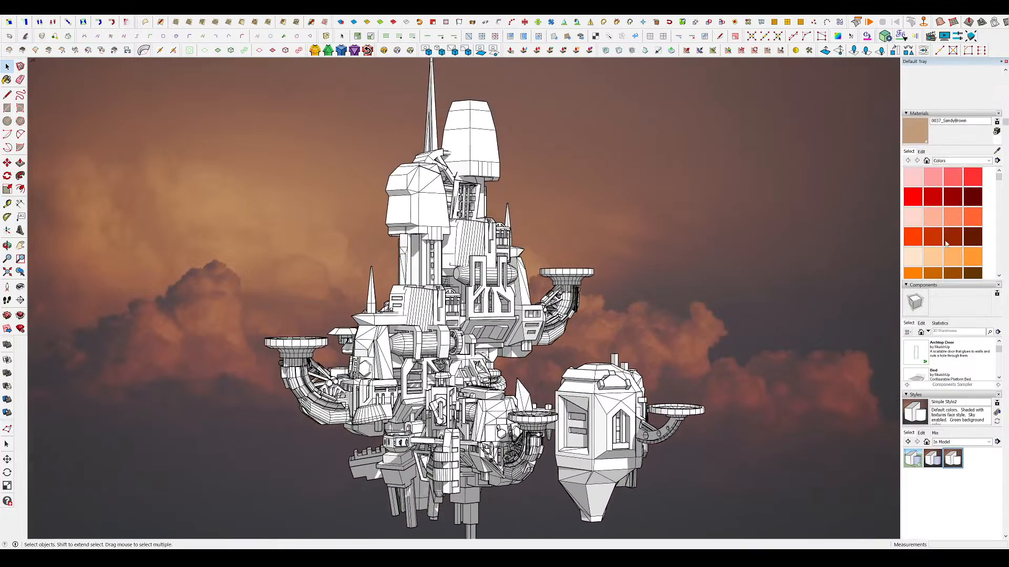
- Switch to the Style Builder Competition Winners collection and apply the Stain Edges with Frame style
{"action": "left_click", "coordinate": [954, 472]}
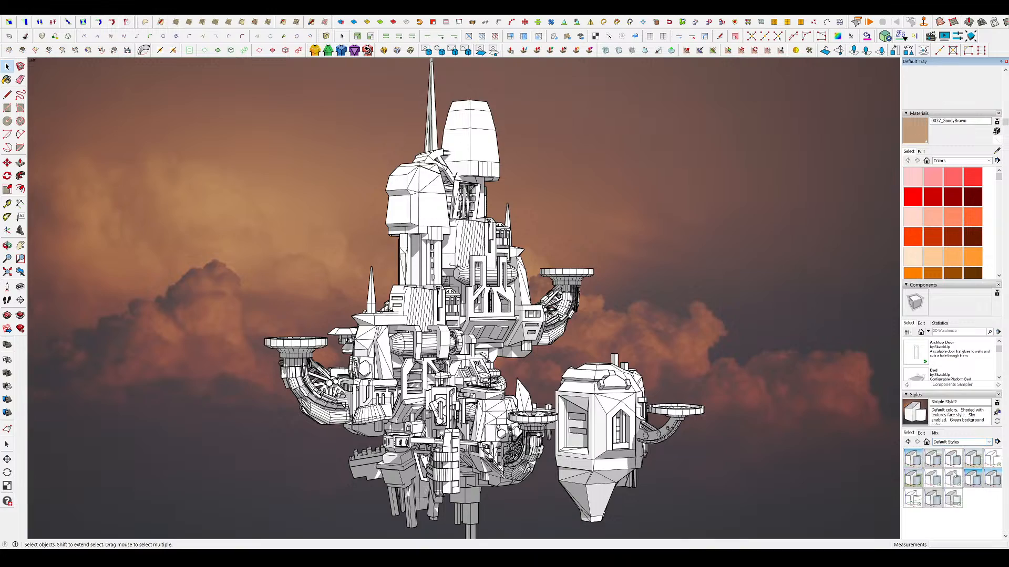
{"action": "left_click", "coordinate": [949, 493]}
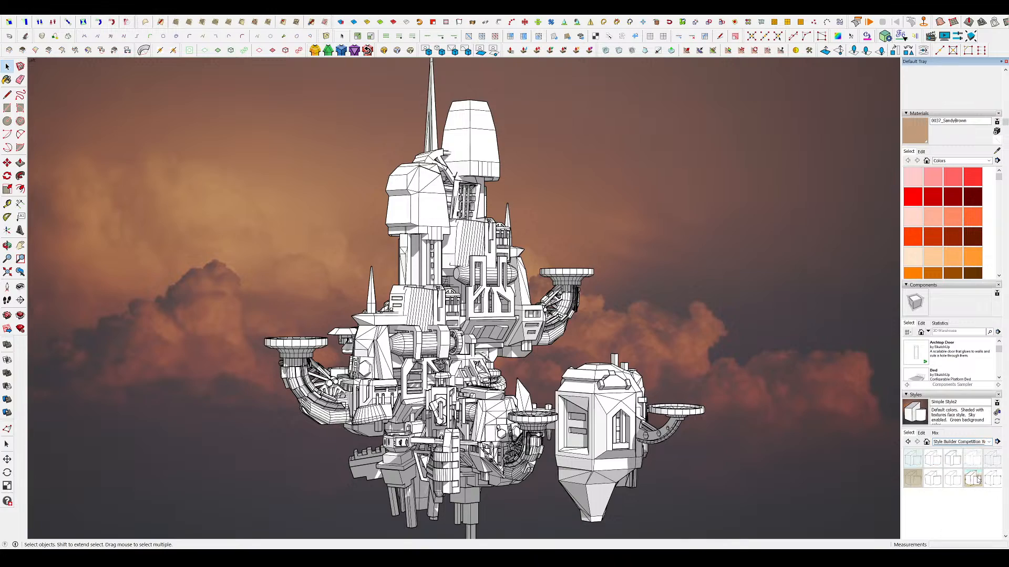
{"action": "left_click", "coordinate": [977, 479]}
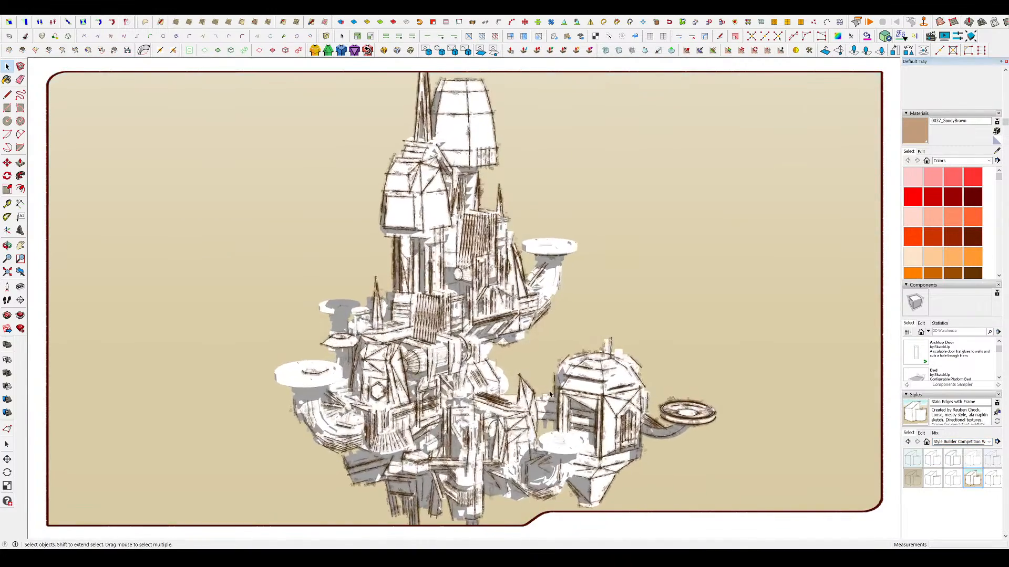
- Open the edge settings of the Stain Edges with Frame style and raise the level of detail to maximum
{"action": "scroll", "coordinate": [549, 391], "scroll_direction": "up", "scroll_amount": 5}
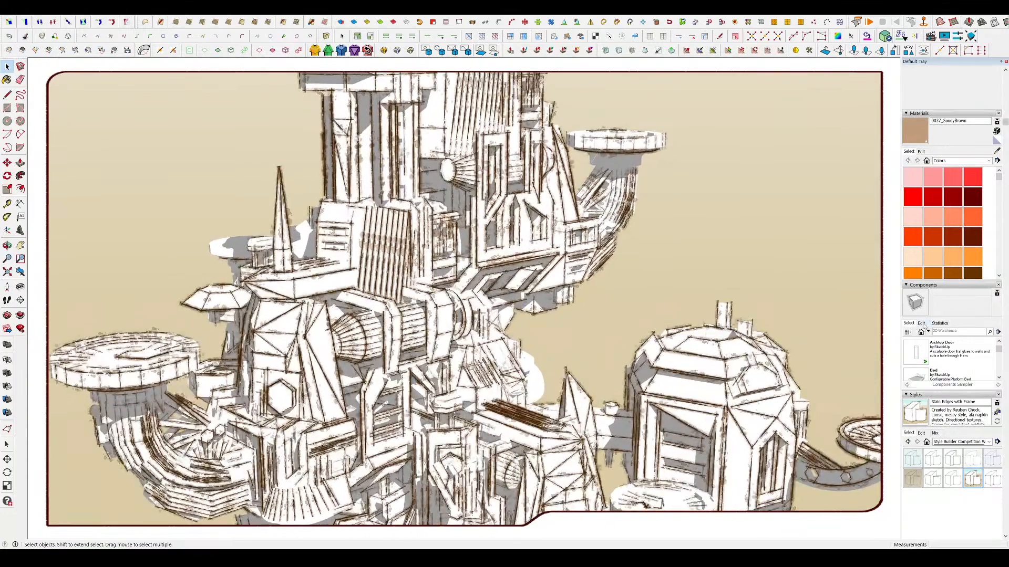
{"action": "left_click", "coordinate": [922, 432]}
{"action": "left_click", "coordinate": [917, 443]}
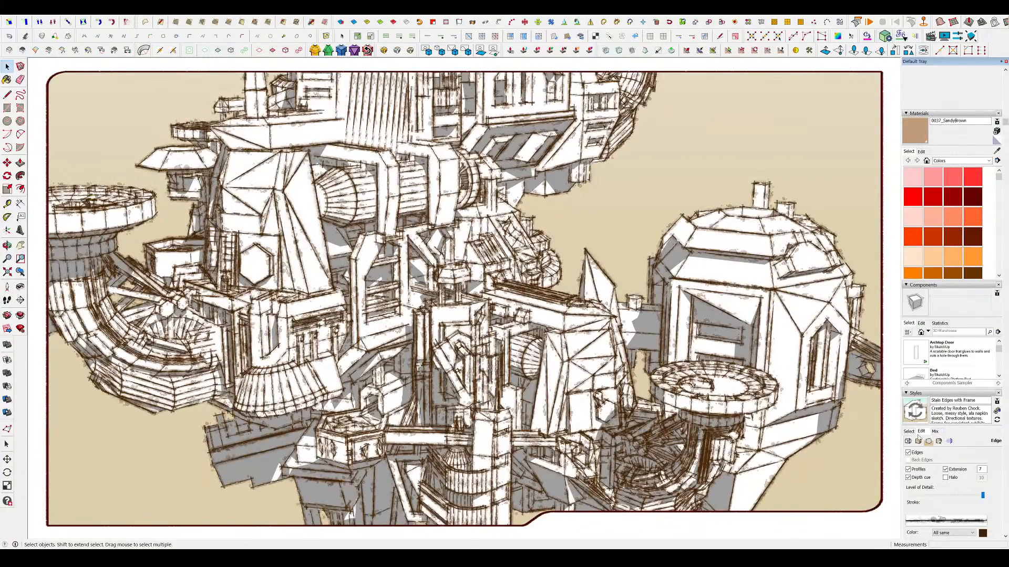
- Try the Tech Pen Endpoints, Pencil Edges With Whiteout Border and Lines with Wide Marker styles on the castle
{"action": "left_click", "coordinate": [909, 431]}
{"action": "left_click", "coordinate": [994, 477]}
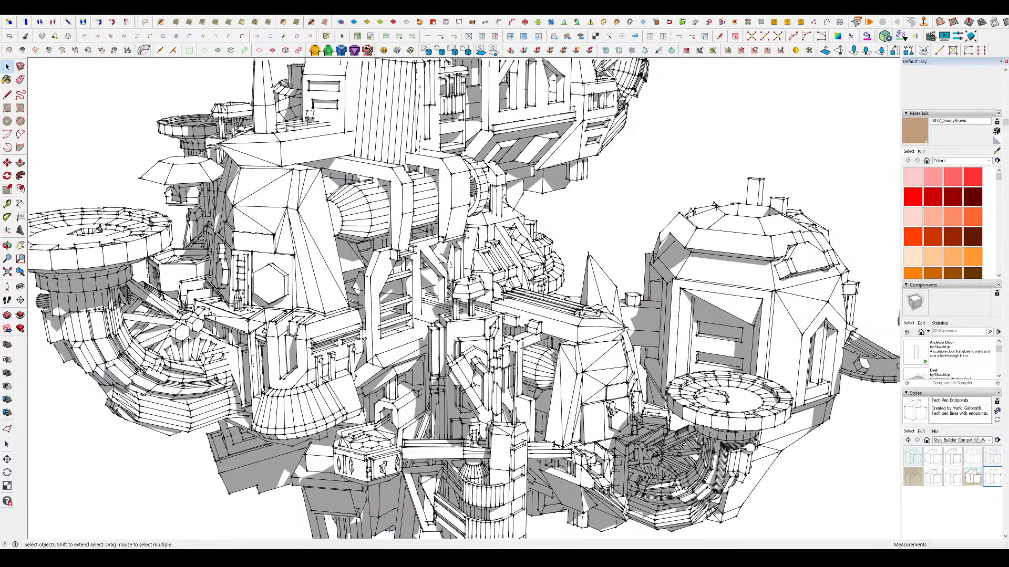
{"action": "left_click", "coordinate": [993, 458]}
{"action": "left_click", "coordinate": [974, 456]}
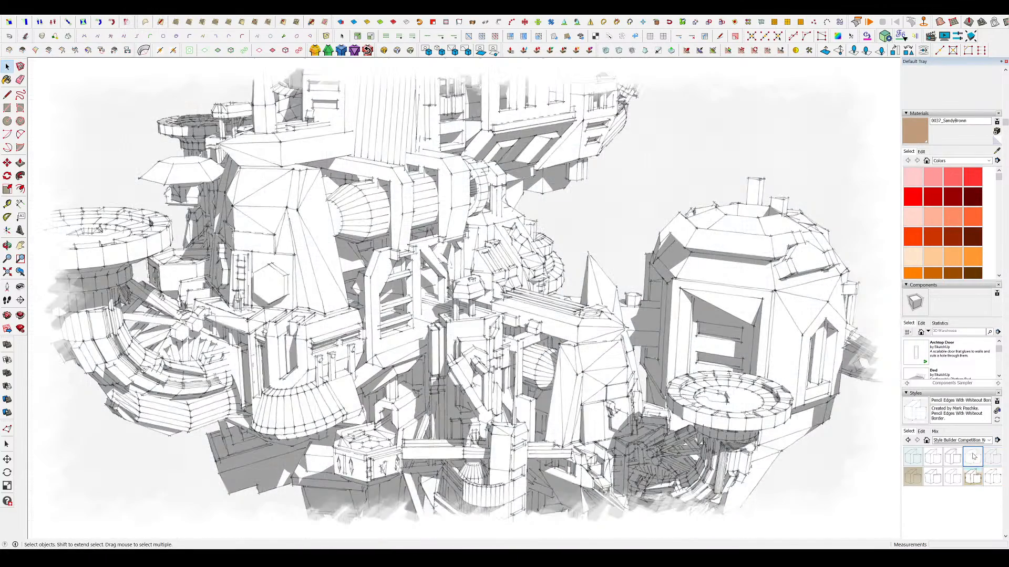
{"action": "left_click", "coordinate": [953, 456]}
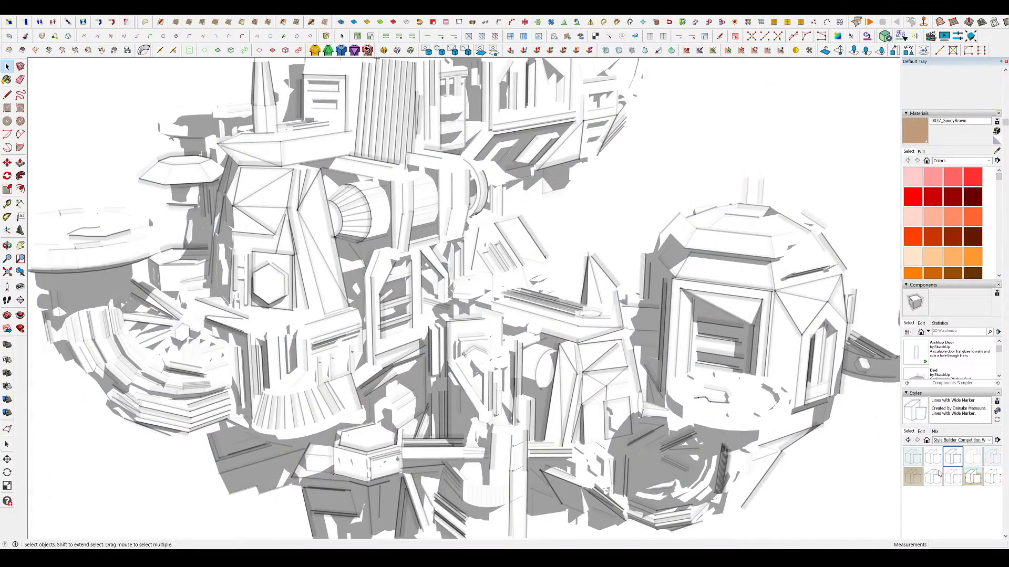
- Preview the castle in the Pencil Sketch with Darker Trace style and switch it to the Pencil on Graph Paper style
{"action": "scroll", "coordinate": [754, 367], "scroll_direction": "down", "scroll_amount": 5}
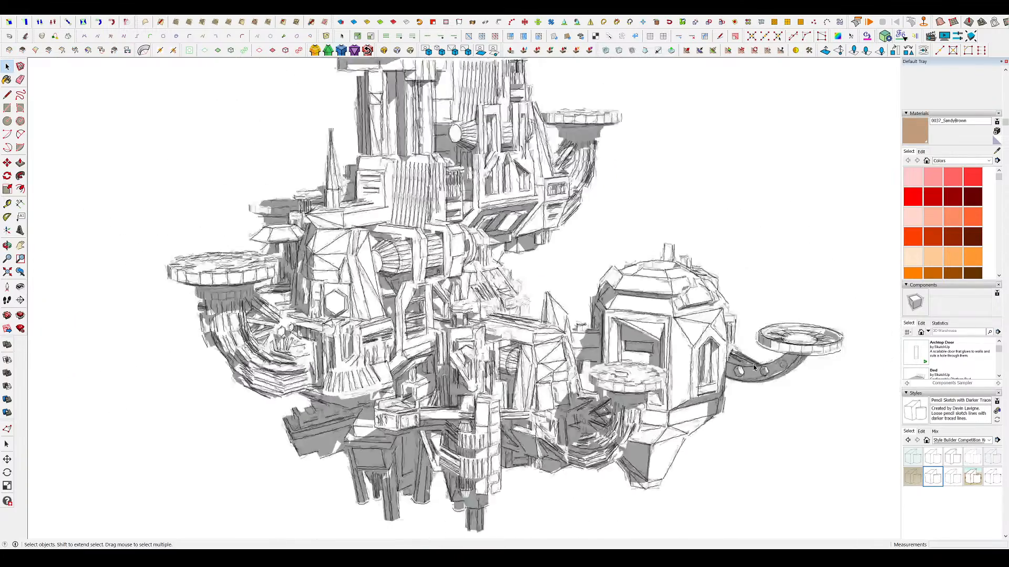
{"action": "scroll", "coordinate": [754, 368], "scroll_direction": "up", "scroll_amount": 3}
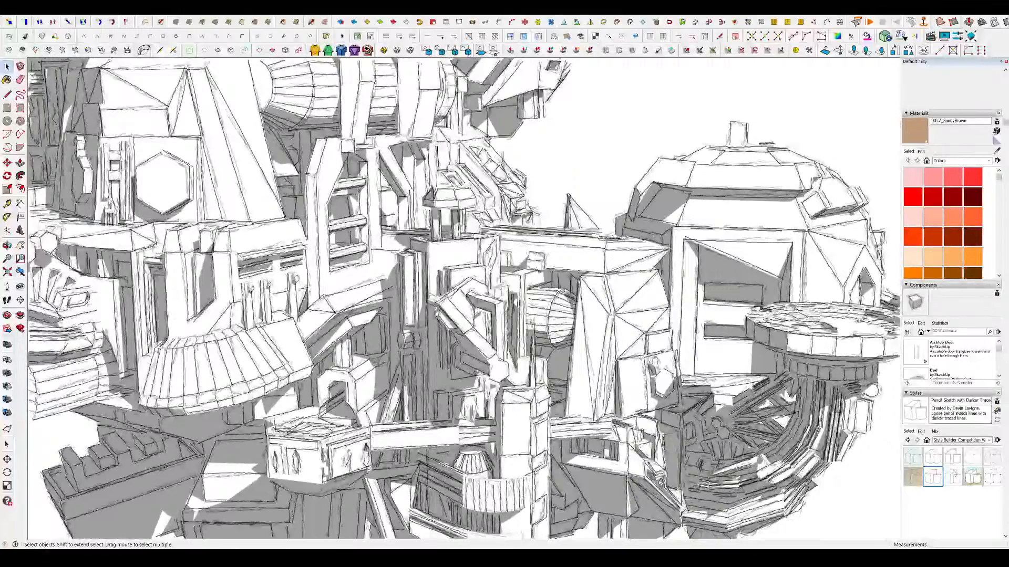
{"action": "left_click", "coordinate": [970, 478]}
{"action": "left_click", "coordinate": [994, 479]}
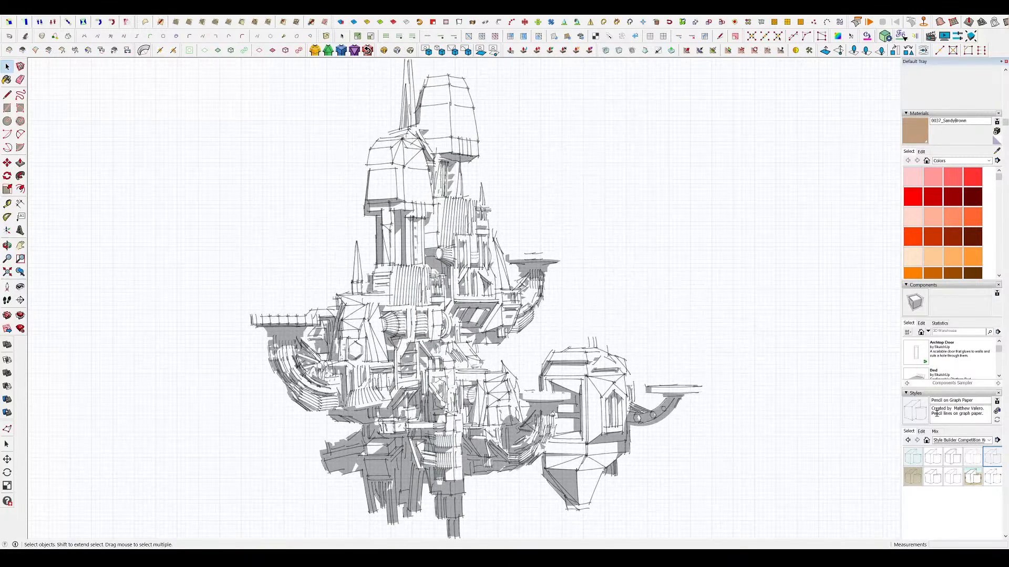
- In the Pencil on Graph Paper edge settings, raise the level of detail to maximum and try a very large line extension
{"action": "left_click", "coordinate": [925, 432]}
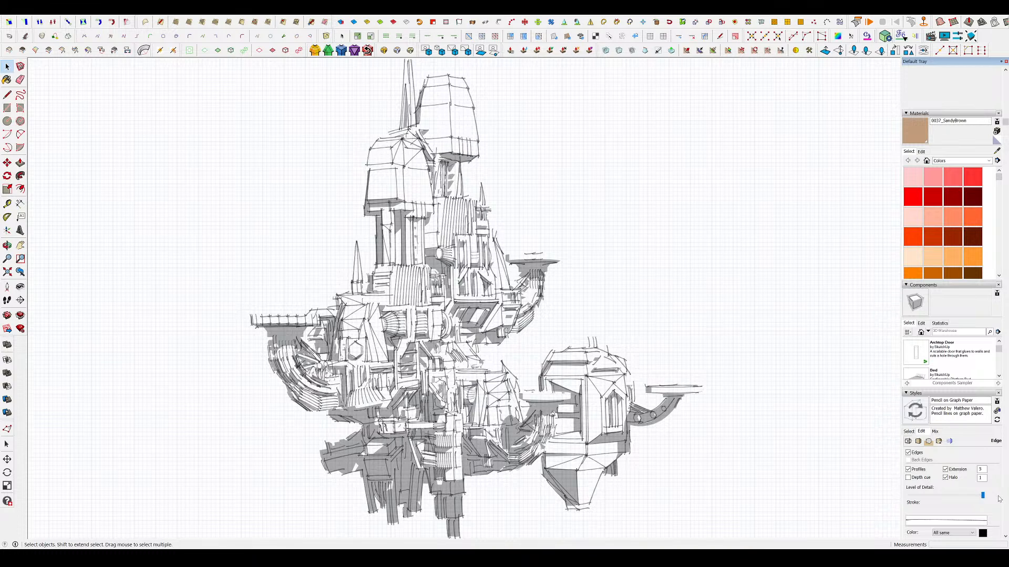
{"action": "left_click", "coordinate": [945, 500]}
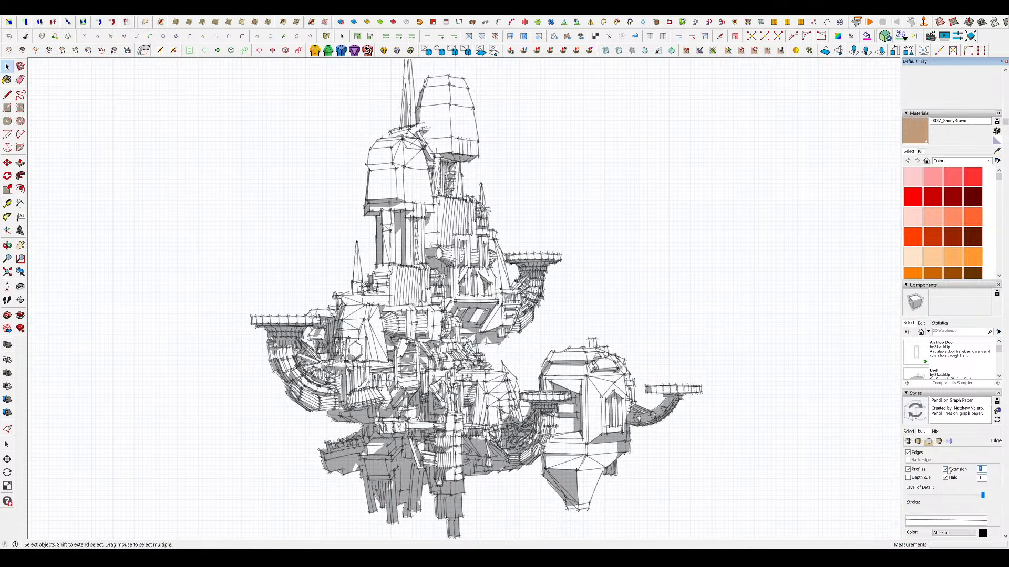
{"action": "key", "text": "Return"}
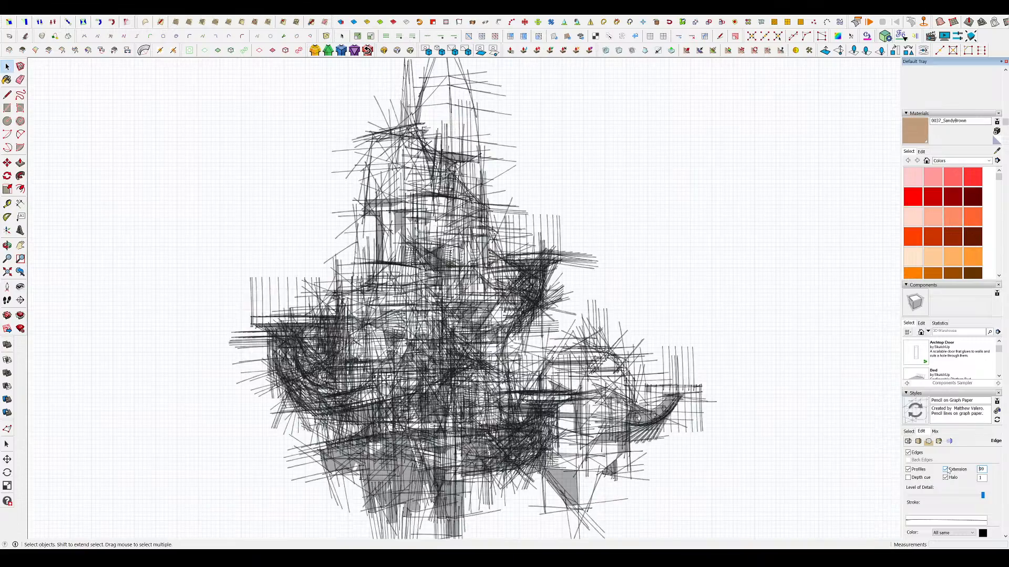
- Set the line extension to 1, inspect the castle's pencil edges up close and overall, and return to the style collection
{"action": "scroll", "coordinate": [495, 408], "scroll_direction": "up", "scroll_amount": 8}
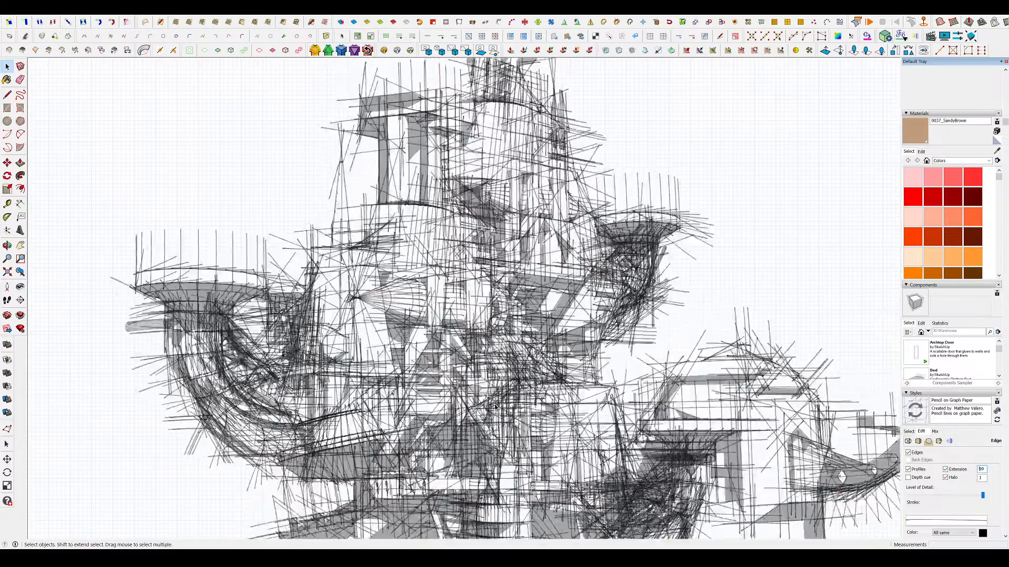
{"action": "scroll", "coordinate": [494, 407], "scroll_direction": "up", "scroll_amount": 8}
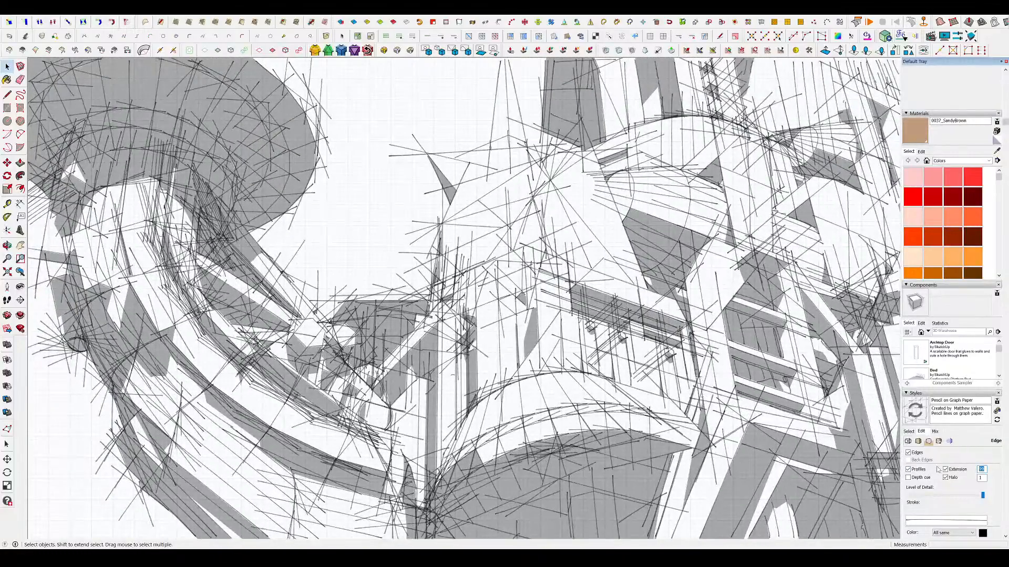
{"action": "key", "text": "Return"}
{"action": "mouse_move", "coordinate": [685, 370]}
{"action": "middle_mouse_down"}
{"action": "mouse_move", "coordinate": [512, 316]}
{"action": "mouse_move", "coordinate": [642, 518]}
{"action": "middle_mouse_up"}
{"action": "scroll", "coordinate": [642, 518], "scroll_direction": "up", "scroll_amount": 8}
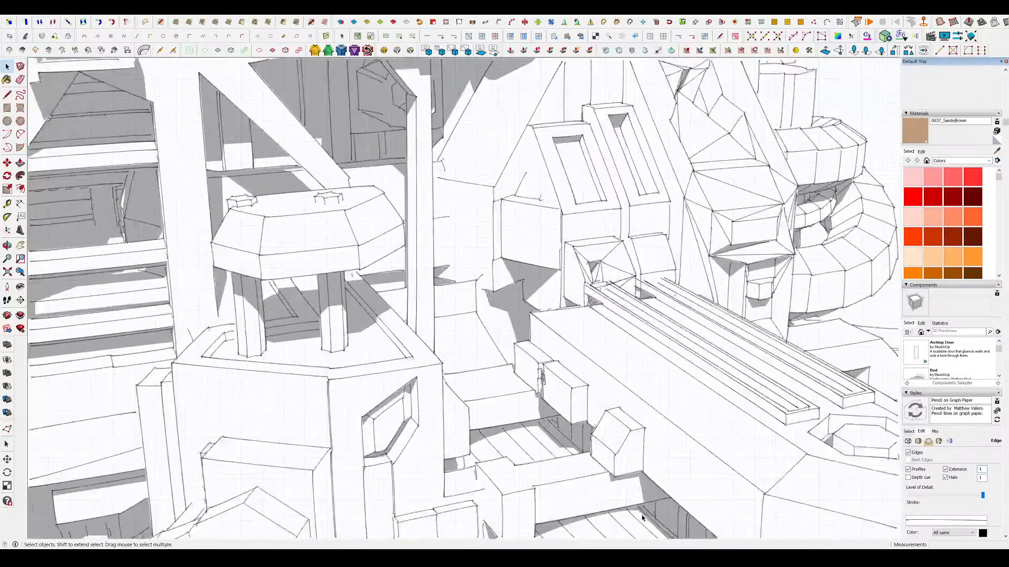
{"action": "scroll", "coordinate": [482, 331], "scroll_direction": "down", "scroll_amount": 3}
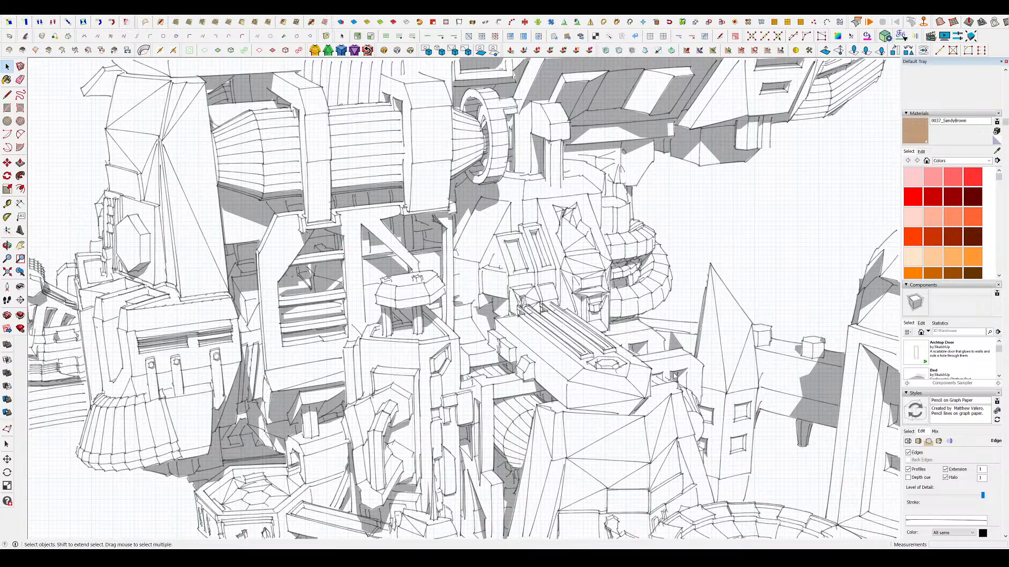
{"action": "scroll", "coordinate": [585, 306], "scroll_direction": "down", "scroll_amount": 6}
{"action": "middle_click_drag", "start_coordinate": [585, 306], "coordinate": [731, 280]}
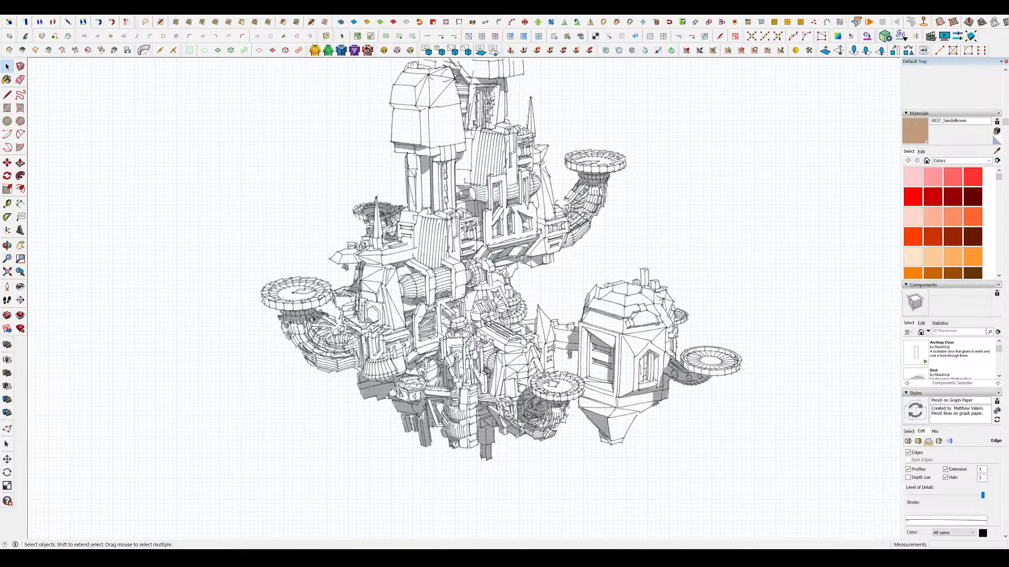
{"action": "left_click", "coordinate": [912, 434]}
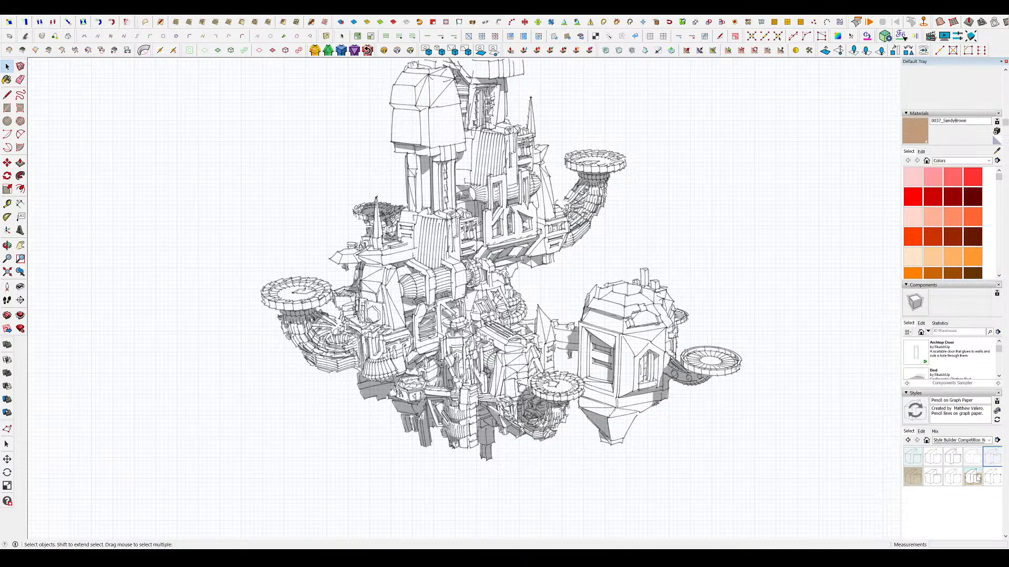
- Apply the Stain Edges with Frame style to the castle, view it from another angle, and open the style for editing
{"action": "left_click", "coordinate": [977, 479]}
{"action": "middle_click_drag", "start_coordinate": [528, 294], "coordinate": [551, 365]}
{"action": "scroll", "coordinate": [552, 365], "scroll_direction": "up", "scroll_amount": 1}
{"action": "left_click", "coordinate": [923, 432]}
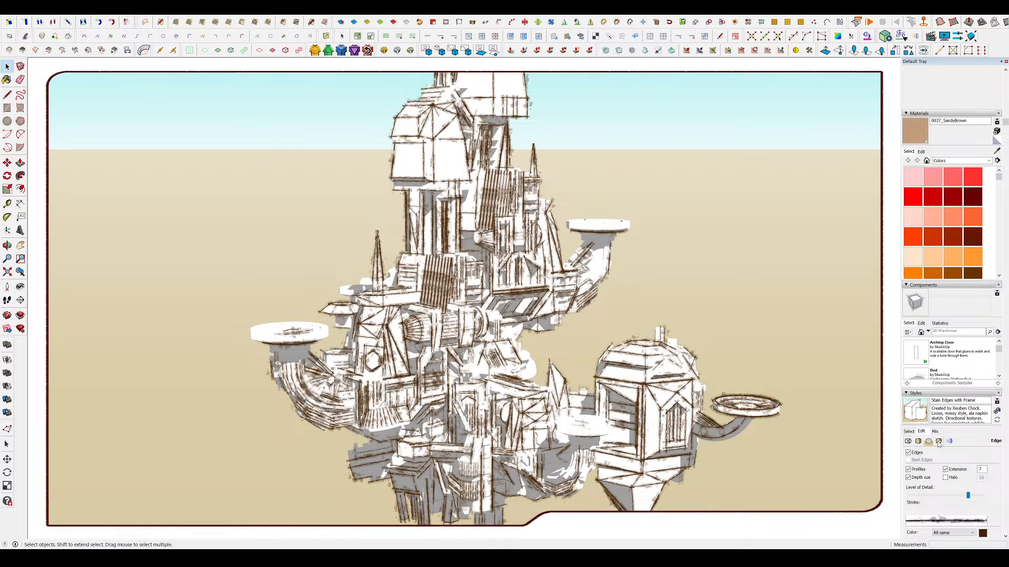
- Add a cartoon spaceship image as a watermark to the style and place it behind the castle as the background
{"action": "left_click", "coordinate": [939, 442]}
{"action": "scroll", "coordinate": [925, 368], "scroll_direction": "down", "scroll_amount": 5}
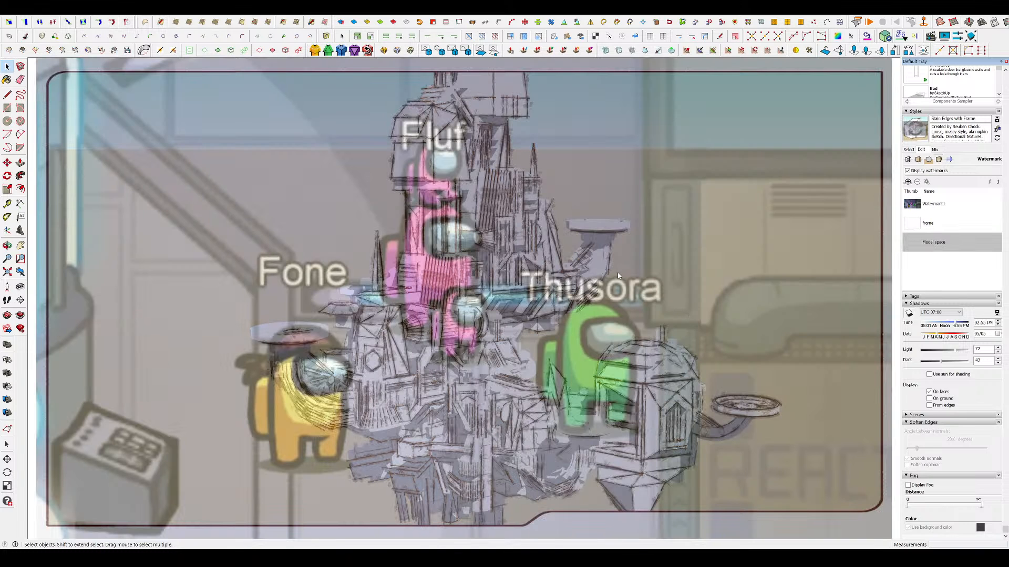
{"action": "left_click", "coordinate": [619, 268]}
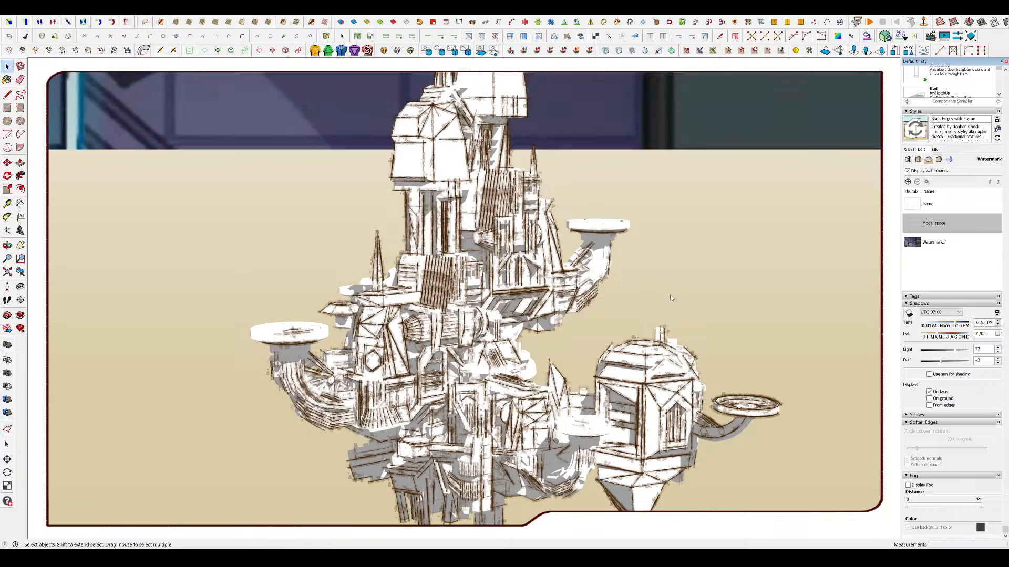
{"action": "left_click", "coordinate": [933, 243]}
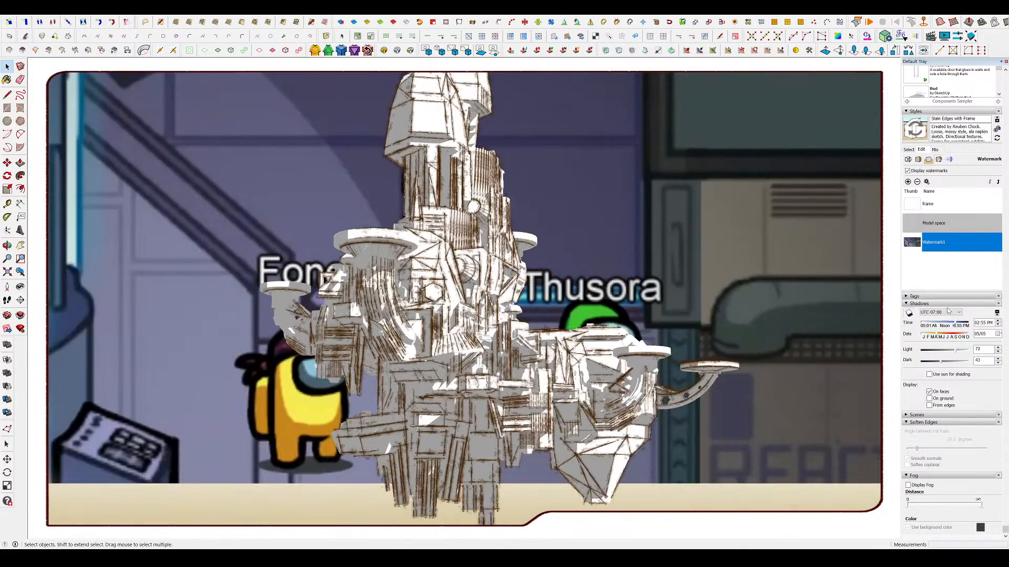
- Switch the castle to the Pencil Sketch with Darker Trace style from the Style Builder competition collection
{"action": "left_click", "coordinate": [908, 149]}
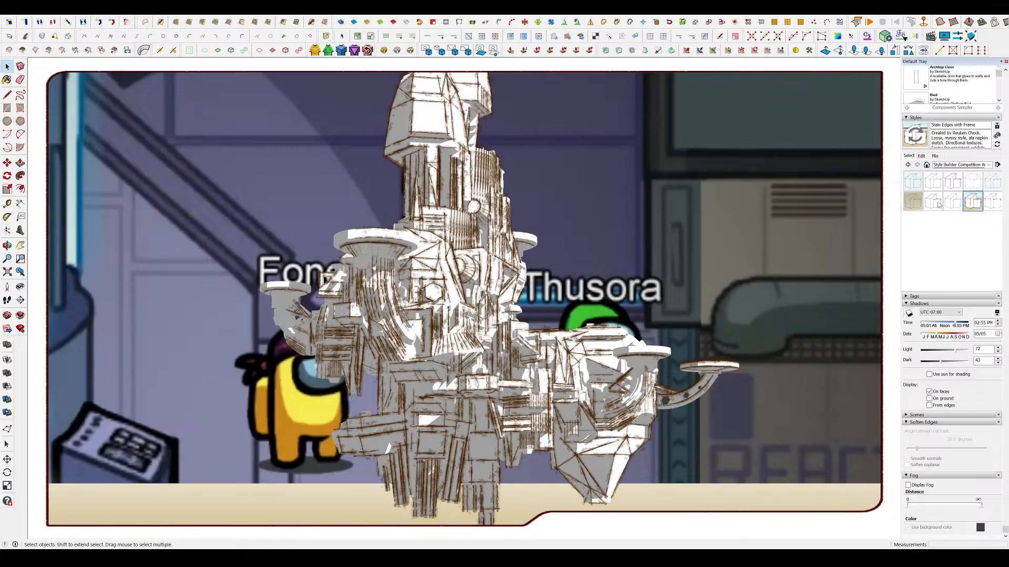
{"action": "left_click", "coordinate": [931, 200]}
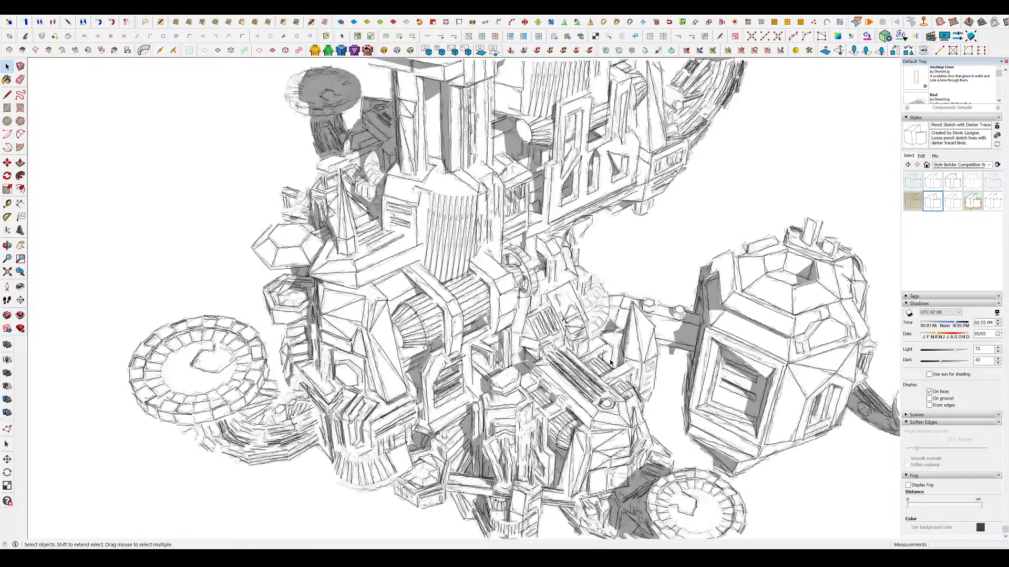
{"action": "scroll", "coordinate": [610, 362], "scroll_direction": "down", "scroll_amount": 3}
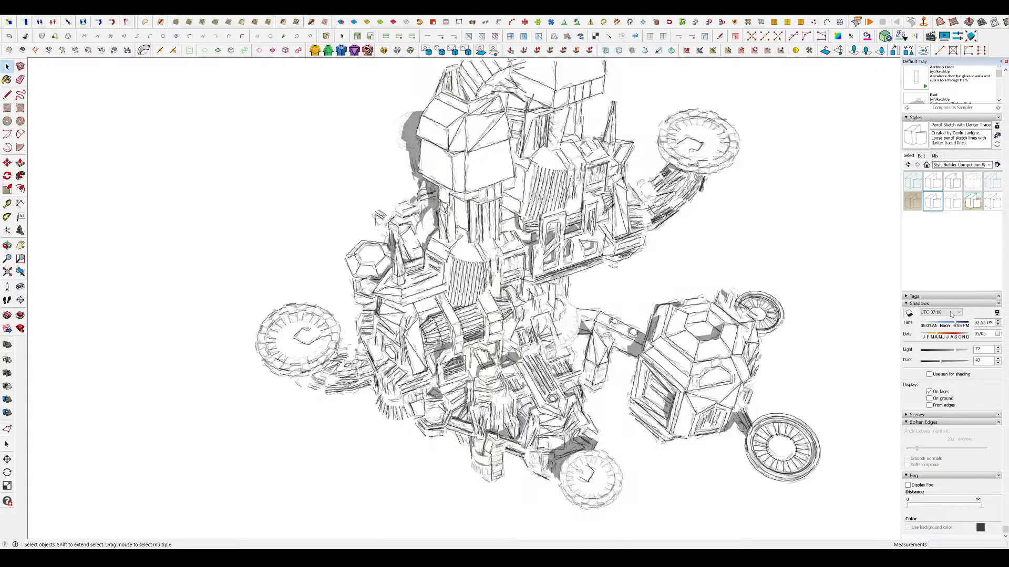
- Blend a glowing light image over the pencil-sketched castle as an overlay watermark, then undo the last change
{"action": "left_click", "coordinate": [920, 158]}
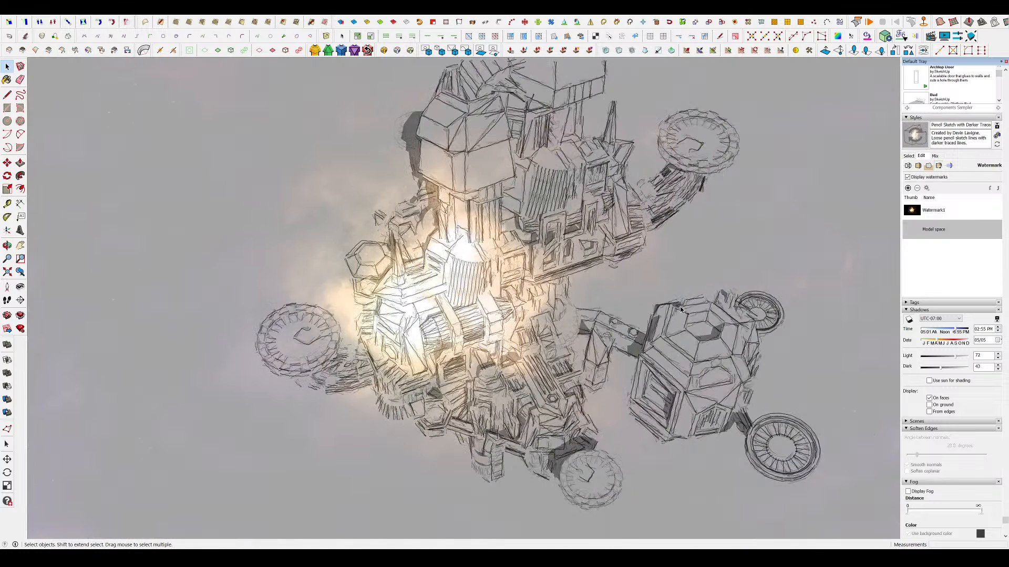
{"action": "key", "text": "ctrl+z"}
{"action": "middle_click_drag", "start_coordinate": [485, 363], "coordinate": [501, 281]}
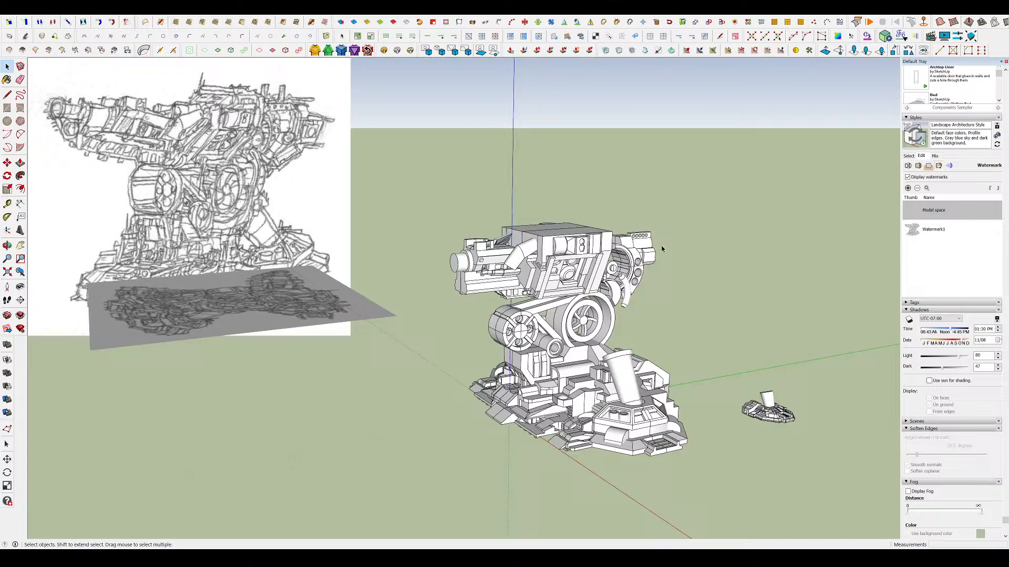
- In the mechanical turret model, edit the sketch image watermark and try positioning it in the centre and in the upper-left corner
{"action": "mouse_move", "coordinate": [660, 245]}
{"action": "middle_mouse_down"}
{"action": "mouse_move", "coordinate": [683, 221]}
{"action": "mouse_move", "coordinate": [788, 283]}
{"action": "mouse_move", "coordinate": [793, 263]}
{"action": "middle_mouse_up"}
{"action": "scroll", "coordinate": [173, 246], "scroll_direction": "up", "scroll_amount": 1}
{"action": "scroll", "coordinate": [173, 247], "scroll_direction": "up", "scroll_amount": 2}
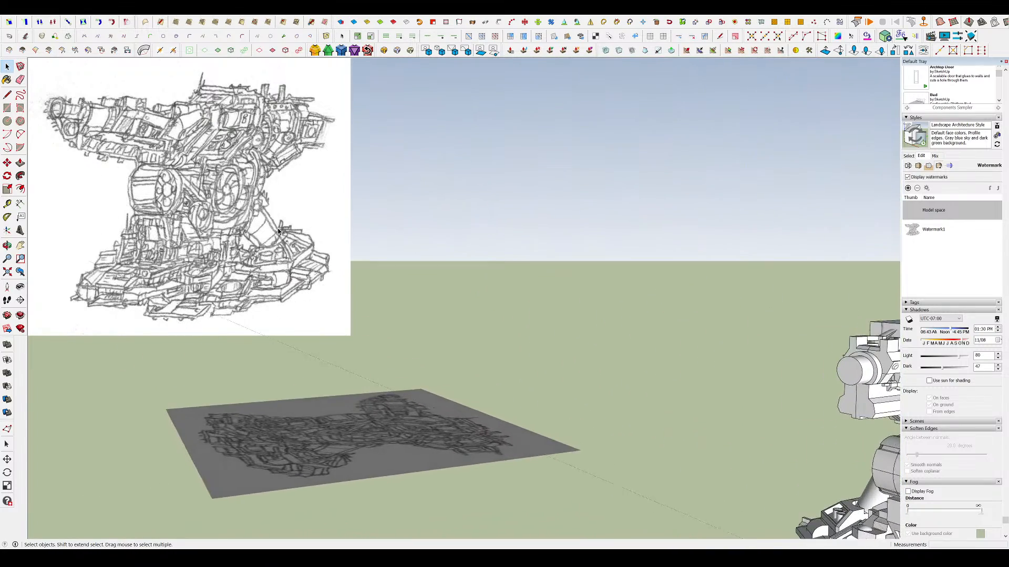
{"action": "left_click", "coordinate": [932, 235]}
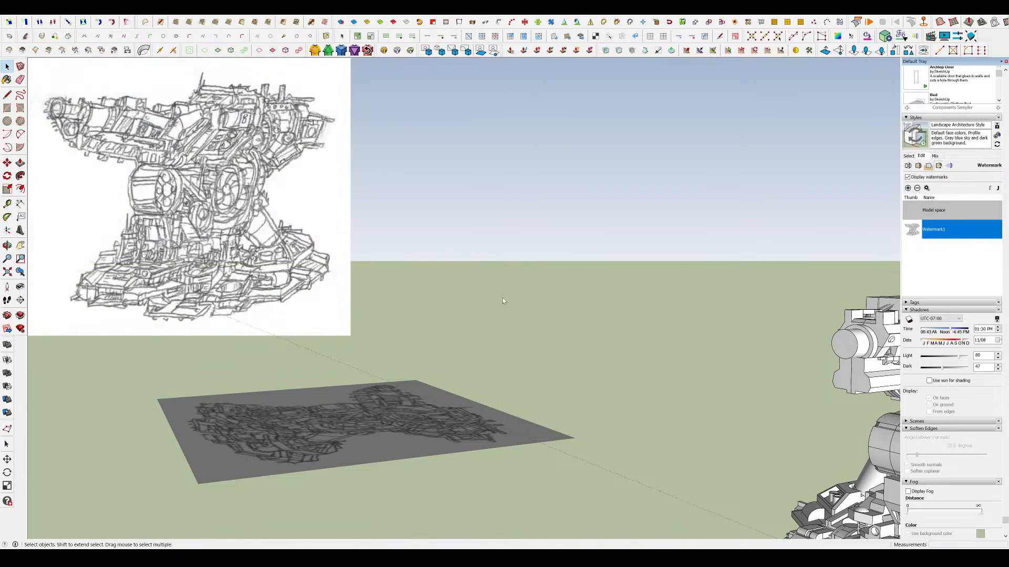
{"action": "mouse_move", "coordinate": [502, 298]}
{"action": "left_mouse_down"}
{"action": "mouse_move", "coordinate": [518, 293]}
{"action": "mouse_move", "coordinate": [499, 296]}
{"action": "left_mouse_up"}
{"action": "left_click", "coordinate": [512, 308]}
{"action": "left_click", "coordinate": [503, 311]}
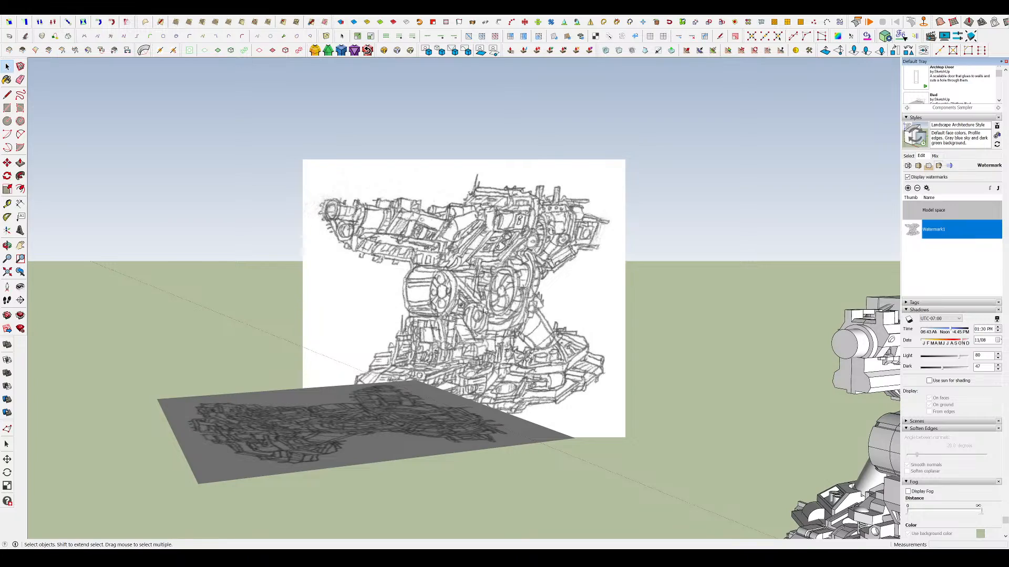
{"action": "left_click", "coordinate": [484, 307]}
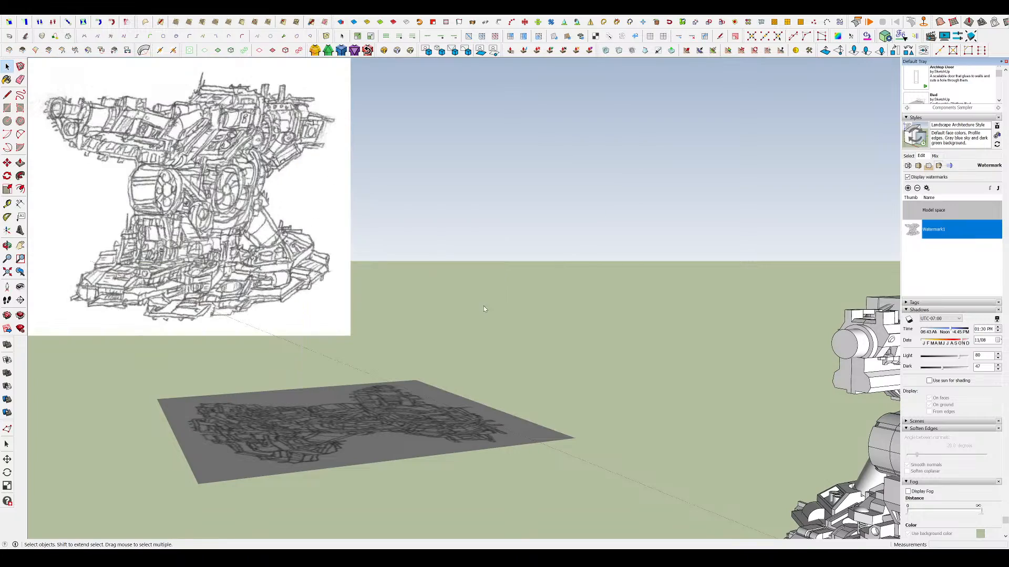
{"action": "left_click", "coordinate": [506, 331]}
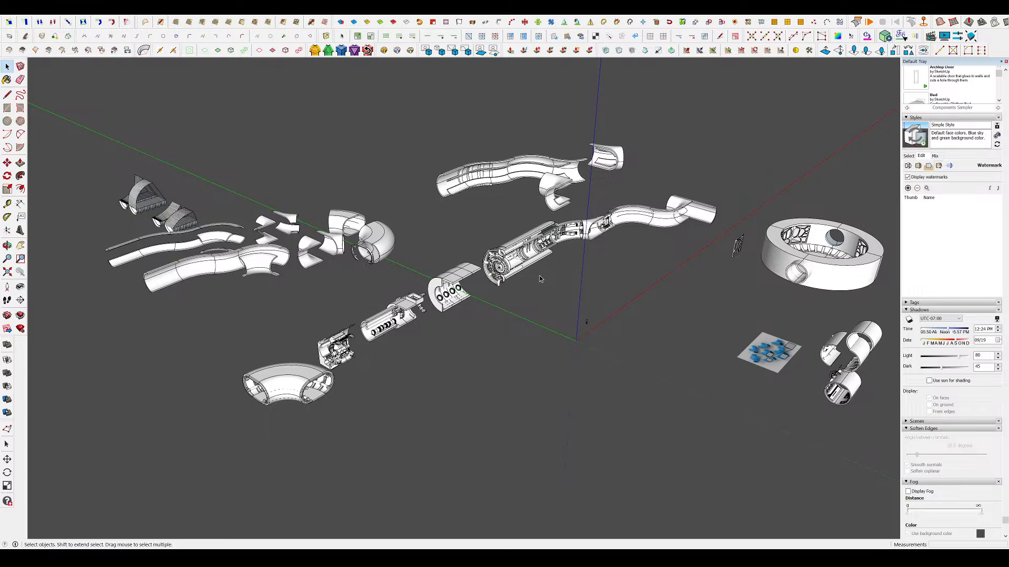
- Examine the overall layout of the separated curved pipe parts from several angles and distances
{"action": "scroll", "coordinate": [540, 278], "scroll_direction": "up", "scroll_amount": 3}
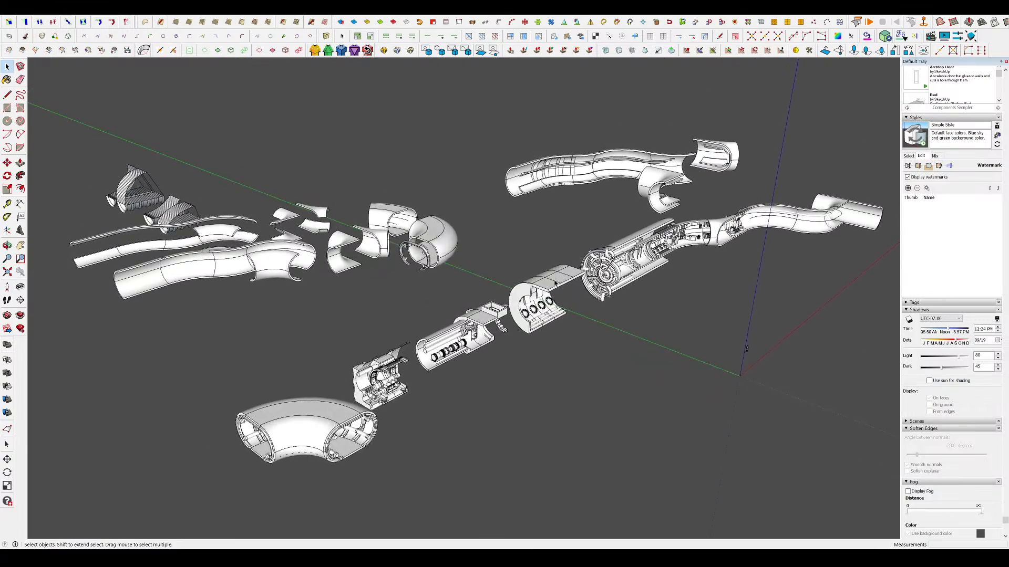
{"action": "middle_click_drag", "start_coordinate": [555, 284], "coordinate": [547, 342]}
{"action": "scroll", "coordinate": [547, 343], "scroll_direction": "down", "scroll_amount": 2}
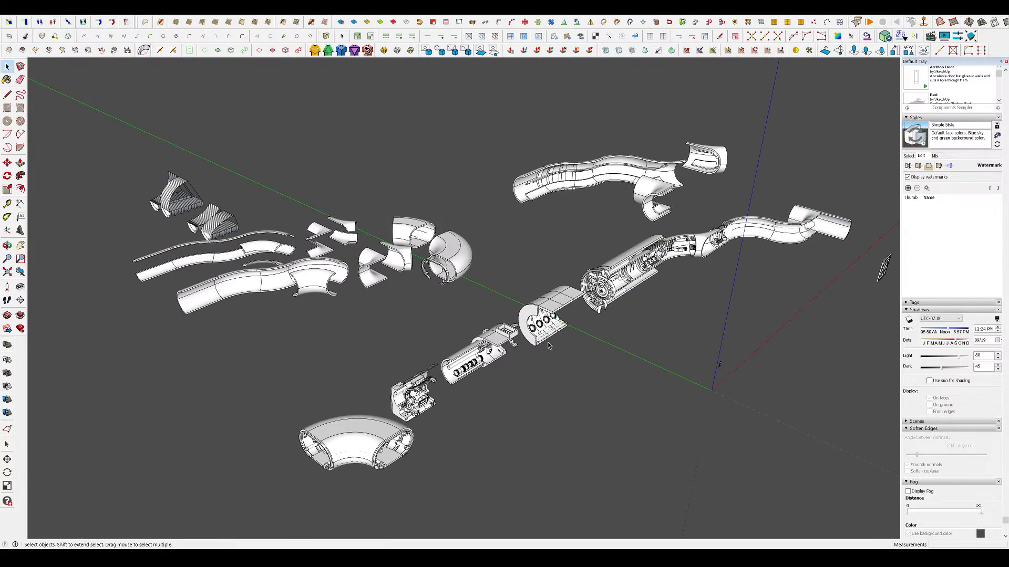
{"action": "scroll", "coordinate": [609, 348], "scroll_direction": "down", "scroll_amount": 3}
{"action": "middle_click_drag", "start_coordinate": [490, 376], "coordinate": [670, 421]}
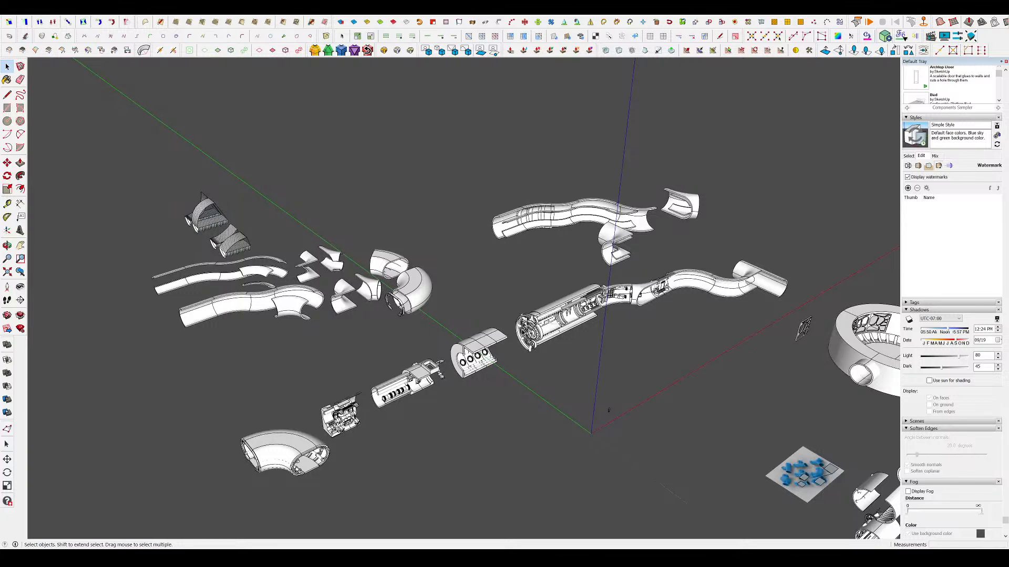
{"action": "scroll", "coordinate": [568, 261], "scroll_direction": "down", "scroll_amount": 3}
{"action": "scroll", "coordinate": [376, 220], "scroll_direction": "up", "scroll_amount": 3}
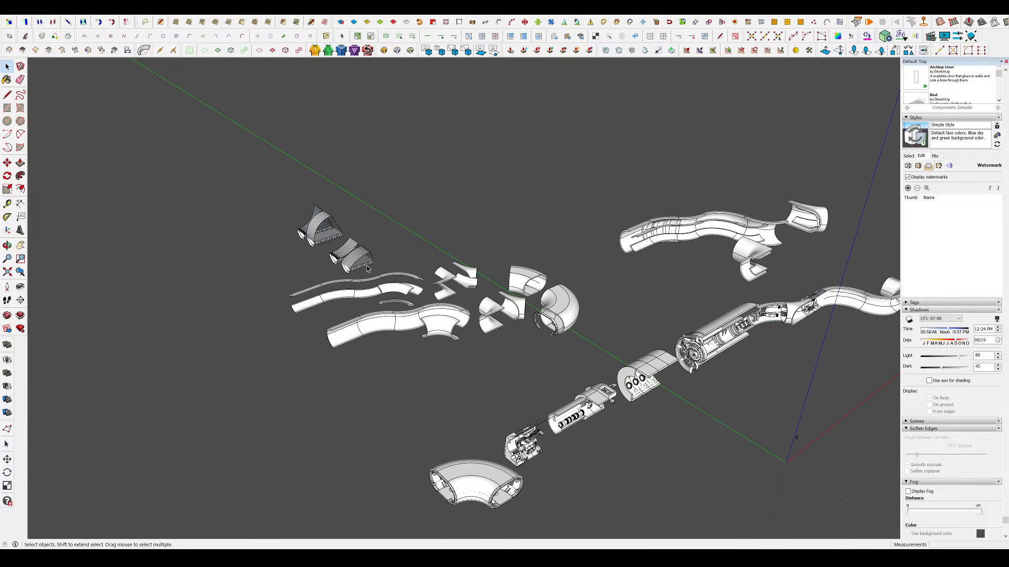
{"action": "scroll", "coordinate": [281, 227], "scroll_direction": "up", "scroll_amount": 3}
{"action": "middle_click_drag", "start_coordinate": [294, 229], "coordinate": [720, 300]}
{"action": "scroll", "coordinate": [708, 383], "scroll_direction": "down", "scroll_amount": 1}
{"action": "middle_click_drag", "start_coordinate": [708, 383], "coordinate": [504, 268]}
{"action": "scroll", "coordinate": [505, 268], "scroll_direction": "down", "scroll_amount": 3}
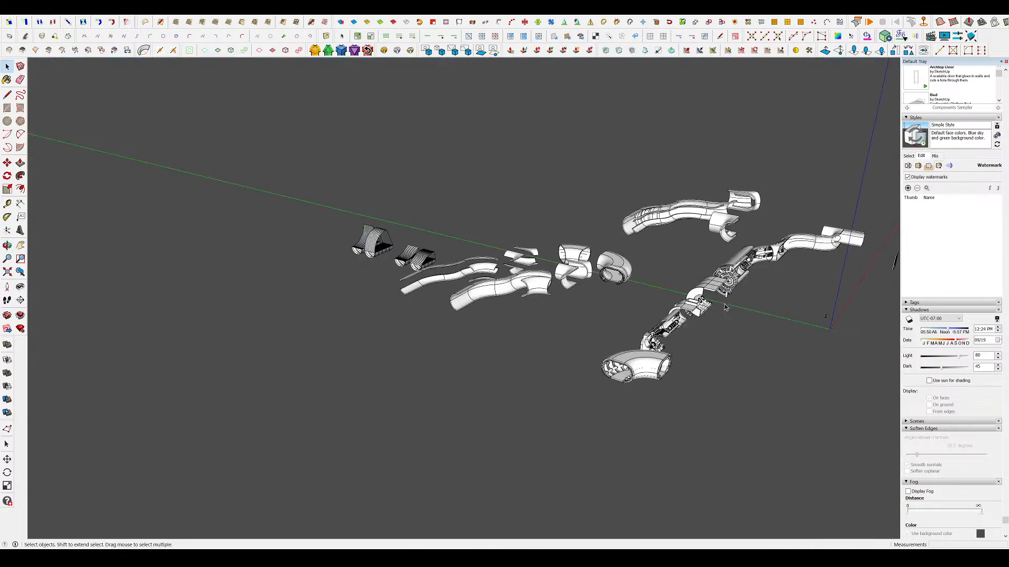
- Examine the circular mechanism and interior details of the cut-open pipe section up close, then return to the overall layout
{"action": "scroll", "coordinate": [725, 307], "scroll_direction": "up", "scroll_amount": 2}
{"action": "middle_click_drag", "start_coordinate": [725, 307], "coordinate": [697, 310]}
{"action": "scroll", "coordinate": [696, 307], "scroll_direction": "up", "scroll_amount": 4}
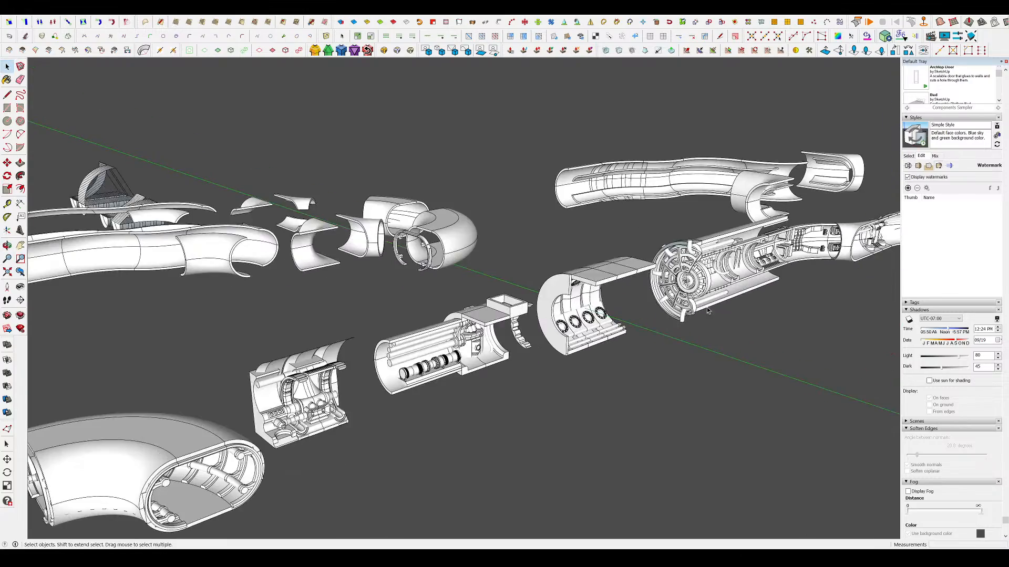
{"action": "scroll", "coordinate": [801, 240], "scroll_direction": "up", "scroll_amount": 4}
{"action": "middle_click_drag", "start_coordinate": [801, 239], "coordinate": [737, 231]}
{"action": "scroll", "coordinate": [737, 230], "scroll_direction": "up", "scroll_amount": 3}
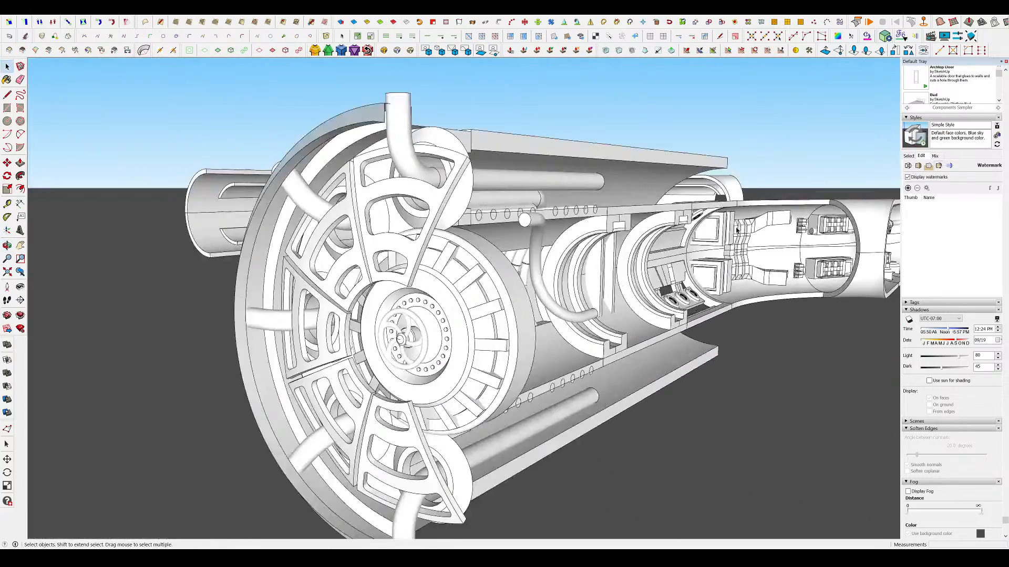
{"action": "mouse_move", "coordinate": [674, 225]}
{"action": "middle_mouse_down"}
{"action": "mouse_move", "coordinate": [788, 184]}
{"action": "mouse_move", "coordinate": [388, 189]}
{"action": "mouse_move", "coordinate": [324, 250]}
{"action": "mouse_move", "coordinate": [187, 210]}
{"action": "mouse_move", "coordinate": [343, 227]}
{"action": "mouse_move", "coordinate": [547, 279]}
{"action": "middle_mouse_up"}
{"action": "scroll", "coordinate": [669, 328], "scroll_direction": "down", "scroll_amount": 8}
{"action": "middle_click_drag", "start_coordinate": [551, 341], "coordinate": [720, 400]}
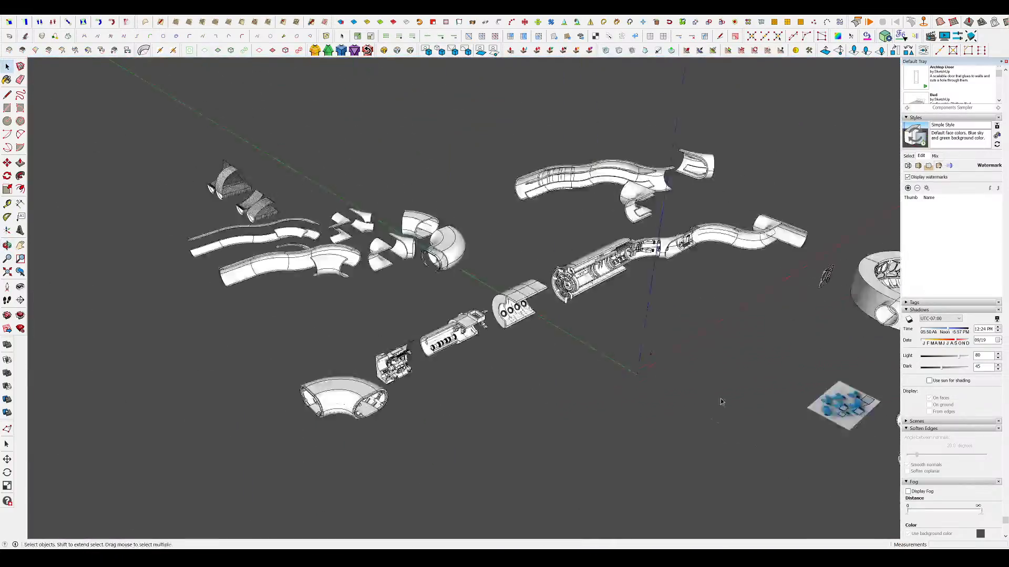
- Examine the ribbed arched pieces at the far end of the layout and compare them with the neighbouring curved pipes
{"action": "scroll", "coordinate": [403, 314], "scroll_direction": "up", "scroll_amount": 2}
{"action": "mouse_move", "coordinate": [269, 231]}
{"action": "middle_mouse_down", "text": "shift"}
{"action": "mouse_move", "coordinate": [403, 314]}
{"action": "mouse_move", "coordinate": [509, 345]}
{"action": "middle_mouse_up", "text": "shift"}
{"action": "scroll", "coordinate": [320, 254], "scroll_direction": "up", "scroll_amount": 3}
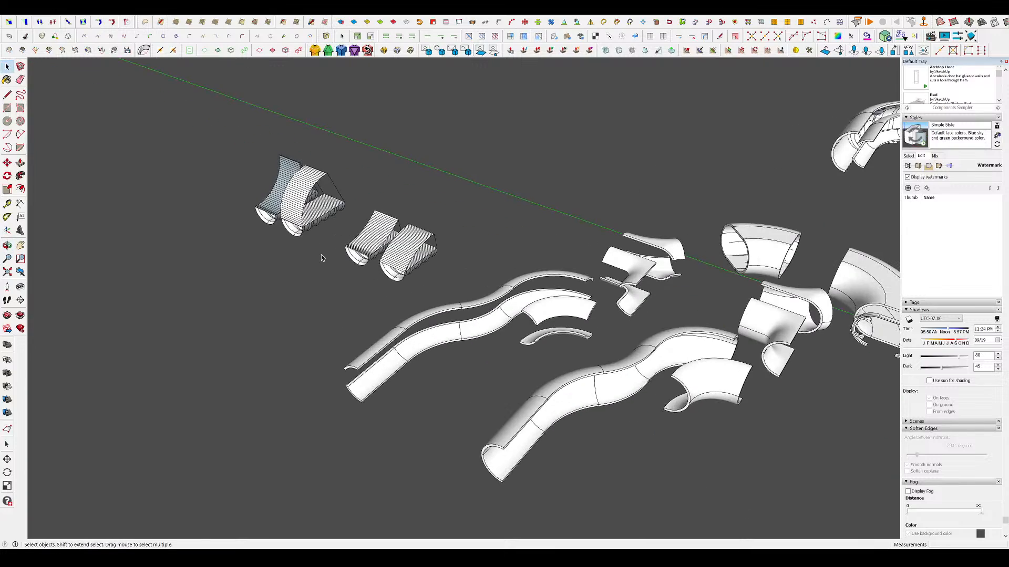
{"action": "scroll", "coordinate": [591, 345], "scroll_direction": "down", "scroll_amount": 3}
{"action": "scroll", "coordinate": [446, 294], "scroll_direction": "up", "scroll_amount": 6}
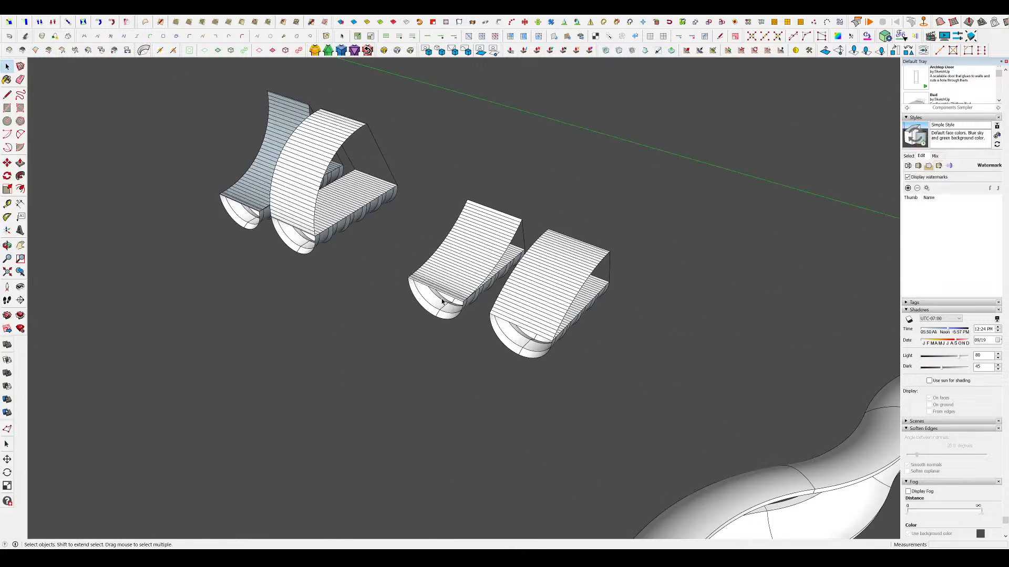
{"action": "mouse_move", "coordinate": [446, 299]}
{"action": "middle_mouse_down"}
{"action": "mouse_move", "coordinate": [536, 289]}
{"action": "mouse_move", "coordinate": [542, 310]}
{"action": "middle_mouse_up"}
{"action": "scroll", "coordinate": [227, 266], "scroll_direction": "down", "scroll_amount": 6}
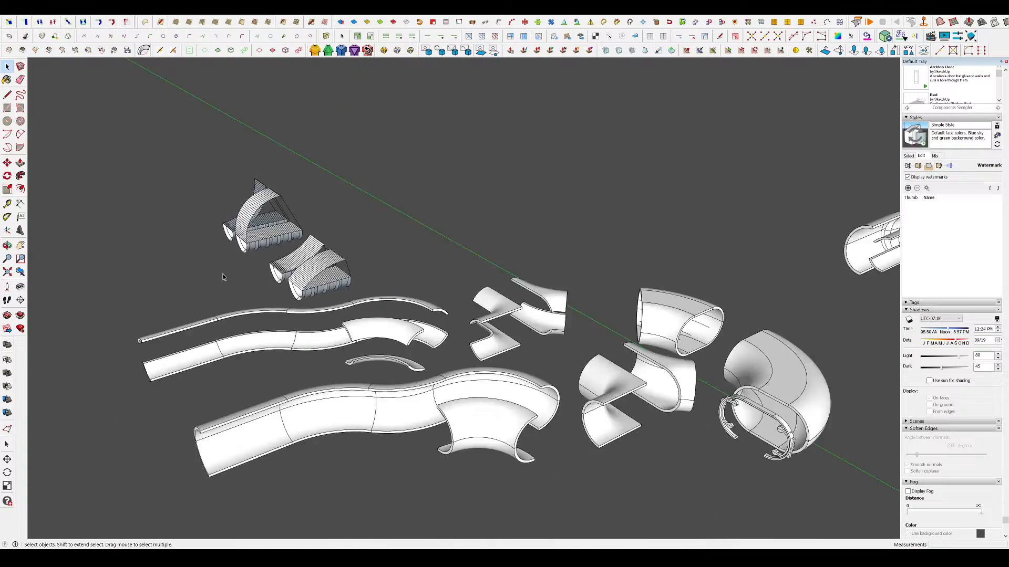
{"action": "scroll", "coordinate": [311, 294], "scroll_direction": "up", "scroll_amount": 2}
{"action": "middle_click_drag", "start_coordinate": [110, 210], "coordinate": [154, 207]}
{"action": "middle_click_drag", "start_coordinate": [155, 207], "coordinate": [242, 254], "text": "shift"}
{"action": "scroll", "coordinate": [242, 254], "scroll_direction": "up", "scroll_amount": 3}
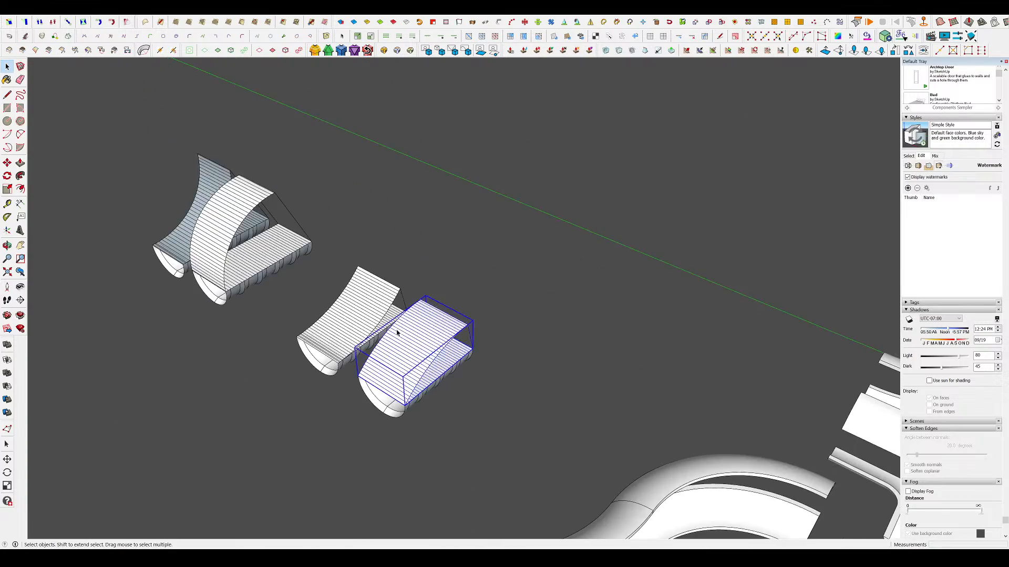
- Open the front ribbed arch group down to its nested curved surface to inspect the geometry, then exit it
{"action": "double_click", "coordinate": [397, 333]}
{"action": "scroll", "coordinate": [399, 336], "scroll_direction": "up", "scroll_amount": 4}
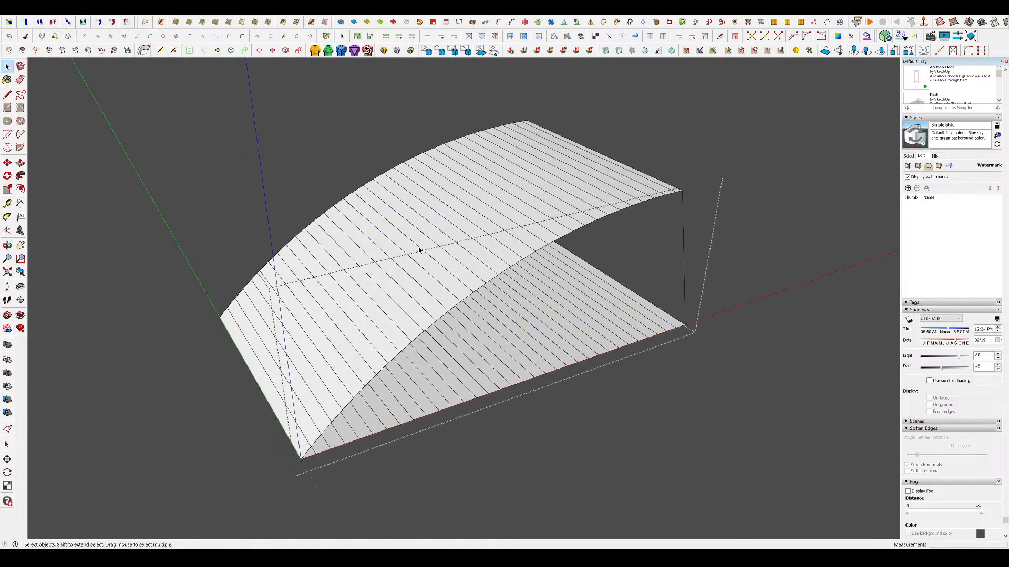
{"action": "left_click", "coordinate": [435, 267]}
{"action": "double_click", "coordinate": [435, 267]}
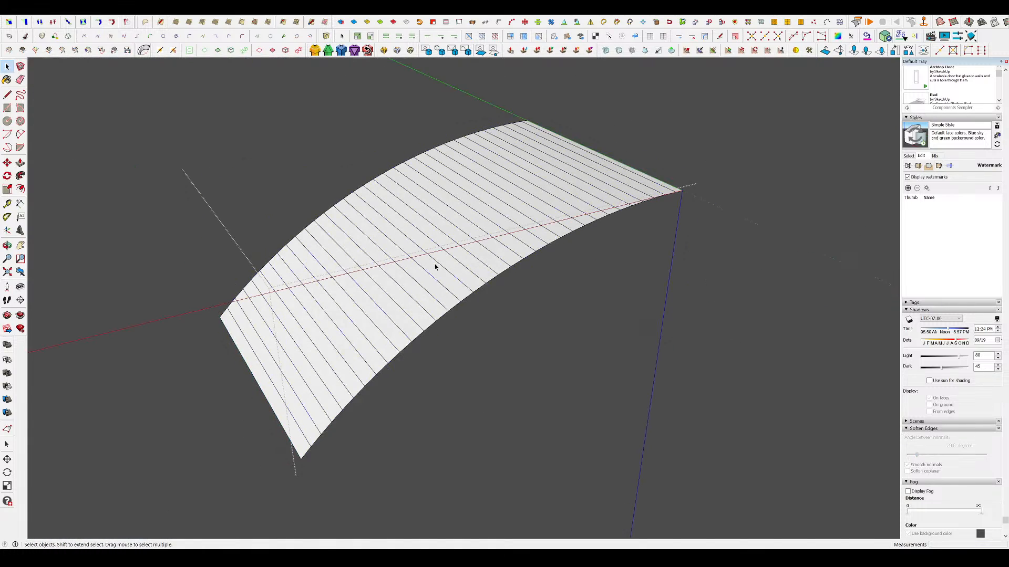
{"action": "left_click", "coordinate": [734, 326]}
- Open the curved pipe segment for editing, copy its selected long curved edge, and leave the group
{"action": "scroll", "coordinate": [542, 247], "scroll_direction": "down", "scroll_amount": 2}
{"action": "middle_click_drag", "start_coordinate": [542, 246], "coordinate": [393, 169]}
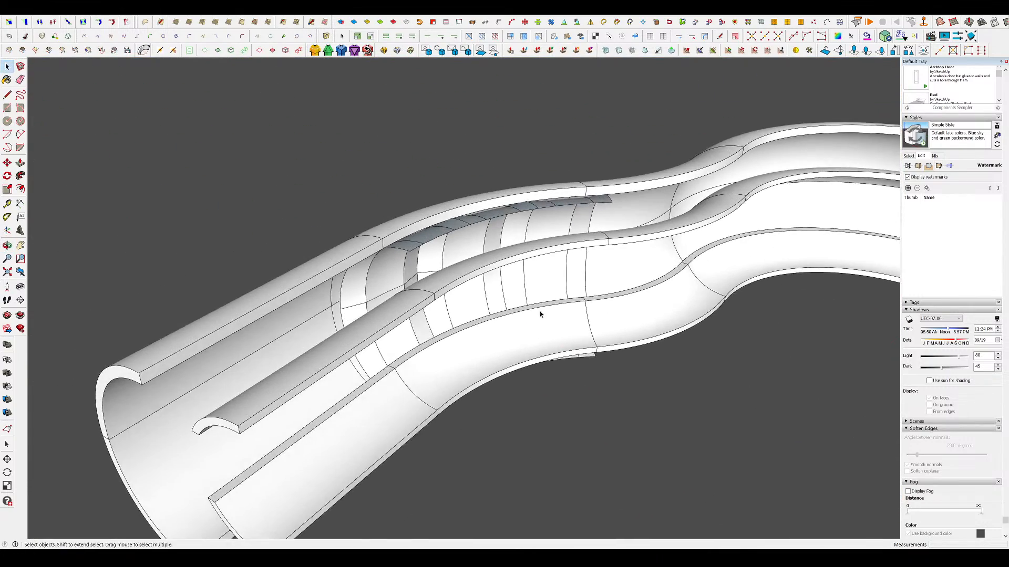
{"action": "left_click", "coordinate": [540, 314]}
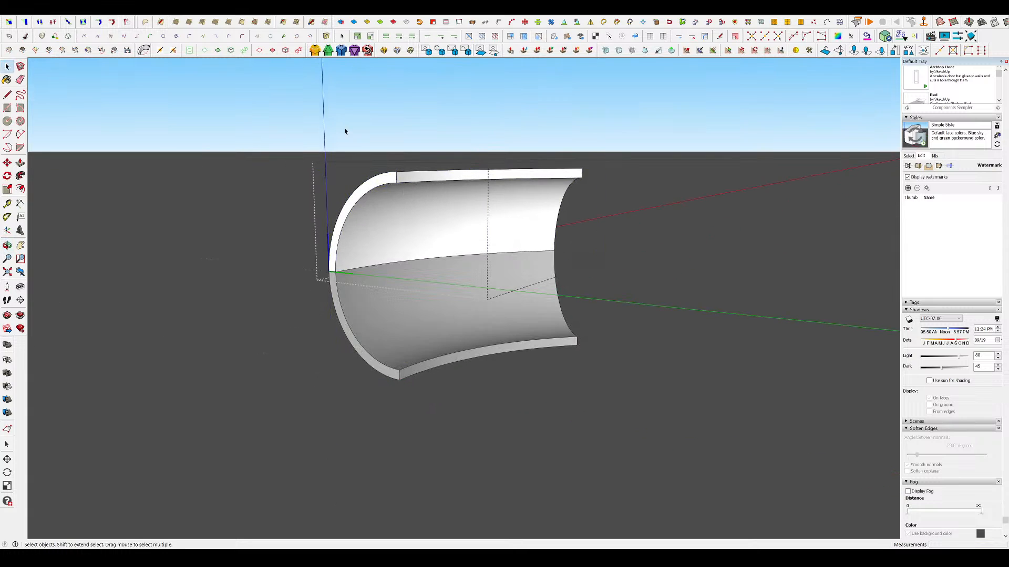
{"action": "left_click_drag", "start_coordinate": [344, 131], "coordinate": [642, 176]}
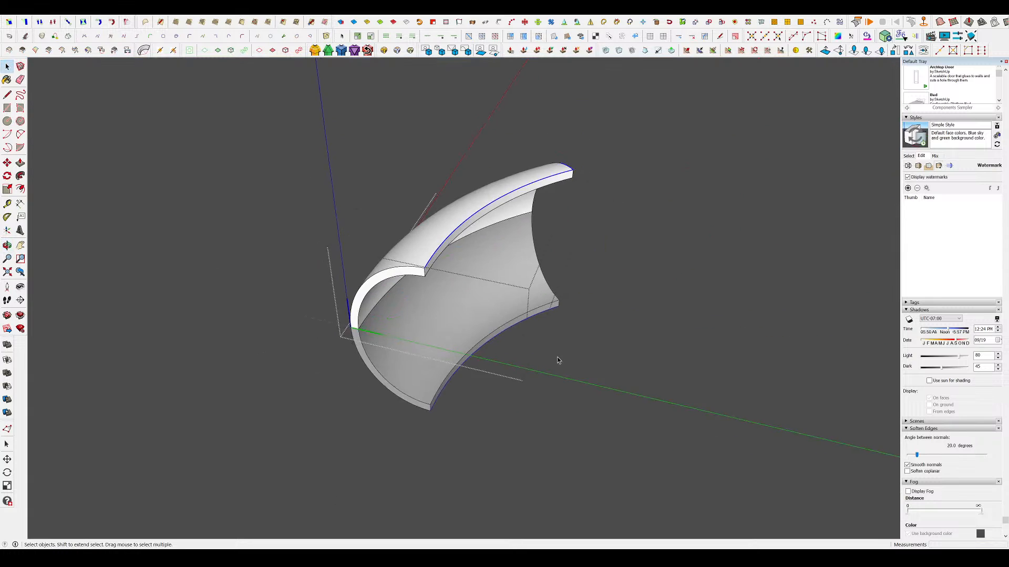
{"action": "scroll", "coordinate": [545, 332], "scroll_direction": "down", "scroll_amount": 2}
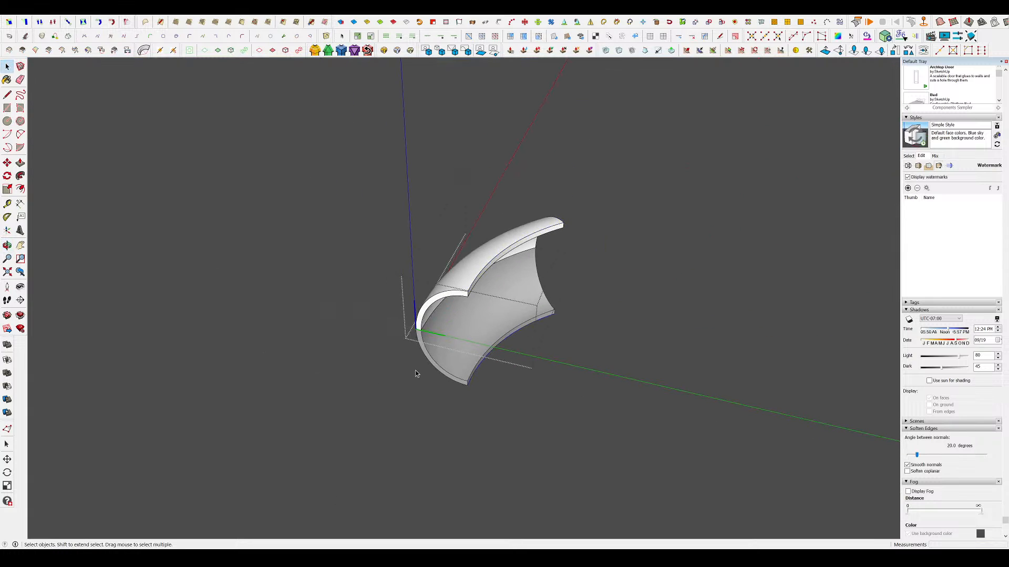
{"action": "key", "text": "ctrl+v"}
{"action": "left_click", "coordinate": [154, 375]}
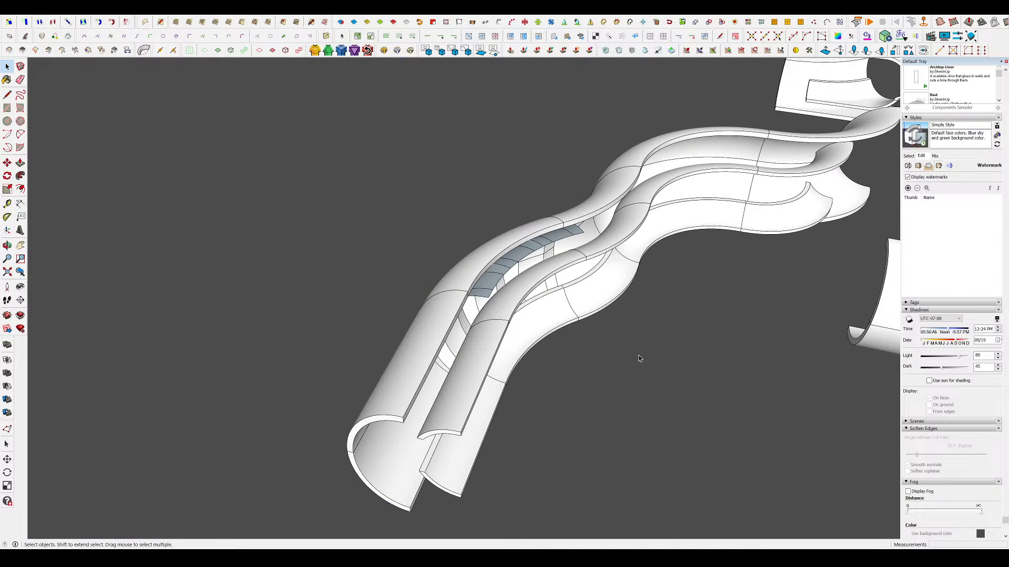
- Paste the copied edges in the empty space beside the pipes and erase the short end edge, keeping only the arc
{"action": "key", "text": "ctrl+v"}
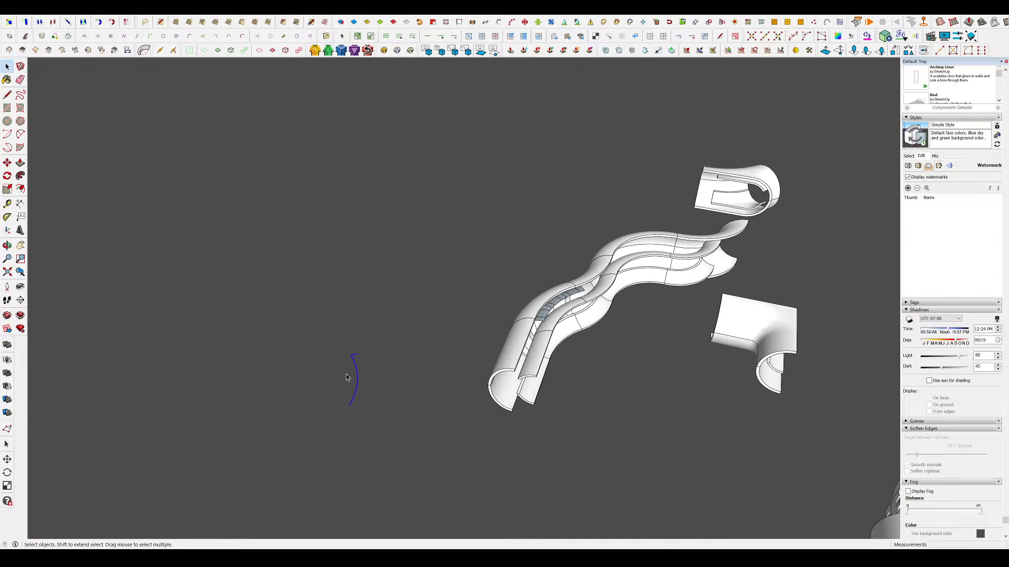
{"action": "scroll", "coordinate": [346, 377], "scroll_direction": "up", "scroll_amount": 5}
{"action": "key", "text": "e"}
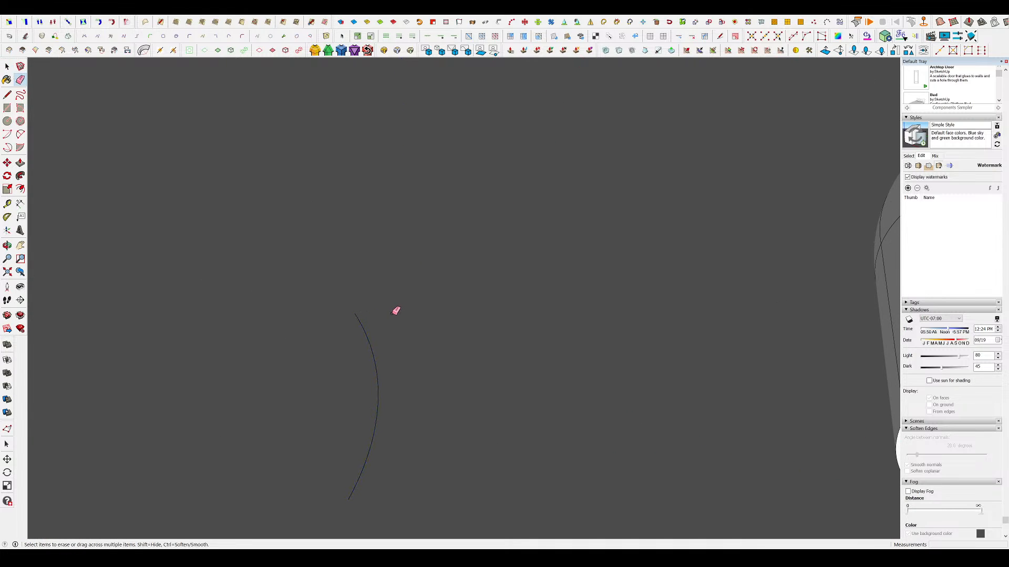
- Extrude the pasted arc upward into a curved surface with Extrude Edges by Vector and select the whole result
{"action": "middle_click_drag", "start_coordinate": [396, 311], "coordinate": [401, 387]}
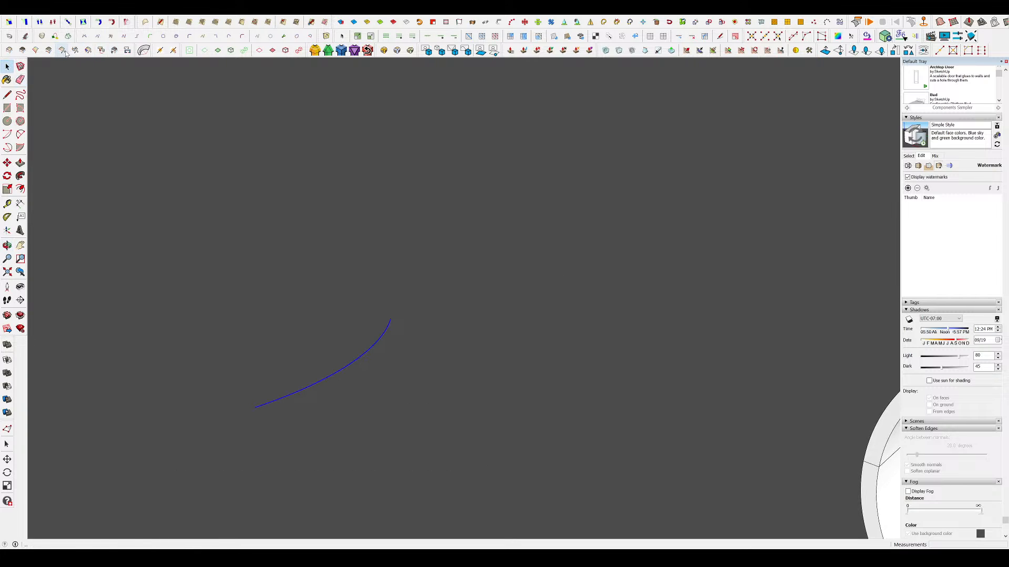
{"action": "left_click", "coordinate": [360, 258]}
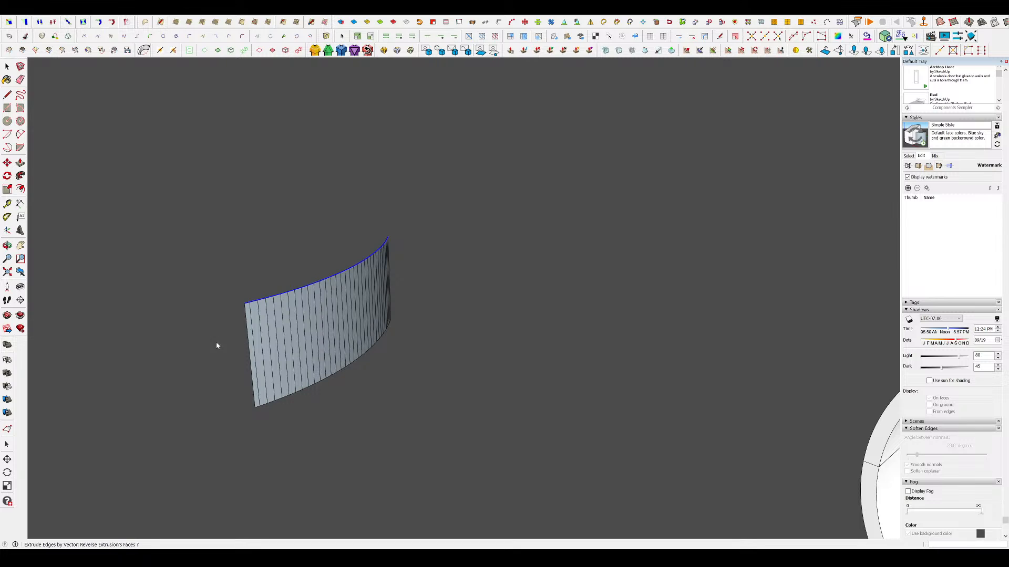
{"action": "key", "text": "space"}
{"action": "middle_click_drag", "start_coordinate": [499, 309], "coordinate": [379, 282]}
{"action": "triple_click", "coordinate": [376, 286]}
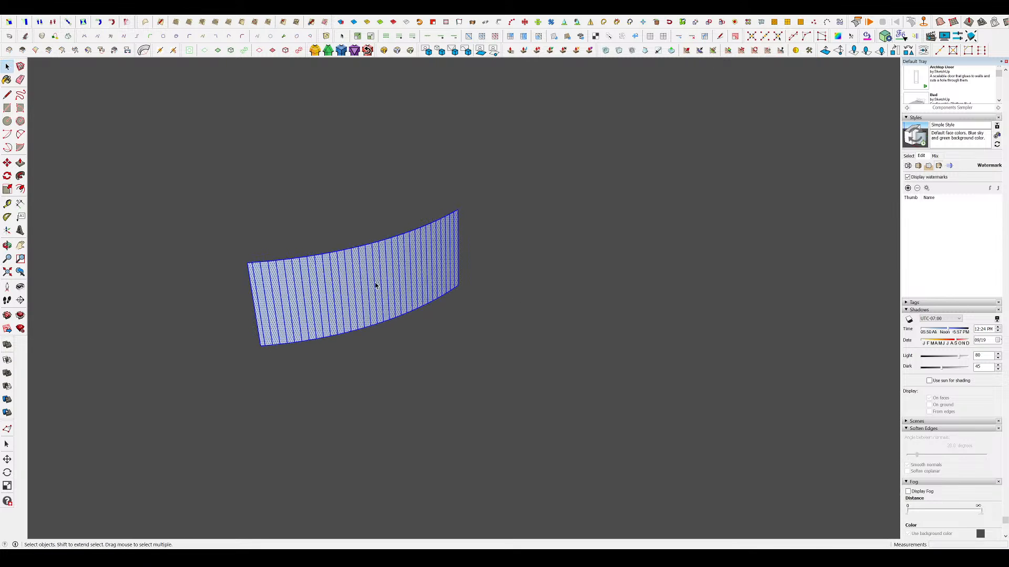
- Delete the trial curved surface together with its source arc
{"action": "scroll", "coordinate": [376, 286], "scroll_direction": "up", "scroll_amount": 3}
{"action": "left_click", "coordinate": [432, 354]}
{"action": "middle_click_drag", "start_coordinate": [433, 354], "coordinate": [407, 368]}
{"action": "scroll", "coordinate": [564, 348], "scroll_direction": "down", "scroll_amount": 4}
{"action": "left_click_drag", "start_coordinate": [395, 257], "coordinate": [398, 260]}
{"action": "key", "text": "Delete"}
- Examine the ribbed arch pieces, including their curved undersides, and their position beside the curved pipes
{"action": "scroll", "coordinate": [587, 336], "scroll_direction": "down", "scroll_amount": 8}
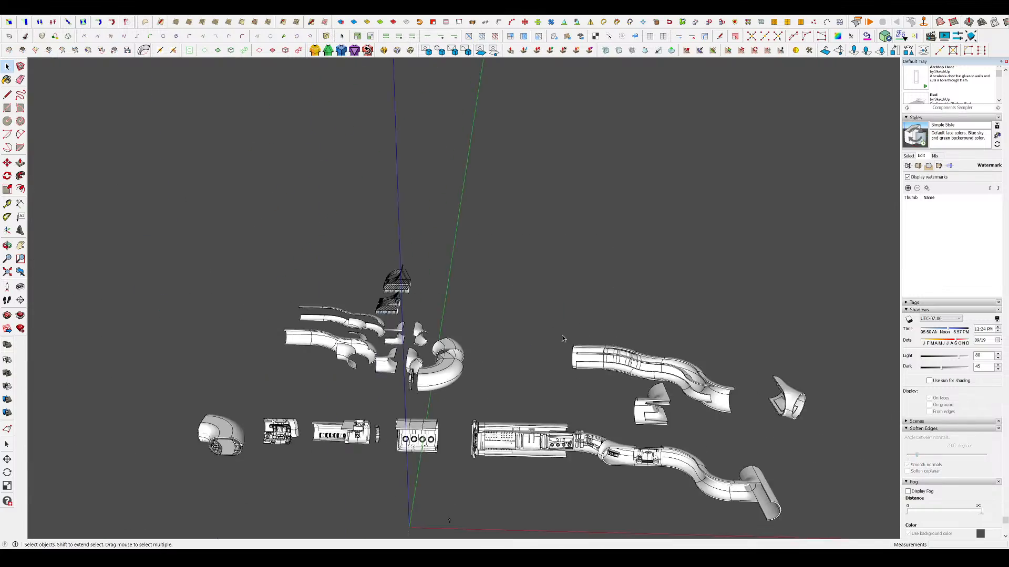
{"action": "middle_click_drag", "start_coordinate": [563, 341], "coordinate": [149, 364]}
{"action": "scroll", "coordinate": [150, 364], "scroll_direction": "up", "scroll_amount": 3}
{"action": "scroll", "coordinate": [305, 360], "scroll_direction": "up", "scroll_amount": 3}
{"action": "scroll", "coordinate": [506, 452], "scroll_direction": "up", "scroll_amount": 3}
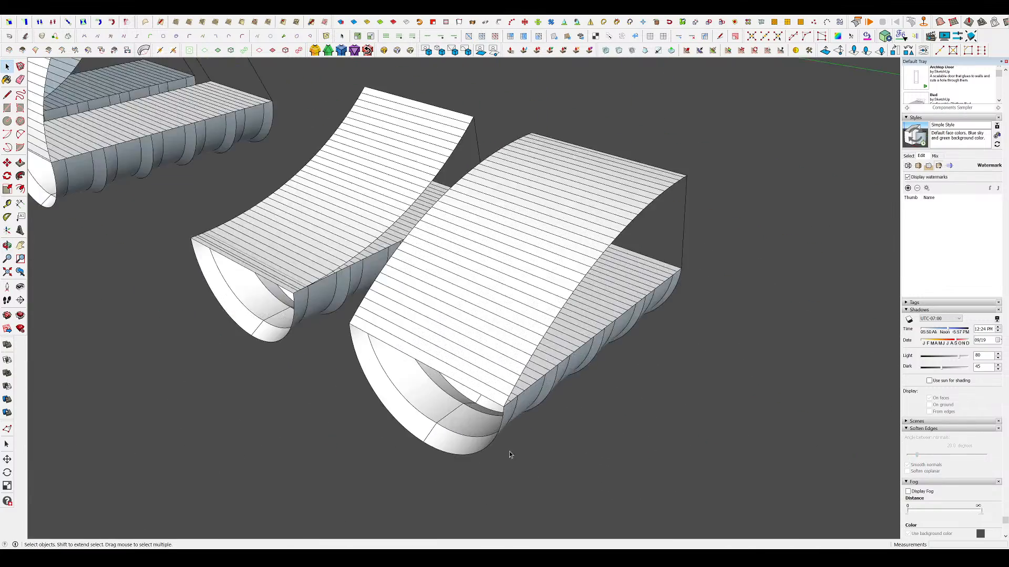
{"action": "scroll", "coordinate": [430, 332], "scroll_direction": "up", "scroll_amount": 5}
{"action": "scroll", "coordinate": [433, 331], "scroll_direction": "up", "scroll_amount": 5}
{"action": "middle_click_drag", "start_coordinate": [430, 332], "coordinate": [261, 206]}
{"action": "scroll", "coordinate": [294, 356], "scroll_direction": "down", "scroll_amount": 7}
{"action": "middle_click_drag", "start_coordinate": [294, 357], "coordinate": [469, 405]}
{"action": "scroll", "coordinate": [468, 406], "scroll_direction": "down", "scroll_amount": 5}
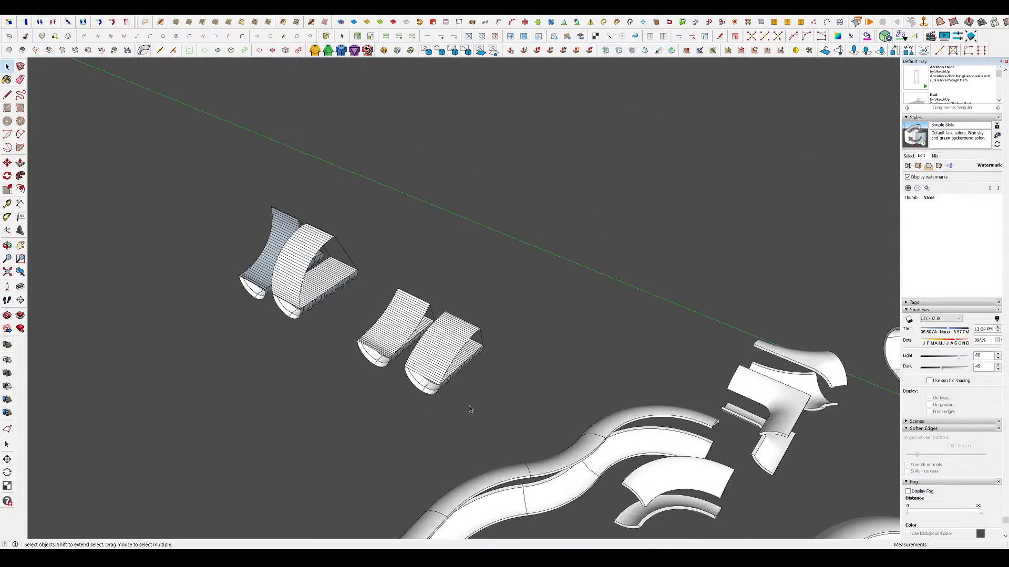
- Move the curved ribbed shell out of the front arch piece into the empty space beside it
{"action": "left_click", "coordinate": [437, 373]}
{"action": "scroll", "coordinate": [437, 373], "scroll_direction": "up", "scroll_amount": 3}
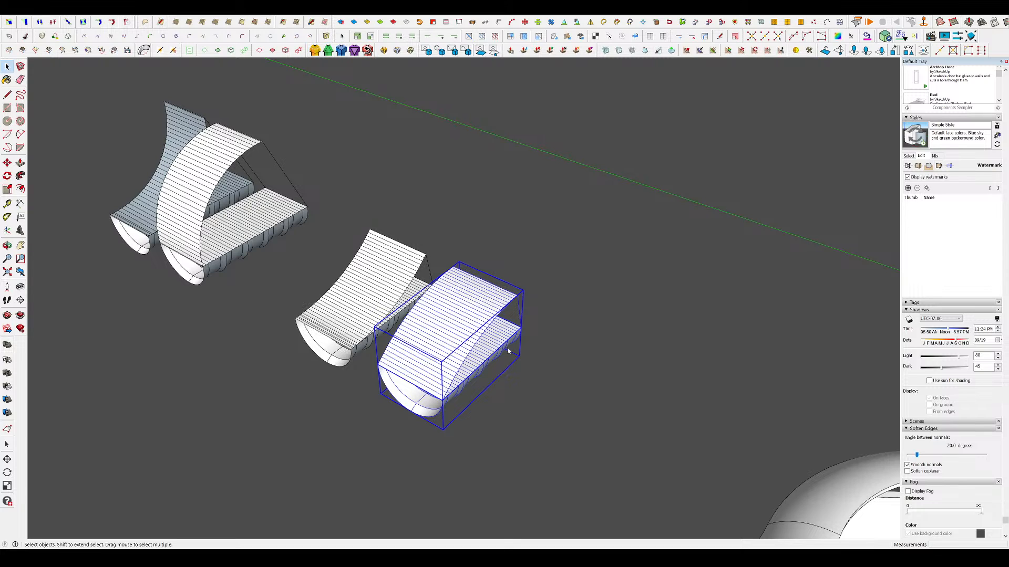
{"action": "scroll", "coordinate": [501, 347], "scroll_direction": "up", "scroll_amount": 5}
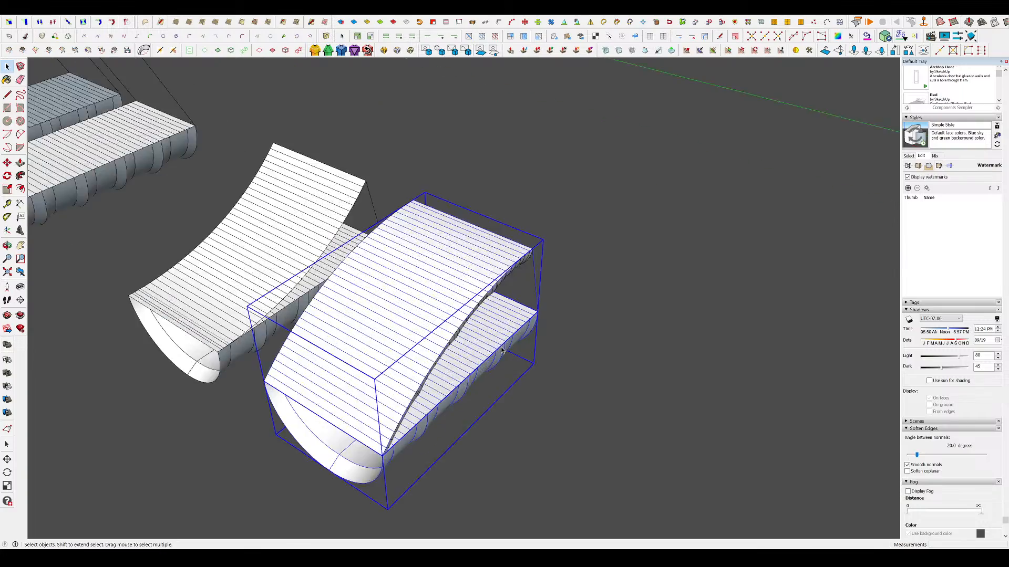
{"action": "middle_click_drag", "start_coordinate": [501, 347], "coordinate": [232, 275]}
{"action": "left_click", "coordinate": [235, 138]}
{"action": "middle_click_drag", "start_coordinate": [234, 137], "coordinate": [380, 311]}
{"action": "scroll", "coordinate": [380, 310], "scroll_direction": "down", "scroll_amount": 5}
{"action": "key", "text": "m"}
{"action": "left_click", "coordinate": [347, 294]}
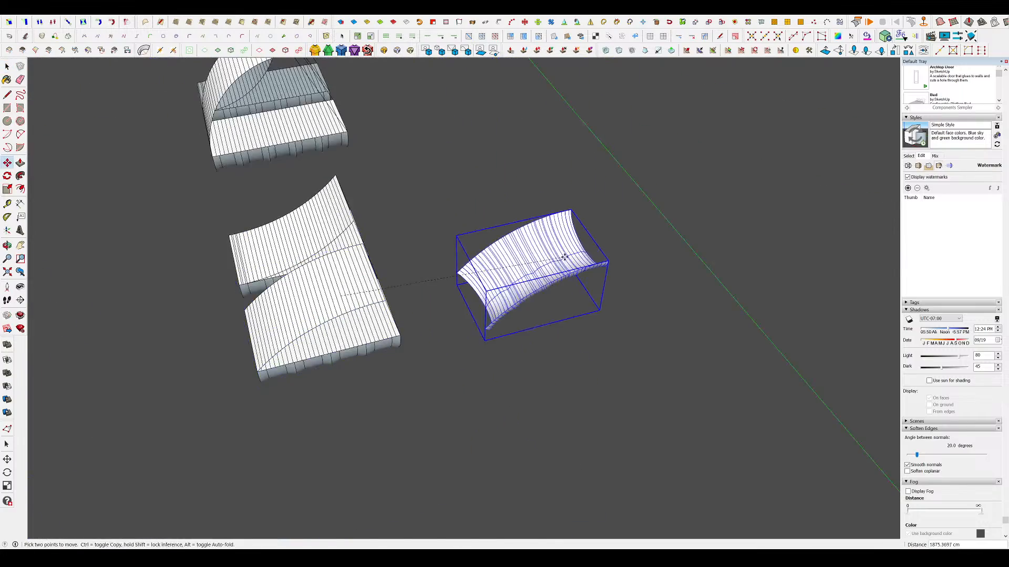
{"action": "left_click", "coordinate": [642, 260]}
{"action": "key", "text": "space"}
{"action": "left_click", "coordinate": [494, 363]}
- Move the ribbed shell of the neighbouring arch piece out next to the first extracted shell
{"action": "middle_click_drag", "start_coordinate": [494, 363], "coordinate": [542, 366]}
{"action": "scroll", "coordinate": [337, 316], "scroll_direction": "up", "scroll_amount": 6}
{"action": "left_click", "coordinate": [381, 318]}
{"action": "scroll", "coordinate": [380, 319], "scroll_direction": "down", "scroll_amount": 5}
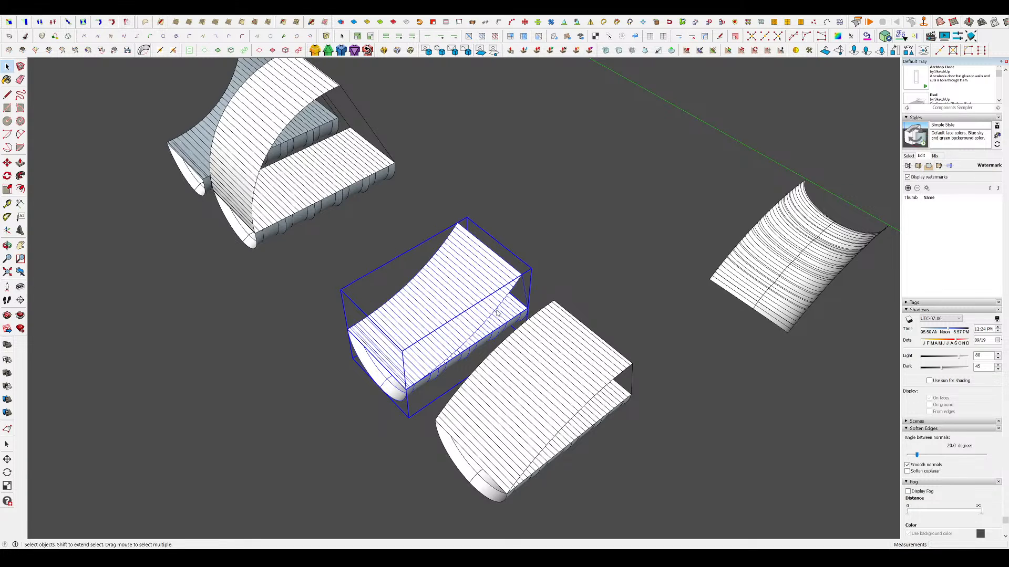
{"action": "middle_click_drag", "start_coordinate": [511, 318], "coordinate": [467, 307]}
{"action": "scroll", "coordinate": [467, 307], "scroll_direction": "down", "scroll_amount": 3}
{"action": "key", "text": "m"}
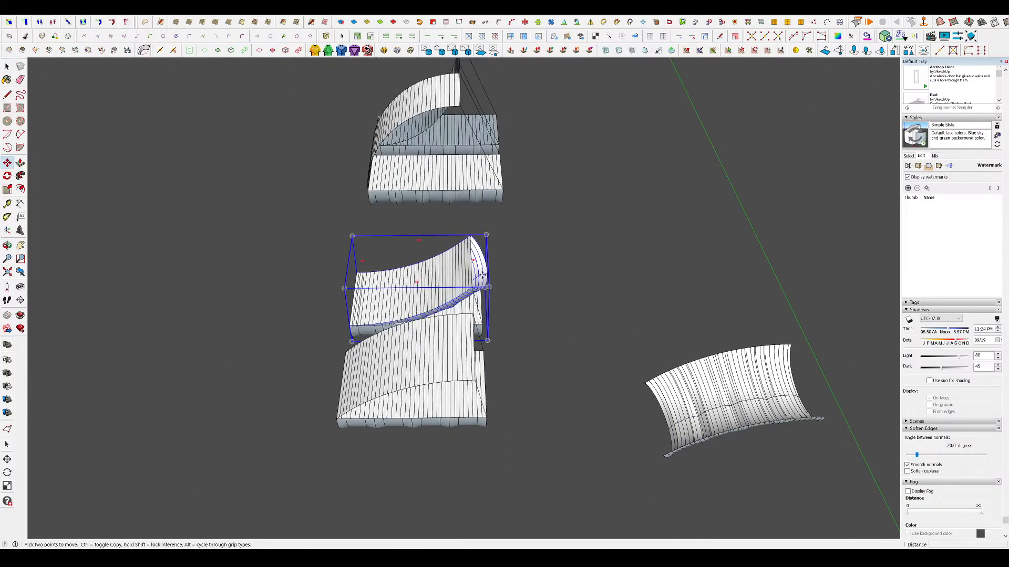
{"action": "left_click", "coordinate": [473, 276]}
{"action": "left_click", "coordinate": [756, 276]}
{"action": "key", "text": "space"}
{"action": "middle_click_drag", "start_coordinate": [591, 280], "coordinate": [664, 351]}
{"action": "left_click", "coordinate": [664, 351]}
- Move the ribbed shell of the tall white arch in the far pair out beside the extracted shells
{"action": "scroll", "coordinate": [507, 360], "scroll_direction": "down", "scroll_amount": 3}
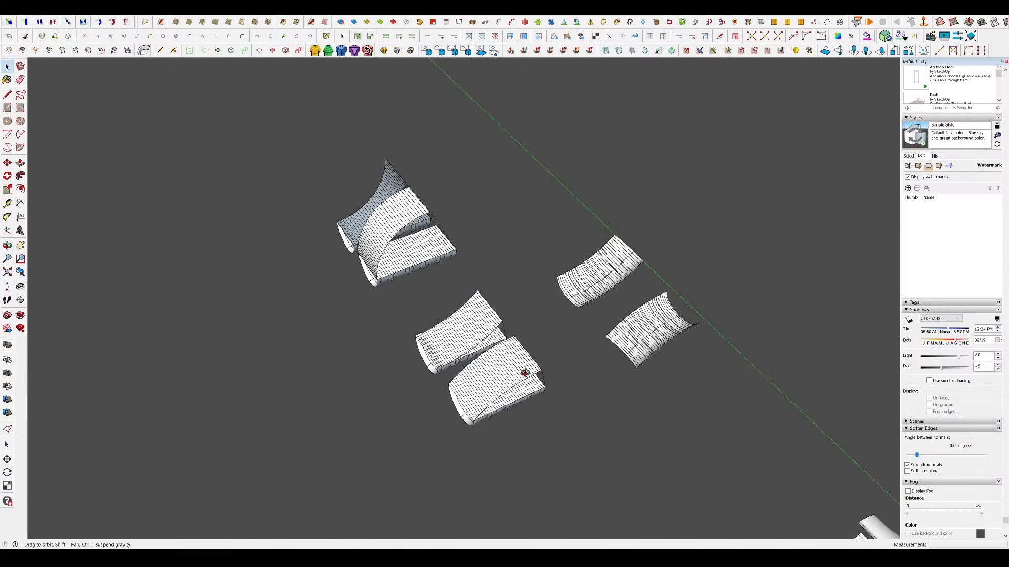
{"action": "scroll", "coordinate": [358, 252], "scroll_direction": "up", "scroll_amount": 4}
{"action": "middle_click_drag", "start_coordinate": [303, 242], "coordinate": [401, 292]}
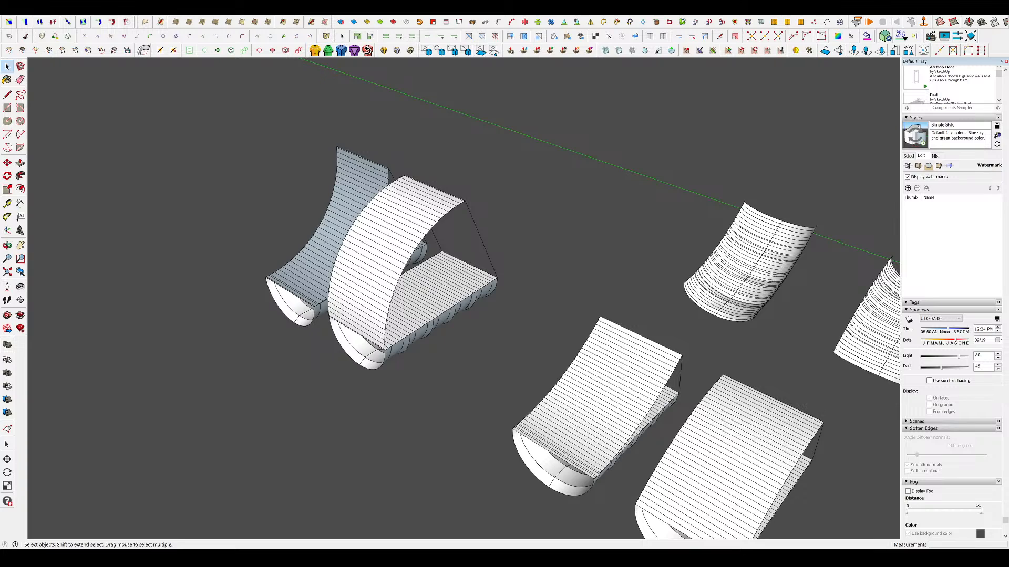
{"action": "scroll", "coordinate": [553, 310], "scroll_direction": "down", "scroll_amount": 3}
{"action": "scroll", "coordinate": [506, 400], "scroll_direction": "up", "scroll_amount": 5}
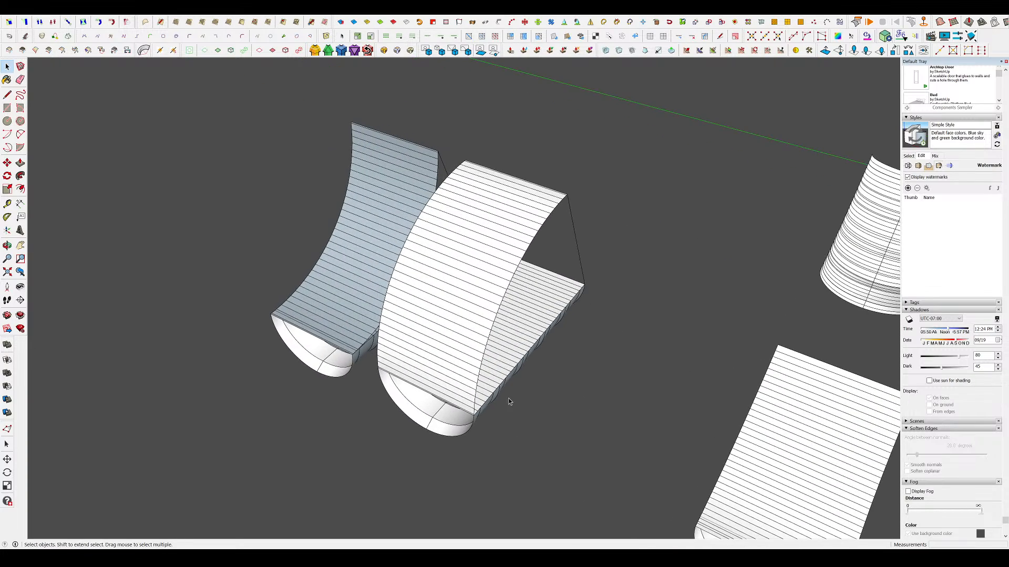
{"action": "left_click", "coordinate": [468, 367]}
{"action": "scroll", "coordinate": [575, 360], "scroll_direction": "up", "scroll_amount": 1}
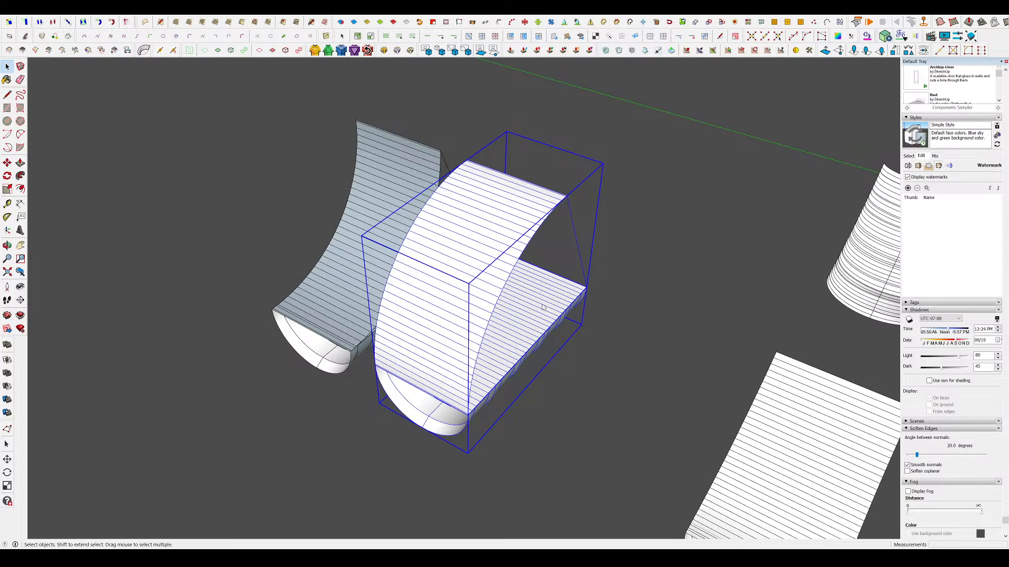
{"action": "middle_click_drag", "start_coordinate": [547, 306], "coordinate": [428, 252]}
{"action": "key", "text": "m"}
{"action": "left_click", "coordinate": [428, 252]}
{"action": "left_click", "coordinate": [698, 316]}
{"action": "key", "text": "space"}
- Move the ribbed shell of the blue-grey arch piece out to complete the row of extracted shells
{"action": "middle_click_drag", "start_coordinate": [536, 347], "coordinate": [495, 338]}
{"action": "scroll", "coordinate": [495, 338], "scroll_direction": "down", "scroll_amount": 2}
{"action": "scroll", "coordinate": [415, 352], "scroll_direction": "up", "scroll_amount": 5}
{"action": "left_click_drag", "start_coordinate": [454, 368], "coordinate": [387, 261]}
{"action": "scroll", "coordinate": [388, 261], "scroll_direction": "down", "scroll_amount": 4}
{"action": "scroll", "coordinate": [387, 228], "scroll_direction": "up", "scroll_amount": 4}
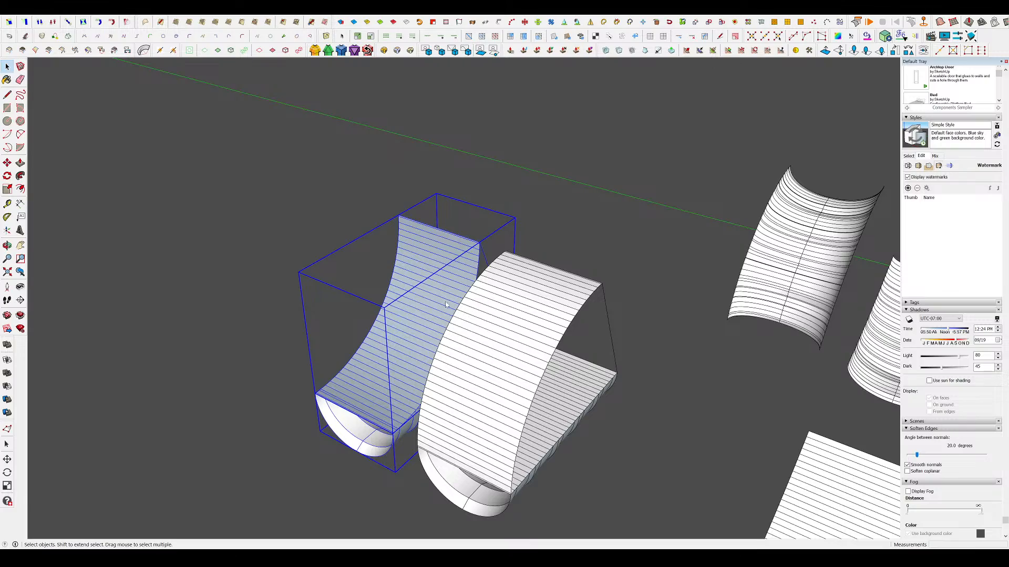
{"action": "middle_click_drag", "start_coordinate": [451, 321], "coordinate": [626, 266]}
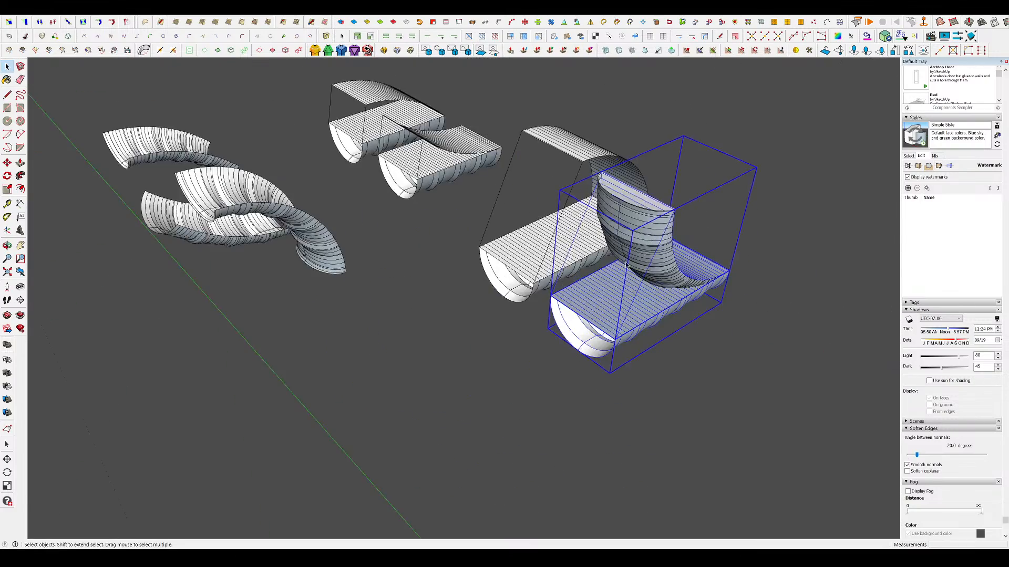
{"action": "key", "text": "m"}
{"action": "scroll", "coordinate": [624, 263], "scroll_direction": "down", "scroll_amount": 3}
{"action": "left_click", "coordinate": [624, 263]}
{"action": "left_click", "coordinate": [462, 294]}
{"action": "middle_click_drag", "start_coordinate": [462, 295], "coordinate": [592, 341]}
{"action": "key", "text": "space"}
- Soften the edges of the four extracted shells with an 86-degree angle between normals and Soften coplanar enabled
{"action": "scroll", "coordinate": [596, 301], "scroll_direction": "up", "scroll_amount": 1}
{"action": "left_click", "coordinate": [596, 301]}
{"action": "left_click_drag", "start_coordinate": [584, 372], "coordinate": [415, 151]}
{"action": "scroll", "coordinate": [946, 399], "scroll_direction": "down", "scroll_amount": 1}
{"action": "left_click_drag", "start_coordinate": [917, 449], "coordinate": [945, 449]}
{"action": "left_click", "coordinate": [907, 466]}
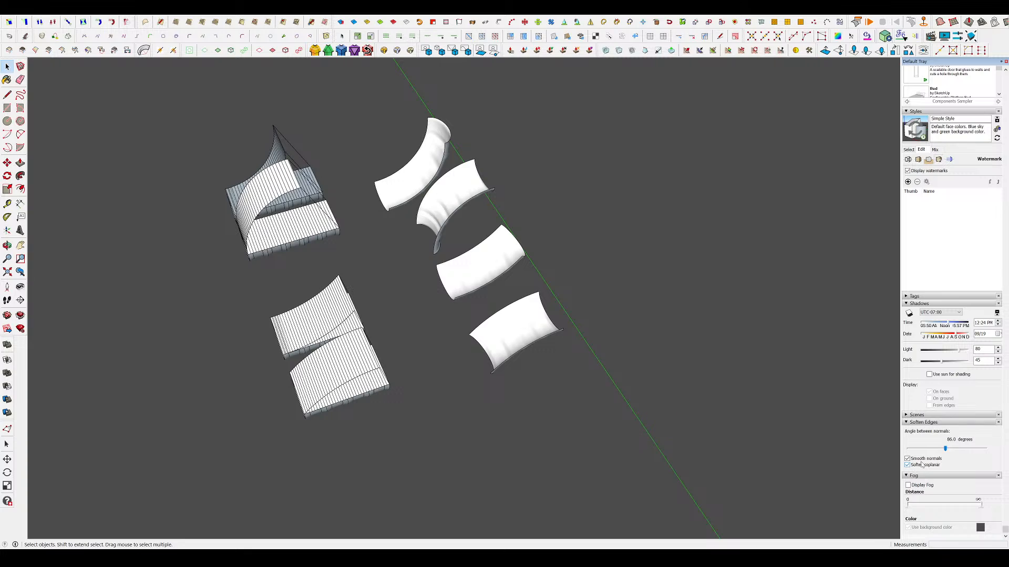
{"action": "middle_click_drag", "start_coordinate": [816, 405], "coordinate": [644, 352]}
{"action": "left_click", "coordinate": [644, 352]}
- Move the four smoothed shells together to the area near the origin beside the detailed cylindrical assembly
{"action": "scroll", "coordinate": [315, 273], "scroll_direction": "down", "scroll_amount": 5}
{"action": "middle_click_drag", "start_coordinate": [473, 326], "coordinate": [399, 310]}
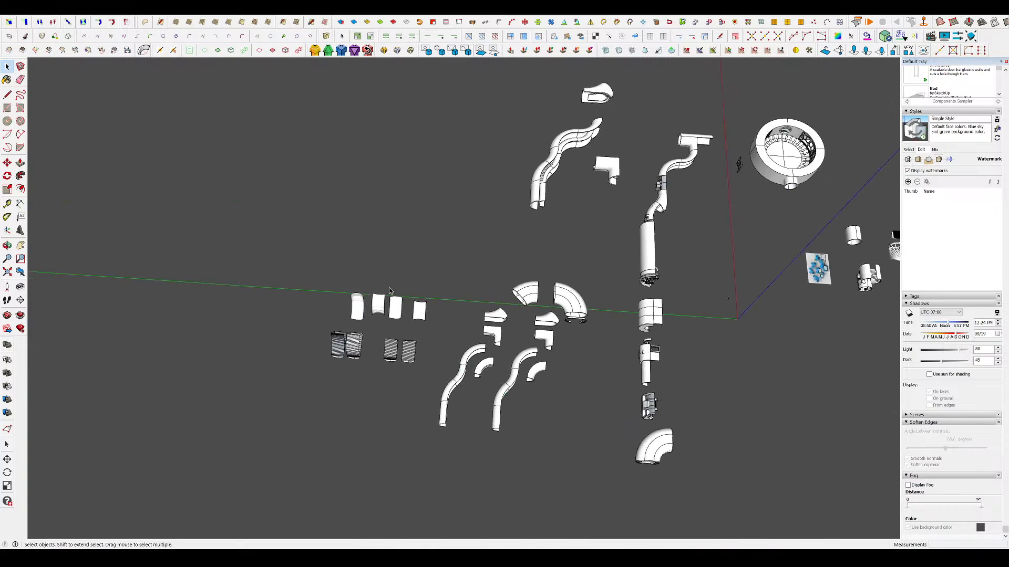
{"action": "scroll", "coordinate": [394, 305], "scroll_direction": "up", "scroll_amount": 2}
{"action": "left_click_drag", "start_coordinate": [473, 343], "coordinate": [253, 302]}
{"action": "scroll", "coordinate": [253, 304], "scroll_direction": "down", "scroll_amount": 2}
{"action": "middle_click_drag", "start_coordinate": [293, 320], "coordinate": [265, 285]}
{"action": "key", "text": "m"}
{"action": "scroll", "coordinate": [266, 283], "scroll_direction": "down", "scroll_amount": 2}
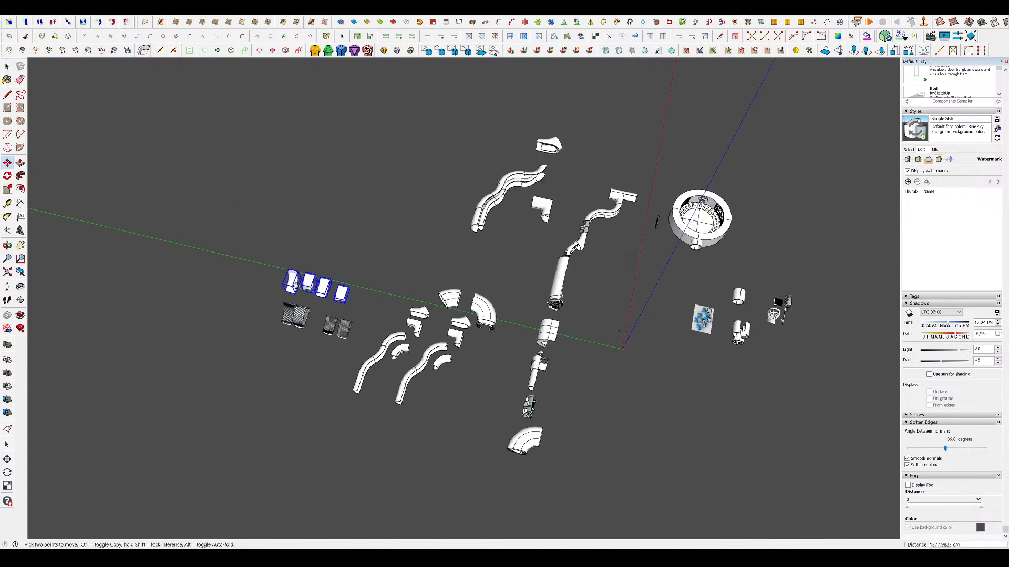
{"action": "left_click", "coordinate": [310, 290]}
{"action": "scroll", "coordinate": [657, 329], "scroll_direction": "up", "scroll_amount": 3}
{"action": "middle_click_drag", "start_coordinate": [657, 329], "coordinate": [383, 276]}
{"action": "scroll", "coordinate": [612, 331], "scroll_direction": "down", "scroll_amount": 2}
{"action": "scroll", "coordinate": [376, 275], "scroll_direction": "up", "scroll_amount": 1}
{"action": "middle_click_drag", "start_coordinate": [501, 303], "coordinate": [426, 289]}
{"action": "scroll", "coordinate": [428, 289], "scroll_direction": "up", "scroll_amount": 3}
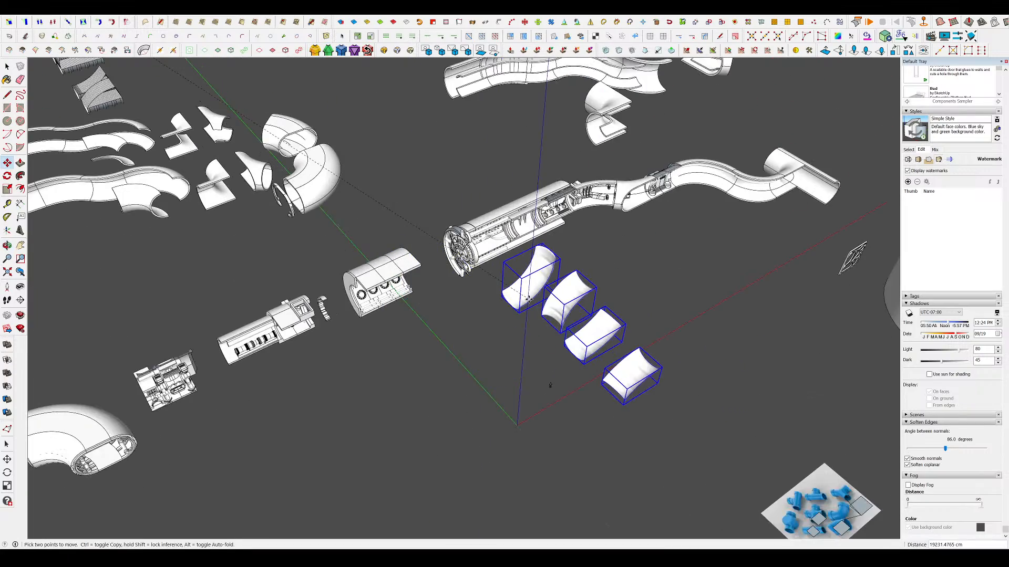
{"action": "left_click", "coordinate": [546, 314]}
{"action": "key", "text": "space"}
{"action": "left_click", "coordinate": [683, 320]}
- Move the four smoothed shells as a set to the open area near the separate wavy pipe assembly
{"action": "middle_click_drag", "start_coordinate": [683, 320], "coordinate": [703, 308]}
{"action": "scroll", "coordinate": [646, 336], "scroll_direction": "up", "scroll_amount": 3}
{"action": "mouse_move", "coordinate": [646, 336]}
{"action": "middle_mouse_down"}
{"action": "mouse_move", "coordinate": [574, 246]}
{"action": "mouse_move", "coordinate": [535, 333]}
{"action": "mouse_move", "coordinate": [657, 333]}
{"action": "middle_mouse_up"}
{"action": "scroll", "coordinate": [536, 333], "scroll_direction": "down", "scroll_amount": 3}
{"action": "left_click_drag", "start_coordinate": [657, 333], "coordinate": [509, 266]}
{"action": "scroll", "coordinate": [552, 309], "scroll_direction": "down", "scroll_amount": 3}
{"action": "key", "text": "m"}
{"action": "left_click", "coordinate": [554, 302]}
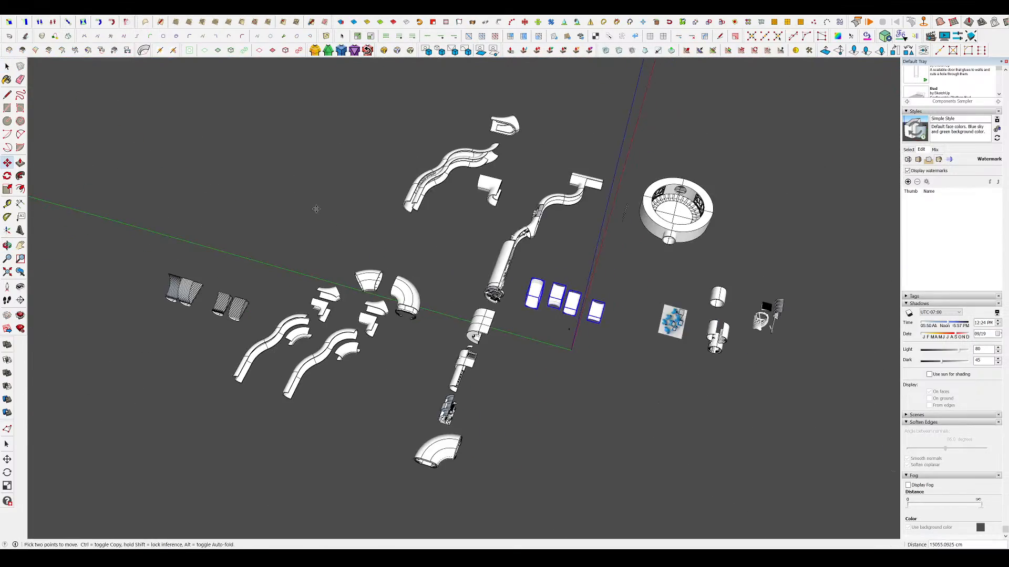
{"action": "scroll", "coordinate": [301, 201], "scroll_direction": "up", "scroll_amount": 4}
{"action": "middle_click_drag", "start_coordinate": [282, 194], "coordinate": [257, 333]}
{"action": "left_click", "coordinate": [319, 217]}
{"action": "left_click", "coordinate": [282, 246]}
{"action": "scroll", "coordinate": [258, 334], "scroll_direction": "down", "scroll_amount": 3}
{"action": "key", "text": "space"}
- Separate one shell from the set and move the other three closer to the wavy pipe
{"action": "left_click", "coordinate": [300, 307]}
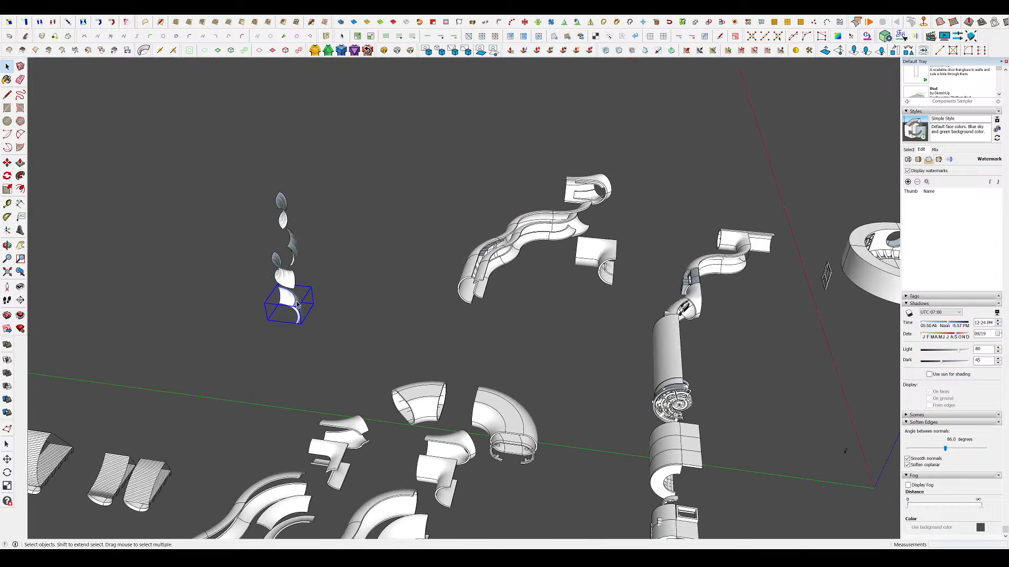
{"action": "key", "text": "m"}
{"action": "left_click", "coordinate": [303, 305]}
{"action": "key", "text": "space"}
{"action": "left_click_drag", "start_coordinate": [315, 300], "coordinate": [262, 200]}
{"action": "key", "text": "m"}
{"action": "left_click", "coordinate": [266, 263]}
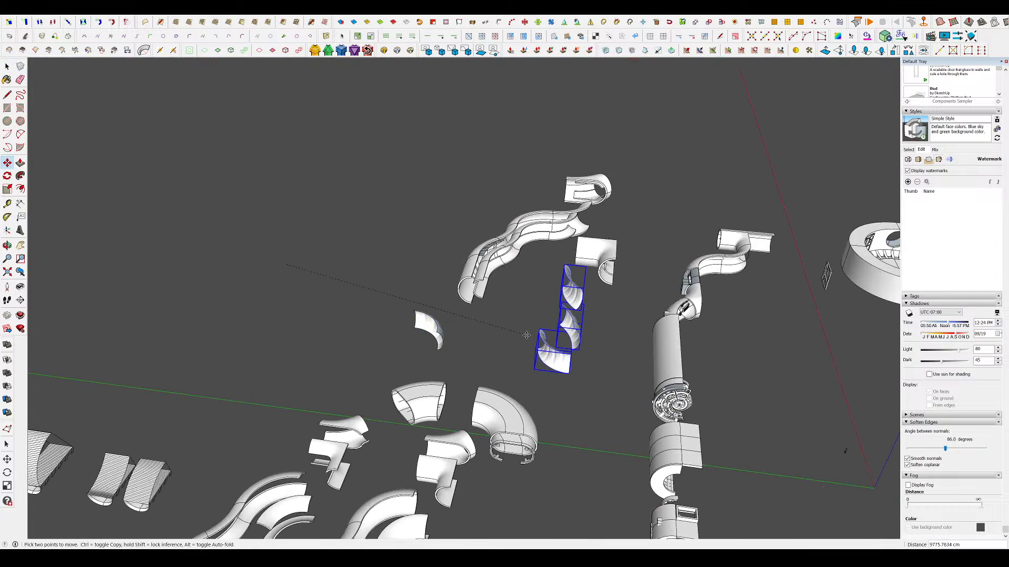
{"action": "left_click", "coordinate": [464, 310]}
- Move one of the three grouped shells aside and shift it so it stands alone below the wavy pipe
{"action": "middle_click_drag", "start_coordinate": [465, 310], "coordinate": [509, 316]}
{"action": "scroll", "coordinate": [478, 320], "scroll_direction": "up", "scroll_amount": 4}
{"action": "key", "text": "space"}
{"action": "left_click", "coordinate": [572, 279]}
{"action": "left_click", "coordinate": [530, 274]}
{"action": "key", "text": "m"}
{"action": "left_click", "coordinate": [530, 273]}
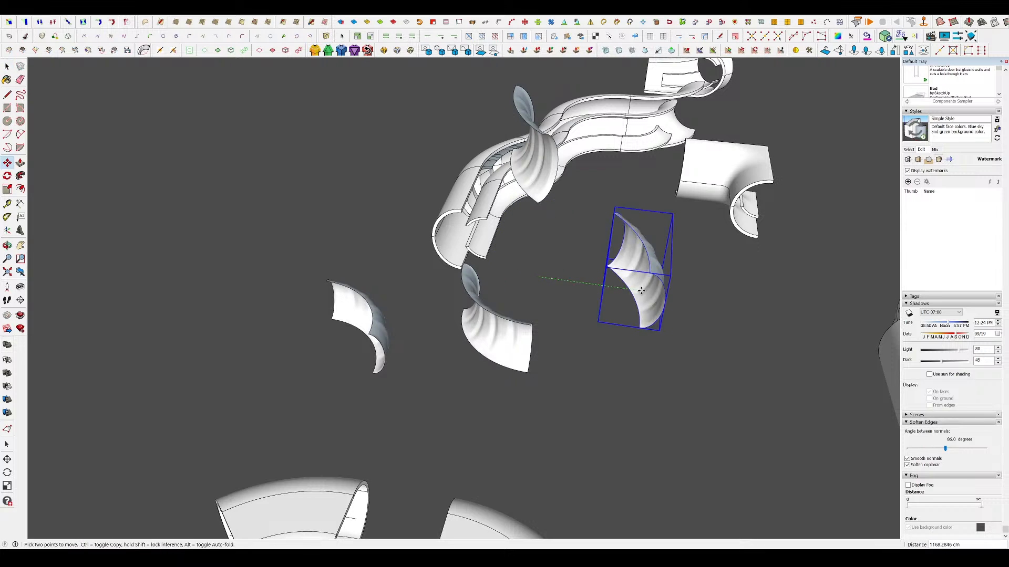
{"action": "left_click", "coordinate": [630, 270]}
{"action": "left_click_drag", "start_coordinate": [612, 210], "coordinate": [573, 298]}
{"action": "key", "text": "space"}
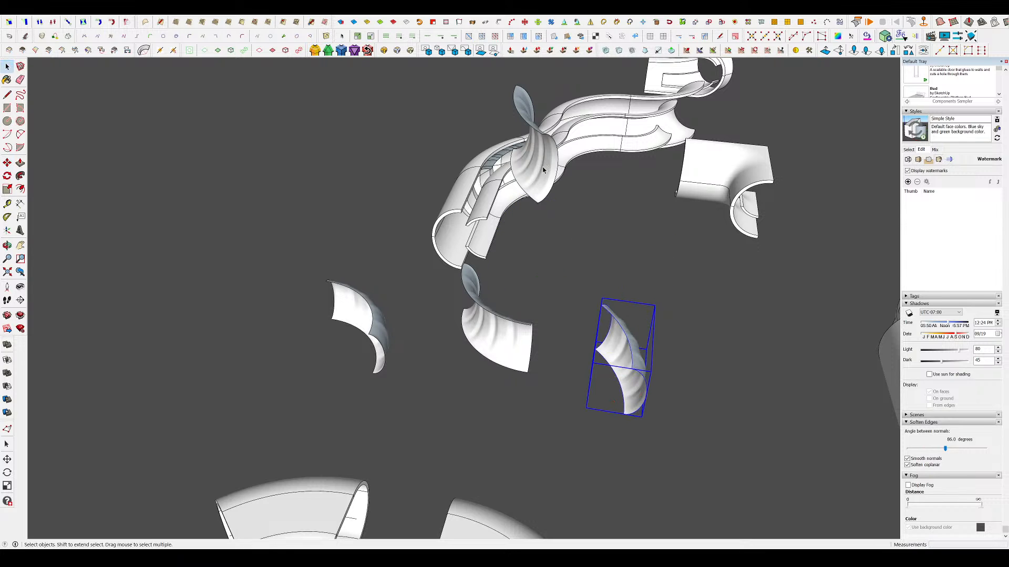
- Move the twisted shell overlapping the wavy pipe down among the other shells, and place one shell beside the pipe
{"action": "left_click", "coordinate": [541, 168]}
{"action": "key", "text": "m"}
{"action": "left_click", "coordinate": [543, 167]}
{"action": "left_click", "coordinate": [578, 310]}
{"action": "middle_click_drag", "start_coordinate": [579, 310], "coordinate": [376, 357]}
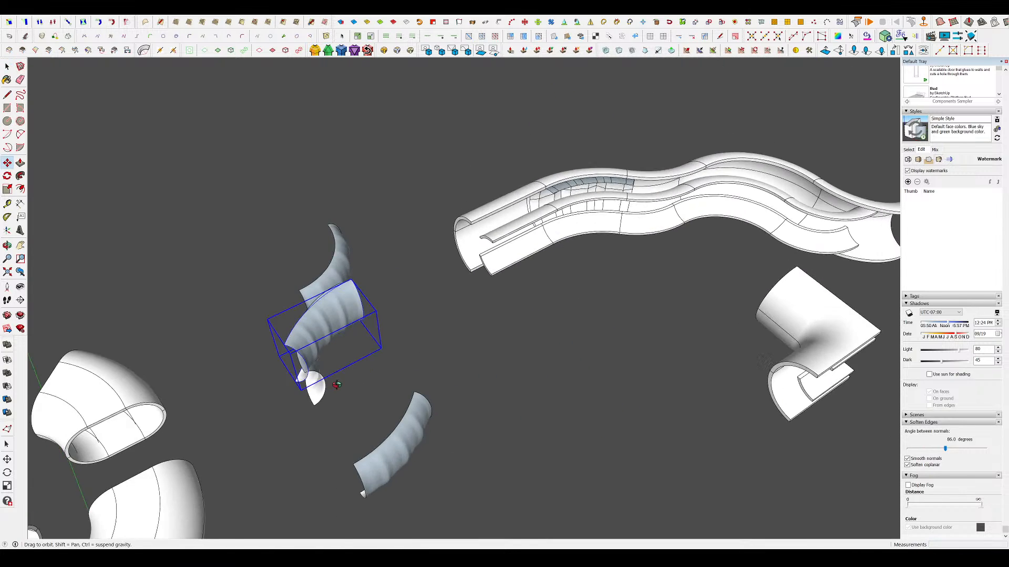
{"action": "scroll", "coordinate": [376, 357], "scroll_direction": "up", "scroll_amount": 2}
{"action": "left_click", "coordinate": [288, 313]}
{"action": "left_click", "coordinate": [651, 249]}
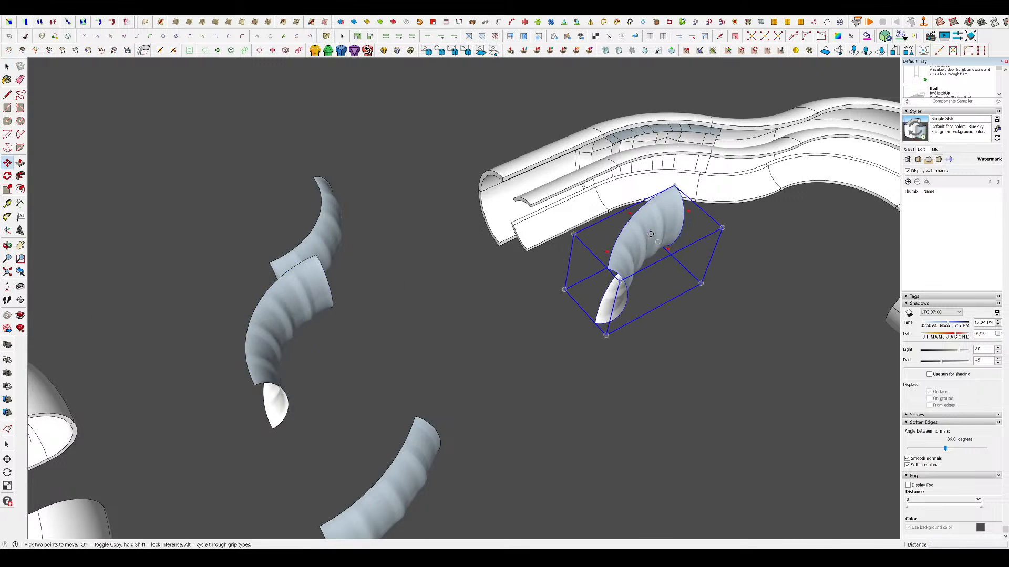
- Delete the segmented lining pieces from the inside of the wavy pipe halves
{"action": "scroll", "coordinate": [651, 249], "scroll_direction": "down", "scroll_amount": 3}
{"action": "middle_click_drag", "start_coordinate": [652, 252], "coordinate": [529, 178]}
{"action": "scroll", "coordinate": [608, 205], "scroll_direction": "up", "scroll_amount": 4}
{"action": "key", "text": "space"}
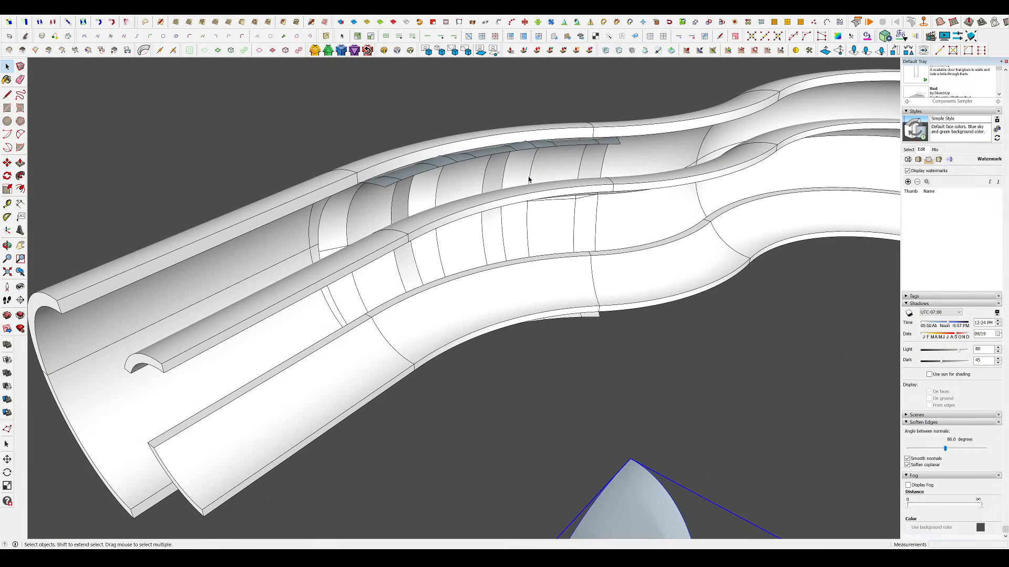
{"action": "left_click", "coordinate": [529, 178]}
{"action": "key", "text": "Delete"}
{"action": "left_click", "coordinate": [468, 252]}
{"action": "key", "text": "Delete"}
- Move the isolated smoothed shell below the wavy pipe onto the pipe's curved section
{"action": "scroll", "coordinate": [581, 273], "scroll_direction": "down", "scroll_amount": 5}
{"action": "middle_click_drag", "start_coordinate": [540, 250], "coordinate": [475, 289]}
{"action": "left_click_drag", "start_coordinate": [509, 429], "coordinate": [401, 332]}
{"action": "key", "text": "m"}
{"action": "left_click", "coordinate": [408, 382]}
{"action": "left_click", "coordinate": [451, 354]}
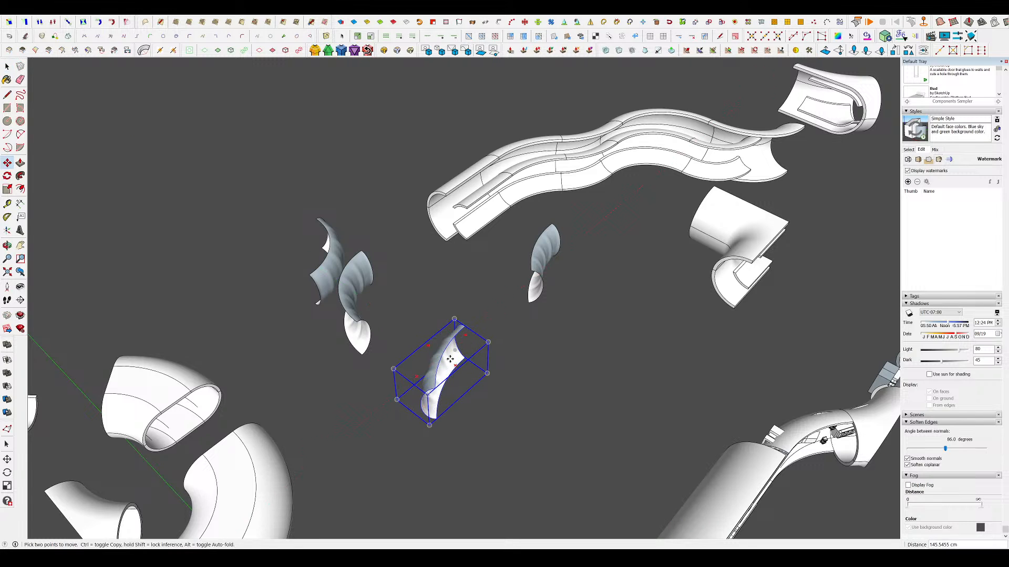
{"action": "left_click", "coordinate": [535, 168]}
- Move the smoothed shell by its lower corner onto the segment joint along the wavy pipe's lower inner edge
{"action": "scroll", "coordinate": [536, 167], "scroll_direction": "up", "scroll_amount": 7}
{"action": "middle_click_drag", "start_coordinate": [536, 168], "coordinate": [561, 341]}
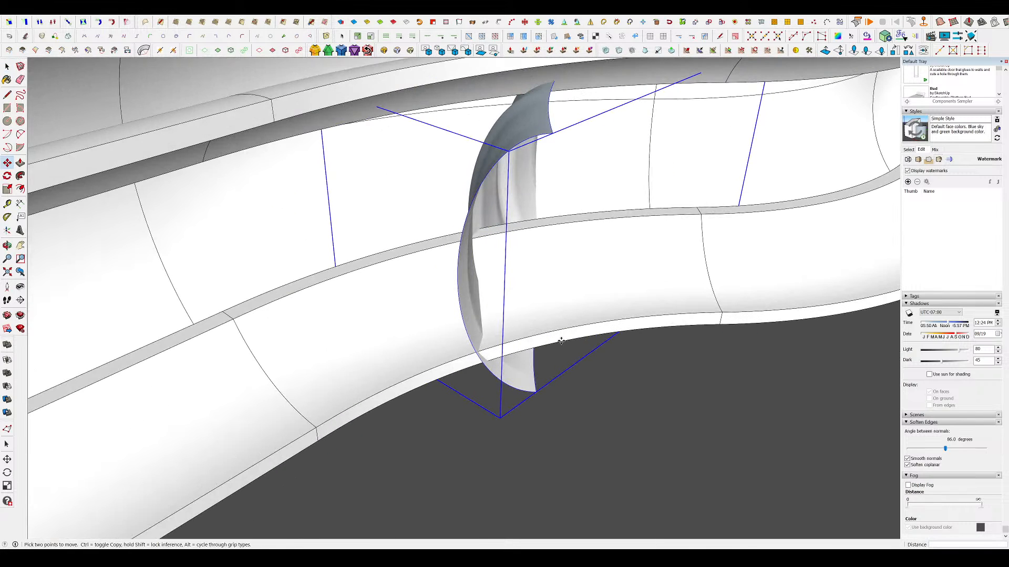
{"action": "left_click", "coordinate": [540, 393]}
{"action": "left_click", "coordinate": [319, 425]}
{"action": "key", "text": "q"}
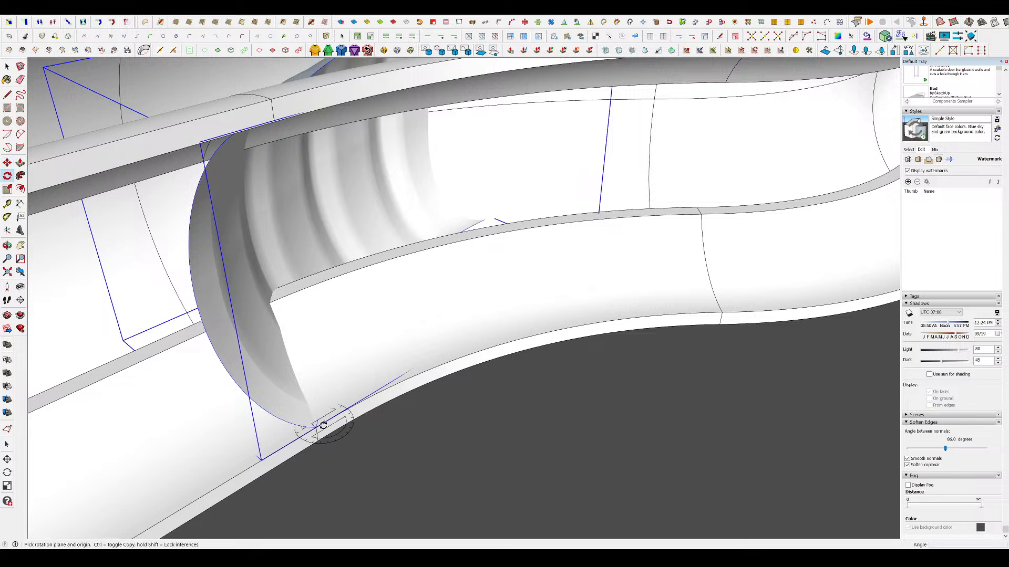
- Rotate the shell horizontally so its curve follows the bend of the wavy pipe's first curved section
{"action": "key", "text": "space"}
{"action": "scroll", "coordinate": [433, 361], "scroll_direction": "down", "scroll_amount": 3}
{"action": "middle_click_drag", "start_coordinate": [446, 348], "coordinate": [405, 421]}
{"action": "key", "text": "m"}
{"action": "key", "text": "q"}
{"action": "left_click", "coordinate": [385, 144]}
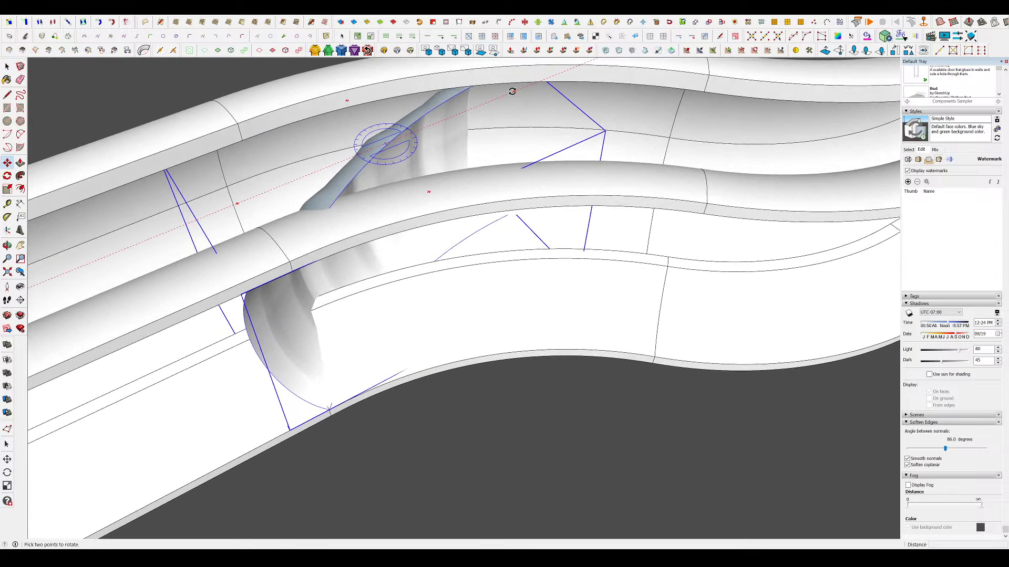
{"action": "scroll", "coordinate": [549, 192], "scroll_direction": "down", "scroll_amount": 5}
{"action": "scroll", "coordinate": [529, 163], "scroll_direction": "up", "scroll_amount": 3}
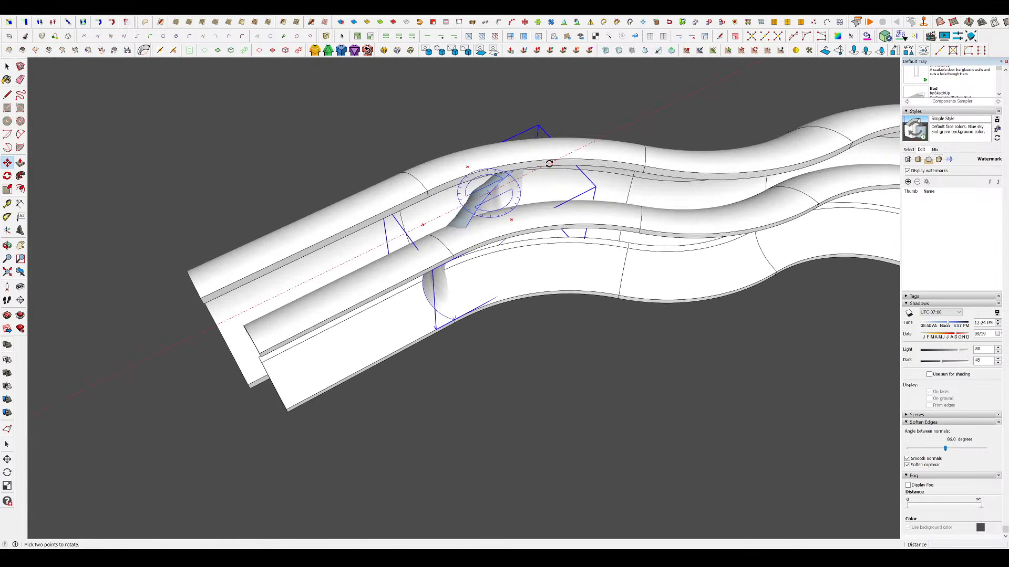
{"action": "left_click", "coordinate": [549, 163]}
- Move the rotated shell out of the wavy pipe into the open space beside its first bend
{"action": "key", "text": "space"}
{"action": "middle_click_drag", "start_coordinate": [547, 187], "coordinate": [811, 367]}
{"action": "key", "text": "m"}
{"action": "left_click", "coordinate": [447, 264]}
{"action": "left_click", "coordinate": [590, 307]}
{"action": "middle_click_drag", "start_coordinate": [580, 210], "coordinate": [587, 226]}
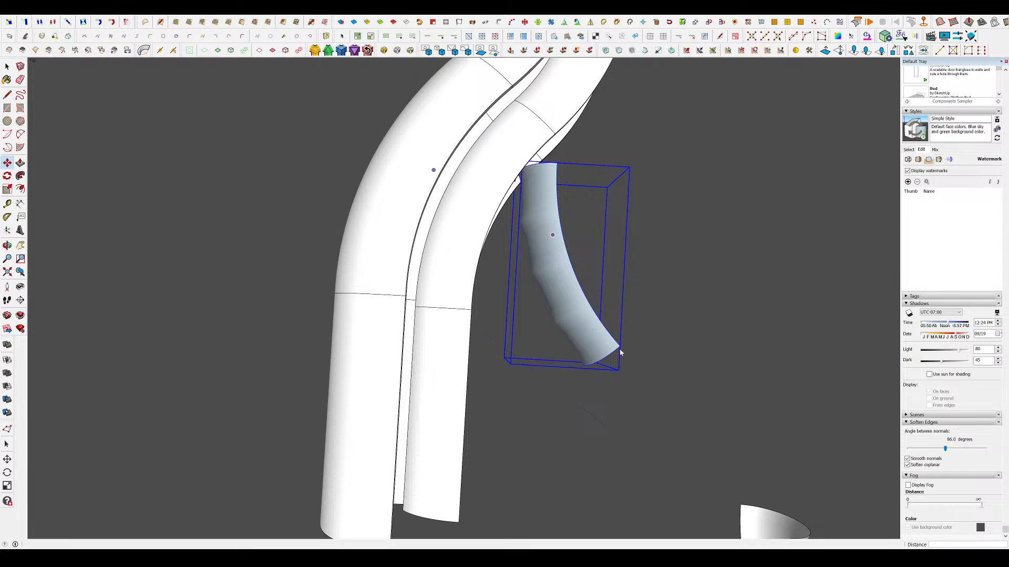
- Snap the shell's lower corner to the inner edge corner where the pipe's first curved section begins
{"action": "middle_click_drag", "start_coordinate": [640, 345], "coordinate": [475, 351]}
{"action": "scroll", "coordinate": [477, 353], "scroll_direction": "up", "scroll_amount": 4}
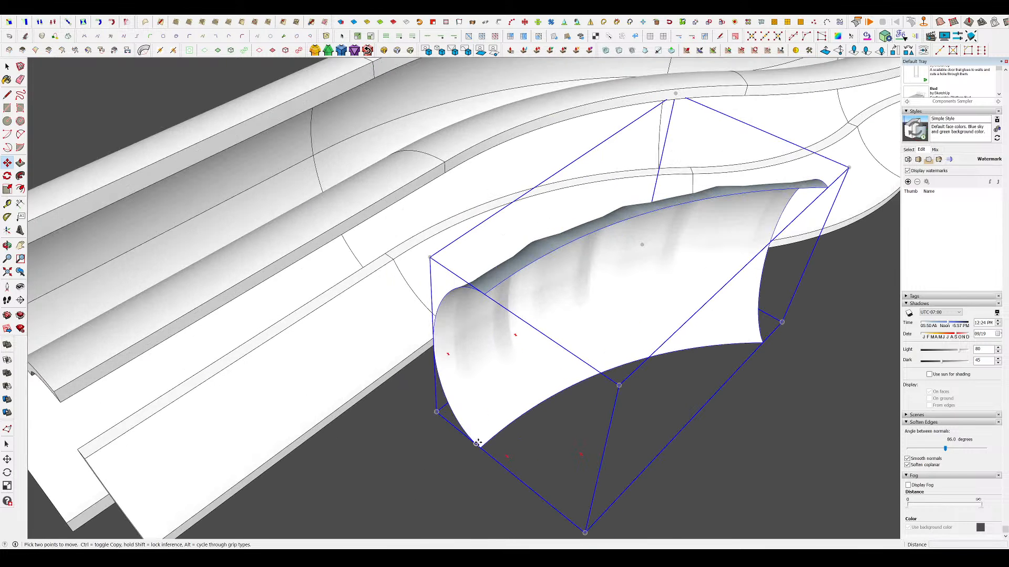
{"action": "left_click", "coordinate": [482, 447]}
{"action": "scroll", "coordinate": [437, 338], "scroll_direction": "up", "scroll_amount": 3}
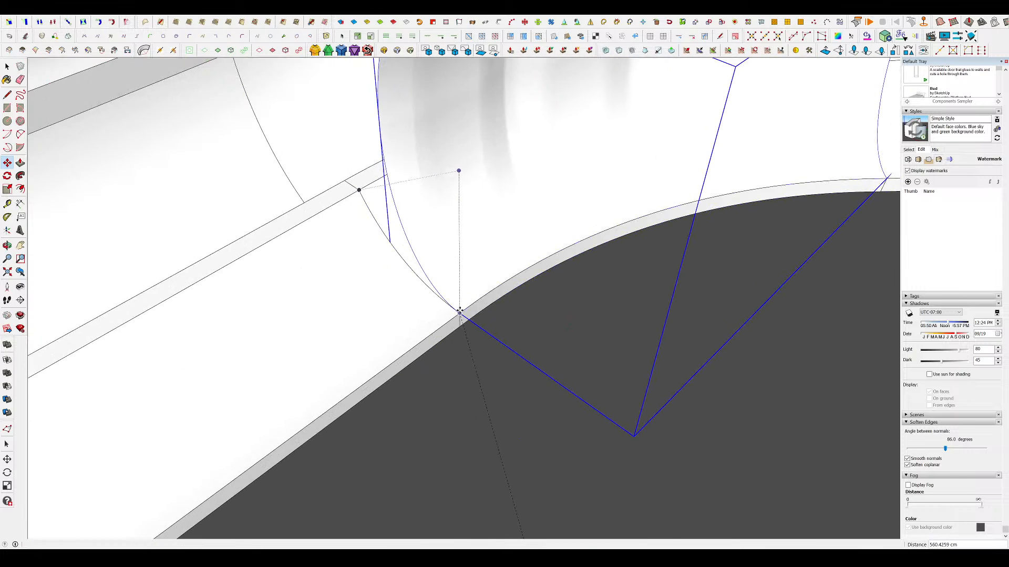
{"action": "left_click", "coordinate": [460, 311]}
{"action": "scroll", "coordinate": [441, 314], "scroll_direction": "down", "scroll_amount": 4}
{"action": "middle_click_drag", "start_coordinate": [436, 310], "coordinate": [574, 146]}
{"action": "scroll", "coordinate": [572, 142], "scroll_direction": "up", "scroll_amount": 2}
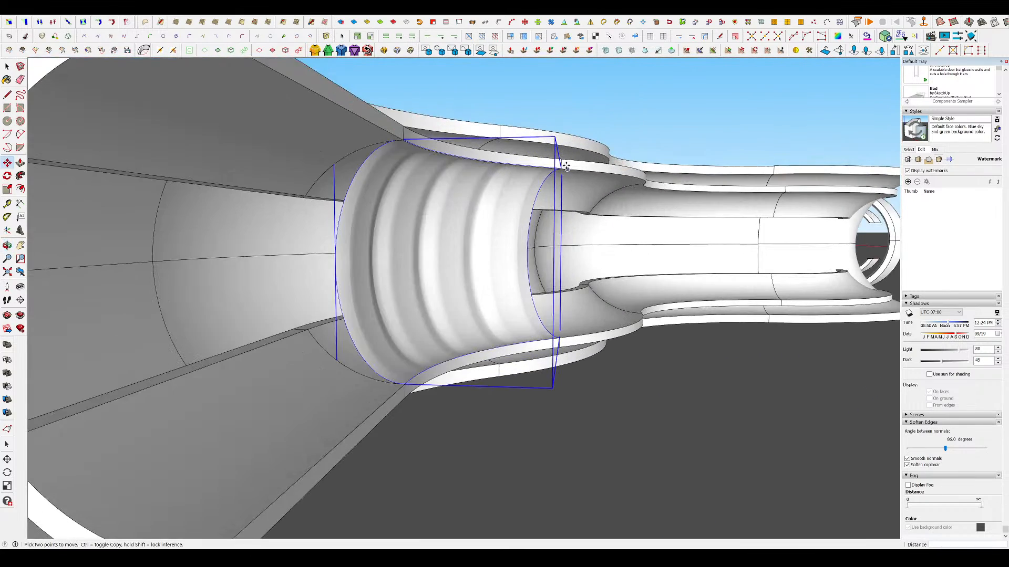
- Scale the fitted shell lining by about 0.995 so its far end meets the pipe's segment joint
{"action": "scroll", "coordinate": [564, 166], "scroll_direction": "up", "scroll_amount": 6}
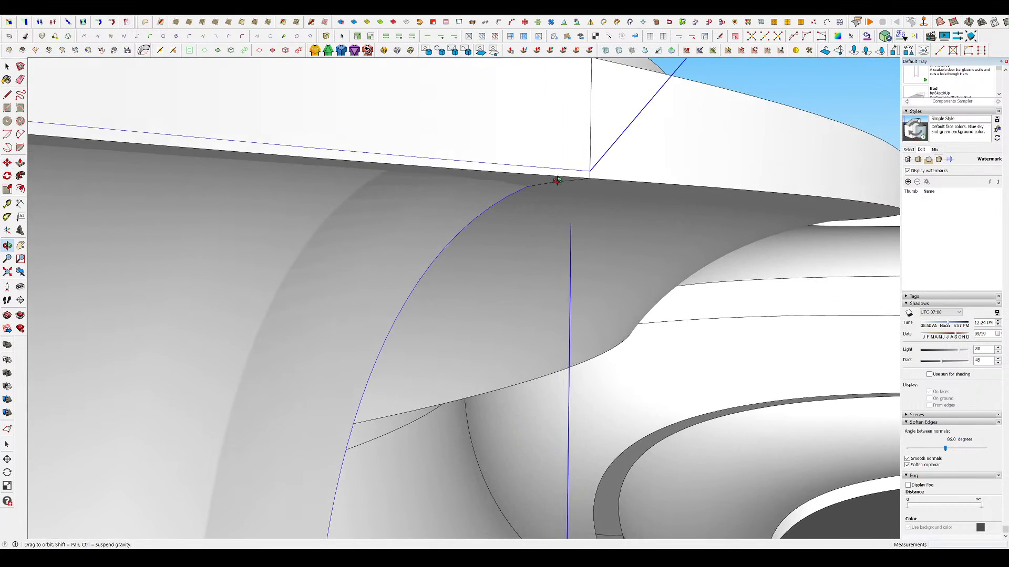
{"action": "scroll", "coordinate": [558, 180], "scroll_direction": "down", "scroll_amount": 3}
{"action": "key", "text": "s"}
{"action": "left_click_drag", "start_coordinate": [563, 188], "coordinate": [559, 191]}
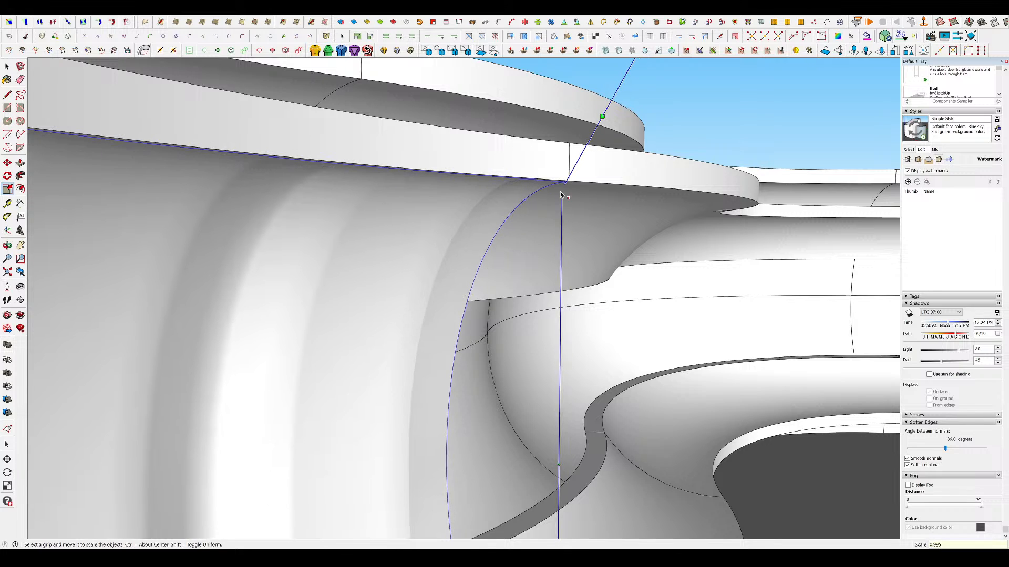
{"action": "left_click", "coordinate": [559, 193]}
{"action": "key", "text": "space"}
{"action": "scroll", "coordinate": [553, 195], "scroll_direction": "up", "scroll_amount": 5}
{"action": "scroll", "coordinate": [548, 202], "scroll_direction": "down", "scroll_amount": 15}
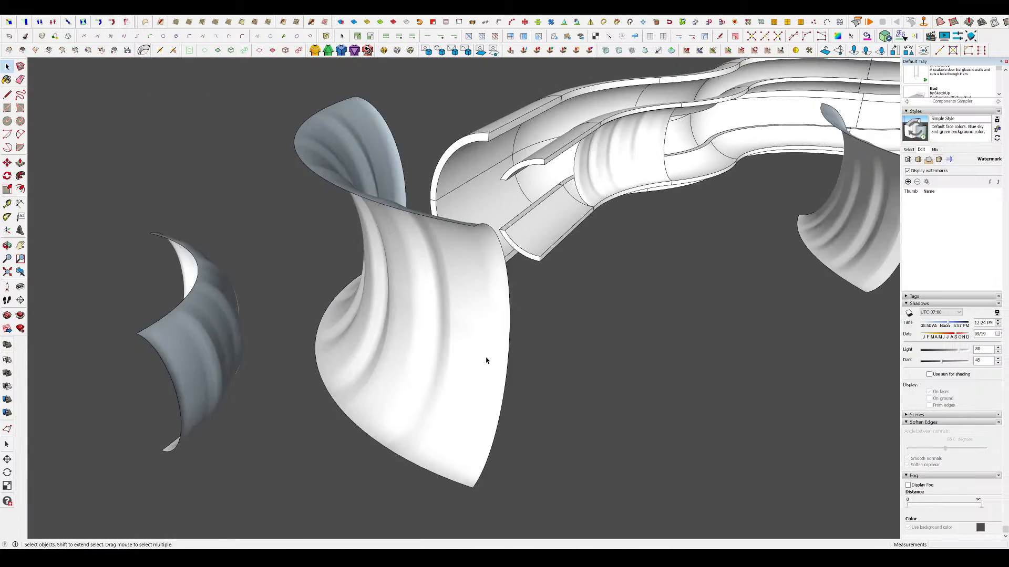
- Place the next ribbed shell below the pipe and rotate it to match the pipe's second bend
{"action": "scroll", "coordinate": [486, 360], "scroll_direction": "down", "scroll_amount": 4}
{"action": "middle_click_drag", "start_coordinate": [486, 361], "coordinate": [461, 353]}
{"action": "left_click", "coordinate": [559, 349]}
{"action": "middle_click_drag", "start_coordinate": [559, 349], "coordinate": [540, 442]}
{"action": "key", "text": "q"}
{"action": "key", "text": "space"}
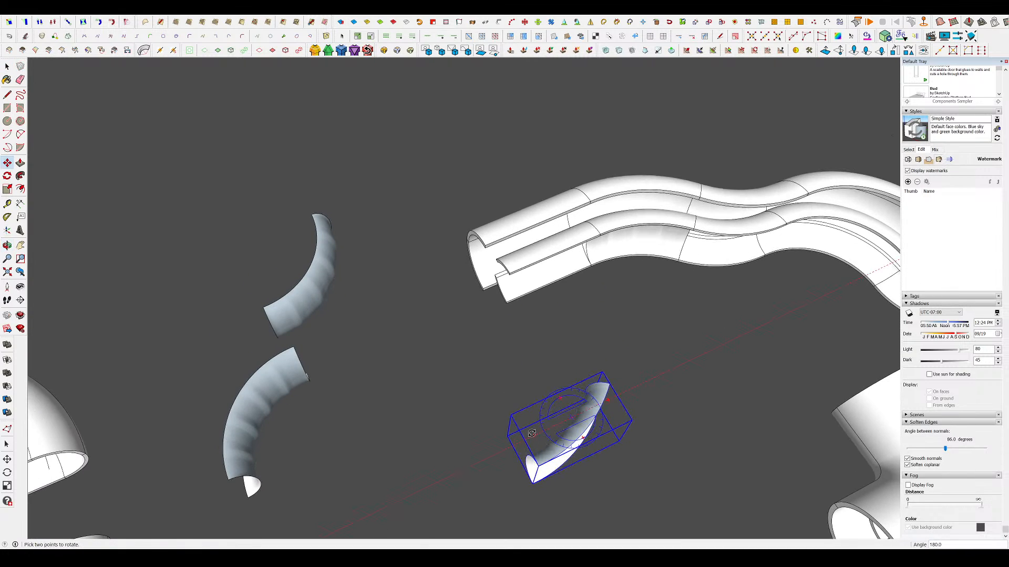
{"action": "left_click", "coordinate": [583, 415]}
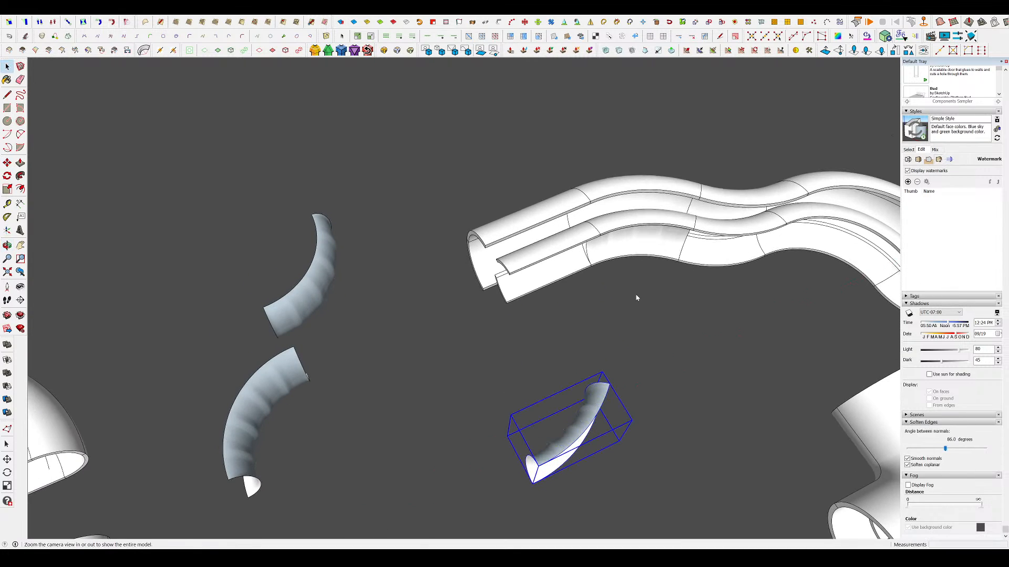
{"action": "left_click", "coordinate": [682, 280]}
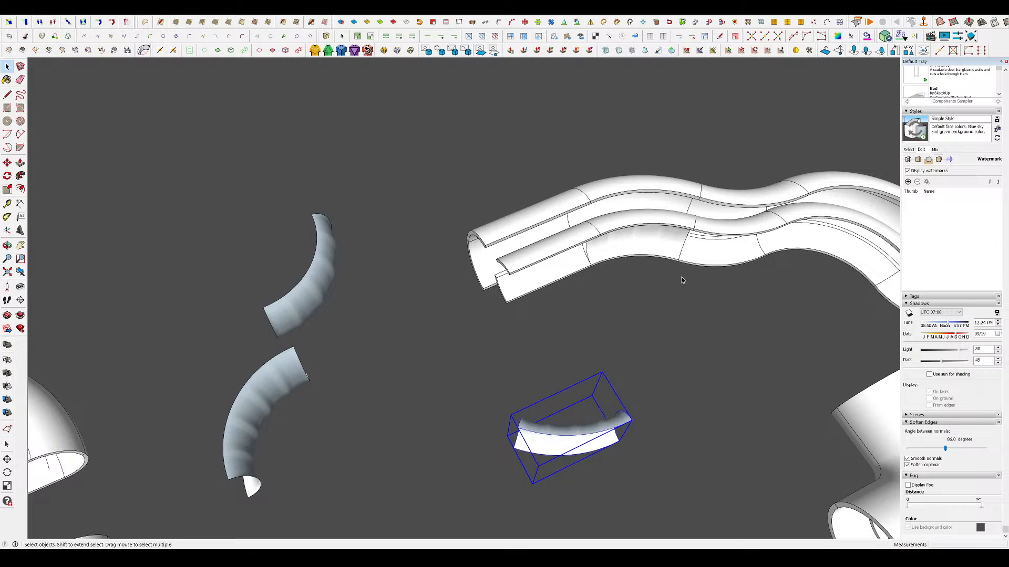
- Move the rotated shell up to the pipe and bring its lower corner toward the end of the first lining
{"action": "key", "text": "m"}
{"action": "left_click", "coordinate": [558, 442]}
{"action": "scroll", "coordinate": [670, 264], "scroll_direction": "up", "scroll_amount": 5}
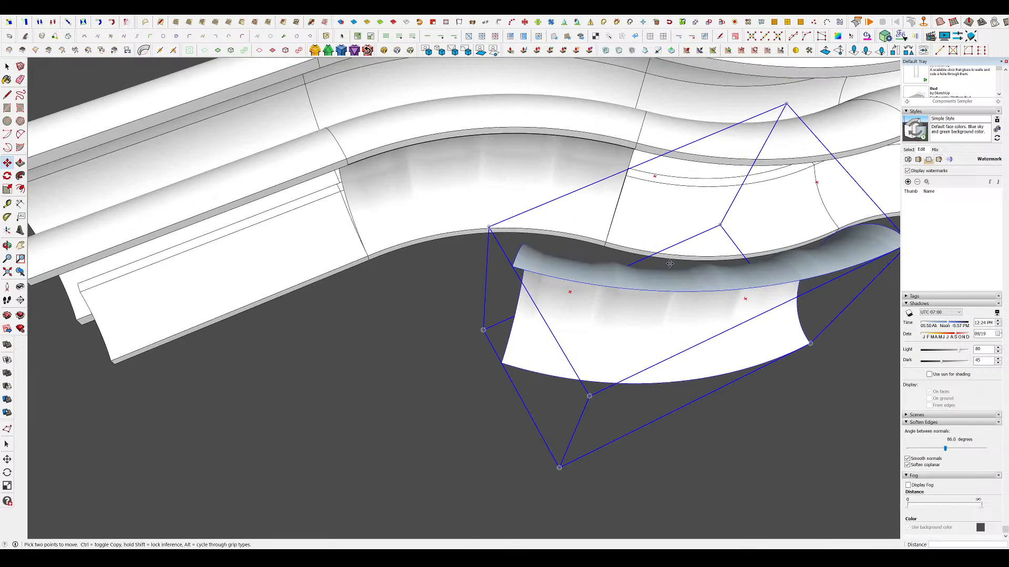
{"action": "scroll", "coordinate": [669, 264], "scroll_direction": "up", "scroll_amount": 3}
{"action": "middle_click_drag", "start_coordinate": [669, 263], "coordinate": [761, 228]}
{"action": "scroll", "coordinate": [630, 273], "scroll_direction": "down", "scroll_amount": 4}
{"action": "middle_click_drag", "start_coordinate": [583, 309], "coordinate": [632, 280]}
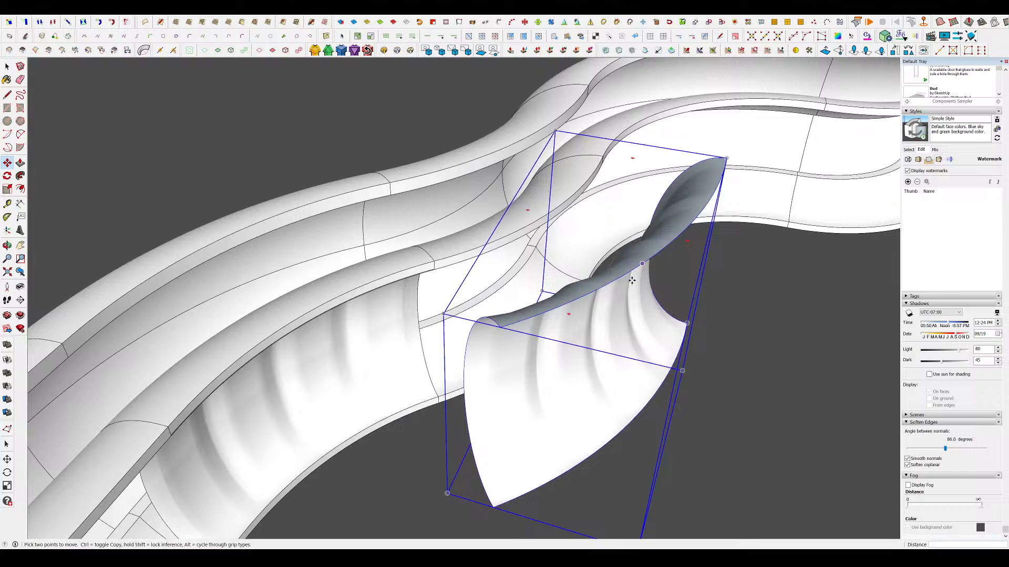
{"action": "left_click", "coordinate": [493, 508]}
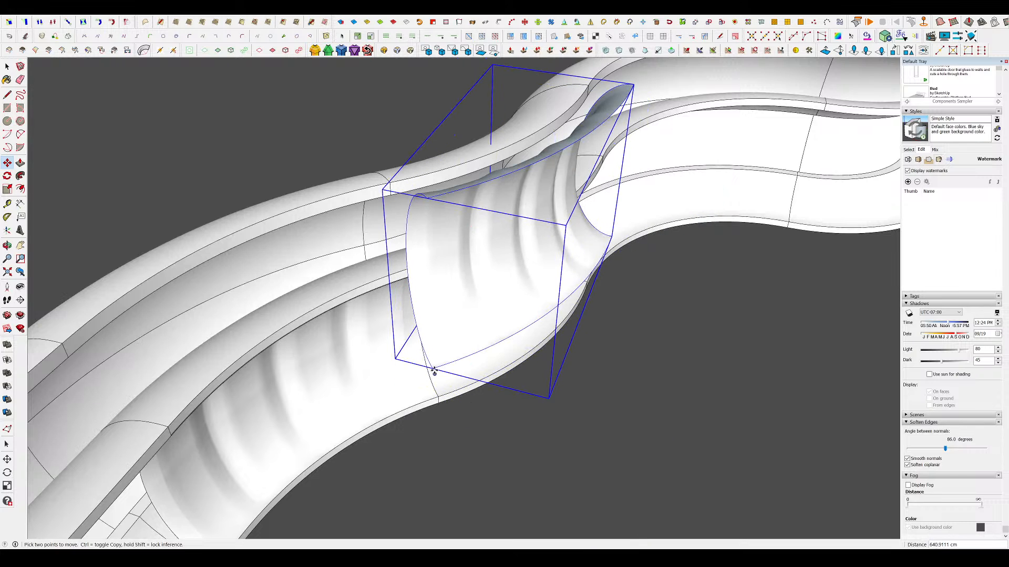
{"action": "left_click", "coordinate": [439, 398]}
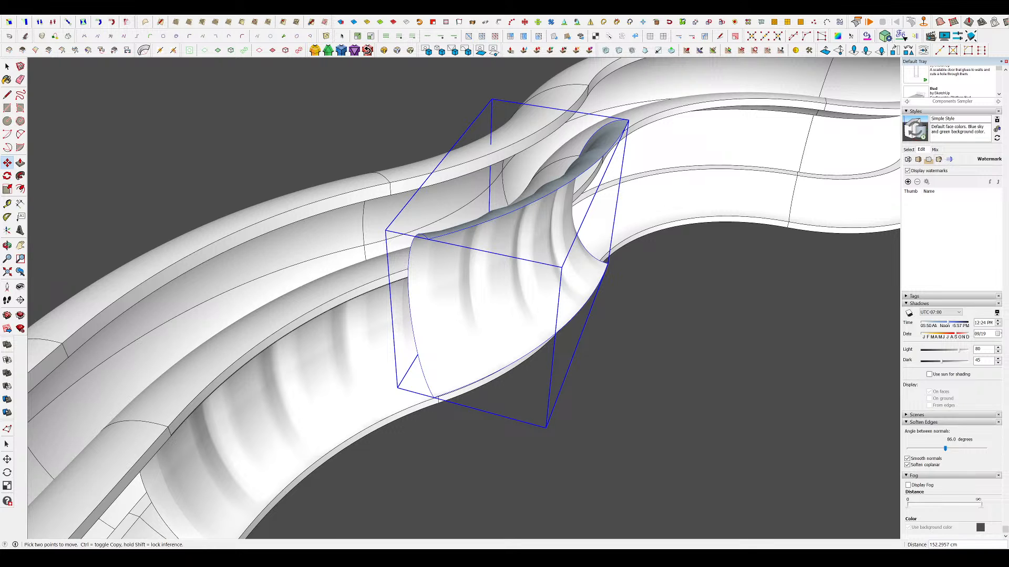
- Snap the second shell's lower corner to the pipe's inner edge joint so it continues the first lining
{"action": "scroll", "coordinate": [487, 353], "scroll_direction": "up", "scroll_amount": 5}
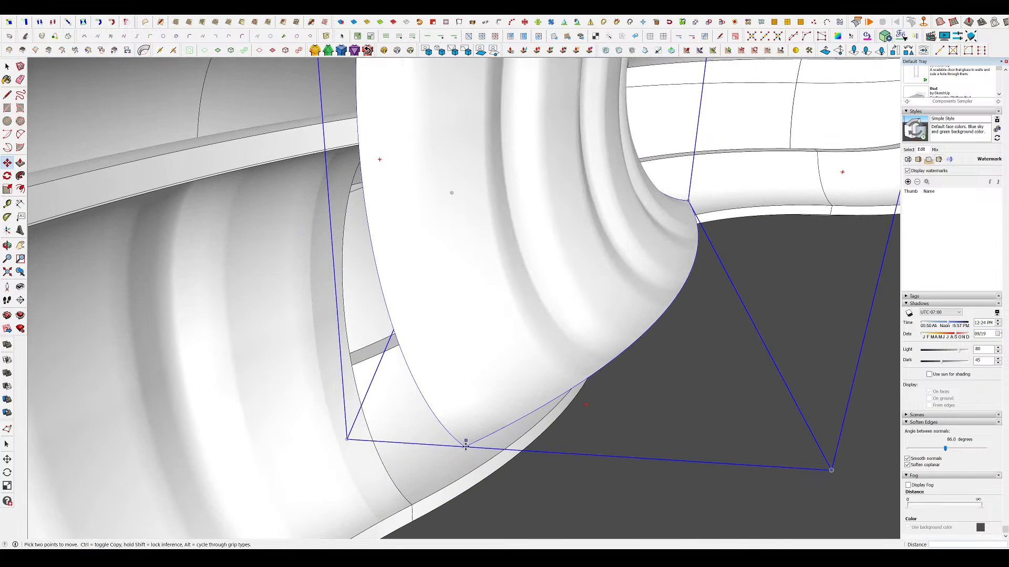
{"action": "scroll", "coordinate": [434, 470], "scroll_direction": "down", "scroll_amount": 4}
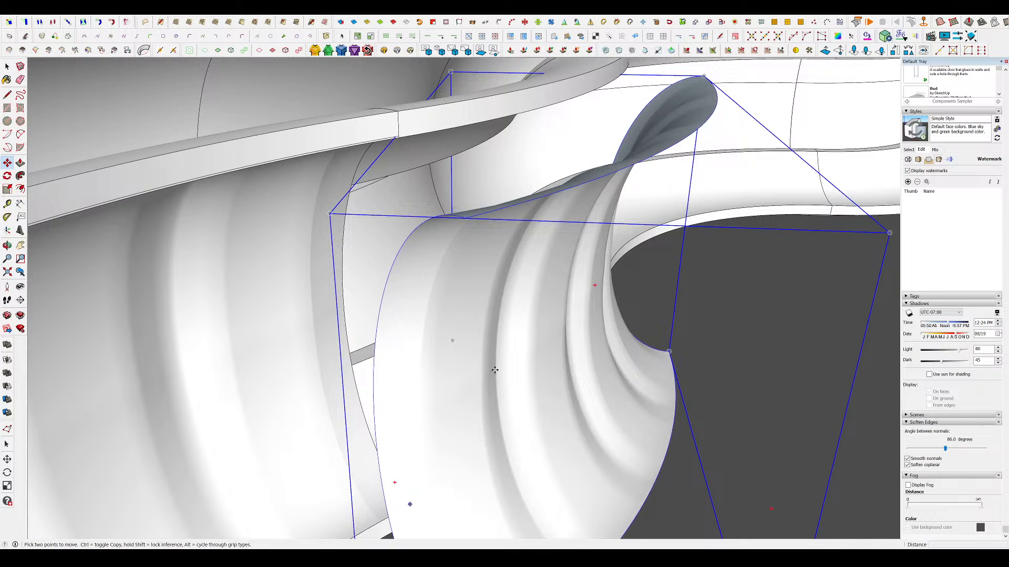
{"action": "middle_click_drag", "start_coordinate": [490, 367], "coordinate": [502, 391]}
{"action": "scroll", "coordinate": [501, 392], "scroll_direction": "down", "scroll_amount": 2}
{"action": "left_click", "coordinate": [465, 511]}
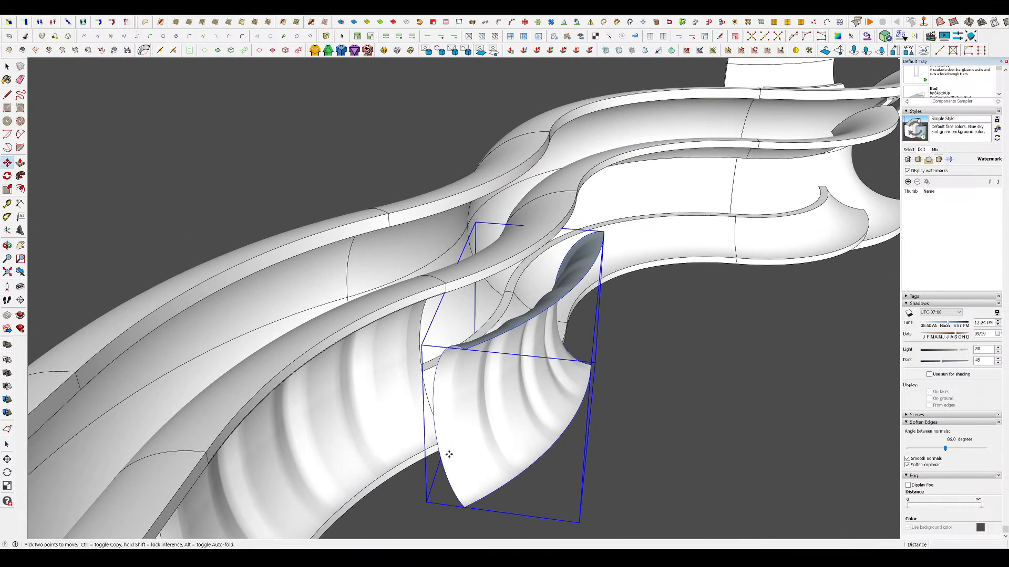
{"action": "scroll", "coordinate": [448, 456], "scroll_direction": "up", "scroll_amount": 3}
{"action": "left_click", "coordinate": [447, 426]}
{"action": "middle_click_drag", "start_coordinate": [447, 426], "coordinate": [462, 385]}
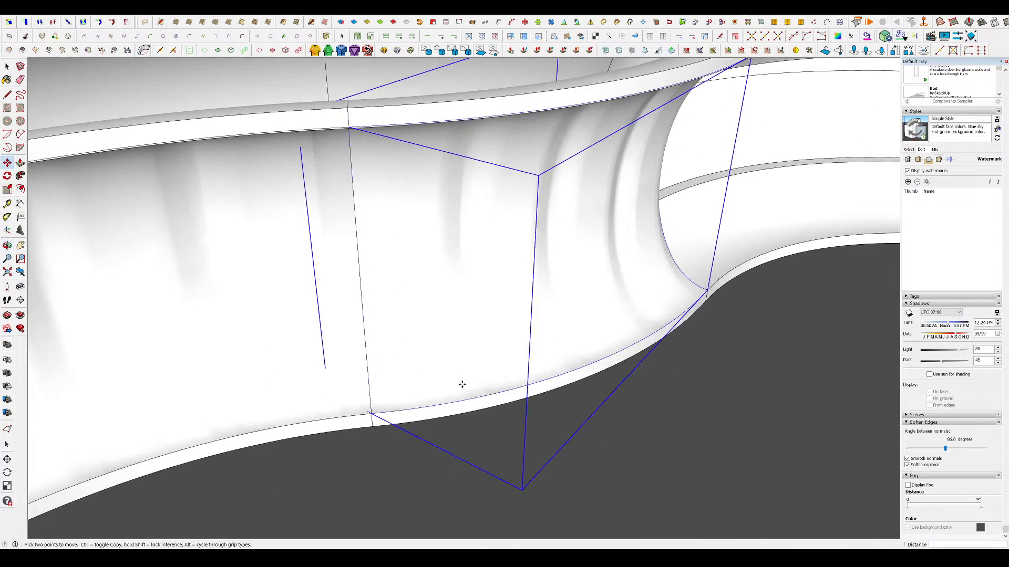
{"action": "scroll", "coordinate": [462, 385], "scroll_direction": "down", "scroll_amount": 3}
{"action": "key", "text": "space"}
{"action": "left_click", "coordinate": [686, 425]}
- Move one of the two remaining ribbed shells into the open space beside the wavy pipe
{"action": "middle_click_drag", "start_coordinate": [687, 426], "coordinate": [483, 412]}
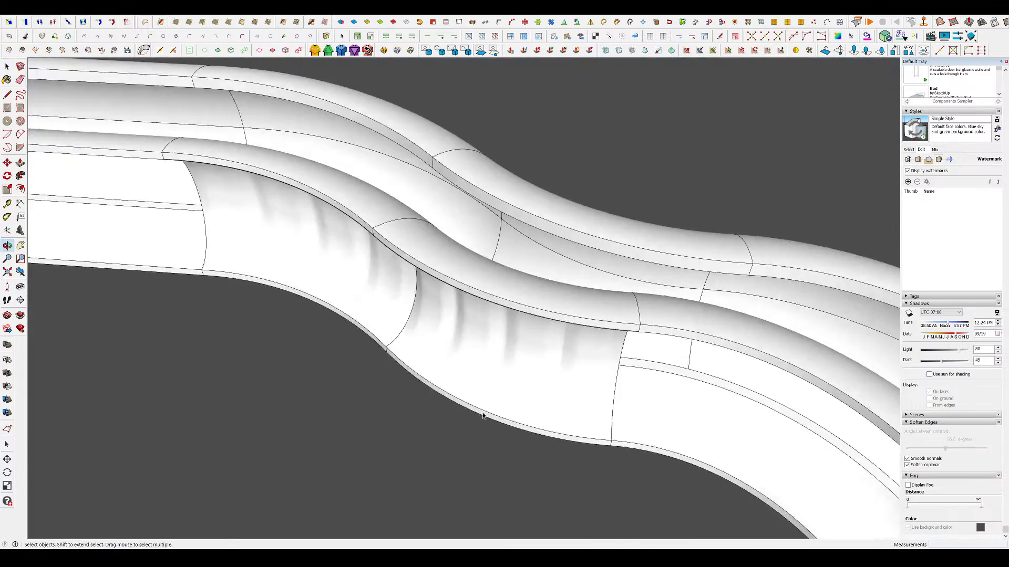
{"action": "scroll", "coordinate": [483, 412], "scroll_direction": "down", "scroll_amount": 3}
{"action": "middle_click_drag", "start_coordinate": [656, 315], "coordinate": [893, 315]}
{"action": "scroll", "coordinate": [751, 317], "scroll_direction": "down", "scroll_amount": 2}
{"action": "middle_click_drag", "start_coordinate": [752, 317], "coordinate": [798, 319]}
{"action": "scroll", "coordinate": [345, 329], "scroll_direction": "up", "scroll_amount": 2}
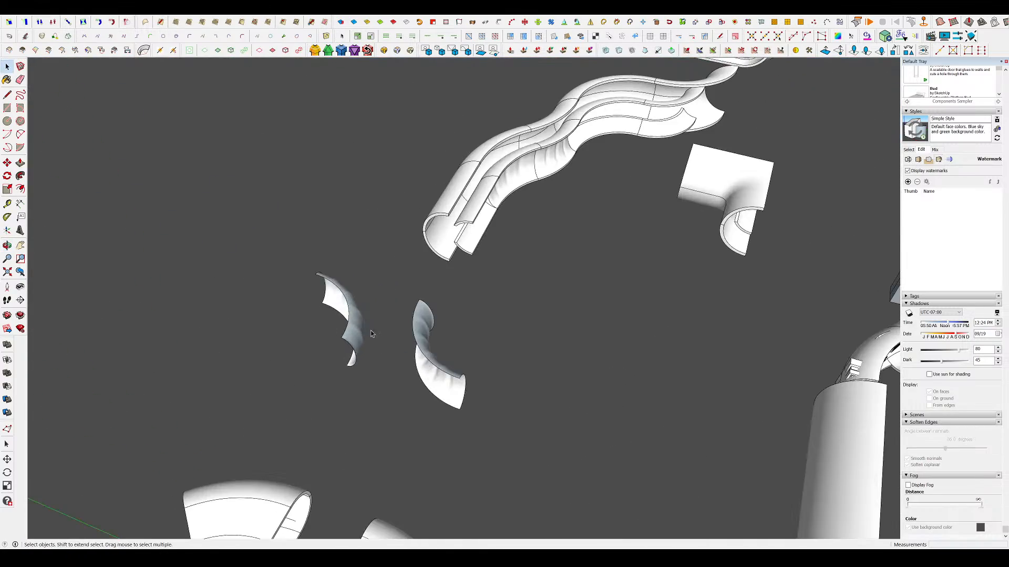
{"action": "scroll", "coordinate": [371, 327], "scroll_direction": "up", "scroll_amount": 2}
{"action": "left_click", "coordinate": [362, 331]}
{"action": "key", "text": "m"}
{"action": "left_click", "coordinate": [360, 336]}
{"action": "left_click", "coordinate": [594, 289]}
- Rotate the shell beside the pipe so its arch matches the pipe's third bend
{"action": "scroll", "coordinate": [599, 284], "scroll_direction": "up", "scroll_amount": 2}
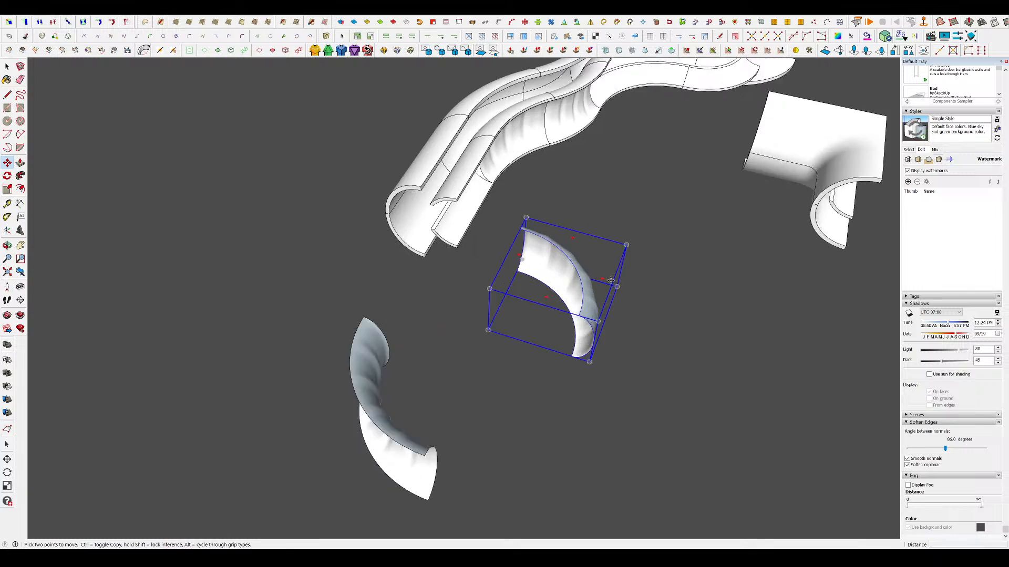
{"action": "left_click", "coordinate": [594, 274]}
{"action": "left_click", "coordinate": [554, 228]}
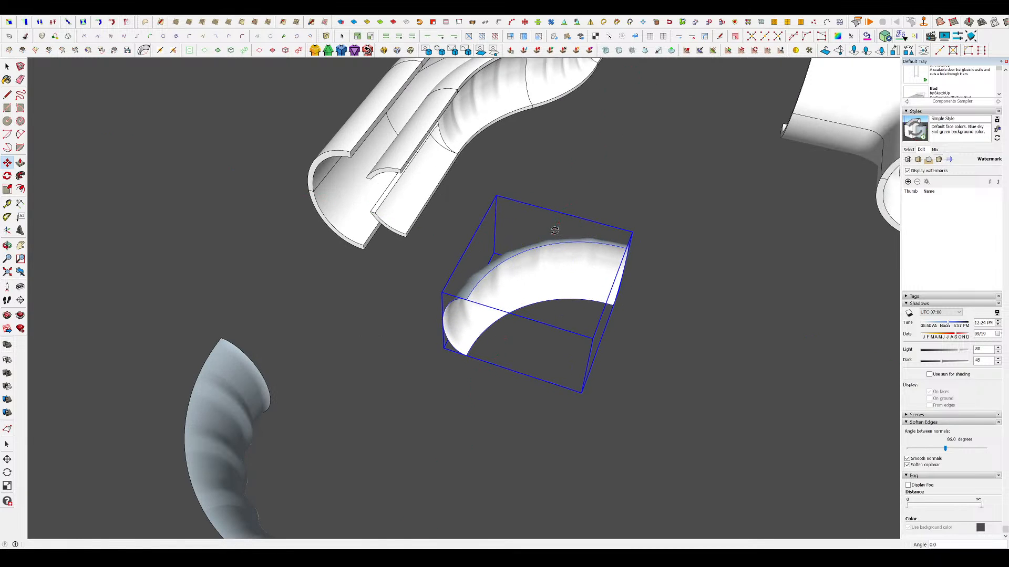
{"action": "scroll", "coordinate": [554, 228], "scroll_direction": "down", "scroll_amount": 3}
{"action": "middle_click_drag", "start_coordinate": [554, 228], "coordinate": [426, 234]}
{"action": "scroll", "coordinate": [542, 310], "scroll_direction": "up", "scroll_amount": 2}
{"action": "middle_click_drag", "start_coordinate": [541, 310], "coordinate": [567, 309]}
{"action": "scroll", "coordinate": [656, 283], "scroll_direction": "up", "scroll_amount": 3}
{"action": "middle_click_drag", "start_coordinate": [643, 294], "coordinate": [623, 284]}
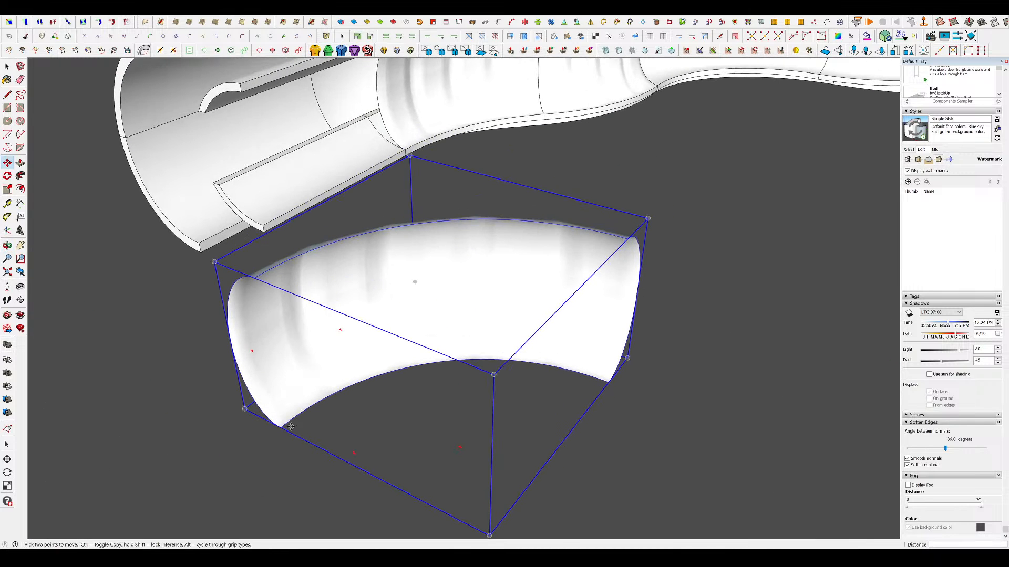
- Move the third shell by its lower corner onto the inner edge joint at the end of the second lining
{"action": "left_click", "coordinate": [282, 428]}
{"action": "scroll", "coordinate": [282, 429], "scroll_direction": "down", "scroll_amount": 5}
{"action": "scroll", "coordinate": [490, 200], "scroll_direction": "up", "scroll_amount": 3}
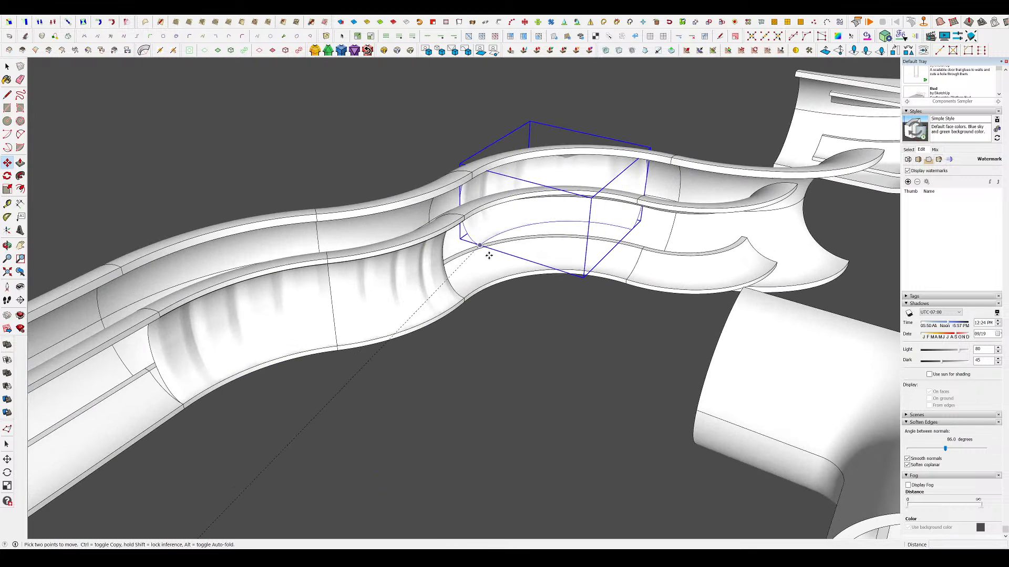
{"action": "scroll", "coordinate": [488, 255], "scroll_direction": "up", "scroll_amount": 3}
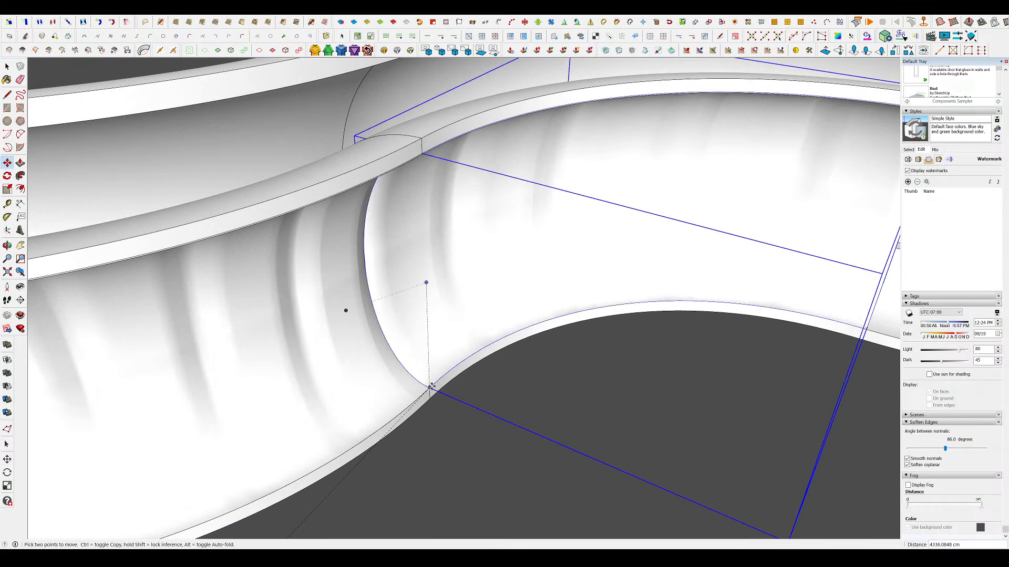
{"action": "scroll", "coordinate": [431, 387], "scroll_direction": "up", "scroll_amount": 4}
{"action": "key", "text": "space"}
{"action": "scroll", "coordinate": [429, 389], "scroll_direction": "down", "scroll_amount": 10}
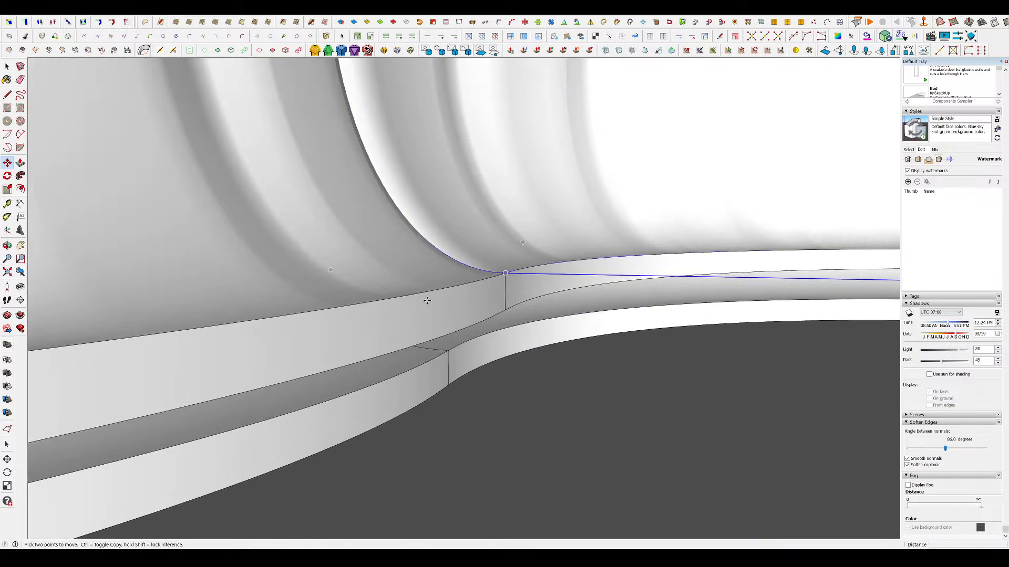
- Move the last loose ribbed shell into the space between the wavy pipe and the T-shaped pipe piece
{"action": "middle_click_drag", "start_coordinate": [426, 300], "coordinate": [440, 431]}
{"action": "scroll", "coordinate": [440, 431], "scroll_direction": "down", "scroll_amount": 3}
{"action": "key", "text": "m"}
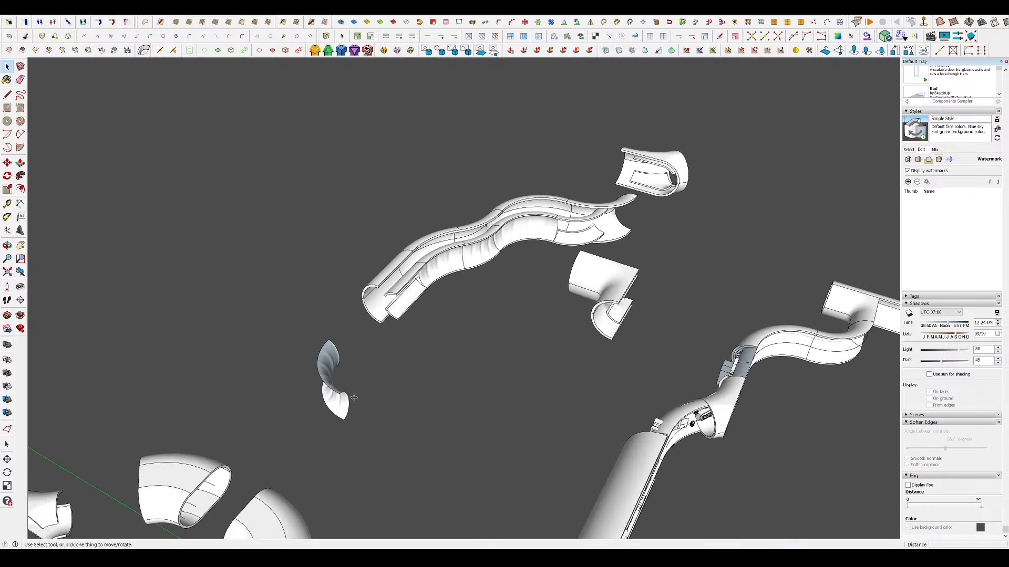
{"action": "scroll", "coordinate": [520, 268], "scroll_direction": "up", "scroll_amount": 6}
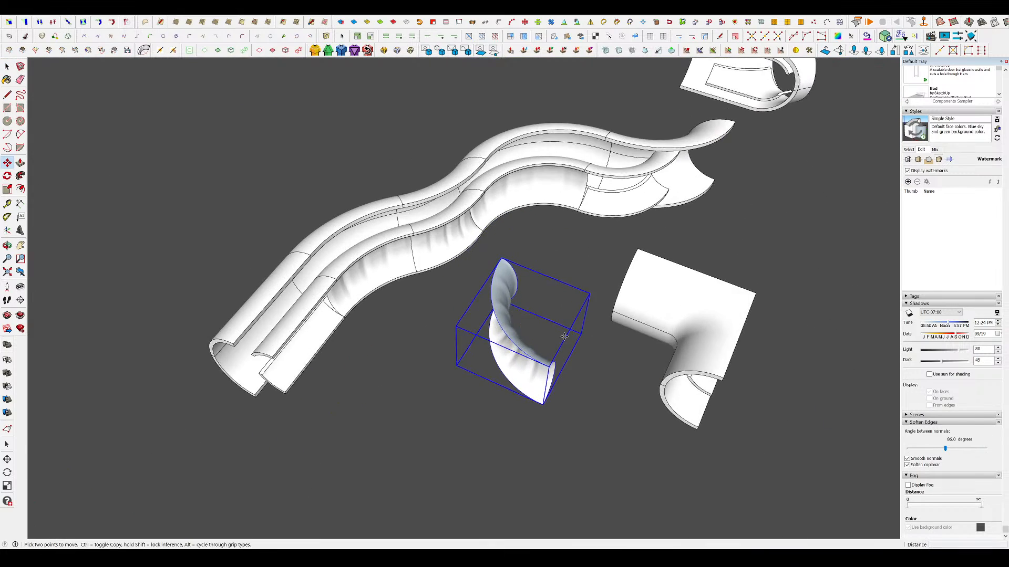
- Rotate the last shell horizontally so its curve matches the wavy pipe's final bend
{"action": "key", "text": "q"}
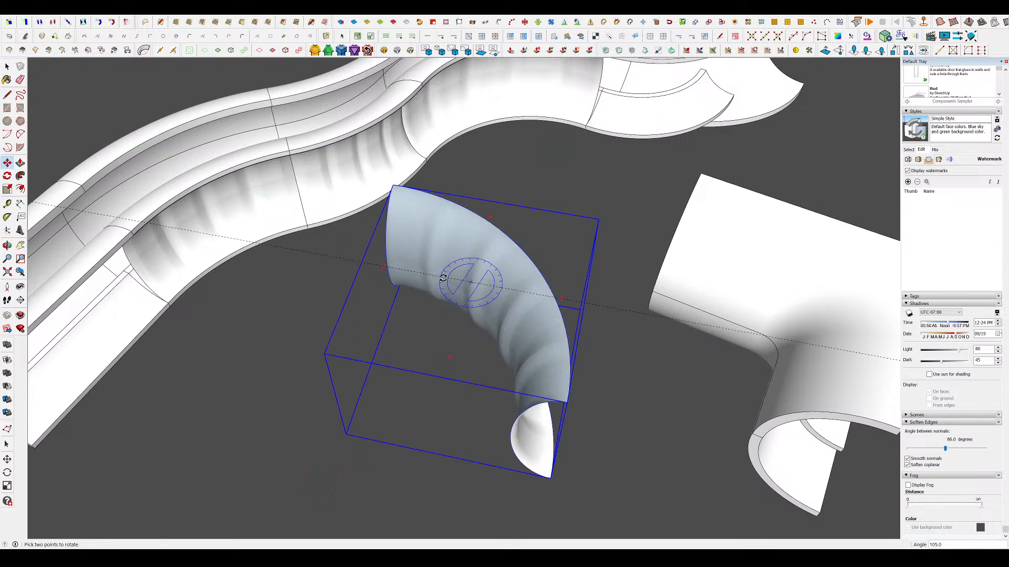
{"action": "left_click", "coordinate": [446, 270]}
{"action": "scroll", "coordinate": [470, 297], "scroll_direction": "down", "scroll_amount": 5}
{"action": "scroll", "coordinate": [494, 324], "scroll_direction": "up", "scroll_amount": 2}
- Move the last ribbed shell by its lower corner onto the inner edge joint at the end of the third lining
{"action": "key", "text": "m"}
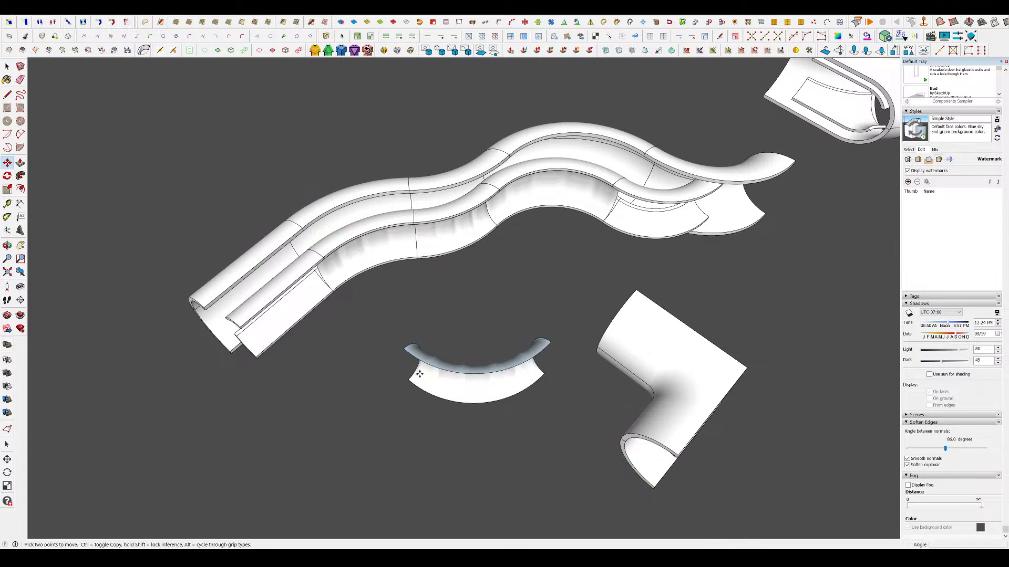
{"action": "scroll", "coordinate": [684, 216], "scroll_direction": "up", "scroll_amount": 6}
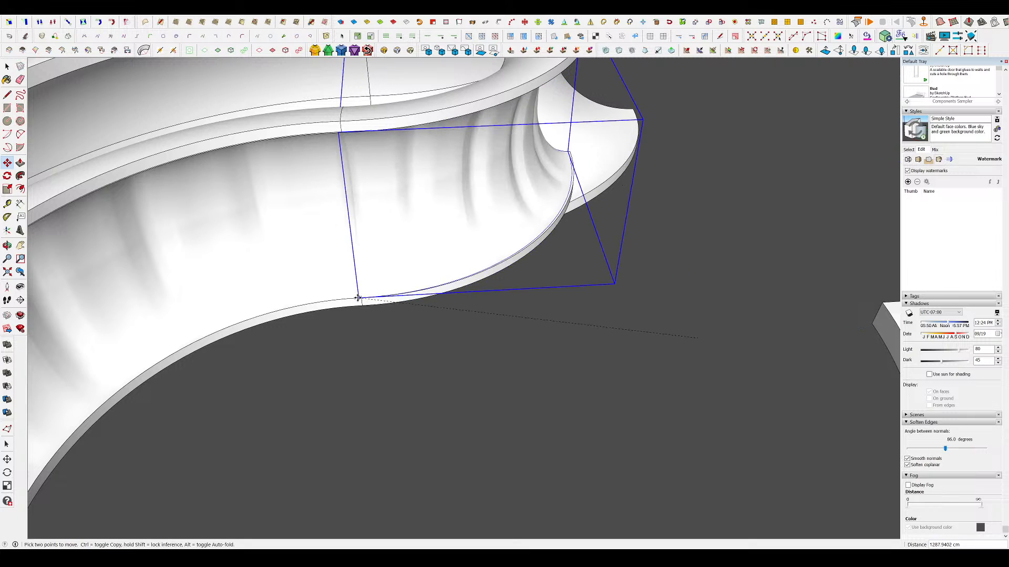
{"action": "left_click", "coordinate": [361, 297]}
{"action": "middle_click_drag", "start_coordinate": [362, 297], "coordinate": [352, 243]}
{"action": "scroll", "coordinate": [381, 242], "scroll_direction": "up", "scroll_amount": 3}
{"action": "key", "text": "space"}
- Examine the fit of the four curved ribbed linings along the bends of the wavy pipe
{"action": "scroll", "coordinate": [723, 305], "scroll_direction": "down", "scroll_amount": 6}
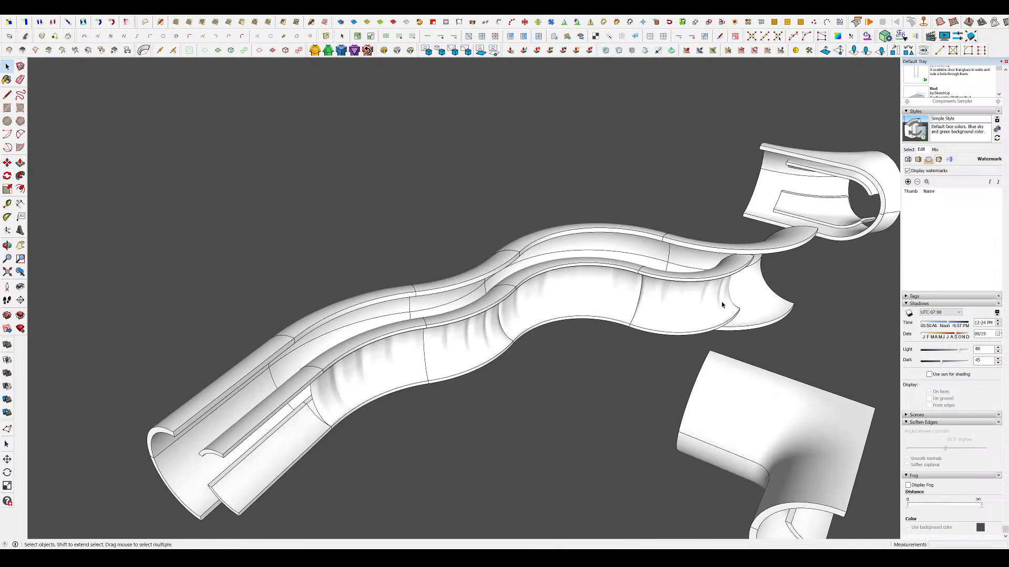
{"action": "scroll", "coordinate": [723, 304], "scroll_direction": "down", "scroll_amount": 2}
{"action": "middle_click_drag", "start_coordinate": [663, 295], "coordinate": [644, 238]}
{"action": "scroll", "coordinate": [704, 315], "scroll_direction": "up", "scroll_amount": 4}
{"action": "middle_click_drag", "start_coordinate": [604, 325], "coordinate": [45, 342]}
{"action": "scroll", "coordinate": [608, 300], "scroll_direction": "up", "scroll_amount": 2}
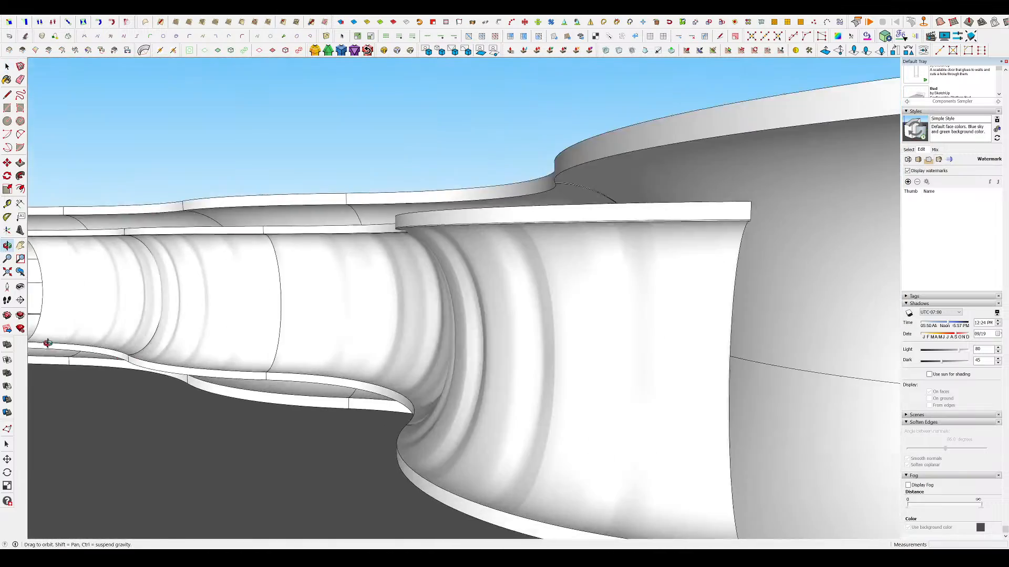
{"action": "middle_click_drag", "start_coordinate": [400, 310], "coordinate": [591, 420]}
{"action": "scroll", "coordinate": [622, 281], "scroll_direction": "down", "scroll_amount": 7}
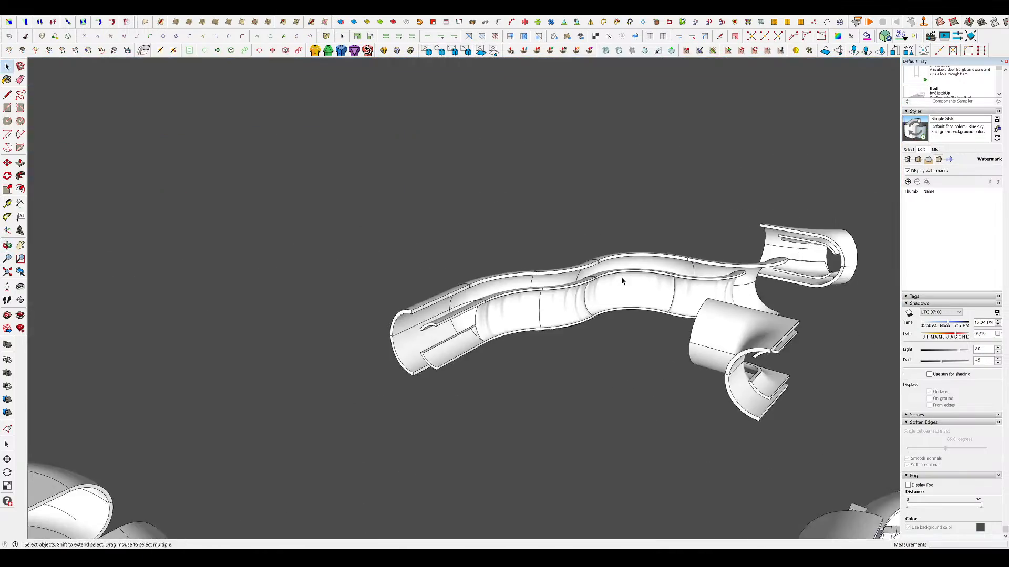
- Copy the straight ribbed shell from the source pieces and paste it beside the straight end of the wavy pipe
{"action": "middle_click_drag", "start_coordinate": [546, 307], "coordinate": [485, 309]}
{"action": "scroll", "coordinate": [506, 289], "scroll_direction": "down", "scroll_amount": 4}
{"action": "scroll", "coordinate": [272, 242], "scroll_direction": "up", "scroll_amount": 8}
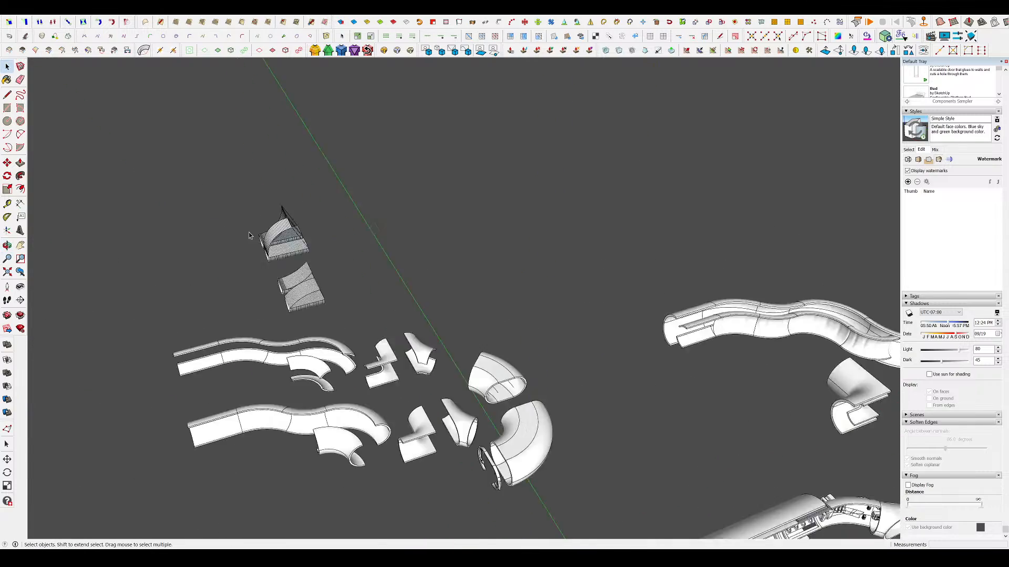
{"action": "scroll", "coordinate": [295, 263], "scroll_direction": "down", "scroll_amount": 5}
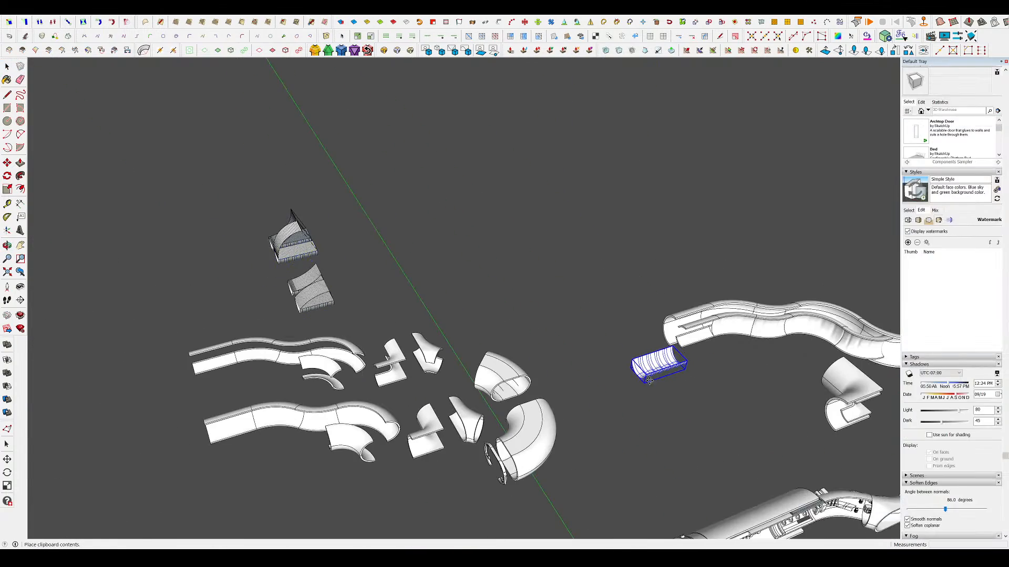
{"action": "left_click", "coordinate": [650, 380]}
- Rotate the straight ribbed shell -90 degrees and move it by its corner into the straight inner pipe segment, against the first curved lining
{"action": "scroll", "coordinate": [654, 363], "scroll_direction": "up", "scroll_amount": 7}
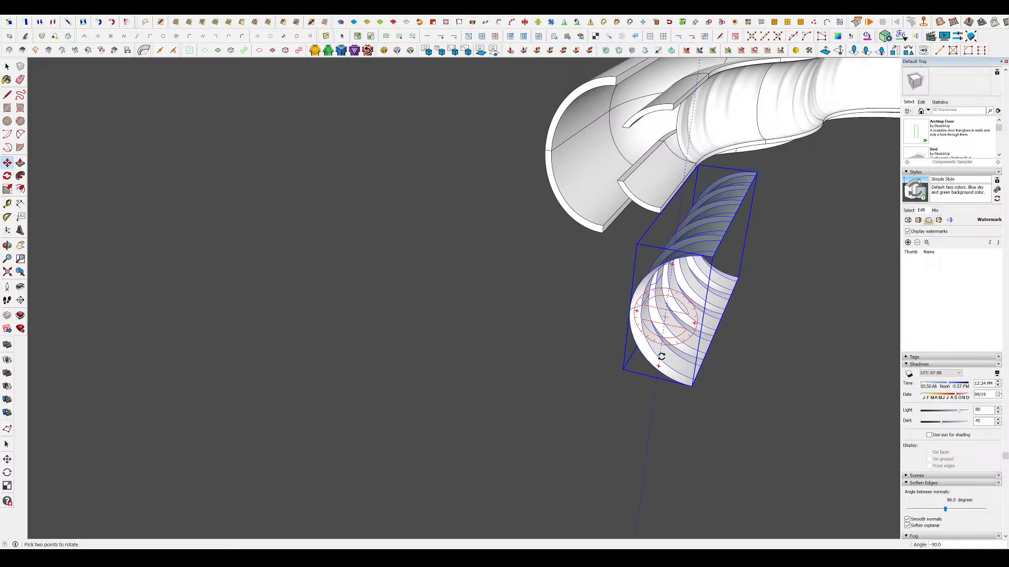
{"action": "middle_click_drag", "start_coordinate": [661, 356], "coordinate": [362, 384]}
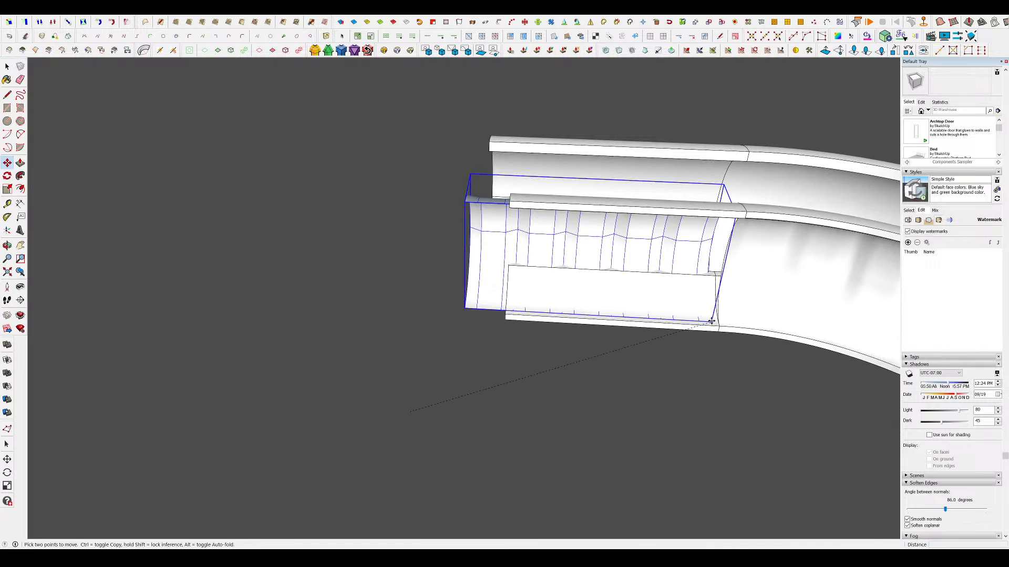
{"action": "scroll", "coordinate": [712, 321], "scroll_direction": "up", "scroll_amount": 5}
{"action": "scroll", "coordinate": [704, 339], "scroll_direction": "down", "scroll_amount": 10}
{"action": "middle_click_drag", "start_coordinate": [556, 343], "coordinate": [405, 324]}
- Stretch the straight inner pipe segment lengthwise to about 1.17 so it matches the open end of the ribbed lining
{"action": "key", "text": "s"}
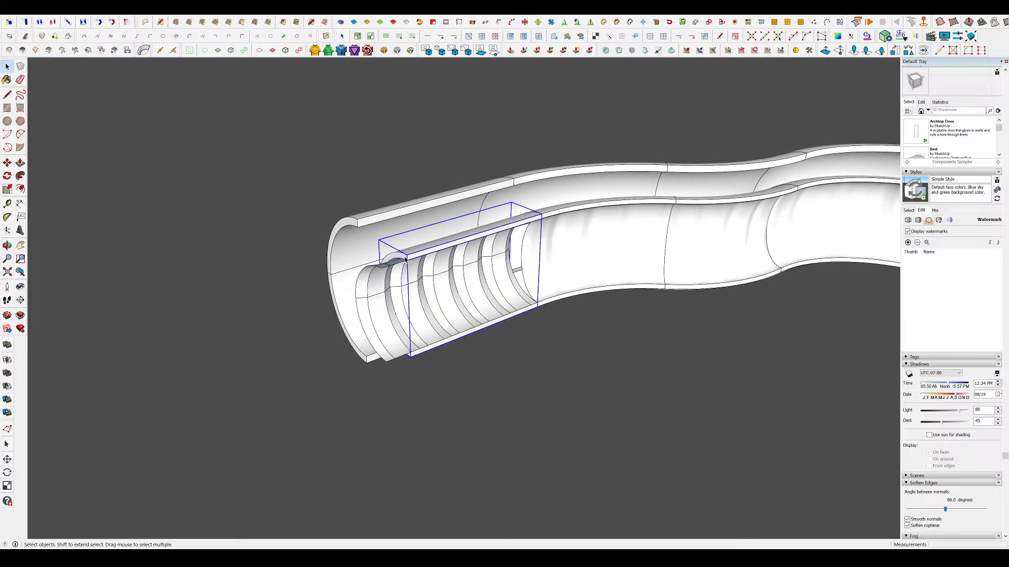
{"action": "double_click", "coordinate": [405, 260]}
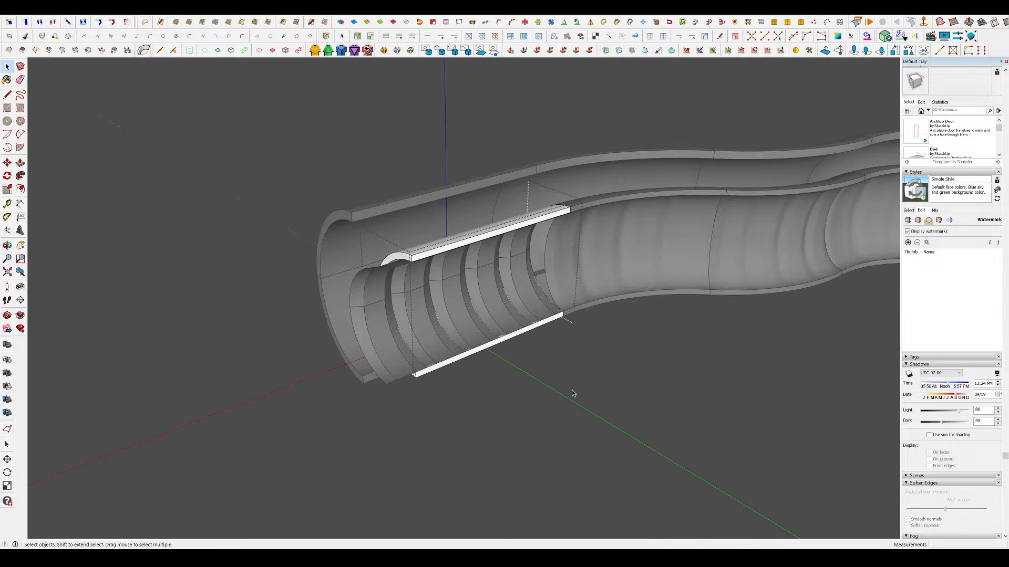
{"action": "left_click", "coordinate": [573, 394]}
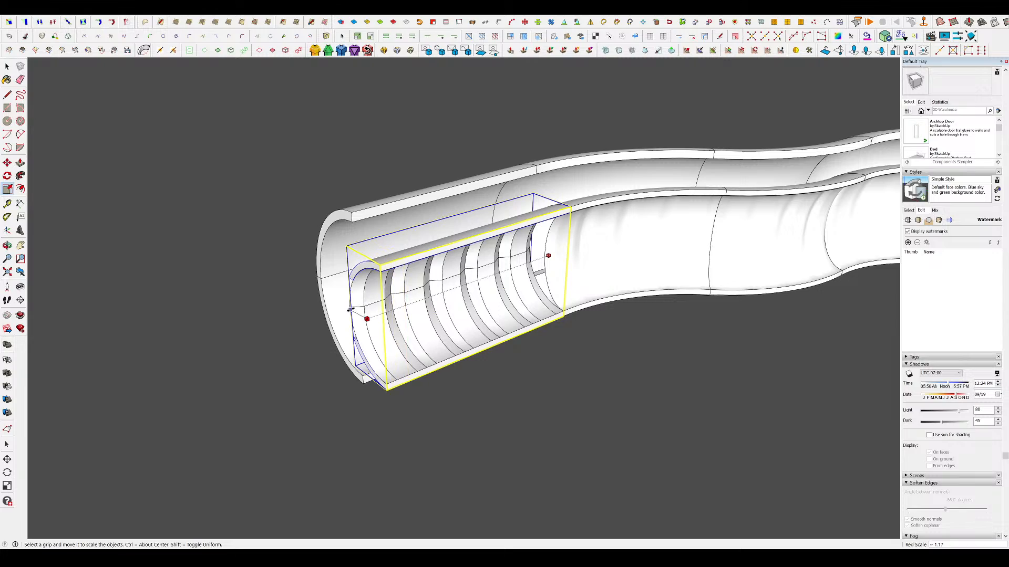
{"action": "key", "text": "space"}
{"action": "left_click", "coordinate": [452, 385]}
{"action": "middle_click_drag", "start_coordinate": [453, 376], "coordinate": [405, 306]}
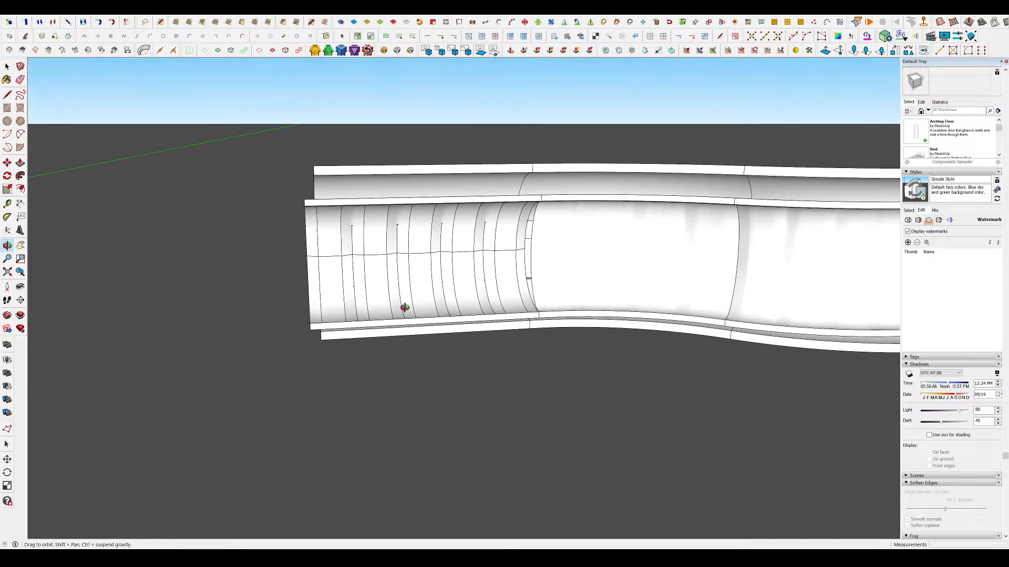
- Examine the lined wavy pipe from its open end, from above and in relation to the surrounding pipe assemblies
{"action": "scroll", "coordinate": [594, 243], "scroll_direction": "up", "scroll_amount": 3}
{"action": "middle_click_drag", "start_coordinate": [525, 265], "coordinate": [571, 273]}
{"action": "double_click", "coordinate": [621, 252]}
{"action": "key", "text": "h"}
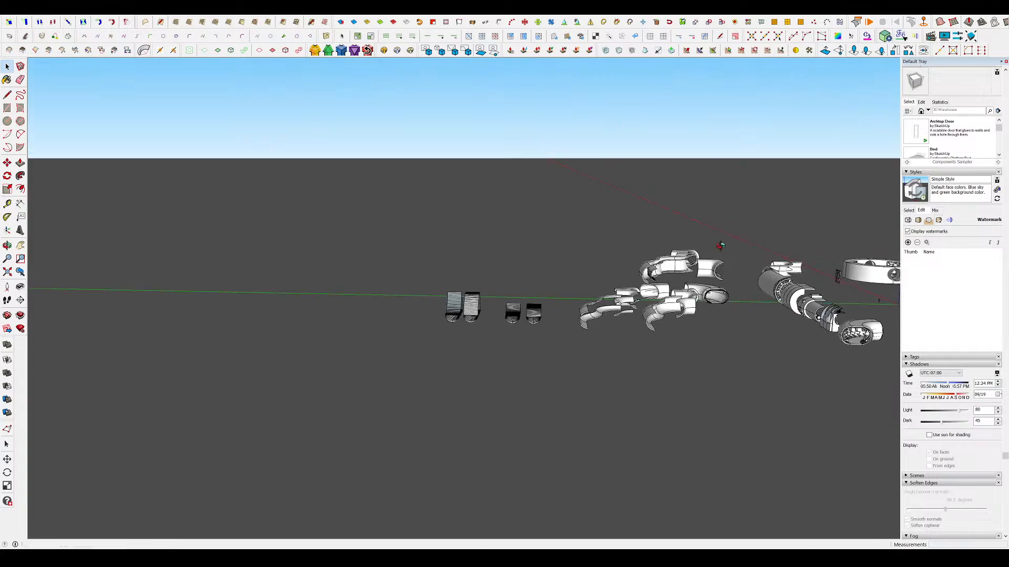
{"action": "scroll", "coordinate": [557, 333], "scroll_direction": "up", "scroll_amount": 5}
{"action": "scroll", "coordinate": [557, 330], "scroll_direction": "up", "scroll_amount": 3}
{"action": "middle_click_drag", "start_coordinate": [557, 331], "coordinate": [454, 318]}
{"action": "scroll", "coordinate": [518, 289], "scroll_direction": "down", "scroll_amount": 4}
{"action": "scroll", "coordinate": [658, 320], "scroll_direction": "up", "scroll_amount": 4}
{"action": "scroll", "coordinate": [310, 314], "scroll_direction": "down", "scroll_amount": 8}
{"action": "middle_click_drag", "start_coordinate": [583, 311], "coordinate": [694, 334]}
{"action": "scroll", "coordinate": [659, 336], "scroll_direction": "up", "scroll_amount": 5}
{"action": "scroll", "coordinate": [683, 331], "scroll_direction": "down", "scroll_amount": 2}
{"action": "scroll", "coordinate": [626, 277], "scroll_direction": "up", "scroll_amount": 7}
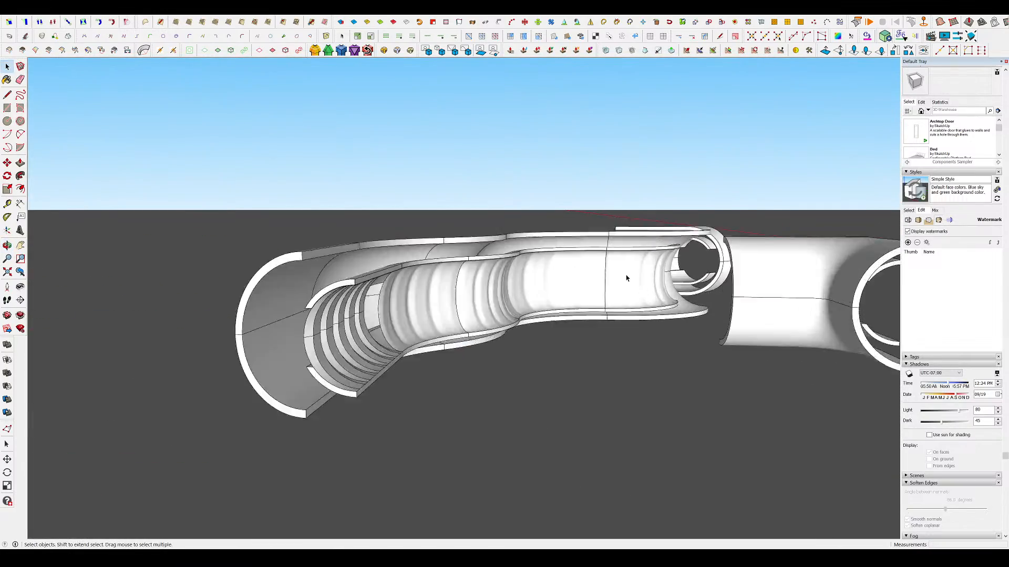
{"action": "middle_click_drag", "start_coordinate": [626, 277], "coordinate": [636, 320]}
{"action": "scroll", "coordinate": [523, 288], "scroll_direction": "down", "scroll_amount": 7}
{"action": "middle_click_drag", "start_coordinate": [522, 288], "coordinate": [497, 385]}
{"action": "scroll", "coordinate": [410, 389], "scroll_direction": "up", "scroll_amount": 2}
- Select the four curved ribbed linings and try to scale them together to 1.20
{"action": "middle_click_drag", "start_coordinate": [409, 390], "coordinate": [347, 360]}
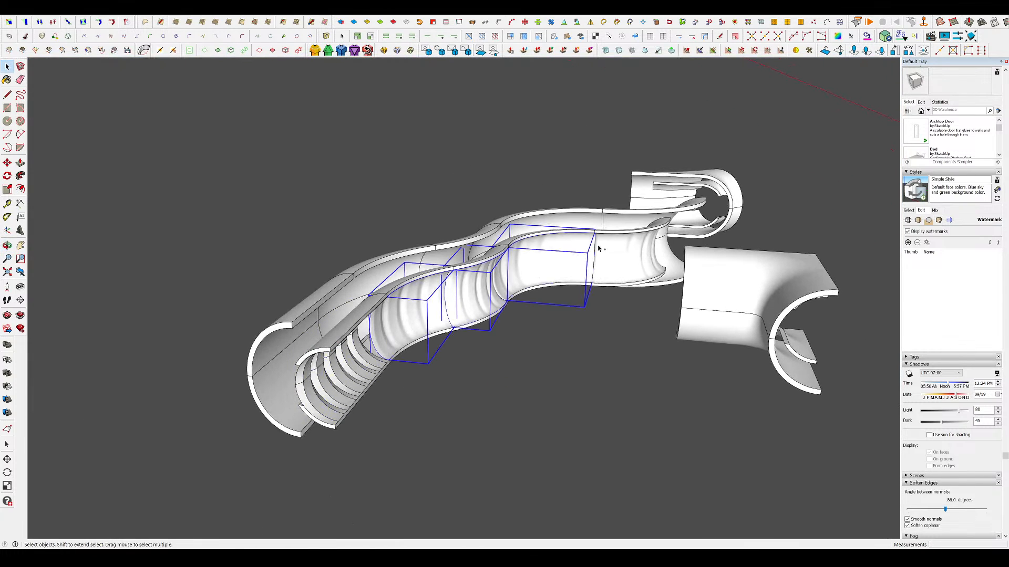
{"action": "middle_click_drag", "start_coordinate": [593, 266], "coordinate": [587, 331]}
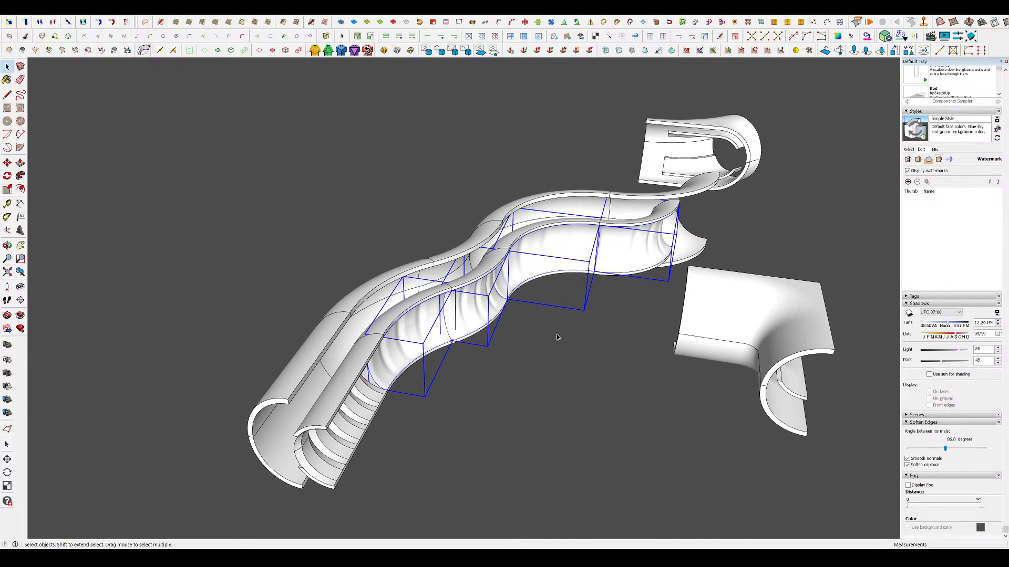
{"action": "middle_click_drag", "start_coordinate": [536, 373], "coordinate": [540, 378]}
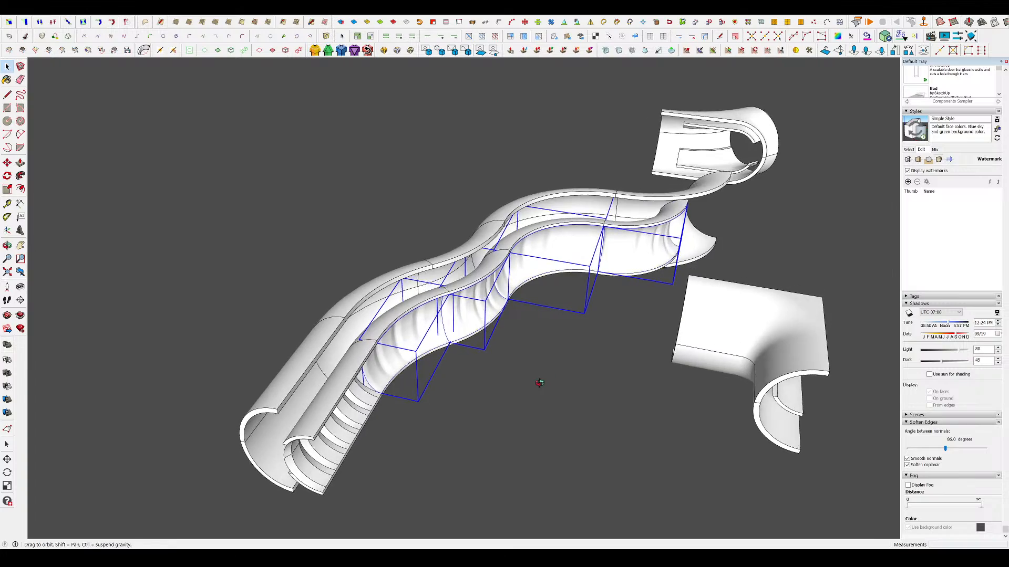
{"action": "scroll", "coordinate": [554, 333], "scroll_direction": "up", "scroll_amount": 3}
{"action": "scroll", "coordinate": [463, 294], "scroll_direction": "up", "scroll_amount": 2}
{"action": "scroll", "coordinate": [464, 294], "scroll_direction": "down", "scroll_amount": 5}
{"action": "scroll", "coordinate": [617, 223], "scroll_direction": "up", "scroll_amount": 5}
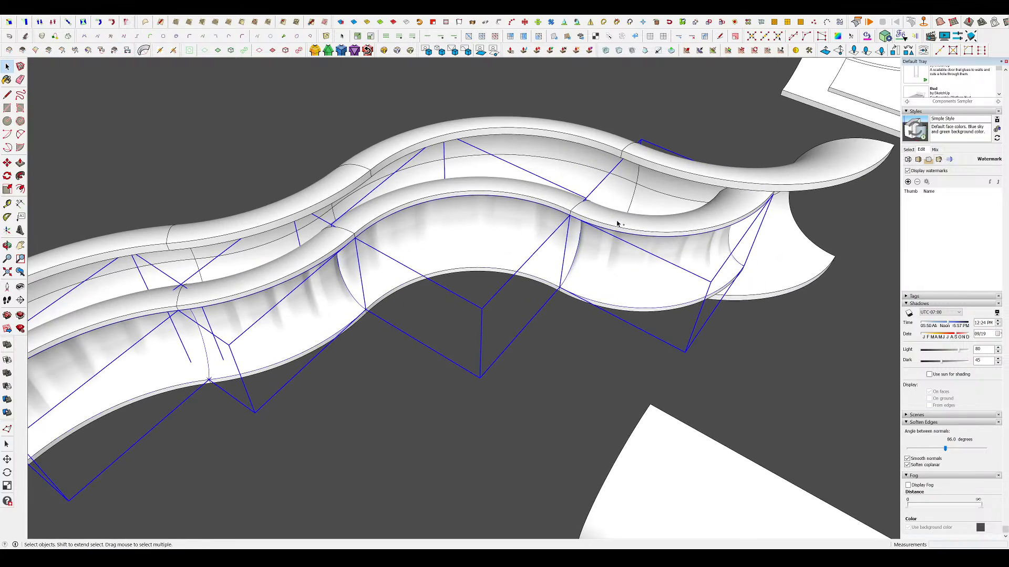
{"action": "scroll", "coordinate": [557, 206], "scroll_direction": "down", "scroll_amount": 1}
{"action": "scroll", "coordinate": [319, 260], "scroll_direction": "up", "scroll_amount": 3}
{"action": "scroll", "coordinate": [566, 235], "scroll_direction": "down", "scroll_amount": 5}
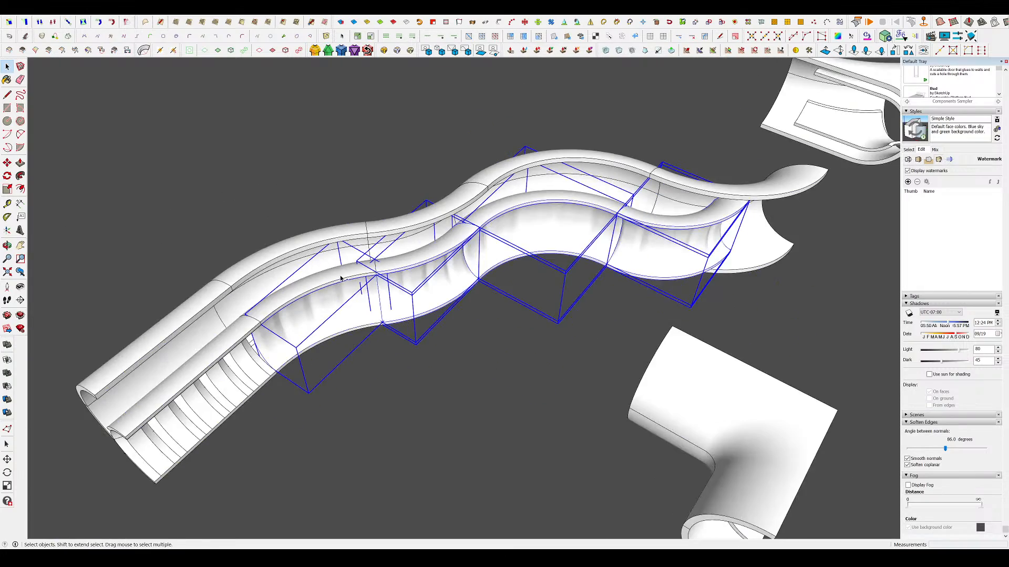
{"action": "scroll", "coordinate": [458, 278], "scroll_direction": "down", "scroll_amount": 3}
{"action": "middle_click_drag", "start_coordinate": [458, 278], "coordinate": [466, 278]}
{"action": "scroll", "coordinate": [466, 279], "scroll_direction": "up", "scroll_amount": 3}
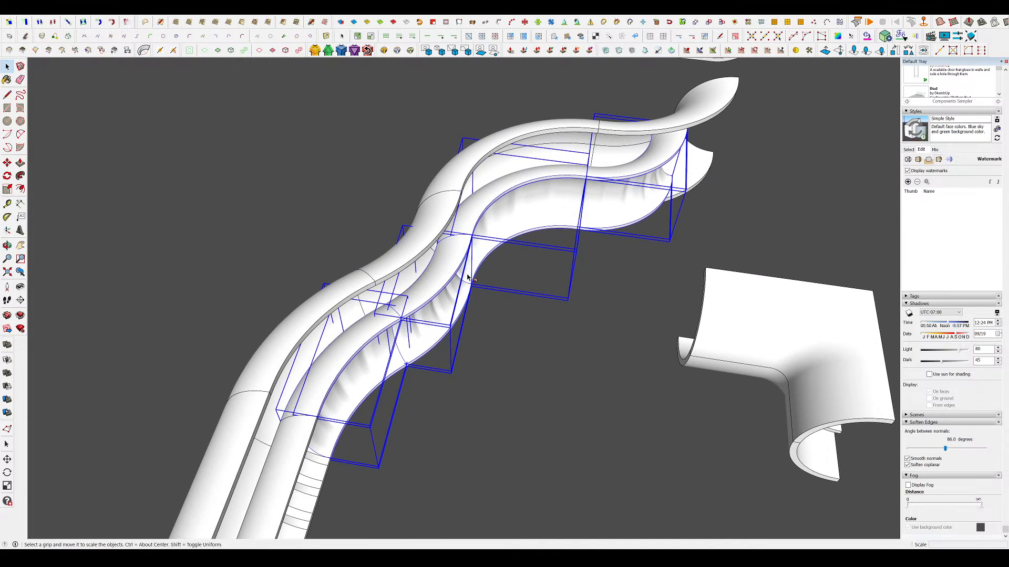
{"action": "scroll", "coordinate": [467, 277], "scroll_direction": "down", "scroll_amount": 3}
{"action": "scroll", "coordinate": [373, 264], "scroll_direction": "up", "scroll_amount": 3}
{"action": "mouse_move", "coordinate": [366, 257]}
{"action": "middle_mouse_down"}
{"action": "mouse_move", "coordinate": [412, 297]}
{"action": "mouse_move", "coordinate": [559, 335]}
{"action": "middle_mouse_up"}
{"action": "middle_click_drag", "start_coordinate": [384, 343], "coordinate": [221, 393]}
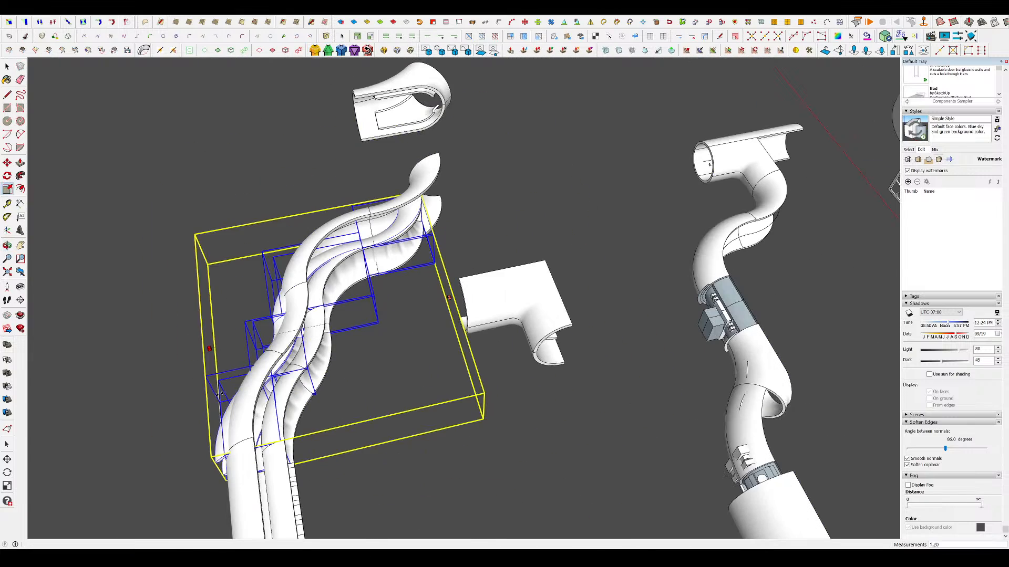
{"action": "key", "text": "space"}
{"action": "left_click", "coordinate": [628, 253]}
- Place a copy of the lined inner bend segments beside the end of the wavy pipe
{"action": "middle_click_drag", "start_coordinate": [627, 253], "coordinate": [472, 499]}
{"action": "scroll", "coordinate": [552, 294], "scroll_direction": "down", "scroll_amount": 3}
{"action": "scroll", "coordinate": [426, 252], "scroll_direction": "up", "scroll_amount": 3}
{"action": "middle_click_drag", "start_coordinate": [430, 231], "coordinate": [446, 174]}
{"action": "scroll", "coordinate": [525, 231], "scroll_direction": "up", "scroll_amount": 1}
{"action": "middle_click_drag", "start_coordinate": [525, 232], "coordinate": [546, 299]}
{"action": "scroll", "coordinate": [534, 265], "scroll_direction": "down", "scroll_amount": 2}
{"action": "scroll", "coordinate": [541, 284], "scroll_direction": "down", "scroll_amount": 3}
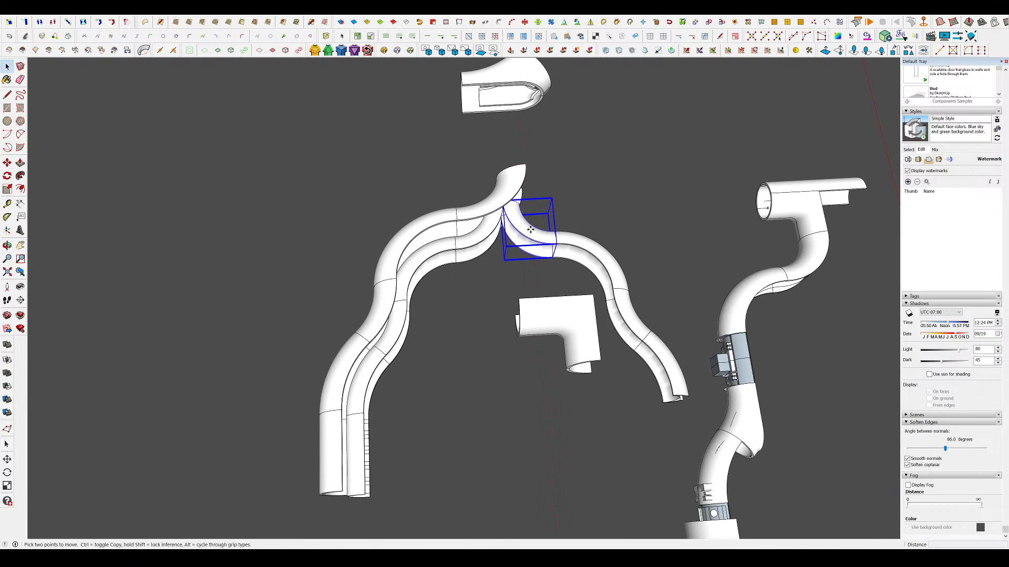
- Separate the copied end bend from the other copied segments and rotate it 180 degrees horizontally
{"action": "left_click", "coordinate": [561, 240]}
{"action": "scroll", "coordinate": [565, 246], "scroll_direction": "up", "scroll_amount": 2}
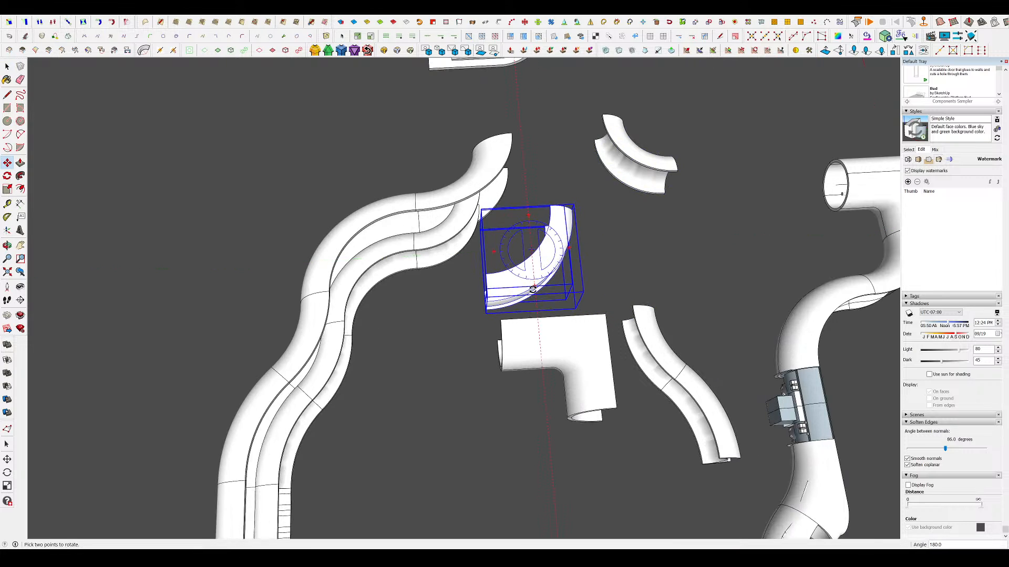
{"action": "middle_click_drag", "start_coordinate": [532, 289], "coordinate": [570, 285]}
- Move the rotated lined bend by its lower corner onto the inner edge joint near the end of the wavy pipe
{"action": "scroll", "coordinate": [459, 248], "scroll_direction": "up", "scroll_amount": 5}
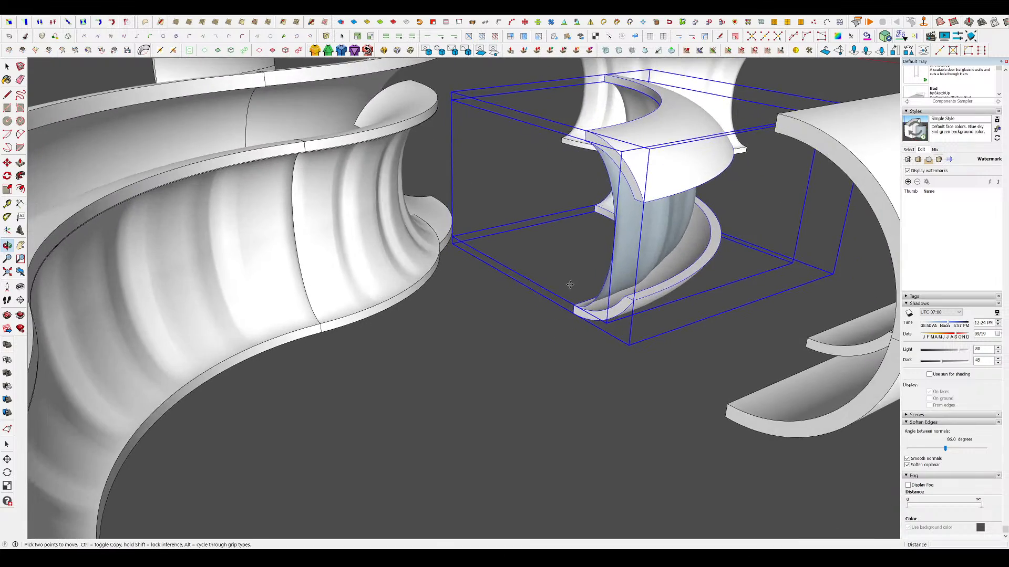
{"action": "scroll", "coordinate": [570, 285], "scroll_direction": "up", "scroll_amount": 2}
{"action": "left_click", "coordinate": [575, 312]}
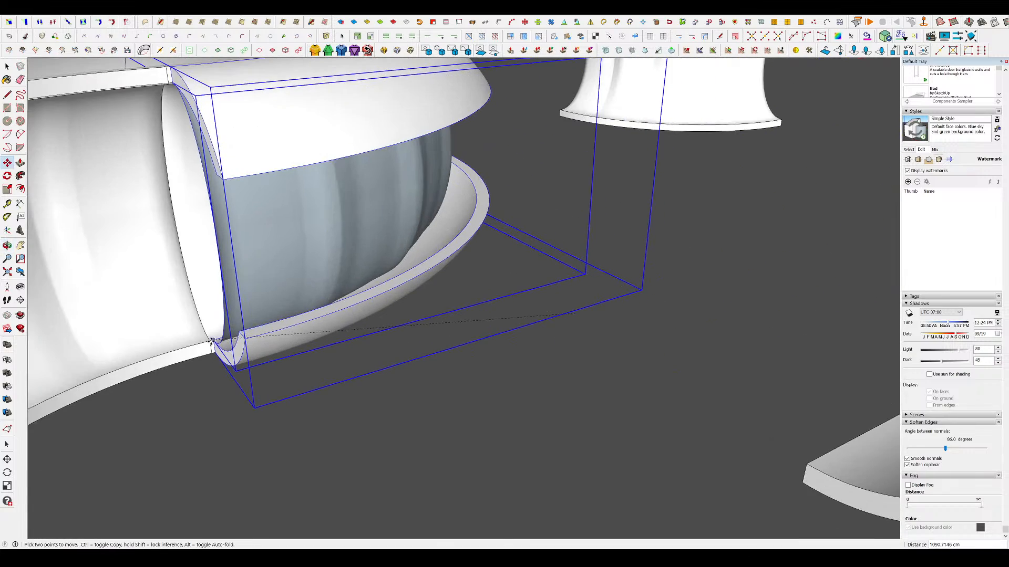
{"action": "left_click", "coordinate": [209, 341]}
{"action": "middle_click_drag", "start_coordinate": [209, 341], "coordinate": [525, 397]}
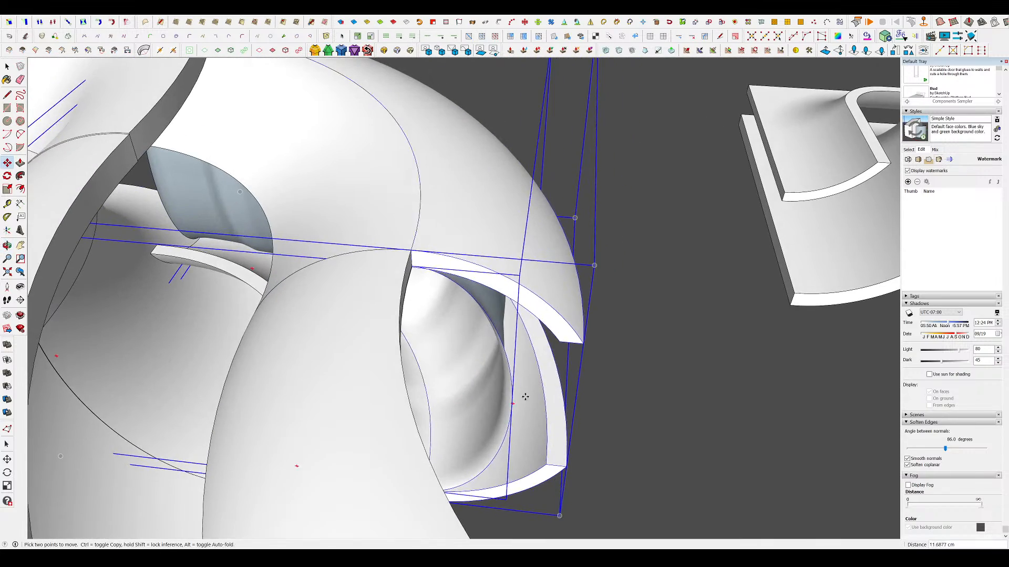
{"action": "left_click", "coordinate": [518, 393]}
{"action": "left_click", "coordinate": [735, 419]}
{"action": "middle_click_drag", "start_coordinate": [736, 419], "coordinate": [600, 281]}
{"action": "key", "text": "space"}
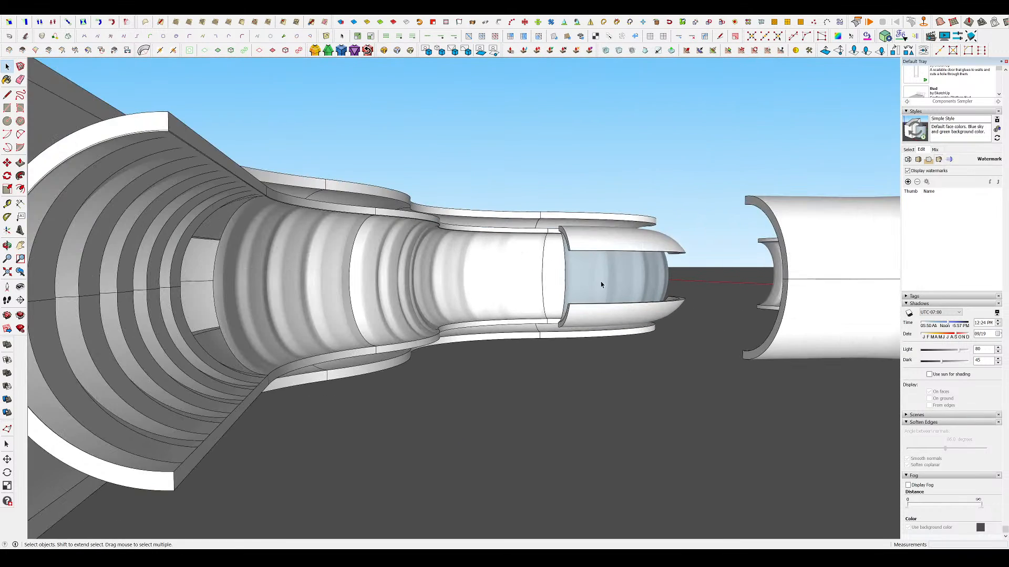
- Select the curved ribbed linings along the wavy pipe together and scale them up uniformly
{"action": "left_click", "coordinate": [601, 282]}
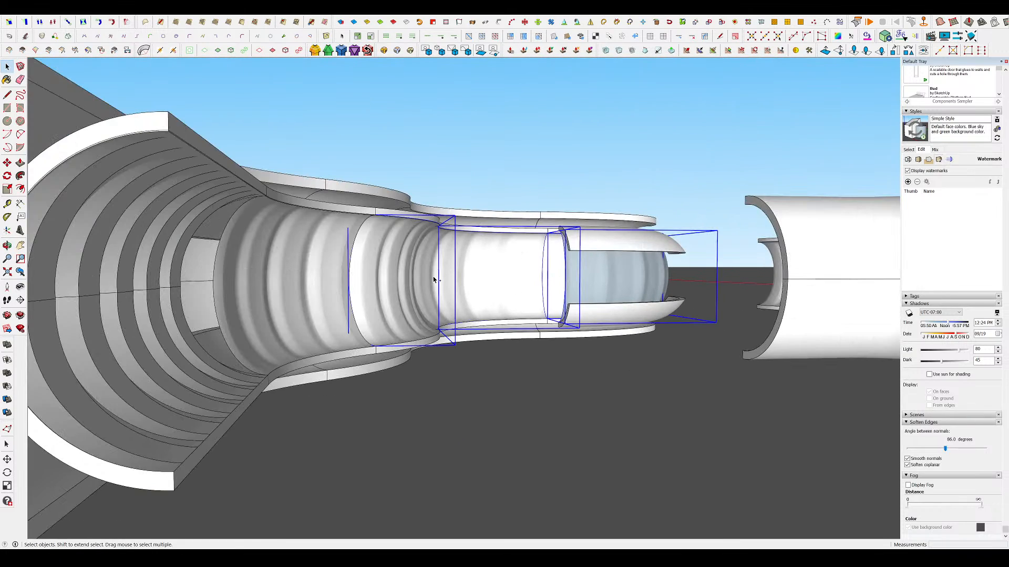
{"action": "middle_click_drag", "start_coordinate": [197, 300], "coordinate": [578, 210]}
{"action": "key", "text": "s"}
{"action": "left_click", "coordinate": [497, 288]}
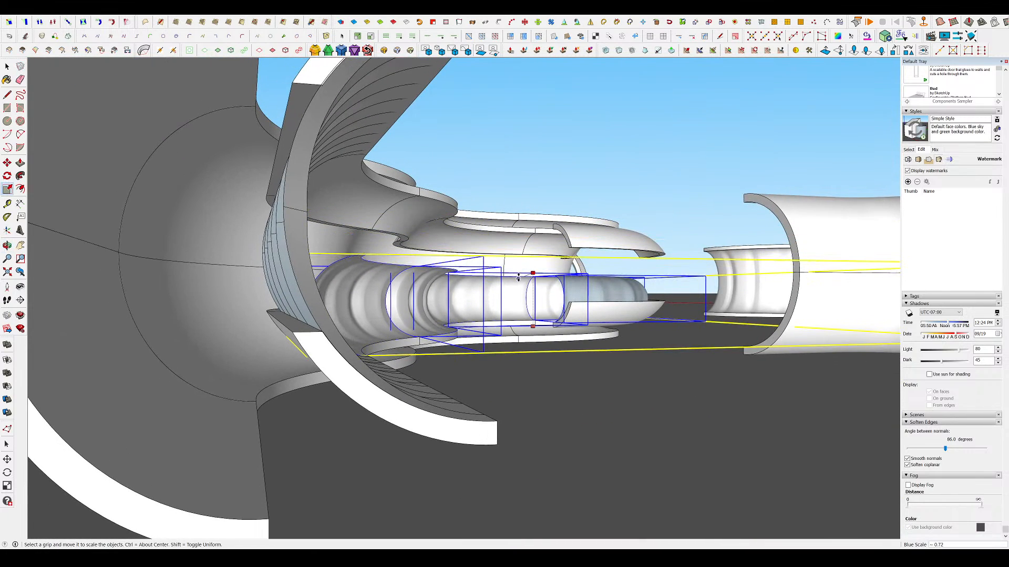
{"action": "middle_click_drag", "start_coordinate": [535, 289], "coordinate": [512, 247]}
{"action": "key", "text": "s"}
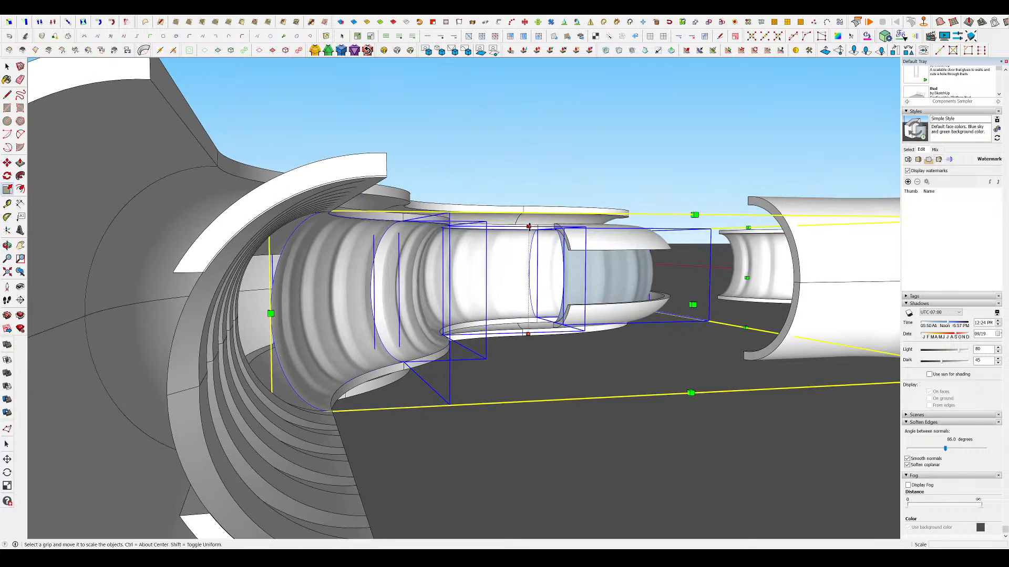
{"action": "middle_click_drag", "start_coordinate": [284, 288], "coordinate": [440, 307]}
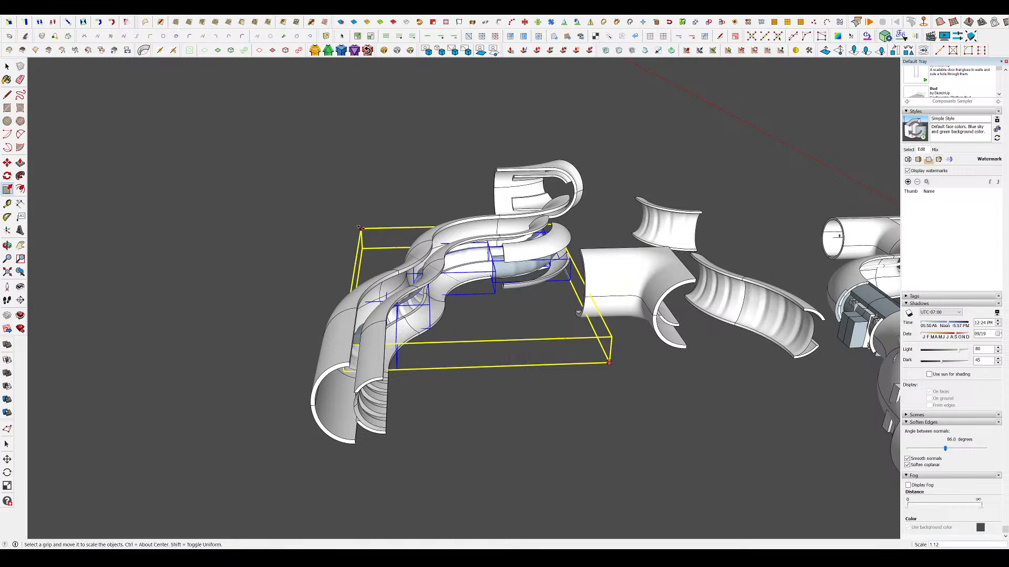
- Move the enlarged curved linings toward the straight end of the wavy pipe
{"action": "middle_click_drag", "start_coordinate": [361, 232], "coordinate": [513, 368]}
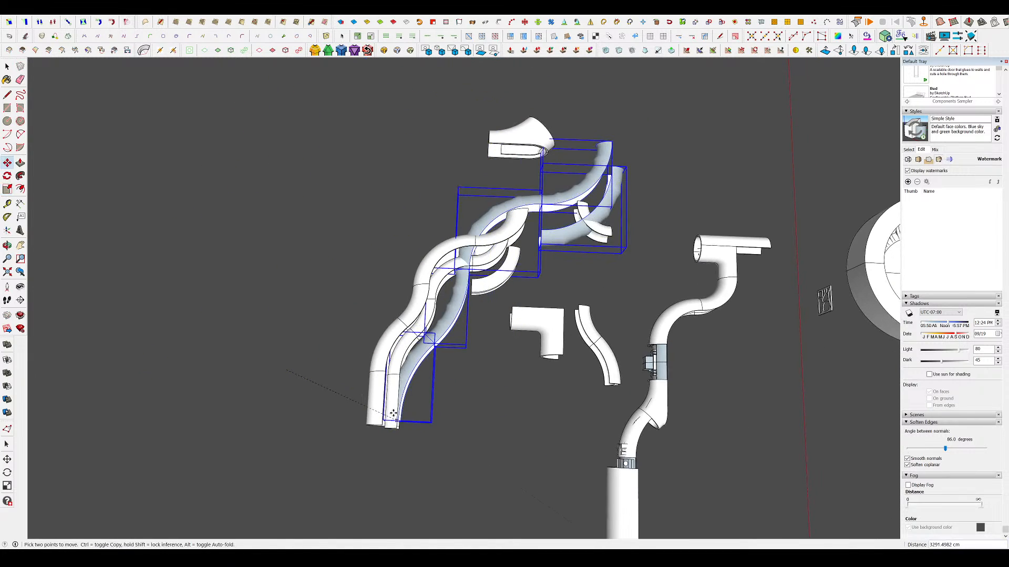
{"action": "middle_click_drag", "start_coordinate": [399, 410], "coordinate": [252, 481]}
{"action": "middle_click_drag", "start_coordinate": [513, 286], "coordinate": [351, 314]}
- Inspect the selected linings against the wavy pipe and view the ribbed source pieces elsewhere in the model
{"action": "scroll", "coordinate": [537, 303], "scroll_direction": "down", "scroll_amount": 3}
{"action": "scroll", "coordinate": [351, 315], "scroll_direction": "down", "scroll_amount": 8}
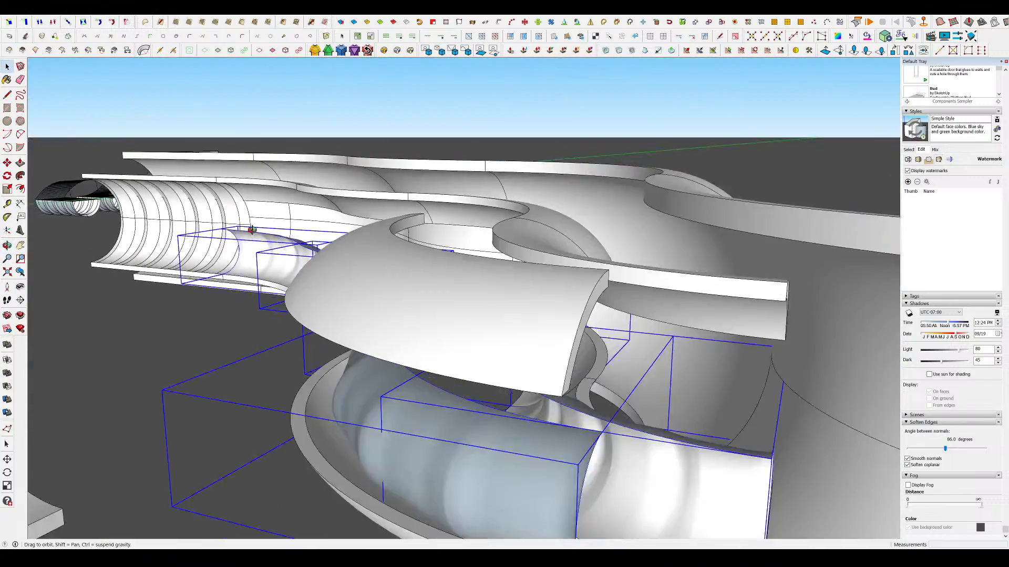
{"action": "middle_click_drag", "start_coordinate": [252, 230], "coordinate": [515, 290]}
{"action": "scroll", "coordinate": [515, 291], "scroll_direction": "down", "scroll_amount": 6}
{"action": "scroll", "coordinate": [187, 234], "scroll_direction": "up", "scroll_amount": 4}
{"action": "middle_click_drag", "start_coordinate": [187, 234], "coordinate": [220, 262]}
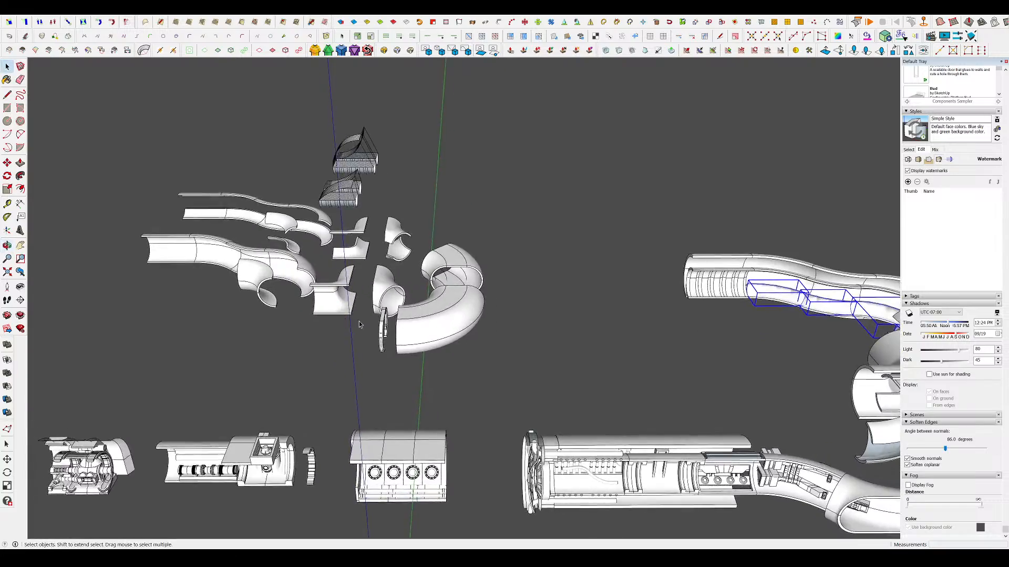
- Select the four ribbed source blocks together and scale them to 0.50 along the red axis
{"action": "scroll", "coordinate": [221, 126], "scroll_direction": "up", "scroll_amount": 3}
{"action": "middle_click_drag", "start_coordinate": [333, 226], "coordinate": [405, 217]}
{"action": "scroll", "coordinate": [342, 236], "scroll_direction": "down", "scroll_amount": 4}
{"action": "scroll", "coordinate": [816, 290], "scroll_direction": "up", "scroll_amount": 4}
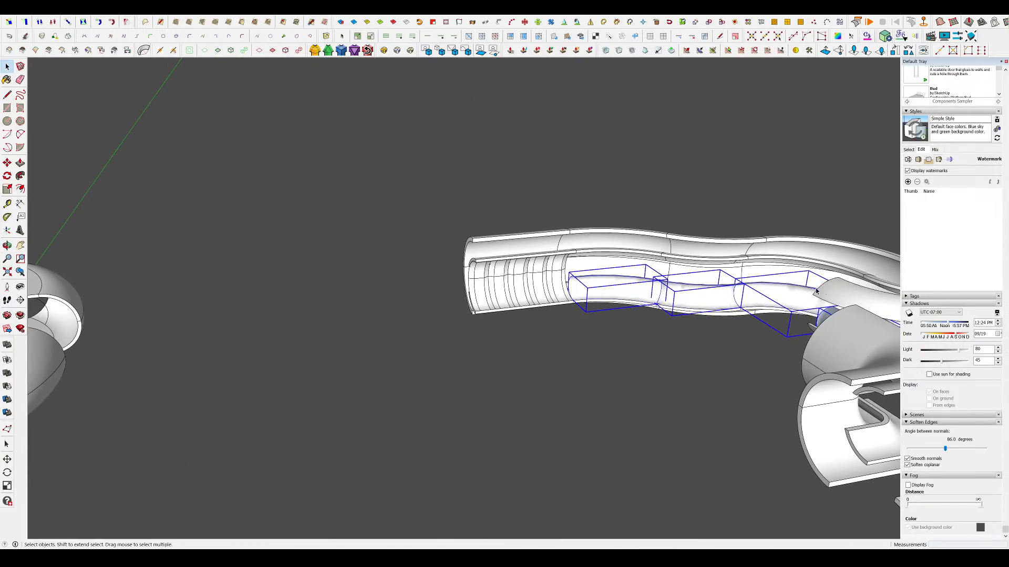
{"action": "scroll", "coordinate": [803, 292], "scroll_direction": "down", "scroll_amount": 8}
{"action": "middle_click_drag", "start_coordinate": [578, 199], "coordinate": [538, 247]}
{"action": "scroll", "coordinate": [539, 247], "scroll_direction": "up", "scroll_amount": 4}
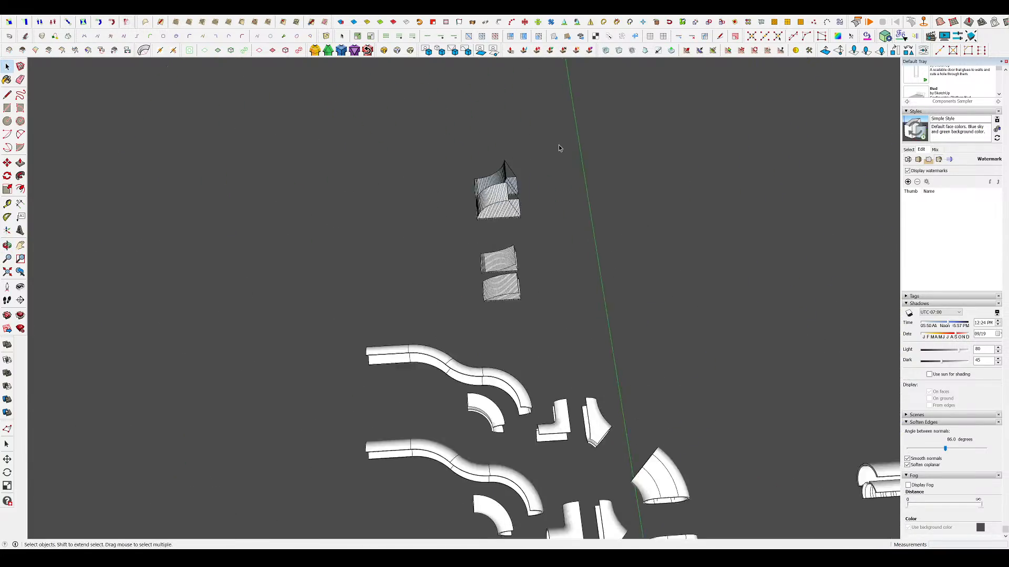
{"action": "middle_click_drag", "start_coordinate": [559, 144], "coordinate": [540, 281]}
{"action": "scroll", "coordinate": [539, 281], "scroll_direction": "up", "scroll_amount": 3}
{"action": "left_click_drag", "start_coordinate": [444, 85], "coordinate": [444, 85]}
{"action": "scroll", "coordinate": [506, 210], "scroll_direction": "down", "scroll_amount": 2}
{"action": "key", "text": "s"}
{"action": "scroll", "coordinate": [520, 173], "scroll_direction": "up", "scroll_amount": 3}
{"action": "middle_click_drag", "start_coordinate": [520, 174], "coordinate": [549, 150]}
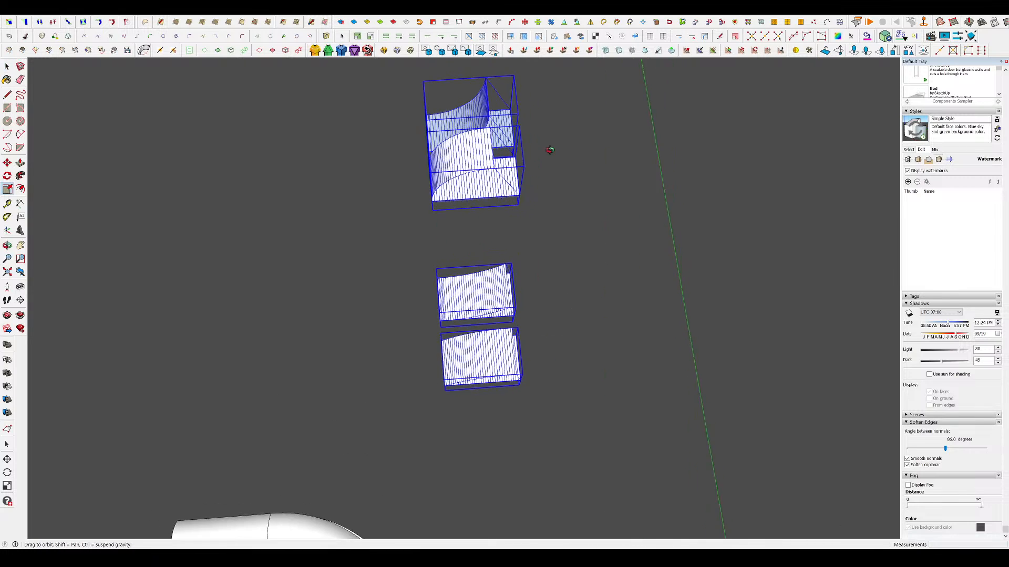
{"action": "left_click_drag", "start_coordinate": [485, 228], "coordinate": [478, 229]}
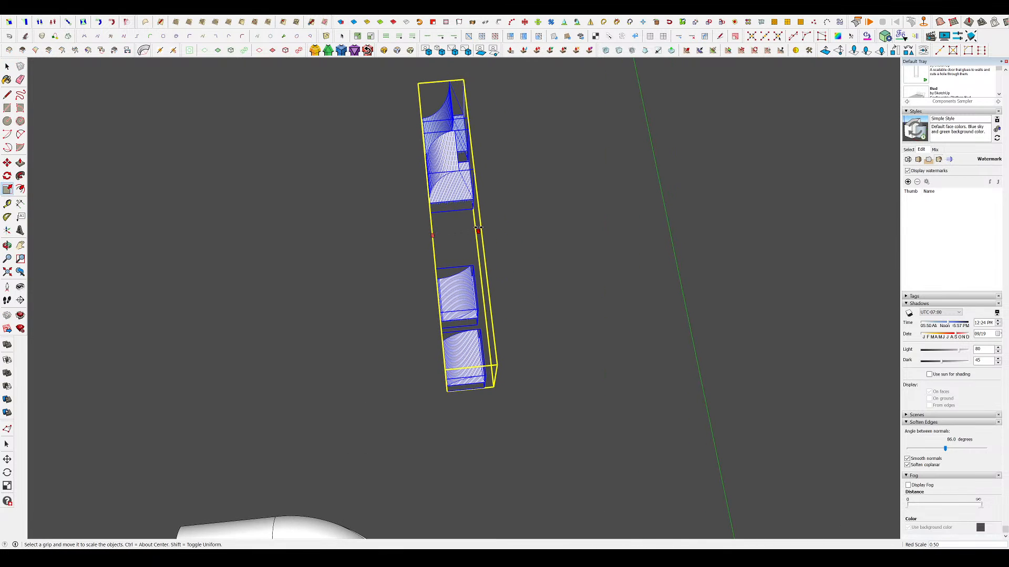
- Copy the nearest ribbed source block aside and reduce the copy to its curved ribbed shell
{"action": "key", "text": "space"}
{"action": "middle_click_drag", "start_coordinate": [428, 247], "coordinate": [578, 278]}
{"action": "left_click", "coordinate": [521, 272]}
{"action": "scroll", "coordinate": [485, 287], "scroll_direction": "up", "scroll_amount": 3}
{"action": "left_click_drag", "start_coordinate": [670, 398], "coordinate": [604, 344]}
{"action": "middle_click_drag", "start_coordinate": [565, 332], "coordinate": [515, 294]}
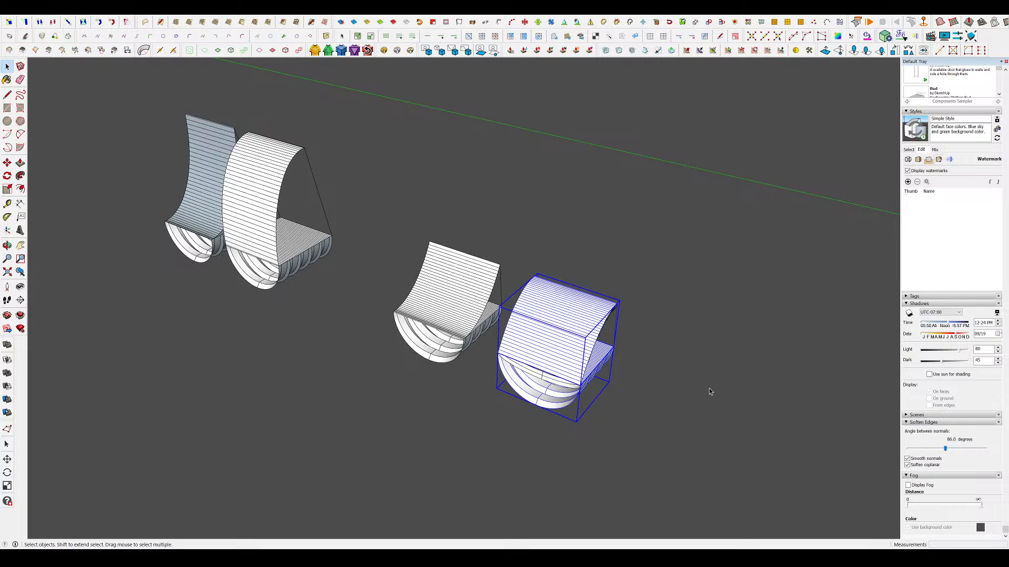
{"action": "scroll", "coordinate": [709, 389], "scroll_direction": "up", "scroll_amount": 3}
{"action": "middle_click_drag", "start_coordinate": [412, 322], "coordinate": [246, 295]}
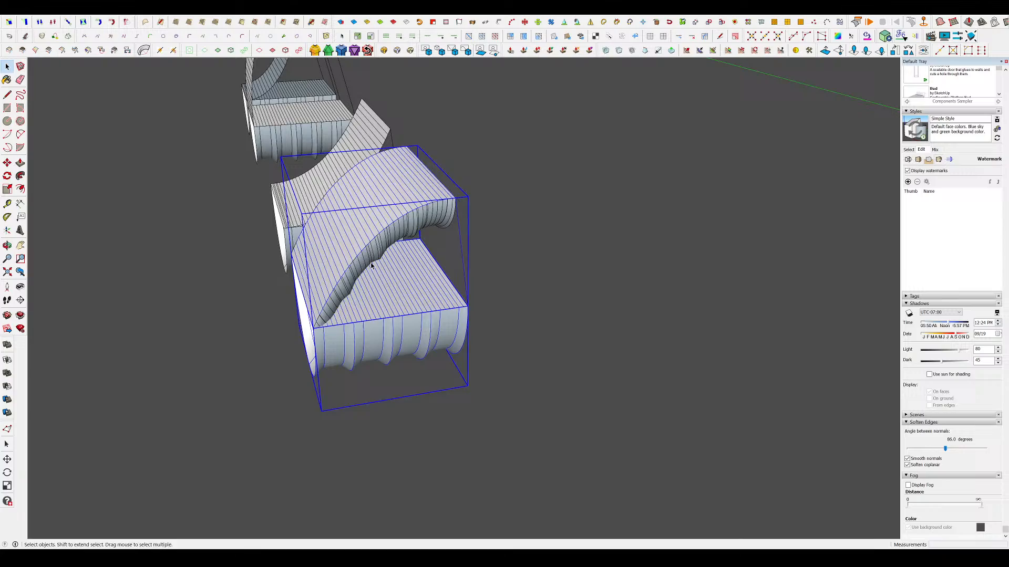
{"action": "left_click", "coordinate": [405, 267]}
{"action": "left_click", "coordinate": [757, 313]}
{"action": "key", "text": "space"}
{"action": "middle_click_drag", "start_coordinate": [756, 313], "coordinate": [603, 356]}
{"action": "scroll", "coordinate": [412, 315], "scroll_direction": "down", "scroll_amount": 6}
{"action": "scroll", "coordinate": [470, 320], "scroll_direction": "up", "scroll_amount": 3}
{"action": "middle_click_drag", "start_coordinate": [478, 304], "coordinate": [85, 109]}
{"action": "scroll", "coordinate": [463, 345], "scroll_direction": "up", "scroll_amount": 2}
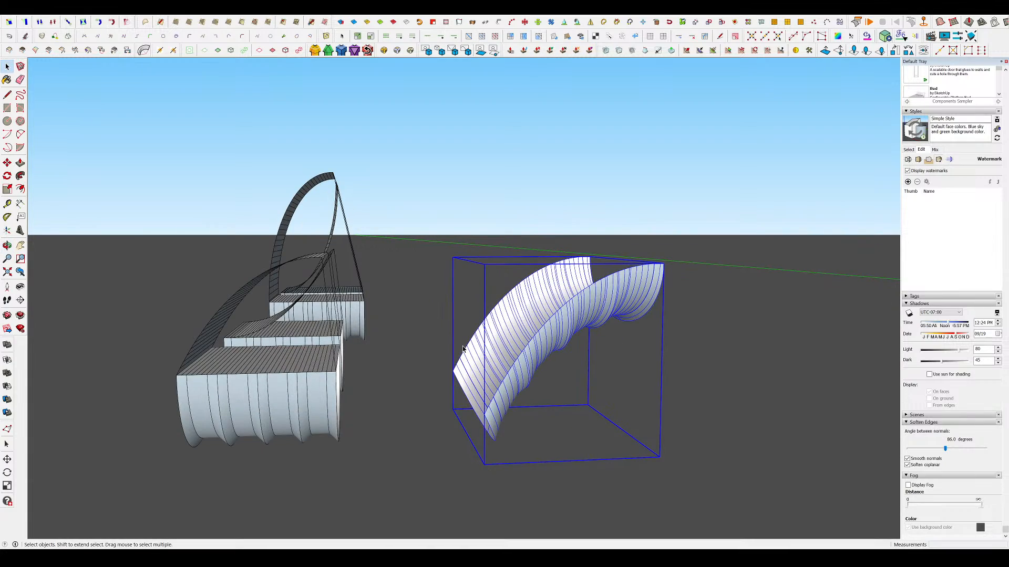
- Delete the separated curved ribbed shell beside the source blocks
{"action": "middle_click_drag", "start_coordinate": [463, 347], "coordinate": [551, 384]}
{"action": "key", "text": "Delete"}
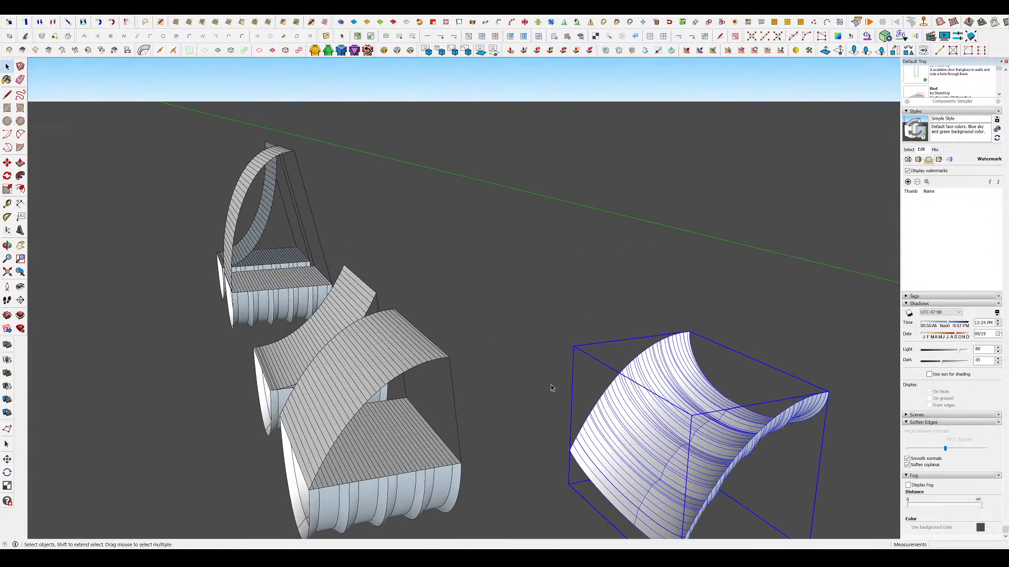
{"action": "middle_click_drag", "start_coordinate": [370, 247], "coordinate": [503, 314]}
{"action": "scroll", "coordinate": [423, 292], "scroll_direction": "down", "scroll_amount": 3}
- Examine the lining joints inside the wavy pipe with a trial line from the lining's upper corner
{"action": "middle_click_drag", "start_coordinate": [867, 152], "coordinate": [545, 214], "text": "shift"}
{"action": "scroll", "coordinate": [545, 214], "scroll_direction": "up", "scroll_amount": 7}
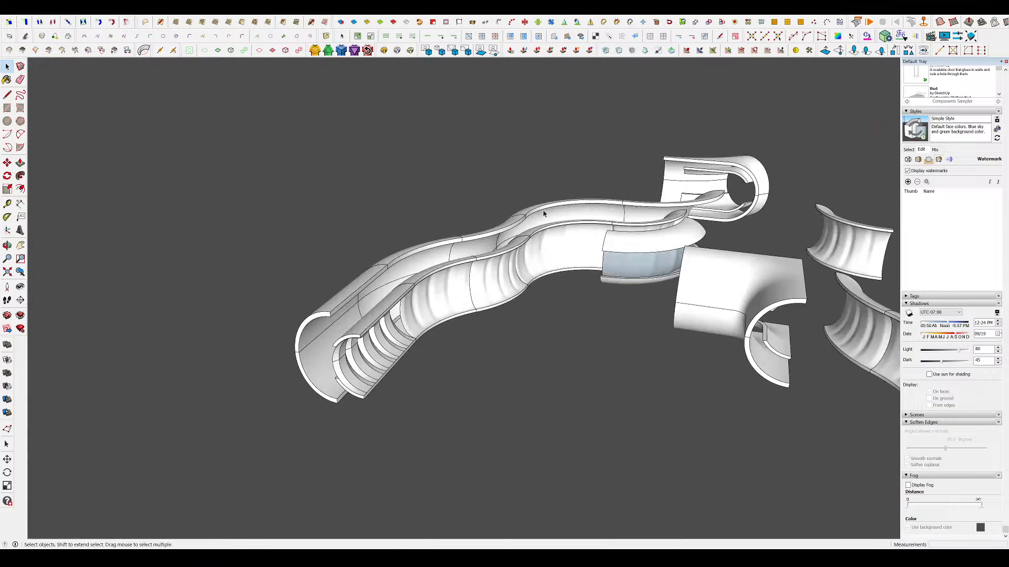
{"action": "middle_click_drag", "start_coordinate": [487, 294], "coordinate": [532, 234]}
{"action": "scroll", "coordinate": [424, 257], "scroll_direction": "down", "scroll_amount": 4}
{"action": "mouse_move", "coordinate": [424, 257]}
{"action": "middle_mouse_down"}
{"action": "mouse_move", "coordinate": [434, 252]}
{"action": "mouse_move", "coordinate": [426, 251]}
{"action": "middle_mouse_up"}
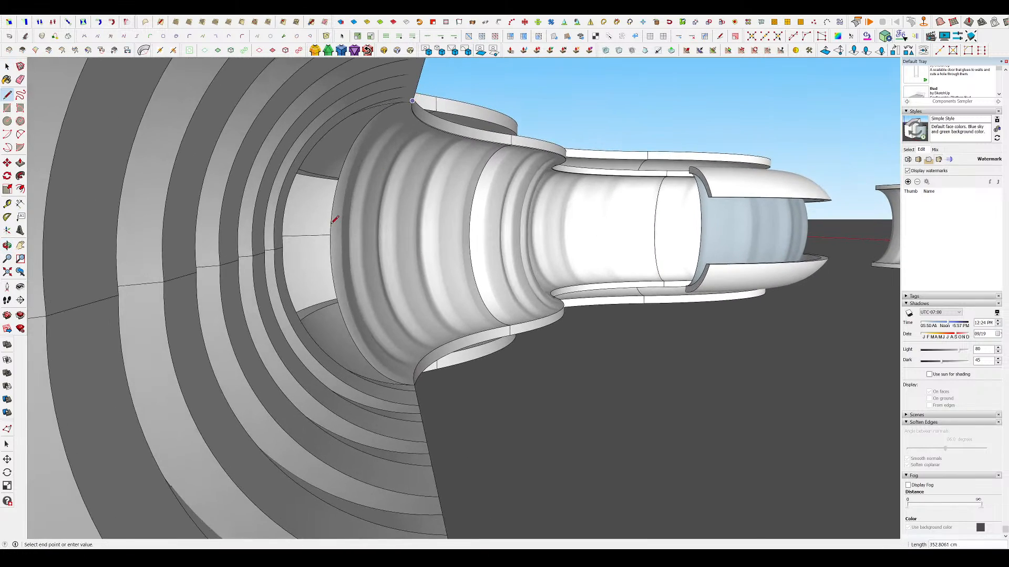
{"action": "middle_click_drag", "start_coordinate": [331, 223], "coordinate": [239, 252]}
{"action": "scroll", "coordinate": [58, 272], "scroll_direction": "up", "scroll_amount": 3}
{"action": "key", "text": "space"}
{"action": "middle_click_drag", "start_coordinate": [59, 272], "coordinate": [470, 323]}
{"action": "scroll", "coordinate": [471, 291], "scroll_direction": "down", "scroll_amount": 6}
- Scale the selected curved linings together uniformly by about 1.11 and check their fit inside the wavy pipe
{"action": "middle_click_drag", "start_coordinate": [677, 251], "coordinate": [688, 319]}
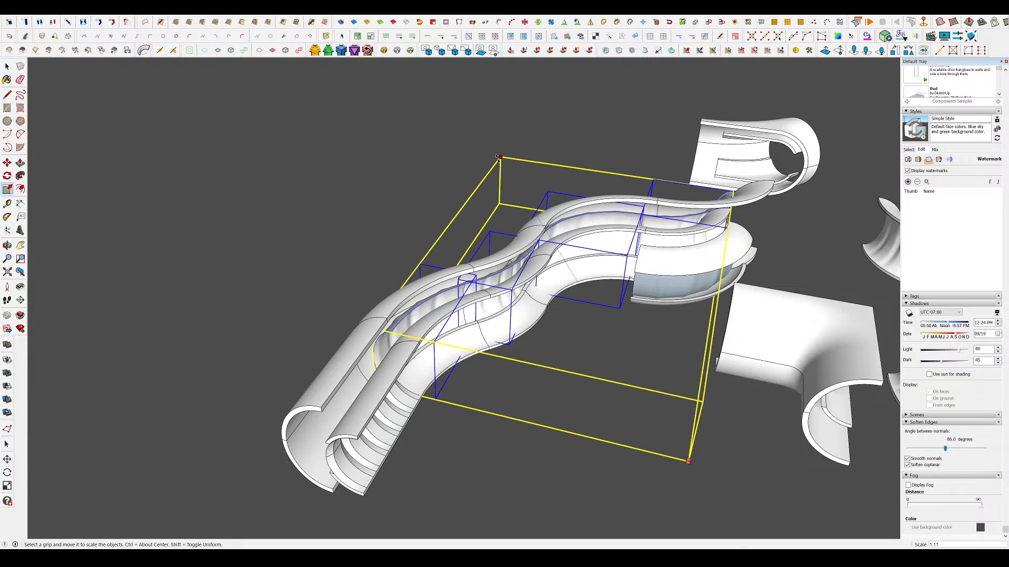
{"action": "middle_click_drag", "start_coordinate": [500, 158], "coordinate": [541, 84]}
{"action": "scroll", "coordinate": [540, 257], "scroll_direction": "up", "scroll_amount": 4}
{"action": "middle_click_drag", "start_coordinate": [540, 256], "coordinate": [630, 251]}
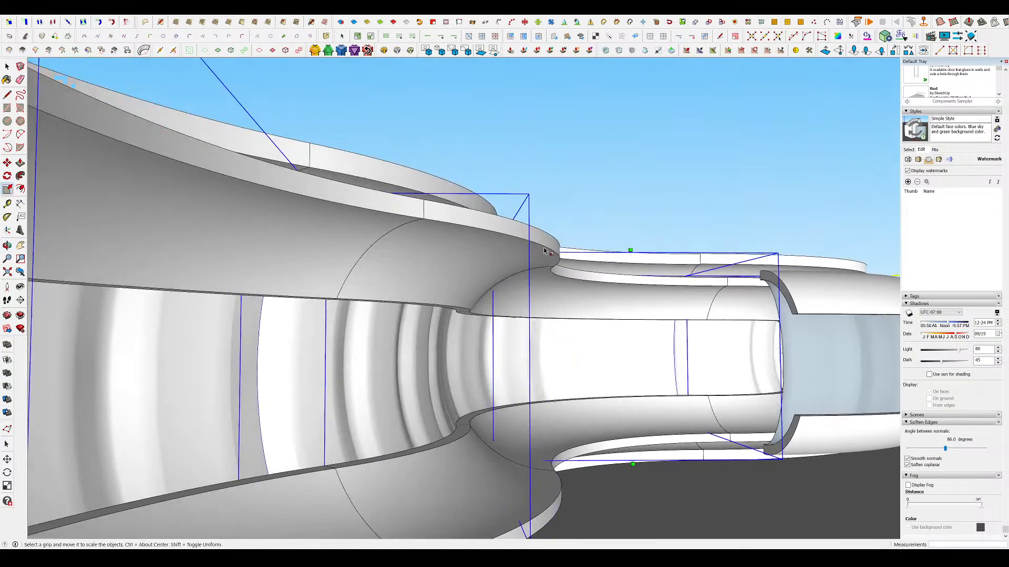
{"action": "scroll", "coordinate": [536, 274], "scroll_direction": "down", "scroll_amount": 2}
{"action": "middle_click_drag", "start_coordinate": [536, 274], "coordinate": [488, 313]}
{"action": "scroll", "coordinate": [555, 274], "scroll_direction": "up", "scroll_amount": 5}
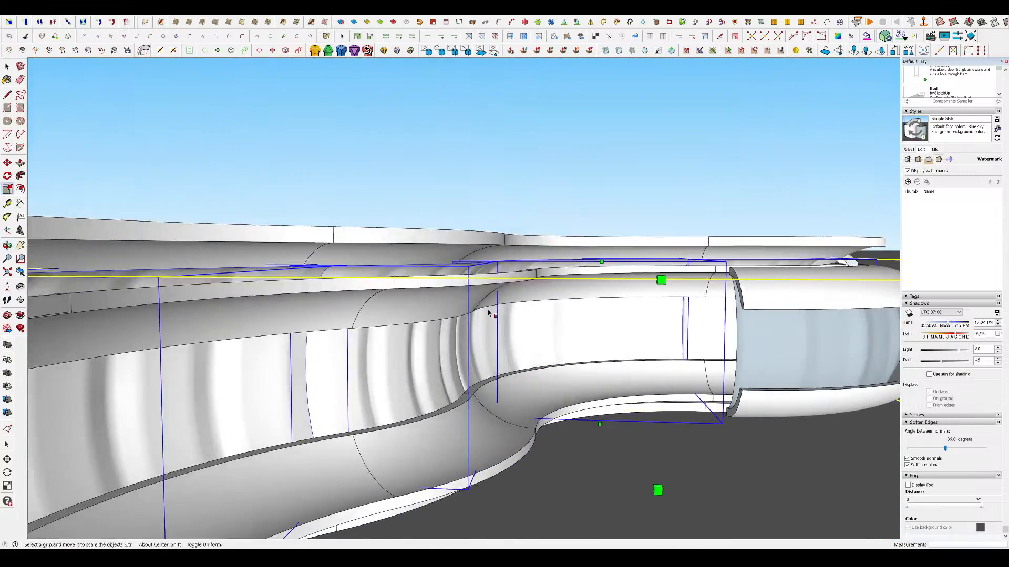
{"action": "scroll", "coordinate": [489, 313], "scroll_direction": "down", "scroll_amount": 5}
{"action": "key", "text": "space"}
{"action": "middle_click_drag", "start_coordinate": [552, 208], "coordinate": [480, 272]}
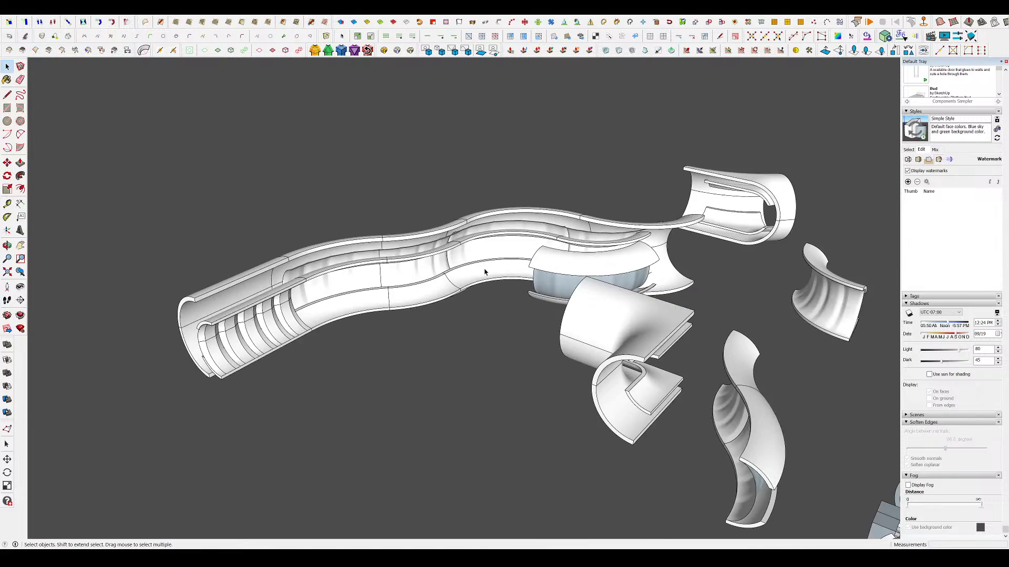
- Select the straight ribbed lining at the pipe's start and scale its depth along the green axis
{"action": "scroll", "coordinate": [479, 272], "scroll_direction": "up", "scroll_amount": 5}
{"action": "key", "text": "space"}
{"action": "left_click", "coordinate": [336, 309]}
{"action": "middle_click_drag", "start_coordinate": [337, 309], "coordinate": [336, 326]}
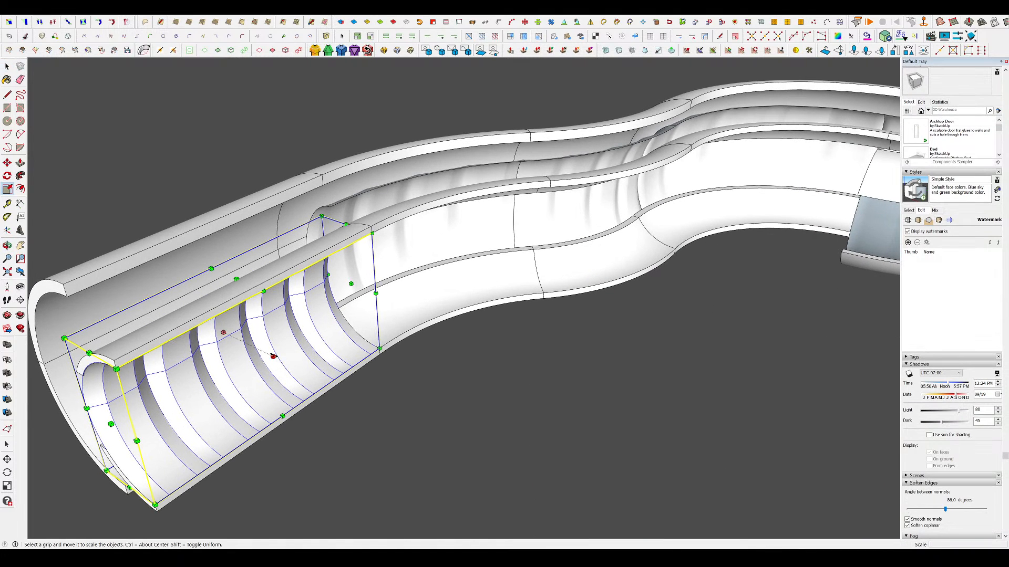
{"action": "left_click_drag", "start_coordinate": [273, 356], "coordinate": [263, 352]}
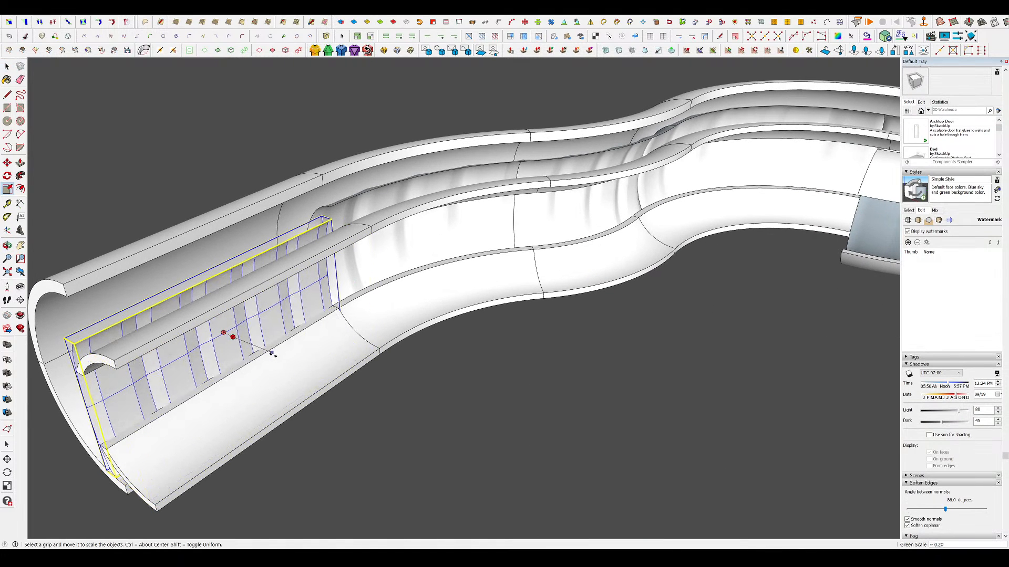
- Move the straight ribbed lining by its upper end corner onto the corner of the adjoining curved lining
{"action": "key", "text": "m"}
{"action": "scroll", "coordinate": [324, 236], "scroll_direction": "up", "scroll_amount": 5}
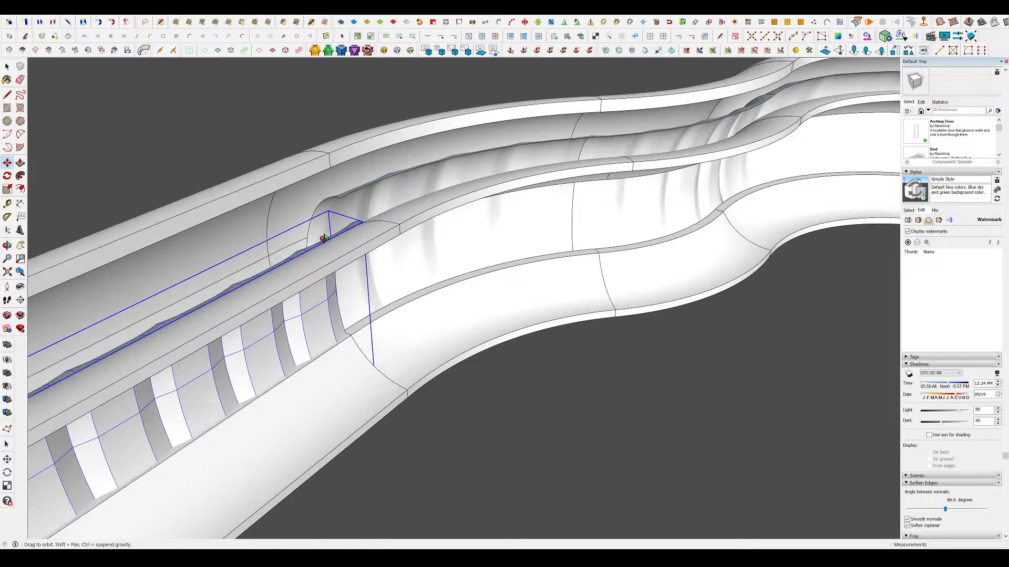
{"action": "middle_click_drag", "start_coordinate": [325, 237], "coordinate": [417, 263]}
{"action": "scroll", "coordinate": [455, 193], "scroll_direction": "down", "scroll_amount": 5}
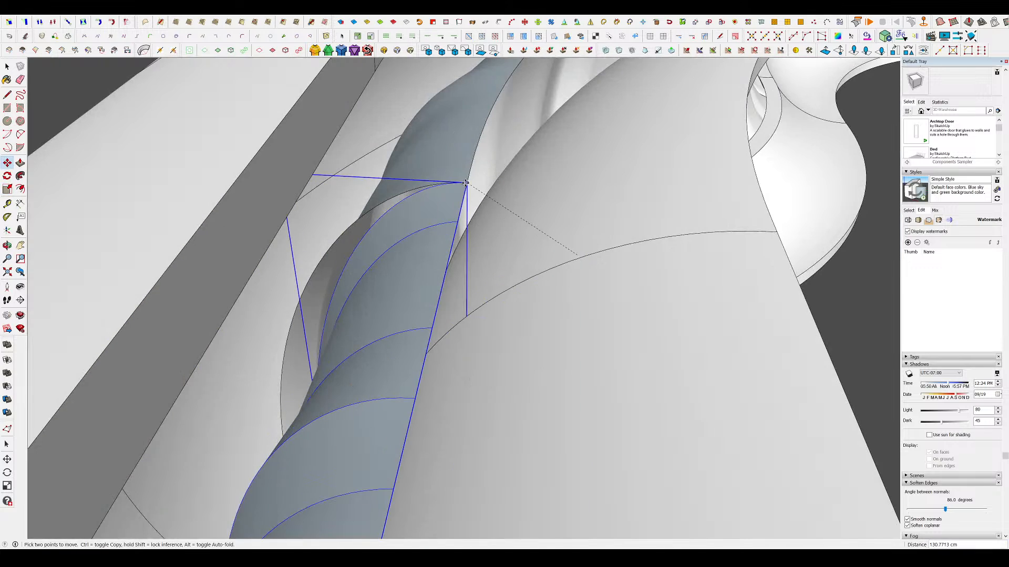
{"action": "middle_click_drag", "start_coordinate": [455, 193], "coordinate": [475, 141]}
- Scale the straight ribbed lining so that its end matches the edge of the adjoining curved lining
{"action": "key", "text": "s"}
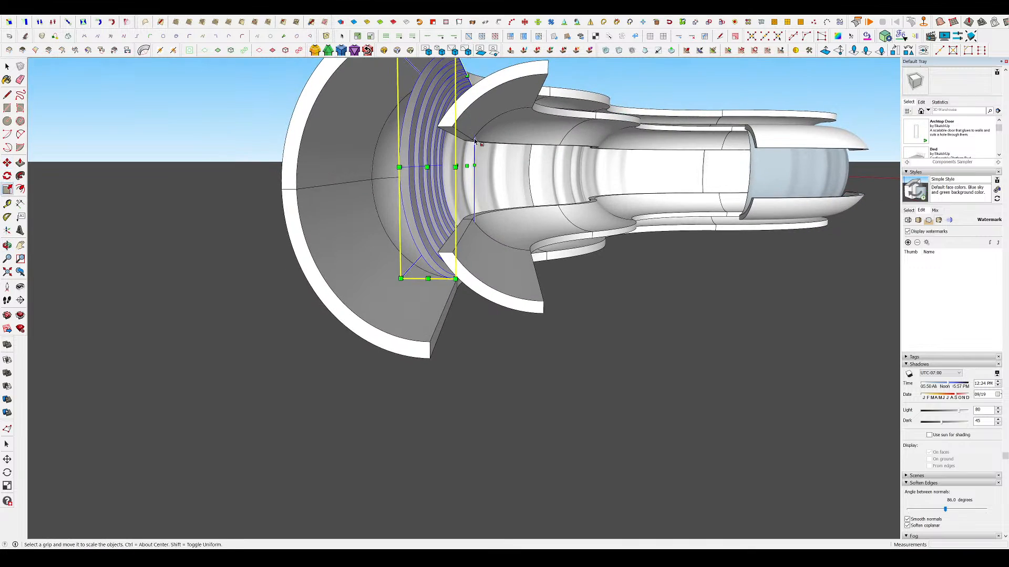
{"action": "key", "text": "s"}
{"action": "scroll", "coordinate": [422, 171], "scroll_direction": "up", "scroll_amount": 3}
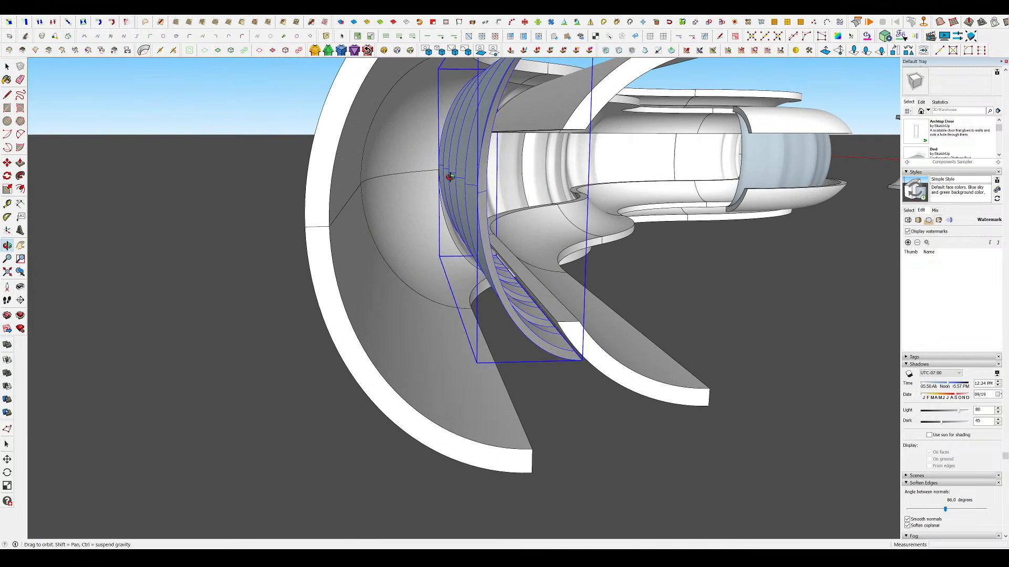
{"action": "middle_click_drag", "start_coordinate": [450, 176], "coordinate": [328, 177]}
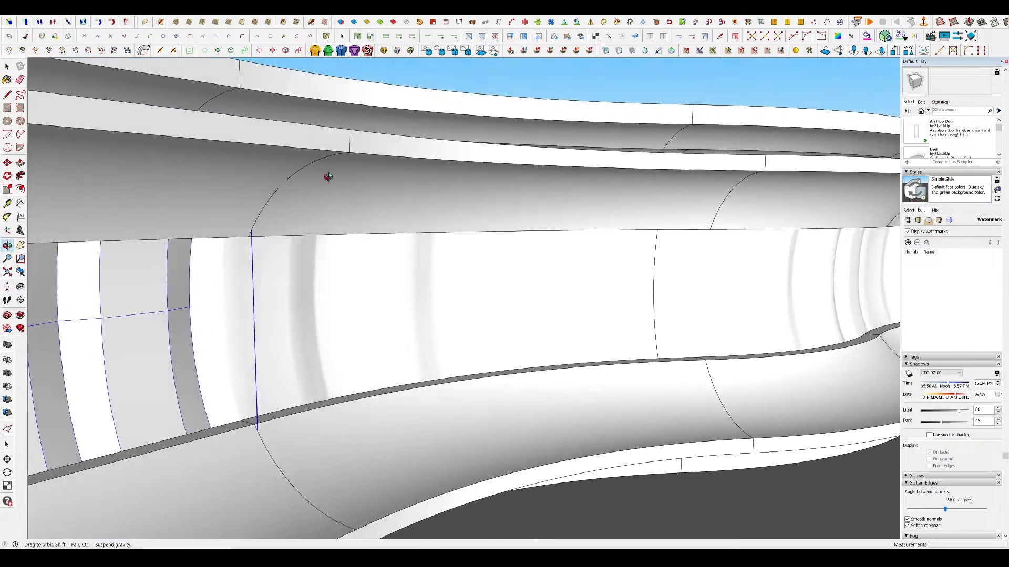
{"action": "scroll", "coordinate": [466, 207], "scroll_direction": "down", "scroll_amount": 3}
{"action": "middle_click_drag", "start_coordinate": [466, 207], "coordinate": [420, 286]}
- Soften the straight ribbed lining's edges with an angle between normals of 93.4 degrees
{"action": "scroll", "coordinate": [411, 264], "scroll_direction": "down", "scroll_amount": 4}
{"action": "scroll", "coordinate": [359, 284], "scroll_direction": "up", "scroll_amount": 4}
{"action": "middle_click_drag", "start_coordinate": [351, 291], "coordinate": [310, 270]}
{"action": "scroll", "coordinate": [318, 257], "scroll_direction": "up", "scroll_amount": 2}
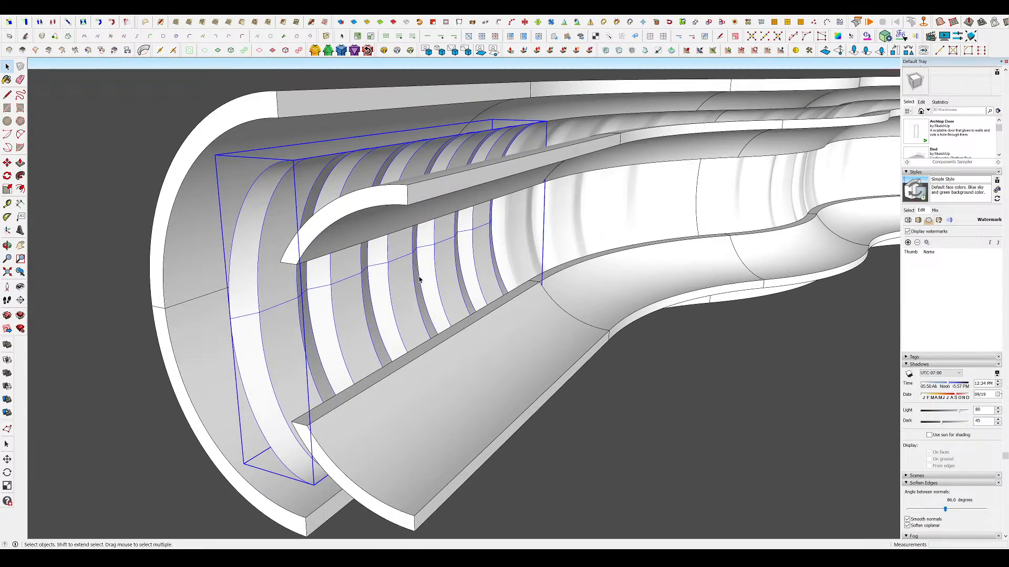
{"action": "middle_click_drag", "start_coordinate": [420, 279], "coordinate": [363, 253]}
{"action": "scroll", "coordinate": [964, 444], "scroll_direction": "down", "scroll_amount": 2}
{"action": "left_click_drag", "start_coordinate": [946, 450], "coordinate": [949, 451]}
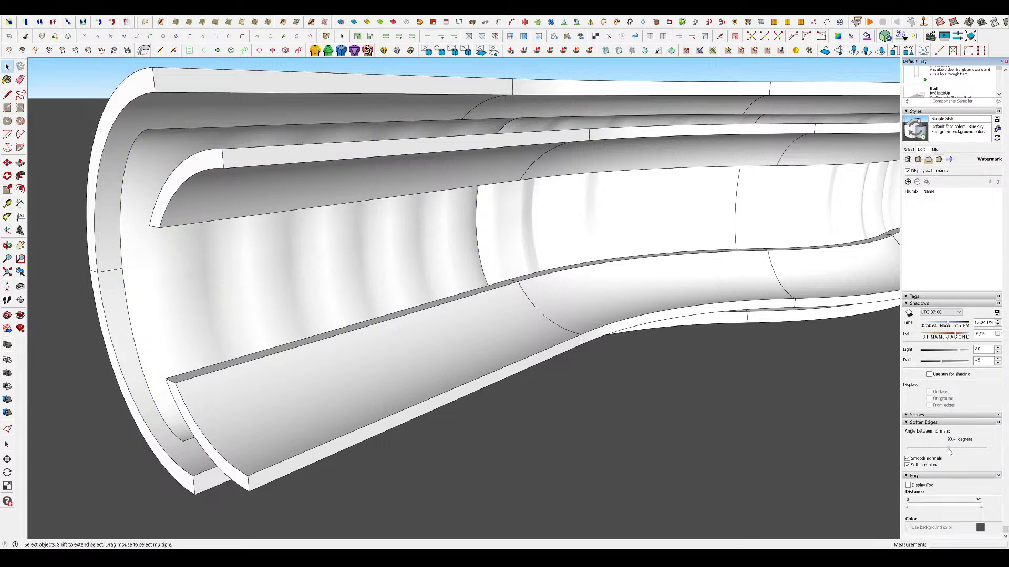
- Inspect the lined wavy pipe from several sides and view the surrounding parts of the model
{"action": "scroll", "coordinate": [394, 339], "scroll_direction": "down", "scroll_amount": 5}
{"action": "middle_click_drag", "start_coordinate": [394, 339], "coordinate": [297, 276]}
{"action": "scroll", "coordinate": [696, 231], "scroll_direction": "up", "scroll_amount": 2}
{"action": "scroll", "coordinate": [514, 292], "scroll_direction": "up", "scroll_amount": 3}
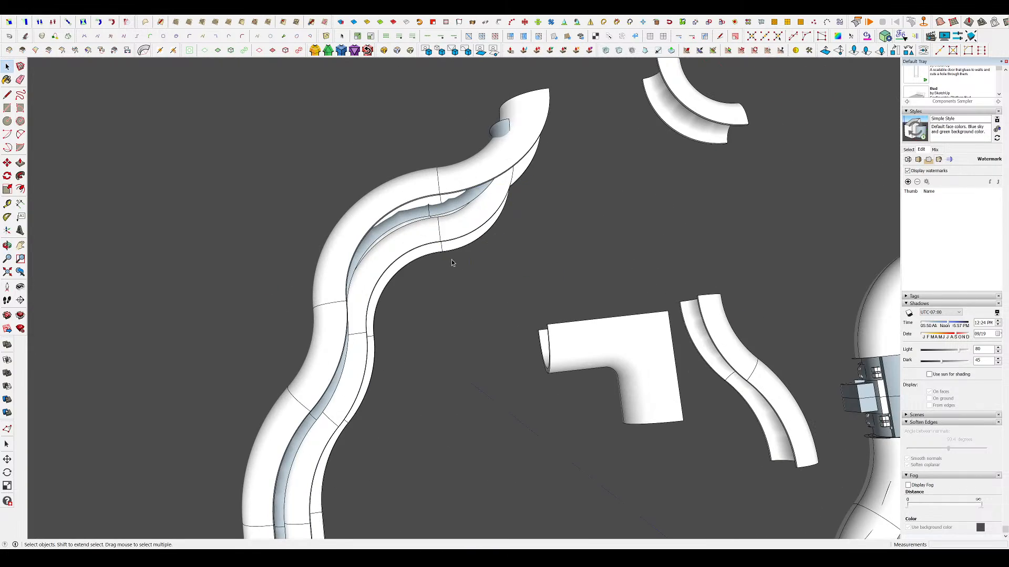
{"action": "middle_click_drag", "start_coordinate": [452, 263], "coordinate": [415, 31]}
{"action": "scroll", "coordinate": [395, 339], "scroll_direction": "up", "scroll_amount": 2}
{"action": "middle_click_drag", "start_coordinate": [395, 338], "coordinate": [466, 230]}
{"action": "scroll", "coordinate": [466, 230], "scroll_direction": "up", "scroll_amount": 5}
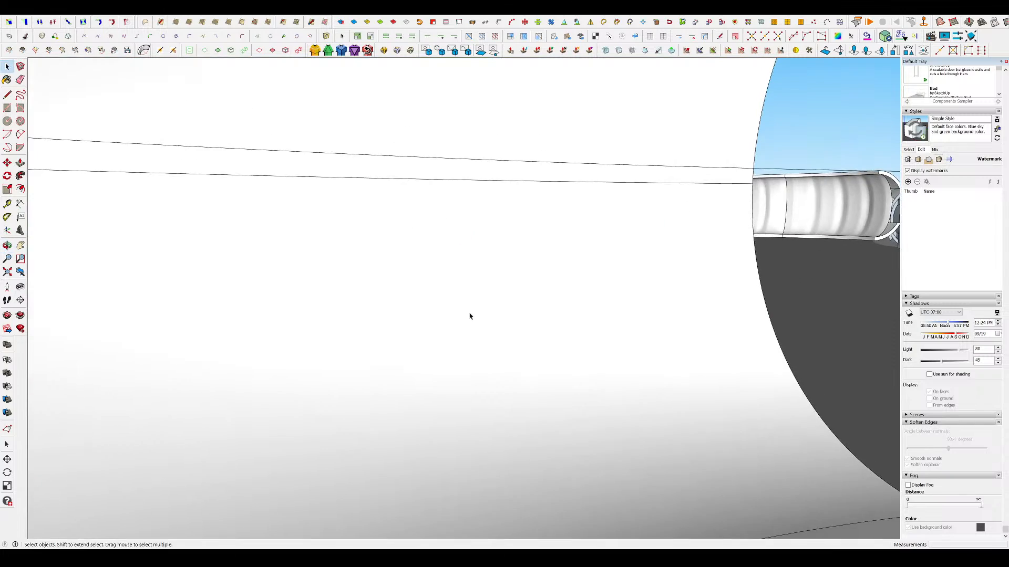
{"action": "scroll", "coordinate": [470, 315], "scroll_direction": "down", "scroll_amount": 8}
{"action": "middle_click_drag", "start_coordinate": [478, 401], "coordinate": [476, 288]}
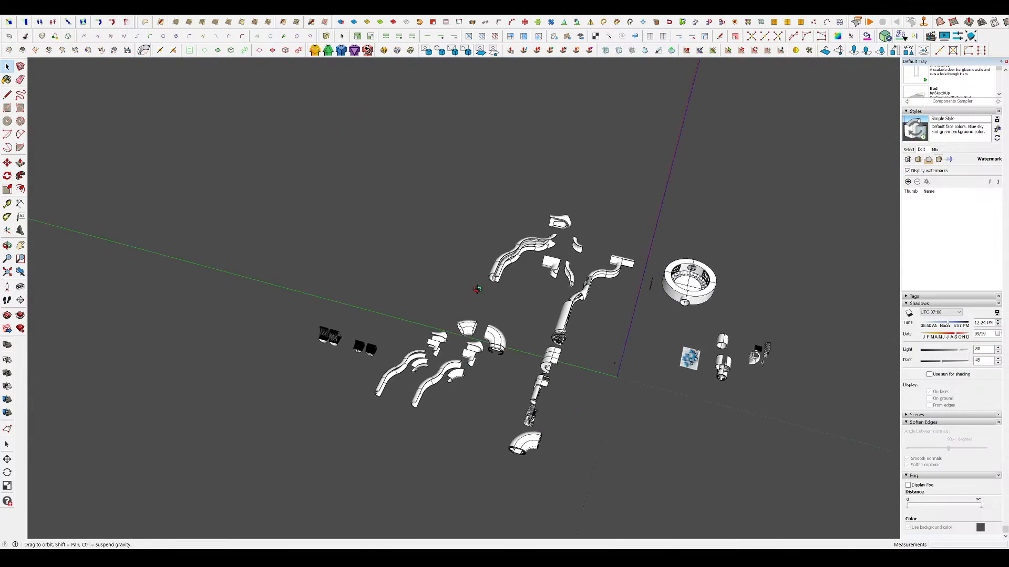
{"action": "scroll", "coordinate": [506, 332], "scroll_direction": "up", "scroll_amount": 8}
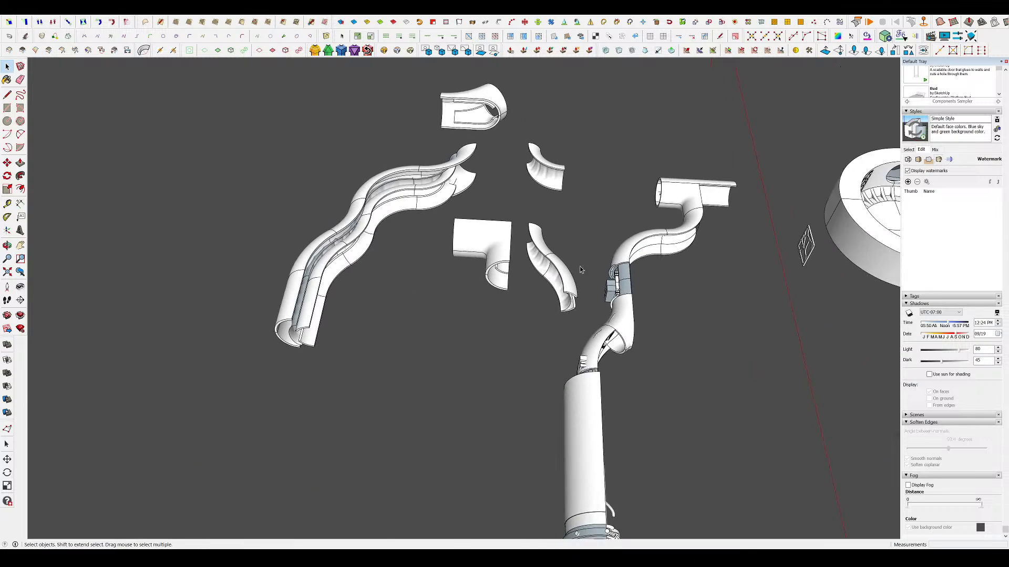
- Delete the two leftover ribbed bends beside the wavy pipe
{"action": "left_click_drag", "start_coordinate": [554, 177], "coordinate": [541, 158]}
{"action": "key", "text": "Delete"}
{"action": "middle_click_drag", "start_coordinate": [530, 179], "coordinate": [247, 288]}
{"action": "scroll", "coordinate": [452, 315], "scroll_direction": "down", "scroll_amount": 4}
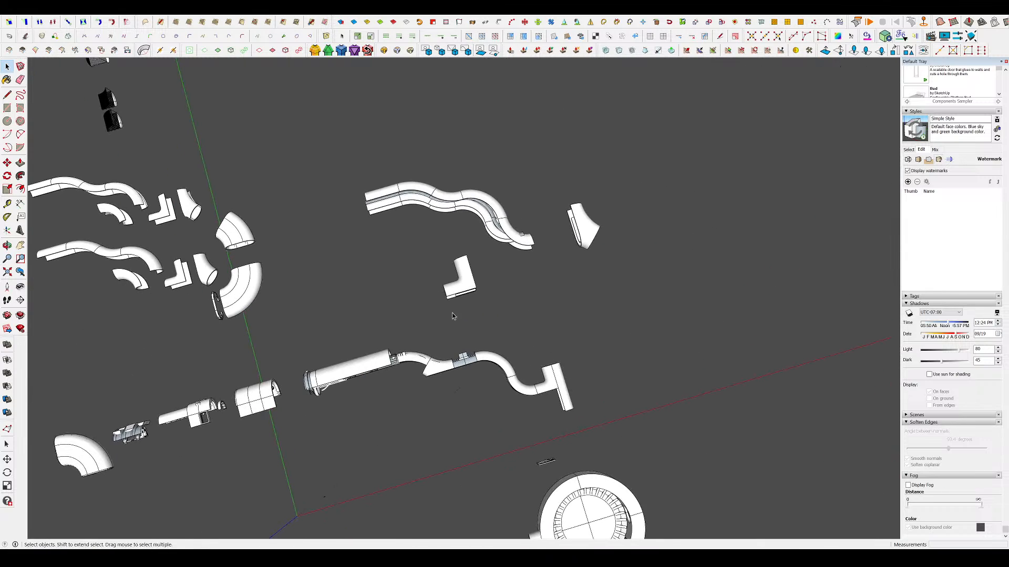
- Move the elbow and the branch piece next to the end of the wavy pipe
{"action": "key", "text": "space"}
{"action": "middle_click_drag", "start_coordinate": [567, 222], "coordinate": [598, 252]}
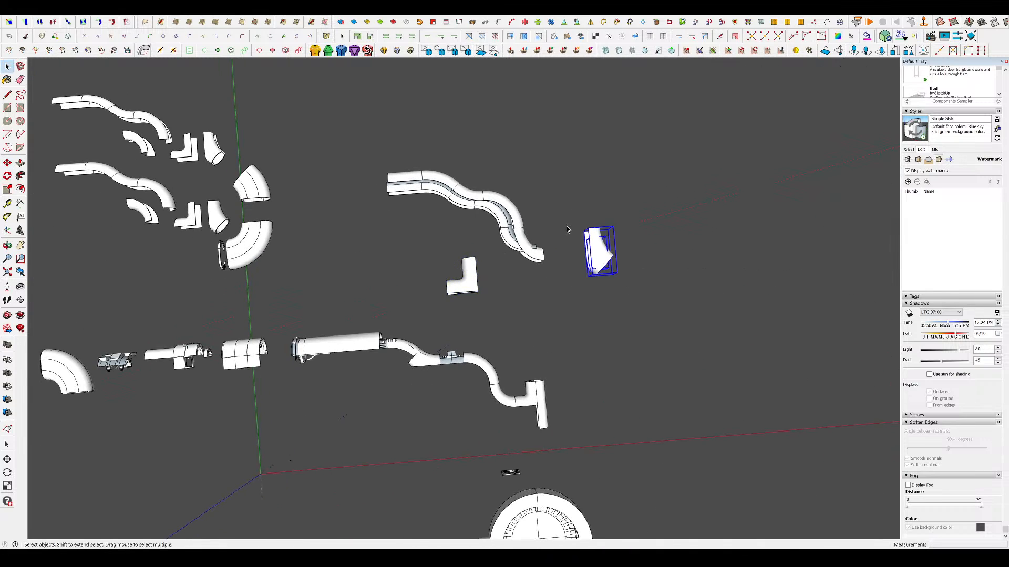
{"action": "scroll", "coordinate": [567, 229], "scroll_direction": "down", "scroll_amount": 5}
{"action": "scroll", "coordinate": [463, 222], "scroll_direction": "up", "scroll_amount": 3}
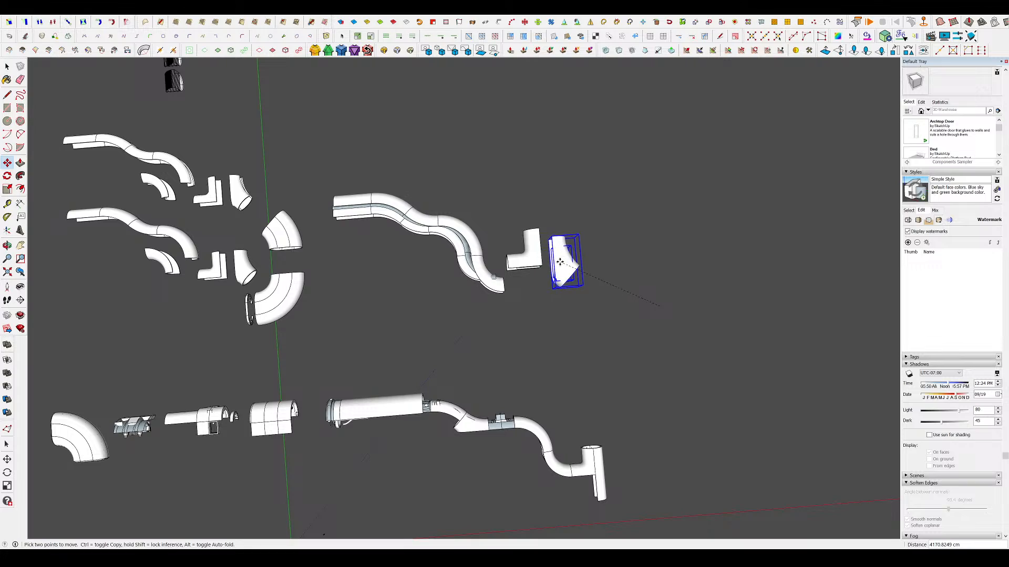
{"action": "middle_click_drag", "start_coordinate": [548, 311], "coordinate": [765, 104]}
{"action": "left_click", "coordinate": [765, 104]}
{"action": "middle_click_drag", "start_coordinate": [574, 270], "coordinate": [613, 231]}
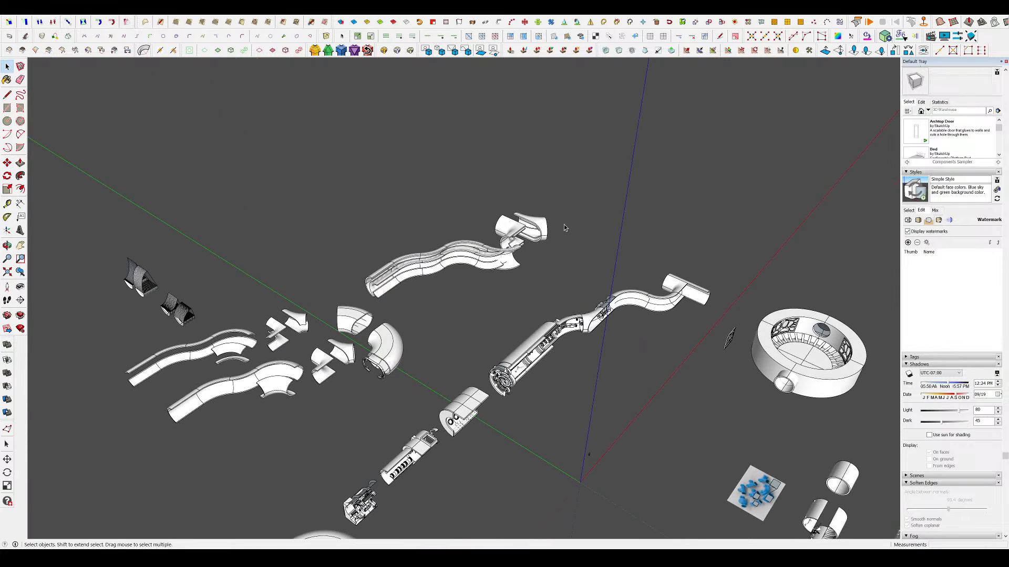
- Examine the lined wavy pipe and compare it with the overall layout of the model
{"action": "scroll", "coordinate": [478, 270], "scroll_direction": "up", "scroll_amount": 4}
{"action": "mouse_move", "coordinate": [478, 270]}
{"action": "middle_mouse_down"}
{"action": "mouse_move", "coordinate": [501, 290]}
{"action": "mouse_move", "coordinate": [472, 217]}
{"action": "mouse_move", "coordinate": [438, 226]}
{"action": "middle_mouse_up"}
{"action": "scroll", "coordinate": [465, 218], "scroll_direction": "up", "scroll_amount": 2}
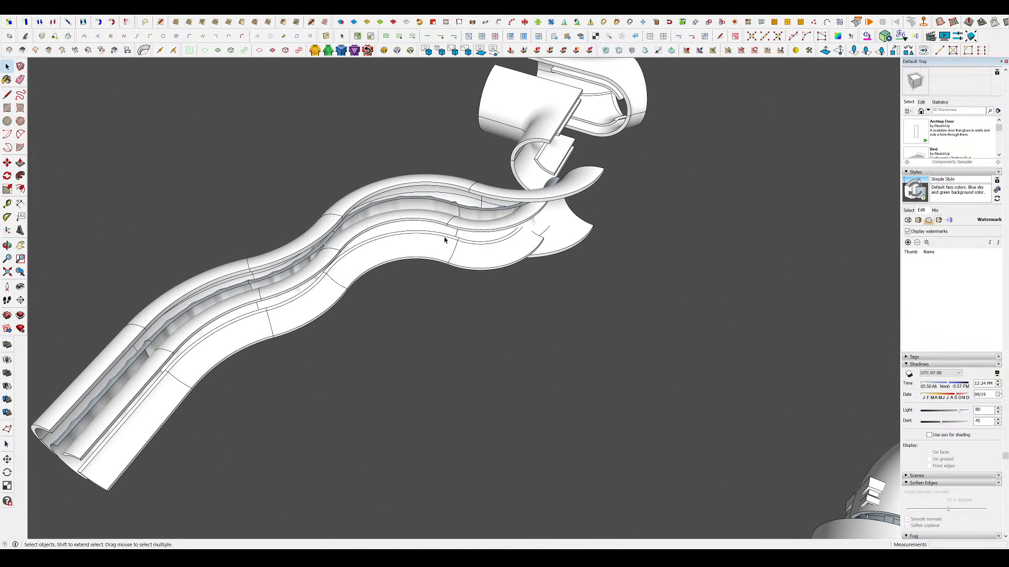
{"action": "scroll", "coordinate": [472, 239], "scroll_direction": "down", "scroll_amount": 5}
{"action": "mouse_move", "coordinate": [486, 289]}
{"action": "middle_mouse_down"}
{"action": "mouse_move", "coordinate": [541, 261]}
{"action": "mouse_move", "coordinate": [547, 306]}
{"action": "mouse_move", "coordinate": [576, 329]}
{"action": "mouse_move", "coordinate": [565, 339]}
{"action": "mouse_move", "coordinate": [611, 328]}
{"action": "middle_mouse_up"}
{"action": "scroll", "coordinate": [541, 261], "scroll_direction": "down", "scroll_amount": 2}
{"action": "scroll", "coordinate": [604, 353], "scroll_direction": "up", "scroll_amount": 1}
{"action": "scroll", "coordinate": [763, 202], "scroll_direction": "up", "scroll_amount": 2}
{"action": "scroll", "coordinate": [763, 202], "scroll_direction": "down", "scroll_amount": 1}
{"action": "middle_click_drag", "start_coordinate": [763, 203], "coordinate": [659, 234], "text": "shift"}
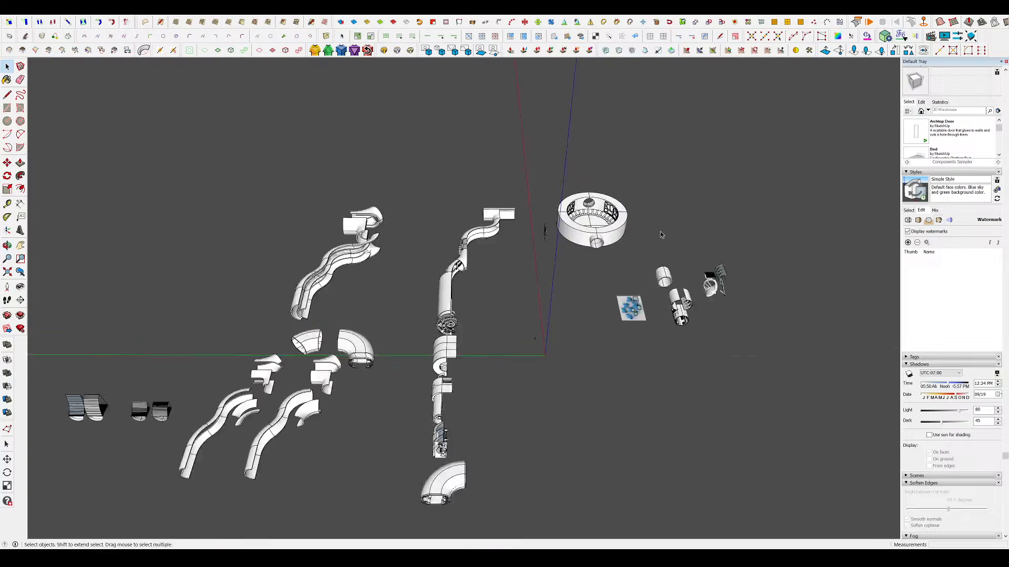
- Try deleting a part of the large round ring, inspect the opened area, and undo the deletion
{"action": "scroll", "coordinate": [660, 235], "scroll_direction": "up", "scroll_amount": 5}
{"action": "middle_click_drag", "start_coordinate": [704, 208], "coordinate": [553, 243]}
{"action": "scroll", "coordinate": [545, 225], "scroll_direction": "up", "scroll_amount": 10}
{"action": "scroll", "coordinate": [537, 286], "scroll_direction": "down", "scroll_amount": 8}
{"action": "key", "text": "Delete"}
{"action": "scroll", "coordinate": [535, 407], "scroll_direction": "up", "scroll_amount": 4}
{"action": "middle_click_drag", "start_coordinate": [535, 407], "coordinate": [586, 450]}
{"action": "scroll", "coordinate": [540, 288], "scroll_direction": "up", "scroll_amount": 7}
{"action": "scroll", "coordinate": [551, 424], "scroll_direction": "down", "scroll_amount": 3}
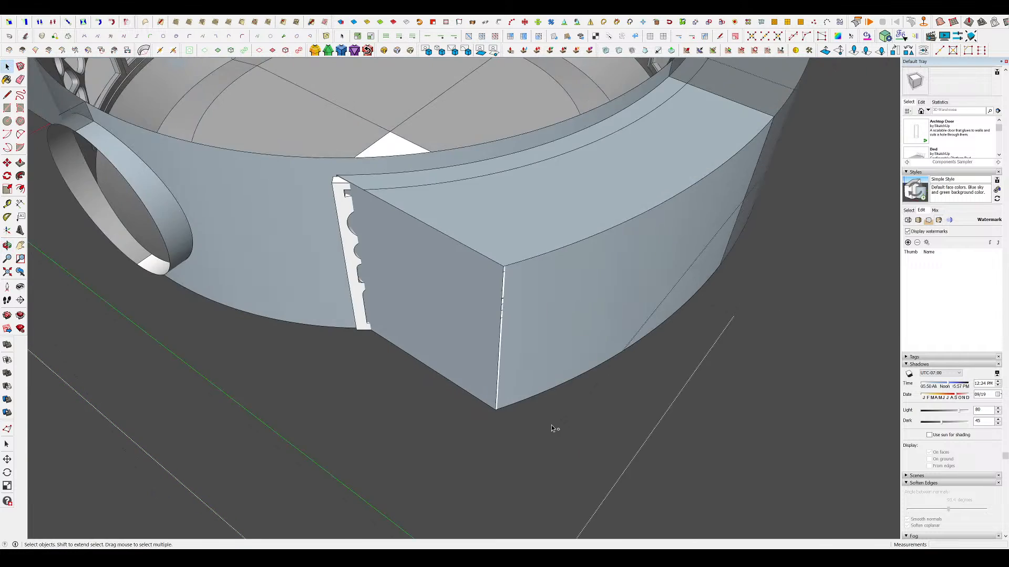
{"action": "key", "text": "ctrl+z"}
- Try deleting another selected part of the round ring and undo that deletion
{"action": "scroll", "coordinate": [553, 345], "scroll_direction": "up", "scroll_amount": 2}
{"action": "middle_click_drag", "start_coordinate": [553, 345], "coordinate": [646, 294]}
{"action": "scroll", "coordinate": [553, 348], "scroll_direction": "down", "scroll_amount": 5}
{"action": "left_click", "coordinate": [552, 346]}
{"action": "left_click", "coordinate": [552, 298]}
{"action": "key", "text": "Delete"}
{"action": "key", "text": "ctrl+z"}
- Open a section of the round ring for editing and delete its outer faces
{"action": "left_click", "coordinate": [730, 371]}
{"action": "left_click", "coordinate": [591, 318]}
{"action": "scroll", "coordinate": [352, 303], "scroll_direction": "up", "scroll_amount": 4}
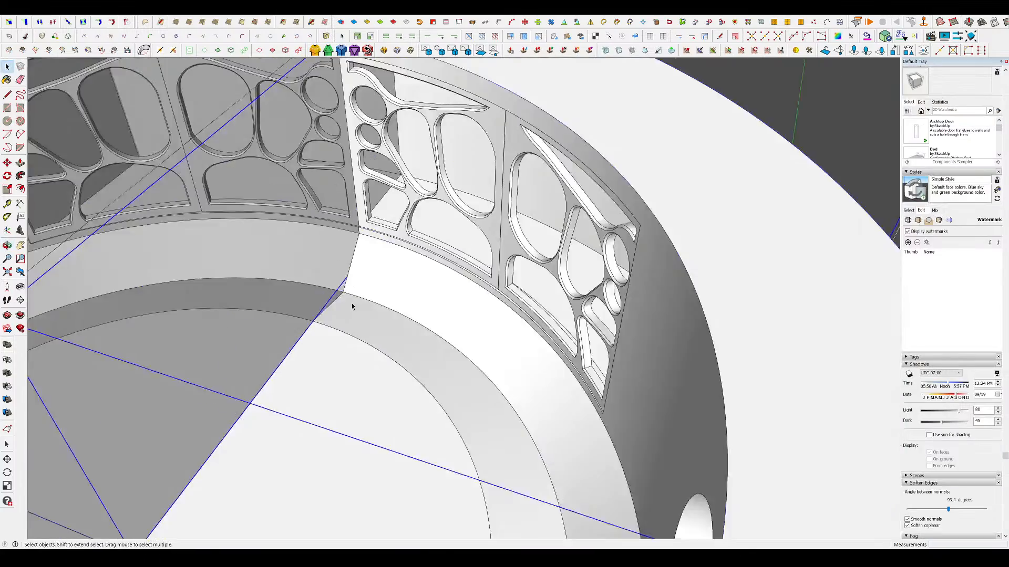
{"action": "middle_click_drag", "start_coordinate": [352, 304], "coordinate": [651, 297]}
{"action": "double_click", "coordinate": [600, 211]}
{"action": "scroll", "coordinate": [500, 329], "scroll_direction": "down", "scroll_amount": 4}
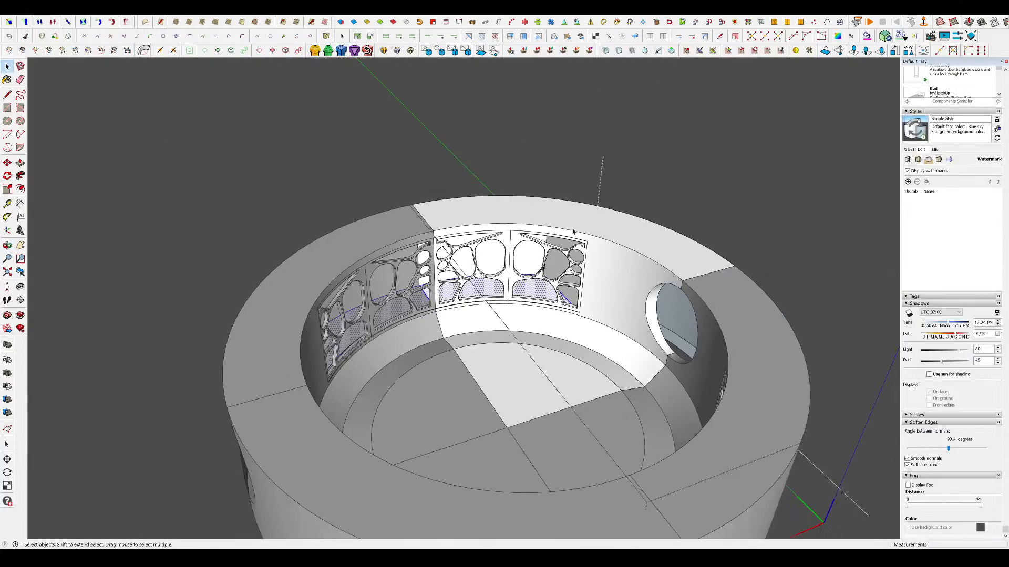
{"action": "key", "text": "Delete"}
- Close the narrow gap at the outer corner of the ring's side block with a vertical line and erase the leftover edge
{"action": "middle_click_drag", "start_coordinate": [574, 226], "coordinate": [549, 342]}
{"action": "scroll", "coordinate": [483, 211], "scroll_direction": "up", "scroll_amount": 4}
{"action": "middle_click_drag", "start_coordinate": [483, 210], "coordinate": [363, 321]}
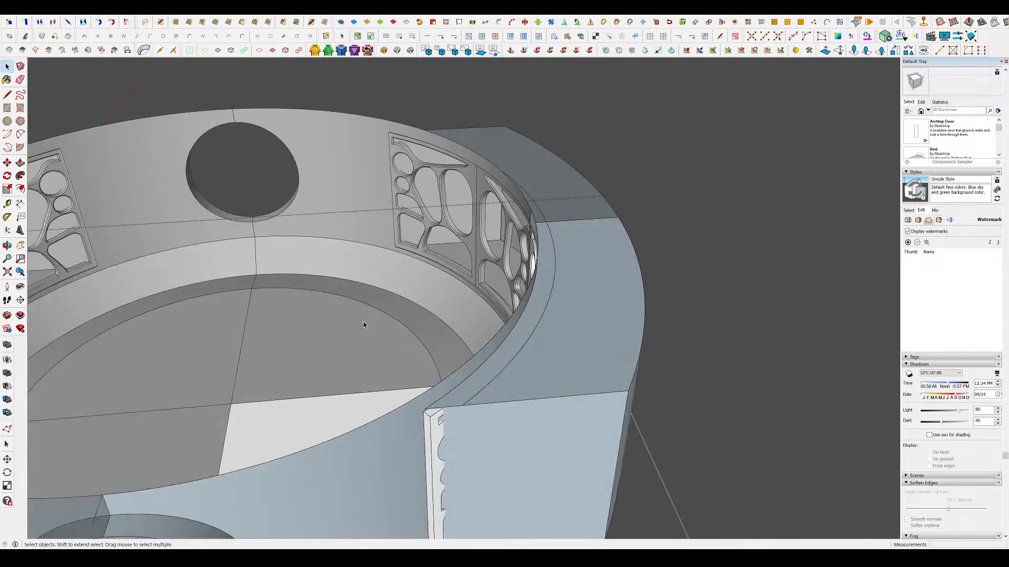
{"action": "middle_click_drag", "start_coordinate": [659, 520], "coordinate": [566, 468], "text": "shift"}
{"action": "scroll", "coordinate": [551, 447], "scroll_direction": "up", "scroll_amount": 3}
{"action": "scroll", "coordinate": [509, 244], "scroll_direction": "up", "scroll_amount": 3}
{"action": "scroll", "coordinate": [522, 194], "scroll_direction": "up", "scroll_amount": 2}
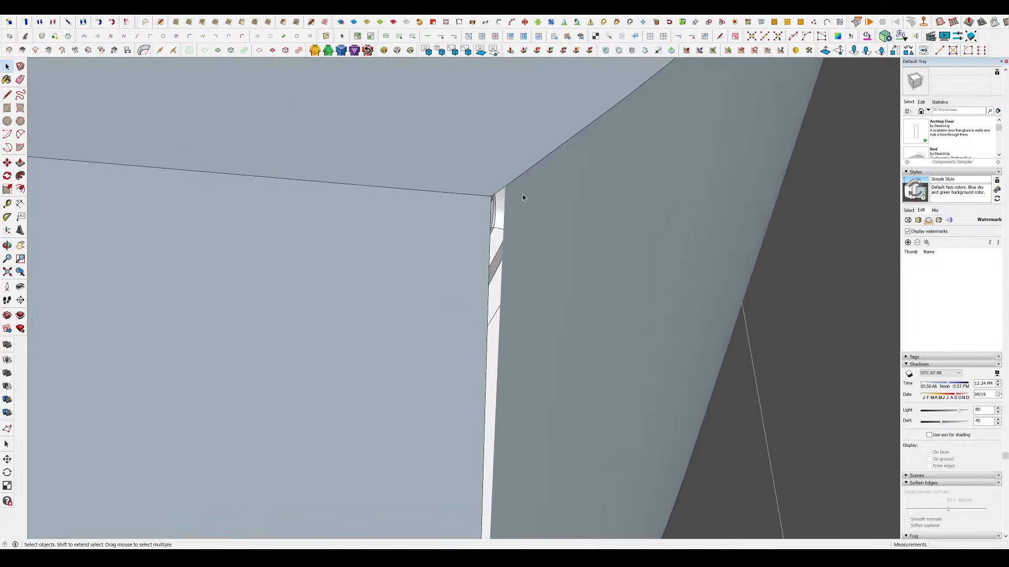
{"action": "scroll", "coordinate": [507, 184], "scroll_direction": "down", "scroll_amount": 3}
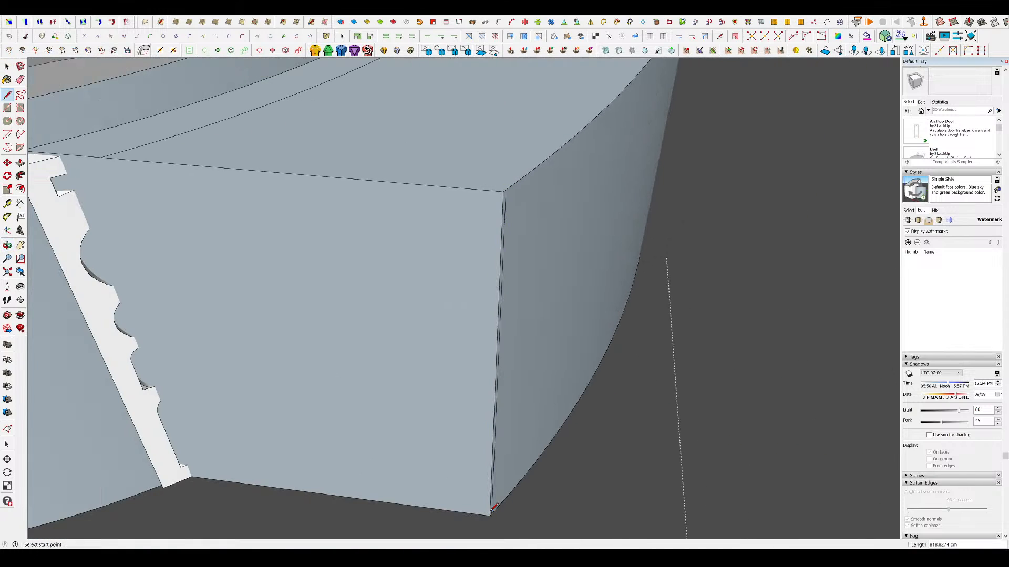
{"action": "key", "text": "e"}
{"action": "scroll", "coordinate": [513, 226], "scroll_direction": "up", "scroll_amount": 2}
{"action": "left_click", "coordinate": [491, 206]}
{"action": "scroll", "coordinate": [503, 246], "scroll_direction": "down", "scroll_amount": 2}
{"action": "scroll", "coordinate": [510, 310], "scroll_direction": "down", "scroll_amount": 2}
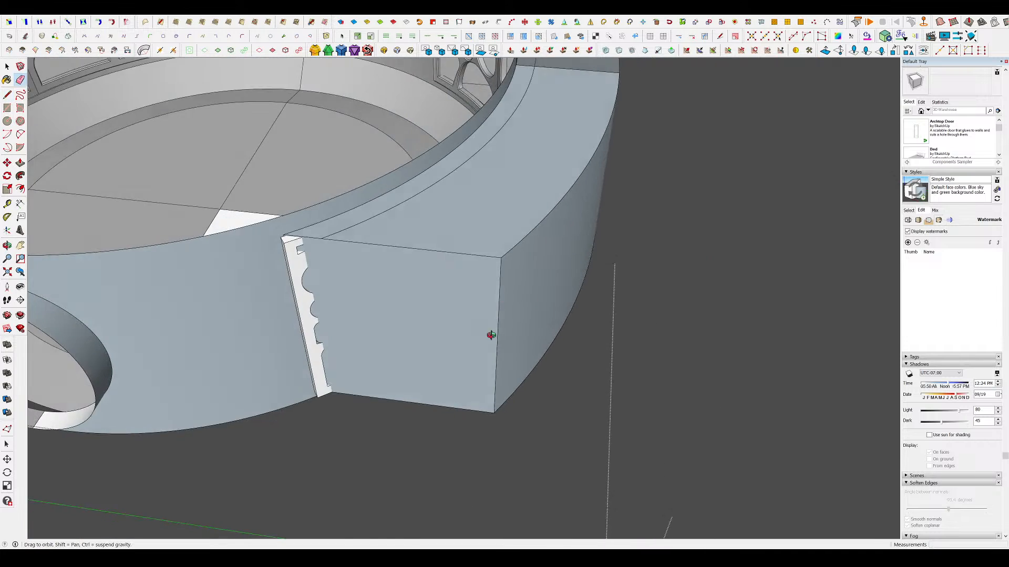
{"action": "middle_click_drag", "start_coordinate": [491, 336], "coordinate": [493, 362]}
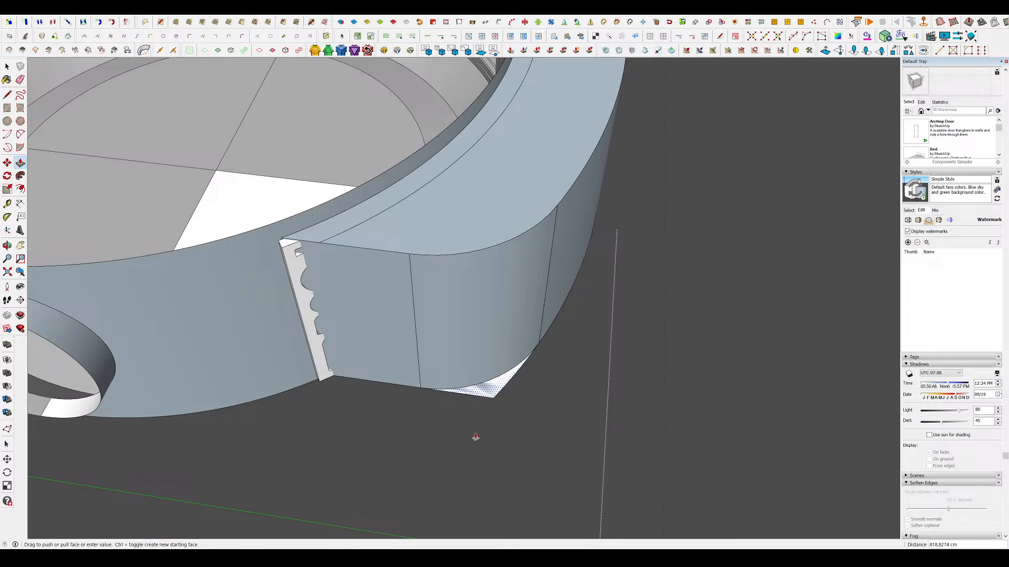
- Round off the side block's outer corner by pushing the corner area through about 819 cm, and inspect the shape around the ring
{"action": "left_click", "coordinate": [480, 385]}
{"action": "scroll", "coordinate": [479, 385], "scroll_direction": "down", "scroll_amount": 5}
{"action": "middle_click_drag", "start_coordinate": [479, 385], "coordinate": [327, 401]}
{"action": "key", "text": "space"}
{"action": "left_click", "coordinate": [584, 418]}
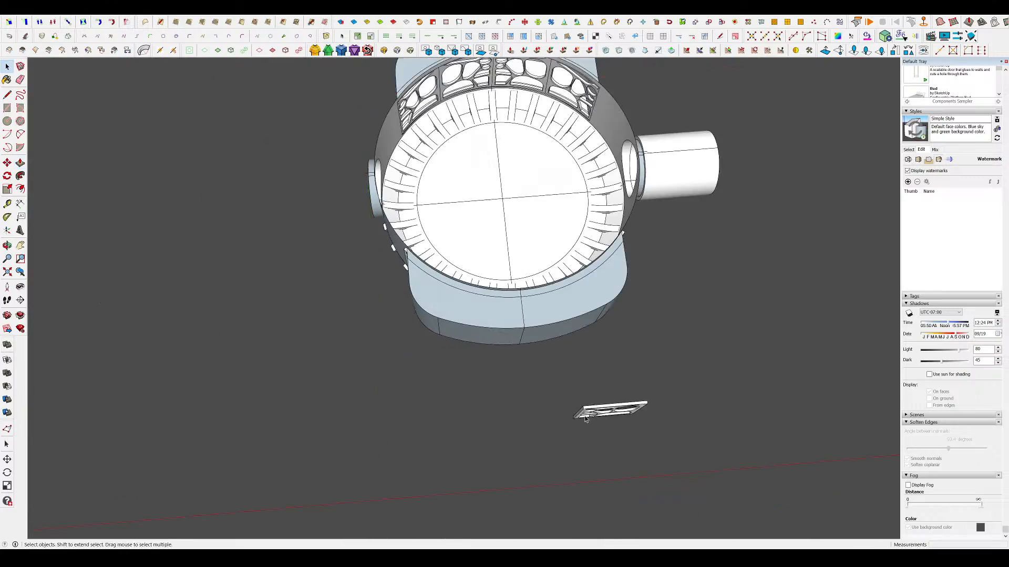
{"action": "middle_click_drag", "start_coordinate": [585, 419], "coordinate": [495, 277]}
{"action": "scroll", "coordinate": [567, 234], "scroll_direction": "up", "scroll_amount": 4}
{"action": "scroll", "coordinate": [529, 257], "scroll_direction": "up", "scroll_amount": 3}
{"action": "scroll", "coordinate": [551, 258], "scroll_direction": "down", "scroll_amount": 5}
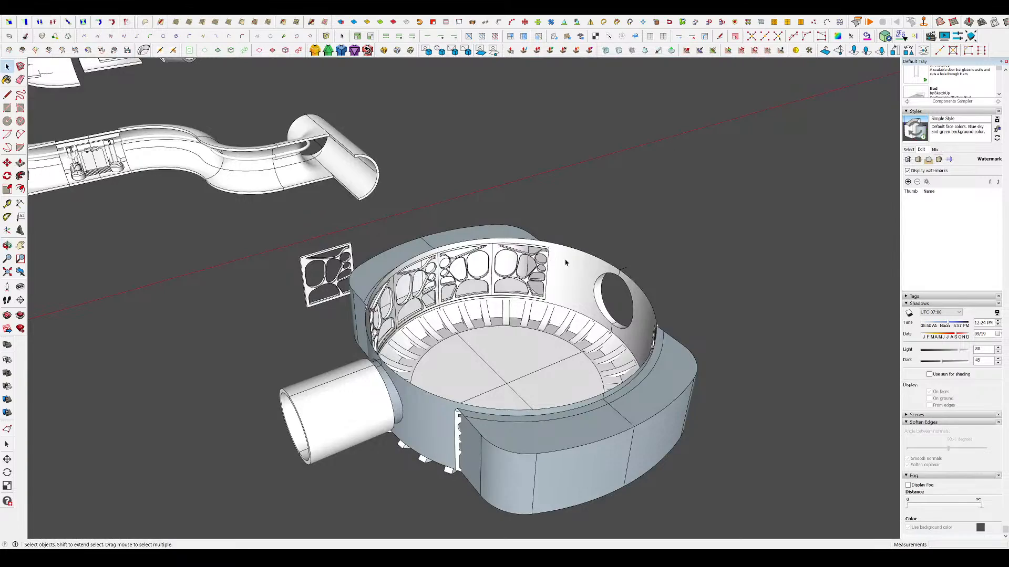
- Undo the face deletion and the corner rounding on the round ring
{"action": "key", "text": "ctrl+z"}
{"action": "key", "text": "ctrl+z"}
{"action": "key", "text": "ctrl+z"}
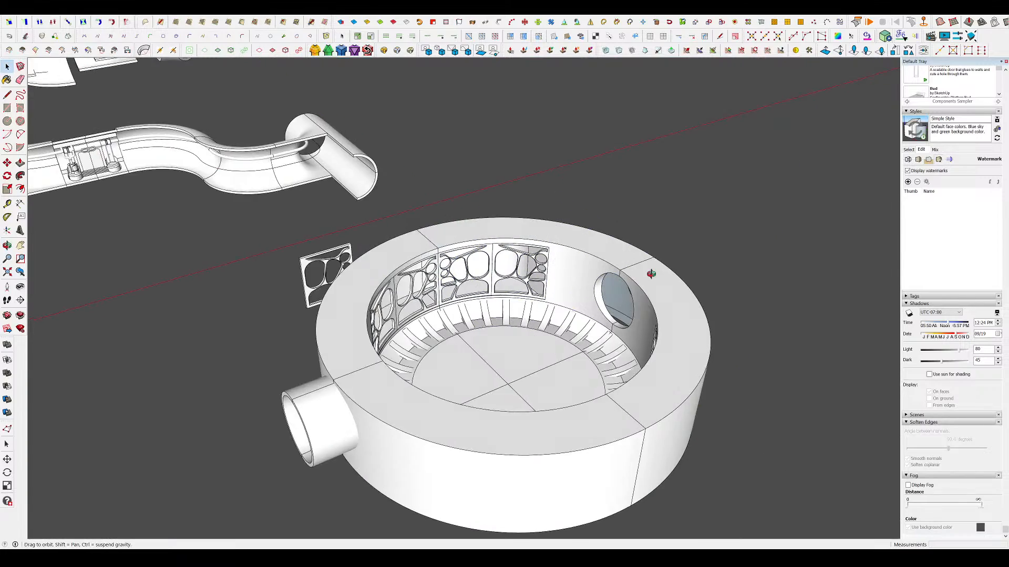
- Examine the ring's circular side opening and the slatted ledge inside it
{"action": "middle_click_drag", "start_coordinate": [650, 275], "coordinate": [867, 216]}
{"action": "scroll", "coordinate": [564, 349], "scroll_direction": "up", "scroll_amount": 3}
{"action": "scroll", "coordinate": [564, 349], "scroll_direction": "up", "scroll_amount": 4}
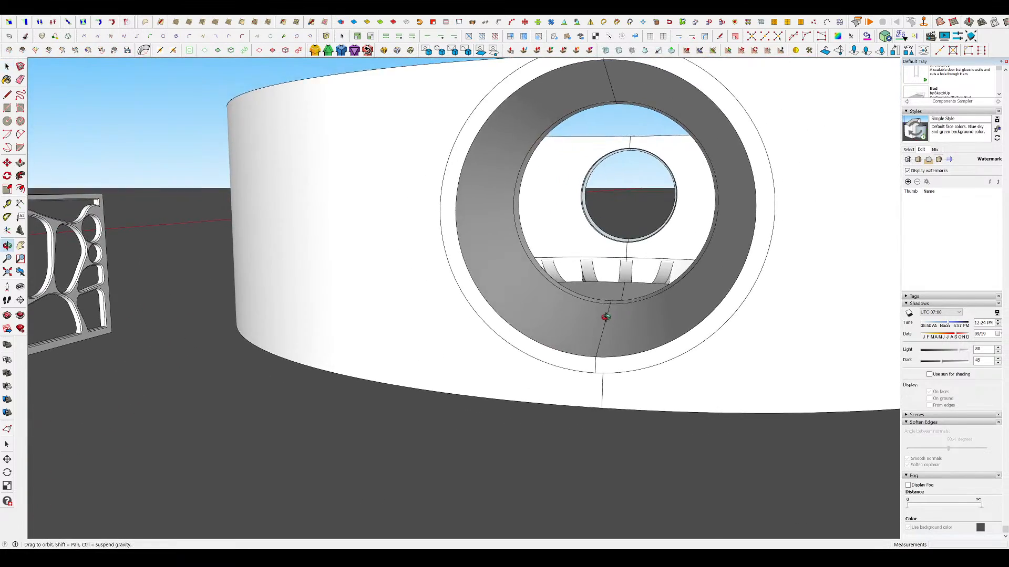
{"action": "scroll", "coordinate": [604, 315], "scroll_direction": "down", "scroll_amount": 6}
{"action": "middle_click_drag", "start_coordinate": [614, 457], "coordinate": [641, 488]}
{"action": "scroll", "coordinate": [637, 326], "scroll_direction": "up", "scroll_amount": 2}
{"action": "scroll", "coordinate": [473, 381], "scroll_direction": "down", "scroll_amount": 3}
{"action": "middle_click_drag", "start_coordinate": [520, 370], "coordinate": [541, 331]}
{"action": "scroll", "coordinate": [561, 376], "scroll_direction": "up", "scroll_amount": 5}
- Delete the slats along one half of the ring's inner ledge
{"action": "middle_click_drag", "start_coordinate": [460, 426], "coordinate": [450, 425]}
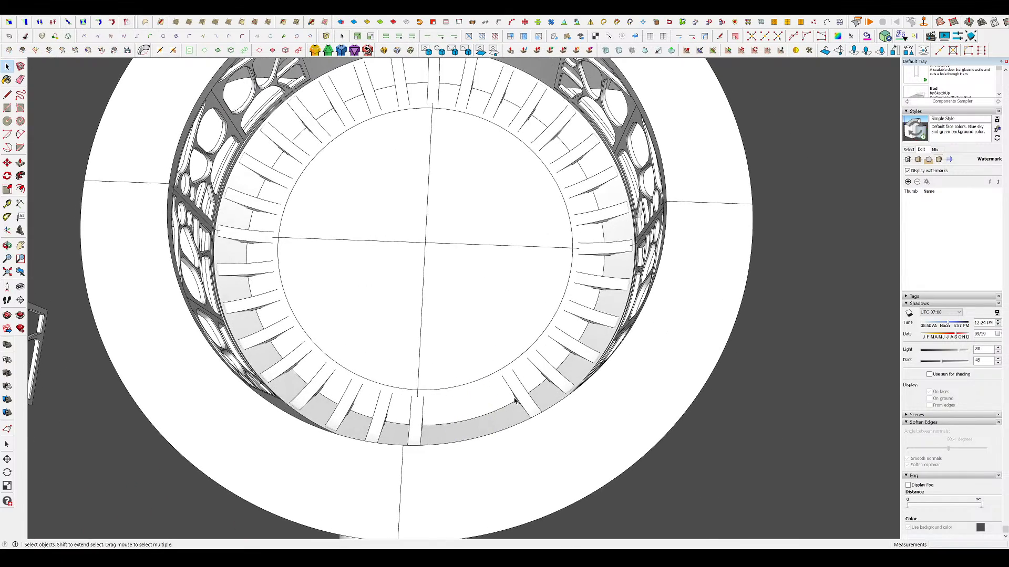
{"action": "scroll", "coordinate": [583, 326], "scroll_direction": "down", "scroll_amount": 3}
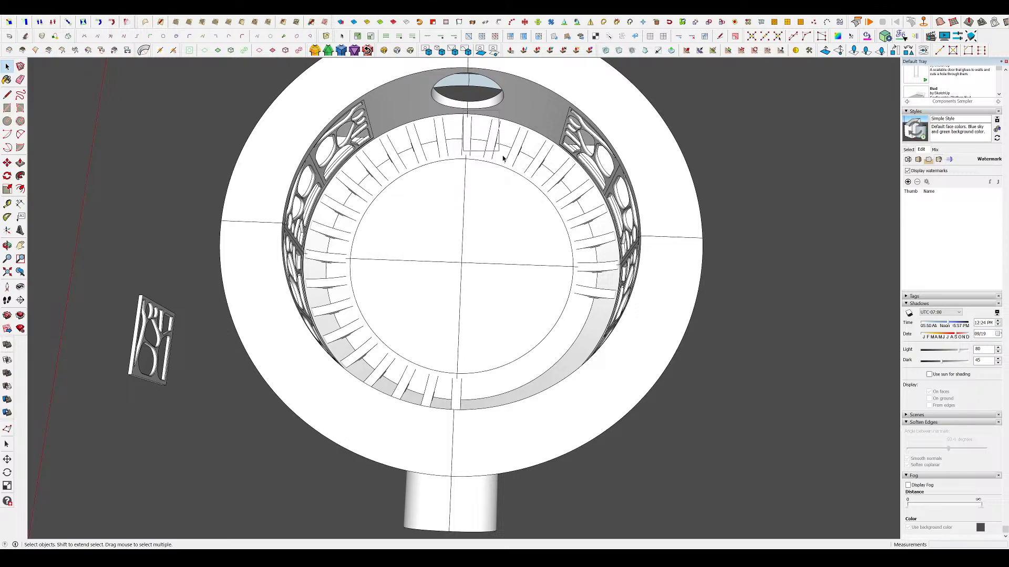
{"action": "middle_click_drag", "start_coordinate": [639, 348], "coordinate": [724, 244]}
{"action": "key", "text": "Delete"}
{"action": "middle_click_drag", "start_coordinate": [551, 302], "coordinate": [735, 412]}
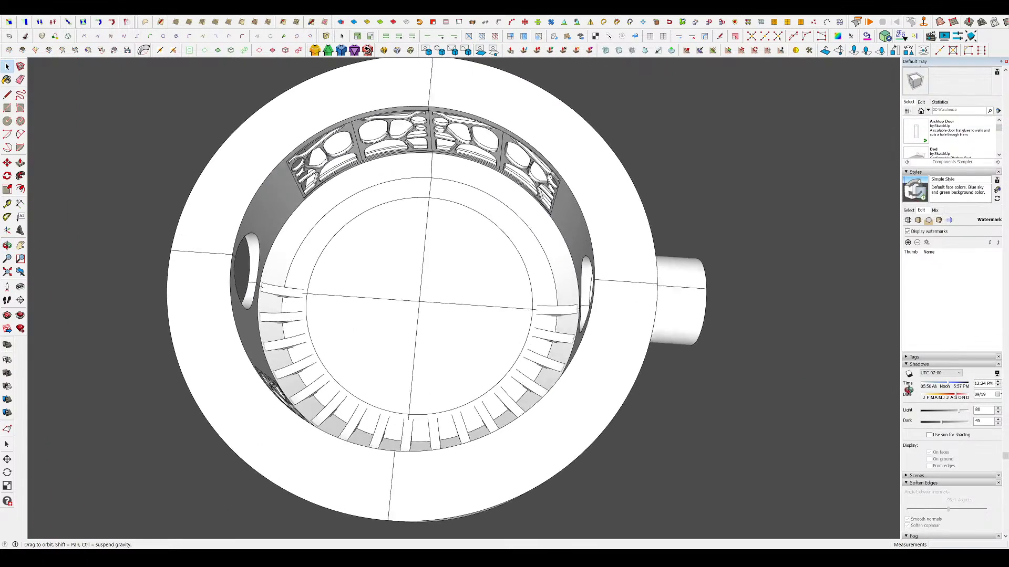
- Select the slats left on the inner ledge and transfer them into the ring's quarter component
{"action": "middle_click_drag", "start_coordinate": [357, 334], "coordinate": [371, 357]}
{"action": "scroll", "coordinate": [307, 322], "scroll_direction": "up", "scroll_amount": 3}
{"action": "left_click", "coordinate": [281, 293]}
{"action": "scroll", "coordinate": [464, 313], "scroll_direction": "down", "scroll_amount": 4}
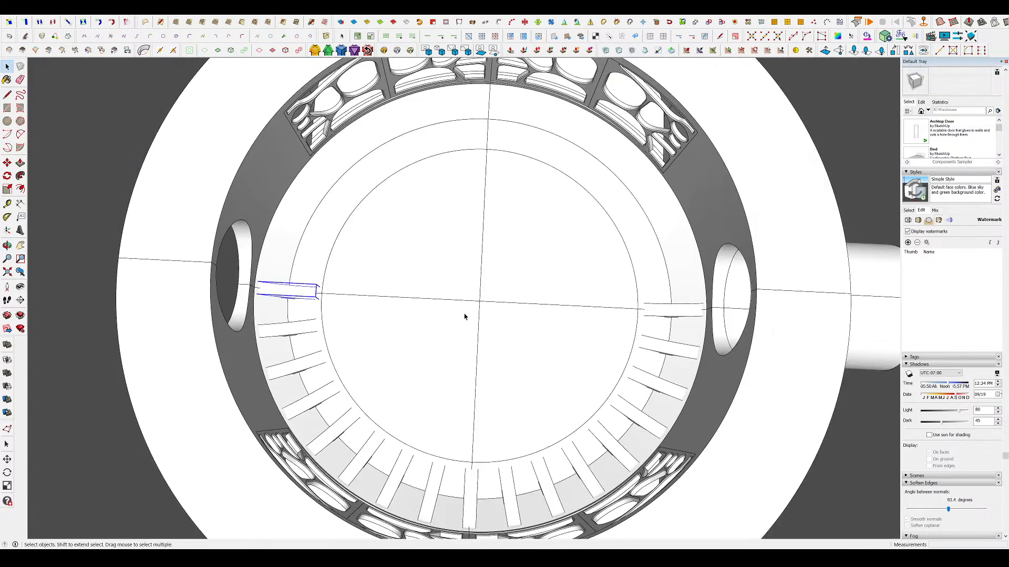
{"action": "scroll", "coordinate": [493, 331], "scroll_direction": "down", "scroll_amount": 3}
{"action": "left_click_drag", "start_coordinate": [308, 271], "coordinate": [558, 377]}
{"action": "middle_click_drag", "start_coordinate": [501, 386], "coordinate": [625, 290]}
{"action": "key", "text": "Escape"}
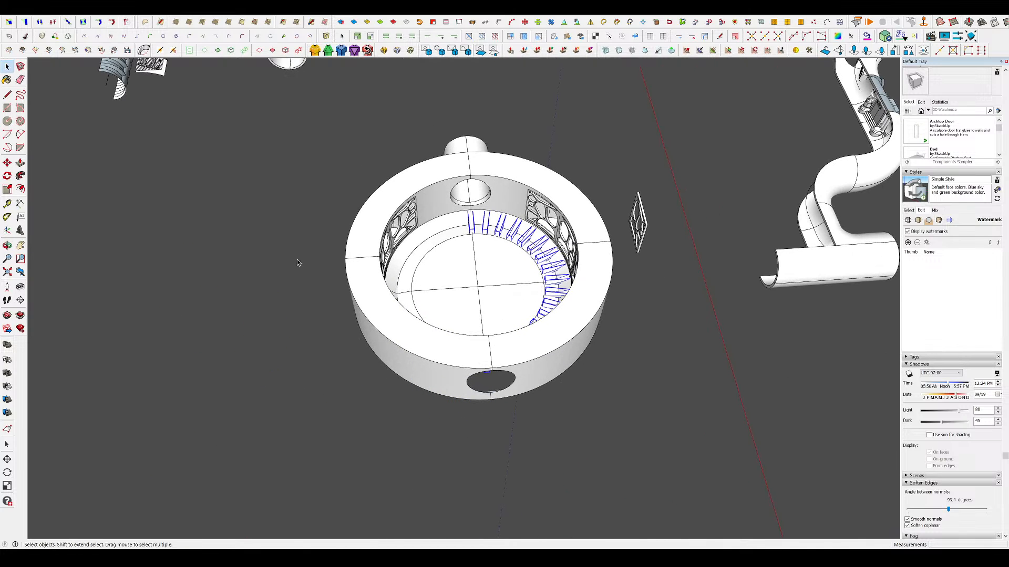
{"action": "scroll", "coordinate": [485, 273], "scroll_direction": "up", "scroll_amount": 3}
{"action": "double_click", "coordinate": [485, 273]}
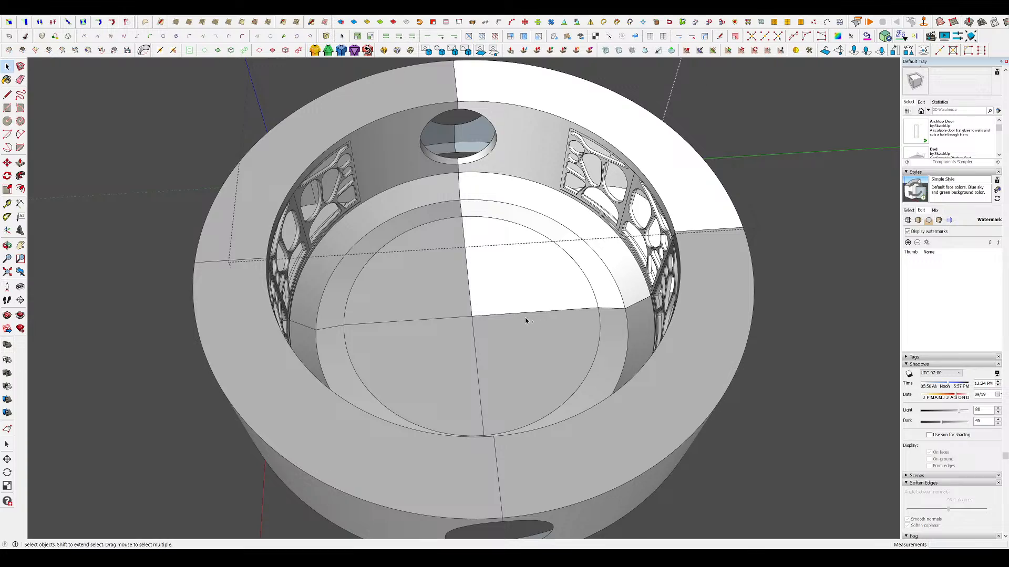
{"action": "key", "text": "Escape"}
{"action": "middle_click_drag", "start_coordinate": [519, 332], "coordinate": [685, 323]}
{"action": "key", "text": "ctrl+t"}
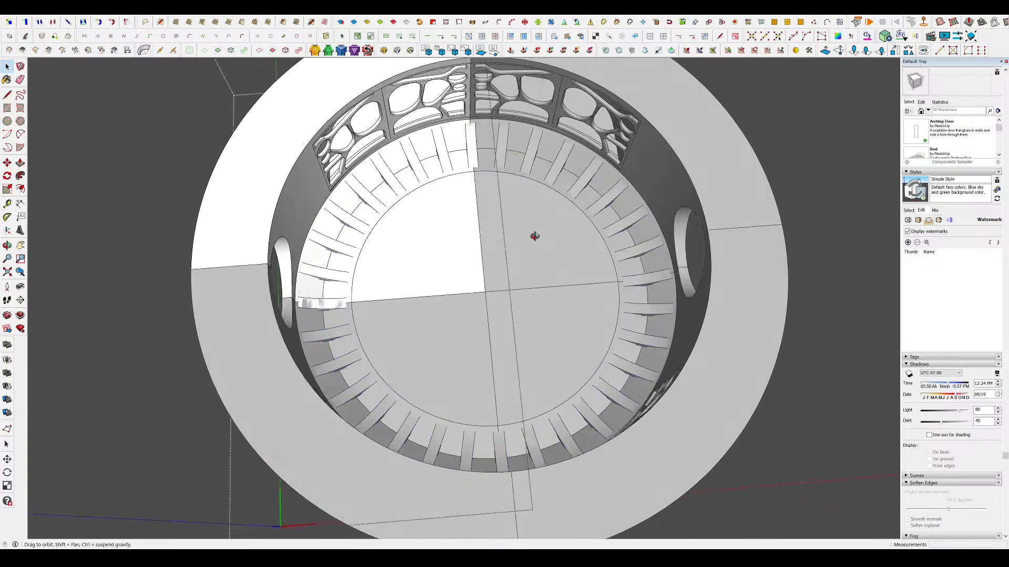
- Examine the slats at the edges of the ring quarters from several sides
{"action": "scroll", "coordinate": [480, 163], "scroll_direction": "up", "scroll_amount": 5}
{"action": "scroll", "coordinate": [404, 268], "scroll_direction": "down", "scroll_amount": 4}
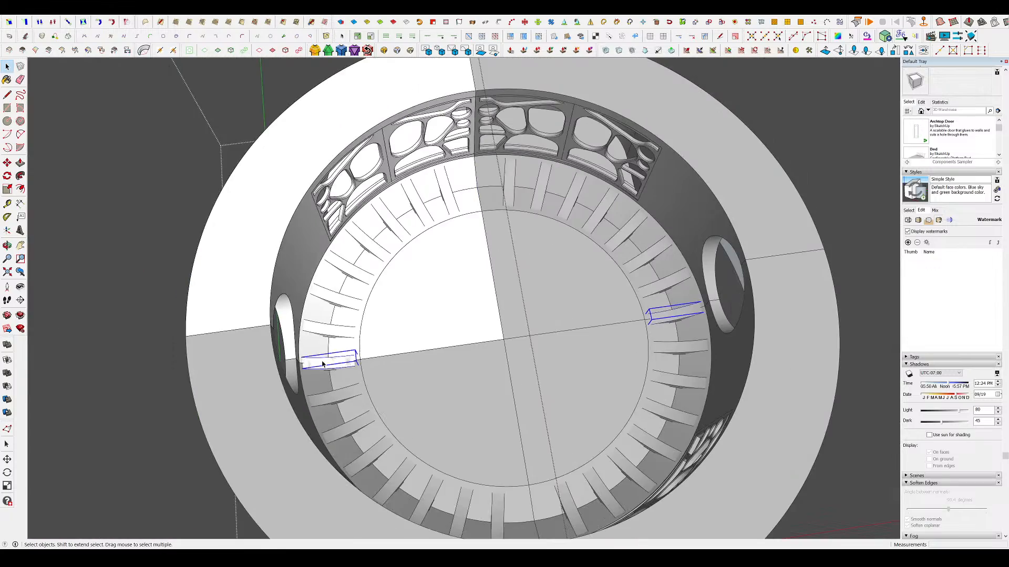
{"action": "scroll", "coordinate": [477, 342], "scroll_direction": "down", "scroll_amount": 4}
{"action": "middle_click_drag", "start_coordinate": [414, 370], "coordinate": [771, 226]}
{"action": "scroll", "coordinate": [467, 345], "scroll_direction": "up", "scroll_amount": 4}
{"action": "scroll", "coordinate": [655, 242], "scroll_direction": "down", "scroll_amount": 4}
{"action": "middle_click_drag", "start_coordinate": [564, 335], "coordinate": [749, 223]}
{"action": "scroll", "coordinate": [604, 226], "scroll_direction": "up", "scroll_amount": 4}
{"action": "scroll", "coordinate": [491, 292], "scroll_direction": "down", "scroll_amount": 4}
{"action": "middle_click_drag", "start_coordinate": [520, 305], "coordinate": [699, 315]}
{"action": "scroll", "coordinate": [531, 273], "scroll_direction": "up", "scroll_amount": 3}
{"action": "scroll", "coordinate": [541, 292], "scroll_direction": "down", "scroll_amount": 4}
{"action": "scroll", "coordinate": [528, 308], "scroll_direction": "up", "scroll_amount": 3}
- Toggle the visibility of the surrounding model and similar components, and open a single slat to view it alone
{"action": "key", "text": "i"}
{"action": "middle_click_drag", "start_coordinate": [527, 308], "coordinate": [463, 364]}
{"action": "key", "text": "shift+i"}
{"action": "scroll", "coordinate": [354, 328], "scroll_direction": "up", "scroll_amount": 3}
{"action": "double_click", "coordinate": [367, 267]}
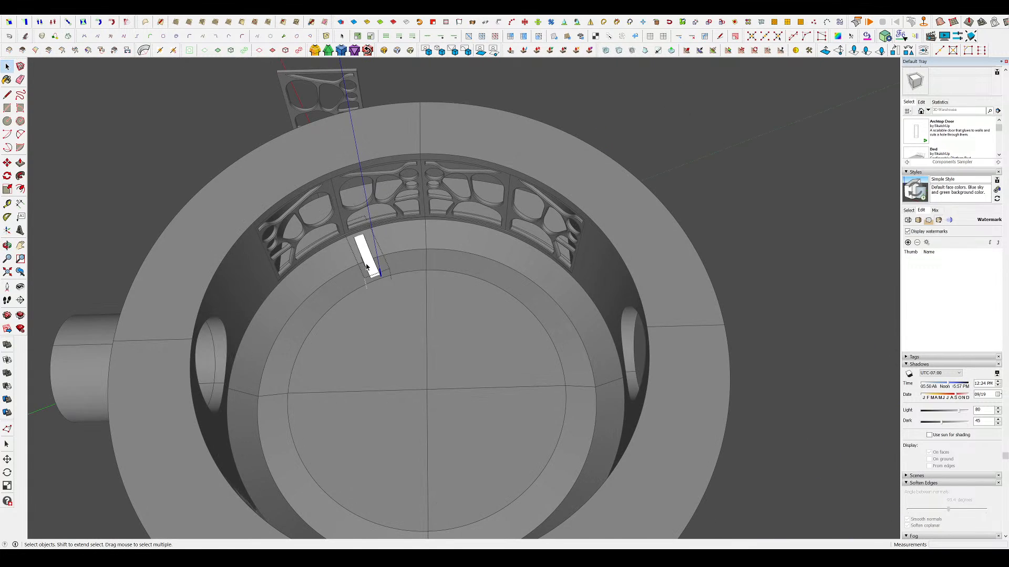
{"action": "left_click", "coordinate": [457, 311]}
- Inspect how the slats are distributed around the ring, including the area near the circular opening
{"action": "middle_click_drag", "start_coordinate": [457, 310], "coordinate": [437, 394]}
{"action": "scroll", "coordinate": [457, 294], "scroll_direction": "down", "scroll_amount": 4}
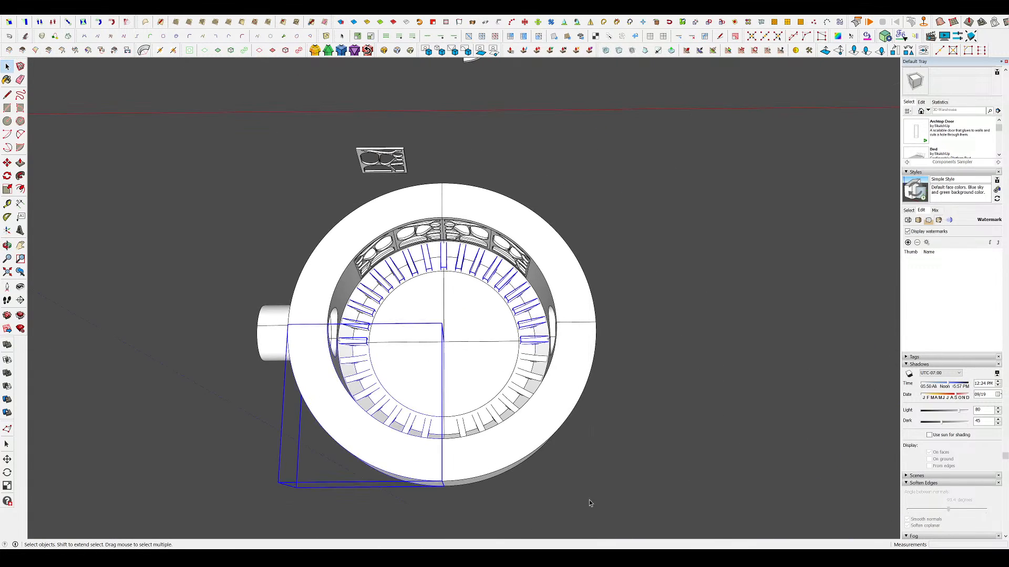
{"action": "middle_click_drag", "start_coordinate": [588, 503], "coordinate": [567, 502]}
{"action": "left_click_drag", "start_coordinate": [580, 376], "coordinate": [581, 376]}
{"action": "middle_click_drag", "start_coordinate": [582, 375], "coordinate": [618, 329]}
{"action": "left_click", "coordinate": [624, 326]}
{"action": "middle_click_drag", "start_coordinate": [457, 366], "coordinate": [157, 278]}
{"action": "scroll", "coordinate": [467, 282], "scroll_direction": "up", "scroll_amount": 6}
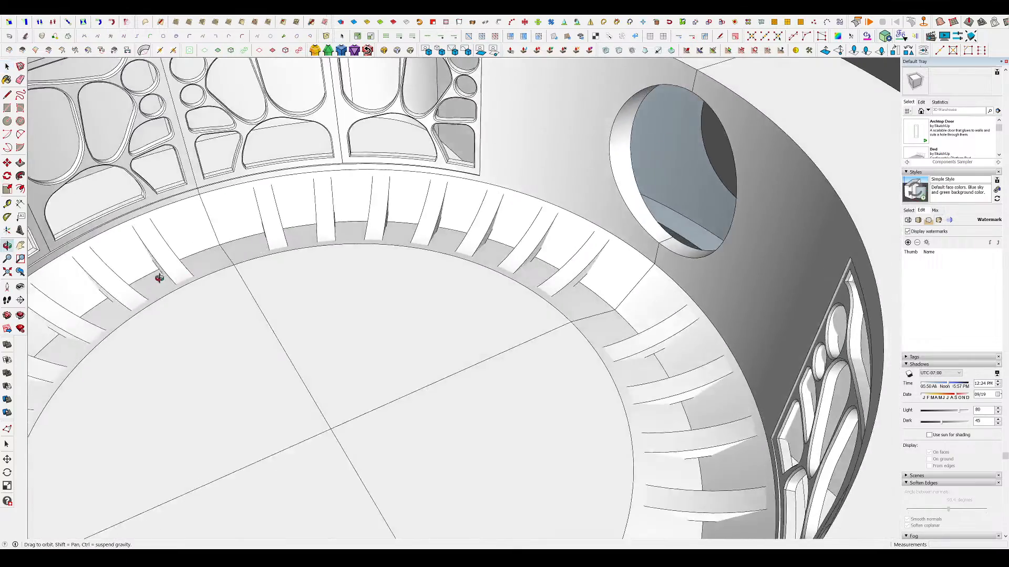
- Open the ring quarter beside the circular opening for editing
{"action": "scroll", "coordinate": [588, 345], "scroll_direction": "down", "scroll_amount": 5}
{"action": "middle_click_drag", "start_coordinate": [587, 345], "coordinate": [583, 351]}
{"action": "left_click", "coordinate": [583, 351]}
{"action": "scroll", "coordinate": [583, 351], "scroll_direction": "up", "scroll_amount": 5}
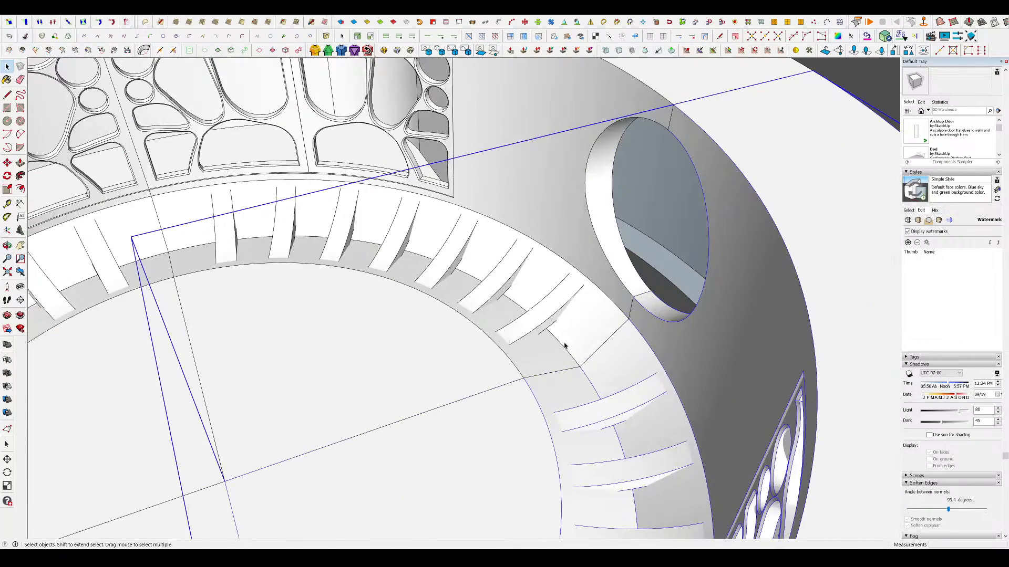
{"action": "double_click", "coordinate": [547, 321]}
- Rotate a copy of the quarter's last slat about the ring's centre so it straddles the cut edge below the circular opening
{"action": "left_click", "coordinate": [545, 323]}
{"action": "middle_click_drag", "start_coordinate": [545, 324], "coordinate": [727, 354]}
{"action": "scroll", "coordinate": [528, 265], "scroll_direction": "down", "scroll_amount": 2}
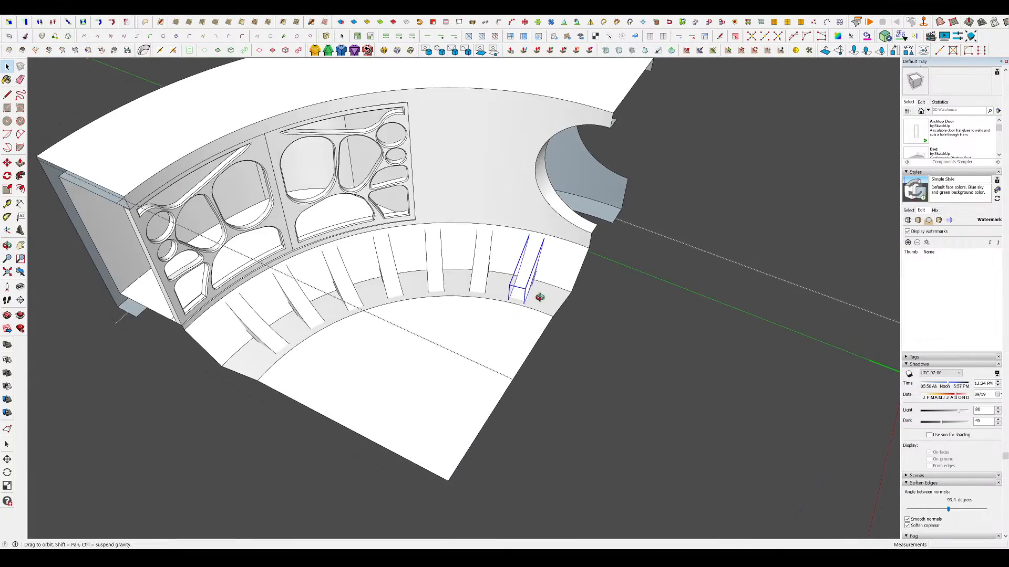
{"action": "middle_click_drag", "start_coordinate": [539, 298], "coordinate": [484, 271]}
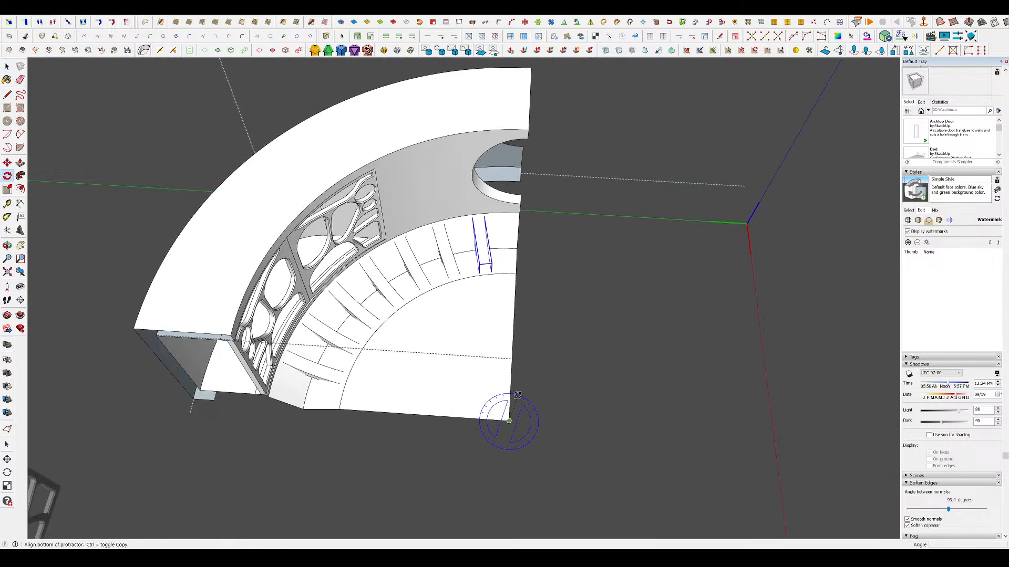
{"action": "scroll", "coordinate": [514, 308], "scroll_direction": "up", "scroll_amount": 2}
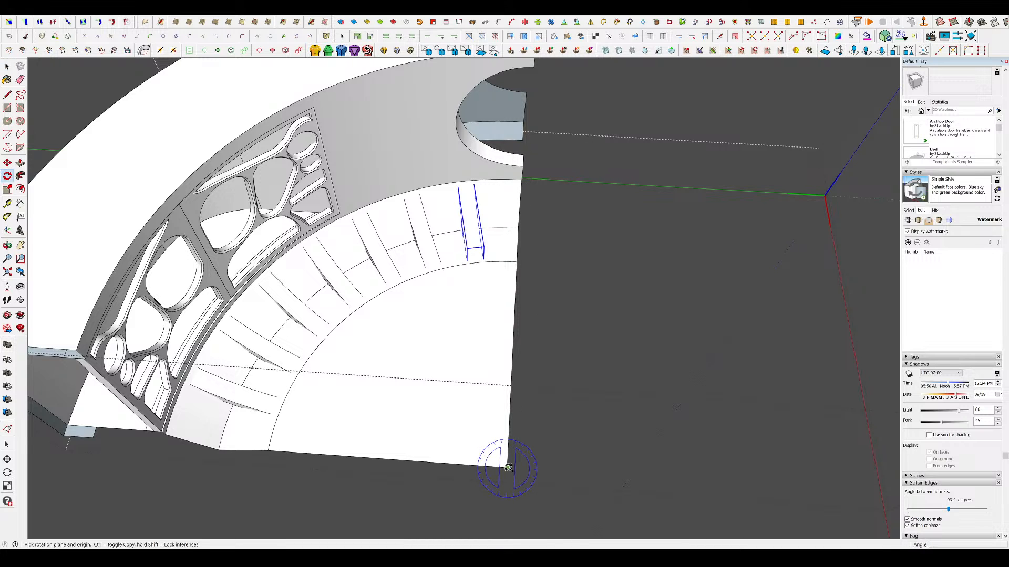
{"action": "scroll", "coordinate": [476, 250], "scroll_direction": "up", "scroll_amount": 3}
{"action": "middle_click_drag", "start_coordinate": [471, 252], "coordinate": [494, 104]}
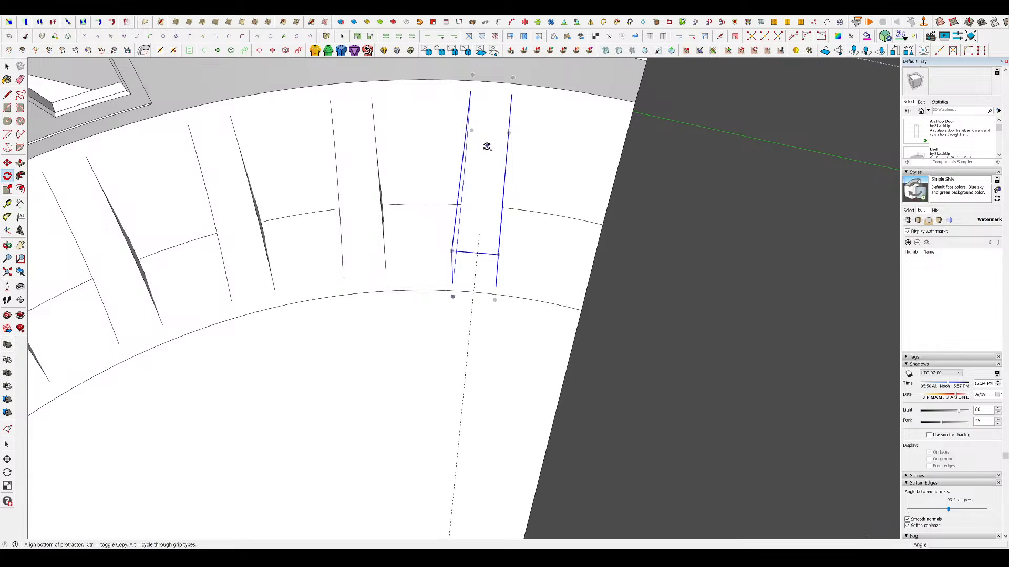
{"action": "middle_click_drag", "start_coordinate": [477, 254], "coordinate": [641, 184]}
{"action": "left_click", "coordinate": [479, 320]}
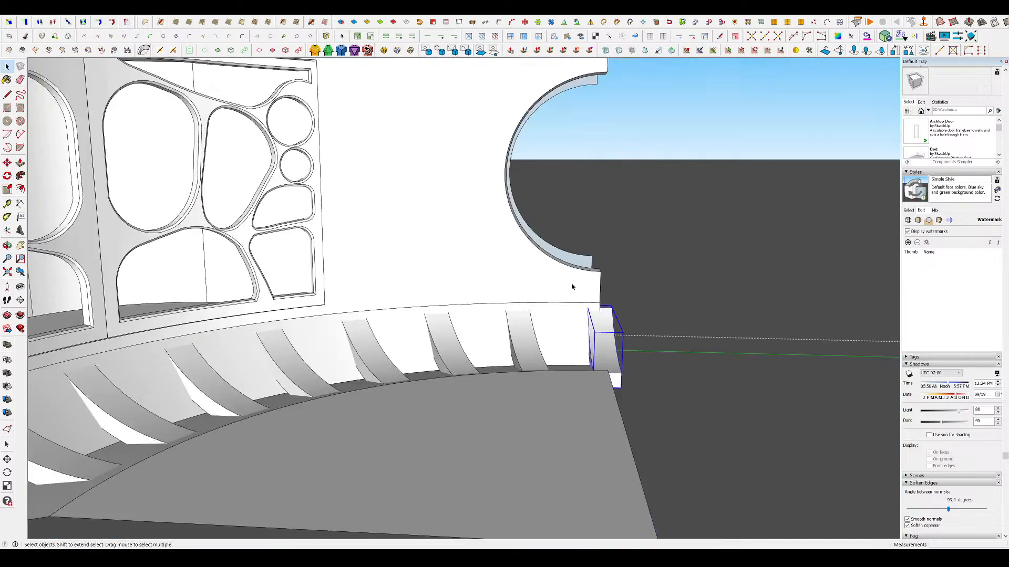
- Inspect the slats around the full ring from above and from the side
{"action": "scroll", "coordinate": [717, 351], "scroll_direction": "down", "scroll_amount": 10}
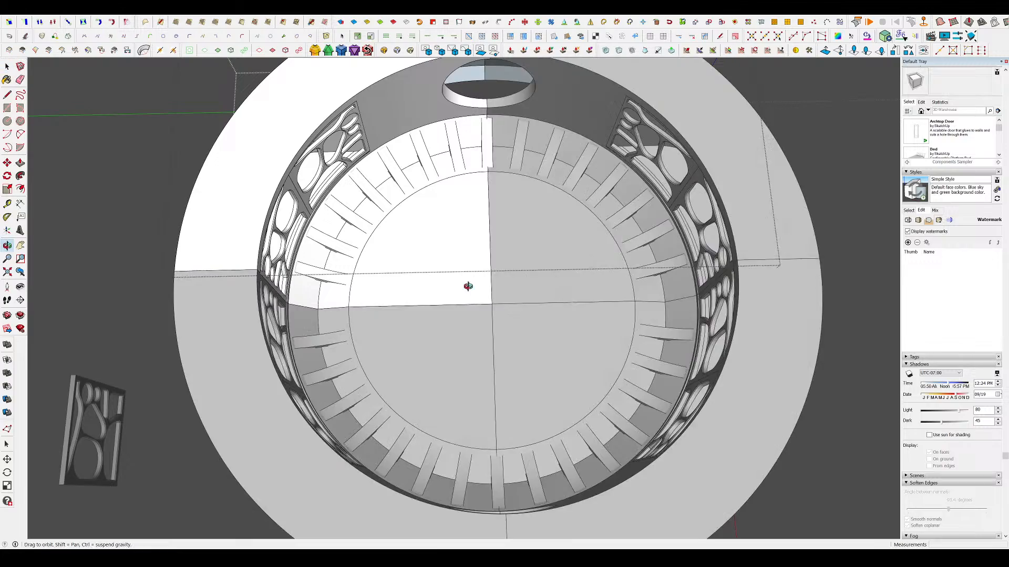
{"action": "middle_click_drag", "start_coordinate": [468, 286], "coordinate": [651, 217]}
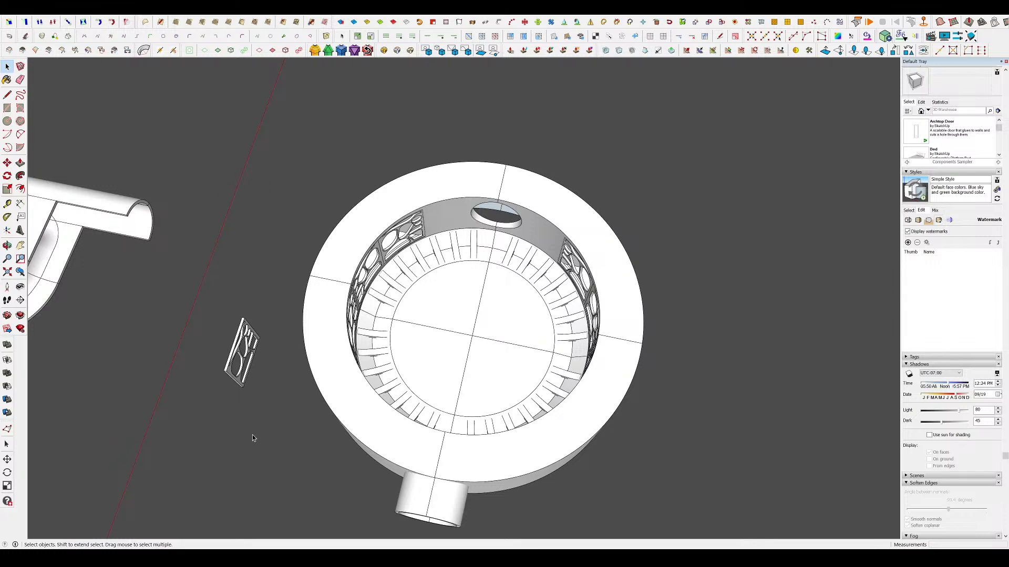
{"action": "scroll", "coordinate": [448, 263], "scroll_direction": "down", "scroll_amount": 3}
{"action": "middle_click_drag", "start_coordinate": [252, 435], "coordinate": [409, 293]}
{"action": "scroll", "coordinate": [409, 293], "scroll_direction": "up", "scroll_amount": 2}
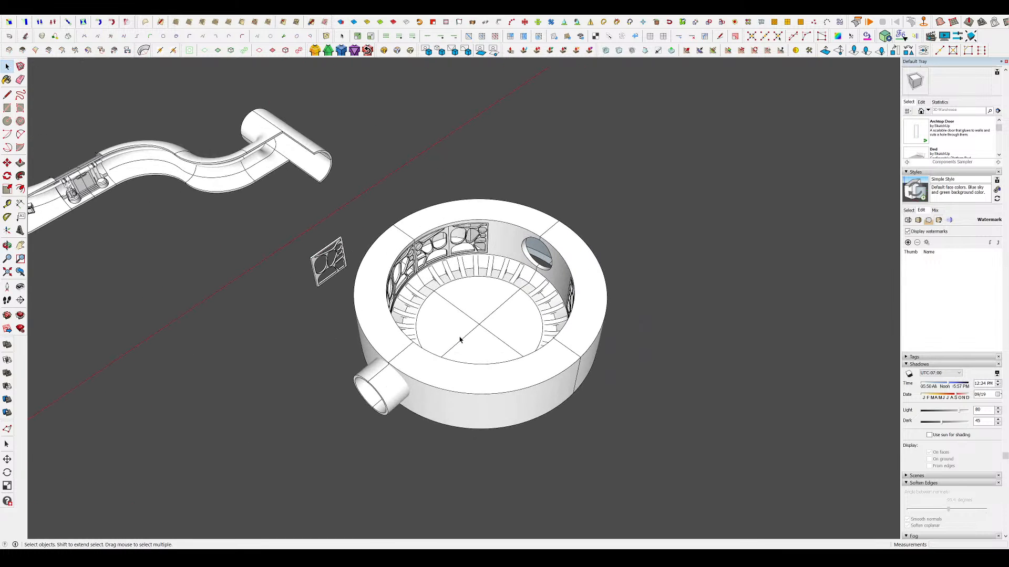
{"action": "scroll", "coordinate": [461, 340], "scroll_direction": "up", "scroll_amount": 3}
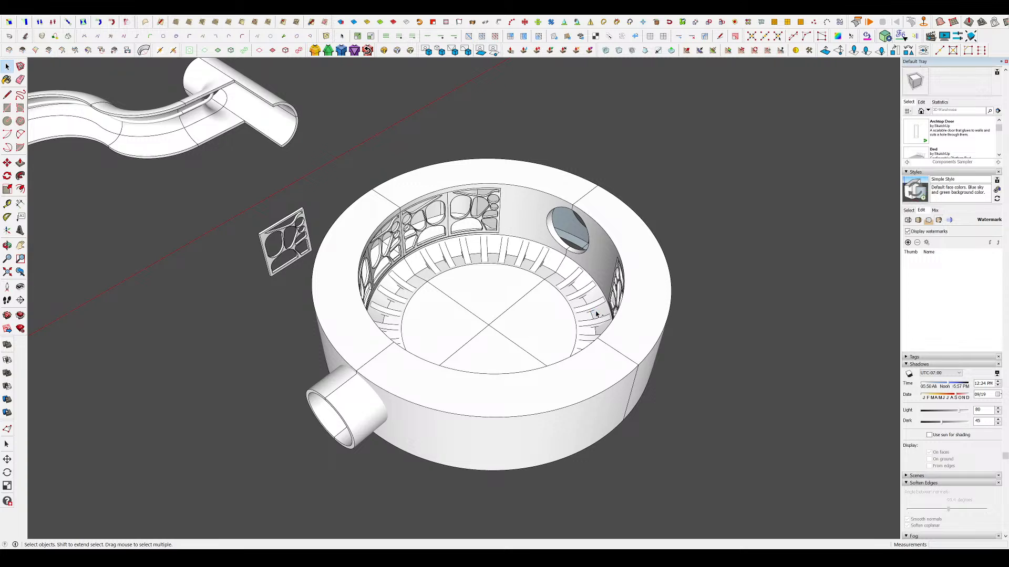
- Review the overall layout of the pipes, loose parts and round ring
{"action": "scroll", "coordinate": [596, 314], "scroll_direction": "down", "scroll_amount": 7}
{"action": "middle_click_drag", "start_coordinate": [631, 328], "coordinate": [583, 315]}
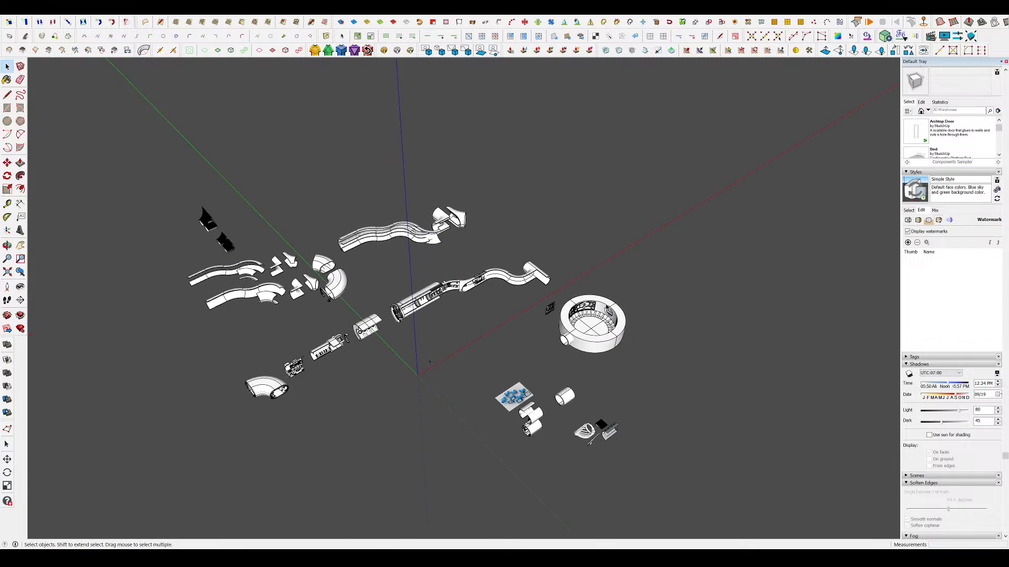
{"action": "middle_click_drag", "start_coordinate": [247, 326], "coordinate": [663, 337], "text": "shift"}
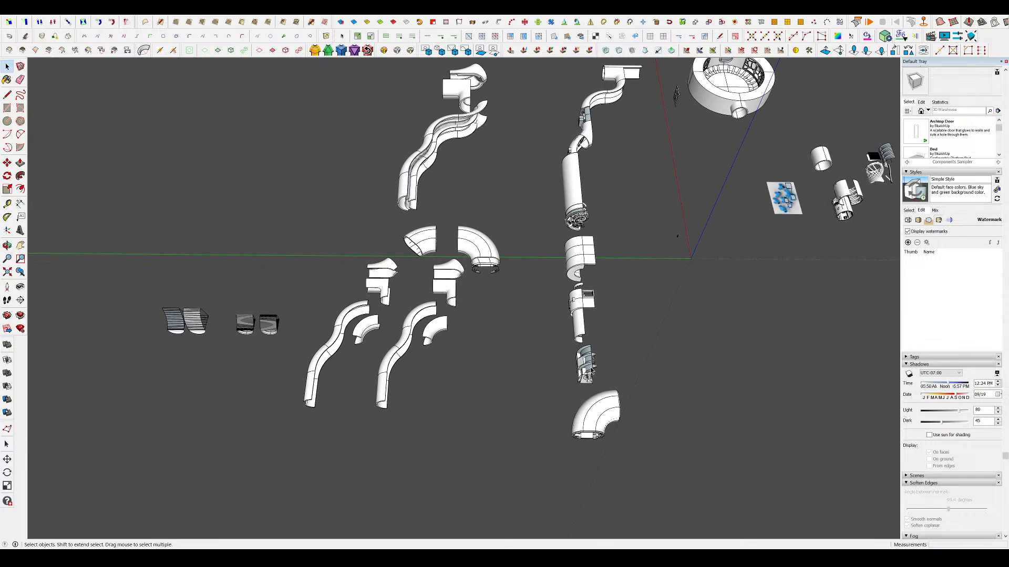
{"action": "middle_click_drag", "start_coordinate": [634, 383], "coordinate": [629, 357]}
{"action": "scroll", "coordinate": [630, 358], "scroll_direction": "up", "scroll_amount": 2}
{"action": "middle_click_drag", "start_coordinate": [830, 320], "coordinate": [723, 281]}
{"action": "scroll", "coordinate": [465, 293], "scroll_direction": "down", "scroll_amount": 2}
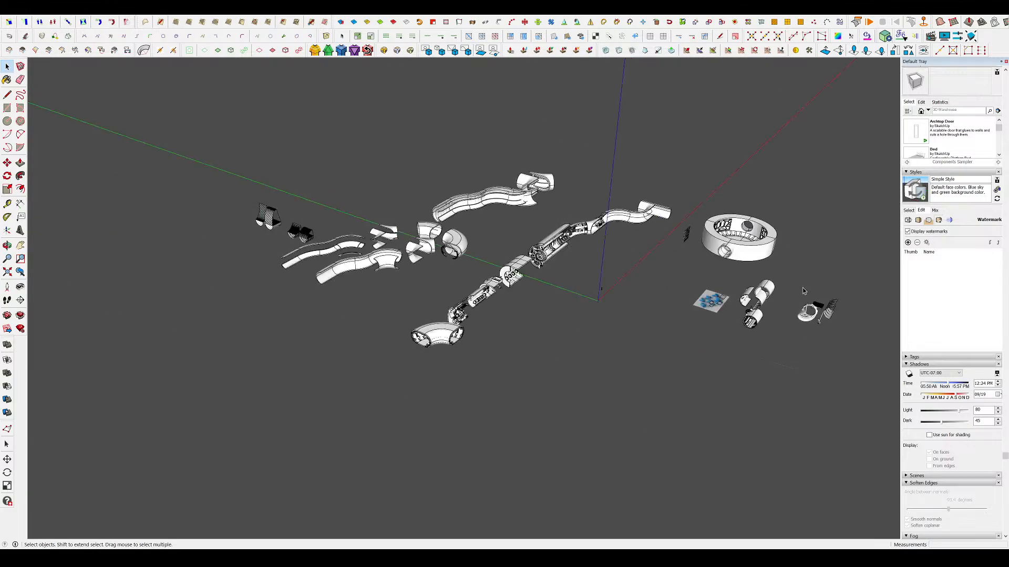
- Review the overall layout and the open pipe sections with their internal machinery
{"action": "scroll", "coordinate": [786, 288], "scroll_direction": "up", "scroll_amount": 6}
{"action": "middle_click_drag", "start_coordinate": [843, 353], "coordinate": [855, 354]}
{"action": "scroll", "coordinate": [854, 354], "scroll_direction": "down", "scroll_amount": 4}
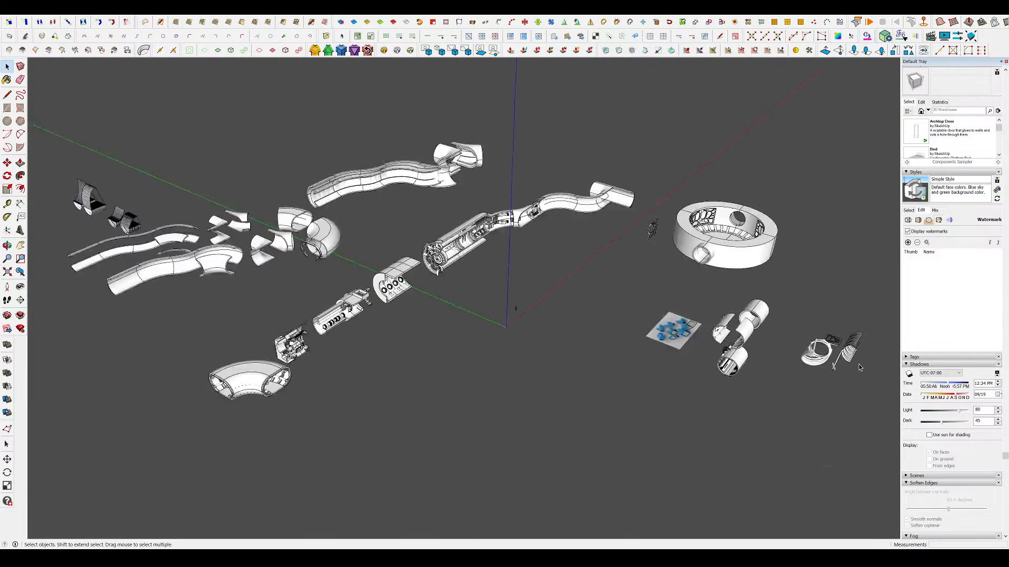
{"action": "scroll", "coordinate": [42, 289], "scroll_direction": "up", "scroll_amount": 3}
{"action": "middle_click_drag", "start_coordinate": [354, 326], "coordinate": [293, 318]}
{"action": "scroll", "coordinate": [410, 368], "scroll_direction": "up", "scroll_amount": 3}
{"action": "middle_click_drag", "start_coordinate": [420, 370], "coordinate": [441, 372]}
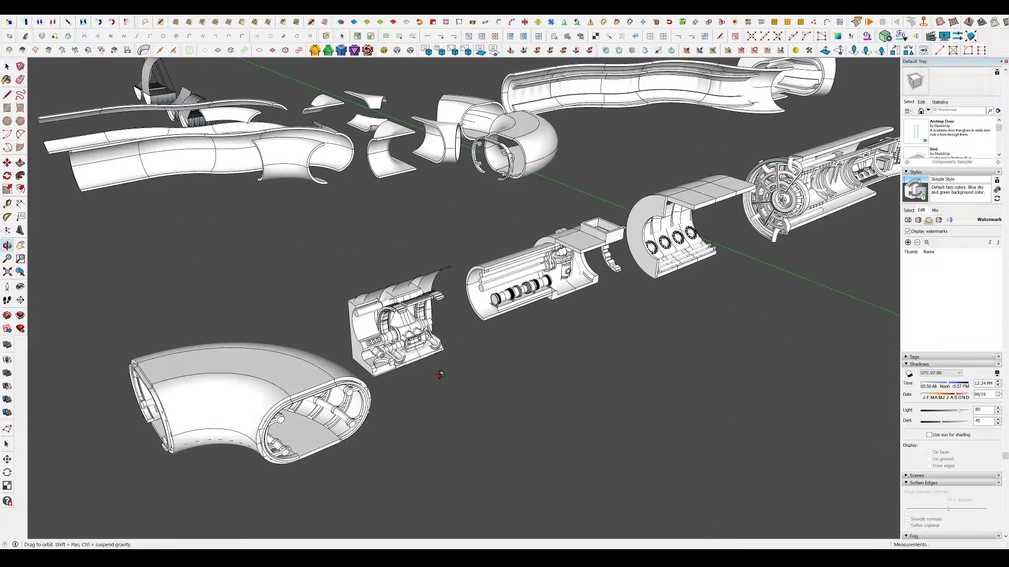
{"action": "scroll", "coordinate": [392, 315], "scroll_direction": "down", "scroll_amount": 6}
{"action": "scroll", "coordinate": [827, 247], "scroll_direction": "up", "scroll_amount": 6}
- Examine the round ring's inner wall panels, circular openings and slats from several sides
{"action": "middle_click_drag", "start_coordinate": [836, 336], "coordinate": [804, 353]}
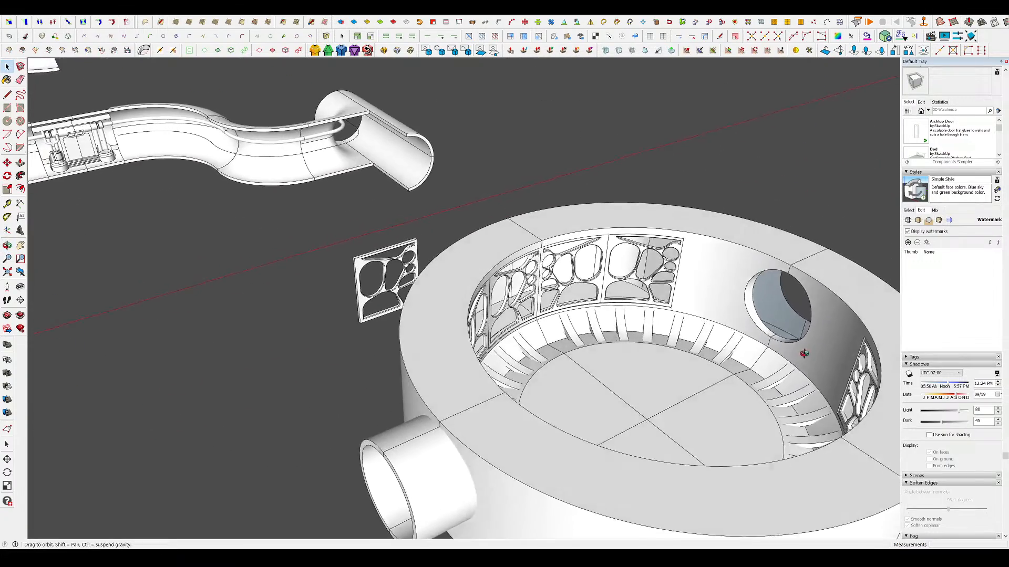
{"action": "scroll", "coordinate": [756, 360], "scroll_direction": "up", "scroll_amount": 2}
{"action": "middle_click_drag", "start_coordinate": [620, 442], "coordinate": [173, 458]}
{"action": "scroll", "coordinate": [683, 278], "scroll_direction": "down", "scroll_amount": 3}
{"action": "middle_click_drag", "start_coordinate": [685, 278], "coordinate": [417, 302]}
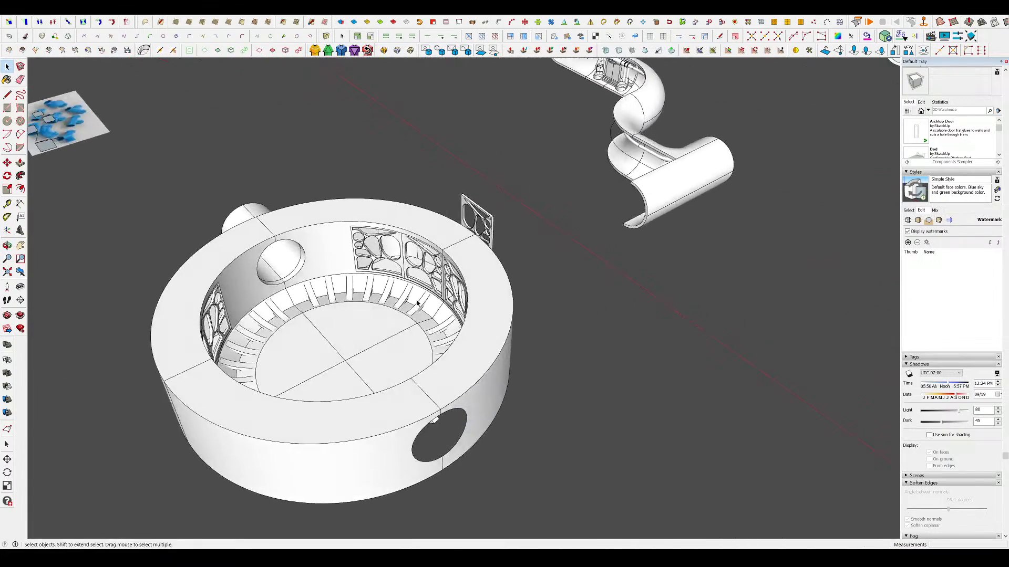
{"action": "scroll", "coordinate": [246, 320], "scroll_direction": "up", "scroll_amount": 4}
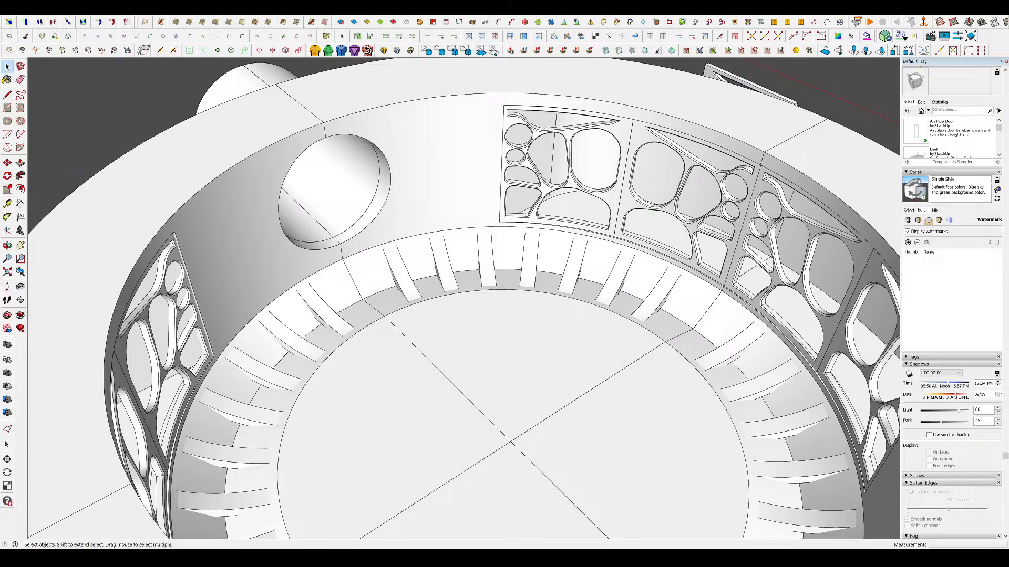
{"action": "middle_click_drag", "start_coordinate": [421, 363], "coordinate": [700, 405]}
{"action": "scroll", "coordinate": [568, 369], "scroll_direction": "down", "scroll_amount": 10}
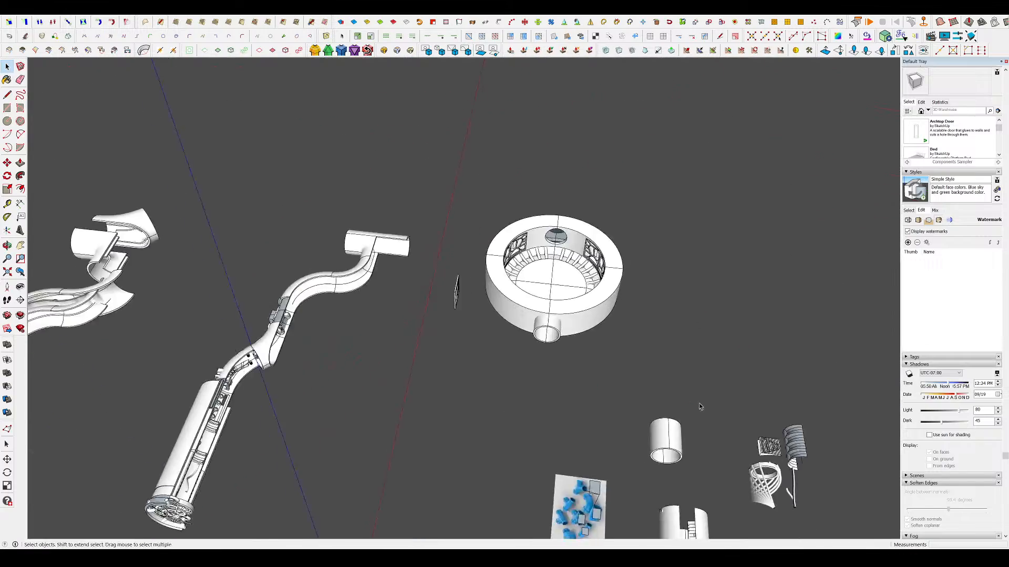
- Place the Warforged and Wolf spider reference image flat in the model and move it away from the pipe parts
{"action": "middle_click_drag", "start_coordinate": [221, 406], "coordinate": [247, 432], "text": "shift"}
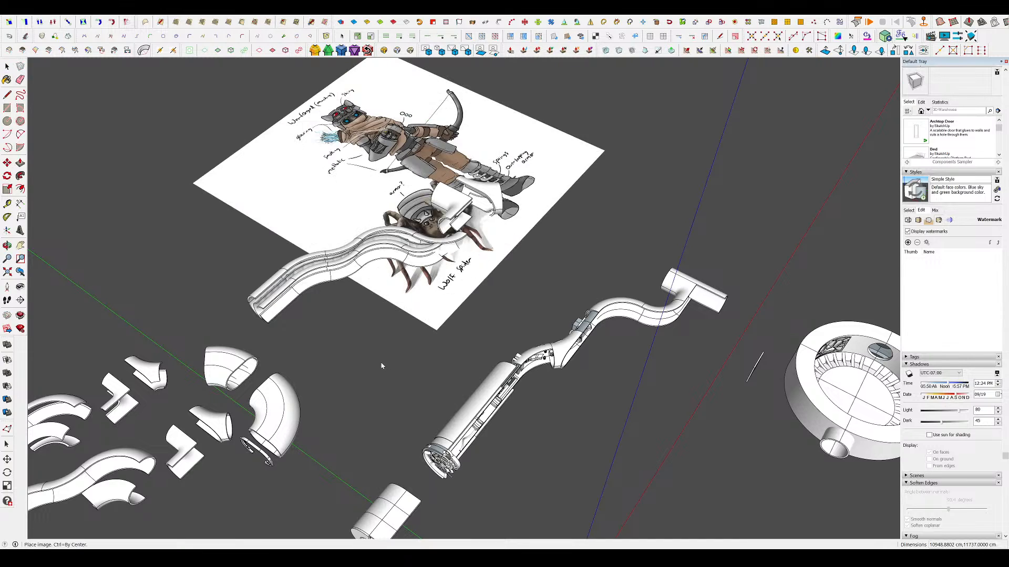
{"action": "left_click", "coordinate": [380, 363]}
{"action": "middle_click_drag", "start_coordinate": [605, 294], "coordinate": [390, 366]}
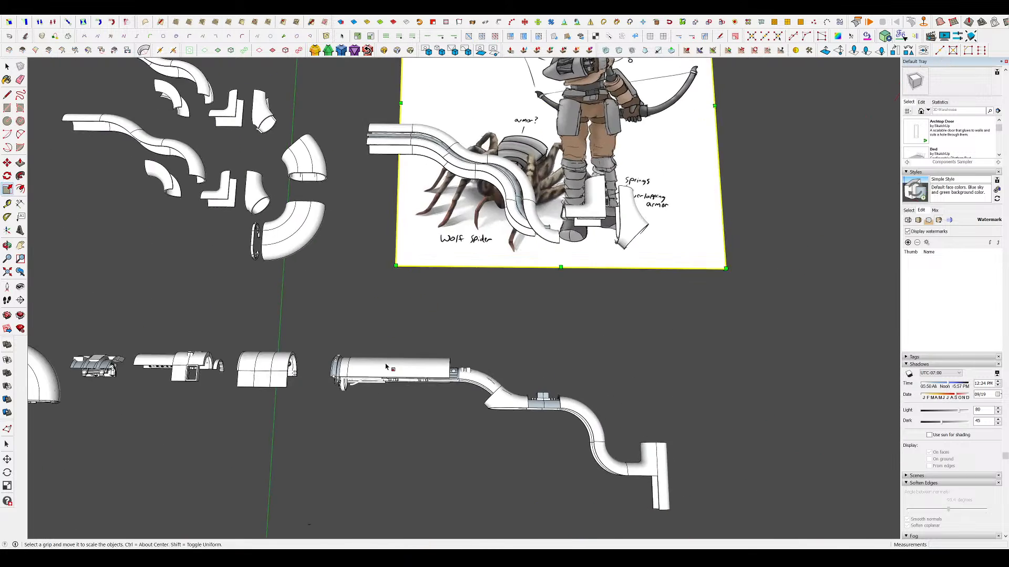
{"action": "scroll", "coordinate": [410, 365], "scroll_direction": "down", "scroll_amount": 5}
{"action": "key", "text": "m"}
{"action": "scroll", "coordinate": [467, 242], "scroll_direction": "up", "scroll_amount": 2}
{"action": "left_click", "coordinate": [498, 245]}
{"action": "scroll", "coordinate": [520, 346], "scroll_direction": "up", "scroll_amount": 3}
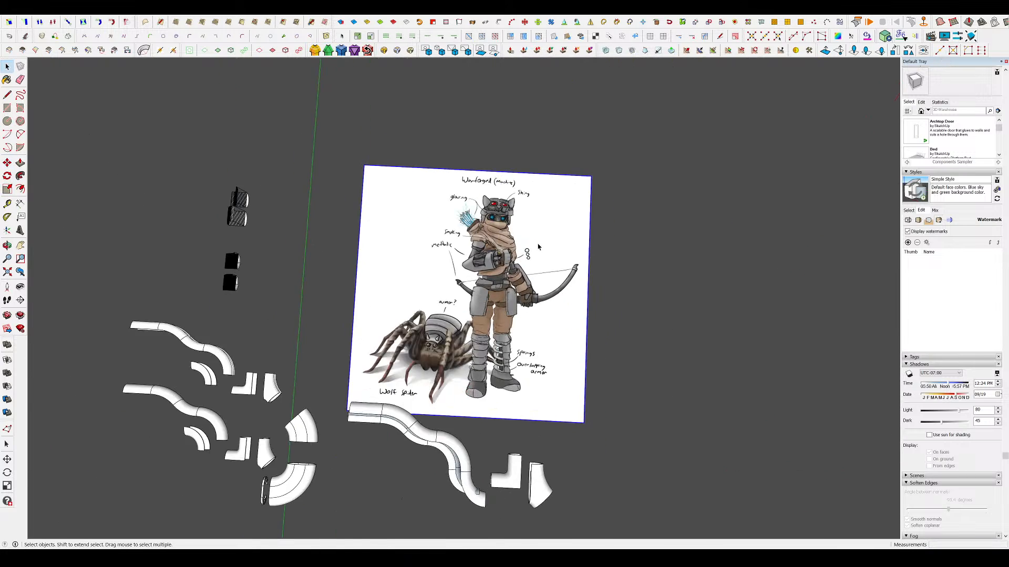
{"action": "key", "text": "space"}
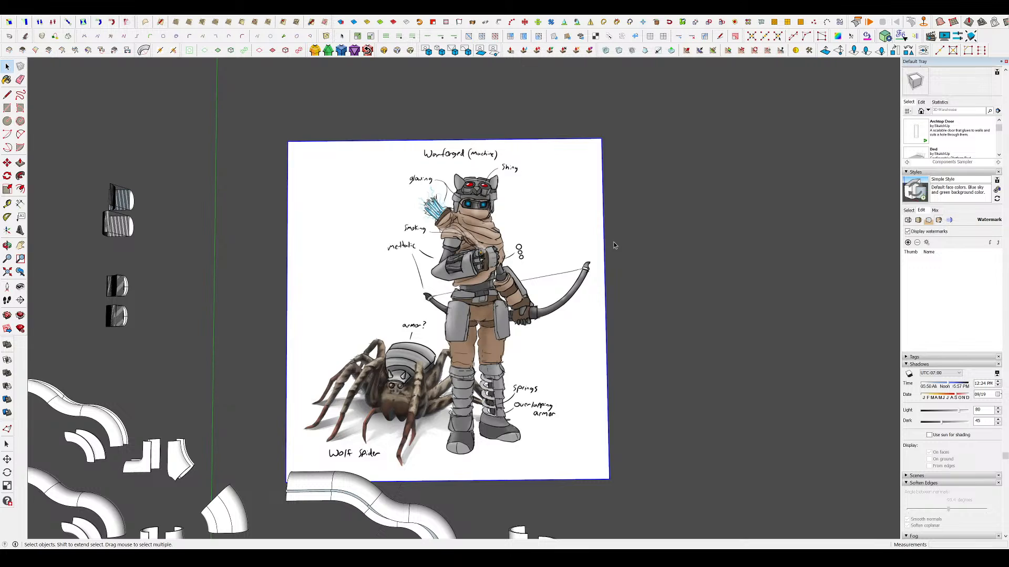
- Delete the Warforged and Wolf spider reference image from the model
{"action": "scroll", "coordinate": [613, 243], "scroll_direction": "down", "scroll_amount": 1}
{"action": "middle_click_drag", "start_coordinate": [613, 242], "coordinate": [777, 211]}
{"action": "key", "text": "Delete"}
- Inspect the long machinery pipe's interior and the layered shells of the wavy pipe
{"action": "middle_click_drag", "start_coordinate": [608, 273], "coordinate": [757, 257]}
{"action": "scroll", "coordinate": [512, 247], "scroll_direction": "down", "scroll_amount": 4}
{"action": "middle_click_drag", "start_coordinate": [512, 247], "coordinate": [633, 252]}
{"action": "scroll", "coordinate": [636, 273], "scroll_direction": "up", "scroll_amount": 5}
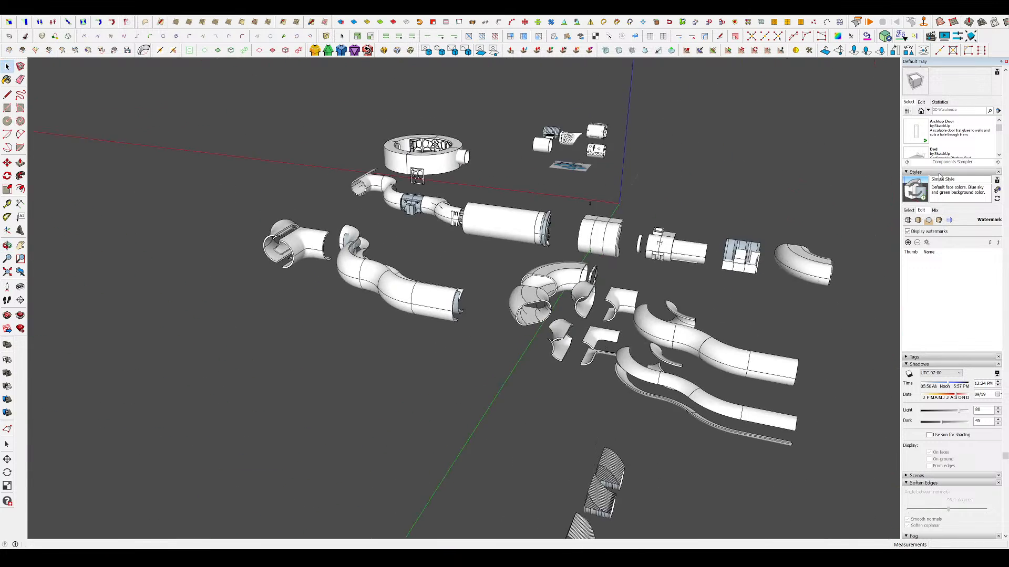
{"action": "middle_click_drag", "start_coordinate": [636, 286], "coordinate": [221, 262]}
{"action": "scroll", "coordinate": [549, 210], "scroll_direction": "up", "scroll_amount": 6}
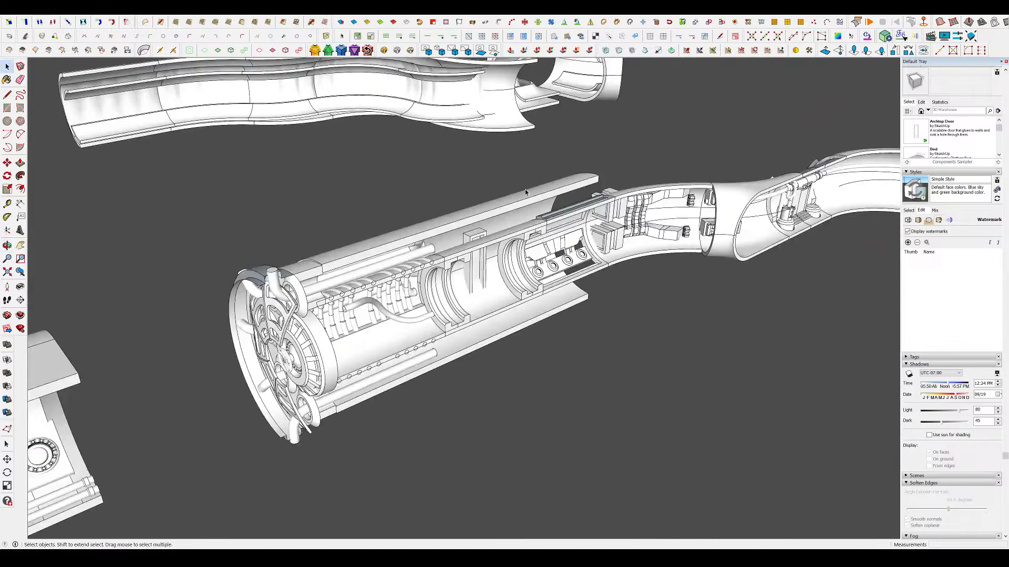
{"action": "middle_click_drag", "start_coordinate": [549, 247], "coordinate": [698, 299]}
{"action": "scroll", "coordinate": [666, 241], "scroll_direction": "down", "scroll_amount": 4}
{"action": "scroll", "coordinate": [667, 241], "scroll_direction": "down", "scroll_amount": 4}
{"action": "middle_click_drag", "start_coordinate": [368, 163], "coordinate": [774, 220], "text": "shift"}
{"action": "scroll", "coordinate": [643, 165], "scroll_direction": "up", "scroll_amount": 3}
{"action": "scroll", "coordinate": [679, 193], "scroll_direction": "up", "scroll_amount": 3}
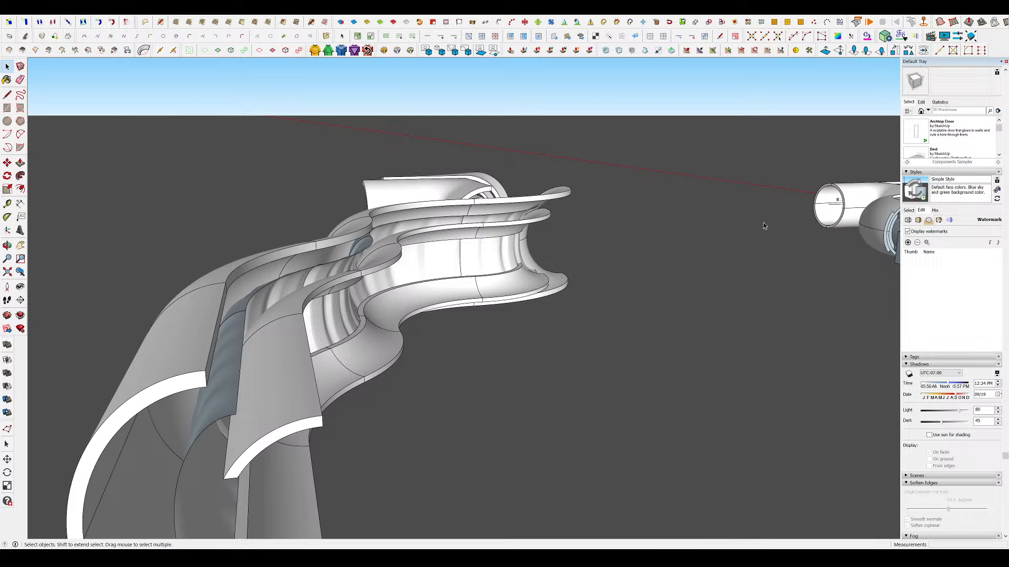
- Review how all the pipes, loose parts and the round ring are laid out around the model
{"action": "scroll", "coordinate": [763, 223], "scroll_direction": "down", "scroll_amount": 10}
{"action": "middle_click_drag", "start_coordinate": [678, 234], "coordinate": [647, 301]}
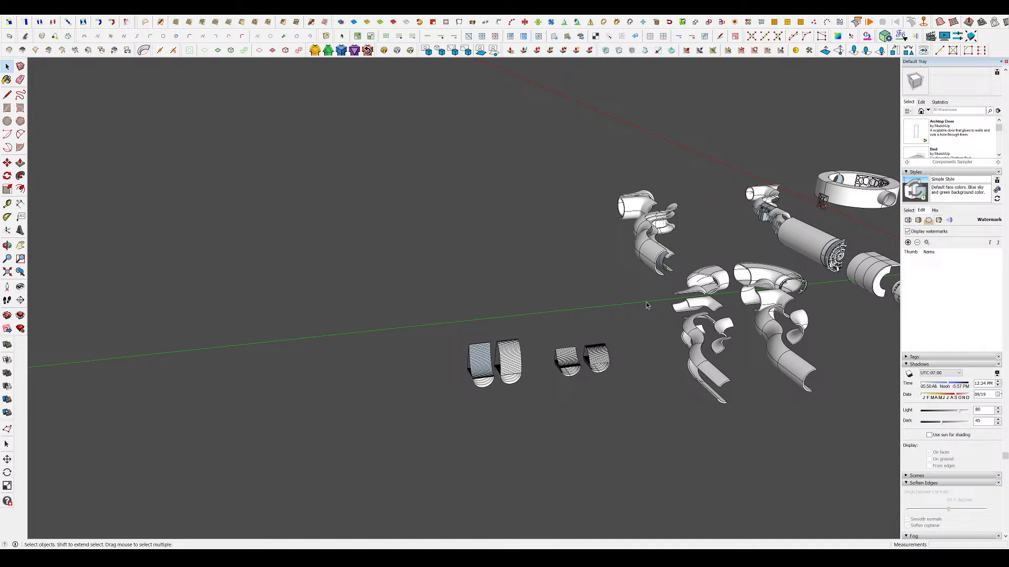
{"action": "middle_click_drag", "start_coordinate": [527, 159], "coordinate": [766, 405]}
{"action": "scroll", "coordinate": [749, 405], "scroll_direction": "up", "scroll_amount": 5}
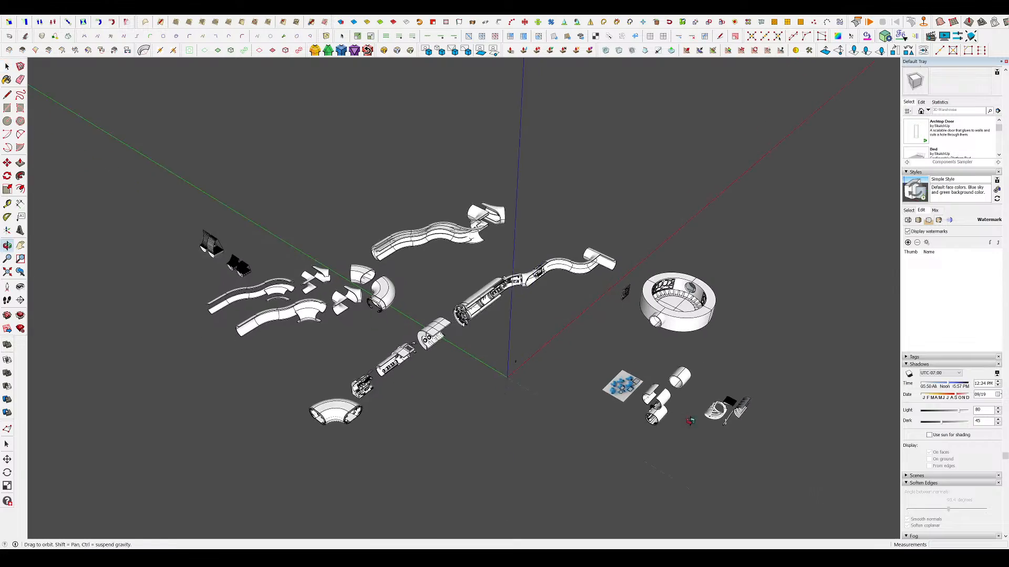
{"action": "scroll", "coordinate": [685, 413], "scroll_direction": "down", "scroll_amount": 4}
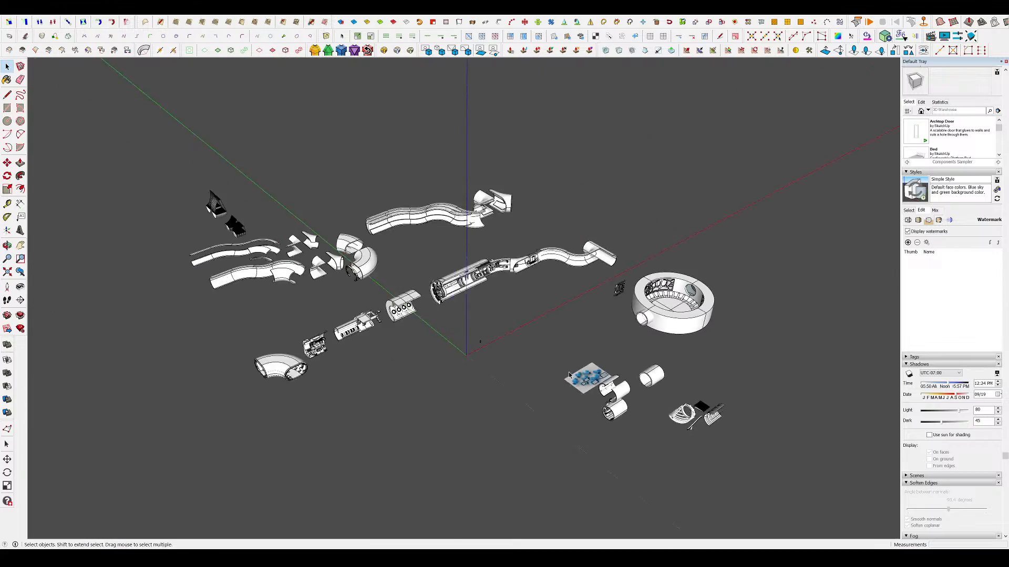
{"action": "scroll", "coordinate": [677, 378], "scroll_direction": "up", "scroll_amount": 2}
{"action": "middle_click_drag", "start_coordinate": [677, 378], "coordinate": [617, 355]}
{"action": "scroll", "coordinate": [735, 421], "scroll_direction": "up", "scroll_amount": 4}
{"action": "middle_click_drag", "start_coordinate": [736, 423], "coordinate": [725, 336]}
{"action": "scroll", "coordinate": [464, 273], "scroll_direction": "up", "scroll_amount": 3}
{"action": "scroll", "coordinate": [451, 326], "scroll_direction": "down", "scroll_amount": 2}
{"action": "middle_click_drag", "start_coordinate": [464, 273], "coordinate": [569, 163]}
- Open a quarter of the round ring for editing and delete two of its pieces
{"action": "double_click", "coordinate": [367, 216]}
{"action": "scroll", "coordinate": [511, 222], "scroll_direction": "up", "scroll_amount": 4}
{"action": "middle_click_drag", "start_coordinate": [511, 223], "coordinate": [564, 360]}
{"action": "scroll", "coordinate": [457, 286], "scroll_direction": "down", "scroll_amount": 5}
{"action": "scroll", "coordinate": [577, 319], "scroll_direction": "up", "scroll_amount": 3}
{"action": "scroll", "coordinate": [587, 323], "scroll_direction": "down", "scroll_amount": 4}
{"action": "scroll", "coordinate": [488, 311], "scroll_direction": "up", "scroll_amount": 4}
{"action": "left_click", "coordinate": [498, 331]}
{"action": "key", "text": "Delete"}
{"action": "left_click", "coordinate": [492, 342]}
{"action": "key", "text": "Delete"}
{"action": "scroll", "coordinate": [477, 268], "scroll_direction": "down", "scroll_amount": 6}
{"action": "scroll", "coordinate": [646, 367], "scroll_direction": "up", "scroll_amount": 5}
{"action": "middle_click_drag", "start_coordinate": [645, 368], "coordinate": [759, 540]}
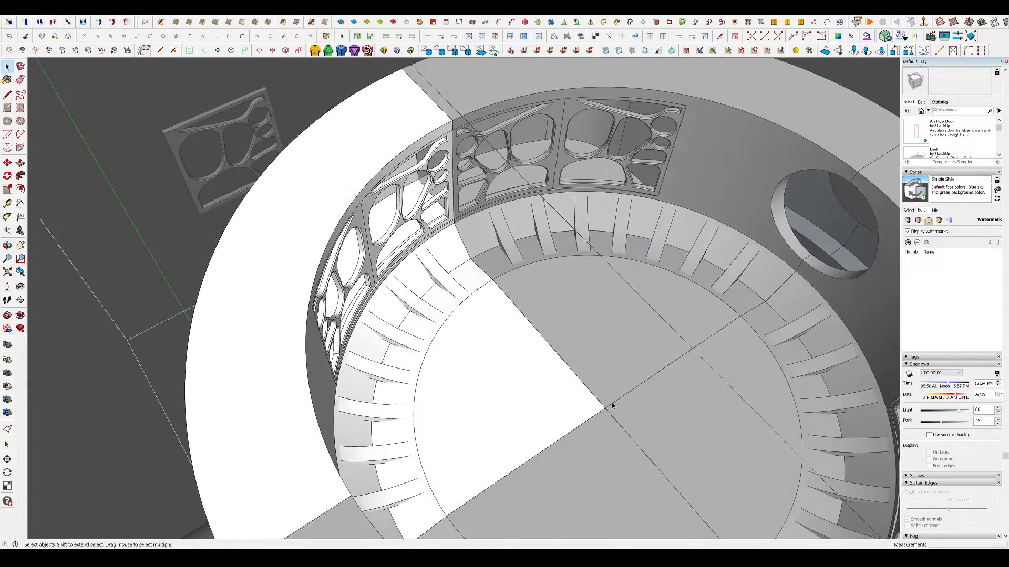
- Look over the full layout and examine the cutaway section with the canister and ribbed arches
{"action": "scroll", "coordinate": [612, 404], "scroll_direction": "down", "scroll_amount": 8}
{"action": "middle_click_drag", "start_coordinate": [612, 405], "coordinate": [734, 364]}
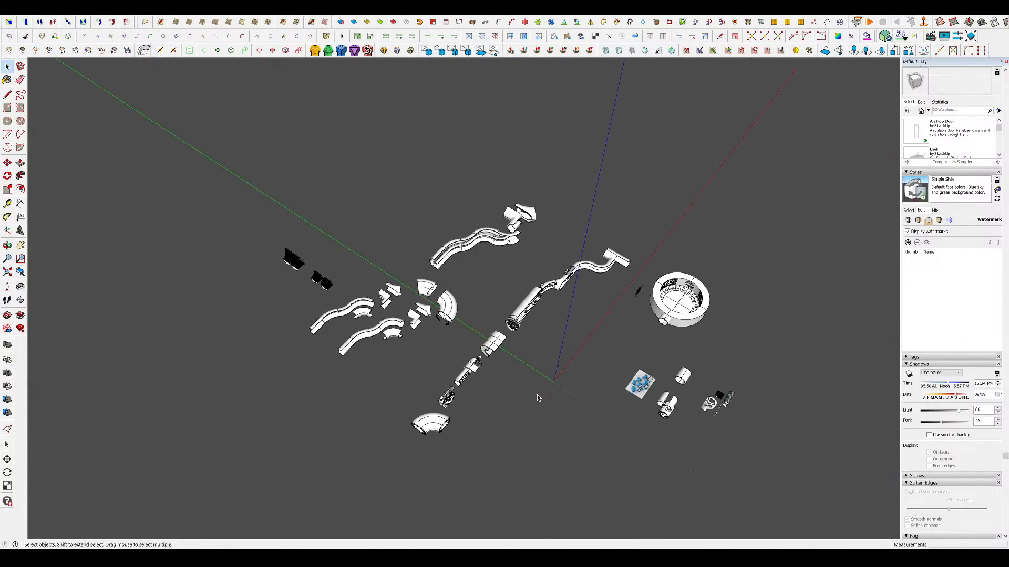
{"action": "middle_click_drag", "start_coordinate": [590, 388], "coordinate": [673, 294]}
{"action": "scroll", "coordinate": [673, 294], "scroll_direction": "up", "scroll_amount": 2}
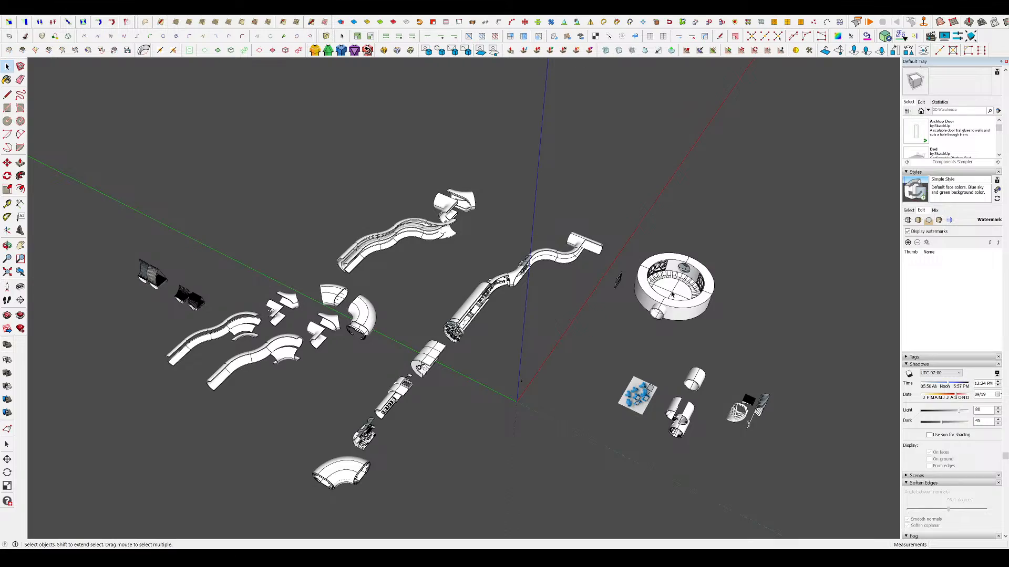
{"action": "scroll", "coordinate": [164, 362], "scroll_direction": "up", "scroll_amount": 3}
{"action": "middle_click_drag", "start_coordinate": [164, 365], "coordinate": [100, 307]}
{"action": "scroll", "coordinate": [412, 467], "scroll_direction": "up", "scroll_amount": 8}
{"action": "middle_click_drag", "start_coordinate": [360, 387], "coordinate": [393, 317]}
{"action": "scroll", "coordinate": [393, 318], "scroll_direction": "up", "scroll_amount": 2}
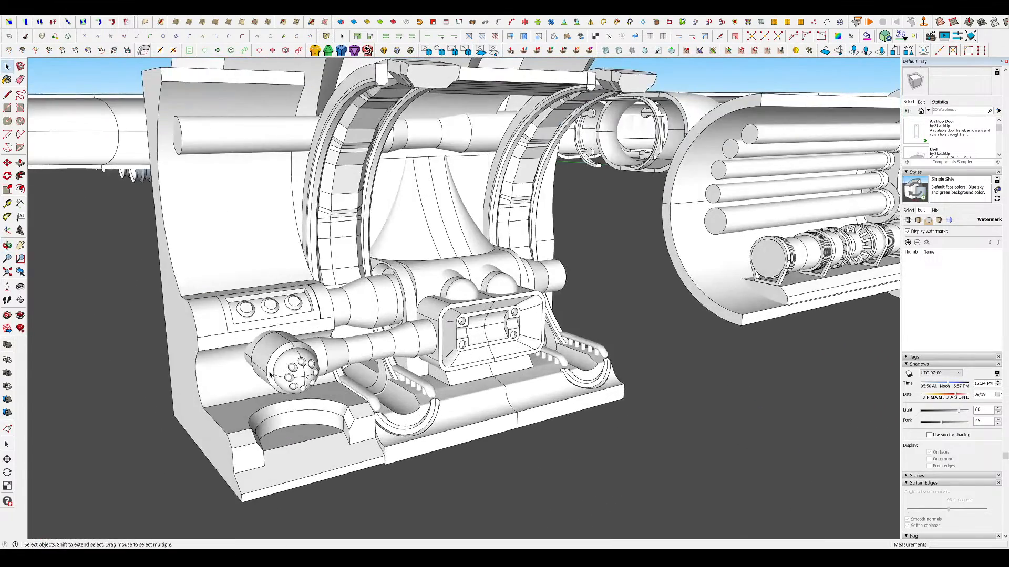
- Examine the interior details along the cutaway sections, from the parallel tubes to the narrowing part of the long pipe
{"action": "middle_click_drag", "start_coordinate": [269, 374], "coordinate": [96, 447], "text": "shift"}
{"action": "scroll", "coordinate": [96, 447], "scroll_direction": "down", "scroll_amount": 3}
{"action": "scroll", "coordinate": [591, 318], "scroll_direction": "up", "scroll_amount": 5}
{"action": "middle_click_drag", "start_coordinate": [591, 317], "coordinate": [549, 273]}
{"action": "scroll", "coordinate": [279, 368], "scroll_direction": "down", "scroll_amount": 6}
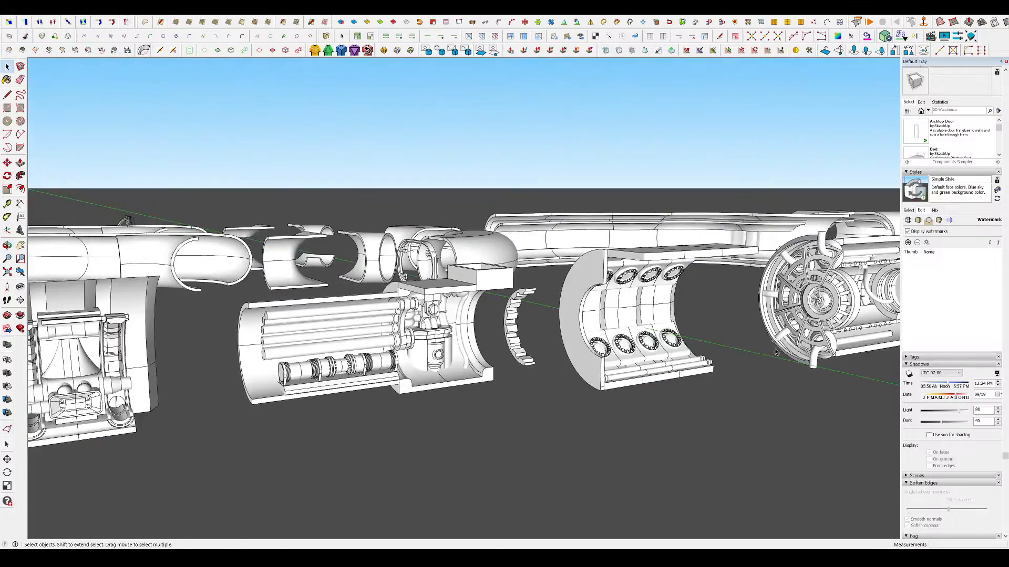
{"action": "scroll", "coordinate": [730, 340], "scroll_direction": "up", "scroll_amount": 6}
{"action": "middle_click_drag", "start_coordinate": [429, 315], "coordinate": [441, 391]}
{"action": "scroll", "coordinate": [447, 342], "scroll_direction": "down", "scroll_amount": 5}
{"action": "scroll", "coordinate": [793, 297], "scroll_direction": "up", "scroll_amount": 6}
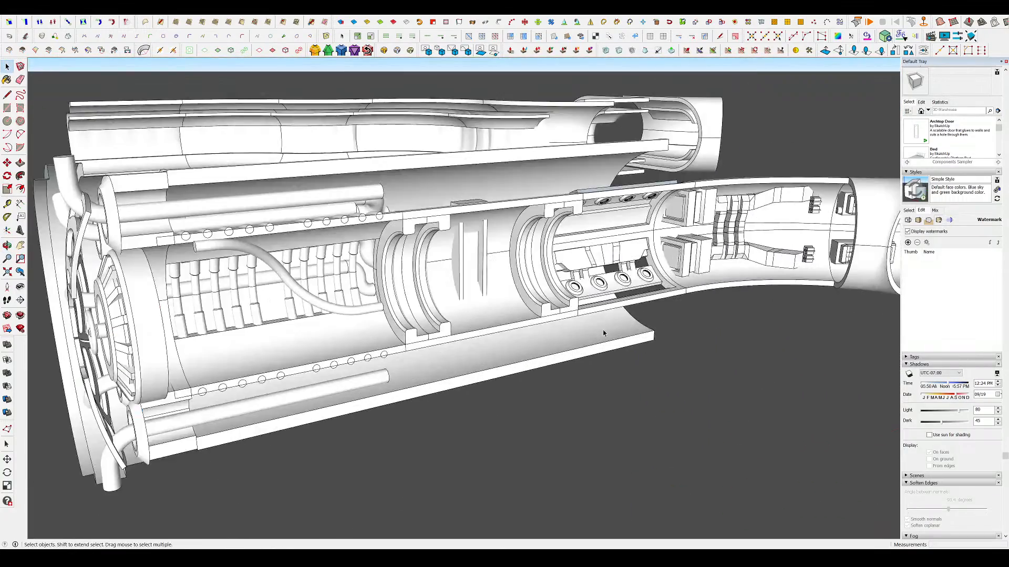
{"action": "middle_click_drag", "start_coordinate": [603, 333], "coordinate": [667, 308]}
{"action": "scroll", "coordinate": [668, 309], "scroll_direction": "up", "scroll_amount": 4}
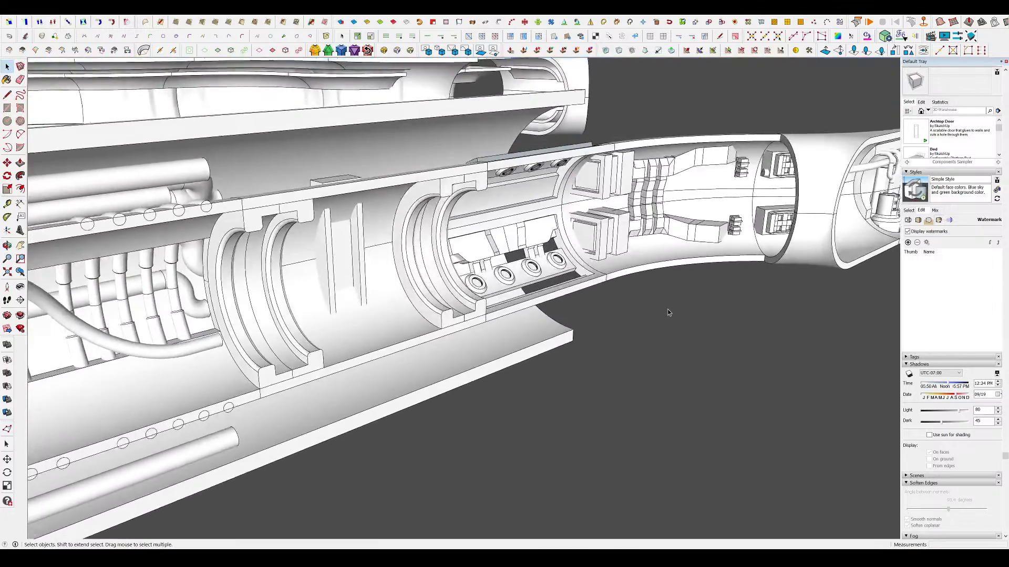
{"action": "scroll", "coordinate": [447, 197], "scroll_direction": "up", "scroll_amount": 3}
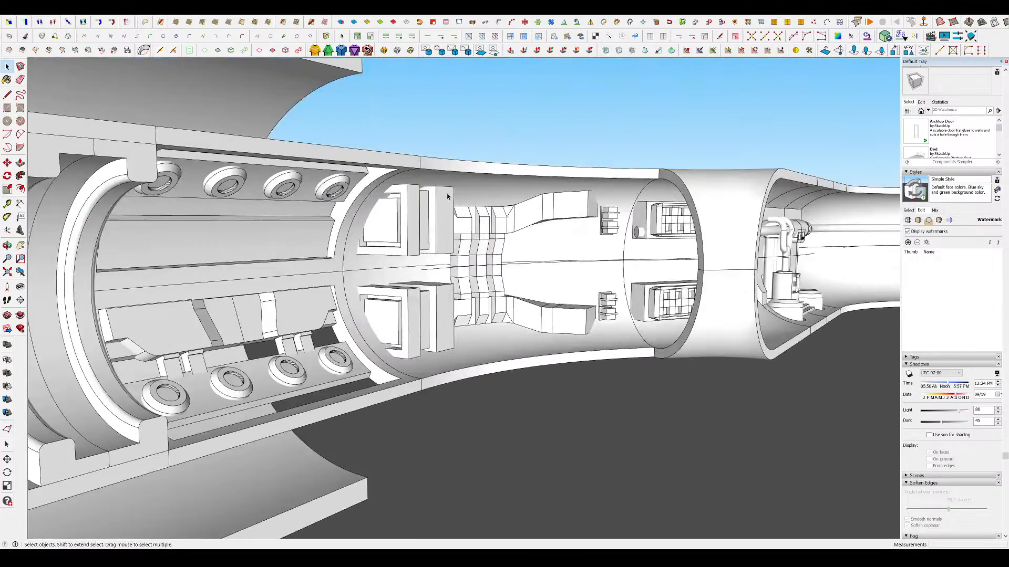
{"action": "scroll", "coordinate": [448, 196], "scroll_direction": "up", "scroll_amount": 2}
- Try subdivision smoothing on the blocky machinery component inside the narrowing part of the long pipe
{"action": "double_click", "coordinate": [479, 227]}
{"action": "middle_click_drag", "start_coordinate": [614, 367], "coordinate": [650, 401]}
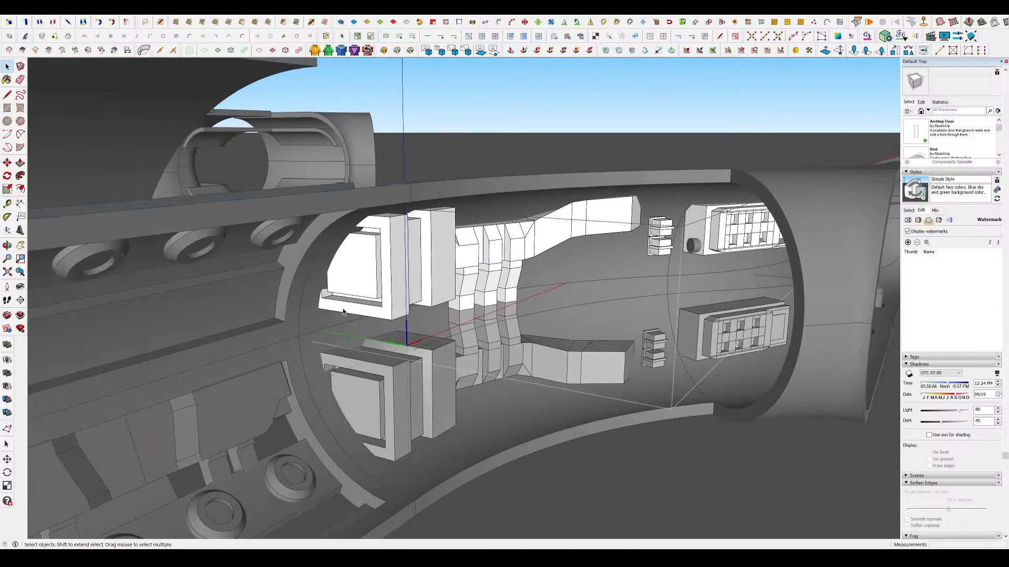
{"action": "key", "text": "Escape"}
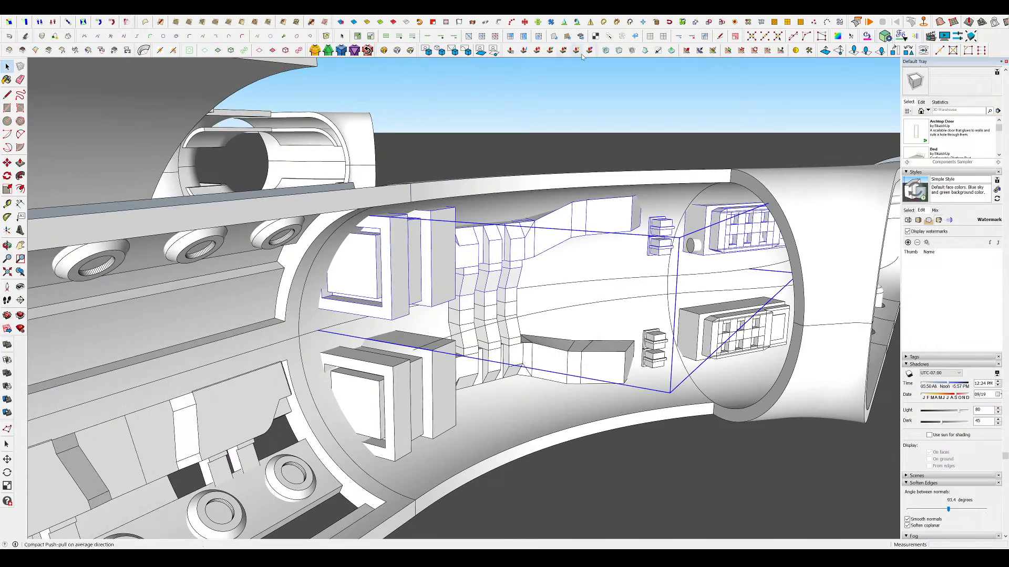
{"action": "left_click", "coordinate": [604, 52]}
{"action": "scroll", "coordinate": [610, 184], "scroll_direction": "up", "scroll_amount": 5}
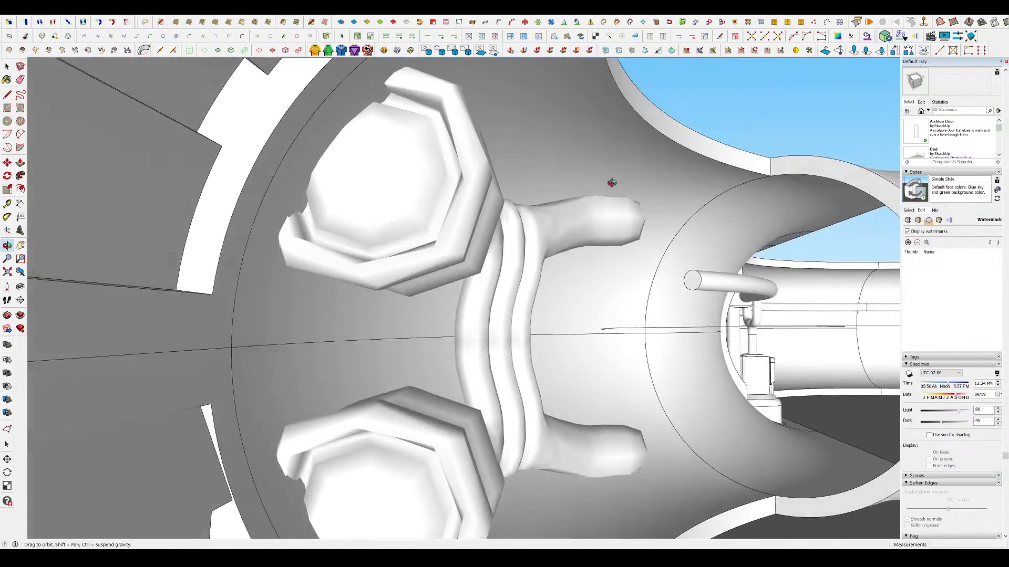
{"action": "scroll", "coordinate": [517, 187], "scroll_direction": "down", "scroll_amount": 5}
{"action": "middle_click_drag", "start_coordinate": [518, 188], "coordinate": [628, 252]}
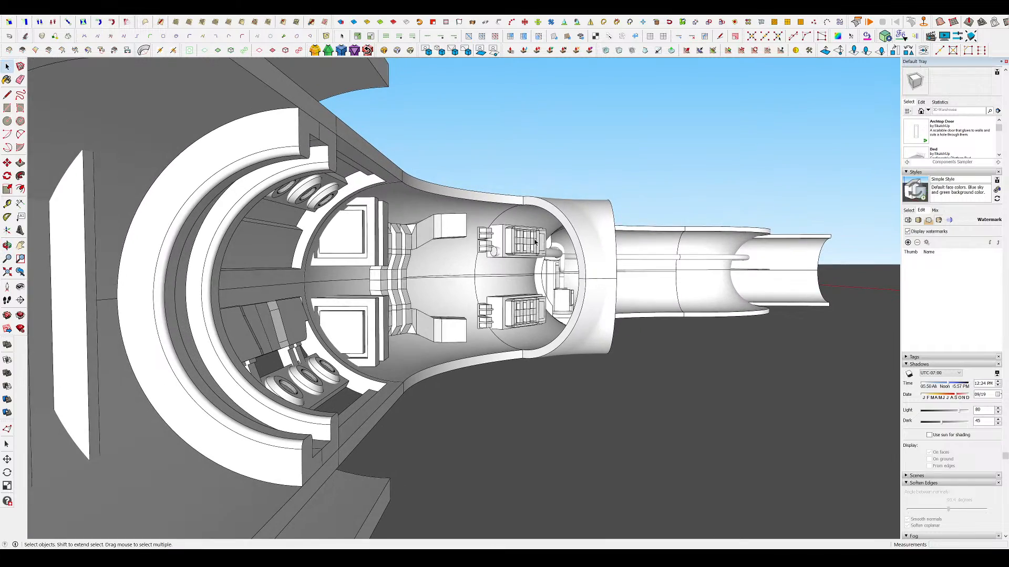
- Inspect the long pipe's interior from its wheel-shaped end and compare it with the other parts
{"action": "scroll", "coordinate": [520, 253], "scroll_direction": "down", "scroll_amount": 1}
{"action": "scroll", "coordinate": [520, 254], "scroll_direction": "up", "scroll_amount": 2}
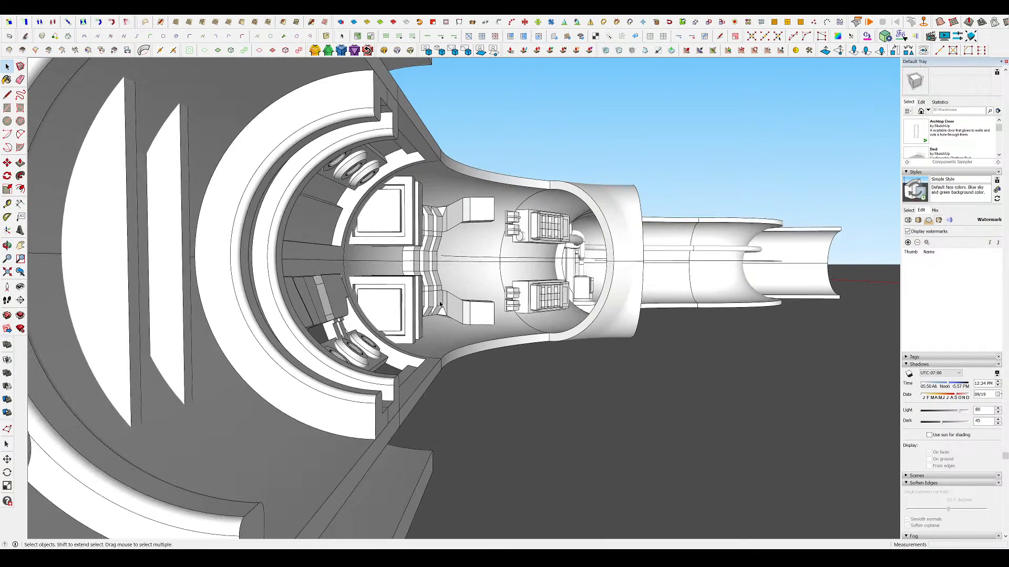
{"action": "middle_click_drag", "start_coordinate": [339, 385], "coordinate": [394, 415]}
{"action": "scroll", "coordinate": [531, 288], "scroll_direction": "down", "scroll_amount": 2}
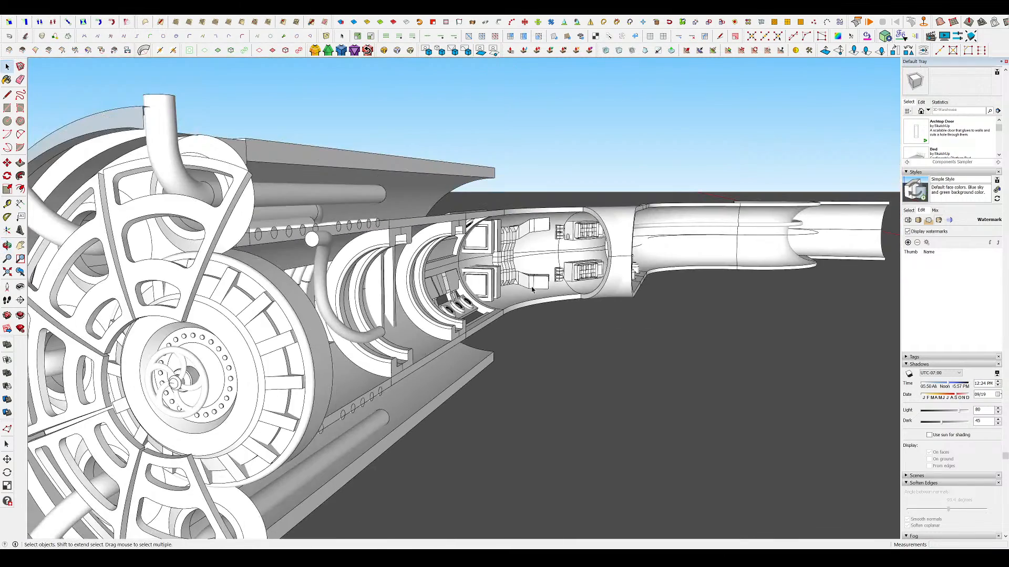
{"action": "scroll", "coordinate": [542, 288], "scroll_direction": "down", "scroll_amount": 10}
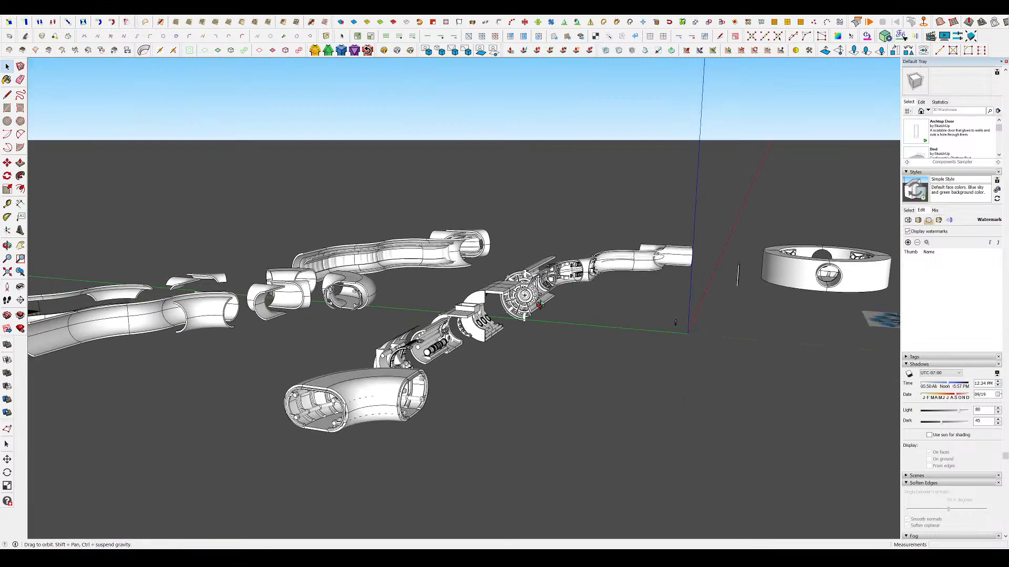
{"action": "middle_click_drag", "start_coordinate": [575, 327], "coordinate": [403, 343]}
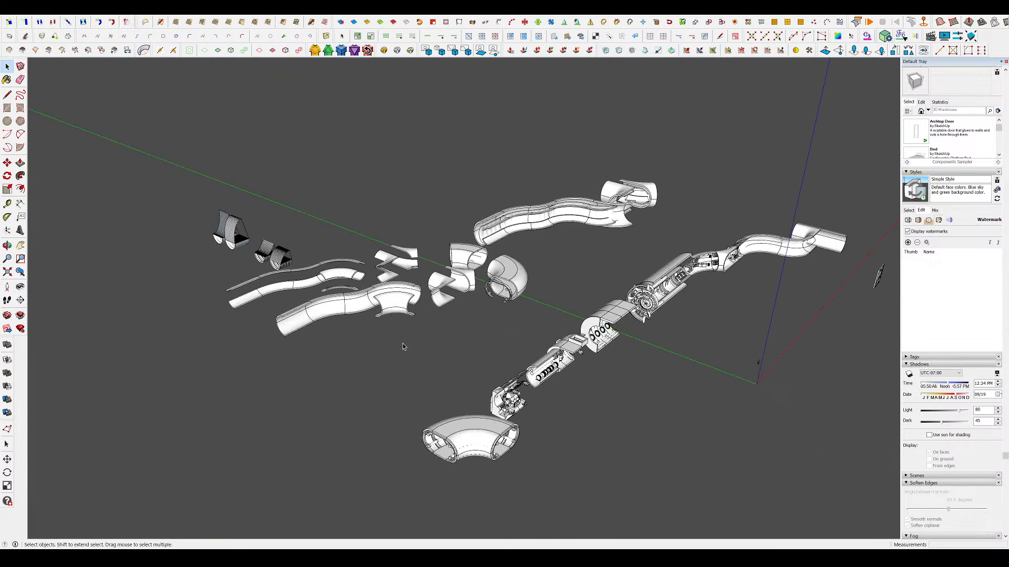
- Examine the wavy end of the long pipe and the round opening where it meets the crosspiece
{"action": "scroll", "coordinate": [734, 328], "scroll_direction": "up", "scroll_amount": 3}
{"action": "scroll", "coordinate": [583, 292], "scroll_direction": "down", "scroll_amount": 2}
{"action": "scroll", "coordinate": [818, 238], "scroll_direction": "up", "scroll_amount": 6}
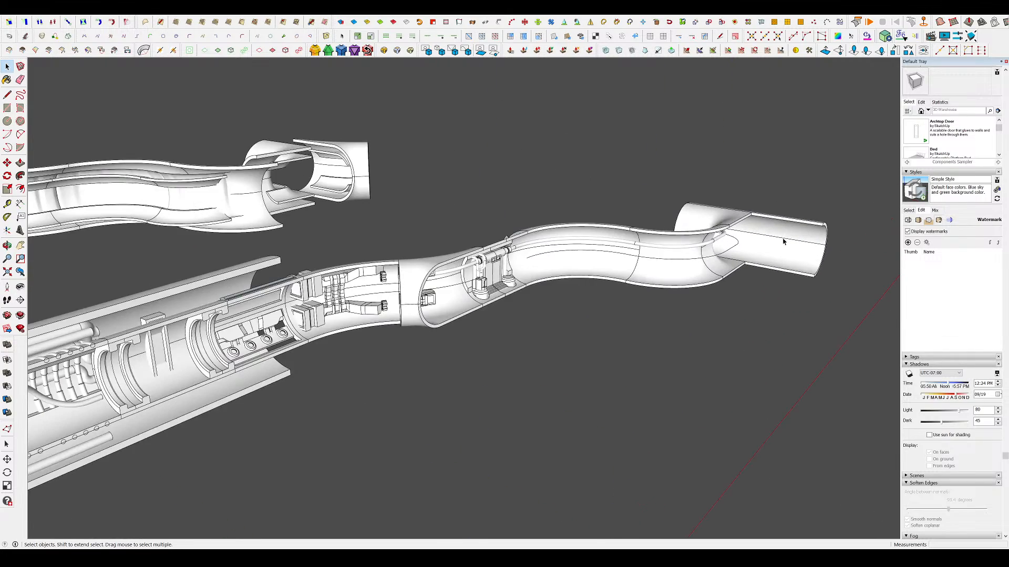
{"action": "scroll", "coordinate": [783, 241], "scroll_direction": "up", "scroll_amount": 6}
{"action": "middle_click_drag", "start_coordinate": [749, 255], "coordinate": [473, 314]}
{"action": "scroll", "coordinate": [559, 320], "scroll_direction": "down", "scroll_amount": 5}
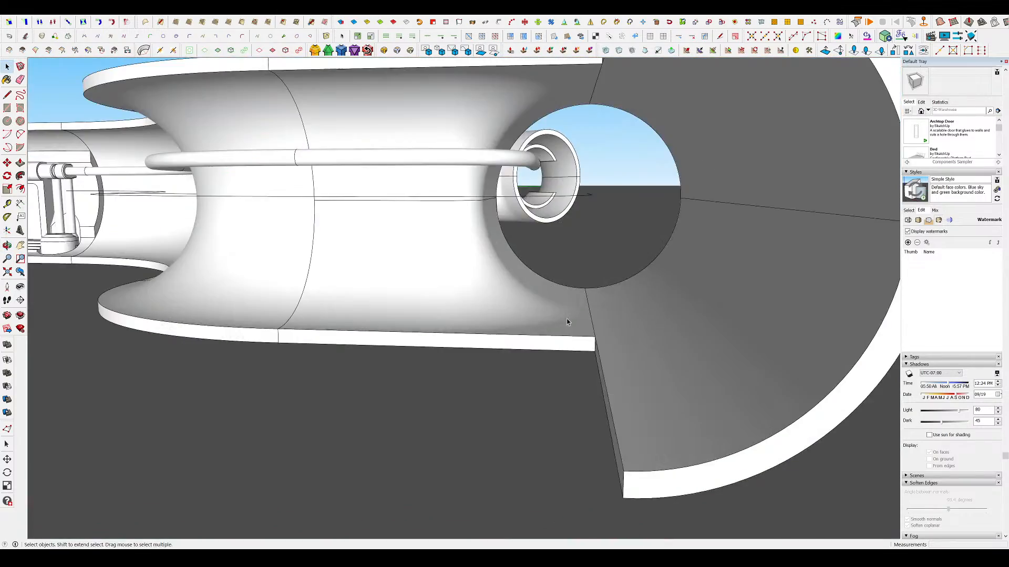
{"action": "middle_click_drag", "start_coordinate": [566, 319], "coordinate": [559, 367]}
- Open the curved slot frame around the gear inside the short pipe for editing and isolate it from the other geometry
{"action": "scroll", "coordinate": [560, 368], "scroll_direction": "down", "scroll_amount": 8}
{"action": "middle_click_drag", "start_coordinate": [614, 313], "coordinate": [399, 331]}
{"action": "scroll", "coordinate": [326, 335], "scroll_direction": "up", "scroll_amount": 12}
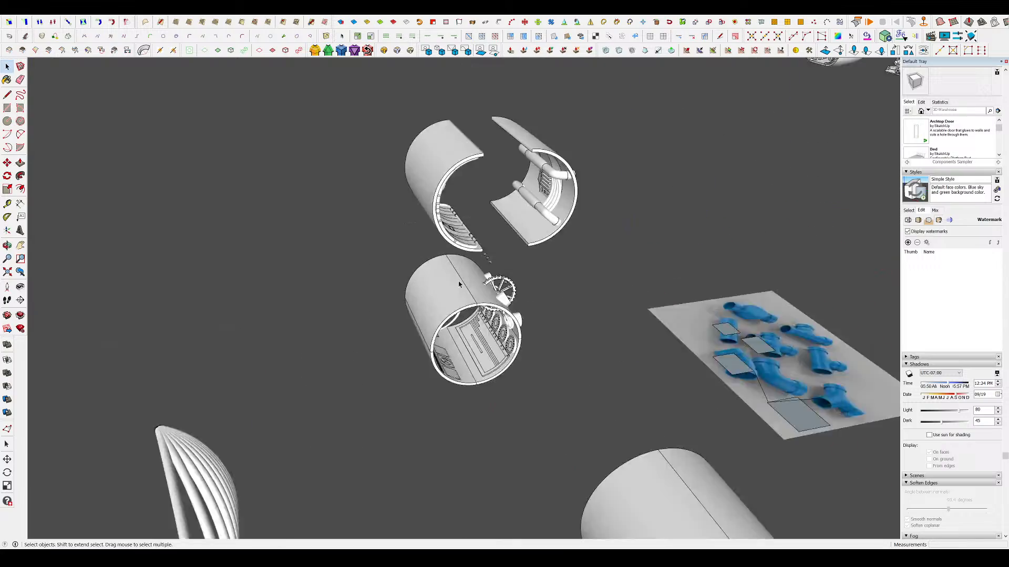
{"action": "middle_click_drag", "start_coordinate": [512, 389], "coordinate": [623, 157]}
{"action": "scroll", "coordinate": [601, 219], "scroll_direction": "down", "scroll_amount": 3}
{"action": "middle_click_drag", "start_coordinate": [371, 196], "coordinate": [611, 245]}
{"action": "scroll", "coordinate": [730, 207], "scroll_direction": "up", "scroll_amount": 5}
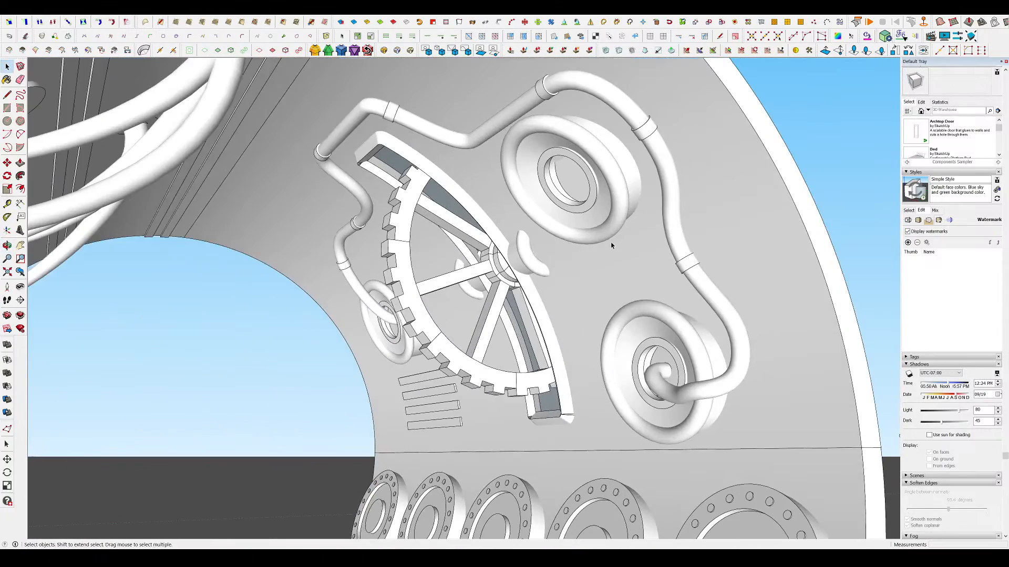
{"action": "double_click", "coordinate": [401, 196]}
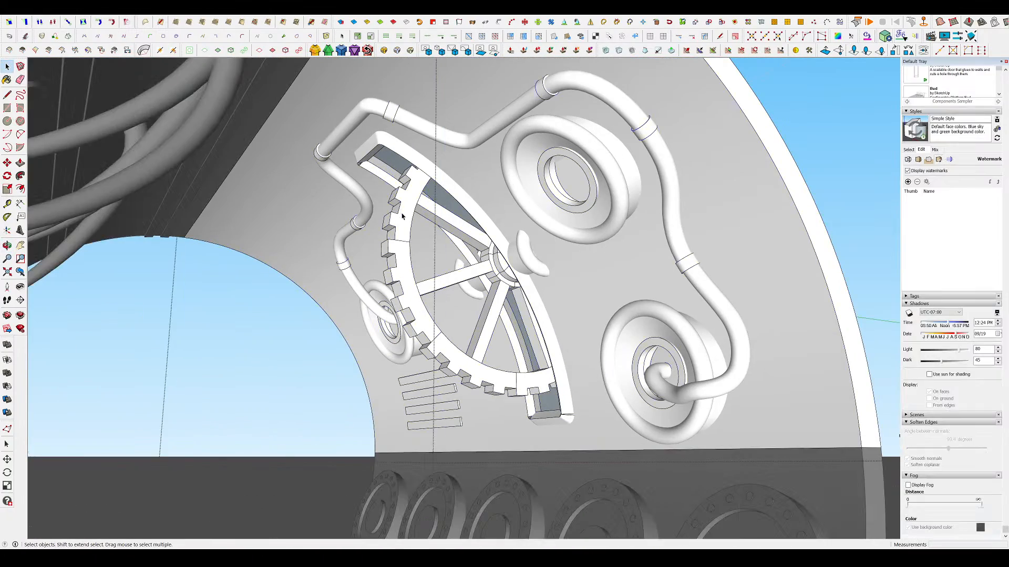
{"action": "double_click", "coordinate": [391, 150]}
{"action": "middle_click_drag", "start_coordinate": [439, 182], "coordinate": [547, 206]}
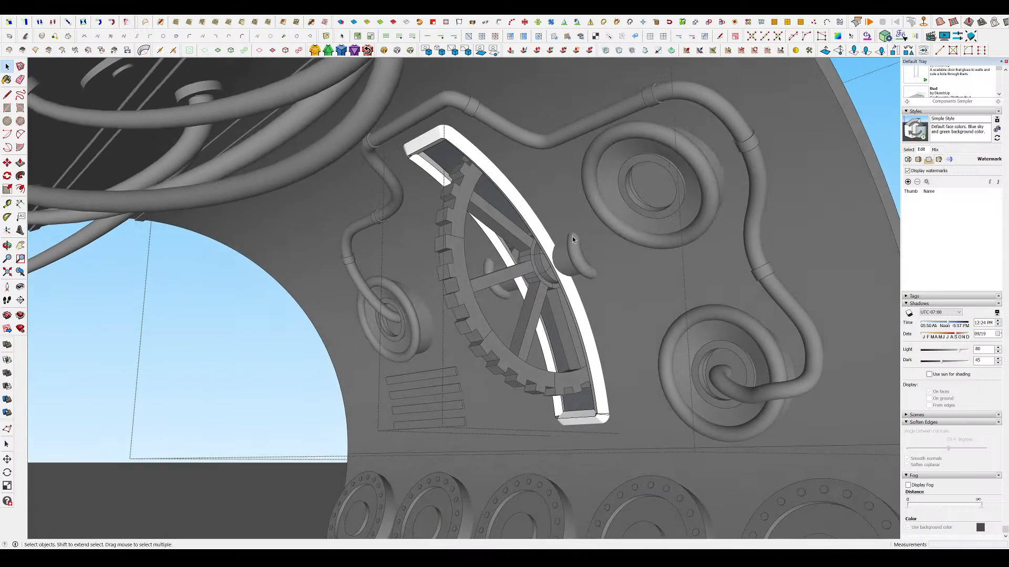
{"action": "key", "text": "h"}
- Examine the slot frame's rounded corner geometry up close and leave the frame's editing mode
{"action": "middle_click_drag", "start_coordinate": [571, 242], "coordinate": [820, 261]}
{"action": "middle_click_drag", "start_coordinate": [462, 237], "coordinate": [537, 229]}
{"action": "scroll", "coordinate": [540, 519], "scroll_direction": "up", "scroll_amount": 3}
{"action": "scroll", "coordinate": [508, 490], "scroll_direction": "up", "scroll_amount": 7}
{"action": "middle_click_drag", "start_coordinate": [543, 473], "coordinate": [380, 511]}
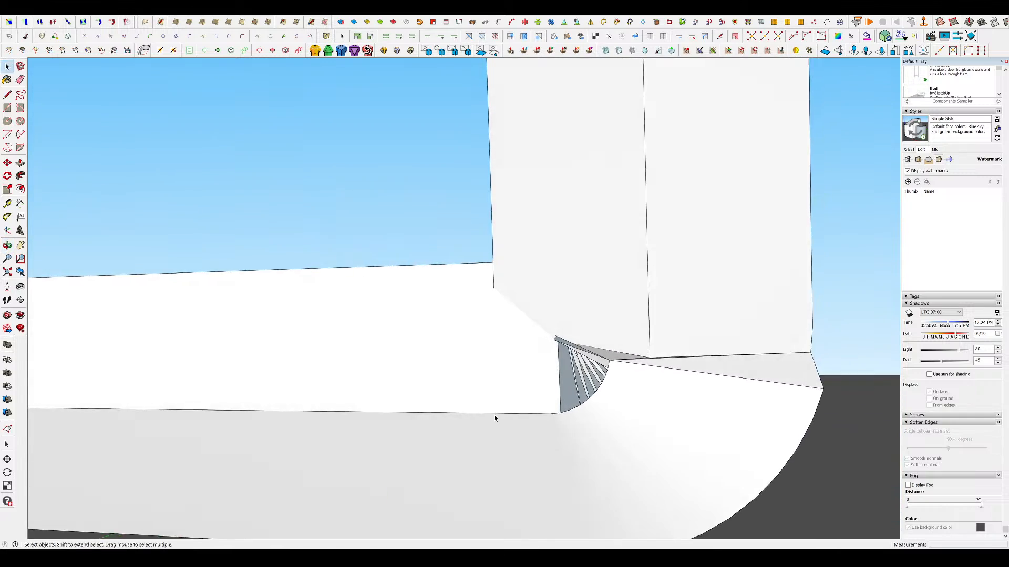
{"action": "scroll", "coordinate": [559, 381], "scroll_direction": "up", "scroll_amount": 5}
{"action": "scroll", "coordinate": [619, 387], "scroll_direction": "down", "scroll_amount": 4}
{"action": "middle_click_drag", "start_coordinate": [641, 383], "coordinate": [516, 279]}
{"action": "scroll", "coordinate": [523, 310], "scroll_direction": "down", "scroll_amount": 5}
{"action": "left_click", "coordinate": [577, 372]}
- Inspect the pipe segment holding the gear from inside and outside, and compare it with the full set of parts
{"action": "scroll", "coordinate": [424, 348], "scroll_direction": "down", "scroll_amount": 5}
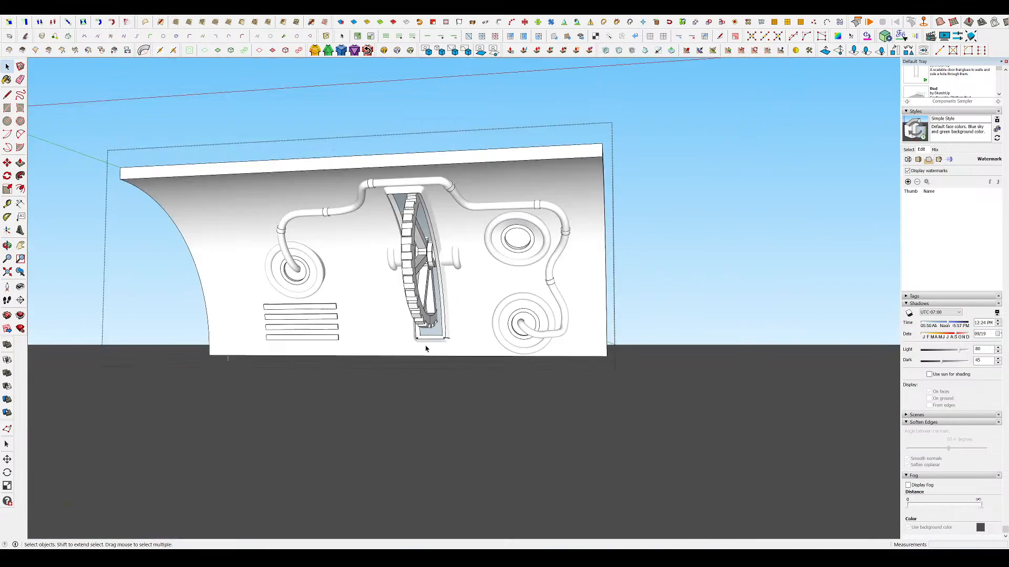
{"action": "scroll", "coordinate": [449, 295], "scroll_direction": "up", "scroll_amount": 6}
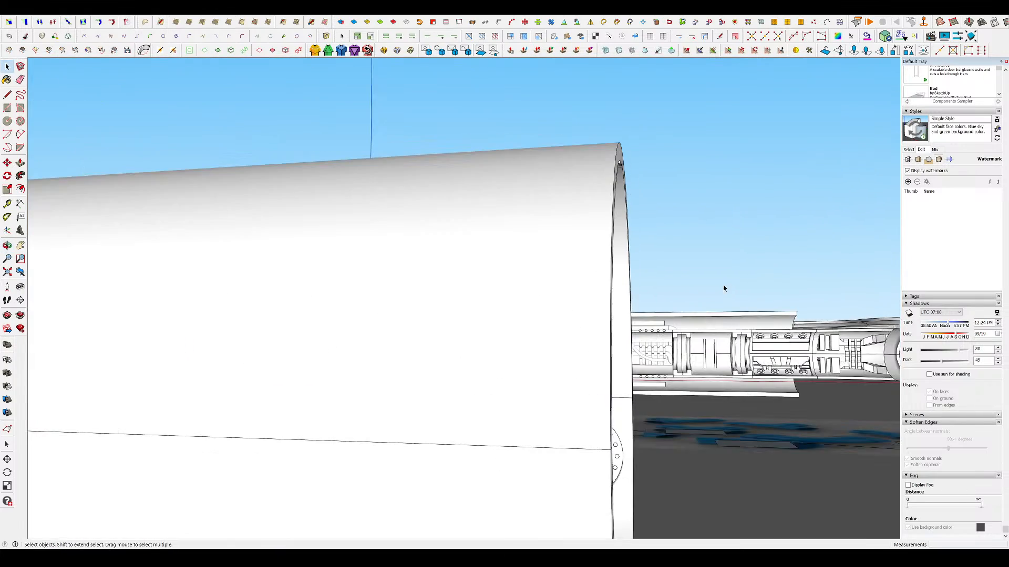
{"action": "scroll", "coordinate": [473, 297], "scroll_direction": "down", "scroll_amount": 3}
{"action": "scroll", "coordinate": [473, 297], "scroll_direction": "down", "scroll_amount": 3}
{"action": "middle_click_drag", "start_coordinate": [473, 297], "coordinate": [620, 359]}
{"action": "scroll", "coordinate": [761, 383], "scroll_direction": "down", "scroll_amount": 4}
{"action": "scroll", "coordinate": [404, 318], "scroll_direction": "up", "scroll_amount": 2}
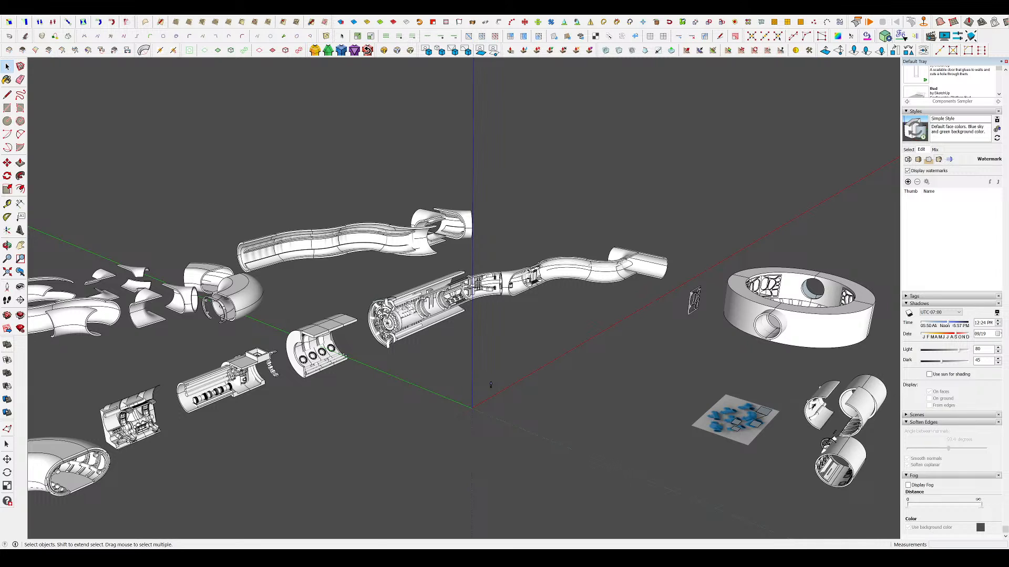
- Place a snowman photo flat on the ground as a reference image and move it away from the pipe parts
{"action": "left_click", "coordinate": [377, 538]}
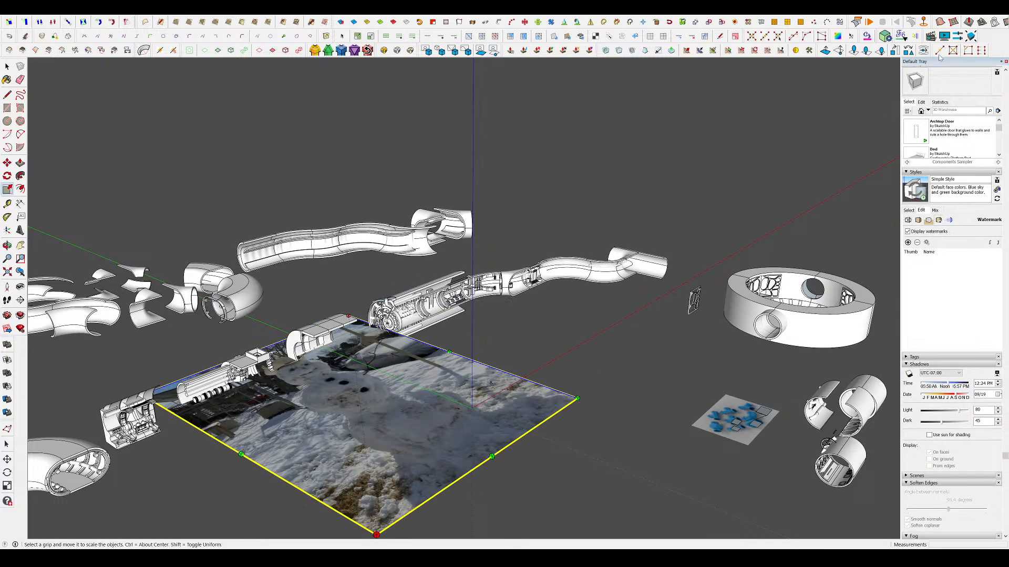
{"action": "middle_click_drag", "start_coordinate": [814, 148], "coordinate": [578, 307]}
{"action": "scroll", "coordinate": [576, 307], "scroll_direction": "down", "scroll_amount": 2}
{"action": "key", "text": "m"}
{"action": "left_click", "coordinate": [434, 324]}
{"action": "left_click", "coordinate": [358, 410]}
{"action": "key", "text": "space"}
- View the snowman photo from above and delete it
{"action": "scroll", "coordinate": [239, 486], "scroll_direction": "up", "scroll_amount": 3}
{"action": "middle_click_drag", "start_coordinate": [262, 435], "coordinate": [261, 534]}
{"action": "middle_click_drag", "start_coordinate": [562, 213], "coordinate": [596, 480]}
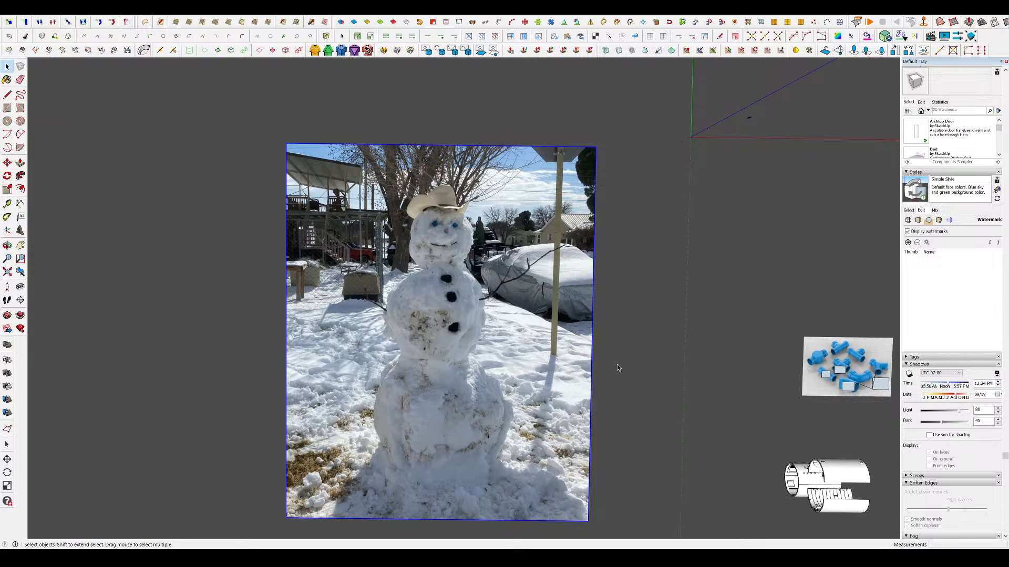
{"action": "middle_click_drag", "start_coordinate": [617, 367], "coordinate": [543, 316]}
{"action": "key", "text": "Delete"}
- Survey the full layout of pipe parts, from the curved elbow to the long pipe and round ring
{"action": "scroll", "coordinate": [465, 389], "scroll_direction": "down", "scroll_amount": 5}
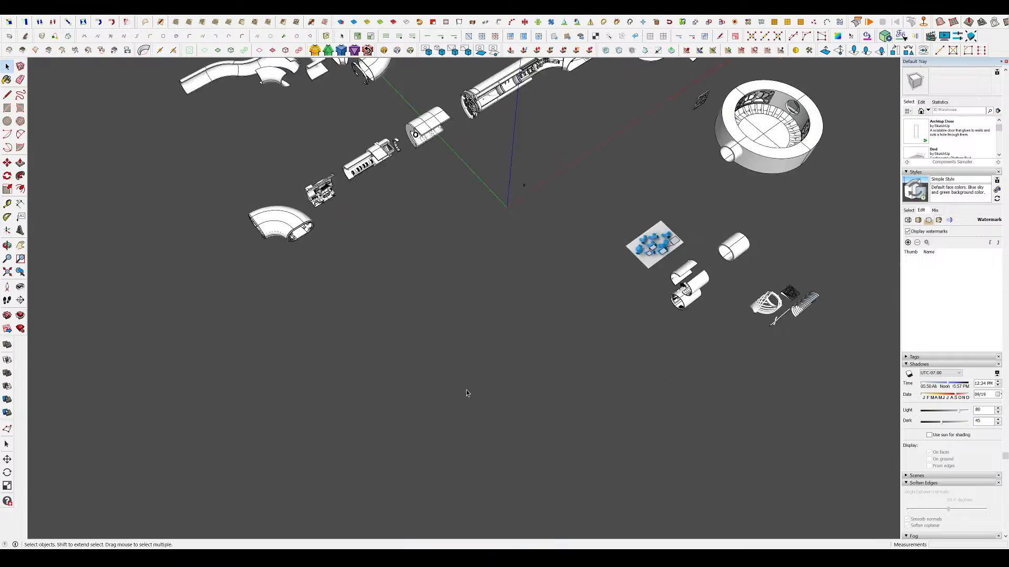
{"action": "middle_click_drag", "start_coordinate": [465, 389], "coordinate": [668, 320]}
{"action": "scroll", "coordinate": [526, 239], "scroll_direction": "up", "scroll_amount": 3}
{"action": "scroll", "coordinate": [668, 320], "scroll_direction": "up", "scroll_amount": 5}
{"action": "middle_click_drag", "start_coordinate": [698, 428], "coordinate": [594, 368]}
{"action": "scroll", "coordinate": [594, 336], "scroll_direction": "down", "scroll_amount": 5}
{"action": "scroll", "coordinate": [293, 173], "scroll_direction": "up", "scroll_amount": 4}
{"action": "middle_click_drag", "start_coordinate": [292, 271], "coordinate": [392, 245]}
{"action": "scroll", "coordinate": [578, 270], "scroll_direction": "down", "scroll_amount": 4}
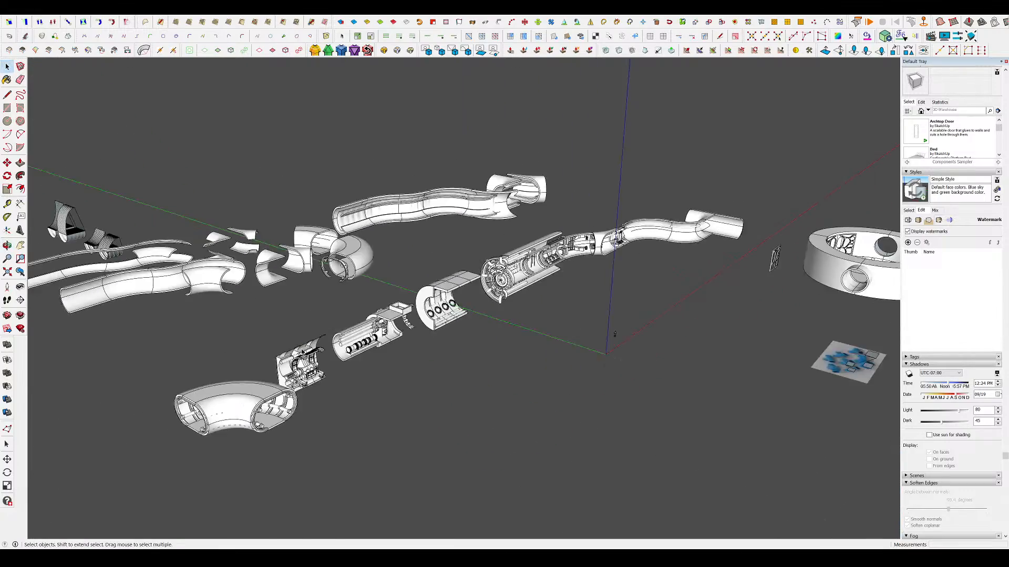
{"action": "scroll", "coordinate": [231, 363], "scroll_direction": "up", "scroll_amount": 2}
{"action": "mouse_move", "coordinate": [231, 363]}
{"action": "middle_mouse_down"}
{"action": "mouse_move", "coordinate": [261, 356]}
{"action": "mouse_move", "coordinate": [229, 374]}
{"action": "middle_mouse_up"}
{"action": "scroll", "coordinate": [232, 373], "scroll_direction": "down", "scroll_amount": 2}
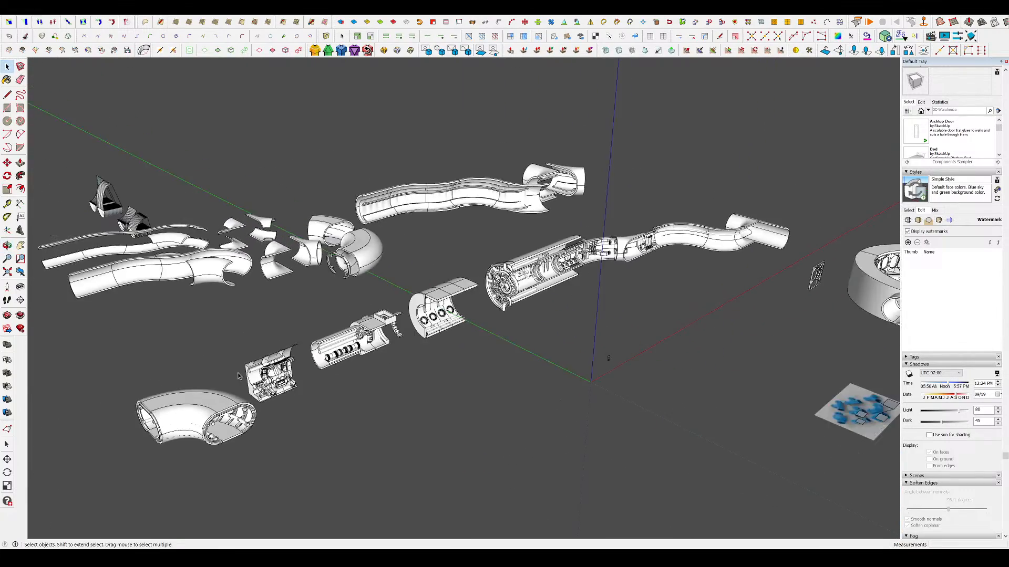
- Open the spool-shaped component between the interior rings of the long pipe, inspect it, and close it
{"action": "scroll", "coordinate": [549, 283], "scroll_direction": "up", "scroll_amount": 5}
{"action": "scroll", "coordinate": [811, 200], "scroll_direction": "up", "scroll_amount": 3}
{"action": "middle_click_drag", "start_coordinate": [814, 197], "coordinate": [916, 135]}
{"action": "scroll", "coordinate": [916, 135], "scroll_direction": "down", "scroll_amount": 1}
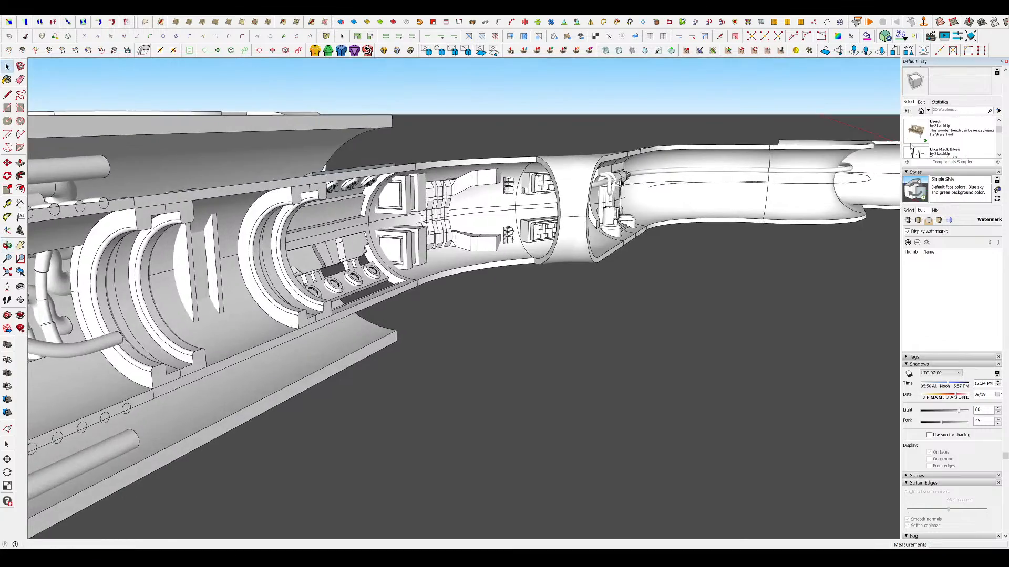
{"action": "scroll", "coordinate": [176, 295], "scroll_direction": "up", "scroll_amount": 4}
{"action": "double_click", "coordinate": [181, 283]}
{"action": "middle_click_drag", "start_coordinate": [243, 252], "coordinate": [316, 262]}
{"action": "scroll", "coordinate": [429, 263], "scroll_direction": "down", "scroll_amount": 2}
{"action": "scroll", "coordinate": [489, 297], "scroll_direction": "down", "scroll_amount": 3}
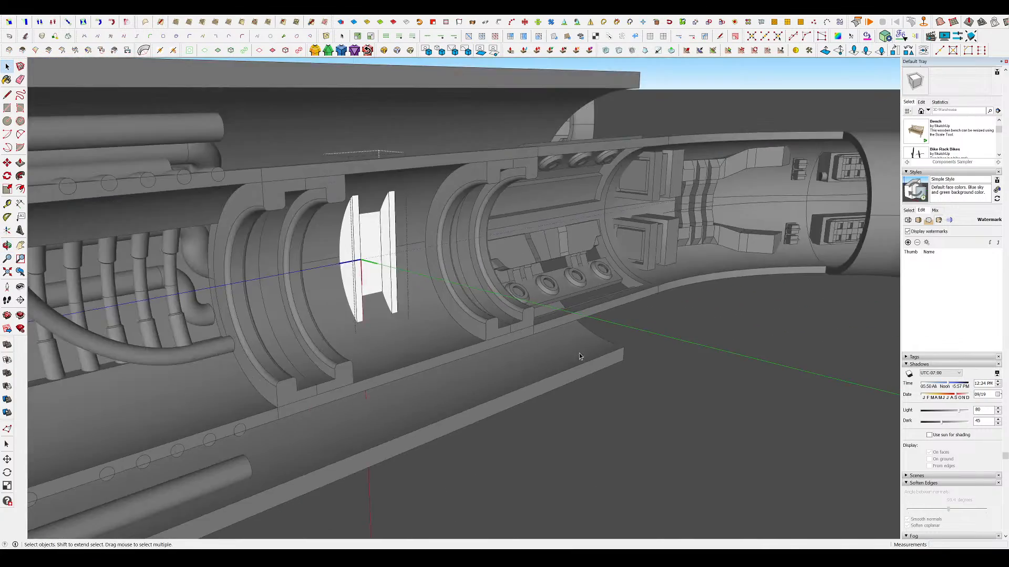
{"action": "left_click", "coordinate": [579, 353]}
{"action": "scroll", "coordinate": [476, 300], "scroll_direction": "up", "scroll_amount": 2}
- Open one half of the mirrored stepped ring inside the long pipe, isolate it for inspection, and restore the full model
{"action": "double_click", "coordinate": [450, 266]}
{"action": "middle_click_drag", "start_coordinate": [450, 266], "coordinate": [37, 257]}
{"action": "key", "text": "h"}
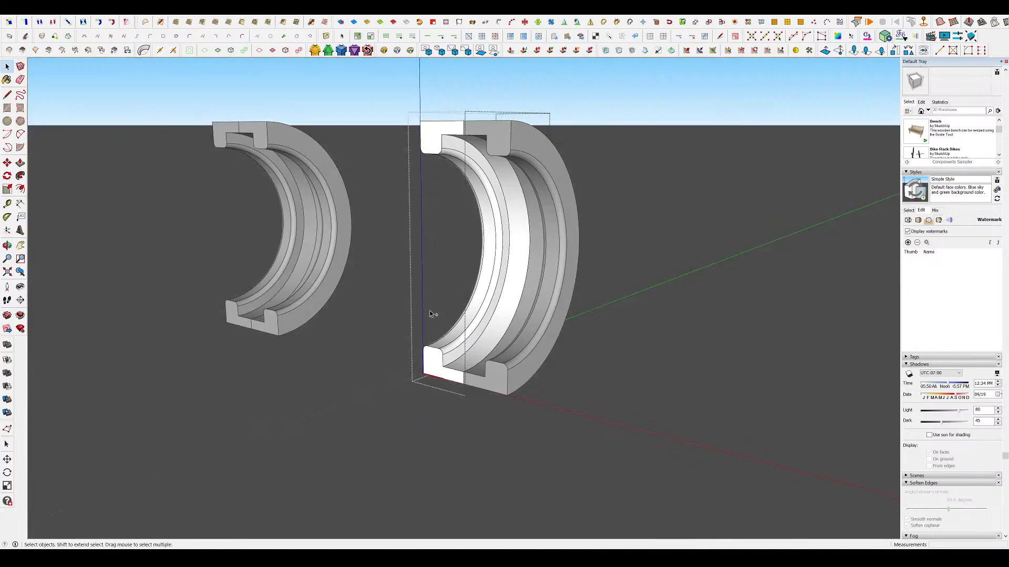
{"action": "key", "text": "h"}
{"action": "left_click", "coordinate": [519, 315]}
{"action": "middle_click_drag", "start_coordinate": [519, 315], "coordinate": [593, 378]}
{"action": "scroll", "coordinate": [341, 351], "scroll_direction": "down", "scroll_amount": 8}
- Examine the long pipe from its crosspiece end and look along its interior from the wheel-shaped end
{"action": "scroll", "coordinate": [544, 287], "scroll_direction": "up", "scroll_amount": 6}
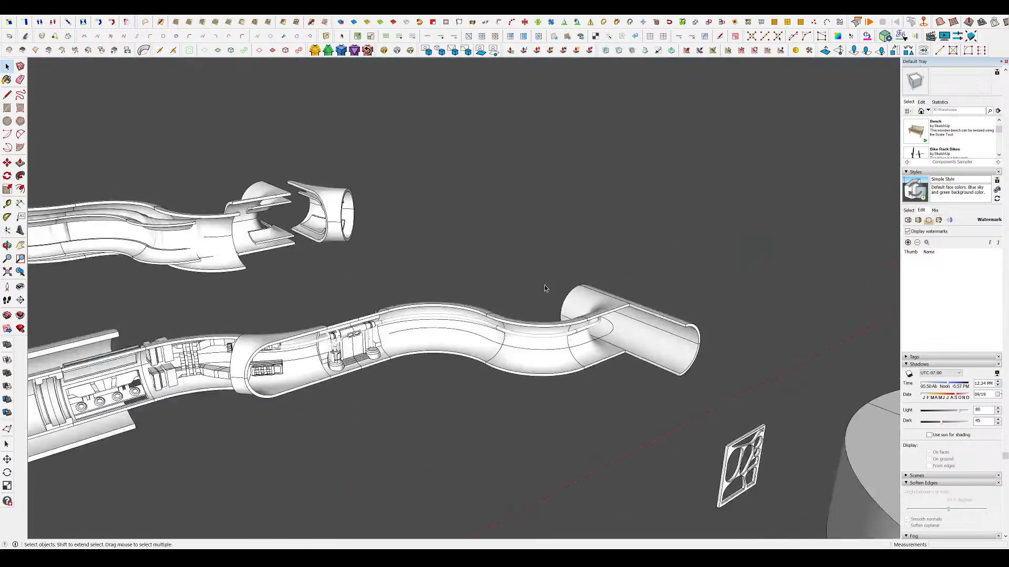
{"action": "middle_click_drag", "start_coordinate": [544, 288], "coordinate": [658, 379]}
{"action": "scroll", "coordinate": [541, 244], "scroll_direction": "down", "scroll_amount": 5}
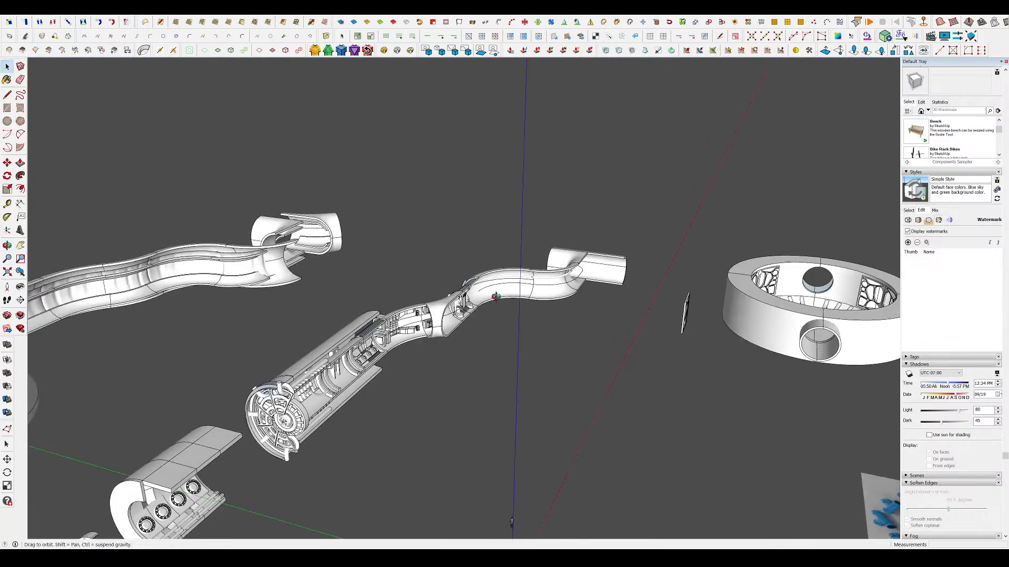
{"action": "middle_click_drag", "start_coordinate": [489, 273], "coordinate": [546, 216]}
{"action": "scroll", "coordinate": [538, 276], "scroll_direction": "up", "scroll_amount": 6}
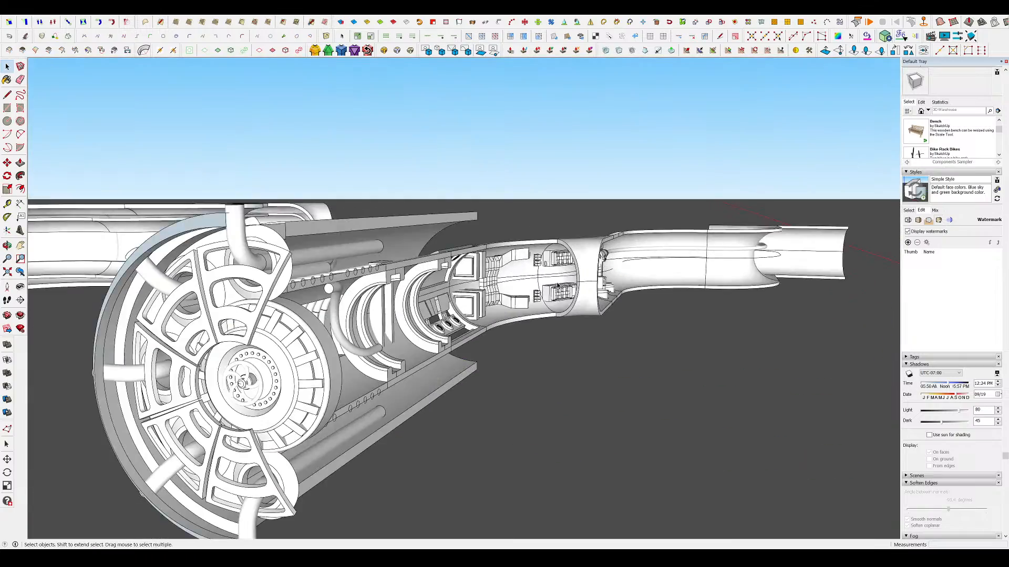
{"action": "middle_click_drag", "start_coordinate": [538, 275], "coordinate": [420, 271]}
{"action": "scroll", "coordinate": [385, 273], "scroll_direction": "down", "scroll_amount": 8}
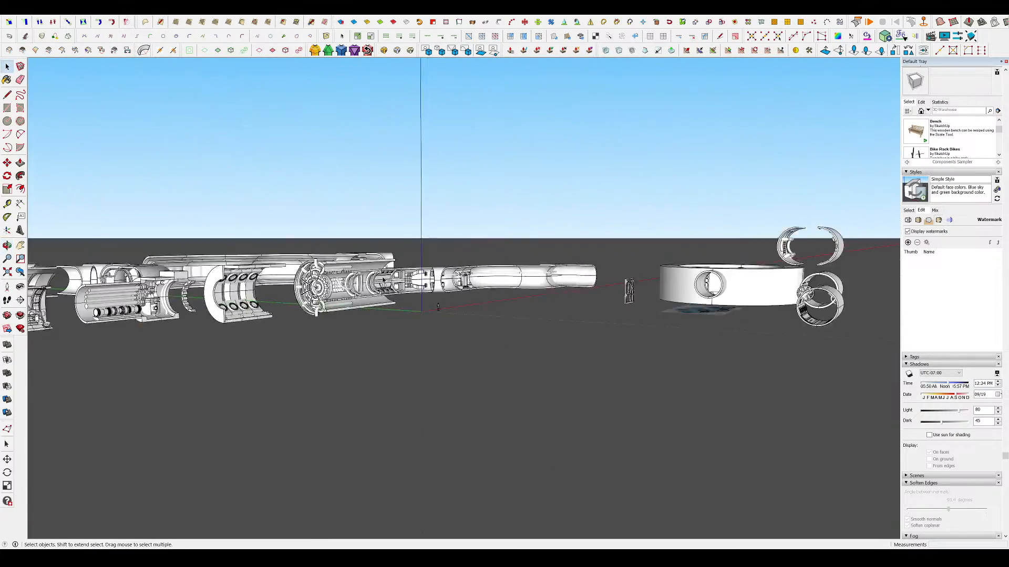
- Reopen the gear's curved slot frame in the short pipe and inspect how it sits in the pipe wall
{"action": "scroll", "coordinate": [545, 290], "scroll_direction": "up", "scroll_amount": 5}
{"action": "scroll", "coordinate": [547, 292], "scroll_direction": "down", "scroll_amount": 2}
{"action": "middle_click_drag", "start_coordinate": [545, 291], "coordinate": [410, 299]}
{"action": "scroll", "coordinate": [405, 298], "scroll_direction": "up", "scroll_amount": 9}
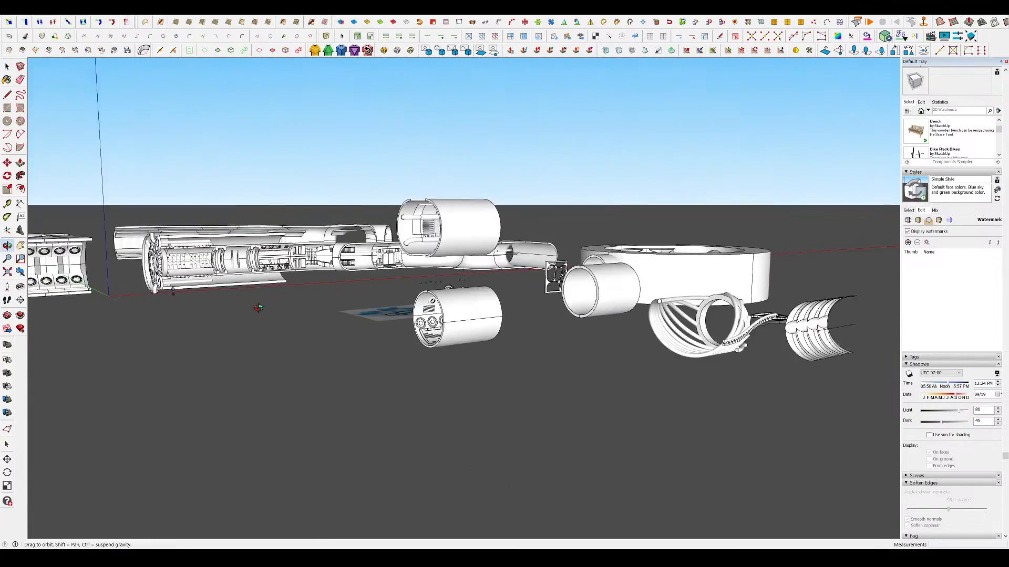
{"action": "middle_click_drag", "start_coordinate": [576, 316], "coordinate": [599, 296]}
{"action": "scroll", "coordinate": [599, 297], "scroll_direction": "up", "scroll_amount": 8}
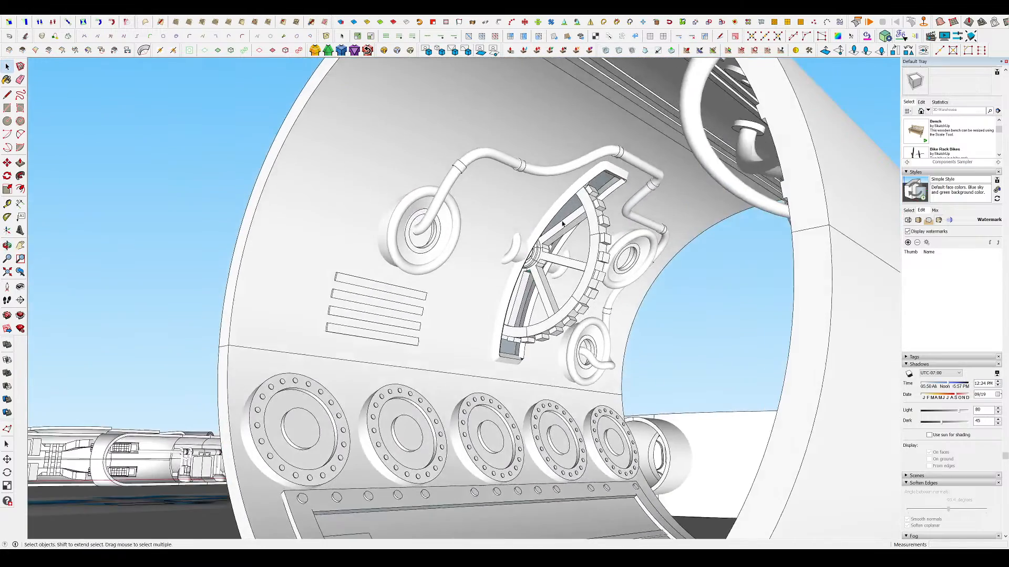
{"action": "double_click", "coordinate": [514, 279]}
{"action": "double_click", "coordinate": [513, 279]}
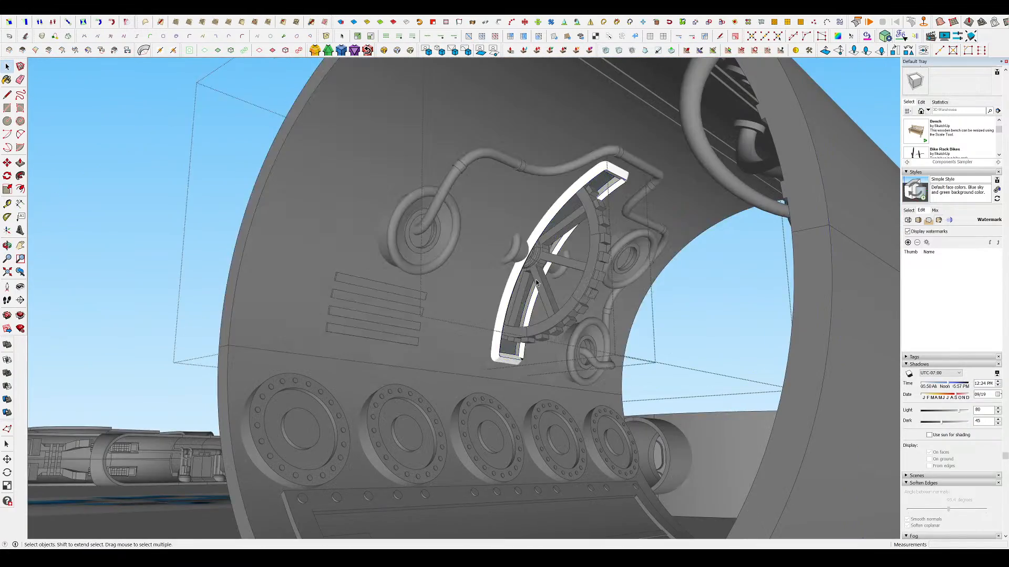
{"action": "key", "text": "h"}
{"action": "scroll", "coordinate": [536, 278], "scroll_direction": "up", "scroll_amount": 4}
{"action": "middle_click_drag", "start_coordinate": [536, 278], "coordinate": [577, 294]}
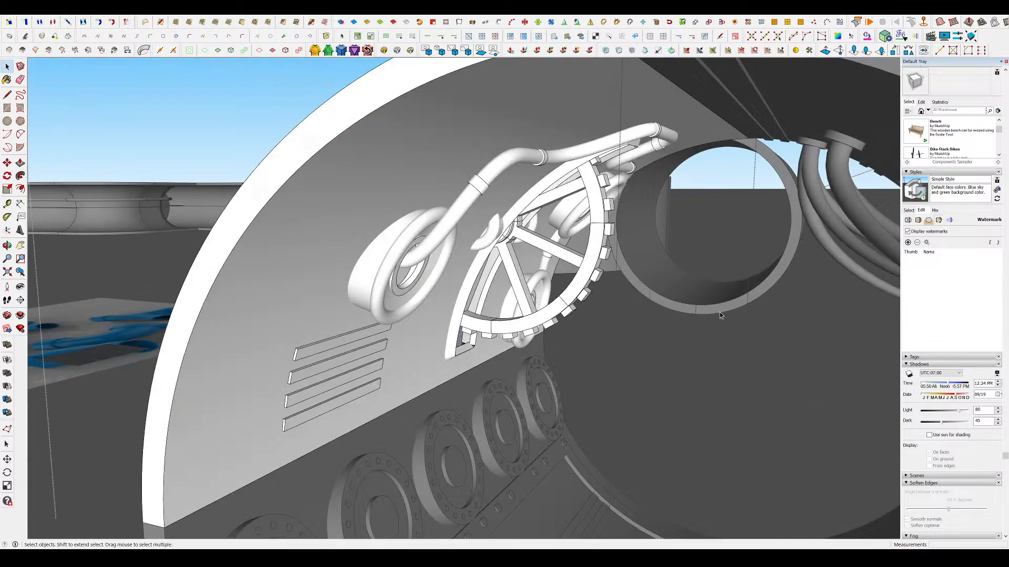
{"action": "scroll", "coordinate": [597, 236], "scroll_direction": "down", "scroll_amount": 10}
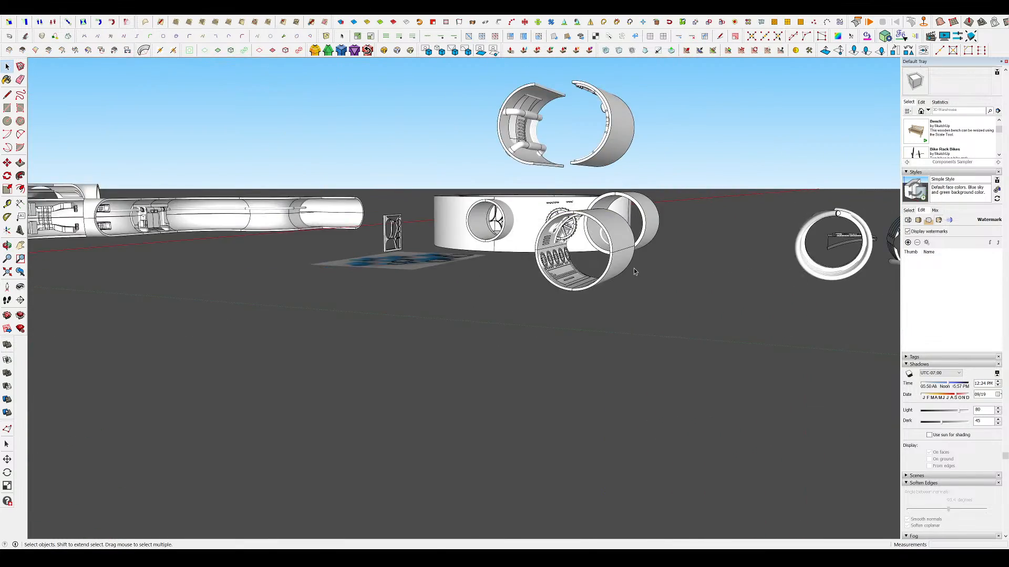
- Copy the plain half-pipe end section from the wavy pipe parts and paste it on open ground beside the detailed pipe
{"action": "middle_click_drag", "start_coordinate": [634, 268], "coordinate": [270, 279]}
{"action": "scroll", "coordinate": [270, 280], "scroll_direction": "down", "scroll_amount": 3}
{"action": "scroll", "coordinate": [270, 280], "scroll_direction": "up", "scroll_amount": 3}
{"action": "scroll", "coordinate": [442, 190], "scroll_direction": "up", "scroll_amount": 5}
{"action": "middle_click_drag", "start_coordinate": [597, 255], "coordinate": [583, 271]}
{"action": "scroll", "coordinate": [736, 272], "scroll_direction": "down", "scroll_amount": 9}
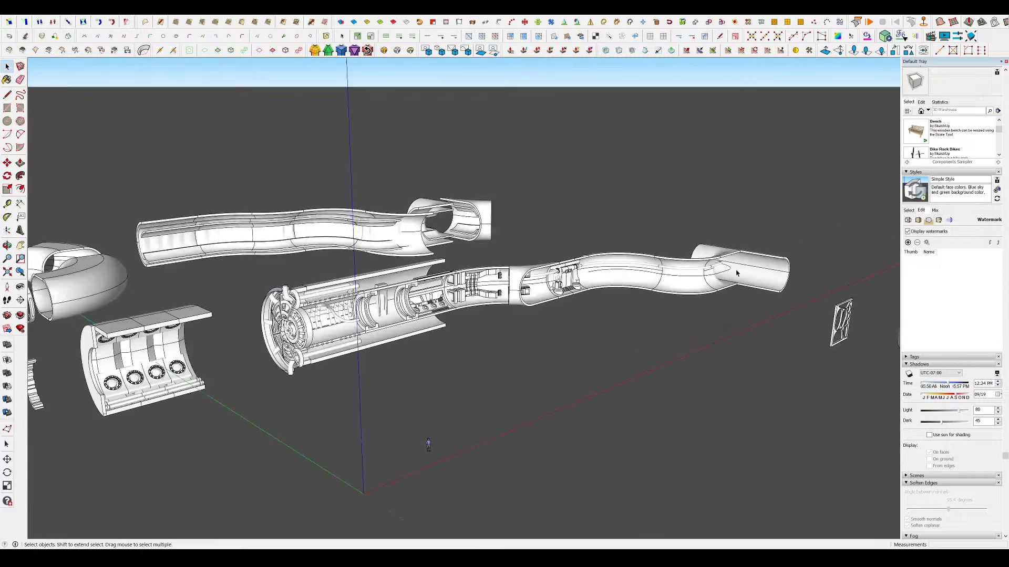
{"action": "mouse_move", "coordinate": [736, 272]}
{"action": "middle_mouse_down"}
{"action": "mouse_move", "coordinate": [702, 299]}
{"action": "mouse_move", "coordinate": [732, 284]}
{"action": "middle_mouse_up"}
{"action": "scroll", "coordinate": [379, 271], "scroll_direction": "up", "scroll_amount": 5}
{"action": "double_click", "coordinate": [384, 349]}
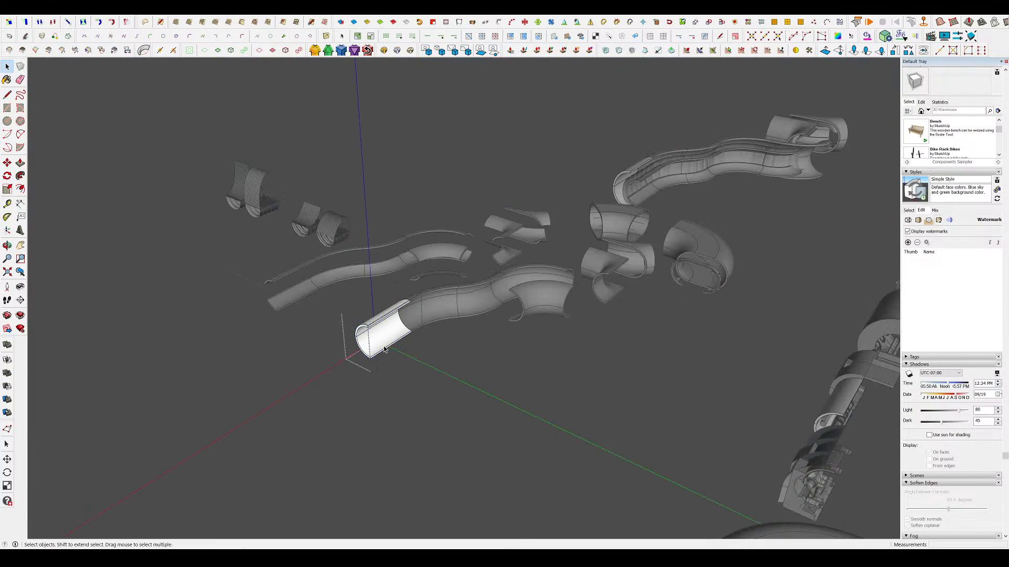
{"action": "left_click", "coordinate": [449, 390]}
{"action": "scroll", "coordinate": [414, 302], "scroll_direction": "down", "scroll_amount": 3}
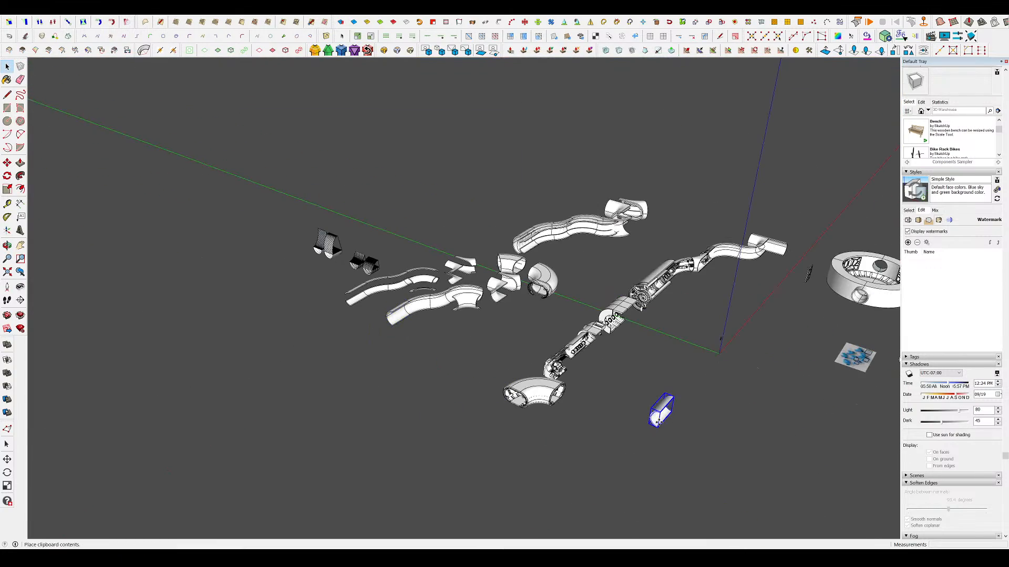
{"action": "left_click", "coordinate": [660, 394]}
- Open the pasted half-pipe for editing and select its lower mirrored component
{"action": "scroll", "coordinate": [694, 376], "scroll_direction": "up", "scroll_amount": 8}
{"action": "double_click", "coordinate": [453, 278]}
{"action": "middle_click_drag", "start_coordinate": [453, 277], "coordinate": [300, 113]}
{"action": "scroll", "coordinate": [360, 179], "scroll_direction": "down", "scroll_amount": 2}
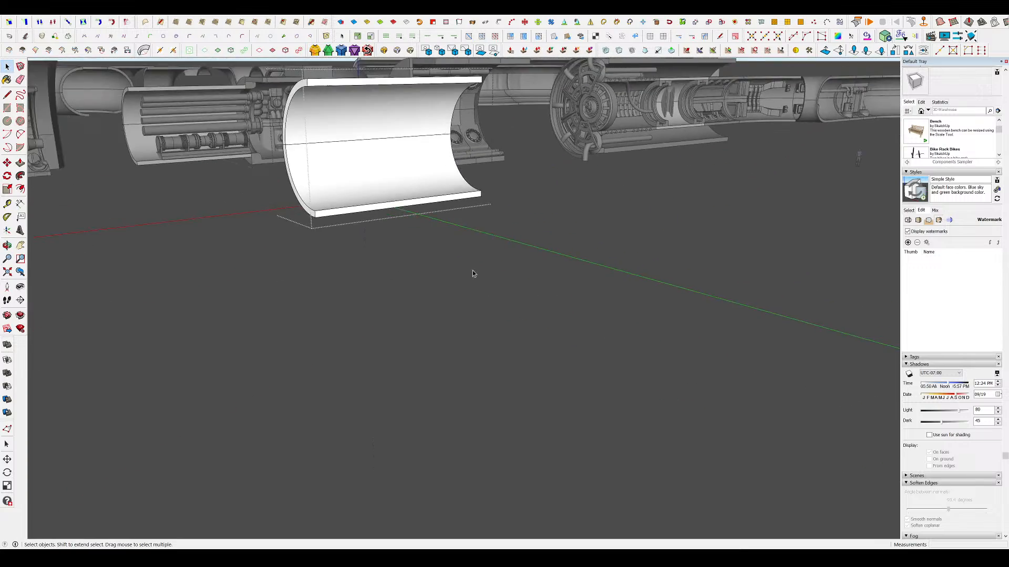
{"action": "scroll", "coordinate": [400, 190], "scroll_direction": "up", "scroll_amount": 5}
{"action": "middle_click_drag", "start_coordinate": [526, 272], "coordinate": [563, 315]}
{"action": "scroll", "coordinate": [562, 315], "scroll_direction": "down", "scroll_amount": 3}
{"action": "scroll", "coordinate": [657, 463], "scroll_direction": "up", "scroll_amount": 4}
{"action": "middle_click_drag", "start_coordinate": [657, 463], "coordinate": [615, 436]}
{"action": "scroll", "coordinate": [402, 236], "scroll_direction": "down", "scroll_amount": 1}
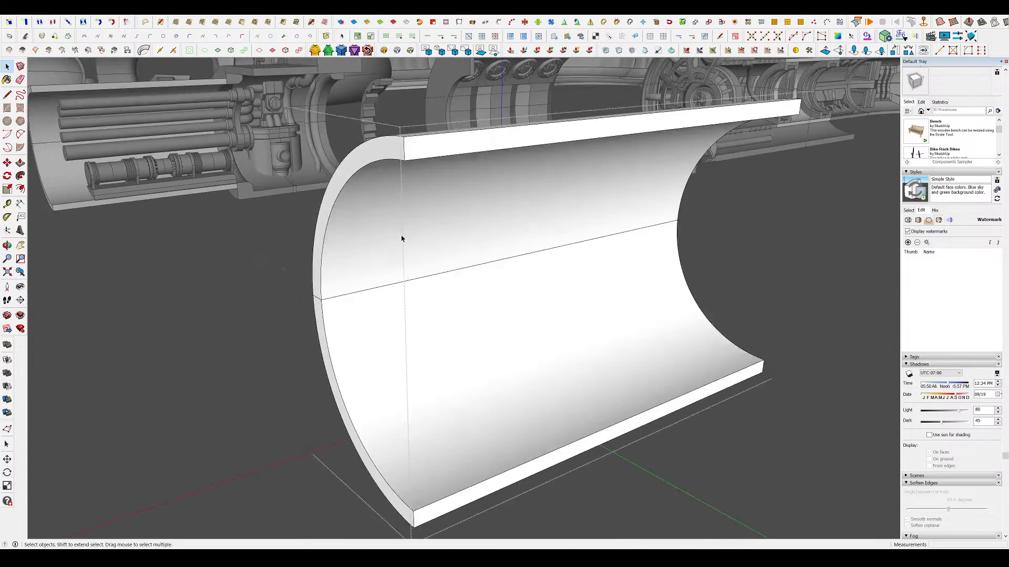
{"action": "scroll", "coordinate": [568, 338], "scroll_direction": "down", "scroll_amount": 3}
{"action": "scroll", "coordinate": [561, 339], "scroll_direction": "up", "scroll_amount": 5}
{"action": "scroll", "coordinate": [437, 275], "scroll_direction": "down", "scroll_amount": 2}
{"action": "scroll", "coordinate": [214, 325], "scroll_direction": "up", "scroll_amount": 1}
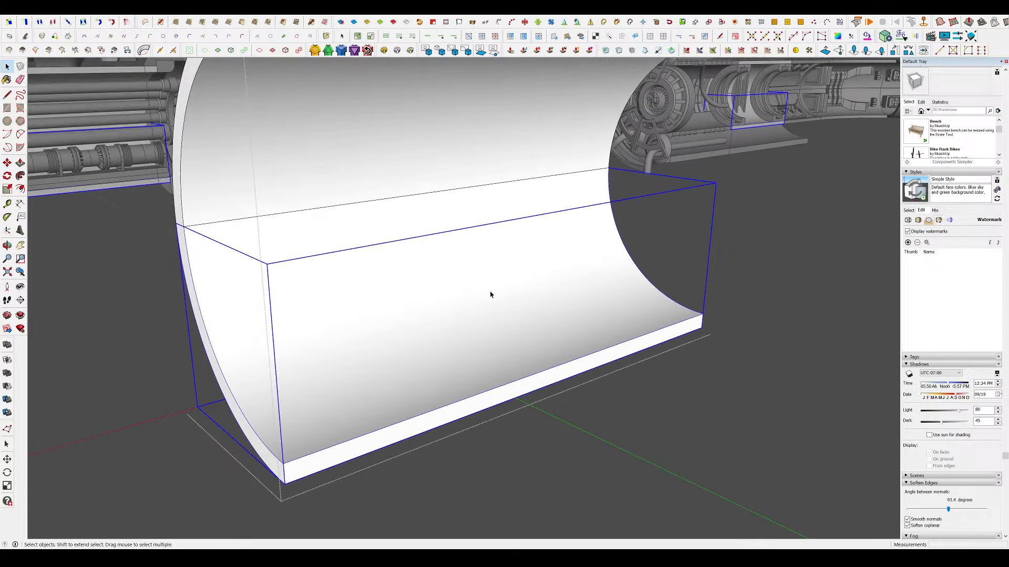
{"action": "scroll", "coordinate": [490, 295], "scroll_direction": "down", "scroll_amount": 2}
{"action": "scroll", "coordinate": [496, 281], "scroll_direction": "up", "scroll_amount": 1}
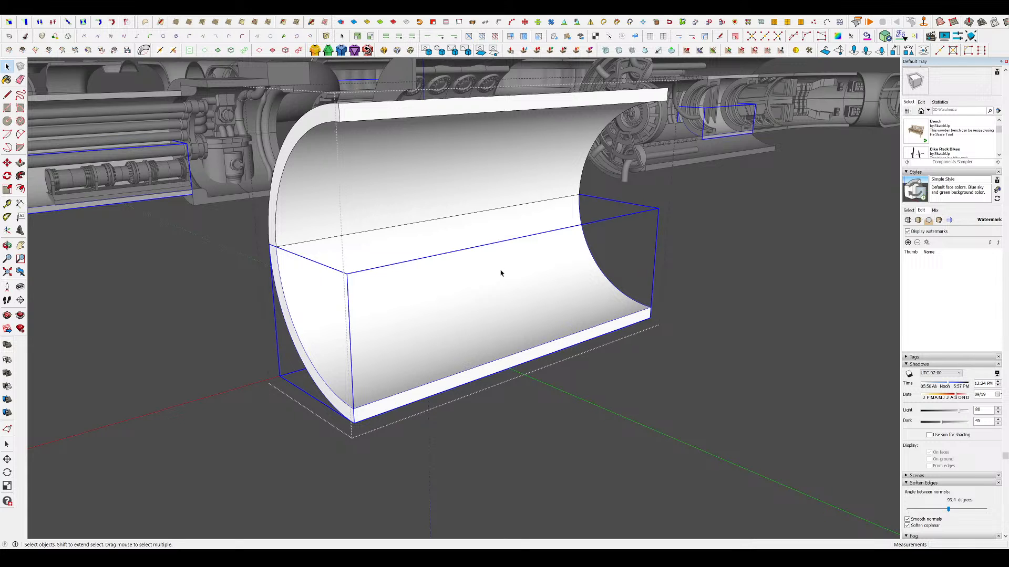
- Open the lower mirrored component and copy its inner curved end edge inward along the half-pipe's inner face
{"action": "middle_click_drag", "start_coordinate": [501, 274], "coordinate": [531, 261]}
{"action": "double_click", "coordinate": [394, 263]}
{"action": "scroll", "coordinate": [282, 289], "scroll_direction": "up", "scroll_amount": 2}
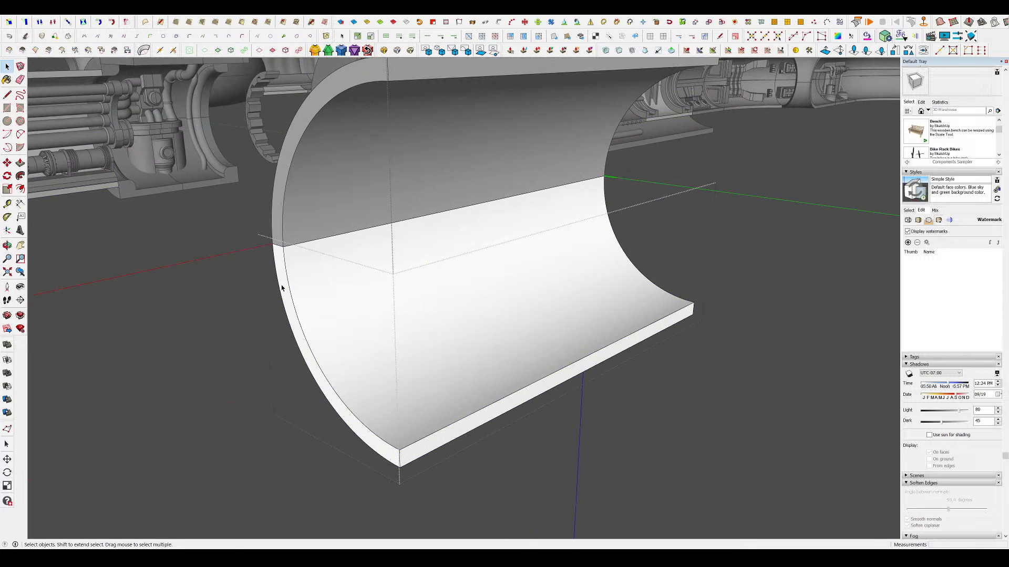
{"action": "left_click", "coordinate": [288, 275]}
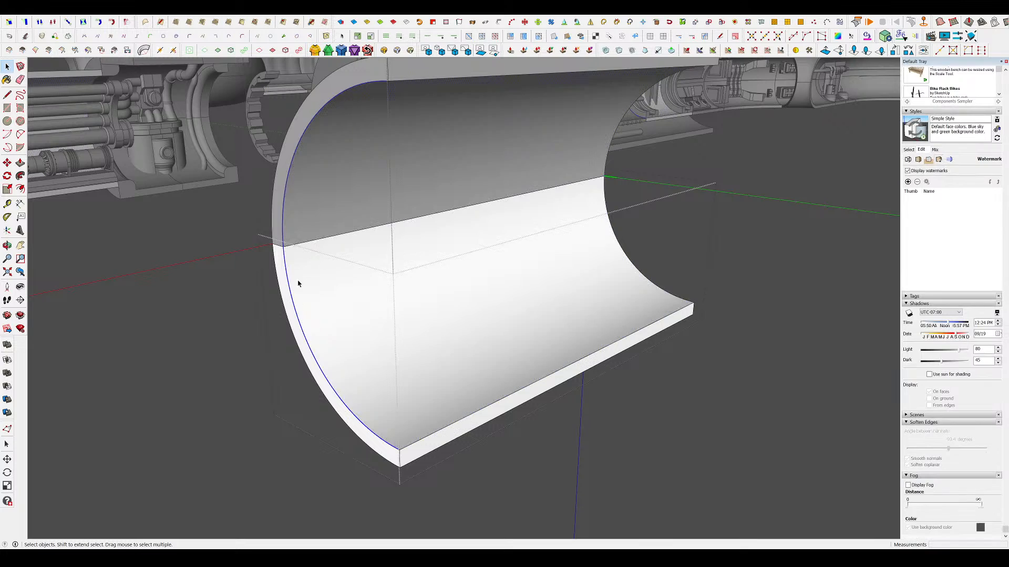
{"action": "middle_click_drag", "start_coordinate": [296, 282], "coordinate": [302, 304]}
{"action": "scroll", "coordinate": [493, 288], "scroll_direction": "down", "scroll_amount": 2}
{"action": "scroll", "coordinate": [339, 321], "scroll_direction": "up", "scroll_amount": 3}
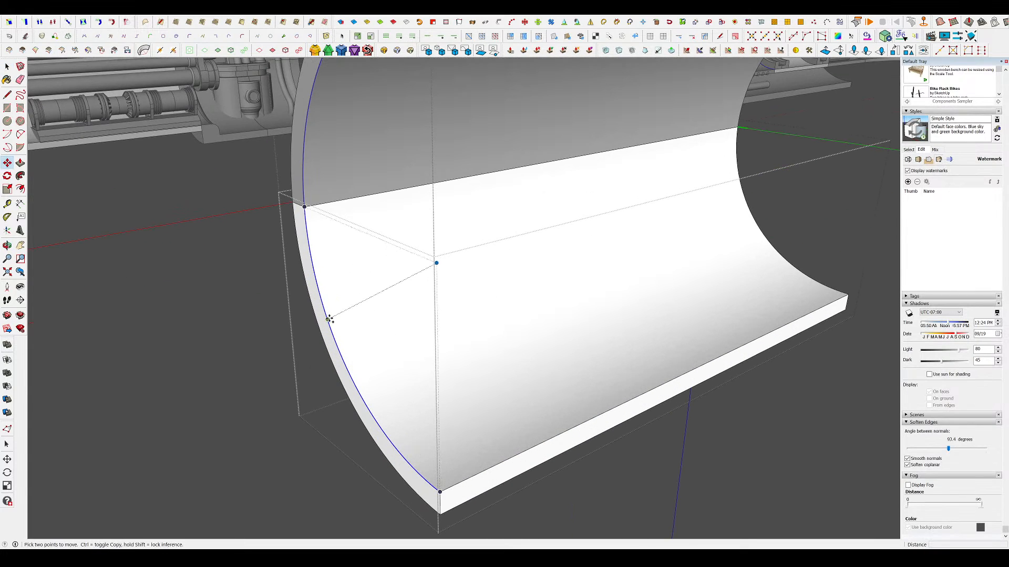
{"action": "middle_click_drag", "start_coordinate": [333, 319], "coordinate": [313, 317]}
{"action": "left_click", "coordinate": [308, 314]}
{"action": "key", "text": "ctrl"}
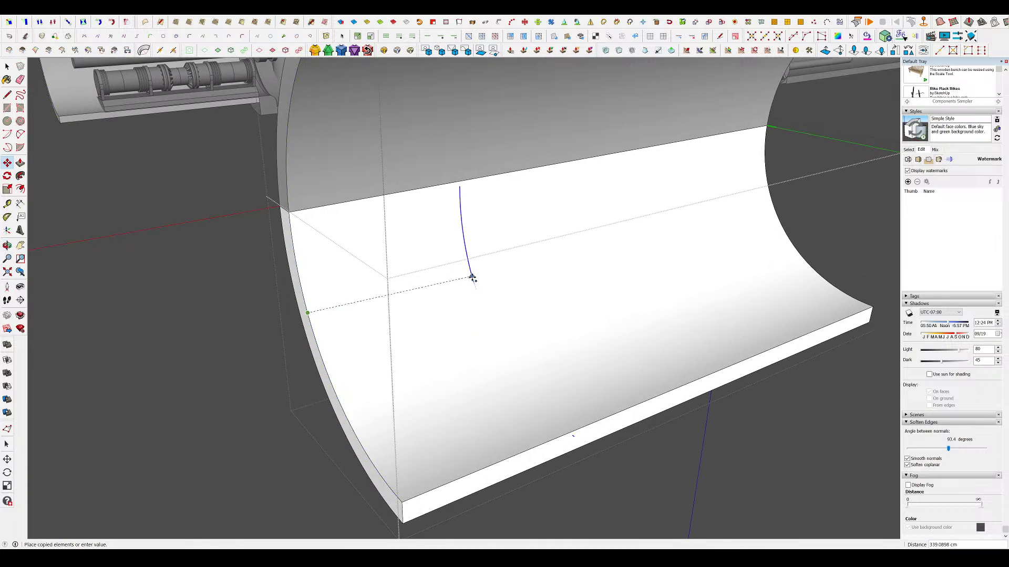
{"action": "key", "text": "space"}
- Copy the new arc a short distance farther along the pipe to outline a narrow curved band
{"action": "middle_click_drag", "start_coordinate": [491, 268], "coordinate": [460, 303]}
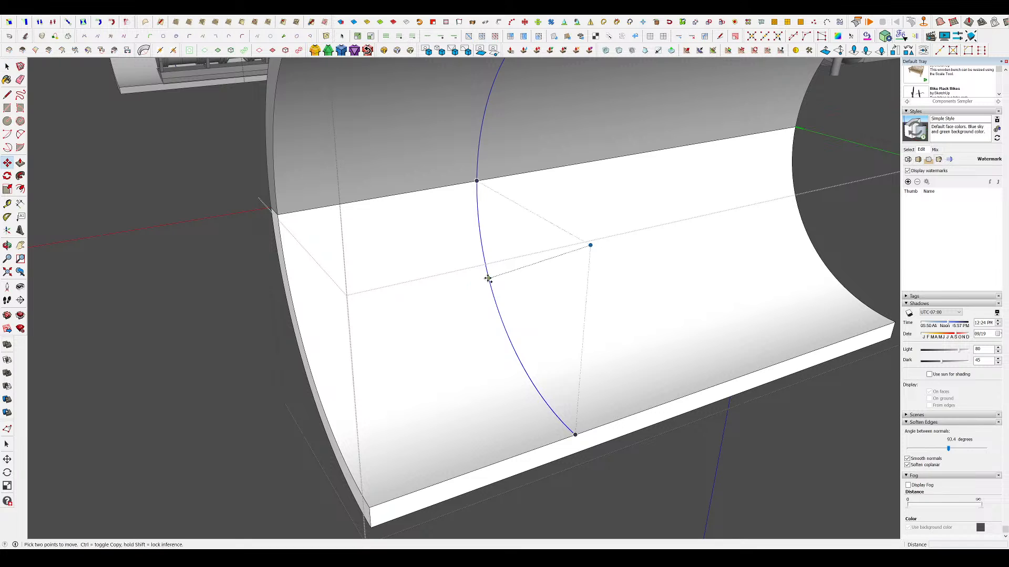
{"action": "left_click", "coordinate": [488, 279]}
{"action": "key", "text": "ctrl"}
{"action": "middle_click_drag", "start_coordinate": [526, 275], "coordinate": [358, 272]}
{"action": "middle_click_drag", "start_coordinate": [500, 277], "coordinate": [630, 284]}
{"action": "scroll", "coordinate": [473, 287], "scroll_direction": "down", "scroll_amount": 2}
{"action": "scroll", "coordinate": [472, 287], "scroll_direction": "up", "scroll_amount": 4}
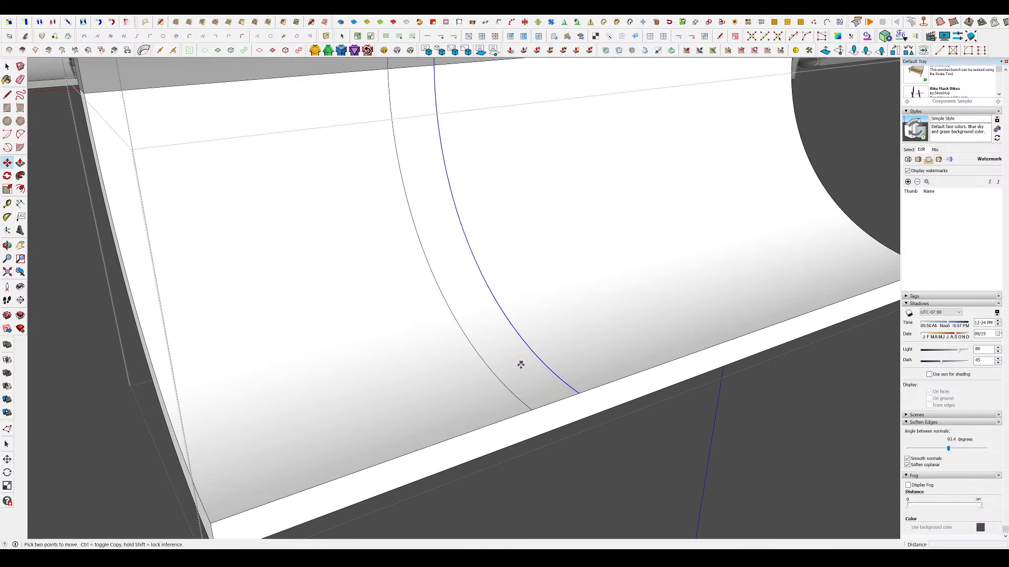
- Draw a line across the band near the half-pipe's outer straight edge and leave the component
{"action": "scroll", "coordinate": [561, 366], "scroll_direction": "down", "scroll_amount": 10}
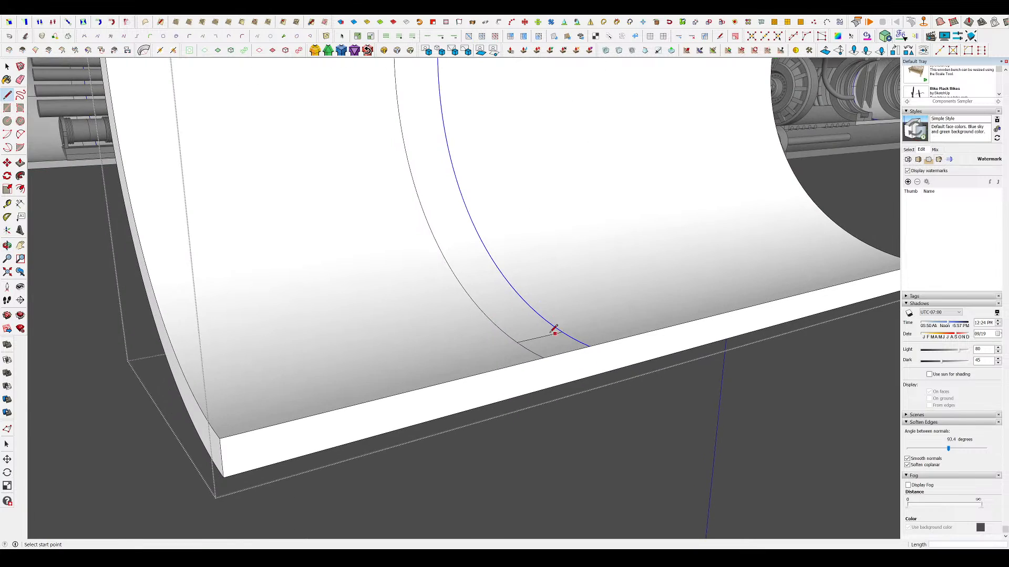
{"action": "key", "text": "space"}
{"action": "left_click", "coordinate": [333, 305]}
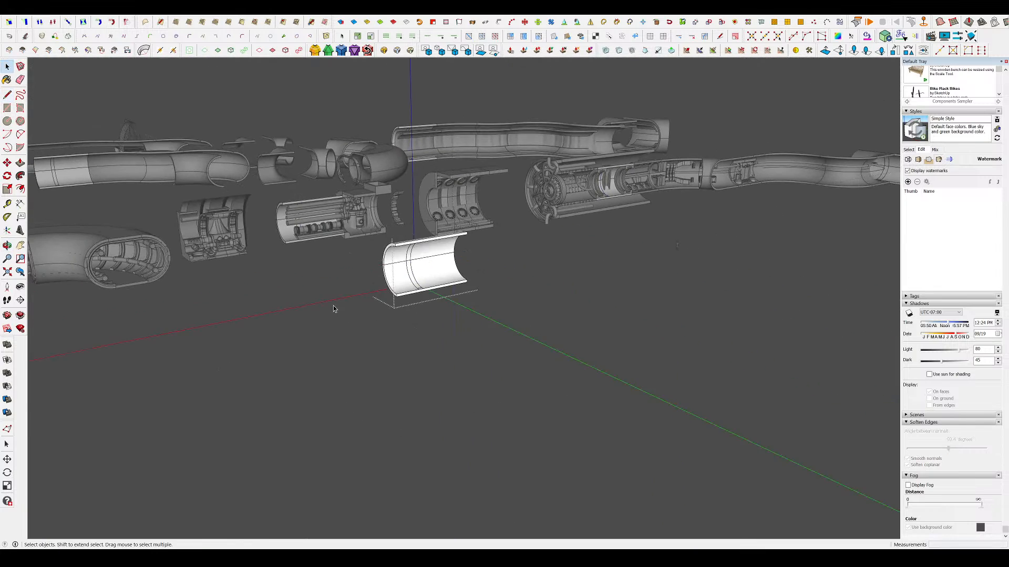
{"action": "left_click", "coordinate": [333, 304]}
- Examine the panels and mechanical details lining the ring interior, and compare them with the banded half-pipe
{"action": "scroll", "coordinate": [315, 295], "scroll_direction": "down", "scroll_amount": 4}
{"action": "scroll", "coordinate": [666, 292], "scroll_direction": "up", "scroll_amount": 6}
{"action": "middle_click_drag", "start_coordinate": [499, 262], "coordinate": [566, 255]}
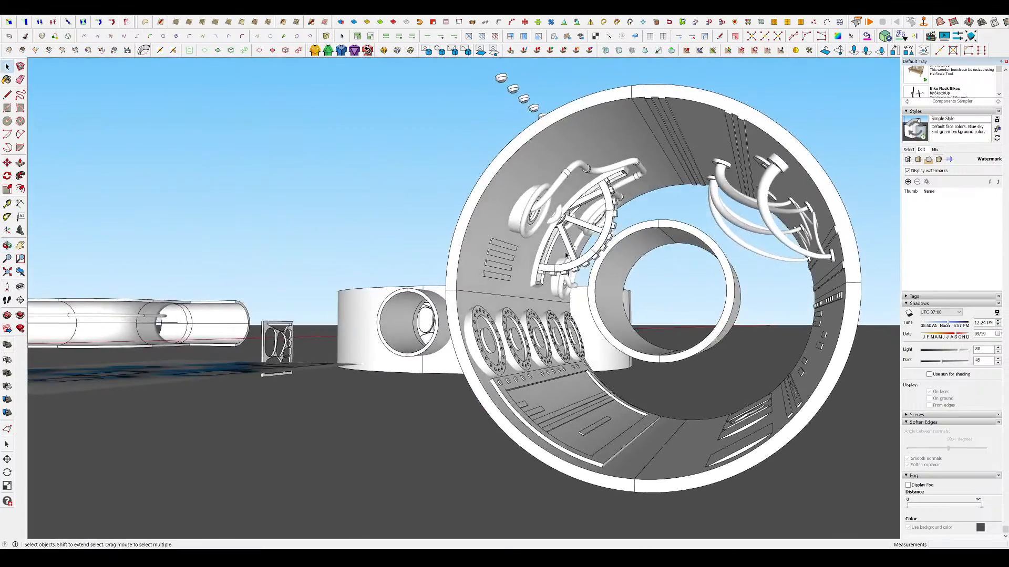
{"action": "scroll", "coordinate": [694, 234], "scroll_direction": "down", "scroll_amount": 6}
{"action": "middle_click_drag", "start_coordinate": [400, 258], "coordinate": [408, 279]}
{"action": "scroll", "coordinate": [459, 259], "scroll_direction": "up", "scroll_amount": 6}
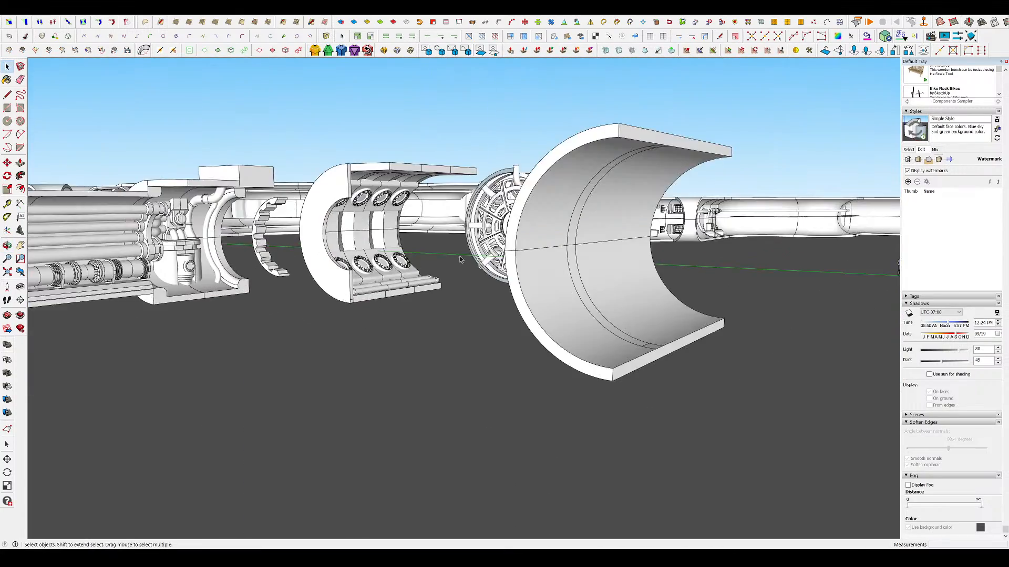
- Reopen the upper half of the half-pipe and draw a line across the band just above the centre seam
{"action": "double_click", "coordinate": [551, 233]}
{"action": "left_click", "coordinate": [551, 233]}
{"action": "double_click", "coordinate": [552, 233]}
{"action": "scroll", "coordinate": [638, 176], "scroll_direction": "up", "scroll_amount": 6}
{"action": "middle_click_drag", "start_coordinate": [630, 175], "coordinate": [481, 286]}
{"action": "key", "text": "l"}
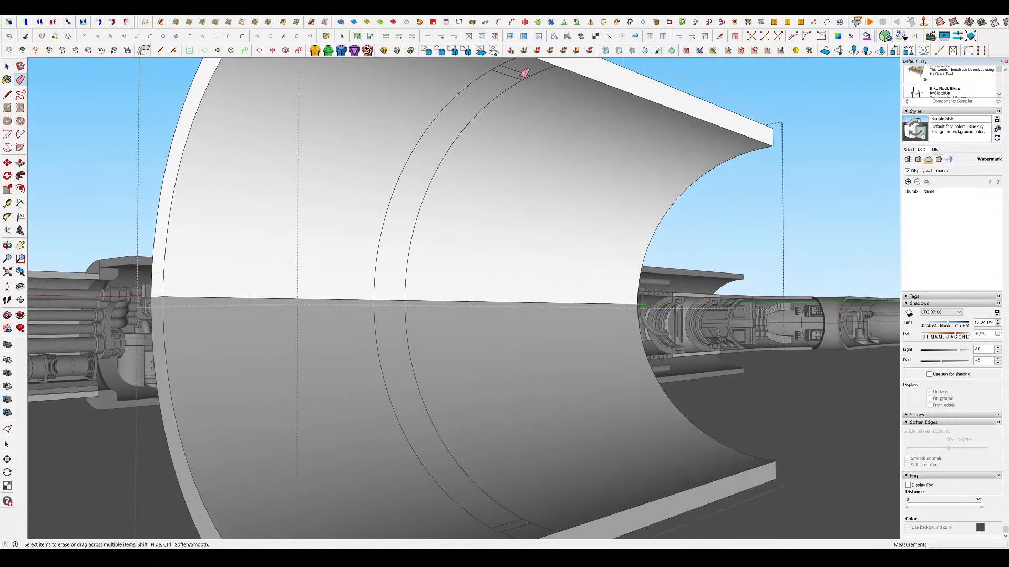
{"action": "mouse_move", "coordinate": [517, 229]}
{"action": "middle_mouse_down"}
{"action": "mouse_move", "coordinate": [484, 259]}
{"action": "mouse_move", "coordinate": [427, 281]}
{"action": "mouse_move", "coordinate": [392, 191]}
{"action": "mouse_move", "coordinate": [272, 99]}
{"action": "middle_mouse_up"}
{"action": "scroll", "coordinate": [392, 191], "scroll_direction": "down", "scroll_amount": 2}
{"action": "scroll", "coordinate": [273, 100], "scroll_direction": "up", "scroll_amount": 5}
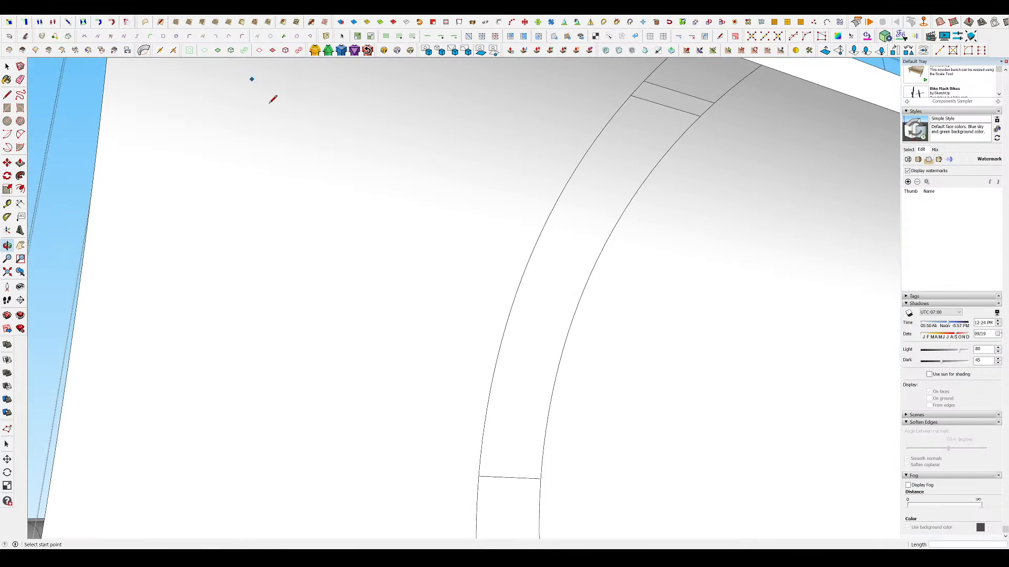
{"action": "scroll", "coordinate": [455, 236], "scroll_direction": "down", "scroll_amount": 3}
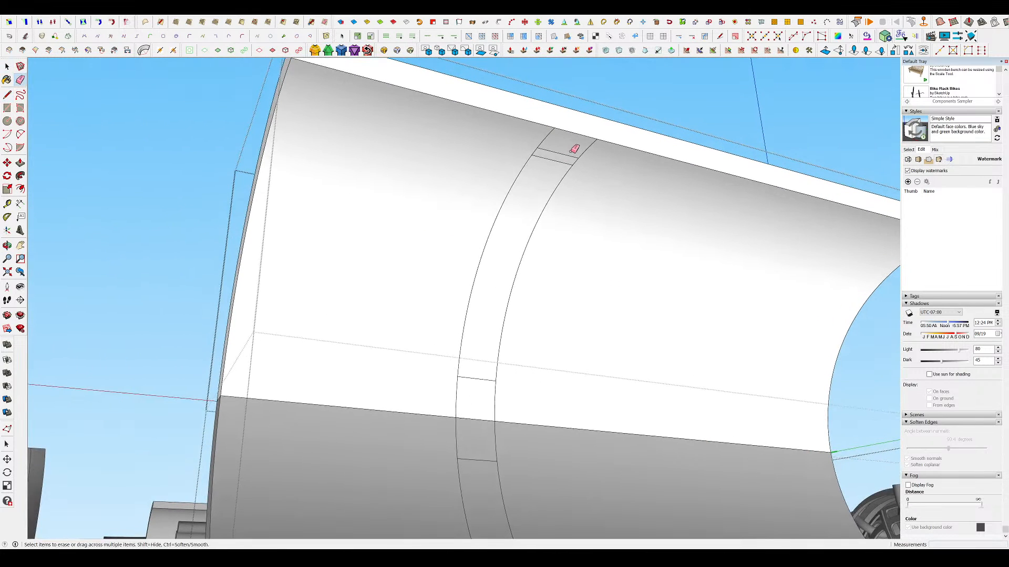
- With hidden geometry shown temporarily, erase the extra cross line near the outer end of the band
{"action": "key", "text": "alt+h"}
{"action": "middle_click_drag", "start_coordinate": [608, 180], "coordinate": [623, 153]}
{"action": "scroll", "coordinate": [597, 138], "scroll_direction": "up", "scroll_amount": 3}
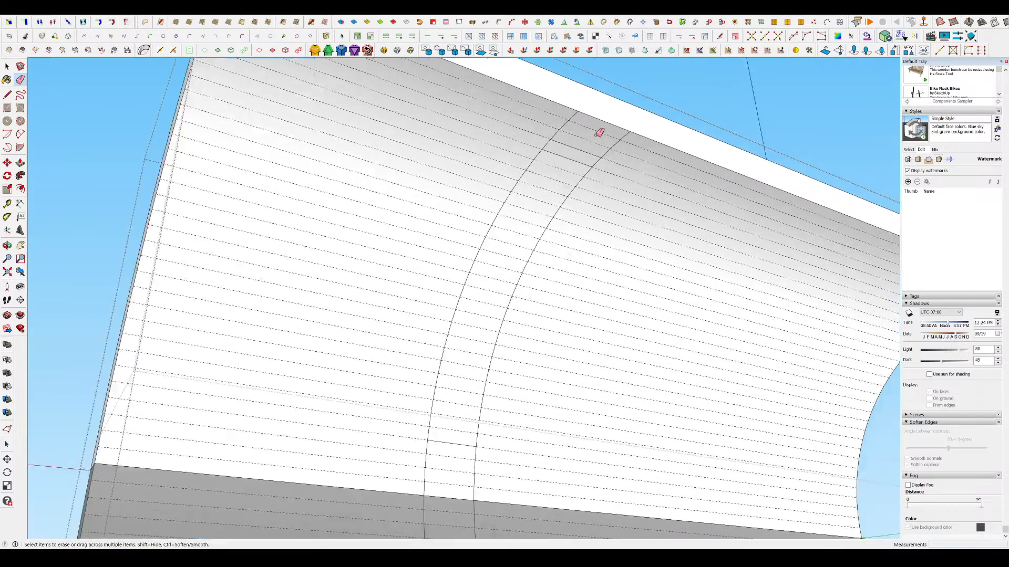
{"action": "scroll", "coordinate": [595, 135], "scroll_direction": "down", "scroll_amount": 4}
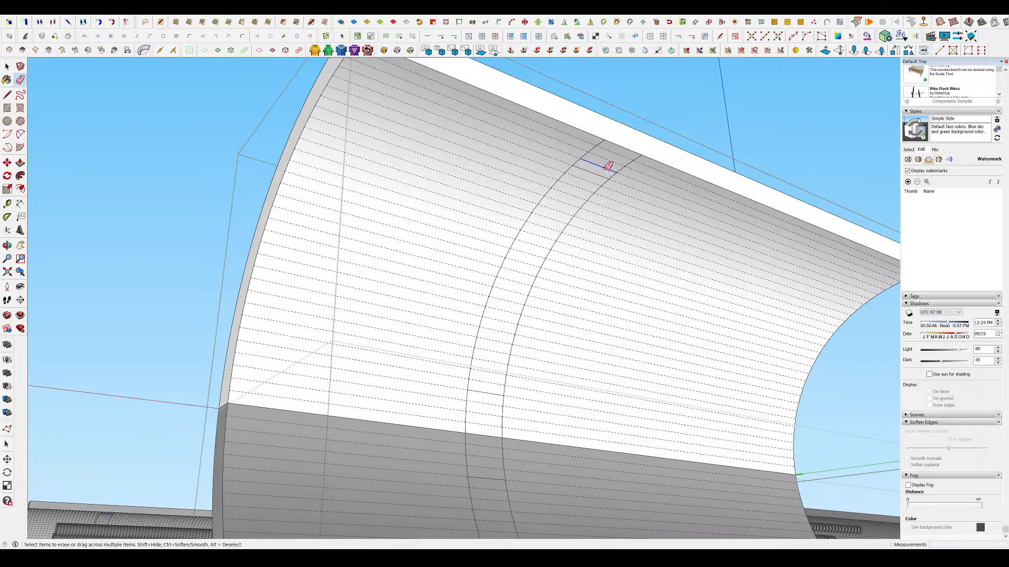
{"action": "scroll", "coordinate": [620, 163], "scroll_direction": "up", "scroll_amount": 3}
{"action": "middle_click_drag", "start_coordinate": [630, 163], "coordinate": [667, 170]}
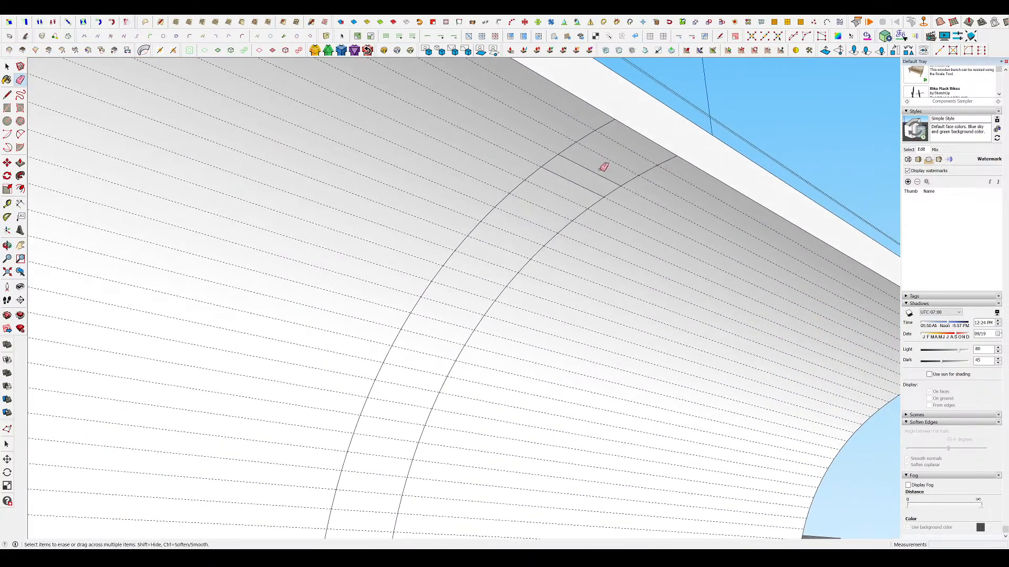
{"action": "scroll", "coordinate": [514, 160], "scroll_direction": "down", "scroll_amount": 8}
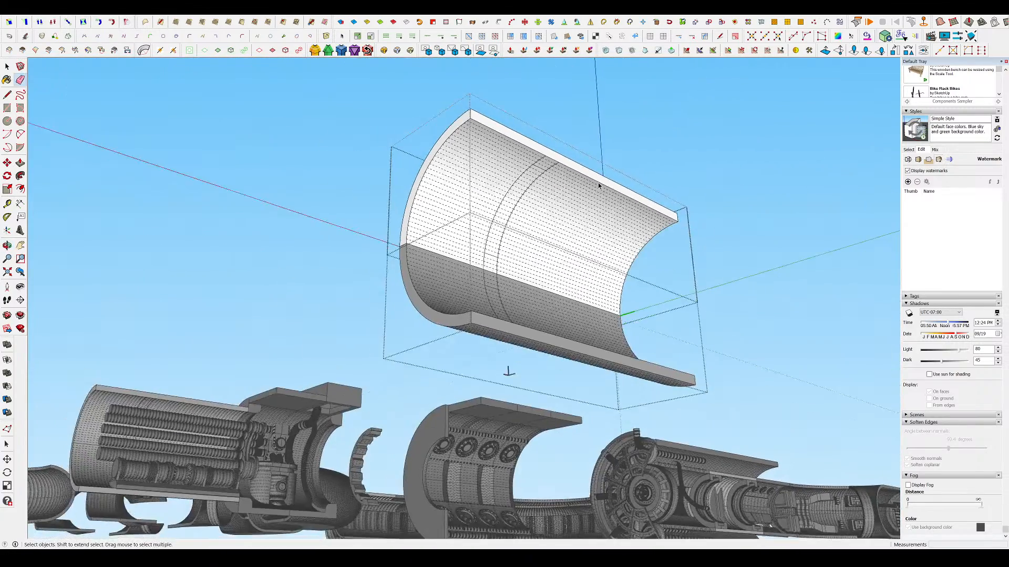
{"action": "key", "text": "space"}
{"action": "key", "text": "alt+h"}
- Select the curved panel between the band's two cross lines and cut it out of the pipe wall
{"action": "scroll", "coordinate": [526, 203], "scroll_direction": "up", "scroll_amount": 2}
{"action": "middle_click_drag", "start_coordinate": [525, 202], "coordinate": [498, 279]}
{"action": "scroll", "coordinate": [488, 234], "scroll_direction": "up", "scroll_amount": 3}
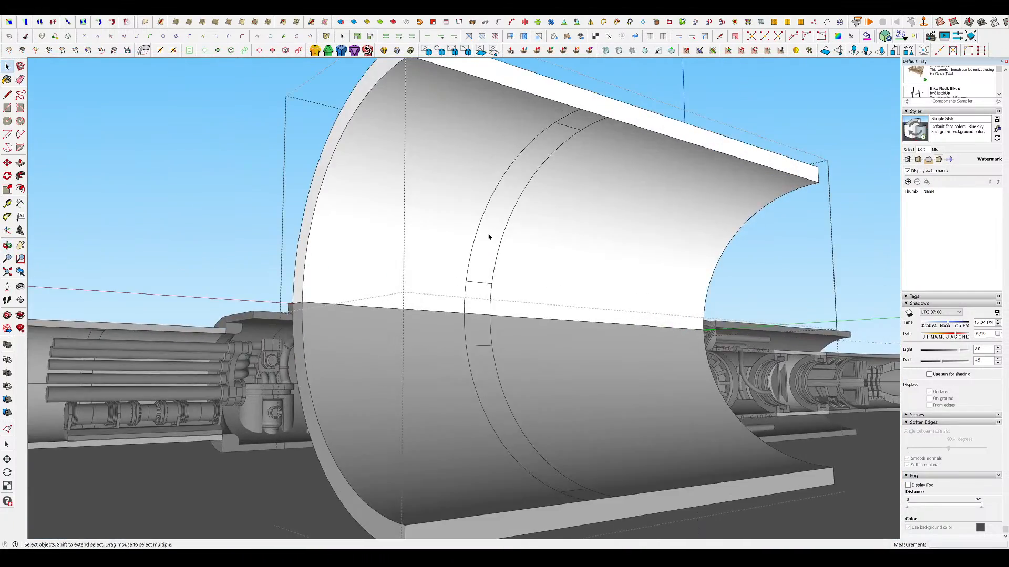
{"action": "left_click", "coordinate": [489, 234]}
{"action": "scroll", "coordinate": [426, 227], "scroll_direction": "up", "scroll_amount": 4}
{"action": "scroll", "coordinate": [489, 177], "scroll_direction": "down", "scroll_amount": 5}
{"action": "scroll", "coordinate": [497, 131], "scroll_direction": "up", "scroll_amount": 5}
{"action": "middle_click_drag", "start_coordinate": [497, 130], "coordinate": [513, 128]}
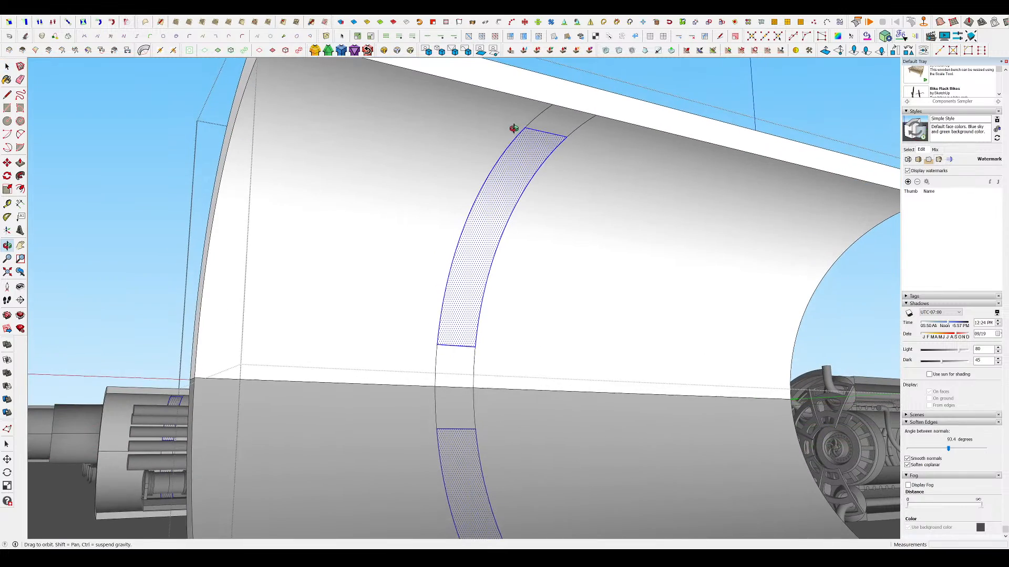
{"action": "scroll", "coordinate": [518, 163], "scroll_direction": "down", "scroll_amount": 3}
{"action": "key", "text": "Delete"}
- Leave component editing and delete the pasted half-pipe from the open ground
{"action": "middle_click_drag", "start_coordinate": [520, 183], "coordinate": [547, 331]}
{"action": "scroll", "coordinate": [494, 284], "scroll_direction": "down", "scroll_amount": 5}
{"action": "left_click", "coordinate": [270, 300]}
{"action": "left_click", "coordinate": [477, 272]}
{"action": "left_click_drag", "start_coordinate": [523, 374], "coordinate": [435, 288]}
{"action": "left_click", "coordinate": [494, 388]}
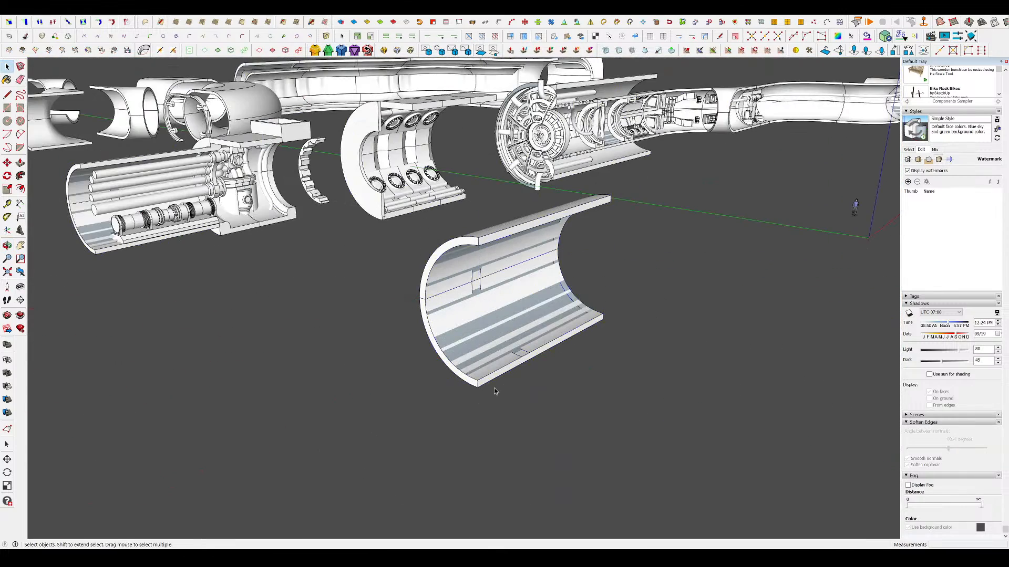
{"action": "key", "text": "Delete"}
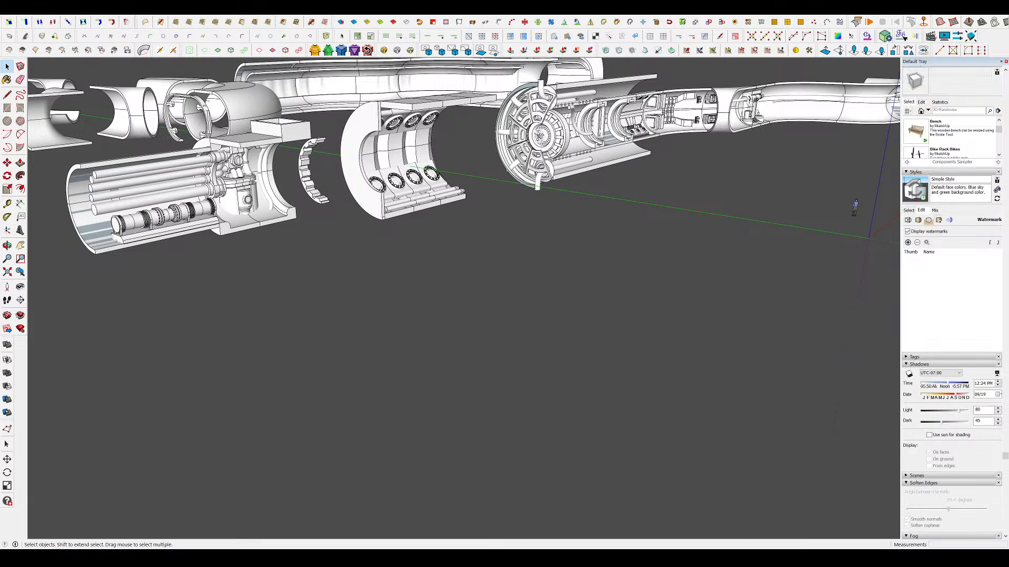
- Paste the curved panel on its own, make it a component, and open it for editing
{"action": "middle_click_drag", "start_coordinate": [535, 309], "coordinate": [366, 155]}
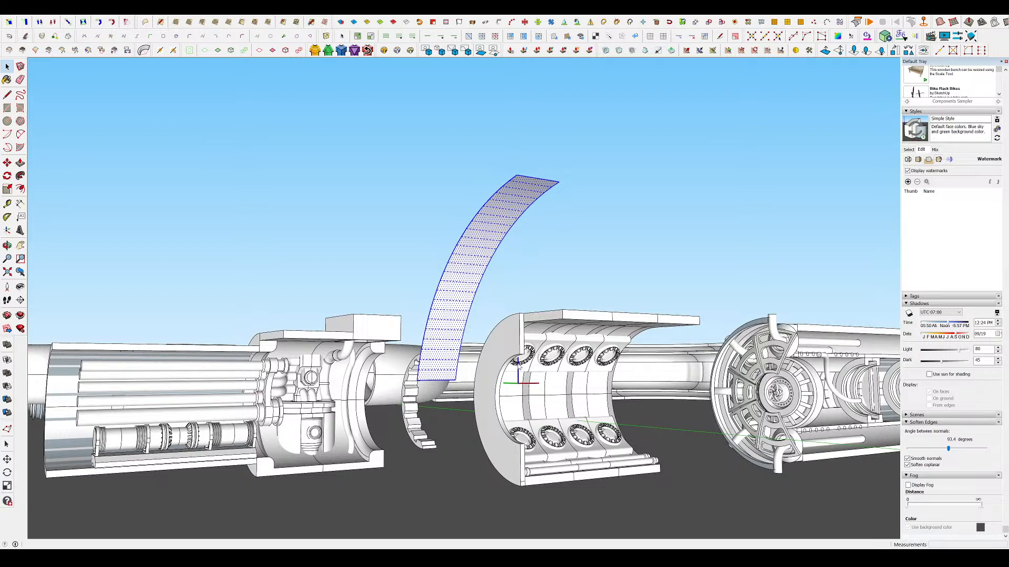
{"action": "key", "text": "g"}
{"action": "middle_click_drag", "start_coordinate": [468, 275], "coordinate": [459, 263]}
{"action": "double_click", "coordinate": [461, 279]}
{"action": "scroll", "coordinate": [459, 252], "scroll_direction": "up", "scroll_amount": 4}
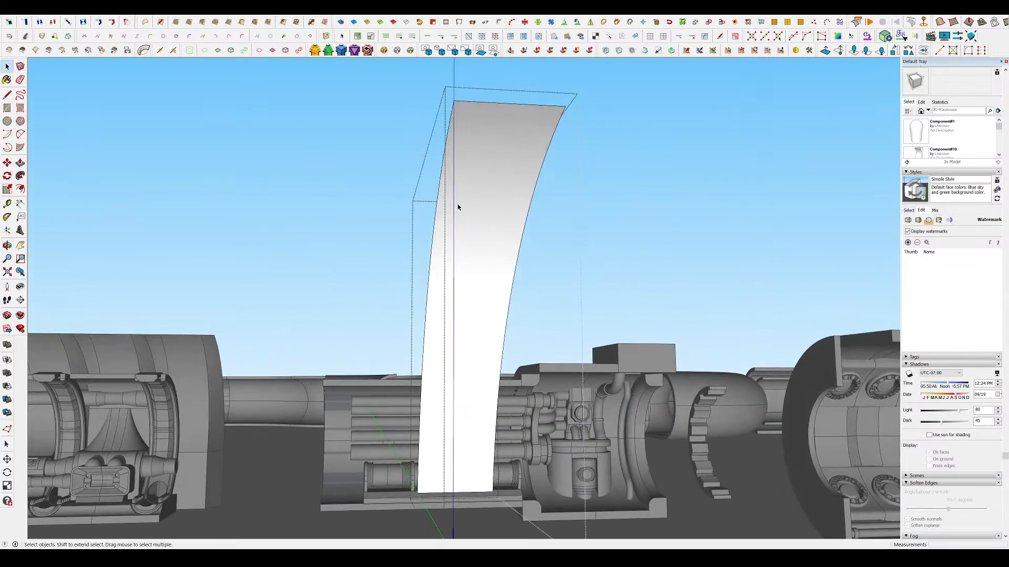
- Round one upper corner of the curved panel with an arc and erase the sharp corner outside it
{"action": "middle_click_drag", "start_coordinate": [458, 207], "coordinate": [569, 156]}
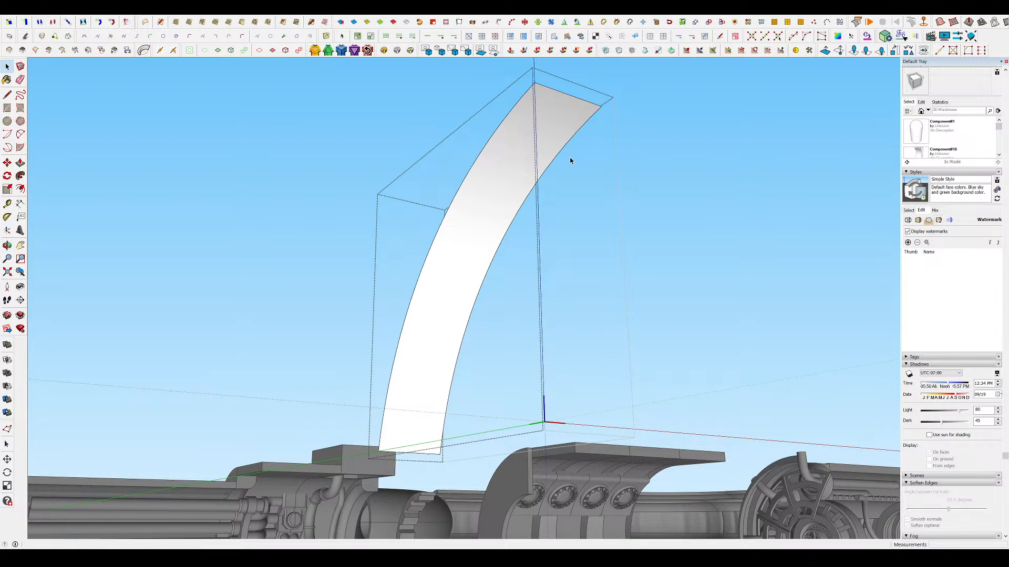
{"action": "scroll", "coordinate": [546, 96], "scroll_direction": "up", "scroll_amount": 4}
{"action": "scroll", "coordinate": [494, 252], "scroll_direction": "down", "scroll_amount": 4}
{"action": "middle_click_drag", "start_coordinate": [499, 262], "coordinate": [462, 205]}
{"action": "scroll", "coordinate": [465, 152], "scroll_direction": "up", "scroll_amount": 8}
{"action": "scroll", "coordinate": [473, 156], "scroll_direction": "down", "scroll_amount": 4}
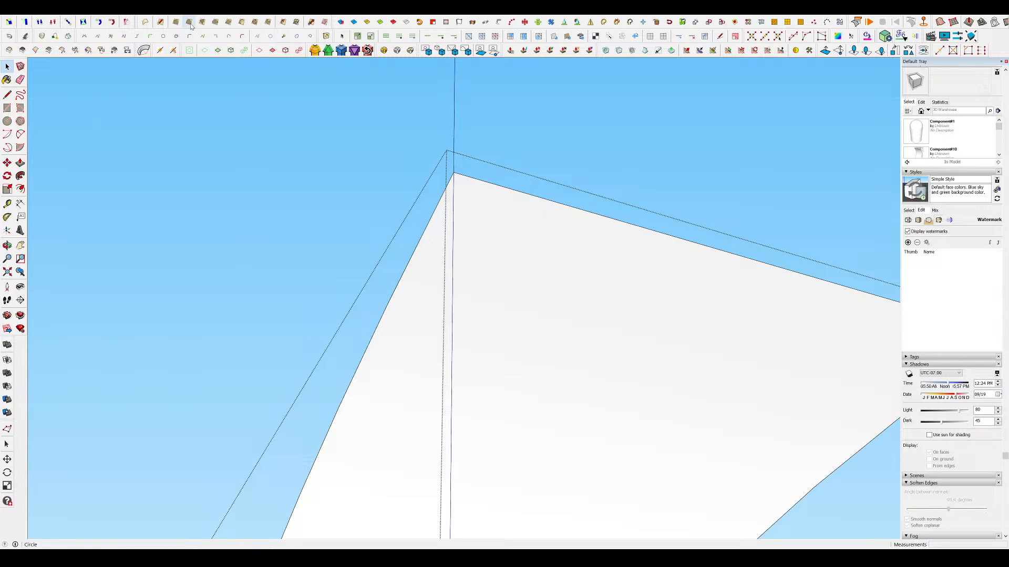
{"action": "key", "text": "a"}
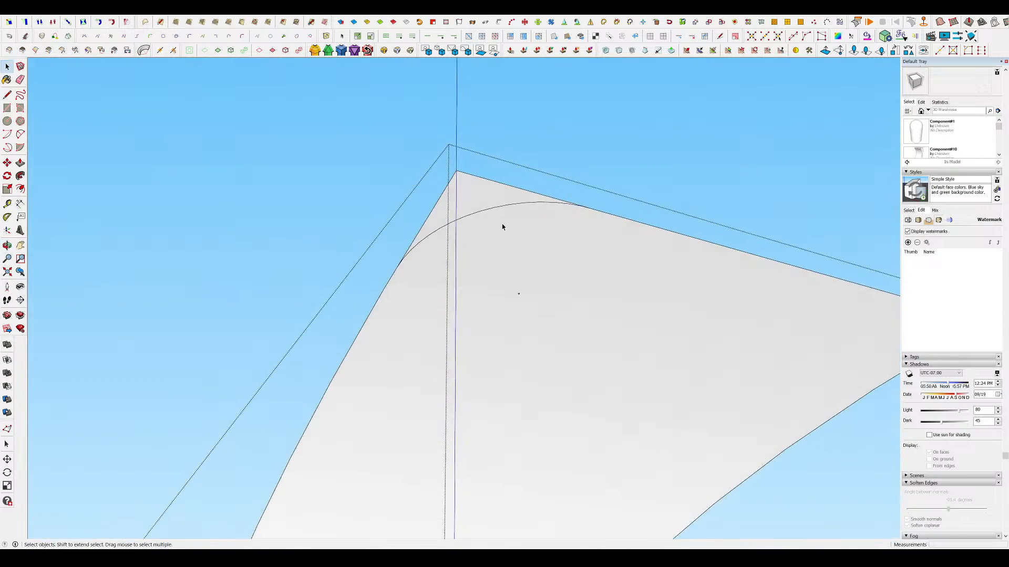
{"action": "key", "text": "e"}
{"action": "left_click", "coordinate": [428, 192]}
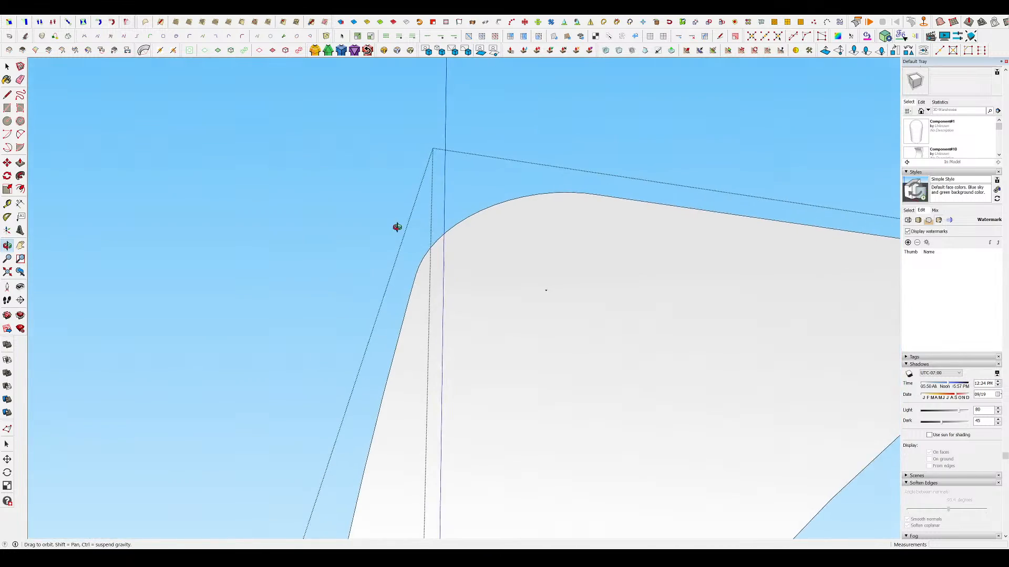
- Show hidden geometry and draw a dividing line across the middle of the curved panel along a segment edge
{"action": "scroll", "coordinate": [547, 280], "scroll_direction": "down", "scroll_amount": 8}
{"action": "middle_click_drag", "start_coordinate": [484, 207], "coordinate": [432, 327]}
{"action": "key", "text": "m"}
{"action": "left_click", "coordinate": [482, 308]}
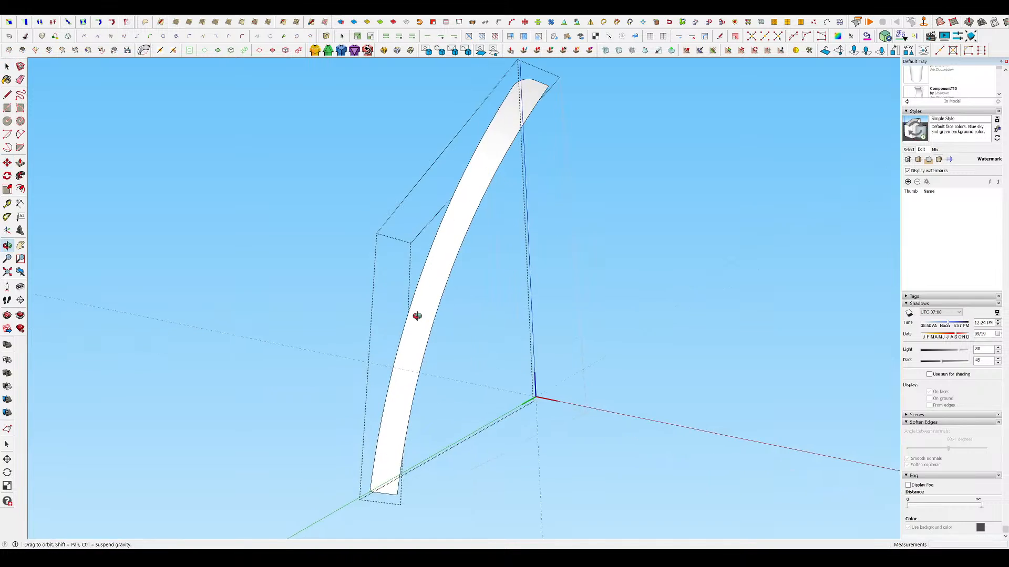
{"action": "middle_click_drag", "start_coordinate": [417, 316], "coordinate": [435, 254]}
{"action": "key", "text": "alt+h"}
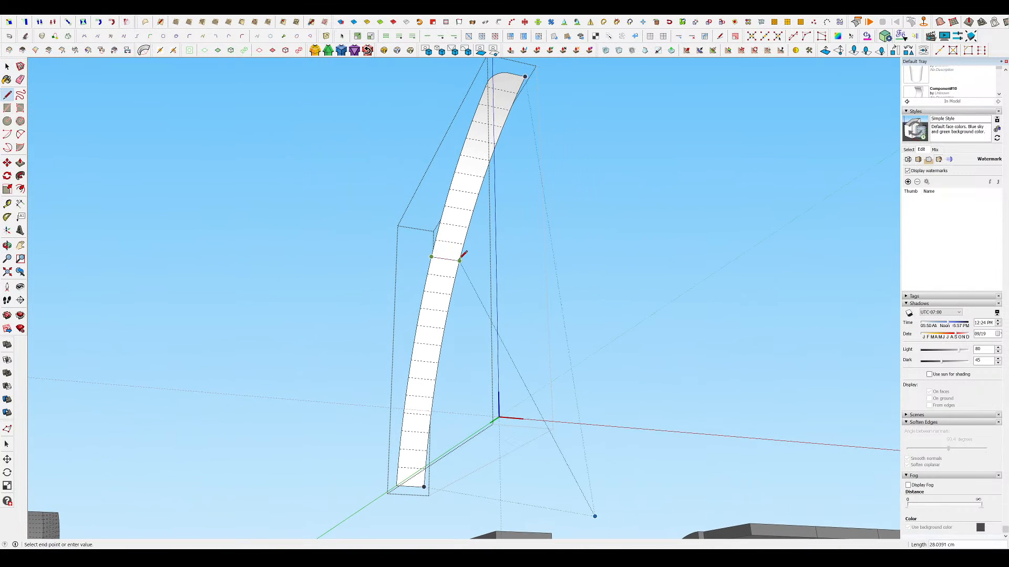
{"action": "left_click_drag", "start_coordinate": [482, 491], "coordinate": [302, 320]}
{"action": "middle_click_drag", "start_coordinate": [462, 253], "coordinate": [663, 252]}
{"action": "left_click", "coordinate": [454, 294]}
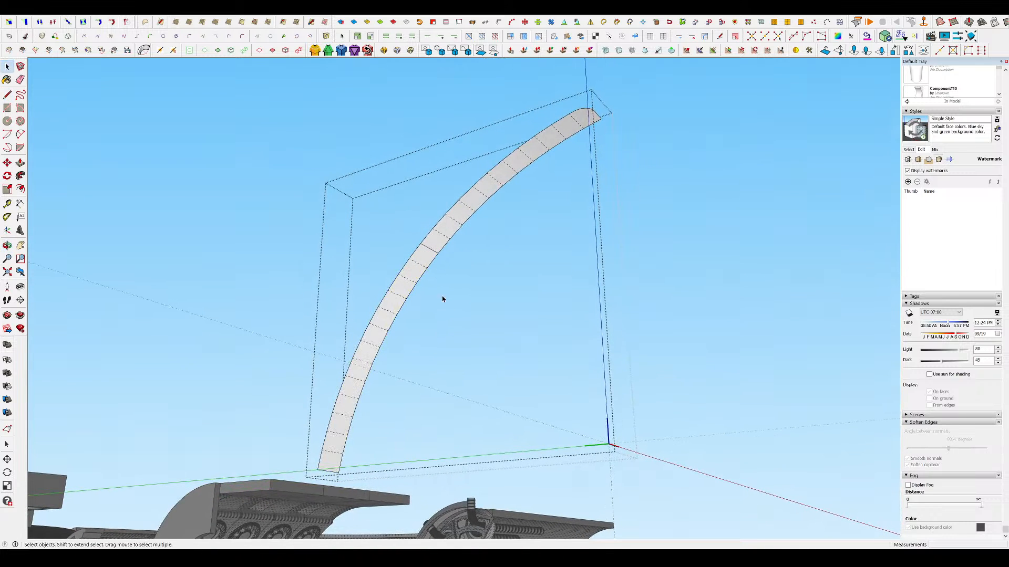
- Redraw the dividing line one segment lower and delete the panel's lower half
{"action": "middle_click_drag", "start_coordinate": [449, 245], "coordinate": [468, 201]}
{"action": "key", "text": "e"}
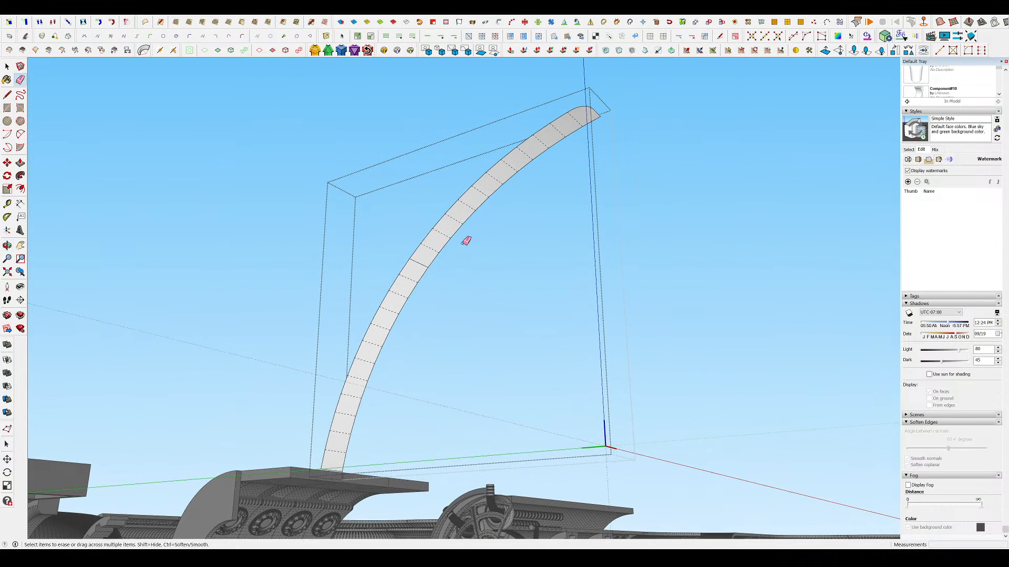
{"action": "key", "text": "l"}
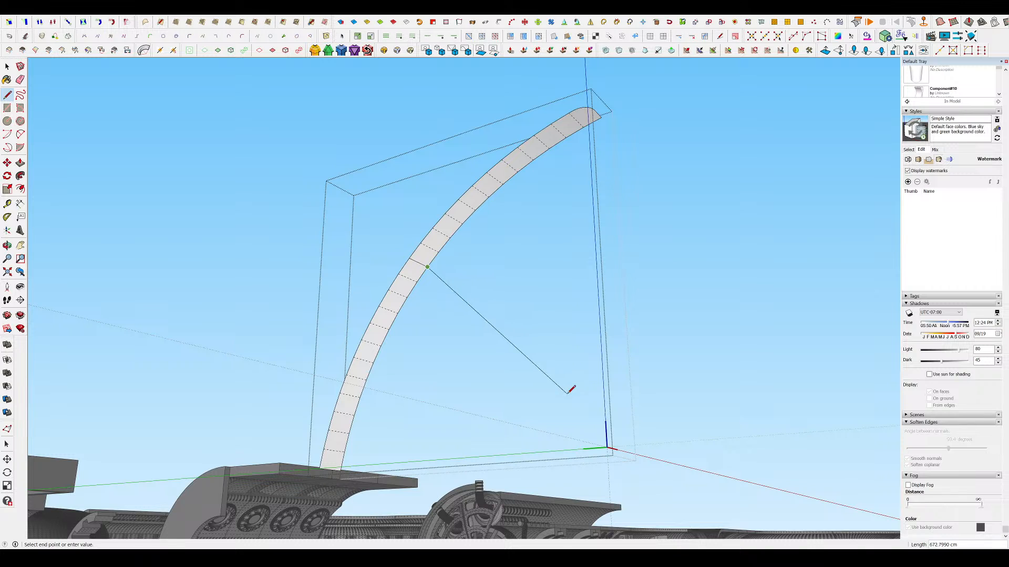
{"action": "key", "text": "Delete"}
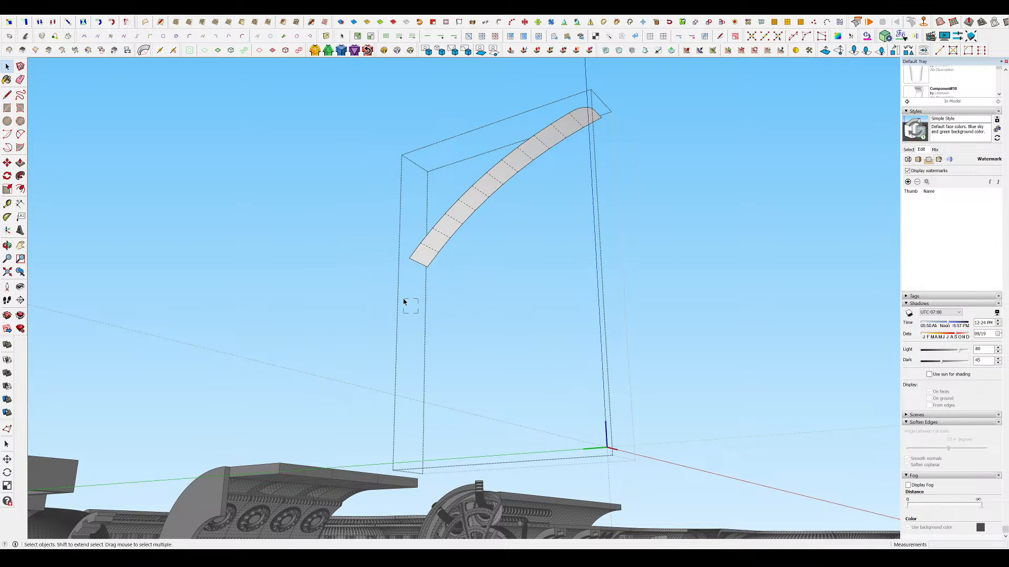
- Leave the panel component and turn hidden geometry off
{"action": "left_click", "coordinate": [525, 216]}
{"action": "middle_click_drag", "start_coordinate": [524, 216], "coordinate": [566, 232]}
{"action": "key", "text": "alt+h"}
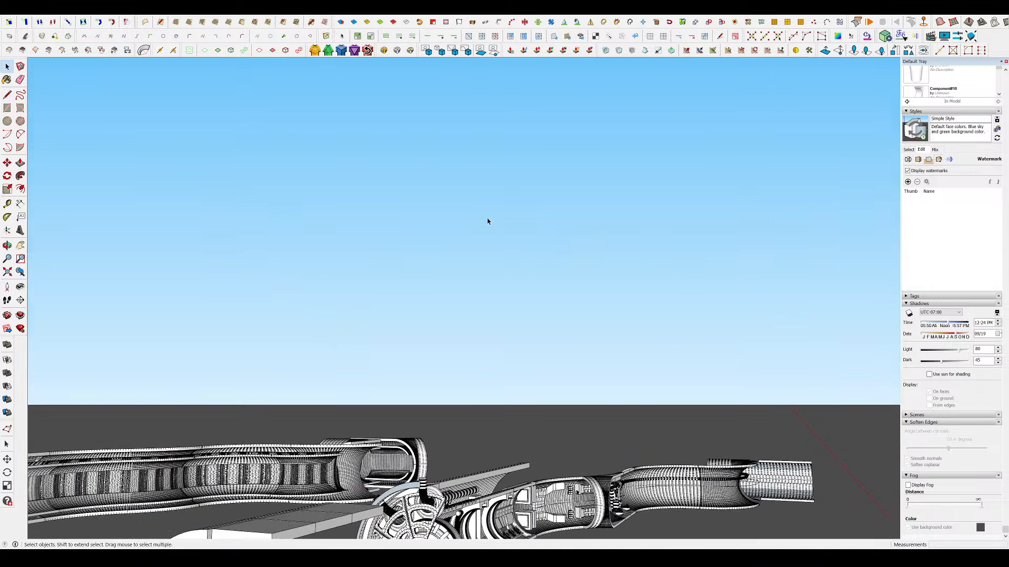
{"action": "scroll", "coordinate": [486, 220], "scroll_direction": "down", "scroll_amount": 3}
{"action": "scroll", "coordinate": [544, 323], "scroll_direction": "up", "scroll_amount": 4}
{"action": "scroll", "coordinate": [543, 324], "scroll_direction": "down", "scroll_amount": 3}
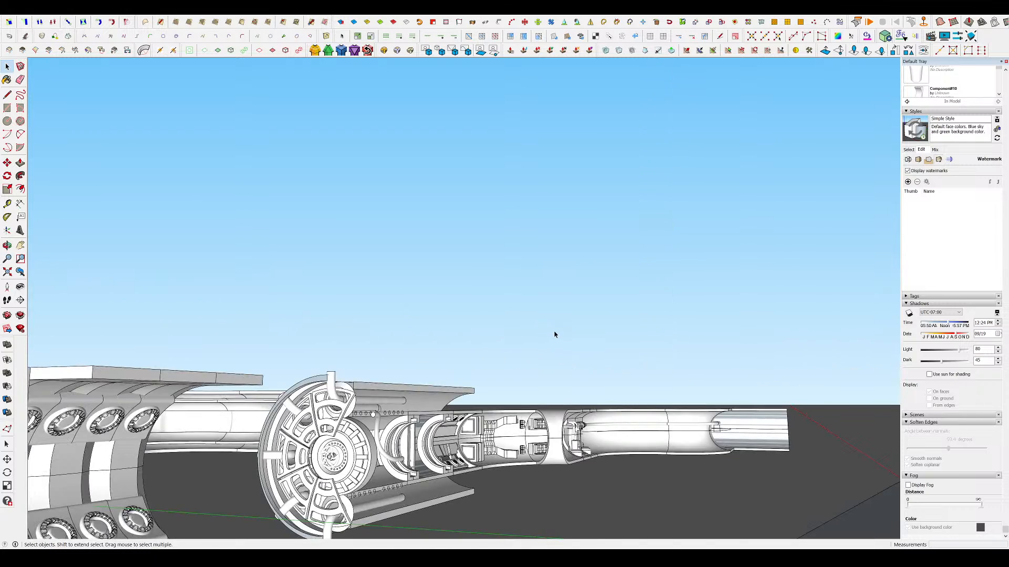
- Mirror a copy of the curved strip vertically at scale -1.00 and rotate it about the shared end to continue the arc
{"action": "middle_click_drag", "start_coordinate": [553, 333], "coordinate": [469, 280]}
{"action": "left_click", "coordinate": [469, 280]}
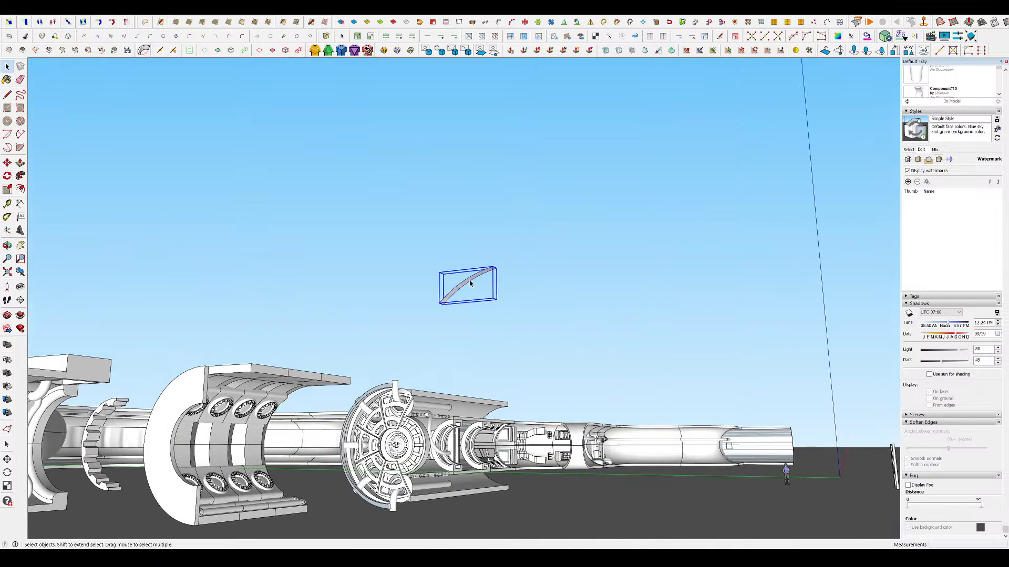
{"action": "middle_click_drag", "start_coordinate": [467, 288], "coordinate": [516, 279]}
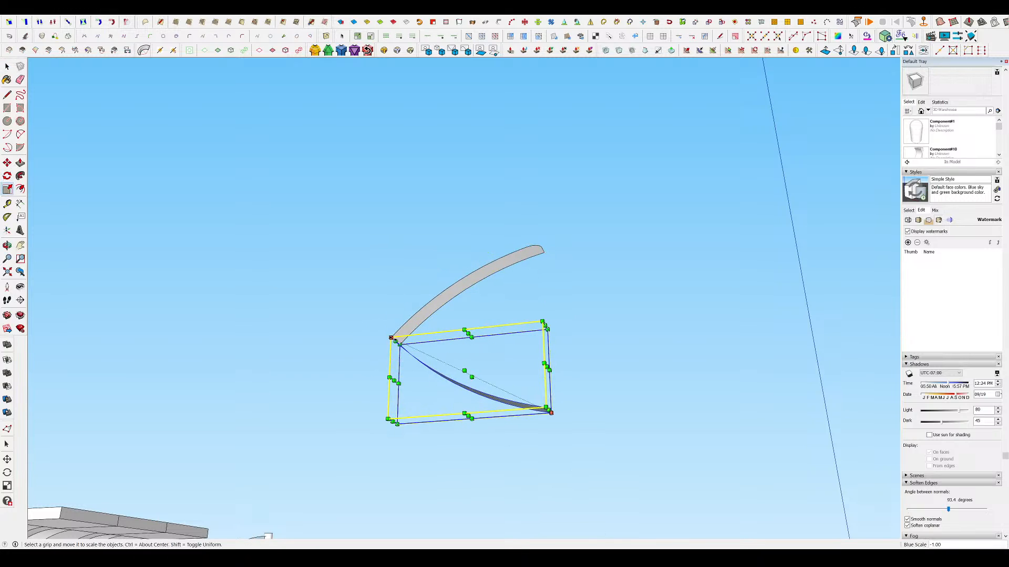
{"action": "left_click", "coordinate": [483, 328]}
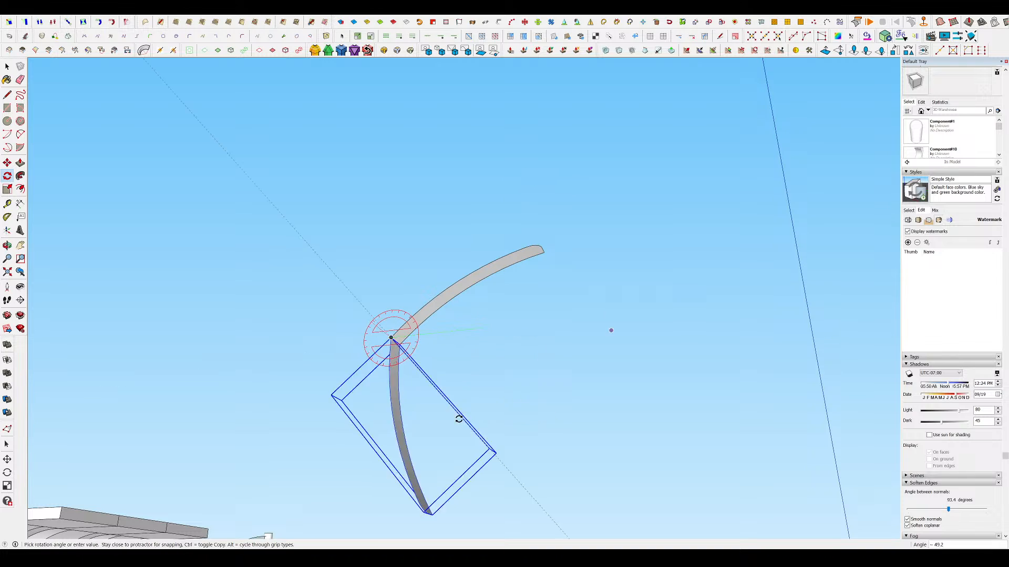
{"action": "left_click", "coordinate": [382, 454]}
{"action": "middle_click_drag", "start_coordinate": [366, 372], "coordinate": [512, 428]}
{"action": "key", "text": "space"}
- Thicken the curved strip's face evenly into a solid with Joint Push Pull along the red plane
{"action": "left_click", "coordinate": [469, 363]}
{"action": "middle_click_drag", "start_coordinate": [386, 336], "coordinate": [428, 323]}
{"action": "left_click", "coordinate": [466, 300]}
{"action": "scroll", "coordinate": [454, 327], "scroll_direction": "up", "scroll_amount": 3}
{"action": "left_click", "coordinate": [428, 322]}
{"action": "key", "text": "j"}
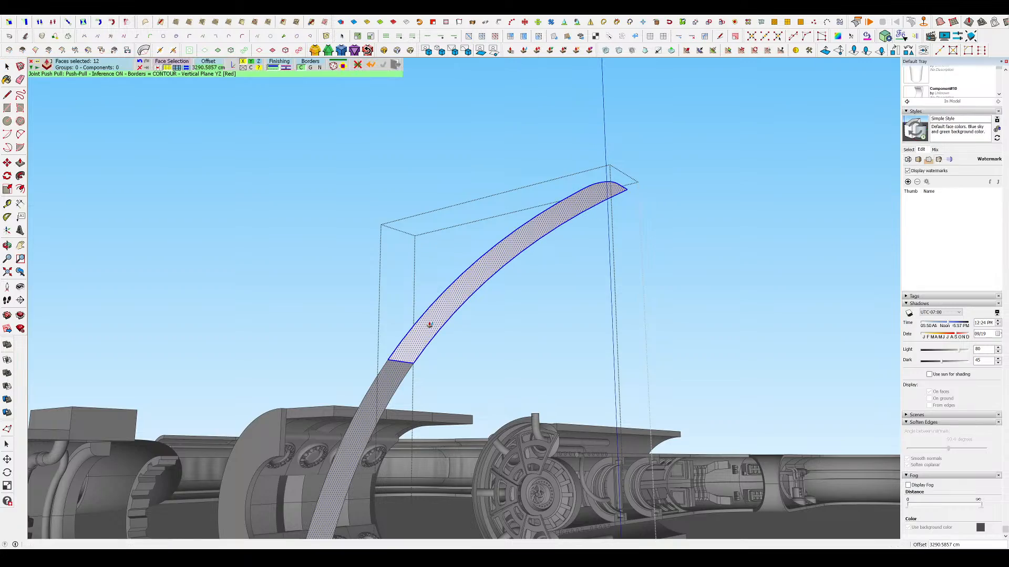
{"action": "left_click_drag", "start_coordinate": [436, 323], "coordinate": [464, 281]}
{"action": "middle_click_drag", "start_coordinate": [464, 281], "coordinate": [559, 203]}
{"action": "key", "text": "ctrl+z"}
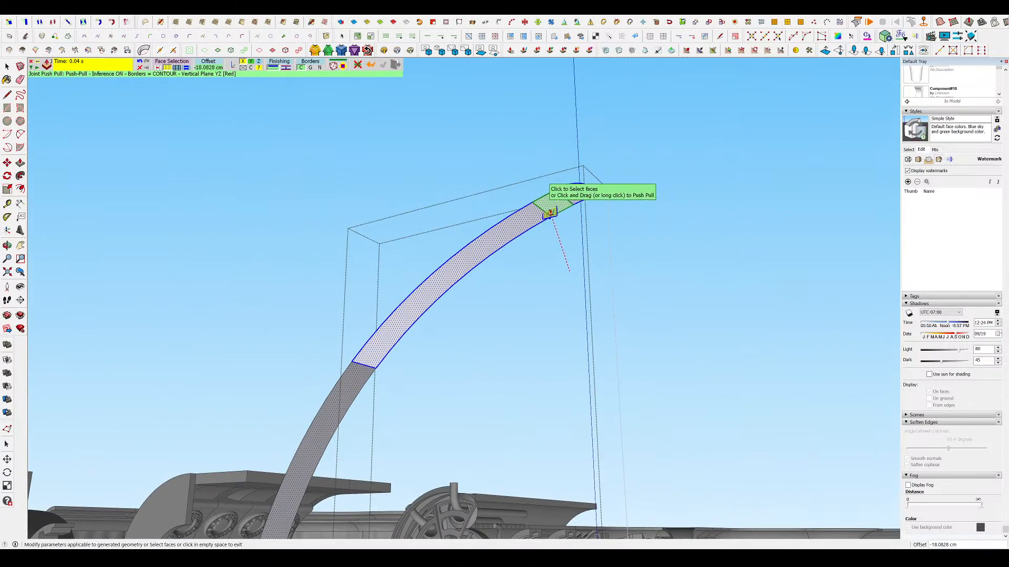
{"action": "left_click_drag", "start_coordinate": [550, 210], "coordinate": [537, 196]}
{"action": "middle_click_drag", "start_coordinate": [527, 183], "coordinate": [403, 336]}
{"action": "key", "text": "space"}
- Redraw the end edge where the thickened strip meets its mirrored half and erase the leftover geometry at the joint
{"action": "scroll", "coordinate": [403, 368], "scroll_direction": "up", "scroll_amount": 3}
{"action": "middle_click_drag", "start_coordinate": [403, 371], "coordinate": [622, 298]}
{"action": "scroll", "coordinate": [622, 297], "scroll_direction": "up", "scroll_amount": 3}
{"action": "key", "text": "l"}
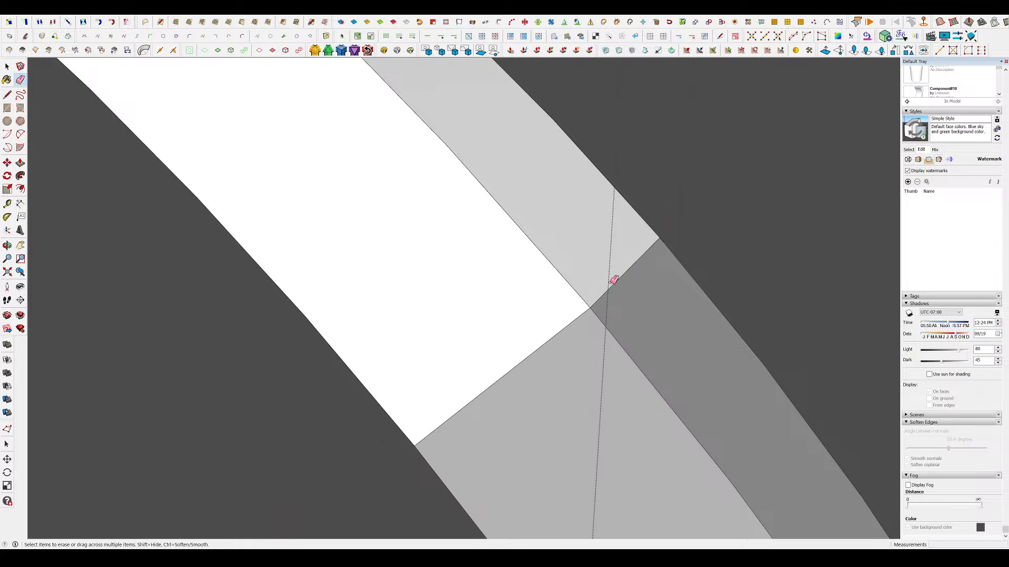
{"action": "middle_click_drag", "start_coordinate": [613, 280], "coordinate": [5, 289]}
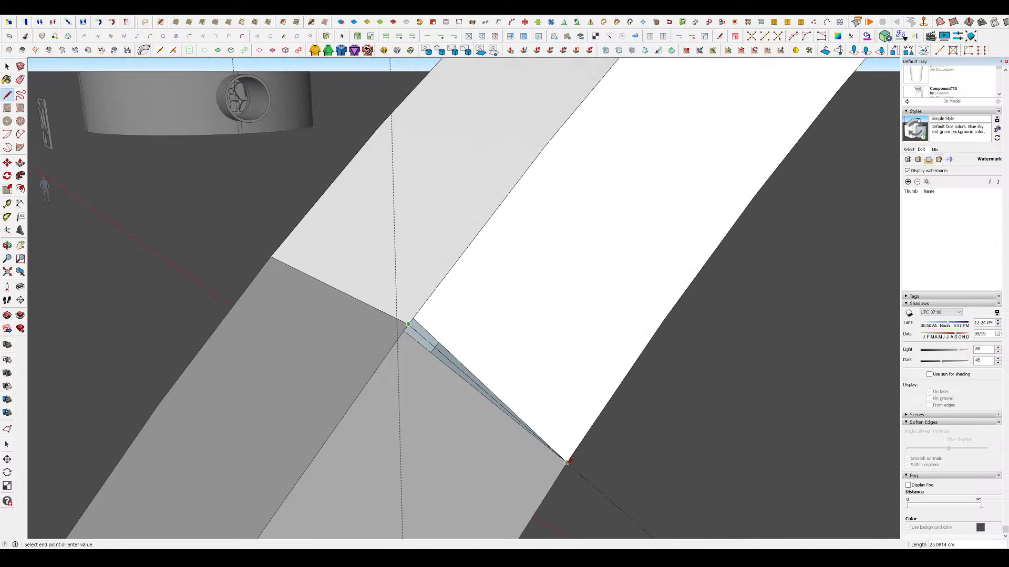
{"action": "scroll", "coordinate": [453, 326], "scroll_direction": "down", "scroll_amount": 4}
{"action": "middle_click_drag", "start_coordinate": [453, 326], "coordinate": [293, 169]}
{"action": "scroll", "coordinate": [497, 314], "scroll_direction": "down", "scroll_amount": 4}
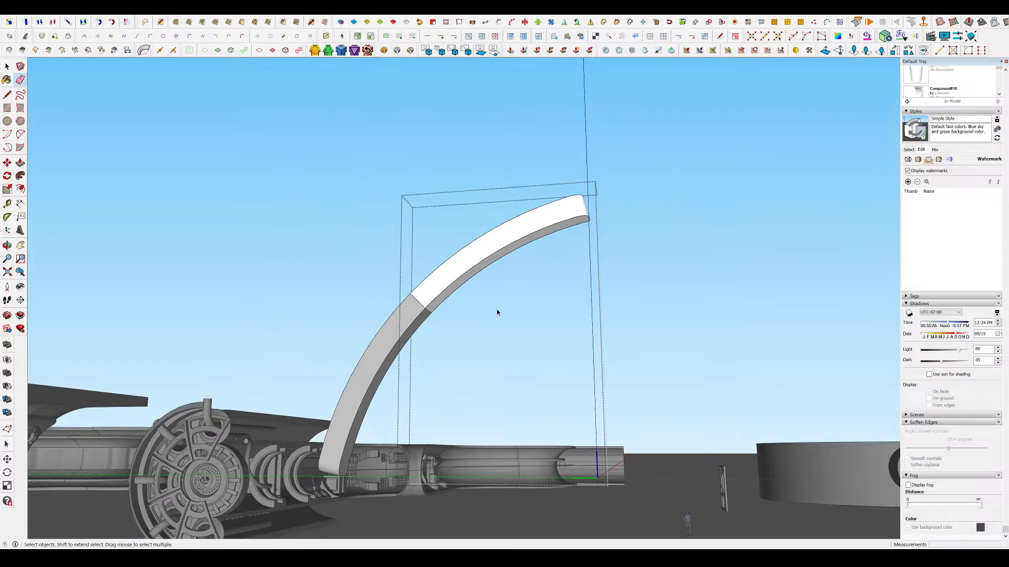
{"action": "key", "text": "space"}
- Mirror a copy of both strip halves along the red axis at scale -1.00 and move it sideways opposite the original
{"action": "mouse_move", "coordinate": [497, 313]}
{"action": "middle_mouse_down"}
{"action": "mouse_move", "coordinate": [210, 248]}
{"action": "mouse_move", "coordinate": [353, 332]}
{"action": "mouse_move", "coordinate": [476, 278]}
{"action": "middle_mouse_up"}
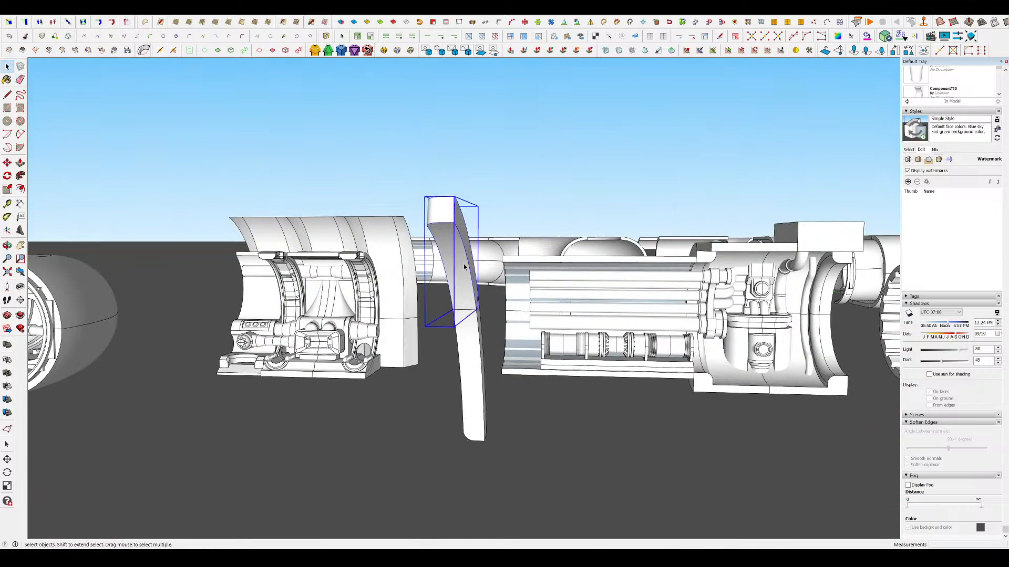
{"action": "left_click", "coordinate": [476, 342], "text": "shift"}
{"action": "middle_click_drag", "start_coordinate": [476, 342], "coordinate": [487, 365]}
{"action": "key", "text": "m"}
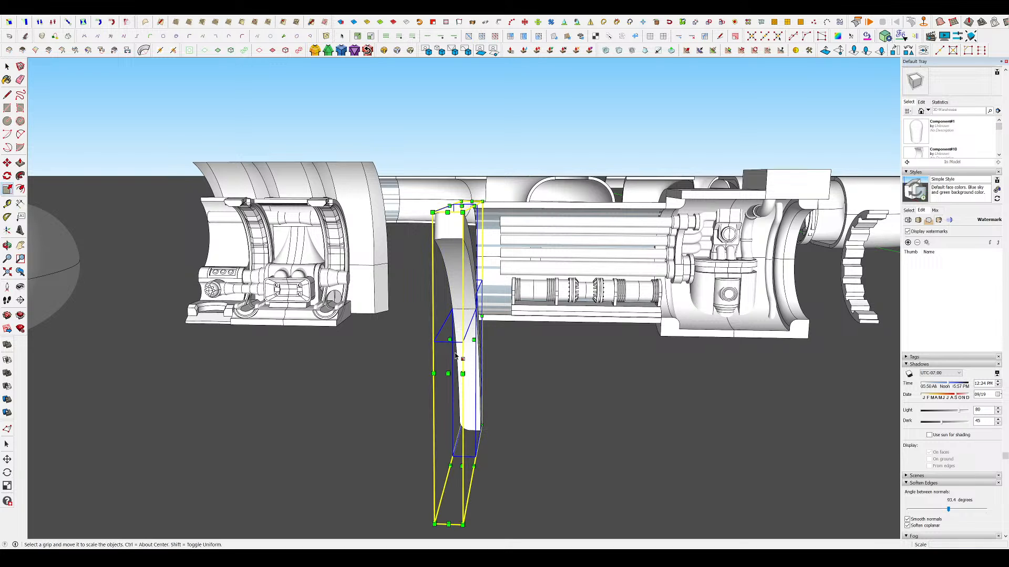
{"action": "middle_click_drag", "start_coordinate": [446, 374], "coordinate": [533, 370]}
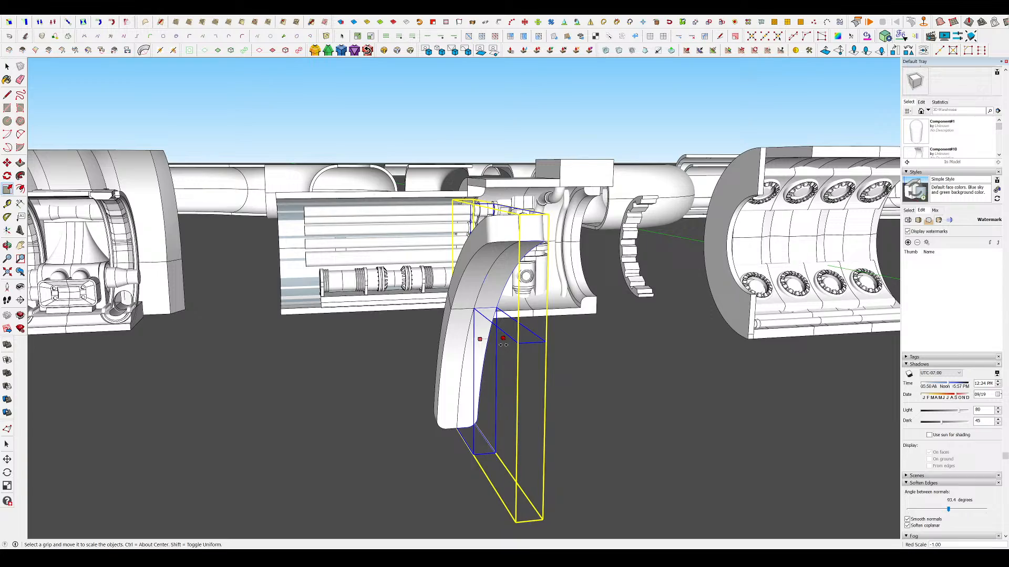
{"action": "middle_click_drag", "start_coordinate": [503, 344], "coordinate": [432, 405]}
{"action": "key", "text": "m"}
{"action": "left_click", "coordinate": [457, 346]}
{"action": "left_click", "coordinate": [577, 331]}
{"action": "middle_click_drag", "start_coordinate": [573, 331], "coordinate": [481, 131]}
- Mark off the upper end of the strip's inner side with a line and extend it toward the mirrored copy as a crossbar
{"action": "key", "text": "space"}
{"action": "double_click", "coordinate": [426, 244]}
{"action": "scroll", "coordinate": [481, 131], "scroll_direction": "up", "scroll_amount": 3}
{"action": "middle_click_drag", "start_coordinate": [421, 147], "coordinate": [375, 152]}
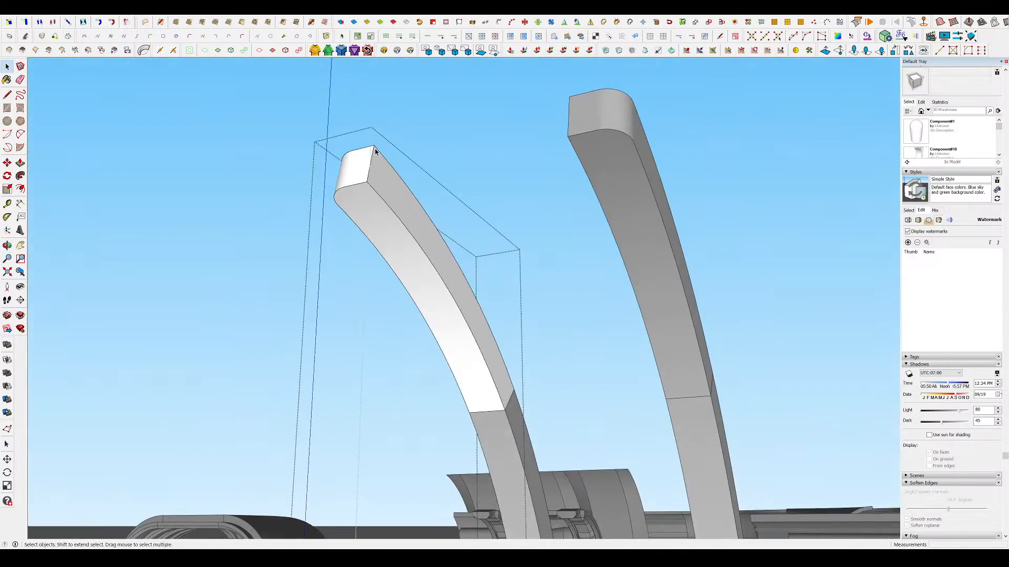
{"action": "scroll", "coordinate": [376, 152], "scroll_direction": "up", "scroll_amount": 3}
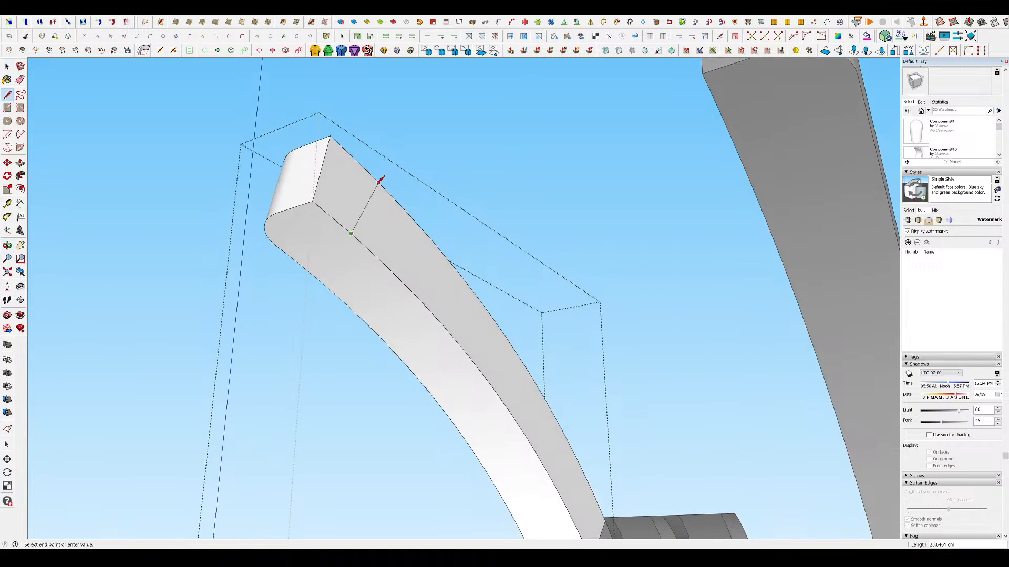
{"action": "scroll", "coordinate": [367, 172], "scroll_direction": "down", "scroll_amount": 5}
{"action": "middle_click_drag", "start_coordinate": [411, 214], "coordinate": [560, 488]}
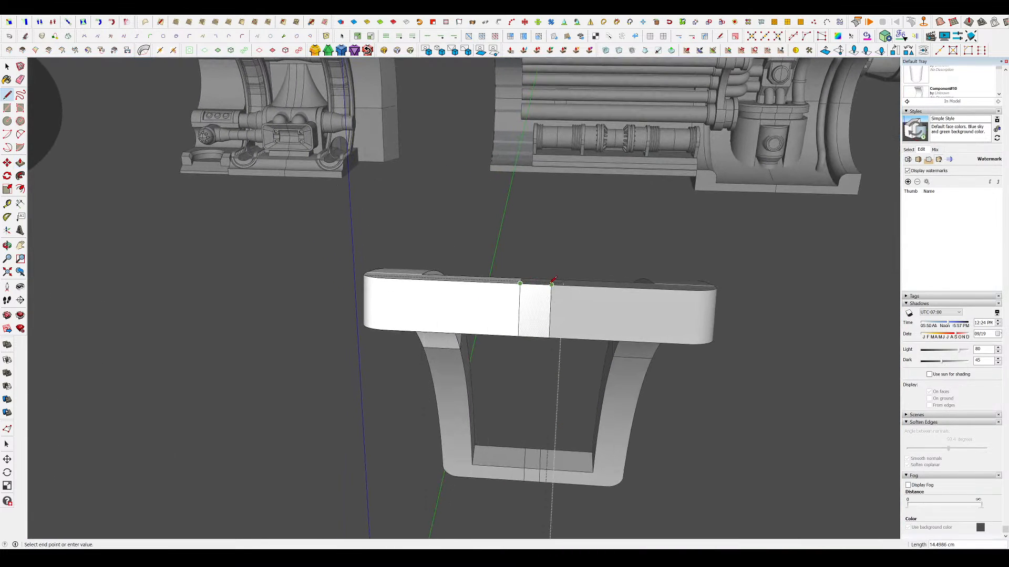
- Close the crossbar's middle section flush with the mirrored half, erase the leftover edges and leave the component
{"action": "key", "text": "p"}
{"action": "middle_click_drag", "start_coordinate": [542, 298], "coordinate": [464, 311]}
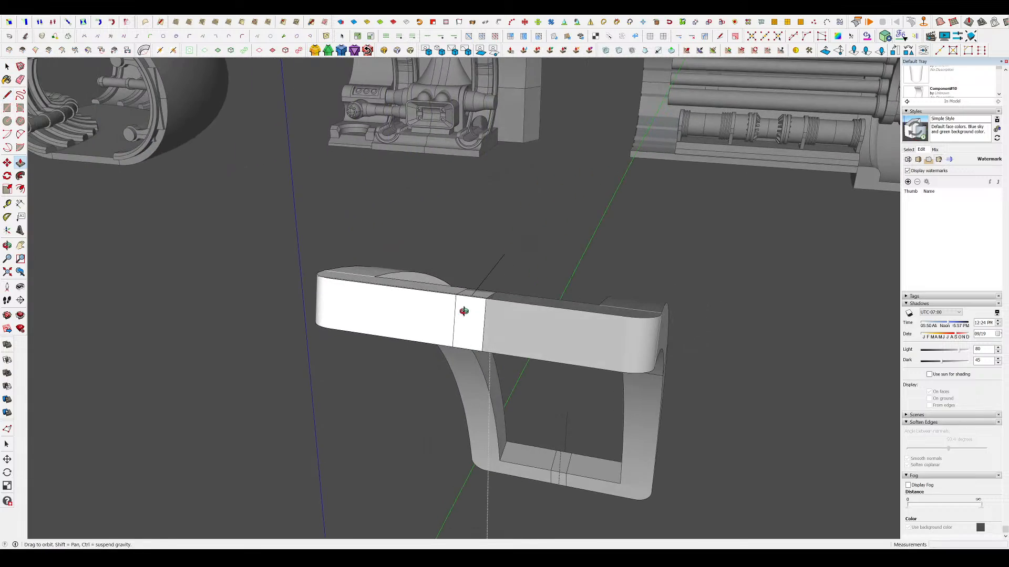
{"action": "middle_click_drag", "start_coordinate": [483, 271], "coordinate": [482, 155]}
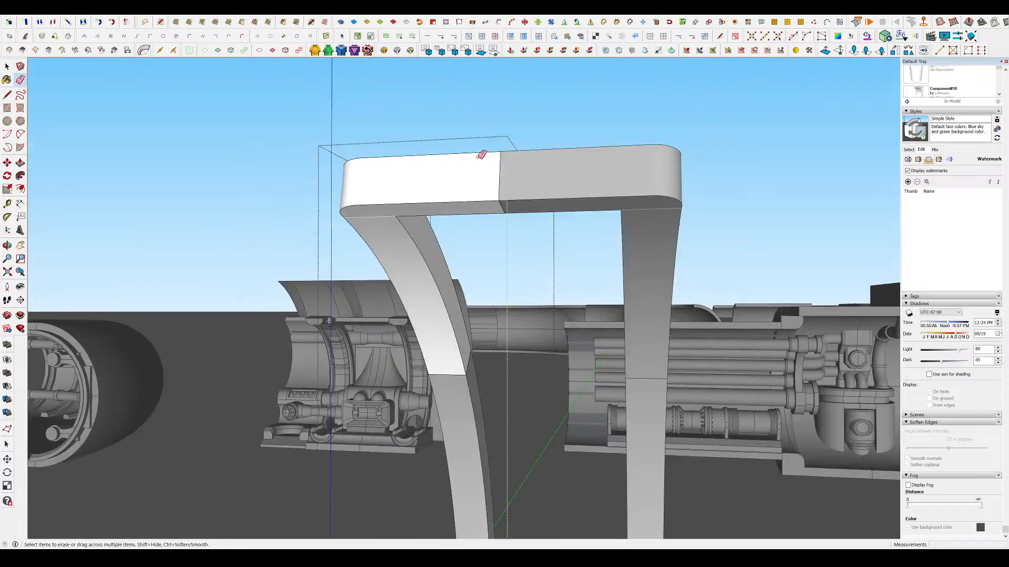
{"action": "key", "text": "space"}
{"action": "scroll", "coordinate": [504, 189], "scroll_direction": "down", "scroll_amount": 3}
{"action": "left_click", "coordinate": [597, 243]}
- Examine the assembled curved frame from several angles beside the pipe modules
{"action": "middle_click_drag", "start_coordinate": [597, 243], "coordinate": [836, 183]}
{"action": "scroll", "coordinate": [556, 209], "scroll_direction": "down", "scroll_amount": 4}
{"action": "middle_click_drag", "start_coordinate": [557, 209], "coordinate": [593, 196]}
{"action": "scroll", "coordinate": [589, 195], "scroll_direction": "down", "scroll_amount": 2}
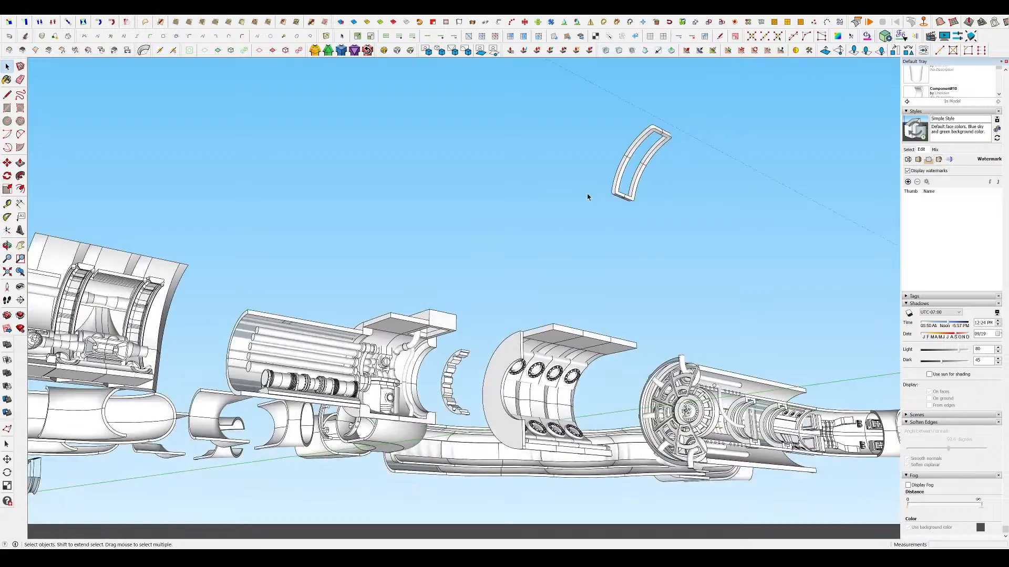
{"action": "scroll", "coordinate": [657, 146], "scroll_direction": "up", "scroll_amount": 6}
{"action": "middle_click_drag", "start_coordinate": [657, 146], "coordinate": [538, 191]}
{"action": "scroll", "coordinate": [564, 124], "scroll_direction": "down", "scroll_amount": 8}
{"action": "scroll", "coordinate": [533, 143], "scroll_direction": "up", "scroll_amount": 6}
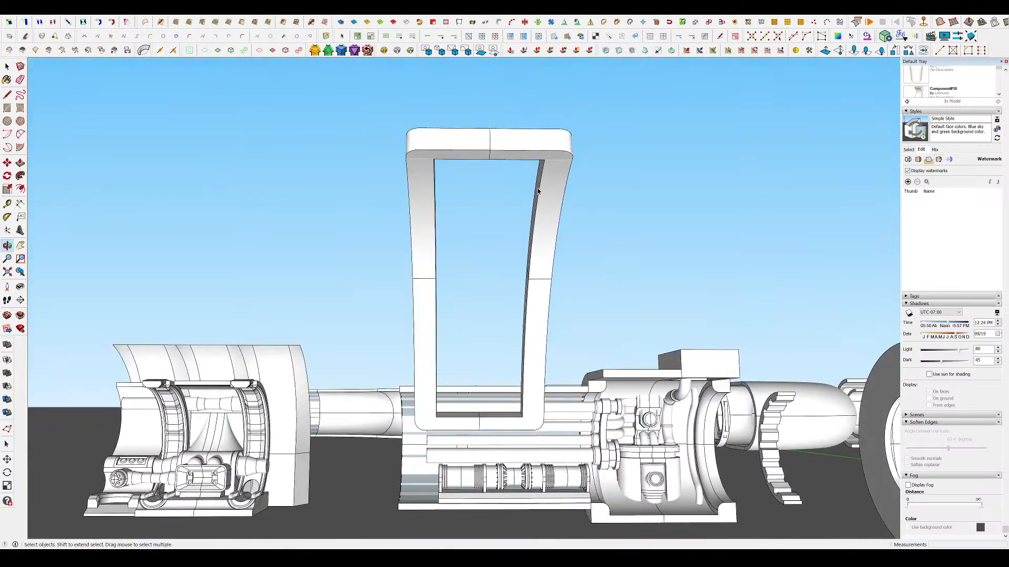
- Move the frame's curved side member about 13 cm inward inside the component to narrow the frame
{"action": "double_click", "coordinate": [418, 192]}
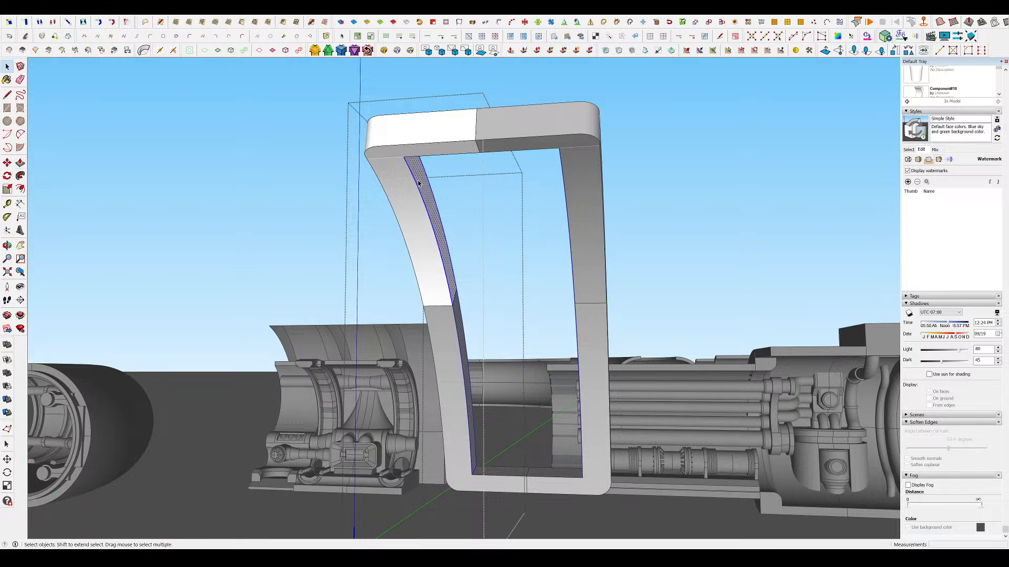
{"action": "key", "text": "space"}
{"action": "middle_click_drag", "start_coordinate": [410, 167], "coordinate": [445, 156]}
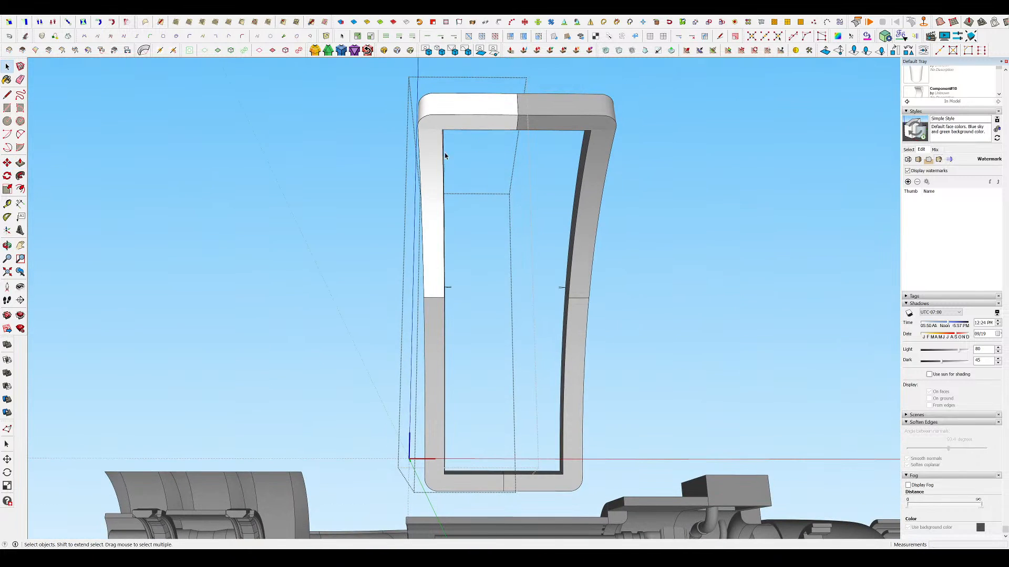
{"action": "left_click", "coordinate": [451, 198]}
{"action": "left_click", "coordinate": [468, 196]}
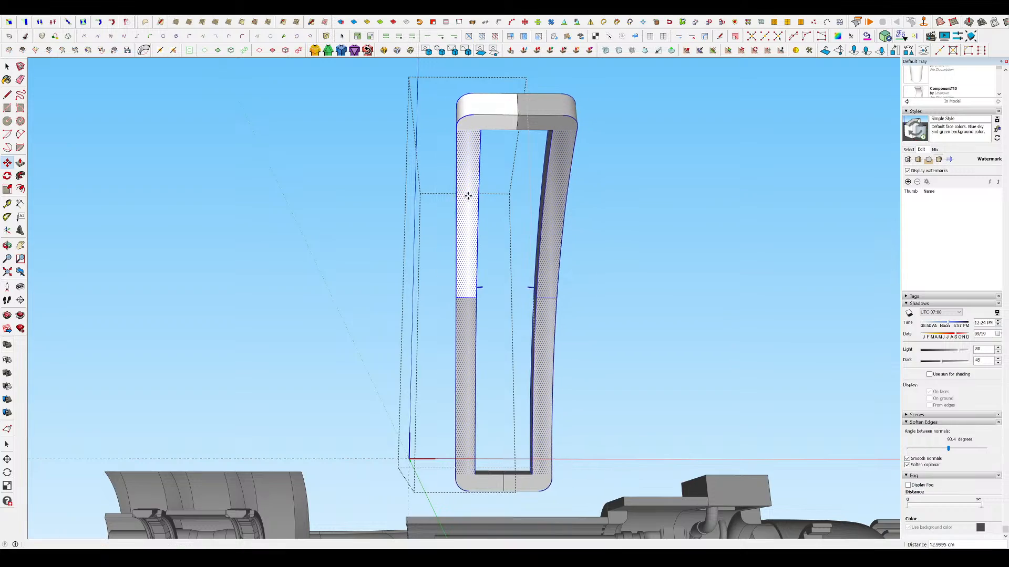
{"action": "middle_click_drag", "start_coordinate": [468, 196], "coordinate": [726, 251]}
{"action": "key", "text": "space"}
{"action": "left_click", "coordinate": [726, 251]}
- Clear the stray edges sticking out at the joint between the frame's upper and lower halves
{"action": "middle_click_drag", "start_coordinate": [533, 250], "coordinate": [531, 230]}
{"action": "scroll", "coordinate": [490, 301], "scroll_direction": "up", "scroll_amount": 3}
{"action": "scroll", "coordinate": [490, 301], "scroll_direction": "up", "scroll_amount": 3}
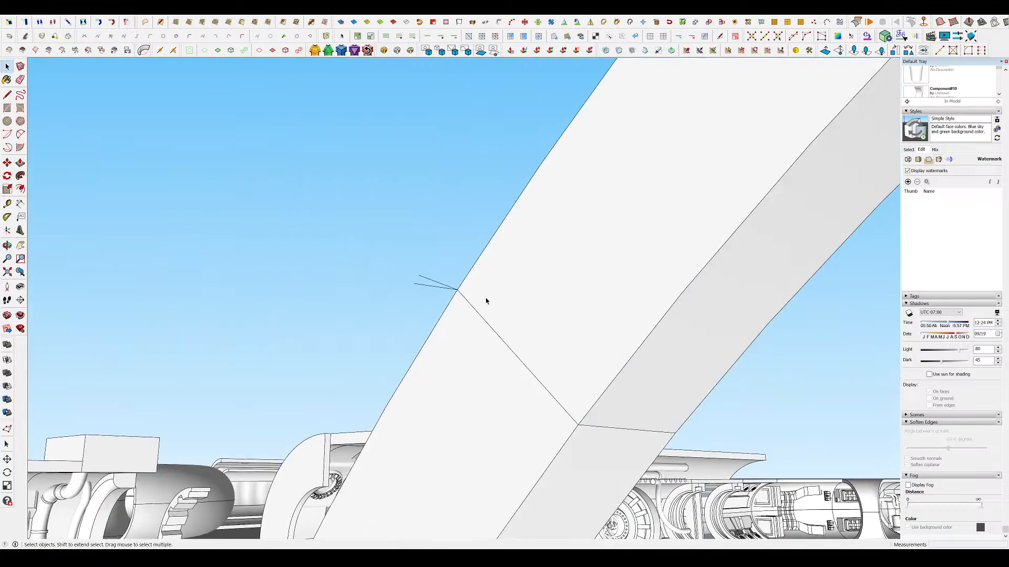
{"action": "mouse_move", "coordinate": [484, 295]}
{"action": "middle_mouse_down"}
{"action": "mouse_move", "coordinate": [450, 284]}
{"action": "mouse_move", "coordinate": [512, 289]}
{"action": "mouse_move", "coordinate": [85, 399]}
{"action": "mouse_move", "coordinate": [218, 543]}
{"action": "mouse_move", "coordinate": [273, 557]}
{"action": "mouse_move", "coordinate": [420, 294]}
{"action": "mouse_move", "coordinate": [556, 324]}
{"action": "mouse_move", "coordinate": [336, 268]}
{"action": "middle_mouse_up"}
{"action": "scroll", "coordinate": [527, 296], "scroll_direction": "down", "scroll_amount": 4}
{"action": "scroll", "coordinate": [509, 267], "scroll_direction": "down", "scroll_amount": 4}
{"action": "left_click", "coordinate": [606, 330]}
{"action": "scroll", "coordinate": [536, 237], "scroll_direction": "up", "scroll_amount": 3}
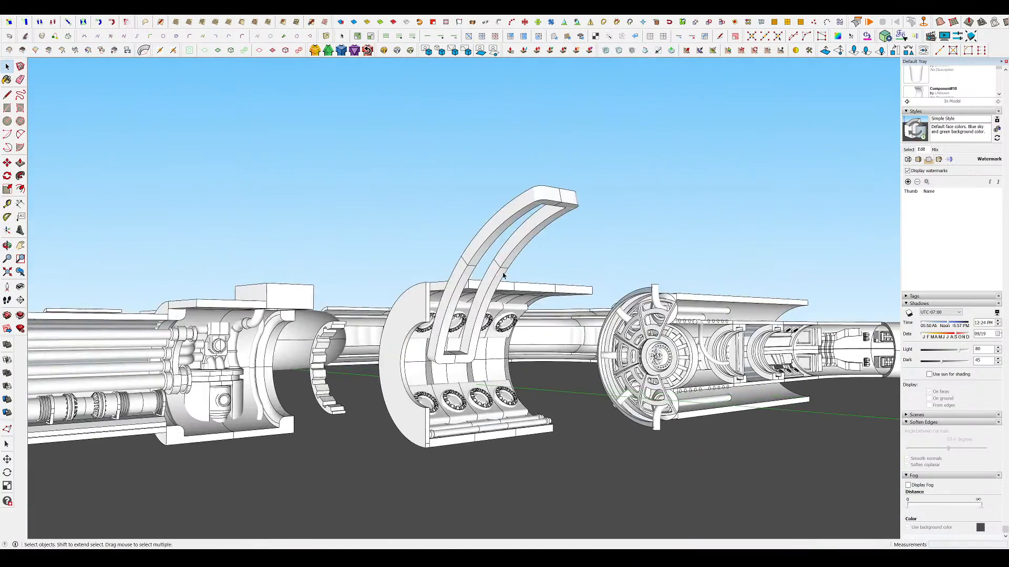
- Examine the rounded crossbar corner inside the frame's upper component
{"action": "double_click", "coordinate": [541, 179]}
{"action": "scroll", "coordinate": [541, 179], "scroll_direction": "up", "scroll_amount": 5}
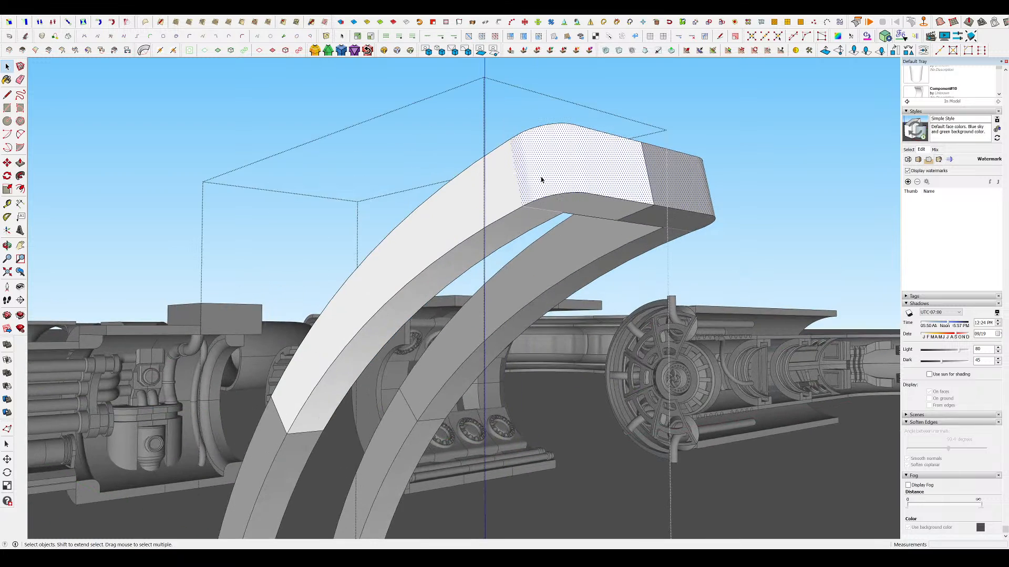
{"action": "middle_click_drag", "start_coordinate": [540, 181], "coordinate": [536, 137]}
{"action": "scroll", "coordinate": [559, 224], "scroll_direction": "down", "scroll_amount": 3}
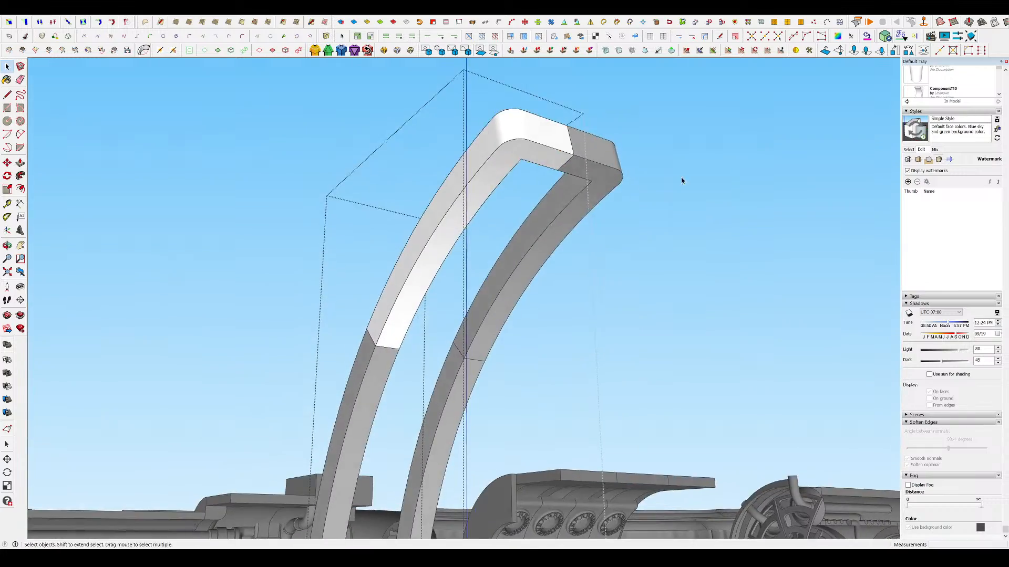
{"action": "left_click", "coordinate": [683, 180]}
{"action": "middle_click_drag", "start_coordinate": [682, 180], "coordinate": [428, 234]}
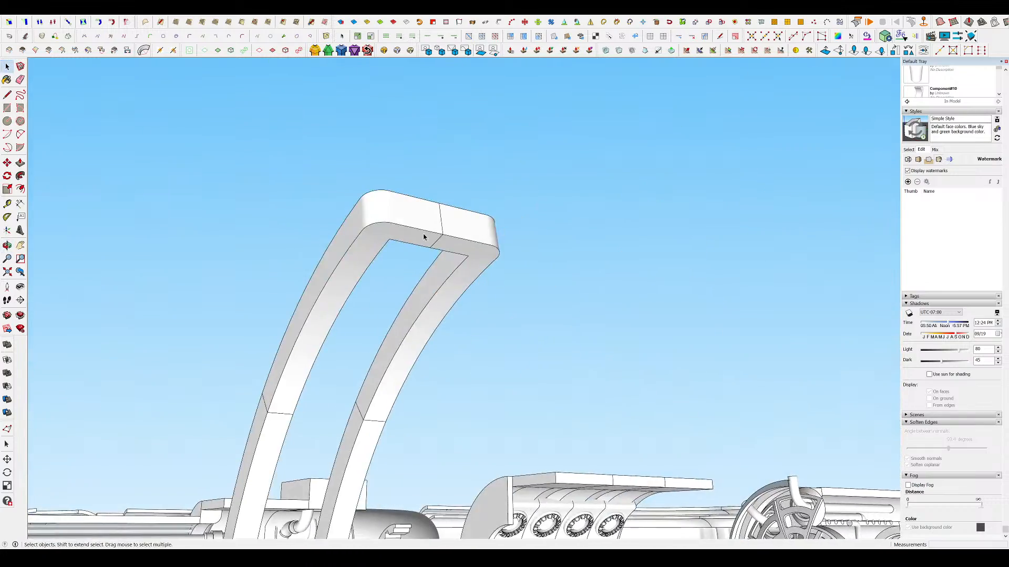
- Round the frame's outer front edge with Round Corner using a 10 cm offset and 6 segments
{"action": "double_click", "coordinate": [359, 245]}
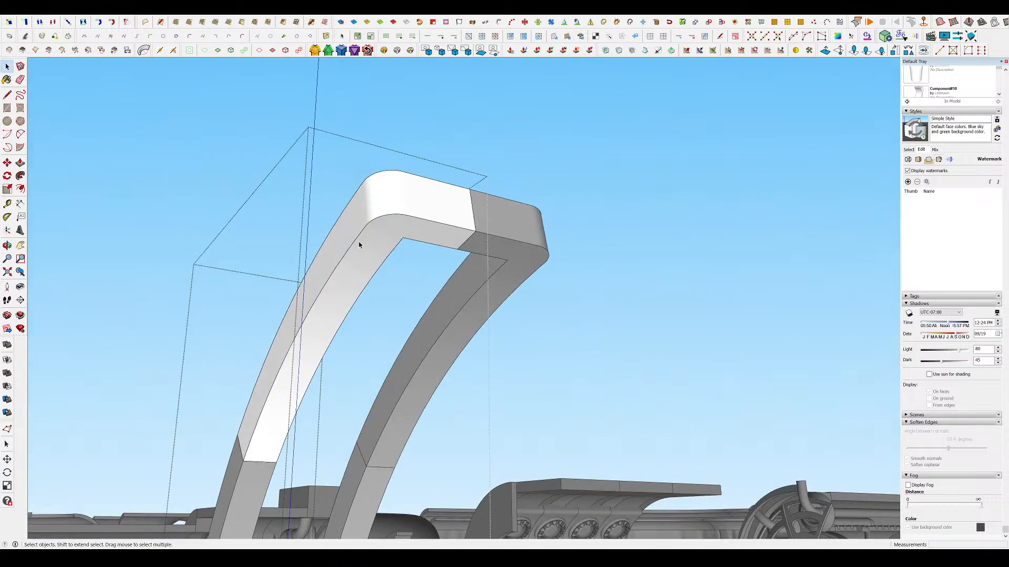
{"action": "left_click", "coordinate": [423, 221]}
{"action": "left_click", "coordinate": [425, 204], "text": "shift"}
{"action": "scroll", "coordinate": [432, 211], "scroll_direction": "down", "scroll_amount": 1}
{"action": "scroll", "coordinate": [436, 221], "scroll_direction": "up", "scroll_amount": 2}
{"action": "middle_click_drag", "start_coordinate": [436, 221], "coordinate": [399, 225]}
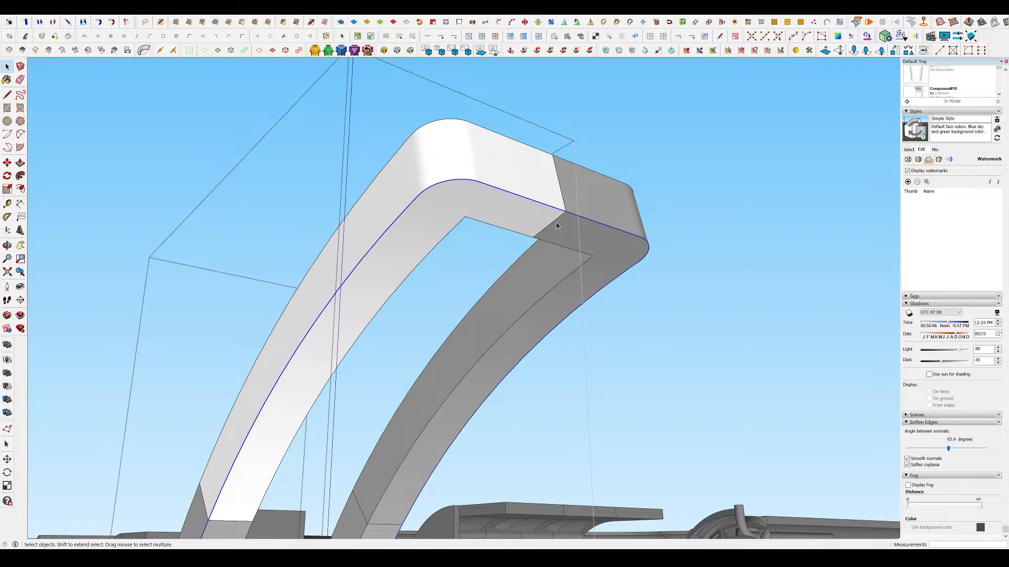
{"action": "middle_click_drag", "start_coordinate": [555, 222], "coordinate": [493, 204]}
{"action": "left_click", "coordinate": [389, 52]}
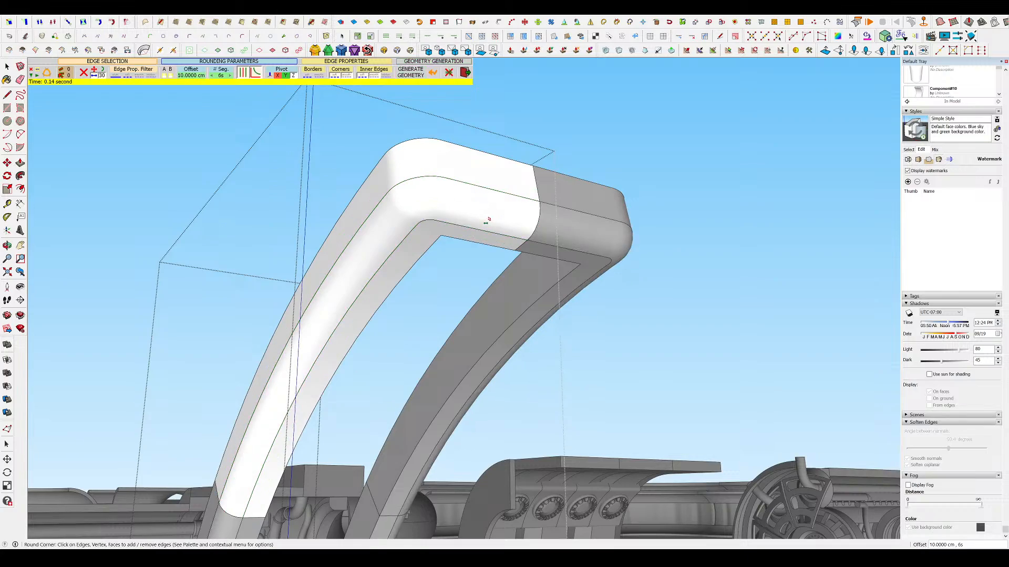
{"action": "key", "text": "space"}
{"action": "middle_click_drag", "start_coordinate": [488, 223], "coordinate": [807, 463]}
{"action": "scroll", "coordinate": [678, 298], "scroll_direction": "down", "scroll_amount": 3}
{"action": "left_click", "coordinate": [678, 297]}
- Select the curved side members in the frame component and move them sideways to adjust the frame's width
{"action": "scroll", "coordinate": [520, 344], "scroll_direction": "up", "scroll_amount": 5}
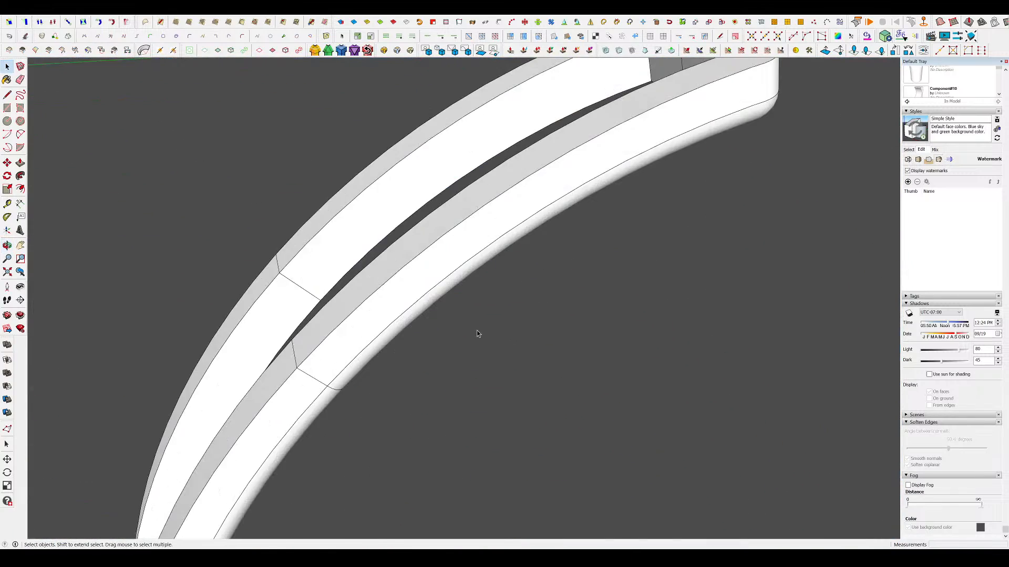
{"action": "scroll", "coordinate": [477, 331], "scroll_direction": "down", "scroll_amount": 5}
{"action": "middle_click_drag", "start_coordinate": [477, 331], "coordinate": [809, 351]}
{"action": "middle_click_drag", "start_coordinate": [516, 271], "coordinate": [489, 308]}
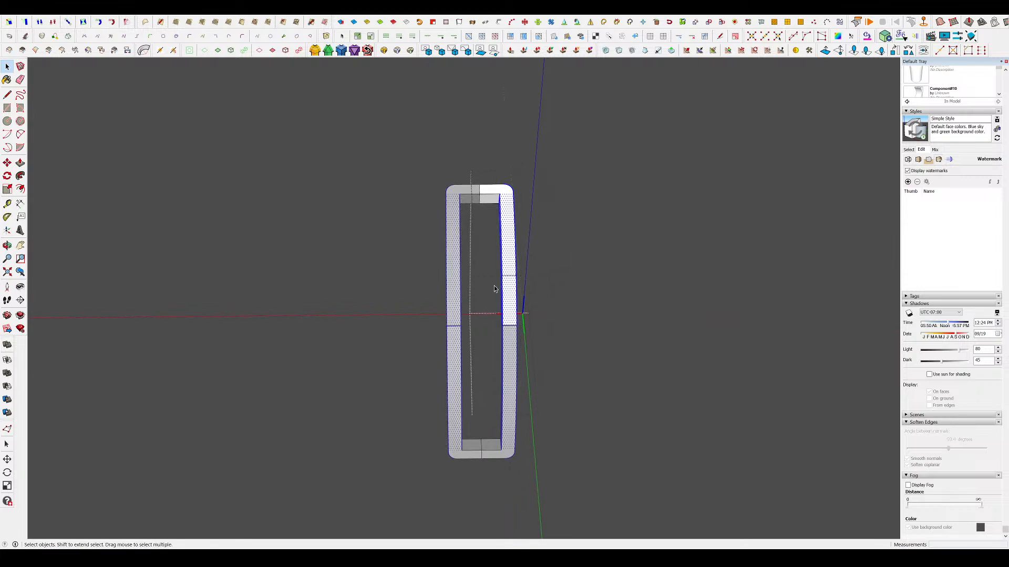
{"action": "key", "text": "m"}
{"action": "middle_click_drag", "start_coordinate": [496, 288], "coordinate": [625, 273]}
{"action": "key", "text": "space"}
{"action": "left_click", "coordinate": [446, 315]}
{"action": "middle_click_drag", "start_coordinate": [446, 315], "coordinate": [491, 137]}
{"action": "scroll", "coordinate": [563, 270], "scroll_direction": "up", "scroll_amount": 5}
{"action": "scroll", "coordinate": [403, 198], "scroll_direction": "down", "scroll_amount": 5}
{"action": "scroll", "coordinate": [434, 200], "scroll_direction": "up", "scroll_amount": 1}
{"action": "double_click", "coordinate": [496, 143]}
{"action": "left_click", "coordinate": [542, 186]}
- Move the complete frame across the model to the curved pipe section next to the doorway
{"action": "middle_click_drag", "start_coordinate": [542, 185], "coordinate": [656, 367]}
{"action": "scroll", "coordinate": [477, 205], "scroll_direction": "down", "scroll_amount": 5}
{"action": "scroll", "coordinate": [624, 331], "scroll_direction": "up", "scroll_amount": 2}
{"action": "key", "text": "q"}
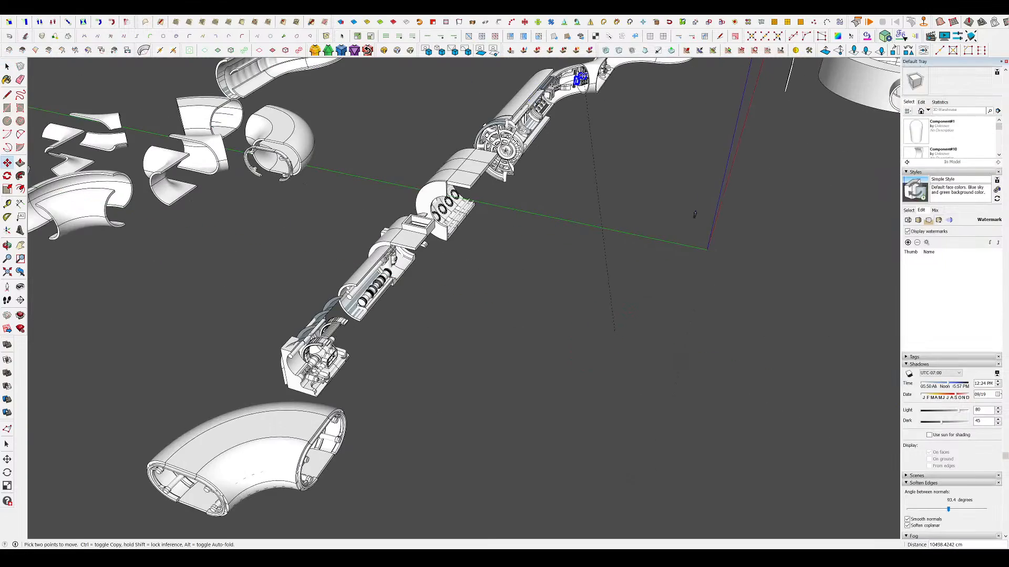
{"action": "middle_click_drag", "start_coordinate": [584, 90], "coordinate": [530, 47]}
{"action": "scroll", "coordinate": [704, 124], "scroll_direction": "up", "scroll_amount": 7}
{"action": "mouse_move", "coordinate": [613, 175]}
{"action": "middle_mouse_down"}
{"action": "mouse_move", "coordinate": [588, 95]}
{"action": "mouse_move", "coordinate": [612, 163]}
{"action": "middle_mouse_up"}
{"action": "scroll", "coordinate": [613, 163], "scroll_direction": "up", "scroll_amount": 4}
{"action": "middle_click_drag", "start_coordinate": [612, 163], "coordinate": [619, 246]}
{"action": "left_click", "coordinate": [640, 206]}
- Position the complete frame against the curved pipe's inner wall beside the doorway, adjusting its placement along the wall and in depth
{"action": "middle_click_drag", "start_coordinate": [640, 207], "coordinate": [385, 149]}
{"action": "middle_click_drag", "start_coordinate": [698, 211], "coordinate": [651, 322]}
{"action": "left_click", "coordinate": [623, 161]}
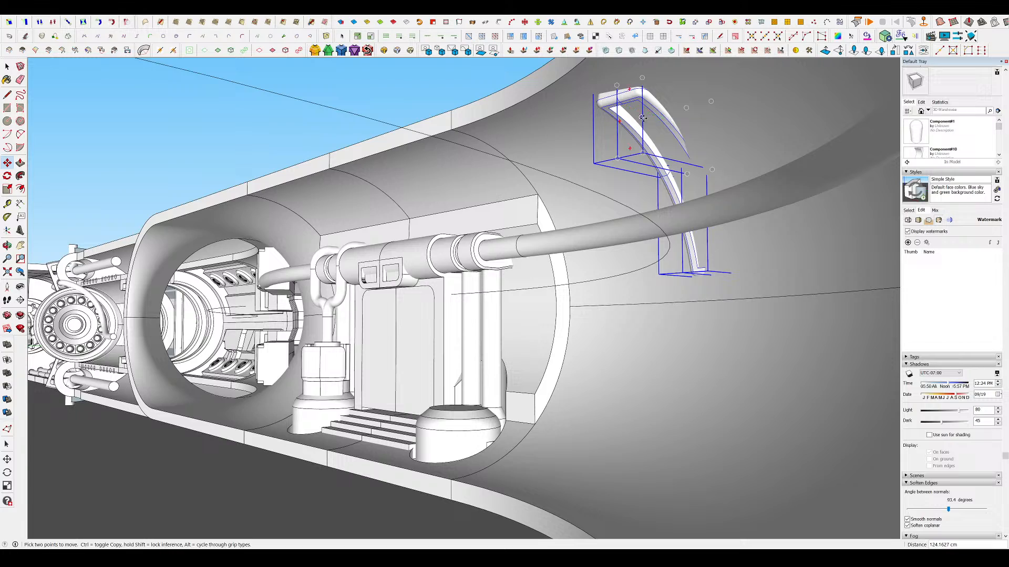
{"action": "middle_click_drag", "start_coordinate": [666, 131], "coordinate": [844, 110]}
{"action": "left_click", "coordinate": [793, 176]}
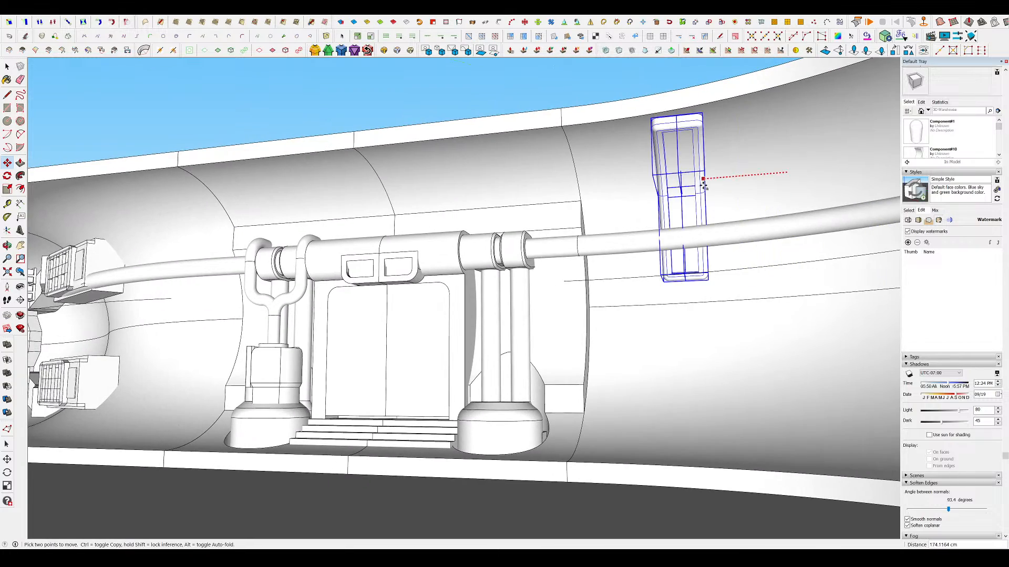
{"action": "left_click", "coordinate": [701, 181]}
{"action": "middle_click_drag", "start_coordinate": [701, 182], "coordinate": [798, 254]}
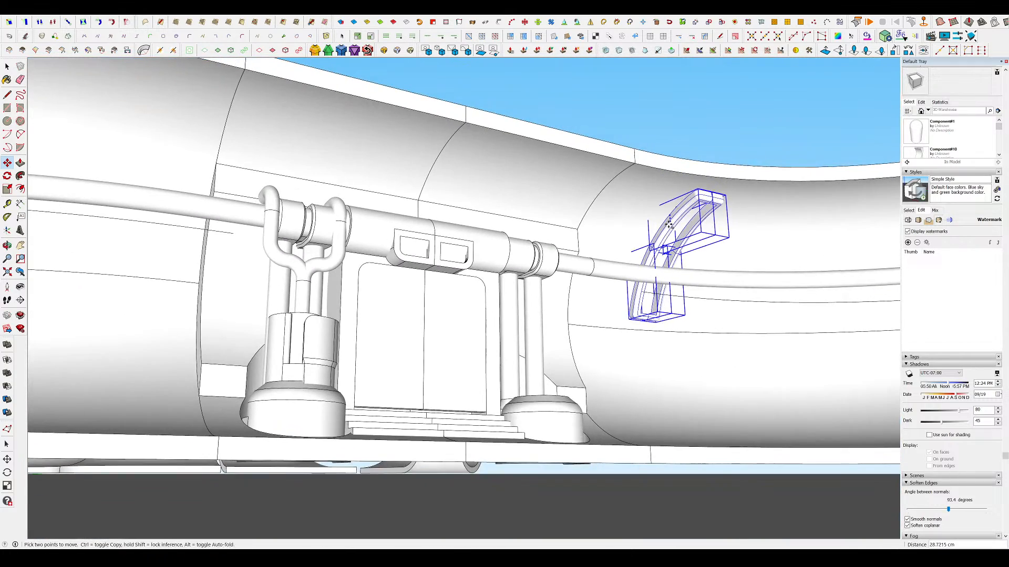
{"action": "left_click", "coordinate": [669, 225]}
{"action": "middle_click_drag", "start_coordinate": [669, 225], "coordinate": [892, 308]}
{"action": "scroll", "coordinate": [747, 160], "scroll_direction": "up", "scroll_amount": 5}
{"action": "scroll", "coordinate": [475, 204], "scroll_direction": "down", "scroll_amount": 4}
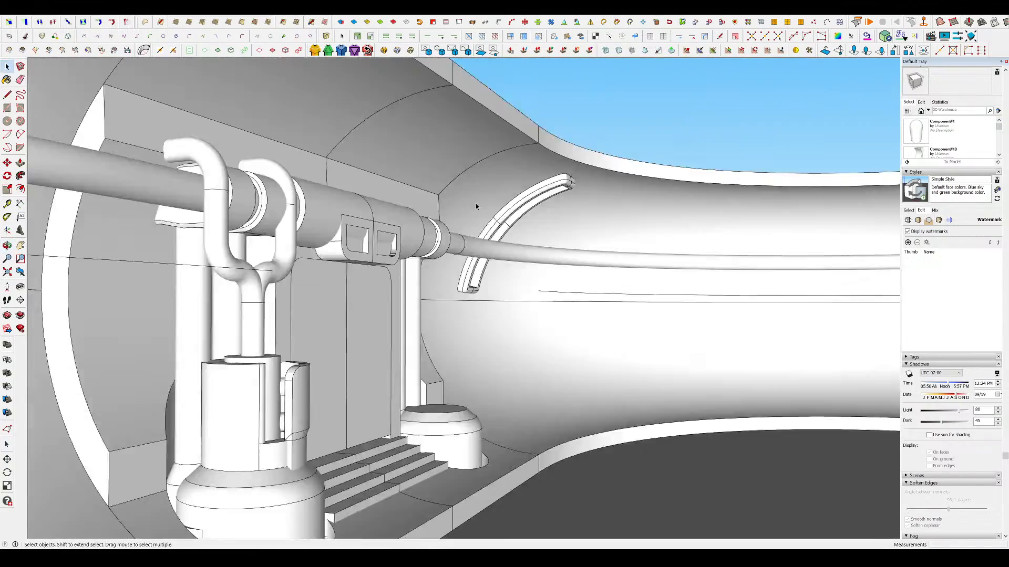
- Open the curved frame around the spoked gear inside the large round pipe and inspect it with the rest of the model hidden
{"action": "middle_click_drag", "start_coordinate": [474, 205], "coordinate": [367, 166]}
{"action": "middle_click_drag", "start_coordinate": [604, 232], "coordinate": [505, 310]}
{"action": "scroll", "coordinate": [538, 235], "scroll_direction": "down", "scroll_amount": 10}
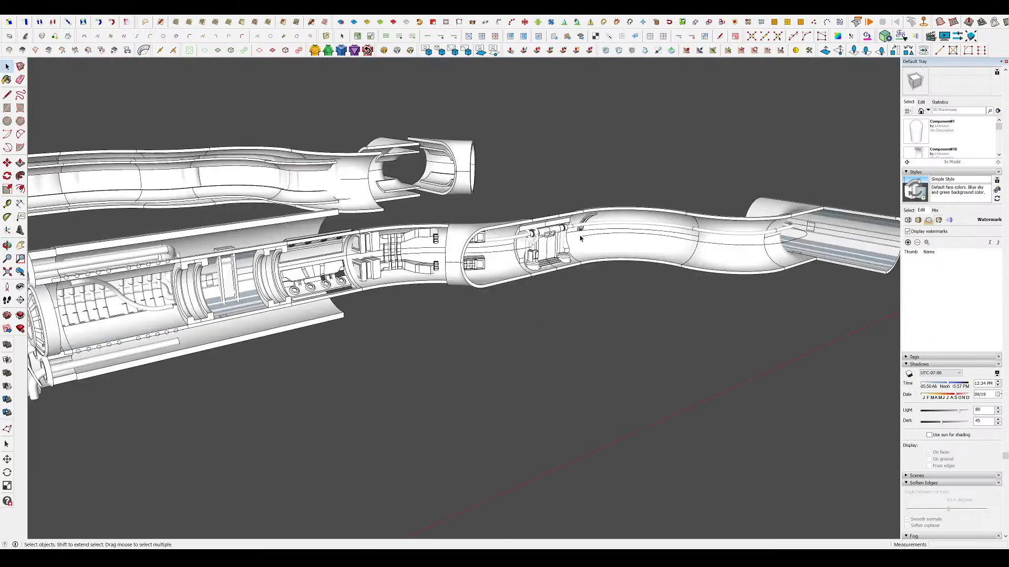
{"action": "scroll", "coordinate": [666, 295], "scroll_direction": "up", "scroll_amount": 3}
{"action": "scroll", "coordinate": [640, 353], "scroll_direction": "up", "scroll_amount": 8}
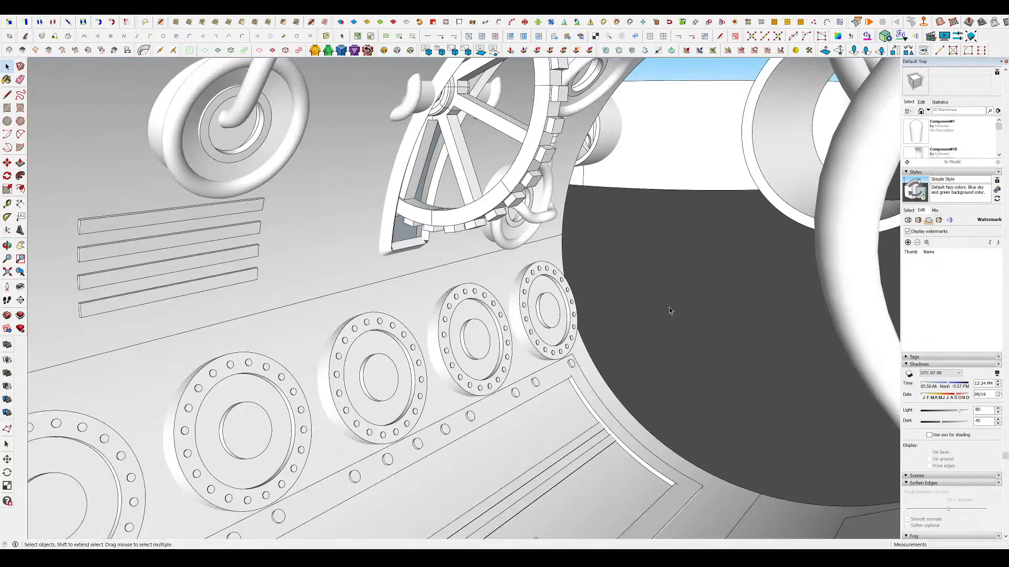
{"action": "middle_click_drag", "start_coordinate": [669, 308], "coordinate": [498, 290]}
{"action": "double_click", "coordinate": [483, 231]}
{"action": "double_click", "coordinate": [482, 232]}
{"action": "scroll", "coordinate": [478, 234], "scroll_direction": "up", "scroll_amount": 5}
{"action": "key", "text": "i"}
{"action": "key", "text": "i"}
{"action": "scroll", "coordinate": [498, 291], "scroll_direction": "down", "scroll_amount": 8}
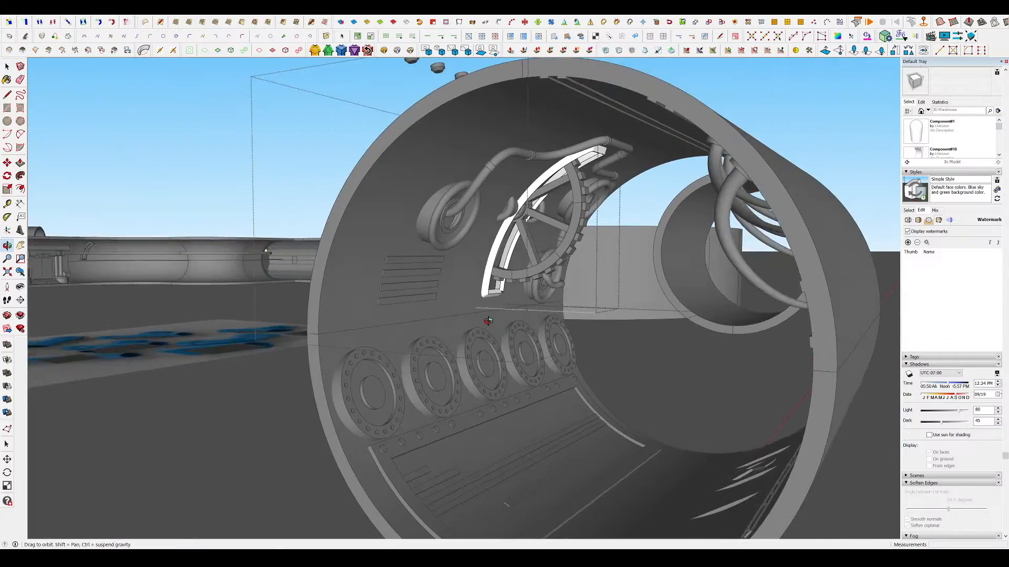
{"action": "key", "text": "Escape"}
{"action": "key", "text": "Escape"}
- Open the pipe's lower wall component with the row of bolted discs and isolate it by hiding the rest of the model
{"action": "middle_click_drag", "start_coordinate": [487, 368], "coordinate": [462, 391]}
{"action": "scroll", "coordinate": [326, 416], "scroll_direction": "up", "scroll_amount": 3}
{"action": "double_click", "coordinate": [328, 415]}
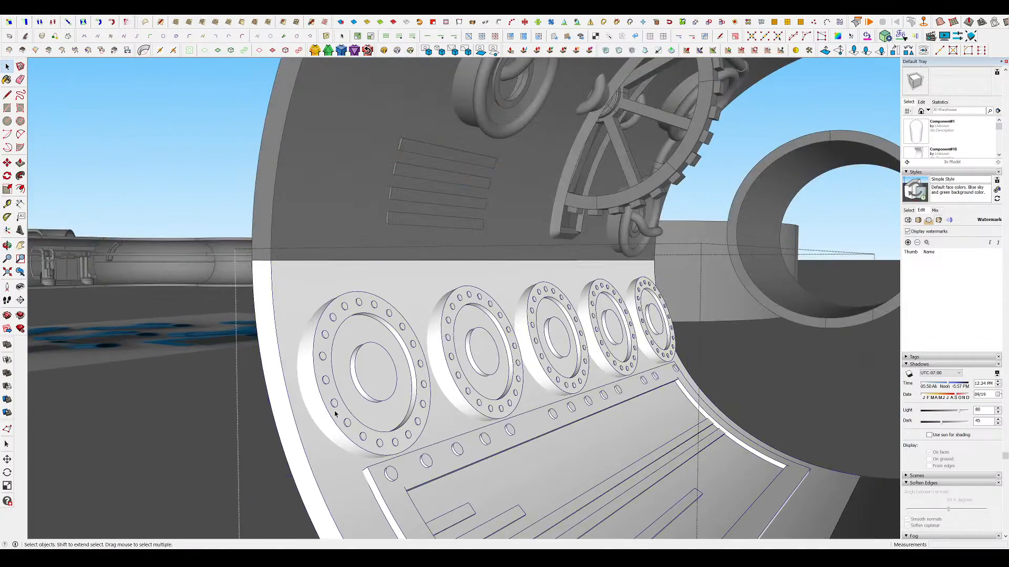
{"action": "double_click", "coordinate": [335, 414]}
{"action": "key", "text": "i"}
{"action": "middle_click_drag", "start_coordinate": [336, 414], "coordinate": [494, 415]}
{"action": "key", "text": "Escape"}
{"action": "scroll", "coordinate": [585, 321], "scroll_direction": "down", "scroll_amount": 10}
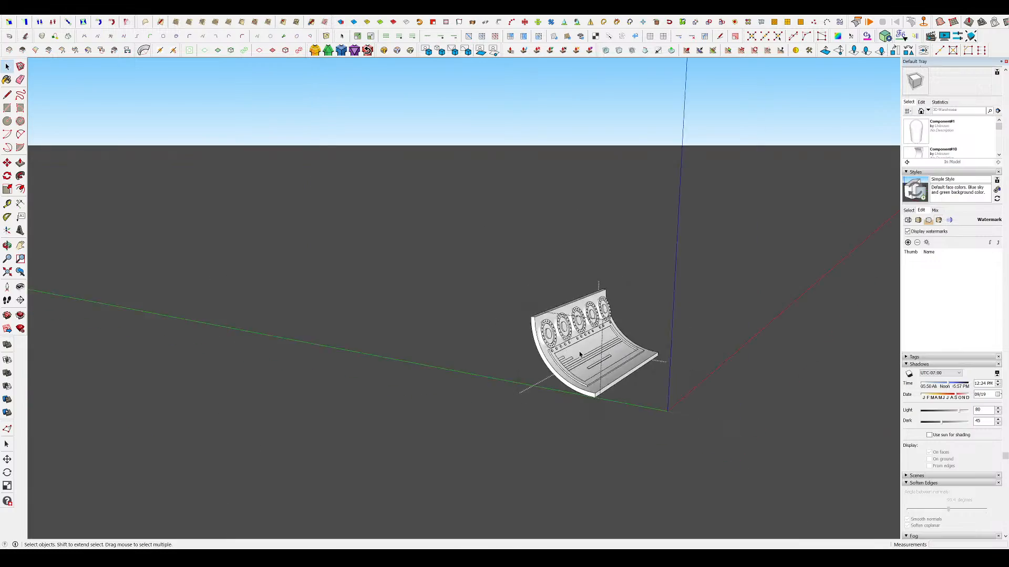
- Inspect the striped wall section between the ribbed rings of the cylindrical corridor module
{"action": "key", "text": "Escape"}
{"action": "middle_click_drag", "start_coordinate": [581, 350], "coordinate": [565, 378]}
{"action": "scroll", "coordinate": [564, 377], "scroll_direction": "down", "scroll_amount": 2}
{"action": "scroll", "coordinate": [333, 302], "scroll_direction": "up", "scroll_amount": 8}
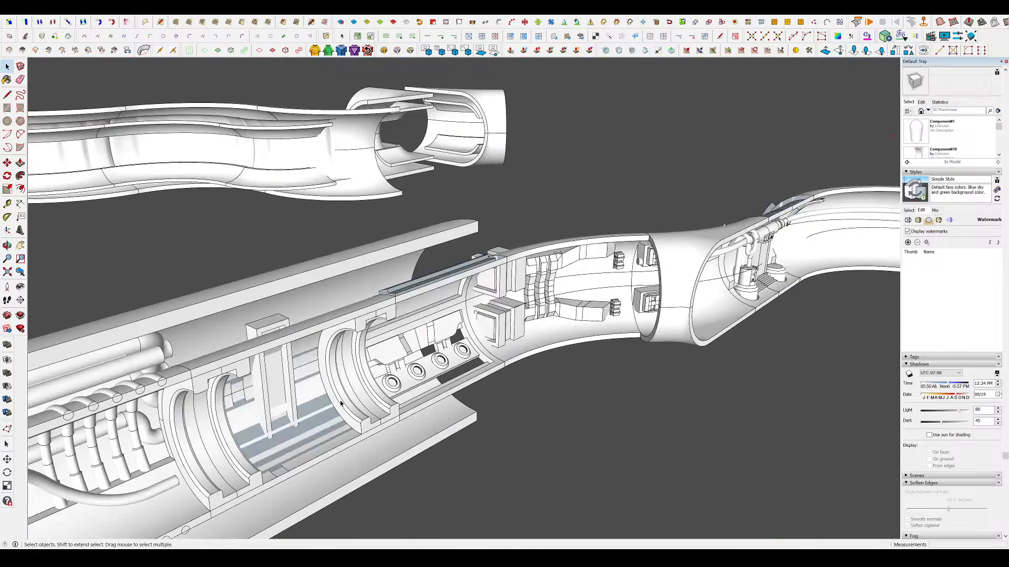
{"action": "scroll", "coordinate": [557, 289], "scroll_direction": "down", "scroll_amount": 4}
{"action": "scroll", "coordinate": [384, 381], "scroll_direction": "up", "scroll_amount": 5}
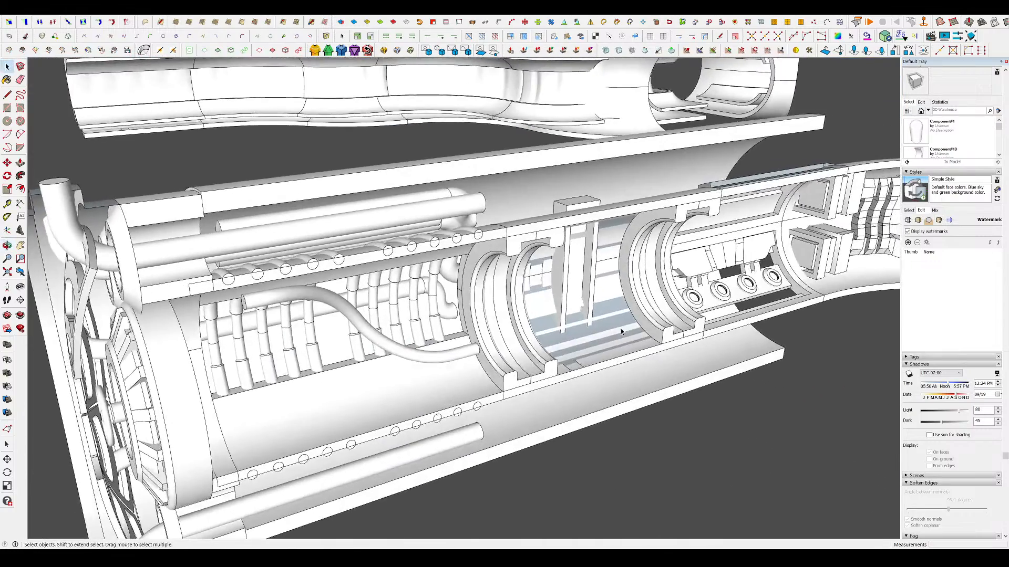
{"action": "scroll", "coordinate": [576, 313], "scroll_direction": "up", "scroll_amount": 4}
{"action": "left_click", "coordinate": [576, 315]}
{"action": "double_click", "coordinate": [576, 315]}
{"action": "middle_click_drag", "start_coordinate": [577, 315], "coordinate": [420, 287]}
{"action": "scroll", "coordinate": [521, 274], "scroll_direction": "down", "scroll_amount": 5}
{"action": "left_click", "coordinate": [642, 209]}
{"action": "scroll", "coordinate": [586, 208], "scroll_direction": "down", "scroll_amount": 3}
{"action": "key", "text": "Escape"}
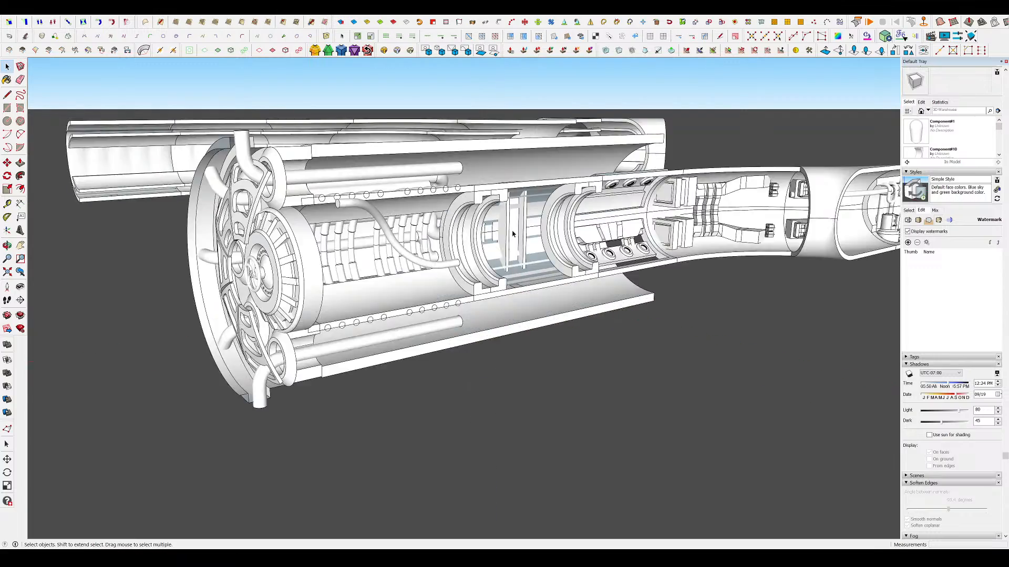
- Survey the full layout of corridor modules and examine the row around the cut-open cylinder
{"action": "scroll", "coordinate": [570, 237], "scroll_direction": "down", "scroll_amount": 5}
{"action": "middle_click_drag", "start_coordinate": [546, 236], "coordinate": [484, 302]}
{"action": "scroll", "coordinate": [626, 197], "scroll_direction": "down", "scroll_amount": 4}
{"action": "middle_click_drag", "start_coordinate": [625, 197], "coordinate": [635, 297]}
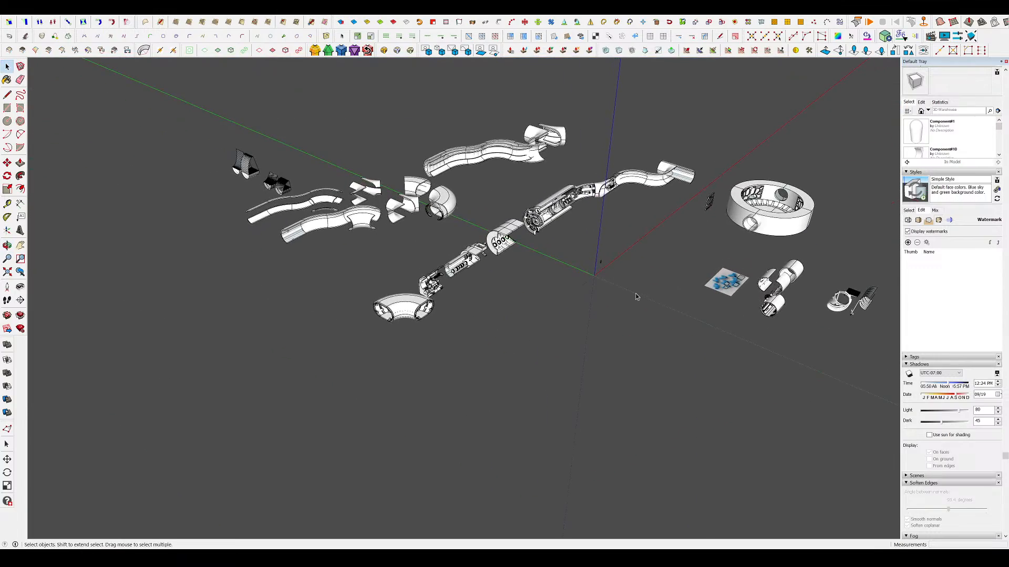
{"action": "scroll", "coordinate": [741, 273], "scroll_direction": "up", "scroll_amount": 3}
{"action": "middle_click_drag", "start_coordinate": [663, 243], "coordinate": [655, 200]}
{"action": "scroll", "coordinate": [439, 187], "scroll_direction": "up", "scroll_amount": 8}
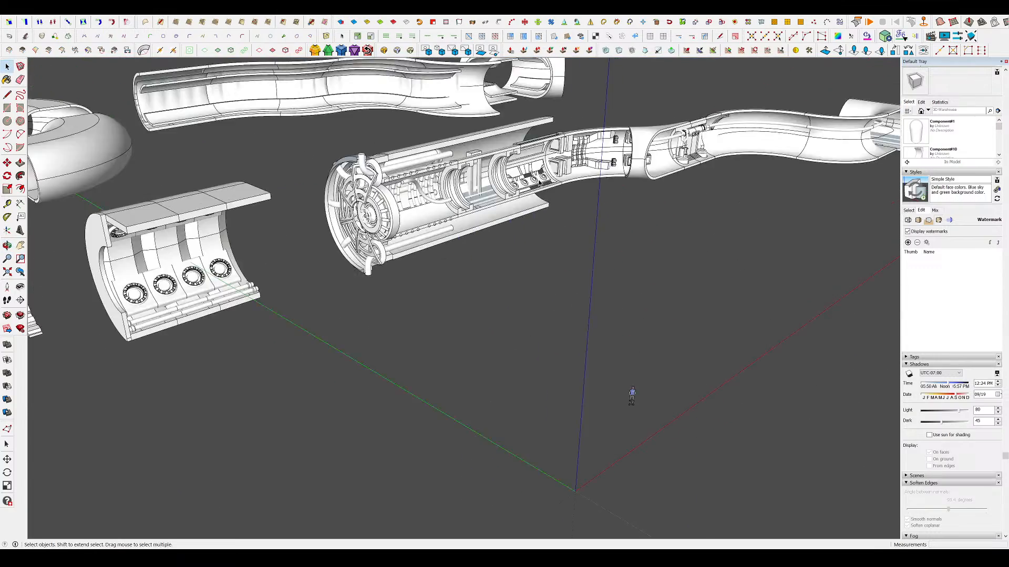
{"action": "middle_click_drag", "start_coordinate": [476, 171], "coordinate": [512, 145]}
- Open the curved wall shell for editing and erase the edges of the narrow curved band on its inner face
{"action": "double_click", "coordinate": [236, 279]}
{"action": "scroll", "coordinate": [216, 251], "scroll_direction": "down", "scroll_amount": 1}
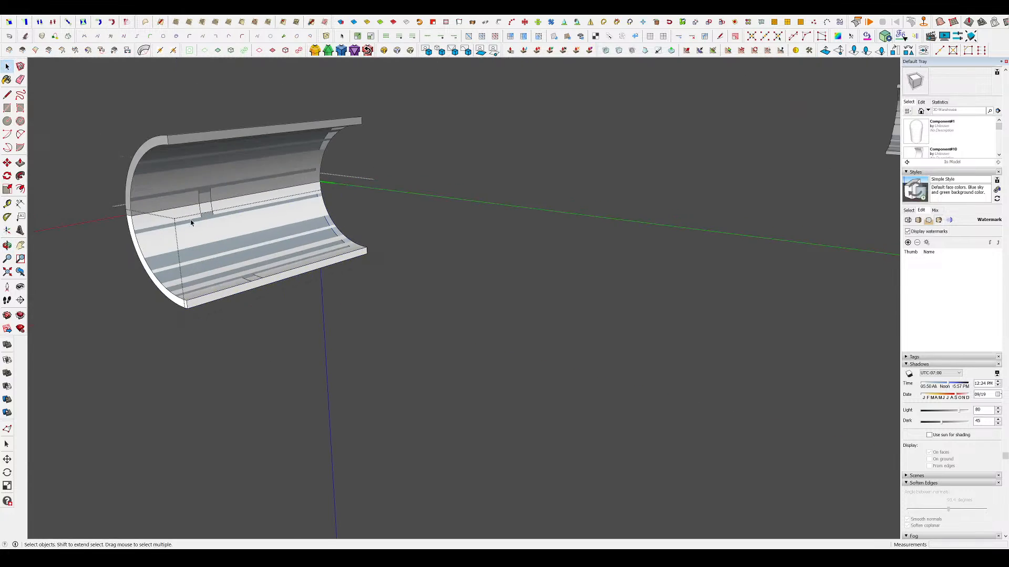
{"action": "key", "text": "h"}
{"action": "scroll", "coordinate": [194, 223], "scroll_direction": "up", "scroll_amount": 4}
{"action": "key", "text": "h"}
{"action": "scroll", "coordinate": [258, 202], "scroll_direction": "up", "scroll_amount": 1}
{"action": "scroll", "coordinate": [428, 223], "scroll_direction": "down", "scroll_amount": 4}
{"action": "key", "text": "e"}
{"action": "scroll", "coordinate": [346, 200], "scroll_direction": "up", "scroll_amount": 5}
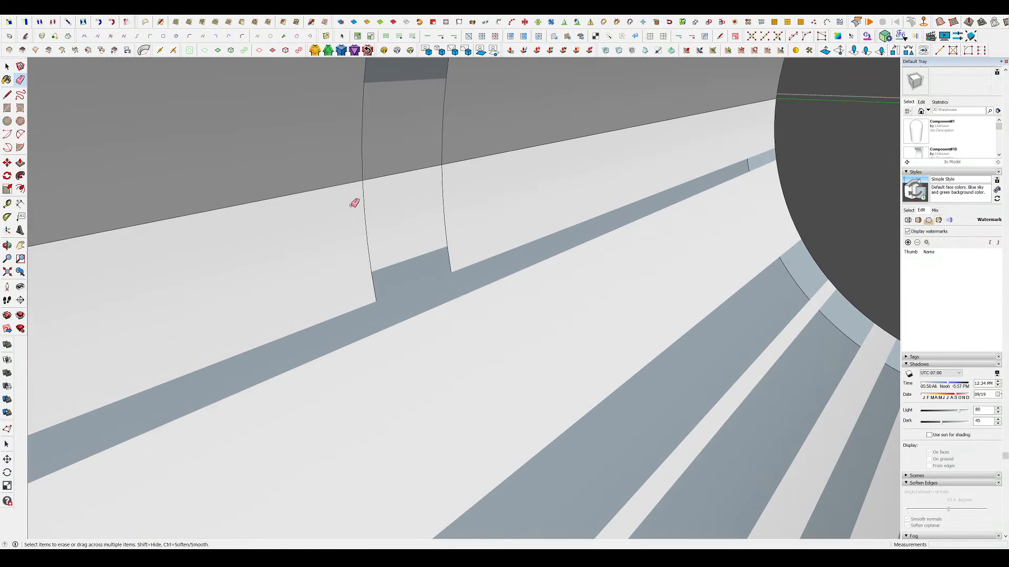
{"action": "left_click_drag", "start_coordinate": [352, 204], "coordinate": [378, 243]}
{"action": "scroll", "coordinate": [483, 184], "scroll_direction": "down", "scroll_amount": 6}
{"action": "scroll", "coordinate": [450, 204], "scroll_direction": "up", "scroll_amount": 2}
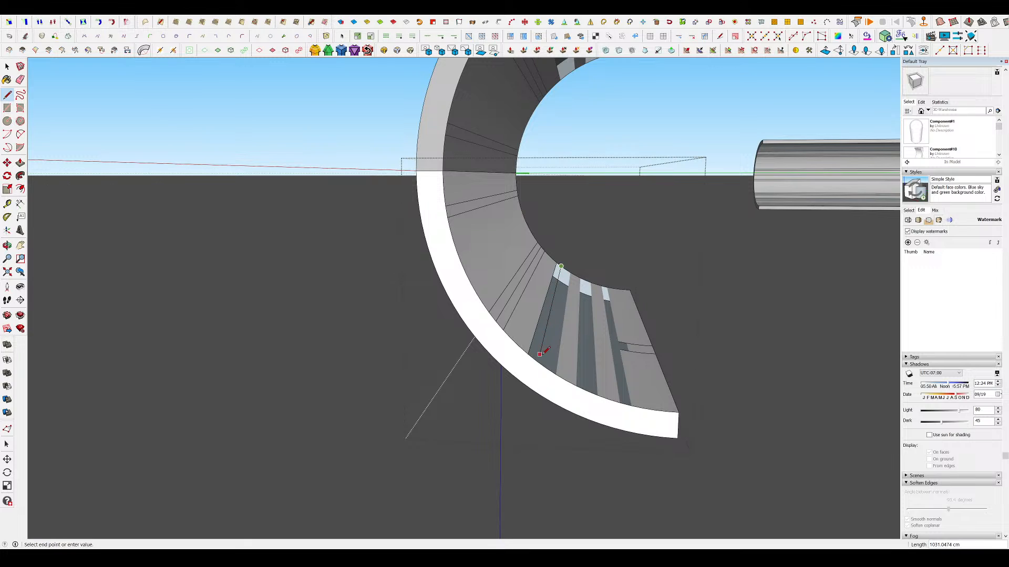
- Draw lines along the open strips of the curved wall shell to refill its missing inner faces
{"action": "key", "text": "Escape"}
{"action": "scroll", "coordinate": [547, 369], "scroll_direction": "up", "scroll_amount": 4}
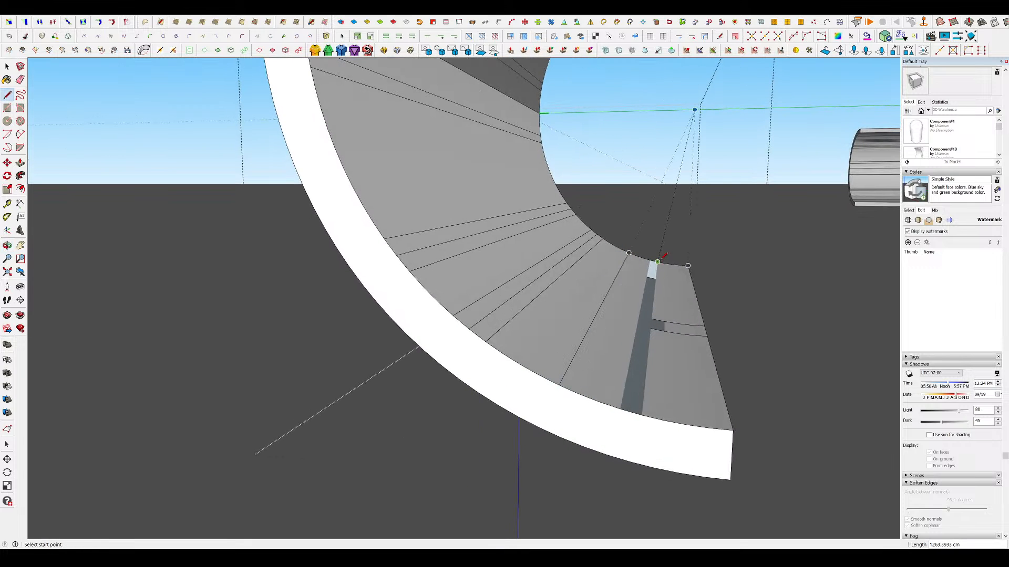
{"action": "scroll", "coordinate": [683, 315], "scroll_direction": "up", "scroll_amount": 5}
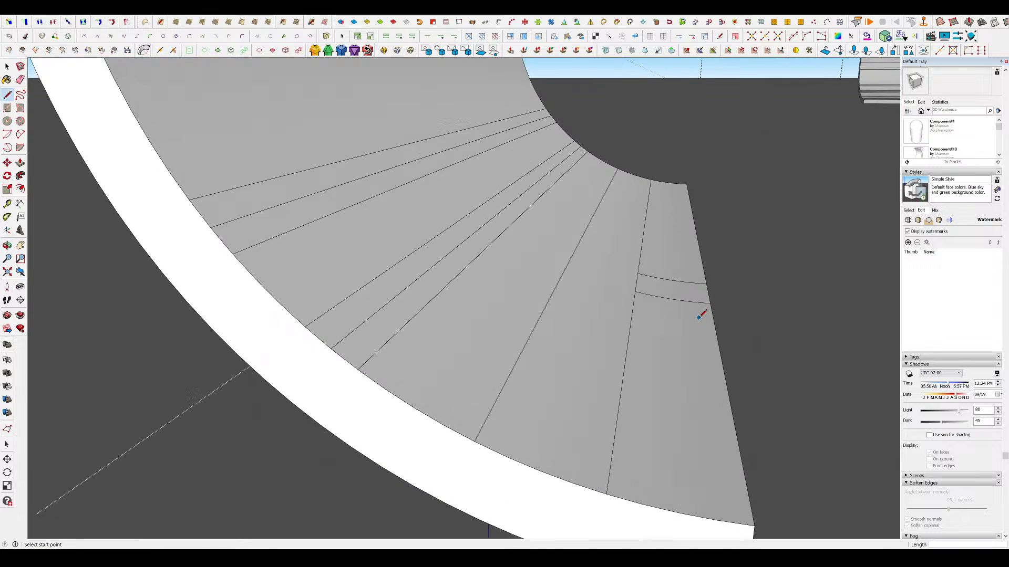
- Erase the leftover dividing lines on the curved wall shell's inner face
{"action": "key", "text": "e"}
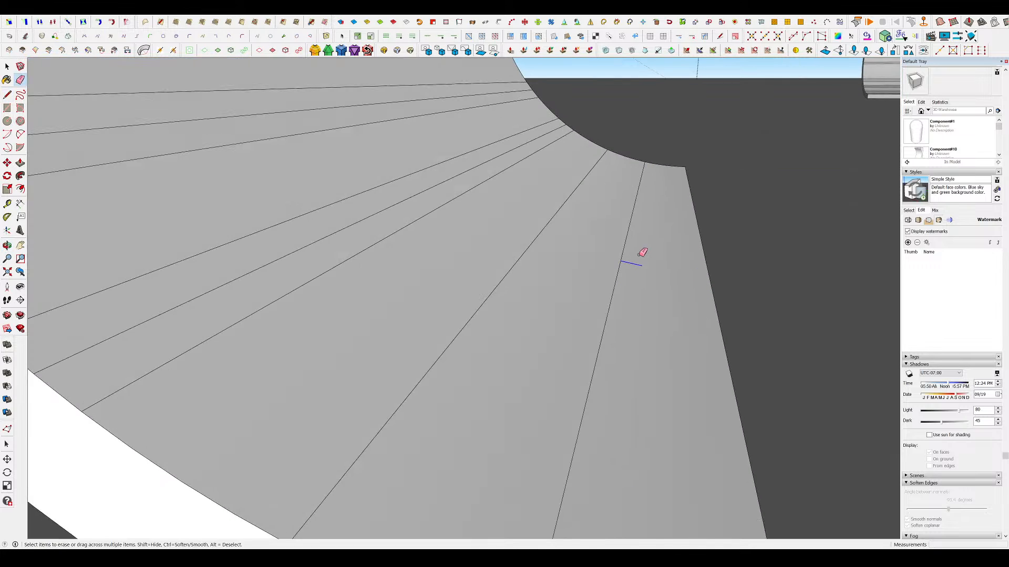
{"action": "scroll", "coordinate": [642, 252], "scroll_direction": "down", "scroll_amount": 5}
{"action": "middle_click_drag", "start_coordinate": [585, 336], "coordinate": [573, 289]}
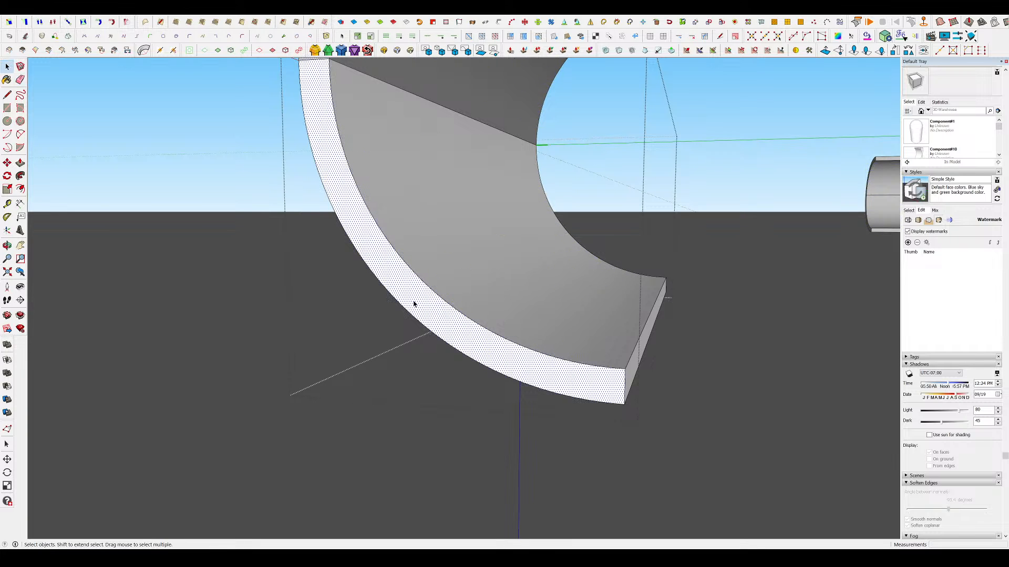
- Leave the wall shell and examine the curved rectangular frame behind the pipe in the winding corridor
{"action": "middle_click_drag", "start_coordinate": [414, 304], "coordinate": [615, 305]}
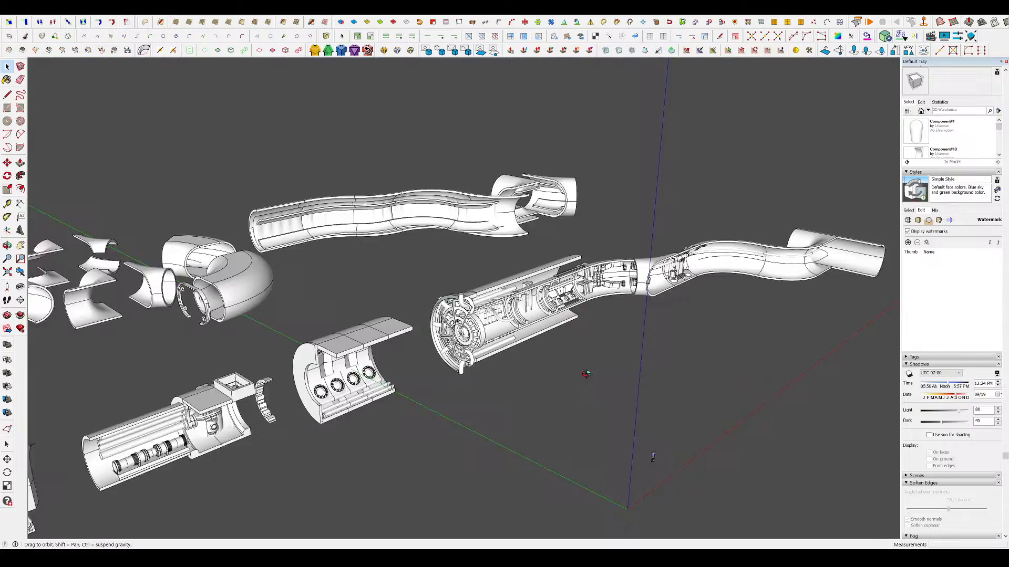
{"action": "scroll", "coordinate": [728, 263], "scroll_direction": "up", "scroll_amount": 10}
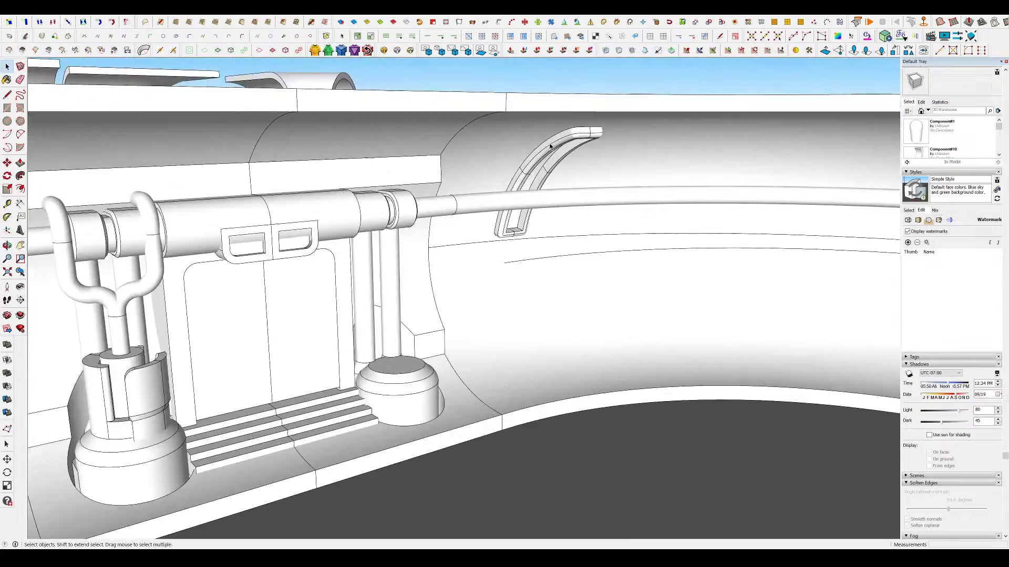
{"action": "middle_click_drag", "start_coordinate": [549, 147], "coordinate": [462, 158]}
{"action": "scroll", "coordinate": [696, 205], "scroll_direction": "up", "scroll_amount": 4}
{"action": "middle_click_drag", "start_coordinate": [695, 205], "coordinate": [588, 312]}
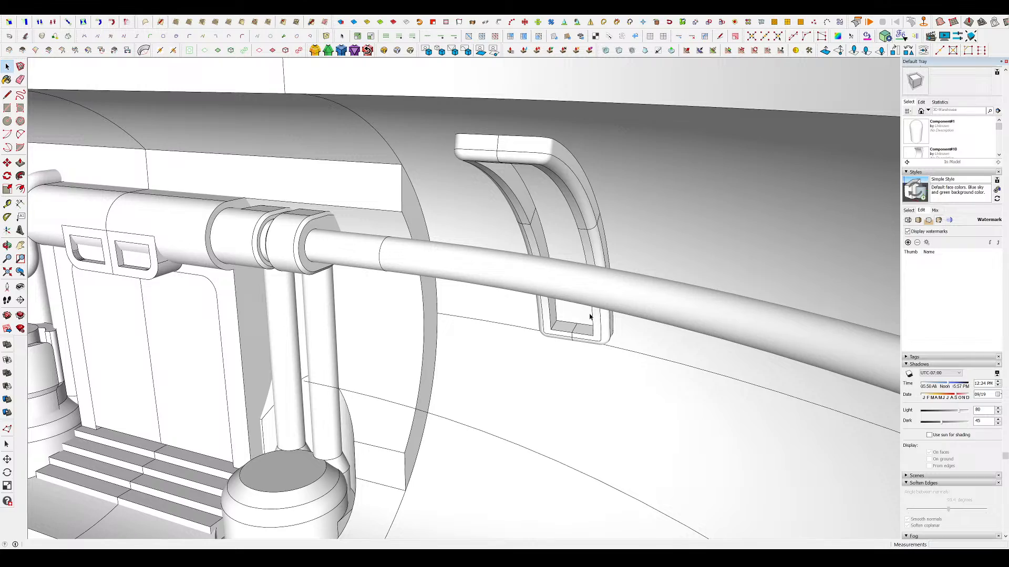
{"action": "scroll", "coordinate": [588, 314], "scroll_direction": "down", "scroll_amount": 3}
{"action": "middle_click_drag", "start_coordinate": [588, 310], "coordinate": [668, 186]}
{"action": "scroll", "coordinate": [592, 223], "scroll_direction": "down", "scroll_amount": 15}
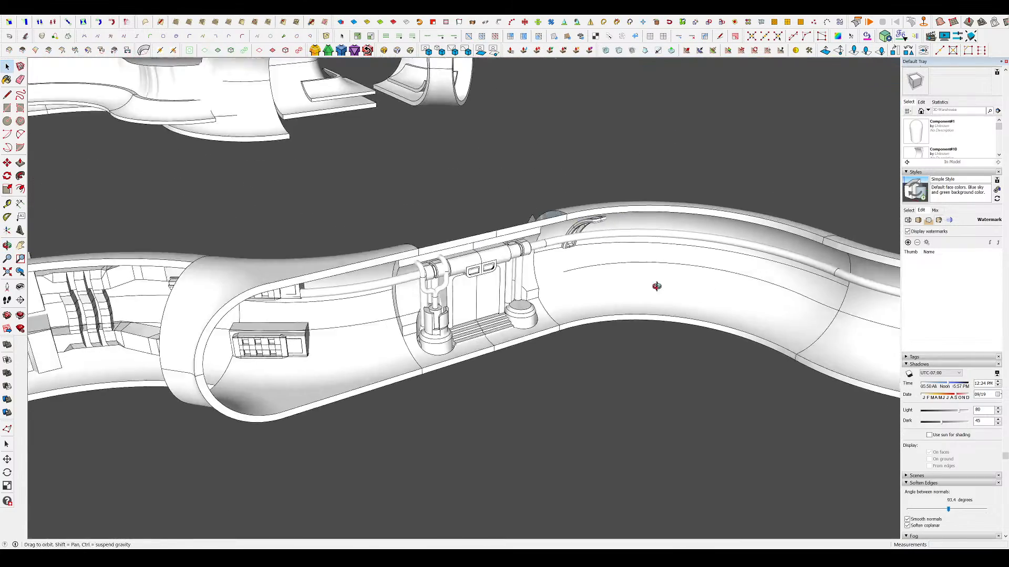
- Bevel the top edges of the test box with the top face selected
{"action": "scroll", "coordinate": [517, 309], "scroll_direction": "up", "scroll_amount": 2}
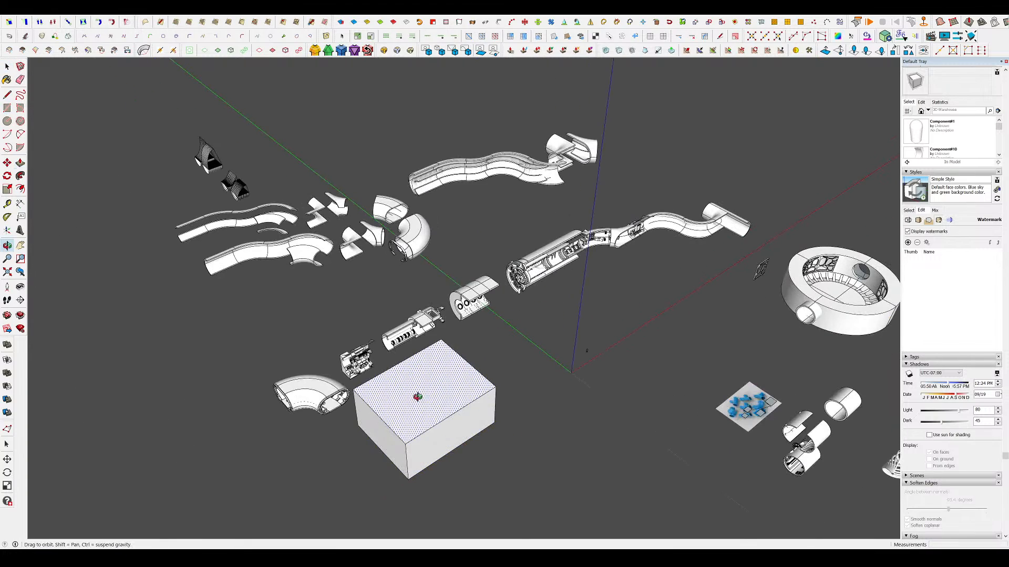
{"action": "middle_click_drag", "start_coordinate": [418, 397], "coordinate": [425, 389]}
{"action": "key", "text": "space"}
{"action": "double_click", "coordinate": [418, 381]}
{"action": "scroll", "coordinate": [412, 387], "scroll_direction": "up", "scroll_amount": 3}
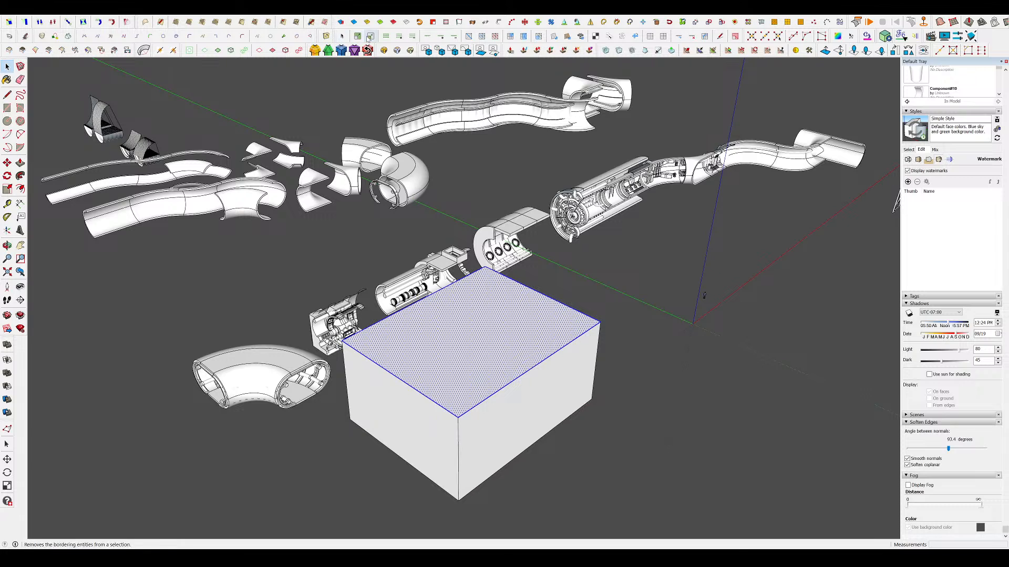
{"action": "left_click", "coordinate": [411, 51]}
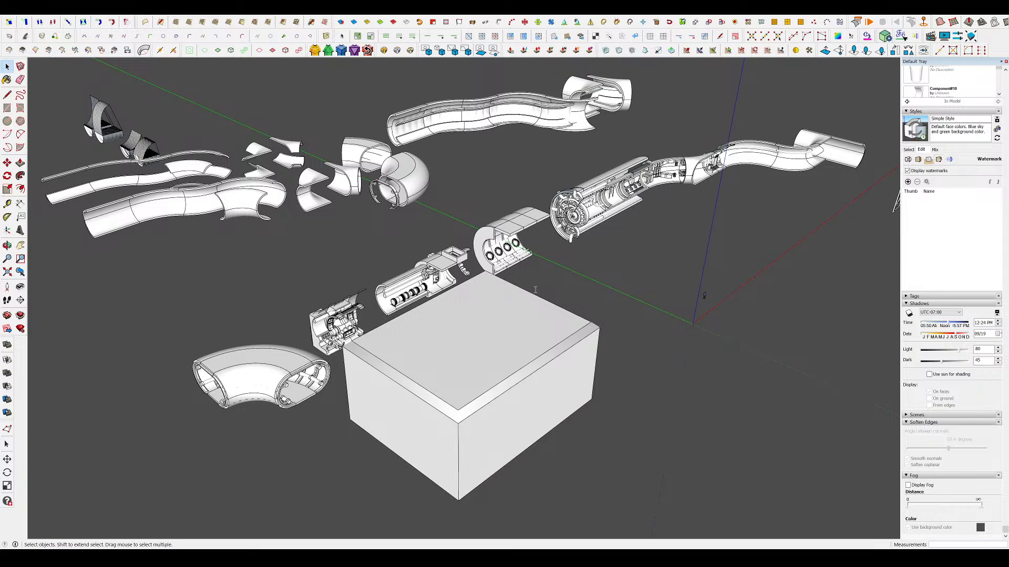
- Check the test box's bevelled top face and corners and delete the whole box
{"action": "left_click", "coordinate": [535, 331]}
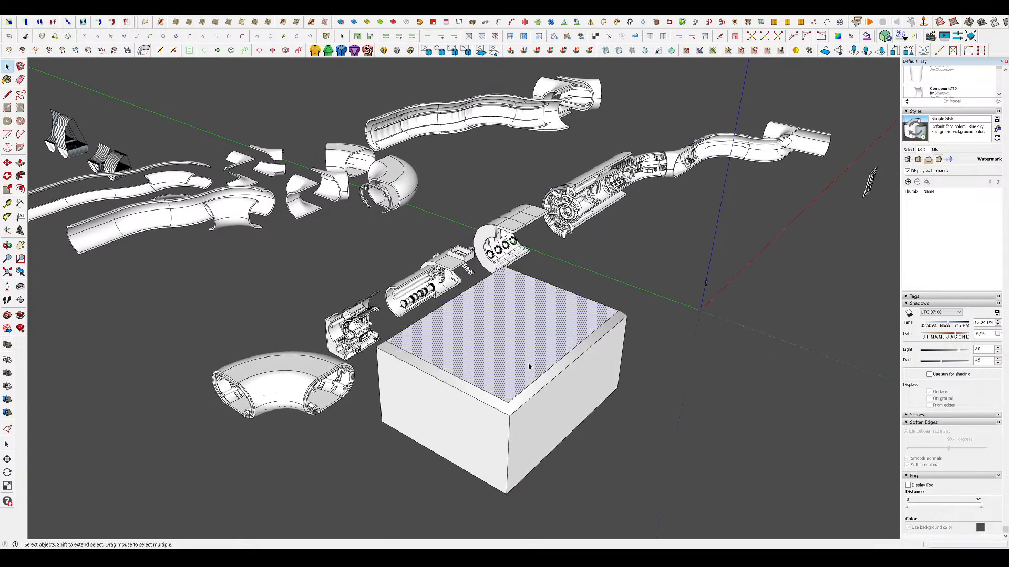
{"action": "scroll", "coordinate": [506, 402], "scroll_direction": "up", "scroll_amount": 3}
{"action": "mouse_move", "coordinate": [499, 434]}
{"action": "middle_mouse_down"}
{"action": "mouse_move", "coordinate": [500, 383]}
{"action": "mouse_move", "coordinate": [563, 335]}
{"action": "middle_mouse_up"}
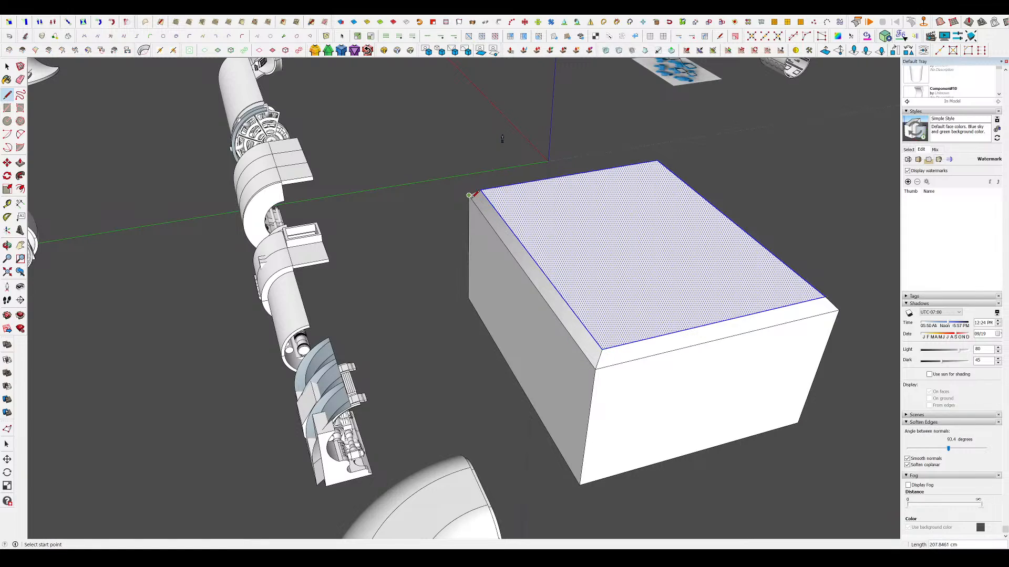
{"action": "key", "text": "space"}
{"action": "scroll", "coordinate": [482, 188], "scroll_direction": "down", "scroll_amount": 4}
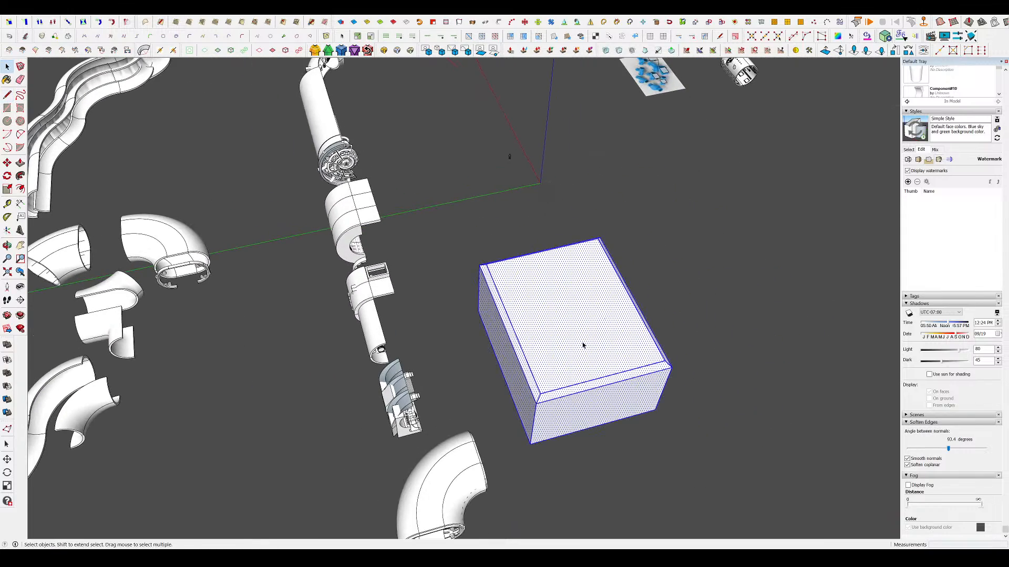
{"action": "key", "text": "Delete"}
- Review the overall arrangement of corridor pieces, the ring module and the reference image
{"action": "middle_click_drag", "start_coordinate": [583, 345], "coordinate": [466, 213]}
{"action": "scroll", "coordinate": [465, 213], "scroll_direction": "down", "scroll_amount": 3}
{"action": "scroll", "coordinate": [465, 213], "scroll_direction": "up", "scroll_amount": 3}
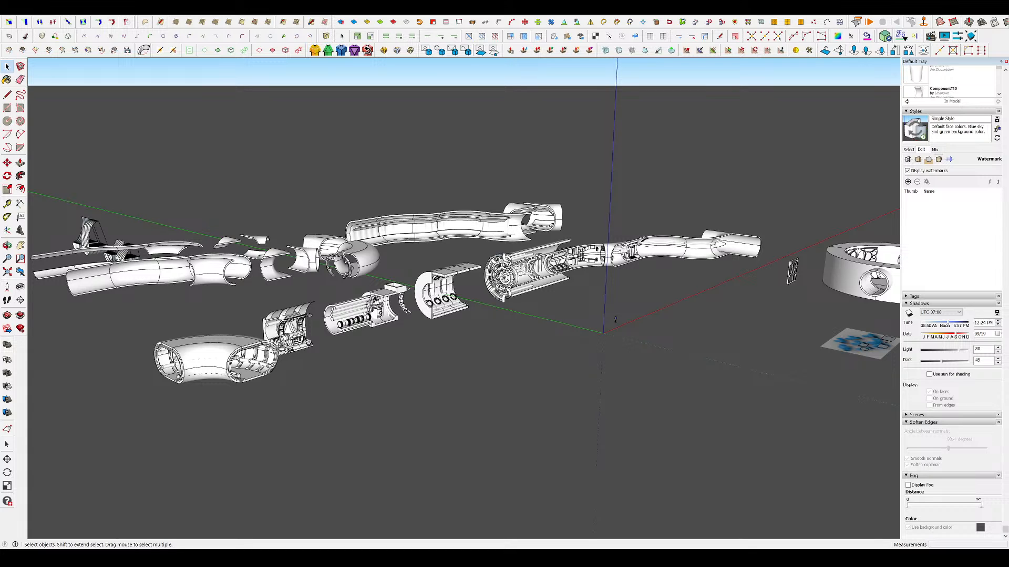
{"action": "middle_click_drag", "start_coordinate": [461, 360], "coordinate": [431, 400]}
{"action": "scroll", "coordinate": [460, 380], "scroll_direction": "down", "scroll_amount": 3}
{"action": "scroll", "coordinate": [700, 375], "scroll_direction": "up", "scroll_amount": 2}
{"action": "middle_click_drag", "start_coordinate": [777, 418], "coordinate": [854, 486]}
{"action": "scroll", "coordinate": [762, 439], "scroll_direction": "up", "scroll_amount": 2}
{"action": "scroll", "coordinate": [762, 440], "scroll_direction": "down", "scroll_amount": 3}
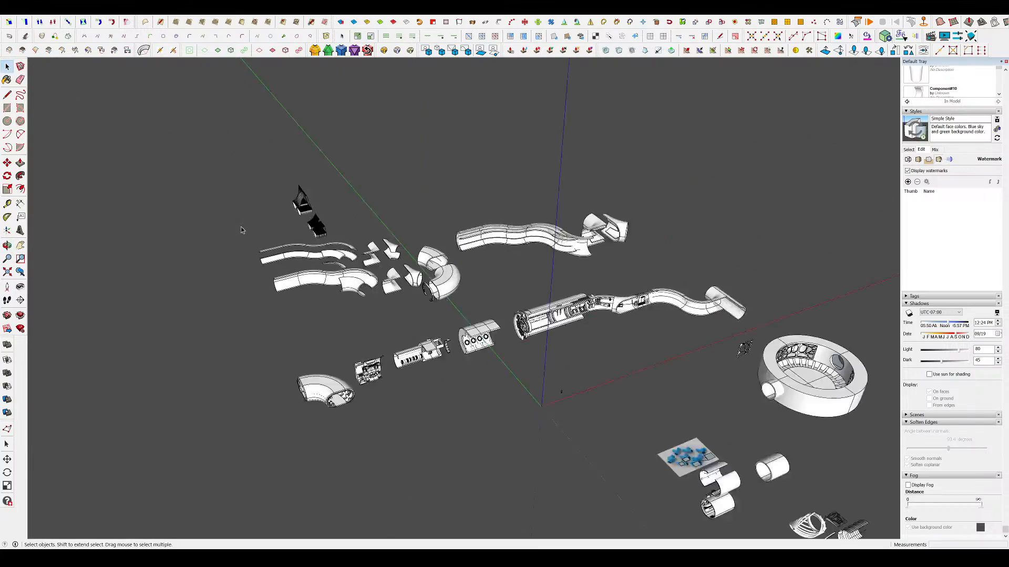
- Examine the interiors of the aligned corridor modules from the porthole section to the winding passage
{"action": "middle_click_drag", "start_coordinate": [462, 325], "coordinate": [595, 282]}
{"action": "scroll", "coordinate": [619, 301], "scroll_direction": "down", "scroll_amount": 2}
{"action": "middle_click_drag", "start_coordinate": [688, 318], "coordinate": [683, 184]}
{"action": "scroll", "coordinate": [674, 288], "scroll_direction": "up", "scroll_amount": 3}
{"action": "scroll", "coordinate": [806, 290], "scroll_direction": "up", "scroll_amount": 2}
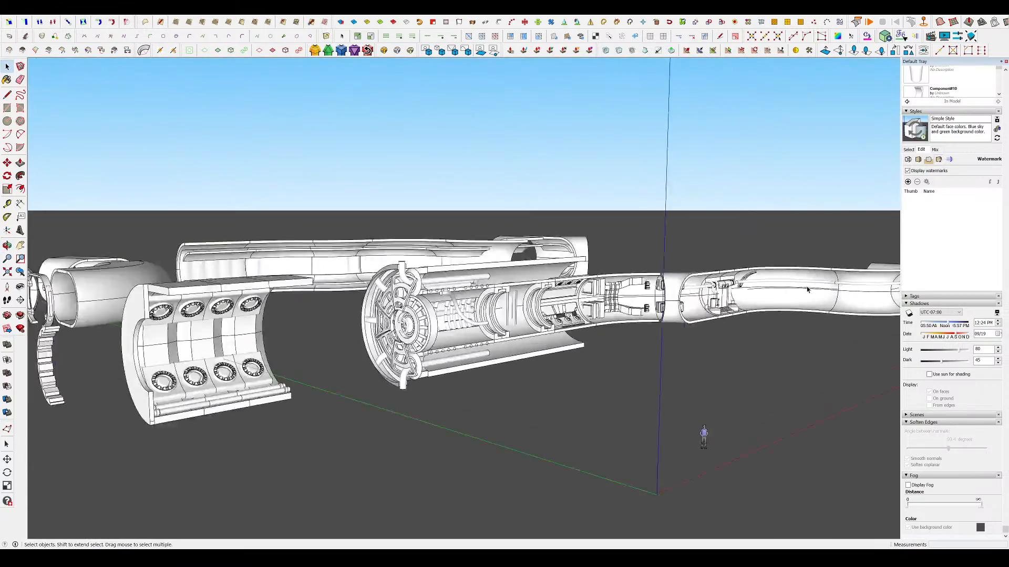
{"action": "scroll", "coordinate": [766, 276], "scroll_direction": "up", "scroll_amount": 10}
{"action": "middle_click_drag", "start_coordinate": [594, 238], "coordinate": [537, 224]}
{"action": "scroll", "coordinate": [590, 293], "scroll_direction": "down", "scroll_amount": 14}
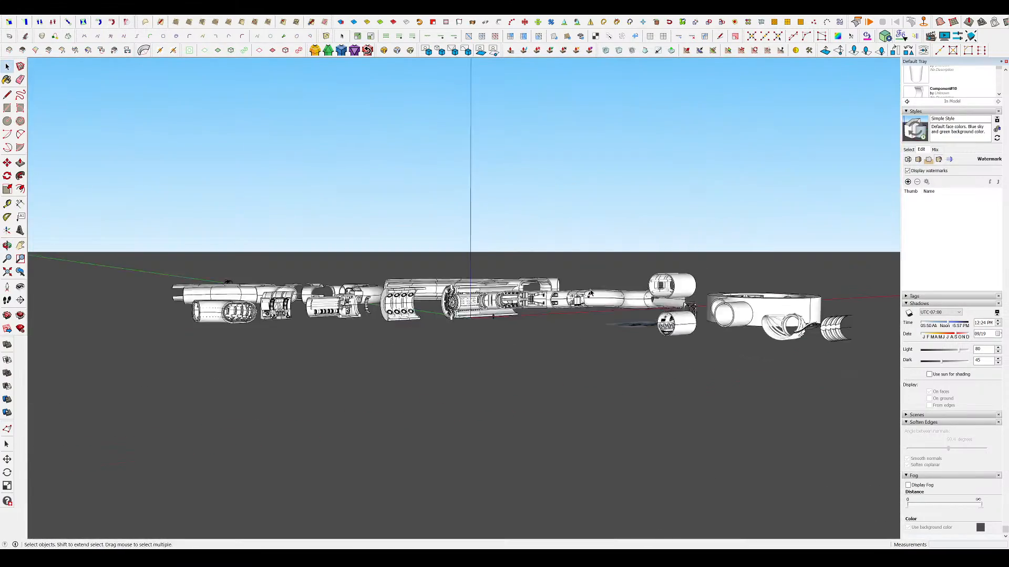
- Examine the large cylinder module with the gear wheel, round wall discs and hanging tubes
{"action": "scroll", "coordinate": [590, 293], "scroll_direction": "down", "scroll_amount": 2}
{"action": "middle_click_drag", "start_coordinate": [590, 293], "coordinate": [640, 323]}
{"action": "scroll", "coordinate": [594, 317], "scroll_direction": "up", "scroll_amount": 14}
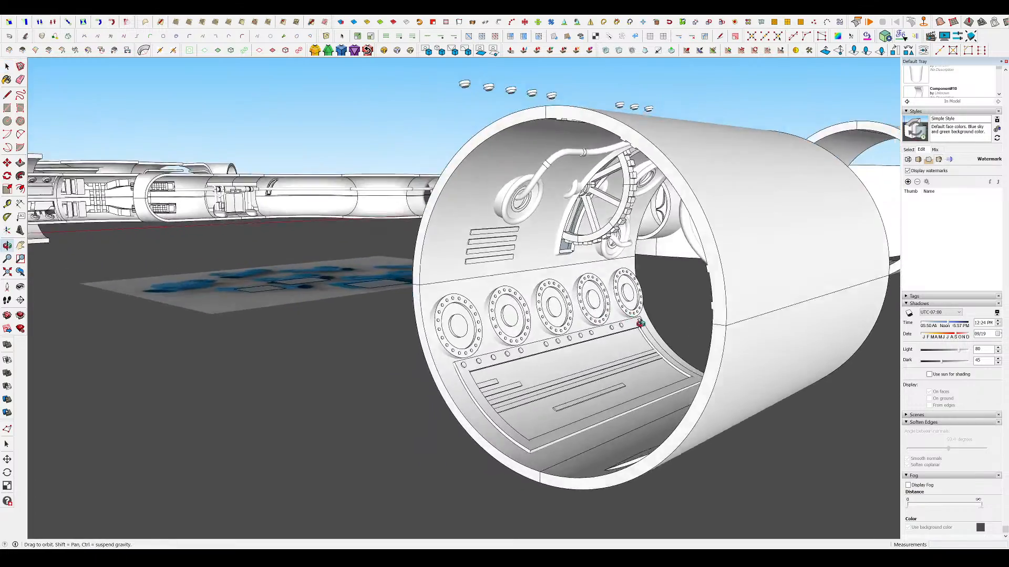
{"action": "scroll", "coordinate": [570, 304], "scroll_direction": "down", "scroll_amount": 4}
{"action": "middle_click_drag", "start_coordinate": [569, 304], "coordinate": [749, 273]}
{"action": "scroll", "coordinate": [582, 275], "scroll_direction": "down", "scroll_amount": 5}
{"action": "scroll", "coordinate": [580, 277], "scroll_direction": "up", "scroll_amount": 3}
{"action": "scroll", "coordinate": [579, 276], "scroll_direction": "up", "scroll_amount": 8}
{"action": "scroll", "coordinate": [574, 243], "scroll_direction": "up", "scroll_amount": 2}
{"action": "scroll", "coordinate": [799, 273], "scroll_direction": "up", "scroll_amount": 3}
{"action": "scroll", "coordinate": [512, 257], "scroll_direction": "down", "scroll_amount": 7}
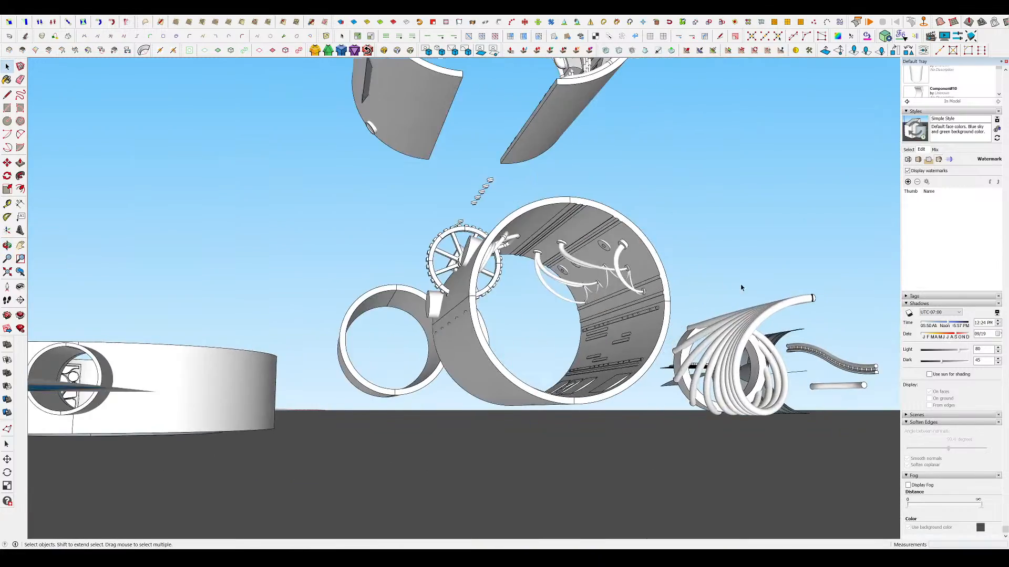
- Open a hanging curved tube inside the large cylinder, inspect its shape and leave its group
{"action": "scroll", "coordinate": [525, 276], "scroll_direction": "up", "scroll_amount": 12}
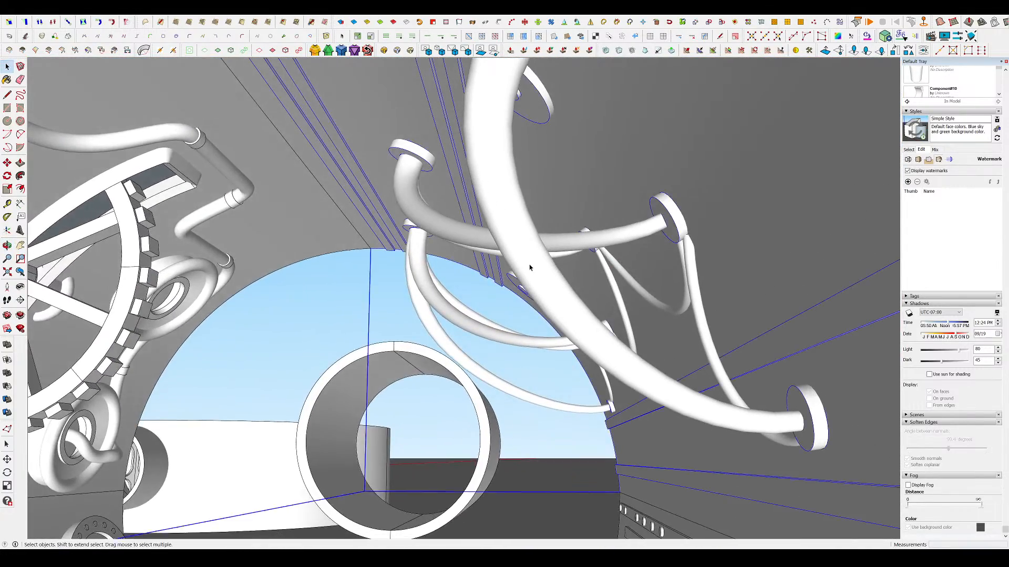
{"action": "double_click", "coordinate": [530, 267]}
{"action": "double_click", "coordinate": [533, 269]}
{"action": "middle_click_drag", "start_coordinate": [534, 270], "coordinate": [688, 292]}
{"action": "scroll", "coordinate": [591, 317], "scroll_direction": "down", "scroll_amount": 2}
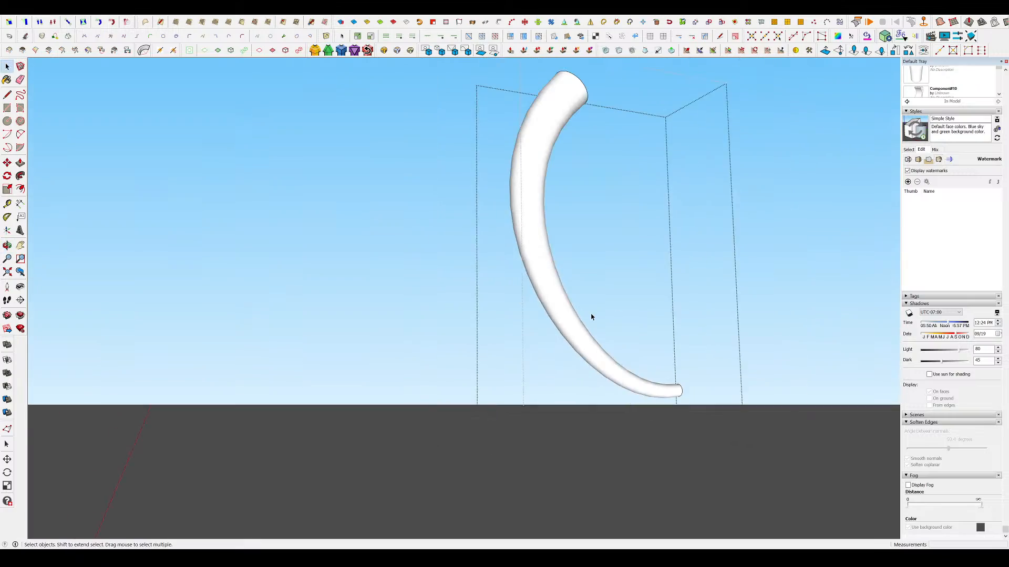
{"action": "left_click", "coordinate": [469, 332]}
{"action": "middle_click_drag", "start_coordinate": [493, 333], "coordinate": [569, 282]}
{"action": "scroll", "coordinate": [568, 282], "scroll_direction": "down", "scroll_amount": 3}
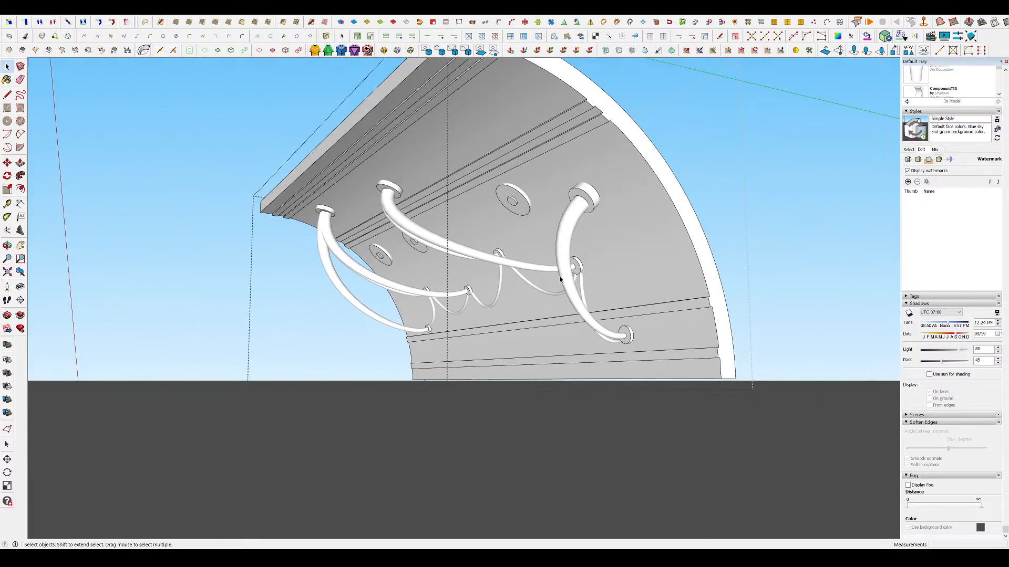
{"action": "left_click", "coordinate": [217, 226]}
{"action": "middle_click_drag", "start_coordinate": [517, 210], "coordinate": [515, 356]}
{"action": "scroll", "coordinate": [551, 223], "scroll_direction": "down", "scroll_amount": 3}
- Open the bent wall pipe beside the gear wheel for editing
{"action": "scroll", "coordinate": [475, 181], "scroll_direction": "up", "scroll_amount": 10}
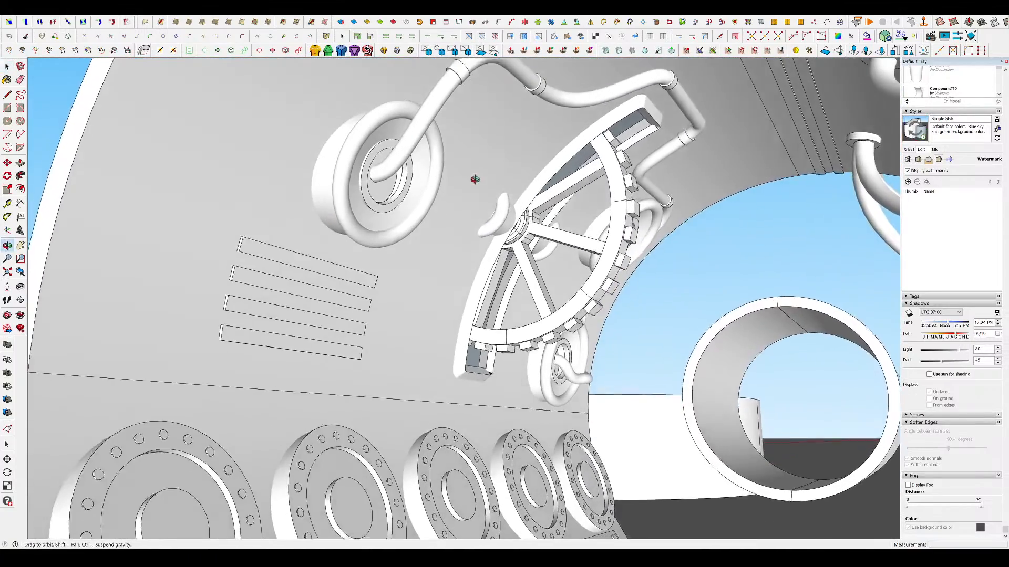
{"action": "left_click", "coordinate": [433, 126]}
{"action": "scroll", "coordinate": [461, 306], "scroll_direction": "down", "scroll_amount": 5}
{"action": "scroll", "coordinate": [523, 220], "scroll_direction": "up", "scroll_amount": 4}
{"action": "double_click", "coordinate": [522, 227]}
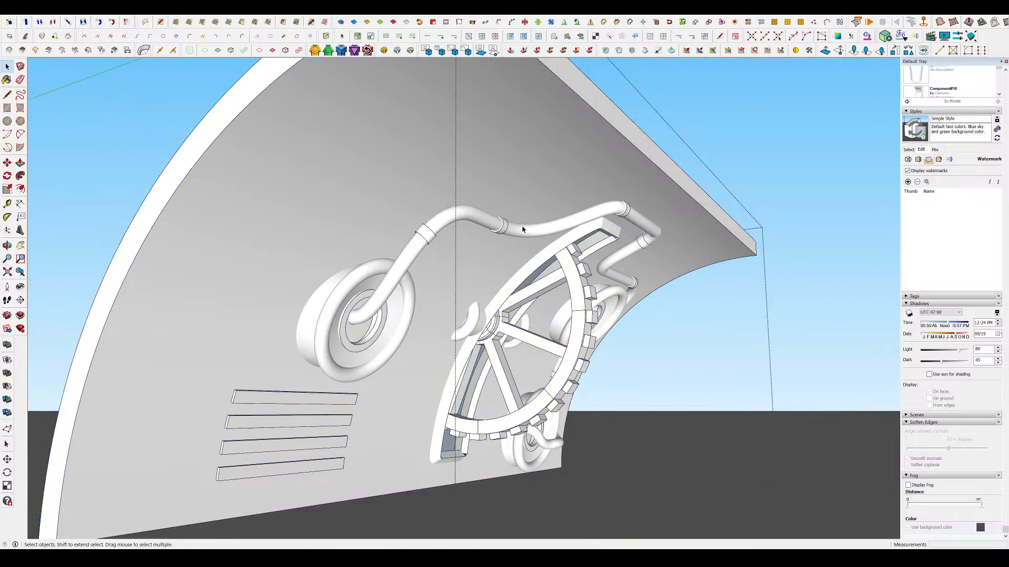
{"action": "double_click", "coordinate": [521, 231]}
- Show the rest of the model around the opened pipe and examine its collars, bends and route along the wall
{"action": "middle_click_drag", "start_coordinate": [521, 232], "coordinate": [531, 204]}
{"action": "key", "text": "i"}
{"action": "scroll", "coordinate": [586, 361], "scroll_direction": "up", "scroll_amount": 4}
{"action": "middle_click_drag", "start_coordinate": [586, 362], "coordinate": [378, 379]}
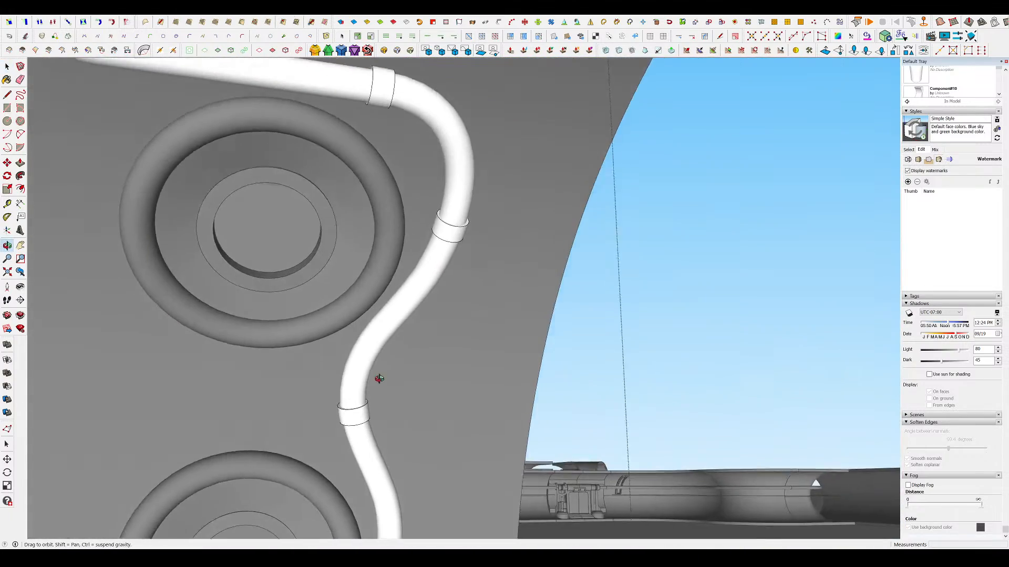
{"action": "scroll", "coordinate": [331, 176], "scroll_direction": "up", "scroll_amount": 3}
{"action": "middle_click_drag", "start_coordinate": [331, 176], "coordinate": [184, 194]}
{"action": "middle_click_drag", "start_coordinate": [459, 239], "coordinate": [254, 301]}
{"action": "scroll", "coordinate": [541, 225], "scroll_direction": "down", "scroll_amount": 3}
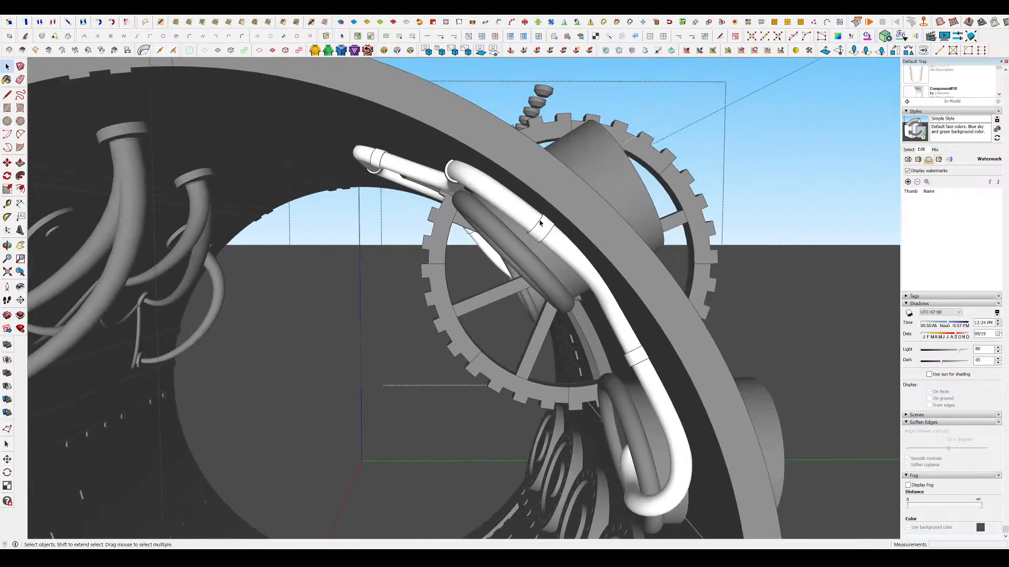
- Finish examining the bent wall pipe, leave its group and return to an overview of the modules
{"action": "middle_click_drag", "start_coordinate": [541, 226], "coordinate": [698, 177]}
{"action": "key", "text": "i"}
{"action": "key", "text": "i"}
{"action": "left_click", "coordinate": [726, 314]}
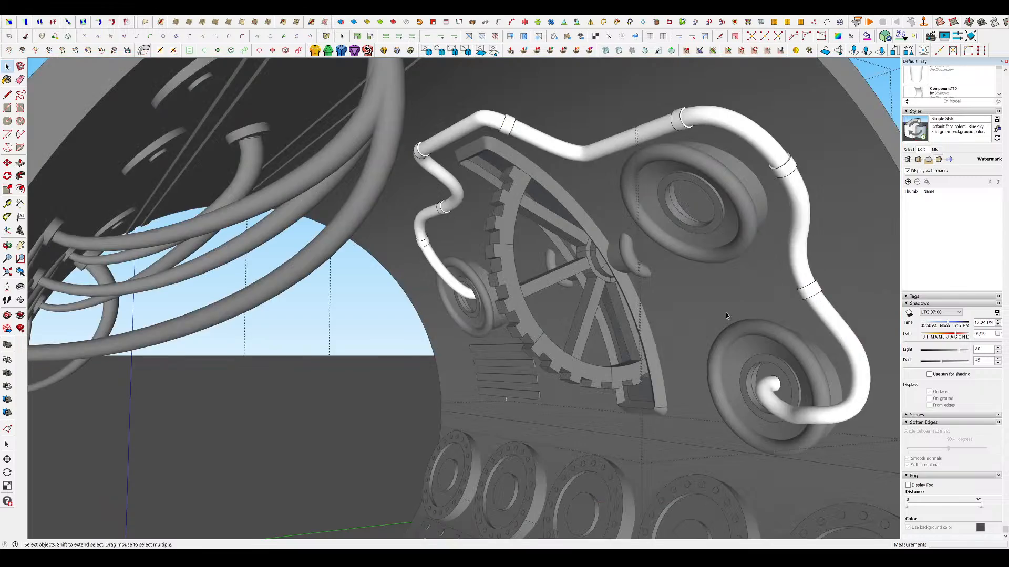
{"action": "middle_click_drag", "start_coordinate": [565, 265], "coordinate": [683, 336]}
{"action": "scroll", "coordinate": [591, 234], "scroll_direction": "down", "scroll_amount": 3}
{"action": "scroll", "coordinate": [646, 268], "scroll_direction": "down", "scroll_amount": 2}
{"action": "scroll", "coordinate": [672, 326], "scroll_direction": "down", "scroll_amount": 3}
{"action": "middle_click_drag", "start_coordinate": [198, 363], "coordinate": [346, 290]}
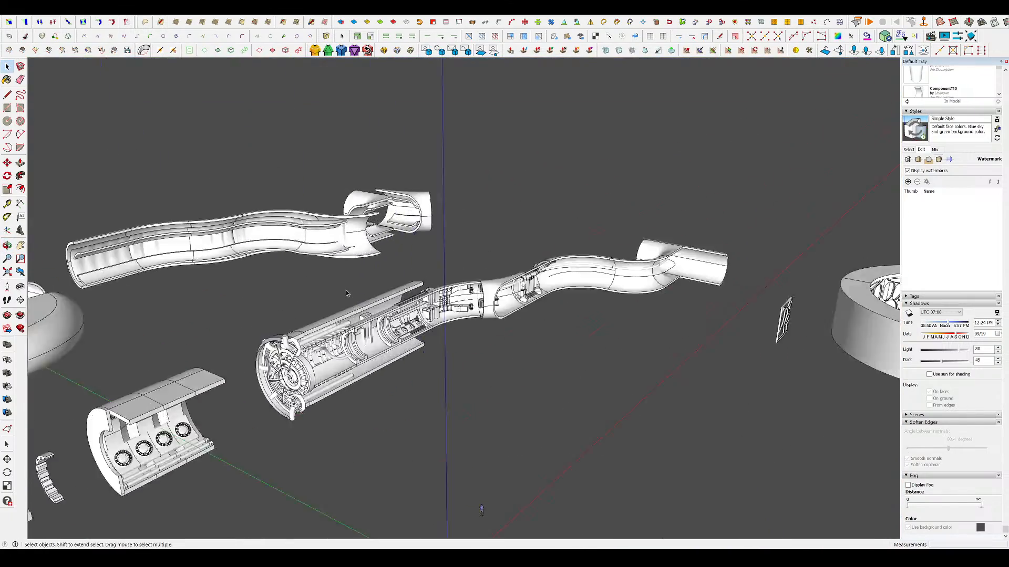
- Examine the joined corridor's door alcove with its forked pipes, round bases and steps, and the wavy walls beside it
{"action": "scroll", "coordinate": [468, 316], "scroll_direction": "up", "scroll_amount": 5}
{"action": "scroll", "coordinate": [711, 259], "scroll_direction": "up", "scroll_amount": 3}
{"action": "middle_click_drag", "start_coordinate": [711, 259], "coordinate": [727, 140]}
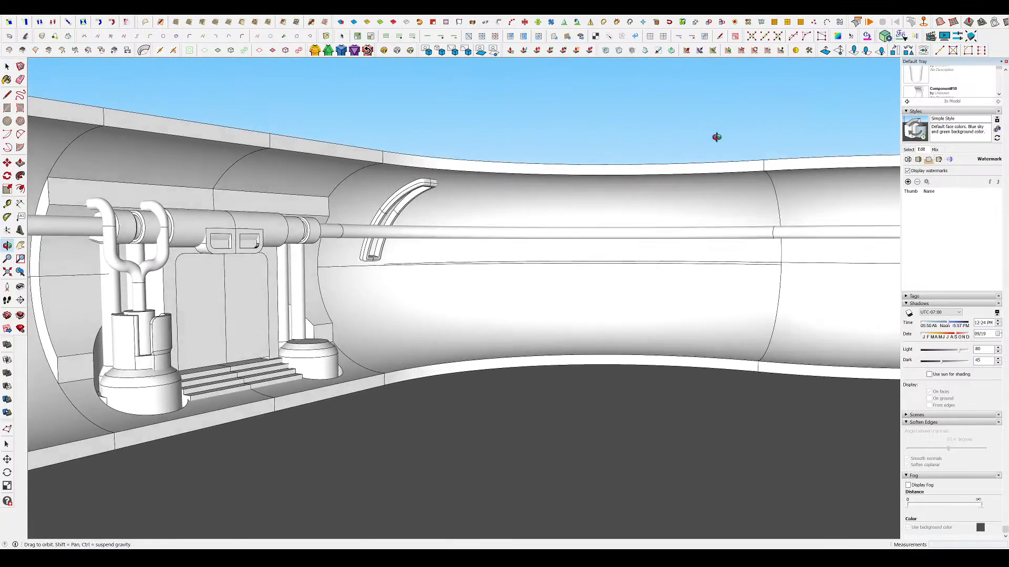
{"action": "scroll", "coordinate": [563, 170], "scroll_direction": "up", "scroll_amount": 3}
{"action": "middle_click_drag", "start_coordinate": [468, 162], "coordinate": [494, 175]}
{"action": "scroll", "coordinate": [703, 220], "scroll_direction": "down", "scroll_amount": 5}
{"action": "middle_click_drag", "start_coordinate": [716, 221], "coordinate": [615, 239]}
{"action": "scroll", "coordinate": [615, 238], "scroll_direction": "down", "scroll_amount": 4}
{"action": "scroll", "coordinate": [174, 219], "scroll_direction": "up", "scroll_amount": 4}
{"action": "scroll", "coordinate": [336, 279], "scroll_direction": "up", "scroll_amount": 4}
{"action": "scroll", "coordinate": [838, 266], "scroll_direction": "down", "scroll_amount": 6}
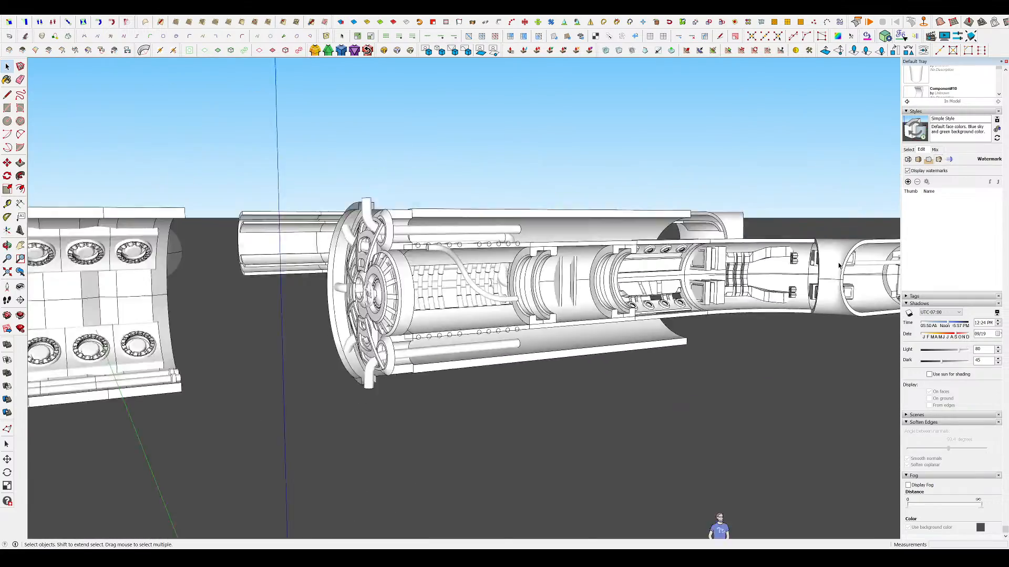
- Open a small support block below the wall panel beside the ringed frames and isolate it from the rest of the model
{"action": "scroll", "coordinate": [505, 261], "scroll_direction": "up", "scroll_amount": 10}
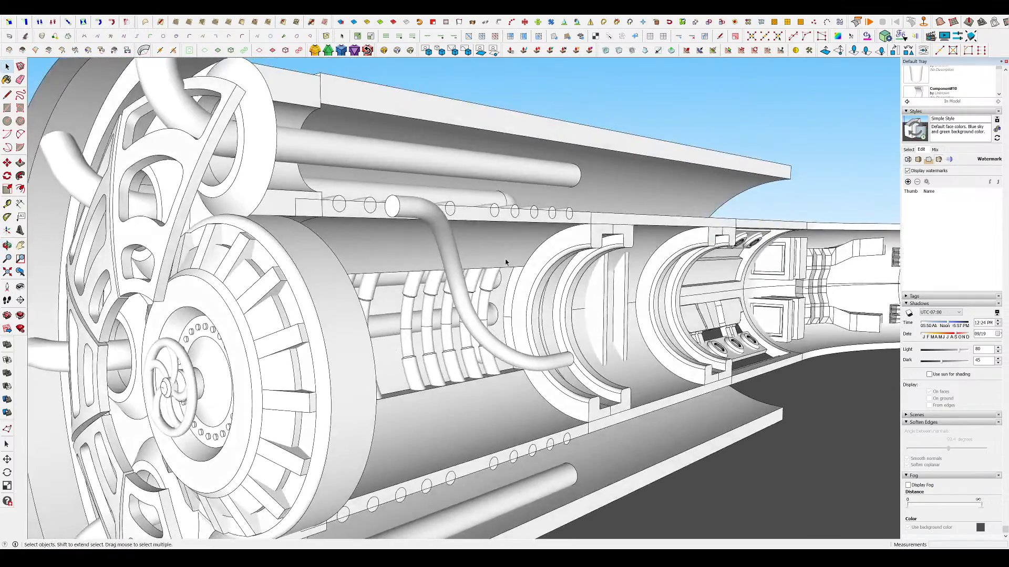
{"action": "scroll", "coordinate": [505, 262], "scroll_direction": "down", "scroll_amount": 6}
{"action": "scroll", "coordinate": [738, 273], "scroll_direction": "up", "scroll_amount": 6}
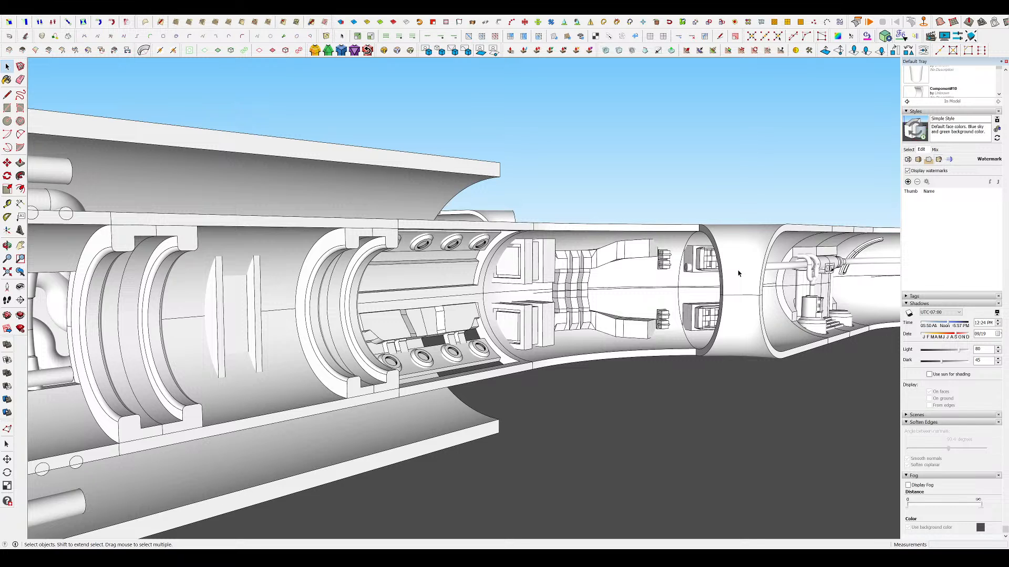
{"action": "middle_click_drag", "start_coordinate": [738, 273], "coordinate": [415, 313]}
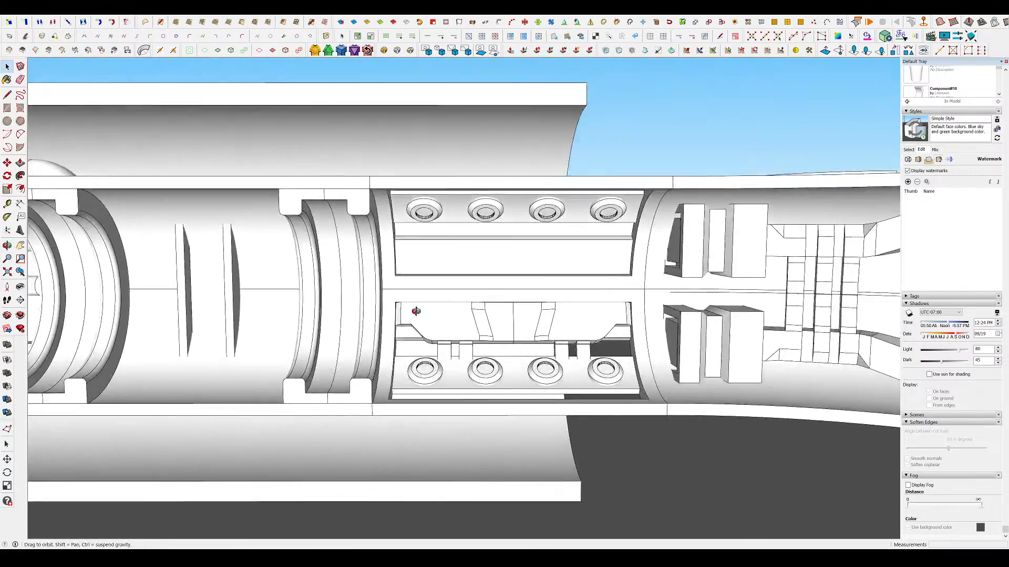
{"action": "scroll", "coordinate": [474, 349], "scroll_direction": "up", "scroll_amount": 5}
{"action": "double_click", "coordinate": [440, 351]}
{"action": "double_click", "coordinate": [435, 351]}
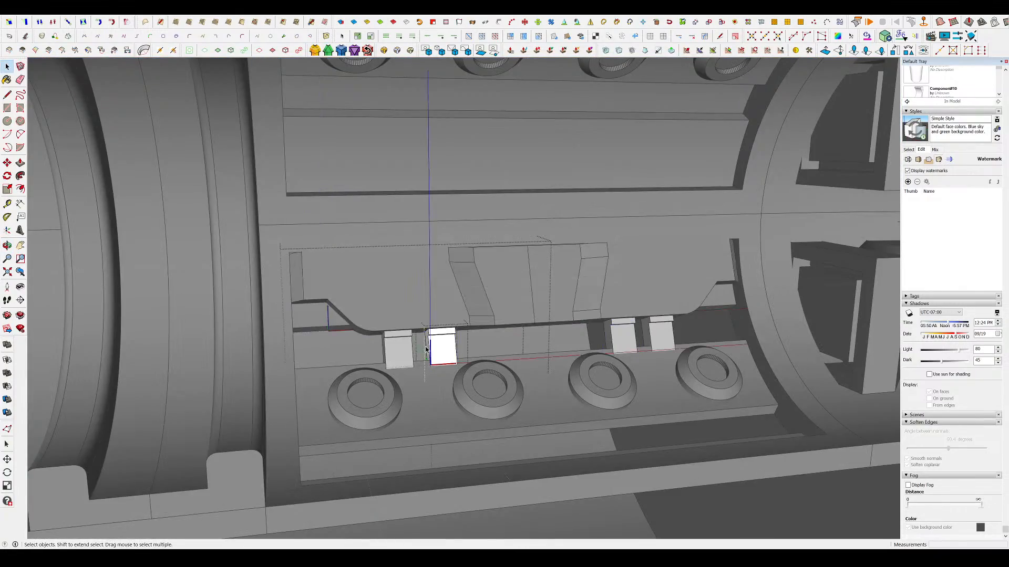
{"action": "scroll", "coordinate": [433, 348], "scroll_direction": "up", "scroll_amount": 4}
{"action": "key", "text": "h"}
{"action": "mouse_move", "coordinate": [437, 348]}
{"action": "middle_mouse_down"}
{"action": "mouse_move", "coordinate": [529, 322]}
{"action": "mouse_move", "coordinate": [520, 268]}
{"action": "middle_mouse_up"}
{"action": "scroll", "coordinate": [447, 341], "scroll_direction": "up", "scroll_amount": 3}
- Push/Pull the underside of the support block's lip down to its lower end and erase the leftover edges
{"action": "key", "text": "p"}
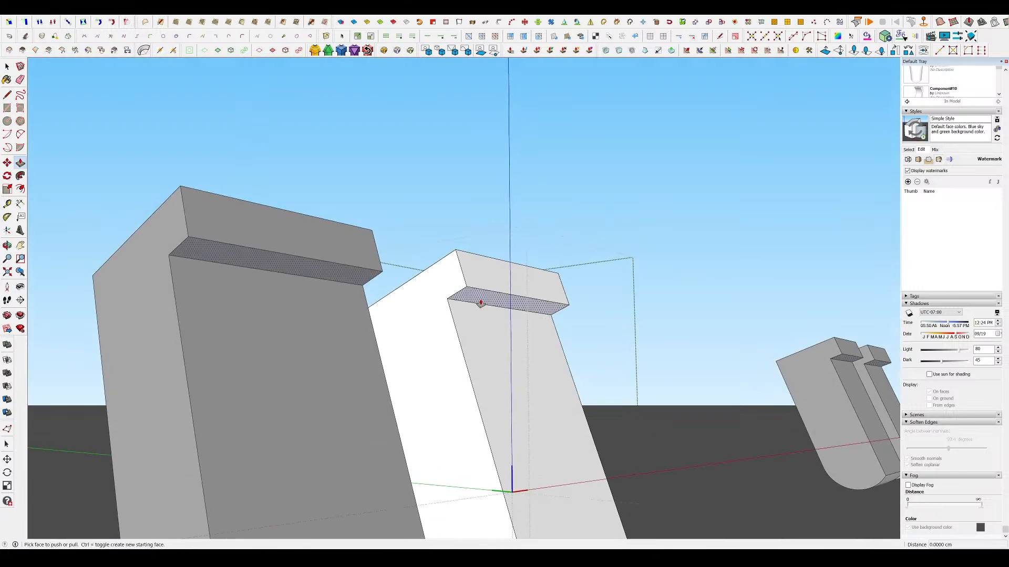
{"action": "left_click_drag", "start_coordinate": [480, 304], "coordinate": [458, 260]}
{"action": "middle_click_drag", "start_coordinate": [455, 259], "coordinate": [452, 286]}
{"action": "key", "text": "e"}
{"action": "left_click_drag", "start_coordinate": [447, 256], "coordinate": [460, 248]}
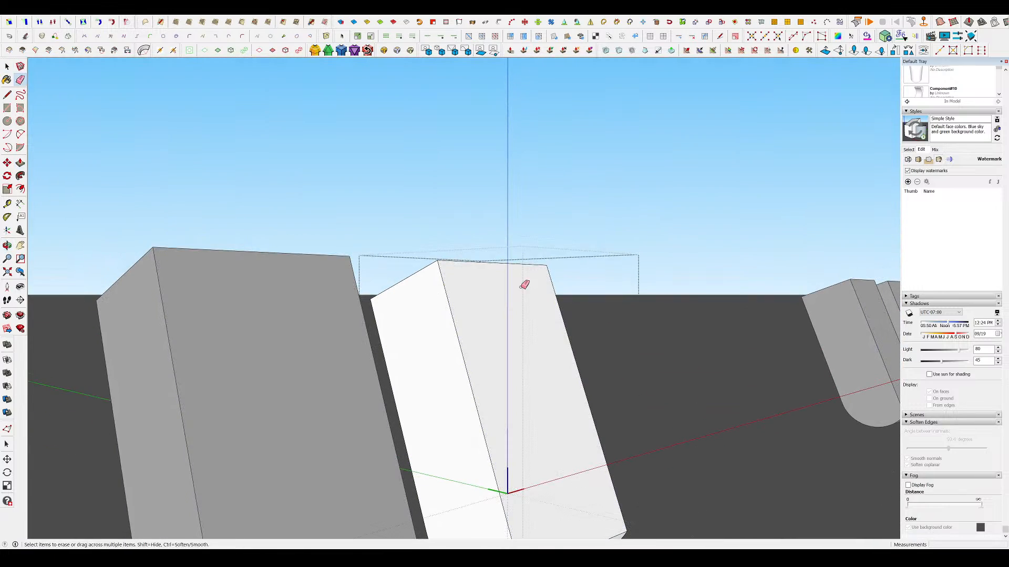
{"action": "middle_click_drag", "start_coordinate": [524, 285], "coordinate": [628, 333]}
{"action": "scroll", "coordinate": [514, 288], "scroll_direction": "down", "scroll_amount": 3}
{"action": "key", "text": "h"}
{"action": "scroll", "coordinate": [515, 341], "scroll_direction": "down", "scroll_amount": 3}
{"action": "key", "text": "space"}
{"action": "left_click", "coordinate": [628, 333]}
- Draw a line about 88 cm long down the support block's side, parallel to its front edge, and trim the strip in front
{"action": "scroll", "coordinate": [509, 270], "scroll_direction": "up", "scroll_amount": 3}
{"action": "middle_click_drag", "start_coordinate": [504, 236], "coordinate": [493, 356]}
{"action": "double_click", "coordinate": [467, 273]}
{"action": "scroll", "coordinate": [467, 273], "scroll_direction": "up", "scroll_amount": 2}
{"action": "key", "text": "h"}
{"action": "key", "text": "l"}
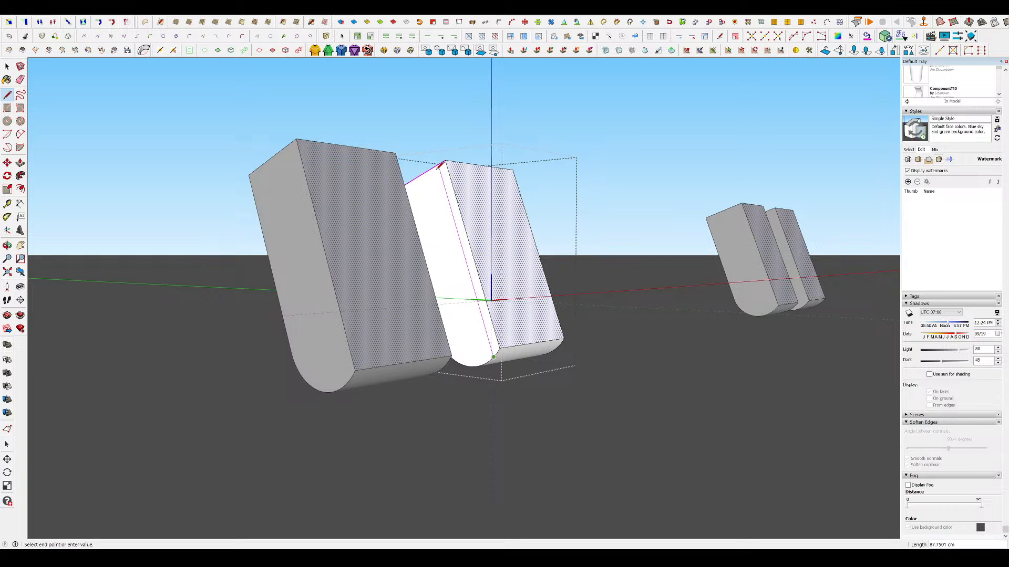
{"action": "key", "text": "space"}
{"action": "key", "text": "Escape"}
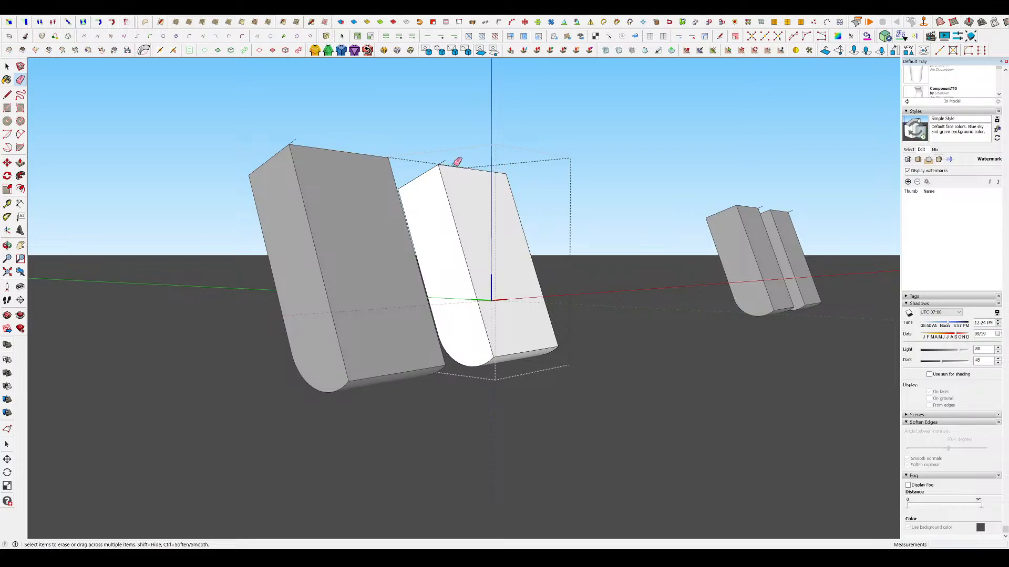
- Show the surrounding model again, check the support blocks against the wall panel and leave the panel's group
{"action": "left_click", "coordinate": [647, 271]}
{"action": "key", "text": "h"}
{"action": "scroll", "coordinate": [502, 243], "scroll_direction": "down", "scroll_amount": 3}
{"action": "middle_click_drag", "start_coordinate": [503, 243], "coordinate": [475, 383]}
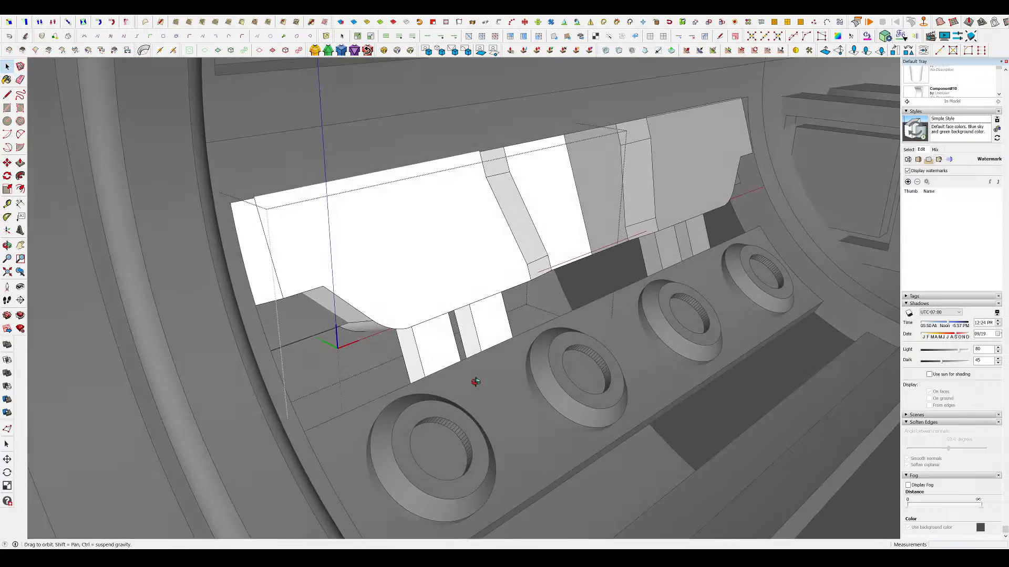
{"action": "scroll", "coordinate": [554, 316], "scroll_direction": "down", "scroll_amount": 3}
{"action": "left_click", "coordinate": [646, 325]}
- Look over the joined corridor modules, from the geared cylinder end to the ringed frames and the wavy pieces
{"action": "scroll", "coordinate": [542, 327], "scroll_direction": "up", "scroll_amount": 12}
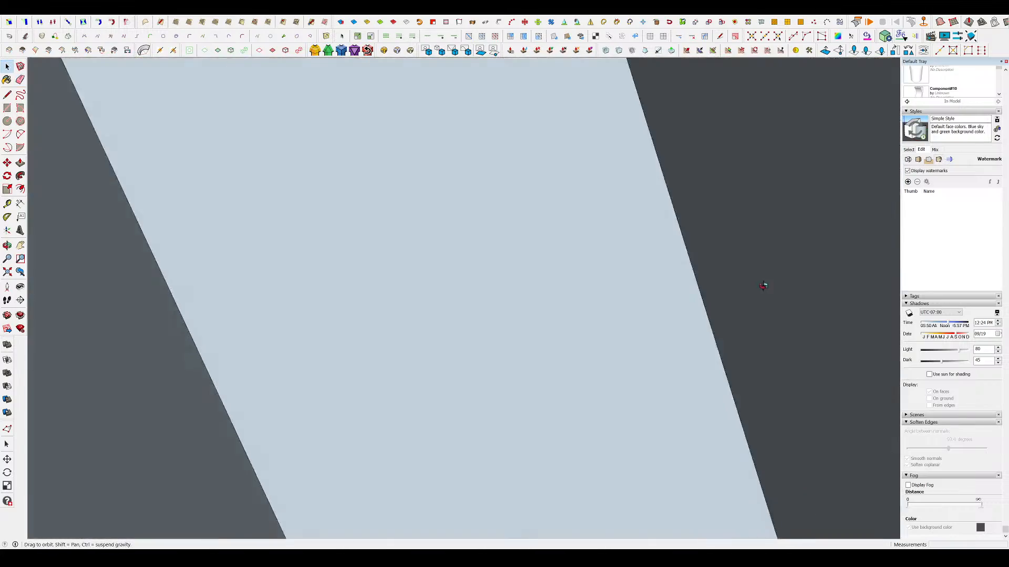
{"action": "middle_click_drag", "start_coordinate": [766, 286], "coordinate": [488, 331]}
{"action": "scroll", "coordinate": [444, 298], "scroll_direction": "down", "scroll_amount": 3}
{"action": "scroll", "coordinate": [444, 298], "scroll_direction": "down", "scroll_amount": 5}
{"action": "scroll", "coordinate": [499, 283], "scroll_direction": "down", "scroll_amount": 4}
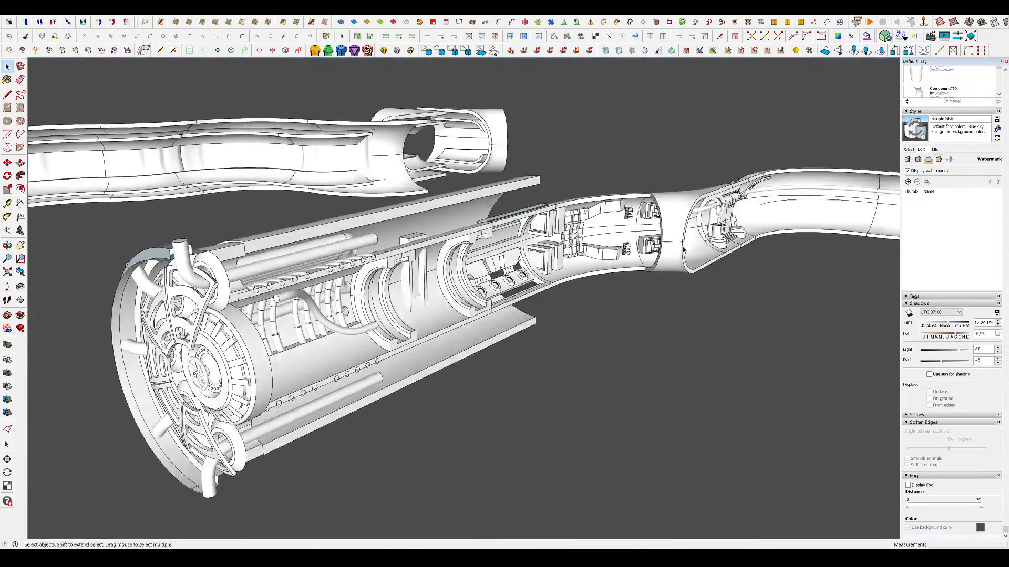
{"action": "scroll", "coordinate": [630, 252], "scroll_direction": "up", "scroll_amount": 4}
{"action": "middle_click_drag", "start_coordinate": [578, 263], "coordinate": [454, 300]}
{"action": "scroll", "coordinate": [474, 212], "scroll_direction": "down", "scroll_amount": 5}
{"action": "scroll", "coordinate": [474, 212], "scroll_direction": "down", "scroll_amount": 5}
{"action": "scroll", "coordinate": [453, 272], "scroll_direction": "down", "scroll_amount": 4}
{"action": "scroll", "coordinate": [675, 317], "scroll_direction": "up", "scroll_amount": 6}
{"action": "middle_click_drag", "start_coordinate": [647, 319], "coordinate": [655, 298]}
{"action": "scroll", "coordinate": [583, 231], "scroll_direction": "up", "scroll_amount": 6}
{"action": "scroll", "coordinate": [600, 231], "scroll_direction": "up", "scroll_amount": 4}
- Open the large cylinder's wall section, isolate it and examine the gear wheel slot, wall discs and bent pipe
{"action": "double_click", "coordinate": [600, 228]}
{"action": "key", "text": "i"}
{"action": "scroll", "coordinate": [554, 221], "scroll_direction": "down", "scroll_amount": 3}
{"action": "scroll", "coordinate": [565, 245], "scroll_direction": "up", "scroll_amount": 3}
{"action": "middle_click_drag", "start_coordinate": [565, 244], "coordinate": [379, 268]}
{"action": "left_click", "coordinate": [682, 278]}
{"action": "scroll", "coordinate": [682, 278], "scroll_direction": "down", "scroll_amount": 2}
{"action": "middle_click_drag", "start_coordinate": [682, 278], "coordinate": [399, 176]}
{"action": "scroll", "coordinate": [397, 158], "scroll_direction": "up", "scroll_amount": 3}
{"action": "scroll", "coordinate": [522, 266], "scroll_direction": "down", "scroll_amount": 2}
{"action": "middle_click_drag", "start_coordinate": [522, 266], "coordinate": [493, 262]}
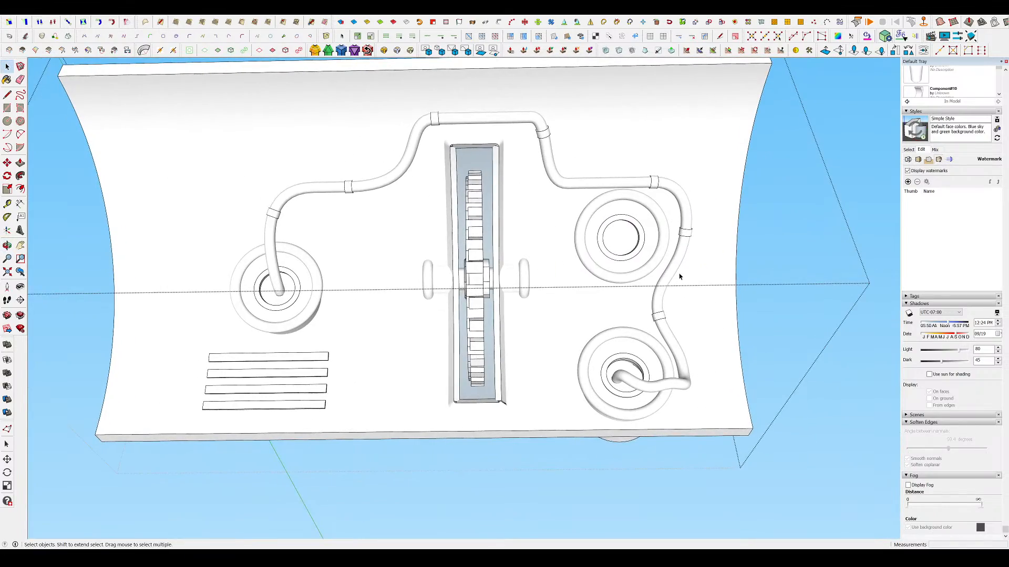
- Isolate the bent wall pipe, open its inner tube and select the tube's geometry to inspect its mesh
{"action": "middle_click_drag", "start_coordinate": [679, 276], "coordinate": [468, 379]}
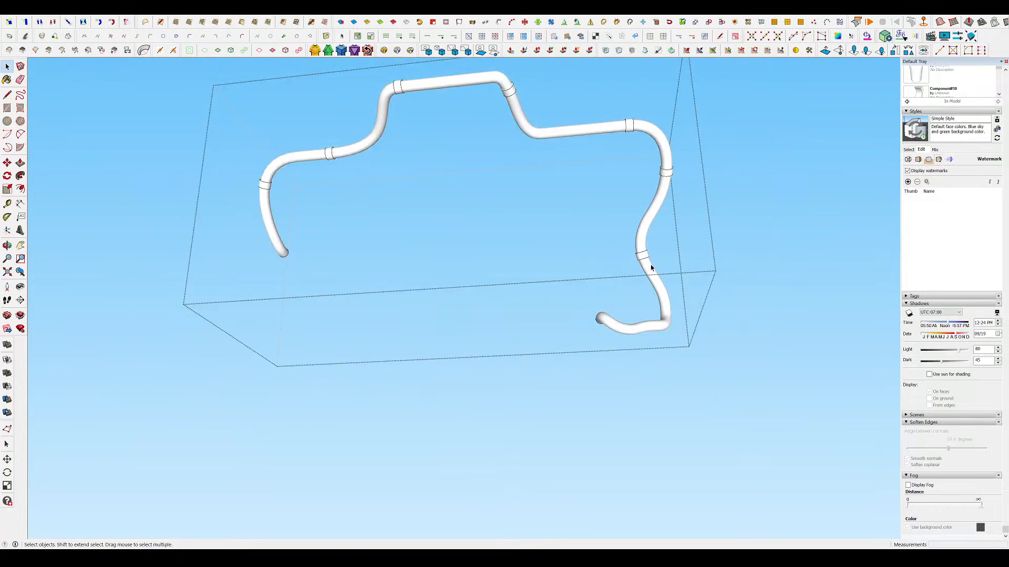
{"action": "scroll", "coordinate": [662, 277], "scroll_direction": "up", "scroll_amount": 5}
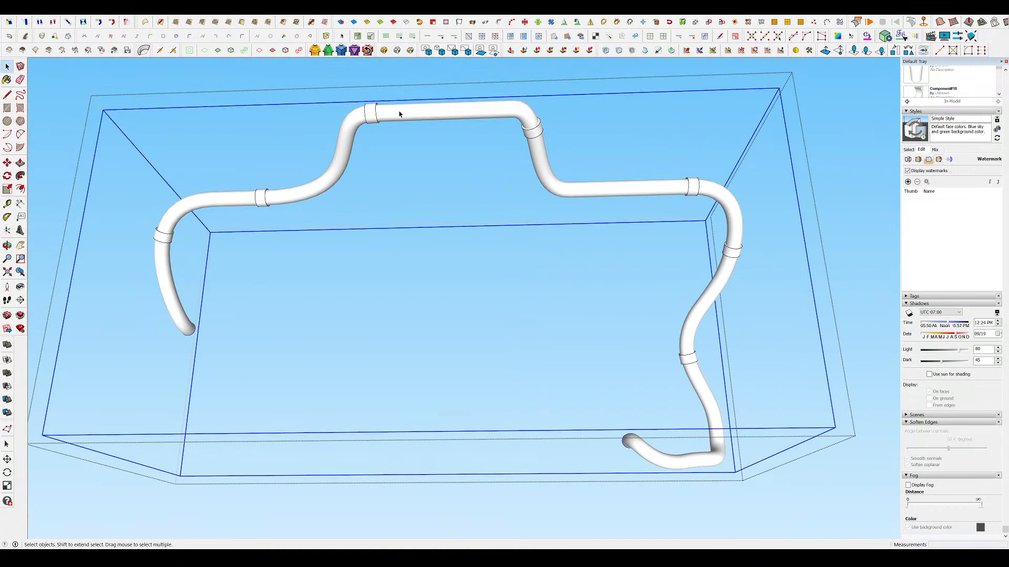
{"action": "left_click", "coordinate": [399, 112]}
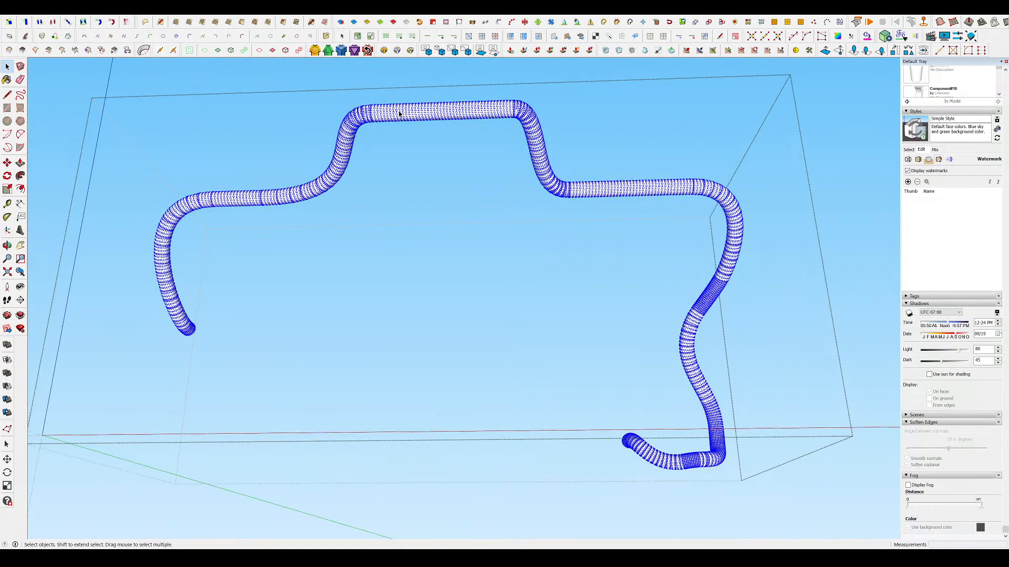
{"action": "left_click", "coordinate": [346, 84]}
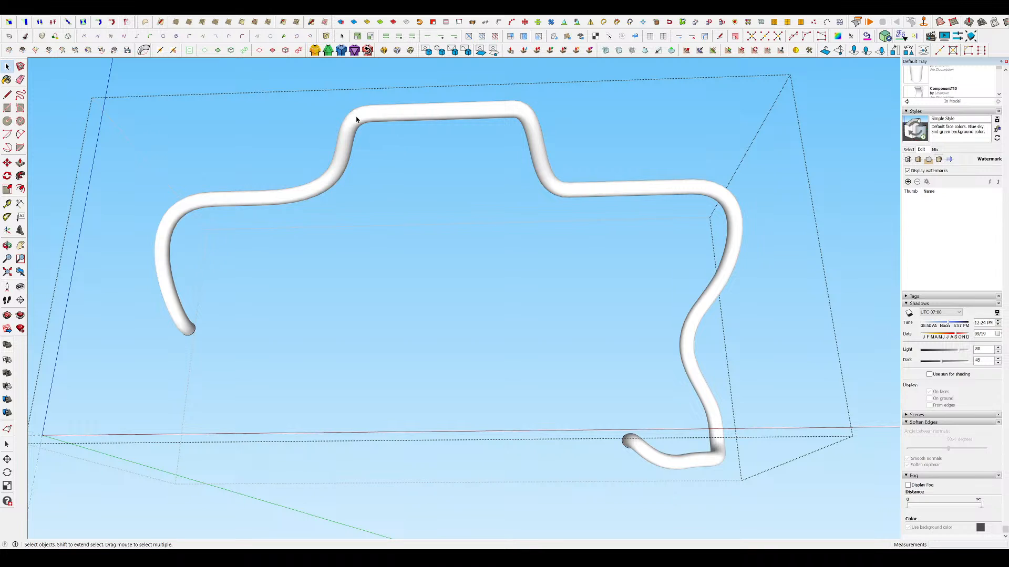
- Display hidden geometry, examine the segments of the pipe and the large cylinder, and hide the geometry again
{"action": "key", "text": "alt+h"}
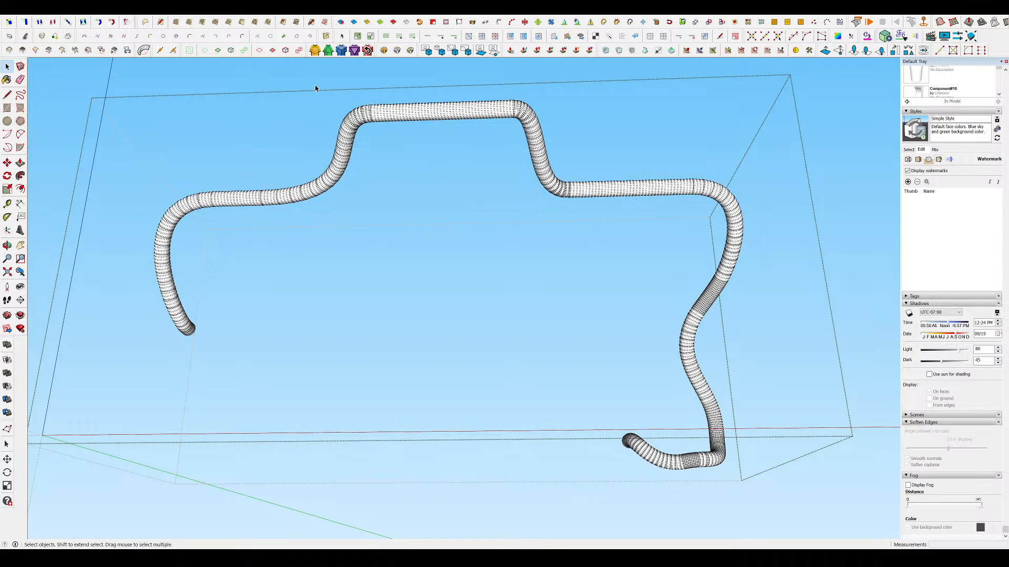
{"action": "left_click_drag", "start_coordinate": [315, 86], "coordinate": [374, 156]}
{"action": "key", "text": "m"}
{"action": "scroll", "coordinate": [546, 254], "scroll_direction": "down", "scroll_amount": 3}
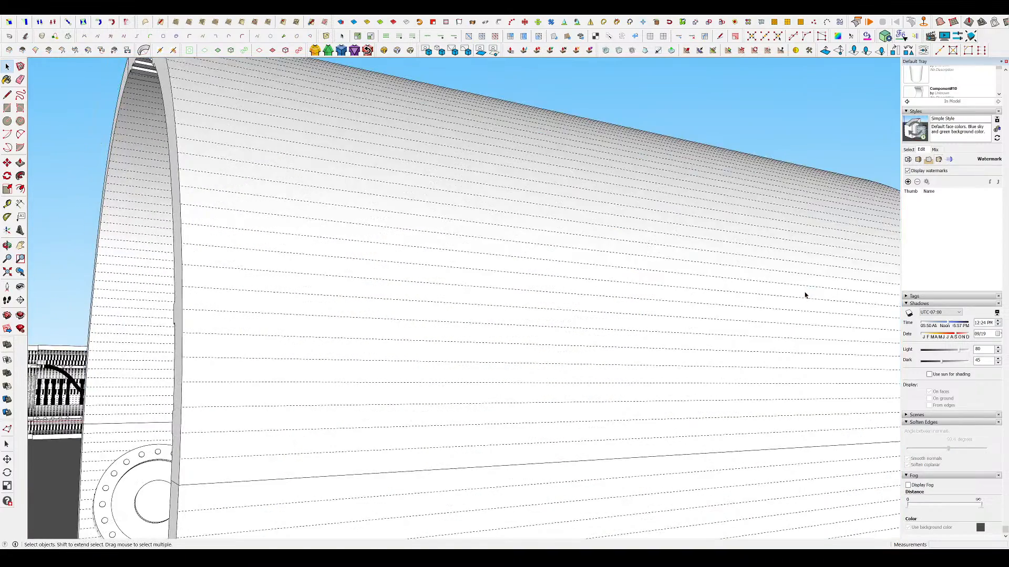
{"action": "scroll", "coordinate": [723, 307], "scroll_direction": "down", "scroll_amount": 4}
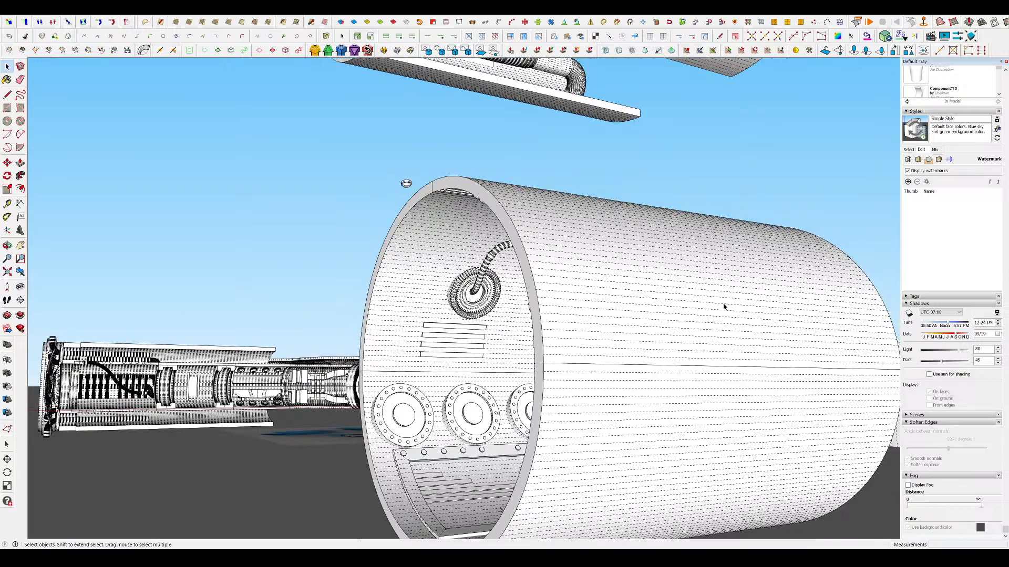
{"action": "scroll", "coordinate": [720, 298], "scroll_direction": "down", "scroll_amount": 3}
{"action": "key", "text": "alt+h"}
- Look over the whole layout of corridor modules, curved pieces and wavy sections from several angles
{"action": "middle_click_drag", "start_coordinate": [718, 284], "coordinate": [667, 390]}
{"action": "scroll", "coordinate": [668, 391], "scroll_direction": "down", "scroll_amount": 3}
{"action": "scroll", "coordinate": [390, 147], "scroll_direction": "up", "scroll_amount": 3}
{"action": "scroll", "coordinate": [598, 346], "scroll_direction": "down", "scroll_amount": 3}
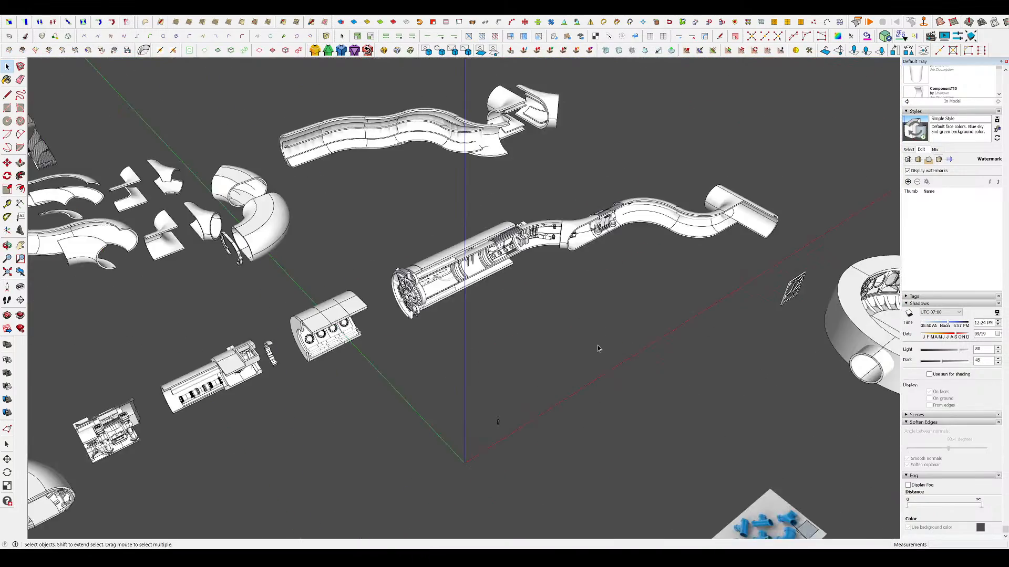
{"action": "middle_click_drag", "start_coordinate": [597, 347], "coordinate": [582, 300]}
{"action": "scroll", "coordinate": [394, 267], "scroll_direction": "up", "scroll_amount": 4}
{"action": "scroll", "coordinate": [524, 278], "scroll_direction": "down", "scroll_amount": 2}
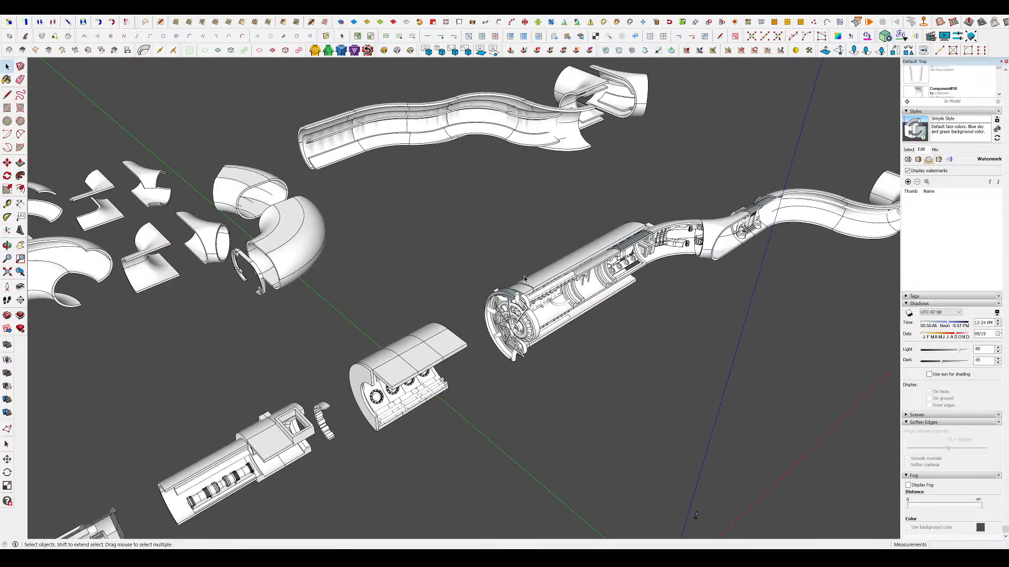
{"action": "mouse_move", "coordinate": [405, 273]}
{"action": "middle_mouse_down"}
{"action": "mouse_move", "coordinate": [392, 286]}
{"action": "mouse_move", "coordinate": [434, 321]}
{"action": "middle_mouse_up"}
{"action": "scroll", "coordinate": [434, 321], "scroll_direction": "down", "scroll_amount": 3}
{"action": "scroll", "coordinate": [434, 322], "scroll_direction": "up", "scroll_amount": 3}
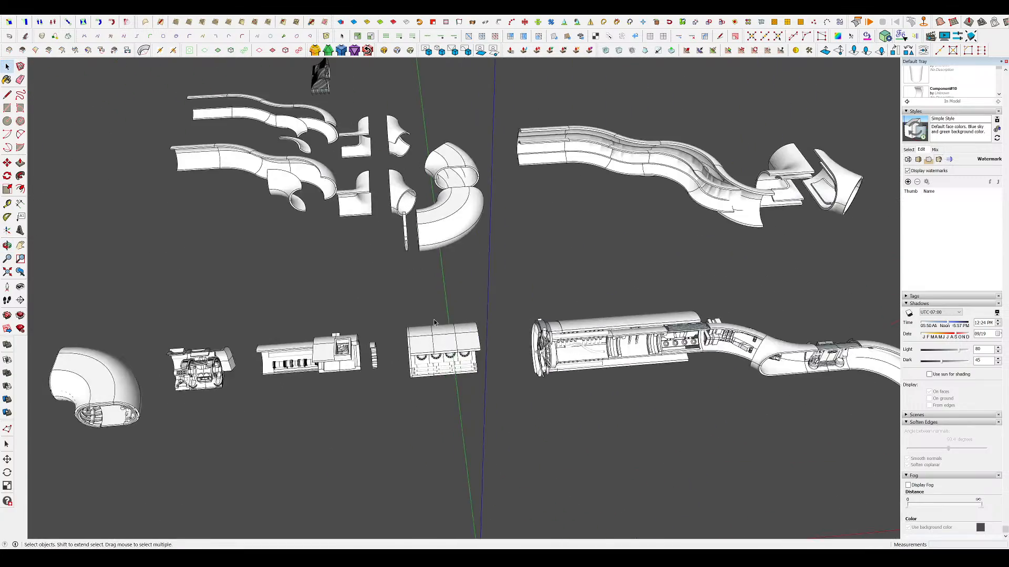
{"action": "middle_click_drag", "start_coordinate": [592, 296], "coordinate": [639, 277]}
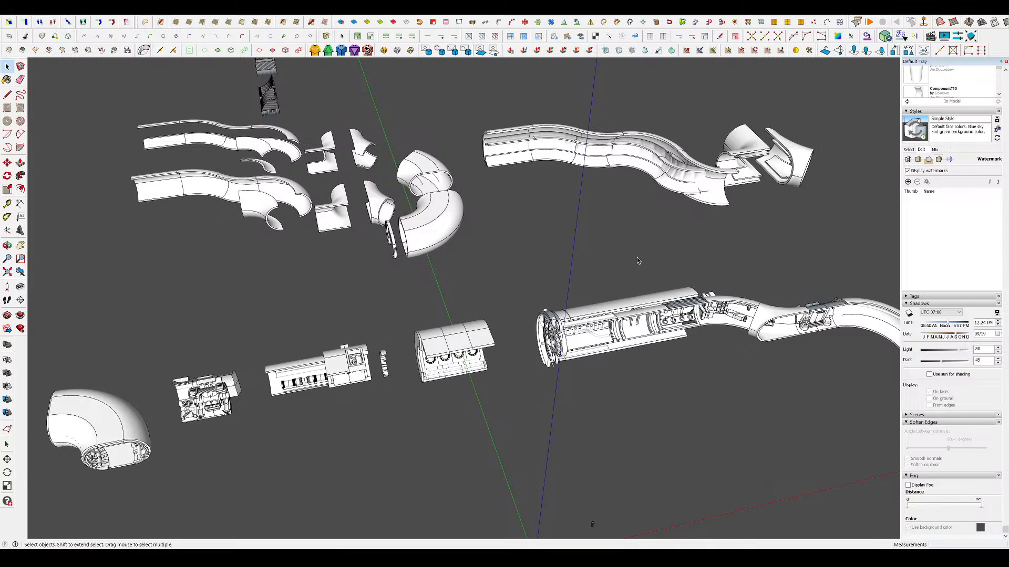
{"action": "scroll", "coordinate": [570, 295], "scroll_direction": "up", "scroll_amount": 2}
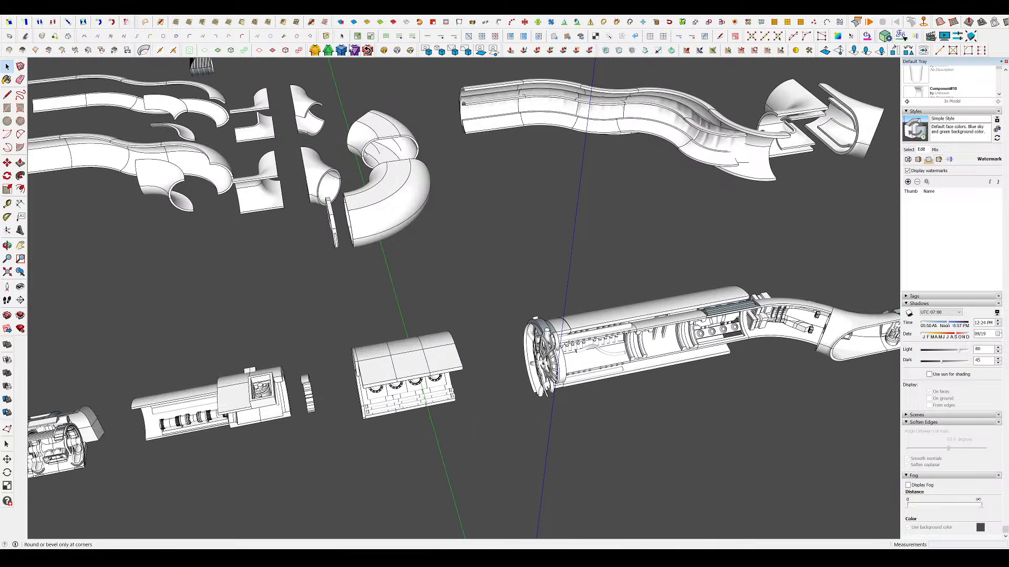
- Draw an S-shaped classic Bezier curve with four control points in the open space between the modules and delete it
{"action": "left_click", "coordinate": [86, 37]}
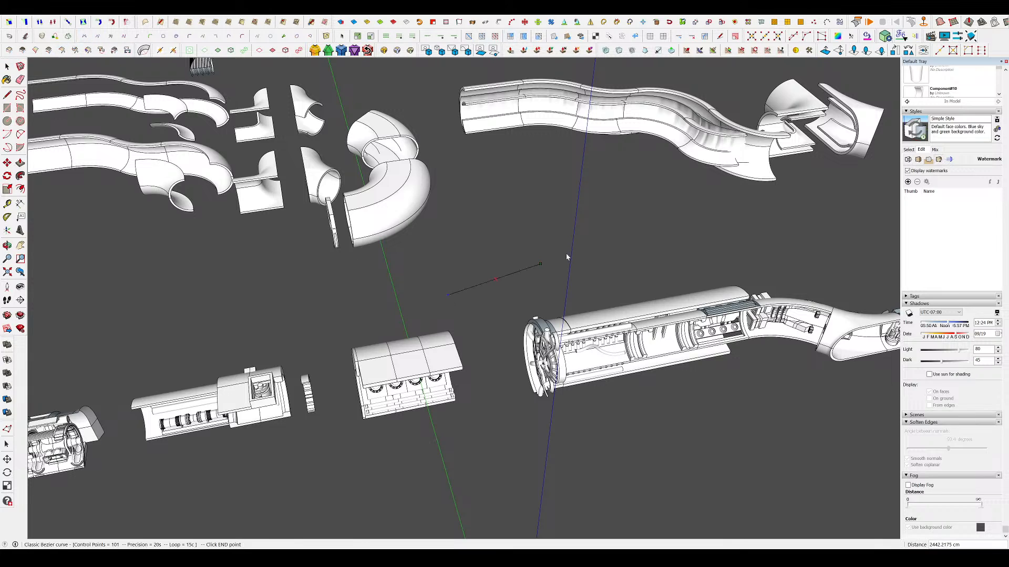
{"action": "left_click", "coordinate": [609, 207]}
{"action": "left_click", "coordinate": [663, 265]}
{"action": "double_click", "coordinate": [493, 220]}
{"action": "scroll", "coordinate": [596, 236], "scroll_direction": "up", "scroll_amount": 6}
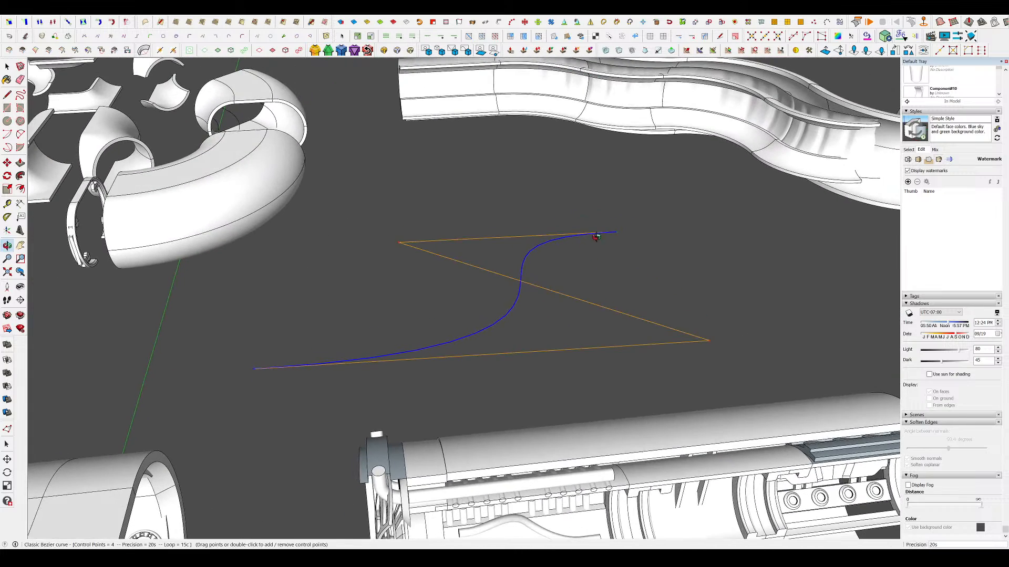
{"action": "left_click", "coordinate": [559, 277]}
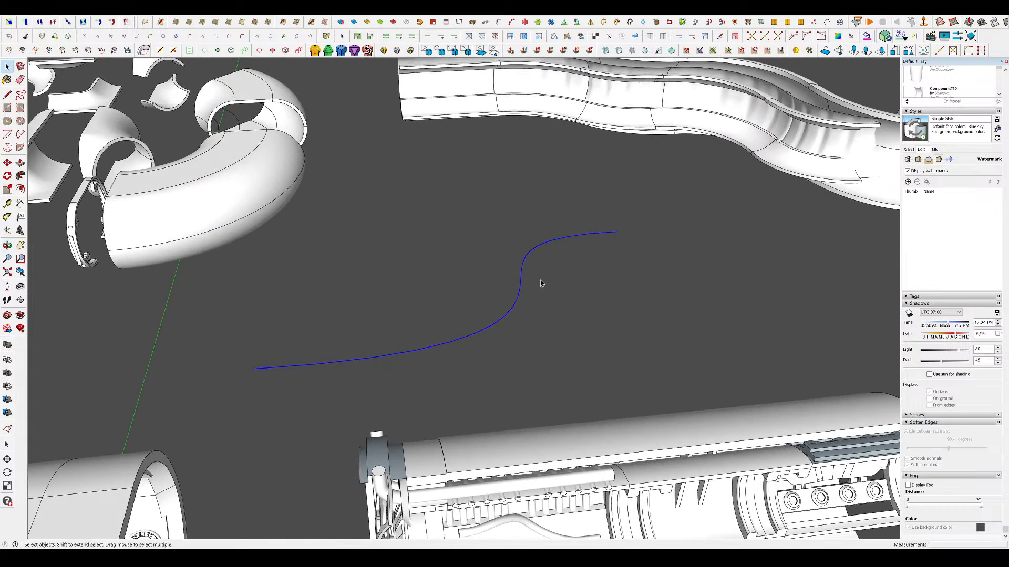
{"action": "middle_click_drag", "start_coordinate": [378, 268], "coordinate": [707, 220]}
{"action": "key", "text": "Delete"}
- Draw a classic Bezier curve with four control points diagonally across the inner wall of the wavy corridor section, behind the pipe
{"action": "scroll", "coordinate": [462, 313], "scroll_direction": "down", "scroll_amount": 4}
{"action": "middle_click_drag", "start_coordinate": [462, 313], "coordinate": [764, 329]}
{"action": "scroll", "coordinate": [525, 328], "scroll_direction": "down", "scroll_amount": 2}
{"action": "middle_click_drag", "start_coordinate": [504, 336], "coordinate": [725, 294]}
{"action": "scroll", "coordinate": [623, 284], "scroll_direction": "up", "scroll_amount": 4}
{"action": "middle_click_drag", "start_coordinate": [624, 315], "coordinate": [878, 281]}
{"action": "scroll", "coordinate": [688, 302], "scroll_direction": "up", "scroll_amount": 10}
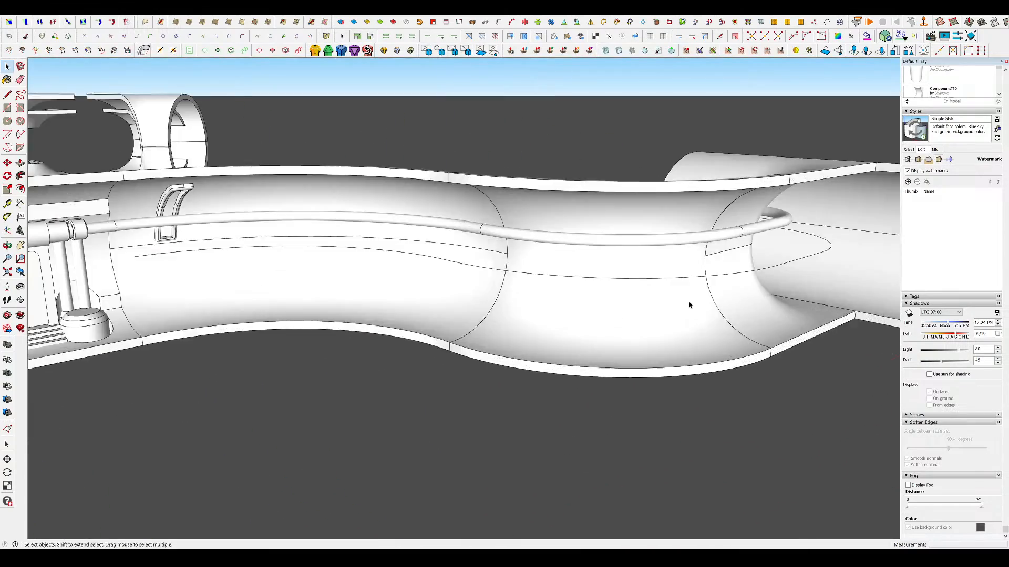
{"action": "left_click", "coordinate": [77, 36]}
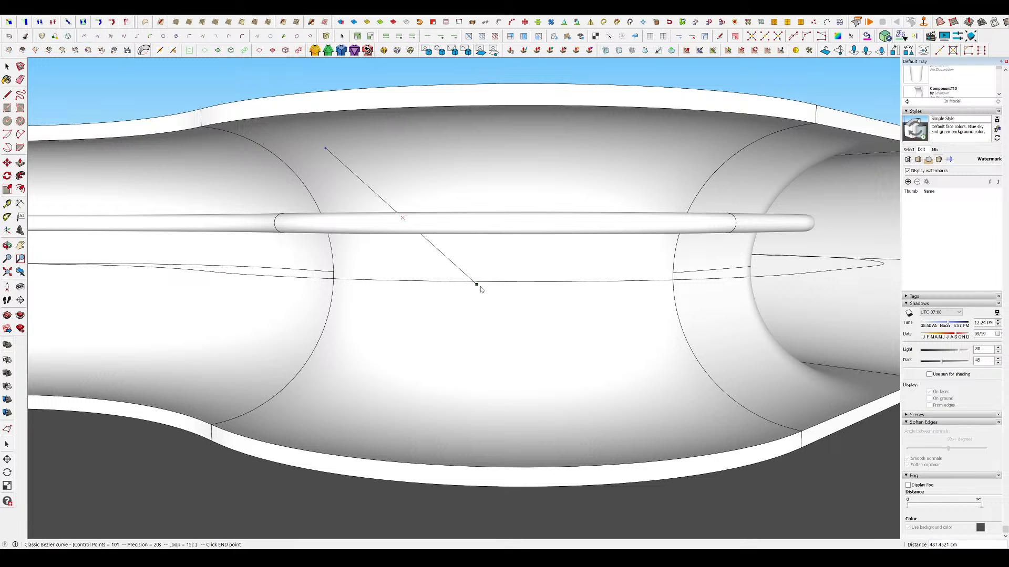
{"action": "left_click", "coordinate": [475, 339]}
{"action": "middle_click_drag", "start_coordinate": [442, 265], "coordinate": [423, 301]}
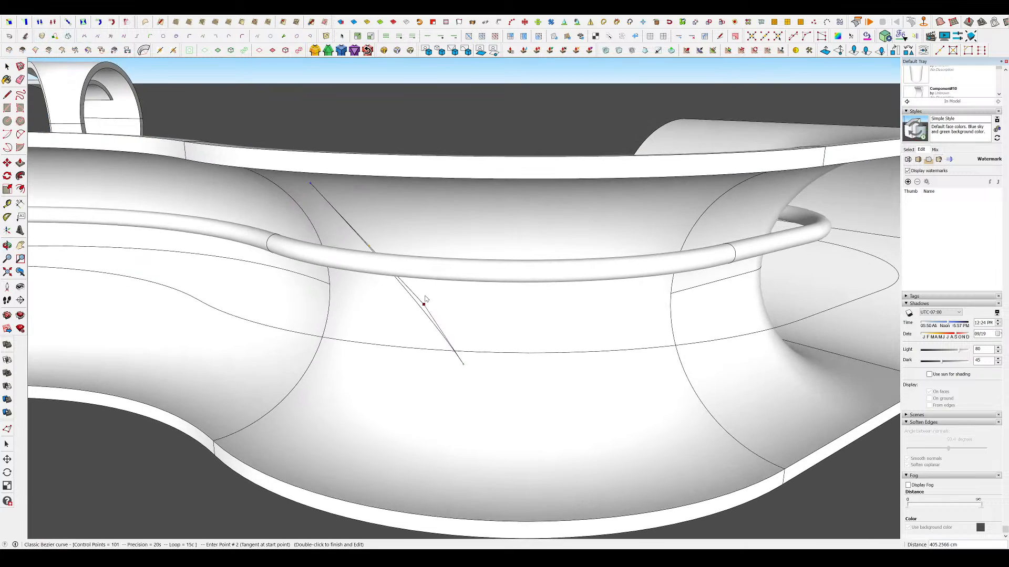
{"action": "scroll", "coordinate": [446, 278], "scroll_direction": "up", "scroll_amount": 4}
{"action": "middle_click_drag", "start_coordinate": [509, 252], "coordinate": [470, 310]}
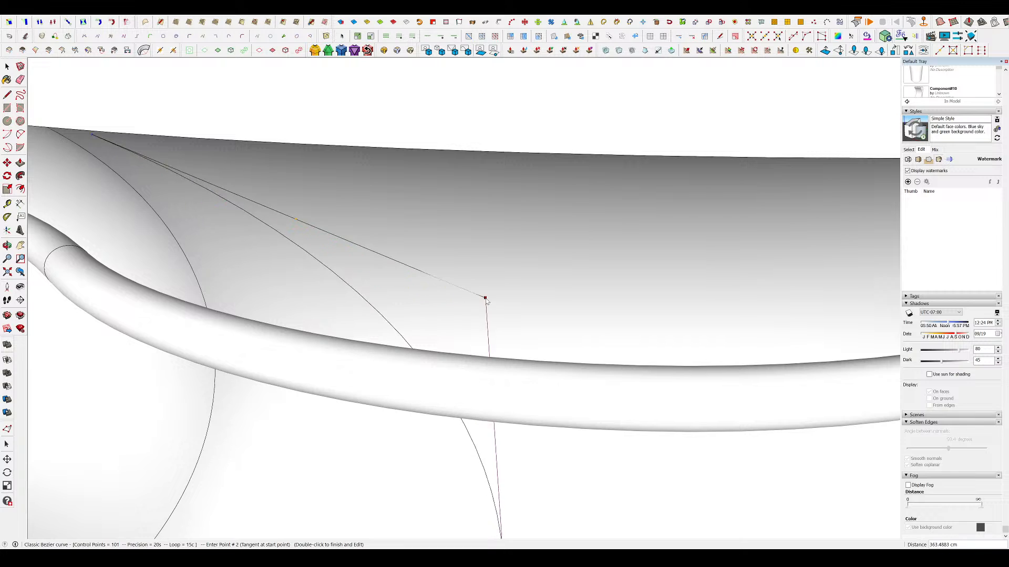
{"action": "left_click", "coordinate": [485, 297]}
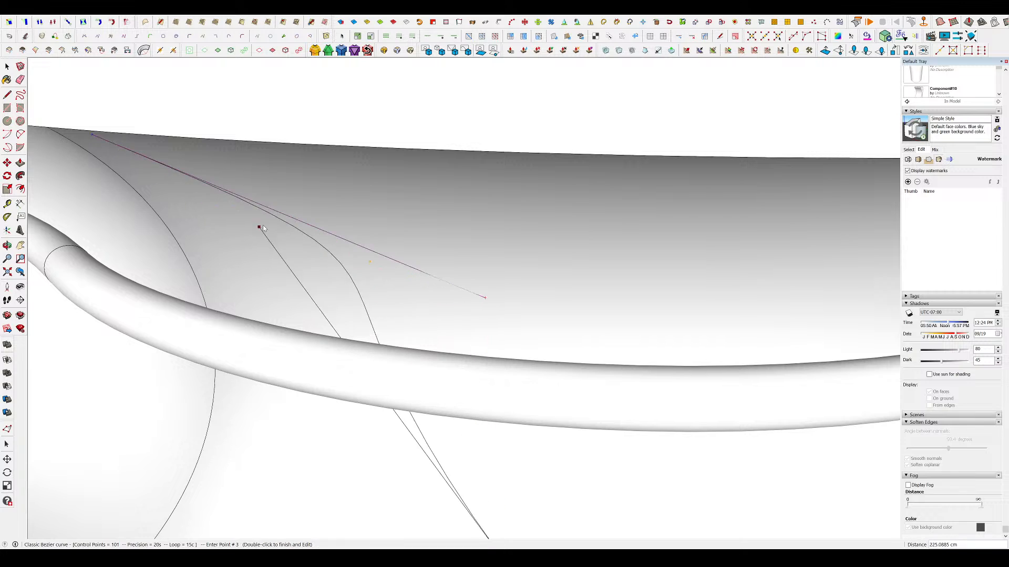
{"action": "double_click", "coordinate": [520, 342]}
- Reposition the inner control points of the Bezier curve to bend it along the curvature of the wall
{"action": "middle_click_drag", "start_coordinate": [520, 342], "coordinate": [730, 225]}
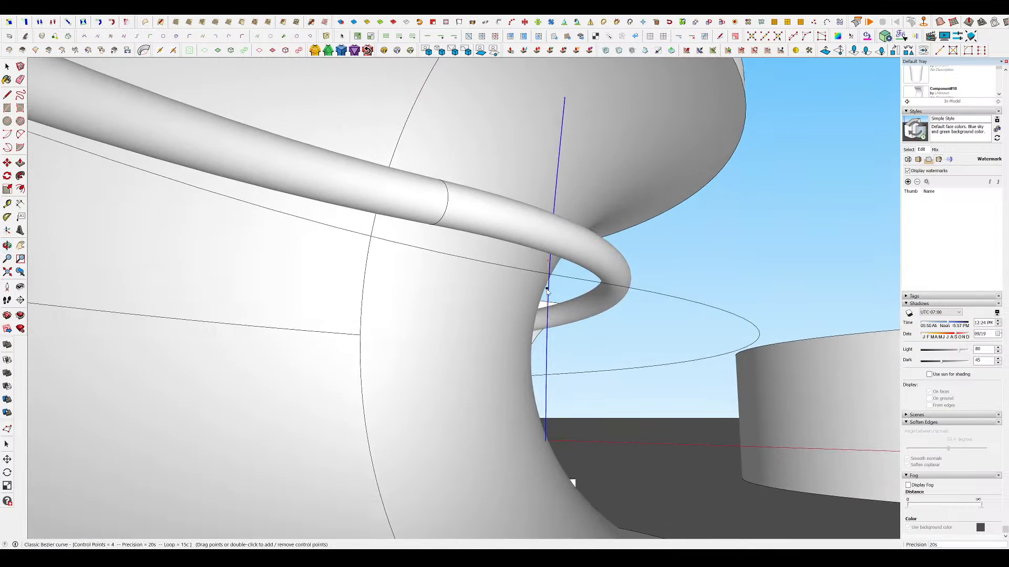
{"action": "left_click_drag", "start_coordinate": [547, 291], "coordinate": [506, 358]}
{"action": "middle_click_drag", "start_coordinate": [494, 299], "coordinate": [545, 348]}
{"action": "left_click_drag", "start_coordinate": [541, 348], "coordinate": [541, 334]}
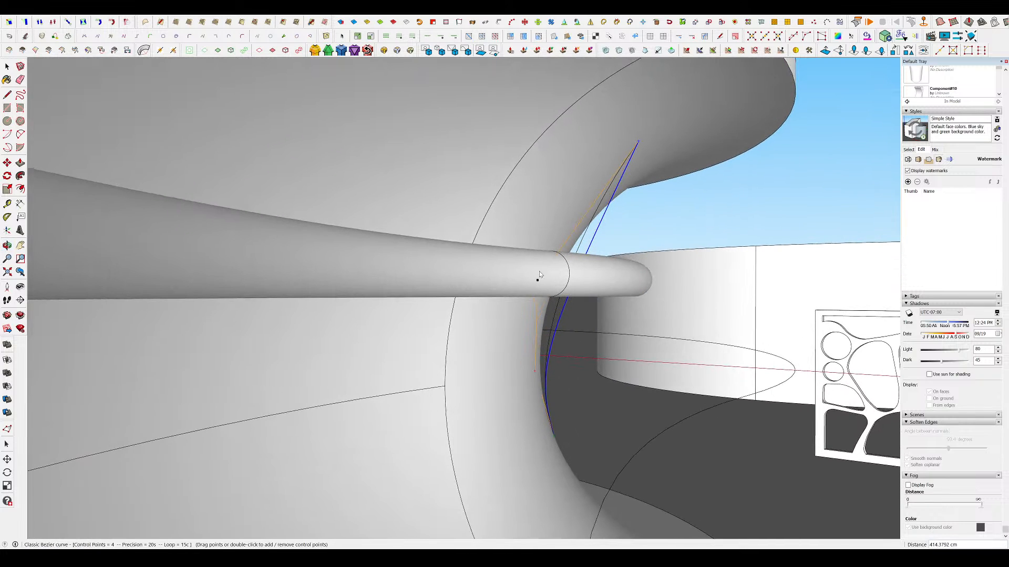
{"action": "left_click_drag", "start_coordinate": [499, 234], "coordinate": [494, 223]}
{"action": "middle_click_drag", "start_coordinate": [494, 222], "coordinate": [408, 216]}
{"action": "scroll", "coordinate": [461, 297], "scroll_direction": "down", "scroll_amount": 5}
{"action": "scroll", "coordinate": [520, 301], "scroll_direction": "up", "scroll_amount": 4}
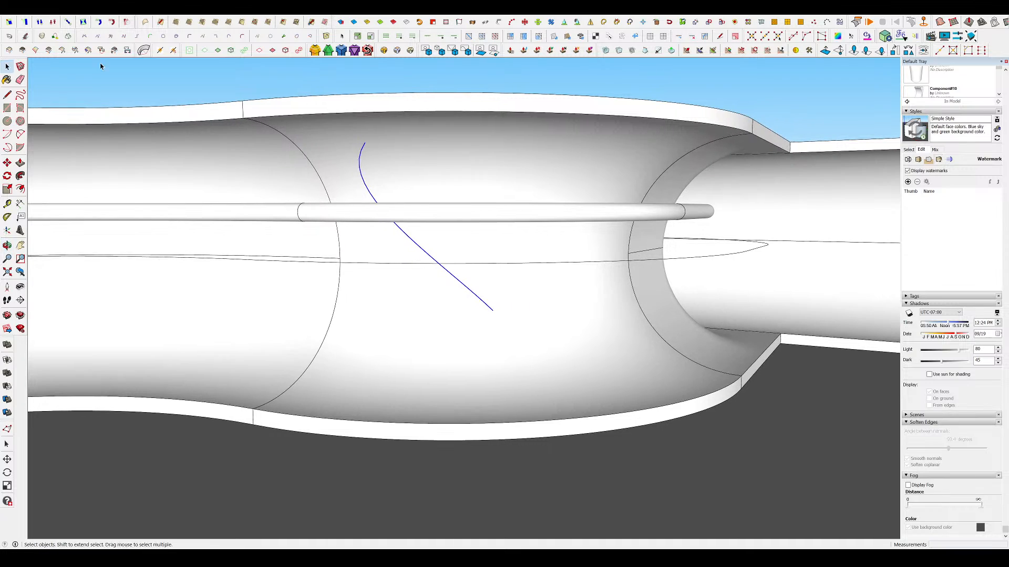
- Draw a second classic Bezier curve from the lower end of the first one to the lower edge of the wall section
{"action": "left_click", "coordinate": [86, 36]}
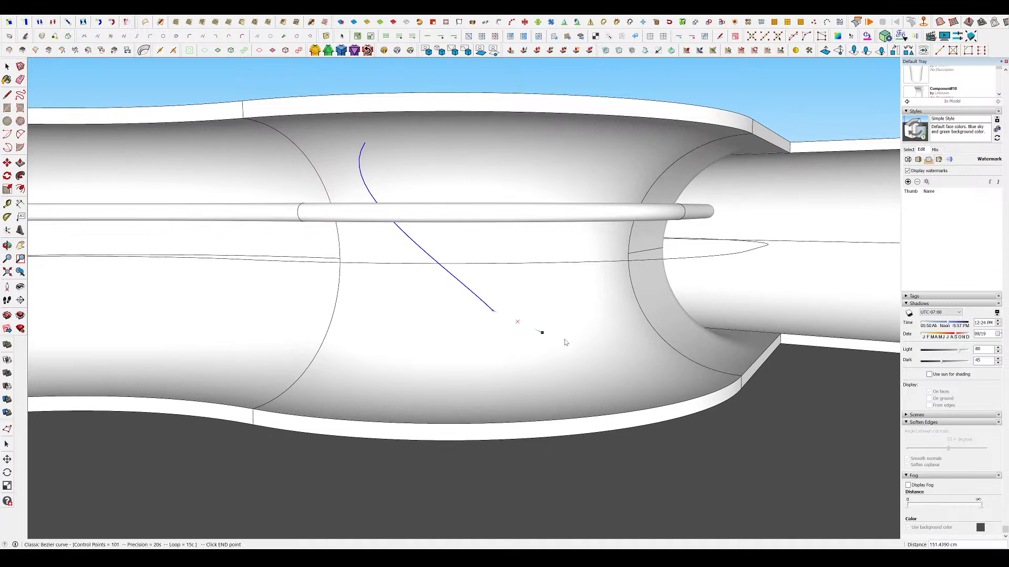
{"action": "left_click", "coordinate": [688, 381]}
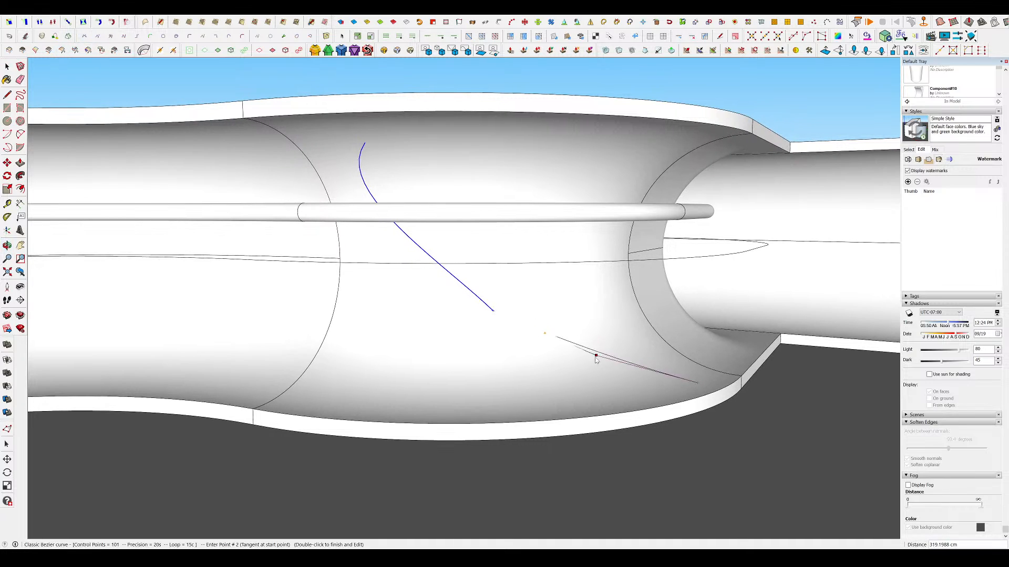
{"action": "left_click", "coordinate": [612, 377]}
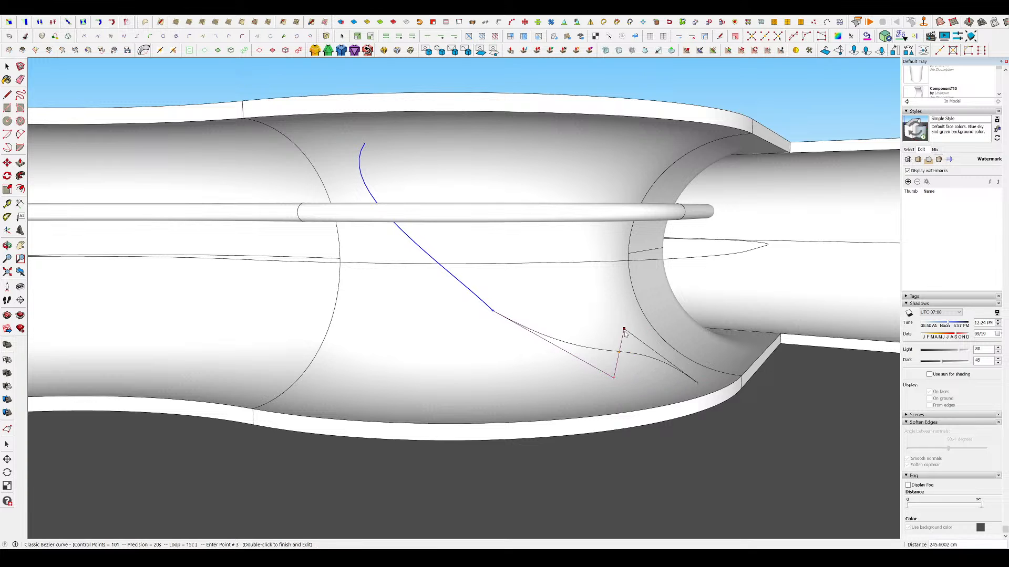
{"action": "double_click", "coordinate": [626, 353]}
{"action": "middle_click_drag", "start_coordinate": [625, 353], "coordinate": [525, 266]}
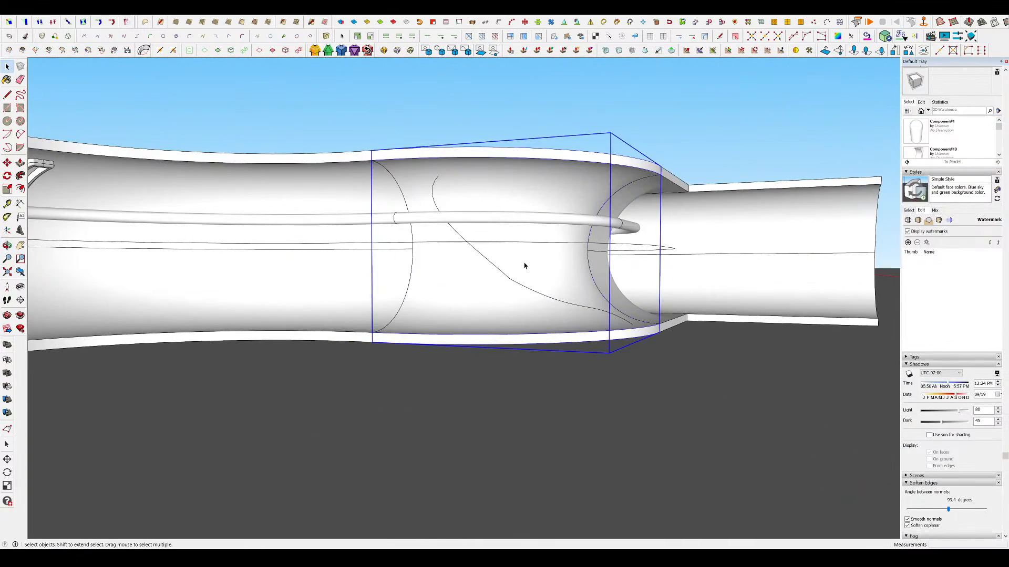
- Select the Bezier curve on the wavy wall and examine its path along the corridor
{"action": "scroll", "coordinate": [467, 244], "scroll_direction": "up", "scroll_amount": 2}
{"action": "left_click", "coordinate": [463, 241]}
{"action": "left_click", "coordinate": [462, 243]}
{"action": "middle_click_drag", "start_coordinate": [461, 243], "coordinate": [534, 246]}
{"action": "scroll", "coordinate": [499, 150], "scroll_direction": "up", "scroll_amount": 2}
{"action": "scroll", "coordinate": [604, 266], "scroll_direction": "down", "scroll_amount": 10}
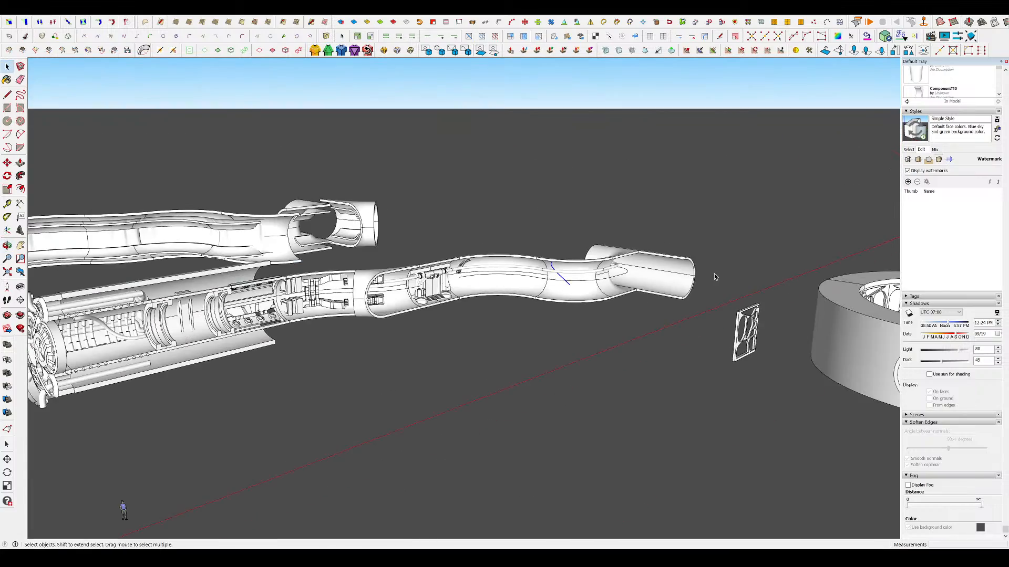
- Draw a four-point classic Bezier curve across the smooth bay between the two ring frames of the straight corridor
{"action": "scroll", "coordinate": [428, 284], "scroll_direction": "up", "scroll_amount": 7}
{"action": "scroll", "coordinate": [740, 273], "scroll_direction": "down", "scroll_amount": 6}
{"action": "middle_click_drag", "start_coordinate": [482, 279], "coordinate": [462, 203]}
{"action": "scroll", "coordinate": [447, 278], "scroll_direction": "up", "scroll_amount": 4}
{"action": "scroll", "coordinate": [401, 253], "scroll_direction": "up", "scroll_amount": 6}
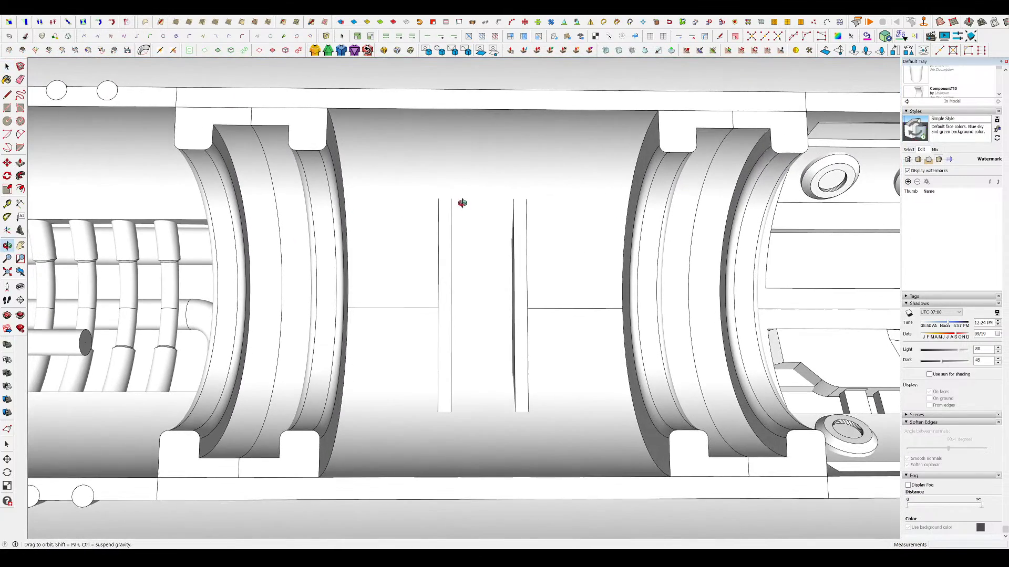
{"action": "left_click", "coordinate": [84, 35]}
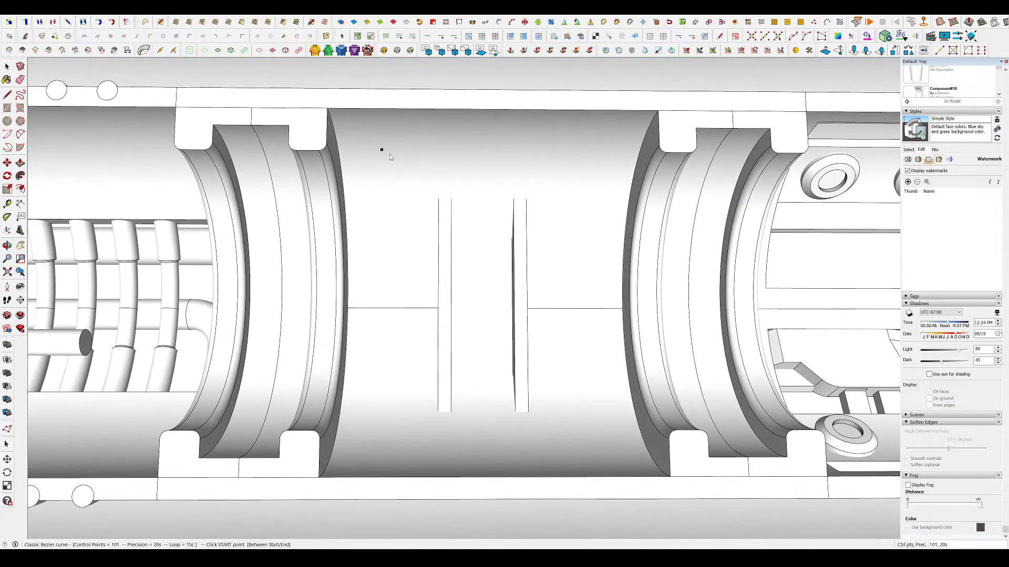
{"action": "left_click", "coordinate": [338, 145]}
{"action": "left_click", "coordinate": [622, 309]}
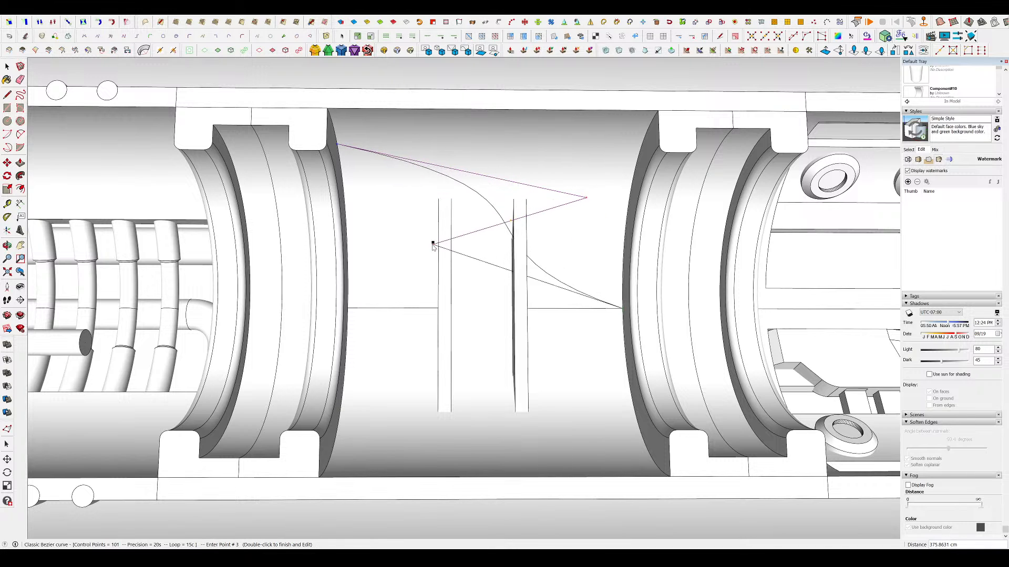
- Move the inner control points of the bay's Bezier curve to shape it in depth, and delete the finished curve
{"action": "middle_click_drag", "start_coordinate": [417, 192], "coordinate": [584, 220]}
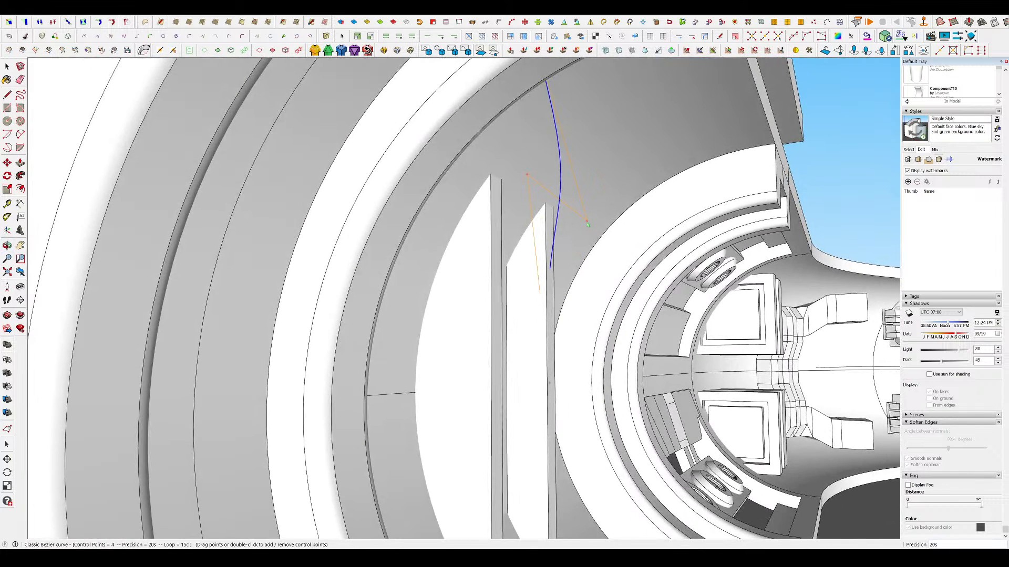
{"action": "left_click", "coordinate": [529, 205]}
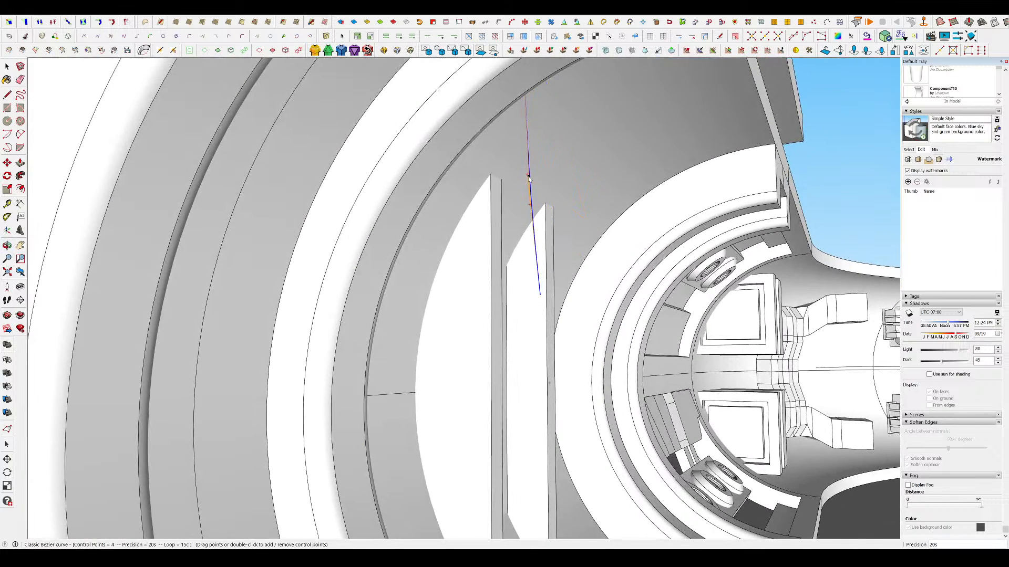
{"action": "middle_click_drag", "start_coordinate": [405, 270], "coordinate": [408, 332]}
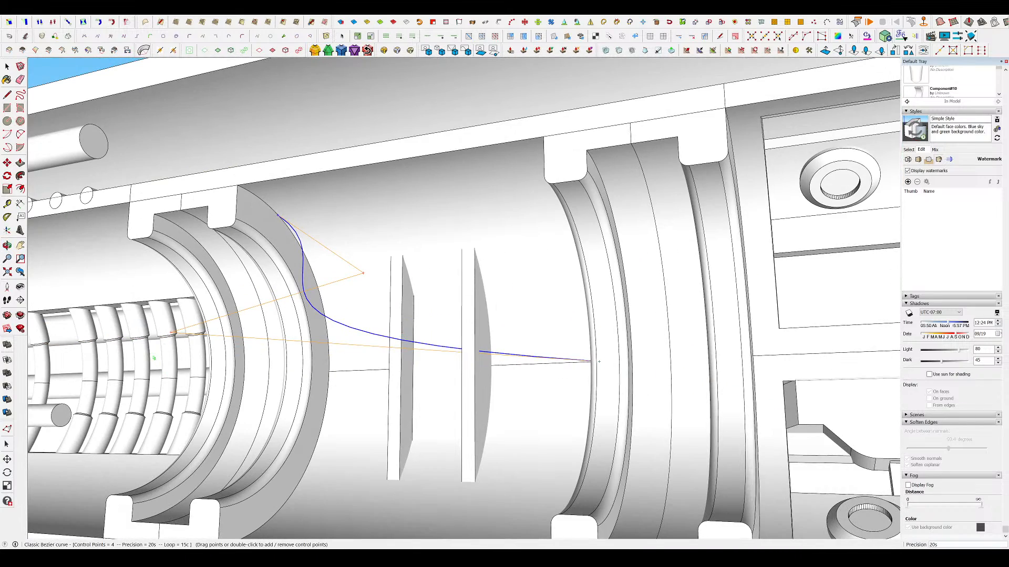
{"action": "left_click_drag", "start_coordinate": [174, 332], "coordinate": [368, 342]}
{"action": "middle_click_drag", "start_coordinate": [421, 358], "coordinate": [785, 378]}
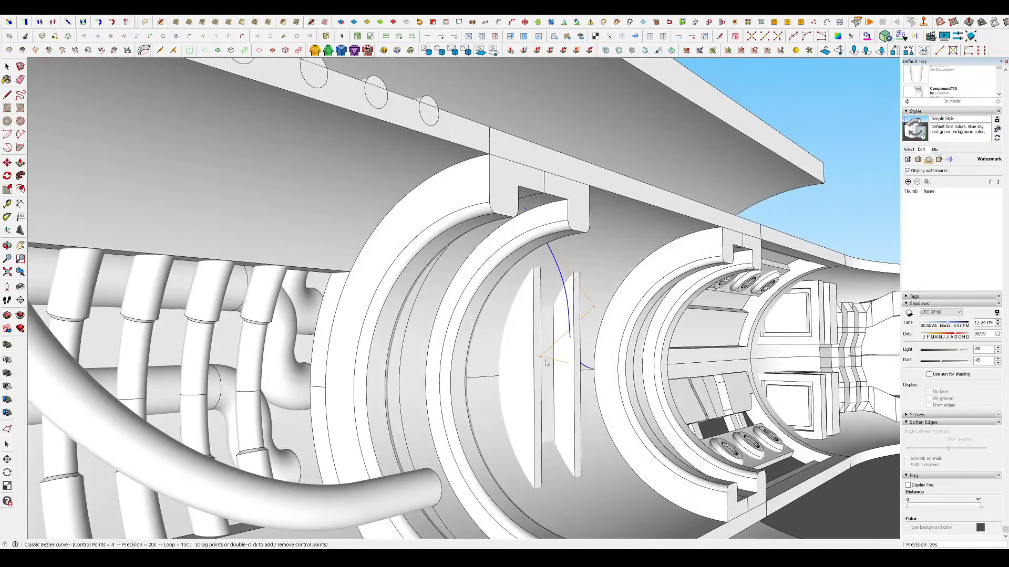
{"action": "scroll", "coordinate": [543, 359], "scroll_direction": "up", "scroll_amount": 5}
{"action": "key", "text": "space"}
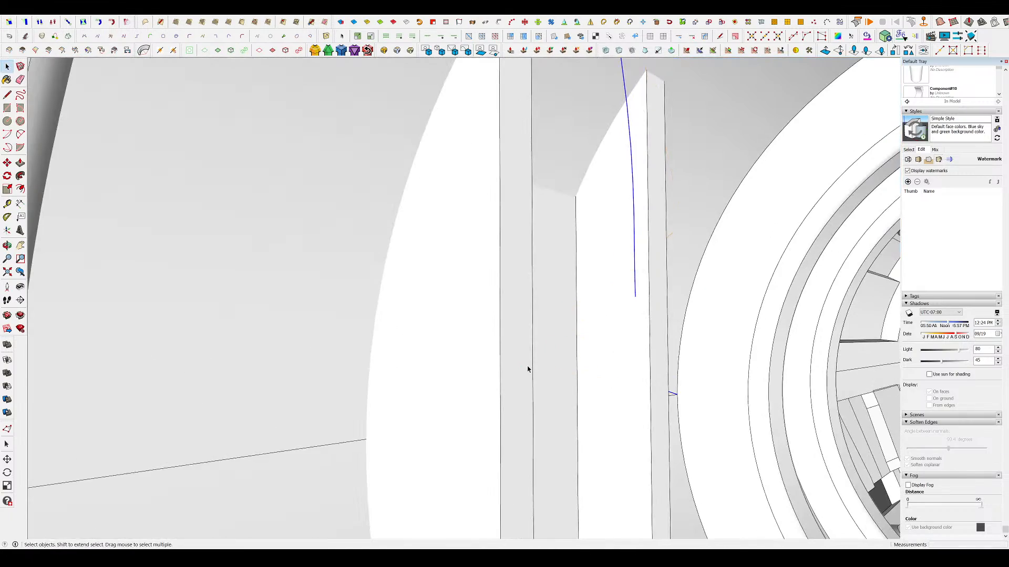
{"action": "scroll", "coordinate": [384, 348], "scroll_direction": "down", "scroll_amount": 5}
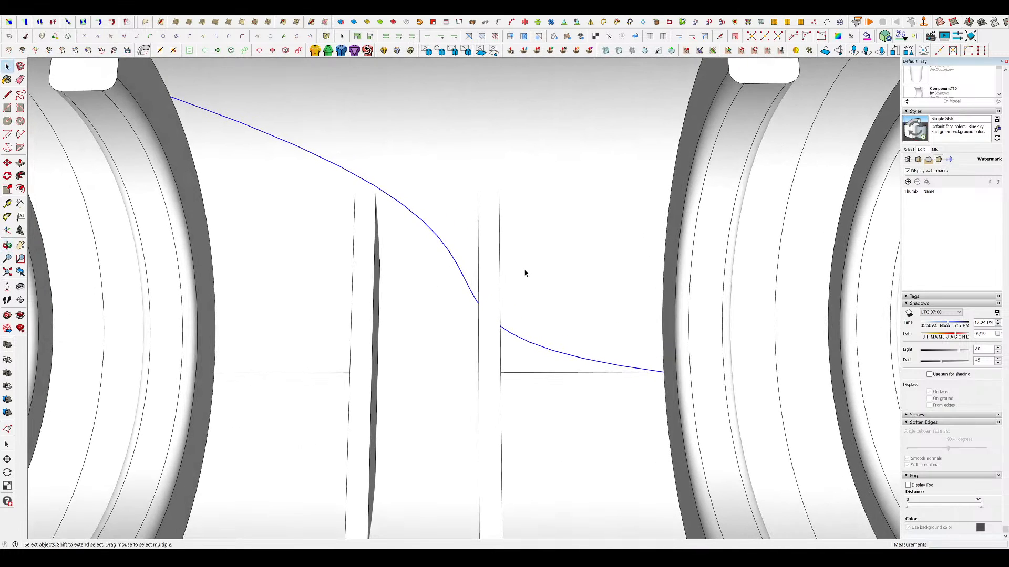
{"action": "key", "text": "Delete"}
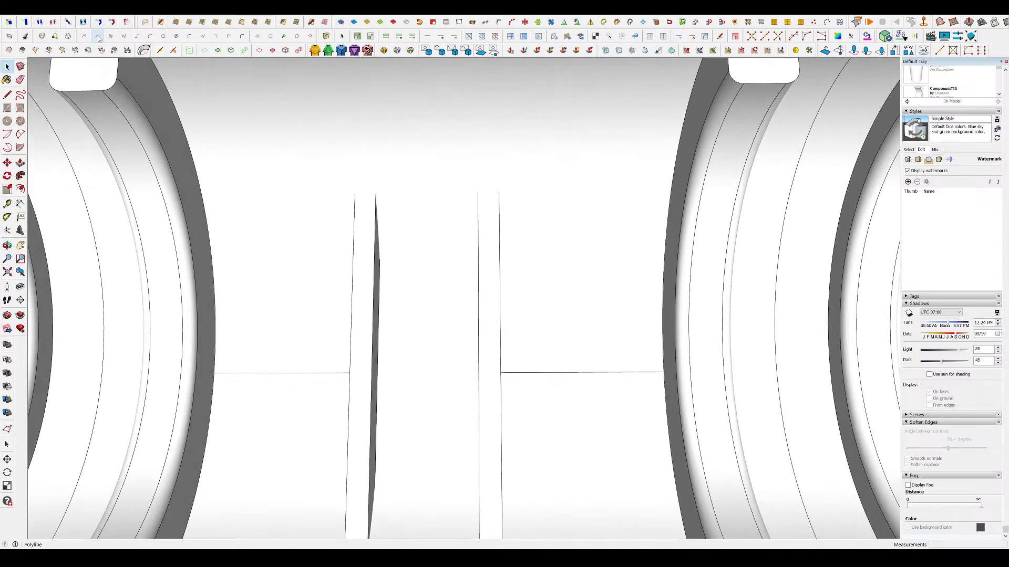
- Try drawing a polyline across the bay between the ring frames and abandon it
{"action": "left_click", "coordinate": [99, 38]}
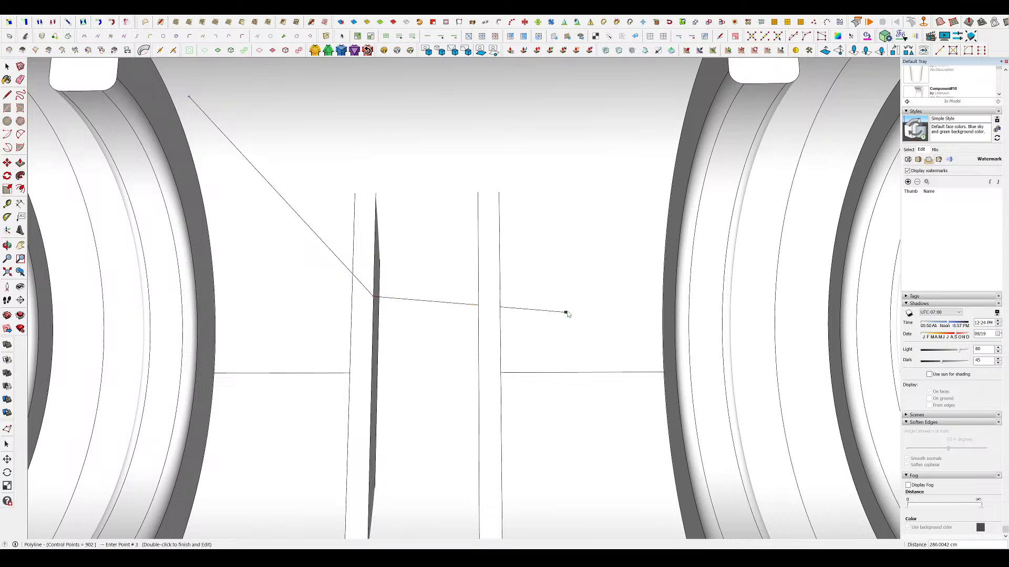
{"action": "key", "text": "space"}
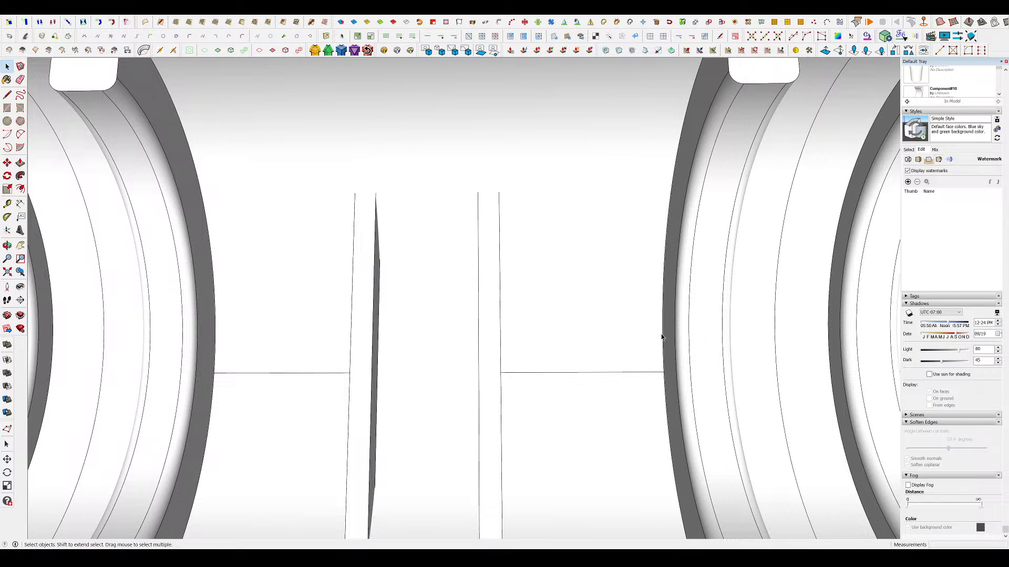
{"action": "left_click", "coordinate": [122, 38]}
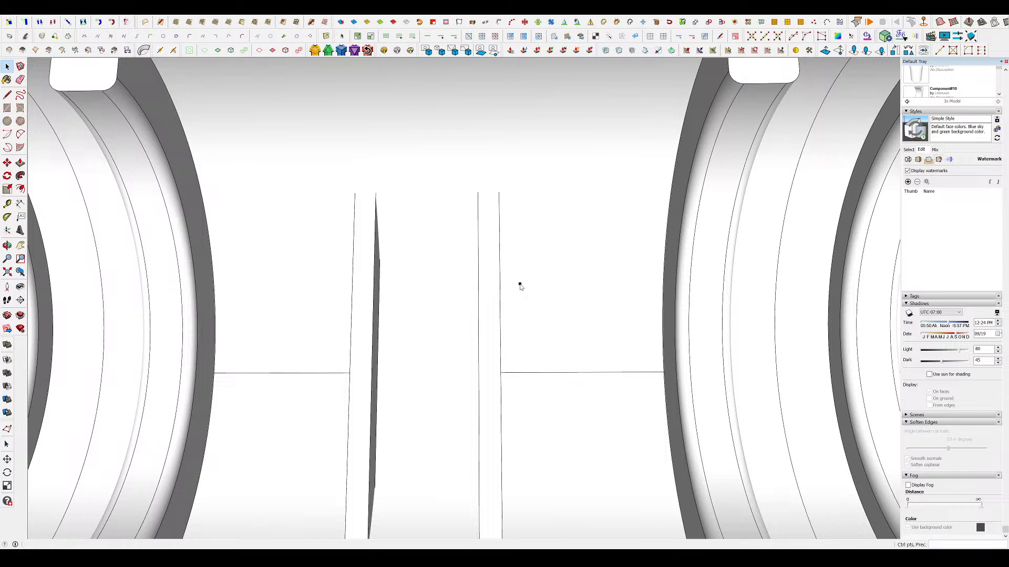
- Draw a Uniform B-Spline with seven control points looping through the bay around the two thin wall plates
{"action": "left_click", "coordinate": [137, 37]}
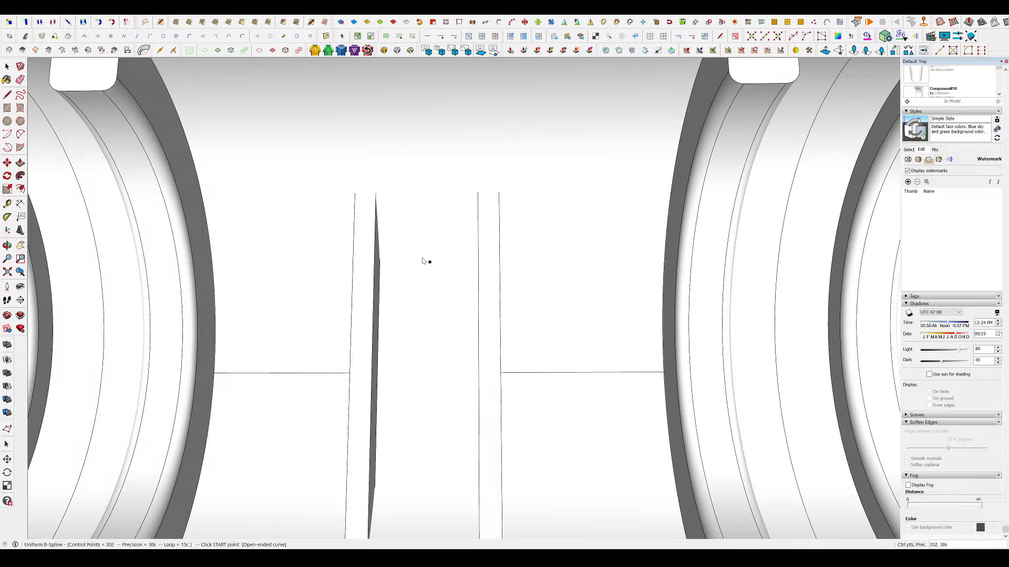
{"action": "left_click", "coordinate": [487, 277]}
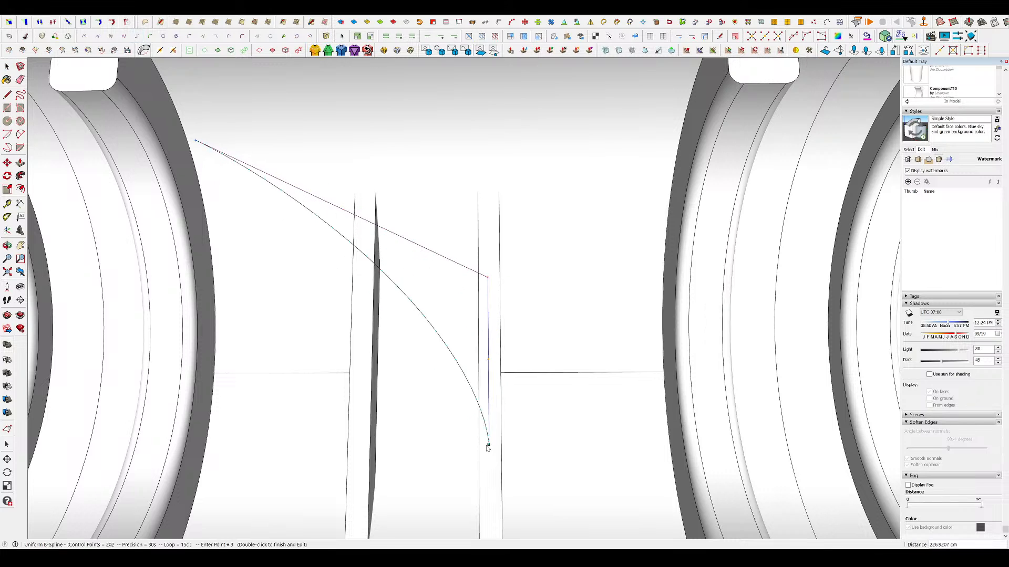
{"action": "left_click", "coordinate": [496, 334]}
{"action": "scroll", "coordinate": [537, 368], "scroll_direction": "down", "scroll_amount": 3}
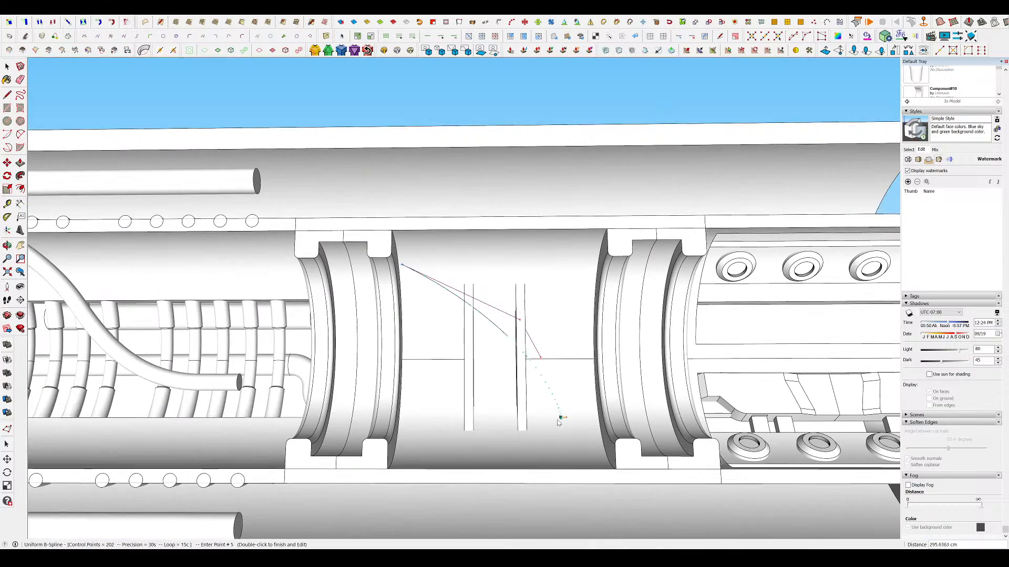
{"action": "scroll", "coordinate": [525, 379], "scroll_direction": "up", "scroll_amount": 5}
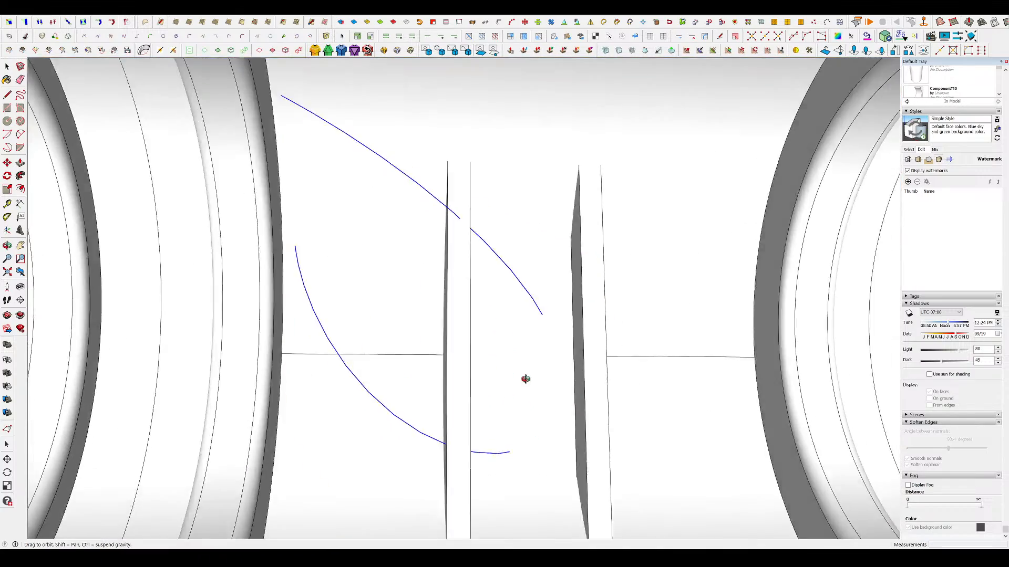
{"action": "middle_click_drag", "start_coordinate": [525, 378], "coordinate": [484, 355]}
{"action": "scroll", "coordinate": [460, 265], "scroll_direction": "down", "scroll_amount": 3}
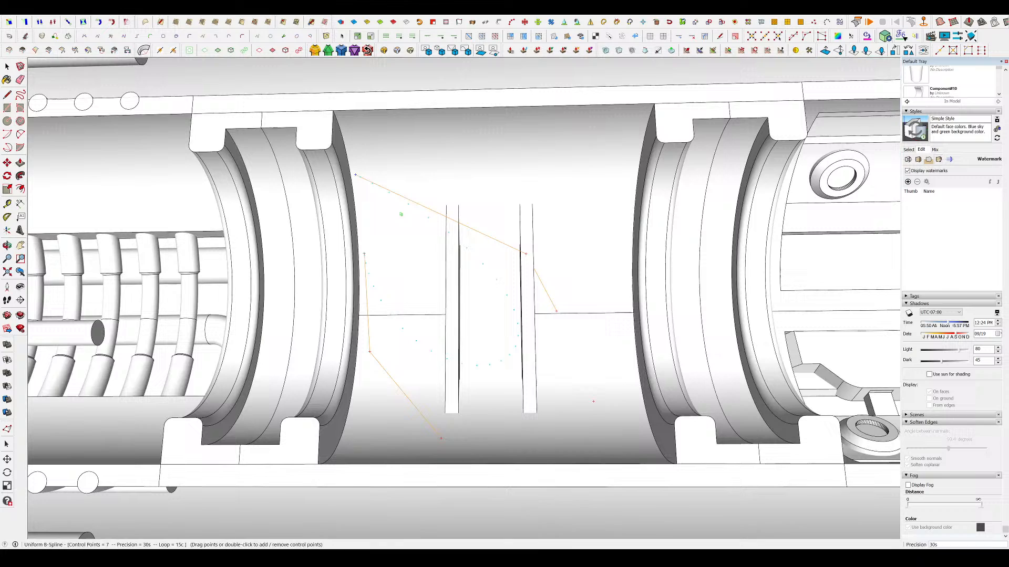
- Try a Polyline Dog-Bone Corners curve along the upper part of the bay and cancel it
{"action": "left_click", "coordinate": [223, 37]}
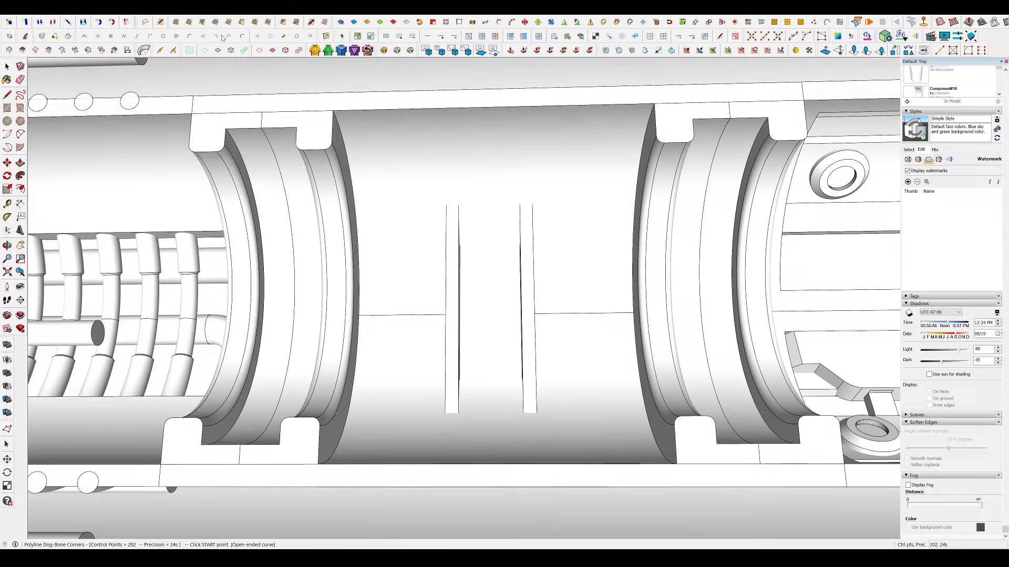
{"action": "left_click", "coordinate": [358, 174]}
{"action": "left_click", "coordinate": [518, 160]}
{"action": "key", "text": "space"}
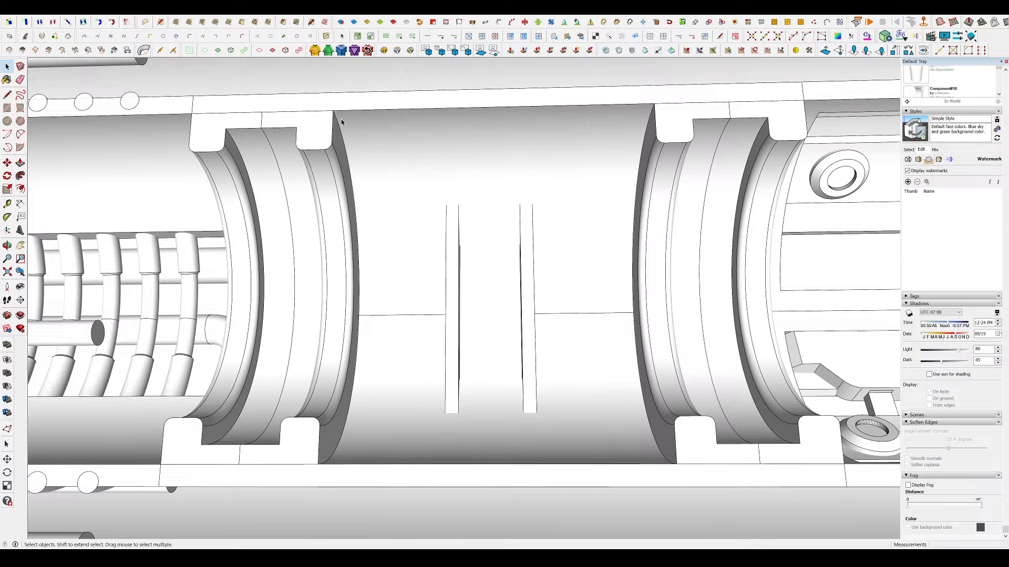
{"action": "left_click", "coordinate": [214, 38]}
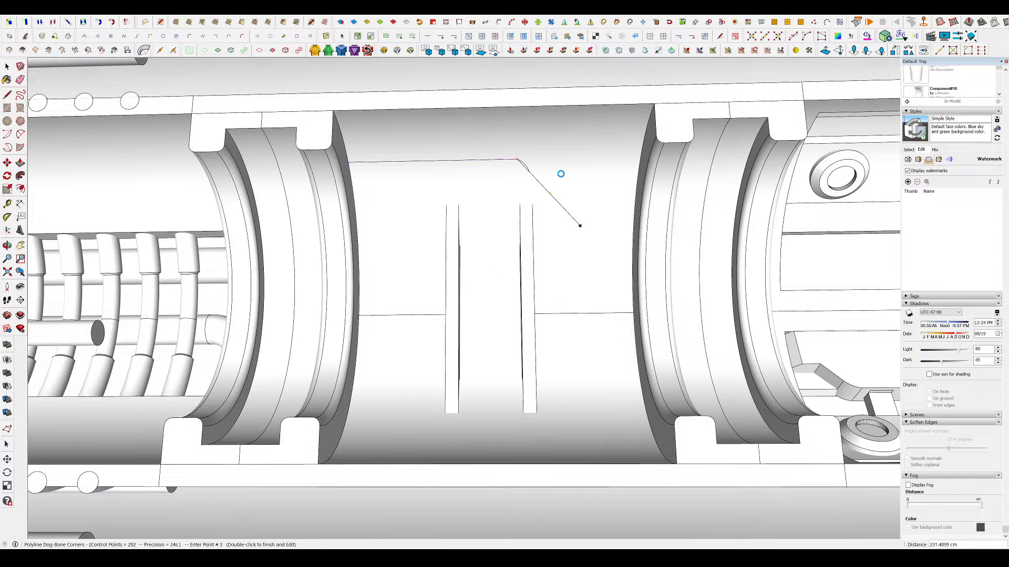
{"action": "key", "text": "space"}
{"action": "scroll", "coordinate": [560, 173], "scroll_direction": "up", "scroll_amount": 1}
{"action": "scroll", "coordinate": [561, 178], "scroll_direction": "down", "scroll_amount": 4}
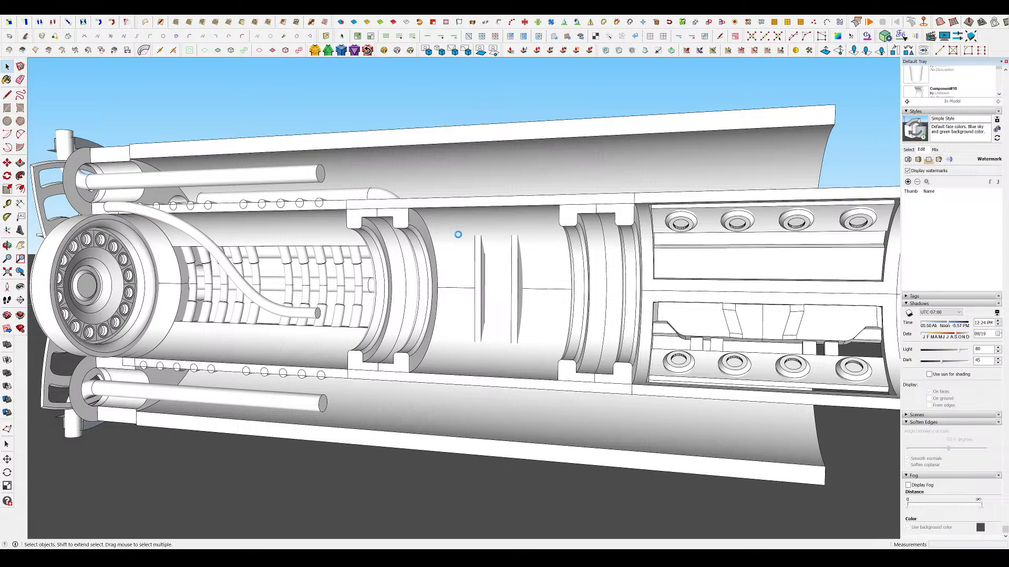
- Offset the cylinder's top face around the thin pipe in the door bay and Push/Pull the outer ring up into a rim
{"action": "middle_click_drag", "start_coordinate": [515, 252], "coordinate": [592, 459]}
{"action": "scroll", "coordinate": [592, 459], "scroll_direction": "down", "scroll_amount": 5}
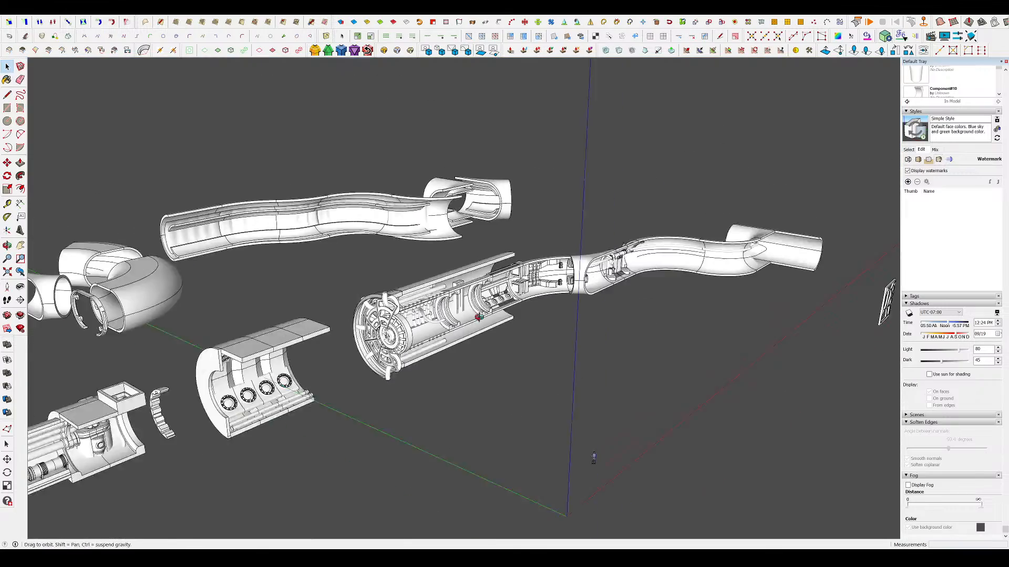
{"action": "scroll", "coordinate": [651, 243], "scroll_direction": "up", "scroll_amount": 3}
{"action": "middle_click_drag", "start_coordinate": [650, 244], "coordinate": [478, 234]}
{"action": "scroll", "coordinate": [418, 268], "scroll_direction": "up", "scroll_amount": 5}
{"action": "scroll", "coordinate": [494, 231], "scroll_direction": "up", "scroll_amount": 4}
{"action": "triple_click", "coordinate": [440, 231]}
{"action": "scroll", "coordinate": [435, 223], "scroll_direction": "up", "scroll_amount": 3}
{"action": "left_click", "coordinate": [516, 214]}
{"action": "key", "text": "h"}
{"action": "scroll", "coordinate": [479, 235], "scroll_direction": "up", "scroll_amount": 3}
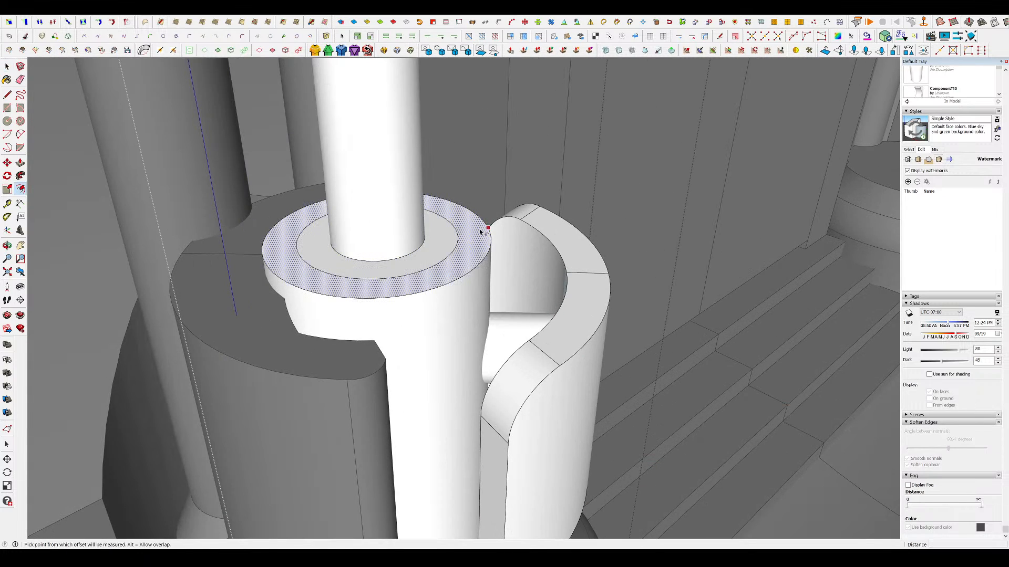
{"action": "key", "text": "p"}
{"action": "key", "text": "space"}
- Move the outer edge of the raised rim downward to bevel the rim's top
{"action": "left_click", "coordinate": [486, 199]}
{"action": "key", "text": "m"}
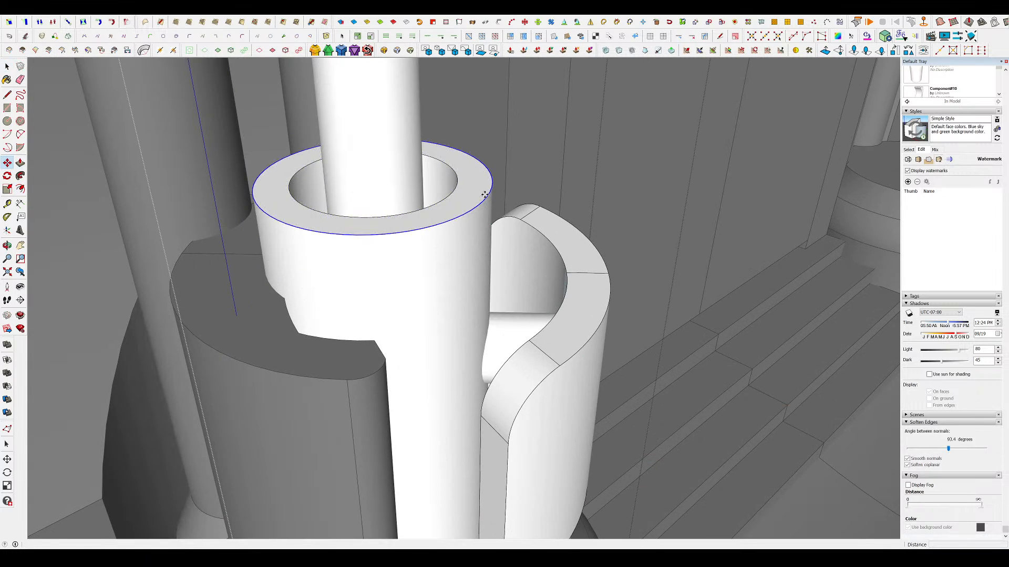
{"action": "left_click", "coordinate": [484, 198]}
{"action": "left_click", "coordinate": [490, 227]}
{"action": "middle_click_drag", "start_coordinate": [490, 227], "coordinate": [525, 252]}
{"action": "scroll", "coordinate": [524, 241], "scroll_direction": "up", "scroll_amount": 3}
- Offset the recessed floor inside the rim inward about 2.8 cm and Push/Pull the narrow outer ring up along the inner wall
{"action": "key", "text": "f"}
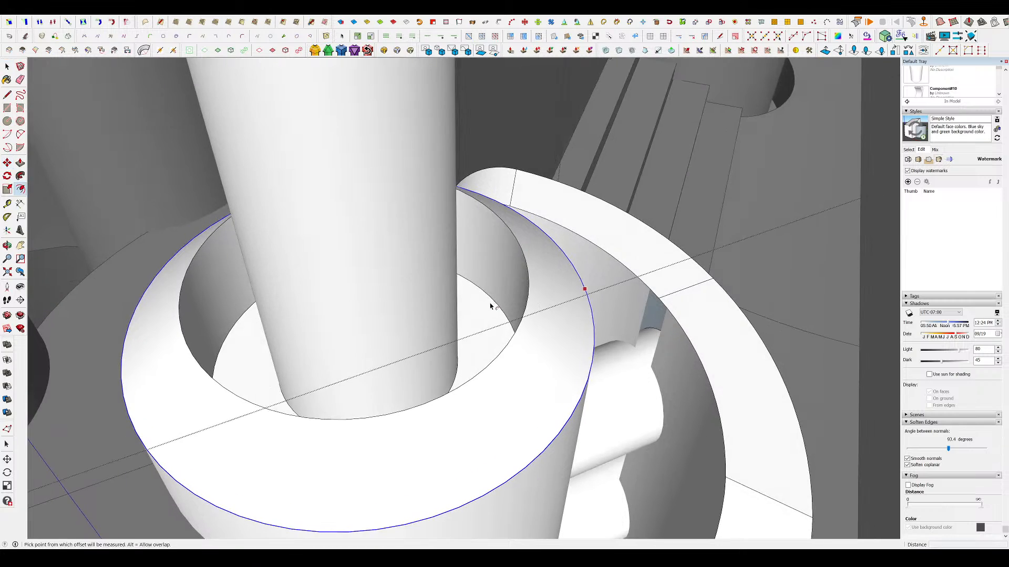
{"action": "double_click", "coordinate": [490, 305]}
{"action": "key", "text": "space"}
{"action": "left_click", "coordinate": [490, 308]}
{"action": "key", "text": "p"}
{"action": "left_click", "coordinate": [491, 310]}
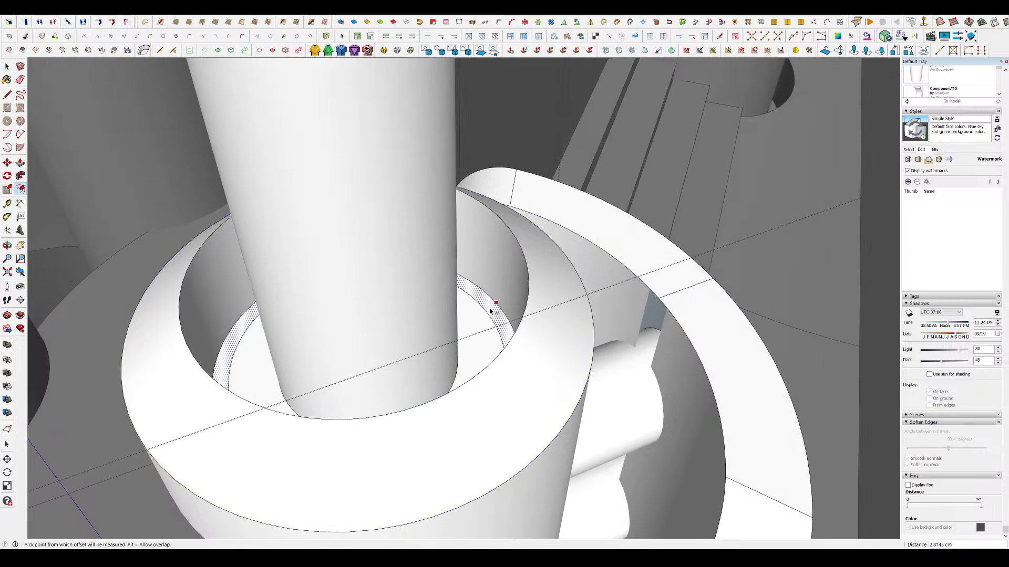
{"action": "left_click", "coordinate": [525, 255]}
{"action": "key", "text": "space"}
- Examine the overall layout of the corridor sections, curved tunnel shells, ring-shaped hub and reference image
{"action": "scroll", "coordinate": [526, 254], "scroll_direction": "down", "scroll_amount": 15}
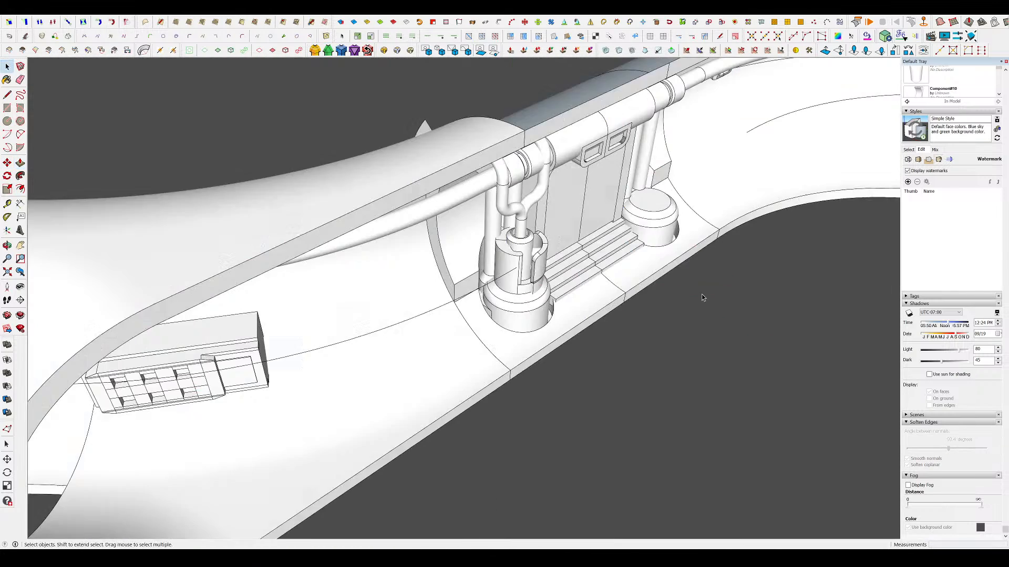
{"action": "scroll", "coordinate": [675, 250], "scroll_direction": "down", "scroll_amount": 6}
{"action": "scroll", "coordinate": [268, 301], "scroll_direction": "up", "scroll_amount": 8}
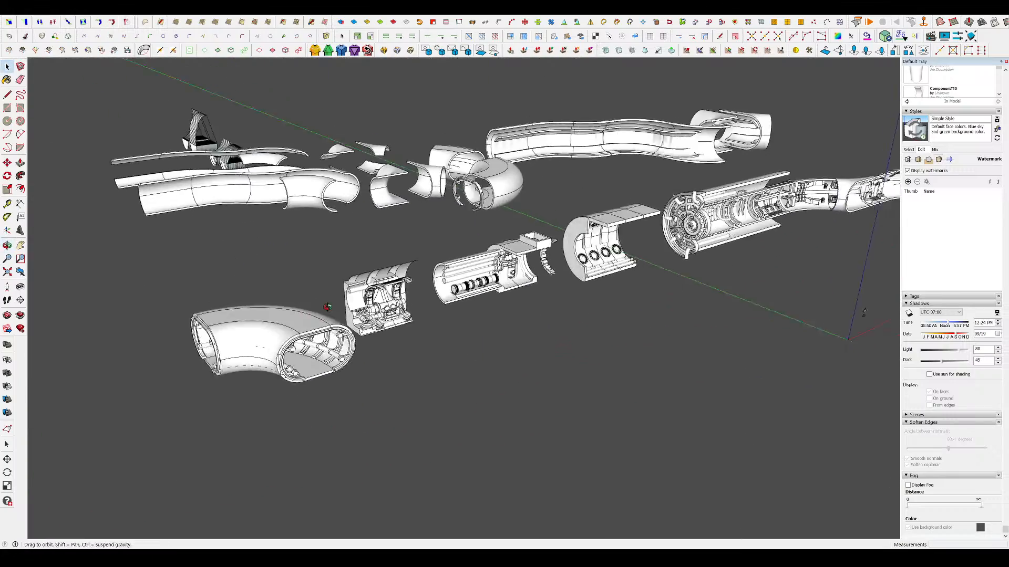
{"action": "middle_click_drag", "start_coordinate": [367, 301], "coordinate": [556, 357]}
{"action": "scroll", "coordinate": [693, 270], "scroll_direction": "up", "scroll_amount": 4}
{"action": "scroll", "coordinate": [556, 357], "scroll_direction": "down", "scroll_amount": 15}
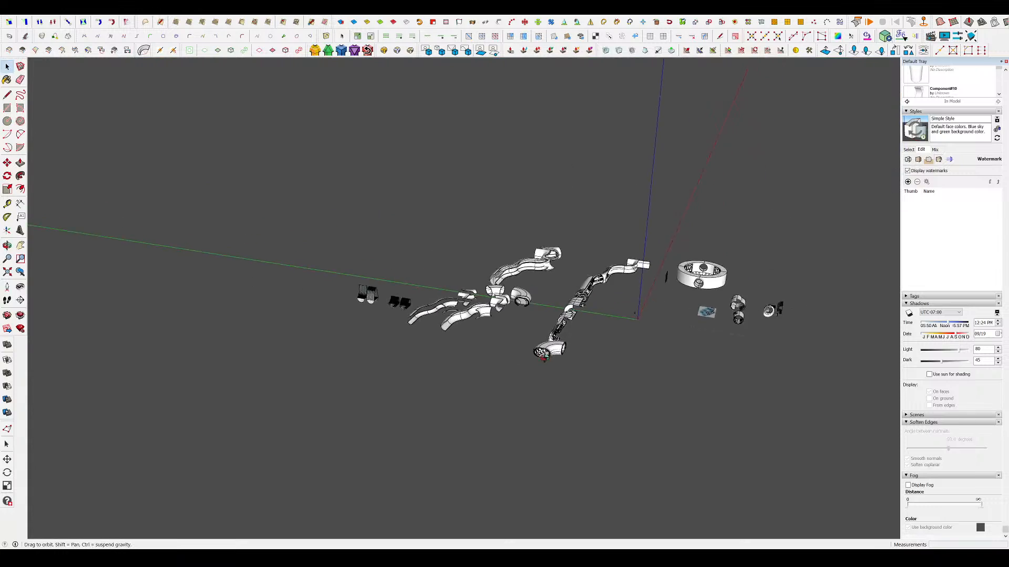
{"action": "scroll", "coordinate": [615, 336], "scroll_direction": "up", "scroll_amount": 4}
{"action": "middle_click_drag", "start_coordinate": [730, 317], "coordinate": [655, 339]}
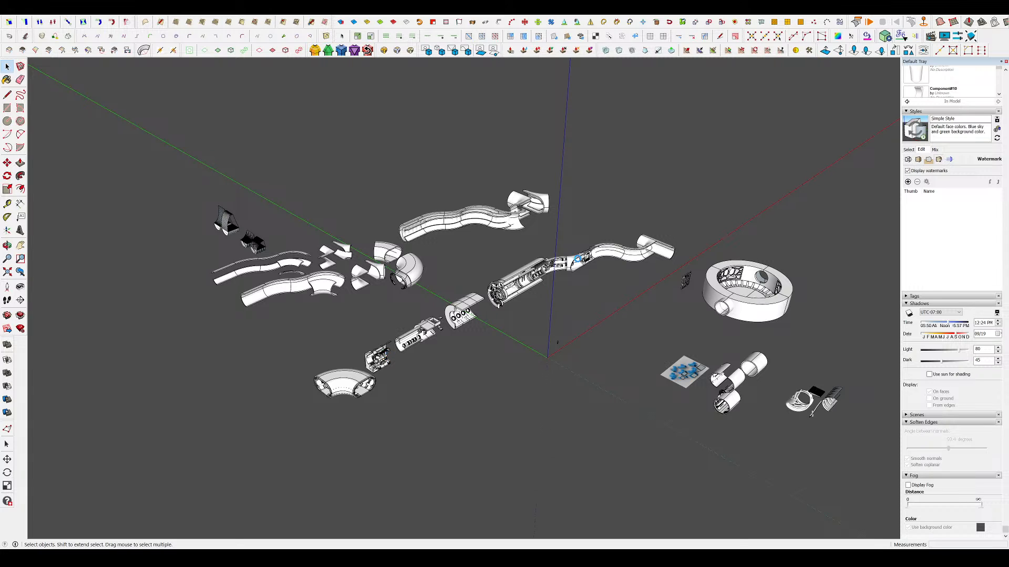
{"action": "scroll", "coordinate": [429, 326], "scroll_direction": "up", "scroll_amount": 4}
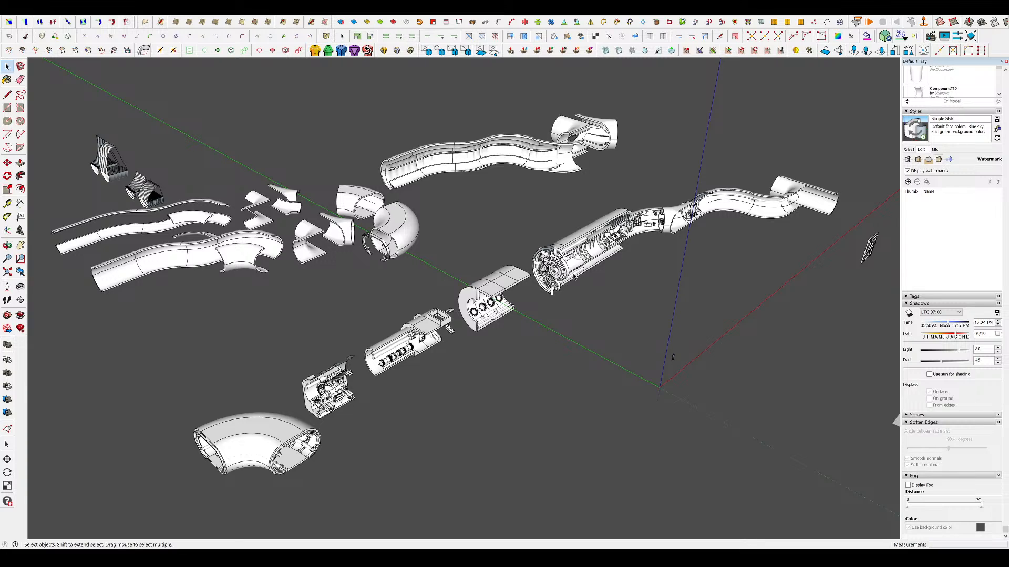
{"action": "mouse_move", "coordinate": [574, 277]}
{"action": "middle_mouse_down"}
{"action": "mouse_move", "coordinate": [737, 256]}
{"action": "mouse_move", "coordinate": [610, 331]}
{"action": "middle_mouse_up"}
{"action": "scroll", "coordinate": [454, 305], "scroll_direction": "up", "scroll_amount": 2}
{"action": "middle_click_drag", "start_coordinate": [454, 306], "coordinate": [250, 408]}
{"action": "scroll", "coordinate": [475, 164], "scroll_direction": "up", "scroll_amount": 5}
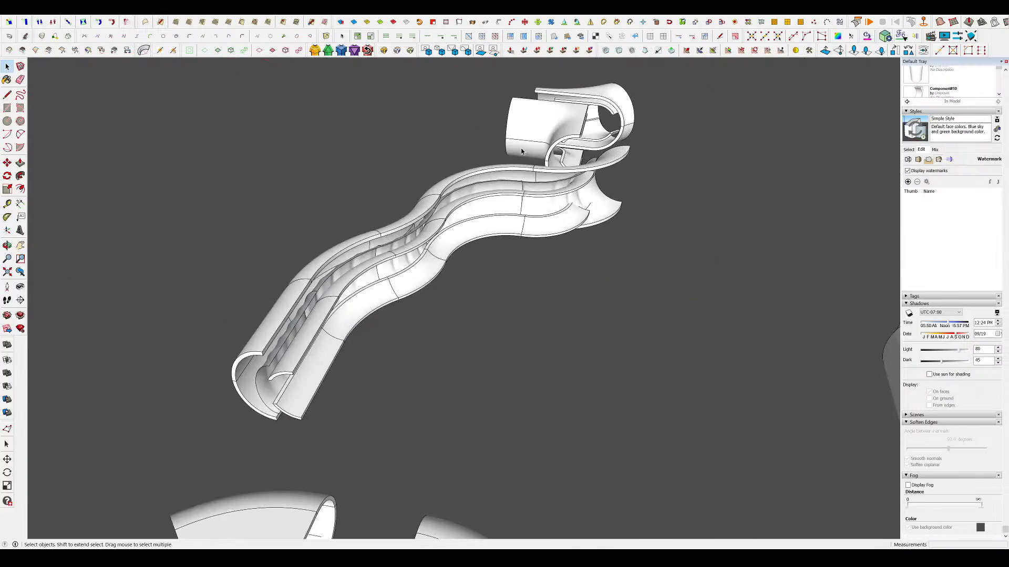
{"action": "mouse_move", "coordinate": [521, 151]}
{"action": "middle_mouse_down"}
{"action": "mouse_move", "coordinate": [655, 78]}
{"action": "mouse_move", "coordinate": [688, 35]}
{"action": "mouse_move", "coordinate": [721, 16]}
{"action": "mouse_move", "coordinate": [624, 107]}
{"action": "middle_mouse_up"}
{"action": "scroll", "coordinate": [418, 246], "scroll_direction": "down", "scroll_amount": 5}
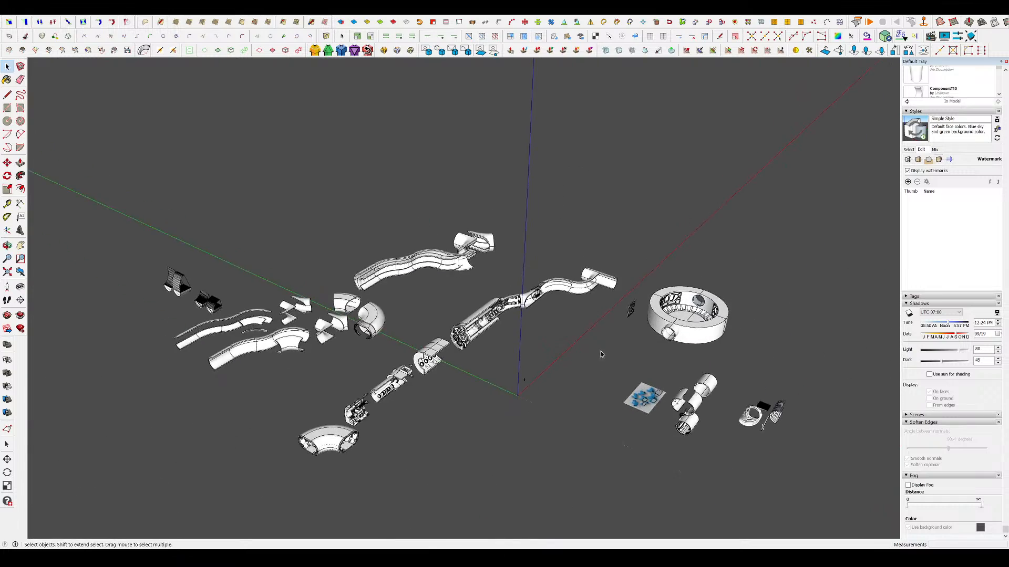
{"action": "middle_click_drag", "start_coordinate": [418, 245], "coordinate": [604, 347]}
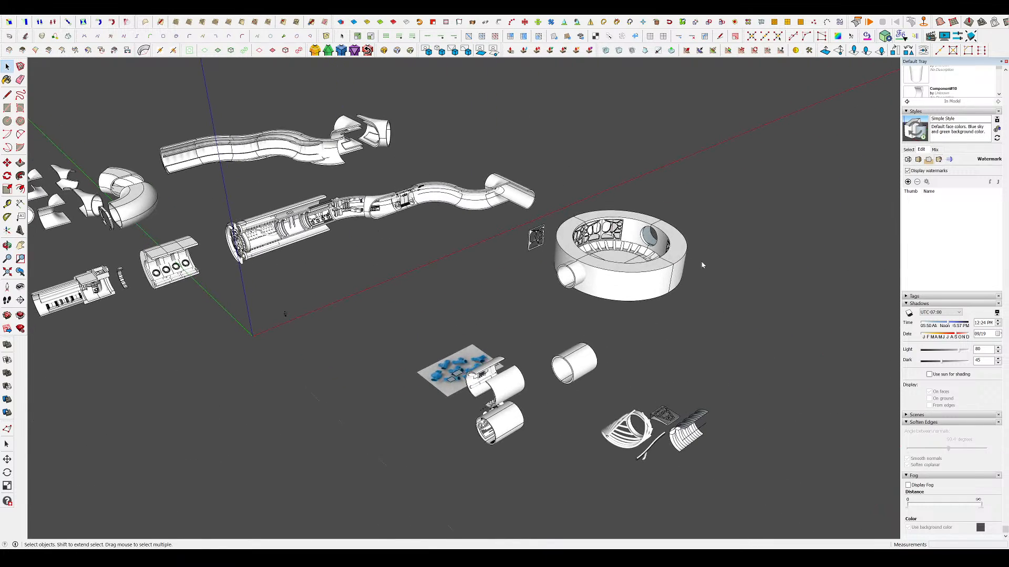
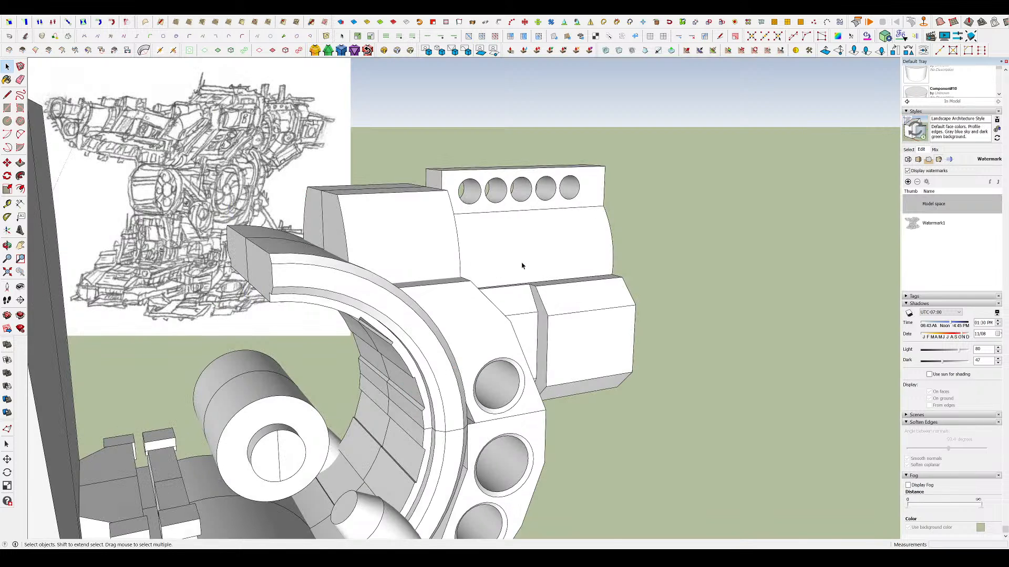
- Switch to the turret model and examine it beside its sketch, including the front block inside the base group
{"action": "middle_click_drag", "start_coordinate": [522, 265], "coordinate": [563, 258]}
{"action": "scroll", "coordinate": [563, 257], "scroll_direction": "down", "scroll_amount": 5}
{"action": "scroll", "coordinate": [531, 320], "scroll_direction": "up", "scroll_amount": 2}
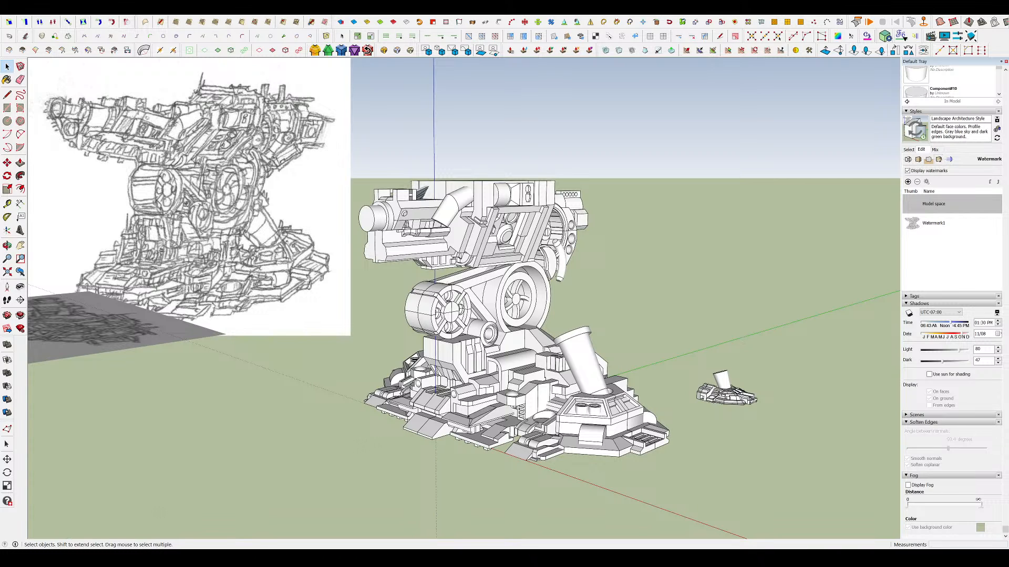
{"action": "middle_click_drag", "start_coordinate": [494, 468], "coordinate": [462, 425]}
{"action": "scroll", "coordinate": [456, 411], "scroll_direction": "up", "scroll_amount": 5}
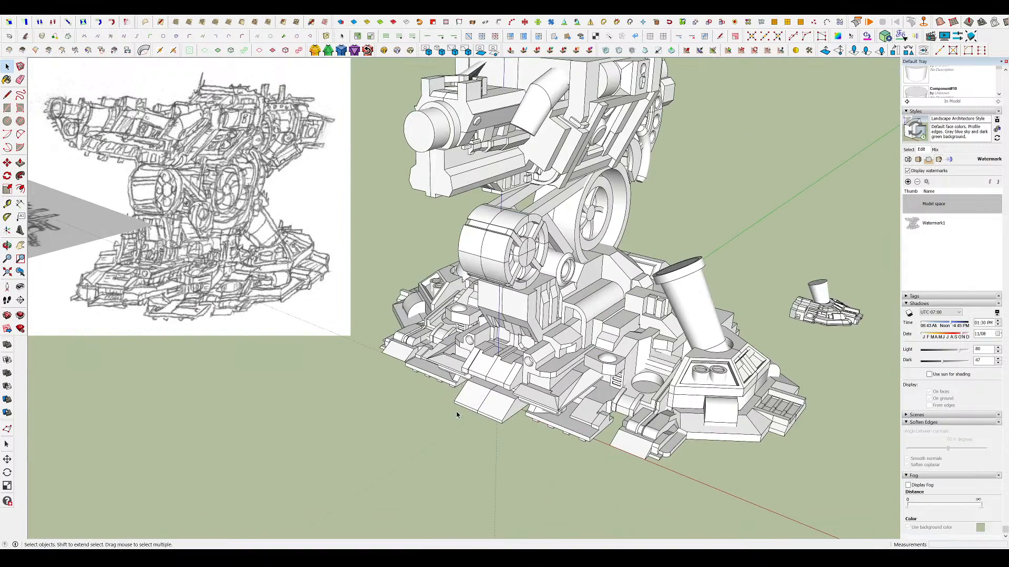
{"action": "left_click", "coordinate": [455, 411]}
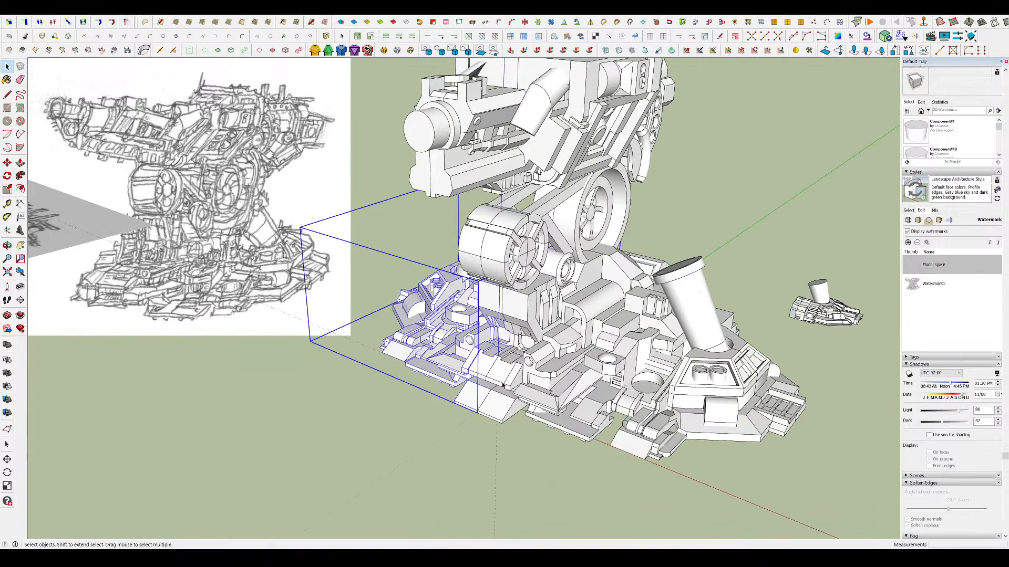
{"action": "double_click", "coordinate": [502, 385]}
{"action": "left_click", "coordinate": [511, 371]}
{"action": "scroll", "coordinate": [513, 373], "scroll_direction": "up", "scroll_amount": 3}
{"action": "middle_click_drag", "start_coordinate": [513, 373], "coordinate": [495, 310]}
{"action": "scroll", "coordinate": [522, 385], "scroll_direction": "down", "scroll_amount": 6}
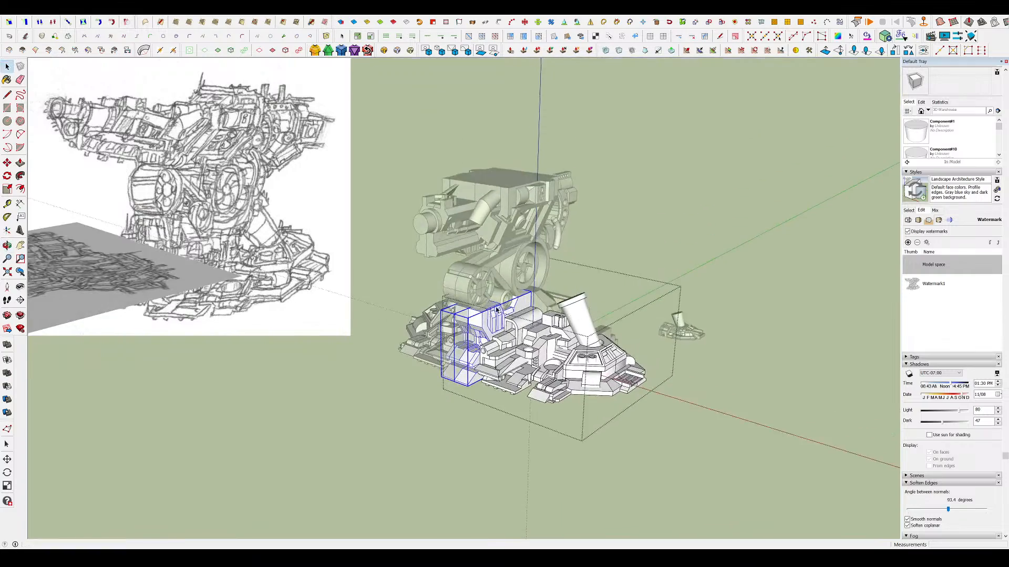
{"action": "scroll", "coordinate": [496, 310], "scroll_direction": "down", "scroll_amount": 6}
{"action": "left_click", "coordinate": [398, 345]}
{"action": "scroll", "coordinate": [680, 378], "scroll_direction": "up", "scroll_amount": 3}
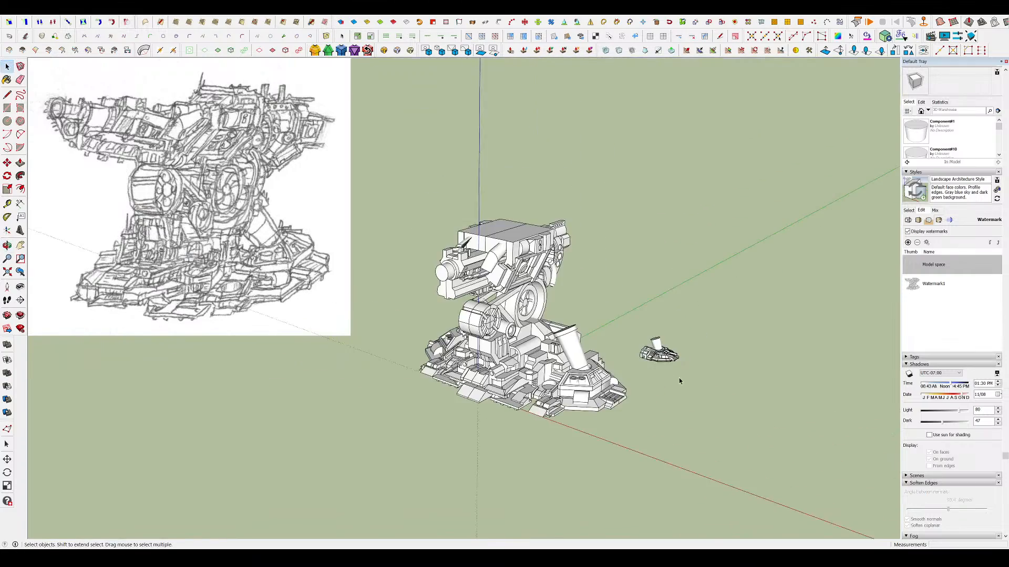
- Open the turret's base group and try moving the front centre block outward
{"action": "scroll", "coordinate": [504, 414], "scroll_direction": "up", "scroll_amount": 5}
{"action": "double_click", "coordinate": [498, 405]}
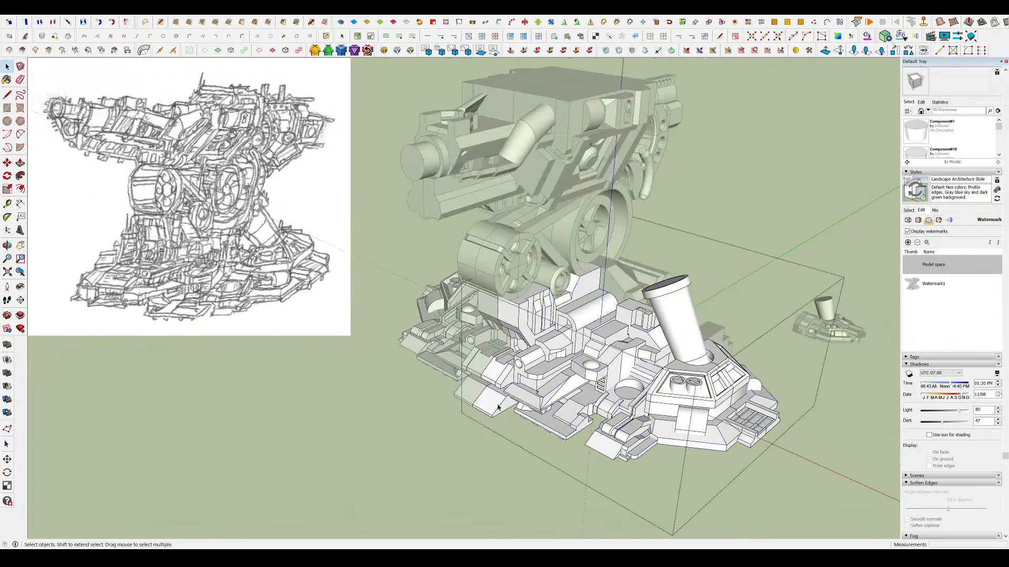
{"action": "scroll", "coordinate": [501, 401], "scroll_direction": "up", "scroll_amount": 5}
{"action": "left_click", "coordinate": [501, 403]}
{"action": "key", "text": "m"}
{"action": "left_click", "coordinate": [507, 396]}
{"action": "scroll", "coordinate": [439, 441], "scroll_direction": "down", "scroll_amount": 3}
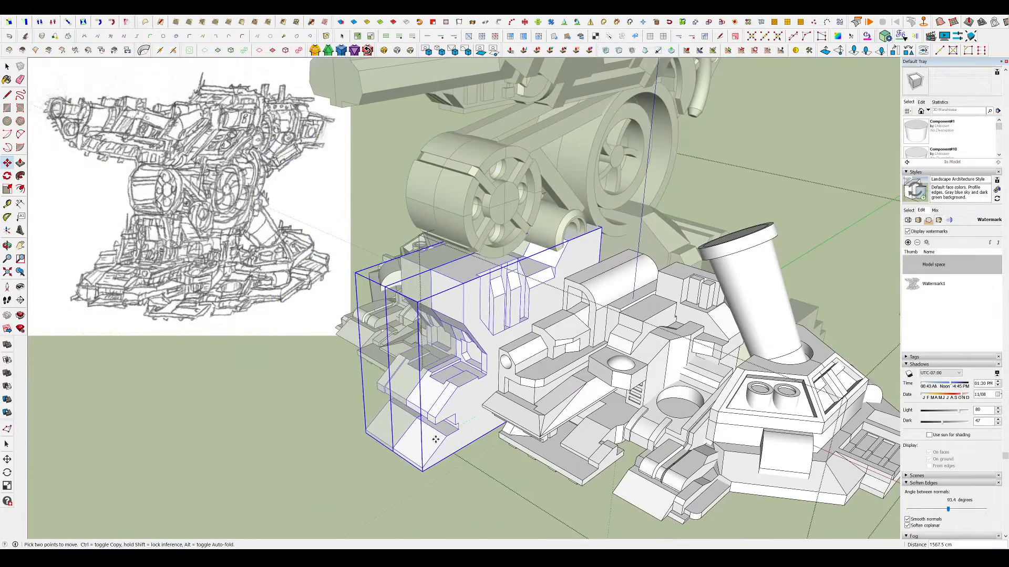
{"action": "left_click", "coordinate": [434, 441]}
- Try moving the flat lower plates out from beneath the front of the turret's base
{"action": "key", "text": "space"}
{"action": "left_click", "coordinate": [516, 451]}
{"action": "key", "text": "m"}
{"action": "left_click", "coordinate": [542, 382]}
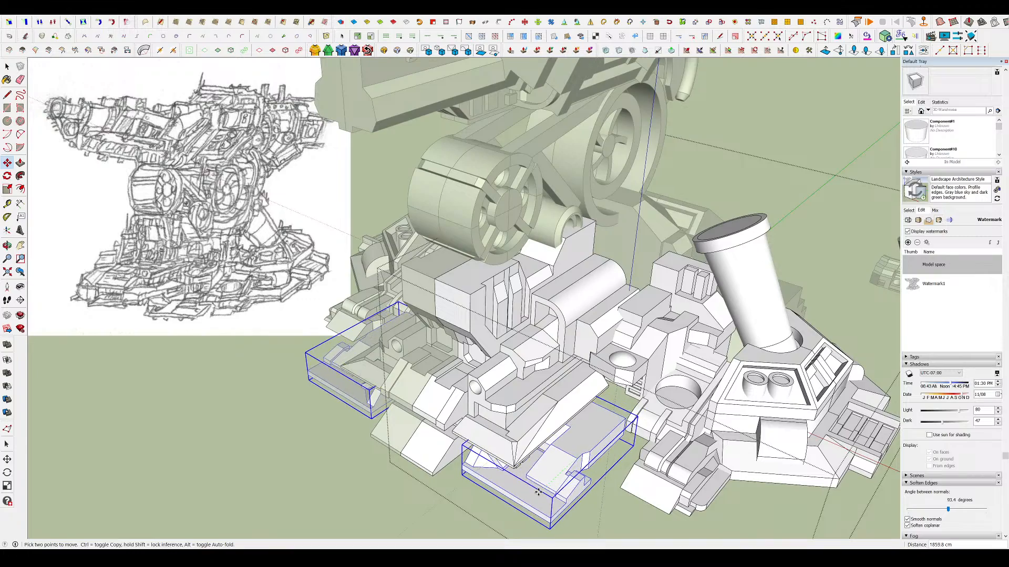
{"action": "left_click", "coordinate": [532, 491]}
- Try moving another part at the front edge of the turret's base and leave the base group
{"action": "key", "text": "space"}
{"action": "left_click", "coordinate": [626, 512]}
{"action": "scroll", "coordinate": [552, 315], "scroll_direction": "down", "scroll_amount": 5}
{"action": "middle_click_drag", "start_coordinate": [551, 315], "coordinate": [551, 294]}
{"action": "scroll", "coordinate": [589, 358], "scroll_direction": "up", "scroll_amount": 4}
{"action": "middle_click_drag", "start_coordinate": [602, 377], "coordinate": [652, 368]}
{"action": "scroll", "coordinate": [663, 374], "scroll_direction": "up", "scroll_amount": 3}
{"action": "left_click", "coordinate": [645, 422]}
{"action": "key", "text": "m"}
{"action": "left_click", "coordinate": [645, 423]}
{"action": "left_click", "coordinate": [622, 448]}
{"action": "key", "text": "space"}
{"action": "left_click", "coordinate": [484, 464]}
{"action": "scroll", "coordinate": [593, 357], "scroll_direction": "down", "scroll_amount": 7}
{"action": "left_click", "coordinate": [703, 436]}
- Examine the complete turret from several sides and compare its gun with the reference sketch
{"action": "middle_click_drag", "start_coordinate": [704, 436], "coordinate": [405, 364]}
{"action": "scroll", "coordinate": [526, 367], "scroll_direction": "down", "scroll_amount": 2}
{"action": "middle_click_drag", "start_coordinate": [520, 366], "coordinate": [524, 394]}
{"action": "scroll", "coordinate": [523, 298], "scroll_direction": "up", "scroll_amount": 3}
{"action": "middle_click_drag", "start_coordinate": [523, 294], "coordinate": [792, 306]}
{"action": "scroll", "coordinate": [678, 307], "scroll_direction": "down", "scroll_amount": 3}
{"action": "middle_click_drag", "start_coordinate": [678, 307], "coordinate": [628, 263]}
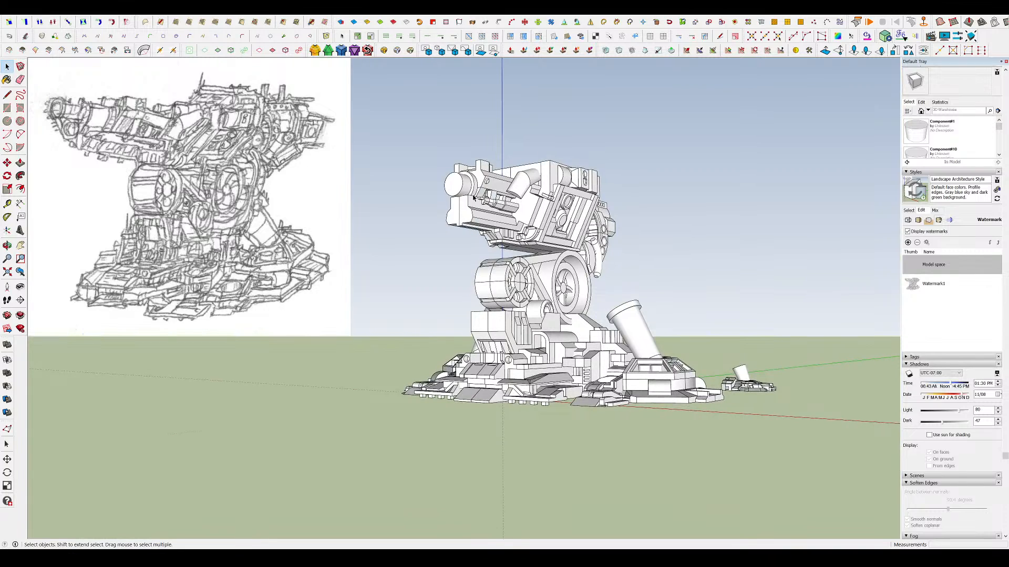
{"action": "scroll", "coordinate": [473, 197], "scroll_direction": "up", "scroll_amount": 4}
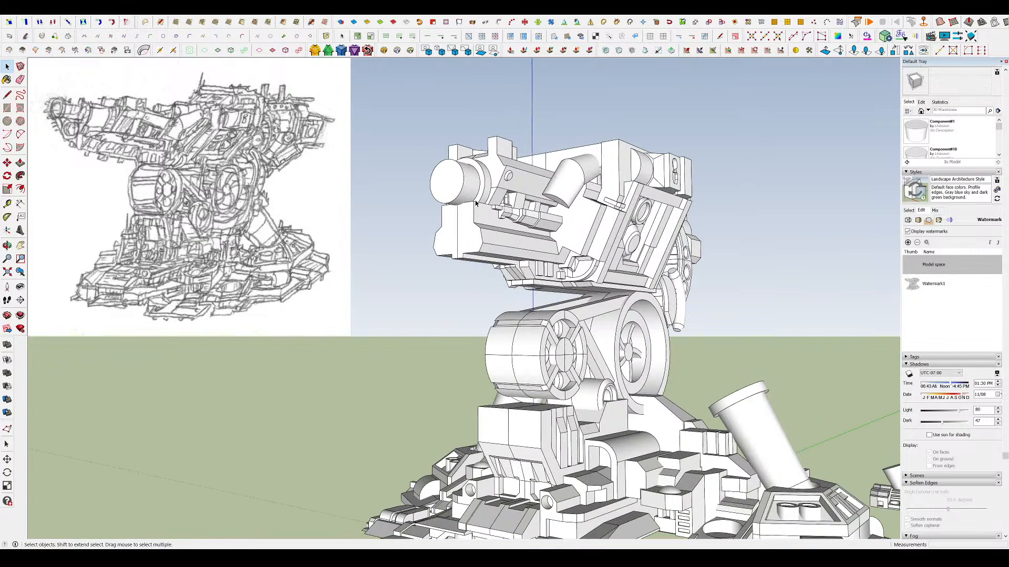
- Open the gun body, split the ridge's front face with a line and push the ridge back about 2354 cm along the lower housing
{"action": "double_click", "coordinate": [492, 227]}
{"action": "scroll", "coordinate": [449, 283], "scroll_direction": "up", "scroll_amount": 4}
{"action": "key", "text": "l"}
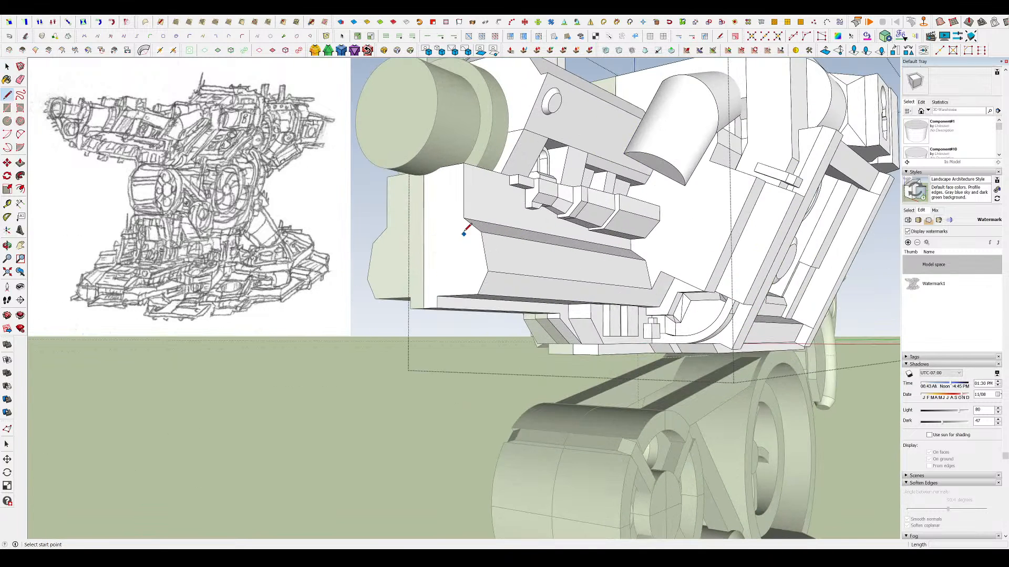
{"action": "middle_click_drag", "start_coordinate": [464, 281], "coordinate": [466, 194]}
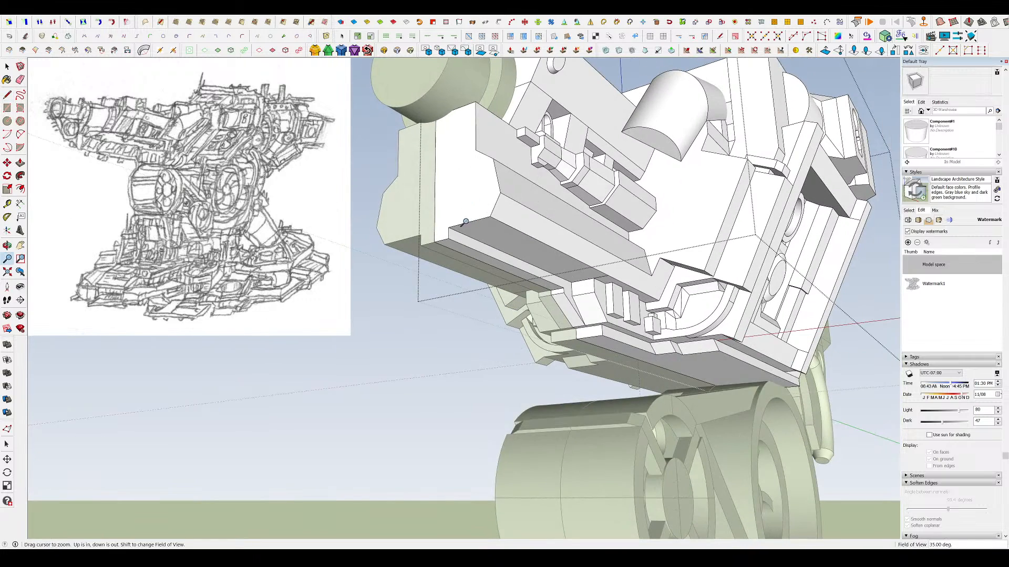
{"action": "left_click", "coordinate": [477, 149]}
{"action": "key", "text": "p"}
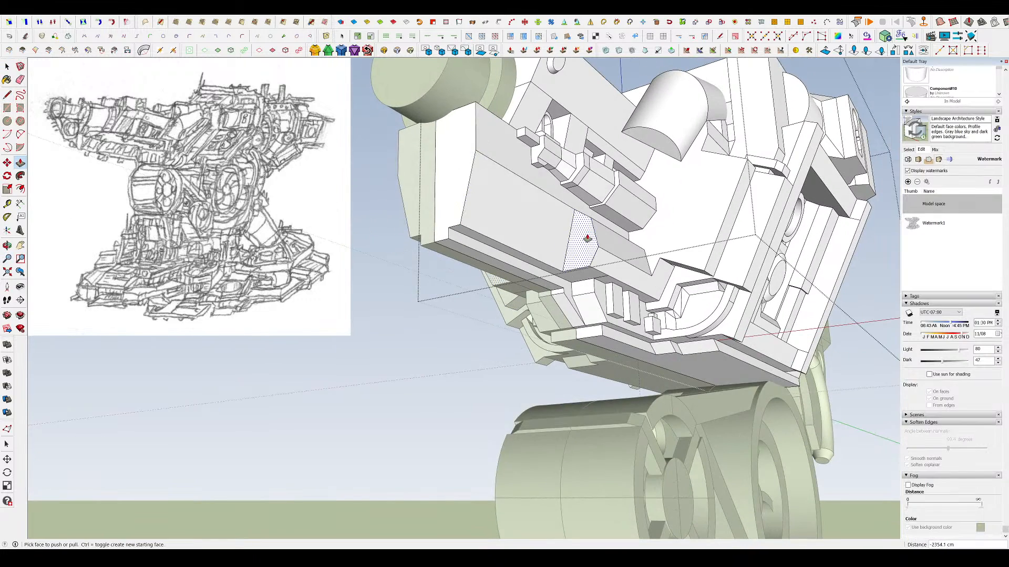
{"action": "scroll", "coordinate": [505, 252], "scroll_direction": "up", "scroll_amount": 5}
{"action": "left_click", "coordinate": [608, 237]}
{"action": "middle_click_drag", "start_coordinate": [648, 267], "coordinate": [630, 304]}
{"action": "scroll", "coordinate": [608, 214], "scroll_direction": "down", "scroll_amount": 5}
{"action": "scroll", "coordinate": [628, 273], "scroll_direction": "down", "scroll_amount": 4}
{"action": "middle_click_drag", "start_coordinate": [520, 184], "coordinate": [520, 215]}
{"action": "scroll", "coordinate": [520, 216], "scroll_direction": "up", "scroll_amount": 4}
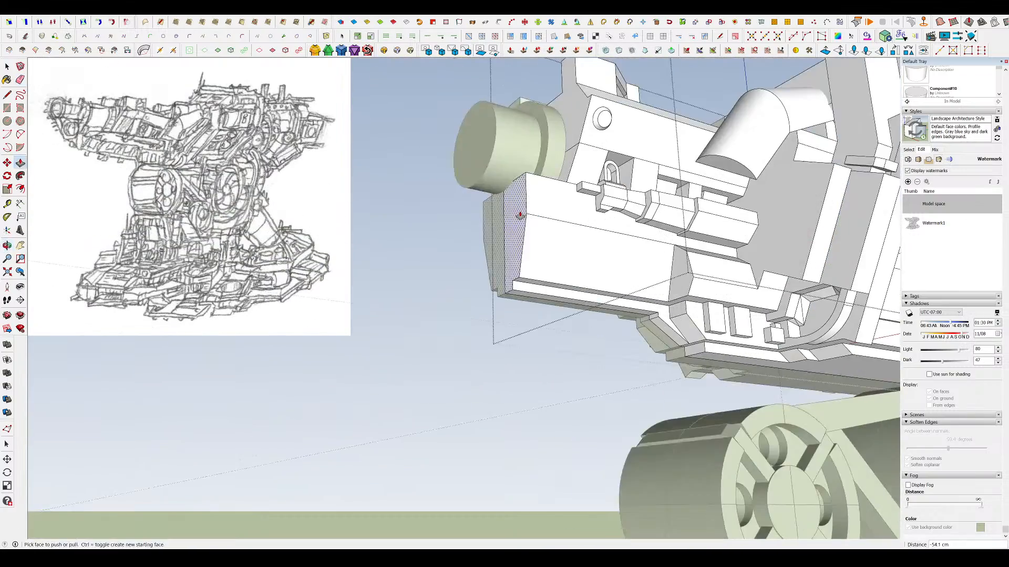
- Draw a long rectangle on the housing's side wall and a line across the rear block's end face to the rectangle's lower corner
{"action": "scroll", "coordinate": [588, 223], "scroll_direction": "up", "scroll_amount": 2}
{"action": "middle_click_drag", "start_coordinate": [588, 222], "coordinate": [587, 237]}
{"action": "key", "text": "r"}
{"action": "left_click", "coordinate": [534, 209]}
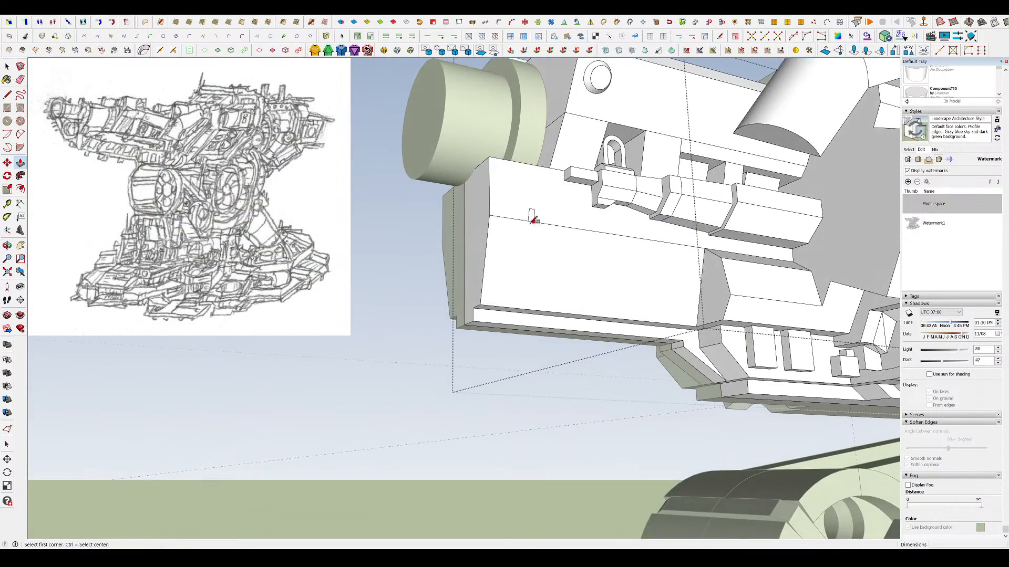
{"action": "left_click", "coordinate": [704, 283]}
{"action": "key", "text": "p"}
{"action": "scroll", "coordinate": [687, 268], "scroll_direction": "up", "scroll_amount": 5}
{"action": "key", "text": "l"}
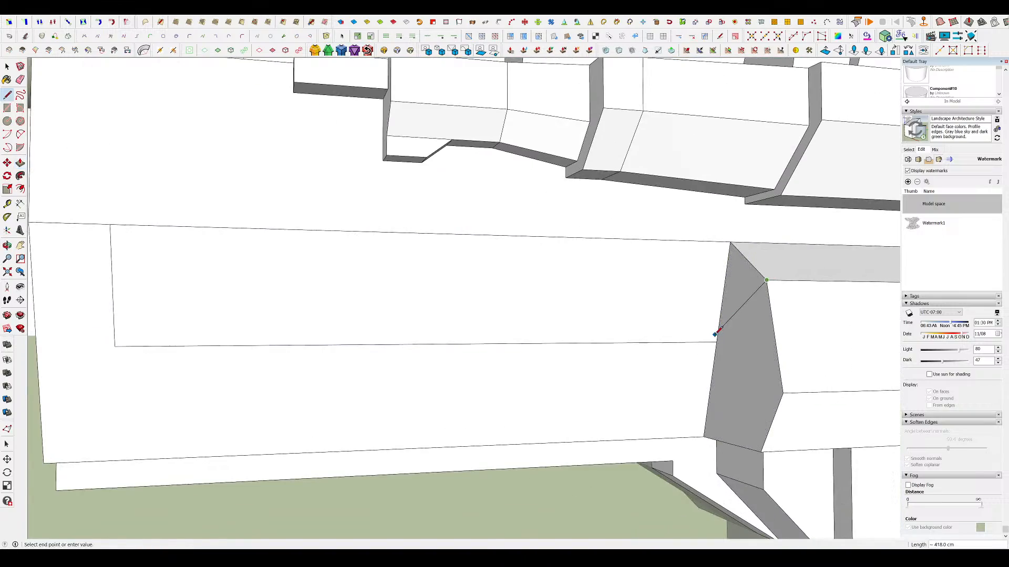
{"action": "left_click", "coordinate": [716, 341]}
- Push/Pull the triangular end face forward about 2478 cm to cut a long angled groove into the housing's side
{"action": "key", "text": "p"}
{"action": "left_click", "coordinate": [714, 300]}
{"action": "key", "text": "Escape"}
{"action": "left_click", "coordinate": [754, 286]}
{"action": "middle_click_drag", "start_coordinate": [487, 288], "coordinate": [761, 326]}
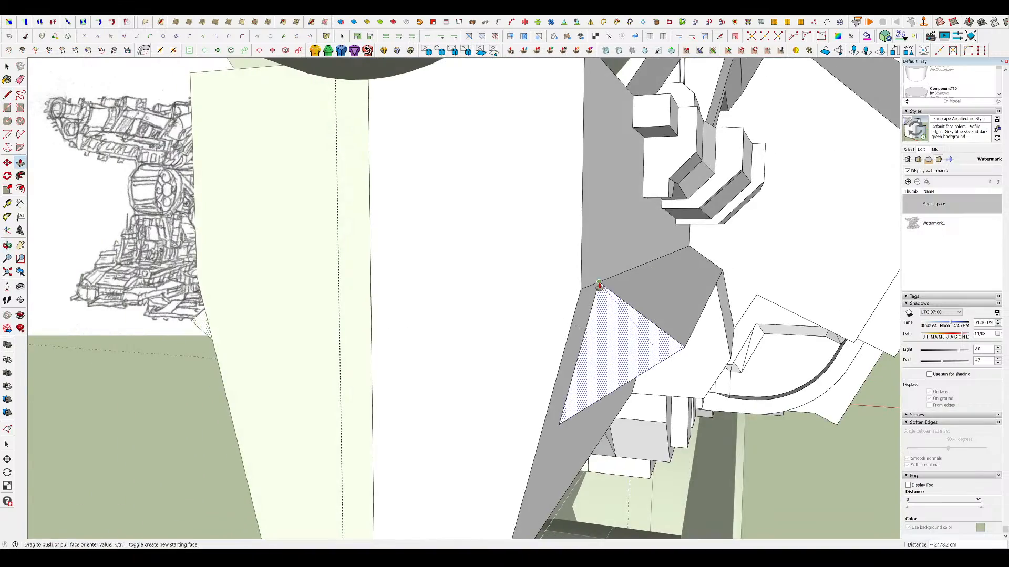
{"action": "left_click", "coordinate": [599, 285]}
{"action": "middle_click_drag", "start_coordinate": [599, 285], "coordinate": [487, 172]}
- Draw a rectangle about 421 by 320 cm on the groove's sloped face near its front end and Push/Pull it into a block
{"action": "key", "text": "space"}
{"action": "key", "text": "r"}
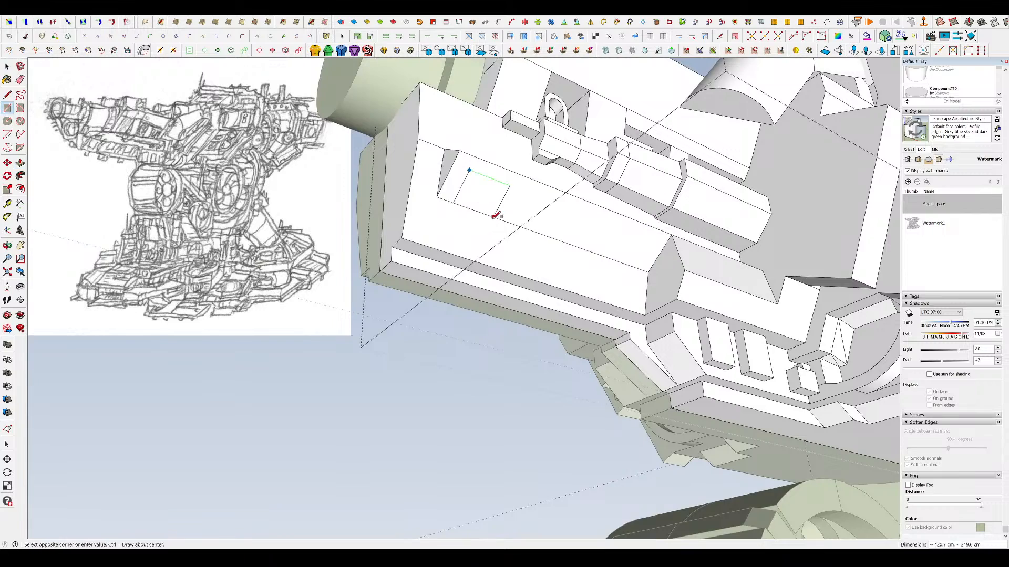
{"action": "left_click", "coordinate": [494, 217]}
{"action": "middle_click_drag", "start_coordinate": [494, 217], "coordinate": [531, 239]}
{"action": "scroll", "coordinate": [452, 187], "scroll_direction": "up", "scroll_amount": 4}
{"action": "key", "text": "p"}
{"action": "left_click", "coordinate": [578, 229]}
- Split the block's side face with a line and Push/Pull the outer part away to trim the overhang
{"action": "mouse_move", "coordinate": [598, 252]}
{"action": "middle_mouse_down"}
{"action": "mouse_move", "coordinate": [665, 265]}
{"action": "mouse_move", "coordinate": [590, 342]}
{"action": "middle_mouse_up"}
{"action": "key", "text": "l"}
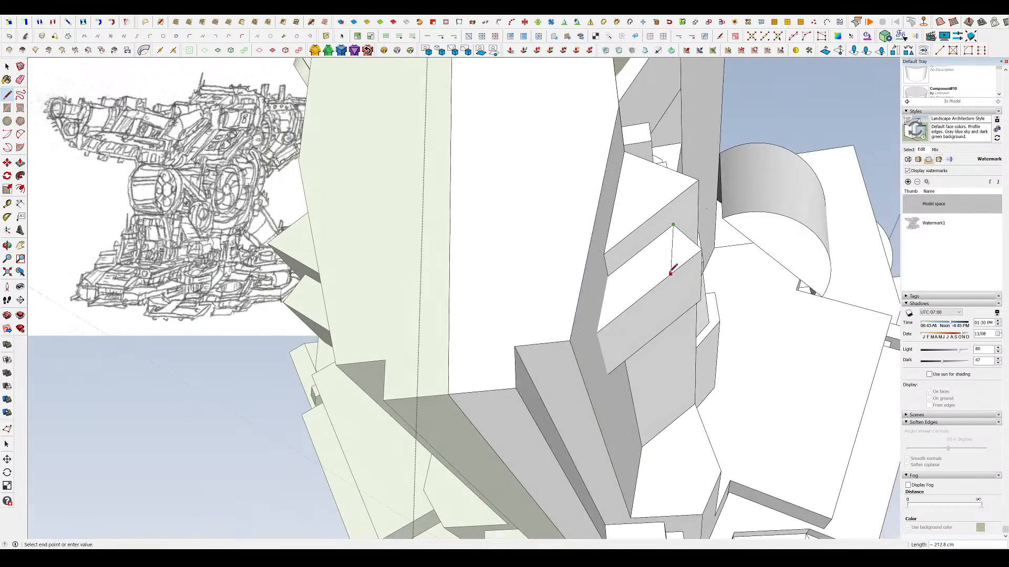
{"action": "key", "text": "p"}
{"action": "left_click_drag", "start_coordinate": [687, 257], "coordinate": [683, 294]}
{"action": "middle_click_drag", "start_coordinate": [683, 295], "coordinate": [383, 231]}
- Select the small block's geometry and place a copy of it farther along the groove
{"action": "scroll", "coordinate": [474, 304], "scroll_direction": "down", "scroll_amount": 5}
{"action": "scroll", "coordinate": [480, 240], "scroll_direction": "up", "scroll_amount": 5}
{"action": "scroll", "coordinate": [371, 226], "scroll_direction": "up", "scroll_amount": 2}
{"action": "key", "text": "space"}
{"action": "left_click_drag", "start_coordinate": [370, 224], "coordinate": [481, 322]}
{"action": "middle_click_drag", "start_coordinate": [480, 321], "coordinate": [447, 326]}
{"action": "key", "text": "m"}
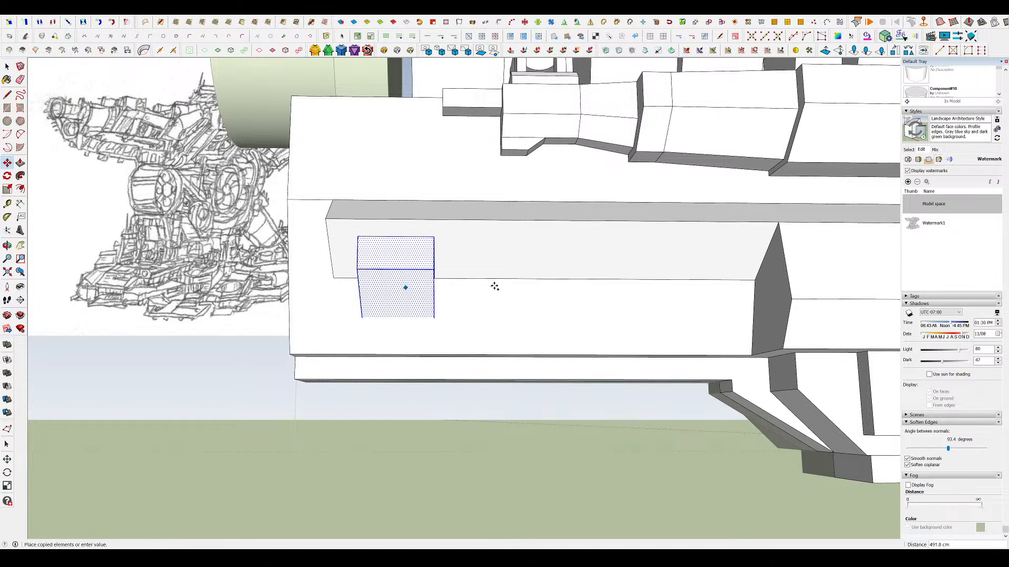
{"action": "left_click", "coordinate": [549, 288]}
- Delete the copied block from the groove
{"action": "middle_click_drag", "start_coordinate": [531, 270], "coordinate": [673, 273]}
{"action": "key", "text": "space"}
{"action": "scroll", "coordinate": [526, 269], "scroll_direction": "down", "scroll_amount": 2}
{"action": "left_click", "coordinate": [528, 267]}
{"action": "scroll", "coordinate": [563, 273], "scroll_direction": "up", "scroll_amount": 4}
{"action": "key", "text": "r"}
{"action": "scroll", "coordinate": [534, 275], "scroll_direction": "down", "scroll_amount": 3}
{"action": "middle_click_drag", "start_coordinate": [534, 275], "coordinate": [531, 279]}
{"action": "key", "text": "Delete"}
- Copy the small block about 829 cm along the groove and array it into two evenly spaced copies
{"action": "scroll", "coordinate": [527, 277], "scroll_direction": "down", "scroll_amount": 3}
{"action": "left_click", "coordinate": [448, 293]}
{"action": "key", "text": "m"}
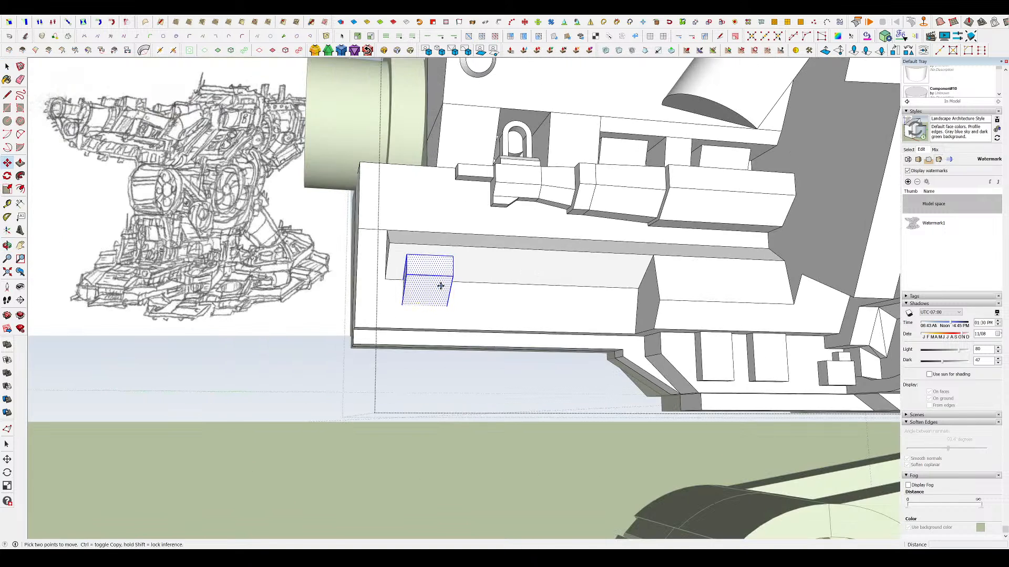
{"action": "left_click", "coordinate": [439, 287]}
{"action": "key", "text": "ctrl"}
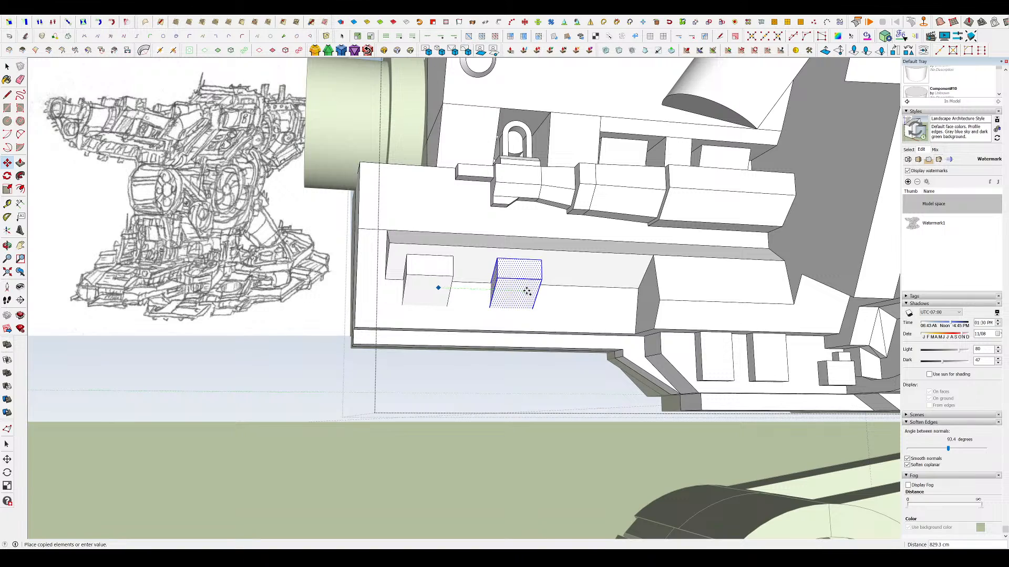
{"action": "key", "text": "Return"}
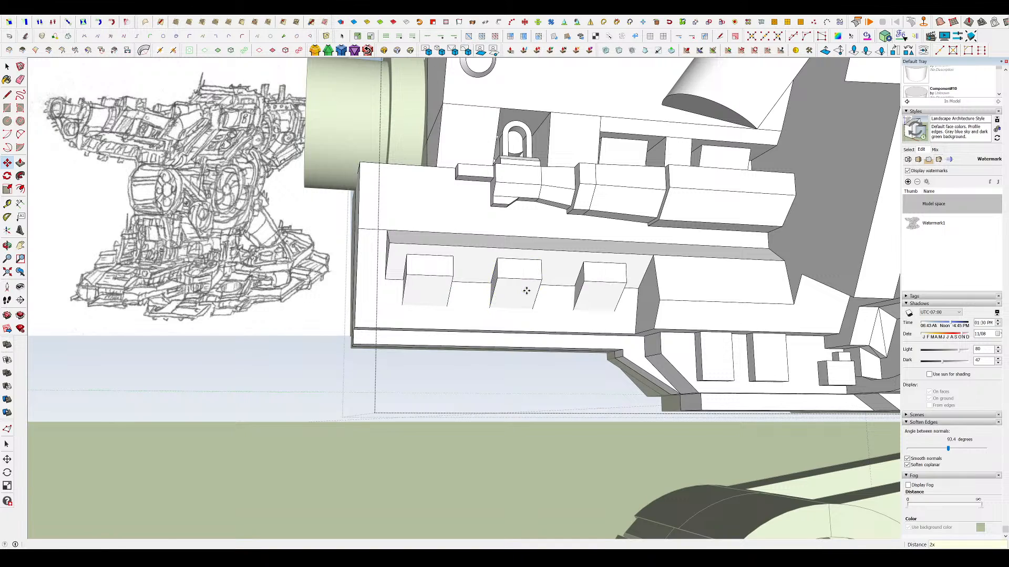
- Draw a narrow rectangle on the side face below the groove's front lower corner, in front of the first block
{"action": "key", "text": "space"}
{"action": "scroll", "coordinate": [491, 263], "scroll_direction": "down", "scroll_amount": 5}
{"action": "middle_click_drag", "start_coordinate": [518, 292], "coordinate": [477, 315]}
{"action": "scroll", "coordinate": [558, 310], "scroll_direction": "down", "scroll_amount": 3}
{"action": "left_click", "coordinate": [558, 310]}
{"action": "scroll", "coordinate": [526, 315], "scroll_direction": "up", "scroll_amount": 5}
{"action": "left_click", "coordinate": [526, 324]}
{"action": "double_click", "coordinate": [526, 318]}
{"action": "scroll", "coordinate": [477, 315], "scroll_direction": "up", "scroll_amount": 5}
{"action": "middle_click_drag", "start_coordinate": [360, 295], "coordinate": [400, 304]}
{"action": "key", "text": "r"}
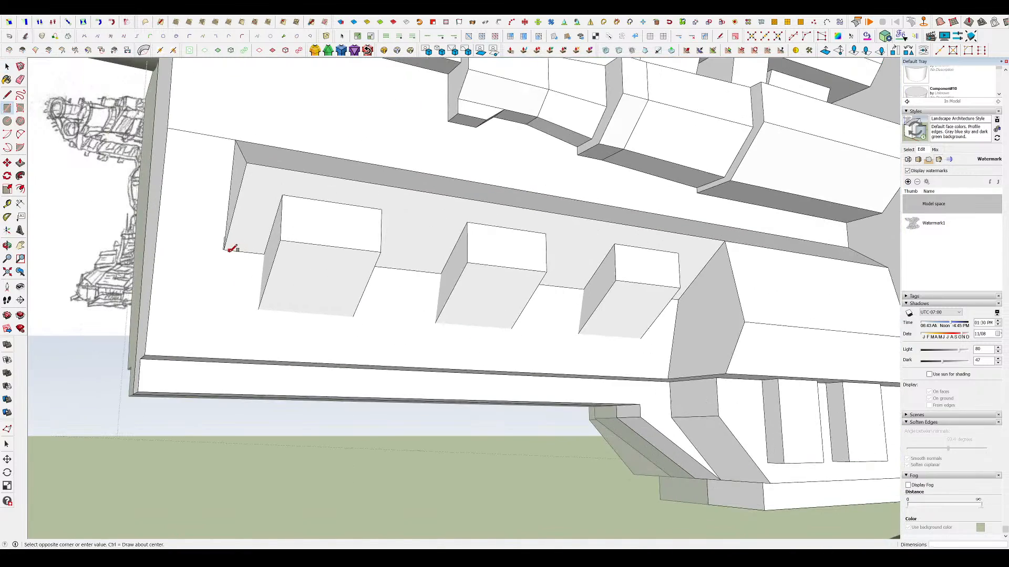
{"action": "left_click", "coordinate": [248, 355]}
- Push/Pull the narrow rectangle about 22 cm inward to align the recess with the groove's edge
{"action": "middle_click_drag", "start_coordinate": [247, 354], "coordinate": [293, 322]}
{"action": "scroll", "coordinate": [292, 322], "scroll_direction": "up", "scroll_amount": 3}
{"action": "key", "text": "p"}
{"action": "left_click_drag", "start_coordinate": [336, 331], "coordinate": [346, 347]}
{"action": "middle_click_drag", "start_coordinate": [344, 347], "coordinate": [175, 282]}
{"action": "scroll", "coordinate": [243, 251], "scroll_direction": "down", "scroll_amount": 3}
{"action": "scroll", "coordinate": [175, 282], "scroll_direction": "up", "scroll_amount": 5}
{"action": "left_click", "coordinate": [115, 276]}
{"action": "left_click", "coordinate": [103, 267]}
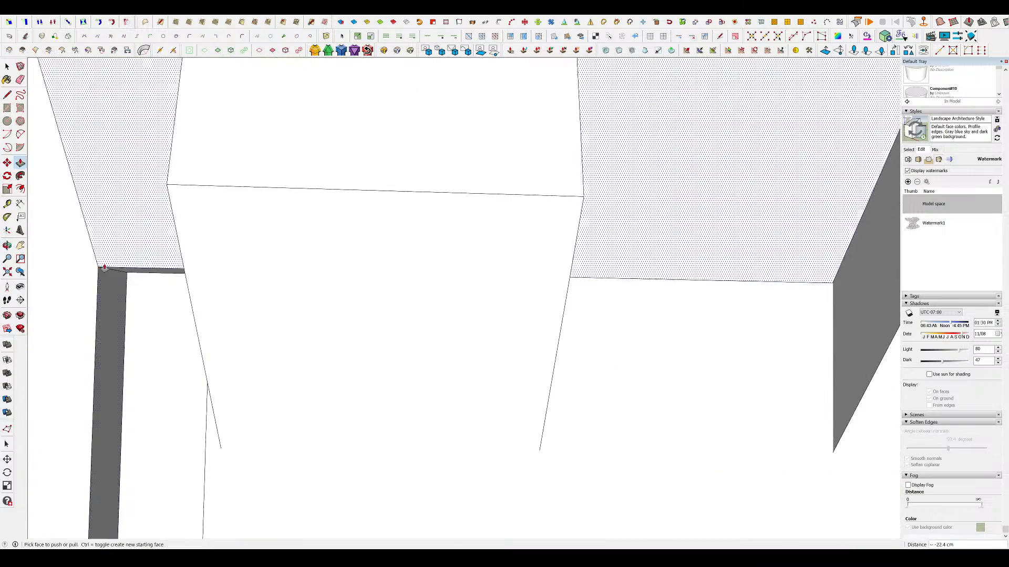
{"action": "scroll", "coordinate": [247, 257], "scroll_direction": "down", "scroll_amount": 5}
{"action": "middle_click_drag", "start_coordinate": [315, 247], "coordinate": [557, 222]}
- Undo the narrow recess and the two block copies, leaving only the original block in the groove
{"action": "key", "text": "space"}
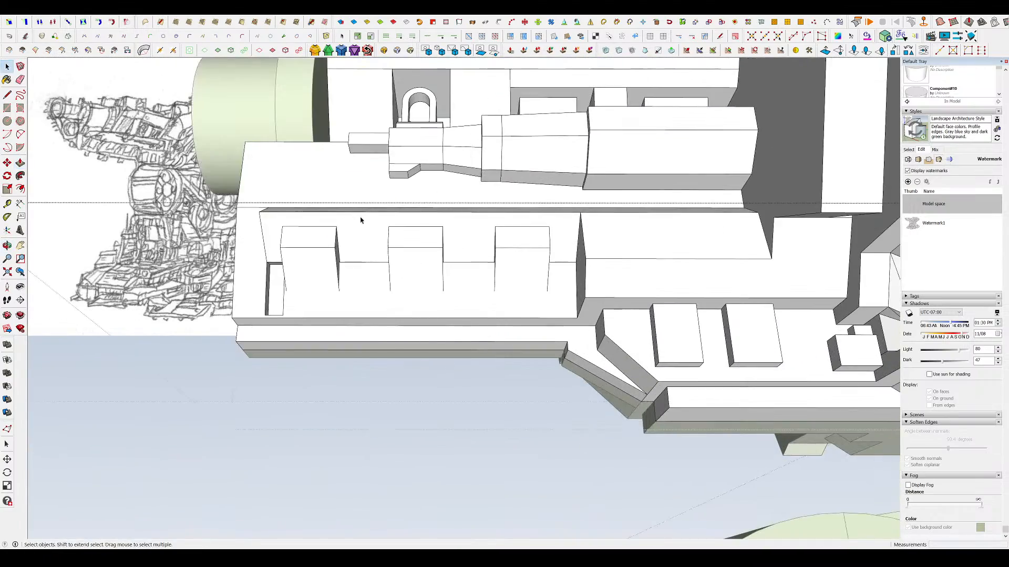
{"action": "left_click_drag", "start_coordinate": [566, 308], "coordinate": [567, 308]}
{"action": "key", "text": "Delete"}
{"action": "mouse_move", "coordinate": [475, 288]}
{"action": "middle_mouse_down"}
{"action": "mouse_move", "coordinate": [405, 272]}
{"action": "mouse_move", "coordinate": [494, 297]}
{"action": "middle_mouse_up"}
{"action": "scroll", "coordinate": [405, 272], "scroll_direction": "up", "scroll_amount": 2}
{"action": "key", "text": "e"}
{"action": "key", "text": "ctrl+z"}
{"action": "key", "text": "ctrl+z"}
{"action": "middle_click_drag", "start_coordinate": [558, 296], "coordinate": [401, 223]}
{"action": "key", "text": "space"}
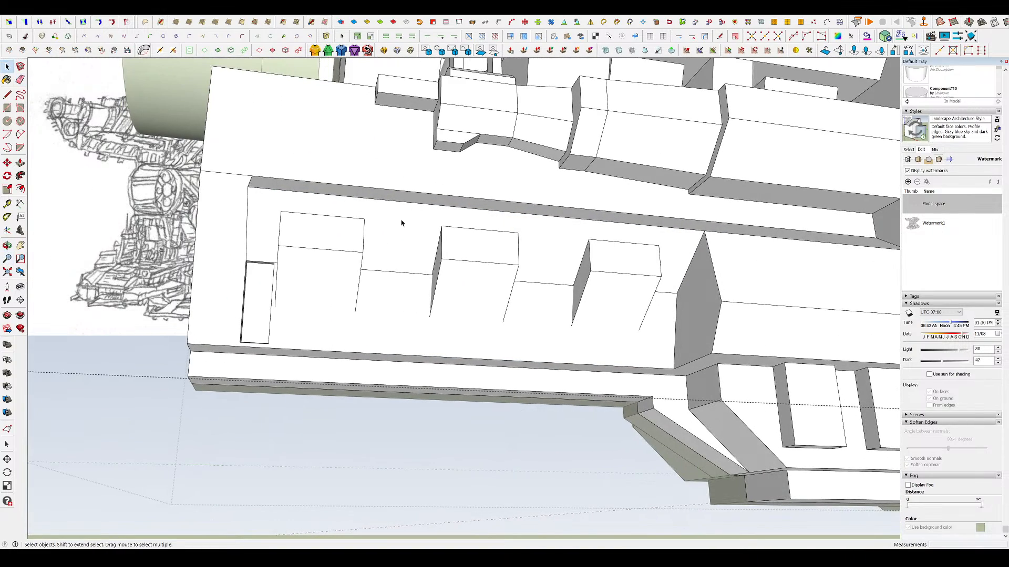
{"action": "key", "text": "ctrl+z"}
{"action": "key", "text": "ctrl+z"}
{"action": "middle_click_drag", "start_coordinate": [347, 275], "coordinate": [311, 270]}
{"action": "key", "text": "ctrl+y"}
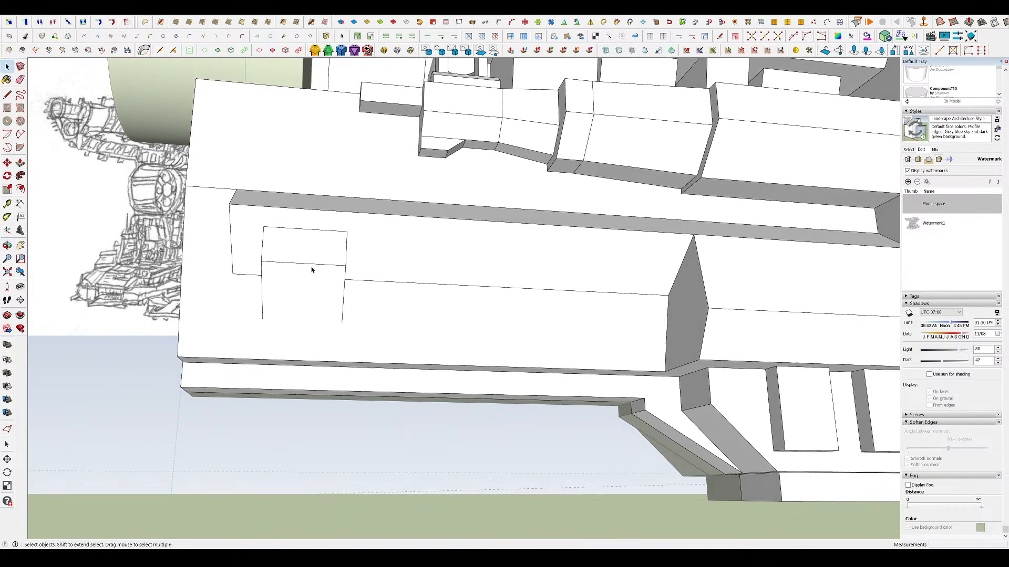
- Draw a line from the groove's front lower corner down to the side face's lower edge
{"action": "mouse_move", "coordinate": [237, 218]}
{"action": "middle_mouse_down"}
{"action": "mouse_move", "coordinate": [326, 270]}
{"action": "mouse_move", "coordinate": [261, 272]}
{"action": "middle_mouse_up"}
{"action": "key", "text": "l"}
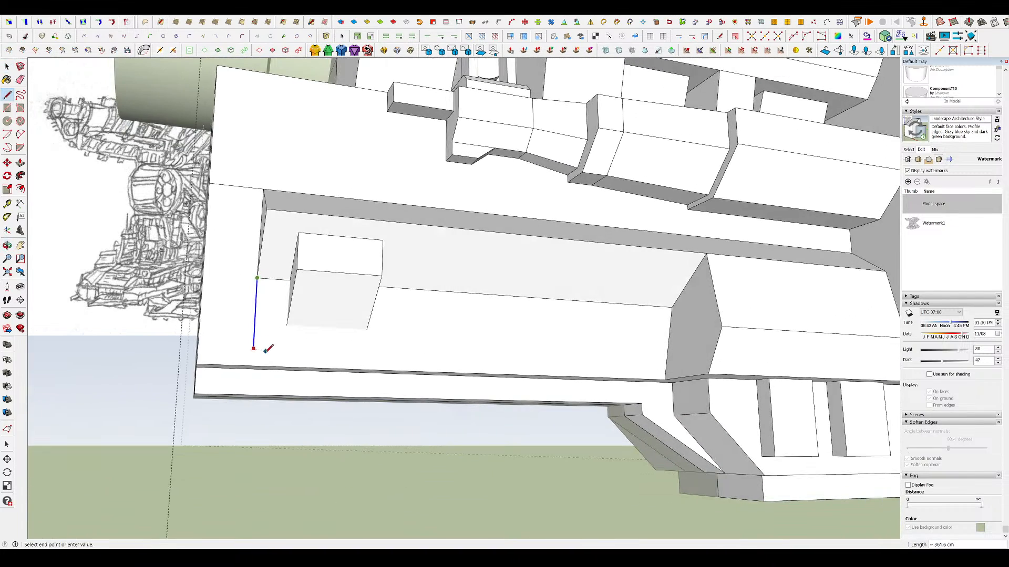
{"action": "middle_click_drag", "start_coordinate": [263, 366], "coordinate": [286, 319]}
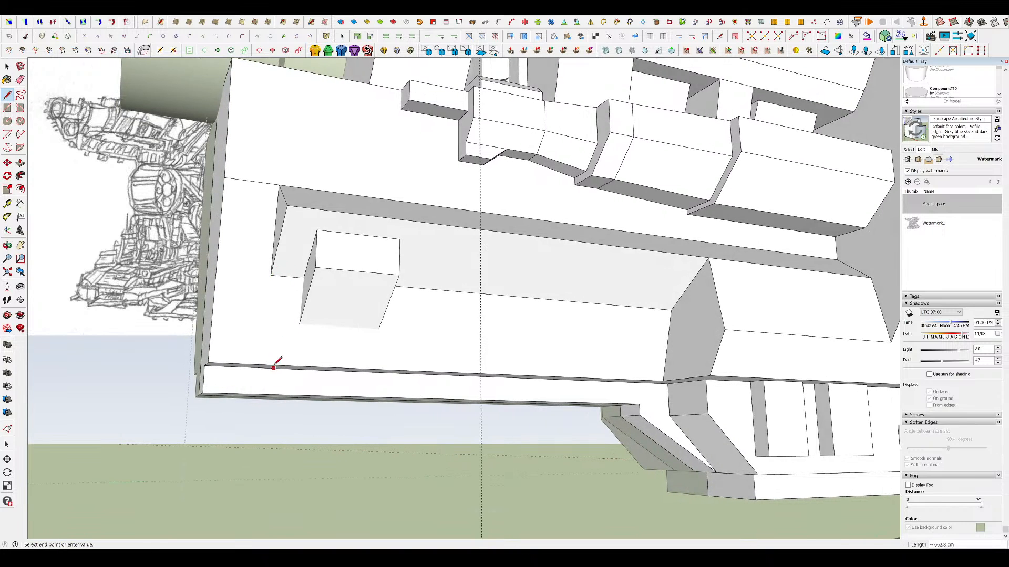
{"action": "key", "text": "space"}
{"action": "middle_click_drag", "start_coordinate": [274, 367], "coordinate": [268, 280]}
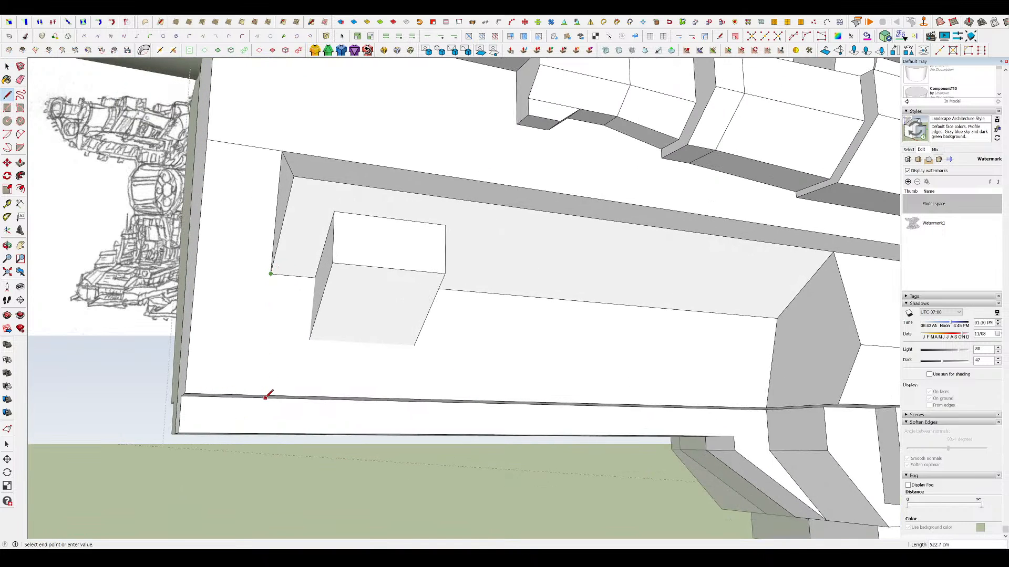
{"action": "scroll", "coordinate": [265, 397], "scroll_direction": "up", "scroll_amount": 4}
{"action": "middle_click_drag", "start_coordinate": [265, 394], "coordinate": [521, 373]}
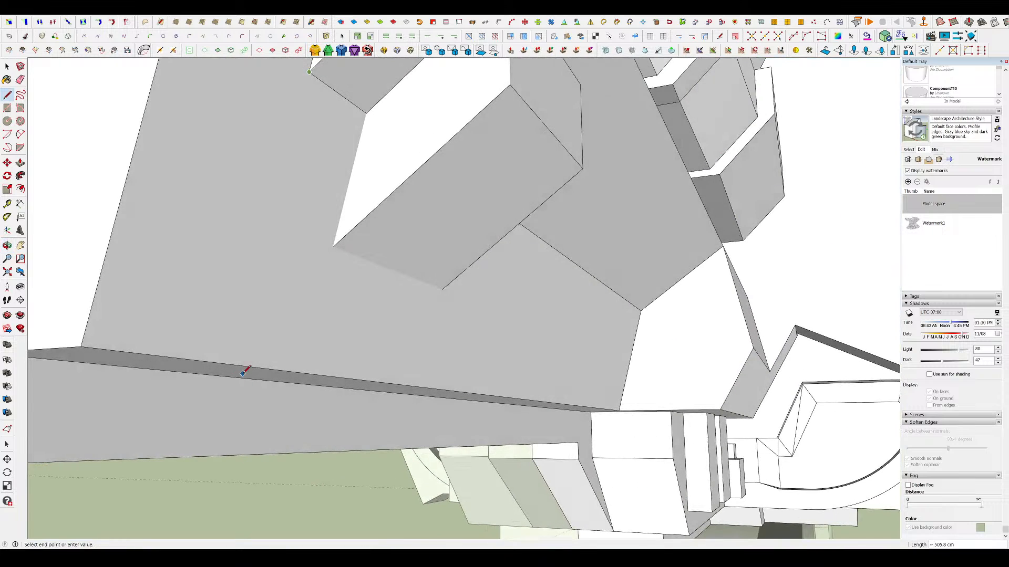
{"action": "left_click", "coordinate": [234, 364]}
{"action": "middle_click_drag", "start_coordinate": [233, 365], "coordinate": [316, 260]}
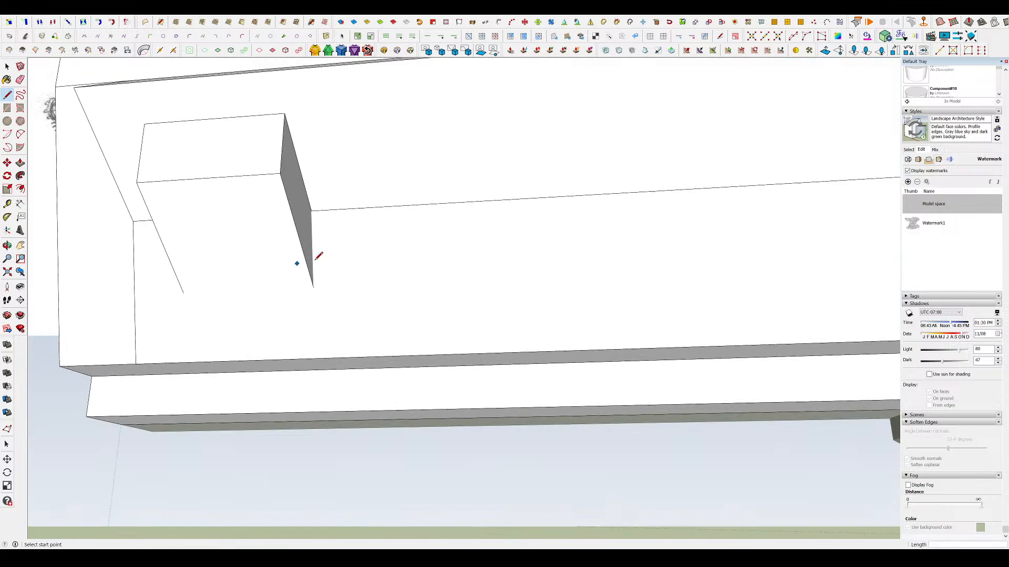
- Draw lines behind the block across the groove's sloped face and down to the side face's lower edge
{"action": "middle_click_drag", "start_coordinate": [385, 201], "coordinate": [434, 228]}
{"action": "scroll", "coordinate": [434, 228], "scroll_direction": "down", "scroll_amount": 2}
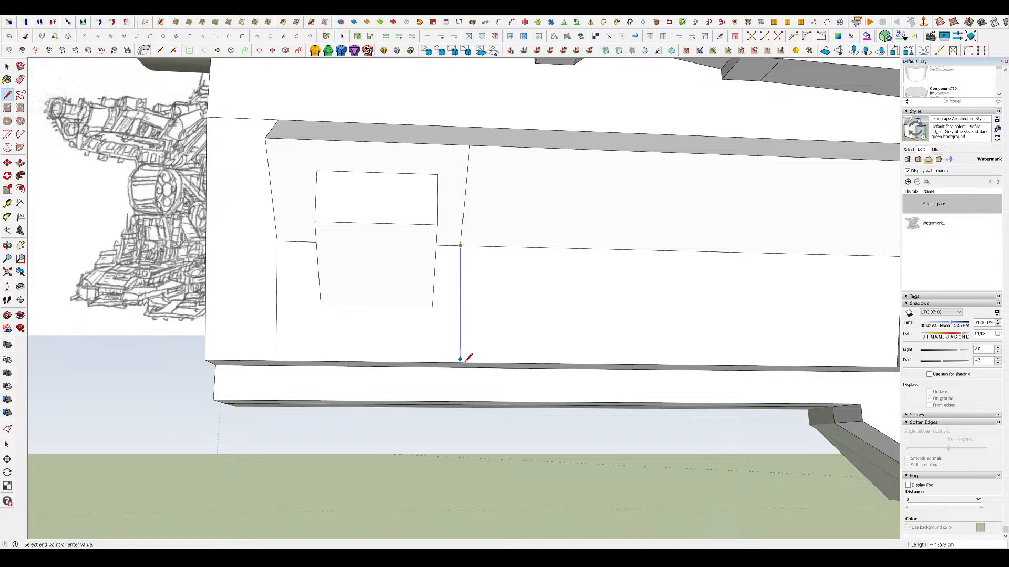
{"action": "scroll", "coordinate": [462, 359], "scroll_direction": "up", "scroll_amount": 4}
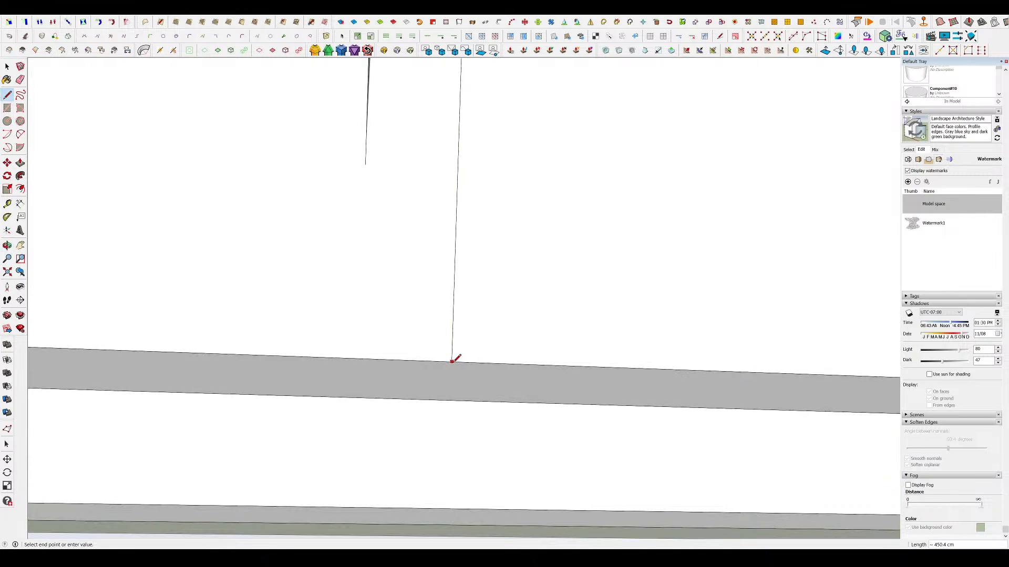
{"action": "scroll", "coordinate": [456, 359], "scroll_direction": "down", "scroll_amount": 6}
- Extend both dividing lines across the narrow ledge beneath the side face
{"action": "scroll", "coordinate": [495, 337], "scroll_direction": "up", "scroll_amount": 2}
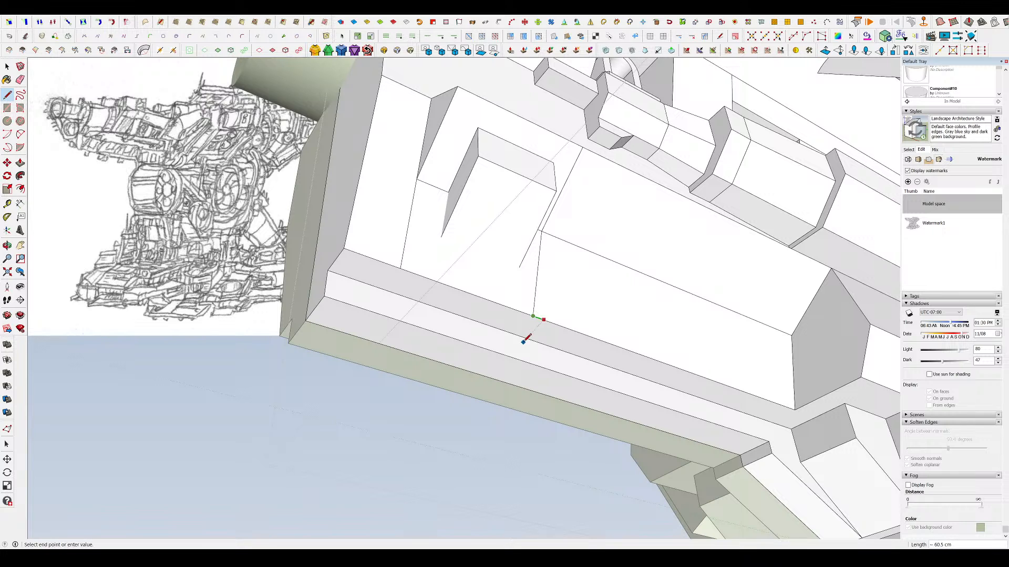
{"action": "left_click", "coordinate": [385, 290]}
{"action": "middle_click_drag", "start_coordinate": [385, 289], "coordinate": [291, 360]}
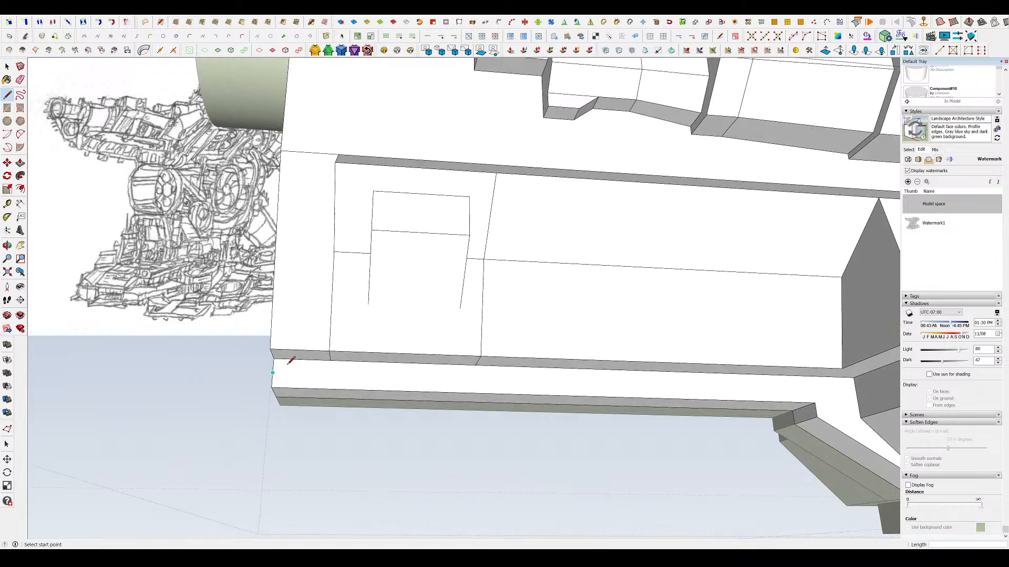
- Group the framed block section with its groove and ledge faces, and take it out of the side to expose the opening
{"action": "scroll", "coordinate": [494, 247], "scroll_direction": "down", "scroll_amount": 3}
{"action": "middle_click_drag", "start_coordinate": [410, 189], "coordinate": [390, 213]}
{"action": "key", "text": "space"}
{"action": "left_click_drag", "start_coordinate": [505, 318], "coordinate": [506, 319]}
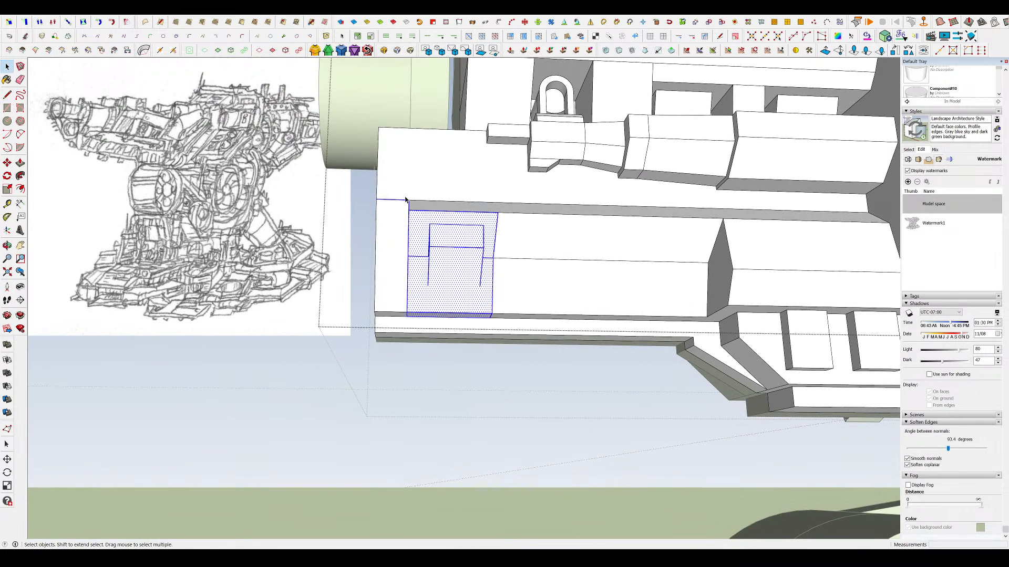
{"action": "middle_click_drag", "start_coordinate": [508, 324], "coordinate": [532, 298]}
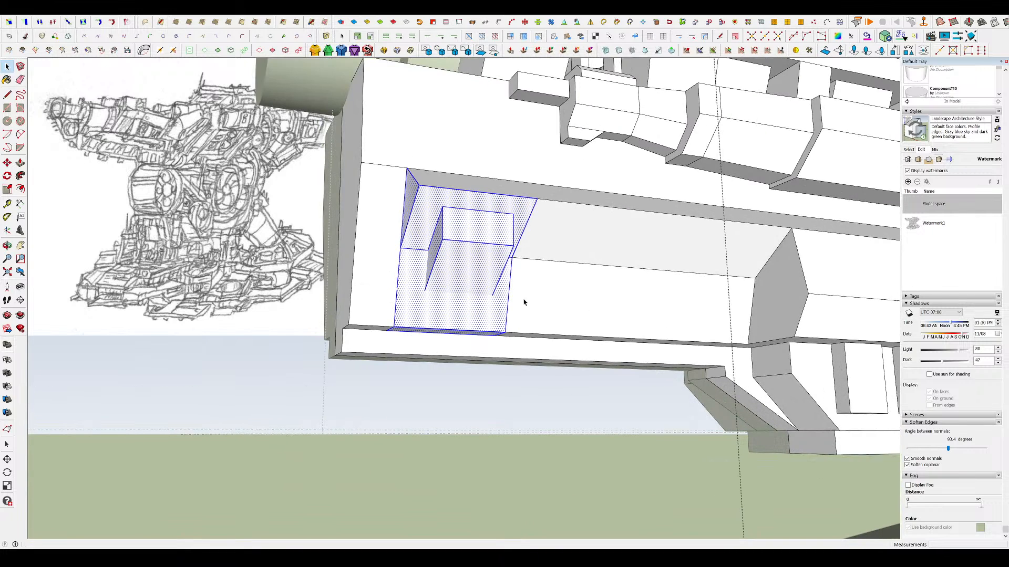
{"action": "left_click", "coordinate": [512, 367]}
{"action": "middle_click_drag", "start_coordinate": [484, 273], "coordinate": [478, 270]}
{"action": "key", "text": "Delete"}
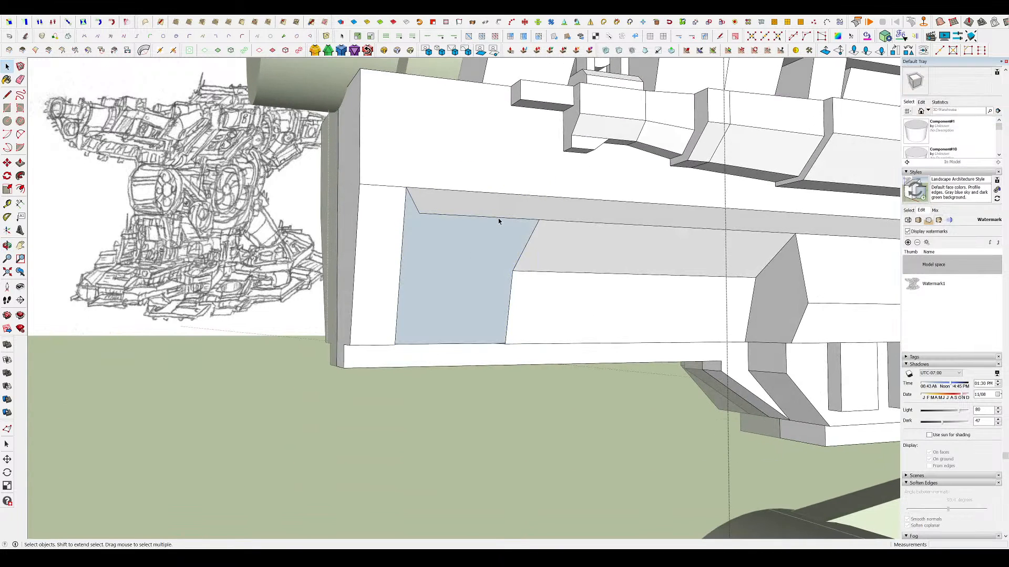
- Split the groove's upper face at the opening's rear edge and erase the strip above the opening, bringing the block section back
{"action": "left_click", "coordinate": [520, 194]}
{"action": "key", "text": "e"}
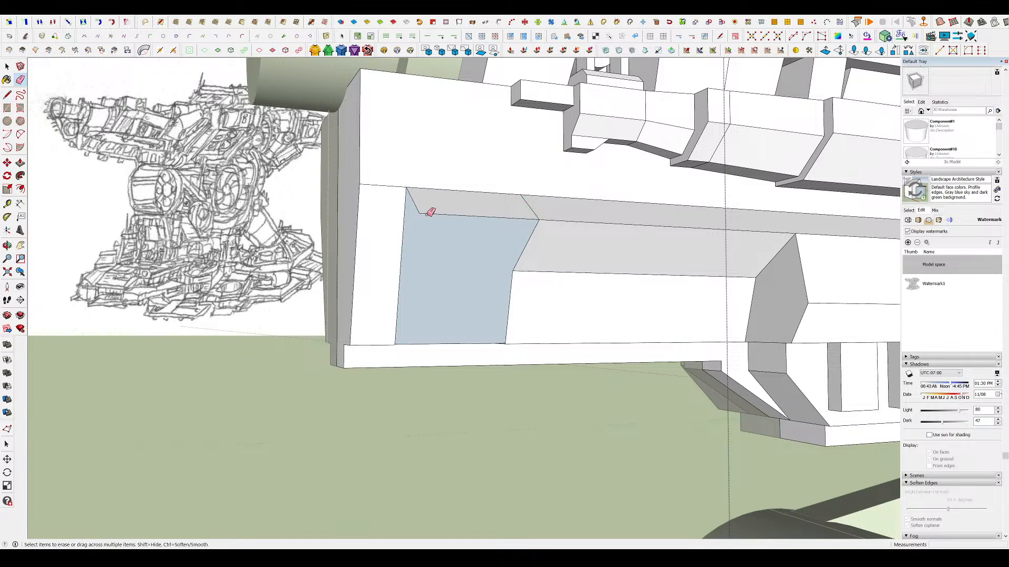
{"action": "key", "text": "ctrl+z"}
- Open the block section's group and draw a line to close its missing upper face
{"action": "middle_click_drag", "start_coordinate": [505, 317], "coordinate": [475, 263]}
{"action": "left_click", "coordinate": [475, 264]}
{"action": "scroll", "coordinate": [463, 217], "scroll_direction": "up", "scroll_amount": 2}
{"action": "double_click", "coordinate": [466, 270]}
{"action": "key", "text": "l"}
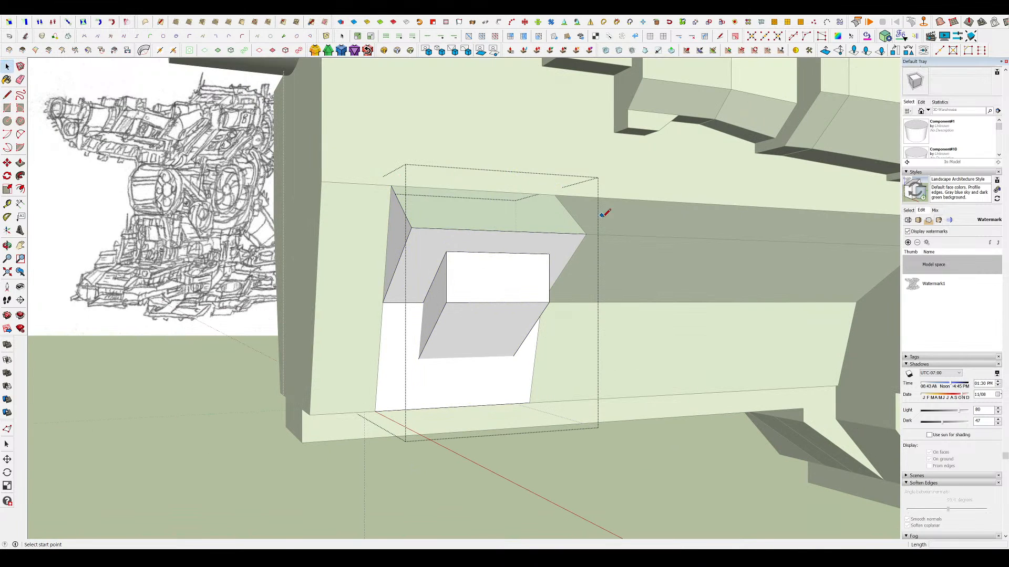
{"action": "left_click", "coordinate": [397, 188]}
{"action": "key", "text": "space"}
{"action": "scroll", "coordinate": [433, 268], "scroll_direction": "down", "scroll_amount": 2}
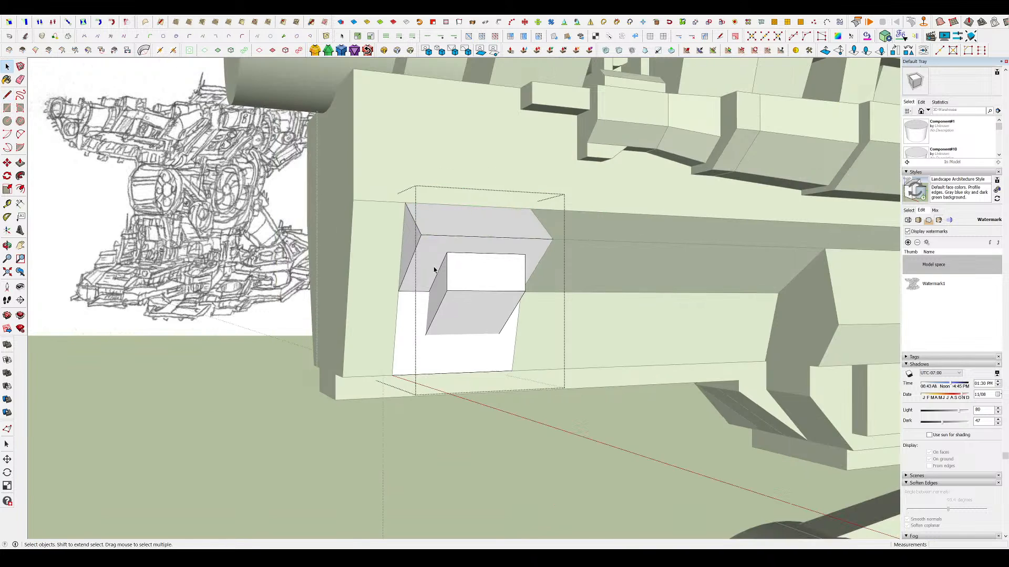
{"action": "key", "text": "Escape"}
- Copy the block section edge to edge along the groove, about 688.5 cm away, and array it into two copies
{"action": "middle_click_drag", "start_coordinate": [457, 269], "coordinate": [434, 287]}
{"action": "left_click", "coordinate": [459, 285]}
{"action": "scroll", "coordinate": [465, 284], "scroll_direction": "down", "scroll_amount": 3}
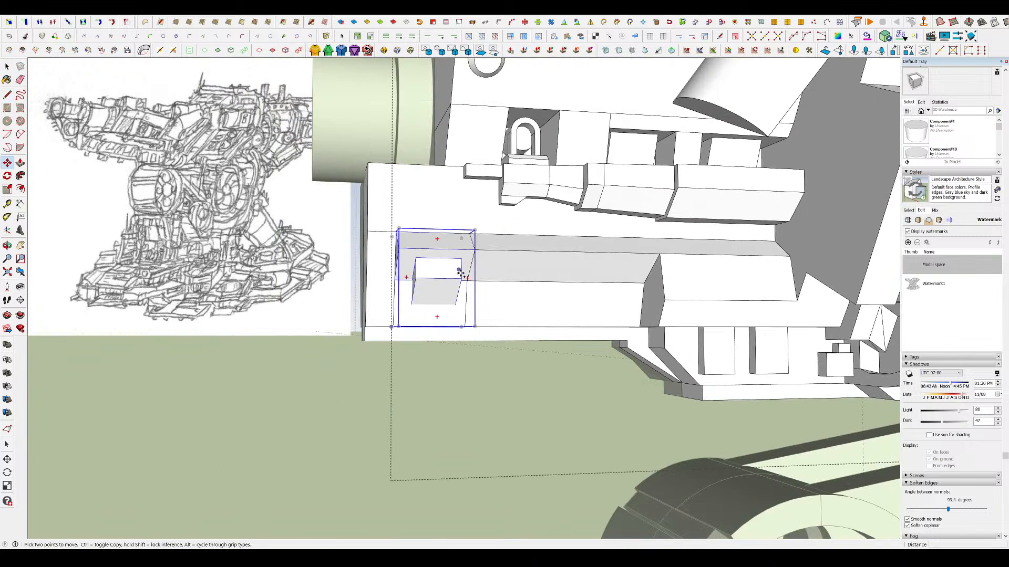
{"action": "scroll", "coordinate": [460, 273], "scroll_direction": "up", "scroll_amount": 2}
{"action": "key", "text": "ctrl"}
{"action": "left_click", "coordinate": [370, 282]}
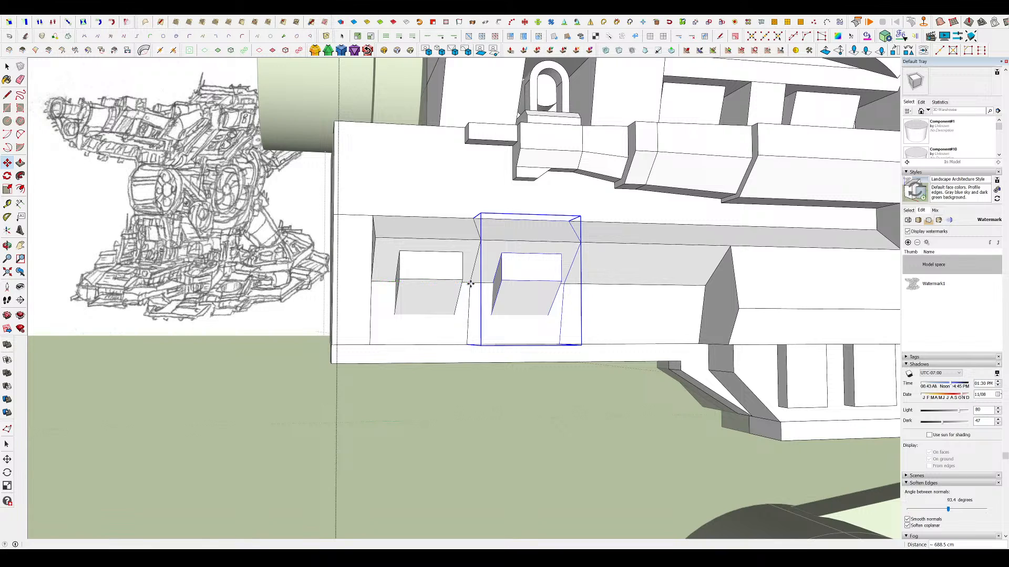
{"action": "key", "text": "Return"}
{"action": "middle_click_drag", "start_coordinate": [474, 284], "coordinate": [604, 267]}
{"action": "scroll", "coordinate": [603, 267], "scroll_direction": "down", "scroll_amount": 3}
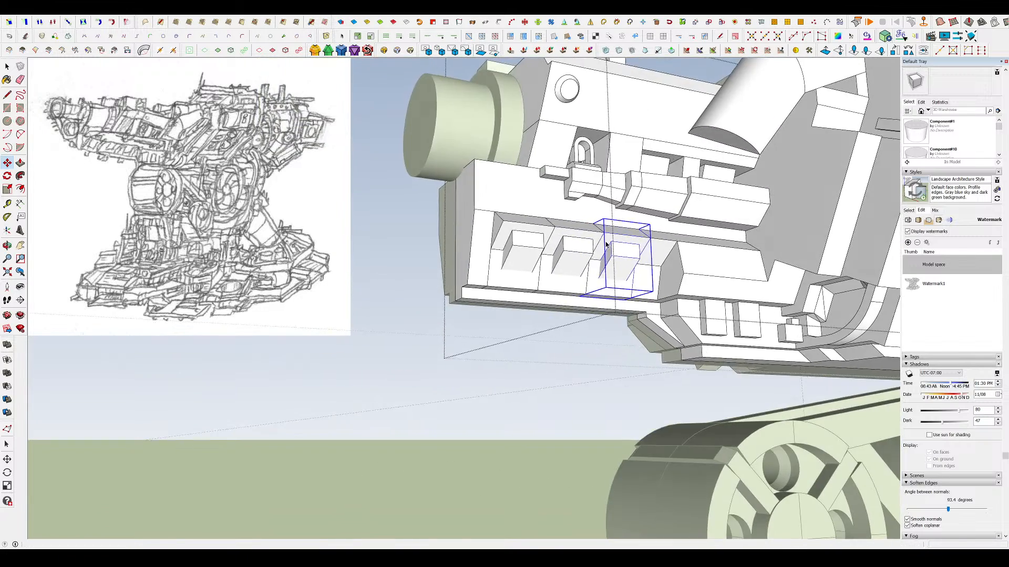
- Select the three block sections and scale them lengthwise to reach the groove's rear end
{"action": "scroll", "coordinate": [603, 267], "scroll_direction": "up", "scroll_amount": 3}
{"action": "key", "text": "space"}
{"action": "middle_click_drag", "start_coordinate": [535, 265], "coordinate": [586, 262]}
{"action": "key", "text": "s"}
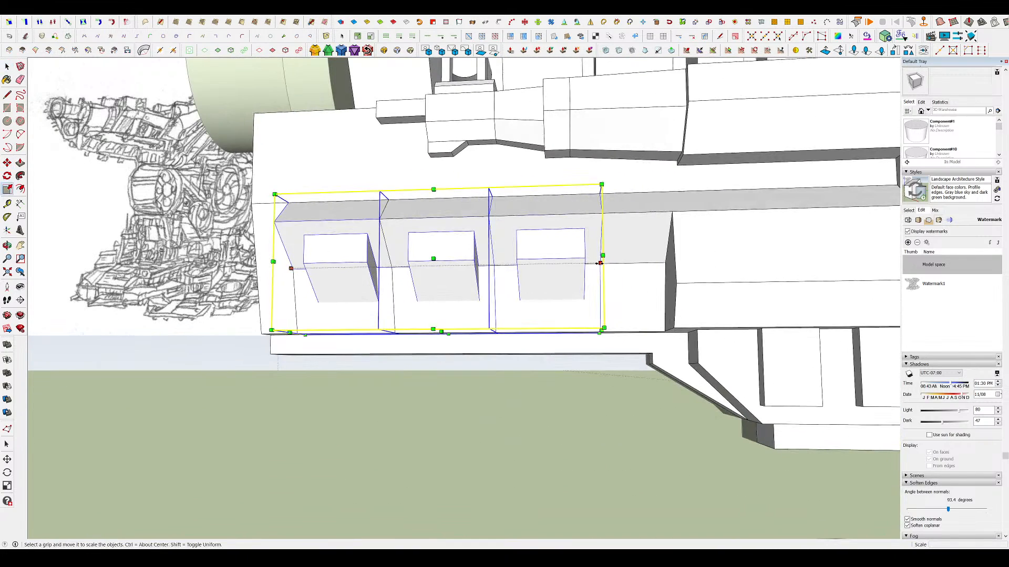
{"action": "left_click_drag", "start_coordinate": [600, 262], "coordinate": [670, 264]}
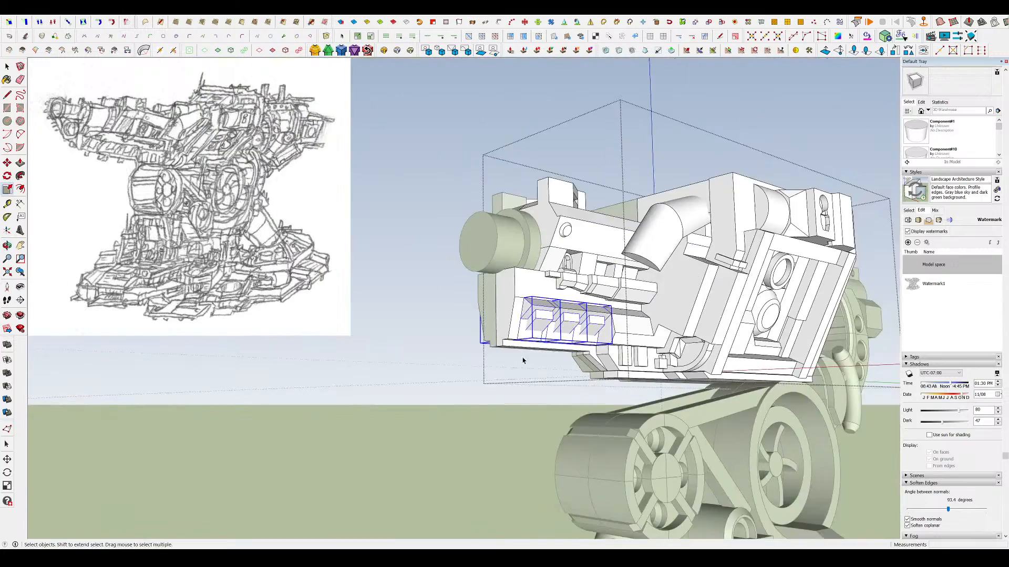
{"action": "scroll", "coordinate": [603, 332], "scroll_direction": "up", "scroll_amount": 5}
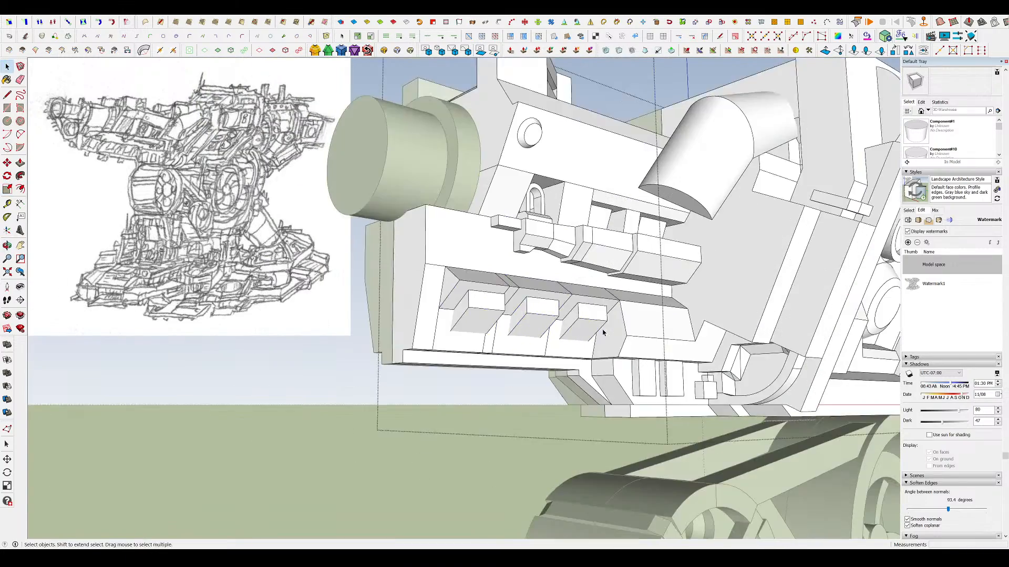
- Check the middle section's geometry and undo the lengthwise scaling of the three sections
{"action": "middle_click_drag", "start_coordinate": [603, 333], "coordinate": [547, 276]}
{"action": "scroll", "coordinate": [572, 263], "scroll_direction": "down", "scroll_amount": 3}
{"action": "scroll", "coordinate": [547, 278], "scroll_direction": "up", "scroll_amount": 6}
{"action": "double_click", "coordinate": [547, 279]}
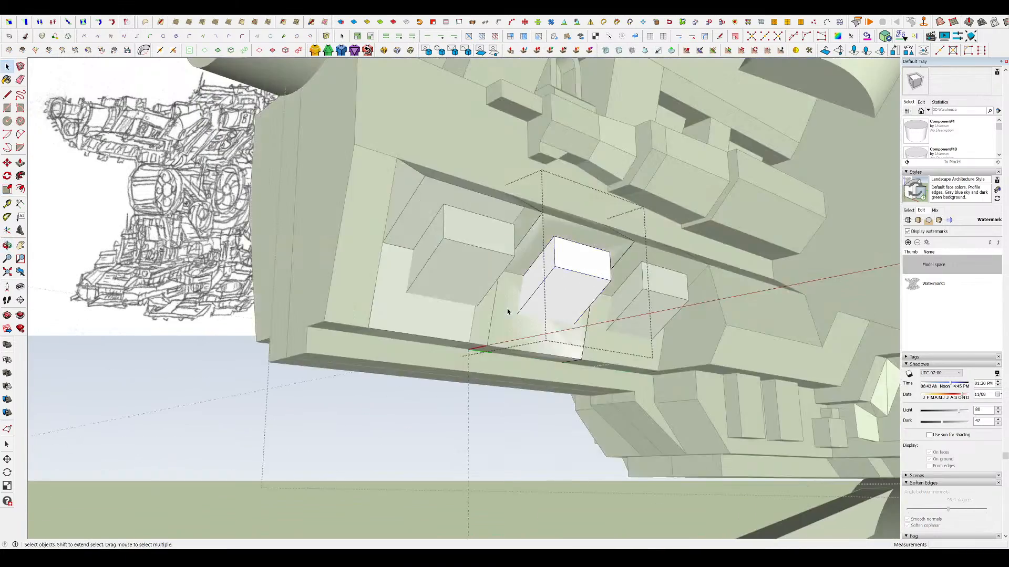
{"action": "middle_click_drag", "start_coordinate": [508, 312], "coordinate": [409, 314]}
{"action": "scroll", "coordinate": [391, 334], "scroll_direction": "up", "scroll_amount": 3}
{"action": "key", "text": "Escape"}
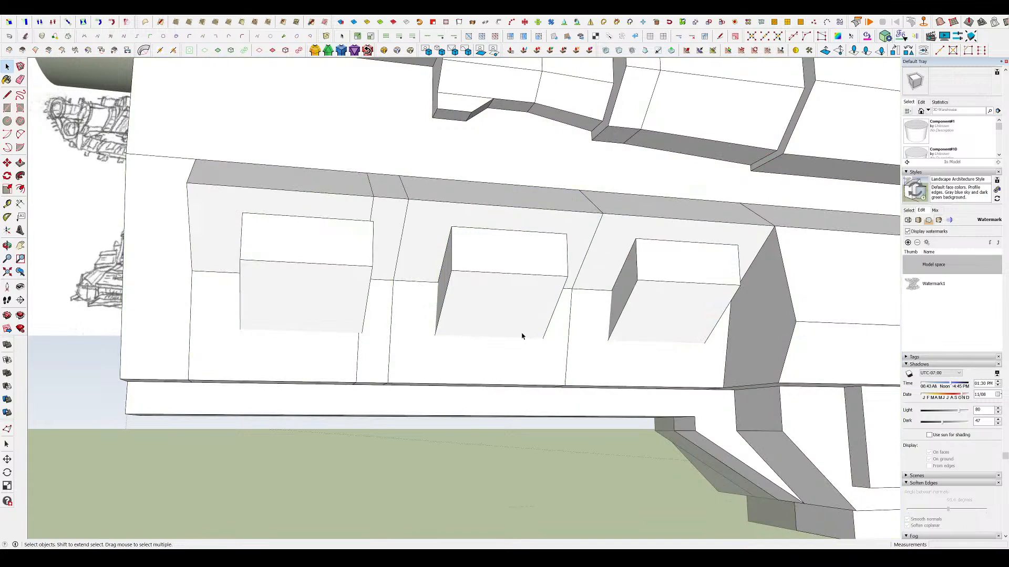
{"action": "key", "text": "ctrl+z"}
- Select all three block sections and scale them by about 1.20 along the groove to meet its rear end
{"action": "left_click", "coordinate": [473, 319]}
{"action": "left_click", "coordinate": [306, 277], "text": "ctrl"}
{"action": "left_click", "coordinate": [573, 268], "text": "ctrl"}
{"action": "key", "text": "s"}
{"action": "middle_click_drag", "start_coordinate": [573, 267], "coordinate": [513, 351]}
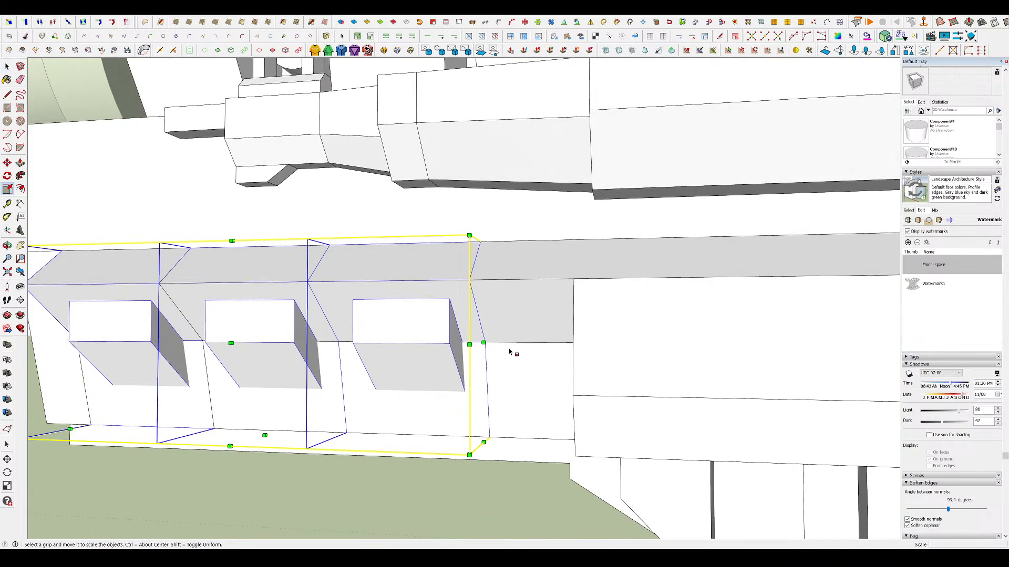
{"action": "left_click_drag", "start_coordinate": [471, 345], "coordinate": [578, 344]}
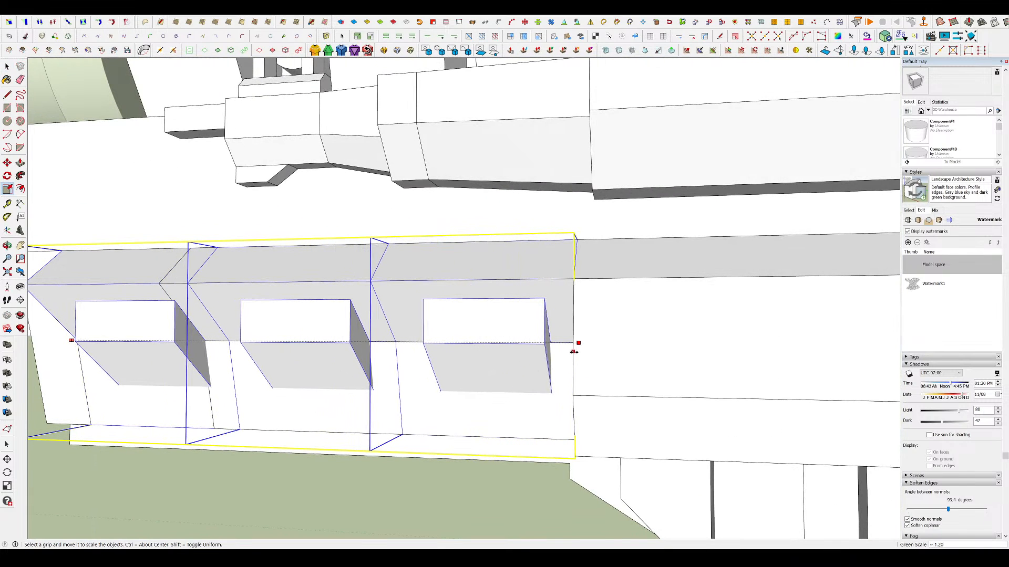
{"action": "left_click", "coordinate": [573, 396]}
{"action": "middle_click_drag", "start_coordinate": [573, 396], "coordinate": [756, 342]}
{"action": "key", "text": "space"}
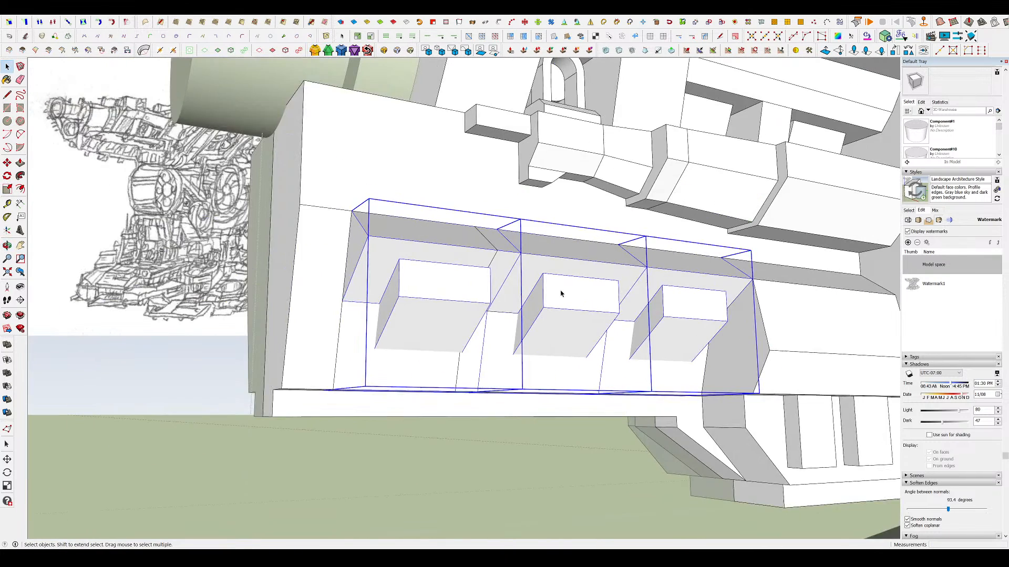
- Delete the front and middle block sections from the groove
{"action": "scroll", "coordinate": [560, 293], "scroll_direction": "up", "scroll_amount": 3}
{"action": "left_click", "coordinate": [400, 277]}
{"action": "key", "text": "Delete"}
{"action": "left_click", "coordinate": [552, 297]}
{"action": "key", "text": "Delete"}
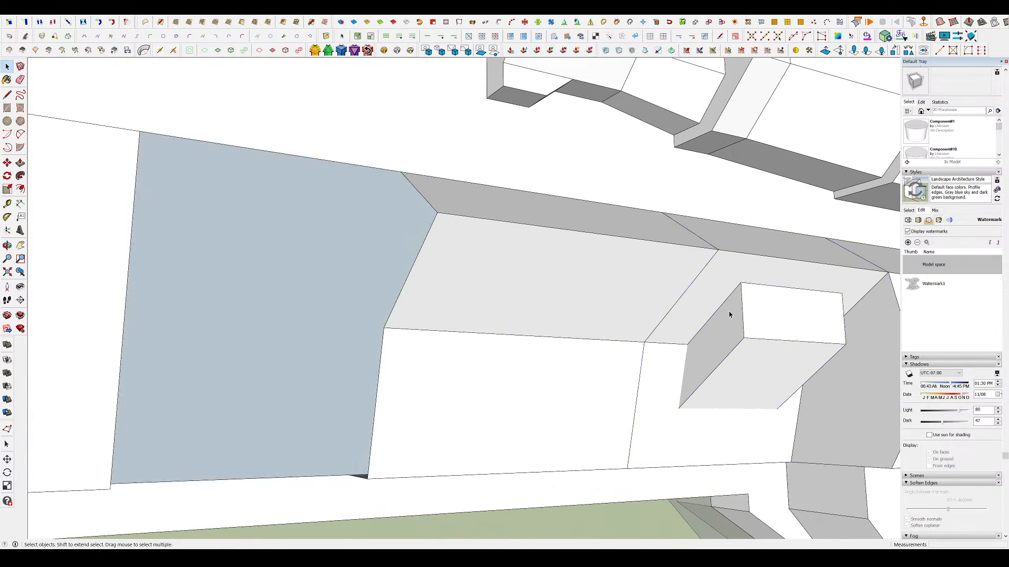
- Try deleting more of the block section left in the groove and undo the block section deletions
{"action": "left_click", "coordinate": [729, 315]}
{"action": "key", "text": "Delete"}
{"action": "scroll", "coordinate": [436, 264], "scroll_direction": "down", "scroll_amount": 3}
{"action": "left_click_drag", "start_coordinate": [438, 241], "coordinate": [427, 236]}
{"action": "left_click_drag", "start_coordinate": [411, 299], "coordinate": [403, 321]}
{"action": "mouse_move", "coordinate": [662, 355]}
{"action": "middle_mouse_down"}
{"action": "mouse_move", "coordinate": [516, 310]}
{"action": "mouse_move", "coordinate": [471, 348]}
{"action": "mouse_move", "coordinate": [409, 336]}
{"action": "middle_mouse_up"}
{"action": "key", "text": "ctrl+z"}
{"action": "key", "text": "ctrl+z"}
{"action": "key", "text": "ctrl+z"}
{"action": "key", "text": "ctrl+z"}
{"action": "key", "text": "ctrl+z"}
{"action": "key", "text": "space"}
{"action": "left_click", "coordinate": [378, 279]}
{"action": "scroll", "coordinate": [756, 368], "scroll_direction": "up", "scroll_amount": 4}
{"action": "middle_click_drag", "start_coordinate": [761, 383], "coordinate": [736, 347]}
{"action": "key", "text": "l"}
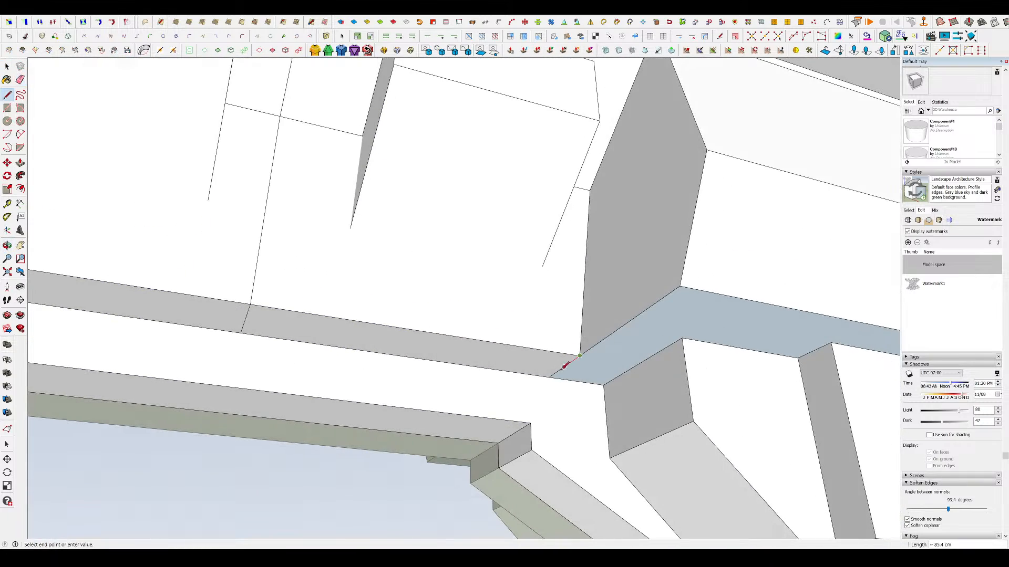
{"action": "scroll", "coordinate": [631, 343], "scroll_direction": "down", "scroll_amount": 4}
{"action": "key", "text": "space"}
- Open the middle block section and push a narrow strip of its lower face inward about 71 cm beside the block
{"action": "double_click", "coordinate": [443, 245]}
{"action": "middle_click_drag", "start_coordinate": [443, 245], "coordinate": [393, 306]}
{"action": "scroll", "coordinate": [393, 306], "scroll_direction": "up", "scroll_amount": 4}
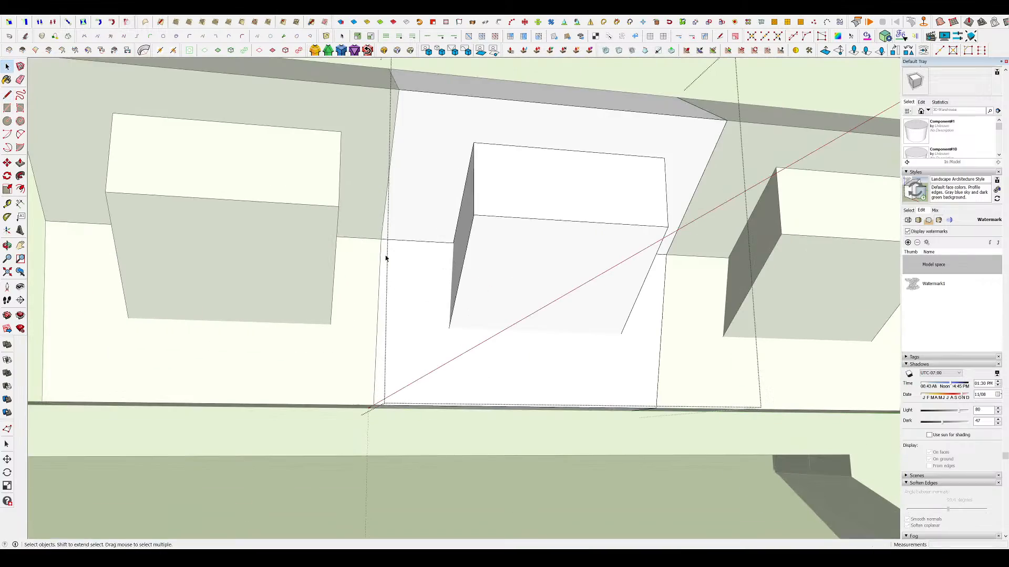
{"action": "left_click", "coordinate": [436, 402]}
{"action": "middle_click_drag", "start_coordinate": [436, 401], "coordinate": [501, 377]}
{"action": "key", "text": "p"}
{"action": "left_click_drag", "start_coordinate": [502, 377], "coordinate": [515, 374]}
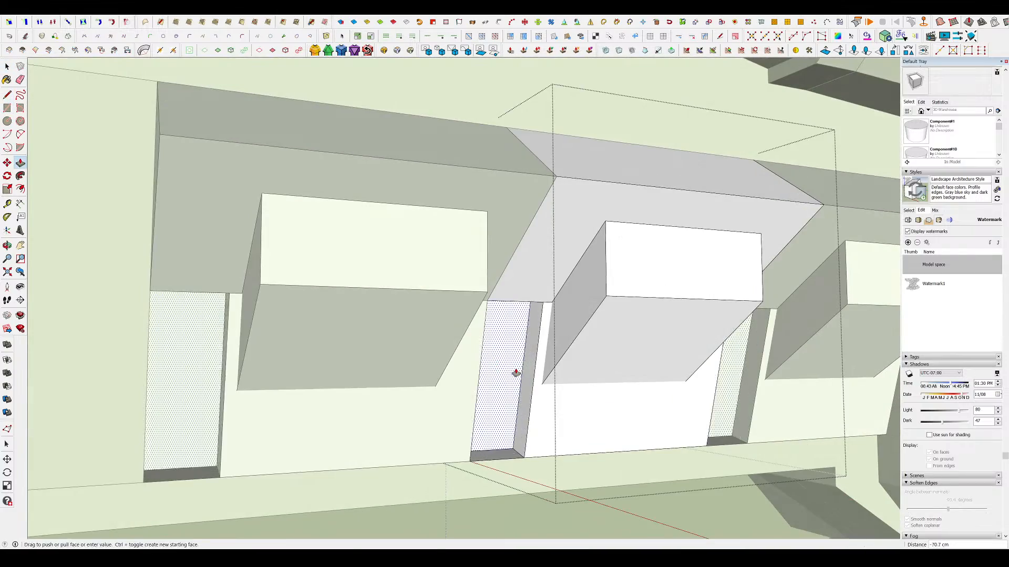
- Push the lower end face of the recessed strip down past the section's bottom edge
{"action": "middle_click_drag", "start_coordinate": [516, 374], "coordinate": [429, 340]}
{"action": "scroll", "coordinate": [486, 253], "scroll_direction": "down", "scroll_amount": 3}
{"action": "middle_click_drag", "start_coordinate": [494, 252], "coordinate": [434, 138]}
{"action": "scroll", "coordinate": [412, 326], "scroll_direction": "up", "scroll_amount": 5}
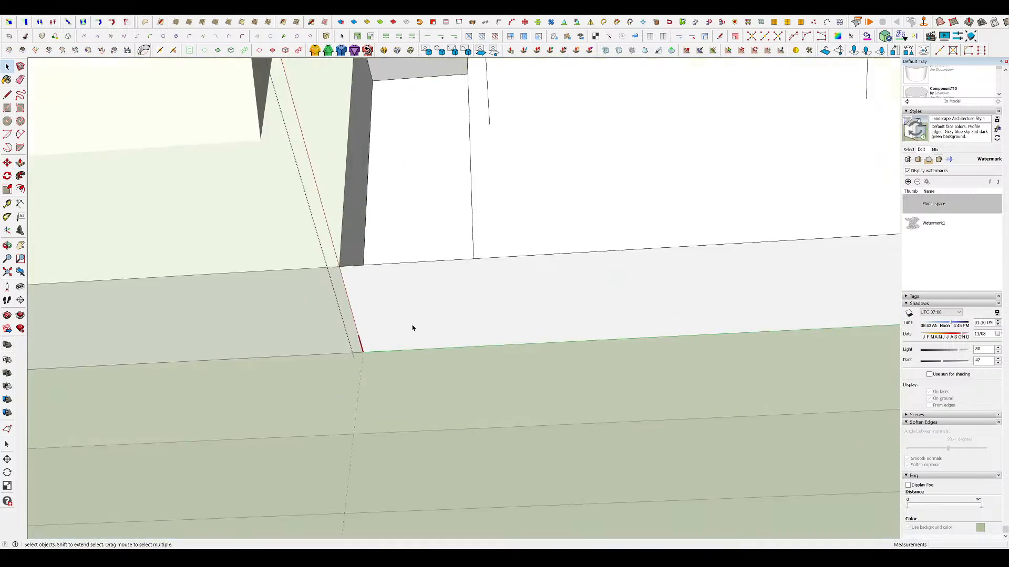
{"action": "middle_click_drag", "start_coordinate": [412, 326], "coordinate": [511, 351]}
{"action": "left_click_drag", "start_coordinate": [469, 309], "coordinate": [451, 365]}
{"action": "key", "text": "space"}
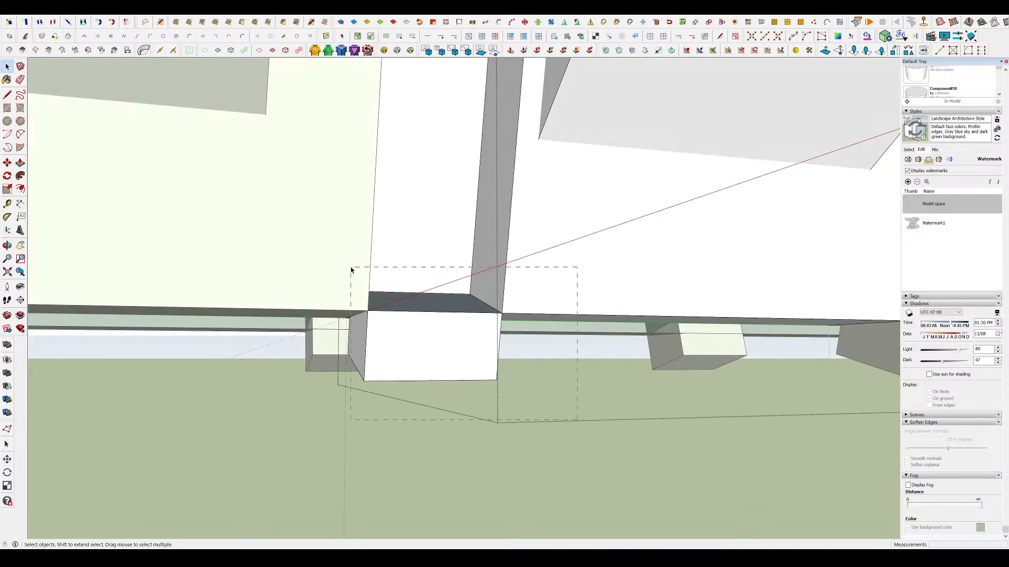
- Erase the box protruding below the recess, undoing the erasures that remove needed faces
{"action": "mouse_move", "coordinate": [490, 346]}
{"action": "middle_mouse_down"}
{"action": "mouse_move", "coordinate": [505, 335]}
{"action": "mouse_move", "coordinate": [511, 354]}
{"action": "middle_mouse_up"}
{"action": "key", "text": "e"}
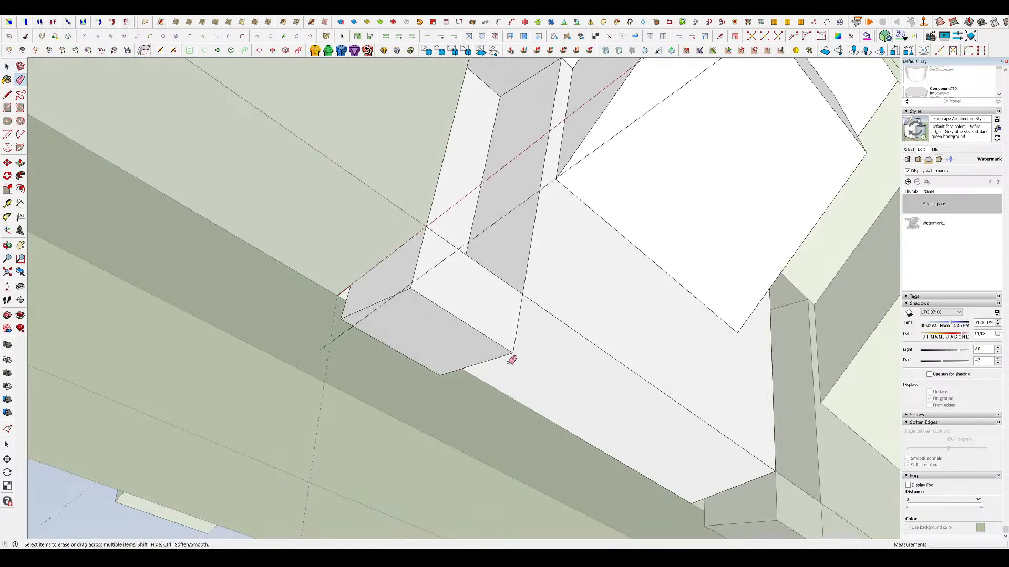
{"action": "mouse_move", "coordinate": [415, 282]}
{"action": "left_mouse_down"}
{"action": "mouse_move", "coordinate": [329, 318]}
{"action": "mouse_move", "coordinate": [451, 362]}
{"action": "mouse_move", "coordinate": [443, 339]}
{"action": "left_mouse_up"}
{"action": "key", "text": "ctrl+z"}
{"action": "left_click", "coordinate": [455, 248]}
{"action": "mouse_move", "coordinate": [453, 252]}
{"action": "middle_mouse_down"}
{"action": "mouse_move", "coordinate": [360, 355]}
{"action": "mouse_move", "coordinate": [368, 350]}
{"action": "middle_mouse_up"}
{"action": "key", "text": "space"}
{"action": "left_click_drag", "start_coordinate": [455, 347], "coordinate": [456, 345]}
{"action": "middle_click_drag", "start_coordinate": [456, 345], "coordinate": [306, 320]}
{"action": "key", "text": "ctrl+z"}
- Remove the leftover face and edges at the recess's lower end so it runs open through the ledge
{"action": "scroll", "coordinate": [248, 306], "scroll_direction": "up", "scroll_amount": 3}
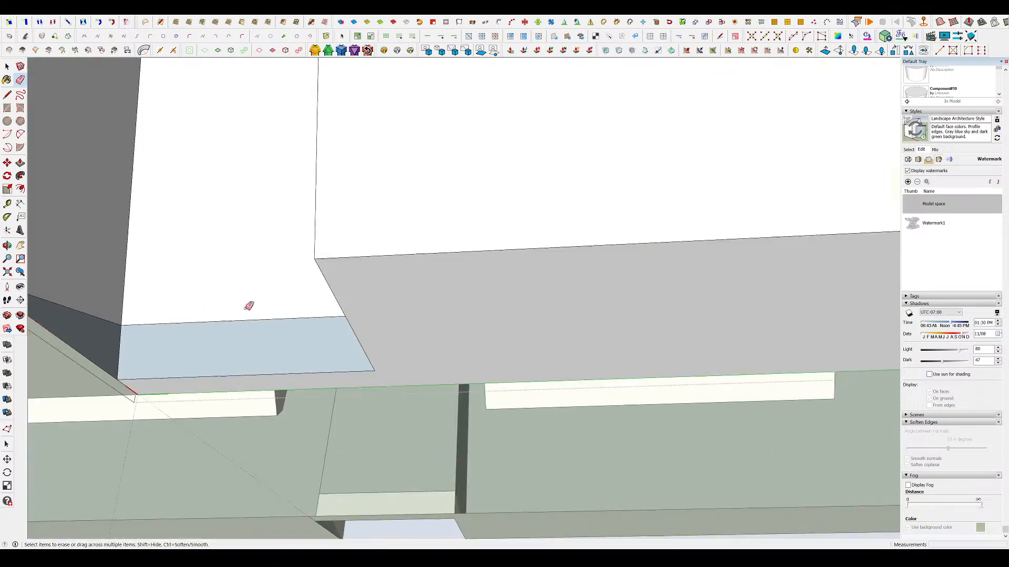
{"action": "middle_click_drag", "start_coordinate": [247, 306], "coordinate": [345, 314]}
{"action": "key", "text": "space"}
{"action": "left_click", "coordinate": [334, 297]}
{"action": "left_click", "coordinate": [93, 279]}
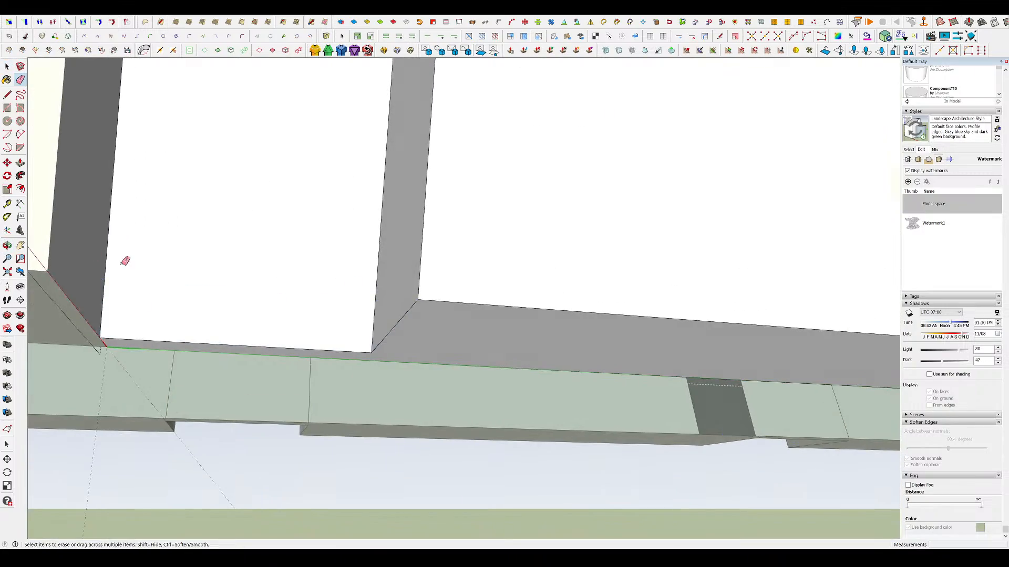
- Leave the block section and examine the repeated sections and the whole turret from several angles
{"action": "scroll", "coordinate": [508, 398], "scroll_direction": "down", "scroll_amount": 5}
{"action": "key", "text": "space"}
{"action": "mouse_move", "coordinate": [124, 265]}
{"action": "middle_mouse_down"}
{"action": "mouse_move", "coordinate": [508, 398]}
{"action": "mouse_move", "coordinate": [449, 298]}
{"action": "mouse_move", "coordinate": [563, 243]}
{"action": "mouse_move", "coordinate": [519, 389]}
{"action": "mouse_move", "coordinate": [633, 279]}
{"action": "mouse_move", "coordinate": [734, 258]}
{"action": "middle_mouse_up"}
{"action": "scroll", "coordinate": [449, 298], "scroll_direction": "up", "scroll_amount": 4}
{"action": "scroll", "coordinate": [450, 298], "scroll_direction": "down", "scroll_amount": 5}
{"action": "scroll", "coordinate": [633, 279], "scroll_direction": "up", "scroll_amount": 4}
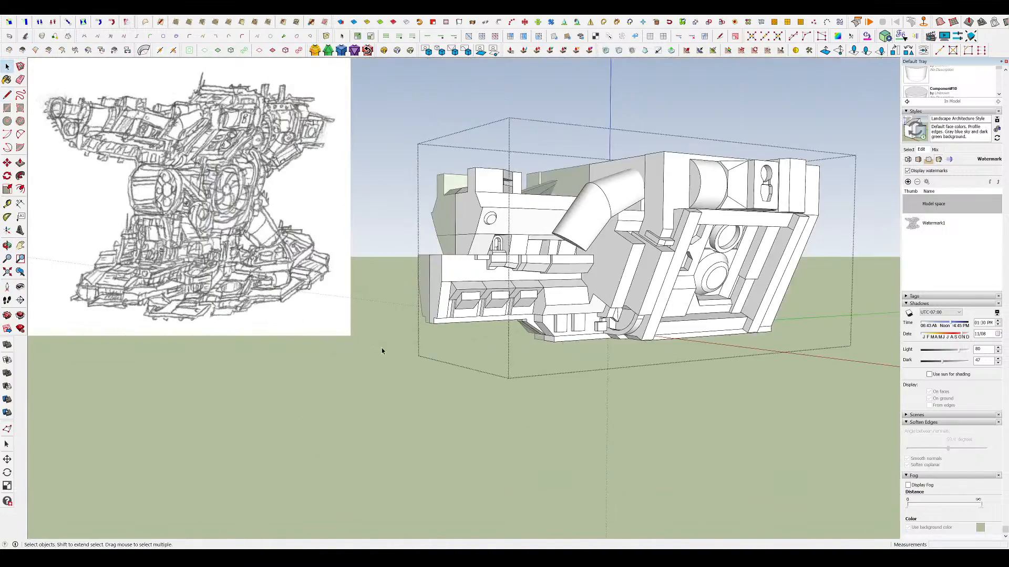
{"action": "middle_click_drag", "start_coordinate": [383, 349], "coordinate": [556, 204]}
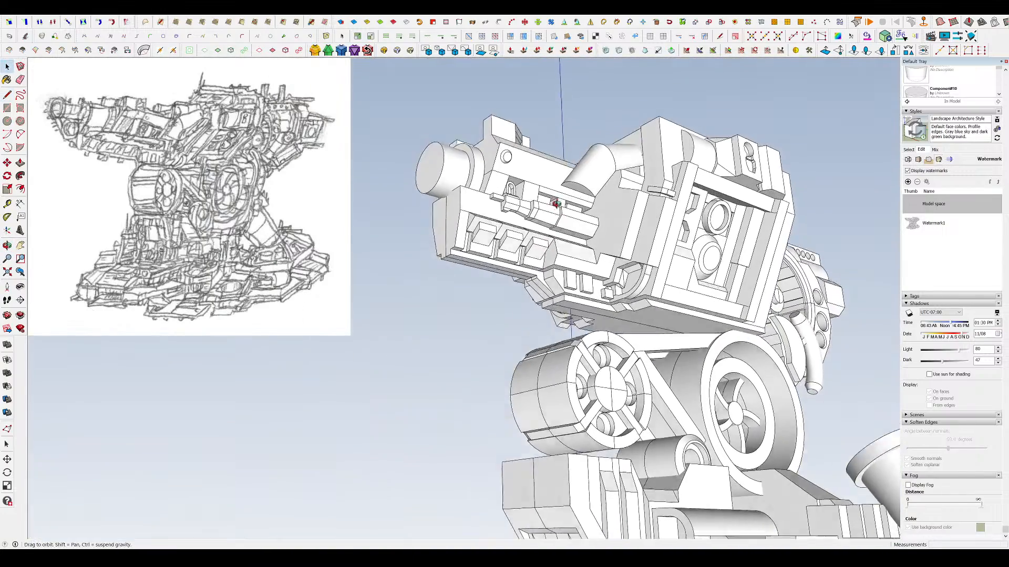
{"action": "scroll", "coordinate": [555, 226], "scroll_direction": "down", "scroll_amount": 3}
{"action": "middle_click_drag", "start_coordinate": [554, 250], "coordinate": [582, 292]}
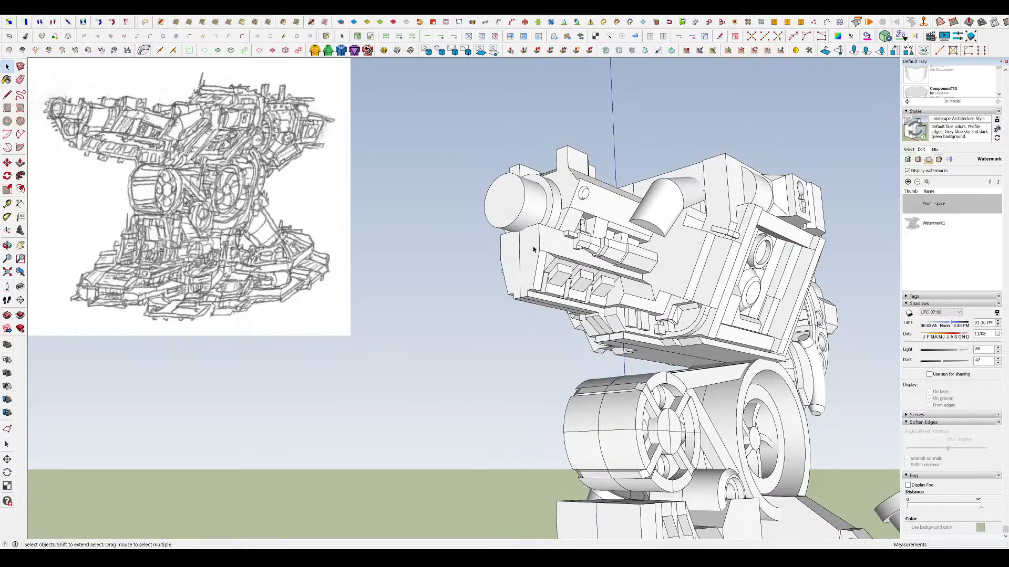
- Open the turret's upper body and push/pull the front face of the nose below the barrel by about 41.5 cm
{"action": "double_click", "coordinate": [534, 249]}
{"action": "scroll", "coordinate": [547, 254], "scroll_direction": "up", "scroll_amount": 5}
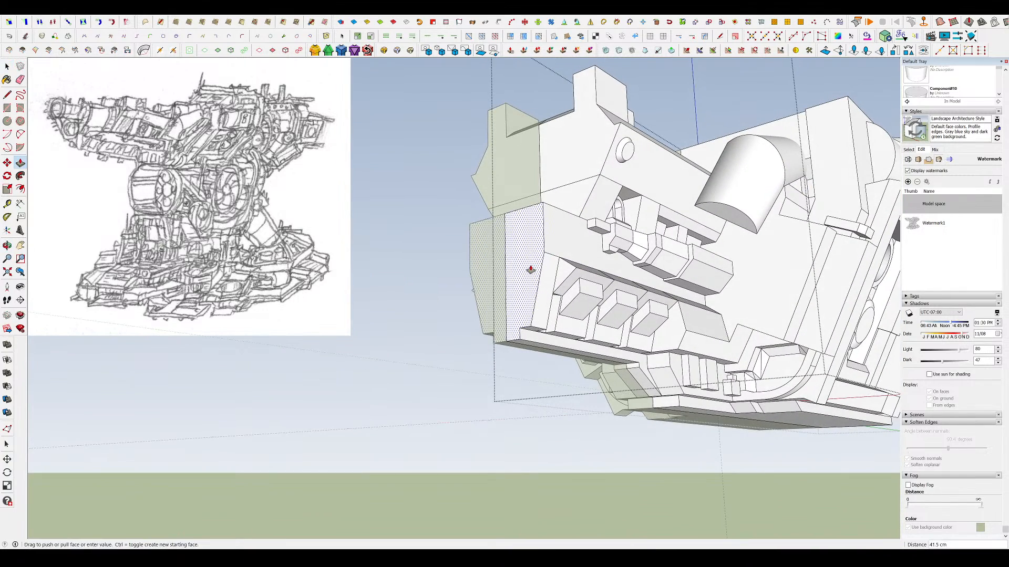
{"action": "middle_click_drag", "start_coordinate": [529, 266], "coordinate": [522, 244]}
{"action": "scroll", "coordinate": [513, 273], "scroll_direction": "up", "scroll_amount": 3}
- Draw an outline on the nose's front that follows its side profile and erase the surplus vertical edge
{"action": "key", "text": "l"}
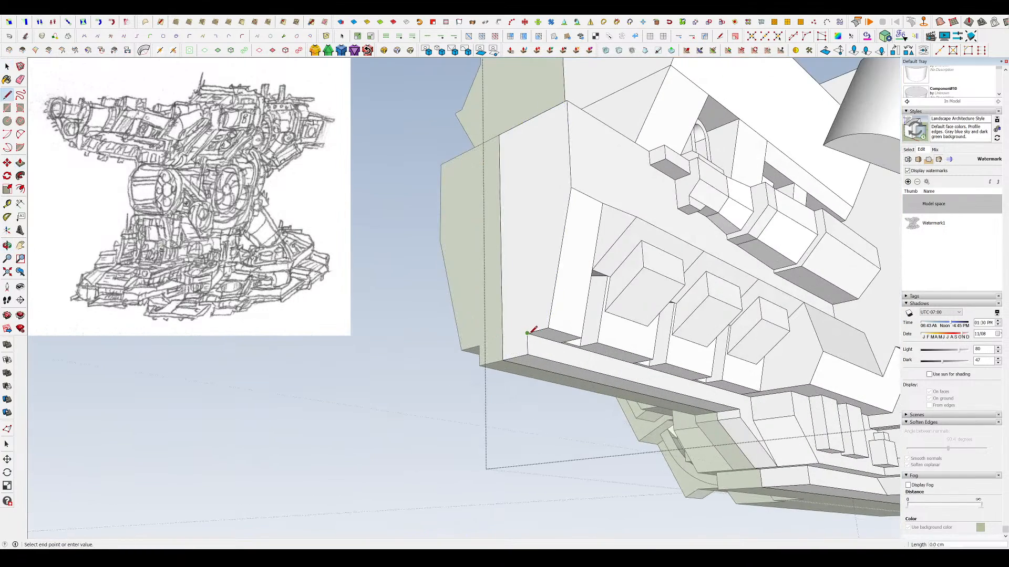
{"action": "mouse_move", "coordinate": [513, 164]}
{"action": "middle_mouse_down"}
{"action": "mouse_move", "coordinate": [478, 157]}
{"action": "mouse_move", "coordinate": [516, 327]}
{"action": "mouse_move", "coordinate": [525, 279]}
{"action": "mouse_move", "coordinate": [520, 300]}
{"action": "middle_mouse_up"}
{"action": "key", "text": "e"}
{"action": "key", "text": "l"}
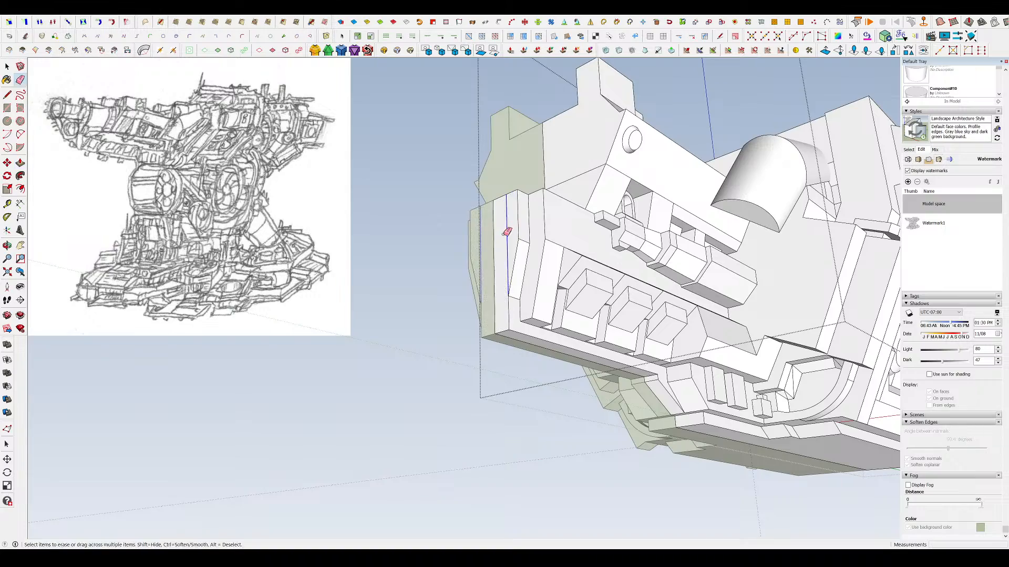
- Draw a diagonal across the nose's lower front corner, push the corner away about 211 cm, and close the body
{"action": "scroll", "coordinate": [504, 310], "scroll_direction": "up", "scroll_amount": 3}
{"action": "key", "text": "l"}
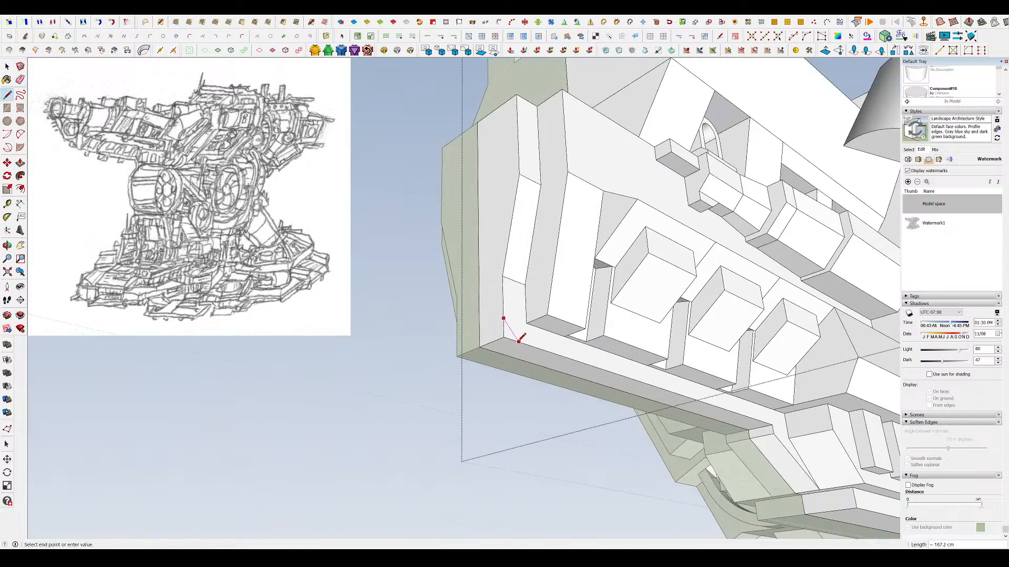
{"action": "left_click", "coordinate": [414, 362]}
{"action": "scroll", "coordinate": [545, 266], "scroll_direction": "down", "scroll_amount": 4}
{"action": "middle_click_drag", "start_coordinate": [545, 266], "coordinate": [593, 297]}
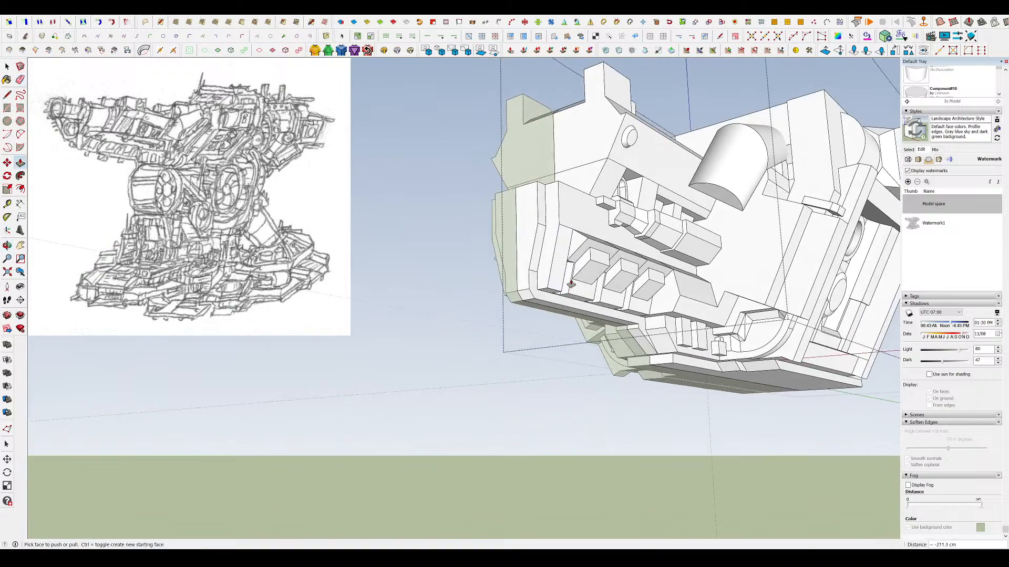
{"action": "middle_click_drag", "start_coordinate": [575, 245], "coordinate": [584, 273]}
{"action": "scroll", "coordinate": [581, 249], "scroll_direction": "down", "scroll_amount": 2}
{"action": "scroll", "coordinate": [578, 195], "scroll_direction": "up", "scroll_amount": 3}
{"action": "middle_click_drag", "start_coordinate": [578, 194], "coordinate": [576, 169]}
{"action": "scroll", "coordinate": [576, 168], "scroll_direction": "down", "scroll_amount": 3}
{"action": "key", "text": "space"}
{"action": "left_click", "coordinate": [432, 354]}
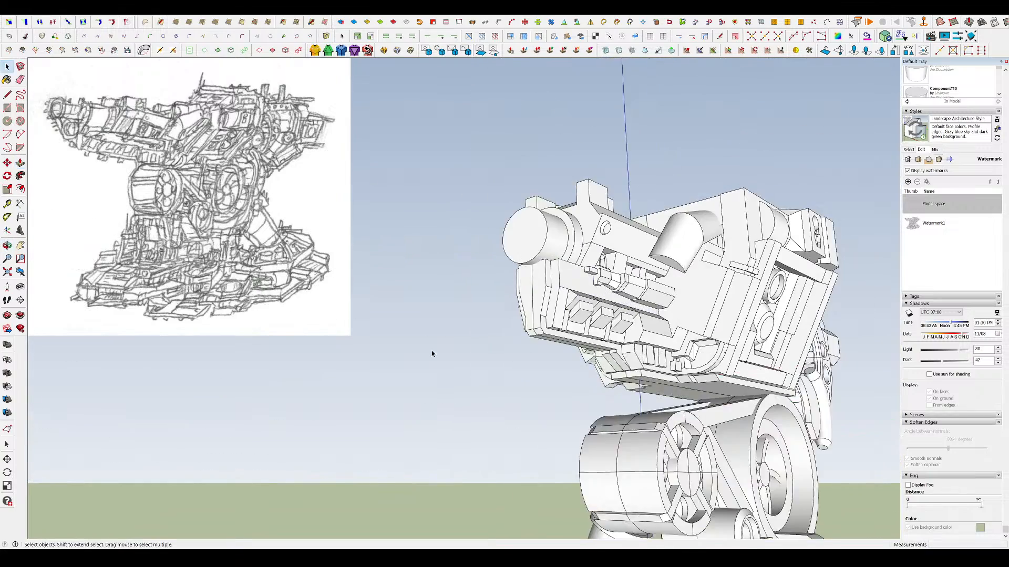
- Open the barrel cylinder and push/pull its flange by about 32.6 cm
{"action": "scroll", "coordinate": [545, 234], "scroll_direction": "up", "scroll_amount": 2}
{"action": "double_click", "coordinate": [541, 263]}
{"action": "key", "text": "p"}
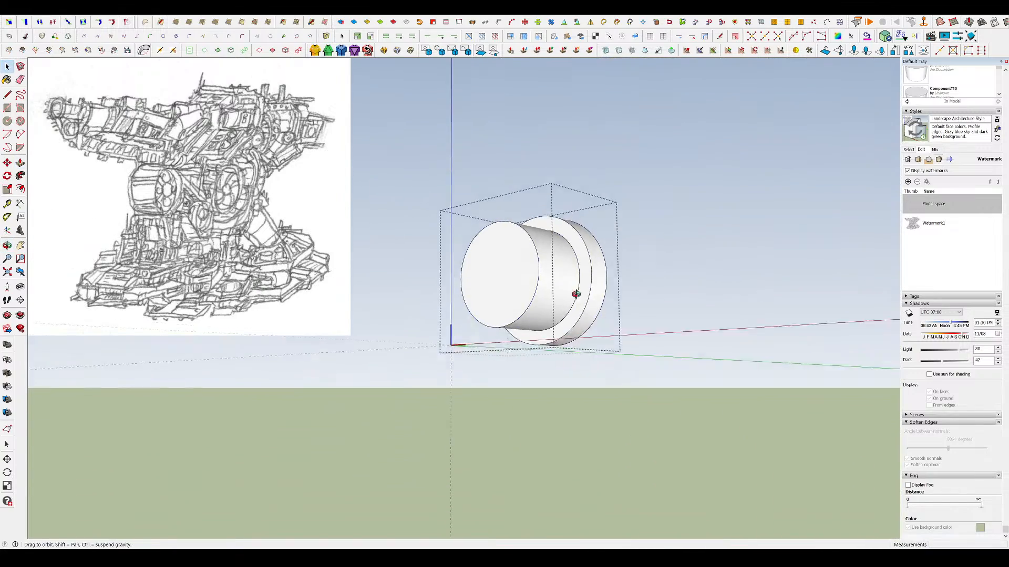
{"action": "scroll", "coordinate": [584, 251], "scroll_direction": "up", "scroll_amount": 2}
{"action": "scroll", "coordinate": [585, 251], "scroll_direction": "down", "scroll_amount": 3}
{"action": "scroll", "coordinate": [604, 266], "scroll_direction": "up", "scroll_amount": 5}
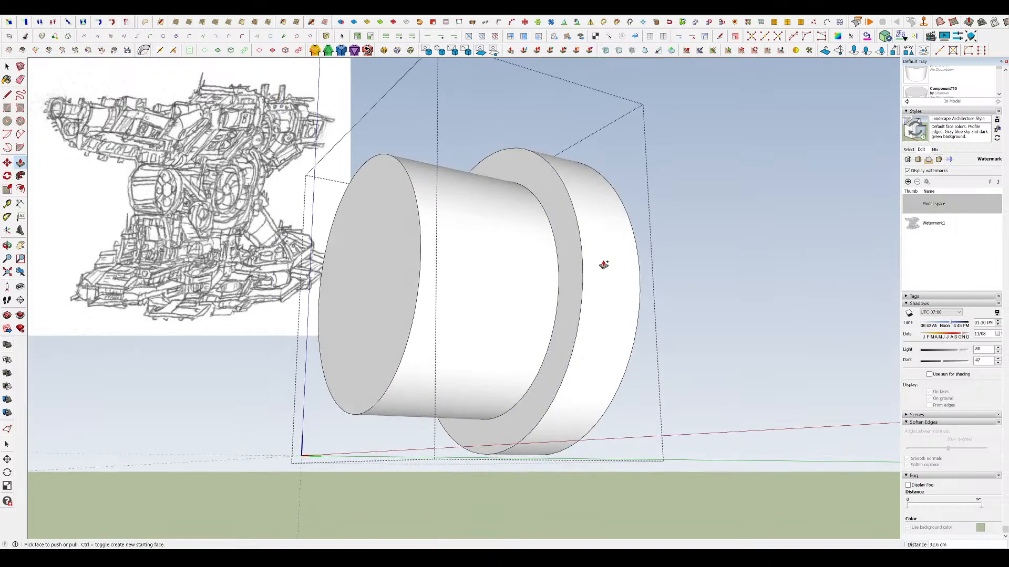
- Show hidden geometry and outline a segment across two facets of the flange's rim
{"action": "key", "text": "r"}
{"action": "key", "text": "i"}
{"action": "key", "text": "alt+h"}
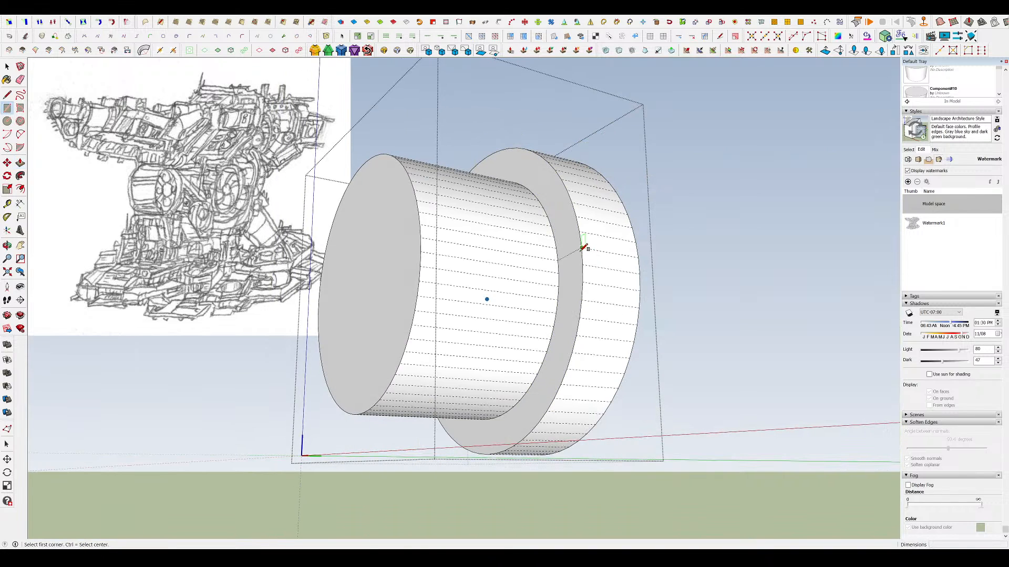
{"action": "left_click", "coordinate": [641, 290]}
{"action": "scroll", "coordinate": [582, 282], "scroll_direction": "up", "scroll_amount": 3}
{"action": "left_click", "coordinate": [578, 220]}
- Try pushing and pulling single facets around the outlined flange segment and undo the results
{"action": "key", "text": "p"}
{"action": "double_click", "coordinate": [577, 253]}
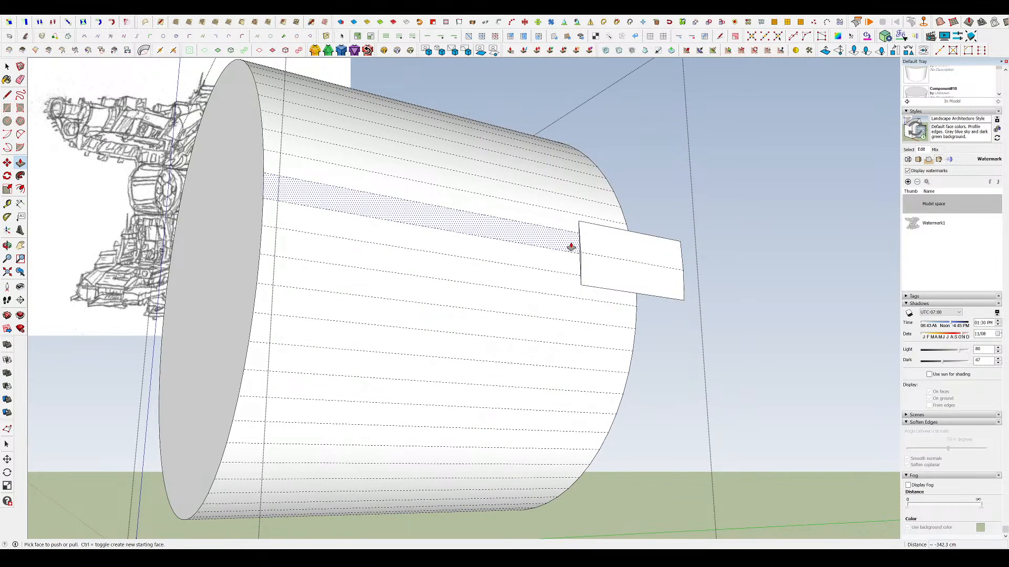
{"action": "key", "text": "ctrl+z"}
{"action": "scroll", "coordinate": [570, 244], "scroll_direction": "up", "scroll_amount": 5}
{"action": "left_click", "coordinate": [608, 273]}
{"action": "left_click", "coordinate": [609, 278]}
{"action": "scroll", "coordinate": [609, 281], "scroll_direction": "down", "scroll_amount": 1}
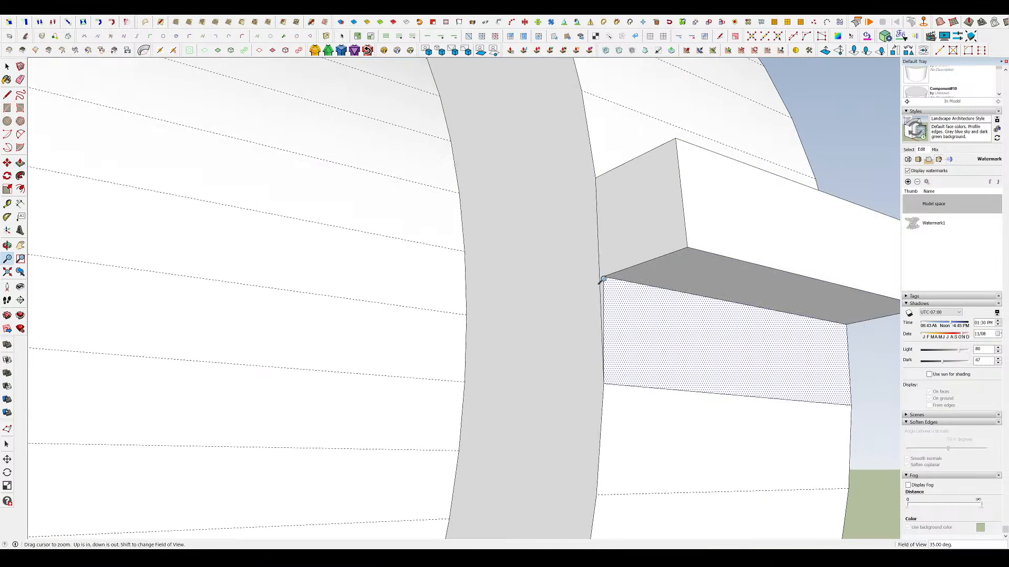
{"action": "key", "text": "ctrl+z"}
- Merge the two outlined rim facets and push them inward about 50.5 cm to cut a notch in the flange
{"action": "key", "text": "p"}
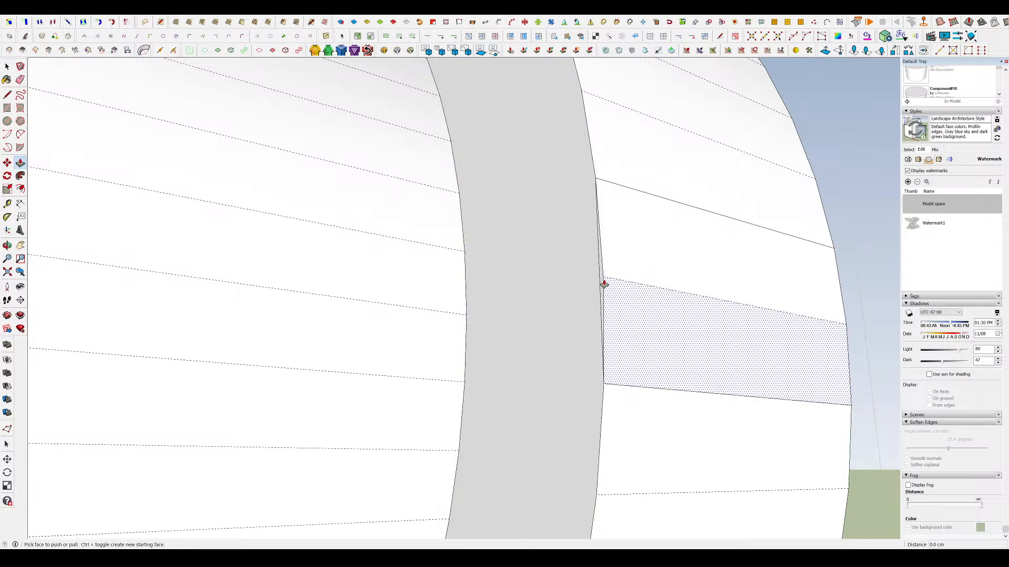
{"action": "left_click", "coordinate": [601, 284]}
{"action": "left_click", "coordinate": [845, 325]}
{"action": "middle_click_drag", "start_coordinate": [851, 334], "coordinate": [747, 352], "text": "shift"}
{"action": "scroll", "coordinate": [777, 335], "scroll_direction": "down", "scroll_amount": 3}
{"action": "left_click", "coordinate": [670, 328]}
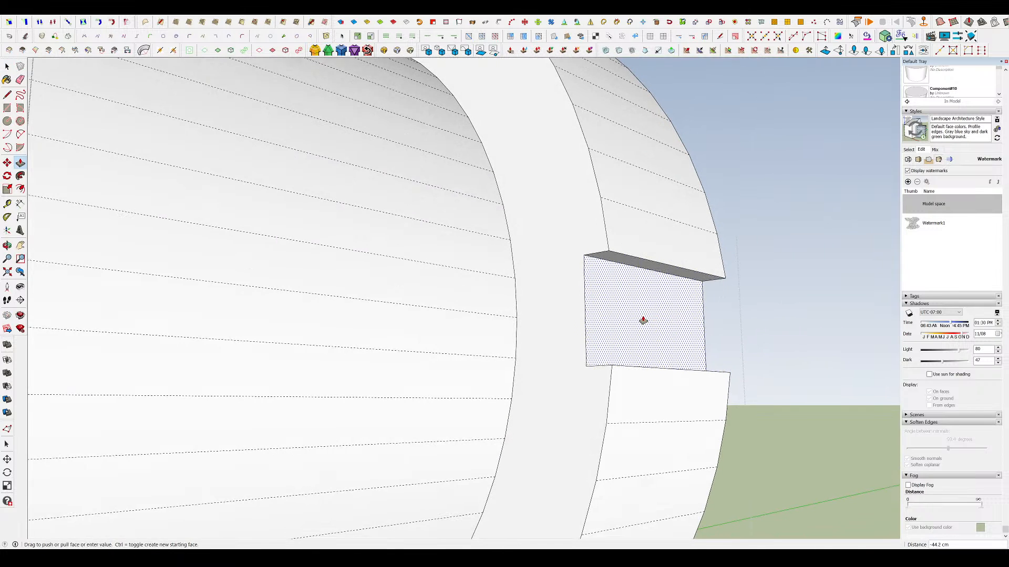
{"action": "left_click", "coordinate": [638, 320]}
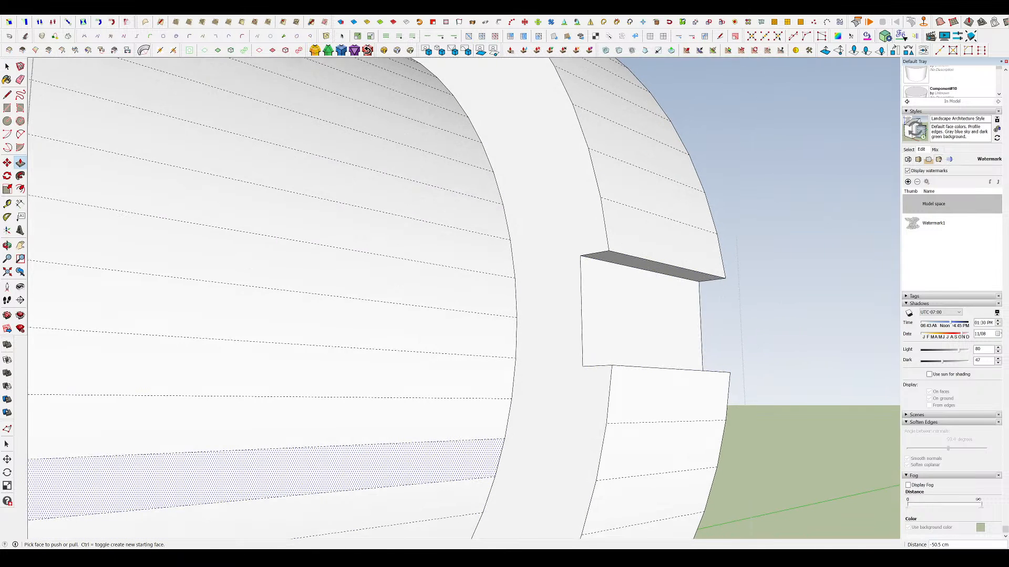
- Outline a second segment of adjoining facets on the flange's rim below the first notch
{"action": "scroll", "coordinate": [667, 133], "scroll_direction": "down", "scroll_amount": 5}
{"action": "key", "text": "space"}
{"action": "middle_click_drag", "start_coordinate": [667, 133], "coordinate": [612, 268]}
{"action": "left_click", "coordinate": [695, 240]}
{"action": "double_click", "coordinate": [569, 280]}
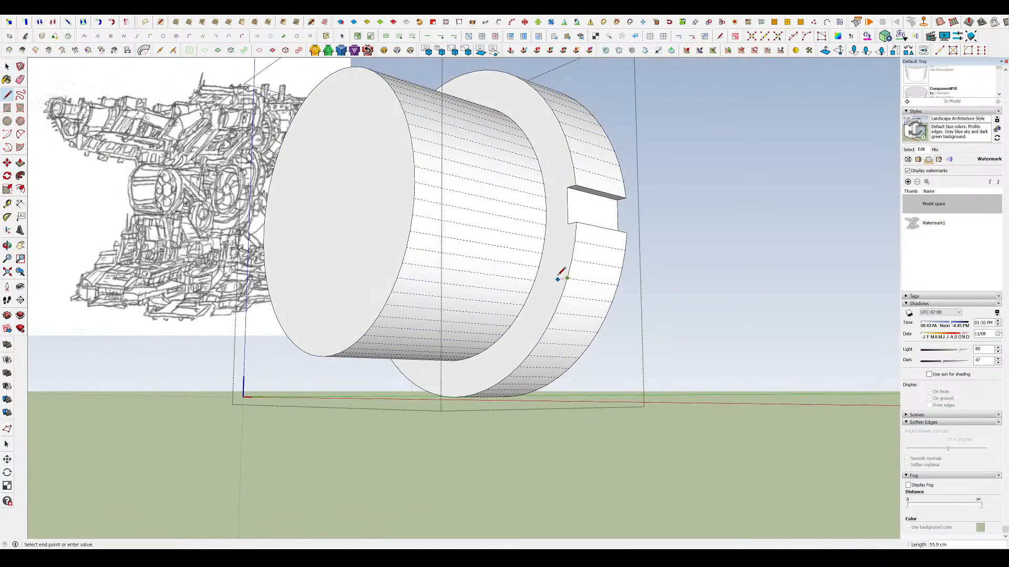
{"action": "left_click", "coordinate": [554, 312]}
{"action": "scroll", "coordinate": [563, 299], "scroll_direction": "up", "scroll_amount": 4}
{"action": "key", "text": "p"}
{"action": "left_click", "coordinate": [560, 295]}
{"action": "left_click", "coordinate": [674, 304]}
- Push the second outlined segment inward to cut another notch in the rim and close the barrel cylinder
{"action": "left_click", "coordinate": [593, 302]}
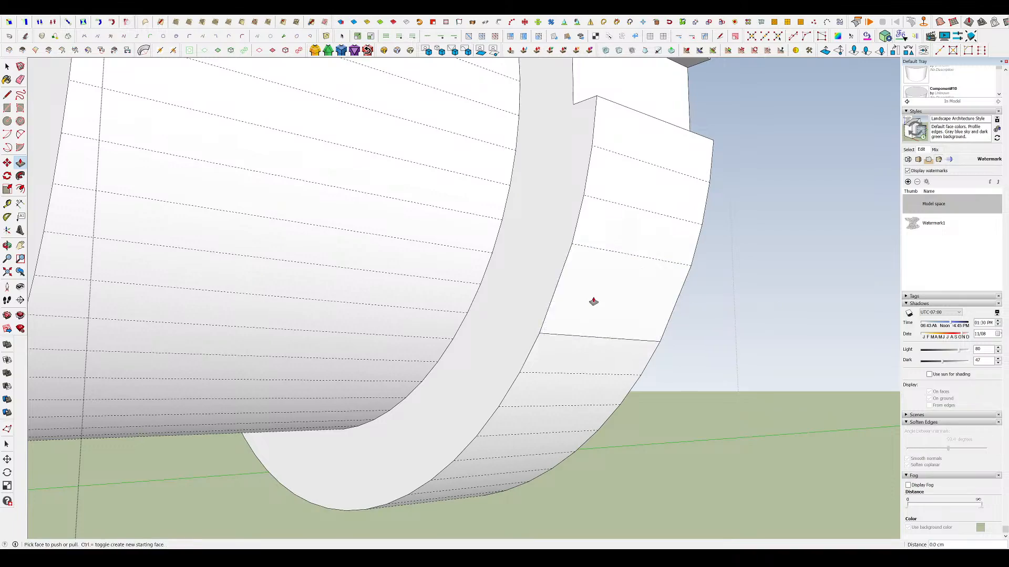
{"action": "left_click", "coordinate": [603, 273]}
{"action": "scroll", "coordinate": [603, 272], "scroll_direction": "down", "scroll_amount": 5}
{"action": "key", "text": "space"}
{"action": "key", "text": "Escape"}
{"action": "scroll", "coordinate": [569, 263], "scroll_direction": "down", "scroll_amount": 2}
{"action": "mouse_move", "coordinate": [569, 263]}
{"action": "middle_mouse_down"}
{"action": "mouse_move", "coordinate": [553, 246]}
{"action": "mouse_move", "coordinate": [563, 257]}
{"action": "middle_mouse_up"}
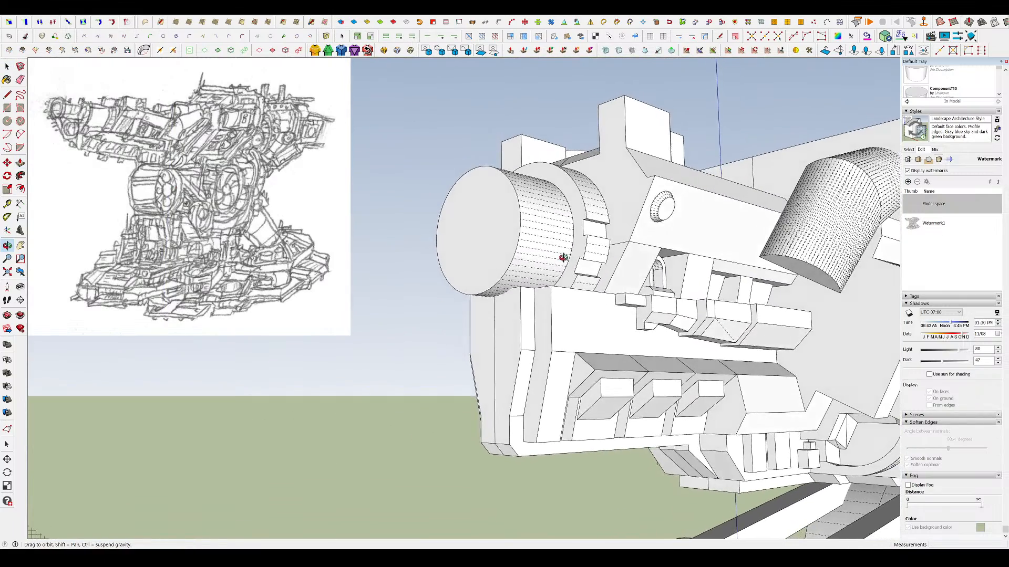
- Reopen the barrel cylinder and push the flange's front face back about 62 cm
{"action": "scroll", "coordinate": [576, 212], "scroll_direction": "up", "scroll_amount": 5}
{"action": "left_click", "coordinate": [576, 212]}
{"action": "middle_click_drag", "start_coordinate": [576, 211], "coordinate": [661, 236]}
{"action": "scroll", "coordinate": [662, 221], "scroll_direction": "down", "scroll_amount": 4}
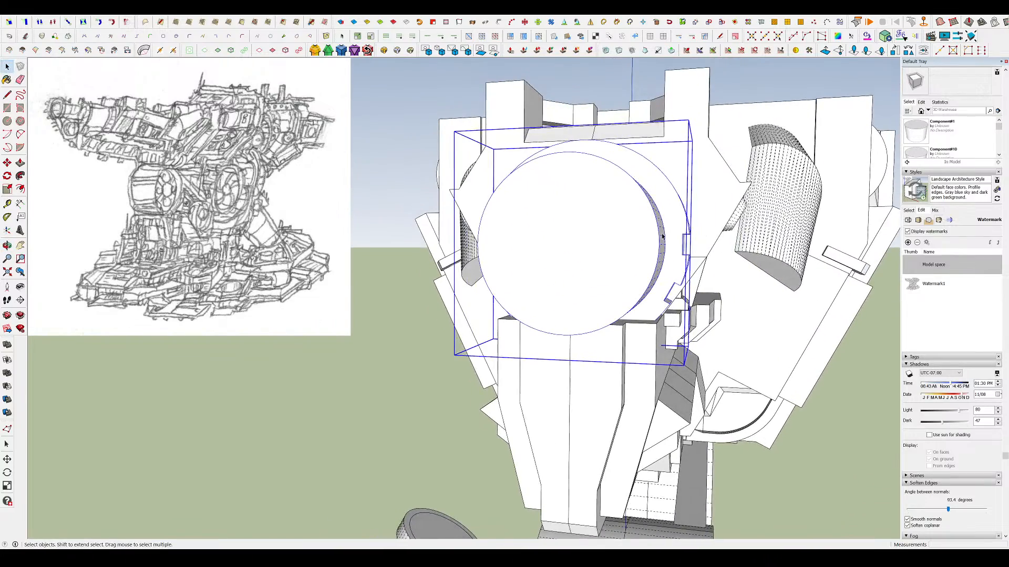
{"action": "scroll", "coordinate": [547, 284], "scroll_direction": "down", "scroll_amount": 3}
{"action": "middle_click_drag", "start_coordinate": [546, 283], "coordinate": [441, 342]}
{"action": "double_click", "coordinate": [441, 342]}
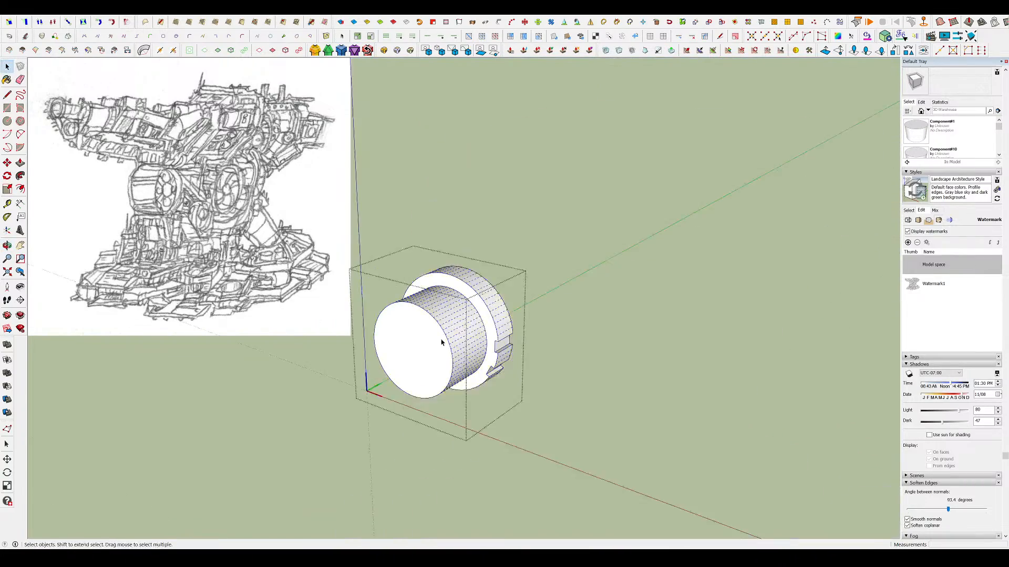
{"action": "scroll", "coordinate": [522, 341], "scroll_direction": "up", "scroll_amount": 3}
{"action": "middle_click_drag", "start_coordinate": [522, 342], "coordinate": [471, 303]}
{"action": "scroll", "coordinate": [472, 304], "scroll_direction": "down", "scroll_amount": 3}
{"action": "scroll", "coordinate": [462, 313], "scroll_direction": "up", "scroll_amount": 5}
{"action": "key", "text": "p"}
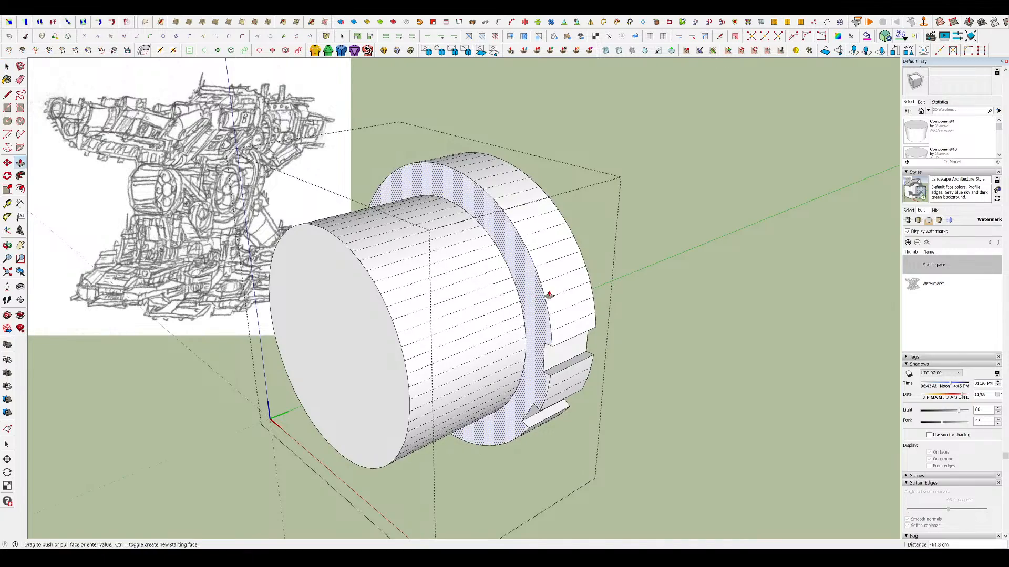
{"action": "left_click", "coordinate": [546, 295]}
- Delete the notched flange's faces and edges from around the barrel and select the cylinder's front face
{"action": "middle_click_drag", "start_coordinate": [657, 252], "coordinate": [367, 266]}
{"action": "key", "text": "Escape"}
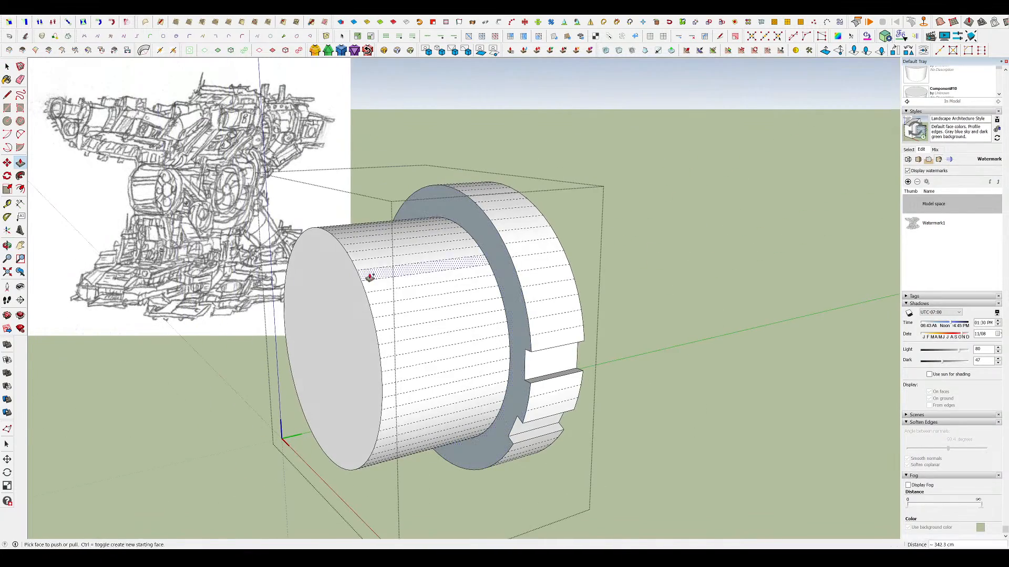
{"action": "middle_click_drag", "start_coordinate": [518, 279], "coordinate": [655, 374]}
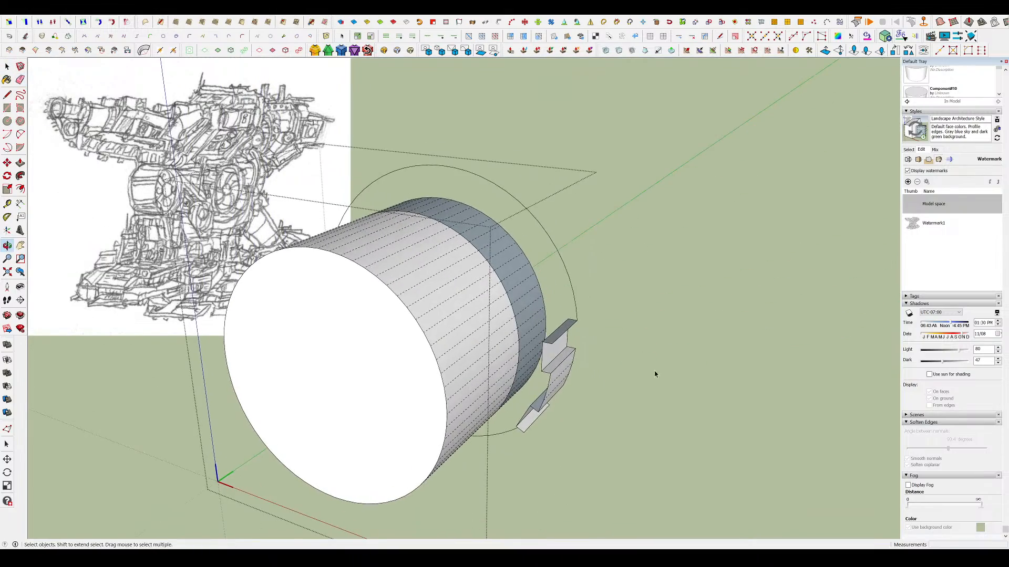
{"action": "mouse_move", "coordinate": [553, 358]}
{"action": "middle_mouse_down"}
{"action": "mouse_move", "coordinate": [480, 331]}
{"action": "mouse_move", "coordinate": [511, 313]}
{"action": "mouse_move", "coordinate": [499, 293]}
{"action": "mouse_move", "coordinate": [691, 249]}
{"action": "mouse_move", "coordinate": [633, 292]}
{"action": "mouse_move", "coordinate": [651, 279]}
{"action": "mouse_move", "coordinate": [666, 364]}
{"action": "mouse_move", "coordinate": [489, 288]}
{"action": "middle_mouse_up"}
{"action": "left_click", "coordinate": [691, 249]}
{"action": "double_click", "coordinate": [628, 284]}
{"action": "left_click", "coordinate": [490, 288]}
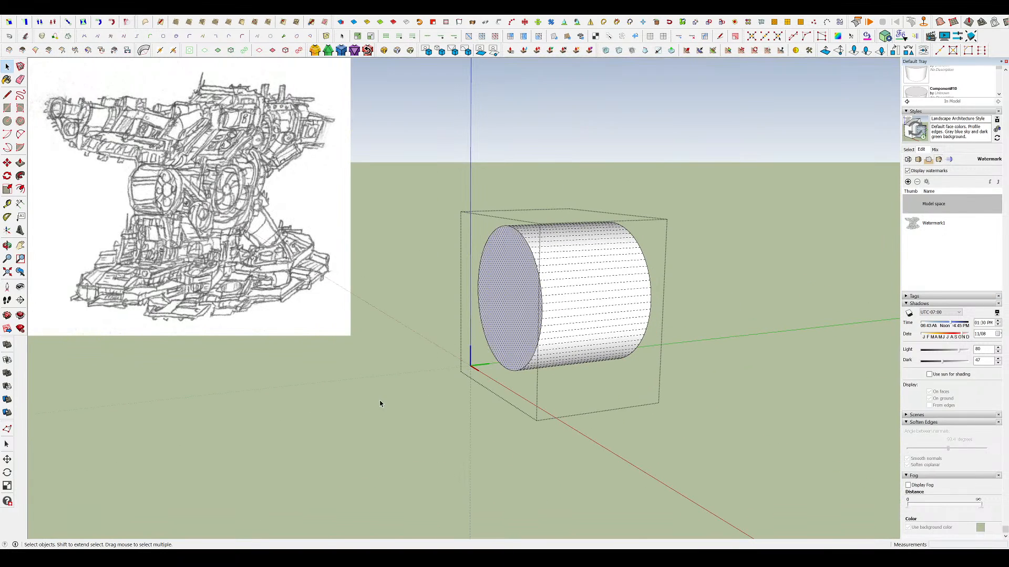
{"action": "left_click", "coordinate": [358, 386]}
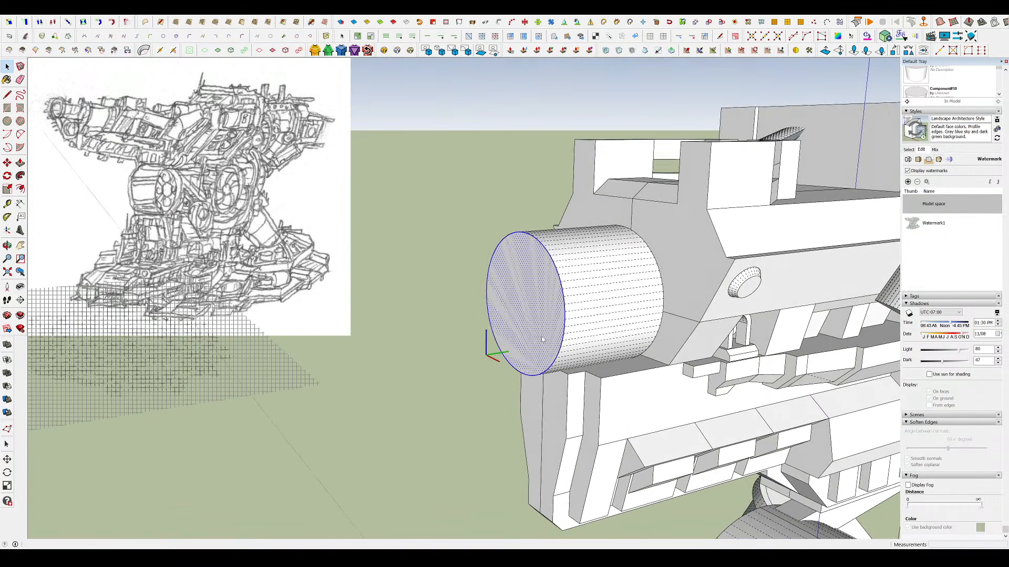
- Make the barrel's front face a component, move it back to the barrel's base and open it for editing
{"action": "key", "text": "g"}
{"action": "middle_click_drag", "start_coordinate": [522, 372], "coordinate": [512, 399]}
{"action": "key", "text": "m"}
{"action": "left_click", "coordinate": [505, 317]}
{"action": "left_click", "coordinate": [634, 263]}
{"action": "middle_click_drag", "start_coordinate": [636, 263], "coordinate": [624, 285]}
{"action": "scroll", "coordinate": [703, 262], "scroll_direction": "up", "scroll_amount": 3}
{"action": "key", "text": "space"}
{"action": "double_click", "coordinate": [675, 268]}
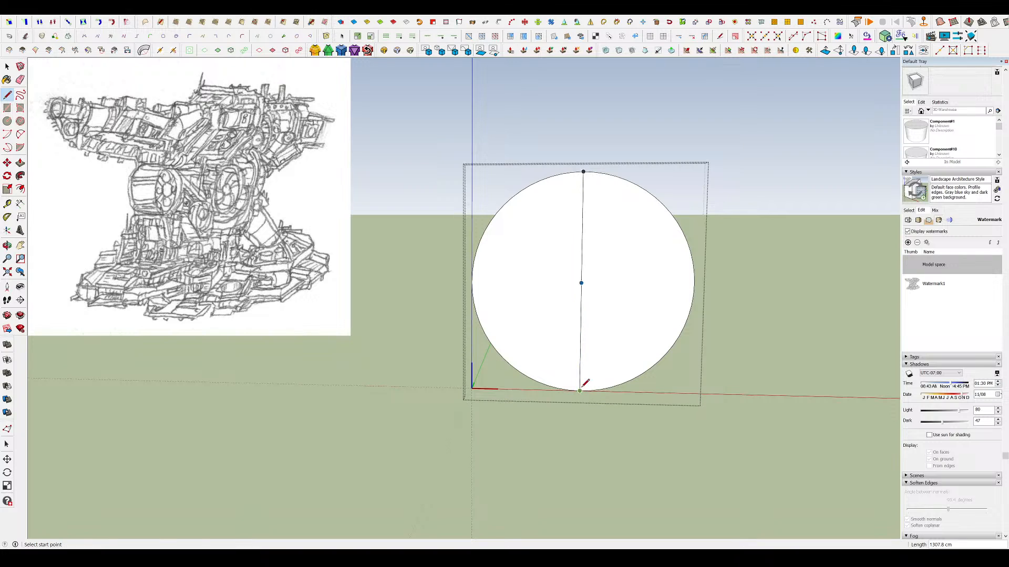
- Divide the disc with radial edges from its centre and make the 45-degree wedge its own component
{"action": "key", "text": "e"}
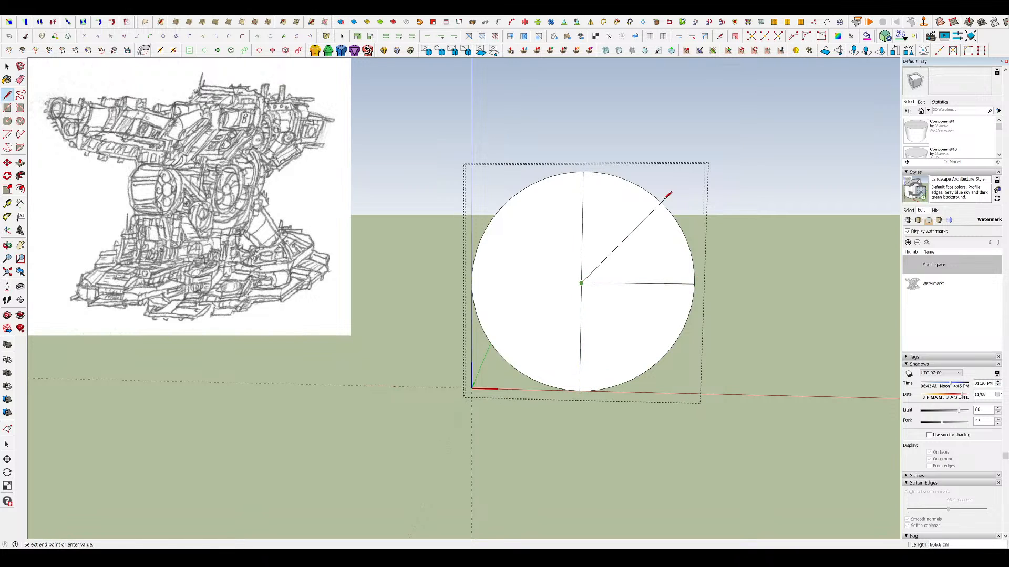
{"action": "key", "text": "space"}
{"action": "left_click", "coordinate": [670, 251]}
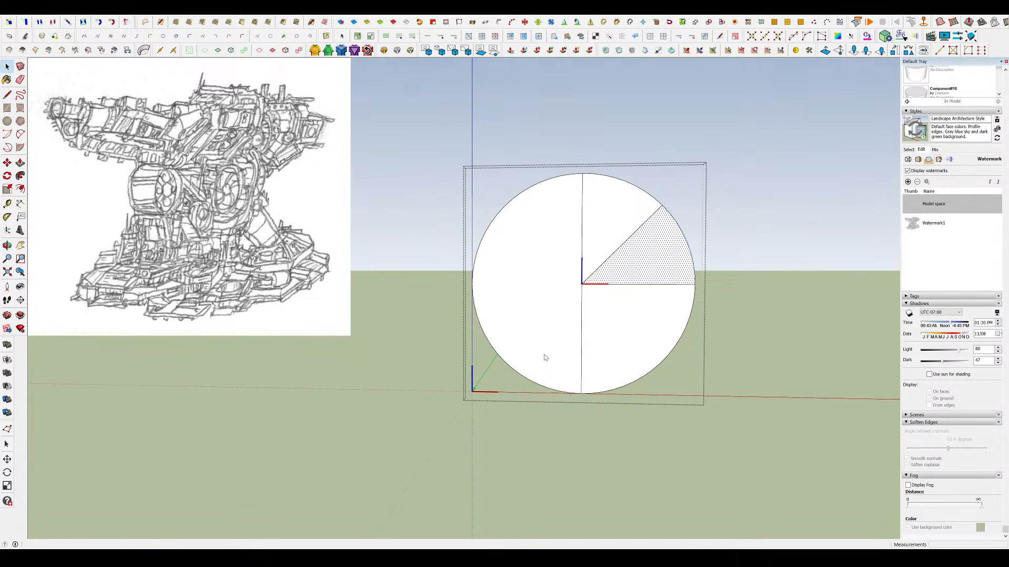
{"action": "key", "text": "q"}
{"action": "left_click", "coordinate": [582, 284]}
{"action": "left_click", "coordinate": [680, 282]}
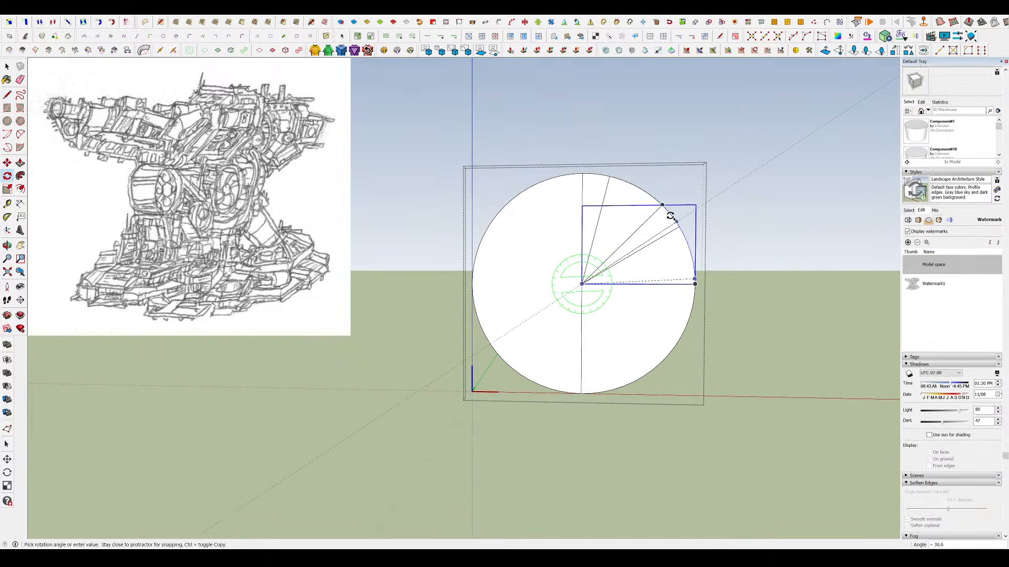
{"action": "key", "text": "Escape"}
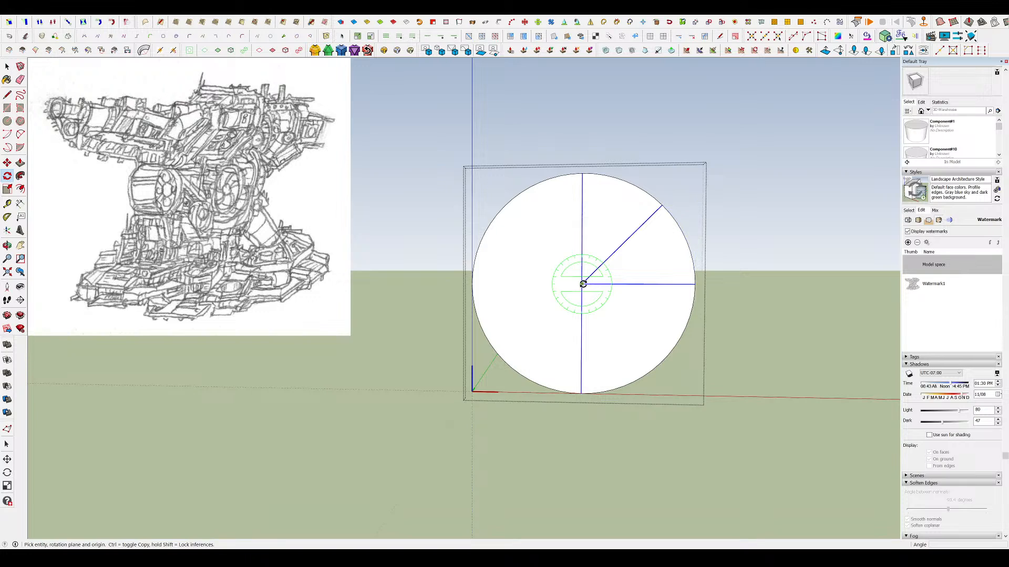
- Copy the wedge component around the disc's centre by rotating it in 45-degree increments until the circle is complete
{"action": "key", "text": "space"}
{"action": "left_click", "coordinate": [592, 285]}
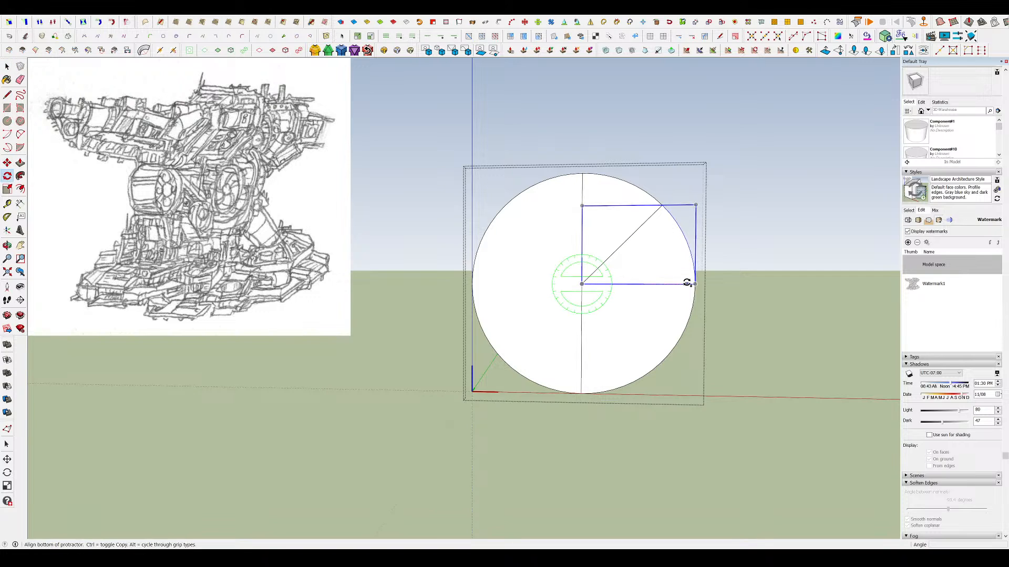
{"action": "left_click", "coordinate": [660, 204]}
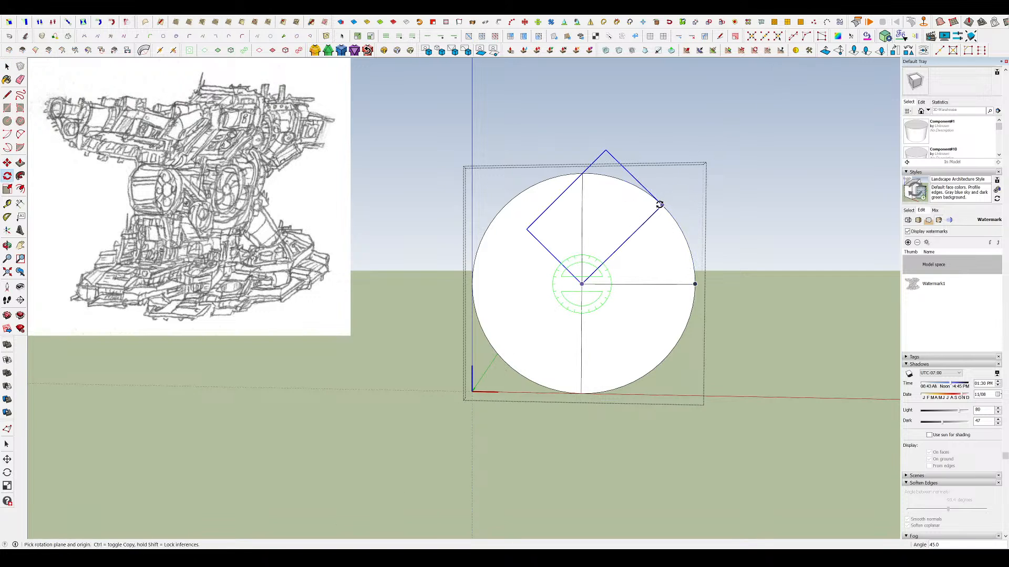
{"action": "key", "text": "Return"}
{"action": "key", "text": "space"}
- Open the wedge, offset its outer arc outward about 311 cm and close the ring segment with an edge at each end
{"action": "double_click", "coordinate": [662, 248]}
{"action": "middle_click_drag", "start_coordinate": [660, 204], "coordinate": [666, 266]}
{"action": "scroll", "coordinate": [692, 270], "scroll_direction": "up", "scroll_amount": 3}
{"action": "key", "text": "p"}
{"action": "key", "text": "i"}
{"action": "scroll", "coordinate": [623, 293], "scroll_direction": "down", "scroll_amount": 2}
{"action": "left_click", "coordinate": [671, 313]}
{"action": "key", "text": "space"}
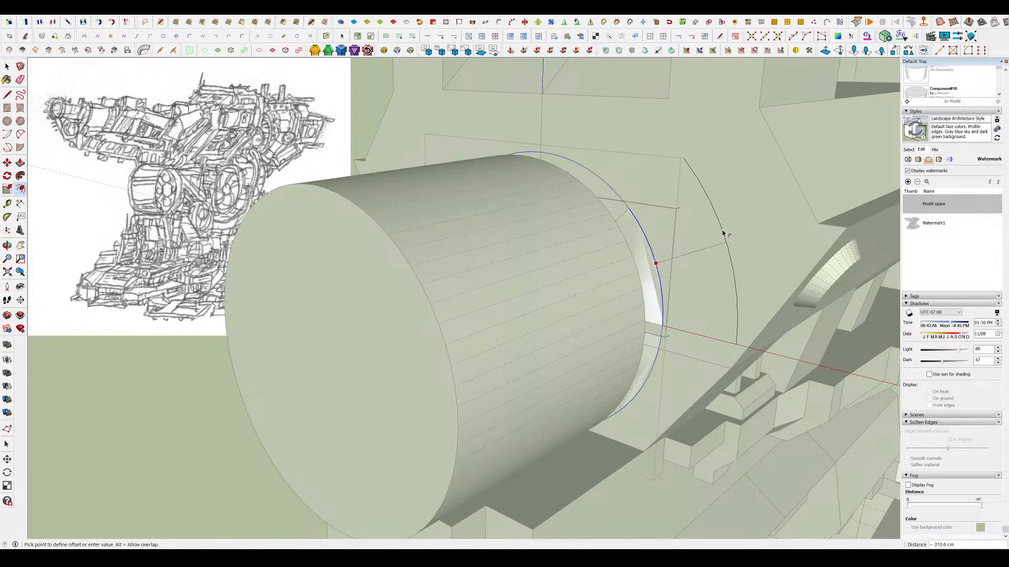
{"action": "left_click", "coordinate": [722, 232]}
{"action": "key", "text": "space"}
{"action": "middle_click_drag", "start_coordinate": [733, 266], "coordinate": [735, 244]}
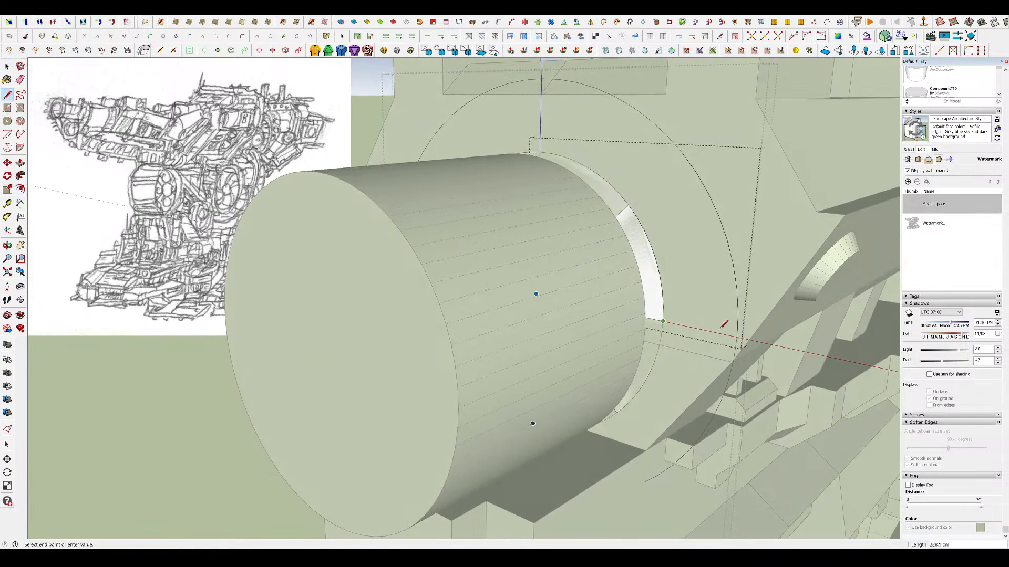
{"action": "left_click", "coordinate": [682, 153]}
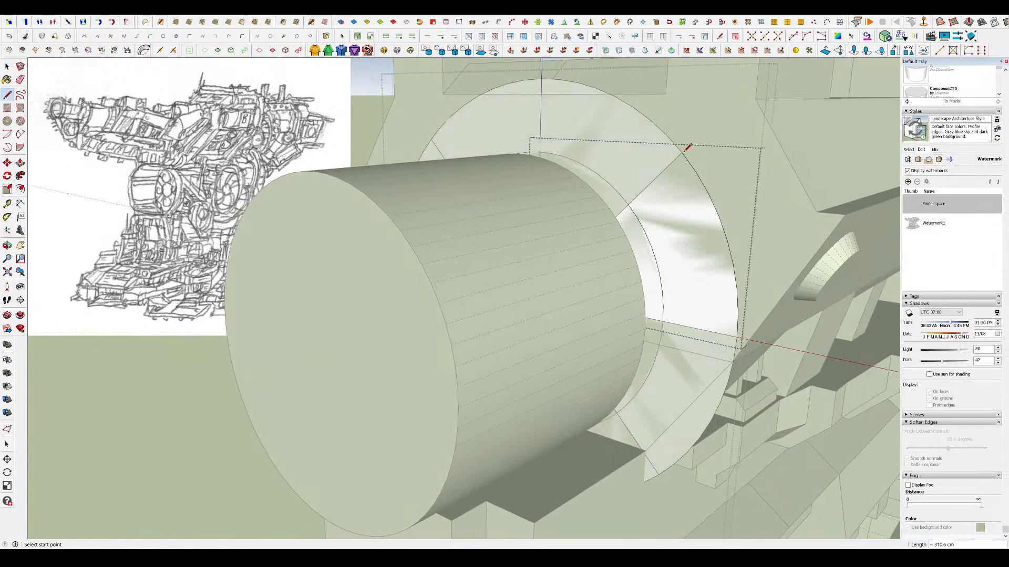
- Extrude the closed ring segment about 261 cm along the barrel to form a thick flange
{"action": "scroll", "coordinate": [657, 231], "scroll_direction": "down", "scroll_amount": 3}
{"action": "key", "text": "p"}
{"action": "left_click", "coordinate": [659, 239]}
{"action": "left_click", "coordinate": [628, 252]}
{"action": "scroll", "coordinate": [646, 284], "scroll_direction": "up", "scroll_amount": 2}
{"action": "scroll", "coordinate": [711, 223], "scroll_direction": "up", "scroll_amount": 2}
{"action": "key", "text": "space"}
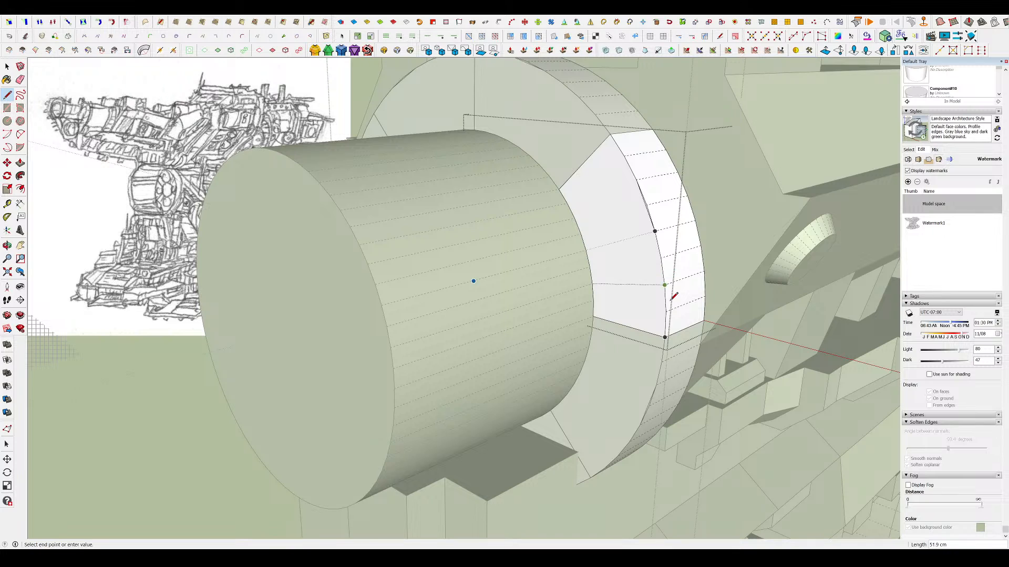
- Push two parts of the flange segment's rim inward to cut notches, the upper one about 118 cm deep
{"action": "scroll", "coordinate": [671, 332], "scroll_direction": "up", "scroll_amount": 3}
{"action": "key", "text": "p"}
{"action": "scroll", "coordinate": [649, 315], "scroll_direction": "down", "scroll_amount": 3}
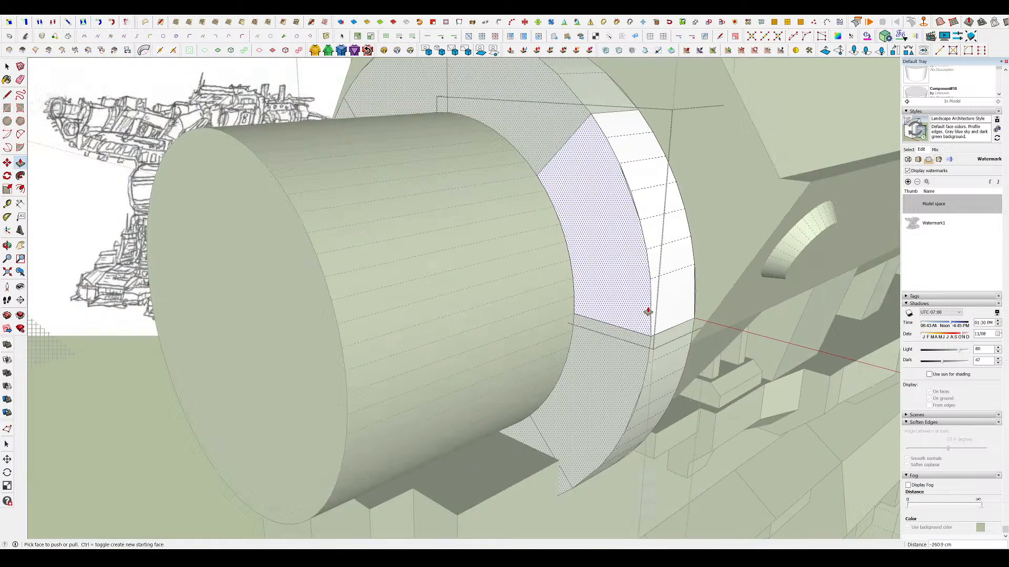
{"action": "scroll", "coordinate": [639, 200], "scroll_direction": "up", "scroll_amount": 3}
{"action": "double_click", "coordinate": [625, 207]}
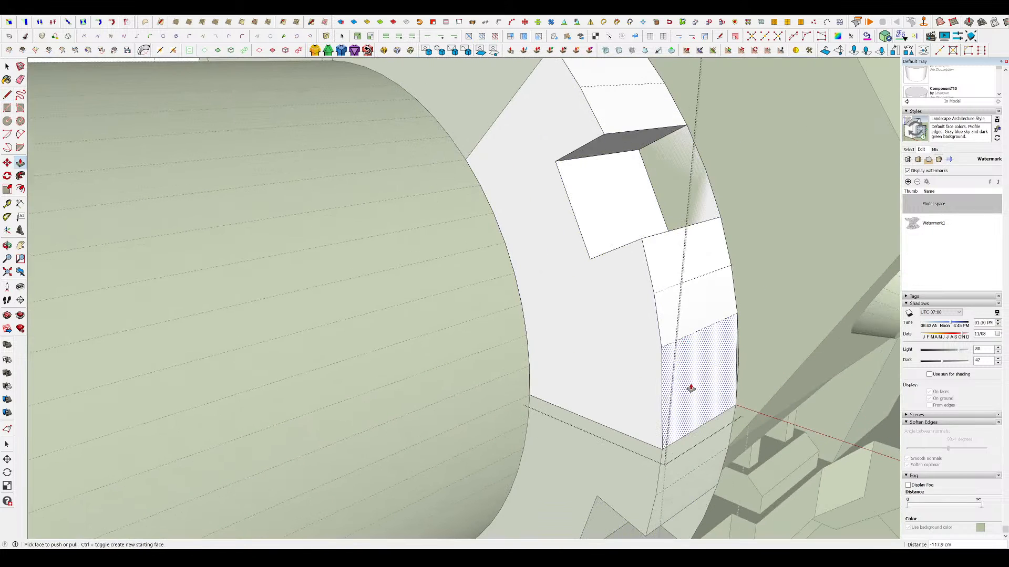
{"action": "key", "text": "h"}
{"action": "left_click_drag", "start_coordinate": [655, 381], "coordinate": [651, 381]}
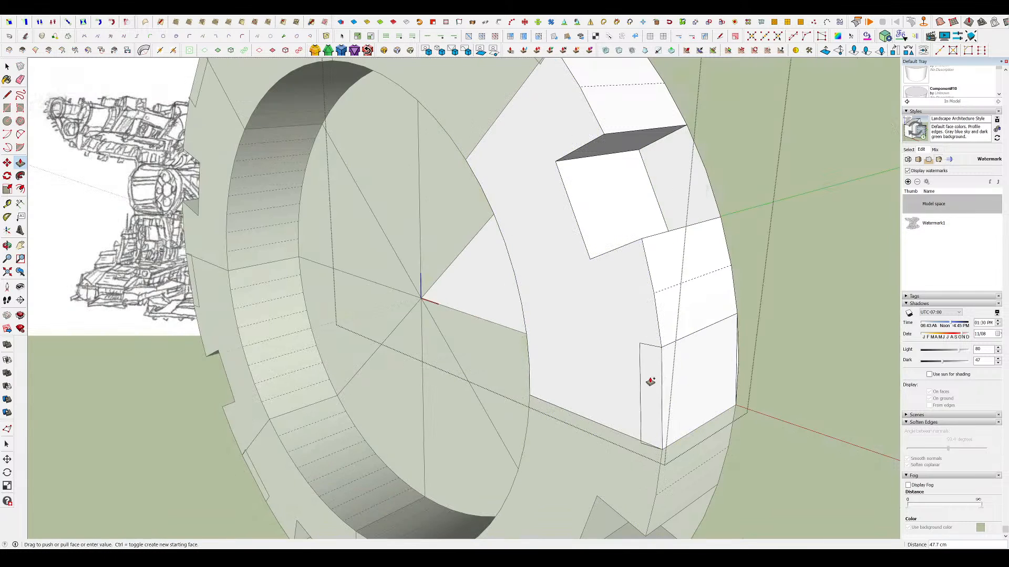
{"action": "left_click", "coordinate": [624, 382]}
- Remove the leftover faces and edges covering the segment's lower rim notch
{"action": "middle_click_drag", "start_coordinate": [631, 383], "coordinate": [727, 360]}
{"action": "key", "text": "e"}
{"action": "left_click", "coordinate": [723, 356]}
{"action": "left_click", "coordinate": [663, 380]}
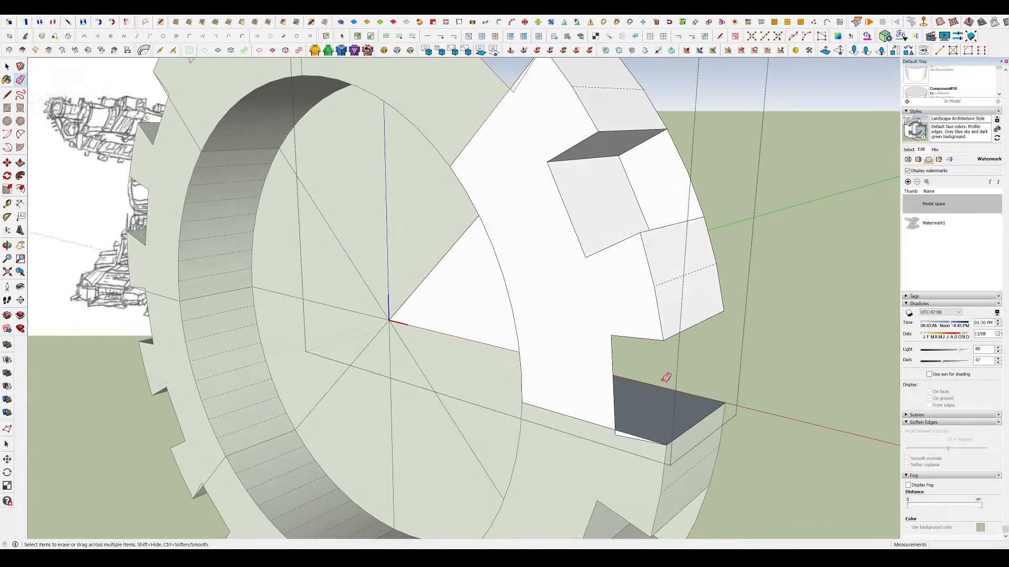
{"action": "key", "text": "ctrl+z"}
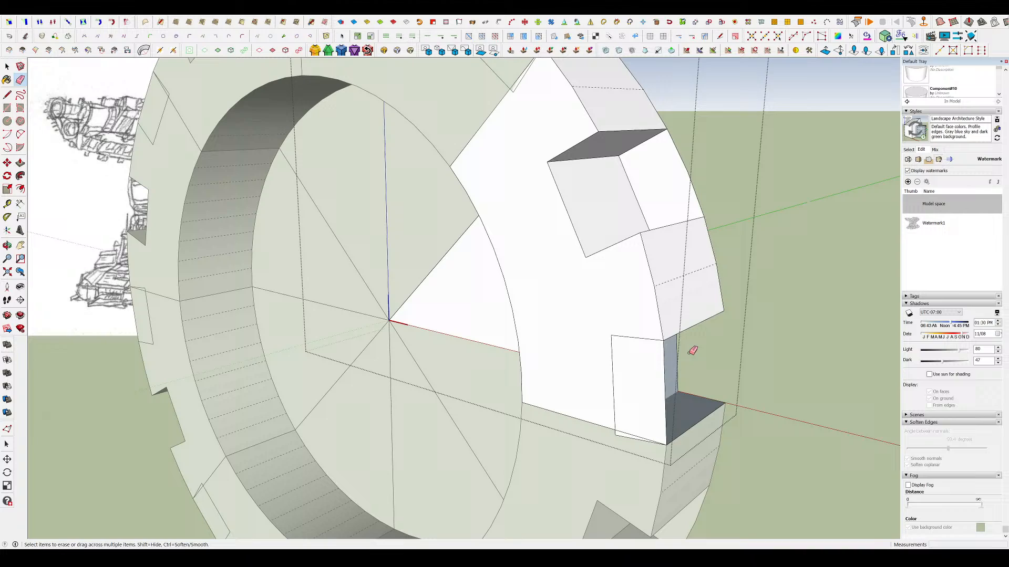
{"action": "left_click", "coordinate": [663, 378]}
{"action": "key", "text": "space"}
{"action": "left_click", "coordinate": [642, 376]}
{"action": "left_click", "coordinate": [661, 419]}
- Close the recess at the back of the wedge with a flat face and erase the arc edge crossing it
{"action": "middle_click_drag", "start_coordinate": [660, 368], "coordinate": [576, 138]}
{"action": "left_click", "coordinate": [639, 307]}
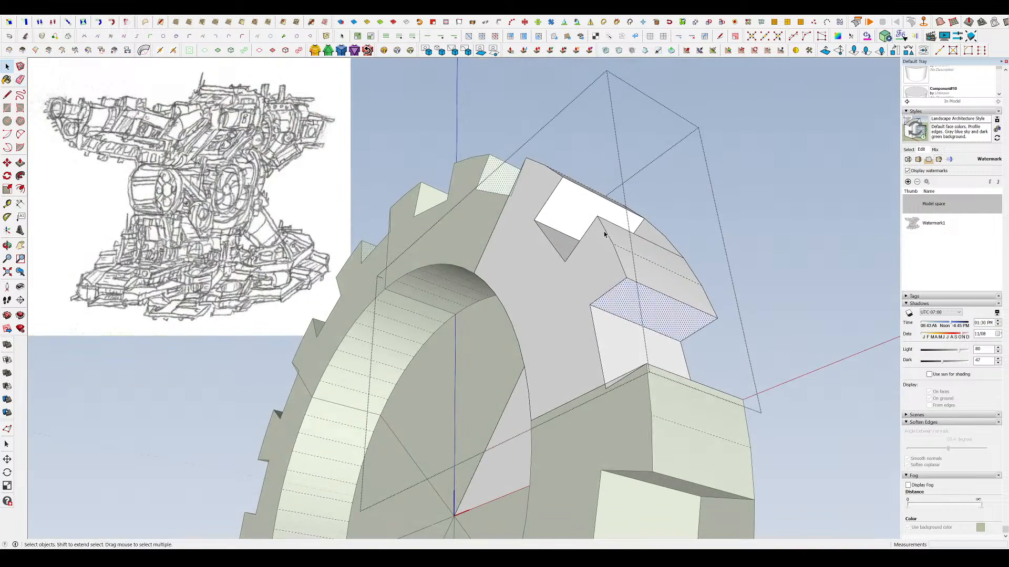
{"action": "mouse_move", "coordinate": [603, 233]}
{"action": "middle_mouse_down"}
{"action": "mouse_move", "coordinate": [662, 274]}
{"action": "mouse_move", "coordinate": [414, 243]}
{"action": "mouse_move", "coordinate": [396, 257]}
{"action": "middle_mouse_up"}
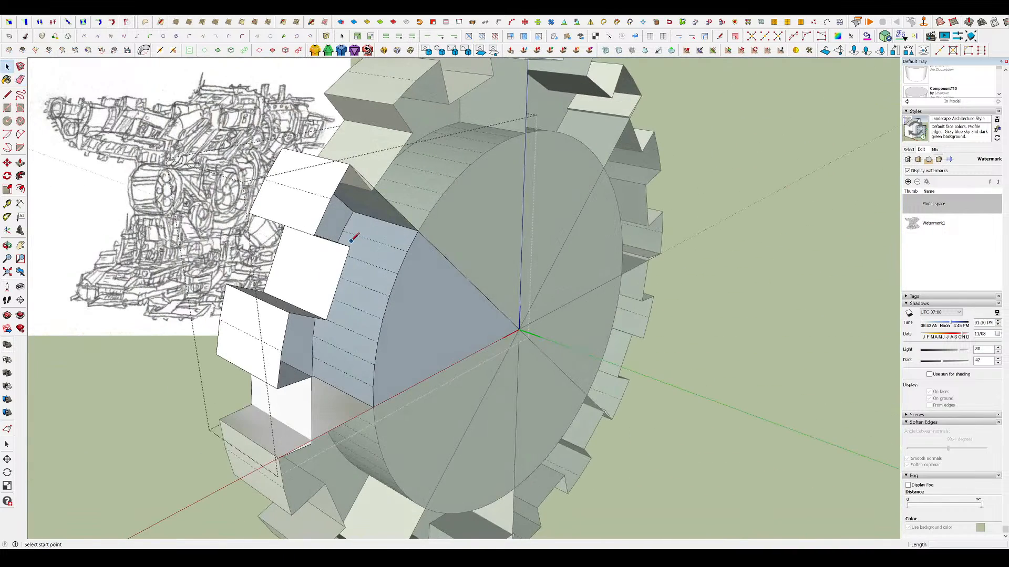
{"action": "middle_click_drag", "start_coordinate": [324, 231], "coordinate": [400, 278]}
{"action": "key", "text": "e"}
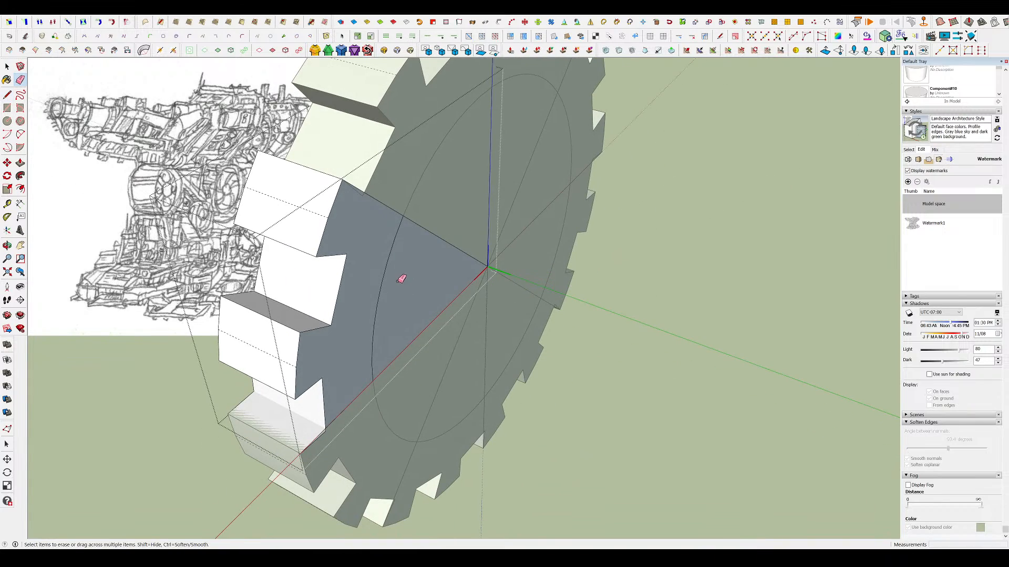
{"action": "left_click", "coordinate": [401, 275]}
{"action": "key", "text": "r"}
{"action": "left_click", "coordinate": [368, 285]}
{"action": "key", "text": "r"}
{"action": "key", "text": "e"}
{"action": "left_click", "coordinate": [383, 281]}
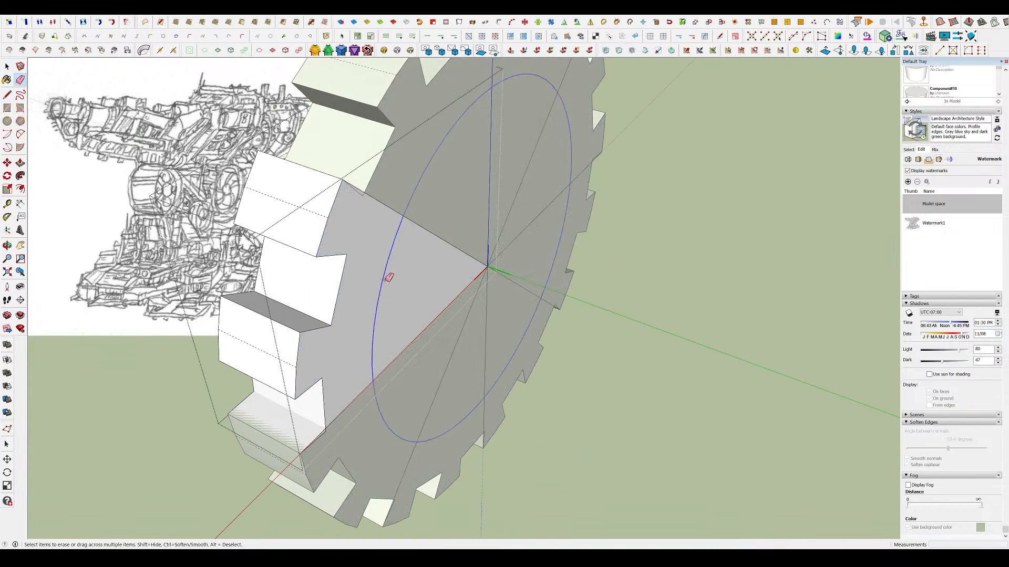
- Select all the segments of the toothed ring and scale them down slightly about their centre
{"action": "mouse_move", "coordinate": [391, 278]}
{"action": "middle_mouse_down"}
{"action": "mouse_move", "coordinate": [728, 262]}
{"action": "mouse_move", "coordinate": [677, 281]}
{"action": "mouse_move", "coordinate": [655, 235]}
{"action": "middle_mouse_up"}
{"action": "scroll", "coordinate": [711, 250], "scroll_direction": "down", "scroll_amount": 3}
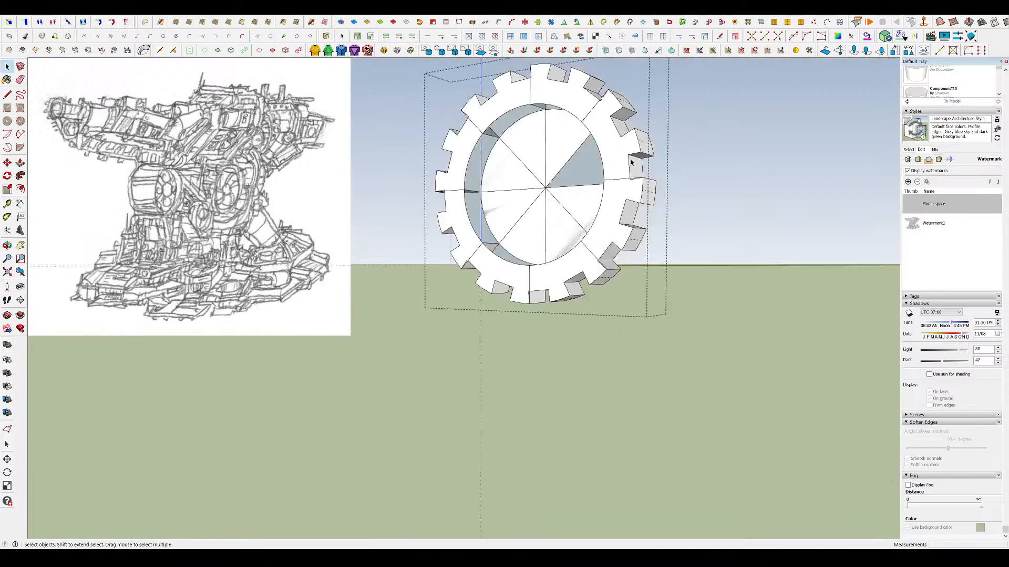
{"action": "scroll", "coordinate": [656, 125], "scroll_direction": "up", "scroll_amount": 5}
{"action": "key", "text": "space"}
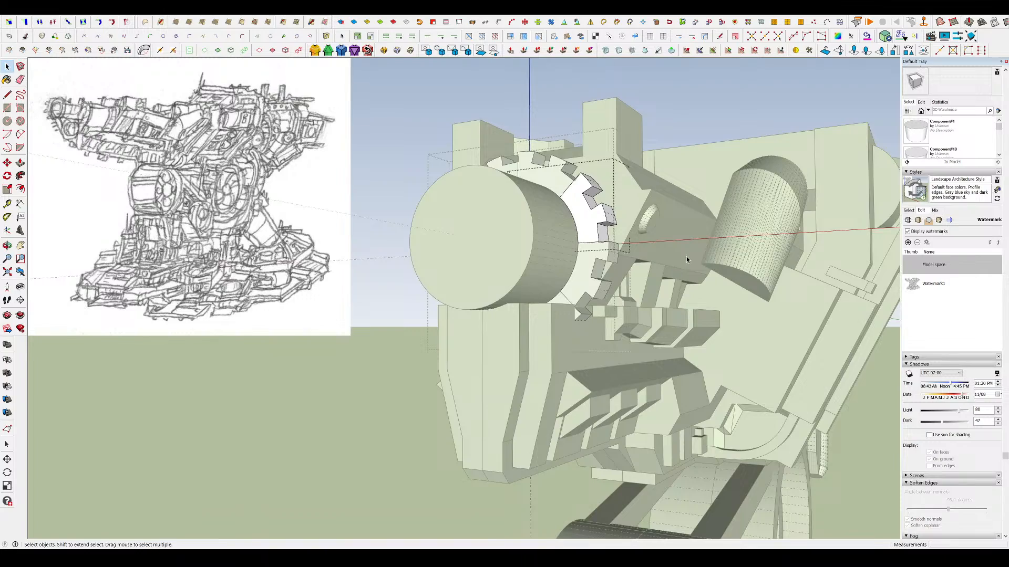
{"action": "scroll", "coordinate": [687, 260], "scroll_direction": "up", "scroll_amount": 4}
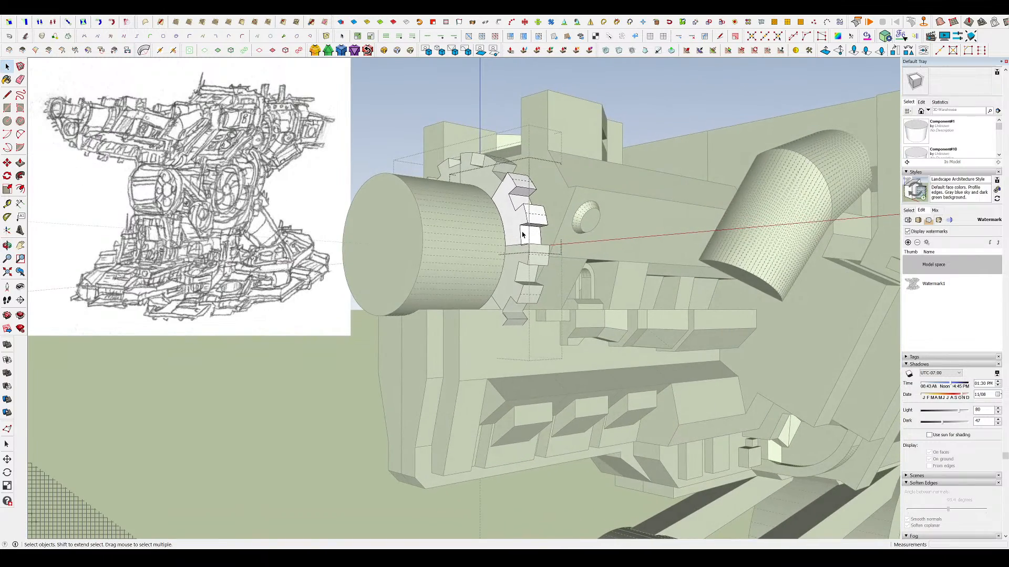
{"action": "scroll", "coordinate": [512, 252], "scroll_direction": "up", "scroll_amount": 4}
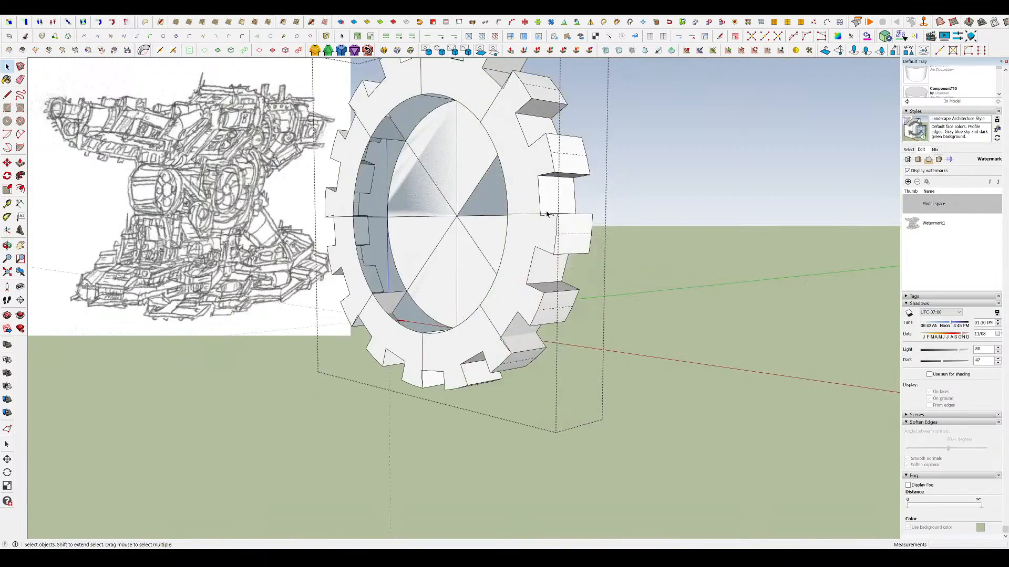
{"action": "scroll", "coordinate": [582, 282], "scroll_direction": "down", "scroll_amount": 3}
{"action": "left_click_drag", "start_coordinate": [582, 283], "coordinate": [379, 136]}
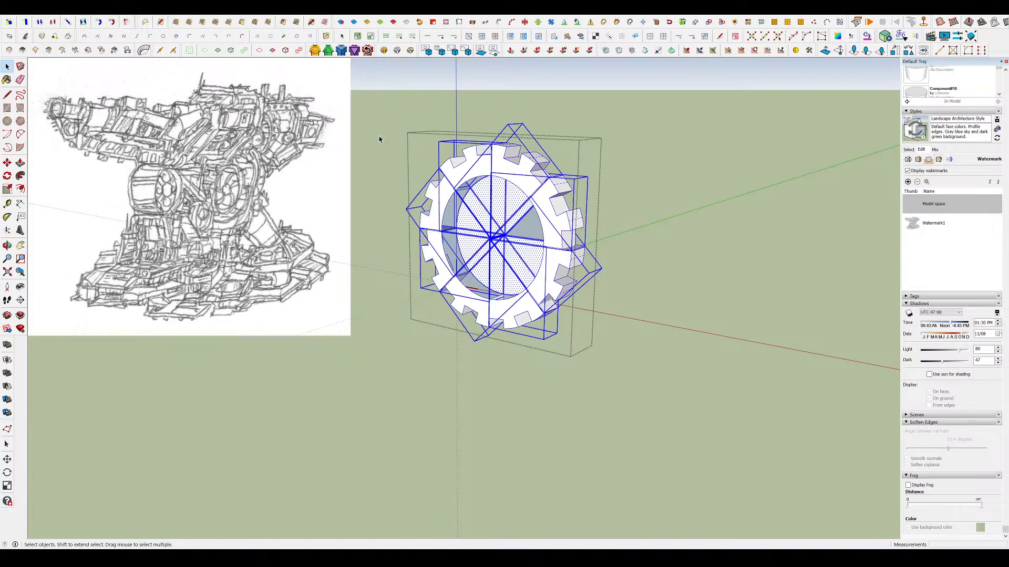
{"action": "key", "text": "s"}
{"action": "left_click_drag", "start_coordinate": [589, 147], "coordinate": [573, 163], "text": "ctrl"}
- Reopen a ring segment and erase the thin sliver of edges overhanging the neighbouring segment at the lower notch
{"action": "key", "text": "h"}
{"action": "scroll", "coordinate": [563, 222], "scroll_direction": "up", "scroll_amount": 2}
{"action": "middle_click_drag", "start_coordinate": [562, 223], "coordinate": [632, 134]}
{"action": "key", "text": "space"}
{"action": "double_click", "coordinate": [569, 202]}
{"action": "scroll", "coordinate": [570, 202], "scroll_direction": "up", "scroll_amount": 4}
{"action": "mouse_move", "coordinate": [570, 203]}
{"action": "middle_mouse_down"}
{"action": "mouse_move", "coordinate": [574, 147]}
{"action": "mouse_move", "coordinate": [559, 196]}
{"action": "middle_mouse_up"}
{"action": "key", "text": "l"}
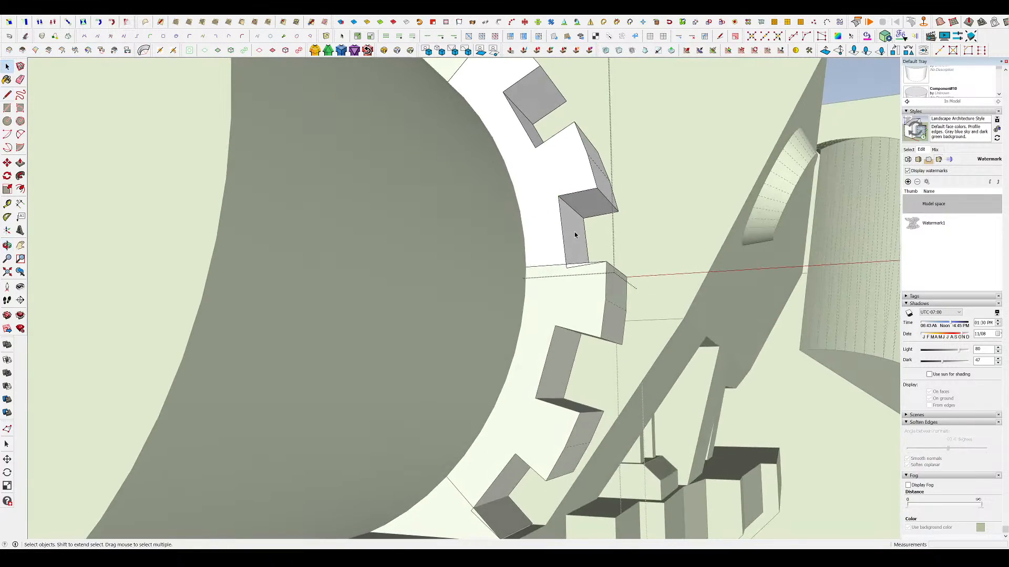
{"action": "key", "text": "h"}
{"action": "scroll", "coordinate": [576, 265], "scroll_direction": "up", "scroll_amount": 4}
{"action": "middle_click_drag", "start_coordinate": [578, 279], "coordinate": [627, 323]}
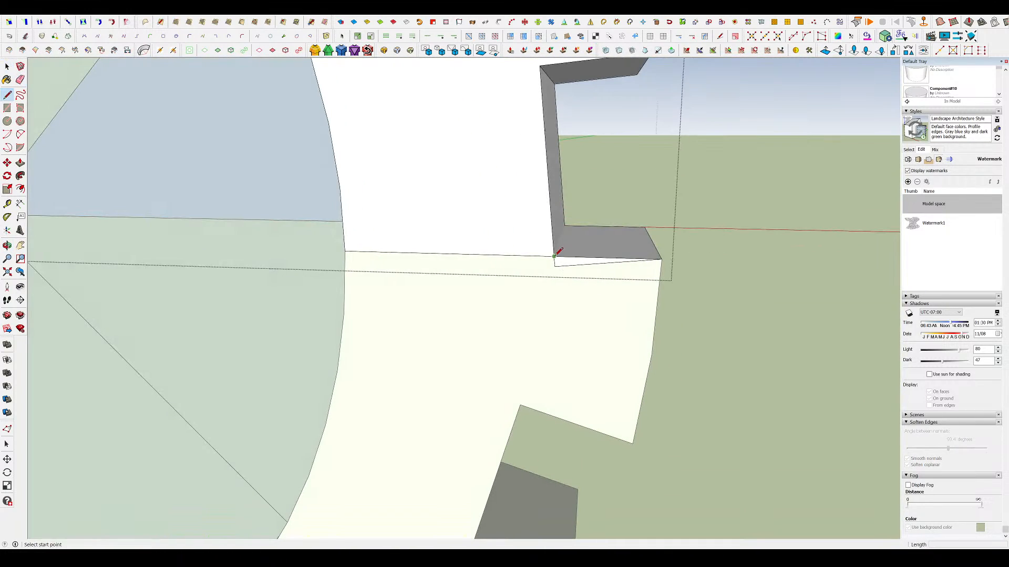
{"action": "key", "text": "space"}
{"action": "key", "text": "ctrl+a"}
{"action": "key", "text": "i"}
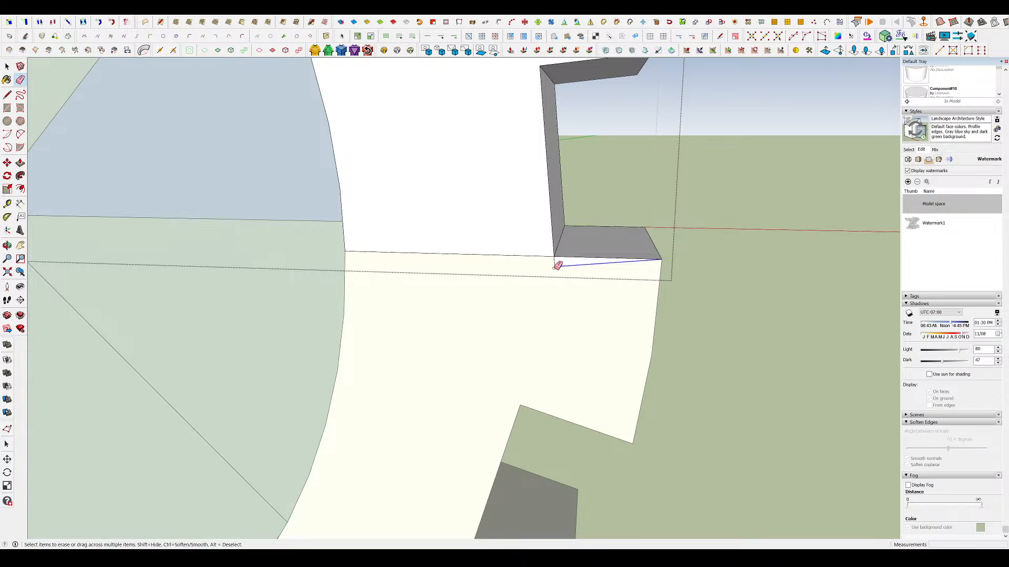
{"action": "left_click_drag", "start_coordinate": [555, 260], "coordinate": [645, 250]}
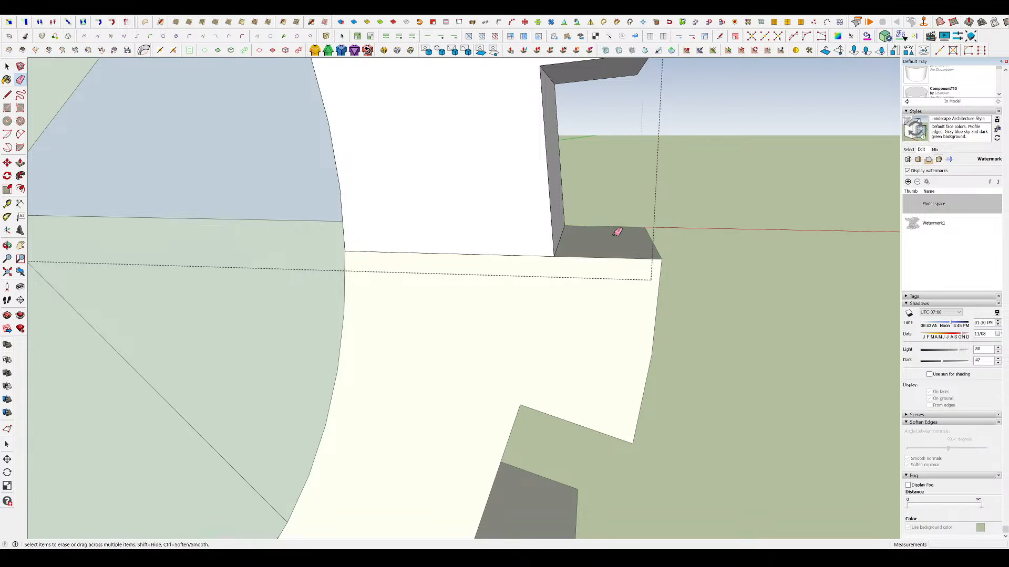
- Draw an edge across the base of the segment's middle tooth and push the tooth away flush with the rim
{"action": "scroll", "coordinate": [613, 311], "scroll_direction": "down", "scroll_amount": 5}
{"action": "mouse_move", "coordinate": [617, 232]}
{"action": "middle_mouse_down"}
{"action": "mouse_move", "coordinate": [563, 213]}
{"action": "mouse_move", "coordinate": [631, 173]}
{"action": "middle_mouse_up"}
{"action": "key", "text": "space"}
{"action": "scroll", "coordinate": [595, 211], "scroll_direction": "up", "scroll_amount": 3}
{"action": "key", "text": "l"}
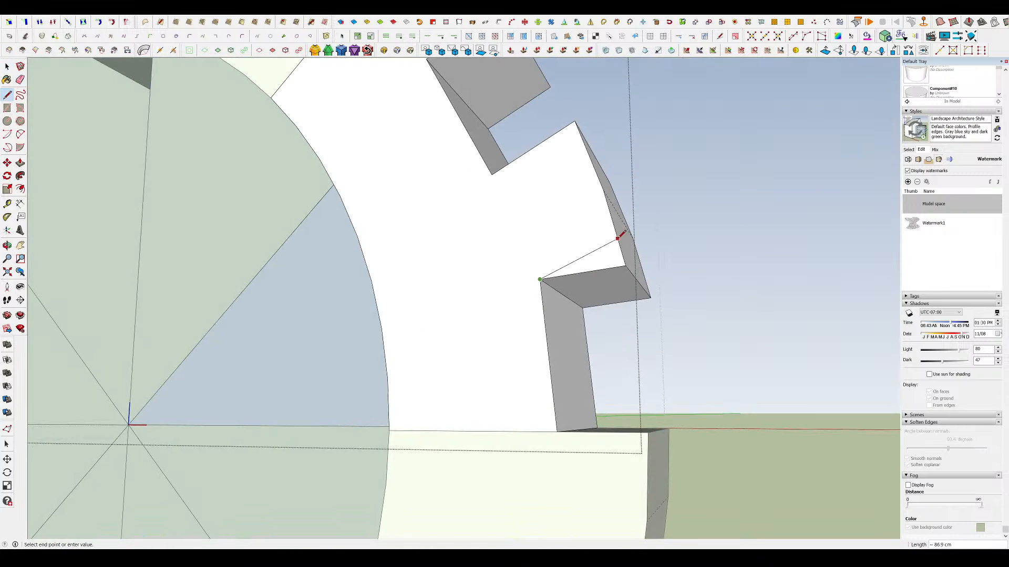
{"action": "key", "text": "Escape"}
{"action": "middle_click_drag", "start_coordinate": [620, 242], "coordinate": [546, 275]}
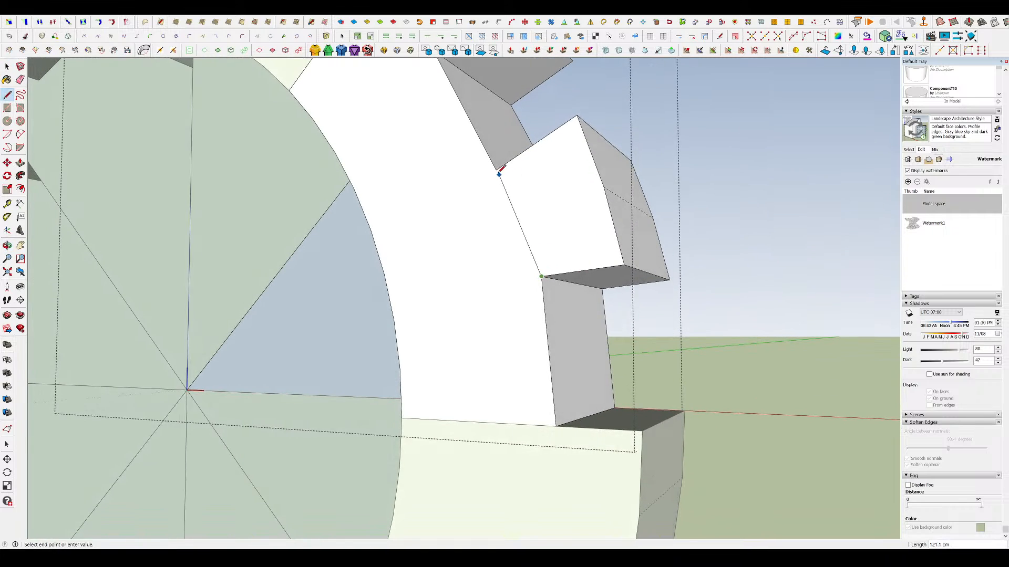
{"action": "left_click", "coordinate": [499, 173]}
{"action": "middle_click_drag", "start_coordinate": [567, 180], "coordinate": [621, 277]}
{"action": "scroll", "coordinate": [525, 354], "scroll_direction": "down", "scroll_amount": 5}
{"action": "scroll", "coordinate": [463, 260], "scroll_direction": "up", "scroll_amount": 4}
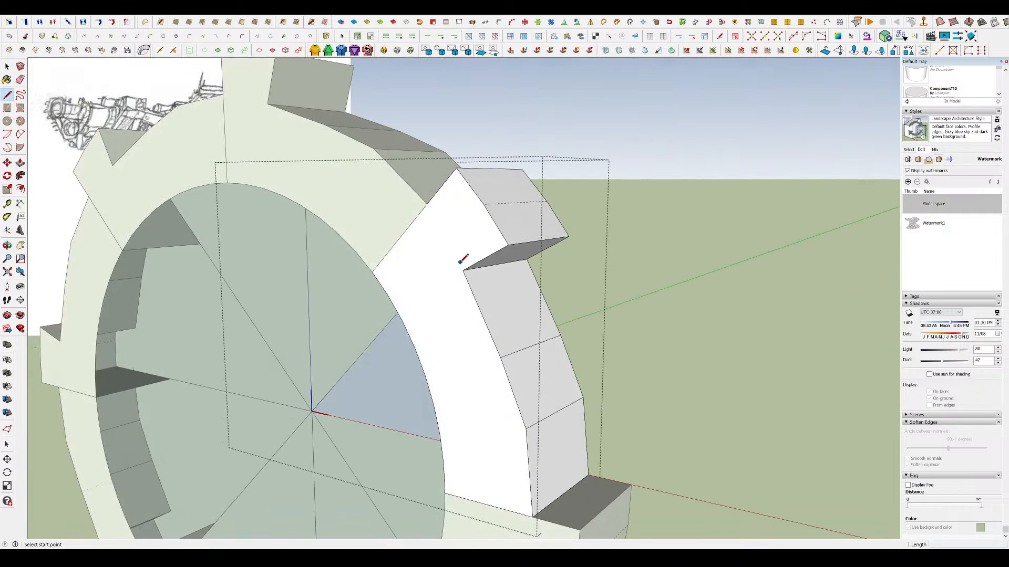
- Draw an edge across the upper tooth's base and push its front face back about 224 cm to remove the tooth
{"action": "left_click", "coordinate": [429, 206]}
{"action": "key", "text": "p"}
{"action": "left_click", "coordinate": [487, 223]}
{"action": "left_click", "coordinate": [520, 237]}
{"action": "middle_click_drag", "start_coordinate": [512, 231], "coordinate": [516, 259]}
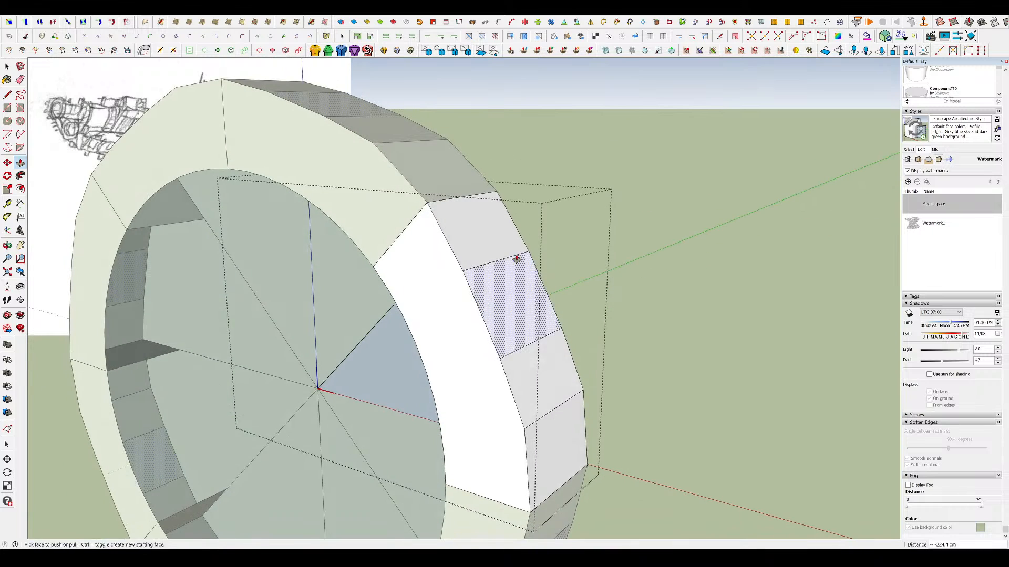
- Select two alternate facets on the segment's rim and raise them outward with Joint Push Pull as new teeth
{"action": "key", "text": "space"}
{"action": "left_click", "coordinate": [499, 241]}
{"action": "left_click", "coordinate": [544, 398], "text": "shift"}
{"action": "key", "text": "j"}
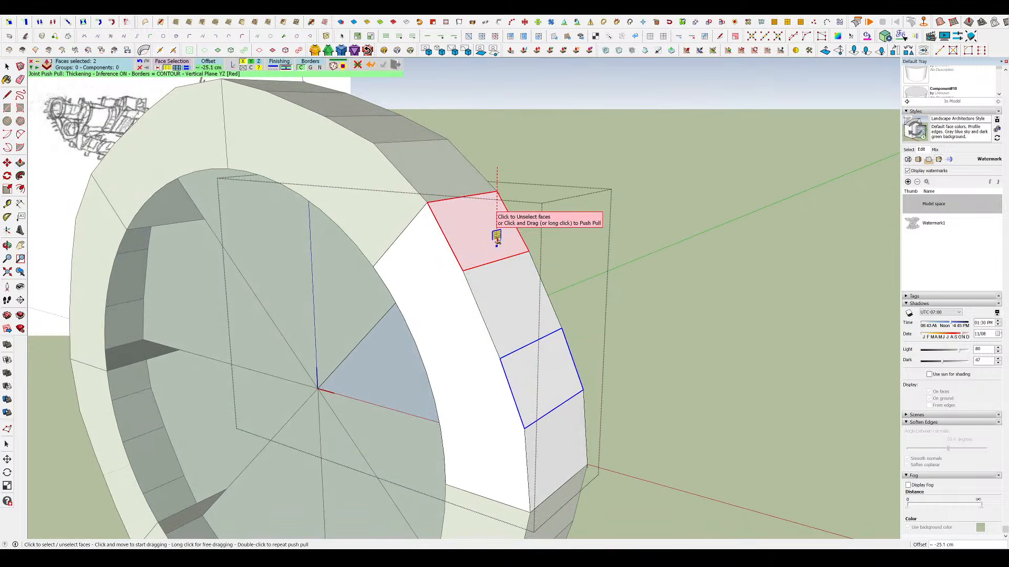
{"action": "left_click_drag", "start_coordinate": [496, 237], "coordinate": [528, 202]}
{"action": "middle_click_drag", "start_coordinate": [528, 202], "coordinate": [475, 192]}
{"action": "key", "text": "m"}
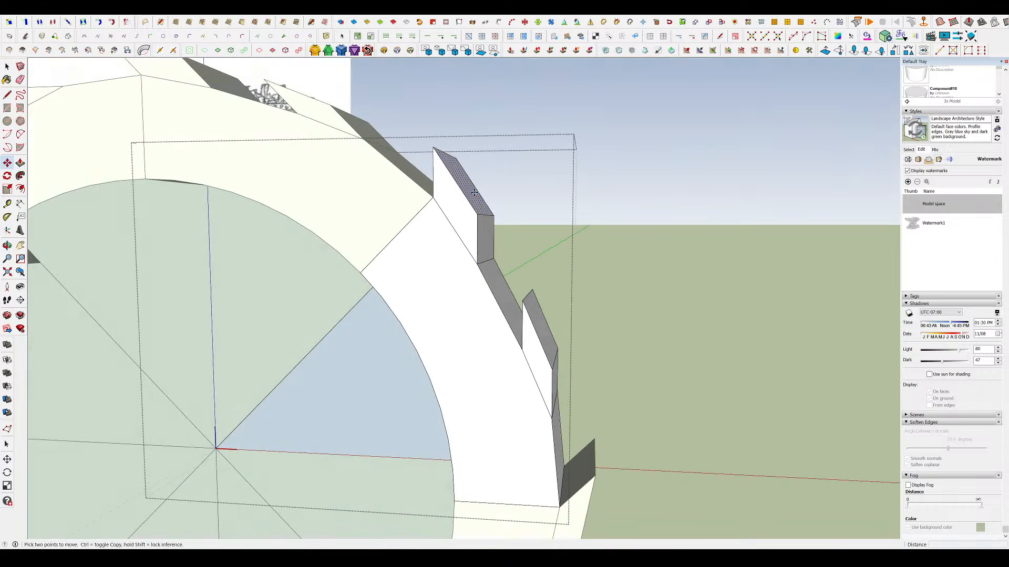
- Move the two raised tooth end faces outward so the teeth stand square on the ring's rim
{"action": "left_click", "coordinate": [471, 193]}
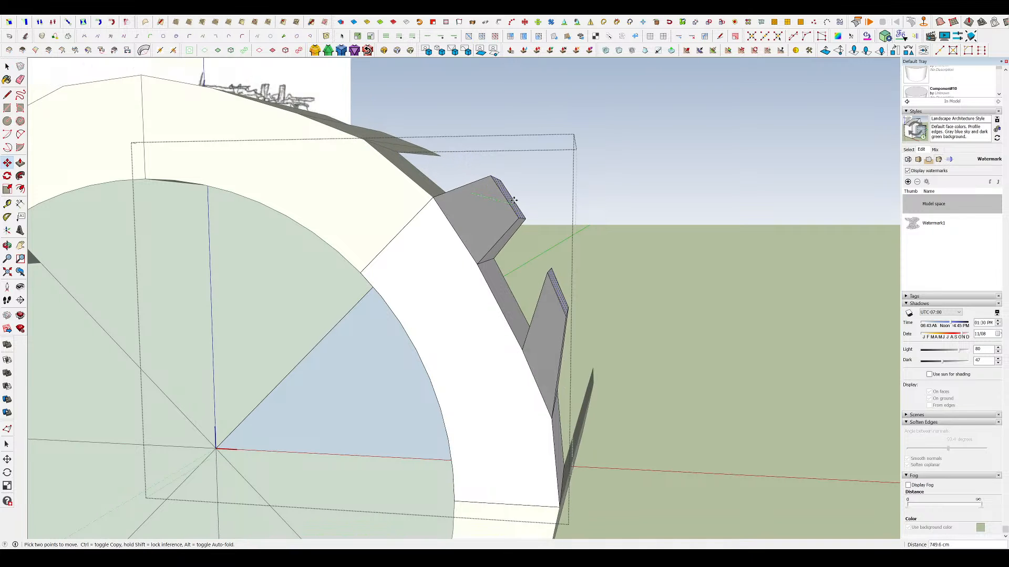
{"action": "left_click", "coordinate": [519, 194]}
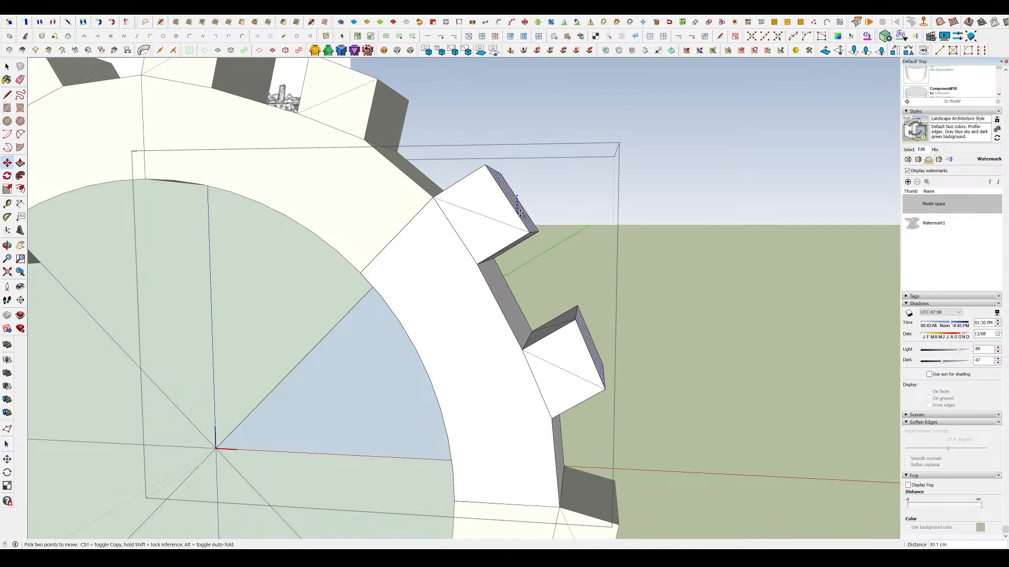
{"action": "middle_click_drag", "start_coordinate": [519, 194], "coordinate": [468, 225]}
{"action": "scroll", "coordinate": [612, 249], "scroll_direction": "down", "scroll_amount": 5}
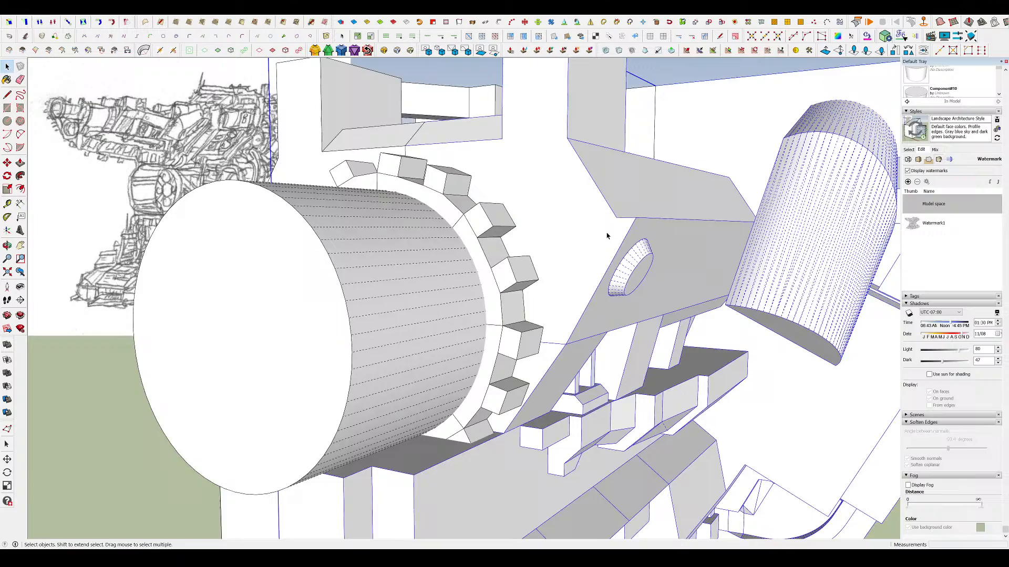
{"action": "scroll", "coordinate": [607, 236], "scroll_direction": "down", "scroll_amount": 3}
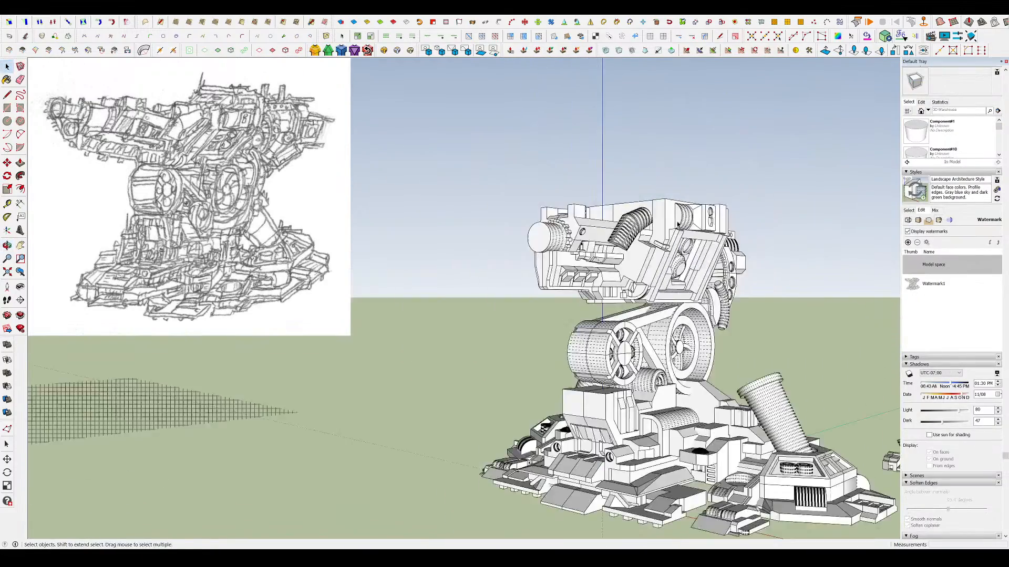
{"action": "scroll", "coordinate": [563, 241], "scroll_direction": "up", "scroll_amount": 10}
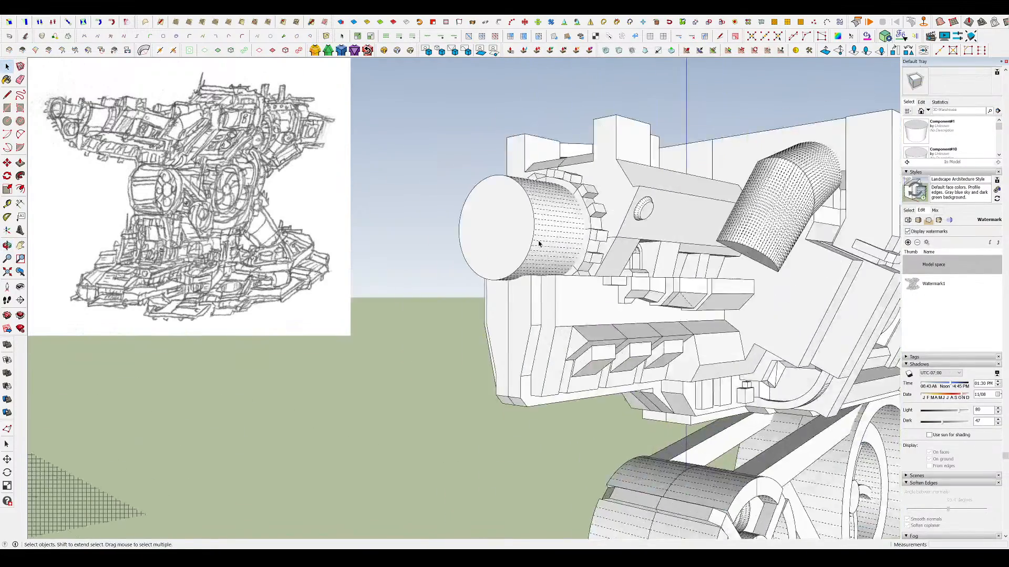
- Reopen the ring segment, select the outer faces of both teeth and move them inward to shorten the teeth
{"action": "left_click", "coordinate": [521, 218]}
{"action": "scroll", "coordinate": [520, 219], "scroll_direction": "down", "scroll_amount": 5}
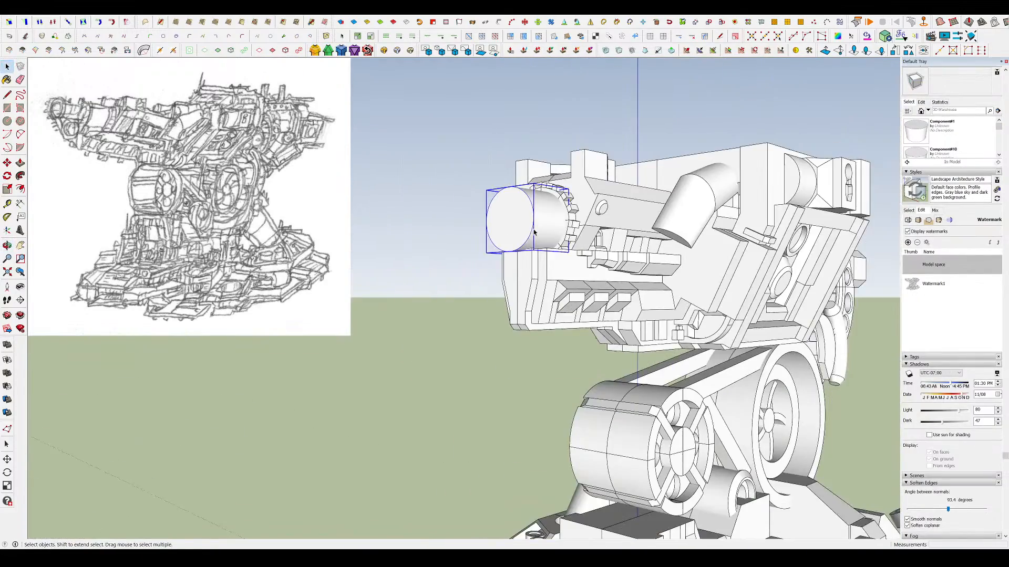
{"action": "middle_click_drag", "start_coordinate": [521, 218], "coordinate": [533, 232]}
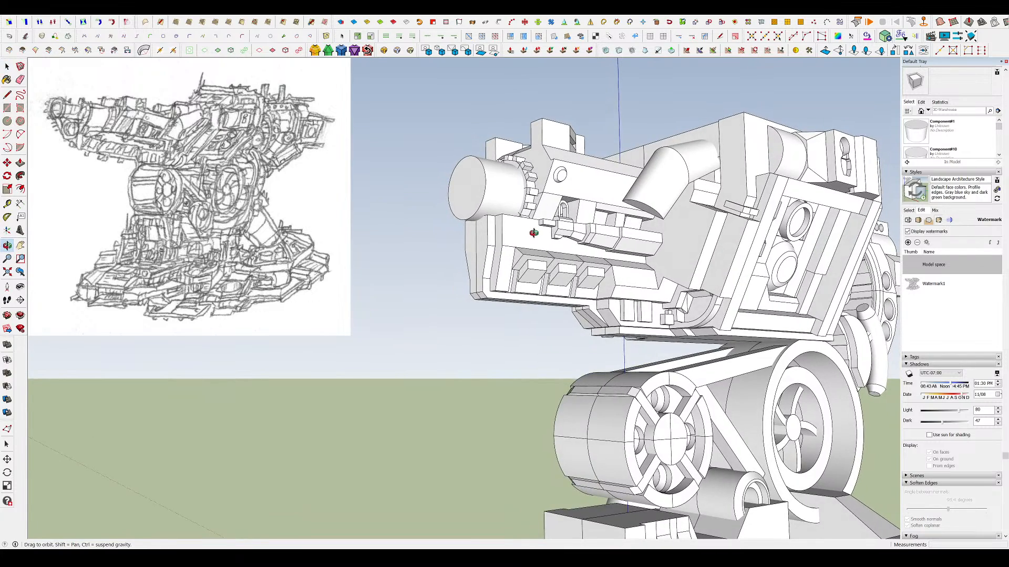
{"action": "scroll", "coordinate": [533, 233], "scroll_direction": "up", "scroll_amount": 5}
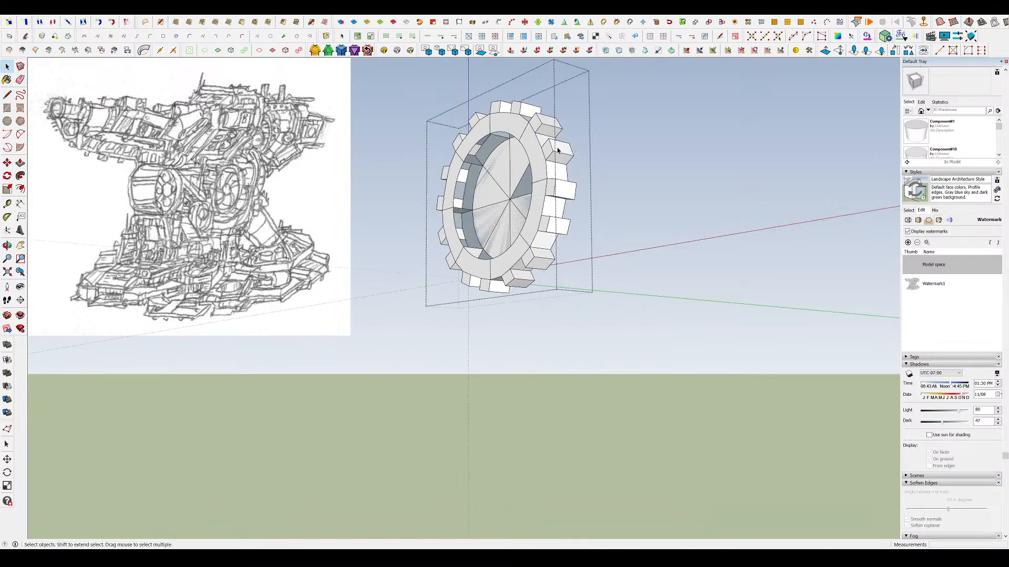
{"action": "scroll", "coordinate": [552, 123], "scroll_direction": "up", "scroll_amount": 4}
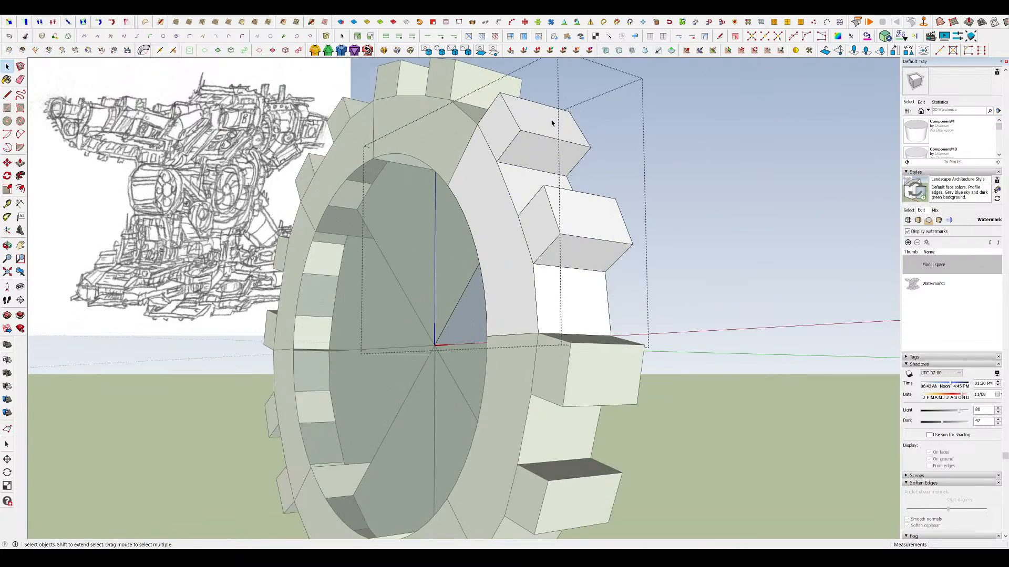
{"action": "left_click", "coordinate": [570, 193], "text": "shift"}
{"action": "key", "text": "m"}
{"action": "left_click", "coordinate": [567, 209]}
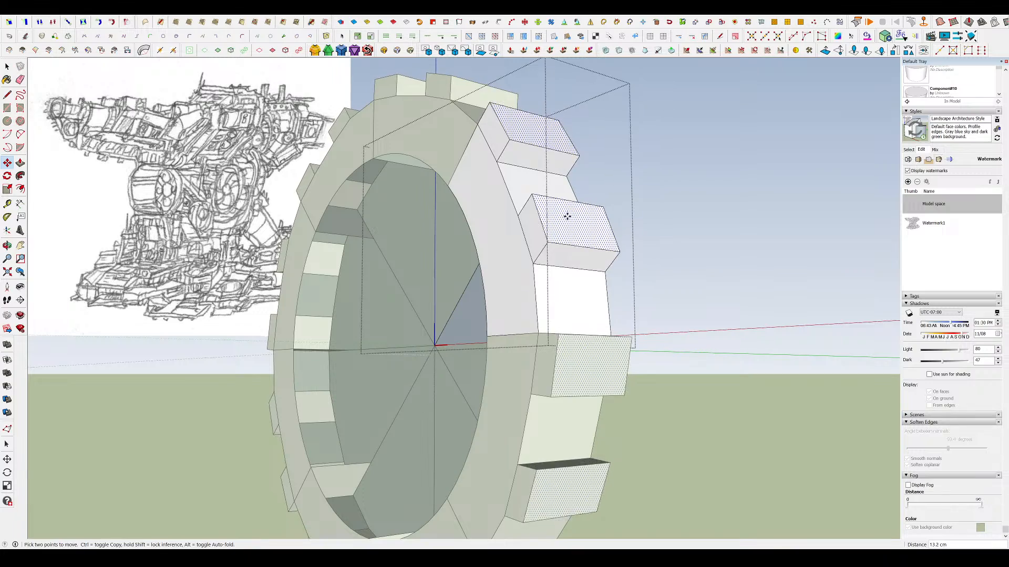
{"action": "left_click", "coordinate": [566, 223]}
{"action": "key", "text": "space"}
{"action": "left_click", "coordinate": [670, 221]}
{"action": "left_click", "coordinate": [649, 214]}
{"action": "scroll", "coordinate": [604, 211], "scroll_direction": "down", "scroll_amount": 7}
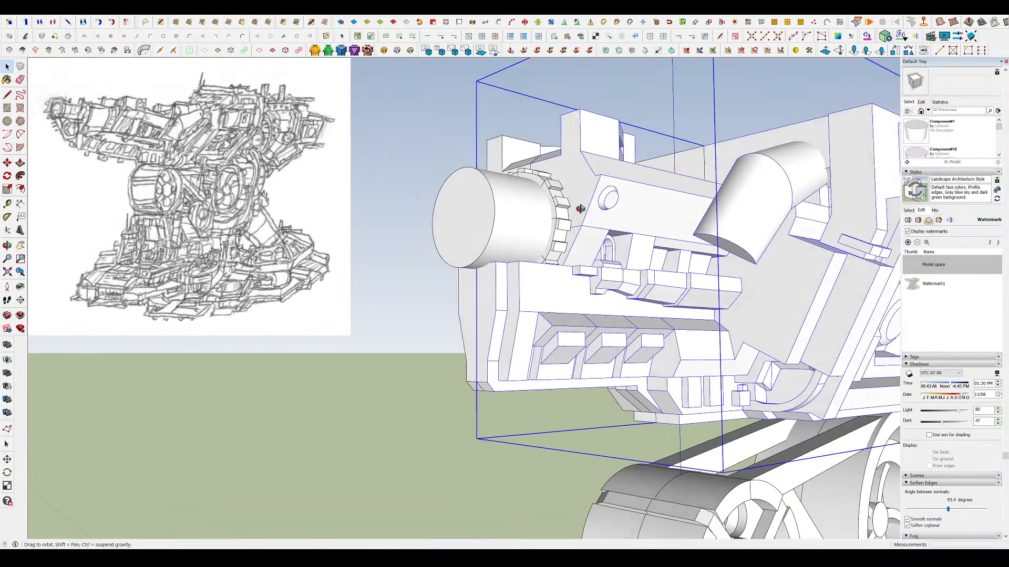
{"action": "middle_click_drag", "start_coordinate": [579, 210], "coordinate": [555, 236]}
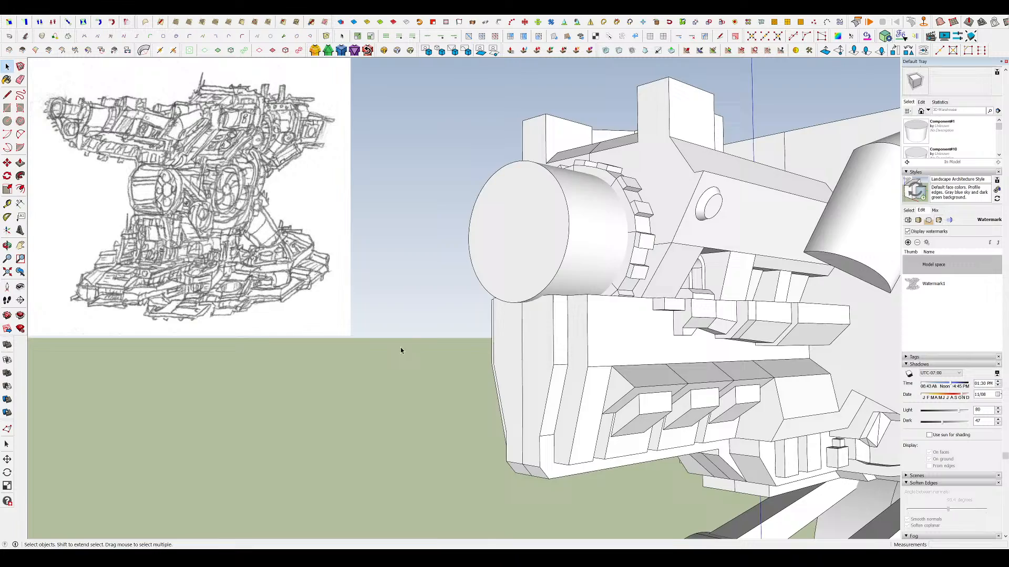
- Copy the round front face of the barrel cylinder, paste it in place and make it a separate group
{"action": "middle_click_drag", "start_coordinate": [467, 330], "coordinate": [480, 339]}
{"action": "scroll", "coordinate": [577, 247], "scroll_direction": "up", "scroll_amount": 2}
{"action": "scroll", "coordinate": [594, 207], "scroll_direction": "down", "scroll_amount": 3}
{"action": "middle_click_drag", "start_coordinate": [591, 231], "coordinate": [608, 218]}
{"action": "scroll", "coordinate": [585, 214], "scroll_direction": "up", "scroll_amount": 1}
{"action": "key", "text": "c"}
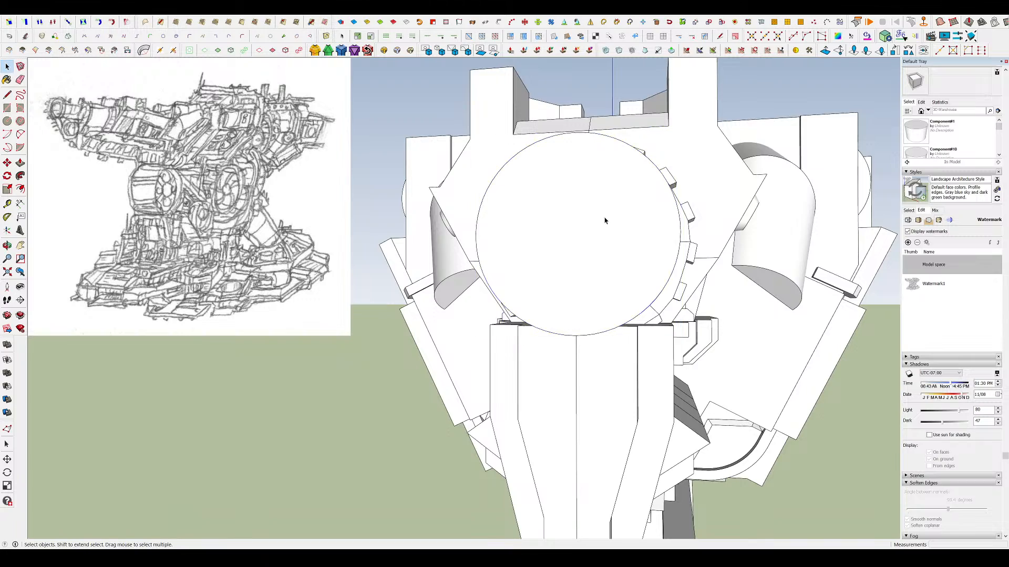
{"action": "double_click", "coordinate": [605, 221]}
{"action": "left_click", "coordinate": [374, 325]}
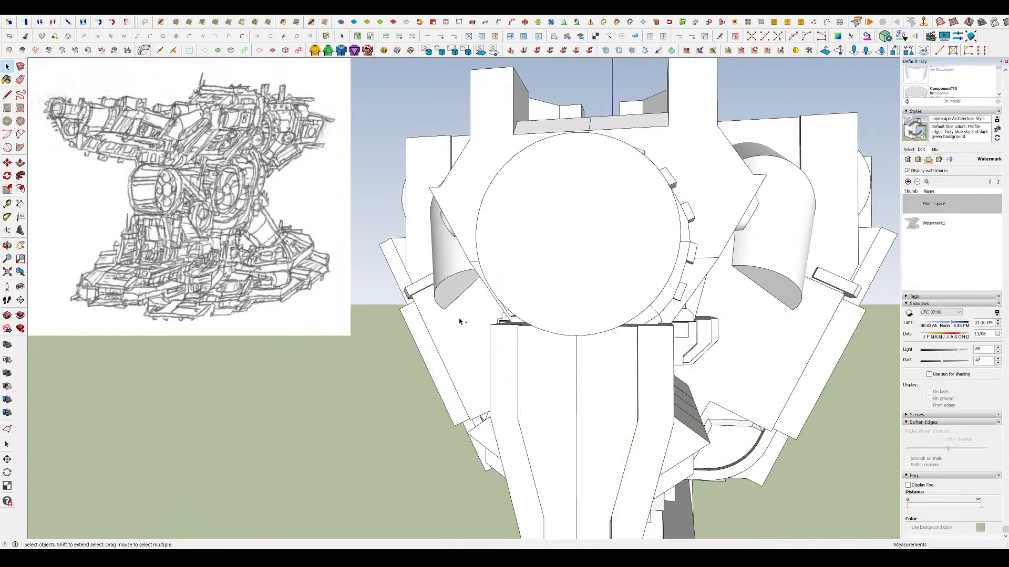
{"action": "left_click", "coordinate": [493, 291]}
{"action": "middle_click_drag", "start_coordinate": [494, 292], "coordinate": [592, 206]}
{"action": "middle_click_drag", "start_coordinate": [694, 256], "coordinate": [672, 197]}
{"action": "key", "text": "ctrl+g"}
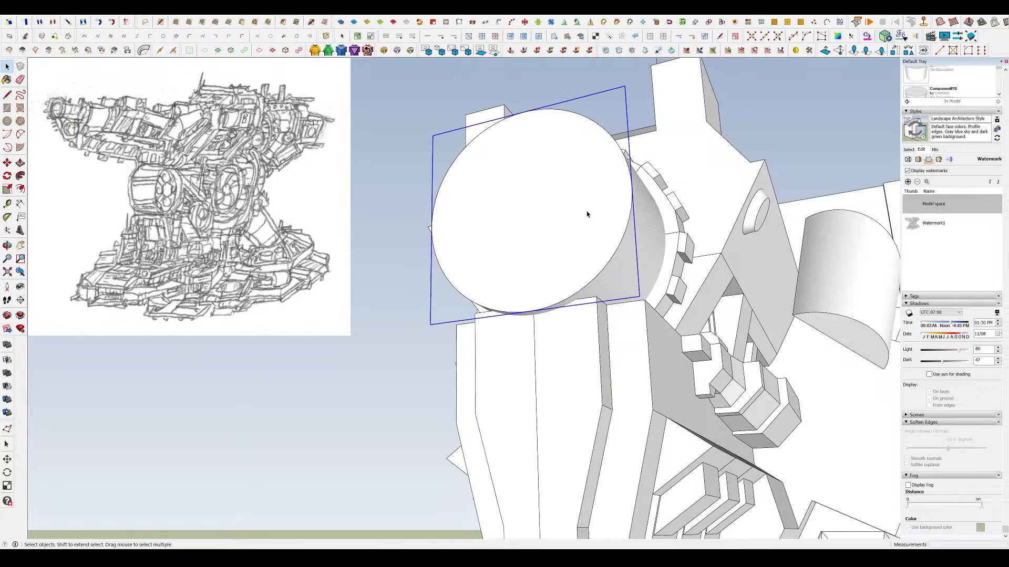
- Open the disc group, draw a vertical line through its centre extending below the rim, and erase one half of the disc
{"action": "double_click", "coordinate": [587, 214]}
{"action": "scroll", "coordinate": [510, 199], "scroll_direction": "down", "scroll_amount": 3}
{"action": "key", "text": "ctrl+h"}
{"action": "middle_click_drag", "start_coordinate": [529, 216], "coordinate": [554, 228]}
{"action": "key", "text": "ctrl+h"}
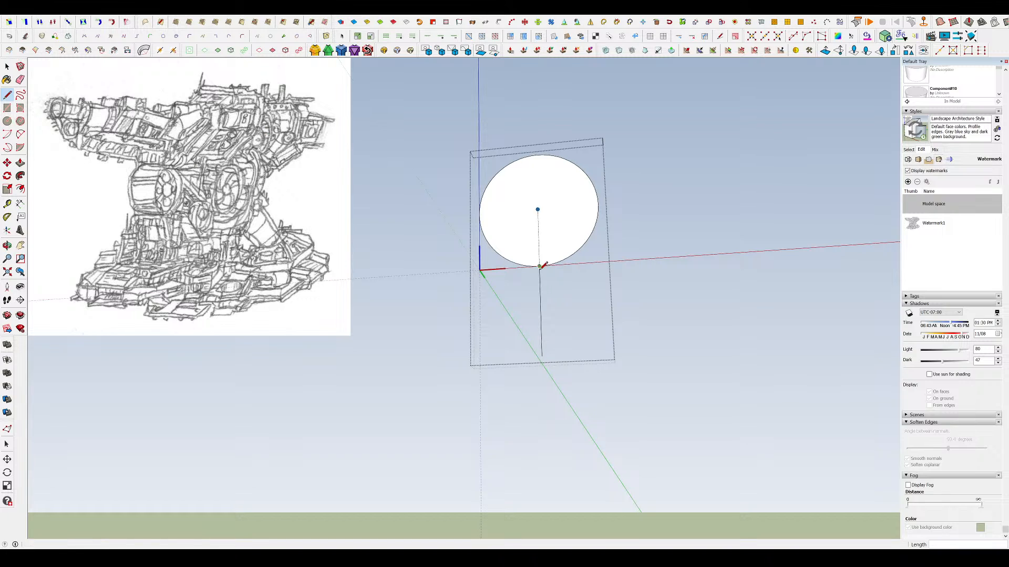
{"action": "left_click", "coordinate": [536, 155]}
{"action": "key", "text": "e"}
{"action": "left_click_drag", "start_coordinate": [523, 170], "coordinate": [482, 179]}
{"action": "middle_click_drag", "start_coordinate": [541, 216], "coordinate": [542, 237]}
{"action": "key", "text": "space"}
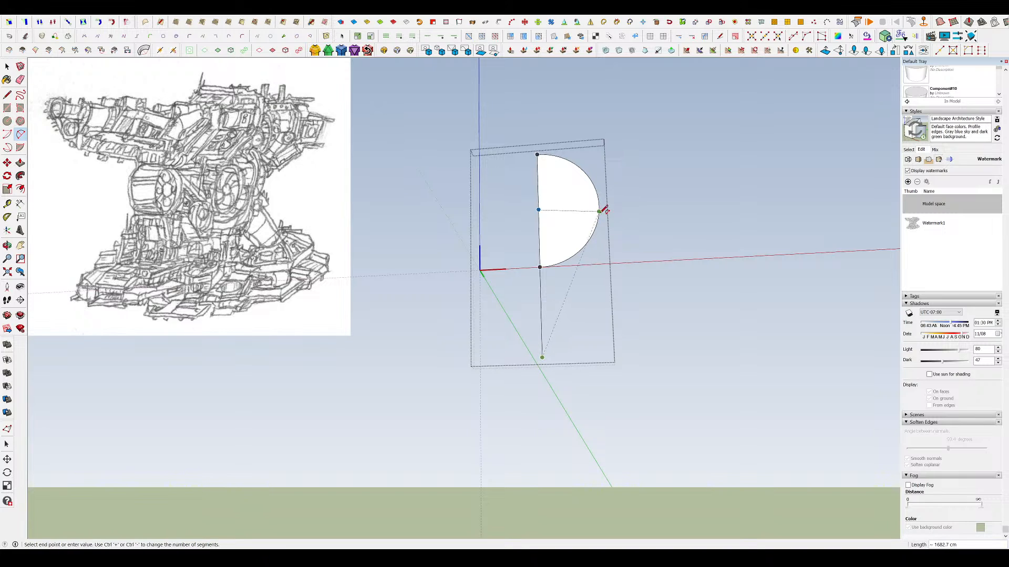
- Draw a concave arc from the centreline's lower end to the half disc's rim and erase the leftover inner edges
{"action": "left_click", "coordinate": [571, 259]}
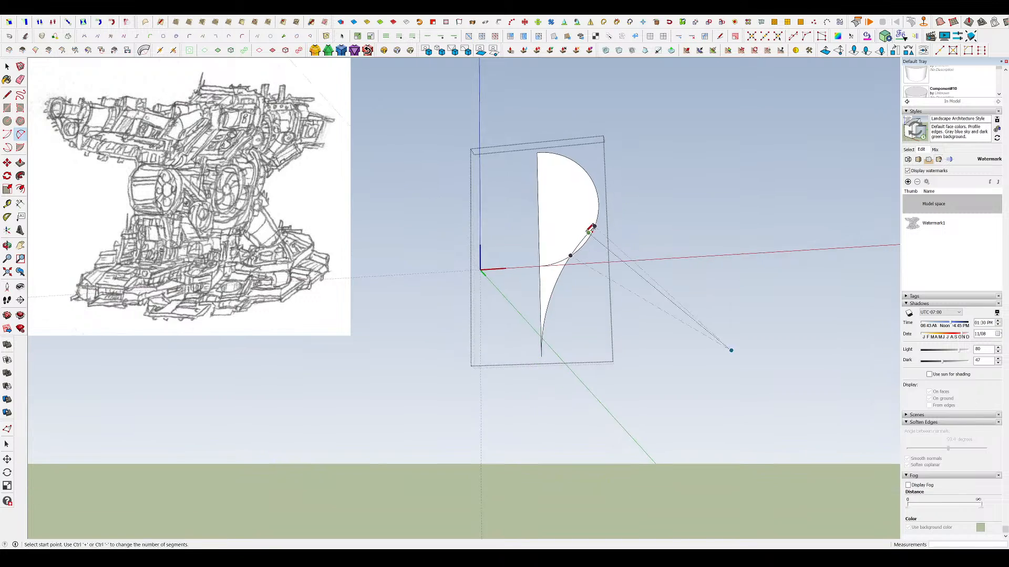
{"action": "scroll", "coordinate": [576, 227], "scroll_direction": "up", "scroll_amount": 3}
{"action": "scroll", "coordinate": [596, 226], "scroll_direction": "down", "scroll_amount": 3}
{"action": "key", "text": "e"}
{"action": "key", "text": "space"}
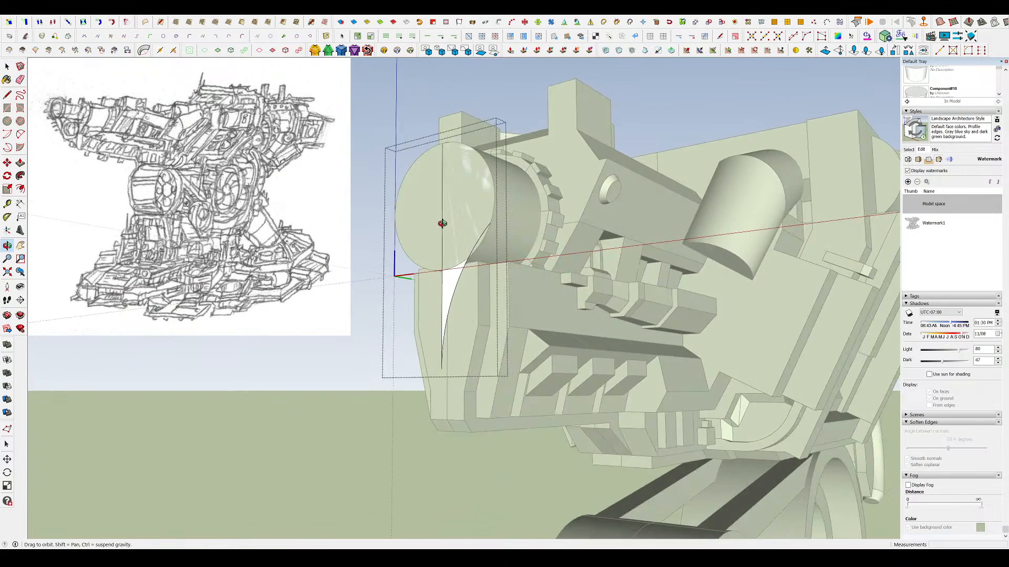
- Extrude the half profile into a thick plate and add a mirrored copy to complete the teardrop-shaped barrel cap
{"action": "scroll", "coordinate": [584, 239], "scroll_direction": "up", "scroll_amount": 3}
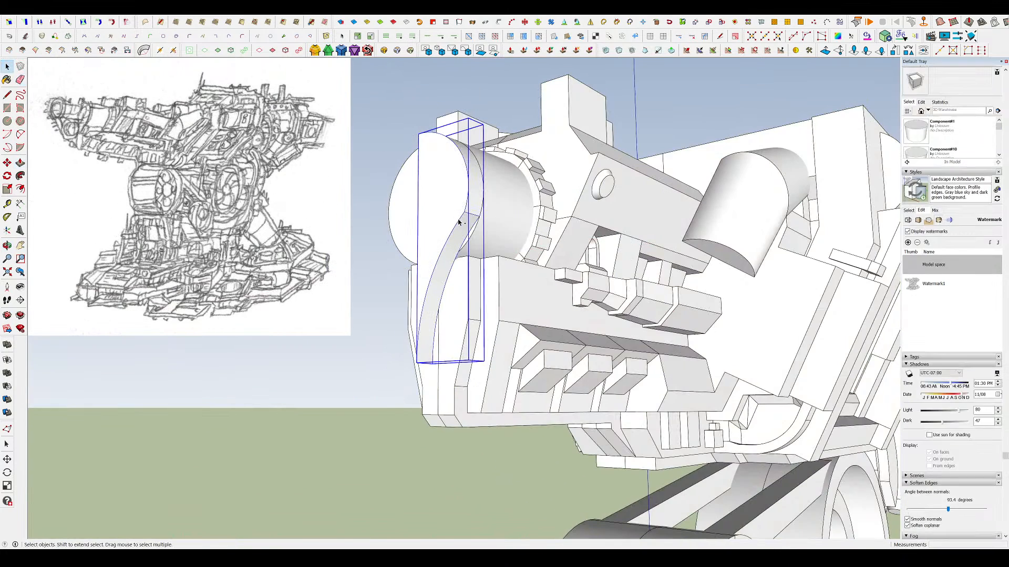
{"action": "key", "text": "space"}
{"action": "scroll", "coordinate": [426, 301], "scroll_direction": "down", "scroll_amount": 5}
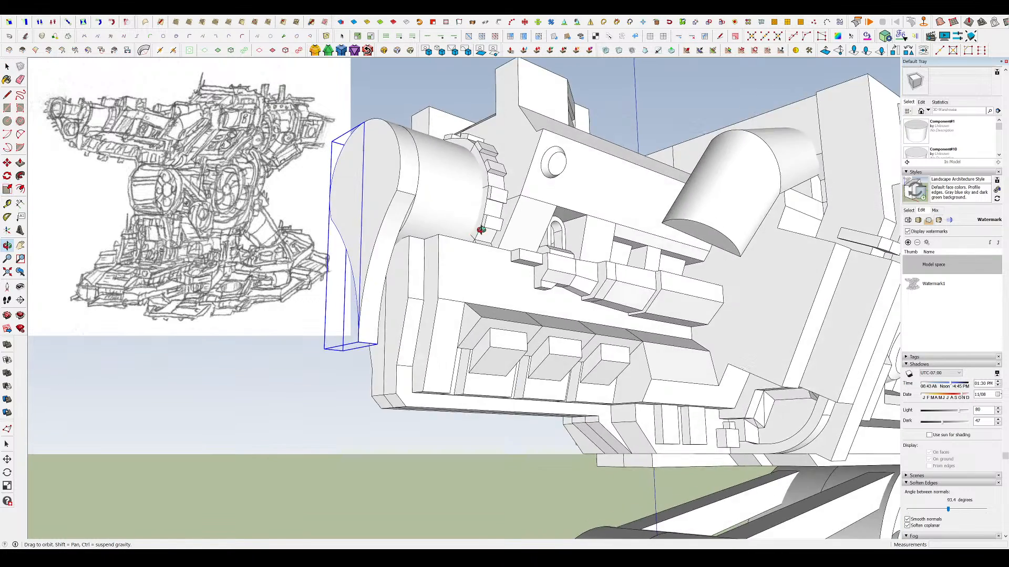
{"action": "scroll", "coordinate": [446, 215], "scroll_direction": "up", "scroll_amount": 5}
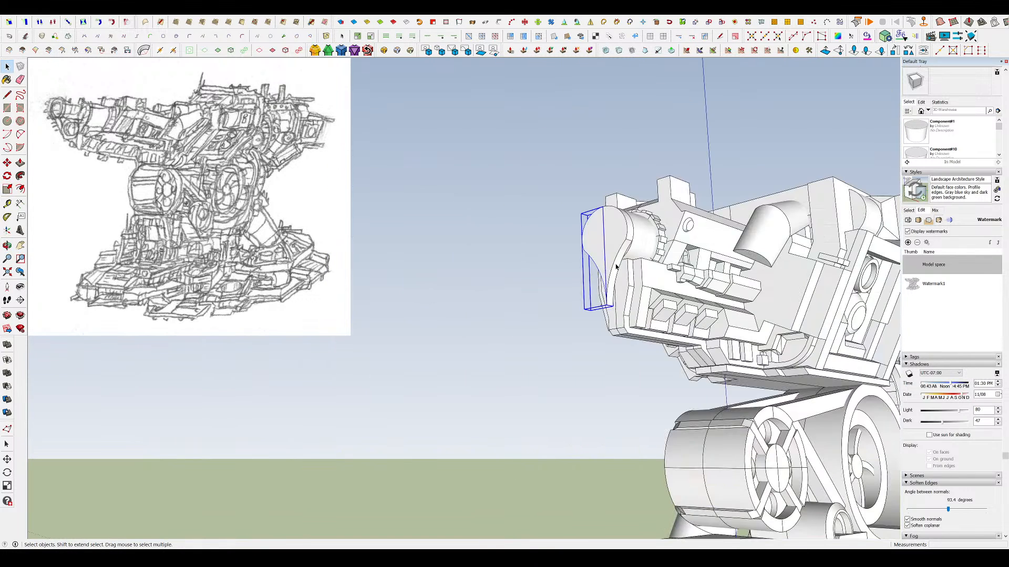
- Open one half of the teardrop cap, draw a short edge across its pointed tip and remove the tip below it
{"action": "double_click", "coordinate": [613, 238]}
{"action": "scroll", "coordinate": [604, 273], "scroll_direction": "up", "scroll_amount": 5}
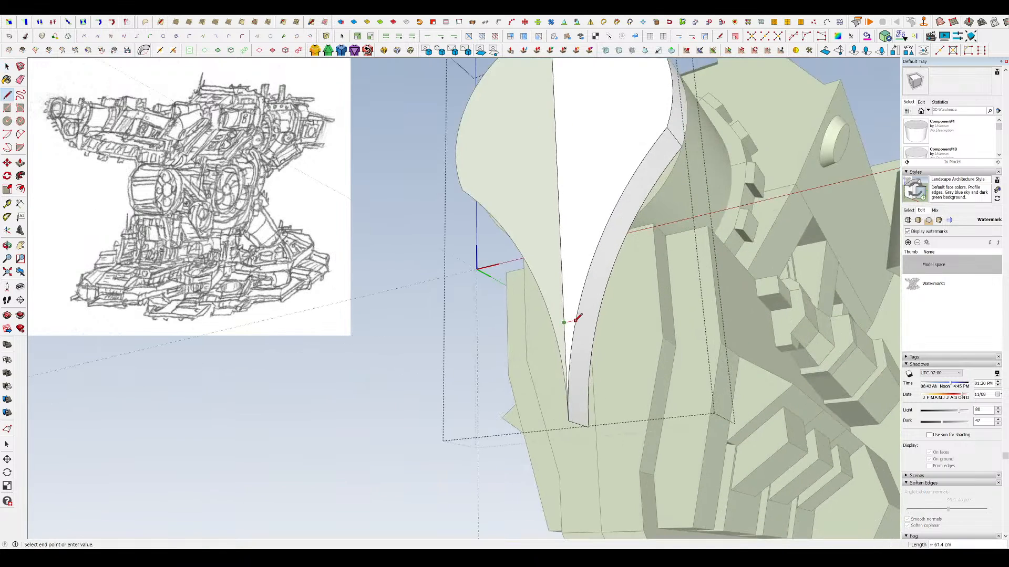
{"action": "left_click", "coordinate": [576, 319]}
{"action": "scroll", "coordinate": [574, 321], "scroll_direction": "up", "scroll_amount": 3}
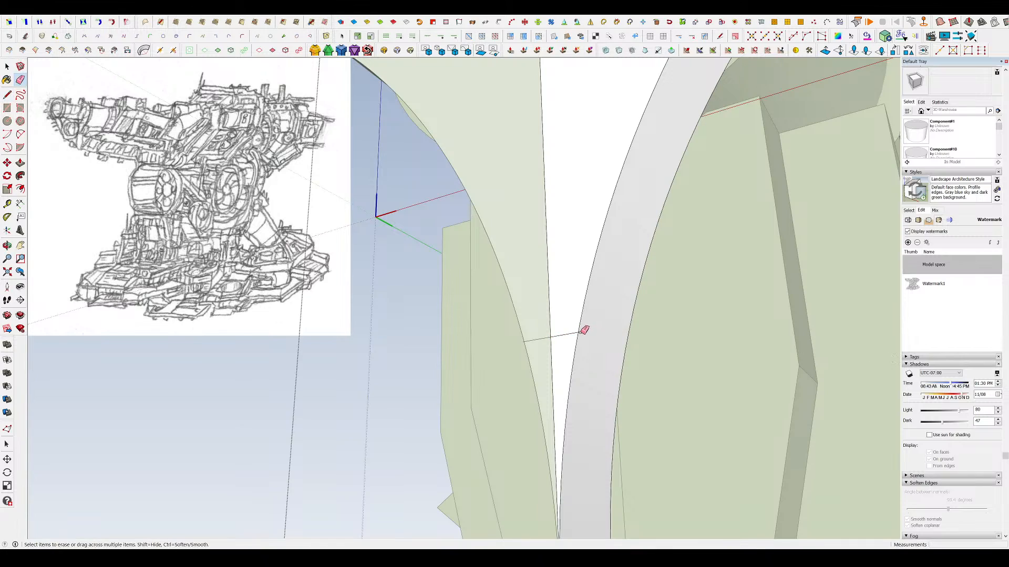
{"action": "left_click", "coordinate": [569, 346]}
{"action": "left_click", "coordinate": [513, 300]}
{"action": "scroll", "coordinate": [513, 299], "scroll_direction": "down", "scroll_amount": 5}
{"action": "key", "text": "space"}
{"action": "left_click", "coordinate": [464, 353]}
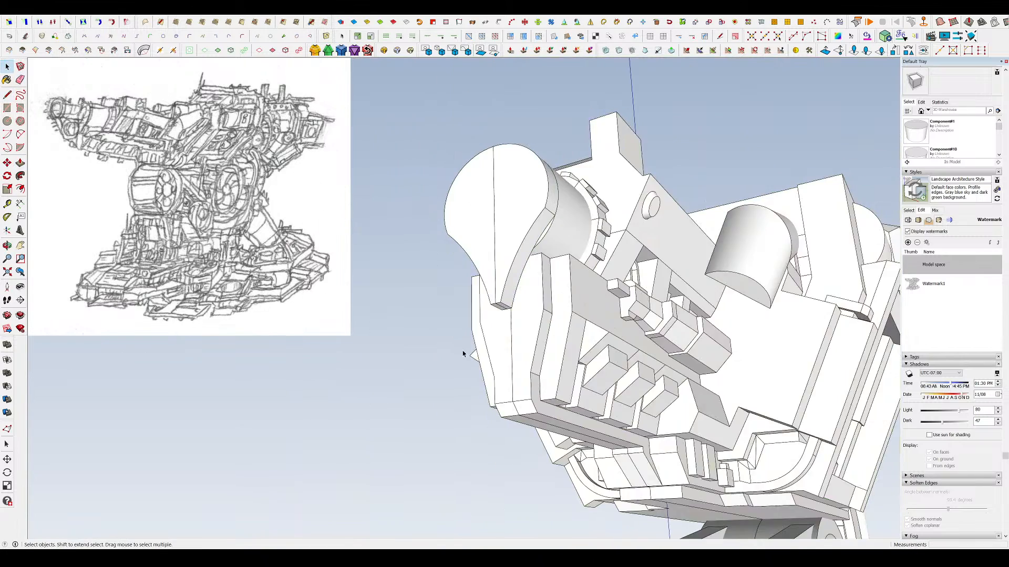
- Examine the whole turret from several sides and compare the new barrel cap with the reference sketch
{"action": "scroll", "coordinate": [464, 353], "scroll_direction": "down", "scroll_amount": 3}
{"action": "middle_click_drag", "start_coordinate": [464, 353], "coordinate": [640, 338]}
{"action": "scroll", "coordinate": [640, 337], "scroll_direction": "up", "scroll_amount": 3}
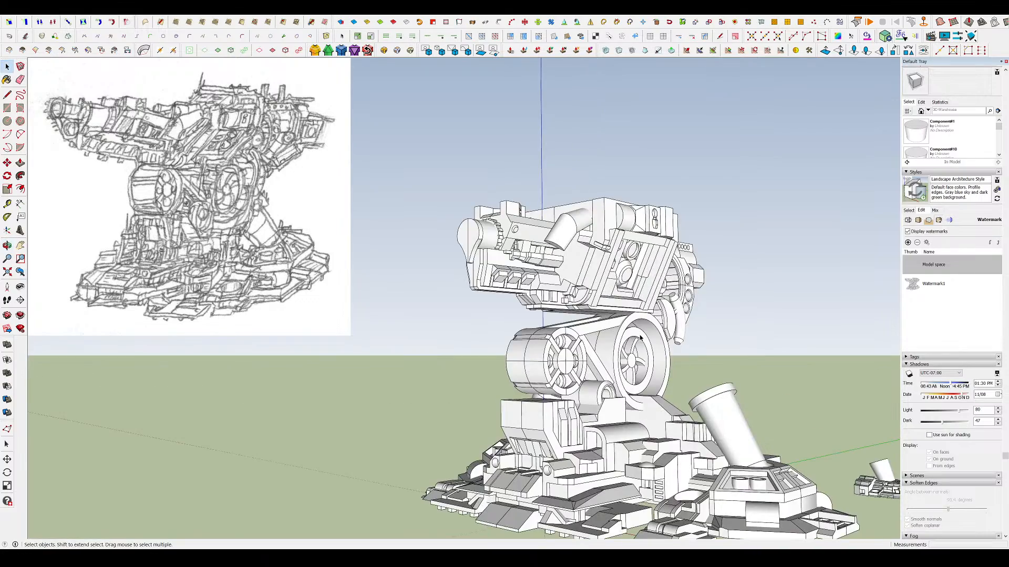
{"action": "scroll", "coordinate": [601, 249], "scroll_direction": "down", "scroll_amount": 3}
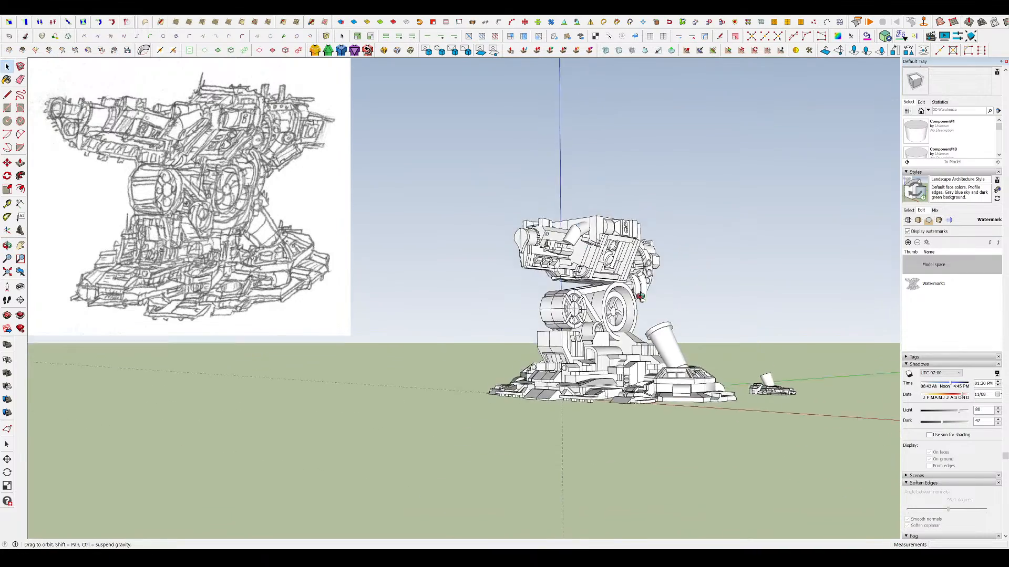
{"action": "middle_click_drag", "start_coordinate": [601, 249], "coordinate": [902, 328]}
{"action": "scroll", "coordinate": [594, 273], "scroll_direction": "down", "scroll_amount": 1}
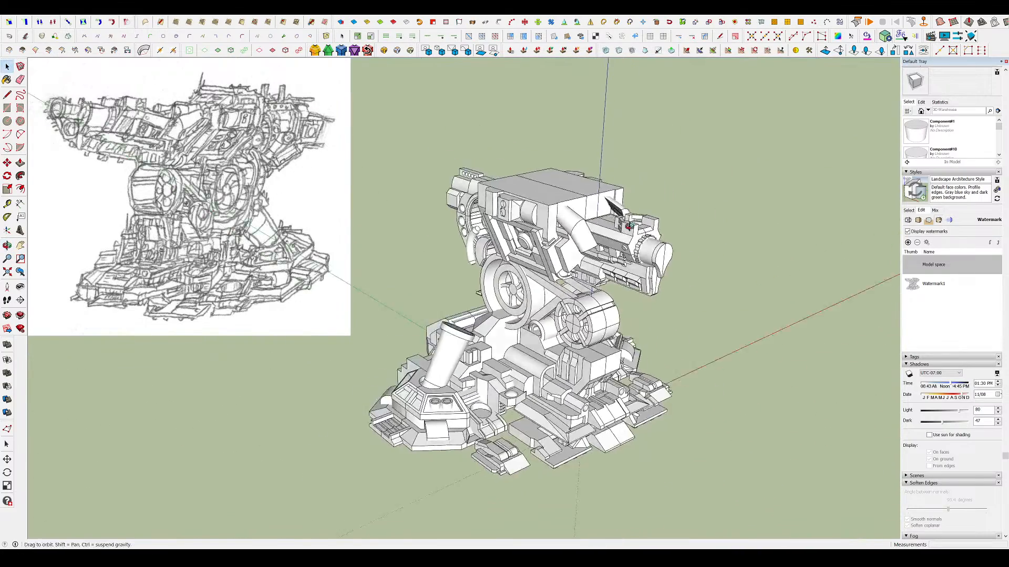
{"action": "middle_click_drag", "start_coordinate": [594, 273], "coordinate": [883, 231]}
{"action": "scroll", "coordinate": [732, 163], "scroll_direction": "down", "scroll_amount": 4}
{"action": "scroll", "coordinate": [675, 168], "scroll_direction": "up", "scroll_amount": 3}
{"action": "scroll", "coordinate": [631, 268], "scroll_direction": "down", "scroll_amount": 4}
{"action": "middle_click_drag", "start_coordinate": [697, 220], "coordinate": [610, 222]}
{"action": "scroll", "coordinate": [416, 212], "scroll_direction": "up", "scroll_amount": 6}
{"action": "scroll", "coordinate": [536, 226], "scroll_direction": "down", "scroll_amount": 5}
{"action": "scroll", "coordinate": [577, 244], "scroll_direction": "up", "scroll_amount": 3}
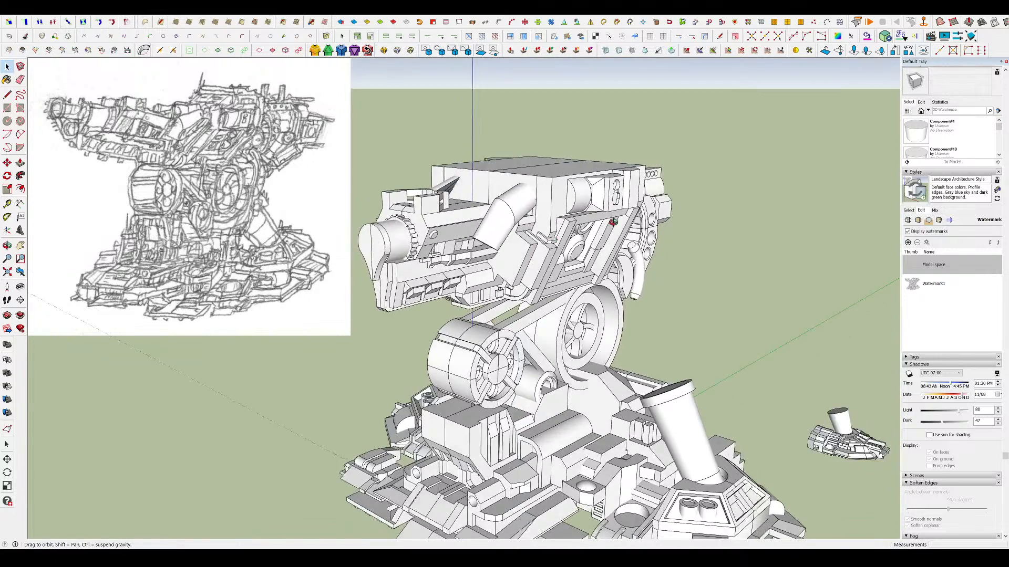
{"action": "scroll", "coordinate": [597, 225], "scroll_direction": "down", "scroll_amount": 4}
{"action": "scroll", "coordinate": [508, 230], "scroll_direction": "up", "scroll_amount": 4}
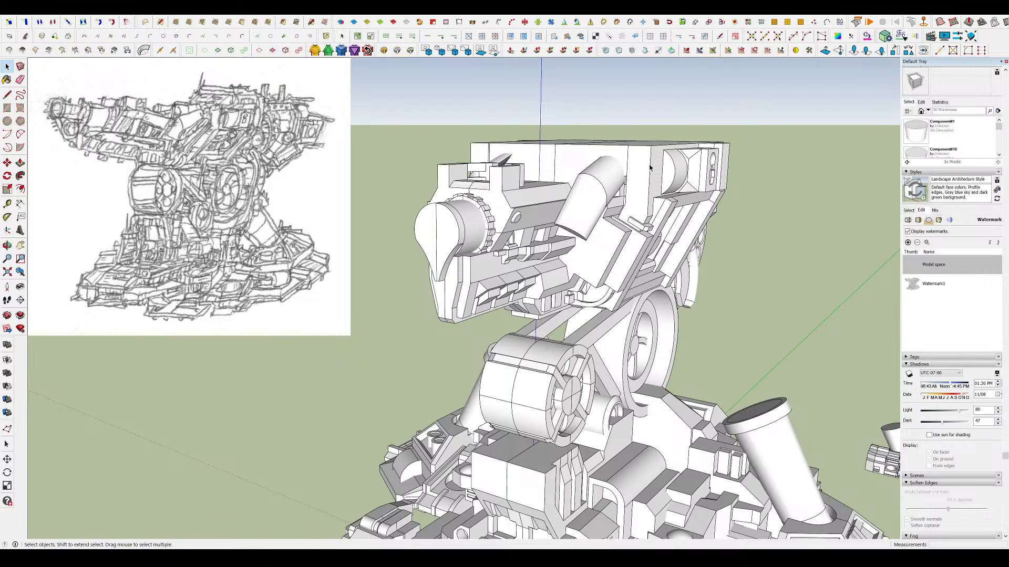
{"action": "middle_click_drag", "start_coordinate": [649, 168], "coordinate": [635, 214]}
{"action": "scroll", "coordinate": [541, 226], "scroll_direction": "up", "scroll_amount": 3}
{"action": "middle_click_drag", "start_coordinate": [562, 236], "coordinate": [443, 203]}
{"action": "scroll", "coordinate": [444, 203], "scroll_direction": "up", "scroll_amount": 3}
- Select both halves of the teardrop cap and scale them up about their centre so the cap overhangs the barrel
{"action": "double_click", "coordinate": [493, 250]}
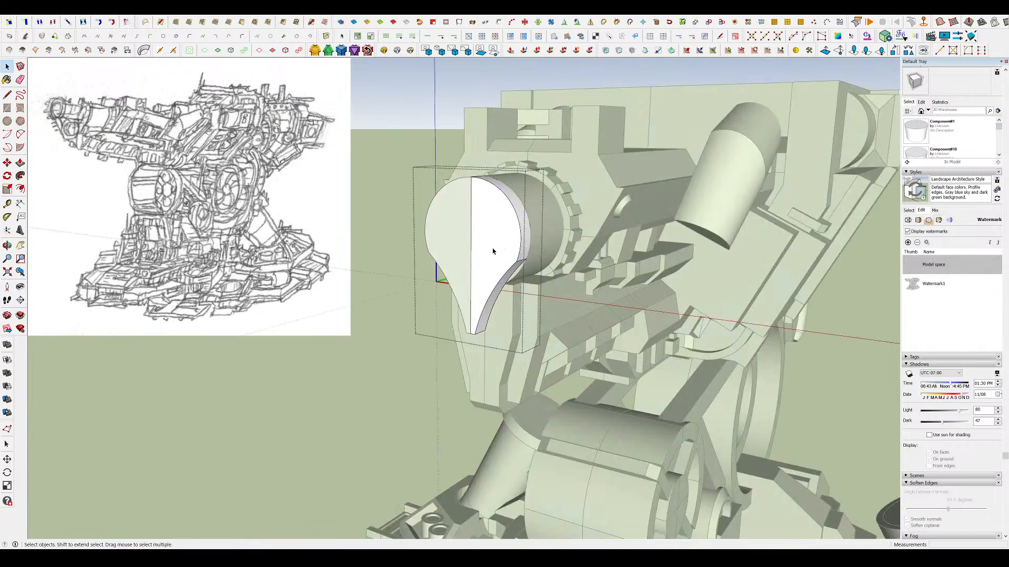
{"action": "scroll", "coordinate": [493, 250], "scroll_direction": "up", "scroll_amount": 3}
{"action": "middle_click_drag", "start_coordinate": [493, 250], "coordinate": [445, 203]}
{"action": "middle_click_drag", "start_coordinate": [565, 261], "coordinate": [481, 232]}
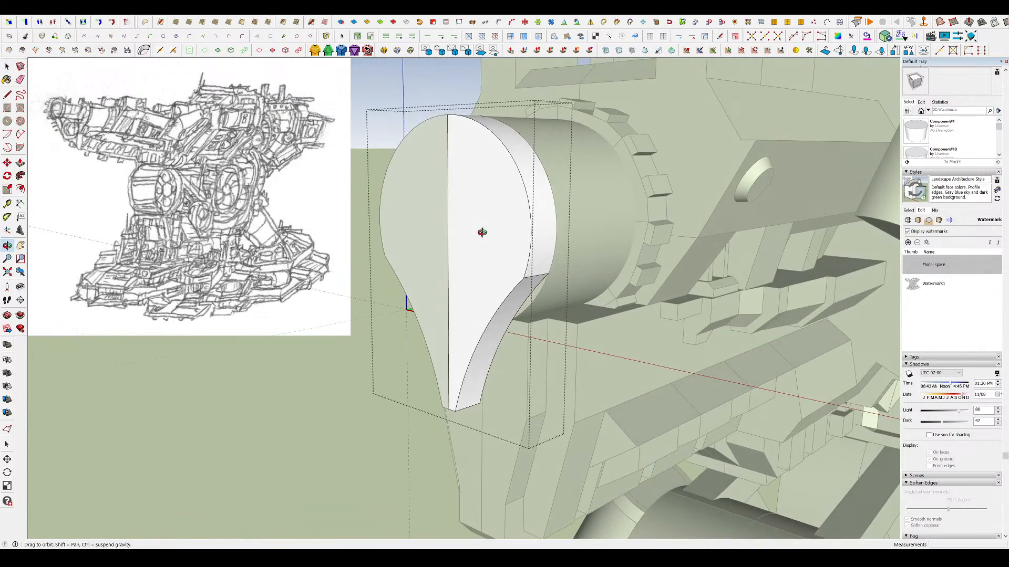
{"action": "left_click", "coordinate": [604, 255]}
{"action": "left_click", "coordinate": [511, 243]}
{"action": "left_click", "coordinate": [427, 236], "text": "shift"}
{"action": "scroll", "coordinate": [523, 251], "scroll_direction": "down", "scroll_amount": 2}
{"action": "key", "text": "s"}
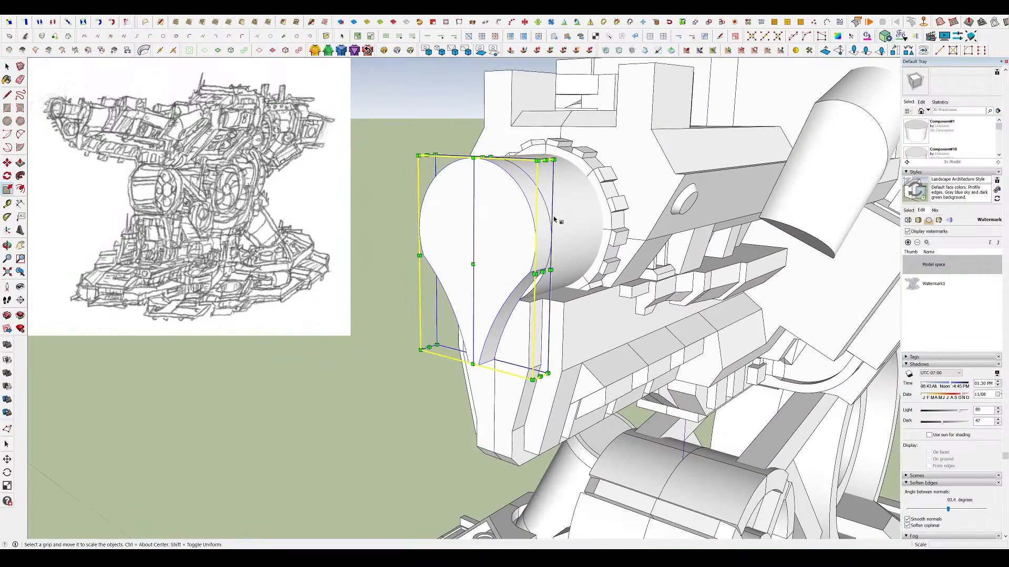
{"action": "left_click_drag", "start_coordinate": [554, 160], "coordinate": [563, 146], "text": "ctrl"}
{"action": "middle_click_drag", "start_coordinate": [563, 149], "coordinate": [338, 178]}
{"action": "scroll", "coordinate": [711, 212], "scroll_direction": "down", "scroll_amount": 2}
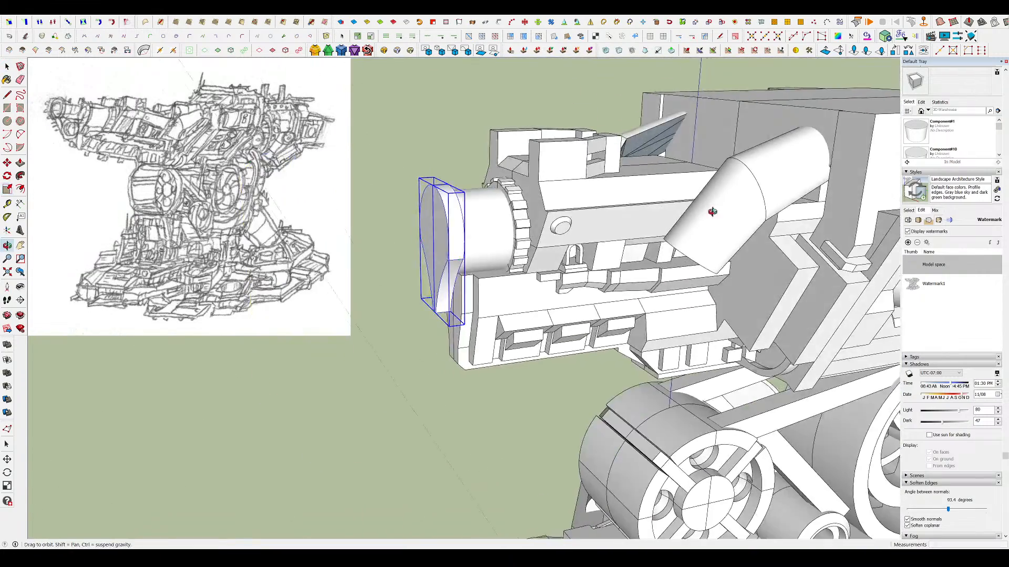
- Move the enlarged teardrop cap along the barrel's axis to adjust its position at the front end
{"action": "scroll", "coordinate": [455, 235], "scroll_direction": "up", "scroll_amount": 3}
{"action": "middle_click_drag", "start_coordinate": [455, 235], "coordinate": [329, 199]}
{"action": "scroll", "coordinate": [417, 137], "scroll_direction": "up", "scroll_amount": 3}
{"action": "key", "text": "m"}
{"action": "left_click", "coordinate": [429, 117]}
{"action": "key", "text": "space"}
{"action": "scroll", "coordinate": [589, 218], "scroll_direction": "down", "scroll_amount": 3}
{"action": "scroll", "coordinate": [578, 245], "scroll_direction": "up", "scroll_amount": 3}
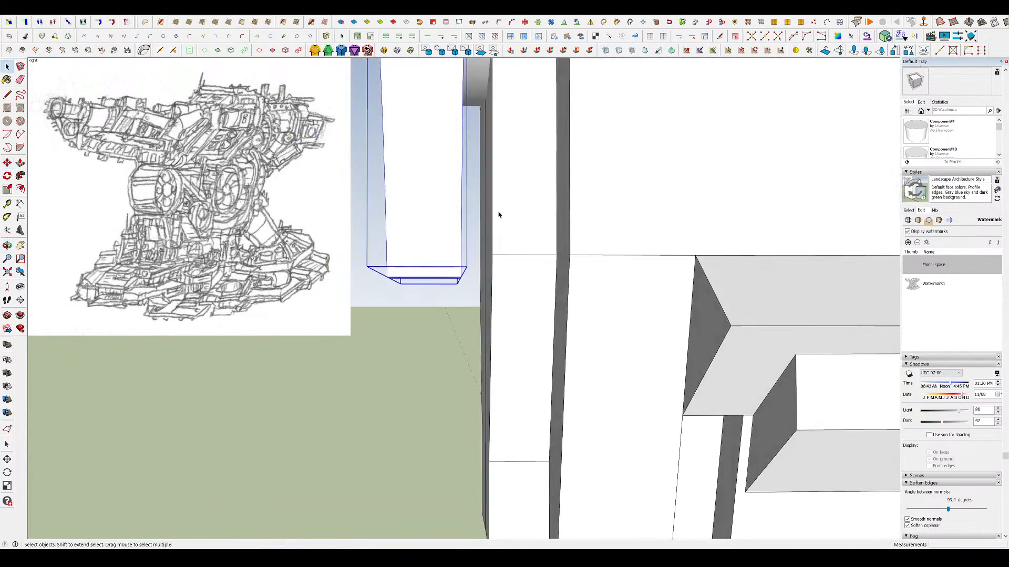
- Pull the front face of the housing below the barrel out about 61 cm and cut its lower corner to continue the chamfer
{"action": "middle_click_drag", "start_coordinate": [498, 215], "coordinate": [520, 173]}
{"action": "key", "text": "p"}
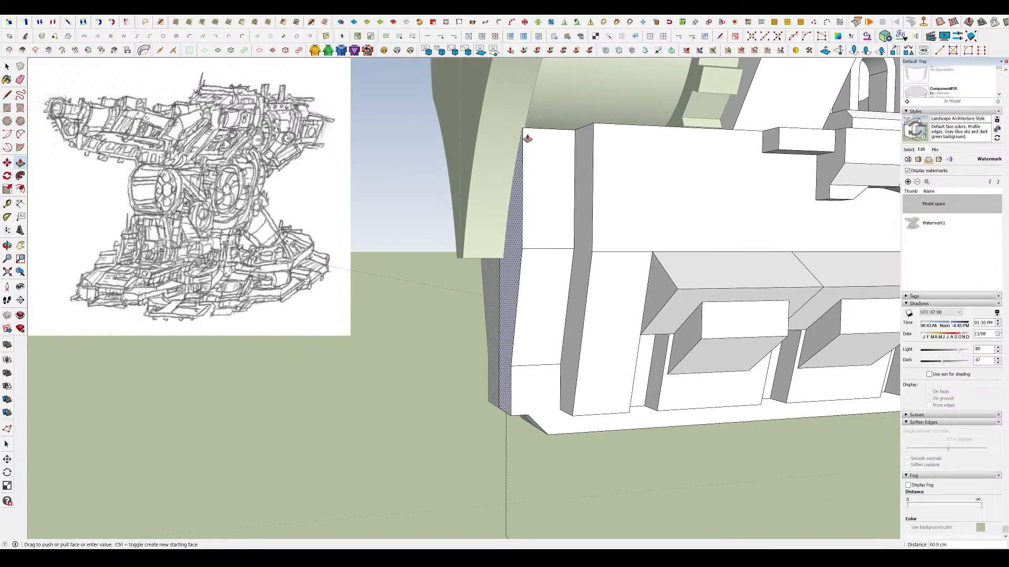
{"action": "middle_click_drag", "start_coordinate": [522, 118], "coordinate": [505, 222]}
{"action": "key", "text": "l"}
{"action": "left_click", "coordinate": [504, 223]}
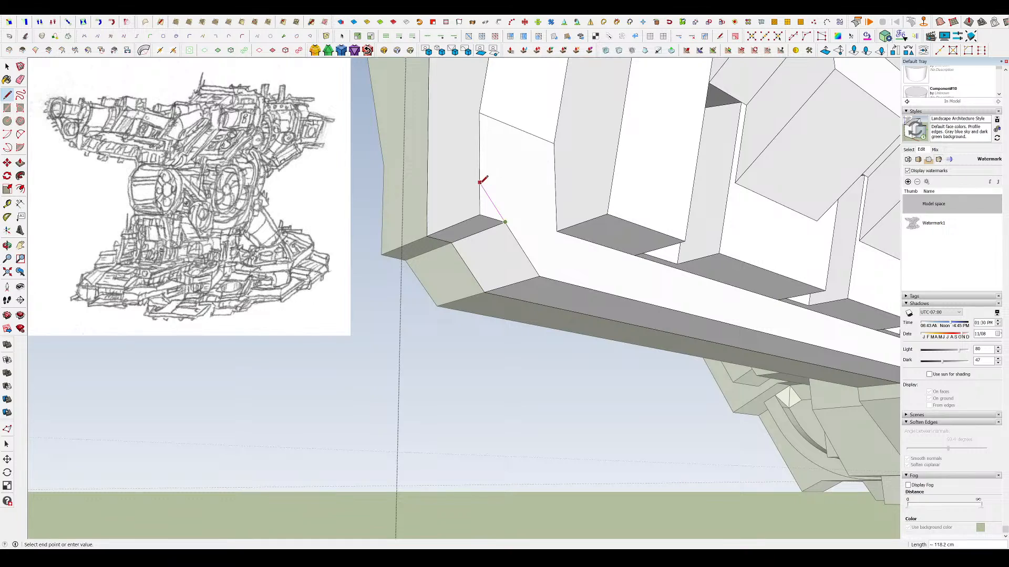
{"action": "left_click", "coordinate": [480, 182]}
{"action": "key", "text": "p"}
{"action": "left_click", "coordinate": [488, 208]}
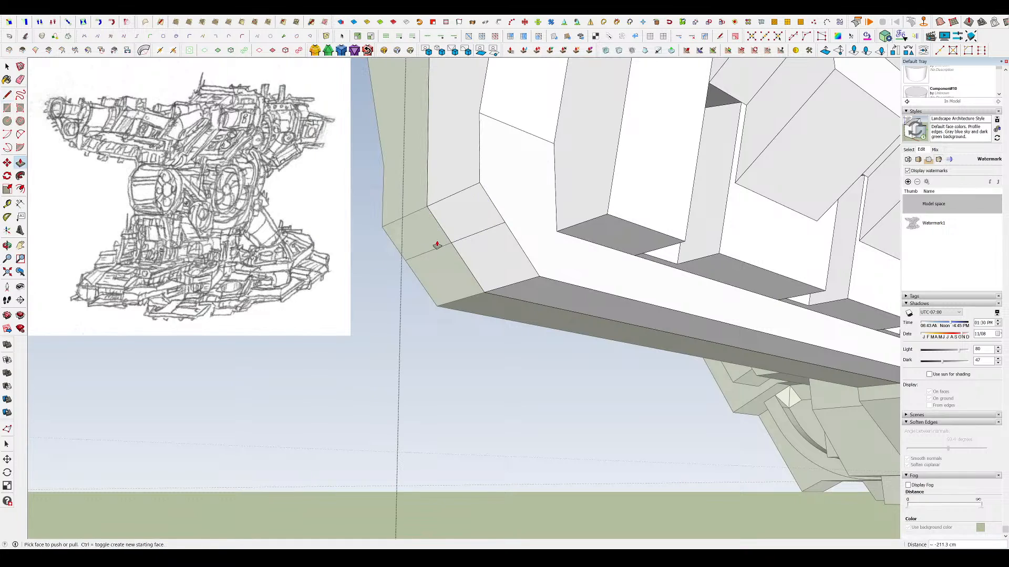
- Draw a 64-sided circle on the teardrop cap, centred on its round upper part
{"action": "scroll", "coordinate": [535, 305], "scroll_direction": "down", "scroll_amount": 5}
{"action": "mouse_move", "coordinate": [470, 232]}
{"action": "middle_mouse_down"}
{"action": "mouse_move", "coordinate": [536, 305]}
{"action": "mouse_move", "coordinate": [566, 291]}
{"action": "mouse_move", "coordinate": [601, 293]}
{"action": "middle_mouse_up"}
{"action": "key", "text": "space"}
{"action": "left_click", "coordinate": [536, 304]}
{"action": "scroll", "coordinate": [566, 291], "scroll_direction": "down", "scroll_amount": 1}
{"action": "scroll", "coordinate": [583, 263], "scroll_direction": "up", "scroll_amount": 5}
{"action": "key", "text": "space"}
{"action": "left_click", "coordinate": [552, 263]}
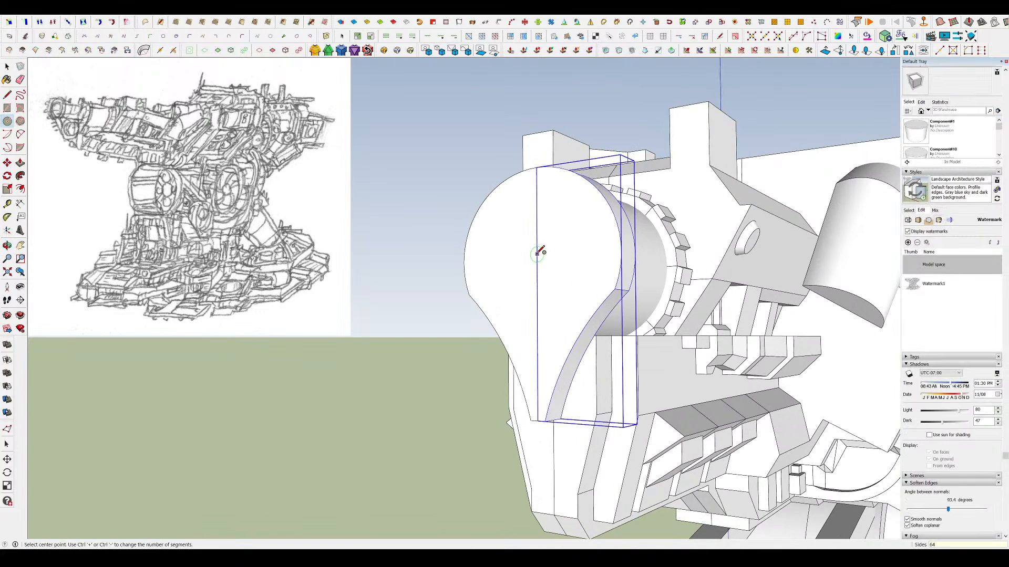
{"action": "left_click", "coordinate": [596, 242]}
- Extrude the circle forward into a long cylinder projecting from the teardrop cap
{"action": "middle_click_drag", "start_coordinate": [622, 246], "coordinate": [596, 299]}
{"action": "key", "text": "p"}
{"action": "left_click_drag", "start_coordinate": [545, 254], "coordinate": [489, 266]}
{"action": "scroll", "coordinate": [545, 251], "scroll_direction": "down", "scroll_amount": 3}
{"action": "middle_click_drag", "start_coordinate": [544, 250], "coordinate": [342, 178]}
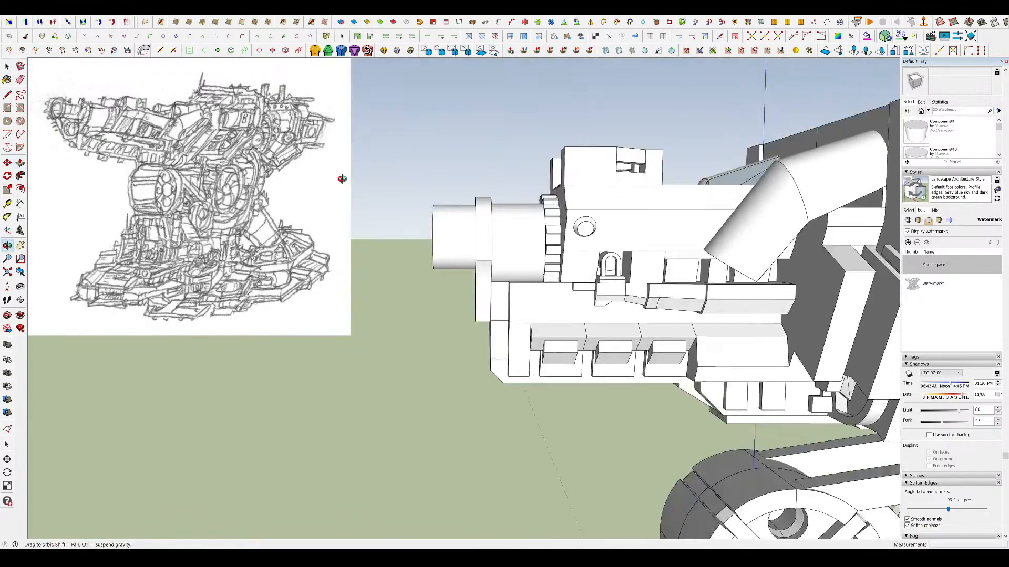
{"action": "key", "text": "space"}
{"action": "left_click", "coordinate": [423, 247]}
- Open the projecting cylinder and push its end face back about 153 cm to shorten it
{"action": "scroll", "coordinate": [423, 252], "scroll_direction": "up", "scroll_amount": 3}
{"action": "middle_click_drag", "start_coordinate": [457, 230], "coordinate": [587, 235]}
{"action": "scroll", "coordinate": [547, 229], "scroll_direction": "down", "scroll_amount": 1}
{"action": "scroll", "coordinate": [475, 241], "scroll_direction": "up", "scroll_amount": 4}
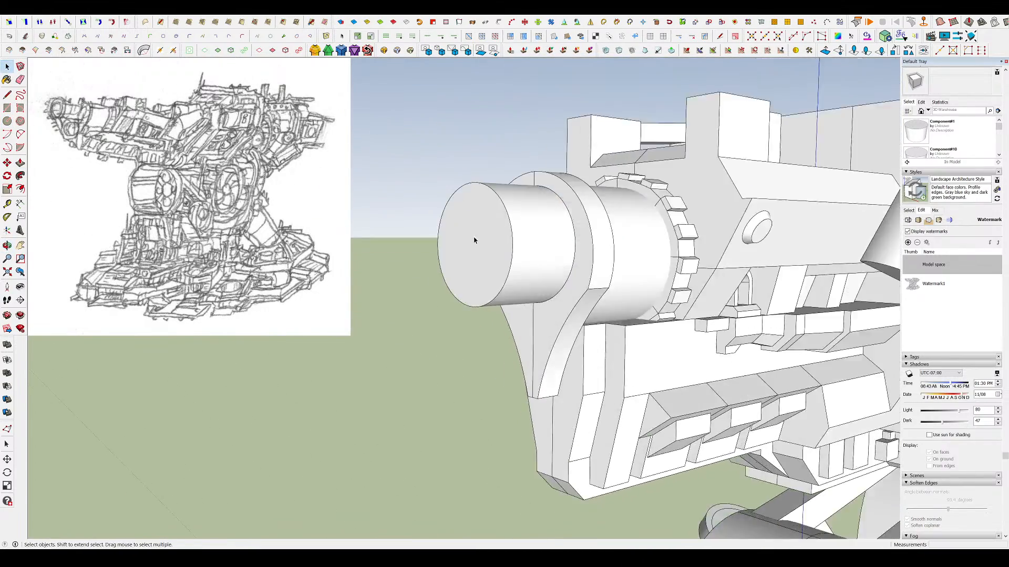
{"action": "double_click", "coordinate": [533, 247]}
{"action": "left_click", "coordinate": [480, 250]}
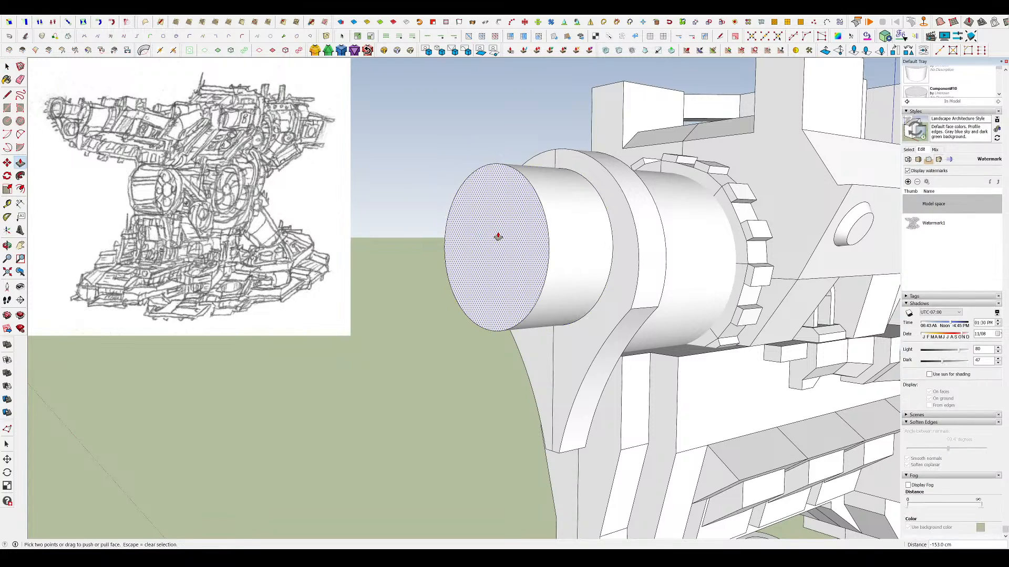
{"action": "scroll", "coordinate": [518, 253], "scroll_direction": "down", "scroll_amount": 3}
{"action": "middle_click_drag", "start_coordinate": [498, 237], "coordinate": [530, 227]}
{"action": "scroll", "coordinate": [513, 226], "scroll_direction": "up", "scroll_amount": 2}
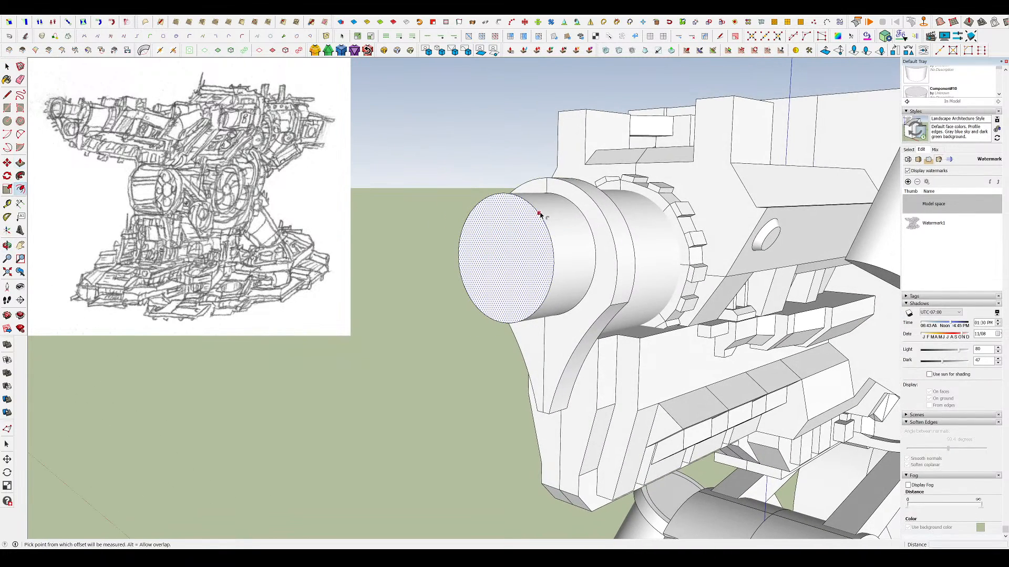
- Offset the cylinder's end face inward and pull the inner disc forward into a short narrower section
{"action": "left_click", "coordinate": [529, 220]}
{"action": "key", "text": "p"}
{"action": "left_click", "coordinate": [518, 227]}
{"action": "left_click", "coordinate": [493, 234]}
{"action": "key", "text": "ctrl+z"}
{"action": "left_click", "coordinate": [509, 241]}
{"action": "left_click", "coordinate": [513, 239]}
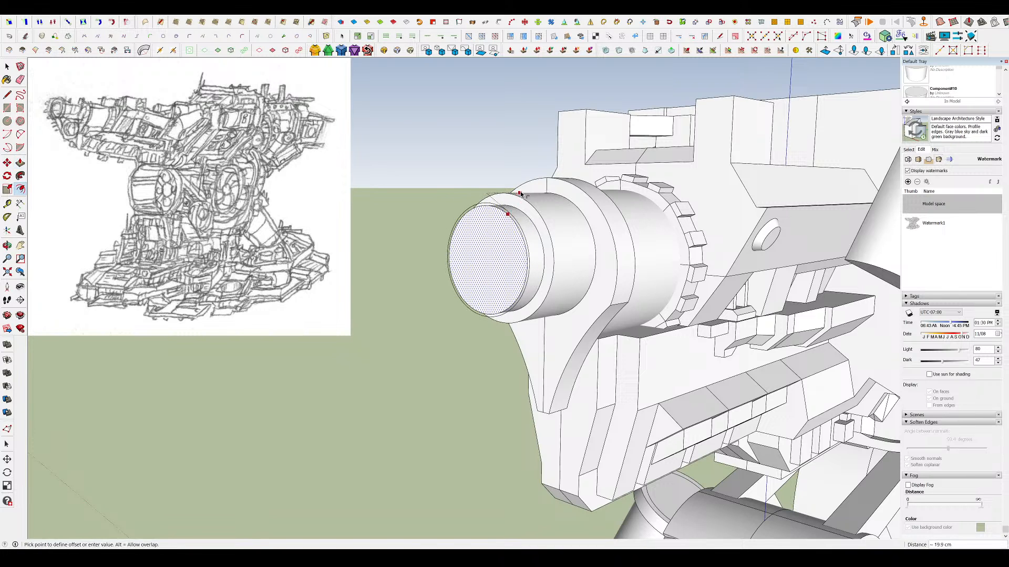
- Offset the narrower section's end outward and extrude it forward into a wider muzzle, cleaning up leftover edges
{"action": "middle_click_drag", "start_coordinate": [520, 193], "coordinate": [455, 197]}
{"action": "left_click", "coordinate": [494, 216]}
{"action": "left_click", "coordinate": [474, 215]}
{"action": "scroll", "coordinate": [486, 227], "scroll_direction": "down", "scroll_amount": 3}
{"action": "middle_click_drag", "start_coordinate": [486, 227], "coordinate": [723, 235]}
{"action": "scroll", "coordinate": [574, 227], "scroll_direction": "down", "scroll_amount": 2}
{"action": "scroll", "coordinate": [473, 221], "scroll_direction": "up", "scroll_amount": 3}
{"action": "scroll", "coordinate": [476, 220], "scroll_direction": "down", "scroll_amount": 2}
{"action": "scroll", "coordinate": [622, 287], "scroll_direction": "up", "scroll_amount": 4}
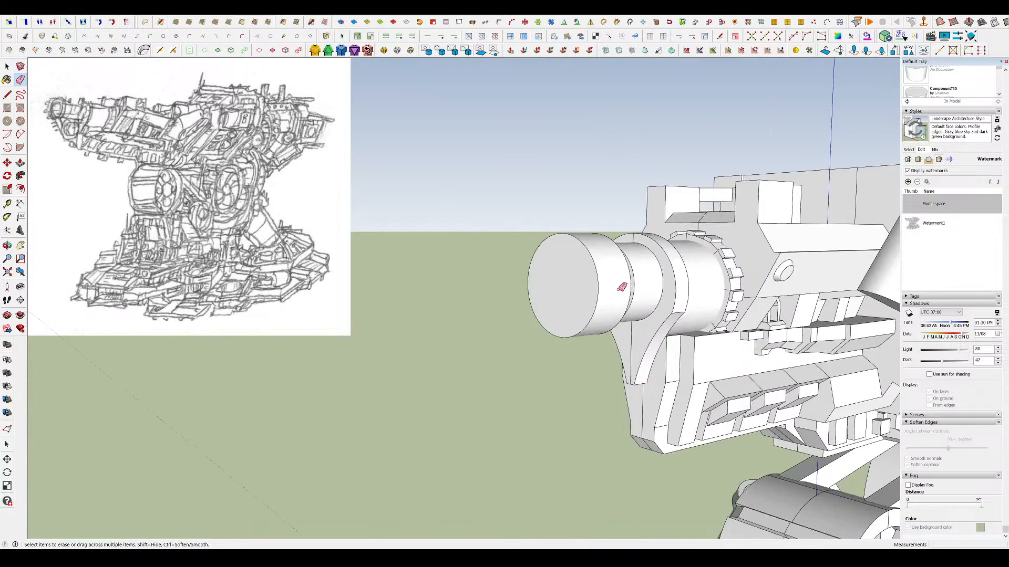
- Bevel the circular front edge of the wide muzzle
{"action": "key", "text": "space"}
{"action": "left_click", "coordinate": [566, 227]}
{"action": "left_click", "coordinate": [566, 227]}
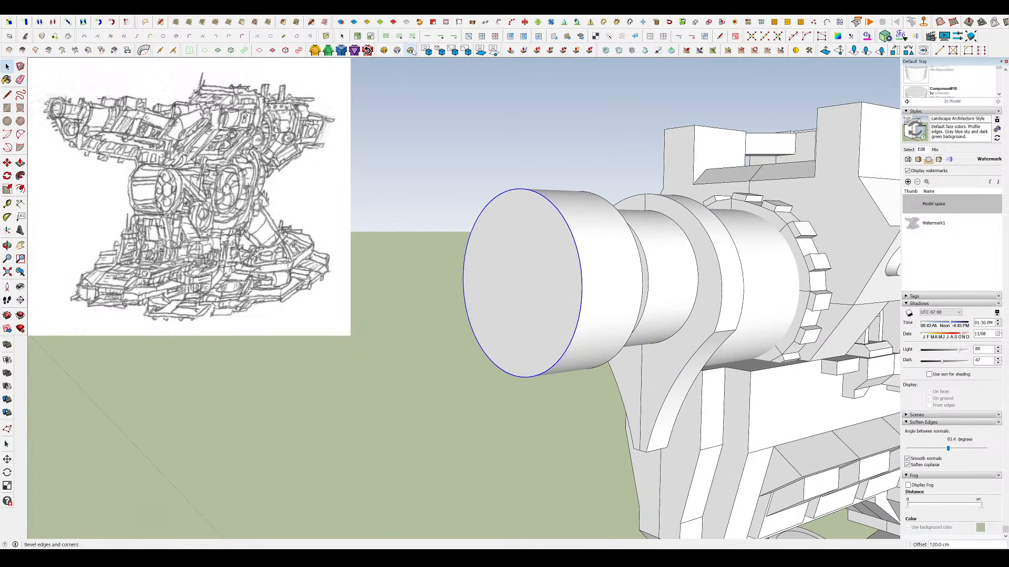
{"action": "left_click", "coordinate": [411, 50]}
{"action": "key", "text": "space"}
{"action": "scroll", "coordinate": [545, 244], "scroll_direction": "down", "scroll_amount": 6}
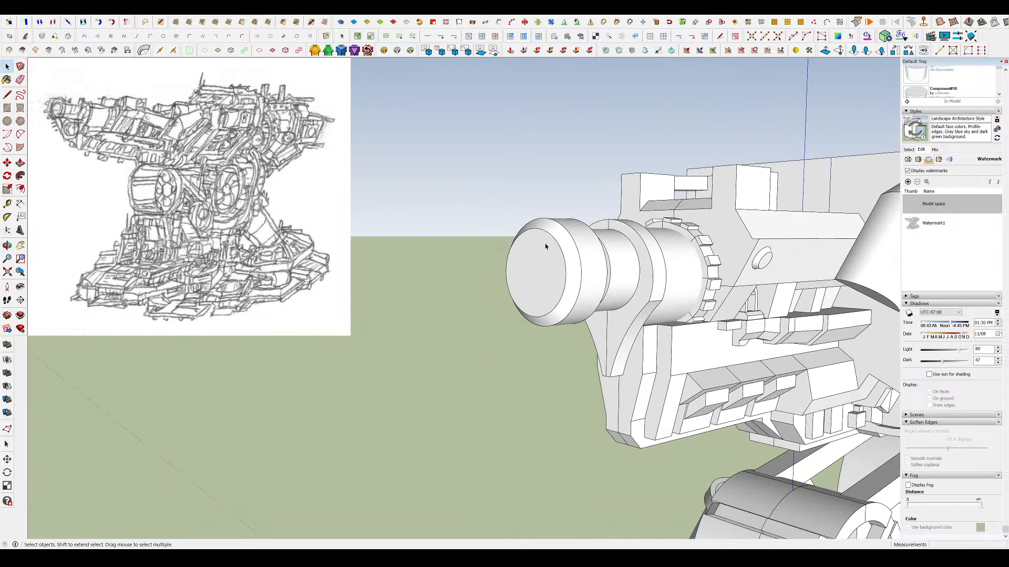
- Offset the muzzle's front face inward and push the inner disc back to form a round recess
{"action": "scroll", "coordinate": [528, 248], "scroll_direction": "up", "scroll_amount": 3}
{"action": "left_click", "coordinate": [542, 248]}
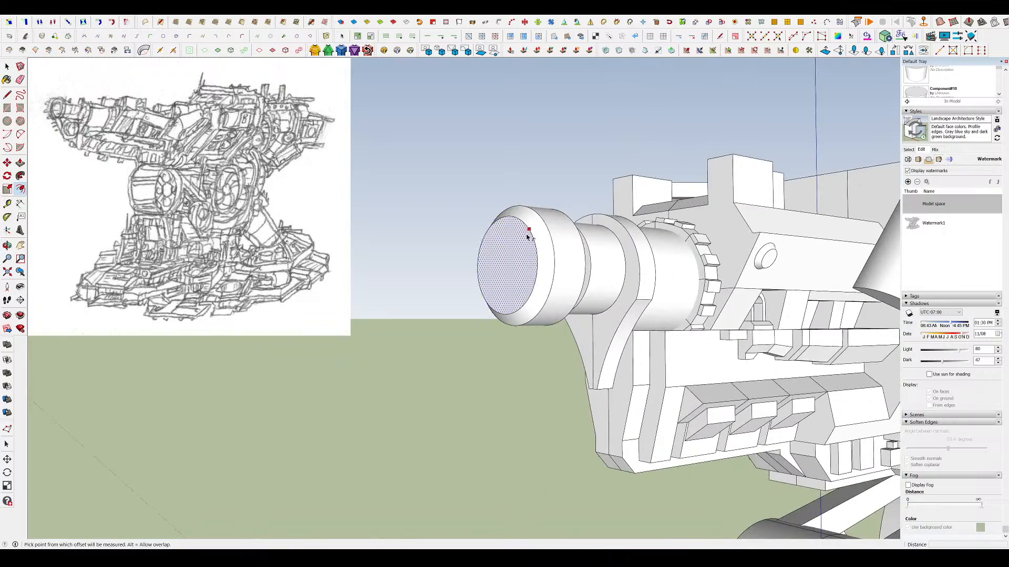
{"action": "left_click", "coordinate": [526, 237]}
{"action": "key", "text": "p"}
{"action": "scroll", "coordinate": [511, 265], "scroll_direction": "up", "scroll_amount": 3}
{"action": "left_click", "coordinate": [513, 266]}
{"action": "left_click", "coordinate": [544, 270]}
{"action": "middle_click_drag", "start_coordinate": [546, 271], "coordinate": [773, 328]}
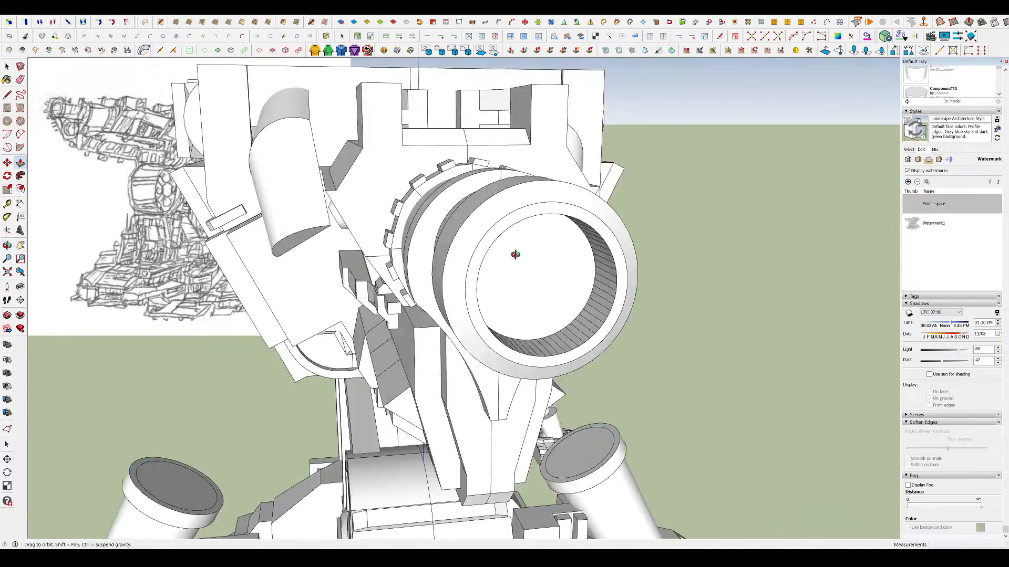
- Offset the floor of the muzzle recess inward and push the inner disc deep back to form the bore
{"action": "middle_click_drag", "start_coordinate": [516, 255], "coordinate": [427, 215]}
{"action": "key", "text": "f"}
{"action": "left_click", "coordinate": [562, 225]}
{"action": "left_click", "coordinate": [558, 228]}
{"action": "key", "text": "p"}
{"action": "left_click", "coordinate": [530, 253]}
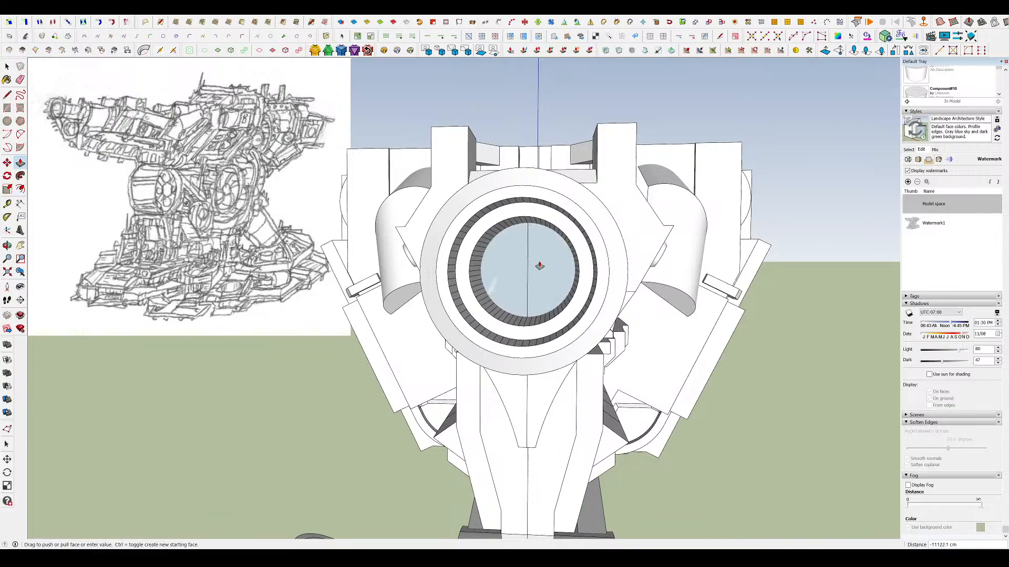
- Add a small rectangular block to the housing's front beside the teardrop cap, group it and open the group
{"action": "middle_click_drag", "start_coordinate": [538, 265], "coordinate": [583, 215]}
{"action": "scroll", "coordinate": [512, 165], "scroll_direction": "down", "scroll_amount": 5}
{"action": "key", "text": "space"}
{"action": "scroll", "coordinate": [513, 206], "scroll_direction": "up", "scroll_amount": 10}
{"action": "scroll", "coordinate": [510, 217], "scroll_direction": "down", "scroll_amount": 5}
{"action": "scroll", "coordinate": [513, 219], "scroll_direction": "up", "scroll_amount": 5}
{"action": "scroll", "coordinate": [568, 240], "scroll_direction": "up", "scroll_amount": 3}
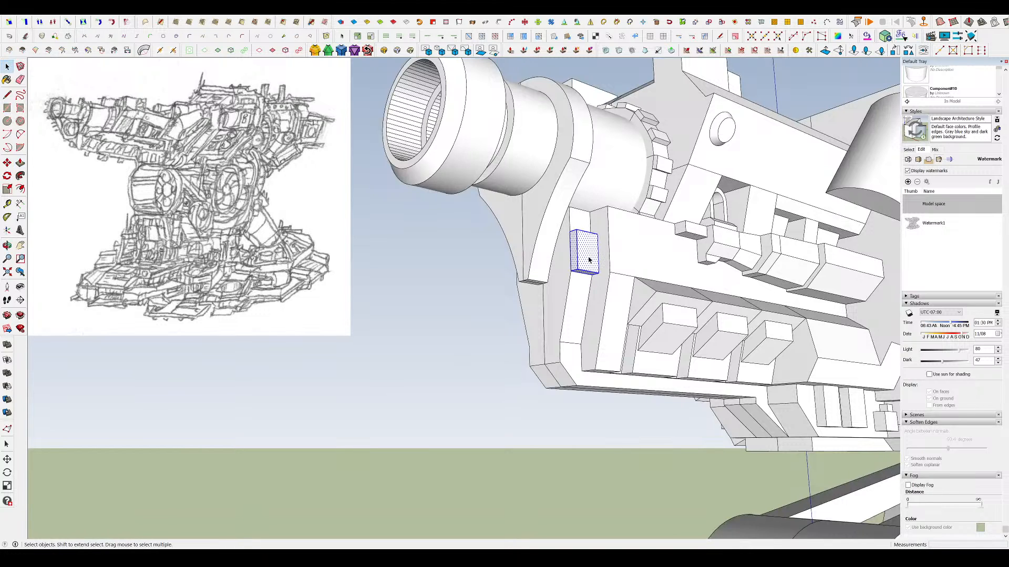
{"action": "double_click", "coordinate": [576, 267]}
{"action": "key", "text": "m"}
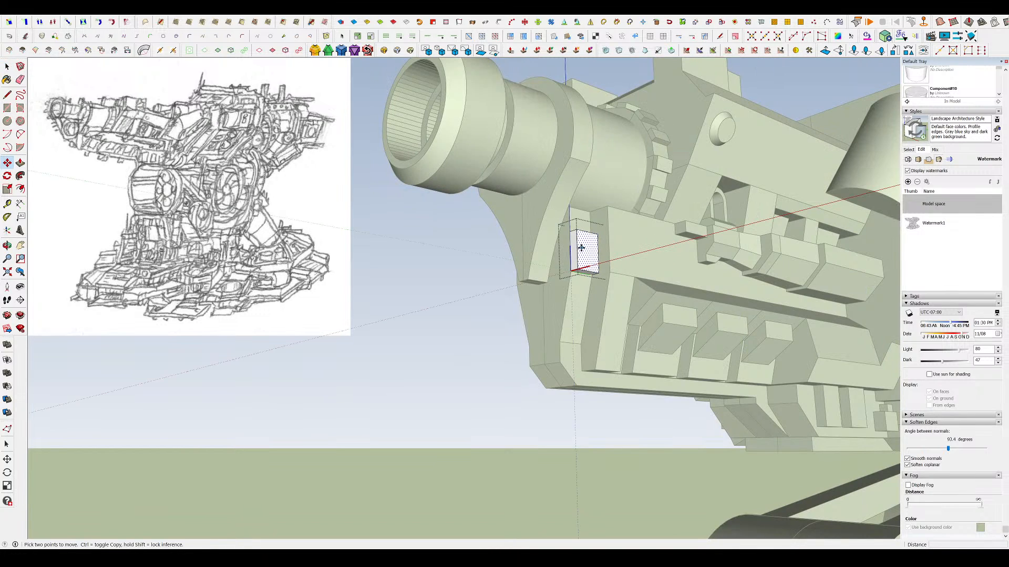
- Move the small block to adjust its place on the housing beside the teardrop cap
{"action": "key", "text": "space"}
{"action": "left_click", "coordinate": [546, 263]}
{"action": "middle_click_drag", "start_coordinate": [536, 266], "coordinate": [574, 254]}
{"action": "key", "text": "m"}
{"action": "middle_click_drag", "start_coordinate": [634, 242], "coordinate": [640, 245]}
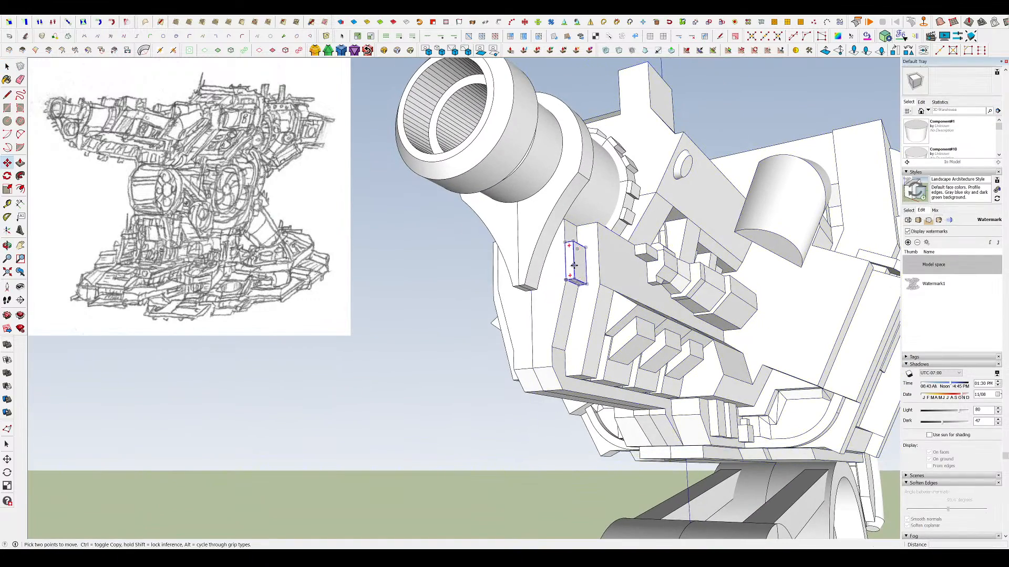
{"action": "middle_click_drag", "start_coordinate": [549, 252], "coordinate": [513, 243]}
{"action": "scroll", "coordinate": [514, 243], "scroll_direction": "down", "scroll_amount": 3}
{"action": "scroll", "coordinate": [522, 200], "scroll_direction": "up", "scroll_amount": 2}
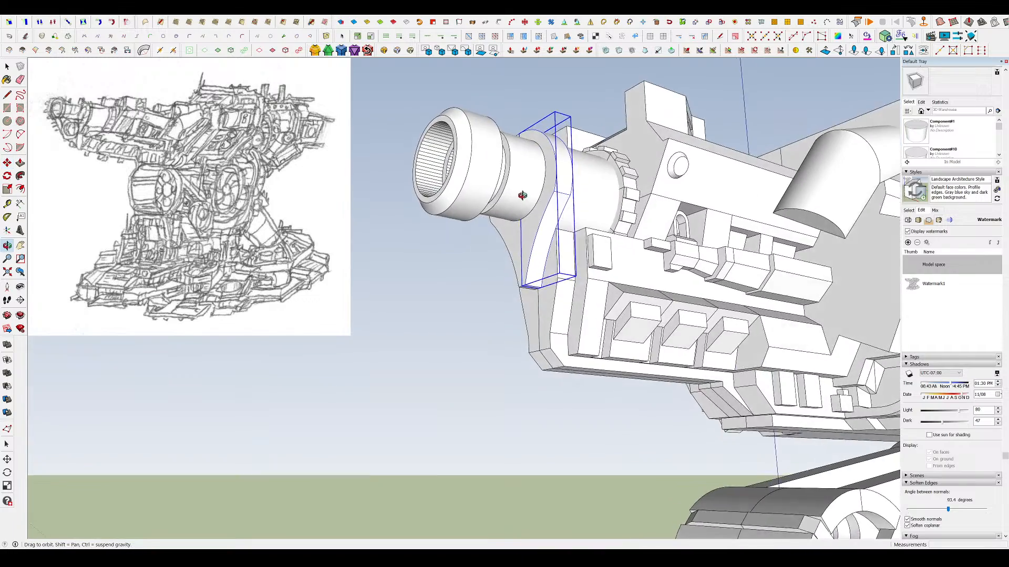
- Open the small block and move its upper end up and outward to form a slanted bar
{"action": "middle_click_drag", "start_coordinate": [522, 197], "coordinate": [578, 226]}
{"action": "key", "text": "space"}
{"action": "double_click", "coordinate": [603, 256]}
{"action": "mouse_move", "coordinate": [603, 257]}
{"action": "middle_mouse_down"}
{"action": "mouse_move", "coordinate": [678, 247]}
{"action": "mouse_move", "coordinate": [602, 274]}
{"action": "mouse_move", "coordinate": [607, 294]}
{"action": "mouse_move", "coordinate": [618, 260]}
{"action": "middle_mouse_up"}
{"action": "key", "text": "m"}
{"action": "key", "text": "space"}
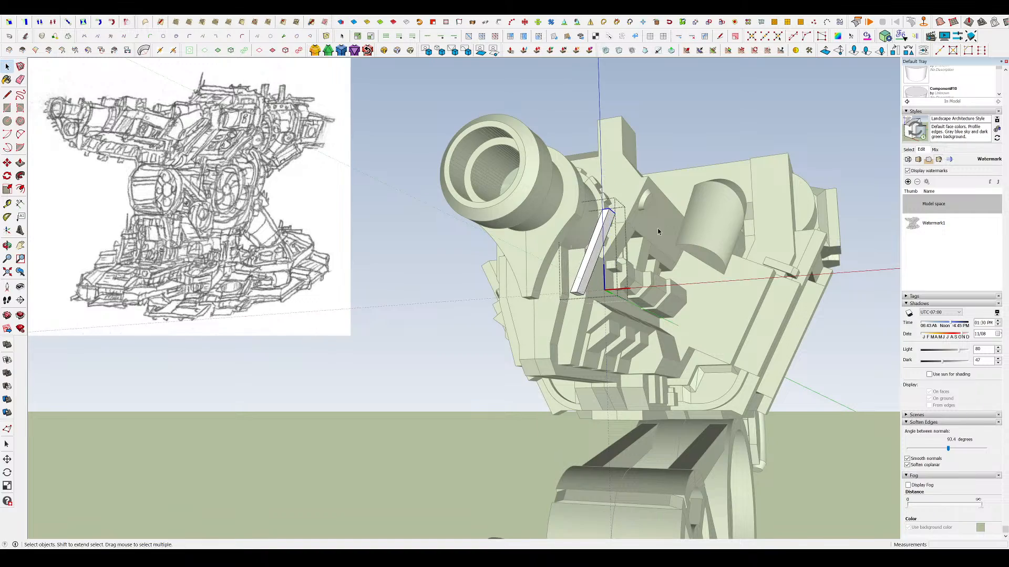
- Move the slanted bar's inner side face towards the barrel's centre line to widen the bar
{"action": "middle_click_drag", "start_coordinate": [658, 232], "coordinate": [548, 255]}
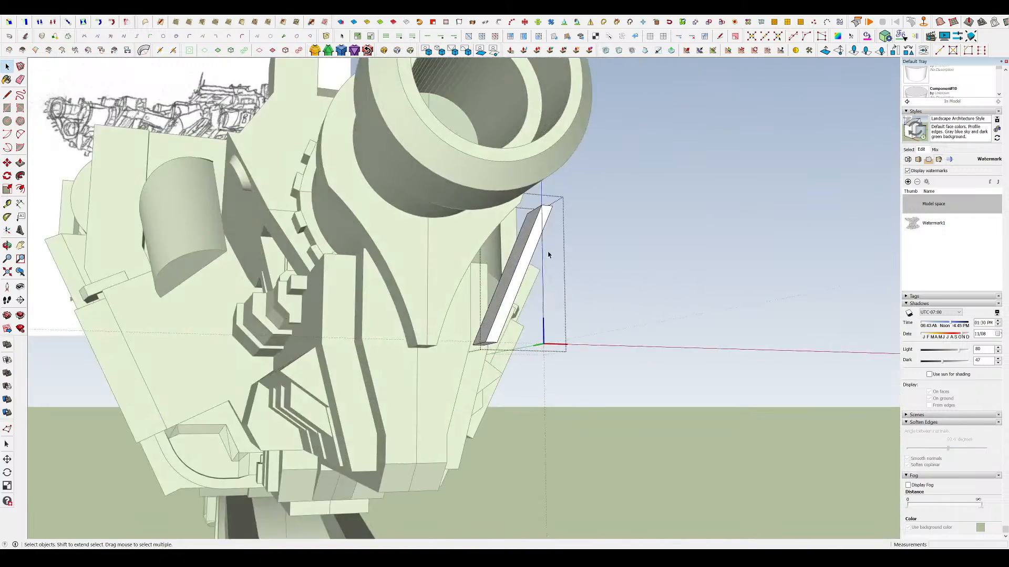
{"action": "scroll", "coordinate": [531, 253], "scroll_direction": "up", "scroll_amount": 3}
{"action": "key", "text": "m"}
{"action": "left_click", "coordinate": [511, 254]}
{"action": "left_click", "coordinate": [464, 255]}
{"action": "key", "text": "space"}
{"action": "middle_click_drag", "start_coordinate": [464, 252], "coordinate": [407, 247]}
{"action": "scroll", "coordinate": [617, 224], "scroll_direction": "down", "scroll_amount": 5}
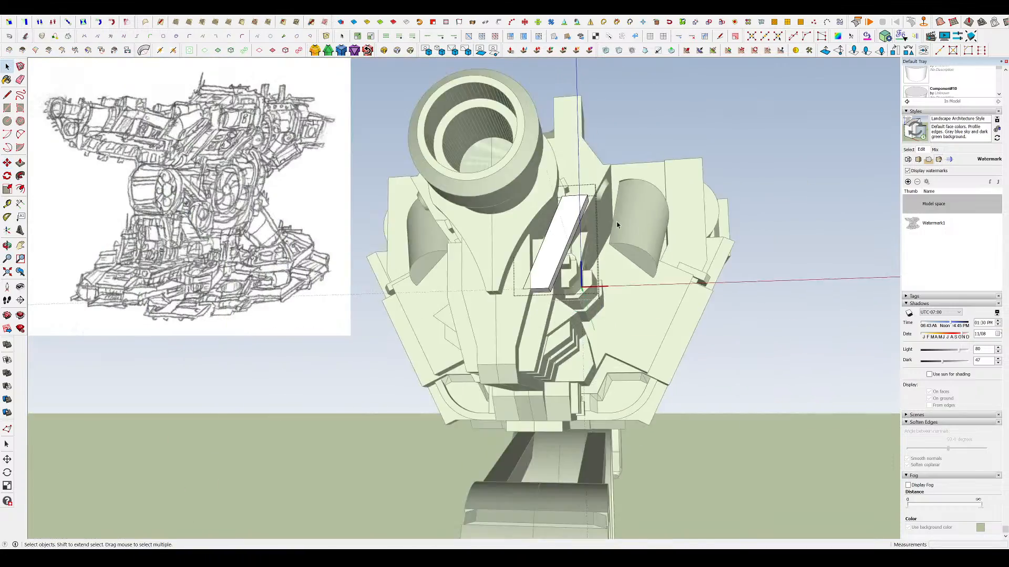
- Open the slanted bar inside the cap group and extend its bottom face downward about 574 cm
{"action": "middle_click_drag", "start_coordinate": [617, 225], "coordinate": [481, 205]}
{"action": "double_click", "coordinate": [492, 204]}
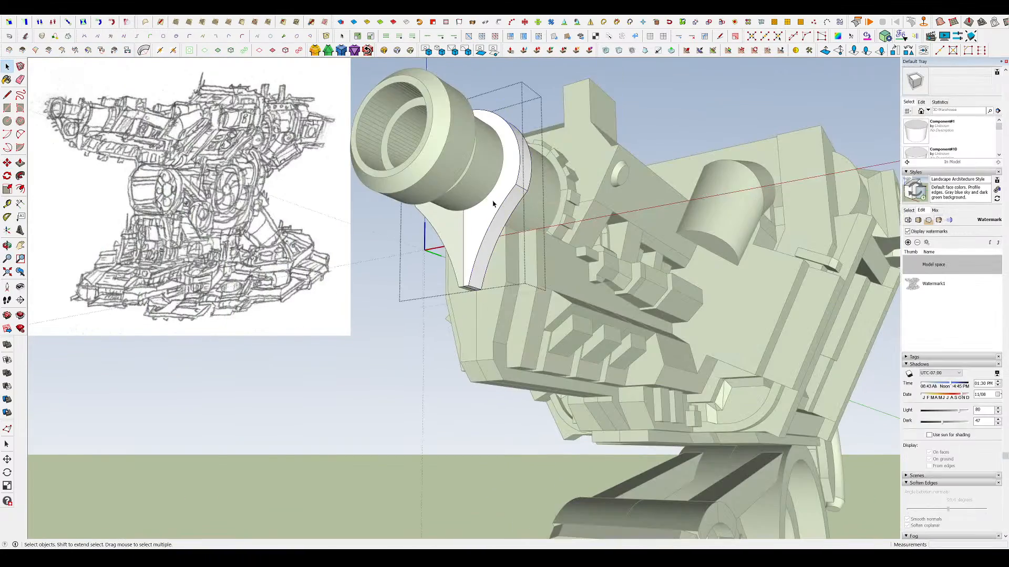
{"action": "scroll", "coordinate": [593, 299], "scroll_direction": "up", "scroll_amount": 4}
{"action": "key", "text": "p"}
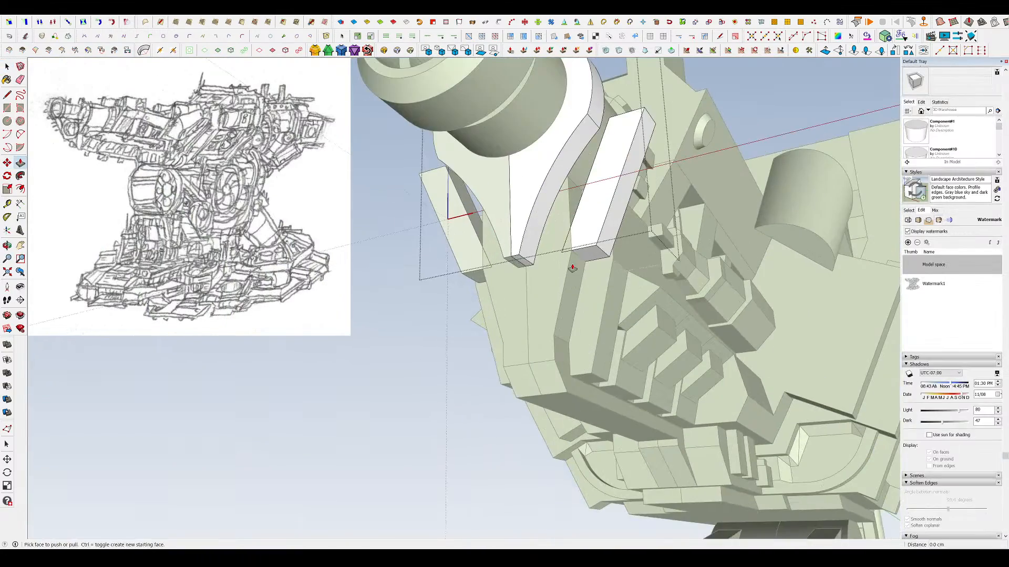
{"action": "double_click", "coordinate": [590, 260]}
{"action": "left_click", "coordinate": [582, 334]}
{"action": "middle_click_drag", "start_coordinate": [583, 333], "coordinate": [644, 299]}
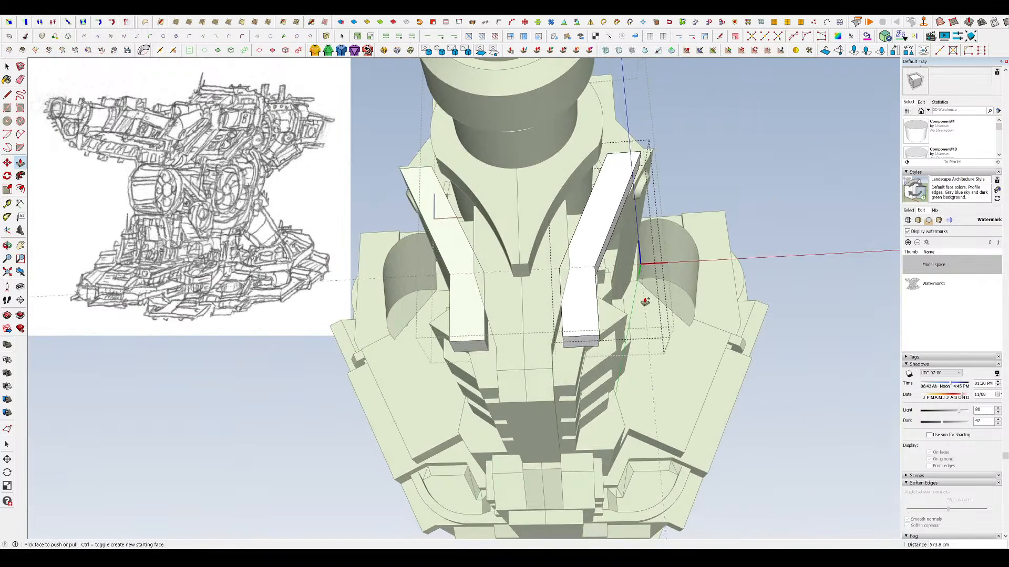
- Draw edges along the inner side of the bar's front face and push the marked areas to shape an angled inner contour
{"action": "key", "text": "h"}
{"action": "scroll", "coordinate": [553, 273], "scroll_direction": "up", "scroll_amount": 3}
{"action": "key", "text": "l"}
{"action": "key", "text": "h"}
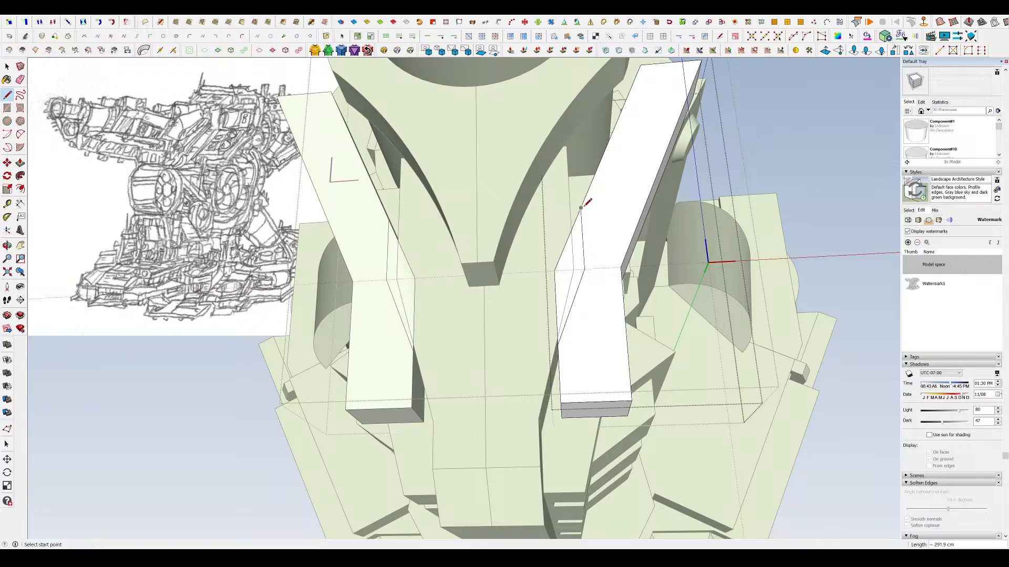
{"action": "key", "text": "h"}
{"action": "middle_click_drag", "start_coordinate": [581, 208], "coordinate": [646, 281]}
{"action": "key", "text": "p"}
{"action": "left_click", "coordinate": [584, 303]}
{"action": "left_click", "coordinate": [594, 303]}
{"action": "key", "text": "h"}
{"action": "middle_click_drag", "start_coordinate": [594, 304], "coordinate": [454, 272]}
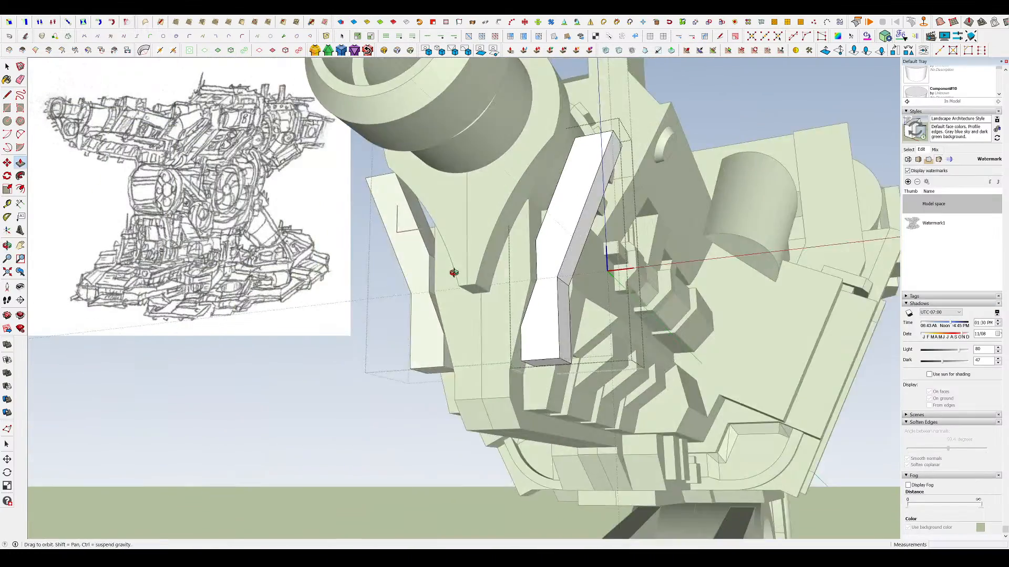
- Move the bar's edges at the bend and the top to slant its outer side
{"action": "scroll", "coordinate": [454, 273], "scroll_direction": "up", "scroll_amount": 3}
{"action": "key", "text": "m"}
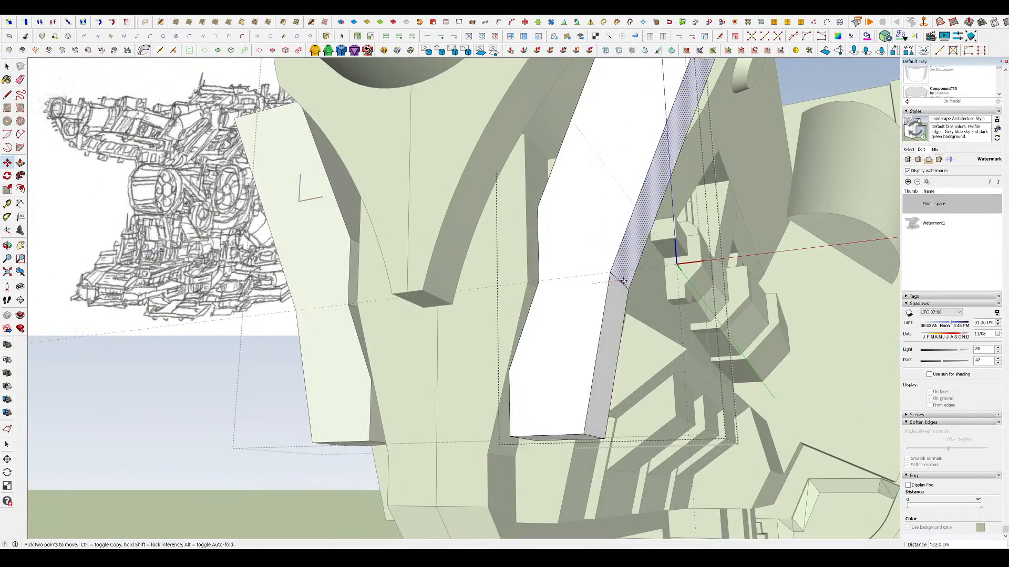
{"action": "key", "text": "space"}
{"action": "scroll", "coordinate": [576, 257], "scroll_direction": "down", "scroll_amount": 3}
{"action": "scroll", "coordinate": [631, 213], "scroll_direction": "up", "scroll_amount": 2}
{"action": "middle_click_drag", "start_coordinate": [631, 213], "coordinate": [557, 189]}
{"action": "key", "text": "m"}
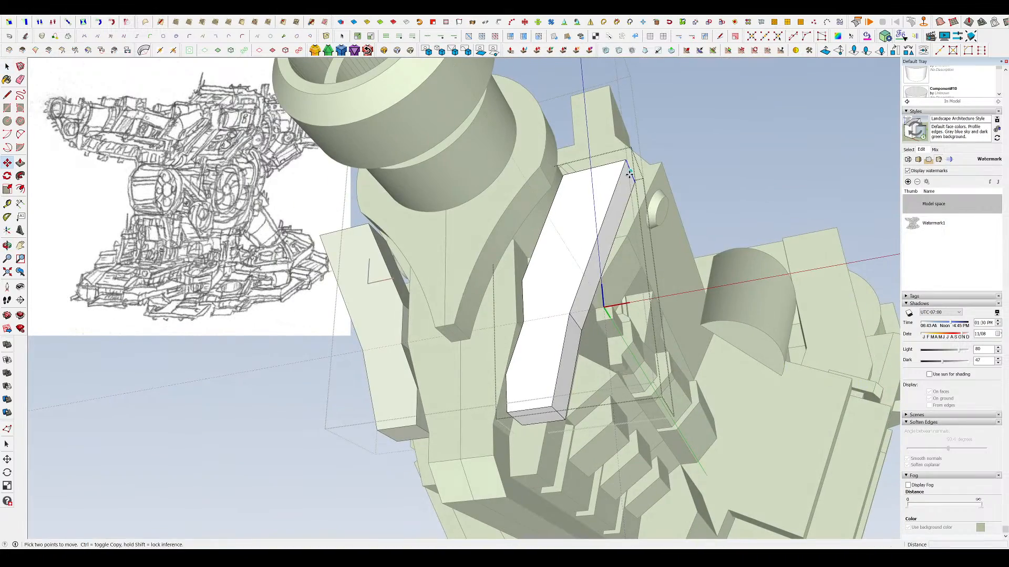
{"action": "left_click", "coordinate": [607, 180]}
{"action": "key", "text": "space"}
{"action": "key", "text": "Escape"}
{"action": "scroll", "coordinate": [453, 219], "scroll_direction": "down", "scroll_amount": 5}
- Reopen the bar and cut a triangular piece off the outer corner at its lower end
{"action": "left_click", "coordinate": [416, 317]}
{"action": "middle_click_drag", "start_coordinate": [416, 317], "coordinate": [432, 388]}
{"action": "middle_click_drag", "start_coordinate": [671, 229], "coordinate": [693, 197]}
{"action": "scroll", "coordinate": [580, 316], "scroll_direction": "up", "scroll_amount": 2}
{"action": "double_click", "coordinate": [476, 262]}
{"action": "scroll", "coordinate": [481, 279], "scroll_direction": "up", "scroll_amount": 3}
{"action": "middle_click_drag", "start_coordinate": [489, 305], "coordinate": [521, 282]}
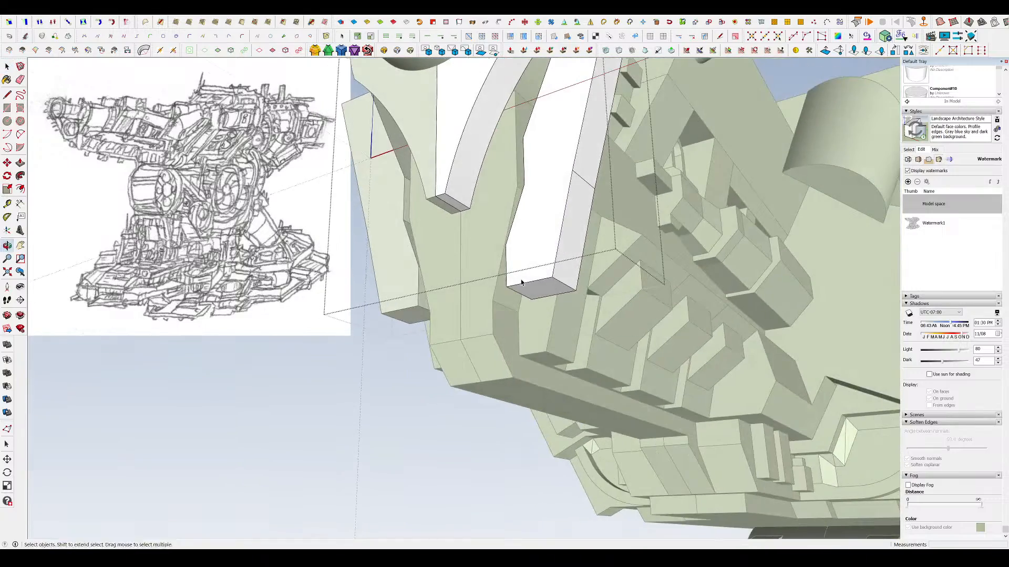
{"action": "key", "text": "space"}
{"action": "double_click", "coordinate": [559, 252]}
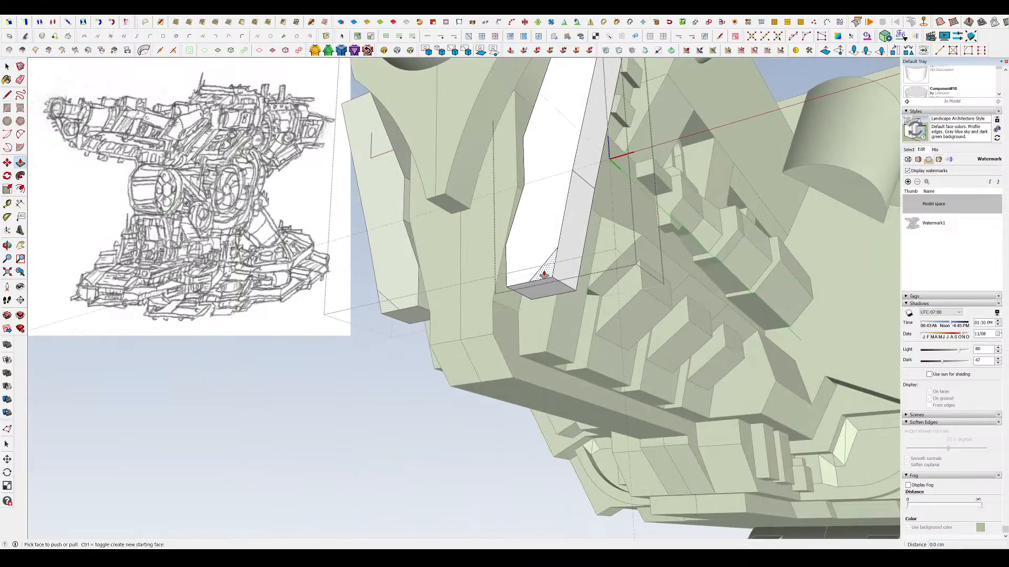
{"action": "double_click", "coordinate": [544, 274]}
{"action": "key", "text": "space"}
{"action": "scroll", "coordinate": [552, 262], "scroll_direction": "down", "scroll_amount": 4}
{"action": "key", "text": "Escape"}
{"action": "key", "text": "Escape"}
- Move the two side bars along the barrel's axis so they stand beside the teardrop cap
{"action": "mouse_move", "coordinate": [667, 278]}
{"action": "middle_mouse_down"}
{"action": "mouse_move", "coordinate": [620, 305]}
{"action": "mouse_move", "coordinate": [662, 306]}
{"action": "mouse_move", "coordinate": [651, 284]}
{"action": "middle_mouse_up"}
{"action": "scroll", "coordinate": [604, 252], "scroll_direction": "down", "scroll_amount": 3}
{"action": "scroll", "coordinate": [525, 220], "scroll_direction": "up", "scroll_amount": 4}
{"action": "double_click", "coordinate": [566, 242]}
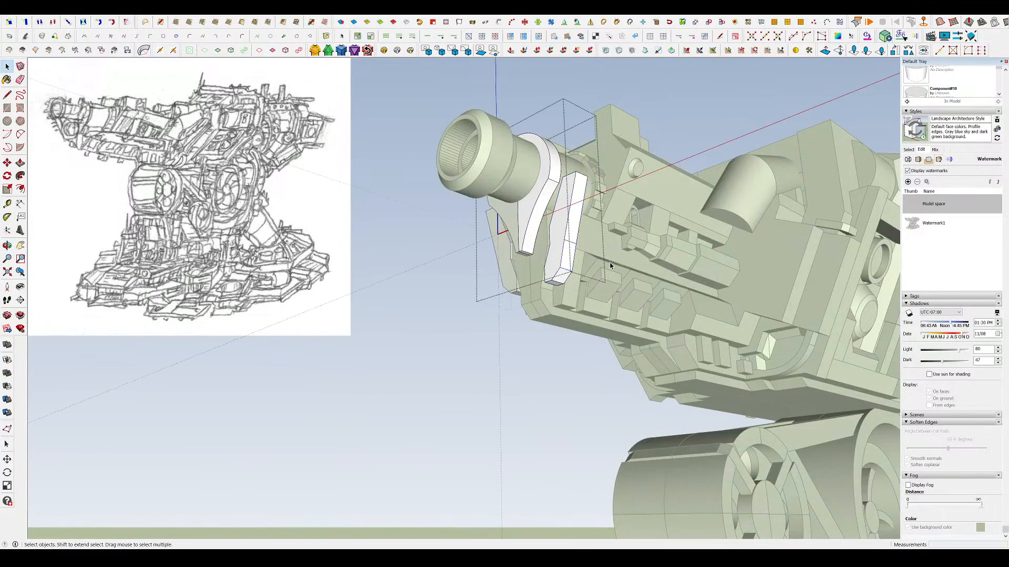
{"action": "key", "text": "m"}
{"action": "left_click", "coordinate": [567, 238]}
{"action": "middle_click_drag", "start_coordinate": [567, 248], "coordinate": [500, 218]}
{"action": "scroll", "coordinate": [500, 219], "scroll_direction": "up", "scroll_amount": 4}
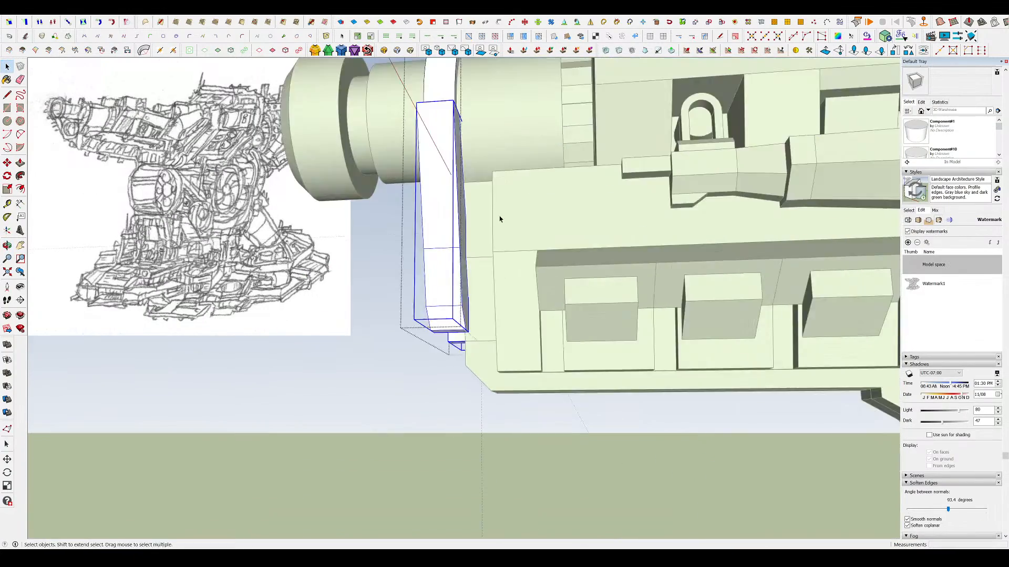
- Open a side bar, draw two rectangles on its rear face and pull each out 119.5 cm into a block
{"action": "double_click", "coordinate": [421, 260]}
{"action": "middle_click_drag", "start_coordinate": [421, 260], "coordinate": [341, 255]}
{"action": "key", "text": "h"}
{"action": "scroll", "coordinate": [378, 205], "scroll_direction": "up", "scroll_amount": 1}
{"action": "key", "text": "r"}
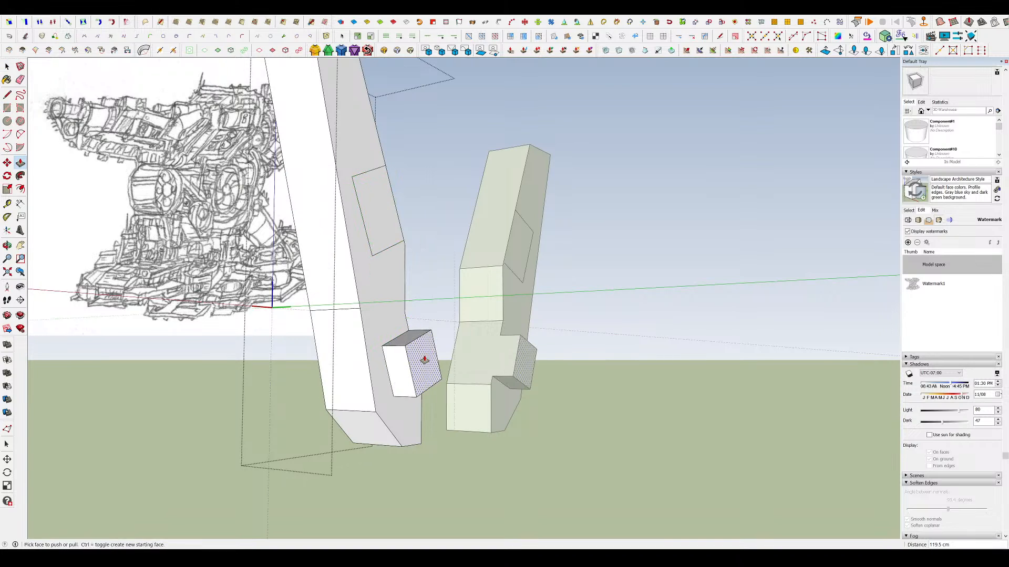
{"action": "middle_click_drag", "start_coordinate": [423, 378], "coordinate": [481, 344]}
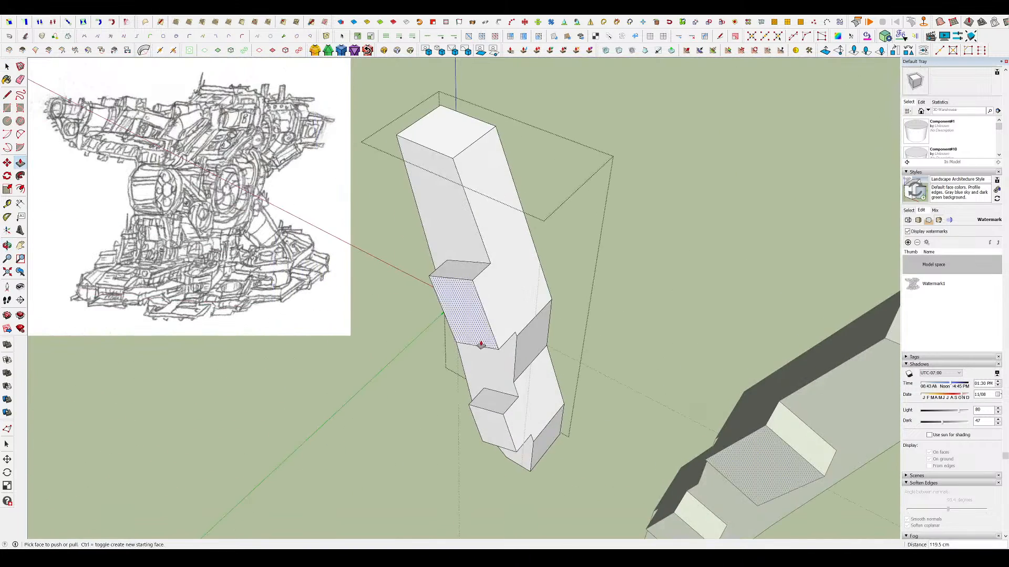
- Pull the two rear blocks further out, draw a 91.7 by 330.5 cm rectangle on the upper one's side, and extend both blocks sideways
{"action": "left_click", "coordinate": [484, 331]}
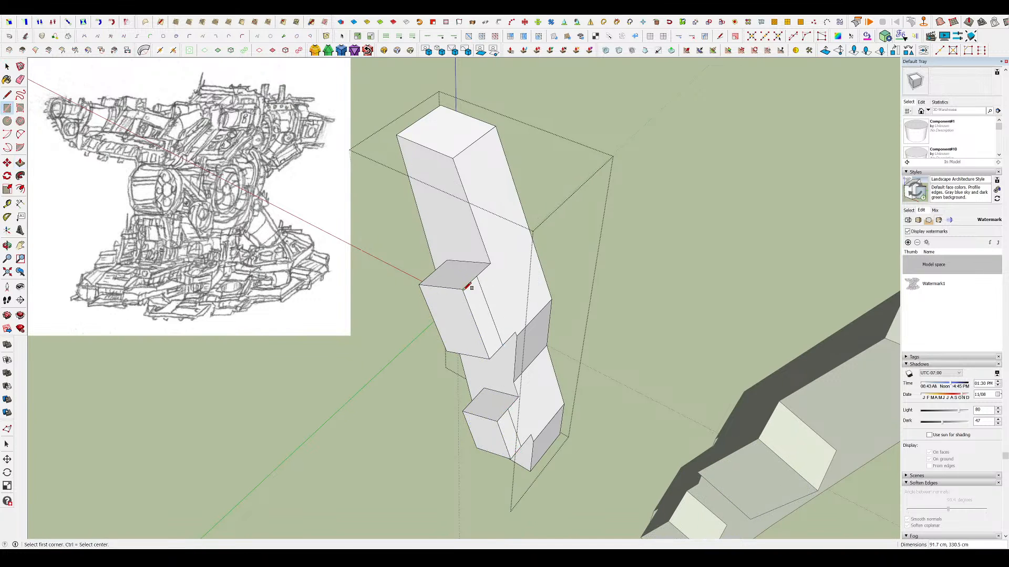
{"action": "key", "text": "p"}
{"action": "left_click", "coordinate": [476, 304]}
{"action": "left_click", "coordinate": [512, 363]}
{"action": "left_click", "coordinate": [508, 434]}
{"action": "left_click", "coordinate": [506, 353]}
- Draw a line across a corner of the upper rear block and push the resulting triangular piece 91.7 cm
{"action": "mouse_move", "coordinate": [507, 353]}
{"action": "middle_mouse_down"}
{"action": "mouse_move", "coordinate": [603, 250]}
{"action": "mouse_move", "coordinate": [464, 275]}
{"action": "mouse_move", "coordinate": [434, 207]}
{"action": "mouse_move", "coordinate": [501, 292]}
{"action": "mouse_move", "coordinate": [423, 355]}
{"action": "middle_mouse_up"}
{"action": "scroll", "coordinate": [604, 250], "scroll_direction": "down", "scroll_amount": 2}
{"action": "scroll", "coordinate": [603, 250], "scroll_direction": "up", "scroll_amount": 3}
{"action": "key", "text": "l"}
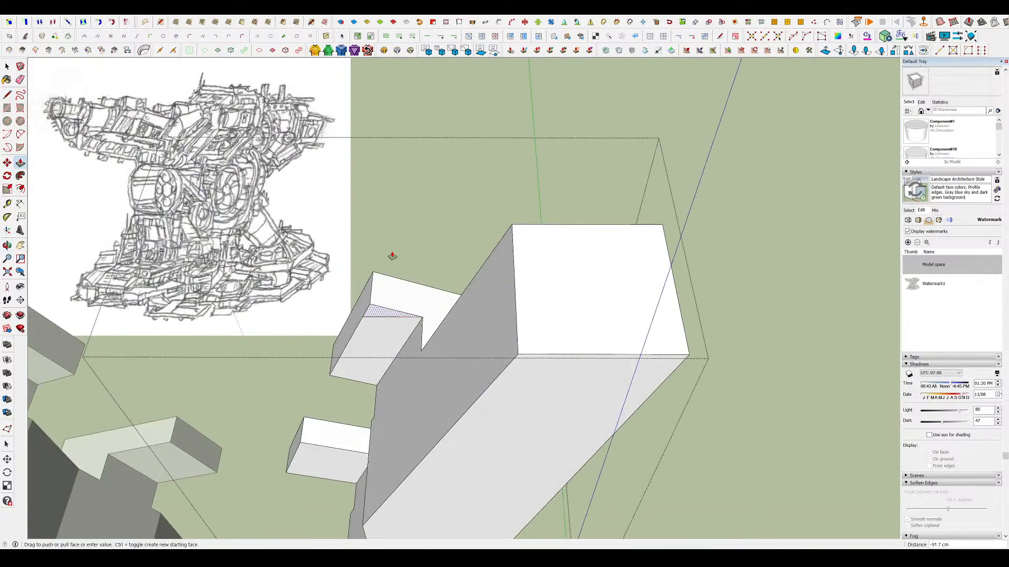
{"action": "left_click", "coordinate": [392, 256]}
{"action": "scroll", "coordinate": [494, 298], "scroll_direction": "down", "scroll_amount": 5}
{"action": "key", "text": "i"}
{"action": "middle_click_drag", "start_coordinate": [523, 317], "coordinate": [513, 194]}
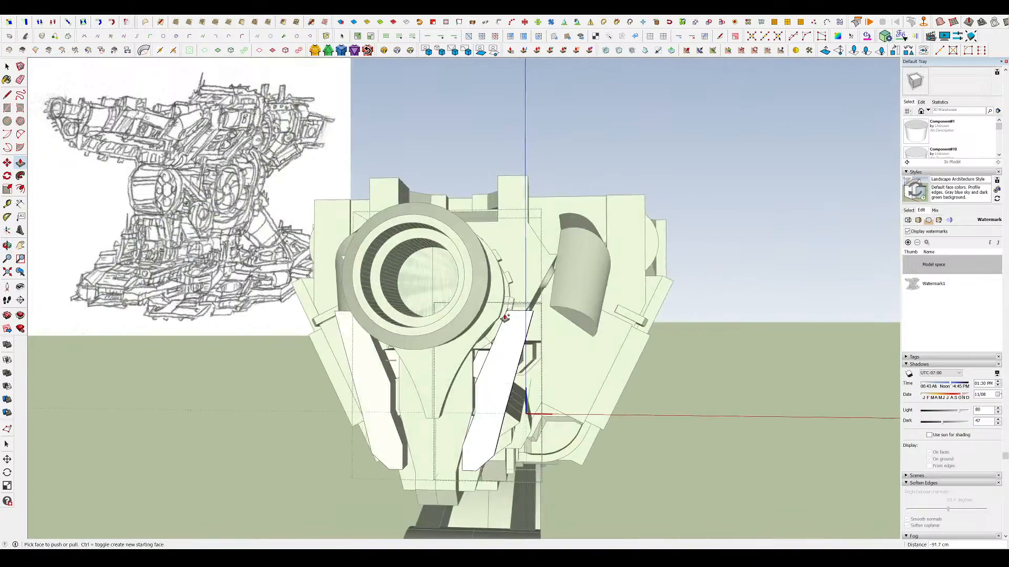
- Move the inner end face of the upper rear block 33.7 cm to adjust its slant
{"action": "scroll", "coordinate": [428, 472], "scroll_direction": "up", "scroll_amount": 3}
{"action": "key", "text": "i"}
{"action": "scroll", "coordinate": [503, 278], "scroll_direction": "up", "scroll_amount": 2}
{"action": "middle_click_drag", "start_coordinate": [496, 254], "coordinate": [524, 270]}
{"action": "scroll", "coordinate": [422, 294], "scroll_direction": "up", "scroll_amount": 1}
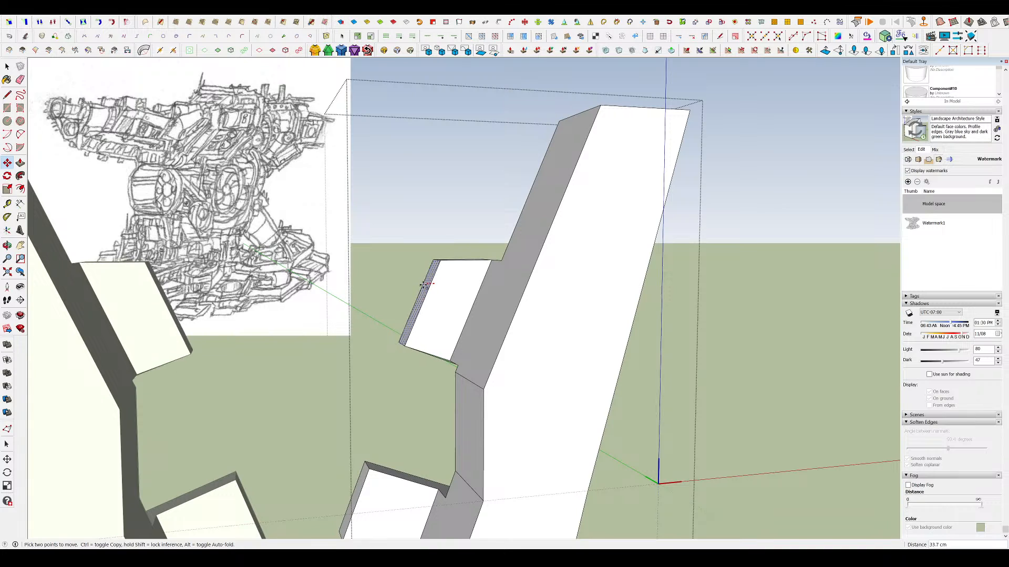
{"action": "middle_click_drag", "start_coordinate": [396, 288], "coordinate": [482, 325]}
{"action": "scroll", "coordinate": [482, 326], "scroll_direction": "up", "scroll_amount": 3}
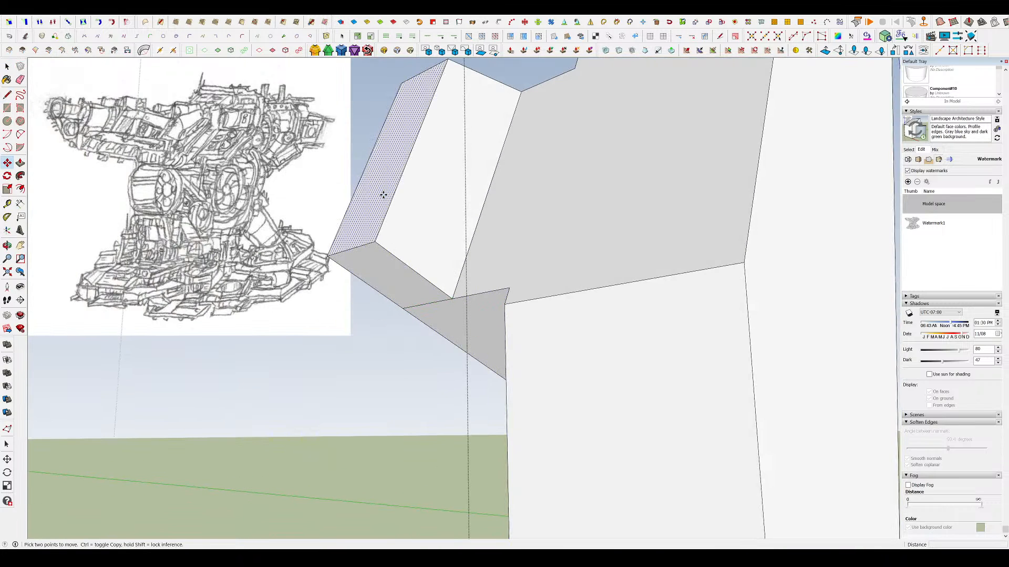
{"action": "middle_click_drag", "start_coordinate": [383, 195], "coordinate": [472, 237]}
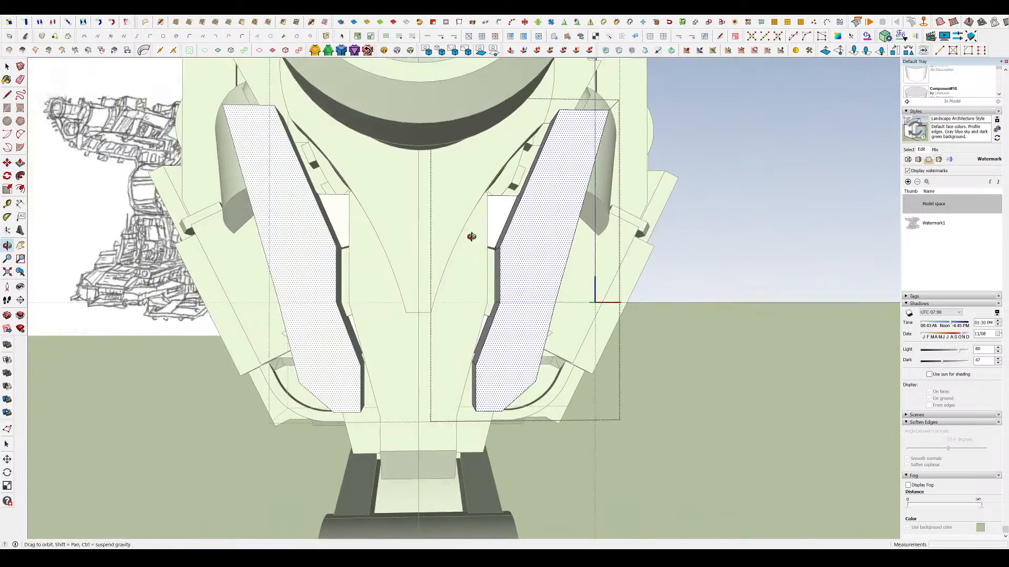
- Cut a corner off the upper rear block by pushing its triangular piece through 330.5 cm
{"action": "scroll", "coordinate": [499, 303], "scroll_direction": "up", "scroll_amount": 2}
{"action": "key", "text": "h"}
{"action": "middle_click_drag", "start_coordinate": [484, 336], "coordinate": [461, 376]}
{"action": "scroll", "coordinate": [482, 335], "scroll_direction": "up", "scroll_amount": 4}
{"action": "scroll", "coordinate": [519, 315], "scroll_direction": "down", "scroll_amount": 3}
{"action": "key", "text": "h"}
{"action": "scroll", "coordinate": [272, 372], "scroll_direction": "up", "scroll_amount": 3}
{"action": "key", "text": "p"}
{"action": "left_click", "coordinate": [450, 354]}
{"action": "scroll", "coordinate": [453, 347], "scroll_direction": "down", "scroll_amount": 3}
{"action": "scroll", "coordinate": [497, 280], "scroll_direction": "up", "scroll_amount": 3}
{"action": "key", "text": "h"}
{"action": "left_click", "coordinate": [480, 392]}
{"action": "scroll", "coordinate": [461, 377], "scroll_direction": "down", "scroll_amount": 3}
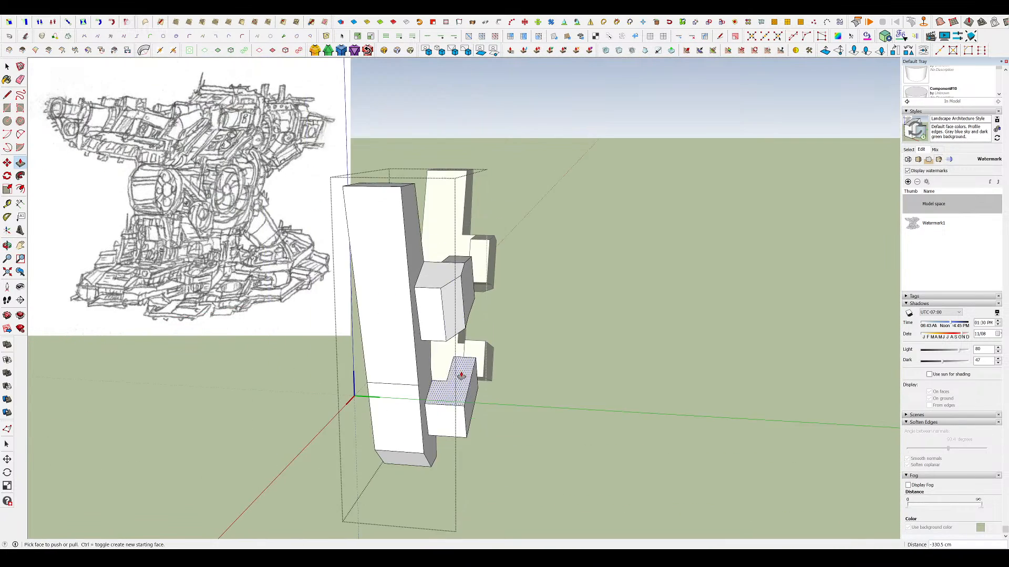
- Mark off a triangular corner on the lower rear block, push it away 225.5 cm, and close the bar
{"action": "scroll", "coordinate": [455, 400], "scroll_direction": "up", "scroll_amount": 4}
{"action": "key", "text": "l"}
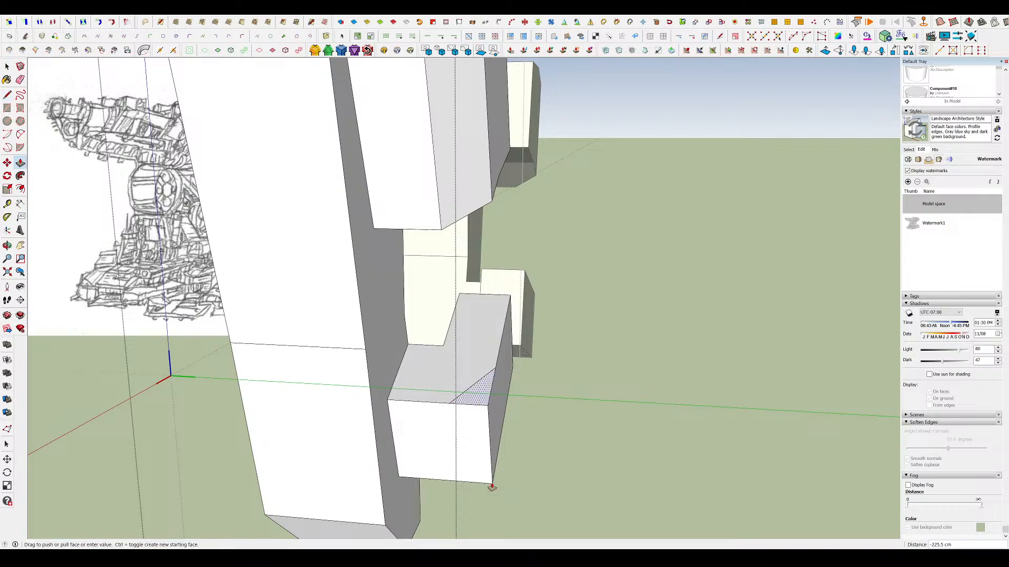
{"action": "key", "text": "space"}
{"action": "scroll", "coordinate": [492, 487], "scroll_direction": "down", "scroll_amount": 5}
{"action": "middle_click_drag", "start_coordinate": [517, 315], "coordinate": [620, 265]}
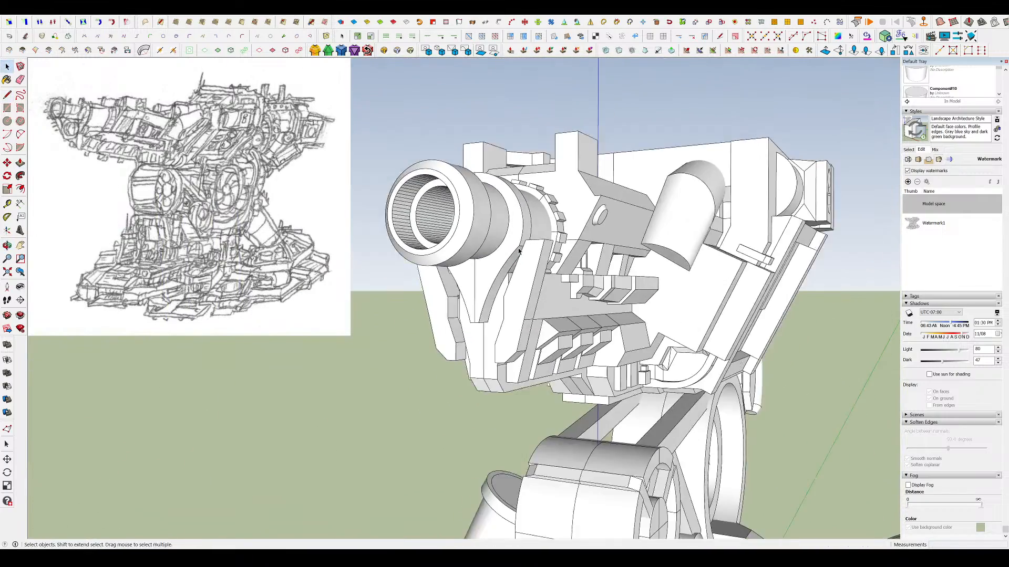
- Reopen the side bar and pull its top face up 303.4 cm to lengthen it
{"action": "middle_click_drag", "start_coordinate": [519, 251], "coordinate": [531, 255]}
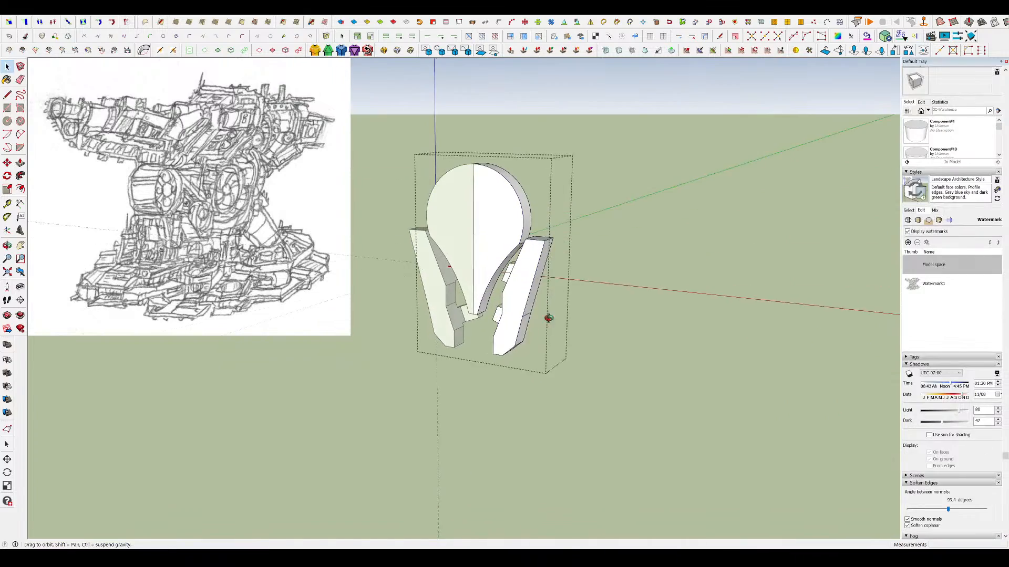
{"action": "key", "text": "p"}
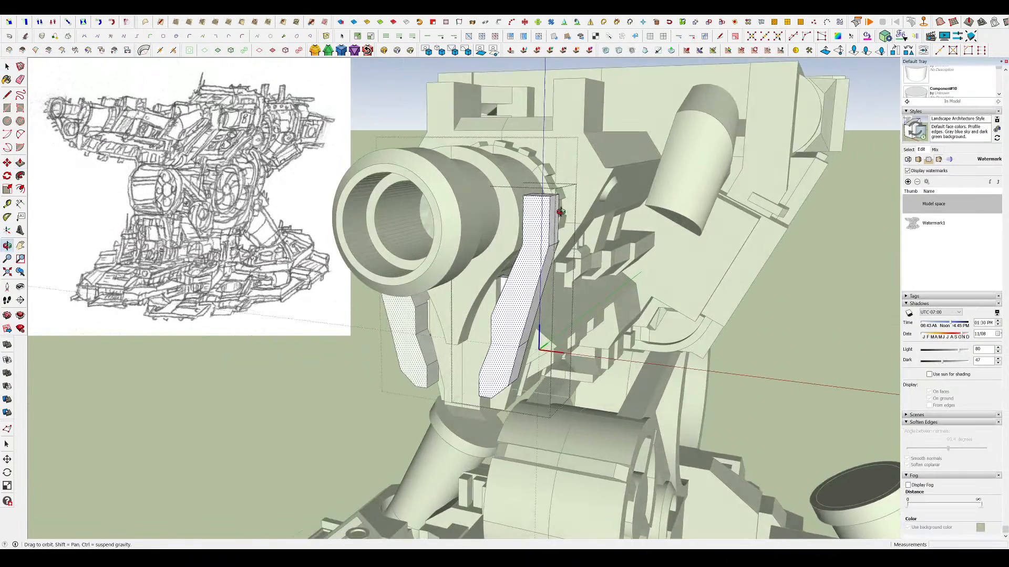
{"action": "middle_click_drag", "start_coordinate": [526, 263], "coordinate": [545, 185]}
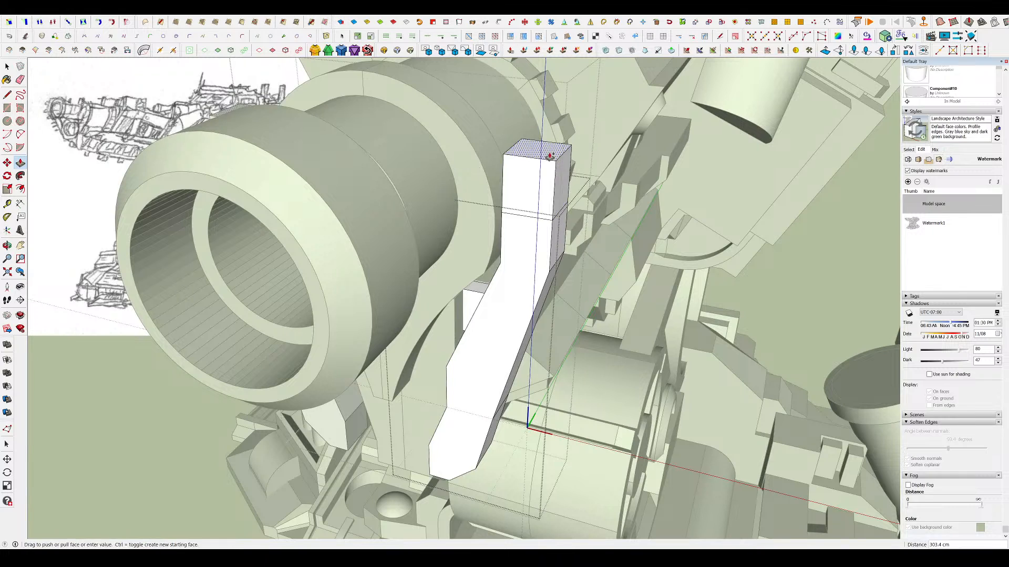
{"action": "left_click", "coordinate": [549, 156]}
- Draw a line across the slanted outer side of the bar's upper end and move it 27.3 cm to bend that side
{"action": "mouse_move", "coordinate": [550, 157]}
{"action": "middle_mouse_down"}
{"action": "mouse_move", "coordinate": [520, 212]}
{"action": "mouse_move", "coordinate": [547, 245]}
{"action": "mouse_move", "coordinate": [545, 210]}
{"action": "middle_mouse_up"}
{"action": "key", "text": "e"}
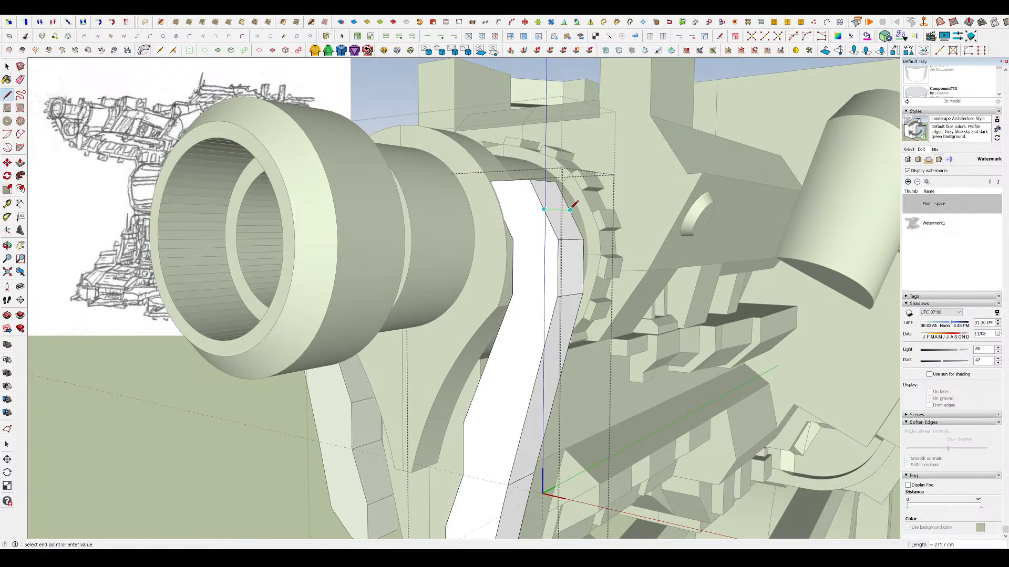
{"action": "left_click", "coordinate": [570, 210]}
{"action": "key", "text": "m"}
{"action": "scroll", "coordinate": [554, 211], "scroll_direction": "up", "scroll_amount": 2}
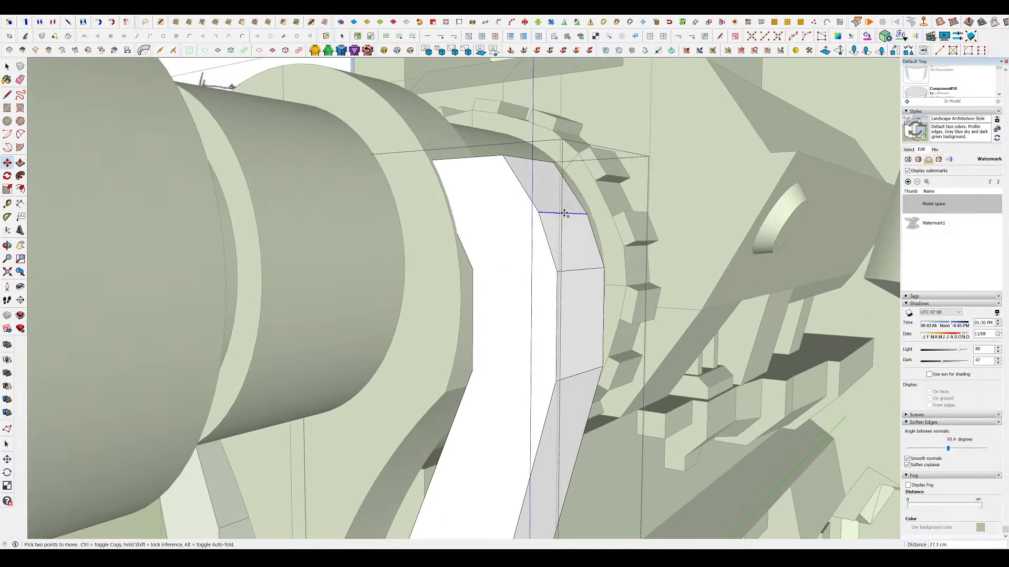
{"action": "left_click", "coordinate": [564, 213]}
- Copy an edge 54.1 cm along the back face of the bar's upper part and erase the leftover edge
{"action": "middle_click_drag", "start_coordinate": [564, 213], "coordinate": [237, 252]}
{"action": "scroll", "coordinate": [520, 212], "scroll_direction": "down", "scroll_amount": 4}
{"action": "scroll", "coordinate": [373, 260], "scroll_direction": "up", "scroll_amount": 2}
{"action": "key", "text": "h"}
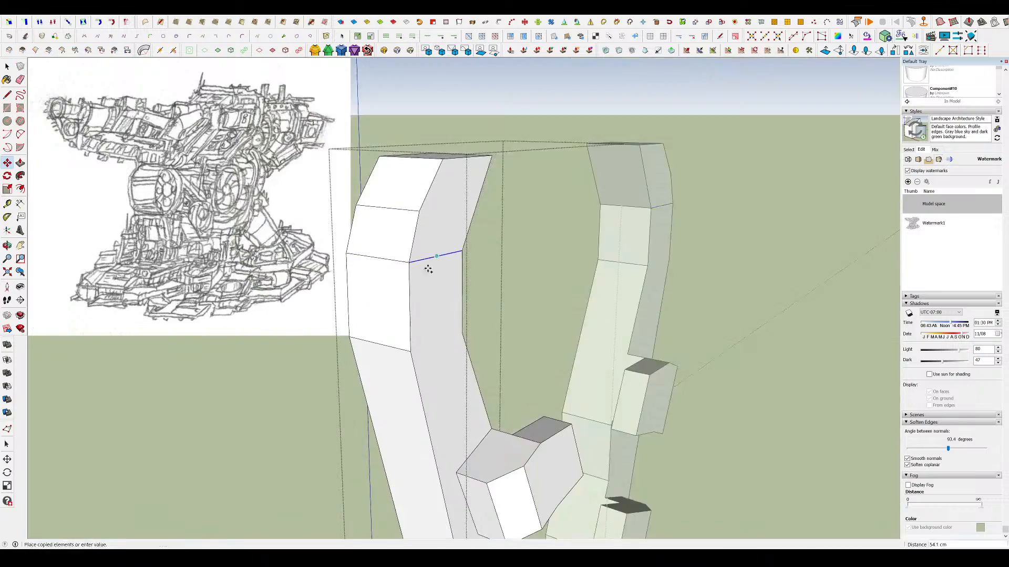
{"action": "left_click", "coordinate": [428, 269]}
{"action": "middle_click_drag", "start_coordinate": [428, 269], "coordinate": [316, 307]}
{"action": "key", "text": "e"}
{"action": "left_click", "coordinate": [436, 252]}
- Push the back face of the bar's upper section in 54.4 cm to make that section thinner
{"action": "mouse_move", "coordinate": [436, 252]}
{"action": "middle_mouse_down"}
{"action": "mouse_move", "coordinate": [337, 257]}
{"action": "mouse_move", "coordinate": [481, 252]}
{"action": "mouse_move", "coordinate": [493, 221]}
{"action": "mouse_move", "coordinate": [587, 178]}
{"action": "mouse_move", "coordinate": [511, 214]}
{"action": "mouse_move", "coordinate": [513, 197]}
{"action": "mouse_move", "coordinate": [479, 254]}
{"action": "mouse_move", "coordinate": [497, 294]}
{"action": "mouse_move", "coordinate": [559, 242]}
{"action": "mouse_move", "coordinate": [538, 230]}
{"action": "mouse_move", "coordinate": [573, 218]}
{"action": "middle_mouse_up"}
{"action": "scroll", "coordinate": [338, 257], "scroll_direction": "up", "scroll_amount": 3}
{"action": "scroll", "coordinate": [479, 252], "scroll_direction": "down", "scroll_amount": 5}
{"action": "scroll", "coordinate": [511, 214], "scroll_direction": "up", "scroll_amount": 3}
{"action": "key", "text": "p"}
{"action": "left_click", "coordinate": [492, 294]}
{"action": "scroll", "coordinate": [491, 295], "scroll_direction": "down", "scroll_amount": 2}
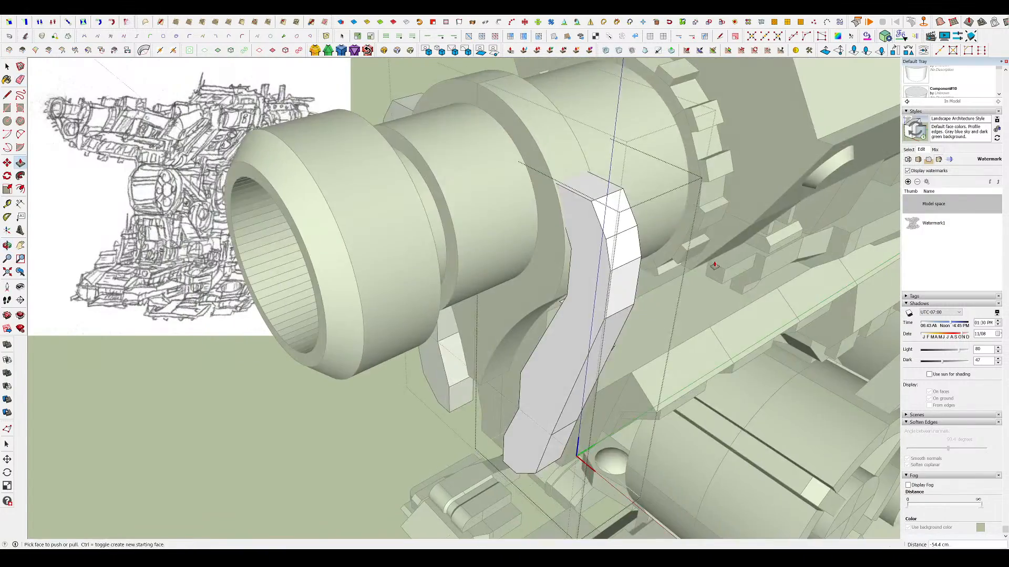
{"action": "scroll", "coordinate": [572, 215], "scroll_direction": "up", "scroll_amount": 3}
{"action": "left_click", "coordinate": [570, 211]}
{"action": "left_click", "coordinate": [502, 245]}
{"action": "scroll", "coordinate": [503, 245], "scroll_direction": "down", "scroll_amount": 3}
- Move the cross edge on the bar's upper outer side 24.4 cm to round its curve
{"action": "middle_click_drag", "start_coordinate": [561, 254], "coordinate": [574, 194]}
{"action": "scroll", "coordinate": [574, 194], "scroll_direction": "up", "scroll_amount": 3}
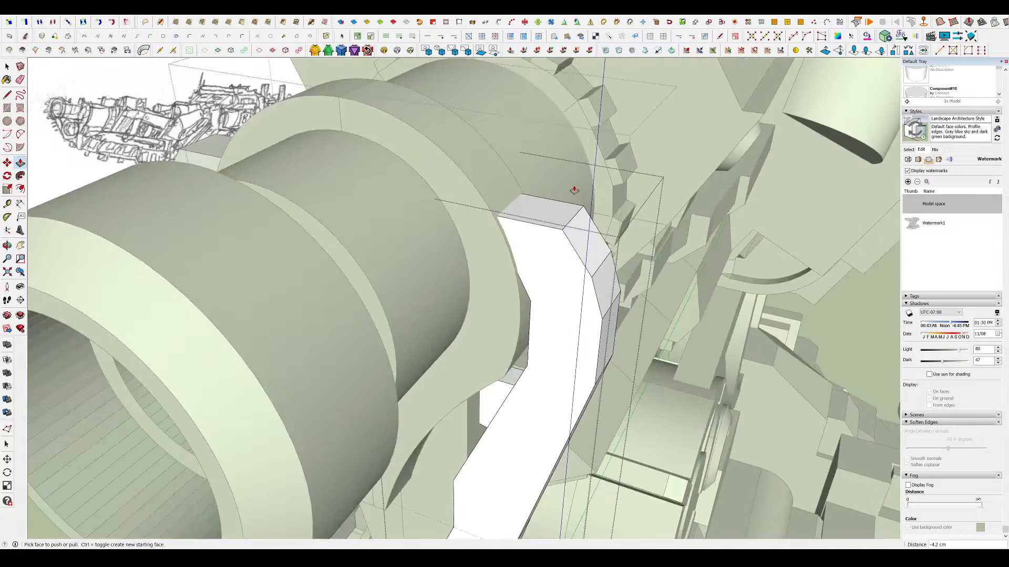
{"action": "key", "text": "h"}
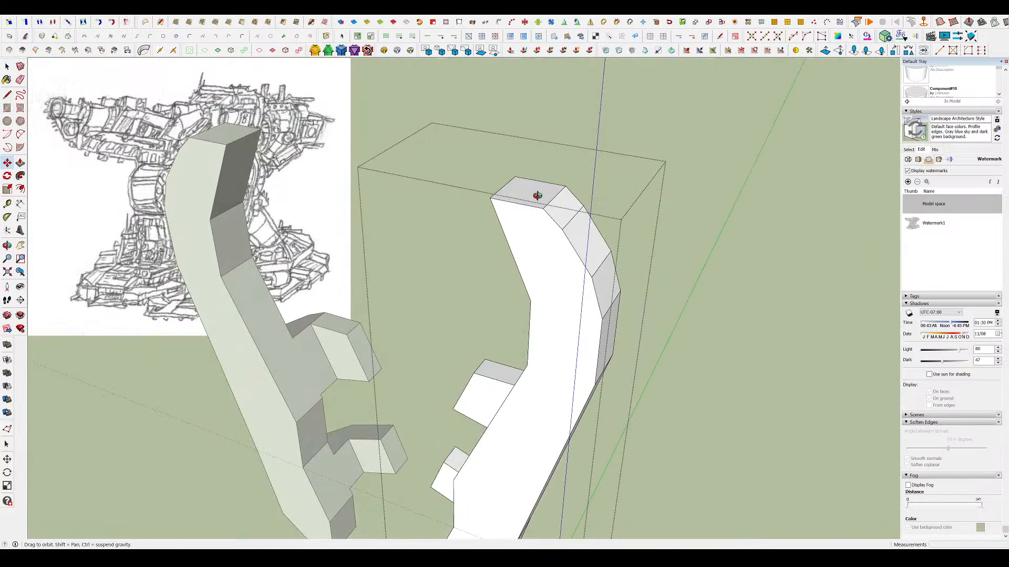
{"action": "middle_click_drag", "start_coordinate": [537, 195], "coordinate": [560, 216]}
{"action": "key", "text": "h"}
{"action": "scroll", "coordinate": [571, 213], "scroll_direction": "up", "scroll_amount": 3}
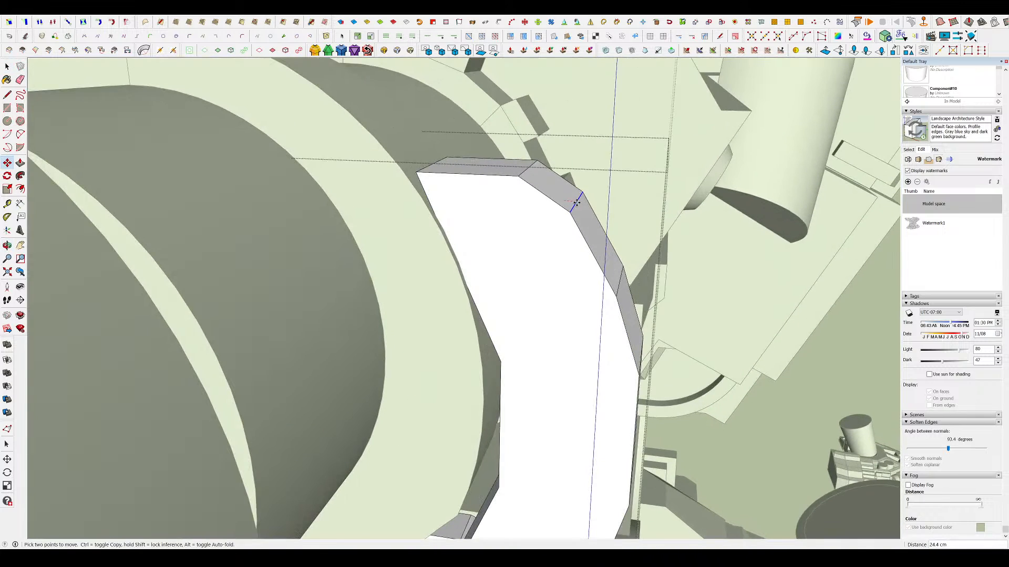
{"action": "left_click", "coordinate": [576, 218]}
{"action": "scroll", "coordinate": [576, 213], "scroll_direction": "down", "scroll_amount": 3}
{"action": "scroll", "coordinate": [574, 204], "scroll_direction": "up", "scroll_amount": 2}
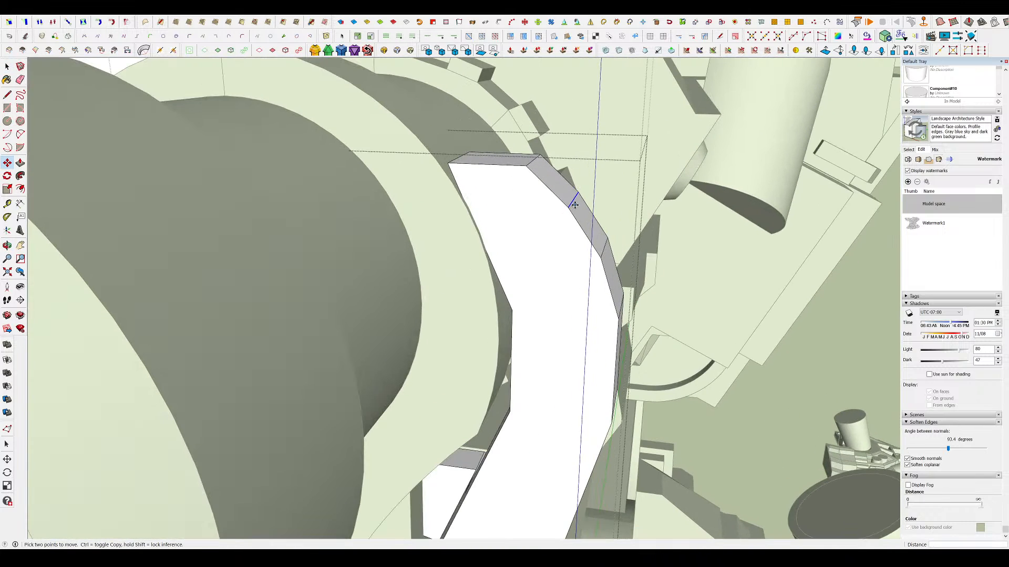
{"action": "scroll", "coordinate": [567, 192], "scroll_direction": "down", "scroll_amount": 4}
{"action": "scroll", "coordinate": [547, 189], "scroll_direction": "up", "scroll_amount": 3}
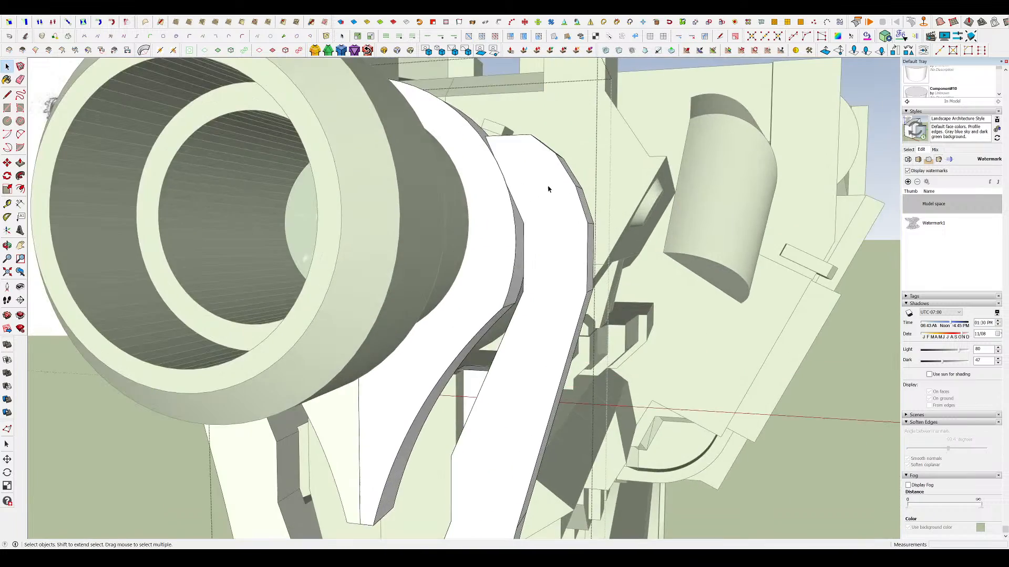
- Bend the inner side of the bar's upper part into segments, moving a cross edge about 16.5 cm
{"action": "middle_click_drag", "start_coordinate": [547, 189], "coordinate": [456, 202]}
{"action": "key", "text": "space"}
{"action": "key", "text": "h"}
{"action": "key", "text": "r"}
{"action": "left_click", "coordinate": [505, 190]}
{"action": "scroll", "coordinate": [522, 247], "scroll_direction": "down", "scroll_amount": 3}
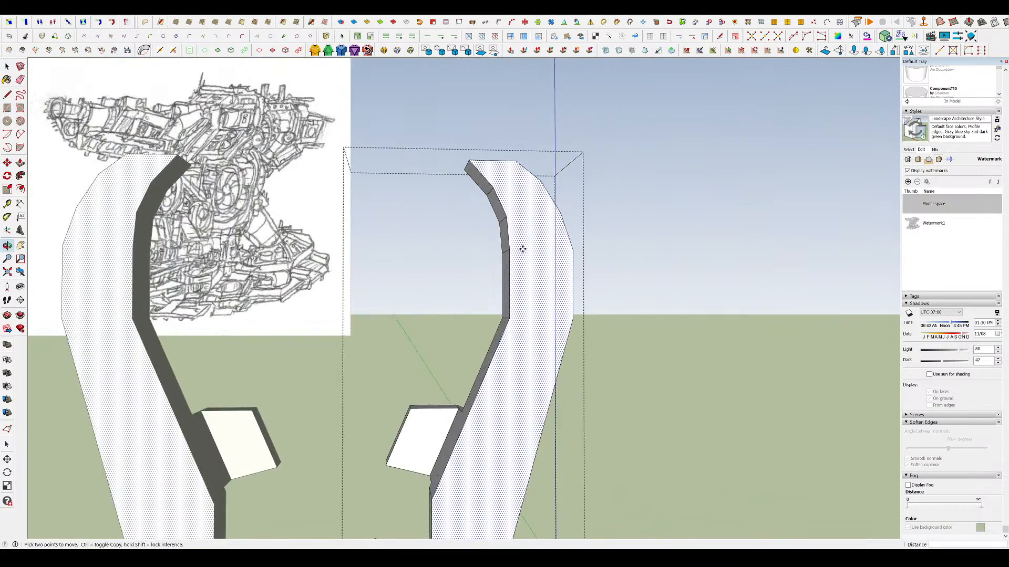
{"action": "scroll", "coordinate": [503, 265], "scroll_direction": "up", "scroll_amount": 3}
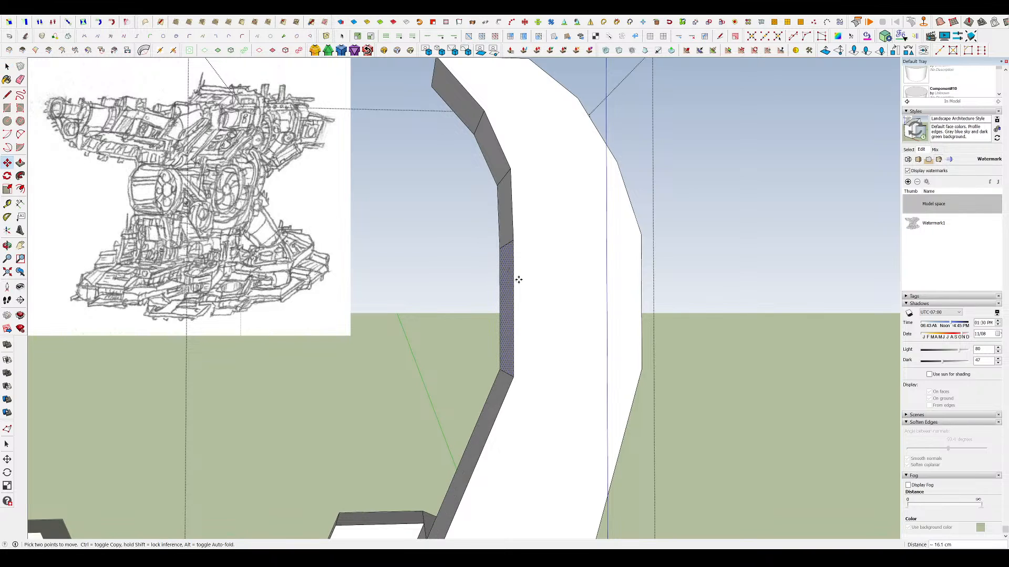
{"action": "left_click", "coordinate": [513, 276]}
{"action": "left_click", "coordinate": [530, 276]}
- Move another cross edge on the bar's inner side about 65.7 cm to smooth the curve, and close the bar
{"action": "middle_click_drag", "start_coordinate": [529, 277], "coordinate": [576, 303]}
{"action": "scroll", "coordinate": [577, 303], "scroll_direction": "down", "scroll_amount": 3}
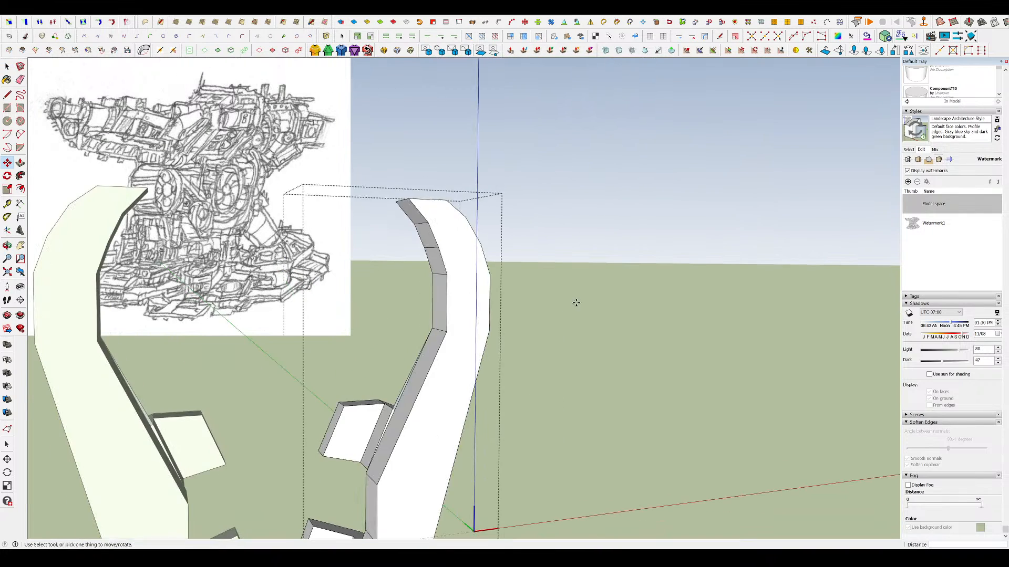
{"action": "scroll", "coordinate": [415, 291], "scroll_direction": "up", "scroll_amount": 5}
{"action": "middle_click_drag", "start_coordinate": [387, 290], "coordinate": [368, 384]}
{"action": "key", "text": "l"}
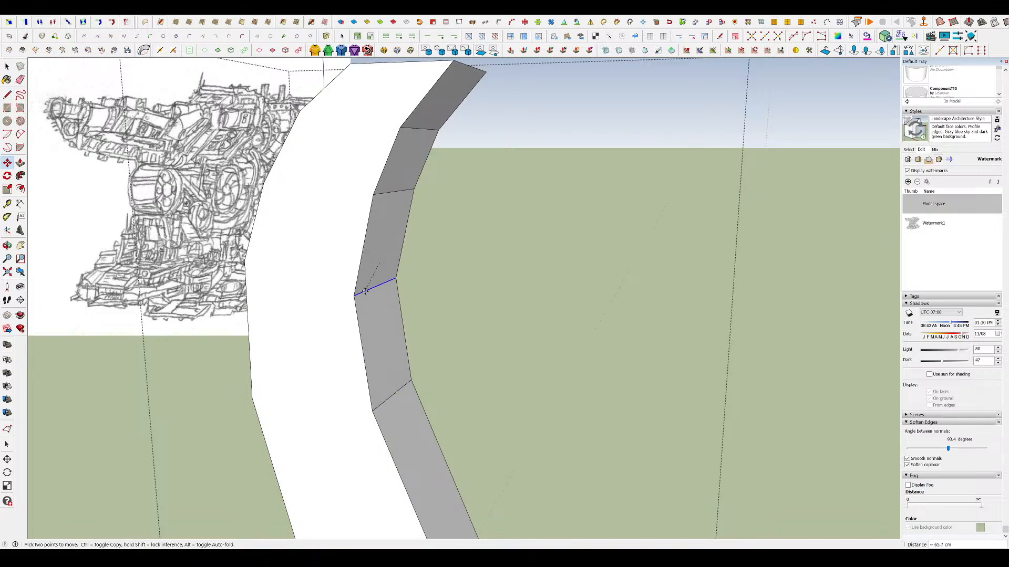
{"action": "left_click", "coordinate": [365, 291]}
{"action": "middle_click_drag", "start_coordinate": [551, 321], "coordinate": [252, 347]}
{"action": "scroll", "coordinate": [284, 352], "scroll_direction": "down", "scroll_amount": 4}
{"action": "key", "text": "space"}
{"action": "scroll", "coordinate": [534, 306], "scroll_direction": "down", "scroll_amount": 2}
{"action": "left_click", "coordinate": [594, 261]}
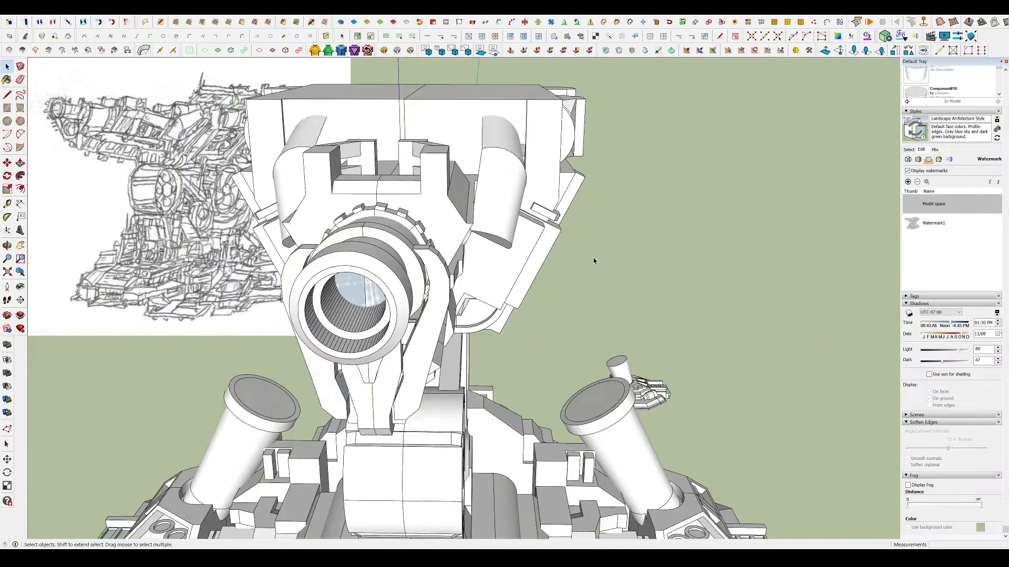
- Examine the whole turret and its barrel end against the reference sketch
{"action": "scroll", "coordinate": [593, 261], "scroll_direction": "down", "scroll_amount": 3}
{"action": "middle_click_drag", "start_coordinate": [594, 261], "coordinate": [631, 150]}
{"action": "scroll", "coordinate": [552, 221], "scroll_direction": "down", "scroll_amount": 3}
{"action": "scroll", "coordinate": [538, 236], "scroll_direction": "up", "scroll_amount": 2}
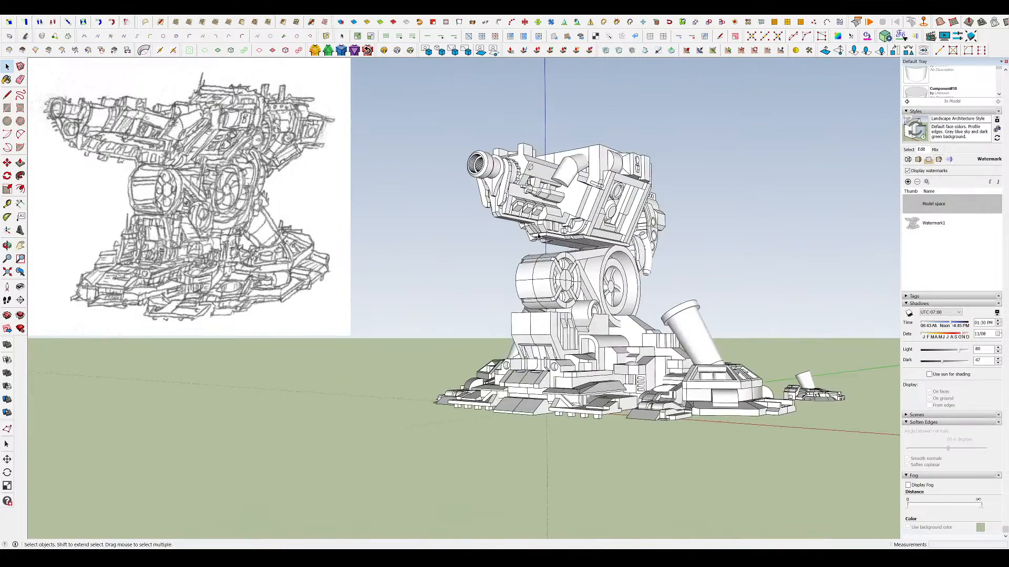
{"action": "middle_click_drag", "start_coordinate": [538, 236], "coordinate": [536, 245]}
{"action": "scroll", "coordinate": [537, 231], "scroll_direction": "up", "scroll_amount": 2}
{"action": "scroll", "coordinate": [532, 184], "scroll_direction": "up", "scroll_amount": 1}
{"action": "middle_click_drag", "start_coordinate": [531, 181], "coordinate": [528, 190]}
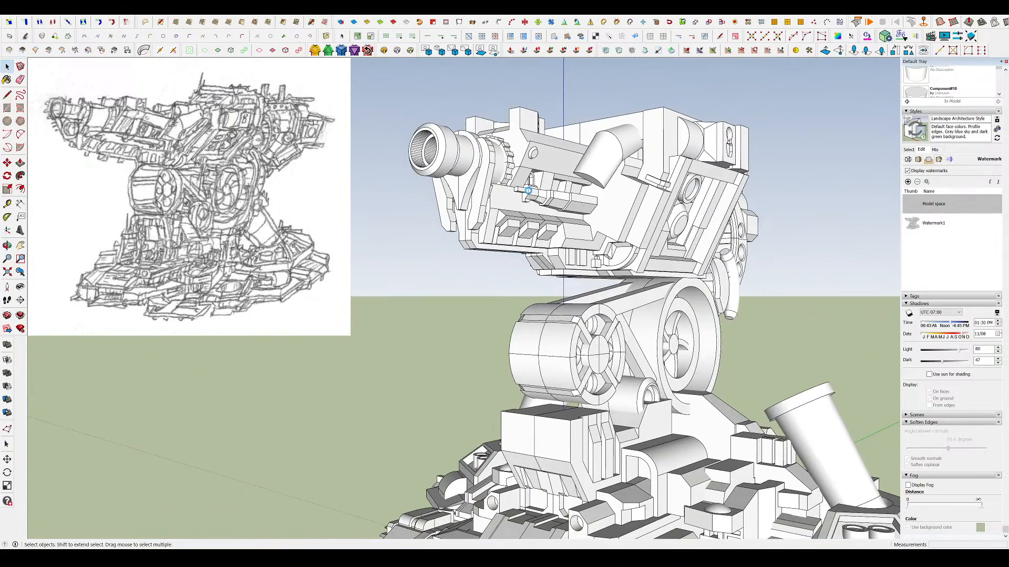
- Open the teardrop cap and draw a small rectangle across the centre line near the top of its front face
{"action": "scroll", "coordinate": [474, 162], "scroll_direction": "up", "scroll_amount": 2}
{"action": "left_click", "coordinate": [463, 178]}
{"action": "middle_click_drag", "start_coordinate": [464, 179], "coordinate": [508, 241]}
{"action": "scroll", "coordinate": [508, 241], "scroll_direction": "up", "scroll_amount": 2}
{"action": "scroll", "coordinate": [673, 462], "scroll_direction": "up", "scroll_amount": 2}
{"action": "middle_click_drag", "start_coordinate": [657, 453], "coordinate": [746, 457]}
{"action": "double_click", "coordinate": [589, 255]}
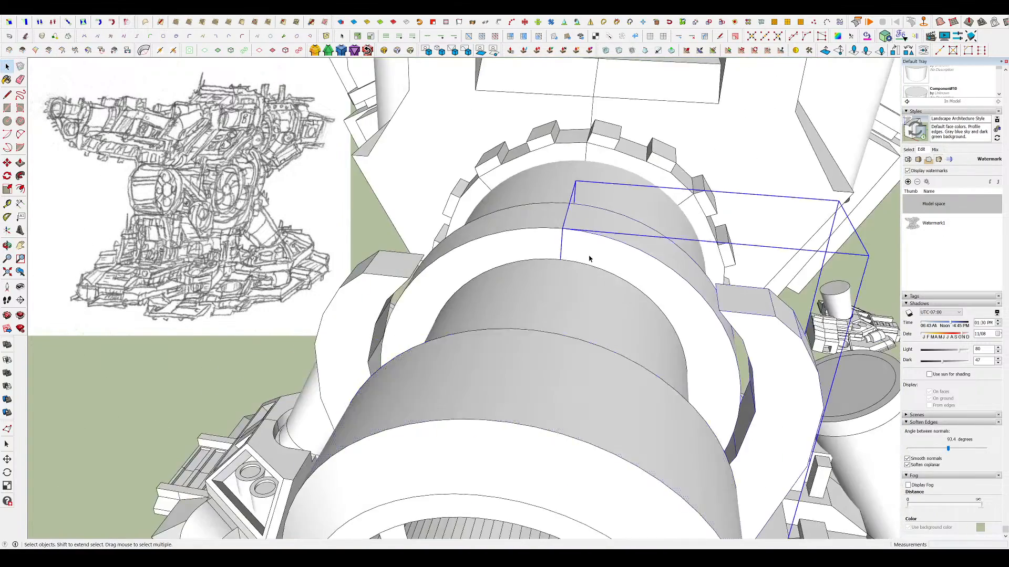
{"action": "scroll", "coordinate": [590, 255], "scroll_direction": "up", "scroll_amount": 1}
{"action": "mouse_move", "coordinate": [599, 253]}
{"action": "middle_mouse_down"}
{"action": "mouse_move", "coordinate": [615, 253]}
{"action": "mouse_move", "coordinate": [604, 255]}
{"action": "middle_mouse_up"}
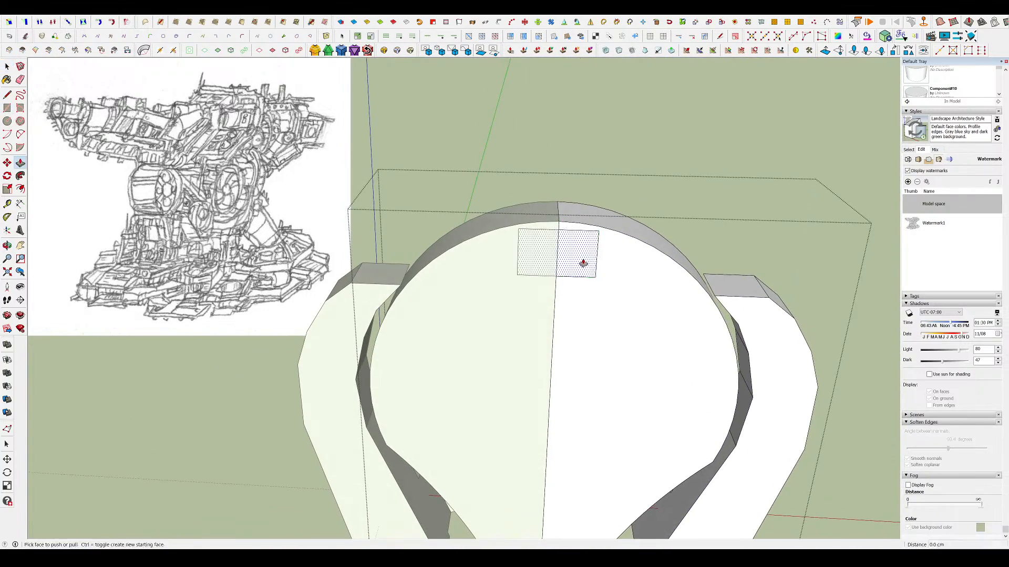
- Pull the rectangle forward 377.7 cm along the barrel into a beam with a separate section at its muzzle end
{"action": "left_click_drag", "start_coordinate": [583, 263], "coordinate": [583, 310]}
{"action": "middle_click_drag", "start_coordinate": [657, 263], "coordinate": [585, 289]}
{"action": "key", "text": "ctrl"}
{"action": "left_click", "coordinate": [527, 277]}
{"action": "scroll", "coordinate": [527, 276], "scroll_direction": "up", "scroll_amount": 1}
{"action": "scroll", "coordinate": [453, 299], "scroll_direction": "up", "scroll_amount": 1}
{"action": "left_click", "coordinate": [426, 322]}
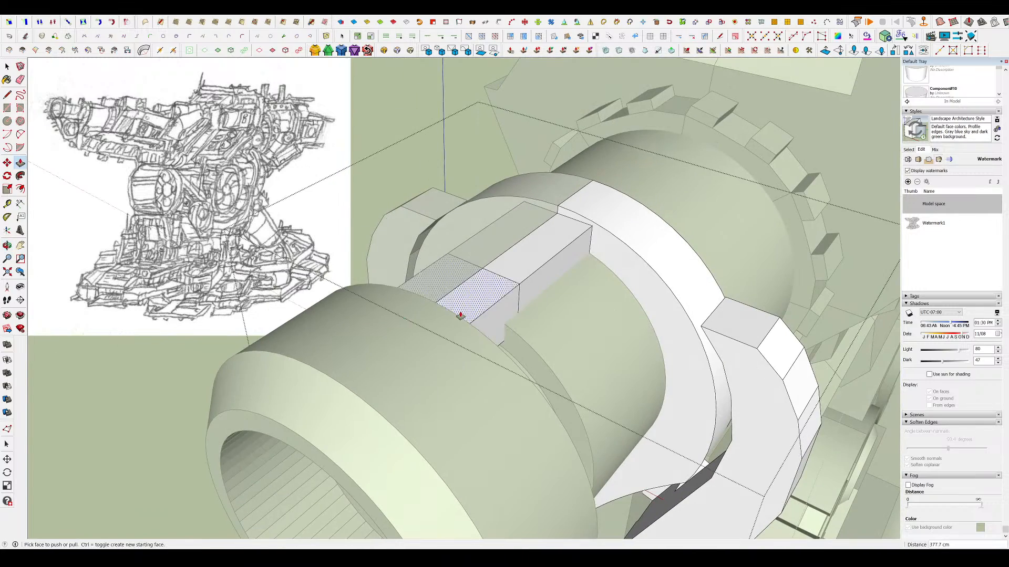
{"action": "key", "text": "ctrl+z"}
{"action": "left_click", "coordinate": [497, 297]}
- Outline a rectangle on top of the beam's muzzle end and pull it up into a block
{"action": "middle_click_drag", "start_coordinate": [497, 296], "coordinate": [378, 286]}
{"action": "scroll", "coordinate": [381, 287], "scroll_direction": "up", "scroll_amount": 3}
{"action": "left_click", "coordinate": [401, 228]}
{"action": "middle_click_drag", "start_coordinate": [400, 228], "coordinate": [537, 164]}
{"action": "scroll", "coordinate": [479, 333], "scroll_direction": "down", "scroll_amount": 4}
{"action": "scroll", "coordinate": [452, 233], "scroll_direction": "up", "scroll_amount": 4}
{"action": "left_click", "coordinate": [534, 314]}
{"action": "key", "text": "p"}
{"action": "scroll", "coordinate": [479, 278], "scroll_direction": "down", "scroll_amount": 4}
{"action": "left_click", "coordinate": [477, 278]}
{"action": "left_click", "coordinate": [478, 226]}
- Push a face of the raised block in 60.1 cm to narrow it
{"action": "scroll", "coordinate": [651, 159], "scroll_direction": "down", "scroll_amount": 2}
{"action": "scroll", "coordinate": [537, 163], "scroll_direction": "up", "scroll_amount": 3}
{"action": "key", "text": "p"}
{"action": "scroll", "coordinate": [545, 197], "scroll_direction": "up", "scroll_amount": 3}
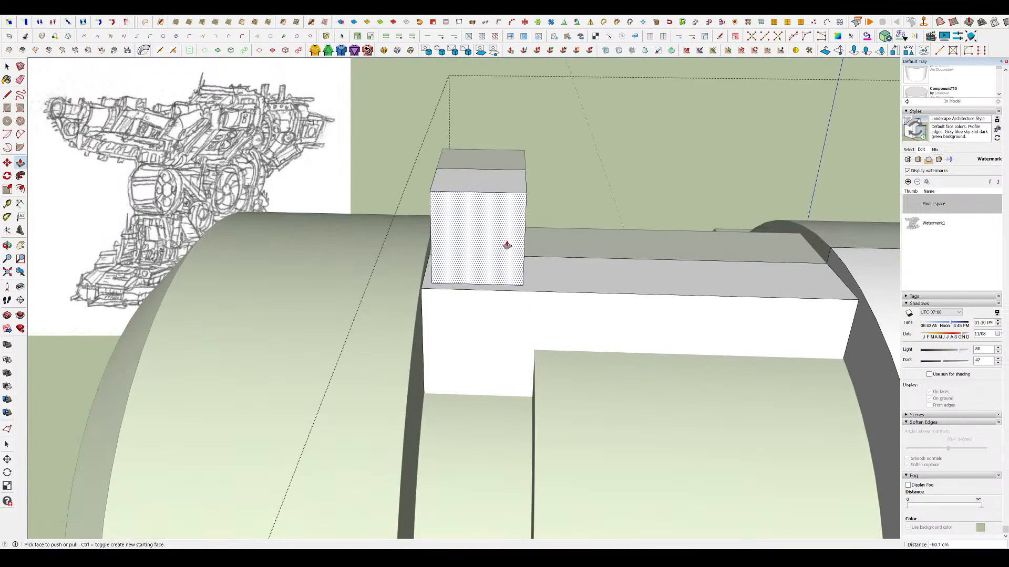
{"action": "left_click", "coordinate": [509, 232]}
- Draw a rectangle of about 188.4 by 112.7 cm on top of the beam near the teardrop cap
{"action": "scroll", "coordinate": [509, 232], "scroll_direction": "up", "scroll_amount": 2}
{"action": "middle_click_drag", "start_coordinate": [393, 228], "coordinate": [515, 268]}
{"action": "scroll", "coordinate": [331, 295], "scroll_direction": "down", "scroll_amount": 4}
{"action": "scroll", "coordinate": [468, 225], "scroll_direction": "up", "scroll_amount": 4}
{"action": "middle_click_drag", "start_coordinate": [468, 225], "coordinate": [624, 230]}
{"action": "key", "text": "r"}
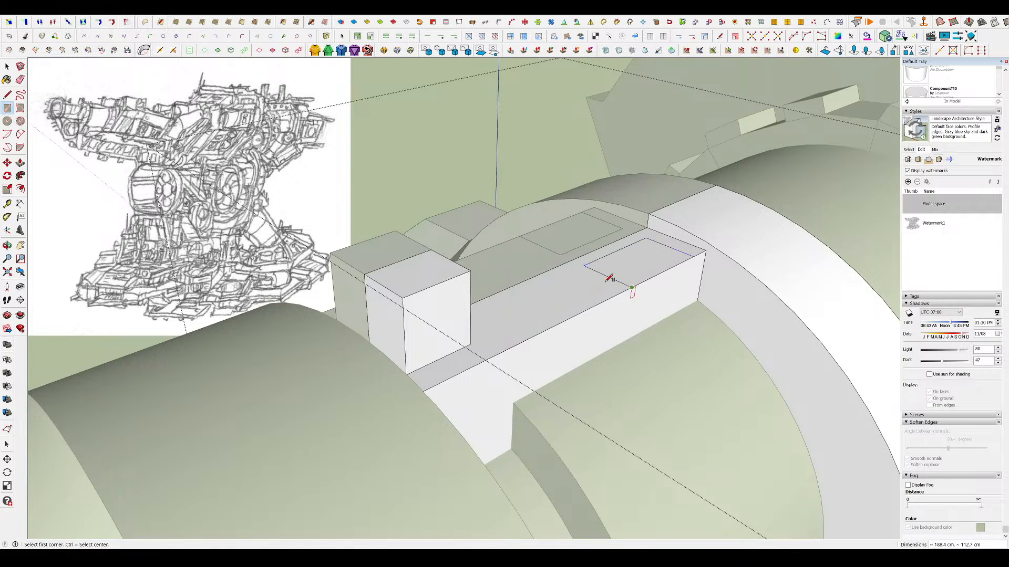
- Pull the new rectangle up into a tall post and push its front face back to slim it
{"action": "scroll", "coordinate": [537, 276], "scroll_direction": "down", "scroll_amount": 4}
{"action": "key", "text": "p"}
{"action": "left_click", "coordinate": [580, 267]}
{"action": "left_click", "coordinate": [580, 200]}
{"action": "left_click", "coordinate": [569, 243]}
{"action": "left_click", "coordinate": [578, 231]}
{"action": "middle_click_drag", "start_coordinate": [578, 231], "coordinate": [584, 207]}
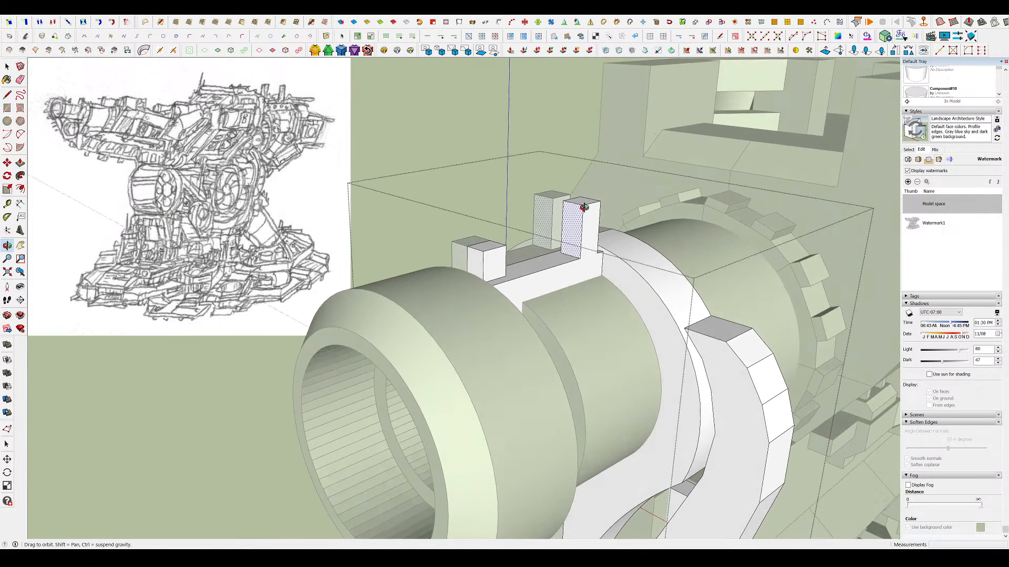
{"action": "scroll", "coordinate": [585, 210], "scroll_direction": "up", "scroll_amount": 5}
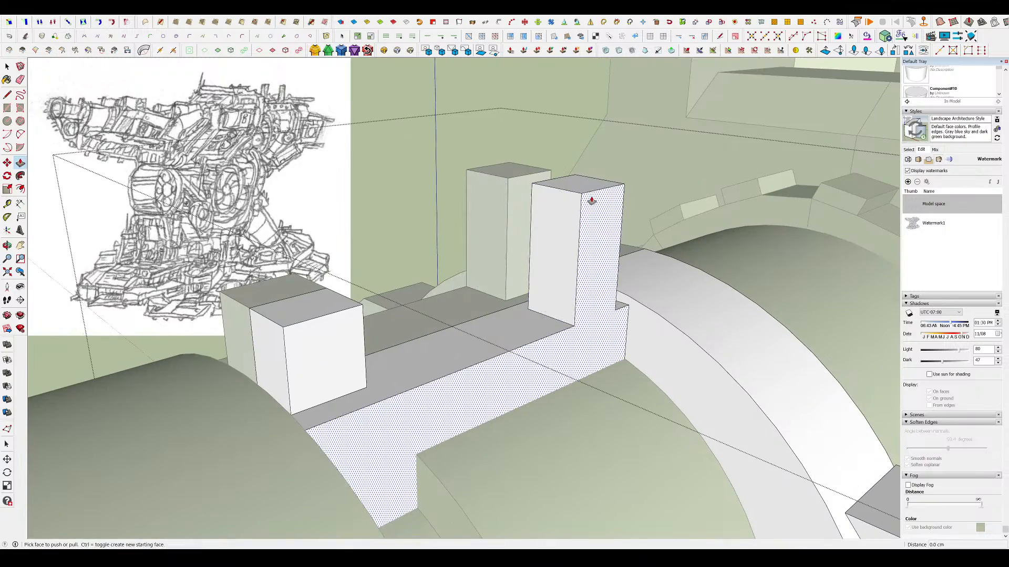
- Push the top face of the tall post on the beam down to shorten it
{"action": "left_click", "coordinate": [583, 186]}
{"action": "left_click", "coordinate": [574, 219]}
{"action": "scroll", "coordinate": [554, 226], "scroll_direction": "down", "scroll_amount": 5}
{"action": "middle_click_drag", "start_coordinate": [554, 254], "coordinate": [652, 368]}
{"action": "scroll", "coordinate": [549, 248], "scroll_direction": "up", "scroll_amount": 4}
{"action": "key", "text": "m"}
{"action": "left_click", "coordinate": [521, 137]}
{"action": "key", "text": "space"}
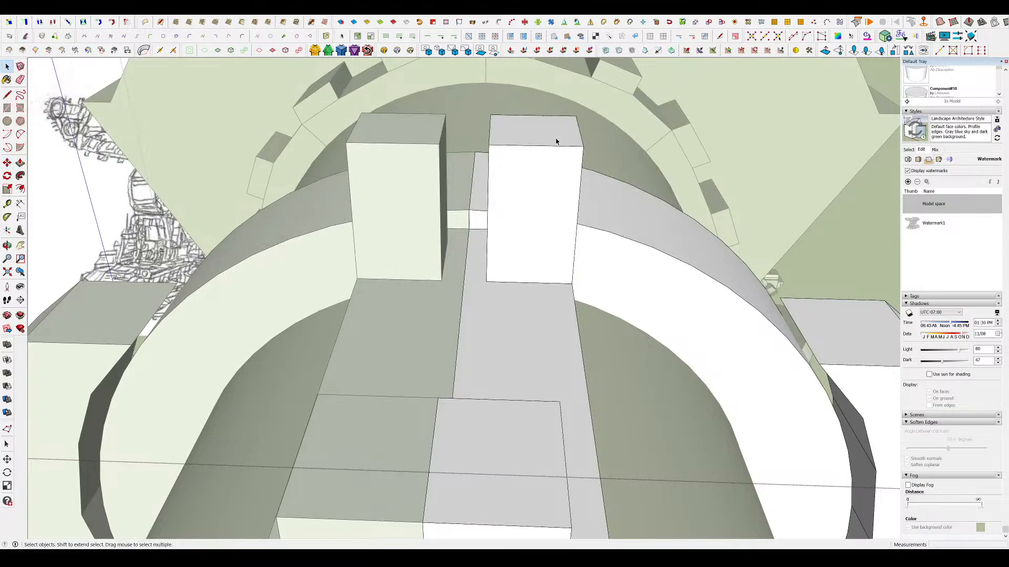
- Add an edge across the tall post and push its outer side in from the beam's edge to slim it
{"action": "key", "text": "l"}
{"action": "mouse_move", "coordinate": [561, 295]}
{"action": "middle_mouse_down"}
{"action": "mouse_move", "coordinate": [473, 265]}
{"action": "mouse_move", "coordinate": [521, 190]}
{"action": "mouse_move", "coordinate": [560, 181]}
{"action": "mouse_move", "coordinate": [487, 121]}
{"action": "middle_mouse_up"}
{"action": "left_click", "coordinate": [520, 175]}
{"action": "left_click", "coordinate": [557, 180]}
{"action": "scroll", "coordinate": [486, 121], "scroll_direction": "down", "scroll_amount": 5}
{"action": "key", "text": "space"}
{"action": "scroll", "coordinate": [486, 196], "scroll_direction": "up", "scroll_amount": 5}
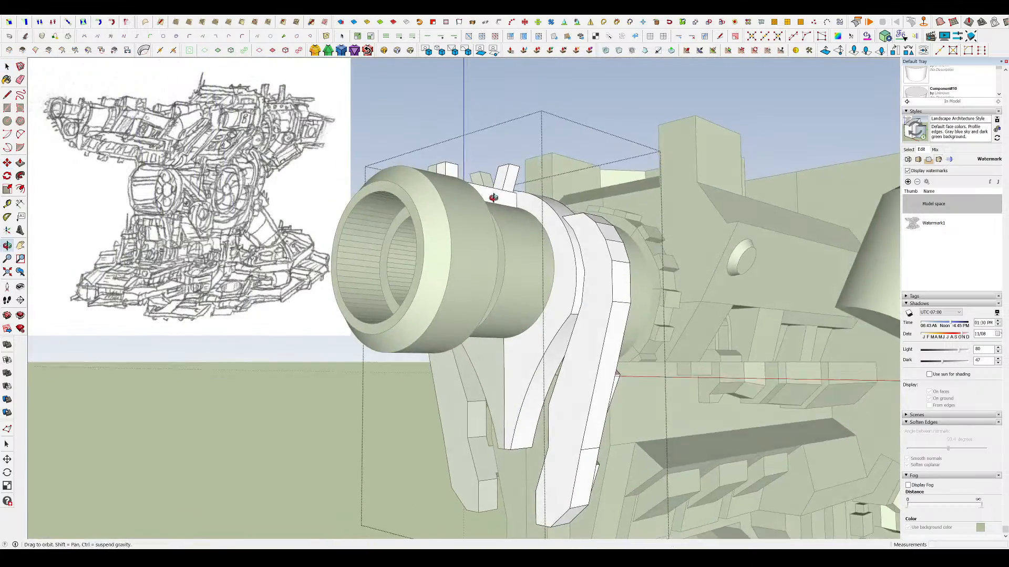
{"action": "scroll", "coordinate": [504, 227], "scroll_direction": "up", "scroll_amount": 3}
{"action": "middle_click_drag", "start_coordinate": [545, 243], "coordinate": [496, 145]}
{"action": "key", "text": "p"}
{"action": "left_click", "coordinate": [506, 143]}
{"action": "middle_click_drag", "start_coordinate": [557, 179], "coordinate": [469, 199]}
{"action": "key", "text": "l"}
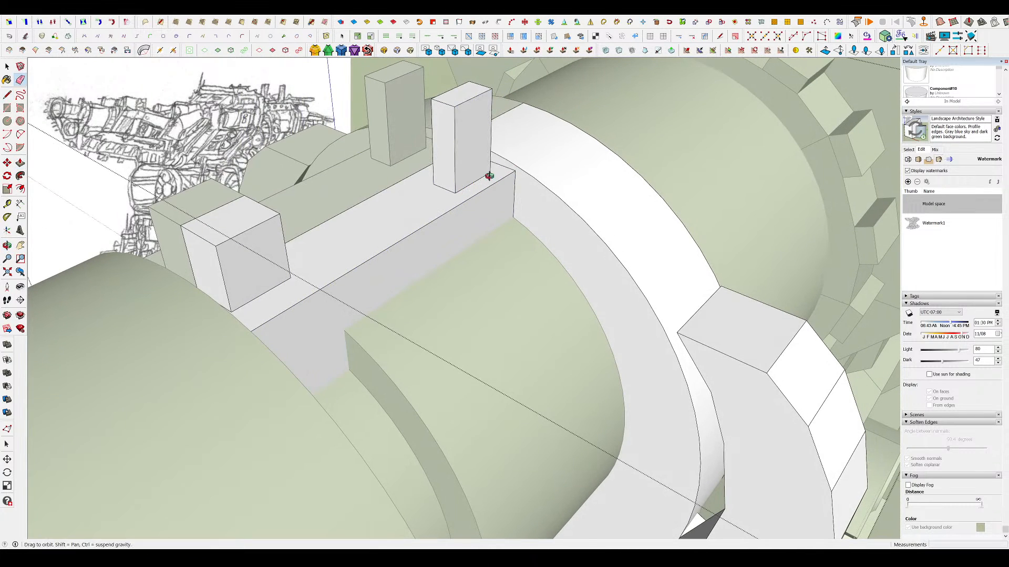
- Push the post's top down about 19.3 cm and cut away the muzzle block's outer top edge as a chamfer
{"action": "middle_click_drag", "start_coordinate": [489, 176], "coordinate": [486, 190]}
{"action": "key", "text": "p"}
{"action": "left_click_drag", "start_coordinate": [457, 116], "coordinate": [456, 141]}
{"action": "middle_click_drag", "start_coordinate": [456, 141], "coordinate": [430, 135]}
{"action": "scroll", "coordinate": [583, 167], "scroll_direction": "down", "scroll_amount": 3}
{"action": "scroll", "coordinate": [378, 187], "scroll_direction": "up", "scroll_amount": 1}
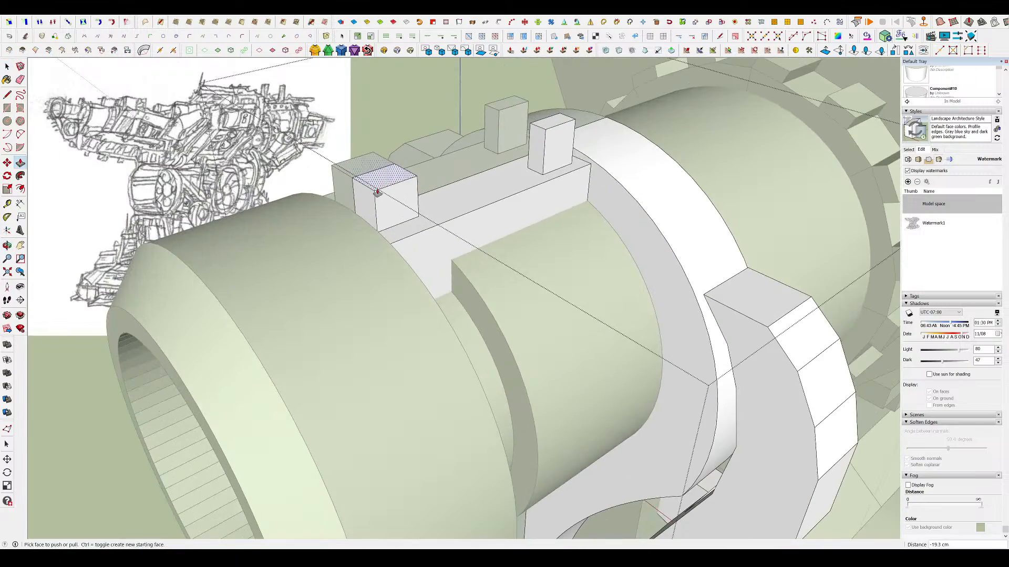
{"action": "left_click", "coordinate": [436, 171]}
{"action": "scroll", "coordinate": [484, 224], "scroll_direction": "down", "scroll_amount": 3}
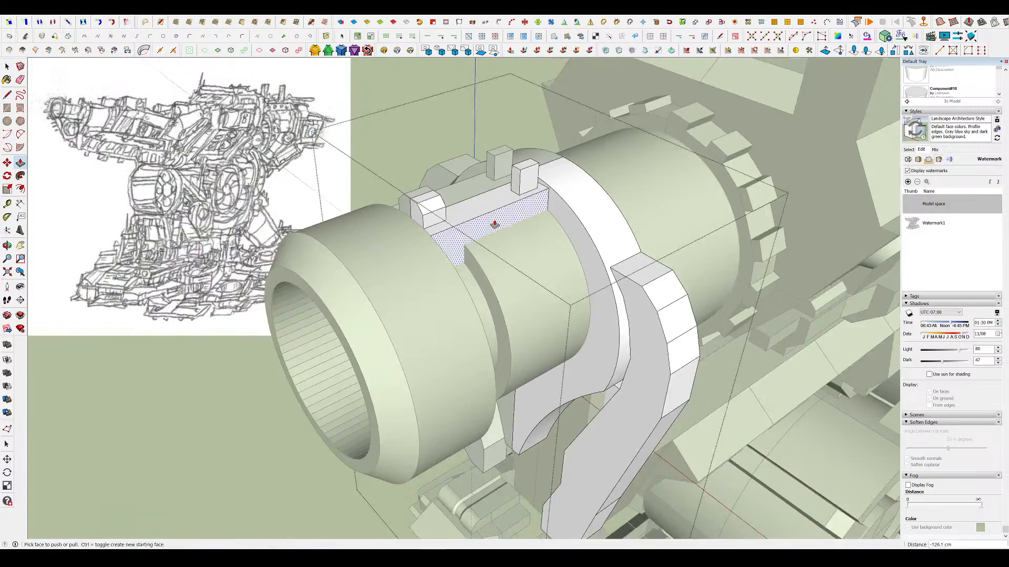
- Draw a rectangle between the two posts on the beam and raise it into a low connecting bridge
{"action": "scroll", "coordinate": [484, 224], "scroll_direction": "up", "scroll_amount": 2}
{"action": "middle_click_drag", "start_coordinate": [483, 225], "coordinate": [534, 207]}
{"action": "scroll", "coordinate": [534, 207], "scroll_direction": "up", "scroll_amount": 3}
{"action": "scroll", "coordinate": [534, 207], "scroll_direction": "down", "scroll_amount": 3}
{"action": "key", "text": "r"}
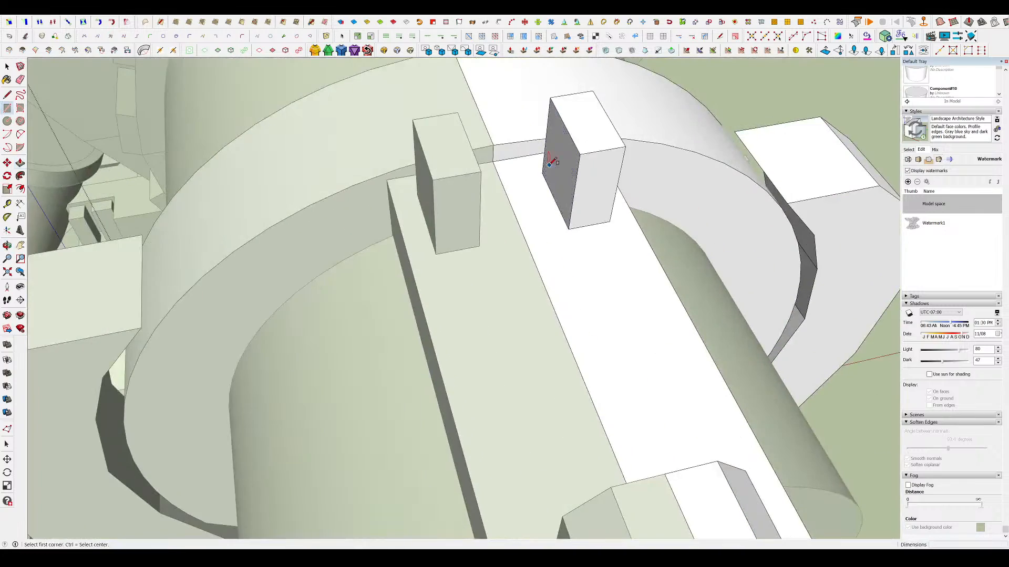
{"action": "left_click", "coordinate": [537, 269]}
{"action": "middle_click_drag", "start_coordinate": [536, 269], "coordinate": [403, 229]}
{"action": "scroll", "coordinate": [718, 288], "scroll_direction": "down", "scroll_amount": 3}
{"action": "scroll", "coordinate": [580, 269], "scroll_direction": "up", "scroll_amount": 3}
- Draw a rectangle of about 53.8 by 44.7 cm on the bridge's front face and pull it along the beam to the muzzle block
{"action": "key", "text": "r"}
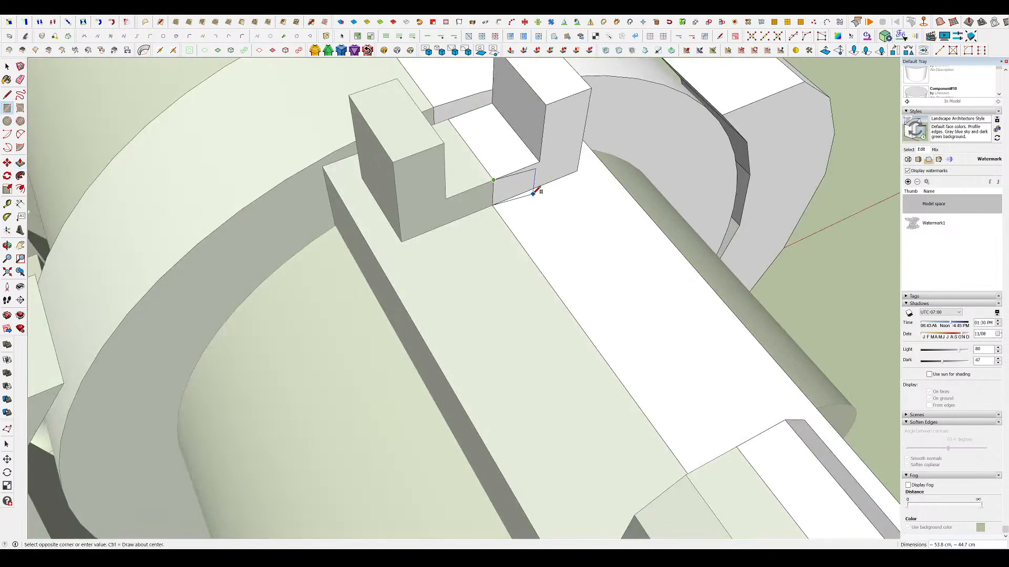
{"action": "left_click", "coordinate": [535, 186]}
{"action": "key", "text": "p"}
{"action": "scroll", "coordinate": [526, 189], "scroll_direction": "down", "scroll_amount": 3}
{"action": "left_click", "coordinate": [624, 315]}
{"action": "middle_click_drag", "start_coordinate": [624, 315], "coordinate": [410, 252]}
{"action": "scroll", "coordinate": [533, 165], "scroll_direction": "up", "scroll_amount": 6}
- Level the bridge with the long centre strip and raise the bridge's top between the posts about 63.1 cm
{"action": "left_click", "coordinate": [547, 194]}
{"action": "left_click", "coordinate": [560, 177]}
{"action": "scroll", "coordinate": [557, 210], "scroll_direction": "down", "scroll_amount": 5}
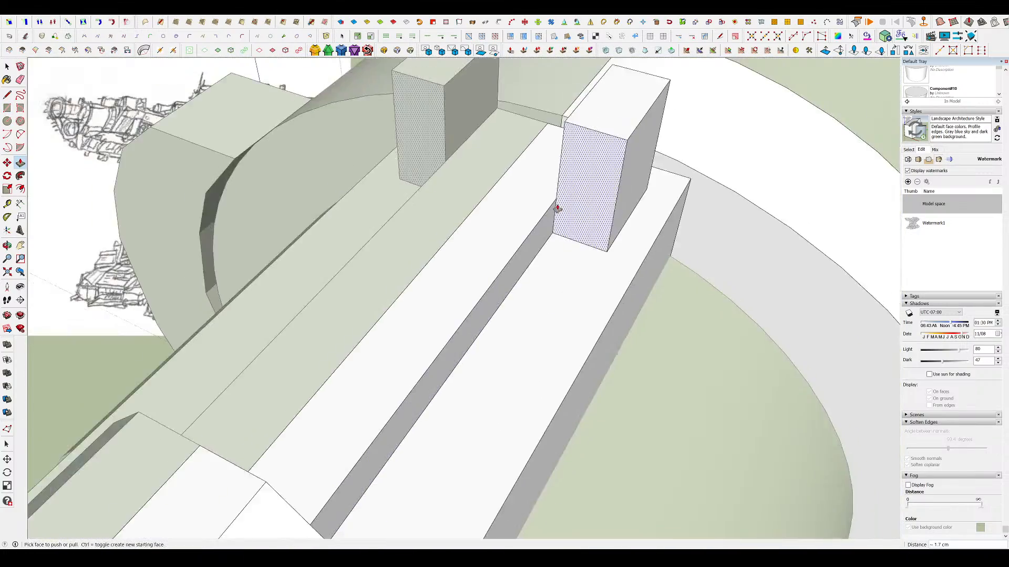
{"action": "middle_click_drag", "start_coordinate": [556, 210], "coordinate": [623, 125]}
{"action": "scroll", "coordinate": [653, 157], "scroll_direction": "up", "scroll_amount": 2}
{"action": "scroll", "coordinate": [653, 158], "scroll_direction": "down", "scroll_amount": 2}
{"action": "scroll", "coordinate": [624, 124], "scroll_direction": "up", "scroll_amount": 5}
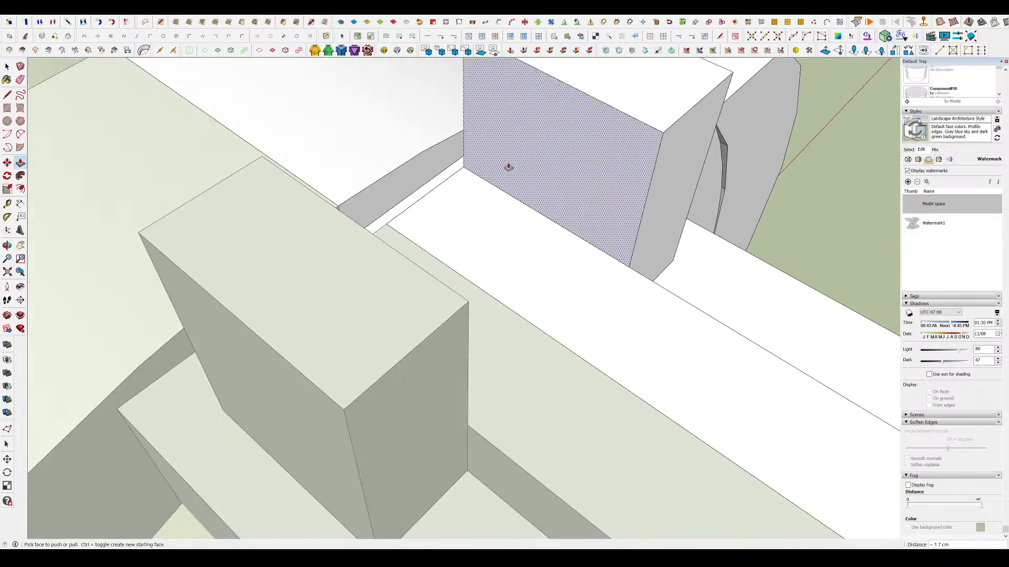
{"action": "left_click", "coordinate": [630, 265]}
{"action": "key", "text": "p"}
{"action": "left_click", "coordinate": [623, 255]}
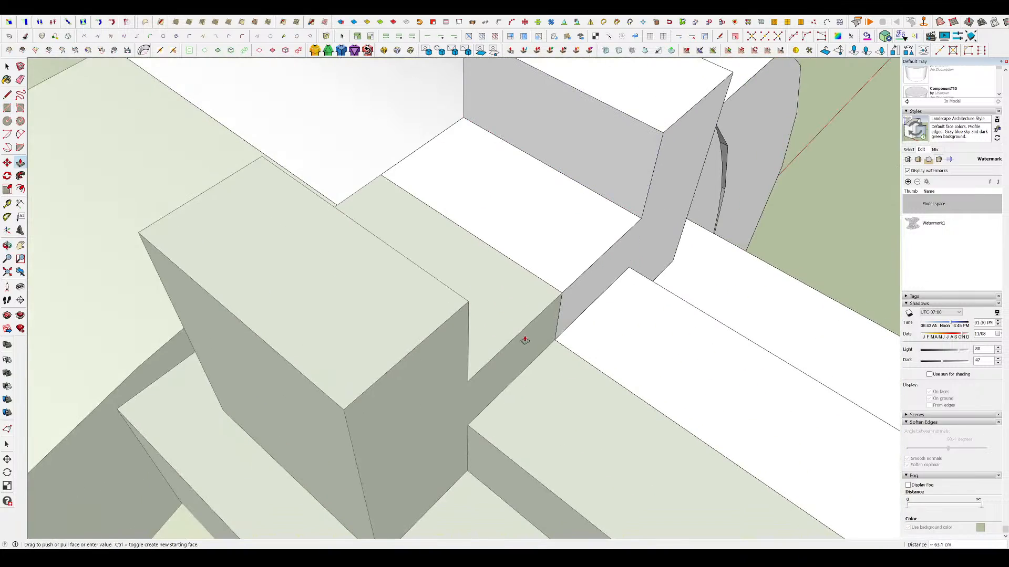
- Outline a trapezoidal notch with slanted sides about 20.8 cm long at the upper edge of the bridge's front face
{"action": "scroll", "coordinate": [429, 306], "scroll_direction": "down", "scroll_amount": 5}
{"action": "mouse_move", "coordinate": [428, 307]}
{"action": "middle_mouse_down"}
{"action": "mouse_move", "coordinate": [561, 315]}
{"action": "mouse_move", "coordinate": [850, 372]}
{"action": "mouse_move", "coordinate": [821, 221]}
{"action": "mouse_move", "coordinate": [373, 187]}
{"action": "mouse_move", "coordinate": [450, 218]}
{"action": "middle_mouse_up"}
{"action": "scroll", "coordinate": [450, 219], "scroll_direction": "up", "scroll_amount": 2}
{"action": "key", "text": "l"}
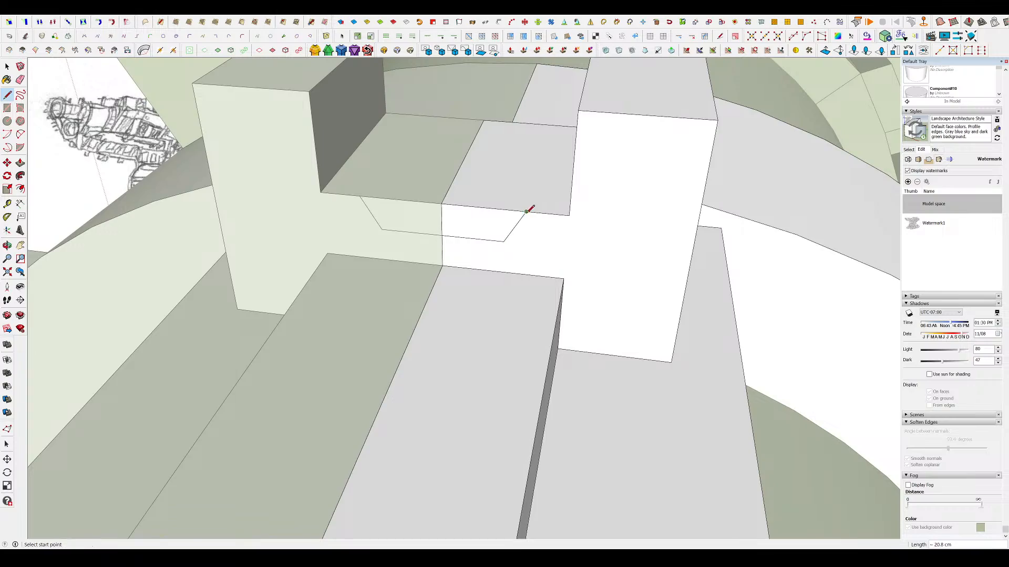
- Cut the trapezoidal notch through the full depth of the bridge between the posts
{"action": "scroll", "coordinate": [488, 248], "scroll_direction": "down", "scroll_amount": 3}
{"action": "middle_click_drag", "start_coordinate": [488, 247], "coordinate": [372, 168]}
{"action": "scroll", "coordinate": [635, 174], "scroll_direction": "up", "scroll_amount": 2}
{"action": "key", "text": "m"}
{"action": "left_click", "coordinate": [598, 195]}
{"action": "left_click", "coordinate": [594, 166]}
{"action": "key", "text": "space"}
- Chamfer the vertical edge between the post's front and outer side using lines about 29 cm long
{"action": "scroll", "coordinate": [588, 187], "scroll_direction": "down", "scroll_amount": 4}
{"action": "middle_click_drag", "start_coordinate": [588, 187], "coordinate": [562, 192]}
{"action": "scroll", "coordinate": [484, 180], "scroll_direction": "up", "scroll_amount": 3}
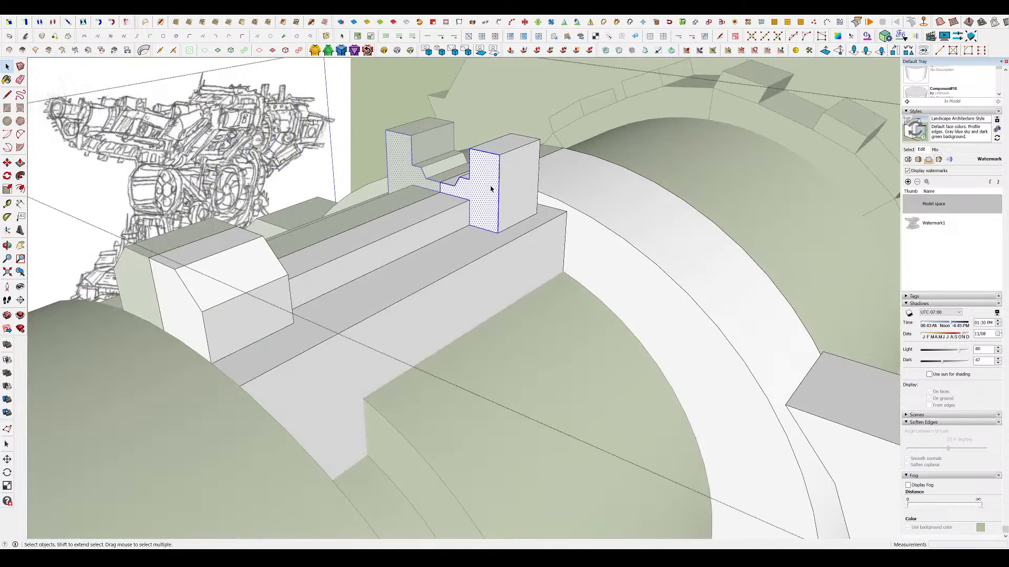
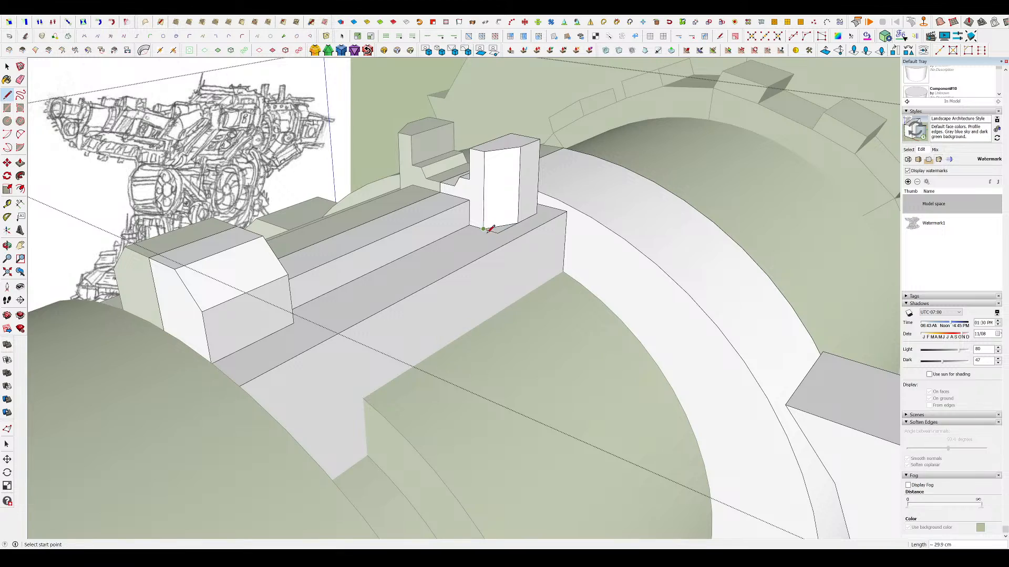
{"action": "key", "text": "space"}
- Recess the lower strip of the muzzle block's outer side with an angled undercut and leave the beam's group
{"action": "middle_click_drag", "start_coordinate": [483, 229], "coordinate": [581, 124]}
{"action": "scroll", "coordinate": [472, 232], "scroll_direction": "down", "scroll_amount": 4}
{"action": "scroll", "coordinate": [456, 188], "scroll_direction": "up", "scroll_amount": 5}
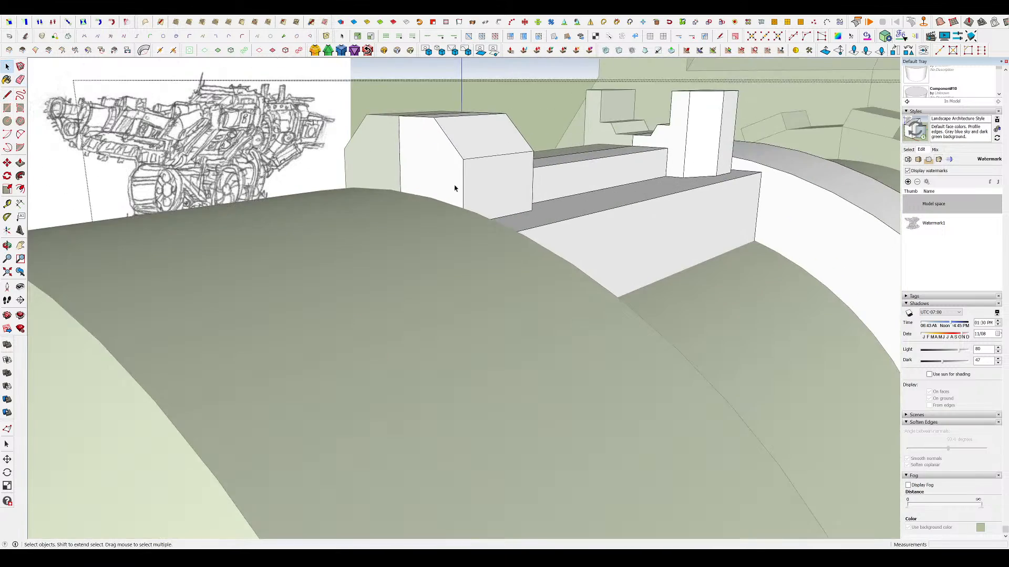
{"action": "key", "text": "h"}
{"action": "middle_click_drag", "start_coordinate": [456, 188], "coordinate": [200, 205]}
{"action": "scroll", "coordinate": [482, 209], "scroll_direction": "up", "scroll_amount": 2}
{"action": "left_click", "coordinate": [481, 210]}
{"action": "left_click", "coordinate": [472, 208]}
{"action": "scroll", "coordinate": [524, 222], "scroll_direction": "up", "scroll_amount": 2}
{"action": "middle_click_drag", "start_coordinate": [523, 222], "coordinate": [549, 241]}
{"action": "left_click", "coordinate": [519, 225]}
{"action": "scroll", "coordinate": [549, 241], "scroll_direction": "down", "scroll_amount": 6}
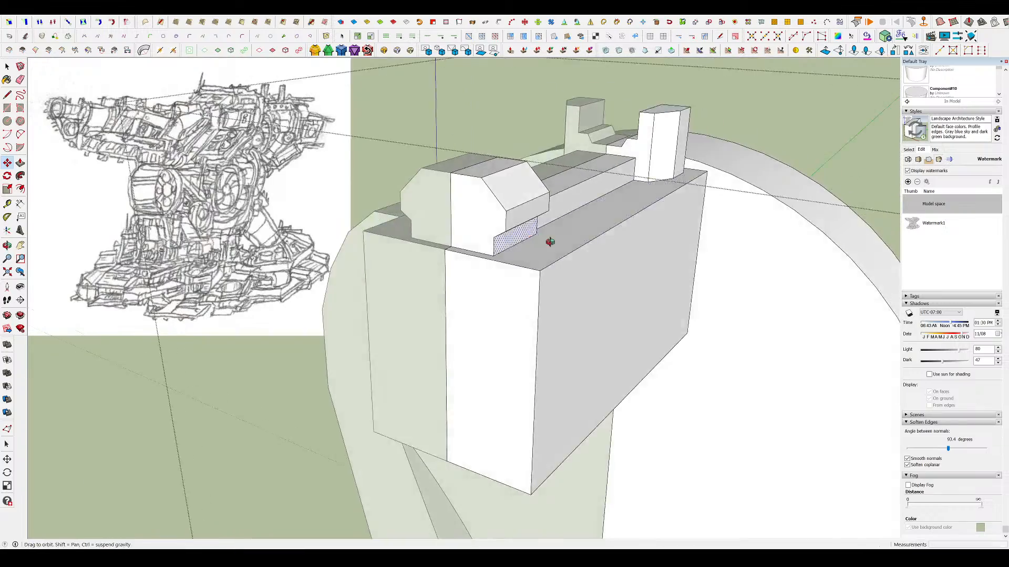
{"action": "key", "text": "space"}
{"action": "left_click", "coordinate": [493, 112]}
{"action": "scroll", "coordinate": [542, 174], "scroll_direction": "down", "scroll_amount": 3}
{"action": "middle_click_drag", "start_coordinate": [493, 112], "coordinate": [509, 145]}
{"action": "scroll", "coordinate": [542, 174], "scroll_direction": "up", "scroll_amount": 4}
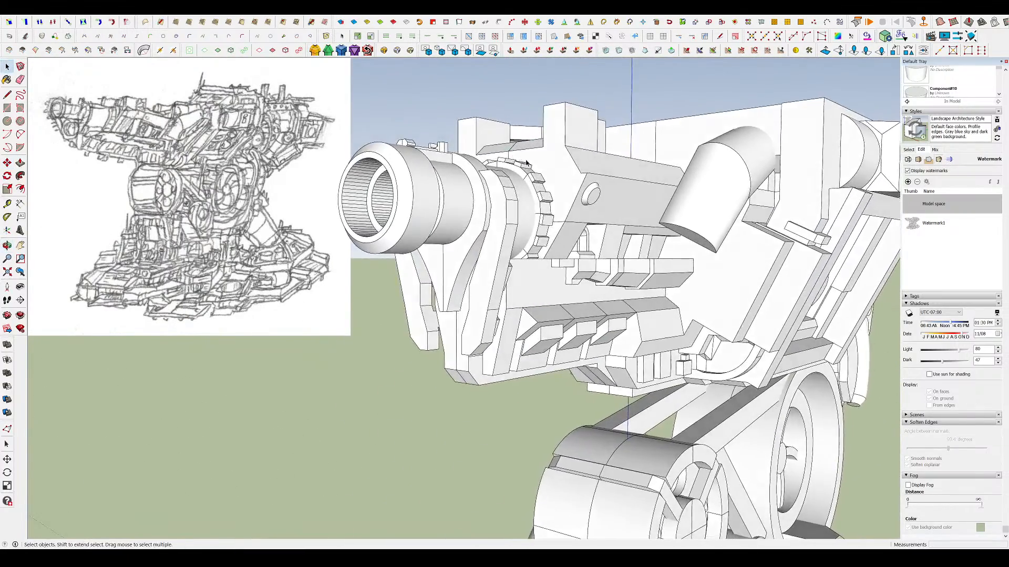
- Open the gun housing for editing and shift the rear section of its slotted top frame inward toward the centreline
{"action": "scroll", "coordinate": [574, 153], "scroll_direction": "up", "scroll_amount": 3}
{"action": "double_click", "coordinate": [574, 153]}
{"action": "middle_click_drag", "start_coordinate": [574, 153], "coordinate": [768, 71]}
{"action": "scroll", "coordinate": [674, 252], "scroll_direction": "up", "scroll_amount": 4}
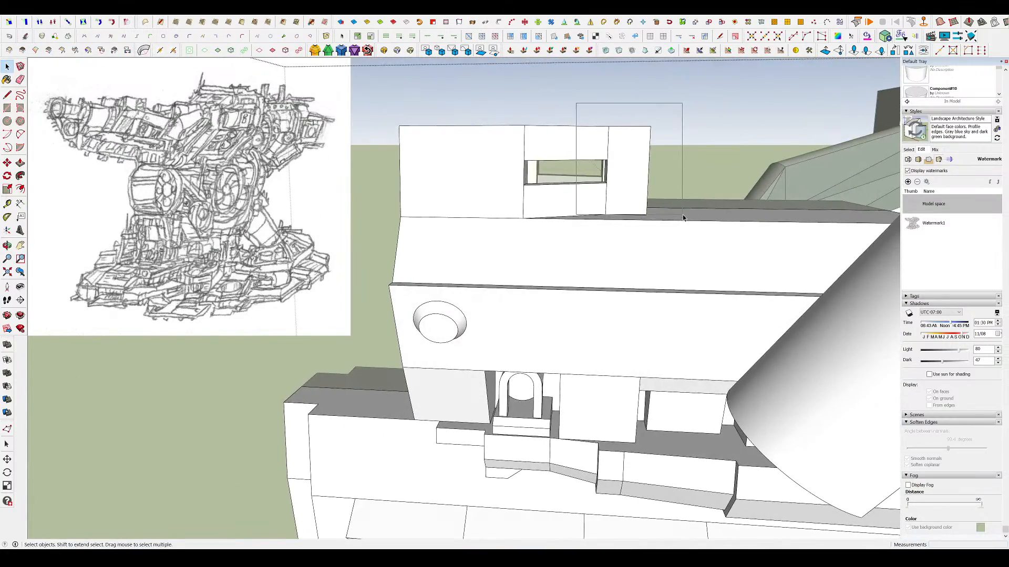
{"action": "left_click_drag", "start_coordinate": [683, 220], "coordinate": [683, 221]}
{"action": "mouse_move", "coordinate": [683, 220]}
{"action": "middle_mouse_down"}
{"action": "mouse_move", "coordinate": [618, 170]}
{"action": "mouse_move", "coordinate": [614, 223]}
{"action": "mouse_move", "coordinate": [824, 289]}
{"action": "mouse_move", "coordinate": [592, 272]}
{"action": "middle_mouse_up"}
{"action": "key", "text": "m"}
{"action": "left_click", "coordinate": [626, 180]}
{"action": "left_click", "coordinate": [639, 207]}
{"action": "key", "text": "space"}
{"action": "scroll", "coordinate": [618, 171], "scroll_direction": "down", "scroll_amount": 5}
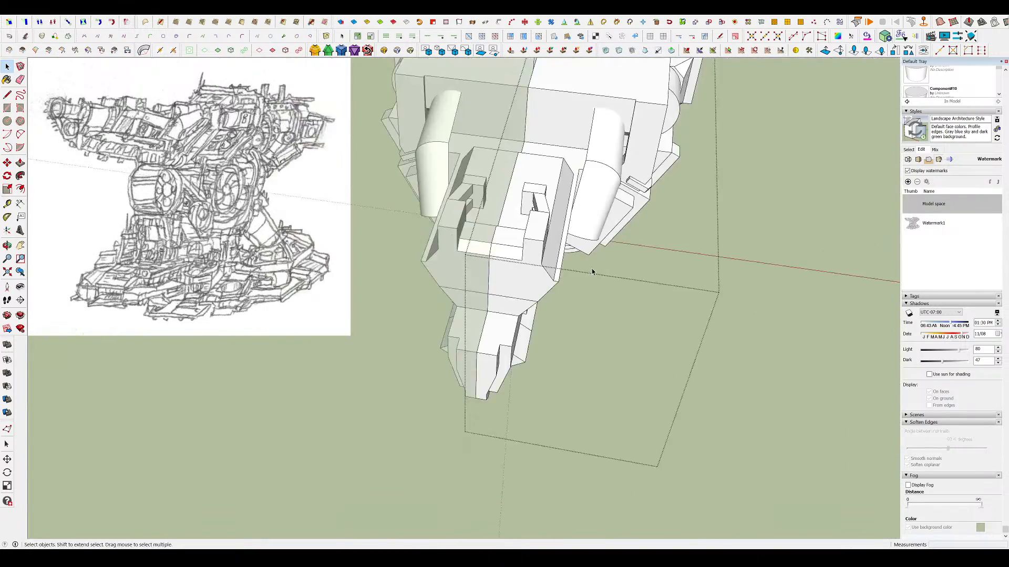
- Chamfer the inner front corner of the frame's rear section and erase the leftover edge
{"action": "scroll", "coordinate": [591, 232], "scroll_direction": "up", "scroll_amount": 4}
{"action": "middle_click_drag", "start_coordinate": [591, 232], "coordinate": [509, 184]}
{"action": "scroll", "coordinate": [510, 184], "scroll_direction": "up", "scroll_amount": 3}
{"action": "key", "text": "l"}
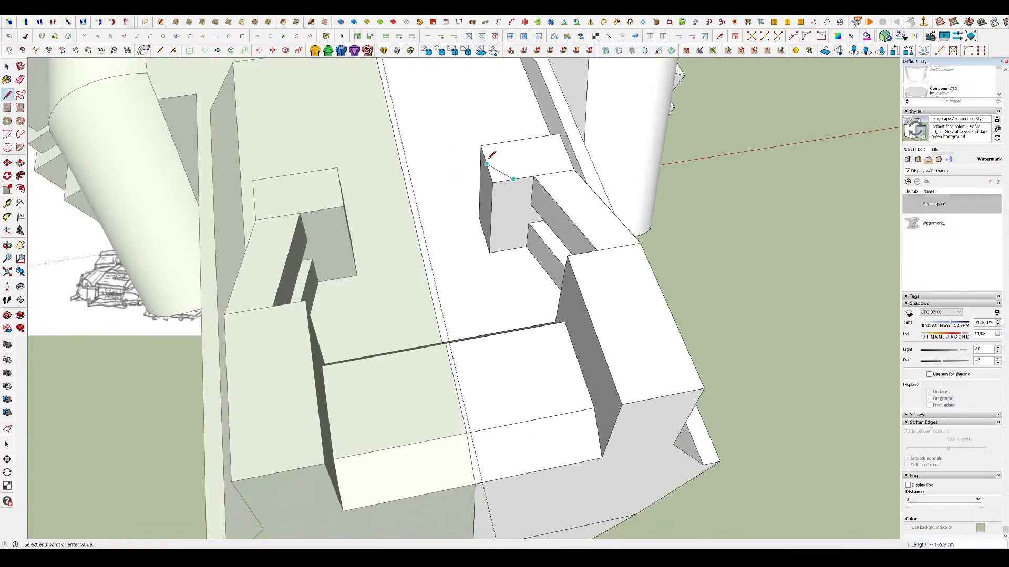
{"action": "double_click", "coordinate": [494, 182]}
{"action": "key", "text": "e"}
{"action": "mouse_move", "coordinate": [490, 247]}
{"action": "middle_mouse_down"}
{"action": "mouse_move", "coordinate": [806, 295]}
{"action": "mouse_move", "coordinate": [866, 243]}
{"action": "mouse_move", "coordinate": [705, 175]}
{"action": "mouse_move", "coordinate": [547, 198]}
{"action": "mouse_move", "coordinate": [460, 228]}
{"action": "middle_mouse_up"}
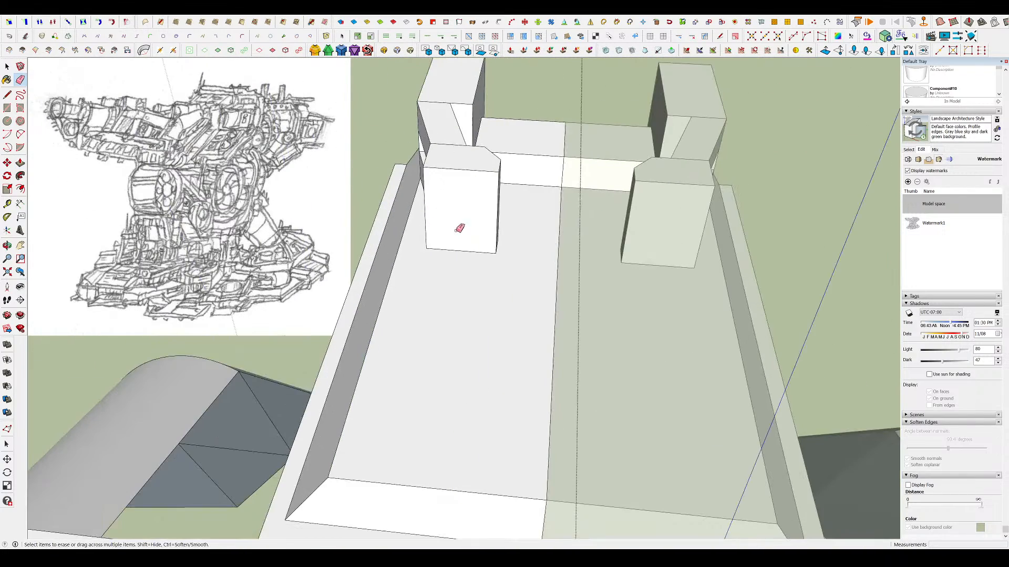
- Pull the inner part of the rear section's back face along the deck into a long bar toward the main hull
{"action": "left_click", "coordinate": [496, 253]}
{"action": "key", "text": "p"}
{"action": "left_click", "coordinate": [486, 242]}
{"action": "middle_click_drag", "start_coordinate": [486, 241], "coordinate": [664, 345]}
{"action": "left_click", "coordinate": [683, 391]}
{"action": "left_click", "coordinate": [625, 407]}
{"action": "middle_click_drag", "start_coordinate": [626, 407], "coordinate": [698, 358]}
- Draw an upright rectangle on the main hull's front face between the centreline and the curved tube
{"action": "scroll", "coordinate": [558, 334], "scroll_direction": "down", "scroll_amount": 3}
{"action": "middle_click_drag", "start_coordinate": [558, 334], "coordinate": [607, 314]}
{"action": "scroll", "coordinate": [730, 198], "scroll_direction": "down", "scroll_amount": 3}
{"action": "scroll", "coordinate": [576, 289], "scroll_direction": "up", "scroll_amount": 2}
{"action": "middle_click_drag", "start_coordinate": [594, 263], "coordinate": [762, 439]}
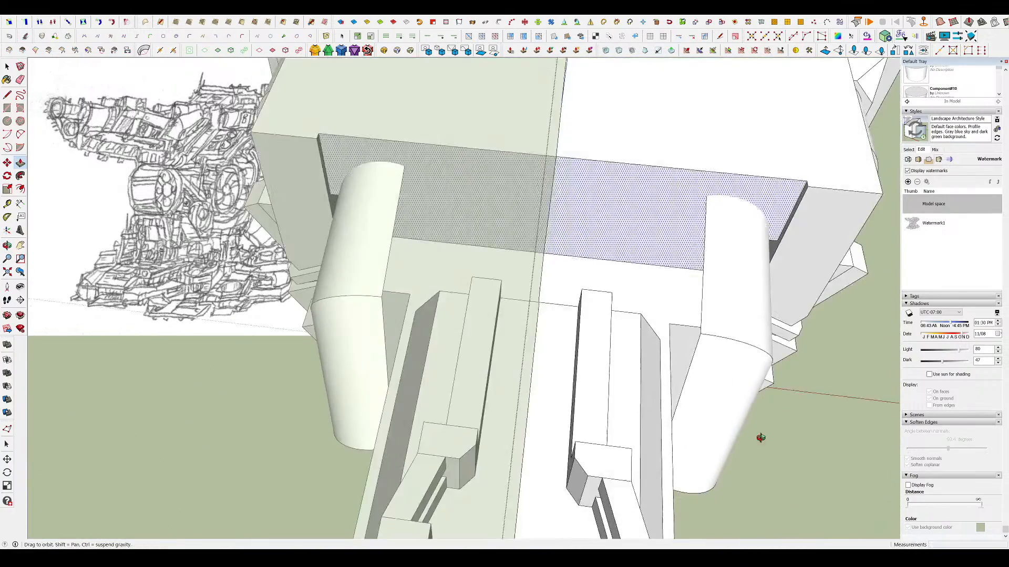
{"action": "key", "text": "r"}
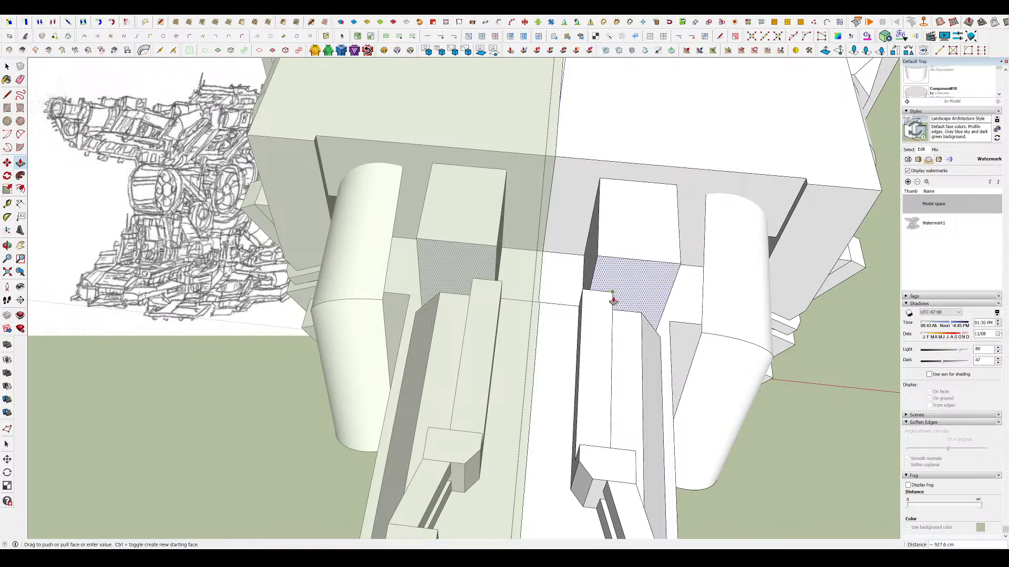
- Try to pull the hull's front rectangle forward about 927.6 cm into a box
{"action": "left_click", "coordinate": [613, 299]}
{"action": "middle_click_drag", "start_coordinate": [613, 298], "coordinate": [801, 266]}
{"action": "left_click", "coordinate": [566, 194]}
{"action": "left_click", "coordinate": [563, 195]}
{"action": "middle_click_drag", "start_coordinate": [563, 195], "coordinate": [626, 313]}
- Close and reopen the hull group and select the rectangular face on its front
{"action": "scroll", "coordinate": [357, 237], "scroll_direction": "down", "scroll_amount": 6}
{"action": "key", "text": "space"}
{"action": "left_click", "coordinate": [747, 284]}
{"action": "scroll", "coordinate": [748, 283], "scroll_direction": "up", "scroll_amount": 2}
{"action": "scroll", "coordinate": [538, 250], "scroll_direction": "up", "scroll_amount": 3}
{"action": "double_click", "coordinate": [538, 250]}
{"action": "scroll", "coordinate": [516, 208], "scroll_direction": "up", "scroll_amount": 3}
{"action": "left_click", "coordinate": [515, 208]}
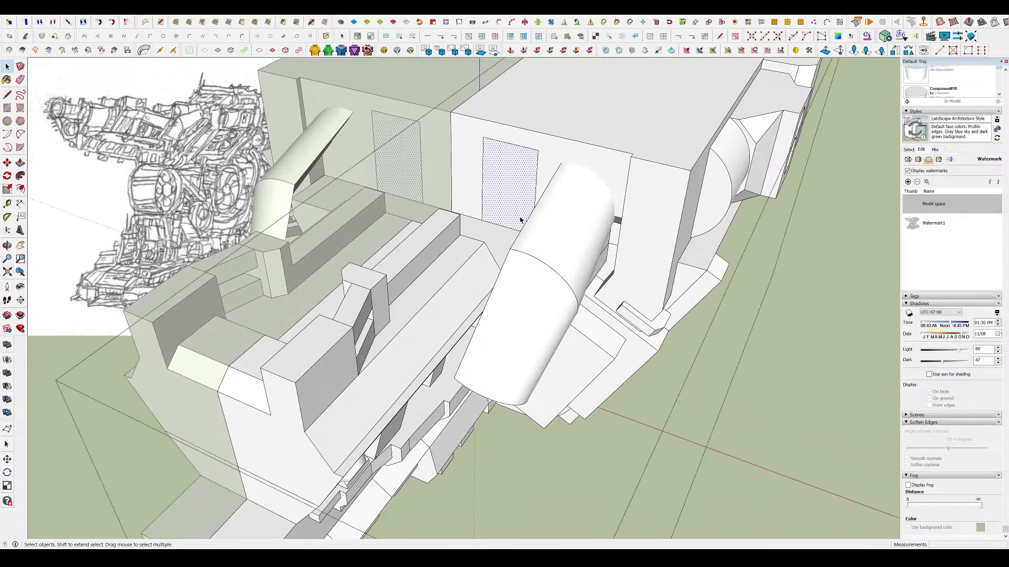
- Place a copy of the rectangle outside the hull as its own component and open it for editing
{"action": "scroll", "coordinate": [588, 251], "scroll_direction": "down", "scroll_amount": 5}
{"action": "scroll", "coordinate": [568, 237], "scroll_direction": "up", "scroll_amount": 3}
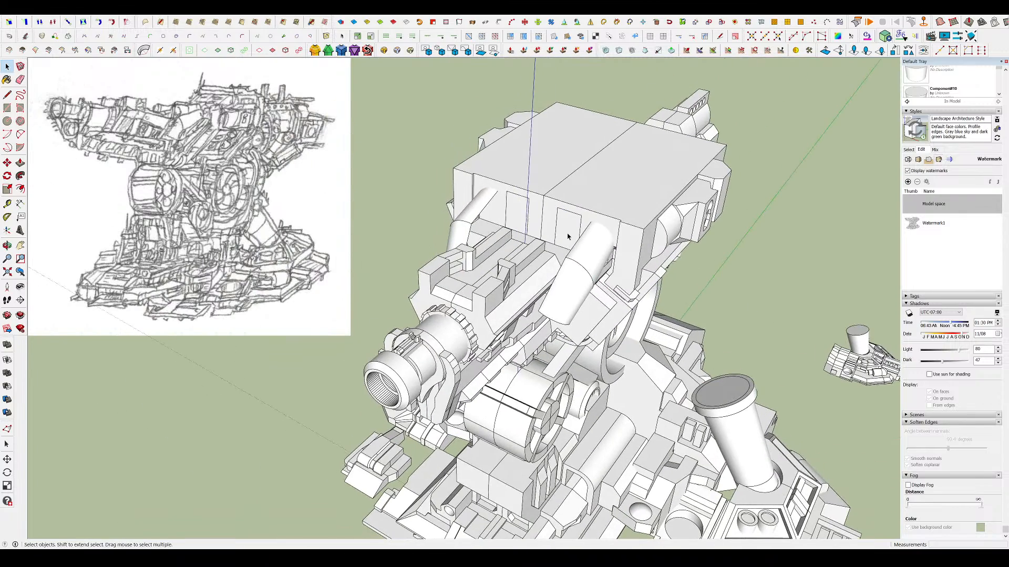
{"action": "scroll", "coordinate": [572, 235], "scroll_direction": "up", "scroll_amount": 3}
{"action": "left_click", "coordinate": [575, 231]}
{"action": "scroll", "coordinate": [578, 231], "scroll_direction": "up", "scroll_amount": 2}
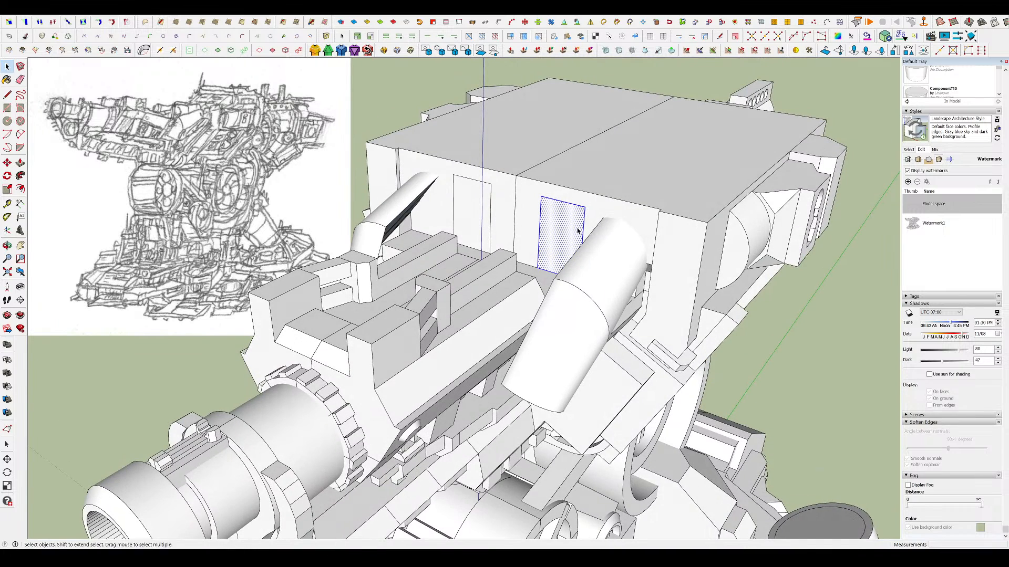
{"action": "scroll", "coordinate": [571, 234], "scroll_direction": "down", "scroll_amount": 1}
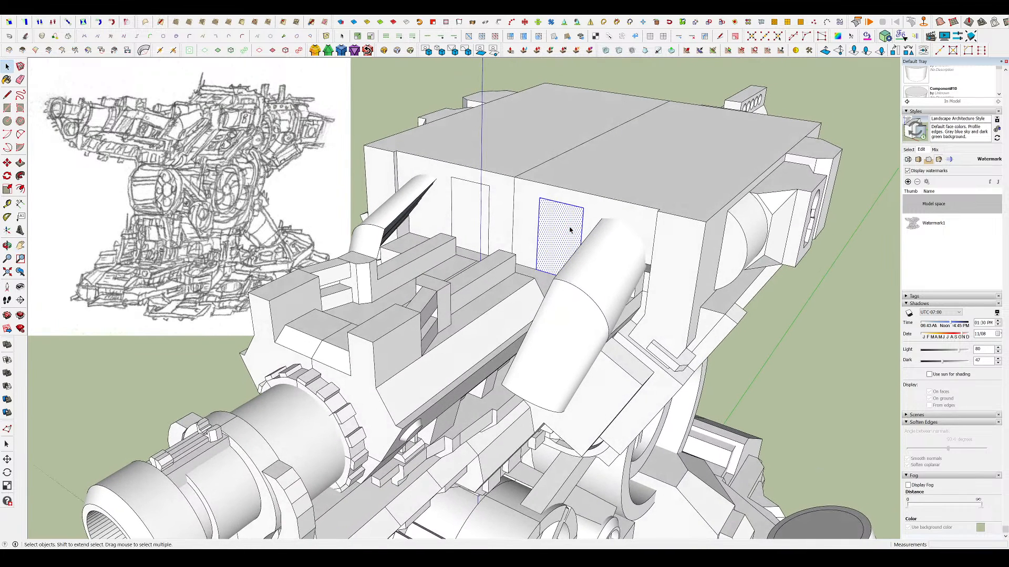
{"action": "double_click", "coordinate": [577, 230]}
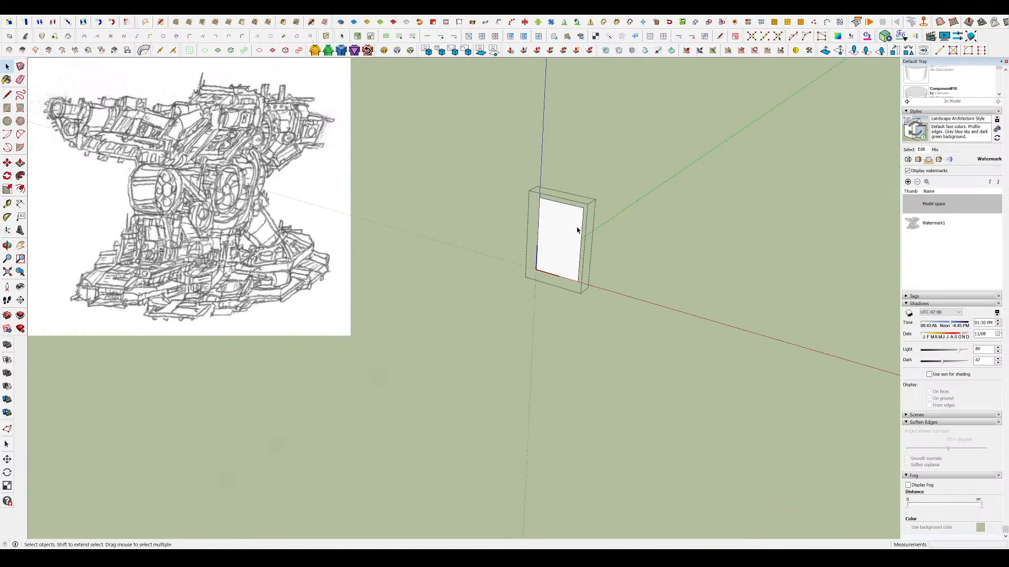
- Pull the separate rectangle forward into a box standing out from the hull's front and close its component
{"action": "left_click", "coordinate": [621, 249]}
{"action": "scroll", "coordinate": [565, 226], "scroll_direction": "up", "scroll_amount": 3}
{"action": "left_click", "coordinate": [562, 228]}
{"action": "scroll", "coordinate": [540, 247], "scroll_direction": "down", "scroll_amount": 4}
{"action": "double_click", "coordinate": [528, 236]}
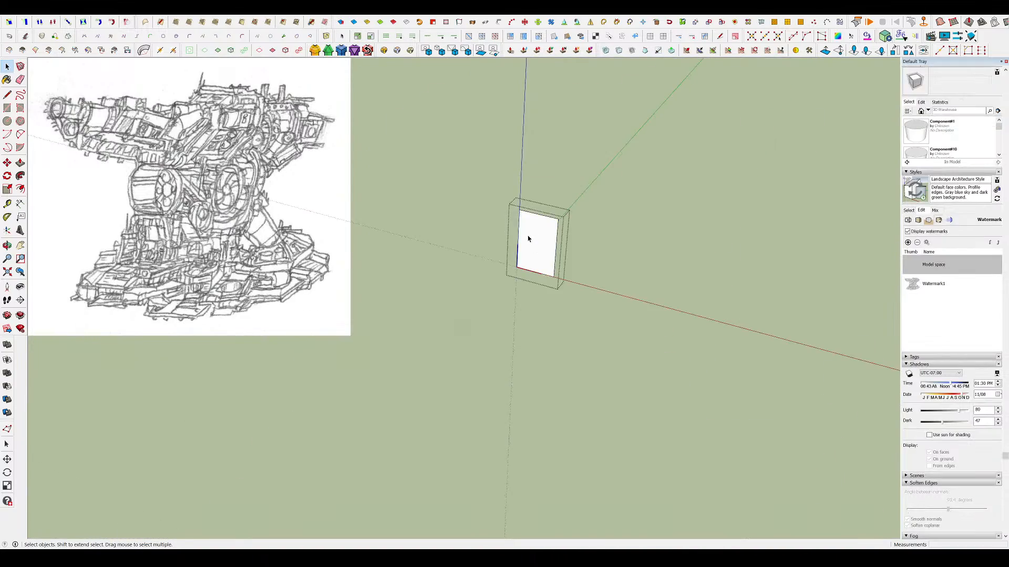
{"action": "left_click", "coordinate": [522, 270]}
{"action": "key", "text": "space"}
{"action": "left_click", "coordinate": [570, 273]}
{"action": "middle_click_drag", "start_coordinate": [569, 272], "coordinate": [588, 283]}
{"action": "scroll", "coordinate": [529, 244], "scroll_direction": "up", "scroll_amount": 3}
{"action": "scroll", "coordinate": [535, 244], "scroll_direction": "down", "scroll_amount": 1}
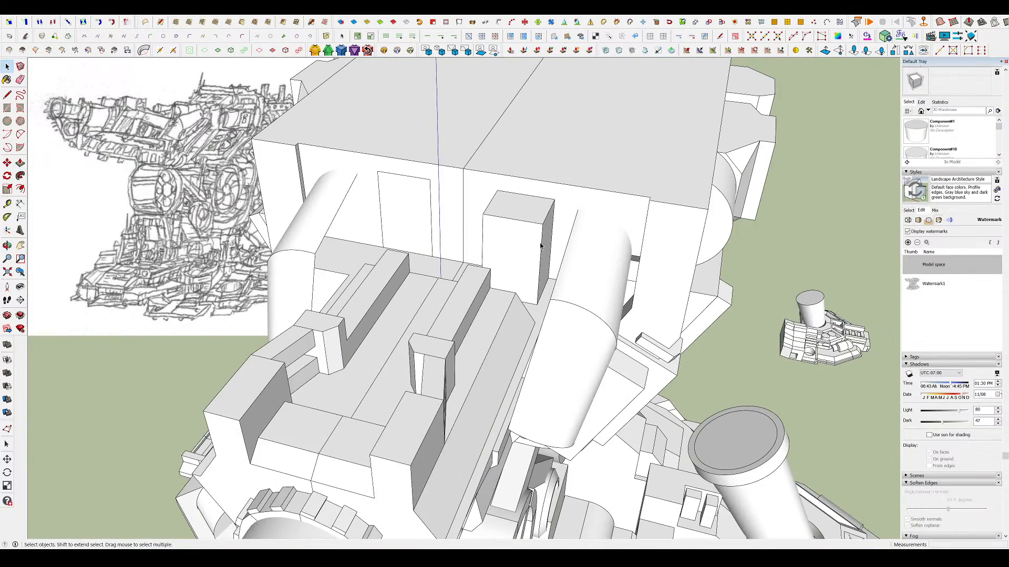
- Mirror the box to the other side of the hull's centreline and open the original for editing
{"action": "scroll", "coordinate": [575, 254], "scroll_direction": "down", "scroll_amount": 3}
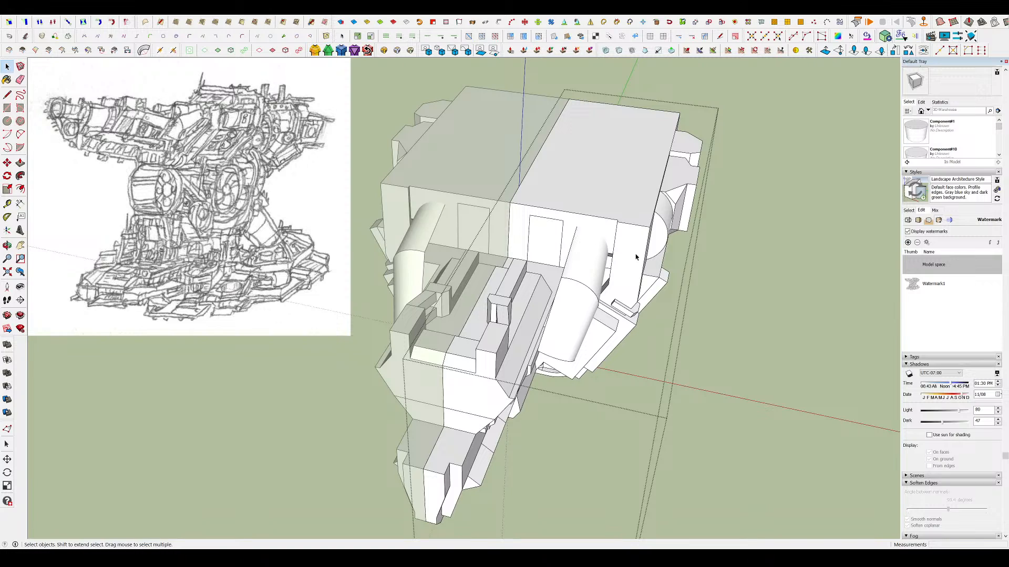
{"action": "middle_click_drag", "start_coordinate": [636, 257], "coordinate": [599, 245]}
{"action": "scroll", "coordinate": [642, 275], "scroll_direction": "up", "scroll_amount": 5}
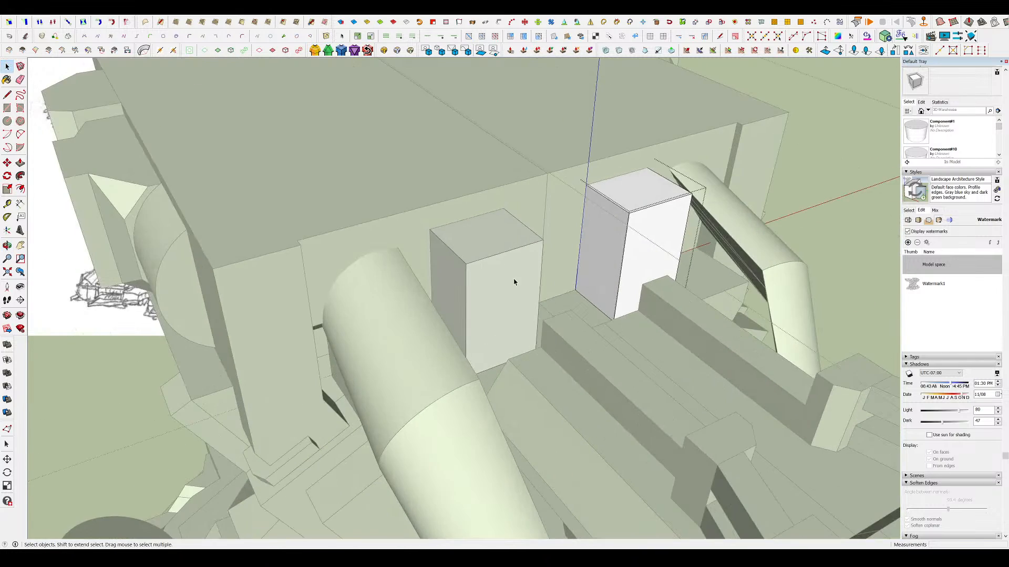
- Draw a rectangle between the two boxes and extrude it into a lower block connecting them
{"action": "scroll", "coordinate": [525, 273], "scroll_direction": "up", "scroll_amount": 3}
{"action": "key", "text": "r"}
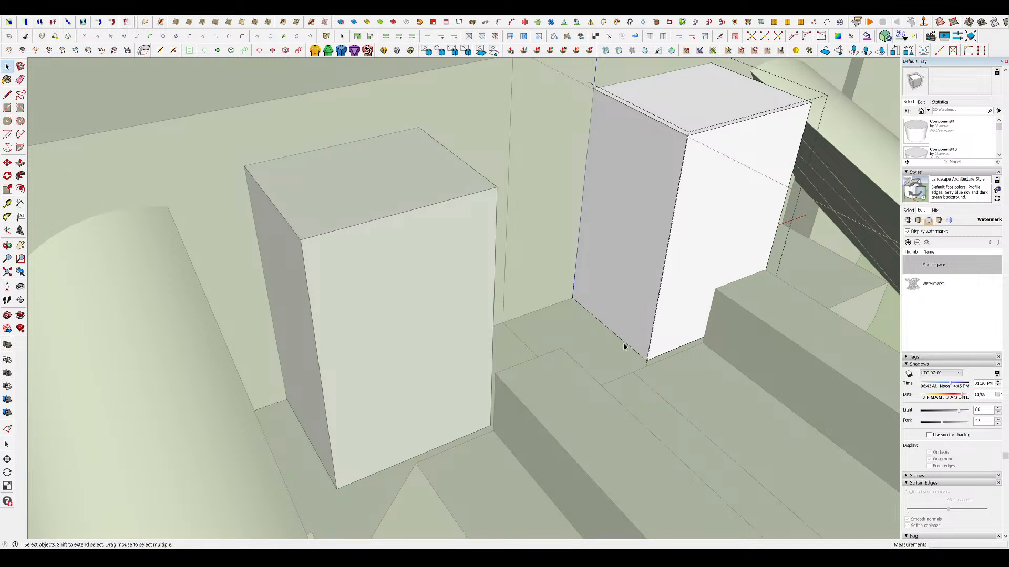
{"action": "left_click", "coordinate": [590, 243]}
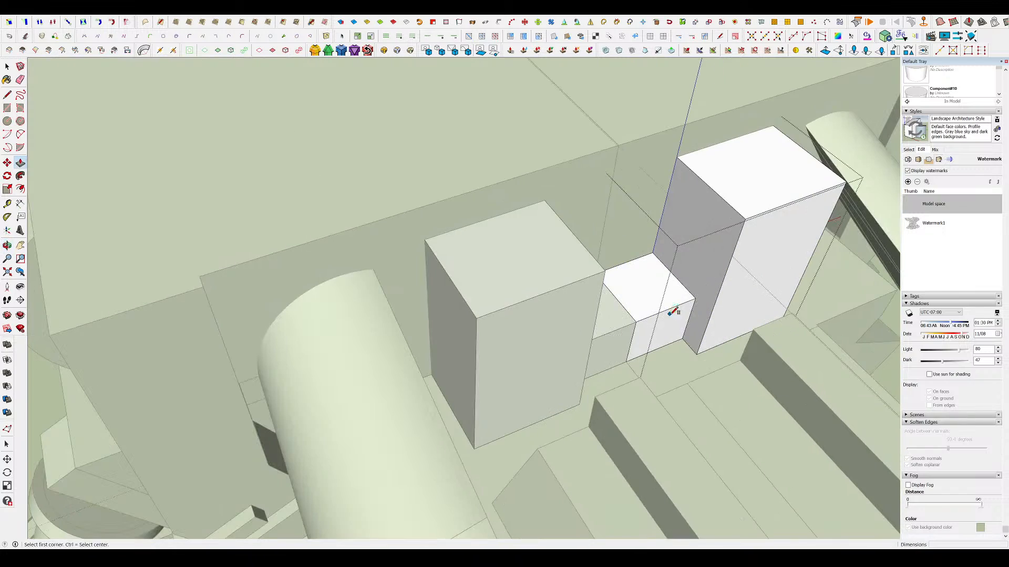
- Extend the outer front part of the low connecting block between the tall boxes and cut its corner off diagonally
{"action": "scroll", "coordinate": [685, 332], "scroll_direction": "up", "scroll_amount": 6}
{"action": "key", "text": "p"}
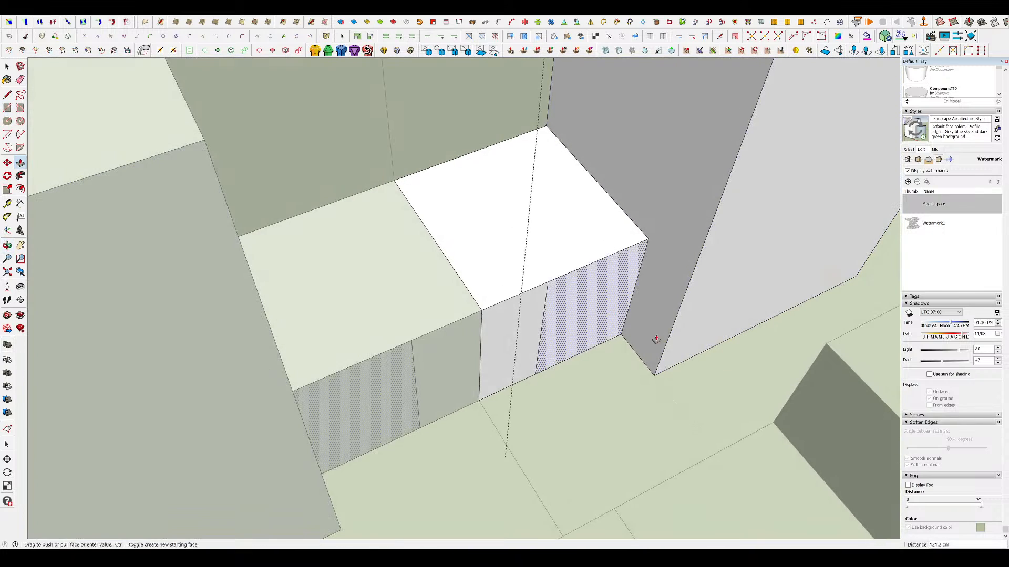
{"action": "left_click", "coordinate": [670, 292]}
{"action": "key", "text": "p"}
{"action": "left_click", "coordinate": [604, 302]}
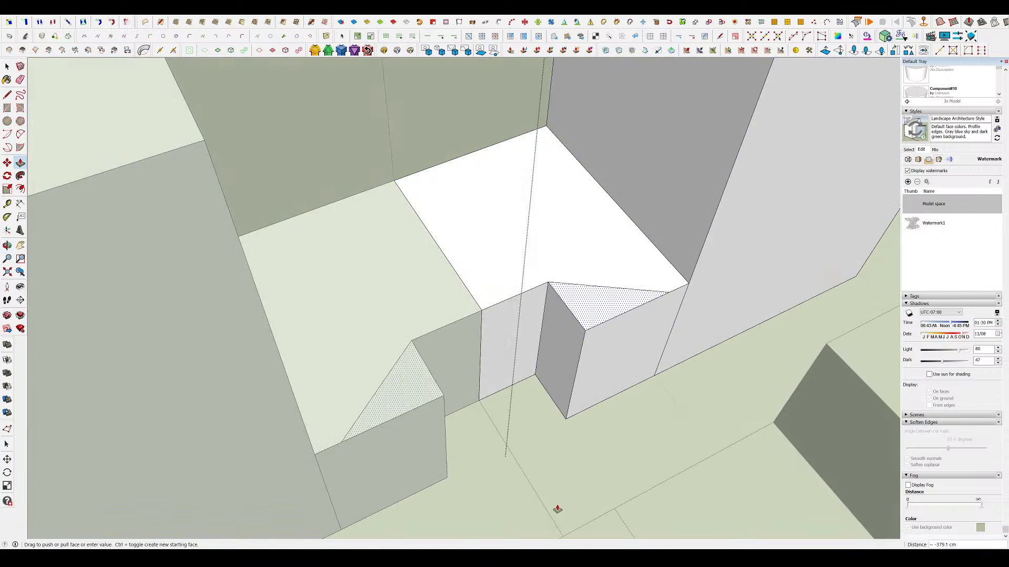
{"action": "left_click", "coordinate": [557, 509]}
{"action": "middle_click_drag", "start_coordinate": [556, 509], "coordinate": [496, 322]}
{"action": "scroll", "coordinate": [495, 322], "scroll_direction": "down", "scroll_amount": 3}
{"action": "middle_click_drag", "start_coordinate": [597, 338], "coordinate": [439, 315]}
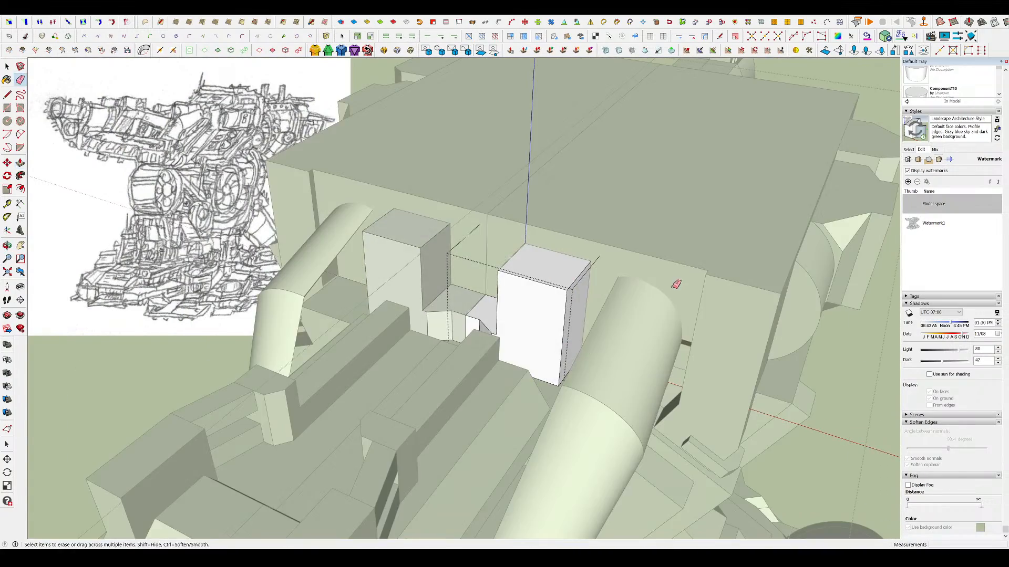
{"action": "mouse_move", "coordinate": [675, 281]}
{"action": "left_mouse_down"}
{"action": "mouse_move", "coordinate": [664, 254]}
{"action": "mouse_move", "coordinate": [698, 296]}
{"action": "left_mouse_up"}
- Examine the new boxes, connecting block, rails and pipes on top of the gun housing from several angles
{"action": "middle_click_drag", "start_coordinate": [698, 296], "coordinate": [751, 279]}
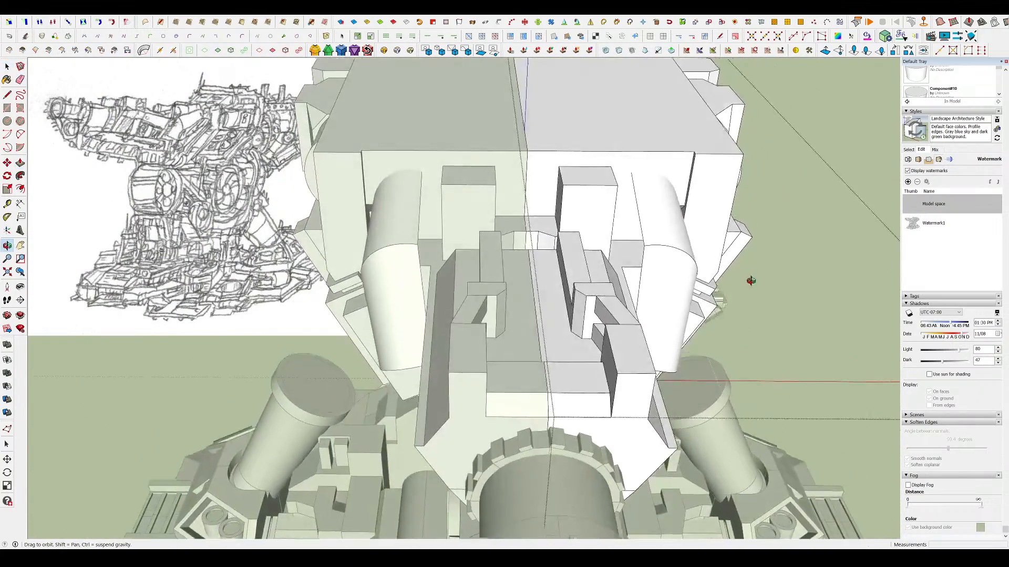
{"action": "scroll", "coordinate": [574, 259], "scroll_direction": "up", "scroll_amount": 3}
{"action": "left_click", "coordinate": [574, 259]}
{"action": "middle_click_drag", "start_coordinate": [574, 259], "coordinate": [699, 357]}
{"action": "scroll", "coordinate": [596, 293], "scroll_direction": "down", "scroll_amount": 3}
{"action": "scroll", "coordinate": [783, 320], "scroll_direction": "up", "scroll_amount": 3}
{"action": "left_click", "coordinate": [829, 347]}
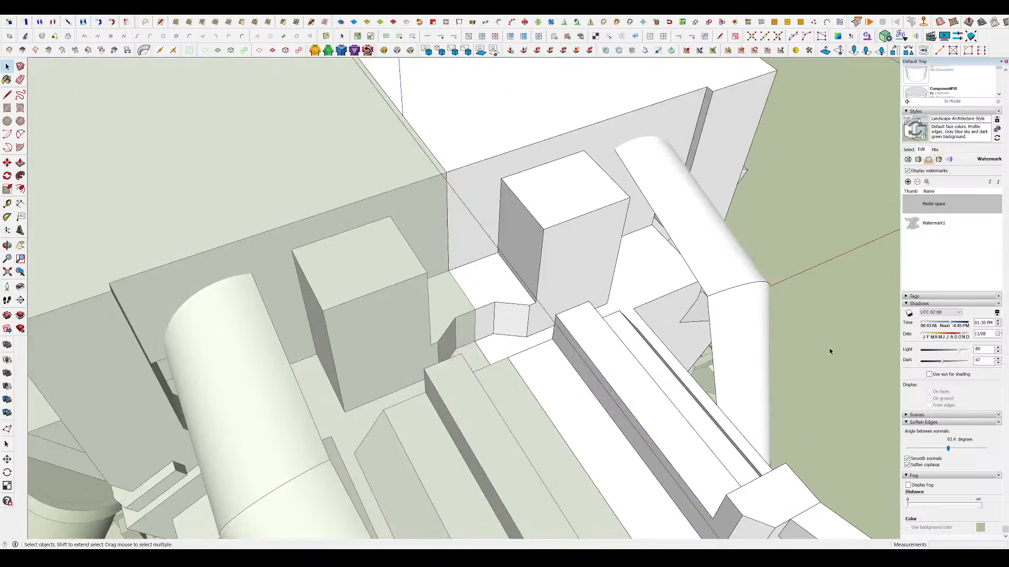
{"action": "middle_click_drag", "start_coordinate": [829, 348], "coordinate": [861, 336]}
{"action": "scroll", "coordinate": [756, 340], "scroll_direction": "down", "scroll_amount": 4}
{"action": "scroll", "coordinate": [756, 339], "scroll_direction": "up", "scroll_amount": 4}
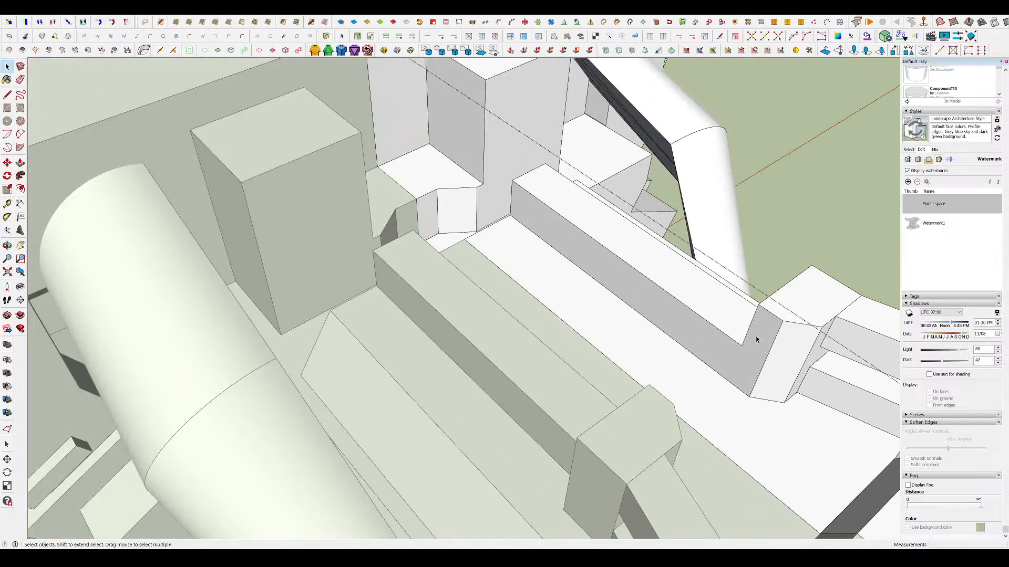
{"action": "left_click", "coordinate": [728, 381]}
{"action": "middle_click_drag", "start_coordinate": [732, 382], "coordinate": [370, 373]}
{"action": "key", "text": "space"}
{"action": "scroll", "coordinate": [443, 289], "scroll_direction": "down", "scroll_amount": 3}
{"action": "scroll", "coordinate": [337, 263], "scroll_direction": "up", "scroll_amount": 3}
{"action": "middle_click_drag", "start_coordinate": [358, 289], "coordinate": [179, 262]}
{"action": "scroll", "coordinate": [620, 284], "scroll_direction": "down", "scroll_amount": 2}
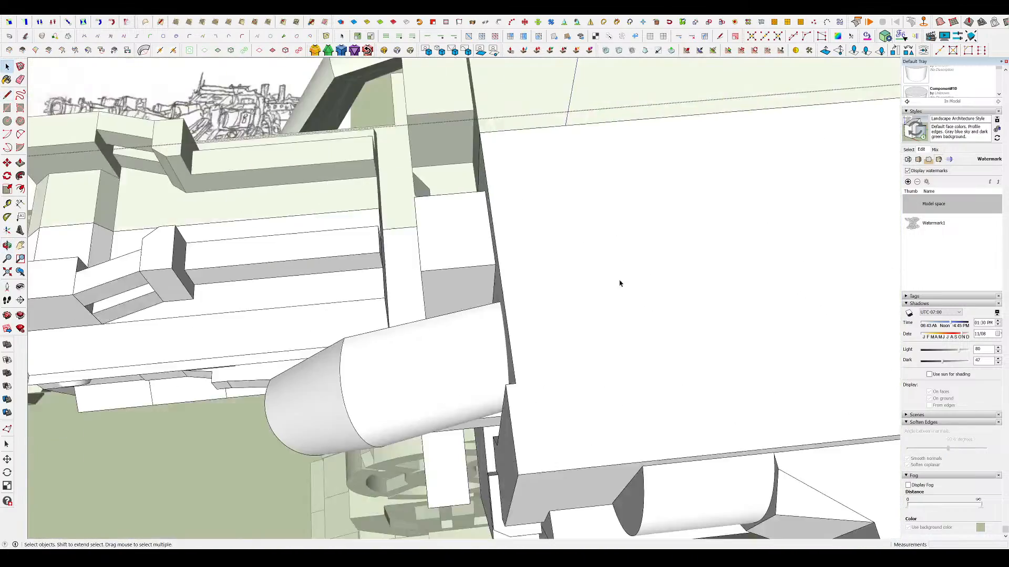
- Draw rectangles on the side and rear end faces of the long rail and extrude them outward and toward the housing
{"action": "middle_click_drag", "start_coordinate": [620, 283], "coordinate": [483, 226]}
{"action": "scroll", "coordinate": [480, 218], "scroll_direction": "up", "scroll_amount": 3}
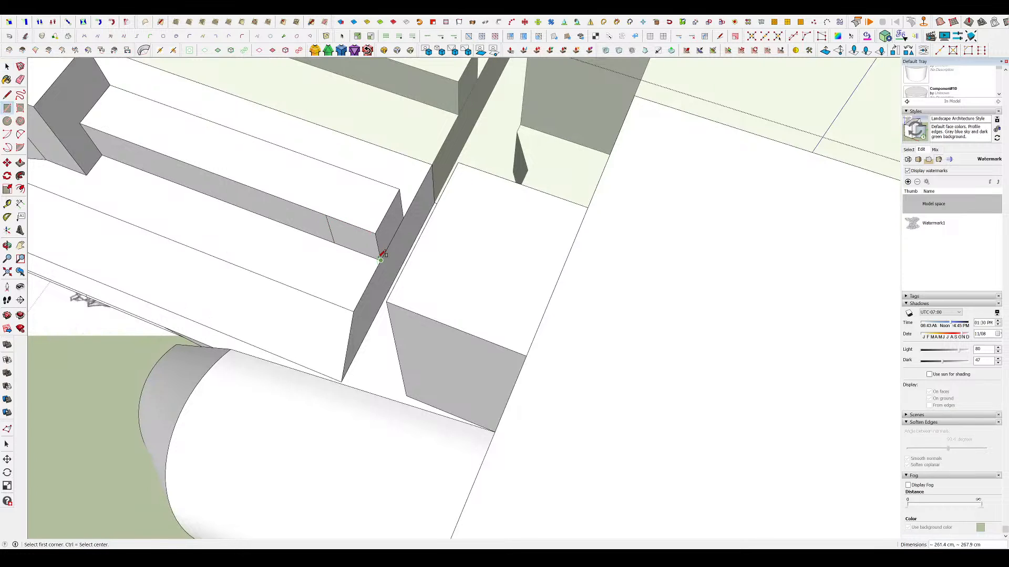
{"action": "key", "text": "r"}
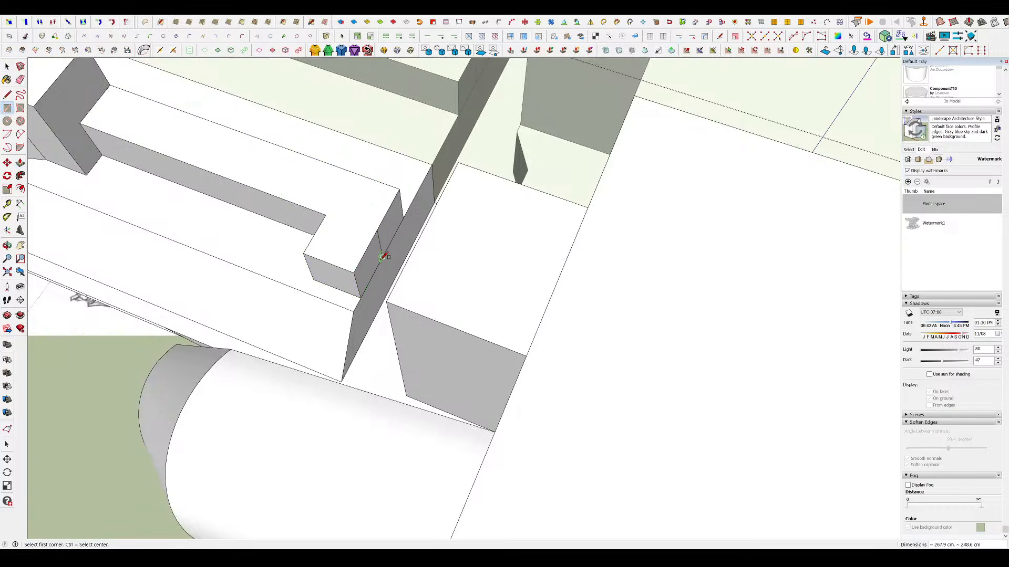
{"action": "key", "text": "p"}
{"action": "middle_click_drag", "start_coordinate": [394, 295], "coordinate": [554, 194]}
{"action": "left_click", "coordinate": [388, 316]}
{"action": "scroll", "coordinate": [558, 272], "scroll_direction": "down", "scroll_amount": 5}
- Open the tall box beside the pipe for editing, draw a rectangle on it and pull its outer section forward
{"action": "key", "text": "space"}
{"action": "double_click", "coordinate": [560, 279]}
{"action": "scroll", "coordinate": [509, 243], "scroll_direction": "down", "scroll_amount": 2}
{"action": "scroll", "coordinate": [520, 236], "scroll_direction": "up", "scroll_amount": 5}
{"action": "scroll", "coordinate": [543, 238], "scroll_direction": "down", "scroll_amount": 3}
{"action": "scroll", "coordinate": [549, 297], "scroll_direction": "up", "scroll_amount": 2}
{"action": "middle_click_drag", "start_coordinate": [549, 298], "coordinate": [525, 204]}
{"action": "scroll", "coordinate": [534, 286], "scroll_direction": "up", "scroll_amount": 1}
{"action": "key", "text": "r"}
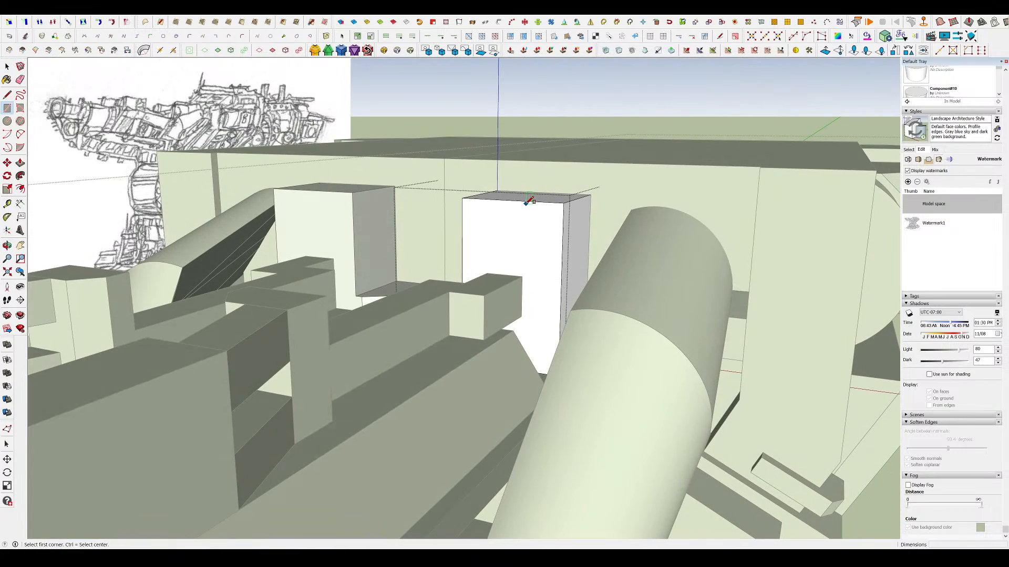
{"action": "left_click", "coordinate": [560, 329]}
{"action": "key", "text": "p"}
{"action": "left_click", "coordinate": [527, 307]}
{"action": "left_click", "coordinate": [497, 315]}
- Cut the lower inner corner off the box's forward section along a diagonal line and erase the leftover edges
{"action": "middle_click_drag", "start_coordinate": [497, 315], "coordinate": [552, 295]}
{"action": "key", "text": "h"}
{"action": "key", "text": "l"}
{"action": "left_click", "coordinate": [486, 304]}
{"action": "key", "text": "p"}
{"action": "left_click", "coordinate": [498, 344]}
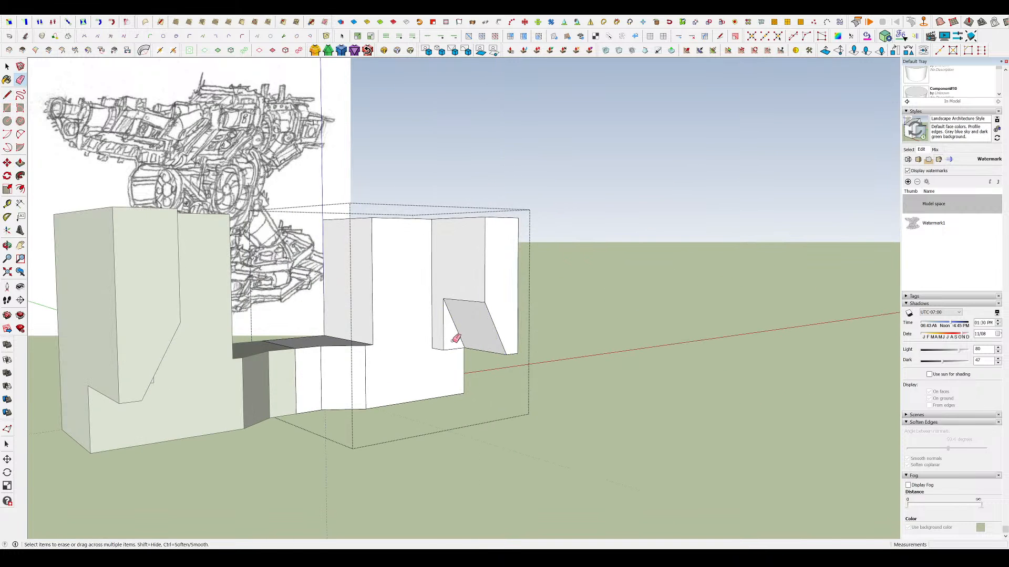
{"action": "key", "text": "e"}
{"action": "scroll", "coordinate": [433, 318], "scroll_direction": "up", "scroll_amount": 5}
{"action": "key", "text": "p"}
{"action": "key", "text": "e"}
{"action": "left_click_drag", "start_coordinate": [433, 331], "coordinate": [455, 386]}
{"action": "mouse_move", "coordinate": [455, 385]}
{"action": "middle_mouse_down"}
{"action": "mouse_move", "coordinate": [351, 322]}
{"action": "mouse_move", "coordinate": [432, 351]}
{"action": "middle_mouse_up"}
- Push/Pull the tall box's outer side face by 129 cm toward the pipe
{"action": "scroll", "coordinate": [457, 388], "scroll_direction": "down", "scroll_amount": 4}
{"action": "key", "text": "h"}
{"action": "scroll", "coordinate": [488, 304], "scroll_direction": "down", "scroll_amount": 2}
{"action": "scroll", "coordinate": [563, 279], "scroll_direction": "up", "scroll_amount": 2}
{"action": "key", "text": "p"}
{"action": "left_click", "coordinate": [544, 292]}
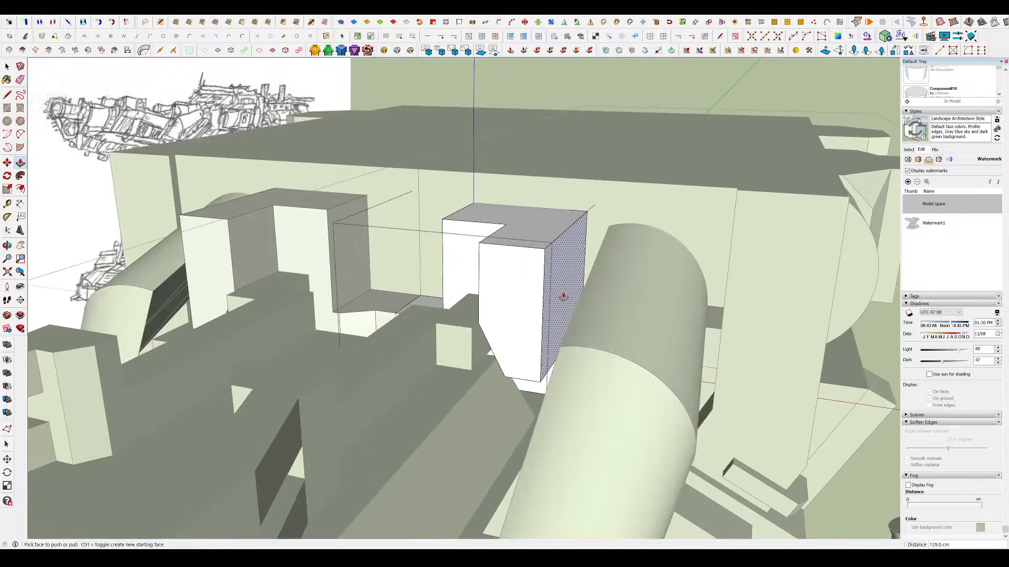
- Reopen the tall box for editing and extend its front section forward by 467.1 cm
{"action": "middle_click_drag", "start_coordinate": [563, 295], "coordinate": [509, 232]}
{"action": "scroll", "coordinate": [583, 263], "scroll_direction": "down", "scroll_amount": 5}
{"action": "key", "text": "space"}
{"action": "left_click", "coordinate": [630, 257]}
{"action": "scroll", "coordinate": [735, 261], "scroll_direction": "up", "scroll_amount": 3}
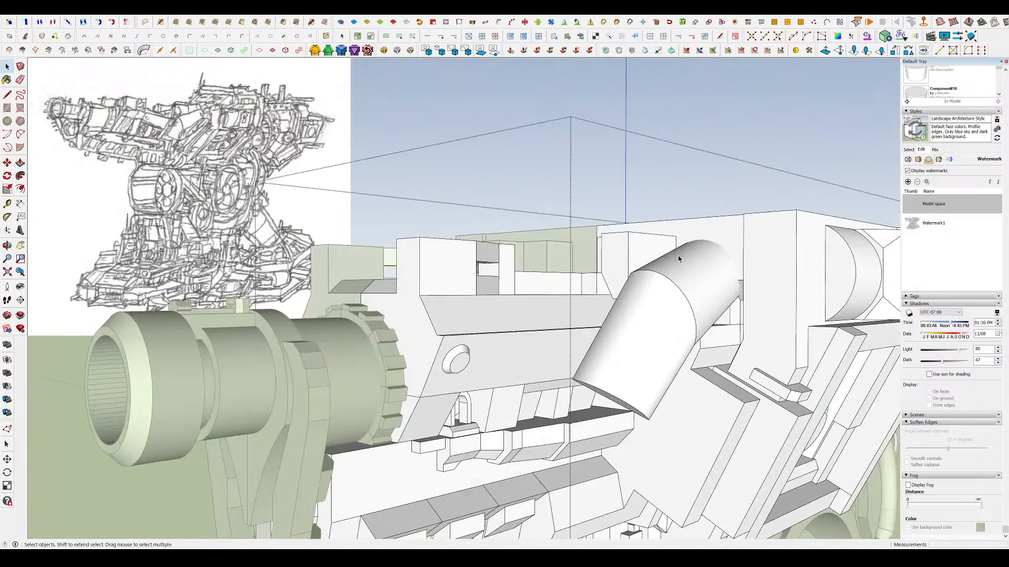
{"action": "double_click", "coordinate": [616, 256]}
{"action": "scroll", "coordinate": [597, 261], "scroll_direction": "down", "scroll_amount": 2}
{"action": "middle_click_drag", "start_coordinate": [597, 260], "coordinate": [553, 282]}
{"action": "scroll", "coordinate": [609, 261], "scroll_direction": "up", "scroll_amount": 4}
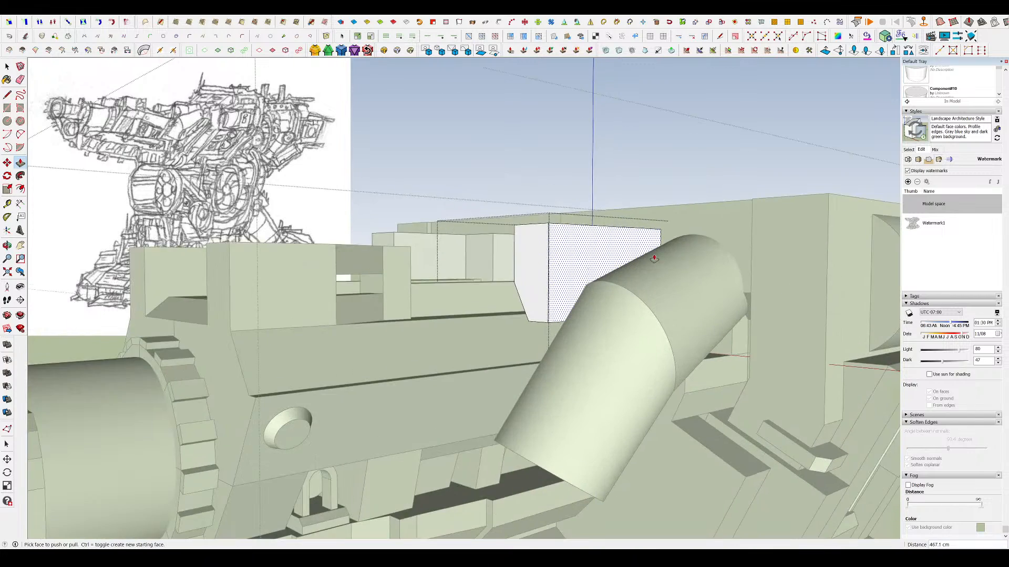
- Draw an arc across the upper outer corner of the box's front face and round that corner along its full length
{"action": "key", "text": "l"}
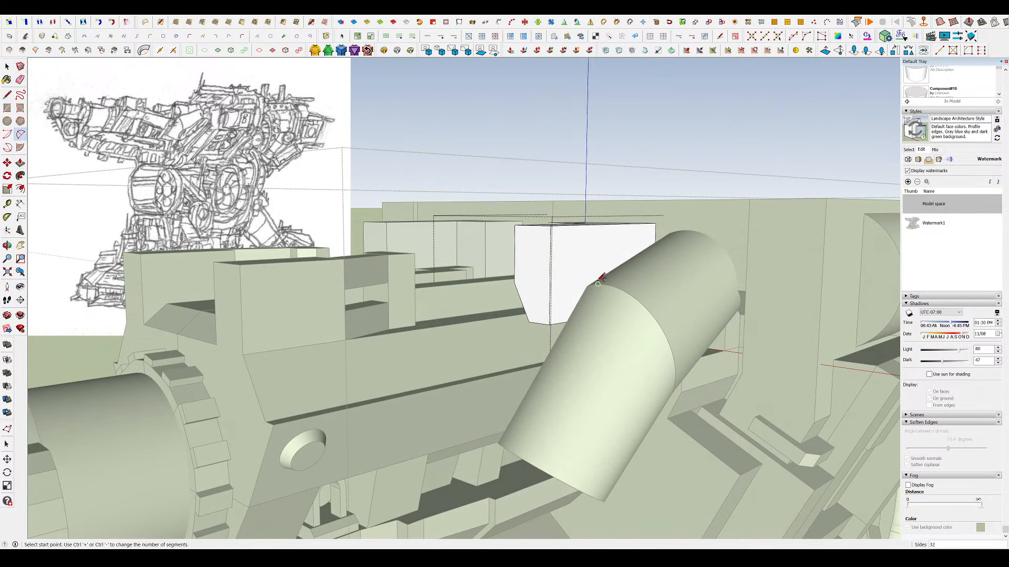
{"action": "scroll", "coordinate": [591, 274], "scroll_direction": "up", "scroll_amount": 2}
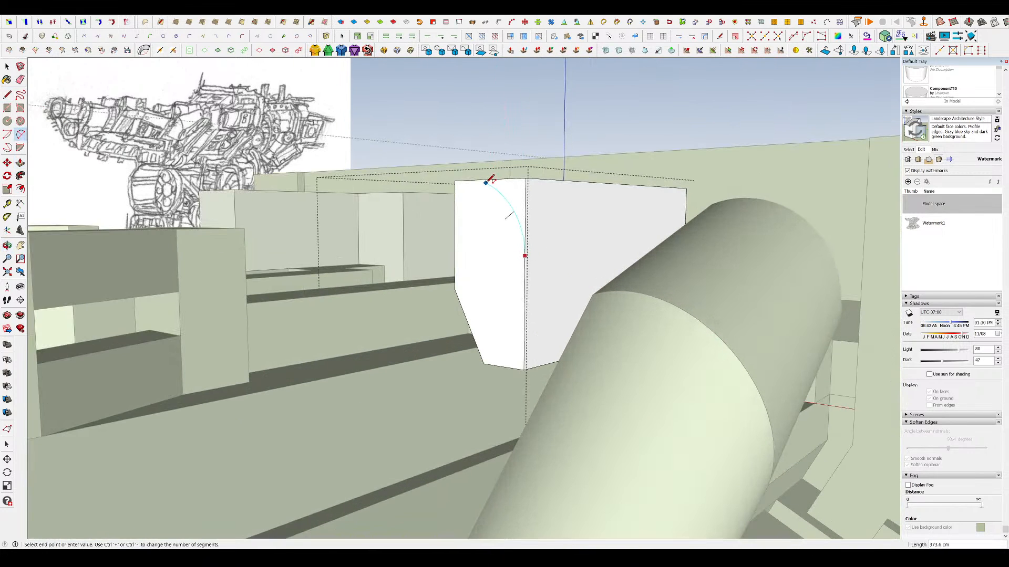
{"action": "left_click", "coordinate": [647, 236]}
{"action": "mouse_move", "coordinate": [639, 237]}
{"action": "middle_mouse_down"}
{"action": "mouse_move", "coordinate": [648, 239]}
{"action": "mouse_move", "coordinate": [592, 266]}
{"action": "mouse_move", "coordinate": [603, 231]}
{"action": "mouse_move", "coordinate": [526, 239]}
{"action": "mouse_move", "coordinate": [482, 264]}
{"action": "middle_mouse_up"}
{"action": "scroll", "coordinate": [649, 238], "scroll_direction": "down", "scroll_amount": 3}
{"action": "key", "text": "h"}
{"action": "key", "text": "h"}
{"action": "scroll", "coordinate": [557, 239], "scroll_direction": "up", "scroll_amount": 3}
- Draw a narrow strip along the inner edge of the rounded box's top and raise it 111.4 cm
{"action": "key", "text": "r"}
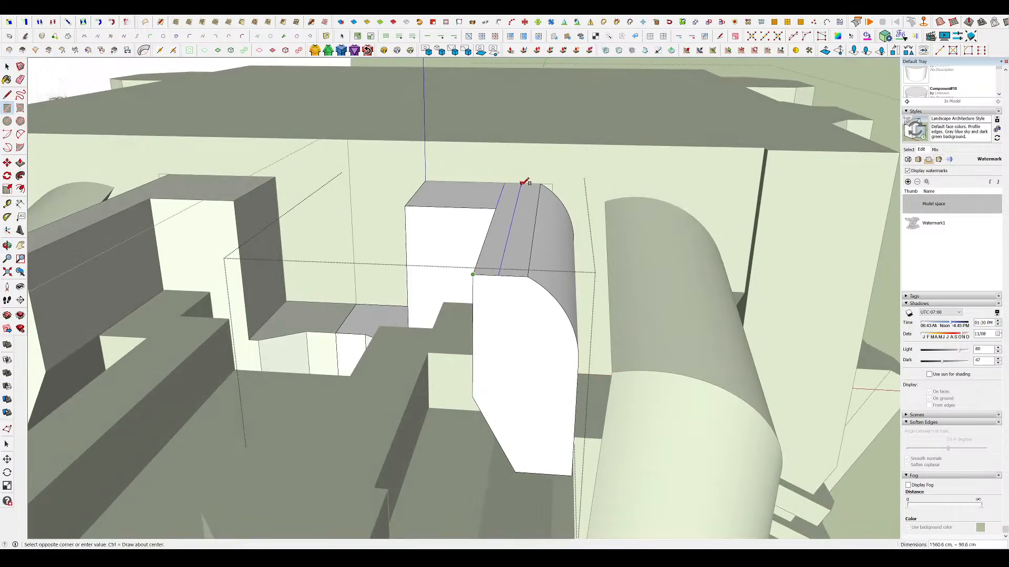
{"action": "left_click_drag", "start_coordinate": [515, 208], "coordinate": [515, 188]}
{"action": "middle_click_drag", "start_coordinate": [516, 188], "coordinate": [376, 191]}
{"action": "scroll", "coordinate": [569, 167], "scroll_direction": "down", "scroll_amount": 4}
{"action": "scroll", "coordinate": [575, 207], "scroll_direction": "down", "scroll_amount": 1}
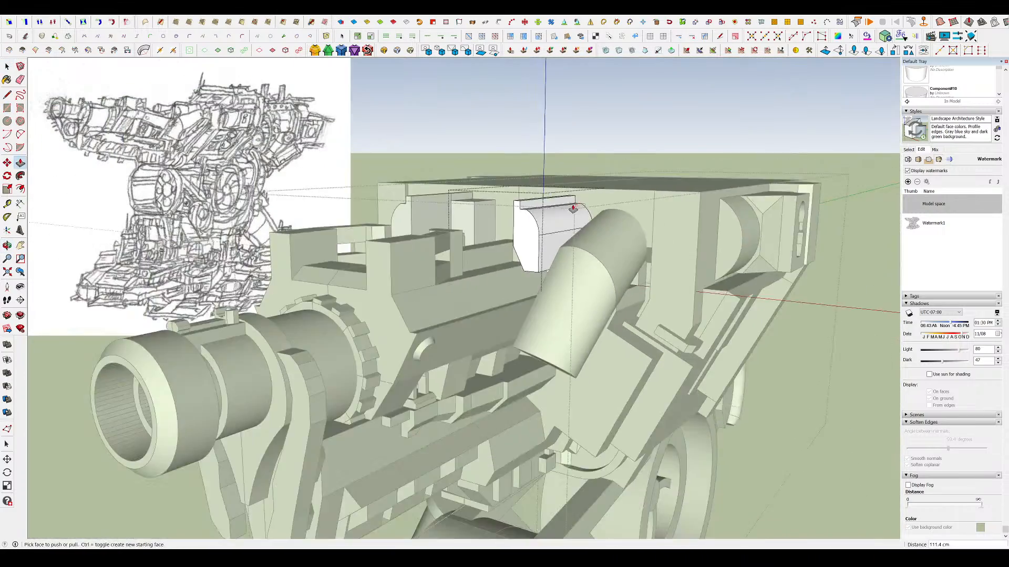
- Compare the whole mech model with the reference sketch from a distance
{"action": "middle_click_drag", "start_coordinate": [574, 207], "coordinate": [661, 188]}
{"action": "key", "text": "space"}
{"action": "left_click", "coordinate": [661, 188]}
{"action": "scroll", "coordinate": [498, 153], "scroll_direction": "down", "scroll_amount": 4}
{"action": "left_click", "coordinate": [564, 112]}
{"action": "middle_click_drag", "start_coordinate": [564, 112], "coordinate": [537, 200]}
{"action": "scroll", "coordinate": [536, 166], "scroll_direction": "down", "scroll_amount": 2}
{"action": "scroll", "coordinate": [538, 200], "scroll_direction": "up", "scroll_amount": 2}
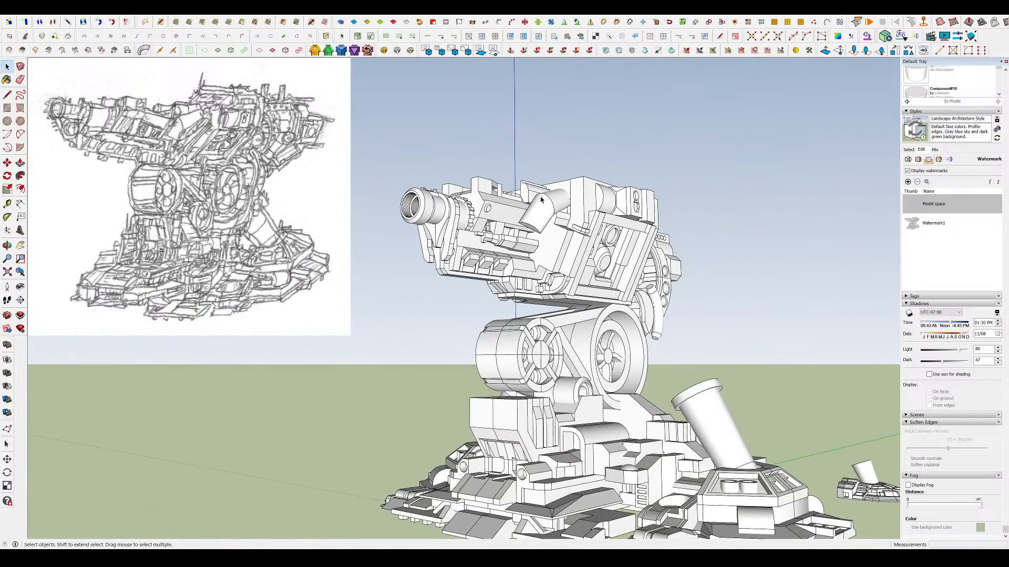
- Reopen the rounded box, pull its inner upright plate forward and draw a diagonal line across the plate's lower front corner
{"action": "scroll", "coordinate": [523, 192], "scroll_direction": "up", "scroll_amount": 5}
{"action": "double_click", "coordinate": [518, 188]}
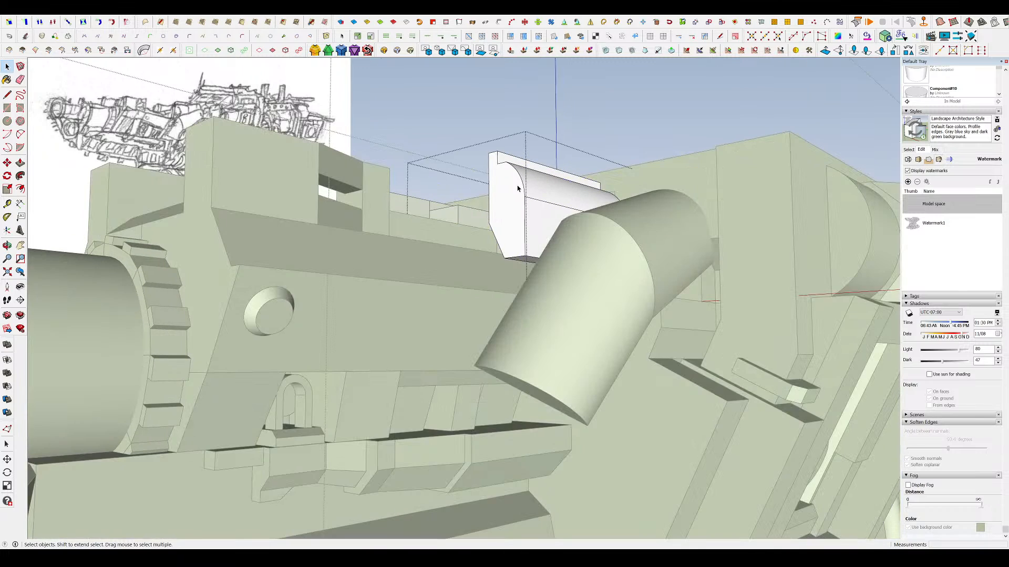
{"action": "left_click", "coordinate": [486, 212]}
{"action": "mouse_move", "coordinate": [512, 223]}
{"action": "middle_mouse_down"}
{"action": "mouse_move", "coordinate": [524, 220]}
{"action": "mouse_move", "coordinate": [493, 331]}
{"action": "middle_mouse_up"}
{"action": "scroll", "coordinate": [500, 159], "scroll_direction": "up", "scroll_amount": 3}
{"action": "key", "text": "e"}
{"action": "key", "text": "h"}
{"action": "key", "text": "l"}
{"action": "key", "text": "h"}
{"action": "left_click", "coordinate": [476, 267]}
{"action": "scroll", "coordinate": [493, 331], "scroll_direction": "down", "scroll_amount": 3}
{"action": "scroll", "coordinate": [493, 331], "scroll_direction": "up", "scroll_amount": 6}
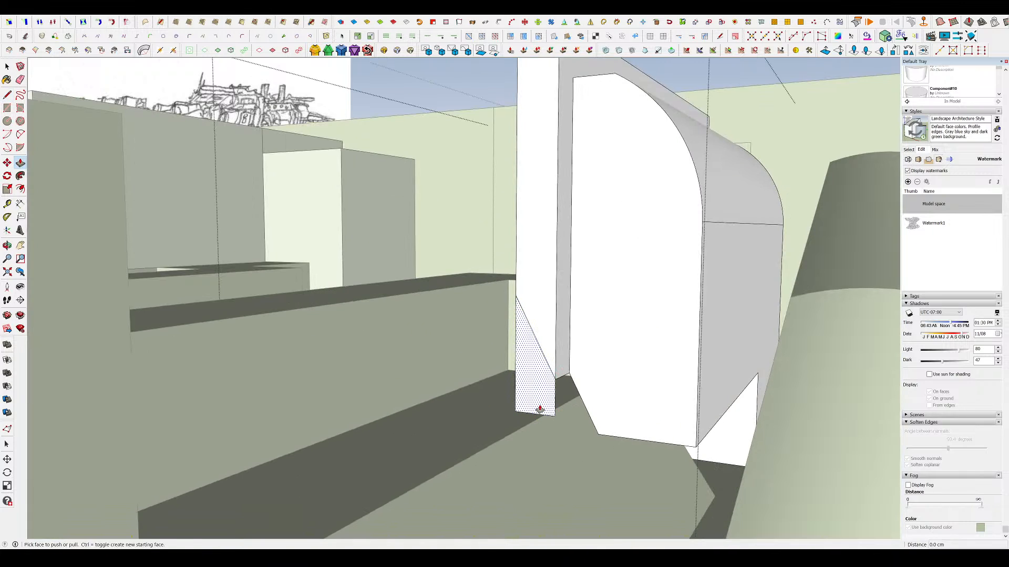
- Shape a leg at the lower front end of the upright plate, using Push/Pull on its side face by 150.8 cm
{"action": "left_click_drag", "start_coordinate": [562, 384], "coordinate": [546, 368]}
{"action": "mouse_move", "coordinate": [552, 373]}
{"action": "middle_mouse_down"}
{"action": "mouse_move", "coordinate": [601, 415]}
{"action": "mouse_move", "coordinate": [614, 326]}
{"action": "mouse_move", "coordinate": [549, 279]}
{"action": "mouse_move", "coordinate": [562, 252]}
{"action": "middle_mouse_up"}
{"action": "key", "text": "p"}
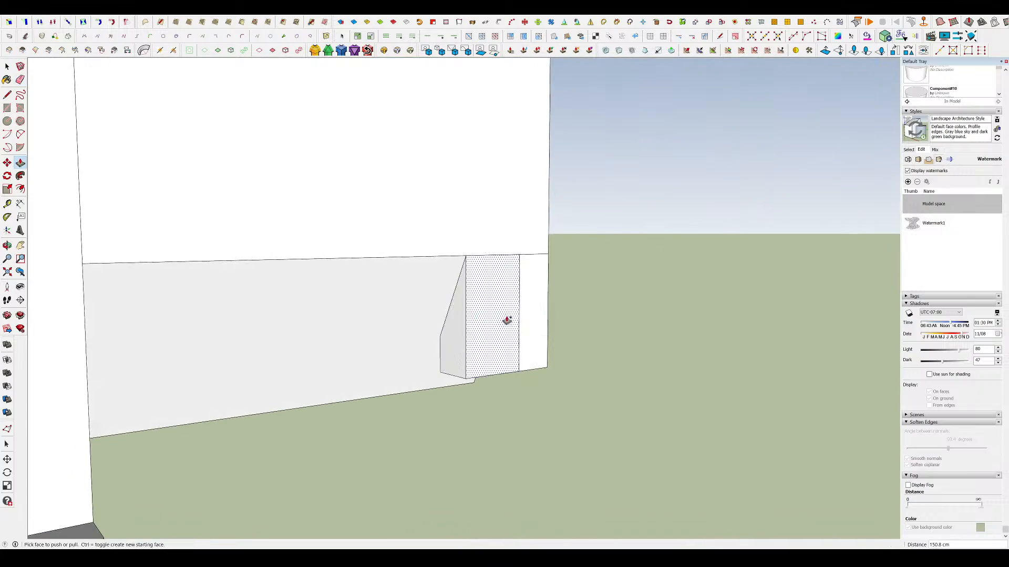
{"action": "middle_click_drag", "start_coordinate": [507, 321], "coordinate": [327, 304]}
{"action": "key", "text": "space"}
{"action": "scroll", "coordinate": [326, 304], "scroll_direction": "down", "scroll_amount": 6}
- Draw a rectangle about 1063 by 187 cm on the deck between the centreline and the rail and raise it 267.9 cm
{"action": "middle_click_drag", "start_coordinate": [518, 295], "coordinate": [592, 223]}
{"action": "scroll", "coordinate": [535, 270], "scroll_direction": "up", "scroll_amount": 5}
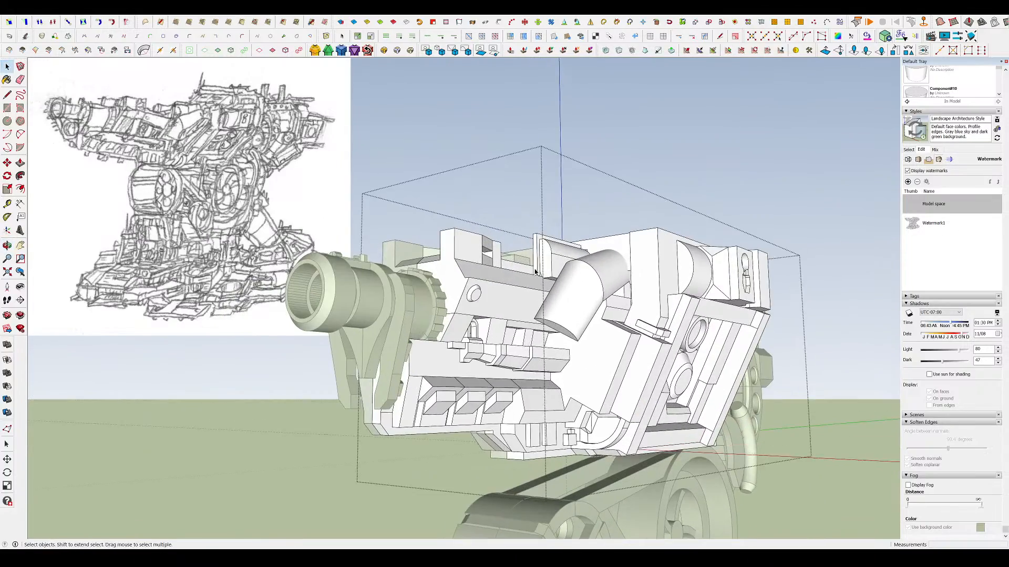
{"action": "scroll", "coordinate": [502, 202], "scroll_direction": "up", "scroll_amount": 4}
{"action": "middle_click_drag", "start_coordinate": [504, 231], "coordinate": [538, 172]}
{"action": "left_click", "coordinate": [530, 227]}
{"action": "scroll", "coordinate": [538, 171], "scroll_direction": "down", "scroll_amount": 3}
{"action": "scroll", "coordinate": [623, 245], "scroll_direction": "up", "scroll_amount": 4}
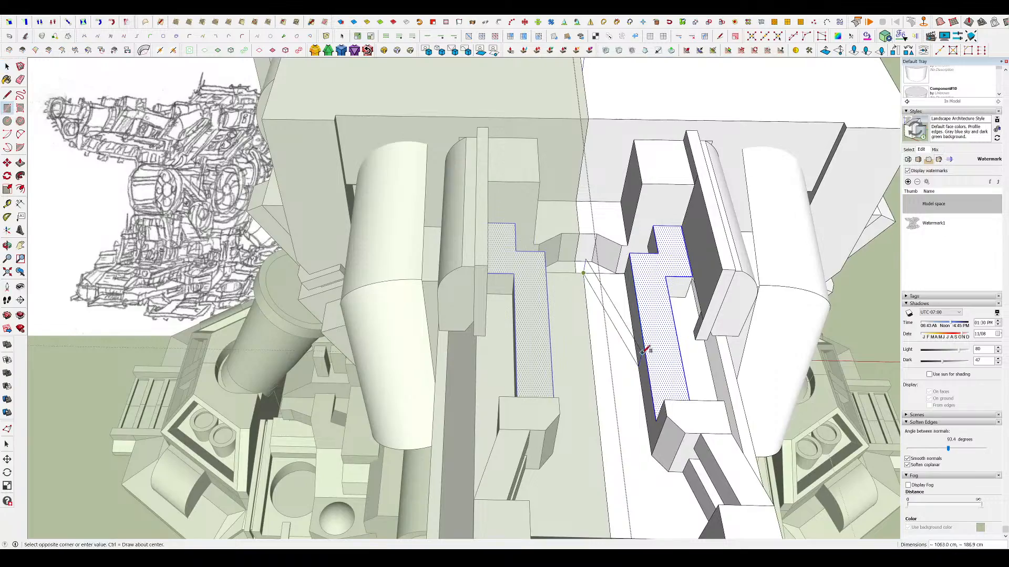
{"action": "key", "text": "p"}
{"action": "middle_click_drag", "start_coordinate": [653, 302], "coordinate": [468, 256]}
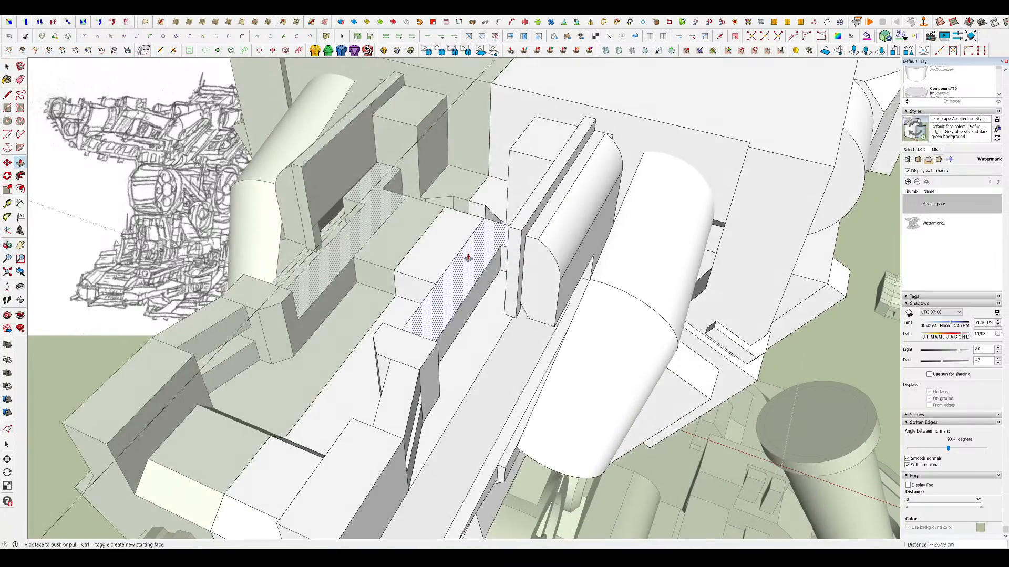
- Raise the rear half of the new central block from a midpoint rectangle and extend its inner part back to the housing
{"action": "left_click_drag", "start_coordinate": [468, 256], "coordinate": [441, 235]}
{"action": "middle_click_drag", "start_coordinate": [441, 234], "coordinate": [198, 281]}
{"action": "key", "text": "r"}
{"action": "left_click", "coordinate": [177, 241]}
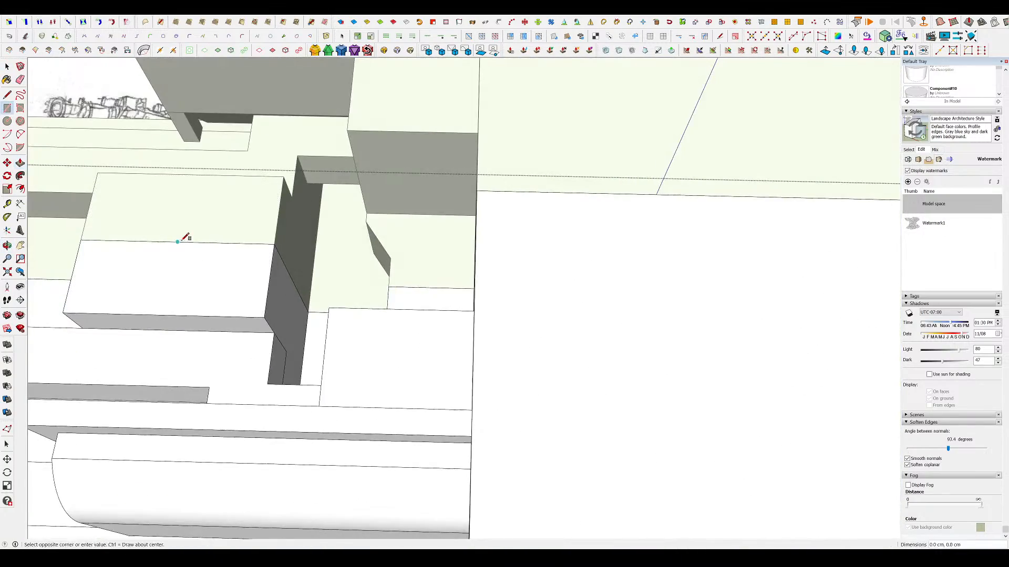
{"action": "left_click", "coordinate": [265, 317]}
{"action": "middle_click_drag", "start_coordinate": [265, 317], "coordinate": [261, 182]}
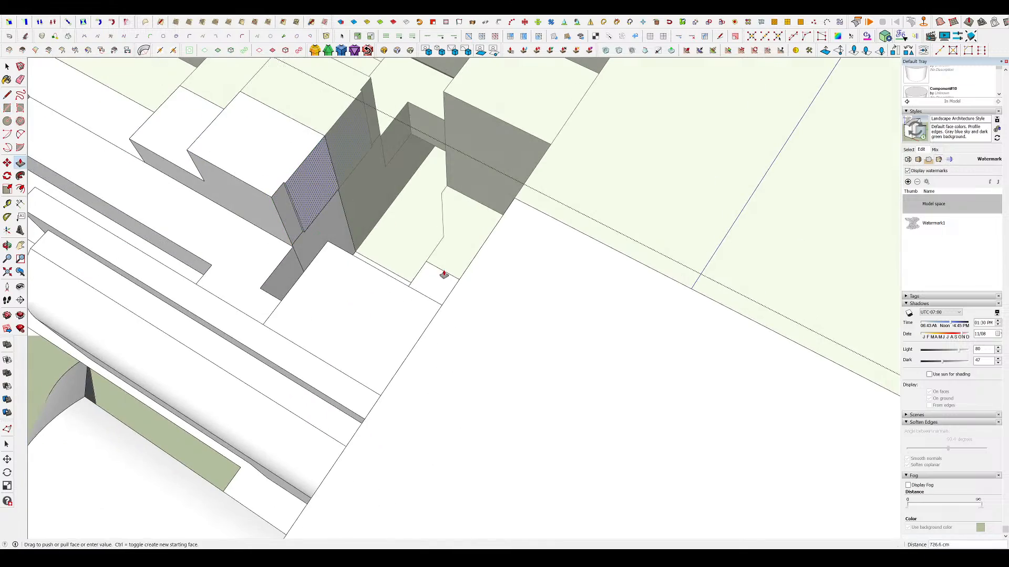
{"action": "mouse_move", "coordinate": [446, 297]}
{"action": "middle_mouse_down"}
{"action": "mouse_move", "coordinate": [687, 250]}
{"action": "mouse_move", "coordinate": [641, 254]}
{"action": "mouse_move", "coordinate": [523, 167]}
{"action": "middle_mouse_up"}
{"action": "middle_click_drag", "start_coordinate": [683, 247], "coordinate": [384, 409]}
- Draw a diagonal line across the top of the central block's outer corner and cut that corner away
{"action": "scroll", "coordinate": [388, 383], "scroll_direction": "up", "scroll_amount": 2}
{"action": "key", "text": "l"}
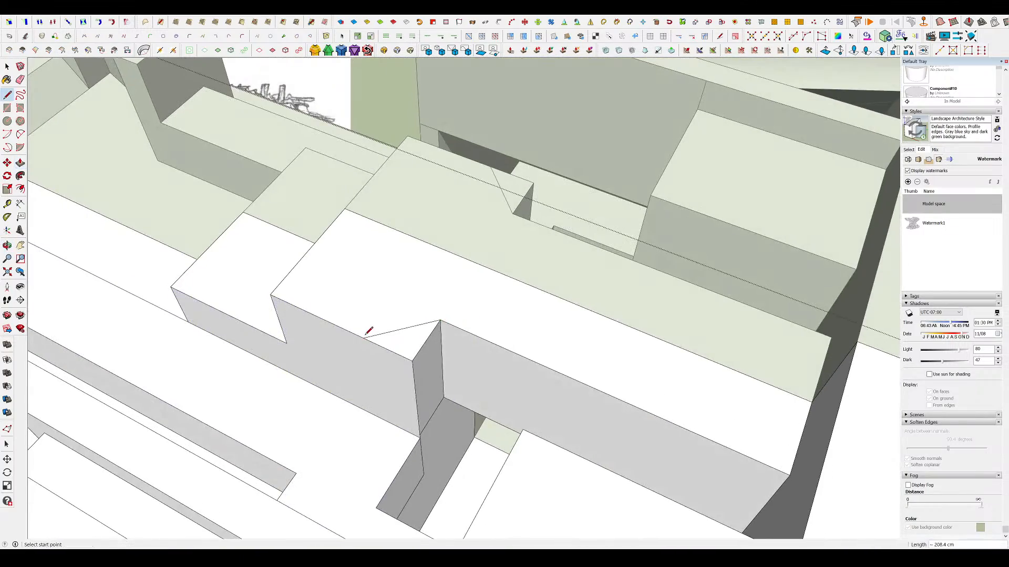
{"action": "key", "text": "p"}
{"action": "left_click_drag", "start_coordinate": [397, 341], "coordinate": [413, 441]}
{"action": "scroll", "coordinate": [413, 440], "scroll_direction": "up", "scroll_amount": 3}
{"action": "middle_click_drag", "start_coordinate": [417, 449], "coordinate": [368, 468]}
{"action": "scroll", "coordinate": [516, 349], "scroll_direction": "down", "scroll_amount": 3}
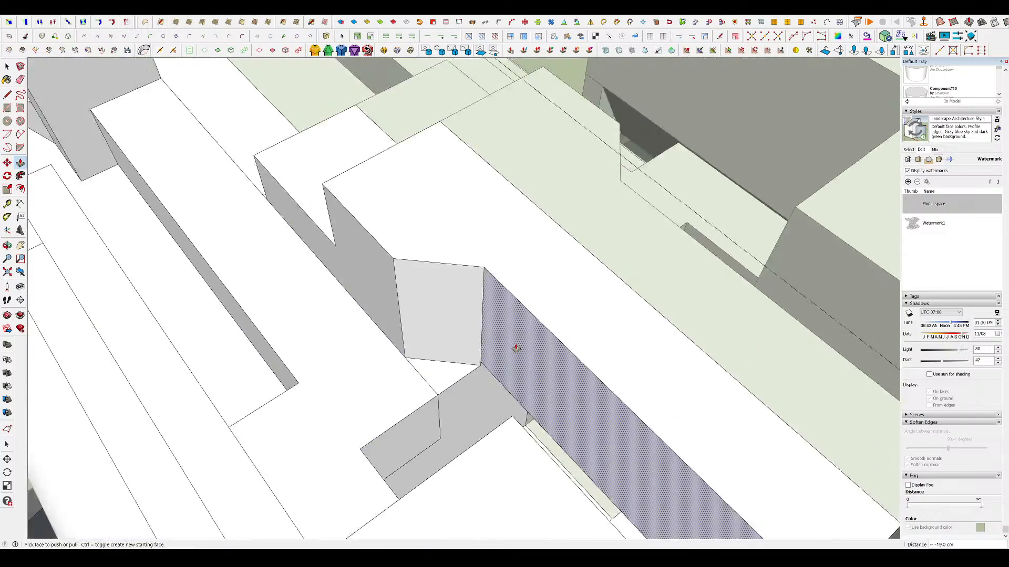
- Erase the leftover edge on the deck at the foot of the chamfered corner
{"action": "middle_click_drag", "start_coordinate": [516, 349], "coordinate": [432, 424]}
{"action": "scroll", "coordinate": [389, 468], "scroll_direction": "up", "scroll_amount": 4}
{"action": "scroll", "coordinate": [397, 456], "scroll_direction": "up", "scroll_amount": 1}
{"action": "key", "text": "e"}
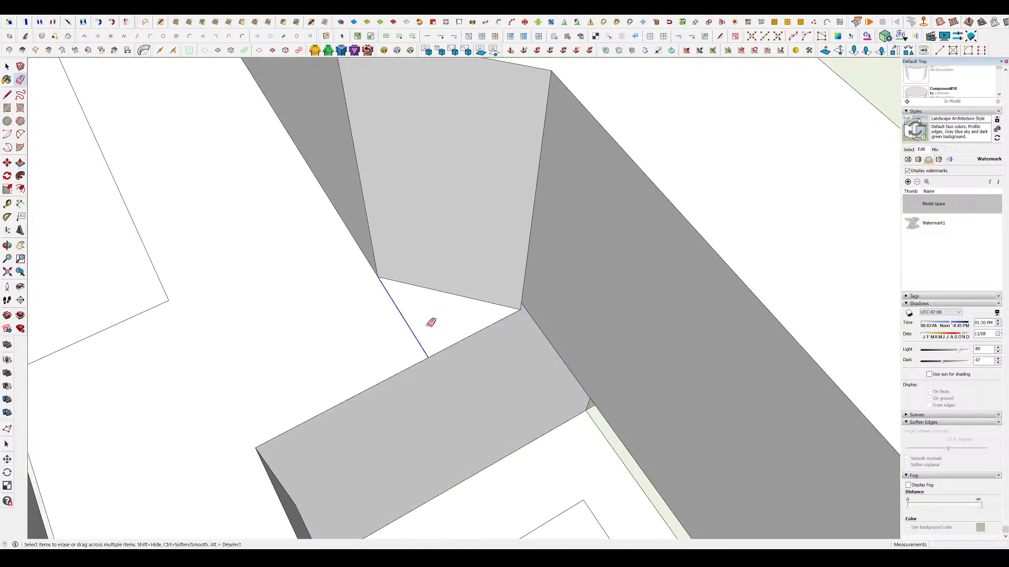
{"action": "mouse_move", "coordinate": [431, 322]}
{"action": "middle_mouse_down"}
{"action": "mouse_move", "coordinate": [471, 288]}
{"action": "mouse_move", "coordinate": [637, 252]}
{"action": "mouse_move", "coordinate": [437, 297]}
{"action": "middle_mouse_up"}
- Fill the central block's front step with a sloped face by extruding a diagonal profile across it, and erase the seam edges
{"action": "key", "text": "l"}
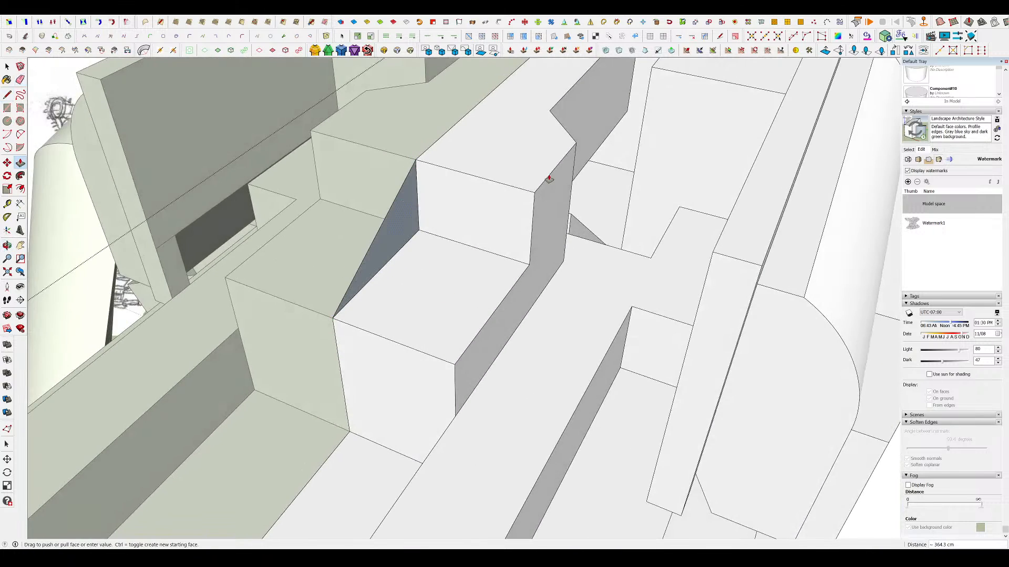
{"action": "left_click", "coordinate": [548, 179]}
{"action": "key", "text": "e"}
{"action": "left_click", "coordinate": [532, 246]}
{"action": "middle_click_drag", "start_coordinate": [528, 269], "coordinate": [526, 237]}
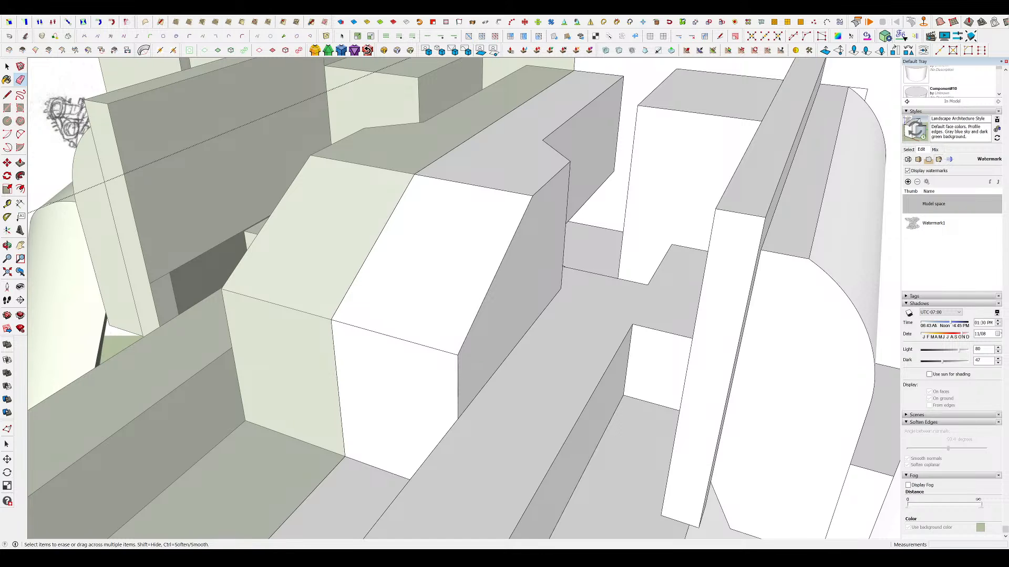
- Draw a rectangle on the deck in front of the sloped central block and raise it 140.6 cm
{"action": "middle_click_drag", "start_coordinate": [502, 278], "coordinate": [581, 252]}
{"action": "scroll", "coordinate": [581, 252], "scroll_direction": "down", "scroll_amount": 6}
{"action": "scroll", "coordinate": [589, 265], "scroll_direction": "up", "scroll_amount": 4}
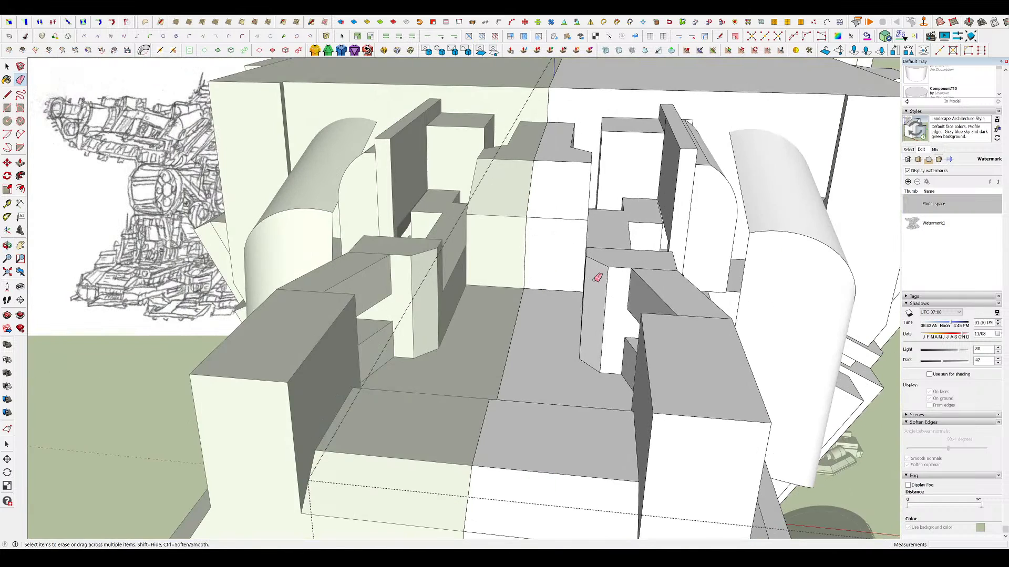
{"action": "key", "text": "r"}
{"action": "middle_click_drag", "start_coordinate": [520, 243], "coordinate": [432, 207]}
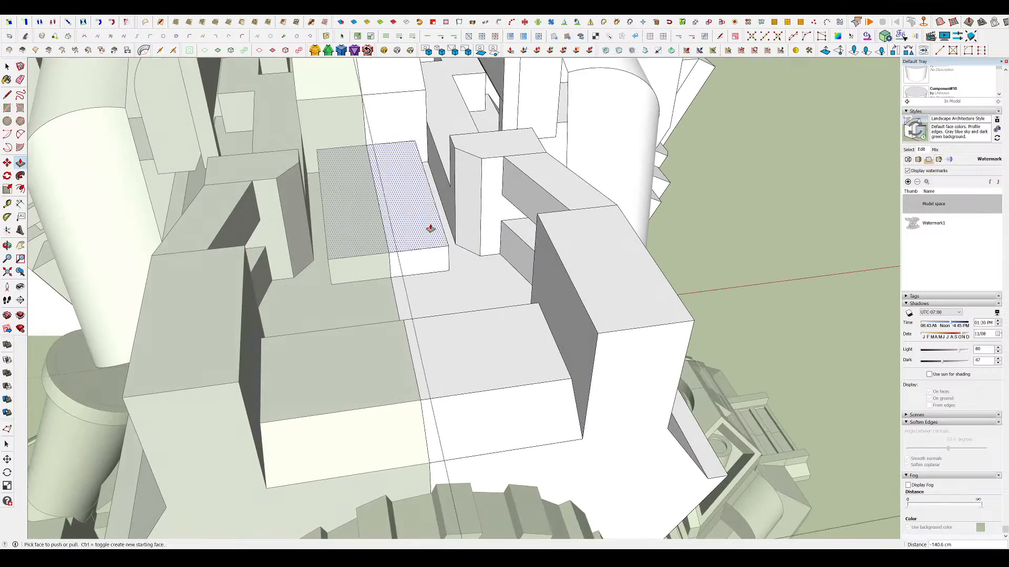
- Erase the leftover edges around the raised block on the deck between the housing's outer blocks
{"action": "scroll", "coordinate": [531, 293], "scroll_direction": "down", "scroll_amount": 4}
{"action": "middle_click_drag", "start_coordinate": [532, 293], "coordinate": [505, 308]}
{"action": "scroll", "coordinate": [504, 308], "scroll_direction": "up", "scroll_amount": 3}
{"action": "left_click", "coordinate": [528, 267]}
{"action": "left_click", "coordinate": [414, 345]}
{"action": "scroll", "coordinate": [502, 285], "scroll_direction": "up", "scroll_amount": 3}
{"action": "mouse_move", "coordinate": [414, 345]}
{"action": "middle_mouse_down"}
{"action": "mouse_move", "coordinate": [503, 285]}
{"action": "mouse_move", "coordinate": [308, 416]}
{"action": "mouse_move", "coordinate": [494, 310]}
{"action": "mouse_move", "coordinate": [625, 312]}
{"action": "mouse_move", "coordinate": [572, 216]}
{"action": "mouse_move", "coordinate": [820, 220]}
{"action": "mouse_move", "coordinate": [202, 180]}
{"action": "mouse_move", "coordinate": [425, 299]}
{"action": "middle_mouse_up"}
{"action": "left_click", "coordinate": [576, 198]}
{"action": "left_click", "coordinate": [448, 268]}
{"action": "left_click", "coordinate": [544, 320]}
{"action": "scroll", "coordinate": [572, 216], "scroll_direction": "down", "scroll_amount": 6}
{"action": "scroll", "coordinate": [202, 180], "scroll_direction": "down", "scroll_amount": 3}
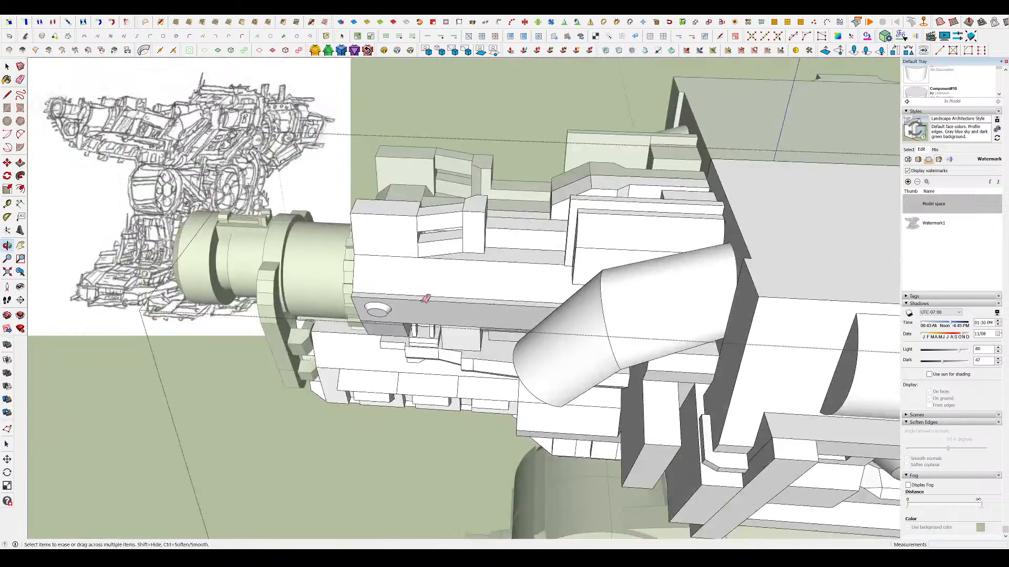
- Draw a rectangle on the rail behind the post, raise it into a small box and shift its top edge to slope one side
{"action": "scroll", "coordinate": [410, 226], "scroll_direction": "up", "scroll_amount": 6}
{"action": "middle_click_drag", "start_coordinate": [410, 226], "coordinate": [373, 266]}
{"action": "scroll", "coordinate": [347, 267], "scroll_direction": "up", "scroll_amount": 3}
{"action": "key", "text": "r"}
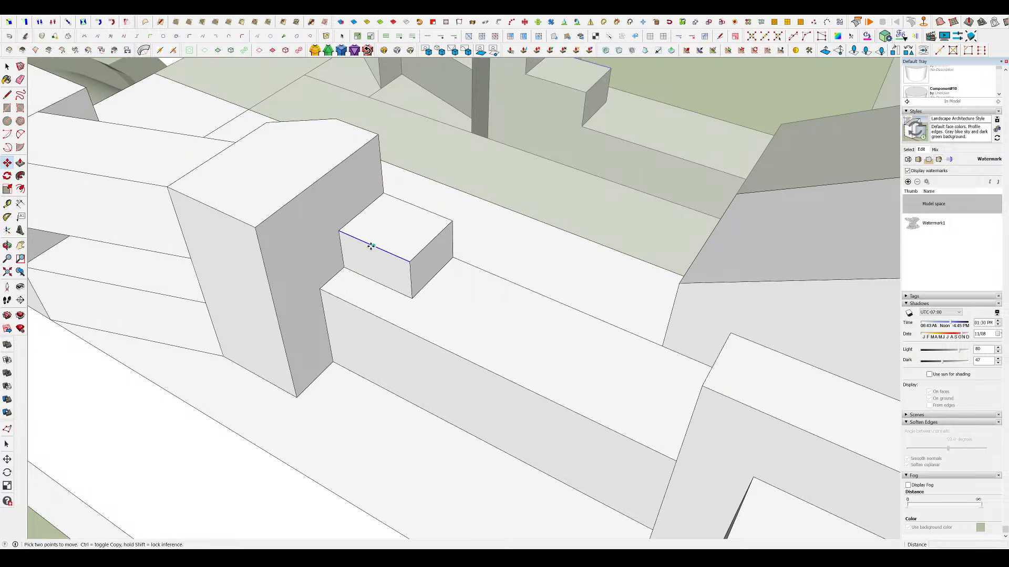
{"action": "left_click", "coordinate": [400, 226]}
{"action": "middle_click_drag", "start_coordinate": [400, 225], "coordinate": [383, 270]}
- Draw lines from the small box's end down to the rail to form a tapered ramp, and erase the extra diagonal edges
{"action": "key", "text": "l"}
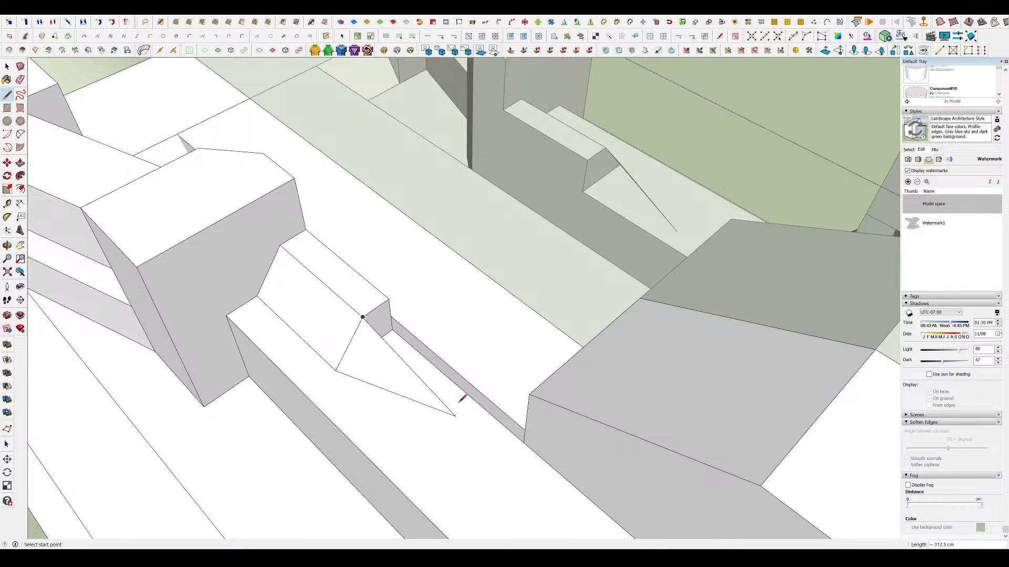
{"action": "mouse_move", "coordinate": [482, 400]}
{"action": "middle_mouse_down"}
{"action": "mouse_move", "coordinate": [252, 421]}
{"action": "mouse_move", "coordinate": [342, 263]}
{"action": "middle_mouse_up"}
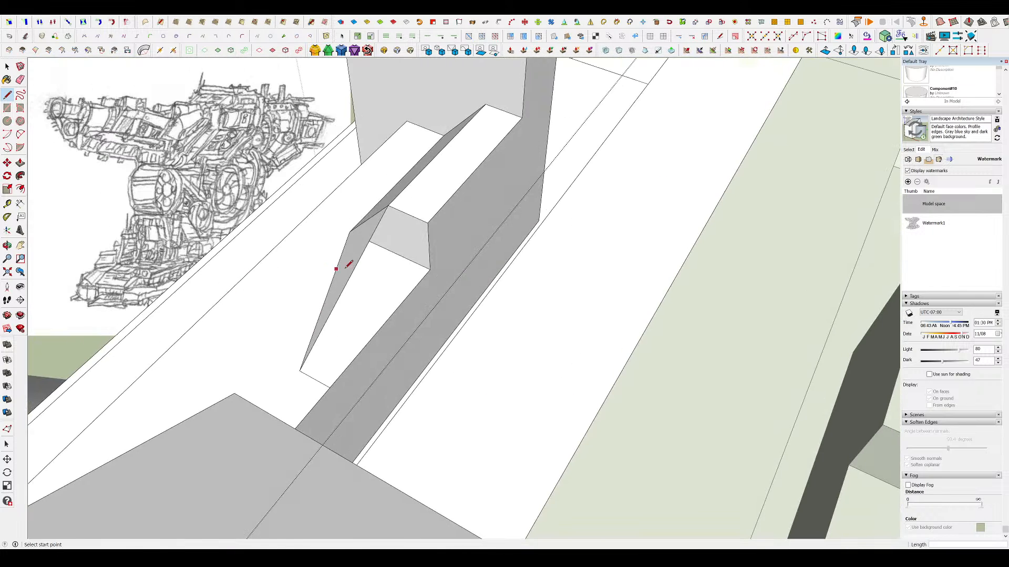
{"action": "key", "text": "e"}
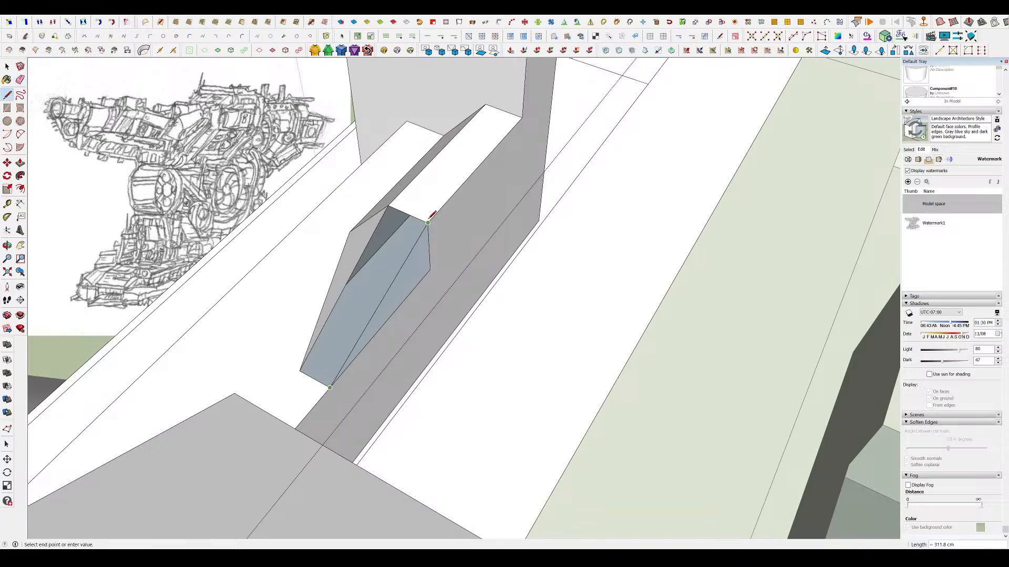
{"action": "key", "text": "e"}
{"action": "mouse_move", "coordinate": [421, 281]}
{"action": "middle_mouse_down"}
{"action": "mouse_move", "coordinate": [831, 259]}
{"action": "mouse_move", "coordinate": [457, 219]}
{"action": "mouse_move", "coordinate": [583, 128]}
{"action": "middle_mouse_up"}
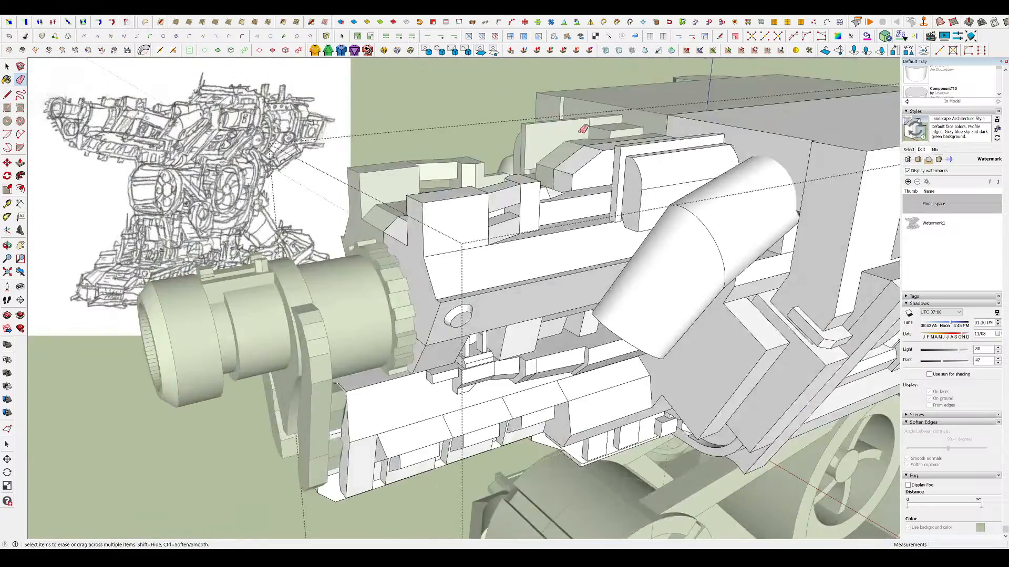
- Examine the whole mech from the front and side against the reference sketch
{"action": "scroll", "coordinate": [583, 128], "scroll_direction": "down", "scroll_amount": 3}
{"action": "middle_click_drag", "start_coordinate": [583, 210], "coordinate": [560, 126]}
{"action": "scroll", "coordinate": [559, 126], "scroll_direction": "down", "scroll_amount": 2}
{"action": "key", "text": "space"}
{"action": "left_click", "coordinate": [556, 117]}
{"action": "scroll", "coordinate": [541, 210], "scroll_direction": "down", "scroll_amount": 4}
{"action": "scroll", "coordinate": [552, 182], "scroll_direction": "up", "scroll_amount": 3}
{"action": "mouse_move", "coordinate": [549, 220]}
{"action": "middle_mouse_down"}
{"action": "mouse_move", "coordinate": [552, 184]}
{"action": "mouse_move", "coordinate": [583, 215]}
{"action": "mouse_move", "coordinate": [662, 216]}
{"action": "mouse_move", "coordinate": [500, 158]}
{"action": "mouse_move", "coordinate": [531, 186]}
{"action": "mouse_move", "coordinate": [653, 222]}
{"action": "mouse_move", "coordinate": [494, 176]}
{"action": "middle_mouse_up"}
{"action": "scroll", "coordinate": [583, 212], "scroll_direction": "up", "scroll_amount": 4}
{"action": "scroll", "coordinate": [494, 183], "scroll_direction": "down", "scroll_amount": 2}
{"action": "middle_click_drag", "start_coordinate": [494, 215], "coordinate": [489, 203]}
{"action": "scroll", "coordinate": [489, 203], "scroll_direction": "down", "scroll_amount": 2}
{"action": "scroll", "coordinate": [489, 201], "scroll_direction": "down", "scroll_amount": 2}
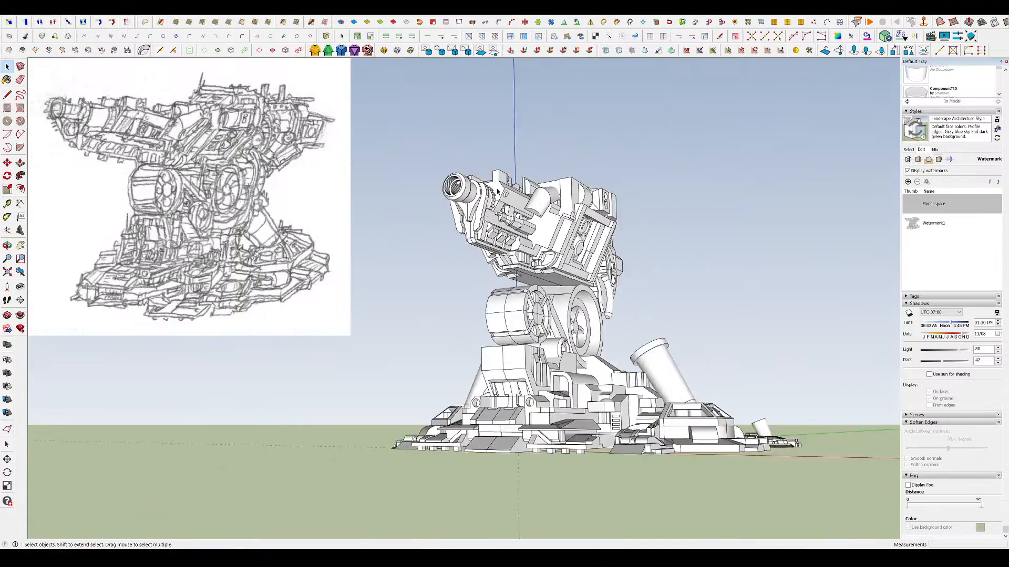
- Open the bent tube beside the gun housing for editing and rotate its lower end face
{"action": "scroll", "coordinate": [545, 229], "scroll_direction": "up", "scroll_amount": 4}
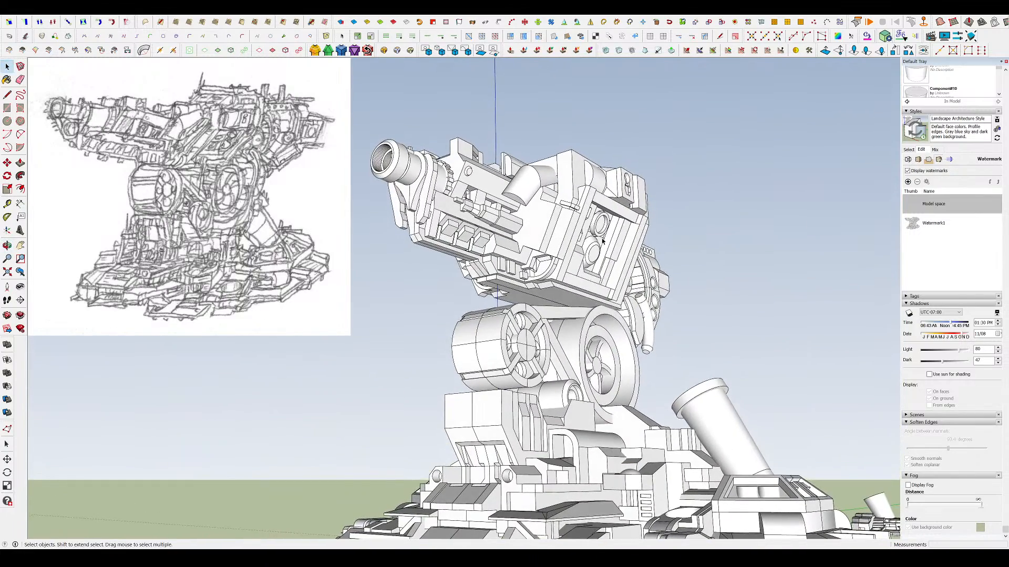
{"action": "double_click", "coordinate": [540, 174]}
{"action": "scroll", "coordinate": [540, 173], "scroll_direction": "up", "scroll_amount": 4}
{"action": "double_click", "coordinate": [542, 194]}
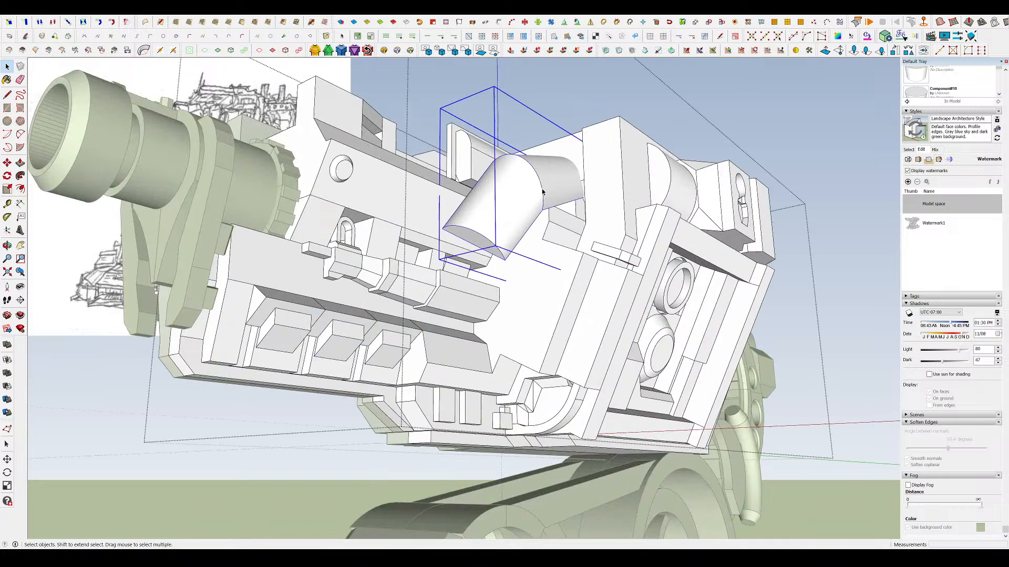
{"action": "left_click", "coordinate": [480, 237]}
{"action": "middle_click_drag", "start_coordinate": [480, 237], "coordinate": [270, 458]}
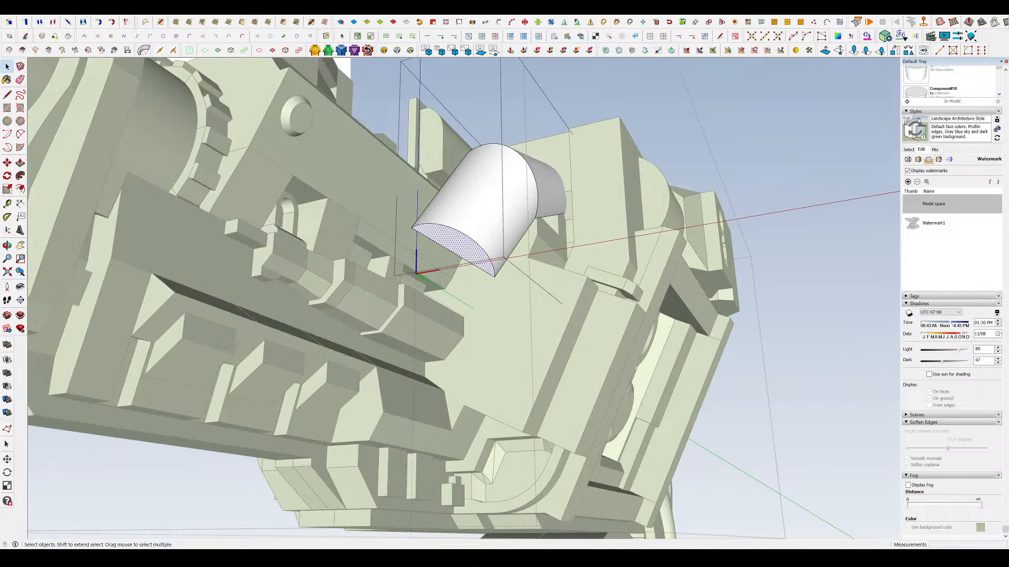
{"action": "middle_click_drag", "start_coordinate": [465, 206], "coordinate": [495, 223]}
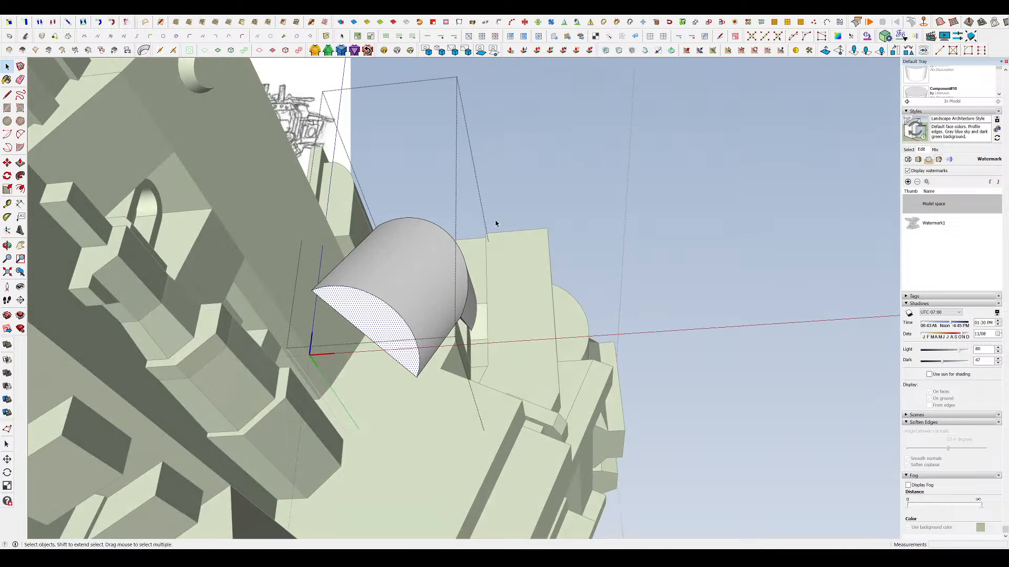
{"action": "left_click", "coordinate": [372, 317]}
{"action": "left_click", "coordinate": [368, 336]}
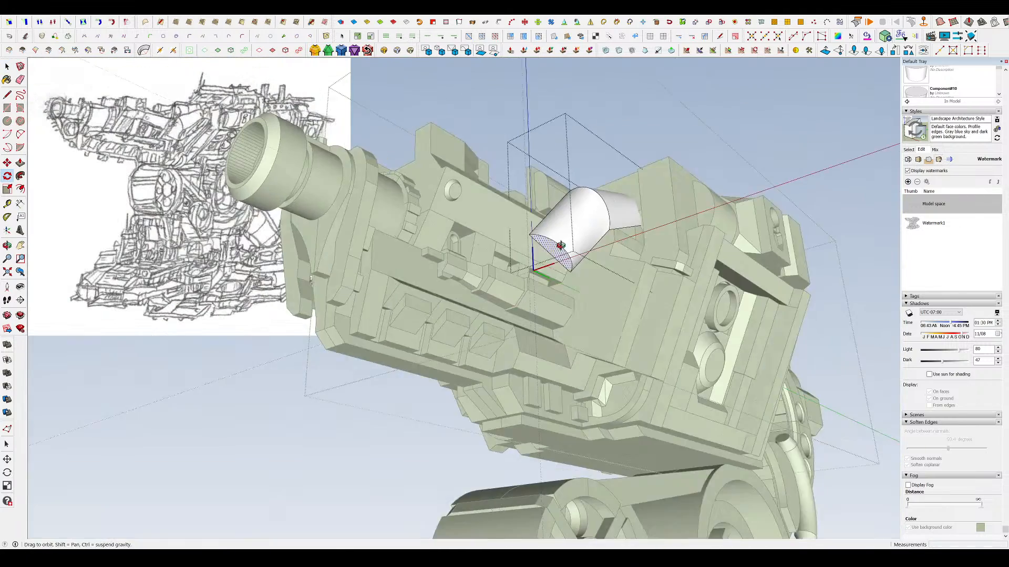
{"action": "scroll", "coordinate": [607, 206], "scroll_direction": "up", "scroll_amount": 3}
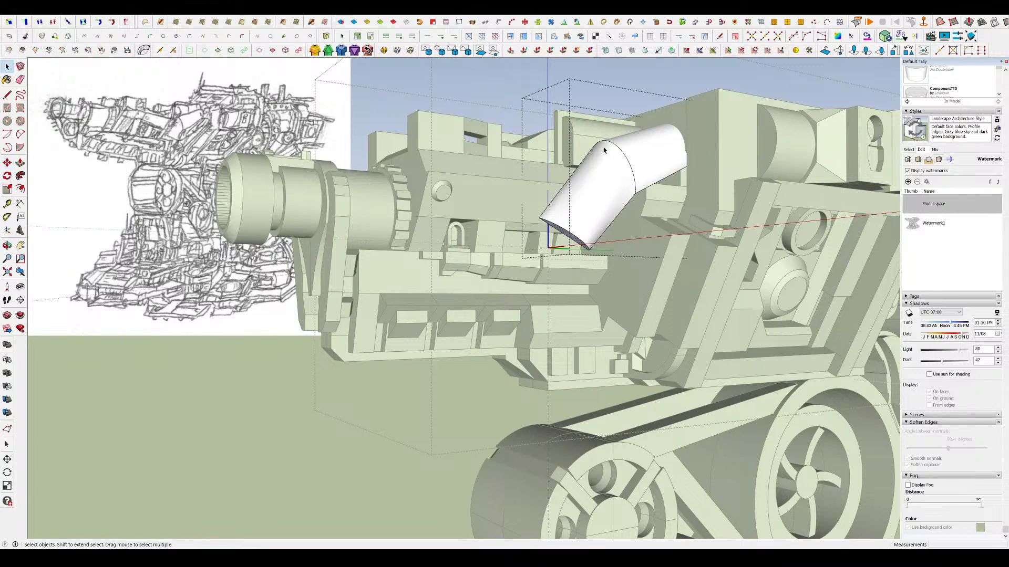
- Rotate and move the curved edge at the tube's bend, and close the tube's editing
{"action": "middle_click_drag", "start_coordinate": [652, 210], "coordinate": [518, 187]}
{"action": "left_click", "coordinate": [496, 286]}
{"action": "key", "text": "space"}
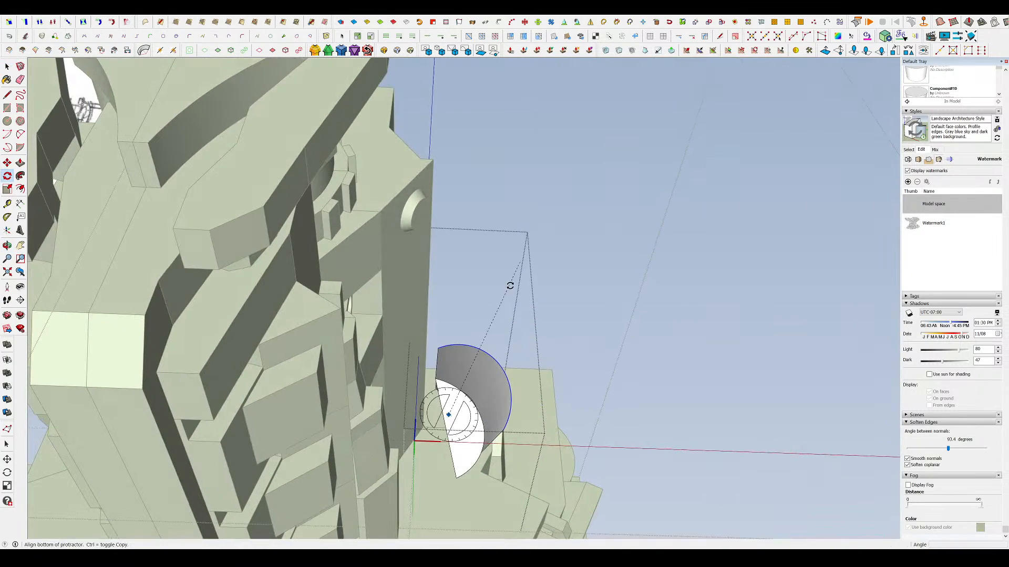
{"action": "left_click", "coordinate": [539, 297]}
{"action": "middle_click_drag", "start_coordinate": [539, 296], "coordinate": [687, 191]}
{"action": "key", "text": "m"}
{"action": "scroll", "coordinate": [687, 191], "scroll_direction": "up", "scroll_amount": 2}
{"action": "left_click", "coordinate": [527, 254]}
{"action": "middle_click_drag", "start_coordinate": [527, 255], "coordinate": [698, 218]}
{"action": "scroll", "coordinate": [758, 228], "scroll_direction": "down", "scroll_amount": 3}
{"action": "key", "text": "space"}
{"action": "left_click", "coordinate": [697, 218]}
- Reopen the bent tube and scale the curved edge at its bend to about 0.92 vertically
{"action": "middle_click_drag", "start_coordinate": [604, 224], "coordinate": [679, 151]}
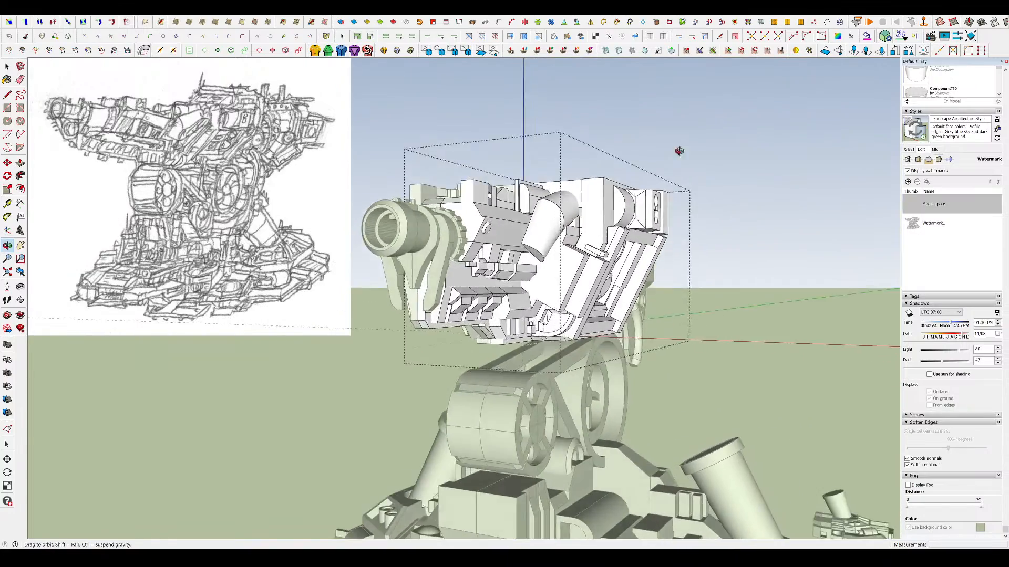
{"action": "scroll", "coordinate": [599, 202], "scroll_direction": "up", "scroll_amount": 3}
{"action": "middle_click_drag", "start_coordinate": [599, 202], "coordinate": [531, 171]}
{"action": "double_click", "coordinate": [560, 213]}
{"action": "left_click", "coordinate": [560, 214]}
{"action": "left_click_drag", "start_coordinate": [540, 168], "coordinate": [599, 236]}
{"action": "middle_click_drag", "start_coordinate": [607, 238], "coordinate": [639, 284]}
{"action": "scroll", "coordinate": [638, 203], "scroll_direction": "up", "scroll_amount": 3}
{"action": "key", "text": "s"}
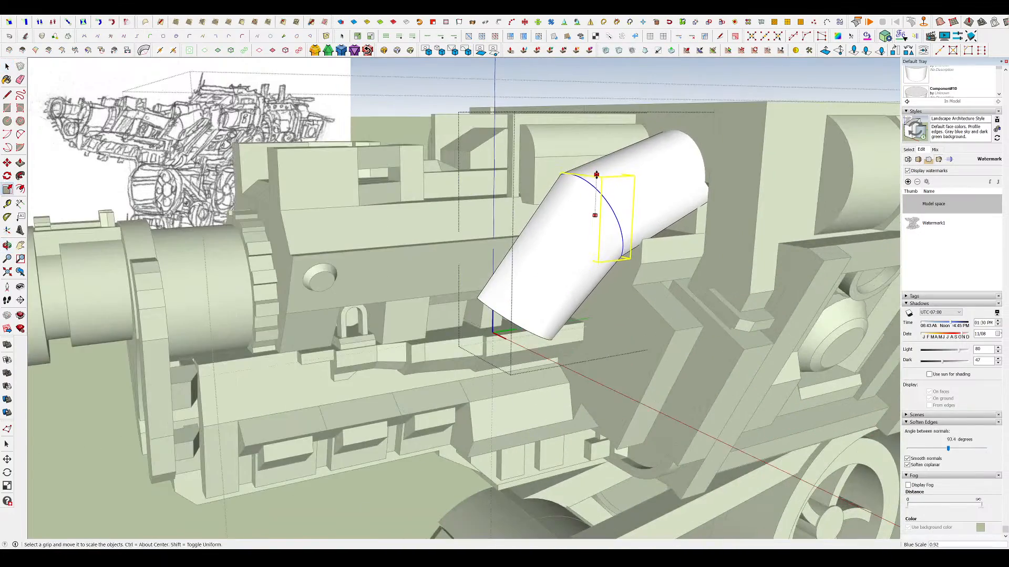
{"action": "left_click", "coordinate": [596, 178]}
{"action": "key", "text": "space"}
{"action": "middle_click_drag", "start_coordinate": [596, 178], "coordinate": [651, 150]}
{"action": "scroll", "coordinate": [604, 157], "scroll_direction": "down", "scroll_amount": 3}
{"action": "left_click", "coordinate": [734, 203]}
- Rotate the bent tube's lower end face to change the tilt of its opening
{"action": "middle_click_drag", "start_coordinate": [578, 237], "coordinate": [625, 202]}
{"action": "scroll", "coordinate": [515, 221], "scroll_direction": "down", "scroll_amount": 4}
{"action": "middle_click_drag", "start_coordinate": [512, 205], "coordinate": [566, 216]}
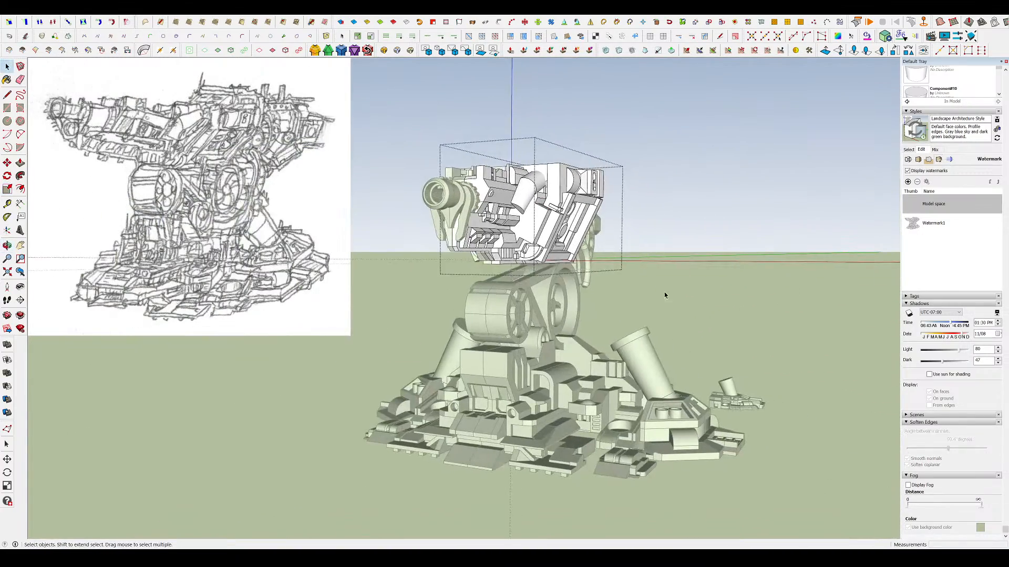
{"action": "scroll", "coordinate": [577, 237], "scroll_direction": "up", "scroll_amount": 8}
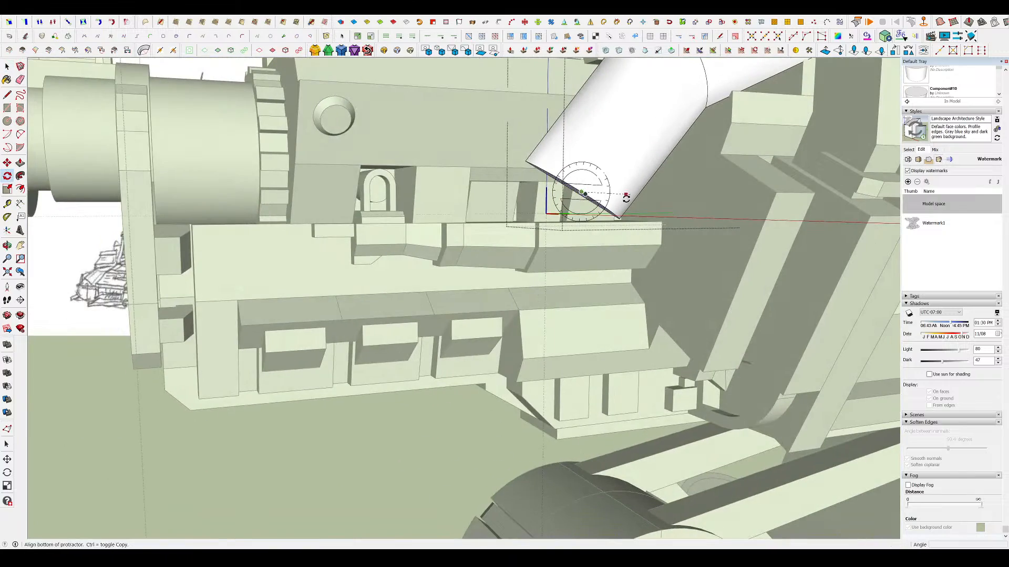
{"action": "scroll", "coordinate": [578, 210], "scroll_direction": "down", "scroll_amount": 8}
{"action": "key", "text": "m"}
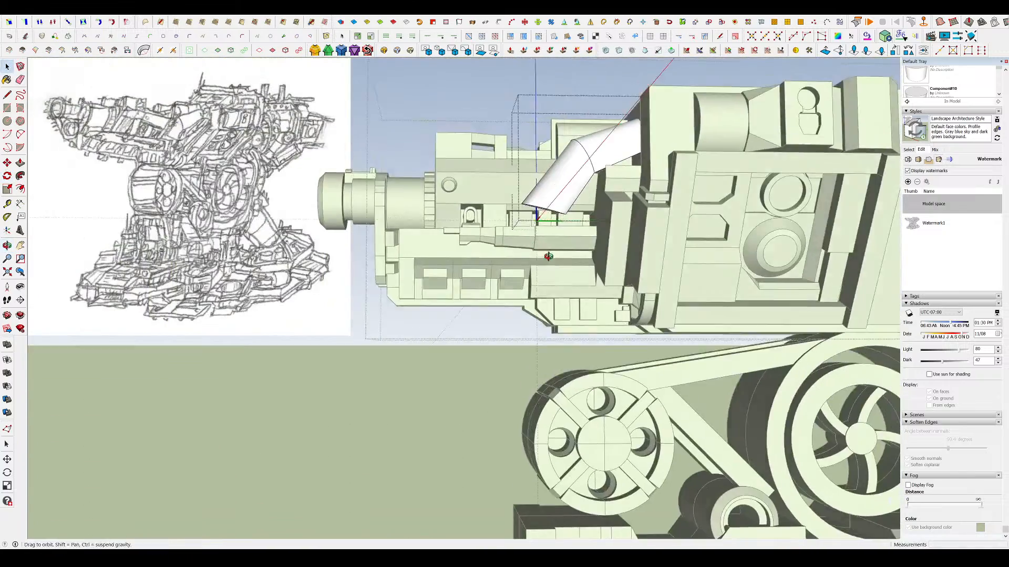
{"action": "key", "text": "space"}
- Examine the bent tube on the gun housing from the front and side against the sketch
{"action": "middle_click_drag", "start_coordinate": [555, 215], "coordinate": [893, 232]}
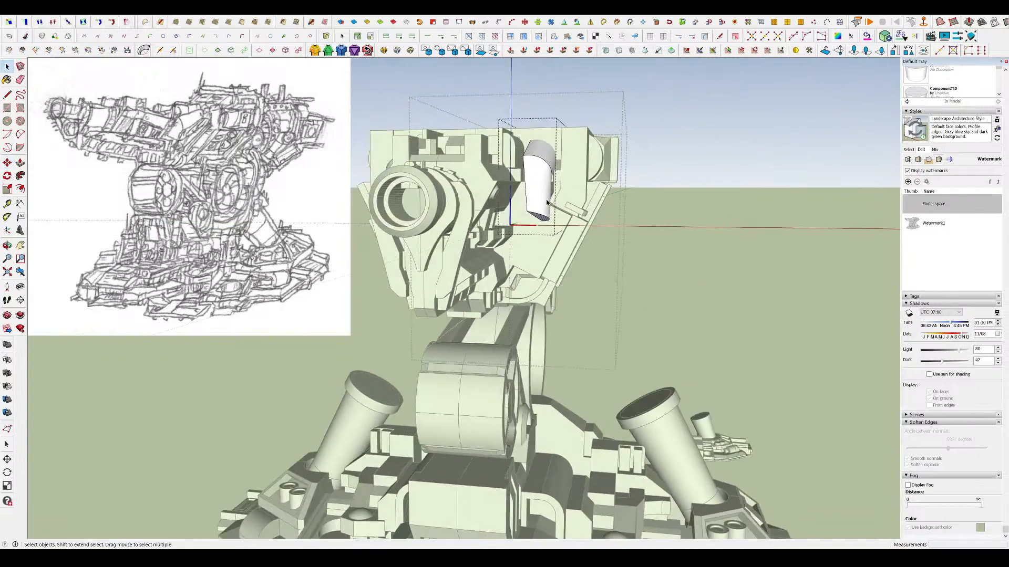
{"action": "scroll", "coordinate": [585, 208], "scroll_direction": "up", "scroll_amount": 3}
{"action": "middle_click_drag", "start_coordinate": [809, 221], "coordinate": [572, 250]}
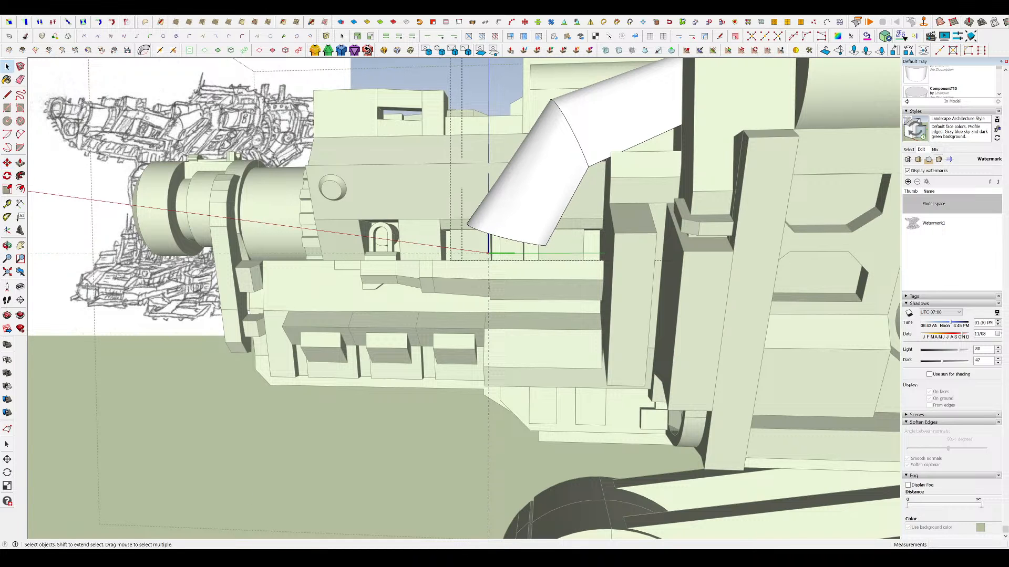
{"action": "scroll", "coordinate": [578, 247], "scroll_direction": "down", "scroll_amount": 3}
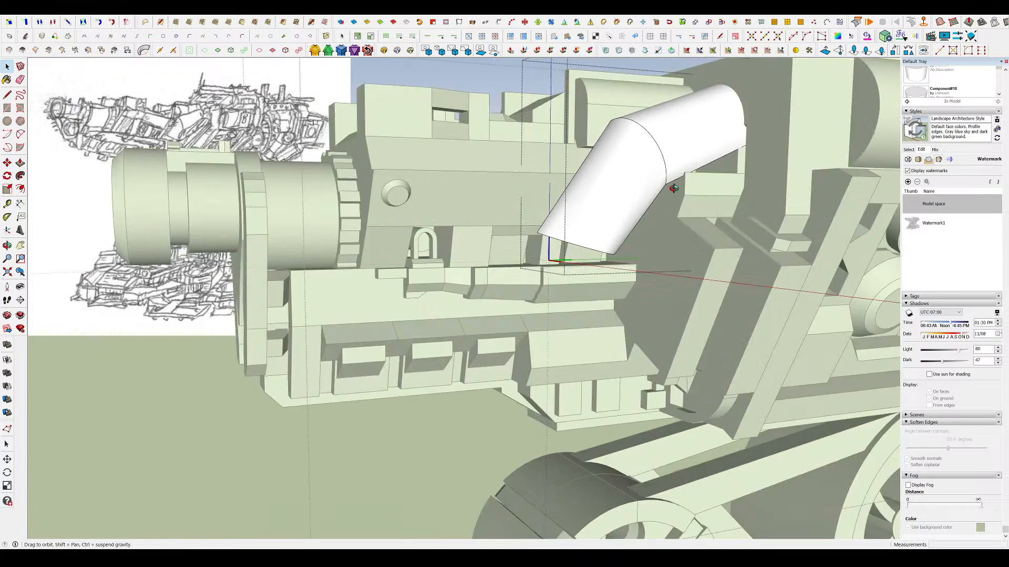
{"action": "middle_click_drag", "start_coordinate": [578, 247], "coordinate": [578, 174]}
{"action": "scroll", "coordinate": [578, 170], "scroll_direction": "down", "scroll_amount": 3}
{"action": "scroll", "coordinate": [577, 168], "scroll_direction": "up", "scroll_amount": 5}
{"action": "scroll", "coordinate": [577, 168], "scroll_direction": "up", "scroll_amount": 2}
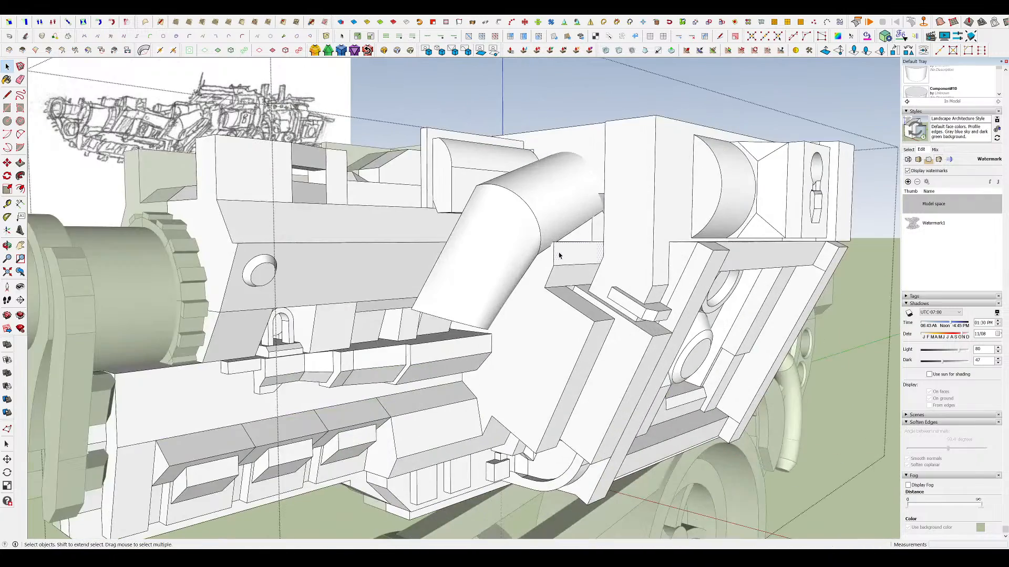
- Move the bent tube 88.1 cm relative to the gun housing
{"action": "left_click", "coordinate": [465, 218]}
{"action": "scroll", "coordinate": [472, 218], "scroll_direction": "up", "scroll_amount": 2}
{"action": "key", "text": "m"}
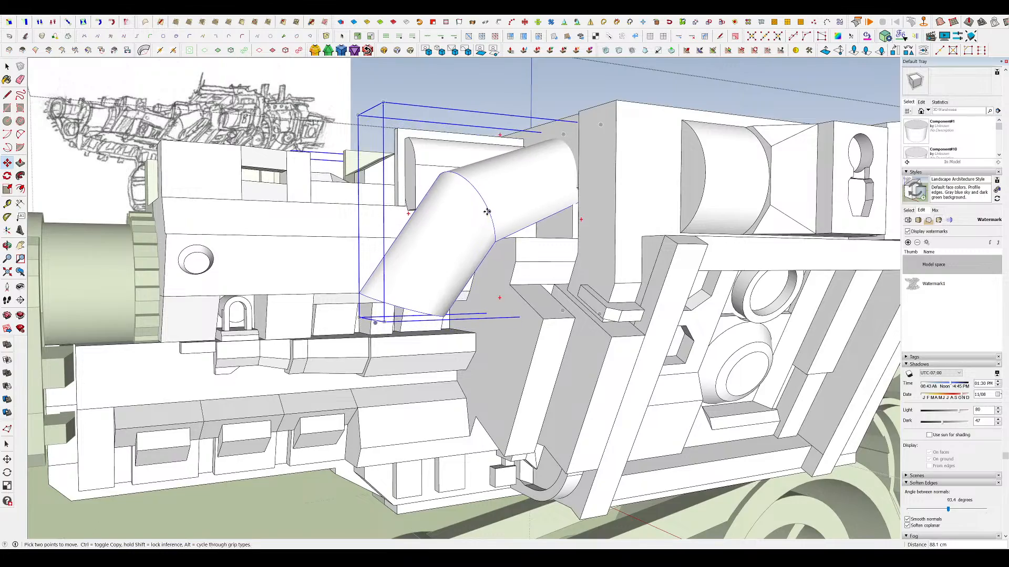
{"action": "middle_click_drag", "start_coordinate": [485, 220], "coordinate": [589, 195]}
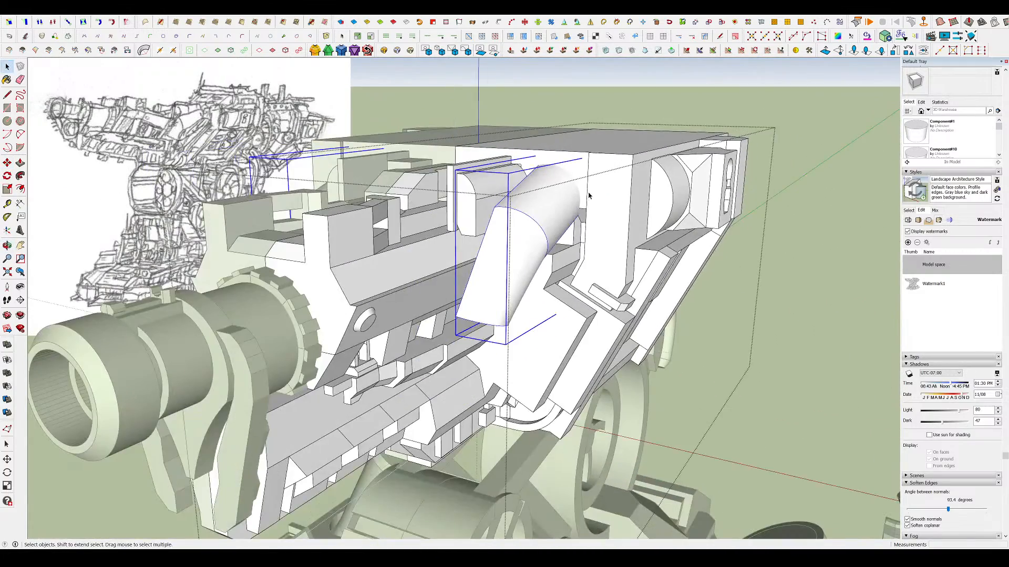
- Open the bent tube for editing and scale its rear end face about its center
{"action": "double_click", "coordinate": [607, 214]}
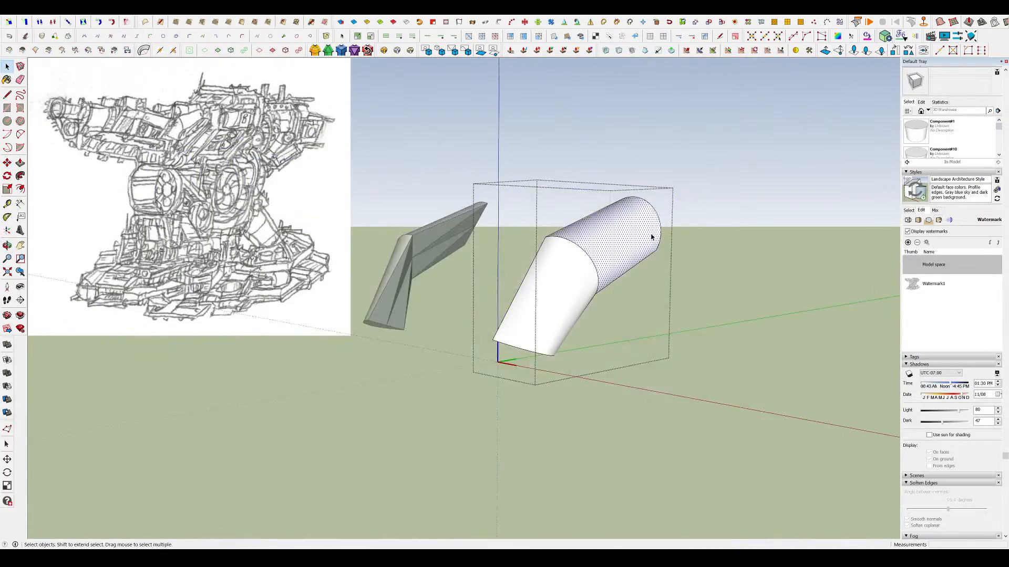
{"action": "middle_click_drag", "start_coordinate": [630, 239], "coordinate": [688, 267]}
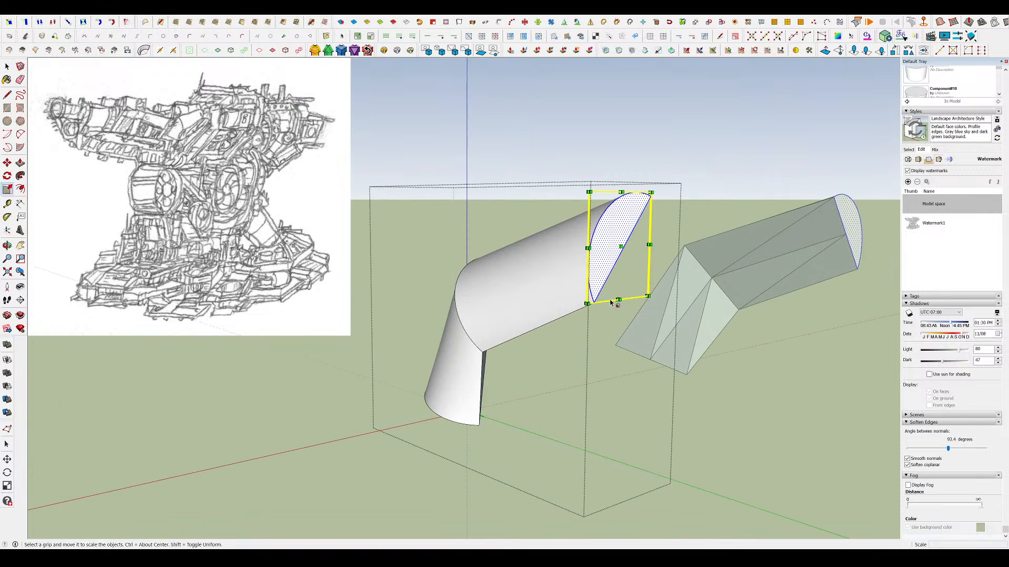
{"action": "left_click_drag", "start_coordinate": [587, 304], "coordinate": [595, 289], "text": "ctrl"}
{"action": "middle_click_drag", "start_coordinate": [515, 279], "coordinate": [768, 276]}
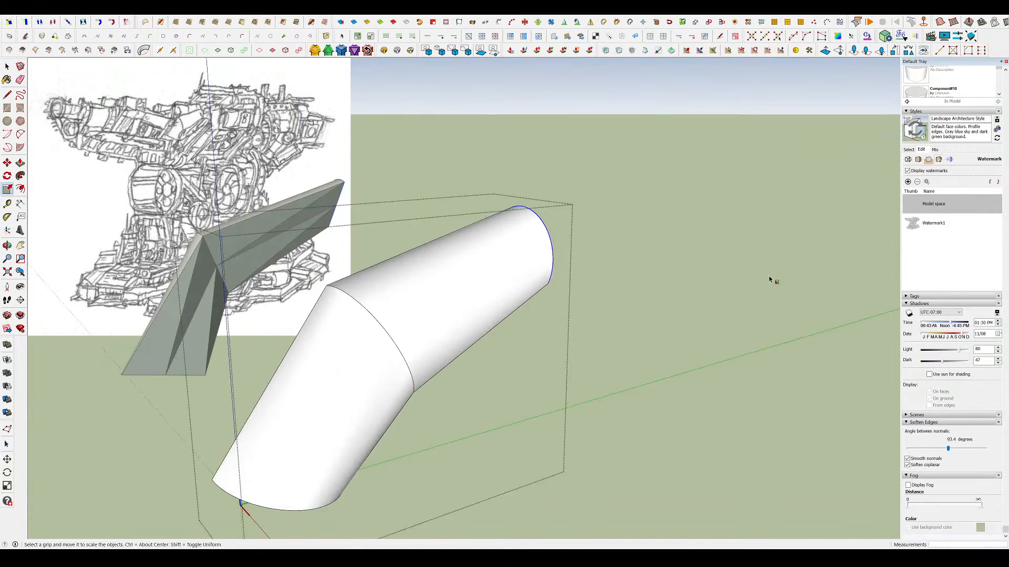
{"action": "key", "text": "space"}
{"action": "scroll", "coordinate": [634, 204], "scroll_direction": "down", "scroll_amount": 2}
{"action": "left_click", "coordinate": [634, 204]}
- Delete the bent tube running down from the housing's front wall
{"action": "middle_click_drag", "start_coordinate": [635, 204], "coordinate": [657, 207]}
{"action": "scroll", "coordinate": [657, 207], "scroll_direction": "down", "scroll_amount": 1}
{"action": "double_click", "coordinate": [558, 215]}
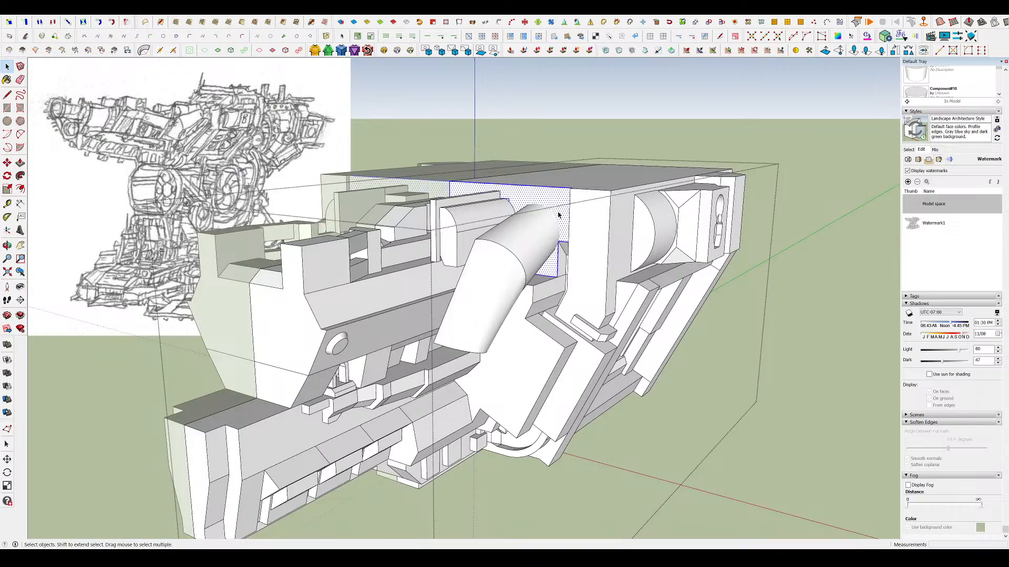
{"action": "key", "text": "h"}
{"action": "middle_click_drag", "start_coordinate": [558, 215], "coordinate": [652, 310]}
{"action": "scroll", "coordinate": [437, 162], "scroll_direction": "up", "scroll_amount": 3}
{"action": "middle_click_drag", "start_coordinate": [438, 162], "coordinate": [478, 151]}
{"action": "key", "text": "r"}
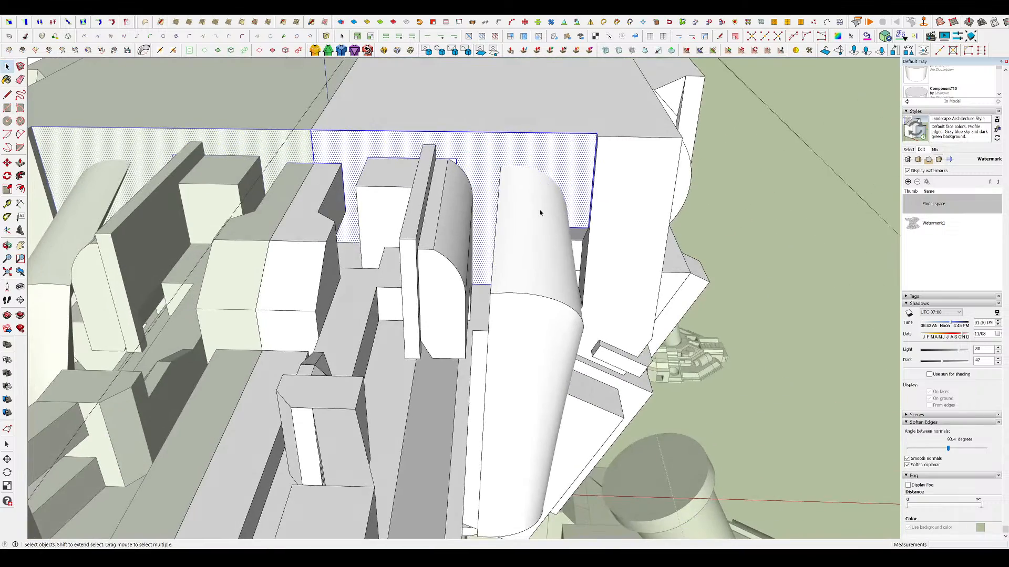
{"action": "left_click", "coordinate": [540, 212]}
{"action": "key", "text": "Delete"}
{"action": "middle_click_drag", "start_coordinate": [542, 212], "coordinate": [435, 144]}
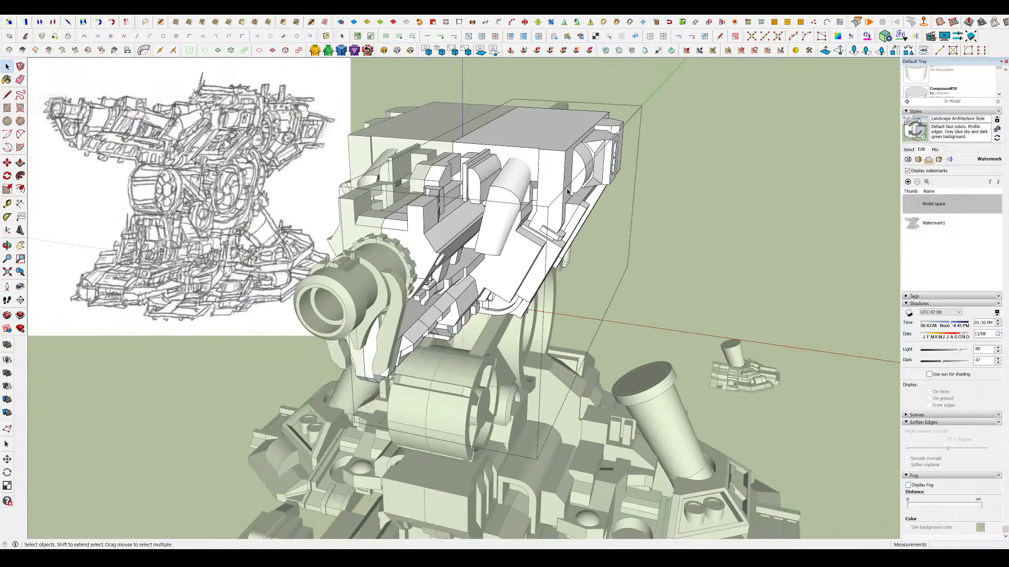
{"action": "left_click", "coordinate": [530, 155]}
{"action": "middle_click_drag", "start_coordinate": [530, 155], "coordinate": [499, 125]}
{"action": "left_click", "coordinate": [536, 191]}
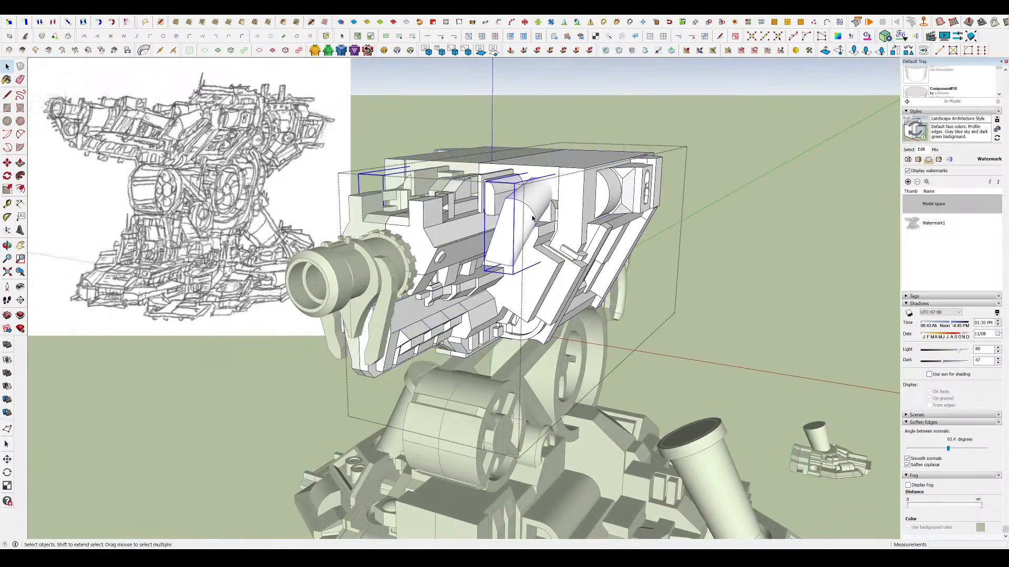
{"action": "scroll", "coordinate": [547, 191], "scroll_direction": "up", "scroll_amount": 4}
{"action": "key", "text": "Delete"}
- Draw a rectangle on the housing's front wall beside the curved block and push it inward as a recess
{"action": "middle_click_drag", "start_coordinate": [547, 192], "coordinate": [602, 149]}
{"action": "key", "text": "r"}
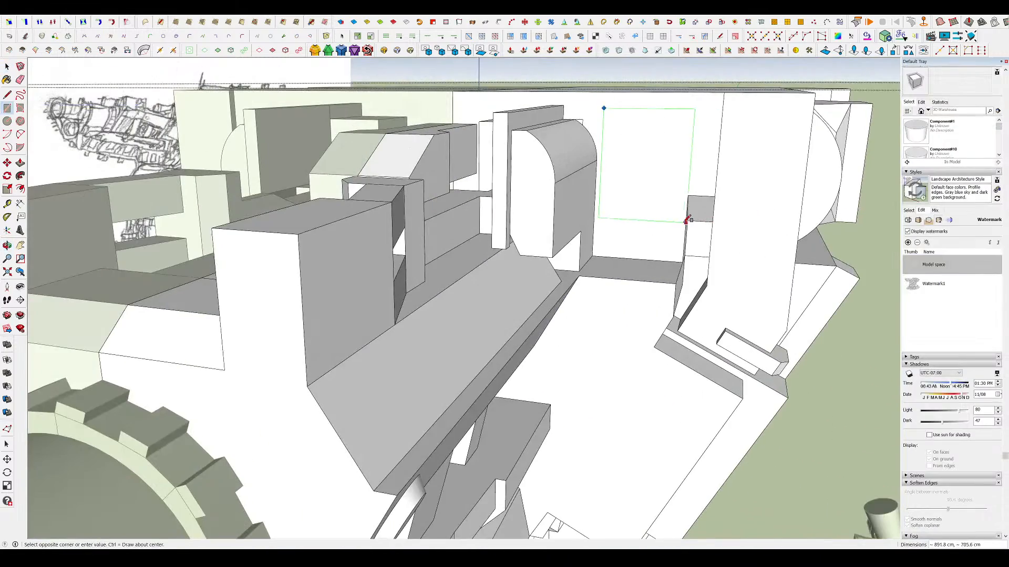
{"action": "left_click", "coordinate": [685, 221]}
{"action": "middle_click_drag", "start_coordinate": [686, 220], "coordinate": [736, 157]}
{"action": "scroll", "coordinate": [735, 157], "scroll_direction": "up", "scroll_amount": 1}
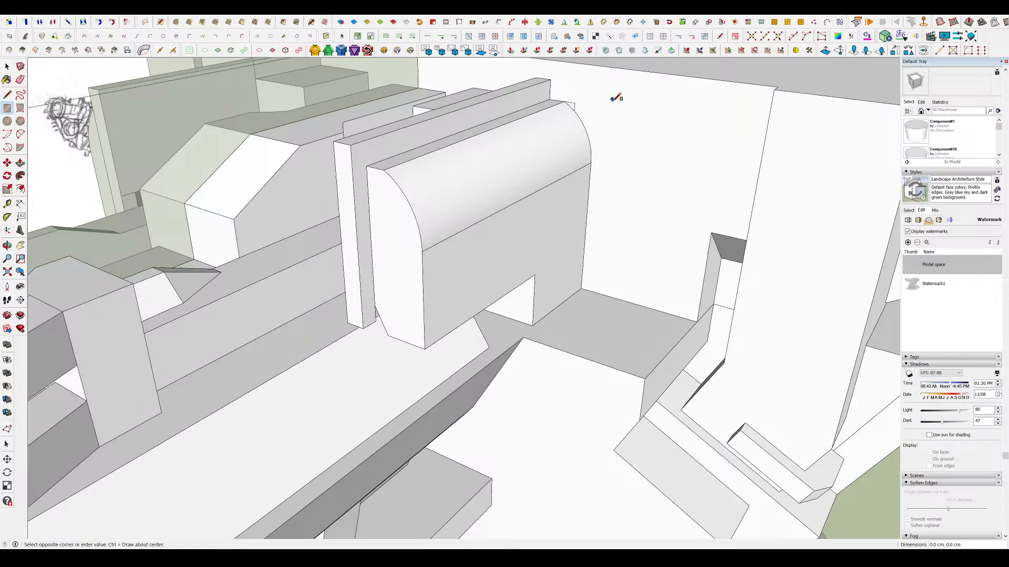
{"action": "left_click", "coordinate": [696, 273]}
{"action": "key", "text": "p"}
{"action": "left_click", "coordinate": [685, 250]}
{"action": "left_click", "coordinate": [696, 184]}
- Push back the wall below the recess to form a stepped ledge, and erase the seam edge on the recess's inner side
{"action": "middle_click_drag", "start_coordinate": [696, 184], "coordinate": [745, 260]}
{"action": "scroll", "coordinate": [811, 257], "scroll_direction": "up", "scroll_amount": 3}
{"action": "left_click", "coordinate": [589, 286]}
{"action": "left_click", "coordinate": [608, 302]}
{"action": "scroll", "coordinate": [608, 301], "scroll_direction": "down", "scroll_amount": 3}
{"action": "mouse_move", "coordinate": [608, 302]}
{"action": "middle_mouse_down"}
{"action": "mouse_move", "coordinate": [561, 314]}
{"action": "mouse_move", "coordinate": [546, 346]}
{"action": "mouse_move", "coordinate": [562, 354]}
{"action": "middle_mouse_up"}
{"action": "scroll", "coordinate": [545, 347], "scroll_direction": "up", "scroll_amount": 1}
{"action": "left_click", "coordinate": [563, 353]}
{"action": "left_click", "coordinate": [434, 296]}
{"action": "key", "text": "e"}
{"action": "left_click_drag", "start_coordinate": [430, 298], "coordinate": [422, 291]}
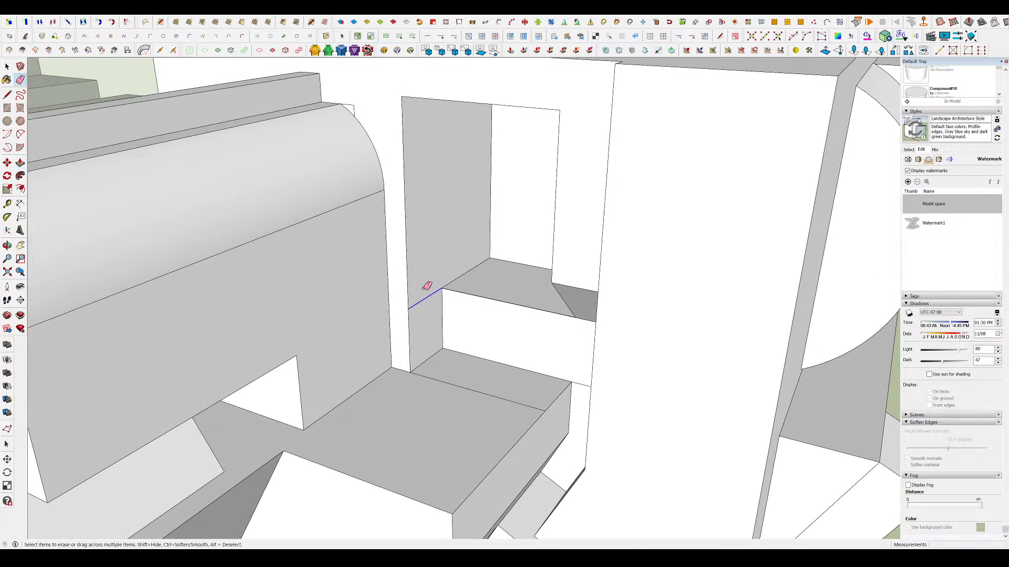
- Draw a short line closing the thin gap at the ledge's outer corner and erase the misaligned edge of the sliver
{"action": "scroll", "coordinate": [593, 324], "scroll_direction": "up", "scroll_amount": 3}
{"action": "scroll", "coordinate": [555, 318], "scroll_direction": "up", "scroll_amount": 3}
{"action": "middle_click_drag", "start_coordinate": [565, 294], "coordinate": [586, 265]}
{"action": "key", "text": "l"}
{"action": "left_click", "coordinate": [582, 271]}
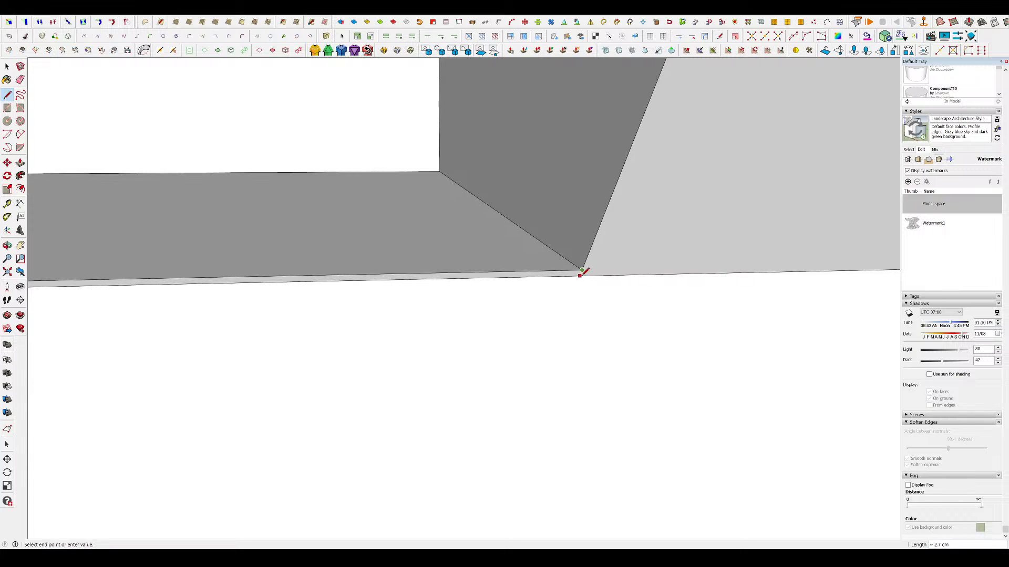
{"action": "key", "text": "e"}
{"action": "left_click", "coordinate": [573, 270]}
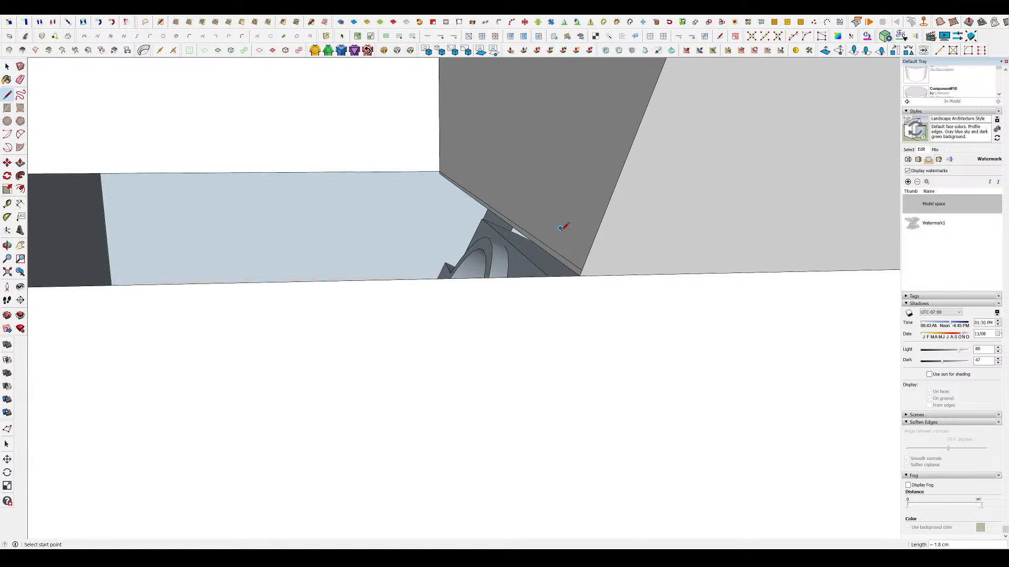
- Retrace the ledge's upper outline to rebuild its face level with the recess floor, and erase the leftover sliver edges at the back corner
{"action": "mouse_move", "coordinate": [596, 266]}
{"action": "middle_mouse_down"}
{"action": "mouse_move", "coordinate": [468, 288]}
{"action": "mouse_move", "coordinate": [478, 288]}
{"action": "middle_mouse_up"}
{"action": "key", "text": "l"}
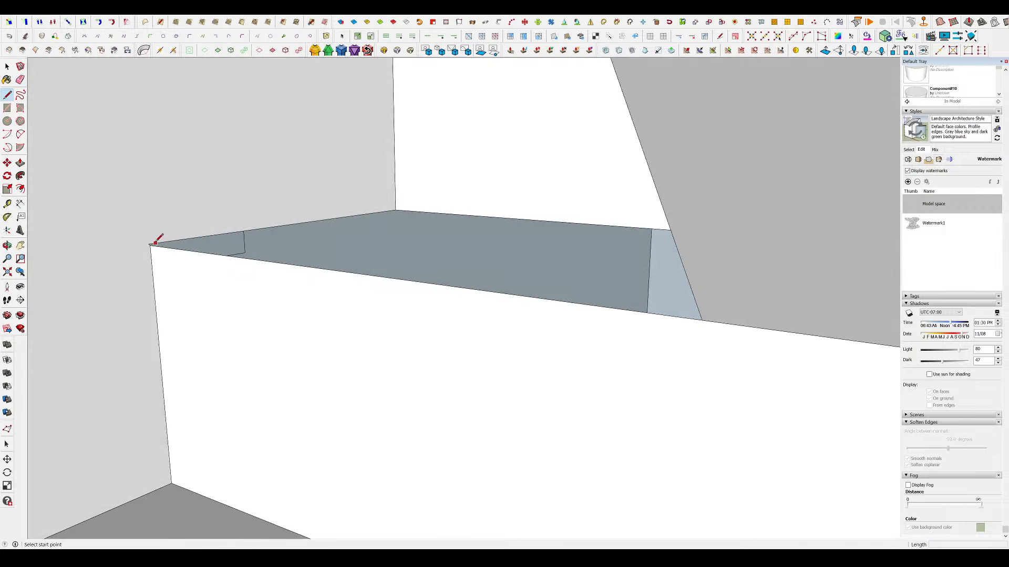
{"action": "scroll", "coordinate": [156, 241], "scroll_direction": "up", "scroll_amount": 2}
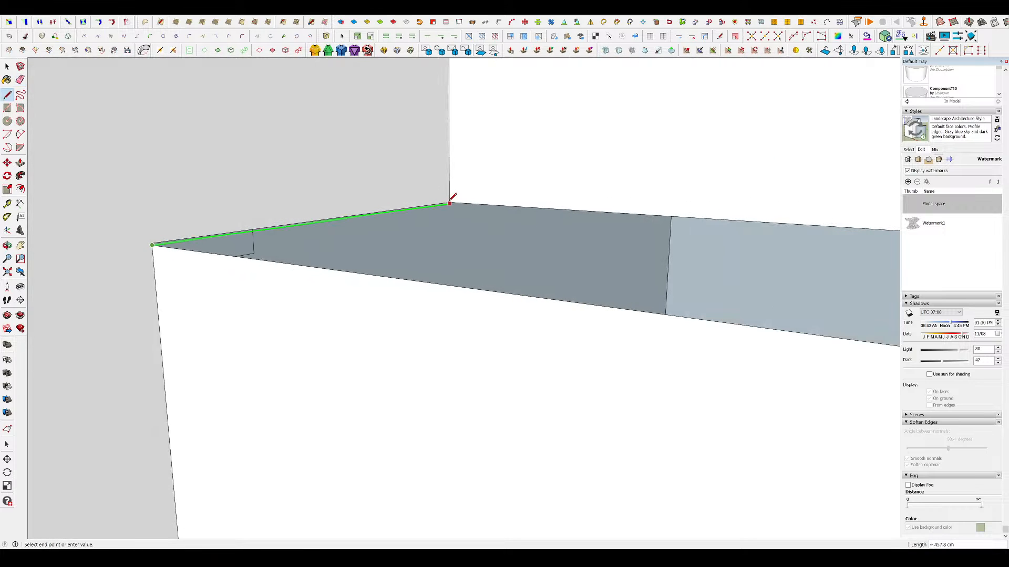
{"action": "mouse_move", "coordinate": [440, 200]}
{"action": "middle_mouse_down"}
{"action": "mouse_move", "coordinate": [603, 226]}
{"action": "mouse_move", "coordinate": [856, 183]}
{"action": "middle_mouse_up"}
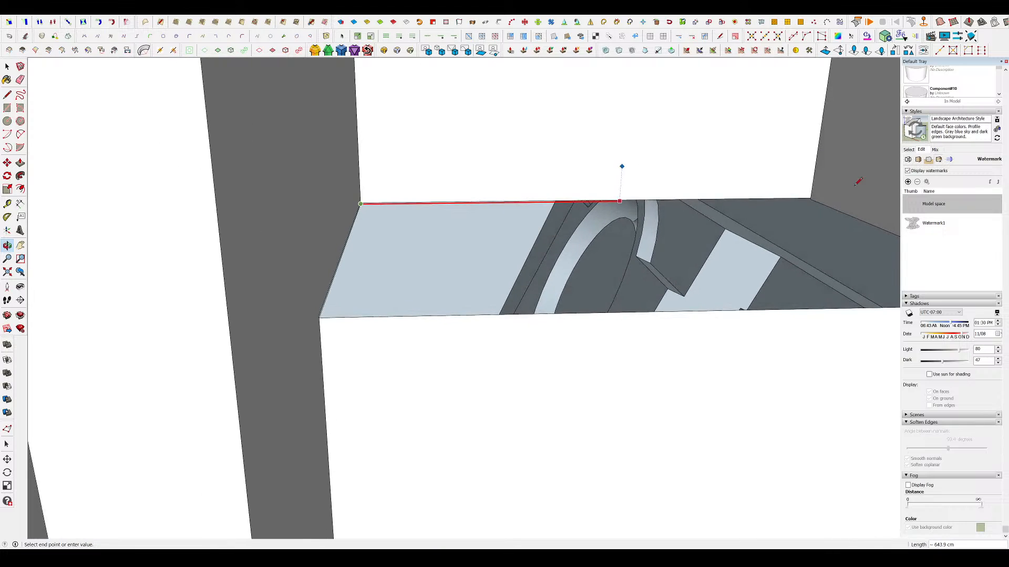
{"action": "left_click", "coordinate": [811, 199]}
{"action": "scroll", "coordinate": [804, 202], "scroll_direction": "up", "scroll_amount": 4}
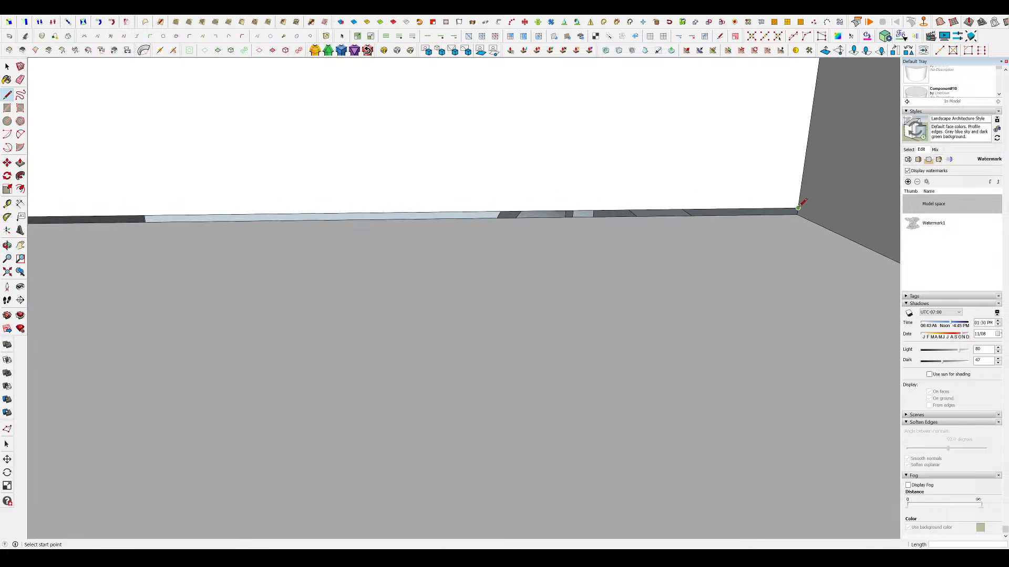
{"action": "middle_click_drag", "start_coordinate": [795, 205], "coordinate": [490, 276]}
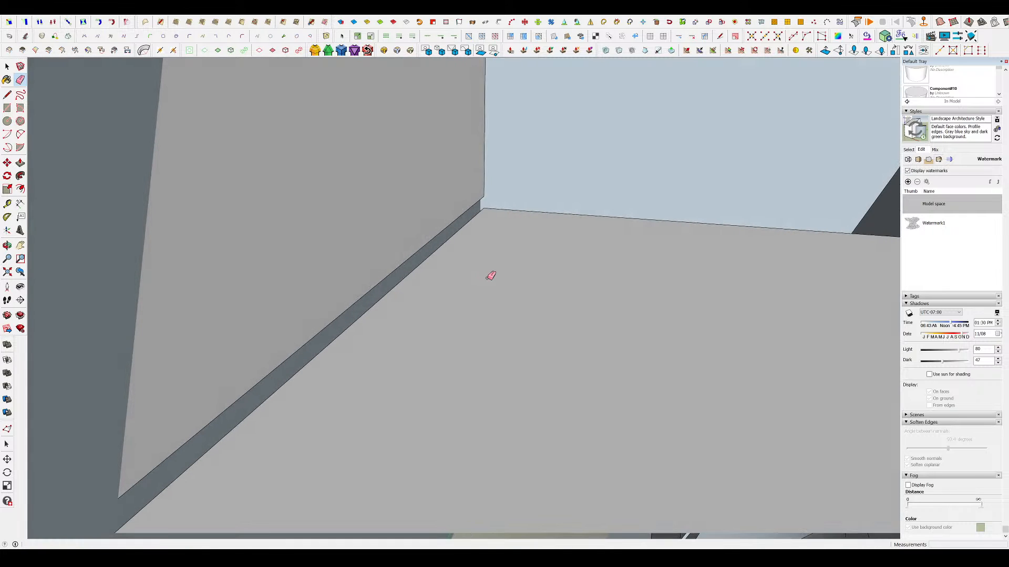
{"action": "left_click", "coordinate": [484, 196]}
{"action": "left_click", "coordinate": [484, 208]}
{"action": "scroll", "coordinate": [379, 259], "scroll_direction": "down", "scroll_amount": 6}
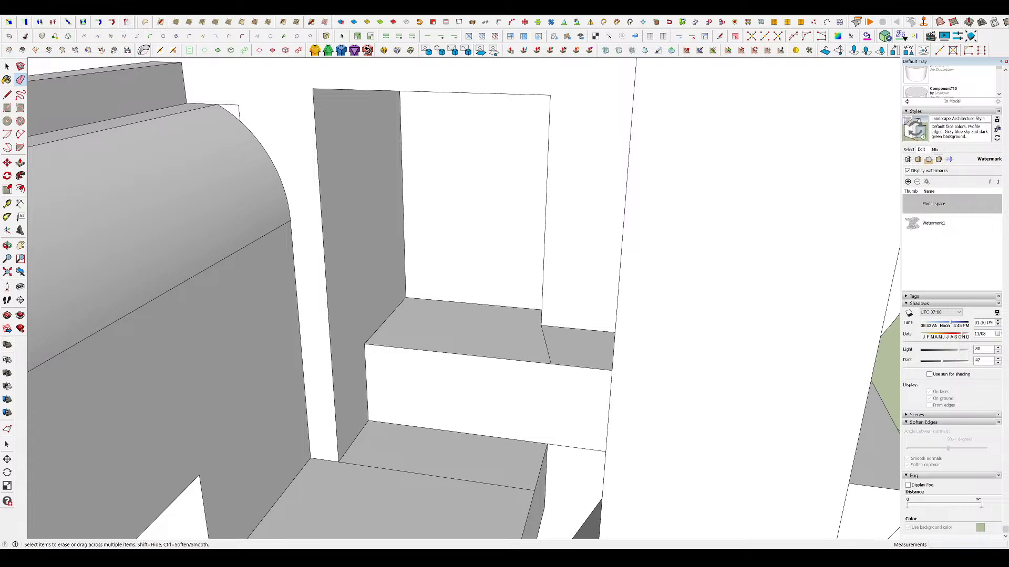
- Split the recess's inner side wall with a line at ledge height and push the lower part back toward the curved block
{"action": "middle_click_drag", "start_coordinate": [478, 299], "coordinate": [520, 259]}
{"action": "scroll", "coordinate": [615, 293], "scroll_direction": "up", "scroll_amount": 4}
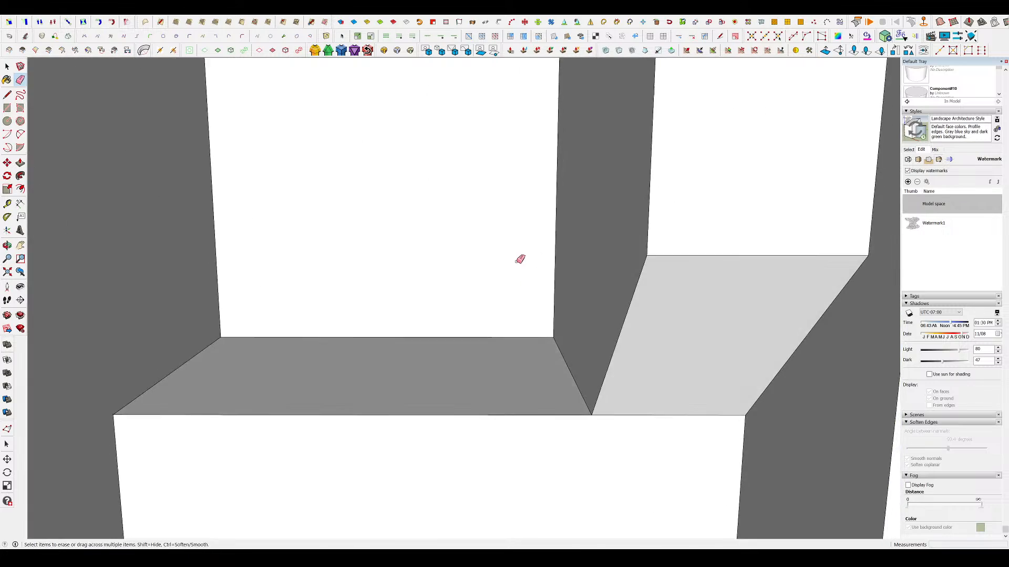
{"action": "scroll", "coordinate": [520, 259], "scroll_direction": "down", "scroll_amount": 8}
{"action": "middle_click_drag", "start_coordinate": [490, 308], "coordinate": [581, 261]}
{"action": "scroll", "coordinate": [584, 259], "scroll_direction": "up", "scroll_amount": 5}
{"action": "key", "text": "l"}
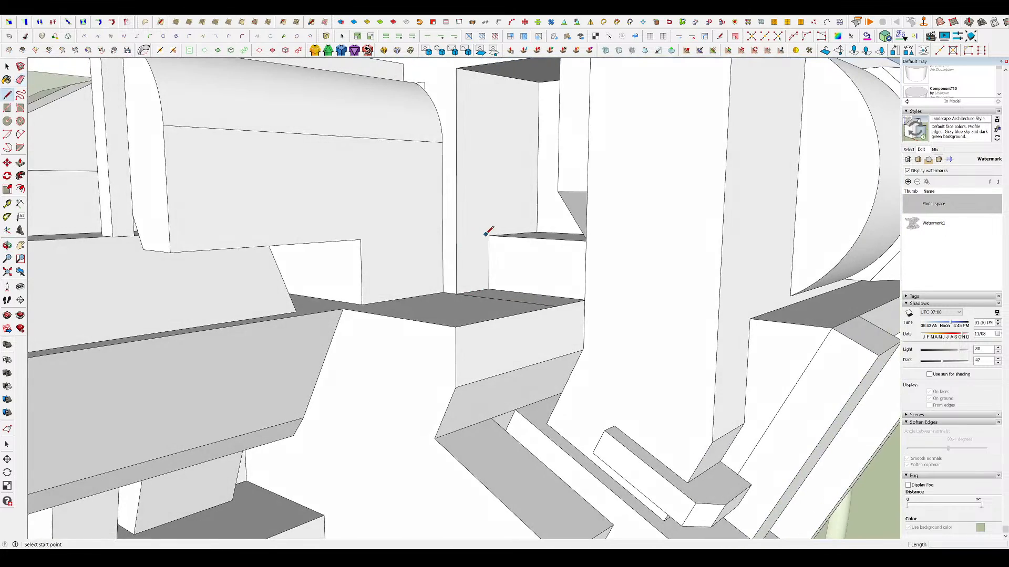
{"action": "key", "text": "p"}
{"action": "left_click_drag", "start_coordinate": [469, 260], "coordinate": [454, 259]}
{"action": "middle_click_drag", "start_coordinate": [451, 260], "coordinate": [450, 290]}
{"action": "key", "text": "e"}
{"action": "left_click", "coordinate": [444, 288]}
{"action": "key", "text": "ctrl+z"}
{"action": "scroll", "coordinate": [474, 223], "scroll_direction": "up", "scroll_amount": 5}
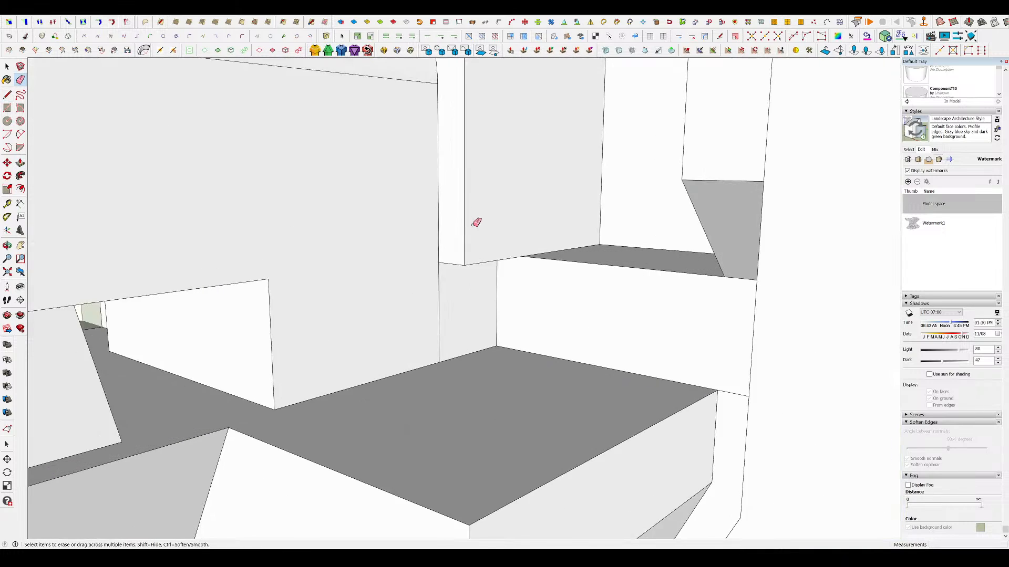
- Draw a diagonal line across the lower corner of the recess's inner side wall, push the triangle away, and erase the leftover edge
{"action": "key", "text": "l"}
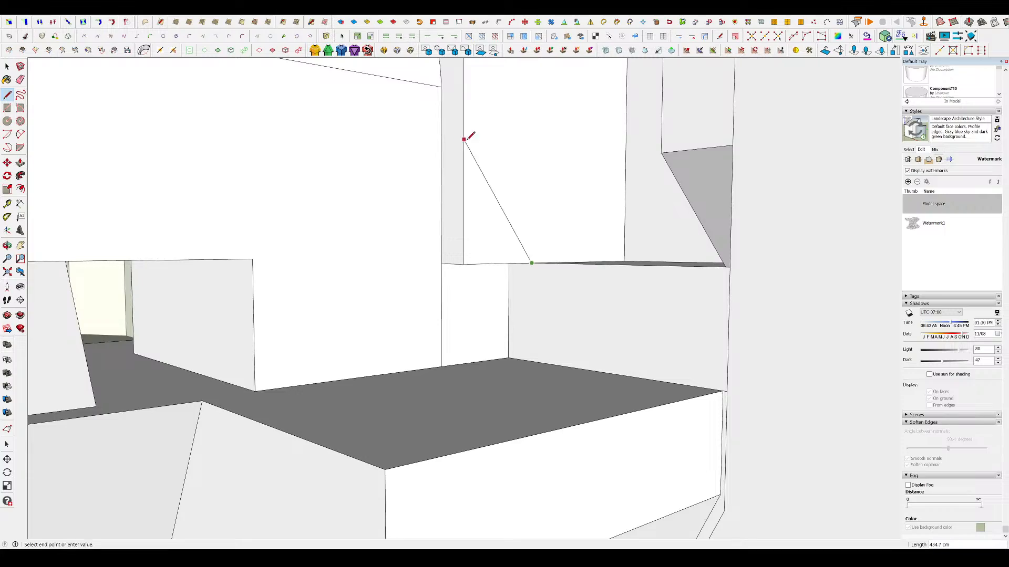
{"action": "left_click", "coordinate": [464, 144]}
{"action": "key", "text": "p"}
{"action": "left_click_drag", "start_coordinate": [479, 204], "coordinate": [425, 208]}
{"action": "mouse_move", "coordinate": [425, 208]}
{"action": "middle_mouse_down"}
{"action": "mouse_move", "coordinate": [504, 247]}
{"action": "mouse_move", "coordinate": [563, 295]}
{"action": "mouse_move", "coordinate": [569, 321]}
{"action": "middle_mouse_up"}
{"action": "scroll", "coordinate": [502, 251], "scroll_direction": "down", "scroll_amount": 5}
{"action": "key", "text": "e"}
{"action": "left_click", "coordinate": [491, 252]}
- Reopen the gun housing for editing and unhide the bent tube in front of the recess
{"action": "scroll", "coordinate": [571, 261], "scroll_direction": "down", "scroll_amount": 6}
{"action": "key", "text": "space"}
{"action": "mouse_move", "coordinate": [572, 261]}
{"action": "middle_mouse_down"}
{"action": "mouse_move", "coordinate": [797, 234]}
{"action": "mouse_move", "coordinate": [809, 204]}
{"action": "middle_mouse_up"}
{"action": "scroll", "coordinate": [683, 273], "scroll_direction": "down", "scroll_amount": 3}
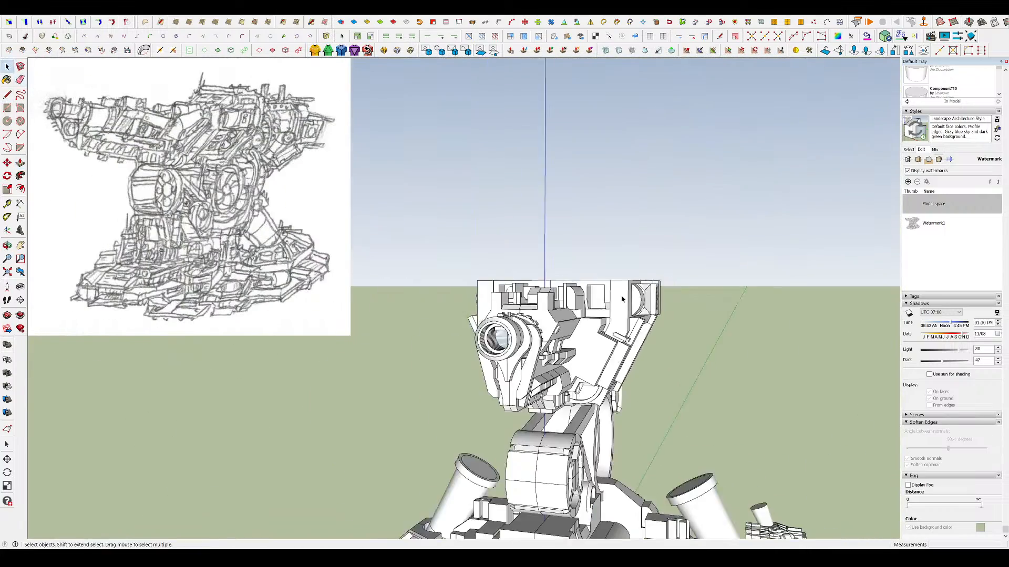
{"action": "mouse_move", "coordinate": [688, 294]}
{"action": "middle_mouse_down"}
{"action": "mouse_move", "coordinate": [718, 289]}
{"action": "mouse_move", "coordinate": [619, 319]}
{"action": "mouse_move", "coordinate": [628, 292]}
{"action": "mouse_move", "coordinate": [689, 328]}
{"action": "middle_mouse_up"}
{"action": "scroll", "coordinate": [619, 319], "scroll_direction": "up", "scroll_amount": 4}
{"action": "double_click", "coordinate": [628, 292]}
{"action": "key", "text": "shift+h"}
{"action": "middle_click_drag", "start_coordinate": [774, 330], "coordinate": [799, 288]}
- Widen the recess behind the bent tube by pushing its outer side wall back 31 cm
{"action": "scroll", "coordinate": [564, 262], "scroll_direction": "up", "scroll_amount": 5}
{"action": "middle_click_drag", "start_coordinate": [565, 262], "coordinate": [626, 279]}
{"action": "scroll", "coordinate": [660, 274], "scroll_direction": "up", "scroll_amount": 8}
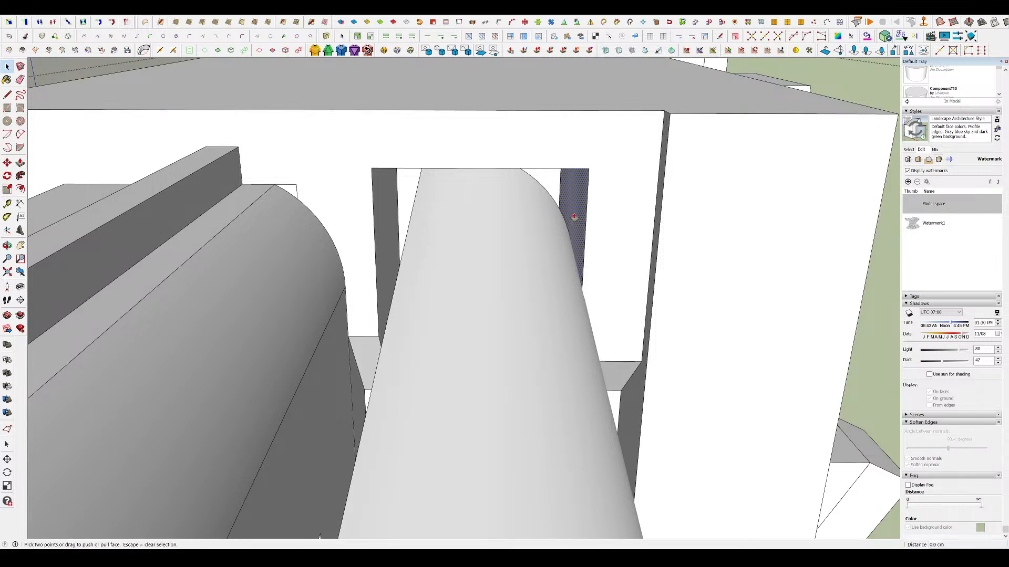
{"action": "left_click", "coordinate": [574, 217]}
{"action": "middle_click_drag", "start_coordinate": [587, 217], "coordinate": [525, 171]}
{"action": "scroll", "coordinate": [609, 239], "scroll_direction": "down", "scroll_amount": 6}
{"action": "middle_click_drag", "start_coordinate": [628, 261], "coordinate": [593, 244]}
{"action": "scroll", "coordinate": [594, 236], "scroll_direction": "up", "scroll_amount": 6}
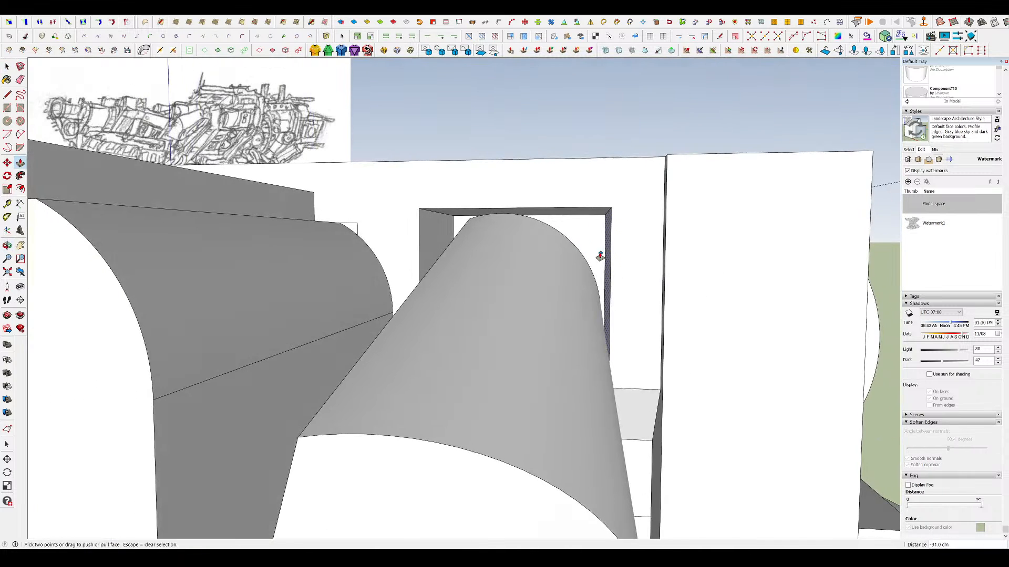
- Cut off the recess's upper outer corner with a diagonal line, fill the corner flush with the front wall, and erase its seam edges
{"action": "key", "text": "l"}
{"action": "scroll", "coordinate": [604, 260], "scroll_direction": "up", "scroll_amount": 2}
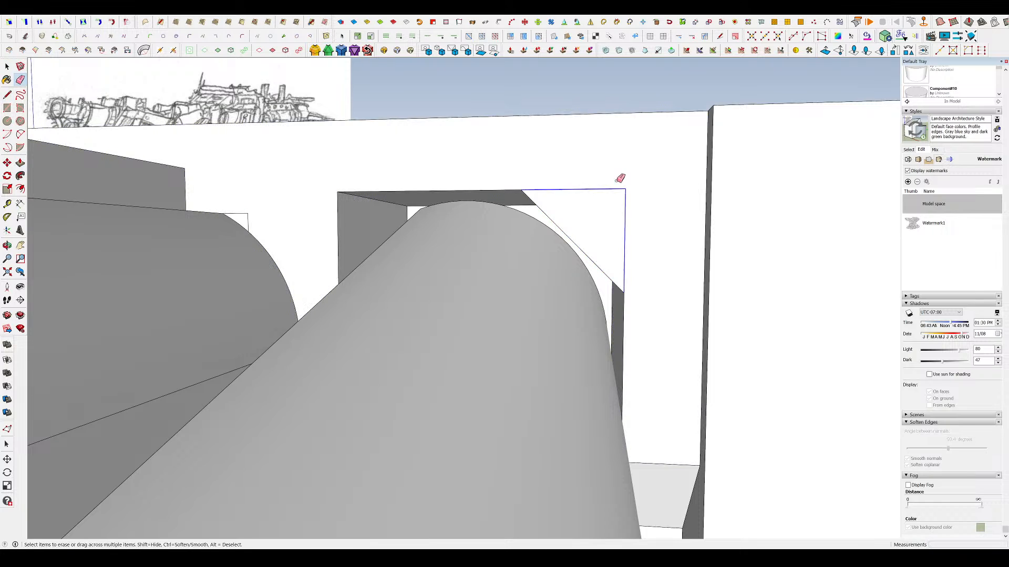
{"action": "middle_click_drag", "start_coordinate": [619, 165], "coordinate": [546, 171]}
{"action": "key", "text": "p"}
{"action": "scroll", "coordinate": [546, 170], "scroll_direction": "down", "scroll_amount": 8}
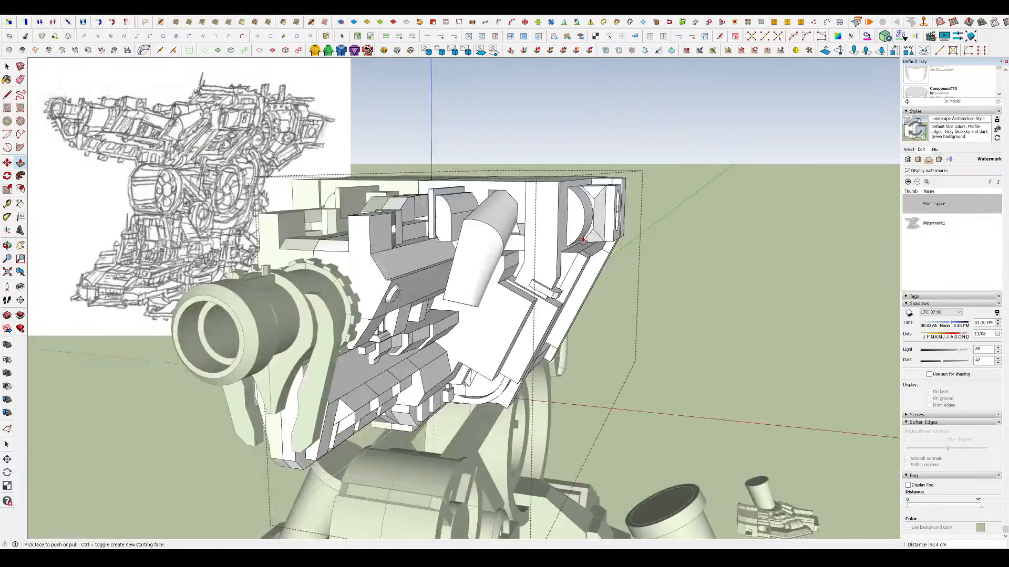
- Draw a small circle on the front wall beside the recess's chamfered corner and extrude it with Push/Pull
{"action": "scroll", "coordinate": [538, 231], "scroll_direction": "up", "scroll_amount": 3}
{"action": "middle_click_drag", "start_coordinate": [538, 226], "coordinate": [567, 255]}
{"action": "scroll", "coordinate": [576, 232], "scroll_direction": "down", "scroll_amount": 4}
{"action": "scroll", "coordinate": [478, 268], "scroll_direction": "down", "scroll_amount": 2}
{"action": "scroll", "coordinate": [567, 255], "scroll_direction": "up", "scroll_amount": 4}
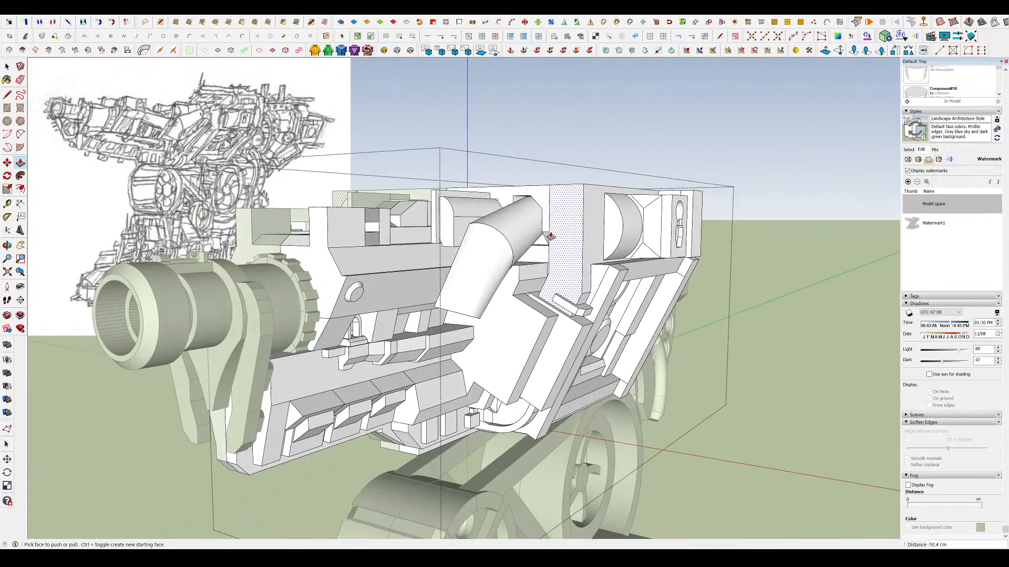
{"action": "scroll", "coordinate": [553, 227], "scroll_direction": "up", "scroll_amount": 2}
{"action": "scroll", "coordinate": [552, 227], "scroll_direction": "up", "scroll_amount": 5}
{"action": "mouse_move", "coordinate": [599, 207]}
{"action": "middle_mouse_down"}
{"action": "mouse_move", "coordinate": [658, 256]}
{"action": "mouse_move", "coordinate": [637, 216]}
{"action": "mouse_move", "coordinate": [587, 202]}
{"action": "middle_mouse_up"}
{"action": "scroll", "coordinate": [586, 202], "scroll_direction": "up", "scroll_amount": 4}
{"action": "key", "text": "c"}
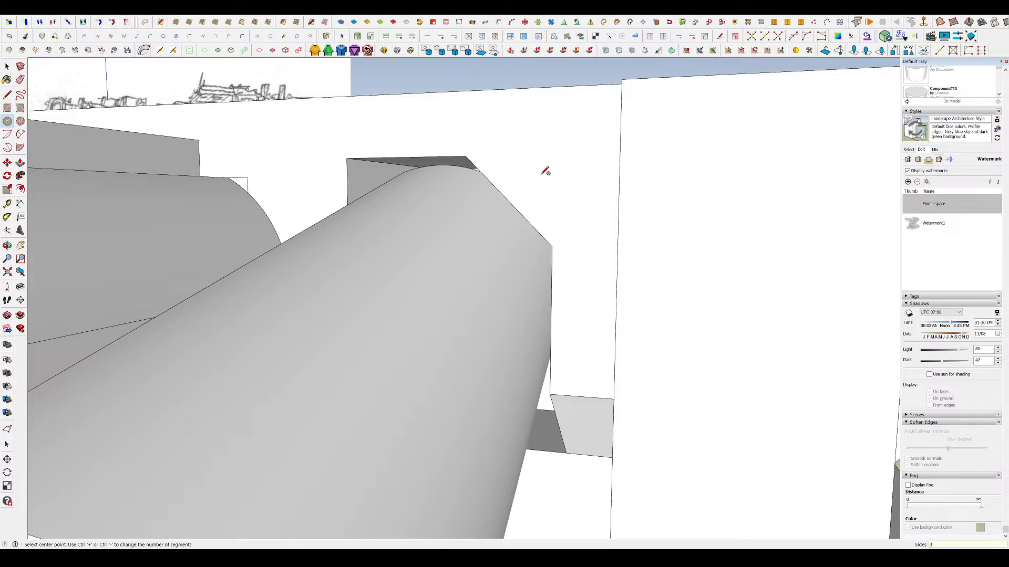
{"action": "left_click", "coordinate": [576, 174]}
{"action": "middle_click_drag", "start_coordinate": [598, 210], "coordinate": [491, 153]}
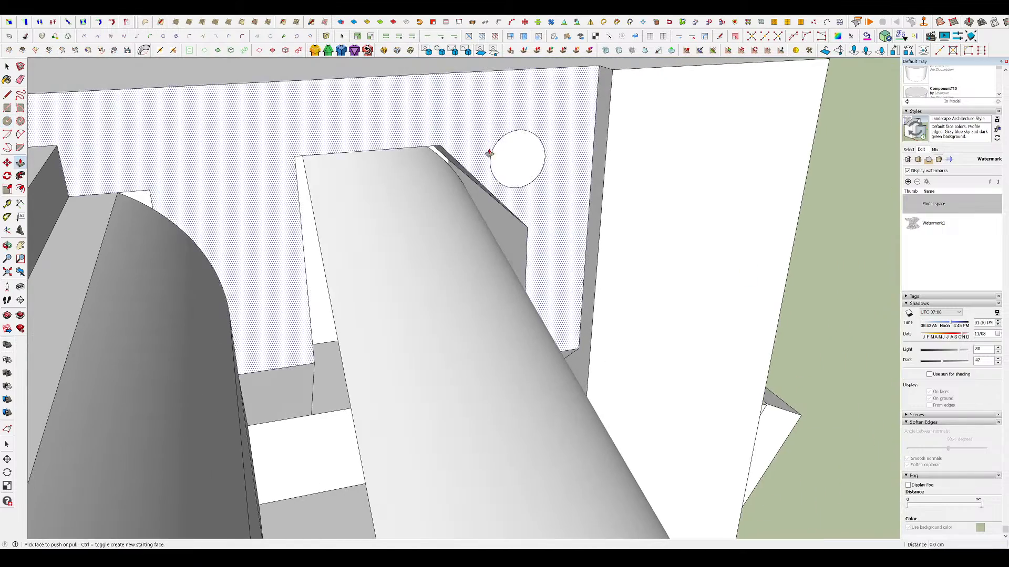
{"action": "key", "text": "p"}
{"action": "scroll", "coordinate": [580, 211], "scroll_direction": "down", "scroll_amount": 3}
{"action": "scroll", "coordinate": [580, 212], "scroll_direction": "down", "scroll_amount": 4}
- Leave the housing's editing mode and compare the whole mech with the reference sketch
{"action": "middle_click_drag", "start_coordinate": [579, 211], "coordinate": [611, 184]}
{"action": "scroll", "coordinate": [536, 180], "scroll_direction": "up", "scroll_amount": 4}
{"action": "key", "text": "space"}
{"action": "key", "text": "space"}
{"action": "scroll", "coordinate": [565, 194], "scroll_direction": "down", "scroll_amount": 8}
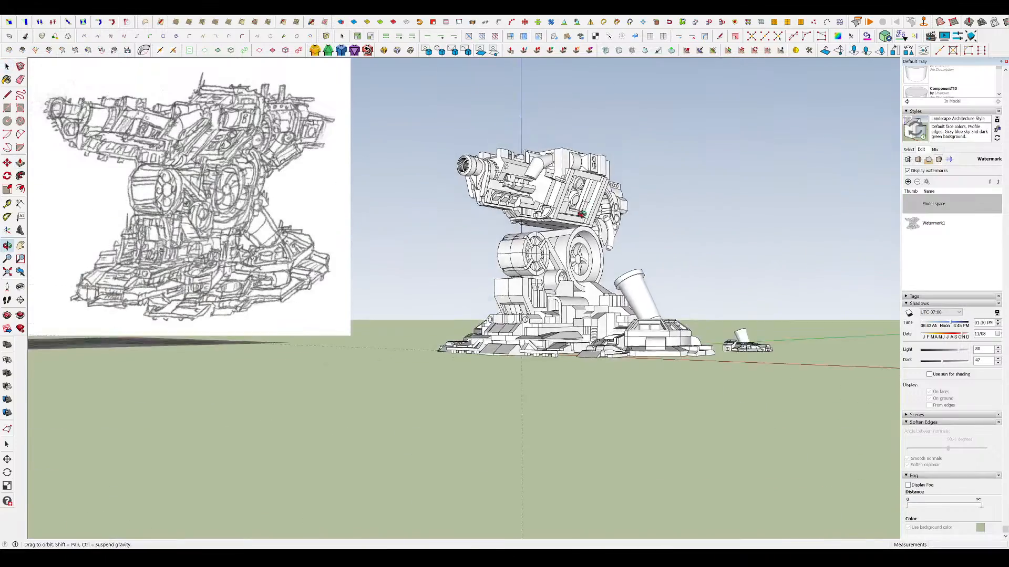
{"action": "scroll", "coordinate": [612, 184], "scroll_direction": "up", "scroll_amount": 4}
{"action": "mouse_move", "coordinate": [551, 176]}
{"action": "middle_mouse_down"}
{"action": "mouse_move", "coordinate": [550, 149]}
{"action": "mouse_move", "coordinate": [563, 189]}
{"action": "middle_mouse_up"}
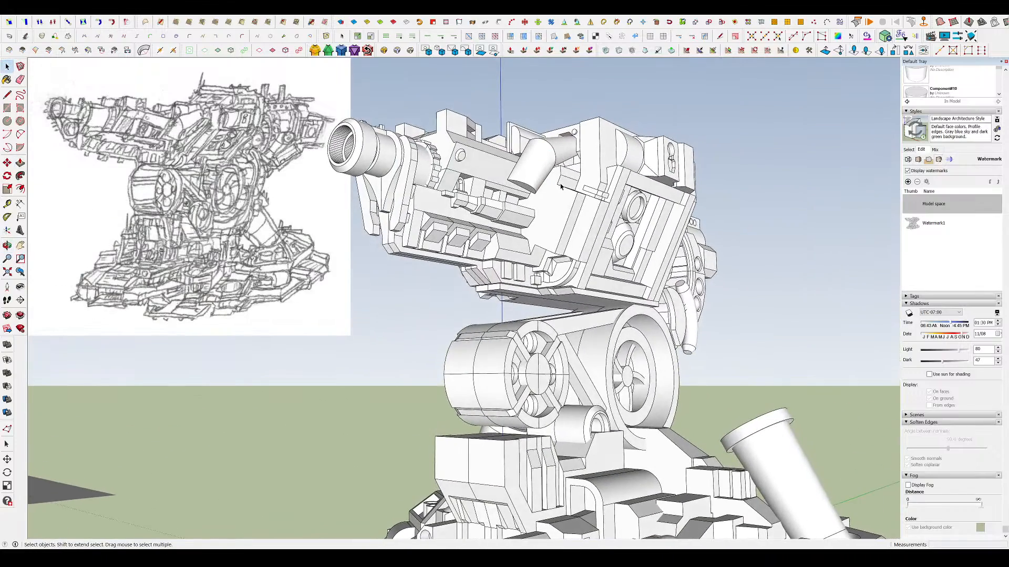
- Open the gun housing, scale the bent tube longer toward its lower end and slightly narrower across, and close the group
{"action": "left_click", "coordinate": [573, 222]}
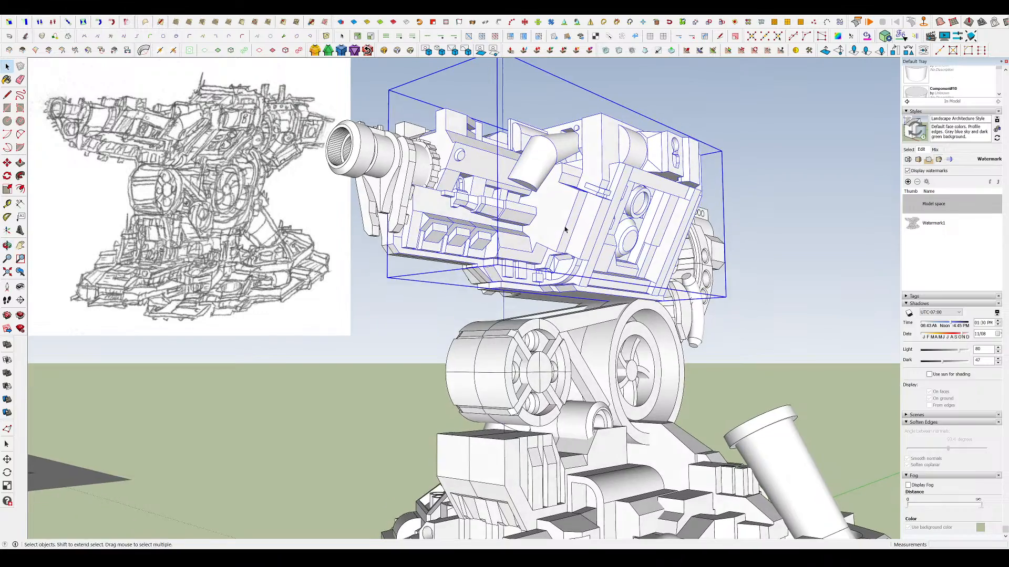
{"action": "scroll", "coordinate": [573, 222], "scroll_direction": "down", "scroll_amount": 5}
{"action": "middle_click_drag", "start_coordinate": [525, 237], "coordinate": [506, 255]}
{"action": "scroll", "coordinate": [525, 172], "scroll_direction": "up", "scroll_amount": 5}
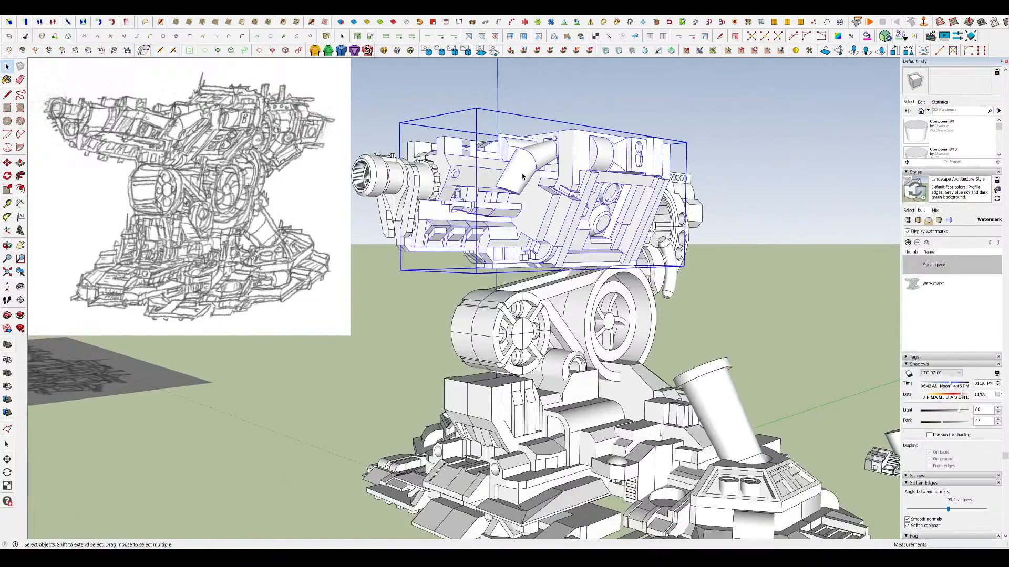
{"action": "double_click", "coordinate": [525, 172]}
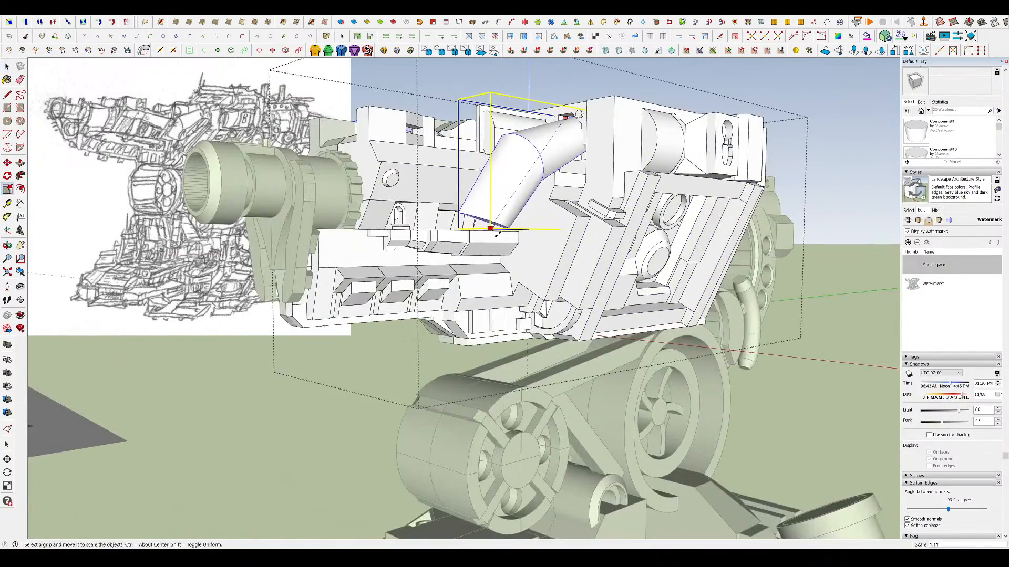
{"action": "middle_click_drag", "start_coordinate": [496, 234], "coordinate": [650, 250]}
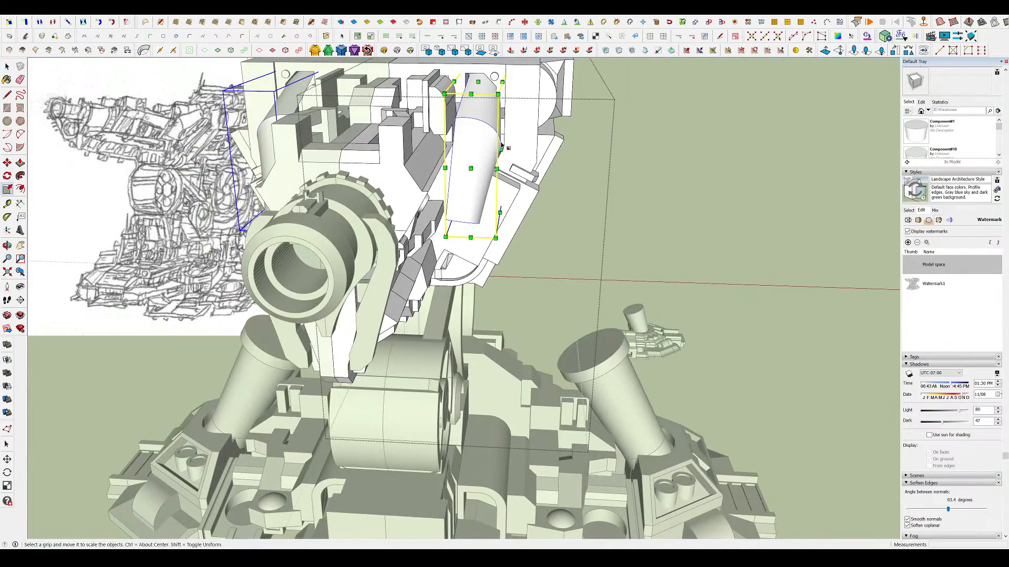
{"action": "left_click_drag", "start_coordinate": [499, 149], "coordinate": [491, 149]}
{"action": "middle_click_drag", "start_coordinate": [487, 149], "coordinate": [501, 152]}
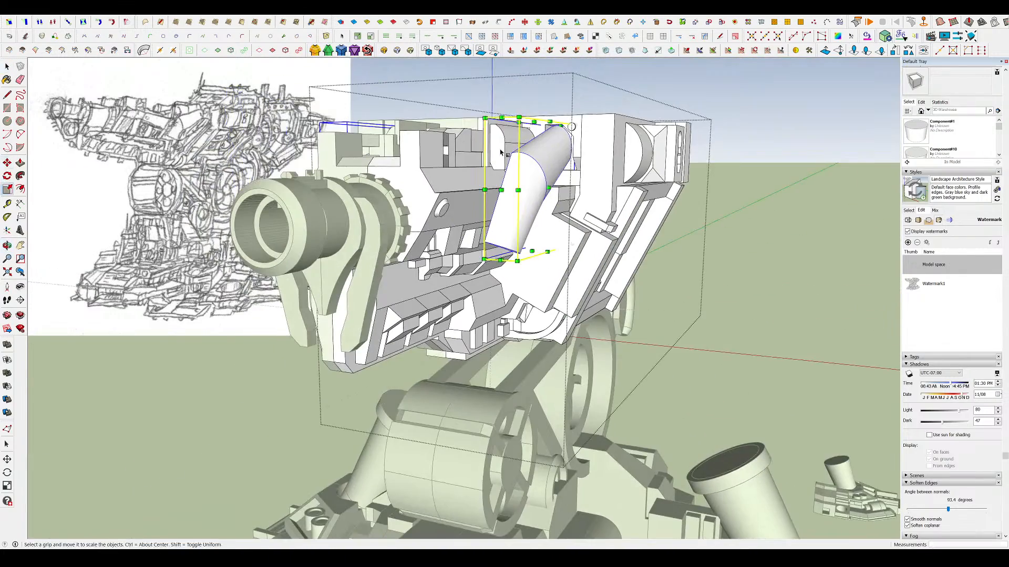
{"action": "key", "text": "F4"}
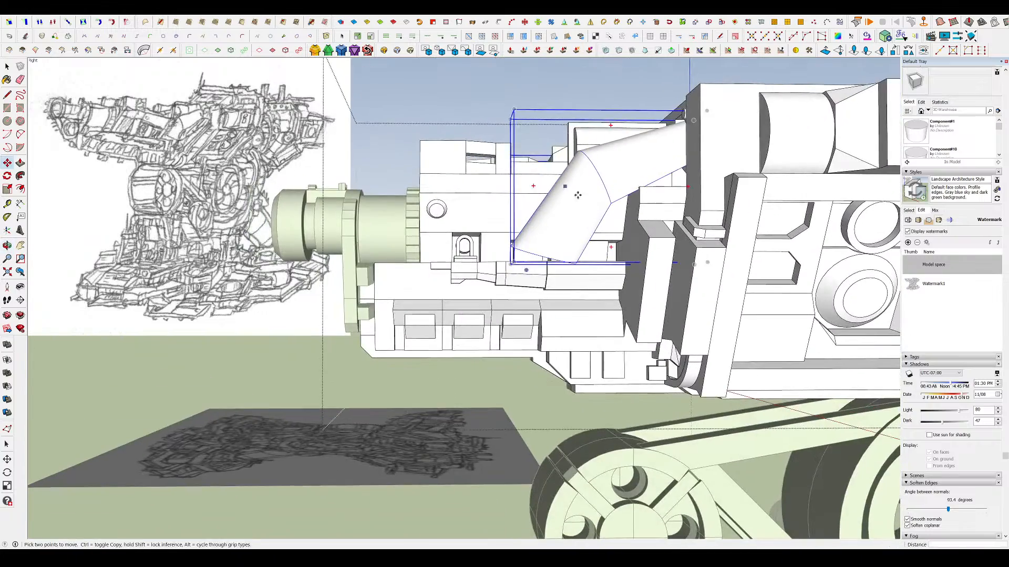
{"action": "middle_click_drag", "start_coordinate": [581, 199], "coordinate": [765, 261]}
{"action": "scroll", "coordinate": [765, 261], "scroll_direction": "down", "scroll_amount": 5}
{"action": "key", "text": "space"}
{"action": "left_click", "coordinate": [766, 261]}
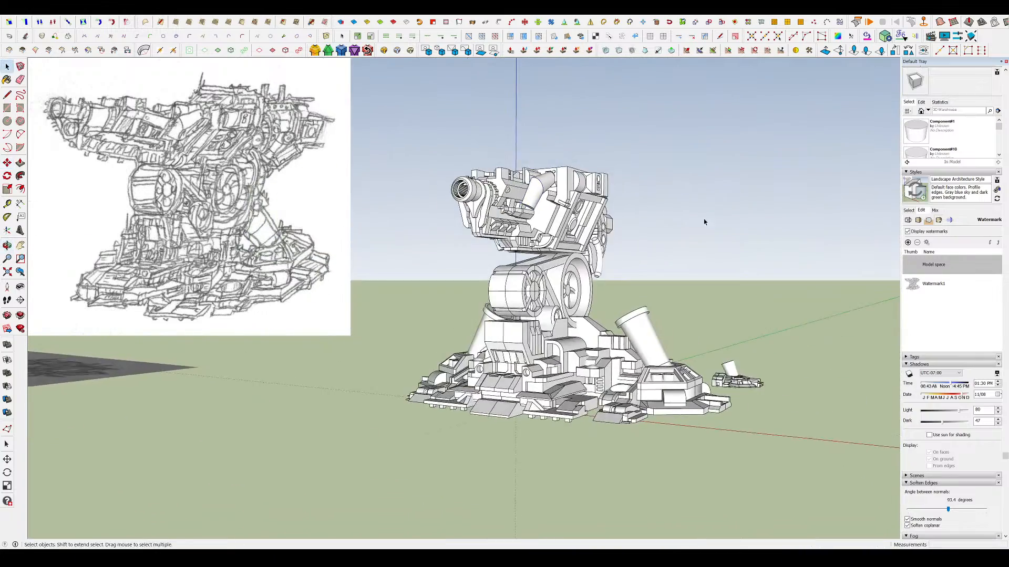
- Reopen the gun housing and move the bent tube slightly backward toward the tall front-wall pillar
{"action": "middle_click_drag", "start_coordinate": [704, 220], "coordinate": [621, 181]}
{"action": "scroll", "coordinate": [639, 214], "scroll_direction": "down", "scroll_amount": 2}
{"action": "scroll", "coordinate": [569, 202], "scroll_direction": "up", "scroll_amount": 5}
{"action": "left_click", "coordinate": [543, 194]}
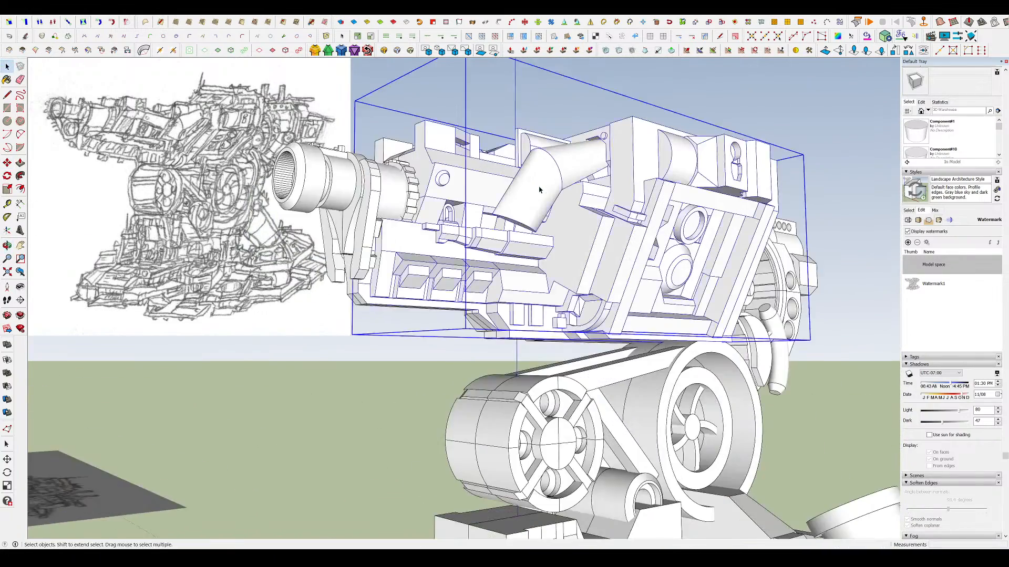
{"action": "scroll", "coordinate": [544, 192], "scroll_direction": "up", "scroll_amount": 3}
{"action": "double_click", "coordinate": [546, 190]}
{"action": "left_click", "coordinate": [541, 182]}
{"action": "key", "text": "m"}
{"action": "left_click", "coordinate": [540, 183]}
{"action": "left_click", "coordinate": [558, 185]}
{"action": "key", "text": "space"}
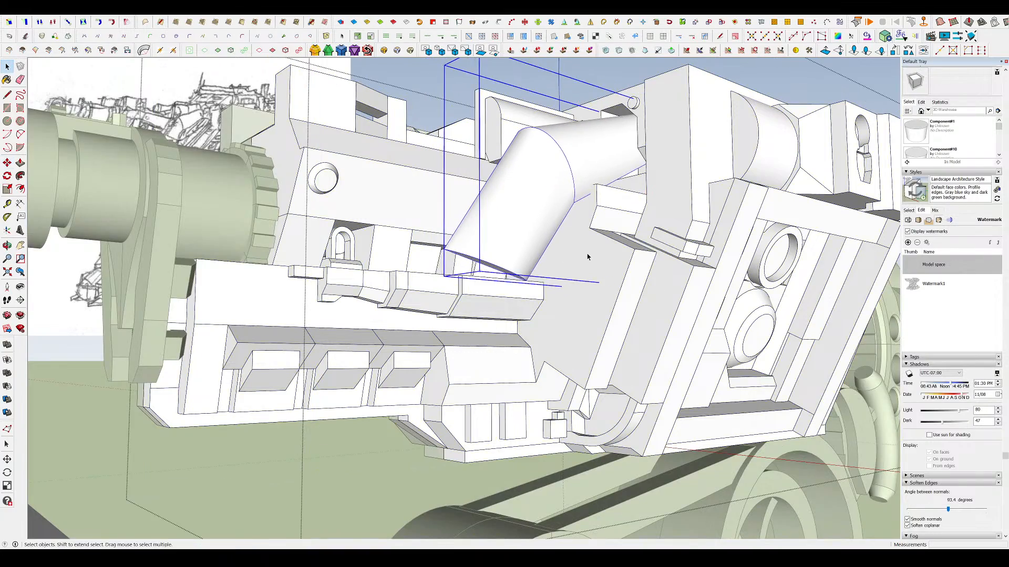
- Open the housing body for editing and push the side wall face below the bent tube inward by about 257 cm
{"action": "double_click", "coordinate": [588, 256]}
{"action": "middle_click_drag", "start_coordinate": [588, 257], "coordinate": [545, 286]}
{"action": "key", "text": "h"}
{"action": "key", "text": "p"}
{"action": "left_click", "coordinate": [588, 238]}
{"action": "left_click", "coordinate": [603, 237]}
{"action": "middle_click_drag", "start_coordinate": [609, 235], "coordinate": [303, 420]}
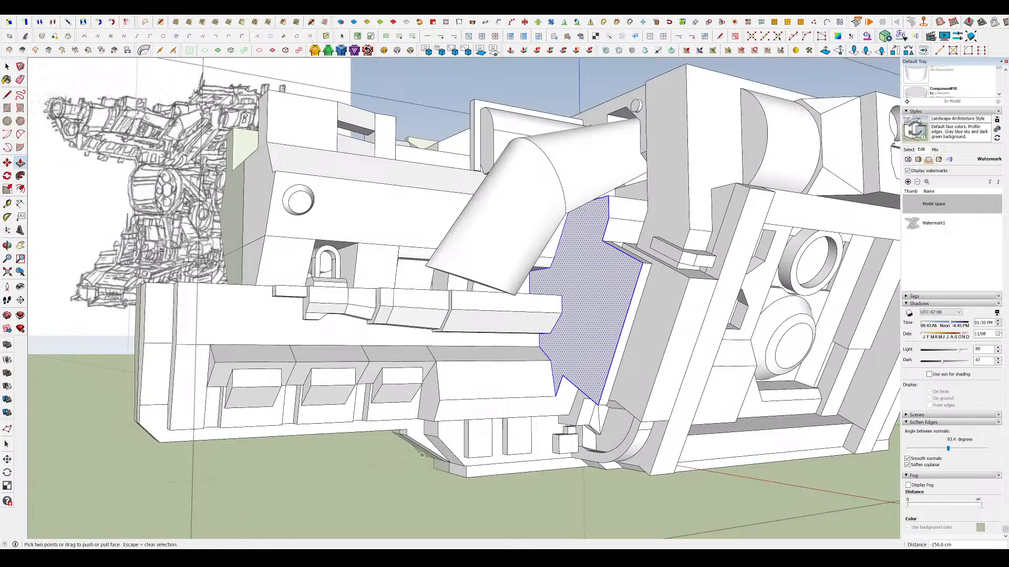
{"action": "scroll", "coordinate": [544, 237], "scroll_direction": "down", "scroll_amount": 3}
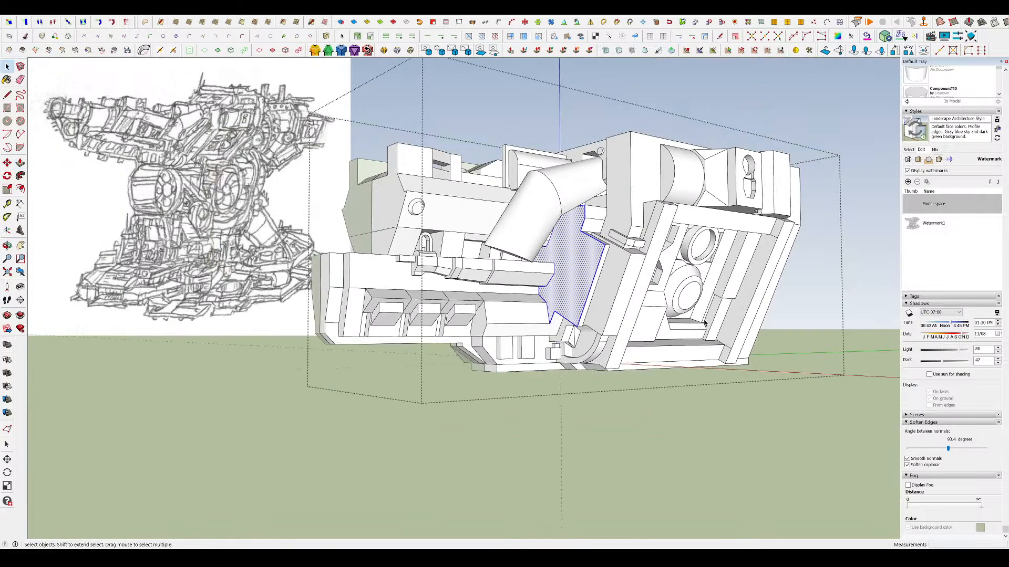
{"action": "key", "text": "Escape"}
{"action": "key", "text": "space"}
{"action": "middle_click_drag", "start_coordinate": [706, 323], "coordinate": [715, 252]}
{"action": "scroll", "coordinate": [527, 253], "scroll_direction": "up", "scroll_amount": 4}
{"action": "middle_click_drag", "start_coordinate": [528, 252], "coordinate": [639, 263]}
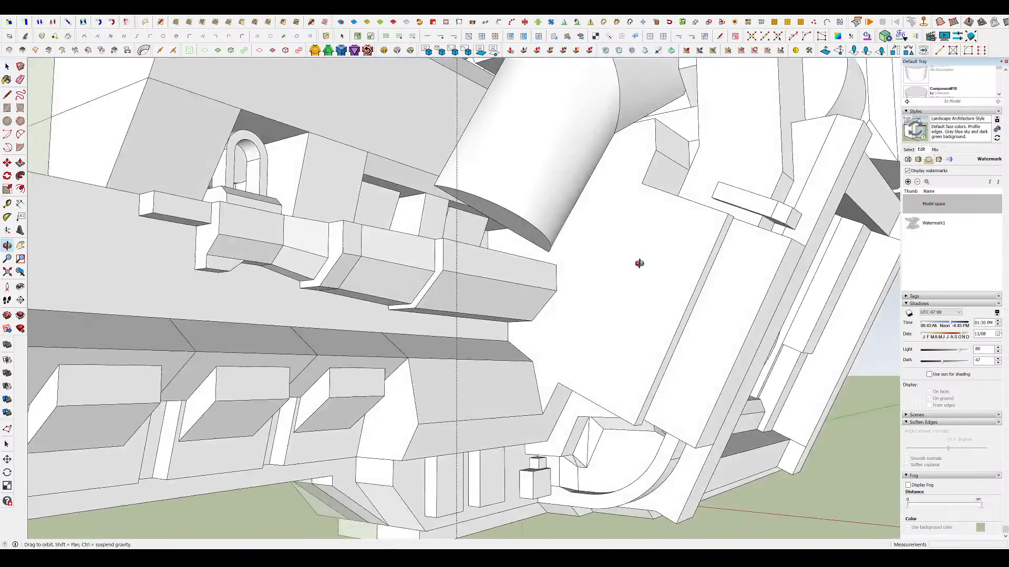
{"action": "scroll", "coordinate": [542, 236], "scroll_direction": "down", "scroll_amount": 6}
{"action": "middle_click_drag", "start_coordinate": [543, 237], "coordinate": [516, 243]}
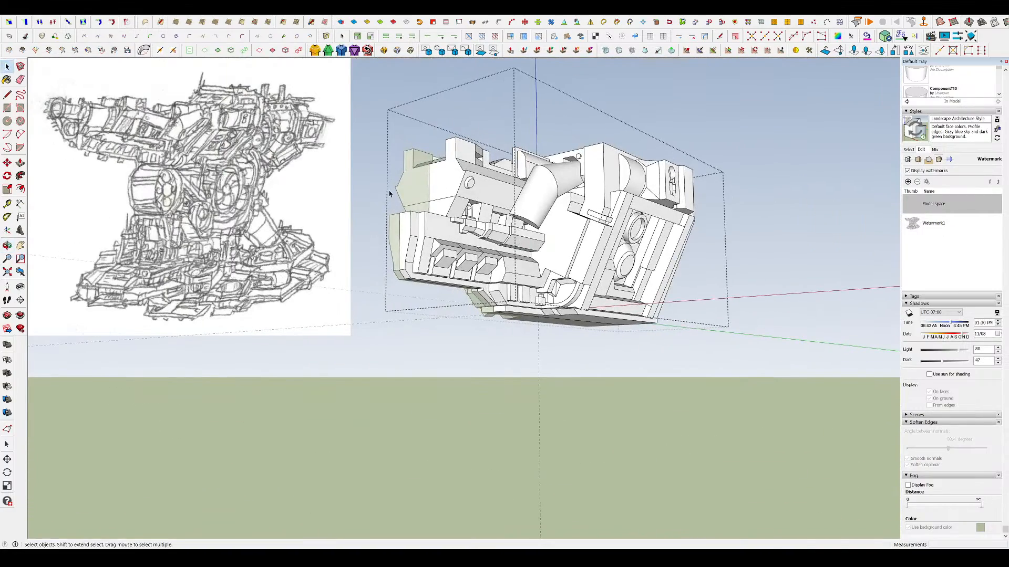
- Draw a block outline on the recessed side wall at the end of the lower rail
{"action": "scroll", "coordinate": [530, 271], "scroll_direction": "up", "scroll_amount": 5}
{"action": "middle_click_drag", "start_coordinate": [538, 275], "coordinate": [521, 296]}
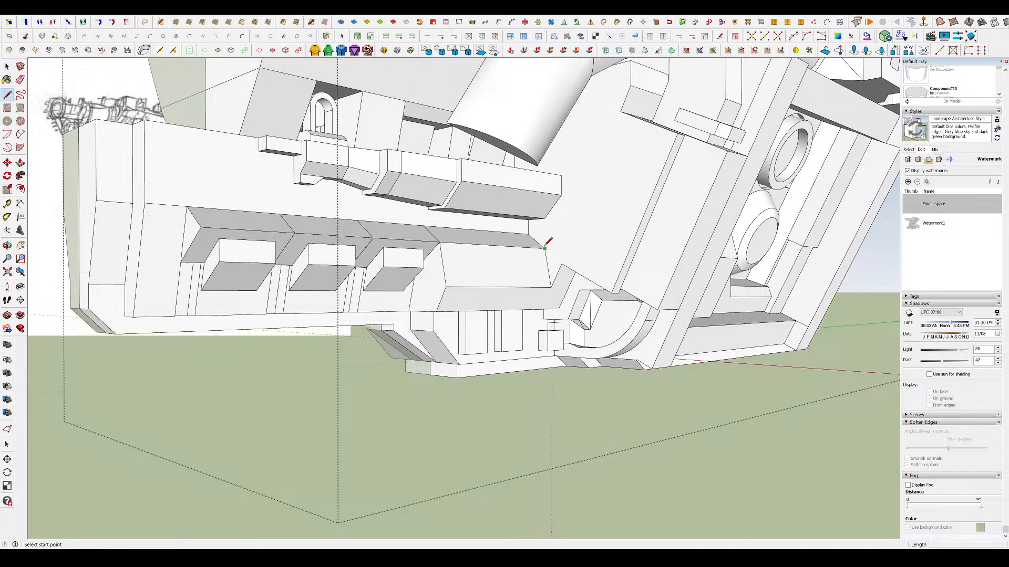
{"action": "left_click", "coordinate": [580, 165]}
{"action": "scroll", "coordinate": [569, 184], "scroll_direction": "up", "scroll_amount": 5}
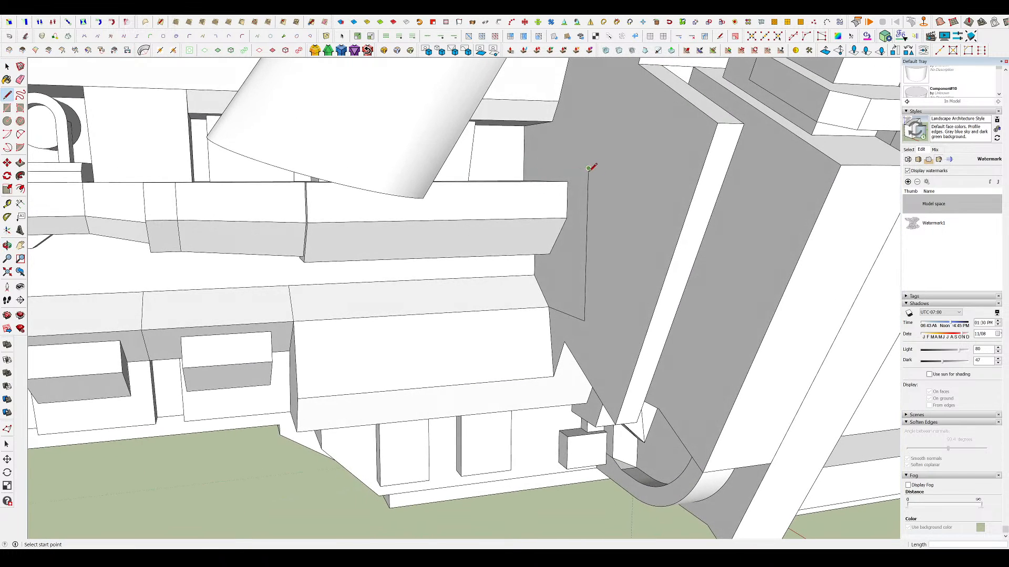
{"action": "scroll", "coordinate": [560, 230], "scroll_direction": "down", "scroll_amount": 4}
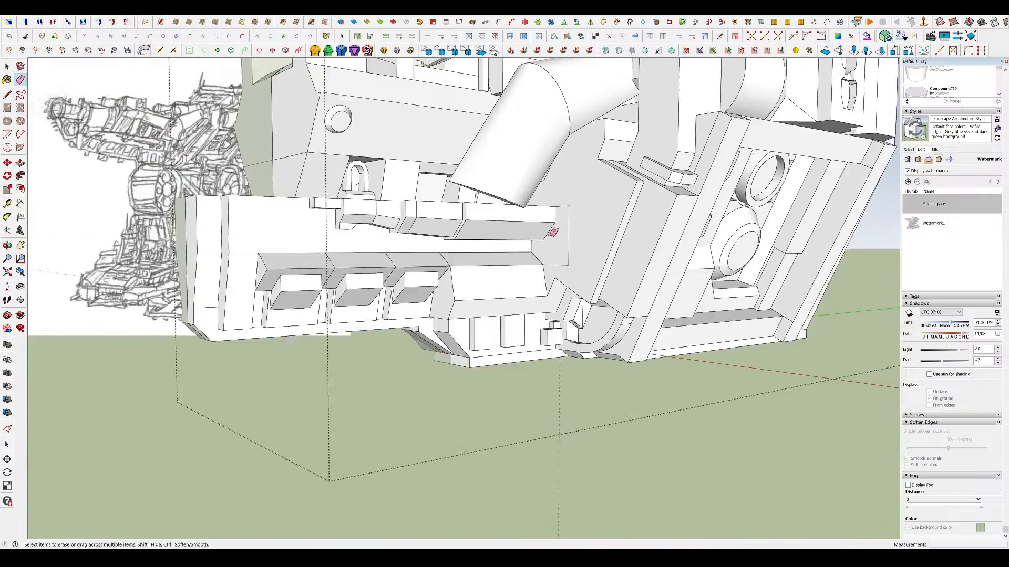
- Pull the outlined wall face outward into a solid block that caps the end of the rail
{"action": "key", "text": "p"}
{"action": "middle_click_drag", "start_coordinate": [552, 232], "coordinate": [594, 222]}
{"action": "left_click", "coordinate": [560, 238]}
{"action": "left_click", "coordinate": [553, 230]}
{"action": "scroll", "coordinate": [564, 231], "scroll_direction": "down", "scroll_amount": 4}
{"action": "scroll", "coordinate": [593, 221], "scroll_direction": "up", "scroll_amount": 5}
- Draw slanted edges across the end block's lower corner and push the cut-off face in by about 500 cm
{"action": "key", "text": "l"}
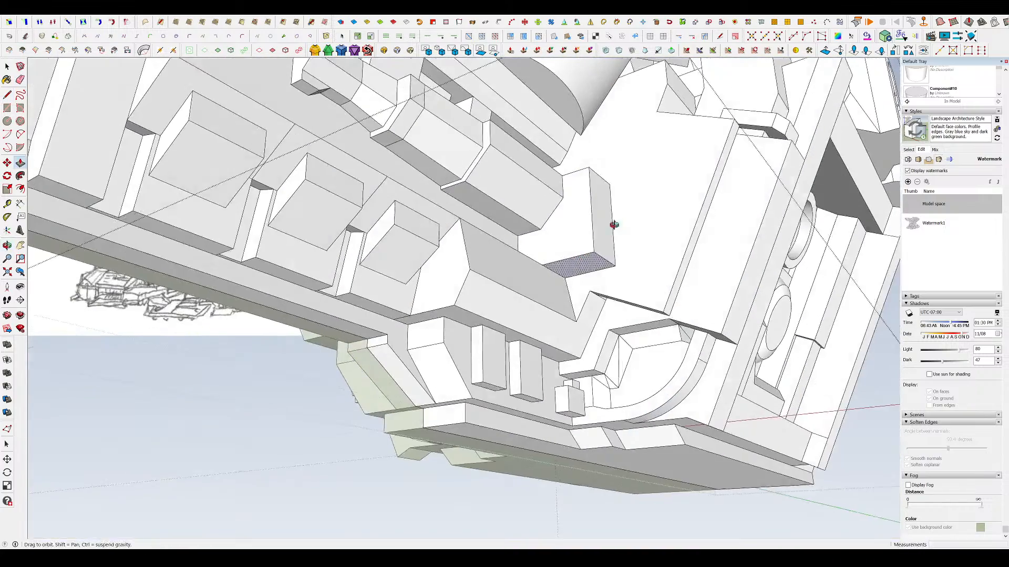
{"action": "left_click", "coordinate": [583, 274]}
{"action": "middle_click_drag", "start_coordinate": [589, 271], "coordinate": [522, 261]}
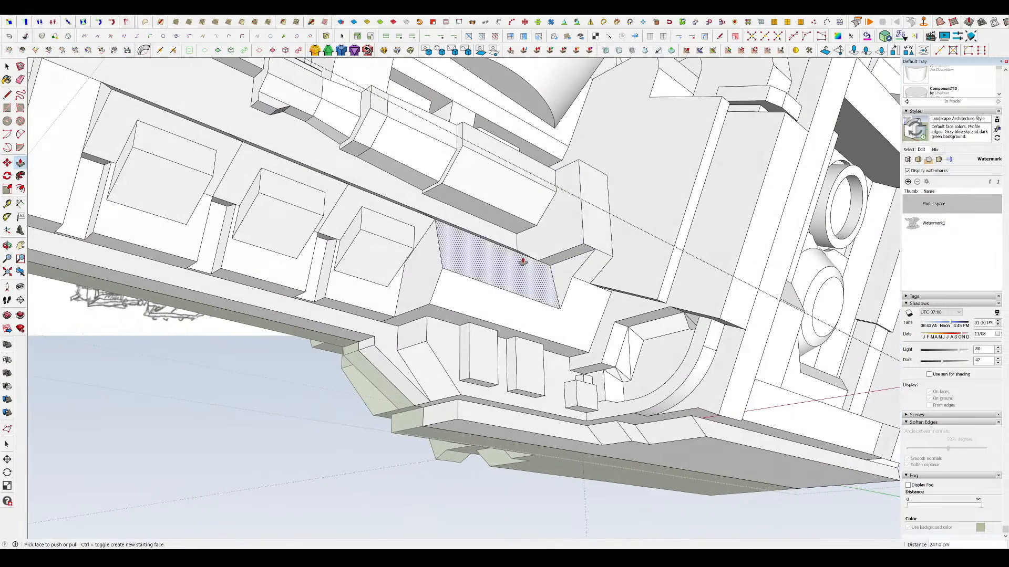
{"action": "key", "text": "l"}
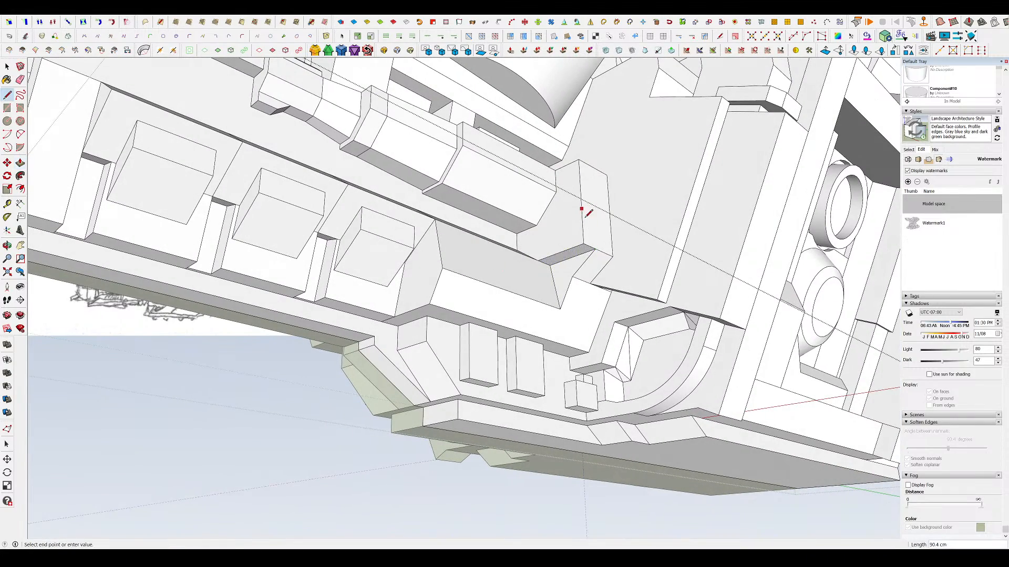
{"action": "left_click", "coordinate": [596, 242]}
{"action": "key", "text": "p"}
{"action": "scroll", "coordinate": [541, 284], "scroll_direction": "up", "scroll_amount": 6}
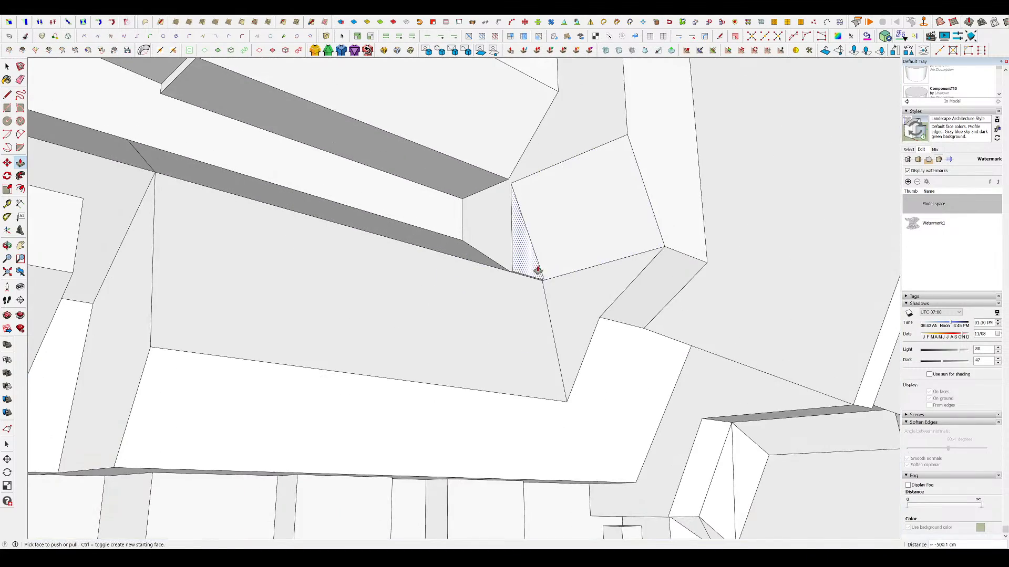
- Move the upper point of the block's cut corner by about 213 cm to widen the bevel
{"action": "scroll", "coordinate": [530, 258], "scroll_direction": "down", "scroll_amount": 4}
{"action": "middle_click_drag", "start_coordinate": [530, 259], "coordinate": [506, 241]}
{"action": "key", "text": "m"}
{"action": "left_click", "coordinate": [525, 213]}
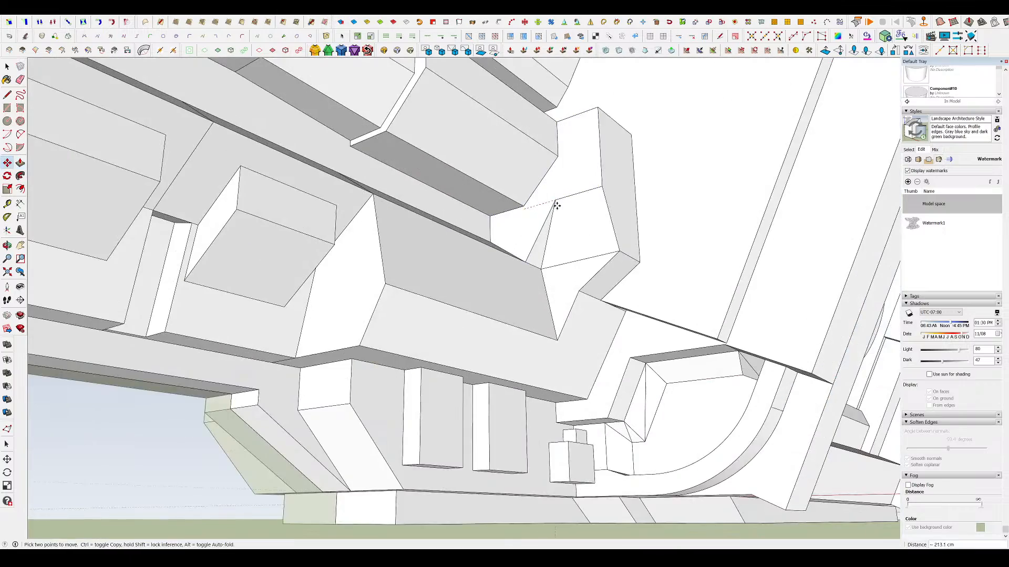
{"action": "left_click", "coordinate": [557, 205]}
{"action": "scroll", "coordinate": [557, 204], "scroll_direction": "down", "scroll_amount": 5}
{"action": "mouse_move", "coordinate": [556, 205]}
{"action": "middle_mouse_down"}
{"action": "mouse_move", "coordinate": [574, 248]}
{"action": "mouse_move", "coordinate": [537, 190]}
{"action": "mouse_move", "coordinate": [536, 216]}
{"action": "mouse_move", "coordinate": [551, 205]}
{"action": "middle_mouse_up"}
{"action": "scroll", "coordinate": [557, 202], "scroll_direction": "up", "scroll_amount": 3}
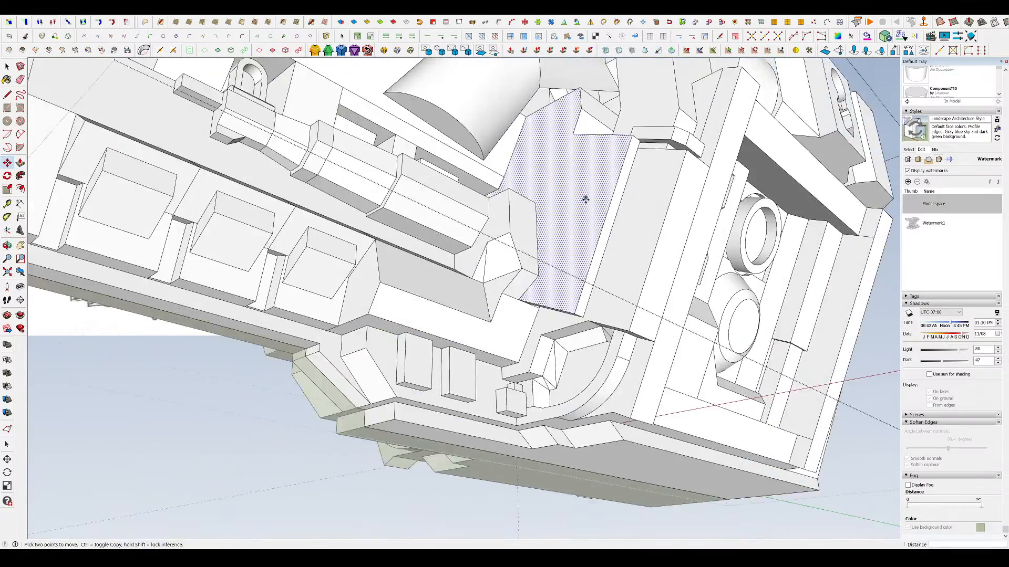
- Outline a slanted strip on the side wall between the end block and the slanted frame, and offset its face with Push/Pull
{"action": "scroll", "coordinate": [548, 229], "scroll_direction": "down", "scroll_amount": 4}
{"action": "mouse_move", "coordinate": [567, 256]}
{"action": "middle_mouse_down"}
{"action": "mouse_move", "coordinate": [573, 211]}
{"action": "mouse_move", "coordinate": [558, 276]}
{"action": "mouse_move", "coordinate": [550, 253]}
{"action": "middle_mouse_up"}
{"action": "scroll", "coordinate": [558, 275], "scroll_direction": "down", "scroll_amount": 4}
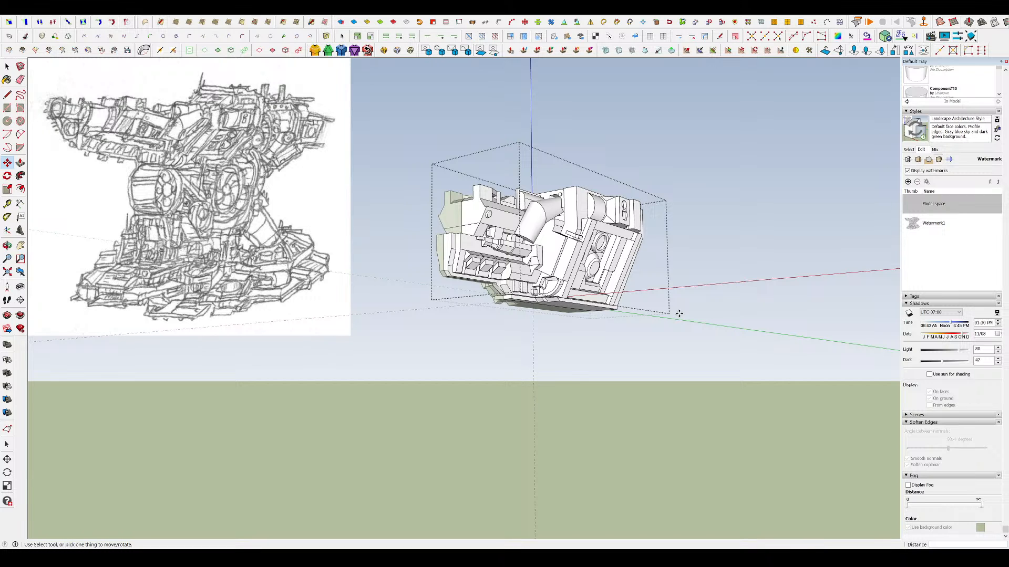
{"action": "scroll", "coordinate": [561, 242], "scroll_direction": "up", "scroll_amount": 3}
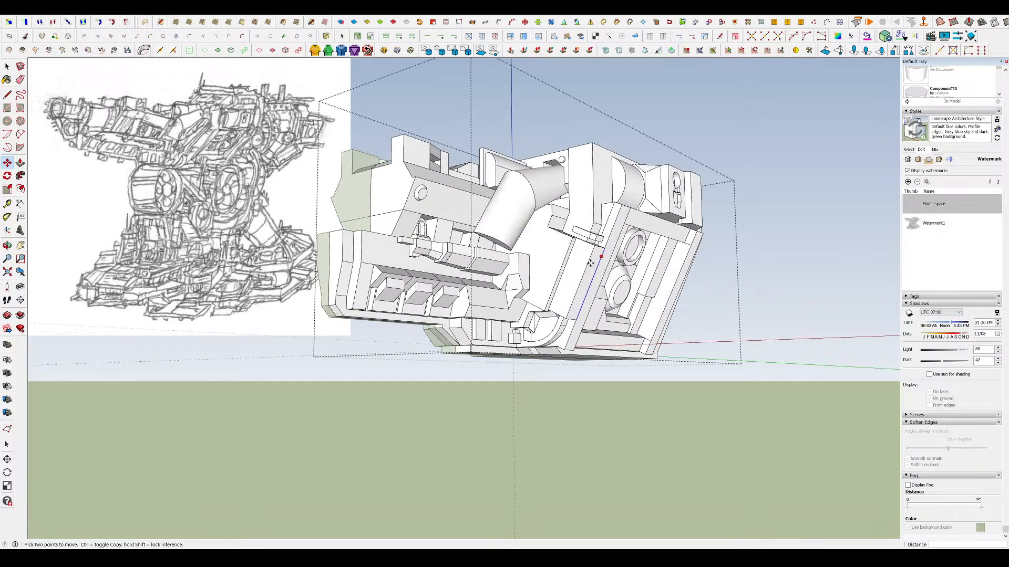
{"action": "scroll", "coordinate": [585, 290], "scroll_direction": "up", "scroll_amount": 2}
{"action": "mouse_move", "coordinate": [585, 291]}
{"action": "middle_mouse_down"}
{"action": "mouse_move", "coordinate": [604, 247]}
{"action": "mouse_move", "coordinate": [622, 301]}
{"action": "middle_mouse_up"}
{"action": "scroll", "coordinate": [628, 270], "scroll_direction": "down", "scroll_amount": 3}
{"action": "scroll", "coordinate": [564, 261], "scroll_direction": "up", "scroll_amount": 5}
{"action": "key", "text": "l"}
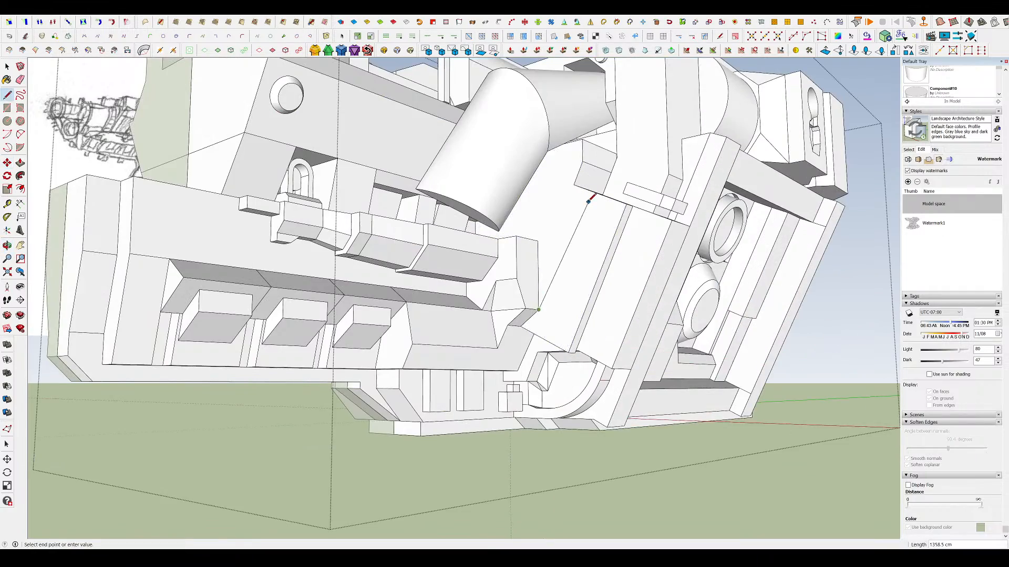
{"action": "key", "text": "p"}
{"action": "mouse_move", "coordinate": [591, 222]}
{"action": "middle_mouse_down"}
{"action": "mouse_move", "coordinate": [581, 279]}
{"action": "mouse_move", "coordinate": [552, 292]}
{"action": "middle_mouse_up"}
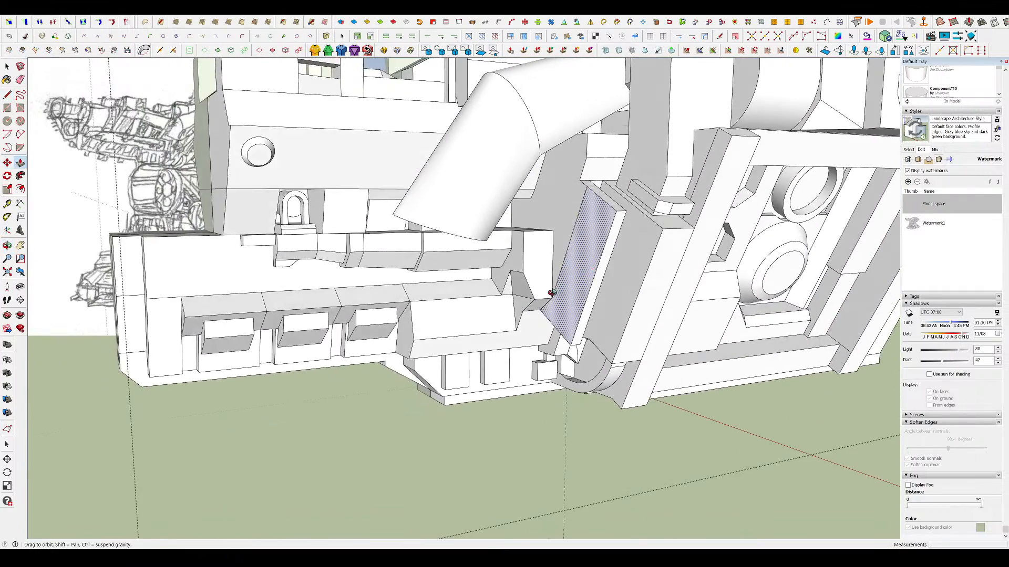
- Outline a bar face on the side wall along the slanted frame and erase the surplus edges around it
{"action": "scroll", "coordinate": [601, 193], "scroll_direction": "down", "scroll_amount": 3}
{"action": "scroll", "coordinate": [590, 226], "scroll_direction": "up", "scroll_amount": 4}
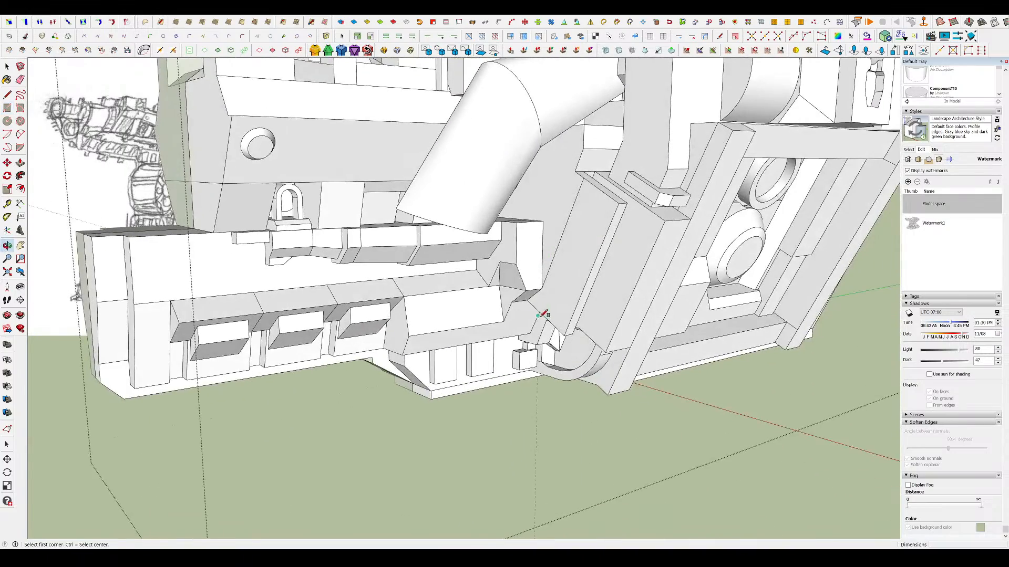
{"action": "left_click", "coordinate": [617, 197]}
{"action": "scroll", "coordinate": [618, 191], "scroll_direction": "up", "scroll_amount": 4}
{"action": "key", "text": "e"}
{"action": "scroll", "coordinate": [608, 188], "scroll_direction": "down", "scroll_amount": 3}
{"action": "mouse_move", "coordinate": [607, 188]}
{"action": "middle_mouse_down"}
{"action": "mouse_move", "coordinate": [518, 337]}
{"action": "mouse_move", "coordinate": [546, 118]}
{"action": "middle_mouse_up"}
{"action": "scroll", "coordinate": [518, 337], "scroll_direction": "up", "scroll_amount": 3}
{"action": "mouse_move", "coordinate": [517, 301]}
{"action": "middle_mouse_down"}
{"action": "mouse_move", "coordinate": [504, 290]}
{"action": "mouse_move", "coordinate": [462, 300]}
{"action": "mouse_move", "coordinate": [329, 367]}
{"action": "middle_mouse_up"}
{"action": "scroll", "coordinate": [513, 229], "scroll_direction": "down", "scroll_amount": 4}
{"action": "scroll", "coordinate": [513, 229], "scroll_direction": "up", "scroll_amount": 2}
- Push/Pull the outlined face beside the slanted frame by about 186 cm to form a raised bar
{"action": "key", "text": "p"}
{"action": "mouse_move", "coordinate": [514, 229]}
{"action": "middle_mouse_down"}
{"action": "mouse_move", "coordinate": [477, 234]}
{"action": "mouse_move", "coordinate": [738, 196]}
{"action": "middle_mouse_up"}
{"action": "left_click", "coordinate": [474, 265]}
{"action": "scroll", "coordinate": [491, 213], "scroll_direction": "down", "scroll_amount": 3}
{"action": "middle_click_drag", "start_coordinate": [491, 214], "coordinate": [294, 247]}
{"action": "scroll", "coordinate": [430, 255], "scroll_direction": "up", "scroll_amount": 2}
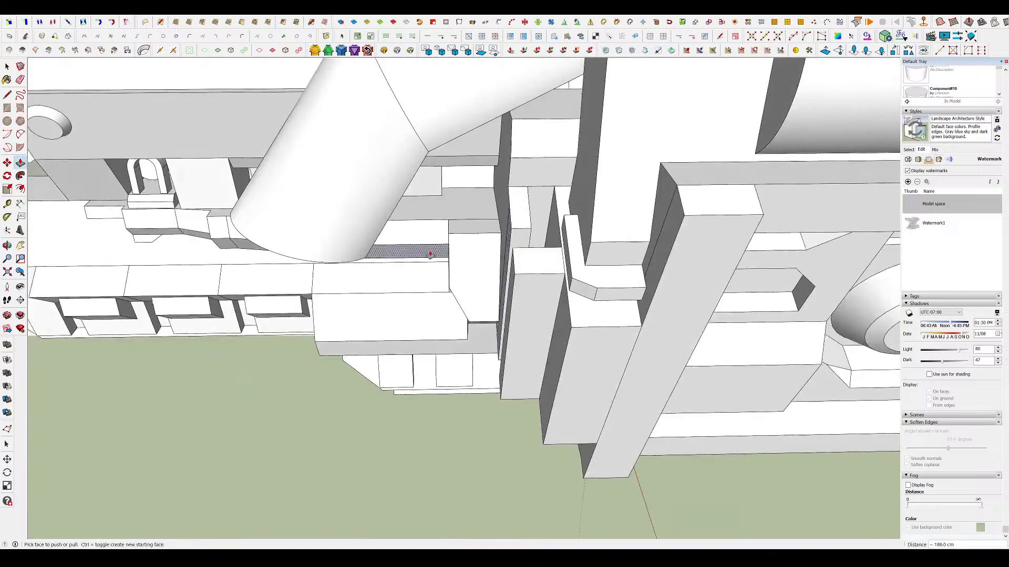
- Clean up the edges at the slanted bar's upper end, add a dividing line and offset the face about 132 cm
{"action": "middle_click_drag", "start_coordinate": [430, 255], "coordinate": [520, 294]}
{"action": "scroll", "coordinate": [524, 232], "scroll_direction": "up", "scroll_amount": 3}
{"action": "key", "text": "e"}
{"action": "middle_click_drag", "start_coordinate": [464, 213], "coordinate": [511, 209]}
{"action": "scroll", "coordinate": [512, 210], "scroll_direction": "down", "scroll_amount": 2}
{"action": "scroll", "coordinate": [511, 209], "scroll_direction": "up", "scroll_amount": 2}
{"action": "key", "text": "l"}
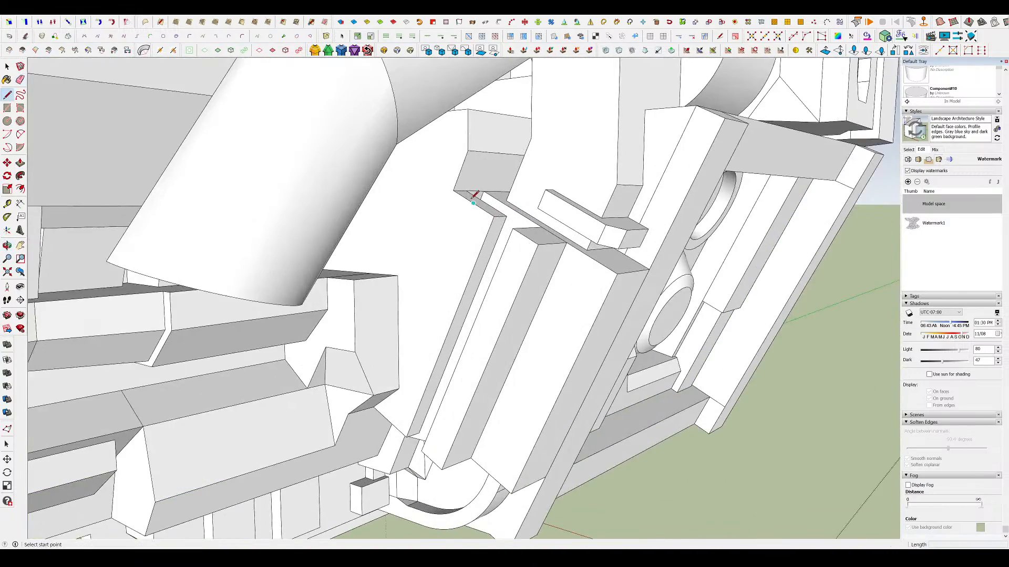
{"action": "scroll", "coordinate": [482, 215], "scroll_direction": "down", "scroll_amount": 5}
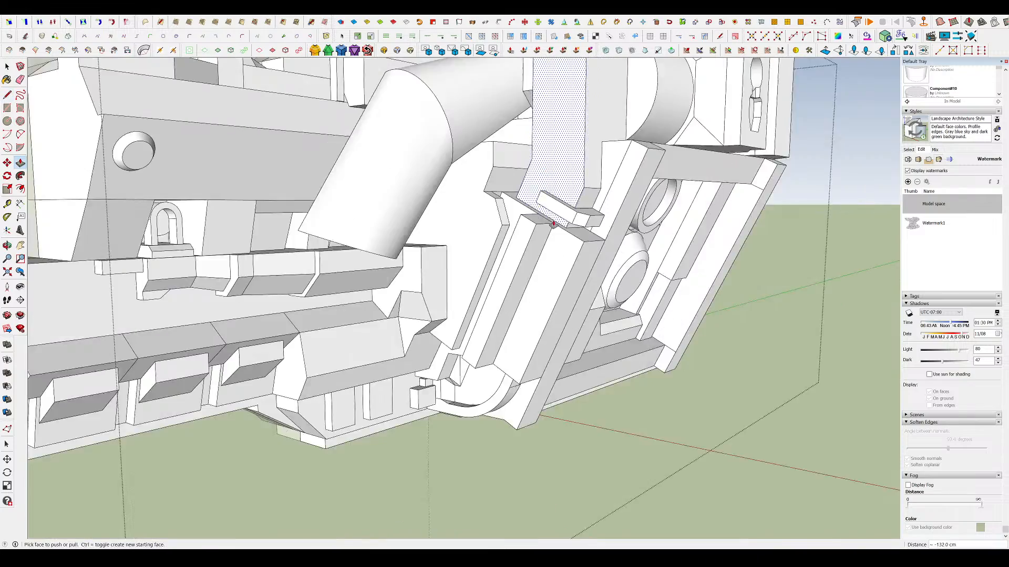
- Draw a diagonal edge about 236 cm long across the slanted bar's upper end and push the corner about 72 cm
{"action": "scroll", "coordinate": [533, 197], "scroll_direction": "up", "scroll_amount": 5}
{"action": "key", "text": "l"}
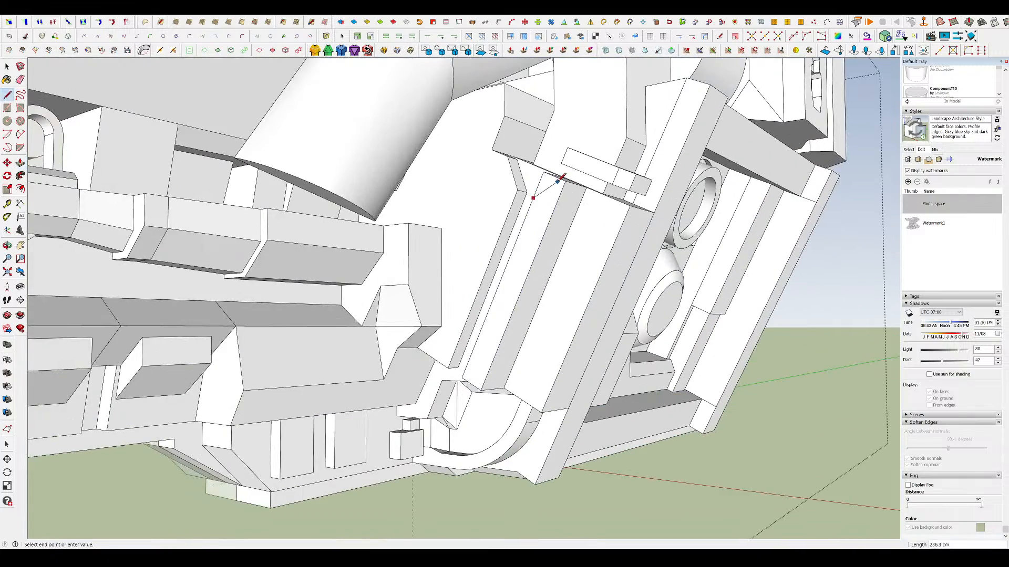
{"action": "middle_click_drag", "start_coordinate": [569, 177], "coordinate": [556, 190]}
{"action": "key", "text": "p"}
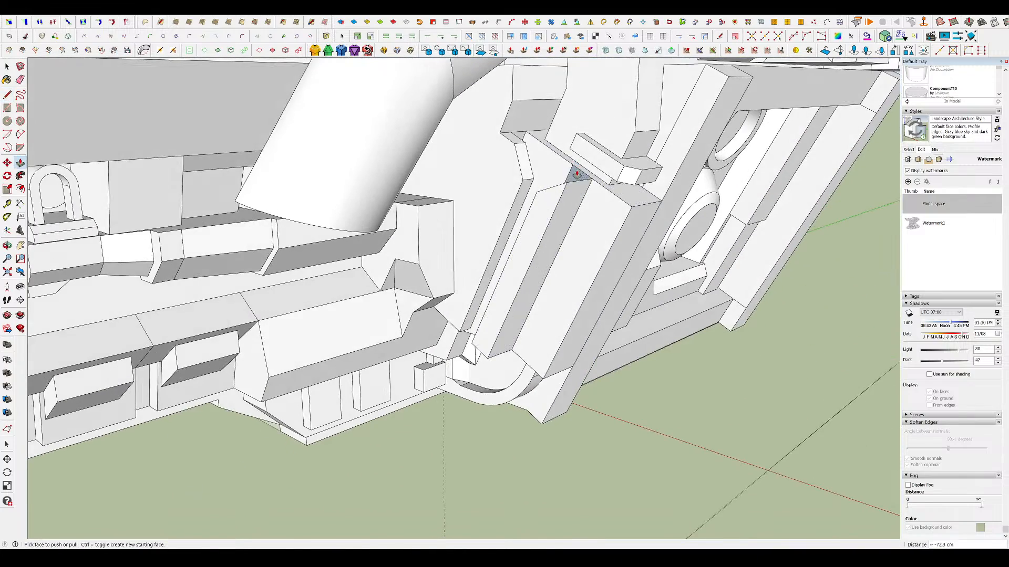
- Draw edges around the small triangular gap at the bar's upper end and adjust the face with Push/Pull
{"action": "scroll", "coordinate": [577, 173], "scroll_direction": "up", "scroll_amount": 5}
{"action": "key", "text": "l"}
{"action": "left_click", "coordinate": [539, 252]}
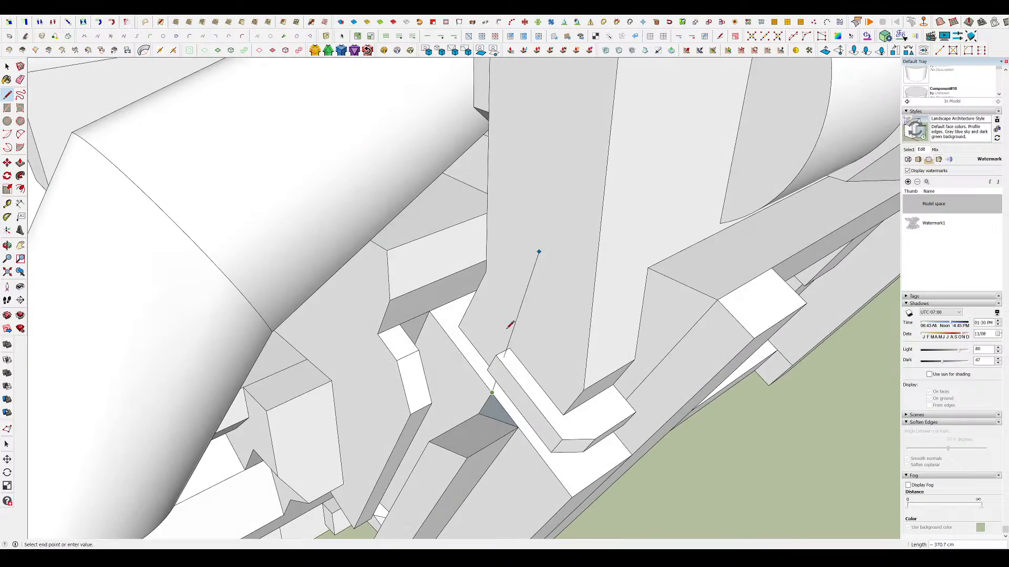
{"action": "left_click", "coordinate": [488, 395]}
{"action": "scroll", "coordinate": [494, 252], "scroll_direction": "down", "scroll_amount": 5}
{"action": "key", "text": "p"}
{"action": "scroll", "coordinate": [518, 383], "scroll_direction": "down", "scroll_amount": 5}
- Leave the housing's editing mode and view the gun housing together with the rest of the mech
{"action": "middle_click_drag", "start_coordinate": [518, 383], "coordinate": [541, 315]}
{"action": "key", "text": "space"}
{"action": "left_click", "coordinate": [699, 300]}
{"action": "mouse_move", "coordinate": [698, 300]}
{"action": "middle_mouse_down"}
{"action": "mouse_move", "coordinate": [677, 299]}
{"action": "mouse_move", "coordinate": [678, 318]}
{"action": "middle_mouse_up"}
{"action": "scroll", "coordinate": [666, 216], "scroll_direction": "down", "scroll_amount": 5}
{"action": "middle_click_drag", "start_coordinate": [678, 205], "coordinate": [667, 205]}
- Reopen the gun housing and draw a diagonal chamfer line across the lower end face of the slanted bar
{"action": "double_click", "coordinate": [563, 216]}
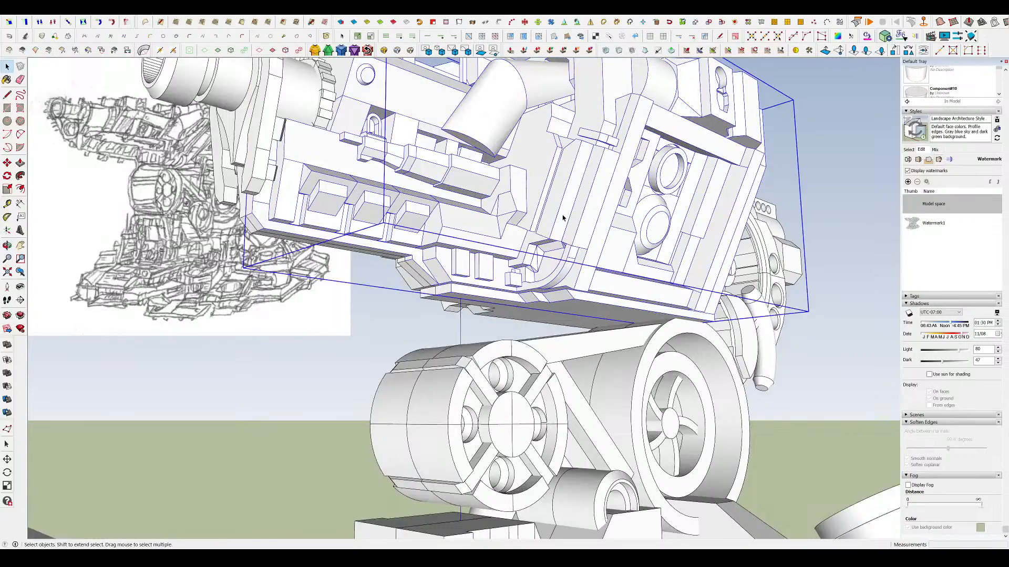
{"action": "scroll", "coordinate": [563, 216], "scroll_direction": "up", "scroll_amount": 4}
{"action": "middle_click_drag", "start_coordinate": [562, 216], "coordinate": [585, 291]}
{"action": "left_click", "coordinate": [551, 336]}
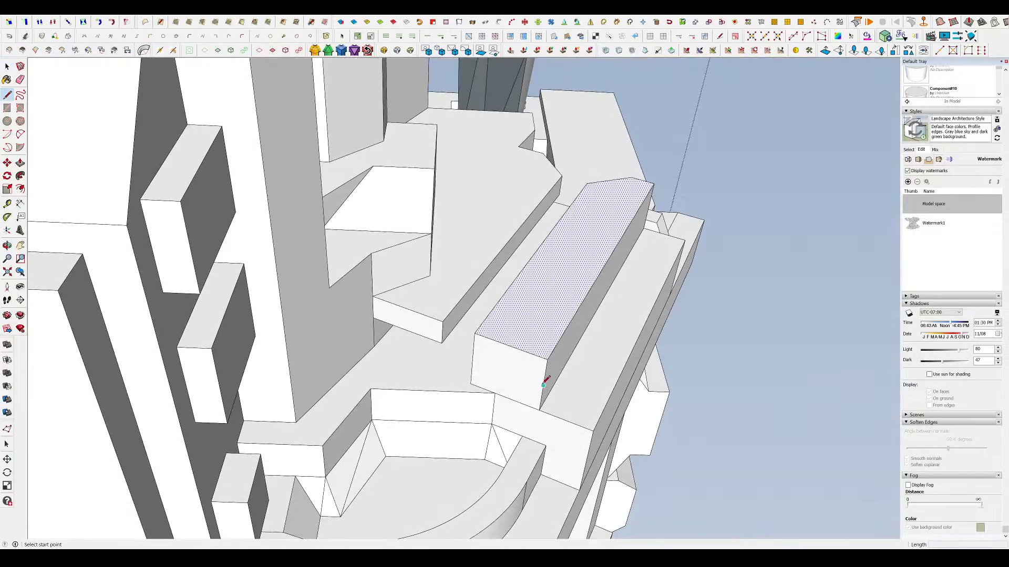
{"action": "key", "text": "p"}
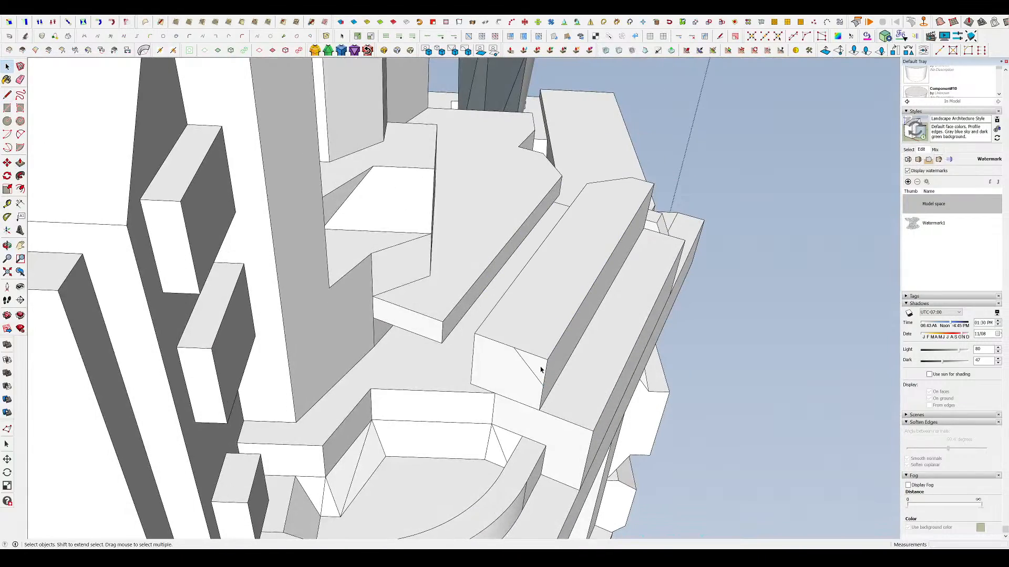
- Push the marked triangular corner along the slanted bar's full length to chamfer its outer edge
{"action": "scroll", "coordinate": [632, 178], "scroll_direction": "up", "scroll_amount": 3}
{"action": "scroll", "coordinate": [632, 177], "scroll_direction": "down", "scroll_amount": 2}
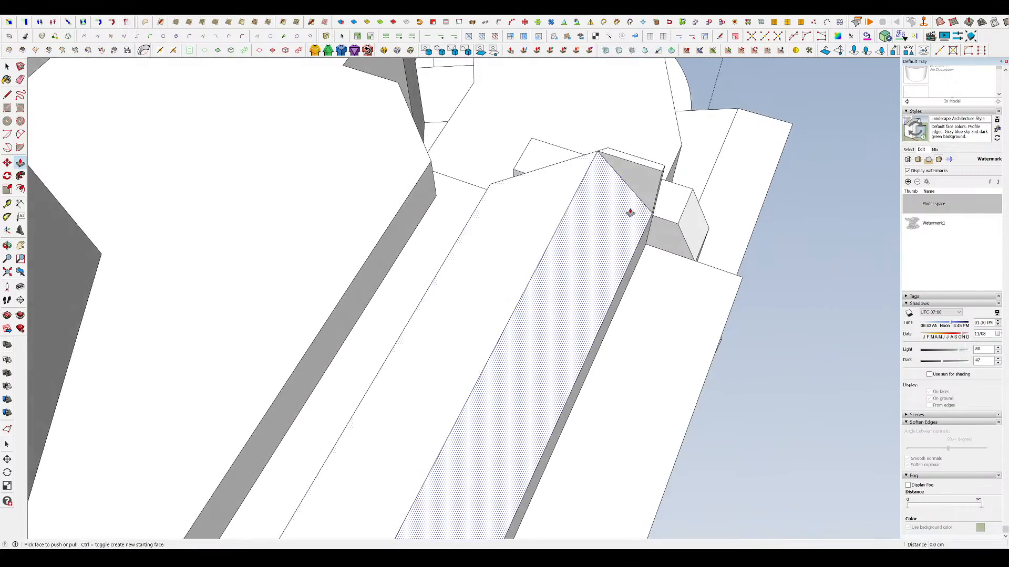
{"action": "middle_click_drag", "start_coordinate": [628, 213], "coordinate": [628, 168]}
{"action": "key", "text": "m"}
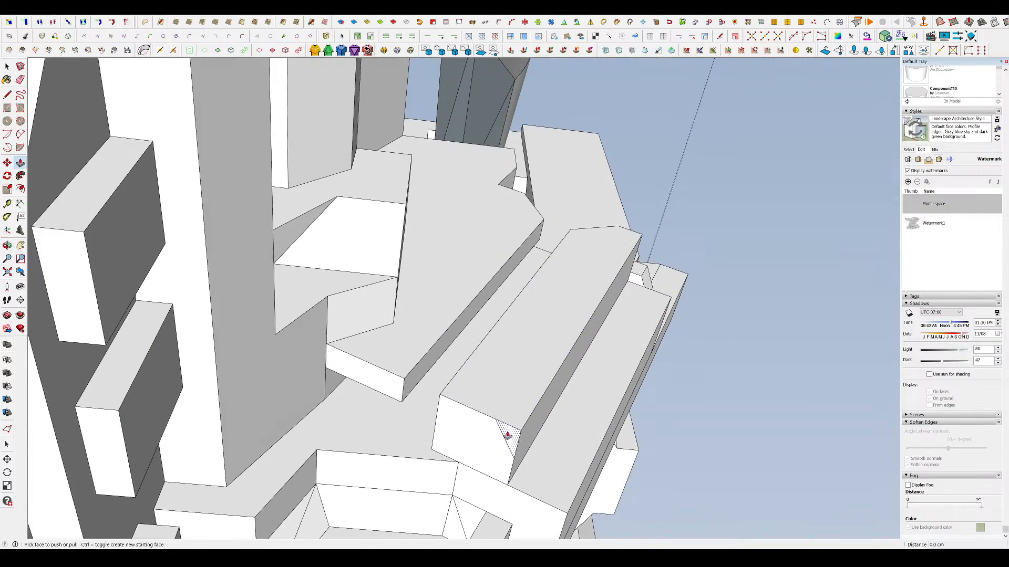
{"action": "left_click", "coordinate": [507, 435]}
{"action": "middle_click_drag", "start_coordinate": [644, 252], "coordinate": [574, 236]}
{"action": "left_click", "coordinate": [575, 237]}
- Draw a dividing edge about 242 cm long across the slanted bar's front face near its upper end
{"action": "key", "text": "l"}
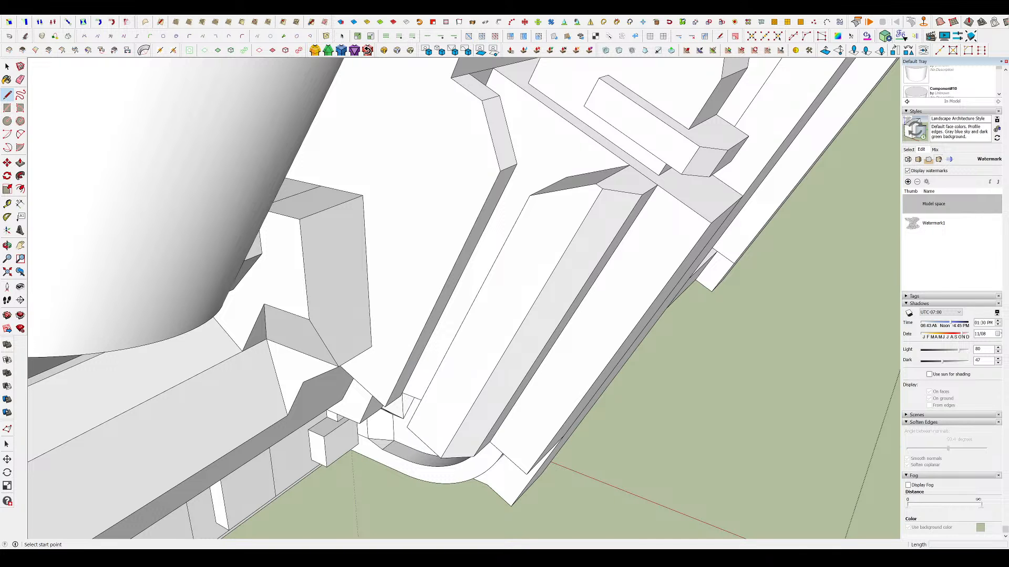
{"action": "scroll", "coordinate": [584, 211], "scroll_direction": "down", "scroll_amount": 3}
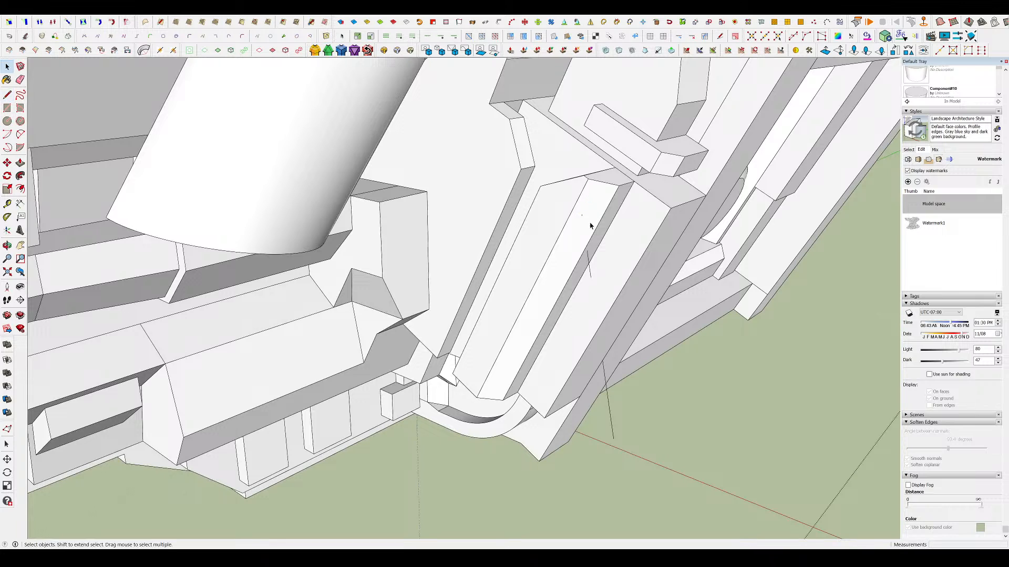
{"action": "scroll", "coordinate": [590, 226], "scroll_direction": "up", "scroll_amount": 5}
{"action": "left_click", "coordinate": [575, 189]}
{"action": "scroll", "coordinate": [527, 193], "scroll_direction": "up", "scroll_amount": 3}
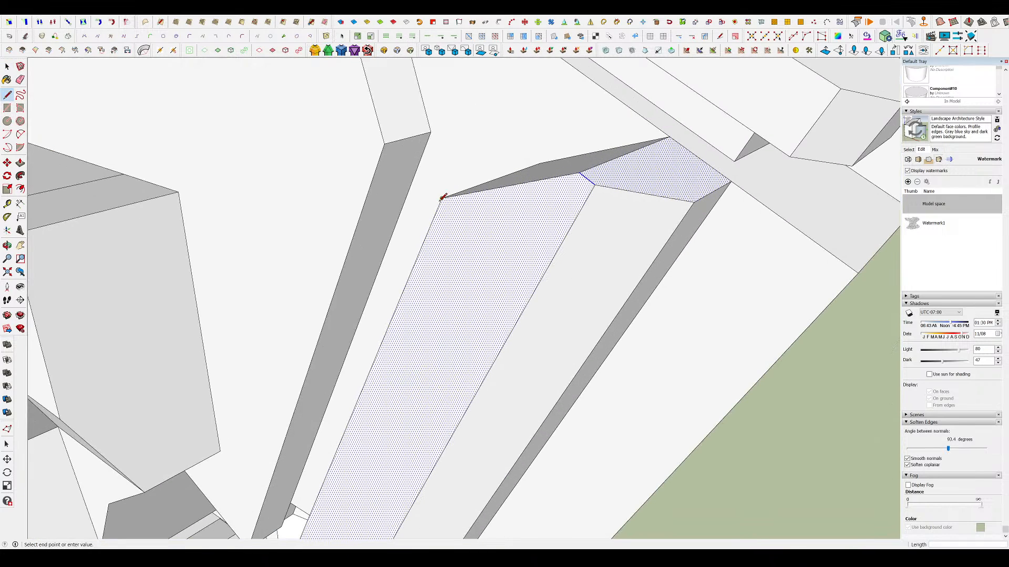
{"action": "left_click", "coordinate": [541, 279]}
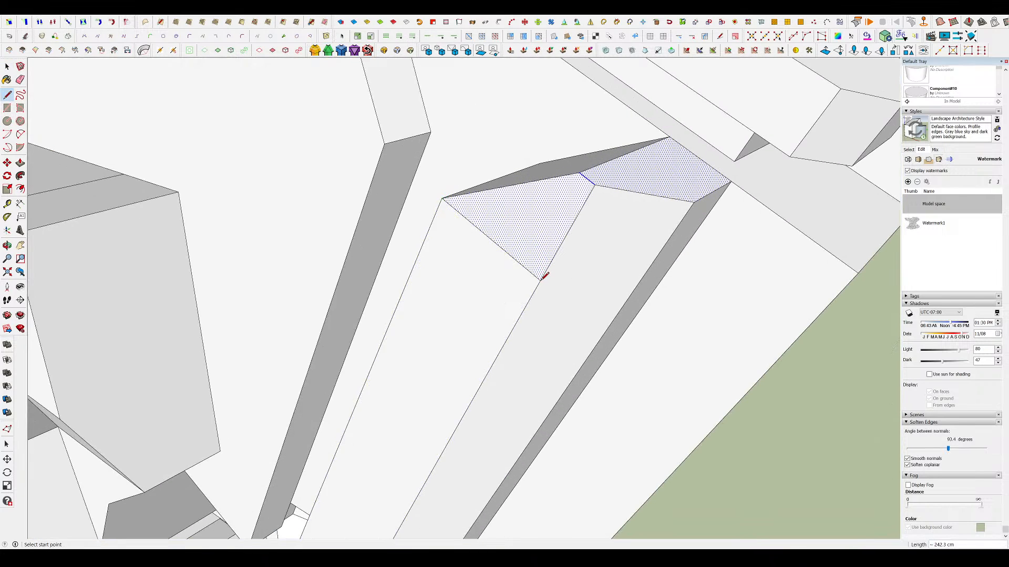
- Slope the slanted bar's upper end down from the dividing edge and add connecting edges across its tip
{"action": "key", "text": "m"}
{"action": "mouse_move", "coordinate": [541, 276]}
{"action": "middle_mouse_down"}
{"action": "mouse_move", "coordinate": [604, 294]}
{"action": "mouse_move", "coordinate": [574, 226]}
{"action": "mouse_move", "coordinate": [580, 270]}
{"action": "mouse_move", "coordinate": [573, 262]}
{"action": "middle_mouse_up"}
{"action": "key", "text": "l"}
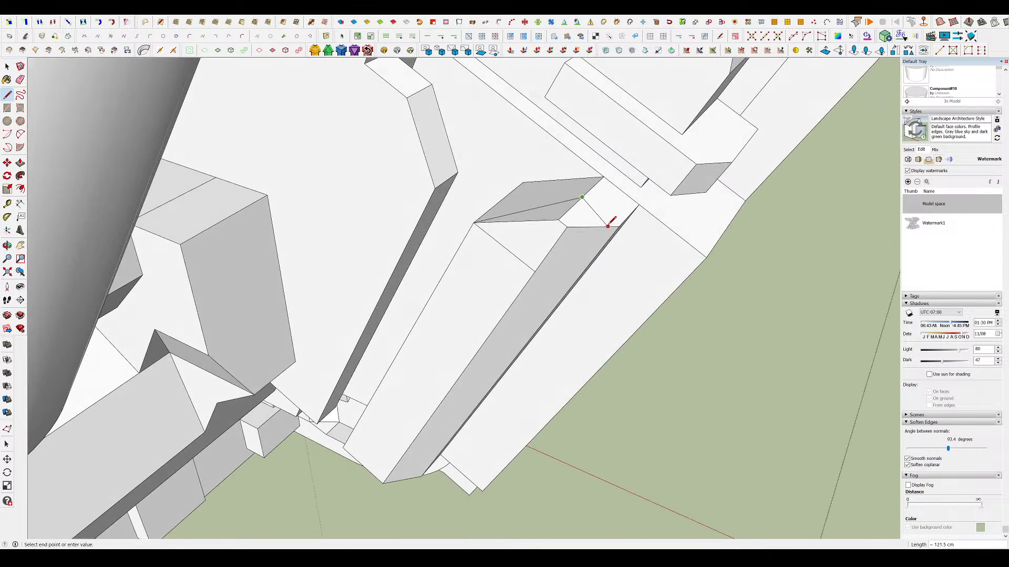
{"action": "left_click_drag", "start_coordinate": [564, 226], "coordinate": [581, 220]}
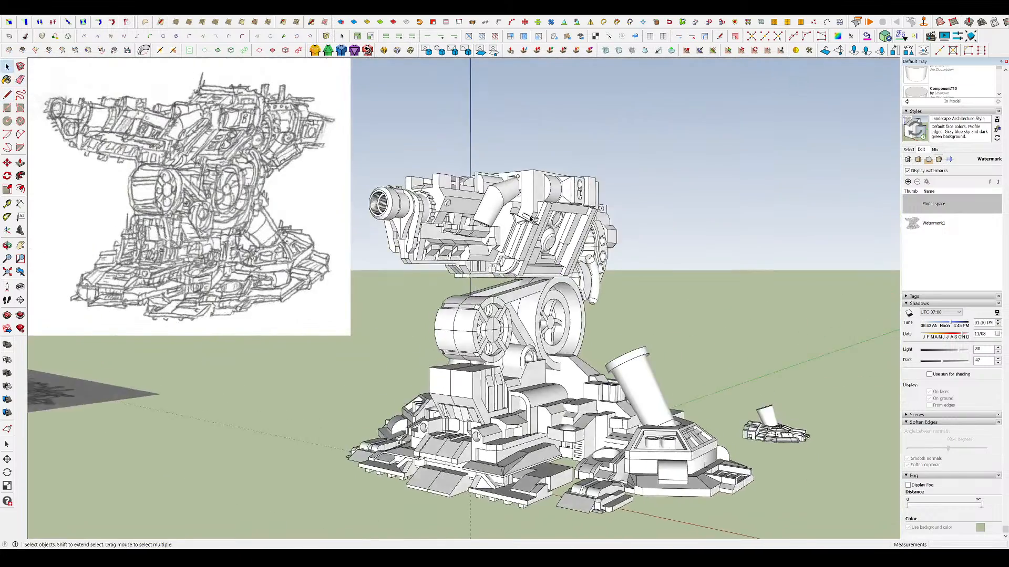
- Open the bent tube on the gun housing and move its lower end face
{"action": "scroll", "coordinate": [529, 218], "scroll_direction": "up", "scroll_amount": 3}
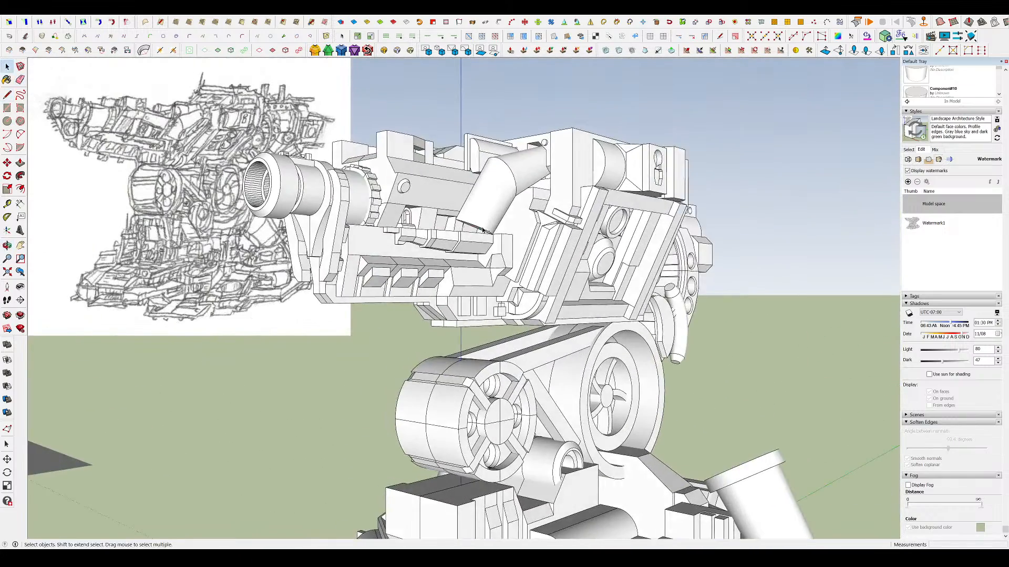
{"action": "mouse_move", "coordinate": [509, 231]}
{"action": "middle_mouse_down"}
{"action": "mouse_move", "coordinate": [522, 232]}
{"action": "mouse_move", "coordinate": [491, 207]}
{"action": "mouse_move", "coordinate": [520, 226]}
{"action": "middle_mouse_up"}
{"action": "scroll", "coordinate": [520, 232], "scroll_direction": "up", "scroll_amount": 3}
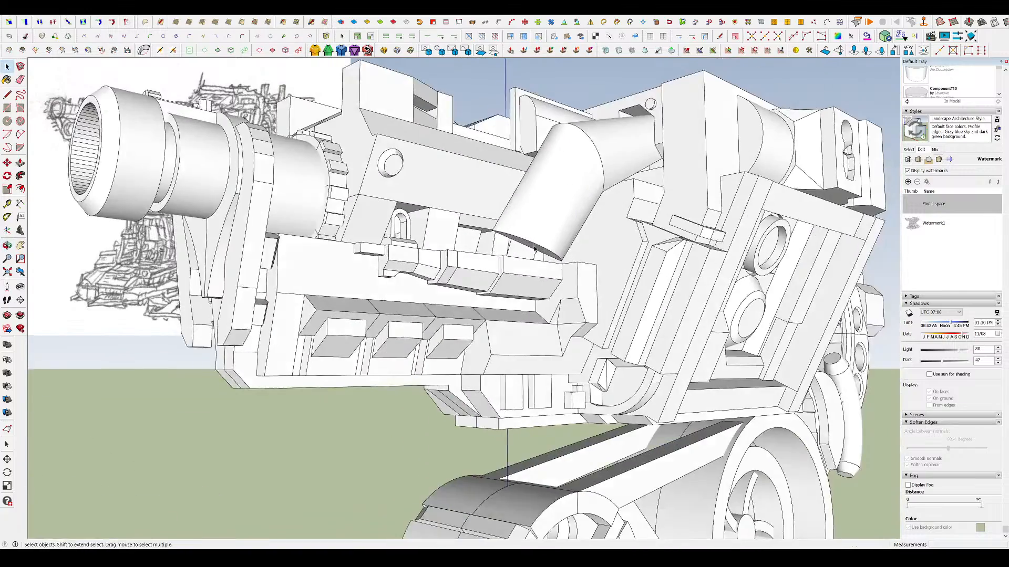
{"action": "double_click", "coordinate": [523, 240]}
{"action": "scroll", "coordinate": [523, 240], "scroll_direction": "up", "scroll_amount": 3}
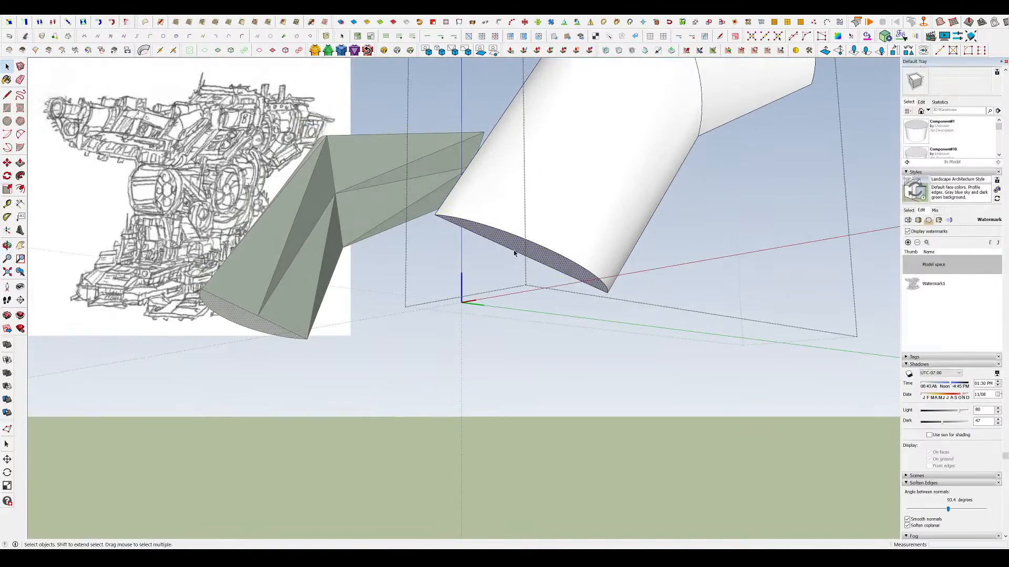
{"action": "key", "text": "s"}
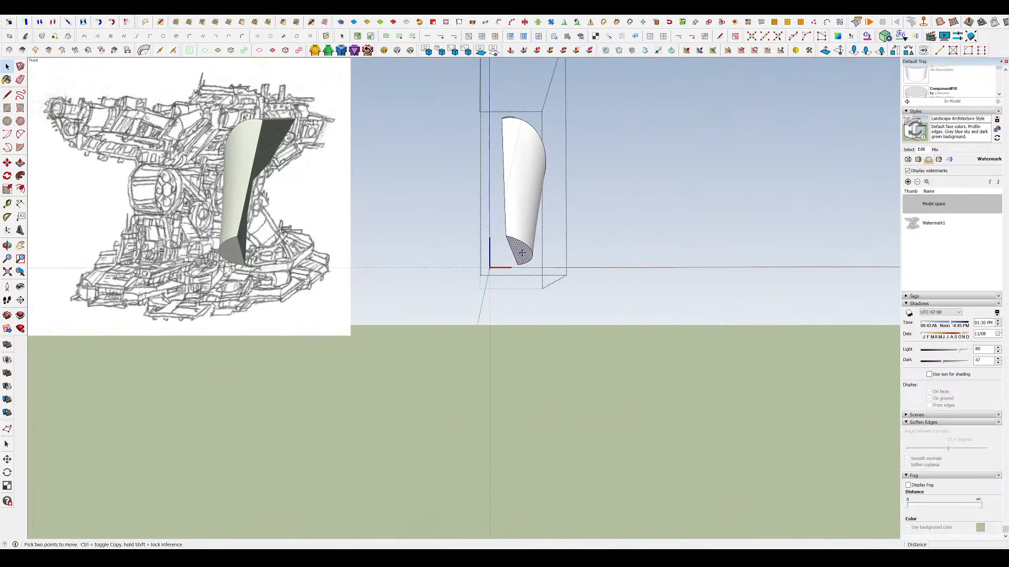
{"action": "left_click", "coordinate": [521, 253]}
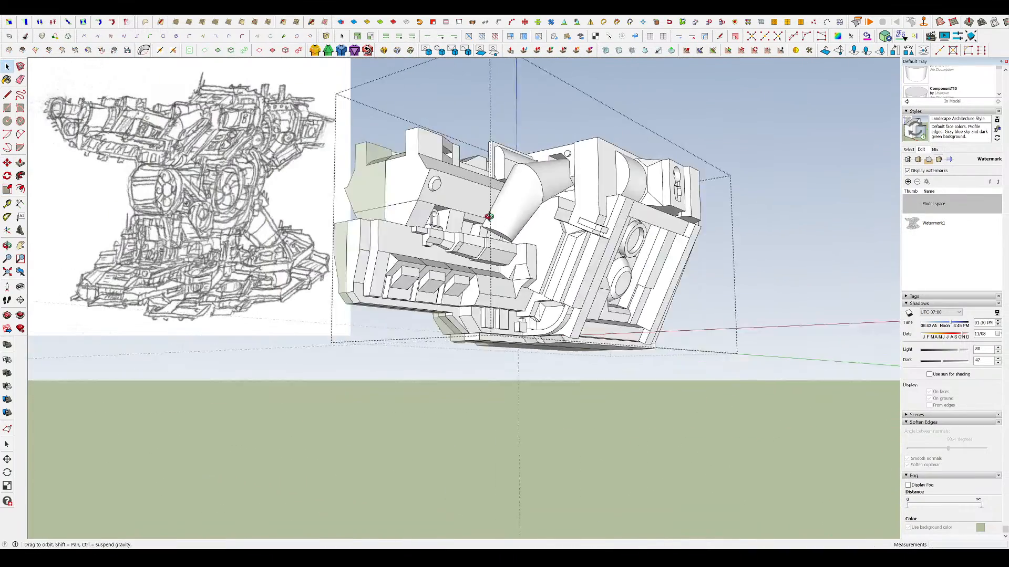
- Open the gun housing and select the narrow vertical front face beside the bent tube
{"action": "middle_click_drag", "start_coordinate": [720, 288], "coordinate": [701, 333]}
{"action": "scroll", "coordinate": [603, 338], "scroll_direction": "up", "scroll_amount": 2}
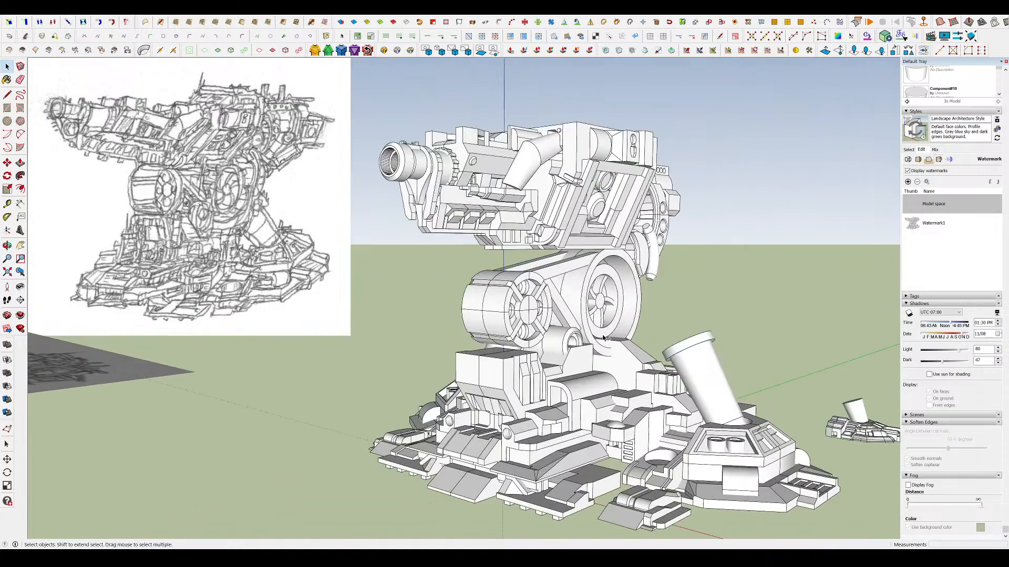
{"action": "scroll", "coordinate": [536, 298], "scroll_direction": "down", "scroll_amount": 3}
{"action": "middle_click_drag", "start_coordinate": [536, 298], "coordinate": [537, 314]}
{"action": "scroll", "coordinate": [592, 273], "scroll_direction": "up", "scroll_amount": 2}
{"action": "mouse_move", "coordinate": [625, 240]}
{"action": "middle_mouse_down"}
{"action": "mouse_move", "coordinate": [628, 263]}
{"action": "mouse_move", "coordinate": [604, 313]}
{"action": "mouse_move", "coordinate": [629, 263]}
{"action": "mouse_move", "coordinate": [625, 237]}
{"action": "middle_mouse_up"}
{"action": "scroll", "coordinate": [541, 185], "scroll_direction": "up", "scroll_amount": 3}
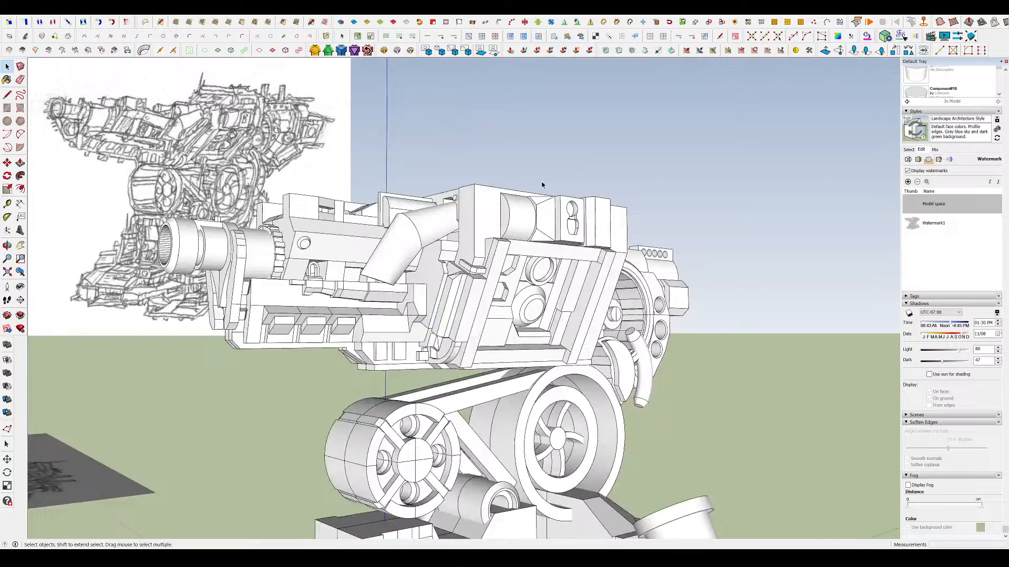
{"action": "double_click", "coordinate": [518, 233]}
{"action": "scroll", "coordinate": [488, 224], "scroll_direction": "up", "scroll_amount": 3}
{"action": "middle_click_drag", "start_coordinate": [477, 242], "coordinate": [492, 270]}
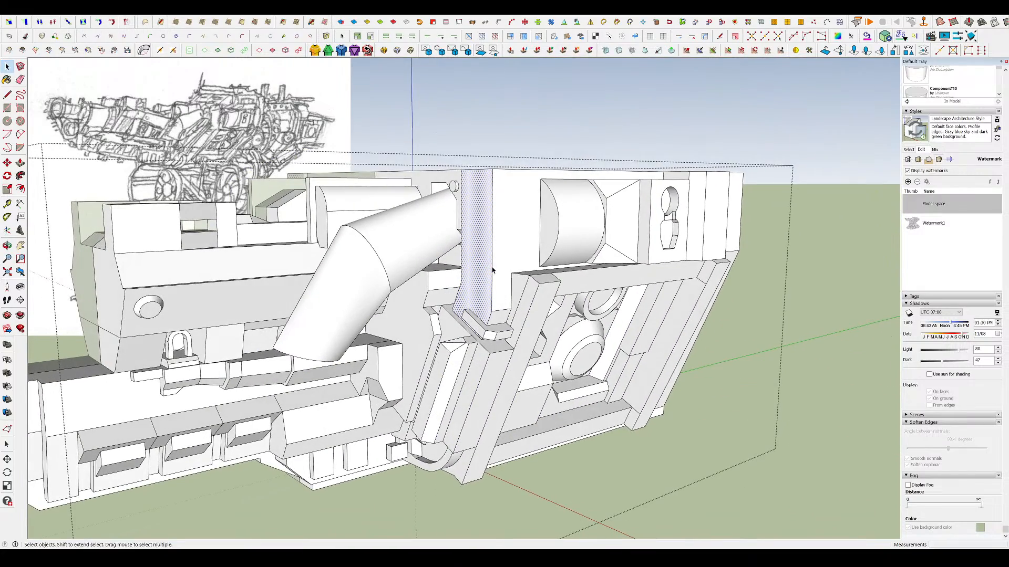
- Try to push back the upper part of the housing's narrow front corner face
{"action": "middle_click_drag", "start_coordinate": [476, 185], "coordinate": [494, 174]}
{"action": "scroll", "coordinate": [498, 207], "scroll_direction": "up", "scroll_amount": 2}
{"action": "key", "text": "p"}
{"action": "scroll", "coordinate": [547, 200], "scroll_direction": "down", "scroll_amount": 4}
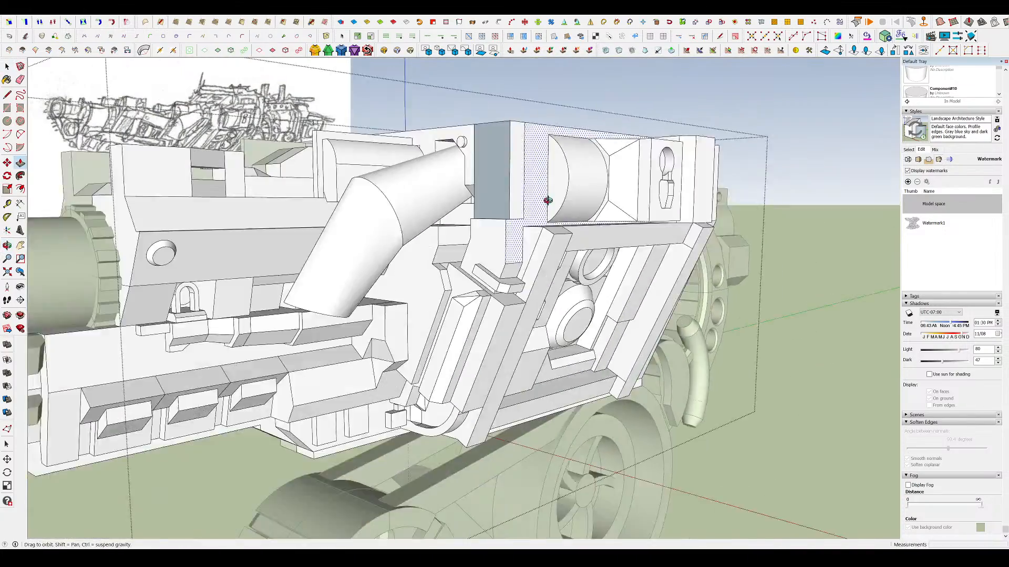
{"action": "middle_click_drag", "start_coordinate": [547, 200], "coordinate": [552, 126]}
{"action": "scroll", "coordinate": [541, 197], "scroll_direction": "up", "scroll_amount": 2}
{"action": "middle_click_drag", "start_coordinate": [542, 197], "coordinate": [531, 265]}
- Push the upper part of the narrow front face beside the tube inward to cut a notch in the housing's corner
{"action": "scroll", "coordinate": [536, 231], "scroll_direction": "down", "scroll_amount": 3}
{"action": "scroll", "coordinate": [523, 197], "scroll_direction": "up", "scroll_amount": 4}
{"action": "scroll", "coordinate": [541, 268], "scroll_direction": "up", "scroll_amount": 2}
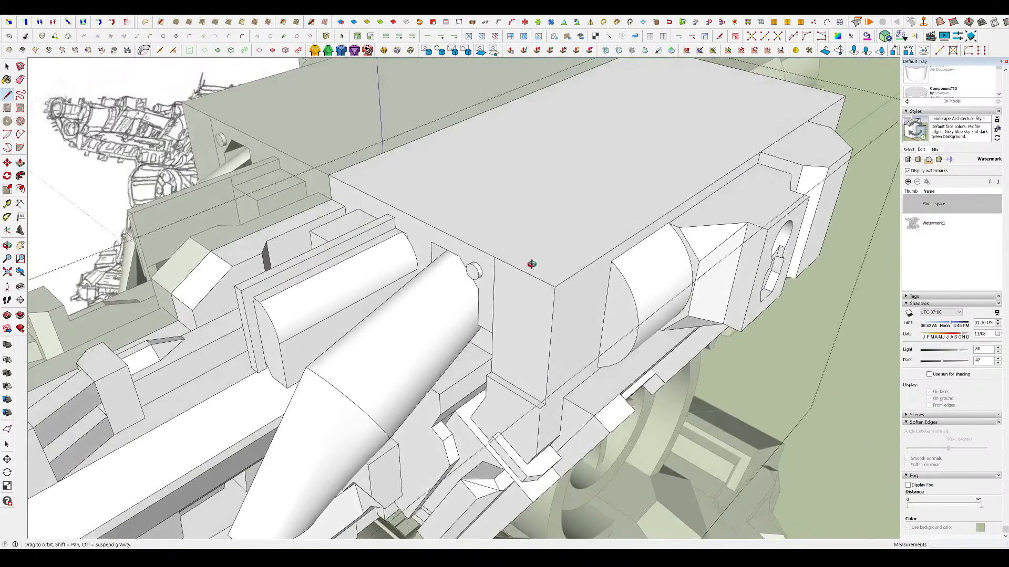
{"action": "scroll", "coordinate": [517, 302], "scroll_direction": "down", "scroll_amount": 4}
{"action": "scroll", "coordinate": [526, 298], "scroll_direction": "up", "scroll_amount": 4}
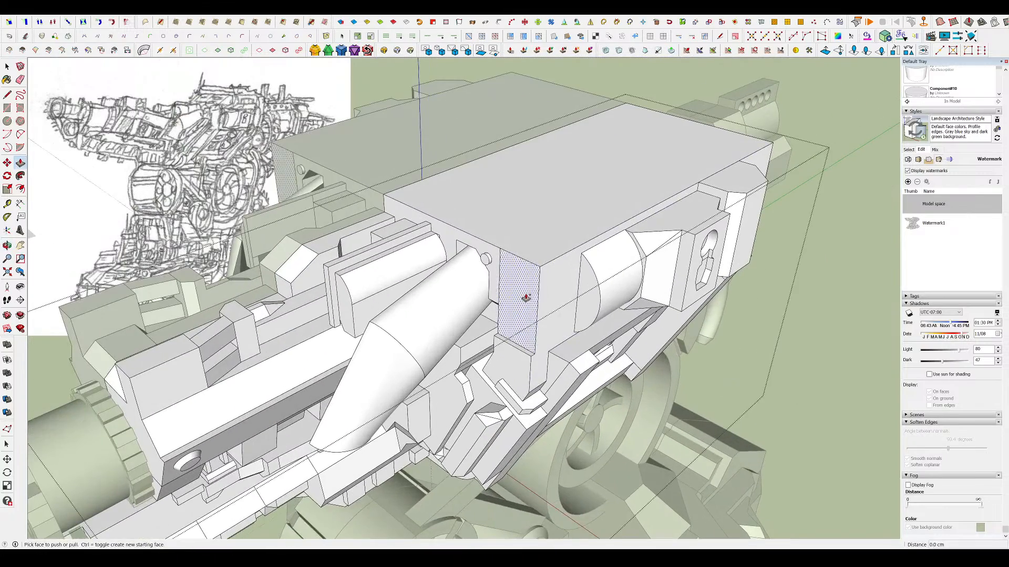
{"action": "scroll", "coordinate": [541, 279], "scroll_direction": "up", "scroll_amount": 2}
{"action": "key", "text": "e"}
{"action": "scroll", "coordinate": [515, 247], "scroll_direction": "up", "scroll_amount": 2}
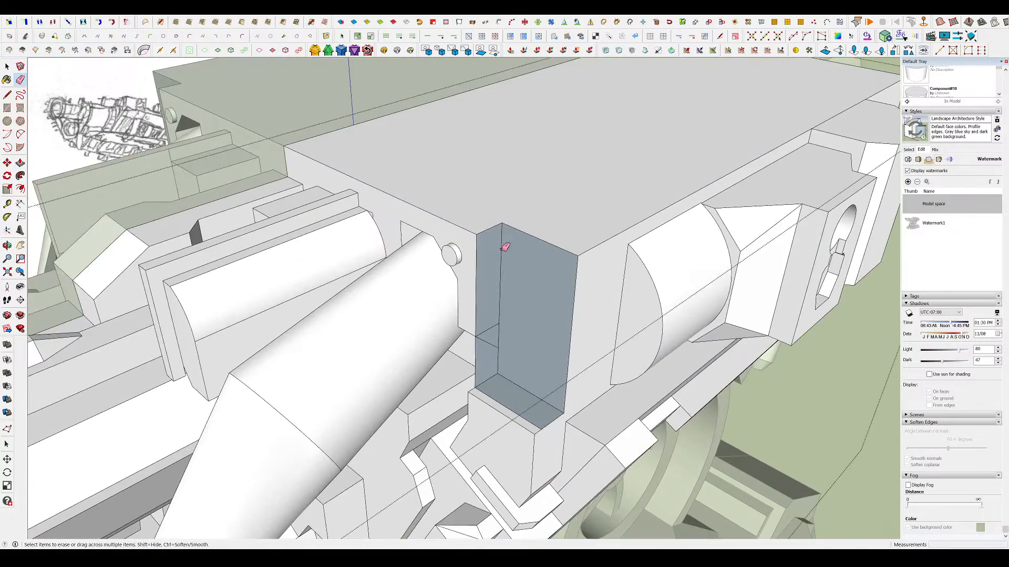
- Erase the leftover lower edge of the corner notch's inner wall and reverse the notch's blue back faces
{"action": "scroll", "coordinate": [522, 292], "scroll_direction": "up", "scroll_amount": 5}
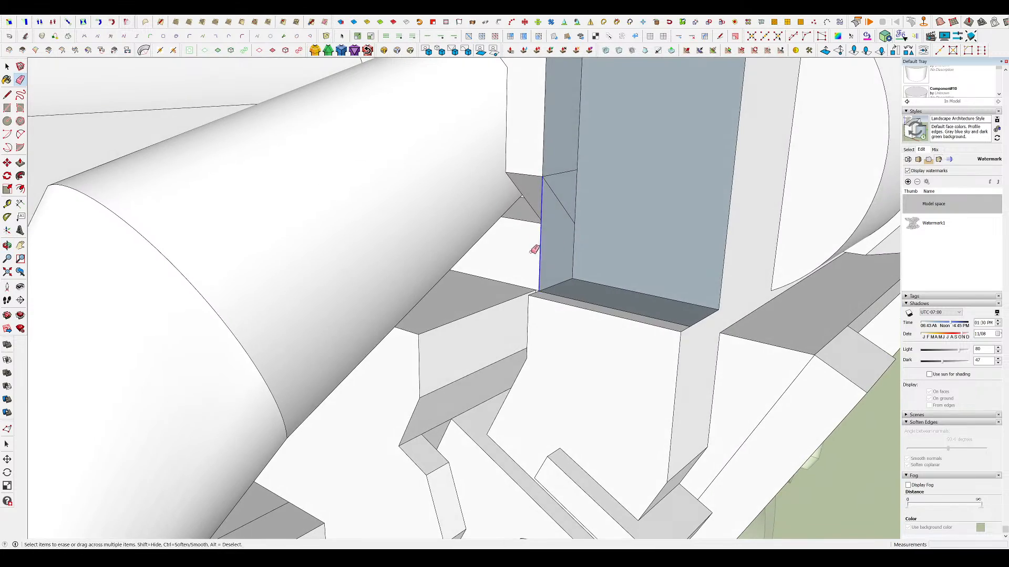
{"action": "middle_click_drag", "start_coordinate": [538, 247], "coordinate": [799, 327]}
{"action": "scroll", "coordinate": [632, 281], "scroll_direction": "up", "scroll_amount": 5}
{"action": "scroll", "coordinate": [519, 219], "scroll_direction": "down", "scroll_amount": 5}
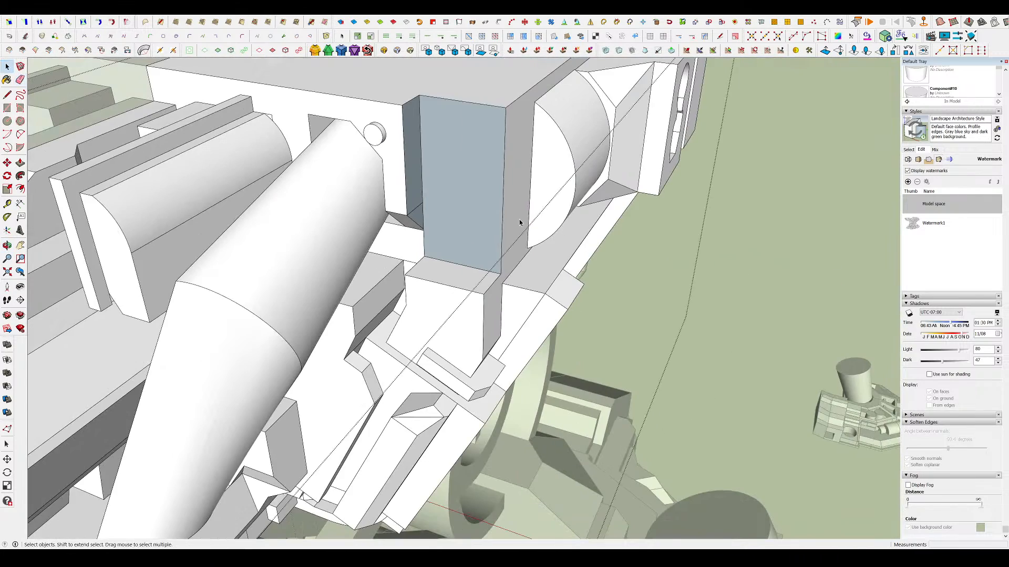
{"action": "scroll", "coordinate": [414, 213], "scroll_direction": "up", "scroll_amount": 5}
{"action": "left_click", "coordinate": [409, 205]}
{"action": "middle_click_drag", "start_coordinate": [426, 209], "coordinate": [405, 100]}
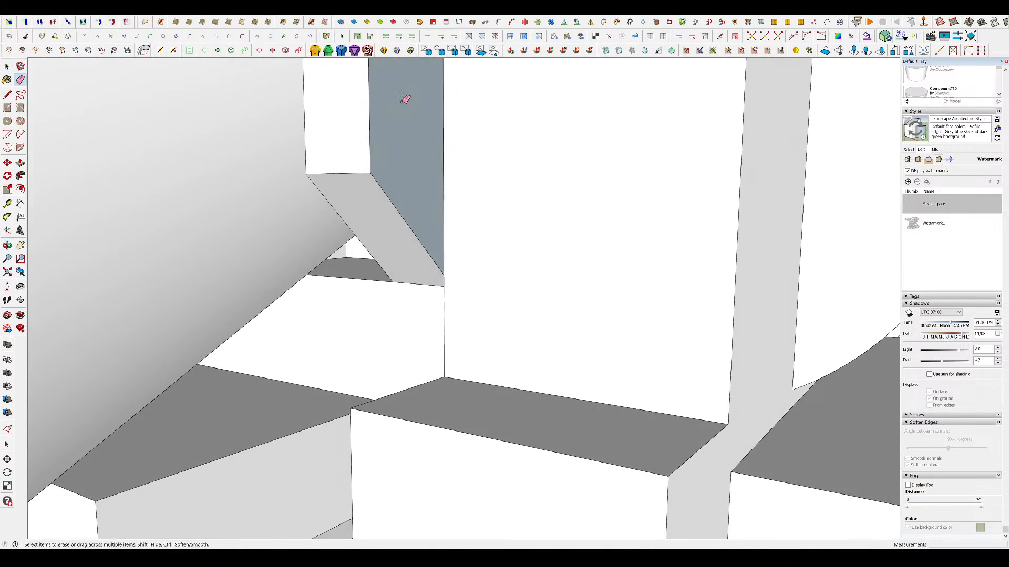
{"action": "key", "text": "space"}
{"action": "left_click", "coordinate": [405, 99]}
{"action": "key", "text": "r"}
{"action": "scroll", "coordinate": [509, 210], "scroll_direction": "down", "scroll_amount": 10}
{"action": "left_click", "coordinate": [660, 216]}
- Slope the ledge beneath the corner notch down to the lower block, with a dividing edge across the slope
{"action": "scroll", "coordinate": [502, 225], "scroll_direction": "up", "scroll_amount": 3}
{"action": "scroll", "coordinate": [502, 226], "scroll_direction": "up", "scroll_amount": 5}
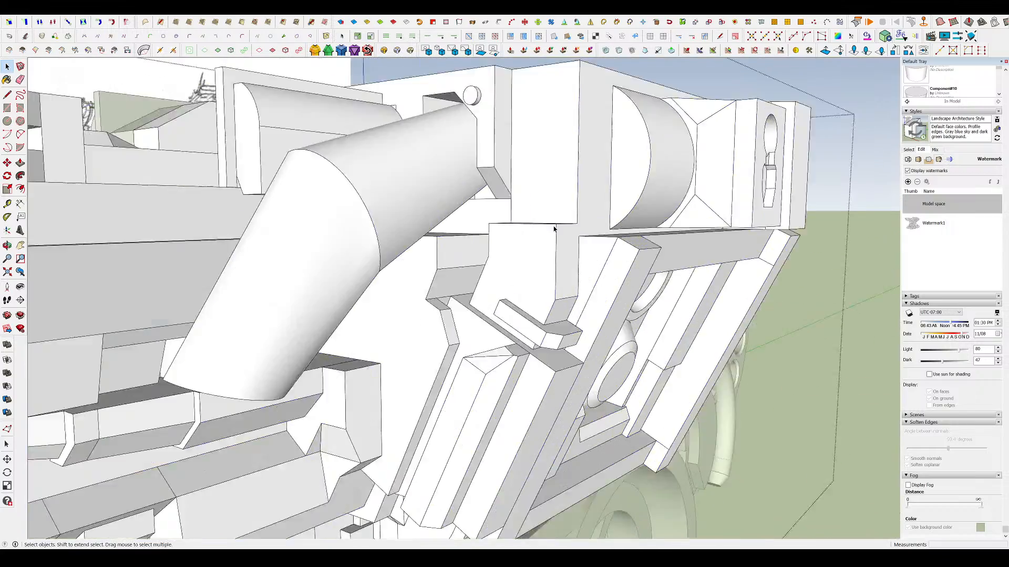
{"action": "key", "text": "l"}
{"action": "key", "text": "p"}
{"action": "left_click", "coordinate": [575, 244]}
{"action": "left_click", "coordinate": [464, 243]}
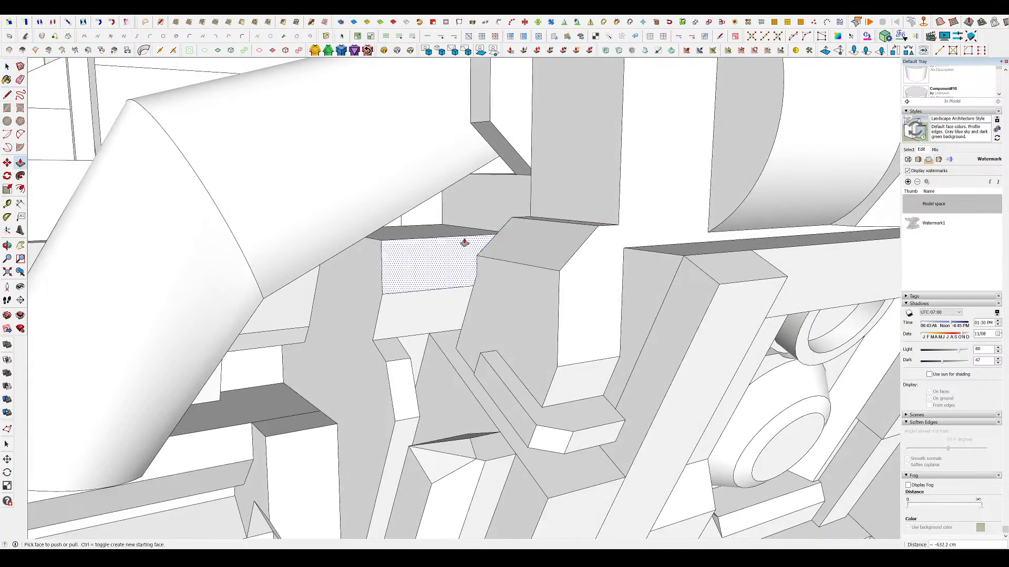
{"action": "middle_click_drag", "start_coordinate": [464, 243], "coordinate": [598, 225]}
{"action": "key", "text": "m"}
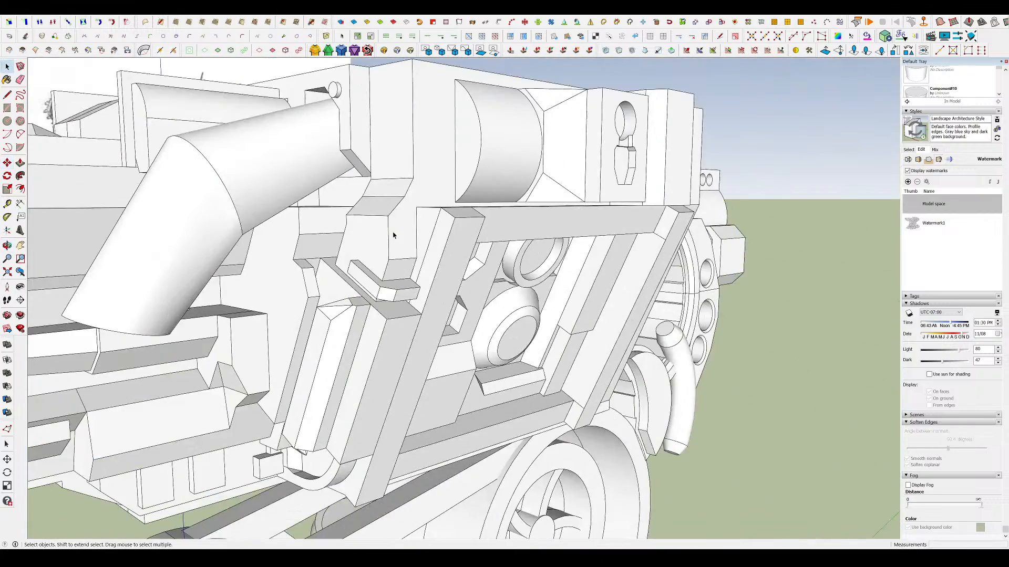
- Bevel the slanted bar's upper end edges with a 120 cm offset and erase the leftover line beside the bevel
{"action": "middle_click_drag", "start_coordinate": [393, 235], "coordinate": [299, 332]}
{"action": "scroll", "coordinate": [278, 338], "scroll_direction": "up", "scroll_amount": 4}
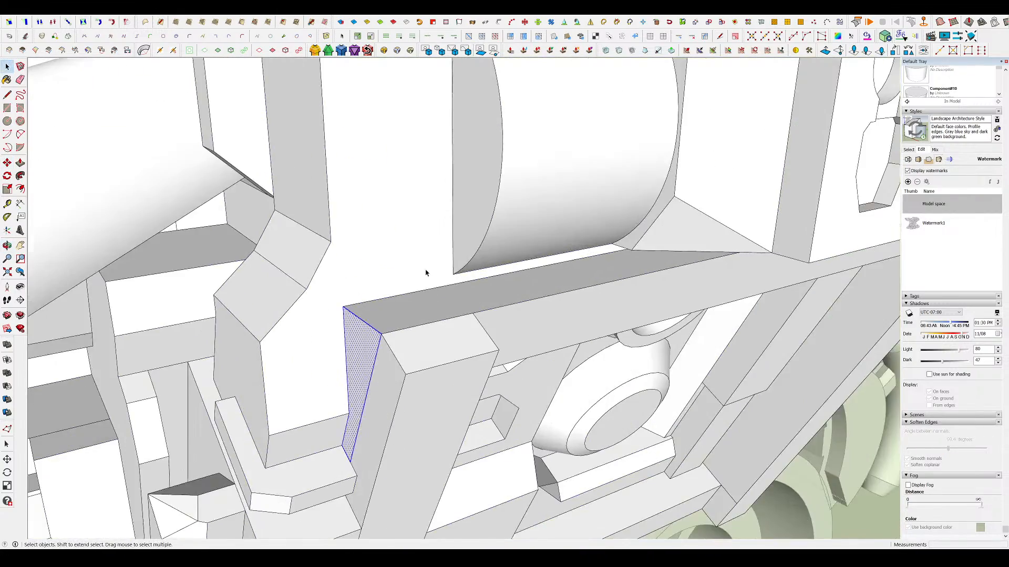
{"action": "middle_click_drag", "start_coordinate": [426, 273], "coordinate": [428, 302]}
{"action": "left_click", "coordinate": [428, 304]}
{"action": "scroll", "coordinate": [454, 204], "scroll_direction": "up", "scroll_amount": 2}
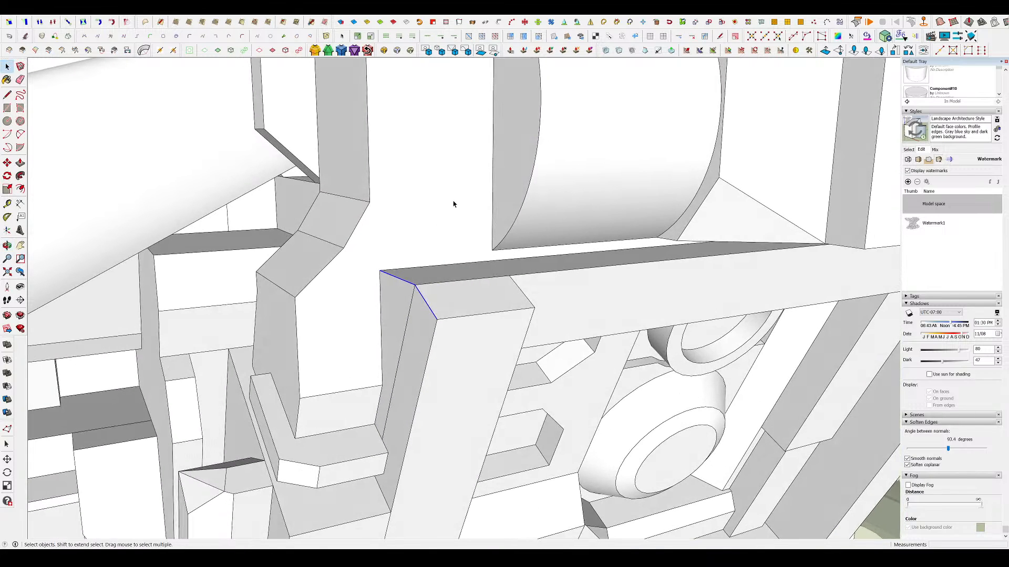
{"action": "left_click", "coordinate": [410, 50]}
{"action": "key", "text": "Return"}
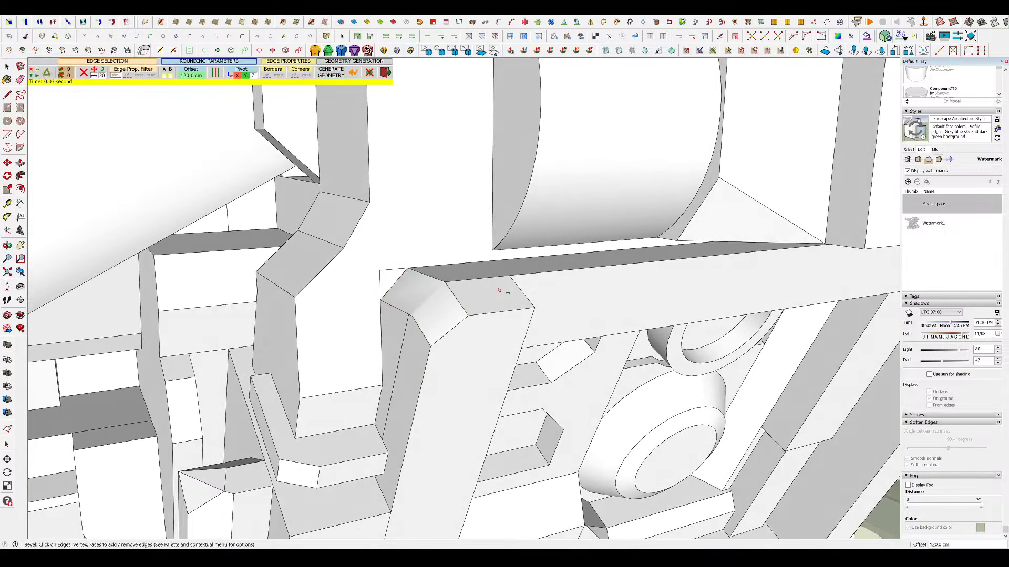
{"action": "middle_click_drag", "start_coordinate": [336, 299], "coordinate": [356, 284]}
{"action": "key", "text": "space"}
{"action": "scroll", "coordinate": [412, 320], "scroll_direction": "up", "scroll_amount": 3}
{"action": "key", "text": "space"}
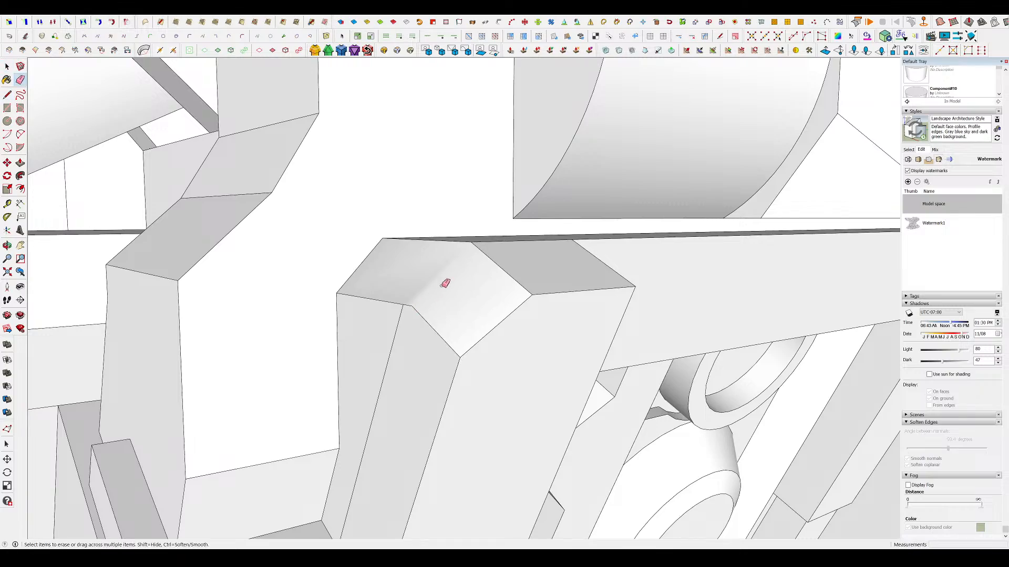
{"action": "key", "text": "space"}
- Pull up a rectangular block on one half of the gun housing's flat roof
{"action": "scroll", "coordinate": [546, 220], "scroll_direction": "down", "scroll_amount": 15}
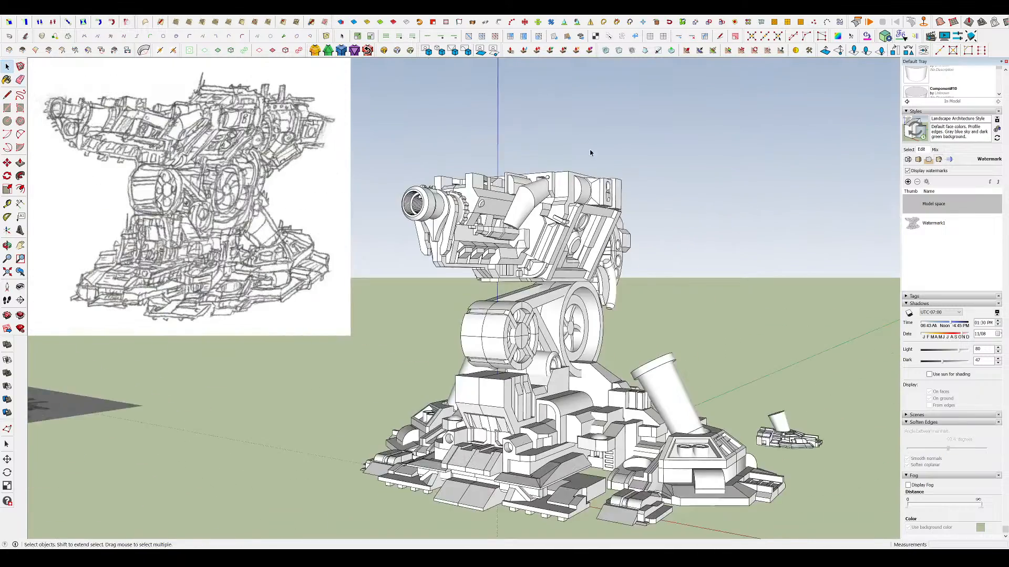
{"action": "scroll", "coordinate": [550, 153], "scroll_direction": "down", "scroll_amount": 3}
{"action": "middle_click", "coordinate": [551, 154]}
{"action": "scroll", "coordinate": [583, 157], "scroll_direction": "up", "scroll_amount": 3}
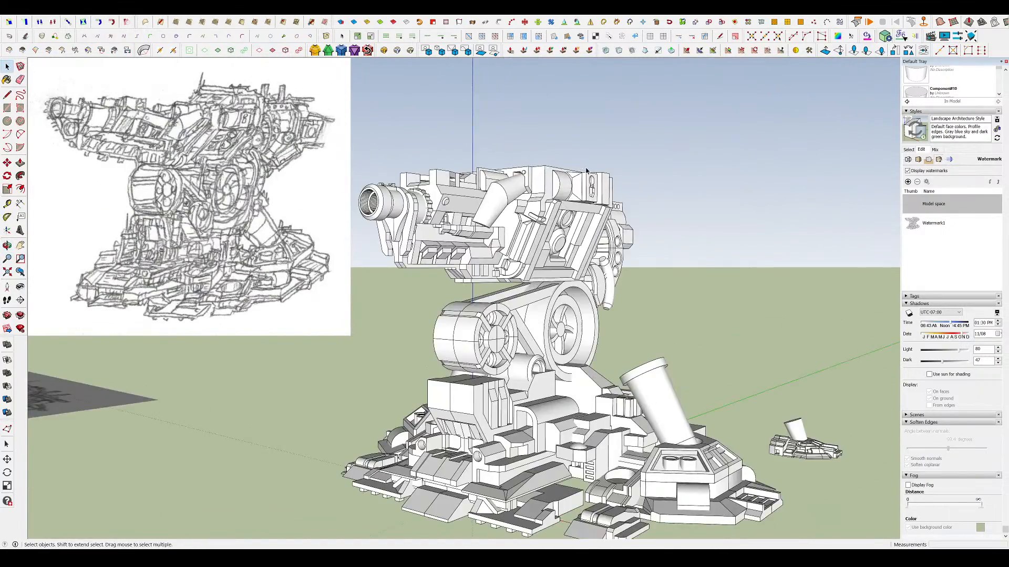
{"action": "middle_click_drag", "start_coordinate": [582, 160], "coordinate": [542, 288]}
{"action": "scroll", "coordinate": [537, 176], "scroll_direction": "up", "scroll_amount": 3}
{"action": "scroll", "coordinate": [540, 205], "scroll_direction": "down", "scroll_amount": 5}
{"action": "scroll", "coordinate": [513, 168], "scroll_direction": "up", "scroll_amount": 5}
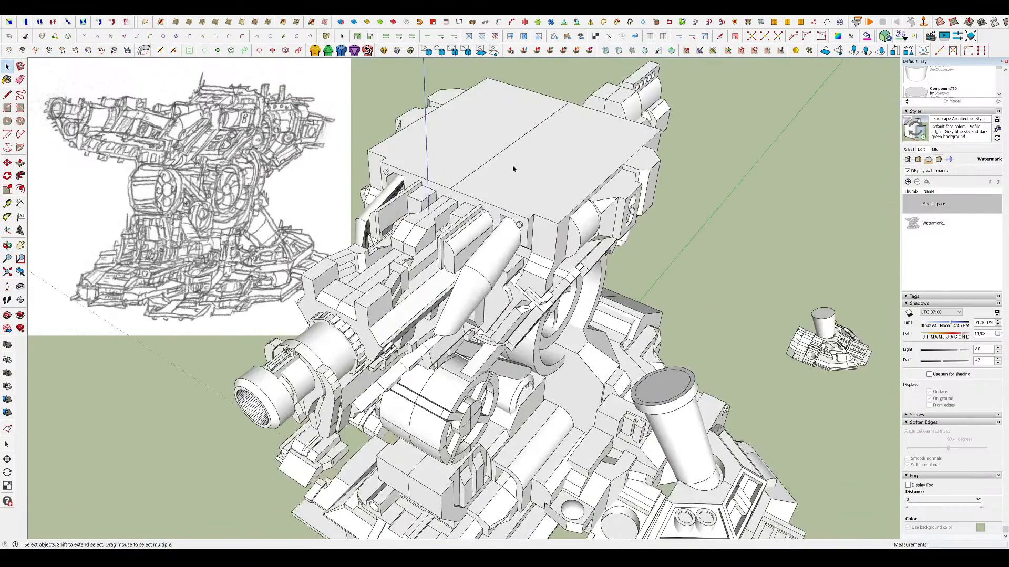
{"action": "key", "text": "p"}
{"action": "left_click_drag", "start_coordinate": [572, 187], "coordinate": [569, 154]}
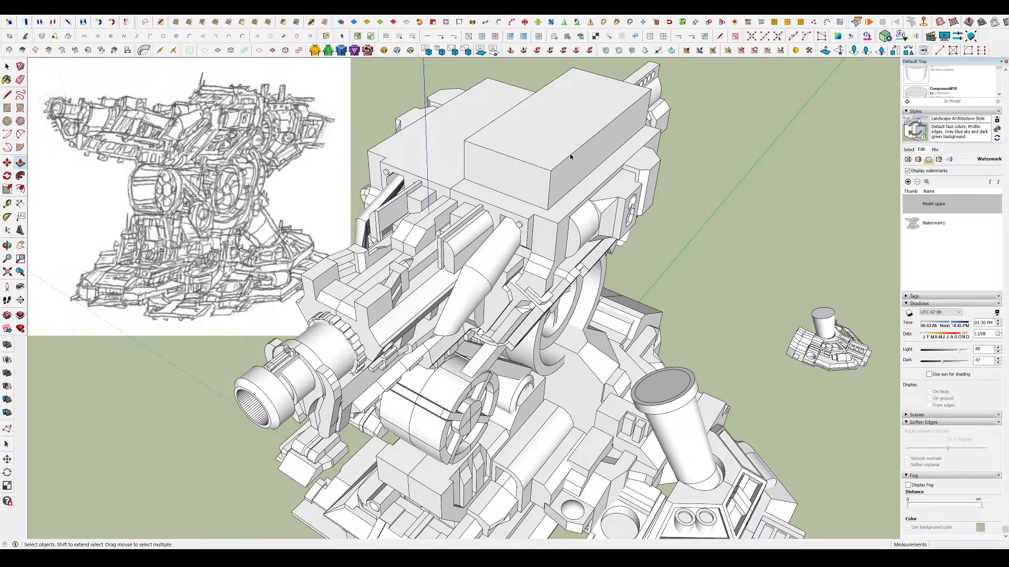
- Turn the roof block into a component and mirror a copy onto the other half of the roof
{"action": "key", "text": "space"}
{"action": "triple_click", "coordinate": [567, 157]}
{"action": "scroll", "coordinate": [512, 370], "scroll_direction": "down", "scroll_amount": 5}
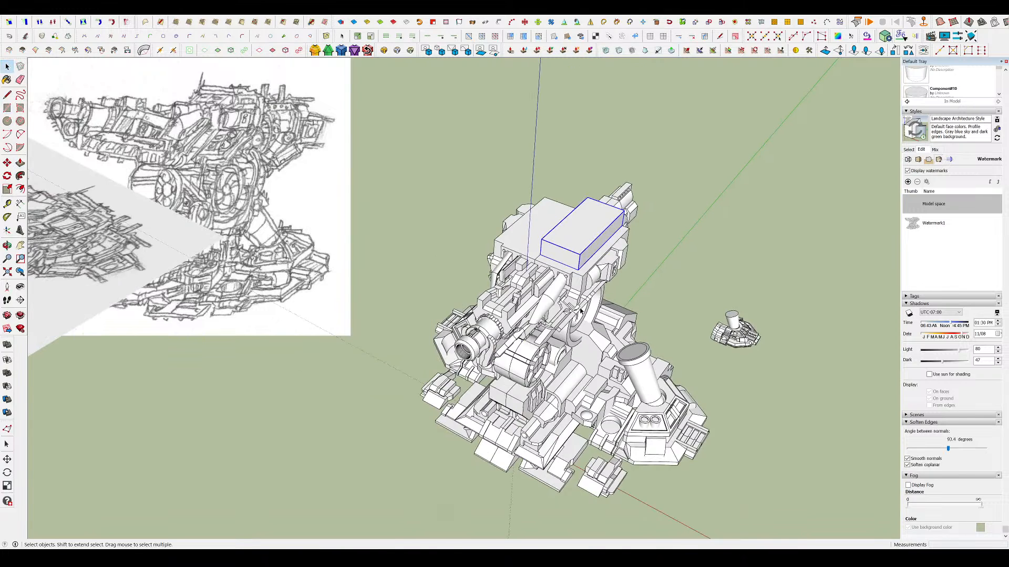
{"action": "scroll", "coordinate": [546, 246], "scroll_direction": "up", "scroll_amount": 4}
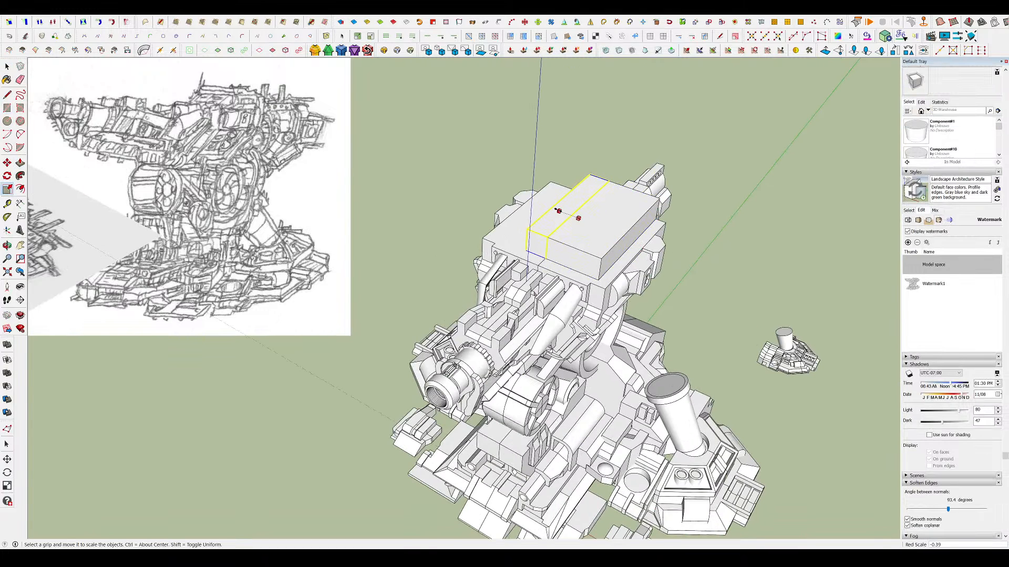
{"action": "middle_click_drag", "start_coordinate": [527, 198], "coordinate": [554, 106]}
{"action": "middle_click_drag", "start_coordinate": [578, 194], "coordinate": [626, 117]}
{"action": "key", "text": "space"}
{"action": "left_click", "coordinate": [625, 117]}
{"action": "scroll", "coordinate": [625, 117], "scroll_direction": "down", "scroll_amount": 4}
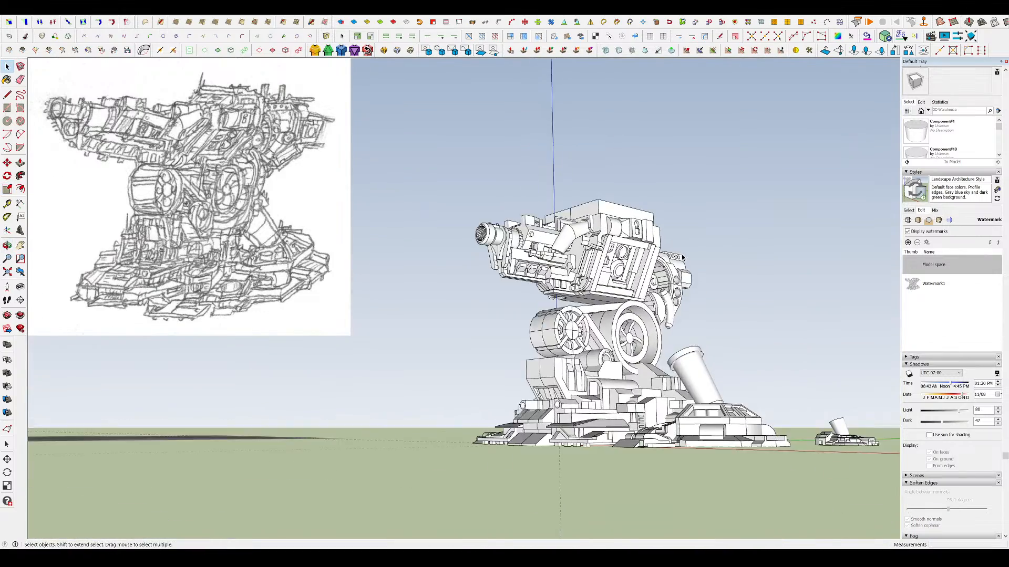
- Open the roof block and move its front top edge backward to slope its front face
{"action": "middle_click_drag", "start_coordinate": [636, 194], "coordinate": [649, 231]}
{"action": "scroll", "coordinate": [649, 231], "scroll_direction": "up", "scroll_amount": 2}
{"action": "double_click", "coordinate": [595, 205]}
{"action": "scroll", "coordinate": [595, 205], "scroll_direction": "up", "scroll_amount": 2}
{"action": "middle_click_drag", "start_coordinate": [595, 205], "coordinate": [594, 239]}
{"action": "key", "text": "m"}
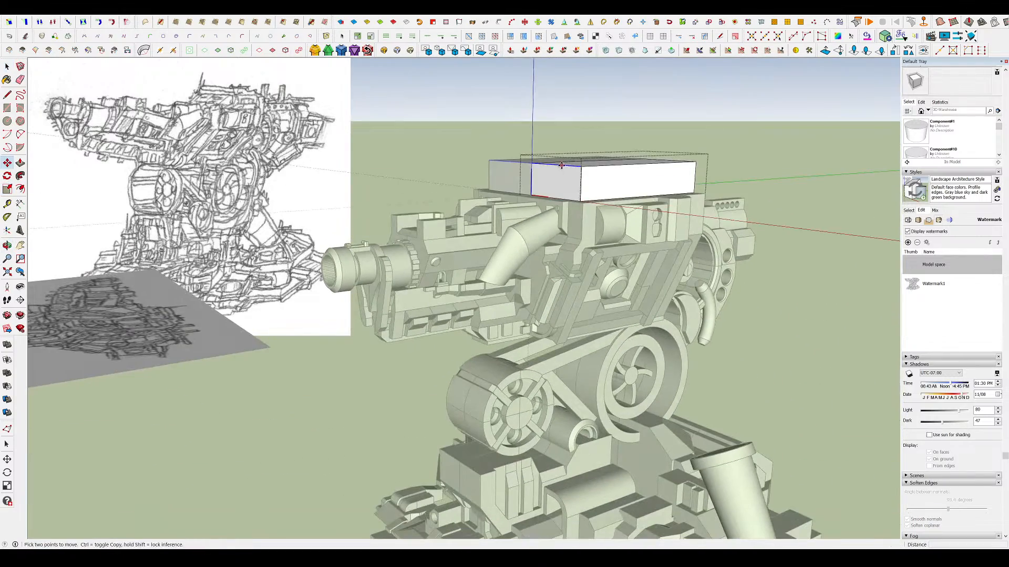
{"action": "left_click", "coordinate": [560, 165]}
{"action": "left_click", "coordinate": [590, 160]}
{"action": "middle_click_drag", "start_coordinate": [590, 160], "coordinate": [604, 118]}
{"action": "scroll", "coordinate": [604, 118], "scroll_direction": "down", "scroll_amount": 1}
{"action": "key", "text": "space"}
{"action": "left_click", "coordinate": [692, 176]}
- Reopen the roof block and set its front top edge back about 490 cm for a steeper rake
{"action": "middle_click_drag", "start_coordinate": [646, 174], "coordinate": [604, 232]}
{"action": "scroll", "coordinate": [604, 200], "scroll_direction": "up", "scroll_amount": 2}
{"action": "double_click", "coordinate": [603, 168]}
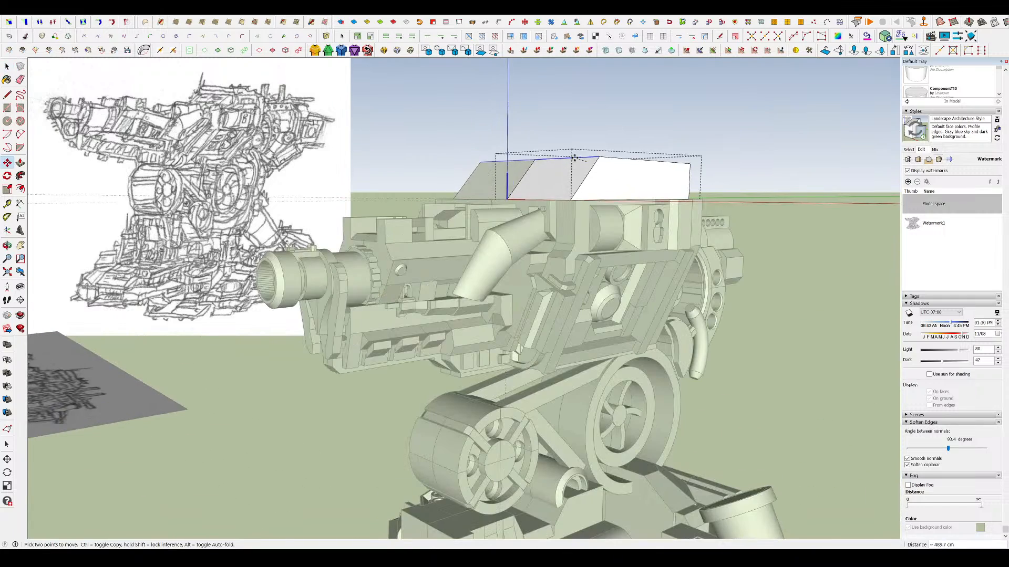
{"action": "left_click", "coordinate": [567, 160]}
{"action": "middle_click_drag", "start_coordinate": [568, 160], "coordinate": [601, 101]}
{"action": "scroll", "coordinate": [554, 126], "scroll_direction": "down", "scroll_amount": 4}
{"action": "key", "text": "space"}
{"action": "left_click", "coordinate": [514, 155]}
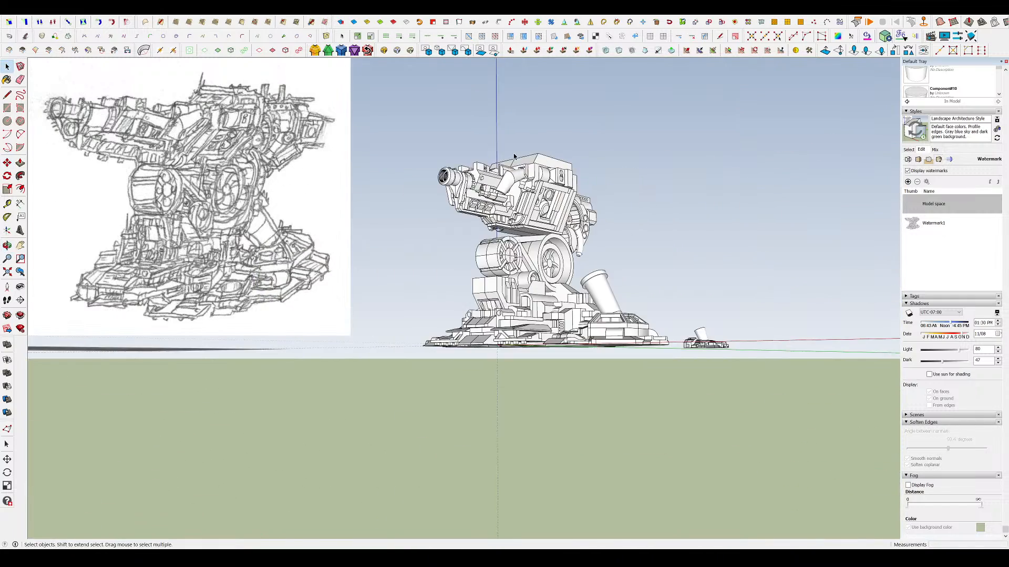
- Open the sloped roof block, lower its top face to make the block shallower, and leave the block
{"action": "middle_click_drag", "start_coordinate": [514, 156], "coordinate": [512, 171]}
{"action": "scroll", "coordinate": [512, 171], "scroll_direction": "up", "scroll_amount": 3}
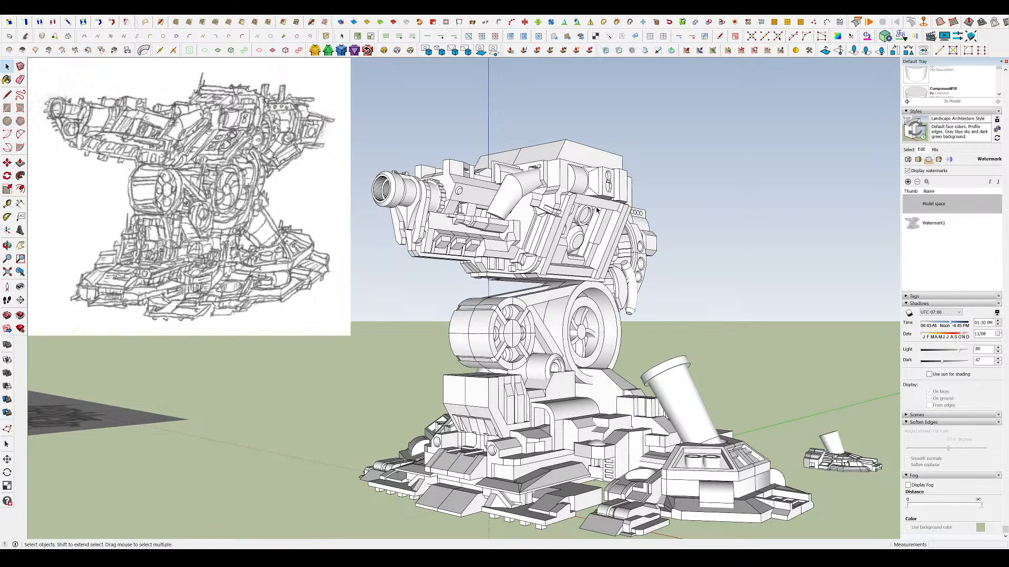
{"action": "double_click", "coordinate": [562, 148]}
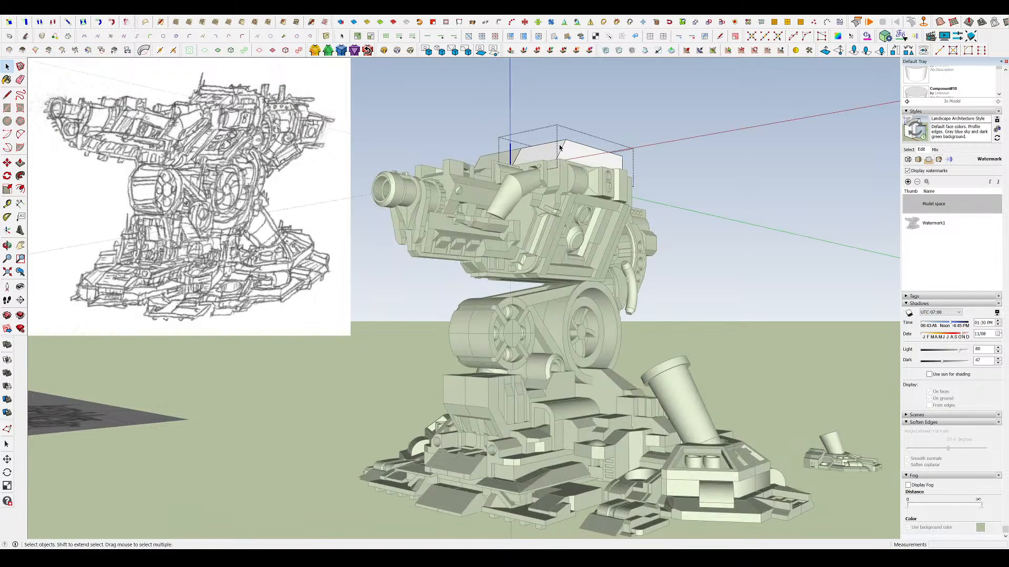
{"action": "key", "text": "p"}
{"action": "middle_click_drag", "start_coordinate": [561, 149], "coordinate": [564, 220]}
{"action": "scroll", "coordinate": [567, 226], "scroll_direction": "up", "scroll_amount": 4}
{"action": "left_click", "coordinate": [585, 141]}
{"action": "left_click", "coordinate": [548, 173]}
{"action": "scroll", "coordinate": [557, 210], "scroll_direction": "down", "scroll_amount": 4}
{"action": "scroll", "coordinate": [563, 163], "scroll_direction": "up", "scroll_amount": 4}
{"action": "key", "text": "m"}
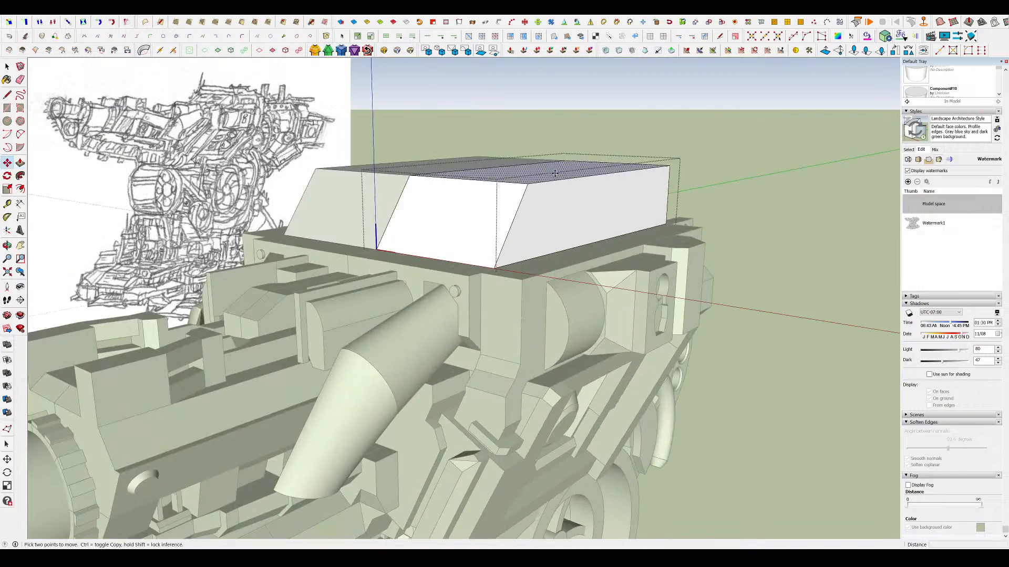
{"action": "left_click", "coordinate": [563, 164]}
{"action": "left_click", "coordinate": [570, 166]}
{"action": "scroll", "coordinate": [570, 166], "scroll_direction": "down", "scroll_amount": 3}
{"action": "key", "text": "space"}
{"action": "left_click", "coordinate": [680, 220]}
{"action": "middle_click_drag", "start_coordinate": [596, 231], "coordinate": [580, 196]}
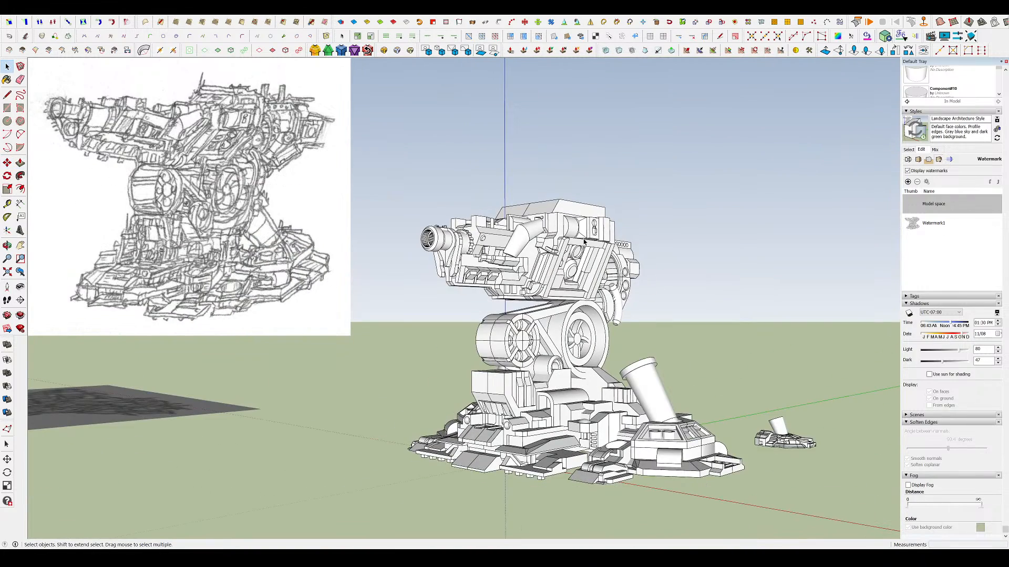
- Reopen the roof block and pull out a strip about 296 by 1177 cm by about 228 cm along its sloped front's inner edge
{"action": "middle_click_drag", "start_coordinate": [590, 244], "coordinate": [618, 253]}
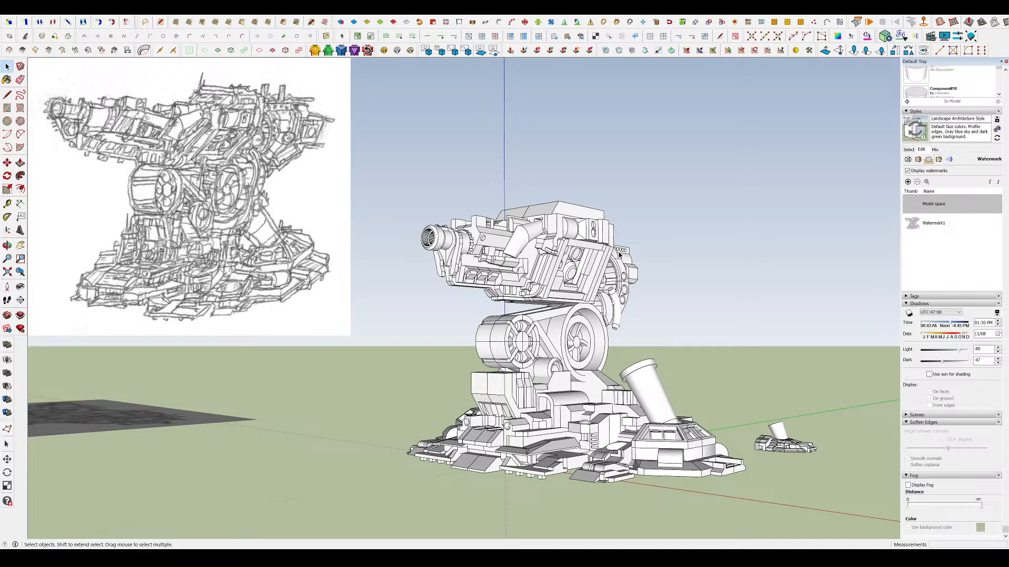
{"action": "scroll", "coordinate": [551, 228], "scroll_direction": "up", "scroll_amount": 5}
{"action": "scroll", "coordinate": [544, 242], "scroll_direction": "down", "scroll_amount": 6}
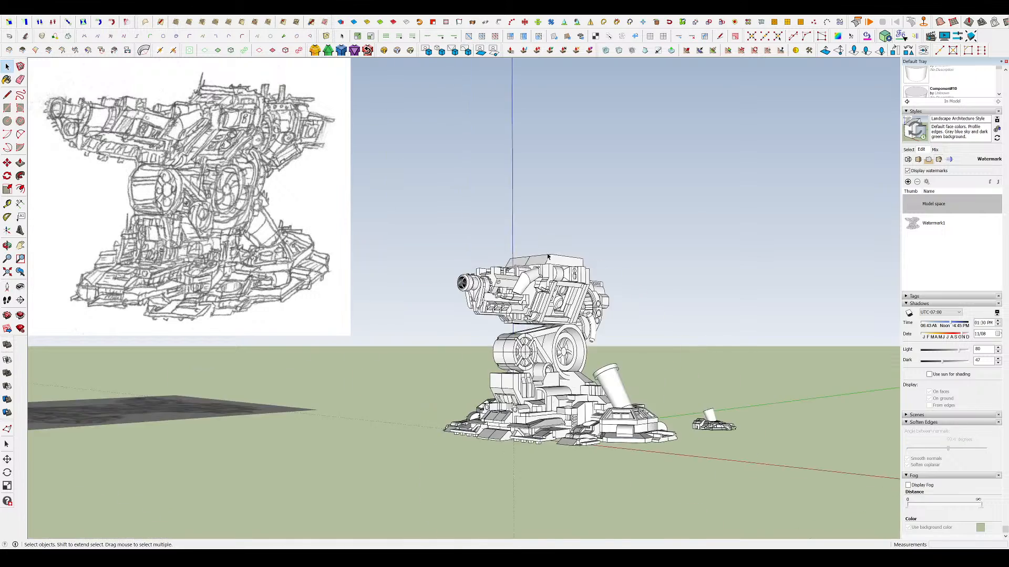
{"action": "scroll", "coordinate": [547, 254], "scroll_direction": "up", "scroll_amount": 5}
{"action": "scroll", "coordinate": [514, 273], "scroll_direction": "down", "scroll_amount": 3}
{"action": "double_click", "coordinate": [512, 303]}
{"action": "scroll", "coordinate": [488, 325], "scroll_direction": "up", "scroll_amount": 8}
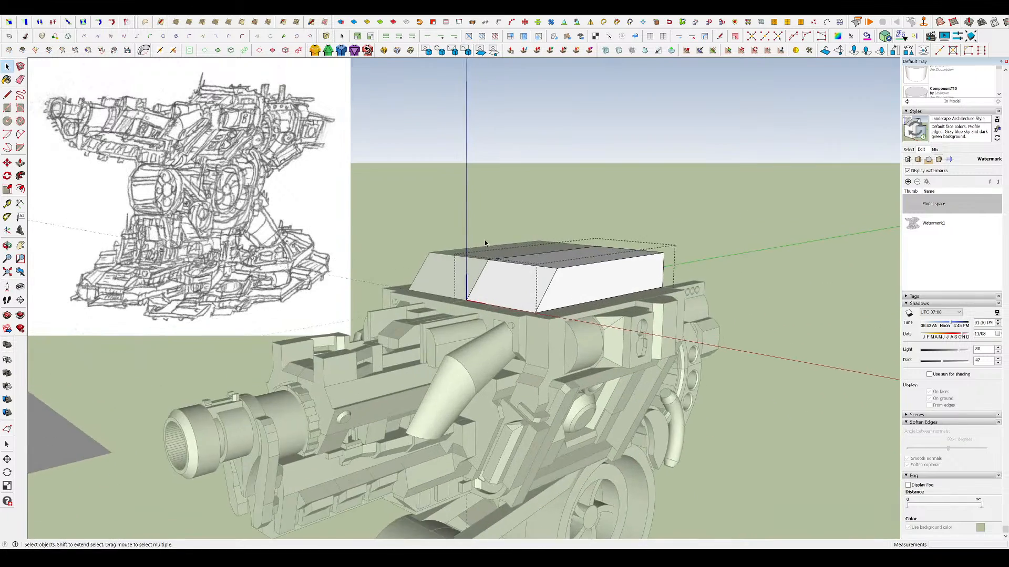
{"action": "key", "text": "r"}
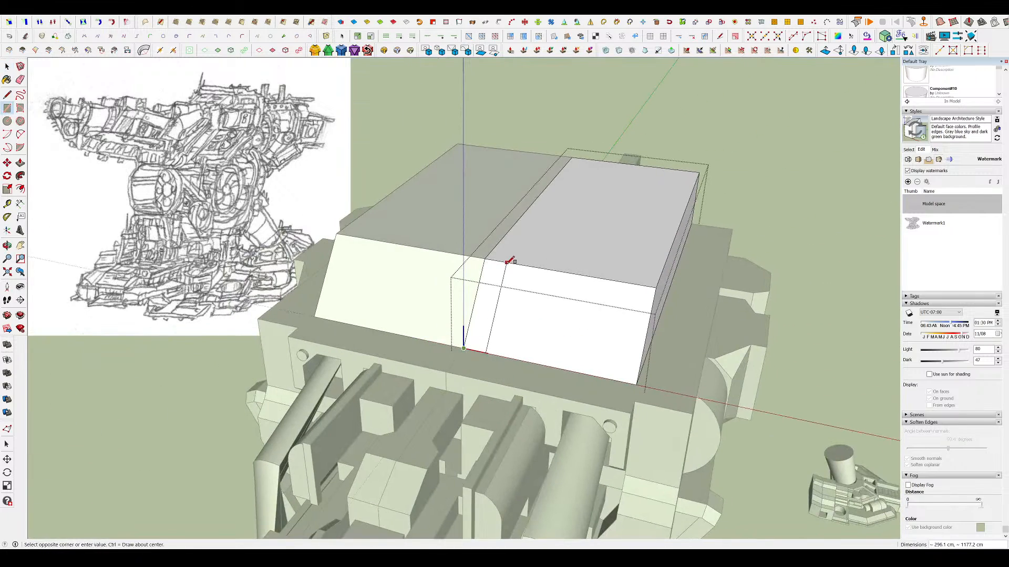
{"action": "key", "text": "p"}
{"action": "left_click_drag", "start_coordinate": [487, 294], "coordinate": [489, 279]}
{"action": "middle_click_drag", "start_coordinate": [489, 279], "coordinate": [423, 281]}
{"action": "scroll", "coordinate": [380, 303], "scroll_direction": "up", "scroll_amount": 3}
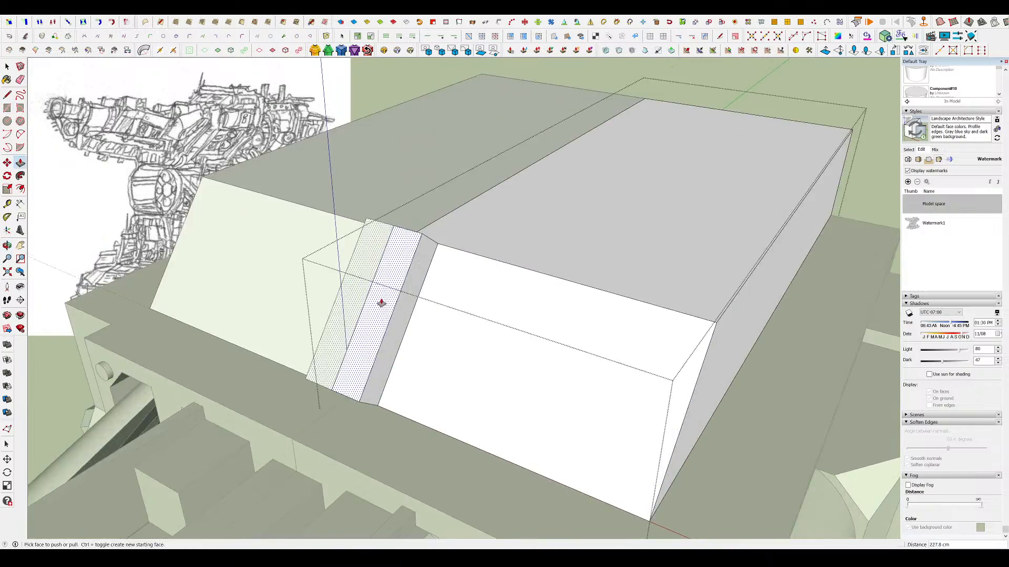
- Extend the raised strip's upper end a short way back over the block's flat top with Follow Me
{"action": "mouse_move", "coordinate": [631, 283]}
{"action": "middle_mouse_down"}
{"action": "mouse_move", "coordinate": [520, 236]}
{"action": "mouse_move", "coordinate": [387, 241]}
{"action": "middle_mouse_up"}
{"action": "scroll", "coordinate": [387, 241], "scroll_direction": "down", "scroll_amount": 3}
{"action": "scroll", "coordinate": [309, 170], "scroll_direction": "up", "scroll_amount": 3}
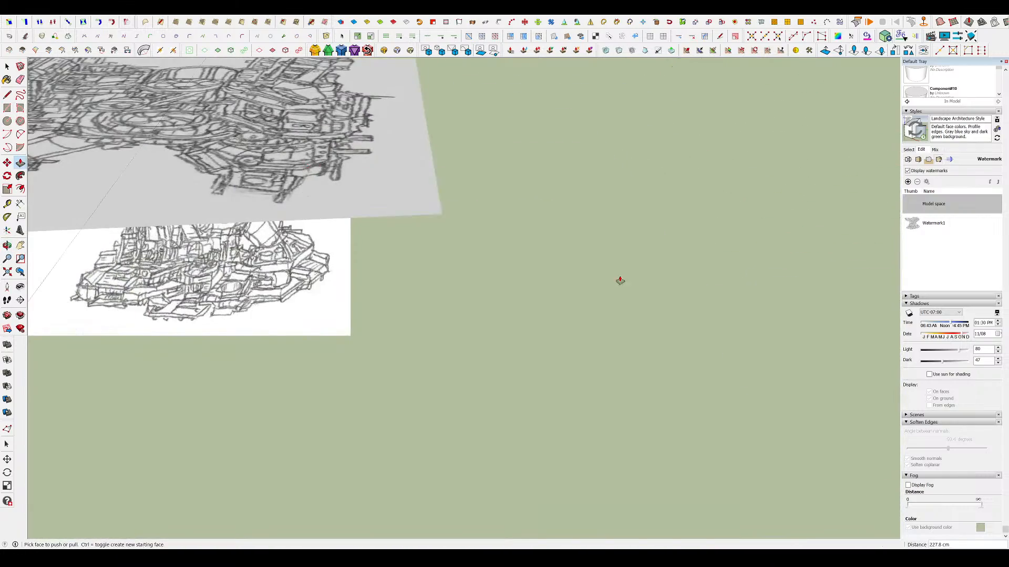
{"action": "middle_click_drag", "start_coordinate": [291, 280], "coordinate": [315, 246]}
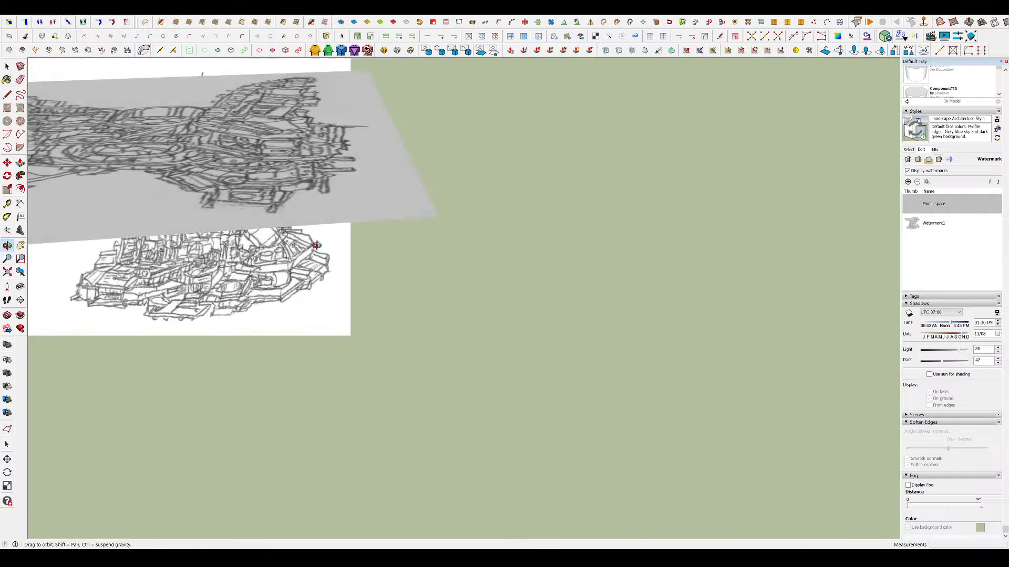
{"action": "scroll", "coordinate": [328, 210], "scroll_direction": "down", "scroll_amount": 3}
{"action": "scroll", "coordinate": [387, 233], "scroll_direction": "down", "scroll_amount": 6}
{"action": "middle_click_drag", "start_coordinate": [411, 284], "coordinate": [464, 289]}
{"action": "scroll", "coordinate": [541, 251], "scroll_direction": "up", "scroll_amount": 5}
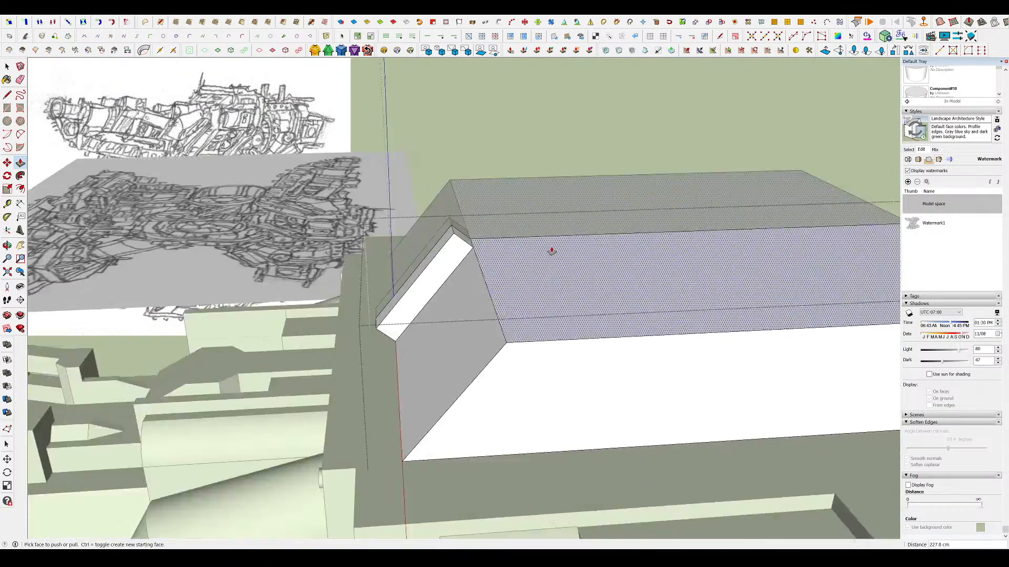
{"action": "middle_click_drag", "start_coordinate": [551, 250], "coordinate": [498, 275]}
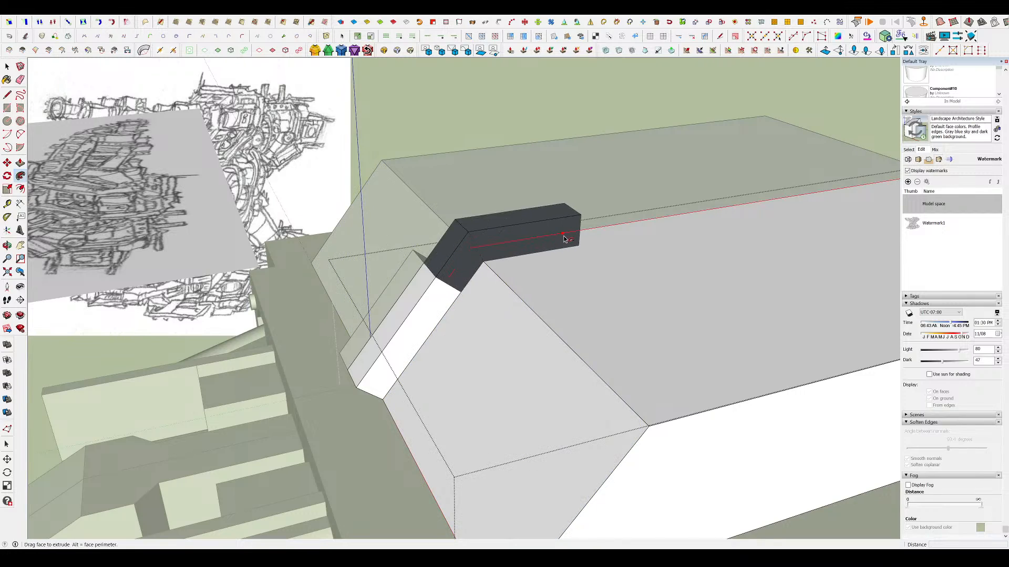
{"action": "left_click", "coordinate": [565, 236]}
- Push the rib's lower end down through the surface of the housing roof
{"action": "middle_click_drag", "start_coordinate": [568, 235], "coordinate": [621, 252]}
{"action": "key", "text": "e"}
{"action": "scroll", "coordinate": [508, 262], "scroll_direction": "down", "scroll_amount": 3}
{"action": "scroll", "coordinate": [505, 315], "scroll_direction": "up", "scroll_amount": 5}
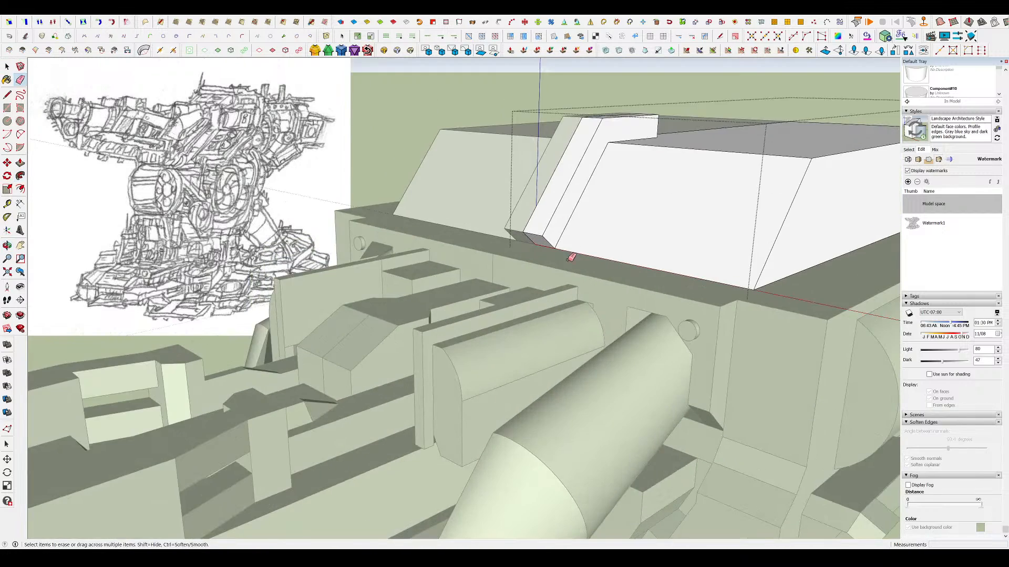
{"action": "key", "text": "p"}
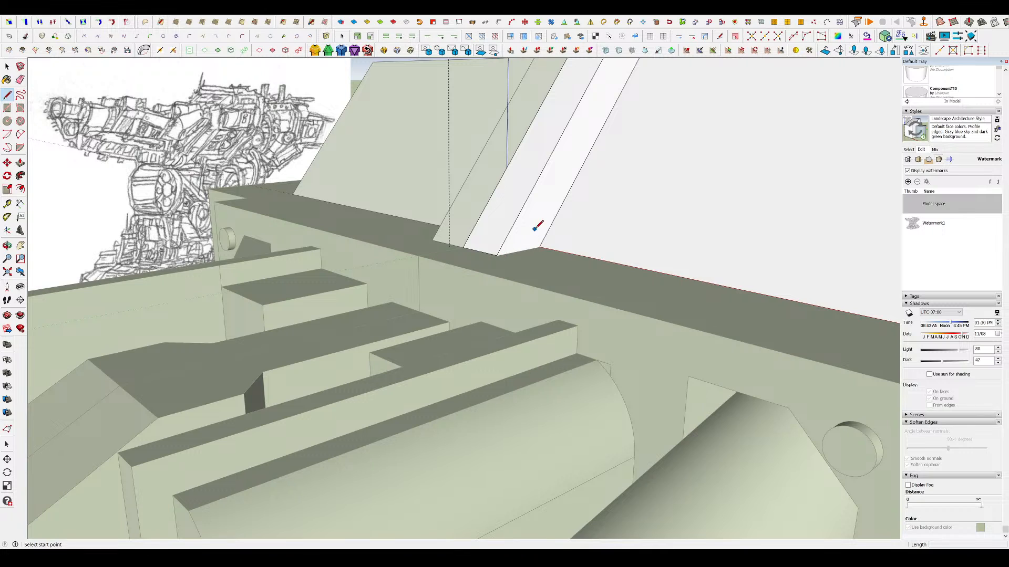
{"action": "key", "text": "ctrl+z"}
{"action": "middle_click_drag", "start_coordinate": [542, 227], "coordinate": [547, 231]}
{"action": "key", "text": "p"}
{"action": "left_click", "coordinate": [518, 234]}
{"action": "left_click", "coordinate": [546, 245]}
- Draw a cut line across the rib at the roof surface and delete the end protruding below it
{"action": "key", "text": "l"}
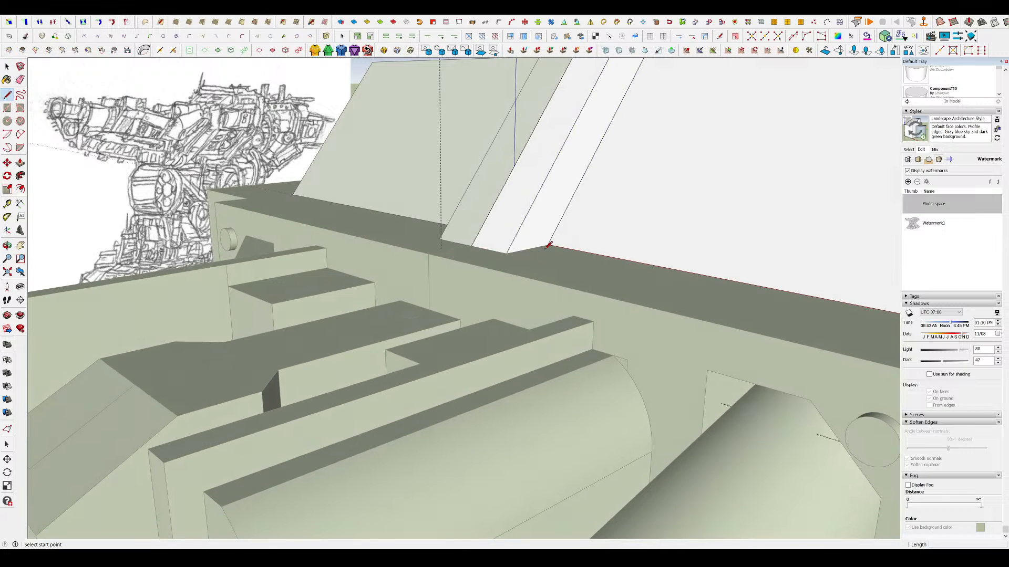
{"action": "key", "text": "h"}
{"action": "left_click", "coordinate": [507, 253]}
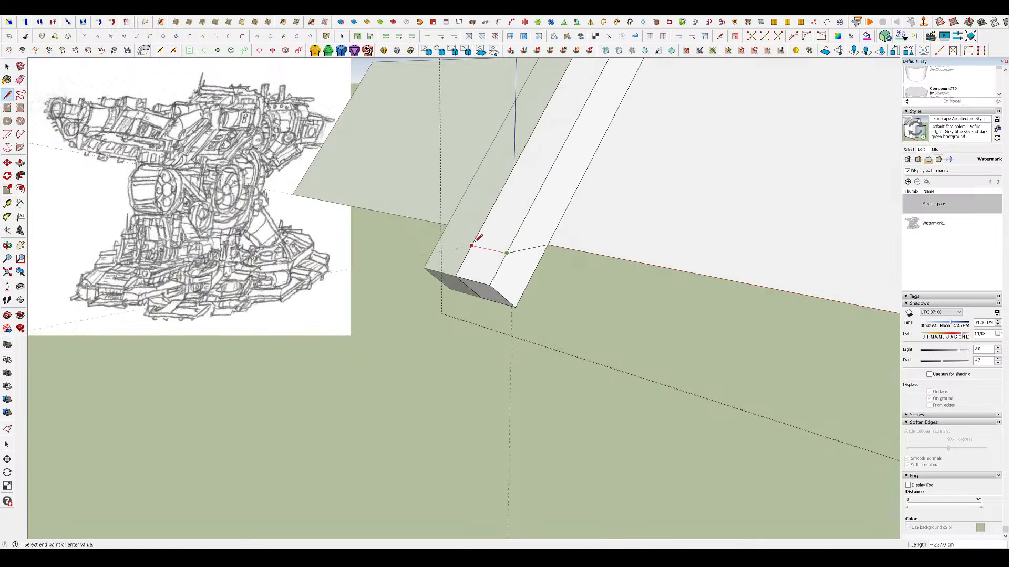
{"action": "middle_click_drag", "start_coordinate": [478, 237], "coordinate": [489, 300]}
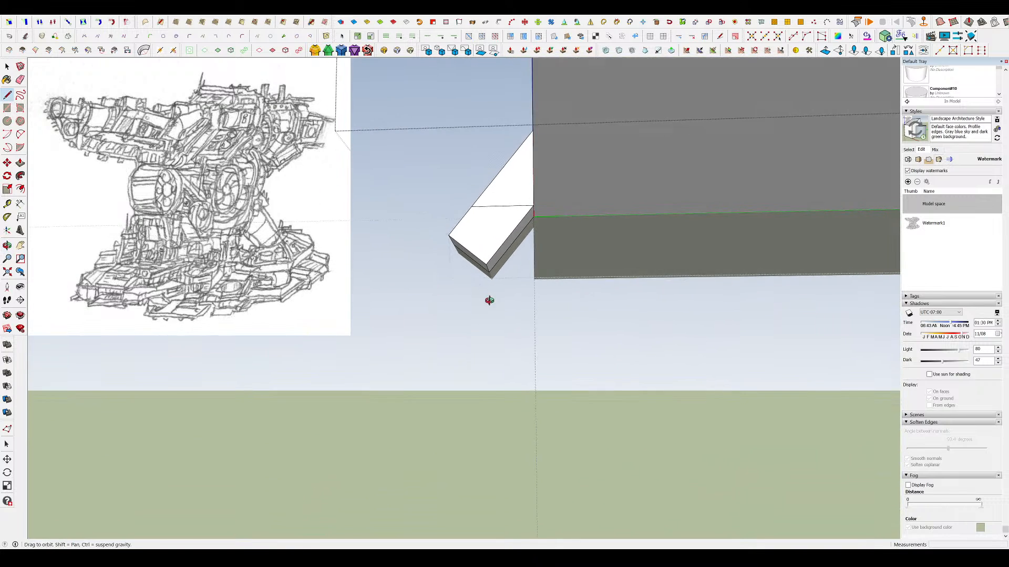
{"action": "key", "text": "space"}
{"action": "double_click", "coordinate": [468, 257]}
{"action": "key", "text": "Delete"}
{"action": "double_click", "coordinate": [463, 225]}
{"action": "key", "text": "Delete"}
{"action": "middle_click_drag", "start_coordinate": [497, 202], "coordinate": [514, 189]}
{"action": "scroll", "coordinate": [499, 198], "scroll_direction": "up", "scroll_amount": 3}
{"action": "mouse_move", "coordinate": [547, 241]}
{"action": "middle_mouse_down"}
{"action": "mouse_move", "coordinate": [531, 234]}
{"action": "mouse_move", "coordinate": [566, 234]}
{"action": "mouse_move", "coordinate": [510, 227]}
{"action": "mouse_move", "coordinate": [547, 254]}
{"action": "mouse_move", "coordinate": [646, 236]}
{"action": "mouse_move", "coordinate": [637, 281]}
{"action": "mouse_move", "coordinate": [505, 278]}
{"action": "mouse_move", "coordinate": [589, 248]}
{"action": "middle_mouse_up"}
{"action": "scroll", "coordinate": [547, 254], "scroll_direction": "down", "scroll_amount": 3}
{"action": "key", "text": "h"}
{"action": "scroll", "coordinate": [657, 234], "scroll_direction": "up", "scroll_amount": 2}
{"action": "scroll", "coordinate": [460, 278], "scroll_direction": "down", "scroll_amount": 1}
{"action": "scroll", "coordinate": [592, 247], "scroll_direction": "up", "scroll_amount": 3}
{"action": "scroll", "coordinate": [592, 247], "scroll_direction": "up", "scroll_amount": 2}
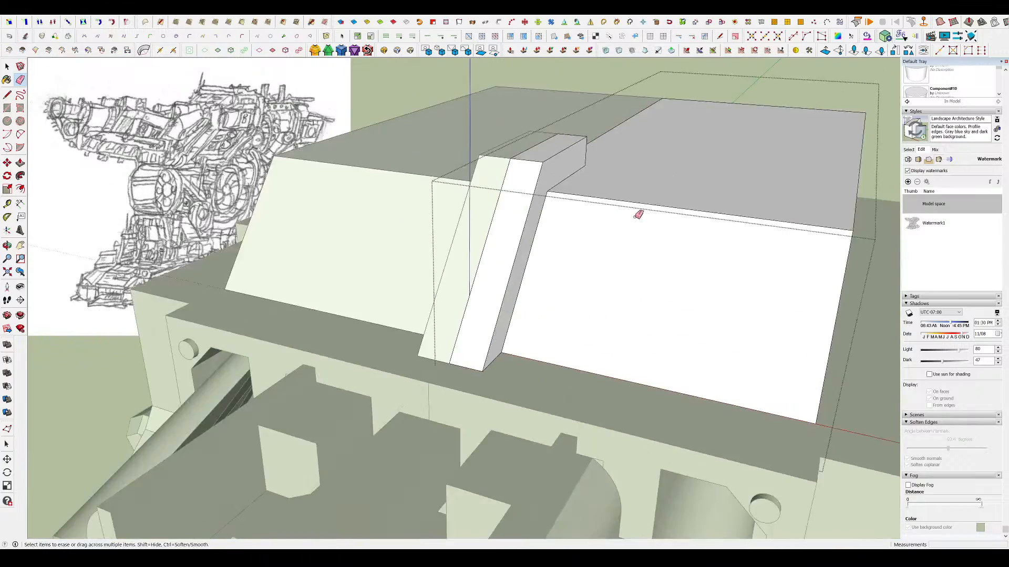
- Thin the rib by moving its outer edges about 95 cm towards the roof block
{"action": "scroll", "coordinate": [462, 165], "scroll_direction": "up", "scroll_amount": 3}
{"action": "middle_click_drag", "start_coordinate": [461, 163], "coordinate": [410, 184]}
{"action": "key", "text": "m"}
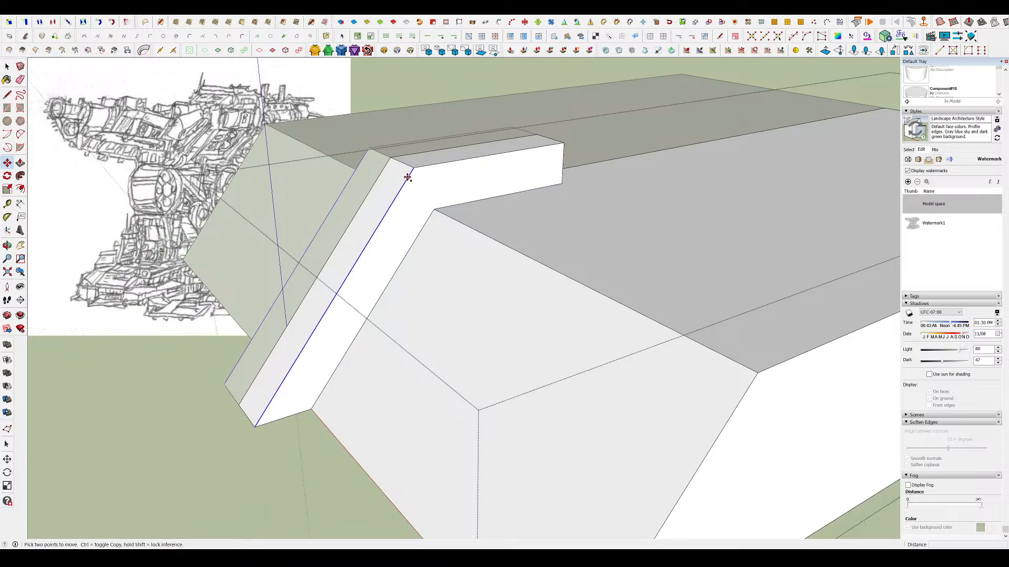
{"action": "left_click_drag", "start_coordinate": [393, 180], "coordinate": [331, 236]}
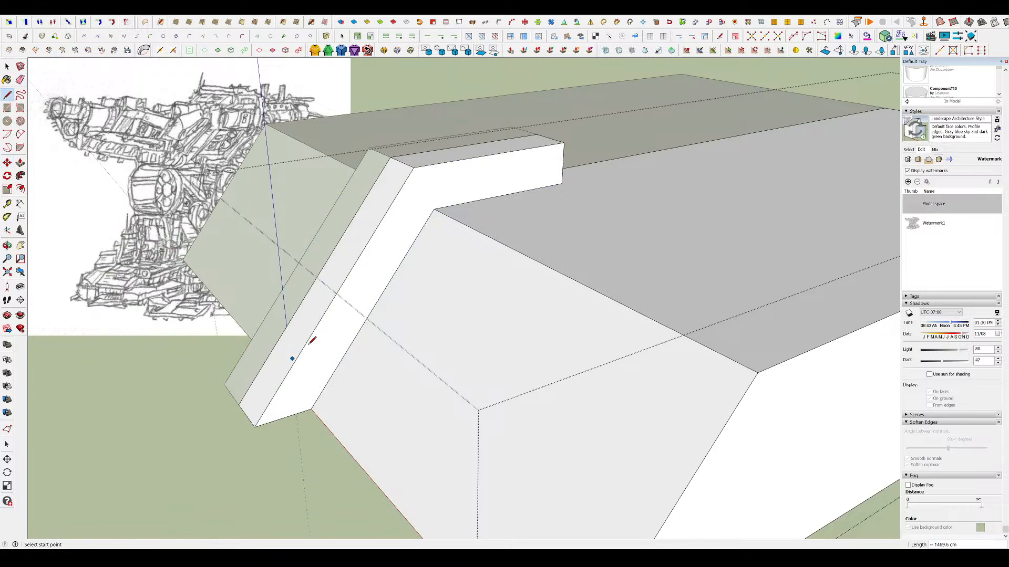
{"action": "key", "text": "m"}
{"action": "left_click_drag", "start_coordinate": [427, 161], "coordinate": [230, 414]}
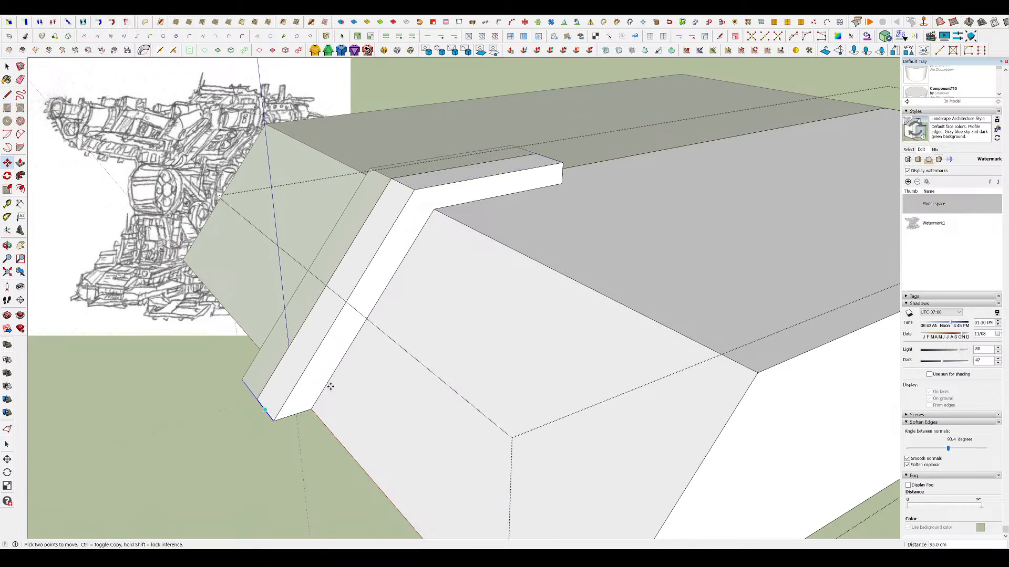
{"action": "scroll", "coordinate": [331, 387], "scroll_direction": "down", "scroll_amount": 3}
{"action": "middle_click_drag", "start_coordinate": [330, 387], "coordinate": [532, 231]}
- Lower the top face of the rib's section on the block's flat top slightly
{"action": "key", "text": "h"}
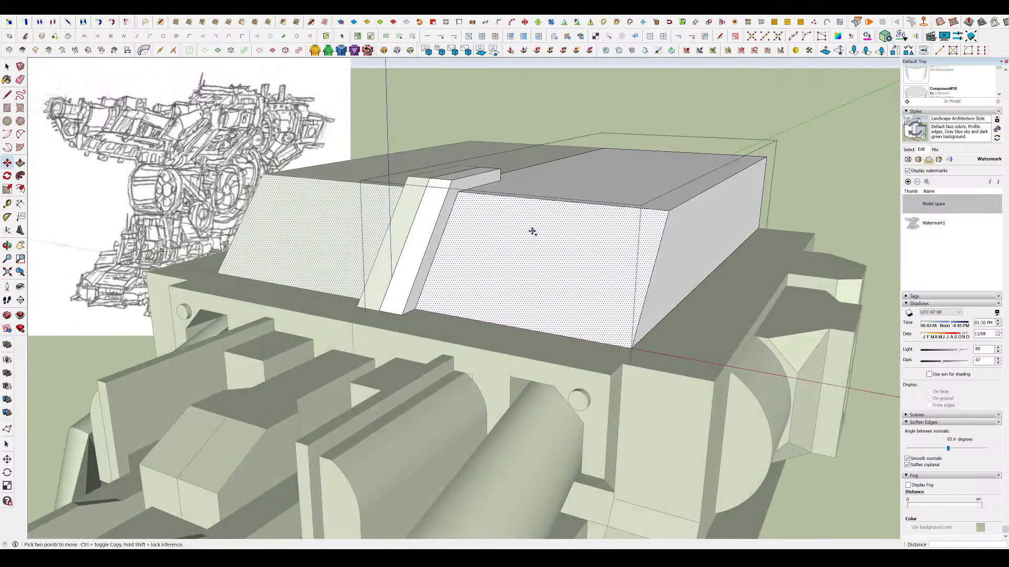
{"action": "scroll", "coordinate": [532, 231], "scroll_direction": "up", "scroll_amount": 2}
{"action": "key", "text": "r"}
{"action": "scroll", "coordinate": [444, 158], "scroll_direction": "up", "scroll_amount": 3}
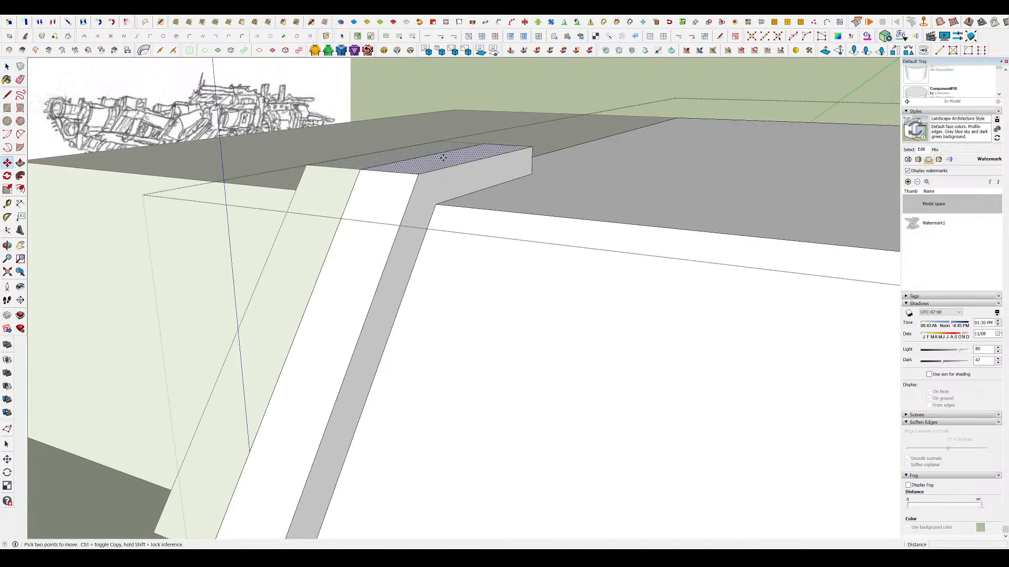
{"action": "left_click_drag", "start_coordinate": [444, 158], "coordinate": [442, 167]}
{"action": "scroll", "coordinate": [441, 167], "scroll_direction": "down", "scroll_amount": 4}
{"action": "key", "text": "space"}
- Draw two stacked rectangles on the block's sloped front face, the lower one about 1370 by 447 cm
{"action": "middle_click_drag", "start_coordinate": [476, 231], "coordinate": [491, 242]}
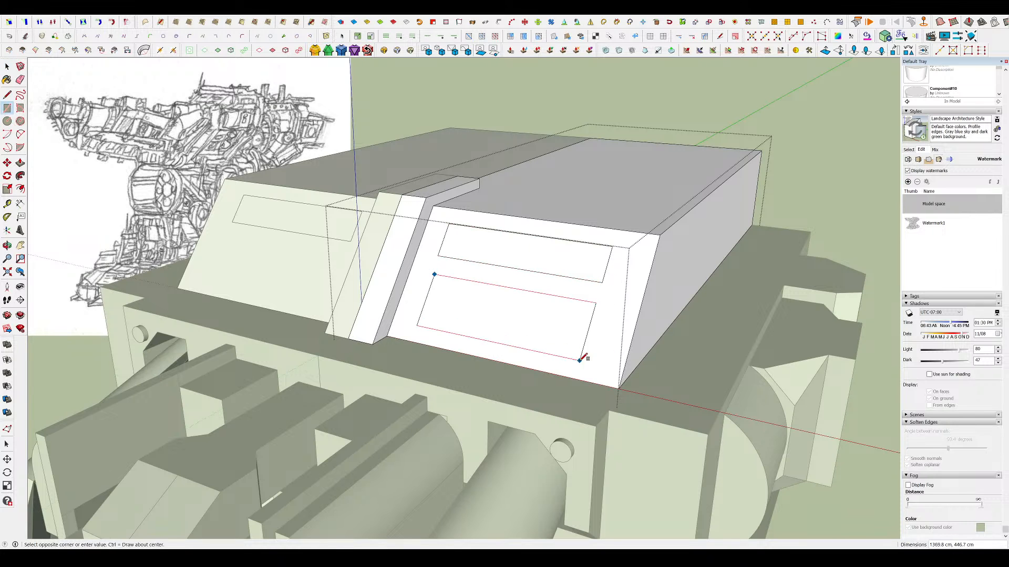
{"action": "scroll", "coordinate": [604, 336], "scroll_direction": "down", "scroll_amount": 2}
{"action": "key", "text": "space"}
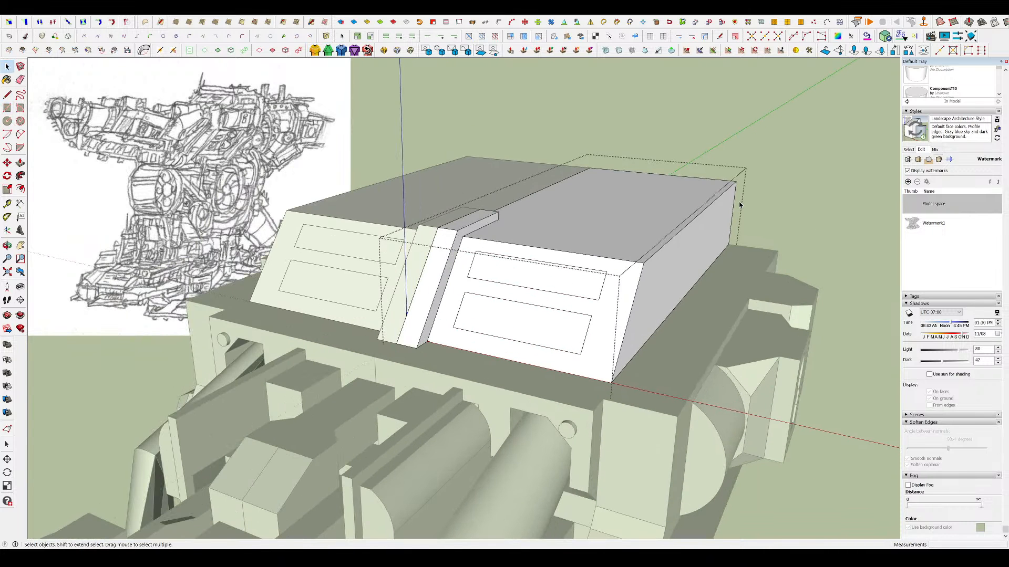
{"action": "middle_click_drag", "start_coordinate": [610, 284], "coordinate": [585, 266]}
{"action": "scroll", "coordinate": [585, 266], "scroll_direction": "up", "scroll_amount": 2}
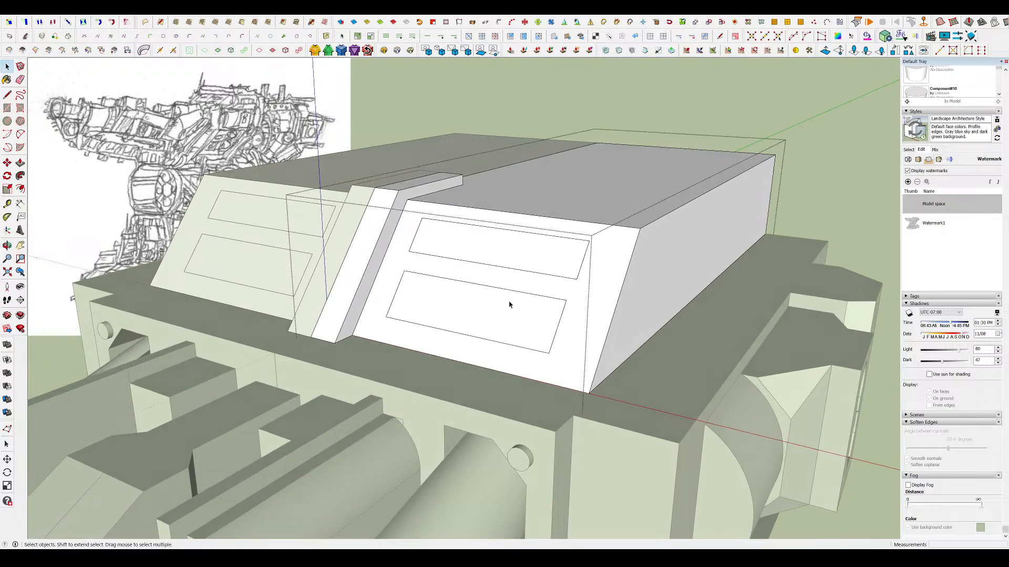
- Push both rectangles about 49 cm into the sloped front face to form recessed panels
{"action": "key", "text": "p"}
{"action": "left_click", "coordinate": [481, 306]}
{"action": "left_click", "coordinate": [475, 308]}
{"action": "left_click", "coordinate": [477, 254]}
{"action": "left_click", "coordinate": [478, 301]}
{"action": "scroll", "coordinate": [423, 299], "scroll_direction": "up", "scroll_amount": 3}
- Lengthen both recessed panels about 86 cm towards the block's outer side and leave the block
{"action": "middle_click_drag", "start_coordinate": [389, 320], "coordinate": [459, 290]}
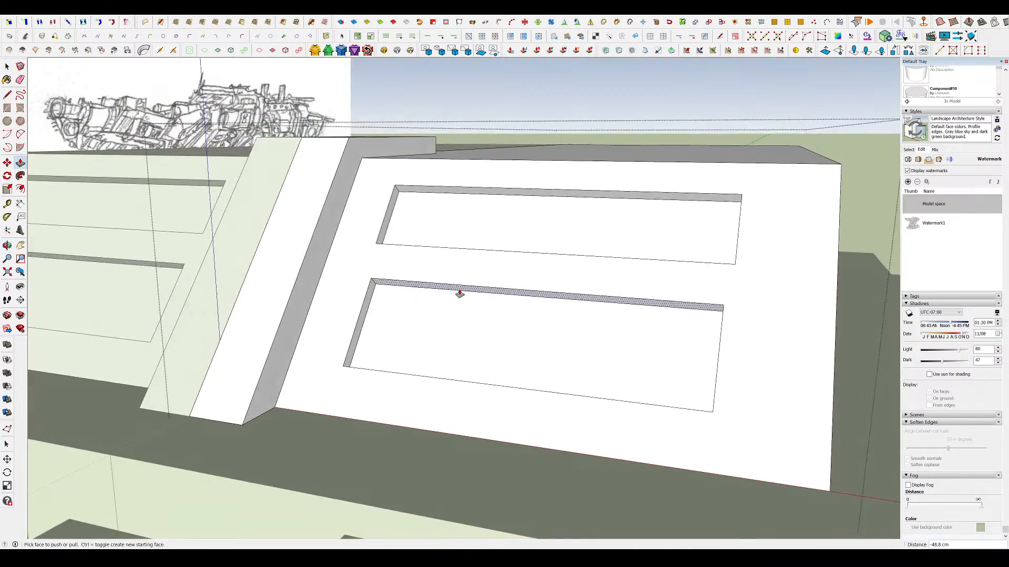
{"action": "left_click", "coordinate": [381, 221]}
{"action": "middle_click_drag", "start_coordinate": [386, 226], "coordinate": [616, 292]}
{"action": "scroll", "coordinate": [552, 281], "scroll_direction": "up", "scroll_amount": 2}
{"action": "left_click", "coordinate": [631, 284]}
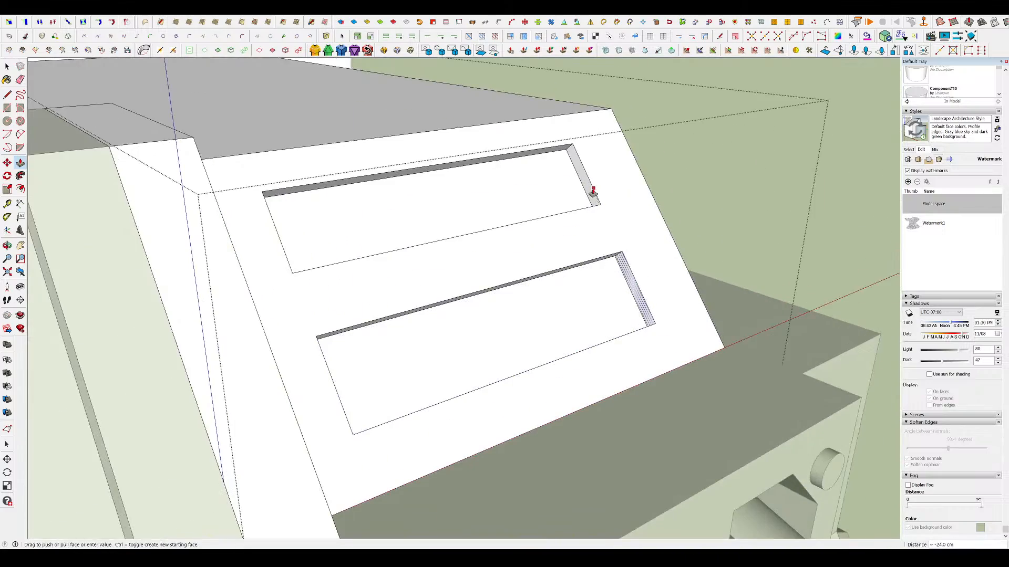
{"action": "double_click", "coordinate": [597, 189]}
{"action": "left_click", "coordinate": [628, 273]}
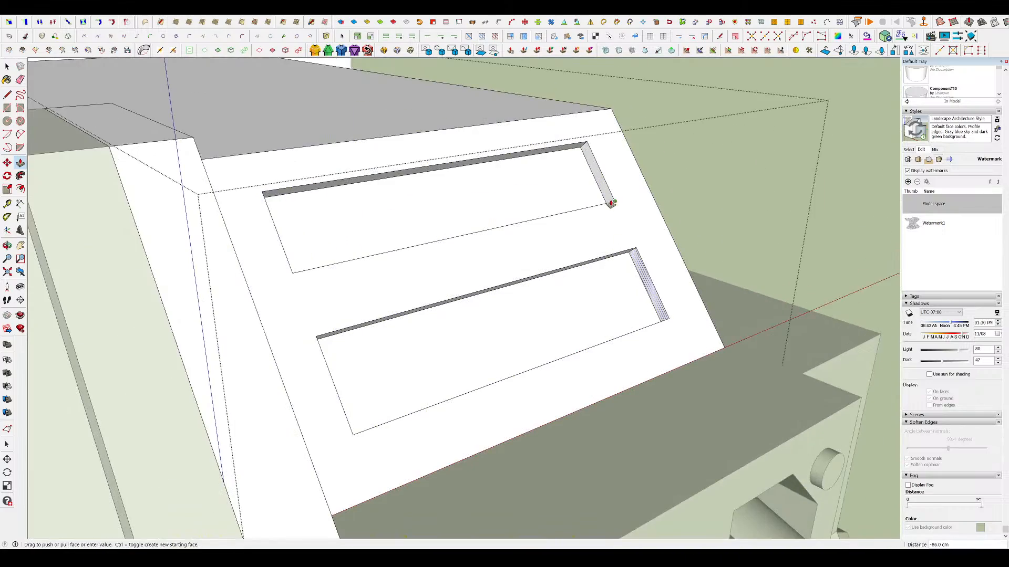
{"action": "left_click", "coordinate": [610, 204]}
{"action": "middle_click_drag", "start_coordinate": [611, 204], "coordinate": [368, 294]}
{"action": "scroll", "coordinate": [439, 239], "scroll_direction": "down", "scroll_amount": 4}
{"action": "scroll", "coordinate": [484, 266], "scroll_direction": "up", "scroll_amount": 10}
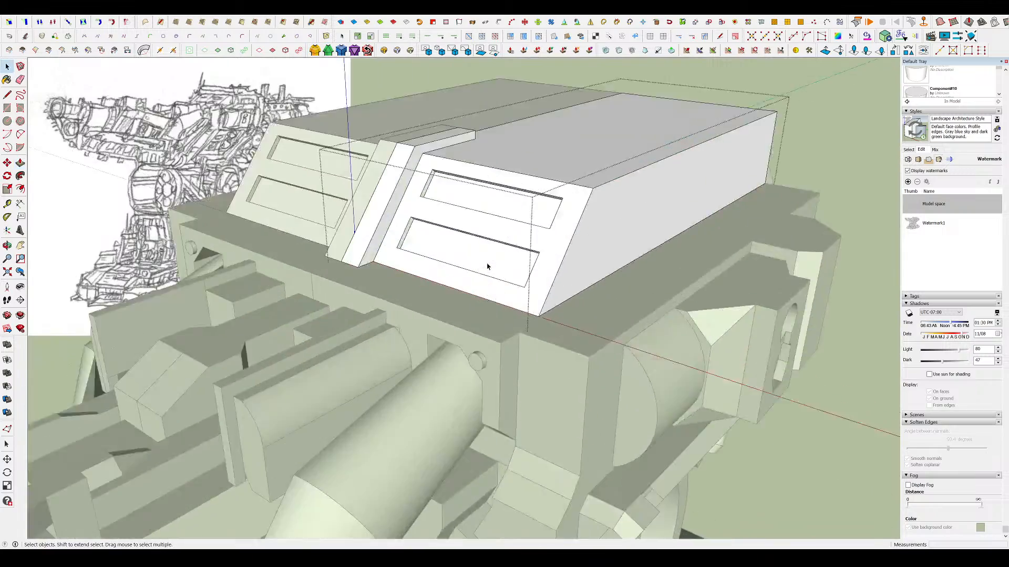
{"action": "key", "text": "p"}
{"action": "scroll", "coordinate": [421, 268], "scroll_direction": "down", "scroll_amount": 15}
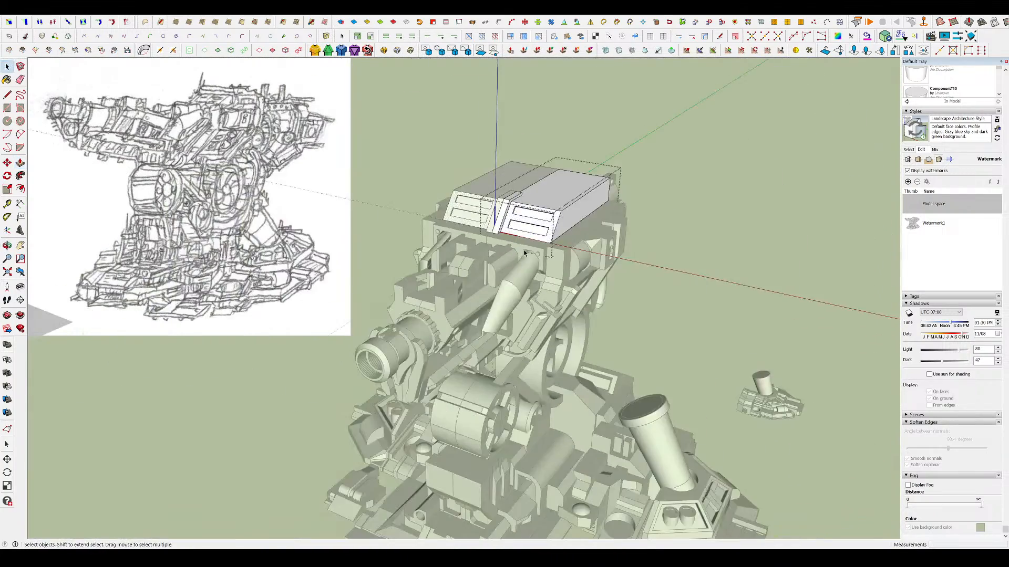
{"action": "key", "text": "space"}
{"action": "left_click", "coordinate": [573, 243]}
- Reopen the roof block and pull its top face up about 148 cm
{"action": "middle_click_drag", "start_coordinate": [573, 243], "coordinate": [529, 171]}
{"action": "scroll", "coordinate": [537, 273], "scroll_direction": "up", "scroll_amount": 3}
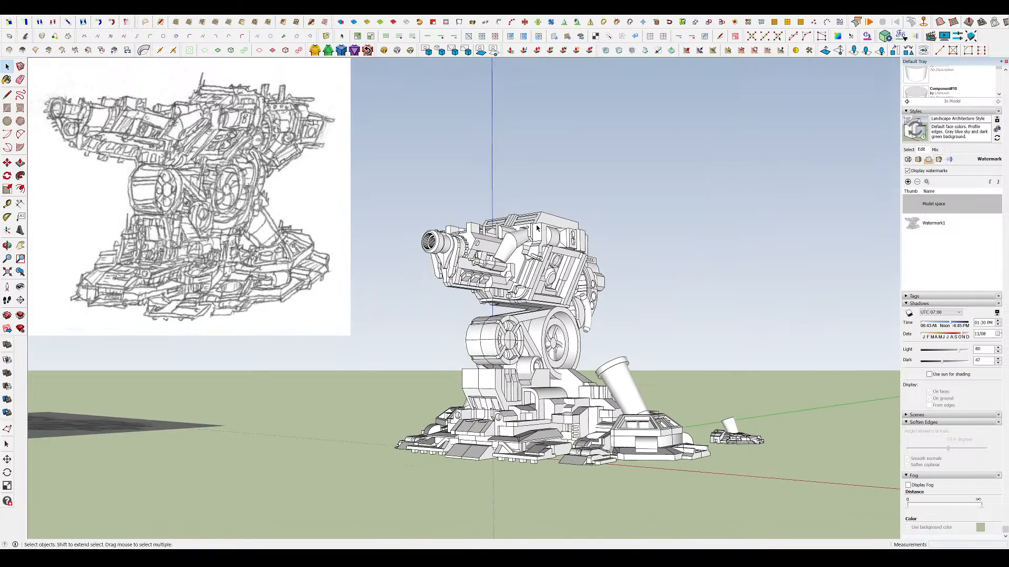
{"action": "scroll", "coordinate": [537, 228], "scroll_direction": "up", "scroll_amount": 2}
{"action": "middle_click_drag", "start_coordinate": [536, 228], "coordinate": [532, 247]}
{"action": "scroll", "coordinate": [520, 225], "scroll_direction": "up", "scroll_amount": 3}
{"action": "double_click", "coordinate": [517, 212]}
{"action": "scroll", "coordinate": [517, 211], "scroll_direction": "up", "scroll_amount": 5}
{"action": "middle_click_drag", "start_coordinate": [520, 184], "coordinate": [525, 236]}
{"action": "key", "text": "p"}
{"action": "middle_click_drag", "start_coordinate": [462, 304], "coordinate": [484, 231]}
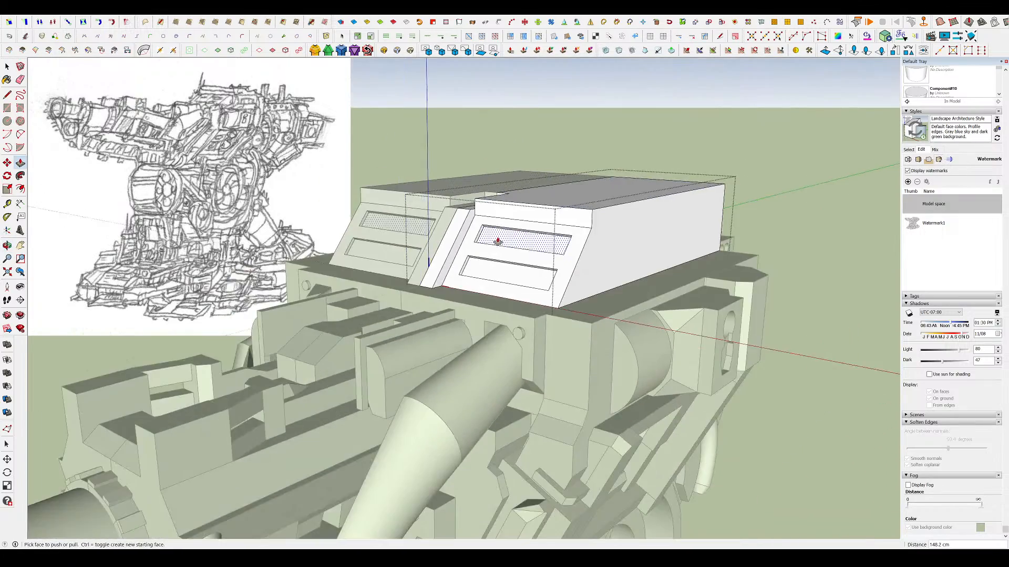
{"action": "left_click", "coordinate": [533, 215]}
- Draw a line across the roof block's top face from the central notch to the outer edge
{"action": "scroll", "coordinate": [533, 214], "scroll_direction": "up", "scroll_amount": 3}
{"action": "key", "text": "space"}
{"action": "left_click", "coordinate": [548, 208]}
{"action": "middle_click_drag", "start_coordinate": [549, 208], "coordinate": [485, 256]}
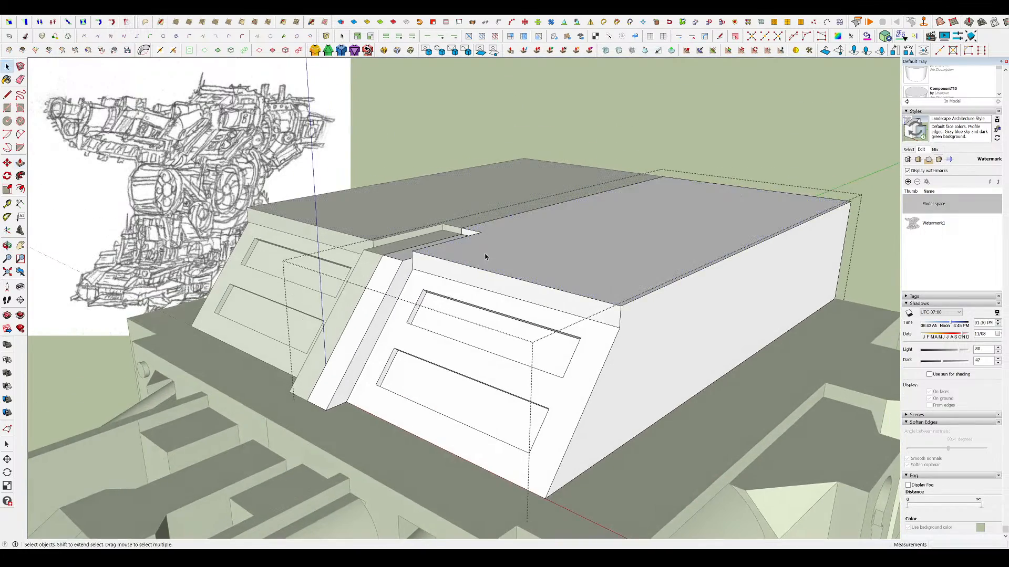
{"action": "left_click", "coordinate": [684, 276]}
{"action": "middle_click_drag", "start_coordinate": [684, 276], "coordinate": [682, 290]}
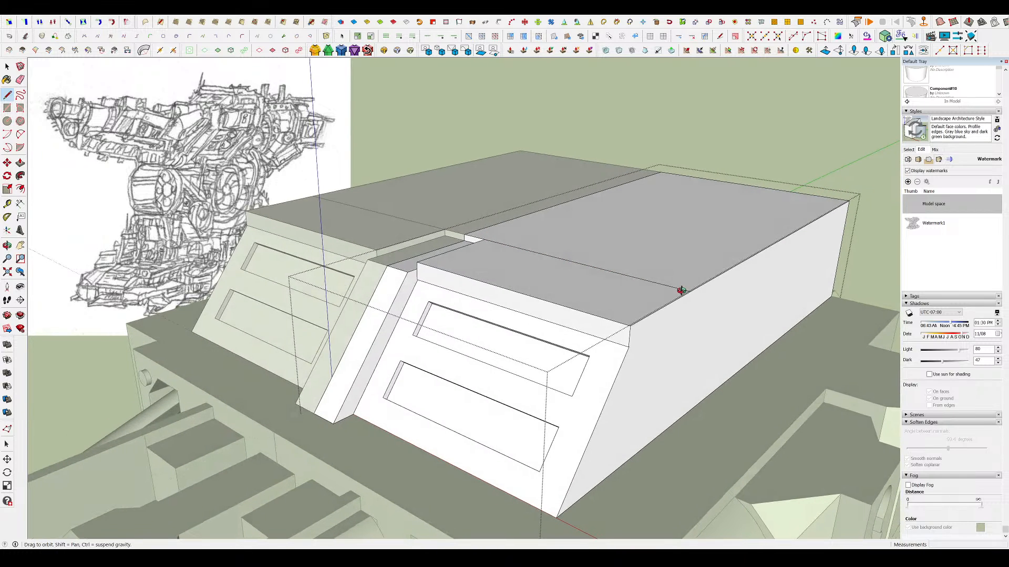
{"action": "left_click", "coordinate": [644, 317]}
- Raise the roof block's top into an upper tier set slightly back from the front, leaving a narrow ledge
{"action": "key", "text": "p"}
{"action": "middle_click_drag", "start_coordinate": [614, 286], "coordinate": [238, 200]}
{"action": "mouse_move", "coordinate": [415, 278]}
{"action": "middle_mouse_down"}
{"action": "mouse_move", "coordinate": [184, 352]}
{"action": "mouse_move", "coordinate": [691, 275]}
{"action": "middle_mouse_up"}
{"action": "middle_click_drag", "start_coordinate": [489, 199], "coordinate": [698, 225]}
{"action": "scroll", "coordinate": [557, 163], "scroll_direction": "up", "scroll_amount": 4}
- Raise the low strip along the roof's centreline about 132 cm to the upper tier's level
{"action": "key", "text": "p"}
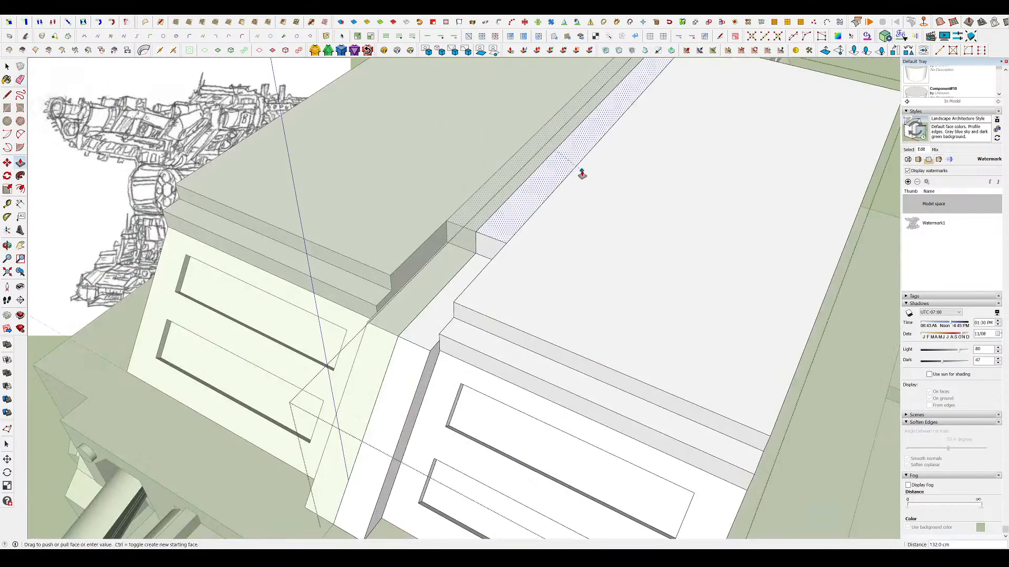
{"action": "scroll", "coordinate": [491, 194], "scroll_direction": "down", "scroll_amount": 4}
{"action": "middle_click_drag", "start_coordinate": [492, 195], "coordinate": [415, 173]}
{"action": "mouse_move", "coordinate": [626, 173]}
{"action": "middle_mouse_down"}
{"action": "mouse_move", "coordinate": [493, 170]}
{"action": "mouse_move", "coordinate": [289, 124]}
{"action": "mouse_move", "coordinate": [663, 172]}
{"action": "middle_mouse_up"}
{"action": "scroll", "coordinate": [493, 171], "scroll_direction": "up", "scroll_amount": 2}
{"action": "scroll", "coordinate": [666, 170], "scroll_direction": "down", "scroll_amount": 5}
{"action": "middle_click_drag", "start_coordinate": [543, 126], "coordinate": [630, 178]}
{"action": "scroll", "coordinate": [522, 184], "scroll_direction": "up", "scroll_amount": 4}
- Extend the end face of the central notch forward to close the gap between the two mirrored halves
{"action": "key", "text": "p"}
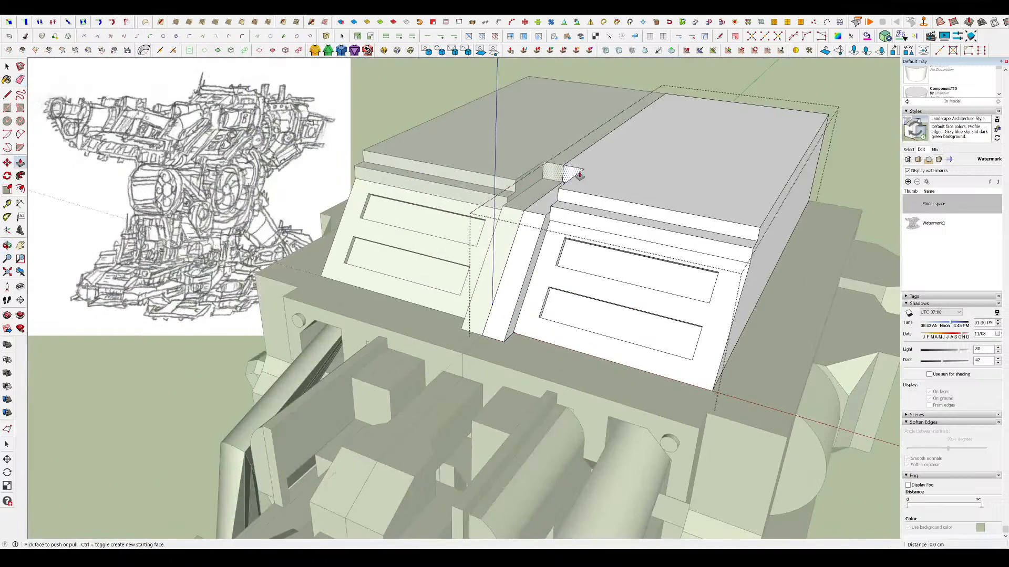
{"action": "scroll", "coordinate": [562, 190], "scroll_direction": "down", "scroll_amount": 3}
{"action": "middle_click_drag", "start_coordinate": [491, 207], "coordinate": [522, 199]}
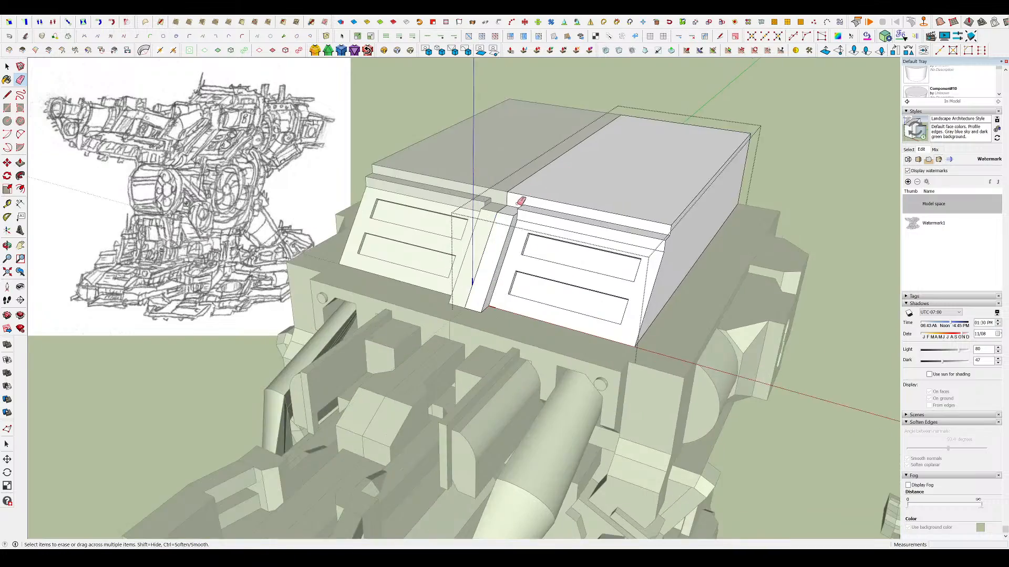
{"action": "scroll", "coordinate": [545, 209], "scroll_direction": "up", "scroll_amount": 7}
{"action": "scroll", "coordinate": [472, 214], "scroll_direction": "up", "scroll_amount": 3}
{"action": "key", "text": "p"}
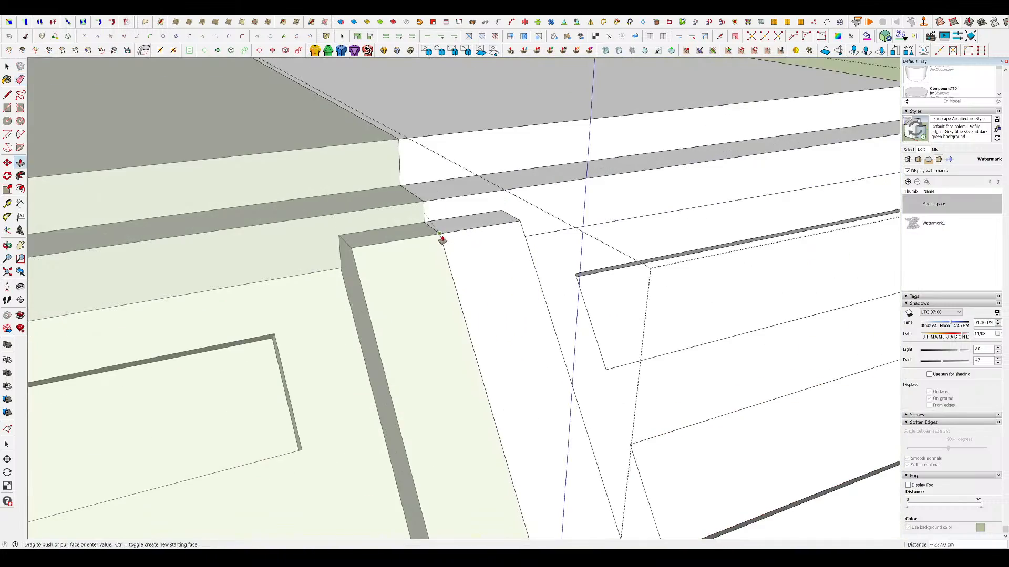
- Raise the top of the central rib about 58 cm to the level of the front ledge
{"action": "middle_click_drag", "start_coordinate": [442, 239], "coordinate": [205, 250]}
{"action": "scroll", "coordinate": [370, 252], "scroll_direction": "down", "scroll_amount": 5}
{"action": "scroll", "coordinate": [493, 254], "scroll_direction": "up", "scroll_amount": 3}
{"action": "left_click", "coordinate": [524, 233]}
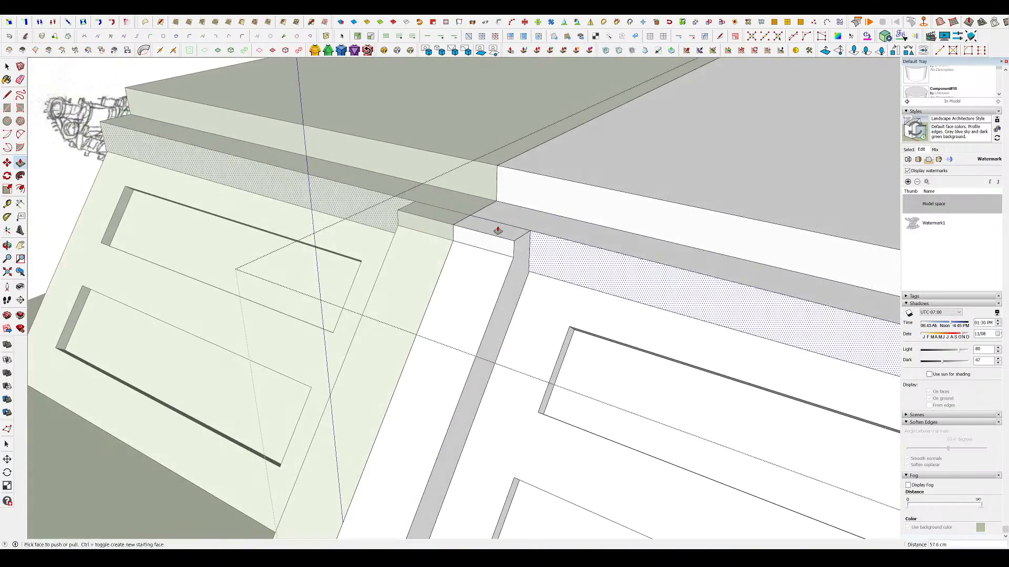
- Draw a line about 61 cm long beside the rib's top to close its side, and erase the leftover edges
{"action": "scroll", "coordinate": [498, 230], "scroll_direction": "down", "scroll_amount": 10}
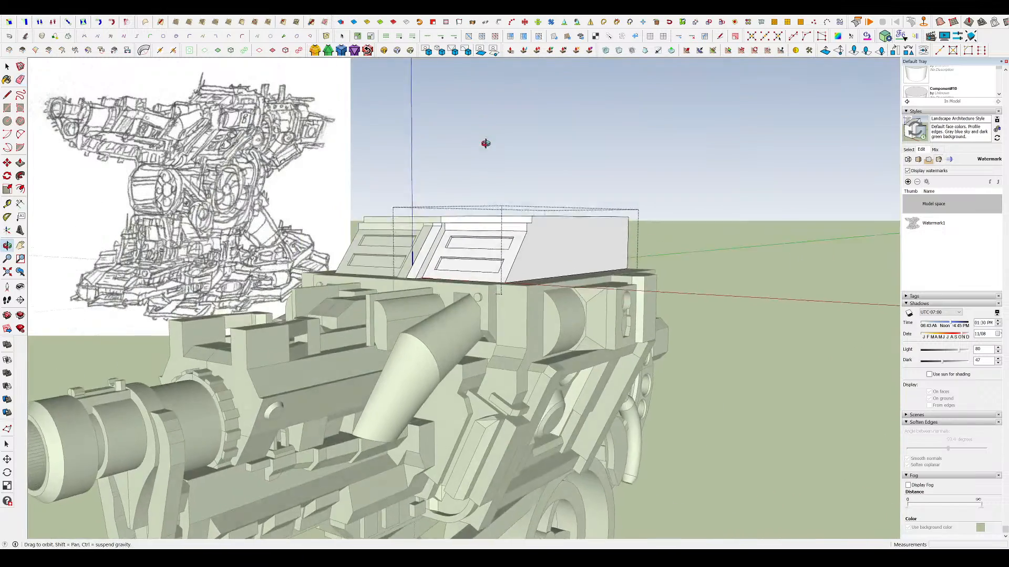
{"action": "middle_click_drag", "start_coordinate": [484, 144], "coordinate": [474, 101]}
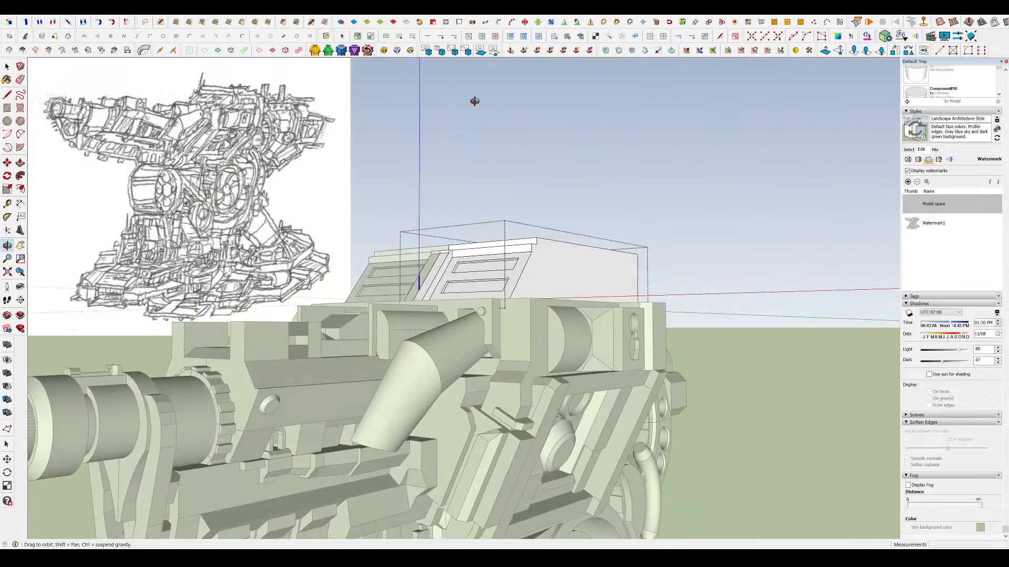
{"action": "scroll", "coordinate": [387, 207], "scroll_direction": "up", "scroll_amount": 6}
{"action": "key", "text": "l"}
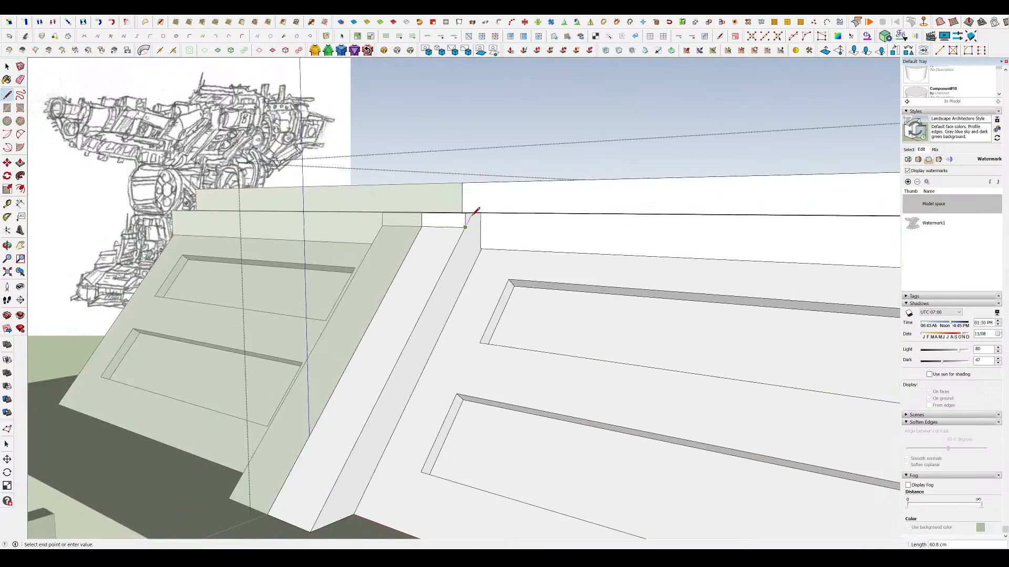
{"action": "scroll", "coordinate": [533, 288], "scroll_direction": "down", "scroll_amount": 6}
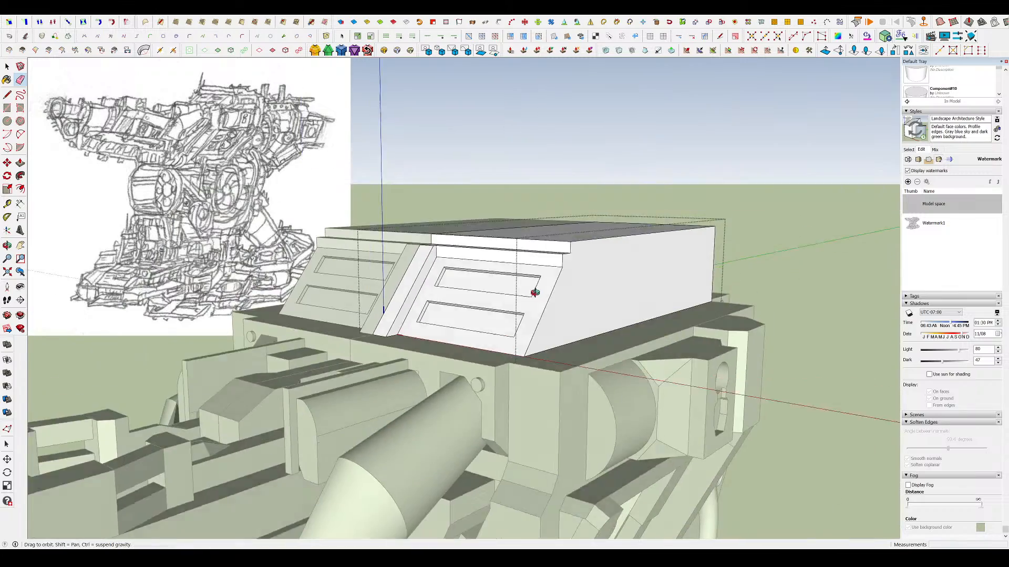
- Raise the upper tier's top face about 106 cm and extend its front into an overhang with a sloped underside
{"action": "middle_click_drag", "start_coordinate": [534, 289], "coordinate": [545, 244]}
{"action": "scroll", "coordinate": [466, 278], "scroll_direction": "up", "scroll_amount": 5}
{"action": "key", "text": "p"}
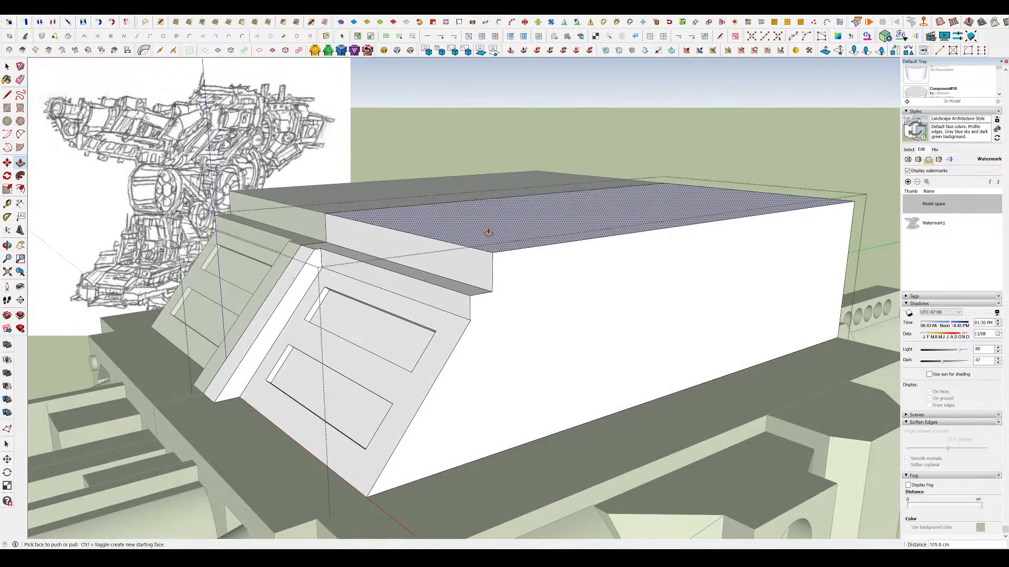
{"action": "scroll", "coordinate": [520, 221], "scroll_direction": "down", "scroll_amount": 5}
{"action": "scroll", "coordinate": [507, 216], "scroll_direction": "up", "scroll_amount": 5}
{"action": "left_click_drag", "start_coordinate": [505, 207], "coordinate": [491, 174]}
{"action": "key", "text": "p"}
{"action": "scroll", "coordinate": [473, 203], "scroll_direction": "down", "scroll_amount": 6}
{"action": "middle_click_drag", "start_coordinate": [473, 202], "coordinate": [383, 77]}
{"action": "scroll", "coordinate": [522, 180], "scroll_direction": "up", "scroll_amount": 2}
{"action": "scroll", "coordinate": [535, 189], "scroll_direction": "up", "scroll_amount": 3}
- Shift the overhang's front face slightly downward with the Move tool
{"action": "key", "text": "m"}
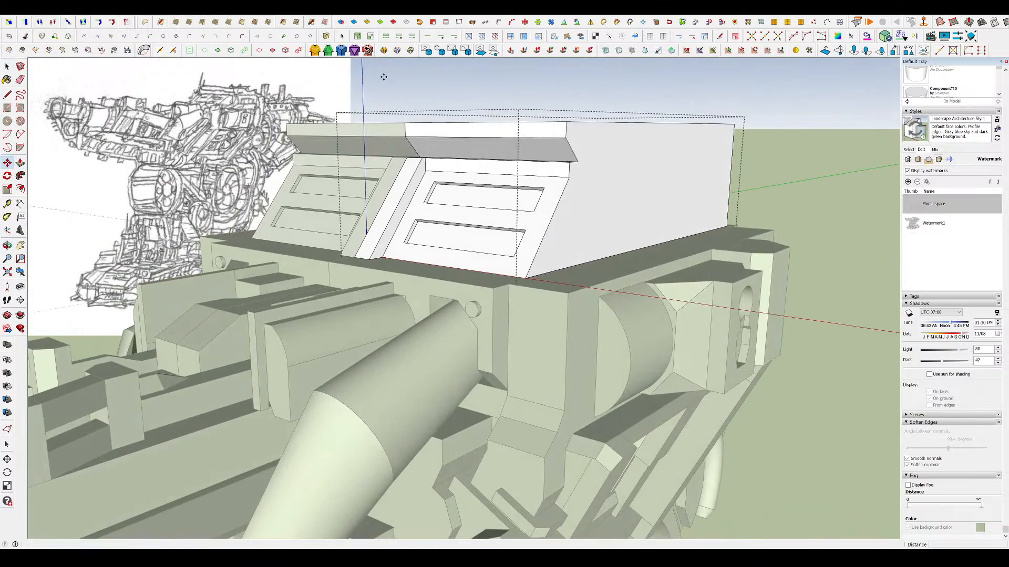
{"action": "key", "text": "m"}
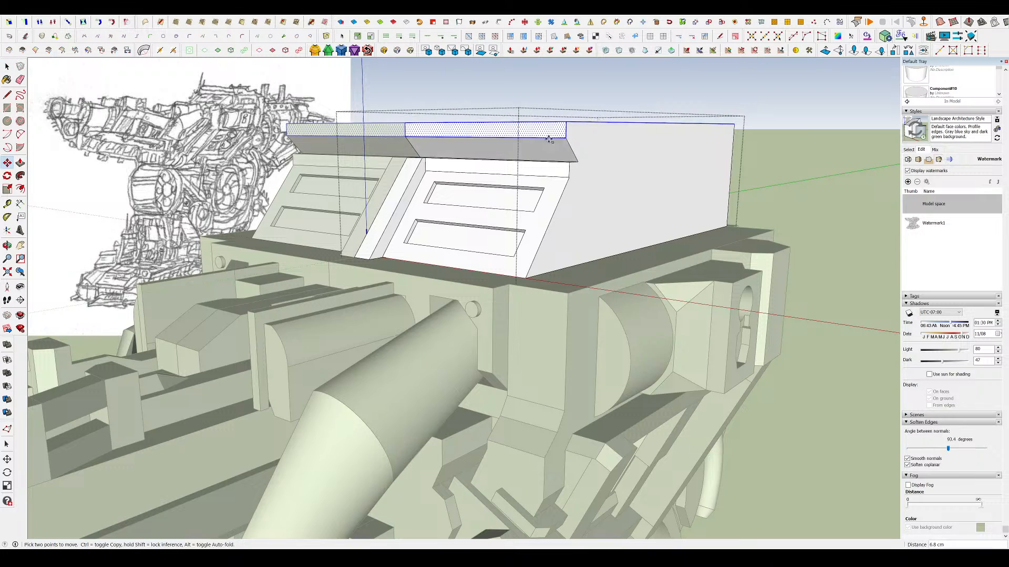
{"action": "left_click_drag", "start_coordinate": [549, 139], "coordinate": [547, 149]}
{"action": "left_click", "coordinate": [585, 129]}
{"action": "scroll", "coordinate": [532, 180], "scroll_direction": "down", "scroll_amount": 4}
{"action": "middle_click_drag", "start_coordinate": [532, 180], "coordinate": [545, 123]}
{"action": "scroll", "coordinate": [522, 191], "scroll_direction": "up", "scroll_amount": 2}
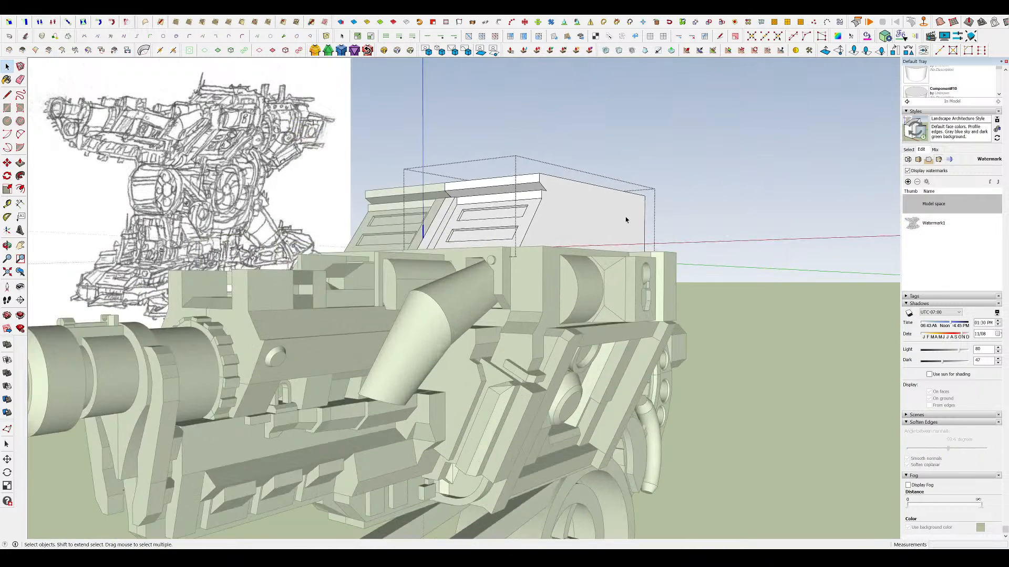
- Draw a rectangle about 1795 by 1583 cm on the roof's top face and pull it up into a raised block
{"action": "middle_click_drag", "start_coordinate": [625, 220], "coordinate": [538, 194]}
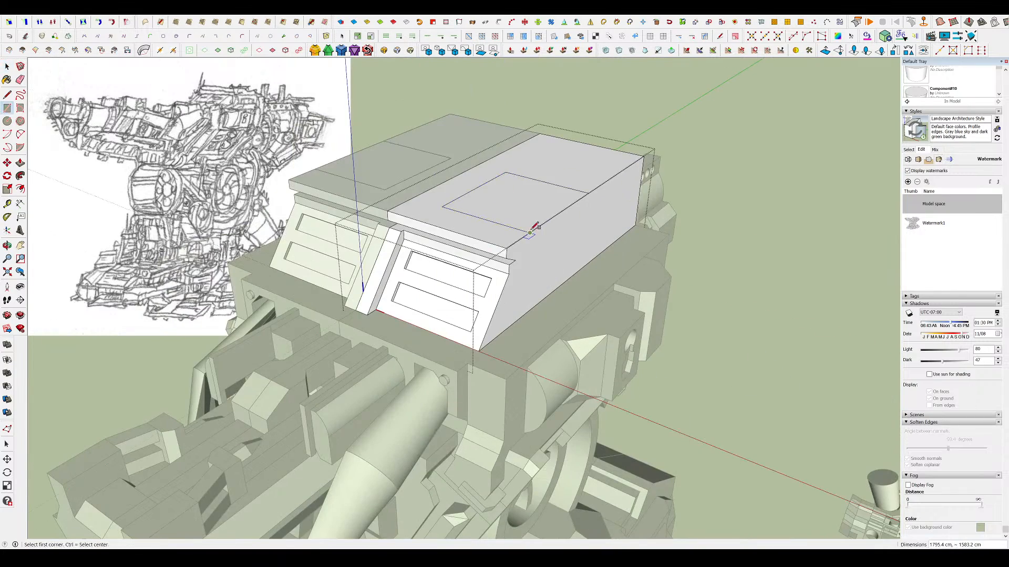
{"action": "key", "text": "p"}
{"action": "left_click_drag", "start_coordinate": [522, 222], "coordinate": [520, 207]}
{"action": "scroll", "coordinate": [520, 207], "scroll_direction": "down", "scroll_amount": 3}
{"action": "middle_click_drag", "start_coordinate": [520, 207], "coordinate": [508, 176]}
{"action": "scroll", "coordinate": [509, 175], "scroll_direction": "up", "scroll_amount": 3}
- Cut the raised block back from the roof's outer side and erase the leftover edges
{"action": "key", "text": "l"}
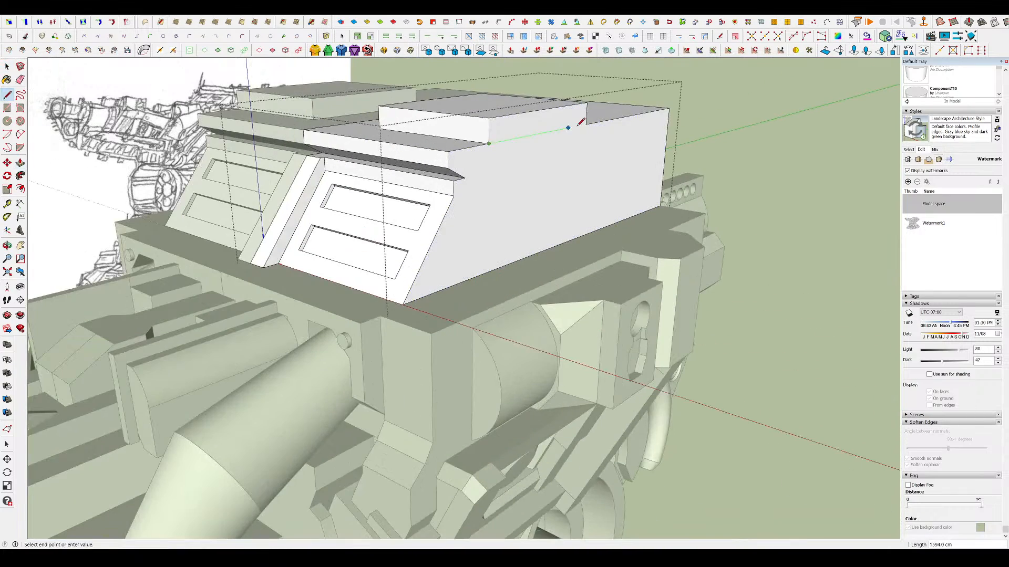
{"action": "left_click_drag", "start_coordinate": [555, 129], "coordinate": [534, 126]}
{"action": "left_click_drag", "start_coordinate": [481, 107], "coordinate": [479, 117]}
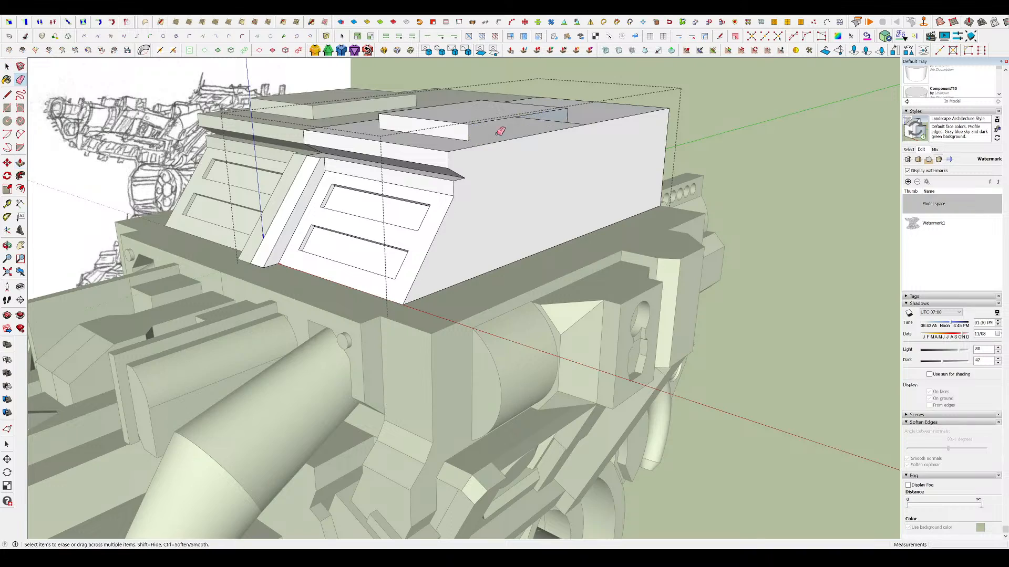
{"action": "scroll", "coordinate": [584, 119], "scroll_direction": "up", "scroll_amount": 5}
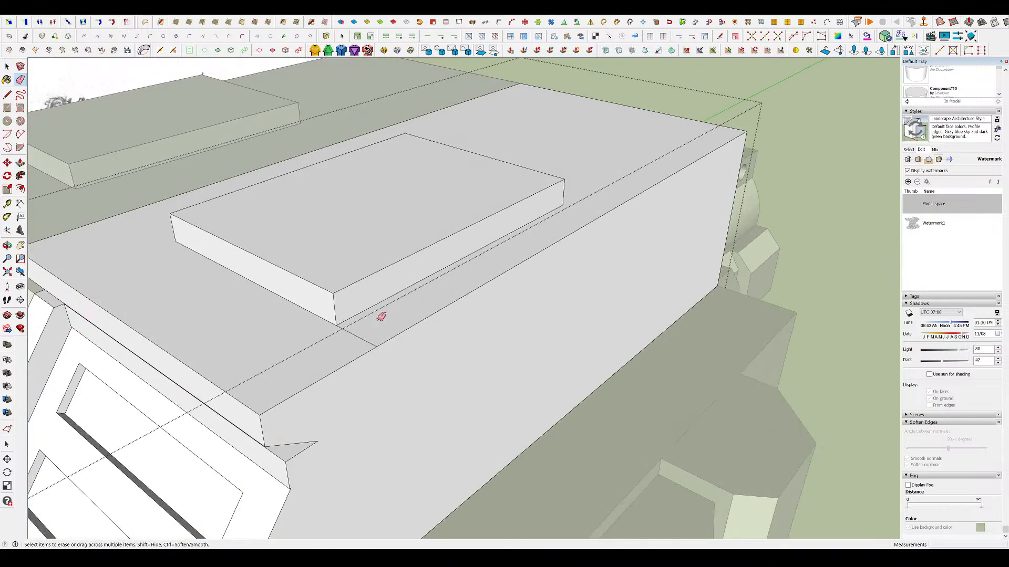
{"action": "left_click", "coordinate": [356, 336]}
- Draw a rectangle bridging the roof's centre between the two raised blocks and pull it up about 106 cm
{"action": "scroll", "coordinate": [515, 237], "scroll_direction": "down", "scroll_amount": 6}
{"action": "scroll", "coordinate": [531, 279], "scroll_direction": "up", "scroll_amount": 2}
{"action": "mouse_move", "coordinate": [252, 284]}
{"action": "middle_mouse_down"}
{"action": "mouse_move", "coordinate": [369, 304]}
{"action": "mouse_move", "coordinate": [483, 295]}
{"action": "middle_mouse_up"}
{"action": "key", "text": "r"}
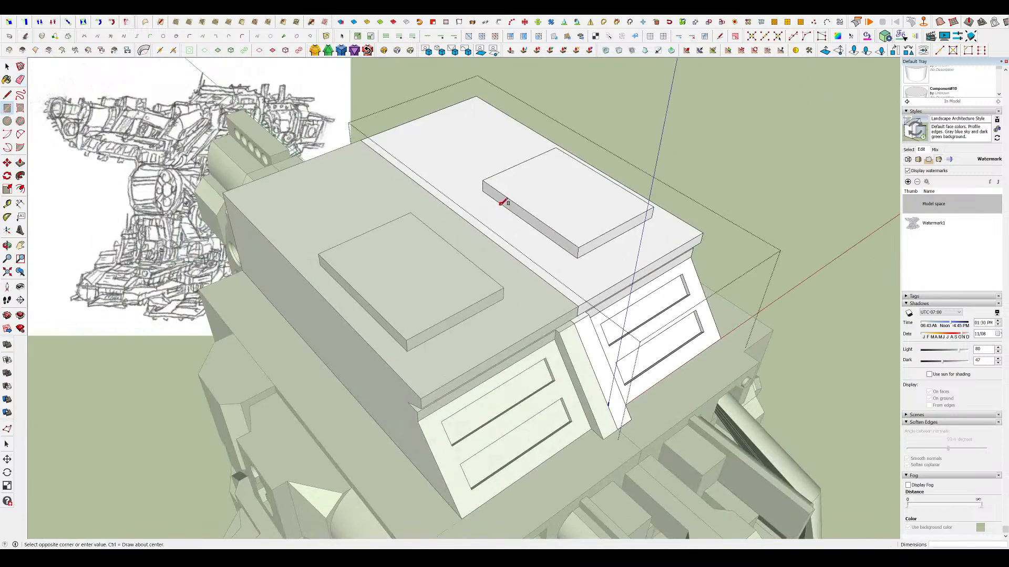
{"action": "scroll", "coordinate": [520, 258], "scroll_direction": "up", "scroll_amount": 2}
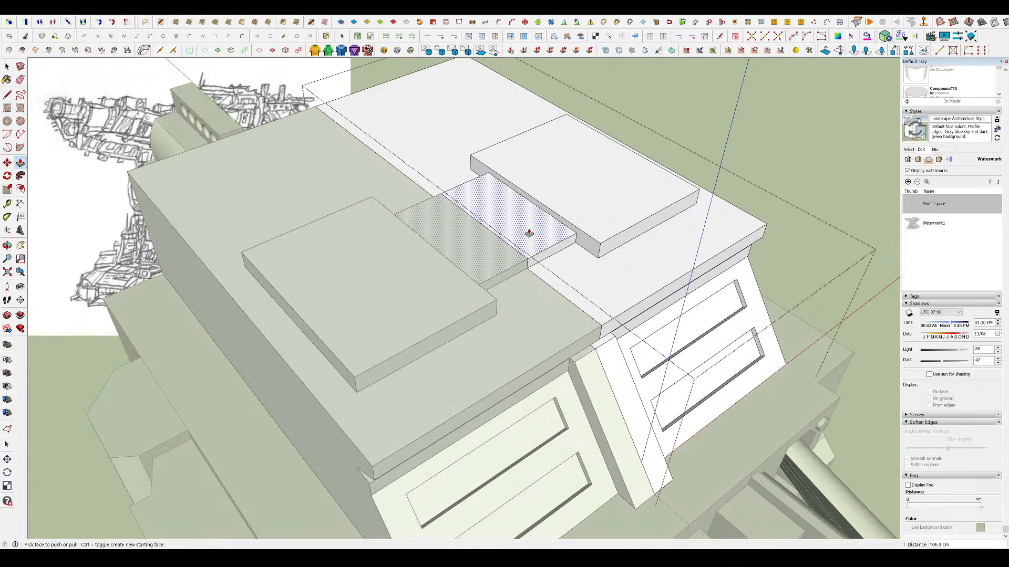
- Pull the top face of the raised roof block further up above the central bridge
{"action": "middle_click_drag", "start_coordinate": [529, 233], "coordinate": [617, 173]}
{"action": "scroll", "coordinate": [614, 230], "scroll_direction": "down", "scroll_amount": 5}
{"action": "scroll", "coordinate": [617, 173], "scroll_direction": "up", "scroll_amount": 3}
{"action": "scroll", "coordinate": [561, 214], "scroll_direction": "down", "scroll_amount": 4}
{"action": "middle_click_drag", "start_coordinate": [561, 214], "coordinate": [842, 163]}
{"action": "scroll", "coordinate": [502, 162], "scroll_direction": "up", "scroll_amount": 2}
{"action": "key", "text": "p"}
{"action": "scroll", "coordinate": [509, 199], "scroll_direction": "down", "scroll_amount": 2}
{"action": "middle_click_drag", "start_coordinate": [499, 247], "coordinate": [610, 155]}
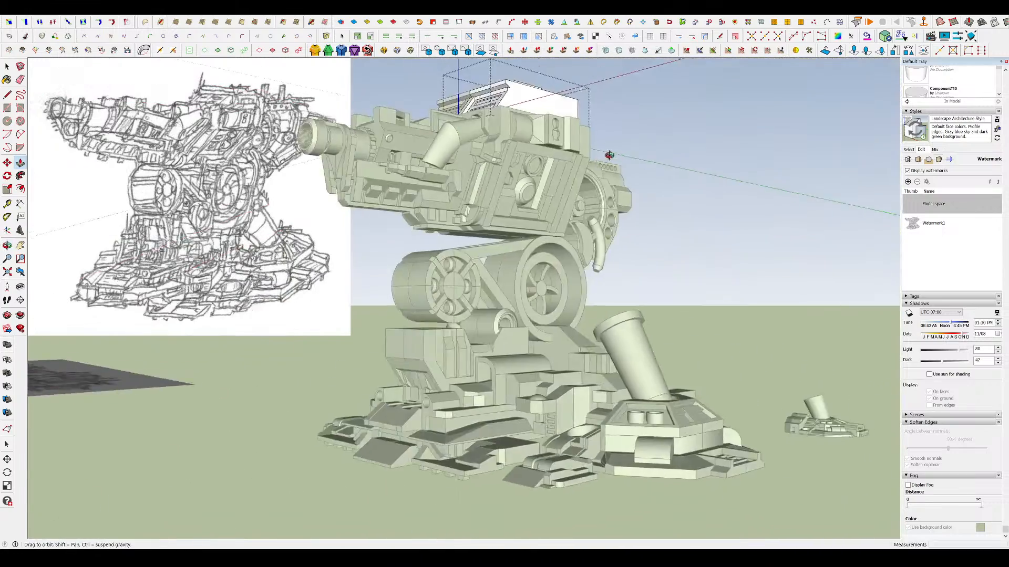
{"action": "scroll", "coordinate": [581, 221], "scroll_direction": "down", "scroll_amount": 3}
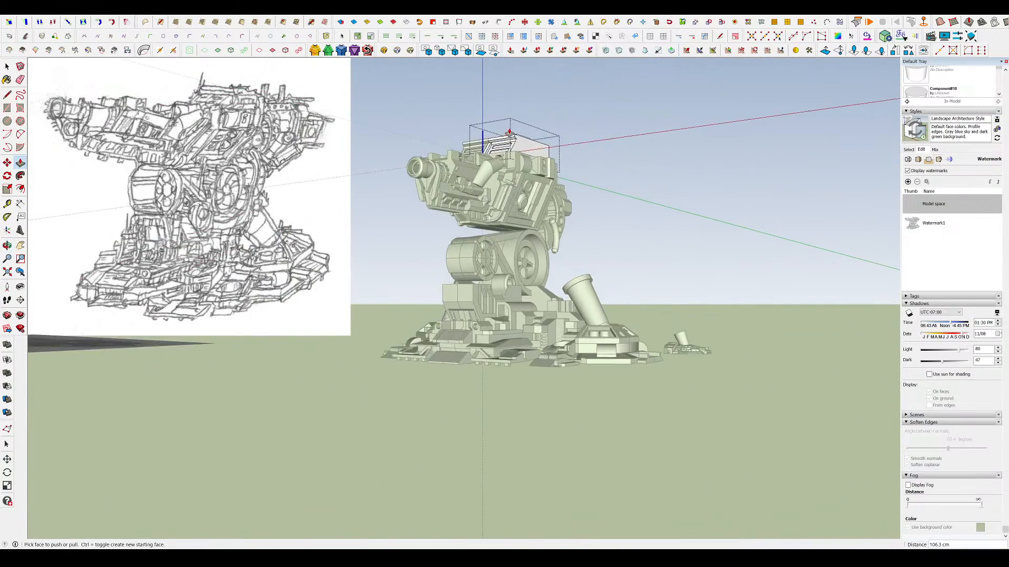
- Add a low plate with a sloped transition behind the raised block on the roof's top
{"action": "scroll", "coordinate": [513, 139], "scroll_direction": "up", "scroll_amount": 6}
{"action": "middle_click_drag", "start_coordinate": [516, 140], "coordinate": [300, 268]}
{"action": "key", "text": "r"}
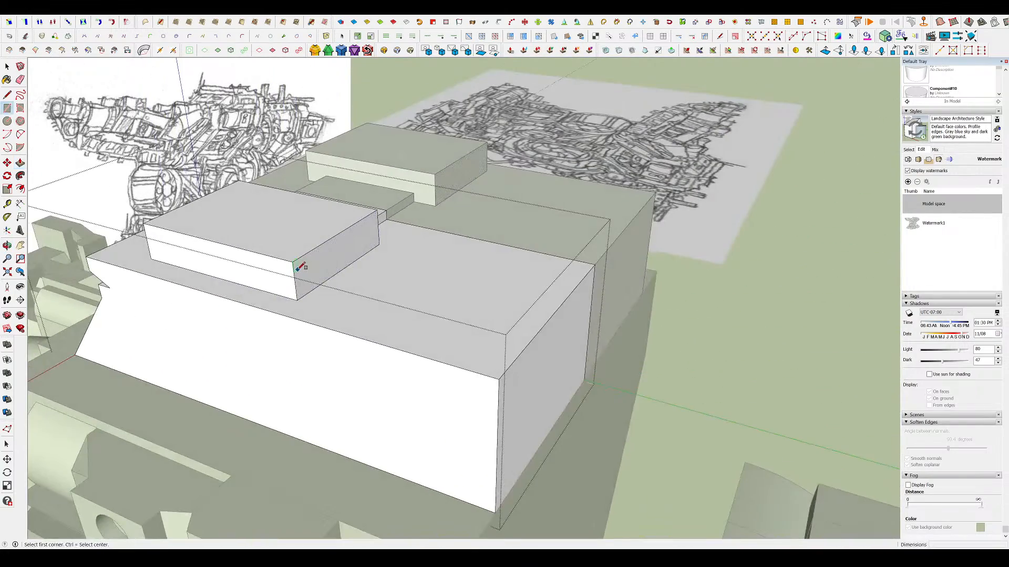
{"action": "left_click", "coordinate": [375, 245]}
{"action": "middle_click_drag", "start_coordinate": [460, 284], "coordinate": [534, 275]}
{"action": "key", "text": "l"}
{"action": "scroll", "coordinate": [586, 153], "scroll_direction": "down", "scroll_amount": 2}
{"action": "scroll", "coordinate": [567, 212], "scroll_direction": "up", "scroll_amount": 1}
{"action": "scroll", "coordinate": [523, 274], "scroll_direction": "up", "scroll_amount": 1}
- Draw small rectangles about 236 by 208 cm at the raised block's front corners and pull them up about 137 cm
{"action": "key", "text": "r"}
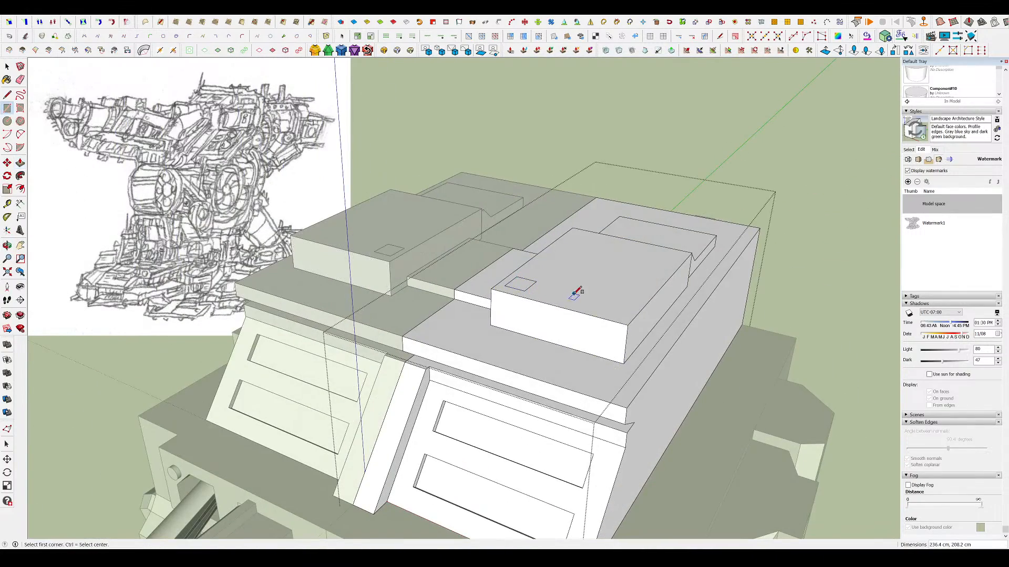
{"action": "key", "text": "p"}
{"action": "left_click_drag", "start_coordinate": [619, 308], "coordinate": [616, 293]}
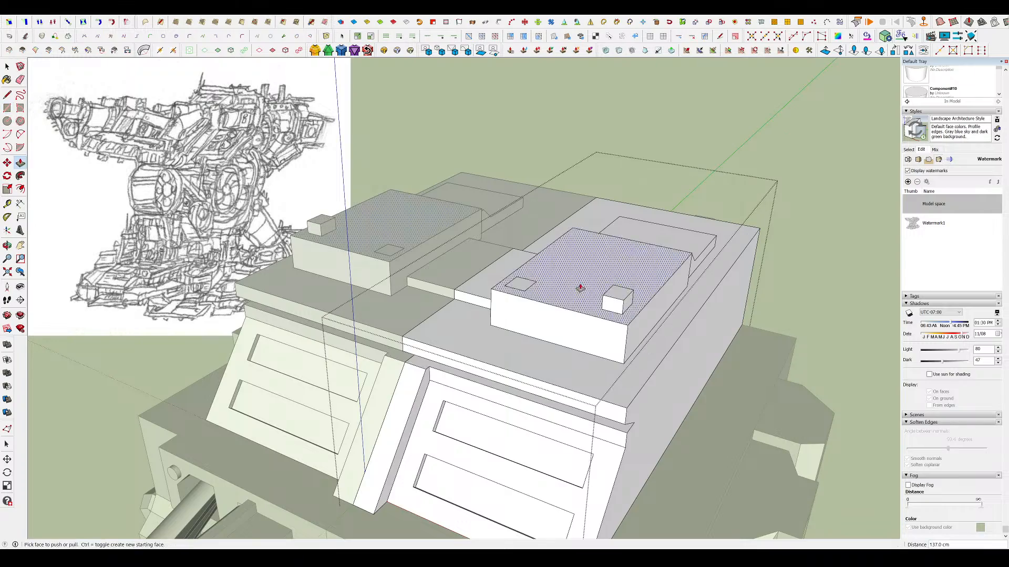
{"action": "middle_click_drag", "start_coordinate": [572, 292], "coordinate": [184, 327]}
{"action": "scroll", "coordinate": [273, 278], "scroll_direction": "up", "scroll_amount": 2}
- Leave the roof block, compare the whole mech with the reference sketch, and reopen the block
{"action": "middle_click_drag", "start_coordinate": [267, 218], "coordinate": [677, 154]}
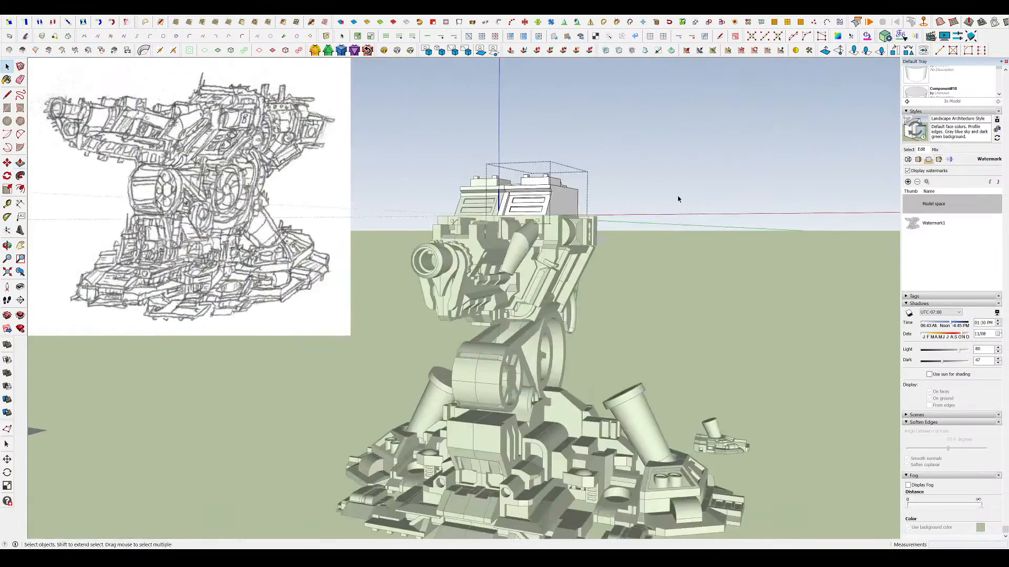
{"action": "middle_click_drag", "start_coordinate": [680, 198], "coordinate": [597, 207]}
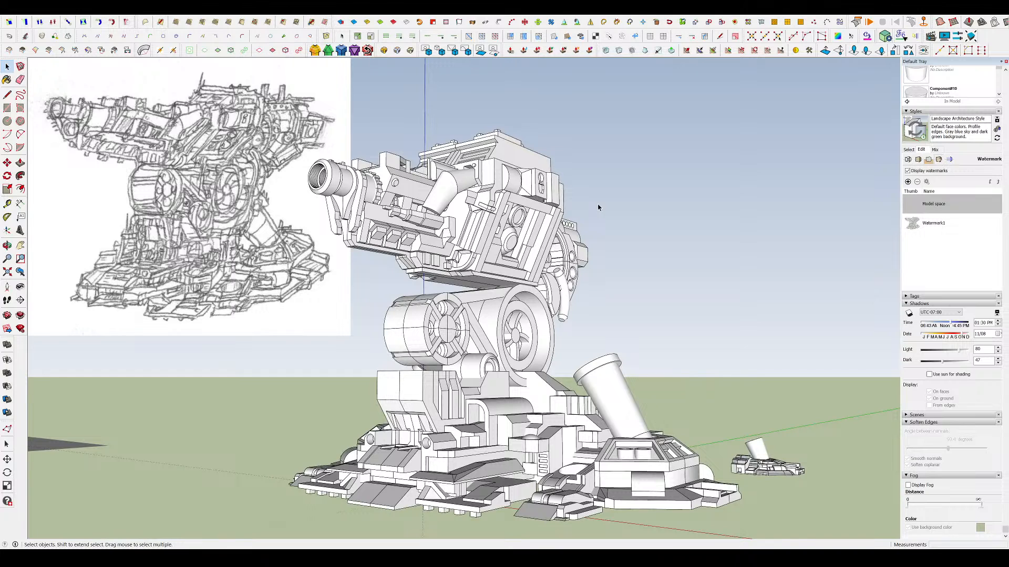
{"action": "scroll", "coordinate": [598, 208], "scroll_direction": "down", "scroll_amount": 2}
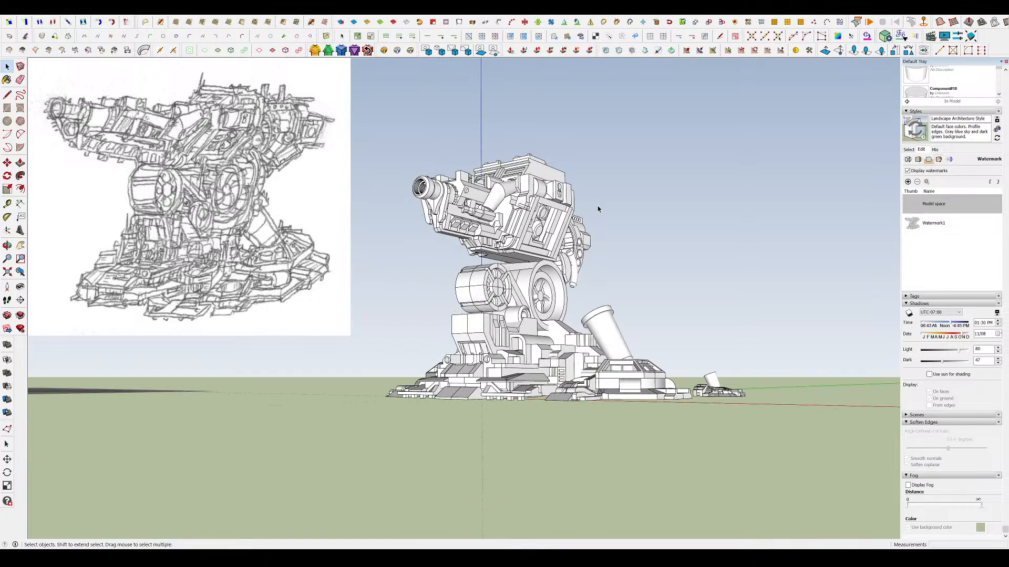
{"action": "scroll", "coordinate": [558, 171], "scroll_direction": "up", "scroll_amount": 3}
{"action": "double_click", "coordinate": [555, 173]}
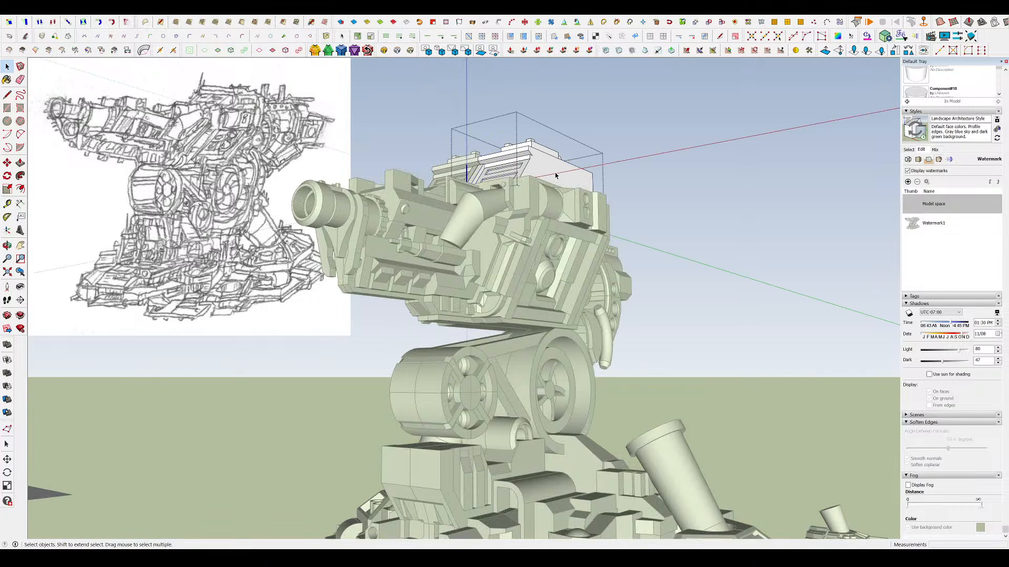
- Outline a panel with lines at the front lower corner of the roof block's outer side face
{"action": "scroll", "coordinate": [556, 172], "scroll_direction": "up", "scroll_amount": 5}
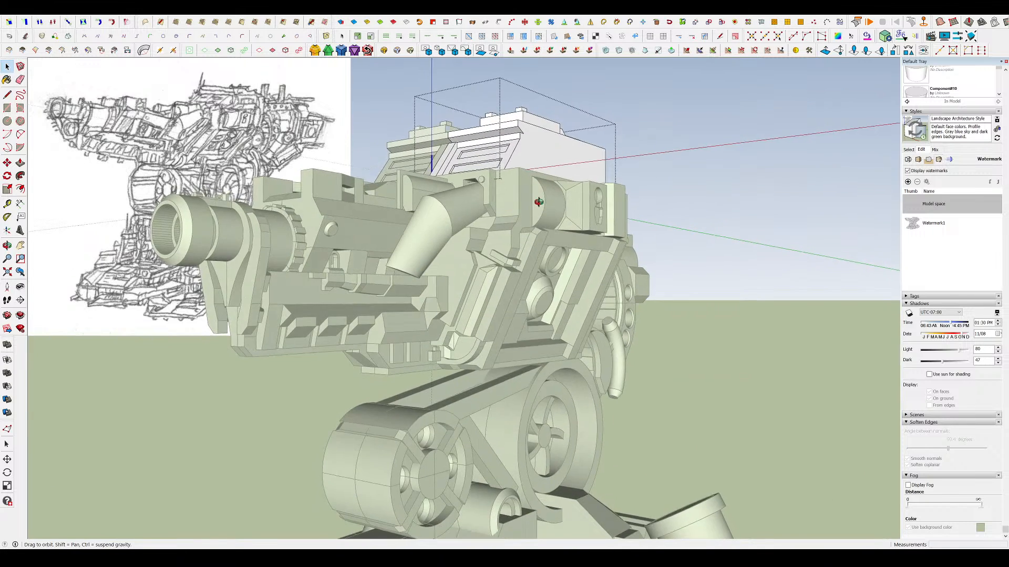
{"action": "scroll", "coordinate": [519, 114], "scroll_direction": "up", "scroll_amount": 4}
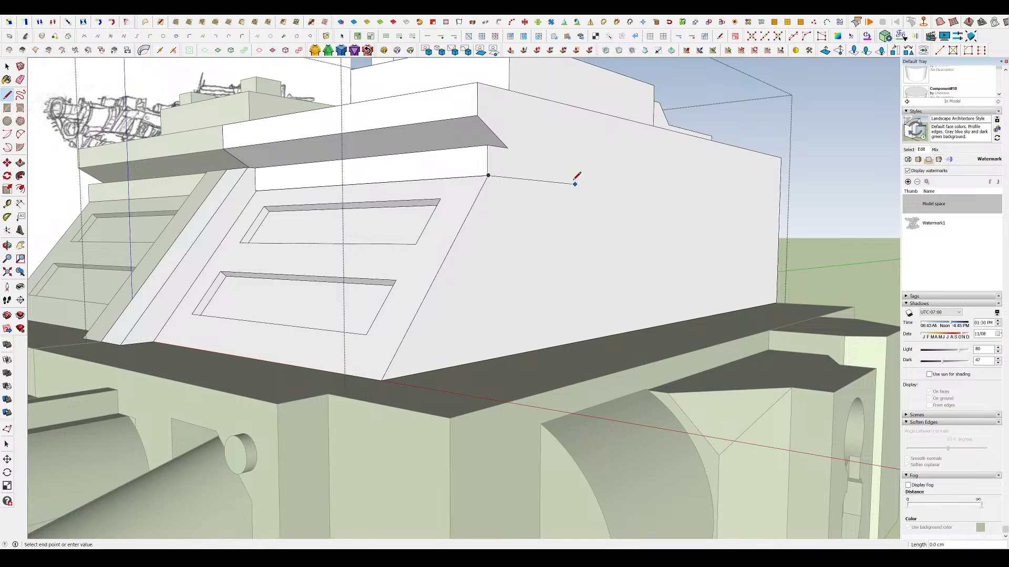
{"action": "left_click", "coordinate": [571, 343]}
{"action": "scroll", "coordinate": [541, 295], "scroll_direction": "down", "scroll_amount": 5}
{"action": "middle_click_drag", "start_coordinate": [540, 294], "coordinate": [527, 218]}
{"action": "scroll", "coordinate": [523, 224], "scroll_direction": "up", "scroll_amount": 3}
- Make the outlined front panel project about 33 cm from the roof block's outer side
{"action": "key", "text": "p"}
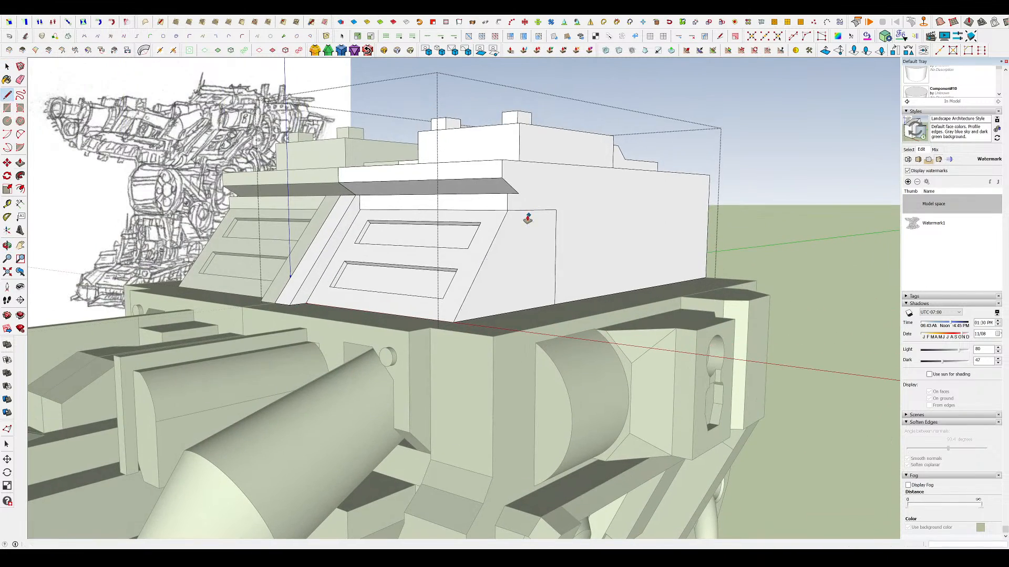
{"action": "left_click", "coordinate": [530, 241]}
{"action": "left_click", "coordinate": [551, 247]}
{"action": "scroll", "coordinate": [551, 247], "scroll_direction": "down", "scroll_amount": 3}
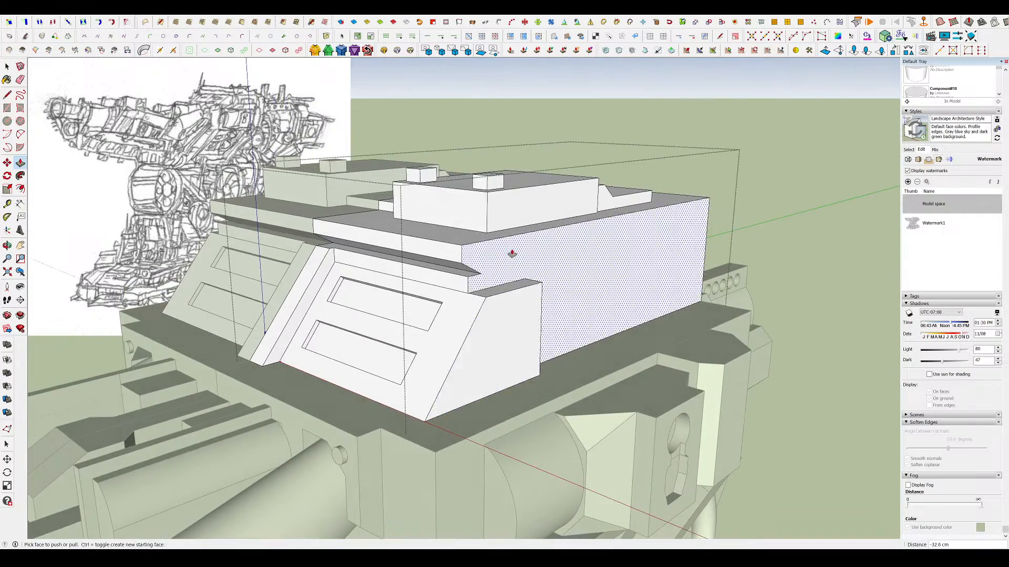
- Draw a rectangle on the rear lower part of the roof block's outer side face and pull it out as a box
{"action": "middle_click_drag", "start_coordinate": [516, 252], "coordinate": [547, 295]}
{"action": "scroll", "coordinate": [546, 295], "scroll_direction": "up", "scroll_amount": 2}
{"action": "key", "text": "r"}
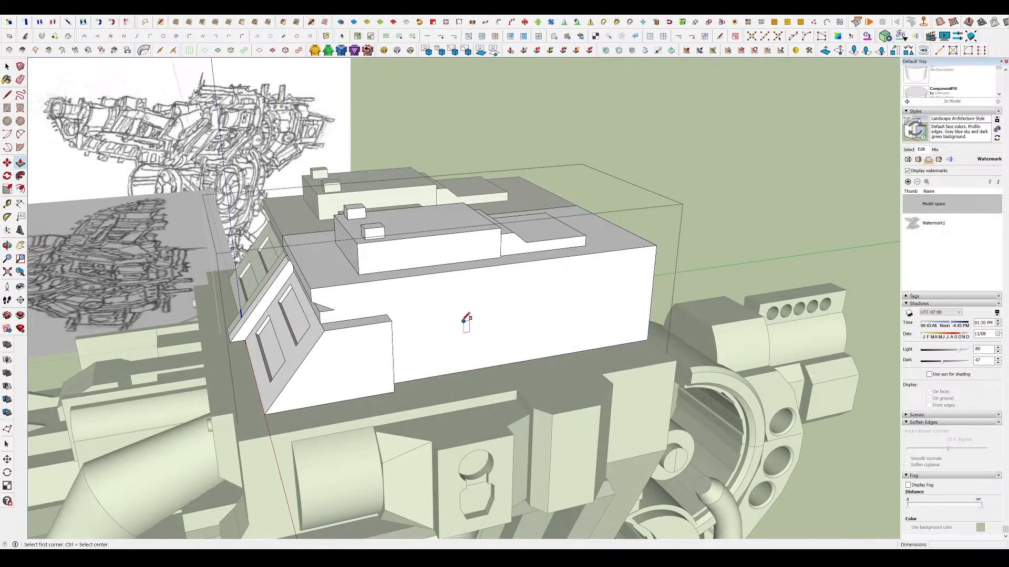
{"action": "key", "text": "p"}
{"action": "left_click", "coordinate": [579, 339]}
{"action": "left_click", "coordinate": [575, 368]}
- Slope the front end of the new rear side box from its upper edge down to its base
{"action": "scroll", "coordinate": [478, 368], "scroll_direction": "up", "scroll_amount": 2}
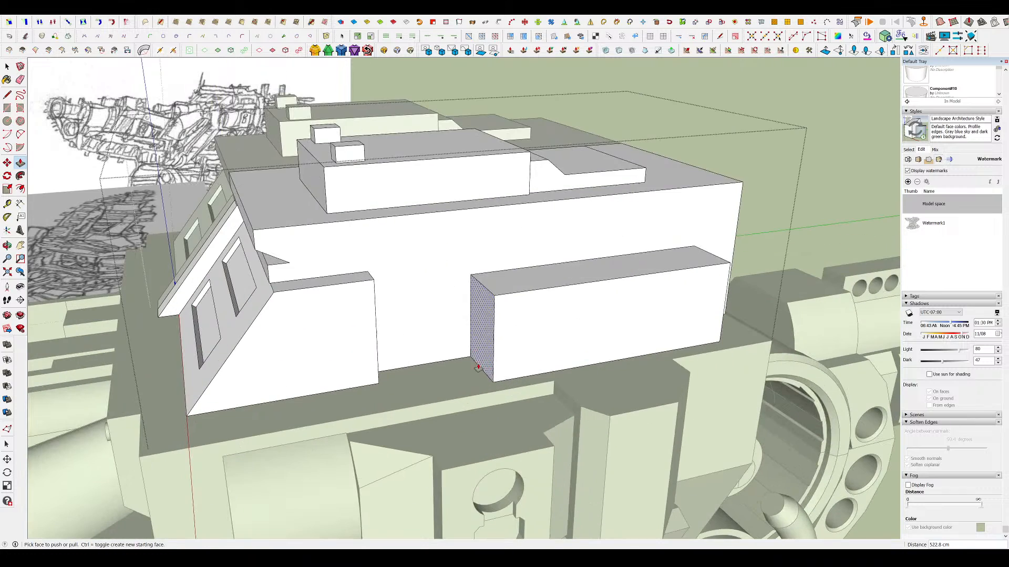
{"action": "left_click", "coordinate": [407, 382]}
{"action": "scroll", "coordinate": [488, 313], "scroll_direction": "down", "scroll_amount": 1}
{"action": "middle_click_drag", "start_coordinate": [489, 313], "coordinate": [501, 303]}
{"action": "scroll", "coordinate": [534, 276], "scroll_direction": "up", "scroll_amount": 1}
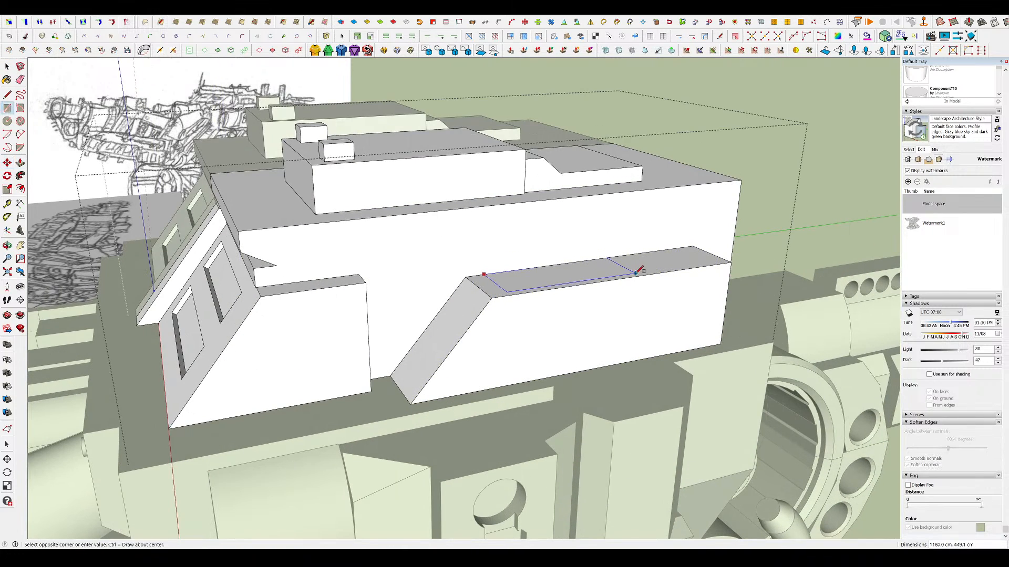
- Draw a rectangle about 1180 by 449 cm on top of the rear side box and pull it up into a block
{"action": "left_click", "coordinate": [576, 215]}
{"action": "scroll", "coordinate": [561, 229], "scroll_direction": "down", "scroll_amount": 1}
{"action": "mouse_move", "coordinate": [531, 238]}
{"action": "middle_mouse_down"}
{"action": "mouse_move", "coordinate": [545, 205]}
{"action": "mouse_move", "coordinate": [515, 228]}
{"action": "middle_mouse_up"}
{"action": "scroll", "coordinate": [590, 205], "scroll_direction": "up", "scroll_amount": 2}
- Recess a rectangle about 620 by 481 cm in the raised side block's outer face and bevel its rear end
{"action": "key", "text": "r"}
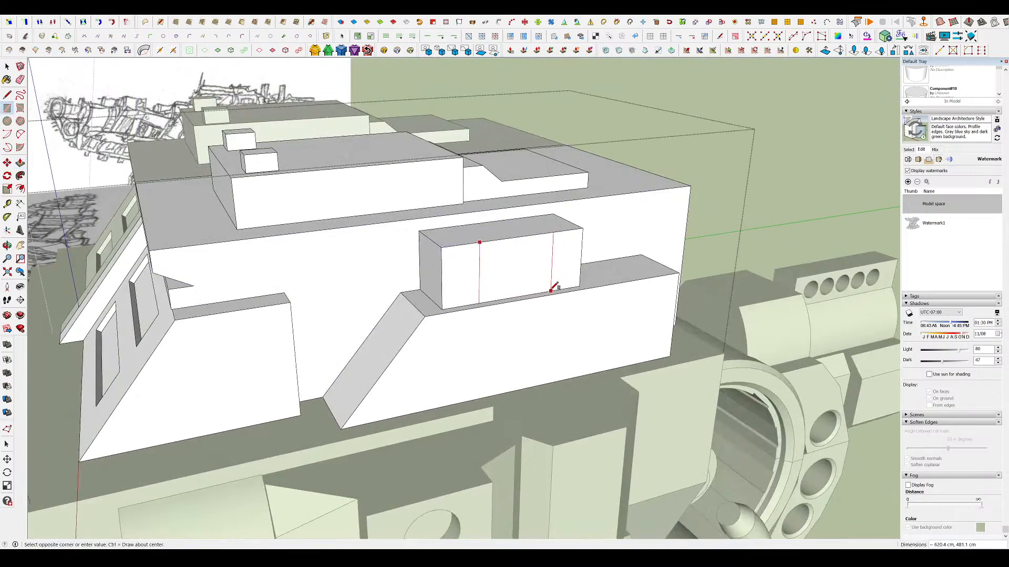
{"action": "left_click", "coordinate": [528, 245]}
{"action": "middle_click_drag", "start_coordinate": [528, 244], "coordinate": [158, 249]}
{"action": "scroll", "coordinate": [541, 242], "scroll_direction": "down", "scroll_amount": 2}
{"action": "scroll", "coordinate": [542, 252], "scroll_direction": "up", "scroll_amount": 1}
{"action": "scroll", "coordinate": [159, 249], "scroll_direction": "up", "scroll_amount": 2}
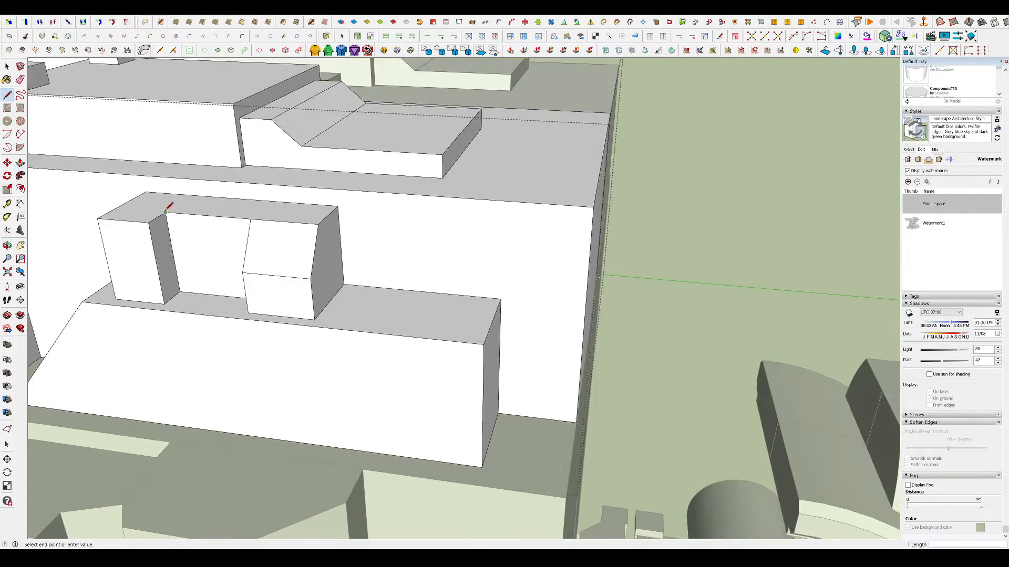
- Bevel the upper outer edge of the raised side block's front end to match its rear end
{"action": "double_click", "coordinate": [160, 241]}
{"action": "scroll", "coordinate": [444, 254], "scroll_direction": "down", "scroll_amount": 2}
{"action": "middle_click_drag", "start_coordinate": [219, 264], "coordinate": [268, 315]}
{"action": "scroll", "coordinate": [443, 254], "scroll_direction": "up", "scroll_amount": 3}
{"action": "scroll", "coordinate": [463, 284], "scroll_direction": "down", "scroll_amount": 3}
{"action": "scroll", "coordinate": [517, 279], "scroll_direction": "up", "scroll_amount": 2}
{"action": "scroll", "coordinate": [268, 315], "scroll_direction": "up", "scroll_amount": 2}
{"action": "left_click", "coordinate": [221, 335]}
{"action": "key", "text": "space"}
- Adjust the raised side block's front end face with Push/Pull, then leave the roof block and compare the mech with the sketch
{"action": "middle_click_drag", "start_coordinate": [362, 297], "coordinate": [655, 227]}
{"action": "scroll", "coordinate": [656, 227], "scroll_direction": "down", "scroll_amount": 5}
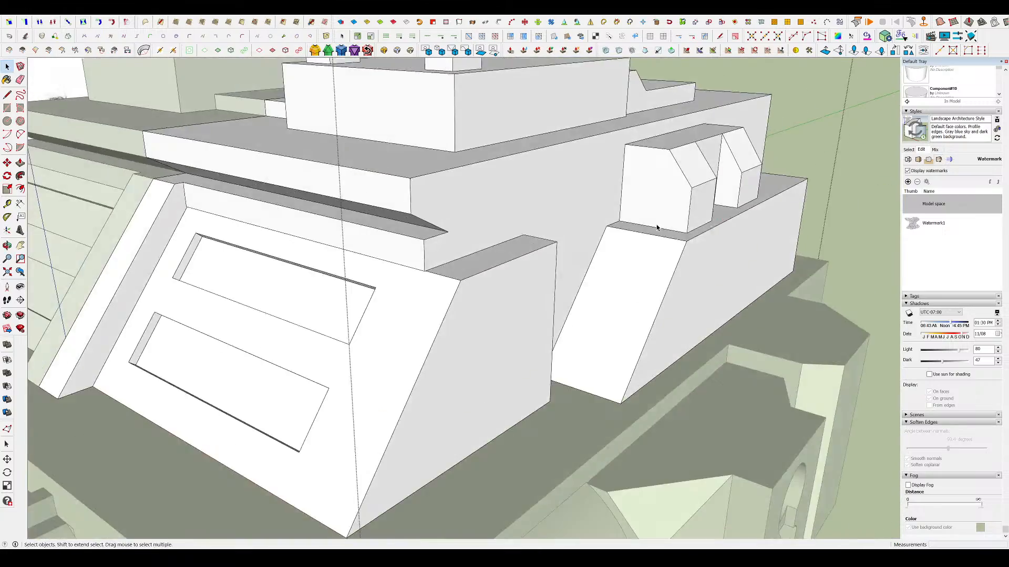
{"action": "mouse_move", "coordinate": [567, 231]}
{"action": "middle_mouse_down"}
{"action": "mouse_move", "coordinate": [547, 223]}
{"action": "mouse_move", "coordinate": [576, 245]}
{"action": "middle_mouse_up"}
{"action": "scroll", "coordinate": [576, 244], "scroll_direction": "up", "scroll_amount": 10}
{"action": "key", "text": "p"}
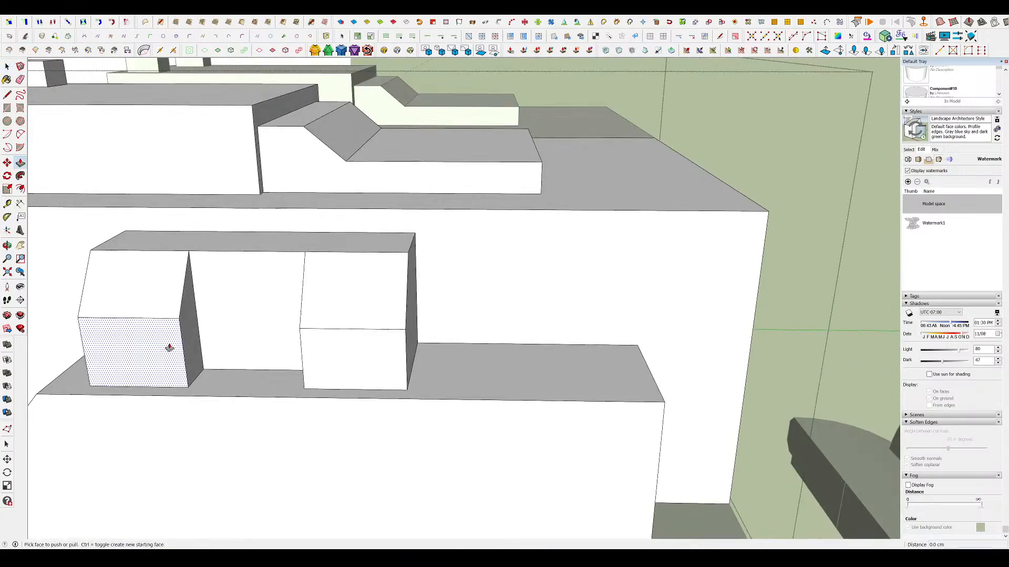
{"action": "left_click", "coordinate": [191, 351]}
{"action": "middle_click_drag", "start_coordinate": [192, 351], "coordinate": [557, 226]}
{"action": "scroll", "coordinate": [557, 225], "scroll_direction": "down", "scroll_amount": 8}
{"action": "key", "text": "space"}
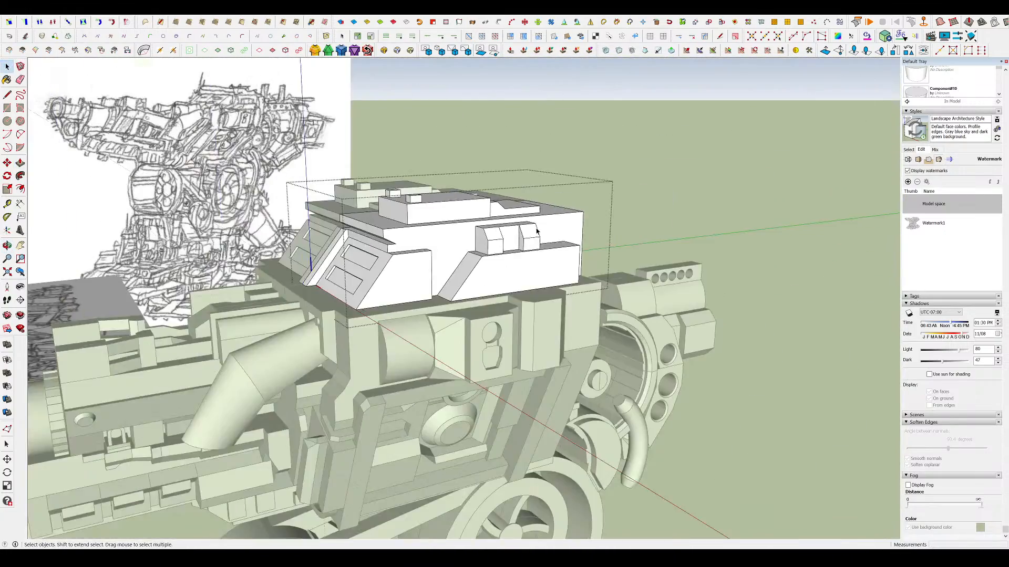
{"action": "left_click", "coordinate": [657, 221]}
{"action": "middle_click_drag", "start_coordinate": [656, 221], "coordinate": [578, 194]}
{"action": "scroll", "coordinate": [518, 236], "scroll_direction": "up", "scroll_amount": 3}
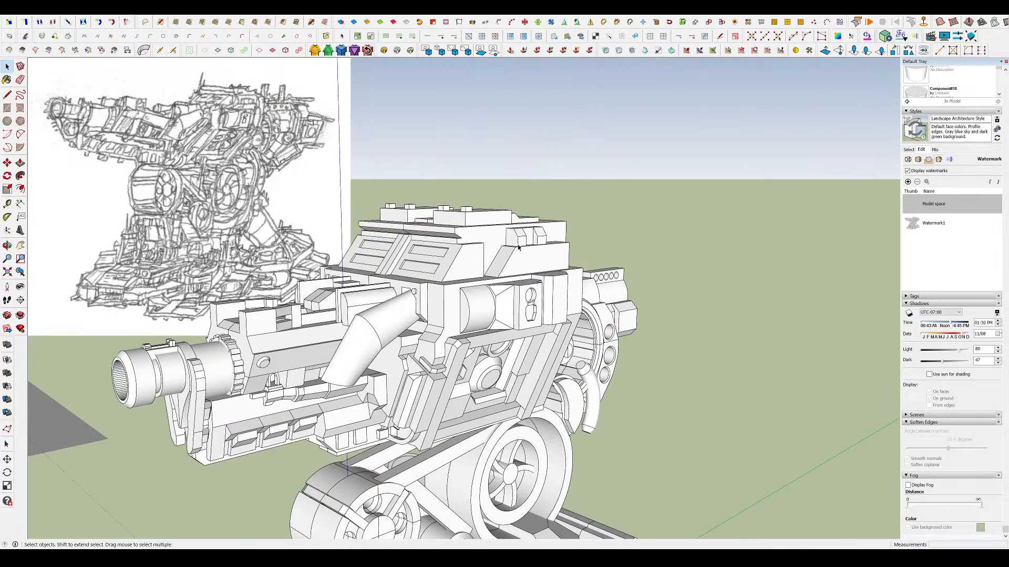
{"action": "middle_click_drag", "start_coordinate": [487, 285], "coordinate": [465, 285]}
- Reopen the roof block and extrude a triangle in front of the rear side box's slope about 114 cm, giving it a two-angle front
{"action": "double_click", "coordinate": [493, 281]}
{"action": "scroll", "coordinate": [466, 286], "scroll_direction": "up", "scroll_amount": 6}
{"action": "key", "text": "l"}
{"action": "middle_click_drag", "start_coordinate": [433, 255], "coordinate": [384, 297]}
{"action": "scroll", "coordinate": [464, 252], "scroll_direction": "up", "scroll_amount": 2}
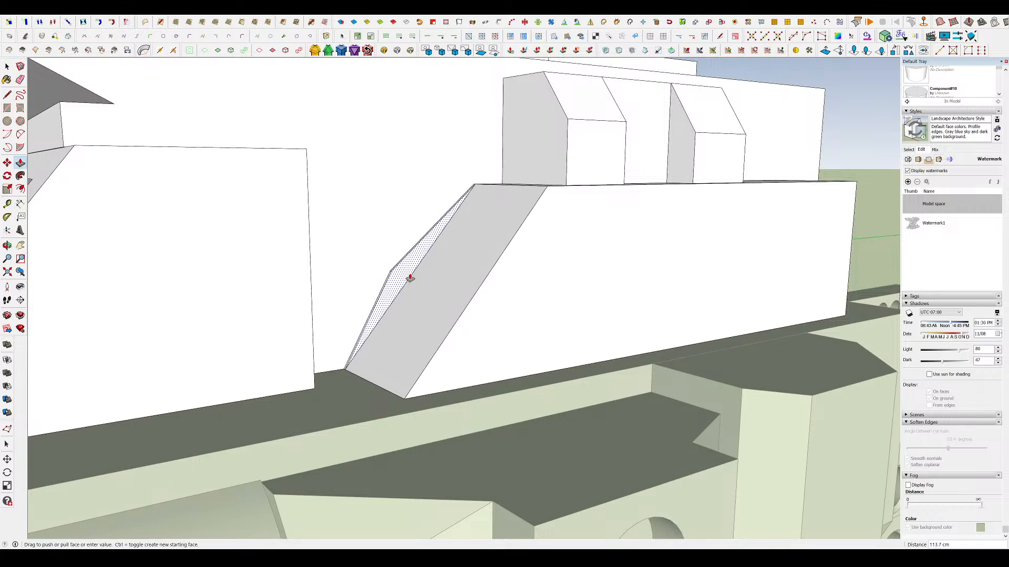
{"action": "scroll", "coordinate": [505, 275], "scroll_direction": "down", "scroll_amount": 8}
{"action": "key", "text": "space"}
{"action": "key", "text": "Escape"}
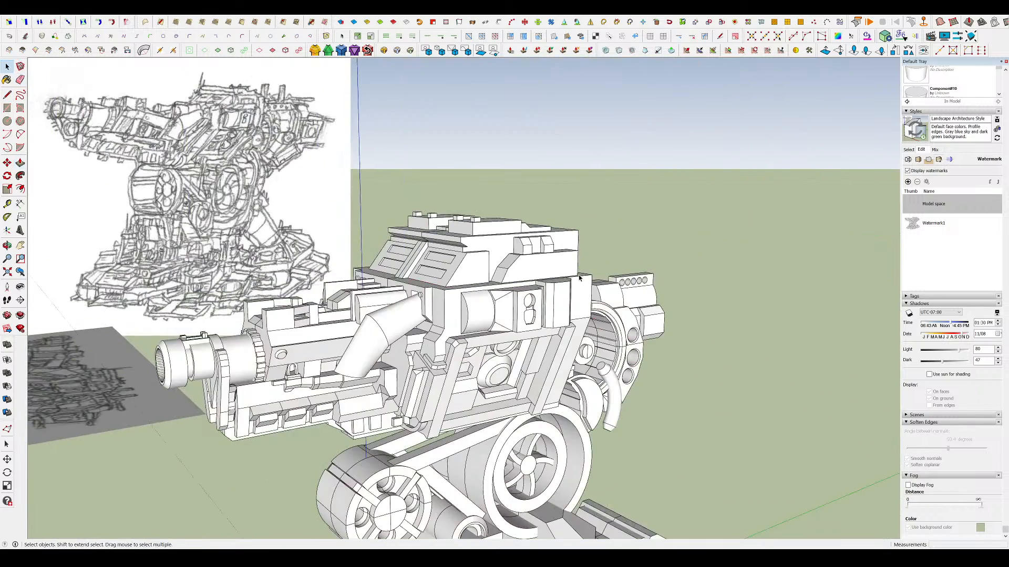
- Compare the whole mech with the reference sketch and reopen the roof block
{"action": "middle_click_drag", "start_coordinate": [525, 279], "coordinate": [534, 172]}
{"action": "scroll", "coordinate": [533, 173], "scroll_direction": "down", "scroll_amount": 3}
{"action": "scroll", "coordinate": [498, 200], "scroll_direction": "up", "scroll_amount": 2}
{"action": "scroll", "coordinate": [498, 201], "scroll_direction": "up", "scroll_amount": 2}
{"action": "scroll", "coordinate": [510, 207], "scroll_direction": "up", "scroll_amount": 2}
{"action": "middle_click_drag", "start_coordinate": [493, 205], "coordinate": [502, 229]}
{"action": "double_click", "coordinate": [511, 207]}
{"action": "scroll", "coordinate": [552, 170], "scroll_direction": "up", "scroll_amount": 3}
{"action": "middle_click_drag", "start_coordinate": [552, 168], "coordinate": [513, 164]}
{"action": "scroll", "coordinate": [515, 170], "scroll_direction": "down", "scroll_amount": 3}
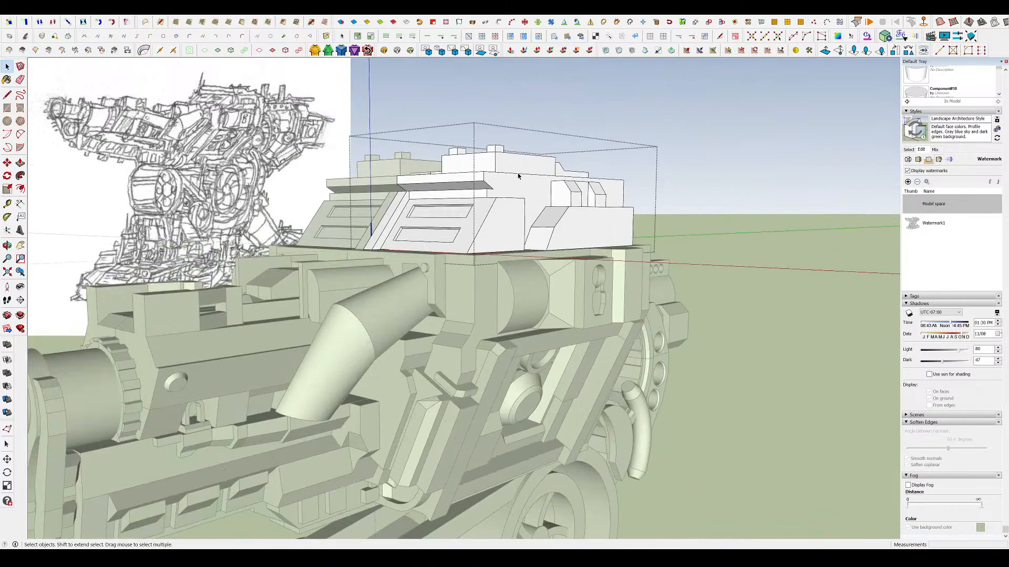
{"action": "scroll", "coordinate": [494, 173], "scroll_direction": "up", "scroll_amount": 2}
- Continue the front overhang's lower edge along the outer side face with a line and offset the two bands about 35 cm
{"action": "key", "text": "l"}
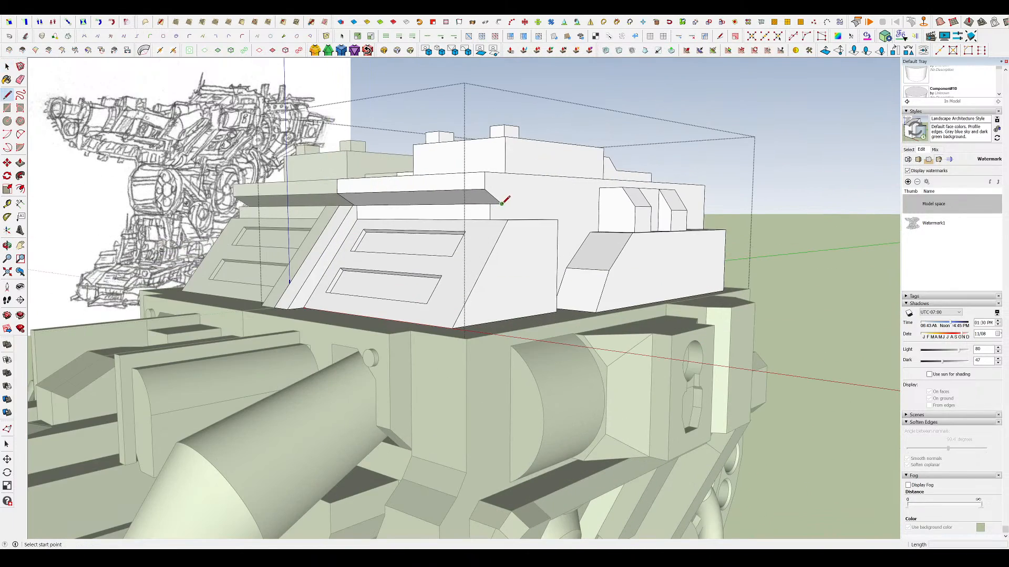
{"action": "scroll", "coordinate": [599, 204], "scroll_direction": "up", "scroll_amount": 2}
{"action": "middle_click_drag", "start_coordinate": [599, 204], "coordinate": [549, 245]}
{"action": "scroll", "coordinate": [547, 246], "scroll_direction": "up", "scroll_amount": 2}
{"action": "key", "text": "p"}
{"action": "scroll", "coordinate": [549, 246], "scroll_direction": "down", "scroll_amount": 4}
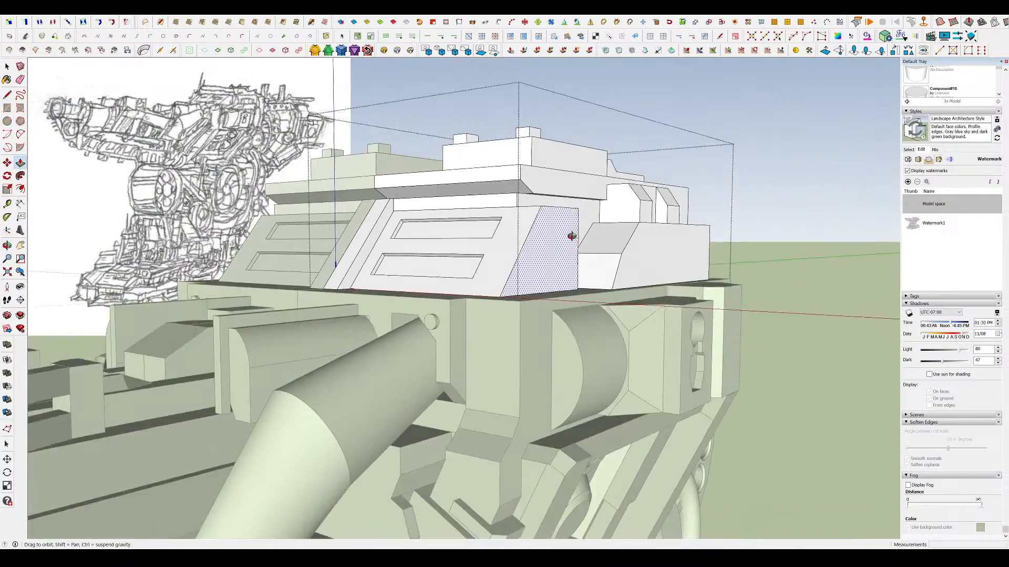
{"action": "scroll", "coordinate": [576, 226], "scroll_direction": "up", "scroll_amount": 2}
{"action": "scroll", "coordinate": [574, 225], "scroll_direction": "up", "scroll_amount": 3}
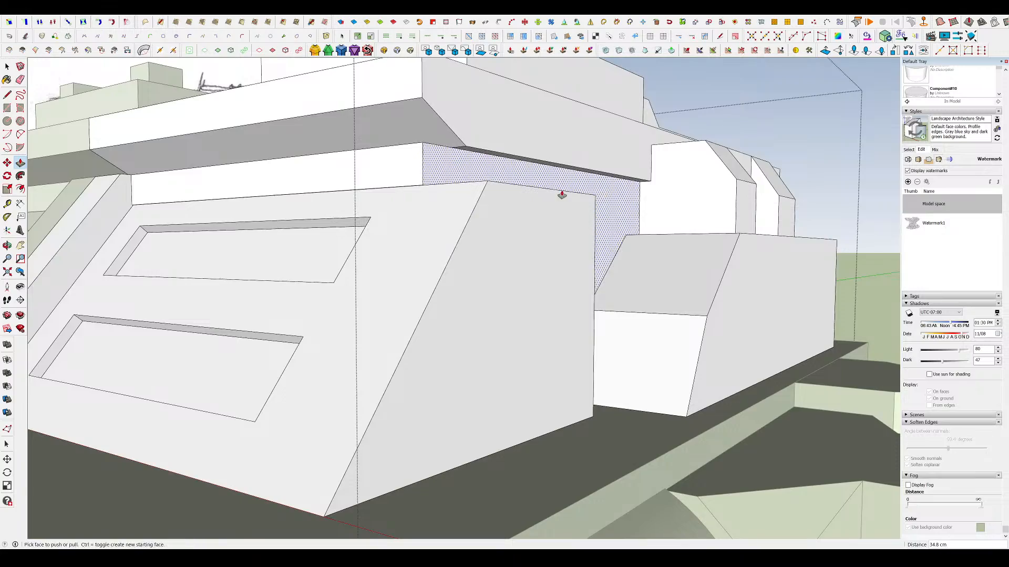
{"action": "scroll", "coordinate": [561, 195], "scroll_direction": "down", "scroll_amount": 5}
{"action": "scroll", "coordinate": [543, 207], "scroll_direction": "up", "scroll_amount": 2}
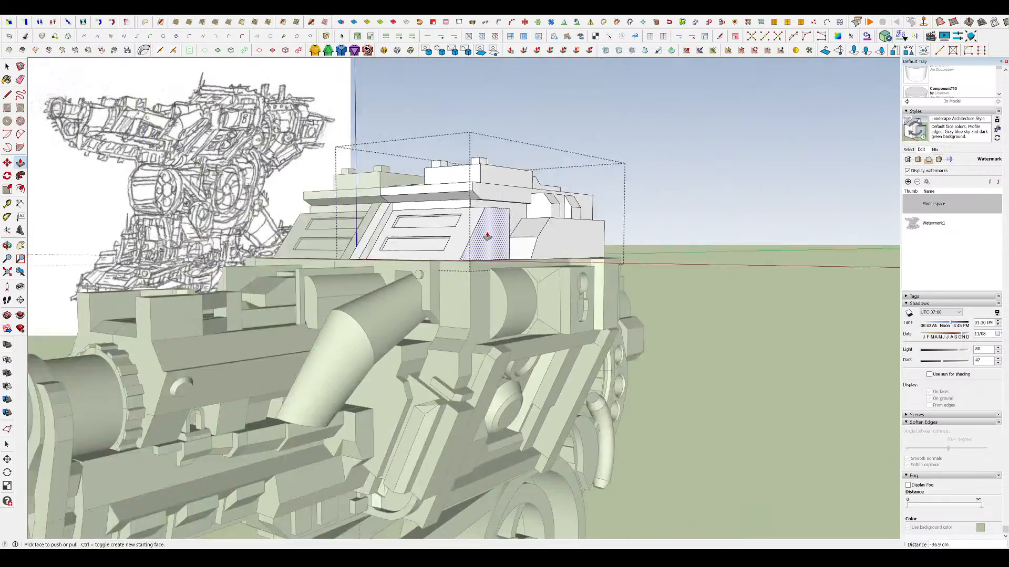
{"action": "scroll", "coordinate": [493, 232], "scroll_direction": "up", "scroll_amount": 1}
{"action": "scroll", "coordinate": [462, 219], "scroll_direction": "up", "scroll_amount": 2}
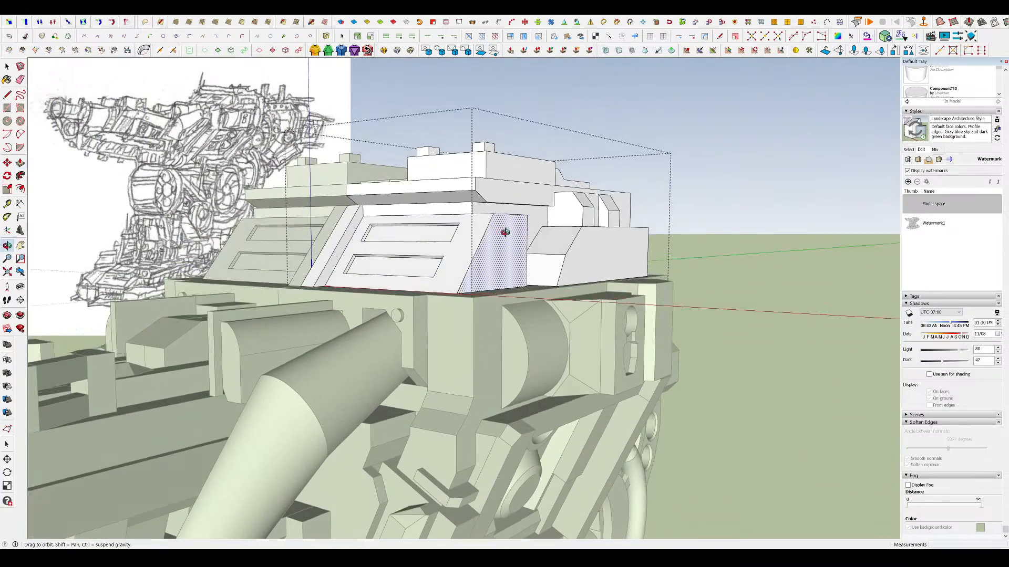
- Draw a rectangle on the rear side box's outer face above the hull column and pull it out as a box
{"action": "middle_click_drag", "start_coordinate": [508, 225], "coordinate": [556, 234]}
{"action": "scroll", "coordinate": [525, 207], "scroll_direction": "down", "scroll_amount": 3}
{"action": "scroll", "coordinate": [556, 234], "scroll_direction": "up", "scroll_amount": 5}
{"action": "key", "text": "r"}
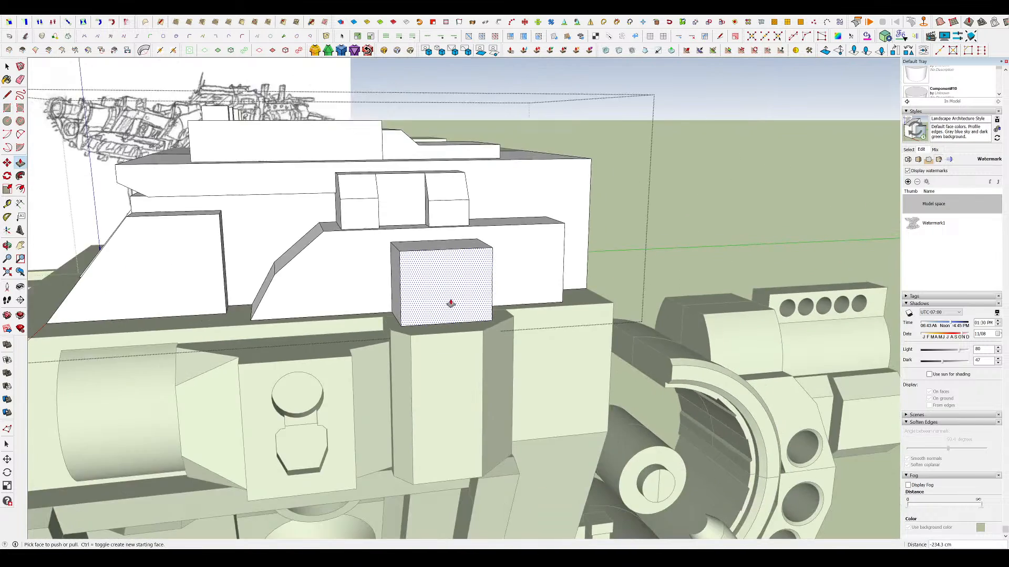
- Cut the two outer vertical corners off the box above the hull column and compare the mech with the sketch
{"action": "scroll", "coordinate": [450, 303], "scroll_direction": "up", "scroll_amount": 3}
{"action": "key", "text": "r"}
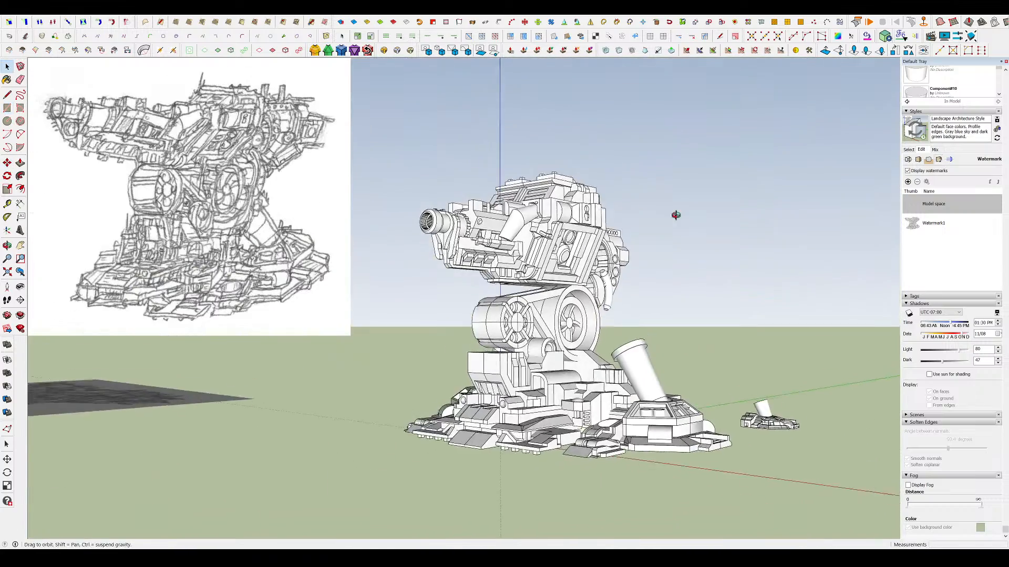
{"action": "scroll", "coordinate": [620, 213], "scroll_direction": "up", "scroll_amount": 4}
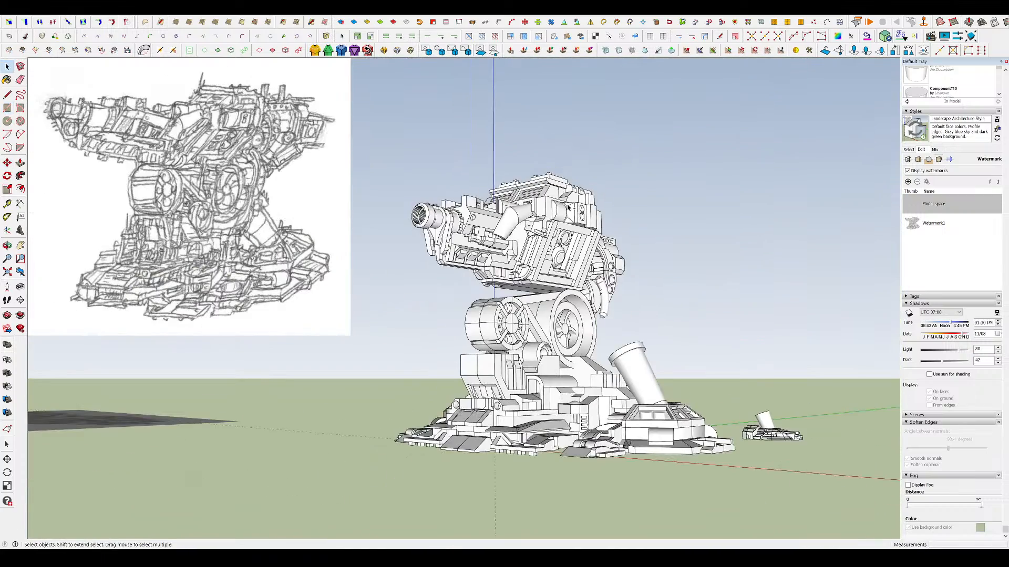
{"action": "scroll", "coordinate": [568, 208], "scroll_direction": "up", "scroll_amount": 8}
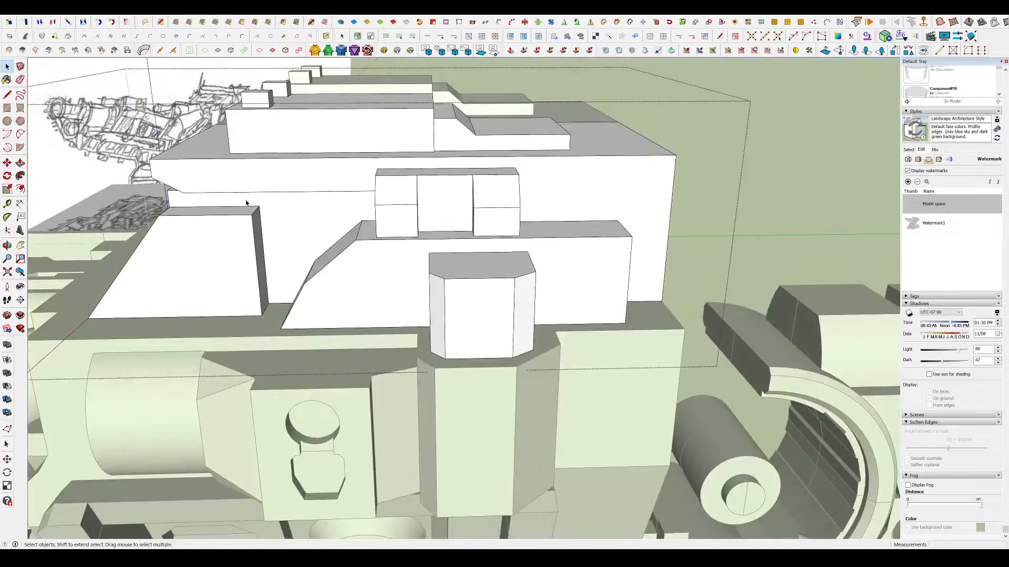
- Draw a rectangle on the upper part of the front side panel's rear end and pull it backward as a short bar
{"action": "scroll", "coordinate": [245, 200], "scroll_direction": "up", "scroll_amount": 5}
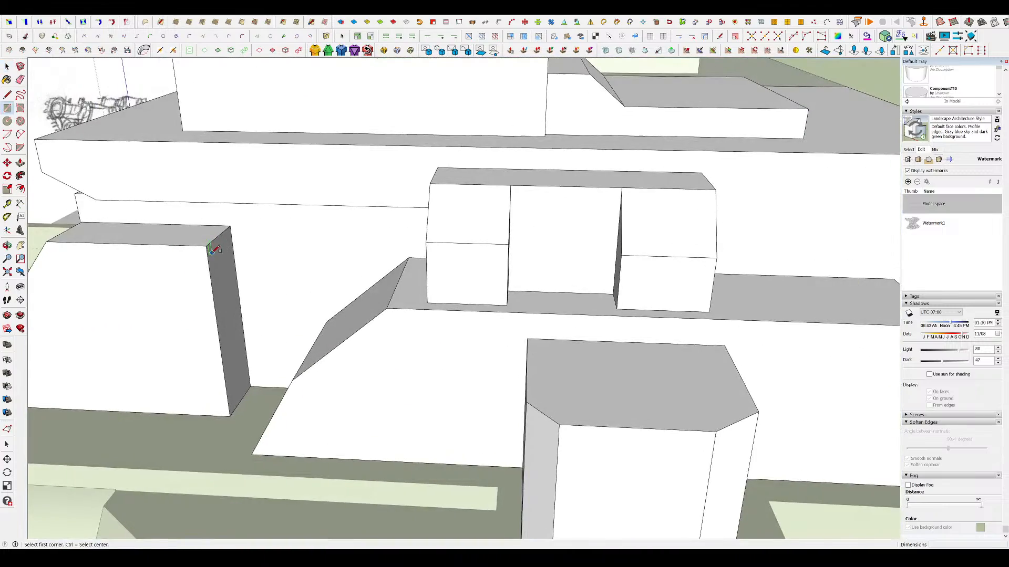
{"action": "left_click_drag", "start_coordinate": [233, 294], "coordinate": [336, 302]}
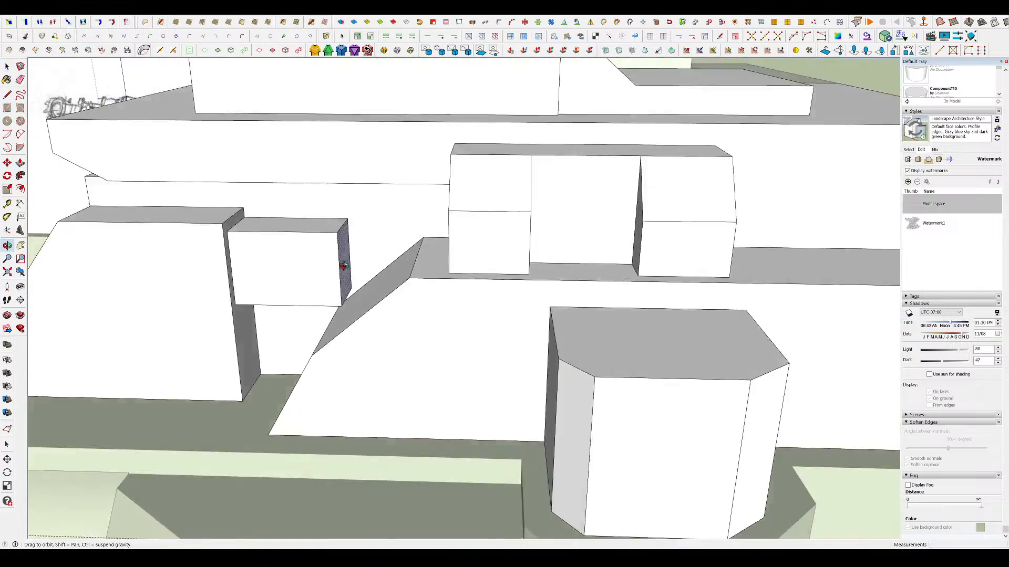
{"action": "scroll", "coordinate": [343, 196], "scroll_direction": "up", "scroll_amount": 5}
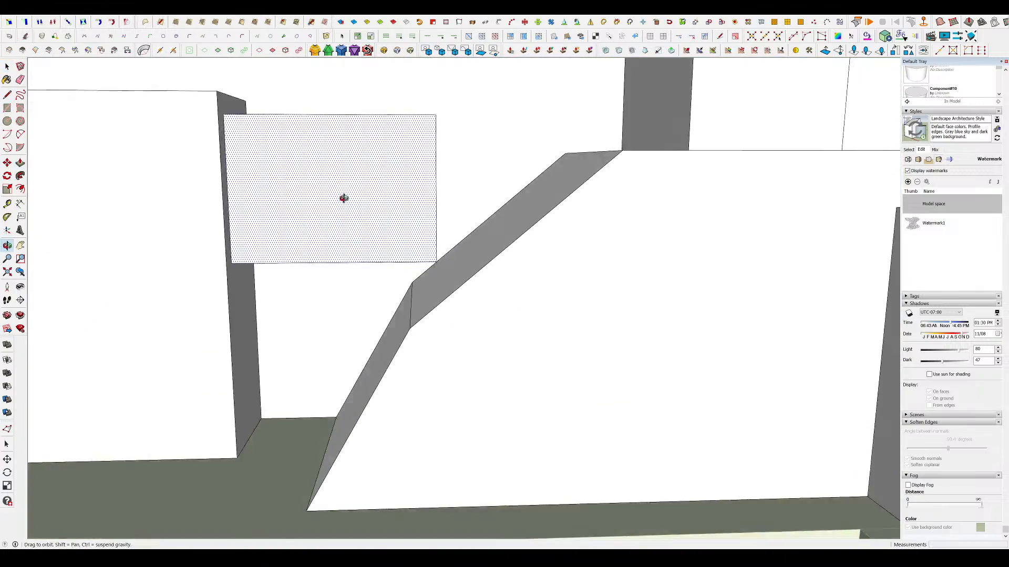
- Cut the short bar's lower rear corner off diagonally by pushing the triangle away
{"action": "key", "text": "l"}
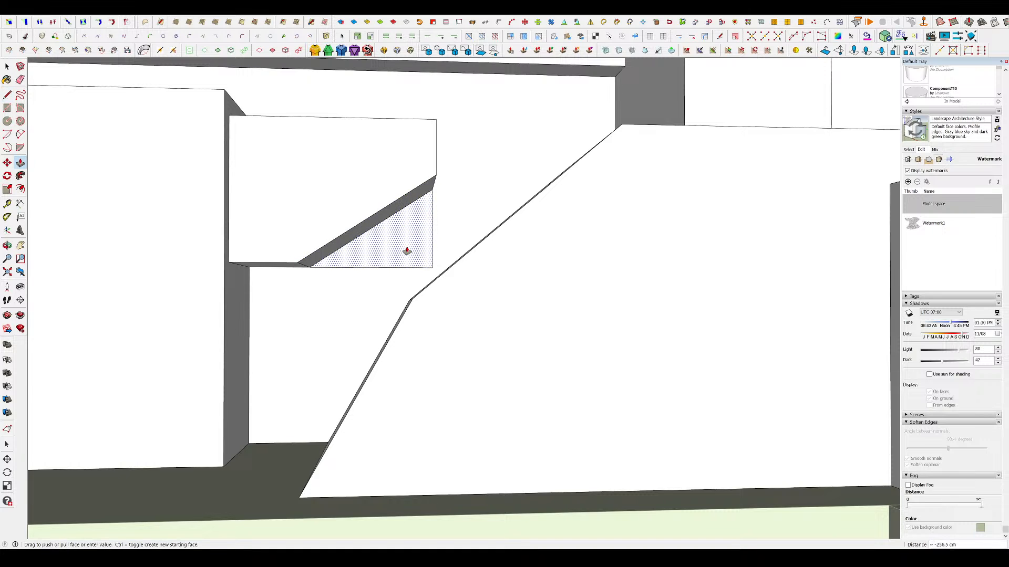
{"action": "middle_click_drag", "start_coordinate": [433, 221], "coordinate": [387, 251]}
{"action": "scroll", "coordinate": [387, 251], "scroll_direction": "down", "scroll_amount": 2}
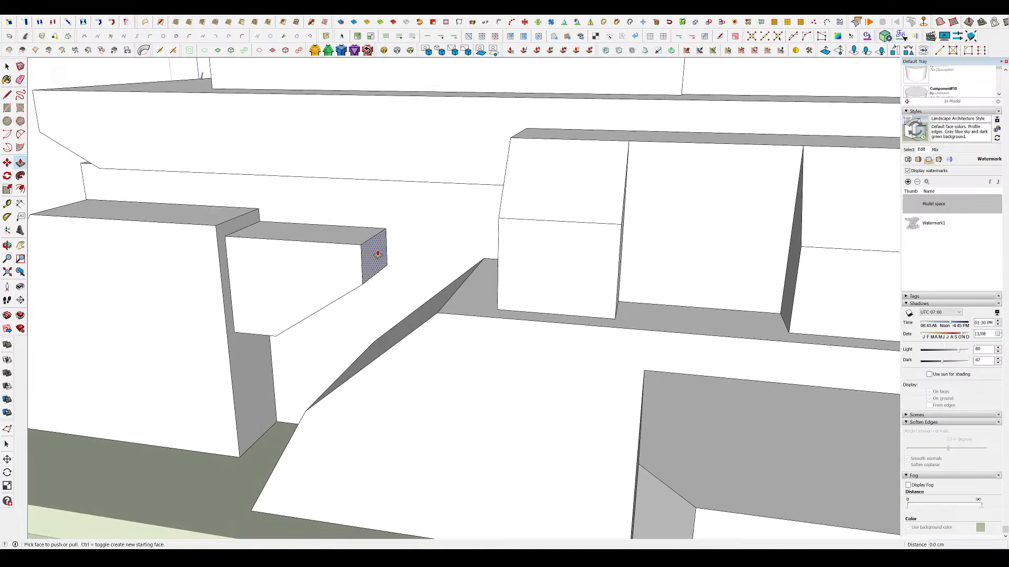
- Extend the bar's rear end to the raised side block and erase the leftover seam at the front panel
{"action": "left_click", "coordinate": [452, 259]}
{"action": "middle_click_drag", "start_coordinate": [451, 272], "coordinate": [452, 273]}
{"action": "middle_click_drag", "start_coordinate": [493, 266], "coordinate": [513, 300]}
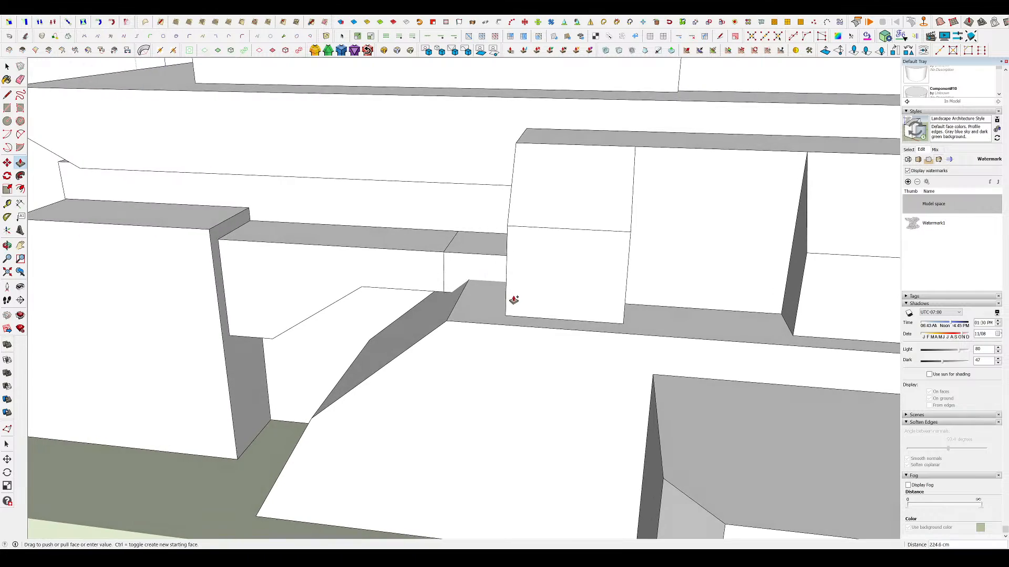
{"action": "key", "text": "p"}
{"action": "scroll", "coordinate": [496, 240], "scroll_direction": "down", "scroll_amount": 8}
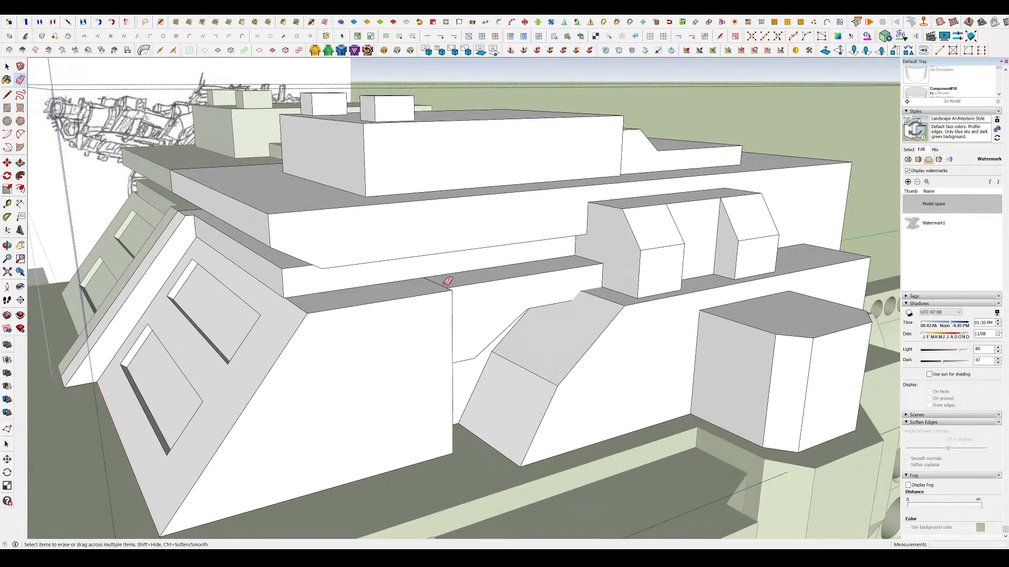
{"action": "middle_click_drag", "start_coordinate": [447, 281], "coordinate": [410, 223]}
{"action": "scroll", "coordinate": [410, 223], "scroll_direction": "down", "scroll_amount": 5}
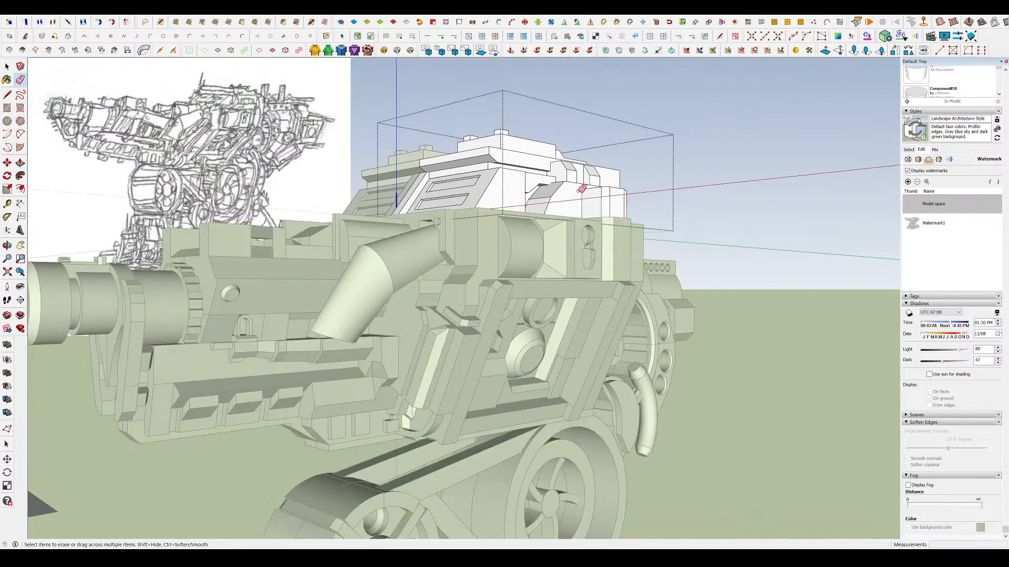
- Draw a rectangle on the rear end of the bar's upper face and pull it up to the overhang's height
{"action": "scroll", "coordinate": [549, 189], "scroll_direction": "up", "scroll_amount": 6}
{"action": "scroll", "coordinate": [518, 225], "scroll_direction": "down", "scroll_amount": 2}
{"action": "scroll", "coordinate": [518, 225], "scroll_direction": "up", "scroll_amount": 4}
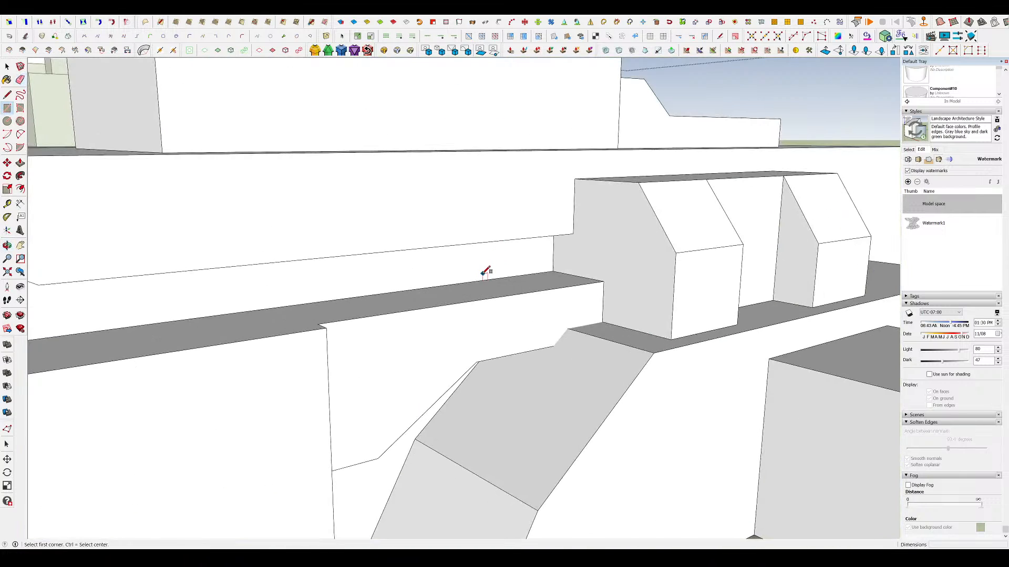
{"action": "key", "text": "p"}
{"action": "left_click", "coordinate": [559, 279]}
{"action": "left_click", "coordinate": [556, 236]}
- Give the small block on the bar a diagonal lower front and extend its upper part toward the raised side block's top
{"action": "key", "text": "l"}
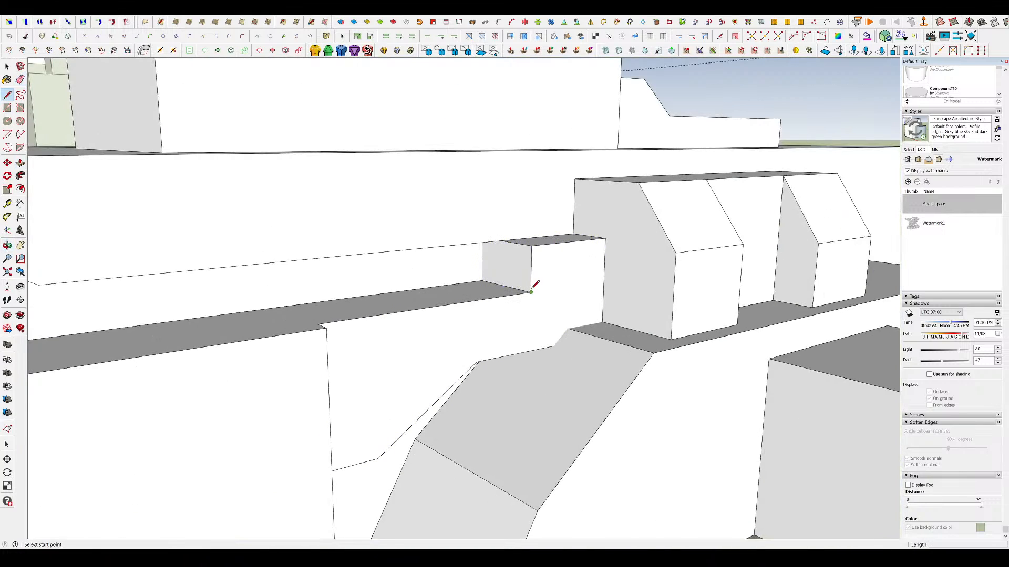
{"action": "left_click", "coordinate": [501, 241]}
{"action": "scroll", "coordinate": [531, 187], "scroll_direction": "down", "scroll_amount": 8}
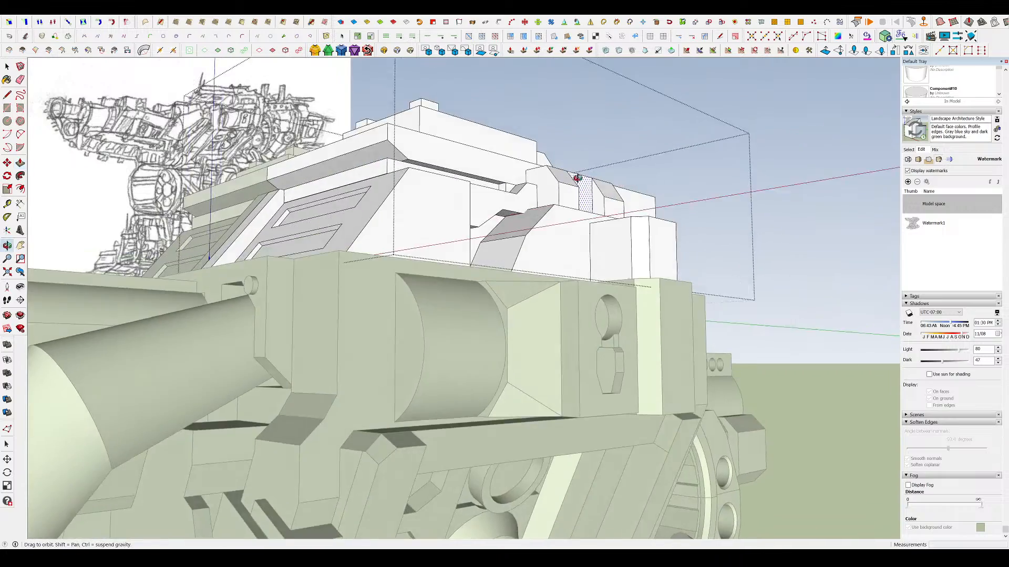
{"action": "scroll", "coordinate": [576, 178], "scroll_direction": "up", "scroll_amount": 6}
{"action": "middle_click_drag", "start_coordinate": [557, 199], "coordinate": [518, 320]}
- Clean up the stepped connector's faces and erase the leftover edges where it meets the overhang band
{"action": "left_click", "coordinate": [527, 401]}
{"action": "left_click", "coordinate": [562, 356]}
{"action": "middle_click_drag", "start_coordinate": [561, 357], "coordinate": [549, 302]}
{"action": "key", "text": "e"}
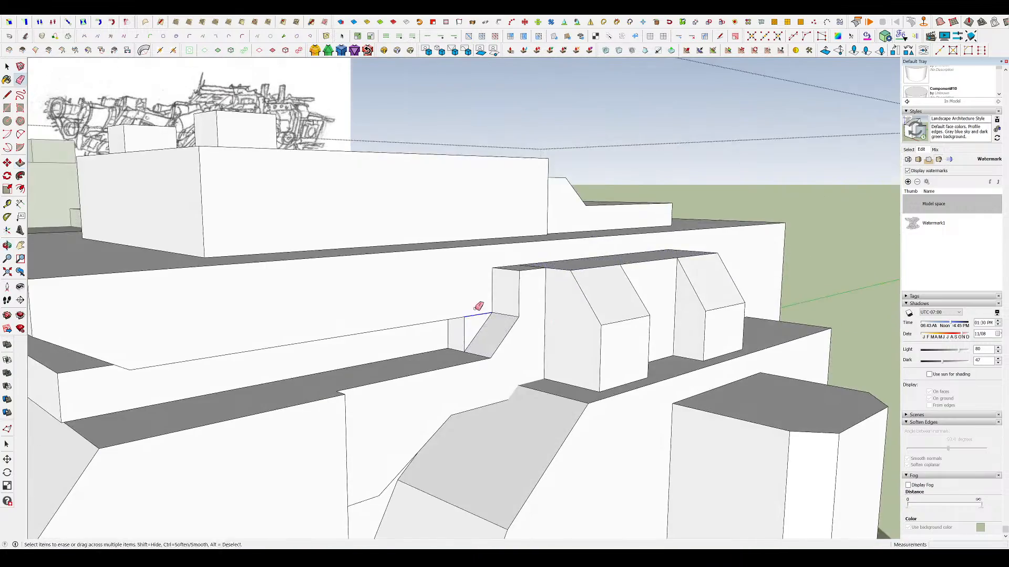
{"action": "scroll", "coordinate": [477, 310], "scroll_direction": "down", "scroll_amount": 6}
{"action": "scroll", "coordinate": [482, 281], "scroll_direction": "up", "scroll_amount": 6}
- Push the small face between the overhang band and the stepped connector and cut the band's rear lower corner diagonally
{"action": "key", "text": "p"}
{"action": "left_click", "coordinate": [484, 289]}
{"action": "left_click", "coordinate": [455, 299]}
{"action": "scroll", "coordinate": [446, 294], "scroll_direction": "up", "scroll_amount": 5}
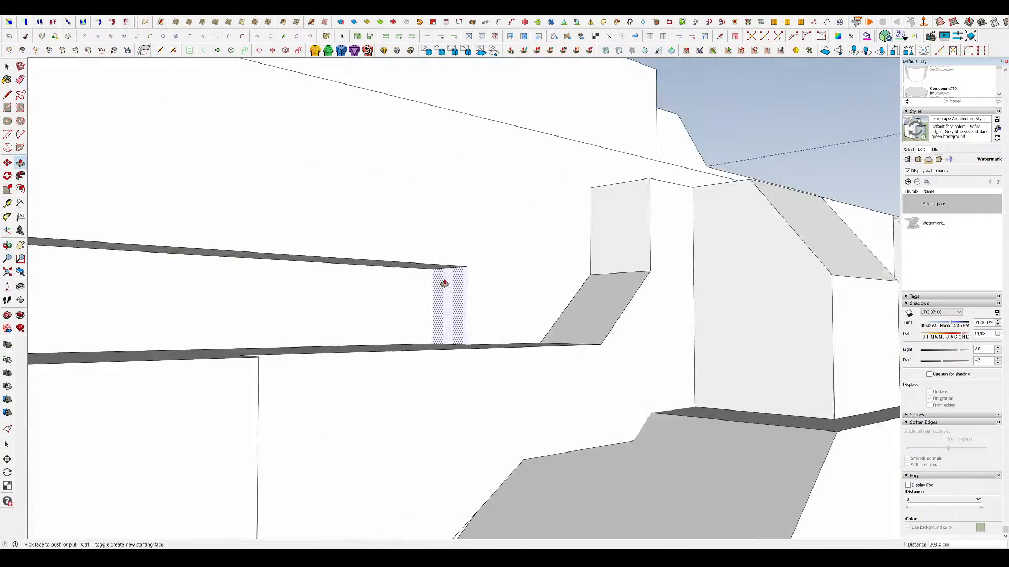
{"action": "key", "text": "l"}
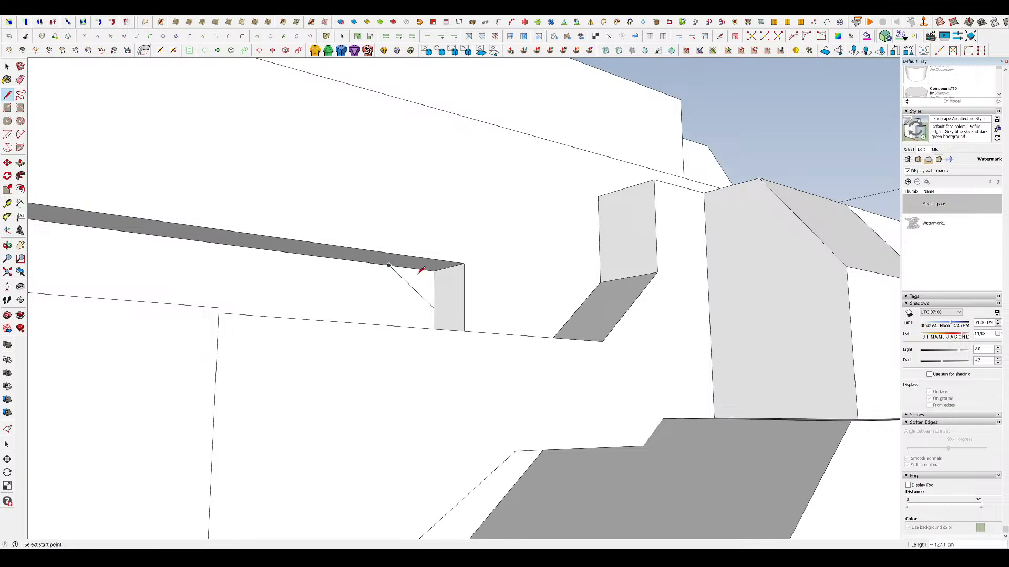
{"action": "scroll", "coordinate": [481, 282], "scroll_direction": "down", "scroll_amount": 5}
{"action": "middle_click_drag", "start_coordinate": [490, 216], "coordinate": [547, 289]}
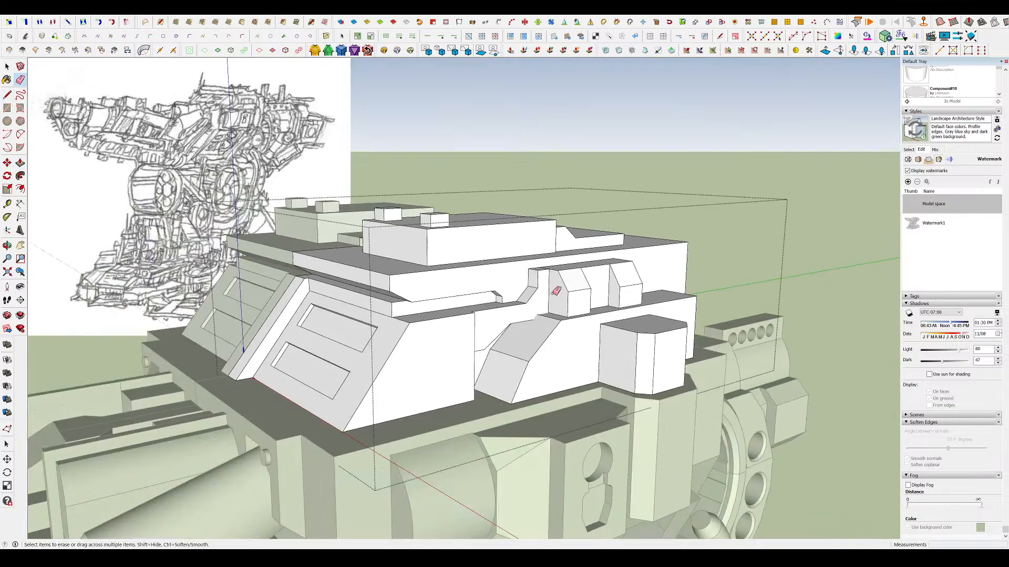
- Adjust the depth of the stepped connector's outer face with Push/Pull
{"action": "scroll", "coordinate": [492, 288], "scroll_direction": "up", "scroll_amount": 5}
{"action": "left_click", "coordinate": [472, 308]}
{"action": "middle_click_drag", "start_coordinate": [472, 308], "coordinate": [174, 273]}
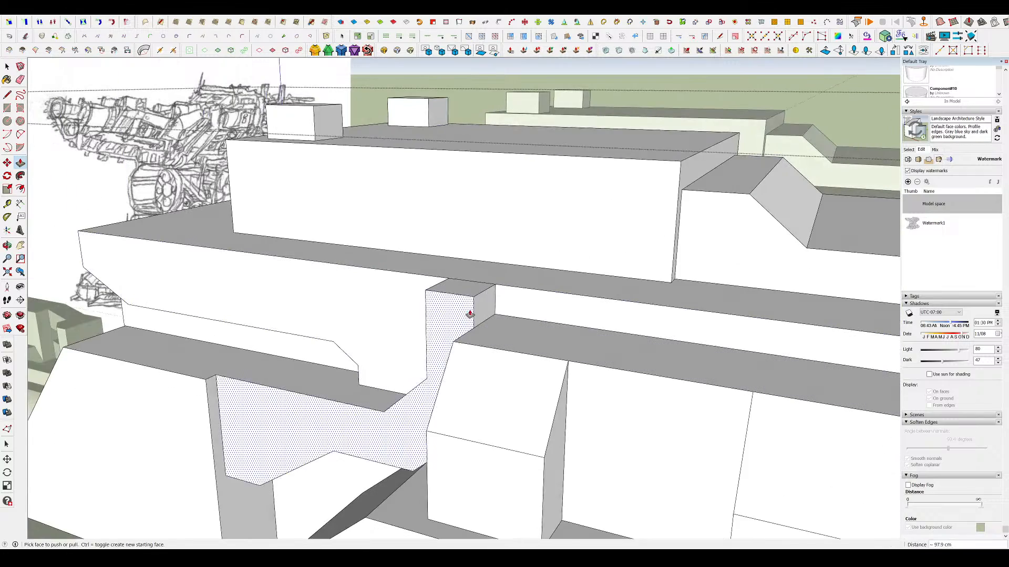
{"action": "scroll", "coordinate": [431, 281], "scroll_direction": "down", "scroll_amount": 5}
{"action": "key", "text": "z"}
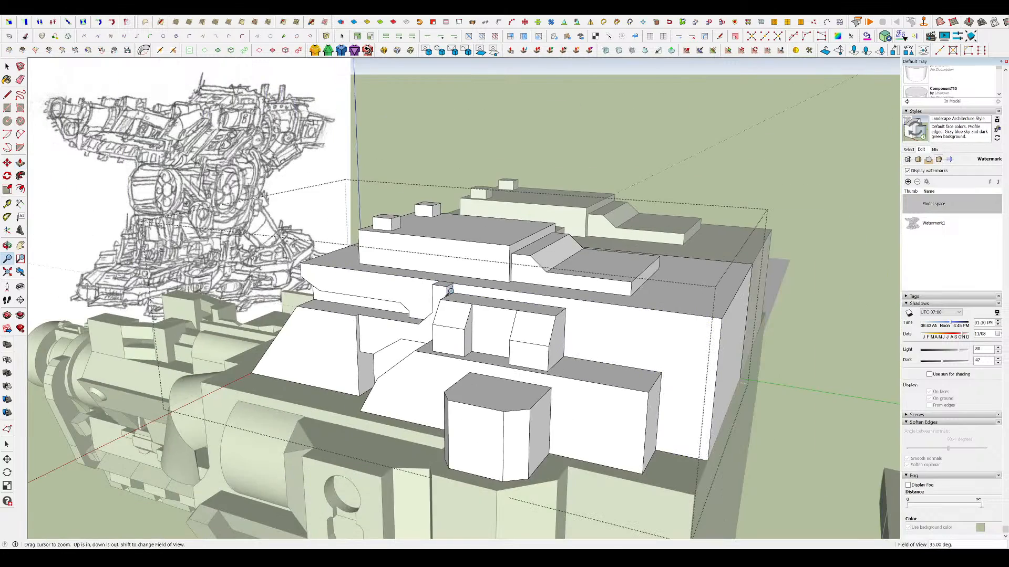
- Extend the connector panel behind the bevelled boxes along the roof block's side wall with Push/Pull
{"action": "left_click", "coordinate": [627, 337]}
{"action": "scroll", "coordinate": [623, 335], "scroll_direction": "up", "scroll_amount": 2}
{"action": "middle_click_drag", "start_coordinate": [619, 333], "coordinate": [601, 222]}
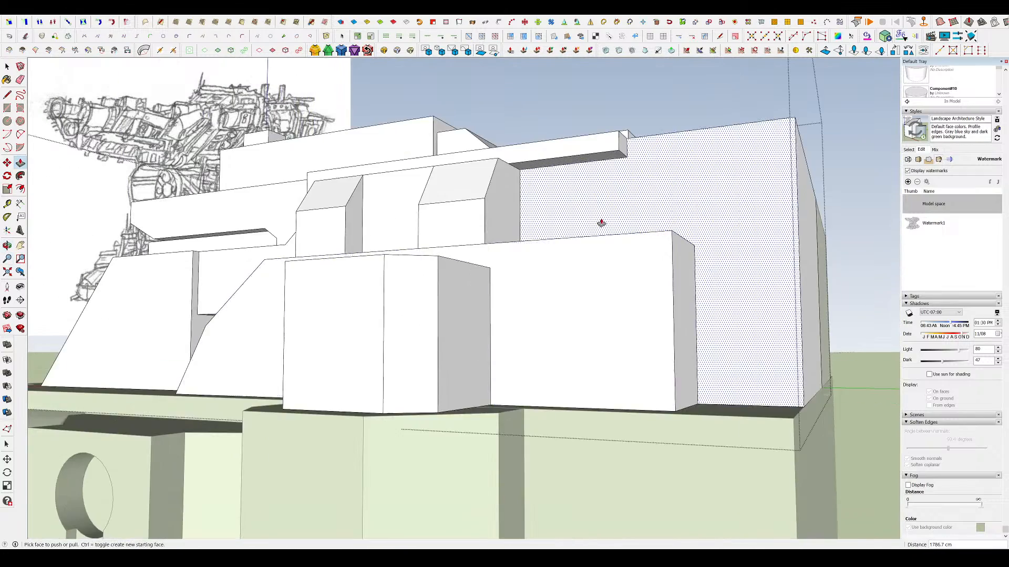
{"action": "scroll", "coordinate": [568, 192], "scroll_direction": "up", "scroll_amount": 3}
{"action": "left_click", "coordinate": [535, 138]}
{"action": "left_click", "coordinate": [527, 297]}
{"action": "middle_click_drag", "start_coordinate": [527, 297], "coordinate": [684, 310]}
{"action": "scroll", "coordinate": [526, 300], "scroll_direction": "down", "scroll_amount": 2}
{"action": "scroll", "coordinate": [596, 311], "scroll_direction": "down", "scroll_amount": 5}
{"action": "key", "text": "m"}
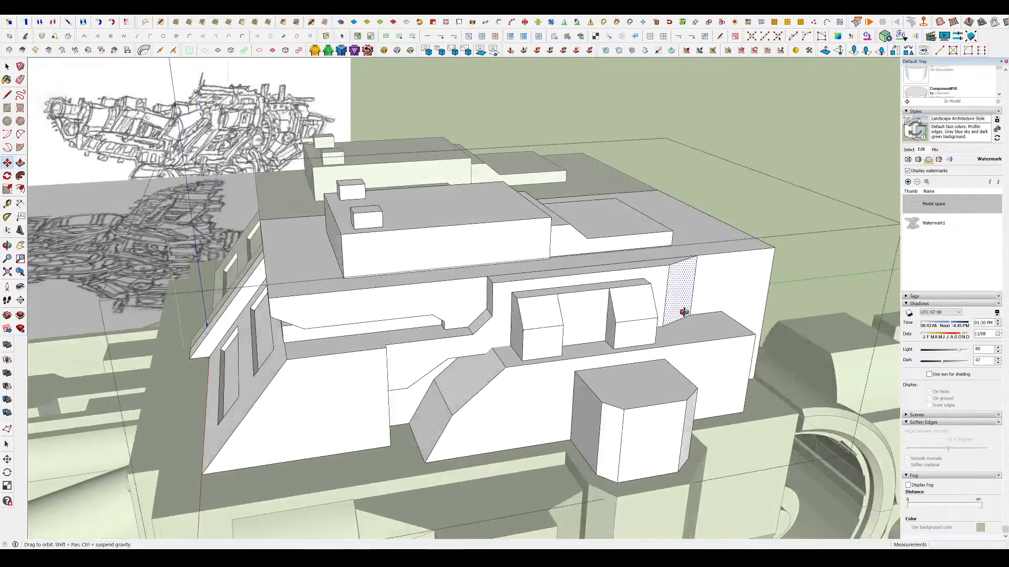
{"action": "scroll", "coordinate": [684, 310], "scroll_direction": "down", "scroll_amount": 5}
- Close the roof group and examine the whole mech's silhouette against the reference sketch
{"action": "key", "text": "space"}
{"action": "left_click", "coordinate": [730, 252]}
{"action": "middle_click_drag", "start_coordinate": [730, 252], "coordinate": [752, 160]}
{"action": "scroll", "coordinate": [565, 302], "scroll_direction": "down", "scroll_amount": 2}
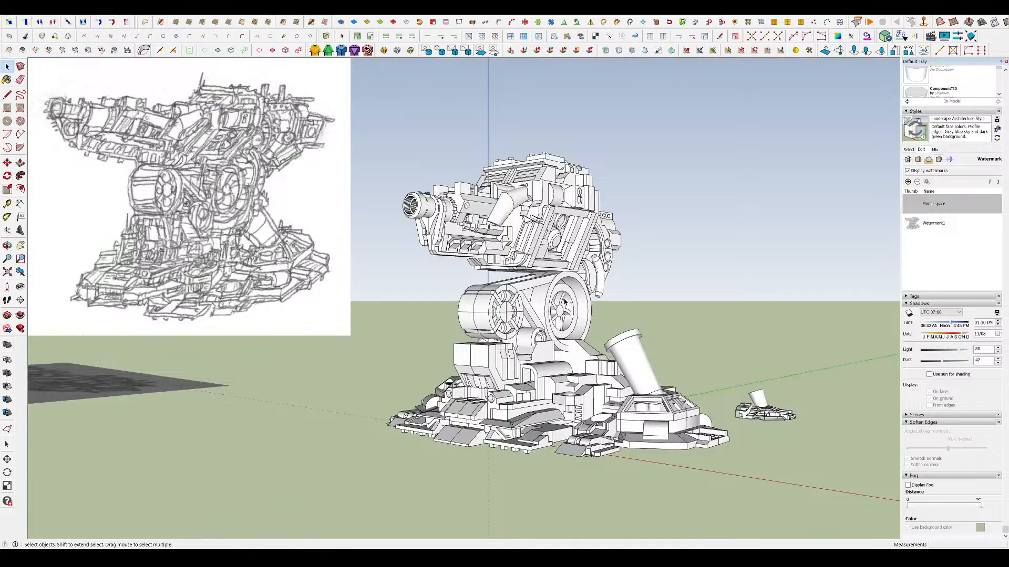
{"action": "scroll", "coordinate": [591, 174], "scroll_direction": "up", "scroll_amount": 3}
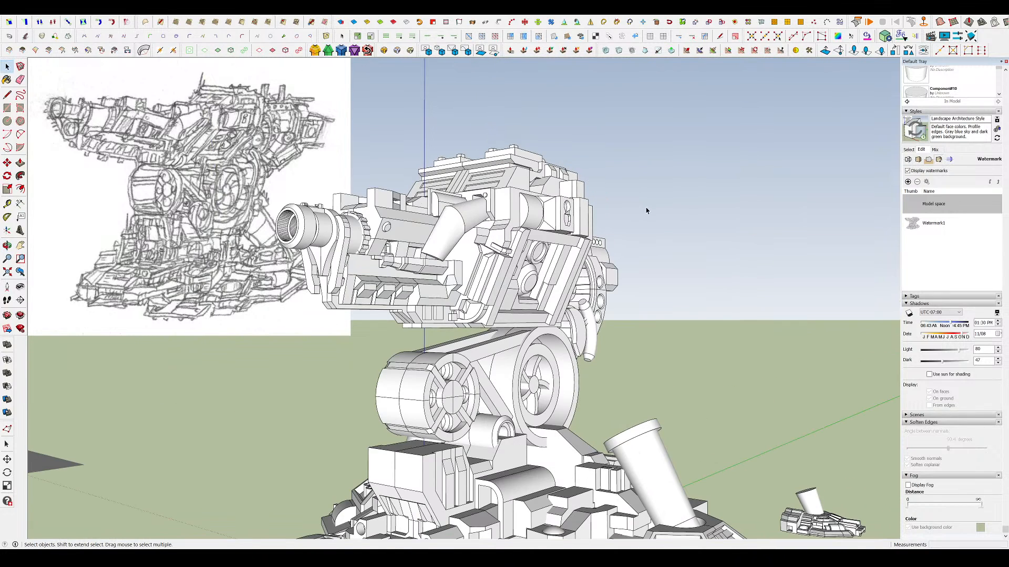
{"action": "middle_click_drag", "start_coordinate": [647, 210], "coordinate": [583, 273]}
{"action": "scroll", "coordinate": [432, 237], "scroll_direction": "down", "scroll_amount": 2}
{"action": "scroll", "coordinate": [595, 196], "scroll_direction": "down", "scroll_amount": 2}
{"action": "scroll", "coordinate": [662, 236], "scroll_direction": "up", "scroll_amount": 4}
- Stretch the five-hole block on the rear housing lengthwise with the Scale tool
{"action": "left_click", "coordinate": [638, 176]}
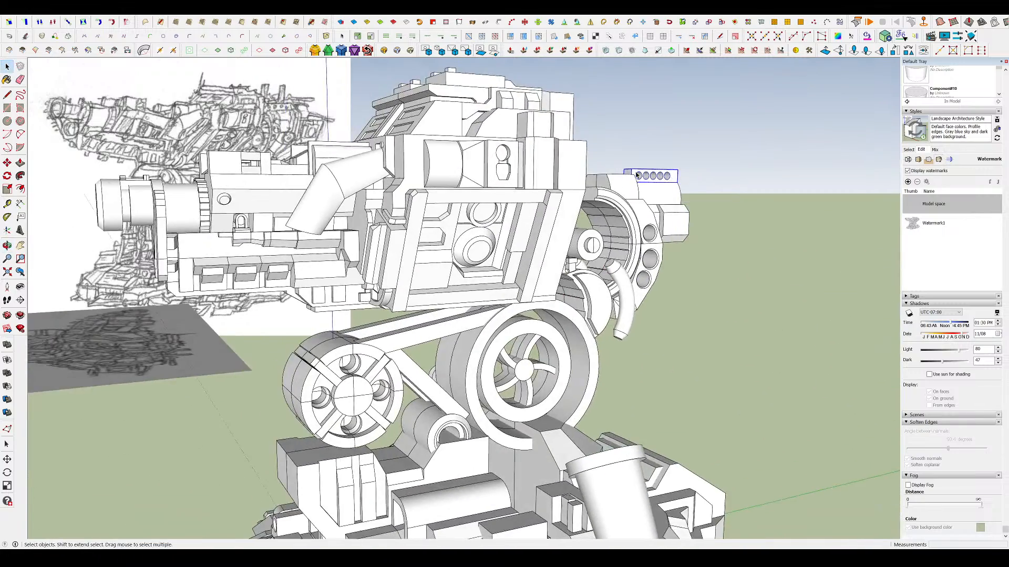
{"action": "scroll", "coordinate": [622, 198], "scroll_direction": "up", "scroll_amount": 1}
{"action": "middle_click_drag", "start_coordinate": [718, 187], "coordinate": [681, 167], "text": "shift"}
{"action": "scroll", "coordinate": [554, 233], "scroll_direction": "down", "scroll_amount": 2}
{"action": "scroll", "coordinate": [555, 234], "scroll_direction": "down", "scroll_amount": 5}
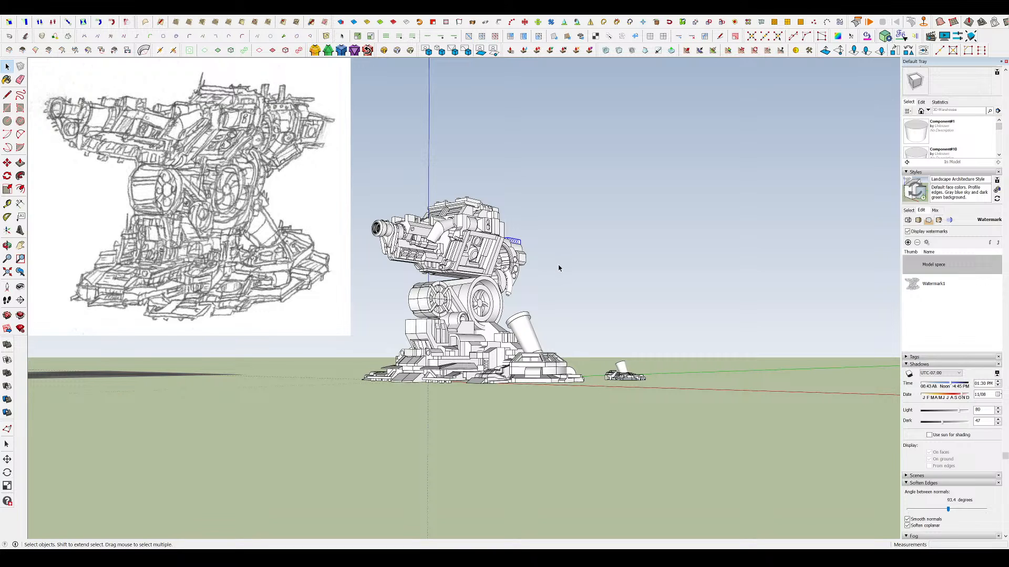
{"action": "scroll", "coordinate": [558, 268], "scroll_direction": "up", "scroll_amount": 10}
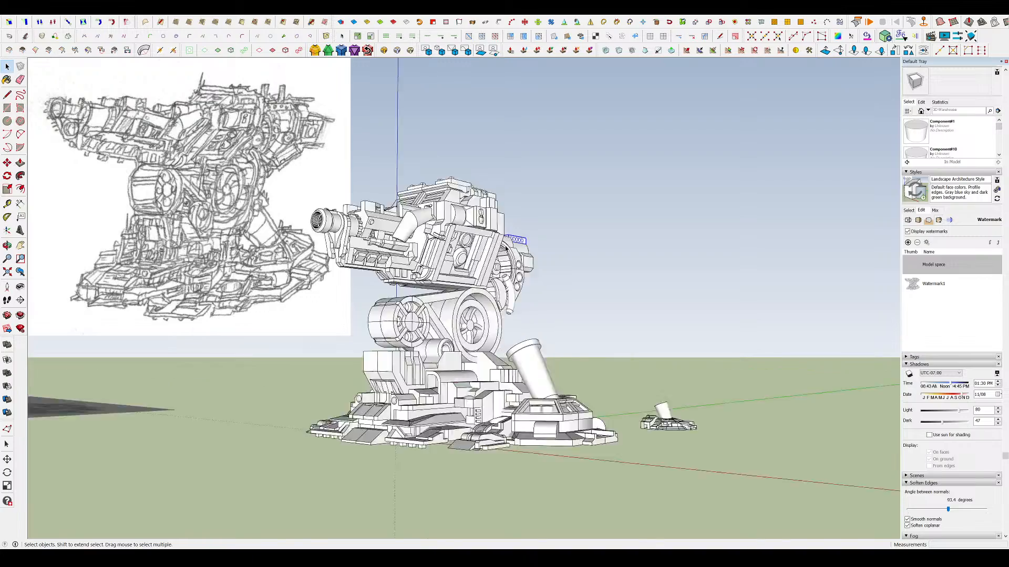
{"action": "key", "text": "s"}
{"action": "left_click_drag", "start_coordinate": [611, 191], "coordinate": [653, 180]}
{"action": "key", "text": "space"}
{"action": "scroll", "coordinate": [656, 187], "scroll_direction": "down", "scroll_amount": 10}
{"action": "left_click", "coordinate": [667, 235]}
- Mirror a copy of the five-hole block to the other side with a red-axis scale of -1
{"action": "scroll", "coordinate": [642, 209], "scroll_direction": "up", "scroll_amount": 4}
{"action": "middle_click_drag", "start_coordinate": [667, 234], "coordinate": [662, 182]}
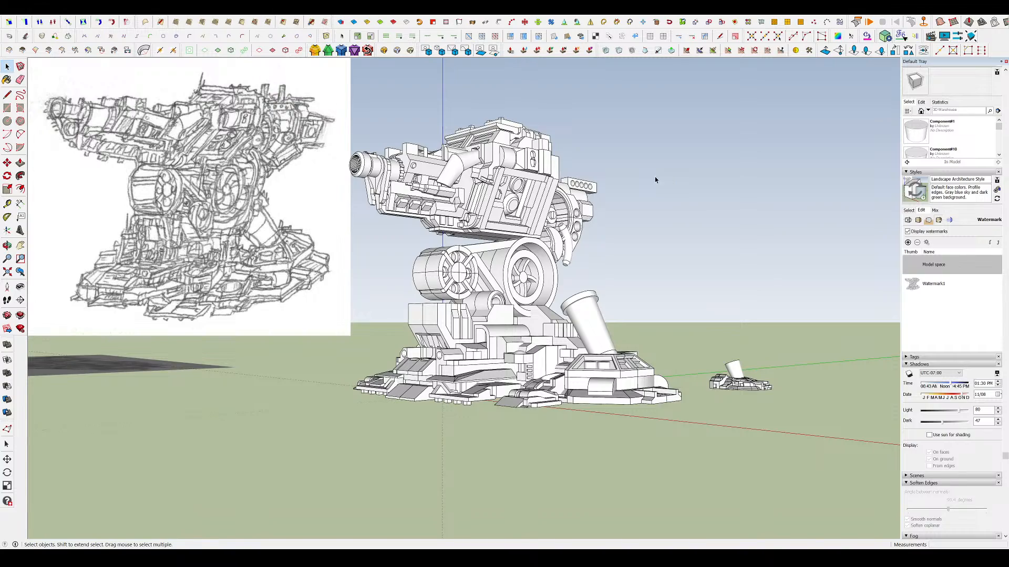
{"action": "middle_click_drag", "start_coordinate": [654, 176], "coordinate": [644, 221]}
{"action": "scroll", "coordinate": [644, 221], "scroll_direction": "down", "scroll_amount": 4}
{"action": "scroll", "coordinate": [573, 194], "scroll_direction": "up", "scroll_amount": 8}
{"action": "middle_click_drag", "start_coordinate": [589, 157], "coordinate": [565, 211]}
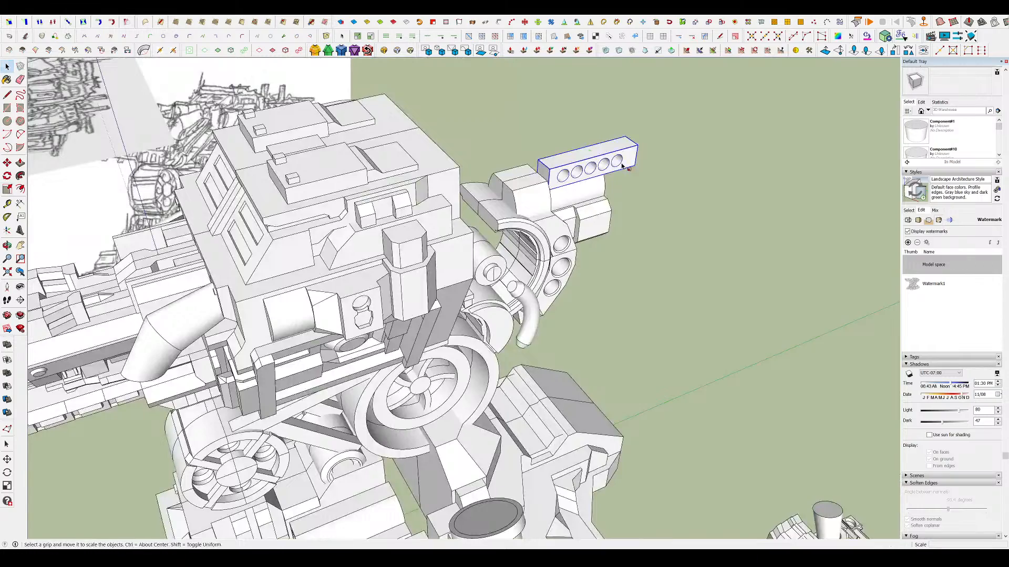
{"action": "middle_click_drag", "start_coordinate": [642, 143], "coordinate": [90, 229]}
{"action": "middle_click_drag", "start_coordinate": [473, 268], "coordinate": [398, 276]}
{"action": "middle_click_drag", "start_coordinate": [465, 282], "coordinate": [528, 281]}
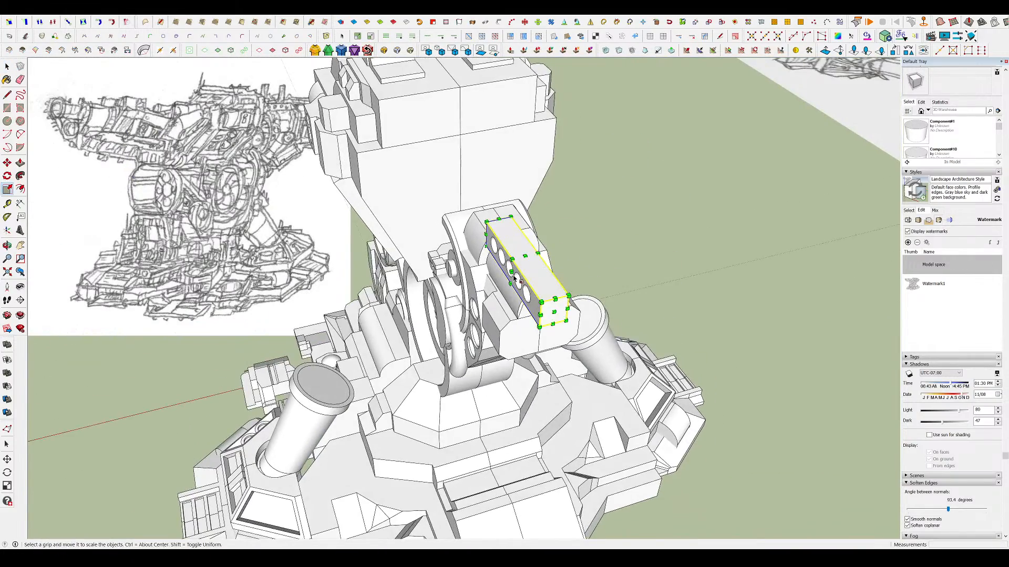
{"action": "left_click_drag", "start_coordinate": [536, 266], "coordinate": [574, 257]}
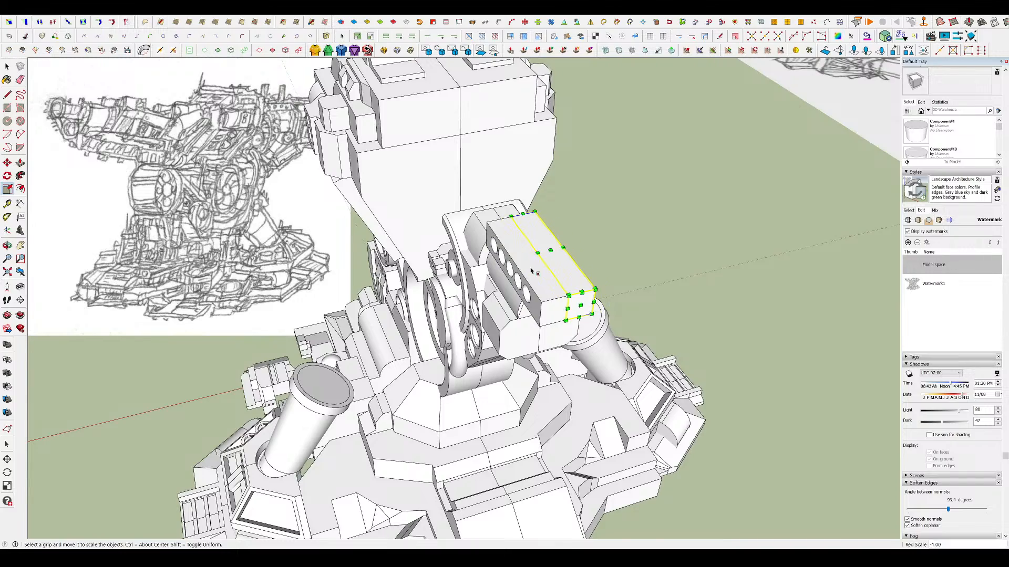
{"action": "key", "text": "space"}
{"action": "scroll", "coordinate": [703, 200], "scroll_direction": "down", "scroll_amount": 5}
{"action": "mouse_move", "coordinate": [530, 270]}
{"action": "middle_mouse_down"}
{"action": "mouse_move", "coordinate": [704, 200]}
{"action": "mouse_move", "coordinate": [768, 198]}
{"action": "mouse_move", "coordinate": [638, 162]}
{"action": "mouse_move", "coordinate": [698, 94]}
{"action": "mouse_move", "coordinate": [637, 237]}
{"action": "mouse_move", "coordinate": [586, 250]}
{"action": "mouse_move", "coordinate": [615, 259]}
{"action": "mouse_move", "coordinate": [608, 243]}
{"action": "mouse_move", "coordinate": [581, 245]}
{"action": "mouse_move", "coordinate": [546, 279]}
{"action": "middle_mouse_up"}
{"action": "left_click", "coordinate": [767, 199]}
- Draw a rectangle on the five-hole block's upper face and pull it up into a tall post
{"action": "scroll", "coordinate": [637, 162], "scroll_direction": "up", "scroll_amount": 3}
{"action": "scroll", "coordinate": [637, 236], "scroll_direction": "up", "scroll_amount": 4}
{"action": "scroll", "coordinate": [637, 236], "scroll_direction": "down", "scroll_amount": 4}
{"action": "scroll", "coordinate": [608, 243], "scroll_direction": "down", "scroll_amount": 3}
{"action": "scroll", "coordinate": [608, 244], "scroll_direction": "up", "scroll_amount": 3}
{"action": "scroll", "coordinate": [524, 179], "scroll_direction": "up", "scroll_amount": 4}
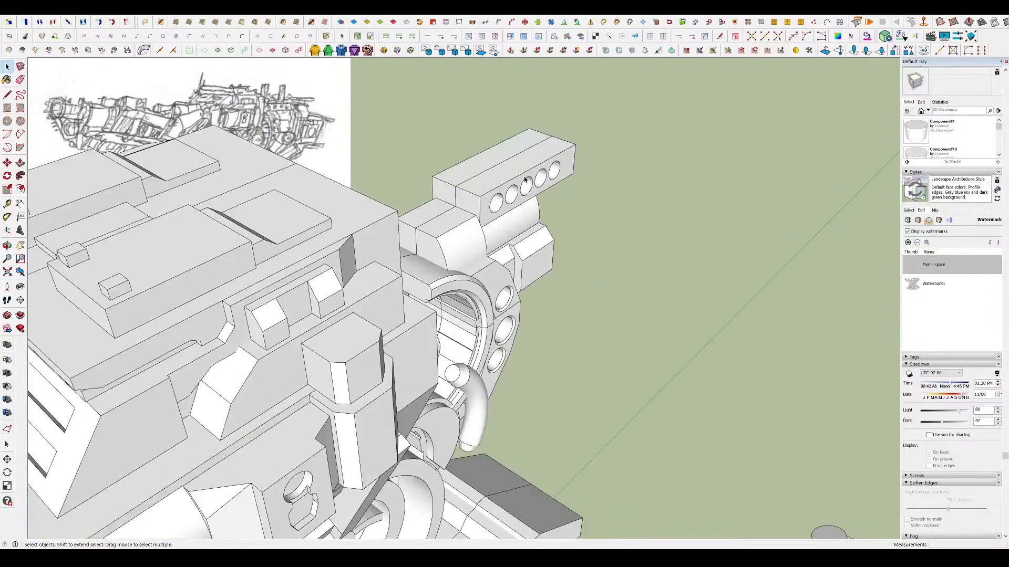
{"action": "left_click", "coordinate": [530, 168]}
{"action": "key", "text": "p"}
{"action": "left_click", "coordinate": [528, 168]}
{"action": "left_click", "coordinate": [533, 86]}
- Select the whole tall post and make it a component
{"action": "key", "text": "space"}
{"action": "triple_click", "coordinate": [511, 137]}
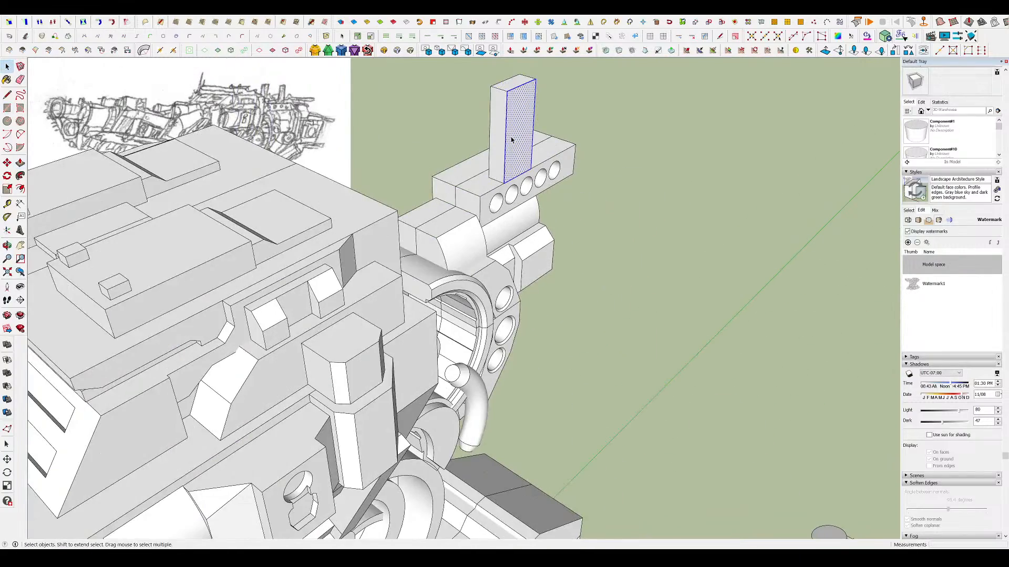
{"action": "key", "text": "g"}
{"action": "key", "text": "Return"}
{"action": "middle_click_drag", "start_coordinate": [420, 221], "coordinate": [521, 216]}
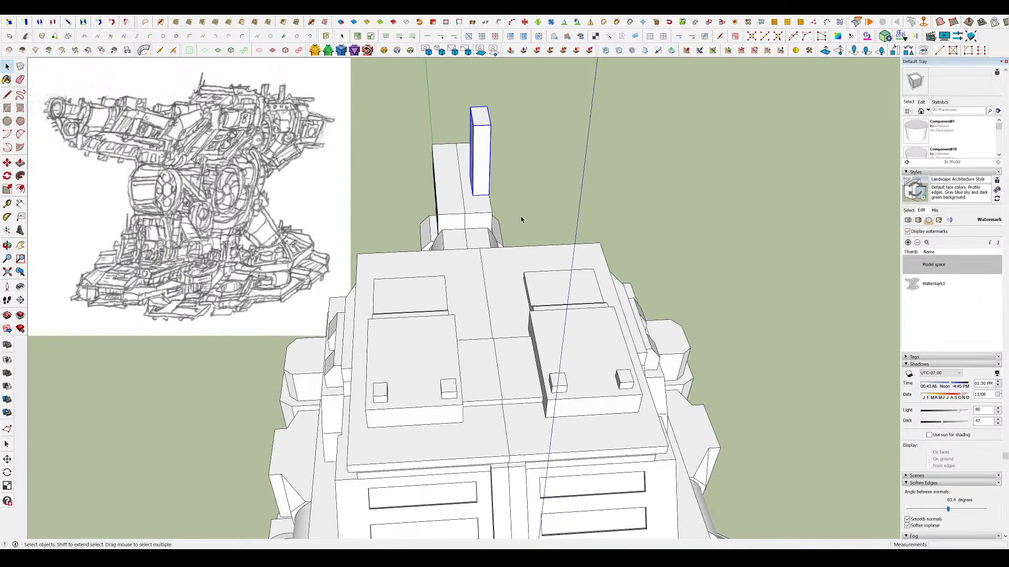
- Draw a rectangle about 823 by 582 cm across the base of the post's inner face and pull it out as a foot
{"action": "scroll", "coordinate": [491, 154], "scroll_direction": "up", "scroll_amount": 5}
{"action": "double_click", "coordinate": [562, 234]}
{"action": "middle_click_drag", "start_coordinate": [423, 202], "coordinate": [464, 237]}
{"action": "key", "text": "r"}
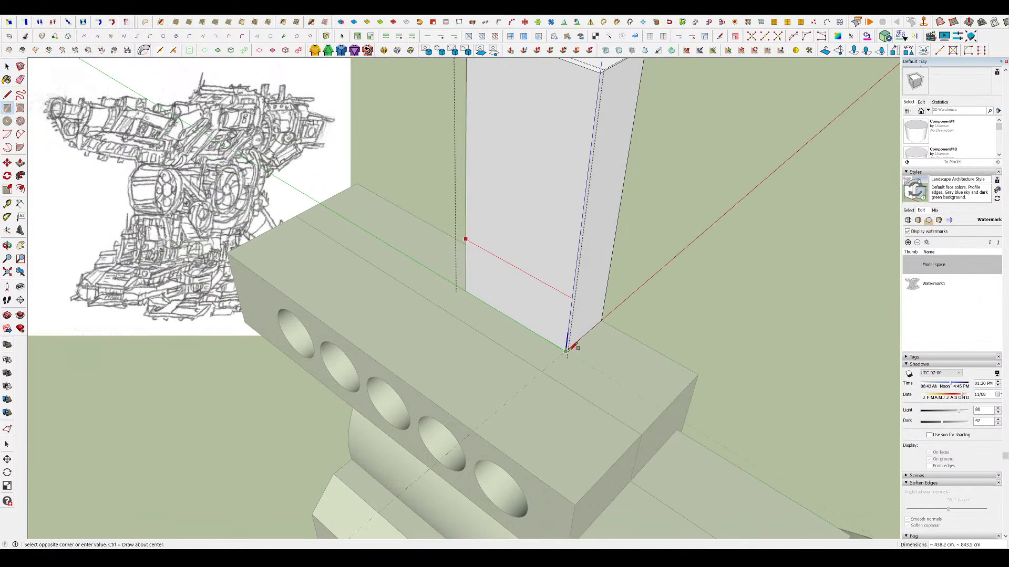
{"action": "key", "text": "p"}
{"action": "key", "text": "r"}
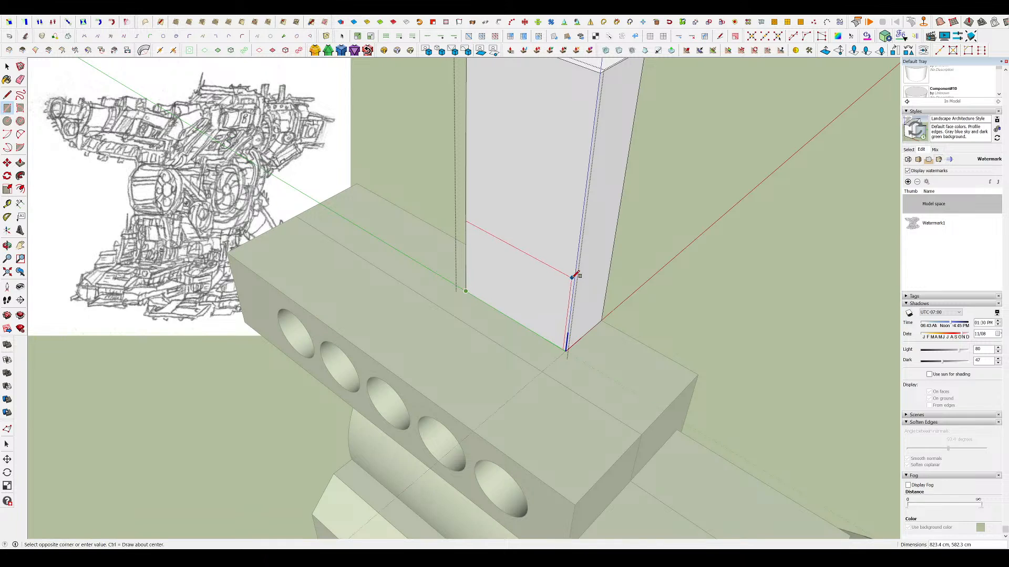
{"action": "left_click", "coordinate": [572, 278]}
{"action": "key", "text": "p"}
{"action": "left_click", "coordinate": [550, 295]}
{"action": "left_click", "coordinate": [527, 369]}
{"action": "scroll", "coordinate": [520, 313], "scroll_direction": "down", "scroll_amount": 3}
{"action": "key", "text": "space"}
{"action": "left_click", "coordinate": [641, 310]}
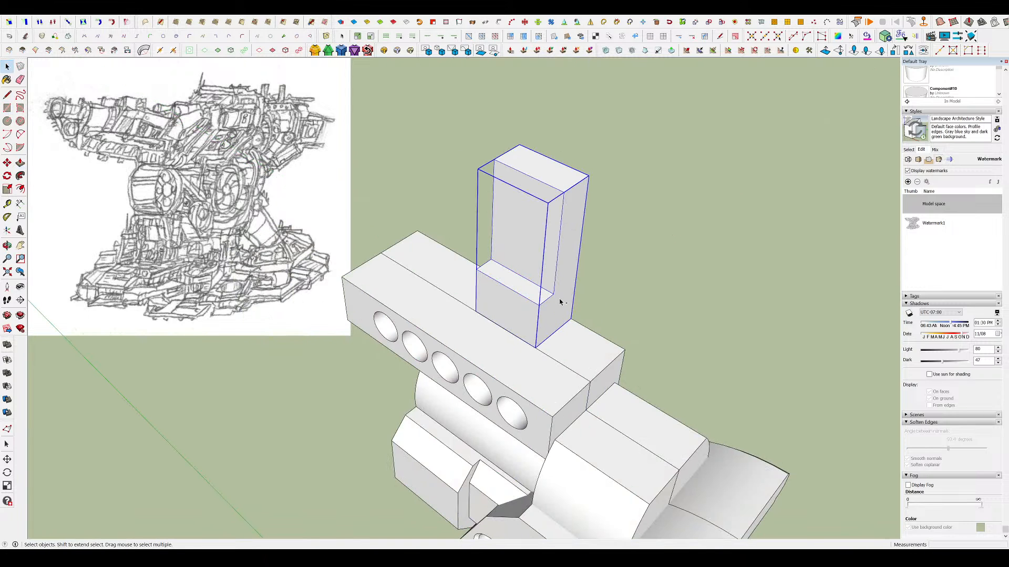
- Mirror a copy of the L-shaped post to the opposite side with the Scale tool, forming a facing pair
{"action": "key", "text": "s"}
{"action": "middle_click_drag", "start_coordinate": [546, 254], "coordinate": [450, 308]}
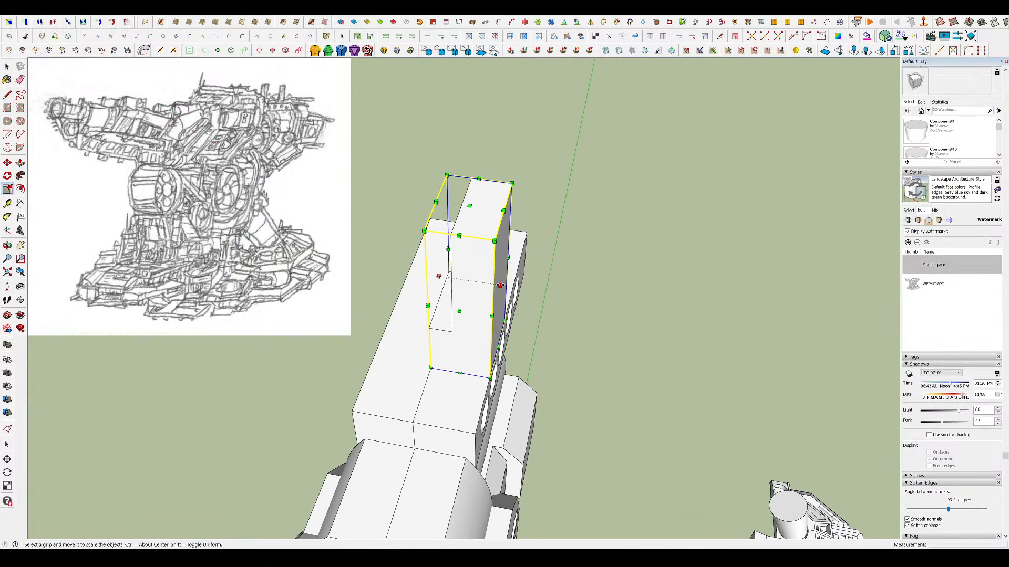
{"action": "left_click_drag", "start_coordinate": [500, 286], "coordinate": [382, 277]}
{"action": "key", "text": "space"}
{"action": "scroll", "coordinate": [645, 254], "scroll_direction": "down", "scroll_amount": 6}
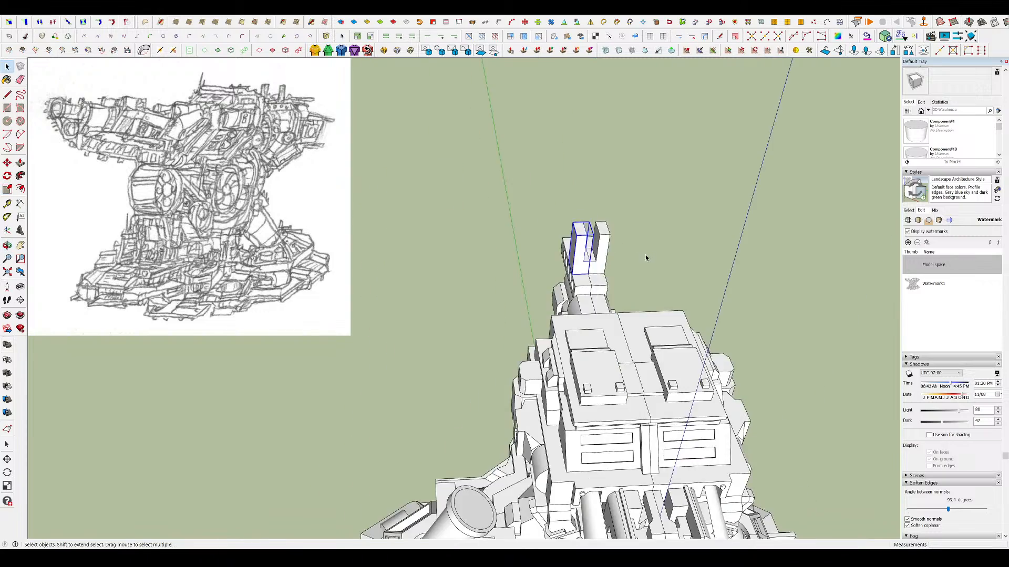
{"action": "middle_click_drag", "start_coordinate": [645, 254], "coordinate": [492, 194]}
{"action": "left_click", "coordinate": [440, 121]}
- Examine the paired posts on the rear housing against the reference sketch from the front and from above
{"action": "scroll", "coordinate": [440, 121], "scroll_direction": "down", "scroll_amount": 5}
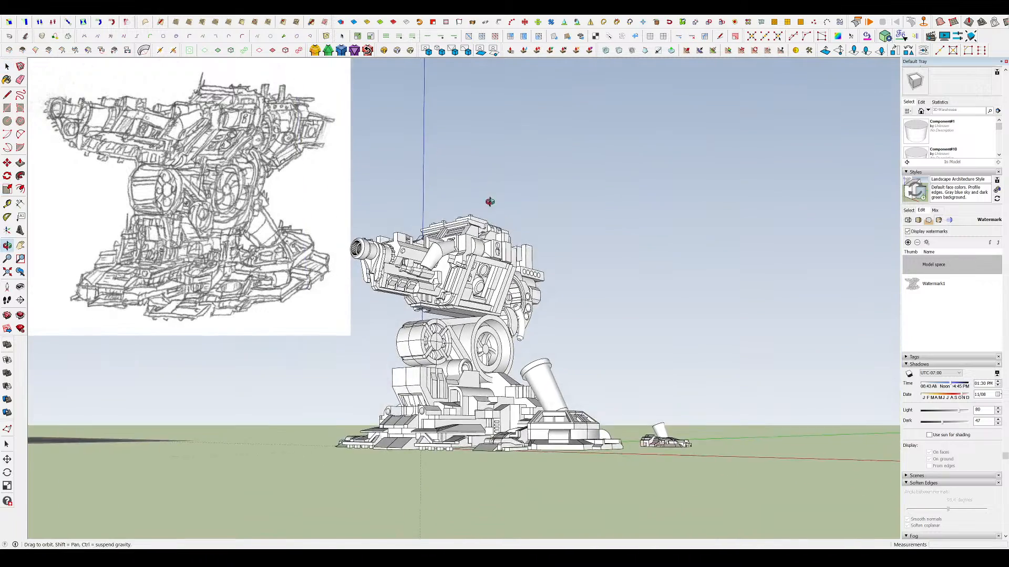
{"action": "key", "text": "space"}
{"action": "scroll", "coordinate": [535, 259], "scroll_direction": "up", "scroll_amount": 3}
{"action": "mouse_move", "coordinate": [523, 268]}
{"action": "middle_mouse_down"}
{"action": "mouse_move", "coordinate": [547, 252]}
{"action": "mouse_move", "coordinate": [557, 325]}
{"action": "mouse_move", "coordinate": [553, 317]}
{"action": "middle_mouse_up"}
{"action": "scroll", "coordinate": [557, 325], "scroll_direction": "down", "scroll_amount": 6}
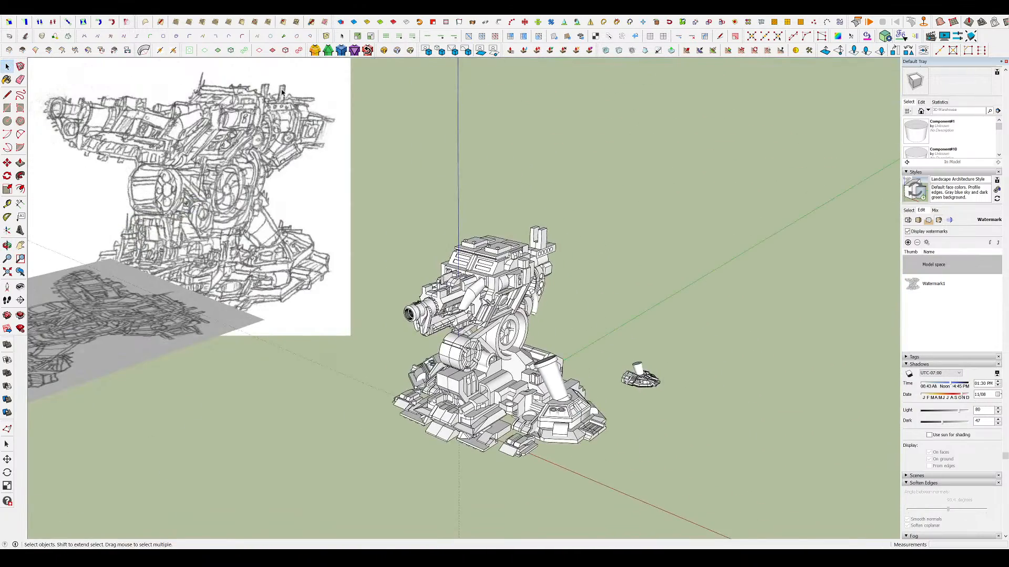
{"action": "scroll", "coordinate": [461, 202], "scroll_direction": "up", "scroll_amount": 2}
{"action": "middle_click_drag", "start_coordinate": [459, 203], "coordinate": [658, 324]}
{"action": "scroll", "coordinate": [431, 147], "scroll_direction": "up", "scroll_amount": 2}
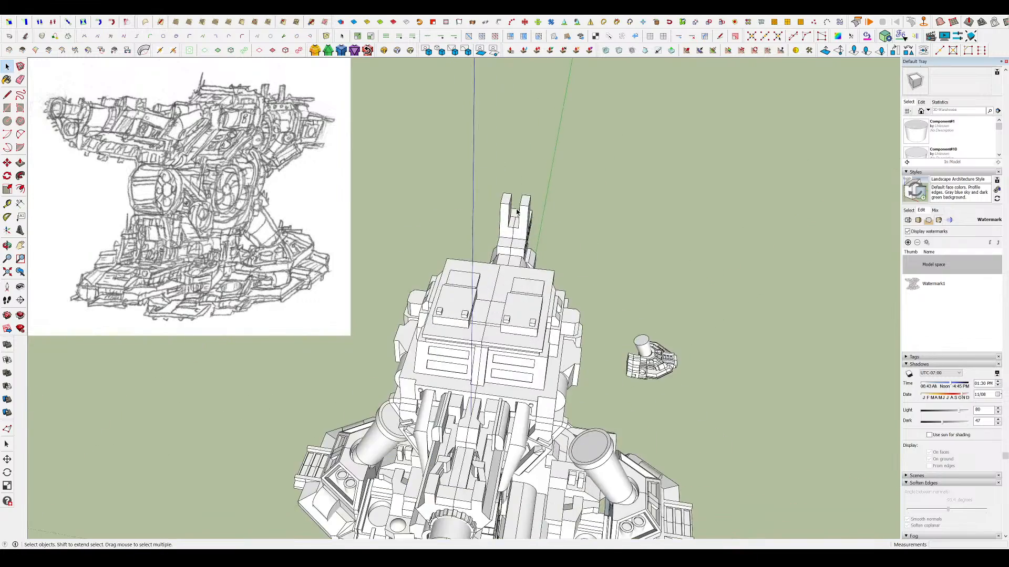
- Open the five-hole block for editing and move its geometry outward from the mirrored half
{"action": "left_click", "coordinate": [518, 214]}
{"action": "scroll", "coordinate": [510, 220], "scroll_direction": "up", "scroll_amount": 2}
{"action": "middle_click_drag", "start_coordinate": [511, 220], "coordinate": [660, 326]}
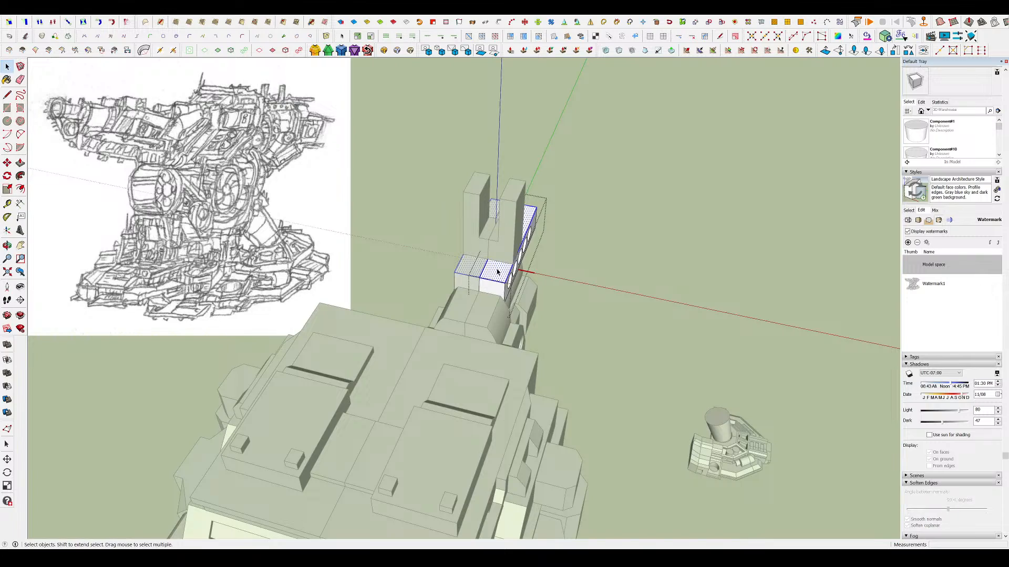
{"action": "middle_click_drag", "start_coordinate": [528, 275], "coordinate": [621, 181]}
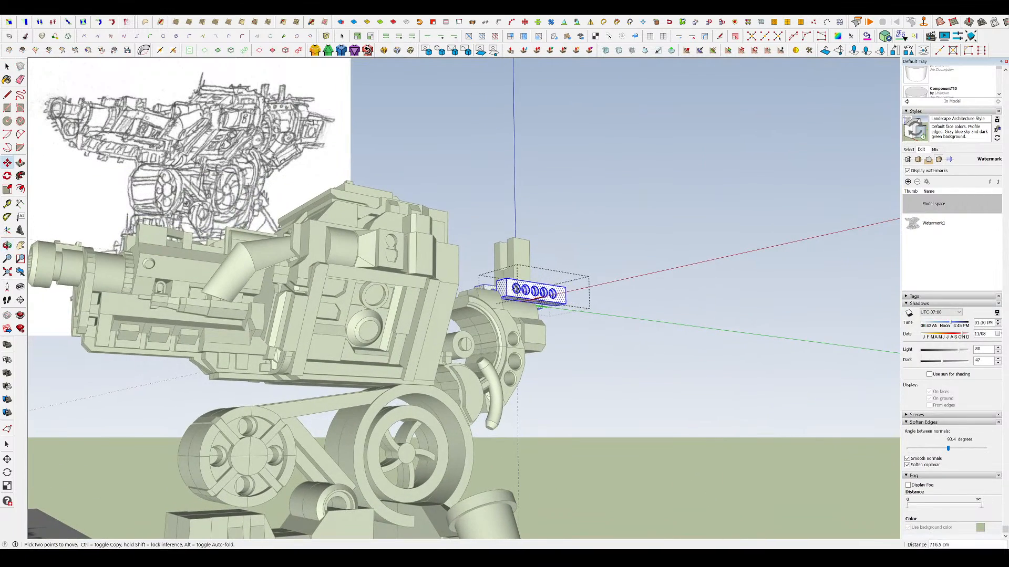
{"action": "middle_click_drag", "start_coordinate": [510, 289], "coordinate": [617, 240]}
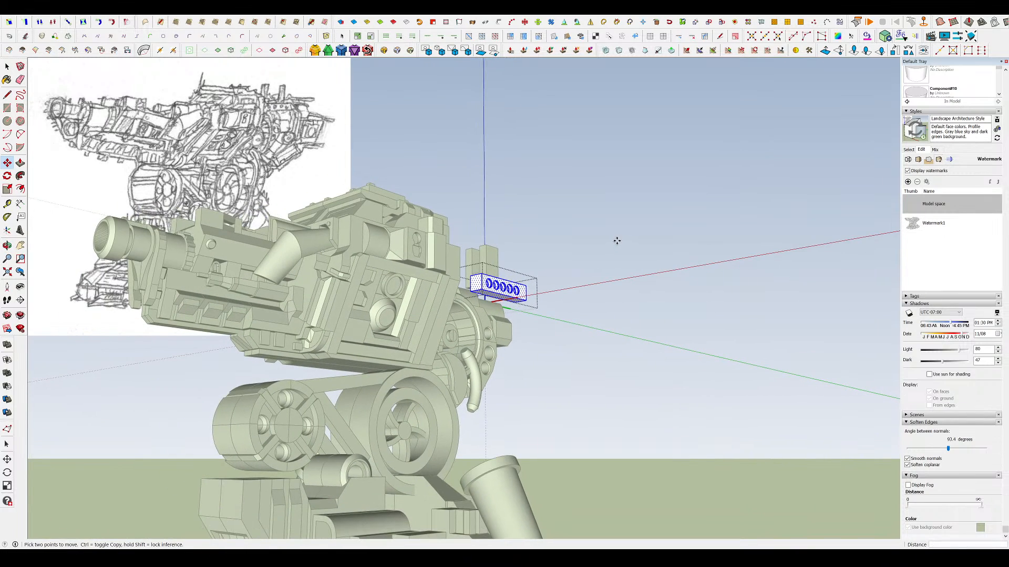
- Shorten the five-hole block slightly from its rear end with the Scale tool and close it
{"action": "scroll", "coordinate": [512, 292], "scroll_direction": "up", "scroll_amount": 4}
{"action": "key", "text": "s"}
{"action": "left_click_drag", "start_coordinate": [556, 314], "coordinate": [539, 305]}
{"action": "middle_click_drag", "start_coordinate": [493, 292], "coordinate": [497, 299]}
{"action": "left_click", "coordinate": [480, 282]}
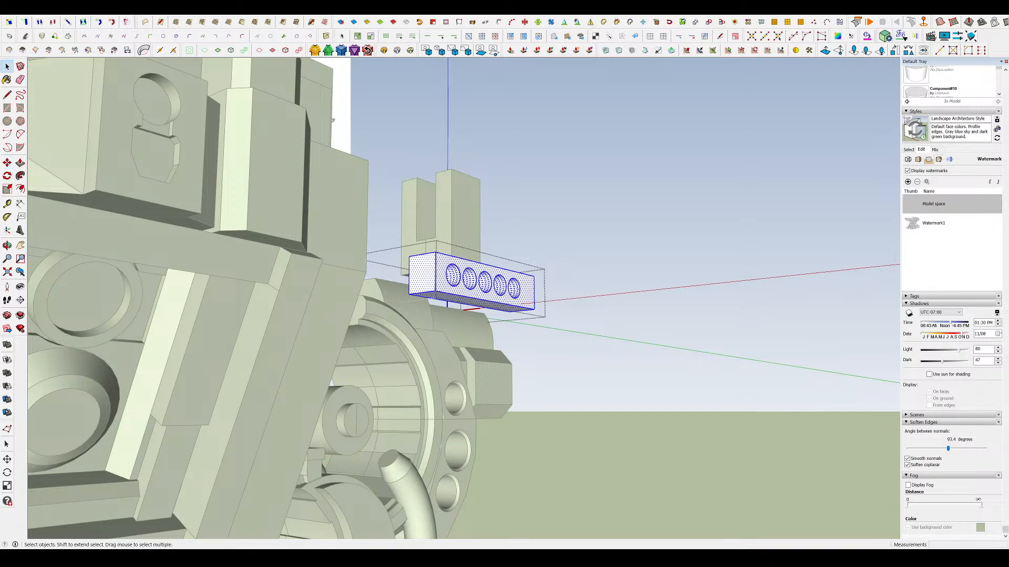
{"action": "left_click", "coordinate": [526, 415]}
{"action": "scroll", "coordinate": [527, 415], "scroll_direction": "down", "scroll_amount": 2}
- Open the post component and move its geometry outward and rearward so that the two posts stand apart
{"action": "middle_click_drag", "start_coordinate": [484, 210], "coordinate": [522, 299]}
{"action": "scroll", "coordinate": [484, 274], "scroll_direction": "down", "scroll_amount": 2}
{"action": "double_click", "coordinate": [478, 229]}
{"action": "scroll", "coordinate": [481, 231], "scroll_direction": "up", "scroll_amount": 4}
{"action": "key", "text": "m"}
{"action": "left_click", "coordinate": [491, 253]}
{"action": "left_click", "coordinate": [512, 255]}
{"action": "scroll", "coordinate": [544, 220], "scroll_direction": "down", "scroll_amount": 2}
{"action": "scroll", "coordinate": [506, 327], "scroll_direction": "up", "scroll_amount": 4}
{"action": "key", "text": "m"}
{"action": "scroll", "coordinate": [552, 293], "scroll_direction": "up", "scroll_amount": 4}
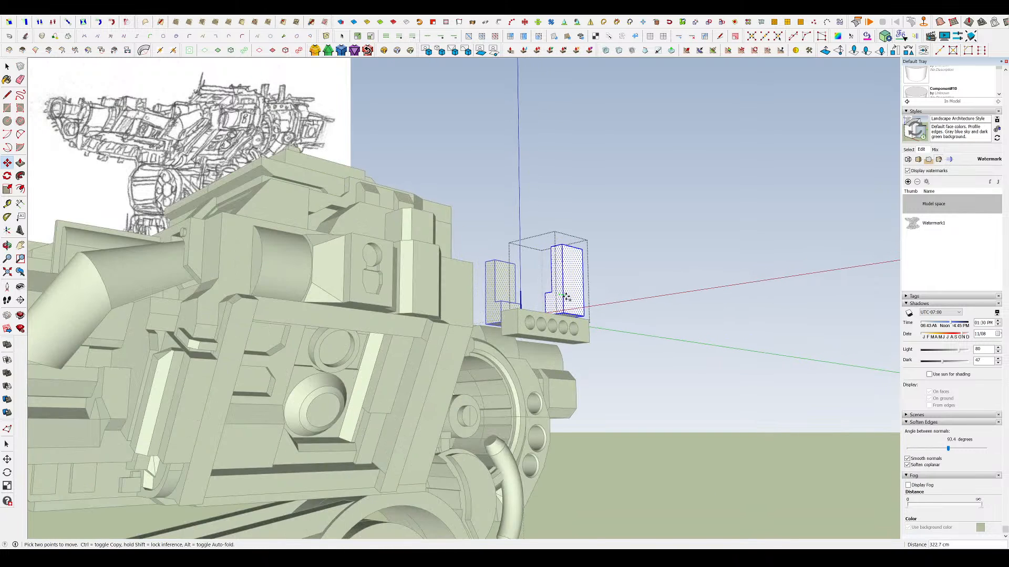
{"action": "scroll", "coordinate": [565, 297], "scroll_direction": "down", "scroll_amount": 5}
{"action": "scroll", "coordinate": [569, 286], "scroll_direction": "up", "scroll_amount": 2}
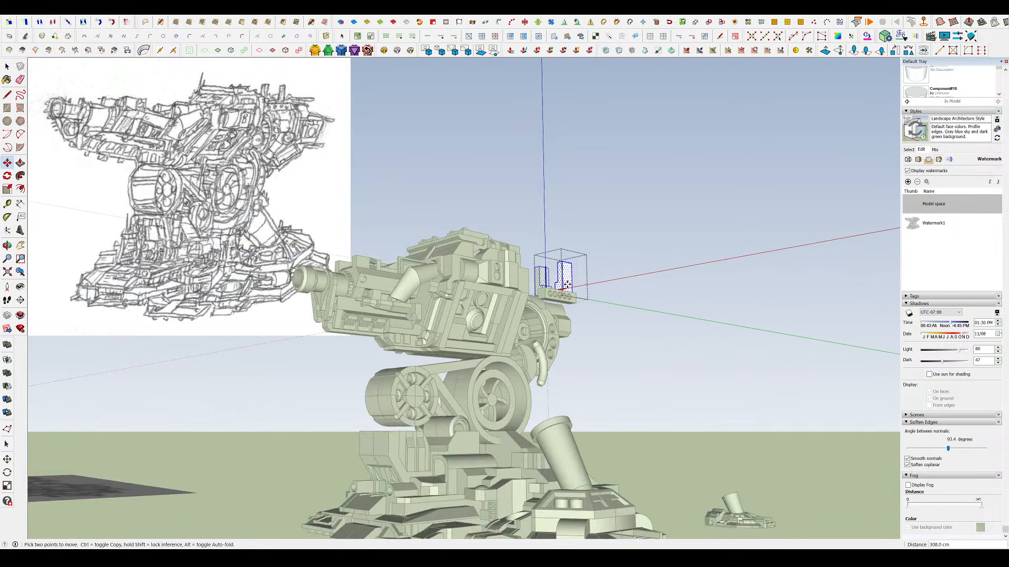
{"action": "middle_click_drag", "start_coordinate": [566, 284], "coordinate": [615, 457]}
{"action": "scroll", "coordinate": [541, 252], "scroll_direction": "up", "scroll_amount": 1}
- Extend the post component's foot inward with Push/Pull about 515 cm until it meets its mirrored half as a crossbar
{"action": "key", "text": "space"}
{"action": "left_click", "coordinate": [540, 252]}
{"action": "middle_click_drag", "start_coordinate": [541, 252], "coordinate": [581, 264]}
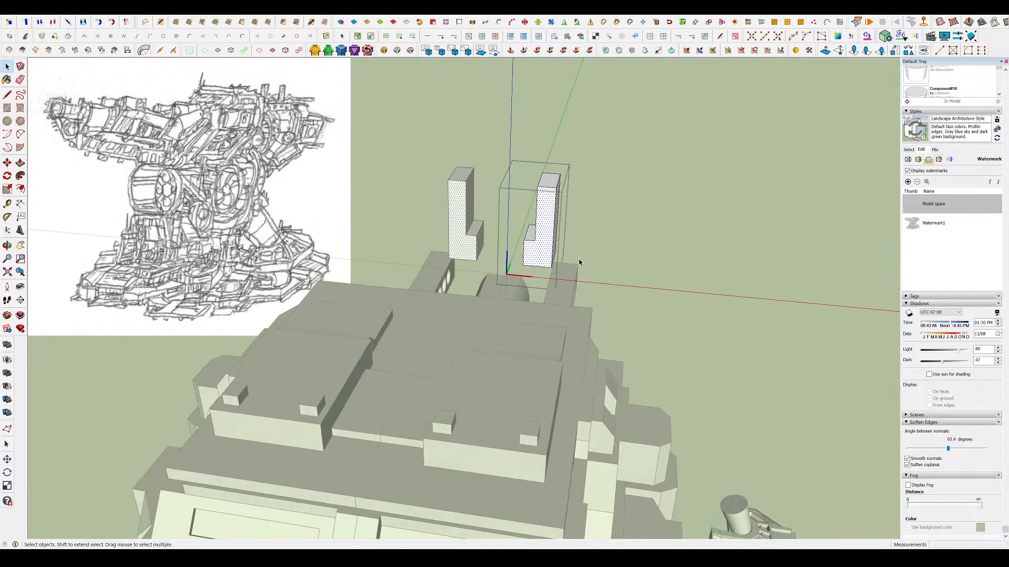
{"action": "scroll", "coordinate": [524, 236], "scroll_direction": "up", "scroll_amount": 1}
{"action": "left_click", "coordinate": [525, 236]}
{"action": "middle_click_drag", "start_coordinate": [524, 237], "coordinate": [245, 468]}
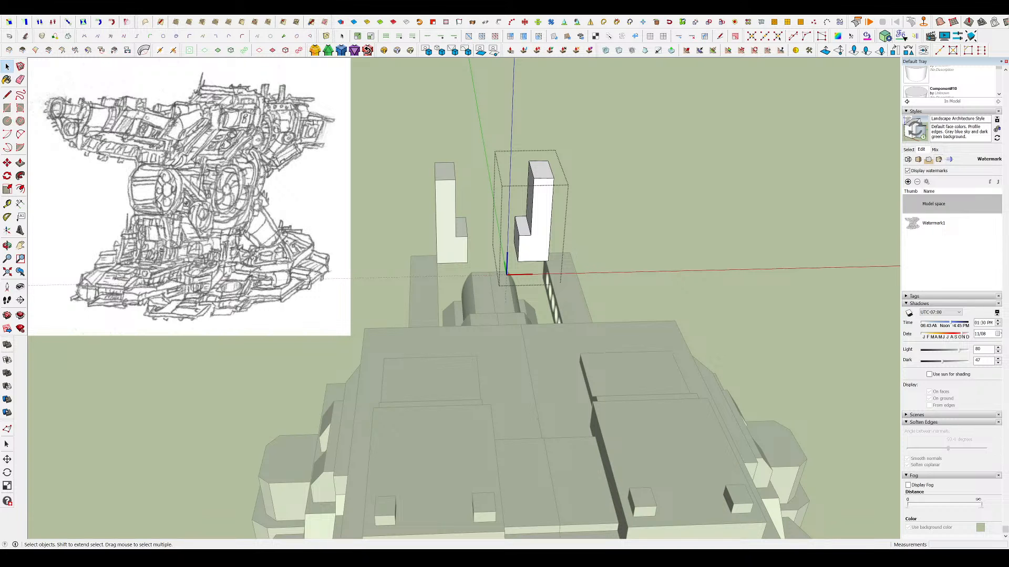
{"action": "middle_click_drag", "start_coordinate": [410, 239], "coordinate": [541, 236]}
{"action": "key", "text": "p"}
{"action": "left_click", "coordinate": [502, 237]}
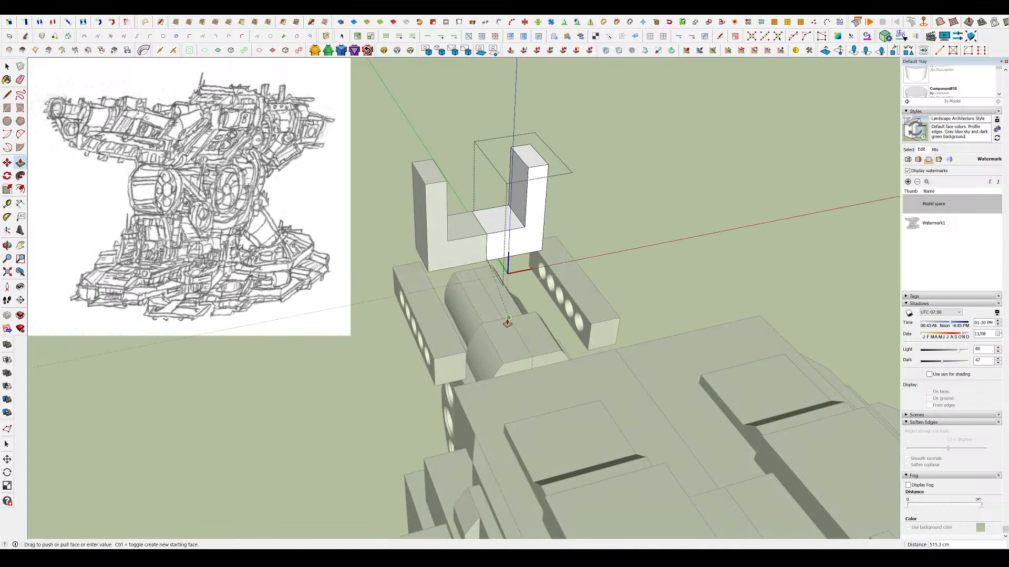
{"action": "left_click", "coordinate": [506, 322]}
- Reopen the post component and form a stepped ledge along the top of the crossbar with Push/Pull
{"action": "middle_click_drag", "start_coordinate": [507, 322], "coordinate": [163, 292]}
{"action": "key", "text": "space"}
{"action": "left_click", "coordinate": [578, 232]}
{"action": "scroll", "coordinate": [608, 223], "scroll_direction": "down", "scroll_amount": 10}
{"action": "middle_click_drag", "start_coordinate": [578, 232], "coordinate": [625, 273]}
{"action": "scroll", "coordinate": [608, 222], "scroll_direction": "up", "scroll_amount": 6}
{"action": "scroll", "coordinate": [569, 237], "scroll_direction": "down", "scroll_amount": 3}
{"action": "scroll", "coordinate": [535, 207], "scroll_direction": "up", "scroll_amount": 8}
{"action": "double_click", "coordinate": [622, 187]}
{"action": "scroll", "coordinate": [588, 202], "scroll_direction": "down", "scroll_amount": 4}
{"action": "scroll", "coordinate": [545, 189], "scroll_direction": "up", "scroll_amount": 4}
{"action": "key", "text": "p"}
{"action": "left_click", "coordinate": [546, 188]}
{"action": "middle_click_drag", "start_coordinate": [544, 201], "coordinate": [565, 140]}
{"action": "scroll", "coordinate": [527, 191], "scroll_direction": "up", "scroll_amount": 3}
{"action": "left_click", "coordinate": [537, 177]}
{"action": "left_click", "coordinate": [537, 203]}
- Draw a rectangle on the post's inner face above the crossbar and pull it out into a block
{"action": "middle_click_drag", "start_coordinate": [537, 203], "coordinate": [586, 166]}
{"action": "key", "text": "r"}
{"action": "left_click", "coordinate": [542, 110]}
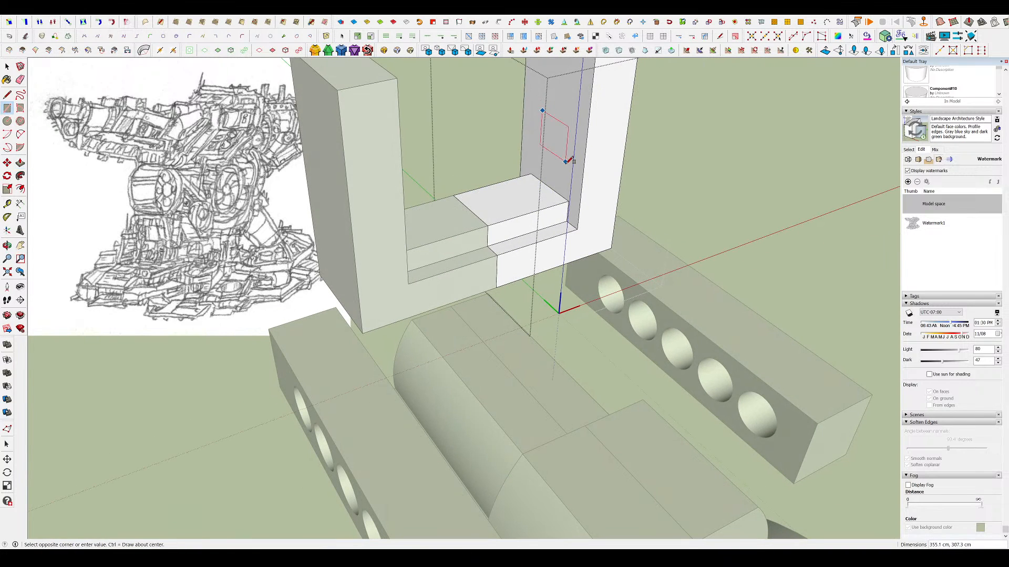
{"action": "middle_click_drag", "start_coordinate": [531, 188], "coordinate": [523, 214]}
- Draw a rectangle on the crossbar beneath the projecting block and raise it as a support up to the block
{"action": "key", "text": "r"}
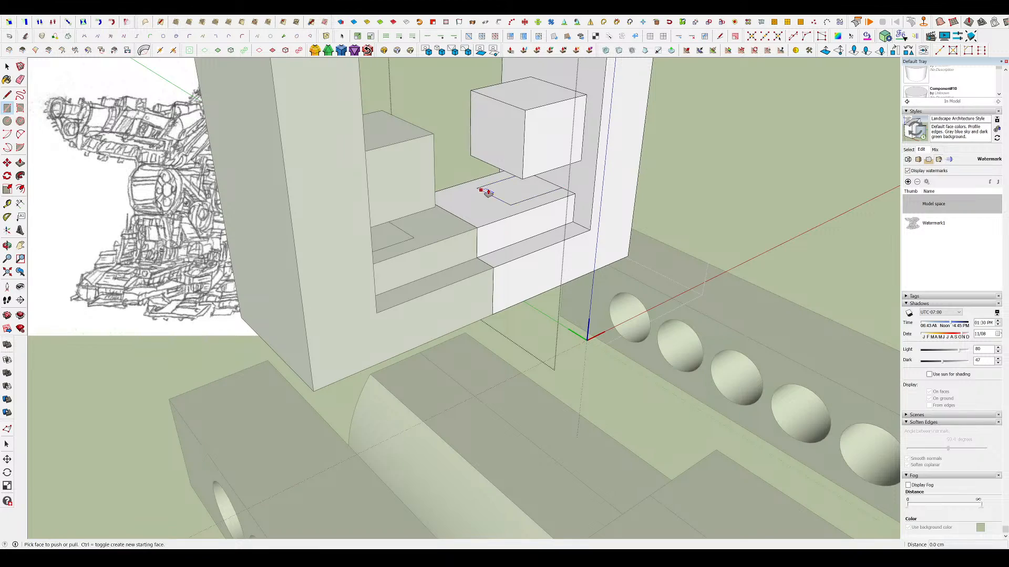
{"action": "middle_click_drag", "start_coordinate": [509, 185], "coordinate": [567, 94]}
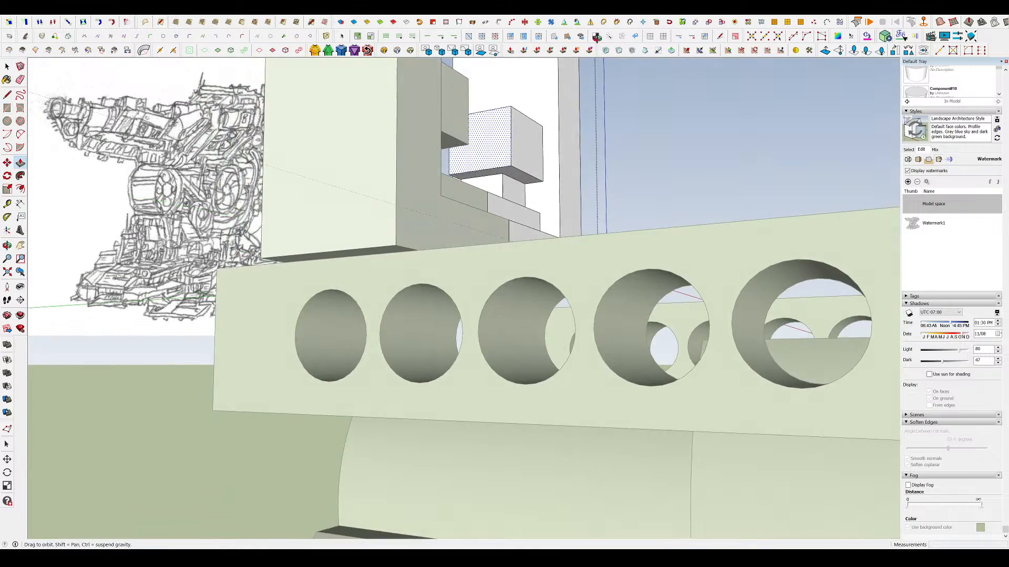
{"action": "left_click", "coordinate": [513, 191]}
{"action": "left_click", "coordinate": [518, 192]}
{"action": "middle_click_drag", "start_coordinate": [518, 192], "coordinate": [645, 180]}
{"action": "scroll", "coordinate": [565, 234], "scroll_direction": "down", "scroll_amount": 4}
{"action": "scroll", "coordinate": [564, 151], "scroll_direction": "up", "scroll_amount": 2}
{"action": "scroll", "coordinate": [565, 151], "scroll_direction": "up", "scroll_amount": 4}
{"action": "middle_click_drag", "start_coordinate": [564, 151], "coordinate": [513, 119]}
- Pull the block's outer face out about 22 cm so it overhangs the support, and adjust the neighbouring face
{"action": "left_click", "coordinate": [513, 119]}
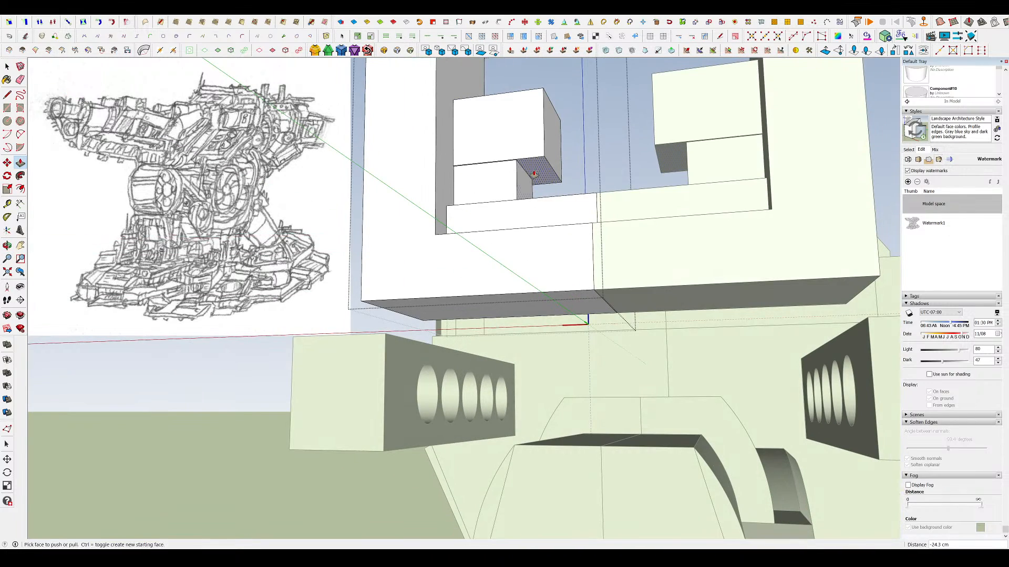
{"action": "left_click", "coordinate": [497, 157]}
{"action": "middle_click_drag", "start_coordinate": [498, 158], "coordinate": [511, 220]}
{"action": "scroll", "coordinate": [511, 220], "scroll_direction": "down", "scroll_amount": 2}
{"action": "scroll", "coordinate": [502, 138], "scroll_direction": "up", "scroll_amount": 3}
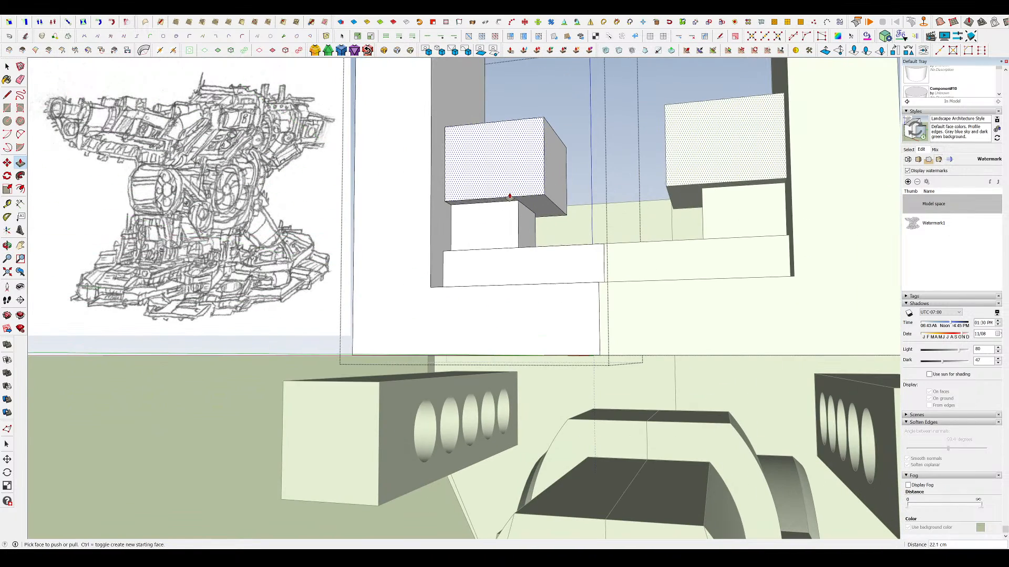
{"action": "scroll", "coordinate": [502, 259], "scroll_direction": "down", "scroll_amount": 2}
{"action": "middle_click_drag", "start_coordinate": [497, 255], "coordinate": [469, 324]}
{"action": "scroll", "coordinate": [464, 271], "scroll_direction": "up", "scroll_amount": 3}
{"action": "left_click", "coordinate": [501, 215]}
{"action": "left_click", "coordinate": [493, 231]}
{"action": "scroll", "coordinate": [492, 232], "scroll_direction": "down", "scroll_amount": 3}
{"action": "middle_click_drag", "start_coordinate": [493, 232], "coordinate": [433, 295]}
{"action": "scroll", "coordinate": [432, 294], "scroll_direction": "up", "scroll_amount": 3}
- Draw a rectangle on the block's top beside the post, raise it upward, and outline a slanted inner profile on its side
{"action": "key", "text": "r"}
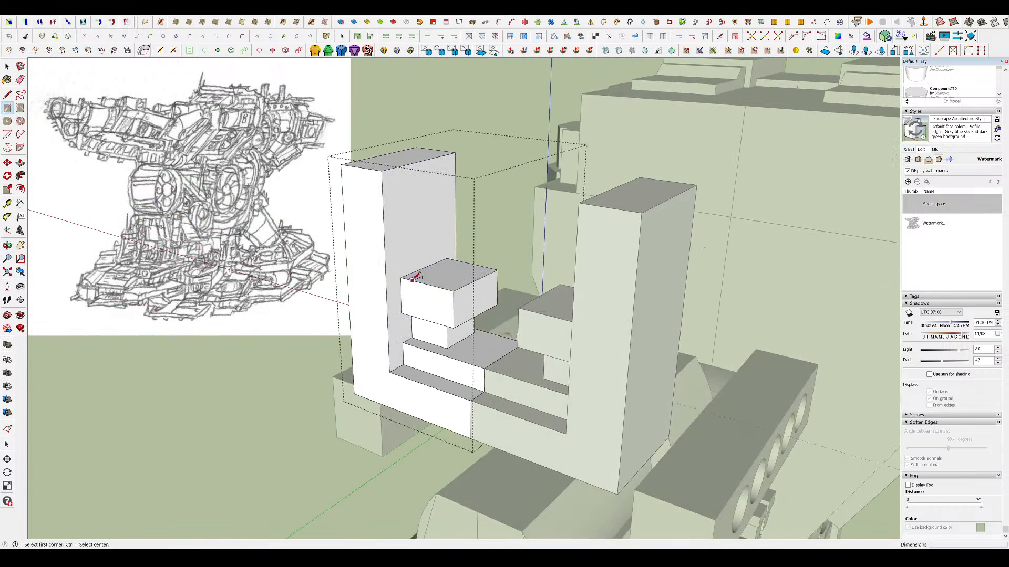
{"action": "left_click", "coordinate": [447, 215]}
{"action": "scroll", "coordinate": [428, 253], "scroll_direction": "up", "scroll_amount": 2}
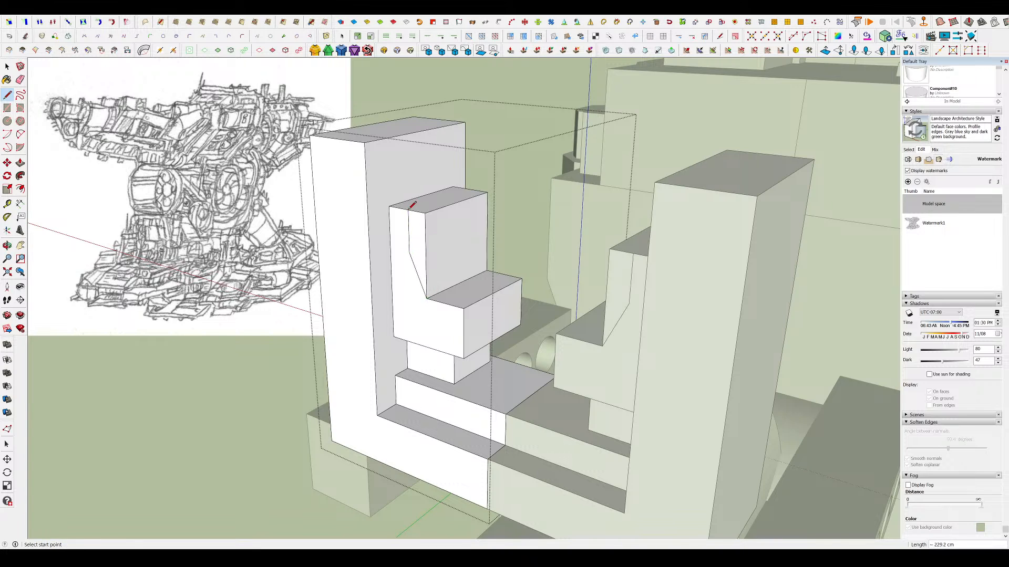
- Push the outlined profile through to slope the raised part's inner face, and bevel its top edge with a line cut
{"action": "key", "text": "p"}
{"action": "left_click", "coordinate": [418, 229]}
{"action": "left_click", "coordinate": [487, 194]}
{"action": "scroll", "coordinate": [549, 172], "scroll_direction": "down", "scroll_amount": 1}
{"action": "scroll", "coordinate": [431, 226], "scroll_direction": "up", "scroll_amount": 2}
{"action": "key", "text": "l"}
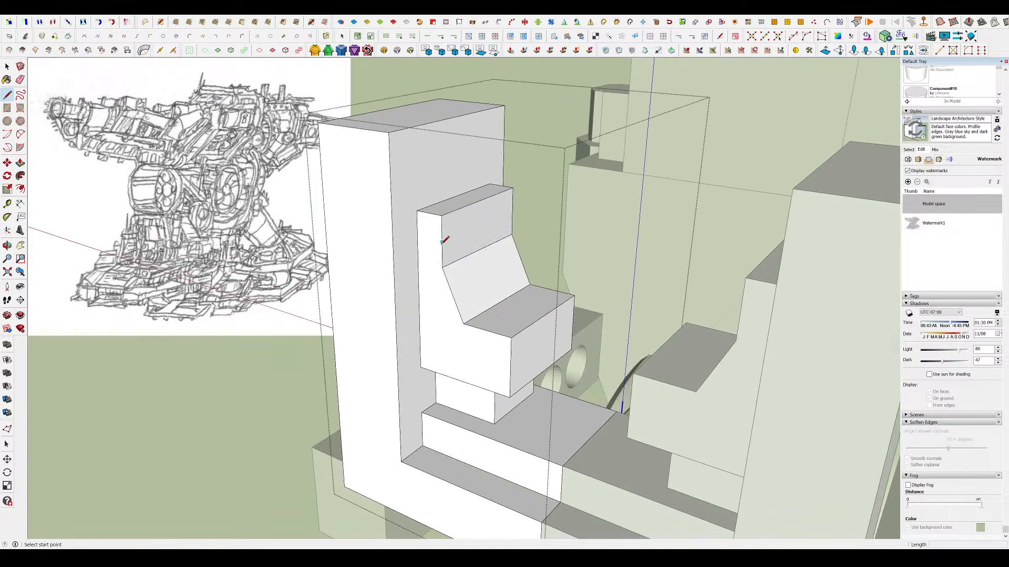
{"action": "left_click", "coordinate": [579, 162]}
- Close the post component and examine the rear posts against the reference sketch from several sides
{"action": "scroll", "coordinate": [477, 235], "scroll_direction": "down", "scroll_amount": 3}
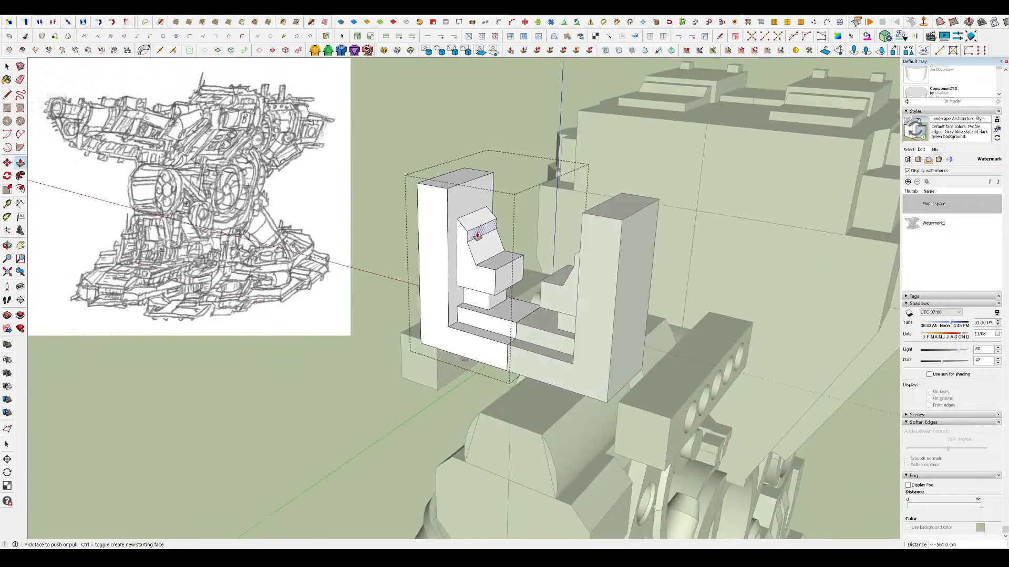
{"action": "middle_click_drag", "start_coordinate": [477, 235], "coordinate": [777, 236]}
{"action": "scroll", "coordinate": [638, 221], "scroll_direction": "down", "scroll_amount": 3}
{"action": "scroll", "coordinate": [639, 220], "scroll_direction": "up", "scroll_amount": 8}
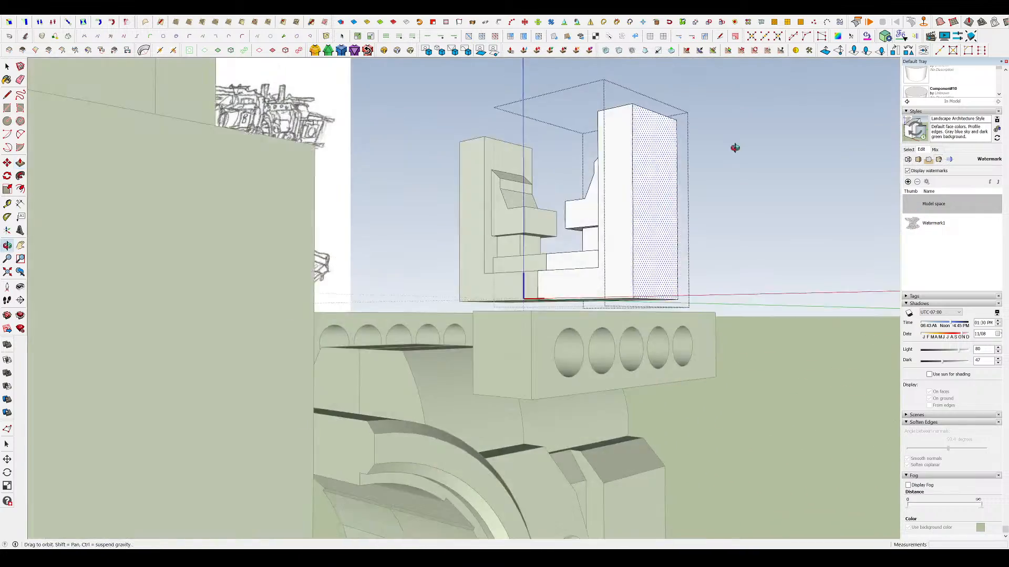
{"action": "middle_click_drag", "start_coordinate": [637, 180], "coordinate": [623, 193]}
{"action": "scroll", "coordinate": [526, 263], "scroll_direction": "down", "scroll_amount": 1}
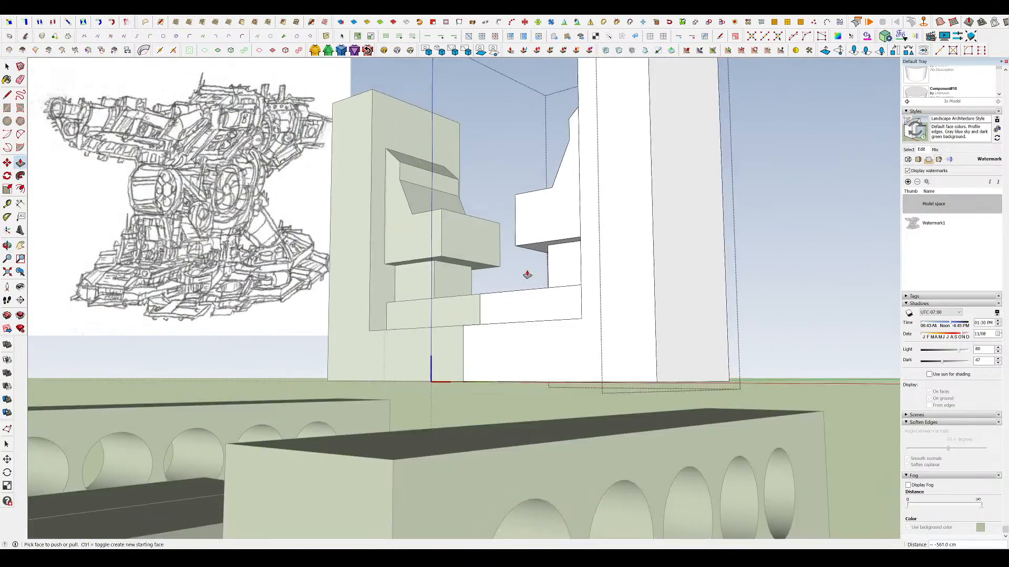
{"action": "scroll", "coordinate": [530, 241], "scroll_direction": "down", "scroll_amount": 6}
{"action": "middle_click_drag", "start_coordinate": [528, 232], "coordinate": [557, 244]}
{"action": "key", "text": "space"}
{"action": "scroll", "coordinate": [539, 243], "scroll_direction": "down", "scroll_amount": 5}
{"action": "scroll", "coordinate": [558, 245], "scroll_direction": "up", "scroll_amount": 4}
{"action": "left_click", "coordinate": [623, 257]}
{"action": "scroll", "coordinate": [569, 244], "scroll_direction": "down", "scroll_amount": 6}
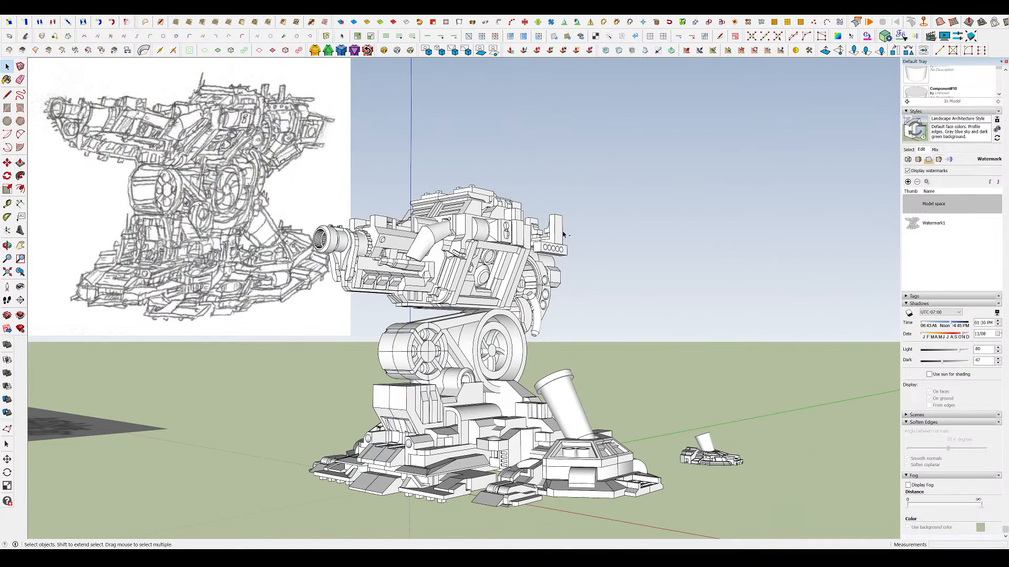
{"action": "scroll", "coordinate": [562, 232], "scroll_direction": "up", "scroll_amount": 3}
{"action": "scroll", "coordinate": [562, 234], "scroll_direction": "up", "scroll_amount": 2}
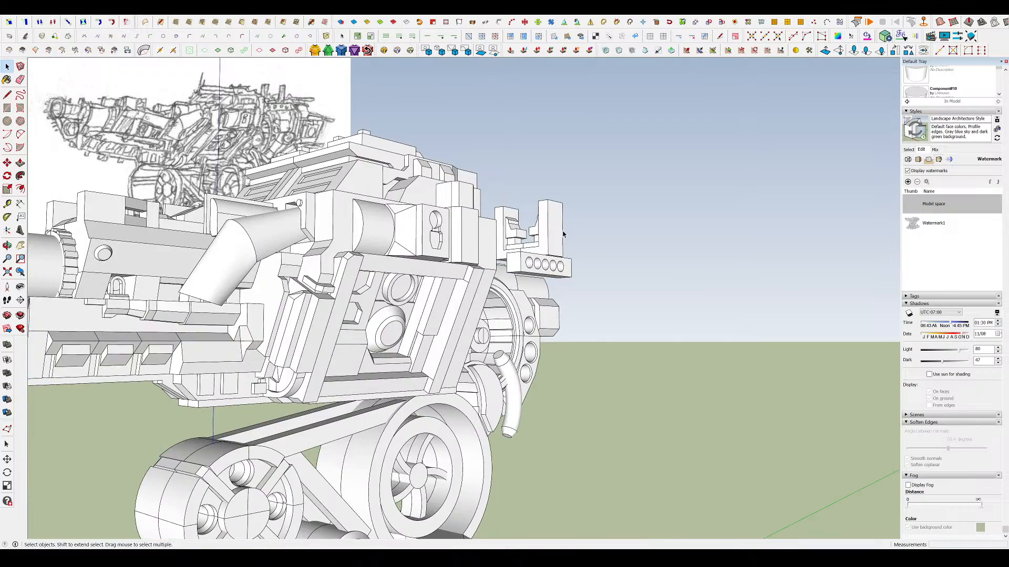
{"action": "middle_click_drag", "start_coordinate": [698, 267], "coordinate": [466, 289]}
{"action": "scroll", "coordinate": [534, 248], "scroll_direction": "up", "scroll_amount": 5}
{"action": "scroll", "coordinate": [533, 248], "scroll_direction": "down", "scroll_amount": 6}
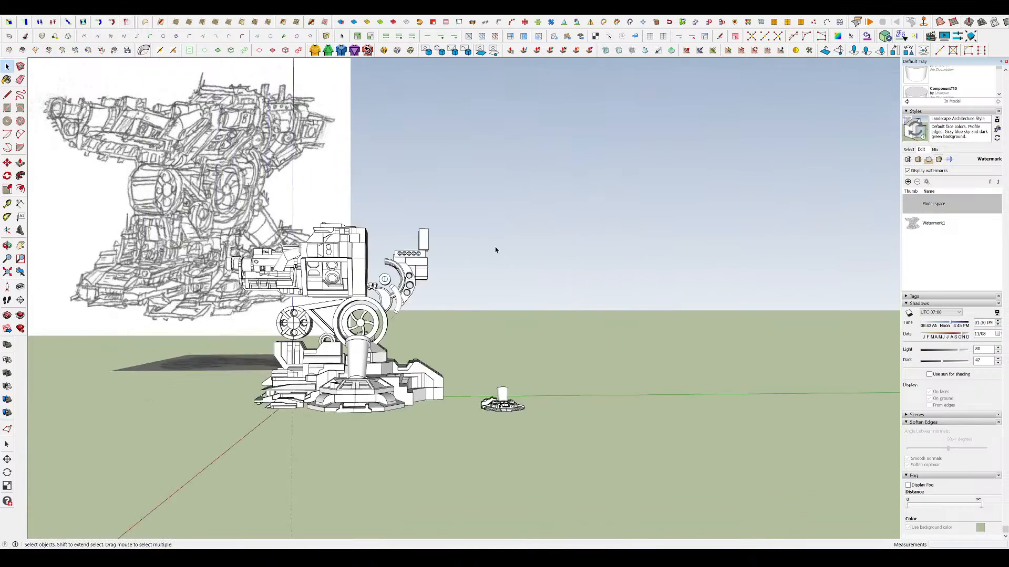
{"action": "scroll", "coordinate": [421, 246], "scroll_direction": "up", "scroll_amount": 4}
- Reopen the post component and pull the crossbar's base out rearward into a long slab behind the posts
{"action": "double_click", "coordinate": [421, 246]}
{"action": "scroll", "coordinate": [421, 245], "scroll_direction": "up", "scroll_amount": 2}
{"action": "middle_click_drag", "start_coordinate": [421, 245], "coordinate": [621, 331]}
{"action": "scroll", "coordinate": [426, 246], "scroll_direction": "up", "scroll_amount": 3}
{"action": "scroll", "coordinate": [434, 269], "scroll_direction": "up", "scroll_amount": 2}
{"action": "scroll", "coordinate": [467, 308], "scroll_direction": "down", "scroll_amount": 2}
{"action": "scroll", "coordinate": [461, 268], "scroll_direction": "up", "scroll_amount": 4}
{"action": "left_click", "coordinate": [478, 327]}
{"action": "left_click", "coordinate": [679, 354]}
- Raise the upper tier on the rear slab with Push/Pull, keeping a ledge along its outer side
{"action": "scroll", "coordinate": [532, 324], "scroll_direction": "down", "scroll_amount": 2}
{"action": "scroll", "coordinate": [586, 309], "scroll_direction": "up", "scroll_amount": 2}
{"action": "left_click", "coordinate": [585, 309]}
{"action": "left_click", "coordinate": [589, 296]}
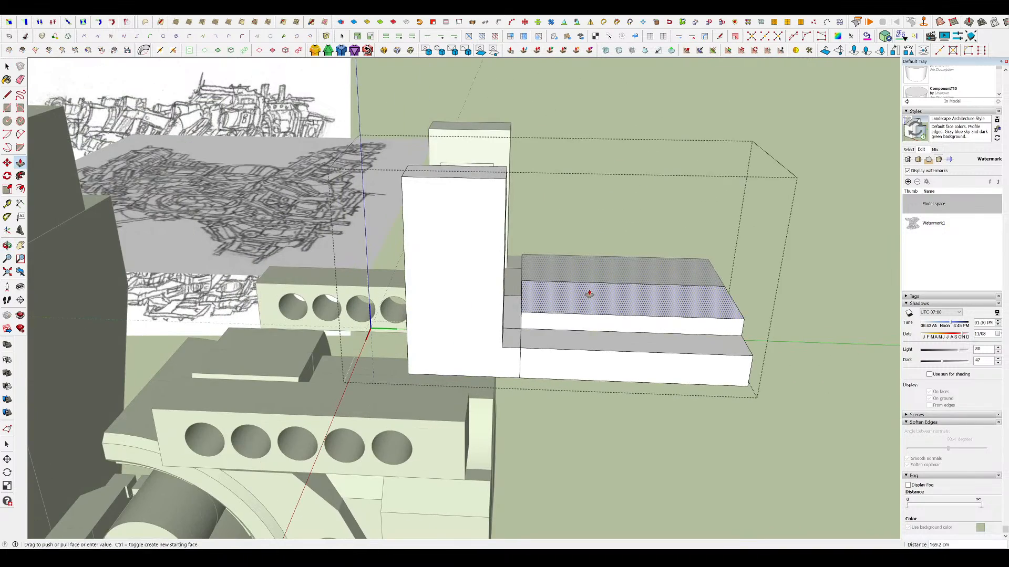
{"action": "scroll", "coordinate": [531, 283], "scroll_direction": "down", "scroll_amount": 3}
{"action": "scroll", "coordinate": [657, 289], "scroll_direction": "up", "scroll_amount": 2}
{"action": "middle_click_drag", "start_coordinate": [526, 289], "coordinate": [565, 293]}
{"action": "scroll", "coordinate": [565, 293], "scroll_direction": "up", "scroll_amount": 2}
{"action": "scroll", "coordinate": [564, 292], "scroll_direction": "up", "scroll_amount": 3}
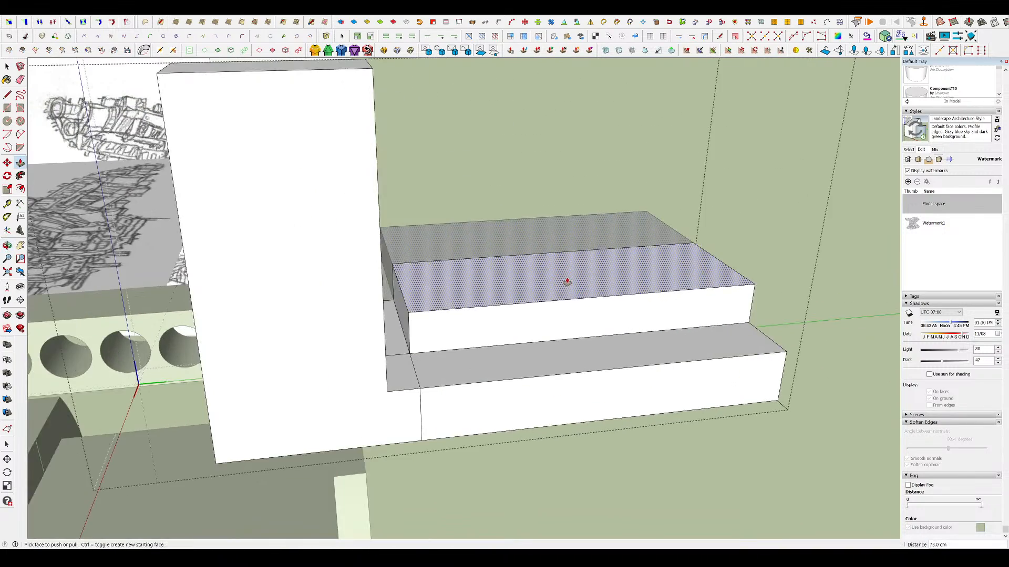
- Draw a rectangle across the upper tier's top, set back from the post, and raise it about 298 cm
{"action": "key", "text": "r"}
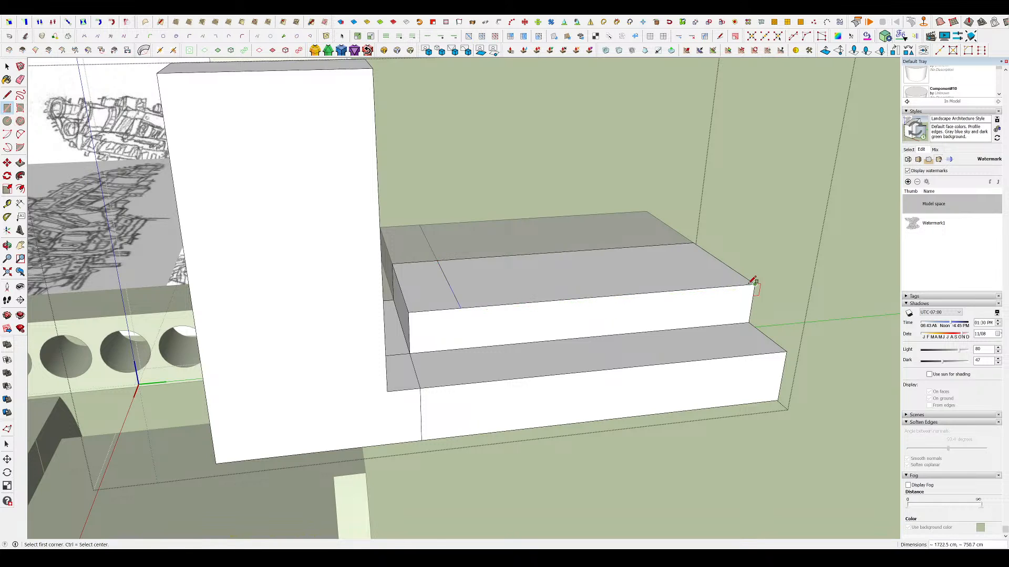
{"action": "key", "text": "p"}
{"action": "left_click", "coordinate": [604, 276]}
{"action": "left_click", "coordinate": [567, 231]}
{"action": "scroll", "coordinate": [527, 285], "scroll_direction": "down", "scroll_amount": 4}
{"action": "middle_click_drag", "start_coordinate": [526, 286], "coordinate": [605, 293]}
{"action": "scroll", "coordinate": [507, 250], "scroll_direction": "up", "scroll_amount": 2}
{"action": "middle_click_drag", "start_coordinate": [506, 250], "coordinate": [499, 276]}
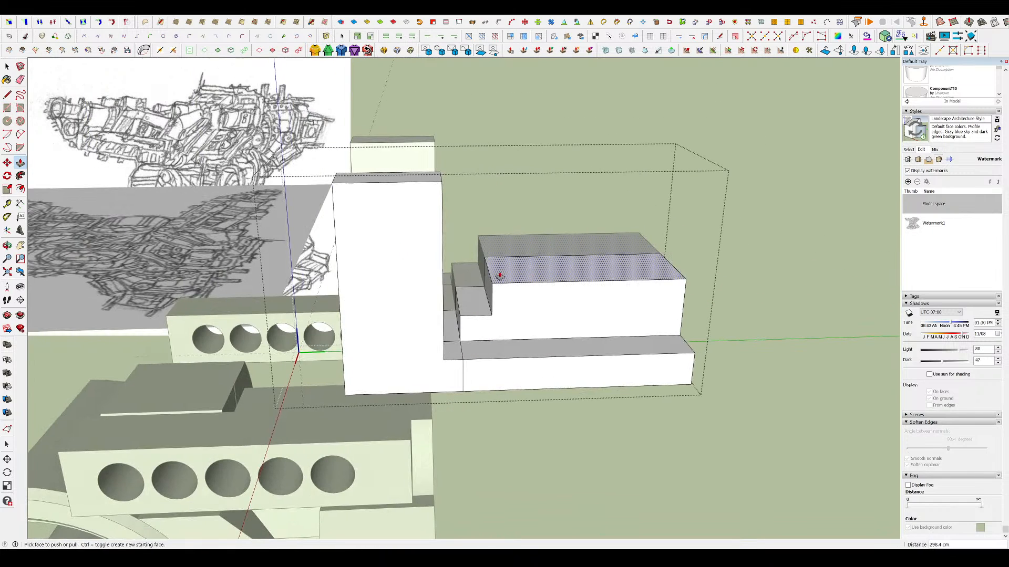
- Cut the raised portion back to a narrow rib across the tier and chamfer both of the rib's upper edges
{"action": "key", "text": "r"}
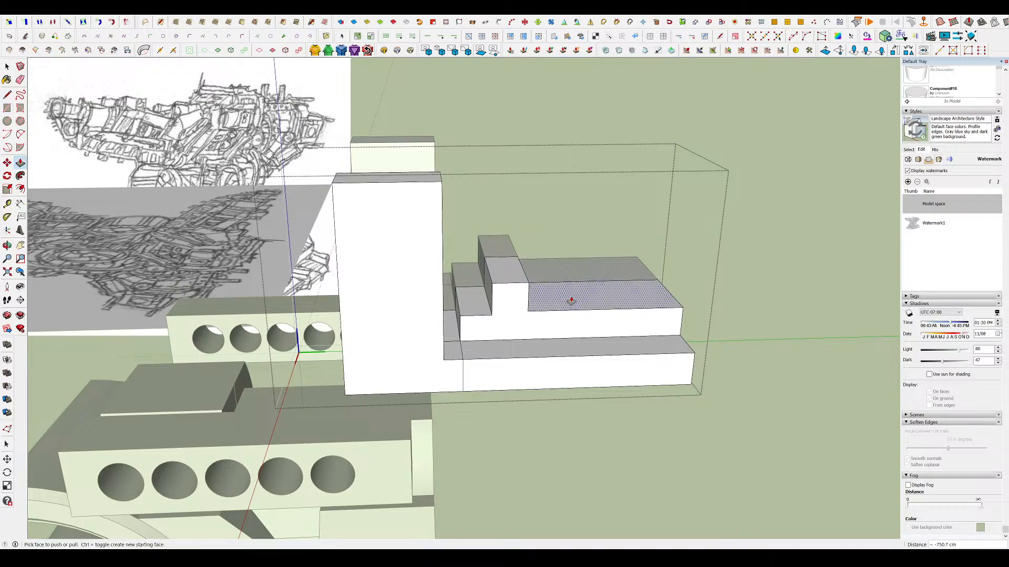
{"action": "mouse_move", "coordinate": [571, 301]}
{"action": "middle_mouse_down"}
{"action": "mouse_move", "coordinate": [428, 310]}
{"action": "mouse_move", "coordinate": [560, 289]}
{"action": "middle_mouse_up"}
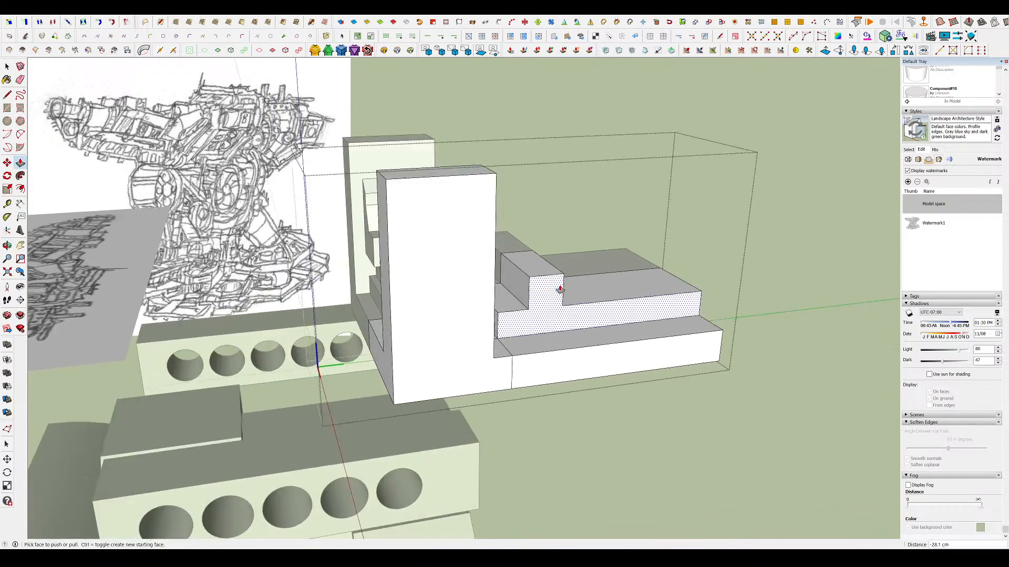
{"action": "scroll", "coordinate": [560, 290], "scroll_direction": "up", "scroll_amount": 3}
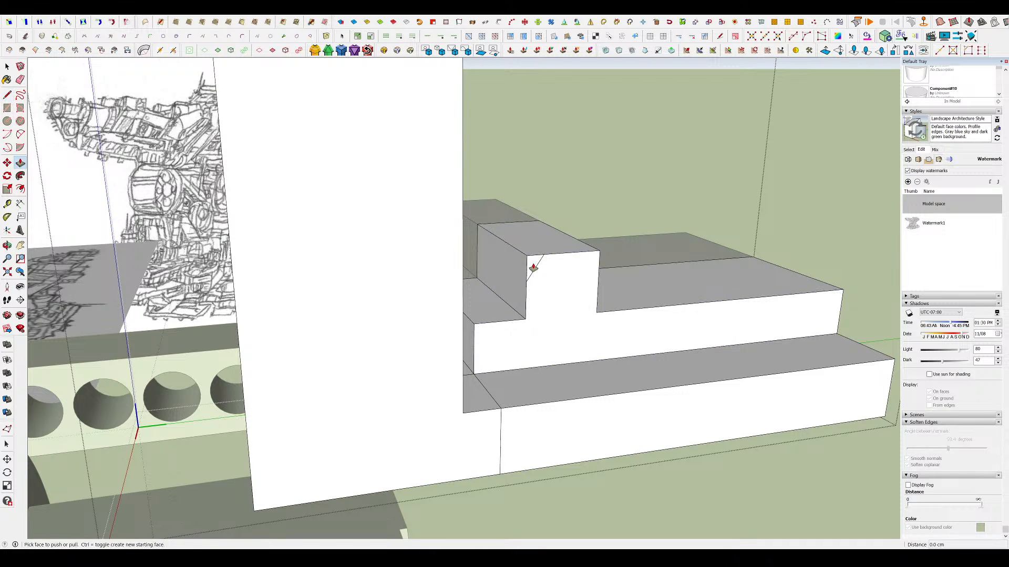
{"action": "double_click", "coordinate": [595, 270]}
{"action": "scroll", "coordinate": [590, 271], "scroll_direction": "down", "scroll_amount": 4}
{"action": "scroll", "coordinate": [592, 279], "scroll_direction": "up", "scroll_amount": 2}
{"action": "scroll", "coordinate": [573, 250], "scroll_direction": "down", "scroll_amount": 4}
- Draw a long rectangle on the tier's outer side behind the rib and push it inward, leaving an overhanging top plate
{"action": "middle_click_drag", "start_coordinate": [592, 279], "coordinate": [619, 264]}
{"action": "scroll", "coordinate": [599, 245], "scroll_direction": "up", "scroll_amount": 3}
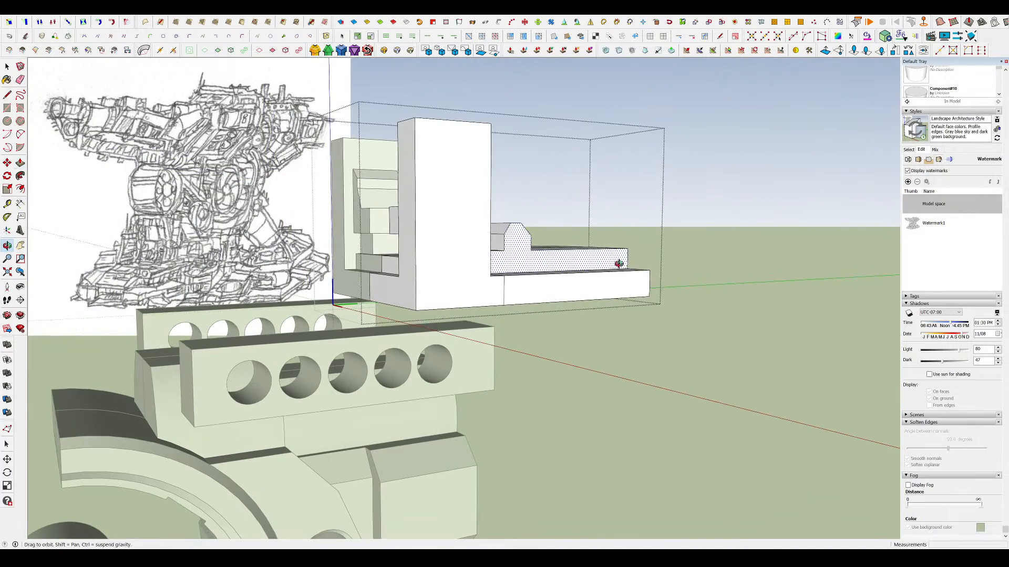
{"action": "scroll", "coordinate": [610, 266], "scroll_direction": "up", "scroll_amount": 5}
{"action": "key", "text": "r"}
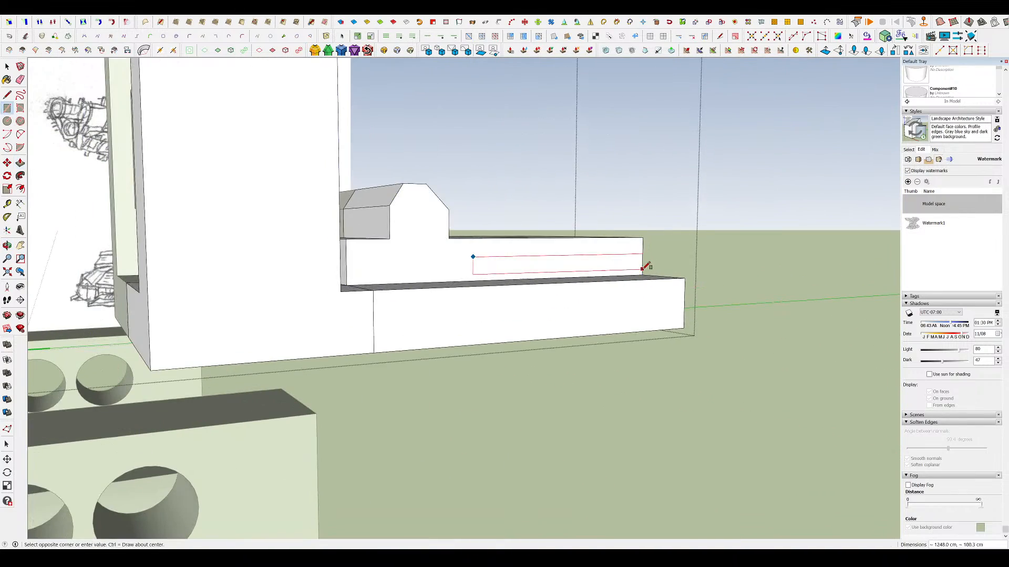
{"action": "left_click", "coordinate": [460, 256]}
{"action": "middle_click_drag", "start_coordinate": [461, 256], "coordinate": [345, 295]}
{"action": "left_click", "coordinate": [491, 287]}
- Split the rear end face beneath the top plate, recess the web below it, and extend the plate rearward past the base
{"action": "key", "text": "l"}
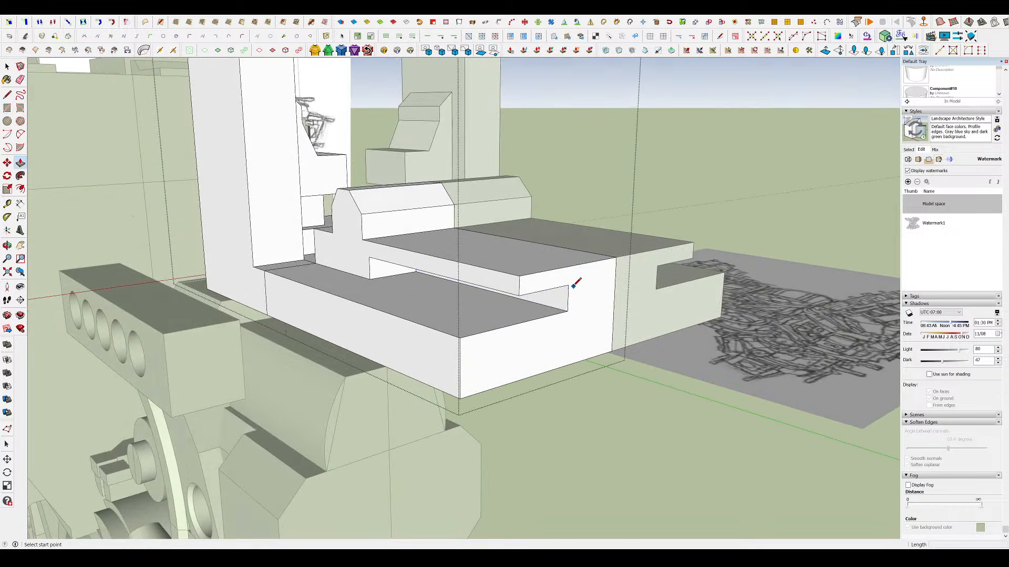
{"action": "key", "text": "p"}
{"action": "middle_click_drag", "start_coordinate": [556, 290], "coordinate": [569, 310]}
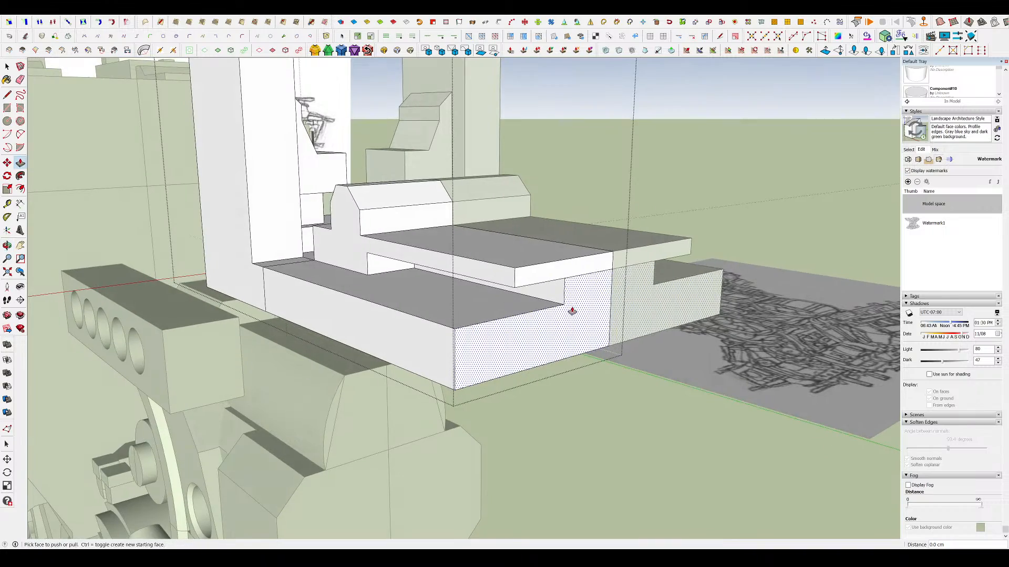
{"action": "scroll", "coordinate": [604, 293], "scroll_direction": "down", "scroll_amount": 10}
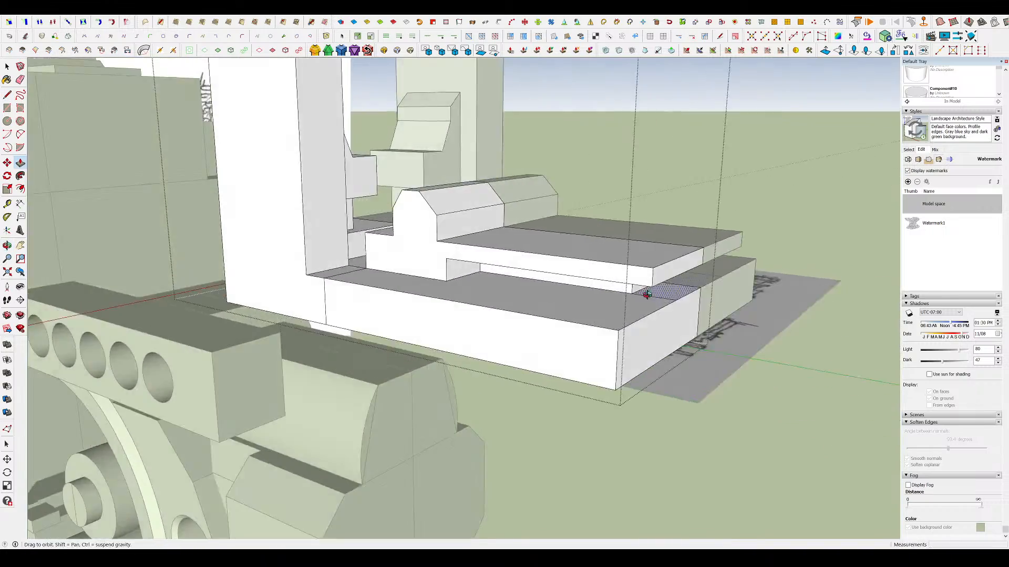
{"action": "middle_click_drag", "start_coordinate": [646, 292], "coordinate": [621, 205]}
{"action": "scroll", "coordinate": [584, 251], "scroll_direction": "up", "scroll_amount": 10}
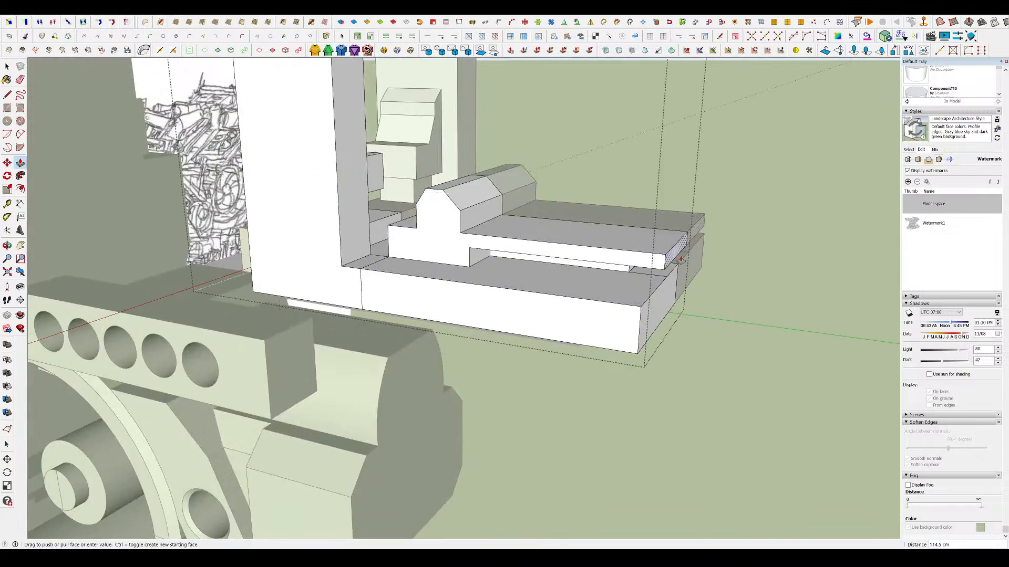
- Erase the dividing edge on the base slab's upper face and push that face down to thin the slab
{"action": "scroll", "coordinate": [565, 246], "scroll_direction": "down", "scroll_amount": 10}
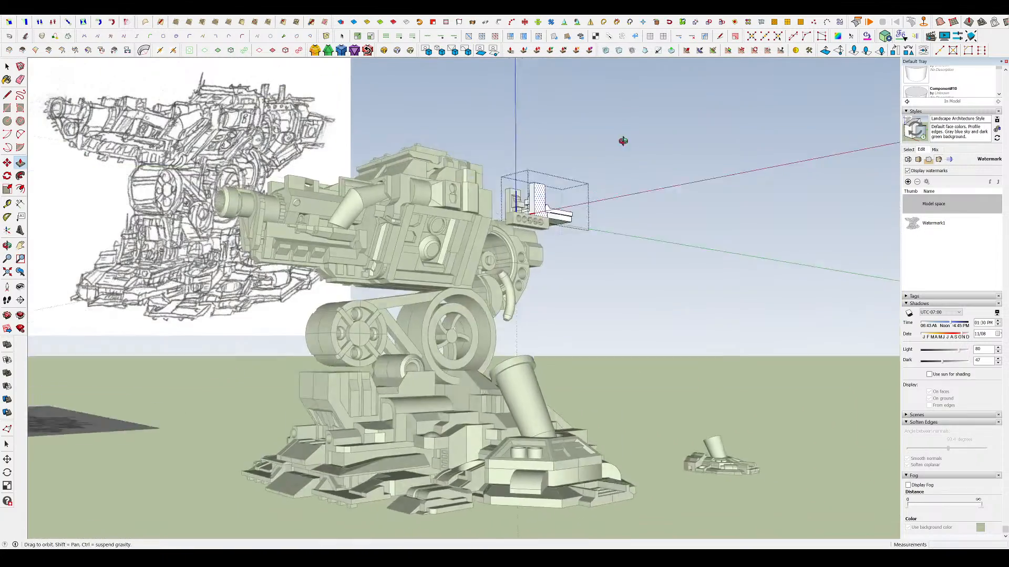
{"action": "middle_click_drag", "start_coordinate": [621, 139], "coordinate": [508, 232]}
{"action": "scroll", "coordinate": [541, 227], "scroll_direction": "up", "scroll_amount": 5}
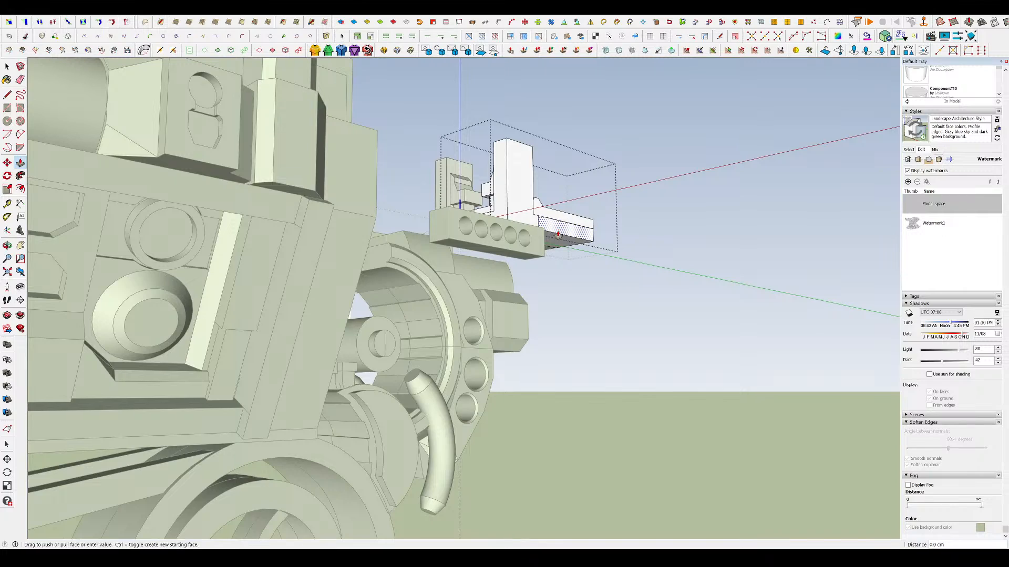
{"action": "scroll", "coordinate": [558, 234], "scroll_direction": "up", "scroll_amount": 10}
{"action": "key", "text": "e"}
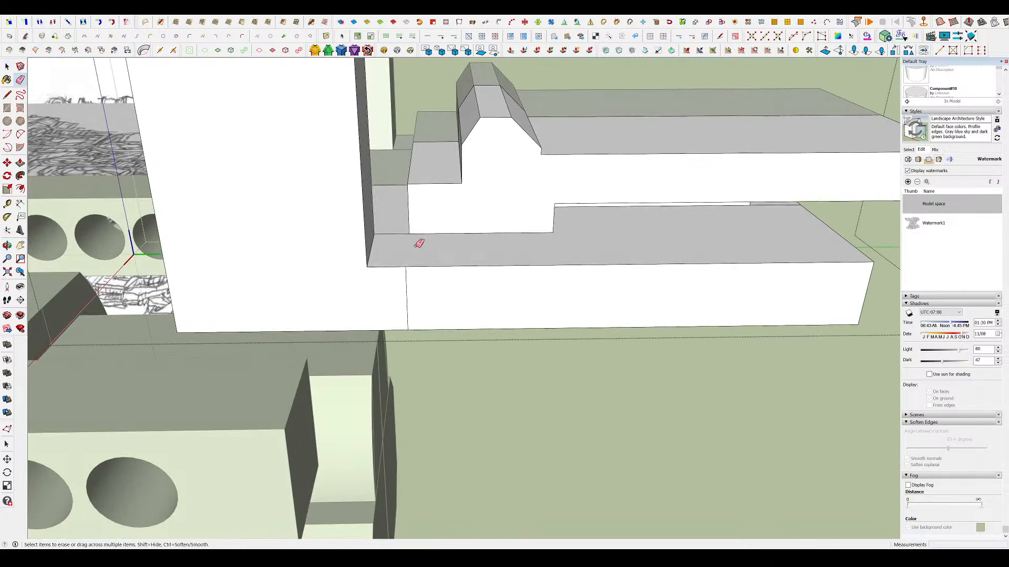
{"action": "key", "text": "p"}
{"action": "left_click_drag", "start_coordinate": [398, 238], "coordinate": [399, 252]}
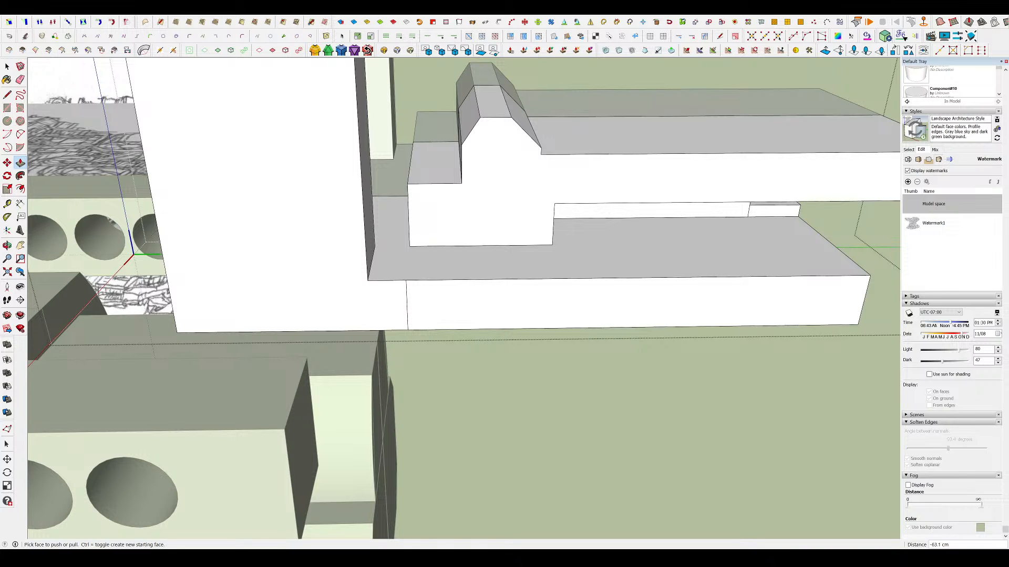
{"action": "left_click_drag", "start_coordinate": [571, 244], "coordinate": [559, 263]}
{"action": "scroll", "coordinate": [558, 263], "scroll_direction": "down", "scroll_amount": 6}
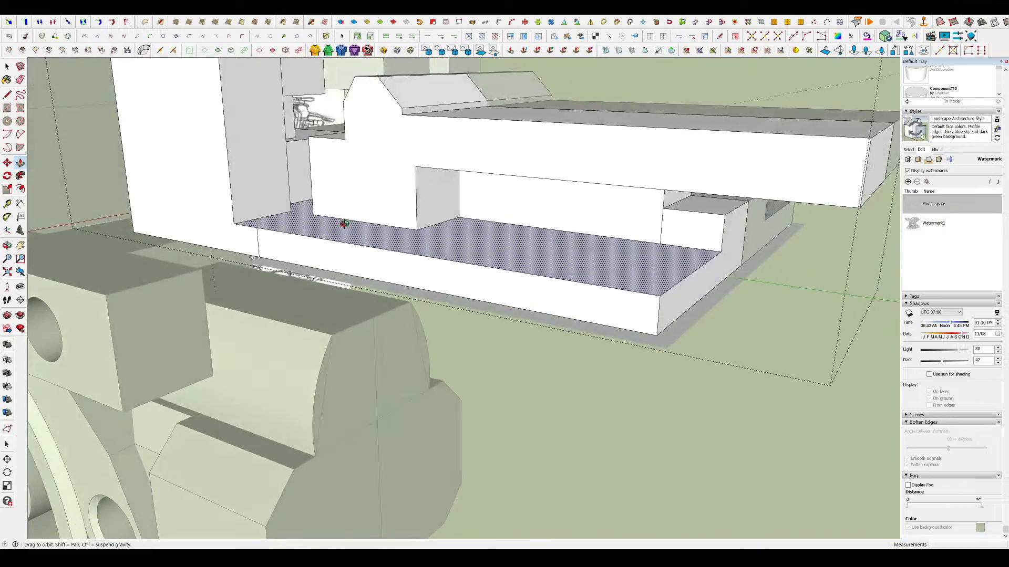
- Level the low ledge behind the web beneath the upper plate and clean up its leftover edges
{"action": "scroll", "coordinate": [537, 217], "scroll_direction": "down", "scroll_amount": 6}
{"action": "middle_click_drag", "start_coordinate": [536, 217], "coordinate": [34, 198]}
{"action": "middle_click_drag", "start_coordinate": [662, 174], "coordinate": [633, 160]}
{"action": "scroll", "coordinate": [552, 223], "scroll_direction": "down", "scroll_amount": 3}
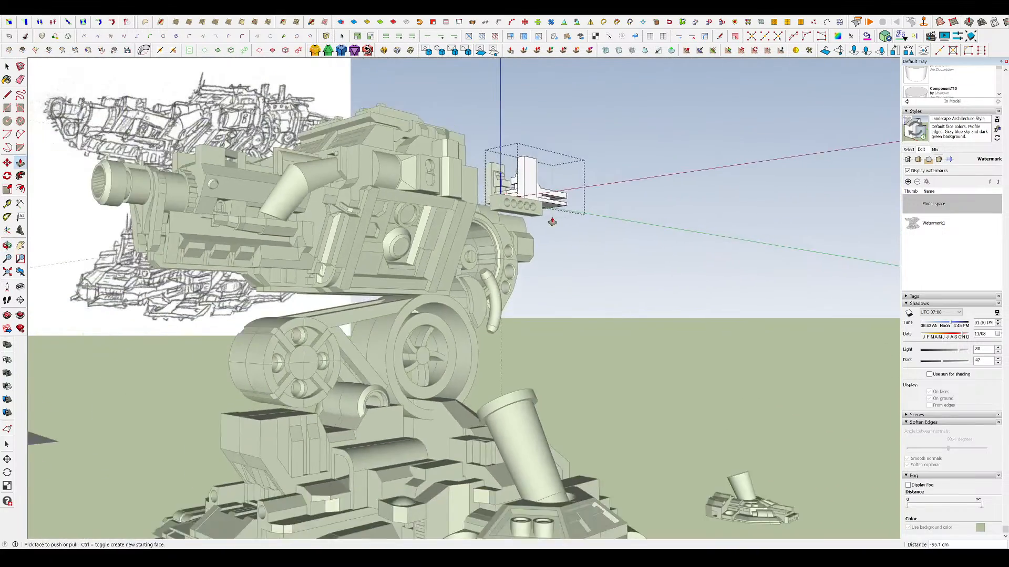
{"action": "middle_click_drag", "start_coordinate": [517, 217], "coordinate": [517, 219]}
{"action": "scroll", "coordinate": [530, 211], "scroll_direction": "up", "scroll_amount": 10}
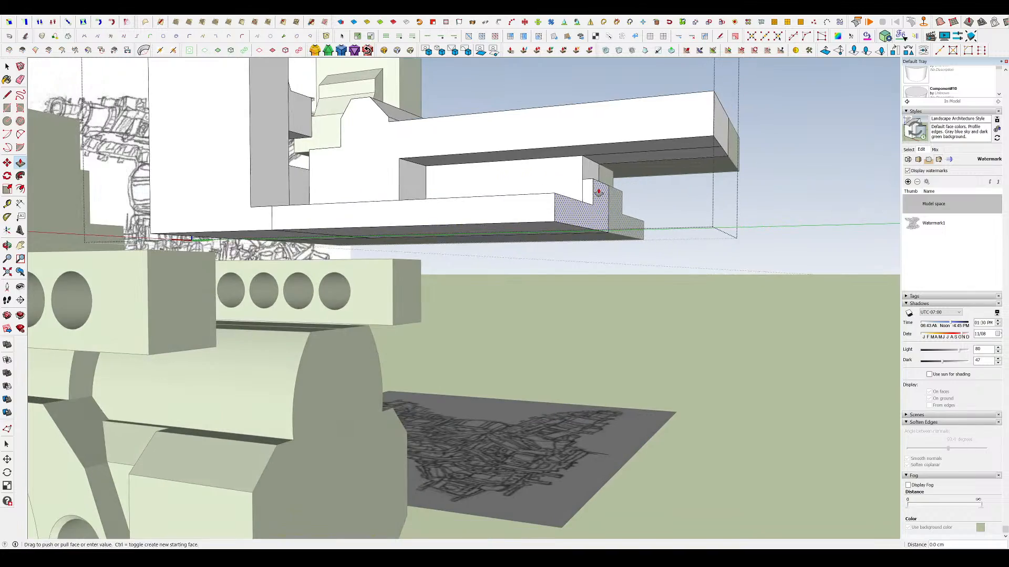
{"action": "scroll", "coordinate": [594, 180], "scroll_direction": "down", "scroll_amount": 10}
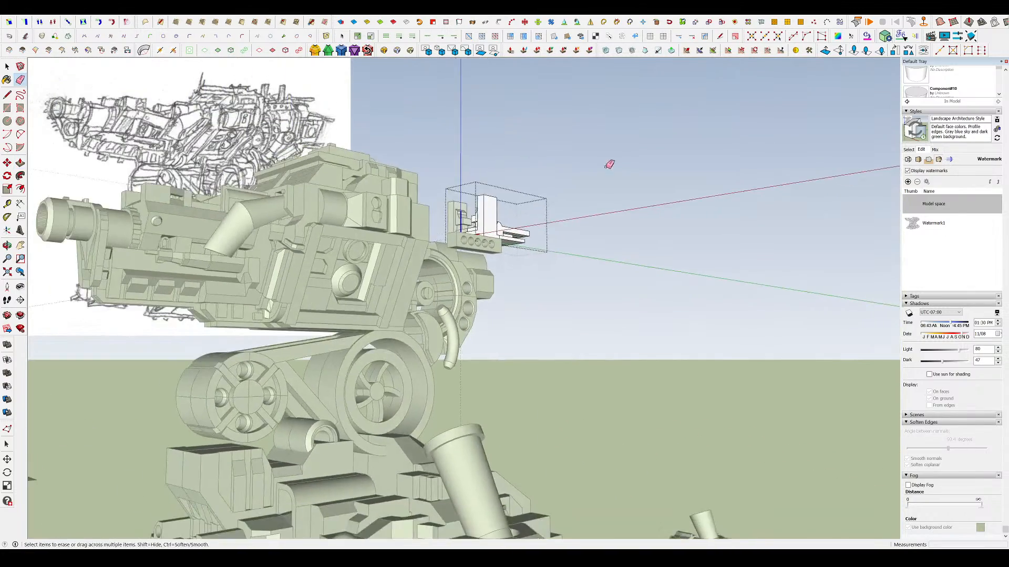
{"action": "scroll", "coordinate": [588, 189], "scroll_direction": "down", "scroll_amount": 6}
{"action": "key", "text": "space"}
{"action": "left_click", "coordinate": [588, 190]}
{"action": "mouse_move", "coordinate": [628, 206]}
{"action": "middle_mouse_down"}
{"action": "mouse_move", "coordinate": [615, 271]}
{"action": "mouse_move", "coordinate": [600, 277]}
{"action": "middle_mouse_up"}
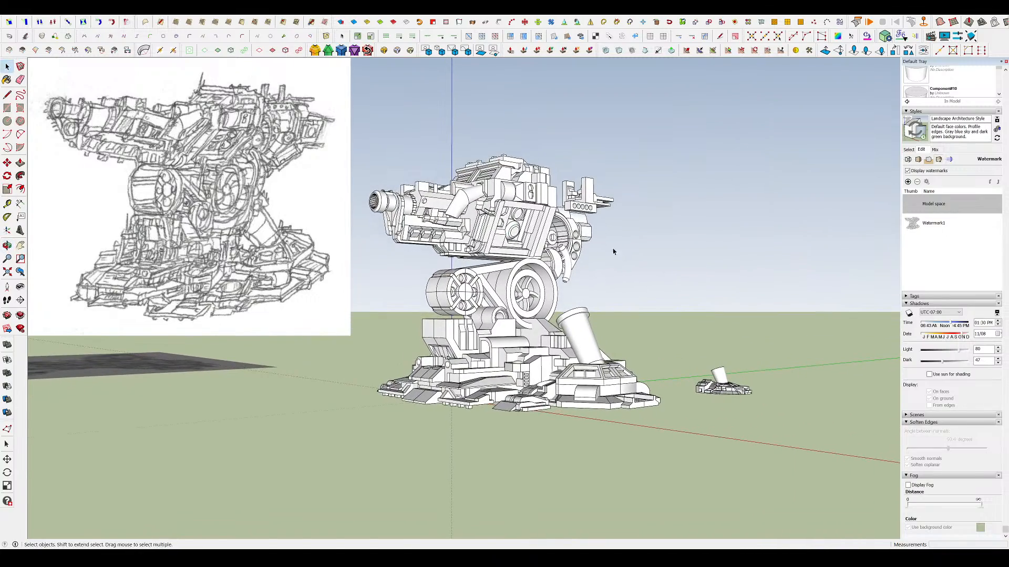
- Adjust the stepped slab's rear end faces so the base slab projects behind the web, ending just short of the upper plate
{"action": "scroll", "coordinate": [606, 203], "scroll_direction": "up", "scroll_amount": 7}
{"action": "double_click", "coordinate": [604, 204]}
{"action": "middle_click_drag", "start_coordinate": [604, 204], "coordinate": [300, 245]}
{"action": "scroll", "coordinate": [606, 193], "scroll_direction": "up", "scroll_amount": 3}
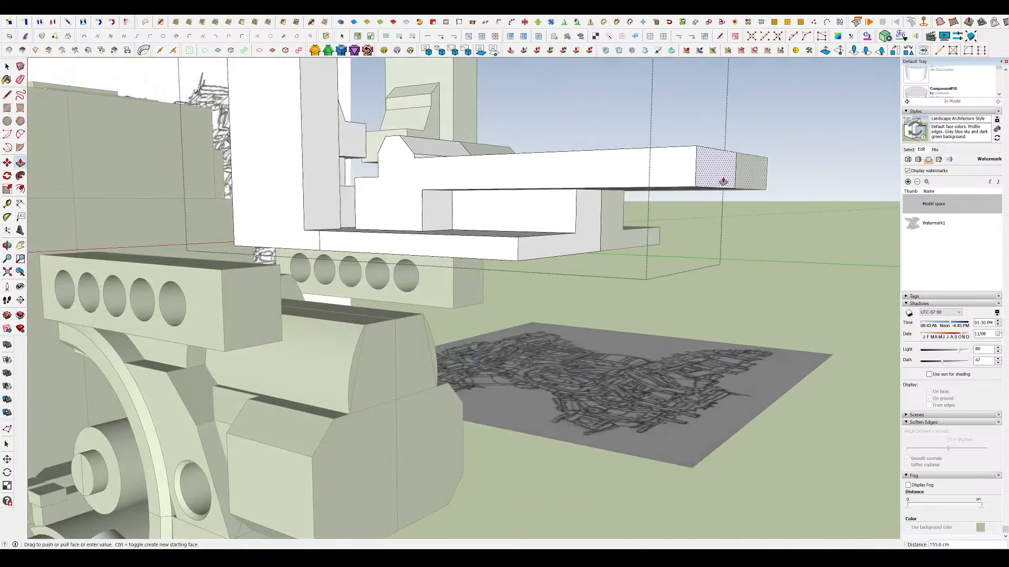
{"action": "left_click", "coordinate": [615, 253]}
{"action": "middle_click_drag", "start_coordinate": [616, 253], "coordinate": [707, 309]}
{"action": "scroll", "coordinate": [625, 268], "scroll_direction": "down", "scroll_amount": 4}
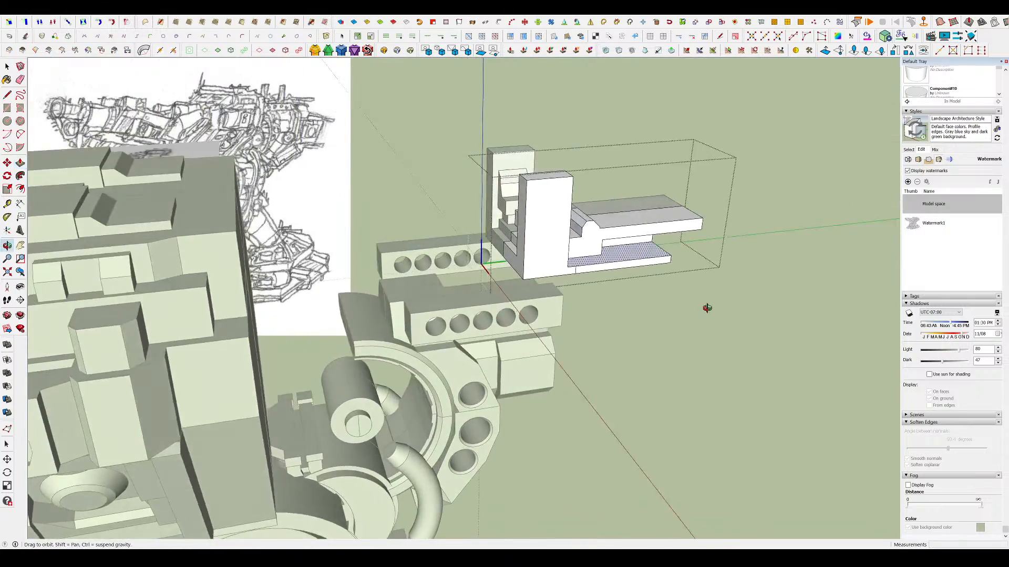
{"action": "scroll", "coordinate": [651, 274], "scroll_direction": "up", "scroll_amount": 2}
{"action": "scroll", "coordinate": [604, 226], "scroll_direction": "up", "scroll_amount": 4}
{"action": "middle_click_drag", "start_coordinate": [567, 232], "coordinate": [635, 238]}
{"action": "scroll", "coordinate": [636, 239], "scroll_direction": "down", "scroll_amount": 5}
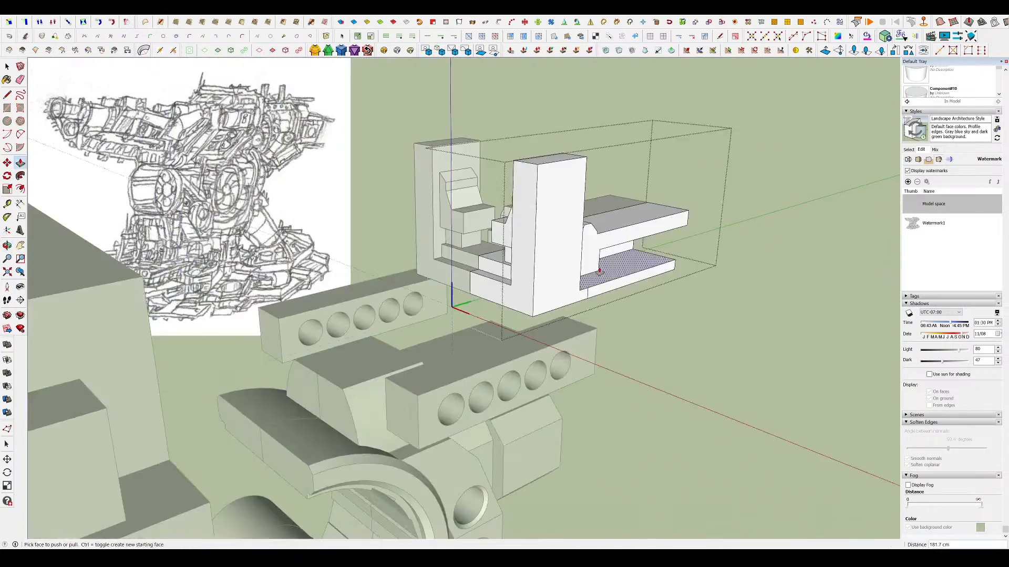
- Raise the ledge in front of the rib toward the plate's top level and split the outer side along the plate's lower edge
{"action": "middle_click_drag", "start_coordinate": [565, 258], "coordinate": [559, 236]}
{"action": "scroll", "coordinate": [559, 236], "scroll_direction": "up", "scroll_amount": 6}
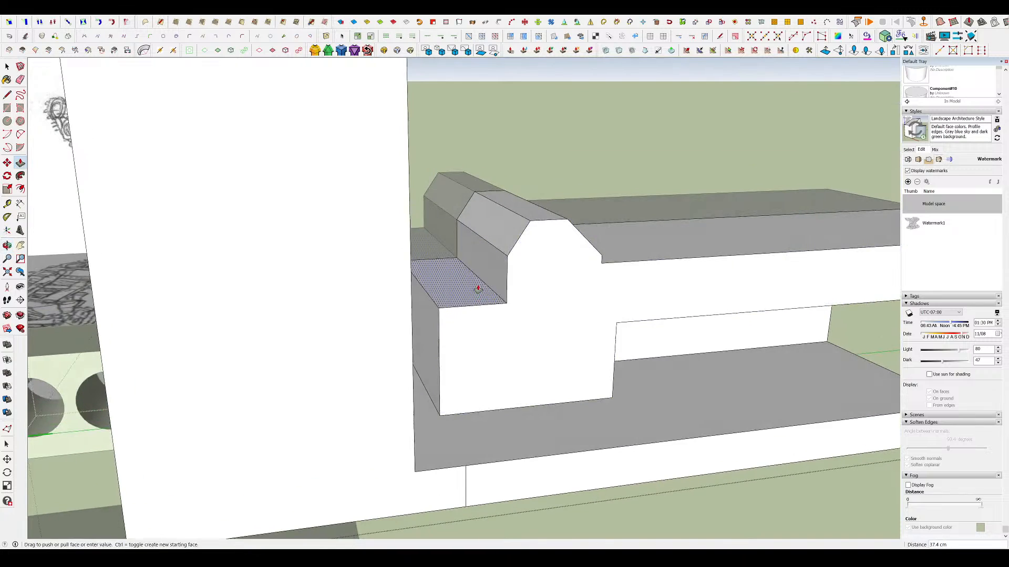
{"action": "middle_click_drag", "start_coordinate": [493, 246], "coordinate": [476, 237]}
{"action": "key", "text": "l"}
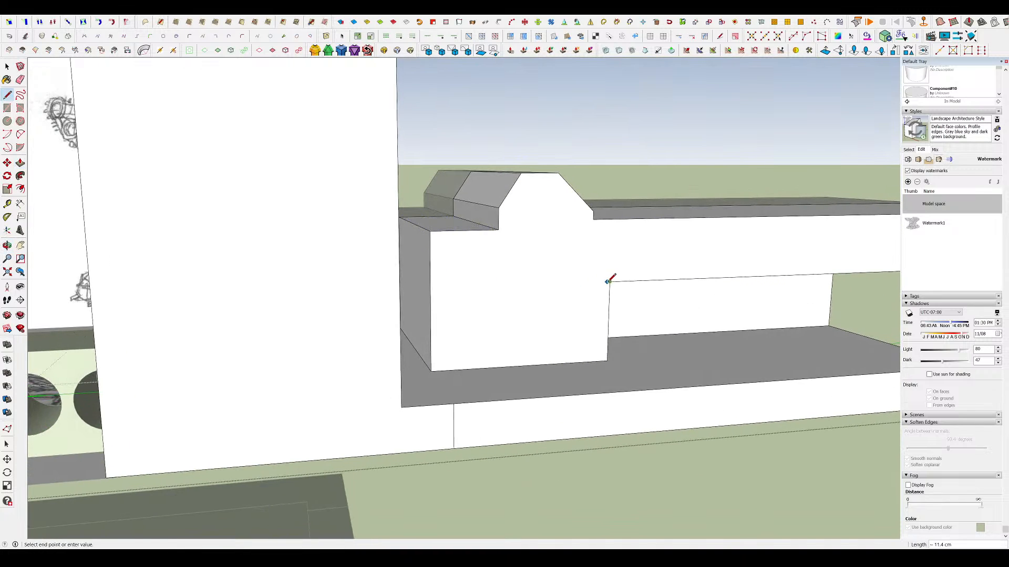
{"action": "middle_click_drag", "start_coordinate": [511, 265], "coordinate": [497, 304]}
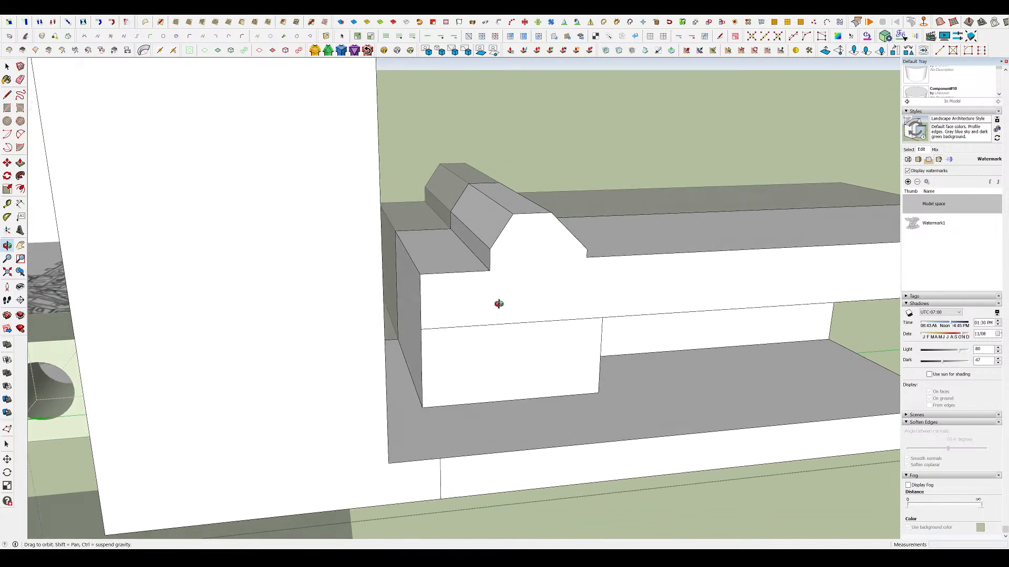
- Square off the chamfered rib, draw arcs across both upper corners of its outer end, and push the corner pieces away to round it
{"action": "key", "text": "m"}
{"action": "middle_click_drag", "start_coordinate": [518, 210], "coordinate": [468, 254]}
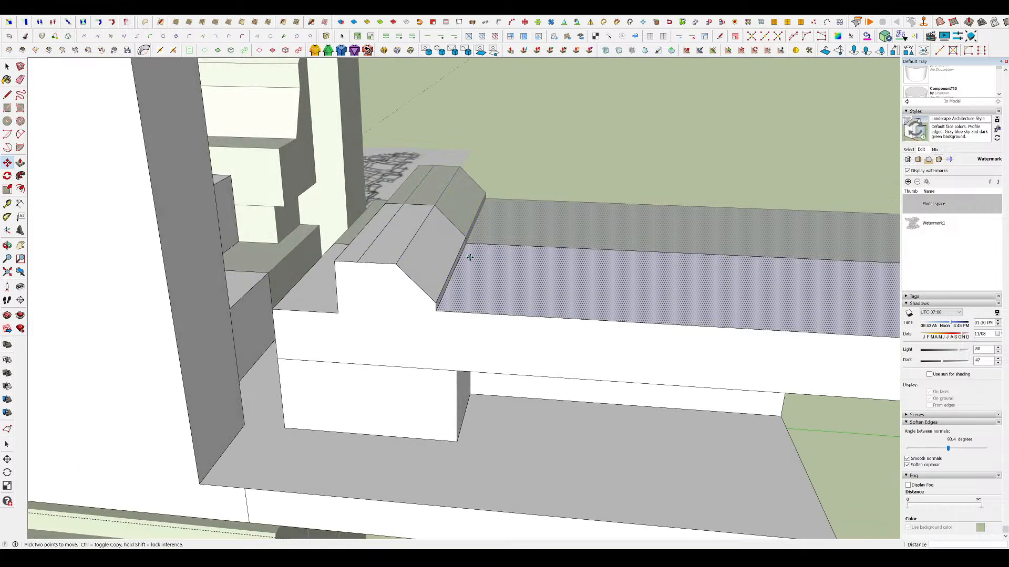
{"action": "mouse_move", "coordinate": [405, 236]}
{"action": "middle_mouse_down"}
{"action": "mouse_move", "coordinate": [431, 223]}
{"action": "mouse_move", "coordinate": [449, 236]}
{"action": "mouse_move", "coordinate": [455, 278]}
{"action": "middle_mouse_up"}
{"action": "left_click", "coordinate": [25, 138]}
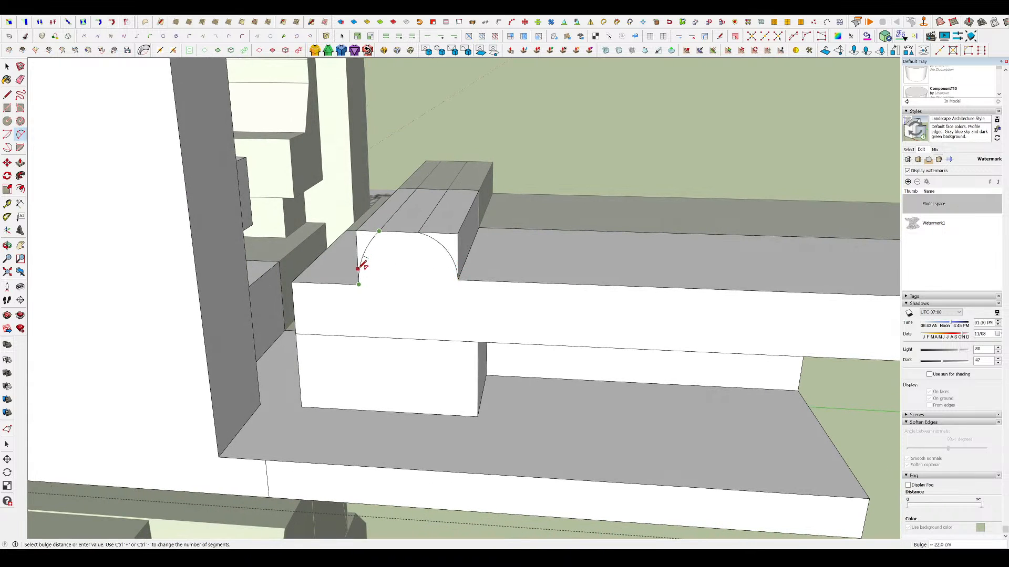
{"action": "key", "text": "p"}
{"action": "middle_click_drag", "start_coordinate": [359, 267], "coordinate": [469, 264]}
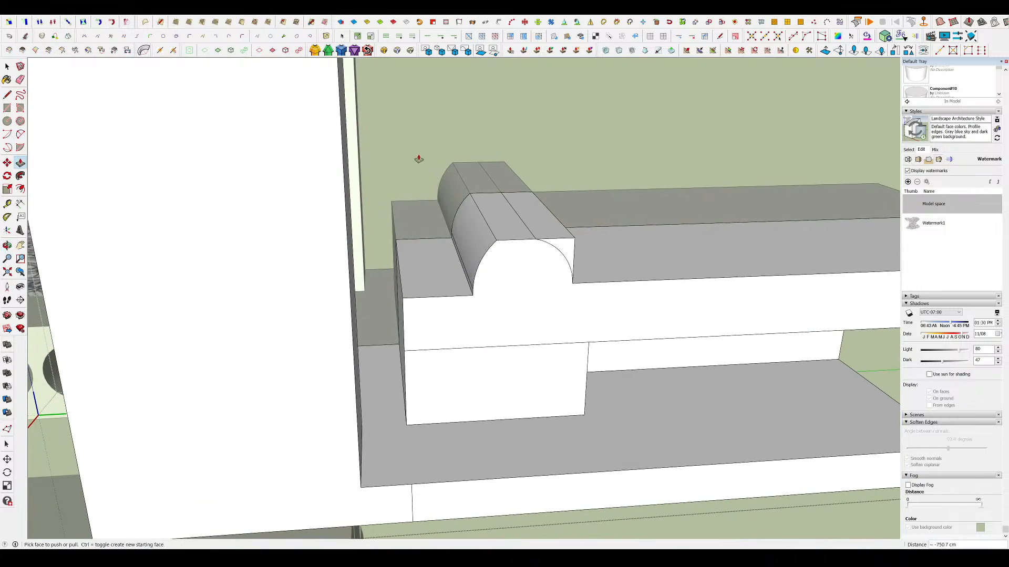
{"action": "double_click", "coordinate": [560, 248]}
- Raise the middle edge of the rib's flat top into a rounded crown and clean up stray edges
{"action": "middle_click_drag", "start_coordinate": [560, 247], "coordinate": [527, 195]}
{"action": "scroll", "coordinate": [562, 211], "scroll_direction": "down", "scroll_amount": 5}
{"action": "scroll", "coordinate": [624, 174], "scroll_direction": "up", "scroll_amount": 3}
{"action": "scroll", "coordinate": [526, 196], "scroll_direction": "up", "scroll_amount": 2}
{"action": "key", "text": "m"}
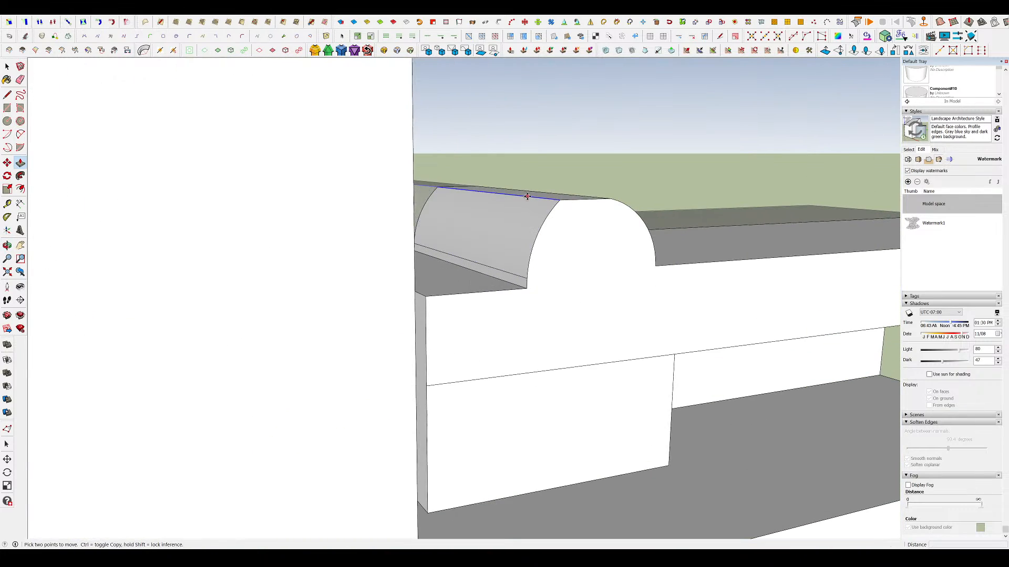
{"action": "scroll", "coordinate": [515, 212], "scroll_direction": "down", "scroll_amount": 3}
{"action": "key", "text": "e"}
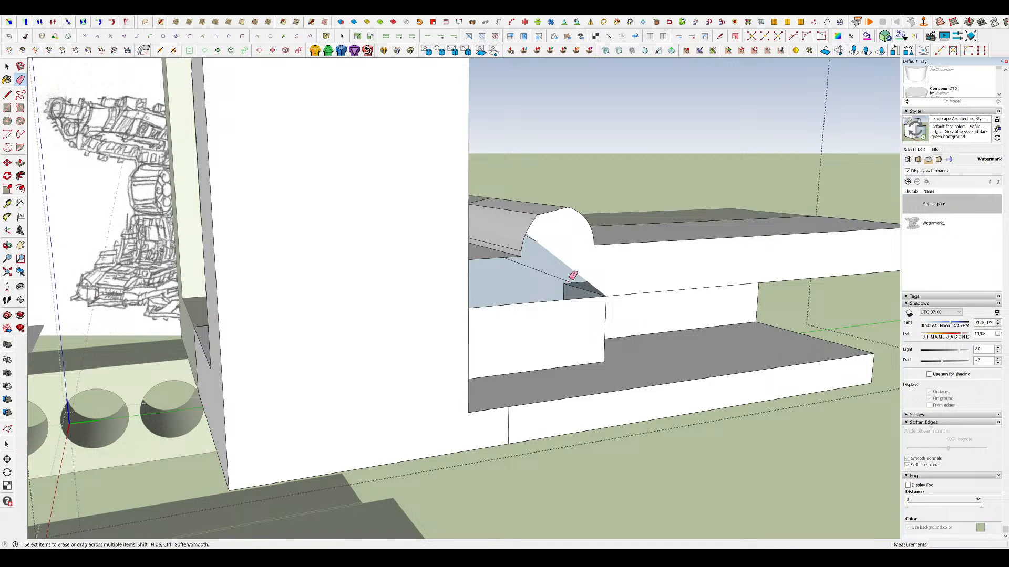
{"action": "left_click", "coordinate": [518, 214]}
{"action": "middle_click_drag", "start_coordinate": [518, 214], "coordinate": [581, 180]}
{"action": "scroll", "coordinate": [526, 210], "scroll_direction": "down", "scroll_amount": 6}
{"action": "scroll", "coordinate": [545, 224], "scroll_direction": "up", "scroll_amount": 1}
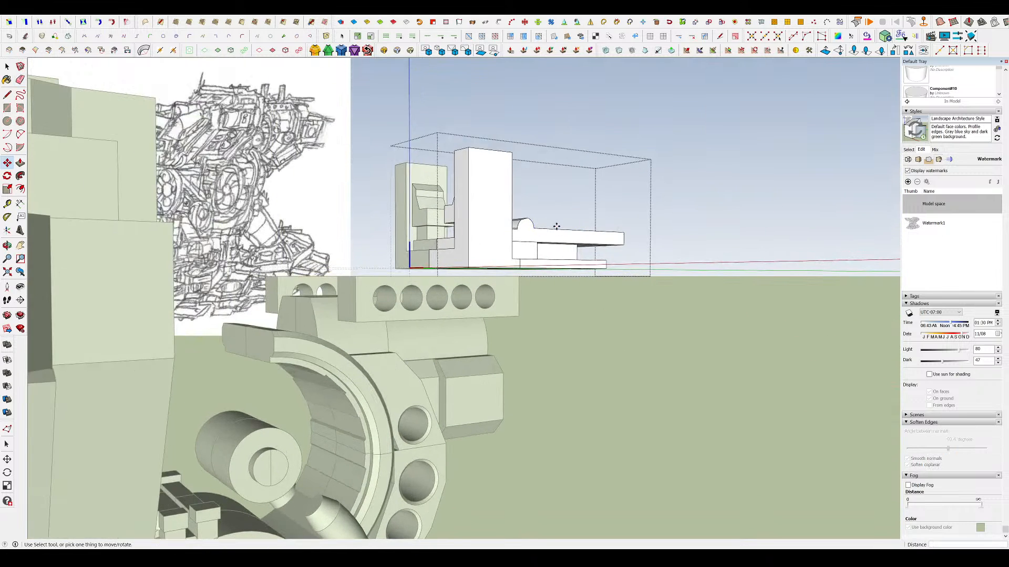
- Offset the outer side outline of the plate and rib inward and push the inset face in to form a recess
{"action": "scroll", "coordinate": [557, 226], "scroll_direction": "up", "scroll_amount": 8}
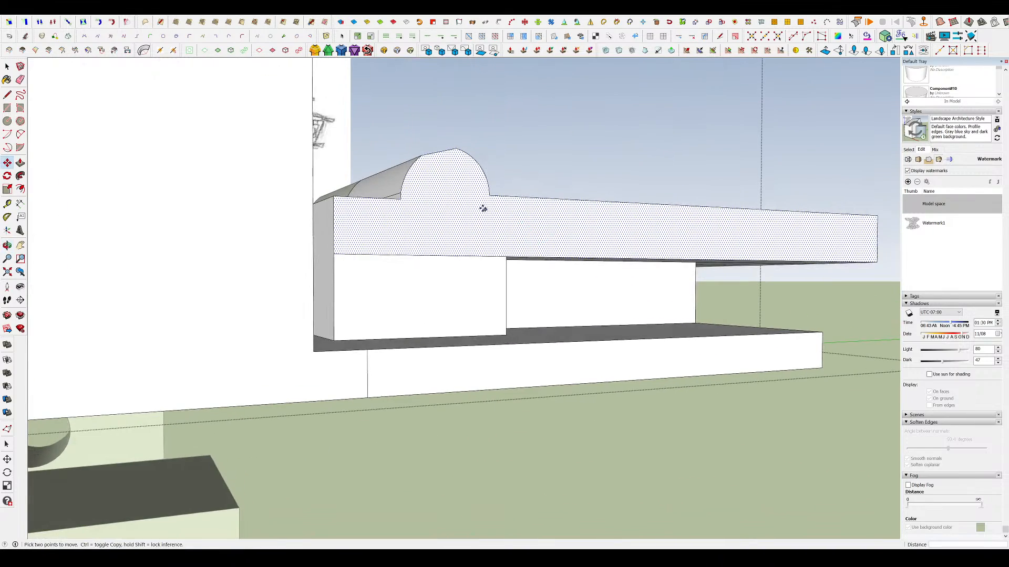
{"action": "scroll", "coordinate": [475, 197], "scroll_direction": "down", "scroll_amount": 12}
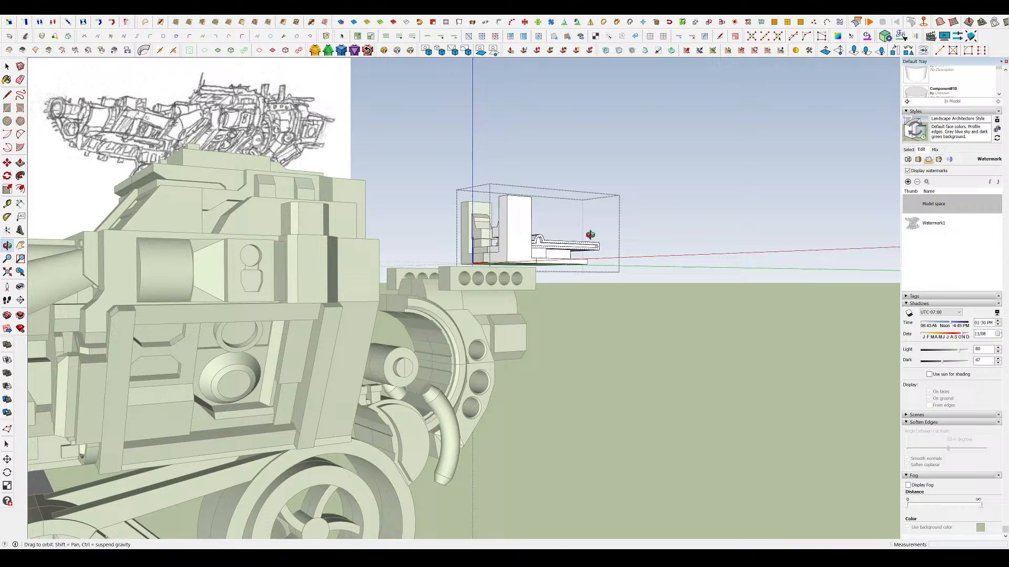
{"action": "middle_click_drag", "start_coordinate": [590, 234], "coordinate": [582, 240]}
{"action": "key", "text": "p"}
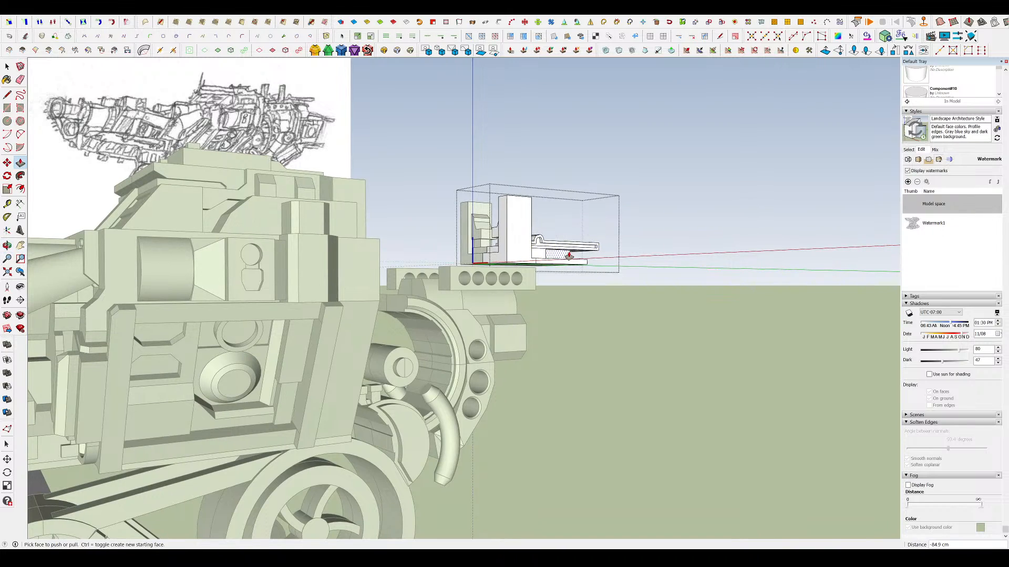
{"action": "scroll", "coordinate": [543, 252], "scroll_direction": "up", "scroll_amount": 10}
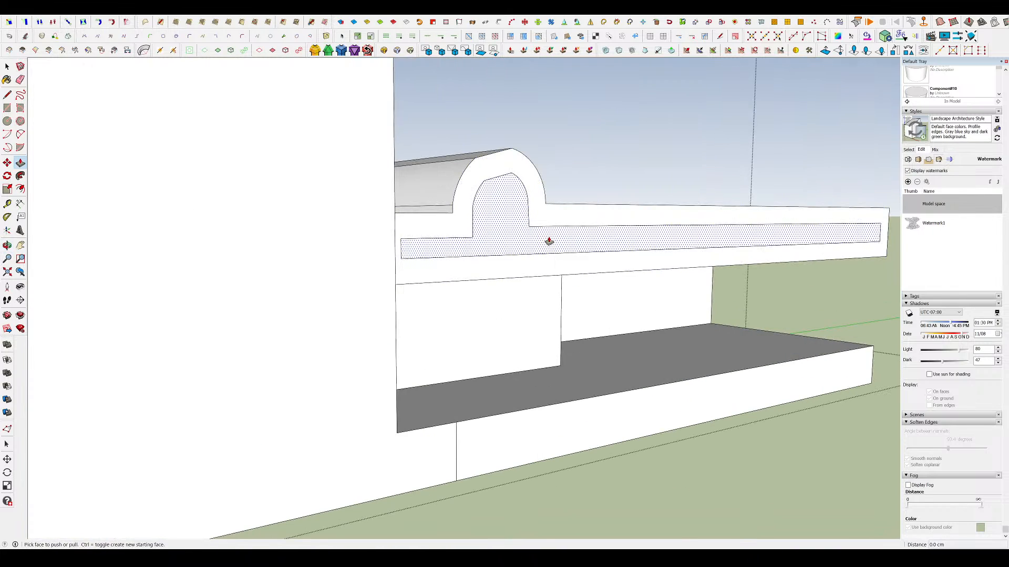
{"action": "mouse_move", "coordinate": [566, 241]}
{"action": "middle_mouse_down"}
{"action": "mouse_move", "coordinate": [505, 174]}
{"action": "mouse_move", "coordinate": [533, 151]}
{"action": "middle_mouse_up"}
- Remove the rim below the side recess so the recess opens downward beneath the plate and rib
{"action": "key", "text": "e"}
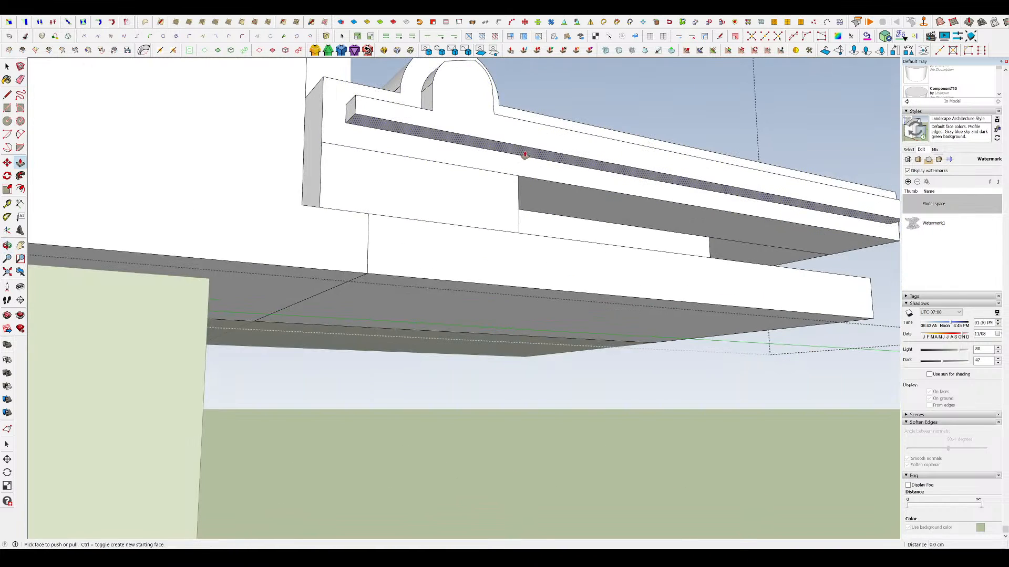
{"action": "scroll", "coordinate": [524, 154], "scroll_direction": "down", "scroll_amount": 10}
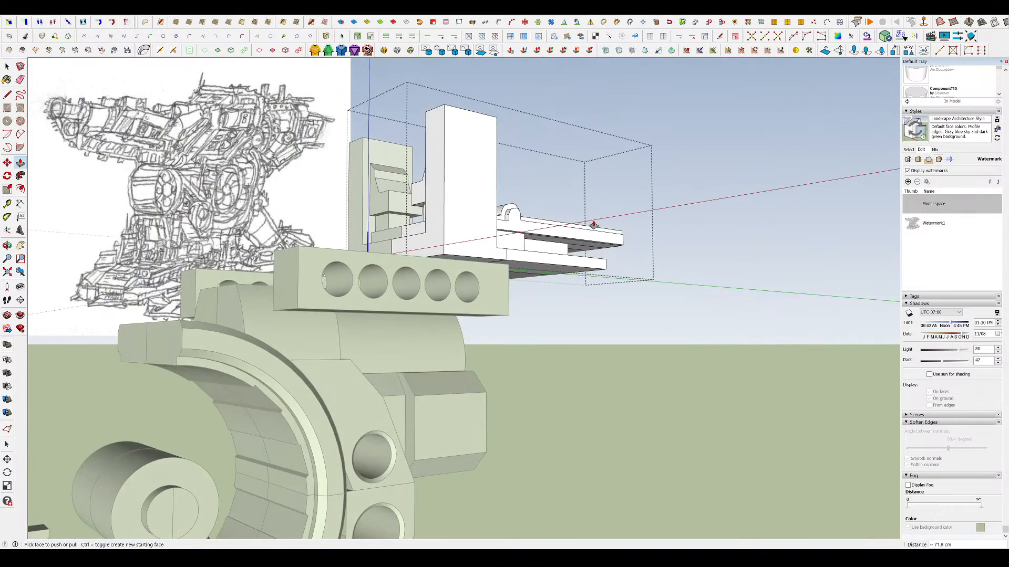
{"action": "middle_click_drag", "start_coordinate": [593, 224], "coordinate": [533, 215]}
{"action": "scroll", "coordinate": [533, 213], "scroll_direction": "up", "scroll_amount": 5}
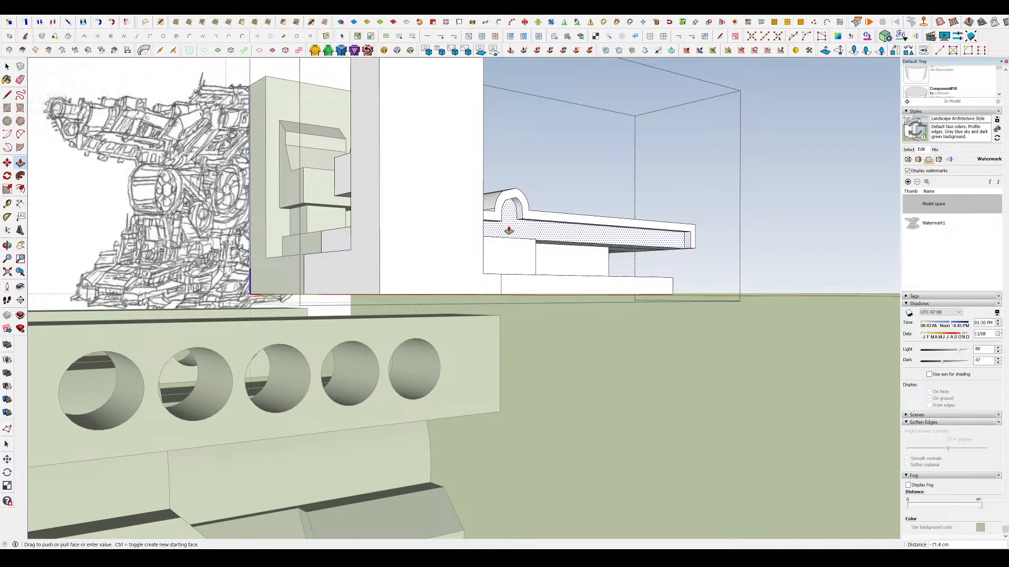
{"action": "scroll", "coordinate": [531, 230], "scroll_direction": "down", "scroll_amount": 6}
{"action": "key", "text": "space"}
{"action": "left_click", "coordinate": [662, 238]}
{"action": "scroll", "coordinate": [577, 230], "scroll_direction": "up", "scroll_amount": 5}
{"action": "scroll", "coordinate": [581, 229], "scroll_direction": "down", "scroll_amount": 3}
{"action": "scroll", "coordinate": [585, 228], "scroll_direction": "up", "scroll_amount": 3}
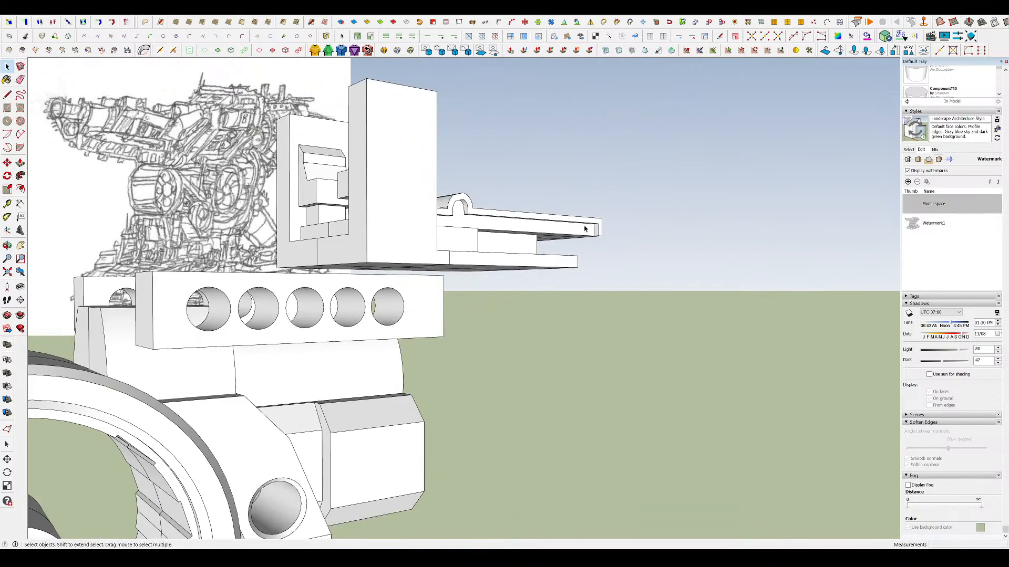
- Remove the rear rim of the side recess and thicken the remaining upper rim by pulling its underside down about 31 cm
{"action": "key", "text": "p"}
{"action": "scroll", "coordinate": [588, 230], "scroll_direction": "up", "scroll_amount": 3}
{"action": "scroll", "coordinate": [574, 225], "scroll_direction": "down", "scroll_amount": 5}
{"action": "scroll", "coordinate": [545, 223], "scroll_direction": "up", "scroll_amount": 4}
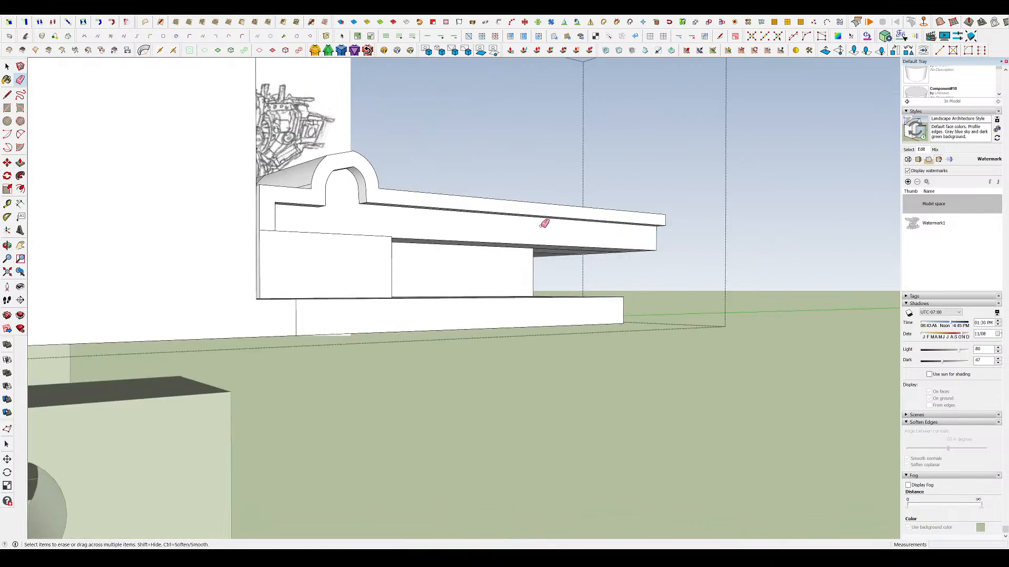
{"action": "middle_click_drag", "start_coordinate": [545, 223], "coordinate": [428, 185]}
{"action": "scroll", "coordinate": [409, 186], "scroll_direction": "up", "scroll_amount": 2}
{"action": "left_click", "coordinate": [382, 191]}
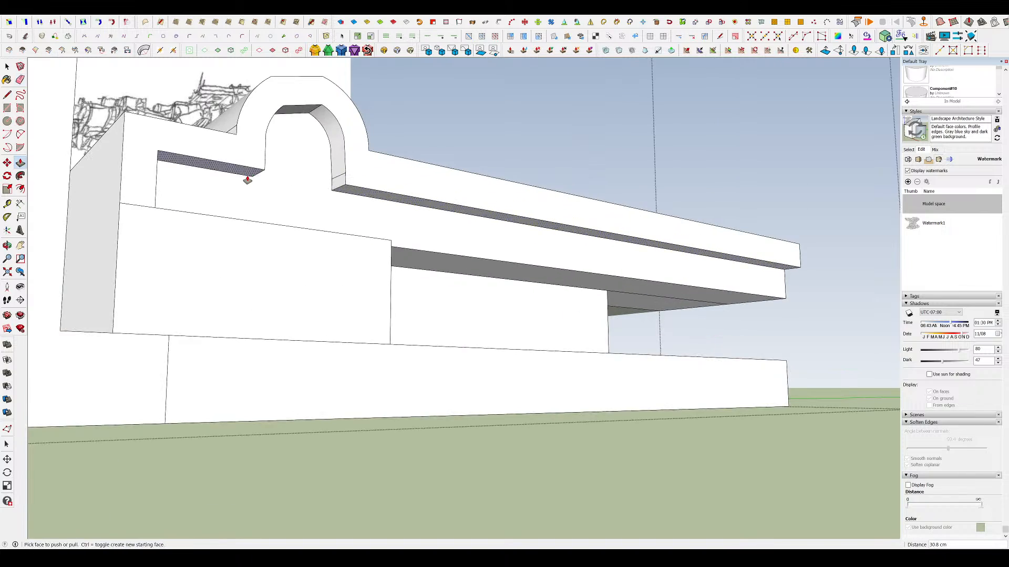
{"action": "key", "text": "space"}
{"action": "scroll", "coordinate": [604, 203], "scroll_direction": "down", "scroll_amount": 8}
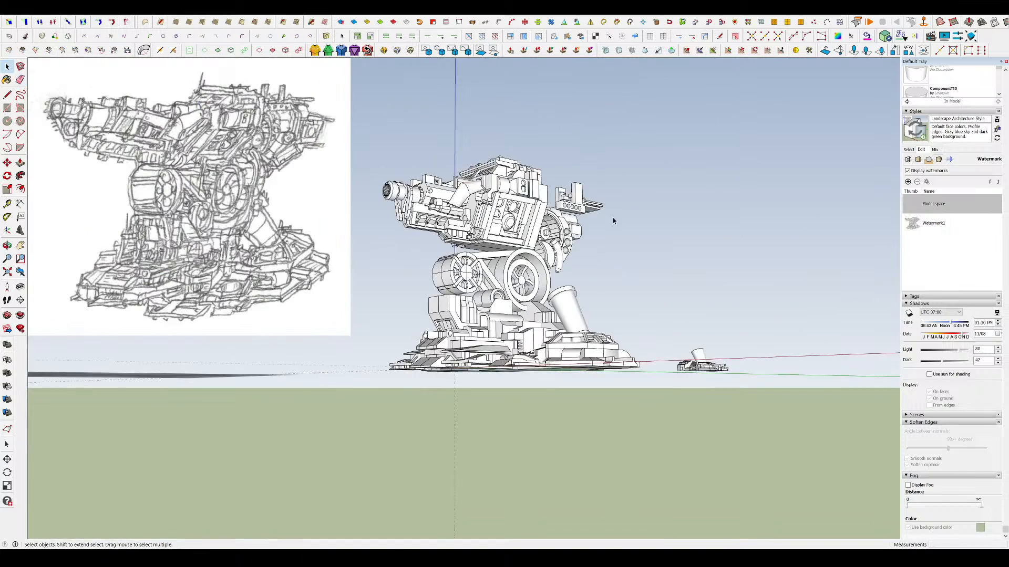
- Examine the stepped slab's underside and rear from several angles, and compare it with the whole mech
{"action": "scroll", "coordinate": [613, 217], "scroll_direction": "up", "scroll_amount": 3}
{"action": "scroll", "coordinate": [609, 181], "scroll_direction": "up", "scroll_amount": 6}
{"action": "double_click", "coordinate": [612, 265]}
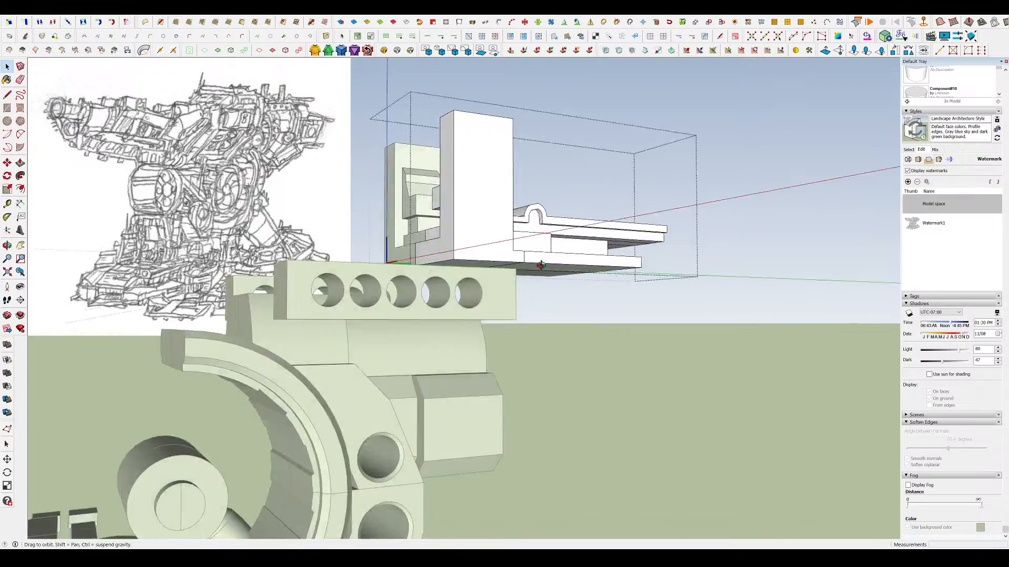
{"action": "middle_click_drag", "start_coordinate": [540, 265], "coordinate": [436, 284]}
{"action": "key", "text": "p"}
{"action": "mouse_move", "coordinate": [632, 256]}
{"action": "middle_mouse_down"}
{"action": "mouse_move", "coordinate": [840, 221]}
{"action": "mouse_move", "coordinate": [590, 171]}
{"action": "mouse_move", "coordinate": [591, 258]}
{"action": "mouse_move", "coordinate": [614, 241]}
{"action": "mouse_move", "coordinate": [584, 218]}
{"action": "middle_mouse_up"}
{"action": "scroll", "coordinate": [603, 252], "scroll_direction": "down", "scroll_amount": 4}
{"action": "scroll", "coordinate": [567, 225], "scroll_direction": "up", "scroll_amount": 2}
{"action": "middle_click_drag", "start_coordinate": [562, 252], "coordinate": [580, 243]}
{"action": "key", "text": "space"}
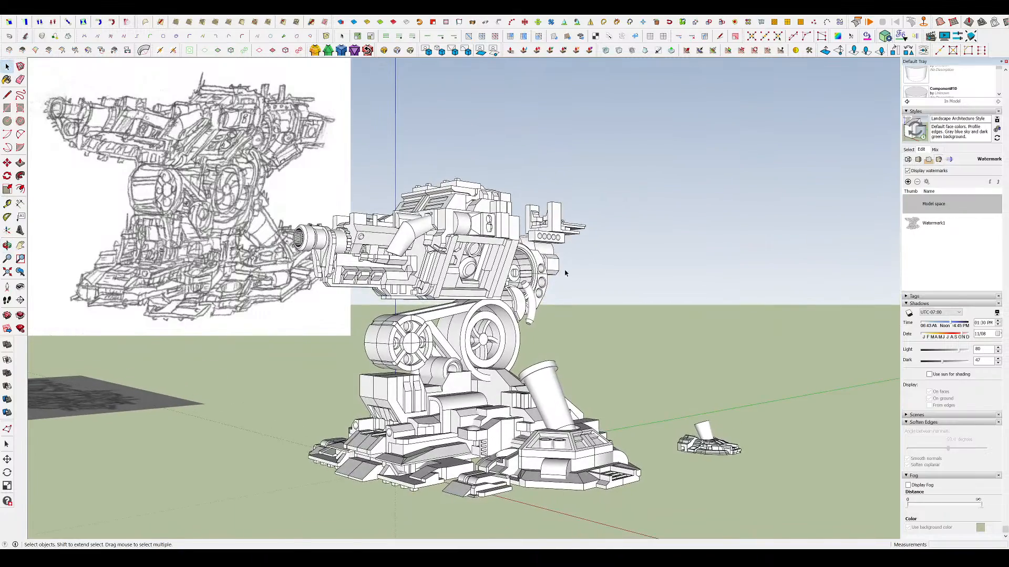
- Push the rear end face of the faceted block below the perforated bars inward to shorten the block
{"action": "scroll", "coordinate": [564, 270], "scroll_direction": "up", "scroll_amount": 3}
{"action": "left_click", "coordinate": [542, 272]}
{"action": "middle_click_drag", "start_coordinate": [652, 271], "coordinate": [576, 261]}
{"action": "scroll", "coordinate": [598, 260], "scroll_direction": "up", "scroll_amount": 2}
{"action": "double_click", "coordinate": [598, 266]}
{"action": "key", "text": "p"}
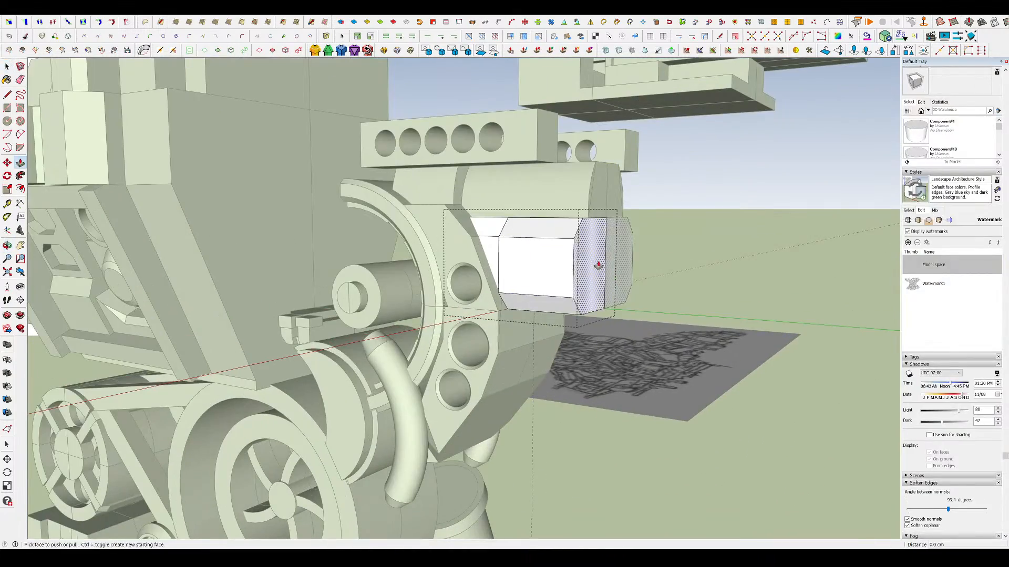
{"action": "left_click_drag", "start_coordinate": [598, 266], "coordinate": [576, 266]}
{"action": "key", "text": "space"}
{"action": "left_click", "coordinate": [610, 268]}
- Review the whole mech and its rear assembly from several angles against the reference sketch
{"action": "middle_click_drag", "start_coordinate": [576, 266], "coordinate": [598, 252]}
{"action": "scroll", "coordinate": [599, 253], "scroll_direction": "down", "scroll_amount": 5}
{"action": "middle_click_drag", "start_coordinate": [683, 236], "coordinate": [772, 218]}
{"action": "scroll", "coordinate": [597, 234], "scroll_direction": "up", "scroll_amount": 5}
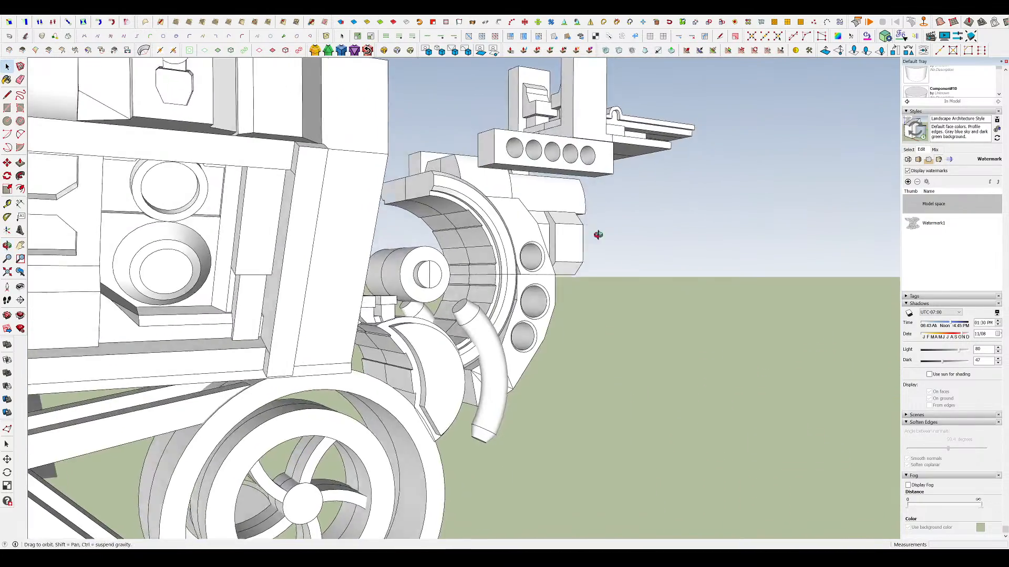
{"action": "scroll", "coordinate": [598, 235], "scroll_direction": "down", "scroll_amount": 6}
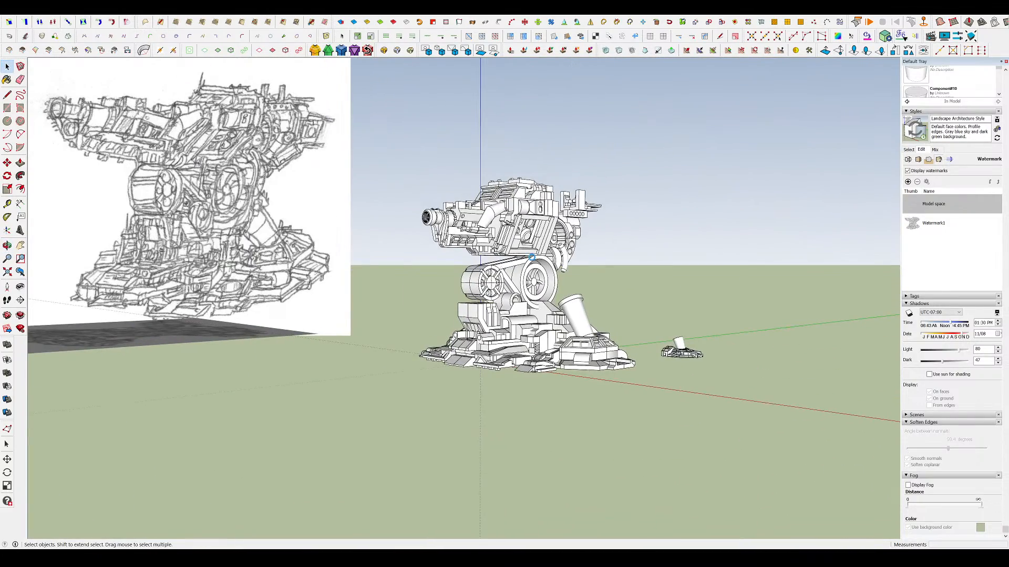
{"action": "mouse_move", "coordinate": [533, 260]}
{"action": "middle_mouse_down"}
{"action": "mouse_move", "coordinate": [286, 371]}
{"action": "mouse_move", "coordinate": [484, 309]}
{"action": "middle_mouse_up"}
{"action": "scroll", "coordinate": [586, 232], "scroll_direction": "up", "scroll_amount": 5}
{"action": "scroll", "coordinate": [586, 234], "scroll_direction": "down", "scroll_amount": 2}
{"action": "middle_click_drag", "start_coordinate": [586, 234], "coordinate": [651, 336]}
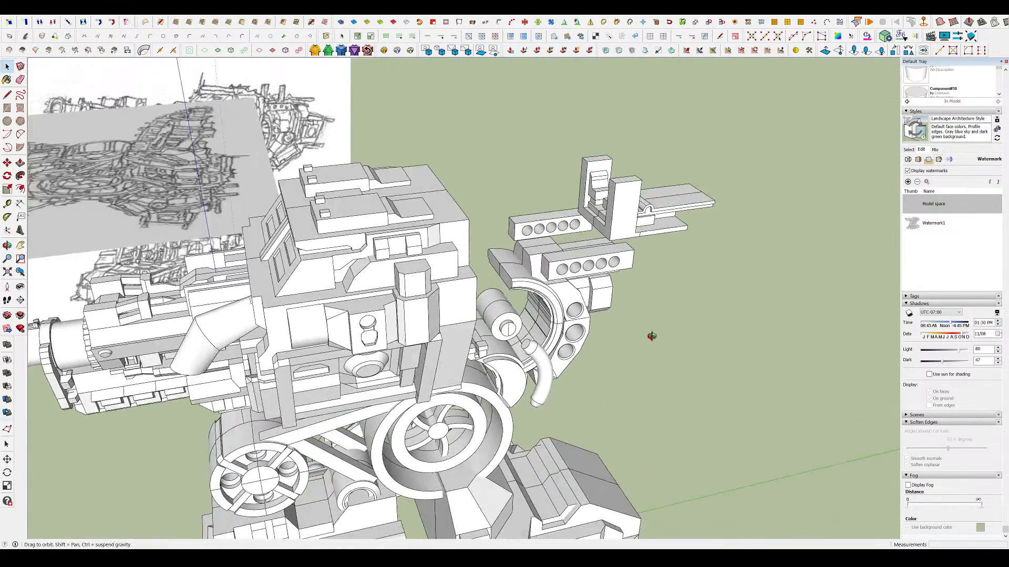
- Open the perforated-bar component above the curved housing for editing, ready for adding geometry between the two bars
{"action": "scroll", "coordinate": [565, 267], "scroll_direction": "up", "scroll_amount": 3}
{"action": "double_click", "coordinate": [555, 267]}
{"action": "mouse_move", "coordinate": [555, 267]}
{"action": "middle_mouse_down"}
{"action": "mouse_move", "coordinate": [631, 307]}
{"action": "mouse_move", "coordinate": [653, 204]}
{"action": "mouse_move", "coordinate": [754, 181]}
{"action": "middle_mouse_up"}
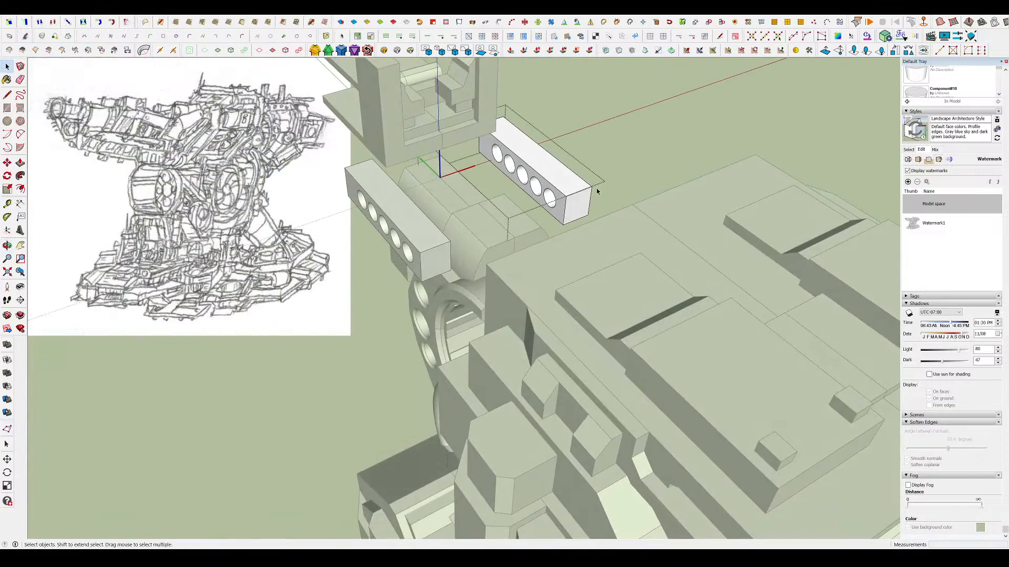
{"action": "double_click", "coordinate": [504, 233]}
{"action": "middle_click_drag", "start_coordinate": [504, 234], "coordinate": [431, 253]}
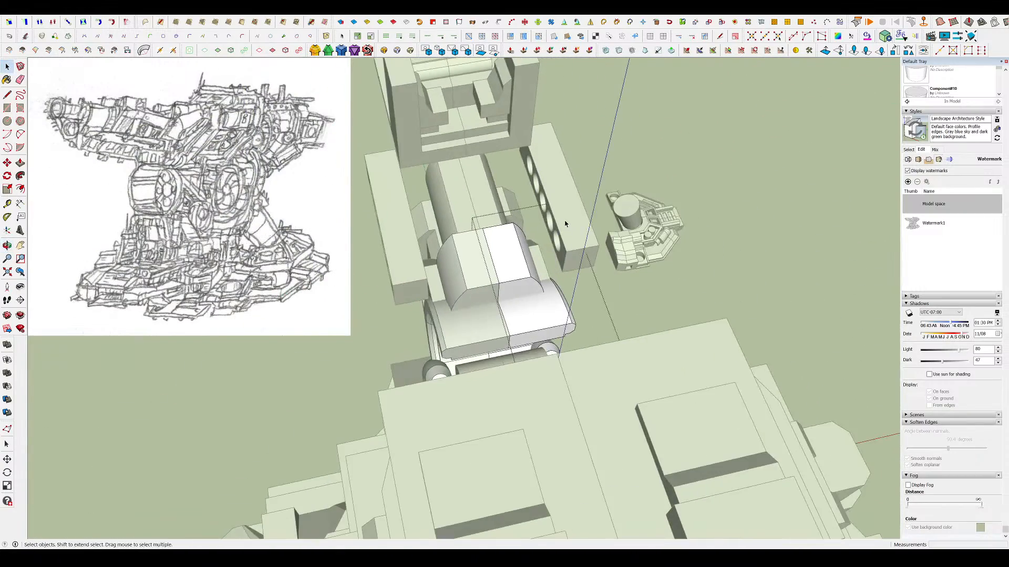
{"action": "double_click", "coordinate": [565, 224]}
{"action": "middle_click_drag", "start_coordinate": [565, 224], "coordinate": [335, 175]}
{"action": "double_click", "coordinate": [434, 214]}
- Build a raised block between the two perforated bars and extend its hull-side end past the curved housing
{"action": "scroll", "coordinate": [430, 198], "scroll_direction": "up", "scroll_amount": 3}
{"action": "left_click_drag", "start_coordinate": [478, 222], "coordinate": [520, 233]}
{"action": "middle_click_drag", "start_coordinate": [520, 234], "coordinate": [499, 233]}
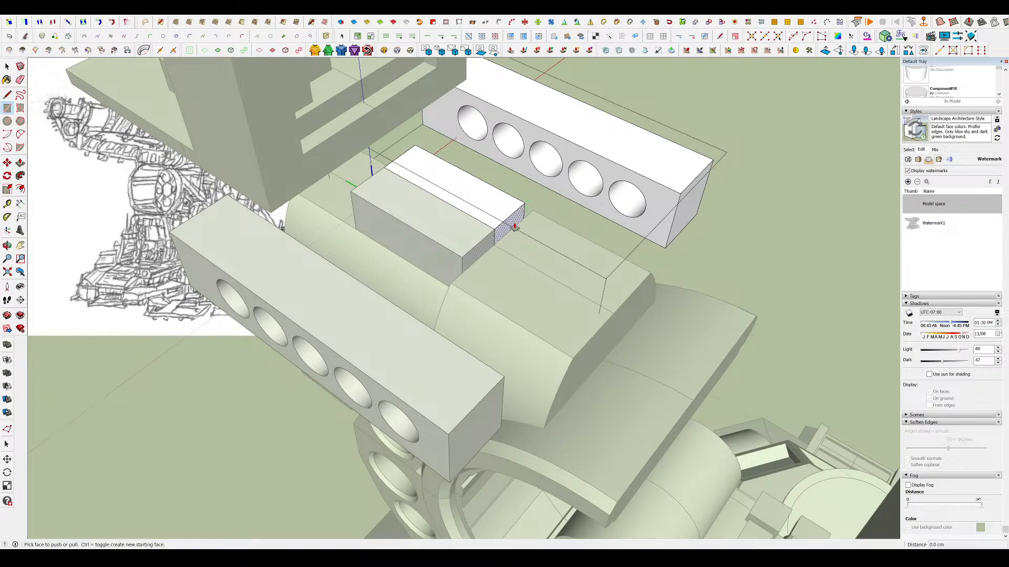
{"action": "left_click_drag", "start_coordinate": [514, 228], "coordinate": [620, 300]}
{"action": "middle_click_drag", "start_coordinate": [620, 300], "coordinate": [210, 315]}
{"action": "middle_click_drag", "start_coordinate": [397, 252], "coordinate": [426, 219]}
- Widen the hull-side half of the central block by pulling its side face outward about 278 cm, forming a T-shaped slab
{"action": "key", "text": "r"}
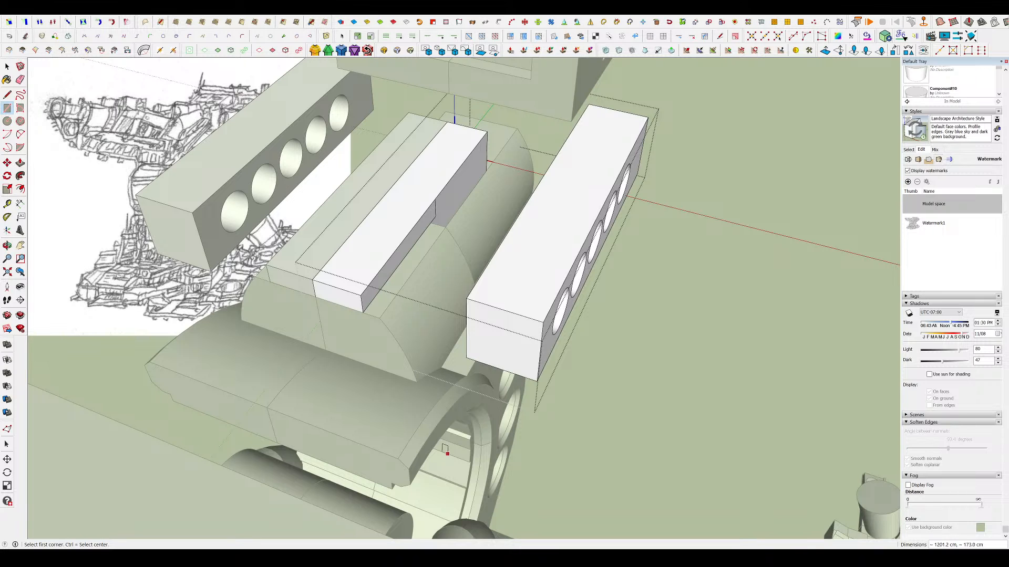
{"action": "key", "text": "p"}
{"action": "middle_click_drag", "start_coordinate": [435, 220], "coordinate": [432, 198]}
{"action": "scroll", "coordinate": [432, 201], "scroll_direction": "up", "scroll_amount": 2}
{"action": "left_click", "coordinate": [431, 211]}
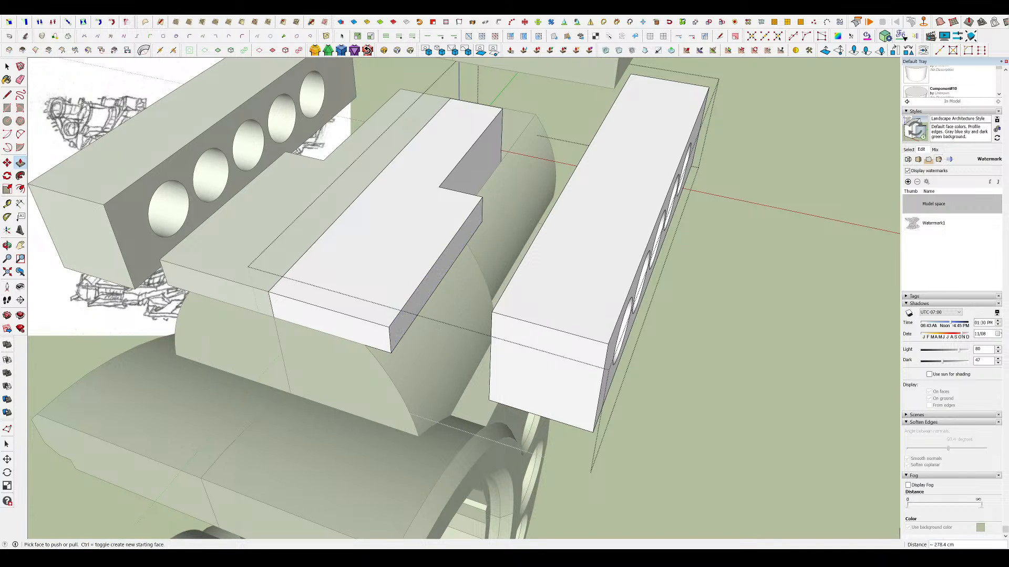
{"action": "scroll", "coordinate": [468, 250], "scroll_direction": "down", "scroll_amount": 2}
{"action": "middle_click_drag", "start_coordinate": [453, 272], "coordinate": [405, 335]}
{"action": "scroll", "coordinate": [396, 243], "scroll_direction": "up", "scroll_amount": 3}
- Mark off the outer strip on the underside of the widened slab and pull it down into a leg
{"action": "key", "text": "r"}
{"action": "mouse_move", "coordinate": [410, 393]}
{"action": "middle_mouse_down"}
{"action": "mouse_move", "coordinate": [419, 300]}
{"action": "mouse_move", "coordinate": [399, 293]}
{"action": "middle_mouse_up"}
{"action": "key", "text": "r"}
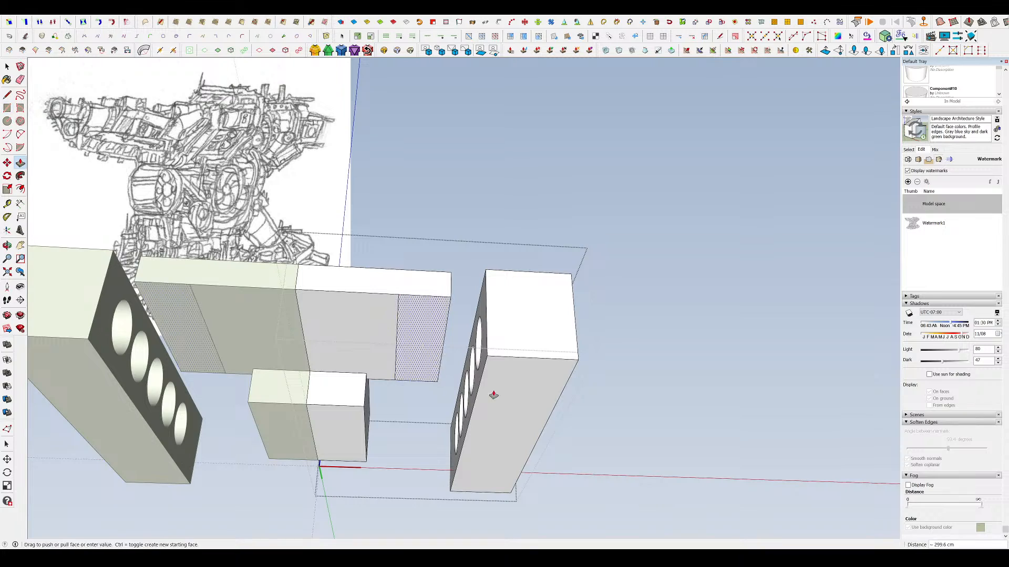
{"action": "middle_click_drag", "start_coordinate": [494, 395], "coordinate": [498, 311]}
{"action": "key", "text": "space"}
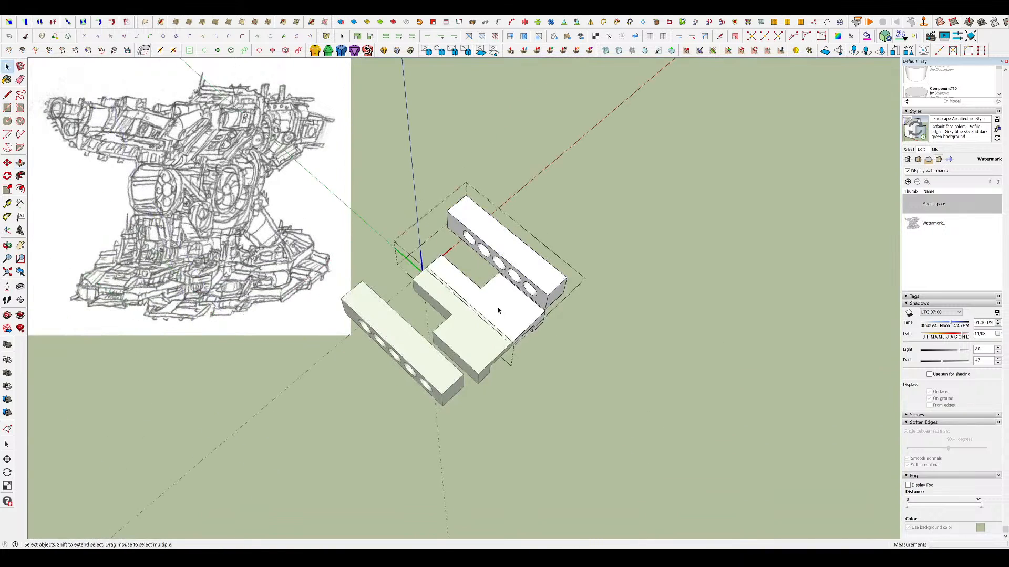
- Mirror the opposite half of the T-shaped slab by scaling it -1 along the red axis
{"action": "left_click", "coordinate": [619, 306]}
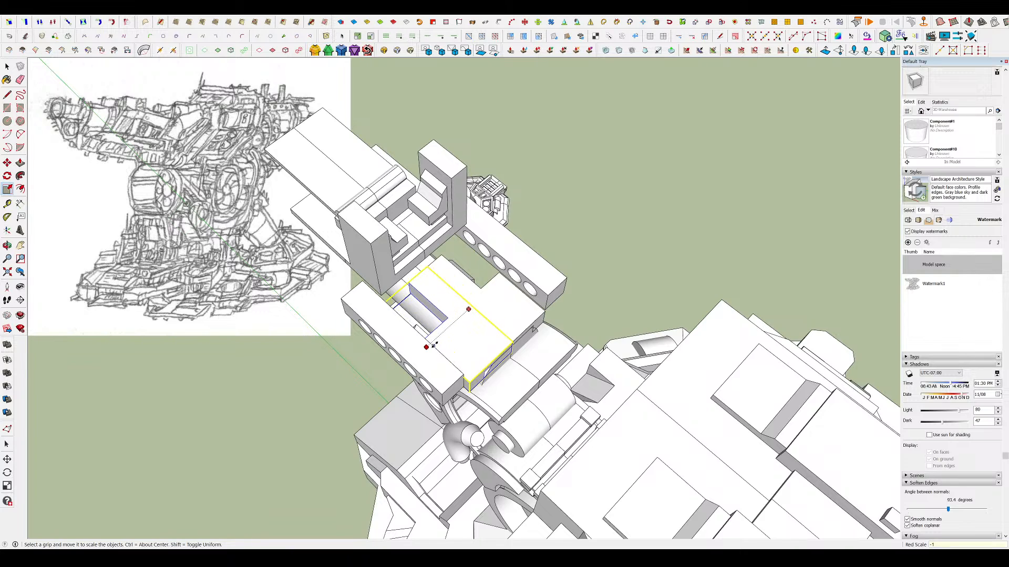
{"action": "key", "text": "Return"}
{"action": "key", "text": "space"}
{"action": "mouse_move", "coordinate": [480, 328]}
{"action": "middle_mouse_down"}
{"action": "mouse_move", "coordinate": [490, 295]}
{"action": "mouse_move", "coordinate": [644, 353]}
{"action": "mouse_move", "coordinate": [532, 239]}
{"action": "mouse_move", "coordinate": [461, 331]}
{"action": "middle_mouse_up"}
- Extend the slab's wide part about 1077 cm along the narrow block by pulling its shoulder face flush with the rear end
{"action": "double_click", "coordinate": [491, 294]}
{"action": "scroll", "coordinate": [473, 286], "scroll_direction": "up", "scroll_amount": 3}
{"action": "key", "text": "p"}
{"action": "left_click", "coordinate": [533, 238]}
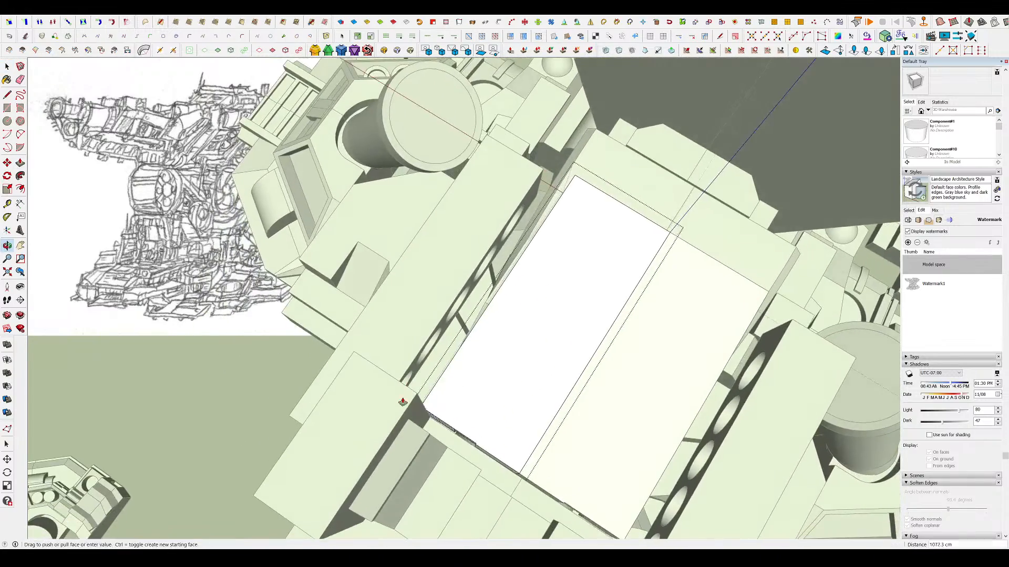
{"action": "middle_click_drag", "start_coordinate": [402, 401], "coordinate": [950, 203]}
{"action": "left_click", "coordinate": [453, 459]}
{"action": "middle_click_drag", "start_coordinate": [530, 284], "coordinate": [448, 320]}
{"action": "scroll", "coordinate": [483, 145], "scroll_direction": "up", "scroll_amount": 3}
{"action": "mouse_move", "coordinate": [482, 145]}
{"action": "middle_mouse_down"}
{"action": "mouse_move", "coordinate": [356, 173]}
{"action": "mouse_move", "coordinate": [385, 209]}
{"action": "middle_mouse_up"}
{"action": "key", "text": "e"}
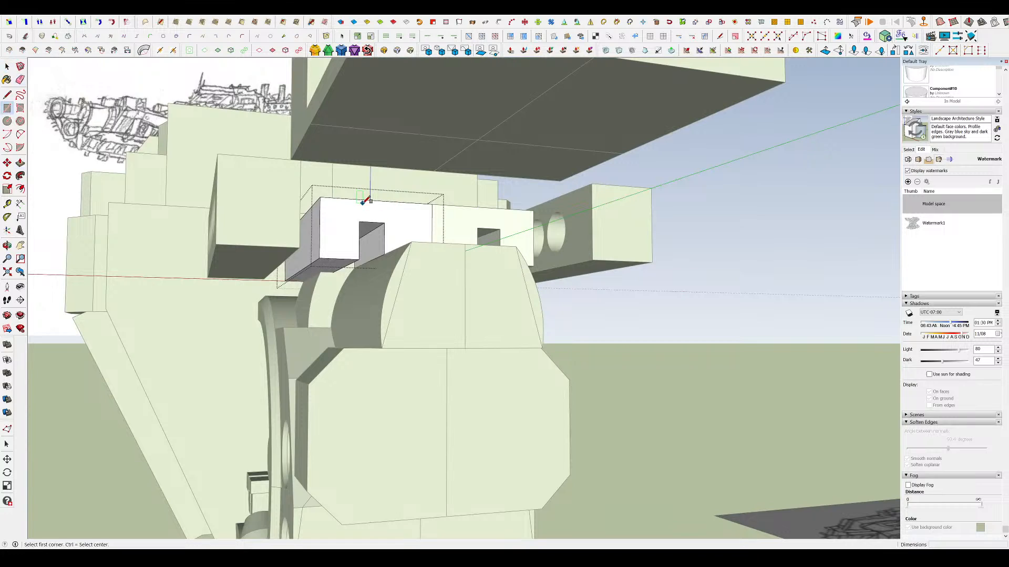
- Extend the notched block beneath the rear assembly's upper plate into a long slab with Push/Pull
{"action": "key", "text": "p"}
{"action": "left_click", "coordinate": [424, 213]}
{"action": "left_click", "coordinate": [522, 104]}
{"action": "middle_click_drag", "start_coordinate": [522, 103], "coordinate": [678, 210]}
{"action": "key", "text": "h"}
{"action": "left_click", "coordinate": [432, 196]}
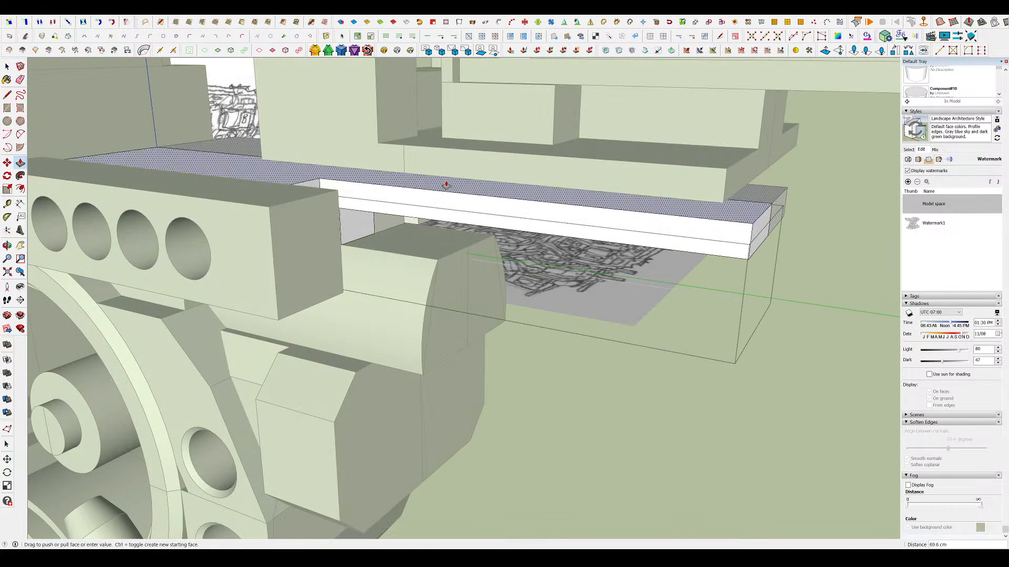
- Thicken the extended slab under the upper plate by about 115.7 cm with Push/Pull
{"action": "left_click", "coordinate": [455, 182]}
{"action": "scroll", "coordinate": [607, 211], "scroll_direction": "down", "scroll_amount": 3}
{"action": "middle_click_drag", "start_coordinate": [607, 211], "coordinate": [584, 131]}
{"action": "left_click", "coordinate": [578, 123]}
{"action": "scroll", "coordinate": [788, 166], "scroll_direction": "down", "scroll_amount": 3}
{"action": "scroll", "coordinate": [752, 163], "scroll_direction": "up", "scroll_amount": 3}
{"action": "scroll", "coordinate": [583, 131], "scroll_direction": "up", "scroll_amount": 2}
{"action": "middle_click_drag", "start_coordinate": [557, 171], "coordinate": [572, 171]}
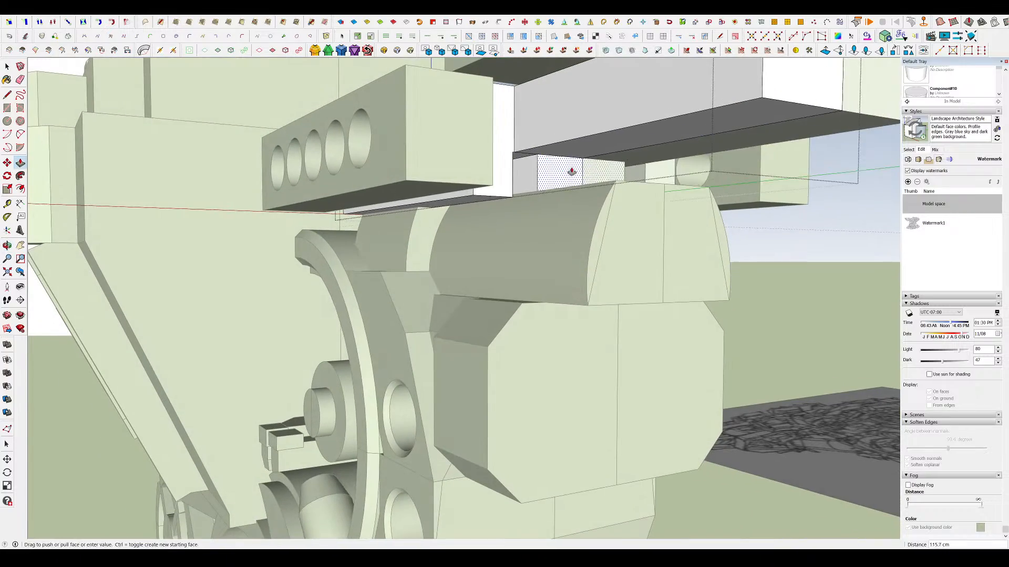
- Adjust the remaining faces of the rear block with Push/Pull and close the group
{"action": "left_click", "coordinate": [856, 91]}
{"action": "key", "text": "e"}
{"action": "mouse_move", "coordinate": [822, 92]}
{"action": "middle_mouse_down"}
{"action": "mouse_move", "coordinate": [614, 91]}
{"action": "mouse_move", "coordinate": [525, 135]}
{"action": "mouse_move", "coordinate": [550, 255]}
{"action": "mouse_move", "coordinate": [745, 234]}
{"action": "mouse_move", "coordinate": [789, 187]}
{"action": "mouse_move", "coordinate": [746, 261]}
{"action": "mouse_move", "coordinate": [788, 286]}
{"action": "middle_mouse_up"}
{"action": "key", "text": "p"}
{"action": "left_click", "coordinate": [531, 135]}
{"action": "left_click", "coordinate": [544, 152]}
{"action": "scroll", "coordinate": [546, 151], "scroll_direction": "down", "scroll_amount": 5}
{"action": "key", "text": "space"}
{"action": "scroll", "coordinate": [790, 187], "scroll_direction": "down", "scroll_amount": 5}
{"action": "left_click", "coordinate": [746, 265]}
{"action": "scroll", "coordinate": [746, 265], "scroll_direction": "down", "scroll_amount": 3}
{"action": "scroll", "coordinate": [562, 188], "scroll_direction": "up", "scroll_amount": 2}
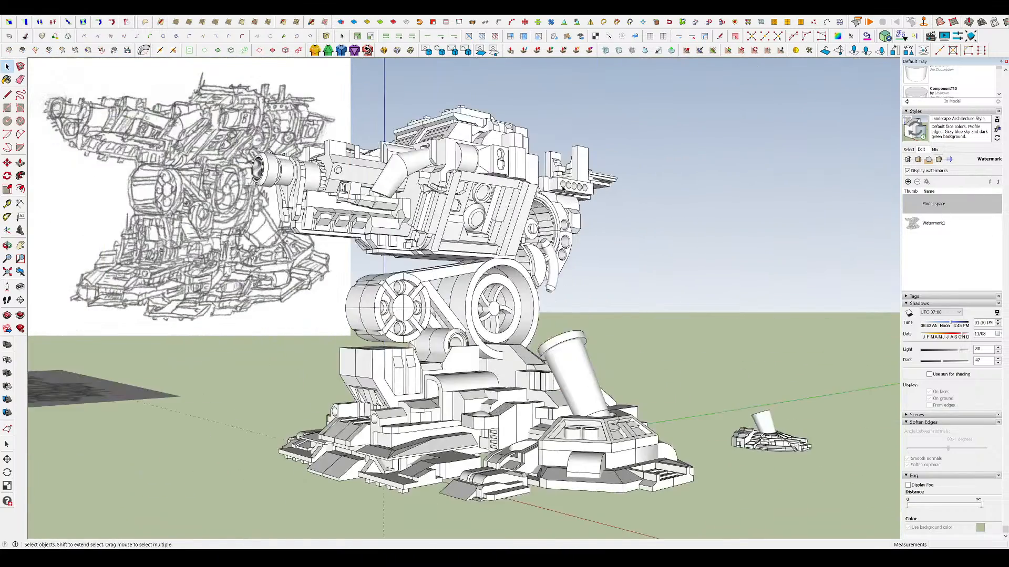
- Examine the whole robot model from above and the side, including its base, and compare its proportions with the reference sketch
{"action": "scroll", "coordinate": [566, 198], "scroll_direction": "down", "scroll_amount": 2}
{"action": "middle_click_drag", "start_coordinate": [587, 226], "coordinate": [705, 408]}
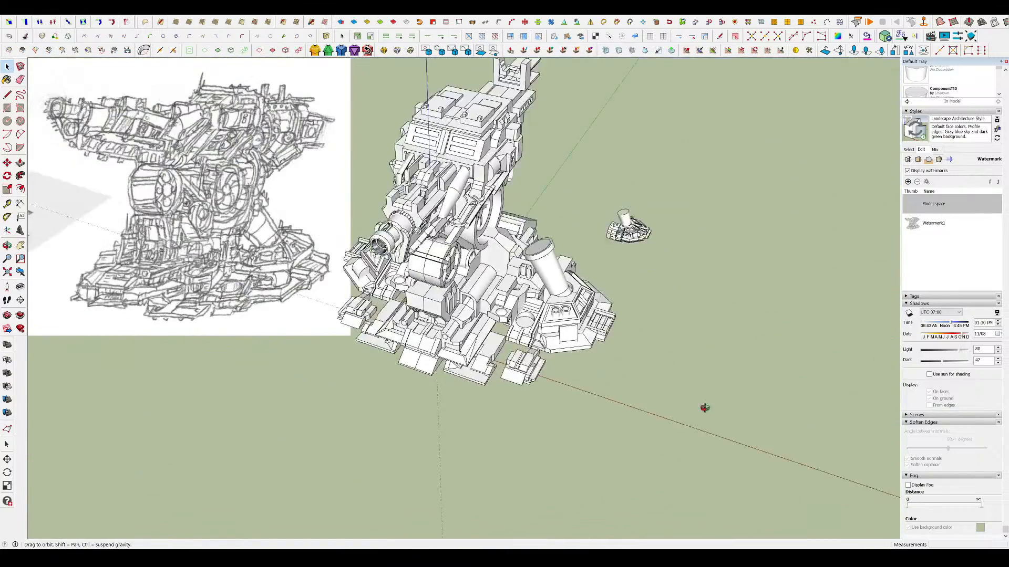
{"action": "middle_click_drag", "start_coordinate": [796, 420], "coordinate": [590, 236]}
{"action": "scroll", "coordinate": [526, 267], "scroll_direction": "up", "scroll_amount": 2}
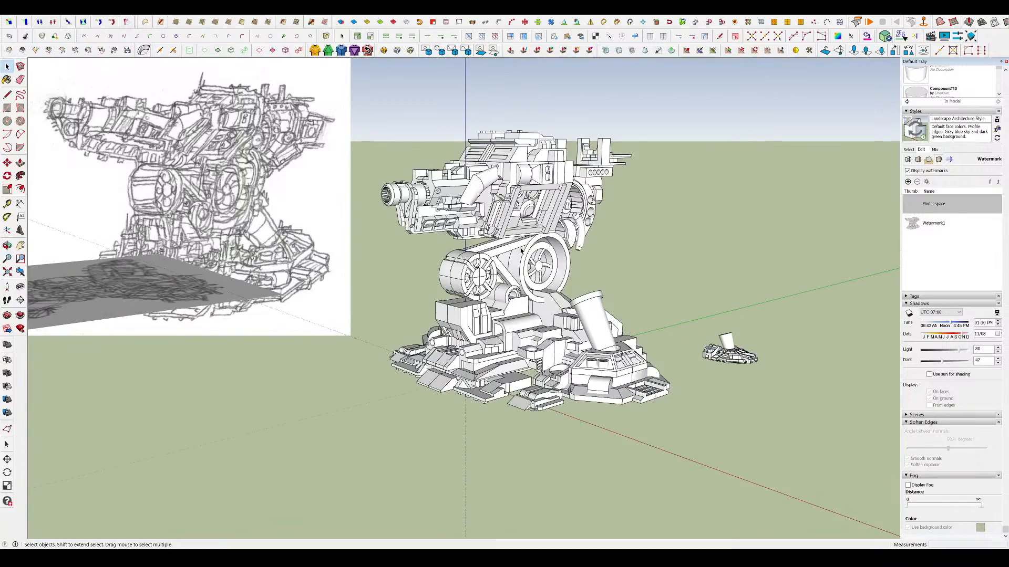
{"action": "middle_click_drag", "start_coordinate": [554, 231], "coordinate": [371, 361]}
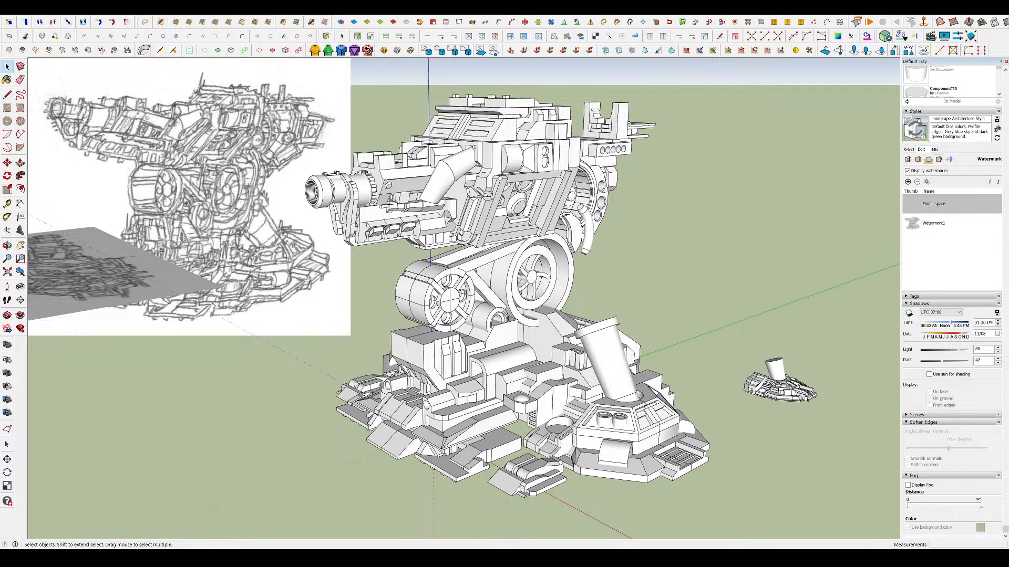
{"action": "scroll", "coordinate": [633, 374], "scroll_direction": "down", "scroll_amount": 5}
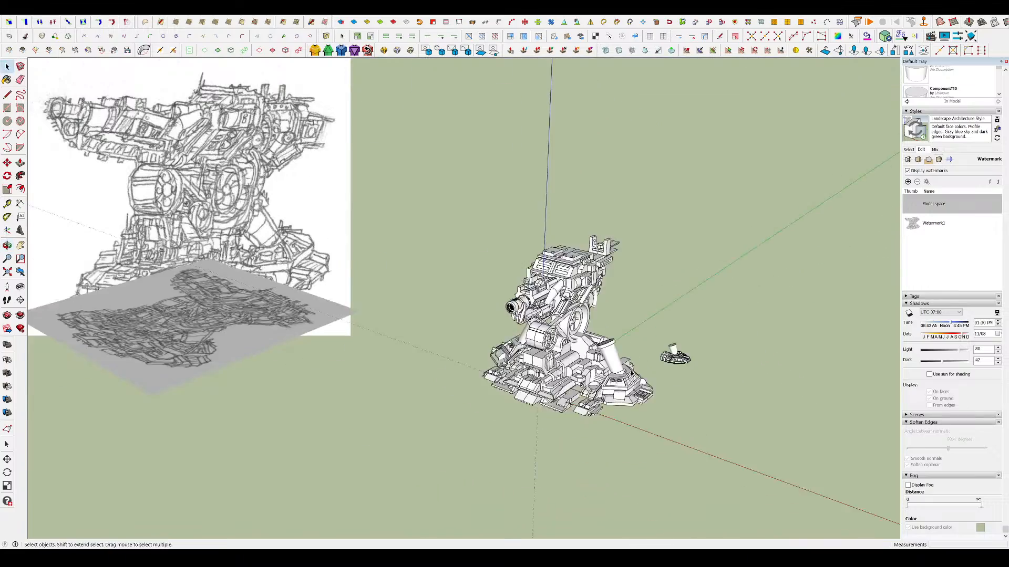
{"action": "scroll", "coordinate": [633, 374], "scroll_direction": "up", "scroll_amount": 4}
{"action": "middle_click_drag", "start_coordinate": [633, 374], "coordinate": [740, 368]}
{"action": "middle_click_drag", "start_coordinate": [551, 278], "coordinate": [511, 292]}
{"action": "scroll", "coordinate": [523, 351], "scroll_direction": "up", "scroll_amount": 4}
{"action": "left_click", "coordinate": [510, 293]}
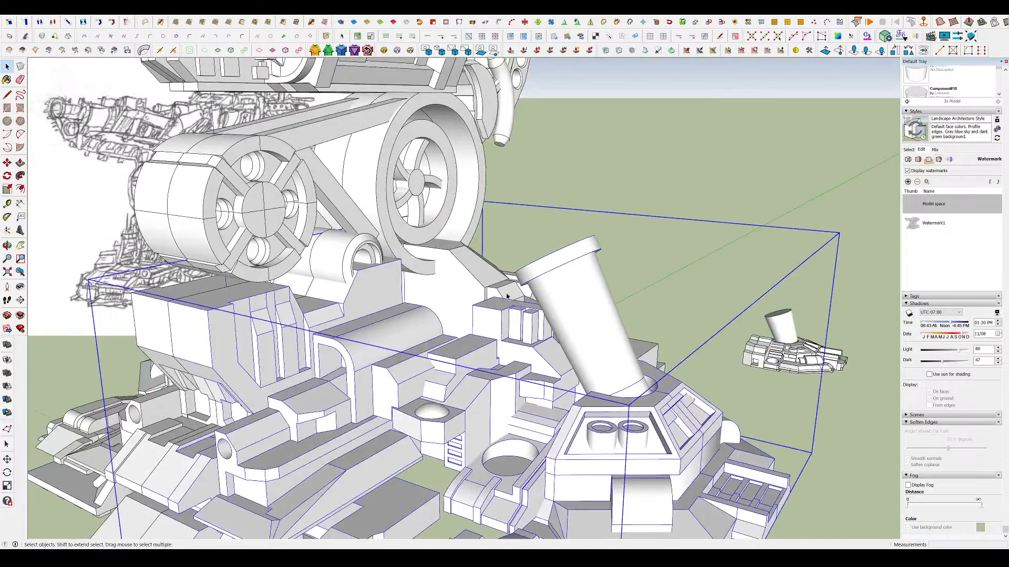
{"action": "scroll", "coordinate": [511, 293], "scroll_direction": "down", "scroll_amount": 5}
{"action": "left_click", "coordinate": [623, 390]}
{"action": "middle_click_drag", "start_coordinate": [624, 389], "coordinate": [601, 344]}
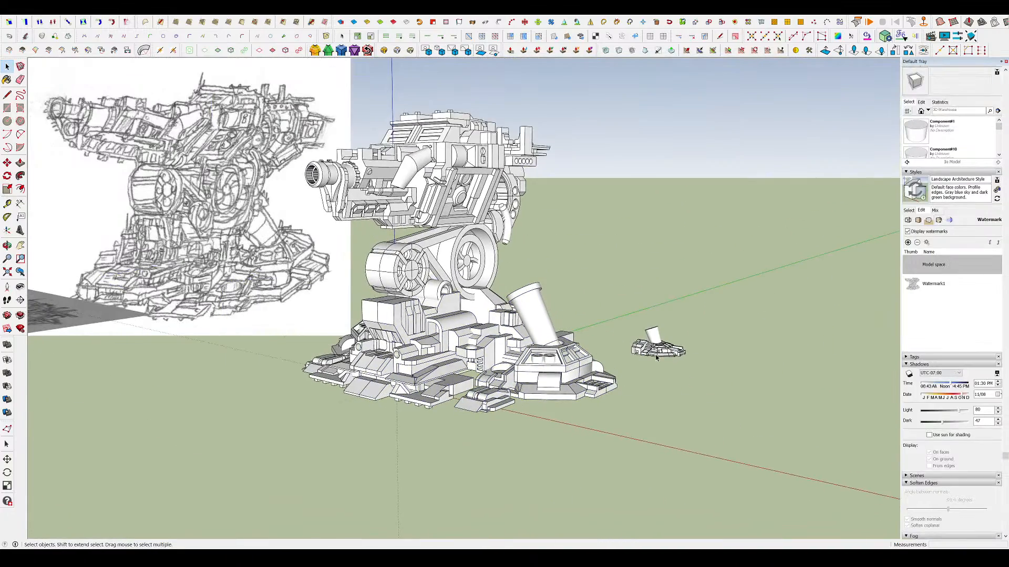
{"action": "scroll", "coordinate": [666, 355], "scroll_direction": "up", "scroll_amount": 5}
{"action": "middle_click_drag", "start_coordinate": [666, 355], "coordinate": [675, 329]}
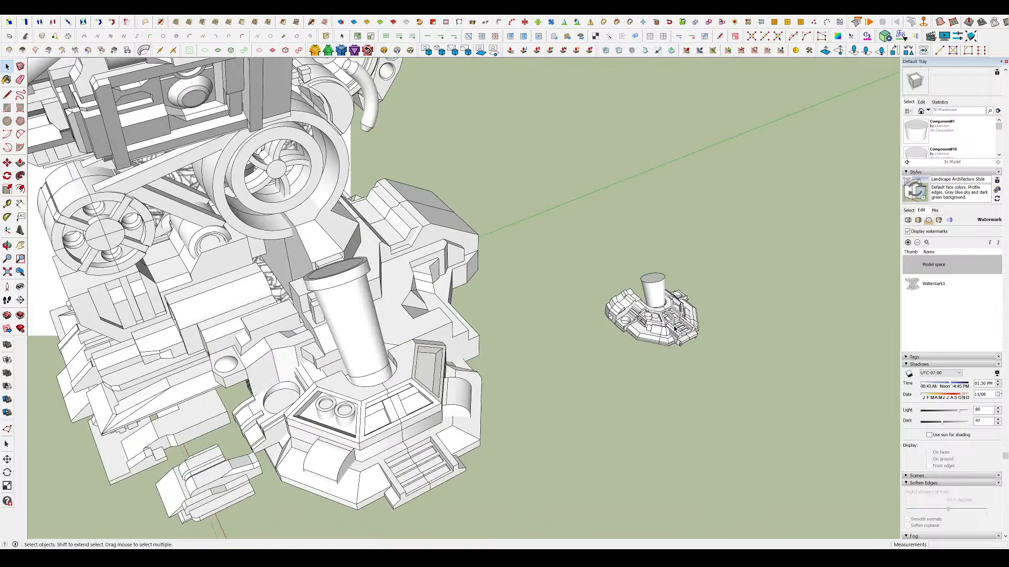
{"action": "scroll", "coordinate": [622, 364], "scroll_direction": "down", "scroll_amount": 6}
{"action": "middle_click_drag", "start_coordinate": [622, 364], "coordinate": [693, 252]}
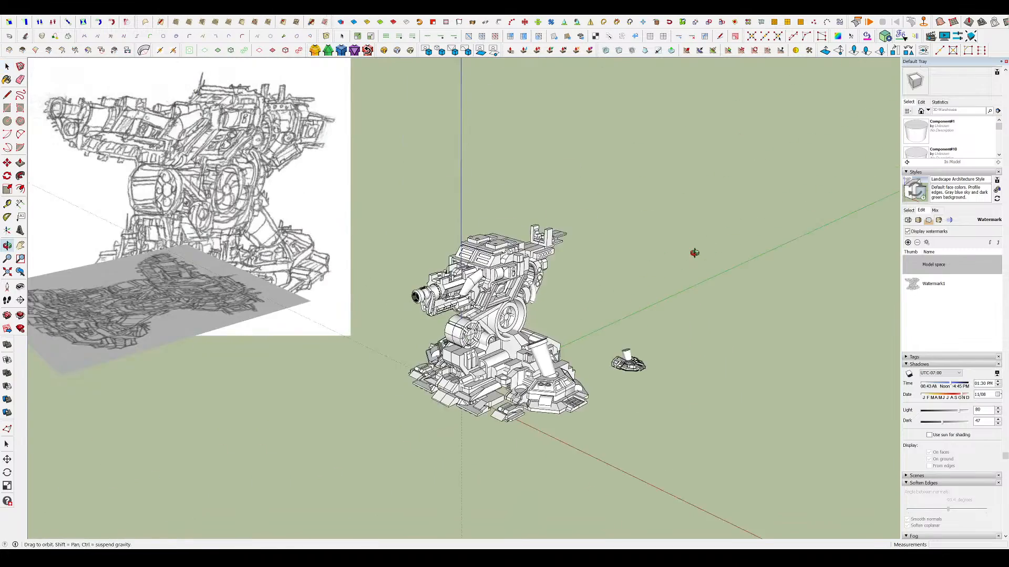
{"action": "scroll", "coordinate": [494, 381], "scroll_direction": "up", "scroll_amount": 3}
{"action": "middle_click_drag", "start_coordinate": [493, 381], "coordinate": [520, 320]}
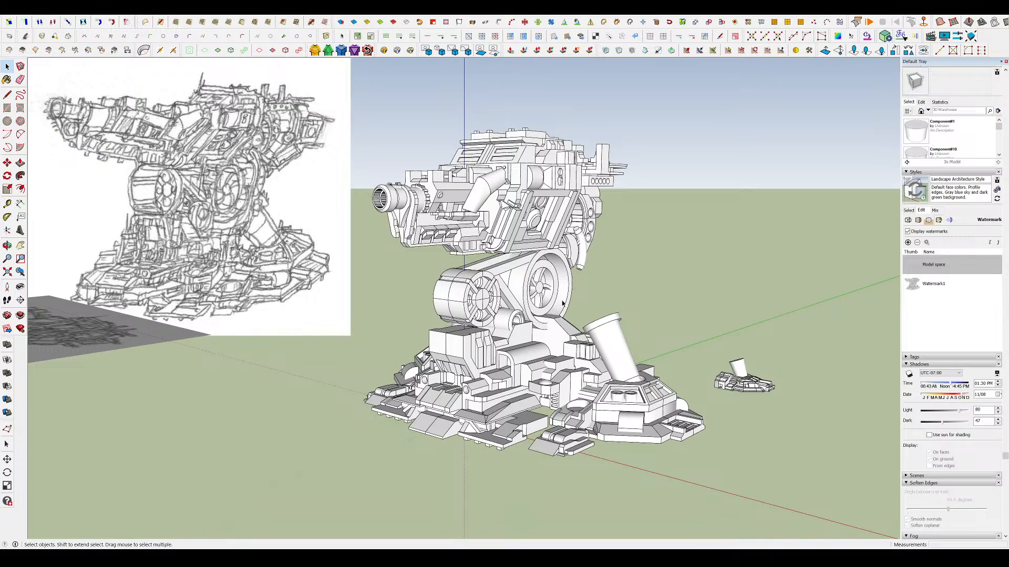
- Try to stretch the turret body together with its gun barrel toward the muzzle using Scale
{"action": "middle_click_drag", "start_coordinate": [562, 303], "coordinate": [349, 252]}
{"action": "scroll", "coordinate": [394, 211], "scroll_direction": "up", "scroll_amount": 3}
{"action": "mouse_move", "coordinate": [517, 215]}
{"action": "middle_mouse_down"}
{"action": "mouse_move", "coordinate": [531, 245]}
{"action": "mouse_move", "coordinate": [523, 197]}
{"action": "middle_mouse_up"}
{"action": "left_click_drag", "start_coordinate": [503, 314], "coordinate": [421, 207]}
{"action": "middle_click_drag", "start_coordinate": [420, 208], "coordinate": [408, 237]}
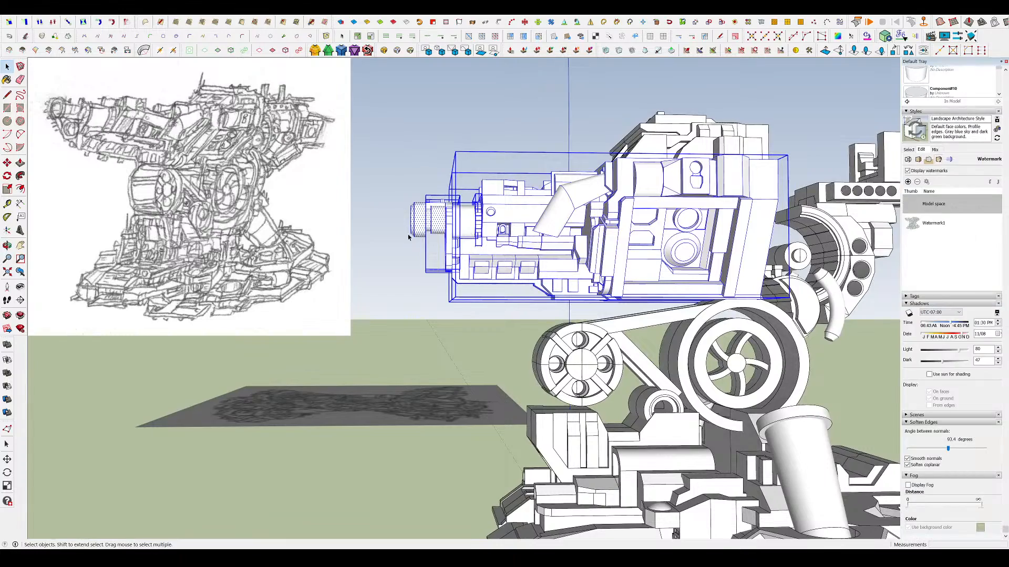
{"action": "left_click", "coordinate": [426, 227]}
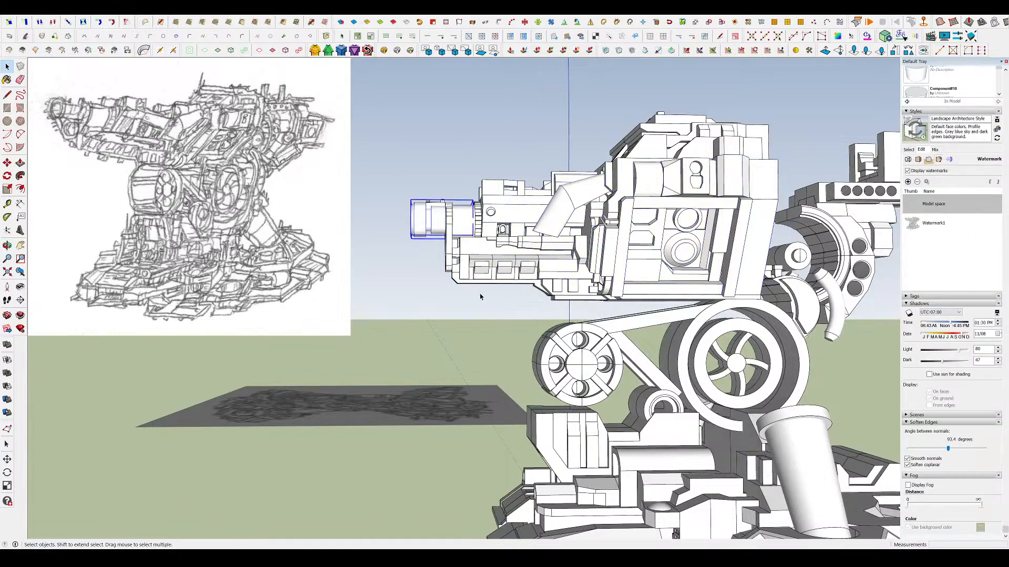
{"action": "middle_click_drag", "start_coordinate": [480, 295], "coordinate": [446, 284]}
{"action": "left_click_drag", "start_coordinate": [444, 311], "coordinate": [391, 220]}
{"action": "middle_click_drag", "start_coordinate": [447, 215], "coordinate": [455, 240]}
{"action": "key", "text": "s"}
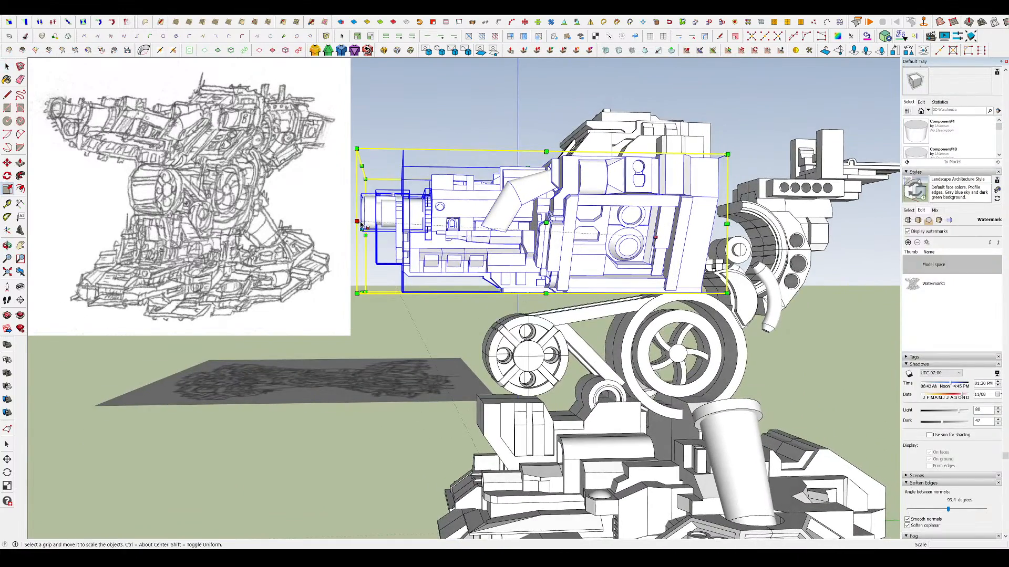
{"action": "left_click_drag", "start_coordinate": [362, 223], "coordinate": [290, 223]}
{"action": "key", "text": "space"}
{"action": "middle_click_drag", "start_coordinate": [475, 241], "coordinate": [598, 217]}
{"action": "scroll", "coordinate": [651, 210], "scroll_direction": "down", "scroll_amount": 3}
{"action": "left_click", "coordinate": [667, 210]}
{"action": "scroll", "coordinate": [605, 227], "scroll_direction": "up", "scroll_amount": 2}
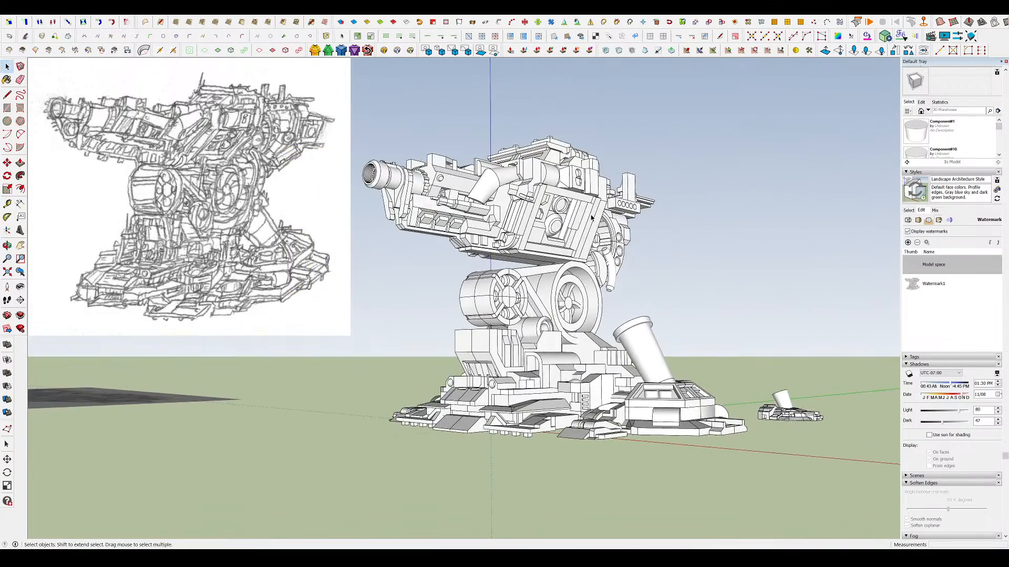
- Try again to lengthen the turret body and gun barrel along the barrel direction with Scale
{"action": "key", "text": "s"}
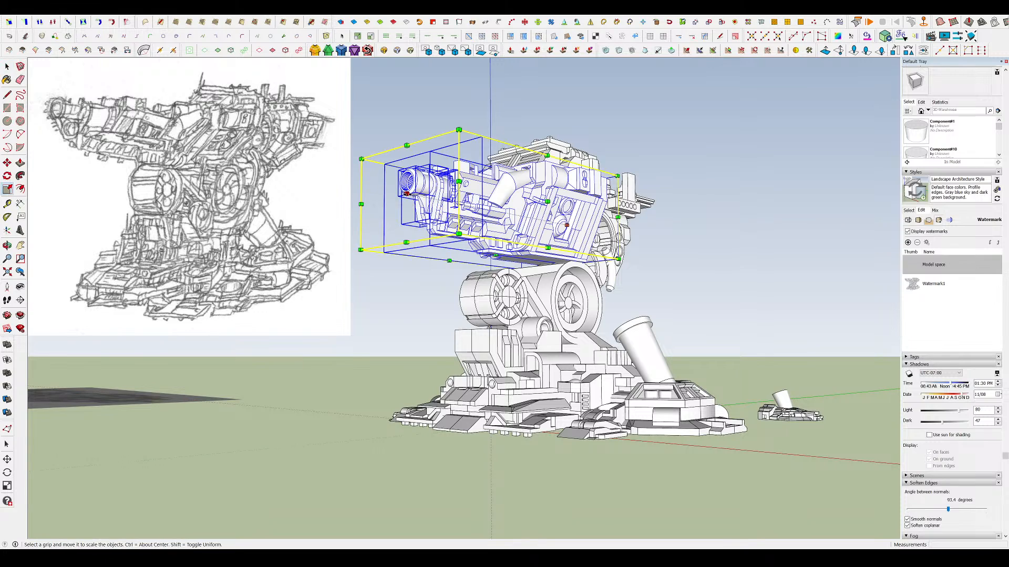
{"action": "left_click_drag", "start_coordinate": [407, 206], "coordinate": [339, 187]}
{"action": "key", "text": "space"}
{"action": "left_click", "coordinate": [662, 223]}
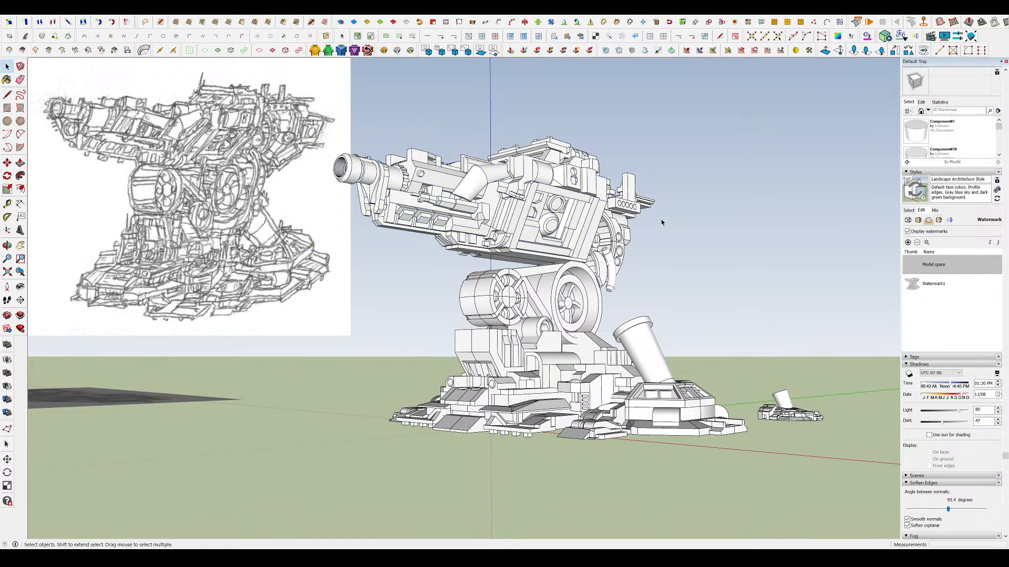
{"action": "middle_click_drag", "start_coordinate": [662, 223], "coordinate": [511, 197]}
{"action": "key", "text": "space"}
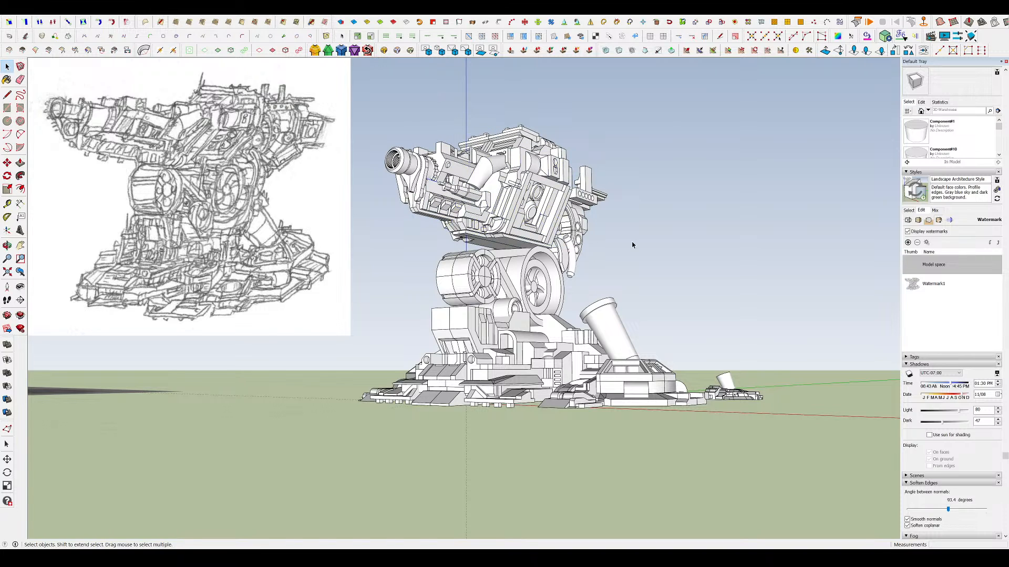
- Select the turret body and examine its side panels and overall shape from several angles
{"action": "double_click", "coordinate": [437, 200]}
{"action": "left_click", "coordinate": [437, 200]}
{"action": "middle_click_drag", "start_coordinate": [437, 200], "coordinate": [404, 234]}
{"action": "left_click", "coordinate": [599, 239]}
{"action": "left_click", "coordinate": [420, 224]}
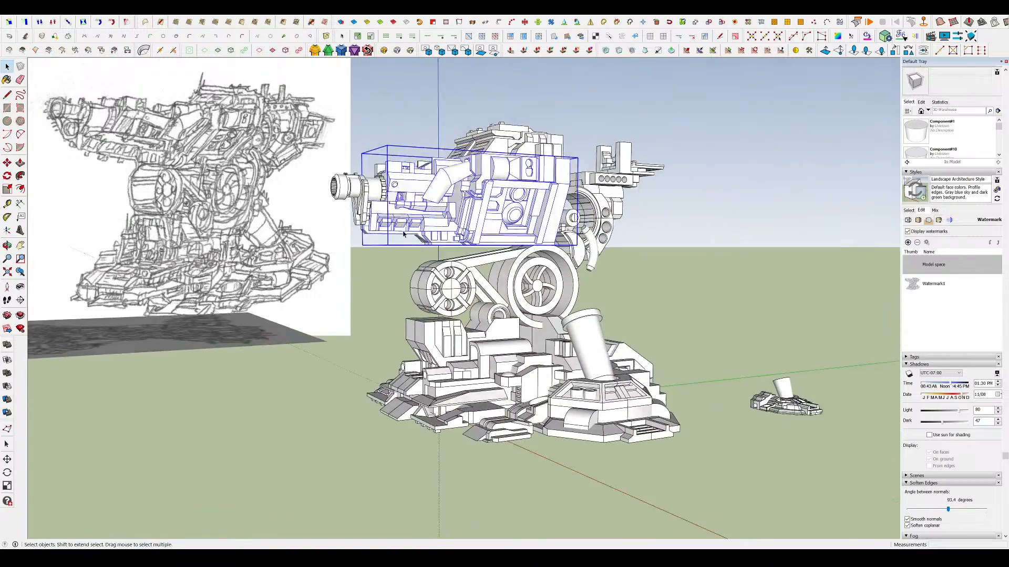
{"action": "key", "text": "F4"}
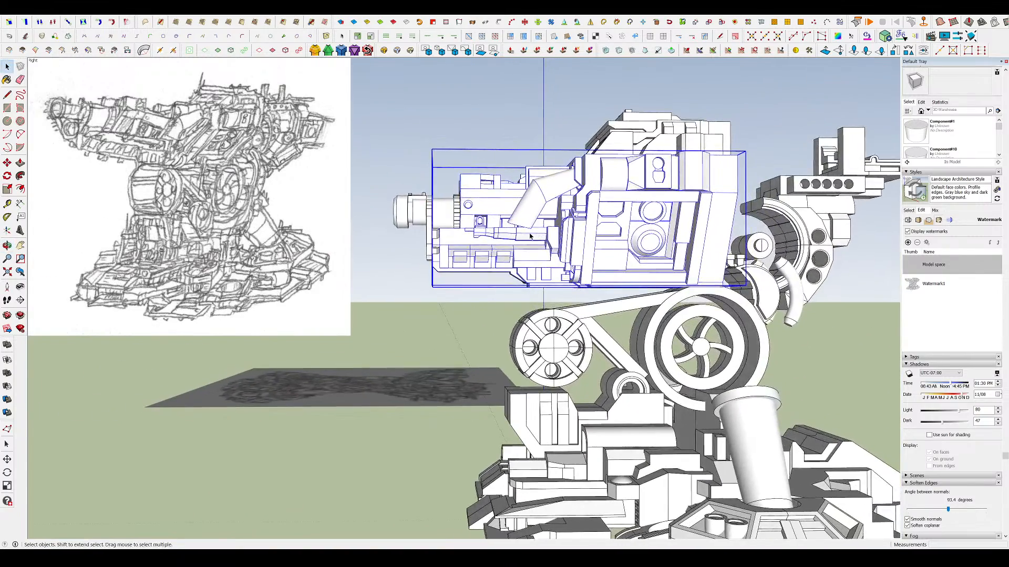
{"action": "scroll", "coordinate": [475, 222], "scroll_direction": "up", "scroll_amount": 4}
{"action": "middle_click_drag", "start_coordinate": [476, 222], "coordinate": [615, 261]}
{"action": "middle_click_drag", "start_coordinate": [513, 236], "coordinate": [429, 229]}
{"action": "scroll", "coordinate": [430, 230], "scroll_direction": "down", "scroll_amount": 5}
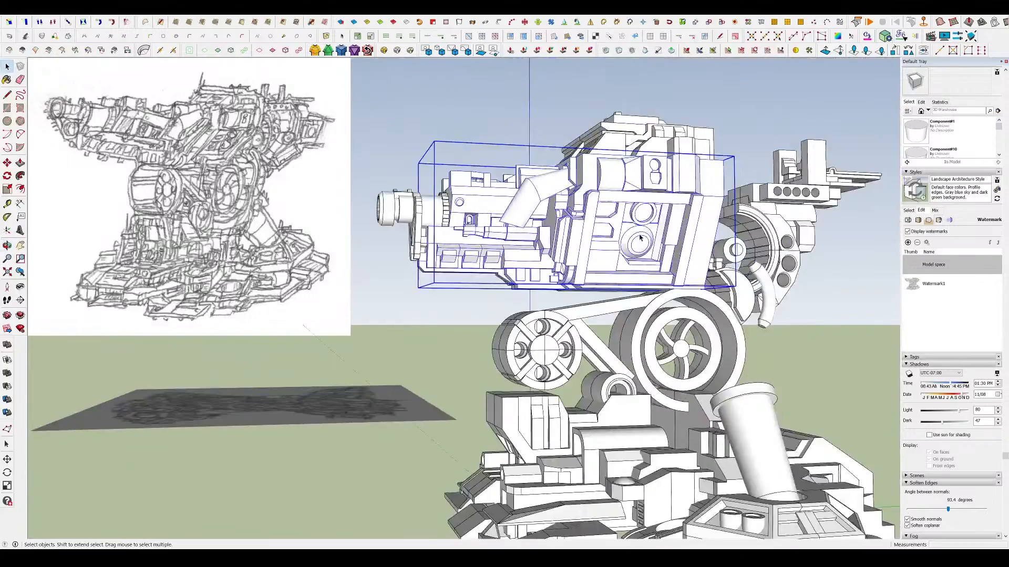
{"action": "scroll", "coordinate": [651, 235], "scroll_direction": "up", "scroll_amount": 5}
{"action": "scroll", "coordinate": [634, 245], "scroll_direction": "down", "scroll_amount": 8}
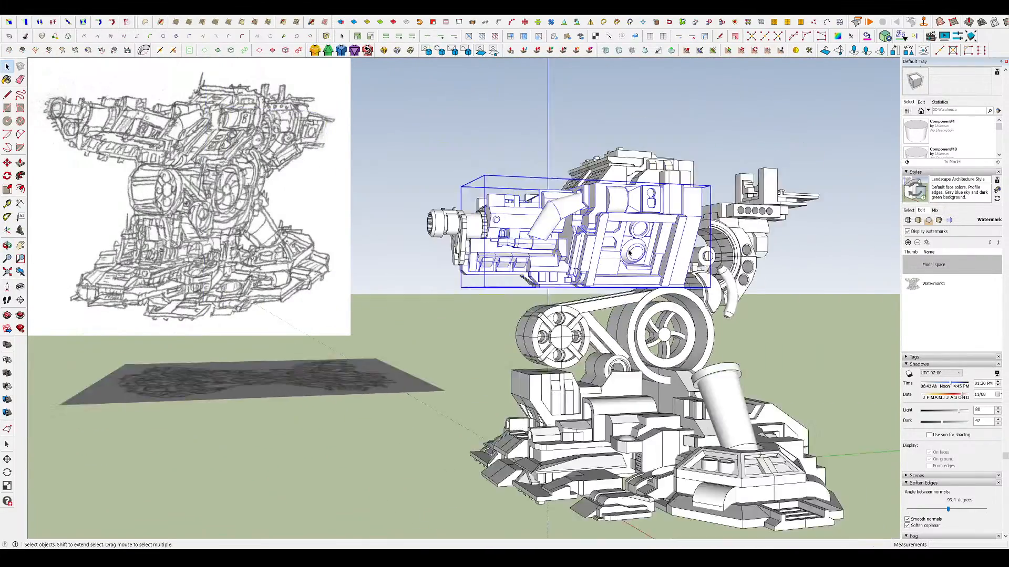
{"action": "middle_click_drag", "start_coordinate": [762, 223], "coordinate": [505, 239]}
{"action": "scroll", "coordinate": [810, 250], "scroll_direction": "down", "scroll_amount": 6}
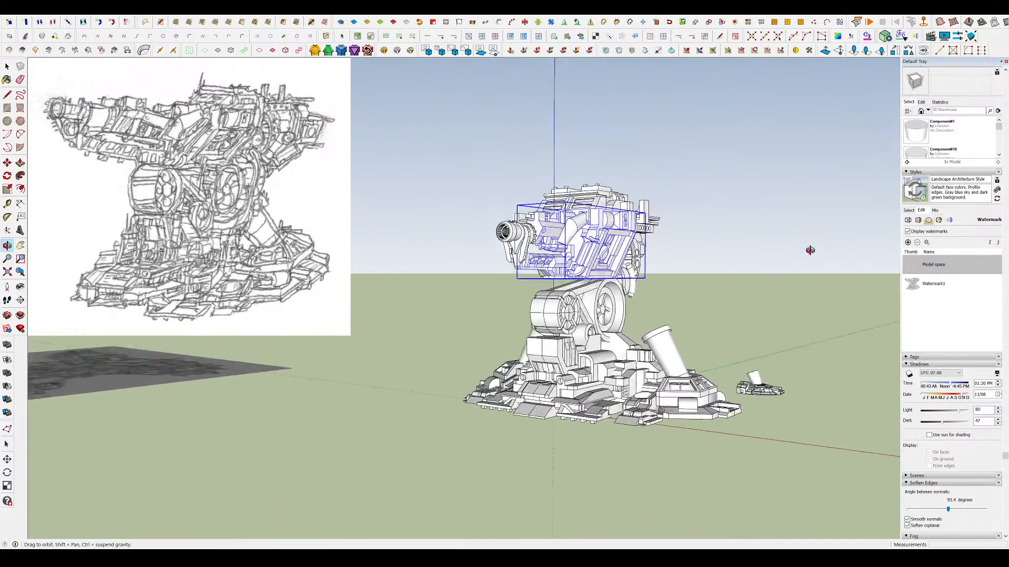
- Select both round details on the turret's recessed side panel, make them a component and cut it out of the turret
{"action": "scroll", "coordinate": [571, 248], "scroll_direction": "up", "scroll_amount": 6}
{"action": "scroll", "coordinate": [571, 247], "scroll_direction": "up", "scroll_amount": 5}
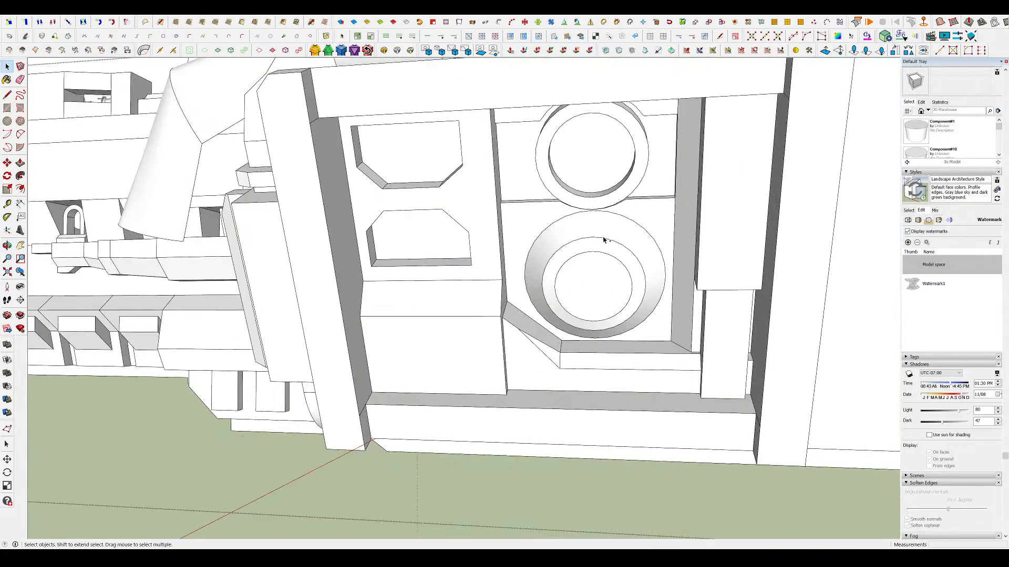
{"action": "middle_click_drag", "start_coordinate": [605, 254], "coordinate": [588, 291]}
{"action": "scroll", "coordinate": [588, 290], "scroll_direction": "up", "scroll_amount": 2}
{"action": "left_click", "coordinate": [588, 290], "text": "shift"}
{"action": "left_click", "coordinate": [541, 199], "text": "shift"}
{"action": "scroll", "coordinate": [491, 302], "scroll_direction": "down", "scroll_amount": 2}
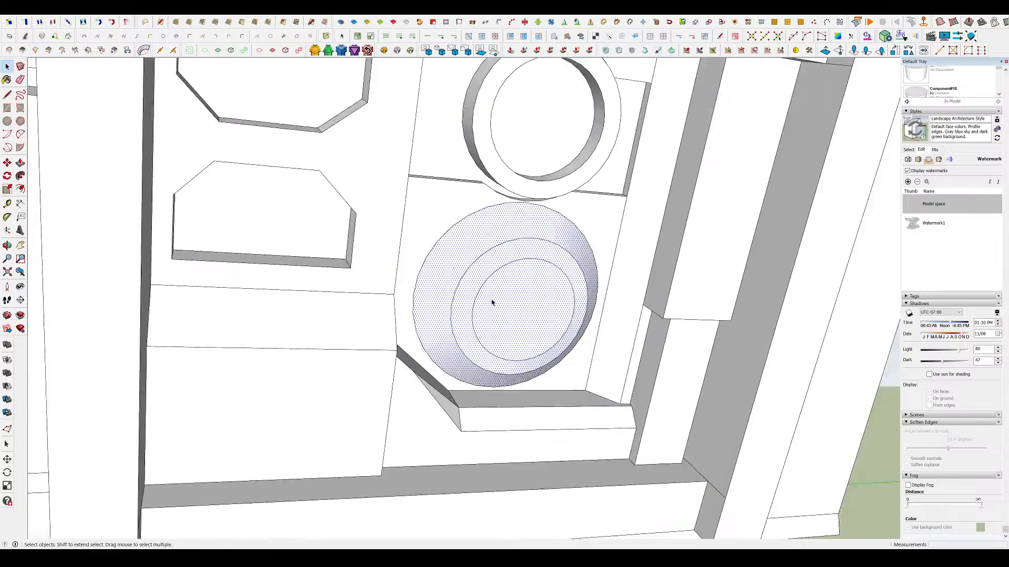
{"action": "middle_click_drag", "start_coordinate": [491, 302], "coordinate": [567, 286]}
{"action": "scroll", "coordinate": [504, 189], "scroll_direction": "up", "scroll_amount": 2}
{"action": "left_click", "coordinate": [458, 201], "text": "shift"}
{"action": "scroll", "coordinate": [575, 221], "scroll_direction": "down", "scroll_amount": 3}
{"action": "middle_click_drag", "start_coordinate": [575, 221], "coordinate": [599, 156]}
{"action": "left_click", "coordinate": [578, 168], "text": "shift"}
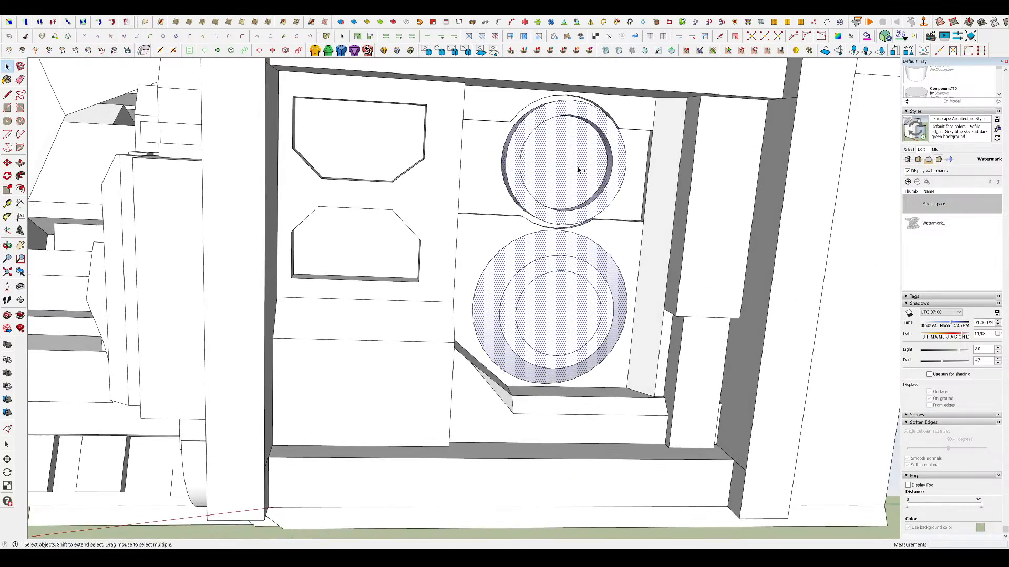
{"action": "key", "text": "g"}
{"action": "scroll", "coordinate": [536, 244], "scroll_direction": "down", "scroll_amount": 3}
{"action": "middle_click_drag", "start_coordinate": [536, 245], "coordinate": [566, 243]}
{"action": "key", "text": "ctrl+x"}
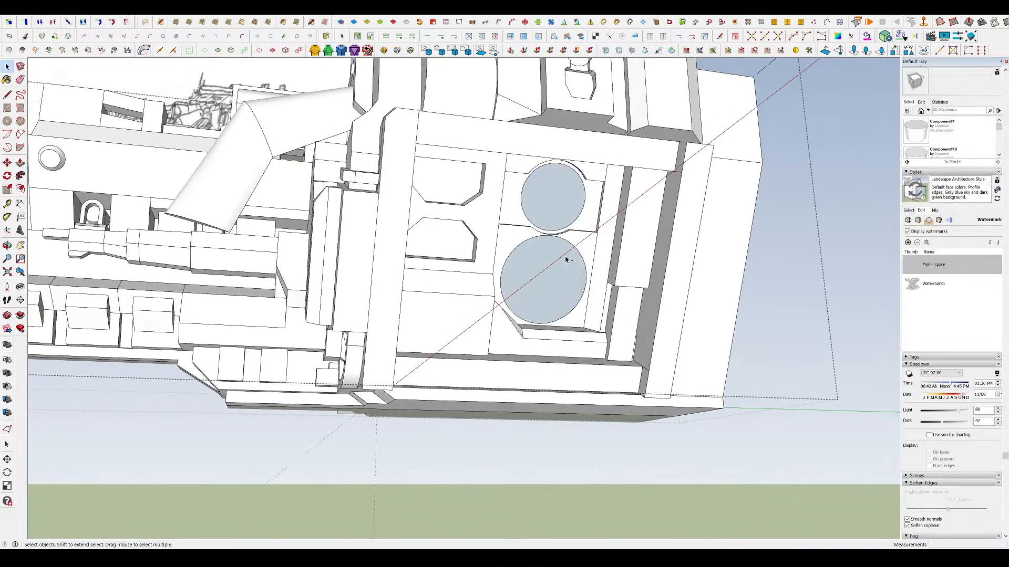
- Close the two circular holes in the turret's side panel with a line and remove the leftover circle geometry
{"action": "scroll", "coordinate": [761, 283], "scroll_direction": "down", "scroll_amount": 3}
{"action": "scroll", "coordinate": [582, 237], "scroll_direction": "up", "scroll_amount": 8}
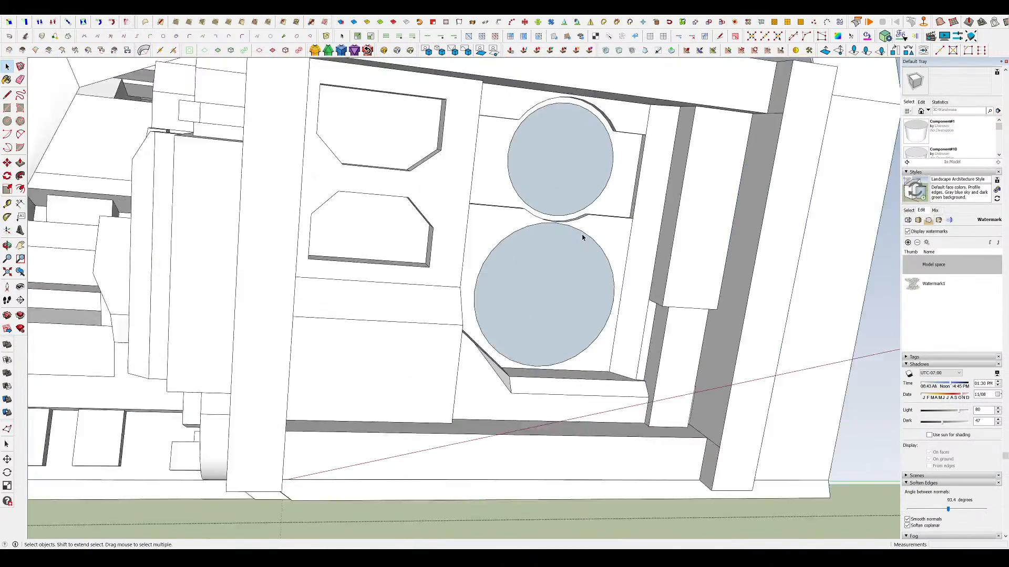
{"action": "scroll", "coordinate": [582, 238], "scroll_direction": "up", "scroll_amount": 2}
{"action": "middle_click_drag", "start_coordinate": [582, 237], "coordinate": [379, 320]}
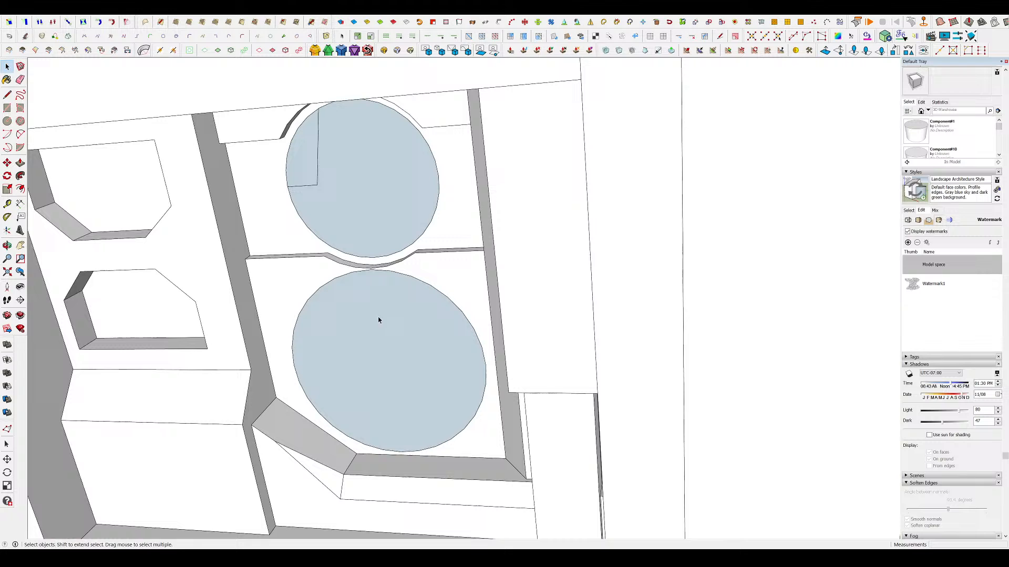
{"action": "left_click", "coordinate": [299, 314]}
{"action": "left_click", "coordinate": [309, 229]}
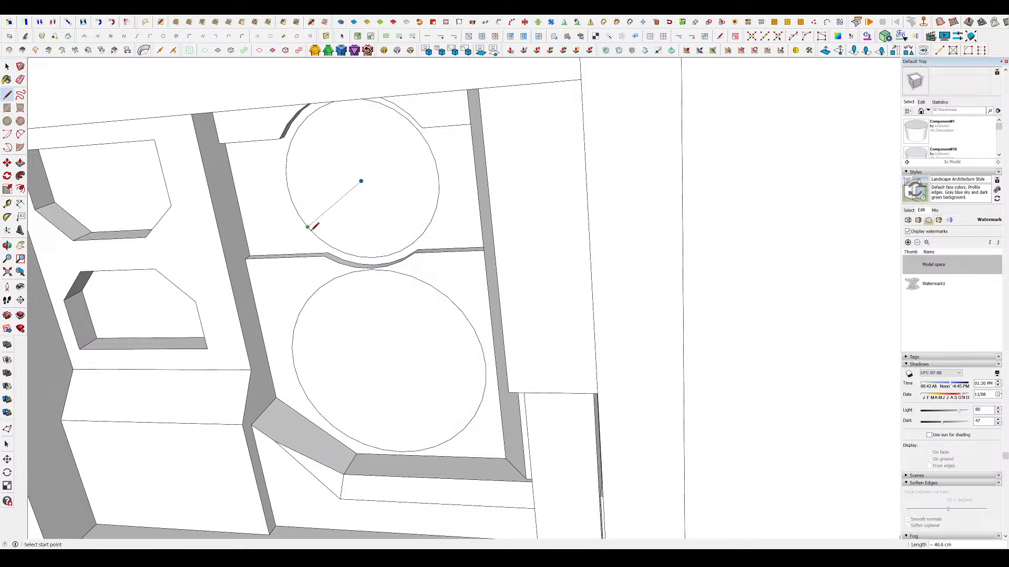
{"action": "key", "text": "space"}
{"action": "double_click", "coordinate": [383, 219]}
{"action": "key", "text": "Delete"}
{"action": "double_click", "coordinate": [408, 340]}
{"action": "key", "text": "Delete"}
{"action": "mouse_move", "coordinate": [407, 341]}
{"action": "middle_mouse_down"}
{"action": "mouse_move", "coordinate": [546, 257]}
{"action": "mouse_move", "coordinate": [594, 209]}
{"action": "mouse_move", "coordinate": [601, 236]}
{"action": "mouse_move", "coordinate": [493, 212]}
{"action": "mouse_move", "coordinate": [526, 232]}
{"action": "middle_mouse_up"}
- Make the round and polygonal recesses on the turret's upper side block into one component
{"action": "scroll", "coordinate": [547, 257], "scroll_direction": "down", "scroll_amount": 5}
{"action": "scroll", "coordinate": [601, 237], "scroll_direction": "down", "scroll_amount": 3}
{"action": "scroll", "coordinate": [543, 178], "scroll_direction": "up", "scroll_amount": 5}
{"action": "middle_click_drag", "start_coordinate": [549, 193], "coordinate": [525, 179]}
{"action": "left_click", "coordinate": [526, 189]}
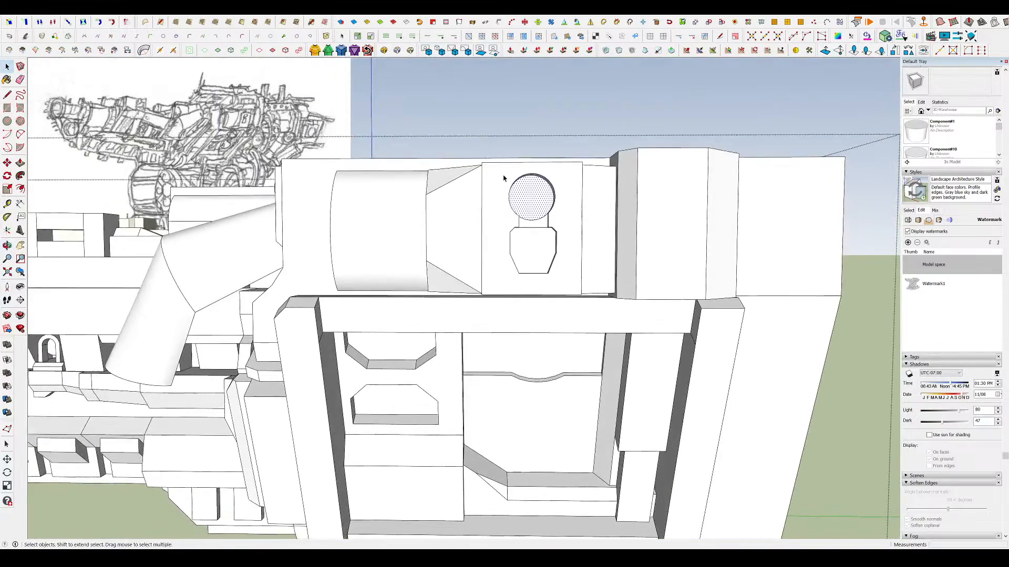
{"action": "left_click_drag", "start_coordinate": [496, 168], "coordinate": [568, 279]}
{"action": "scroll", "coordinate": [560, 248], "scroll_direction": "down", "scroll_amount": 4}
{"action": "middle_click_drag", "start_coordinate": [560, 247], "coordinate": [608, 249]}
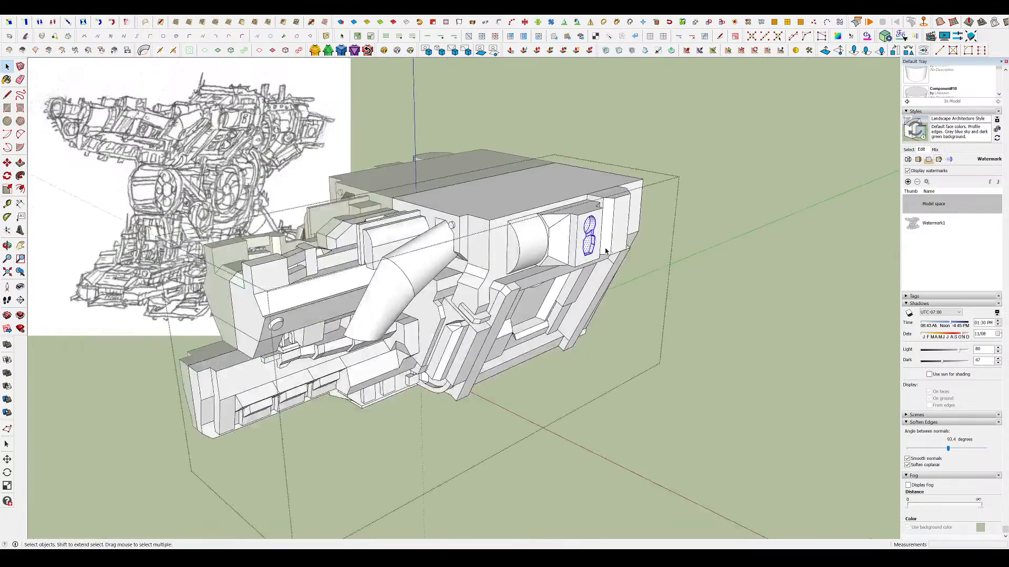
{"action": "scroll", "coordinate": [608, 249], "scroll_direction": "down", "scroll_amount": 2}
{"action": "left_click_drag", "start_coordinate": [568, 304], "coordinate": [410, 134], "text": "ctrl+shift"}
{"action": "scroll", "coordinate": [578, 242], "scroll_direction": "up", "scroll_amount": 3}
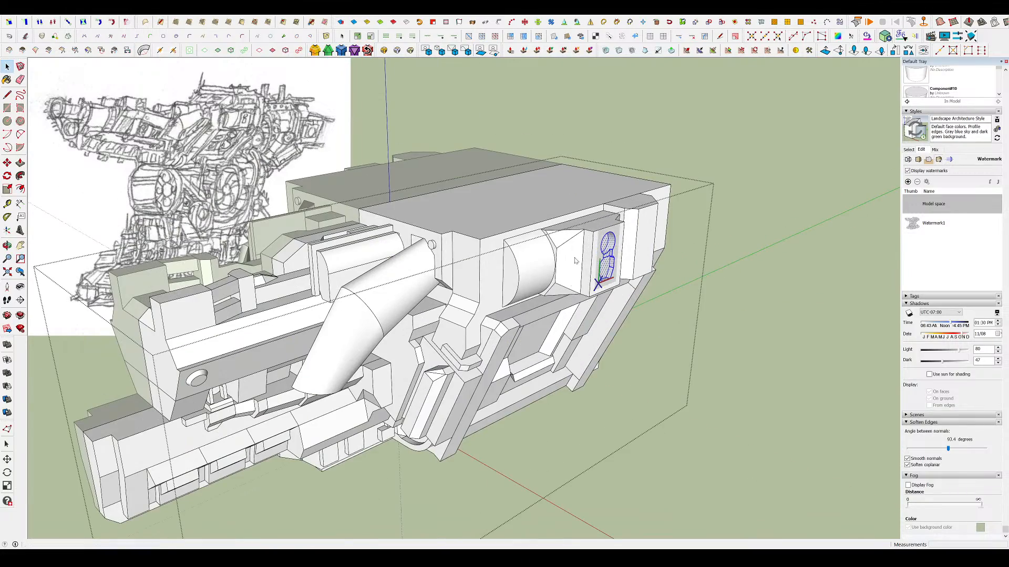
{"action": "middle_click_drag", "start_coordinate": [623, 269], "coordinate": [628, 282]}
{"action": "scroll", "coordinate": [628, 281], "scroll_direction": "up", "scroll_amount": 3}
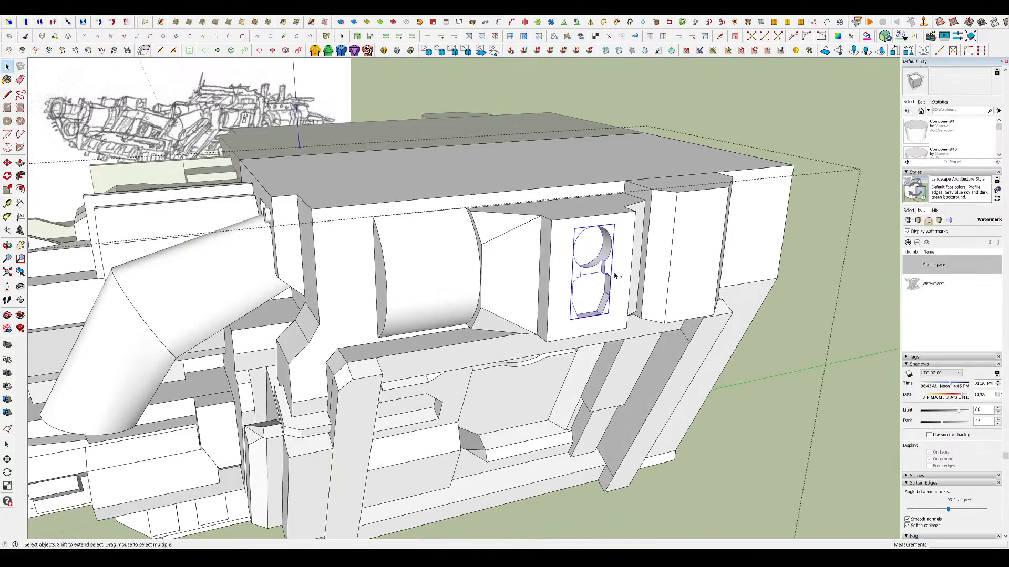
- Move the recess component out of the turret body in place and close the opening left in the upper side block
{"action": "key", "text": "ctrl+x"}
{"action": "scroll", "coordinate": [613, 276], "scroll_direction": "down", "scroll_amount": 3}
{"action": "left_click", "coordinate": [799, 259]}
{"action": "scroll", "coordinate": [653, 275], "scroll_direction": "up", "scroll_amount": 3}
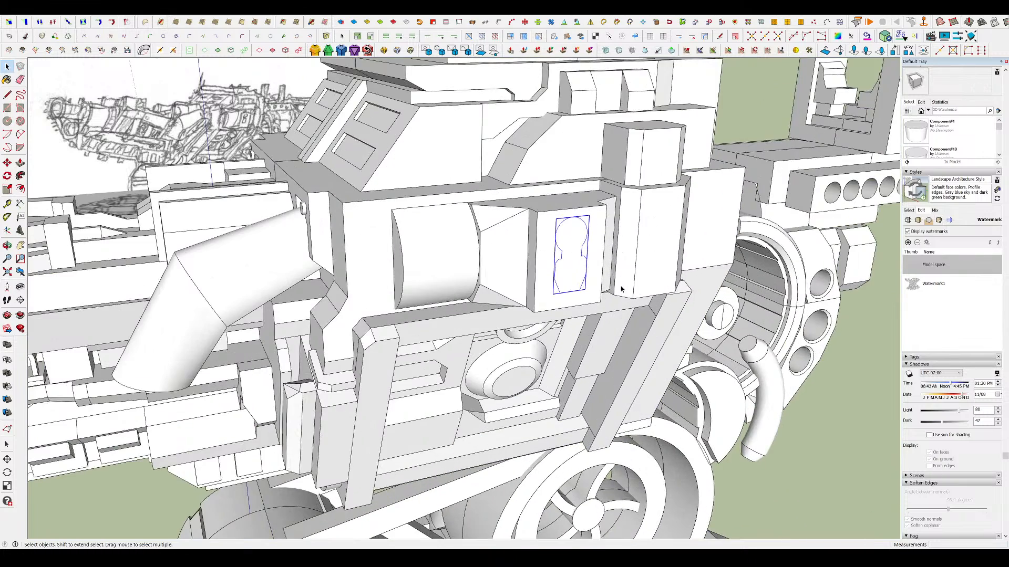
{"action": "scroll", "coordinate": [582, 274], "scroll_direction": "up", "scroll_amount": 3}
{"action": "triple_click", "coordinate": [574, 261]}
{"action": "double_click", "coordinate": [530, 243]}
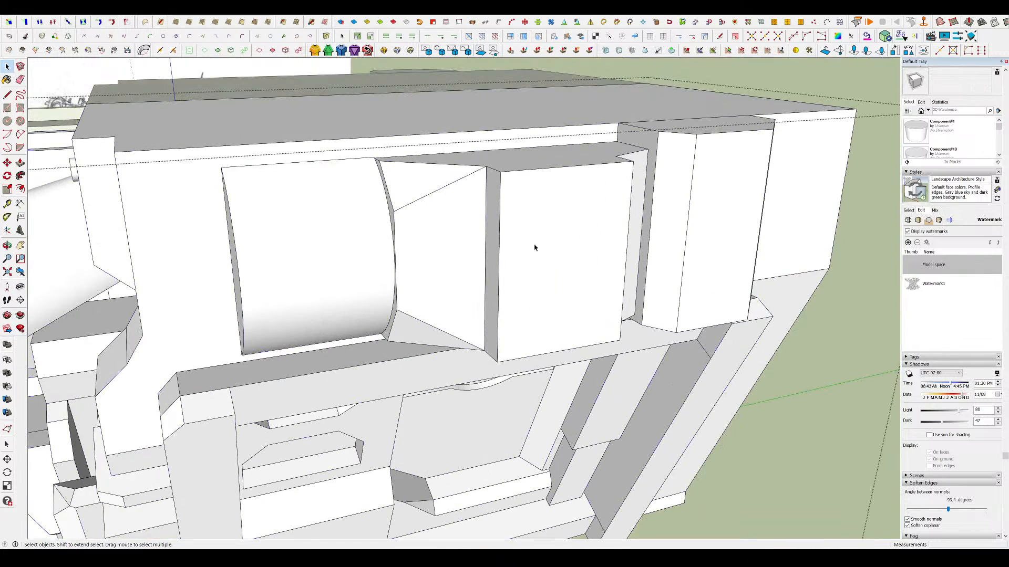
{"action": "key", "text": "ctrl+shift+v"}
- Turn the round boss on the turret's front side into a component and move it out of the body in place
{"action": "middle_click_drag", "start_coordinate": [570, 260], "coordinate": [595, 188]}
{"action": "key", "text": "z"}
{"action": "scroll", "coordinate": [651, 189], "scroll_direction": "down", "scroll_amount": 5}
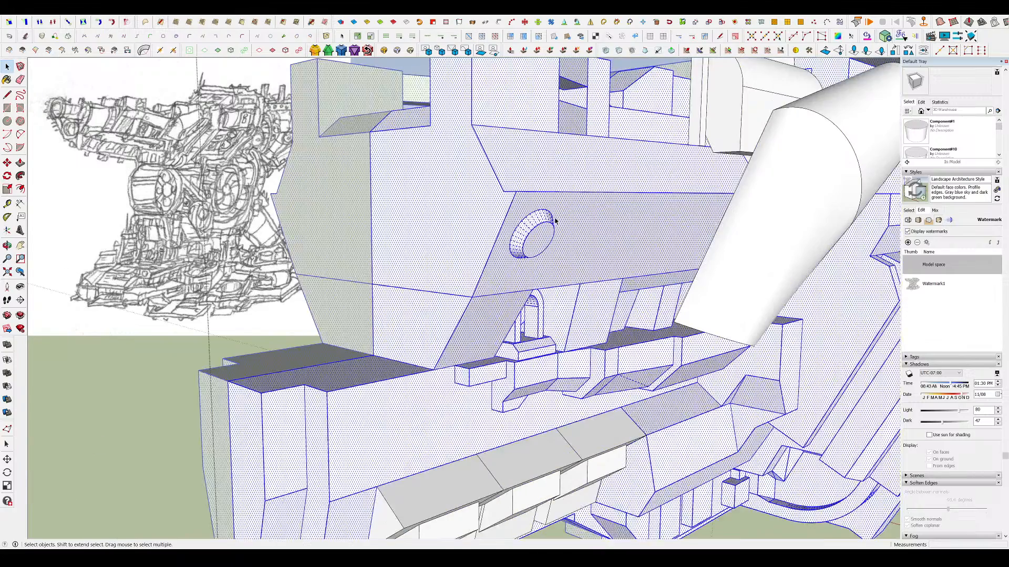
{"action": "left_click", "coordinate": [543, 242]}
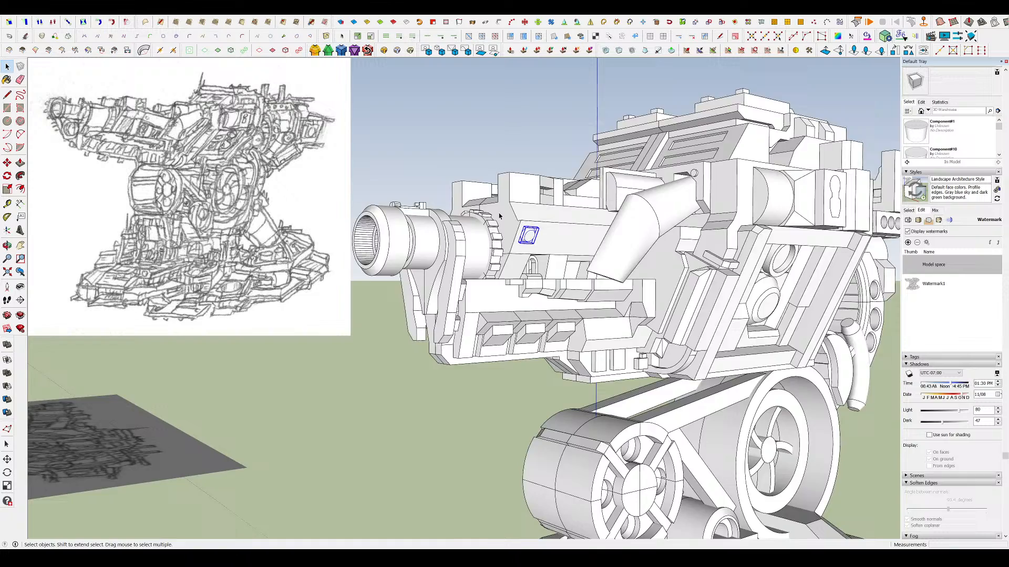
- Combine the separated round details, recess and boss into one side-details component
{"action": "scroll", "coordinate": [499, 215], "scroll_direction": "down", "scroll_amount": 5}
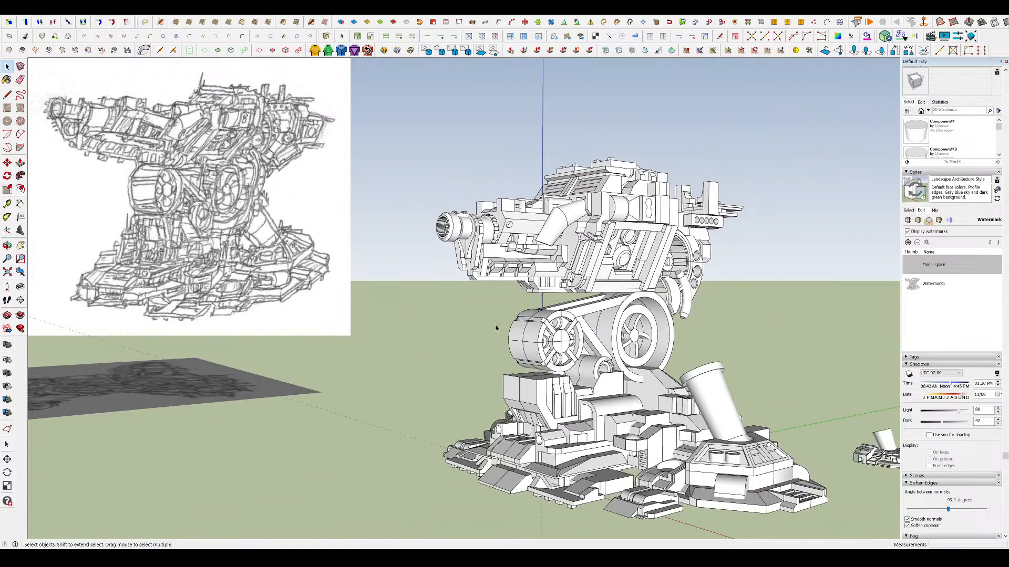
{"action": "scroll", "coordinate": [638, 185], "scroll_direction": "up", "scroll_amount": 3}
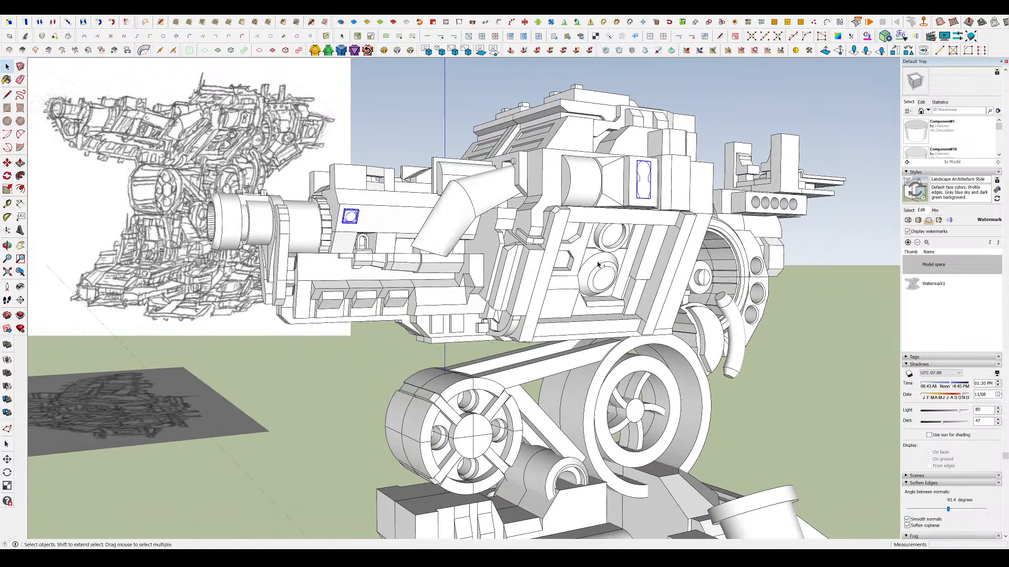
{"action": "left_click", "coordinate": [500, 348]}
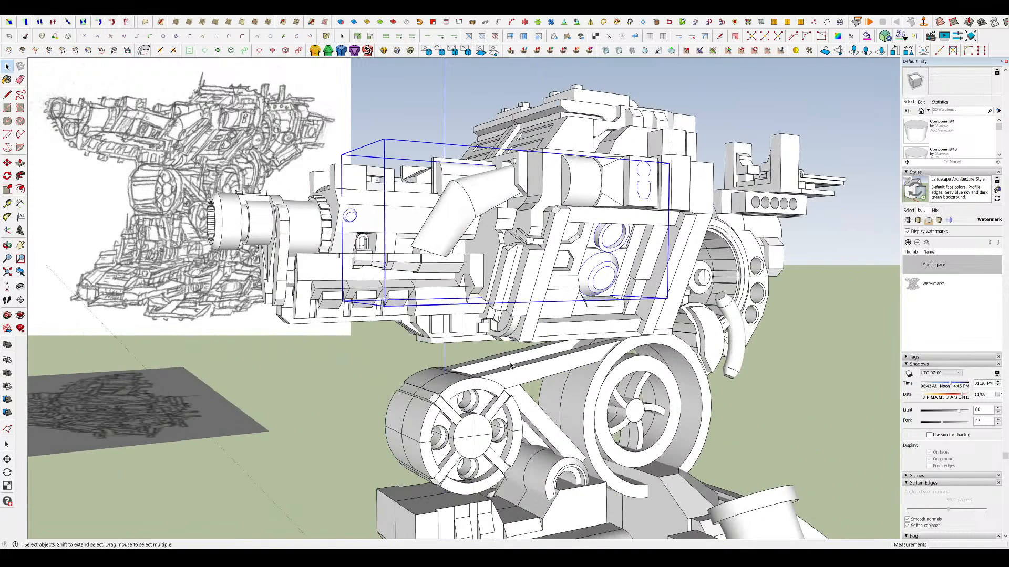
{"action": "scroll", "coordinate": [650, 288], "scroll_direction": "down", "scroll_amount": 3}
{"action": "scroll", "coordinate": [563, 264], "scroll_direction": "up", "scroll_amount": 6}
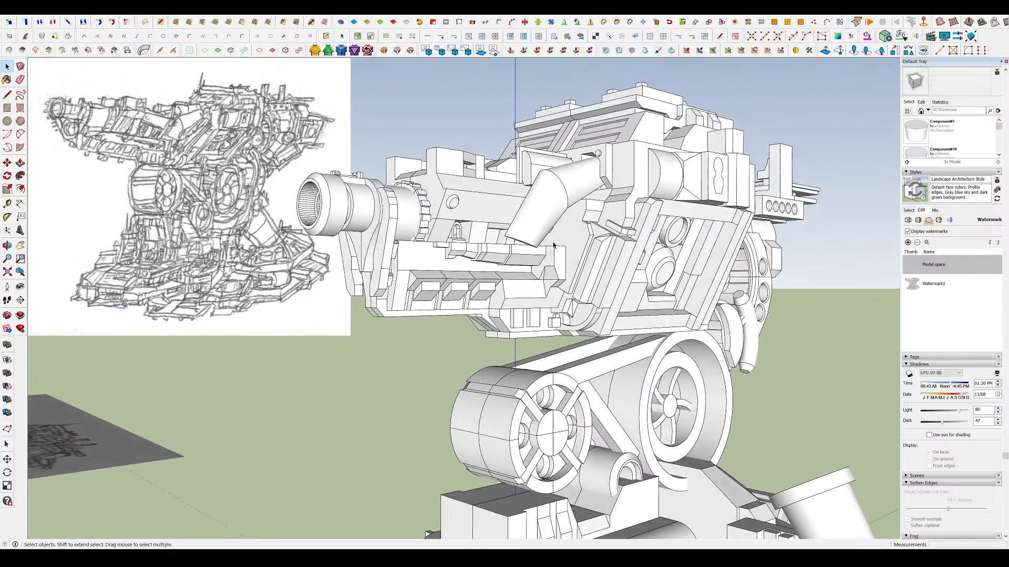
- Select the arch and the round disc in the turret's front side recess and make them one component
{"action": "scroll", "coordinate": [462, 237], "scroll_direction": "up", "scroll_amount": 6}
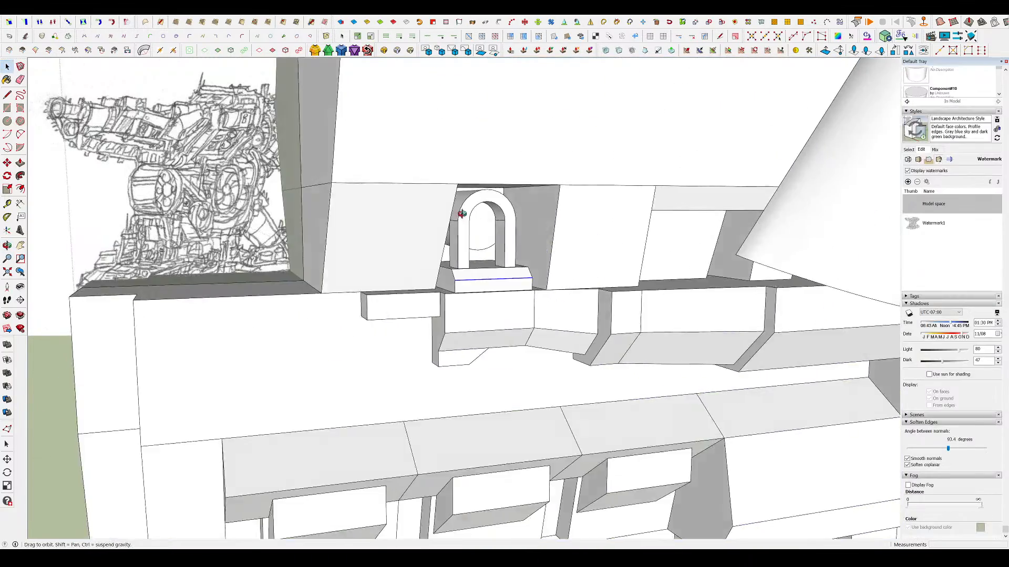
{"action": "left_click", "coordinate": [528, 275]}
{"action": "middle_click_drag", "start_coordinate": [528, 275], "coordinate": [527, 276]}
{"action": "scroll", "coordinate": [453, 289], "scroll_direction": "up", "scroll_amount": 4}
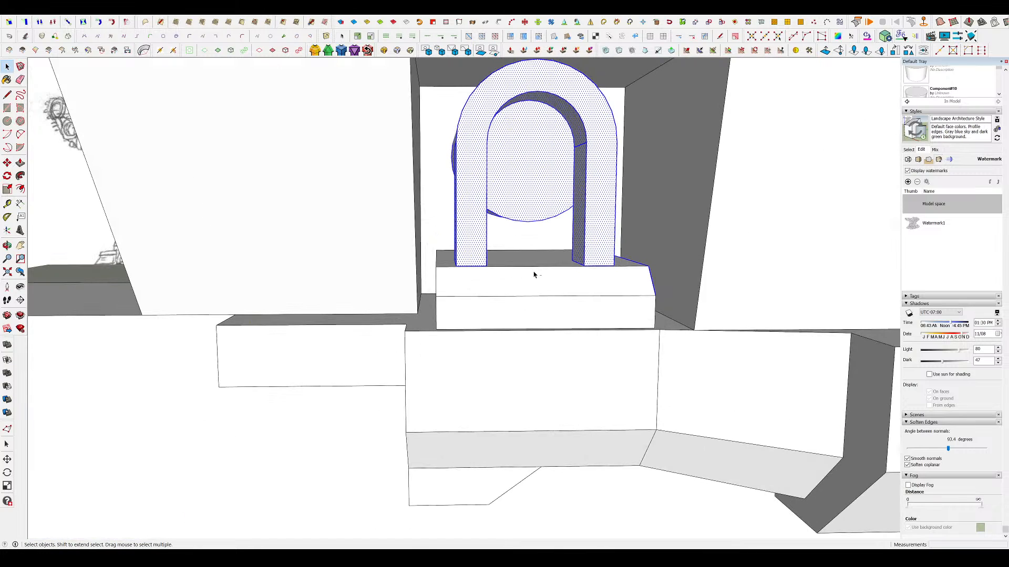
{"action": "mouse_move", "coordinate": [670, 293]}
{"action": "middle_mouse_down"}
{"action": "mouse_move", "coordinate": [513, 338]}
{"action": "mouse_move", "coordinate": [711, 272]}
{"action": "middle_mouse_up"}
{"action": "scroll", "coordinate": [628, 300], "scroll_direction": "down", "scroll_amount": 2}
{"action": "scroll", "coordinate": [707, 273], "scroll_direction": "down", "scroll_amount": 5}
{"action": "middle_click_drag", "start_coordinate": [563, 268], "coordinate": [642, 260]}
{"action": "key", "text": "g"}
{"action": "left_click", "coordinate": [519, 366]}
{"action": "scroll", "coordinate": [734, 245], "scroll_direction": "up", "scroll_amount": 1}
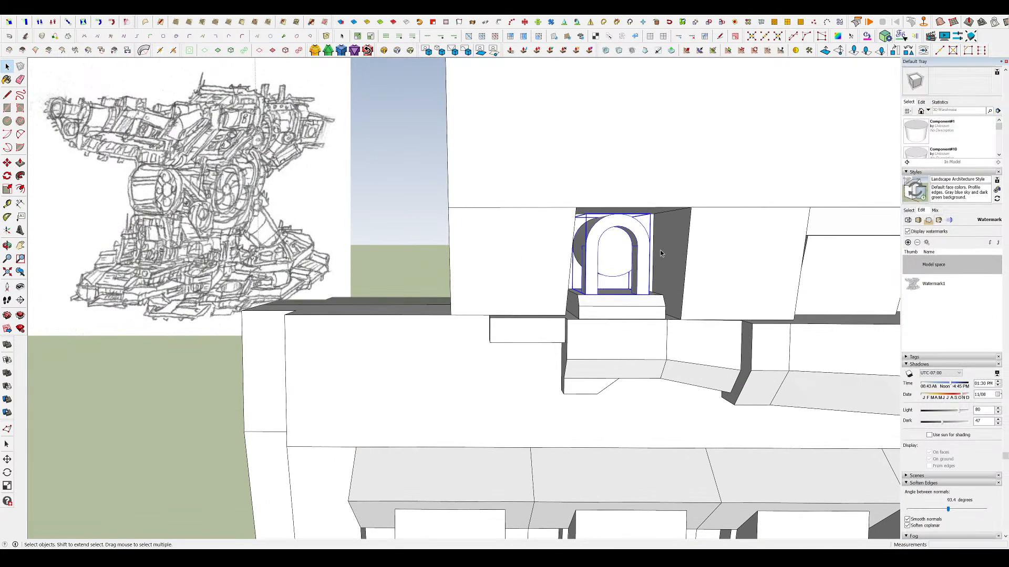
- Cut the arch component out of the turret body and paste it in place inside the side-details component
{"action": "scroll", "coordinate": [593, 247], "scroll_direction": "down", "scroll_amount": 1}
{"action": "key", "text": "ctrl+x"}
{"action": "scroll", "coordinate": [506, 260], "scroll_direction": "down", "scroll_amount": 5}
{"action": "scroll", "coordinate": [405, 347], "scroll_direction": "down", "scroll_amount": 3}
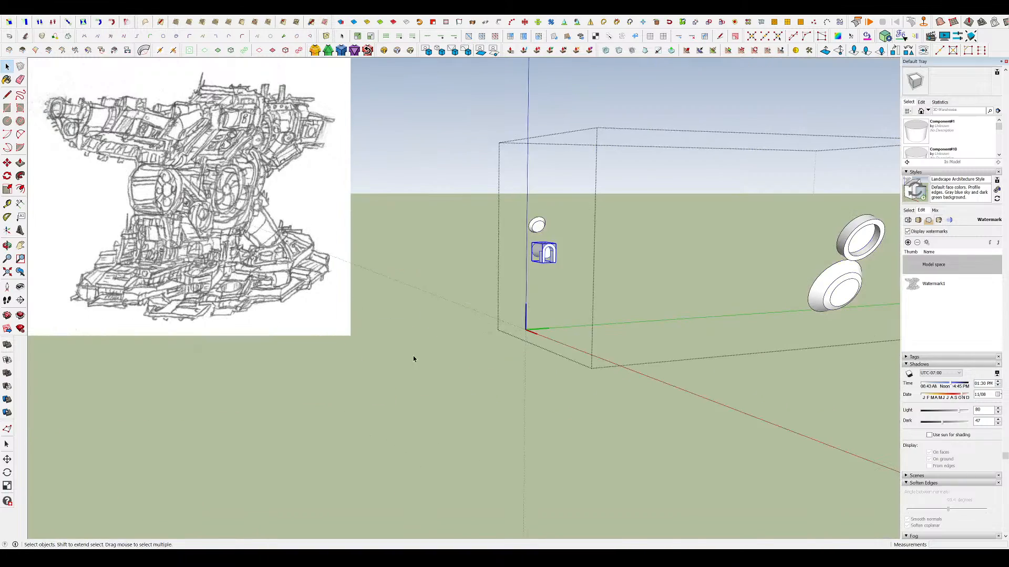
{"action": "left_click", "coordinate": [413, 359]}
{"action": "scroll", "coordinate": [540, 251], "scroll_direction": "up", "scroll_amount": 3}
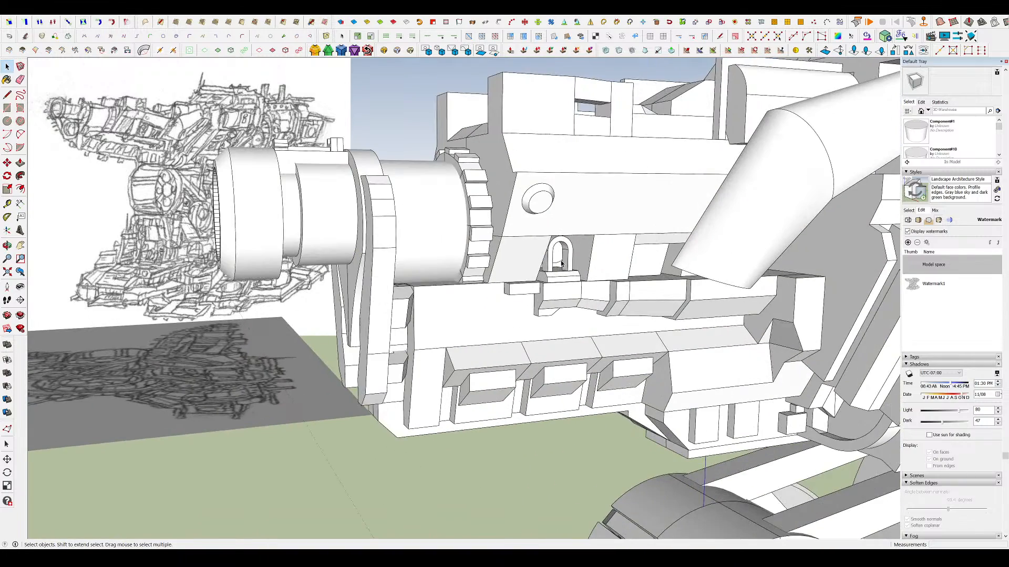
- Erase the arch's leftover footprint on the block and close the circular hole behind it, removing the circle outline
{"action": "left_click", "coordinate": [562, 296]}
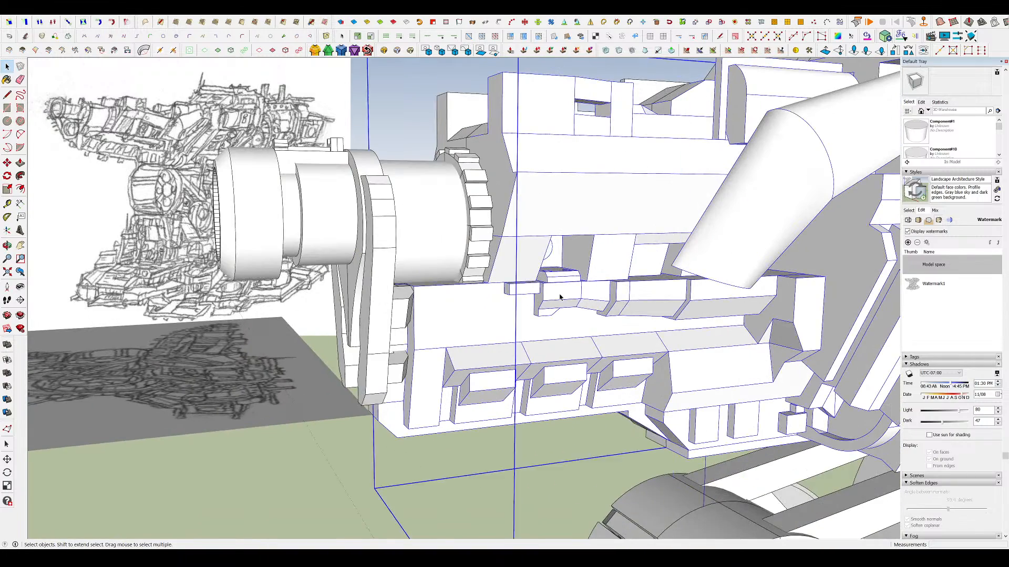
{"action": "scroll", "coordinate": [531, 315], "scroll_direction": "up", "scroll_amount": 6}
{"action": "key", "text": "e"}
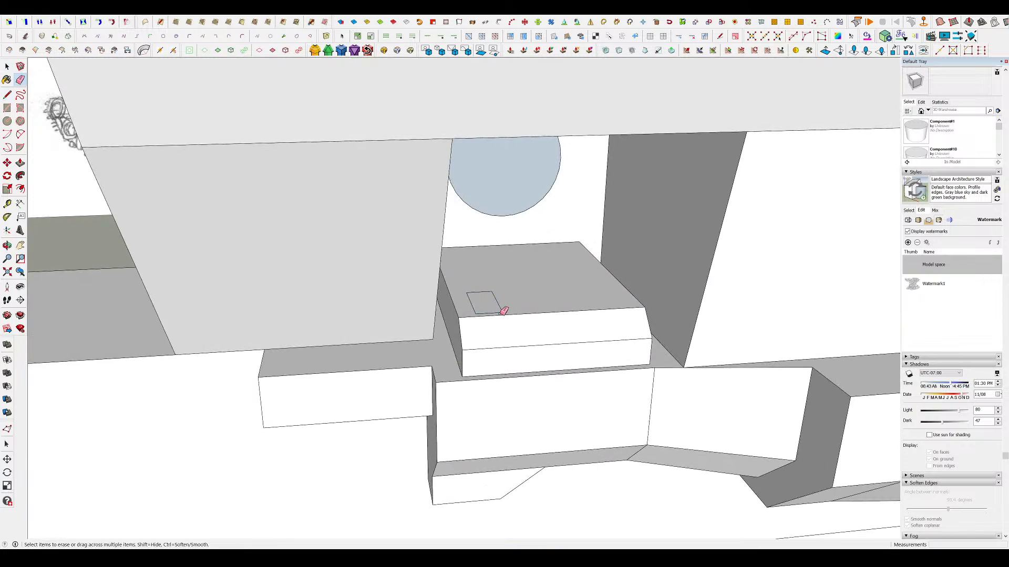
{"action": "middle_click_drag", "start_coordinate": [483, 286], "coordinate": [493, 234]}
{"action": "key", "text": "l"}
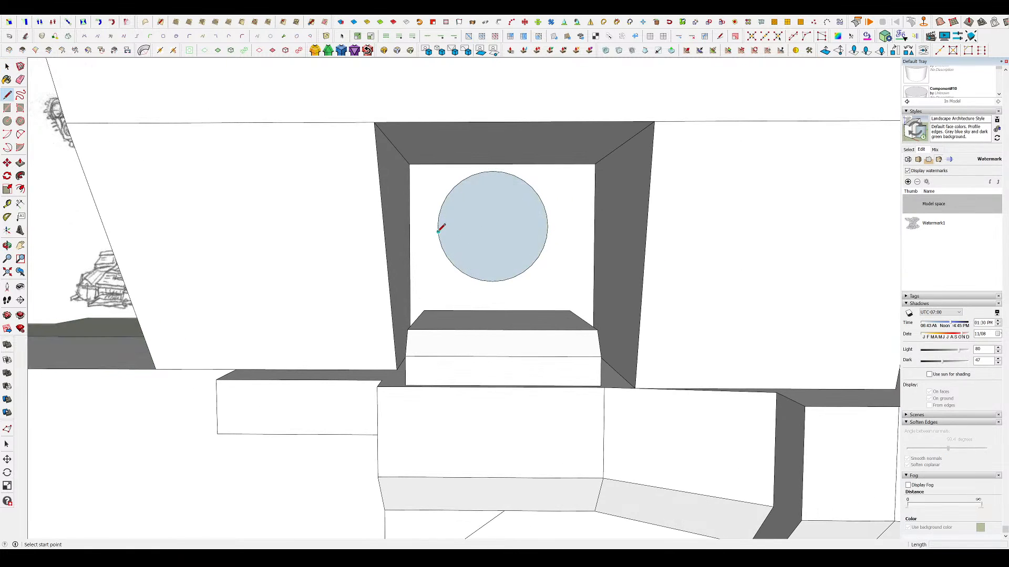
{"action": "scroll", "coordinate": [443, 226], "scroll_direction": "up", "scroll_amount": 3}
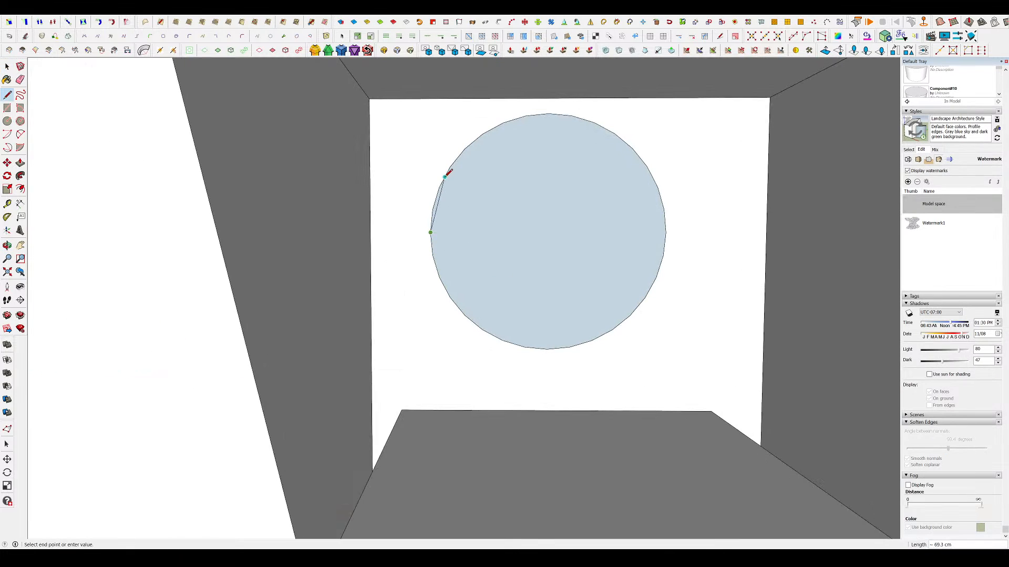
{"action": "left_click", "coordinate": [446, 176]}
{"action": "key", "text": "e"}
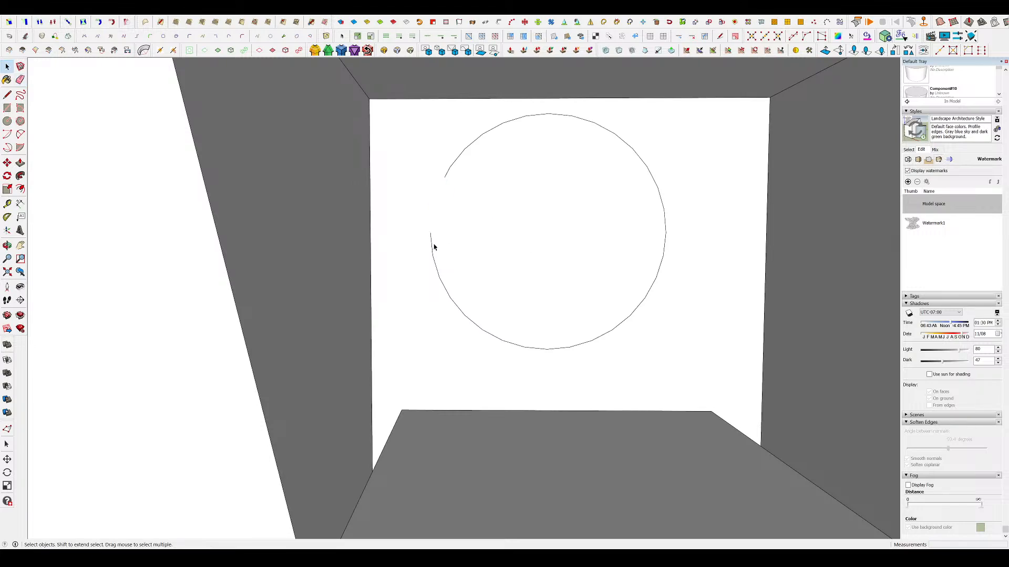
{"action": "key", "text": "space"}
{"action": "left_click", "coordinate": [548, 232]}
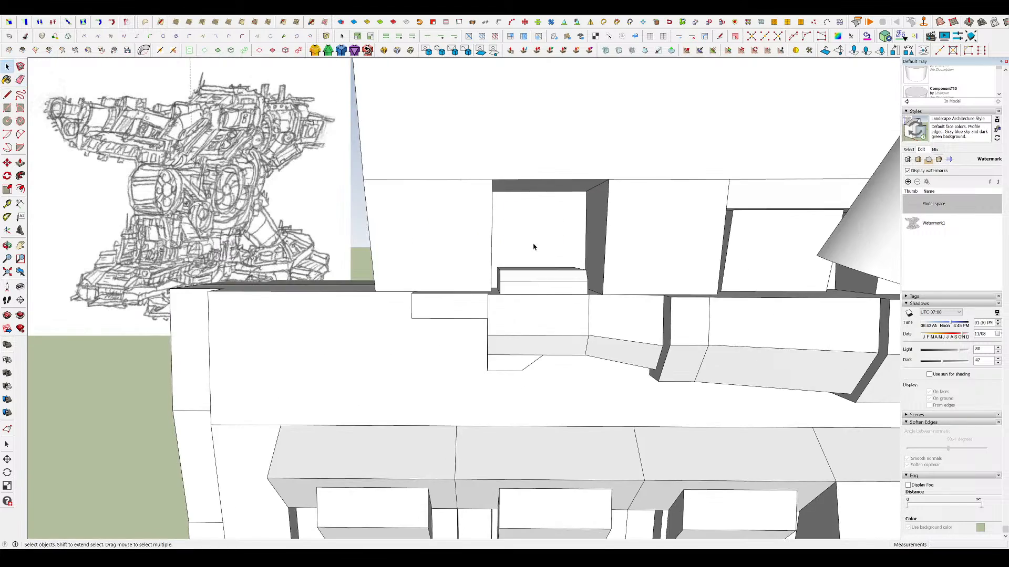
- Examine the cleaned front side of the turret body from several angles, then leave its editing mode
{"action": "middle_click_drag", "start_coordinate": [533, 247], "coordinate": [624, 149]}
{"action": "scroll", "coordinate": [659, 220], "scroll_direction": "up", "scroll_amount": 3}
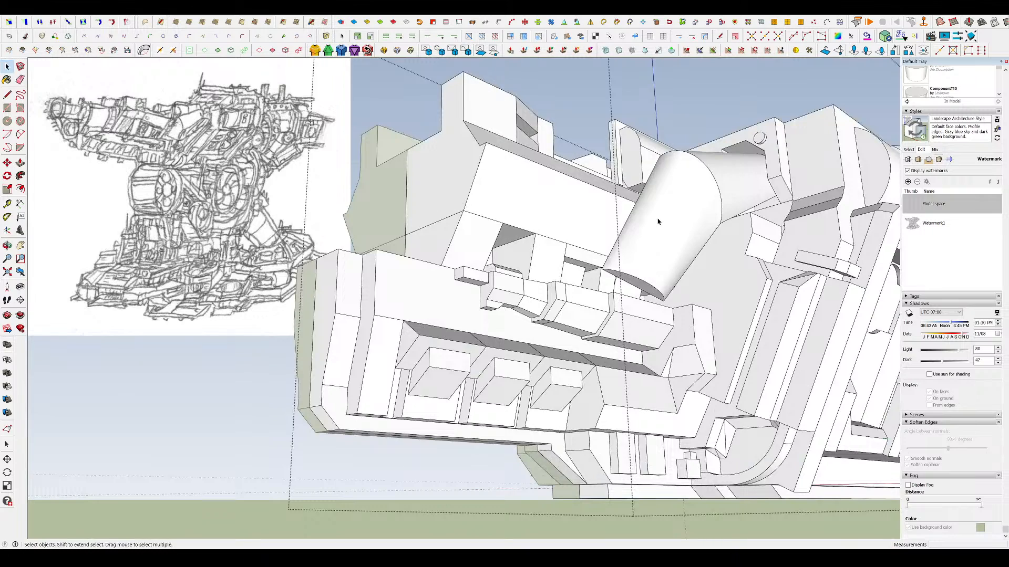
{"action": "middle_click_drag", "start_coordinate": [658, 222], "coordinate": [586, 246]}
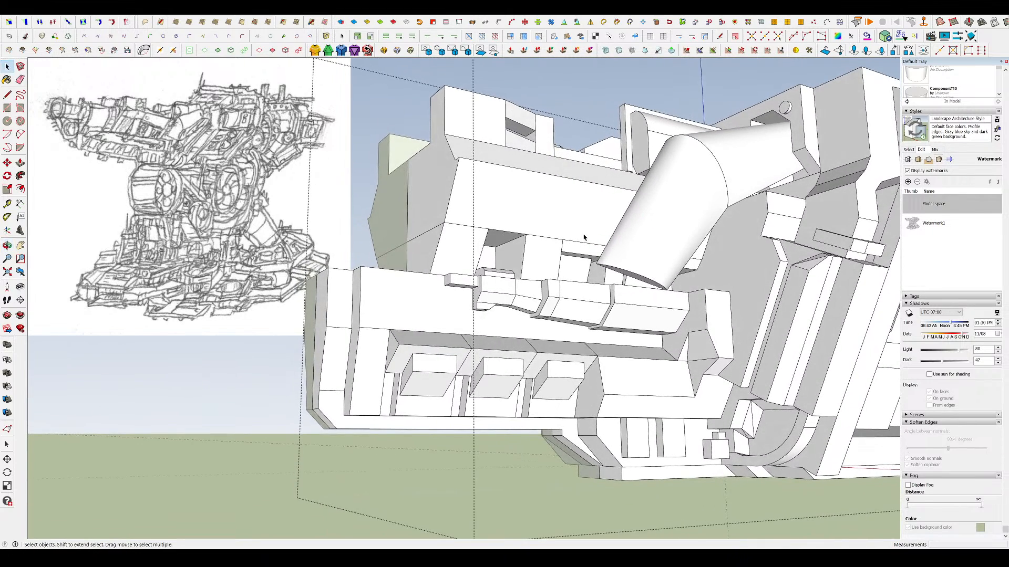
{"action": "scroll", "coordinate": [583, 237], "scroll_direction": "down", "scroll_amount": 3}
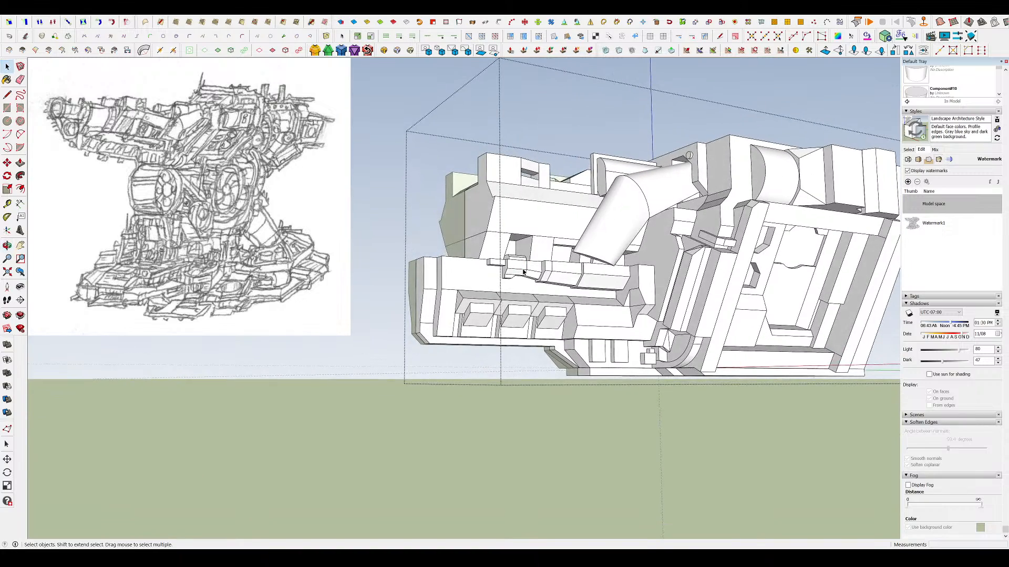
{"action": "scroll", "coordinate": [543, 271], "scroll_direction": "up", "scroll_amount": 6}
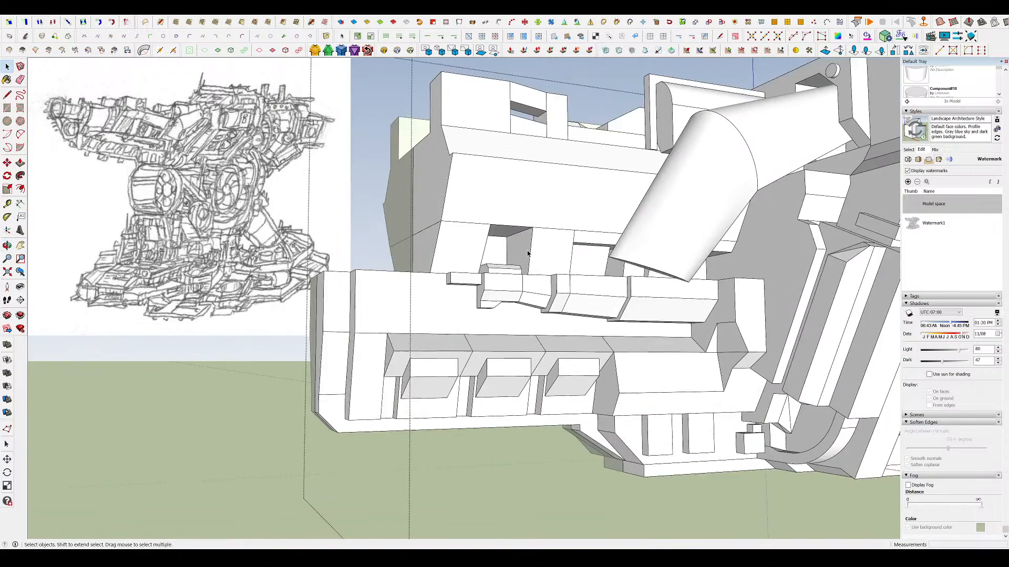
{"action": "scroll", "coordinate": [544, 301], "scroll_direction": "up", "scroll_amount": 2}
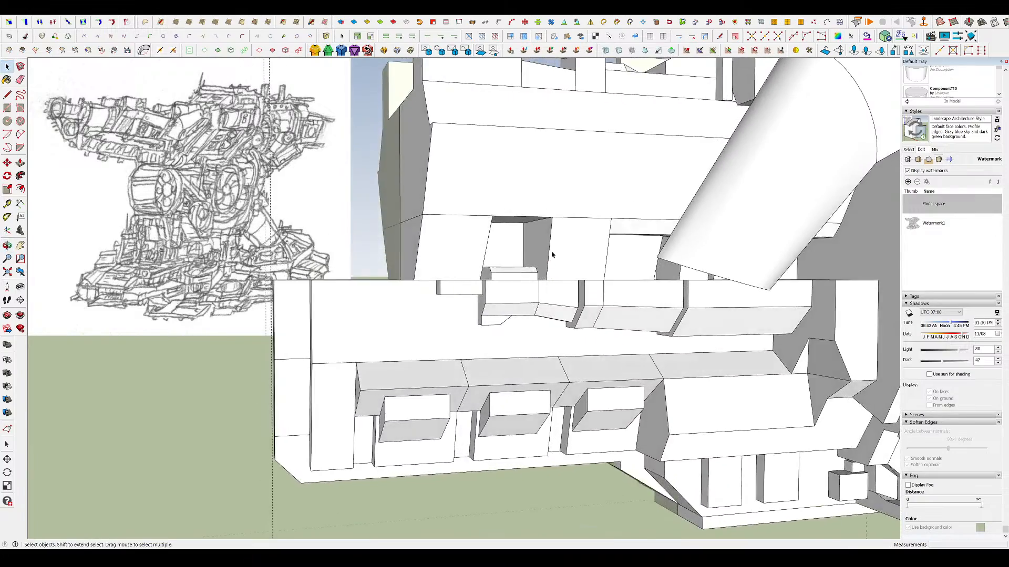
{"action": "scroll", "coordinate": [534, 270], "scroll_direction": "down", "scroll_amount": 5}
{"action": "key", "text": "Escape"}
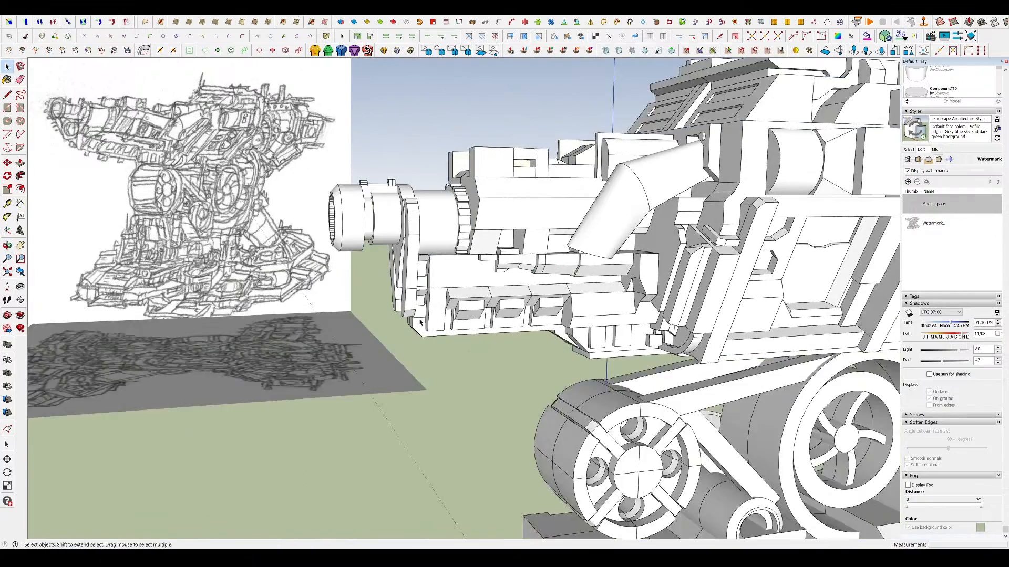
- Push the circular face inside the gun barrel inward by about 33 cm
{"action": "scroll", "coordinate": [534, 270], "scroll_direction": "down", "scroll_amount": 4}
{"action": "scroll", "coordinate": [612, 284], "scroll_direction": "up", "scroll_amount": 3}
{"action": "middle_click_drag", "start_coordinate": [620, 286], "coordinate": [588, 317]}
{"action": "key", "text": "Delete"}
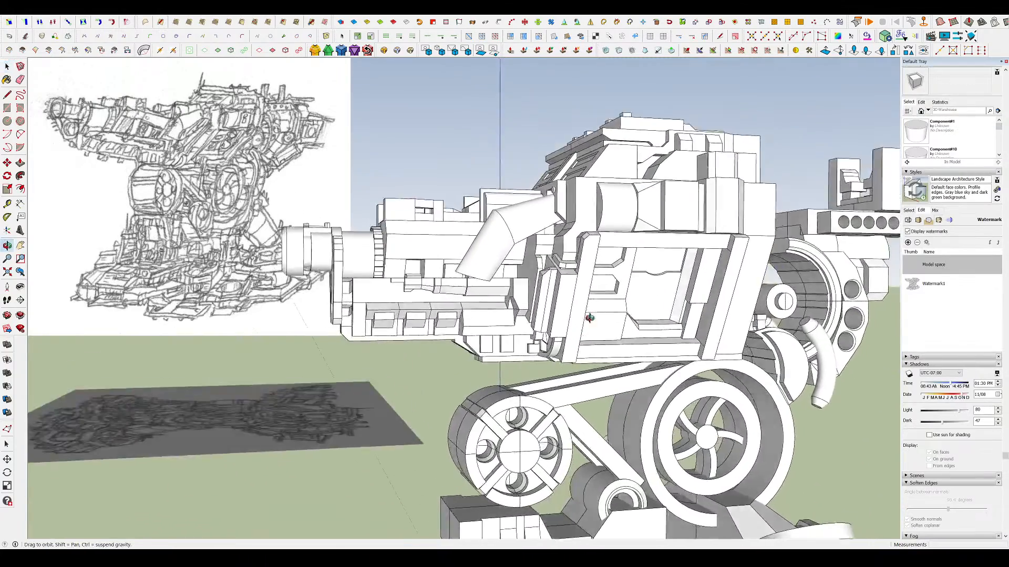
{"action": "scroll", "coordinate": [383, 292], "scroll_direction": "up", "scroll_amount": 4}
{"action": "middle_click_drag", "start_coordinate": [386, 291], "coordinate": [735, 308]}
{"action": "scroll", "coordinate": [551, 227], "scroll_direction": "up", "scroll_amount": 10}
{"action": "left_click", "coordinate": [503, 235]}
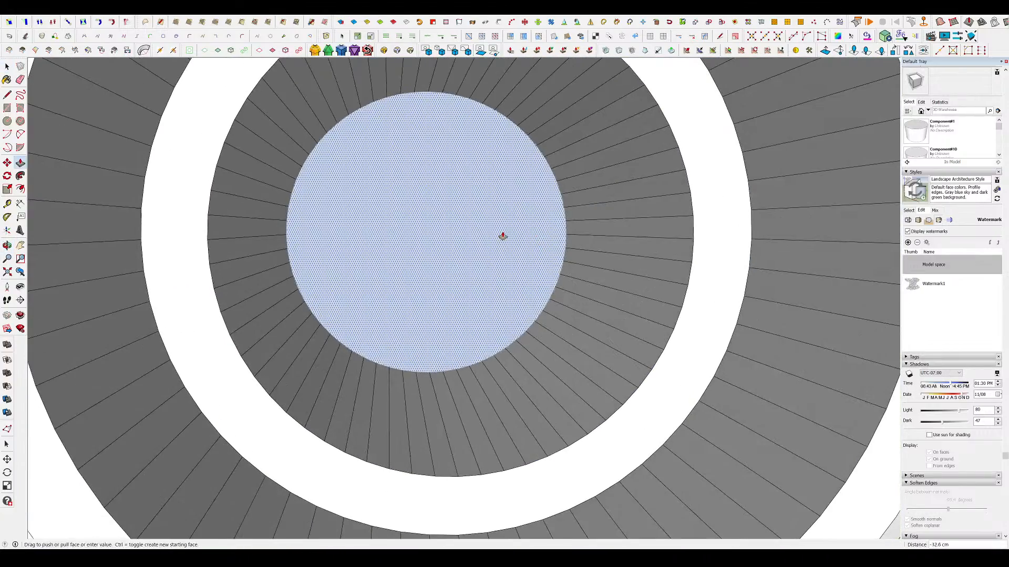
- Examine the barrel, turret side and rear assembly from several angles and compare the proportions with the reference sketch
{"action": "scroll", "coordinate": [516, 238], "scroll_direction": "down", "scroll_amount": 15}
{"action": "middle_click_drag", "start_coordinate": [629, 268], "coordinate": [447, 310]}
{"action": "scroll", "coordinate": [531, 246], "scroll_direction": "down", "scroll_amount": 4}
{"action": "scroll", "coordinate": [511, 257], "scroll_direction": "up", "scroll_amount": 2}
{"action": "mouse_move", "coordinate": [531, 247]}
{"action": "middle_mouse_down"}
{"action": "mouse_move", "coordinate": [511, 257]}
{"action": "mouse_move", "coordinate": [544, 239]}
{"action": "middle_mouse_up"}
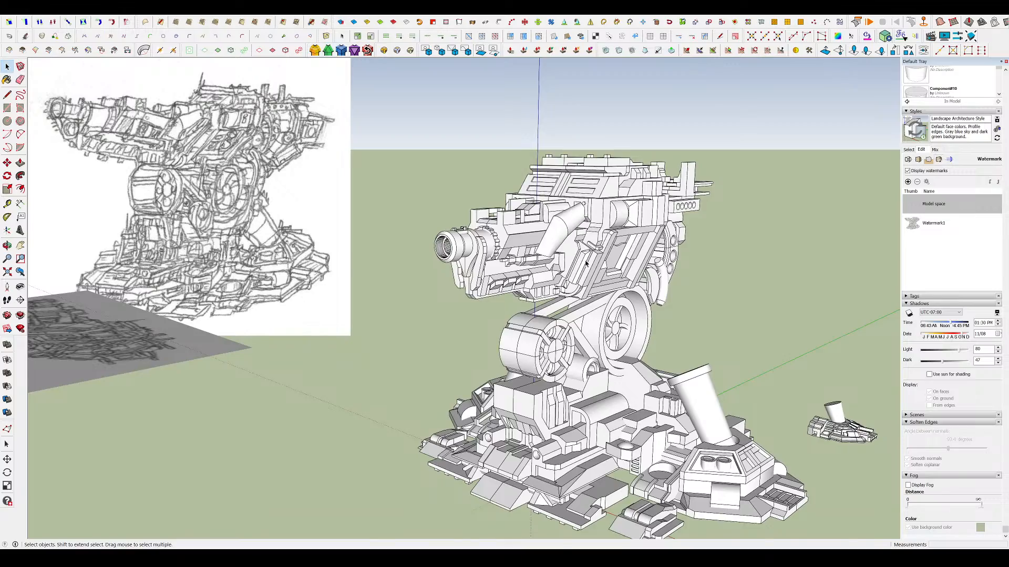
{"action": "scroll", "coordinate": [585, 263], "scroll_direction": "up", "scroll_amount": 3}
{"action": "middle_click_drag", "start_coordinate": [585, 263], "coordinate": [294, 237]}
{"action": "scroll", "coordinate": [592, 236], "scroll_direction": "down", "scroll_amount": 3}
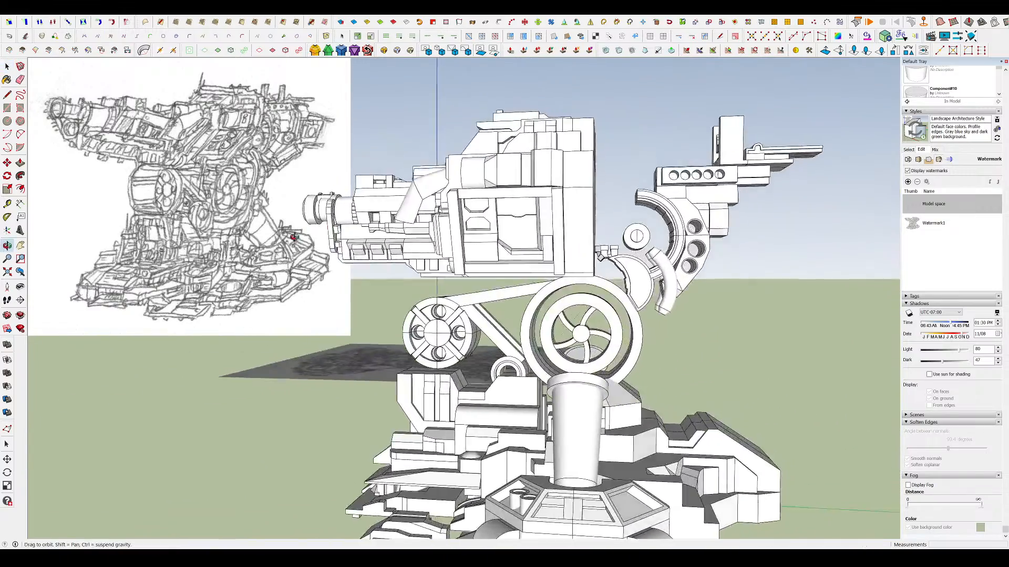
{"action": "scroll", "coordinate": [609, 216], "scroll_direction": "down", "scroll_amount": 3}
{"action": "scroll", "coordinate": [441, 210], "scroll_direction": "up", "scroll_amount": 4}
{"action": "middle_click_drag", "start_coordinate": [441, 210], "coordinate": [544, 272]}
{"action": "scroll", "coordinate": [727, 243], "scroll_direction": "up", "scroll_amount": 3}
{"action": "scroll", "coordinate": [594, 237], "scroll_direction": "down", "scroll_amount": 2}
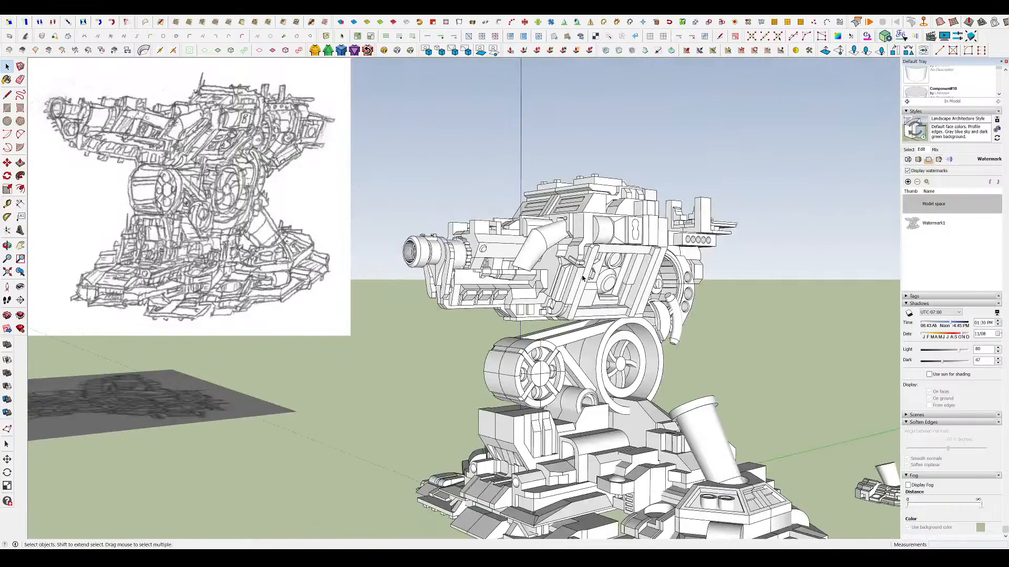
- Scale the turret body and gun barrel together along their length to extend them forward
{"action": "scroll", "coordinate": [547, 265], "scroll_direction": "up", "scroll_amount": 1}
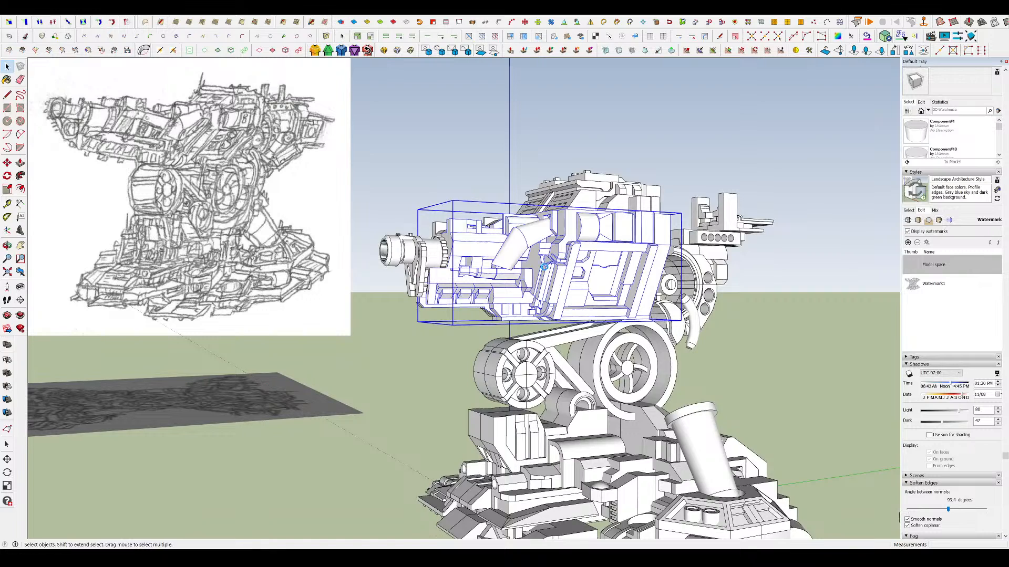
{"action": "scroll", "coordinate": [544, 266], "scroll_direction": "down", "scroll_amount": 3}
{"action": "scroll", "coordinate": [519, 292], "scroll_direction": "up", "scroll_amount": 1}
{"action": "middle_click_drag", "start_coordinate": [489, 248], "coordinate": [519, 269]}
{"action": "key", "text": "s"}
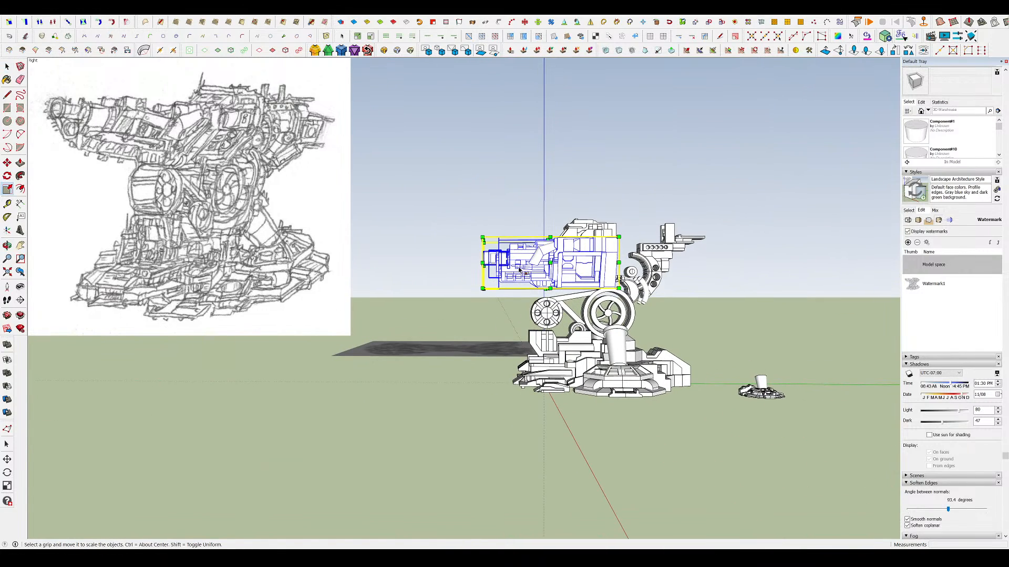
{"action": "scroll", "coordinate": [483, 266], "scroll_direction": "up", "scroll_amount": 2}
{"action": "left_click_drag", "start_coordinate": [482, 266], "coordinate": [441, 265]}
{"action": "scroll", "coordinate": [705, 308], "scroll_direction": "down", "scroll_amount": 3}
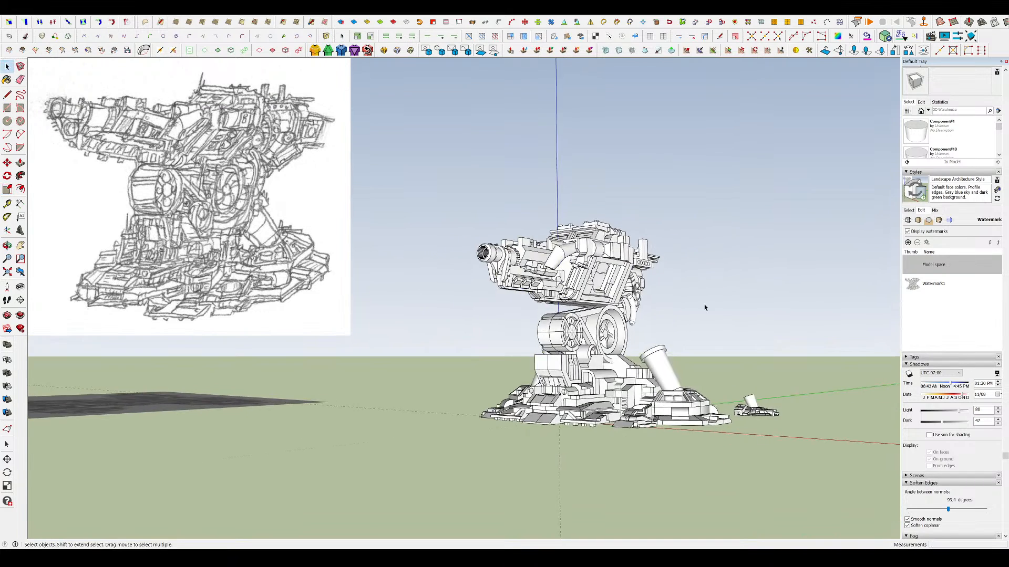
- Open the light component and move the round and keyhole-shaped details into place on the turret body's side
{"action": "scroll", "coordinate": [585, 271], "scroll_direction": "up", "scroll_amount": 3}
{"action": "middle_click_drag", "start_coordinate": [705, 308], "coordinate": [614, 277]}
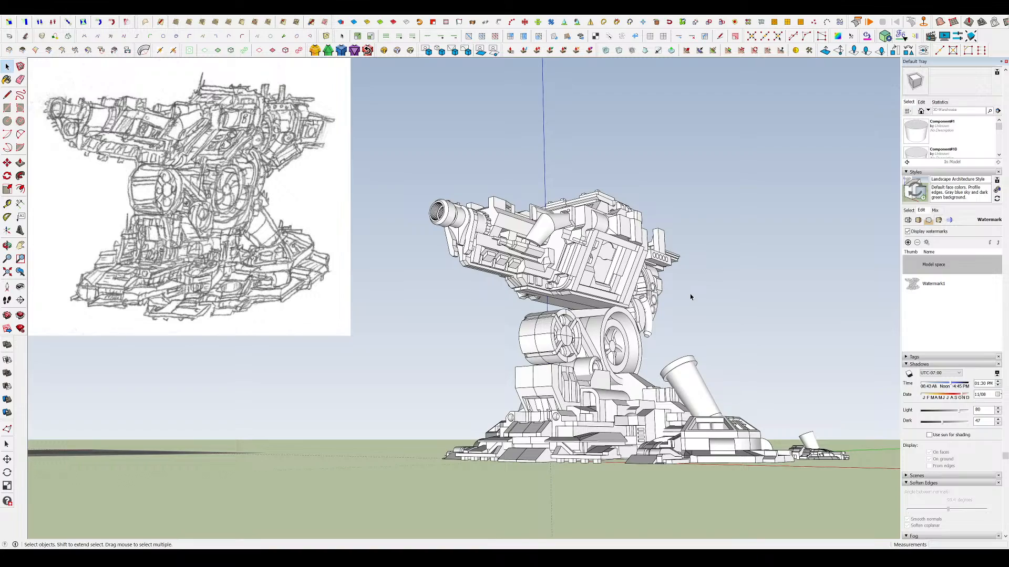
{"action": "middle_click_drag", "start_coordinate": [690, 295], "coordinate": [566, 266]}
{"action": "double_click", "coordinate": [517, 278]}
{"action": "scroll", "coordinate": [517, 281], "scroll_direction": "up", "scroll_amount": 3}
{"action": "left_click", "coordinate": [771, 328]}
{"action": "double_click", "coordinate": [566, 265]}
{"action": "key", "text": "h"}
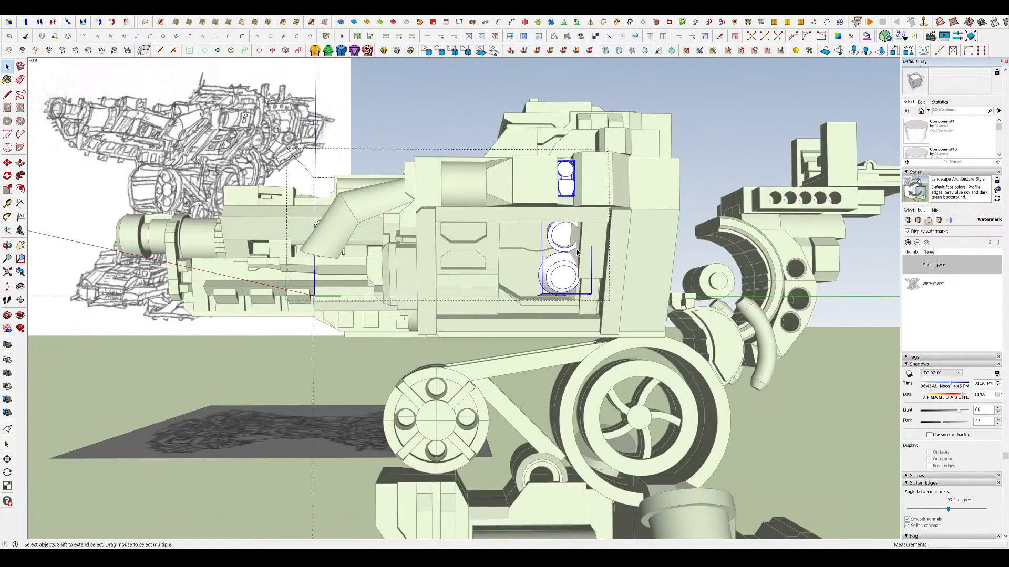
{"action": "scroll", "coordinate": [583, 225], "scroll_direction": "up", "scroll_amount": 3}
{"action": "key", "text": "m"}
{"action": "left_click", "coordinate": [556, 294]}
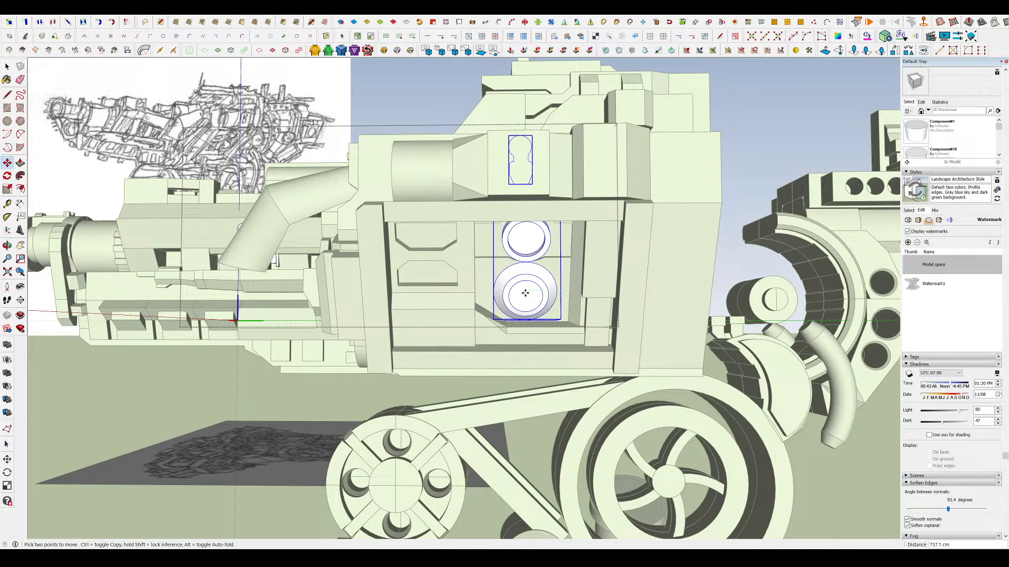
{"action": "left_click", "coordinate": [526, 293]}
{"action": "middle_click_drag", "start_coordinate": [526, 292], "coordinate": [603, 307]}
{"action": "key", "text": "space"}
- Rotate the small detached light details near the angled pipe by 180 degrees
{"action": "scroll", "coordinate": [602, 307], "scroll_direction": "down", "scroll_amount": 3}
{"action": "scroll", "coordinate": [483, 263], "scroll_direction": "up", "scroll_amount": 3}
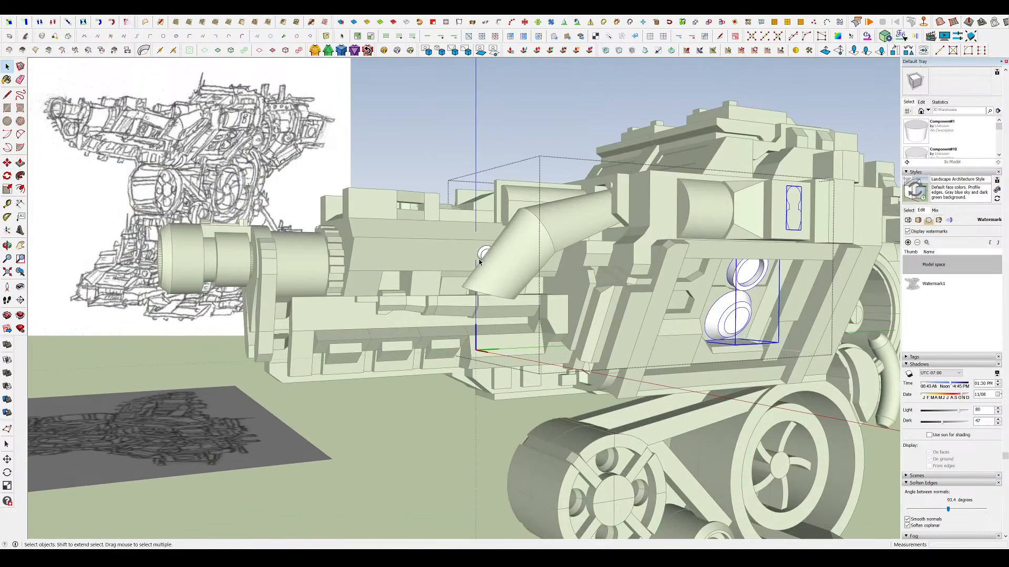
{"action": "key", "text": "q"}
{"action": "left_click", "coordinate": [382, 254]}
{"action": "key", "text": "space"}
{"action": "key", "text": "h"}
{"action": "middle_click_drag", "start_coordinate": [511, 272], "coordinate": [473, 253]}
{"action": "left_click_drag", "start_coordinate": [415, 218], "coordinate": [503, 291]}
{"action": "key", "text": "h"}
- Move the small round and arched details about 2484 cm onto the gun barrel's side, and shift the arched one within its recess
{"action": "key", "text": "m"}
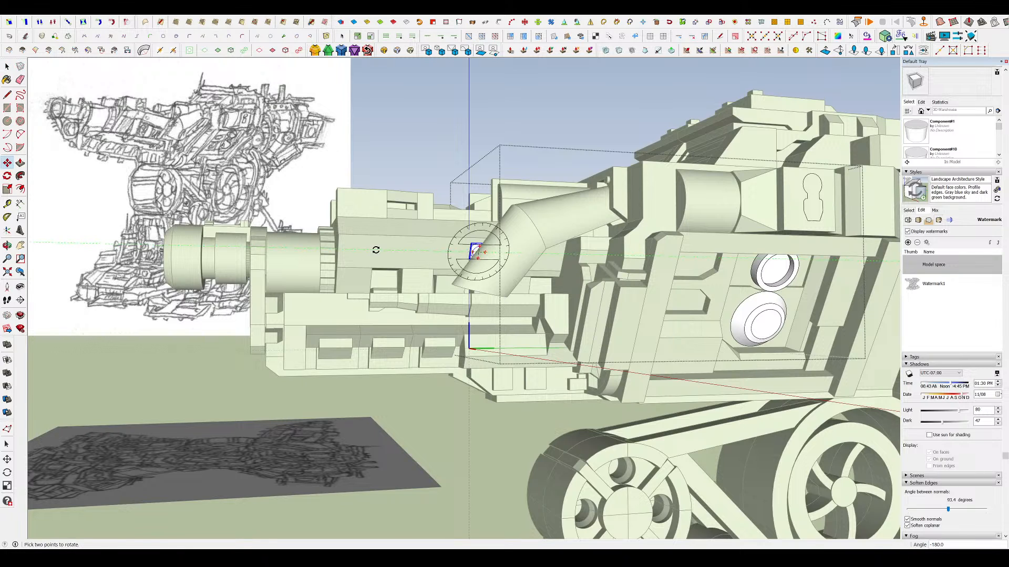
{"action": "key", "text": "space"}
{"action": "scroll", "coordinate": [421, 249], "scroll_direction": "up", "scroll_amount": 3}
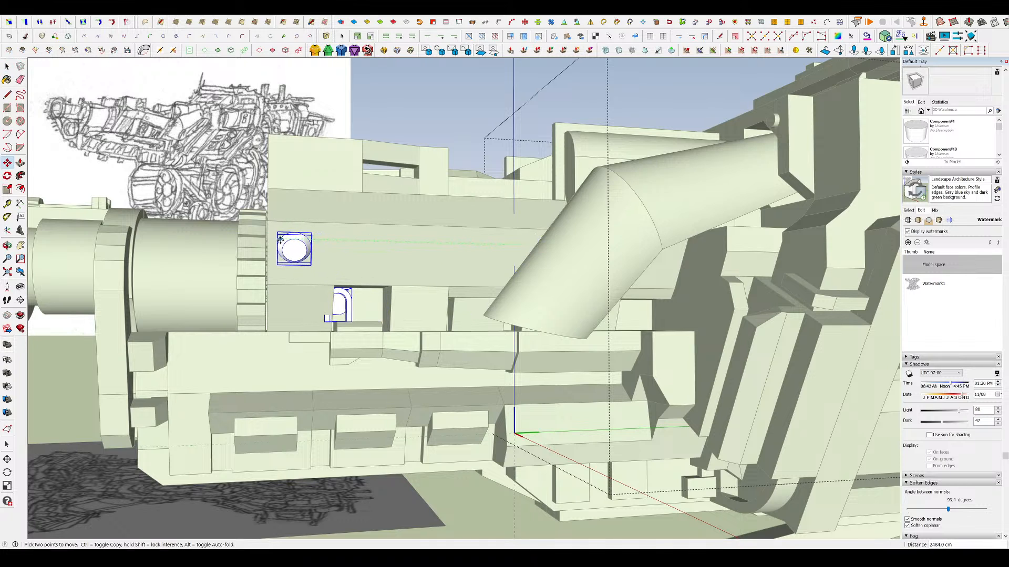
{"action": "left_click", "coordinate": [283, 241]}
{"action": "scroll", "coordinate": [403, 310], "scroll_direction": "up", "scroll_amount": 10}
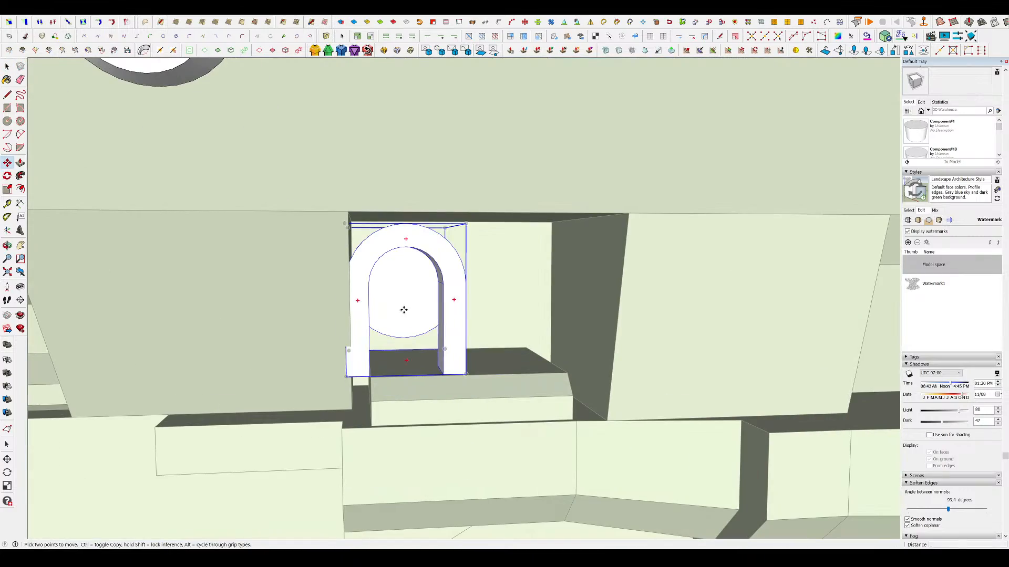
{"action": "left_click", "coordinate": [404, 310]}
{"action": "left_click", "coordinate": [456, 313]}
{"action": "scroll", "coordinate": [486, 288], "scroll_direction": "down", "scroll_amount": 8}
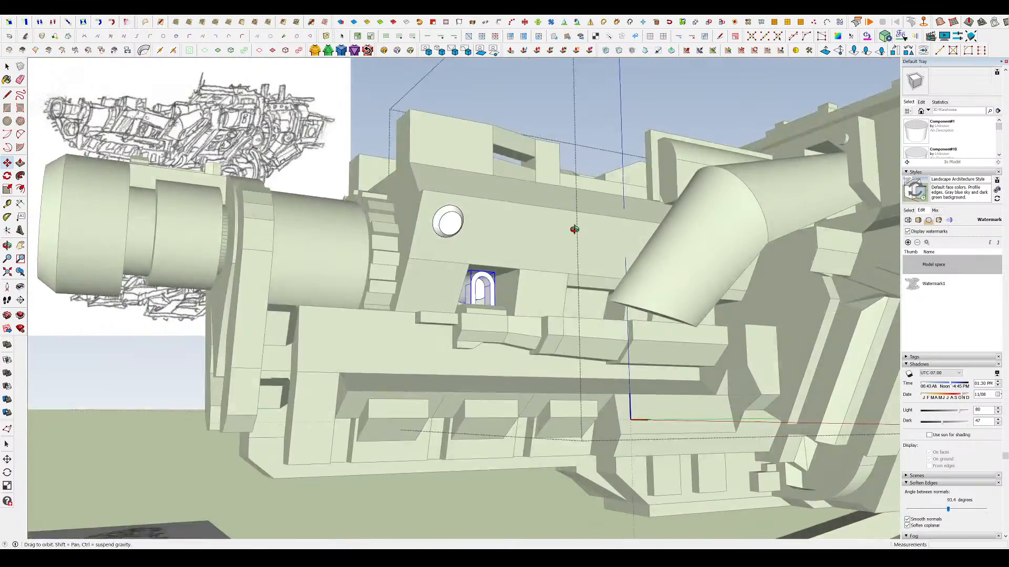
{"action": "key", "text": "space"}
{"action": "left_click", "coordinate": [381, 226]}
- Open the turret body and draw a rectangle around the keyhole-shaped detail on the upper side block
{"action": "middle_click_drag", "start_coordinate": [573, 225], "coordinate": [647, 316]}
{"action": "scroll", "coordinate": [596, 250], "scroll_direction": "down", "scroll_amount": 2}
{"action": "scroll", "coordinate": [748, 249], "scroll_direction": "up", "scroll_amount": 4}
{"action": "double_click", "coordinate": [666, 254]}
{"action": "scroll", "coordinate": [688, 261], "scroll_direction": "up", "scroll_amount": 5}
{"action": "middle_click_drag", "start_coordinate": [689, 261], "coordinate": [610, 236]}
{"action": "scroll", "coordinate": [377, 182], "scroll_direction": "up", "scroll_amount": 2}
{"action": "left_click", "coordinate": [343, 155]}
{"action": "key", "text": "r"}
{"action": "left_click", "coordinate": [341, 112]}
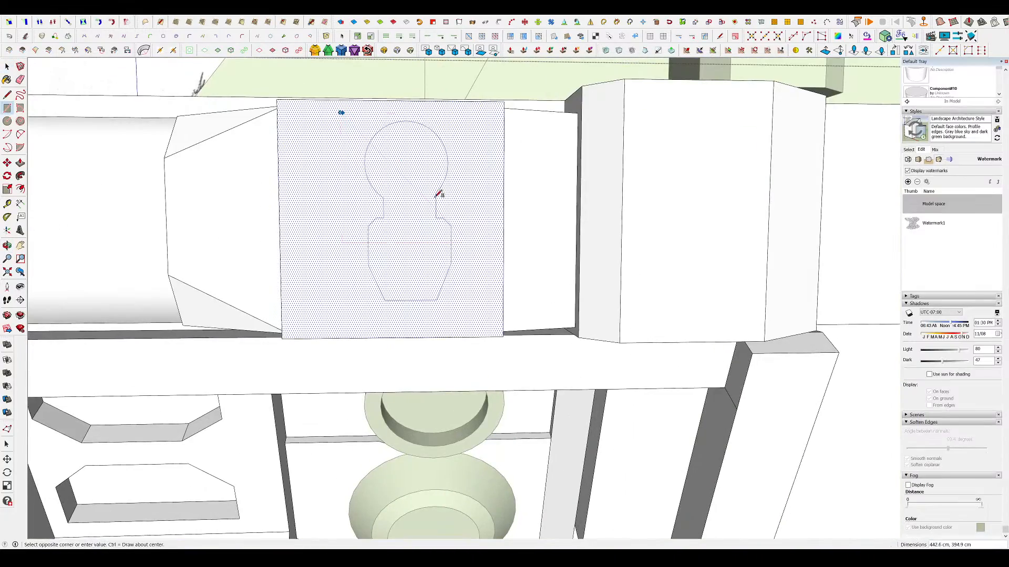
{"action": "left_click", "coordinate": [475, 311]}
- Push the rectangle around the keyhole detail about 38 cm into the side block
{"action": "middle_click_drag", "start_coordinate": [476, 311], "coordinate": [612, 354]}
{"action": "key", "text": "p"}
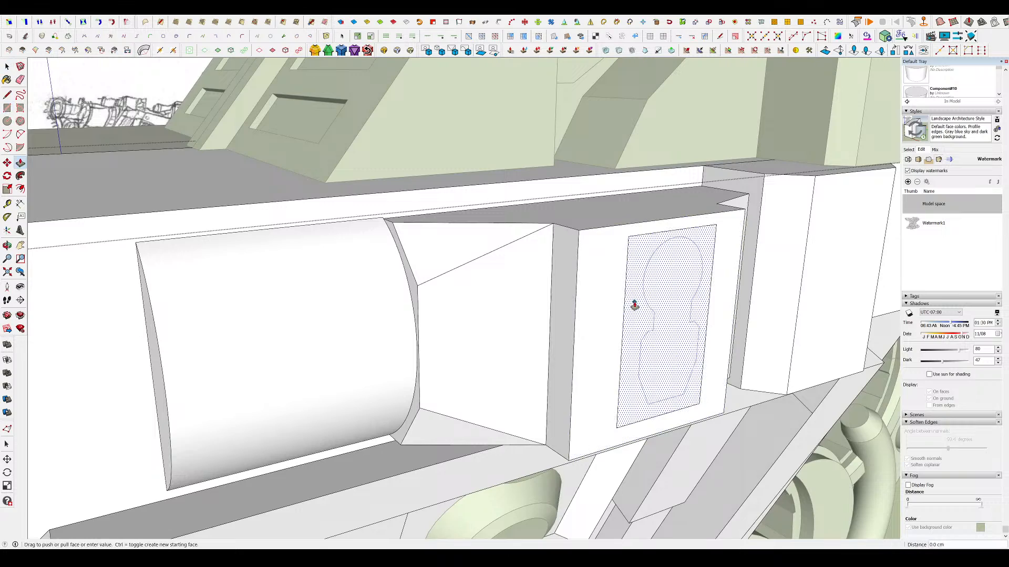
{"action": "left_click", "coordinate": [635, 306]}
{"action": "left_click", "coordinate": [673, 254]}
{"action": "scroll", "coordinate": [673, 251], "scroll_direction": "up", "scroll_amount": 4}
{"action": "left_click", "coordinate": [671, 227]}
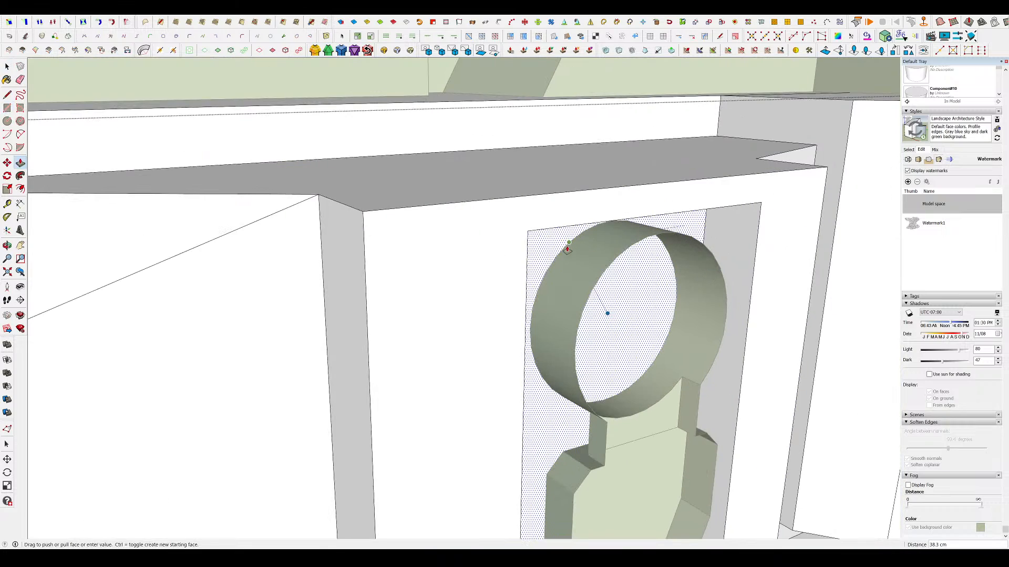
- Remove the recessed rectangular face behind the keyhole detail from the turret body
{"action": "middle_click_drag", "start_coordinate": [565, 250], "coordinate": [507, 173]}
{"action": "scroll", "coordinate": [507, 174], "scroll_direction": "down", "scroll_amount": 3}
{"action": "key", "text": "space"}
{"action": "key", "text": "Escape"}
{"action": "middle_click_drag", "start_coordinate": [518, 291], "coordinate": [593, 402], "text": "shift"}
{"action": "double_click", "coordinate": [396, 248]}
{"action": "left_click", "coordinate": [471, 264]}
{"action": "key", "text": "ctrl+z"}
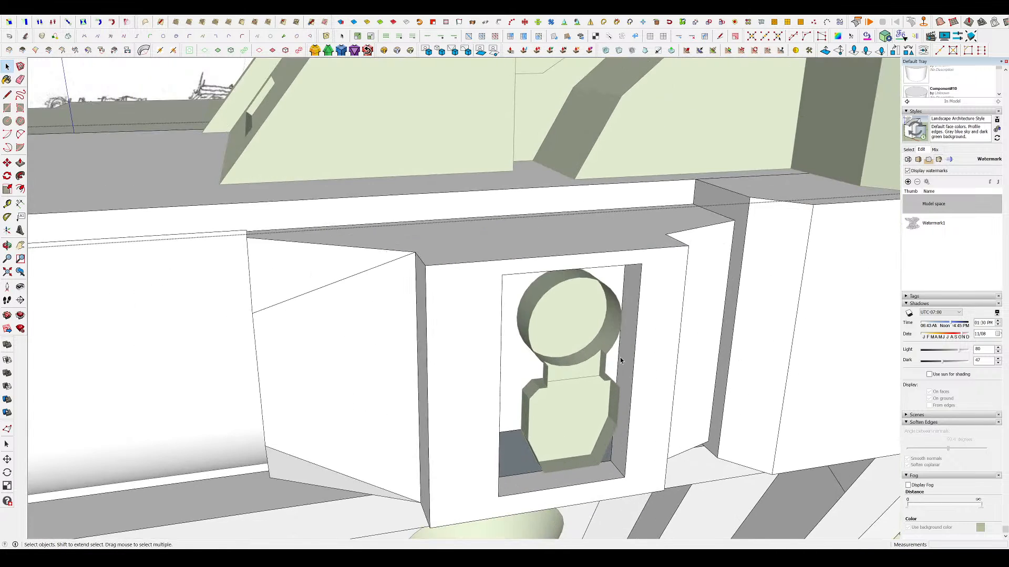
{"action": "middle_click_drag", "start_coordinate": [620, 359], "coordinate": [605, 413]}
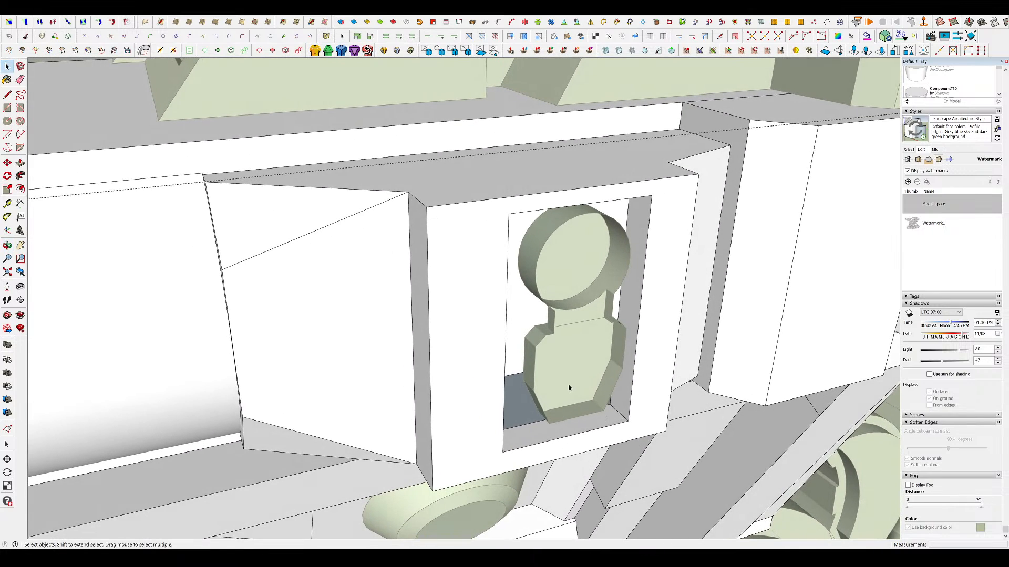
{"action": "key", "text": "h"}
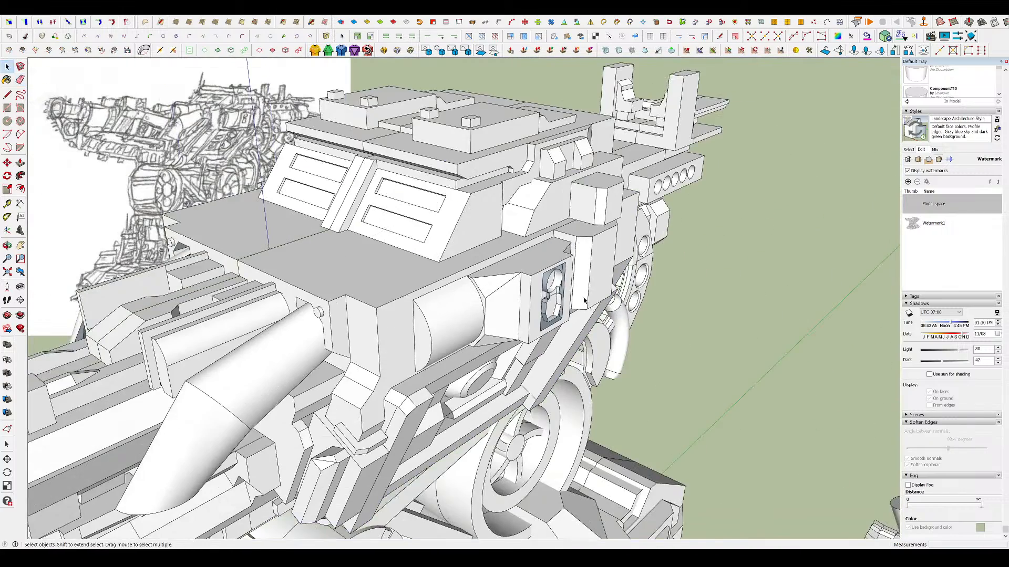
- Place the rectangular face in the light component behind the keyhole detail
{"action": "scroll", "coordinate": [584, 300], "scroll_direction": "up", "scroll_amount": 2}
{"action": "double_click", "coordinate": [539, 309]}
{"action": "key", "text": "u"}
{"action": "scroll", "coordinate": [547, 306], "scroll_direction": "up", "scroll_amount": 3}
{"action": "middle_click_drag", "start_coordinate": [548, 306], "coordinate": [496, 306]}
{"action": "key", "text": "u"}
{"action": "key", "text": "Delete"}
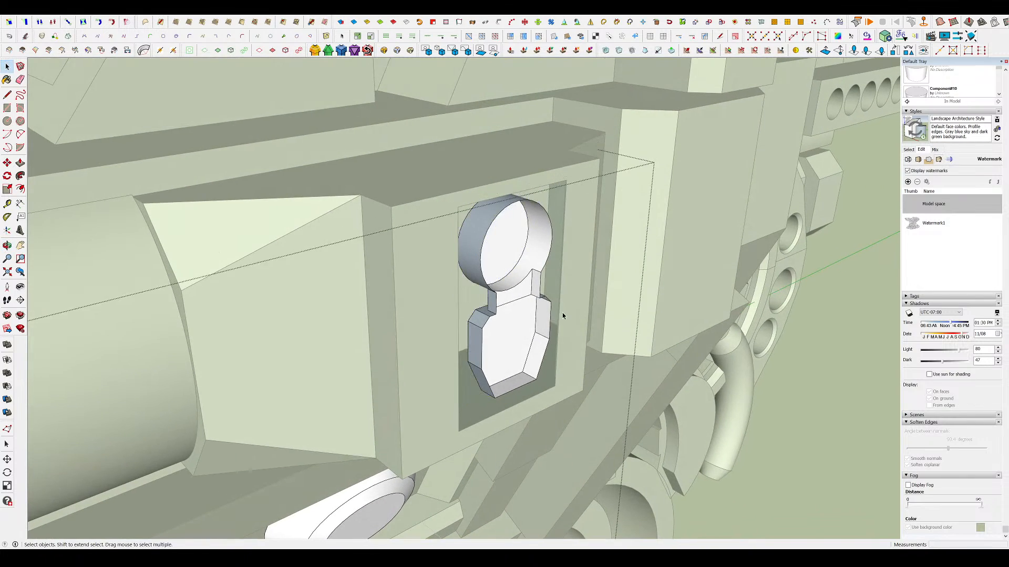
{"action": "key", "text": "Escape"}
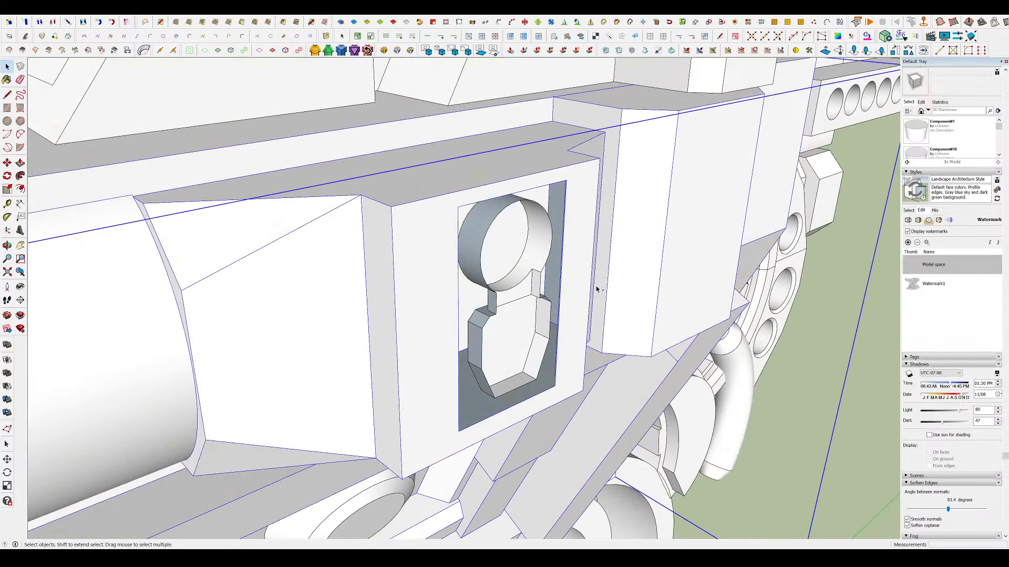
{"action": "double_click", "coordinate": [529, 292]}
{"action": "key", "text": "ctrl+z"}
{"action": "middle_click_drag", "start_coordinate": [527, 299], "coordinate": [527, 313]}
{"action": "key", "text": "u"}
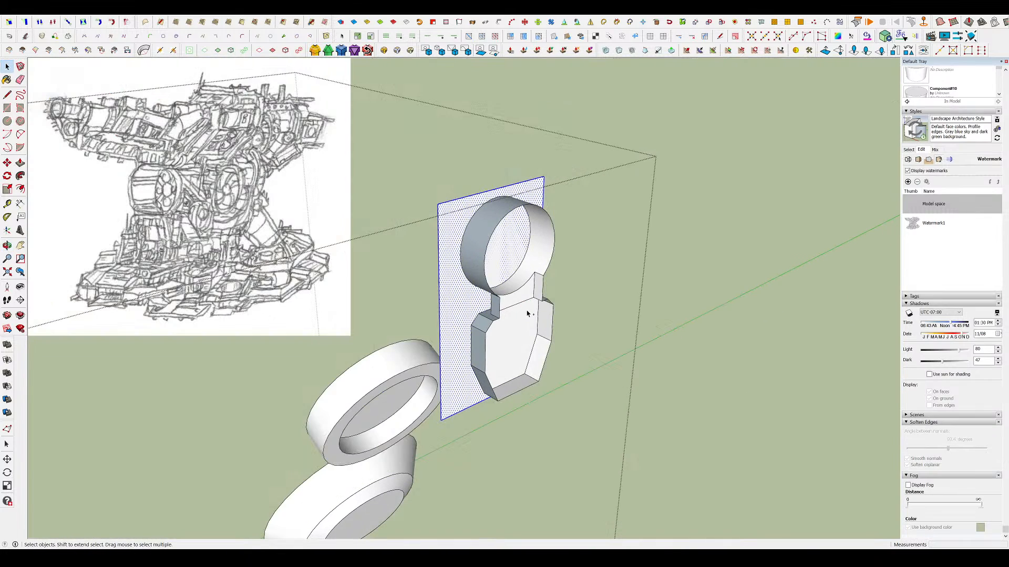
- Move the rectangular face forward until it is flush with the front of the keyhole detail
{"action": "left_click", "coordinate": [473, 300]}
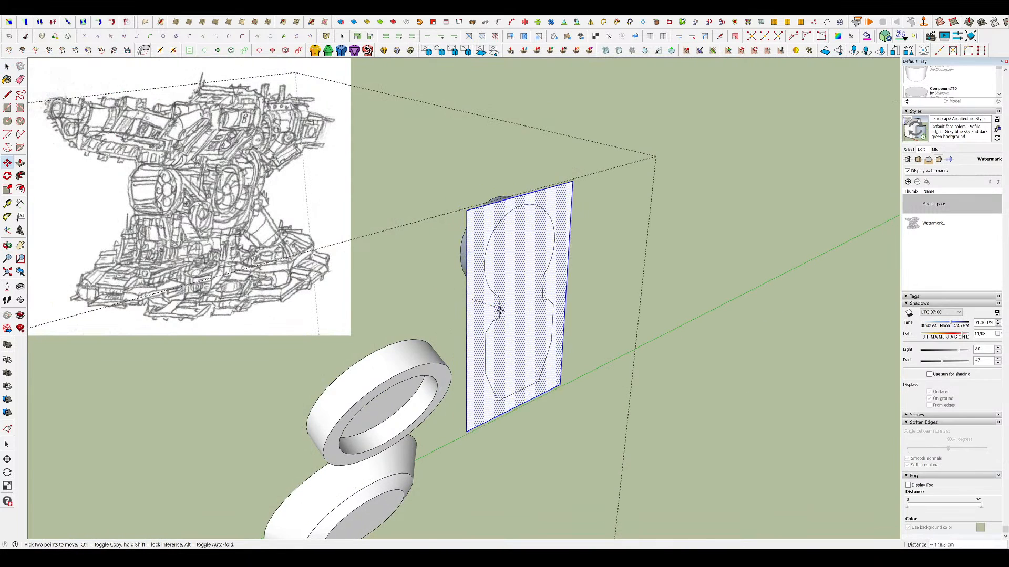
{"action": "left_click", "coordinate": [515, 208]}
{"action": "middle_click_drag", "start_coordinate": [510, 219], "coordinate": [491, 284]}
{"action": "key", "text": "space"}
{"action": "key", "text": "u"}
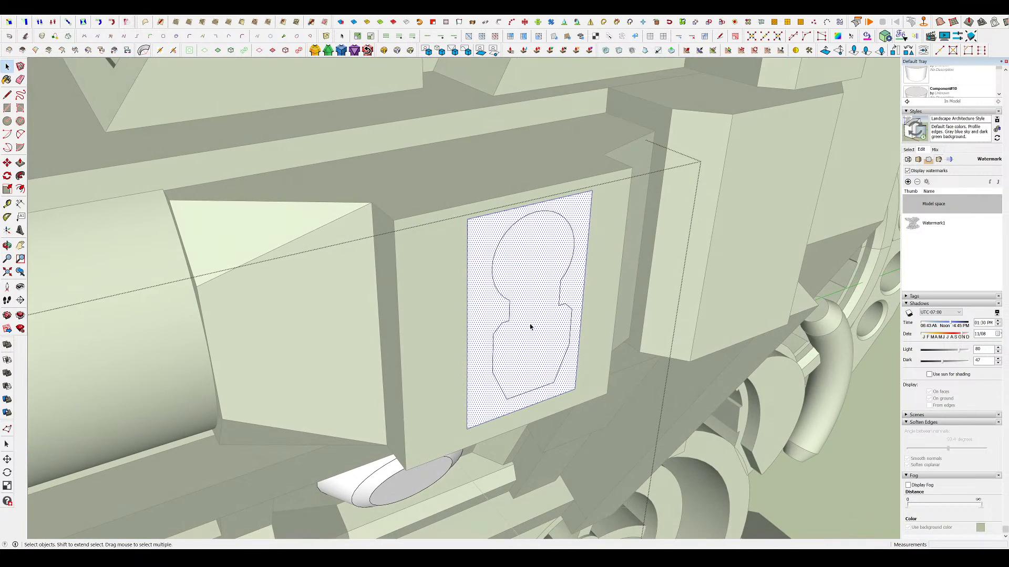
- Open the plate with the keyhole detail and redraw an outline edge to split the keyhole shape from the rectangular face
{"action": "double_click", "coordinate": [529, 321]}
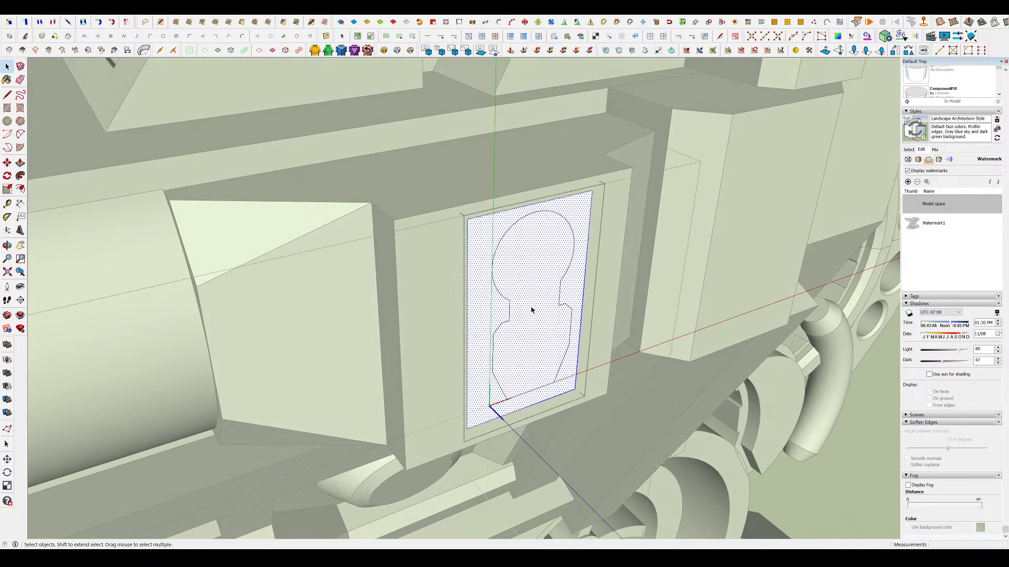
{"action": "left_click", "coordinate": [542, 297]}
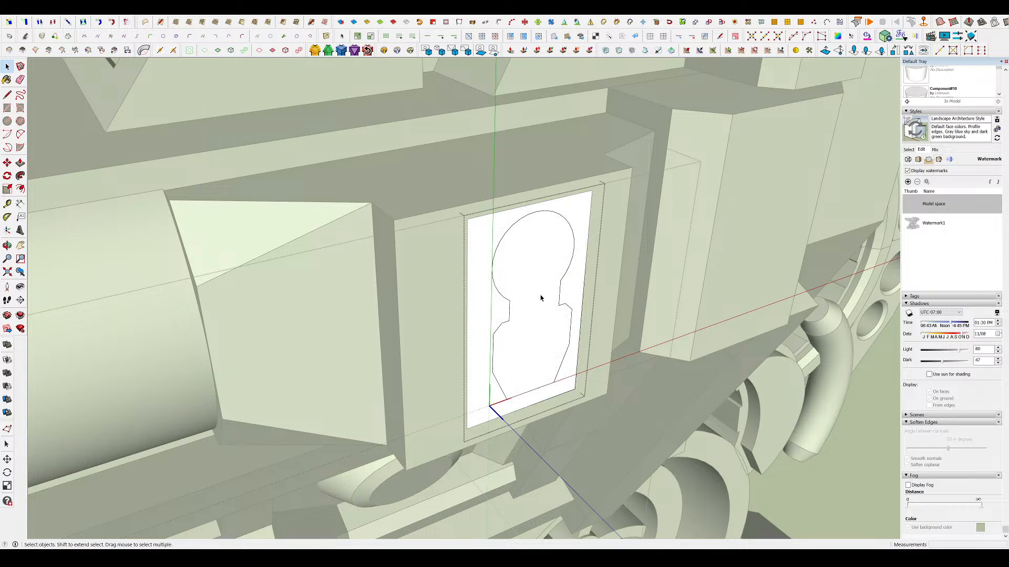
{"action": "left_click", "coordinate": [540, 314]}
{"action": "scroll", "coordinate": [508, 304], "scroll_direction": "up", "scroll_amount": 4}
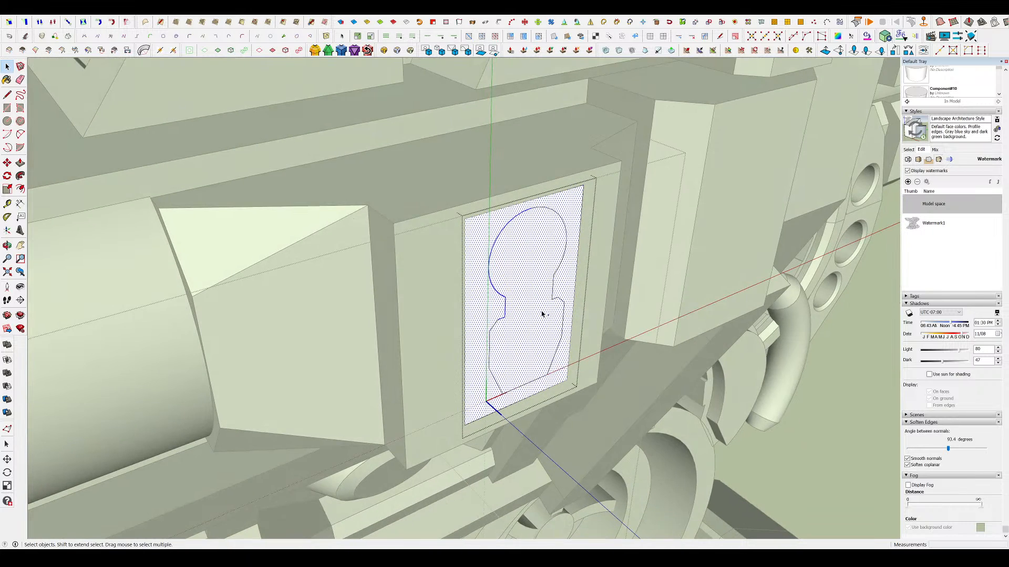
{"action": "double_click", "coordinate": [580, 415]}
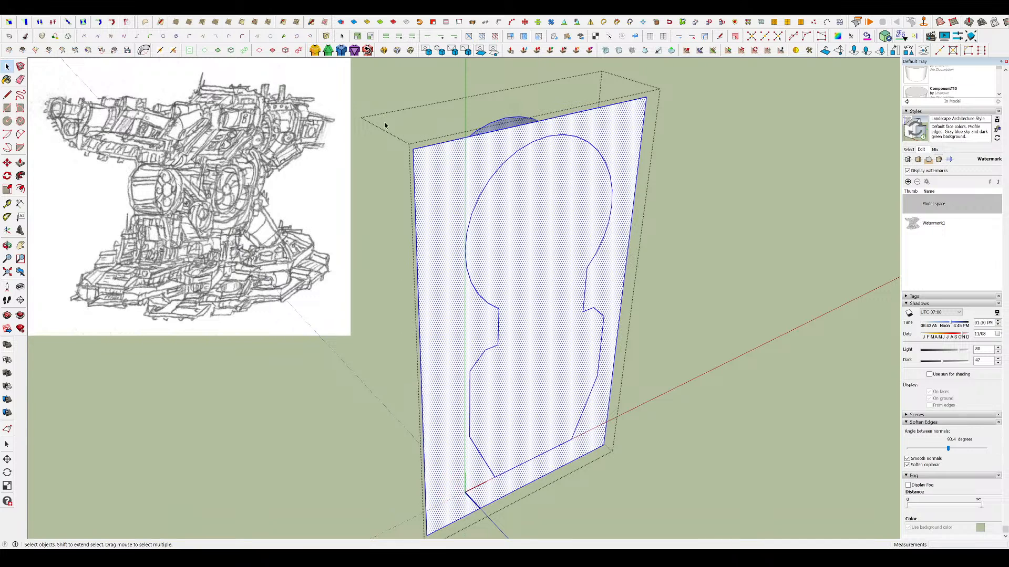
{"action": "key", "text": "ctrl+t"}
{"action": "left_click", "coordinate": [530, 318]}
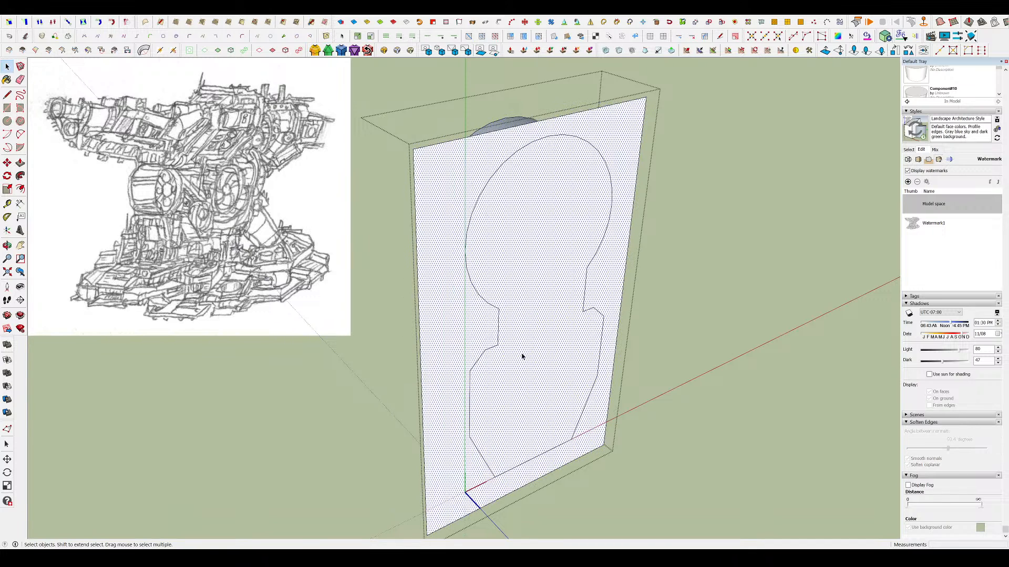
{"action": "left_click", "coordinate": [494, 477]}
{"action": "key", "text": "space"}
- Delete the keyhole-shaped face from the plate and leave its editing mode
{"action": "left_click", "coordinate": [547, 394]}
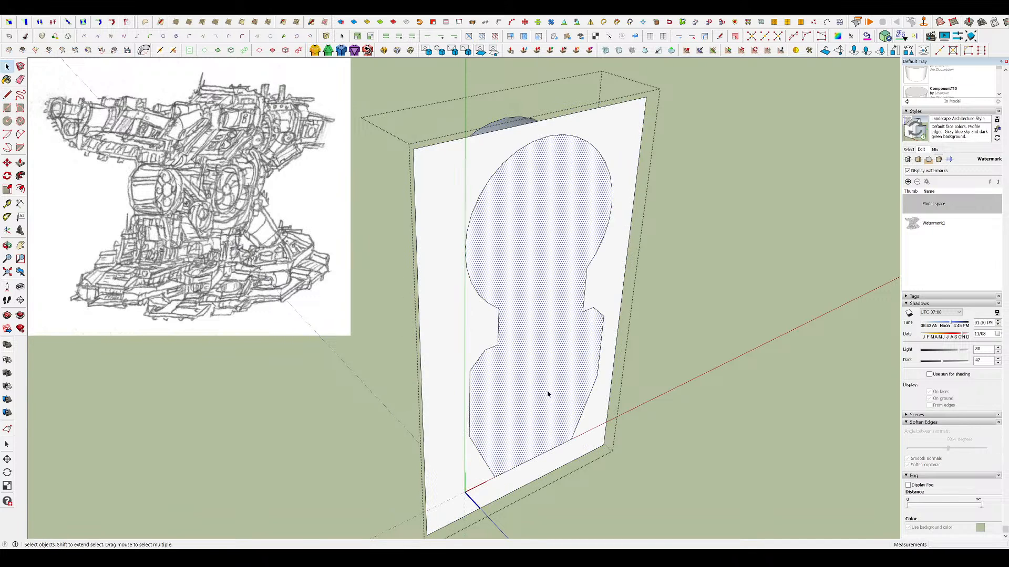
{"action": "key", "text": "Delete"}
{"action": "scroll", "coordinate": [595, 318], "scroll_direction": "down", "scroll_amount": 4}
{"action": "middle_click_drag", "start_coordinate": [608, 347], "coordinate": [531, 249]}
{"action": "left_click", "coordinate": [595, 317]}
{"action": "left_click", "coordinate": [669, 217]}
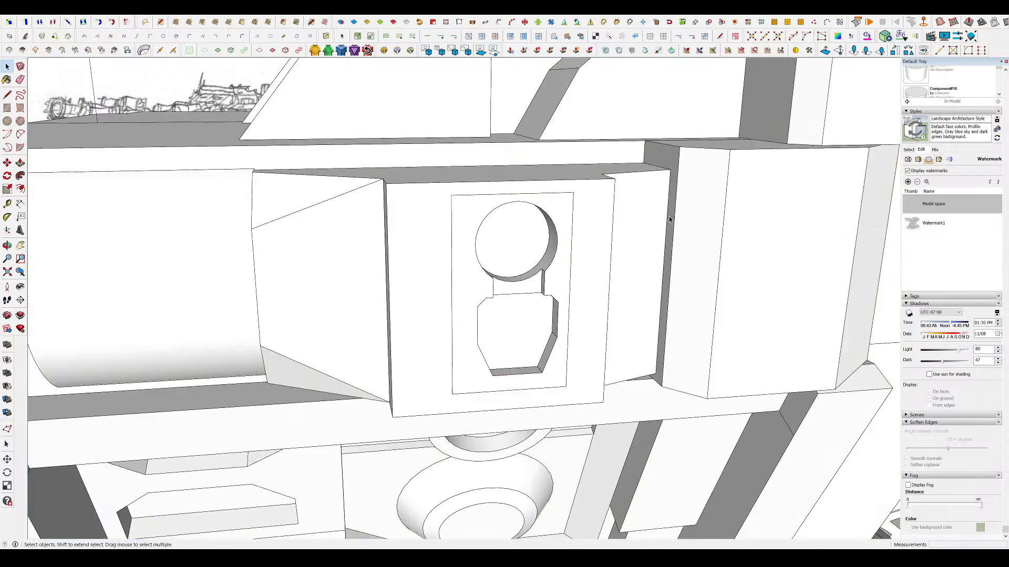
- Examine the whole turret from the front and side and compare it with the reference sketch
{"action": "scroll", "coordinate": [670, 217], "scroll_direction": "down", "scroll_amount": 4}
{"action": "middle_click_drag", "start_coordinate": [669, 216], "coordinate": [679, 240]}
{"action": "scroll", "coordinate": [680, 240], "scroll_direction": "down", "scroll_amount": 2}
{"action": "scroll", "coordinate": [680, 240], "scroll_direction": "down", "scroll_amount": 3}
{"action": "middle_click_drag", "start_coordinate": [867, 372], "coordinate": [757, 232]}
{"action": "scroll", "coordinate": [701, 230], "scroll_direction": "up", "scroll_amount": 3}
{"action": "key", "text": "space"}
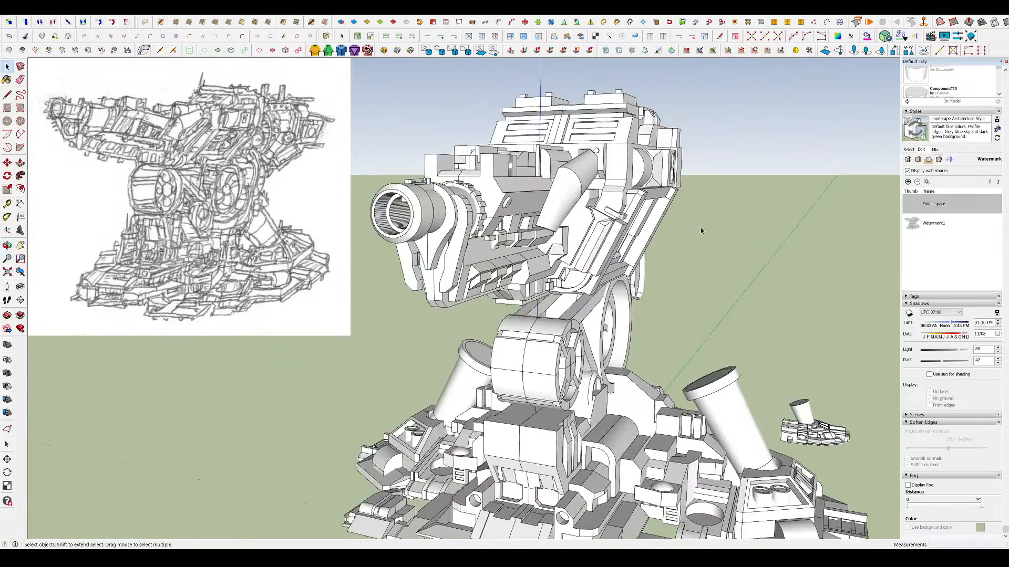
{"action": "middle_click_drag", "start_coordinate": [512, 232], "coordinate": [457, 162]}
{"action": "scroll", "coordinate": [591, 231], "scroll_direction": "down", "scroll_amount": 3}
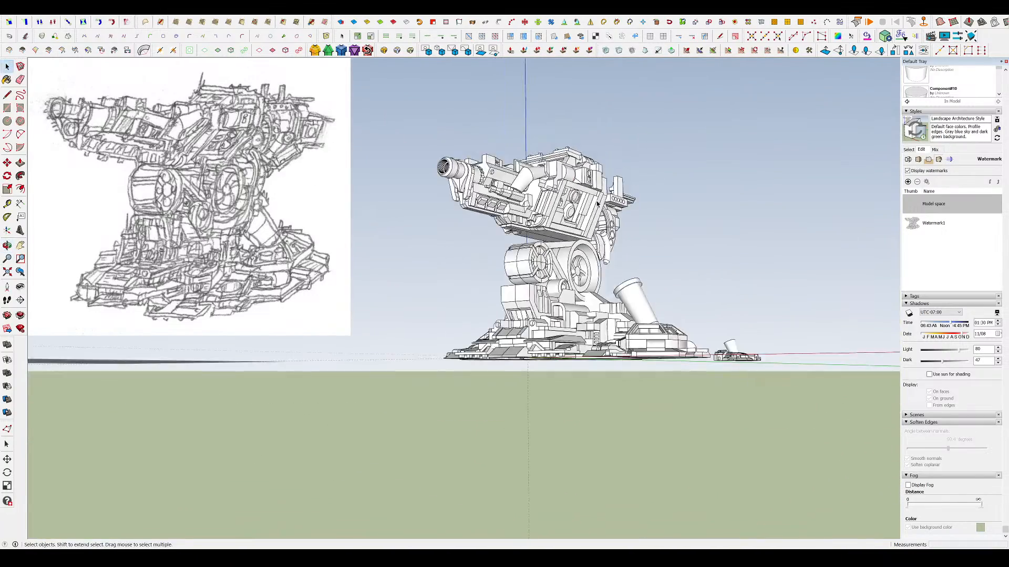
{"action": "scroll", "coordinate": [583, 184], "scroll_direction": "up", "scroll_amount": 2}
{"action": "mouse_move", "coordinate": [578, 176]}
{"action": "middle_mouse_down"}
{"action": "mouse_move", "coordinate": [570, 168]}
{"action": "mouse_move", "coordinate": [587, 190]}
{"action": "middle_mouse_up"}
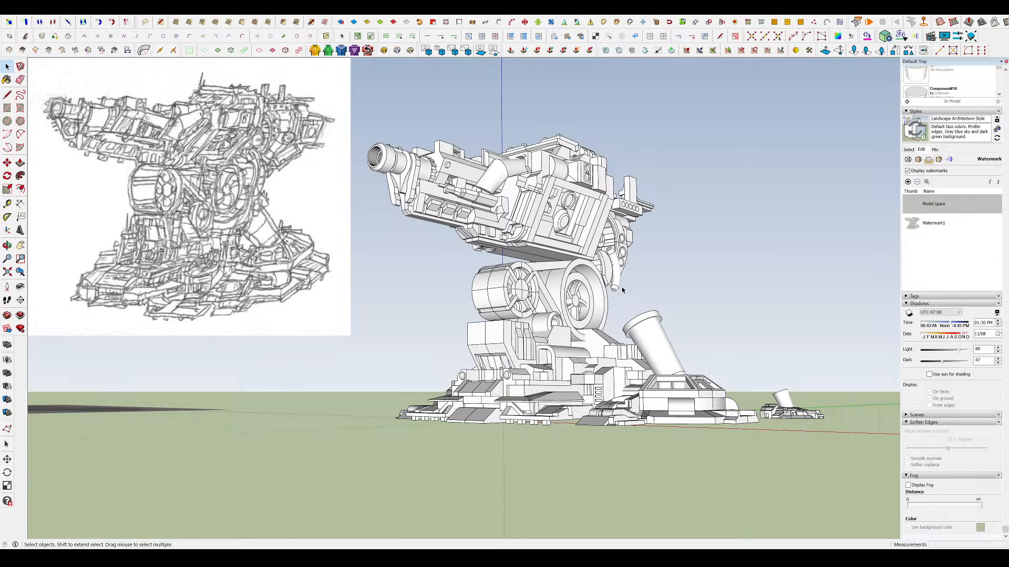
- Open the large spoked wheel component and offset the inner ring's outer edge inward
{"action": "scroll", "coordinate": [608, 309], "scroll_direction": "up", "scroll_amount": 4}
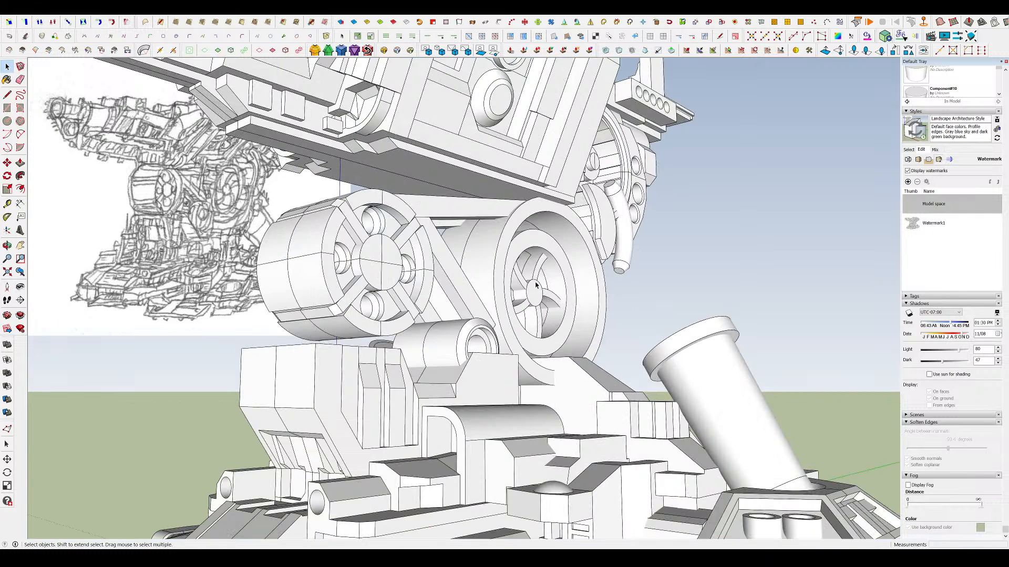
{"action": "scroll", "coordinate": [552, 297], "scroll_direction": "down", "scroll_amount": 4}
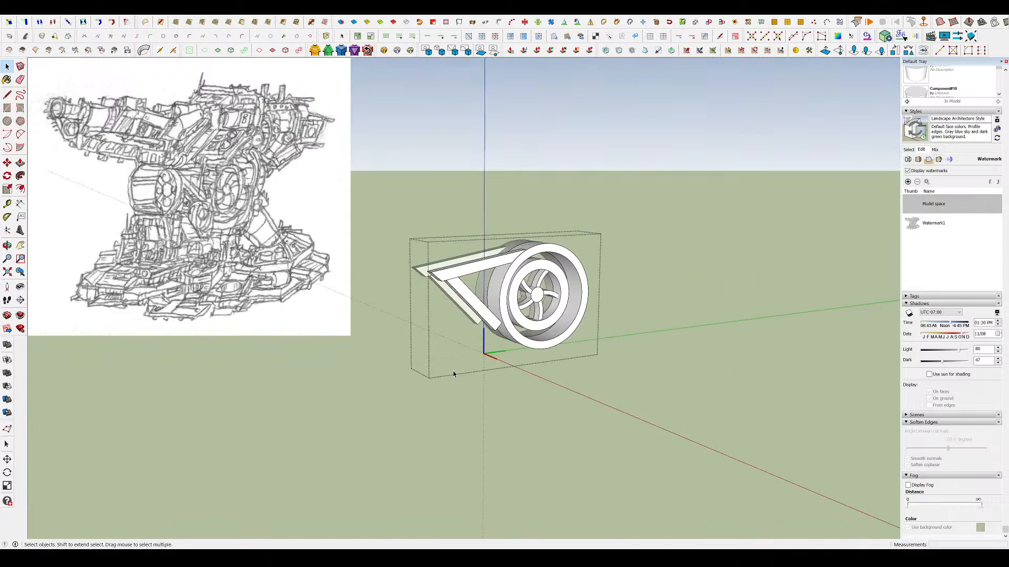
{"action": "scroll", "coordinate": [453, 371], "scroll_direction": "up", "scroll_amount": 4}
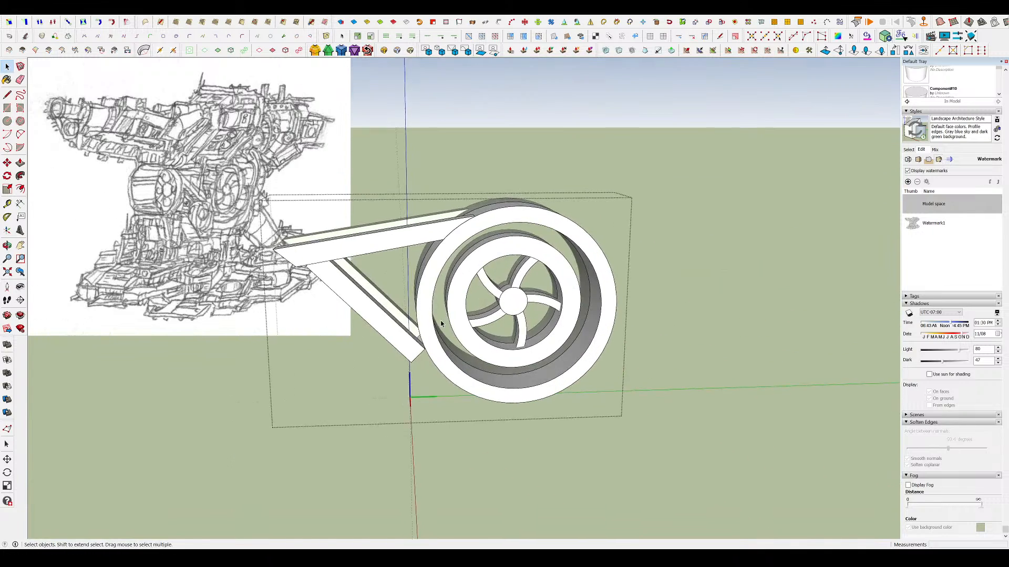
{"action": "scroll", "coordinate": [441, 324], "scroll_direction": "up", "scroll_amount": 3}
{"action": "key", "text": "f"}
{"action": "left_click", "coordinate": [406, 218]}
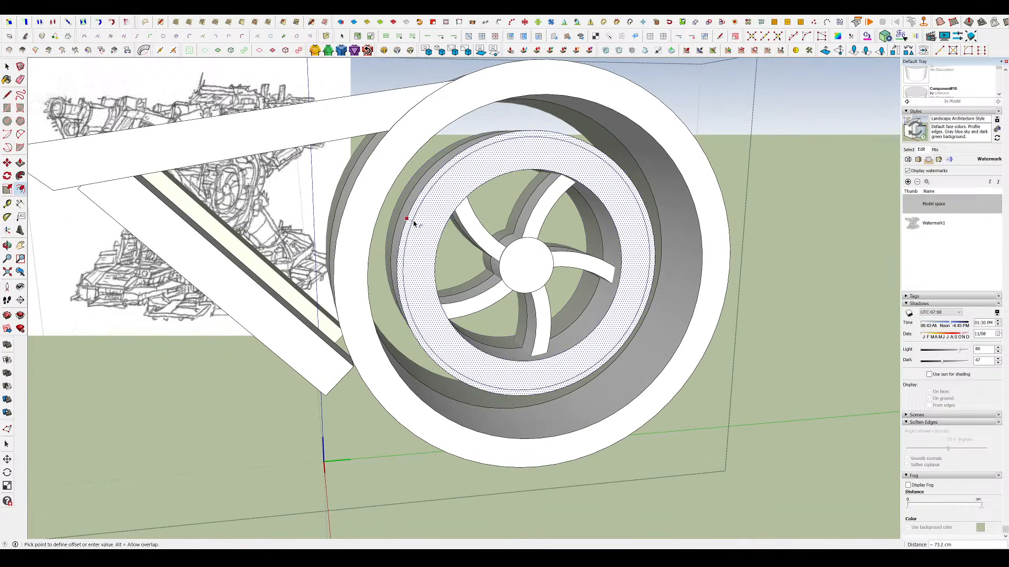
{"action": "left_click", "coordinate": [420, 221]}
- Push the outer band of the wheel's inner ring back to form a stepped rim
{"action": "key", "text": "p"}
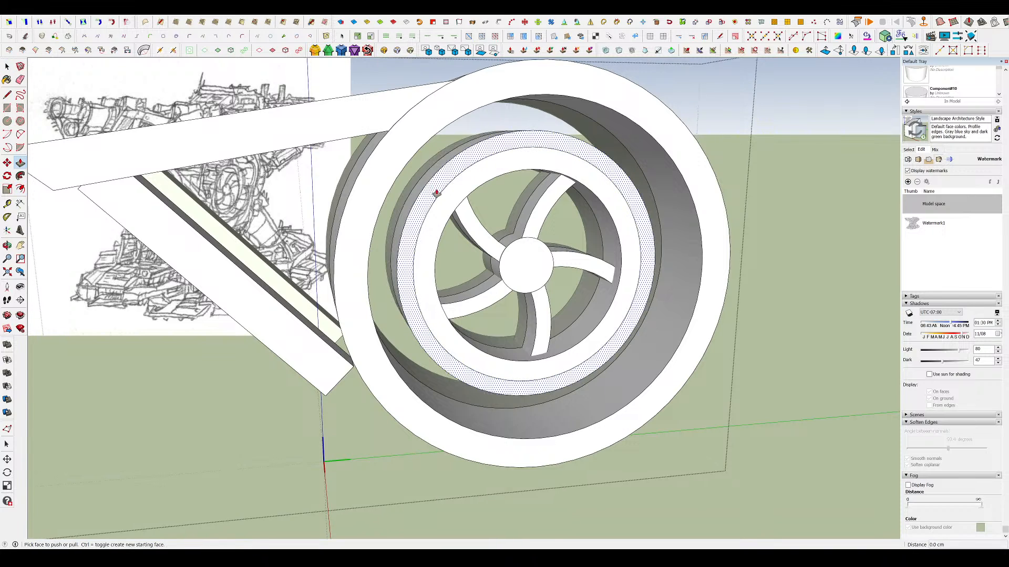
{"action": "middle_click_drag", "start_coordinate": [436, 195], "coordinate": [442, 205]}
{"action": "left_click", "coordinate": [442, 176]}
{"action": "left_click", "coordinate": [481, 214]}
{"action": "key", "text": "space"}
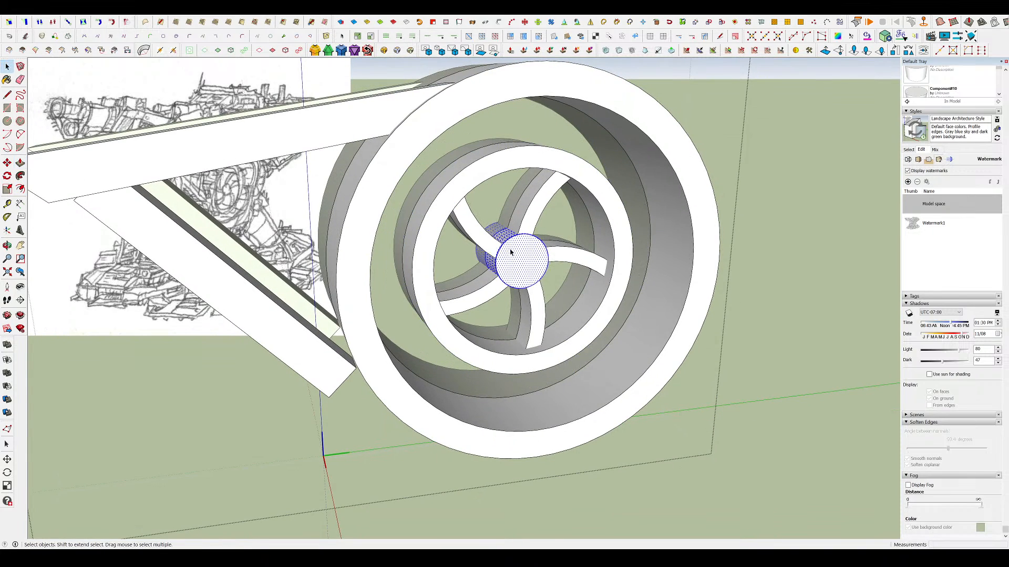
- Make the spoked wheel's inner ring and central hub into a component
{"action": "middle_click_drag", "start_coordinate": [510, 252], "coordinate": [472, 190]}
{"action": "left_click", "coordinate": [470, 188]}
{"action": "double_click", "coordinate": [456, 190]}
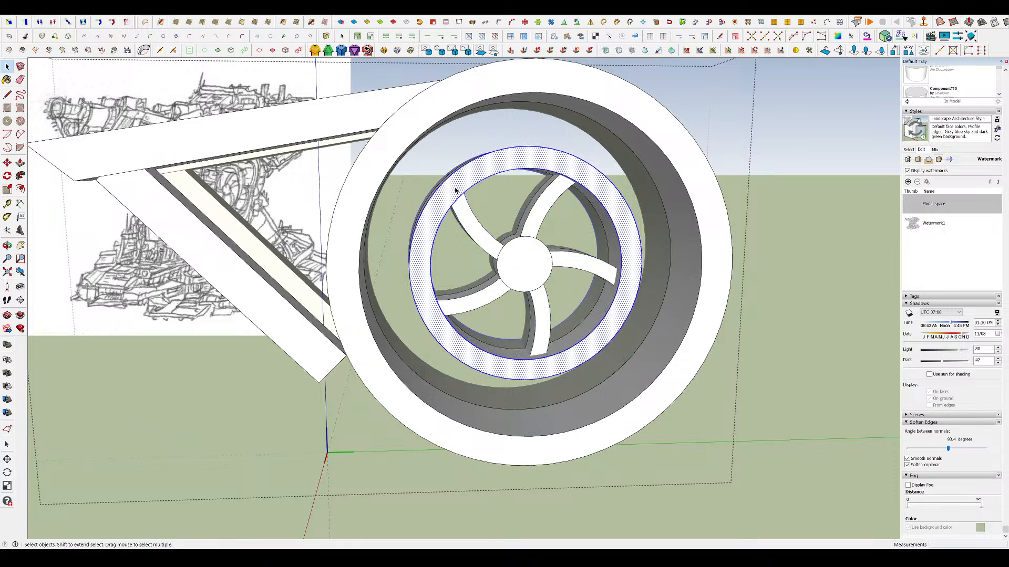
{"action": "left_click", "coordinate": [508, 255], "text": "shift"}
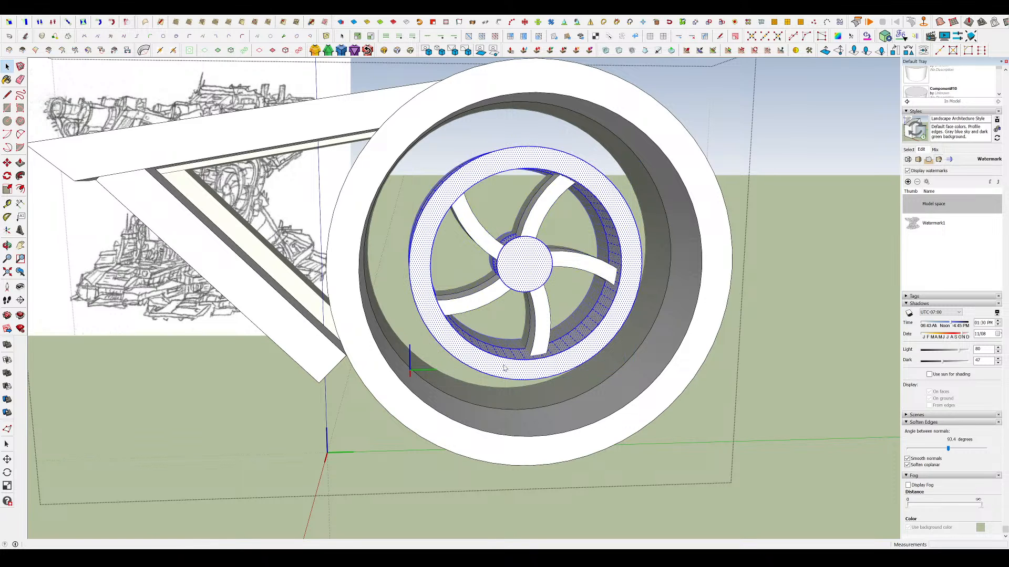
{"action": "key", "text": "g"}
{"action": "middle_click_drag", "start_coordinate": [517, 312], "coordinate": [543, 325]}
{"action": "left_click", "coordinate": [530, 230]}
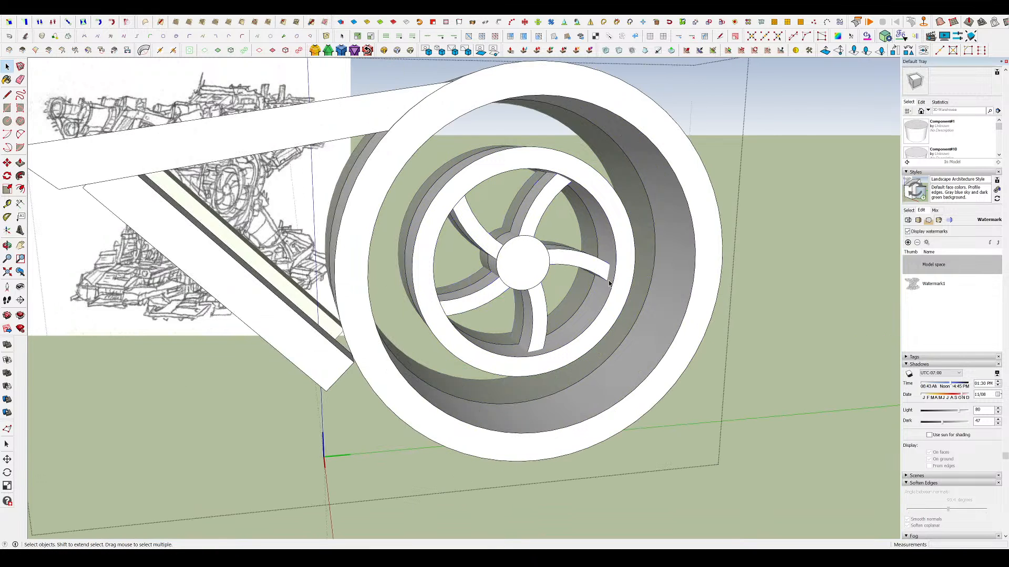
- Enlarge the wheel's inner ring, spokes and hub about their centre and move the assembly deeper along the wheel's axis
{"action": "key", "text": "s"}
{"action": "left_click_drag", "start_coordinate": [414, 388], "coordinate": [387, 412], "text": "ctrl"}
{"action": "middle_click_drag", "start_coordinate": [446, 286], "coordinate": [486, 316]}
{"action": "key", "text": "m"}
{"action": "left_click", "coordinate": [488, 279]}
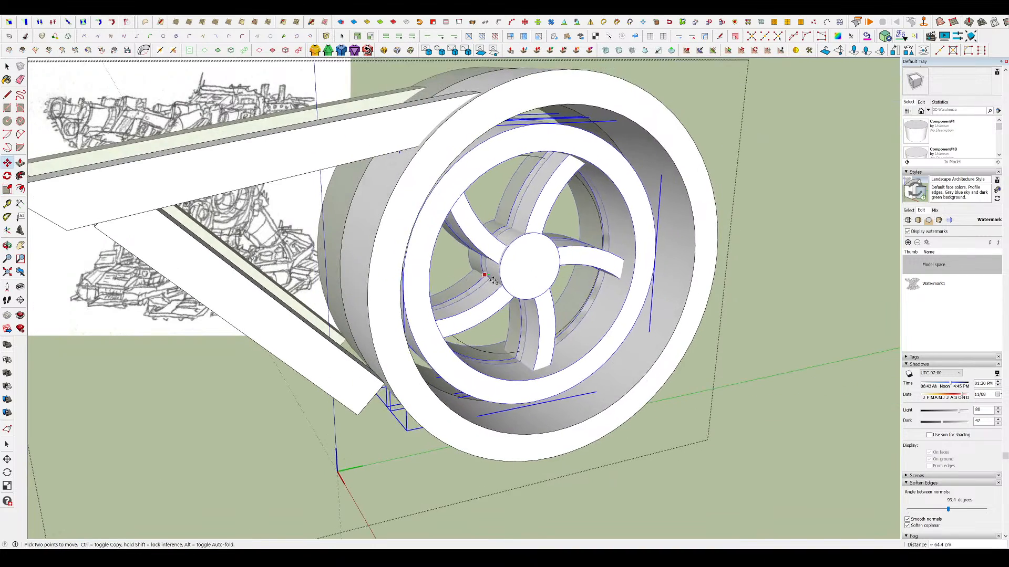
{"action": "left_click", "coordinate": [342, 274]}
{"action": "middle_click_drag", "start_coordinate": [420, 268], "coordinate": [501, 232]}
{"action": "scroll", "coordinate": [505, 232], "scroll_direction": "down", "scroll_amount": 4}
{"action": "key", "text": "space"}
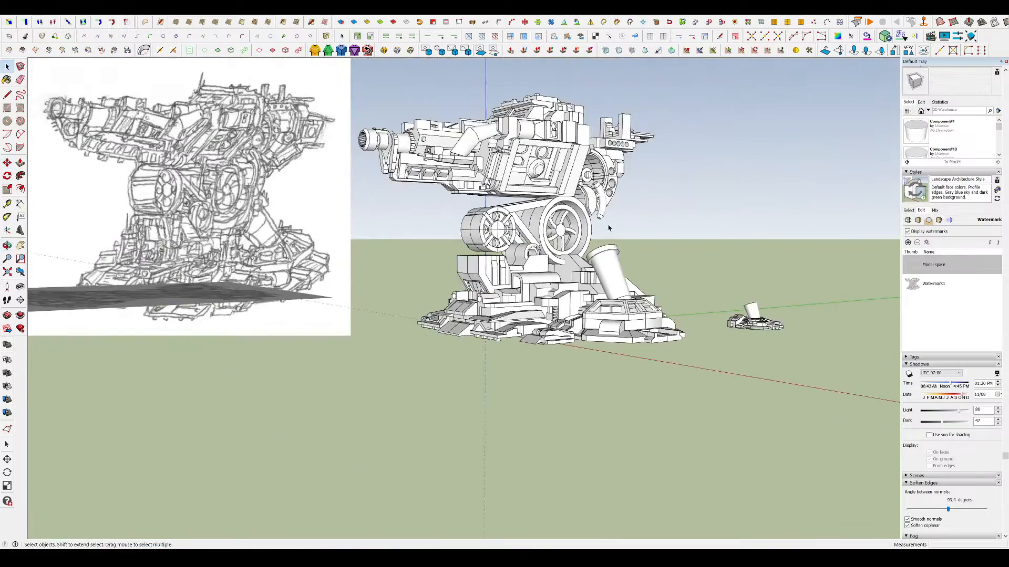
- Reopen the spoked wheel, scale its inner ring assembly about centre by about 1.16, and move it outward about 200 cm
{"action": "scroll", "coordinate": [608, 227], "scroll_direction": "up", "scroll_amount": 6}
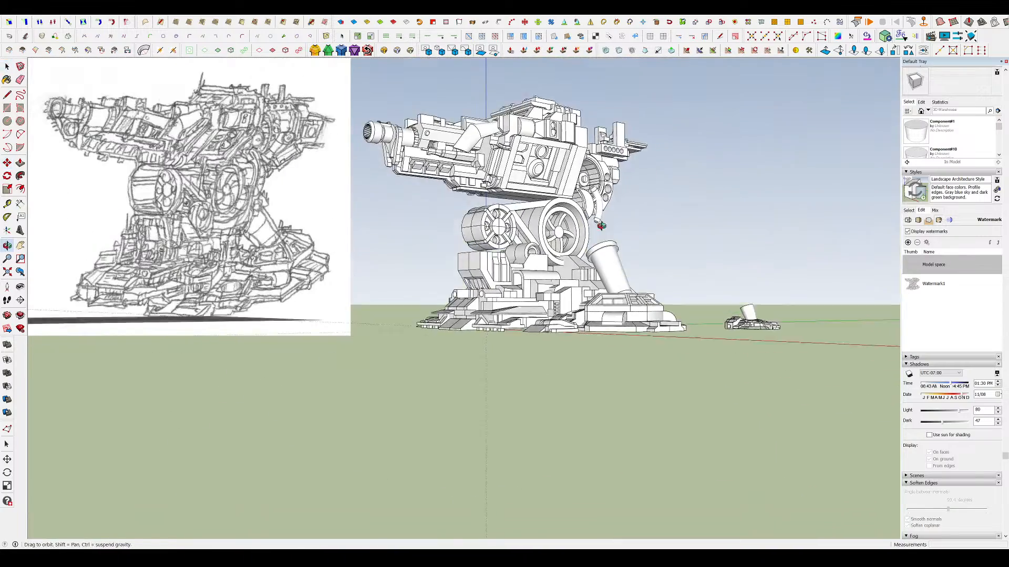
{"action": "left_click", "coordinate": [568, 231]}
{"action": "scroll", "coordinate": [567, 232], "scroll_direction": "up", "scroll_amount": 3}
{"action": "double_click", "coordinate": [567, 231]}
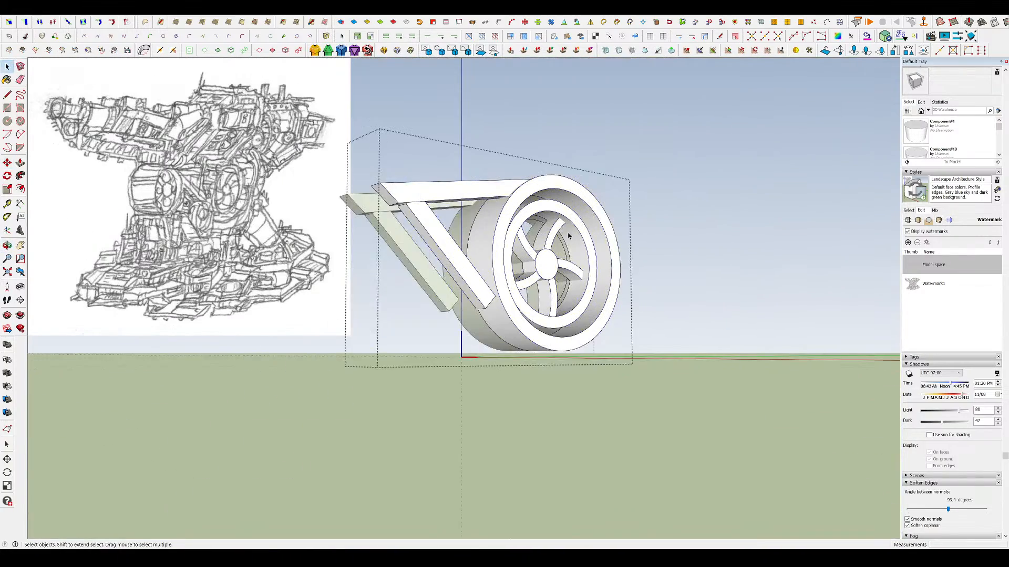
{"action": "left_click_drag", "start_coordinate": [597, 206], "coordinate": [604, 199]}
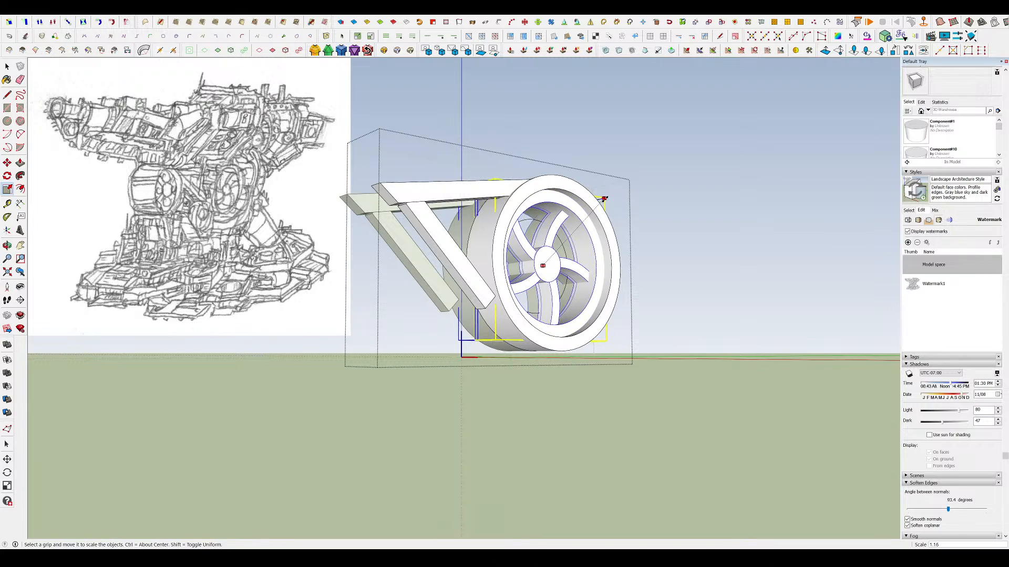
{"action": "mouse_move", "coordinate": [576, 234]}
{"action": "middle_mouse_down"}
{"action": "mouse_move", "coordinate": [562, 231]}
{"action": "mouse_move", "coordinate": [569, 244]}
{"action": "middle_mouse_up"}
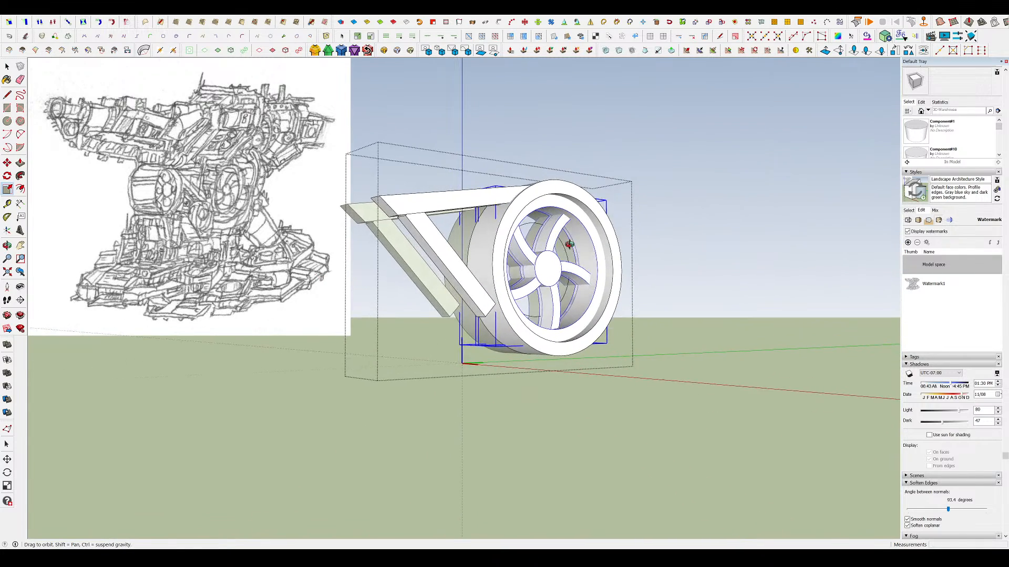
{"action": "scroll", "coordinate": [546, 246], "scroll_direction": "up", "scroll_amount": 5}
{"action": "key", "text": "m"}
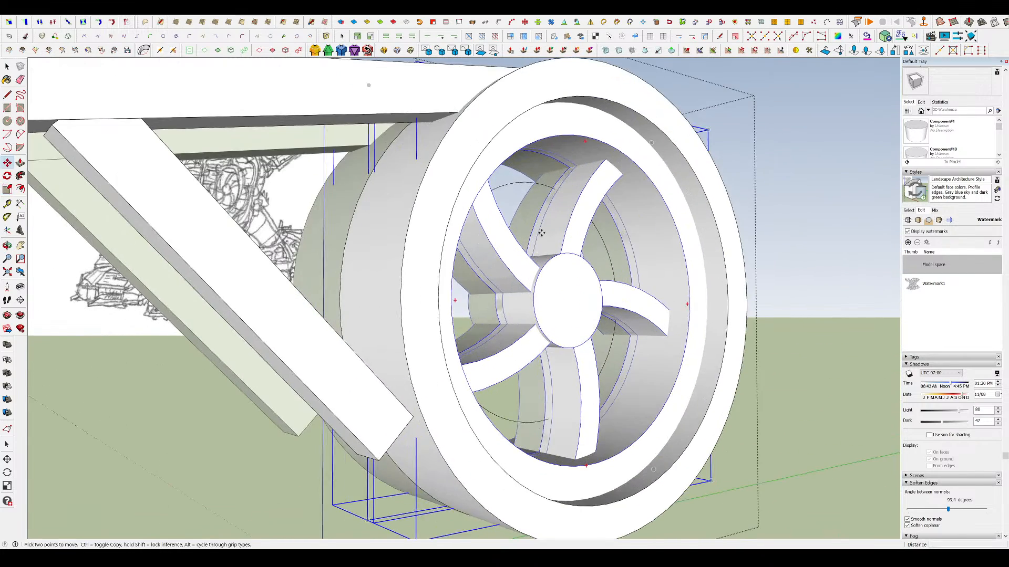
{"action": "left_click", "coordinate": [534, 225]}
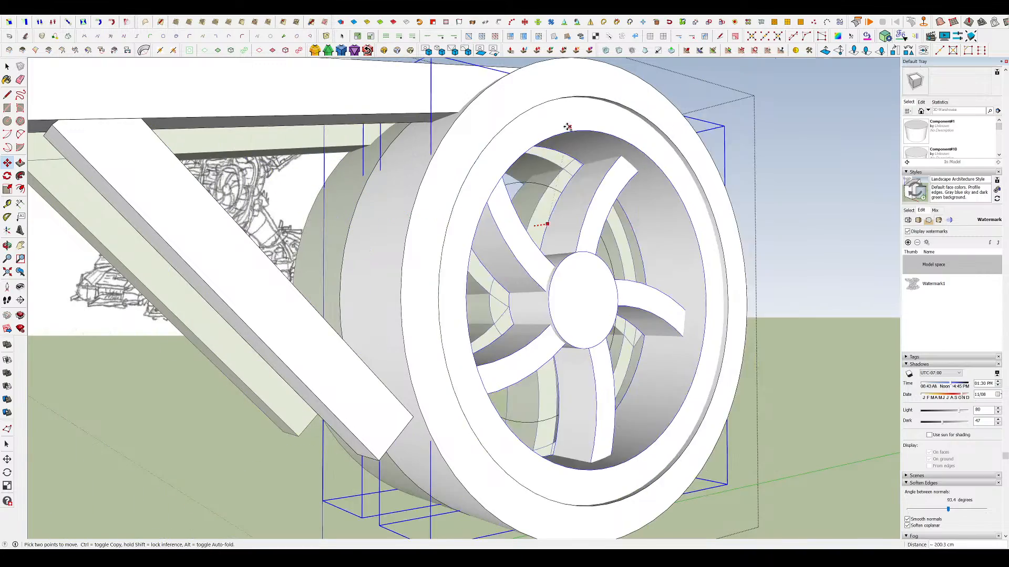
{"action": "key", "text": "space"}
{"action": "scroll", "coordinate": [669, 255], "scroll_direction": "down", "scroll_amount": 8}
{"action": "left_click", "coordinate": [669, 254]}
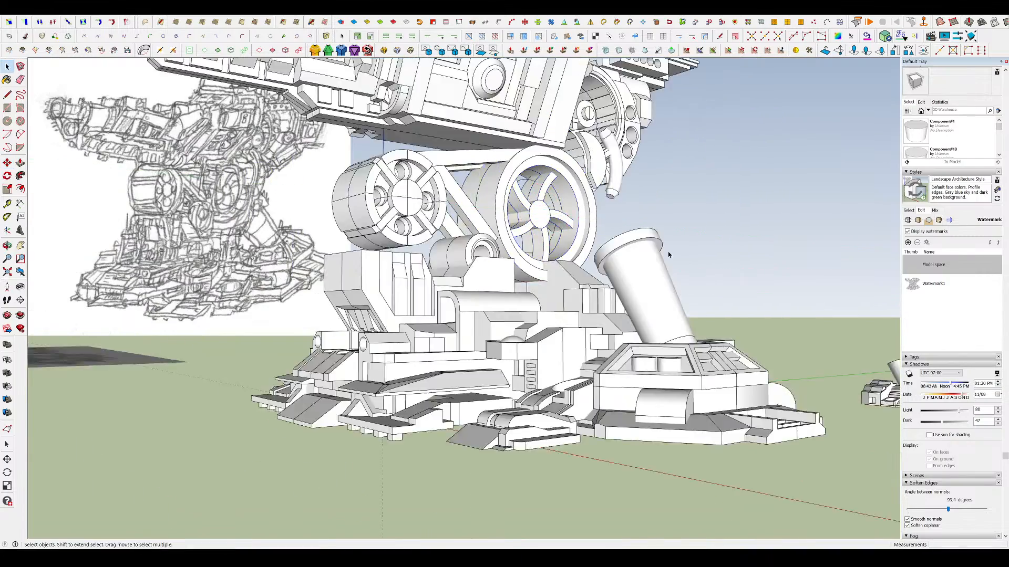
- Bevel the edges of the spoked wheel's outer rim and leave the component
{"action": "middle_click_drag", "start_coordinate": [669, 254], "coordinate": [569, 215]}
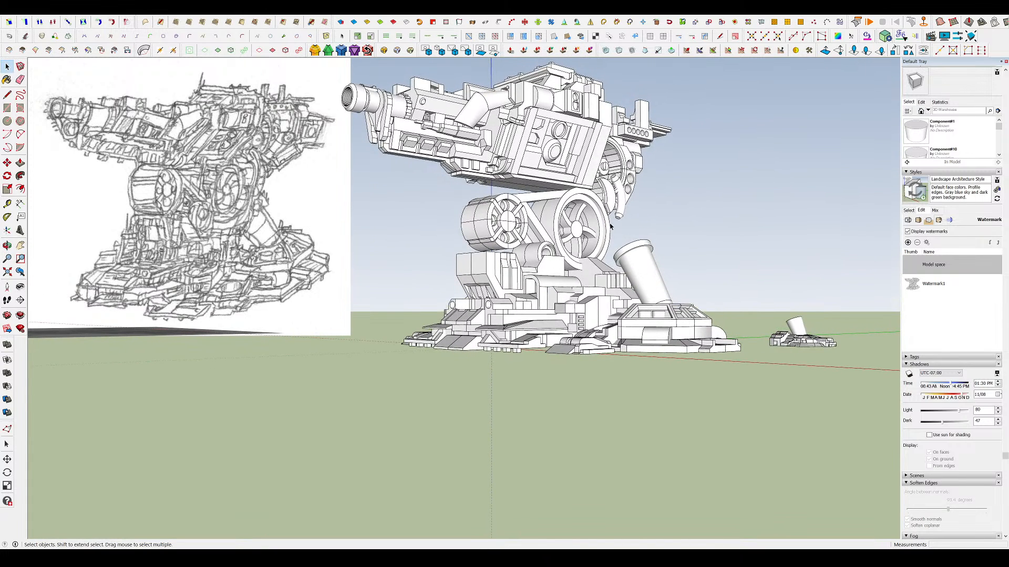
{"action": "scroll", "coordinate": [610, 226], "scroll_direction": "up", "scroll_amount": 3}
{"action": "double_click", "coordinate": [562, 198]}
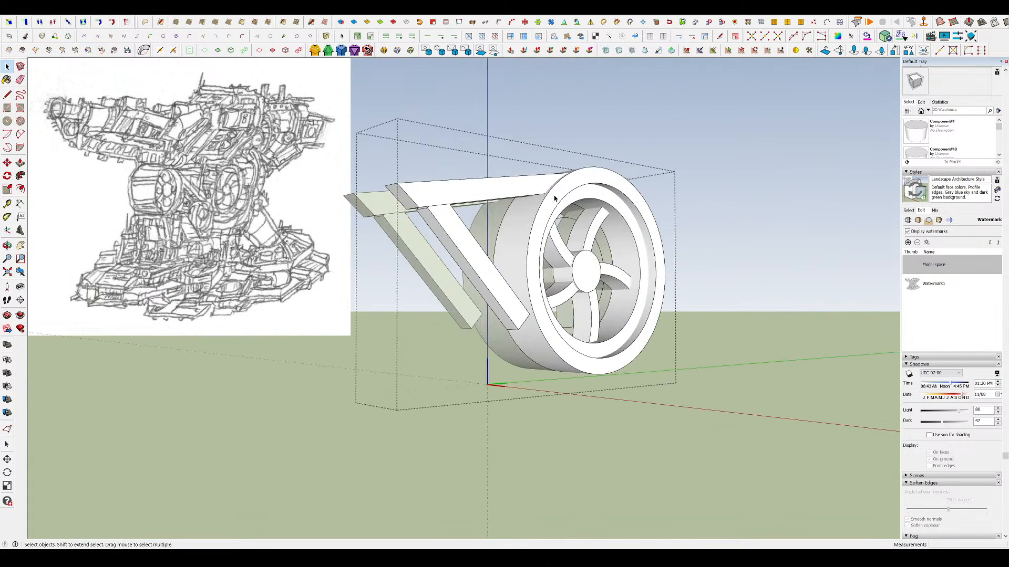
{"action": "left_click", "coordinate": [411, 50]}
{"action": "left_click", "coordinate": [716, 336]}
{"action": "key", "text": "space"}
{"action": "left_click", "coordinate": [723, 339]}
{"action": "scroll", "coordinate": [723, 339], "scroll_direction": "up", "scroll_amount": 1}
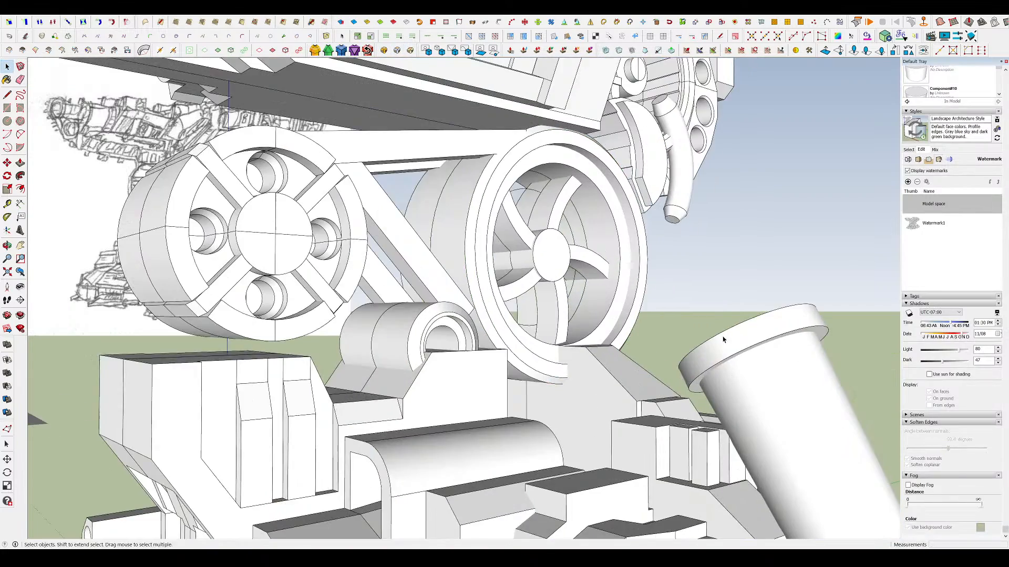
- Examine the whole turret from several angles against the reference sketch, checking the wheels and the underside of the body
{"action": "scroll", "coordinate": [584, 292], "scroll_direction": "down", "scroll_amount": 4}
{"action": "middle_click_drag", "start_coordinate": [584, 291], "coordinate": [614, 301]}
{"action": "scroll", "coordinate": [565, 247], "scroll_direction": "down", "scroll_amount": 3}
{"action": "scroll", "coordinate": [570, 263], "scroll_direction": "up", "scroll_amount": 2}
{"action": "scroll", "coordinate": [568, 265], "scroll_direction": "up", "scroll_amount": 3}
{"action": "scroll", "coordinate": [563, 271], "scroll_direction": "down", "scroll_amount": 5}
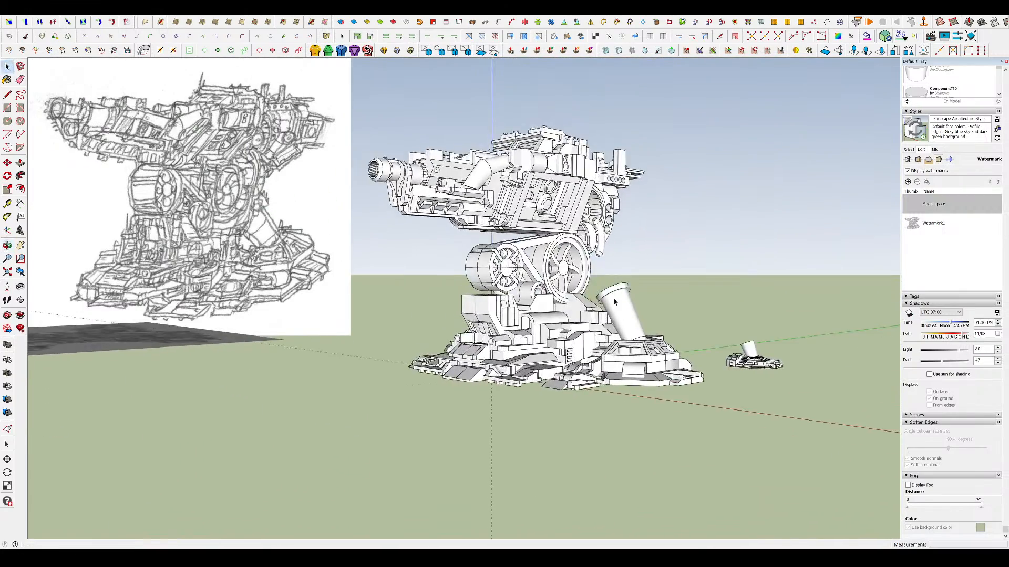
{"action": "scroll", "coordinate": [517, 252], "scroll_direction": "up", "scroll_amount": 2}
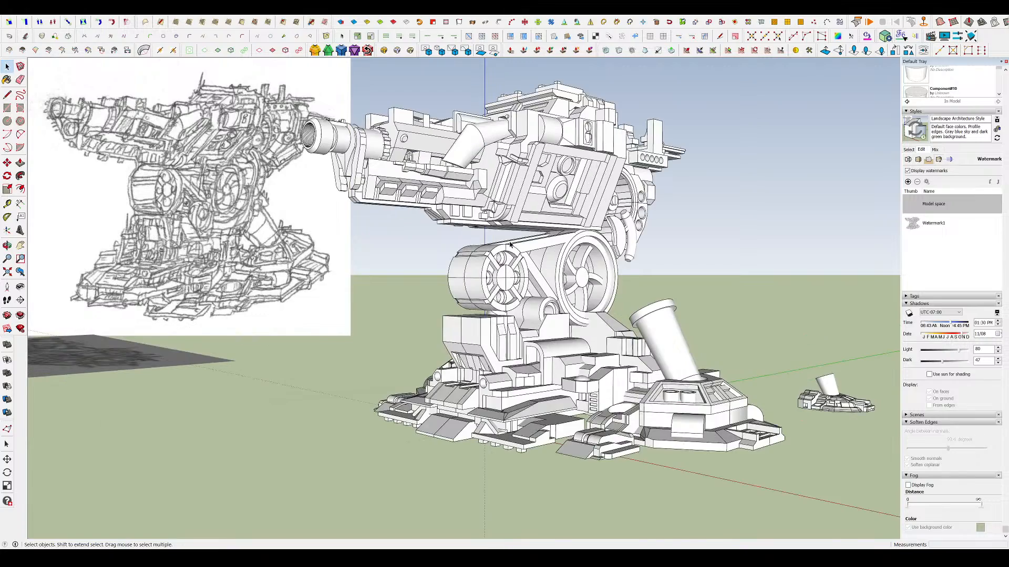
{"action": "scroll", "coordinate": [481, 227], "scroll_direction": "up", "scroll_amount": 3}
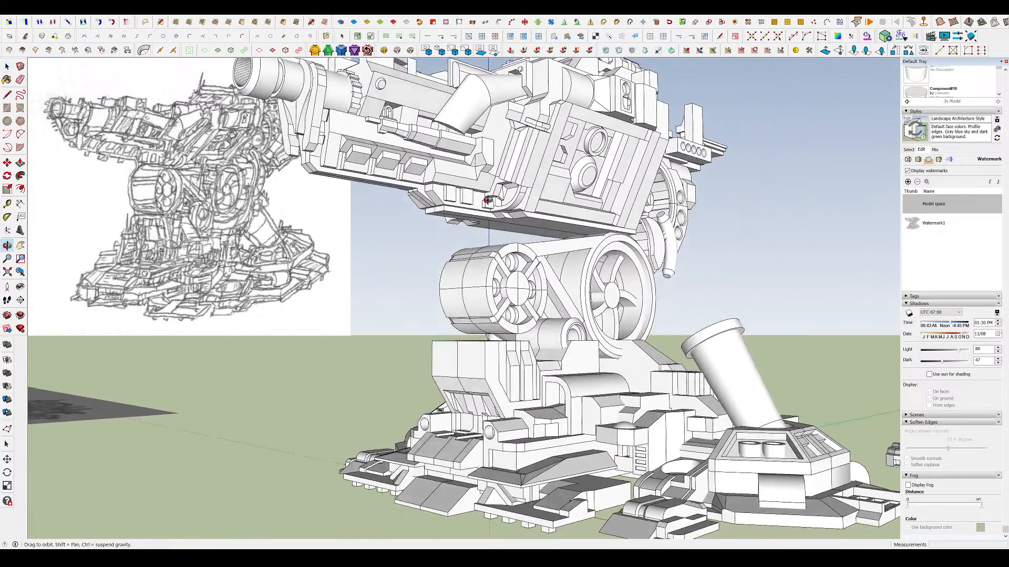
{"action": "left_click", "coordinate": [487, 212]}
{"action": "double_click", "coordinate": [487, 212]}
{"action": "scroll", "coordinate": [487, 212], "scroll_direction": "up", "scroll_amount": 4}
{"action": "middle_click_drag", "start_coordinate": [488, 212], "coordinate": [357, 294]}
{"action": "scroll", "coordinate": [484, 263], "scroll_direction": "down", "scroll_amount": 3}
{"action": "scroll", "coordinate": [572, 251], "scroll_direction": "down", "scroll_amount": 3}
{"action": "middle_click_drag", "start_coordinate": [577, 245], "coordinate": [798, 215]}
{"action": "key", "text": "Escape"}
{"action": "middle_click_drag", "start_coordinate": [702, 284], "coordinate": [623, 295]}
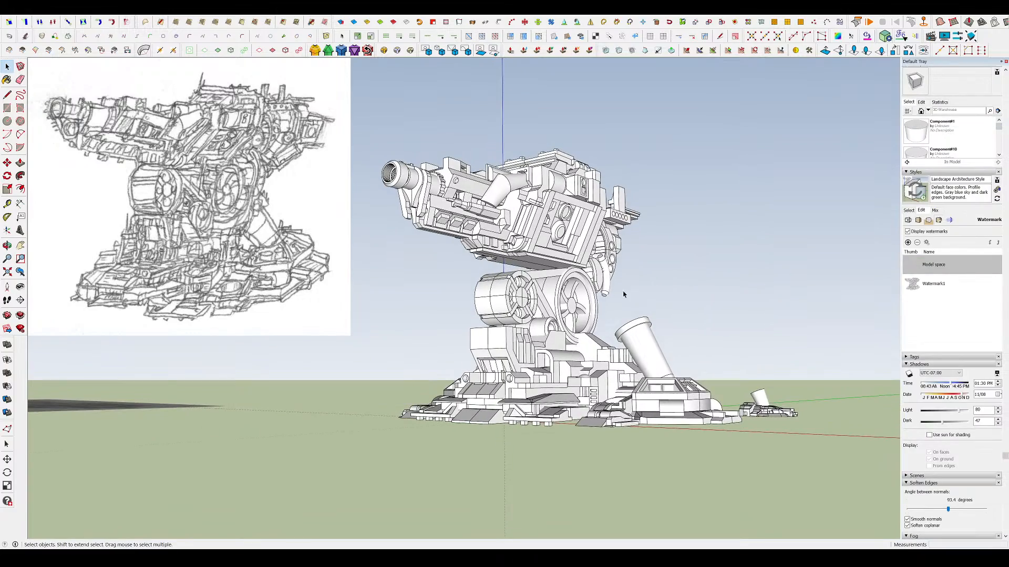
- Try to enlarge the front drum wheel with its hub and cross struts, and undo the scaling
{"action": "scroll", "coordinate": [522, 307], "scroll_direction": "up", "scroll_amount": 2}
{"action": "left_click", "coordinate": [506, 295]}
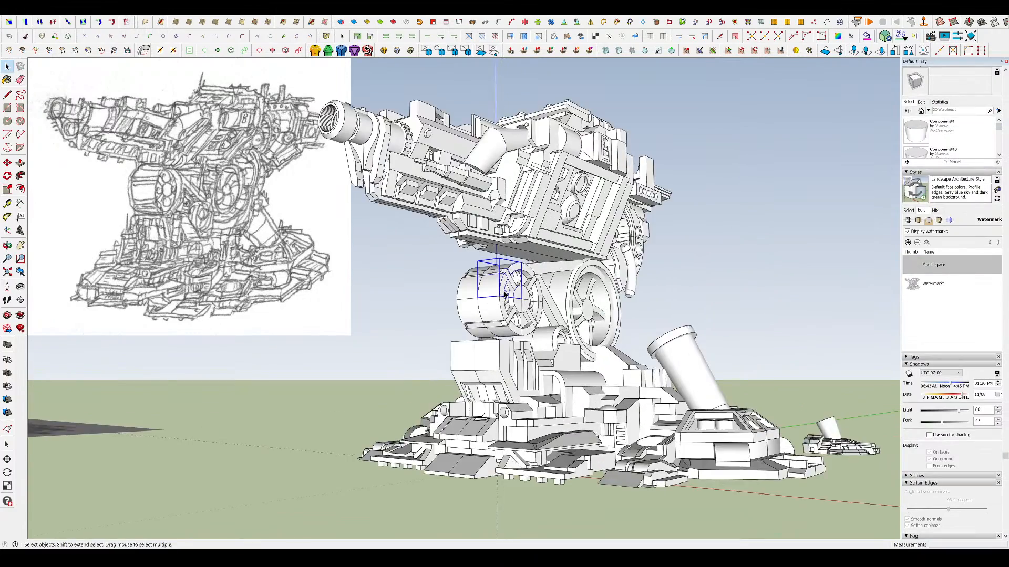
{"action": "middle_click_drag", "start_coordinate": [507, 295], "coordinate": [405, 285]}
{"action": "left_click", "coordinate": [423, 283], "text": "shift"}
{"action": "key", "text": "s"}
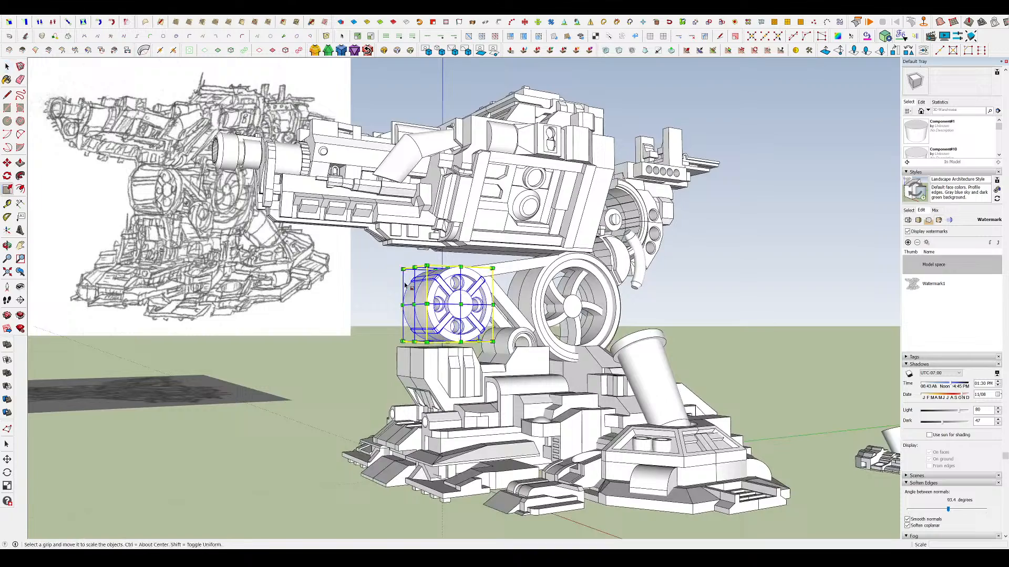
{"action": "left_click", "coordinate": [428, 268]}
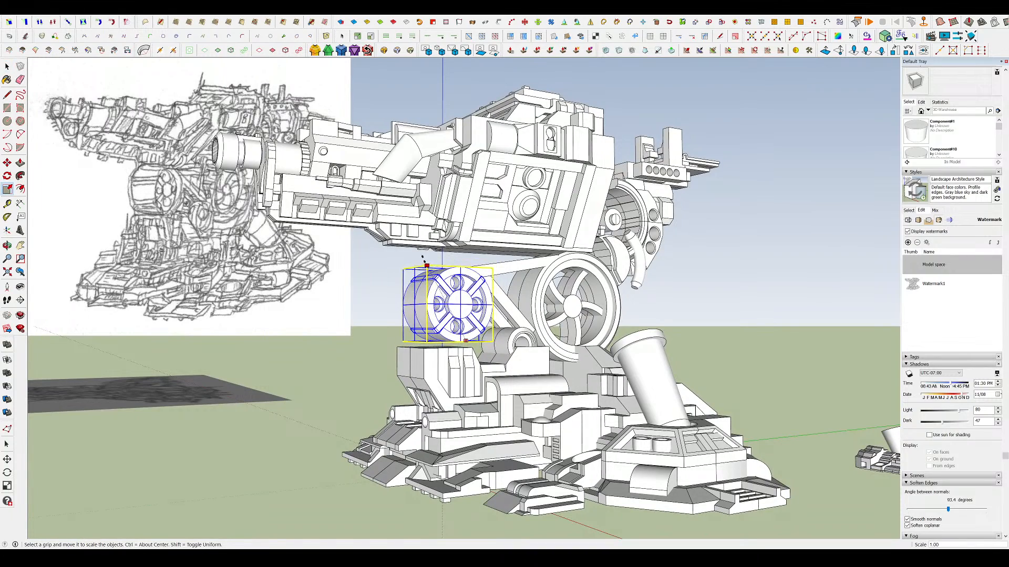
{"action": "left_click", "coordinate": [420, 254]}
{"action": "middle_click_drag", "start_coordinate": [420, 254], "coordinate": [573, 240]}
{"action": "key", "text": "ctrl+z"}
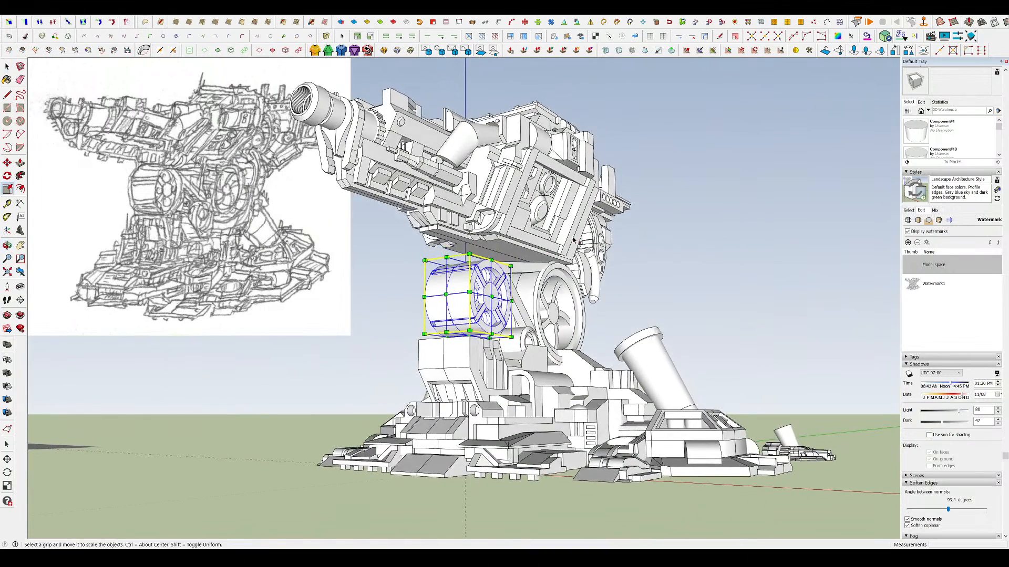
{"action": "key", "text": "ctrl+t"}
{"action": "key", "text": "space"}
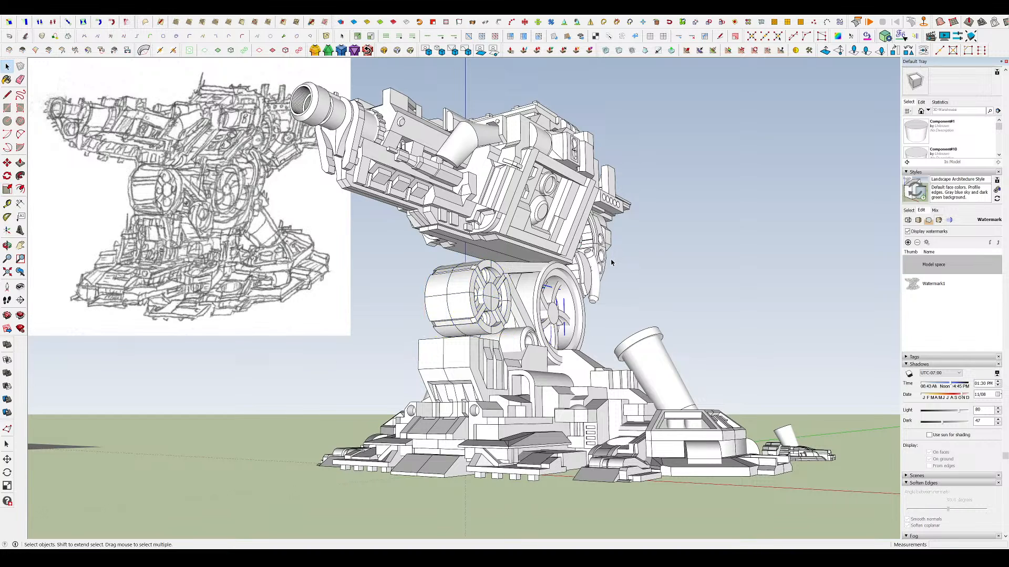
{"action": "double_click", "coordinate": [611, 264]}
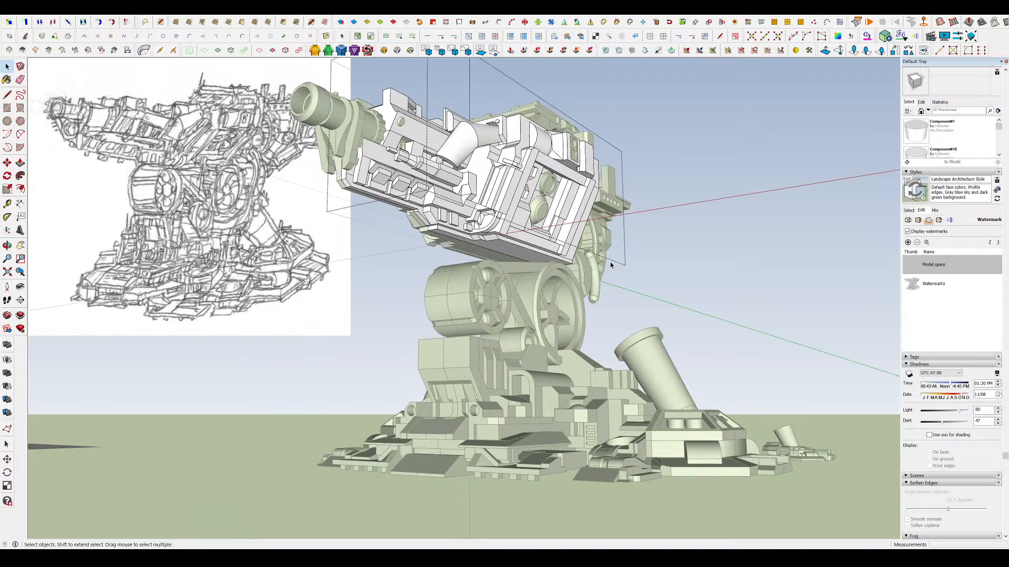
{"action": "middle_click_drag", "start_coordinate": [608, 267], "coordinate": [514, 331]}
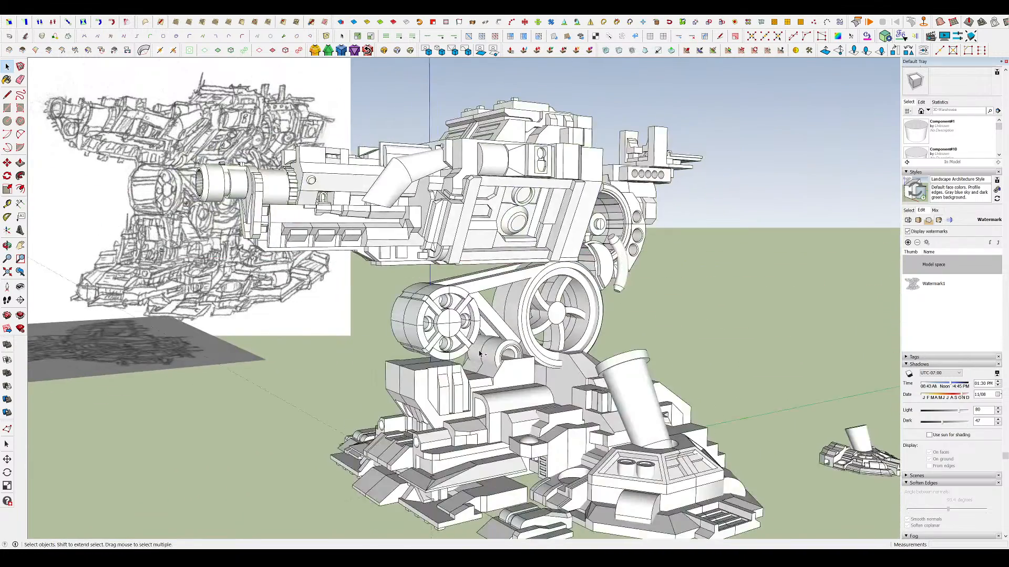
{"action": "double_click", "coordinate": [479, 353]}
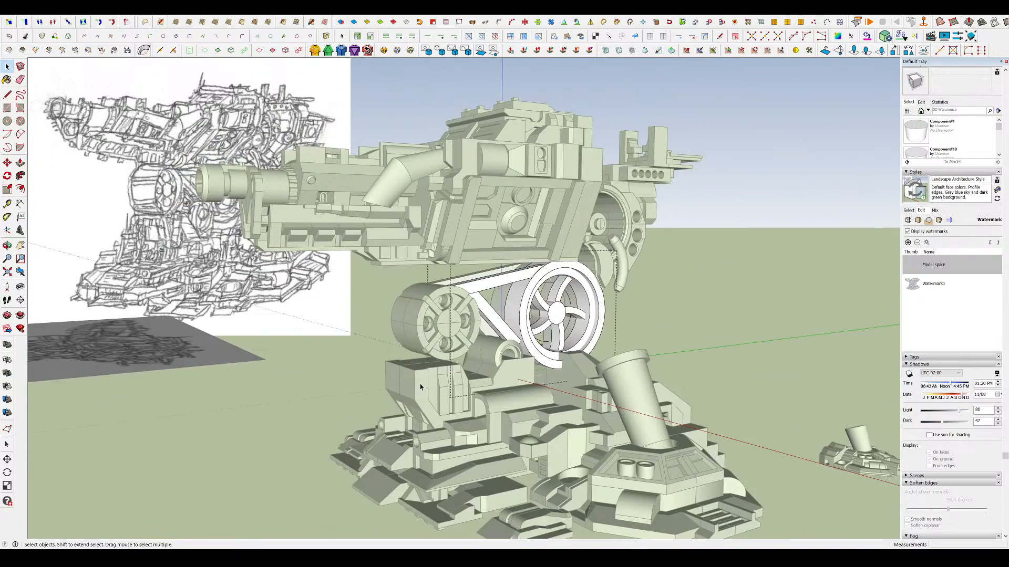
{"action": "left_click", "coordinate": [403, 382]}
- Scale up the front drum wheel with its struts and deselect it
{"action": "middle_click_drag", "start_coordinate": [447, 335], "coordinate": [430, 326]}
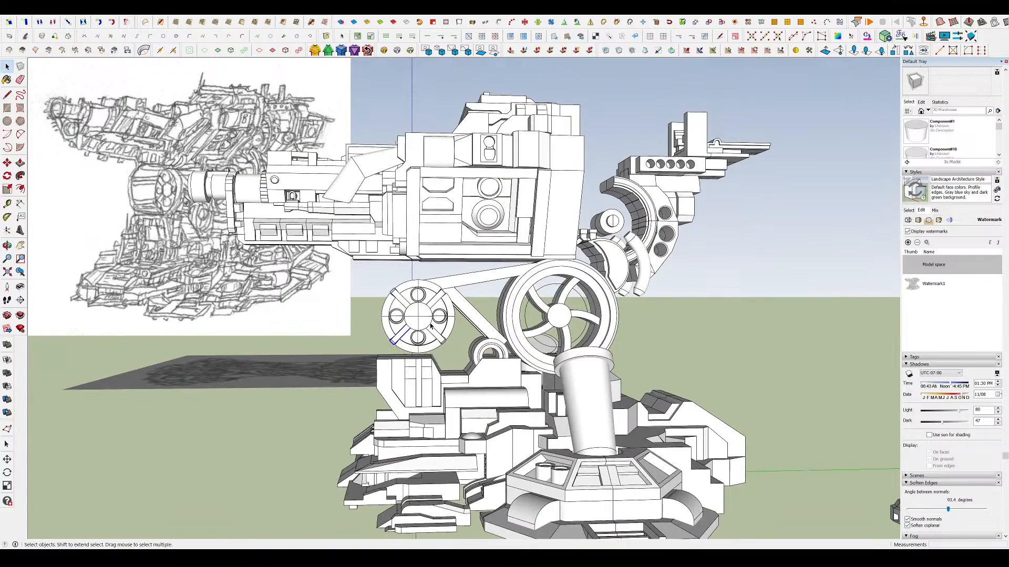
{"action": "key", "text": "s"}
{"action": "left_click_drag", "start_coordinate": [382, 280], "coordinate": [371, 269]}
{"action": "key", "text": "space"}
{"action": "left_click", "coordinate": [638, 314]}
{"action": "scroll", "coordinate": [570, 252], "scroll_direction": "down", "scroll_amount": 3}
{"action": "middle_click_drag", "start_coordinate": [638, 317], "coordinate": [570, 216]}
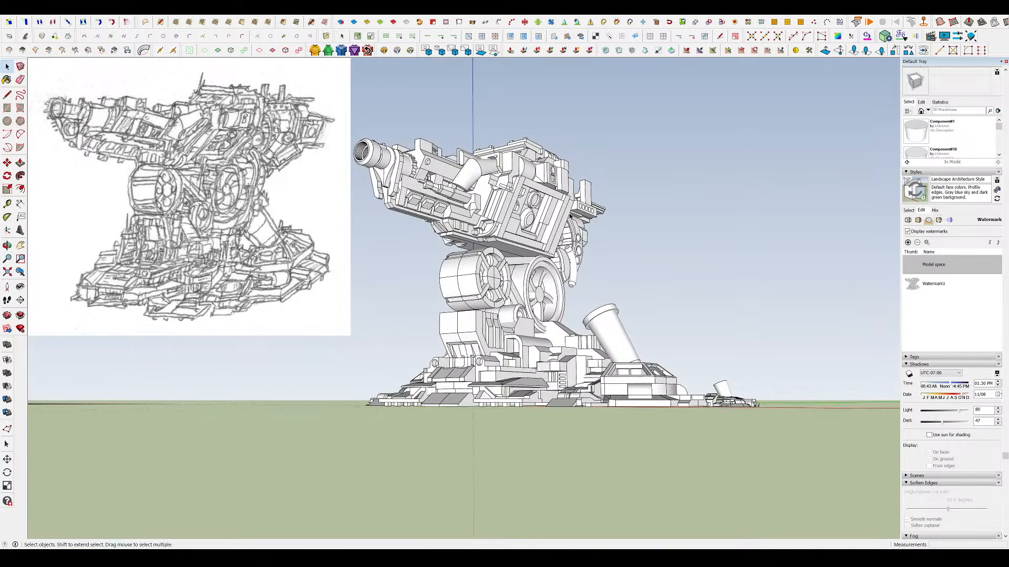
- Open a quarter segment of the front drum wheel and bevel its curved front rim edges with an 80 cm offset
{"action": "middle_click_drag", "start_coordinate": [502, 278], "coordinate": [580, 239]}
{"action": "scroll", "coordinate": [584, 278], "scroll_direction": "down", "scroll_amount": 5}
{"action": "scroll", "coordinate": [583, 284], "scroll_direction": "up", "scroll_amount": 3}
{"action": "middle_click_drag", "start_coordinate": [577, 285], "coordinate": [607, 273]}
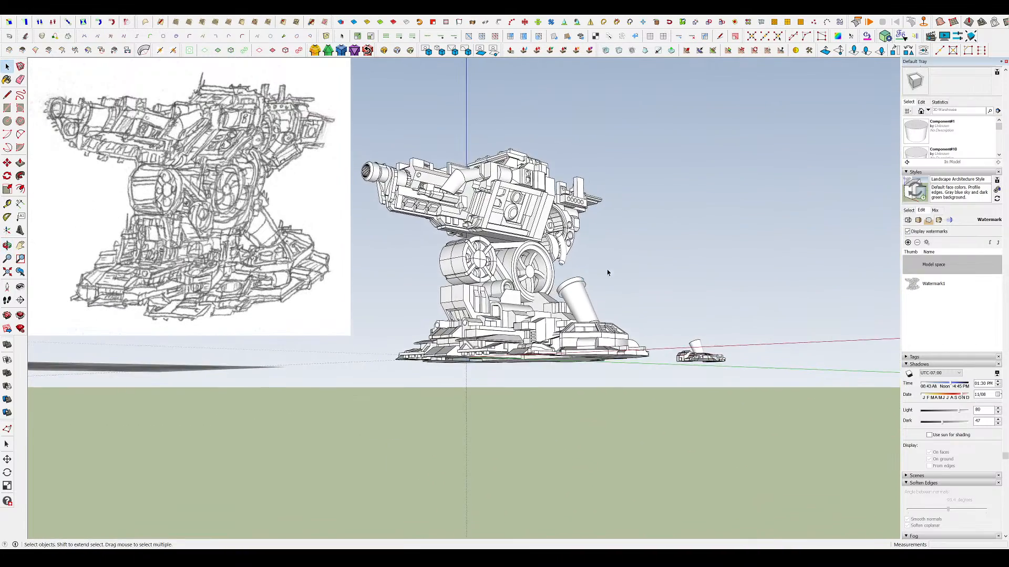
{"action": "scroll", "coordinate": [435, 251], "scroll_direction": "up", "scroll_amount": 10}
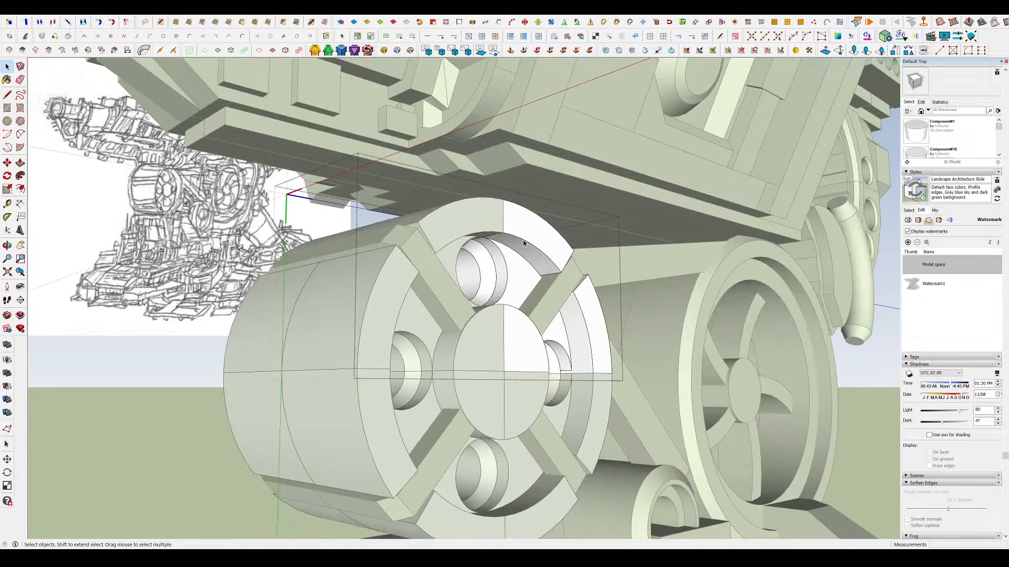
{"action": "key", "text": "e"}
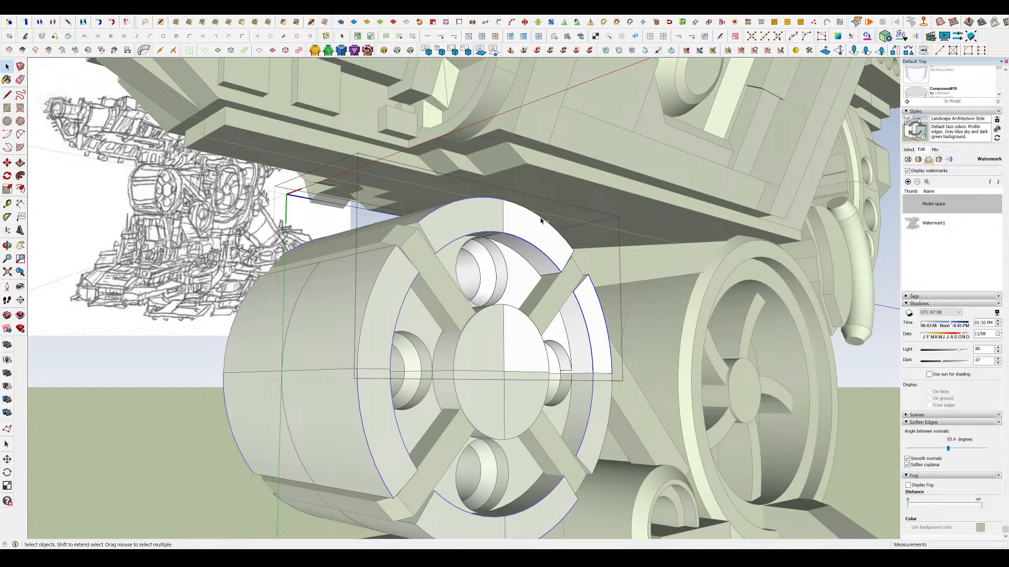
{"action": "left_click", "coordinate": [410, 50]}
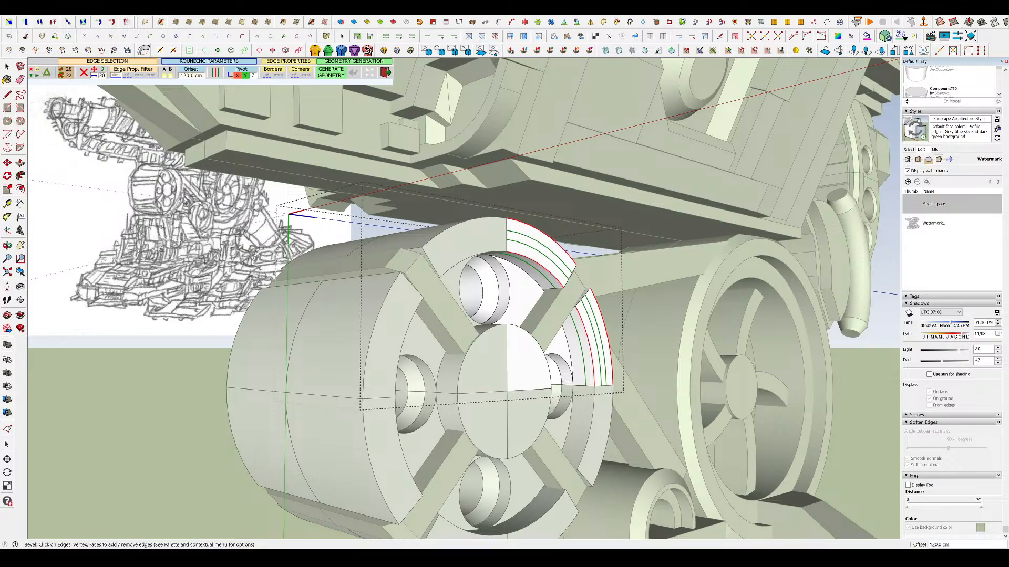
{"action": "type", "text": "80"}
{"action": "key", "text": "Return"}
{"action": "scroll", "coordinate": [420, 252], "scroll_direction": "down", "scroll_amount": 7}
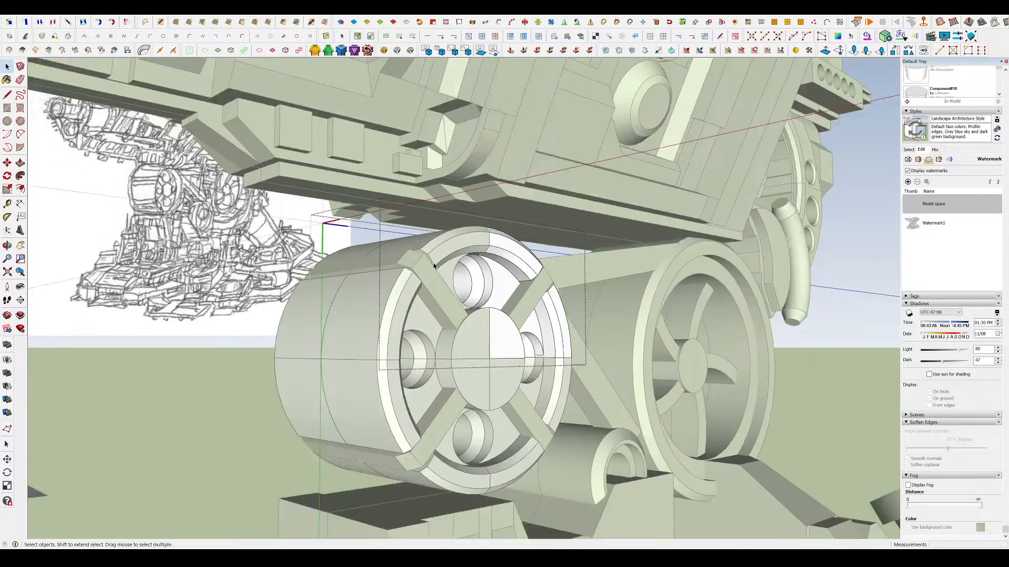
{"action": "key", "text": "Escape"}
- Inspect the front drum's bevelled rim and the neighbouring spoked wheel against the reference sketch
{"action": "middle_click_drag", "start_coordinate": [494, 247], "coordinate": [525, 240]}
{"action": "scroll", "coordinate": [475, 267], "scroll_direction": "up", "scroll_amount": 3}
{"action": "scroll", "coordinate": [513, 241], "scroll_direction": "down", "scroll_amount": 2}
{"action": "scroll", "coordinate": [519, 275], "scroll_direction": "up", "scroll_amount": 2}
{"action": "scroll", "coordinate": [493, 258], "scroll_direction": "down", "scroll_amount": 3}
{"action": "scroll", "coordinate": [526, 243], "scroll_direction": "up", "scroll_amount": 2}
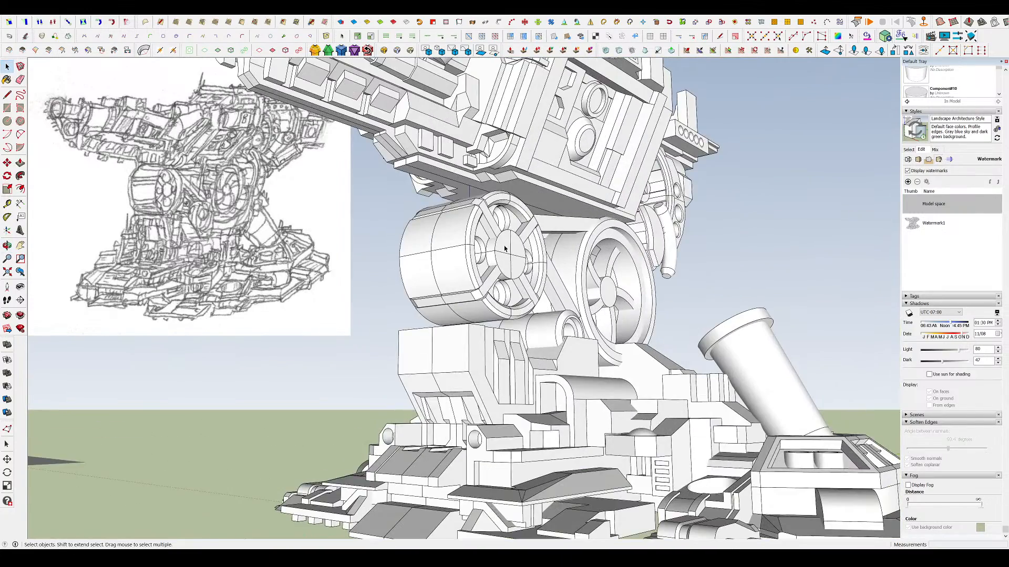
{"action": "scroll", "coordinate": [578, 273], "scroll_direction": "down", "scroll_amount": 4}
{"action": "middle_click_drag", "start_coordinate": [637, 289], "coordinate": [636, 304]}
{"action": "scroll", "coordinate": [634, 304], "scroll_direction": "up", "scroll_amount": 4}
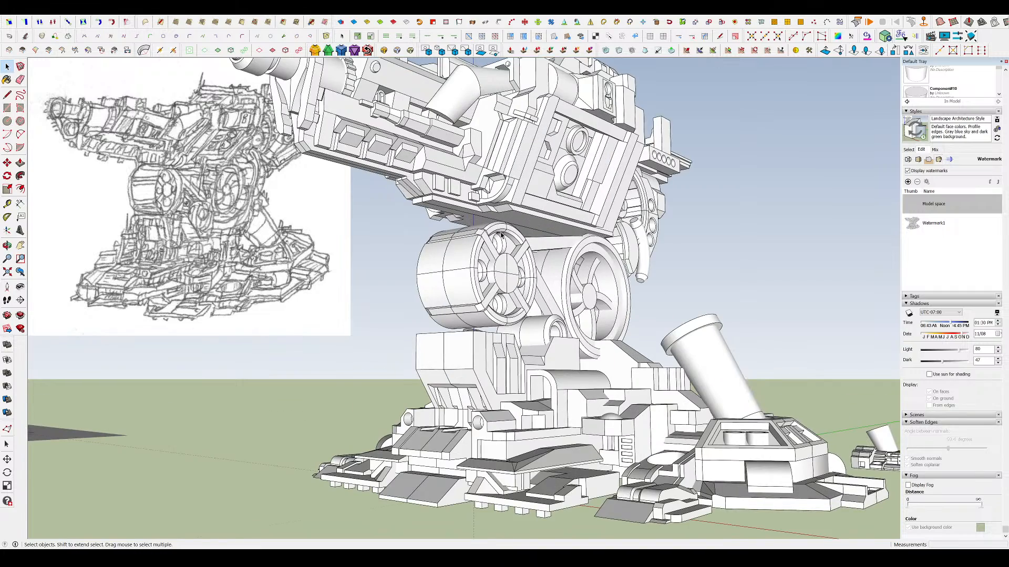
{"action": "left_click", "coordinate": [484, 215]}
{"action": "double_click", "coordinate": [524, 215]}
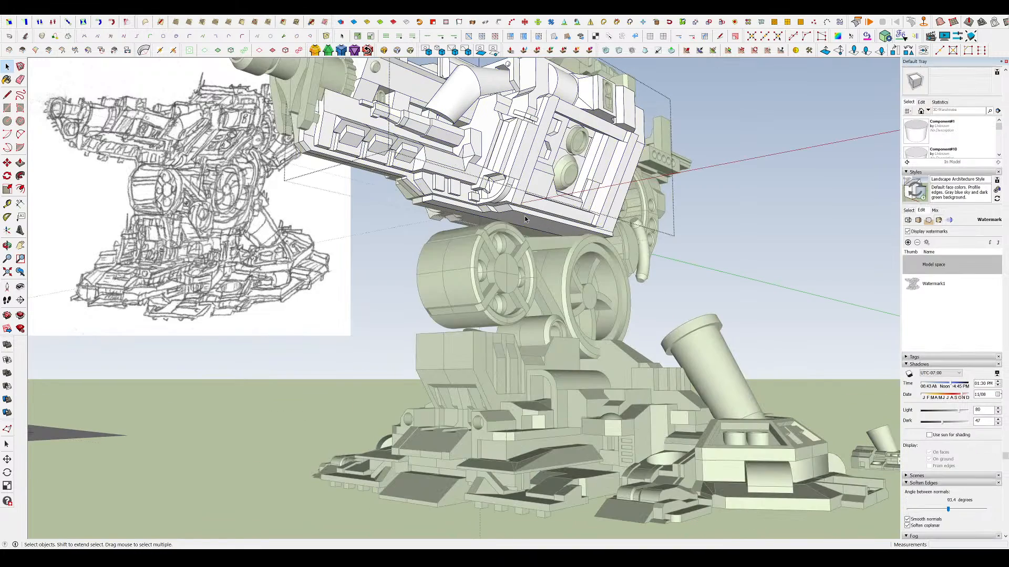
{"action": "middle_click_drag", "start_coordinate": [490, 209], "coordinate": [485, 210]}
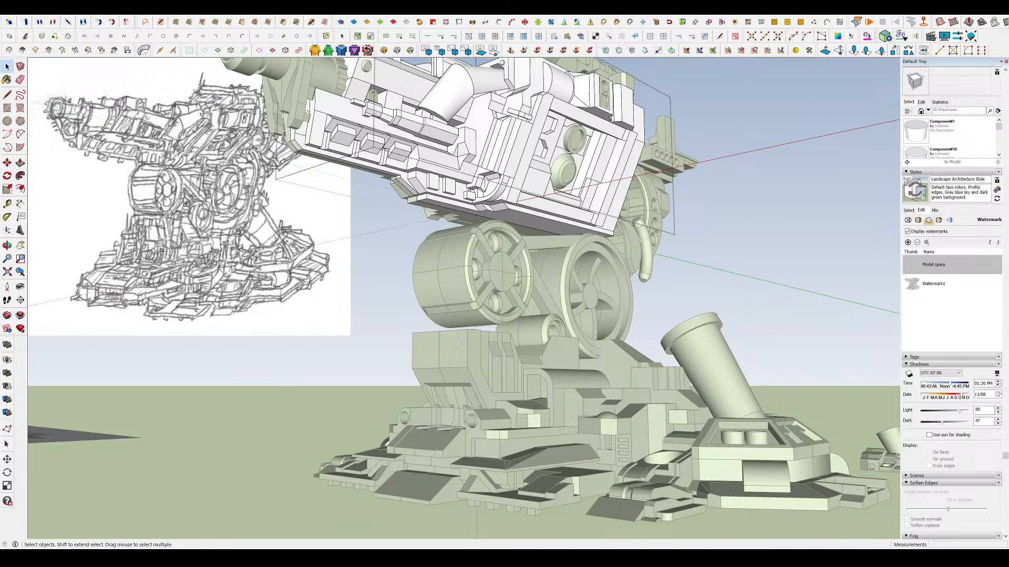
{"action": "key", "text": "Escape"}
- Open the spoked wheel assembly and rotate its upper link arm about 5.4 degrees so it slopes up less steeply
{"action": "middle_click_drag", "start_coordinate": [513, 289], "coordinate": [330, 297]}
{"action": "scroll", "coordinate": [527, 310], "scroll_direction": "down", "scroll_amount": 3}
{"action": "scroll", "coordinate": [527, 305], "scroll_direction": "up", "scroll_amount": 3}
{"action": "double_click", "coordinate": [544, 263]}
{"action": "left_click", "coordinate": [461, 274]}
{"action": "middle_click_drag", "start_coordinate": [462, 274], "coordinate": [483, 291]}
{"action": "scroll", "coordinate": [484, 287], "scroll_direction": "up", "scroll_amount": 2}
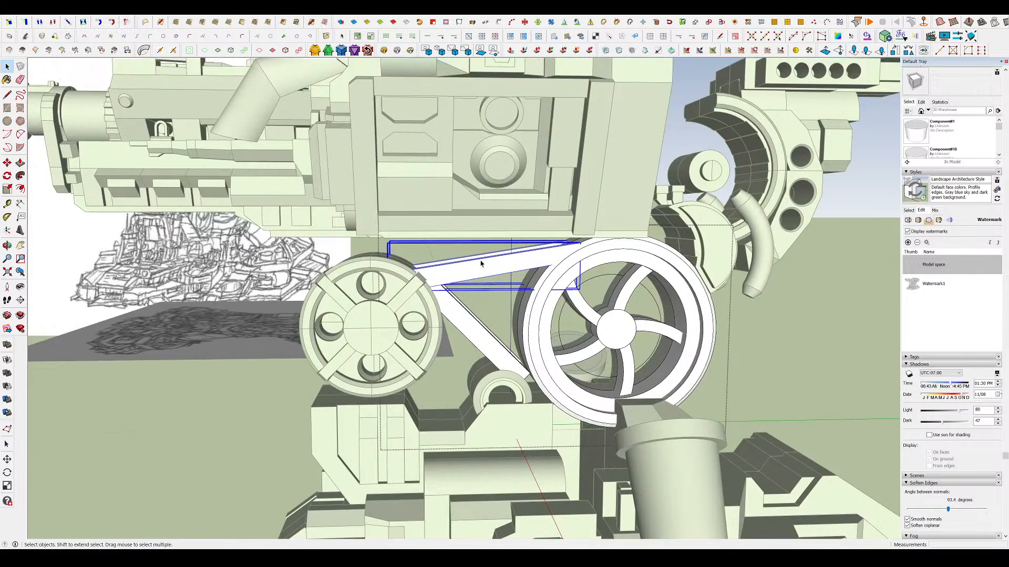
{"action": "scroll", "coordinate": [526, 258], "scroll_direction": "up", "scroll_amount": 2}
{"action": "key", "text": "q"}
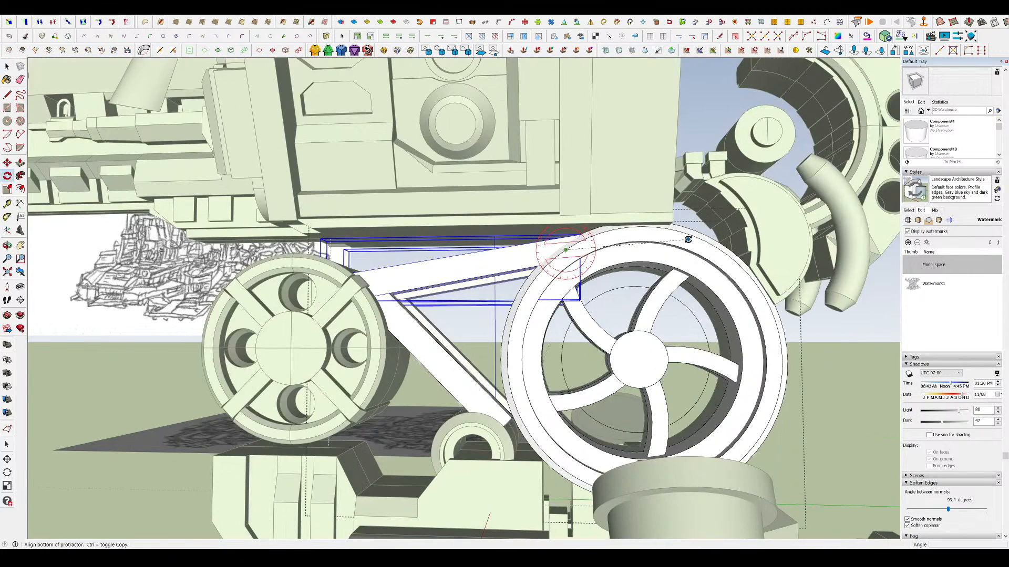
{"action": "left_click", "coordinate": [688, 239]}
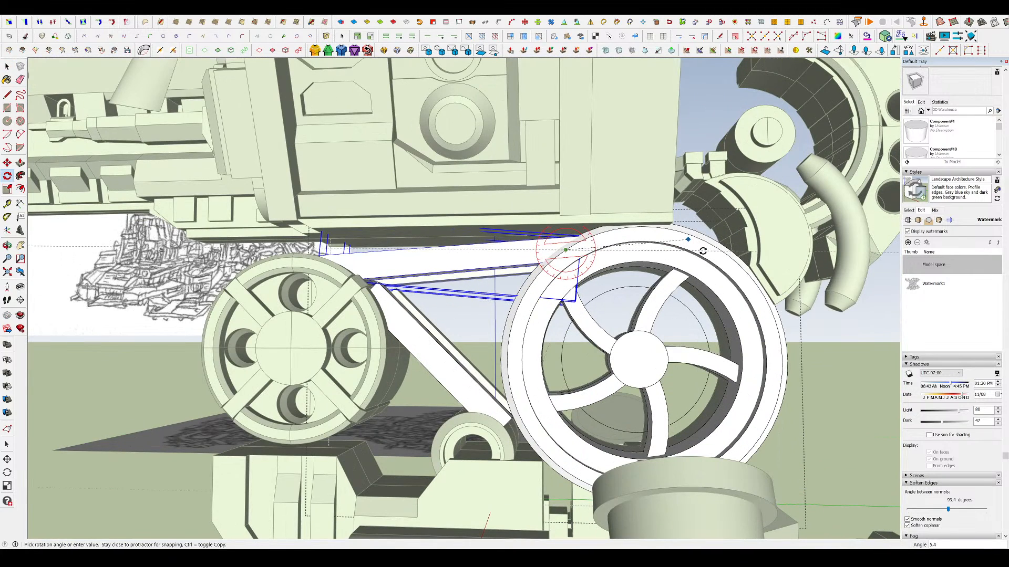
{"action": "left_click", "coordinate": [703, 251]}
{"action": "middle_click_drag", "start_coordinate": [583, 243], "coordinate": [604, 241]}
{"action": "scroll", "coordinate": [593, 234], "scroll_direction": "down", "scroll_amount": 3}
{"action": "scroll", "coordinate": [497, 322], "scroll_direction": "up", "scroll_amount": 2}
{"action": "key", "text": "space"}
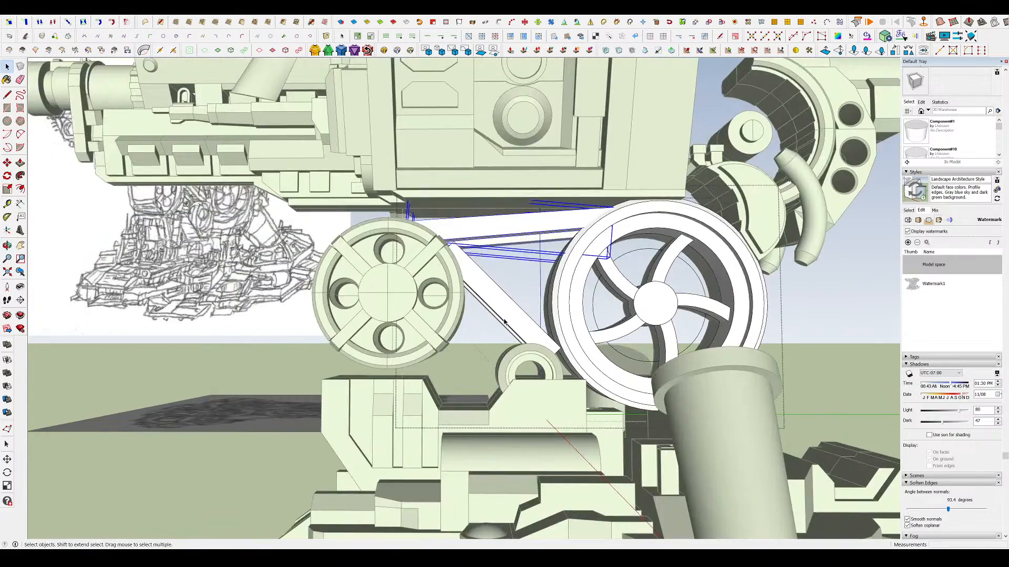
- Move the diagonal brace between the front drum and the spoked wheel slightly downwards and leave the wheel assembly
{"action": "left_click", "coordinate": [503, 321]}
{"action": "scroll", "coordinate": [493, 357], "scroll_direction": "up", "scroll_amount": 3}
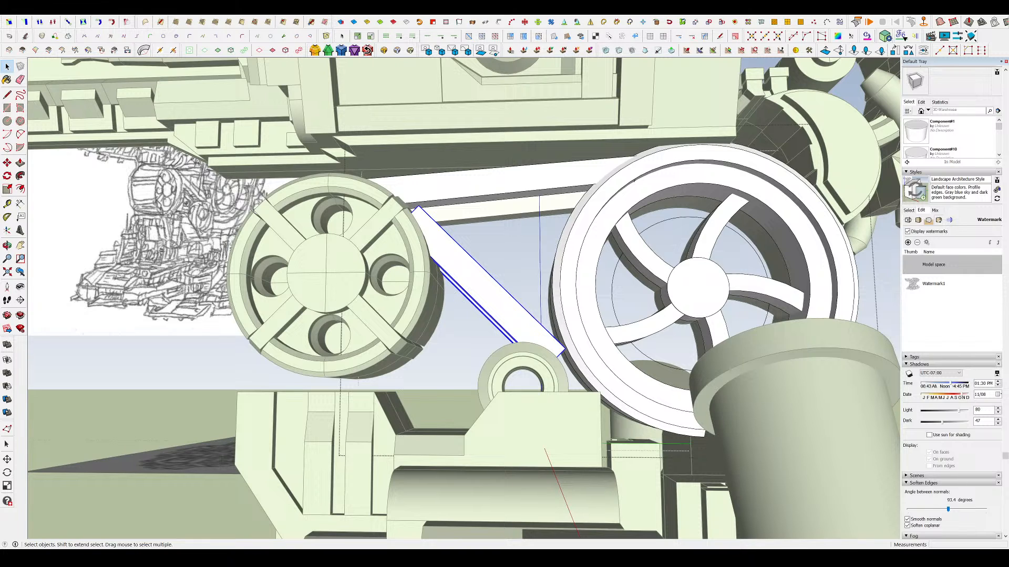
{"action": "mouse_move", "coordinate": [533, 263]}
{"action": "middle_mouse_down"}
{"action": "mouse_move", "coordinate": [581, 226]}
{"action": "mouse_move", "coordinate": [490, 316]}
{"action": "mouse_move", "coordinate": [491, 342]}
{"action": "mouse_move", "coordinate": [536, 320]}
{"action": "mouse_move", "coordinate": [518, 237]}
{"action": "mouse_move", "coordinate": [762, 382]}
{"action": "mouse_move", "coordinate": [566, 359]}
{"action": "mouse_move", "coordinate": [561, 215]}
{"action": "mouse_move", "coordinate": [573, 294]}
{"action": "mouse_move", "coordinate": [612, 342]}
{"action": "middle_mouse_up"}
{"action": "key", "text": "m"}
{"action": "left_click", "coordinate": [525, 305]}
{"action": "left_click", "coordinate": [524, 317]}
{"action": "scroll", "coordinate": [518, 237], "scroll_direction": "down", "scroll_amount": 2}
{"action": "key", "text": "space"}
{"action": "left_click", "coordinate": [529, 236]}
{"action": "scroll", "coordinate": [529, 237], "scroll_direction": "down", "scroll_amount": 5}
{"action": "key", "text": "Escape"}
- Draw a test rectangle of about 6891 by 7453 cm on the ground before the turret and stretch its side edge outwards
{"action": "scroll", "coordinate": [562, 215], "scroll_direction": "up", "scroll_amount": 1}
{"action": "scroll", "coordinate": [562, 215], "scroll_direction": "down", "scroll_amount": 4}
{"action": "scroll", "coordinate": [562, 226], "scroll_direction": "up", "scroll_amount": 2}
{"action": "scroll", "coordinate": [562, 268], "scroll_direction": "down", "scroll_amount": 4}
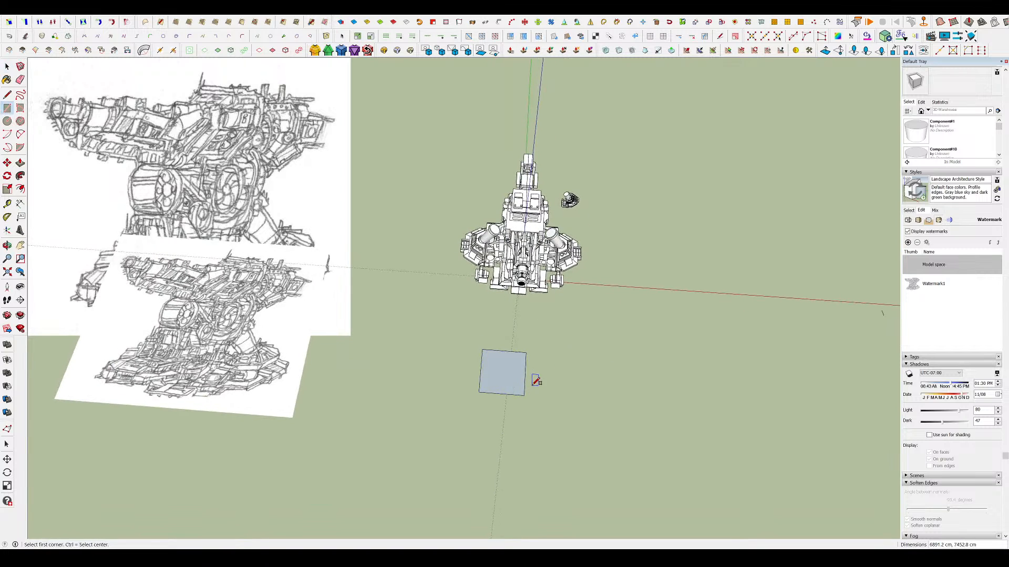
{"action": "key", "text": "m"}
{"action": "left_click_drag", "start_coordinate": [515, 368], "coordinate": [577, 369]}
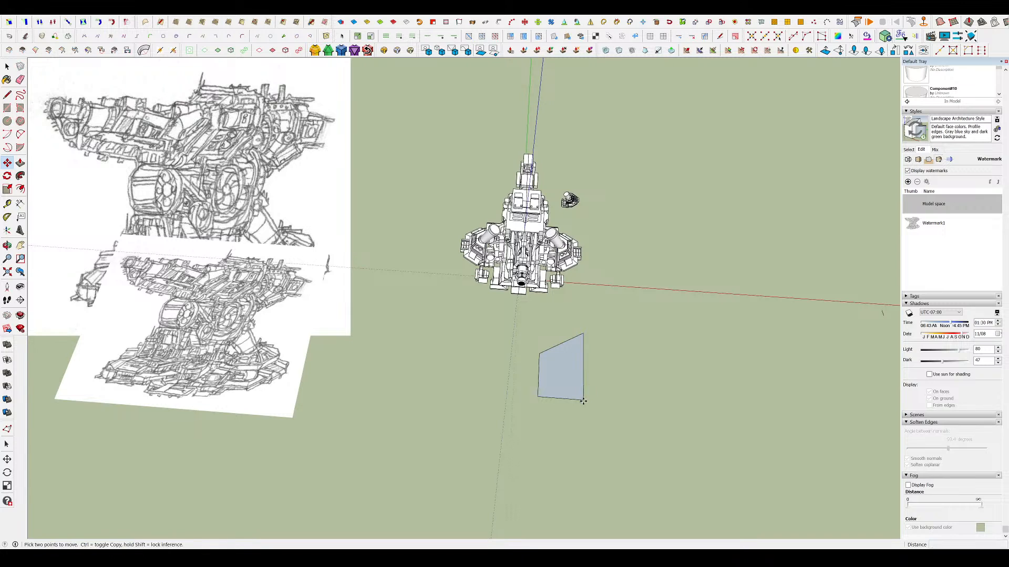
{"action": "left_click_drag", "start_coordinate": [583, 374], "coordinate": [658, 379]}
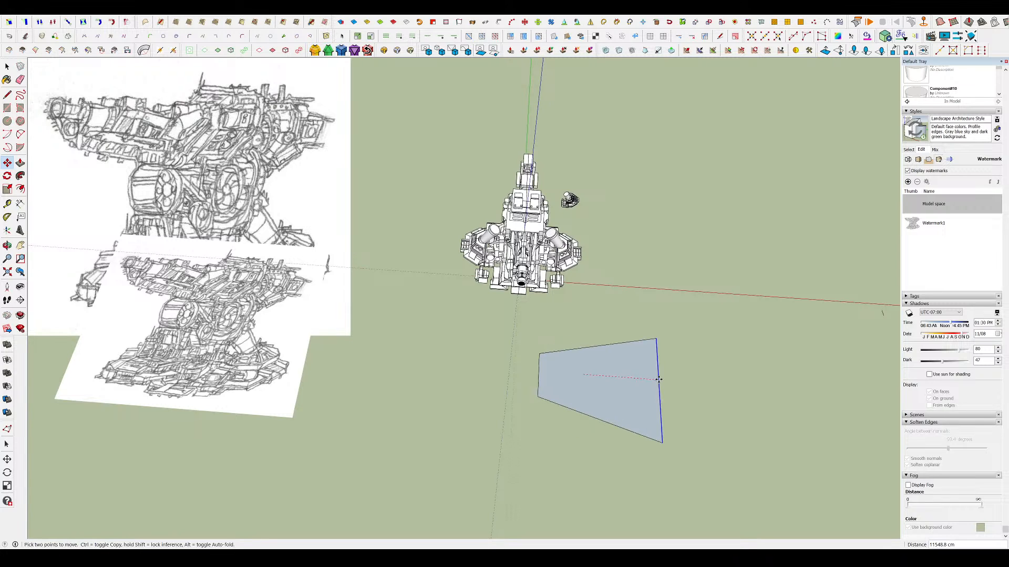
- Undo the edge moves on the test rectangle and delete the rectangle from the ground
{"action": "middle_click_drag", "start_coordinate": [658, 379], "coordinate": [557, 324]}
{"action": "key", "text": "ctrl+z"}
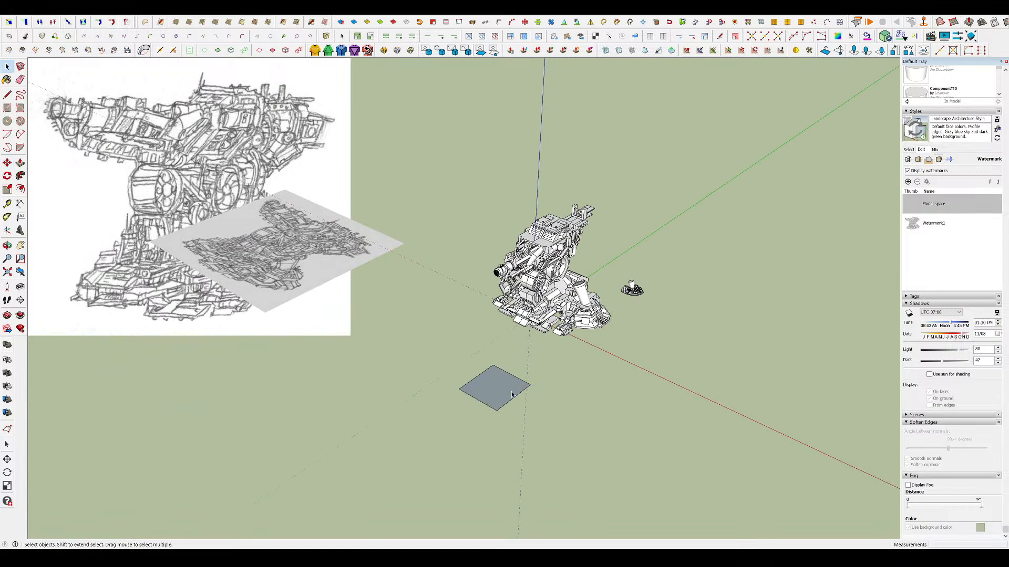
{"action": "left_click", "coordinate": [512, 395]}
{"action": "scroll", "coordinate": [518, 334], "scroll_direction": "up", "scroll_amount": 5}
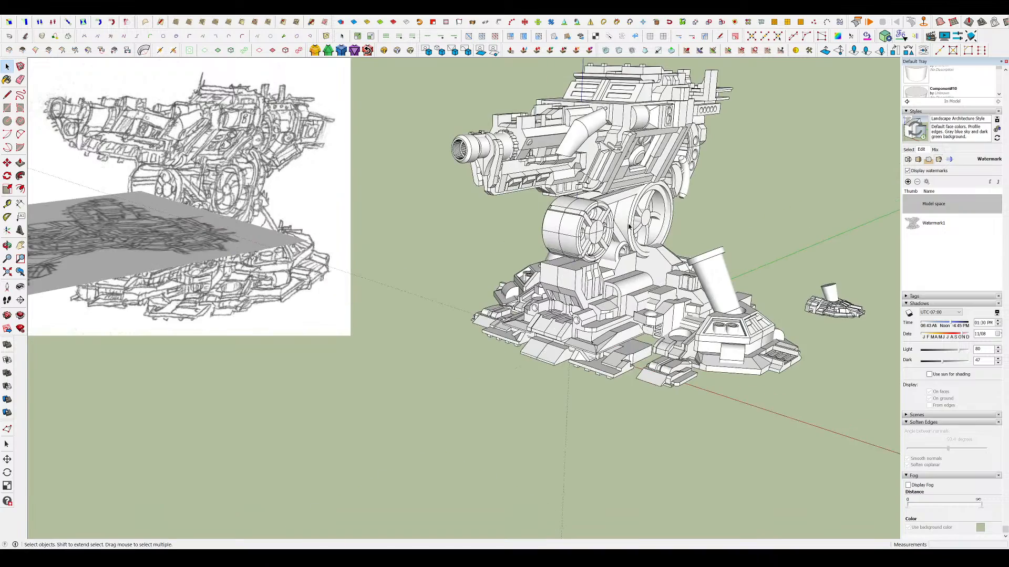
- Examine the turret's link arms, wheels and gun barrel from the side and front against the reference sketch
{"action": "scroll", "coordinate": [689, 161], "scroll_direction": "up", "scroll_amount": 3}
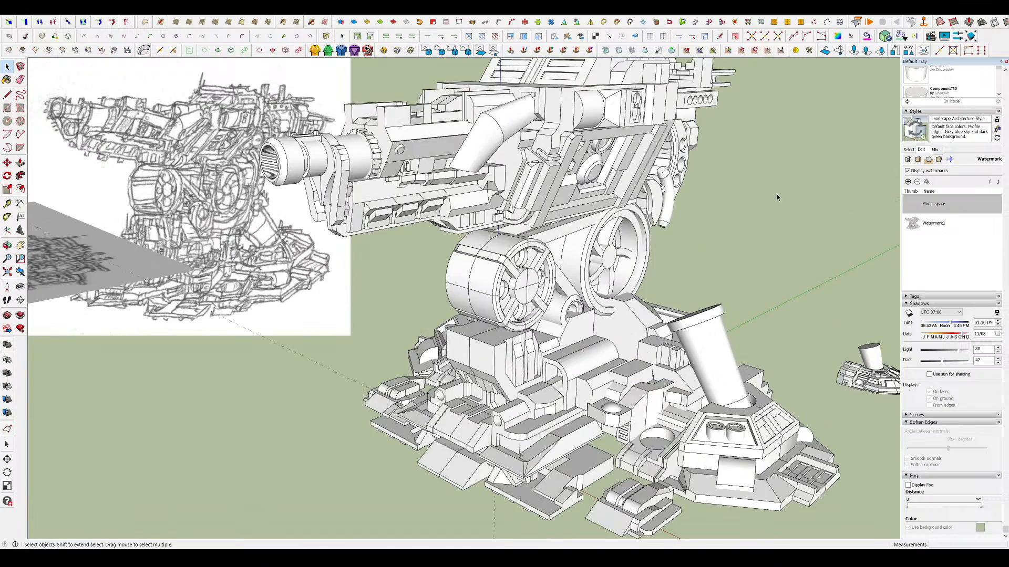
{"action": "middle_click_drag", "start_coordinate": [638, 376], "coordinate": [521, 290]}
{"action": "scroll", "coordinate": [516, 212], "scroll_direction": "up", "scroll_amount": 3}
{"action": "left_click", "coordinate": [521, 290]}
{"action": "scroll", "coordinate": [522, 290], "scroll_direction": "down", "scroll_amount": 4}
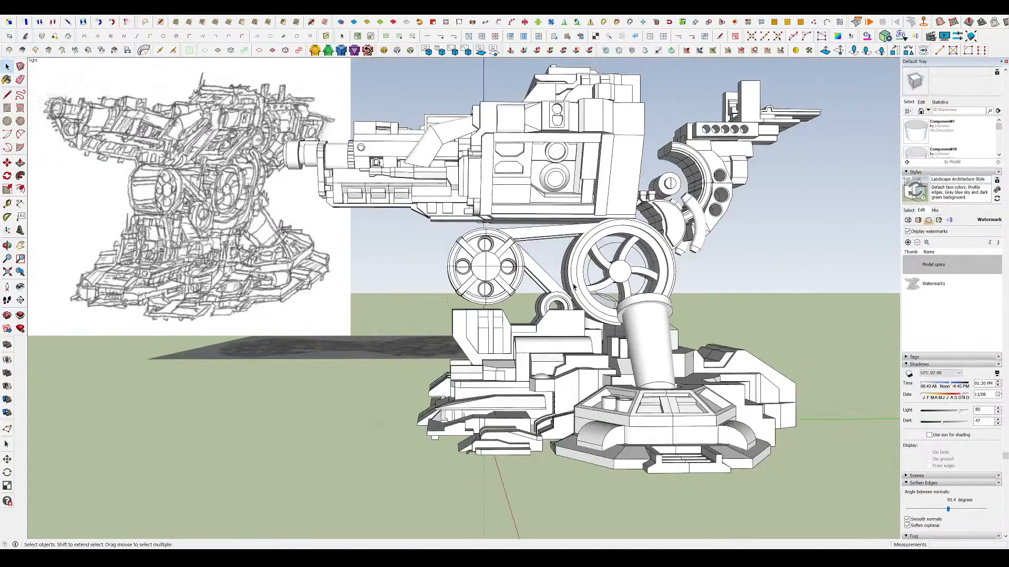
{"action": "middle_click_drag", "start_coordinate": [362, 212], "coordinate": [405, 226]}
{"action": "scroll", "coordinate": [467, 172], "scroll_direction": "up", "scroll_amount": 2}
{"action": "scroll", "coordinate": [404, 226], "scroll_direction": "up", "scroll_amount": 3}
{"action": "scroll", "coordinate": [404, 226], "scroll_direction": "down", "scroll_amount": 5}
- Open the gun barrel's muzzle and move its bevelled front end back about 145 cm towards the turret body
{"action": "left_click", "coordinate": [402, 250]}
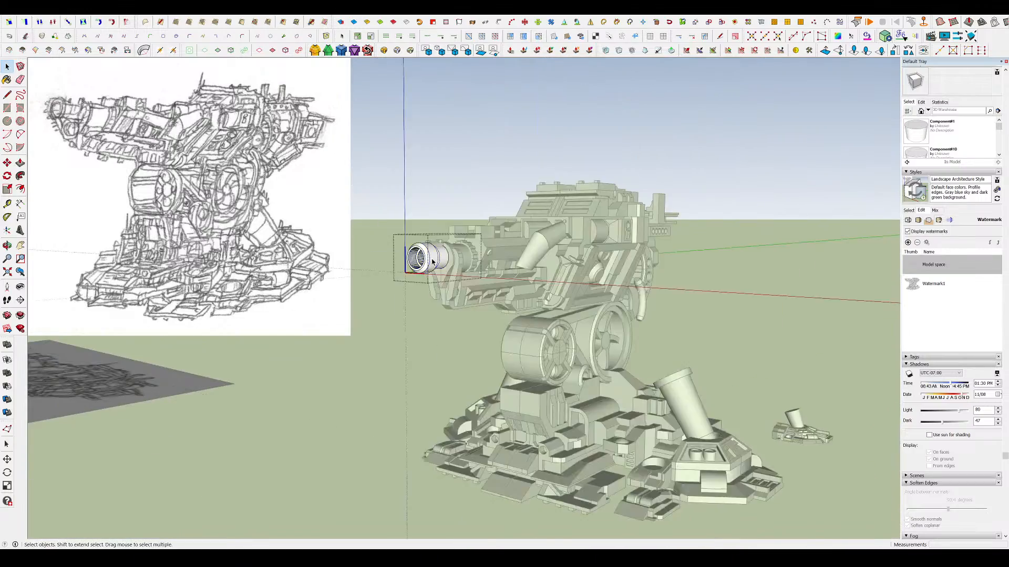
{"action": "scroll", "coordinate": [398, 246], "scroll_direction": "up", "scroll_amount": 5}
{"action": "scroll", "coordinate": [441, 256], "scroll_direction": "up", "scroll_amount": 2}
{"action": "key", "text": "F4"}
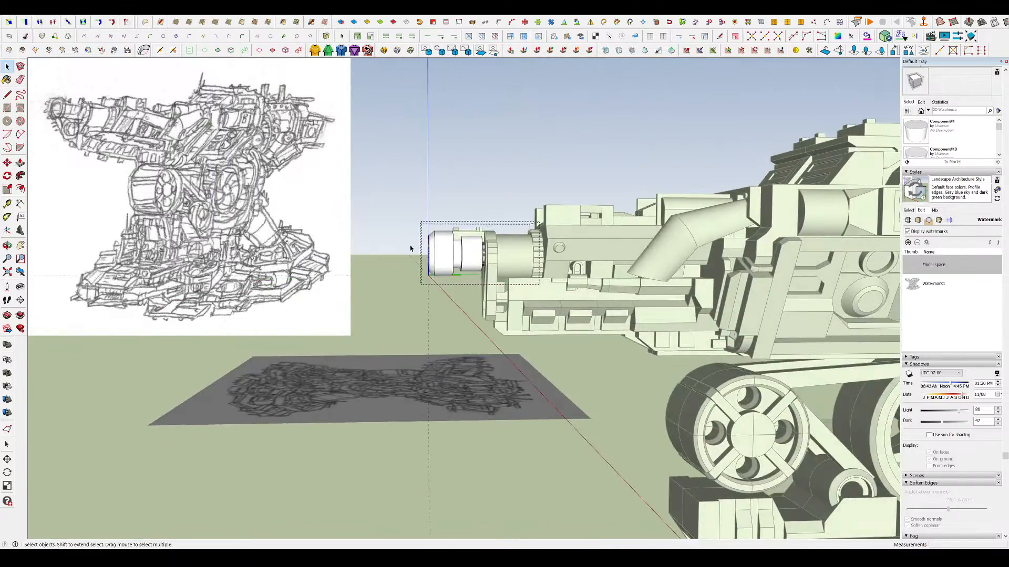
{"action": "scroll", "coordinate": [441, 241], "scroll_direction": "up", "scroll_amount": 4}
{"action": "left_click_drag", "start_coordinate": [328, 164], "coordinate": [399, 355]}
{"action": "middle_click_drag", "start_coordinate": [409, 312], "coordinate": [419, 315]}
{"action": "key", "text": "m"}
{"action": "left_click", "coordinate": [399, 290]}
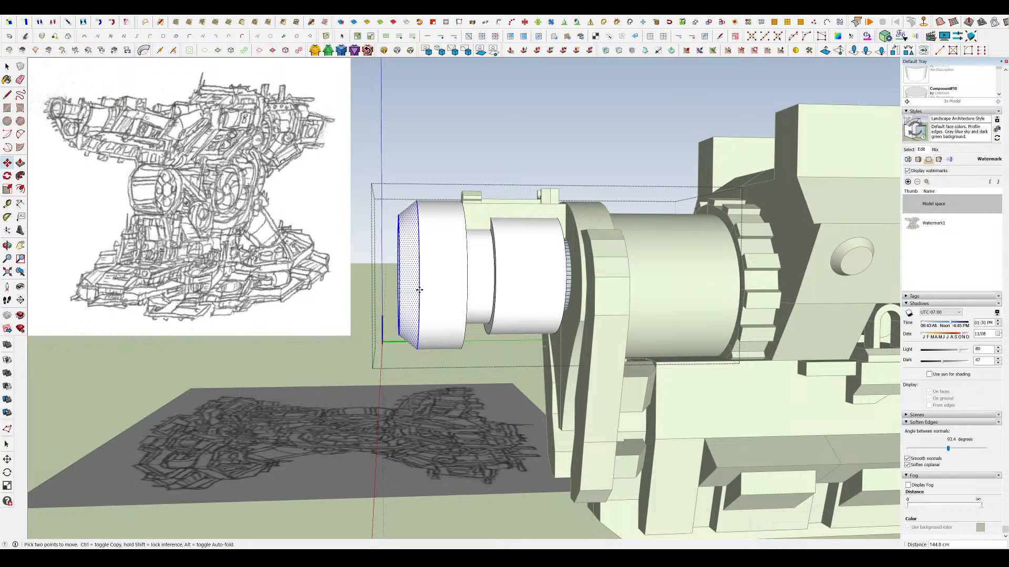
{"action": "left_click", "coordinate": [418, 290]}
{"action": "key", "text": "space"}
- Move the inner end face of the muzzle's bore about 1305 cm to the rear end of the muzzle
{"action": "key", "text": "h"}
{"action": "middle_click_drag", "start_coordinate": [596, 277], "coordinate": [722, 283]}
{"action": "scroll", "coordinate": [723, 284], "scroll_direction": "up", "scroll_amount": 2}
{"action": "key", "text": "m"}
{"action": "left_click", "coordinate": [723, 284]}
{"action": "left_click", "coordinate": [508, 243]}
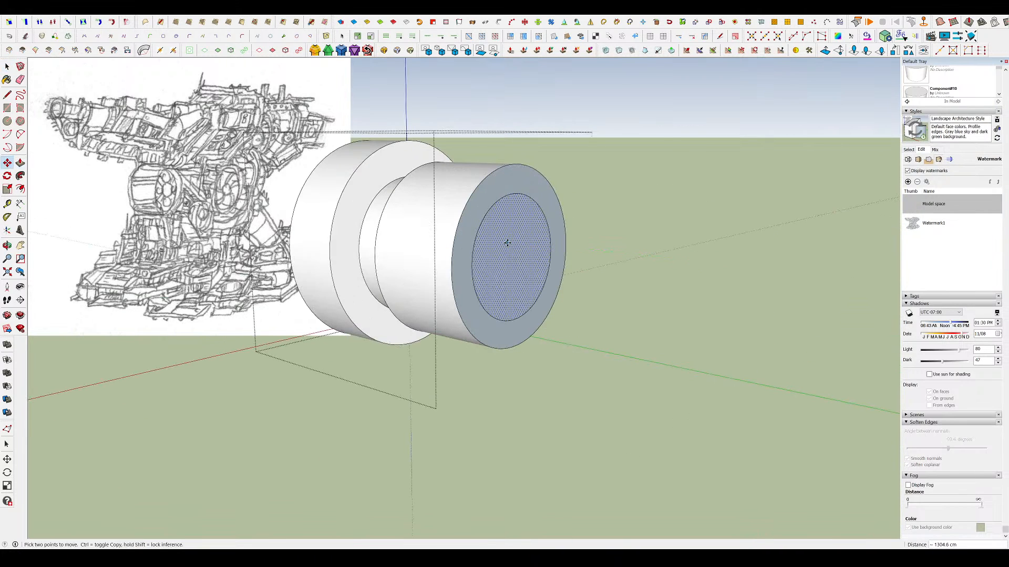
{"action": "key", "text": "space"}
- Delete the circular face closing the bore at the muzzle's rear end and leave the muzzle group
{"action": "middle_click_drag", "start_coordinate": [478, 202], "coordinate": [402, 238]}
{"action": "left_click", "coordinate": [544, 248]}
{"action": "left_click", "coordinate": [523, 246]}
{"action": "key", "text": "Delete"}
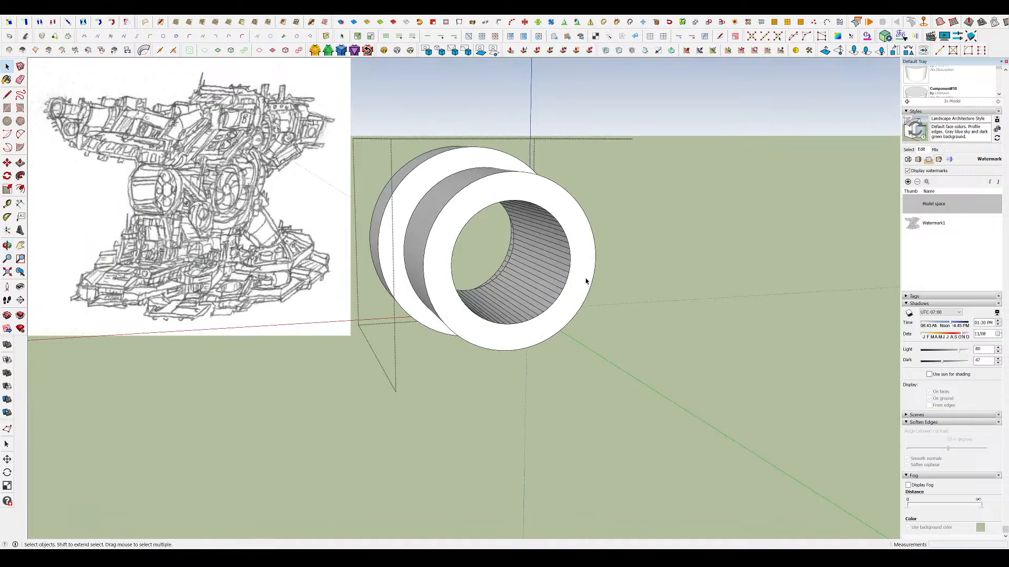
{"action": "middle_click_drag", "start_coordinate": [586, 281], "coordinate": [459, 265]}
{"action": "scroll", "coordinate": [529, 251], "scroll_direction": "down", "scroll_amount": 2}
{"action": "key", "text": "Escape"}
- Reopen the muzzle to examine where its rear end meets the barrel collar, and close it again
{"action": "scroll", "coordinate": [595, 234], "scroll_direction": "down", "scroll_amount": 3}
{"action": "scroll", "coordinate": [480, 235], "scroll_direction": "up", "scroll_amount": 4}
{"action": "scroll", "coordinate": [482, 242], "scroll_direction": "down", "scroll_amount": 4}
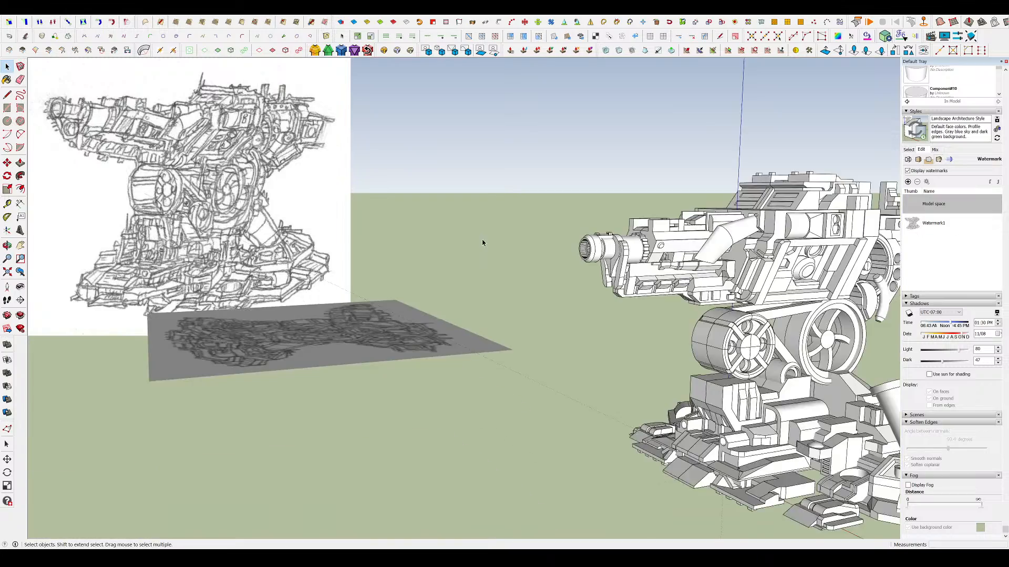
{"action": "scroll", "coordinate": [611, 250], "scroll_direction": "up", "scroll_amount": 6}
{"action": "middle_click_drag", "start_coordinate": [611, 250], "coordinate": [514, 259]}
{"action": "double_click", "coordinate": [490, 250]}
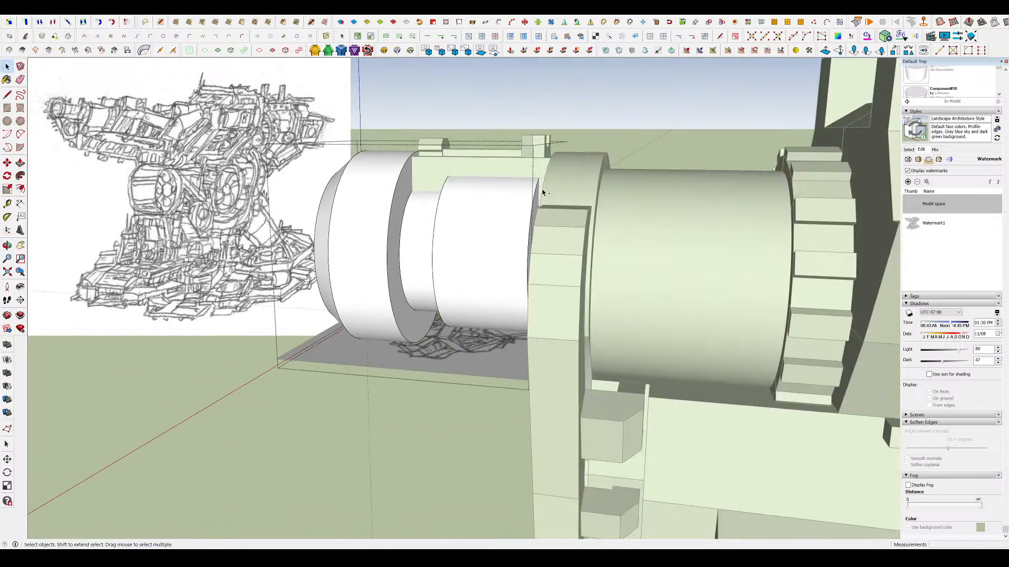
{"action": "scroll", "coordinate": [542, 192], "scroll_direction": "up", "scroll_amount": 2}
{"action": "middle_click_drag", "start_coordinate": [540, 205], "coordinate": [698, 224]}
{"action": "scroll", "coordinate": [528, 202], "scroll_direction": "down", "scroll_amount": 5}
{"action": "key", "text": "Escape"}
- Open the base block below the front drum and chamfer its upper front edge along a diagonal line about 476 cm long
{"action": "mouse_move", "coordinate": [552, 231]}
{"action": "middle_mouse_down"}
{"action": "mouse_move", "coordinate": [561, 236]}
{"action": "mouse_move", "coordinate": [529, 187]}
{"action": "mouse_move", "coordinate": [582, 214]}
{"action": "mouse_move", "coordinate": [623, 219]}
{"action": "mouse_move", "coordinate": [558, 240]}
{"action": "middle_mouse_up"}
{"action": "scroll", "coordinate": [426, 194], "scroll_direction": "down", "scroll_amount": 7}
{"action": "scroll", "coordinate": [531, 210], "scroll_direction": "up", "scroll_amount": 4}
{"action": "scroll", "coordinate": [549, 294], "scroll_direction": "down", "scroll_amount": 2}
{"action": "scroll", "coordinate": [475, 252], "scroll_direction": "up", "scroll_amount": 2}
{"action": "middle_click_drag", "start_coordinate": [475, 226], "coordinate": [473, 192]}
{"action": "scroll", "coordinate": [498, 335], "scroll_direction": "up", "scroll_amount": 4}
{"action": "double_click", "coordinate": [497, 346]}
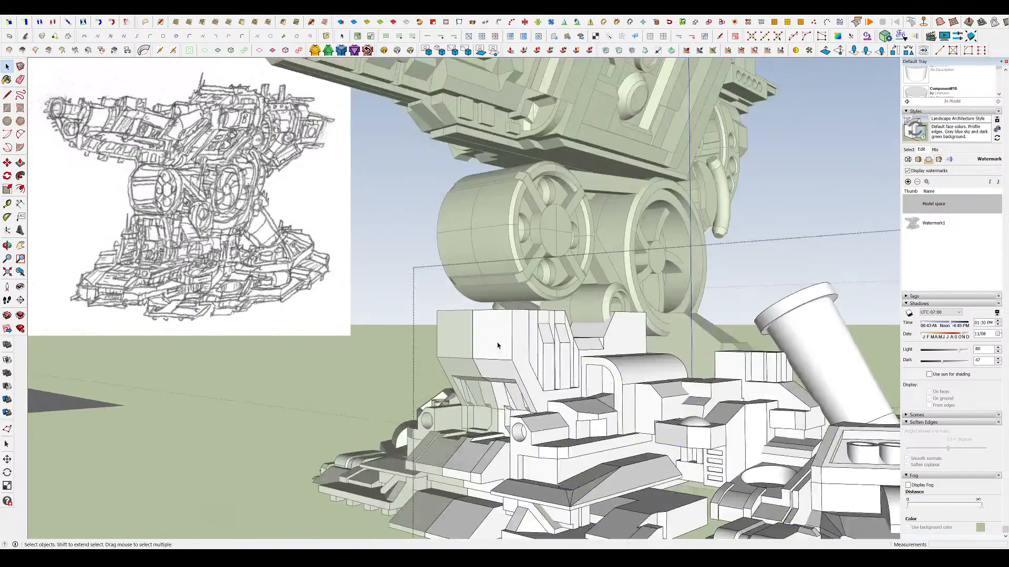
{"action": "scroll", "coordinate": [497, 346], "scroll_direction": "up", "scroll_amount": 4}
{"action": "key", "text": "l"}
{"action": "key", "text": "space"}
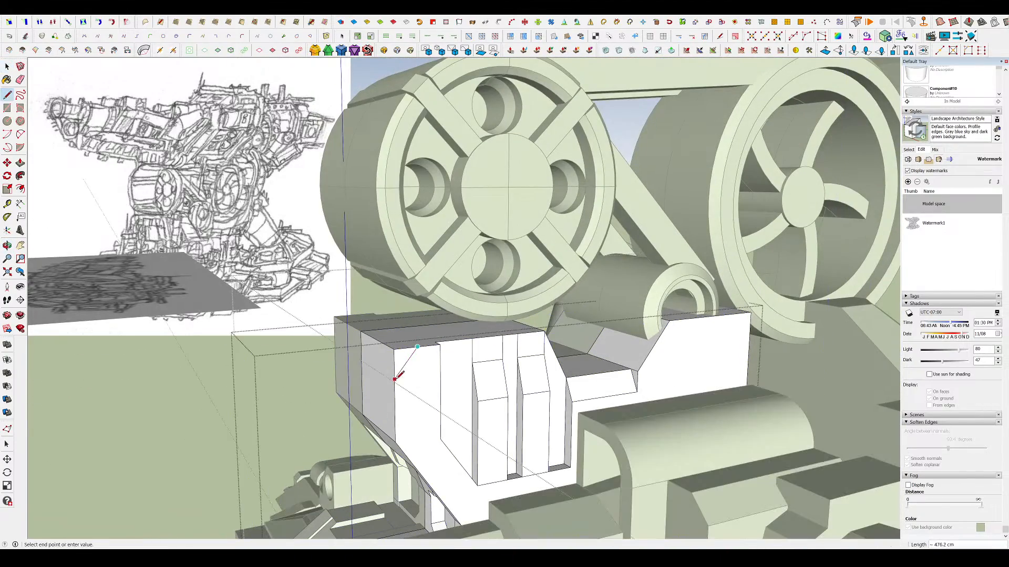
{"action": "double_click", "coordinate": [397, 364]}
- Clean up the edges of the base block's new chamfer and move its lower edge slightly downwards
{"action": "middle_click_drag", "start_coordinate": [397, 364], "coordinate": [491, 333]}
{"action": "scroll", "coordinate": [376, 328], "scroll_direction": "up", "scroll_amount": 3}
{"action": "key", "text": "e"}
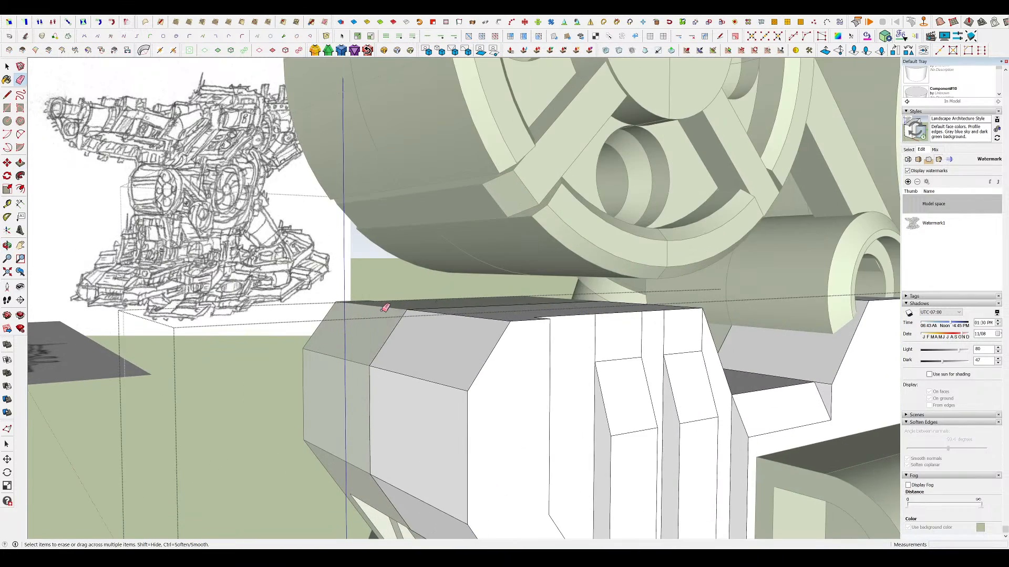
{"action": "scroll", "coordinate": [385, 308], "scroll_direction": "down", "scroll_amount": 3}
{"action": "key", "text": "m"}
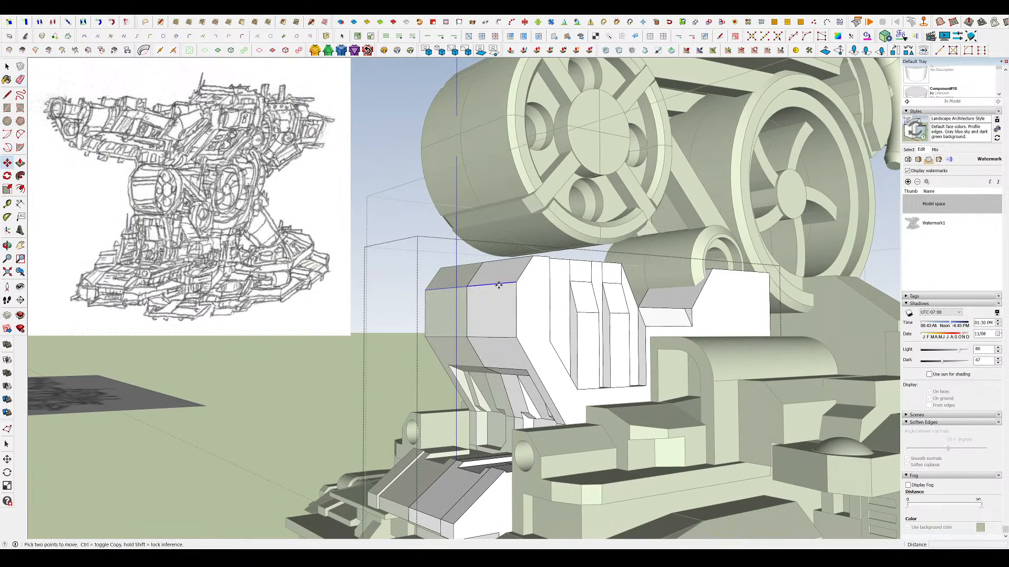
{"action": "left_click", "coordinate": [499, 285]}
{"action": "left_click", "coordinate": [500, 293]}
- Examine the chamfered base block, leave it, and compare the whole turret and gun with the reference sketch
{"action": "scroll", "coordinate": [588, 255], "scroll_direction": "down", "scroll_amount": 3}
{"action": "middle_click_drag", "start_coordinate": [590, 254], "coordinate": [558, 286]}
{"action": "scroll", "coordinate": [558, 286], "scroll_direction": "up", "scroll_amount": 3}
{"action": "scroll", "coordinate": [570, 254], "scroll_direction": "down", "scroll_amount": 4}
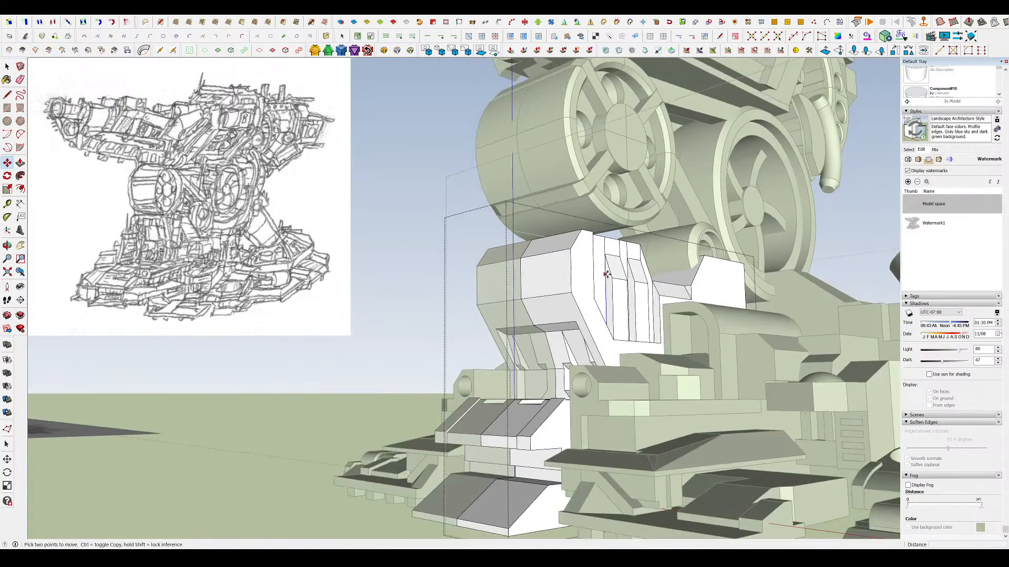
{"action": "middle_click_drag", "start_coordinate": [590, 255], "coordinate": [407, 337]}
{"action": "scroll", "coordinate": [402, 353], "scroll_direction": "down", "scroll_amount": 5}
{"action": "left_click", "coordinate": [402, 353]}
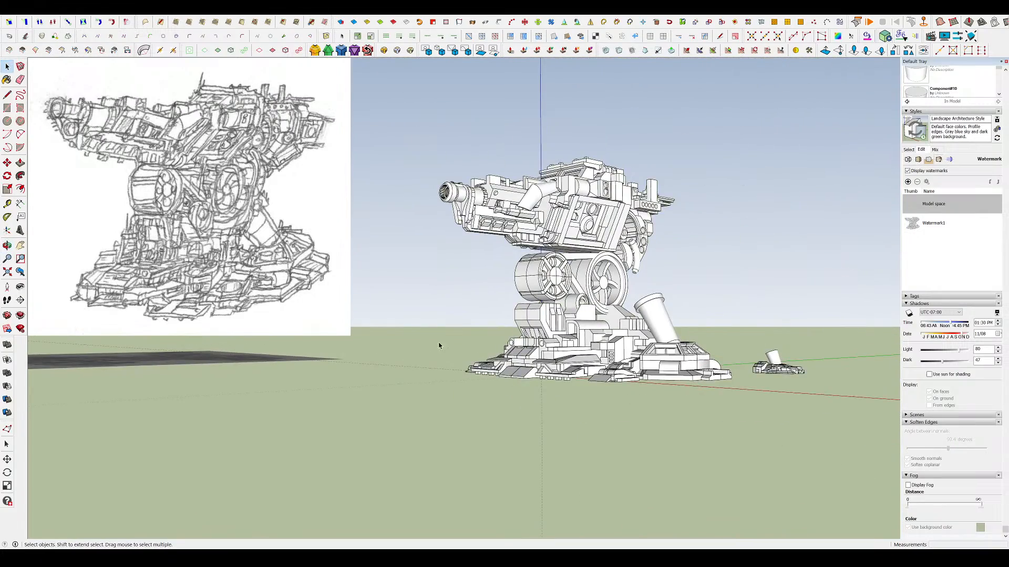
{"action": "middle_click_drag", "start_coordinate": [518, 327], "coordinate": [486, 135]}
{"action": "scroll", "coordinate": [720, 257], "scroll_direction": "down", "scroll_amount": 3}
{"action": "scroll", "coordinate": [482, 220], "scroll_direction": "up", "scroll_amount": 2}
{"action": "scroll", "coordinate": [694, 236], "scroll_direction": "up", "scroll_amount": 3}
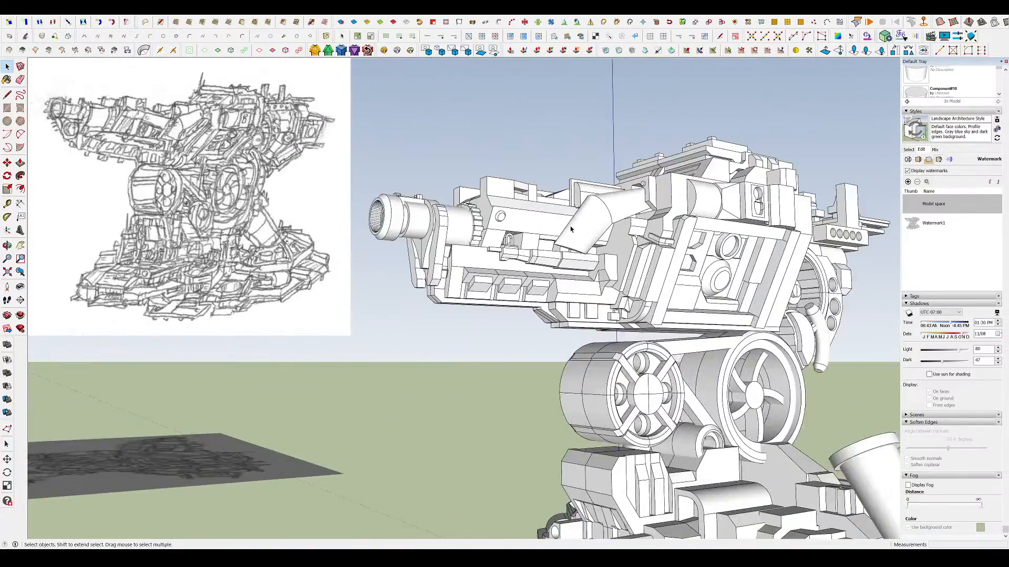
- Open the bent pipe beside the gun and scale its lower end face to 0.82 along the green axis
{"action": "double_click", "coordinate": [581, 234]}
{"action": "left_click", "coordinate": [581, 234]}
{"action": "scroll", "coordinate": [580, 234], "scroll_direction": "up", "scroll_amount": 4}
{"action": "double_click", "coordinate": [556, 259]}
{"action": "scroll", "coordinate": [498, 253], "scroll_direction": "up", "scroll_amount": 5}
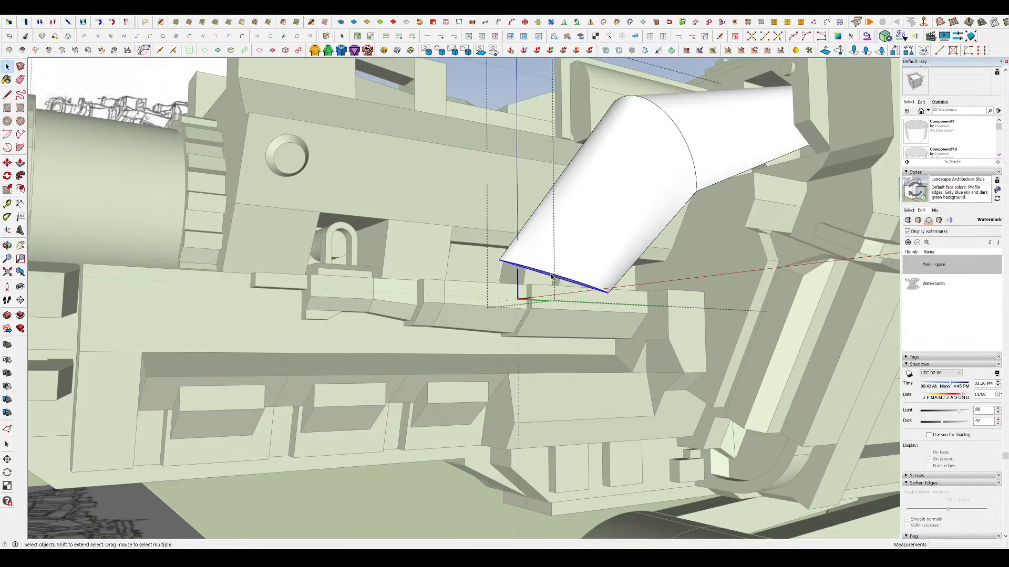
{"action": "key", "text": "s"}
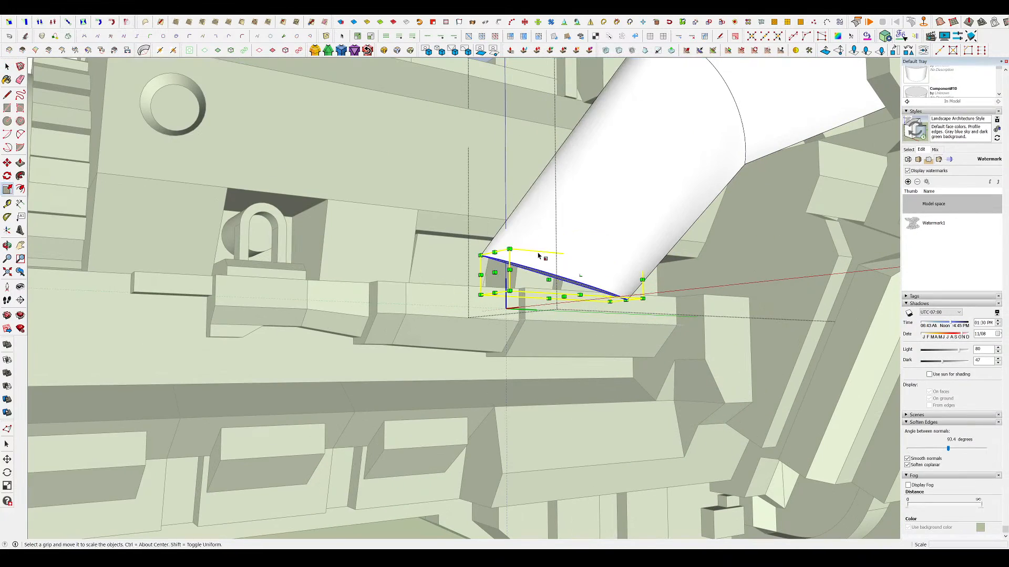
{"action": "scroll", "coordinate": [585, 256], "scroll_direction": "down", "scroll_amount": 5}
{"action": "left_click_drag", "start_coordinate": [549, 262], "coordinate": [574, 268]}
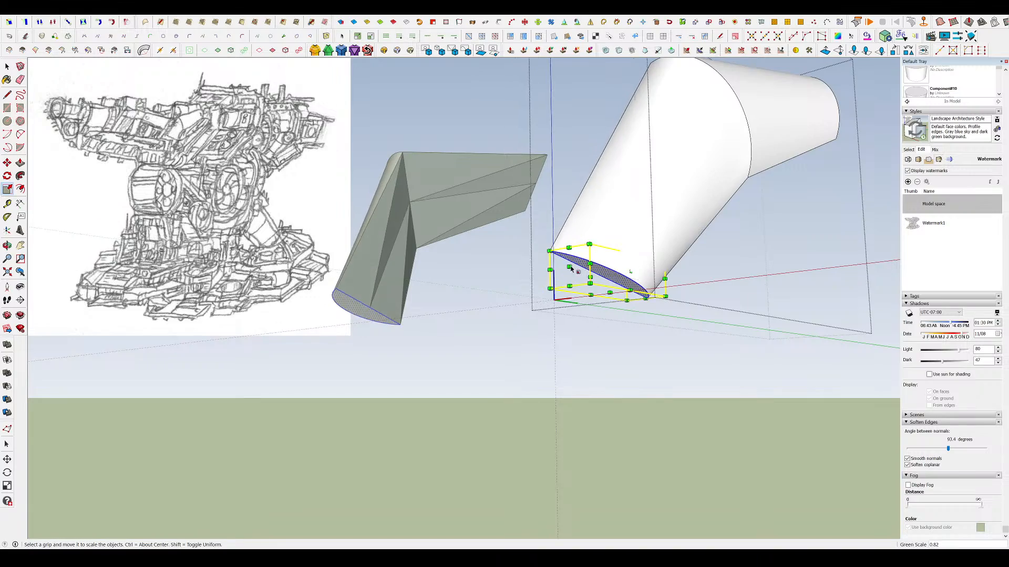
{"action": "middle_click_drag", "start_coordinate": [574, 268], "coordinate": [477, 304]}
{"action": "scroll", "coordinate": [571, 306], "scroll_direction": "down", "scroll_amount": 2}
{"action": "key", "text": "space"}
{"action": "left_click", "coordinate": [571, 306]}
- Reopen the bent pipe, rotate its lower end face about 7.1 degrees, and leave the group to view the turret
{"action": "scroll", "coordinate": [530, 292], "scroll_direction": "down", "scroll_amount": 2}
{"action": "scroll", "coordinate": [573, 261], "scroll_direction": "up", "scroll_amount": 2}
{"action": "double_click", "coordinate": [558, 263]}
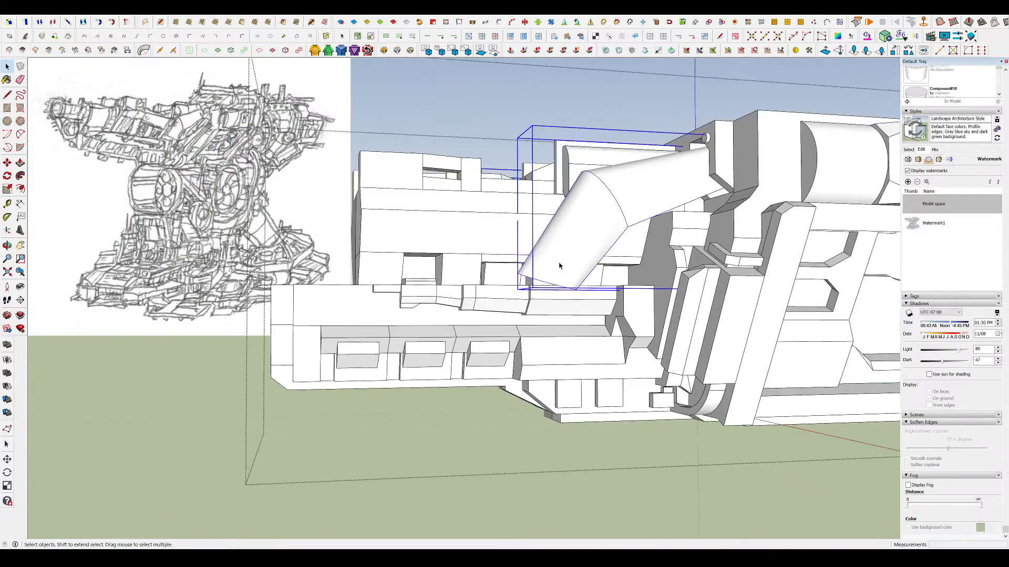
{"action": "left_click_drag", "start_coordinate": [464, 252], "coordinate": [596, 310]}
{"action": "scroll", "coordinate": [560, 277], "scroll_direction": "up", "scroll_amount": 3}
{"action": "key", "text": "q"}
{"action": "middle_click_drag", "start_coordinate": [565, 263], "coordinate": [677, 336]}
{"action": "left_click", "coordinate": [704, 286]}
{"action": "left_click", "coordinate": [701, 287]}
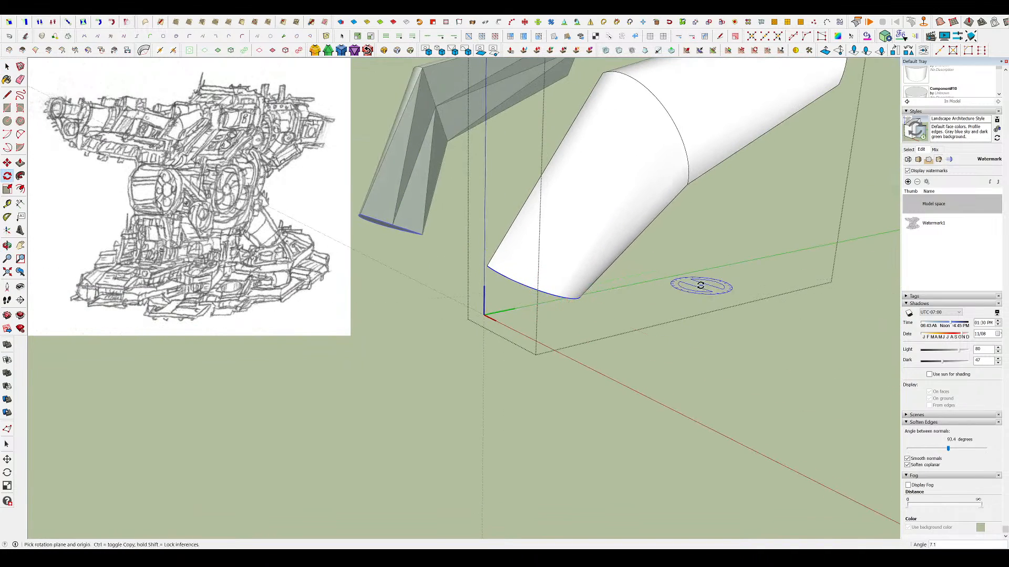
{"action": "key", "text": "space"}
{"action": "left_click", "coordinate": [630, 342]}
{"action": "scroll", "coordinate": [592, 291], "scroll_direction": "down", "scroll_amount": 4}
{"action": "middle_click_drag", "start_coordinate": [592, 291], "coordinate": [651, 247]}
{"action": "left_click", "coordinate": [449, 385]}
{"action": "middle_click_drag", "start_coordinate": [449, 385], "coordinate": [455, 333]}
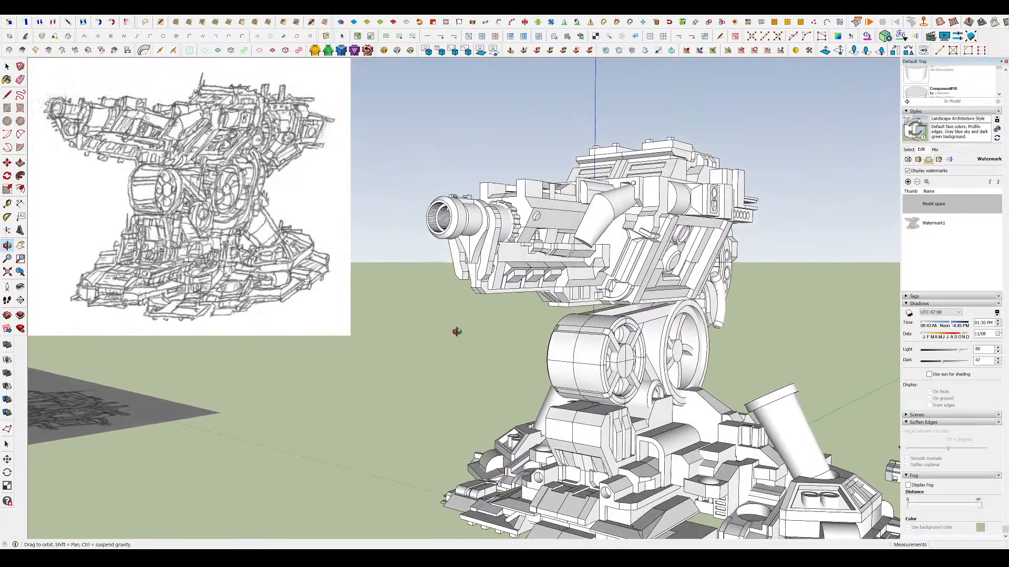
{"action": "scroll", "coordinate": [521, 194], "scroll_direction": "up", "scroll_amount": 3}
{"action": "triple_click", "coordinate": [521, 194]}
{"action": "left_click", "coordinate": [490, 157]}
{"action": "scroll", "coordinate": [490, 157], "scroll_direction": "down", "scroll_amount": 5}
- Draw a rectangle on the underside of the upper hull and push/pull it about 435 cm
{"action": "left_click", "coordinate": [704, 304]}
{"action": "middle_click_drag", "start_coordinate": [704, 304], "coordinate": [490, 185]}
{"action": "scroll", "coordinate": [561, 247], "scroll_direction": "up", "scroll_amount": 7}
{"action": "key", "text": "r"}
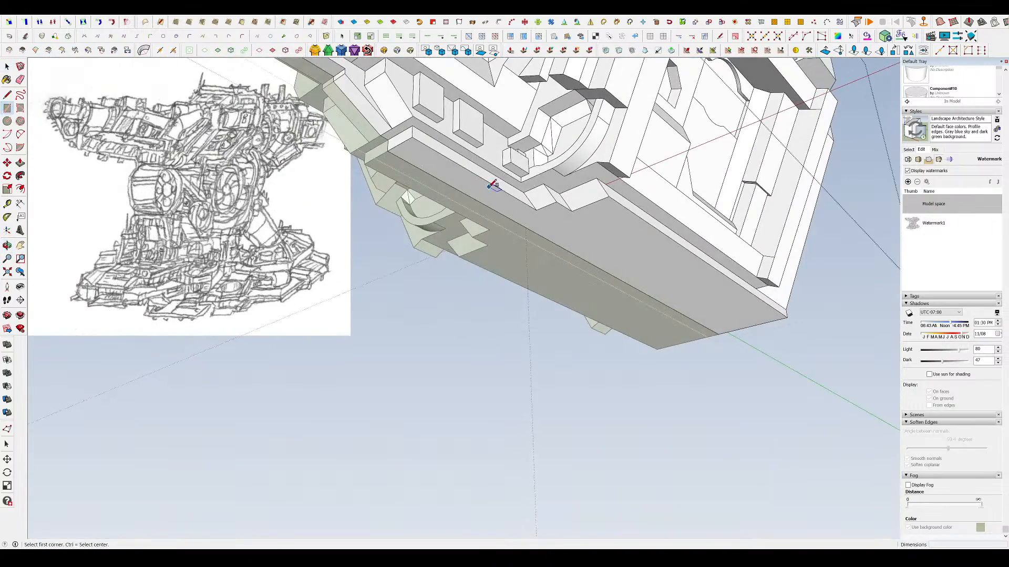
{"action": "left_click", "coordinate": [739, 329]}
{"action": "key", "text": "p"}
{"action": "left_click", "coordinate": [677, 306]}
{"action": "left_click", "coordinate": [666, 322]}
- Clean up the edges of the hull's underside plate, leave the group, and view the turret from the side
{"action": "key", "text": "shift+h"}
{"action": "middle_click_drag", "start_coordinate": [598, 243], "coordinate": [508, 315]}
{"action": "key", "text": "e"}
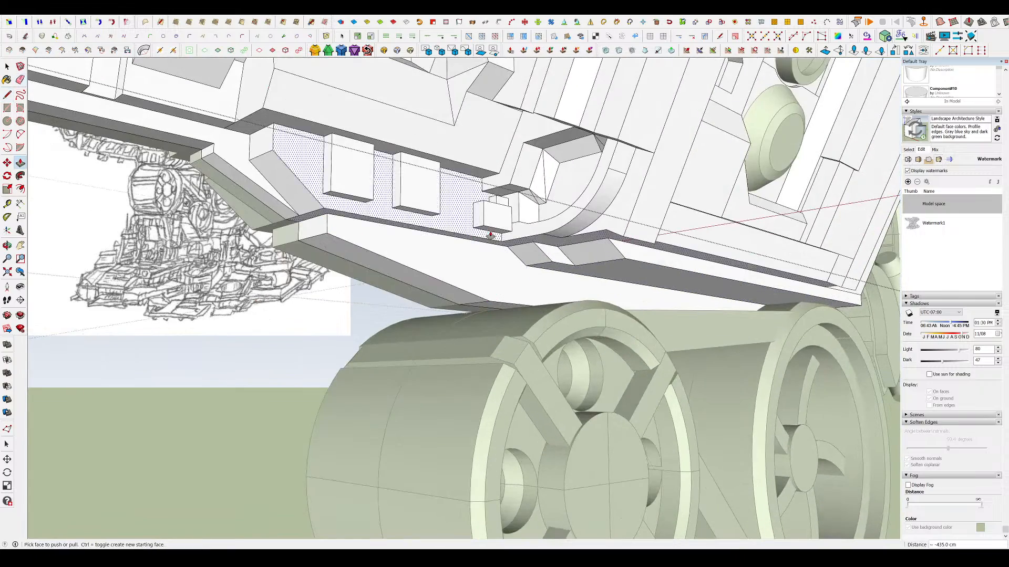
{"action": "middle_click_drag", "start_coordinate": [494, 296], "coordinate": [416, 269]}
{"action": "scroll", "coordinate": [637, 278], "scroll_direction": "up", "scroll_amount": 2}
{"action": "key", "text": "m"}
{"action": "scroll", "coordinate": [637, 272], "scroll_direction": "up", "scroll_amount": 2}
{"action": "scroll", "coordinate": [613, 282], "scroll_direction": "down", "scroll_amount": 4}
{"action": "middle_click_drag", "start_coordinate": [606, 290], "coordinate": [536, 284]}
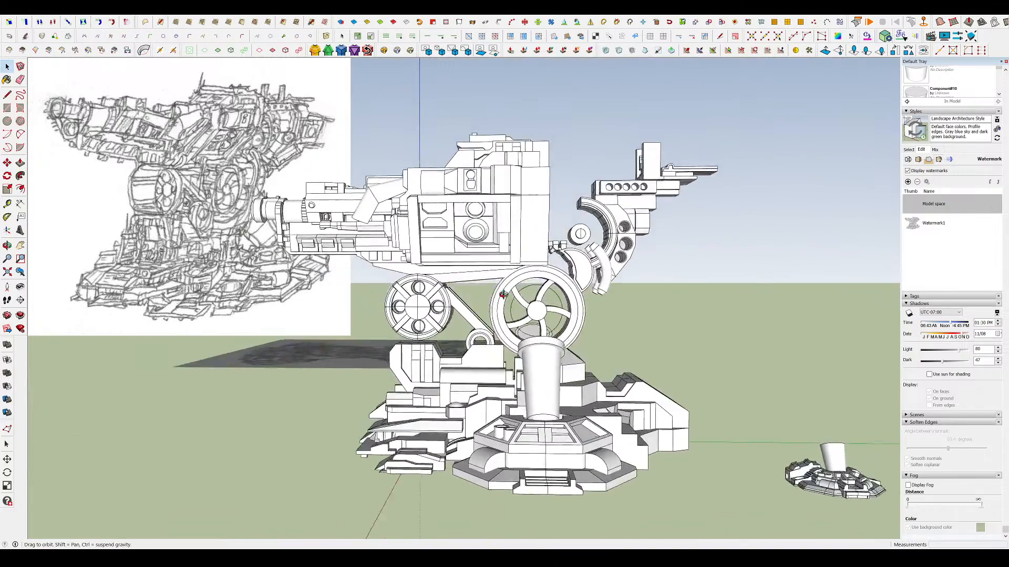
- Open the hull's underside plate, extend its rear part downwards, and cut the front of the extension to a slope
{"action": "scroll", "coordinate": [475, 276], "scroll_direction": "up", "scroll_amount": 5}
{"action": "double_click", "coordinate": [444, 257]}
{"action": "middle_click_drag", "start_coordinate": [442, 257], "coordinate": [412, 260]}
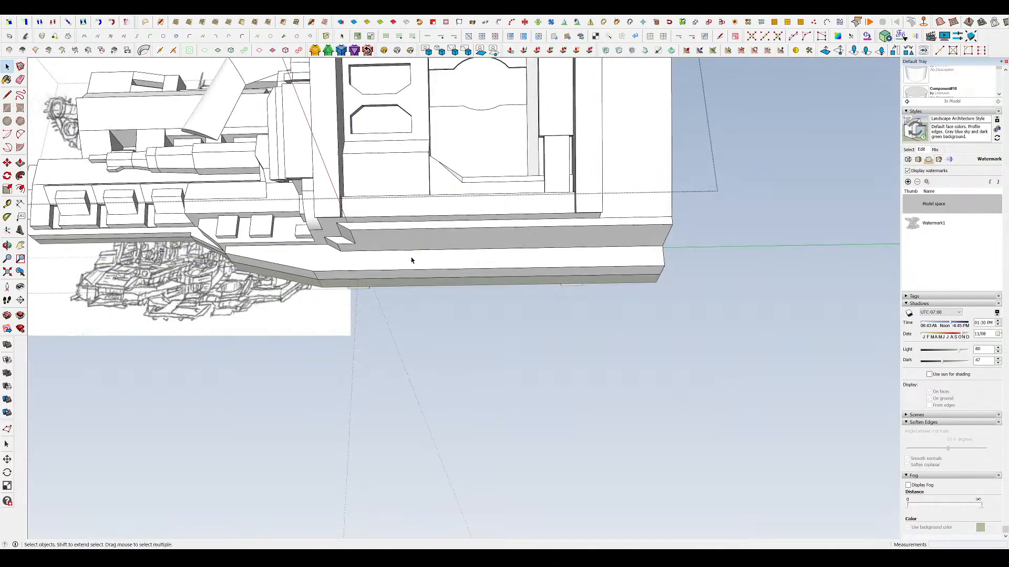
{"action": "key", "text": "p"}
{"action": "left_click_drag", "start_coordinate": [661, 270], "coordinate": [609, 320]}
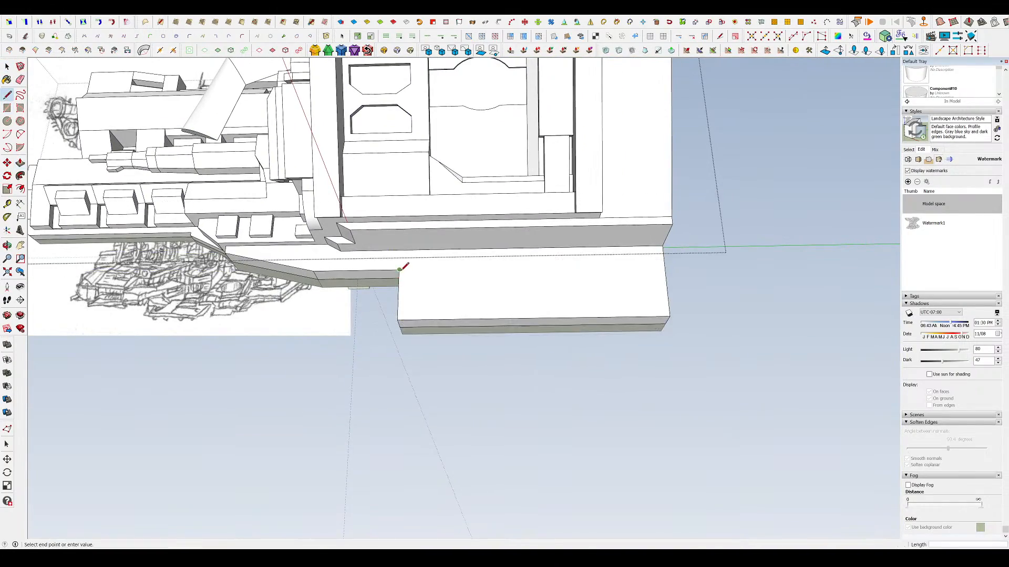
{"action": "middle_click_drag", "start_coordinate": [471, 279], "coordinate": [503, 301]}
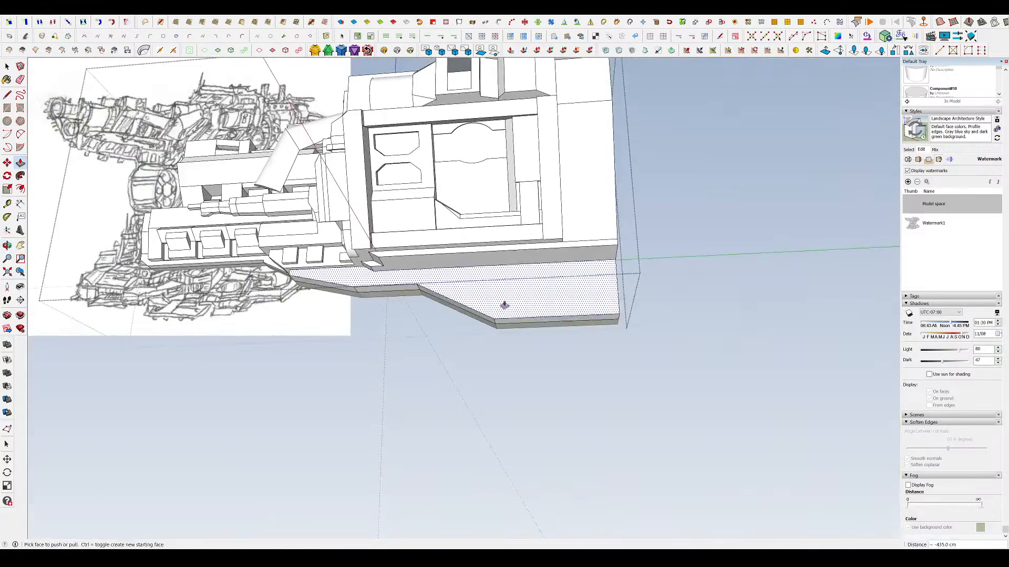
- Split the underside plate's side face with a line, push/pull the lower section, and leave the group
{"action": "key", "text": "l"}
{"action": "left_click", "coordinate": [616, 260]}
{"action": "key", "text": "p"}
{"action": "left_click_drag", "start_coordinate": [591, 296], "coordinate": [604, 331]}
{"action": "middle_click_drag", "start_coordinate": [603, 331], "coordinate": [849, 306]}
{"action": "key", "text": "space"}
{"action": "left_click", "coordinate": [849, 306]}
{"action": "scroll", "coordinate": [690, 246], "scroll_direction": "down", "scroll_amount": 4}
{"action": "middle_click_drag", "start_coordinate": [690, 247], "coordinate": [352, 283]}
{"action": "key", "text": "space"}
{"action": "middle_click_drag", "start_coordinate": [589, 257], "coordinate": [551, 238]}
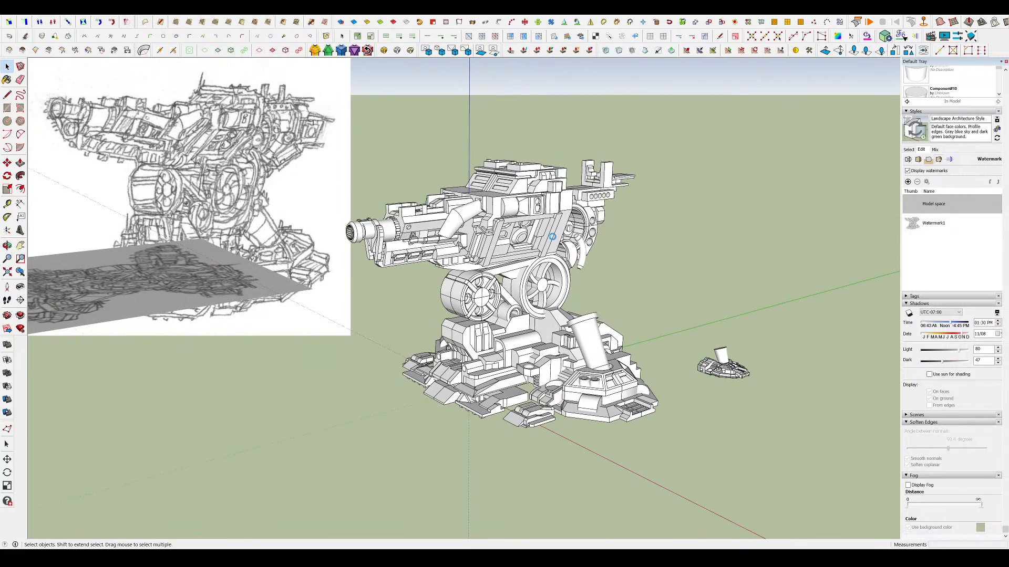
- Open the base's front ramp, split a low strip off its side face with a line, and push it outwards
{"action": "scroll", "coordinate": [561, 248], "scroll_direction": "down", "scroll_amount": 6}
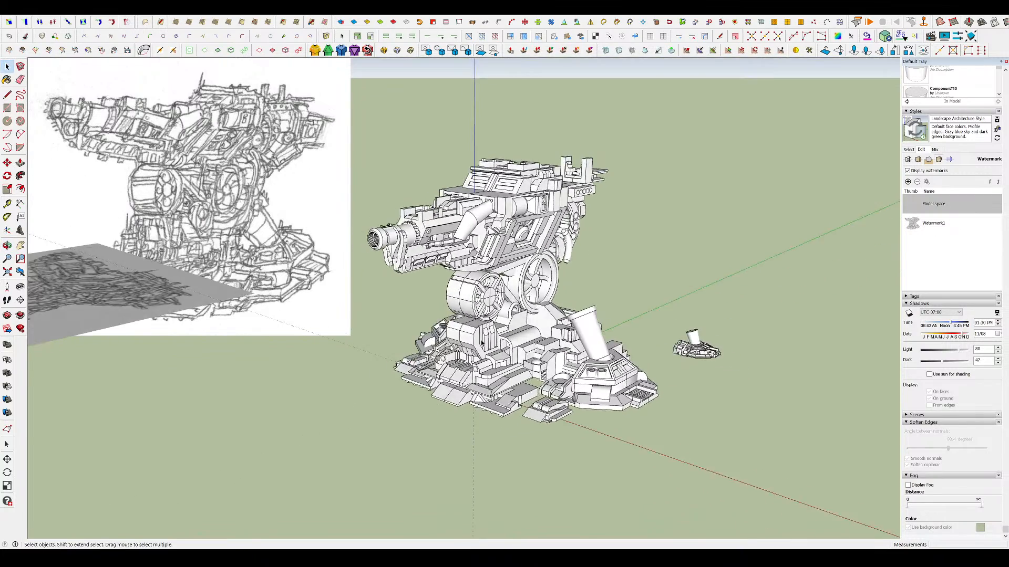
{"action": "scroll", "coordinate": [510, 362], "scroll_direction": "up", "scroll_amount": 10}
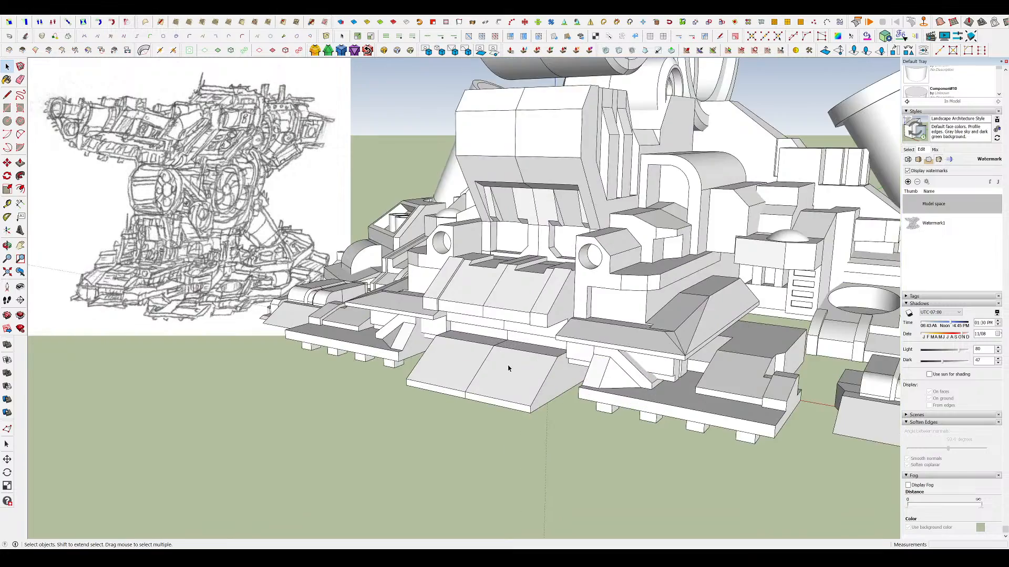
{"action": "mouse_move", "coordinate": [506, 360]}
{"action": "middle_mouse_down"}
{"action": "mouse_move", "coordinate": [515, 377]}
{"action": "mouse_move", "coordinate": [520, 367]}
{"action": "mouse_move", "coordinate": [506, 370]}
{"action": "middle_mouse_up"}
{"action": "double_click", "coordinate": [538, 394]}
{"action": "scroll", "coordinate": [557, 395], "scroll_direction": "up", "scroll_amount": 4}
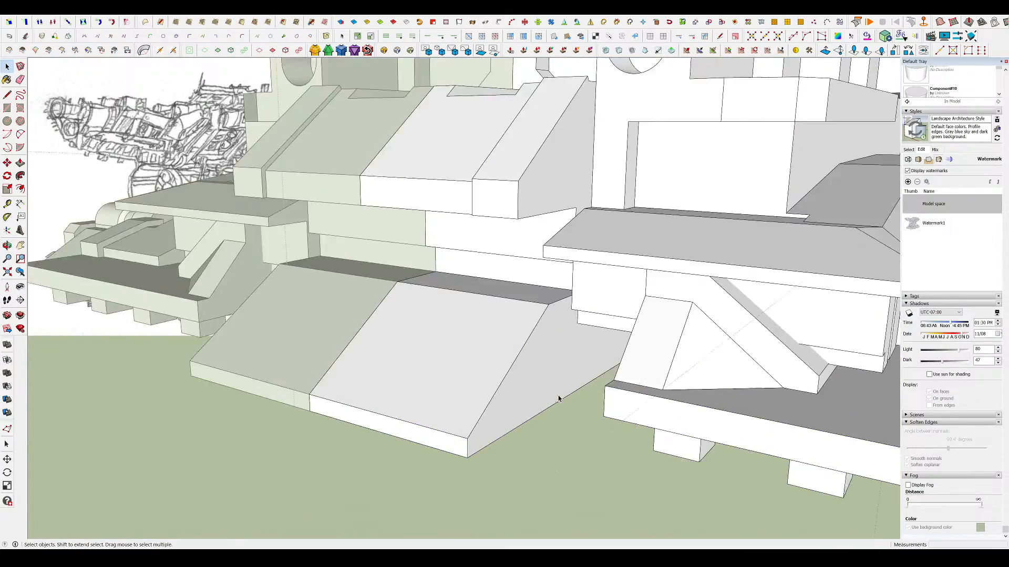
{"action": "middle_click_drag", "start_coordinate": [559, 397], "coordinate": [554, 281]}
{"action": "double_click", "coordinate": [603, 298]}
{"action": "key", "text": "l"}
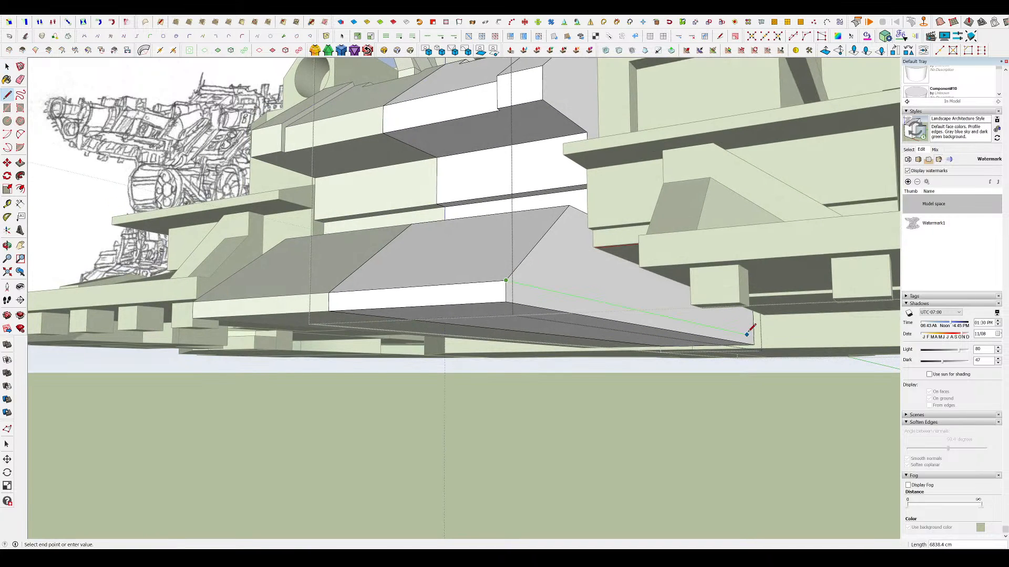
{"action": "left_click", "coordinate": [753, 336]}
{"action": "key", "text": "p"}
{"action": "left_click", "coordinate": [723, 335]}
{"action": "middle_click_drag", "start_coordinate": [660, 305], "coordinate": [646, 324]}
{"action": "left_click", "coordinate": [646, 324]}
- Draw another line on the front ramp's side, push/pull the section, shift its edge slightly, and leave the group
{"action": "key", "text": "l"}
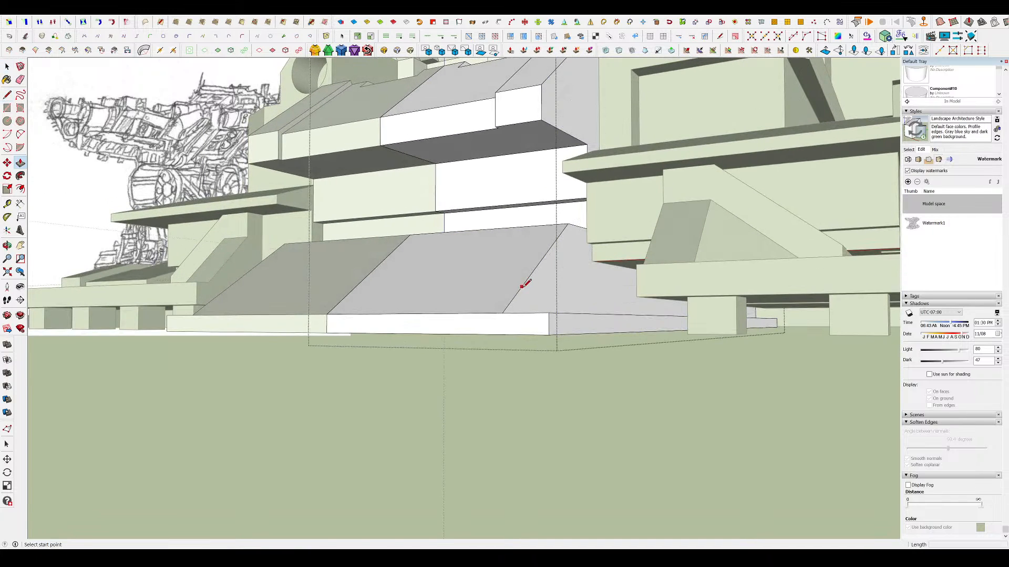
{"action": "middle_click_drag", "start_coordinate": [525, 285], "coordinate": [497, 254]}
{"action": "left_click", "coordinate": [622, 296]}
{"action": "key", "text": "p"}
{"action": "left_click", "coordinate": [570, 301]}
{"action": "left_click", "coordinate": [581, 293]}
{"action": "key", "text": "m"}
{"action": "left_click", "coordinate": [604, 315]}
{"action": "left_click", "coordinate": [608, 326]}
{"action": "scroll", "coordinate": [531, 294], "scroll_direction": "down", "scroll_amount": 8}
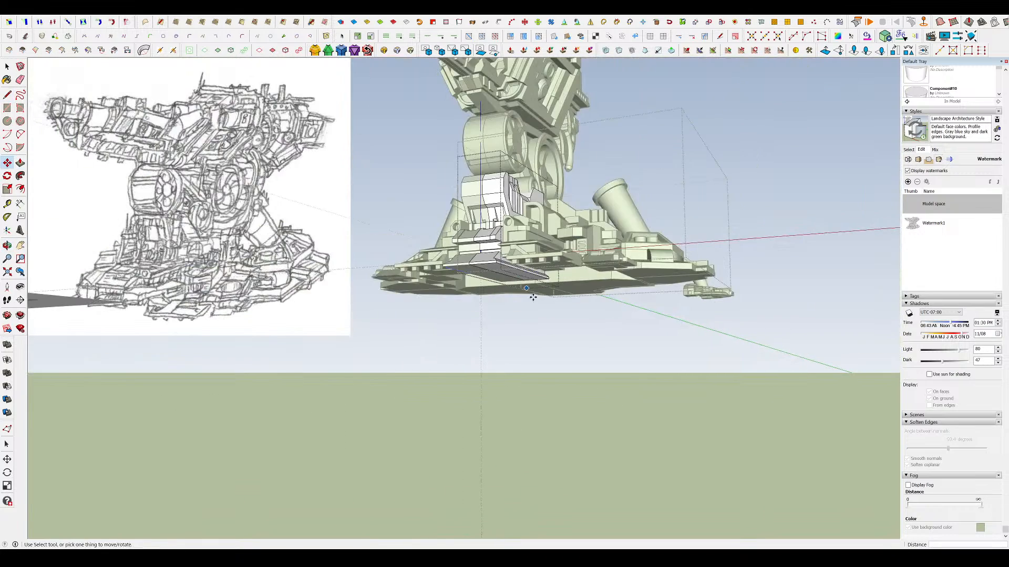
{"action": "key", "text": "space"}
{"action": "left_click", "coordinate": [531, 297]}
{"action": "middle_click_drag", "start_coordinate": [531, 297], "coordinate": [497, 401]}
- Open the base's central column, draw a line across the side of its raised rear block, and push the upper section inwards
{"action": "scroll", "coordinate": [494, 267], "scroll_direction": "up", "scroll_amount": 5}
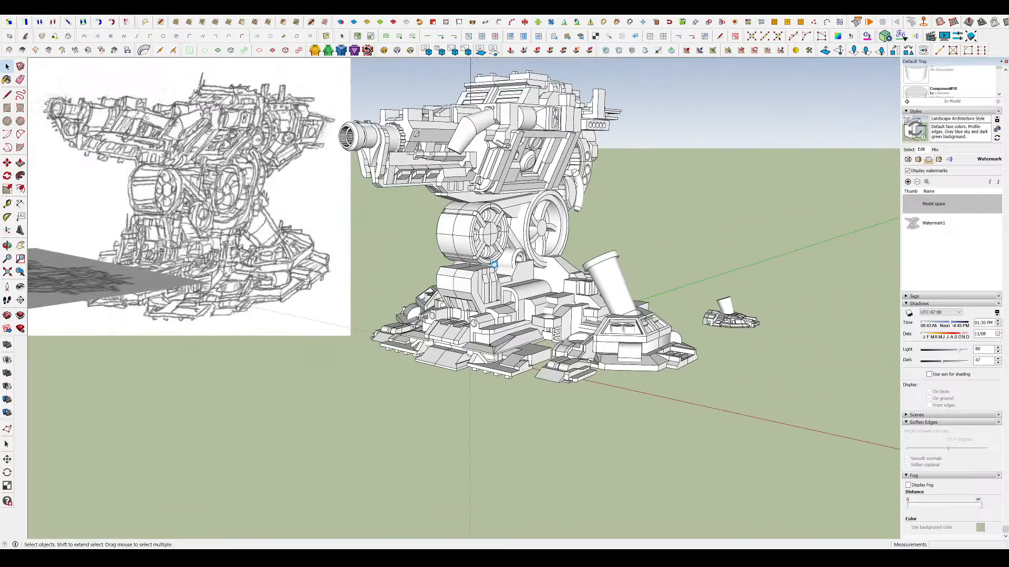
{"action": "middle_click_drag", "start_coordinate": [499, 283], "coordinate": [503, 311]}
{"action": "scroll", "coordinate": [515, 258], "scroll_direction": "up", "scroll_amount": 6}
{"action": "double_click", "coordinate": [530, 283]}
{"action": "scroll", "coordinate": [526, 285], "scroll_direction": "up", "scroll_amount": 4}
{"action": "key", "text": "h"}
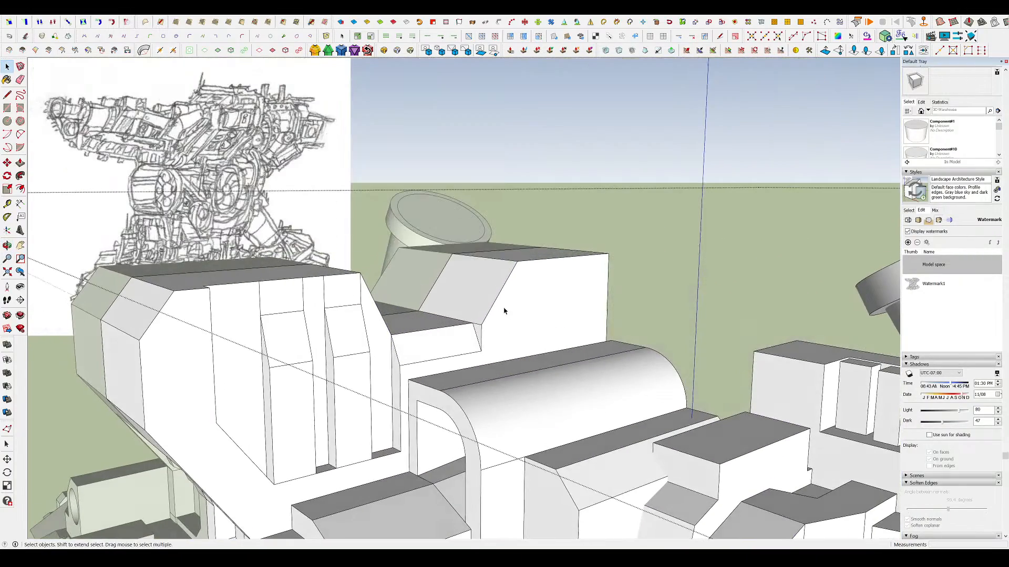
{"action": "key", "text": "h"}
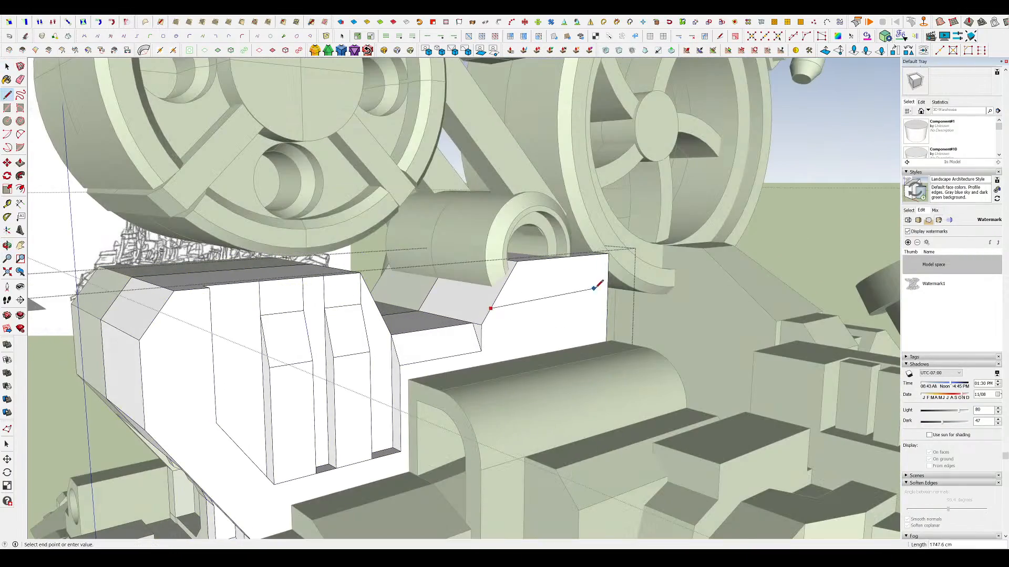
{"action": "left_click", "coordinate": [608, 292]}
{"action": "key", "text": "p"}
{"action": "left_click", "coordinate": [573, 287]}
{"action": "left_click", "coordinate": [547, 292]}
- Isolate the central column and adjust the depth of the raised block's narrowed upper section with Push/Pull
{"action": "middle_click_drag", "start_coordinate": [547, 292], "coordinate": [446, 326]}
{"action": "key", "text": "m"}
{"action": "key", "text": "space"}
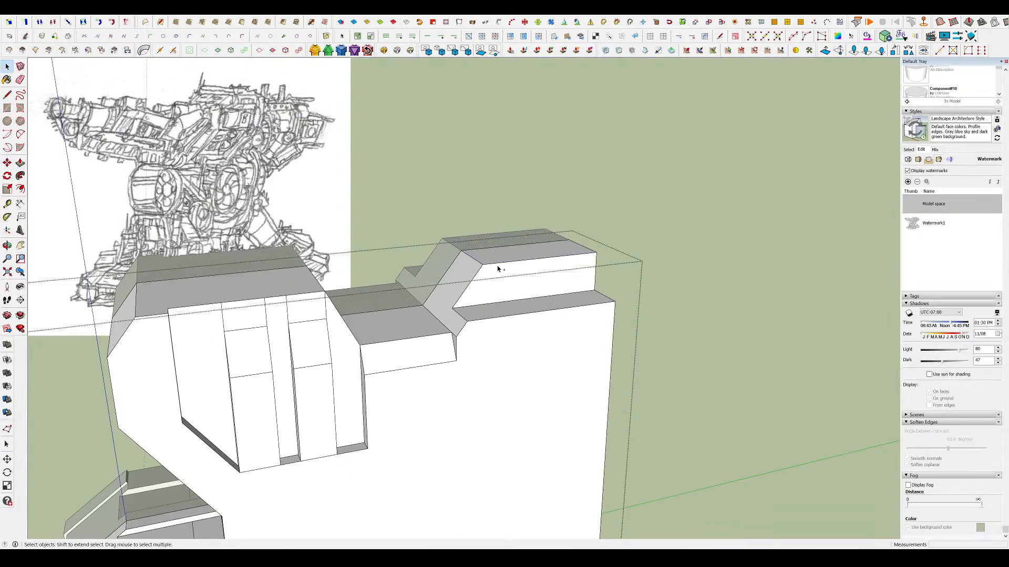
{"action": "key", "text": "h"}
{"action": "middle_click_drag", "start_coordinate": [497, 268], "coordinate": [478, 287]}
{"action": "key", "text": "h"}
{"action": "key", "text": "l"}
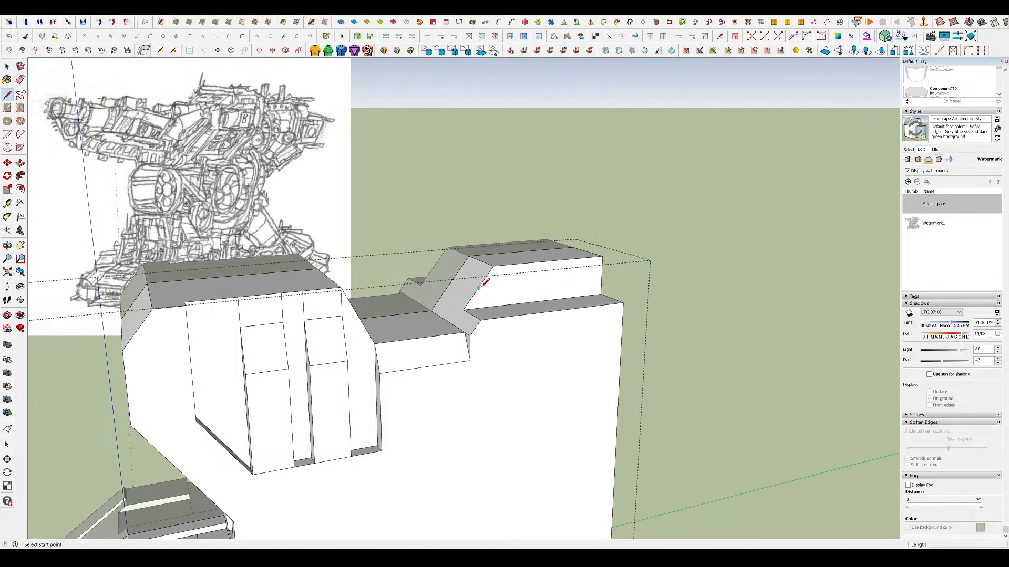
{"action": "key", "text": "p"}
{"action": "left_click", "coordinate": [578, 268]}
- Show the surrounding parts, move the raised block's sloped end face about 141 cm behind the small pipe, and leave the group
{"action": "key", "text": "h"}
{"action": "mouse_move", "coordinate": [479, 256]}
{"action": "middle_mouse_down"}
{"action": "mouse_move", "coordinate": [462, 277]}
{"action": "mouse_move", "coordinate": [334, 308]}
{"action": "middle_mouse_up"}
{"action": "scroll", "coordinate": [604, 299], "scroll_direction": "up", "scroll_amount": 2}
{"action": "key", "text": "m"}
{"action": "middle_click_drag", "start_coordinate": [599, 289], "coordinate": [609, 271]}
{"action": "left_click", "coordinate": [608, 271]}
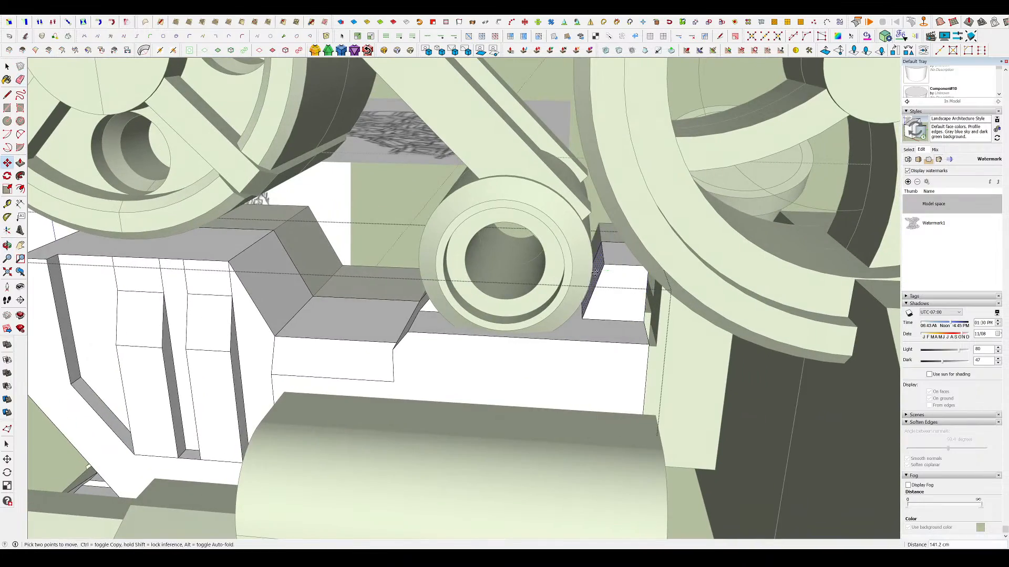
{"action": "key", "text": "space"}
{"action": "scroll", "coordinate": [574, 263], "scroll_direction": "down", "scroll_amount": 10}
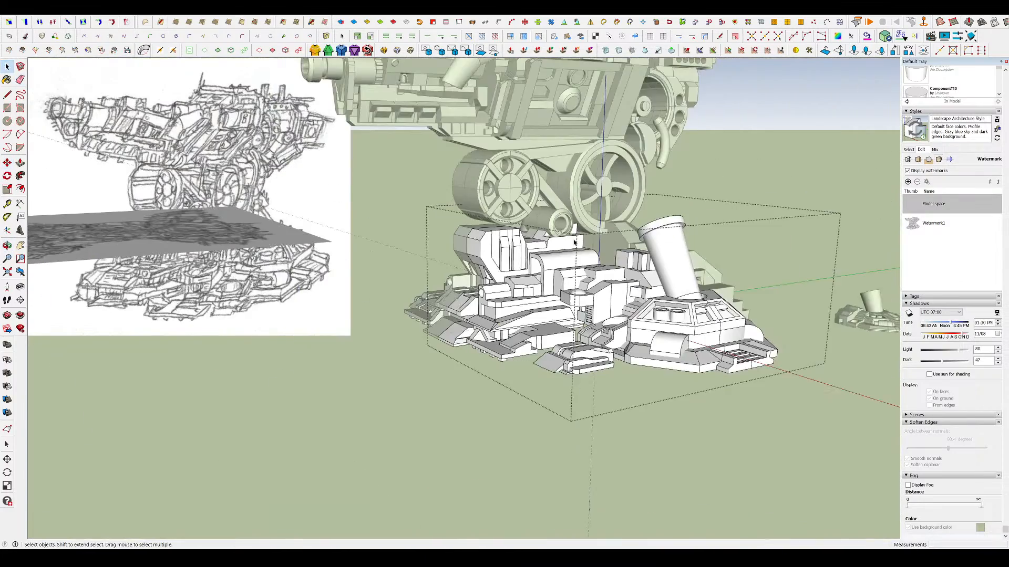
- Open the gun barrel, push/pull the small face inside the muzzle bore, and leave the group
{"action": "middle_click_drag", "start_coordinate": [738, 399], "coordinate": [838, 162]}
{"action": "scroll", "coordinate": [518, 174], "scroll_direction": "up", "scroll_amount": 6}
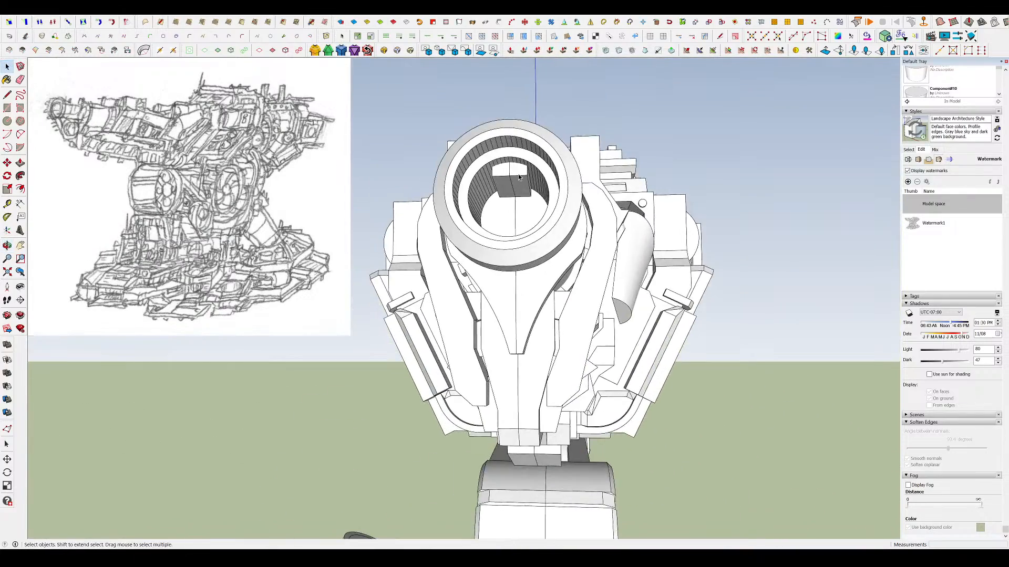
{"action": "triple_click", "coordinate": [518, 174]}
{"action": "key", "text": "i"}
{"action": "key", "text": "p"}
{"action": "left_click", "coordinate": [518, 169]}
{"action": "middle_click_drag", "start_coordinate": [525, 174], "coordinate": [522, 256]}
{"action": "left_click", "coordinate": [525, 184]}
{"action": "key", "text": "i"}
{"action": "key", "text": "space"}
{"action": "left_click", "coordinate": [573, 151]}
{"action": "scroll", "coordinate": [573, 151], "scroll_direction": "down", "scroll_amount": 7}
{"action": "left_click", "coordinate": [623, 209]}
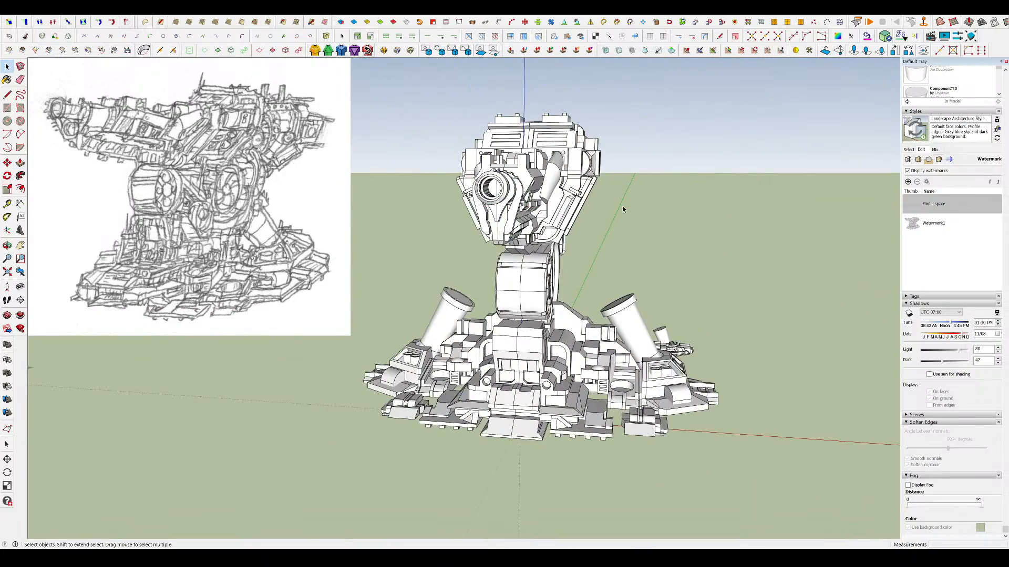
- Compare the whole turret with the reference sketch from low, side and front angles
{"action": "middle_click_drag", "start_coordinate": [710, 239], "coordinate": [693, 188]}
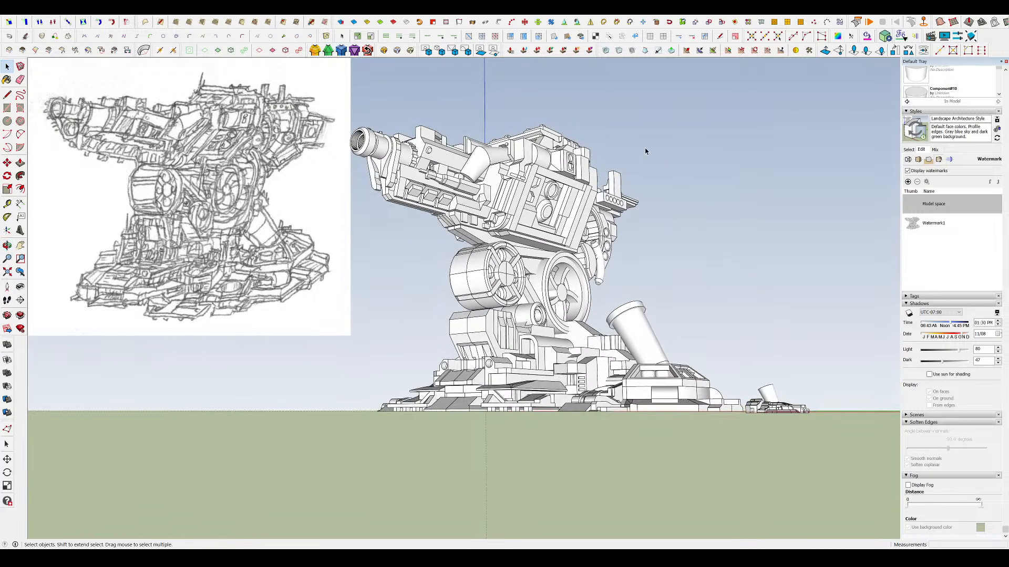
{"action": "middle_click_drag", "start_coordinate": [641, 174], "coordinate": [325, 286]}
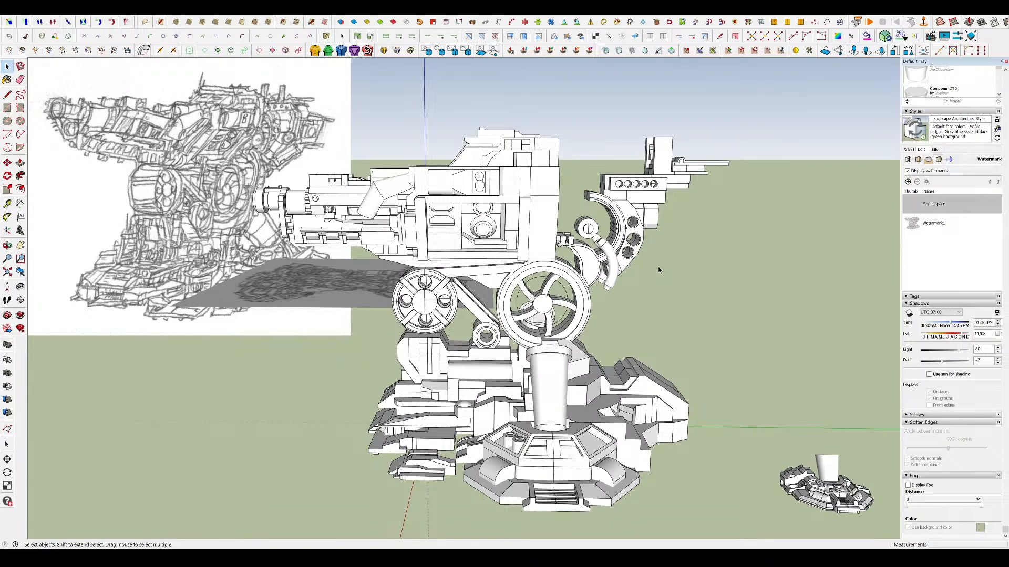
{"action": "middle_click_drag", "start_coordinate": [658, 270], "coordinate": [775, 319]}
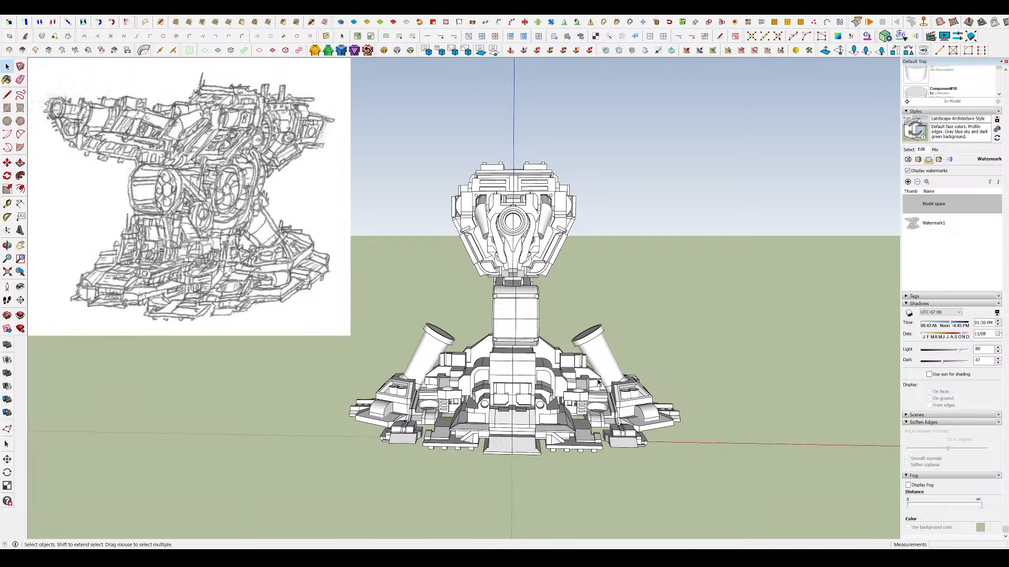
- Move the front wheel drum sideways by about 151.6 cm onto the turret's centre line
{"action": "scroll", "coordinate": [513, 333], "scroll_direction": "up", "scroll_amount": 2}
{"action": "scroll", "coordinate": [514, 317], "scroll_direction": "up", "scroll_amount": 1}
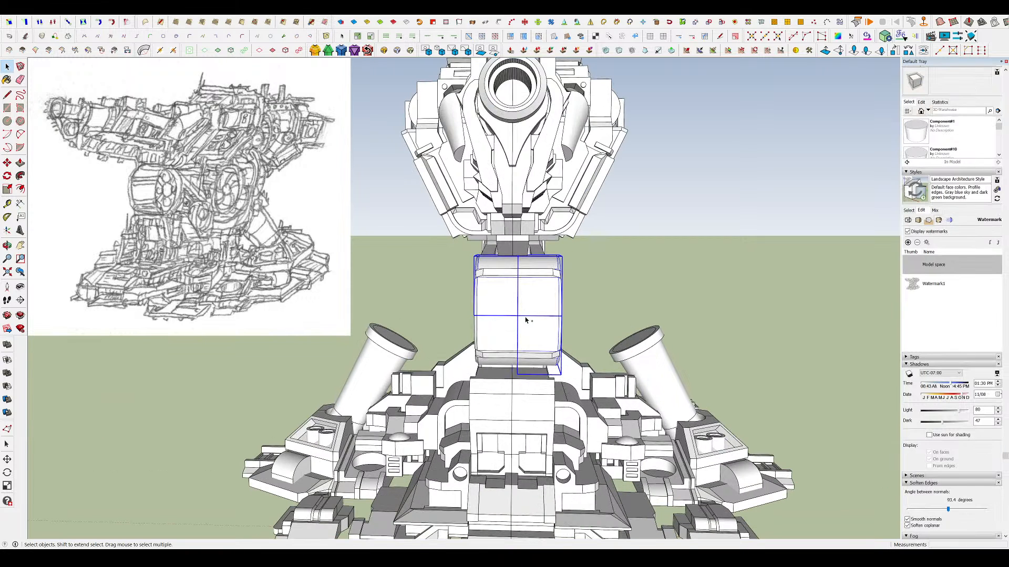
{"action": "left_click", "coordinate": [517, 315]}
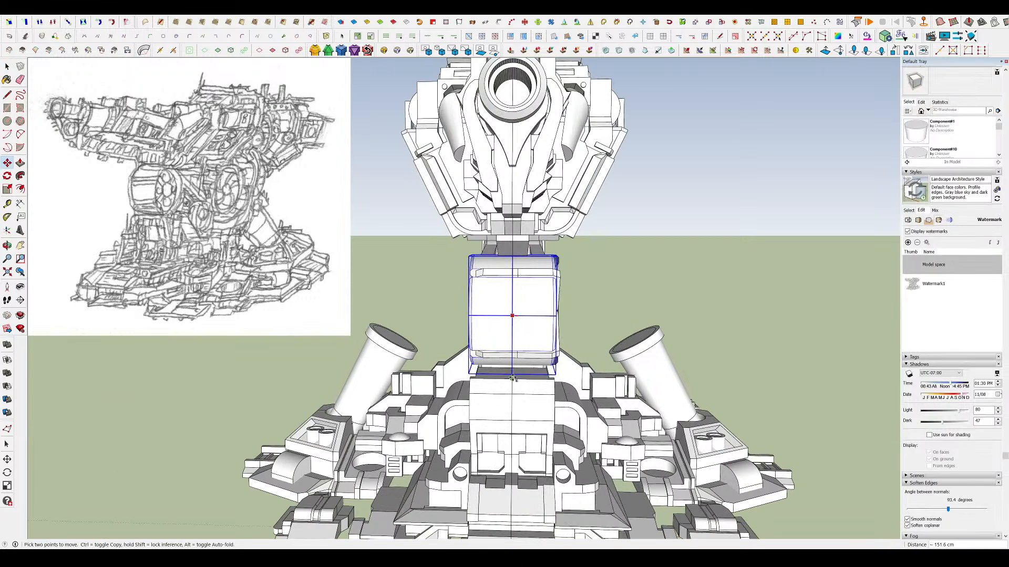
{"action": "key", "text": "space"}
{"action": "middle_click_drag", "start_coordinate": [540, 372], "coordinate": [640, 319]}
{"action": "middle_click_drag", "start_coordinate": [593, 282], "coordinate": [462, 307]}
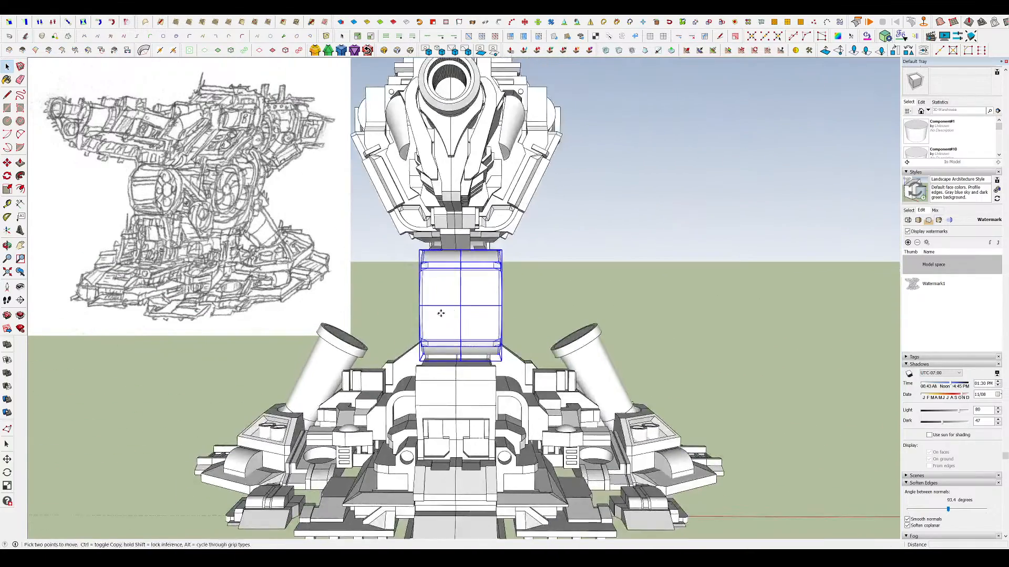
{"action": "key", "text": "q"}
{"action": "left_click", "coordinate": [463, 335]}
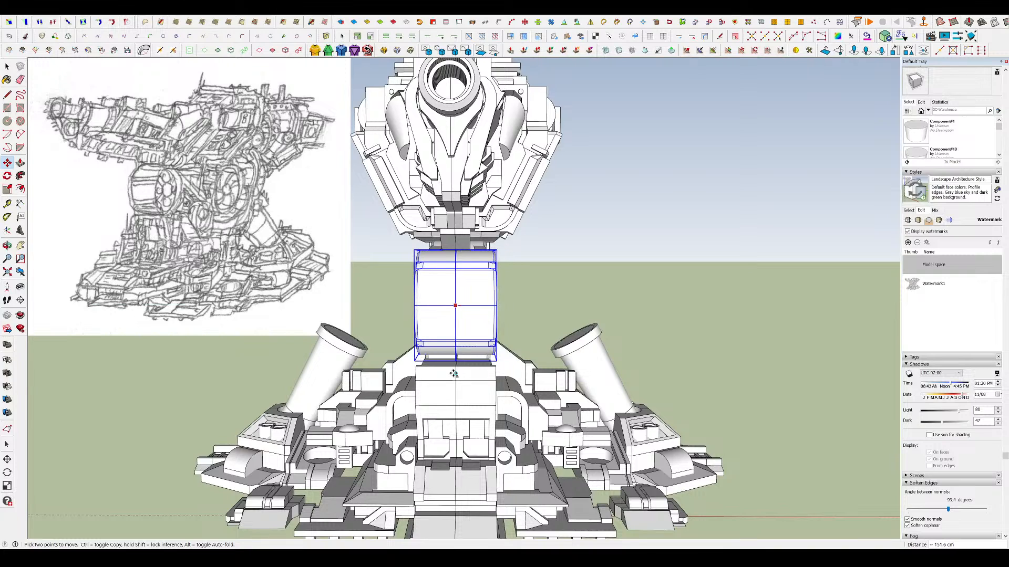
{"action": "scroll", "coordinate": [602, 283], "scroll_direction": "down", "scroll_amount": 2}
{"action": "key", "text": "space"}
{"action": "left_click", "coordinate": [574, 301]}
- Switch to a parallel-projection front view and examine how the gun, wheel drum and base line up
{"action": "middle_click_drag", "start_coordinate": [574, 301], "coordinate": [552, 317]}
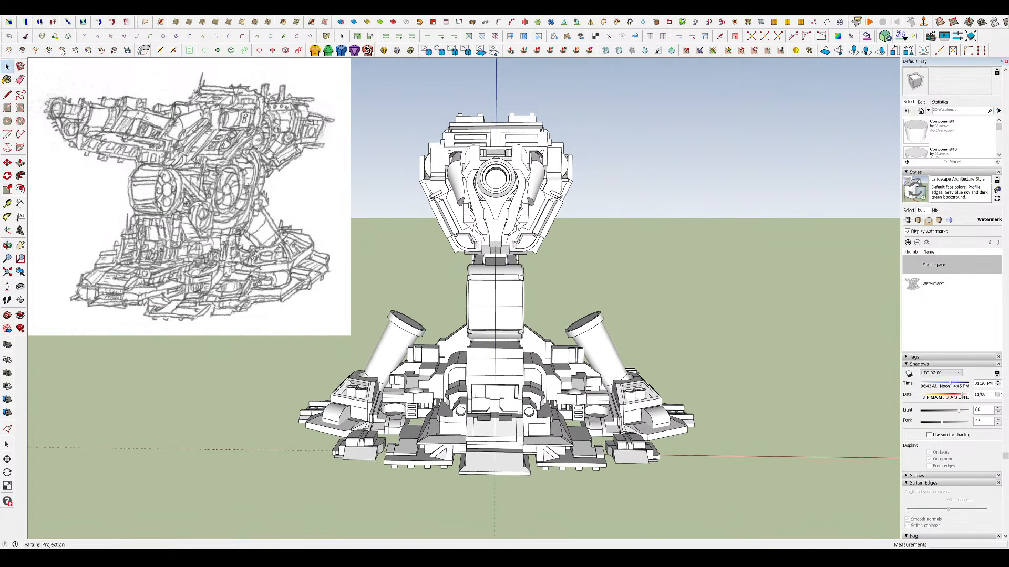
{"action": "middle_click_drag", "start_coordinate": [672, 287], "coordinate": [685, 258]}
{"action": "key", "text": "space"}
{"action": "scroll", "coordinate": [513, 424], "scroll_direction": "up", "scroll_amount": 8}
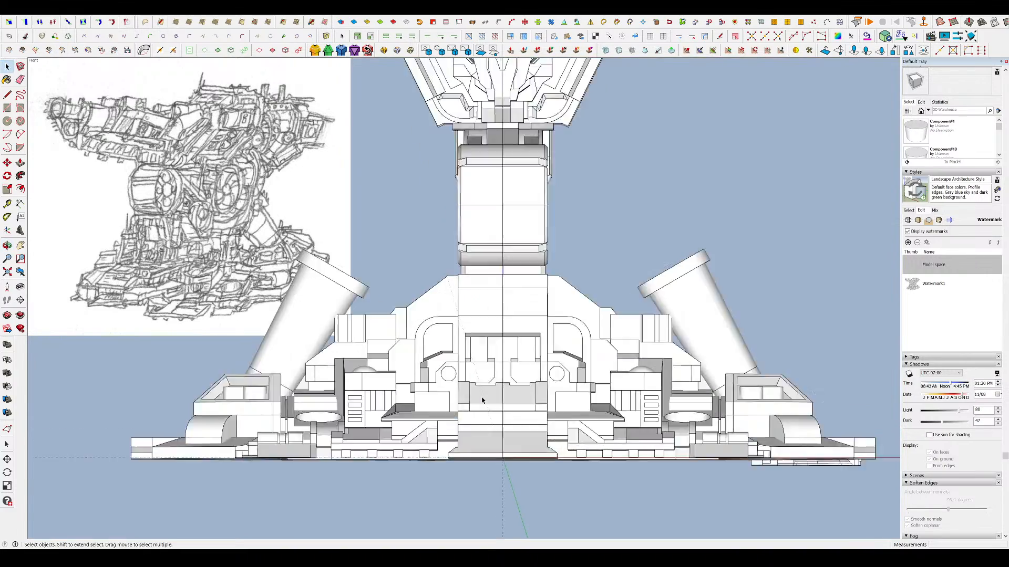
{"action": "scroll", "coordinate": [513, 423], "scroll_direction": "down", "scroll_amount": 6}
{"action": "scroll", "coordinate": [469, 214], "scroll_direction": "up", "scroll_amount": 4}
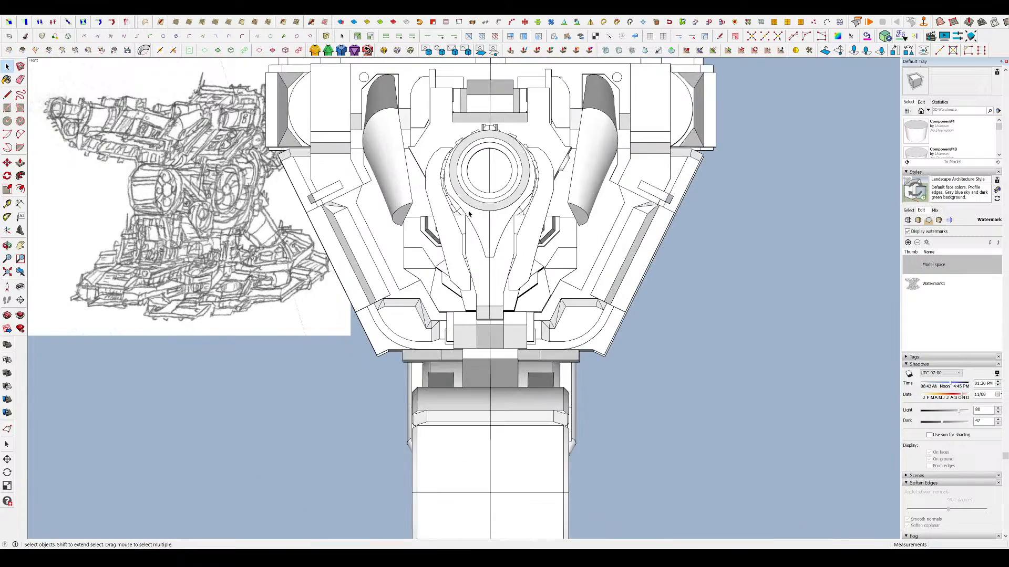
{"action": "scroll", "coordinate": [522, 360], "scroll_direction": "down", "scroll_amount": 3}
{"action": "scroll", "coordinate": [521, 138], "scroll_direction": "up", "scroll_amount": 2}
- Examine the turret's symmetry in the back view and orbit around to a three-quarter view
{"action": "middle_click_drag", "start_coordinate": [536, 205], "coordinate": [743, 153]}
{"action": "scroll", "coordinate": [732, 160], "scroll_direction": "down", "scroll_amount": 1}
{"action": "scroll", "coordinate": [584, 159], "scroll_direction": "down", "scroll_amount": 3}
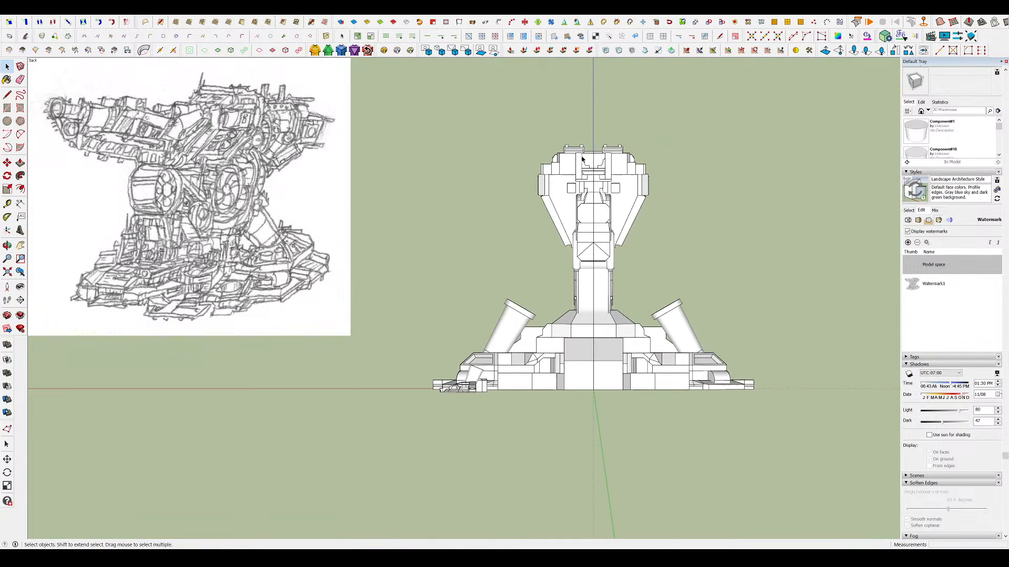
{"action": "scroll", "coordinate": [588, 341], "scroll_direction": "up", "scroll_amount": 3}
{"action": "scroll", "coordinate": [528, 321], "scroll_direction": "down", "scroll_amount": 2}
{"action": "scroll", "coordinate": [549, 303], "scroll_direction": "up", "scroll_amount": 2}
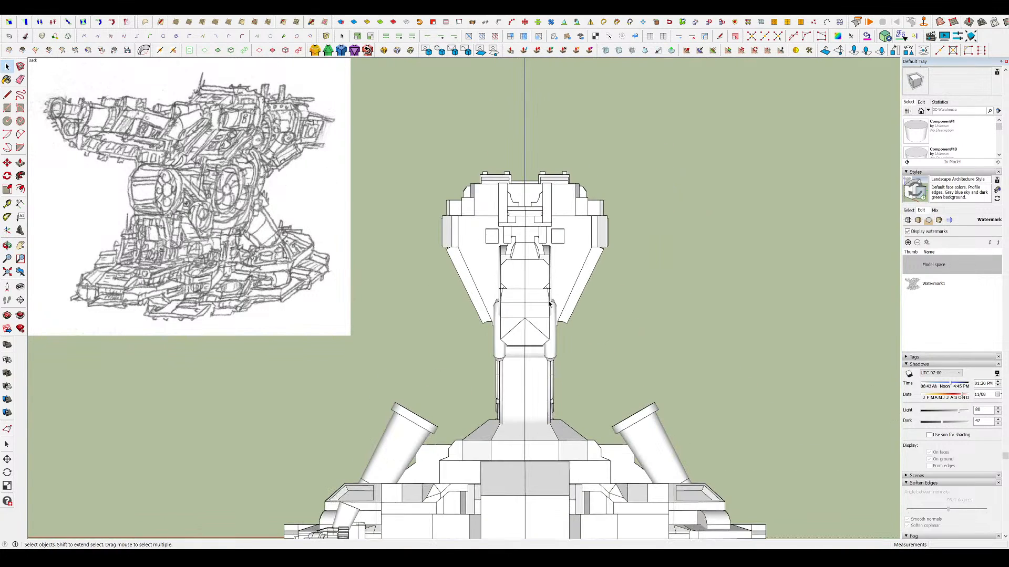
{"action": "scroll", "coordinate": [578, 205], "scroll_direction": "down", "scroll_amount": 2}
{"action": "middle_click_drag", "start_coordinate": [579, 205], "coordinate": [937, 302]}
{"action": "middle_click_drag", "start_coordinate": [631, 253], "coordinate": [873, 294]}
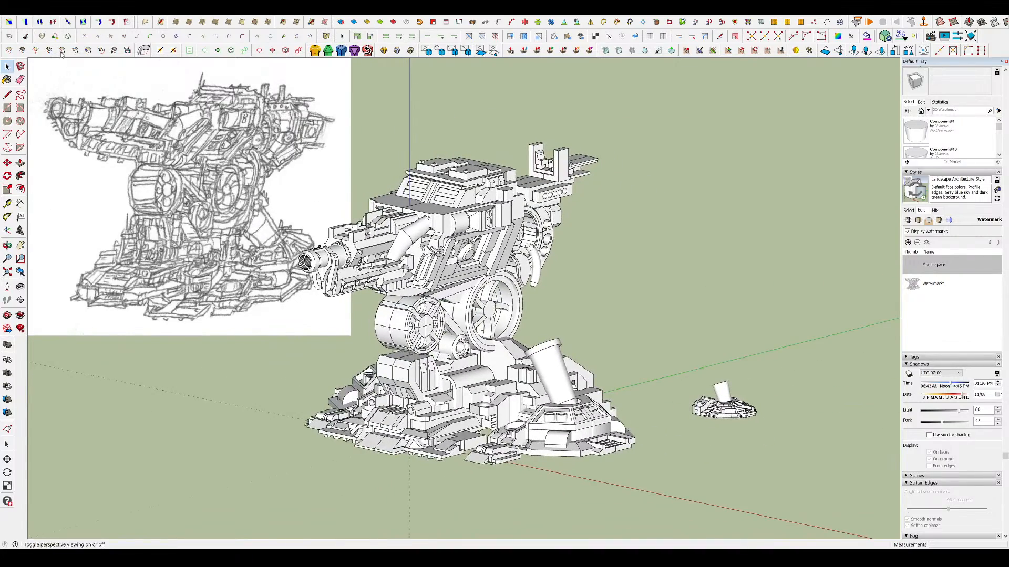
- Examine the turret's wheel drums, base blocks and leg cylinders up close from three-quarter, front and side angles
{"action": "scroll", "coordinate": [518, 330], "scroll_direction": "down", "scroll_amount": 2}
{"action": "scroll", "coordinate": [518, 330], "scroll_direction": "up", "scroll_amount": 5}
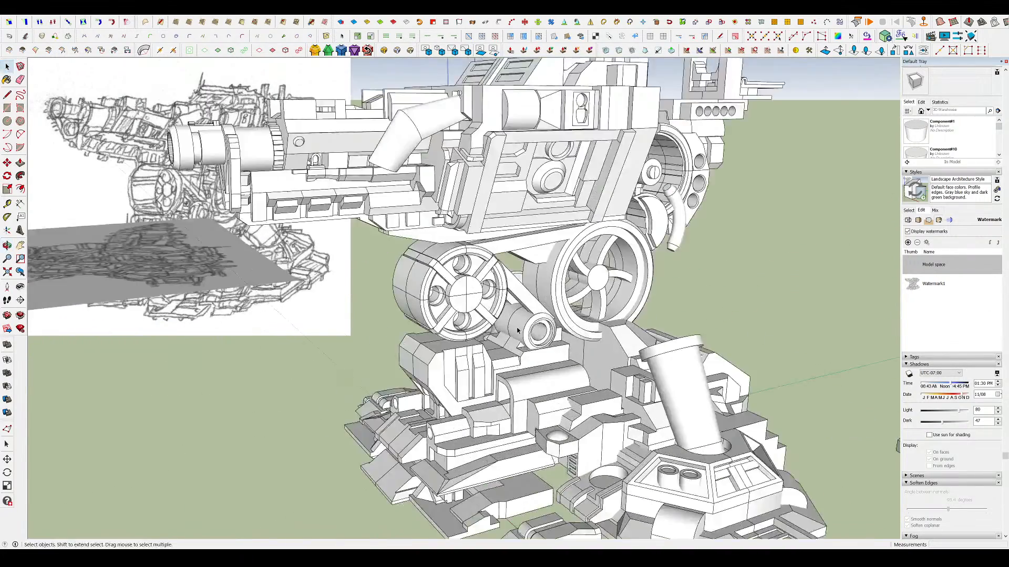
{"action": "middle_click_drag", "start_coordinate": [517, 330], "coordinate": [621, 306]}
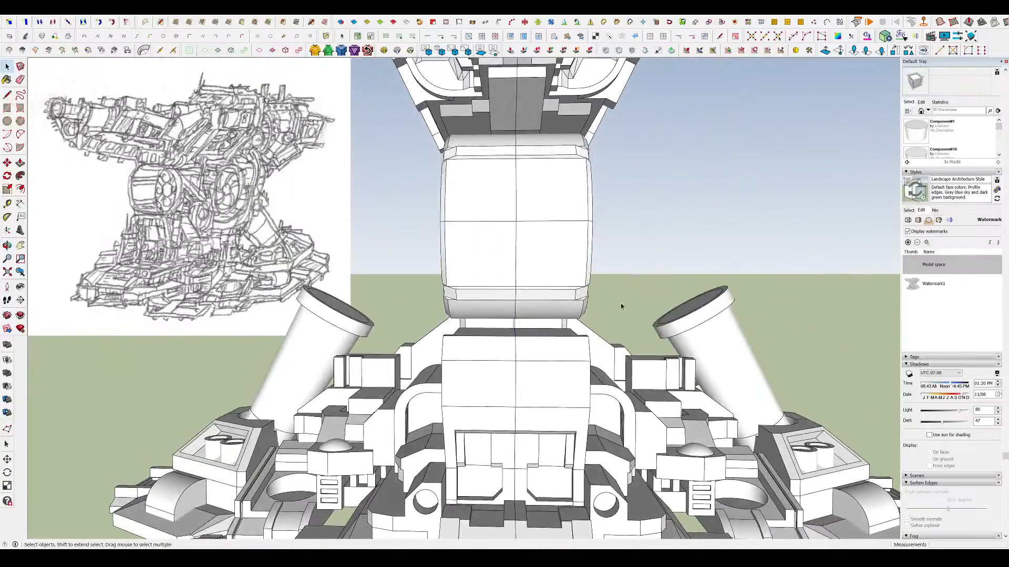
{"action": "scroll", "coordinate": [621, 306], "scroll_direction": "down", "scroll_amount": 3}
{"action": "middle_click_drag", "start_coordinate": [525, 371], "coordinate": [82, 507]}
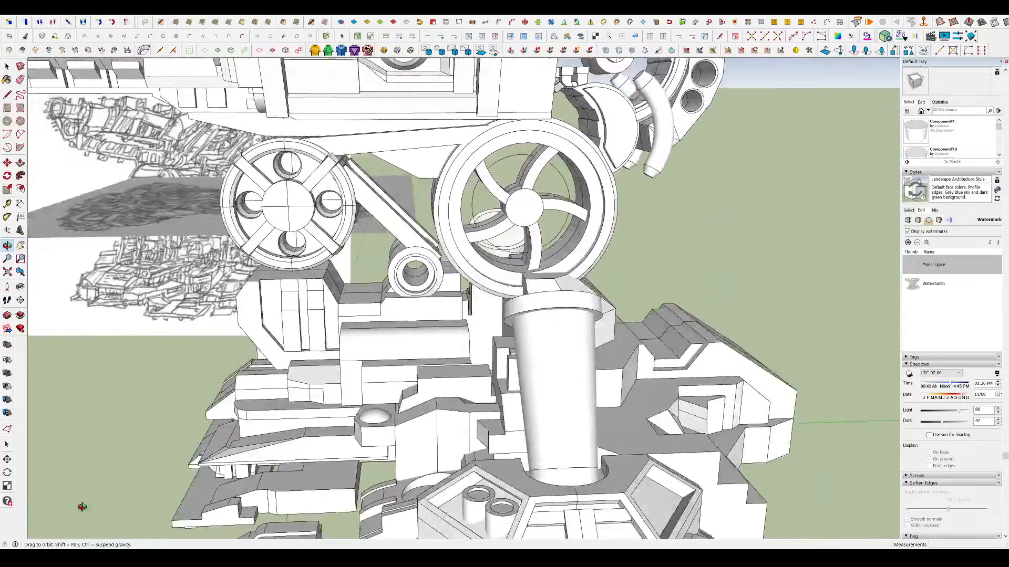
{"action": "scroll", "coordinate": [503, 361], "scroll_direction": "down", "scroll_amount": 2}
{"action": "middle_click_drag", "start_coordinate": [511, 361], "coordinate": [540, 332]}
{"action": "scroll", "coordinate": [540, 332], "scroll_direction": "down", "scroll_amount": 2}
{"action": "scroll", "coordinate": [546, 284], "scroll_direction": "down", "scroll_amount": 3}
{"action": "scroll", "coordinate": [457, 213], "scroll_direction": "up", "scroll_amount": 3}
{"action": "middle_click_drag", "start_coordinate": [462, 215], "coordinate": [568, 233]}
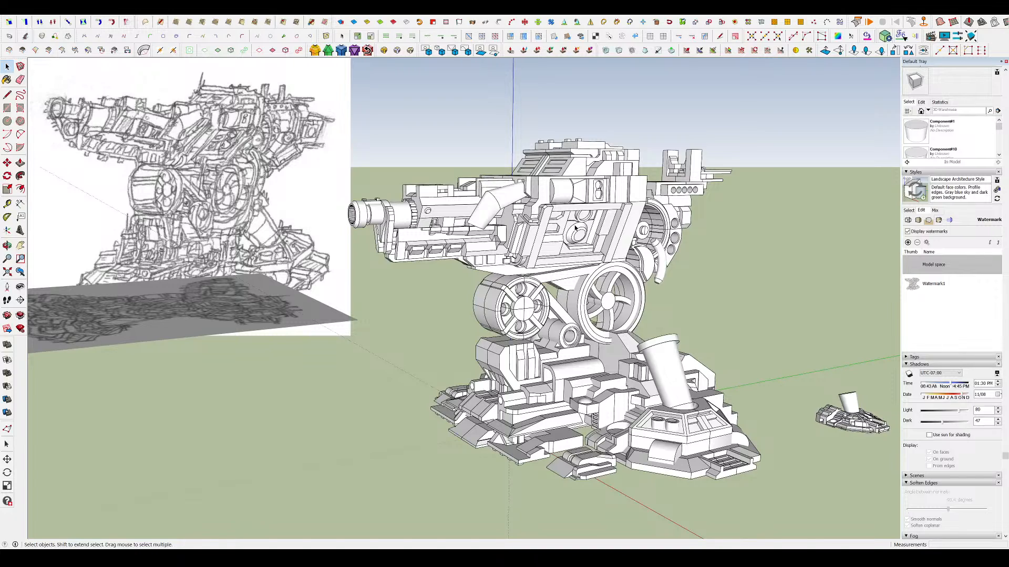
- Compare the turret's gun, hull and wheels with the reference sketch from raised and close three-quarter views
{"action": "middle_click_drag", "start_coordinate": [575, 227], "coordinate": [574, 318]}
{"action": "scroll", "coordinate": [617, 315], "scroll_direction": "down", "scroll_amount": 2}
{"action": "scroll", "coordinate": [620, 325], "scroll_direction": "up", "scroll_amount": 2}
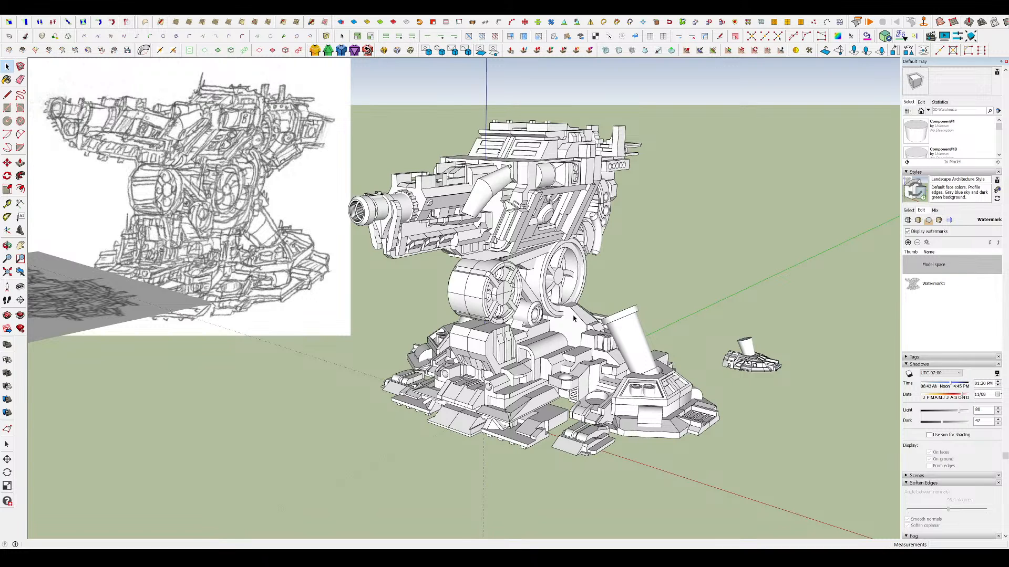
{"action": "middle_click_drag", "start_coordinate": [573, 318], "coordinate": [374, 247]}
{"action": "scroll", "coordinate": [547, 275], "scroll_direction": "up", "scroll_amount": 2}
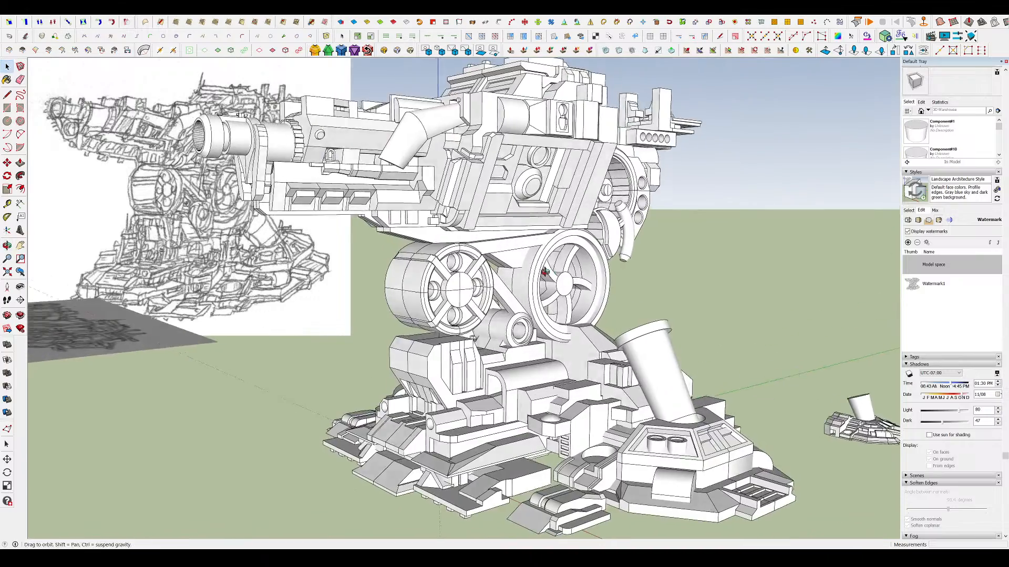
{"action": "mouse_move", "coordinate": [546, 274]}
{"action": "middle_mouse_down"}
{"action": "mouse_move", "coordinate": [535, 289]}
{"action": "mouse_move", "coordinate": [609, 264]}
{"action": "mouse_move", "coordinate": [446, 225]}
{"action": "middle_mouse_up"}
{"action": "scroll", "coordinate": [535, 289], "scroll_direction": "down", "scroll_amount": 2}
{"action": "scroll", "coordinate": [586, 174], "scroll_direction": "up", "scroll_amount": 3}
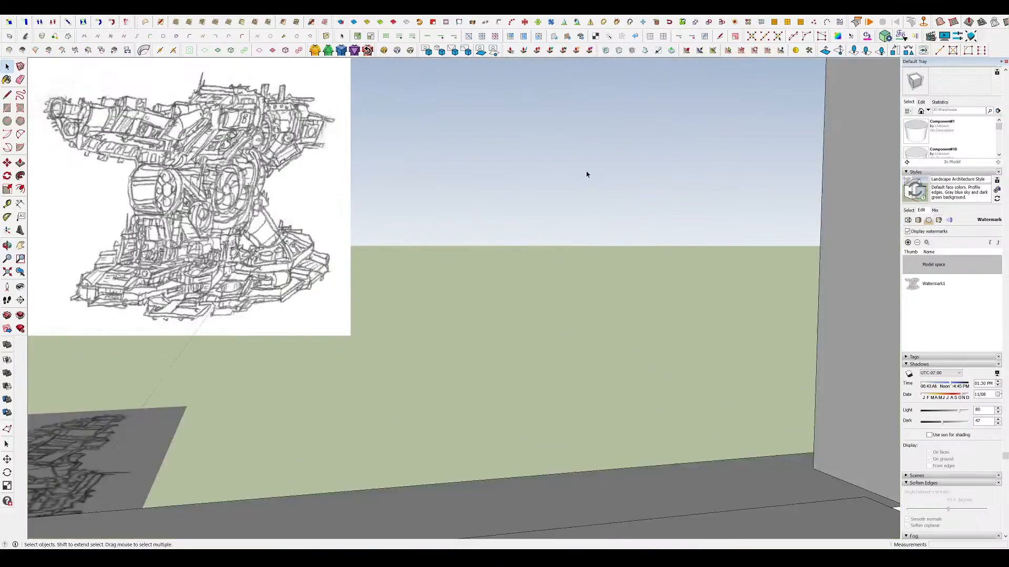
{"action": "scroll", "coordinate": [604, 212], "scroll_direction": "down", "scroll_amount": 2}
{"action": "mouse_move", "coordinate": [645, 202]}
{"action": "middle_mouse_down"}
{"action": "mouse_move", "coordinate": [676, 261]}
{"action": "mouse_move", "coordinate": [793, 352]}
{"action": "mouse_move", "coordinate": [817, 264]}
{"action": "mouse_move", "coordinate": [694, 150]}
{"action": "mouse_move", "coordinate": [596, 349]}
{"action": "mouse_move", "coordinate": [614, 366]}
{"action": "middle_mouse_up"}
{"action": "scroll", "coordinate": [650, 202], "scroll_direction": "down", "scroll_amount": 8}
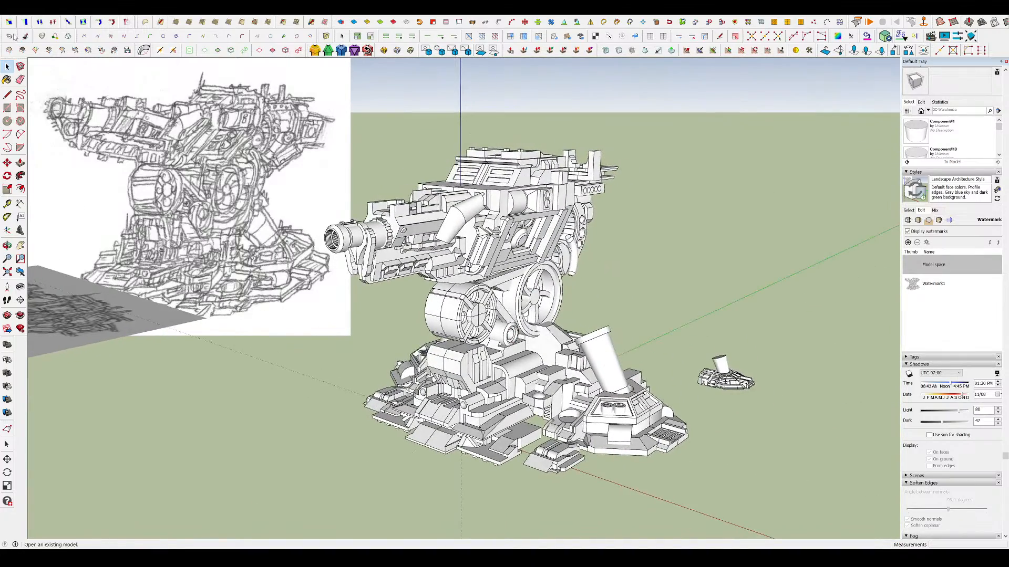
- Review the whole turret's silhouette against the reference sketch from side and low three-quarter angles
{"action": "middle_click_drag", "start_coordinate": [672, 388], "coordinate": [663, 399]}
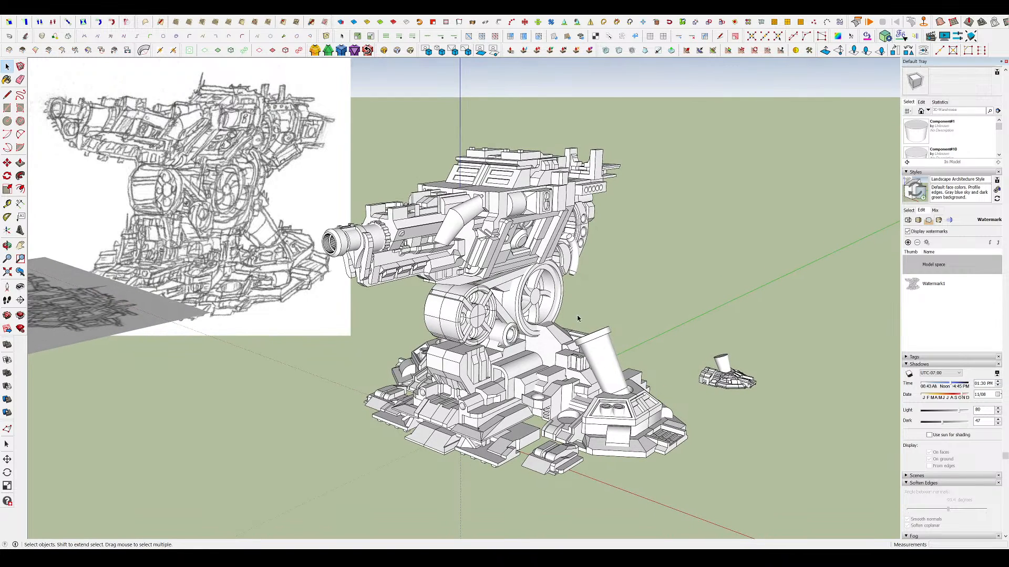
{"action": "scroll", "coordinate": [479, 358], "scroll_direction": "up", "scroll_amount": 3}
{"action": "scroll", "coordinate": [581, 280], "scroll_direction": "down", "scroll_amount": 3}
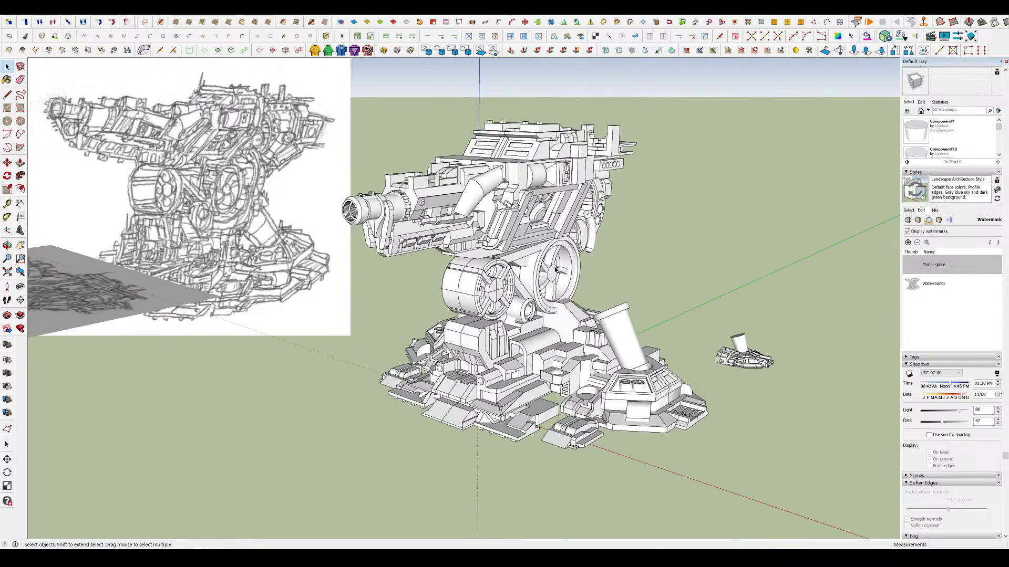
{"action": "middle_click_drag", "start_coordinate": [581, 280], "coordinate": [621, 243]}
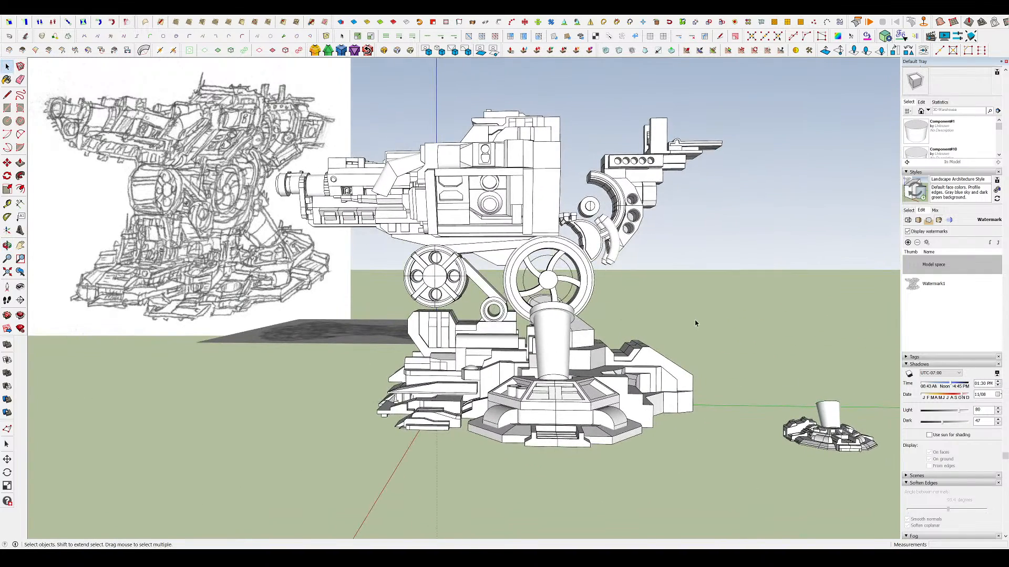
{"action": "middle_click_drag", "start_coordinate": [685, 311], "coordinate": [417, 349]}
{"action": "middle_click_drag", "start_coordinate": [373, 345], "coordinate": [561, 260]}
{"action": "scroll", "coordinate": [561, 260], "scroll_direction": "down", "scroll_amount": 2}
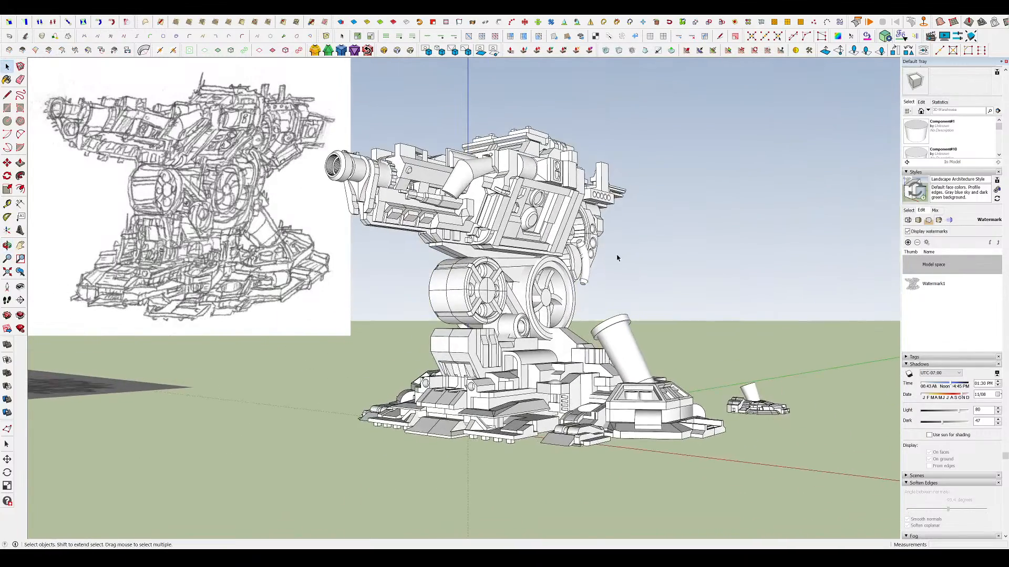
{"action": "scroll", "coordinate": [618, 259], "scroll_direction": "up", "scroll_amount": 4}
{"action": "scroll", "coordinate": [580, 319], "scroll_direction": "down", "scroll_amount": 2}
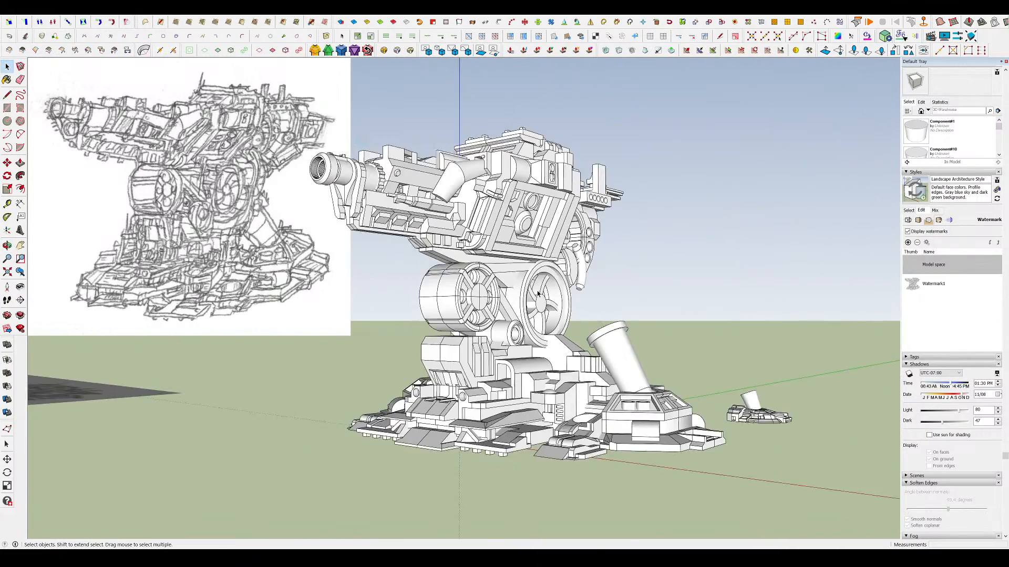
{"action": "middle_click_drag", "start_coordinate": [580, 319], "coordinate": [599, 360]}
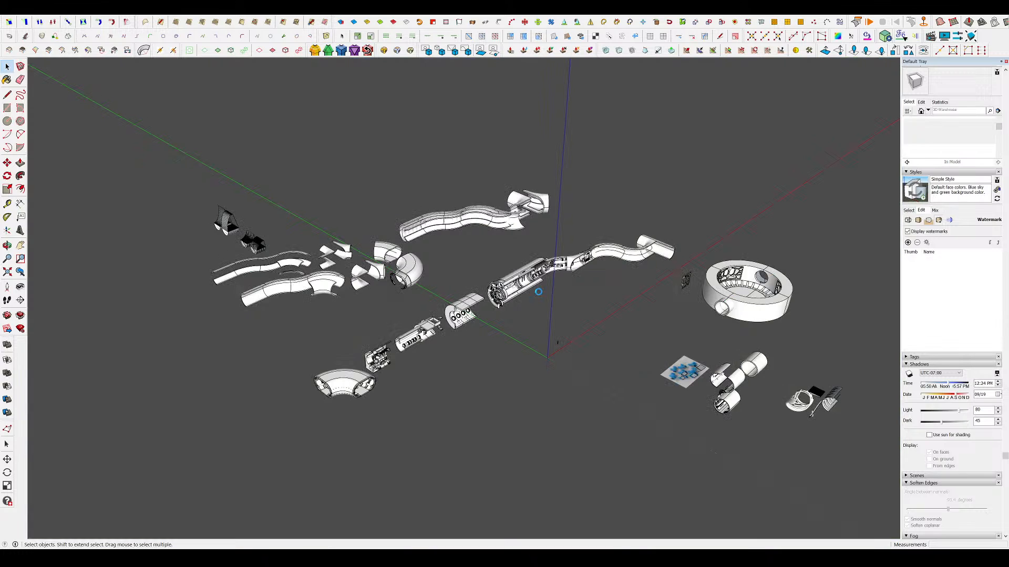
- Survey the separated tube sections of the second model and examine the machinery inside the cut-open tubes
{"action": "scroll", "coordinate": [540, 295], "scroll_direction": "up", "scroll_amount": 3}
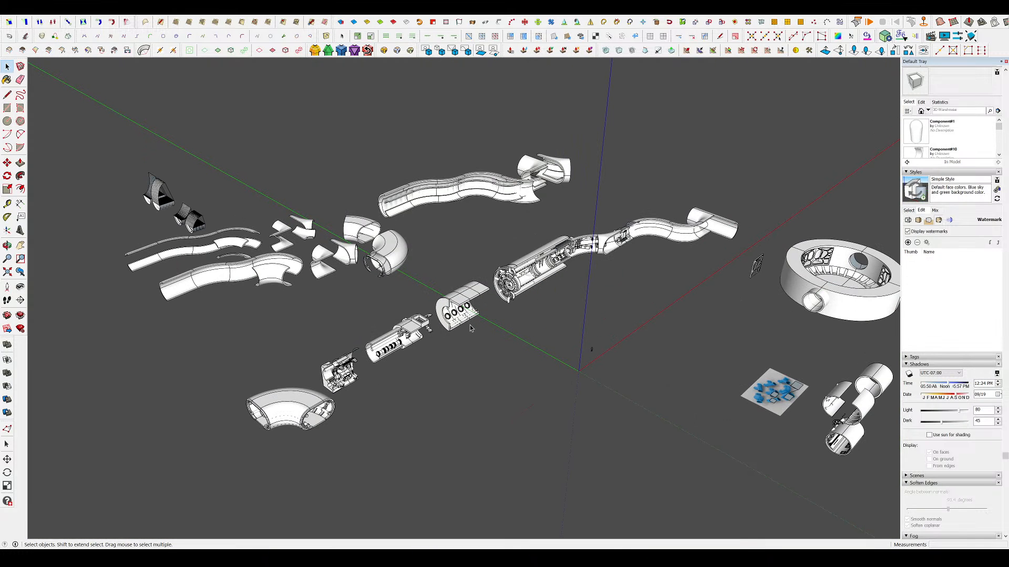
{"action": "scroll", "coordinate": [500, 322], "scroll_direction": "down", "scroll_amount": 2}
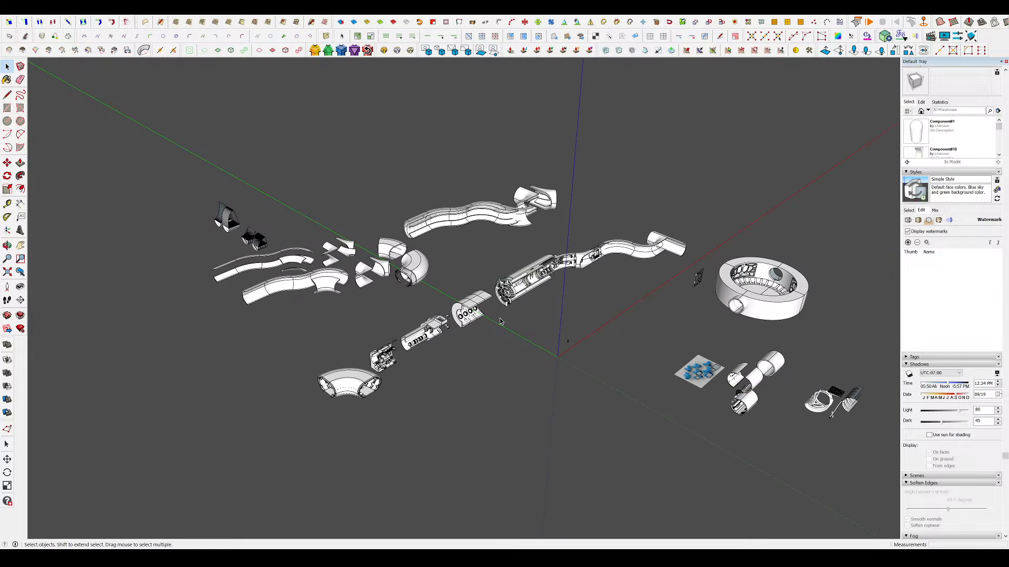
{"action": "scroll", "coordinate": [500, 321], "scroll_direction": "up", "scroll_amount": 3}
{"action": "scroll", "coordinate": [500, 322], "scroll_direction": "down", "scroll_amount": 5}
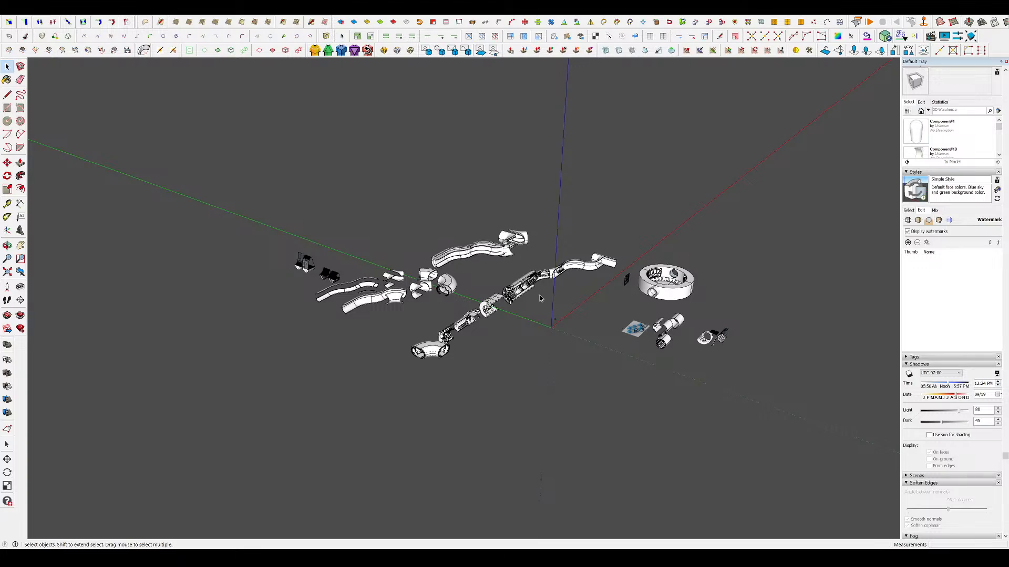
{"action": "middle_click_drag", "start_coordinate": [539, 298], "coordinate": [350, 355]}
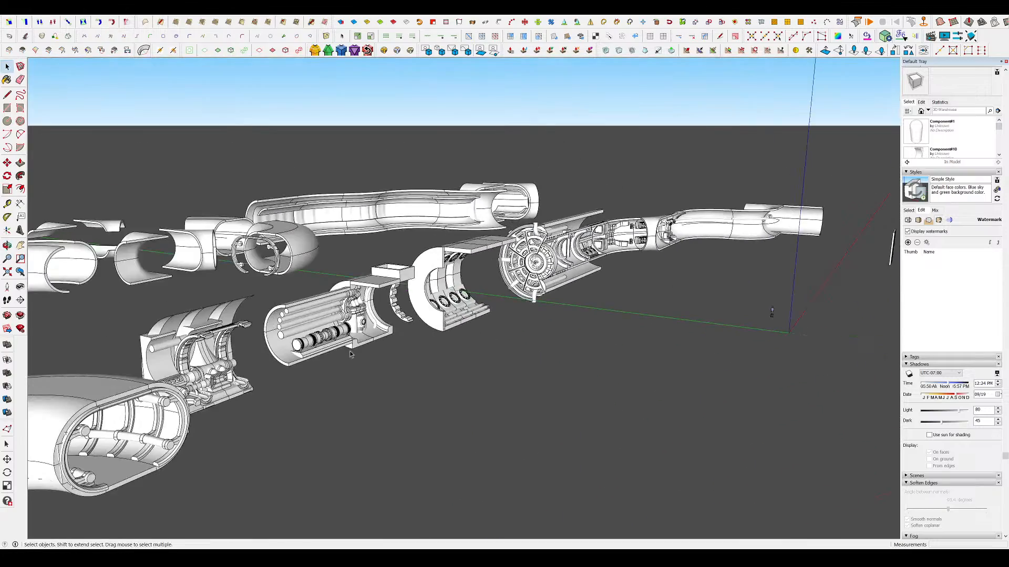
{"action": "scroll", "coordinate": [351, 354], "scroll_direction": "up", "scroll_amount": 1}
{"action": "scroll", "coordinate": [558, 300], "scroll_direction": "down", "scroll_amount": 2}
{"action": "middle_click_drag", "start_coordinate": [602, 307], "coordinate": [594, 324]}
{"action": "scroll", "coordinate": [710, 237], "scroll_direction": "up", "scroll_amount": 6}
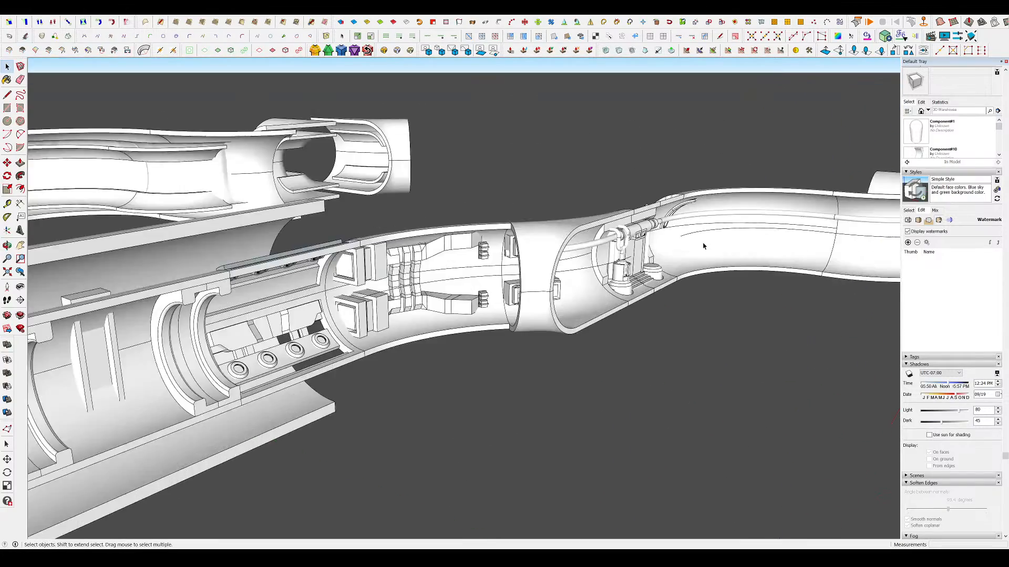
{"action": "middle_click_drag", "start_coordinate": [703, 246], "coordinate": [657, 222]}
{"action": "scroll", "coordinate": [725, 214], "scroll_direction": "up", "scroll_amount": 2}
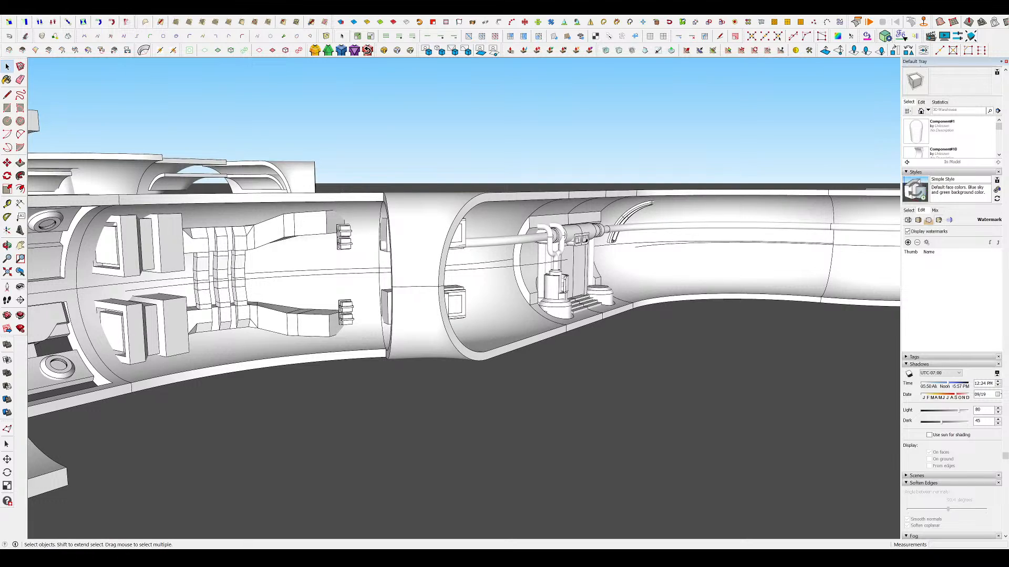
{"action": "middle_click_drag", "start_coordinate": [513, 380], "coordinate": [653, 252]}
{"action": "scroll", "coordinate": [630, 263], "scroll_direction": "down", "scroll_amount": 5}
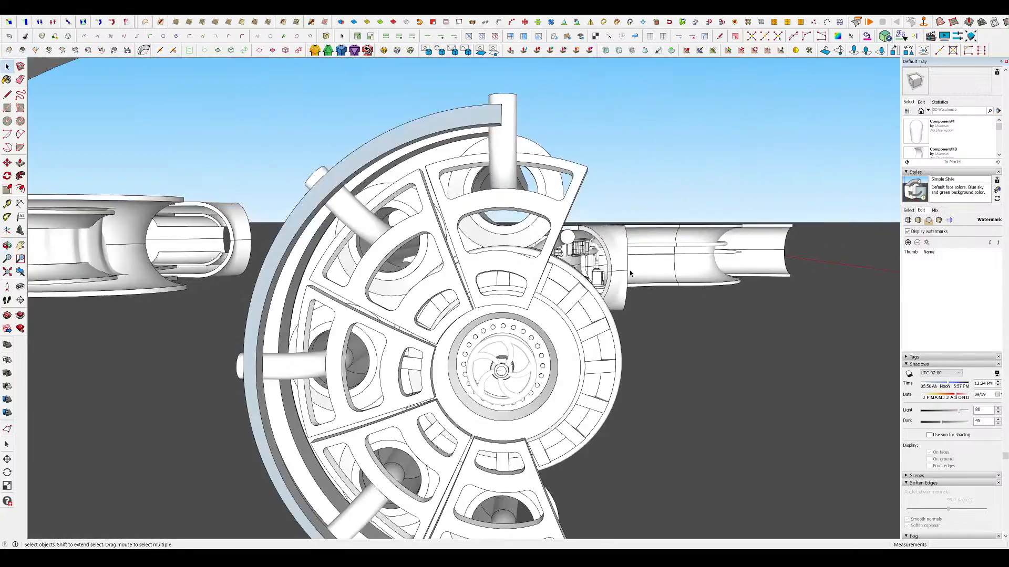
- Examine the loose curved shell pieces and the ribbed interior of a cut-open tube from several angles
{"action": "scroll", "coordinate": [671, 263], "scroll_direction": "down", "scroll_amount": 10}
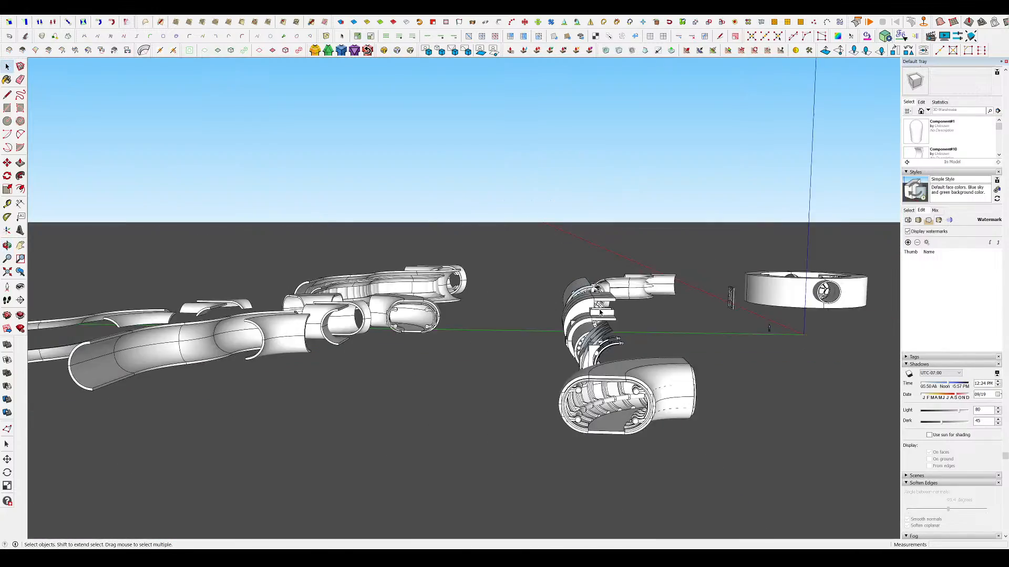
{"action": "scroll", "coordinate": [626, 293], "scroll_direction": "down", "scroll_amount": 3}
{"action": "scroll", "coordinate": [441, 324], "scroll_direction": "up", "scroll_amount": 4}
{"action": "scroll", "coordinate": [587, 296], "scroll_direction": "up", "scroll_amount": 4}
{"action": "middle_click_drag", "start_coordinate": [590, 296], "coordinate": [612, 325]}
{"action": "scroll", "coordinate": [641, 315], "scroll_direction": "down", "scroll_amount": 2}
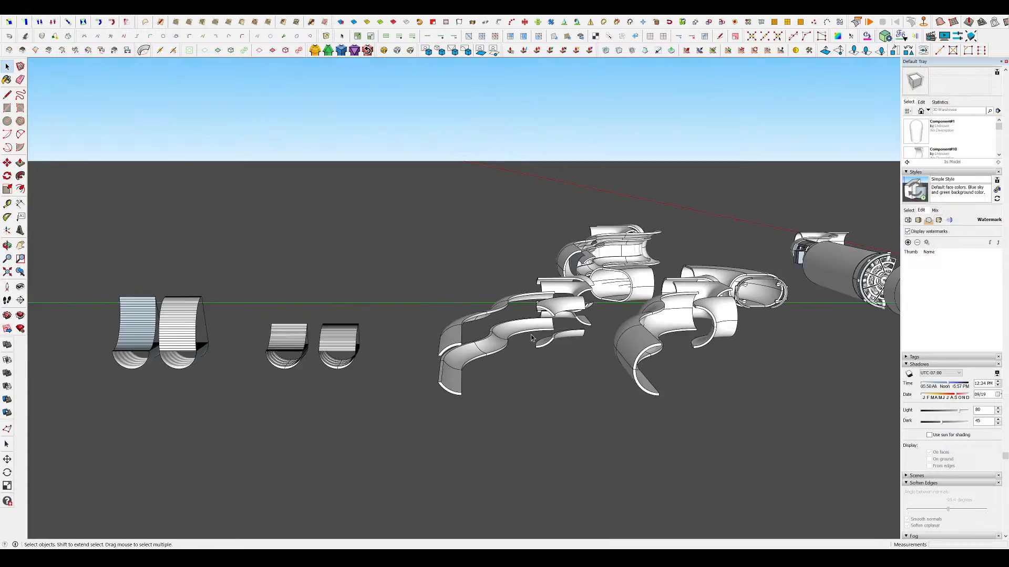
{"action": "scroll", "coordinate": [704, 304], "scroll_direction": "up", "scroll_amount": 3}
{"action": "middle_click_drag", "start_coordinate": [741, 313], "coordinate": [708, 342]}
{"action": "scroll", "coordinate": [650, 207], "scroll_direction": "up", "scroll_amount": 8}
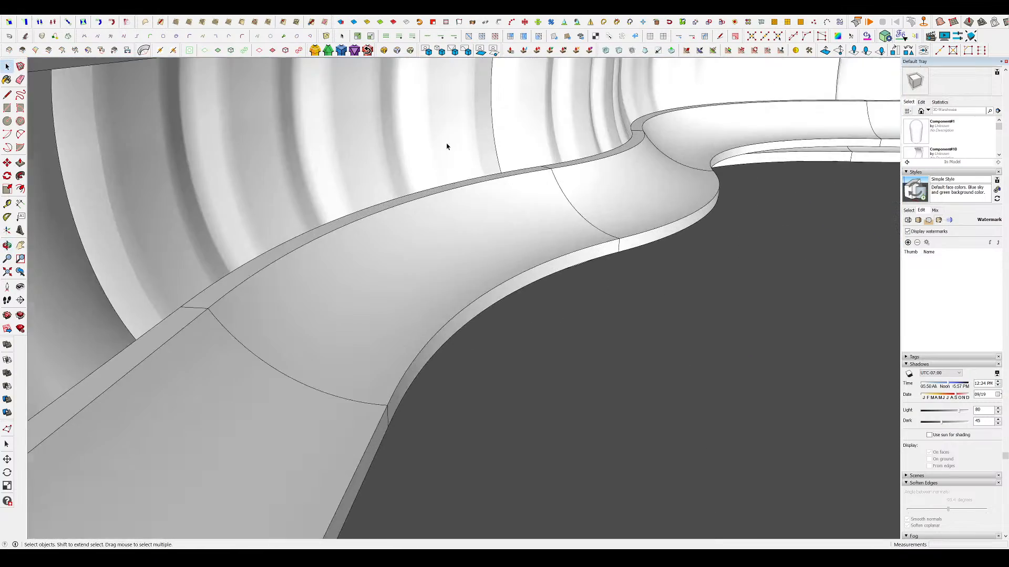
{"action": "scroll", "coordinate": [518, 328], "scroll_direction": "down", "scroll_amount": 3}
{"action": "scroll", "coordinate": [518, 328], "scroll_direction": "up", "scroll_amount": 3}
{"action": "middle_click_drag", "start_coordinate": [518, 327], "coordinate": [576, 141]}
{"action": "scroll", "coordinate": [498, 301], "scroll_direction": "down", "scroll_amount": 3}
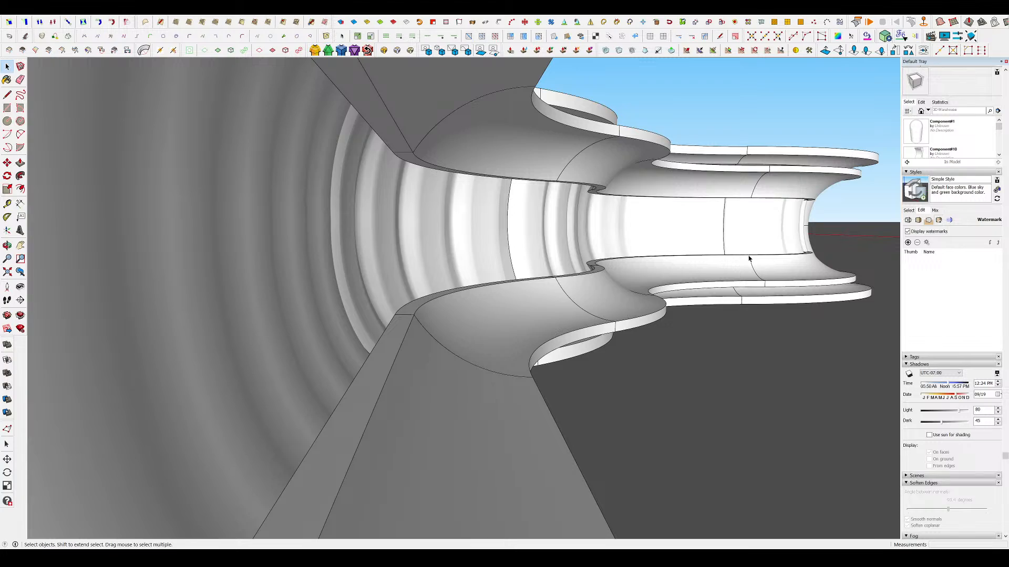
{"action": "scroll", "coordinate": [693, 243], "scroll_direction": "down", "scroll_amount": 10}
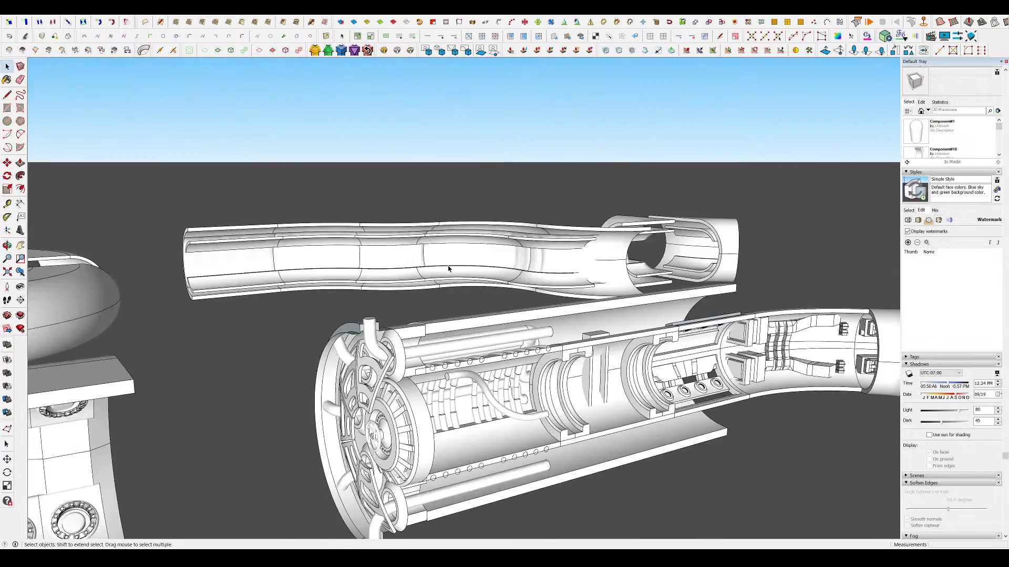
- Examine the main cylindrical assembly and follow its winding tube to the far end
{"action": "scroll", "coordinate": [448, 269], "scroll_direction": "down", "scroll_amount": 5}
{"action": "middle_click_drag", "start_coordinate": [448, 268], "coordinate": [546, 302]}
{"action": "scroll", "coordinate": [648, 292], "scroll_direction": "up", "scroll_amount": 5}
{"action": "middle_click_drag", "start_coordinate": [648, 293], "coordinate": [688, 261]}
{"action": "scroll", "coordinate": [780, 256], "scroll_direction": "up", "scroll_amount": 3}
{"action": "middle_click_drag", "start_coordinate": [780, 256], "coordinate": [699, 231]}
{"action": "scroll", "coordinate": [671, 279], "scroll_direction": "down", "scroll_amount": 4}
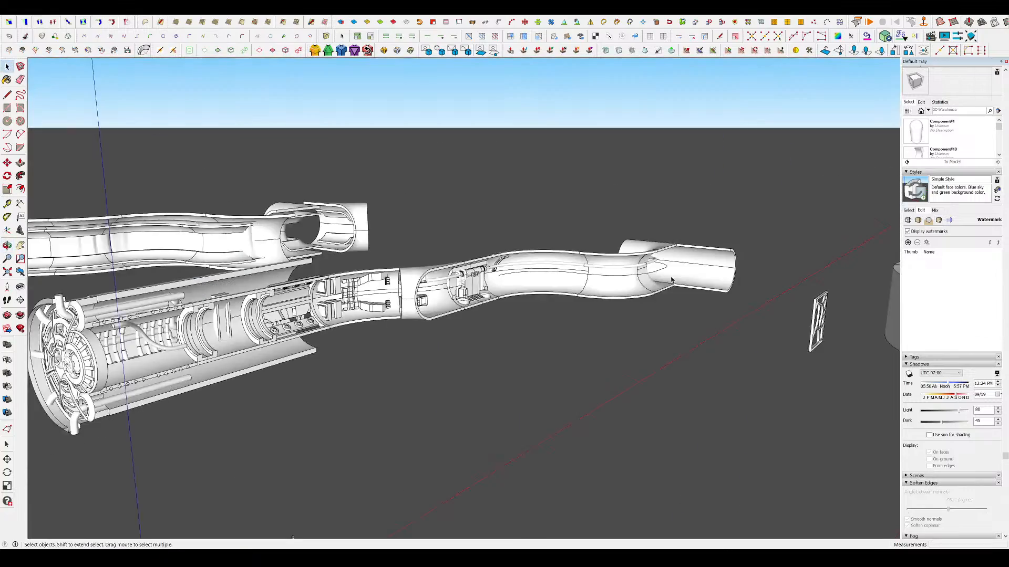
{"action": "scroll", "coordinate": [671, 279], "scroll_direction": "up", "scroll_amount": 4}
{"action": "middle_click_drag", "start_coordinate": [671, 279], "coordinate": [484, 400]}
{"action": "scroll", "coordinate": [630, 272], "scroll_direction": "down", "scroll_amount": 5}
{"action": "scroll", "coordinate": [665, 330], "scroll_direction": "down", "scroll_amount": 4}
{"action": "middle_click_drag", "start_coordinate": [527, 360], "coordinate": [661, 317]}
{"action": "scroll", "coordinate": [610, 263], "scroll_direction": "down", "scroll_amount": 3}
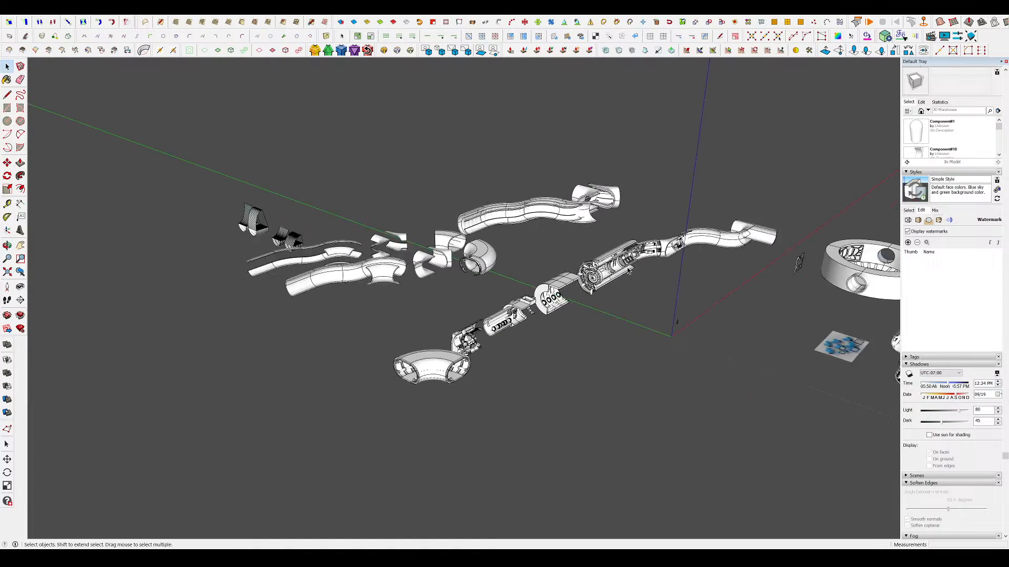
- Review the layout of all tube sections, the ring and the reference image from above
{"action": "scroll", "coordinate": [676, 245], "scroll_direction": "up", "scroll_amount": 4}
{"action": "middle_click_drag", "start_coordinate": [676, 245], "coordinate": [767, 185]}
{"action": "scroll", "coordinate": [580, 280], "scroll_direction": "up", "scroll_amount": 2}
{"action": "middle_click_drag", "start_coordinate": [575, 295], "coordinate": [518, 360]}
{"action": "scroll", "coordinate": [518, 385], "scroll_direction": "down", "scroll_amount": 4}
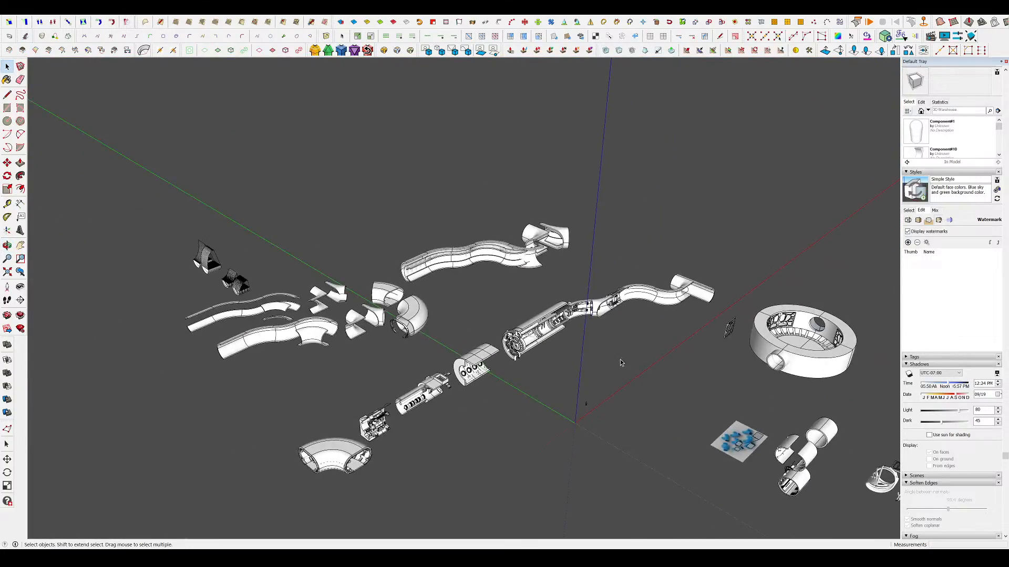
{"action": "scroll", "coordinate": [620, 359], "scroll_direction": "down", "scroll_amount": 3}
{"action": "scroll", "coordinate": [671, 378], "scroll_direction": "up", "scroll_amount": 3}
{"action": "scroll", "coordinate": [329, 426], "scroll_direction": "up", "scroll_amount": 3}
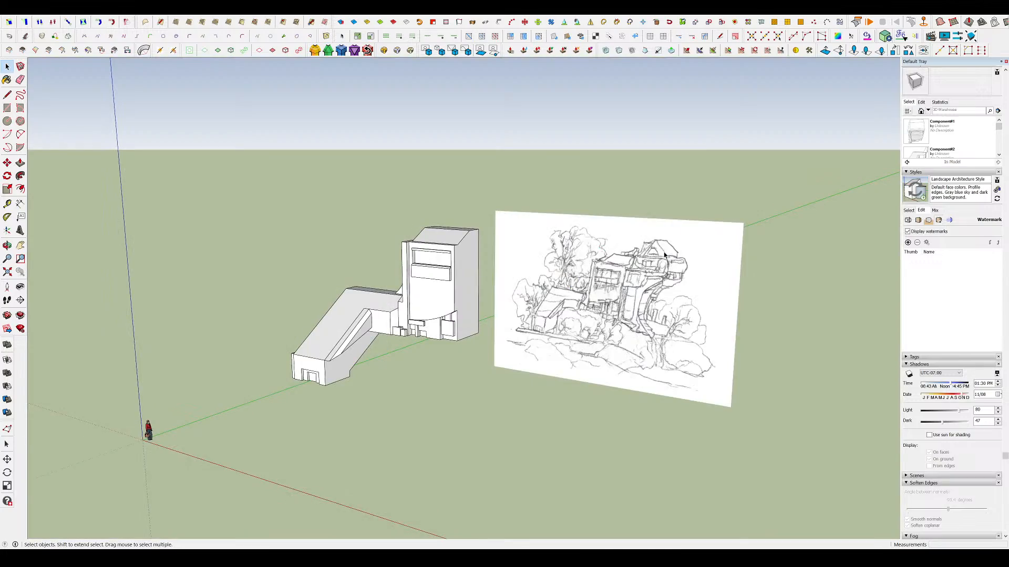
- Compare the blocked-out tower and sloped wing of the house model with the upright reference sketch
{"action": "mouse_move", "coordinate": [150, 428]}
{"action": "middle_mouse_down"}
{"action": "mouse_move", "coordinate": [490, 351]}
{"action": "mouse_move", "coordinate": [599, 340]}
{"action": "mouse_move", "coordinate": [654, 301]}
{"action": "middle_mouse_up"}
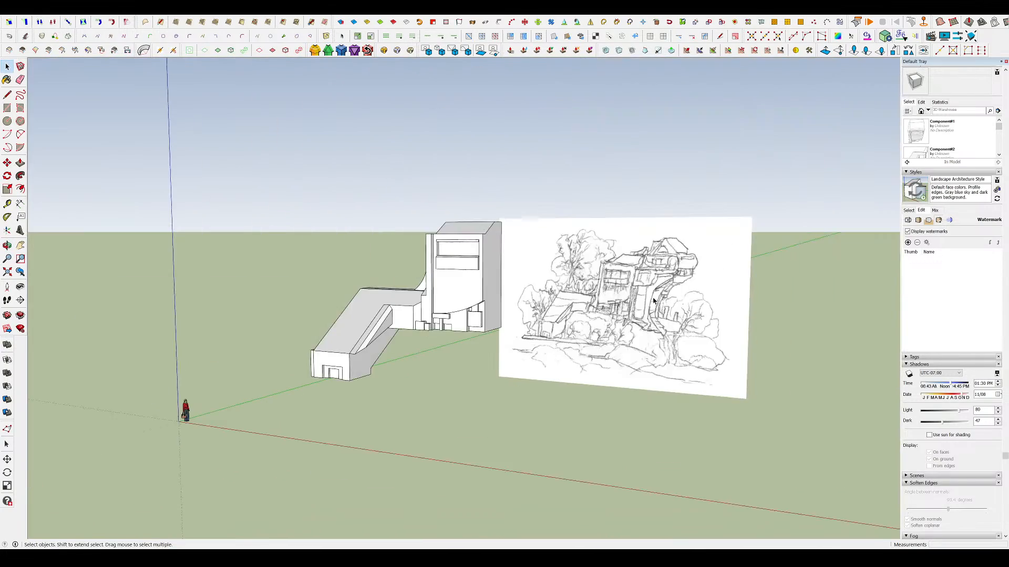
{"action": "scroll", "coordinate": [448, 295], "scroll_direction": "up", "scroll_amount": 3}
{"action": "mouse_move", "coordinate": [448, 295]}
{"action": "middle_mouse_down"}
{"action": "mouse_move", "coordinate": [440, 320]}
{"action": "mouse_move", "coordinate": [732, 385]}
{"action": "mouse_move", "coordinate": [380, 430]}
{"action": "mouse_move", "coordinate": [446, 337]}
{"action": "middle_mouse_up"}
{"action": "mouse_move", "coordinate": [455, 253]}
{"action": "middle_mouse_down"}
{"action": "mouse_move", "coordinate": [671, 279]}
{"action": "mouse_move", "coordinate": [703, 271]}
{"action": "middle_mouse_up"}
{"action": "scroll", "coordinate": [698, 273], "scroll_direction": "down", "scroll_amount": 2}
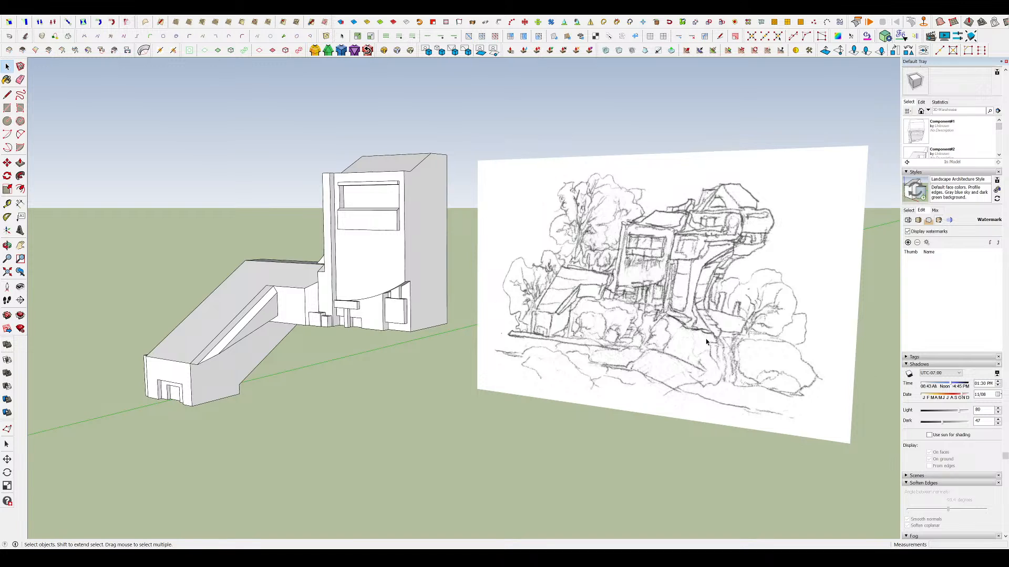
{"action": "scroll", "coordinate": [706, 342], "scroll_direction": "down", "scroll_amount": 3}
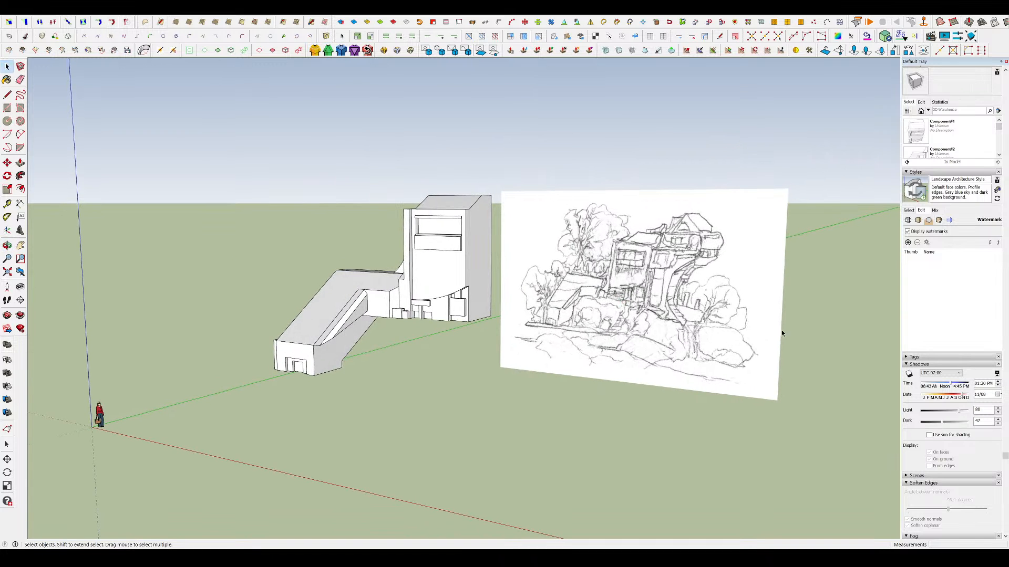
{"action": "scroll", "coordinate": [788, 315], "scroll_direction": "up", "scroll_amount": 2}
{"action": "scroll", "coordinate": [704, 273], "scroll_direction": "up", "scroll_amount": 2}
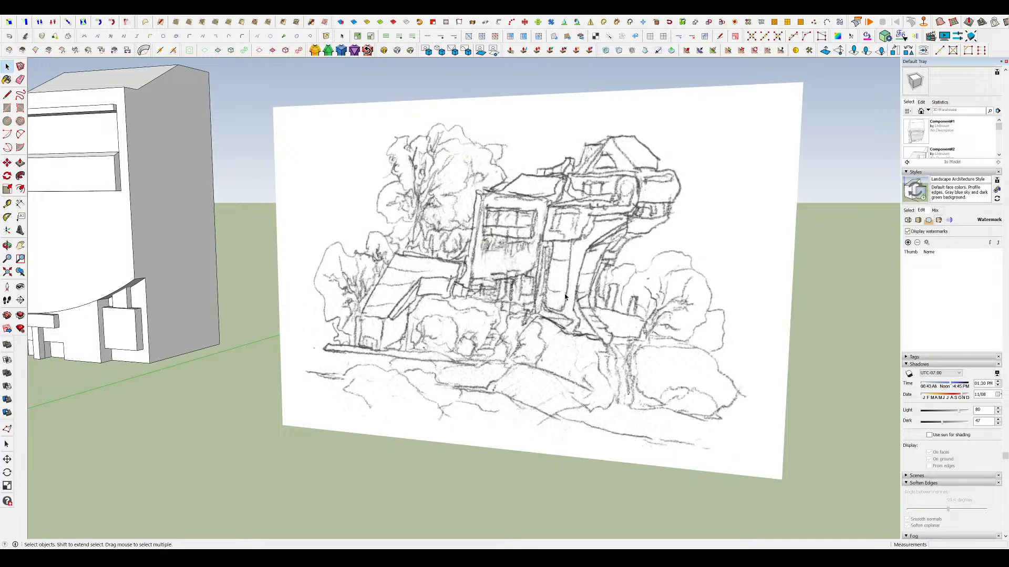
{"action": "scroll", "coordinate": [639, 282], "scroll_direction": "down", "scroll_amount": 4}
{"action": "middle_click_drag", "start_coordinate": [658, 298], "coordinate": [552, 362]}
{"action": "scroll", "coordinate": [624, 299], "scroll_direction": "up", "scroll_amount": 1}
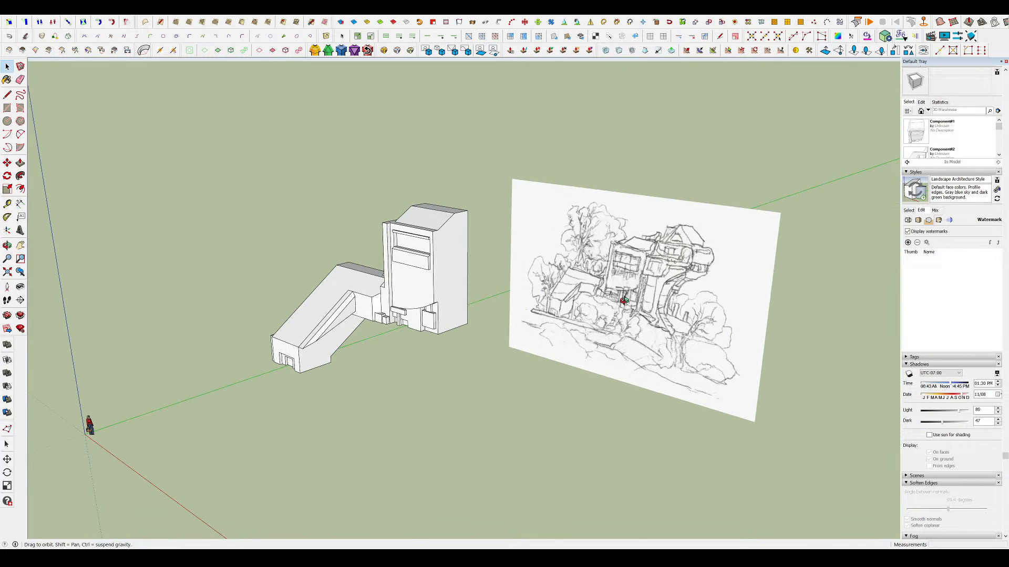
- Examine the house model, the wedge-shaped turret model and the ring on the circular platform model up close
{"action": "middle_click_drag", "start_coordinate": [624, 299], "coordinate": [620, 263]}
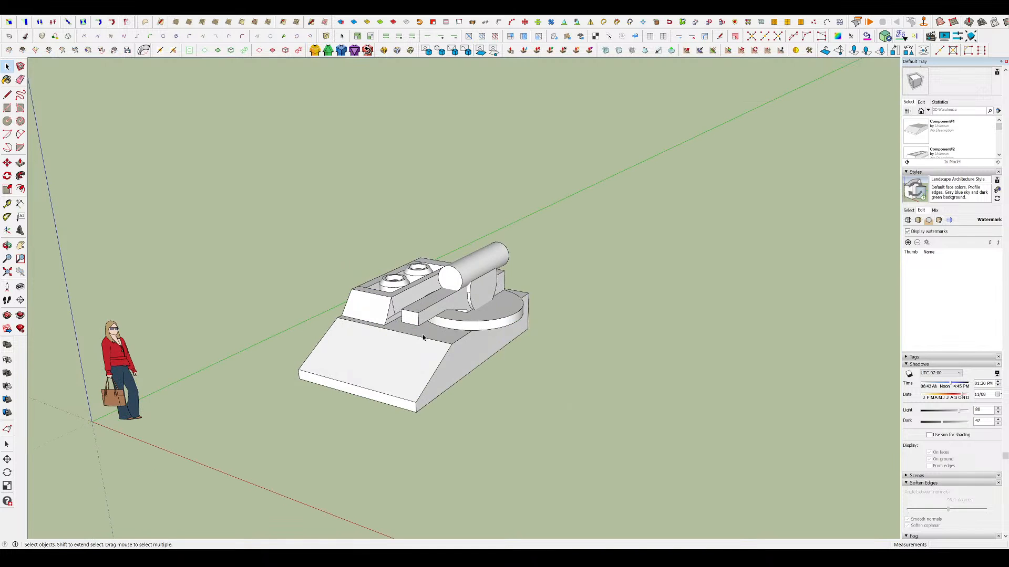
{"action": "mouse_move", "coordinate": [683, 341]}
{"action": "middle_mouse_down"}
{"action": "mouse_move", "coordinate": [875, 410]}
{"action": "mouse_move", "coordinate": [313, 385]}
{"action": "mouse_move", "coordinate": [338, 373]}
{"action": "mouse_move", "coordinate": [245, 320]}
{"action": "mouse_move", "coordinate": [373, 302]}
{"action": "mouse_move", "coordinate": [407, 331]}
{"action": "mouse_move", "coordinate": [601, 329]}
{"action": "mouse_move", "coordinate": [510, 341]}
{"action": "mouse_move", "coordinate": [520, 331]}
{"action": "middle_mouse_up"}
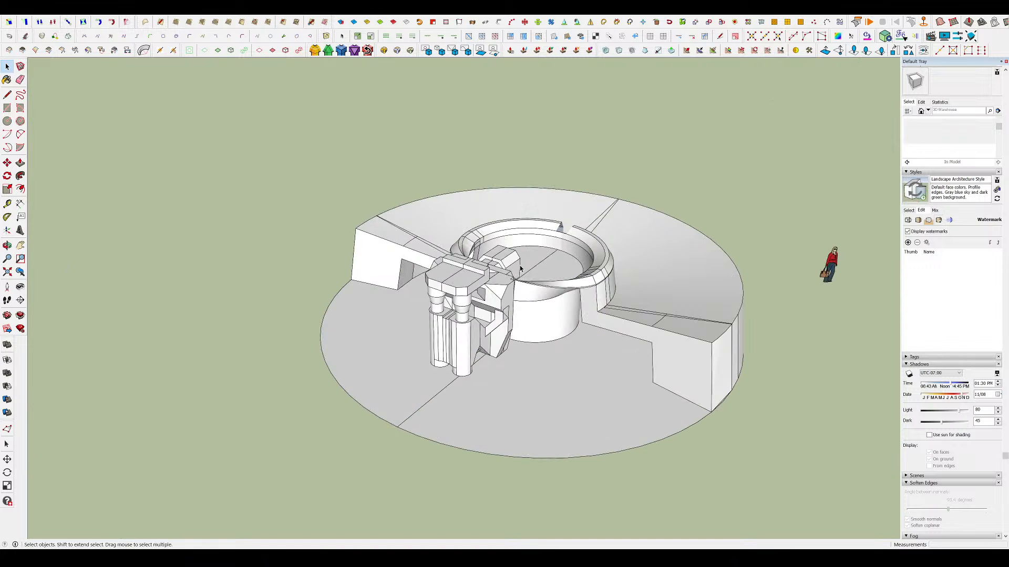
{"action": "middle_click_drag", "start_coordinate": [520, 268], "coordinate": [704, 410]}
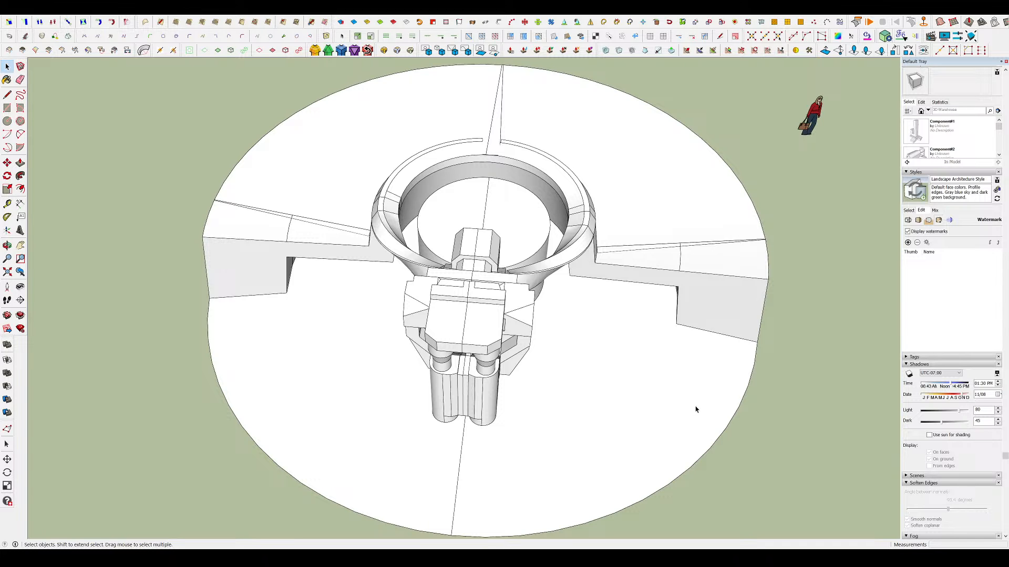
{"action": "middle_click_drag", "start_coordinate": [377, 352], "coordinate": [556, 256]}
{"action": "triple_click", "coordinate": [556, 256]}
{"action": "scroll", "coordinate": [555, 255], "scroll_direction": "up", "scroll_amount": 5}
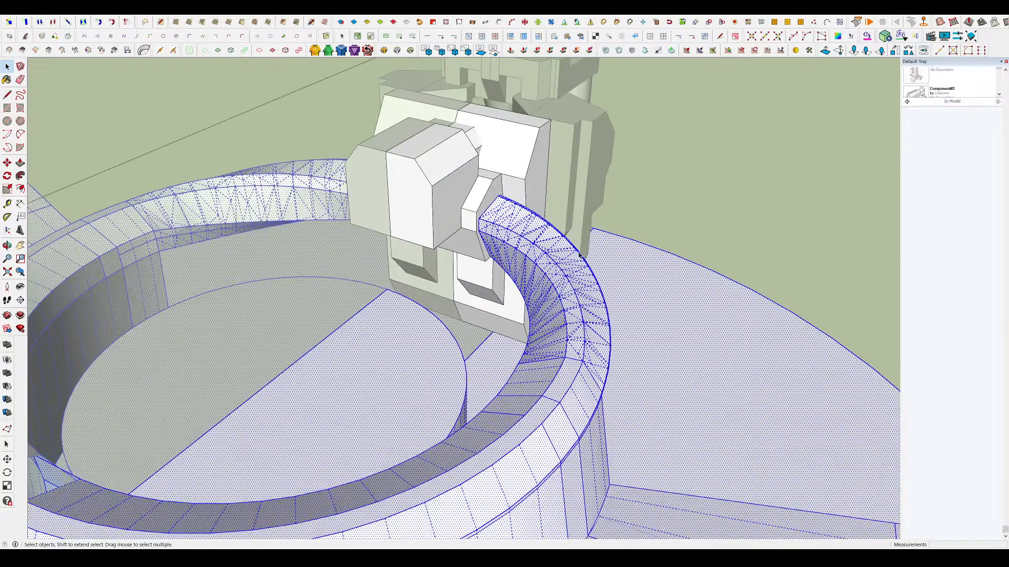
{"action": "left_click", "coordinate": [666, 228]}
{"action": "scroll", "coordinate": [666, 227], "scroll_direction": "up", "scroll_amount": 2}
- Examine the circular platform's curved walls and the mechanical arm mounted on its ring from the side and from above
{"action": "middle_click_drag", "start_coordinate": [495, 270], "coordinate": [772, 281]}
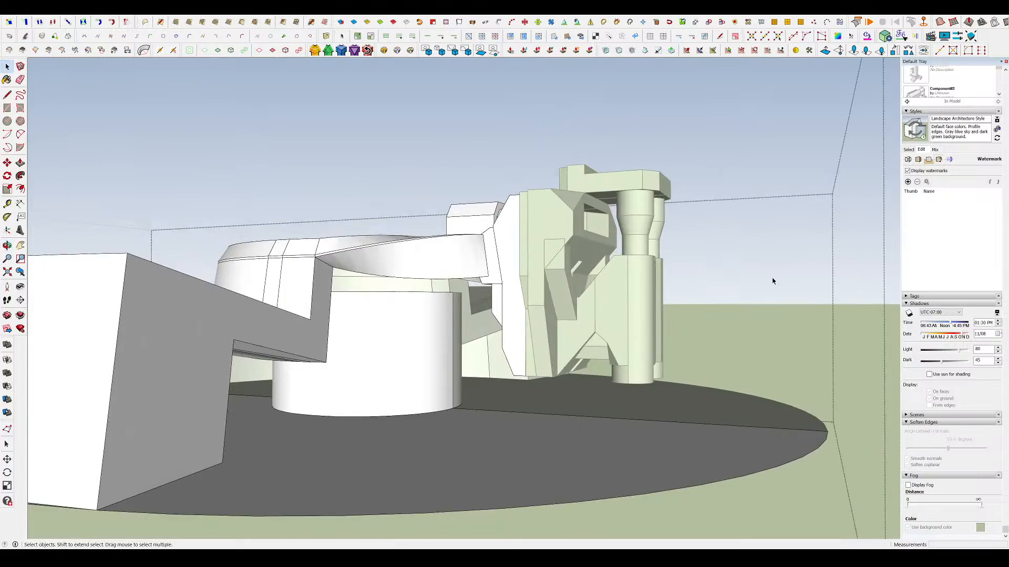
{"action": "scroll", "coordinate": [596, 243], "scroll_direction": "down", "scroll_amount": 2}
{"action": "left_click", "coordinate": [812, 226]}
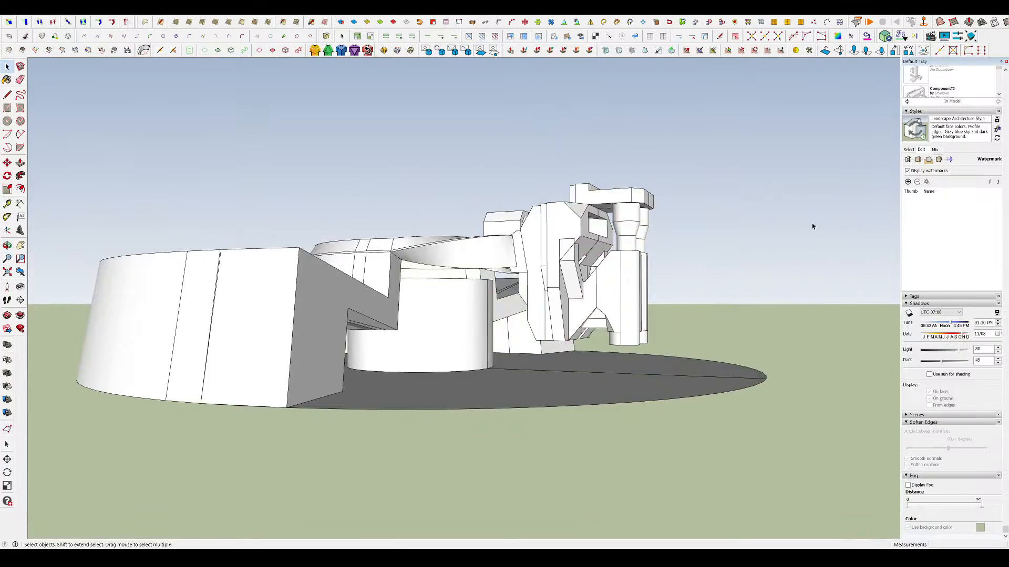
{"action": "scroll", "coordinate": [417, 320], "scroll_direction": "up", "scroll_amount": 3}
{"action": "middle_click_drag", "start_coordinate": [472, 279], "coordinate": [493, 340]}
{"action": "scroll", "coordinate": [430, 327], "scroll_direction": "down", "scroll_amount": 3}
{"action": "middle_click_drag", "start_coordinate": [430, 326], "coordinate": [547, 383]}
{"action": "scroll", "coordinate": [573, 294], "scroll_direction": "down", "scroll_amount": 3}
{"action": "scroll", "coordinate": [546, 396], "scroll_direction": "up", "scroll_amount": 3}
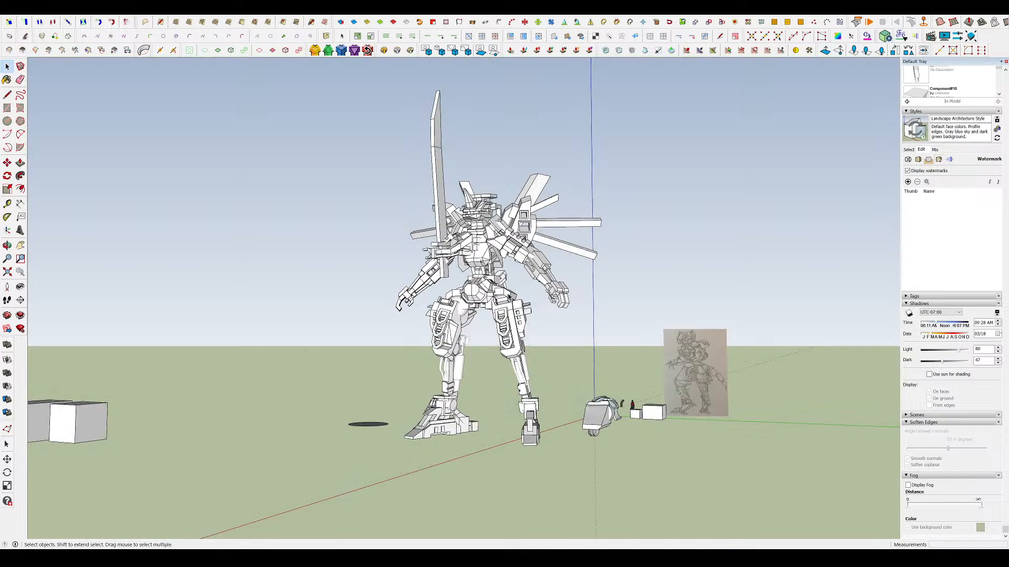
- Examine the winged, sword-bearing mech model from several angles, both close up and as a whole
{"action": "middle_click_drag", "start_coordinate": [513, 292], "coordinate": [630, 322]}
{"action": "scroll", "coordinate": [582, 274], "scroll_direction": "up", "scroll_amount": 5}
{"action": "mouse_move", "coordinate": [581, 349]}
{"action": "middle_mouse_down"}
{"action": "mouse_move", "coordinate": [584, 275]}
{"action": "mouse_move", "coordinate": [559, 194]}
{"action": "mouse_move", "coordinate": [526, 265]}
{"action": "middle_mouse_up"}
{"action": "scroll", "coordinate": [584, 276], "scroll_direction": "down", "scroll_amount": 3}
{"action": "scroll", "coordinate": [537, 187], "scroll_direction": "up", "scroll_amount": 2}
{"action": "scroll", "coordinate": [537, 188], "scroll_direction": "down", "scroll_amount": 2}
{"action": "scroll", "coordinate": [526, 265], "scroll_direction": "up", "scroll_amount": 3}
{"action": "mouse_move", "coordinate": [599, 265]}
{"action": "middle_mouse_down"}
{"action": "mouse_move", "coordinate": [564, 243]}
{"action": "mouse_move", "coordinate": [544, 268]}
{"action": "middle_mouse_up"}
{"action": "scroll", "coordinate": [565, 242], "scroll_direction": "down", "scroll_amount": 4}
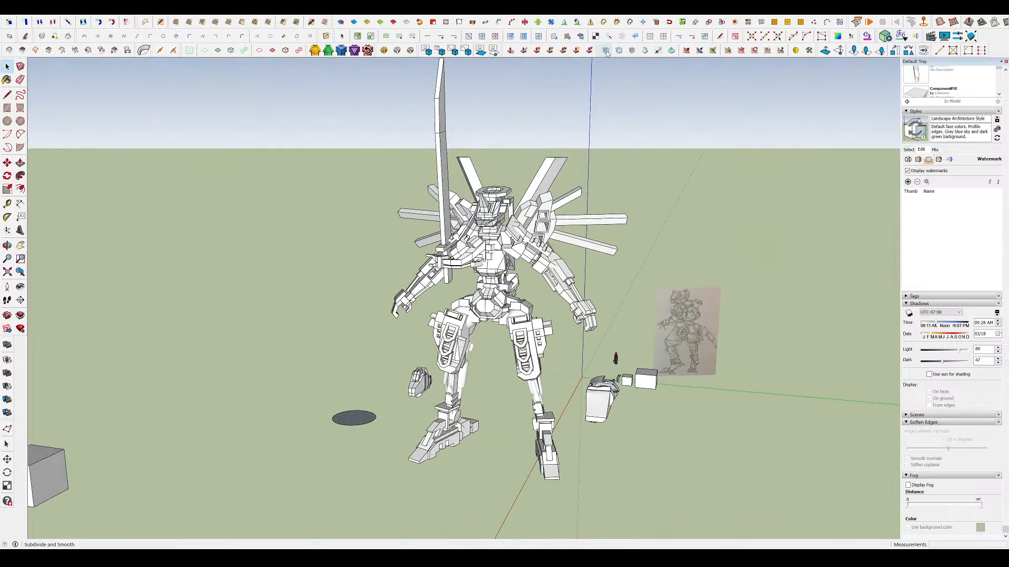
- Try Subdivide and Smooth with one iteration on the sloped block among the loose blocks, and undo it
{"action": "scroll", "coordinate": [567, 231], "scroll_direction": "down", "scroll_amount": 3}
{"action": "middle_click_drag", "start_coordinate": [525, 221], "coordinate": [401, 364]}
{"action": "scroll", "coordinate": [295, 386], "scroll_direction": "up", "scroll_amount": 7}
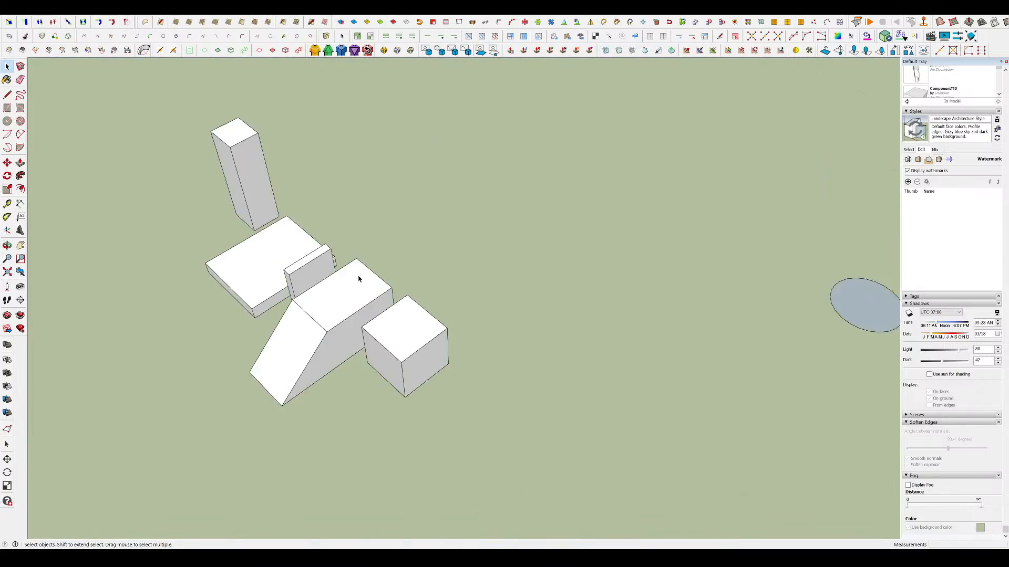
{"action": "left_click", "coordinate": [358, 279]}
{"action": "scroll", "coordinate": [619, 303], "scroll_direction": "down", "scroll_amount": 2}
{"action": "middle_click_drag", "start_coordinate": [452, 342], "coordinate": [493, 328]}
{"action": "left_click", "coordinate": [604, 50]}
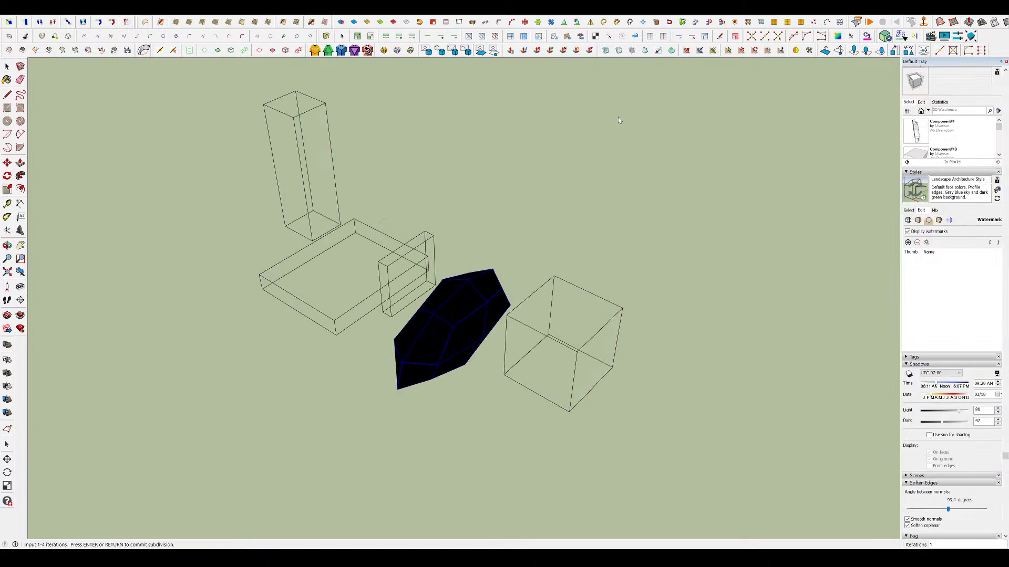
{"action": "scroll", "coordinate": [455, 316], "scroll_direction": "up", "scroll_amount": 3}
{"action": "key", "text": "ctrl+z"}
- Apply Subdivide and Smooth to the sloped block again, view the faceted shape, and undo the operation
{"action": "left_click", "coordinate": [477, 306]}
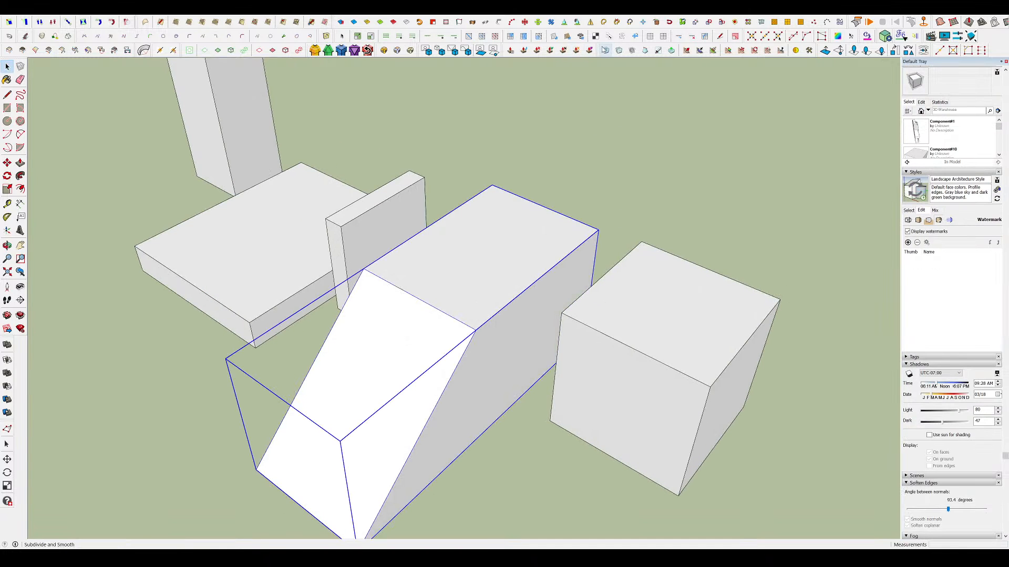
{"action": "left_click", "coordinate": [604, 50]}
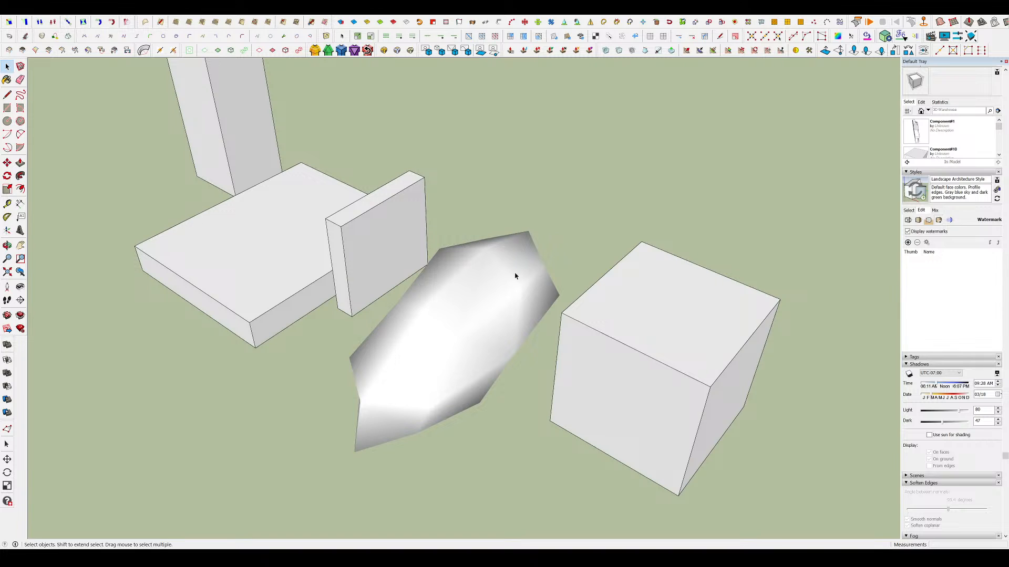
{"action": "middle_click_drag", "start_coordinate": [515, 275], "coordinate": [565, 282]}
{"action": "key", "text": "ctrl+z"}
- Subdivide and smooth the sloped block into a rounded egg shape
{"action": "middle_click_drag", "start_coordinate": [510, 336], "coordinate": [546, 262]}
{"action": "left_click", "coordinate": [546, 236]}
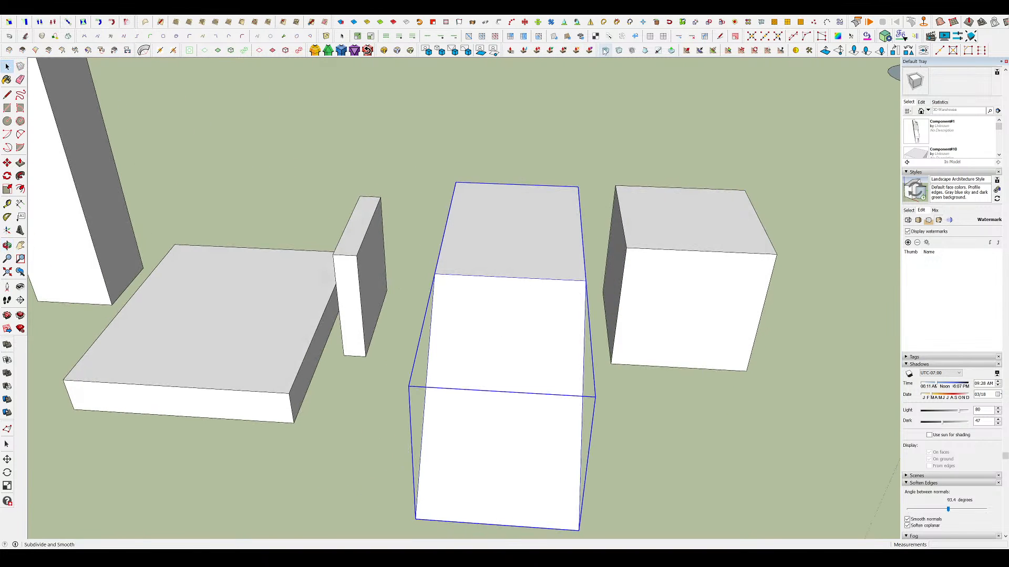
{"action": "left_click", "coordinate": [604, 51]}
{"action": "key", "text": "Return"}
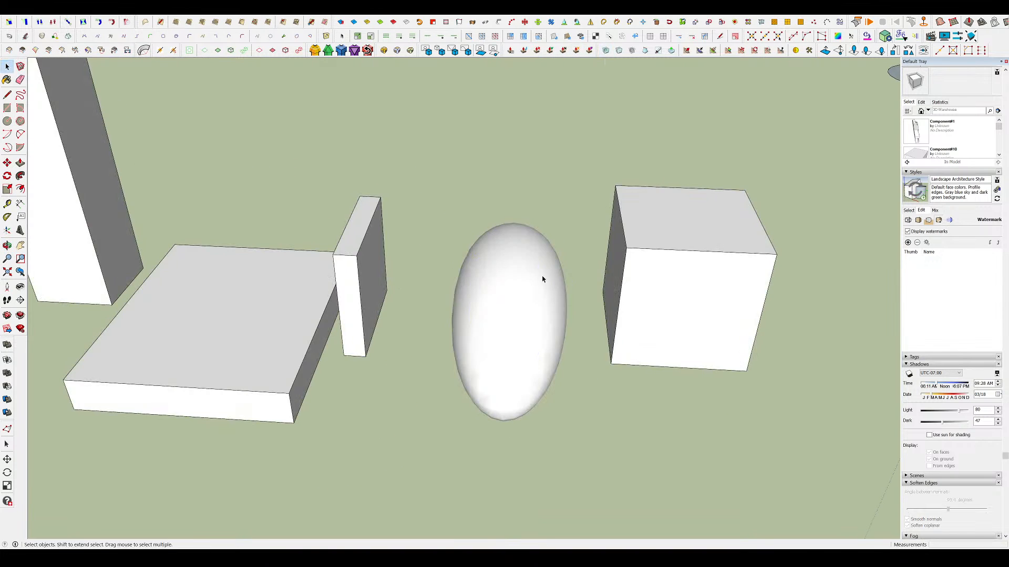
- Examine the smoothed egg shape and its triangulated mesh from above, from below and beside the neighbouring blocks
{"action": "middle_click_drag", "start_coordinate": [543, 277], "coordinate": [826, 238]}
{"action": "left_click", "coordinate": [561, 283]}
{"action": "scroll", "coordinate": [589, 264], "scroll_direction": "up", "scroll_amount": 2}
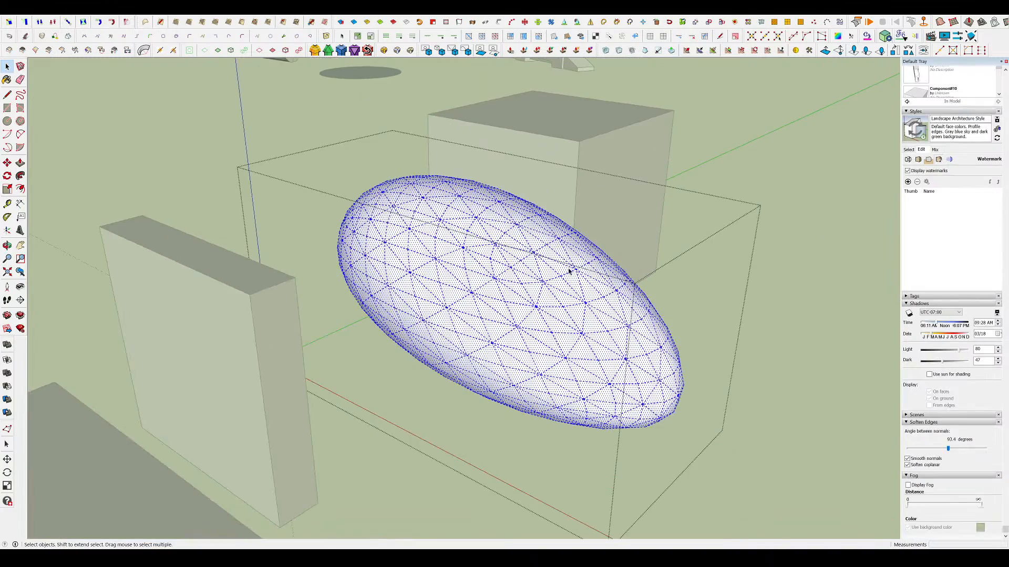
{"action": "left_click", "coordinate": [784, 270]}
{"action": "middle_click_drag", "start_coordinate": [646, 286], "coordinate": [565, 162]}
{"action": "scroll", "coordinate": [468, 297], "scroll_direction": "up", "scroll_amount": 2}
{"action": "scroll", "coordinate": [387, 342], "scroll_direction": "down", "scroll_amount": 6}
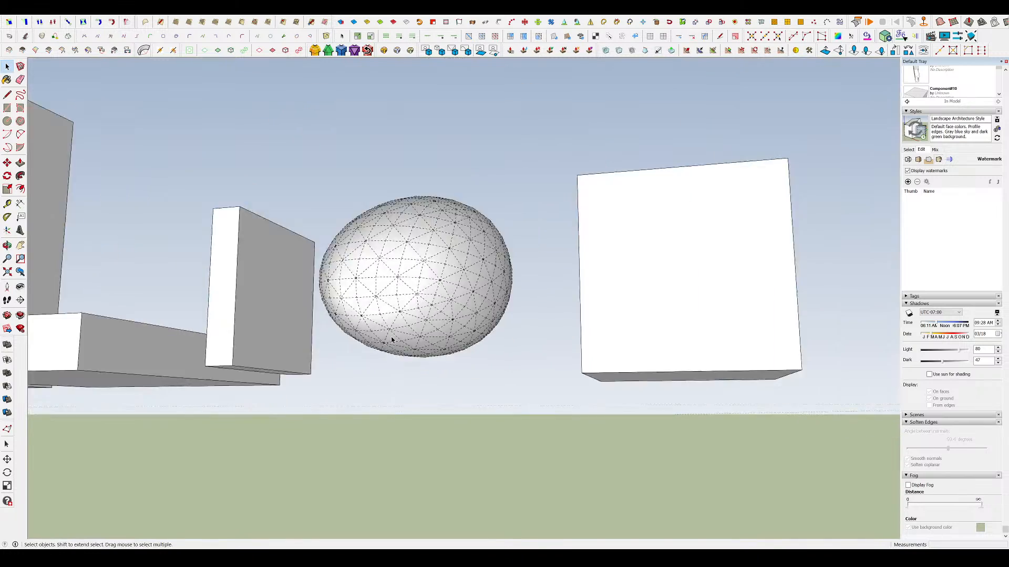
{"action": "scroll", "coordinate": [420, 356], "scroll_direction": "down", "scroll_amount": 3}
{"action": "middle_click_drag", "start_coordinate": [420, 357], "coordinate": [400, 407]}
{"action": "scroll", "coordinate": [405, 372], "scroll_direction": "up", "scroll_amount": 2}
{"action": "scroll", "coordinate": [383, 365], "scroll_direction": "up", "scroll_amount": 3}
- Undo the last smoothing of the block
{"action": "double_click", "coordinate": [383, 365]}
{"action": "key", "text": "Escape"}
{"action": "key", "text": "ctrl+z"}
- Open the mech's arm component for editing, and subdivide and smooth its upper arm and forearm
{"action": "scroll", "coordinate": [375, 395], "scroll_direction": "down", "scroll_amount": 3}
{"action": "scroll", "coordinate": [441, 386], "scroll_direction": "down", "scroll_amount": 3}
{"action": "scroll", "coordinate": [608, 334], "scroll_direction": "up", "scroll_amount": 6}
{"action": "mouse_move", "coordinate": [604, 332]}
{"action": "middle_mouse_down"}
{"action": "mouse_move", "coordinate": [578, 329]}
{"action": "mouse_move", "coordinate": [589, 325]}
{"action": "middle_mouse_up"}
{"action": "double_click", "coordinate": [529, 213]}
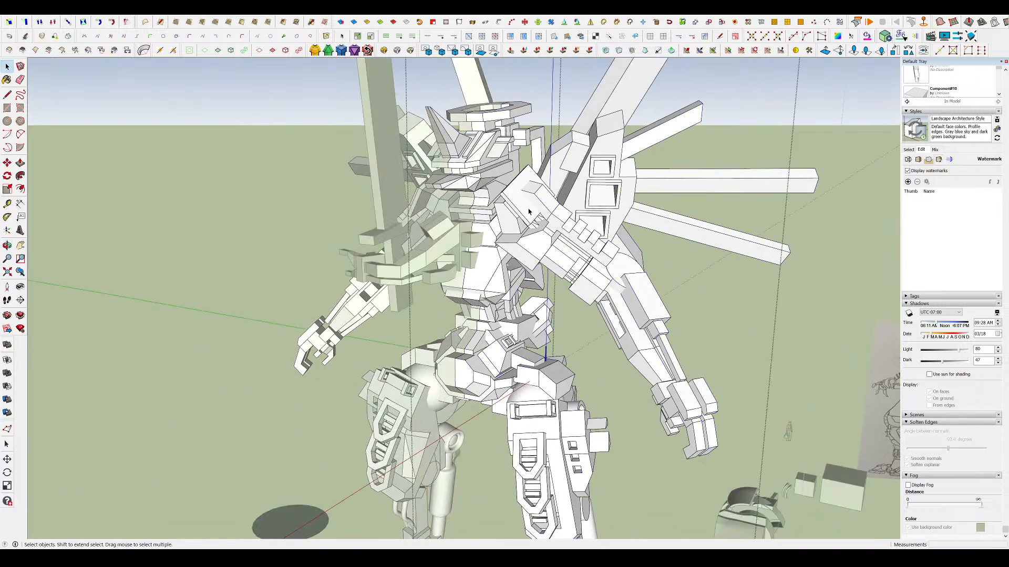
{"action": "double_click", "coordinate": [529, 212]}
{"action": "key", "text": "i"}
{"action": "key", "text": "Escape"}
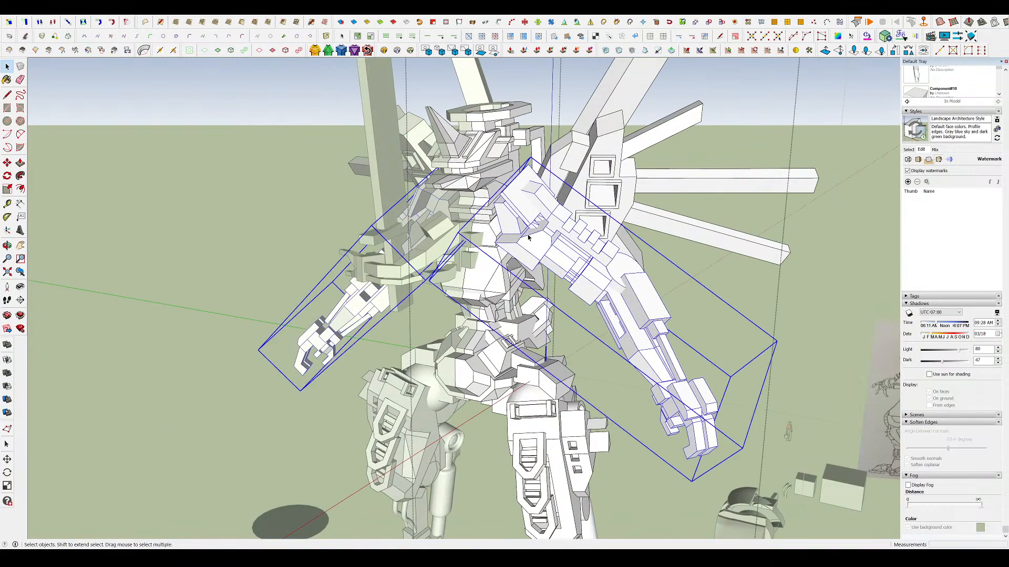
{"action": "double_click", "coordinate": [581, 257]}
{"action": "left_click", "coordinate": [581, 257]}
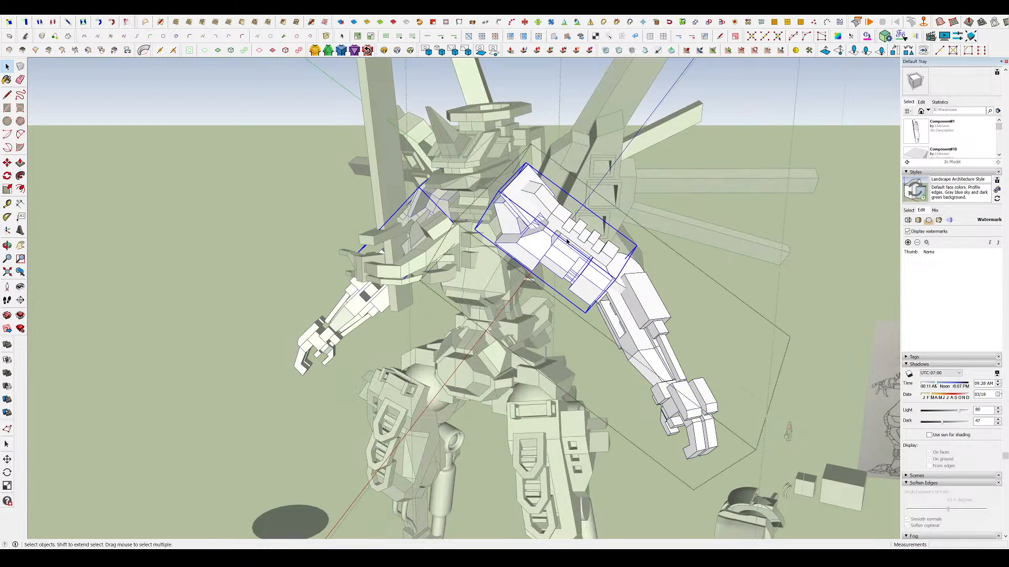
{"action": "left_click", "coordinate": [605, 51]}
{"action": "key", "text": "Return"}
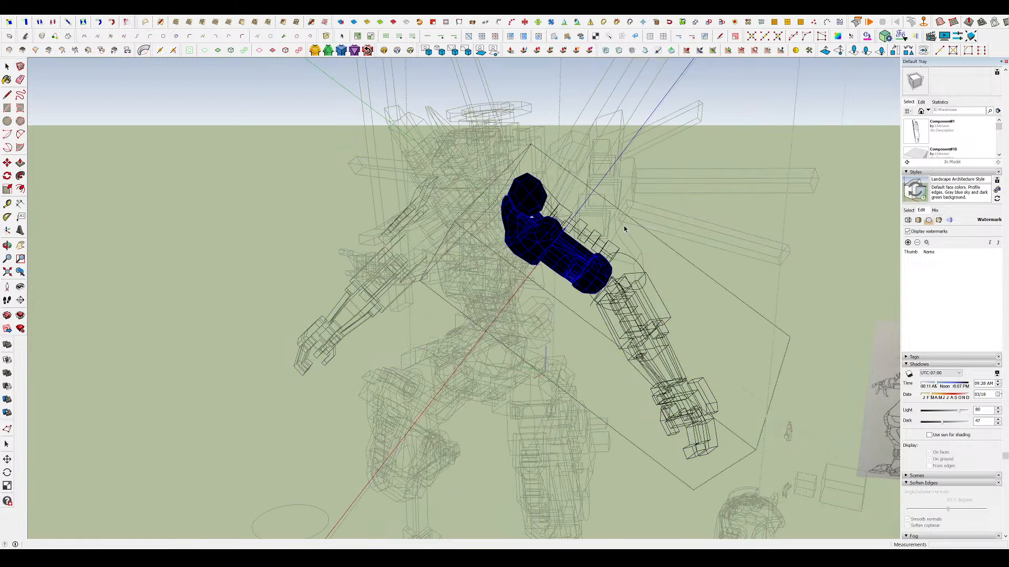
{"action": "left_click", "coordinate": [606, 51]}
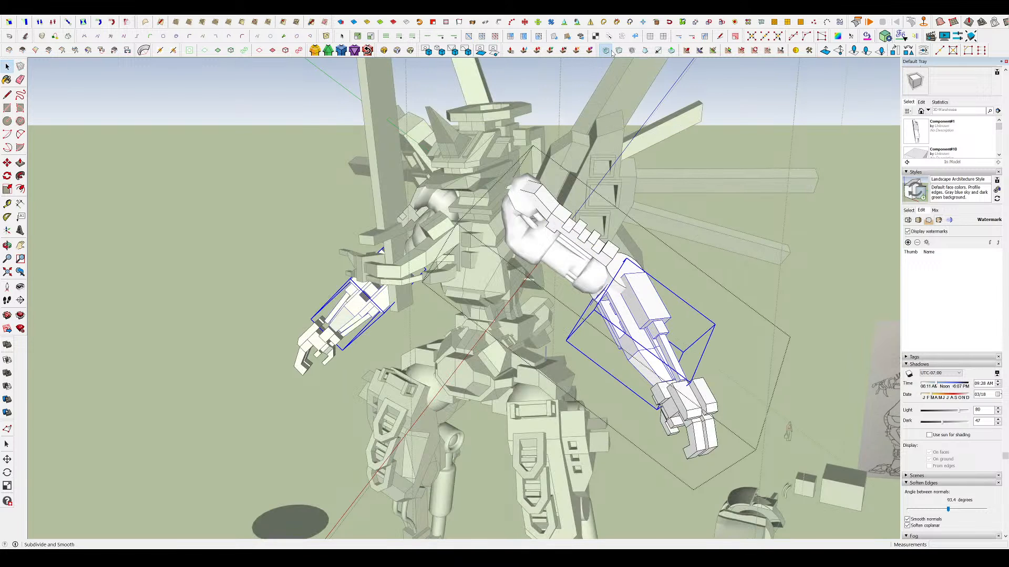
{"action": "key", "text": "Return"}
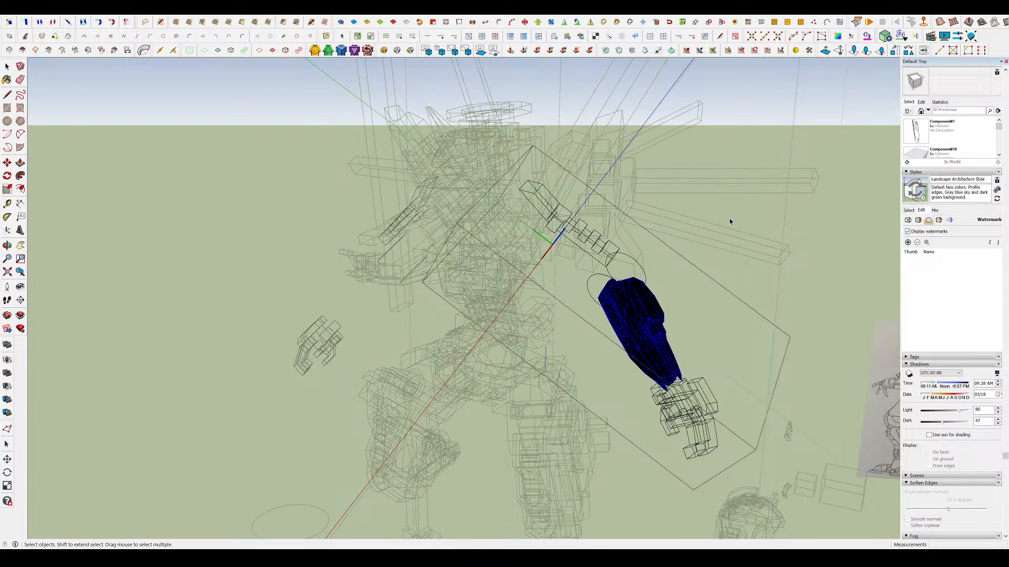
- Subdivide and smooth the mech's chest component with one iteration
{"action": "double_click", "coordinate": [478, 270]}
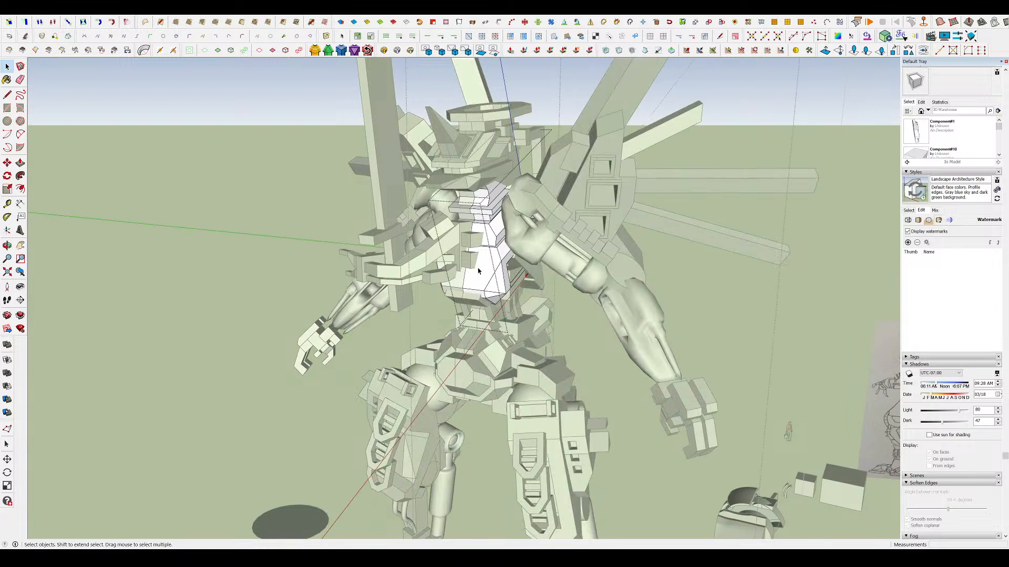
{"action": "key", "text": "ctrl+a"}
{"action": "left_click", "coordinate": [606, 51]}
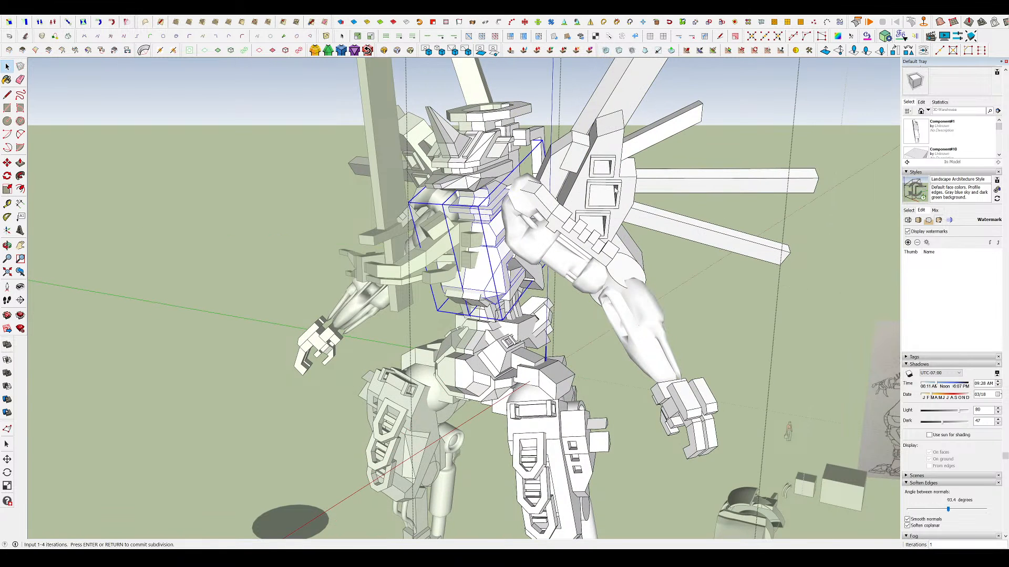
{"action": "key", "text": "Return"}
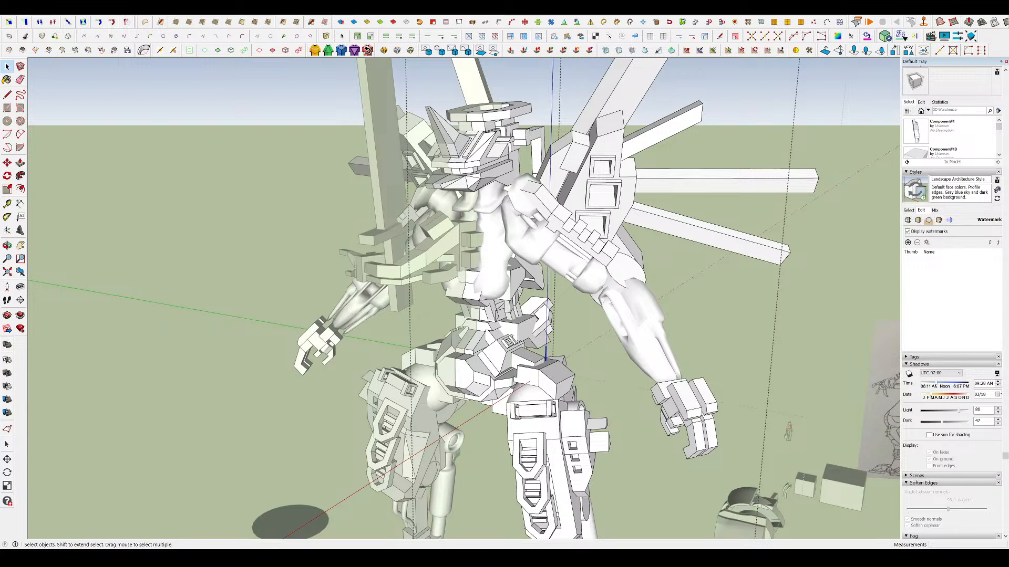
- Subdivide and smooth the mech's horned head with one iteration
{"action": "left_click", "coordinate": [516, 155]}
{"action": "left_click", "coordinate": [605, 51]}
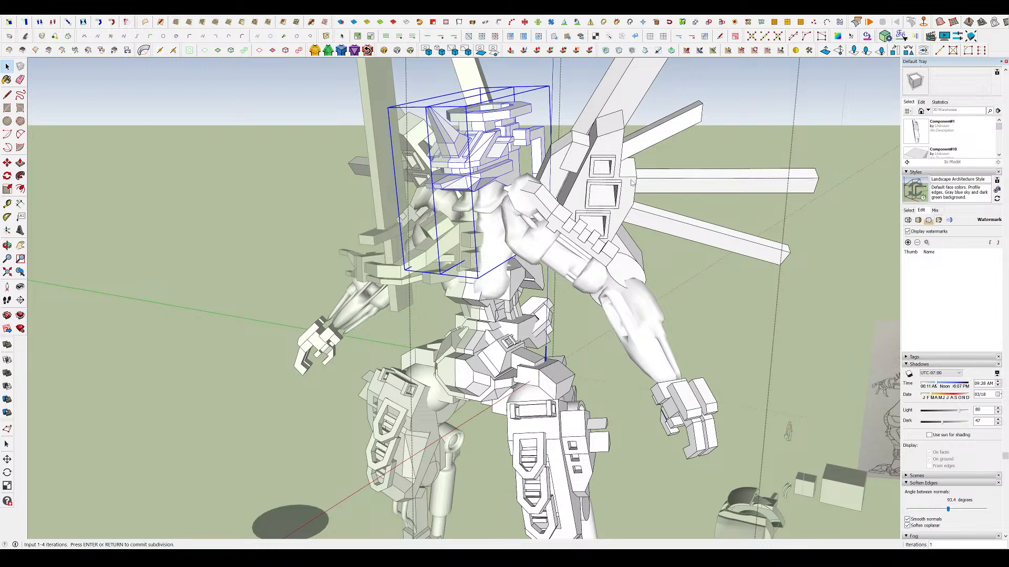
{"action": "key", "text": "Return"}
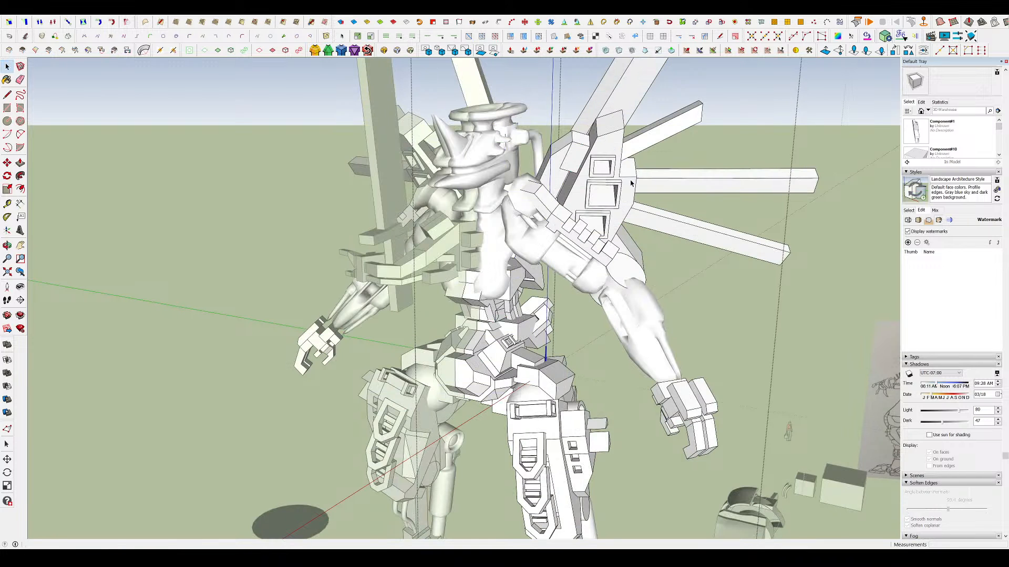
- Subdivide and smooth the stacked vent frames on the front of the mech's thighs
{"action": "scroll", "coordinate": [567, 152], "scroll_direction": "down", "scroll_amount": 2}
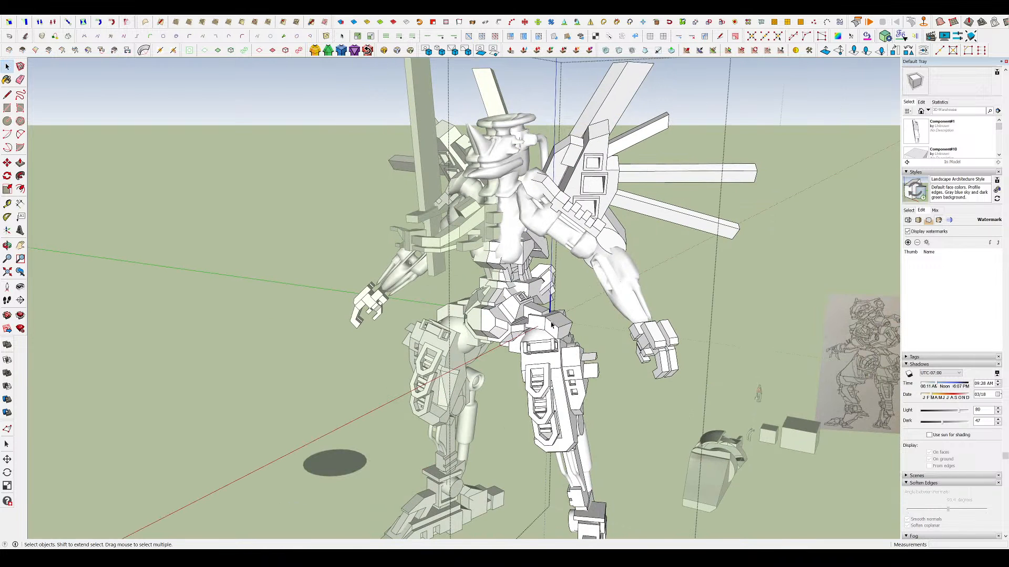
{"action": "scroll", "coordinate": [551, 325], "scroll_direction": "up", "scroll_amount": 2}
{"action": "scroll", "coordinate": [550, 330], "scroll_direction": "up", "scroll_amount": 2}
{"action": "middle_click_drag", "start_coordinate": [551, 330], "coordinate": [544, 306]}
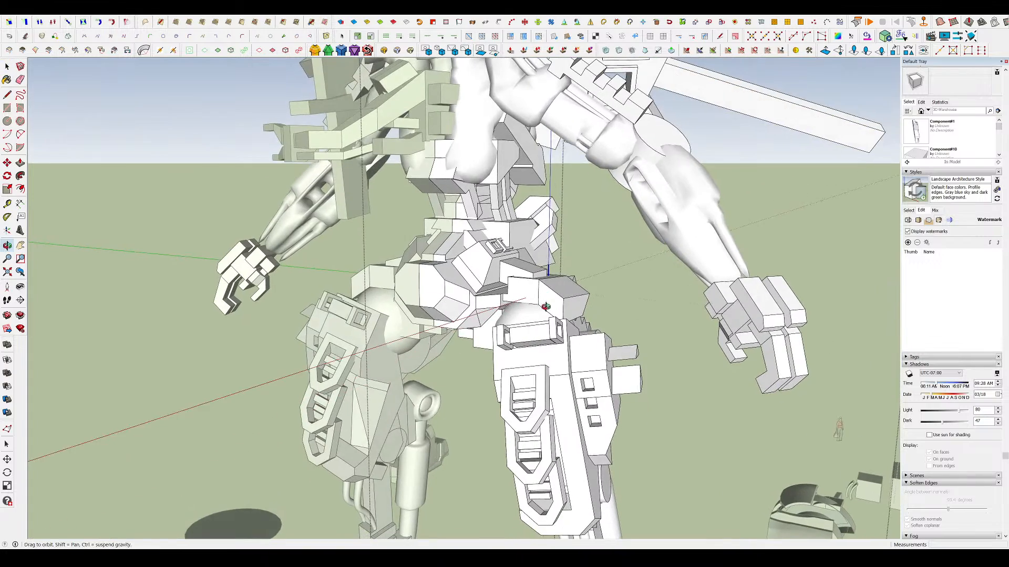
{"action": "scroll", "coordinate": [497, 228], "scroll_direction": "down", "scroll_amount": 2}
{"action": "middle_click_drag", "start_coordinate": [528, 231], "coordinate": [543, 271]}
{"action": "left_click", "coordinate": [520, 391]}
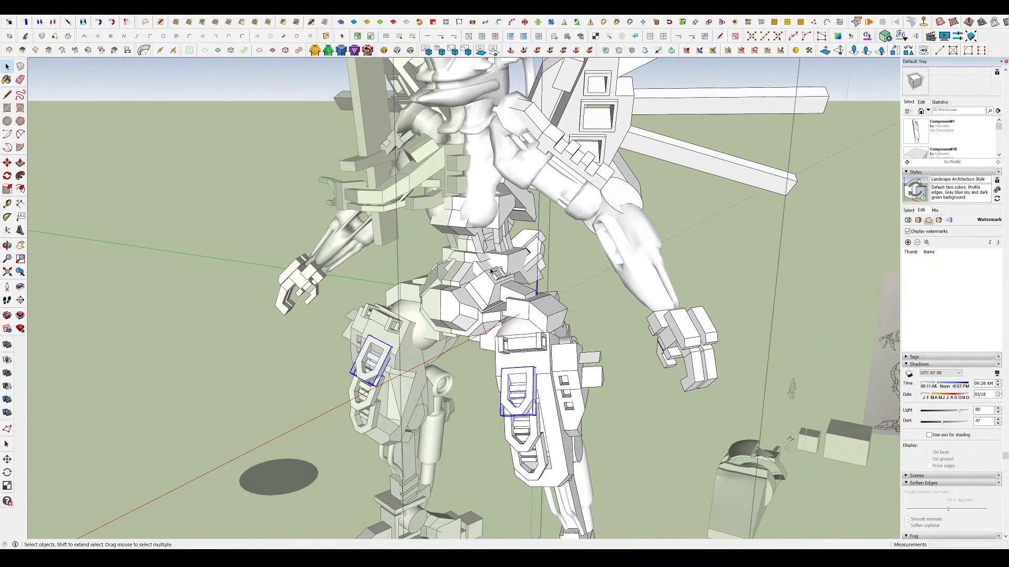
{"action": "middle_click_drag", "start_coordinate": [583, 475], "coordinate": [555, 427], "text": "shift"}
{"action": "scroll", "coordinate": [556, 428], "scroll_direction": "up", "scroll_amount": 2}
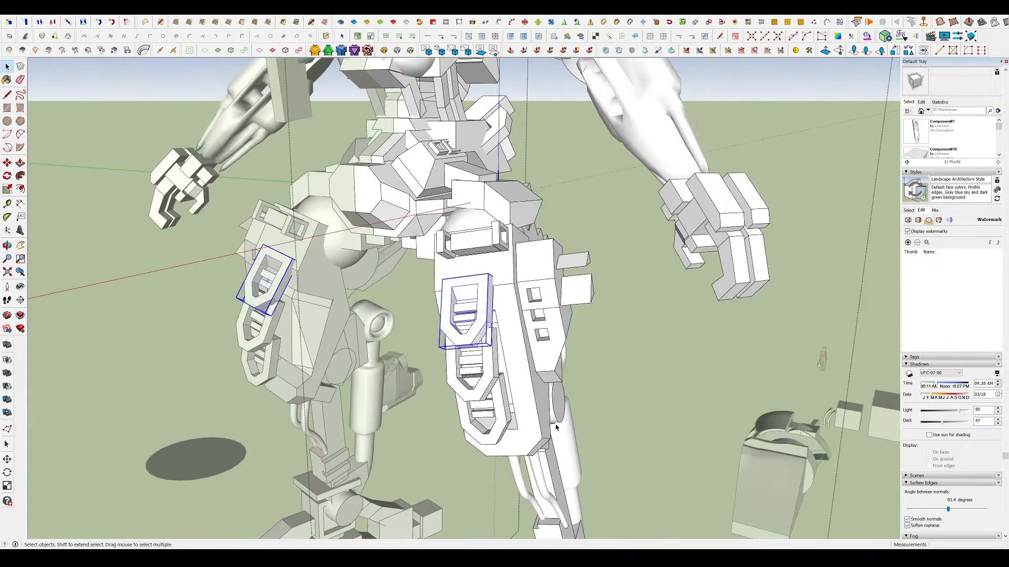
{"action": "left_click", "coordinate": [605, 50]}
{"action": "left_click", "coordinate": [576, 241]}
- Open the mech's leg component, and subdivide and smooth its thigh armour
{"action": "left_click", "coordinate": [512, 295]}
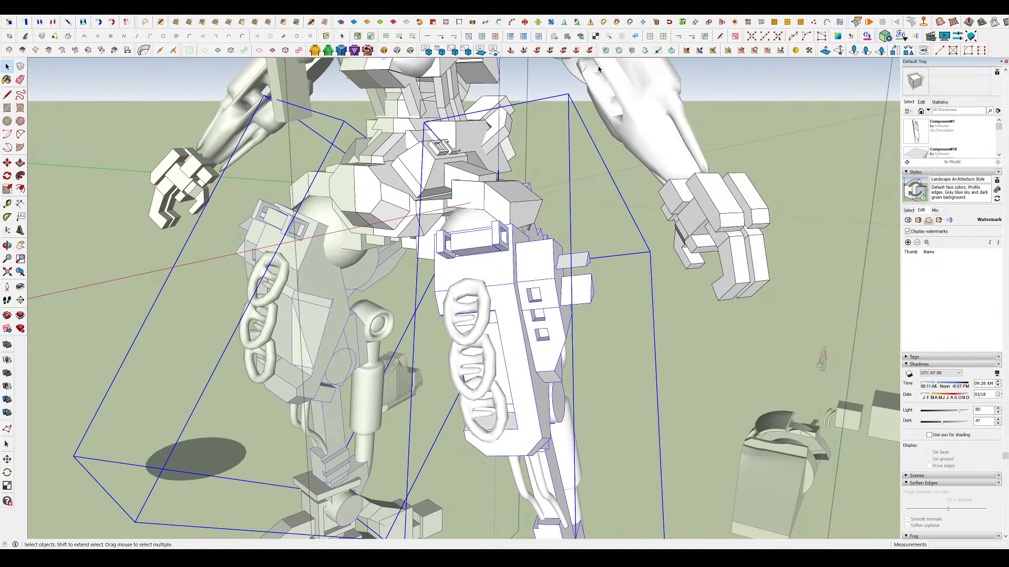
{"action": "left_click", "coordinate": [591, 142]}
{"action": "double_click", "coordinate": [519, 281]}
{"action": "left_click", "coordinate": [518, 281]}
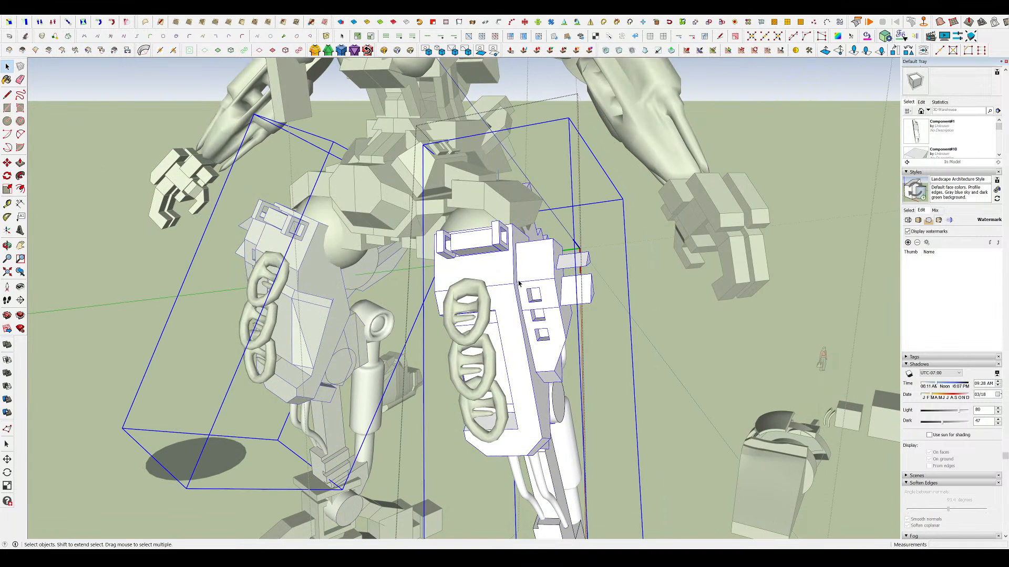
{"action": "scroll", "coordinate": [497, 259], "scroll_direction": "down", "scroll_amount": 3}
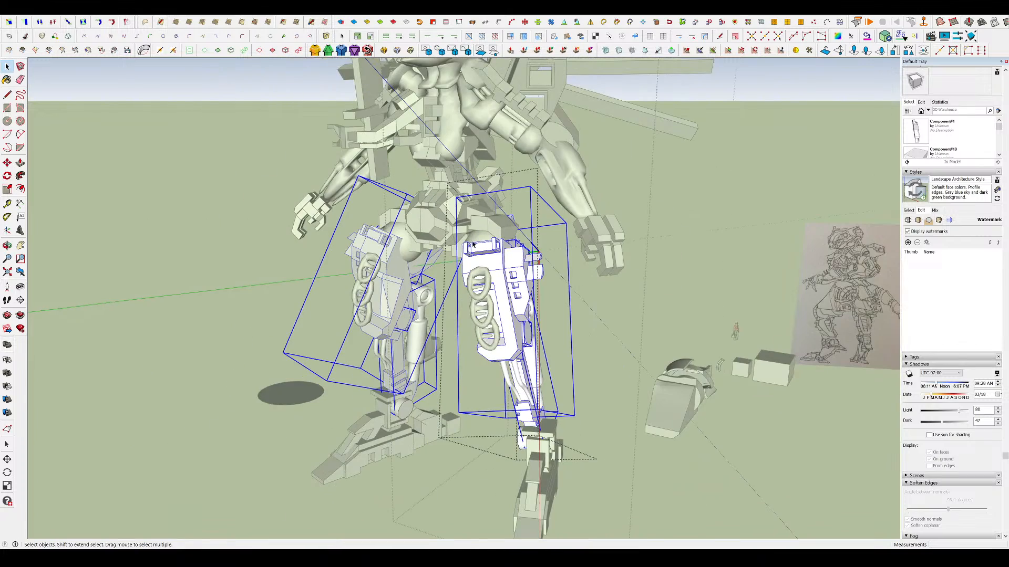
{"action": "left_click", "coordinate": [605, 50]}
{"action": "scroll", "coordinate": [517, 309], "scroll_direction": "up", "scroll_amount": 2}
{"action": "key", "text": "Return"}
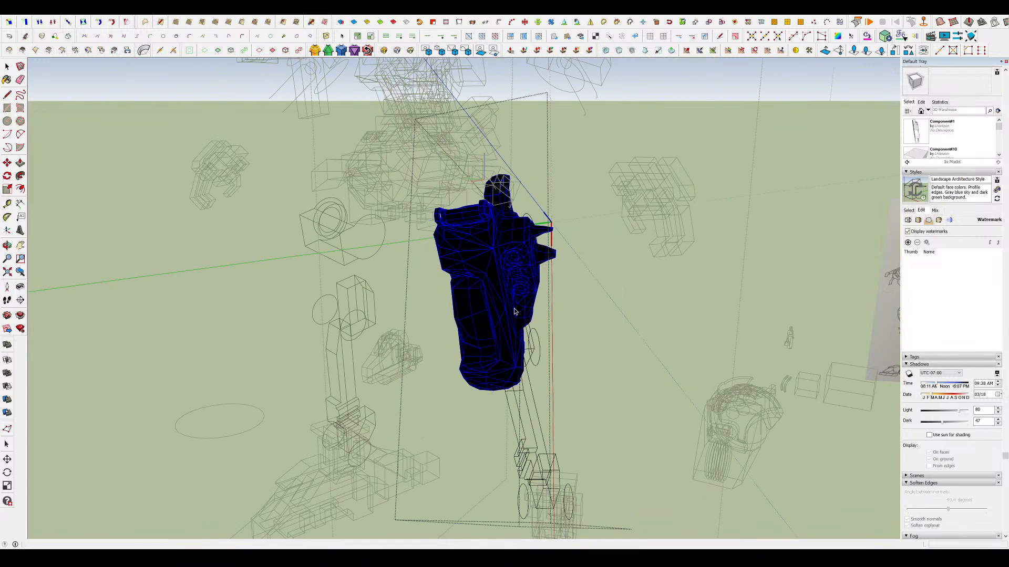
- Try to subdivide and smooth the mech's lower leg component
{"action": "middle_click_drag", "start_coordinate": [510, 291], "coordinate": [508, 272]}
{"action": "left_click", "coordinate": [507, 273]}
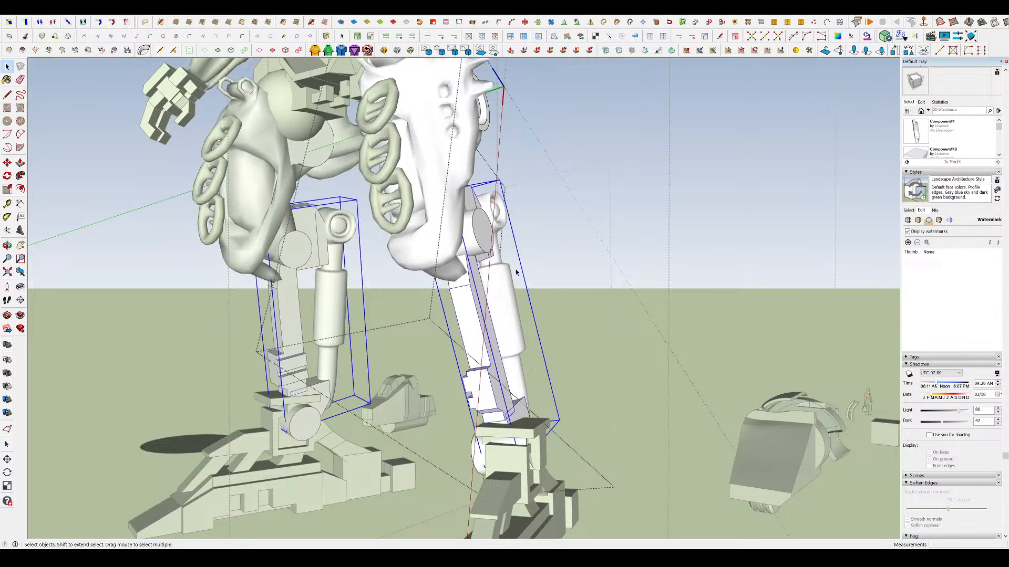
{"action": "left_click", "coordinate": [605, 50]}
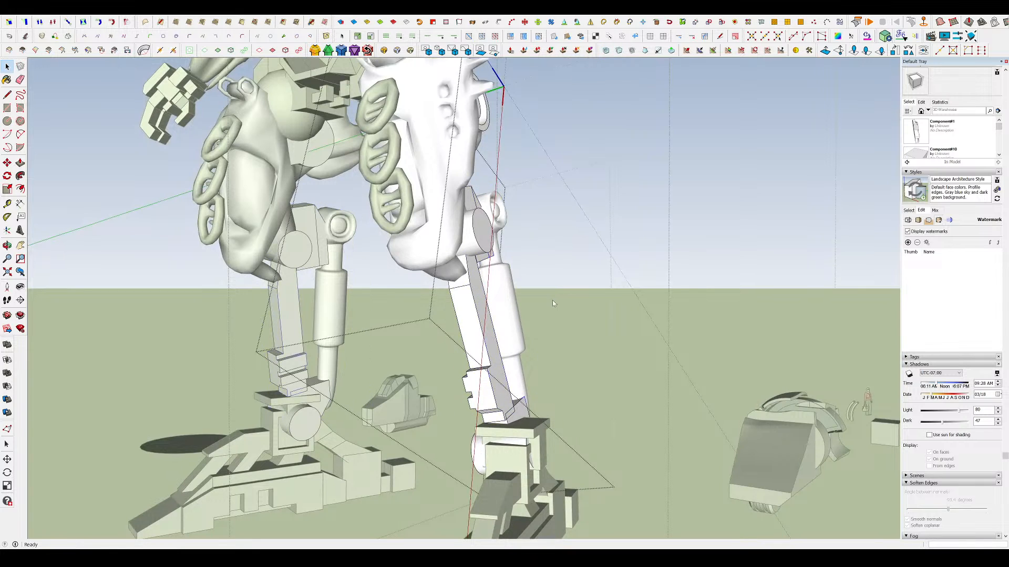
- Subdivide and smooth the mech's blocky pelvis component with one iteration
{"action": "scroll", "coordinate": [552, 304], "scroll_direction": "down", "scroll_amount": 2}
{"action": "scroll", "coordinate": [477, 242], "scroll_direction": "down", "scroll_amount": 2}
{"action": "middle_click_drag", "start_coordinate": [550, 246], "coordinate": [664, 281]}
{"action": "left_click", "coordinate": [664, 282]}
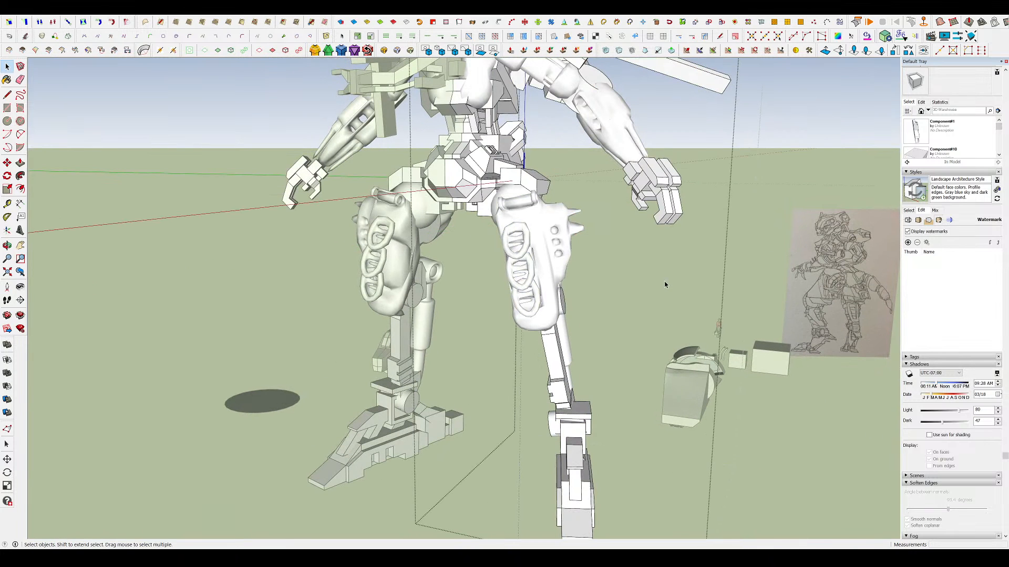
{"action": "left_click", "coordinate": [482, 163]}
{"action": "left_click", "coordinate": [605, 50]}
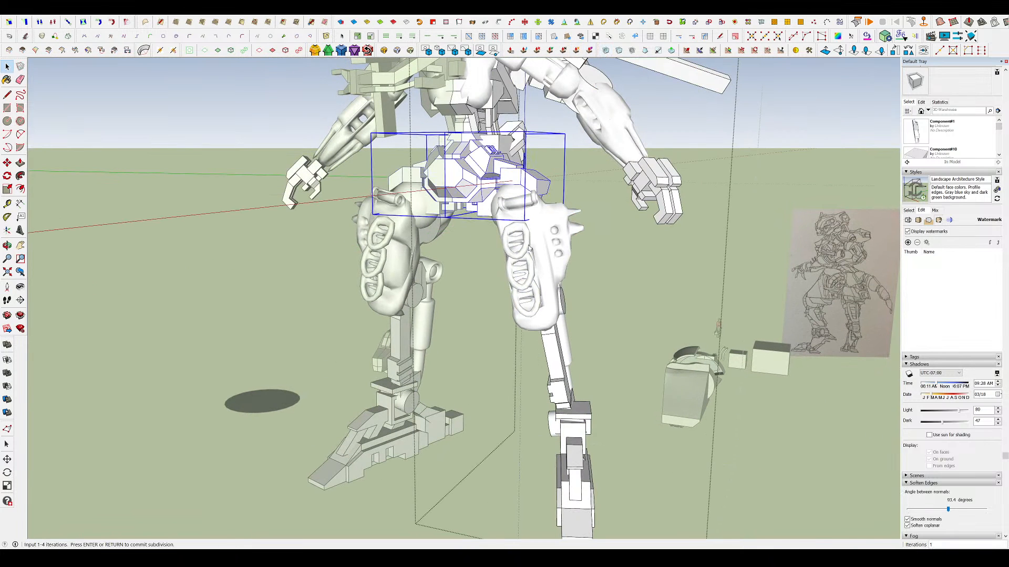
{"action": "key", "text": "Return"}
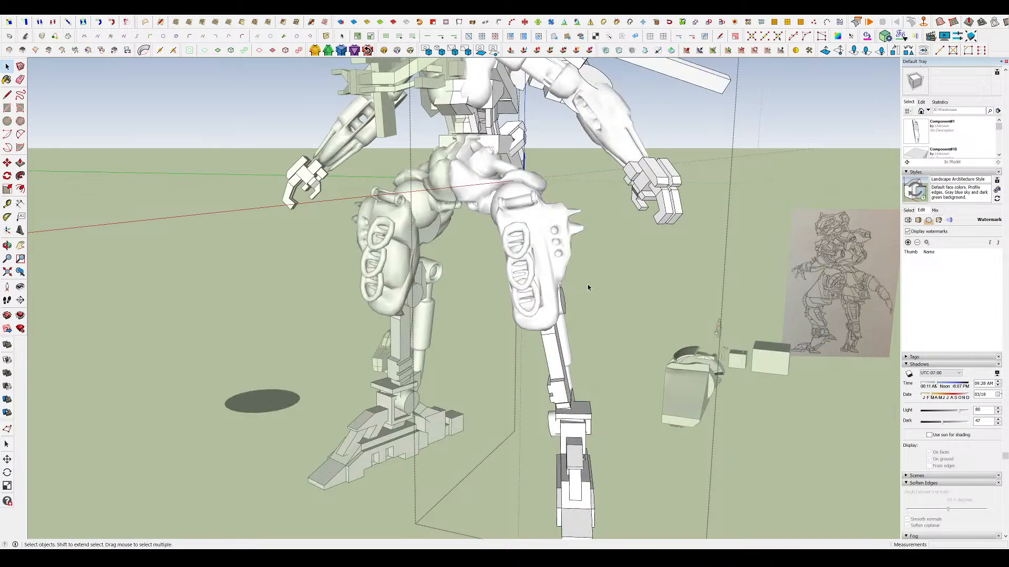
- Subdivide and smooth the mech's waist component between the chest and pelvis
{"action": "scroll", "coordinate": [587, 284], "scroll_direction": "down", "scroll_amount": 2}
{"action": "middle_click_drag", "start_coordinate": [581, 288], "coordinate": [557, 326]}
{"action": "scroll", "coordinate": [500, 205], "scroll_direction": "up", "scroll_amount": 3}
{"action": "left_click", "coordinate": [506, 209]}
{"action": "left_click", "coordinate": [606, 50]}
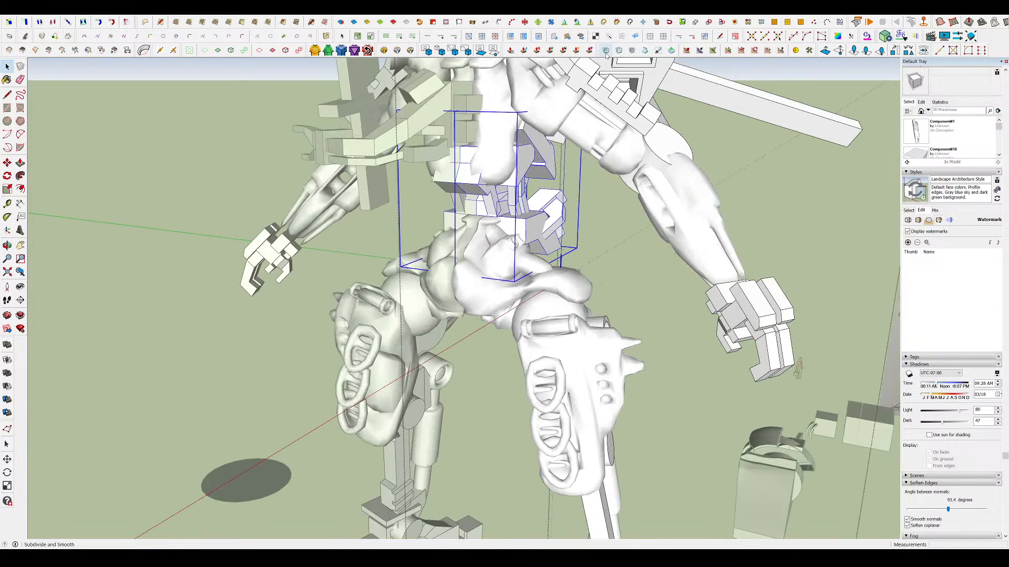
{"action": "key", "text": "Return"}
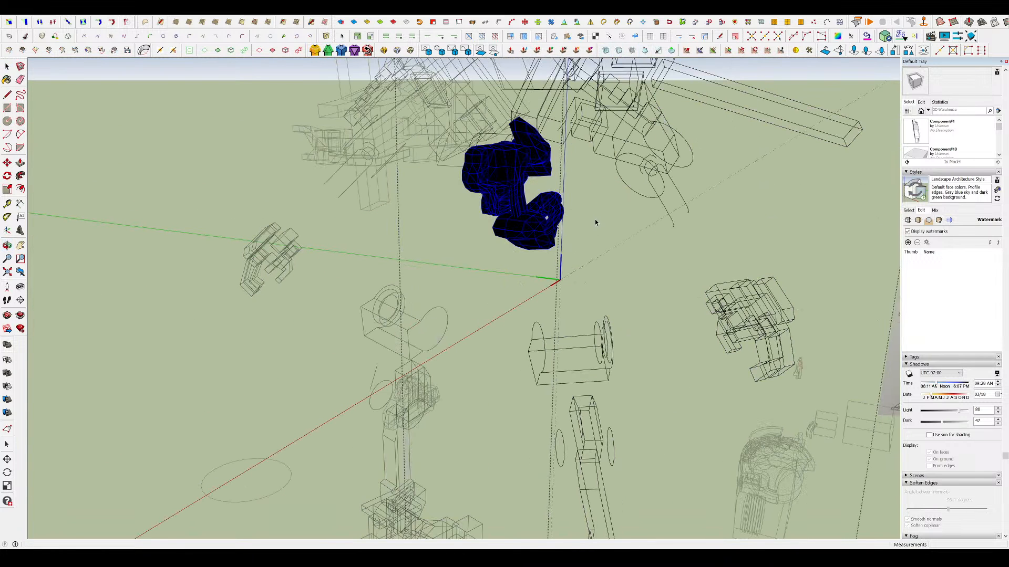
- Subdivide and smooth the mech's foot component with one iteration
{"action": "scroll", "coordinate": [497, 268], "scroll_direction": "down", "scroll_amount": 3}
{"action": "middle_click_drag", "start_coordinate": [497, 267], "coordinate": [524, 209]}
{"action": "scroll", "coordinate": [524, 221], "scroll_direction": "down", "scroll_amount": 2}
{"action": "scroll", "coordinate": [541, 396], "scroll_direction": "up", "scroll_amount": 2}
{"action": "left_click", "coordinate": [574, 418]}
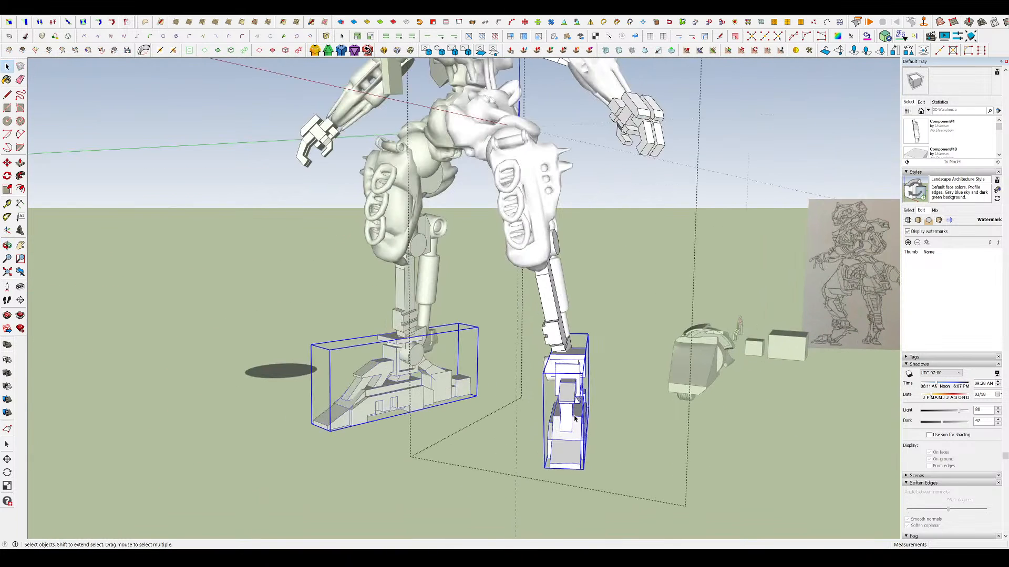
{"action": "left_click", "coordinate": [605, 50]}
{"action": "key", "text": "Return"}
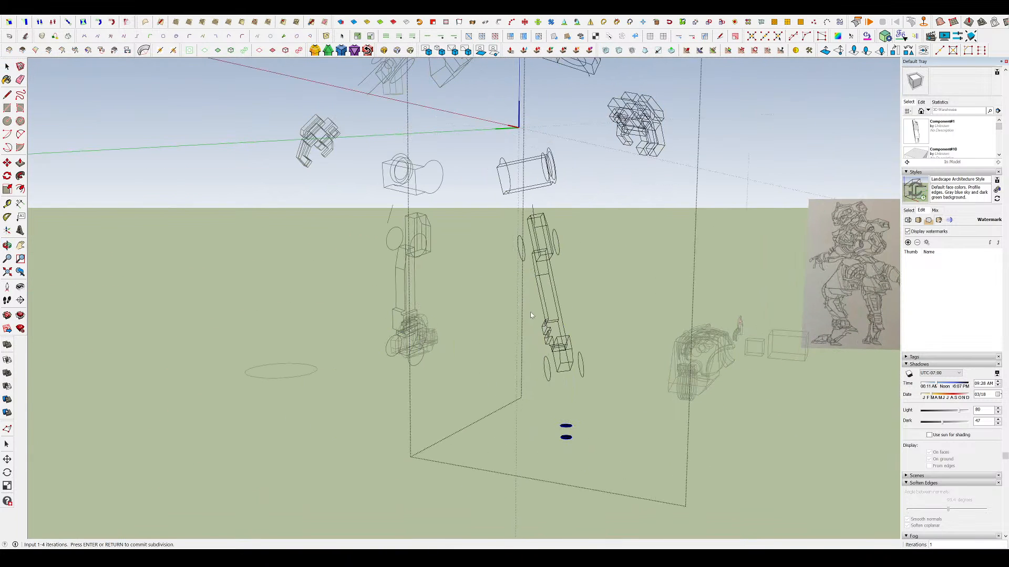
{"action": "scroll", "coordinate": [570, 427], "scroll_direction": "up", "scroll_amount": 6}
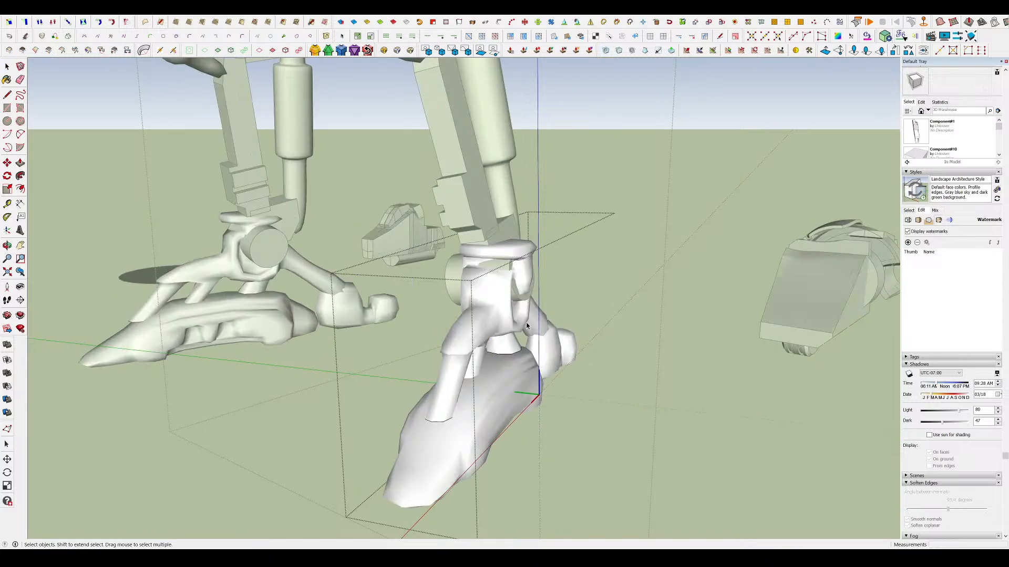
{"action": "scroll", "coordinate": [527, 326], "scroll_direction": "down", "scroll_amount": 10}
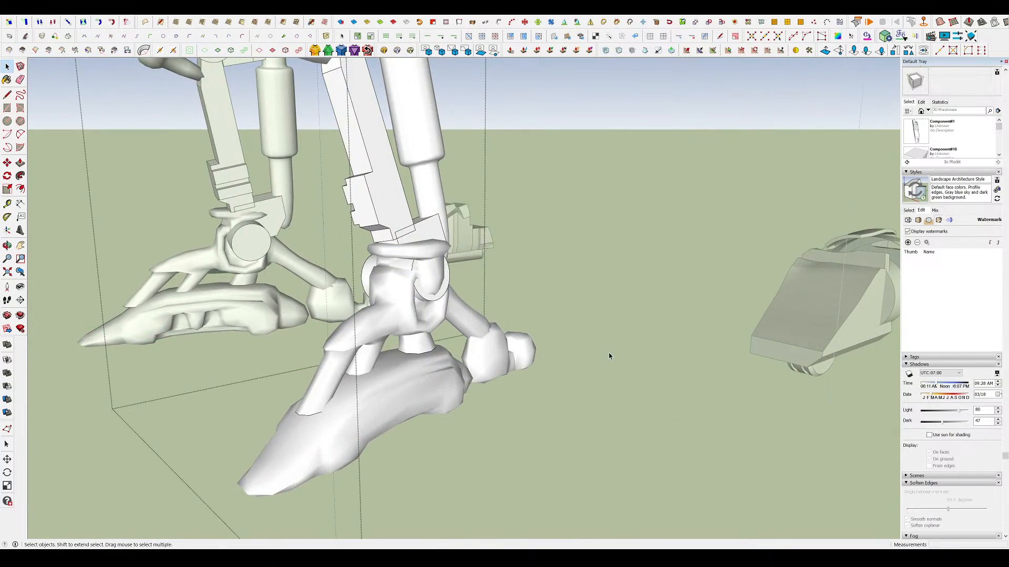
- Open the mech's wing component, and subdivide and smooth its main body with the three side blades and framed vents
{"action": "scroll", "coordinate": [527, 272], "scroll_direction": "up", "scroll_amount": 3}
{"action": "middle_click_drag", "start_coordinate": [609, 152], "coordinate": [632, 171]}
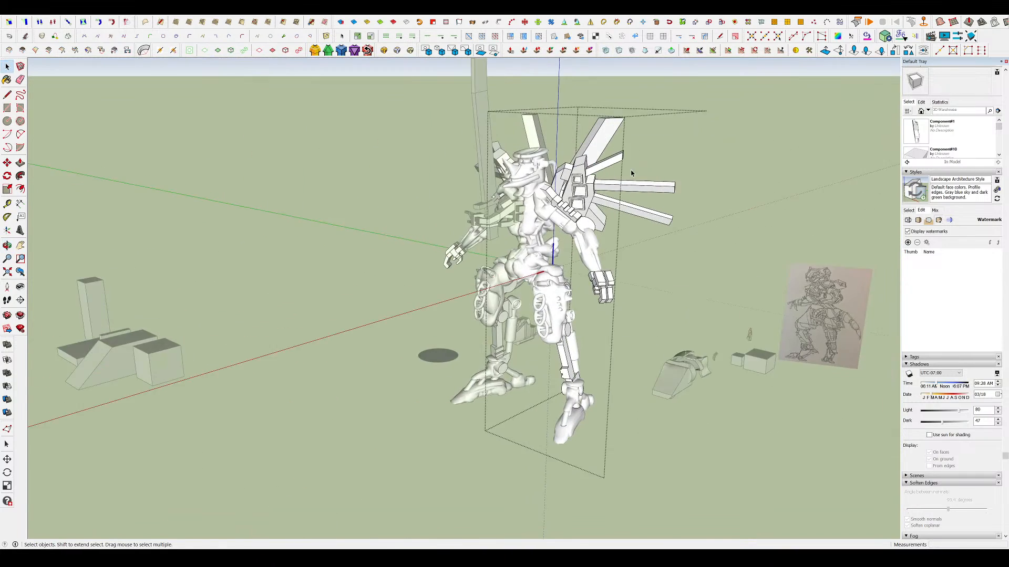
{"action": "scroll", "coordinate": [581, 181], "scroll_direction": "up", "scroll_amount": 3}
{"action": "left_click", "coordinate": [581, 183]}
{"action": "left_click", "coordinate": [606, 50]}
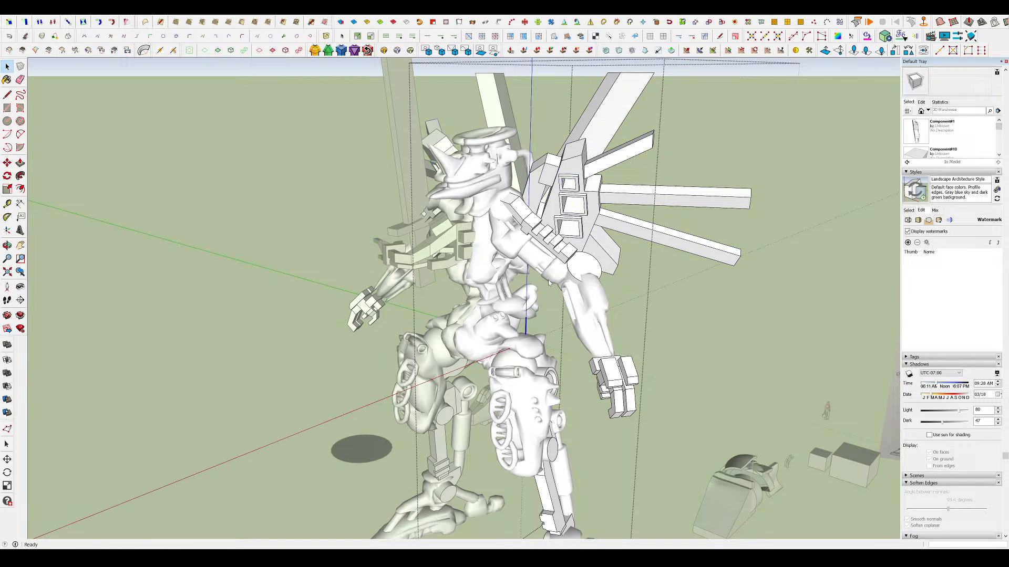
{"action": "scroll", "coordinate": [546, 281], "scroll_direction": "up", "scroll_amount": 5}
{"action": "left_click", "coordinate": [519, 274]}
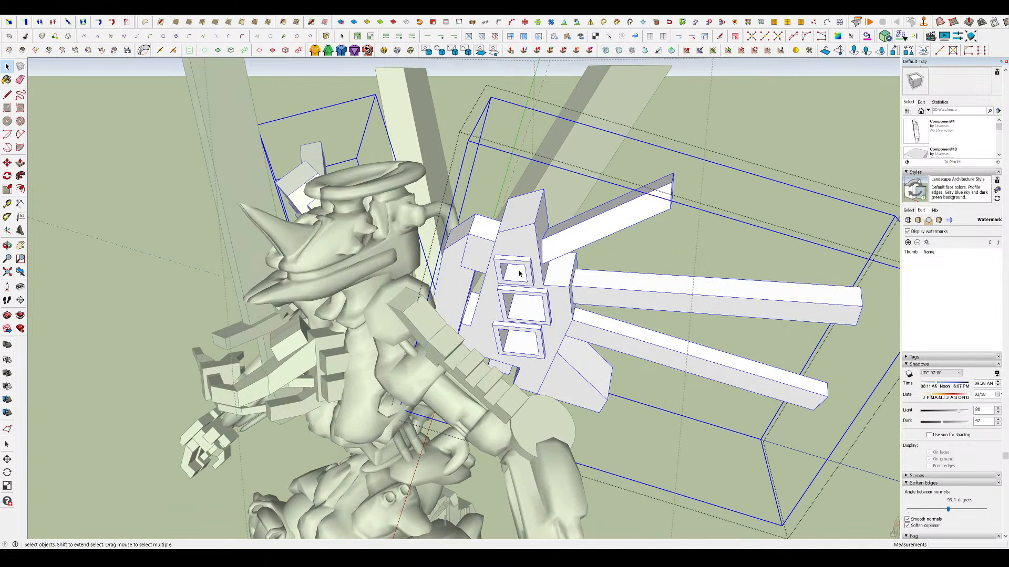
{"action": "middle_click_drag", "start_coordinate": [519, 273], "coordinate": [532, 275]}
{"action": "left_click", "coordinate": [607, 50]}
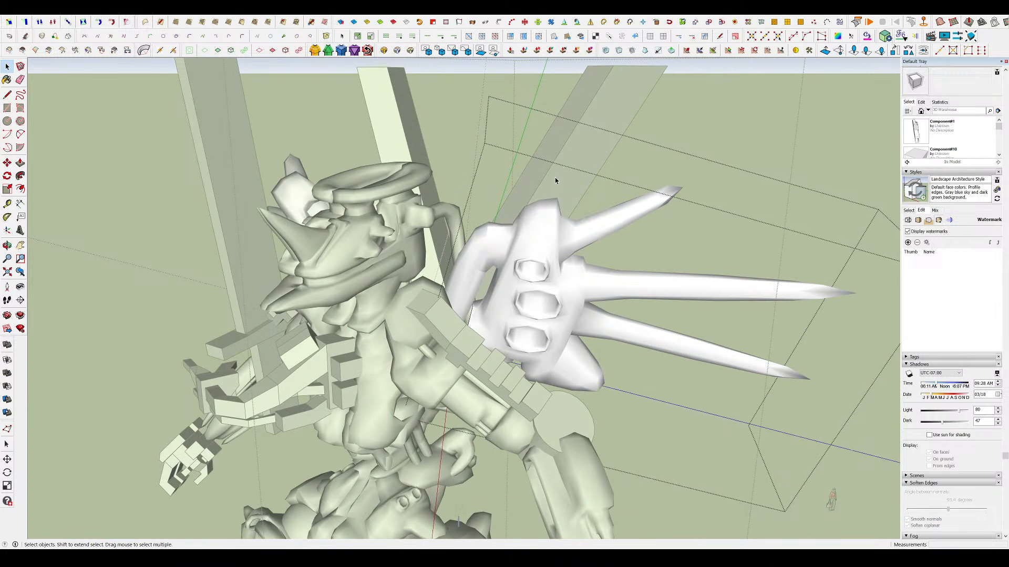
- Subdivide and smooth the two upright wing blades behind the mech's head with two iterations
{"action": "middle_click_drag", "start_coordinate": [519, 261], "coordinate": [494, 202]}
{"action": "left_click", "coordinate": [461, 139]}
{"action": "scroll", "coordinate": [493, 179], "scroll_direction": "down", "scroll_amount": 5}
{"action": "left_click", "coordinate": [458, 183]}
{"action": "left_click", "coordinate": [547, 198], "text": "shift"}
{"action": "left_click", "coordinate": [606, 50]}
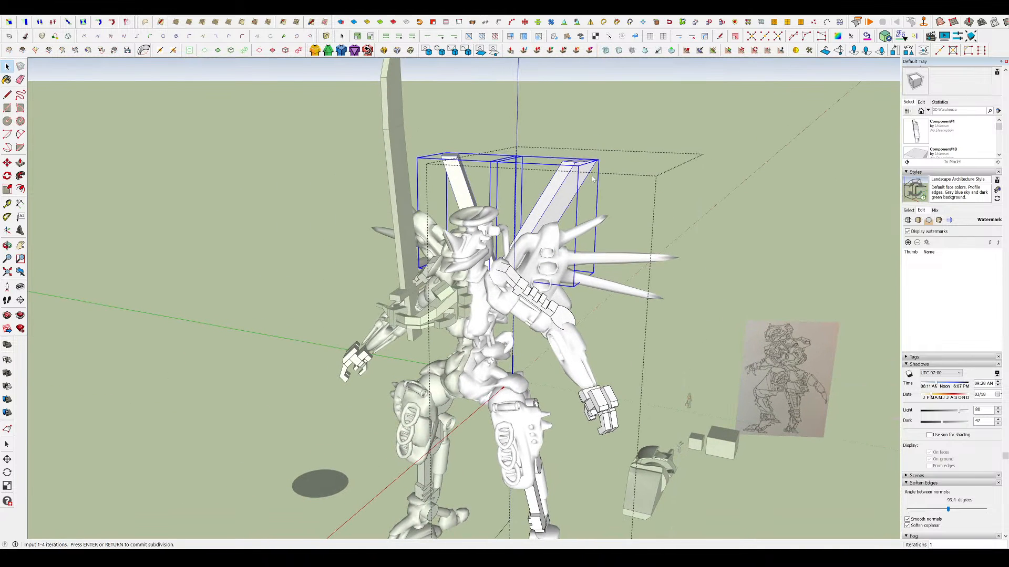
{"action": "scroll", "coordinate": [573, 185], "scroll_direction": "up", "scroll_amount": 2}
{"action": "type", "text": "2"}
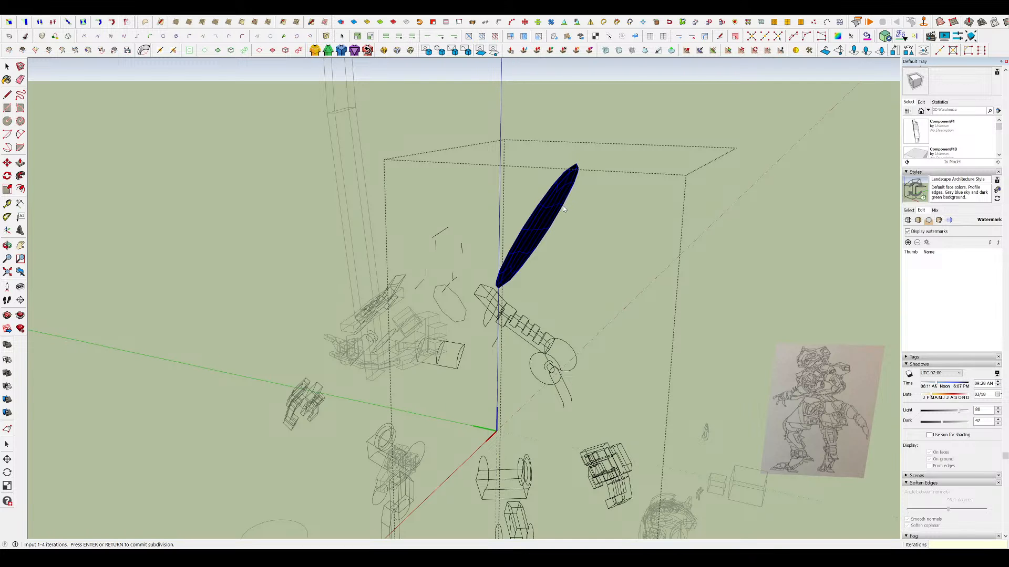
{"action": "key", "text": "Return"}
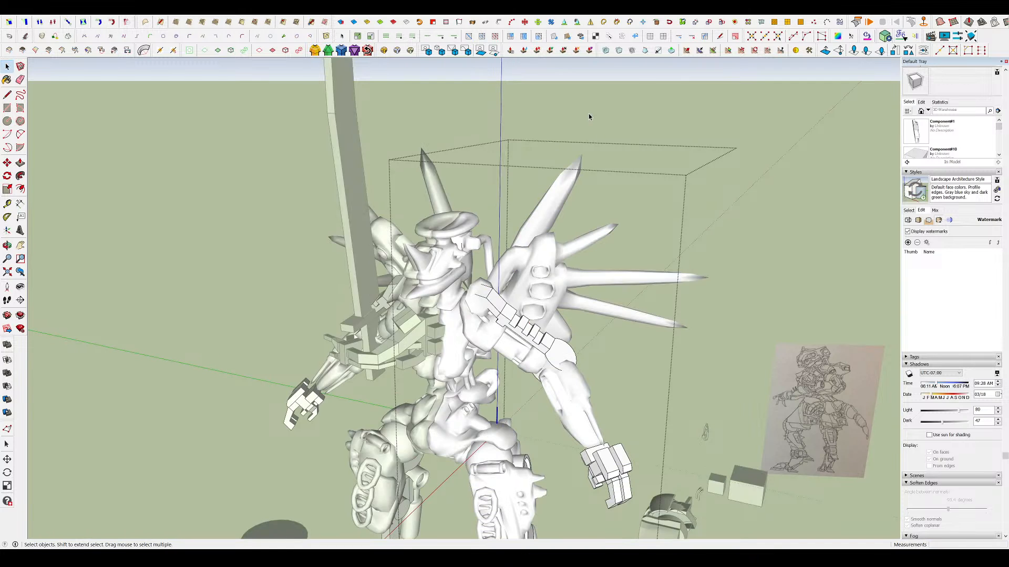
- Open the clawed arm assembly in front of the mech's chest, and subdivide and smooth the arm with one iteration
{"action": "mouse_move", "coordinate": [589, 113]}
{"action": "middle_mouse_down"}
{"action": "mouse_move", "coordinate": [567, 224]}
{"action": "mouse_move", "coordinate": [593, 177]}
{"action": "middle_mouse_up"}
{"action": "left_click", "coordinate": [499, 290]}
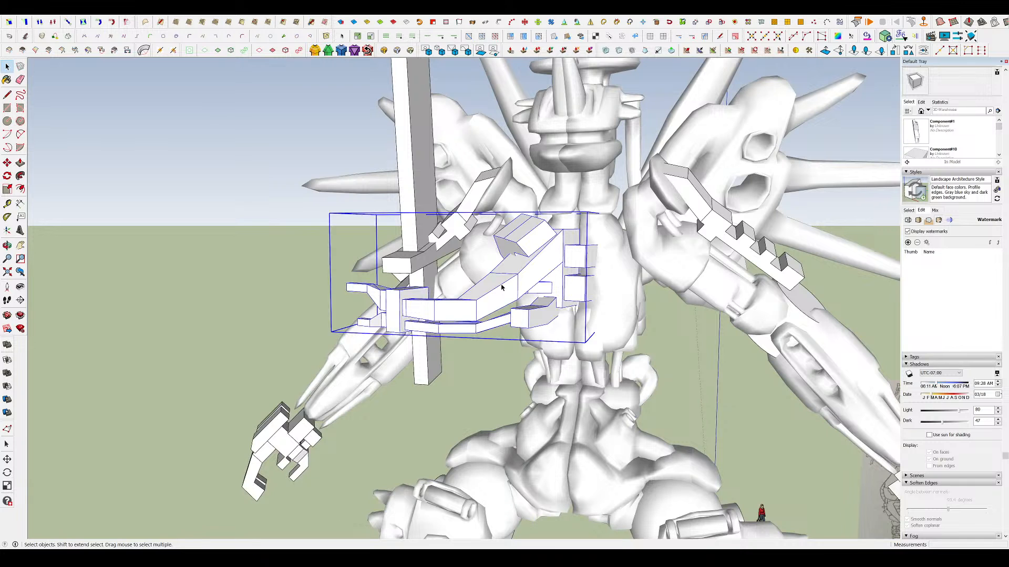
{"action": "left_click", "coordinate": [606, 52]}
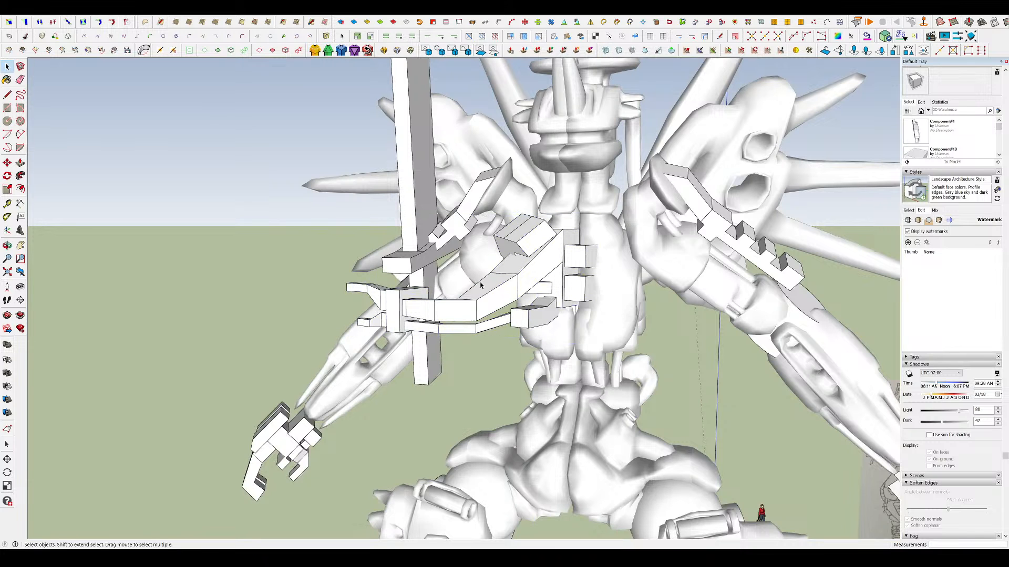
{"action": "left_click", "coordinate": [551, 292]}
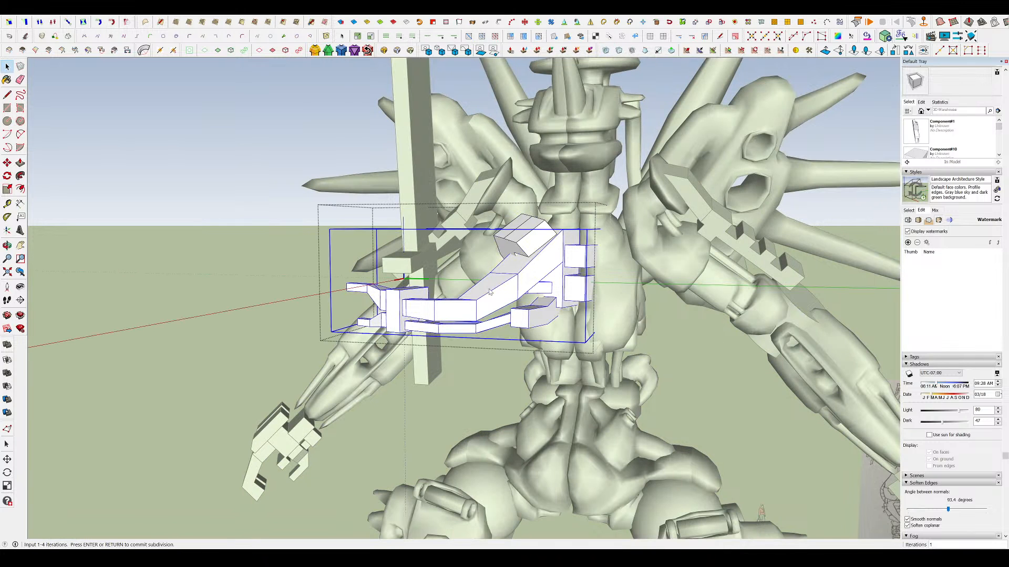
{"action": "key", "text": "Return"}
{"action": "middle_click_drag", "start_coordinate": [507, 285], "coordinate": [685, 326]}
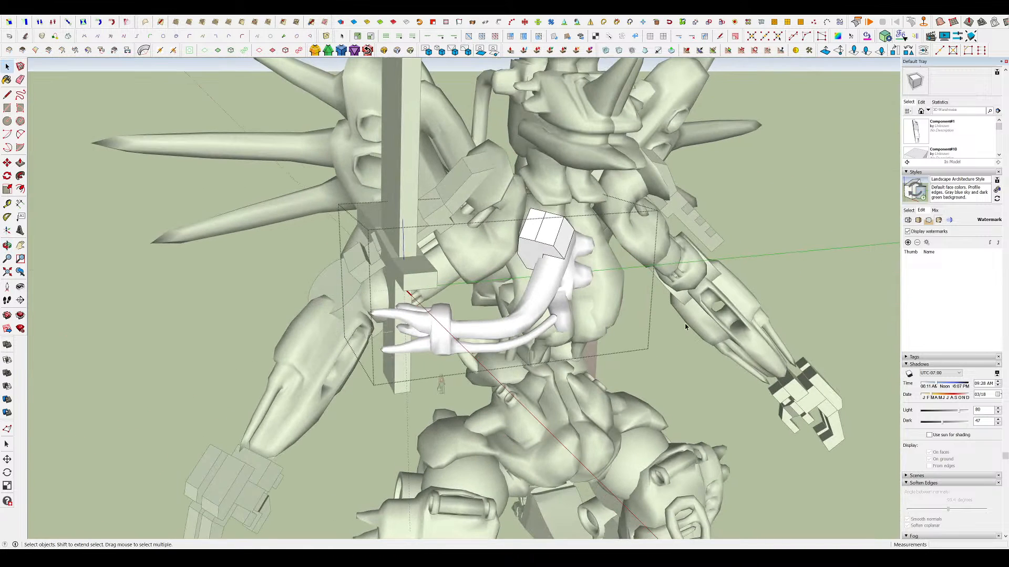
- Subdivide and smooth the small block on top of the clawed arm, and the sword it holds
{"action": "left_click", "coordinate": [547, 236]}
{"action": "left_click", "coordinate": [605, 51]}
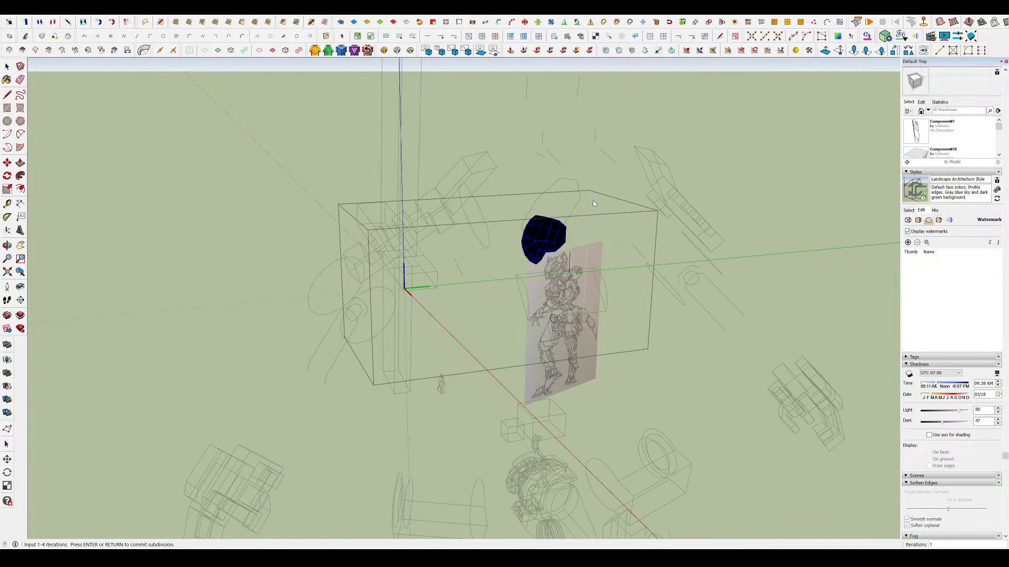
{"action": "key", "text": "Return"}
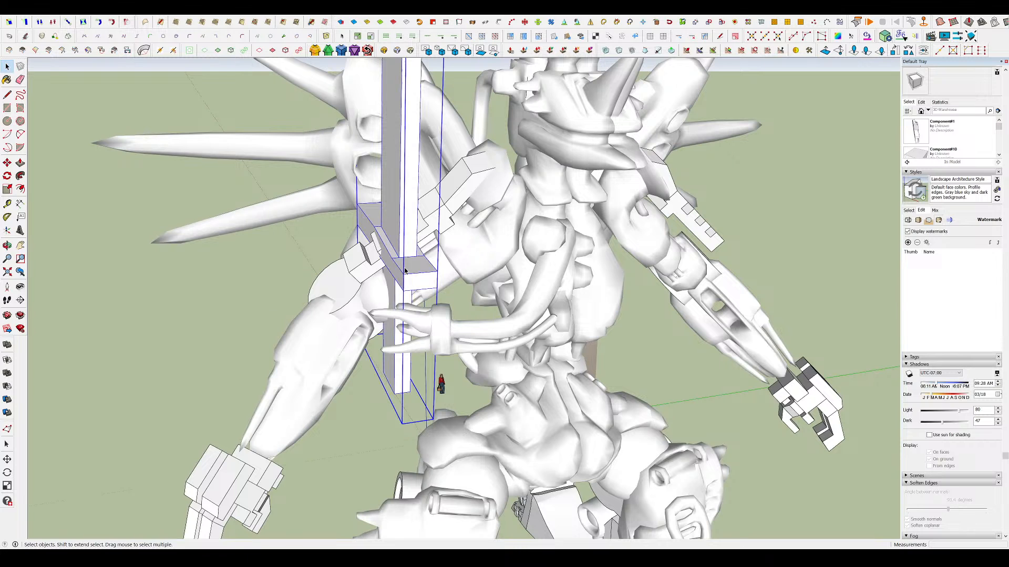
{"action": "left_click", "coordinate": [605, 51]}
{"action": "key", "text": "Return"}
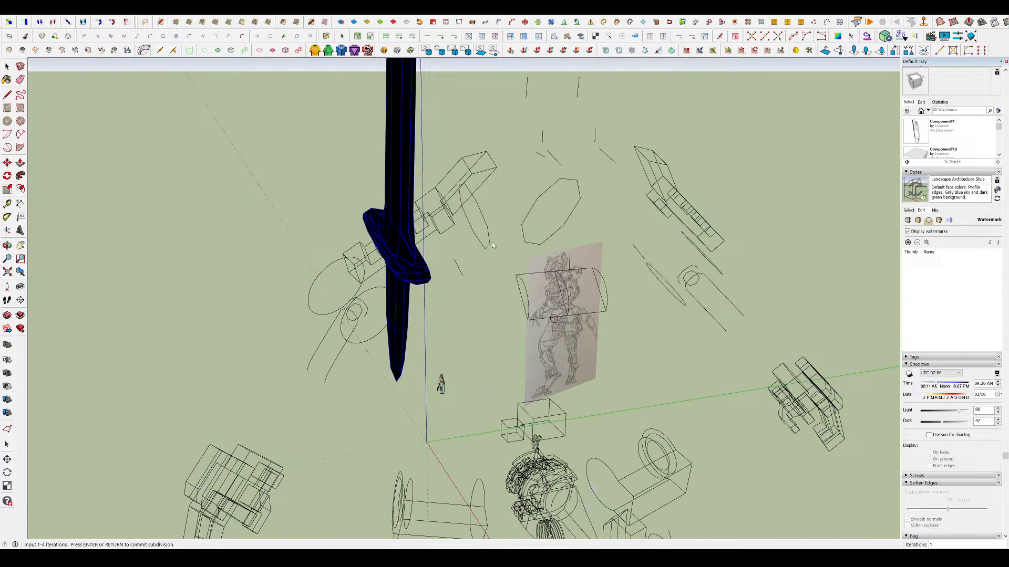
- Open the mech's arm component, and subdivide and smooth the segmented armour along its upper arm
{"action": "double_click", "coordinate": [445, 223]}
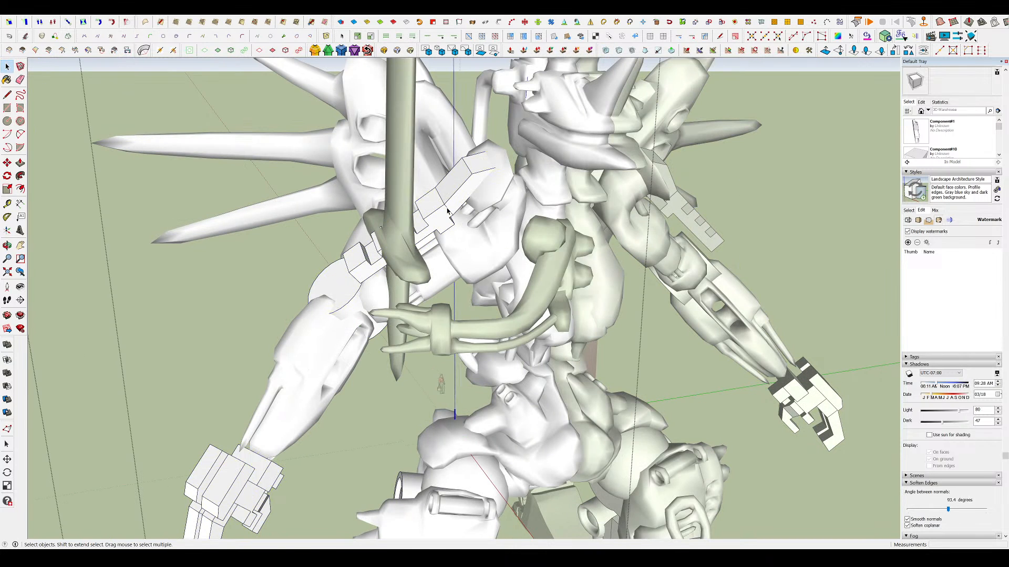
{"action": "left_click", "coordinate": [446, 223]}
{"action": "double_click", "coordinate": [445, 223]}
{"action": "left_click", "coordinate": [446, 223]}
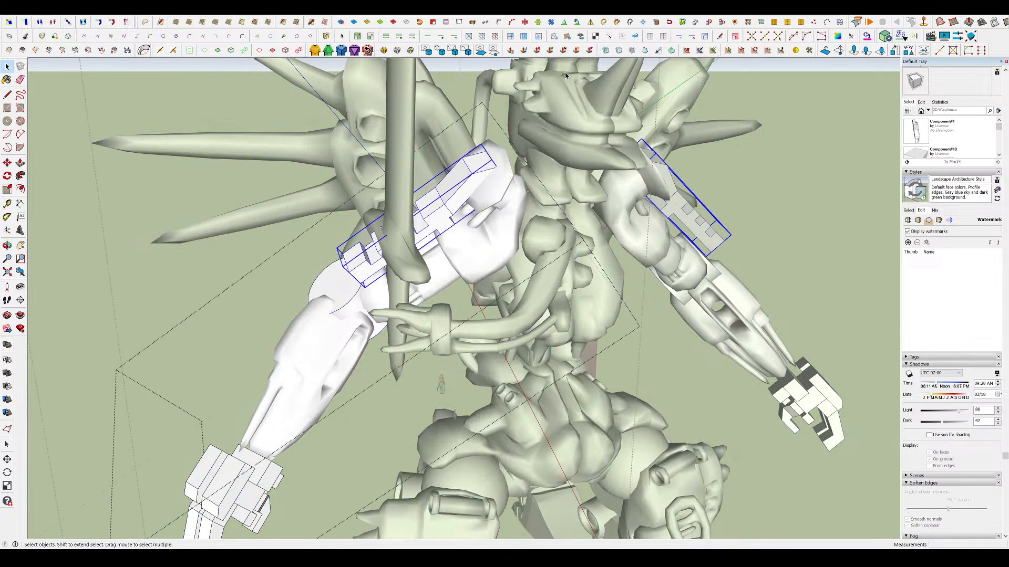
{"action": "left_click", "coordinate": [605, 51]}
{"action": "key", "text": "Return"}
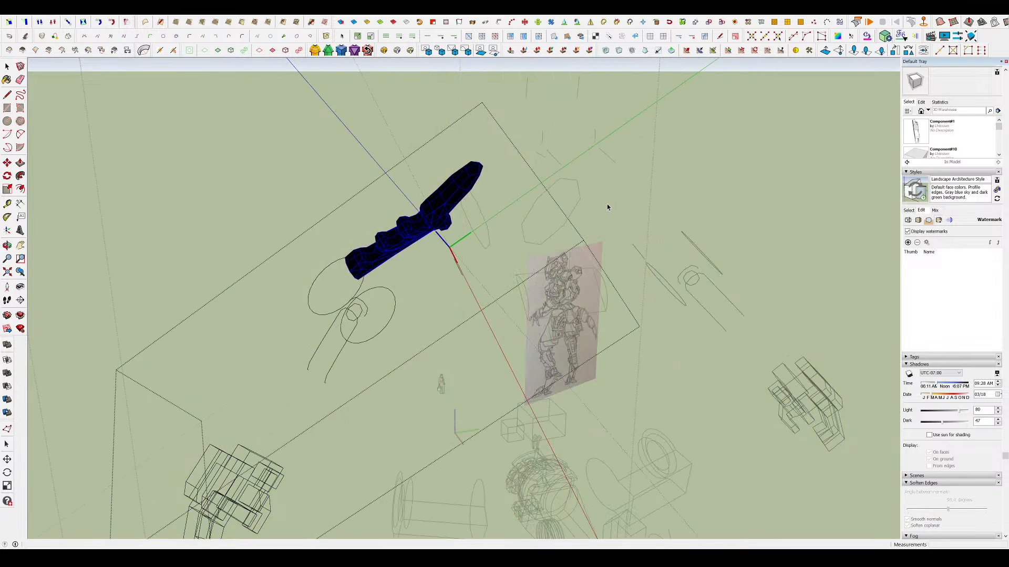
- Move the round elbow joint in the mech's arm slightly toward the body, and leave the arm component
{"action": "middle_click_drag", "start_coordinate": [577, 233], "coordinate": [321, 317]}
{"action": "double_click", "coordinate": [532, 264]}
{"action": "left_click", "coordinate": [509, 257]}
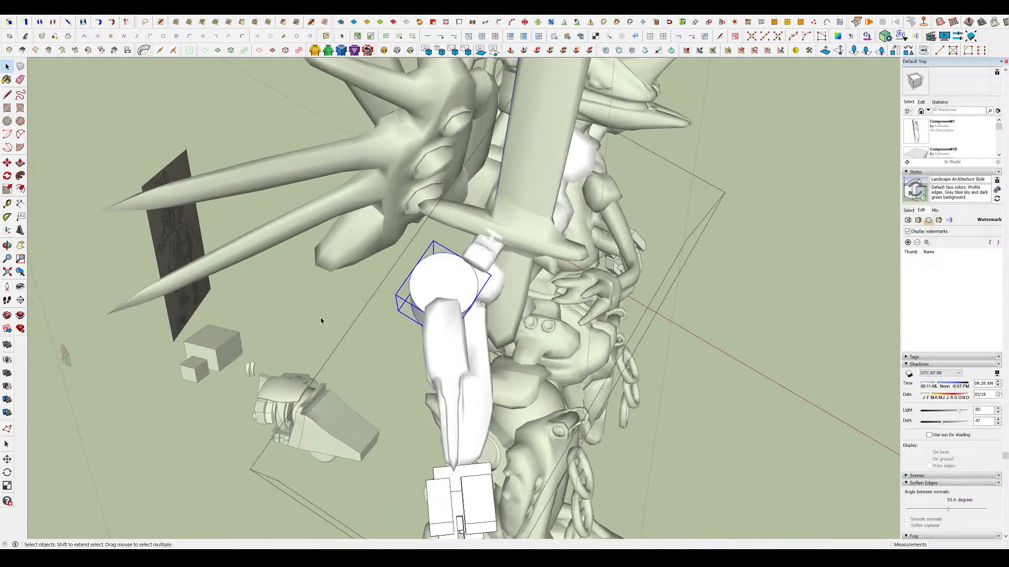
{"action": "key", "text": "m"}
{"action": "left_click", "coordinate": [442, 284]}
{"action": "left_click", "coordinate": [460, 290]}
{"action": "key", "text": "space"}
{"action": "left_click", "coordinate": [701, 348]}
{"action": "middle_click_drag", "start_coordinate": [702, 347], "coordinate": [315, 176]}
{"action": "scroll", "coordinate": [490, 284], "scroll_direction": "down", "scroll_amount": 4}
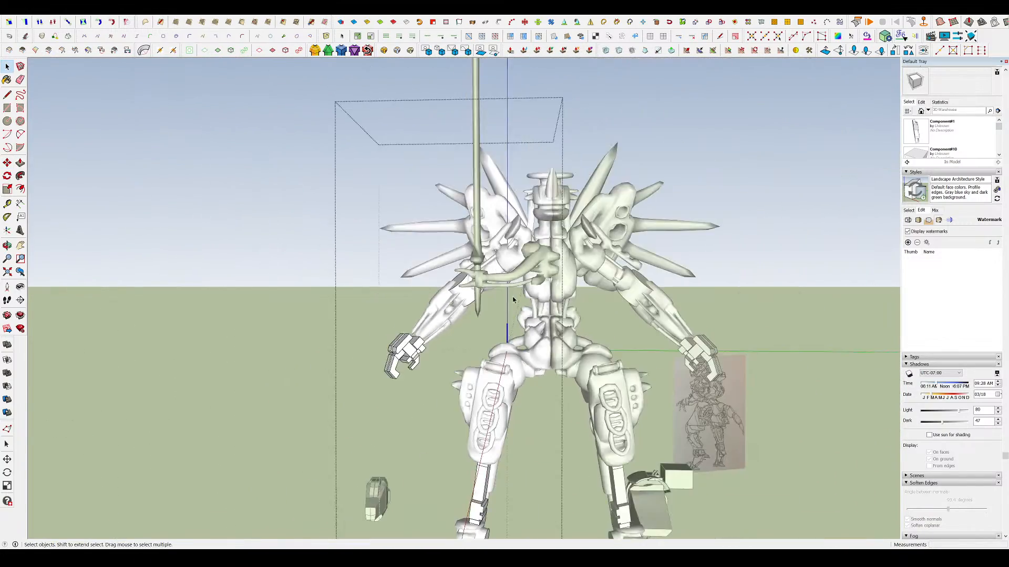
{"action": "middle_click_drag", "start_coordinate": [490, 284], "coordinate": [442, 307]}
{"action": "left_click", "coordinate": [615, 224]}
- Open the mech's arm component, and subdivide and smooth the hand's fingers with one iteration
{"action": "scroll", "coordinate": [618, 231], "scroll_direction": "down", "scroll_amount": 3}
{"action": "scroll", "coordinate": [618, 232], "scroll_direction": "down", "scroll_amount": 1}
{"action": "middle_click_drag", "start_coordinate": [618, 233], "coordinate": [589, 313]}
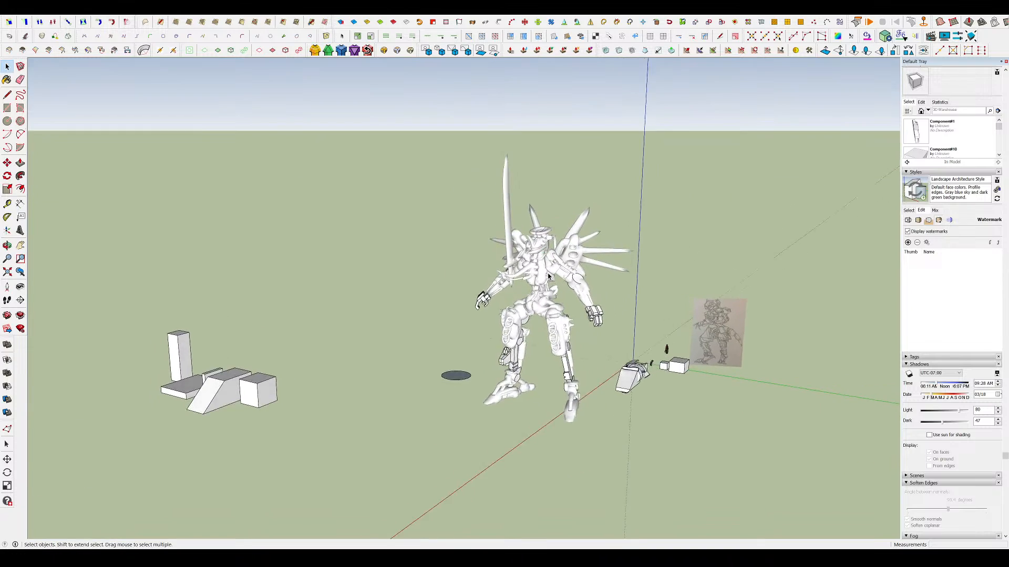
{"action": "scroll", "coordinate": [591, 314], "scroll_direction": "up", "scroll_amount": 3}
{"action": "double_click", "coordinate": [614, 307]}
{"action": "left_click", "coordinate": [616, 308]}
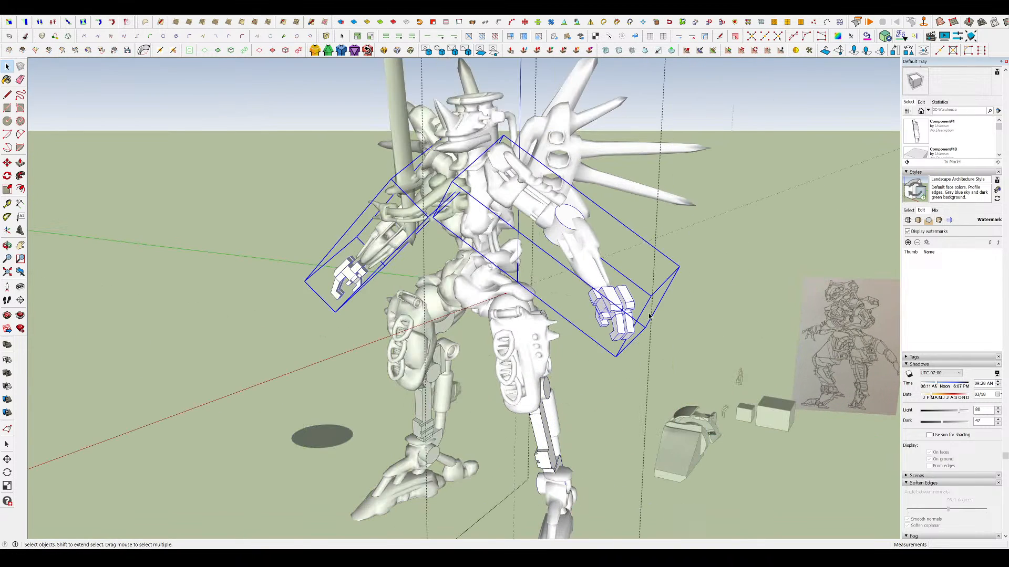
{"action": "scroll", "coordinate": [617, 309], "scroll_direction": "up", "scroll_amount": 3}
{"action": "double_click", "coordinate": [610, 314]}
{"action": "left_click", "coordinate": [609, 315]}
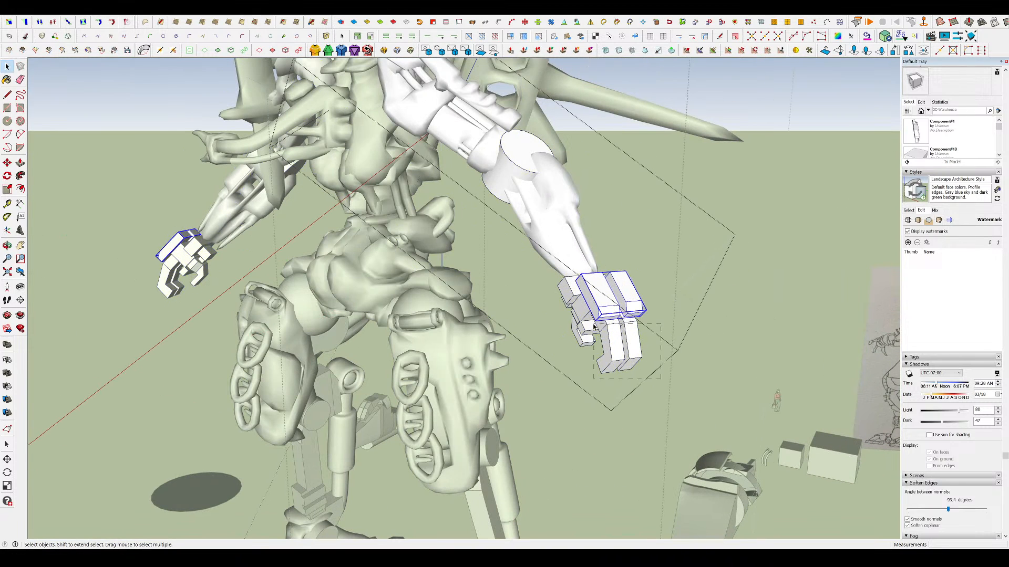
{"action": "left_click", "coordinate": [594, 327]}
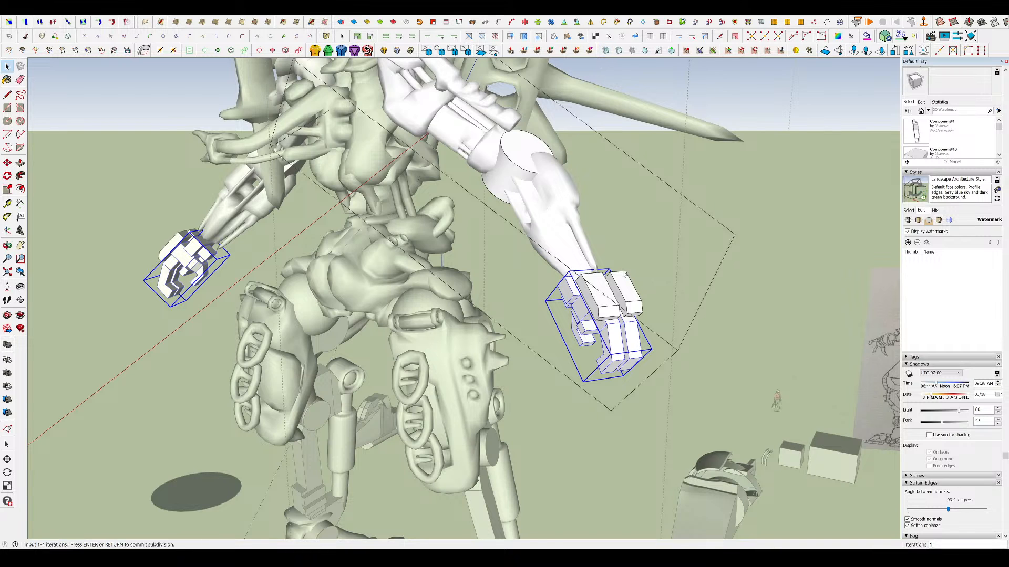
{"action": "key", "text": "Return"}
- Subdivide and smooth the plates on the back of the mech's hand with one iteration, and leave the arm component
{"action": "left_click", "coordinate": [604, 289]}
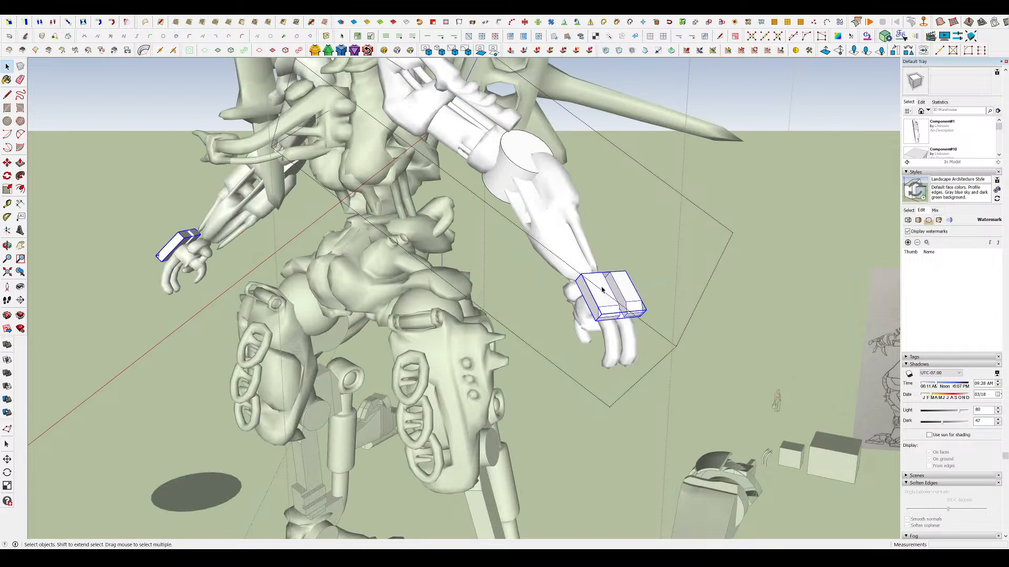
{"action": "left_click", "coordinate": [605, 51]}
{"action": "key", "text": "Return"}
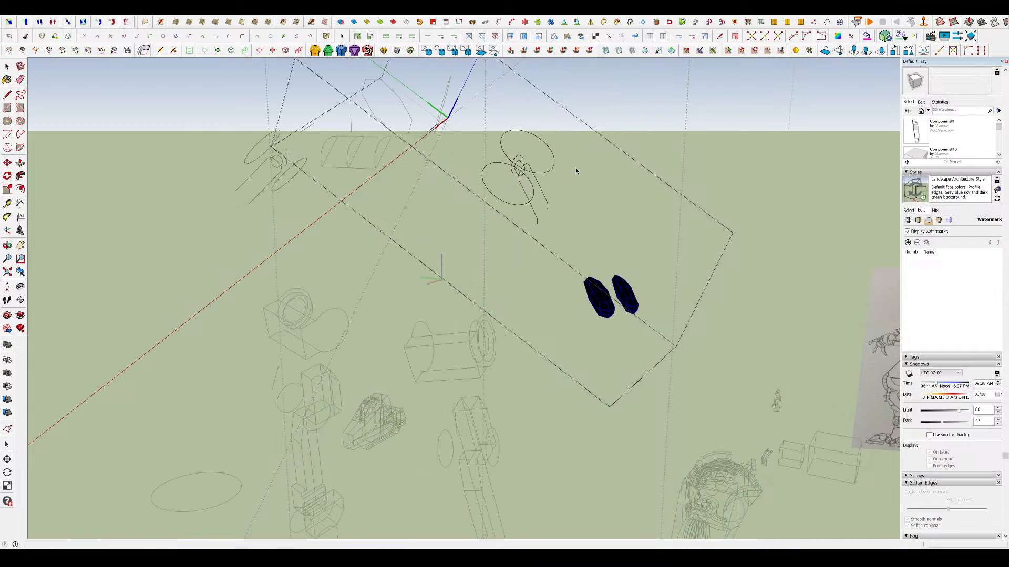
{"action": "left_click", "coordinate": [576, 169]}
{"action": "scroll", "coordinate": [633, 282], "scroll_direction": "down", "scroll_amount": 2}
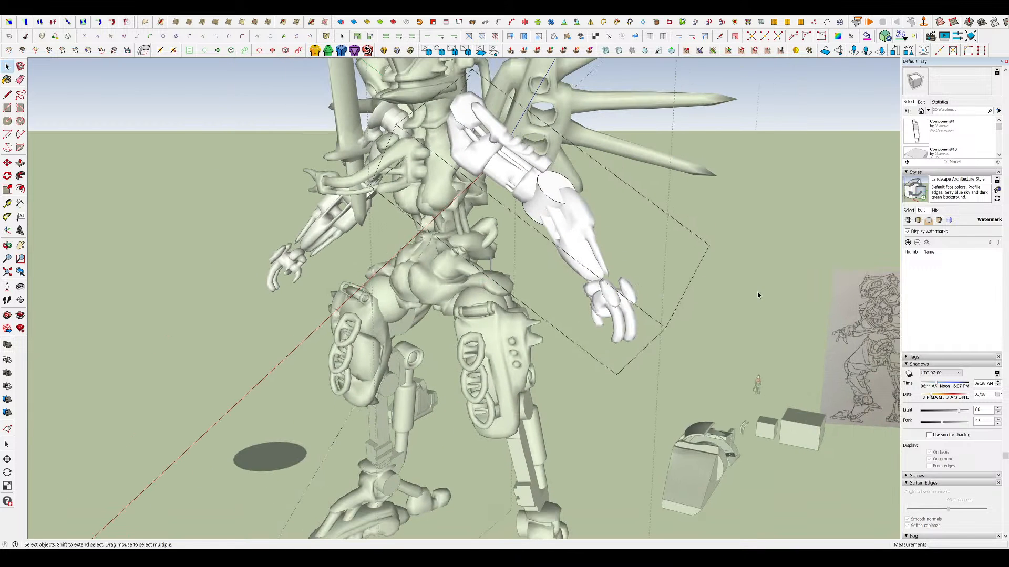
{"action": "left_click", "coordinate": [758, 292]}
{"action": "scroll", "coordinate": [578, 252], "scroll_direction": "down", "scroll_amount": 3}
- Open the mech's leg component and the lower-leg group inside it, and hide the rest of the model
{"action": "scroll", "coordinate": [529, 465], "scroll_direction": "up", "scroll_amount": 3}
{"action": "double_click", "coordinate": [557, 443]}
{"action": "left_click", "coordinate": [558, 443]}
{"action": "scroll", "coordinate": [558, 443], "scroll_direction": "up", "scroll_amount": 4}
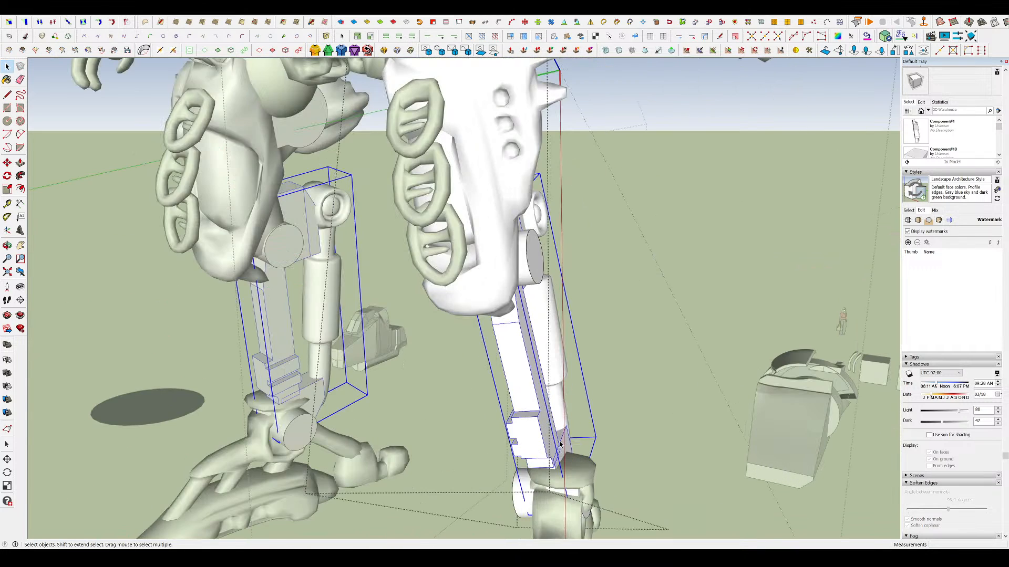
{"action": "double_click", "coordinate": [538, 427]}
{"action": "left_click", "coordinate": [538, 428]}
{"action": "middle_click_drag", "start_coordinate": [538, 428], "coordinate": [662, 399]}
{"action": "key", "text": "h"}
{"action": "middle_click_drag", "start_coordinate": [451, 320], "coordinate": [619, 360]}
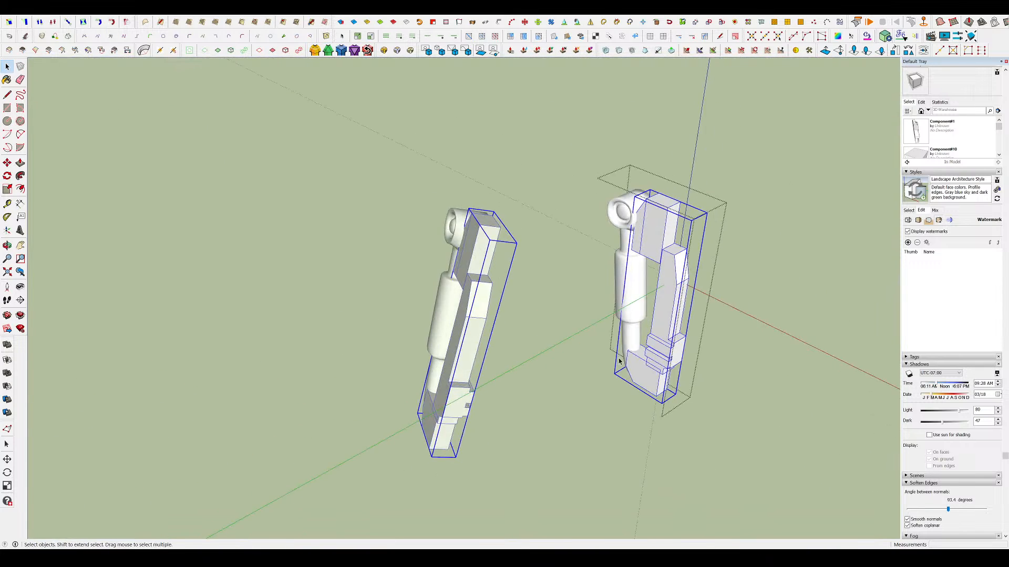
- Subdivide and smooth the blocky lower-leg struts, and return to the leg component with the surrounding model shown
{"action": "scroll", "coordinate": [695, 326], "scroll_direction": "up", "scroll_amount": 4}
{"action": "scroll", "coordinate": [425, 349], "scroll_direction": "down", "scroll_amount": 5}
{"action": "left_click", "coordinate": [681, 361]}
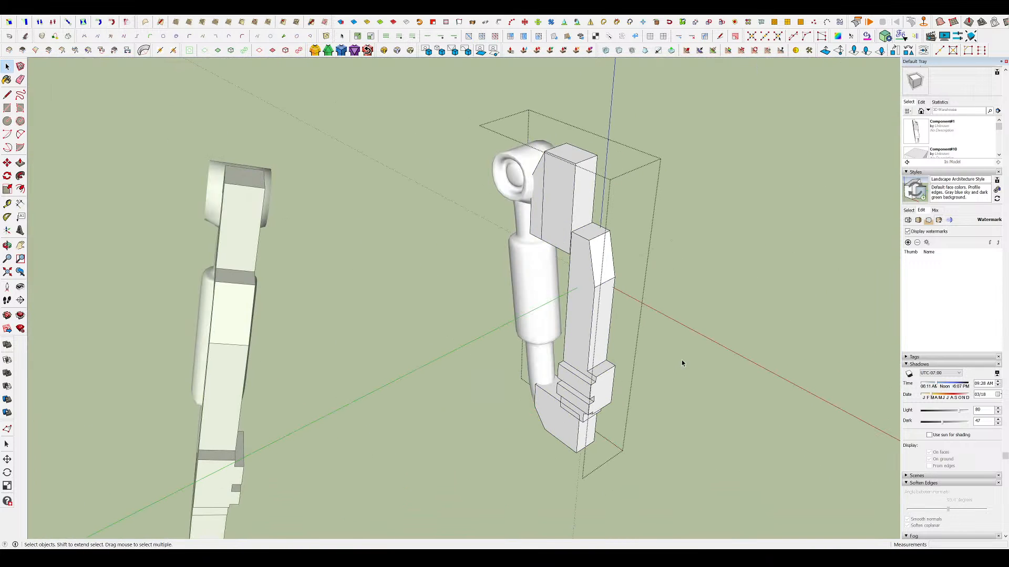
{"action": "left_click", "coordinate": [595, 331]}
{"action": "left_click", "coordinate": [606, 50]}
{"action": "left_click", "coordinate": [620, 216]}
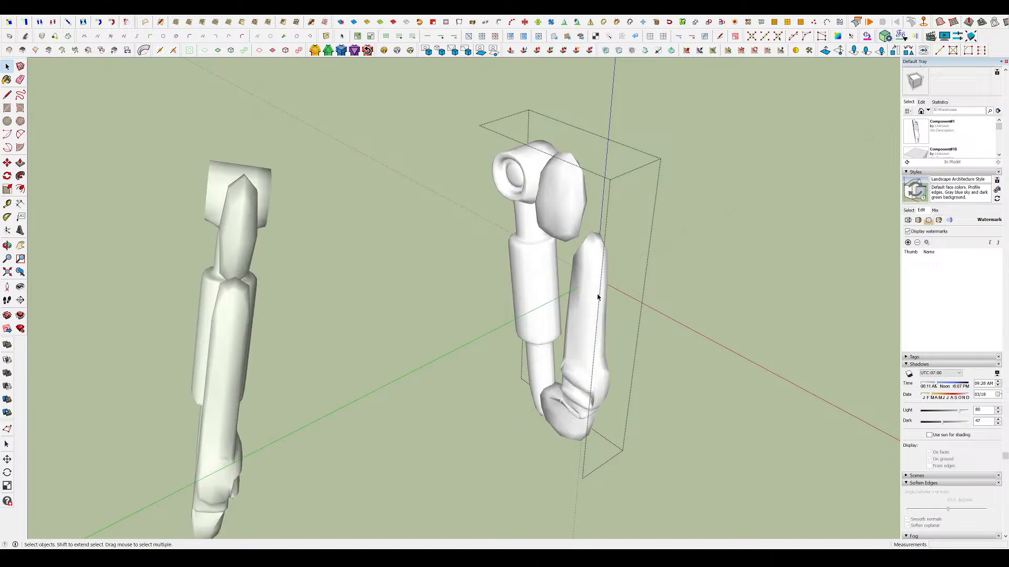
{"action": "left_click", "coordinate": [688, 299]}
{"action": "middle_click_drag", "start_coordinate": [689, 300], "coordinate": [569, 235]}
{"action": "scroll", "coordinate": [566, 239], "scroll_direction": "down", "scroll_amount": 3}
{"action": "middle_click_drag", "start_coordinate": [619, 288], "coordinate": [374, 295]}
{"action": "scroll", "coordinate": [338, 322], "scroll_direction": "up", "scroll_amount": 5}
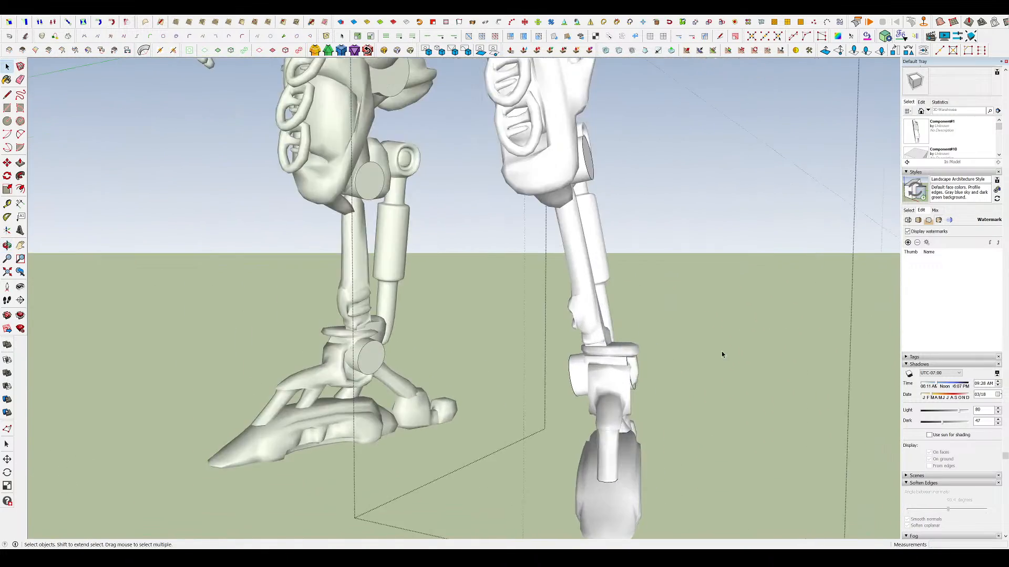
- Open the round ankle joint and push its flat end face inward toward the foot with Push/Pull
{"action": "middle_click_drag", "start_coordinate": [721, 355], "coordinate": [808, 396]}
{"action": "scroll", "coordinate": [622, 372], "scroll_direction": "up", "scroll_amount": 3}
{"action": "double_click", "coordinate": [540, 373]}
{"action": "left_click", "coordinate": [540, 373]}
{"action": "mouse_move", "coordinate": [540, 373]}
{"action": "middle_mouse_down"}
{"action": "mouse_move", "coordinate": [610, 370]}
{"action": "mouse_move", "coordinate": [524, 376]}
{"action": "mouse_move", "coordinate": [562, 362]}
{"action": "mouse_move", "coordinate": [533, 356]}
{"action": "middle_mouse_up"}
{"action": "double_click", "coordinate": [610, 370]}
{"action": "key", "text": "h"}
{"action": "key", "text": "p"}
{"action": "left_click", "coordinate": [461, 360]}
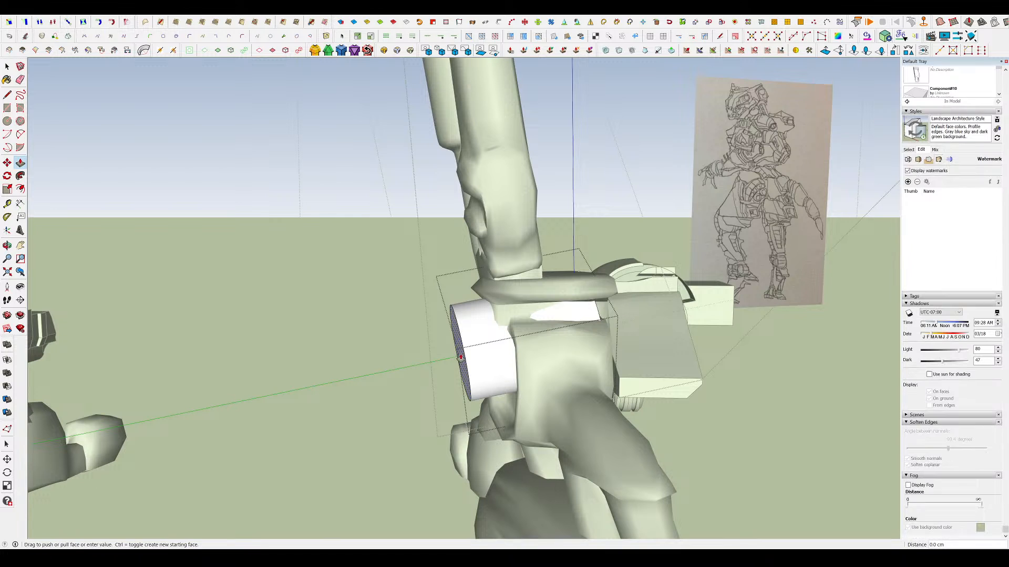
{"action": "left_click", "coordinate": [494, 353]}
{"action": "key", "text": "space"}
{"action": "left_click", "coordinate": [655, 354]}
{"action": "middle_click_drag", "start_coordinate": [571, 351], "coordinate": [715, 339]}
{"action": "scroll", "coordinate": [590, 344], "scroll_direction": "down", "scroll_amount": 4}
- Examine the smoothed legs and the crossbars of the middle ring on the thigh armour
{"action": "left_click", "coordinate": [585, 365]}
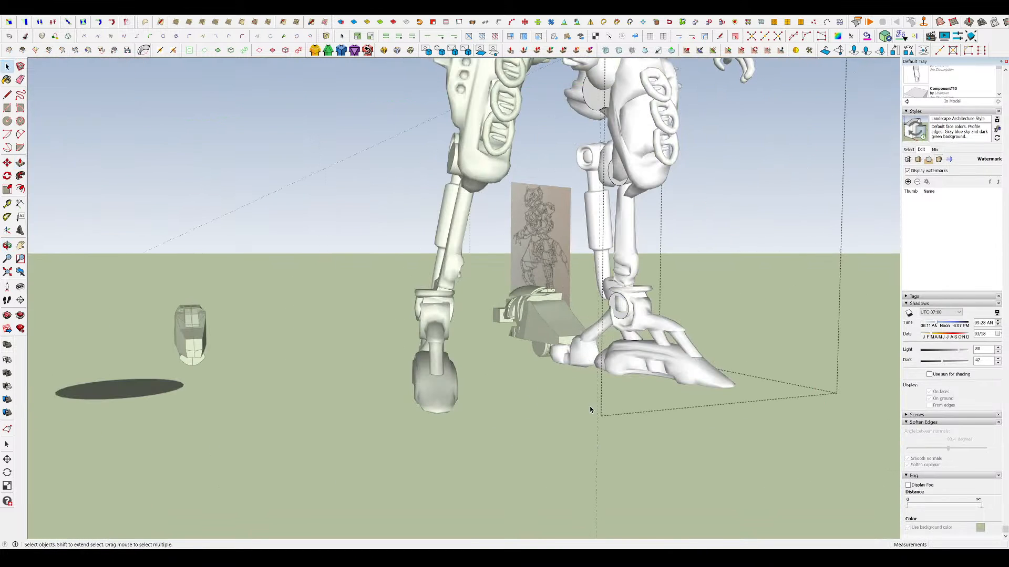
{"action": "middle_click_drag", "start_coordinate": [590, 410], "coordinate": [560, 431]}
{"action": "scroll", "coordinate": [642, 124], "scroll_direction": "up", "scroll_amount": 4}
{"action": "middle_click_drag", "start_coordinate": [641, 124], "coordinate": [544, 265]}
{"action": "scroll", "coordinate": [544, 266], "scroll_direction": "down", "scroll_amount": 4}
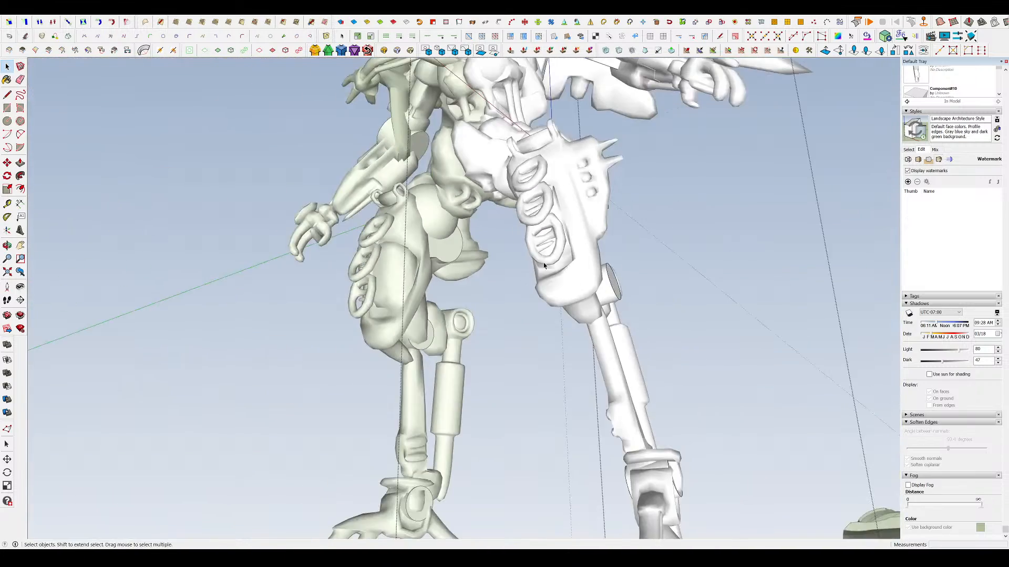
{"action": "scroll", "coordinate": [583, 246], "scroll_direction": "up", "scroll_amount": 6}
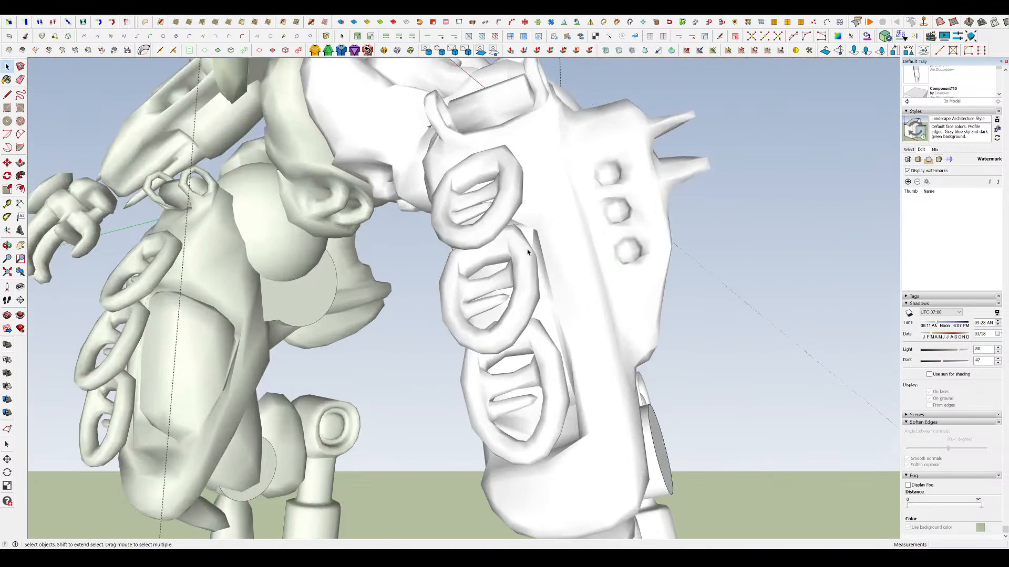
{"action": "double_click", "coordinate": [509, 295]}
{"action": "left_click", "coordinate": [497, 306]}
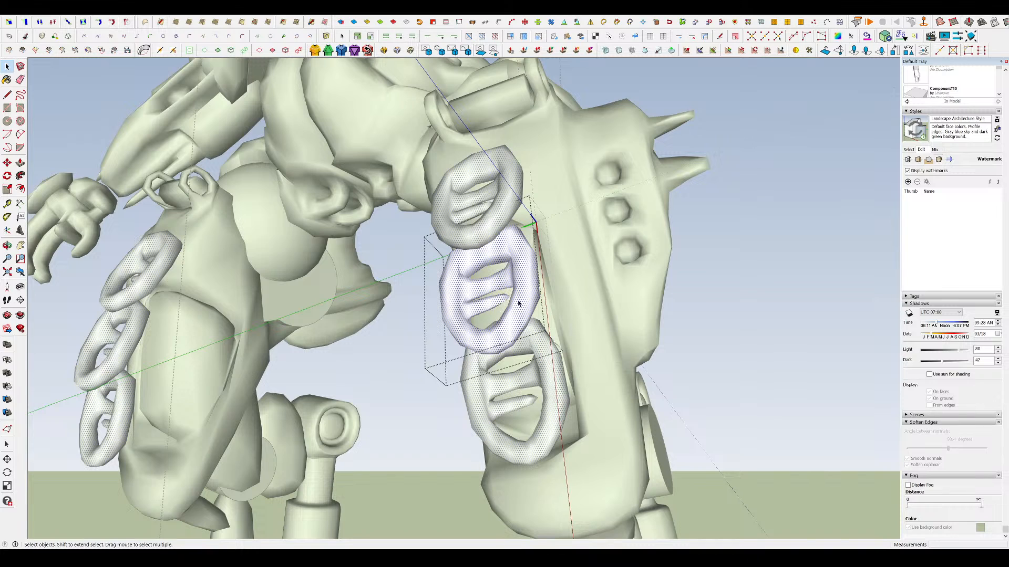
{"action": "scroll", "coordinate": [537, 247], "scroll_direction": "up", "scroll_amount": 5}
{"action": "key", "text": "m"}
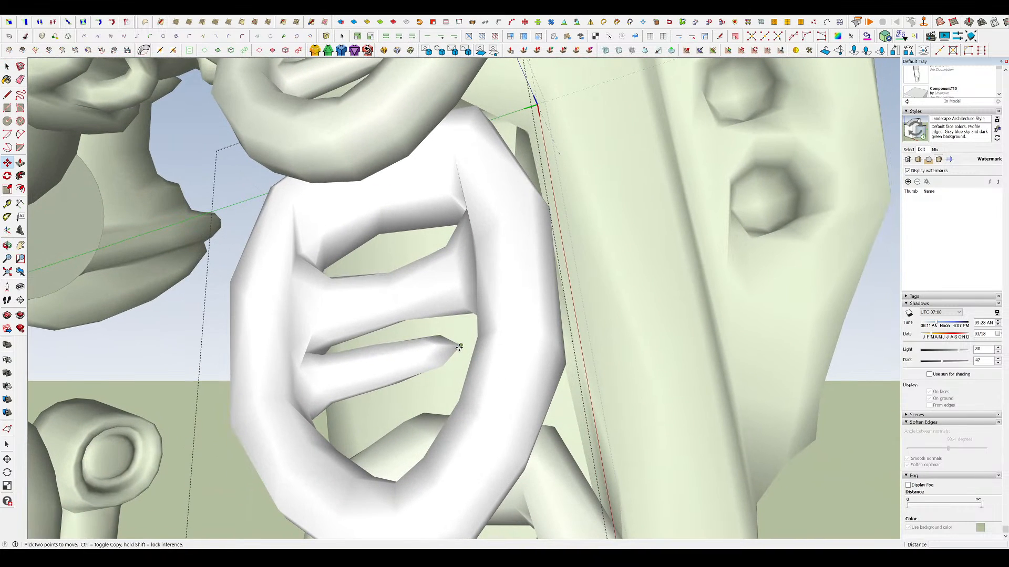
{"action": "mouse_move", "coordinate": [522, 335]}
{"action": "middle_mouse_down"}
{"action": "mouse_move", "coordinate": [778, 344]}
{"action": "mouse_move", "coordinate": [522, 349]}
{"action": "middle_mouse_up"}
{"action": "scroll", "coordinate": [512, 326], "scroll_direction": "down", "scroll_amount": 5}
{"action": "key", "text": "space"}
{"action": "left_click", "coordinate": [639, 288]}
{"action": "scroll", "coordinate": [555, 204], "scroll_direction": "down", "scroll_amount": 4}
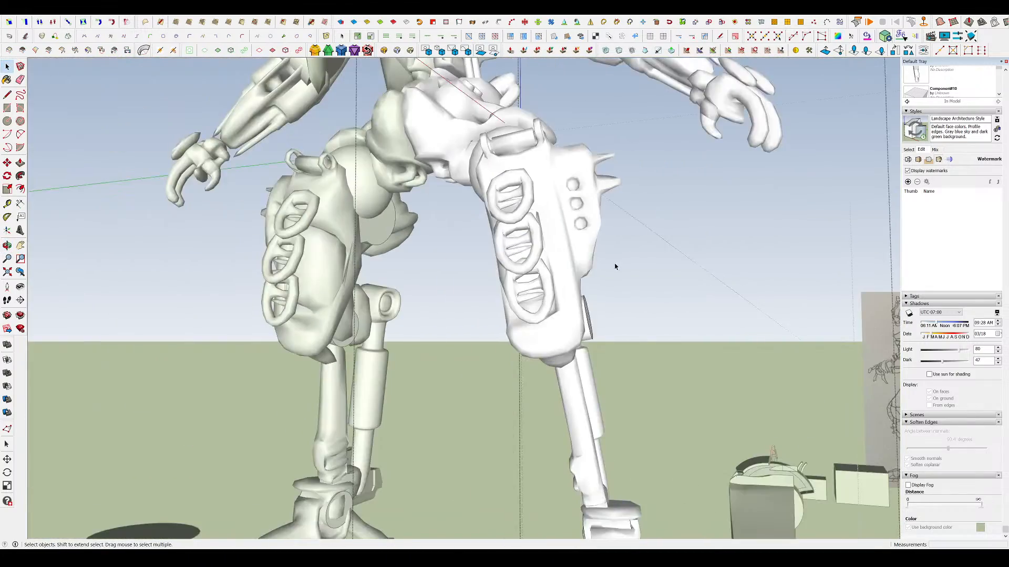
- Leave the leg component, turn on shadows on faces and on ground, and review the whole mech
{"action": "middle_click_drag", "start_coordinate": [615, 265], "coordinate": [596, 436]}
{"action": "scroll", "coordinate": [558, 221], "scroll_direction": "up", "scroll_amount": 2}
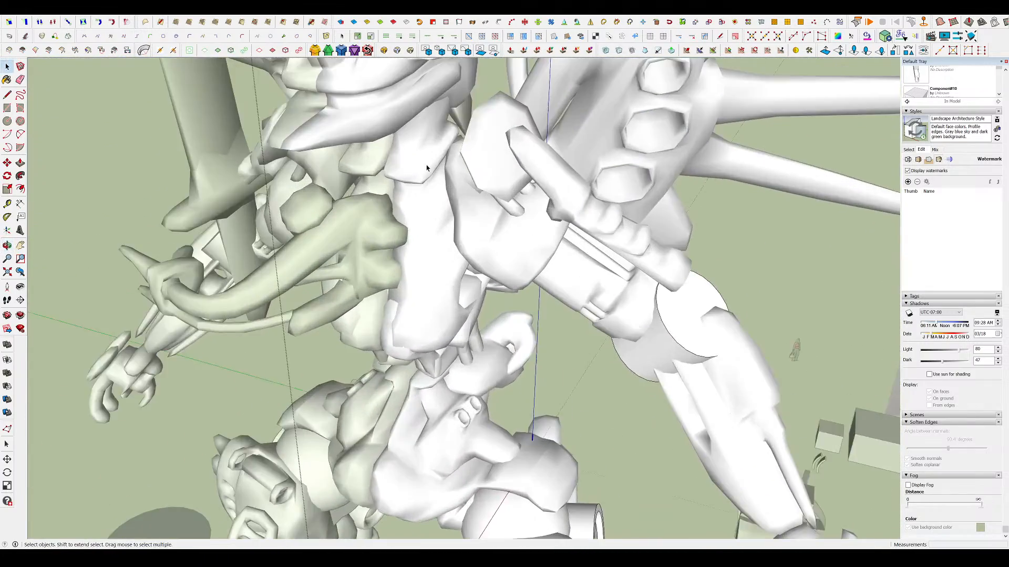
{"action": "scroll", "coordinate": [557, 245], "scroll_direction": "down", "scroll_amount": 2}
{"action": "scroll", "coordinate": [557, 245], "scroll_direction": "down", "scroll_amount": 10}
{"action": "middle_click_drag", "start_coordinate": [354, 254], "coordinate": [514, 170]}
{"action": "scroll", "coordinate": [476, 140], "scroll_direction": "up", "scroll_amount": 5}
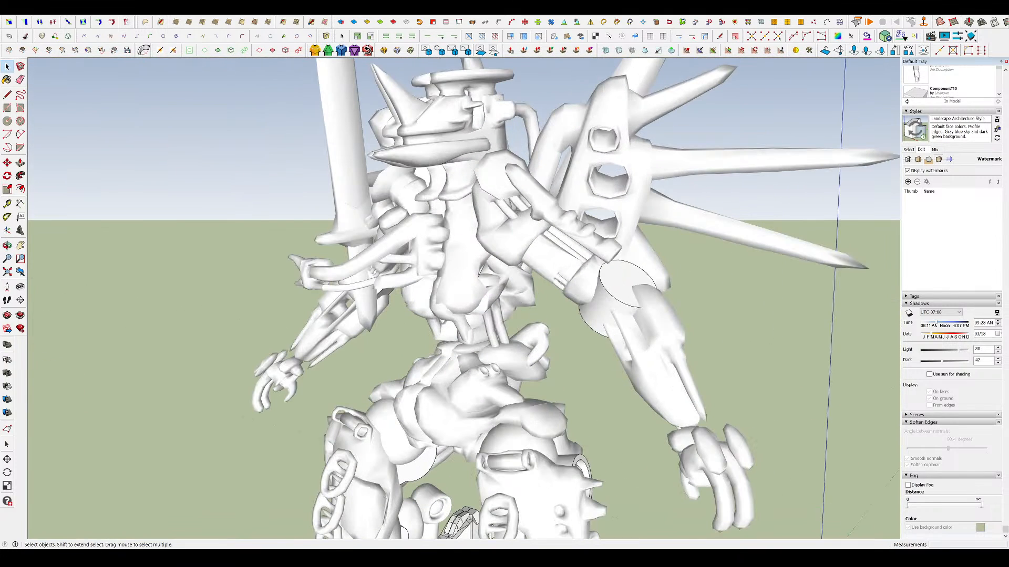
{"action": "scroll", "coordinate": [524, 243], "scroll_direction": "down", "scroll_amount": 8}
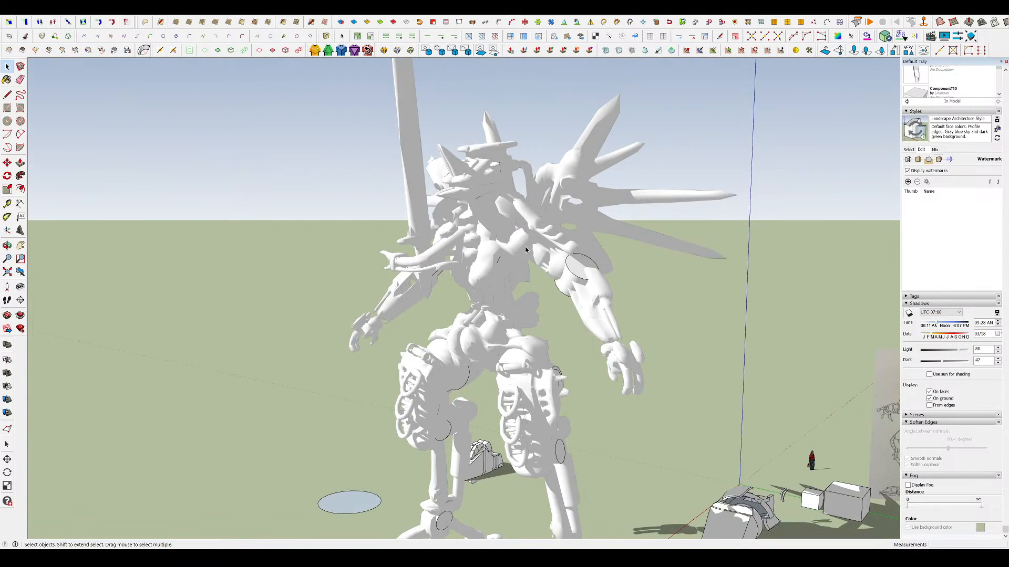
{"action": "middle_click_drag", "start_coordinate": [525, 245], "coordinate": [539, 215]}
{"action": "scroll", "coordinate": [539, 214], "scroll_direction": "down", "scroll_amount": 2}
{"action": "scroll", "coordinate": [539, 218], "scroll_direction": "up", "scroll_amount": 5}
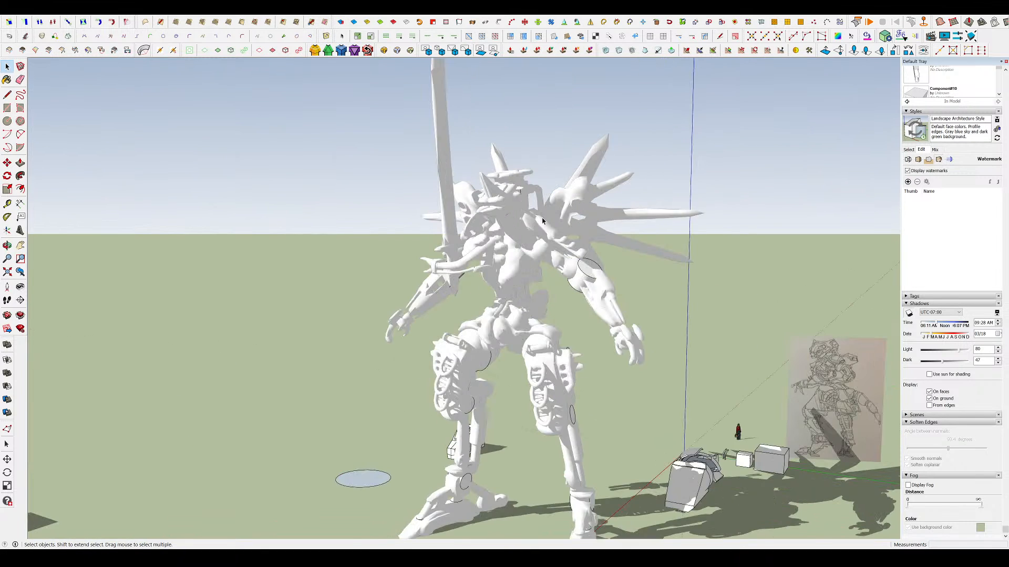
{"action": "scroll", "coordinate": [540, 222], "scroll_direction": "up", "scroll_amount": 4}
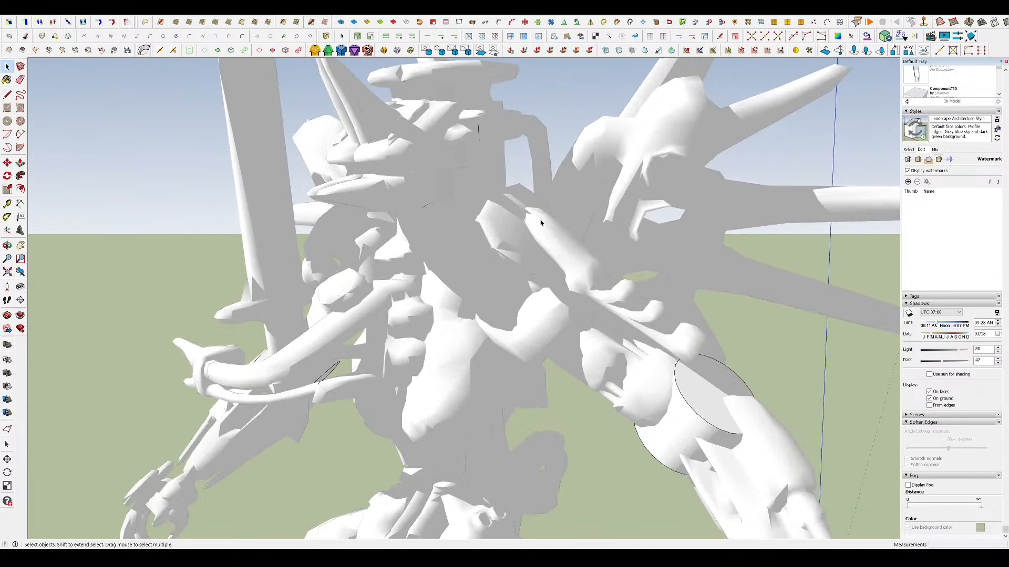
- Display the mech with dark profile outlines and review it from several angles
{"action": "scroll", "coordinate": [541, 223], "scroll_direction": "down", "scroll_amount": 3}
{"action": "middle_click_drag", "start_coordinate": [547, 230], "coordinate": [771, 287]}
{"action": "scroll", "coordinate": [599, 273], "scroll_direction": "down", "scroll_amount": 3}
{"action": "middle_click_drag", "start_coordinate": [603, 272], "coordinate": [621, 173]}
{"action": "scroll", "coordinate": [547, 230], "scroll_direction": "down", "scroll_amount": 1}
{"action": "middle_click_drag", "start_coordinate": [547, 230], "coordinate": [431, 174]}
{"action": "scroll", "coordinate": [551, 254], "scroll_direction": "down", "scroll_amount": 2}
{"action": "scroll", "coordinate": [642, 255], "scroll_direction": "up", "scroll_amount": 2}
{"action": "scroll", "coordinate": [526, 209], "scroll_direction": "up", "scroll_amount": 4}
{"action": "scroll", "coordinate": [536, 257], "scroll_direction": "down", "scroll_amount": 2}
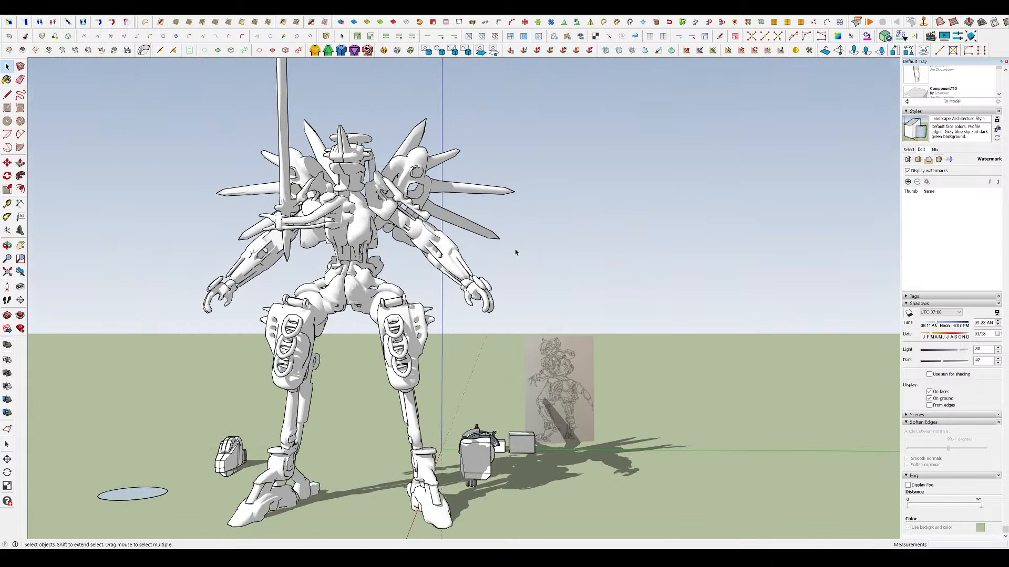
- Examine the outlined mech from the front, up close and at a distance
{"action": "scroll", "coordinate": [515, 249], "scroll_direction": "down", "scroll_amount": 3}
{"action": "middle_click_drag", "start_coordinate": [515, 249], "coordinate": [342, 315]}
{"action": "scroll", "coordinate": [319, 268], "scroll_direction": "up", "scroll_amount": 4}
{"action": "middle_click_drag", "start_coordinate": [320, 269], "coordinate": [317, 233]}
{"action": "scroll", "coordinate": [504, 183], "scroll_direction": "up", "scroll_amount": 1}
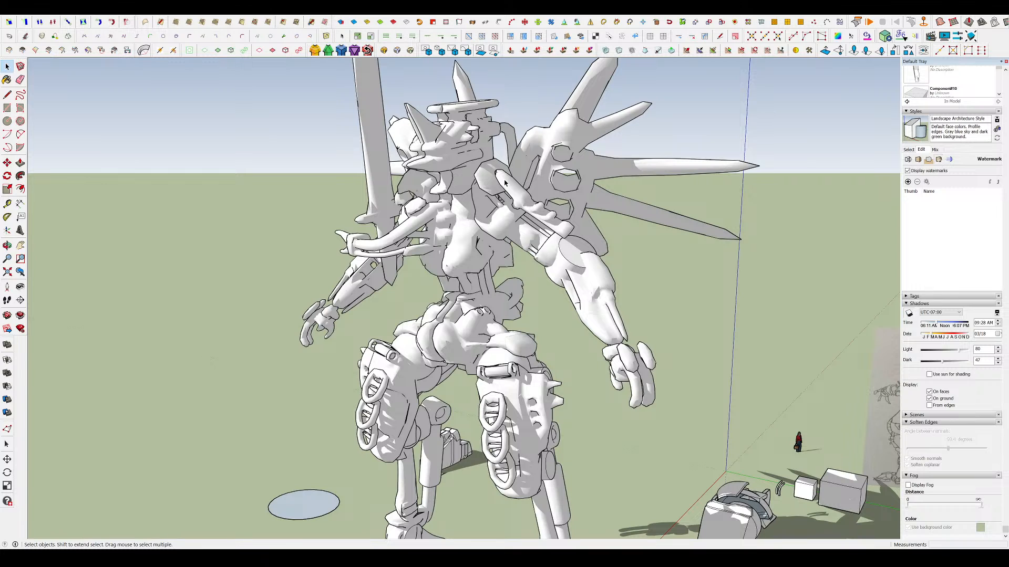
{"action": "scroll", "coordinate": [592, 243], "scroll_direction": "down", "scroll_amount": 5}
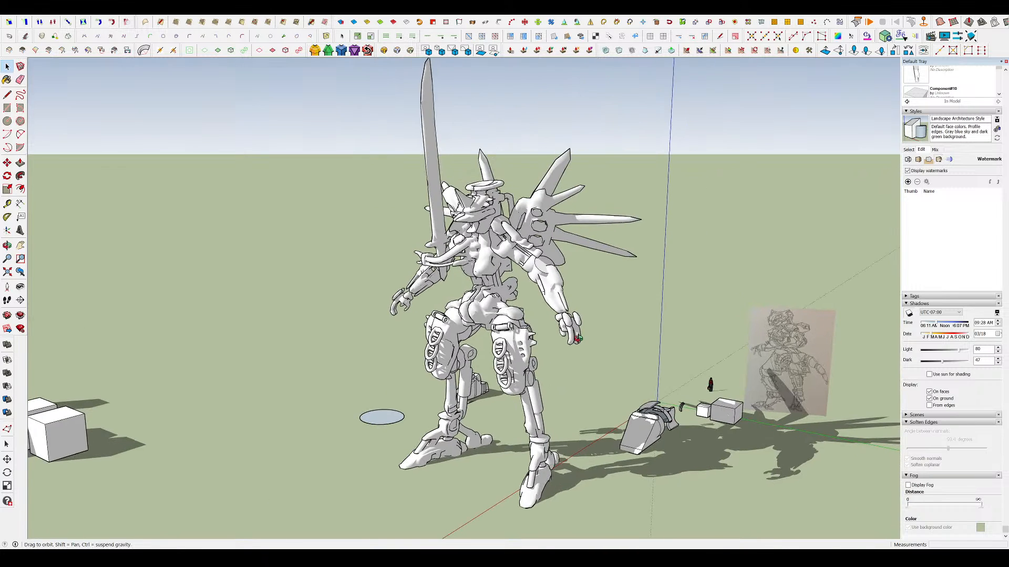
{"action": "middle_click_drag", "start_coordinate": [520, 313], "coordinate": [593, 291]}
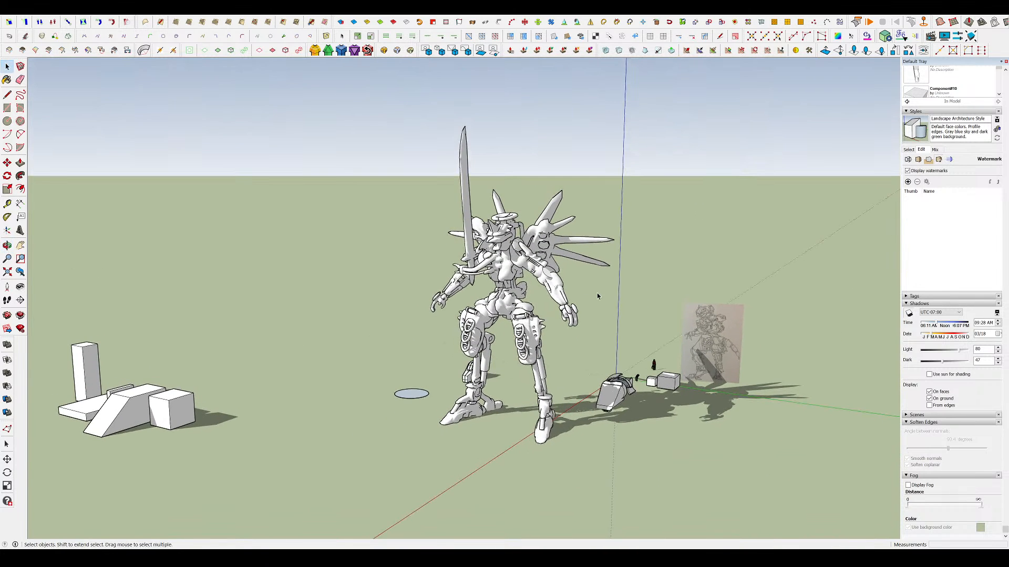
- Select the whole mech from a top view
{"action": "middle_click_drag", "start_coordinate": [615, 338], "coordinate": [572, 202]}
{"action": "key", "text": "m"}
{"action": "key", "text": "space"}
{"action": "left_click_drag", "start_coordinate": [565, 386], "coordinate": [520, 357]}
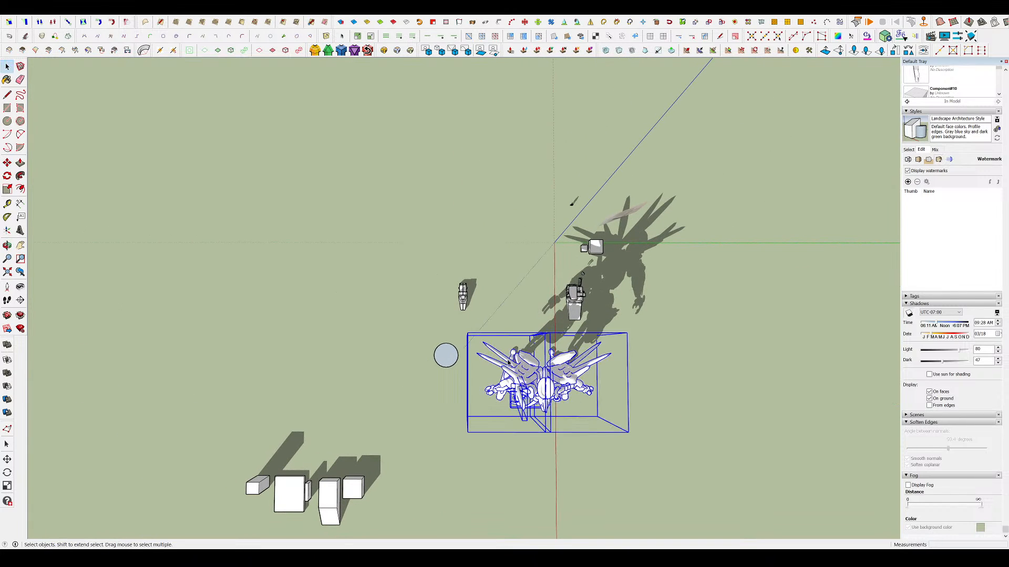
{"action": "middle_click_drag", "start_coordinate": [487, 331], "coordinate": [488, 310]}
{"action": "scroll", "coordinate": [488, 310], "scroll_direction": "down", "scroll_amount": 2}
{"action": "key", "text": "m"}
{"action": "left_click", "coordinate": [523, 339]}
{"action": "key", "text": "space"}
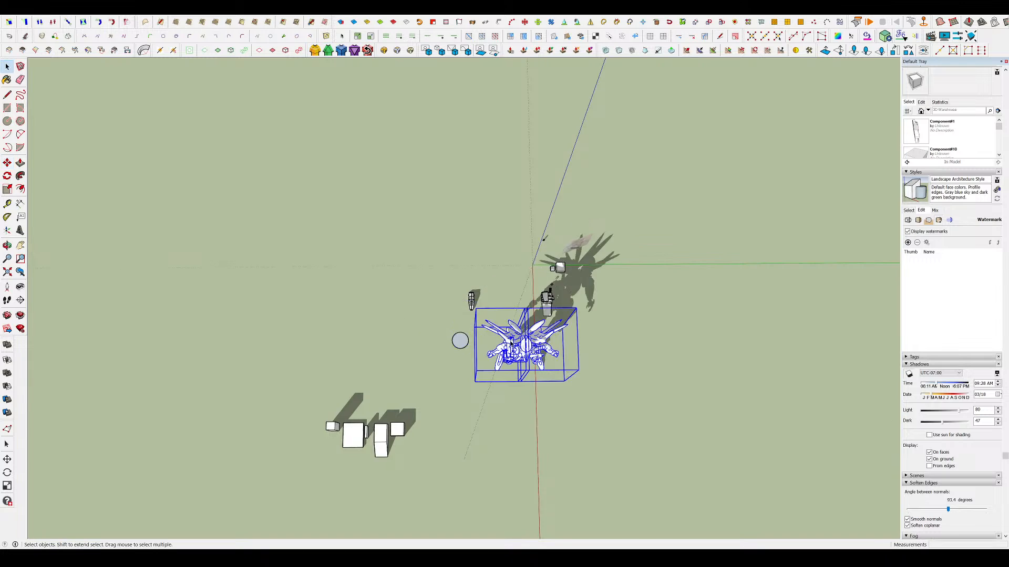
{"action": "scroll", "coordinate": [520, 342], "scroll_direction": "up", "scroll_amount": 2}
{"action": "middle_click_drag", "start_coordinate": [534, 336], "coordinate": [539, 354]}
{"action": "key", "text": "q"}
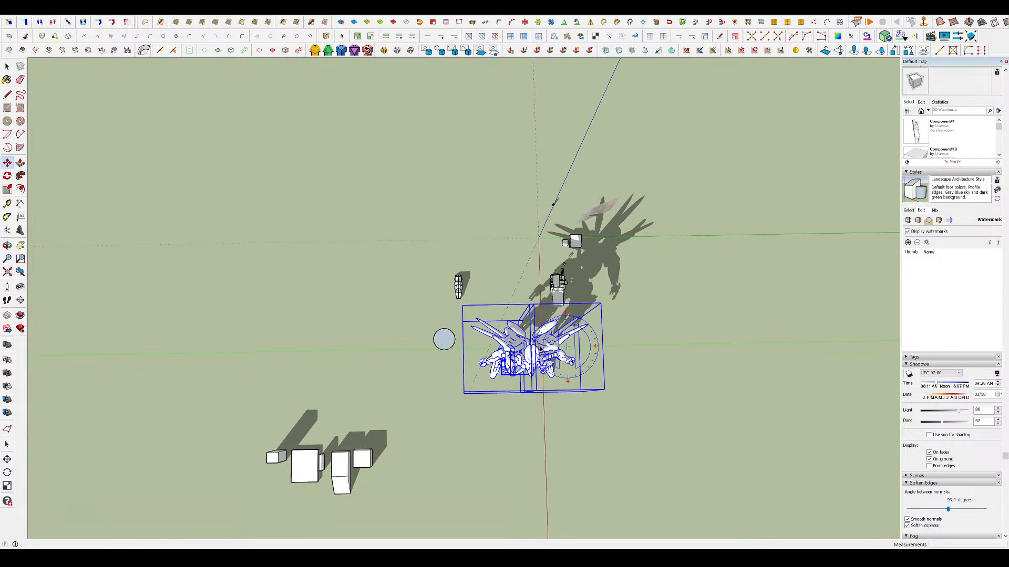
{"action": "key", "text": "space"}
- Move the selected mech away from the origin to the area beside the group of plain blocks, and deselect it
{"action": "key", "text": "m"}
{"action": "left_click", "coordinate": [537, 350]}
{"action": "scroll", "coordinate": [531, 351], "scroll_direction": "down", "scroll_amount": 2}
{"action": "left_click", "coordinate": [347, 320]}
{"action": "key", "text": "space"}
{"action": "middle_click_drag", "start_coordinate": [352, 320], "coordinate": [340, 233]}
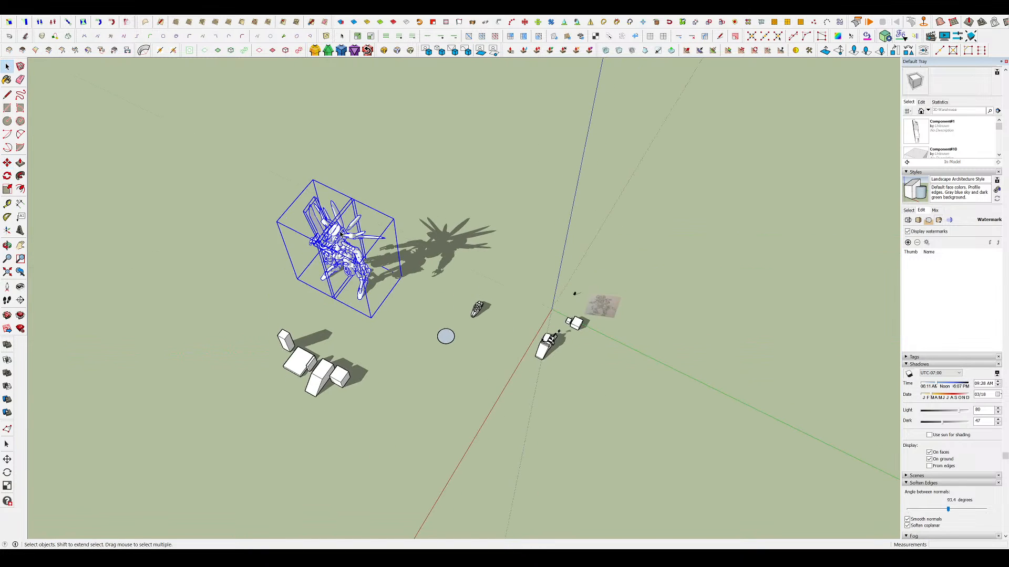
{"action": "left_click", "coordinate": [399, 273]}
- Review the reference sketch and the loose parts beside it, and switch to the blocky four-legged vehicle model
{"action": "middle_click_drag", "start_coordinate": [399, 273], "coordinate": [333, 212]}
{"action": "scroll", "coordinate": [328, 283], "scroll_direction": "up", "scroll_amount": 1}
{"action": "middle_click_drag", "start_coordinate": [652, 371], "coordinate": [666, 338]}
{"action": "scroll", "coordinate": [666, 331], "scroll_direction": "up", "scroll_amount": 5}
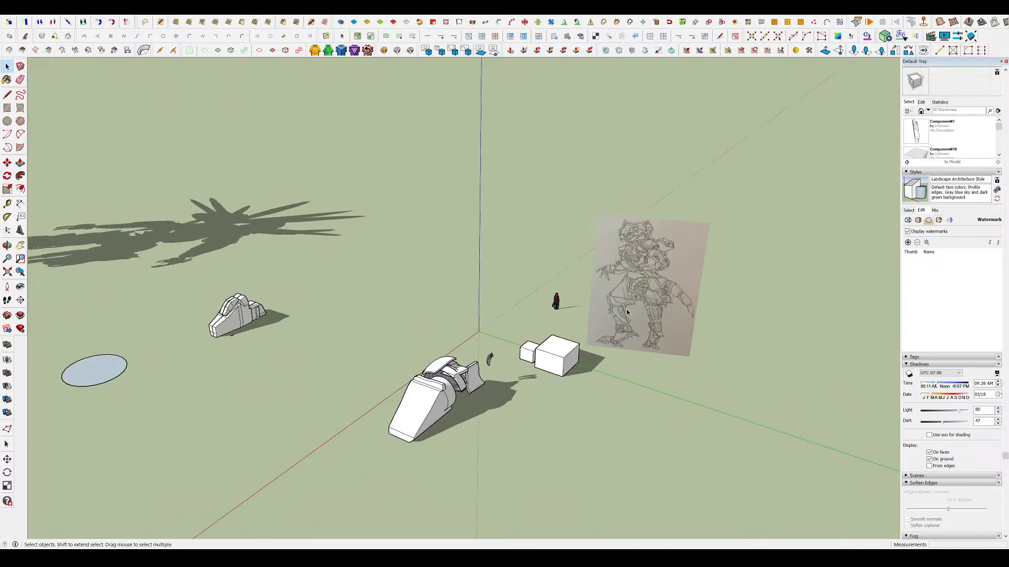
{"action": "middle_click_drag", "start_coordinate": [552, 355], "coordinate": [558, 289]}
{"action": "scroll", "coordinate": [660, 304], "scroll_direction": "up", "scroll_amount": 3}
{"action": "mouse_move", "coordinate": [660, 304]}
{"action": "middle_mouse_down"}
{"action": "mouse_move", "coordinate": [732, 234]}
{"action": "mouse_move", "coordinate": [764, 252]}
{"action": "mouse_move", "coordinate": [772, 270]}
{"action": "middle_mouse_up"}
{"action": "scroll", "coordinate": [764, 253], "scroll_direction": "down", "scroll_amount": 3}
{"action": "scroll", "coordinate": [764, 256], "scroll_direction": "down", "scroll_amount": 2}
{"action": "middle_click_drag", "start_coordinate": [167, 122], "coordinate": [387, 185], "text": "shift"}
{"action": "scroll", "coordinate": [449, 234], "scroll_direction": "up", "scroll_amount": 4}
{"action": "middle_click_drag", "start_coordinate": [398, 255], "coordinate": [455, 263]}
{"action": "scroll", "coordinate": [395, 245], "scroll_direction": "up", "scroll_amount": 3}
{"action": "scroll", "coordinate": [461, 263], "scroll_direction": "up", "scroll_amount": 3}
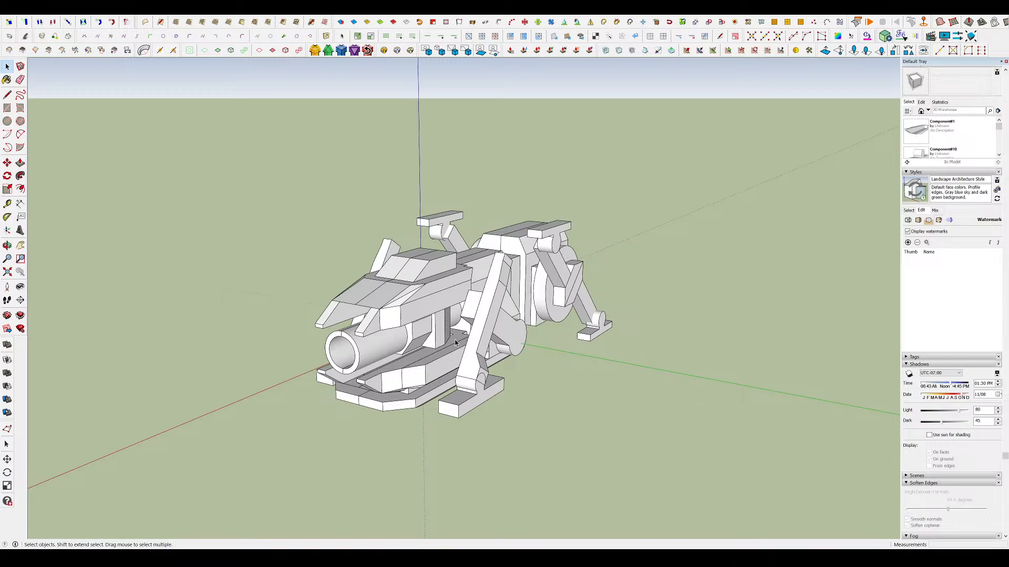
- Move the scale figure about 4.9 m out to stand clear beside the four-legged vehicle
{"action": "middle_click_drag", "start_coordinate": [455, 342], "coordinate": [617, 347]}
{"action": "scroll", "coordinate": [450, 326], "scroll_direction": "up", "scroll_amount": 1}
{"action": "middle_click_drag", "start_coordinate": [378, 328], "coordinate": [273, 409]}
{"action": "scroll", "coordinate": [457, 349], "scroll_direction": "up", "scroll_amount": 2}
{"action": "key", "text": "m"}
{"action": "left_click", "coordinate": [413, 354]}
{"action": "left_click", "coordinate": [335, 391]}
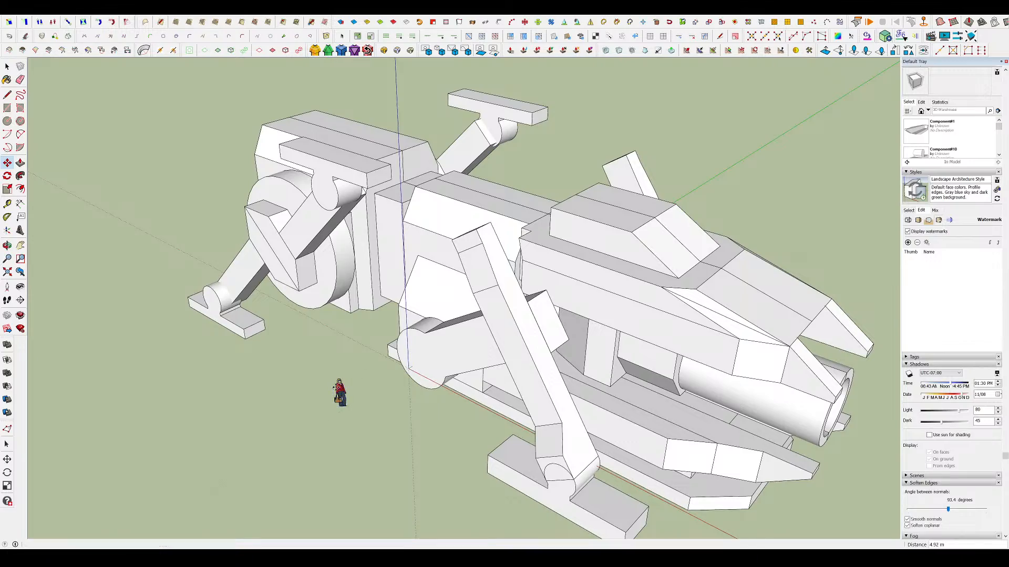
{"action": "middle_click_drag", "start_coordinate": [421, 380], "coordinate": [342, 421]}
{"action": "key", "text": "space"}
{"action": "scroll", "coordinate": [659, 338], "scroll_direction": "down", "scroll_amount": 3}
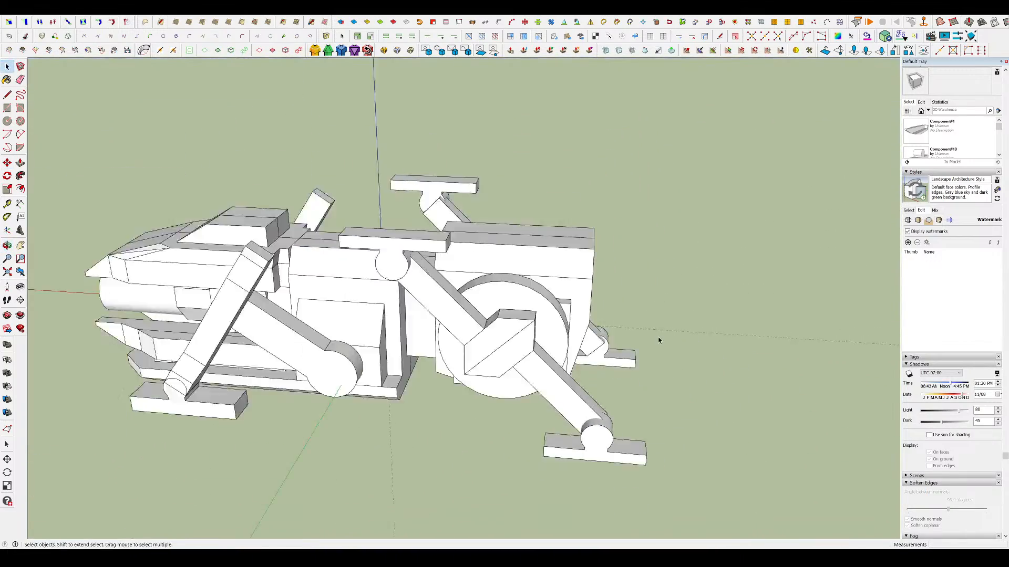
- Move one mirrored half of the vehicle about 7 m sideways, away from the other half
{"action": "middle_click_drag", "start_coordinate": [483, 273], "coordinate": [525, 321]}
{"action": "scroll", "coordinate": [465, 316], "scroll_direction": "up", "scroll_amount": 2}
{"action": "middle_click_drag", "start_coordinate": [465, 315], "coordinate": [574, 384]}
{"action": "left_click", "coordinate": [471, 355]}
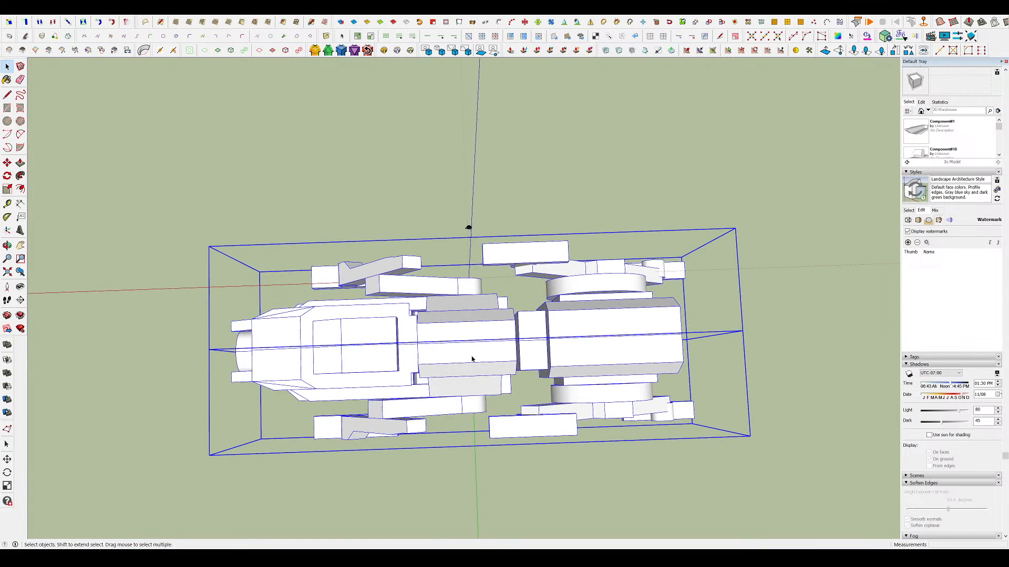
{"action": "middle_click_drag", "start_coordinate": [479, 361], "coordinate": [591, 386]}
{"action": "key", "text": "m"}
{"action": "left_click", "coordinate": [494, 360]}
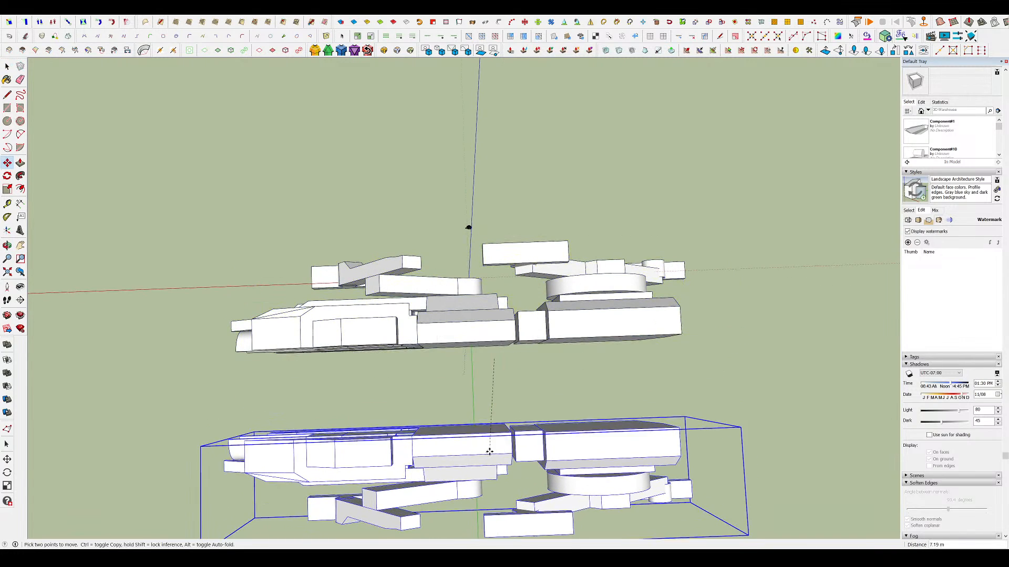
{"action": "left_click", "coordinate": [495, 466]}
{"action": "key", "text": "space"}
{"action": "left_click", "coordinate": [486, 421]}
{"action": "middle_click_drag", "start_coordinate": [487, 422], "coordinate": [513, 263]}
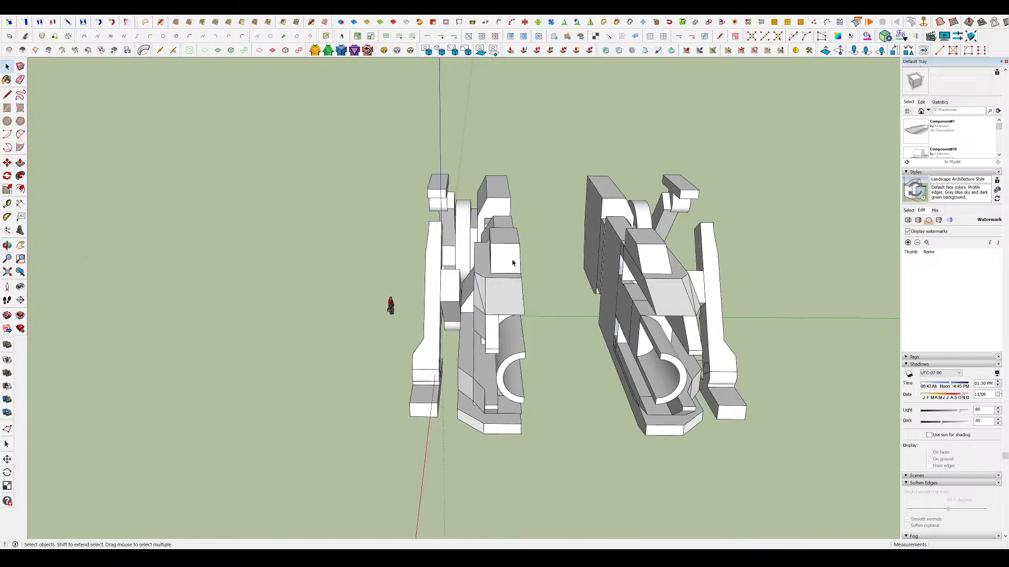
- Move the vehicle's mirrored half farther sideways to widen the gap between the two halves
{"action": "key", "text": "4"}
{"action": "middle_click_drag", "start_coordinate": [619, 205], "coordinate": [629, 214], "text": "shift"}
{"action": "scroll", "coordinate": [546, 311], "scroll_direction": "up", "scroll_amount": 4}
{"action": "middle_click_drag", "start_coordinate": [545, 256], "coordinate": [544, 267]}
{"action": "scroll", "coordinate": [544, 267], "scroll_direction": "up", "scroll_amount": 3}
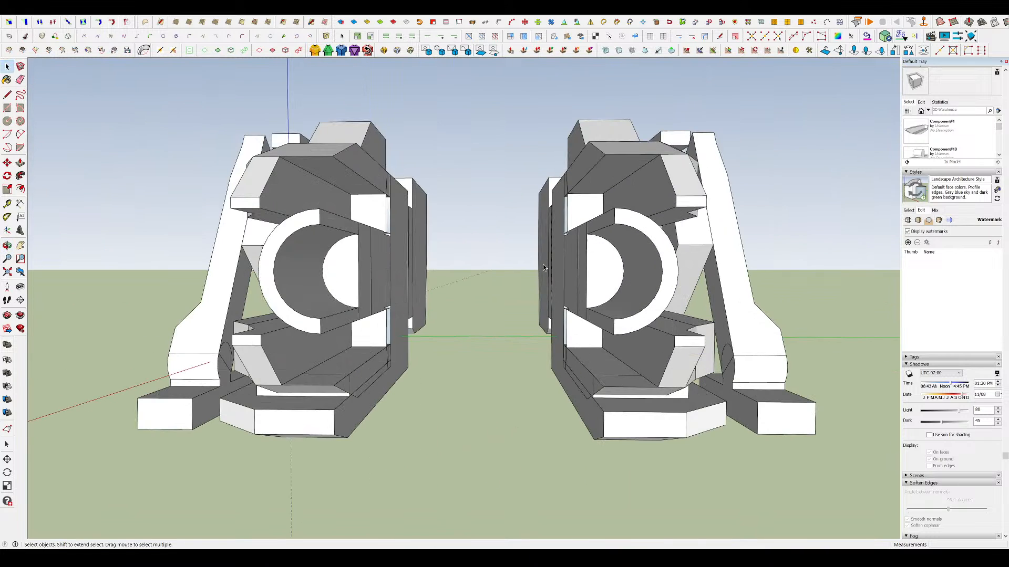
{"action": "scroll", "coordinate": [463, 294], "scroll_direction": "down", "scroll_amount": 5}
{"action": "key", "text": "m"}
{"action": "left_click", "coordinate": [499, 309]}
{"action": "left_click", "coordinate": [562, 310]}
{"action": "key", "text": "space"}
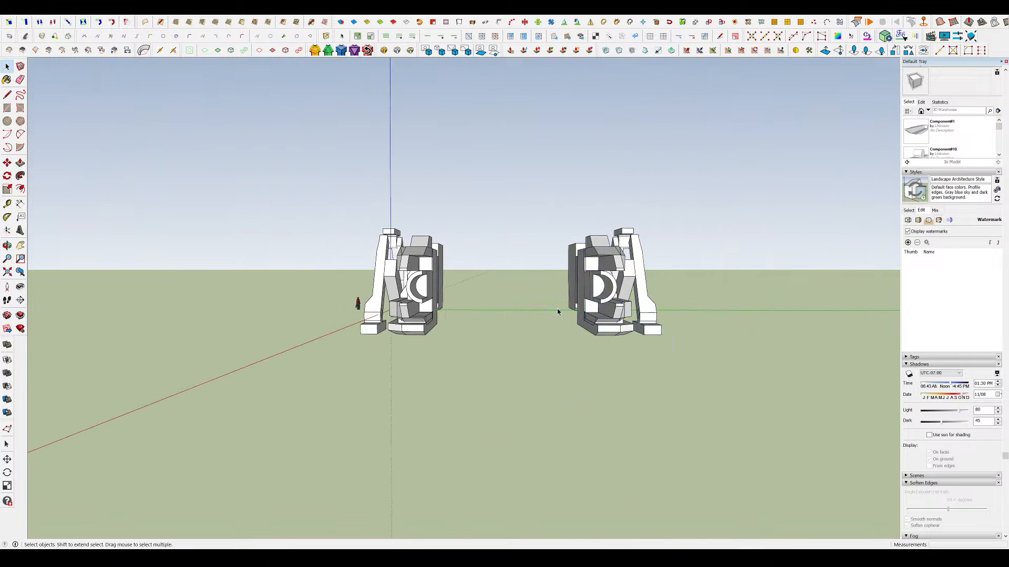
- Draw a vertical edge between the open corners of the notch in the vehicle half's inner wall, and leave the half
{"action": "middle_click_drag", "start_coordinate": [559, 311], "coordinate": [328, 310]}
{"action": "middle_click_drag", "start_coordinate": [639, 253], "coordinate": [651, 255]}
{"action": "double_click", "coordinate": [663, 276]}
{"action": "scroll", "coordinate": [677, 287], "scroll_direction": "up", "scroll_amount": 4}
{"action": "middle_click_drag", "start_coordinate": [677, 287], "coordinate": [720, 289]}
{"action": "scroll", "coordinate": [494, 234], "scroll_direction": "up", "scroll_amount": 3}
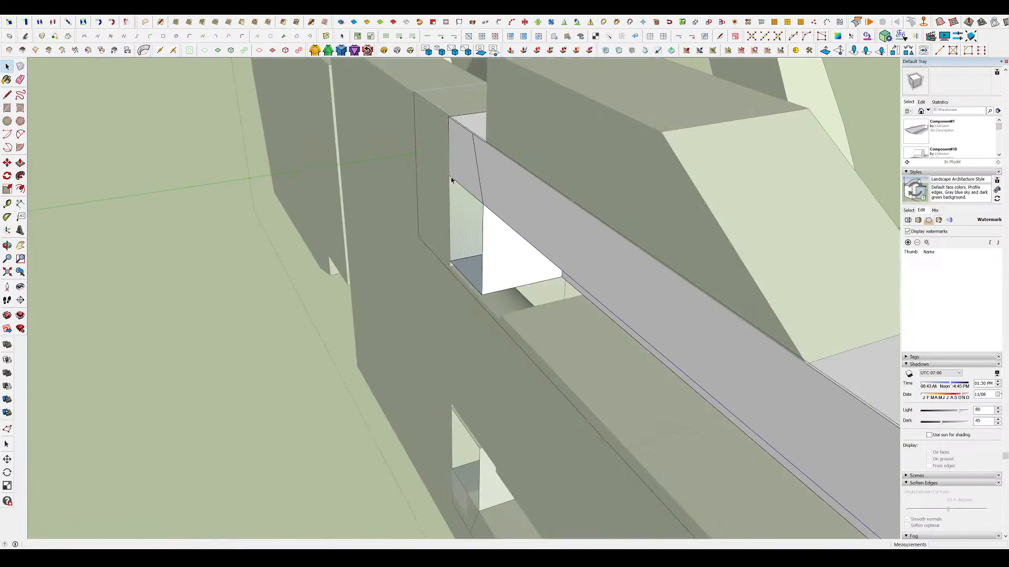
{"action": "left_click", "coordinate": [450, 175]}
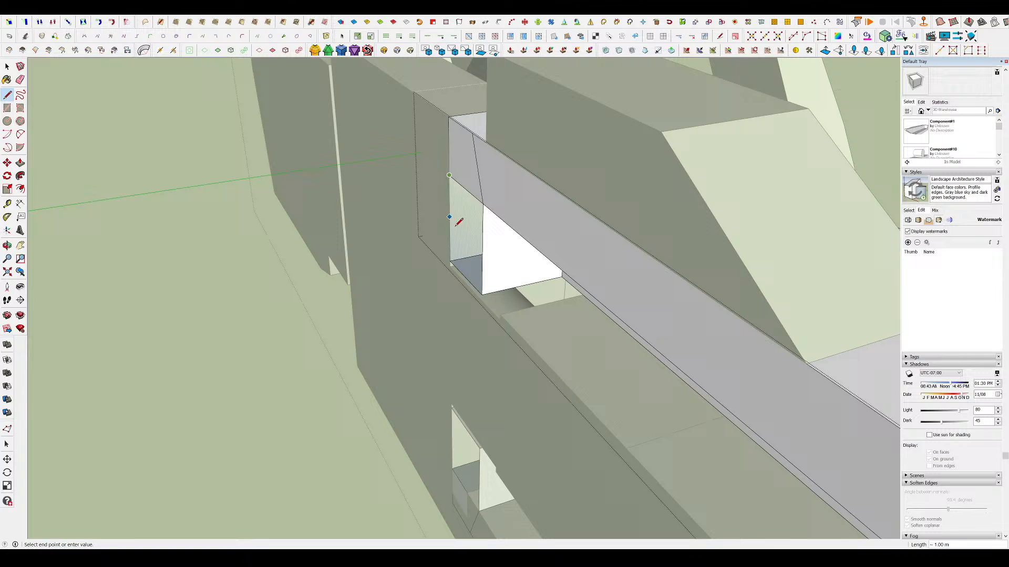
{"action": "left_click", "coordinate": [450, 261]}
{"action": "key", "text": "space"}
{"action": "scroll", "coordinate": [566, 258], "scroll_direction": "down", "scroll_amount": 8}
{"action": "left_click", "coordinate": [326, 342]}
{"action": "middle_click_drag", "start_coordinate": [441, 347], "coordinate": [283, 344]}
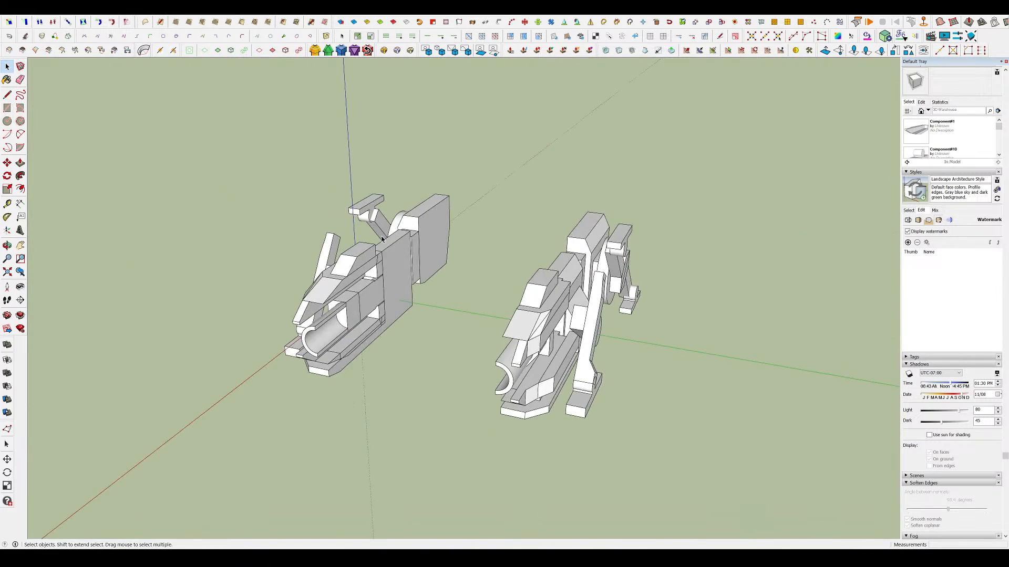
{"action": "scroll", "coordinate": [382, 239], "scroll_direction": "up", "scroll_amount": 3}
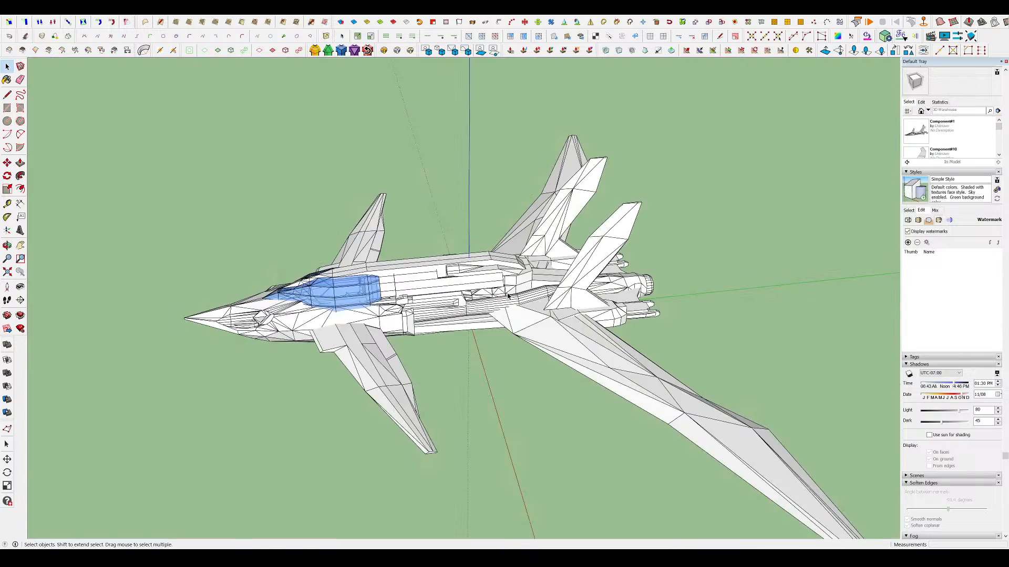
- Switch to the winged jet fighter model and examine its canopy and fuselage, with one half opened on its own
{"action": "middle_click_drag", "start_coordinate": [508, 296], "coordinate": [837, 335]}
{"action": "scroll", "coordinate": [532, 298], "scroll_direction": "up", "scroll_amount": 5}
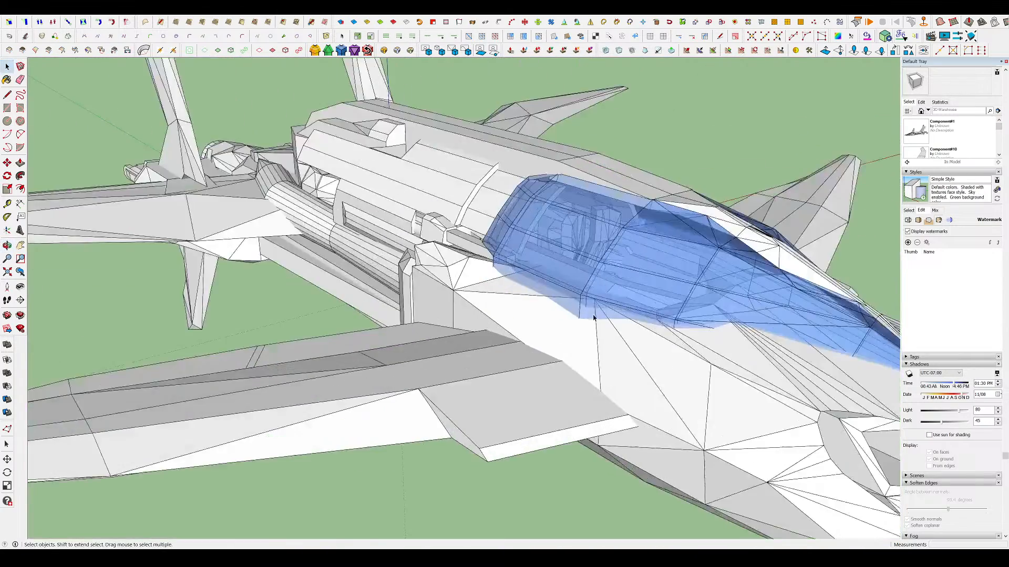
{"action": "left_click", "coordinate": [652, 315]}
{"action": "mouse_move", "coordinate": [652, 315]}
{"action": "middle_mouse_down"}
{"action": "mouse_move", "coordinate": [615, 320]}
{"action": "mouse_move", "coordinate": [551, 297]}
{"action": "mouse_move", "coordinate": [671, 316]}
{"action": "middle_mouse_up"}
{"action": "scroll", "coordinate": [550, 297], "scroll_direction": "down", "scroll_amount": 5}
{"action": "double_click", "coordinate": [550, 298]}
{"action": "left_click", "coordinate": [551, 298]}
{"action": "scroll", "coordinate": [543, 293], "scroll_direction": "up", "scroll_amount": 4}
{"action": "key", "text": "Delete"}
{"action": "middle_click_drag", "start_coordinate": [473, 288], "coordinate": [567, 284]}
{"action": "key", "text": "ctrl+h"}
{"action": "scroll", "coordinate": [655, 257], "scroll_direction": "up", "scroll_amount": 4}
{"action": "middle_click_drag", "start_coordinate": [622, 306], "coordinate": [909, 364]}
{"action": "scroll", "coordinate": [588, 247], "scroll_direction": "down", "scroll_amount": 5}
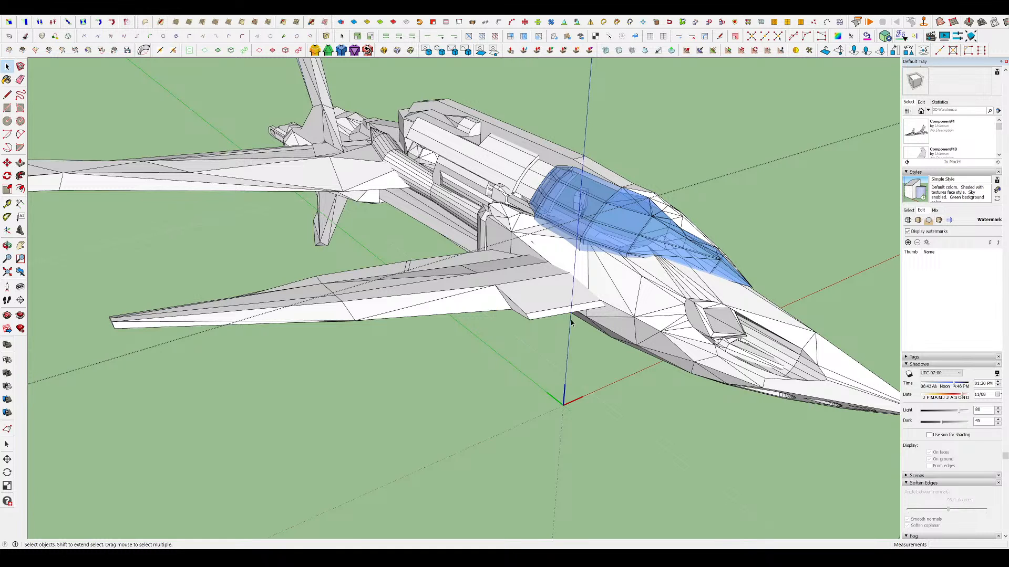
{"action": "scroll", "coordinate": [571, 322], "scroll_direction": "down", "scroll_amount": 4}
{"action": "middle_click_drag", "start_coordinate": [655, 243], "coordinate": [601, 232]}
{"action": "scroll", "coordinate": [526, 289], "scroll_direction": "up", "scroll_amount": 4}
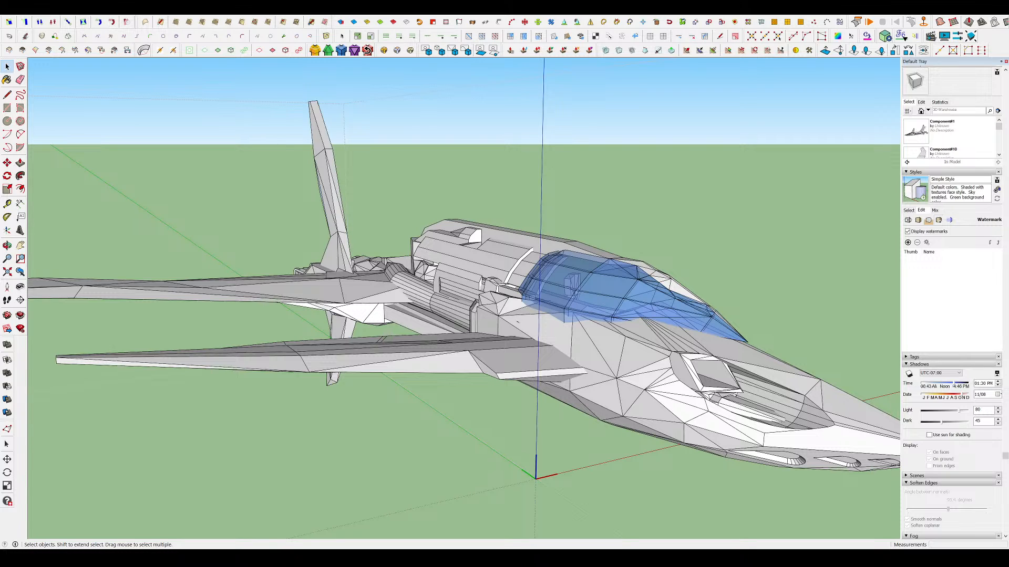
{"action": "scroll", "coordinate": [454, 303], "scroll_direction": "down", "scroll_amount": 3}
{"action": "middle_click_drag", "start_coordinate": [678, 315], "coordinate": [551, 335]}
{"action": "key", "text": "Escape"}
- Move one mirrored half of the jet about 1 m sideways, away from the other half
{"action": "scroll", "coordinate": [557, 341], "scroll_direction": "up", "scroll_amount": 2}
{"action": "left_click", "coordinate": [544, 345]}
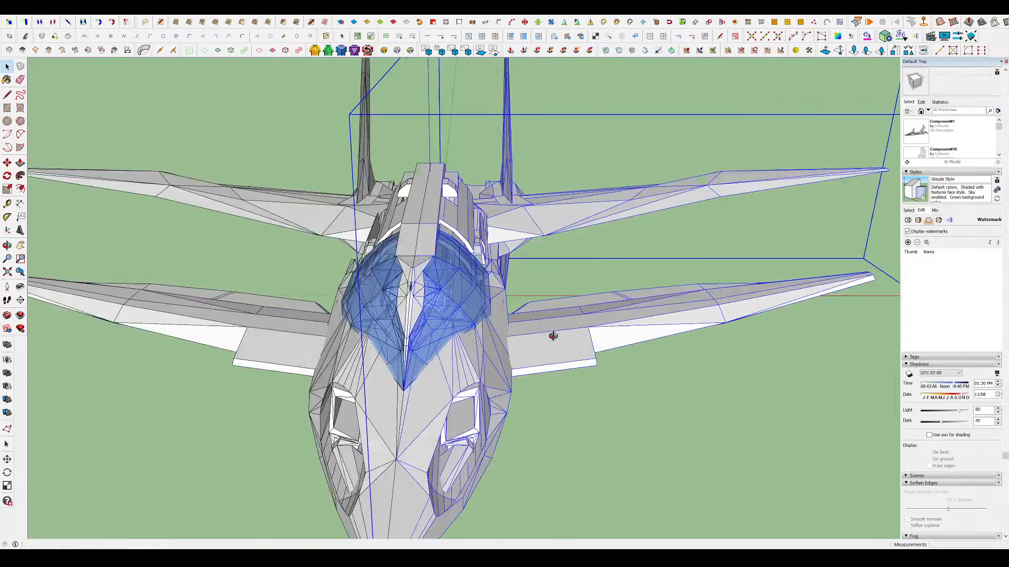
{"action": "scroll", "coordinate": [447, 298], "scroll_direction": "down", "scroll_amount": 2}
{"action": "key", "text": "m"}
{"action": "left_click", "coordinate": [478, 325]}
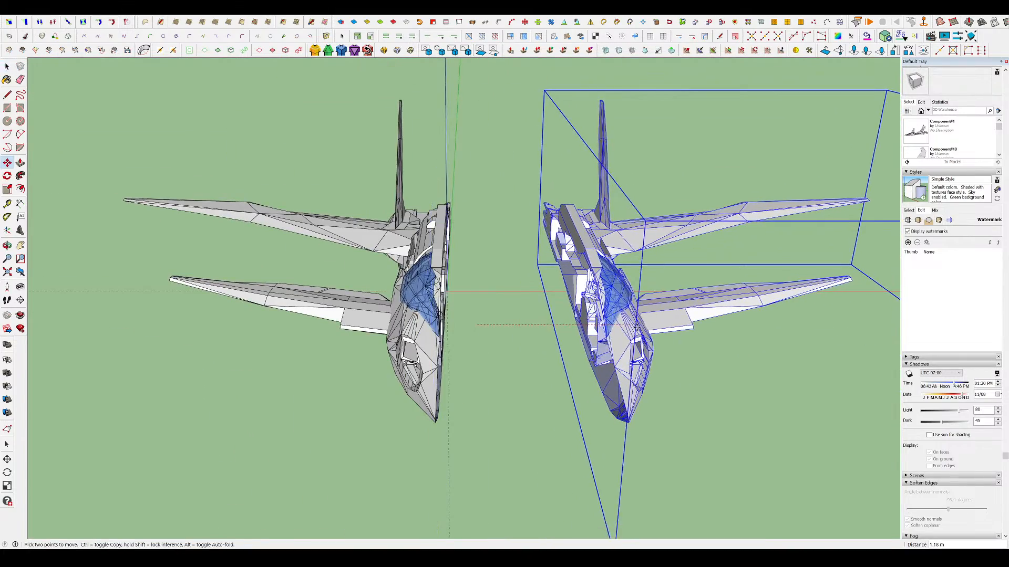
{"action": "left_click", "coordinate": [602, 327]}
{"action": "key", "text": "space"}
{"action": "middle_click_drag", "start_coordinate": [370, 334], "coordinate": [246, 331]}
{"action": "left_click", "coordinate": [426, 347]}
- Select both jet halves and move them sideways together so they straddle the origin evenly
{"action": "middle_click_drag", "start_coordinate": [425, 347], "coordinate": [315, 320]}
{"action": "scroll", "coordinate": [462, 320], "scroll_direction": "down", "scroll_amount": 2}
{"action": "scroll", "coordinate": [493, 315], "scroll_direction": "up", "scroll_amount": 3}
{"action": "middle_click_drag", "start_coordinate": [399, 287], "coordinate": [556, 464]}
{"action": "scroll", "coordinate": [574, 331], "scroll_direction": "down", "scroll_amount": 2}
{"action": "scroll", "coordinate": [555, 464], "scroll_direction": "down", "scroll_amount": 2}
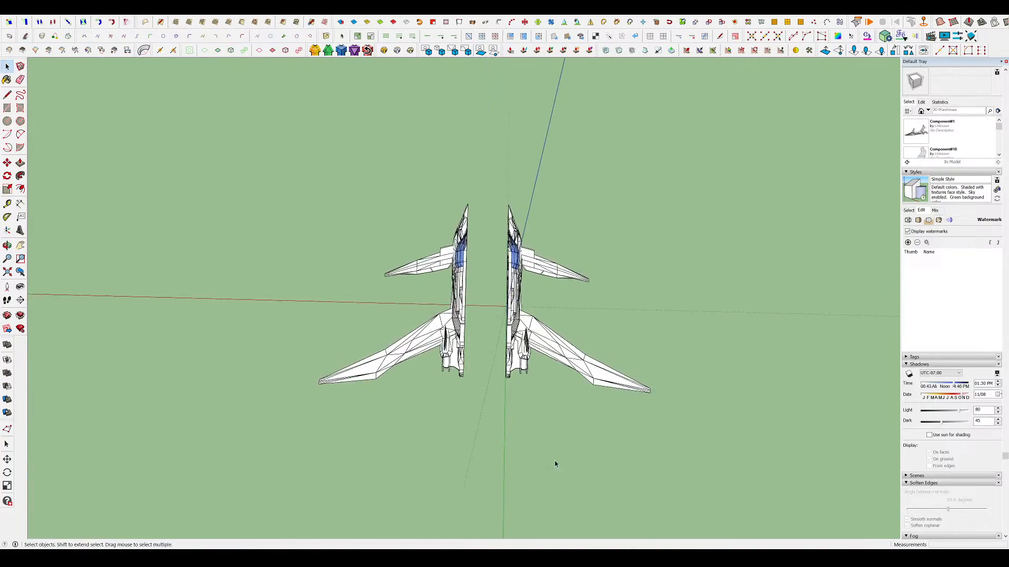
{"action": "scroll", "coordinate": [514, 284], "scroll_direction": "up", "scroll_amount": 2}
{"action": "left_click_drag", "start_coordinate": [570, 348], "coordinate": [400, 257]}
{"action": "scroll", "coordinate": [401, 257], "scroll_direction": "down", "scroll_amount": 1}
{"action": "key", "text": "m"}
{"action": "left_click", "coordinate": [419, 329]}
{"action": "middle_click_drag", "start_coordinate": [470, 292], "coordinate": [423, 346]}
{"action": "left_click", "coordinate": [441, 329]}
{"action": "key", "text": "space"}
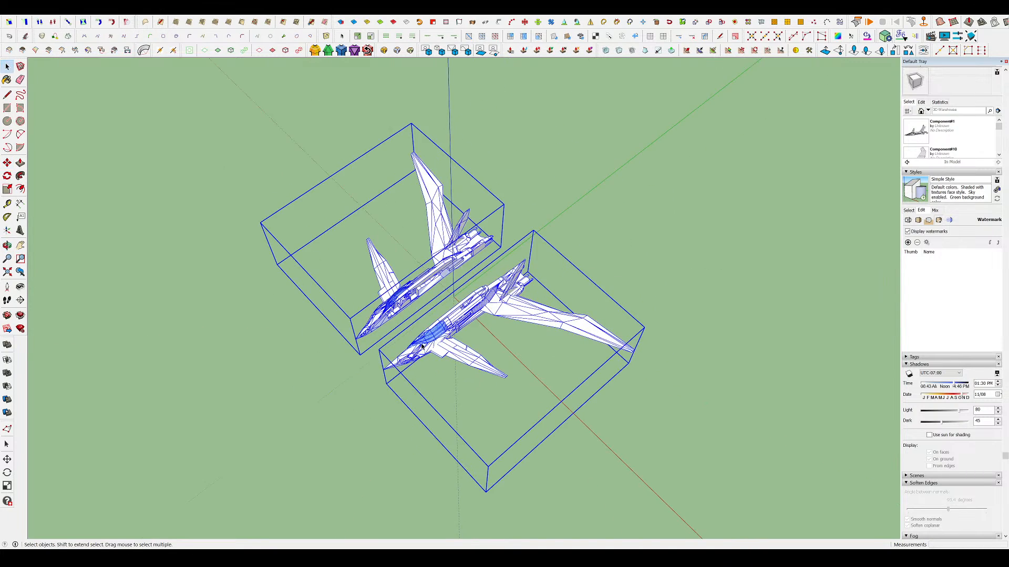
- Examine the cut inner sides, cockpit and internal parts of the two separated jet halves
{"action": "middle_click_drag", "start_coordinate": [422, 393], "coordinate": [431, 198]}
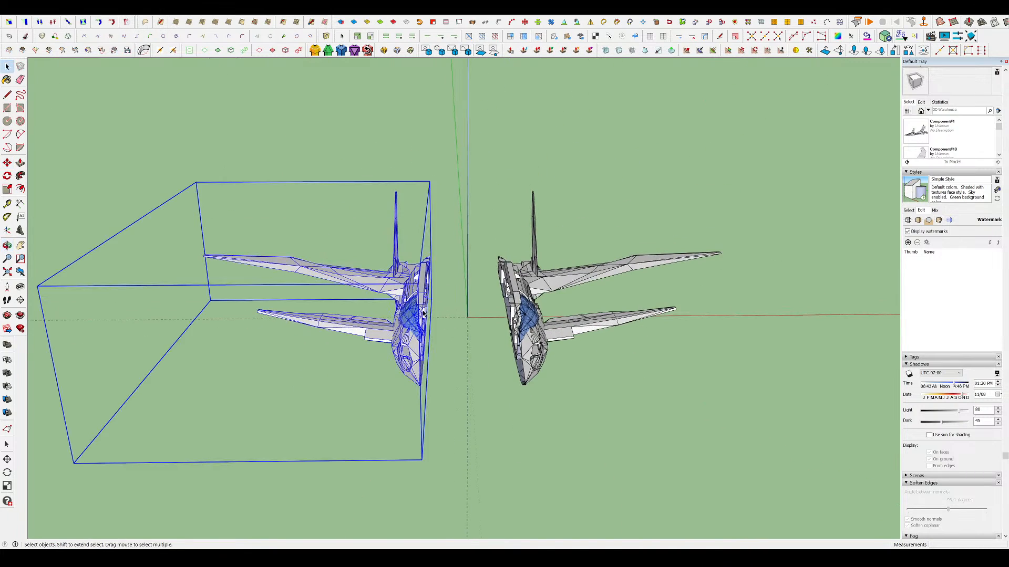
{"action": "key", "text": "m"}
{"action": "scroll", "coordinate": [413, 310], "scroll_direction": "up", "scroll_amount": 3}
{"action": "middle_click_drag", "start_coordinate": [413, 310], "coordinate": [375, 189]}
{"action": "scroll", "coordinate": [294, 258], "scroll_direction": "up", "scroll_amount": 2}
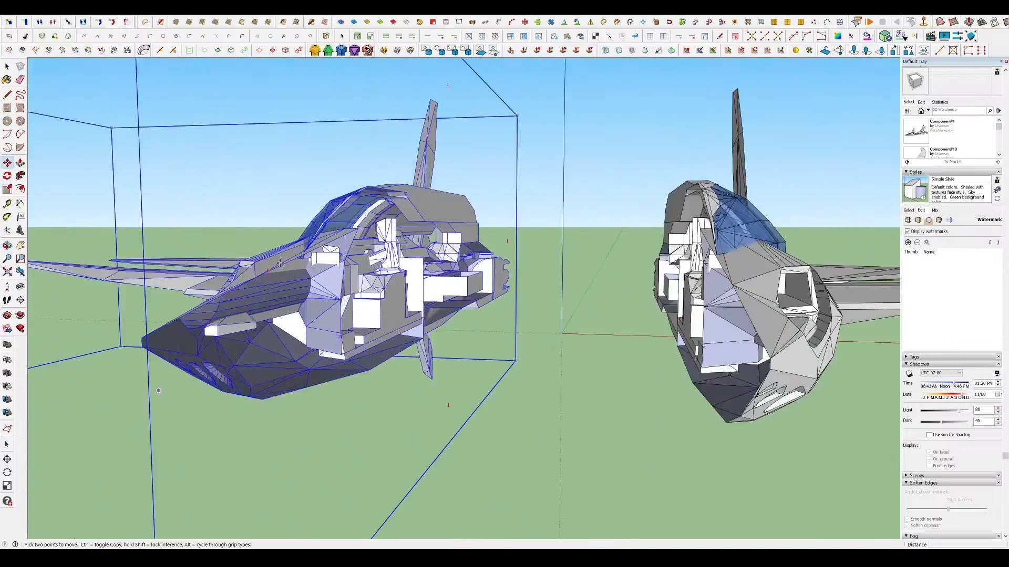
{"action": "scroll", "coordinate": [280, 264], "scroll_direction": "up", "scroll_amount": 2}
{"action": "middle_click_drag", "start_coordinate": [473, 263], "coordinate": [367, 291]}
{"action": "key", "text": "space"}
{"action": "scroll", "coordinate": [259, 349], "scroll_direction": "down", "scroll_amount": 4}
{"action": "middle_click_drag", "start_coordinate": [473, 299], "coordinate": [434, 302]}
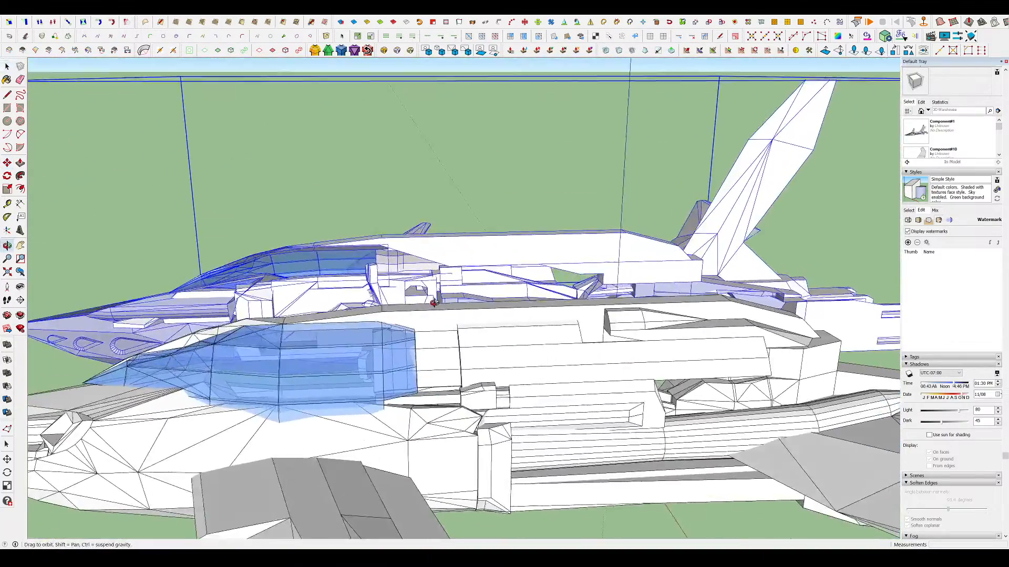
{"action": "scroll", "coordinate": [547, 315], "scroll_direction": "up", "scroll_amount": 3}
{"action": "middle_click_drag", "start_coordinate": [547, 315], "coordinate": [552, 368]}
{"action": "scroll", "coordinate": [552, 368], "scroll_direction": "down", "scroll_amount": 3}
{"action": "scroll", "coordinate": [597, 221], "scroll_direction": "up", "scroll_amount": 3}
{"action": "middle_click_drag", "start_coordinate": [597, 221], "coordinate": [142, 225]}
- Open one jet half to view it on its own from the rear, and close it again
{"action": "double_click", "coordinate": [388, 215]}
{"action": "scroll", "coordinate": [378, 212], "scroll_direction": "down", "scroll_amount": 4}
{"action": "scroll", "coordinate": [419, 310], "scroll_direction": "up", "scroll_amount": 2}
{"action": "left_click", "coordinate": [118, 317]}
{"action": "scroll", "coordinate": [620, 328], "scroll_direction": "down", "scroll_amount": 4}
{"action": "double_click", "coordinate": [622, 329]}
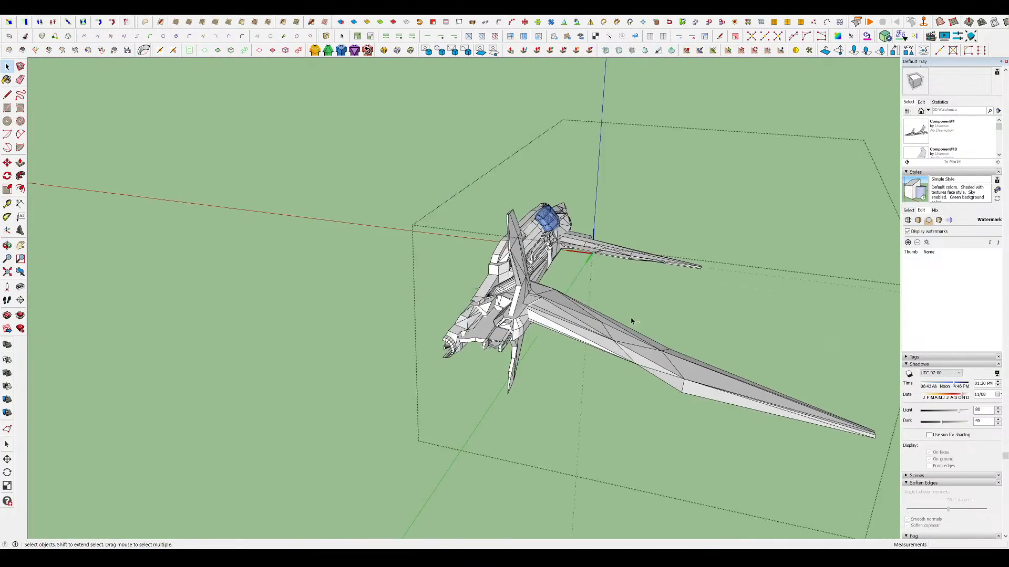
{"action": "key", "text": "Escape"}
- Undo the last two moves of the jet halves
{"action": "key", "text": "ctrl+z"}
{"action": "key", "text": "ctrl+z"}
{"action": "scroll", "coordinate": [449, 309], "scroll_direction": "up", "scroll_amount": 4}
- Open the jet half's round tail engine and delete its inner face on the mirror plane
{"action": "left_click", "coordinate": [451, 314]}
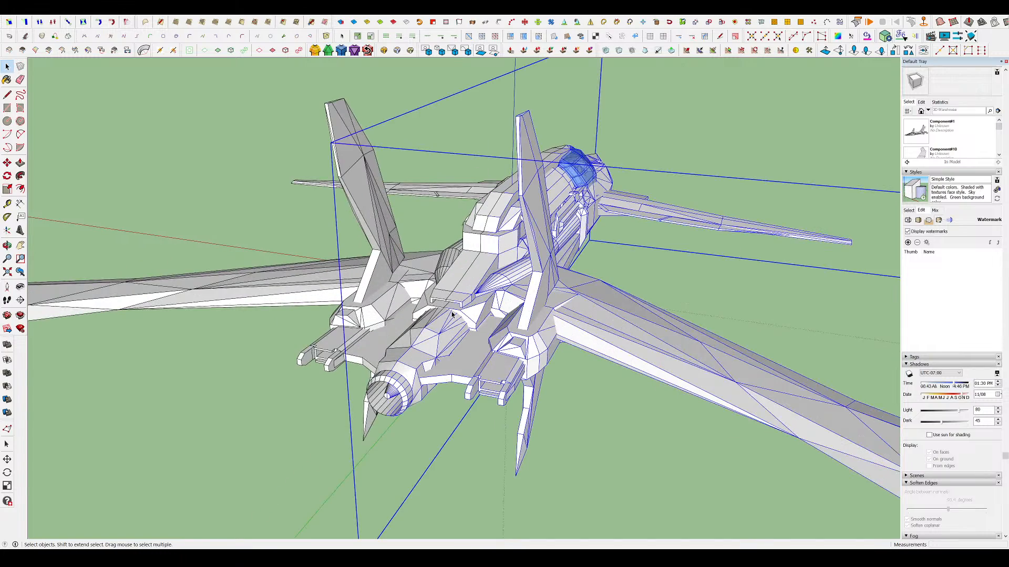
{"action": "middle_click_drag", "start_coordinate": [421, 360], "coordinate": [535, 349]}
{"action": "double_click", "coordinate": [494, 333]}
{"action": "left_click", "coordinate": [485, 338]}
{"action": "key", "text": "Delete"}
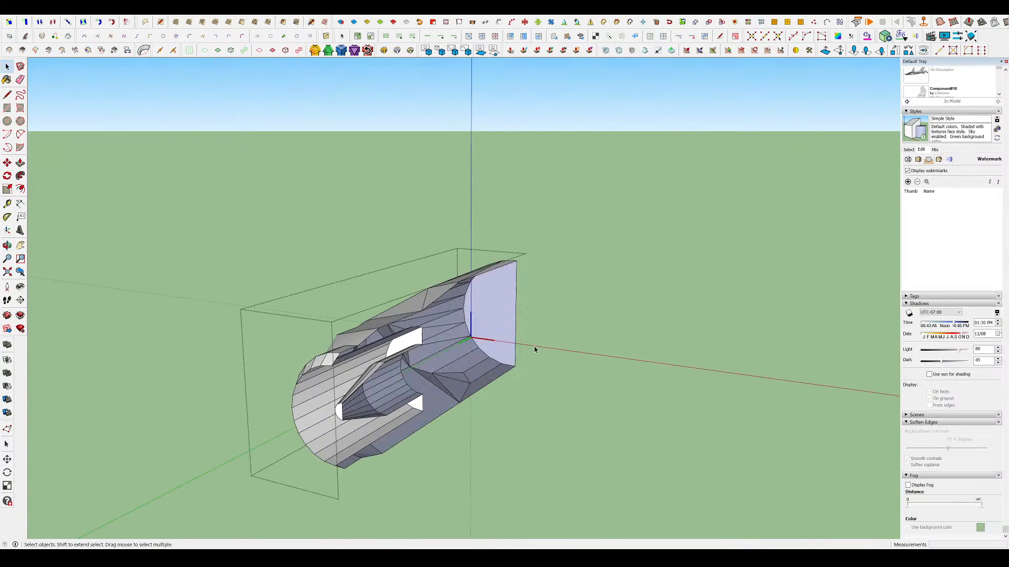
- Open the neighbouring rear fuselage part and delete the inner face of its block on the mirror plane
{"action": "left_click", "coordinate": [538, 330]}
{"action": "scroll", "coordinate": [538, 330], "scroll_direction": "up", "scroll_amount": 2}
{"action": "double_click", "coordinate": [574, 275]}
{"action": "left_click", "coordinate": [603, 266]}
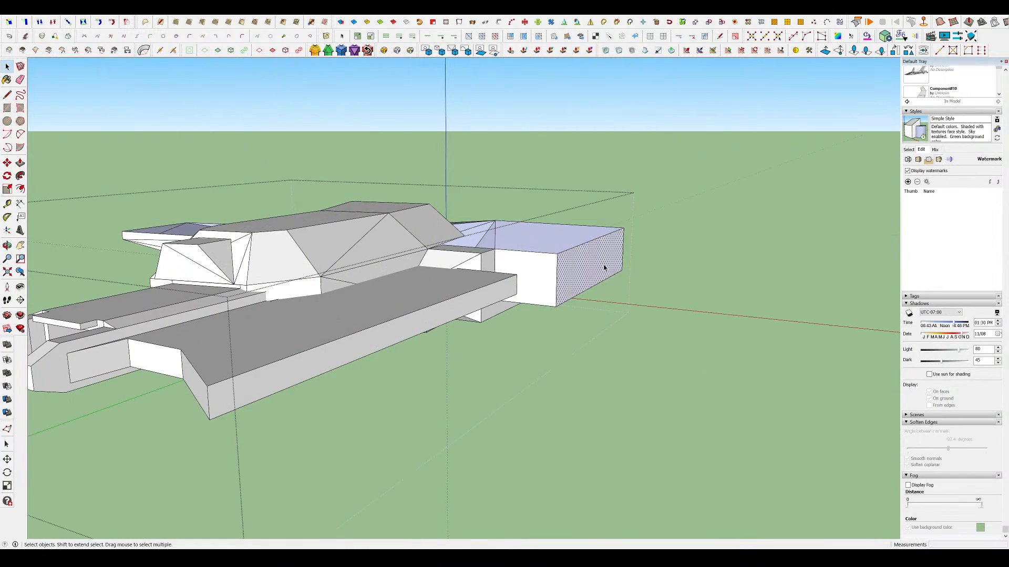
{"action": "middle_click_drag", "start_coordinate": [603, 266], "coordinate": [606, 277]}
{"action": "key", "text": "Delete"}
- Open the upper fuselage spine and delete its inner face along the mirror plane
{"action": "left_click", "coordinate": [703, 303]}
{"action": "scroll", "coordinate": [572, 276], "scroll_direction": "up", "scroll_amount": 3}
{"action": "double_click", "coordinate": [522, 203]}
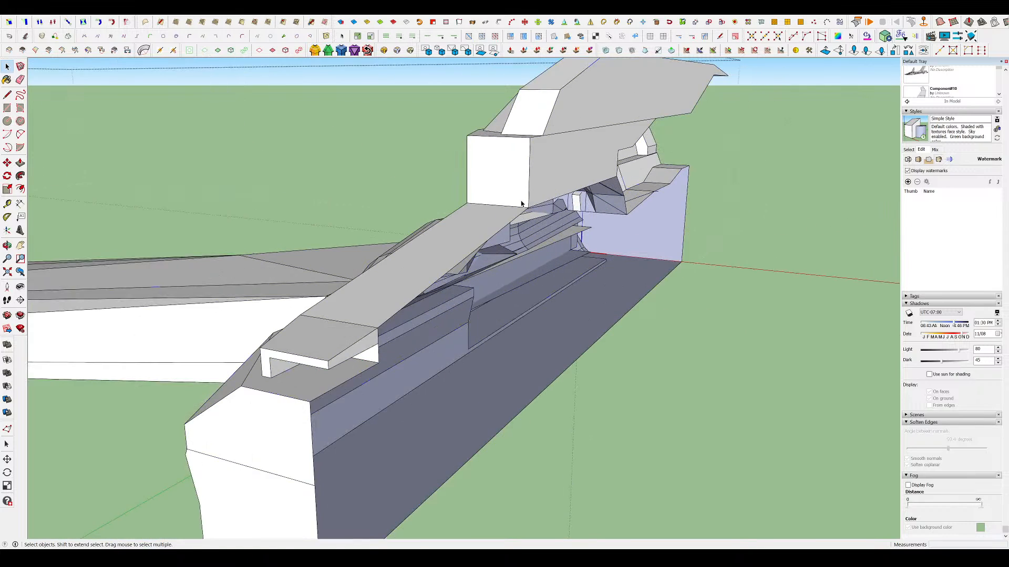
{"action": "scroll", "coordinate": [462, 304], "scroll_direction": "down", "scroll_amount": 4}
{"action": "scroll", "coordinate": [691, 241], "scroll_direction": "up", "scroll_amount": 2}
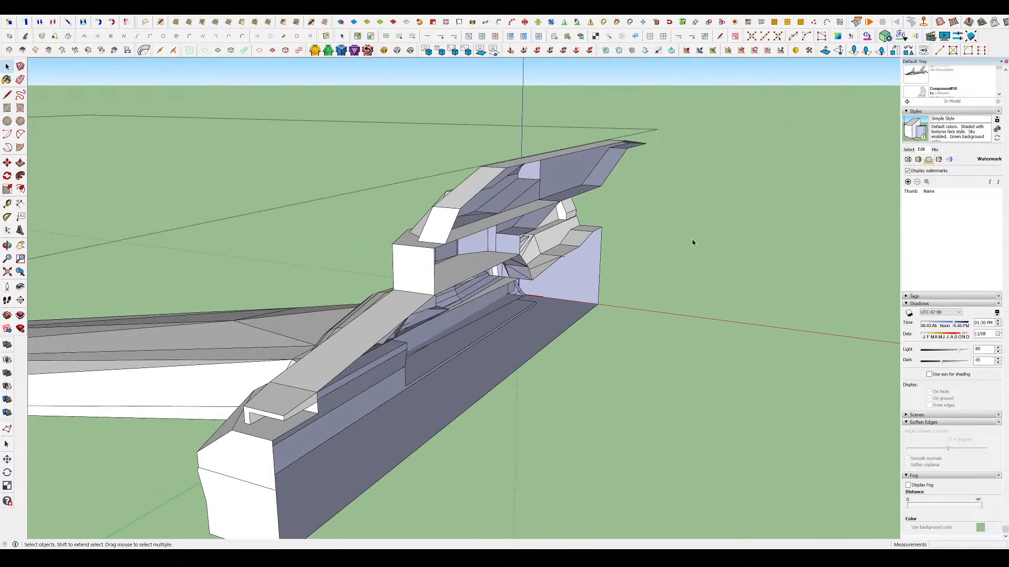
{"action": "left_click", "coordinate": [698, 242]}
- Examine the hollow fuselage interior and cockpit parts of the jet half, along with the complete mirrored jet
{"action": "mouse_move", "coordinate": [700, 242]}
{"action": "middle_mouse_down"}
{"action": "mouse_move", "coordinate": [651, 299]}
{"action": "mouse_move", "coordinate": [667, 226]}
{"action": "mouse_move", "coordinate": [593, 247]}
{"action": "mouse_move", "coordinate": [700, 274]}
{"action": "mouse_move", "coordinate": [666, 315]}
{"action": "middle_mouse_up"}
{"action": "scroll", "coordinate": [594, 246], "scroll_direction": "down", "scroll_amount": 3}
{"action": "scroll", "coordinate": [589, 261], "scroll_direction": "up", "scroll_amount": 3}
{"action": "scroll", "coordinate": [589, 261], "scroll_direction": "up", "scroll_amount": 2}
{"action": "scroll", "coordinate": [574, 258], "scroll_direction": "up", "scroll_amount": 3}
{"action": "scroll", "coordinate": [574, 257], "scroll_direction": "down", "scroll_amount": 3}
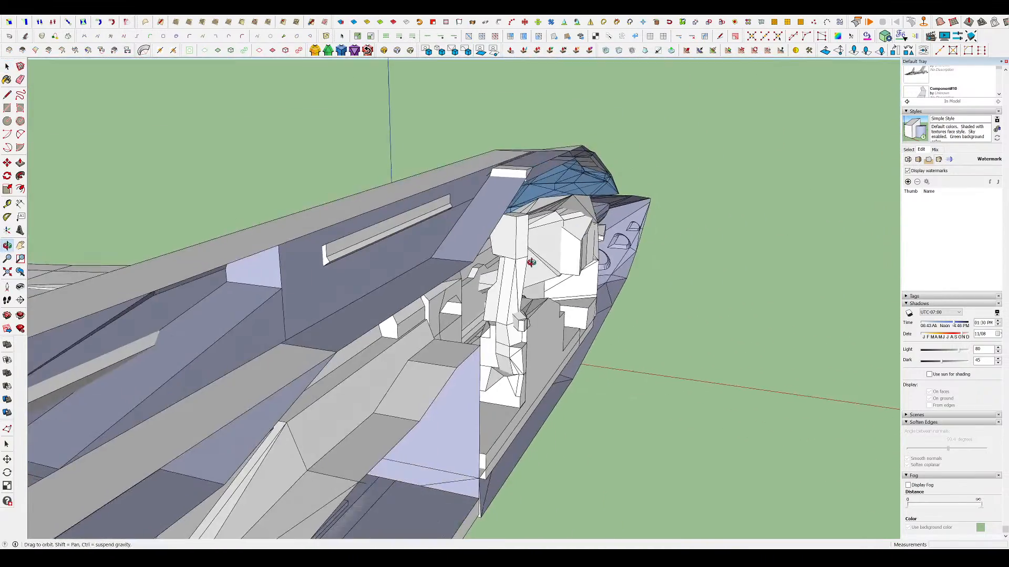
{"action": "middle_click_drag", "start_coordinate": [575, 258], "coordinate": [682, 216]}
{"action": "scroll", "coordinate": [637, 246], "scroll_direction": "up", "scroll_amount": 3}
{"action": "middle_click_drag", "start_coordinate": [637, 246], "coordinate": [774, 348]}
{"action": "scroll", "coordinate": [498, 324], "scroll_direction": "down", "scroll_amount": 3}
{"action": "middle_click_drag", "start_coordinate": [531, 267], "coordinate": [756, 172]}
{"action": "scroll", "coordinate": [574, 287], "scroll_direction": "down", "scroll_amount": 2}
{"action": "scroll", "coordinate": [409, 263], "scroll_direction": "up", "scroll_amount": 4}
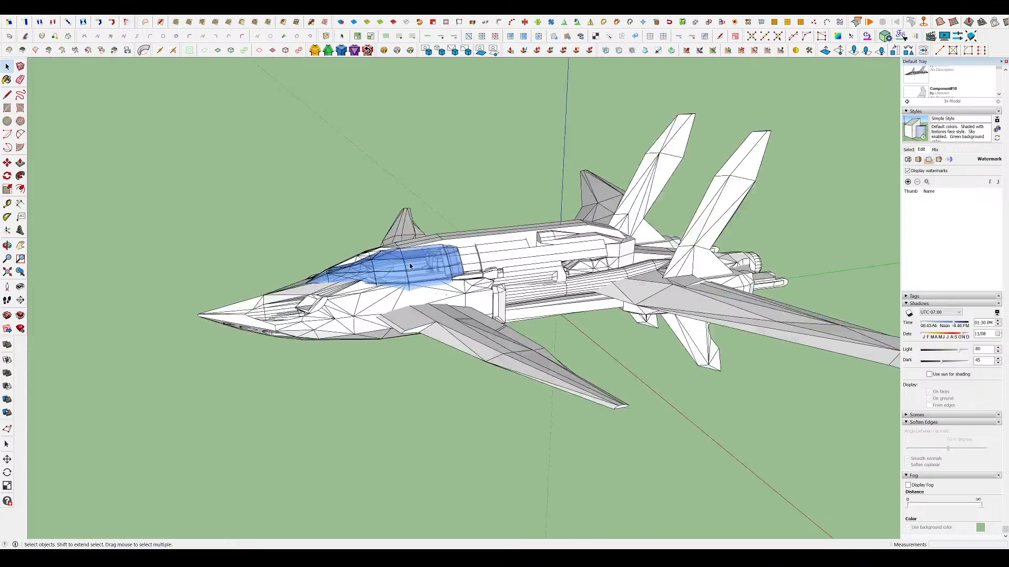
- Remove the blue glass canopy from the jet's cockpit
{"action": "left_click", "coordinate": [440, 246]}
{"action": "double_click", "coordinate": [440, 249]}
{"action": "middle_click_drag", "start_coordinate": [411, 268], "coordinate": [442, 225]}
{"action": "scroll", "coordinate": [646, 259], "scroll_direction": "down", "scroll_amount": 3}
{"action": "left_click", "coordinate": [311, 268]}
{"action": "scroll", "coordinate": [552, 270], "scroll_direction": "up", "scroll_amount": 2}
{"action": "scroll", "coordinate": [664, 226], "scroll_direction": "up", "scroll_amount": 4}
{"action": "scroll", "coordinate": [238, 361], "scroll_direction": "up", "scroll_amount": 3}
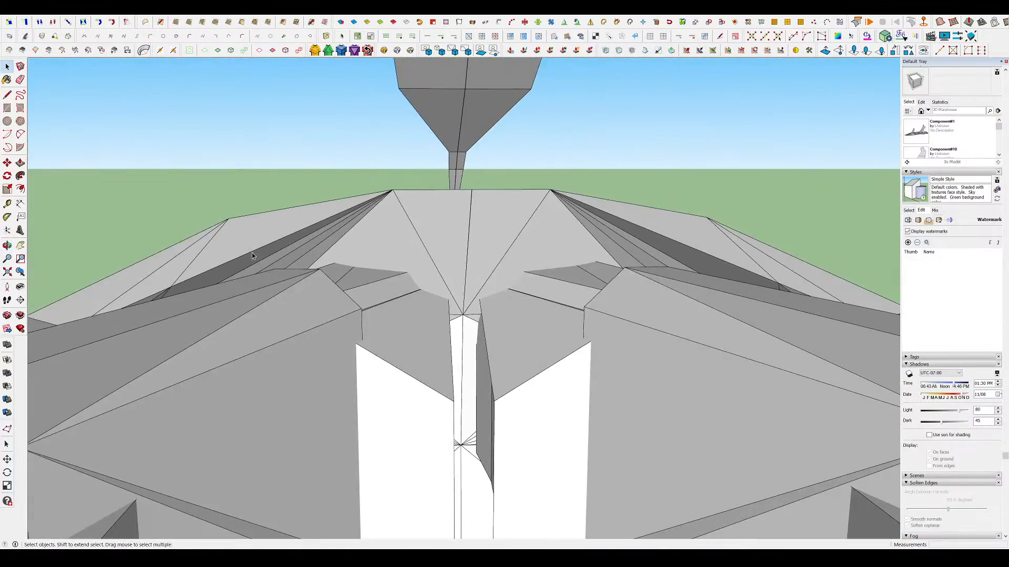
- Look around from a low eye position inside the jet, and review the whole aircraft from outside
{"action": "left_click", "coordinate": [20, 287]}
{"action": "left_click_drag", "start_coordinate": [609, 341], "coordinate": [420, 310]}
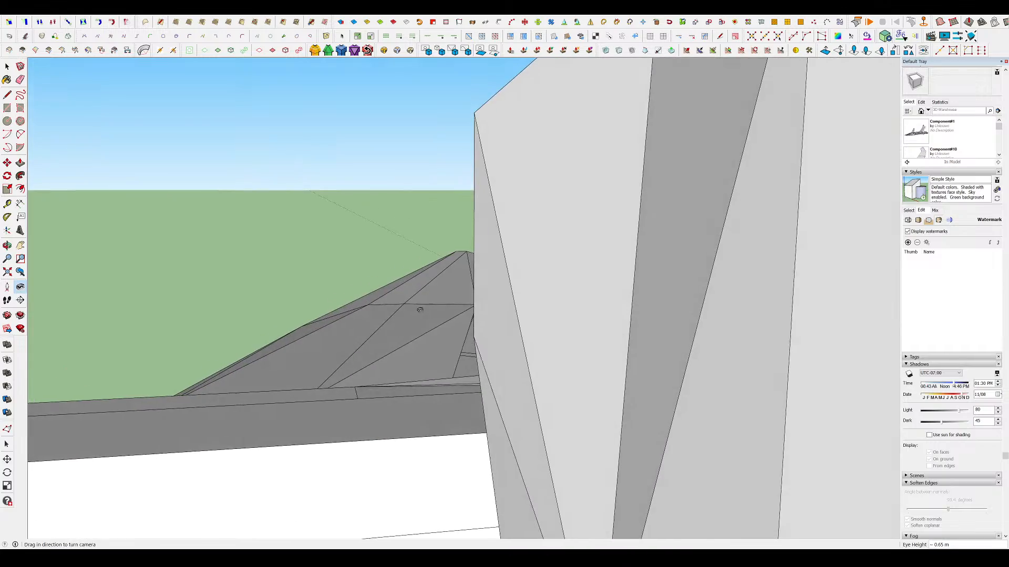
{"action": "middle_click_drag", "start_coordinate": [373, 371], "coordinate": [777, 439]}
{"action": "middle_click_drag", "start_coordinate": [457, 357], "coordinate": [523, 339]}
{"action": "scroll", "coordinate": [499, 273], "scroll_direction": "down", "scroll_amount": 5}
{"action": "middle_click_drag", "start_coordinate": [475, 310], "coordinate": [445, 276]}
{"action": "scroll", "coordinate": [511, 255], "scroll_direction": "down", "scroll_amount": 5}
{"action": "scroll", "coordinate": [473, 320], "scroll_direction": "down", "scroll_amount": 3}
{"action": "scroll", "coordinate": [452, 300], "scroll_direction": "up", "scroll_amount": 3}
{"action": "scroll", "coordinate": [532, 311], "scroll_direction": "down", "scroll_amount": 2}
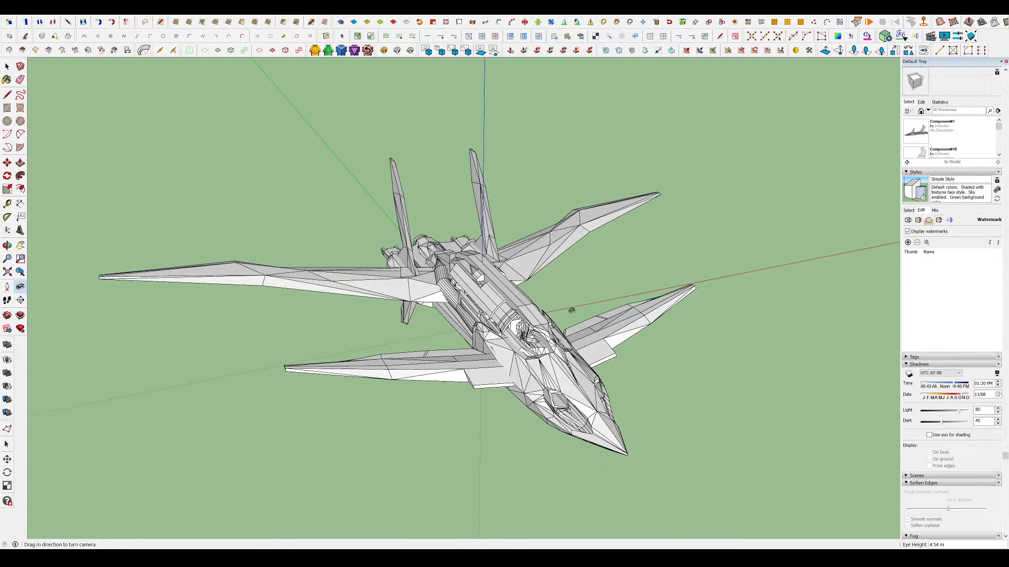
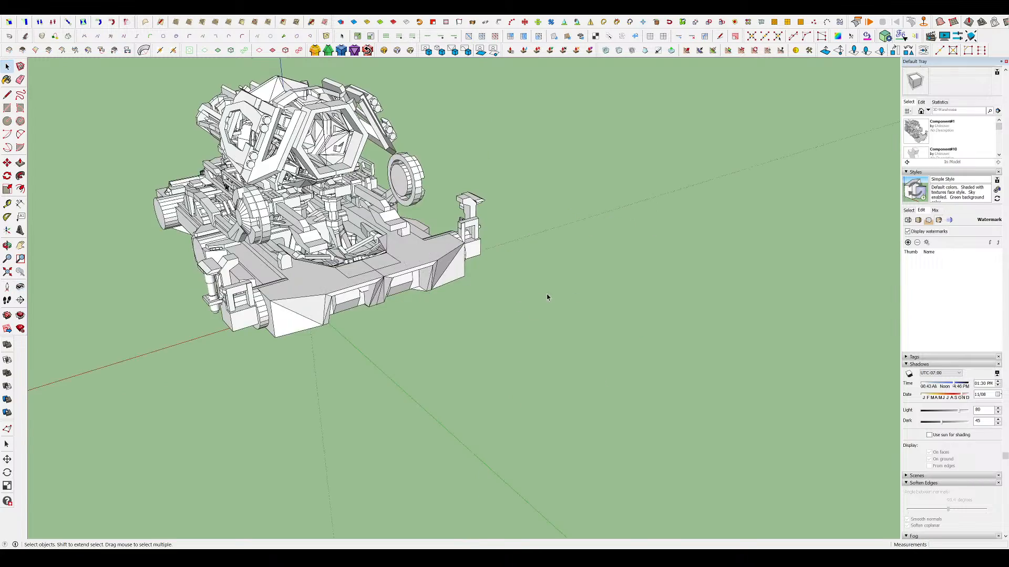
- Switch to the heavily detailed mechanical vehicle model and examine its chassis, wheels and frame parts up close
{"action": "middle_click_drag", "start_coordinate": [547, 295], "coordinate": [705, 335]}
{"action": "scroll", "coordinate": [494, 281], "scroll_direction": "up", "scroll_amount": 5}
{"action": "middle_click_drag", "start_coordinate": [494, 281], "coordinate": [510, 314]}
{"action": "scroll", "coordinate": [509, 314], "scroll_direction": "down", "scroll_amount": 3}
{"action": "scroll", "coordinate": [509, 315], "scroll_direction": "up", "scroll_amount": 8}
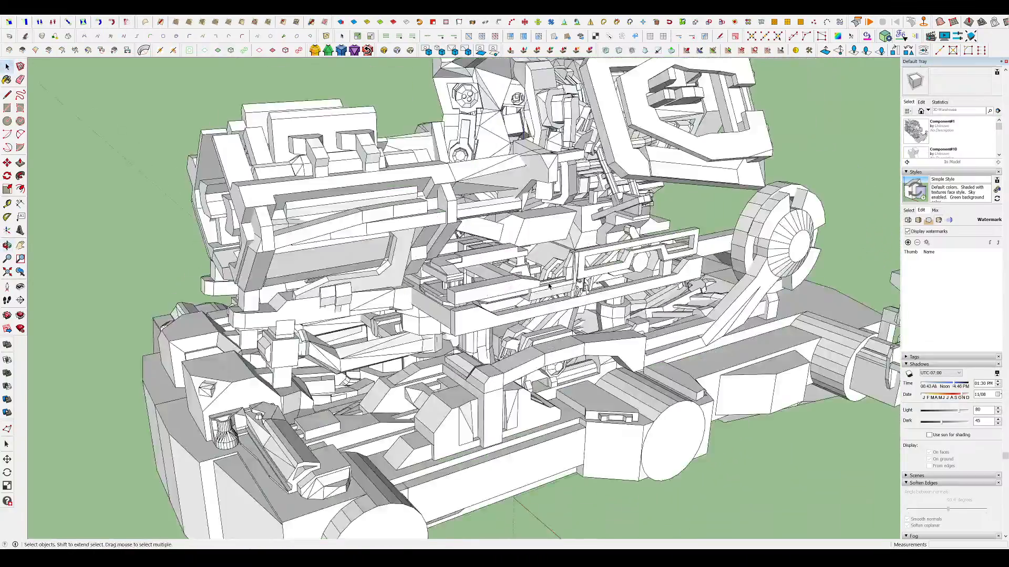
{"action": "scroll", "coordinate": [548, 285], "scroll_direction": "down", "scroll_amount": 4}
{"action": "scroll", "coordinate": [583, 221], "scroll_direction": "up", "scroll_amount": 4}
{"action": "middle_click_drag", "start_coordinate": [610, 226], "coordinate": [856, 329]}
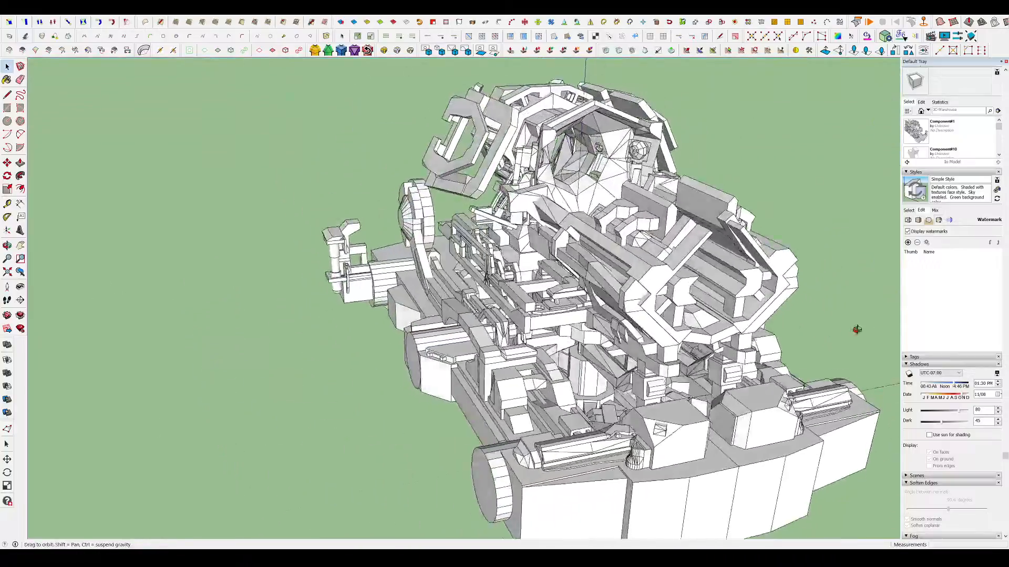
{"action": "scroll", "coordinate": [326, 226], "scroll_direction": "down", "scroll_amount": 3}
{"action": "scroll", "coordinate": [598, 213], "scroll_direction": "up", "scroll_amount": 7}
{"action": "middle_click_drag", "start_coordinate": [615, 210], "coordinate": [748, 132]}
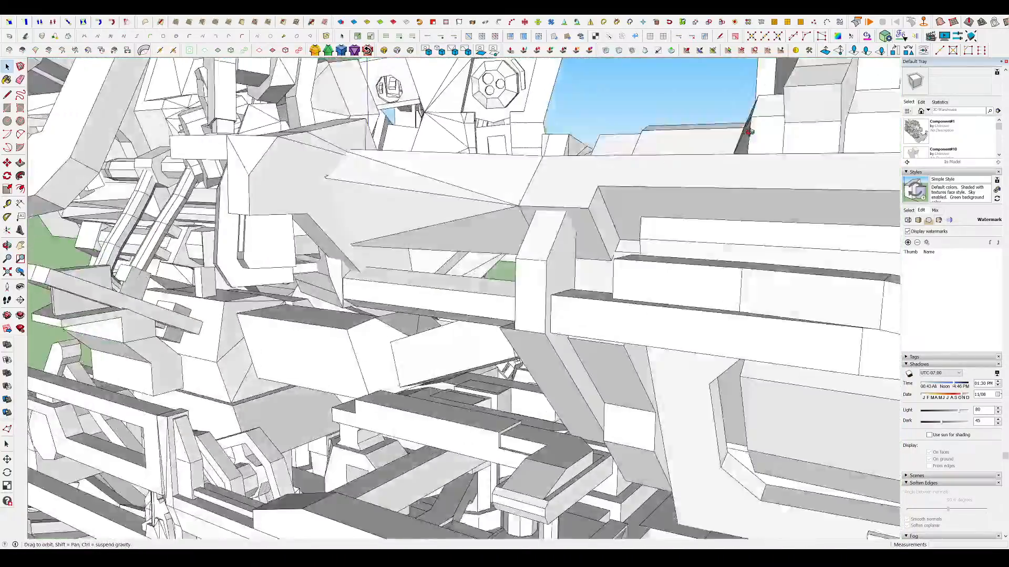
- Open the bent lower support bar for editing and reshape it by moving the edges at its bend
{"action": "scroll", "coordinate": [483, 246], "scroll_direction": "down", "scroll_amount": 6}
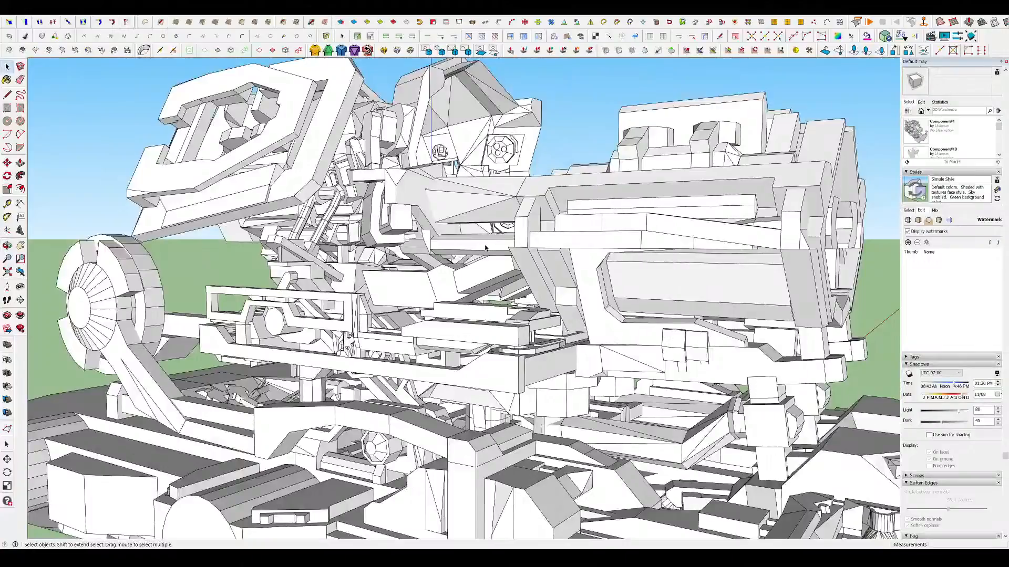
{"action": "scroll", "coordinate": [485, 247], "scroll_direction": "down", "scroll_amount": 2}
{"action": "scroll", "coordinate": [333, 252], "scroll_direction": "up", "scroll_amount": 5}
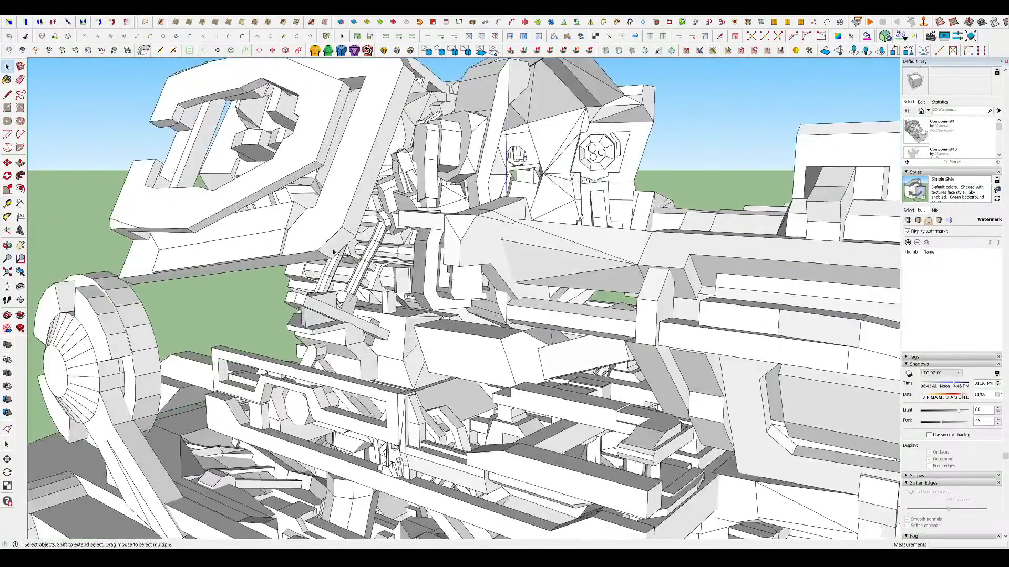
{"action": "middle_click_drag", "start_coordinate": [333, 252], "coordinate": [432, 265]}
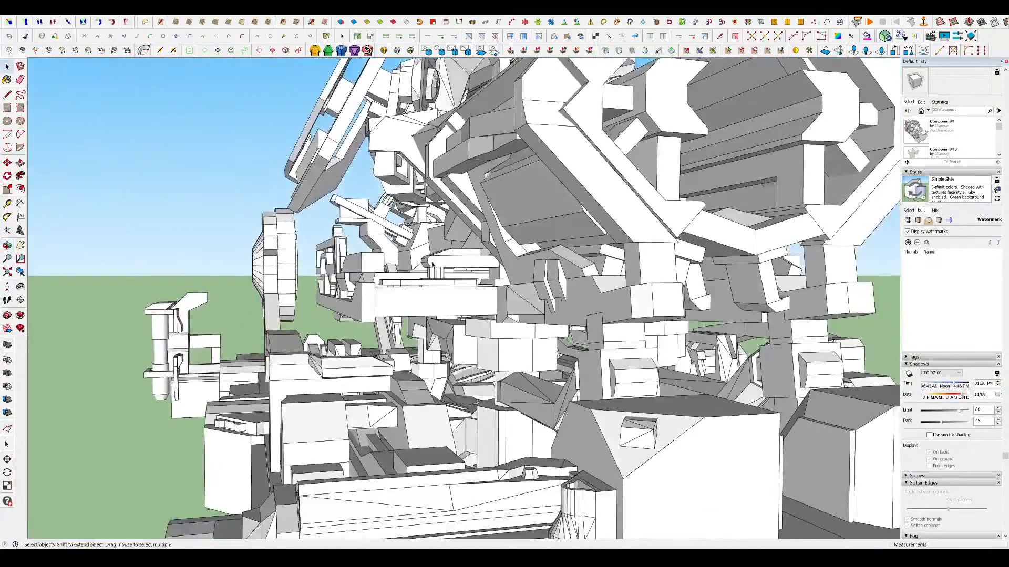
{"action": "middle_click_drag", "start_coordinate": [446, 301], "coordinate": [650, 341]}
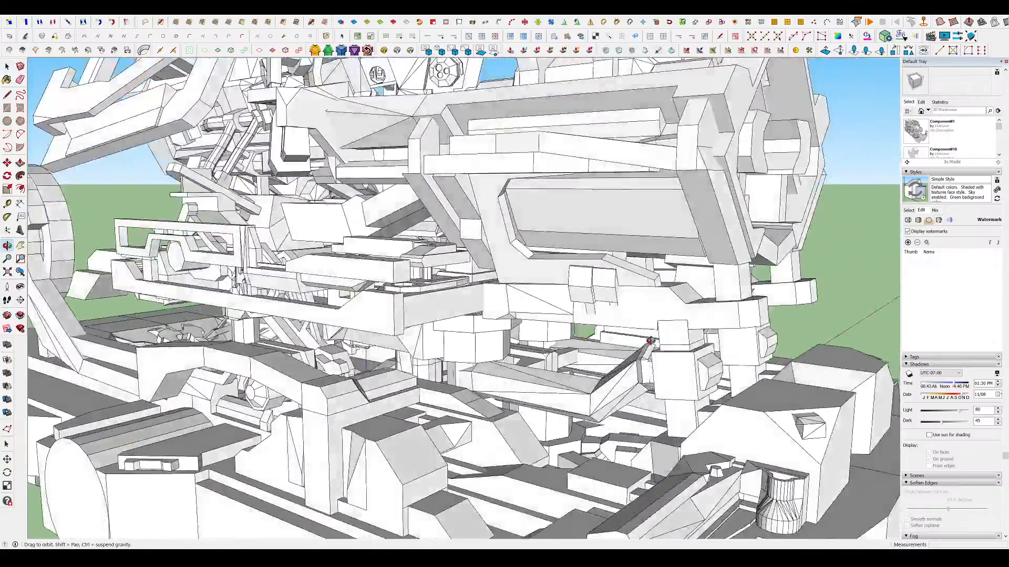
{"action": "scroll", "coordinate": [651, 340], "scroll_direction": "up", "scroll_amount": 6}
{"action": "key", "text": "ctrl+a"}
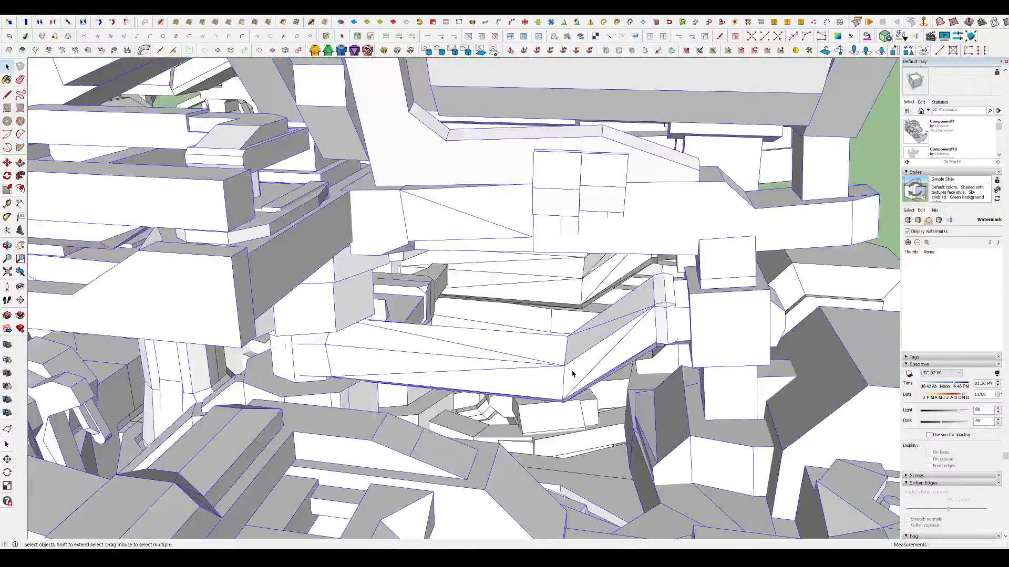
{"action": "double_click", "coordinate": [572, 370]}
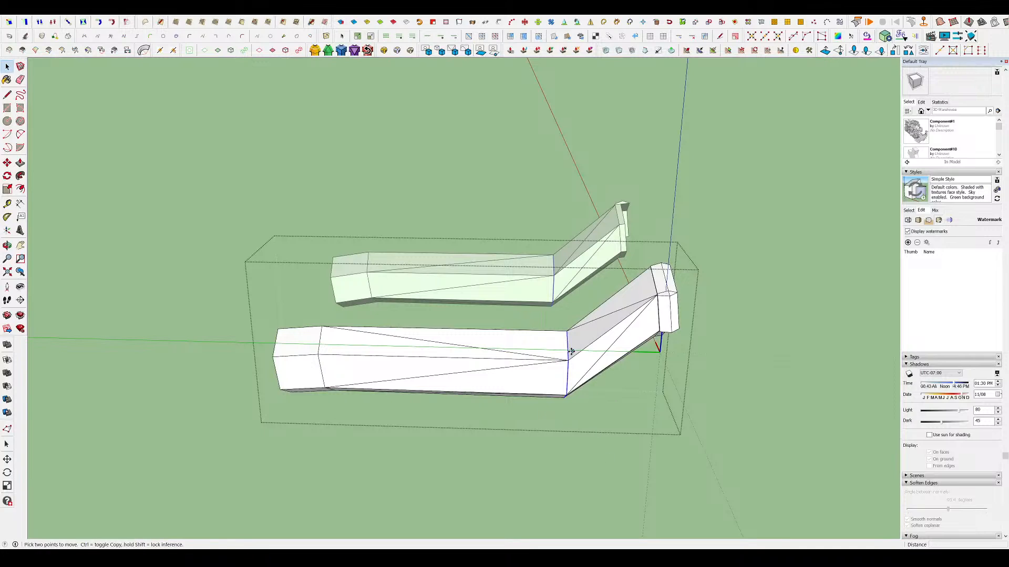
{"action": "left_click", "coordinate": [572, 351]}
{"action": "middle_click_drag", "start_coordinate": [483, 360], "coordinate": [490, 330]}
{"action": "key", "text": "h"}
{"action": "scroll", "coordinate": [567, 263], "scroll_direction": "down", "scroll_amount": 3}
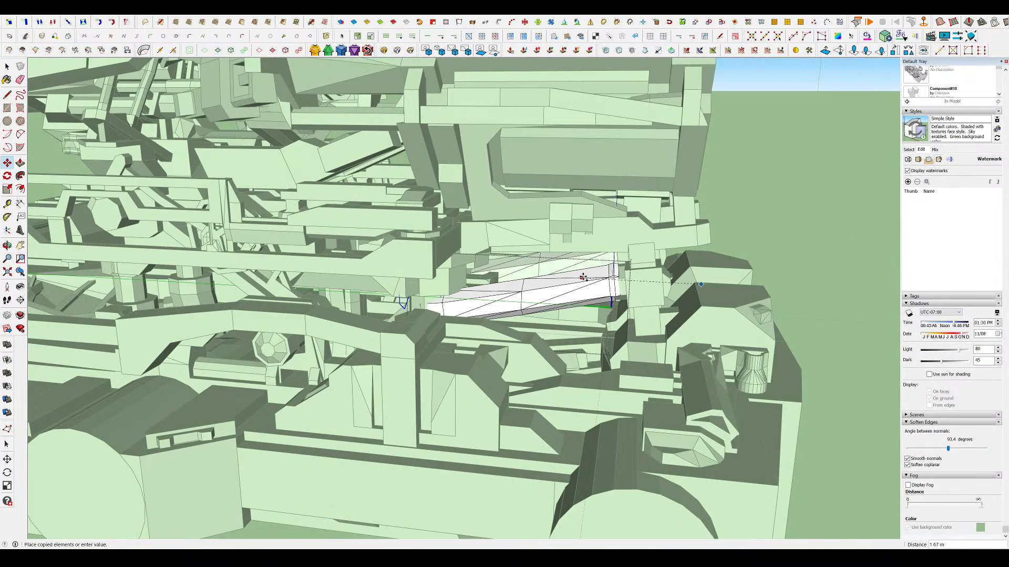
{"action": "key", "text": "space"}
{"action": "left_click", "coordinate": [761, 258]}
- Move the angular side panel with hexagonal bolts outward, away from the main body
{"action": "scroll", "coordinate": [761, 255], "scroll_direction": "down", "scroll_amount": 5}
{"action": "scroll", "coordinate": [761, 254], "scroll_direction": "up", "scroll_amount": 5}
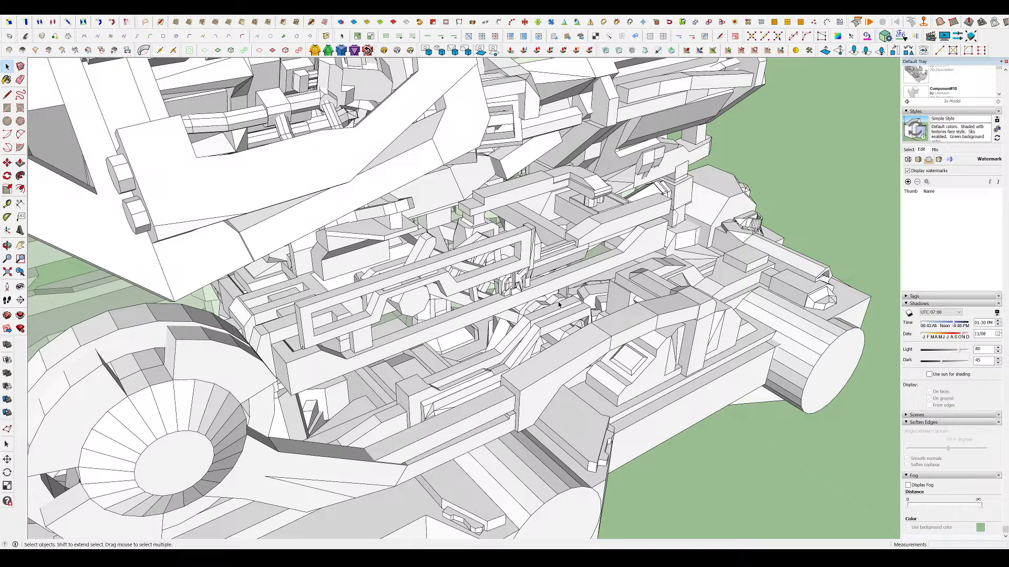
{"action": "scroll", "coordinate": [559, 304], "scroll_direction": "down", "scroll_amount": 5}
{"action": "middle_click_drag", "start_coordinate": [559, 305], "coordinate": [709, 279]}
{"action": "scroll", "coordinate": [522, 236], "scroll_direction": "up", "scroll_amount": 3}
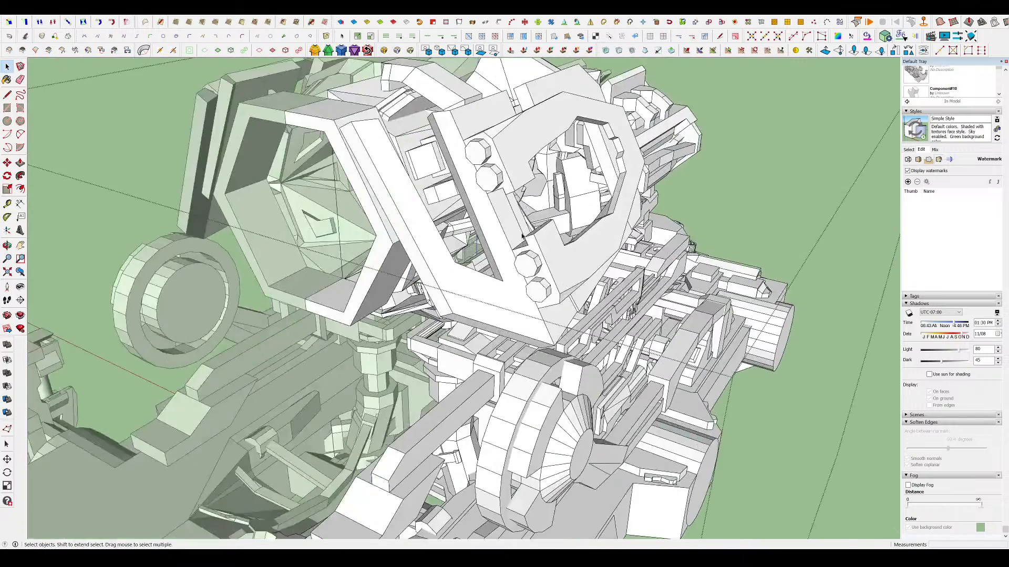
{"action": "left_click", "coordinate": [540, 269]}
{"action": "middle_click_drag", "start_coordinate": [540, 269], "coordinate": [518, 194]}
{"action": "scroll", "coordinate": [683, 263], "scroll_direction": "down", "scroll_amount": 3}
{"action": "key", "text": "m"}
{"action": "left_click", "coordinate": [555, 240]}
{"action": "left_click", "coordinate": [669, 238]}
{"action": "key", "text": "space"}
{"action": "left_click", "coordinate": [704, 239]}
{"action": "scroll", "coordinate": [512, 210], "scroll_direction": "up", "scroll_amount": 2}
- Select the strut and joint groups beside the hexagonal barrel and move them together about 2.2 m outward
{"action": "left_click", "coordinate": [499, 221]}
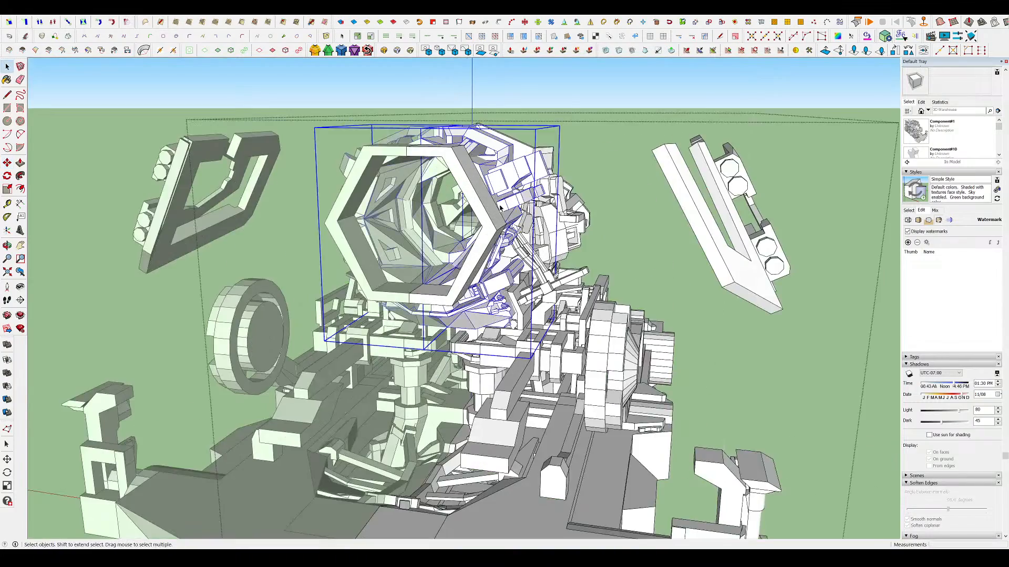
{"action": "middle_click_drag", "start_coordinate": [499, 229], "coordinate": [512, 266]}
{"action": "key", "text": "m"}
{"action": "left_click", "coordinate": [478, 262]}
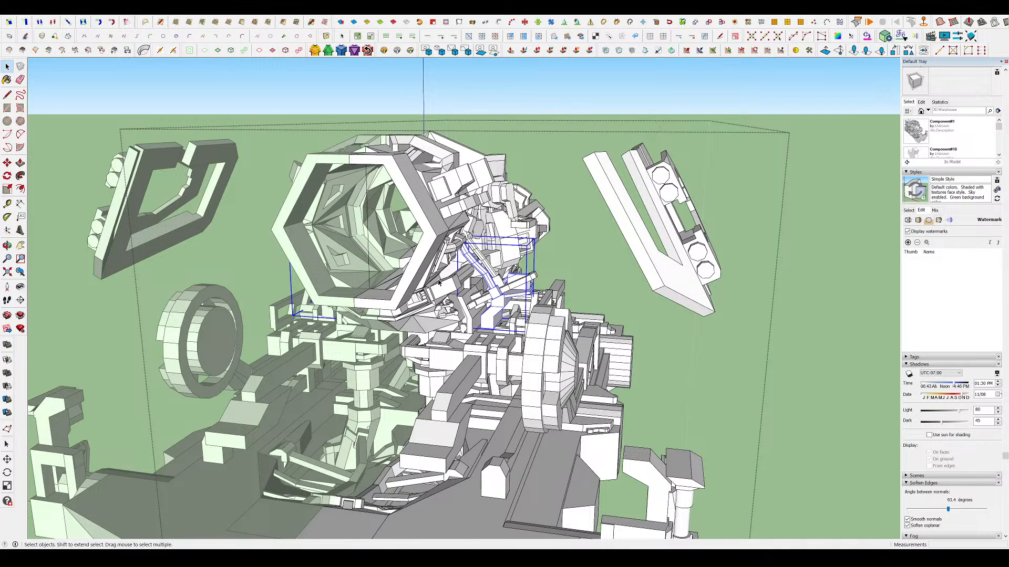
{"action": "scroll", "coordinate": [439, 282], "scroll_direction": "up", "scroll_amount": 2}
{"action": "middle_click_drag", "start_coordinate": [439, 282], "coordinate": [503, 277]}
{"action": "left_click", "coordinate": [488, 264], "text": "shift"}
{"action": "scroll", "coordinate": [487, 263], "scroll_direction": "up", "scroll_amount": 1}
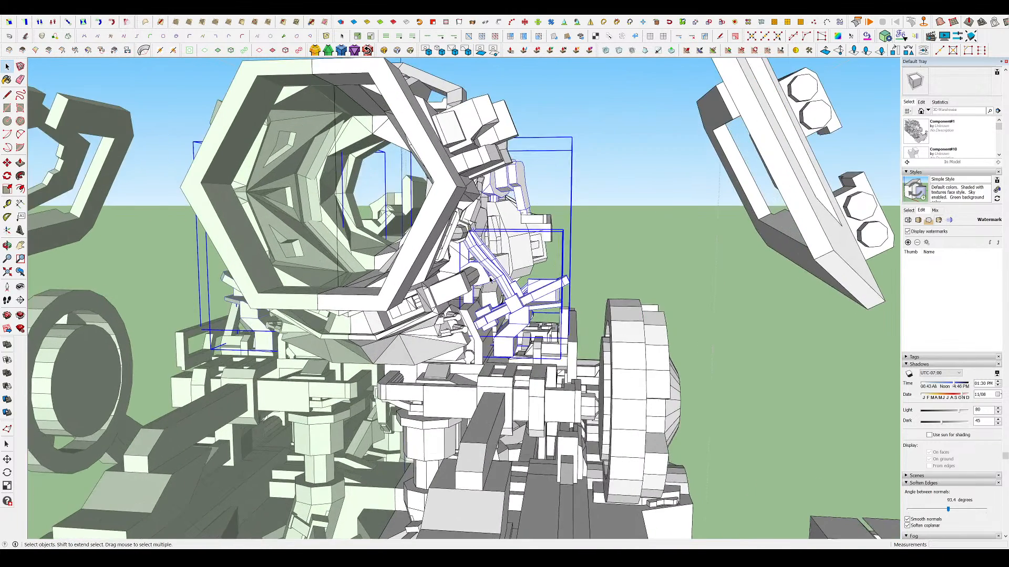
{"action": "key", "text": "m"}
{"action": "left_click", "coordinate": [503, 276]}
{"action": "left_click", "coordinate": [655, 279]}
{"action": "key", "text": "space"}
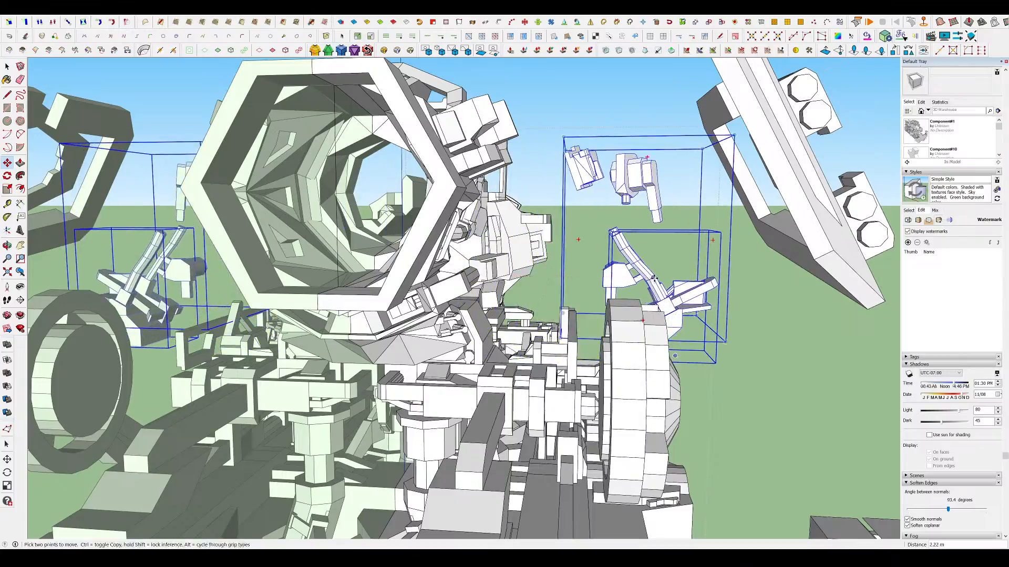
- Move the long rail frame group sideways out of the middle of the chassis
{"action": "middle_click_drag", "start_coordinate": [578, 239], "coordinate": [377, 400]}
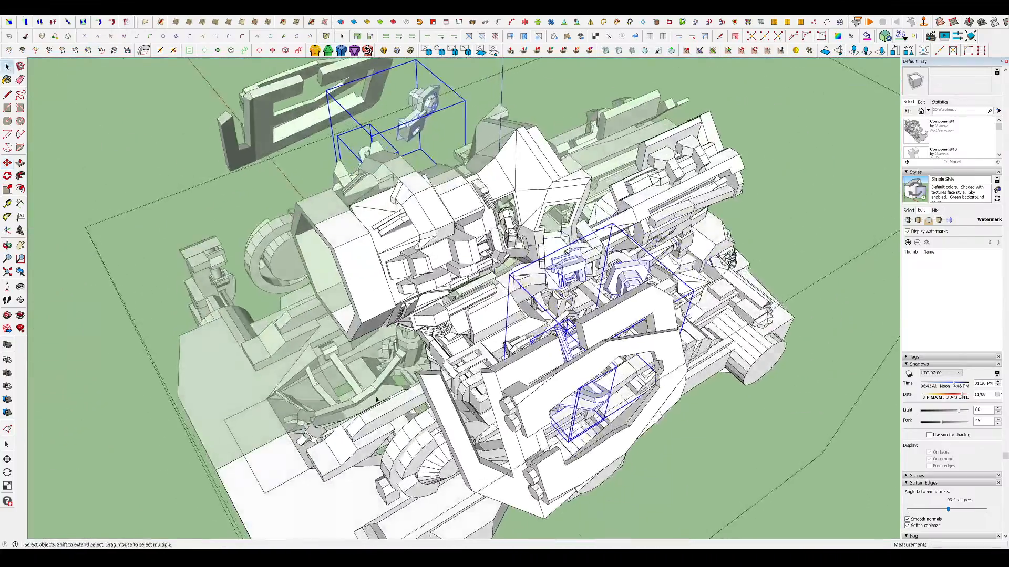
{"action": "middle_click_drag", "start_coordinate": [754, 199], "coordinate": [333, 273]}
{"action": "scroll", "coordinate": [405, 243], "scroll_direction": "up", "scroll_amount": 3}
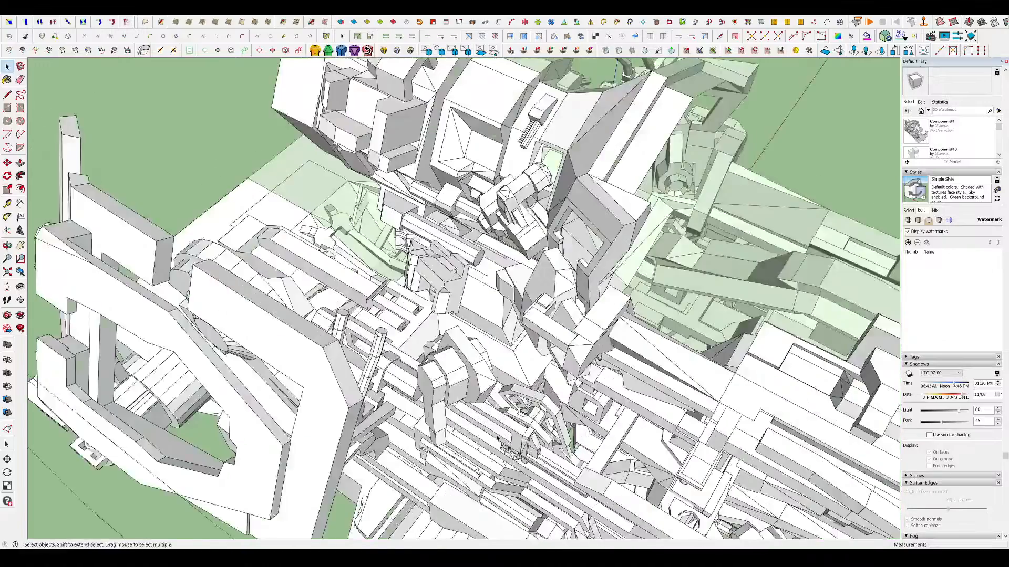
{"action": "left_click", "coordinate": [405, 243]}
{"action": "middle_click_drag", "start_coordinate": [405, 243], "coordinate": [441, 303]}
{"action": "scroll", "coordinate": [441, 303], "scroll_direction": "down", "scroll_amount": 4}
{"action": "left_click", "coordinate": [466, 351]}
{"action": "middle_click_drag", "start_coordinate": [465, 351], "coordinate": [305, 379]}
{"action": "scroll", "coordinate": [420, 367], "scroll_direction": "up", "scroll_amount": 3}
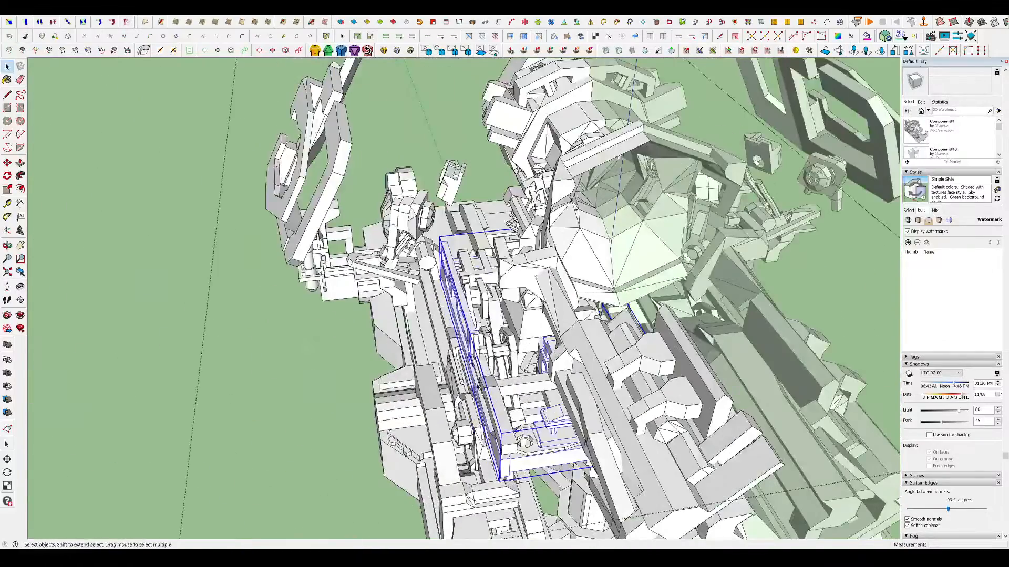
{"action": "key", "text": "m"}
{"action": "left_click", "coordinate": [446, 383]}
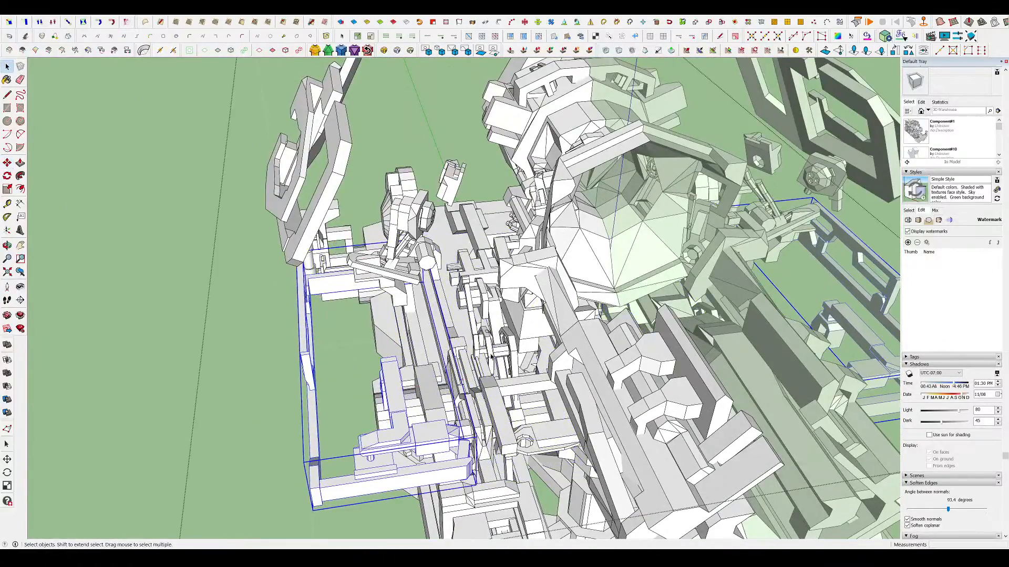
- Move the T-shaped arm group outward past the side of the chassis
{"action": "left_click", "coordinate": [491, 357]}
{"action": "middle_click_drag", "start_coordinate": [491, 357], "coordinate": [447, 341]}
{"action": "key", "text": "m"}
{"action": "left_click", "coordinate": [488, 335]}
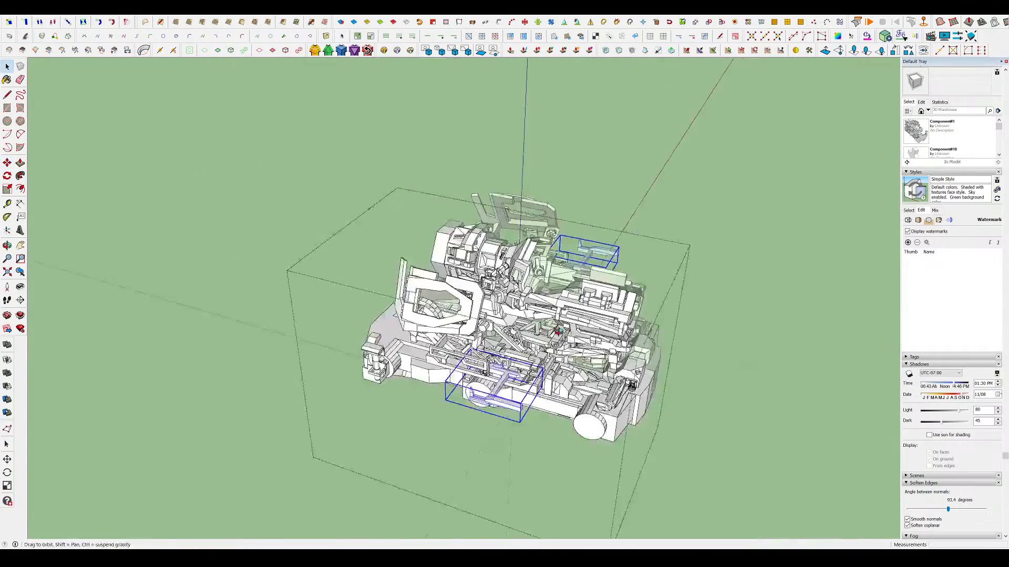
- Move the boxy module beneath the hexagonal barrel about 6.5 m outward from the body
{"action": "scroll", "coordinate": [559, 311], "scroll_direction": "up", "scroll_amount": 5}
{"action": "scroll", "coordinate": [558, 310], "scroll_direction": "up", "scroll_amount": 3}
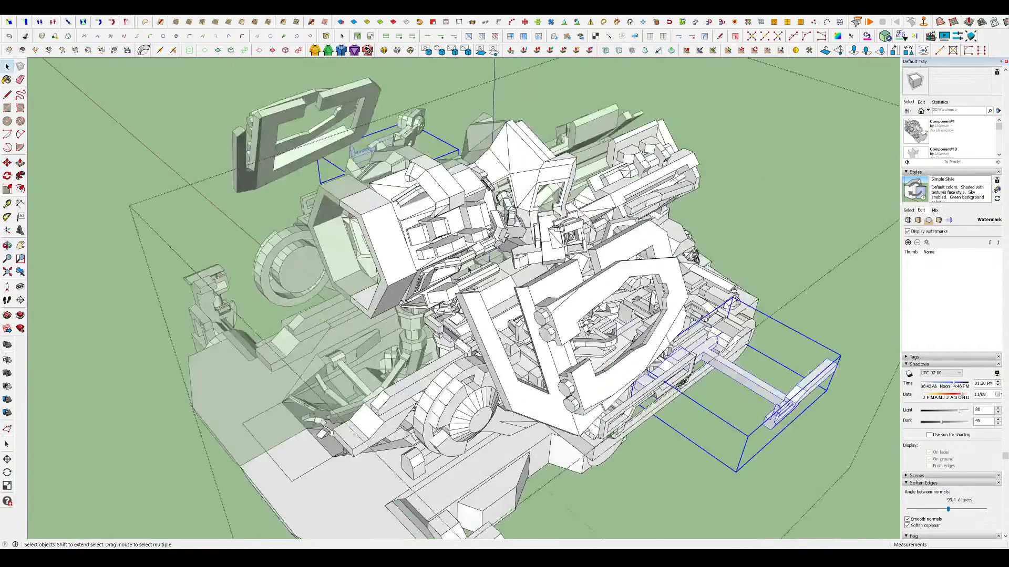
{"action": "middle_click_drag", "start_coordinate": [571, 227], "coordinate": [541, 327]}
{"action": "key", "text": "m"}
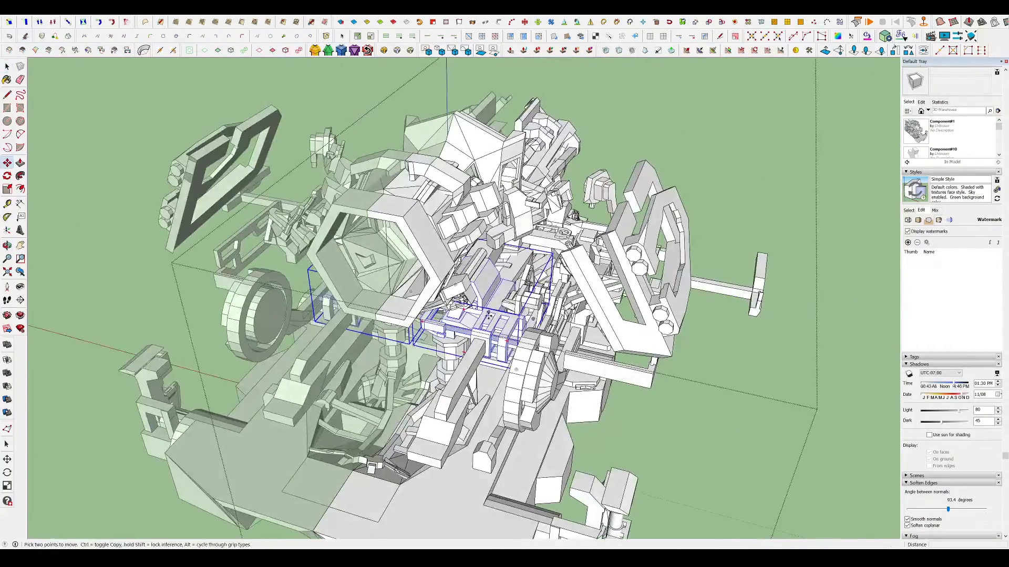
{"action": "left_click", "coordinate": [778, 387]}
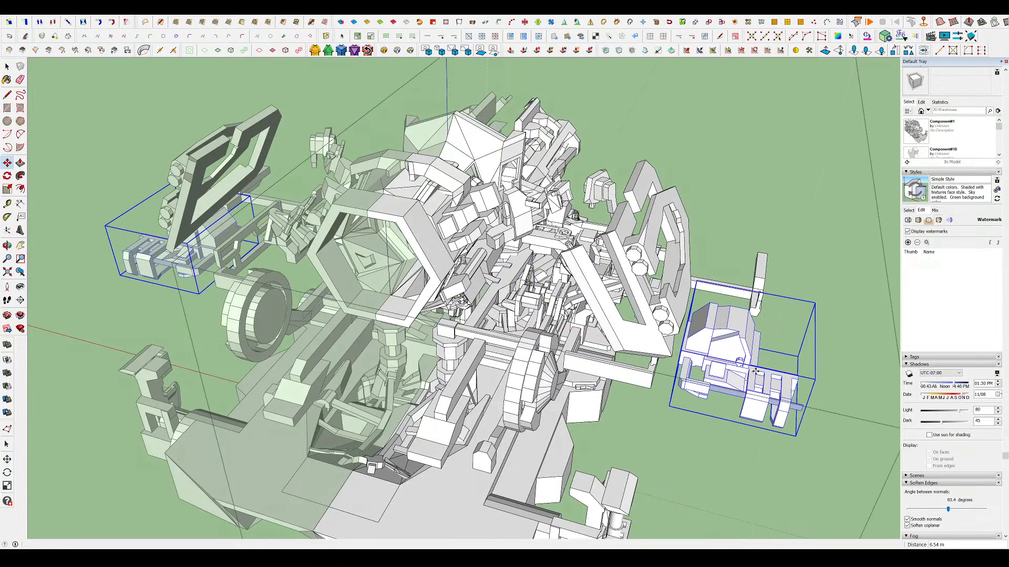
{"action": "scroll", "coordinate": [569, 370], "scroll_direction": "down", "scroll_amount": 3}
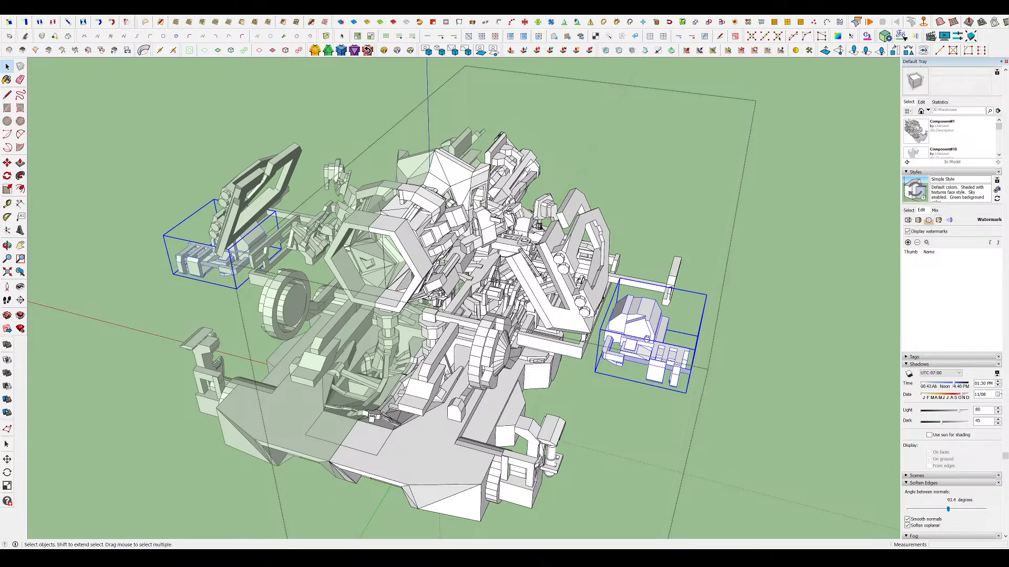
- Move the large box-shaped module at the rear of the body about 5.4 m outward
{"action": "middle_click_drag", "start_coordinate": [580, 158], "coordinate": [630, 397]}
{"action": "left_click", "coordinate": [640, 310]}
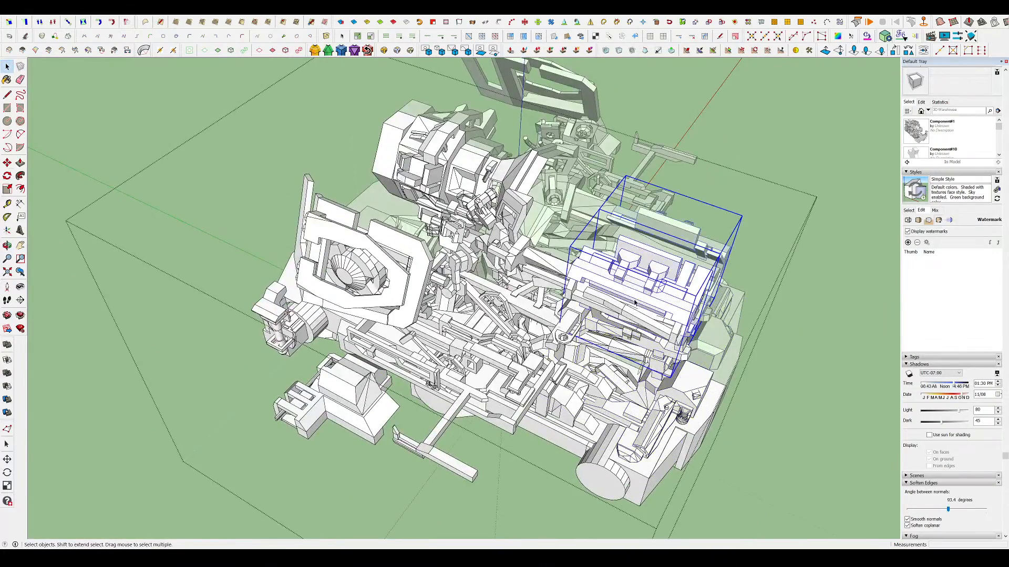
{"action": "key", "text": "m"}
{"action": "middle_click_drag", "start_coordinate": [640, 309], "coordinate": [620, 362]}
{"action": "left_click", "coordinate": [621, 292]}
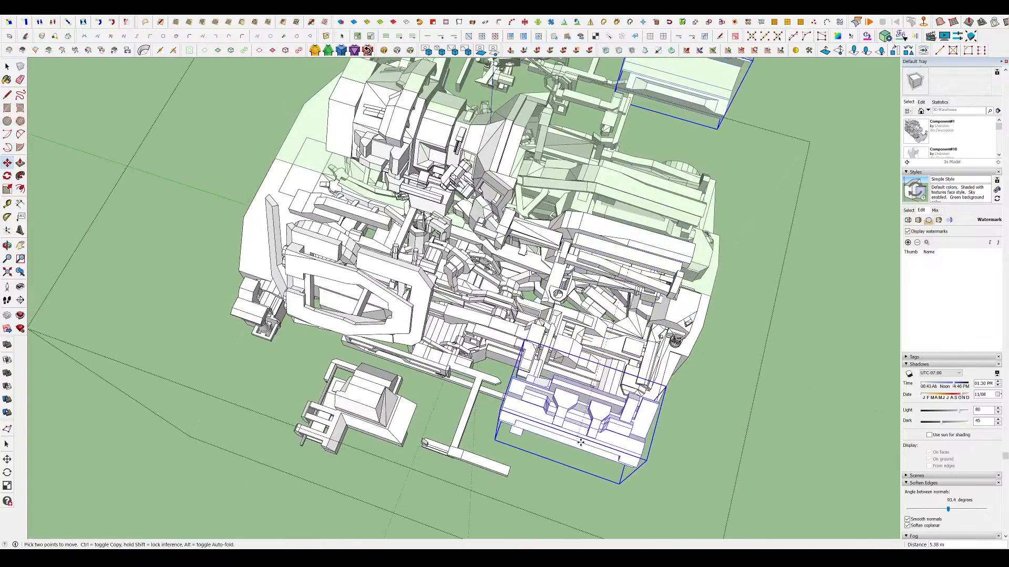
{"action": "left_click", "coordinate": [574, 428]}
{"action": "middle_click_drag", "start_coordinate": [574, 428], "coordinate": [617, 243]}
{"action": "key", "text": "space"}
- Move the barrel group behind the hexagonal front frame outward and close the group being edited
{"action": "scroll", "coordinate": [617, 243], "scroll_direction": "down", "scroll_amount": 2}
{"action": "key", "text": "Escape"}
{"action": "scroll", "coordinate": [381, 252], "scroll_direction": "up", "scroll_amount": 3}
{"action": "middle_click_drag", "start_coordinate": [381, 253], "coordinate": [493, 238]}
{"action": "scroll", "coordinate": [461, 207], "scroll_direction": "down", "scroll_amount": 1}
{"action": "double_click", "coordinate": [460, 207]}
{"action": "left_click", "coordinate": [461, 208]}
{"action": "key", "text": "m"}
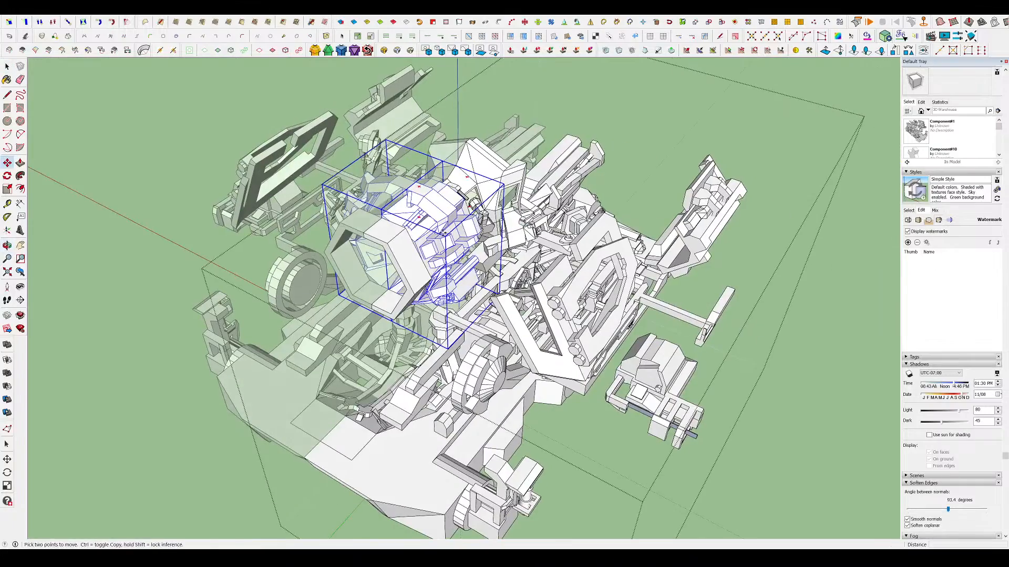
{"action": "left_click", "coordinate": [494, 239]}
{"action": "left_click", "coordinate": [531, 254]}
{"action": "key", "text": "space"}
{"action": "left_click", "coordinate": [765, 305]}
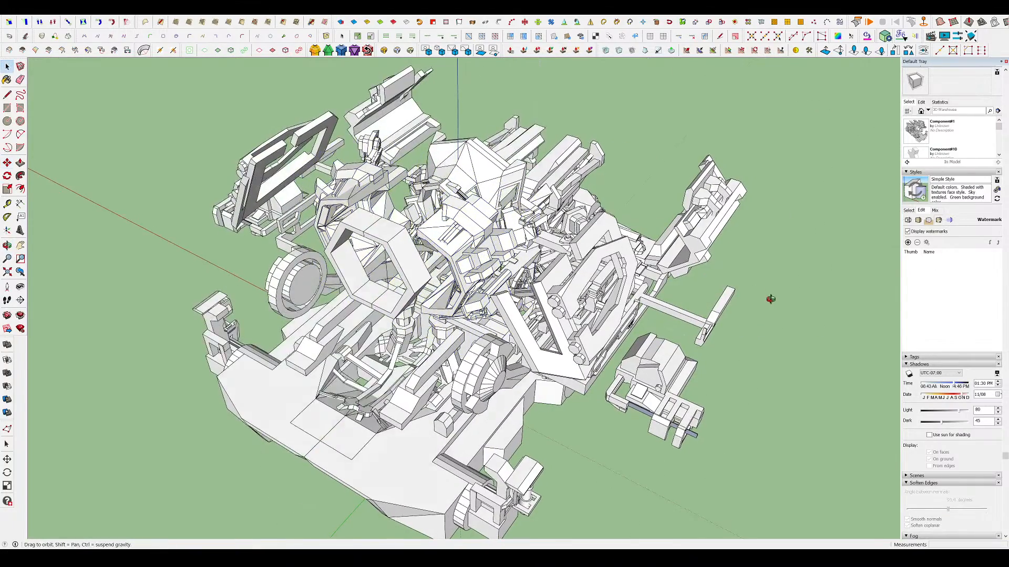
{"action": "middle_click_drag", "start_coordinate": [770, 295], "coordinate": [774, 282]}
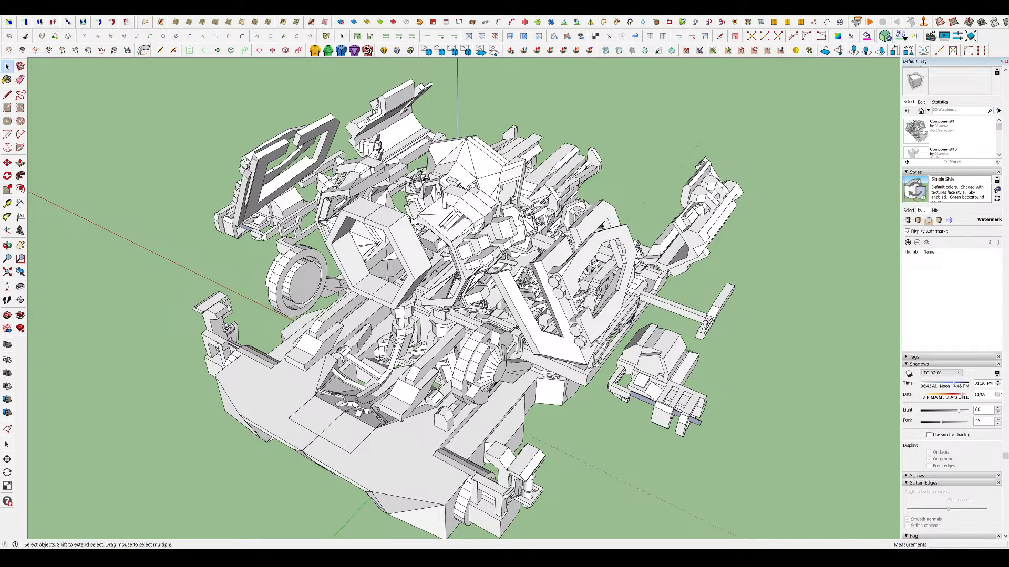
- Move the faceted canopy group sideways, away from its mirrored counterpart
{"action": "mouse_move", "coordinate": [654, 315]}
{"action": "middle_mouse_down"}
{"action": "mouse_move", "coordinate": [678, 290]}
{"action": "mouse_move", "coordinate": [694, 324]}
{"action": "mouse_move", "coordinate": [638, 308]}
{"action": "middle_mouse_up"}
{"action": "scroll", "coordinate": [664, 260], "scroll_direction": "down", "scroll_amount": 3}
{"action": "scroll", "coordinate": [610, 297], "scroll_direction": "up", "scroll_amount": 3}
{"action": "middle_click_drag", "start_coordinate": [557, 252], "coordinate": [473, 200]}
{"action": "left_click", "coordinate": [572, 215]}
{"action": "key", "text": "m"}
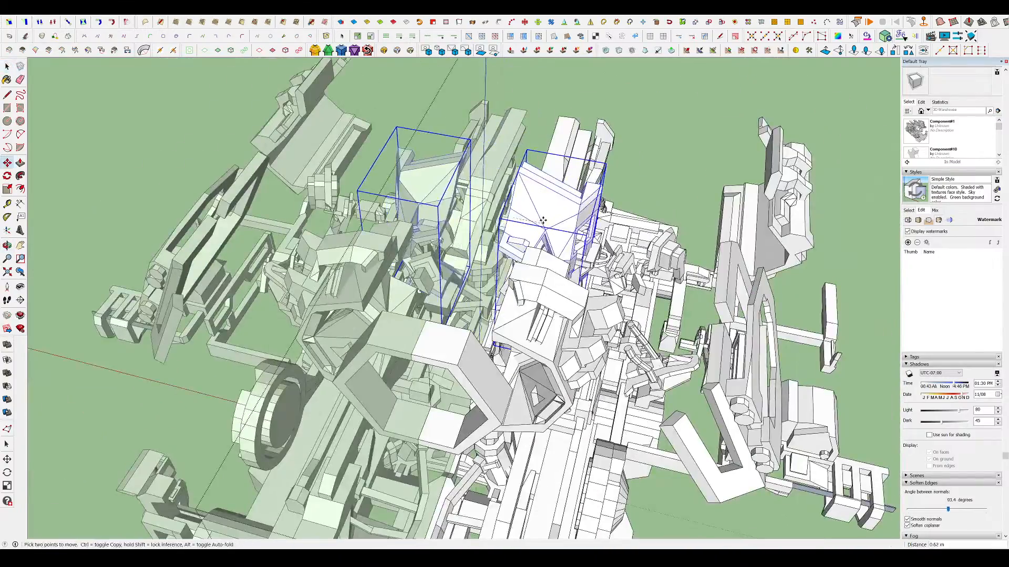
{"action": "key", "text": "space"}
{"action": "key", "text": "m"}
{"action": "left_click", "coordinate": [507, 215]}
{"action": "left_click", "coordinate": [549, 220]}
- Shift the faceted canopy group along the model's length, over the long rear beams
{"action": "middle_click_drag", "start_coordinate": [547, 220], "coordinate": [453, 213]}
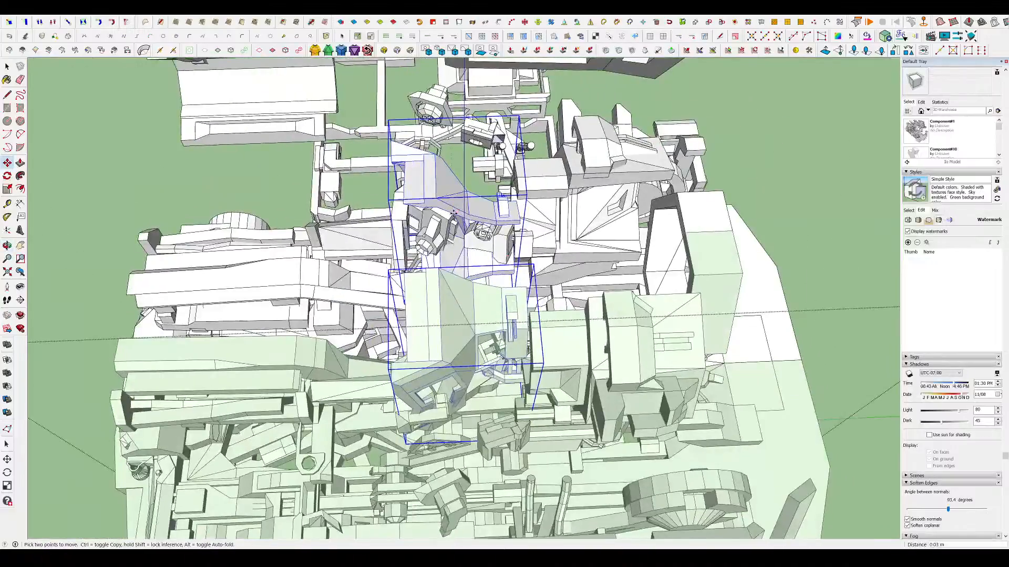
{"action": "scroll", "coordinate": [453, 213], "scroll_direction": "down", "scroll_amount": 1}
{"action": "left_click", "coordinate": [453, 213]}
{"action": "left_click", "coordinate": [267, 162]}
{"action": "key", "text": "space"}
- Move the small bracket group about 2.9 m away from the central assembly, clear of the body
{"action": "scroll", "coordinate": [386, 214], "scroll_direction": "up", "scroll_amount": 3}
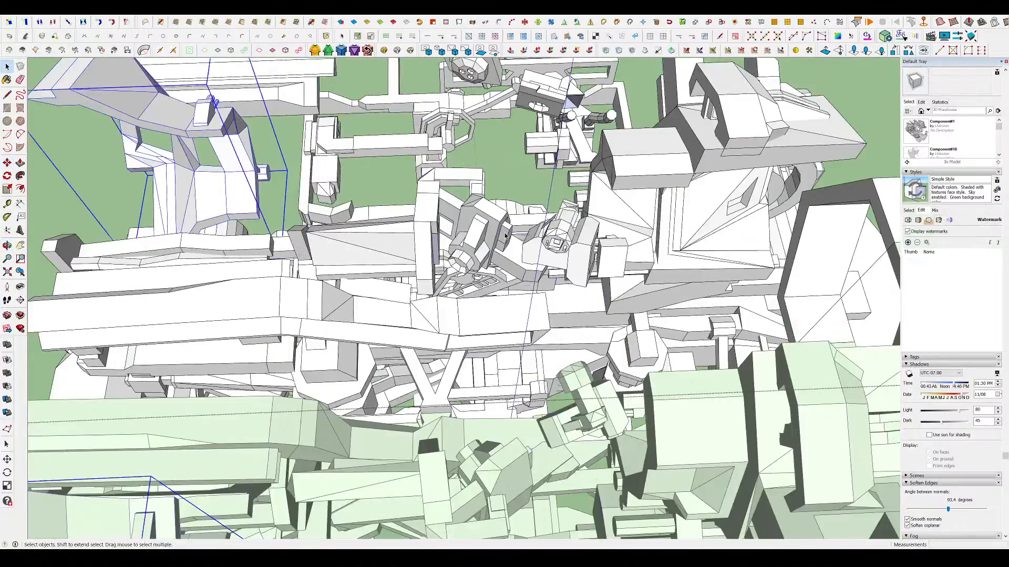
{"action": "middle_click_drag", "start_coordinate": [505, 236], "coordinate": [486, 186]}
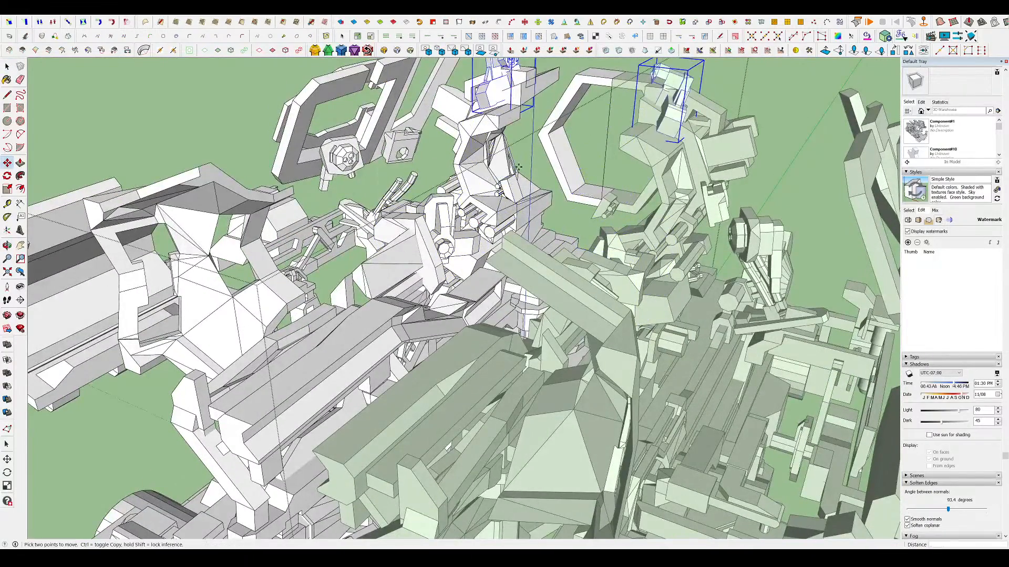
{"action": "scroll", "coordinate": [518, 167], "scroll_direction": "down", "scroll_amount": 5}
{"action": "scroll", "coordinate": [518, 170], "scroll_direction": "up", "scroll_amount": 2}
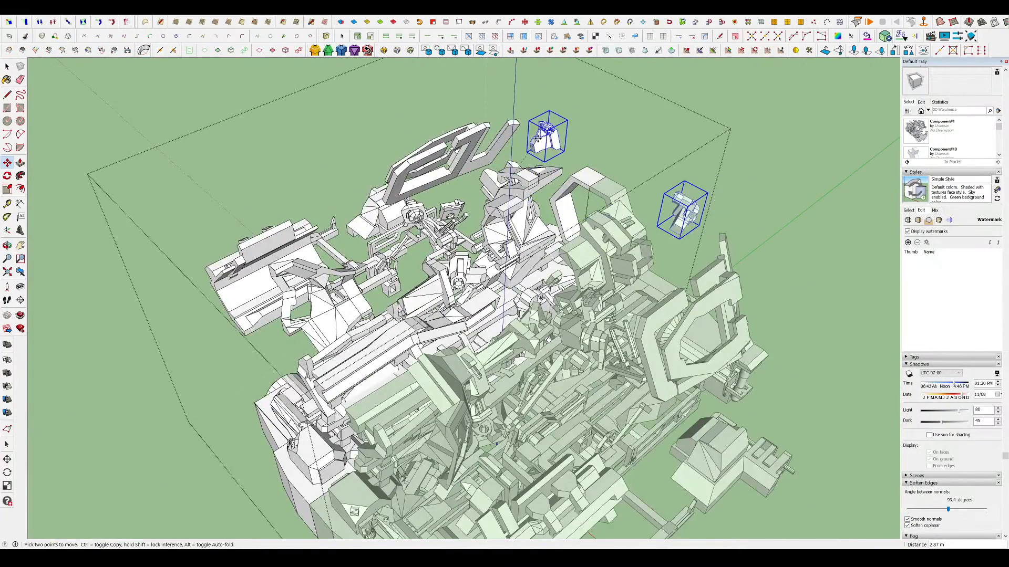
{"action": "middle_click_drag", "start_coordinate": [619, 170], "coordinate": [669, 290]}
{"action": "scroll", "coordinate": [523, 403], "scroll_direction": "down", "scroll_amount": 2}
- Try a slight move of all the groups together, undo it, and clear the selection
{"action": "key", "text": "m"}
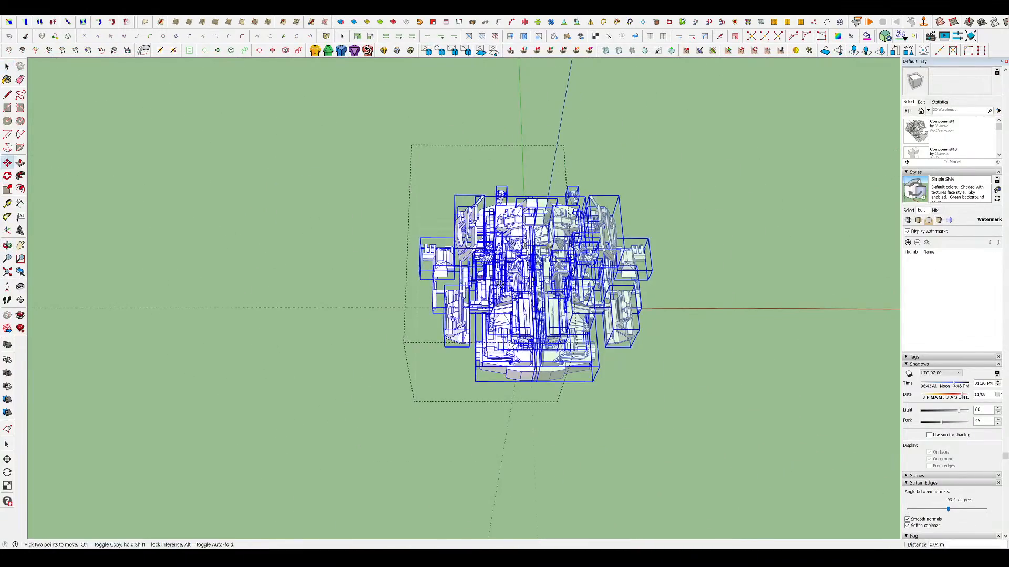
{"action": "scroll", "coordinate": [545, 264], "scroll_direction": "up", "scroll_amount": 3}
{"action": "key", "text": "ctrl+z"}
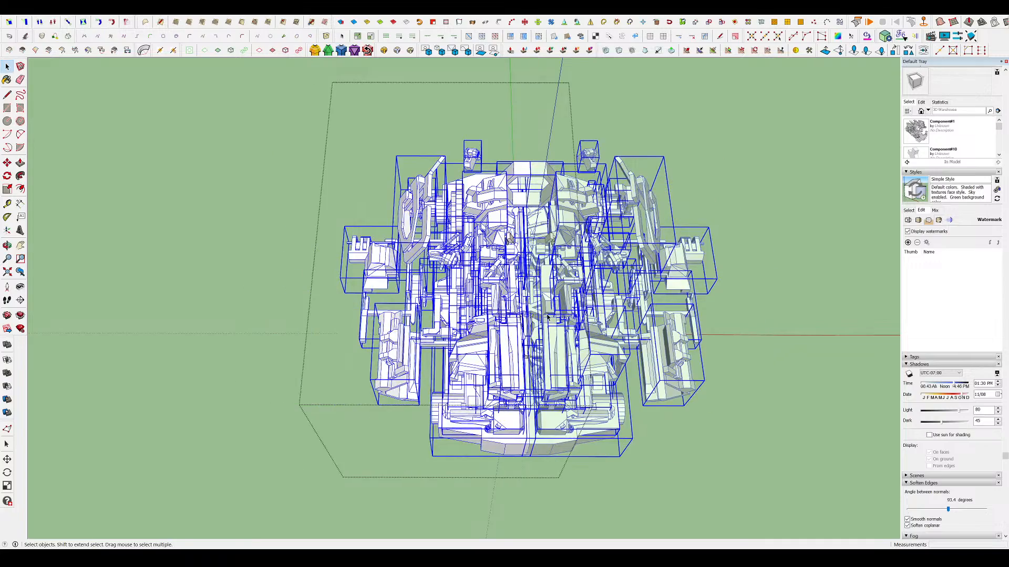
{"action": "left_click", "coordinate": [628, 347]}
{"action": "scroll", "coordinate": [598, 332], "scroll_direction": "down", "scroll_amount": 2}
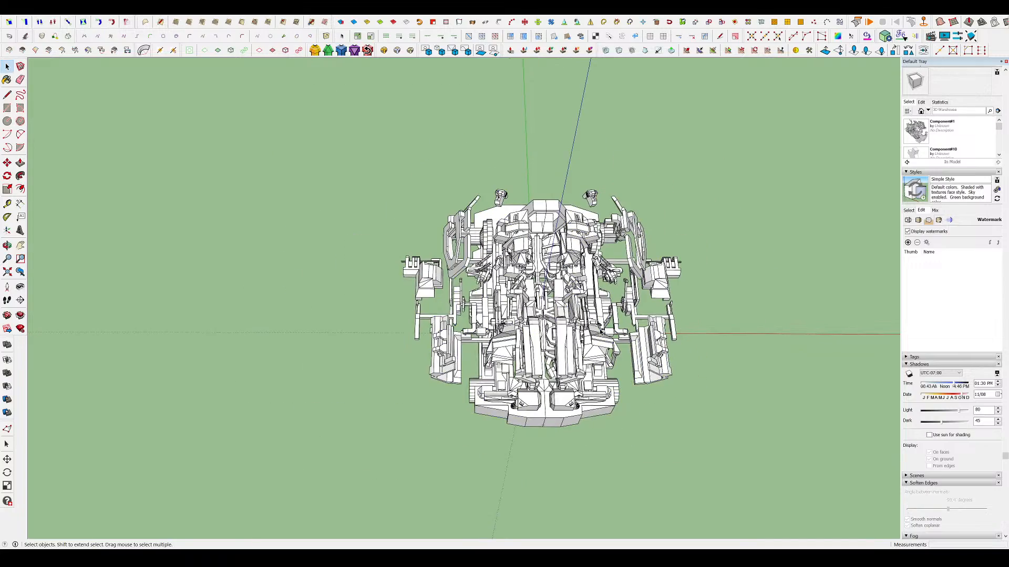
- Examine the arrangement of the mirrored groups from above, from the rear and from both sides
{"action": "scroll", "coordinate": [565, 284], "scroll_direction": "up", "scroll_amount": 4}
{"action": "middle_click_drag", "start_coordinate": [546, 294], "coordinate": [568, 286]}
{"action": "scroll", "coordinate": [463, 357], "scroll_direction": "down", "scroll_amount": 2}
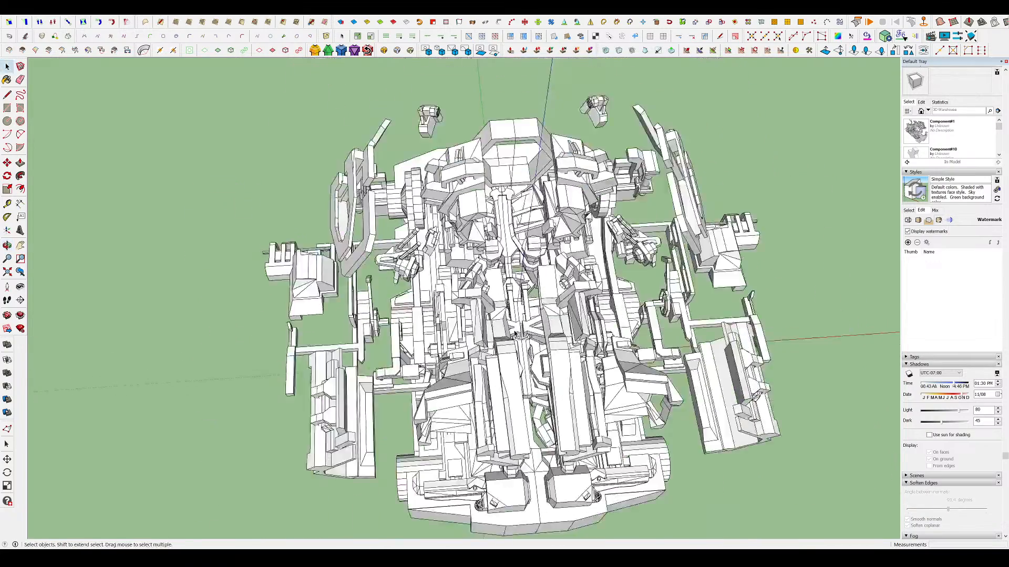
{"action": "scroll", "coordinate": [491, 189], "scroll_direction": "up", "scroll_amount": 2}
{"action": "middle_click_drag", "start_coordinate": [460, 268], "coordinate": [530, 276]}
{"action": "scroll", "coordinate": [530, 276], "scroll_direction": "down", "scroll_amount": 2}
{"action": "middle_click_drag", "start_coordinate": [431, 315], "coordinate": [505, 342]}
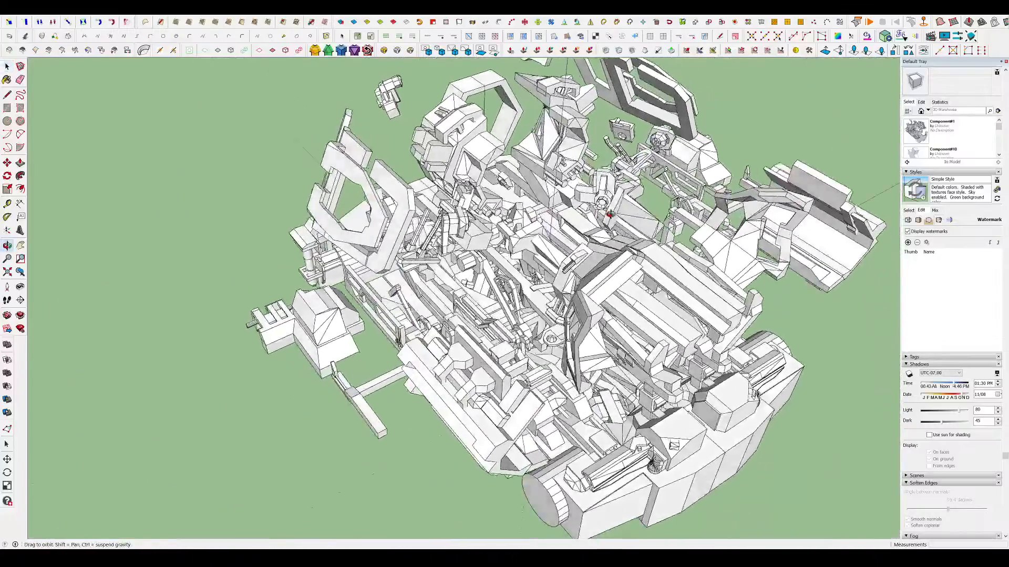
{"action": "scroll", "coordinate": [473, 341], "scroll_direction": "down", "scroll_amount": 1}
{"action": "scroll", "coordinate": [590, 256], "scroll_direction": "up", "scroll_amount": 2}
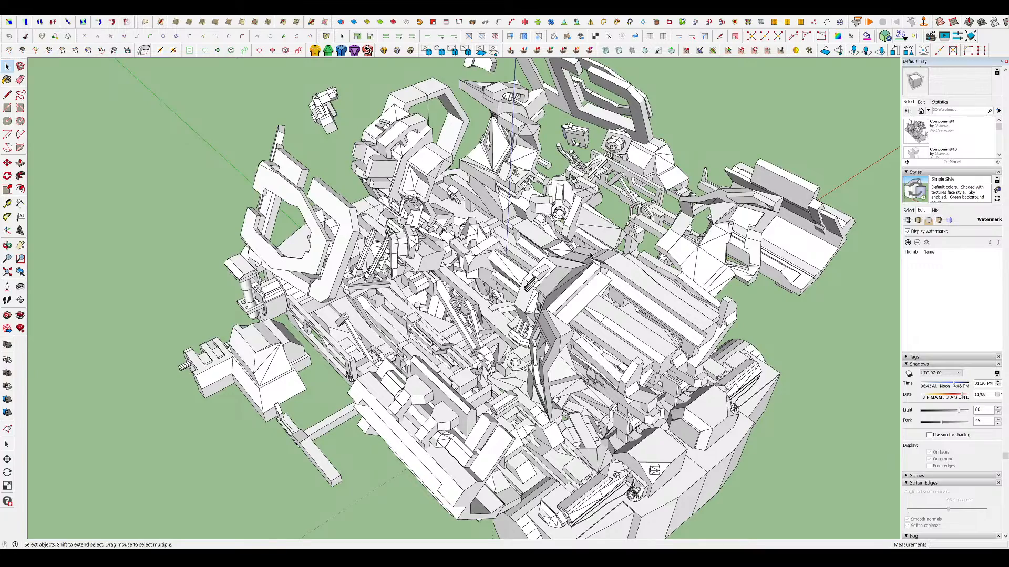
{"action": "scroll", "coordinate": [720, 226], "scroll_direction": "down", "scroll_amount": 3}
{"action": "middle_click_drag", "start_coordinate": [646, 284], "coordinate": [722, 225]}
{"action": "scroll", "coordinate": [546, 225], "scroll_direction": "up", "scroll_amount": 3}
{"action": "middle_click_drag", "start_coordinate": [546, 225], "coordinate": [566, 341]}
{"action": "scroll", "coordinate": [512, 260], "scroll_direction": "down", "scroll_amount": 2}
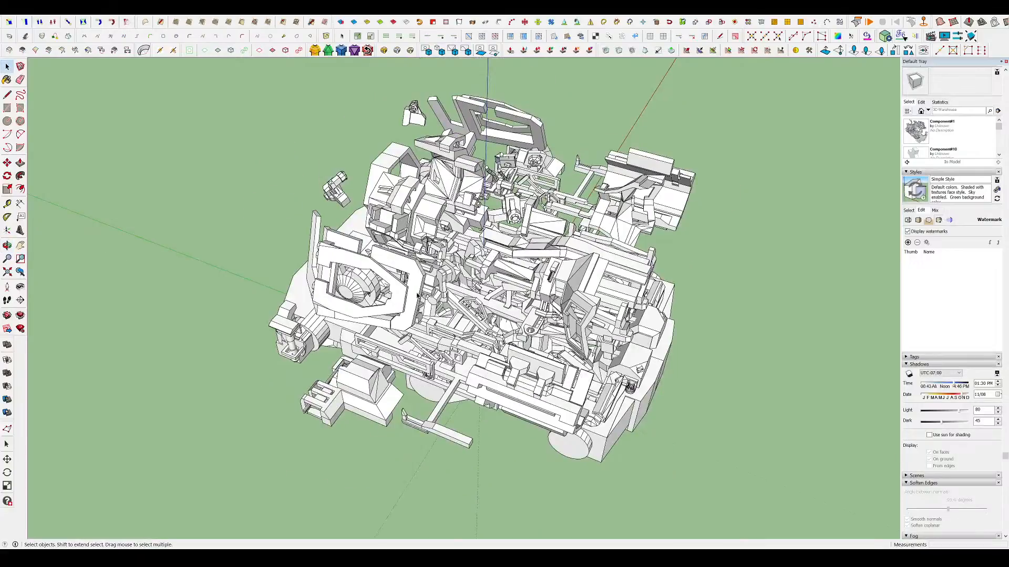
- Open one mirrored half of the model for editing and select its angled, D-shaped side frame
{"action": "double_click", "coordinate": [324, 310]}
{"action": "scroll", "coordinate": [324, 310], "scroll_direction": "up", "scroll_amount": 3}
{"action": "left_click", "coordinate": [336, 311]}
{"action": "middle_click_drag", "start_coordinate": [336, 311], "coordinate": [756, 109]}
{"action": "scroll", "coordinate": [525, 283], "scroll_direction": "down", "scroll_amount": 3}
{"action": "scroll", "coordinate": [528, 247], "scroll_direction": "down", "scroll_amount": 2}
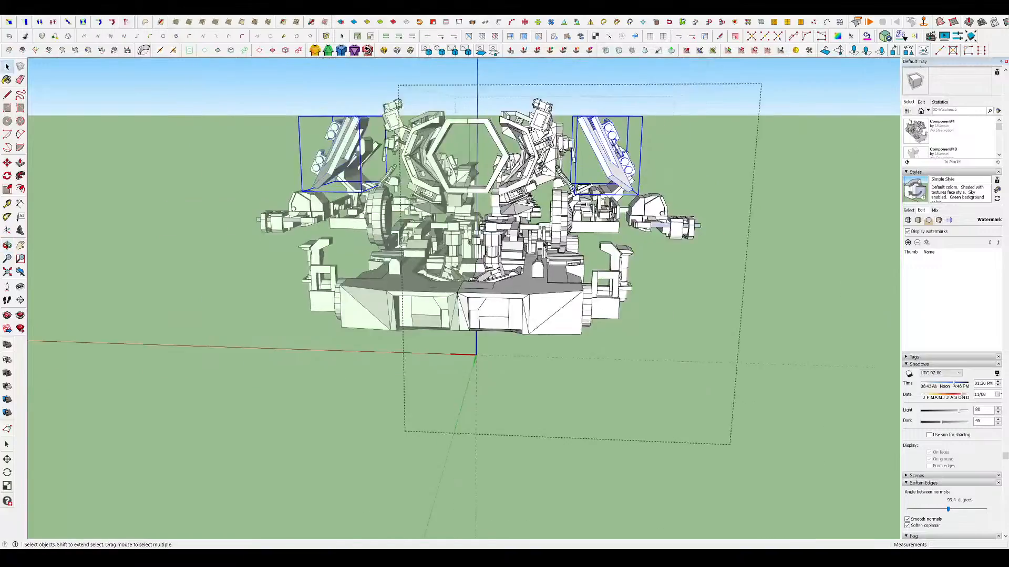
- Lower the wheeled base hull so it sits separated beneath the rest of the assembly
{"action": "middle_click_drag", "start_coordinate": [528, 246], "coordinate": [505, 320]}
{"action": "scroll", "coordinate": [521, 319], "scroll_direction": "up", "scroll_amount": 2}
{"action": "left_click", "coordinate": [521, 319]}
{"action": "key", "text": "m"}
{"action": "left_click", "coordinate": [508, 329]}
{"action": "left_click", "coordinate": [501, 412]}
{"action": "middle_click_drag", "start_coordinate": [502, 412], "coordinate": [410, 400]}
{"action": "key", "text": "space"}
- Move the front linkage group with its octagonal posts about 2.2 m from its place above the hull
{"action": "left_click", "coordinate": [508, 341]}
{"action": "scroll", "coordinate": [507, 347], "scroll_direction": "up", "scroll_amount": 5}
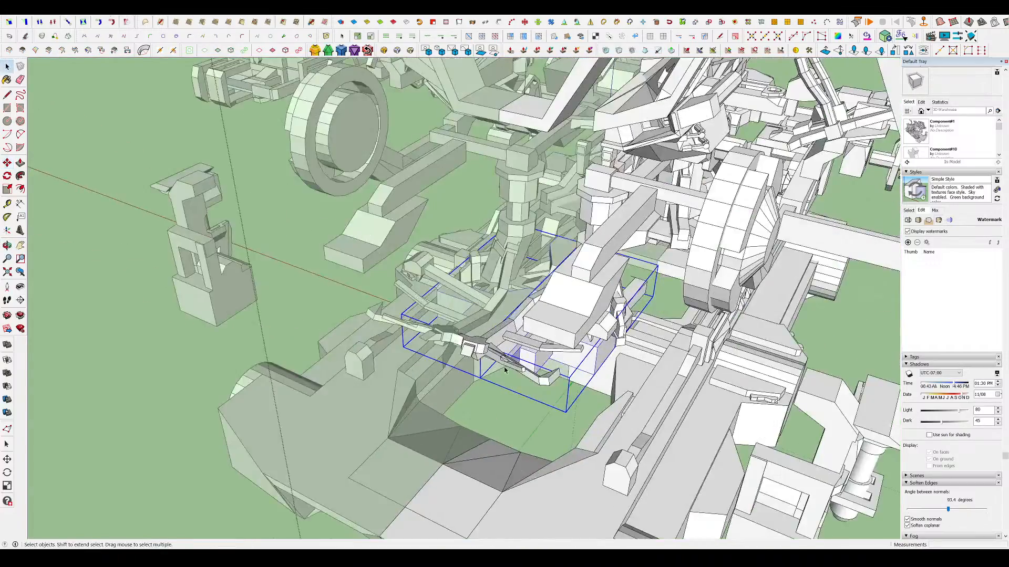
{"action": "middle_click_drag", "start_coordinate": [504, 370], "coordinate": [506, 329]}
{"action": "key", "text": "m"}
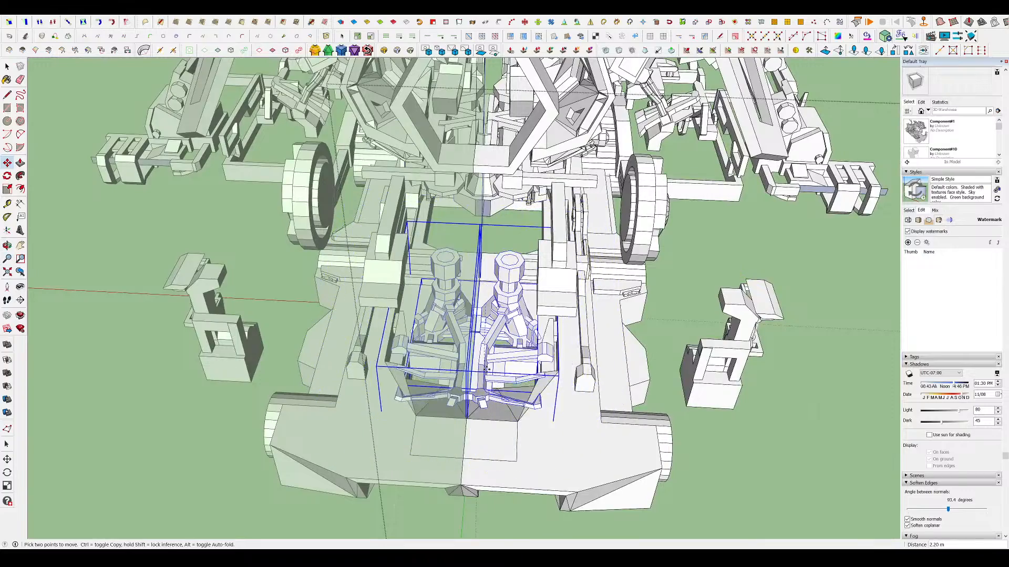
{"action": "left_click", "coordinate": [664, 365]}
- Move the large hexagonal ring frame forward, clear of the central body
{"action": "middle_click_drag", "start_coordinate": [663, 365], "coordinate": [507, 253]}
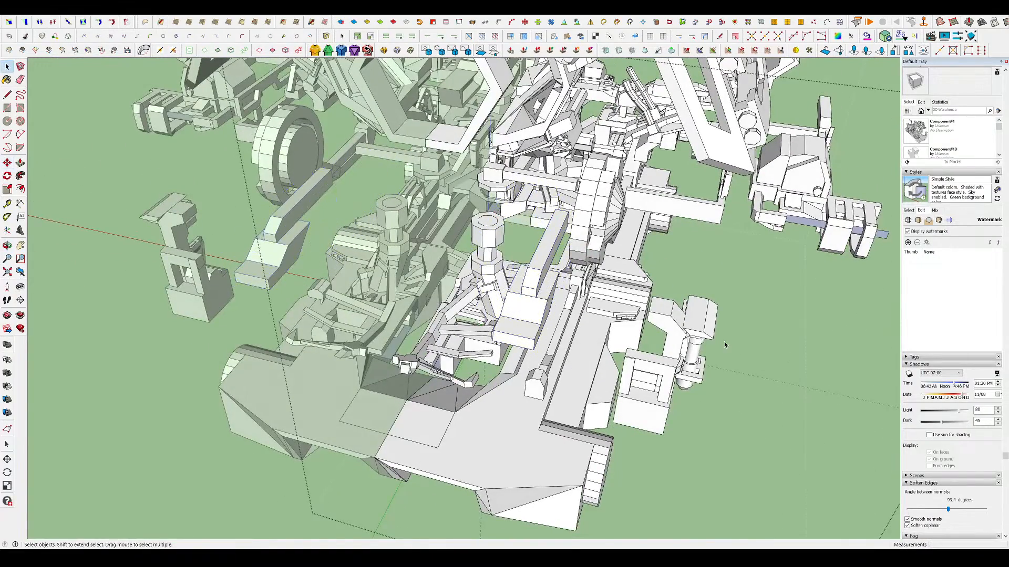
{"action": "scroll", "coordinate": [723, 344], "scroll_direction": "down", "scroll_amount": 3}
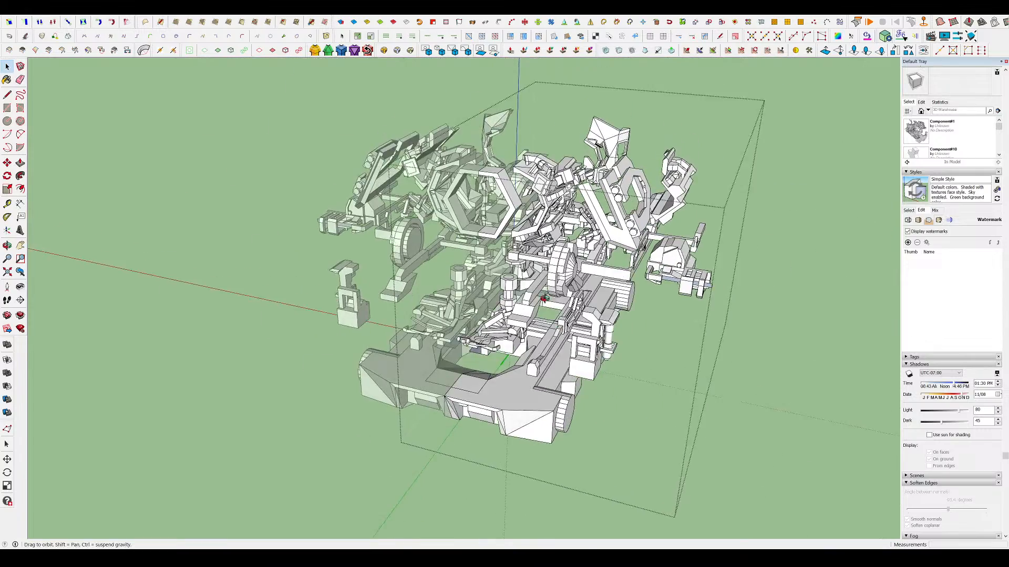
{"action": "middle_click_drag", "start_coordinate": [724, 345], "coordinate": [481, 208]}
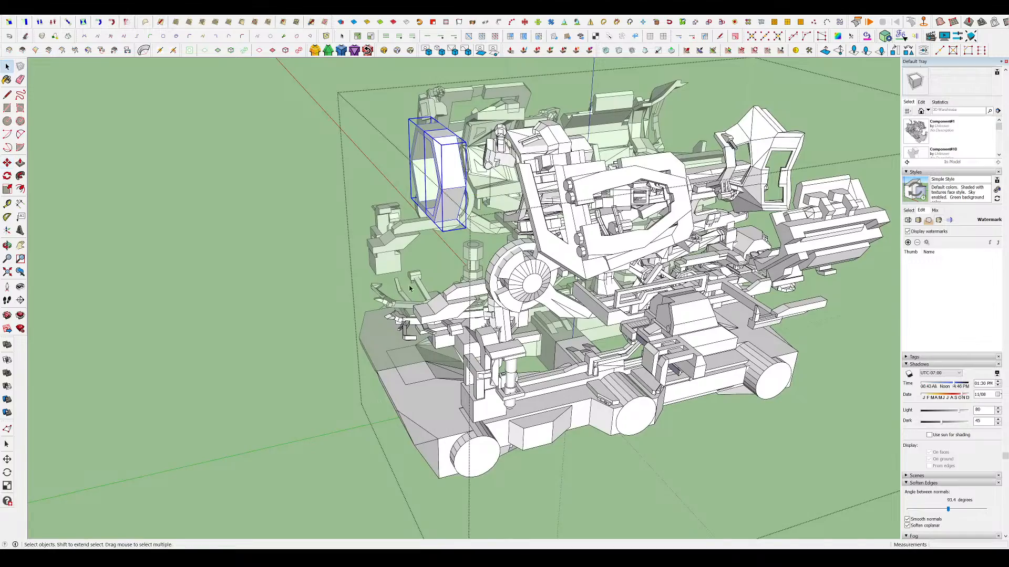
{"action": "middle_click_drag", "start_coordinate": [409, 289], "coordinate": [473, 337]}
- Move the long rear beams about 2.5 m rearward so they project beyond the body
{"action": "scroll", "coordinate": [497, 207], "scroll_direction": "up", "scroll_amount": 4}
{"action": "middle_click_drag", "start_coordinate": [497, 207], "coordinate": [574, 210]}
{"action": "left_click", "coordinate": [574, 210]}
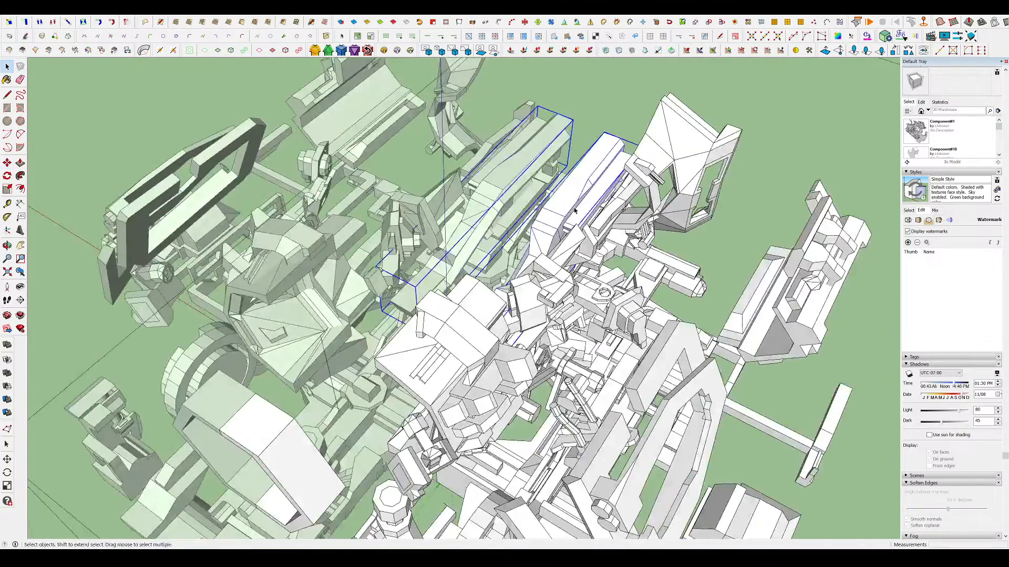
{"action": "scroll", "coordinate": [446, 205], "scroll_direction": "down", "scroll_amount": 3}
{"action": "middle_click_drag", "start_coordinate": [431, 204], "coordinate": [484, 210]}
{"action": "scroll", "coordinate": [484, 210], "scroll_direction": "up", "scroll_amount": 2}
{"action": "key", "text": "m"}
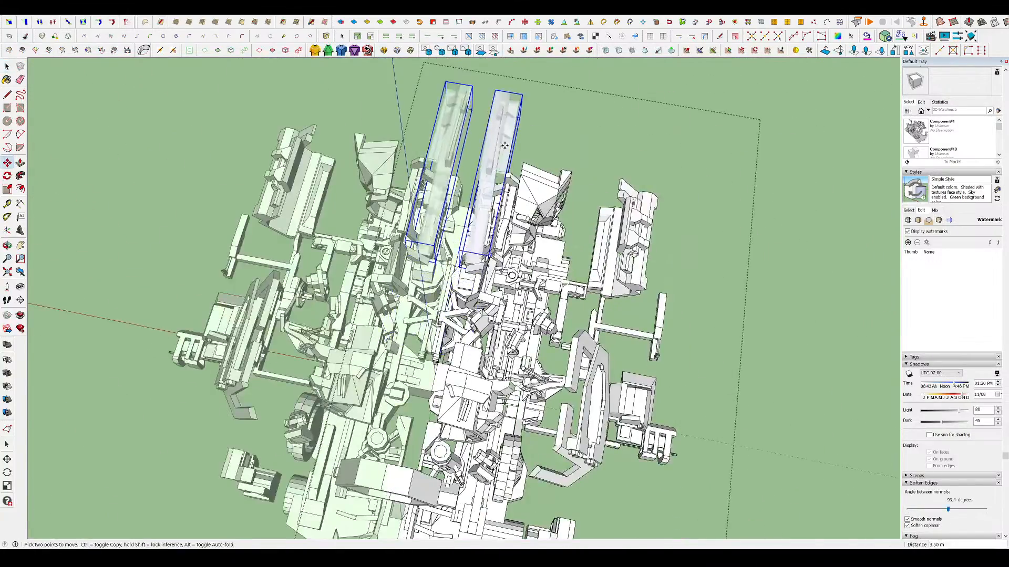
{"action": "middle_click_drag", "start_coordinate": [507, 129], "coordinate": [436, 193]}
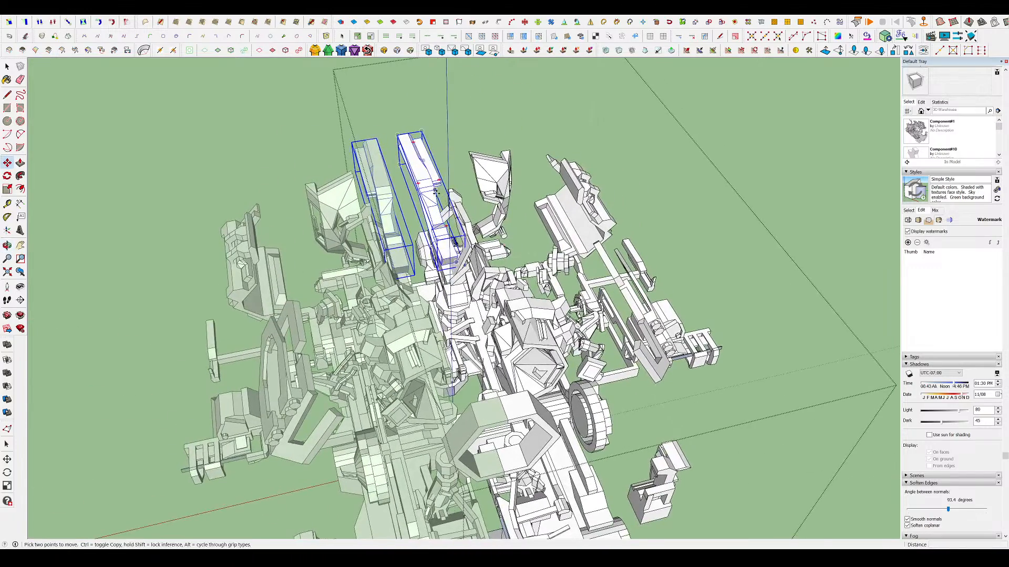
{"action": "left_click", "coordinate": [438, 157]}
{"action": "middle_click_drag", "start_coordinate": [438, 157], "coordinate": [405, 168]}
{"action": "key", "text": "space"}
{"action": "middle_click_drag", "start_coordinate": [475, 178], "coordinate": [468, 187]}
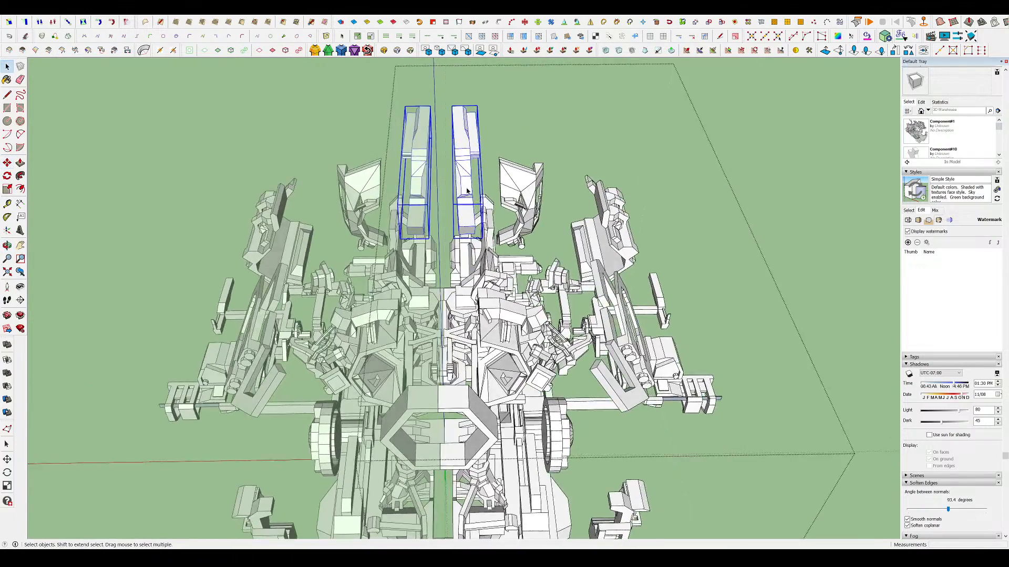
- Spread the rear beams and the faceted canopy groups about 1 m sideways from the centerline
{"action": "scroll", "coordinate": [468, 186], "scroll_direction": "down", "scroll_amount": 2}
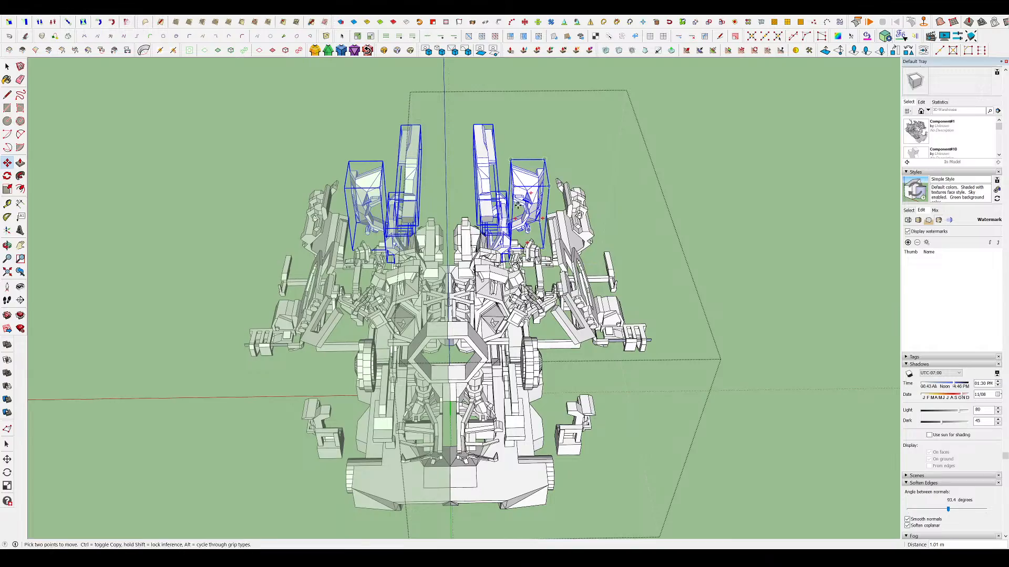
{"action": "middle_click_drag", "start_coordinate": [493, 169], "coordinate": [491, 169]}
{"action": "scroll", "coordinate": [491, 168], "scroll_direction": "up", "scroll_amount": 2}
{"action": "left_click", "coordinate": [491, 168]}
{"action": "key", "text": "m"}
{"action": "left_click", "coordinate": [475, 168]}
{"action": "key", "text": "space"}
{"action": "left_click", "coordinate": [331, 186]}
- Move the slim rear arm group about 4.4 m rearward and about 1.6 m sideways, outside the long beams
{"action": "middle_click_drag", "start_coordinate": [331, 186], "coordinate": [583, 347]}
{"action": "scroll", "coordinate": [456, 328], "scroll_direction": "up", "scroll_amount": 3}
{"action": "left_click", "coordinate": [456, 328]}
{"action": "scroll", "coordinate": [456, 328], "scroll_direction": "down", "scroll_amount": 3}
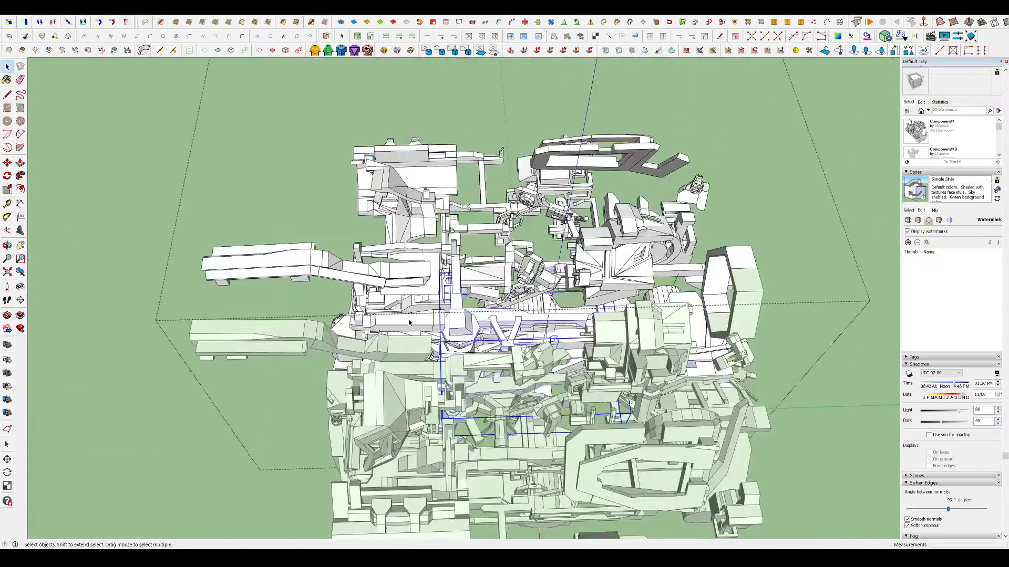
{"action": "left_click", "coordinate": [388, 323]}
{"action": "middle_click_drag", "start_coordinate": [389, 323], "coordinate": [383, 312]}
{"action": "key", "text": "m"}
{"action": "left_click", "coordinate": [379, 313]}
{"action": "left_click", "coordinate": [275, 311]}
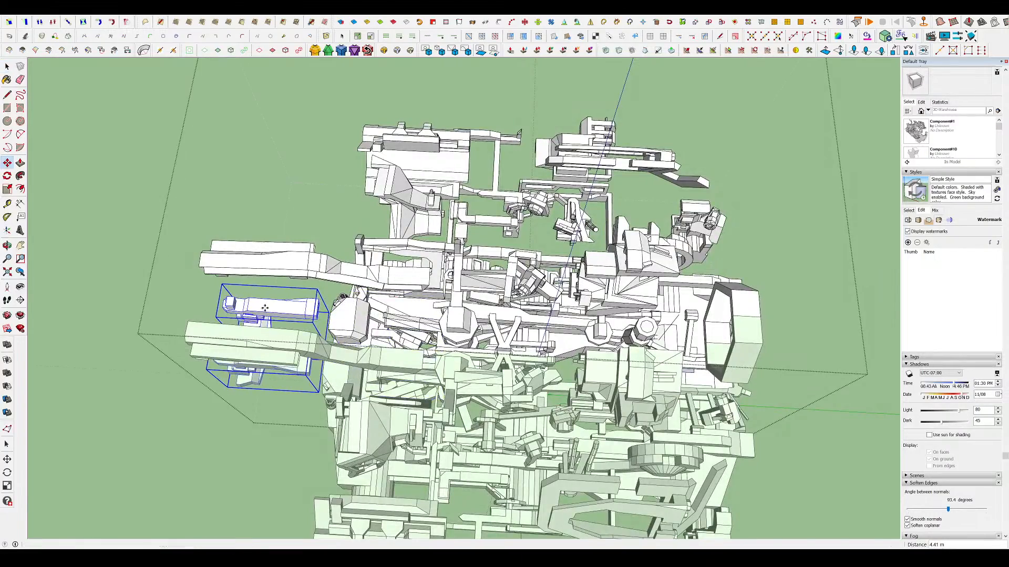
{"action": "middle_click_drag", "start_coordinate": [275, 311], "coordinate": [447, 369]}
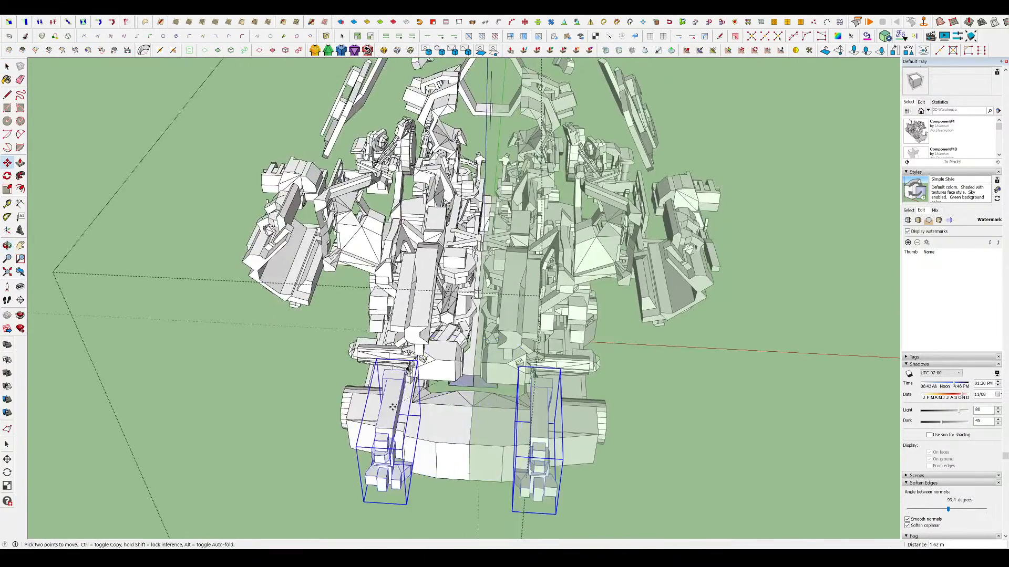
{"action": "middle_click_drag", "start_coordinate": [392, 407], "coordinate": [476, 352]}
{"action": "scroll", "coordinate": [441, 325], "scroll_direction": "up", "scroll_amount": 2}
{"action": "key", "text": "space"}
- Raise the central group with the large octagonal columns above the rest of the assembly
{"action": "left_click", "coordinate": [441, 325]}
{"action": "scroll", "coordinate": [441, 303], "scroll_direction": "down", "scroll_amount": 2}
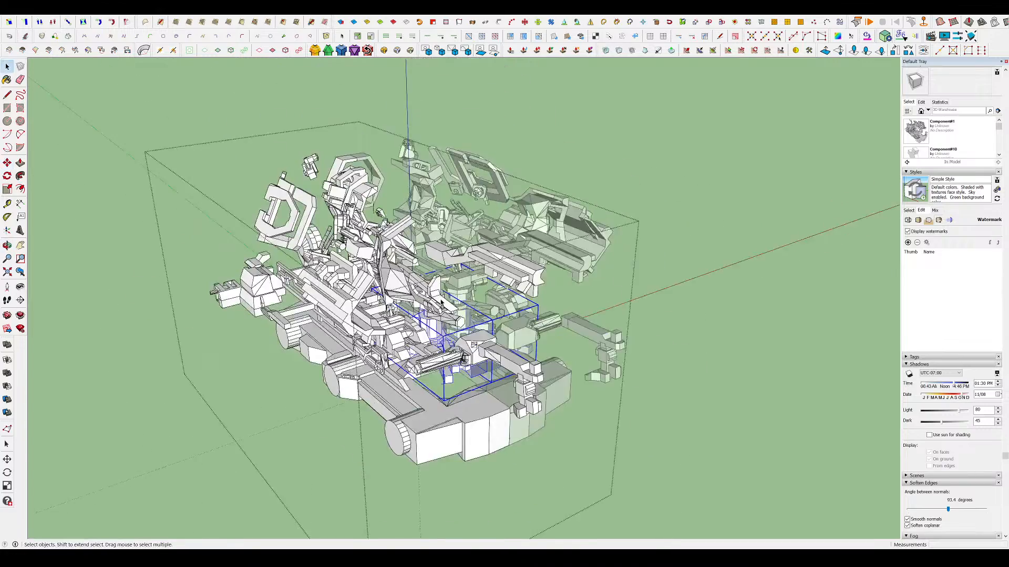
{"action": "scroll", "coordinate": [443, 310], "scroll_direction": "up", "scroll_amount": 3}
{"action": "scroll", "coordinate": [446, 316], "scroll_direction": "down", "scroll_amount": 5}
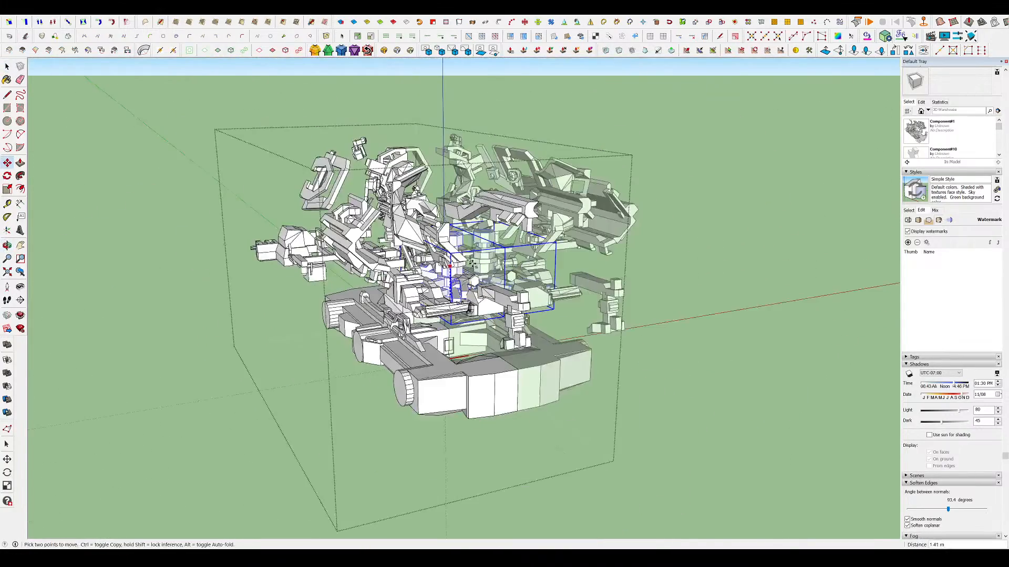
{"action": "scroll", "coordinate": [443, 189], "scroll_direction": "up", "scroll_amount": 4}
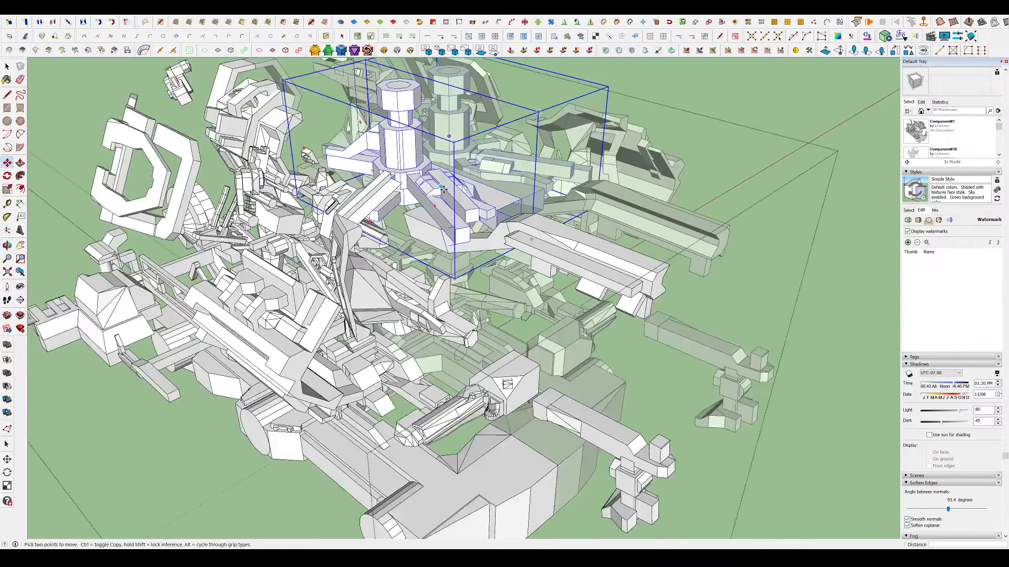
{"action": "left_click", "coordinate": [448, 156]}
{"action": "key", "text": "space"}
{"action": "scroll", "coordinate": [651, 215], "scroll_direction": "down", "scroll_amount": 2}
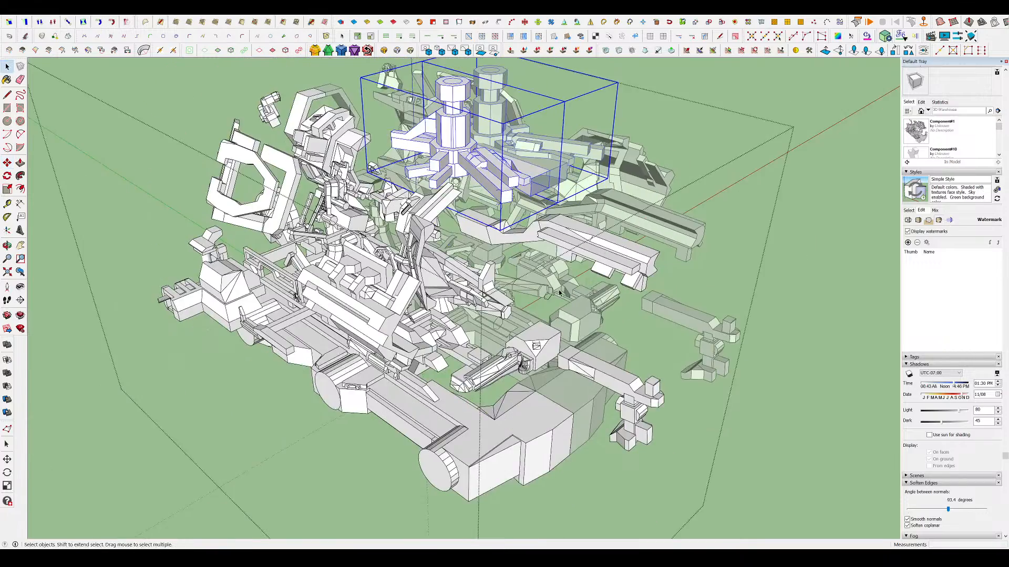
- Move the bevelled rear pod group about 1.5 m outward over the hull's side and clear the selection
{"action": "middle_click_drag", "start_coordinate": [651, 216], "coordinate": [504, 252]}
{"action": "scroll", "coordinate": [463, 362], "scroll_direction": "up", "scroll_amount": 3}
{"action": "left_click", "coordinate": [462, 368]}
{"action": "middle_click_drag", "start_coordinate": [447, 357], "coordinate": [436, 331]}
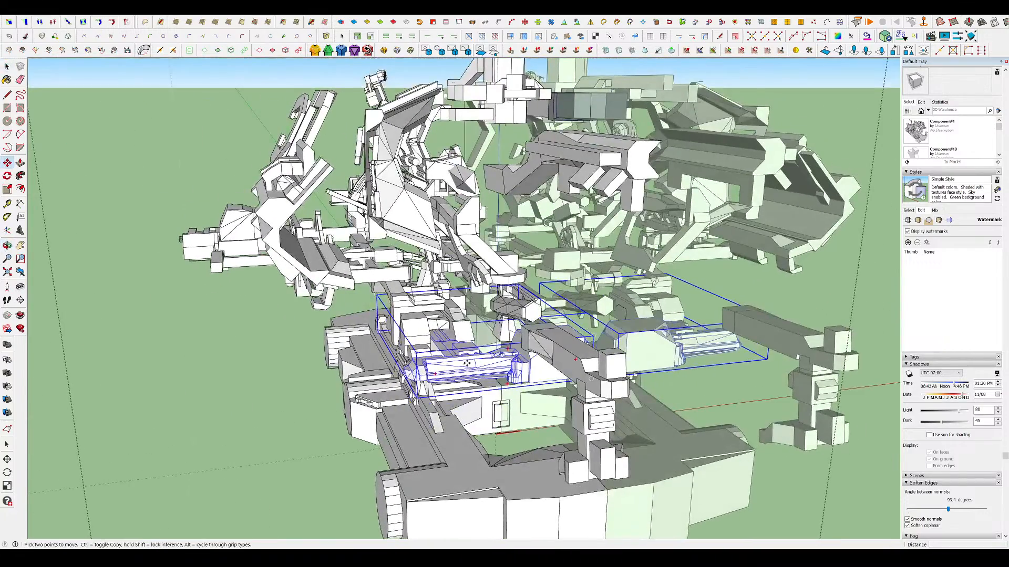
{"action": "middle_click_drag", "start_coordinate": [459, 414], "coordinate": [479, 418]}
{"action": "left_click", "coordinate": [480, 419]}
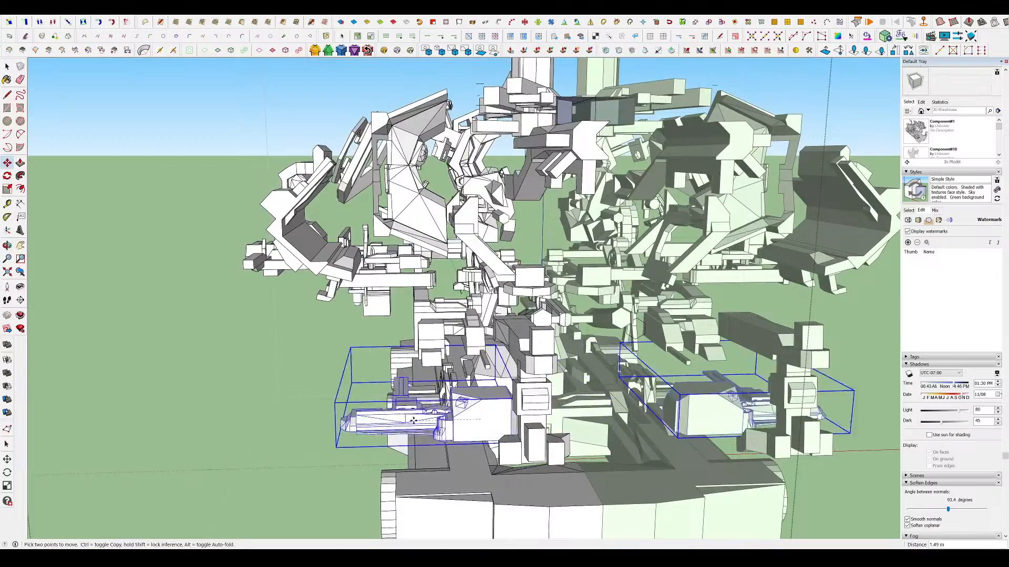
{"action": "left_click", "coordinate": [413, 421]}
{"action": "middle_click_drag", "start_coordinate": [413, 420], "coordinate": [584, 376]}
{"action": "scroll", "coordinate": [604, 335], "scroll_direction": "down", "scroll_amount": 3}
{"action": "key", "text": "space"}
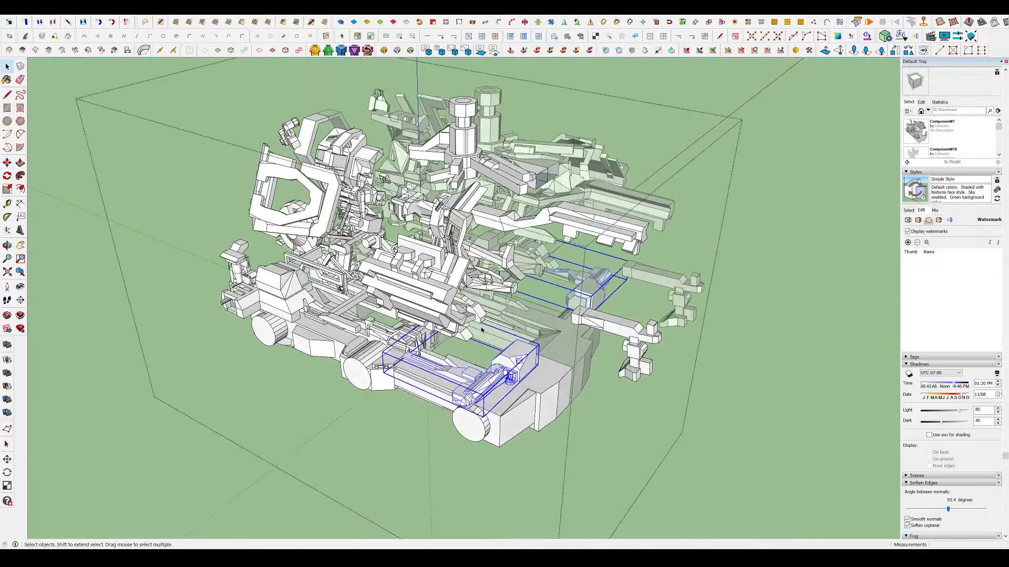
{"action": "middle_click_drag", "start_coordinate": [459, 353], "coordinate": [588, 320]}
{"action": "left_click", "coordinate": [214, 370]}
- Move the front linkage and octagonal post group forward, beyond the hull's front edge
{"action": "scroll", "coordinate": [214, 369], "scroll_direction": "up", "scroll_amount": 6}
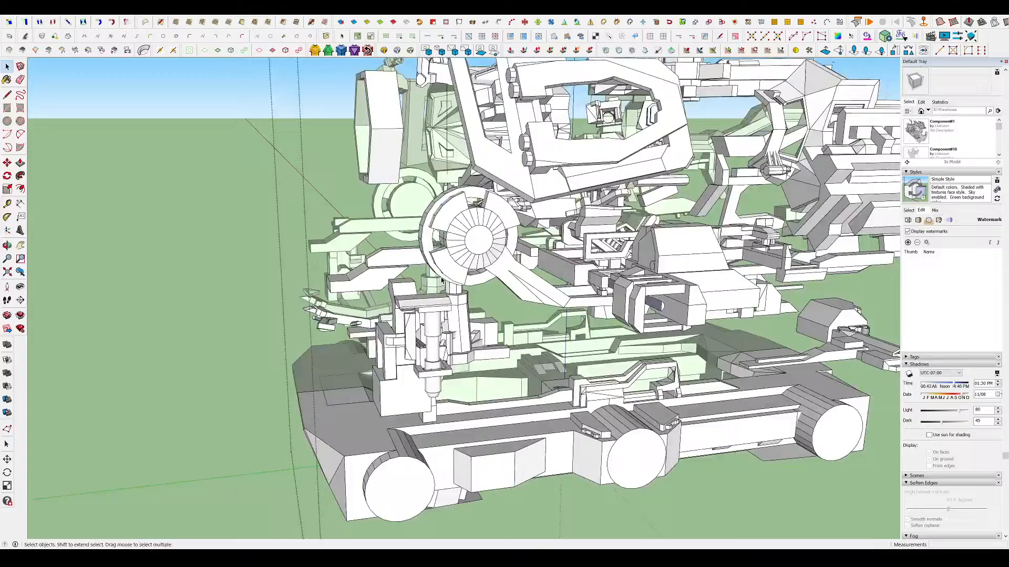
{"action": "middle_click_drag", "start_coordinate": [441, 280], "coordinate": [347, 269]}
{"action": "left_click", "coordinate": [353, 307]}
{"action": "key", "text": "m"}
{"action": "left_click", "coordinate": [205, 318]}
{"action": "middle_click_drag", "start_coordinate": [204, 319], "coordinate": [473, 405]}
{"action": "scroll", "coordinate": [494, 404], "scroll_direction": "down", "scroll_amount": 4}
{"action": "key", "text": "space"}
{"action": "left_click", "coordinate": [566, 466]}
- Select all the outer side groups together and move them farther outward from the body
{"action": "middle_click_drag", "start_coordinate": [567, 465], "coordinate": [556, 351]}
{"action": "scroll", "coordinate": [556, 351], "scroll_direction": "down", "scroll_amount": 2}
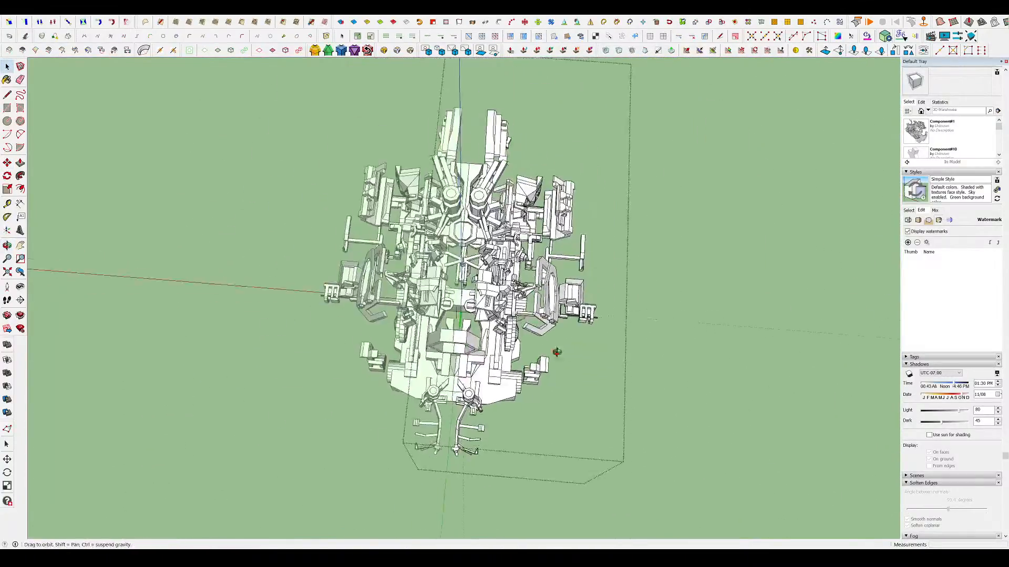
{"action": "scroll", "coordinate": [466, 315], "scroll_direction": "up", "scroll_amount": 4}
{"action": "middle_click_drag", "start_coordinate": [466, 315], "coordinate": [570, 258]}
{"action": "left_click_drag", "start_coordinate": [631, 139], "coordinate": [495, 190]}
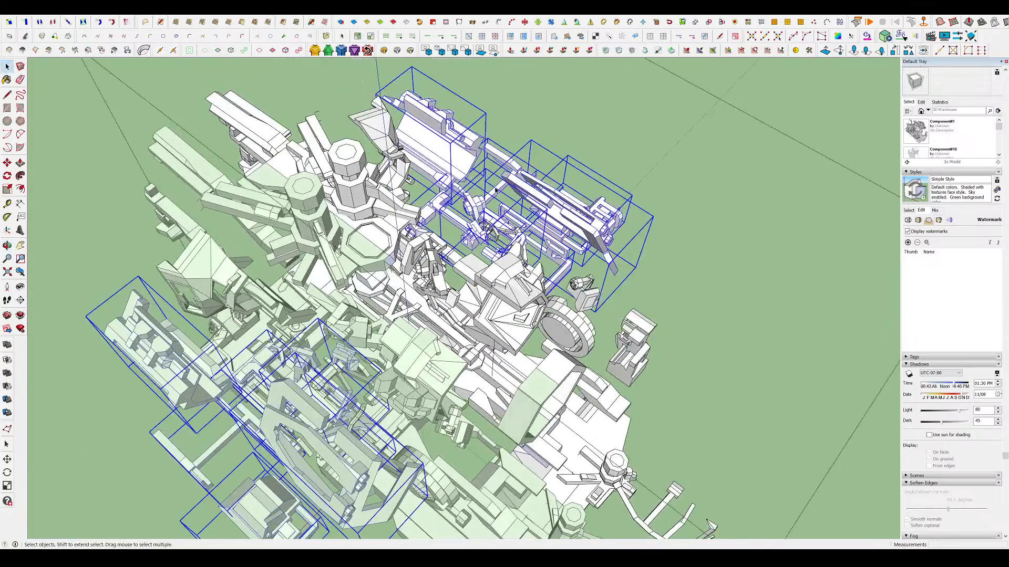
{"action": "key", "text": "m"}
{"action": "left_click", "coordinate": [486, 228]}
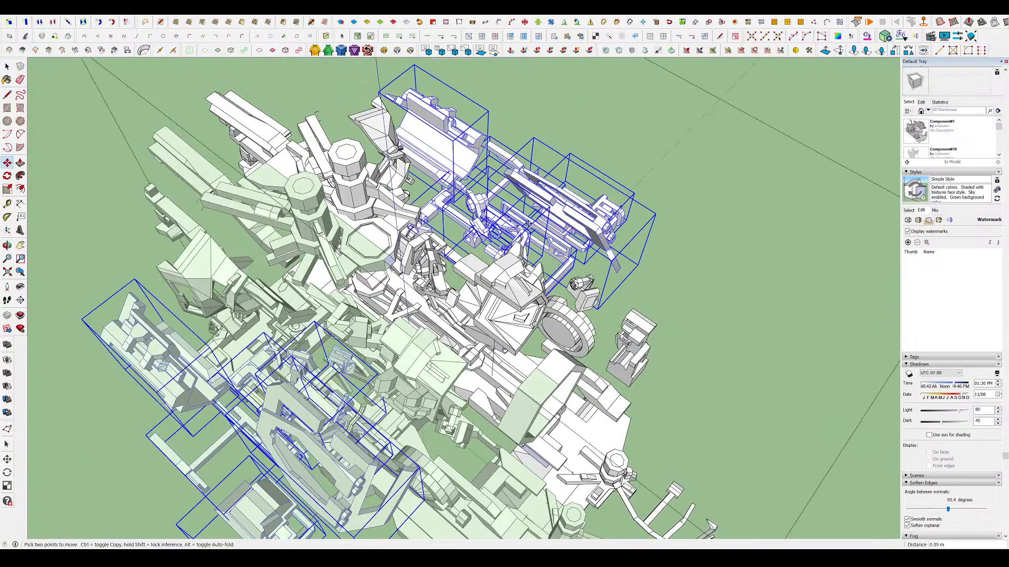
{"action": "left_click", "coordinate": [510, 213]}
{"action": "key", "text": "space"}
{"action": "middle_click_drag", "start_coordinate": [511, 213], "coordinate": [513, 229]}
- Move the large round wheel group about 0.64 m outward and clear the selection
{"action": "scroll", "coordinate": [512, 229], "scroll_direction": "down", "scroll_amount": 3}
{"action": "scroll", "coordinate": [512, 230], "scroll_direction": "up", "scroll_amount": 3}
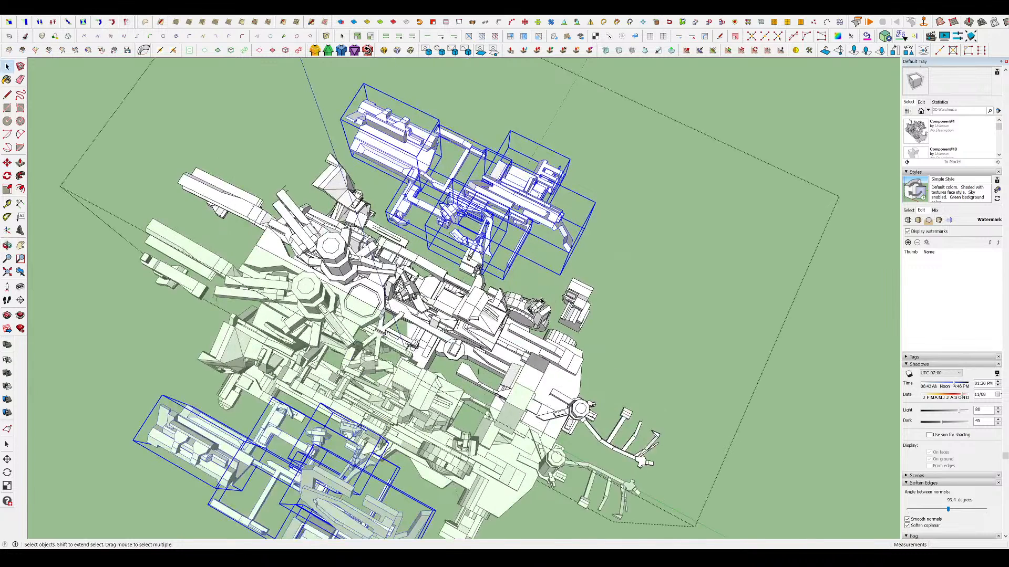
{"action": "left_click", "coordinate": [527, 314]}
{"action": "key", "text": "m"}
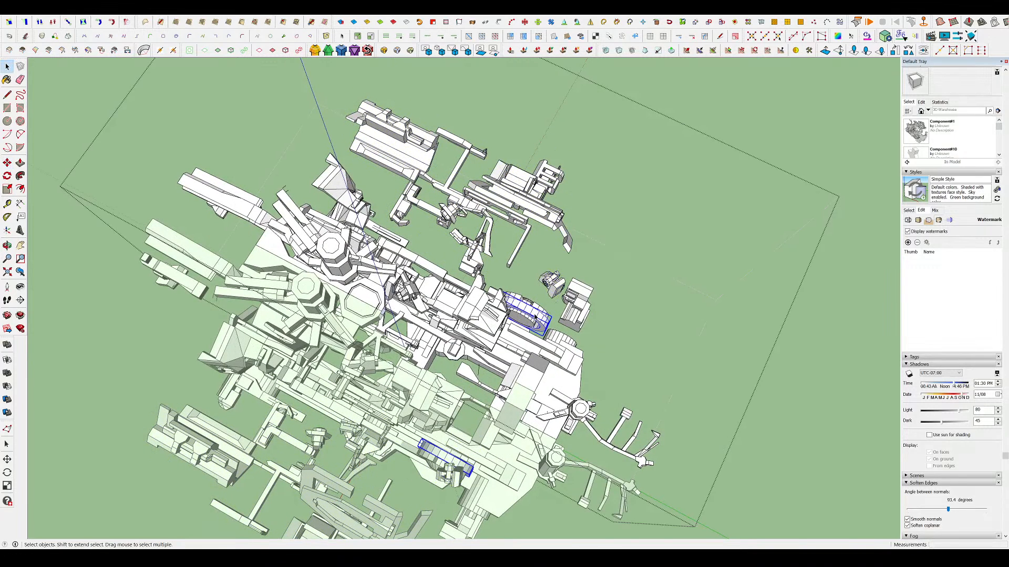
{"action": "scroll", "coordinate": [527, 306], "scroll_direction": "up", "scroll_amount": 3}
{"action": "key", "text": "m"}
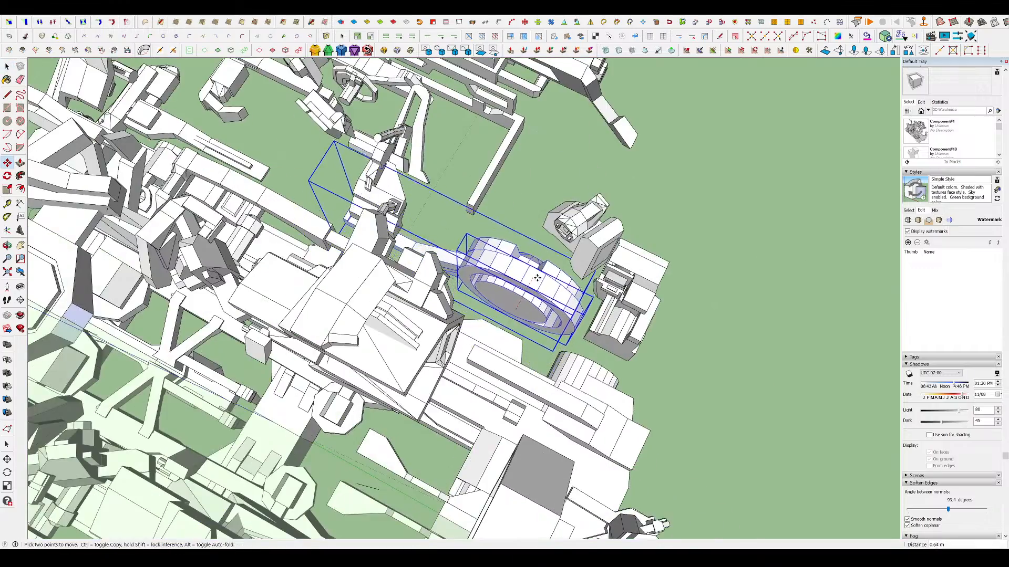
{"action": "left_click", "coordinate": [537, 278]}
{"action": "middle_click_drag", "start_coordinate": [537, 278], "coordinate": [378, 194]}
{"action": "scroll", "coordinate": [478, 255], "scroll_direction": "down", "scroll_amount": 3}
{"action": "middle_click_drag", "start_coordinate": [452, 231], "coordinate": [325, 164]}
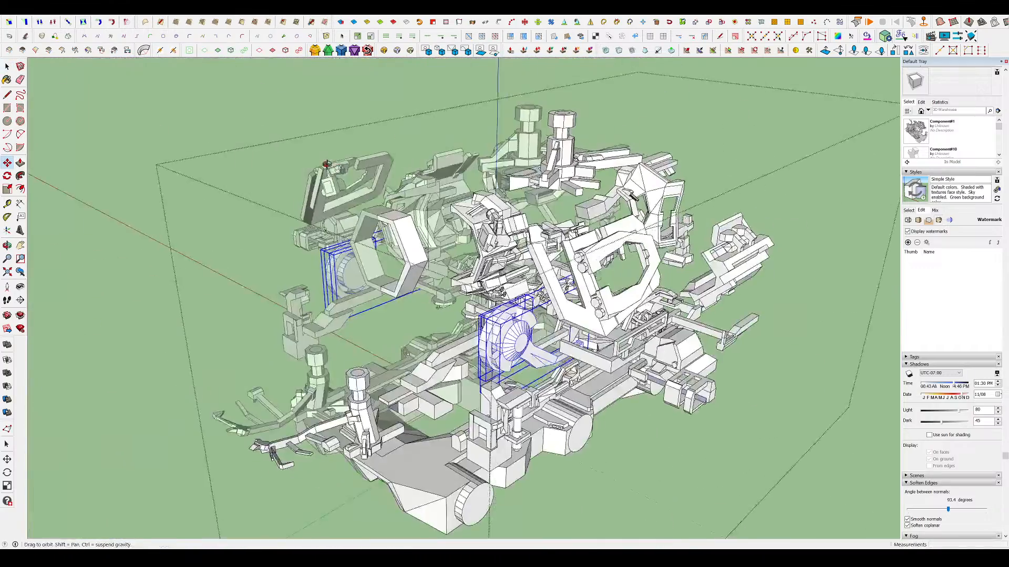
{"action": "key", "text": "space"}
{"action": "left_click", "coordinate": [216, 127]}
- Draw a line along the centre seam at the front of the octagonal platform to close its open face
{"action": "middle_click_drag", "start_coordinate": [520, 310], "coordinate": [502, 157]}
{"action": "scroll", "coordinate": [499, 155], "scroll_direction": "up", "scroll_amount": 5}
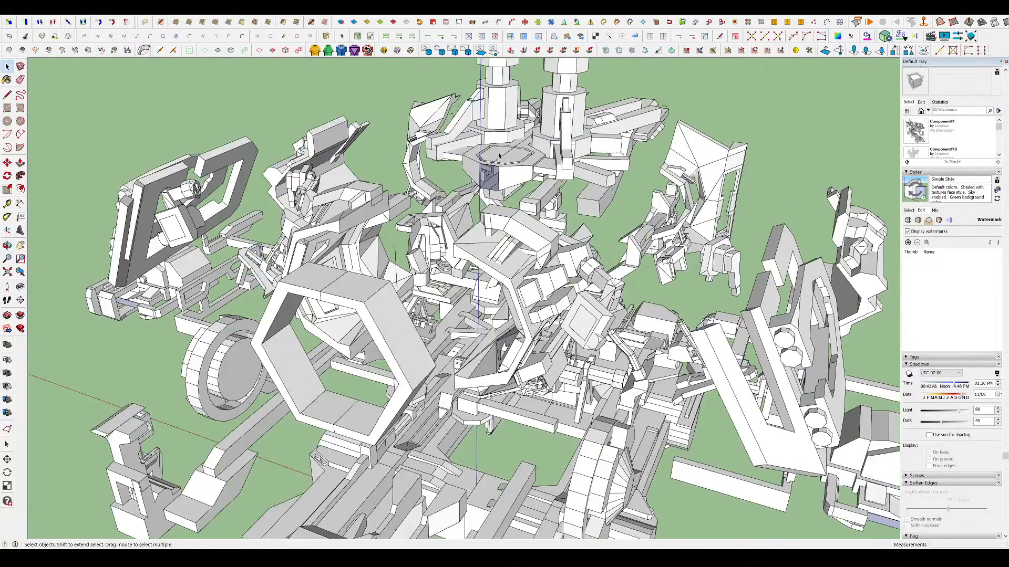
{"action": "scroll", "coordinate": [499, 155], "scroll_direction": "up", "scroll_amount": 3}
{"action": "key", "text": "l"}
{"action": "scroll", "coordinate": [494, 157], "scroll_direction": "up", "scroll_amount": 6}
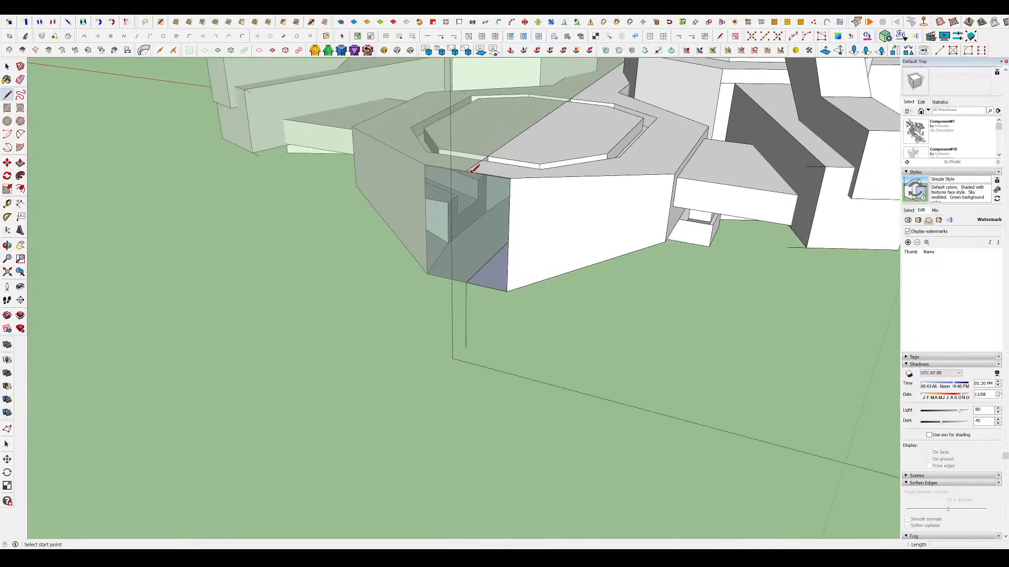
{"action": "left_click", "coordinate": [467, 283]}
{"action": "middle_click_drag", "start_coordinate": [458, 305], "coordinate": [462, 179]}
{"action": "scroll", "coordinate": [459, 187], "scroll_direction": "down", "scroll_amount": 3}
{"action": "key", "text": "space"}
- Erase the stray edges around the blocks beside and beneath the octagonal platform
{"action": "scroll", "coordinate": [562, 226], "scroll_direction": "down", "scroll_amount": 3}
{"action": "middle_click_drag", "start_coordinate": [562, 225], "coordinate": [549, 294]}
{"action": "scroll", "coordinate": [515, 232], "scroll_direction": "down", "scroll_amount": 3}
{"action": "scroll", "coordinate": [515, 232], "scroll_direction": "up", "scroll_amount": 10}
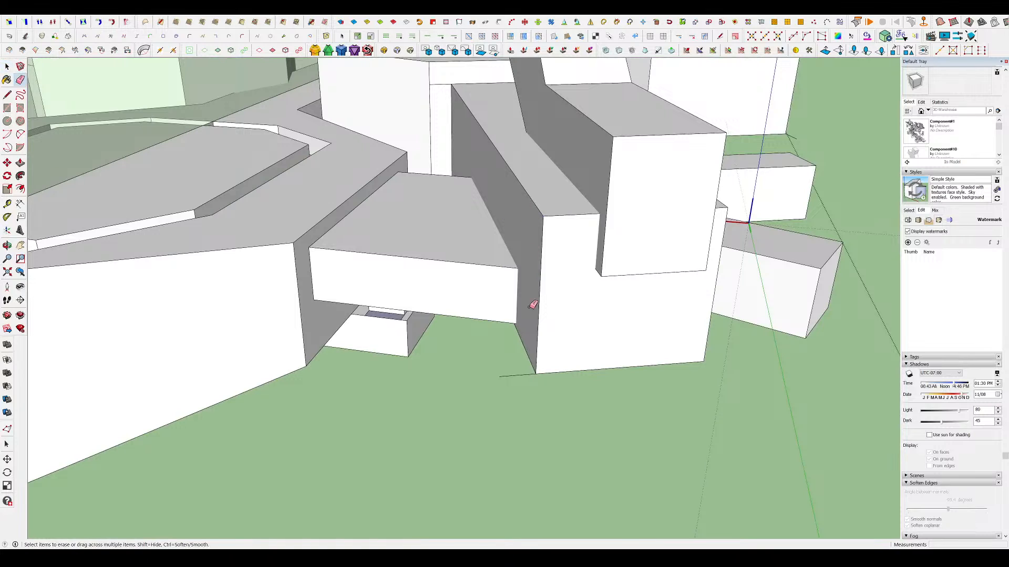
{"action": "scroll", "coordinate": [427, 298], "scroll_direction": "up", "scroll_amount": 8}
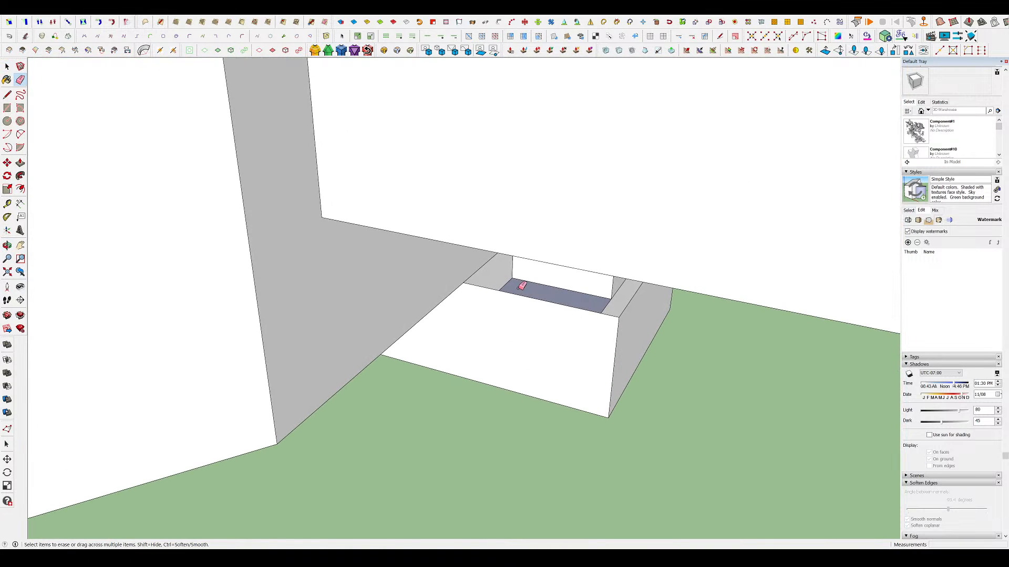
{"action": "scroll", "coordinate": [573, 302], "scroll_direction": "down", "scroll_amount": 10}
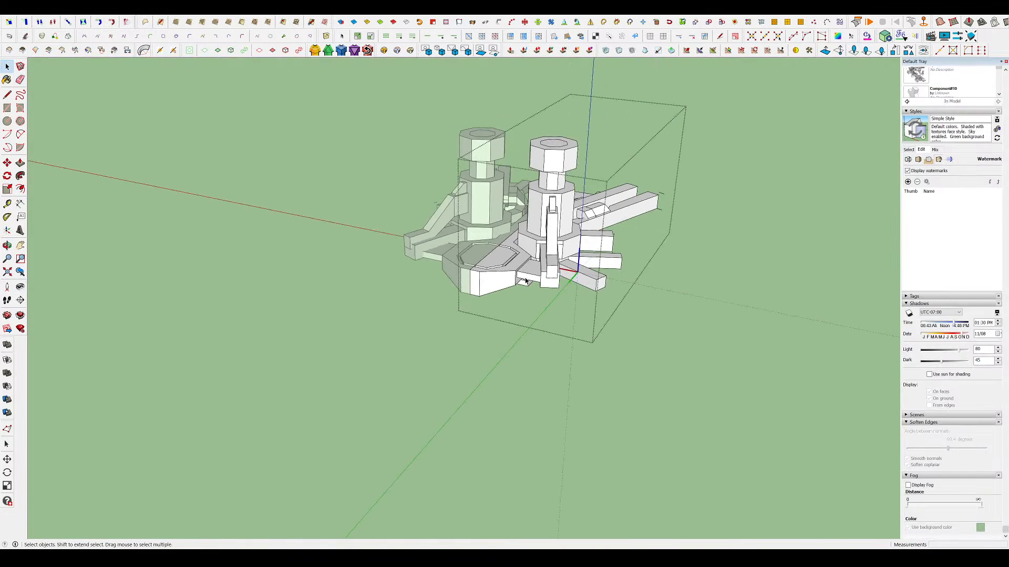
- Open the bevelled rear pod group for editing and delete the thin strip geometry running beneath its slotted arms
{"action": "scroll", "coordinate": [548, 260], "scroll_direction": "up", "scroll_amount": 8}
{"action": "middle_click_drag", "start_coordinate": [548, 261], "coordinate": [677, 318]}
{"action": "scroll", "coordinate": [735, 418], "scroll_direction": "up", "scroll_amount": 5}
{"action": "double_click", "coordinate": [790, 459]}
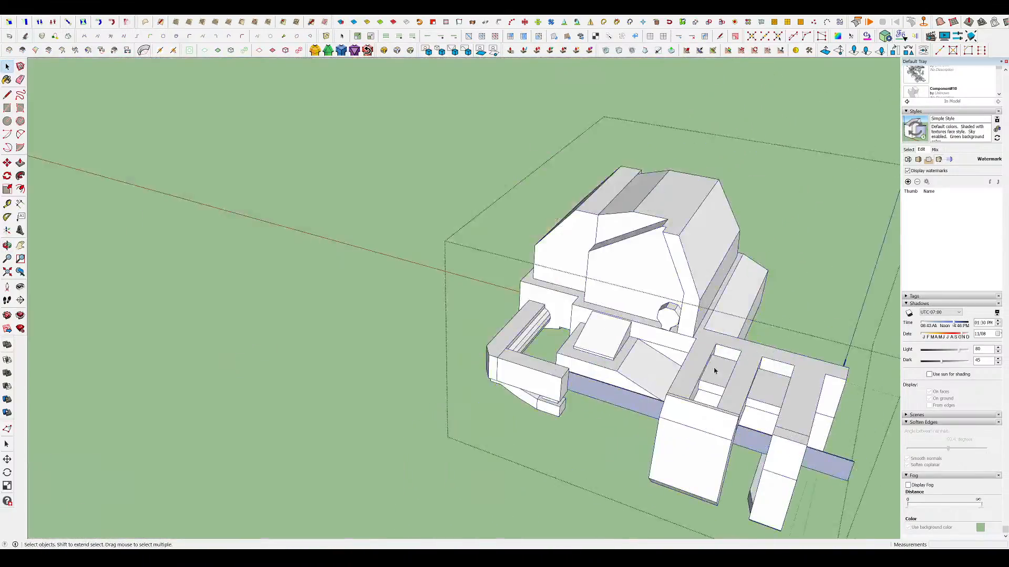
{"action": "scroll", "coordinate": [606, 349], "scroll_direction": "down", "scroll_amount": 3}
{"action": "scroll", "coordinate": [606, 349], "scroll_direction": "up", "scroll_amount": 6}
{"action": "middle_click_drag", "start_coordinate": [613, 334], "coordinate": [741, 326]}
{"action": "triple_click", "coordinate": [666, 273]}
{"action": "middle_click_drag", "start_coordinate": [656, 263], "coordinate": [299, 116]}
{"action": "scroll", "coordinate": [495, 255], "scroll_direction": "down", "scroll_amount": 3}
{"action": "key", "text": "Delete"}
{"action": "scroll", "coordinate": [392, 173], "scroll_direction": "up", "scroll_amount": 3}
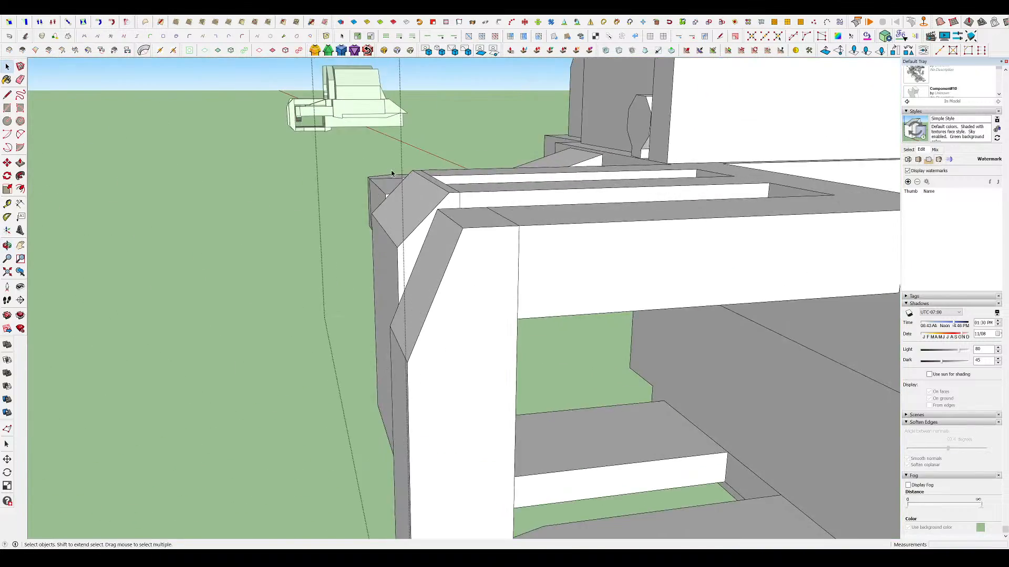
- Close the open half-round end inside the pod's side arm by drawing its missing edge
{"action": "scroll", "coordinate": [396, 184], "scroll_direction": "down", "scroll_amount": 2}
{"action": "middle_click_drag", "start_coordinate": [565, 278], "coordinate": [470, 209]}
{"action": "scroll", "coordinate": [470, 247], "scroll_direction": "up", "scroll_amount": 10}
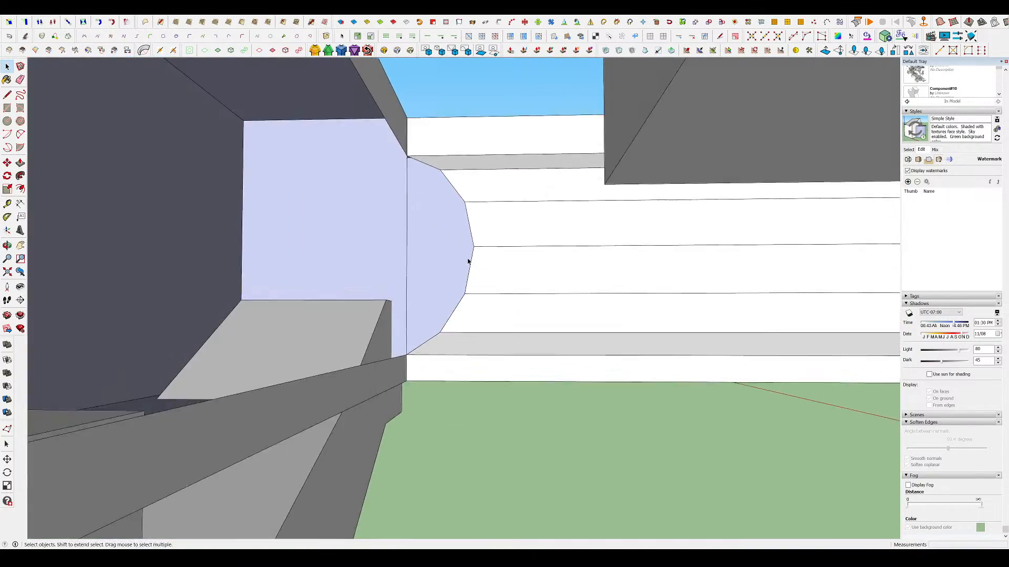
{"action": "key", "text": "l"}
{"action": "left_click", "coordinate": [387, 143]}
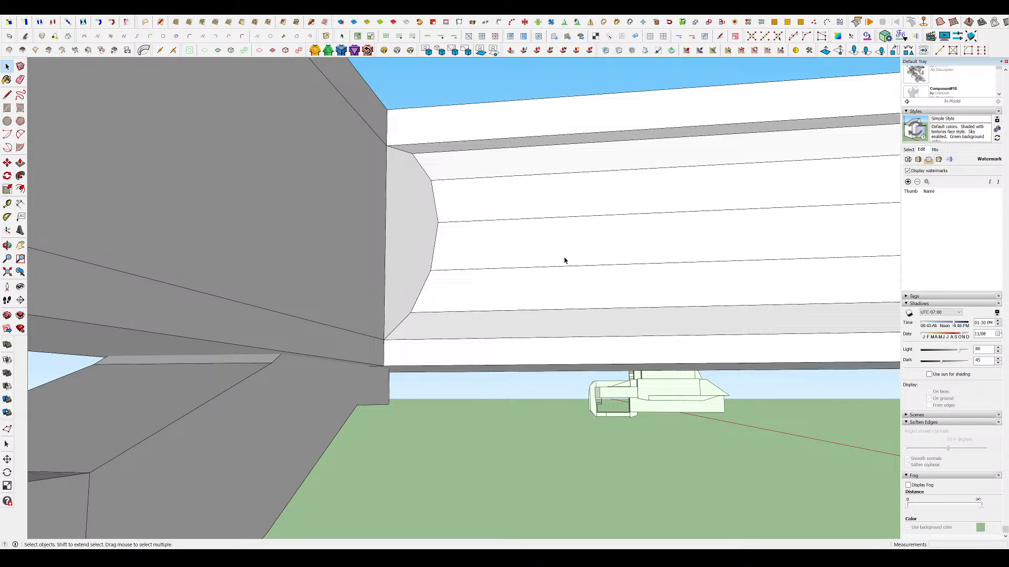
- Push/Pull the half-round end face about 0.15 m along the pod's side arm and leave the group
{"action": "middle_click_drag", "start_coordinate": [565, 260], "coordinate": [573, 345]}
{"action": "scroll", "coordinate": [446, 342], "scroll_direction": "down", "scroll_amount": 5}
{"action": "middle_click_drag", "start_coordinate": [445, 211], "coordinate": [502, 252]}
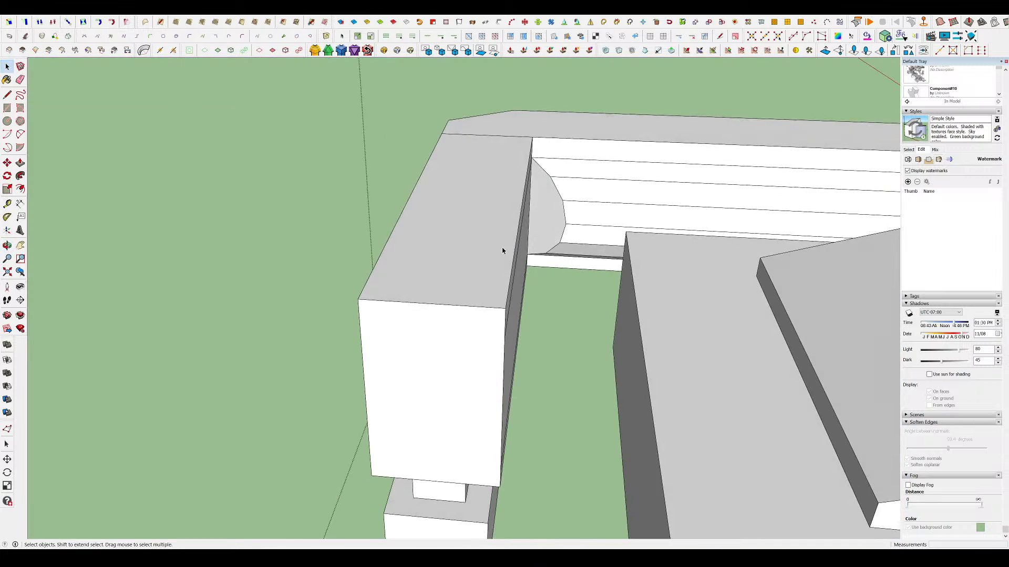
{"action": "scroll", "coordinate": [566, 228], "scroll_direction": "up", "scroll_amount": 3}
{"action": "scroll", "coordinate": [496, 244], "scroll_direction": "down", "scroll_amount": 10}
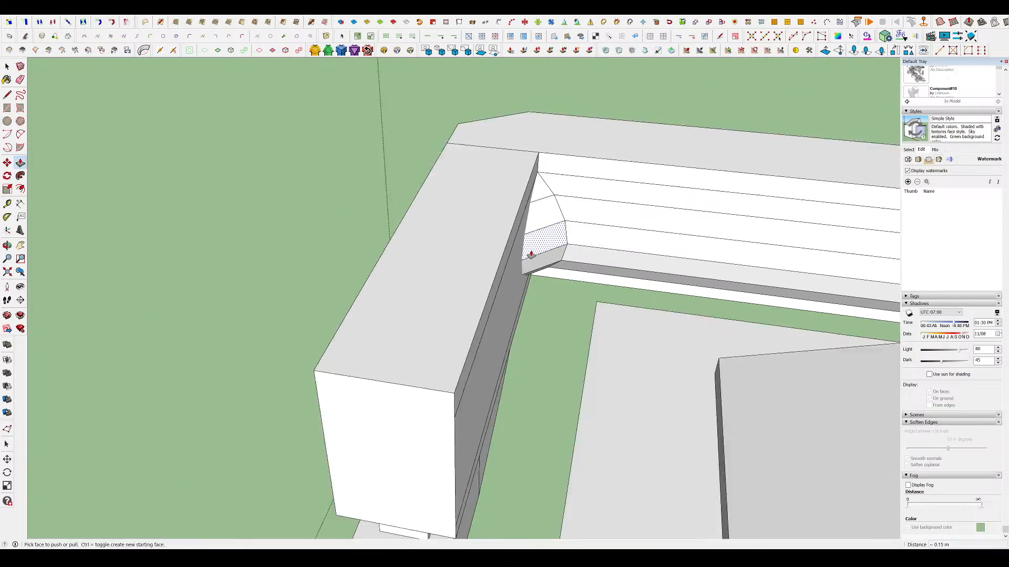
{"action": "key", "text": "space"}
{"action": "scroll", "coordinate": [472, 294], "scroll_direction": "down", "scroll_amount": 5}
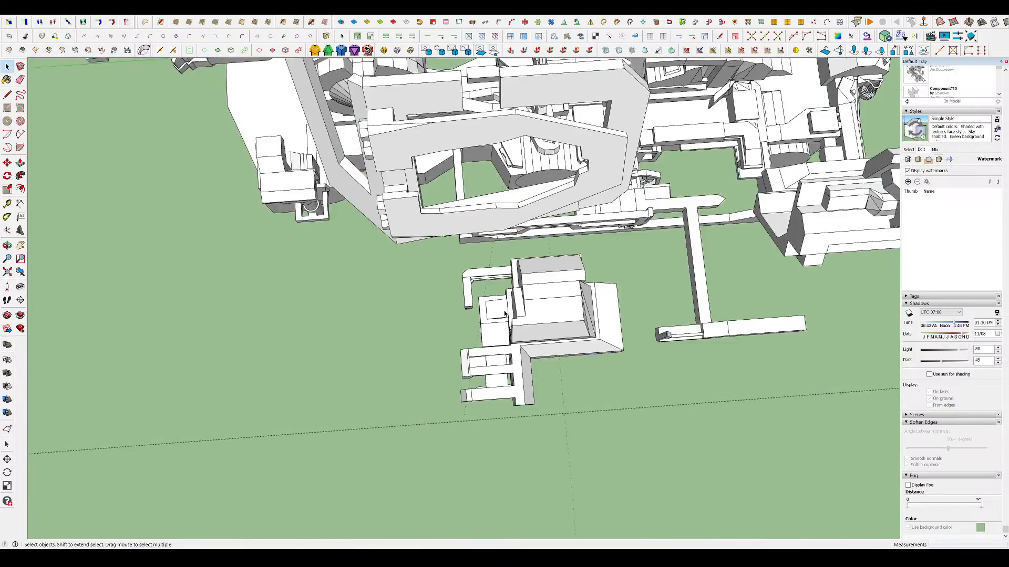
- Draw a rectangle about 0.39 by 0.08 m under the raised frame's beam and extrude it 0.36 m down to the rail
{"action": "middle_click_drag", "start_coordinate": [473, 294], "coordinate": [716, 181]}
{"action": "scroll", "coordinate": [583, 121], "scroll_direction": "up", "scroll_amount": 2}
{"action": "middle_click_drag", "start_coordinate": [583, 118], "coordinate": [605, 149]}
{"action": "scroll", "coordinate": [558, 255], "scroll_direction": "up", "scroll_amount": 3}
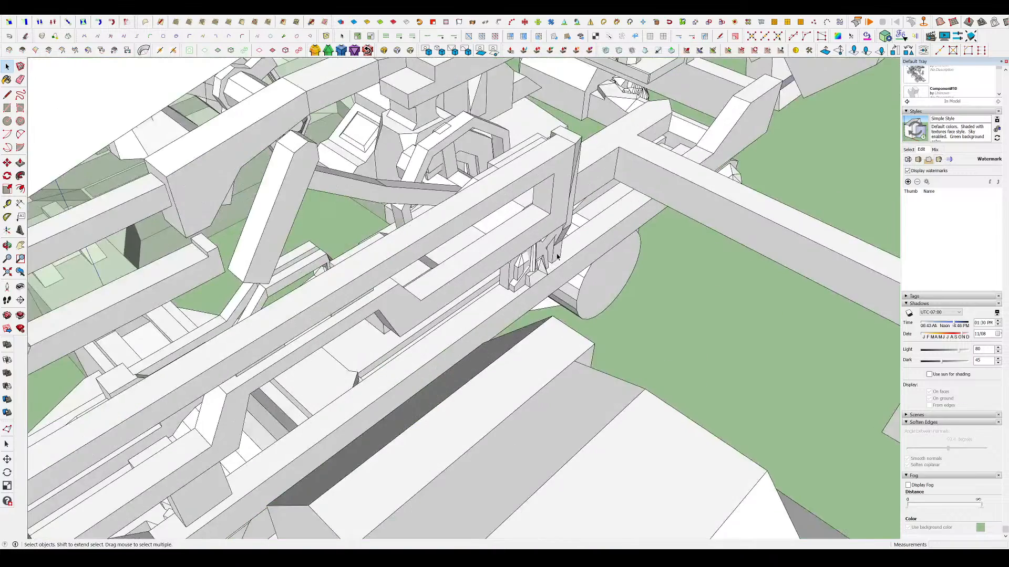
{"action": "double_click", "coordinate": [421, 342]}
{"action": "middle_click_drag", "start_coordinate": [421, 342], "coordinate": [449, 138]}
{"action": "key", "text": "e"}
{"action": "left_click", "coordinate": [407, 92]}
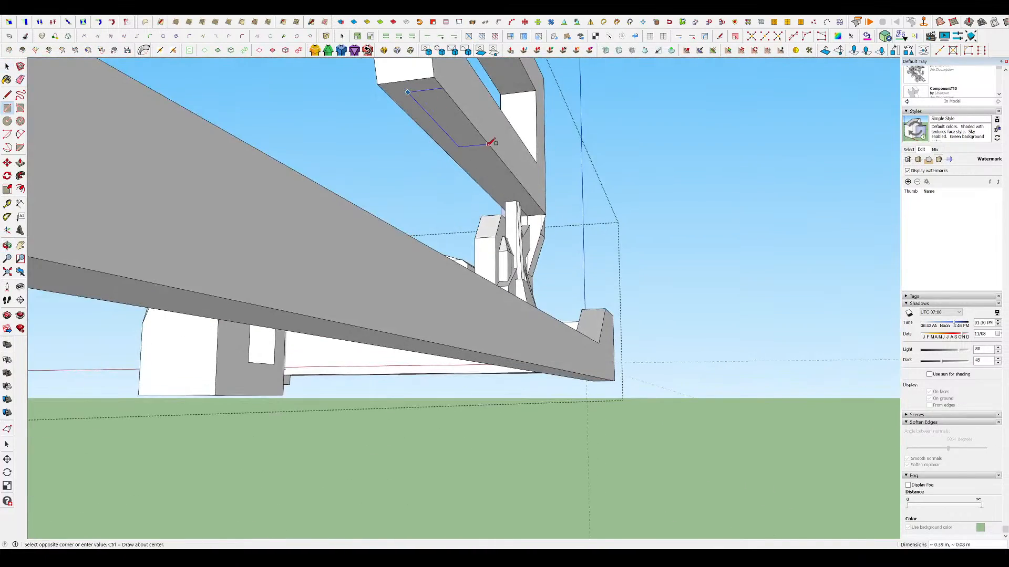
{"action": "key", "text": "p"}
{"action": "left_click", "coordinate": [463, 132]}
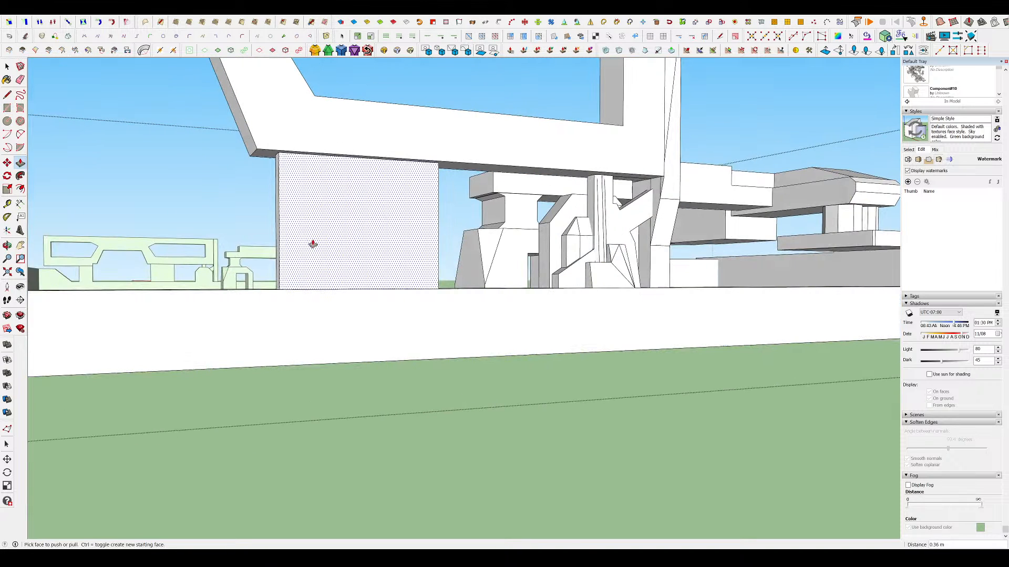
- Cut a rectangular opening about 0.24 by 0.32 m into the outer side of the new support block
{"action": "key", "text": "r"}
{"action": "left_click", "coordinate": [280, 184]}
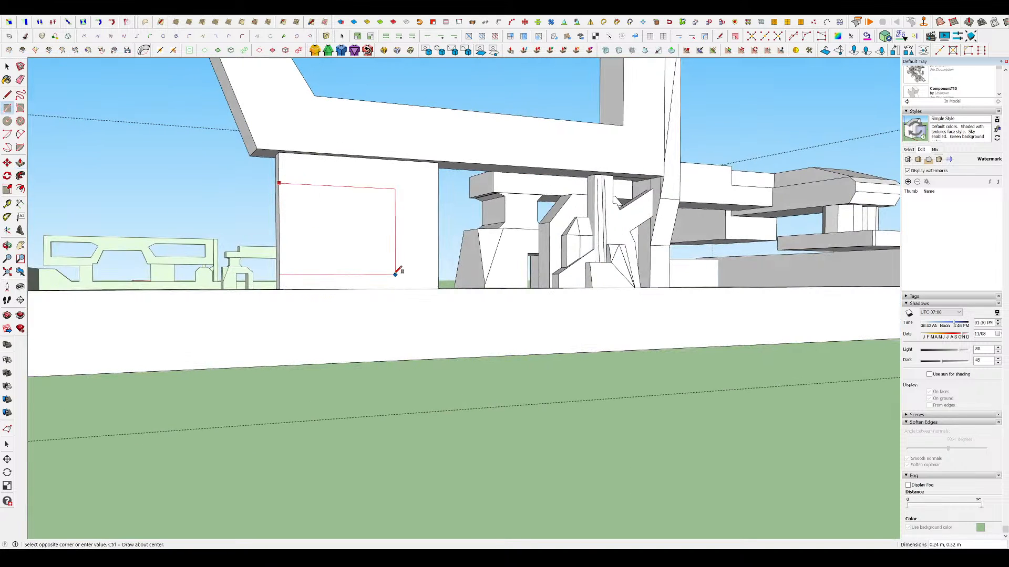
{"action": "left_click", "coordinate": [395, 275]}
{"action": "key", "text": "p"}
{"action": "left_click", "coordinate": [297, 237]}
{"action": "left_click", "coordinate": [286, 237]}
- Raise the top face of the support's lower foot with Push/Pull
{"action": "middle_click_drag", "start_coordinate": [298, 238], "coordinate": [493, 313]}
{"action": "scroll", "coordinate": [312, 307], "scroll_direction": "up", "scroll_amount": 3}
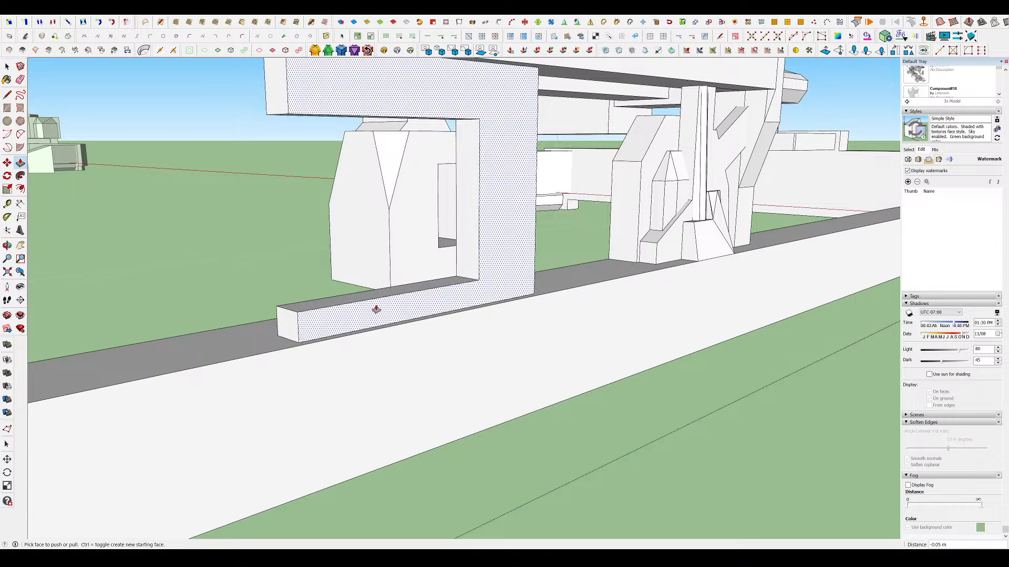
{"action": "left_click", "coordinate": [372, 298]}
{"action": "left_click", "coordinate": [370, 261]}
- Draw a diagonal across the support's lower foot and push the upper portion away to form a slope
{"action": "key", "text": "l"}
{"action": "left_click", "coordinate": [478, 248]}
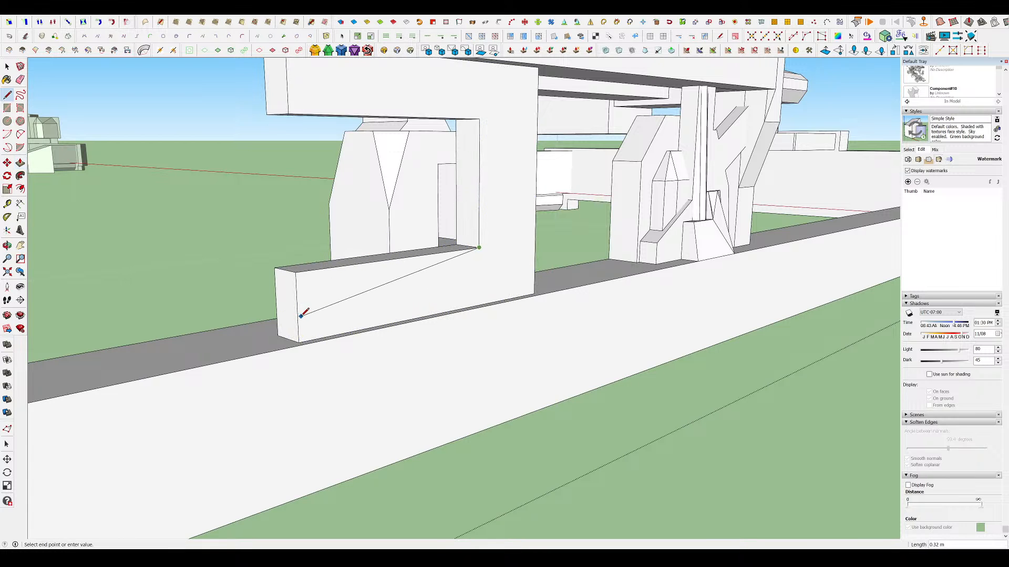
{"action": "middle_click_drag", "start_coordinate": [301, 313], "coordinate": [583, 194]}
{"action": "left_click", "coordinate": [406, 194]}
{"action": "key", "text": "p"}
{"action": "left_click", "coordinate": [420, 205]}
{"action": "left_click", "coordinate": [335, 212]}
- Move the vertical inner face of the support outward to widen its web
{"action": "scroll", "coordinate": [480, 246], "scroll_direction": "up", "scroll_amount": 1}
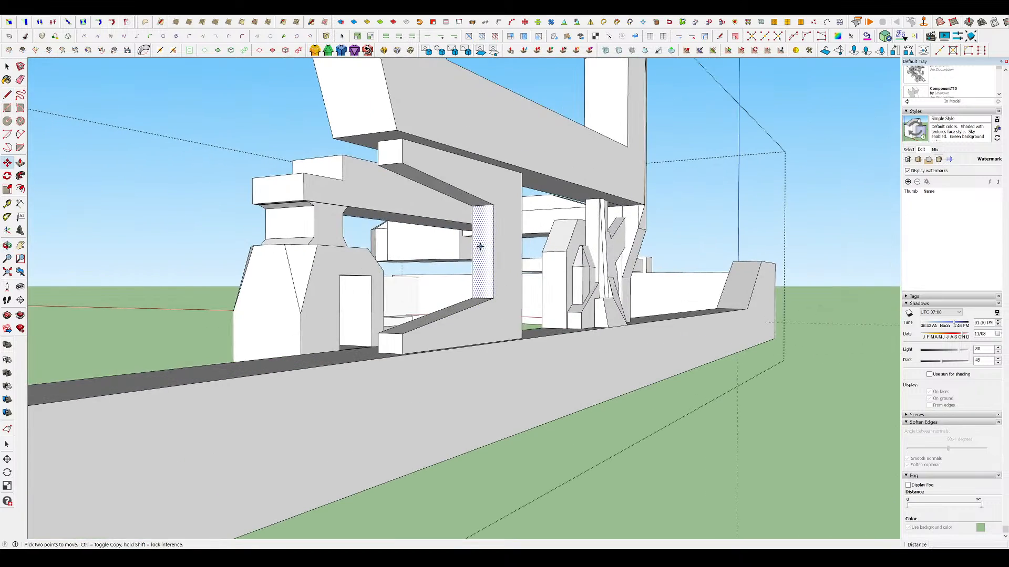
{"action": "key", "text": "m"}
{"action": "left_click", "coordinate": [479, 246]}
{"action": "left_click", "coordinate": [428, 245]}
{"action": "middle_click_drag", "start_coordinate": [427, 246], "coordinate": [336, 270]}
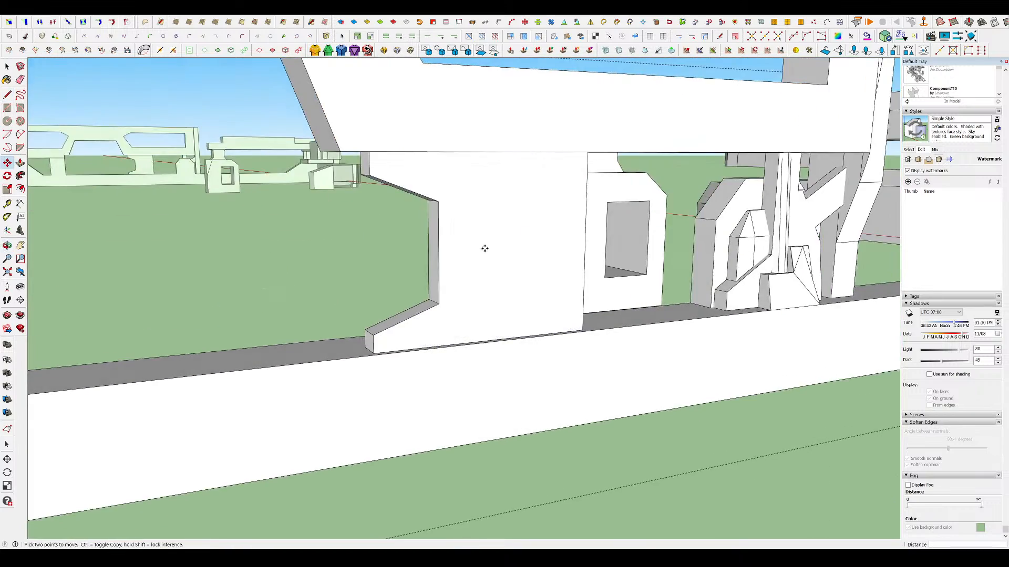
- Cut a rectangular notch about 0.18 by 0.14 m through the other side of the support
{"action": "scroll", "coordinate": [530, 246], "scroll_direction": "down", "scroll_amount": 7}
{"action": "scroll", "coordinate": [545, 254], "scroll_direction": "up", "scroll_amount": 7}
{"action": "middle_click_drag", "start_coordinate": [545, 255], "coordinate": [347, 221]}
{"action": "key", "text": "r"}
{"action": "left_click", "coordinate": [487, 185]}
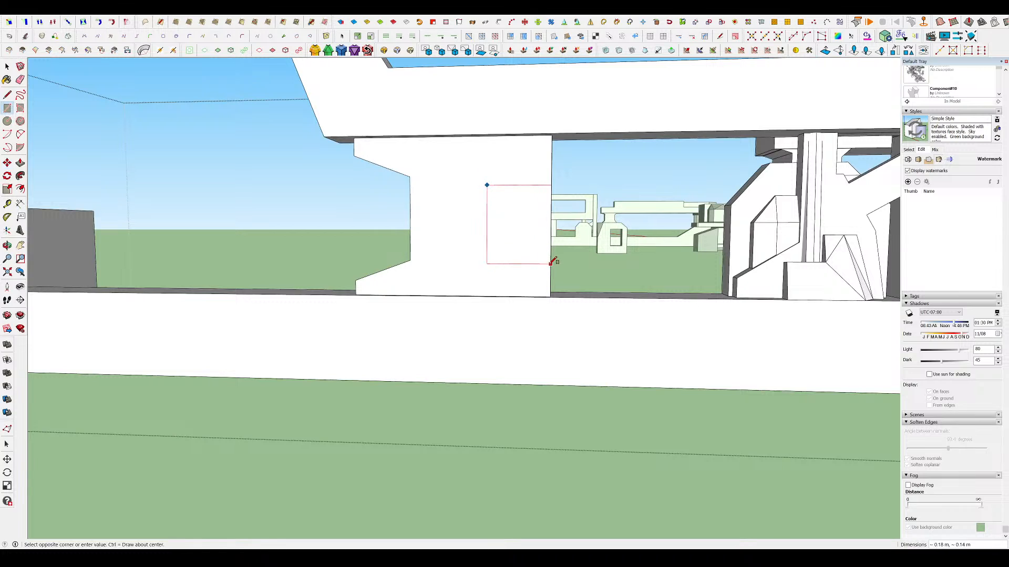
{"action": "left_click", "coordinate": [550, 264]}
{"action": "middle_click_drag", "start_coordinate": [550, 264], "coordinate": [441, 274]}
{"action": "key", "text": "p"}
{"action": "left_click", "coordinate": [525, 226]}
{"action": "left_click", "coordinate": [559, 222]}
{"action": "middle_click_drag", "start_coordinate": [559, 221], "coordinate": [515, 140]}
- Slope the notched side's flanges by moving the upper outer edge up and the lower one down about 0.05 m
{"action": "key", "text": "m"}
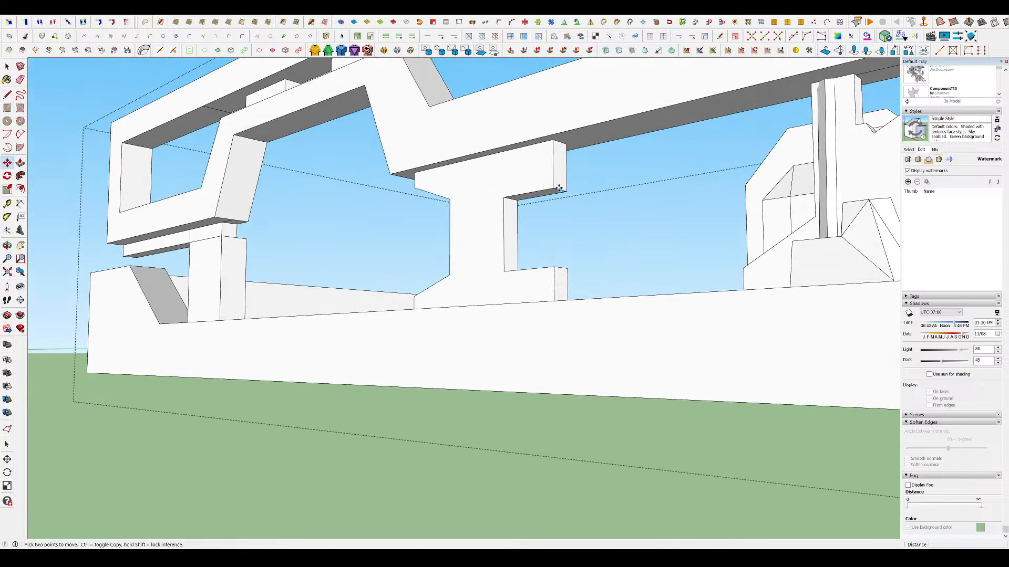
{"action": "left_click", "coordinate": [560, 190]}
{"action": "left_click", "coordinate": [562, 159]}
{"action": "left_click", "coordinate": [558, 270]}
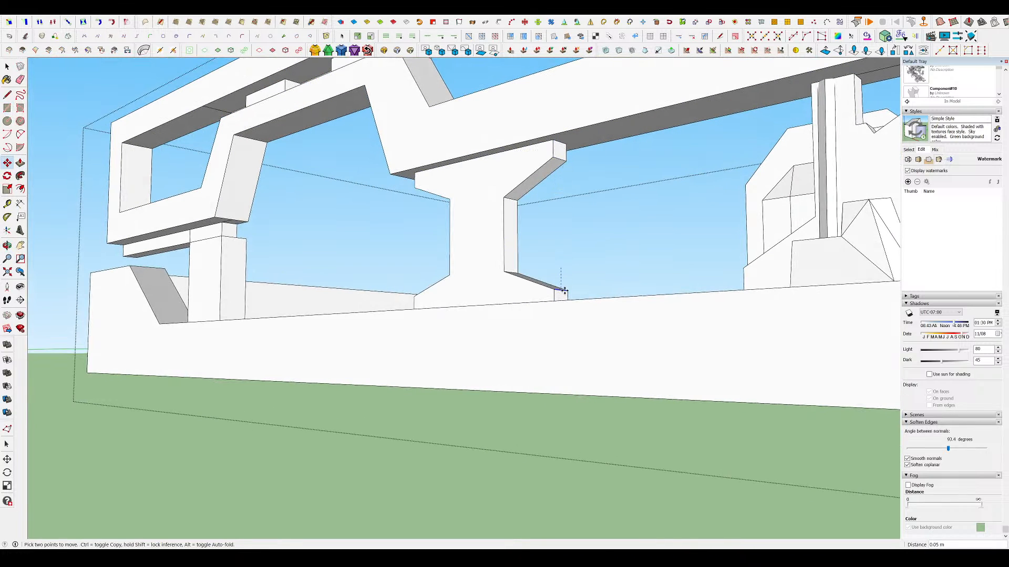
{"action": "key", "text": "space"}
- Move the edge where the support's web meets its lower flange slightly upward
{"action": "scroll", "coordinate": [508, 269], "scroll_direction": "up", "scroll_amount": 4}
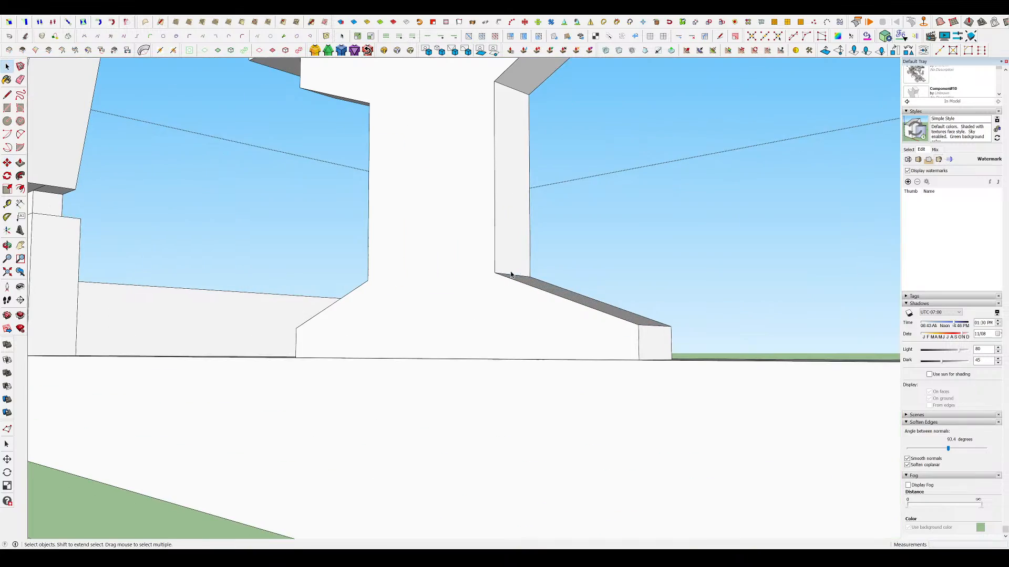
{"action": "key", "text": "m"}
{"action": "left_click", "coordinate": [511, 275]}
{"action": "left_click", "coordinate": [509, 265]}
{"action": "middle_click_drag", "start_coordinate": [466, 281], "coordinate": [490, 261]}
{"action": "scroll", "coordinate": [490, 260], "scroll_direction": "down", "scroll_amount": 10}
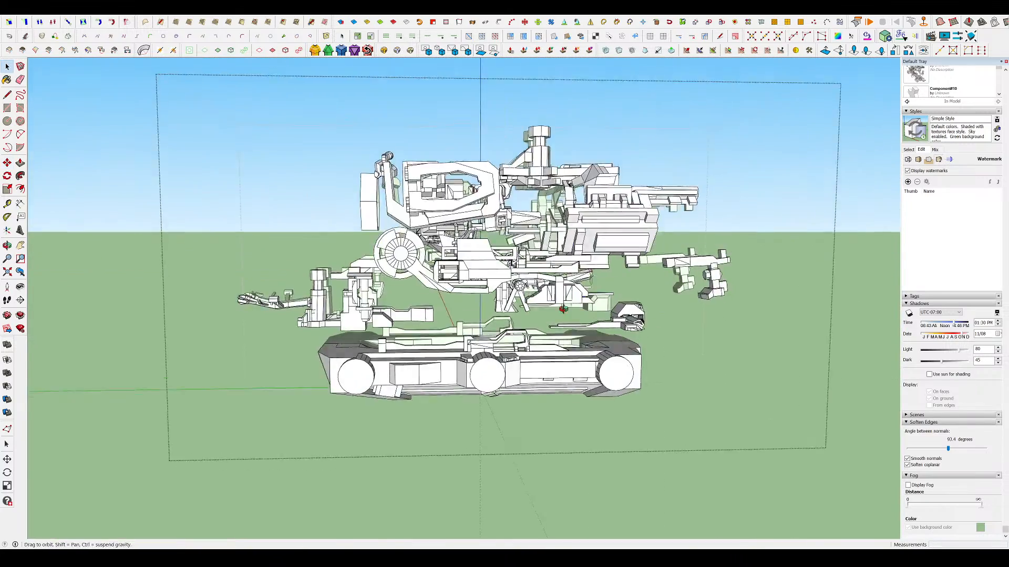
- Open the wheel's outer ring for editing and cut a notch about 0.29 m deep across its rim
{"action": "scroll", "coordinate": [429, 314], "scroll_direction": "up", "scroll_amount": 10}
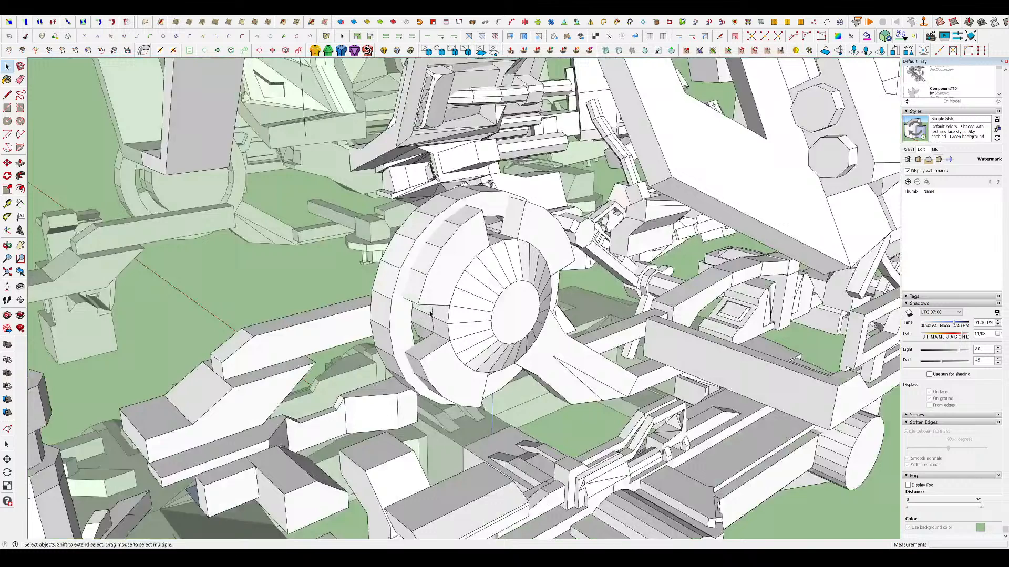
{"action": "double_click", "coordinate": [411, 303]}
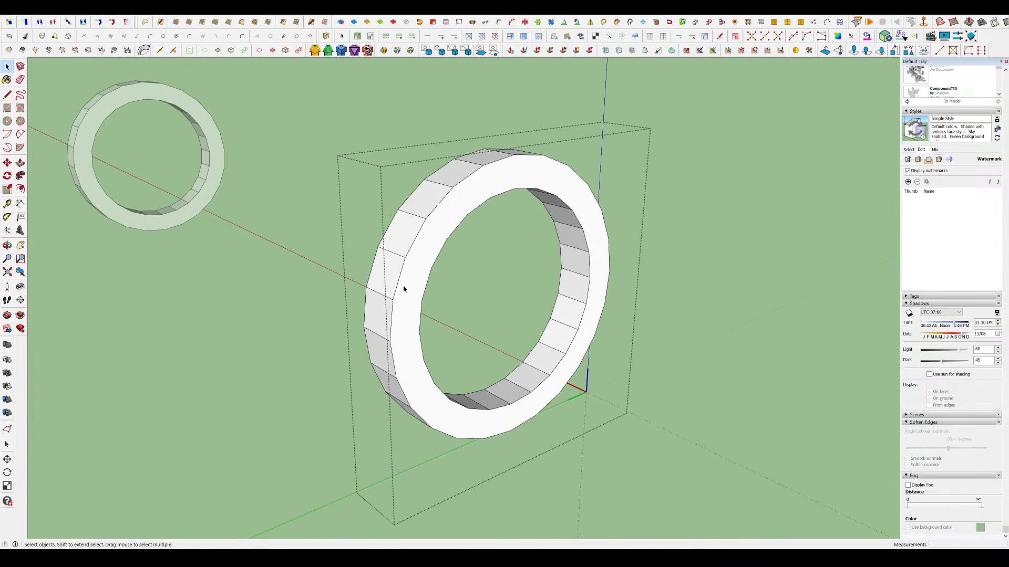
{"action": "scroll", "coordinate": [404, 289], "scroll_direction": "up", "scroll_amount": 2}
{"action": "left_click", "coordinate": [402, 261]}
{"action": "left_click", "coordinate": [404, 306]}
{"action": "key", "text": "p"}
{"action": "left_click", "coordinate": [402, 286]}
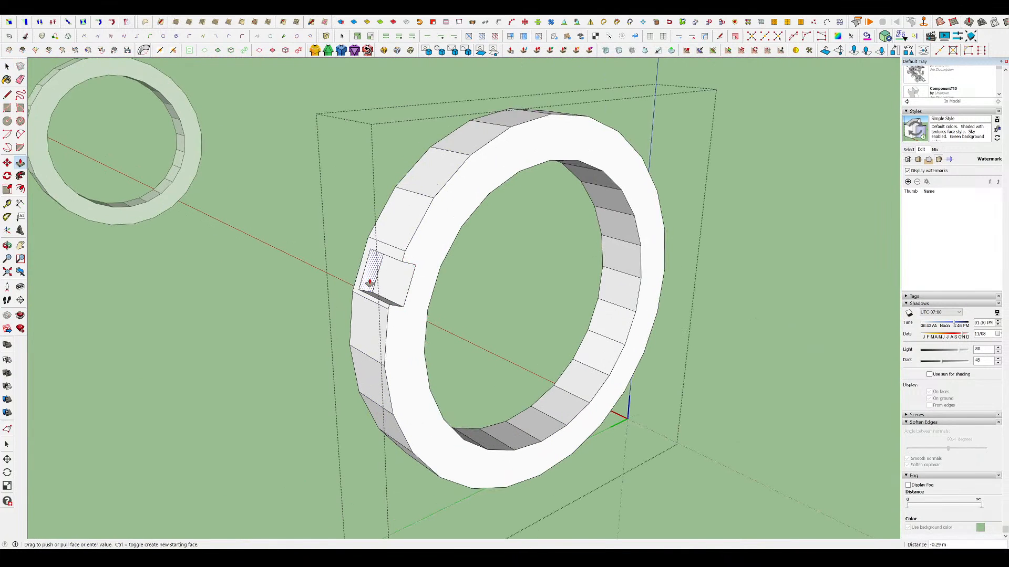
{"action": "left_click", "coordinate": [369, 280]}
{"action": "key", "text": "space"}
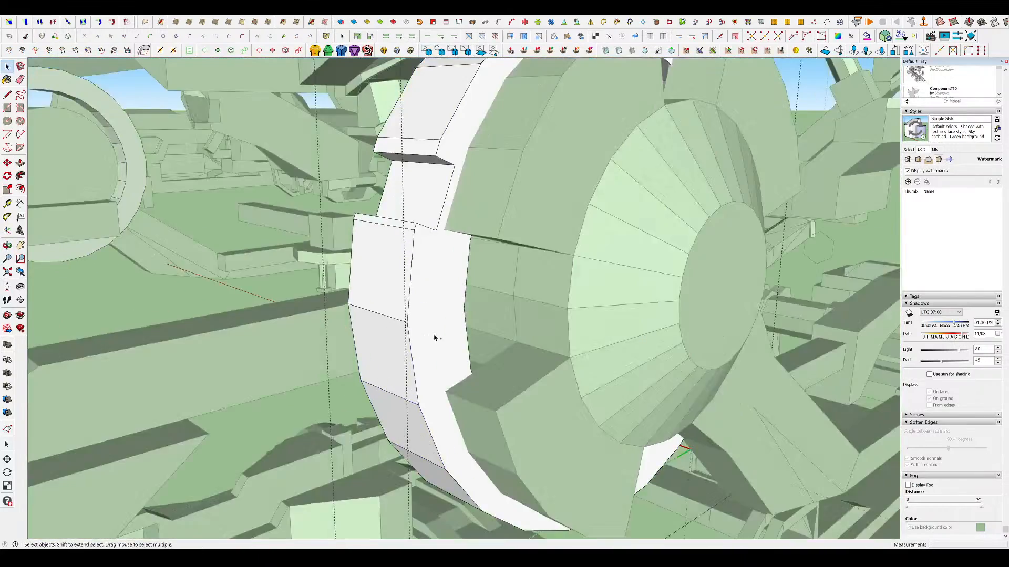
- Cut a second notch lower on the wheel ring's rim and leave the group
{"action": "scroll", "coordinate": [434, 338], "scroll_direction": "down", "scroll_amount": 2}
{"action": "mouse_move", "coordinate": [432, 353]}
{"action": "middle_mouse_down"}
{"action": "mouse_move", "coordinate": [434, 335]}
{"action": "mouse_move", "coordinate": [410, 318]}
{"action": "middle_mouse_up"}
{"action": "left_click", "coordinate": [419, 336]}
{"action": "left_click", "coordinate": [447, 366]}
{"action": "key", "text": "p"}
{"action": "left_click", "coordinate": [436, 361]}
{"action": "left_click", "coordinate": [377, 342]}
{"action": "scroll", "coordinate": [415, 325], "scroll_direction": "up", "scroll_amount": 2}
{"action": "scroll", "coordinate": [411, 319], "scroll_direction": "down", "scroll_amount": 15}
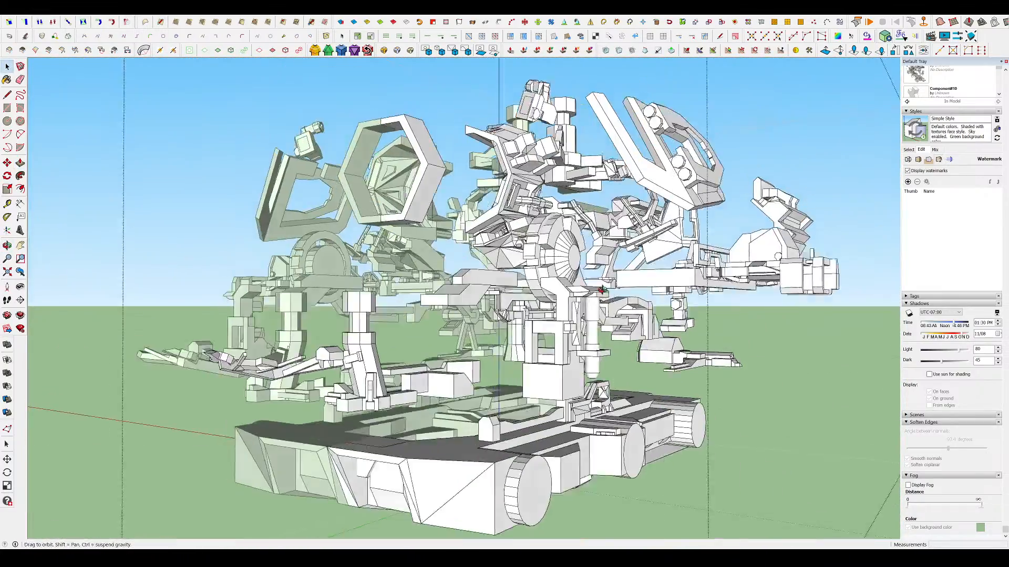
{"action": "middle_click_drag", "start_coordinate": [602, 291], "coordinate": [583, 315]}
{"action": "scroll", "coordinate": [580, 247], "scroll_direction": "down", "scroll_amount": 5}
{"action": "left_click", "coordinate": [303, 253]}
- Turn on shadows and set the sun to 12:30 PM on 06/27
{"action": "middle_click_drag", "start_coordinate": [315, 252], "coordinate": [337, 363]}
{"action": "scroll", "coordinate": [505, 187], "scroll_direction": "up", "scroll_amount": 4}
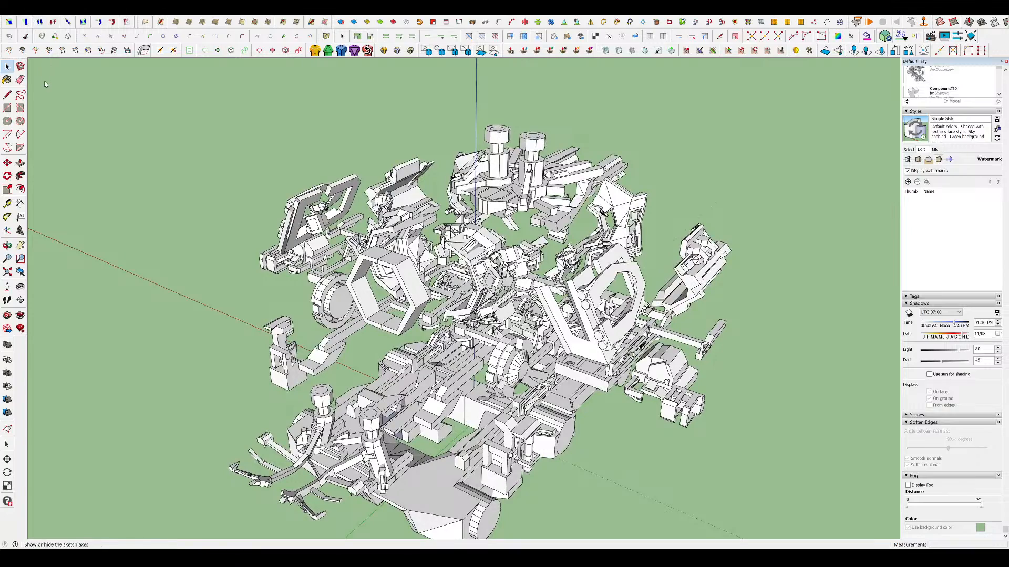
{"action": "key", "text": "alt+s"}
{"action": "scroll", "coordinate": [517, 237], "scroll_direction": "down", "scroll_amount": 3}
{"action": "scroll", "coordinate": [518, 237], "scroll_direction": "up", "scroll_amount": 3}
{"action": "middle_click_drag", "start_coordinate": [505, 252], "coordinate": [517, 237]}
{"action": "left_click_drag", "start_coordinate": [953, 323], "coordinate": [945, 336]}
{"action": "middle_click_drag", "start_coordinate": [593, 336], "coordinate": [392, 356]}
{"action": "scroll", "coordinate": [551, 331], "scroll_direction": "up", "scroll_amount": 2}
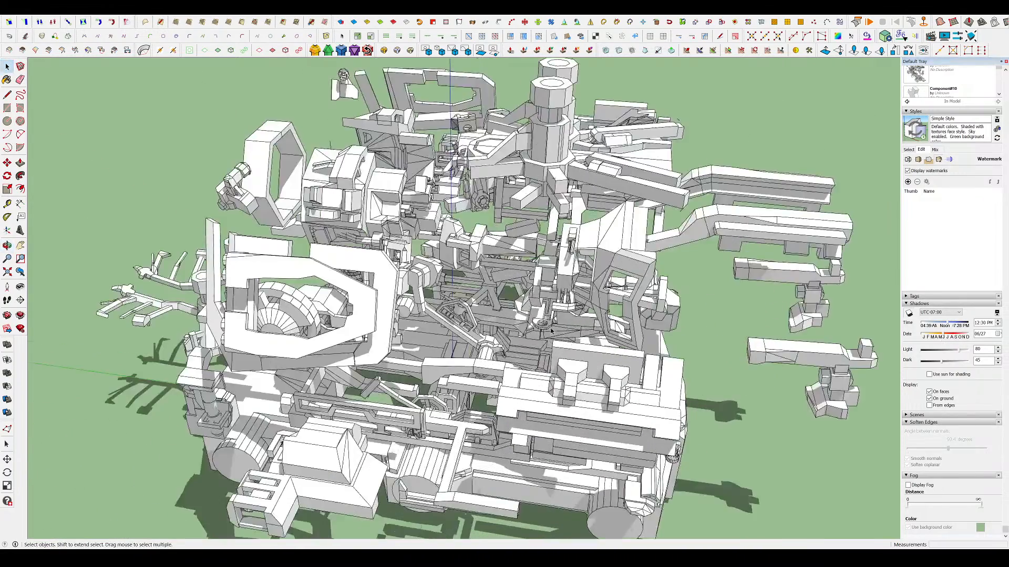
- Try the Stain Edges with Frame style from the Style Builder competition collection on the model
{"action": "scroll", "coordinate": [580, 323], "scroll_direction": "down", "scroll_amount": 4}
{"action": "middle_click_drag", "start_coordinate": [579, 323], "coordinate": [696, 356]}
{"action": "scroll", "coordinate": [519, 338], "scroll_direction": "up", "scroll_amount": 2}
{"action": "scroll", "coordinate": [696, 356], "scroll_direction": "down", "scroll_amount": 2}
{"action": "scroll", "coordinate": [663, 297], "scroll_direction": "up", "scroll_amount": 5}
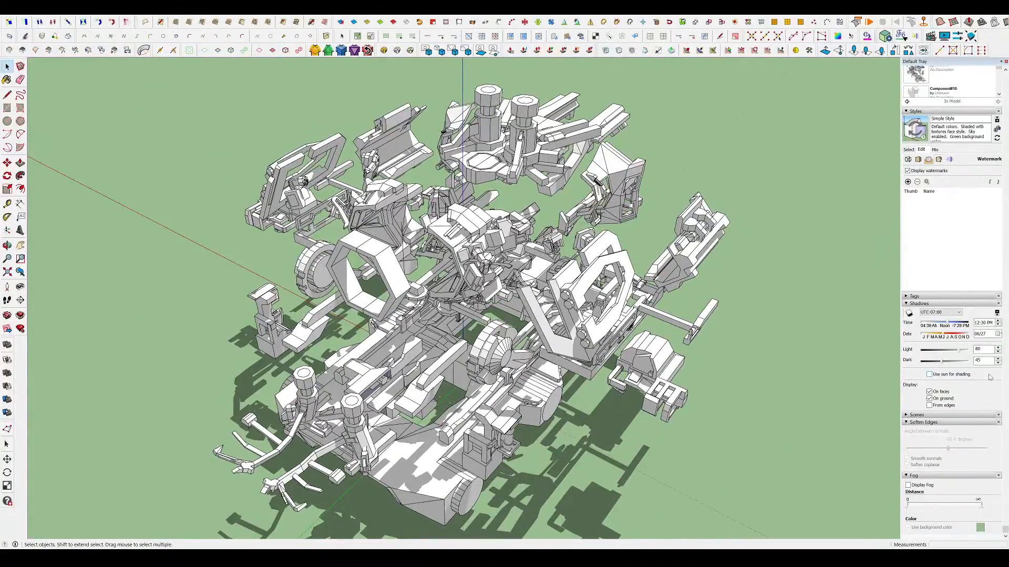
{"action": "scroll", "coordinate": [656, 280], "scroll_direction": "up", "scroll_amount": 3}
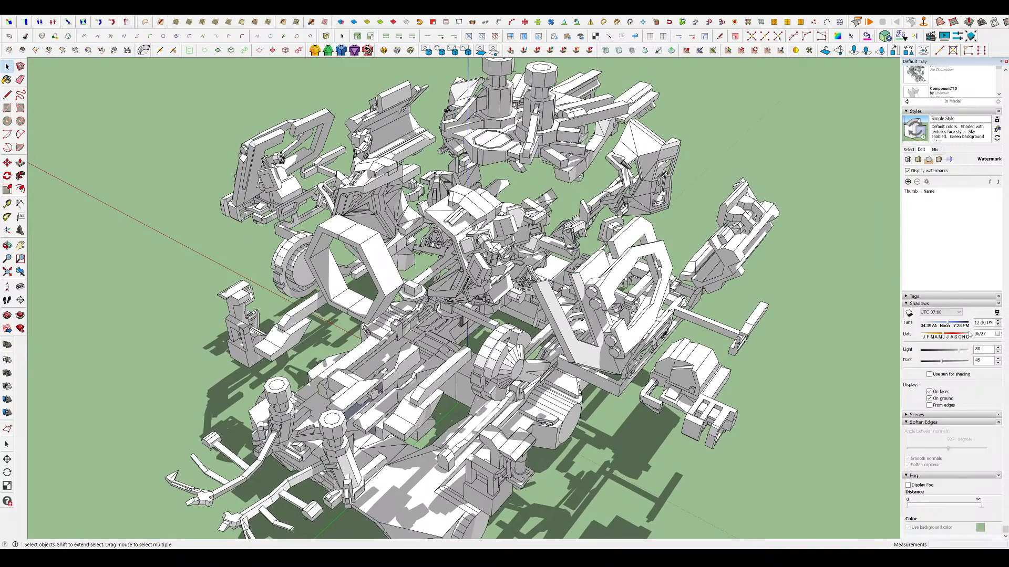
{"action": "left_click", "coordinate": [914, 150]}
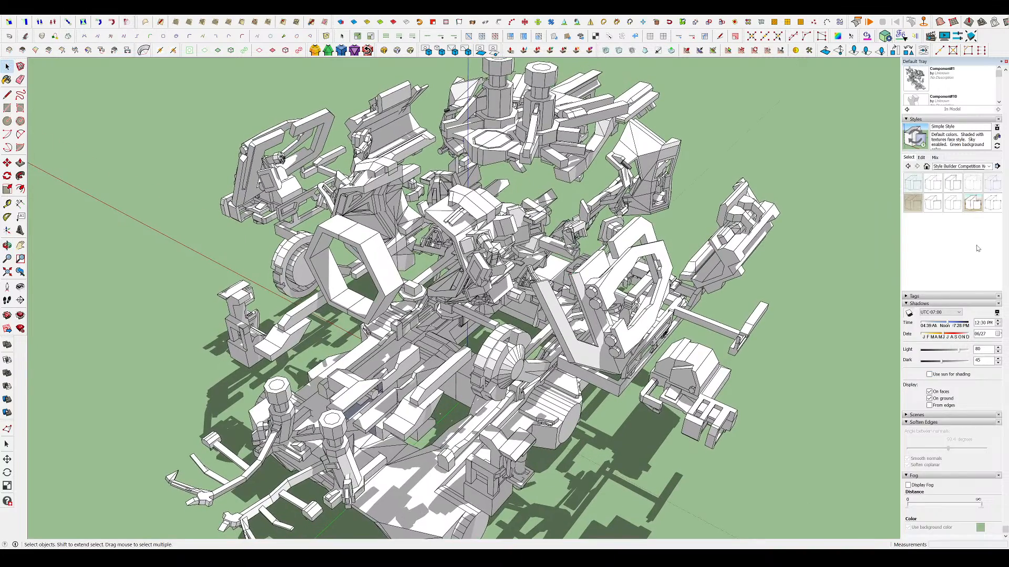
{"action": "left_click", "coordinate": [972, 205]}
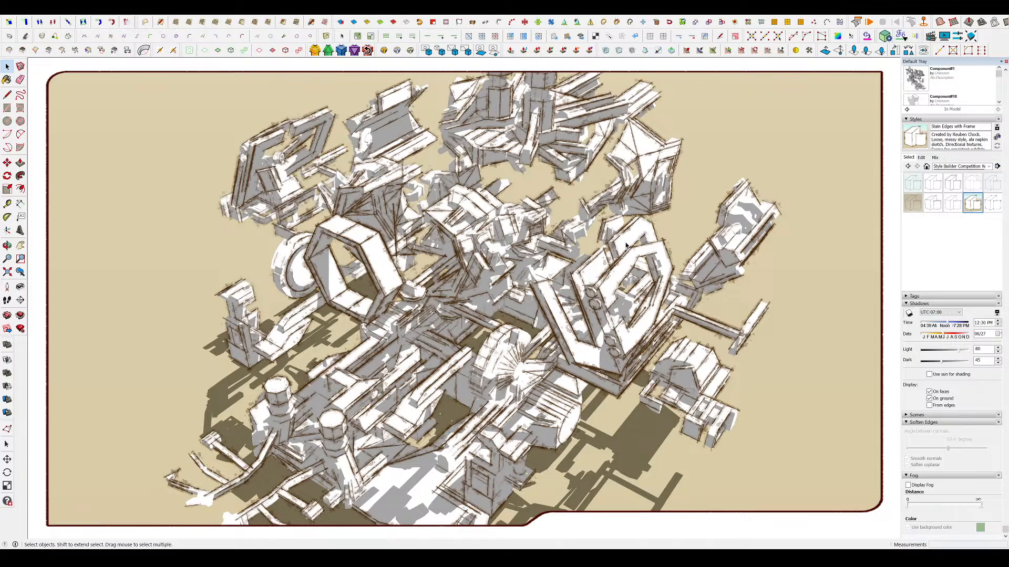
- Apply the Pencil Sketch with Darker Trace style and view the model from several sides
{"action": "left_click", "coordinate": [933, 206]}
{"action": "scroll", "coordinate": [484, 245], "scroll_direction": "down", "scroll_amount": 2}
{"action": "scroll", "coordinate": [529, 273], "scroll_direction": "up", "scroll_amount": 2}
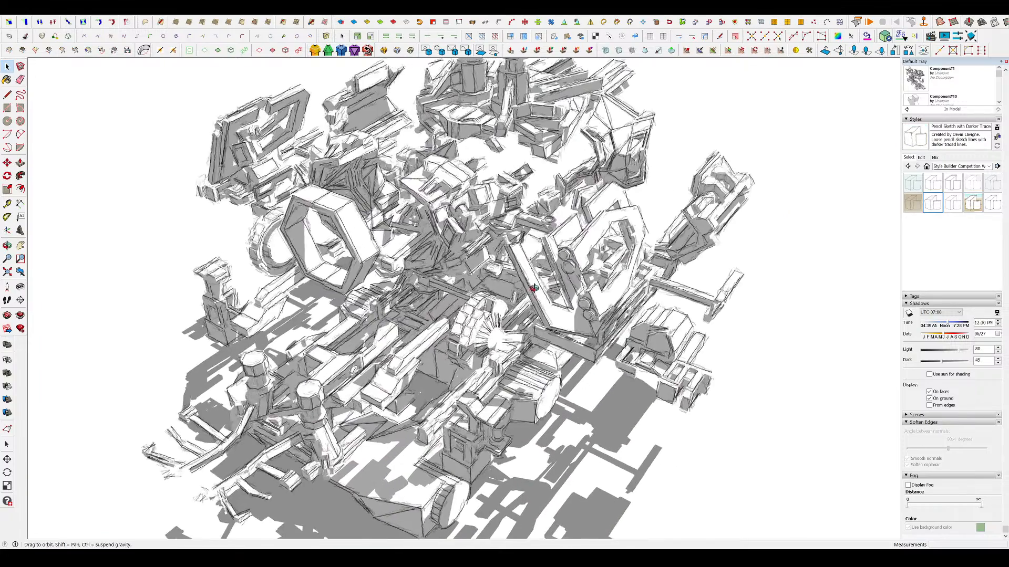
{"action": "mouse_move", "coordinate": [529, 274]}
{"action": "middle_mouse_down"}
{"action": "mouse_move", "coordinate": [531, 292]}
{"action": "mouse_move", "coordinate": [529, 274]}
{"action": "middle_mouse_up"}
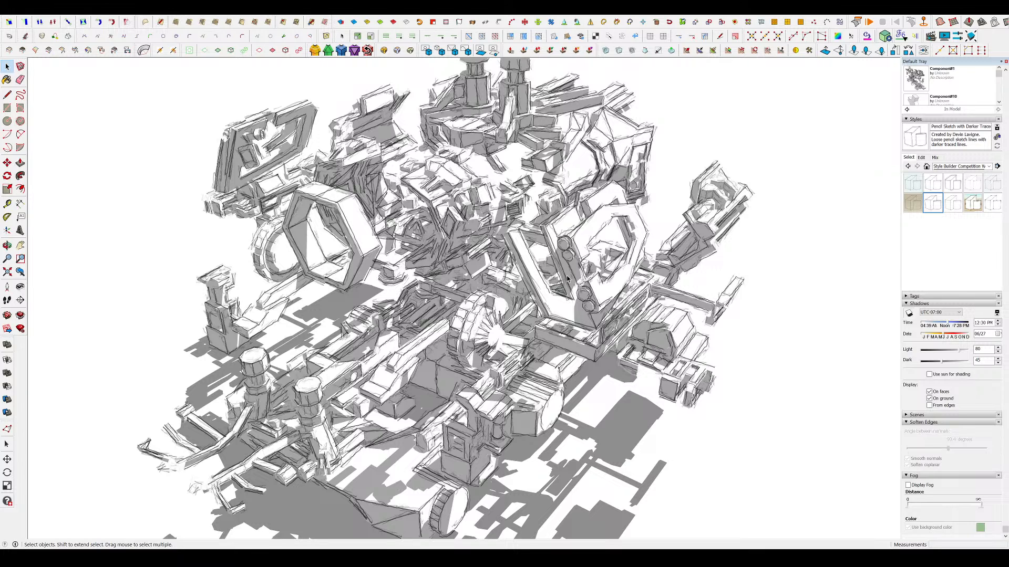
{"action": "middle_click_drag", "start_coordinate": [527, 285], "coordinate": [713, 228]}
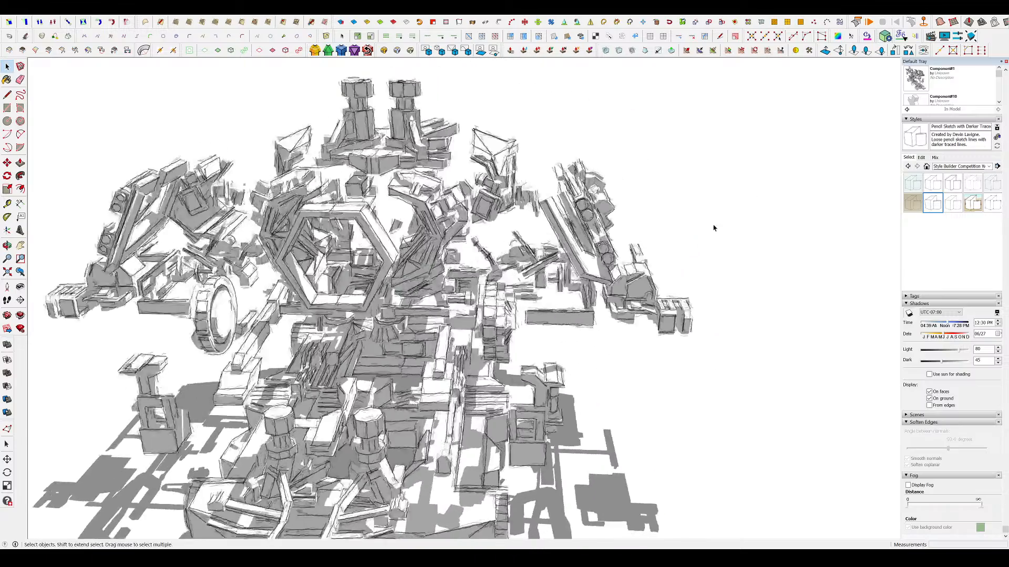
{"action": "scroll", "coordinate": [714, 228], "scroll_direction": "down", "scroll_amount": 3}
{"action": "middle_click_drag", "start_coordinate": [651, 273], "coordinate": [643, 353]}
{"action": "mouse_move", "coordinate": [558, 294]}
{"action": "middle_mouse_down"}
{"action": "mouse_move", "coordinate": [556, 327]}
{"action": "mouse_move", "coordinate": [578, 292]}
{"action": "middle_mouse_up"}
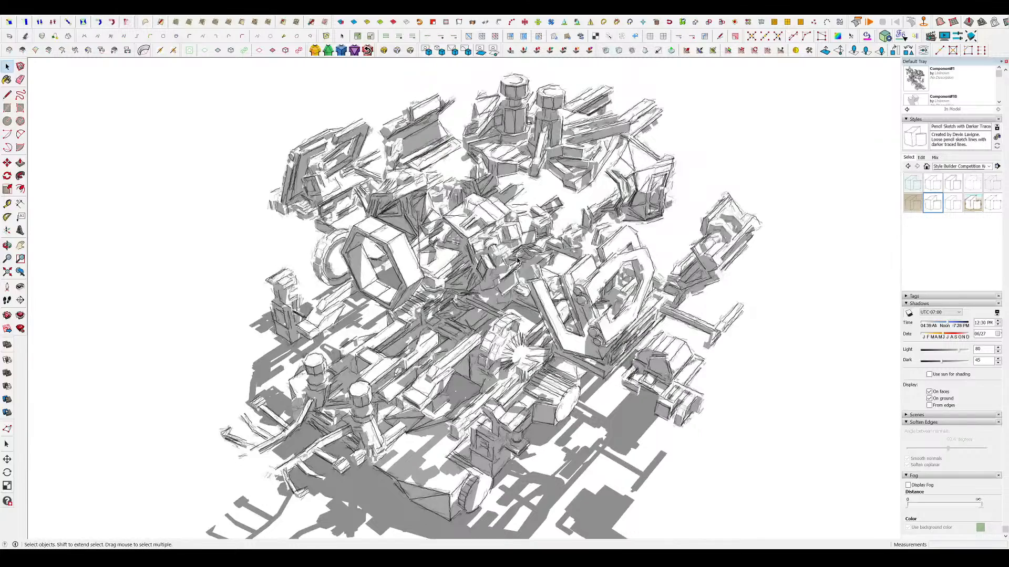
- Open the symmetrical half for editing, delete the stray vertical edge beside the hexagonal ring, and leave the group
{"action": "double_click", "coordinate": [592, 297]}
{"action": "double_click", "coordinate": [592, 296]}
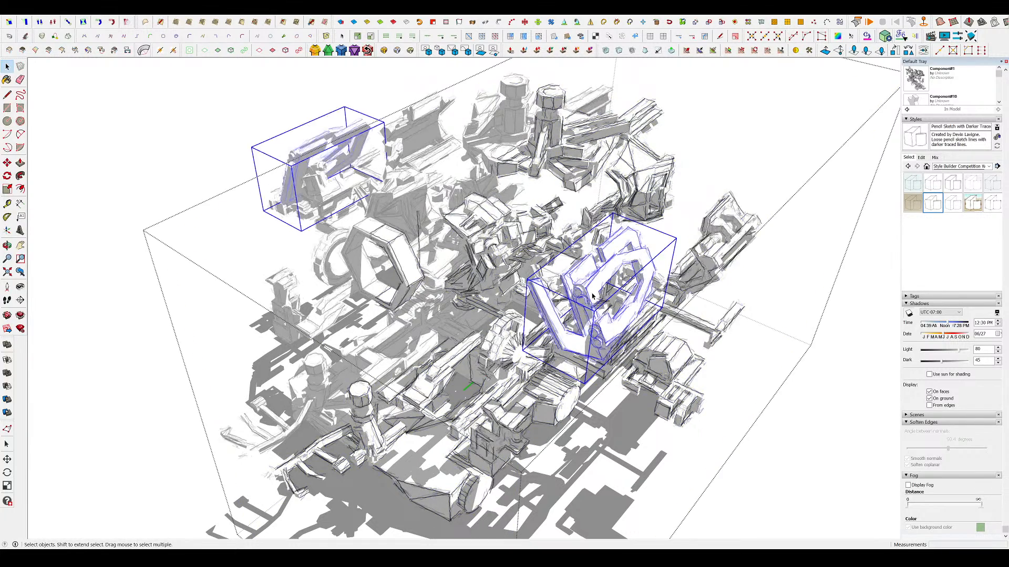
{"action": "key", "text": "Escape"}
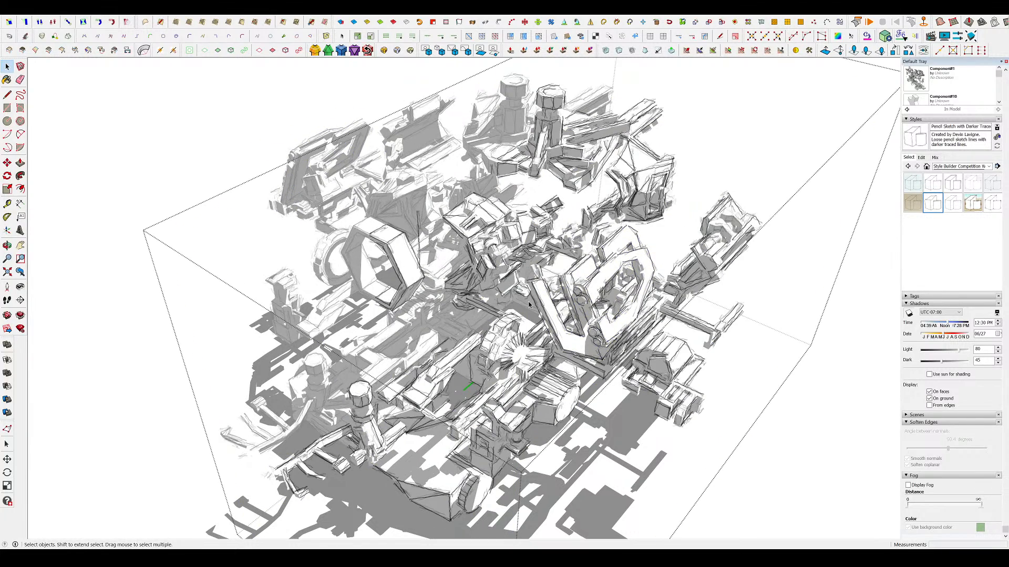
{"action": "scroll", "coordinate": [480, 297], "scroll_direction": "up", "scroll_amount": 2}
{"action": "scroll", "coordinate": [464, 234], "scroll_direction": "down", "scroll_amount": 2}
{"action": "scroll", "coordinate": [464, 234], "scroll_direction": "up", "scroll_amount": 2}
{"action": "left_click", "coordinate": [176, 36]}
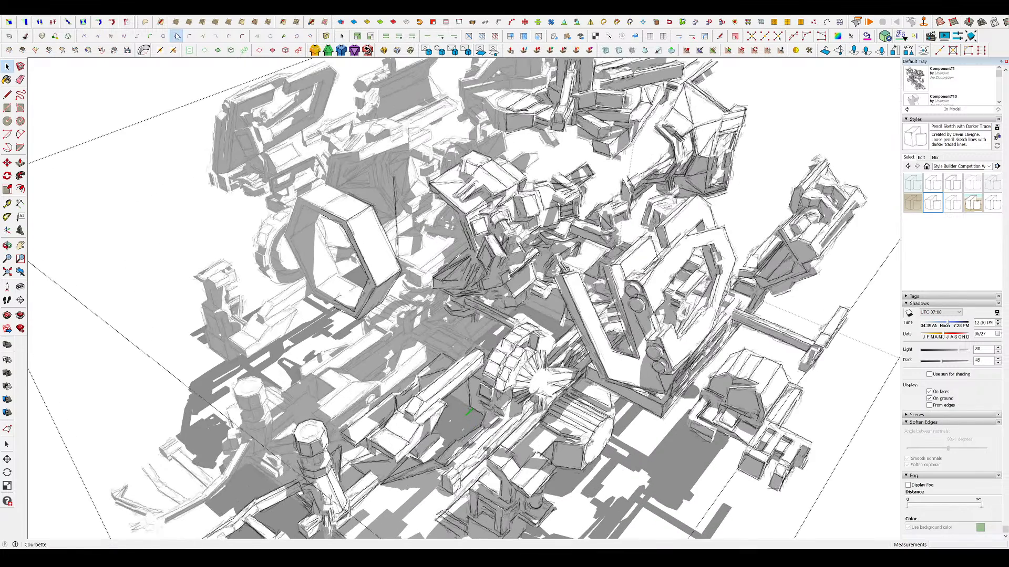
{"action": "left_click", "coordinate": [7, 66]}
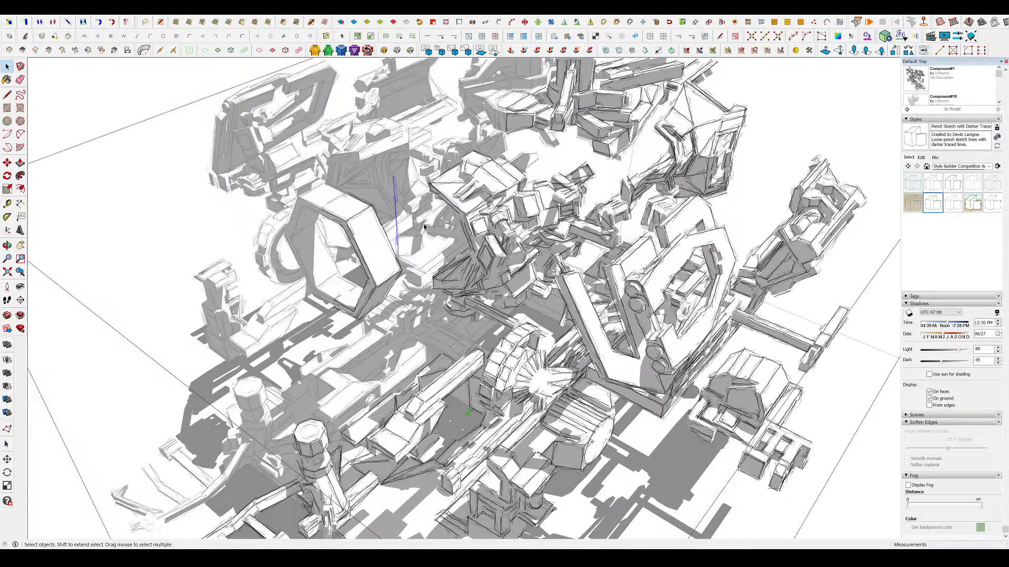
{"action": "scroll", "coordinate": [424, 226], "scroll_direction": "down", "scroll_amount": 3}
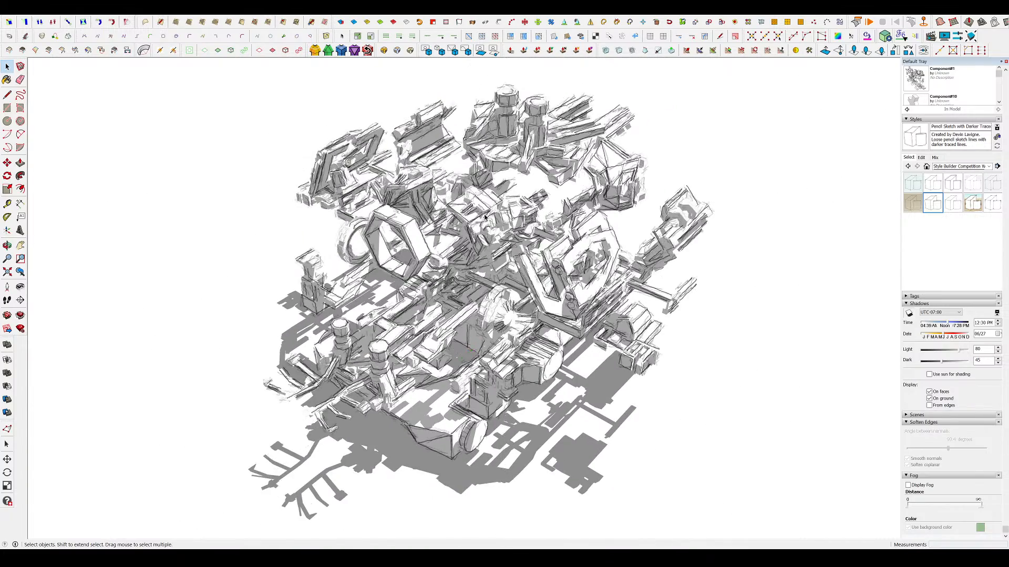
- Open the half containing the hexagonal ring, move the ring down about 0.57 m, and leave the group
{"action": "scroll", "coordinate": [494, 244], "scroll_direction": "up", "scroll_amount": 2}
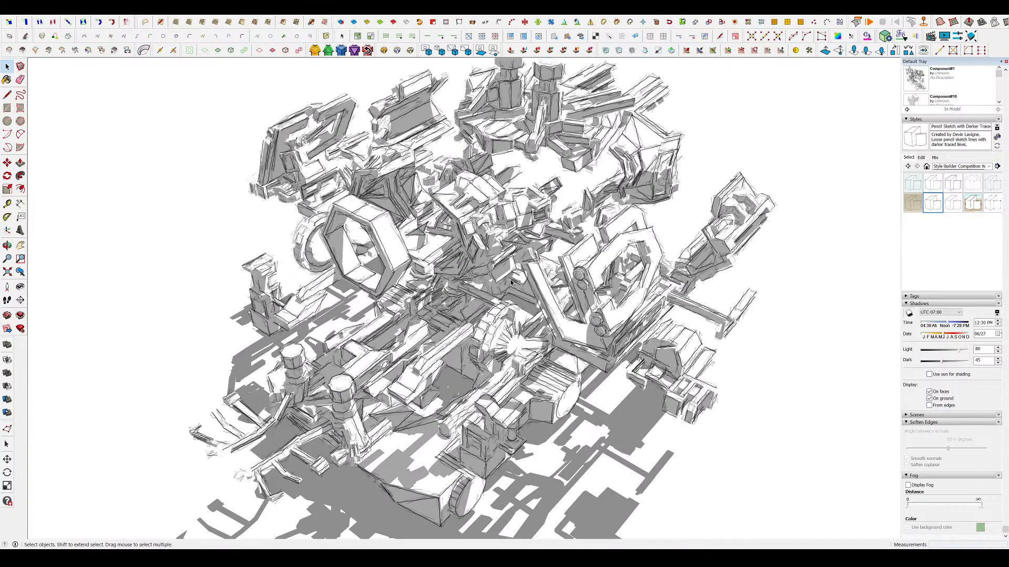
{"action": "scroll", "coordinate": [510, 280], "scroll_direction": "down", "scroll_amount": 3}
{"action": "scroll", "coordinate": [496, 262], "scroll_direction": "up", "scroll_amount": 3}
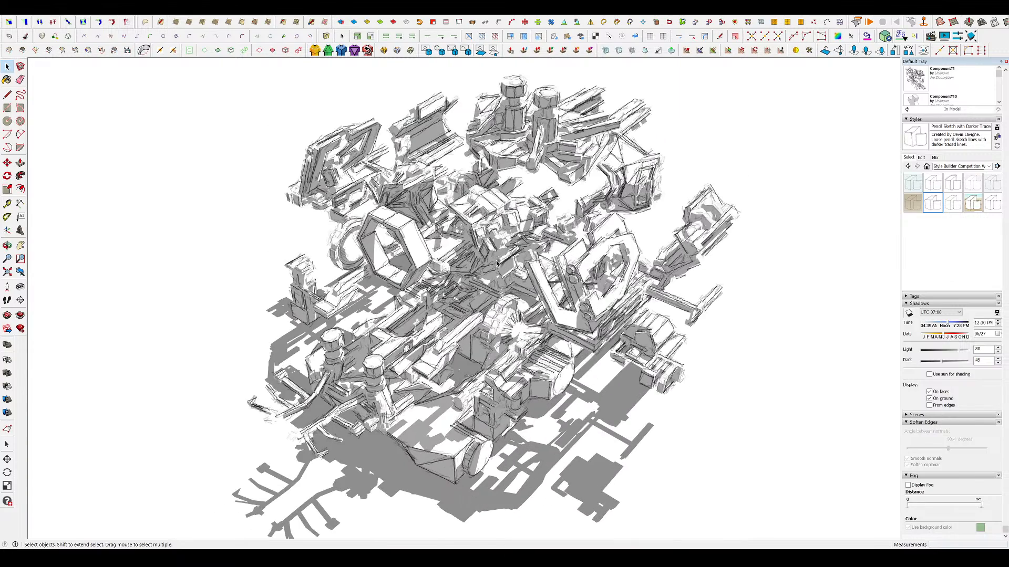
{"action": "scroll", "coordinate": [501, 276], "scroll_direction": "up", "scroll_amount": 2}
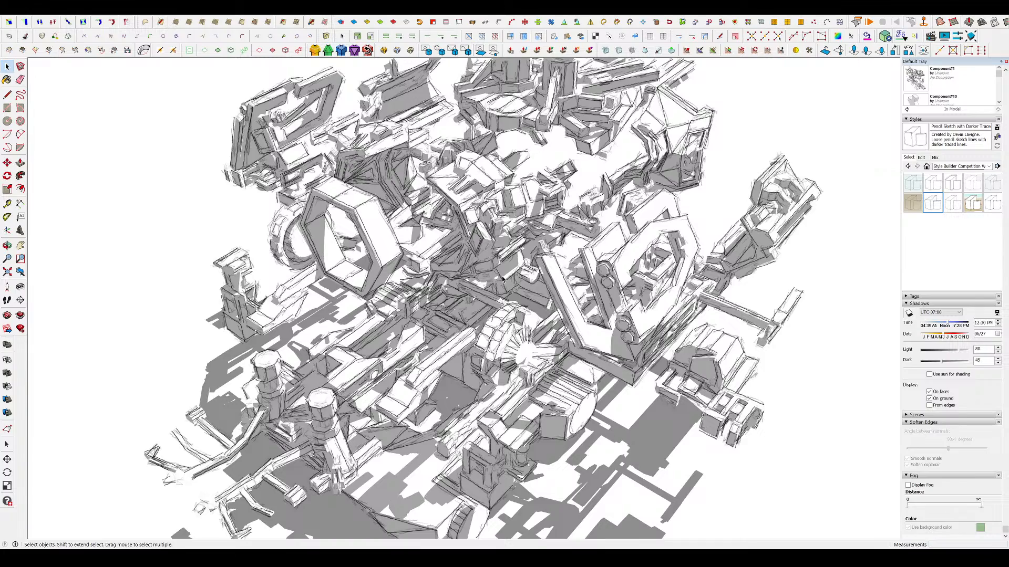
{"action": "mouse_move", "coordinate": [433, 265]}
{"action": "middle_mouse_down"}
{"action": "mouse_move", "coordinate": [772, 309]}
{"action": "mouse_move", "coordinate": [861, 299]}
{"action": "mouse_move", "coordinate": [721, 297]}
{"action": "mouse_move", "coordinate": [779, 126]}
{"action": "mouse_move", "coordinate": [660, 137]}
{"action": "middle_mouse_up"}
{"action": "left_click", "coordinate": [615, 148]}
{"action": "key", "text": "m"}
{"action": "key", "text": "space"}
{"action": "double_click", "coordinate": [620, 147]}
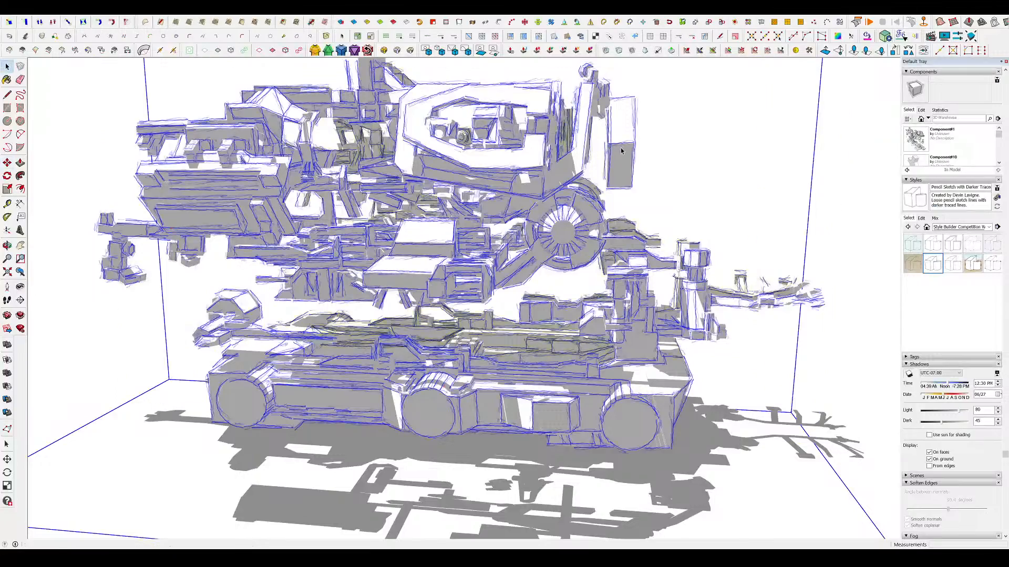
{"action": "key", "text": "m"}
{"action": "key", "text": "space"}
{"action": "left_click", "coordinate": [610, 150]}
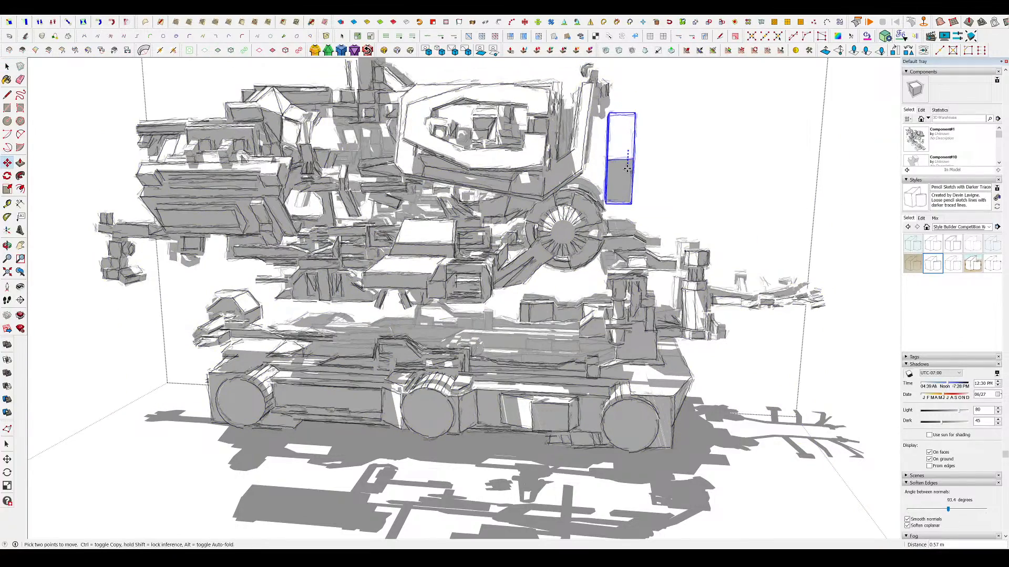
{"action": "middle_click_drag", "start_coordinate": [625, 173], "coordinate": [527, 259]}
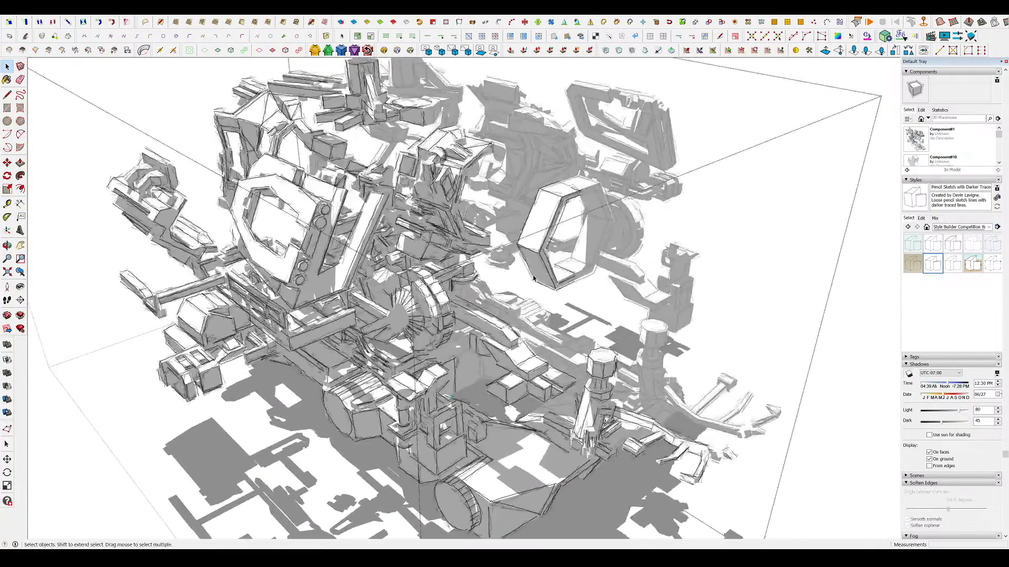
{"action": "scroll", "coordinate": [526, 259], "scroll_direction": "down", "scroll_amount": 3}
{"action": "left_click", "coordinate": [768, 283]}
- Examine the composition and cast shadows of the whole model from near and far
{"action": "middle_click_drag", "start_coordinate": [719, 287], "coordinate": [525, 310]}
{"action": "scroll", "coordinate": [492, 314], "scroll_direction": "up", "scroll_amount": 6}
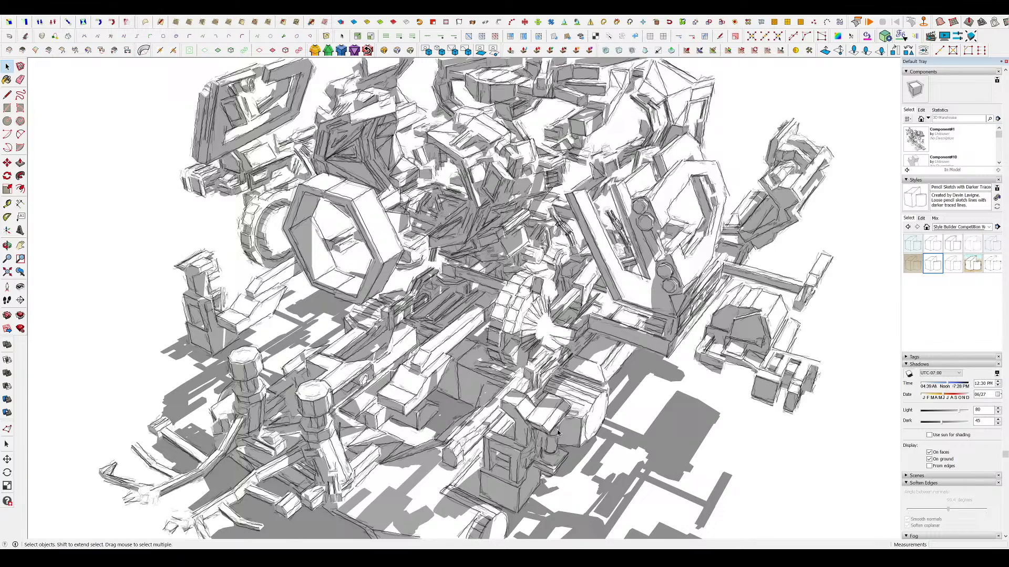
{"action": "scroll", "coordinate": [554, 401], "scroll_direction": "down", "scroll_amount": 3}
{"action": "scroll", "coordinate": [589, 333], "scroll_direction": "up", "scroll_amount": 3}
{"action": "middle_click_drag", "start_coordinate": [589, 333], "coordinate": [443, 293]}
{"action": "scroll", "coordinate": [466, 248], "scroll_direction": "down", "scroll_amount": 5}
{"action": "scroll", "coordinate": [499, 274], "scroll_direction": "up", "scroll_amount": 2}
{"action": "scroll", "coordinate": [442, 293], "scroll_direction": "down", "scroll_amount": 3}
- Draw a rectangle on the ground beside the model
{"action": "key", "text": "r"}
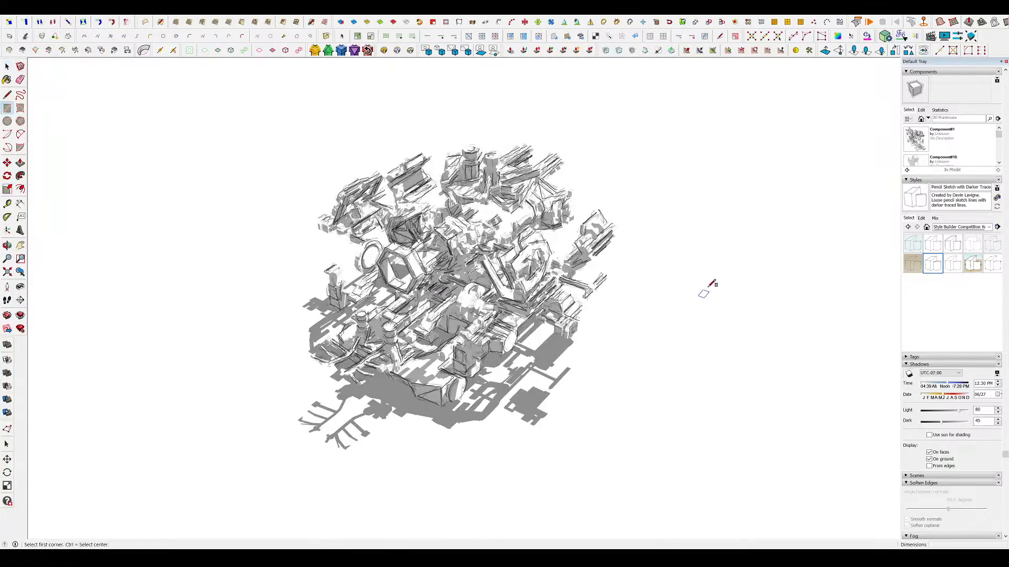
{"action": "left_click", "coordinate": [708, 287]}
{"action": "left_click", "coordinate": [803, 368]}
{"action": "key", "text": "shift+z"}
{"action": "scroll", "coordinate": [688, 327], "scroll_direction": "up", "scroll_amount": 6}
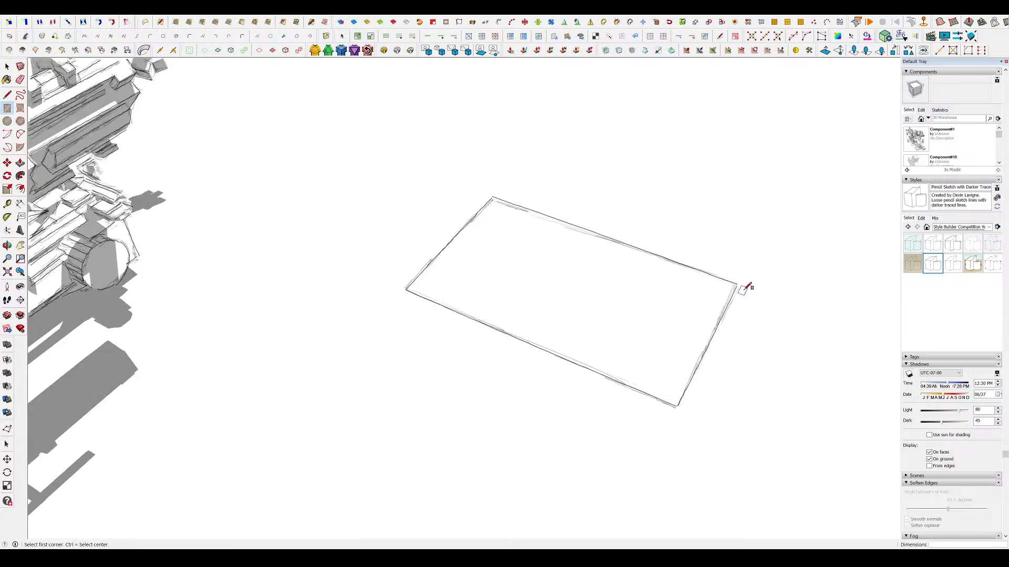
{"action": "key", "text": "space"}
{"action": "scroll", "coordinate": [752, 290], "scroll_direction": "up", "scroll_amount": 2}
{"action": "middle_click_drag", "start_coordinate": [749, 291], "coordinate": [690, 295]}
{"action": "scroll", "coordinate": [689, 294], "scroll_direction": "up", "scroll_amount": 2}
{"action": "scroll", "coordinate": [576, 306], "scroll_direction": "down", "scroll_amount": 4}
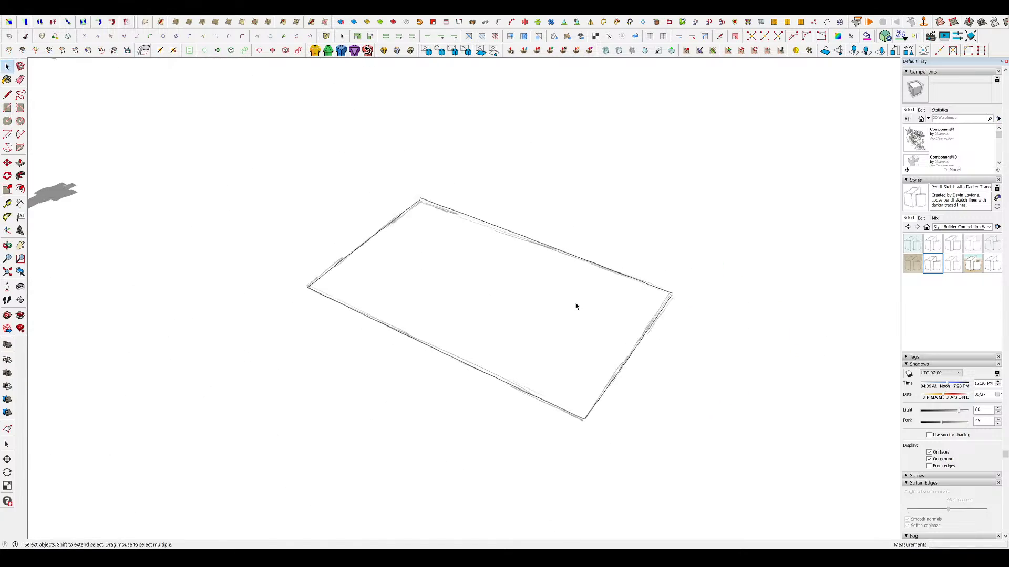
- Delete the rectangle beside the model
{"action": "scroll", "coordinate": [576, 306], "scroll_direction": "down", "scroll_amount": 6}
{"action": "middle_click_drag", "start_coordinate": [592, 302], "coordinate": [536, 248]}
{"action": "scroll", "coordinate": [531, 252], "scroll_direction": "up", "scroll_amount": 1}
{"action": "scroll", "coordinate": [191, 248], "scroll_direction": "up", "scroll_amount": 2}
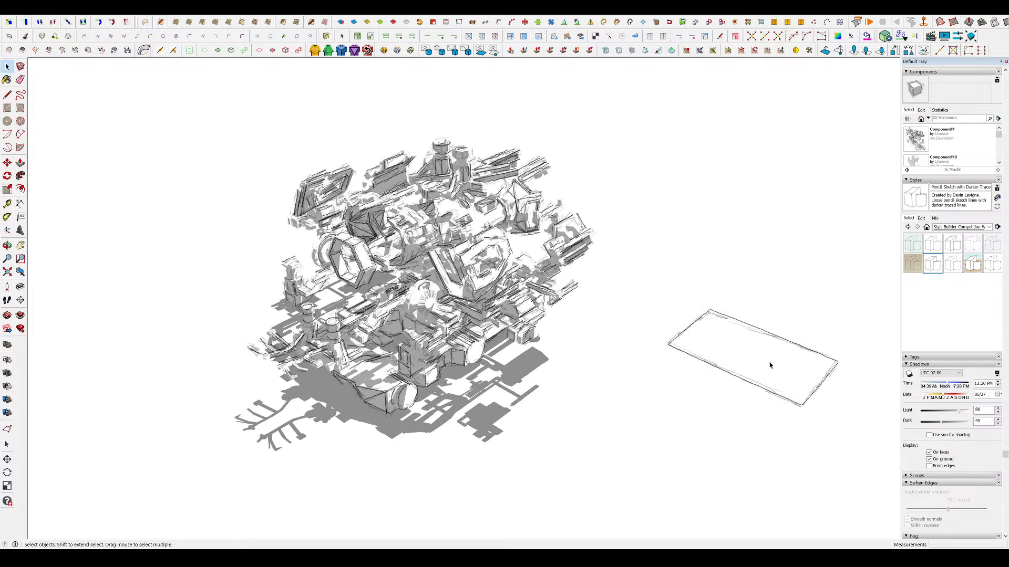
{"action": "left_click_drag", "start_coordinate": [599, 278], "coordinate": [599, 277]}
{"action": "key", "text": "Delete"}
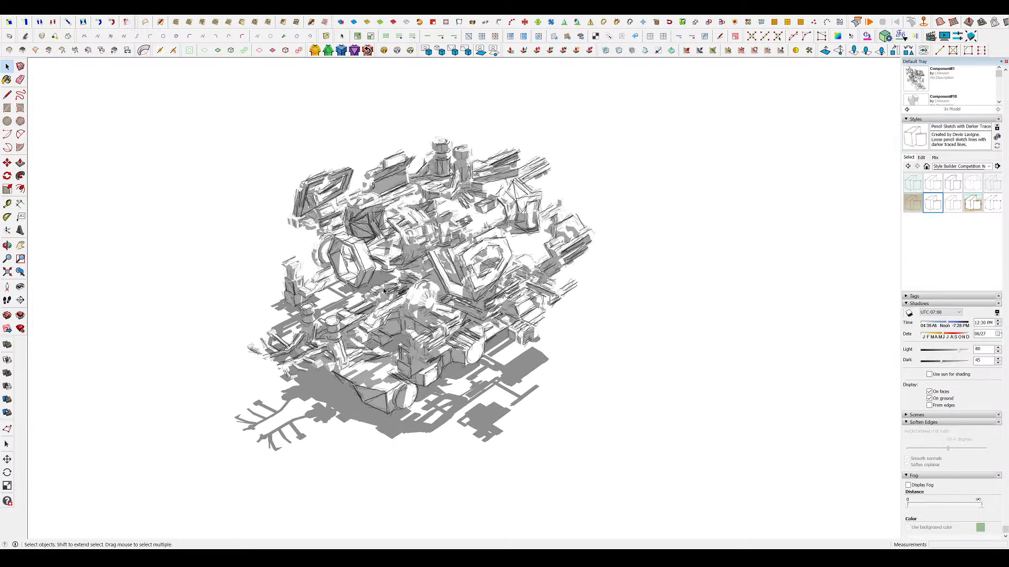
- Open the hexagonal ring for editing and draw a rectangle on its sloped outer face along the front edge
{"action": "scroll", "coordinate": [605, 269], "scroll_direction": "up", "scroll_amount": 3}
{"action": "scroll", "coordinate": [562, 289], "scroll_direction": "up", "scroll_amount": 3}
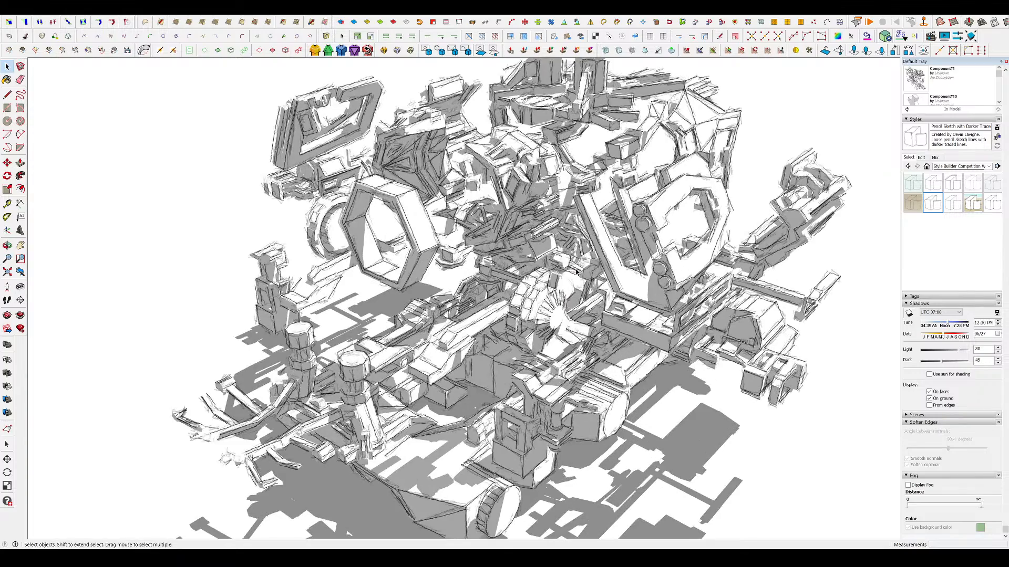
{"action": "scroll", "coordinate": [328, 203], "scroll_direction": "up", "scroll_amount": 2}
{"action": "double_click", "coordinate": [456, 226]}
{"action": "scroll", "coordinate": [449, 227], "scroll_direction": "up", "scroll_amount": 3}
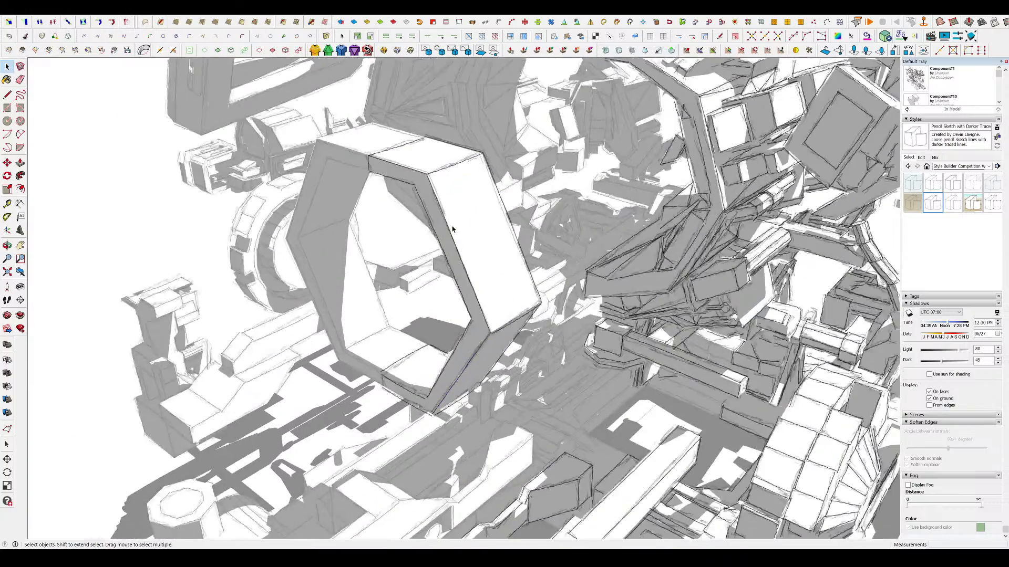
{"action": "double_click", "coordinate": [445, 223]}
{"action": "key", "text": "r"}
{"action": "left_click", "coordinate": [441, 209]}
{"action": "left_click", "coordinate": [498, 274]}
- Try to cut a notch about 0.20 m deep into the ring from the rectangle, and undo the cut
{"action": "key", "text": "p"}
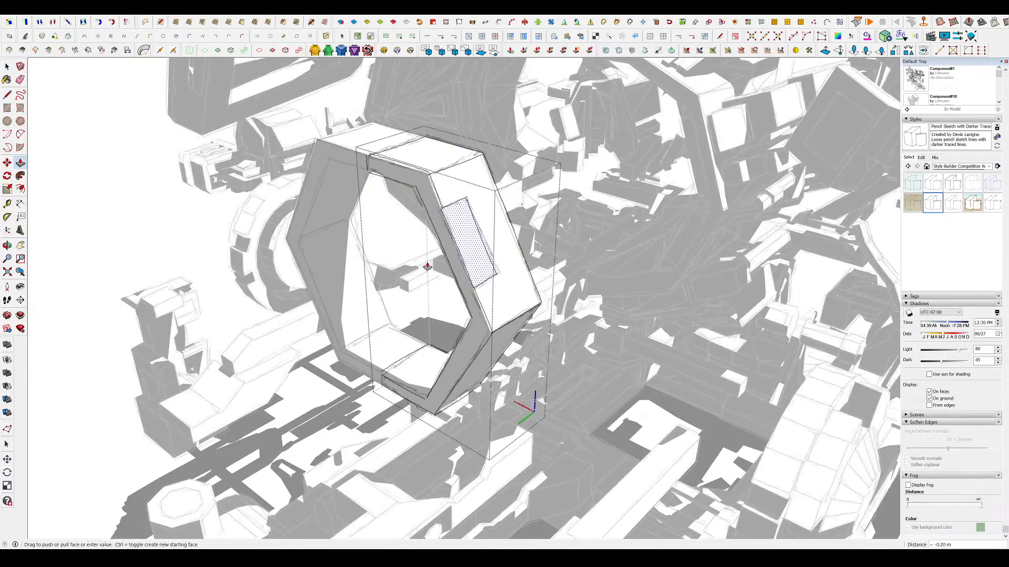
{"action": "left_click_drag", "start_coordinate": [478, 247], "coordinate": [463, 255]}
{"action": "scroll", "coordinate": [491, 227], "scroll_direction": "up", "scroll_amount": 2}
{"action": "key", "text": "e"}
{"action": "left_click", "coordinate": [419, 251]}
{"action": "scroll", "coordinate": [422, 248], "scroll_direction": "up", "scroll_amount": 5}
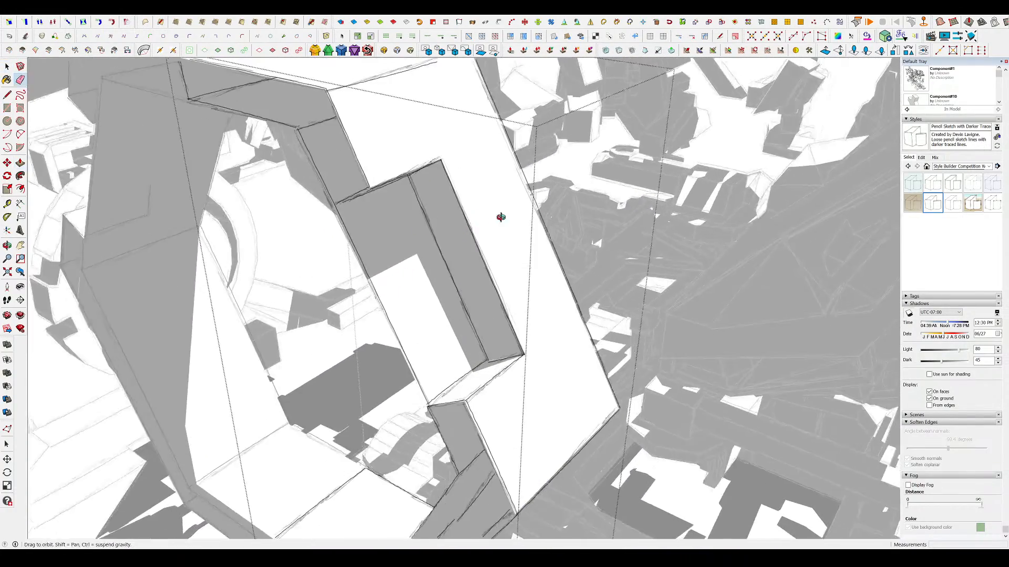
{"action": "middle_click_drag", "start_coordinate": [494, 242], "coordinate": [417, 259]}
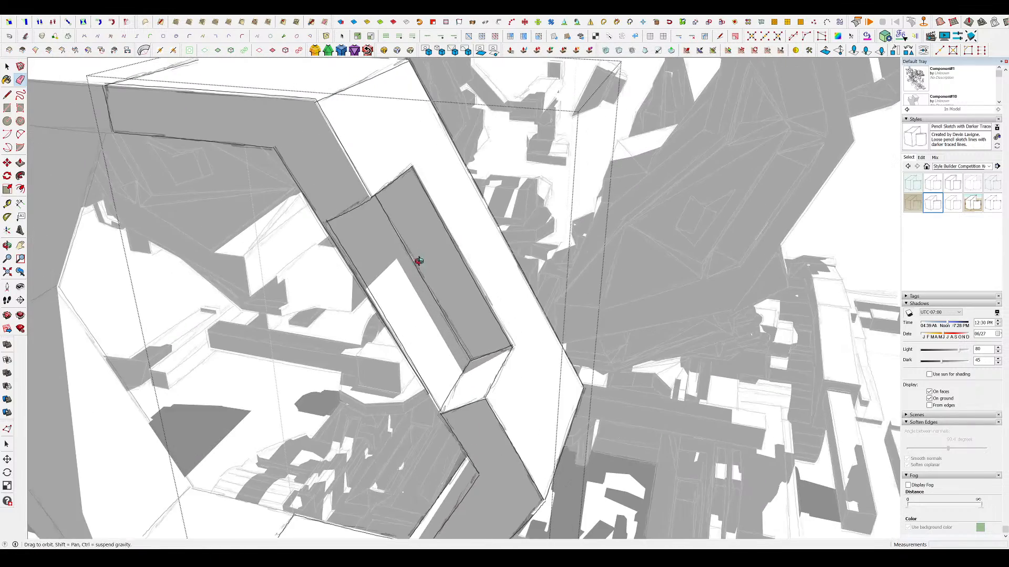
{"action": "key", "text": "p"}
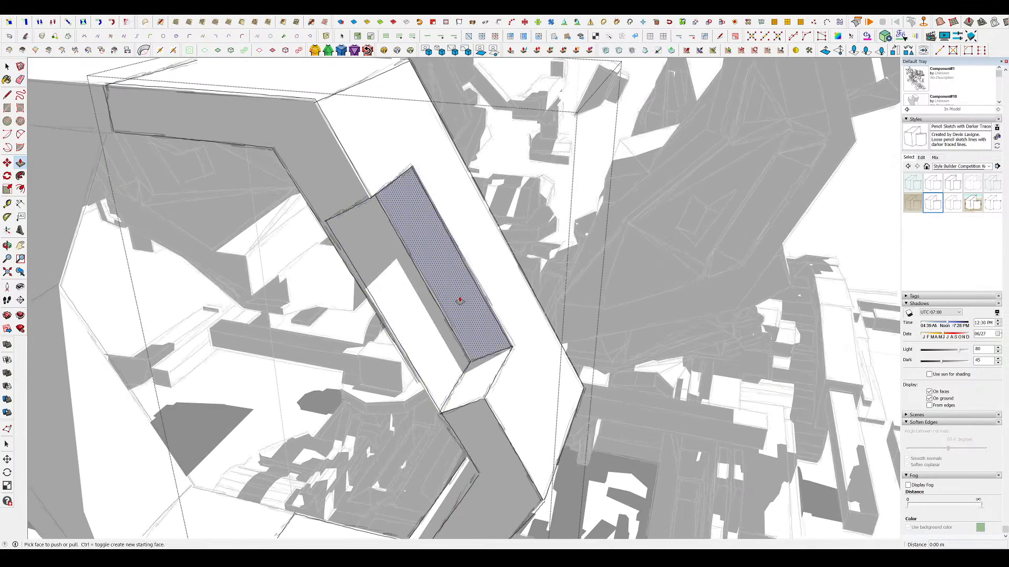
{"action": "key", "text": "ctrl+z"}
- Push the rectangle about 0.65 m through the ring from a new starting face
{"action": "middle_click_drag", "start_coordinate": [457, 291], "coordinate": [450, 263]}
{"action": "left_click", "coordinate": [450, 265]}
{"action": "key", "text": "ctrl"}
{"action": "left_click", "coordinate": [301, 311]}
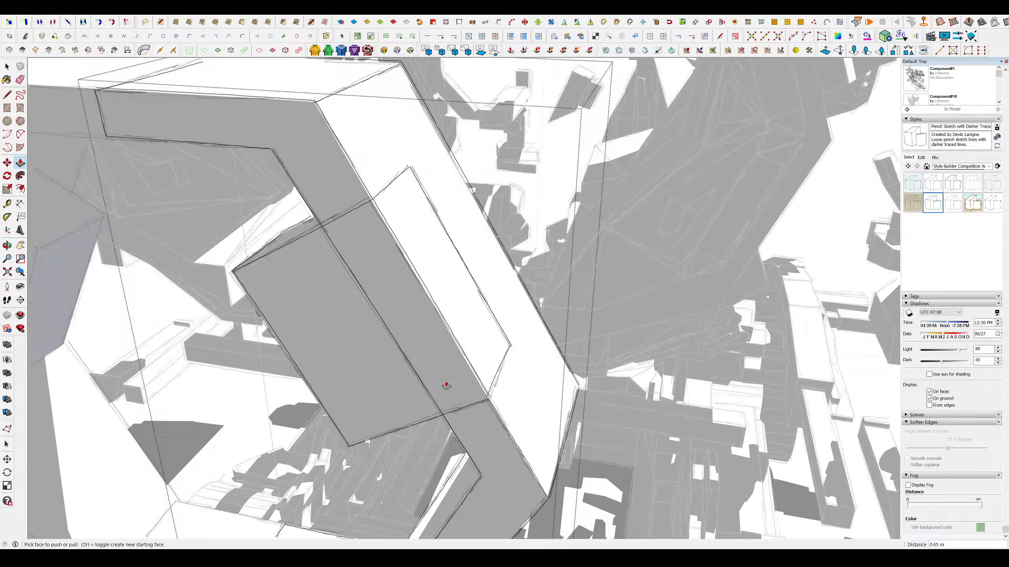
- Erase the edges of the pushed block that protrude into the ring's opening
{"action": "key", "text": "space"}
{"action": "triple_click", "coordinate": [307, 230]}
{"action": "key", "text": "ctrl+t"}
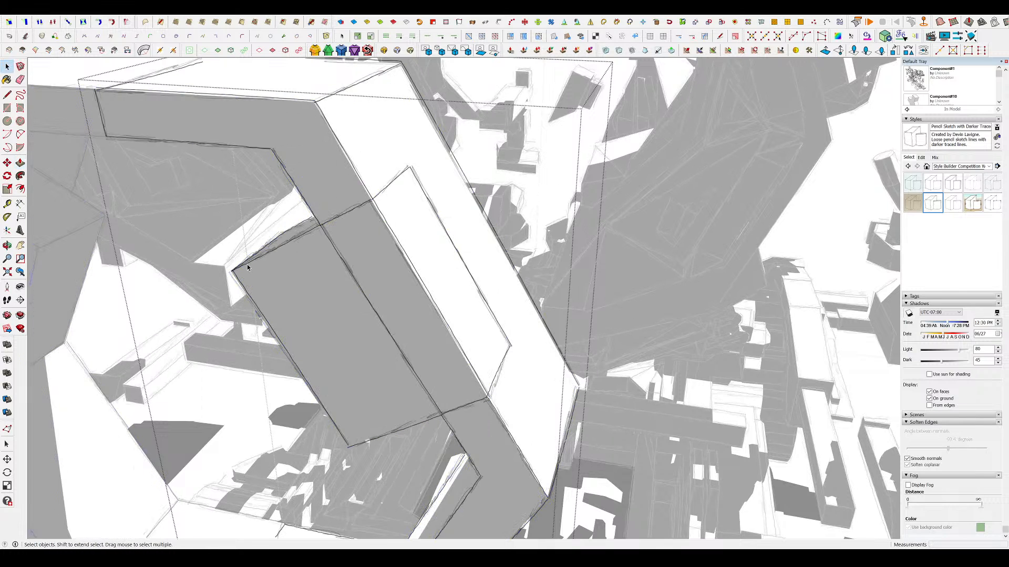
{"action": "key", "text": "e"}
{"action": "left_click", "coordinate": [234, 270]}
{"action": "left_click", "coordinate": [282, 237]}
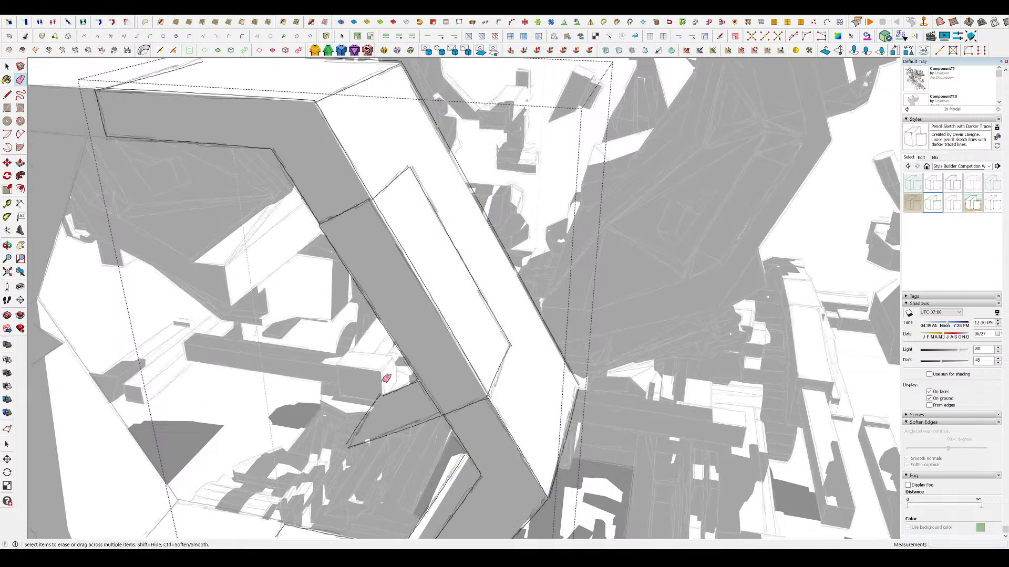
{"action": "left_click", "coordinate": [367, 418]}
{"action": "left_click", "coordinate": [389, 436]}
{"action": "left_click", "coordinate": [405, 386]}
{"action": "left_click", "coordinate": [408, 384]}
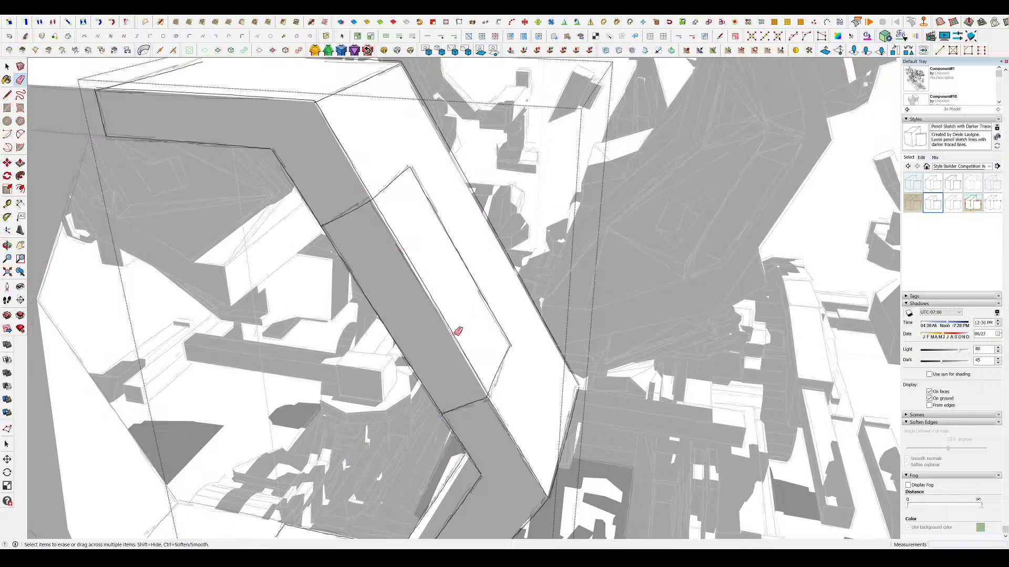
- Erase the leftover edges of the rectangle on the ring's front face to open the notch
{"action": "left_click", "coordinate": [451, 336]}
{"action": "left_click", "coordinate": [398, 343]}
{"action": "middle_click_drag", "start_coordinate": [449, 294], "coordinate": [307, 161]}
- Try to bridge the notch's upper inner corner with a diagonal line and pull the resulting triangle about 0.44 m
{"action": "key", "text": "p"}
{"action": "middle_click_drag", "start_coordinate": [396, 234], "coordinate": [378, 179]}
{"action": "key", "text": "l"}
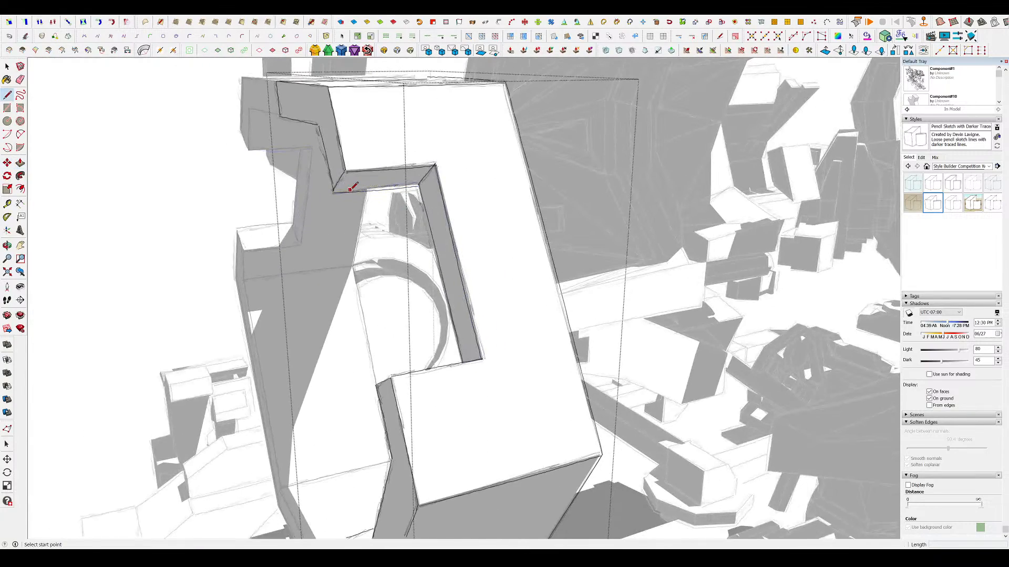
{"action": "left_click", "coordinate": [350, 190]}
{"action": "left_click", "coordinate": [433, 243]}
{"action": "key", "text": "p"}
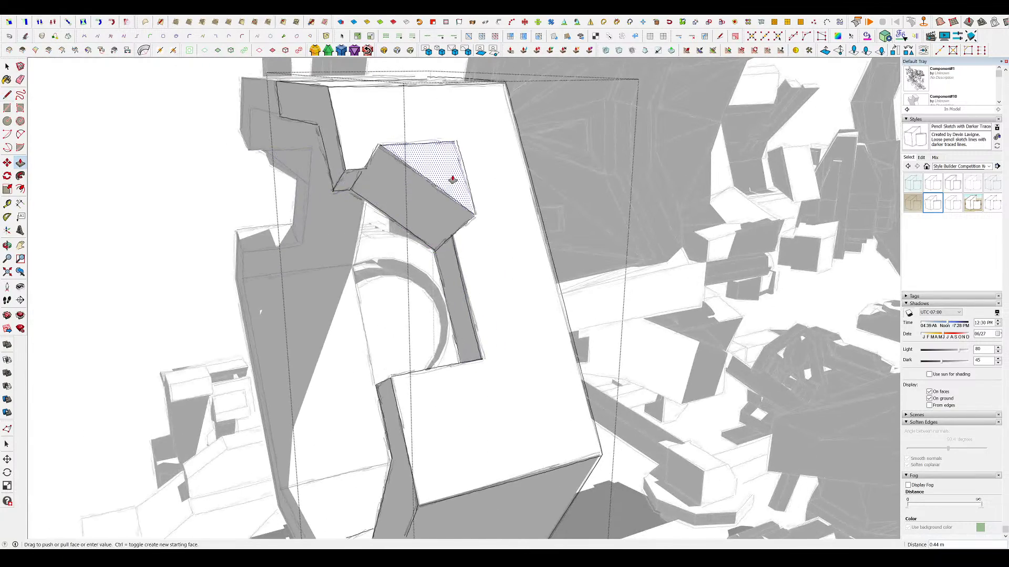
{"action": "middle_click_drag", "start_coordinate": [450, 175], "coordinate": [473, 198]}
{"action": "left_click_drag", "start_coordinate": [495, 249], "coordinate": [401, 183]}
- Try to clean up the triangular infill by erasing an edge and pushing its inner face level with the ring
{"action": "key", "text": "e"}
{"action": "middle_click_drag", "start_coordinate": [400, 183], "coordinate": [478, 190]}
{"action": "left_click", "coordinate": [451, 175]}
{"action": "scroll", "coordinate": [455, 173], "scroll_direction": "up", "scroll_amount": 2}
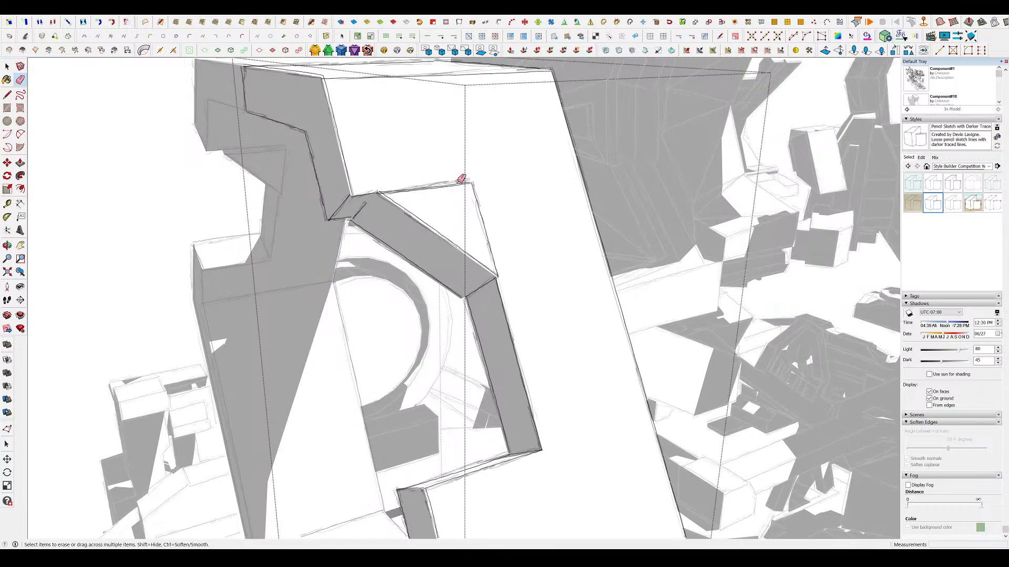
{"action": "key", "text": "p"}
{"action": "scroll", "coordinate": [444, 215], "scroll_direction": "up", "scroll_amount": 3}
{"action": "left_click", "coordinate": [424, 222]}
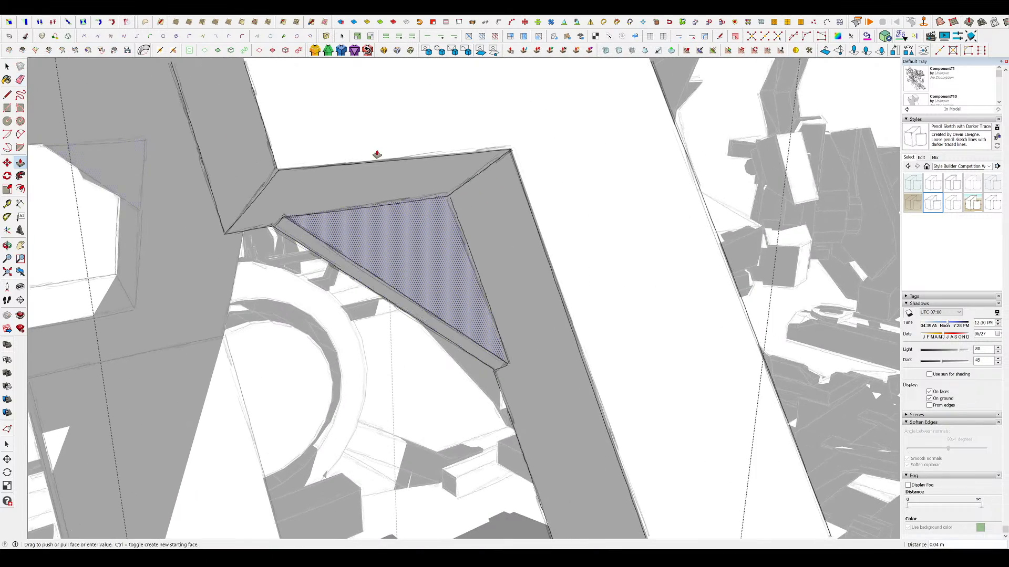
{"action": "left_click", "coordinate": [361, 164]}
- Try to erase an outline edge of the triangular infill, and undo the whole infill at the notch corner
{"action": "middle_click_drag", "start_coordinate": [359, 165], "coordinate": [569, 333]}
{"action": "key", "text": "space"}
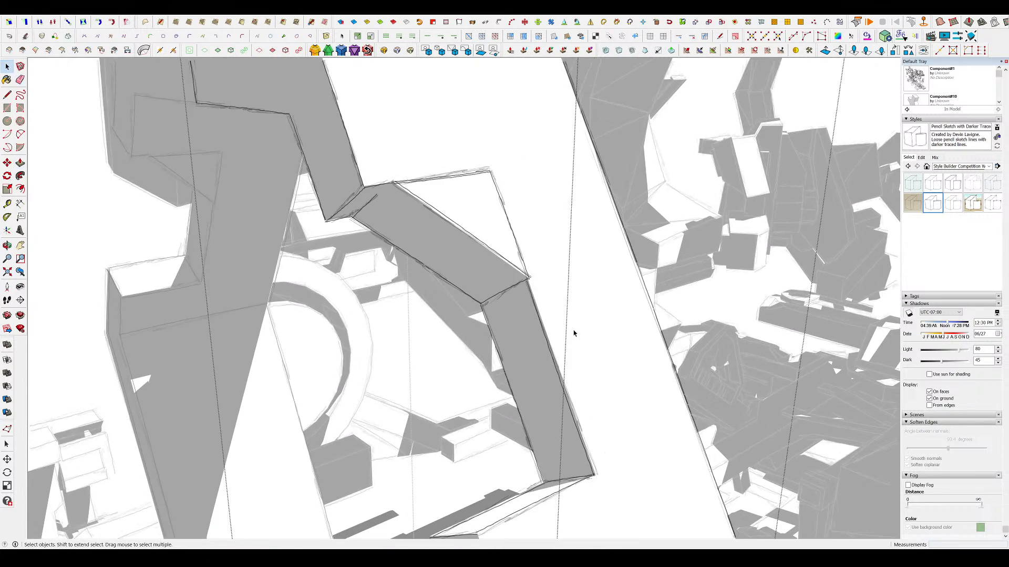
{"action": "left_click_drag", "start_coordinate": [565, 328], "coordinate": [373, 162]}
{"action": "key", "text": "ctrl+t"}
{"action": "scroll", "coordinate": [458, 161], "scroll_direction": "up", "scroll_amount": 2}
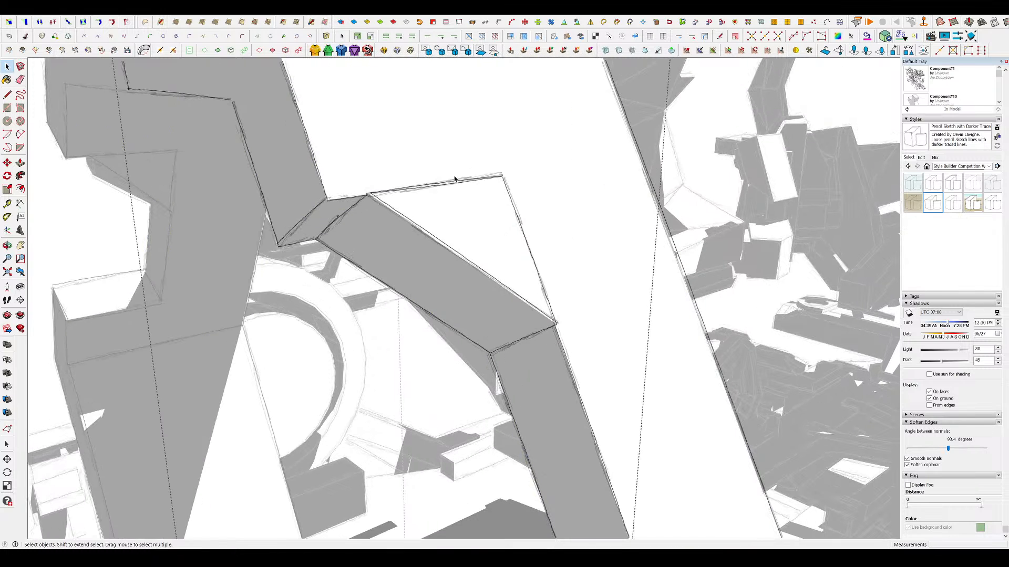
{"action": "key", "text": "e"}
{"action": "left_click", "coordinate": [485, 183]}
{"action": "key", "text": "ctrl+z"}
{"action": "key", "text": "ctrl+z"}
{"action": "key", "text": "ctrl+z"}
{"action": "key", "text": "ctrl+z"}
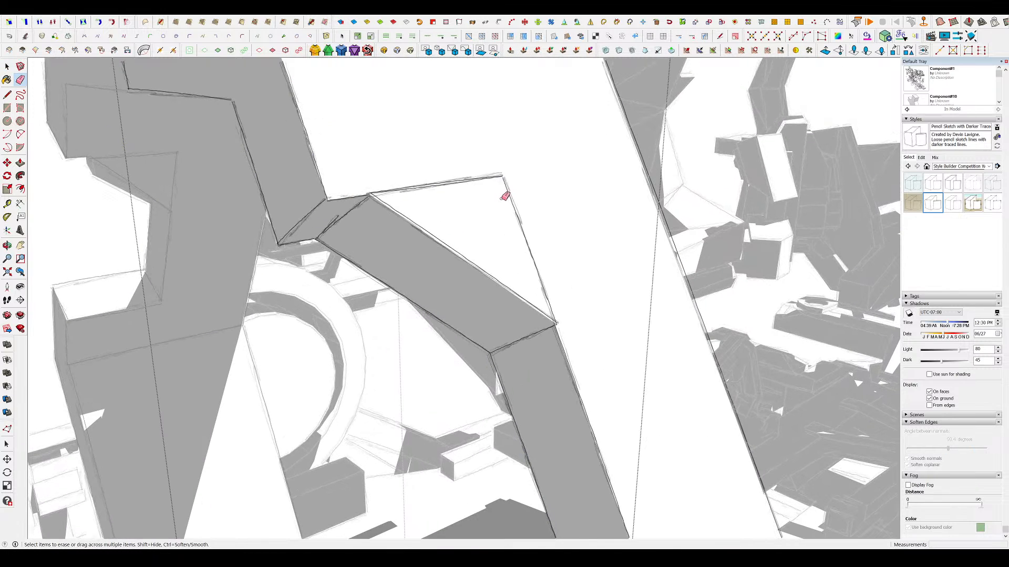
{"action": "key", "text": "space"}
{"action": "scroll", "coordinate": [502, 197], "scroll_direction": "down", "scroll_amount": 5}
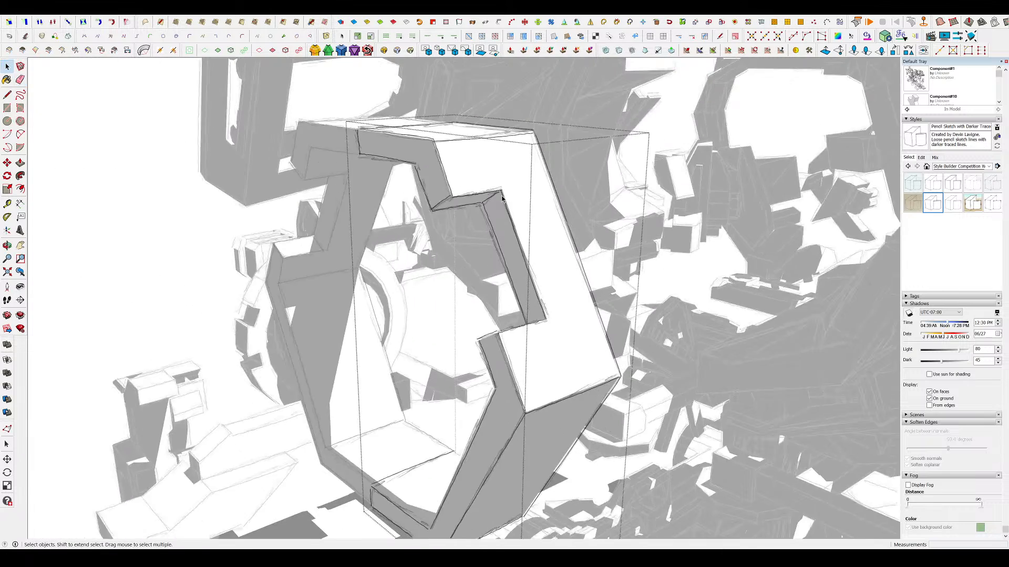
- Move the notch's long inner face towards the ring's front edge to make the notch shallower
{"action": "left_click", "coordinate": [507, 225]}
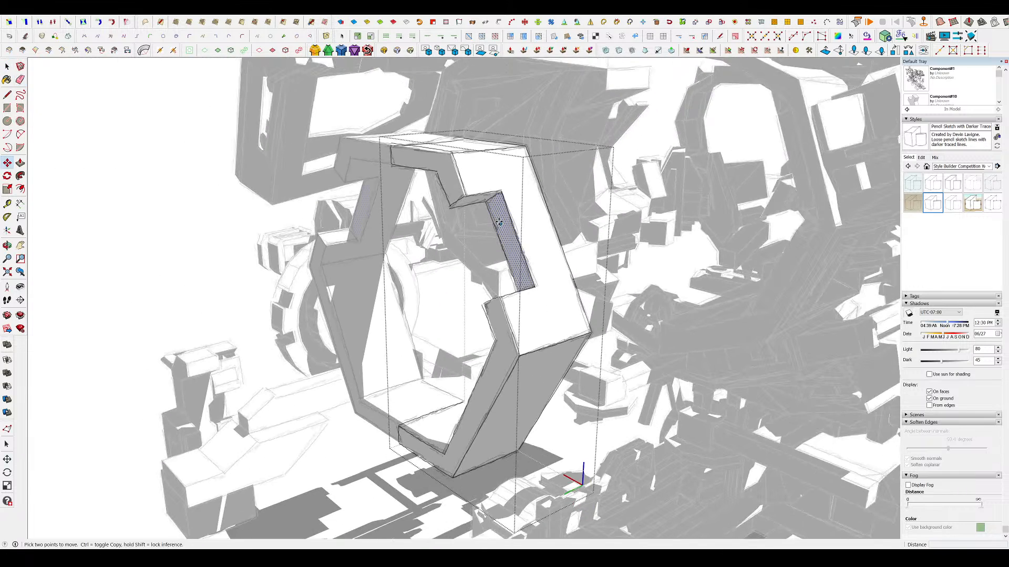
{"action": "key", "text": "m"}
{"action": "left_click", "coordinate": [505, 225]}
{"action": "middle_click_drag", "start_coordinate": [478, 225], "coordinate": [451, 144]}
- Draw a sloped line about 0.30 m long from the front edge to the notch's upper corner, and matching lines on the ring's inner side
{"action": "key", "text": "l"}
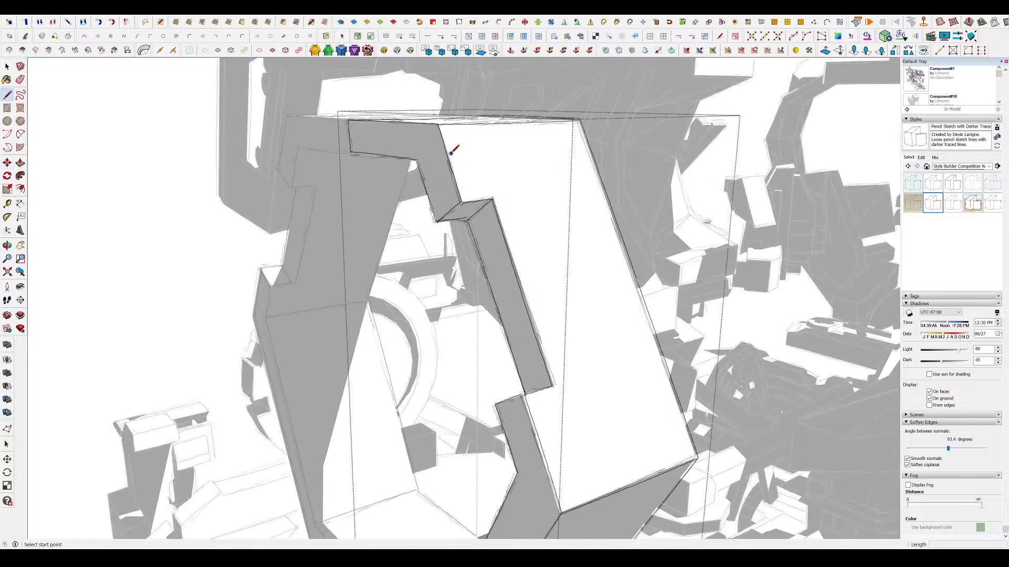
{"action": "left_click", "coordinate": [445, 143]}
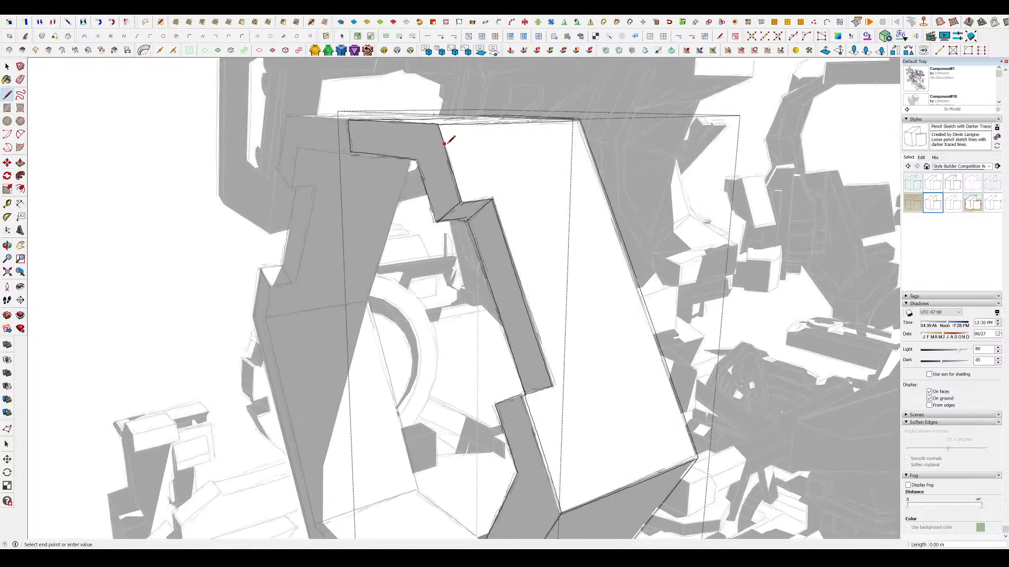
{"action": "left_click", "coordinate": [493, 198]}
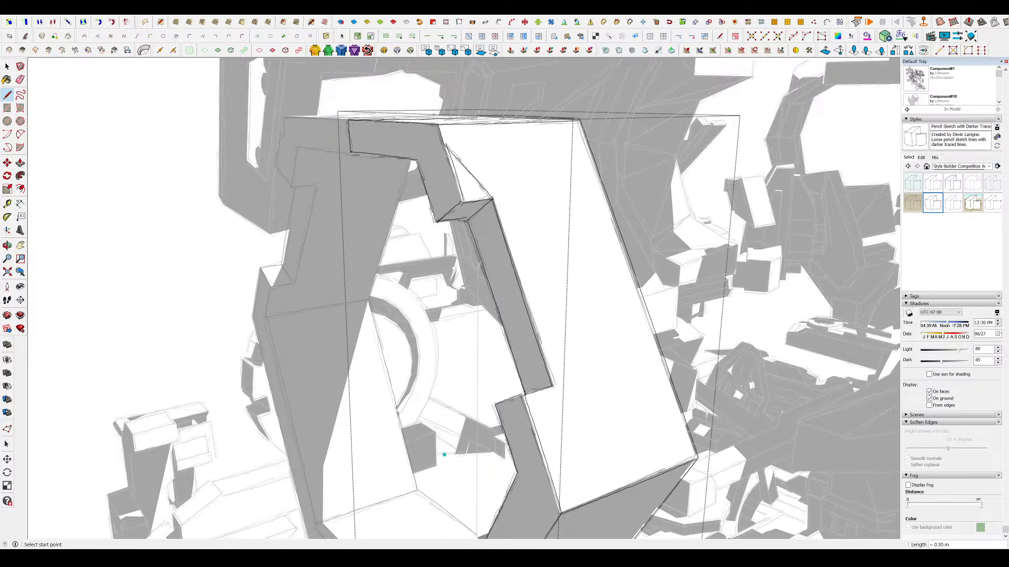
{"action": "scroll", "coordinate": [477, 194], "scroll_direction": "up", "scroll_amount": 10}
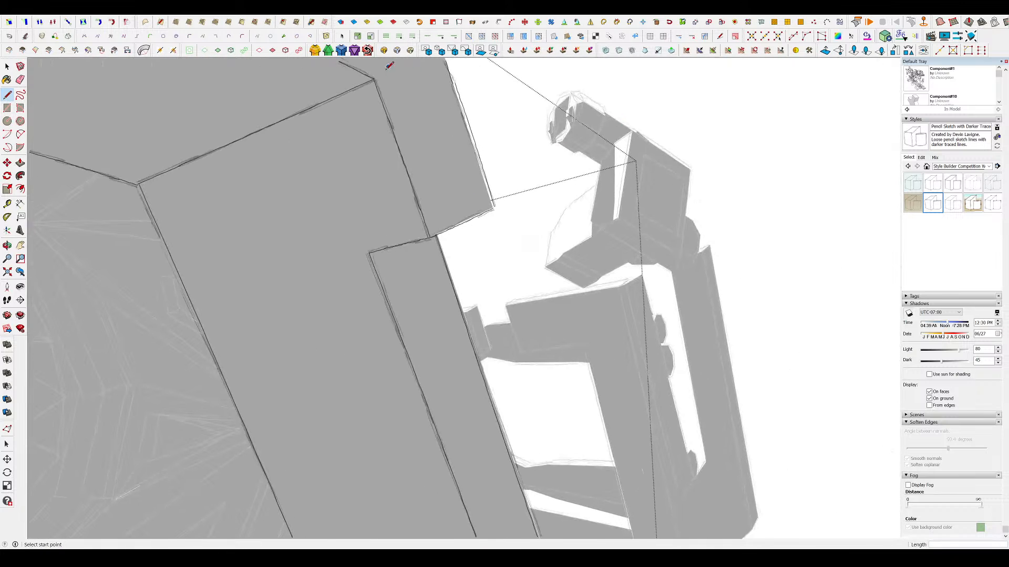
{"action": "left_click", "coordinate": [375, 78]}
{"action": "left_click", "coordinate": [368, 252]}
{"action": "scroll", "coordinate": [389, 236], "scroll_direction": "down", "scroll_amount": 3}
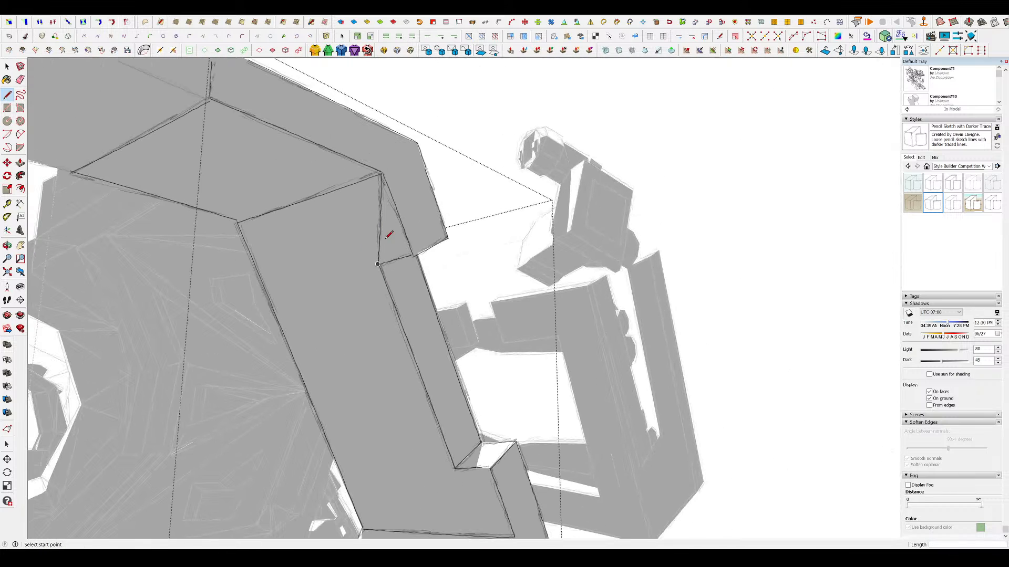
{"action": "left_click", "coordinate": [382, 172]}
{"action": "left_click", "coordinate": [416, 144]}
- Erase the corner edges outside the new slope at the notch and finish editing the ring
{"action": "key", "text": "e"}
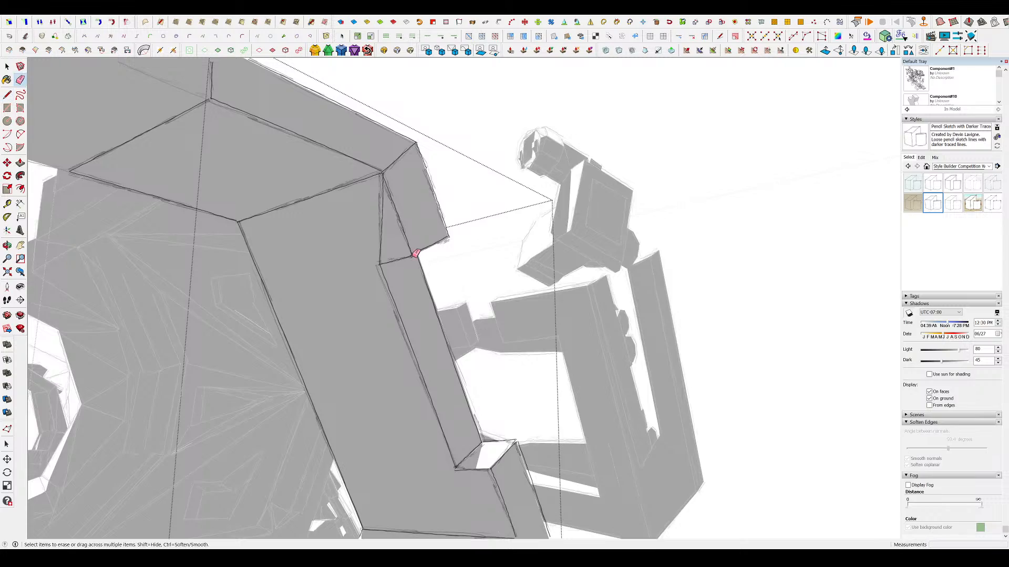
{"action": "left_click", "coordinate": [412, 256]}
{"action": "left_click_drag", "start_coordinate": [443, 247], "coordinate": [450, 231]}
{"action": "middle_click_drag", "start_coordinate": [444, 241], "coordinate": [219, 345]}
{"action": "scroll", "coordinate": [617, 214], "scroll_direction": "down", "scroll_amount": 4}
{"action": "key", "text": "space"}
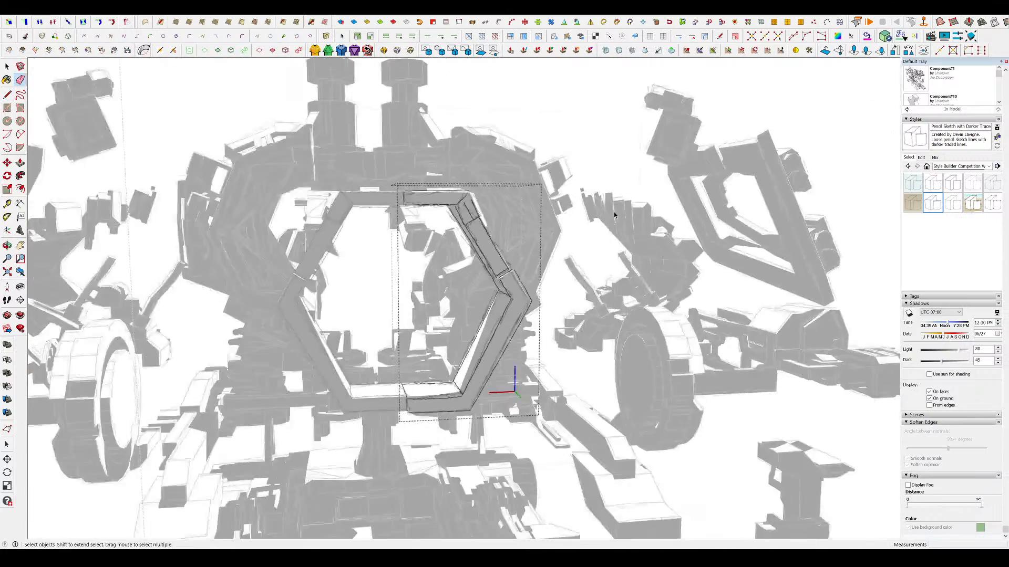
{"action": "left_click", "coordinate": [617, 214]}
- Set the shadows to 01:41 PM on 06/20 for the whole model
{"action": "middle_click_drag", "start_coordinate": [616, 214], "coordinate": [604, 230]}
{"action": "scroll", "coordinate": [605, 229], "scroll_direction": "down", "scroll_amount": 10}
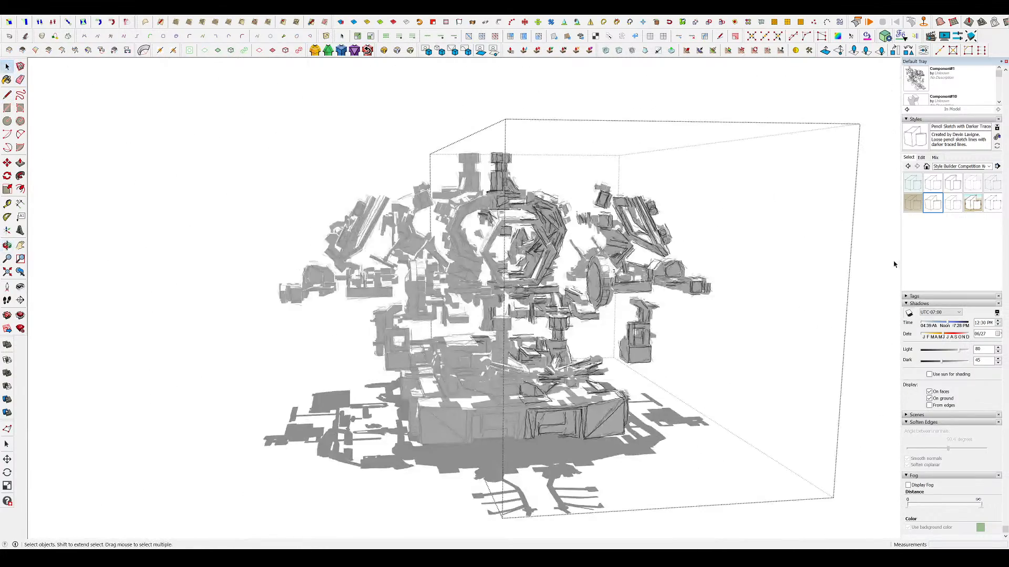
{"action": "middle_click_drag", "start_coordinate": [799, 267], "coordinate": [514, 330]}
{"action": "scroll", "coordinate": [512, 332], "scroll_direction": "up", "scroll_amount": 8}
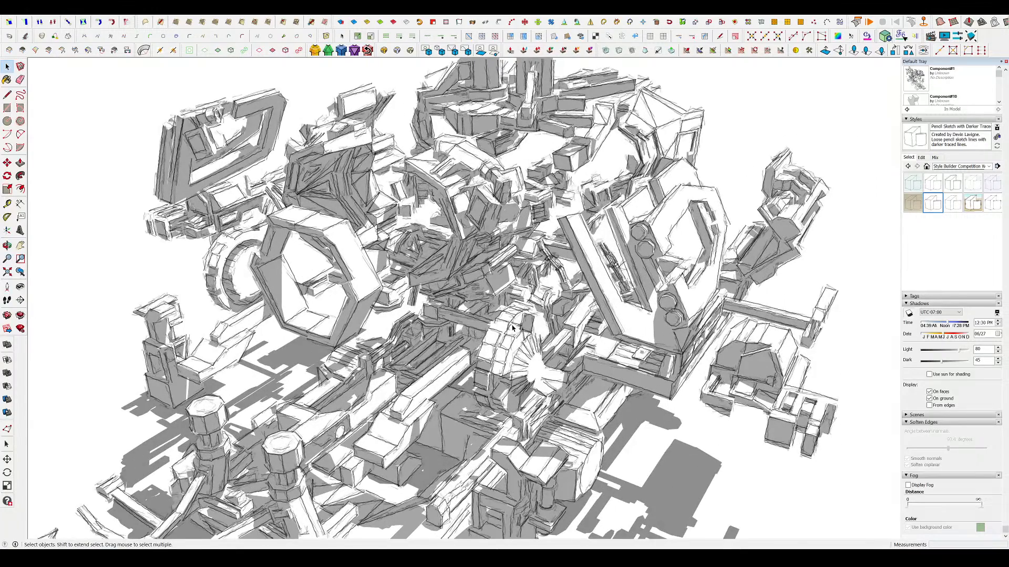
{"action": "scroll", "coordinate": [512, 325], "scroll_direction": "down", "scroll_amount": 3}
{"action": "middle_click_drag", "start_coordinate": [512, 325], "coordinate": [472, 337]}
{"action": "scroll", "coordinate": [469, 336], "scroll_direction": "up", "scroll_amount": 3}
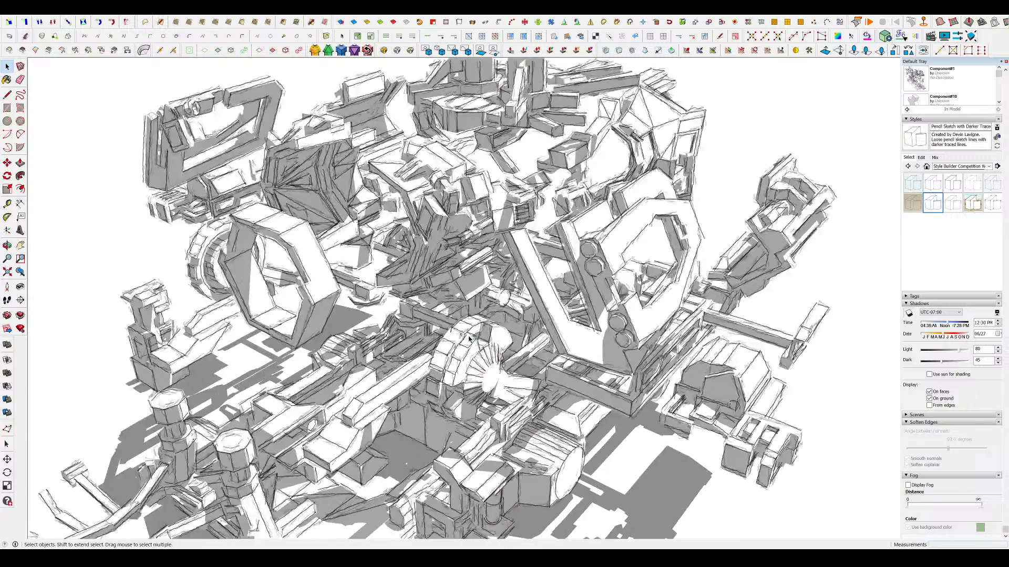
{"action": "mouse_move", "coordinate": [947, 324]}
{"action": "left_mouse_down"}
{"action": "mouse_move", "coordinate": [947, 336]}
{"action": "mouse_move", "coordinate": [950, 324]}
{"action": "left_mouse_up"}
{"action": "middle_click_drag", "start_coordinate": [578, 310], "coordinate": [429, 308]}
{"action": "scroll", "coordinate": [428, 308], "scroll_direction": "down", "scroll_amount": 5}
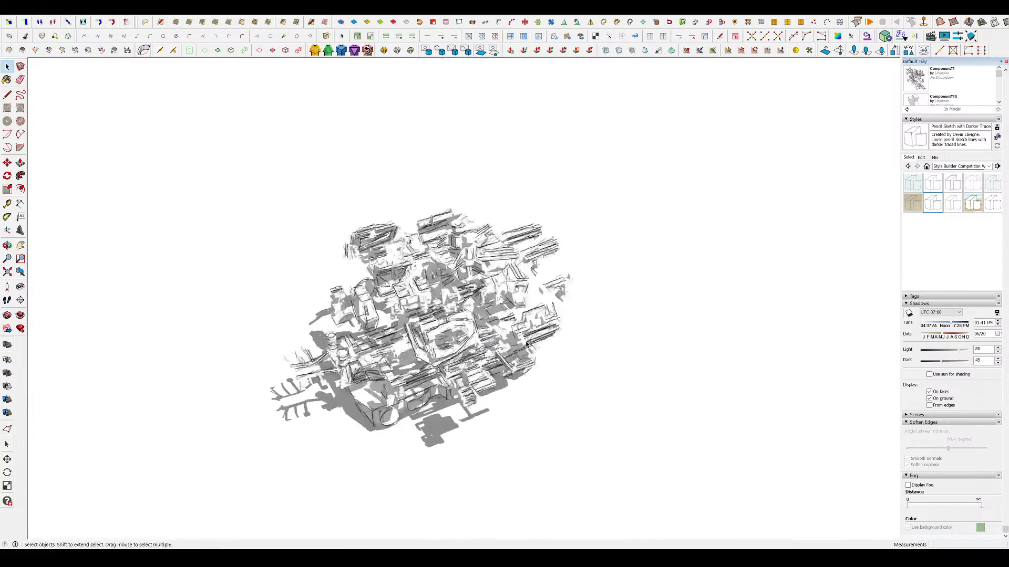
- Rotate the whole model about its vertical axis so the shadows fall in a different direction, and clear the selection
{"action": "middle_click_drag", "start_coordinate": [557, 299], "coordinate": [484, 291]}
{"action": "scroll", "coordinate": [484, 290], "scroll_direction": "up", "scroll_amount": 2}
{"action": "scroll", "coordinate": [484, 290], "scroll_direction": "down", "scroll_amount": 2}
{"action": "left_click_drag", "start_coordinate": [725, 451], "coordinate": [297, 159]}
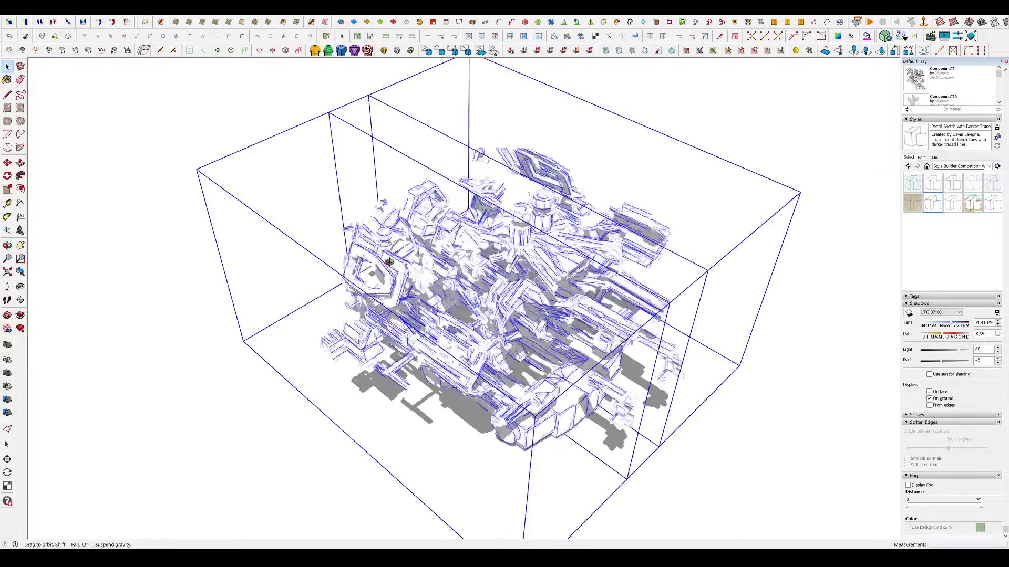
{"action": "middle_click_drag", "start_coordinate": [388, 263], "coordinate": [567, 285]}
{"action": "scroll", "coordinate": [567, 285], "scroll_direction": "down", "scroll_amount": 1}
{"action": "key", "text": "m"}
{"action": "left_click", "coordinate": [626, 306]}
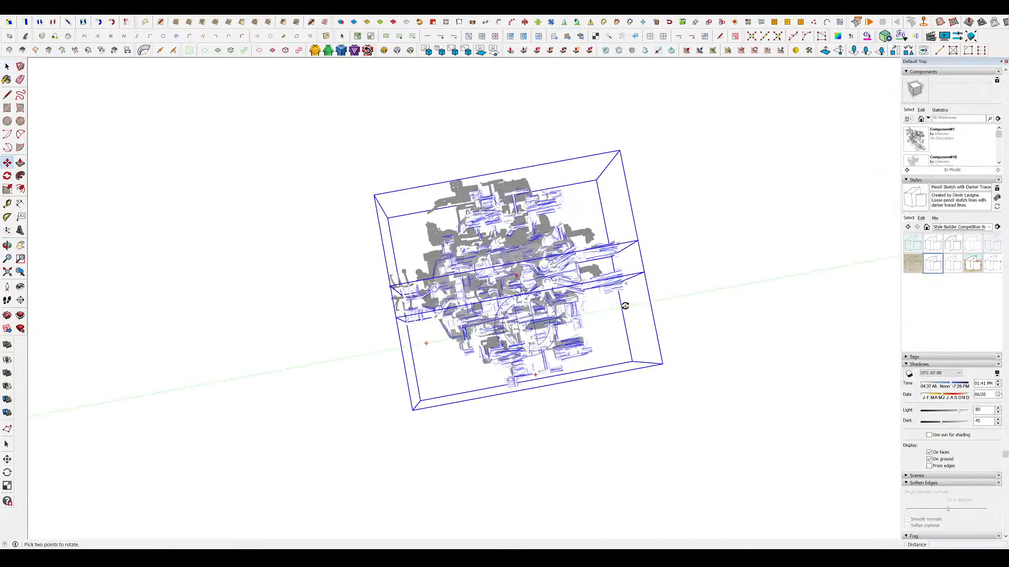
{"action": "left_click", "coordinate": [545, 239]}
{"action": "key", "text": "space"}
{"action": "left_click", "coordinate": [590, 302]}
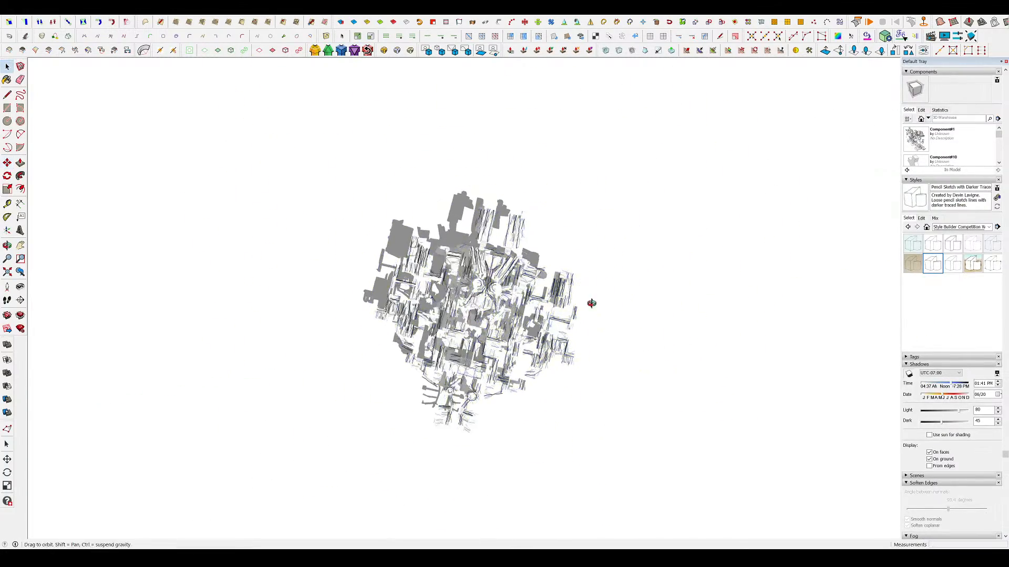
- Try the styles Stain Edges with Frame, Tech Pen Endpoints and Pencil on Graph Paper on the model
{"action": "scroll", "coordinate": [530, 326], "scroll_direction": "up", "scroll_amount": 3}
{"action": "middle_click_drag", "start_coordinate": [551, 342], "coordinate": [486, 330]}
{"action": "scroll", "coordinate": [486, 330], "scroll_direction": "up", "scroll_amount": 2}
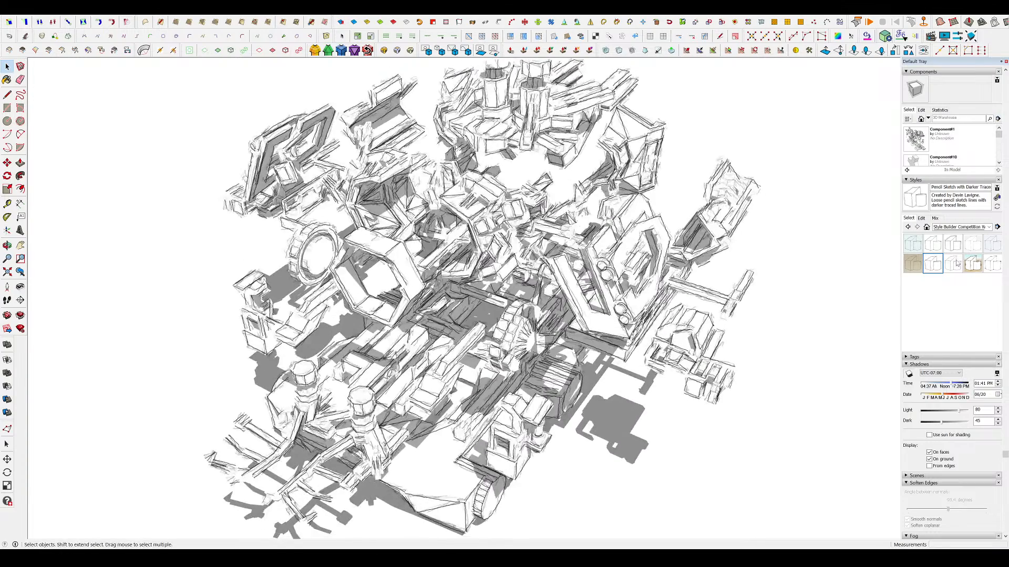
{"action": "left_click", "coordinate": [980, 266]}
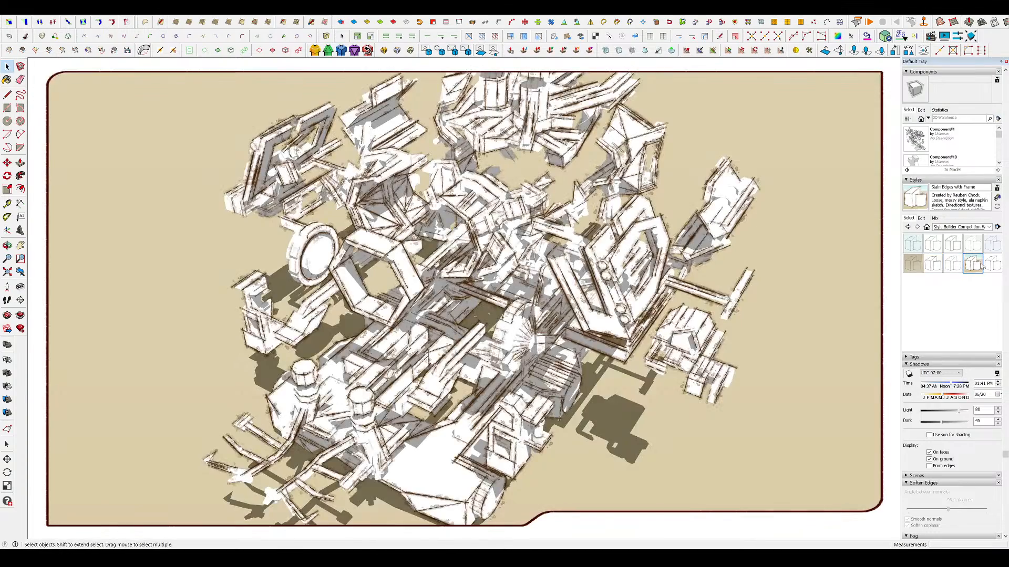
{"action": "left_click", "coordinate": [993, 265]}
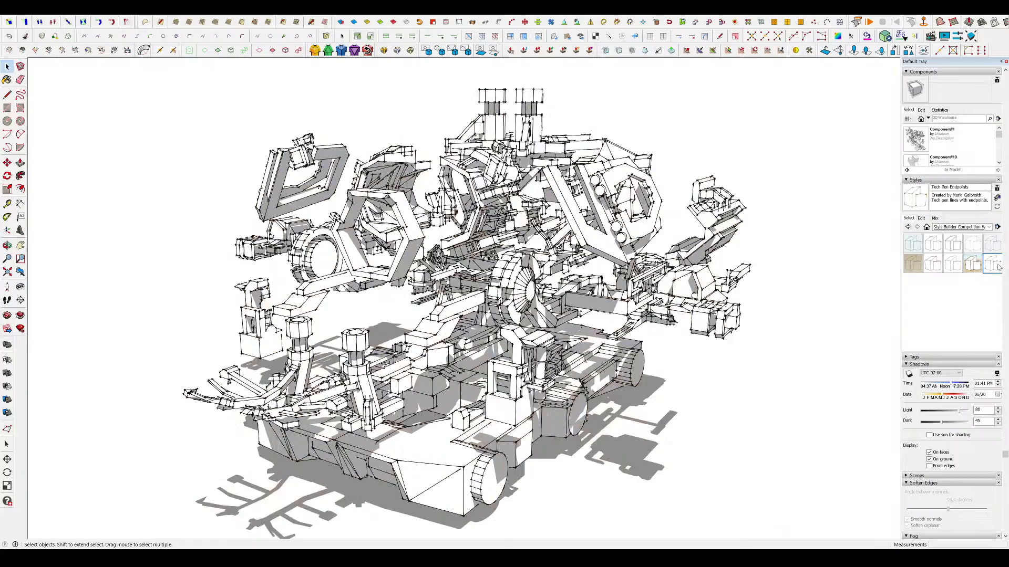
{"action": "left_click", "coordinate": [1000, 244]}
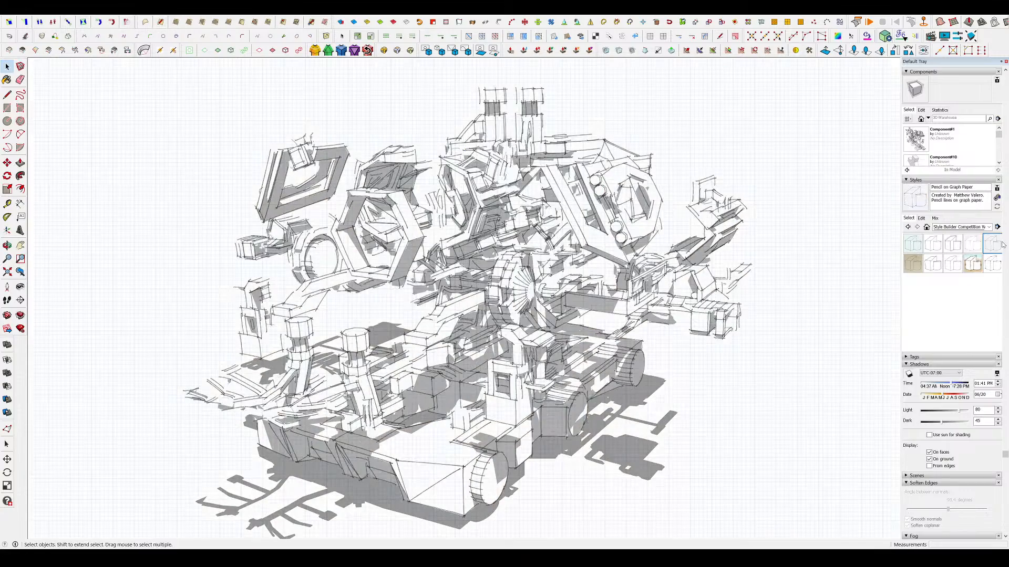
- Try the Pencil Edges With Whiteout Border style with the edge level of detail raised to its maximum
{"action": "left_click", "coordinate": [973, 244]}
{"action": "mouse_move", "coordinate": [541, 252]}
{"action": "middle_mouse_down"}
{"action": "mouse_move", "coordinate": [766, 394]}
{"action": "mouse_move", "coordinate": [583, 247]}
{"action": "mouse_move", "coordinate": [356, 198]}
{"action": "mouse_move", "coordinate": [541, 252]}
{"action": "middle_mouse_up"}
{"action": "scroll", "coordinate": [575, 239], "scroll_direction": "up", "scroll_amount": 5}
{"action": "left_click", "coordinate": [921, 218]}
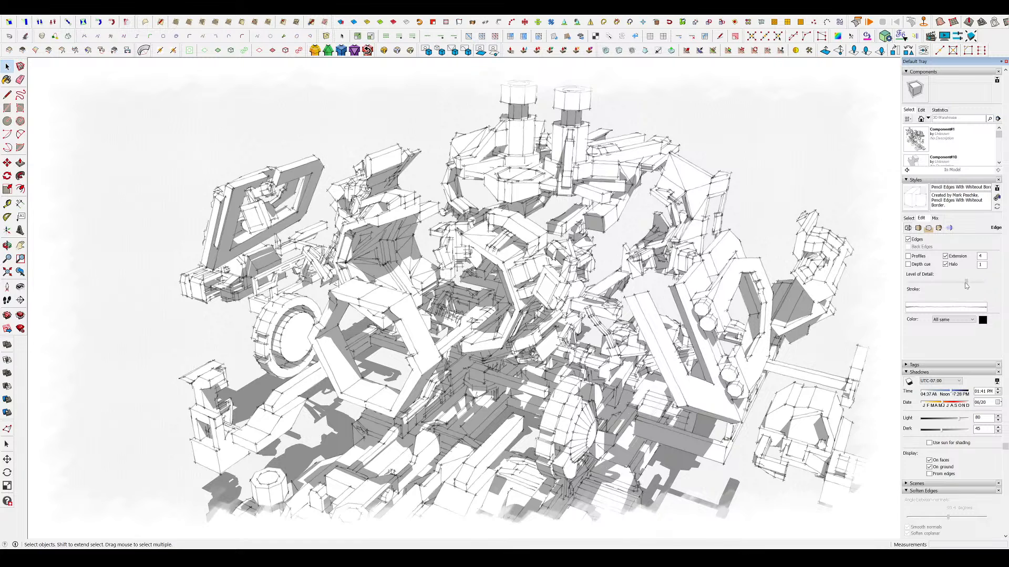
{"action": "mouse_move", "coordinate": [966, 285]}
{"action": "left_mouse_down"}
{"action": "mouse_move", "coordinate": [921, 285]}
{"action": "mouse_move", "coordinate": [961, 286]}
{"action": "mouse_move", "coordinate": [951, 284]}
{"action": "left_mouse_up"}
{"action": "scroll", "coordinate": [471, 194], "scroll_direction": "down", "scroll_amount": 5}
{"action": "scroll", "coordinate": [471, 193], "scroll_direction": "up", "scroll_amount": 2}
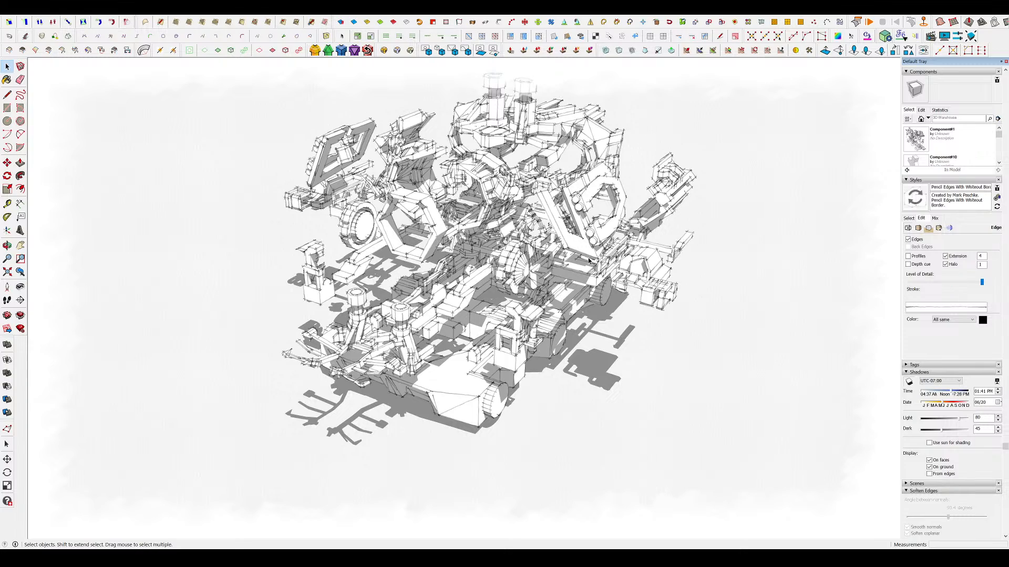
{"action": "scroll", "coordinate": [476, 198], "scroll_direction": "up", "scroll_amount": 3}
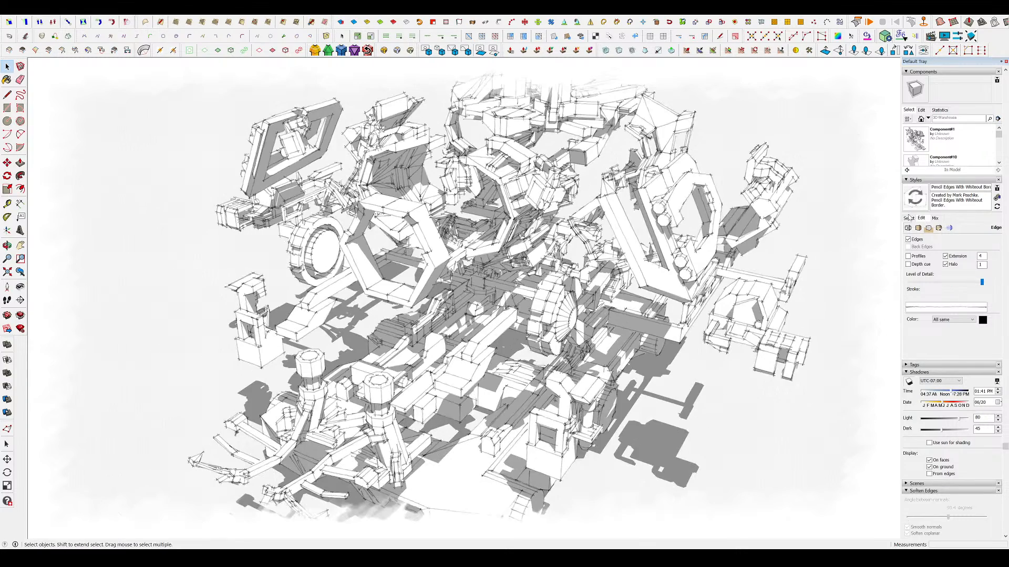
- Compare further sketch styles, including Hand Drafted with Mask, and apply Pencil on Graph Paper to the model
{"action": "left_click", "coordinate": [908, 218]}
{"action": "left_click", "coordinate": [972, 266]}
{"action": "left_click", "coordinate": [940, 265]}
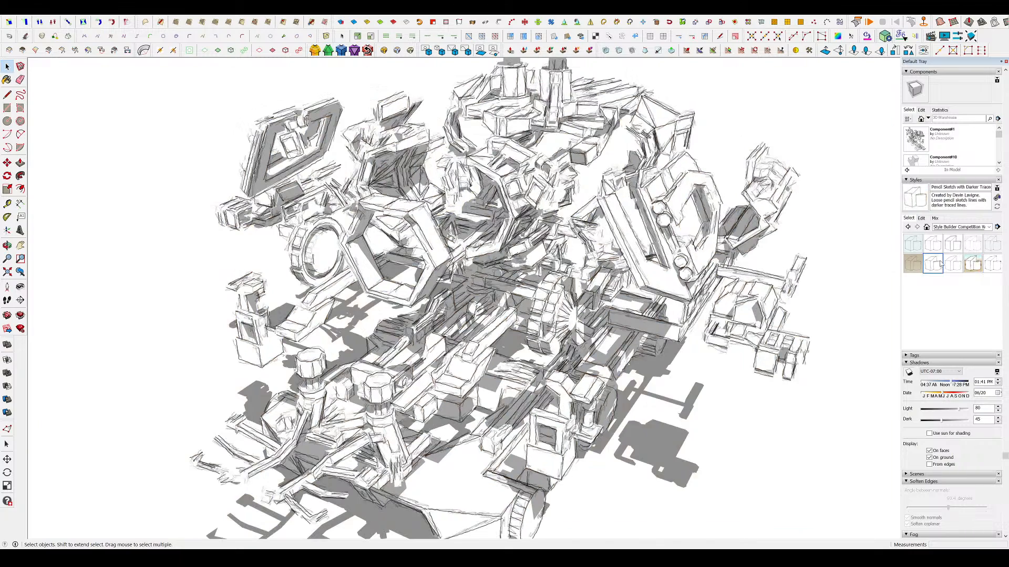
{"action": "left_click", "coordinate": [929, 249]}
{"action": "left_click", "coordinate": [911, 246]}
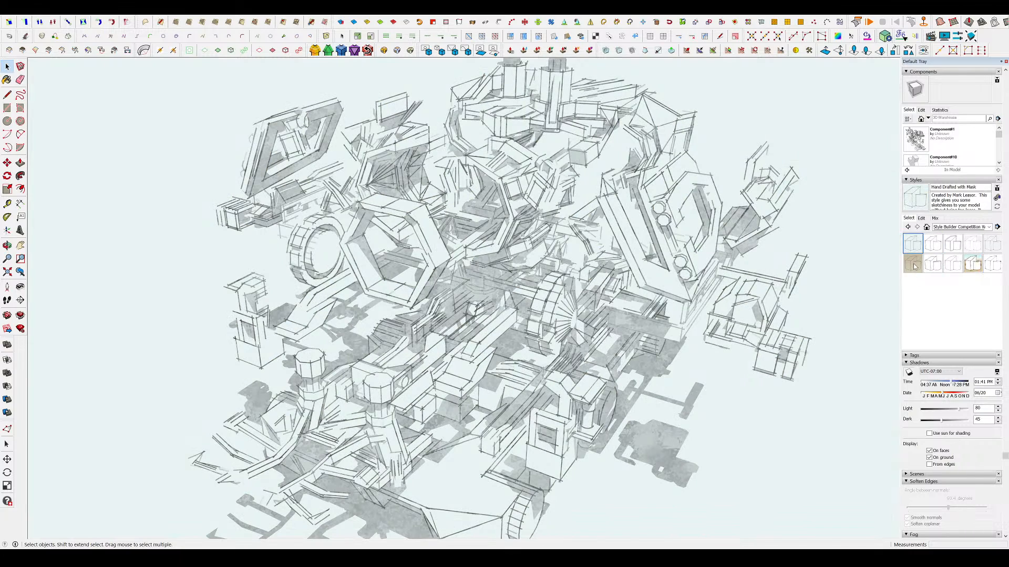
{"action": "left_click", "coordinate": [914, 267]}
{"action": "left_click", "coordinate": [991, 244]}
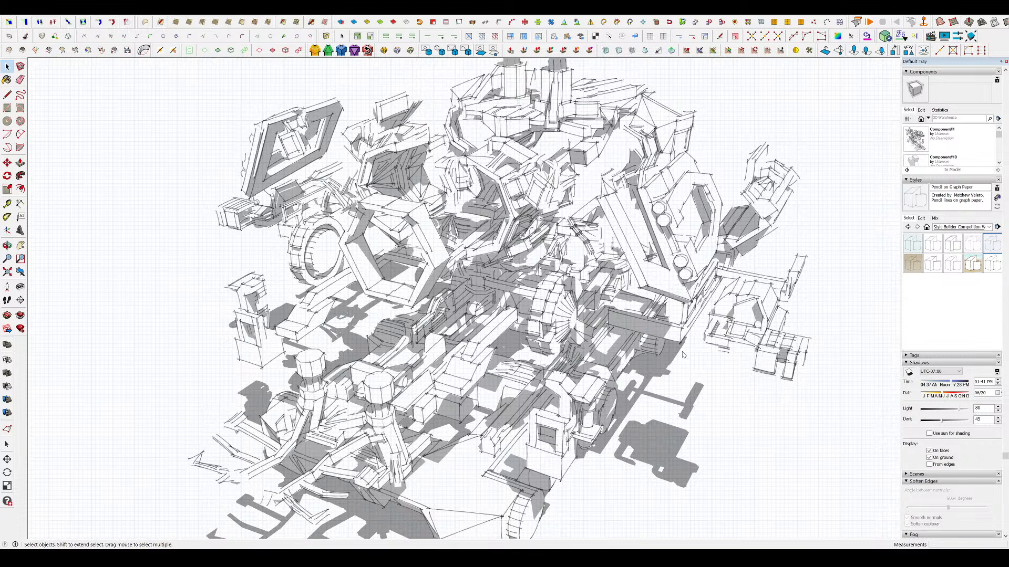
{"action": "scroll", "coordinate": [500, 227], "scroll_direction": "down", "scroll_amount": 3}
{"action": "mouse_move", "coordinate": [500, 227]}
{"action": "middle_mouse_down"}
{"action": "mouse_move", "coordinate": [570, 284]}
{"action": "mouse_move", "coordinate": [695, 332]}
{"action": "middle_mouse_up"}
{"action": "scroll", "coordinate": [569, 294], "scroll_direction": "up", "scroll_amount": 2}
{"action": "scroll", "coordinate": [695, 331], "scroll_direction": "down", "scroll_amount": 2}
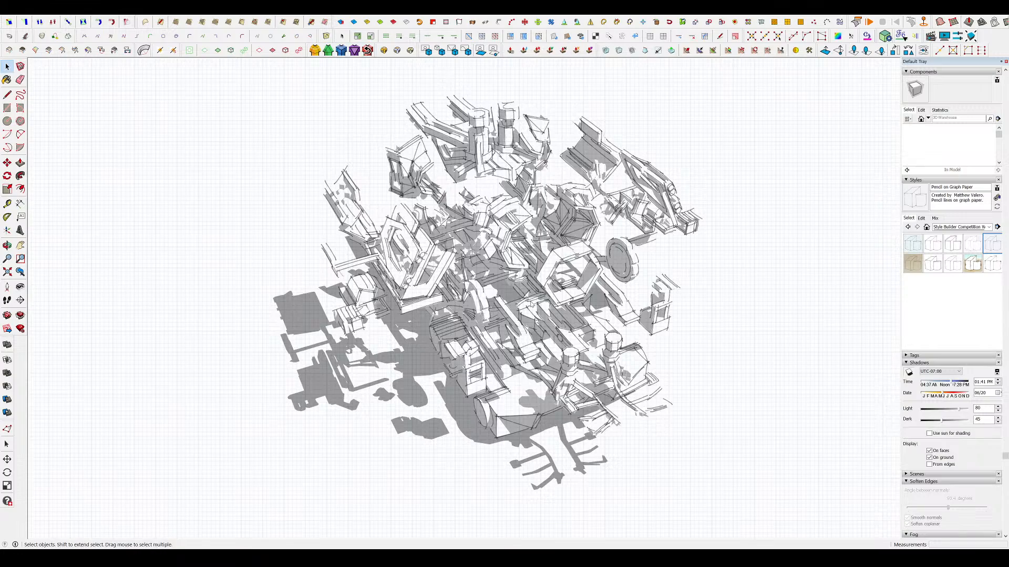
{"action": "key", "text": "o"}
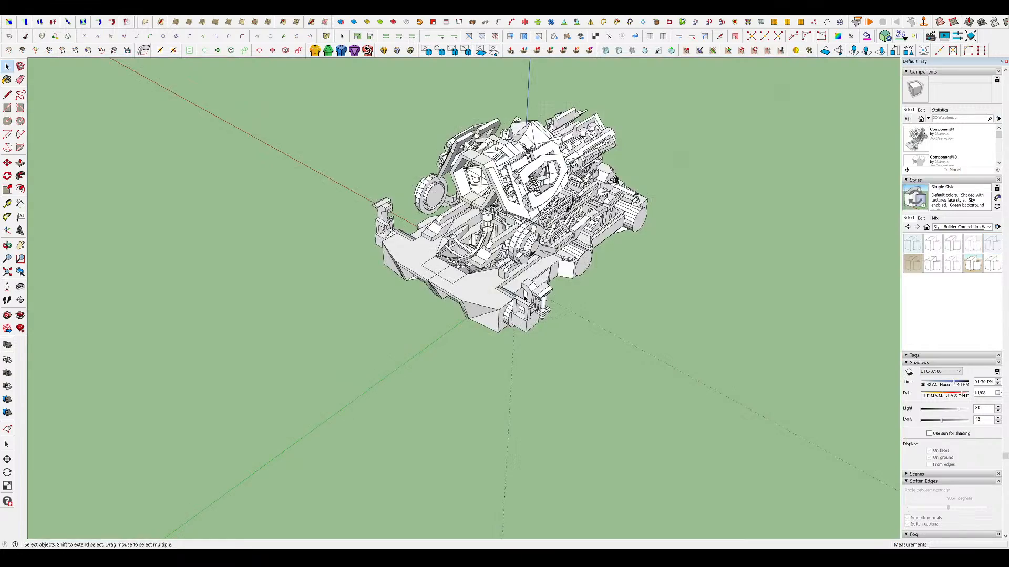
- Try drawing a rectangle on the side of the vehicle model's base, ready for Push/Pull
{"action": "scroll", "coordinate": [457, 364], "scroll_direction": "down", "scroll_amount": 2}
{"action": "scroll", "coordinate": [481, 201], "scroll_direction": "up", "scroll_amount": 5}
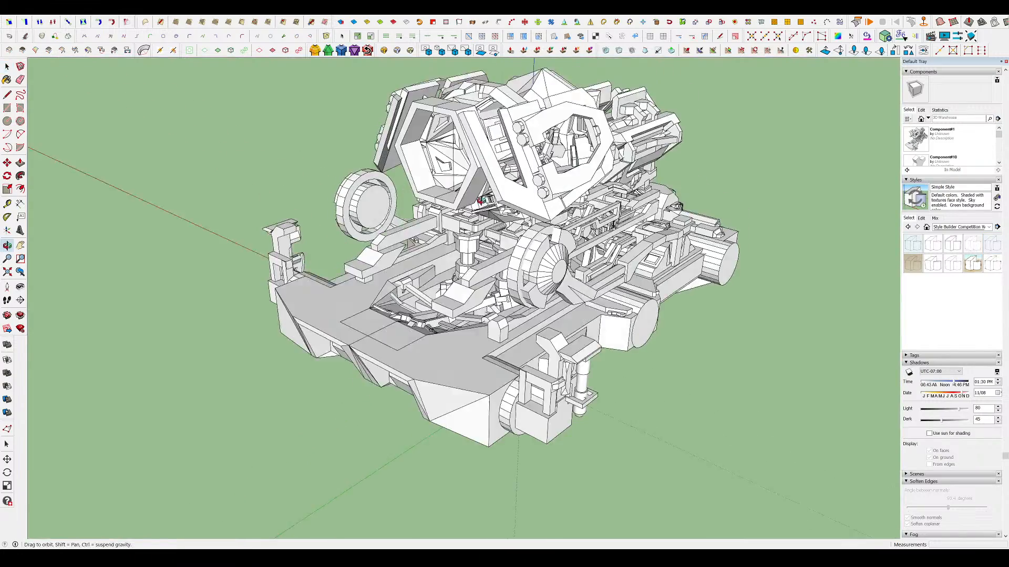
{"action": "left_click_drag", "start_coordinate": [481, 201], "coordinate": [507, 251]}
{"action": "key", "text": "space"}
{"action": "middle_click_drag", "start_coordinate": [589, 277], "coordinate": [478, 226]}
{"action": "key", "text": "r"}
{"action": "left_click", "coordinate": [505, 298]}
{"action": "left_click", "coordinate": [546, 330]}
{"action": "middle_click_drag", "start_coordinate": [543, 319], "coordinate": [680, 415]}
{"action": "key", "text": "p"}
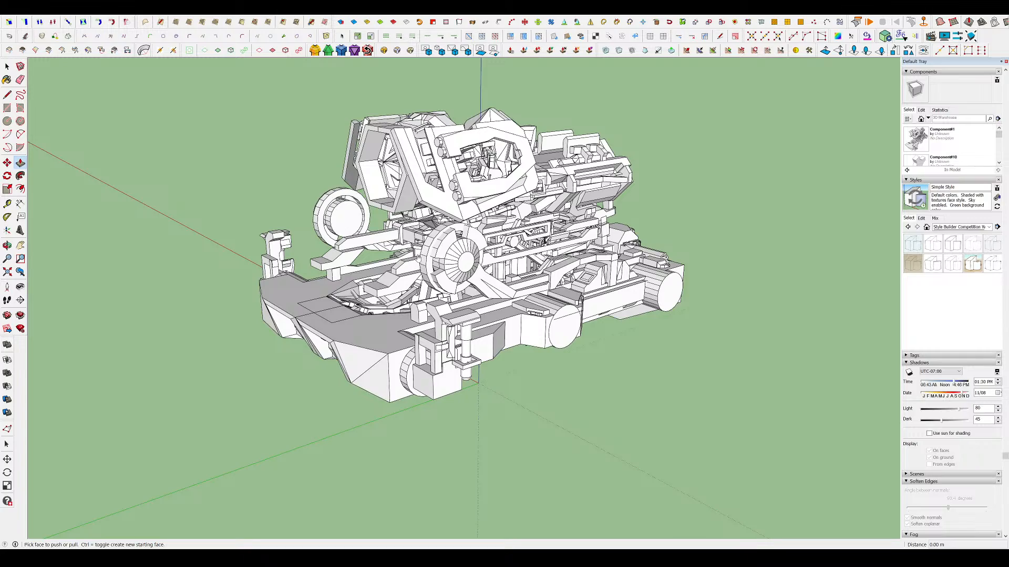
- Examine the vehicle model from the front, side and rear, including the dense mechanical parts between the base and the upper body
{"action": "scroll", "coordinate": [638, 381], "scroll_direction": "up", "scroll_amount": 2}
{"action": "middle_click_drag", "start_coordinate": [362, 252], "coordinate": [639, 293]}
{"action": "scroll", "coordinate": [496, 202], "scroll_direction": "up", "scroll_amount": 5}
{"action": "scroll", "coordinate": [510, 209], "scroll_direction": "down", "scroll_amount": 2}
{"action": "scroll", "coordinate": [567, 181], "scroll_direction": "down", "scroll_amount": 5}
{"action": "key", "text": "r"}
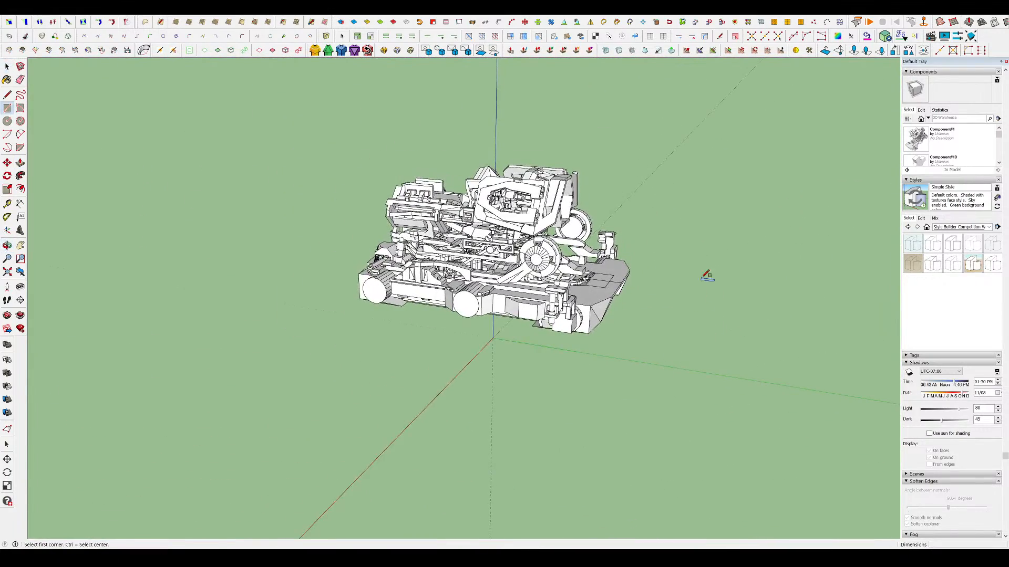
{"action": "scroll", "coordinate": [704, 275], "scroll_direction": "up", "scroll_amount": 2}
{"action": "middle_click_drag", "start_coordinate": [462, 252], "coordinate": [403, 202]}
{"action": "scroll", "coordinate": [405, 200], "scroll_direction": "up", "scroll_amount": 3}
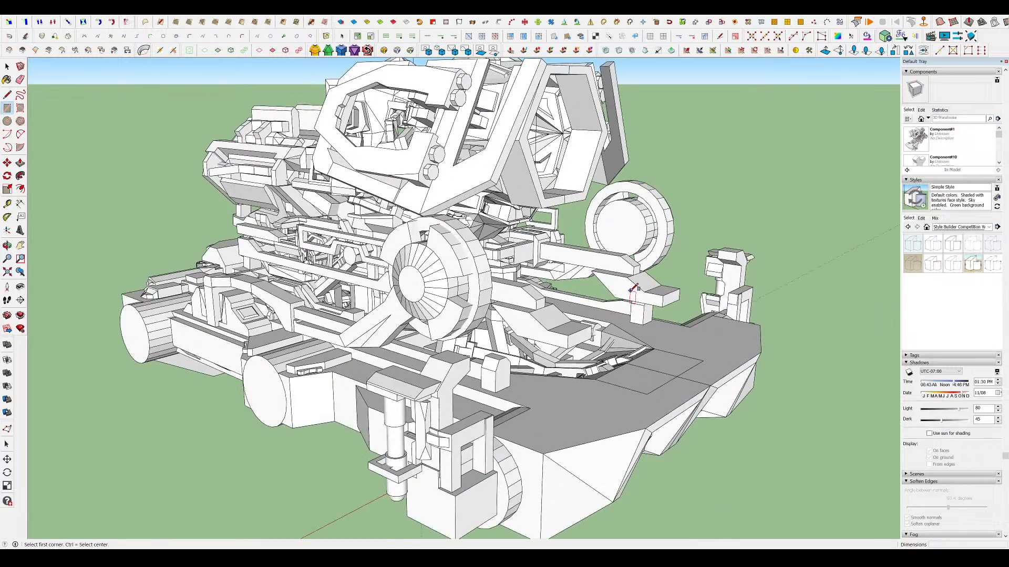
{"action": "scroll", "coordinate": [606, 291], "scroll_direction": "down", "scroll_amount": 3}
{"action": "key", "text": "space"}
{"action": "middle_click_drag", "start_coordinate": [494, 278], "coordinate": [481, 347]}
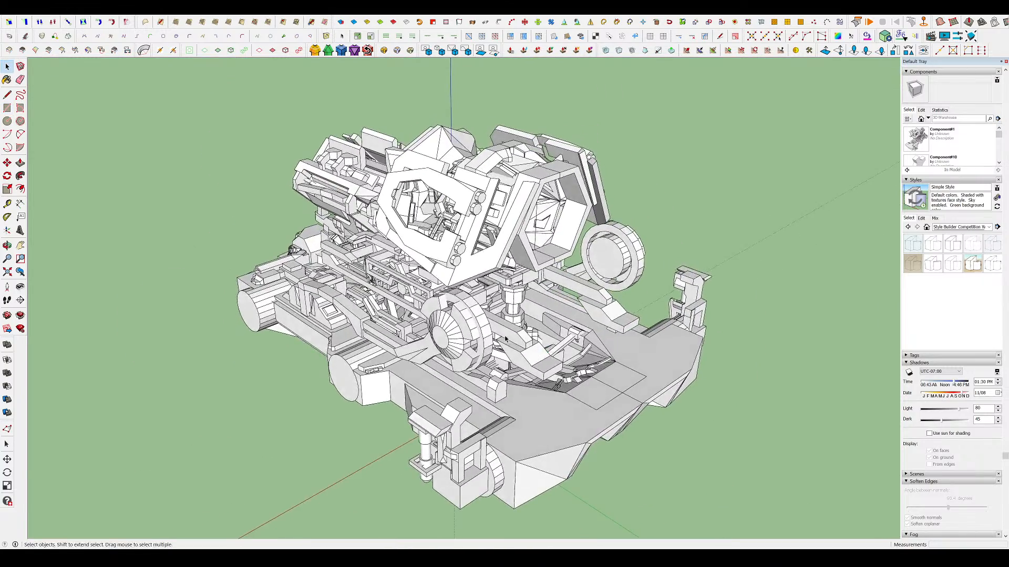
{"action": "middle_click_drag", "start_coordinate": [402, 252], "coordinate": [398, 259]}
{"action": "scroll", "coordinate": [398, 260], "scroll_direction": "up", "scroll_amount": 10}
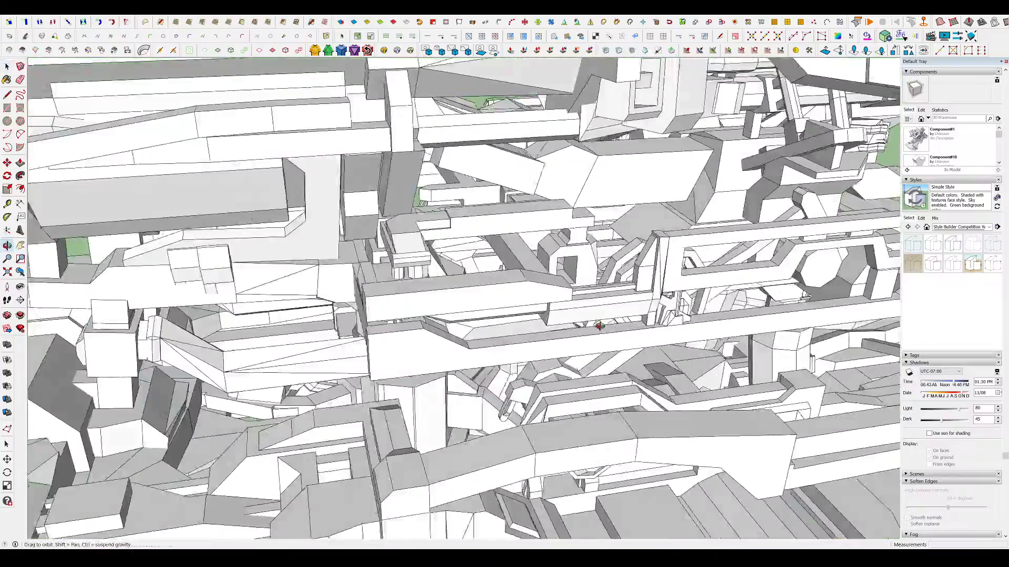
{"action": "scroll", "coordinate": [425, 265], "scroll_direction": "down", "scroll_amount": 6}
{"action": "scroll", "coordinate": [486, 260], "scroll_direction": "up", "scroll_amount": 3}
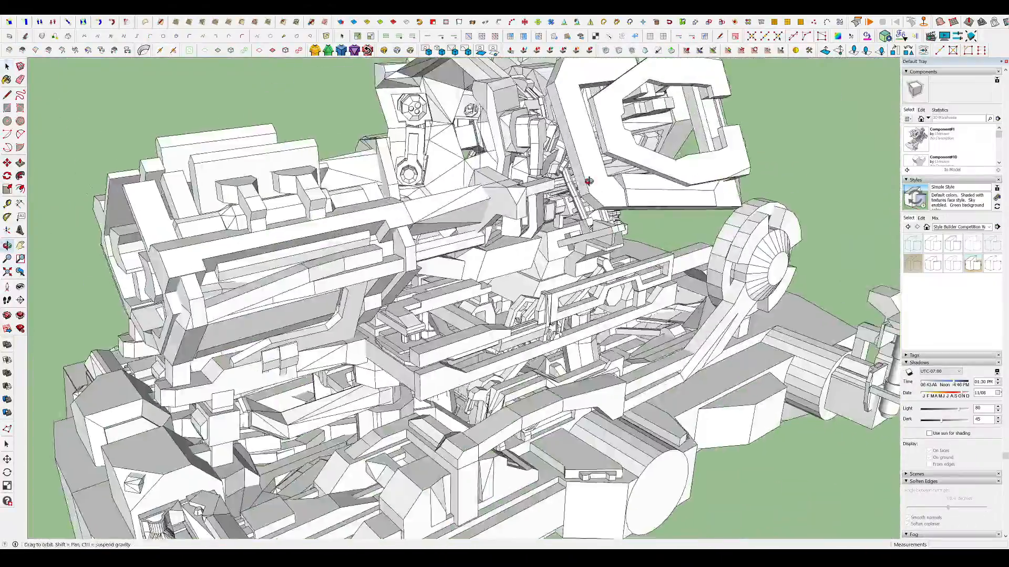
{"action": "middle_click_drag", "start_coordinate": [485, 260], "coordinate": [808, 139]}
{"action": "scroll", "coordinate": [578, 134], "scroll_direction": "up", "scroll_amount": 4}
{"action": "middle_click_drag", "start_coordinate": [578, 134], "coordinate": [527, 167]}
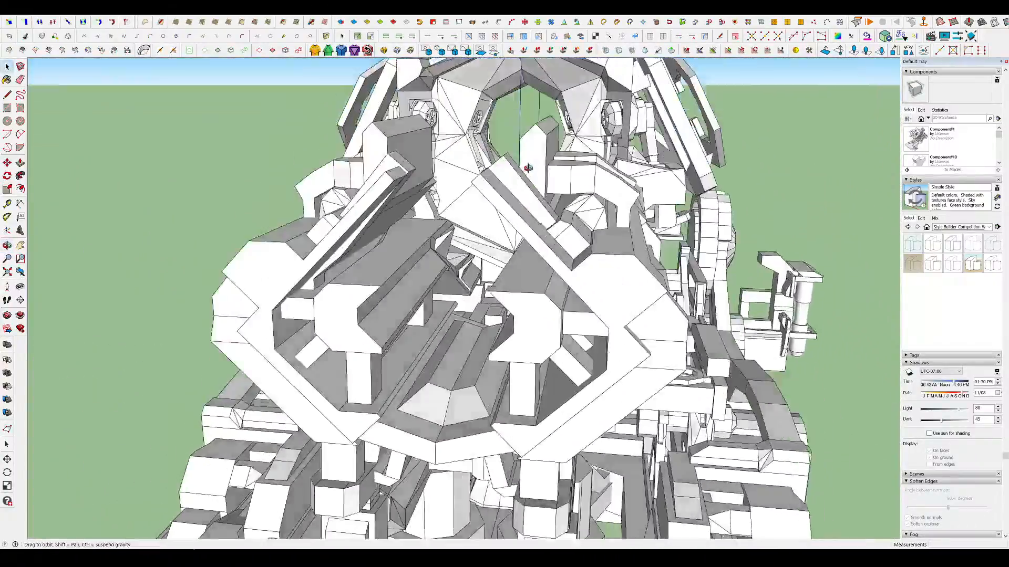
- Open the half-model component for editing, inspect its faceted inner surfaces and round details, and leave the component
{"action": "scroll", "coordinate": [398, 315], "scroll_direction": "up", "scroll_amount": 4}
{"action": "double_click", "coordinate": [398, 315]}
{"action": "scroll", "coordinate": [428, 266], "scroll_direction": "down", "scroll_amount": 3}
{"action": "middle_click_drag", "start_coordinate": [432, 266], "coordinate": [337, 365]}
{"action": "scroll", "coordinate": [443, 194], "scroll_direction": "up", "scroll_amount": 5}
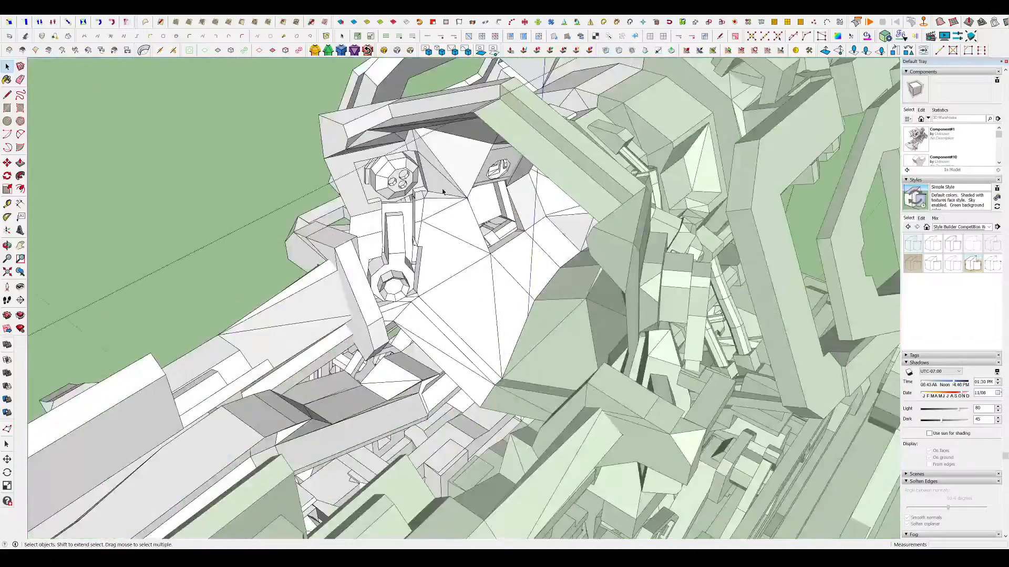
{"action": "middle_click_drag", "start_coordinate": [443, 194], "coordinate": [542, 223]}
{"action": "scroll", "coordinate": [542, 222], "scroll_direction": "down", "scroll_amount": 8}
{"action": "middle_click_drag", "start_coordinate": [772, 365], "coordinate": [592, 383]}
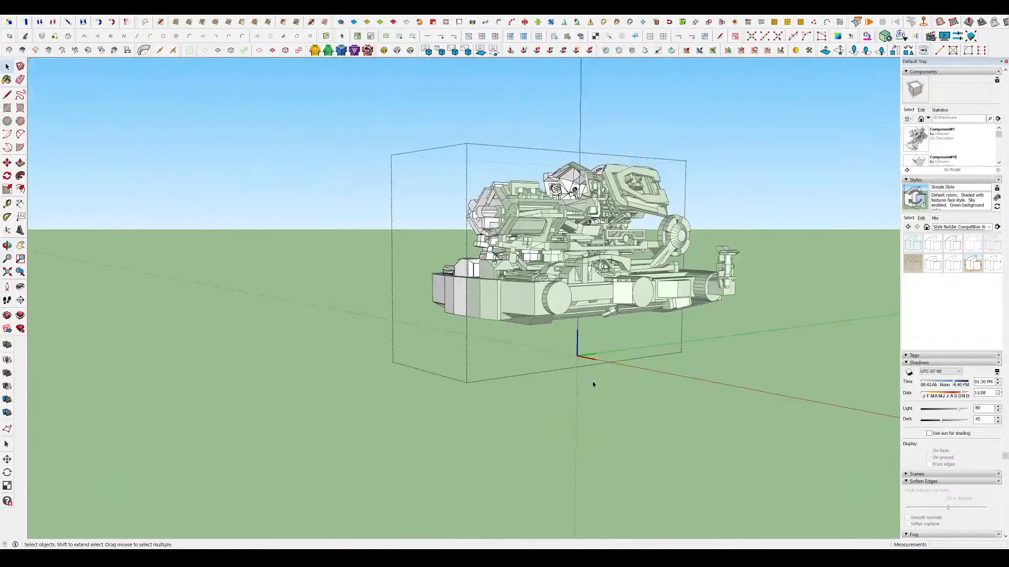
{"action": "left_click", "coordinate": [728, 423]}
- Draw a rectangle at the rear wheel, pull it into a box, and extend its bottom face down about 3.78 m
{"action": "scroll", "coordinate": [594, 284], "scroll_direction": "up", "scroll_amount": 3}
{"action": "key", "text": "r"}
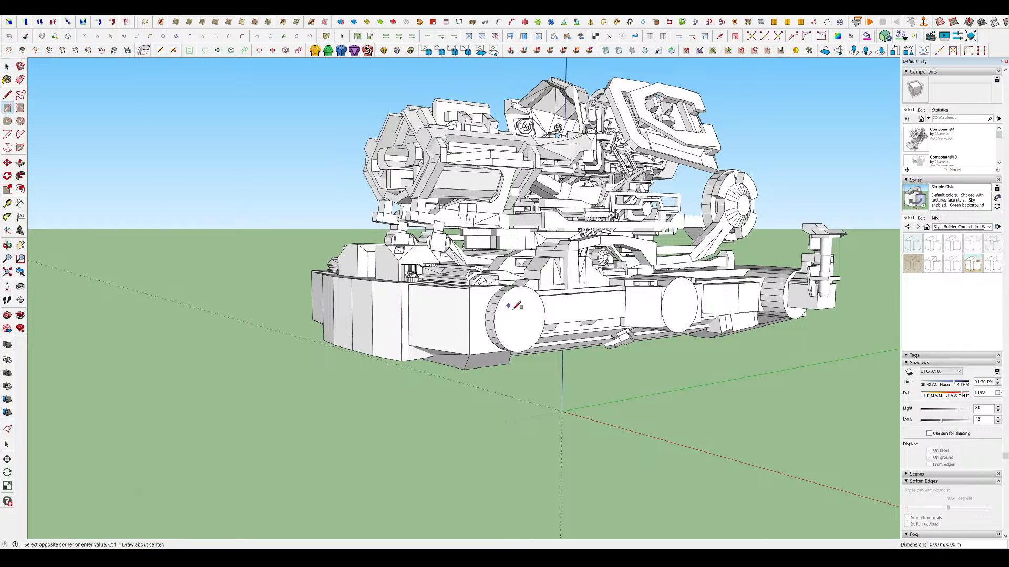
{"action": "left_click", "coordinate": [512, 307]}
{"action": "left_click", "coordinate": [539, 345]}
{"action": "key", "text": "p"}
{"action": "left_click", "coordinate": [528, 329]}
{"action": "left_click", "coordinate": [549, 328]}
{"action": "middle_click_drag", "start_coordinate": [549, 328], "coordinate": [554, 267]}
{"action": "left_click", "coordinate": [546, 287]}
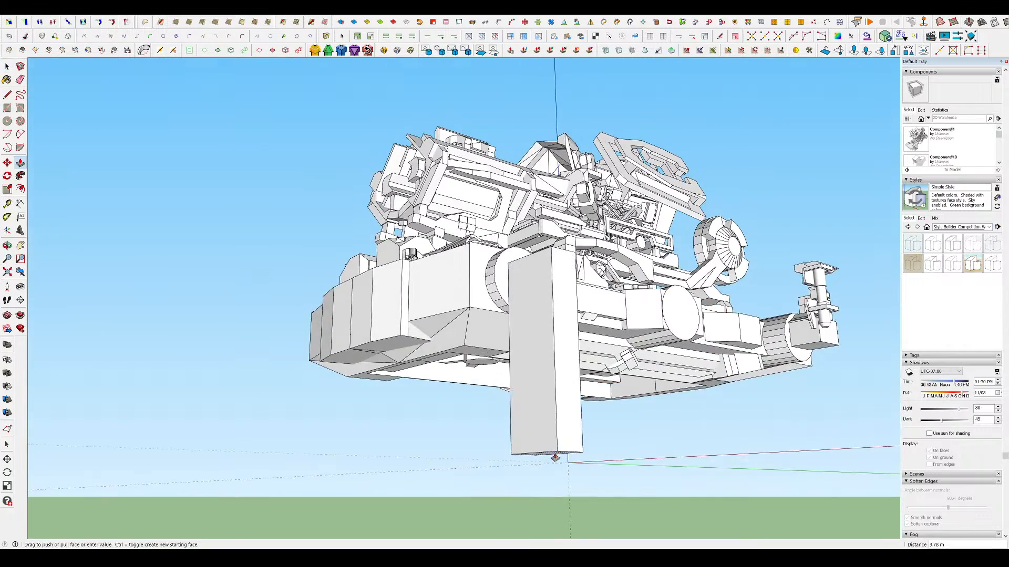
{"action": "left_click", "coordinate": [554, 455]}
{"action": "middle_click_drag", "start_coordinate": [554, 455], "coordinate": [199, 475]}
{"action": "scroll", "coordinate": [473, 315], "scroll_direction": "down", "scroll_amount": 4}
{"action": "middle_click_drag", "start_coordinate": [472, 315], "coordinate": [451, 387]}
{"action": "key", "text": "space"}
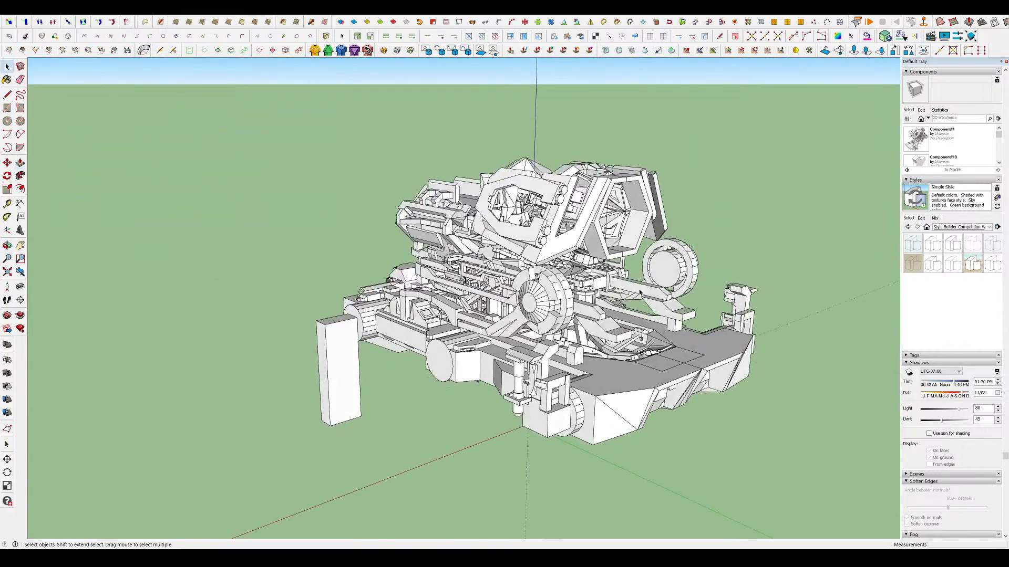
- Draw a rectangle on the round disc above the front deck and pull it out about 5.54 m into a long block
{"action": "scroll", "coordinate": [504, 300], "scroll_direction": "up", "scroll_amount": 4}
{"action": "middle_click_drag", "start_coordinate": [504, 299], "coordinate": [205, 309]}
{"action": "middle_click_drag", "start_coordinate": [762, 302], "coordinate": [503, 305]}
{"action": "key", "text": "r"}
{"action": "left_click", "coordinate": [682, 355]}
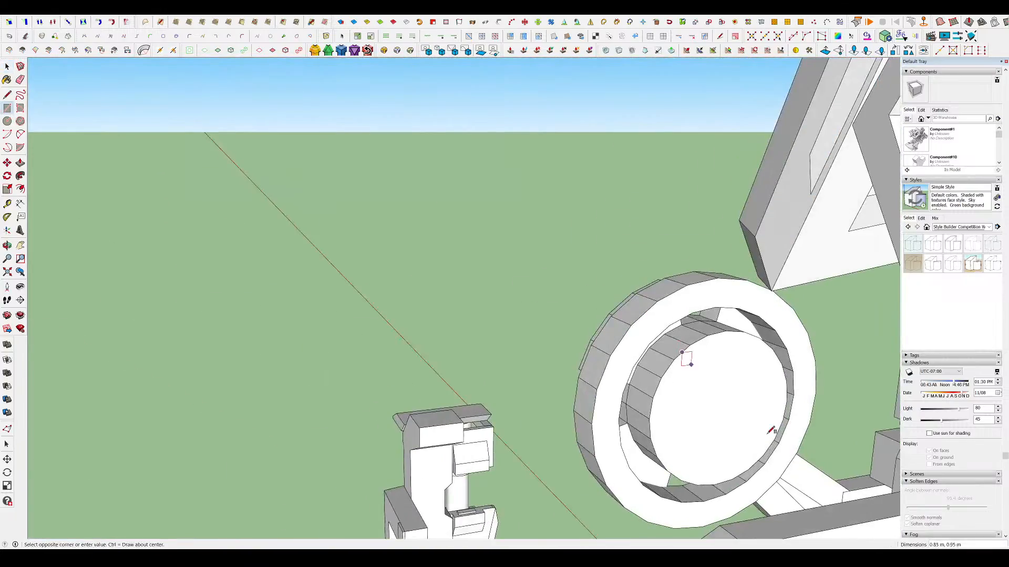
{"action": "scroll", "coordinate": [727, 382], "scroll_direction": "down", "scroll_amount": 3}
{"action": "key", "text": "p"}
{"action": "left_click", "coordinate": [738, 400]}
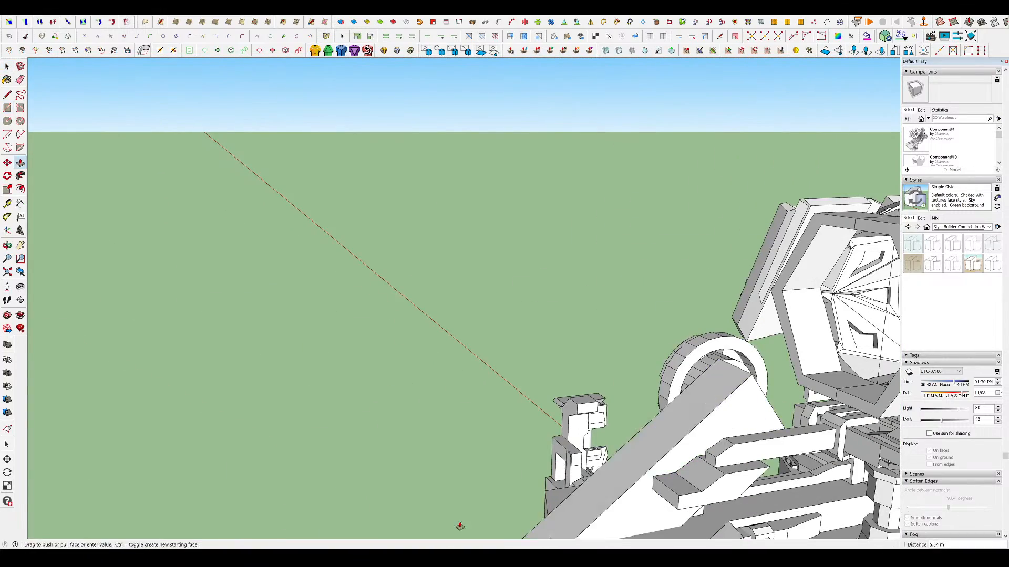
{"action": "left_click", "coordinate": [459, 526]}
{"action": "scroll", "coordinate": [546, 378], "scroll_direction": "down", "scroll_amount": 4}
{"action": "middle_click_drag", "start_coordinate": [583, 294], "coordinate": [592, 246]}
{"action": "scroll", "coordinate": [663, 362], "scroll_direction": "up", "scroll_amount": 1}
- Select the whole long block at the front disc, rotate it to a slanted position, and clear the selection
{"action": "key", "text": "space"}
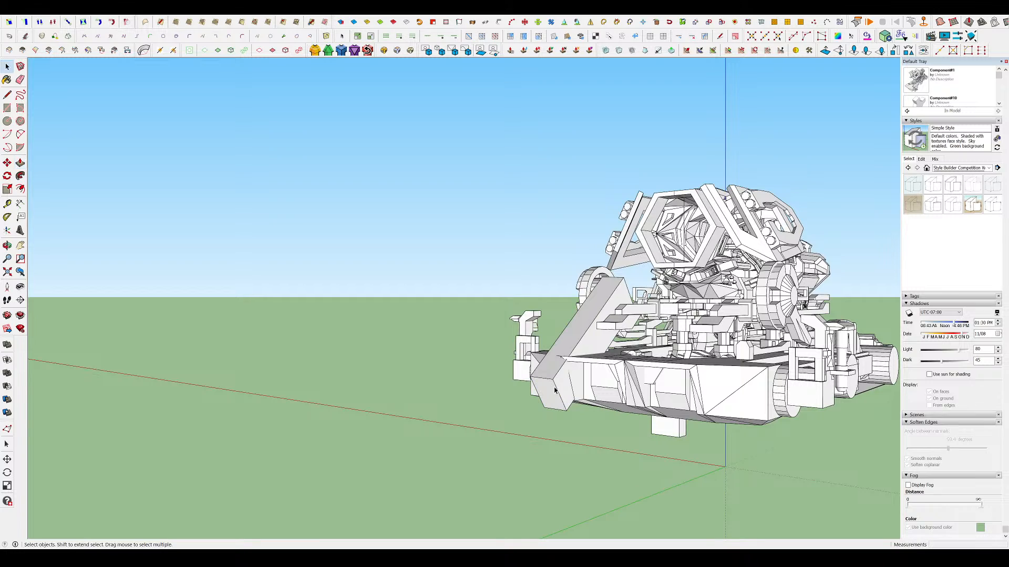
{"action": "triple_click", "coordinate": [577, 347]}
{"action": "key", "text": "q"}
{"action": "left_click", "coordinate": [611, 273]}
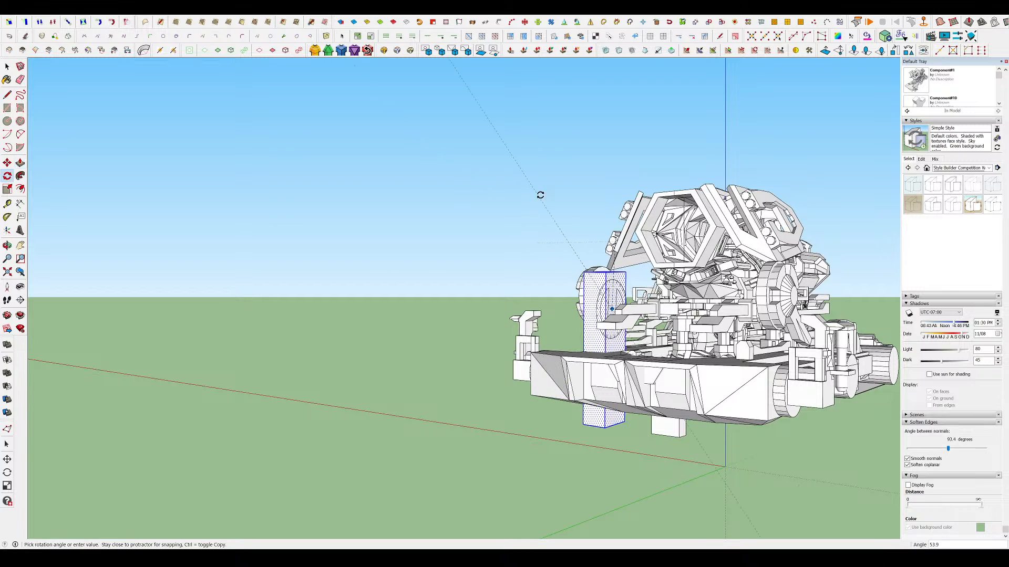
{"action": "left_click", "coordinate": [695, 308]}
{"action": "key", "text": "space"}
{"action": "left_click", "coordinate": [469, 344]}
- Push/pull the side face of the upright box beside the rear wheel
{"action": "middle_click_drag", "start_coordinate": [470, 344], "coordinate": [553, 352]}
{"action": "scroll", "coordinate": [279, 367], "scroll_direction": "up", "scroll_amount": 2}
{"action": "key", "text": "p"}
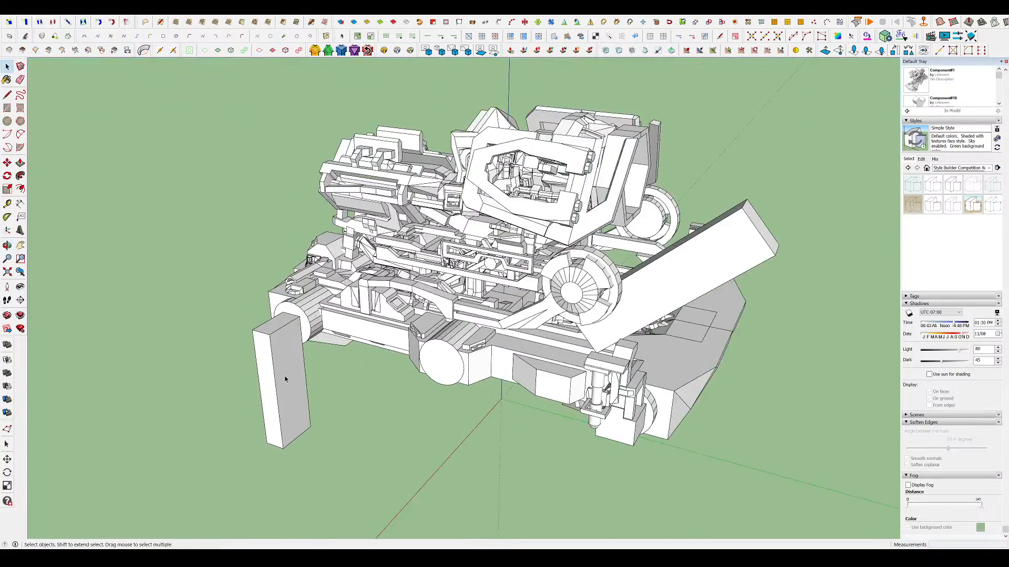
{"action": "left_click_drag", "start_coordinate": [286, 378], "coordinate": [315, 380]}
{"action": "scroll", "coordinate": [444, 297], "scroll_direction": "down", "scroll_amount": 3}
{"action": "key", "text": "space"}
{"action": "scroll", "coordinate": [472, 295], "scroll_direction": "up", "scroll_amount": 2}
{"action": "middle_click_drag", "start_coordinate": [646, 383], "coordinate": [560, 335]}
{"action": "scroll", "coordinate": [560, 335], "scroll_direction": "up", "scroll_amount": 2}
{"action": "scroll", "coordinate": [478, 199], "scroll_direction": "down", "scroll_amount": 2}
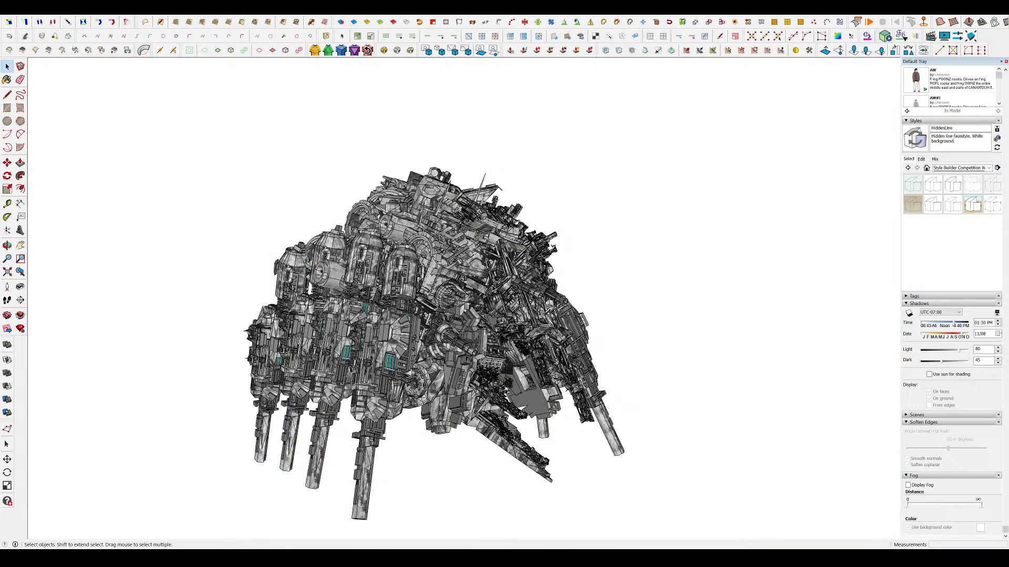
- Display the large legged machine model without its material textures
{"action": "scroll", "coordinate": [496, 288], "scroll_direction": "down", "scroll_amount": 2}
{"action": "scroll", "coordinate": [476, 332], "scroll_direction": "up", "scroll_amount": 4}
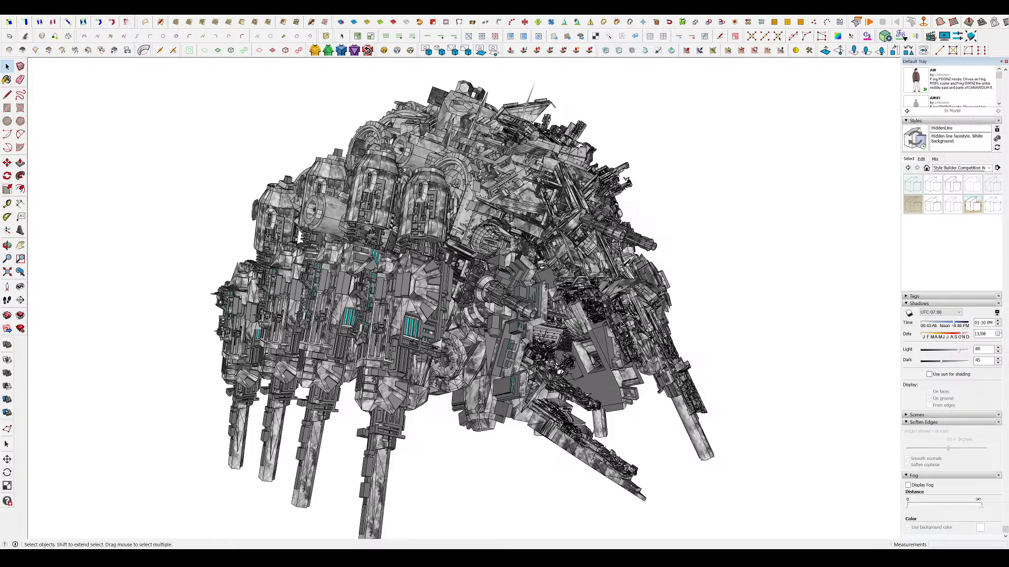
{"action": "mouse_move", "coordinate": [620, 318]}
{"action": "middle_mouse_down"}
{"action": "mouse_move", "coordinate": [447, 279]}
{"action": "mouse_move", "coordinate": [305, 263]}
{"action": "middle_mouse_up"}
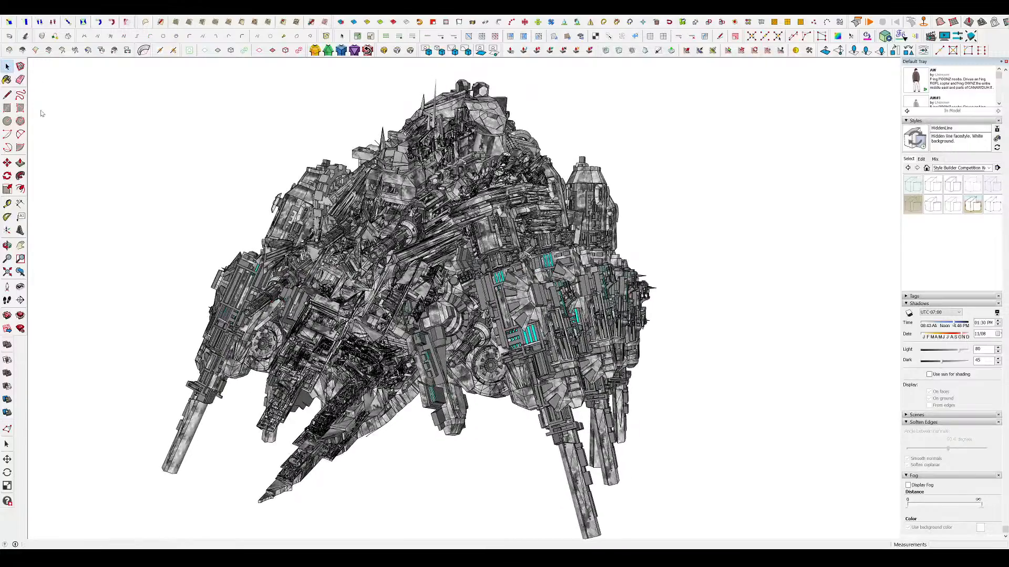
{"action": "scroll", "coordinate": [689, 280], "scroll_direction": "down", "scroll_amount": 3}
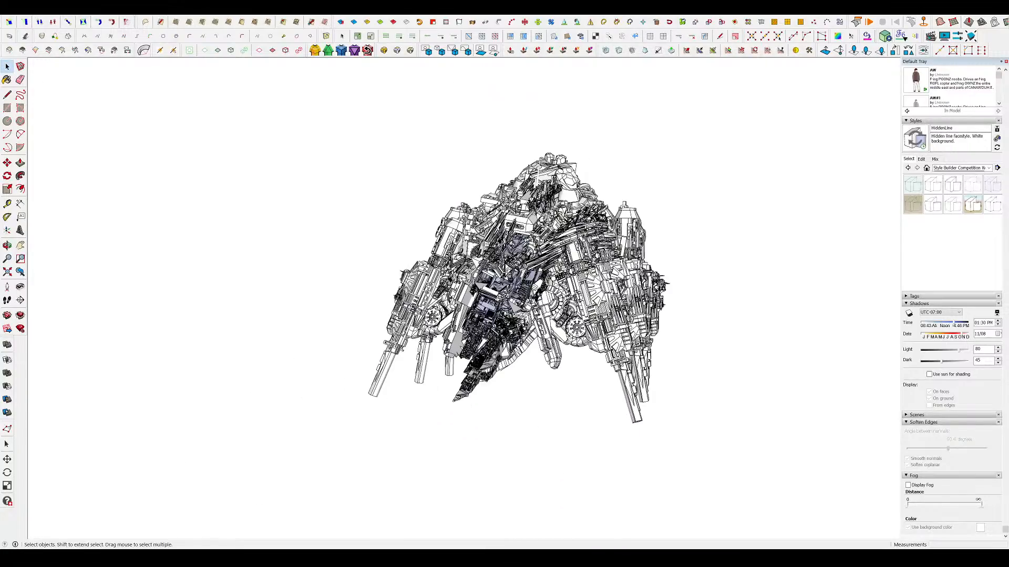
{"action": "scroll", "coordinate": [612, 319], "scroll_direction": "up", "scroll_amount": 3}
{"action": "mouse_move", "coordinate": [611, 319]}
{"action": "middle_mouse_down"}
{"action": "mouse_move", "coordinate": [626, 332]}
{"action": "mouse_move", "coordinate": [683, 338]}
{"action": "mouse_move", "coordinate": [820, 341]}
{"action": "middle_mouse_up"}
- Open the HiddenLine style's face settings and set the back face color to white
{"action": "left_click", "coordinate": [922, 159]}
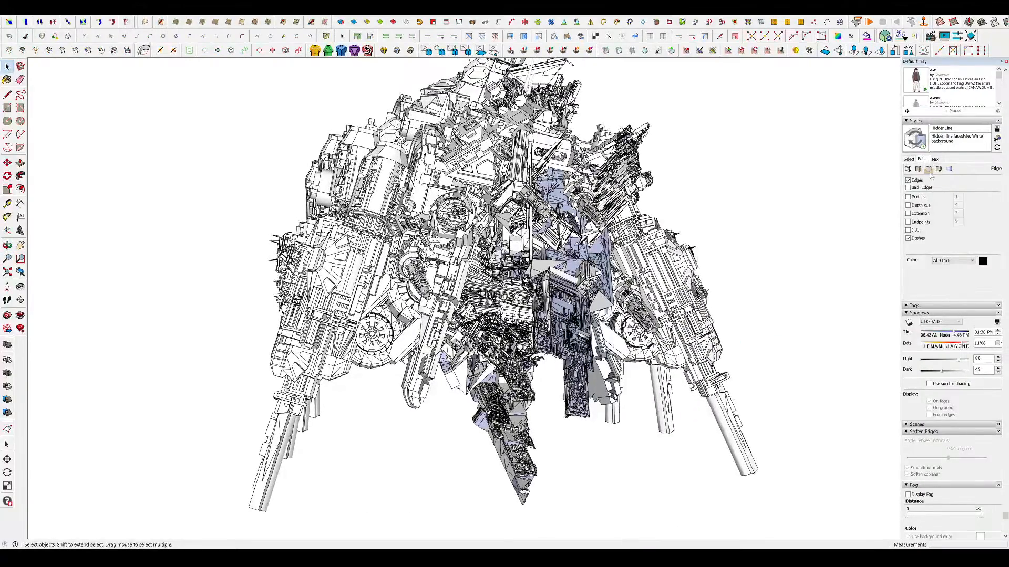
{"action": "left_click", "coordinate": [929, 169]}
{"action": "left_click", "coordinate": [917, 168]}
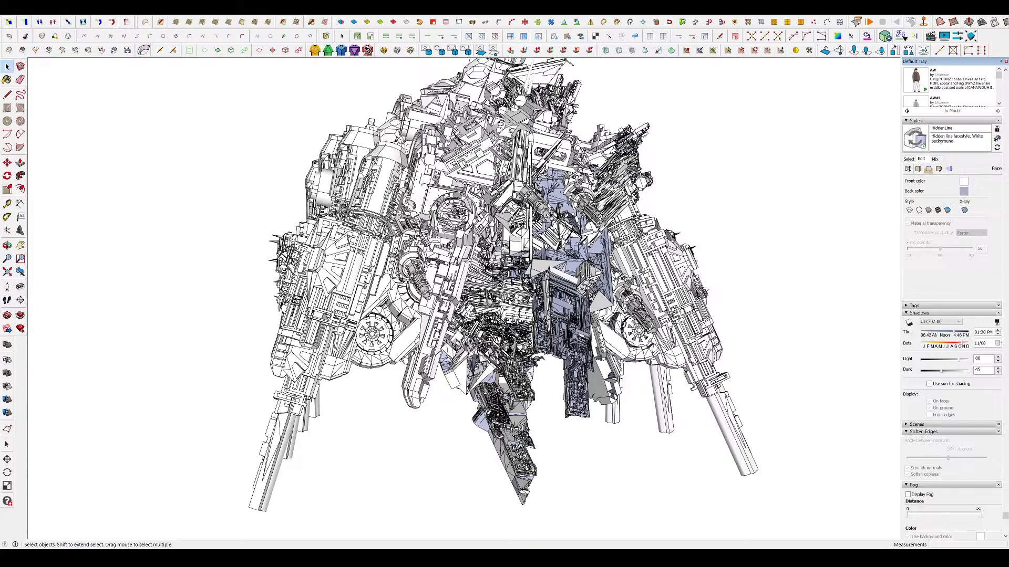
{"action": "middle_click_drag", "start_coordinate": [463, 294], "coordinate": [834, 329]}
{"action": "scroll", "coordinate": [491, 265], "scroll_direction": "down", "scroll_amount": 2}
{"action": "scroll", "coordinate": [599, 252], "scroll_direction": "up", "scroll_amount": 3}
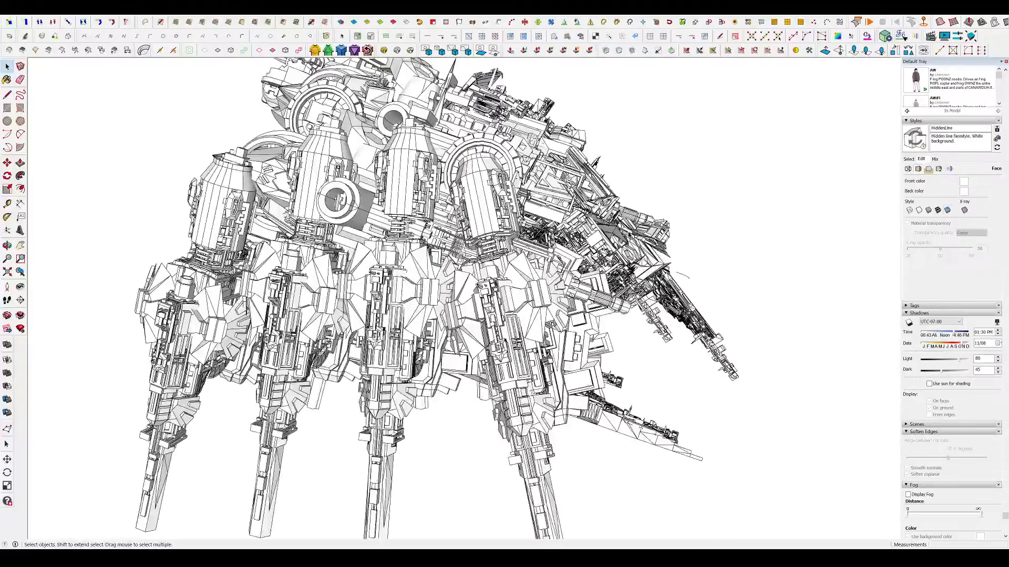
- Turn on shadows for the legged machine to view the effect, and turn them off again
{"action": "middle_click_drag", "start_coordinate": [599, 252], "coordinate": [515, 215]}
{"action": "scroll", "coordinate": [516, 216], "scroll_direction": "down", "scroll_amount": 2}
{"action": "scroll", "coordinate": [385, 216], "scroll_direction": "up", "scroll_amount": 2}
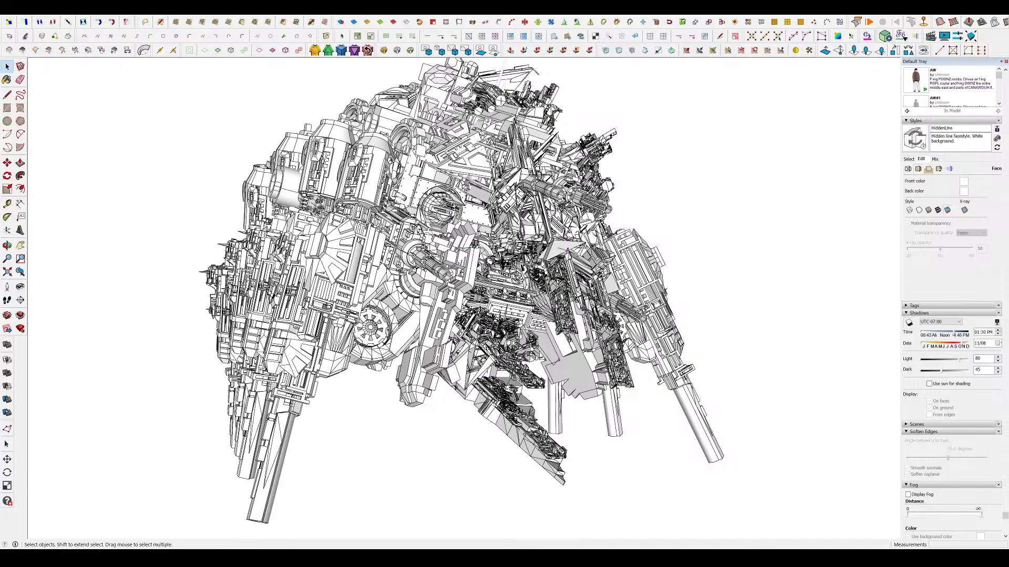
{"action": "key", "text": "alt+s"}
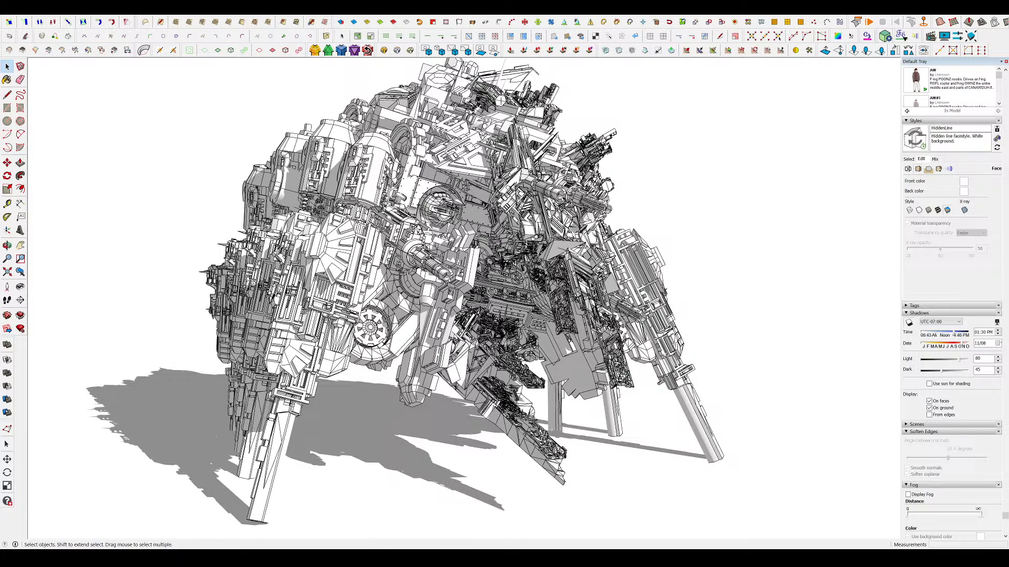
{"action": "mouse_move", "coordinate": [592, 287]}
{"action": "middle_mouse_down"}
{"action": "mouse_move", "coordinate": [609, 288]}
{"action": "mouse_move", "coordinate": [588, 268]}
{"action": "middle_mouse_up"}
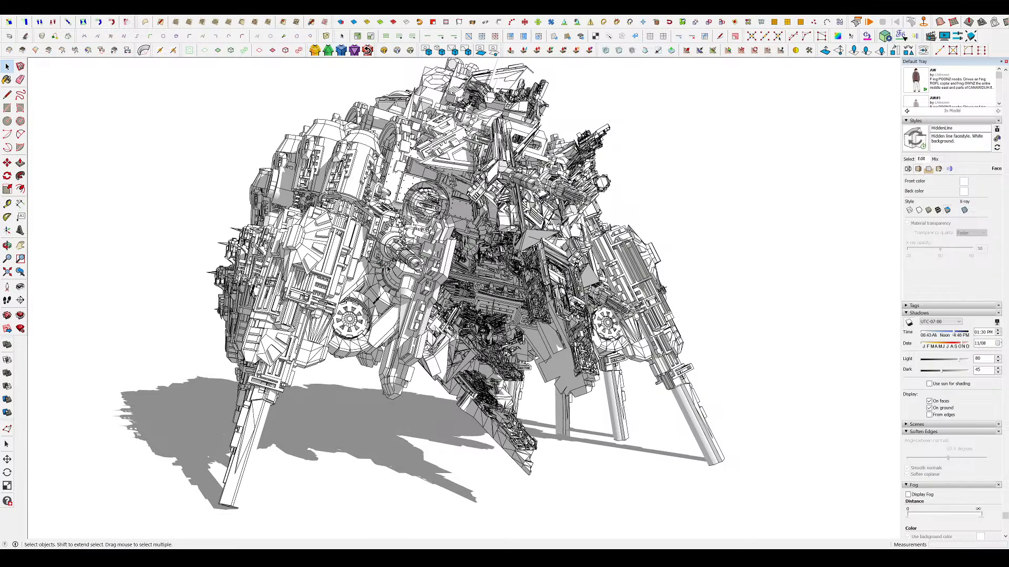
{"action": "left_click", "coordinate": [27, 36]}
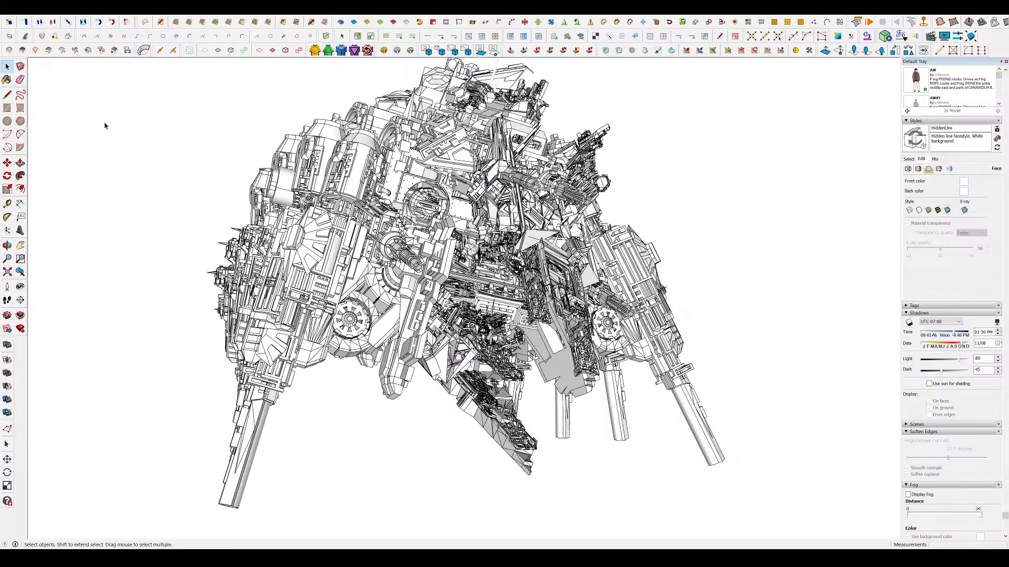
- Open the leg assembly, select its repeated panel component, inspect it with the rest of the model hidden, and clear the selection
{"action": "middle_click_drag", "start_coordinate": [326, 320], "coordinate": [487, 326]}
{"action": "scroll", "coordinate": [520, 251], "scroll_direction": "down", "scroll_amount": 3}
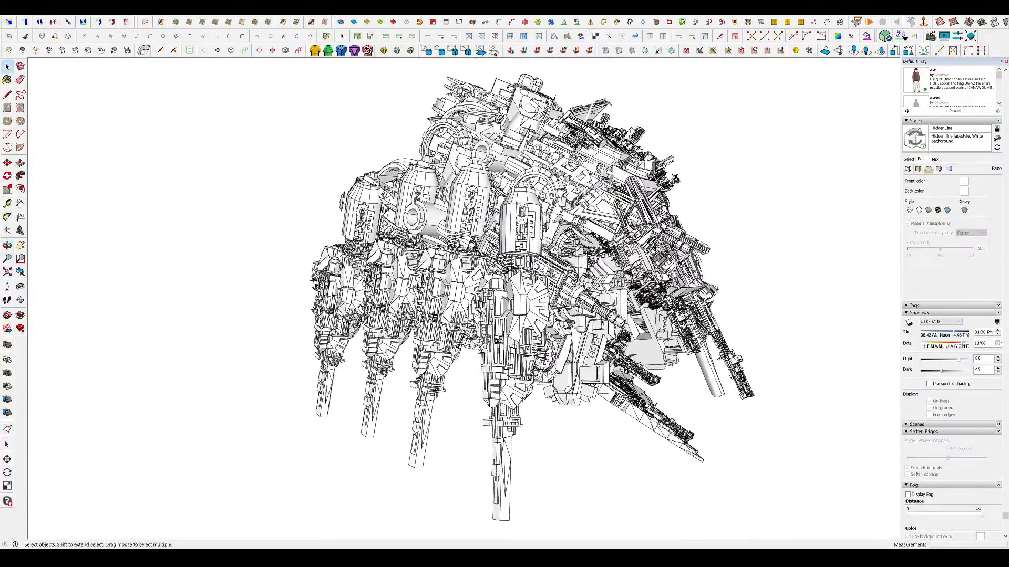
{"action": "scroll", "coordinate": [544, 309], "scroll_direction": "up", "scroll_amount": 3}
{"action": "double_click", "coordinate": [520, 317]}
{"action": "left_click", "coordinate": [524, 316]}
{"action": "key", "text": "i"}
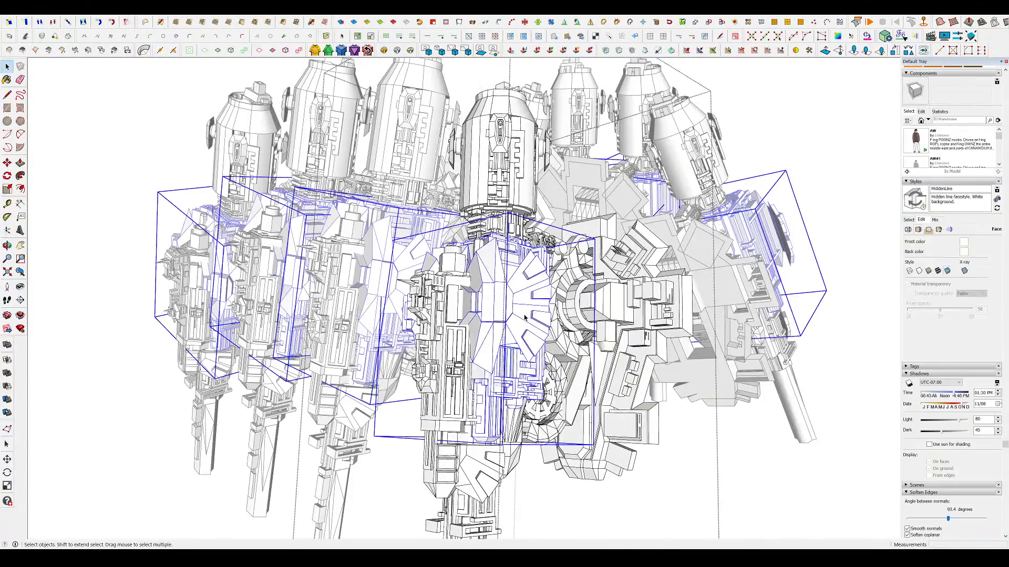
{"action": "key", "text": "j"}
{"action": "middle_click_drag", "start_coordinate": [524, 317], "coordinate": [630, 320]}
{"action": "scroll", "coordinate": [500, 153], "scroll_direction": "down", "scroll_amount": 2}
{"action": "left_click", "coordinate": [696, 326]}
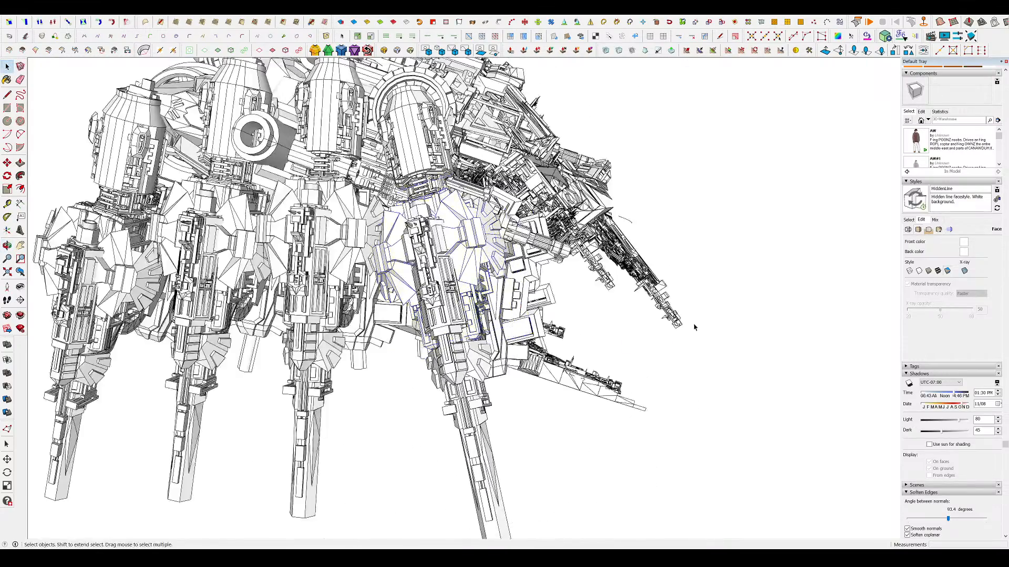
- Open the central body assembly and enter the nested group that carries the dense front detailing
{"action": "scroll", "coordinate": [420, 351], "scroll_direction": "down", "scroll_amount": 1}
{"action": "middle_click_drag", "start_coordinate": [420, 351], "coordinate": [462, 350]}
{"action": "double_click", "coordinate": [524, 254]}
{"action": "left_click", "coordinate": [524, 254]}
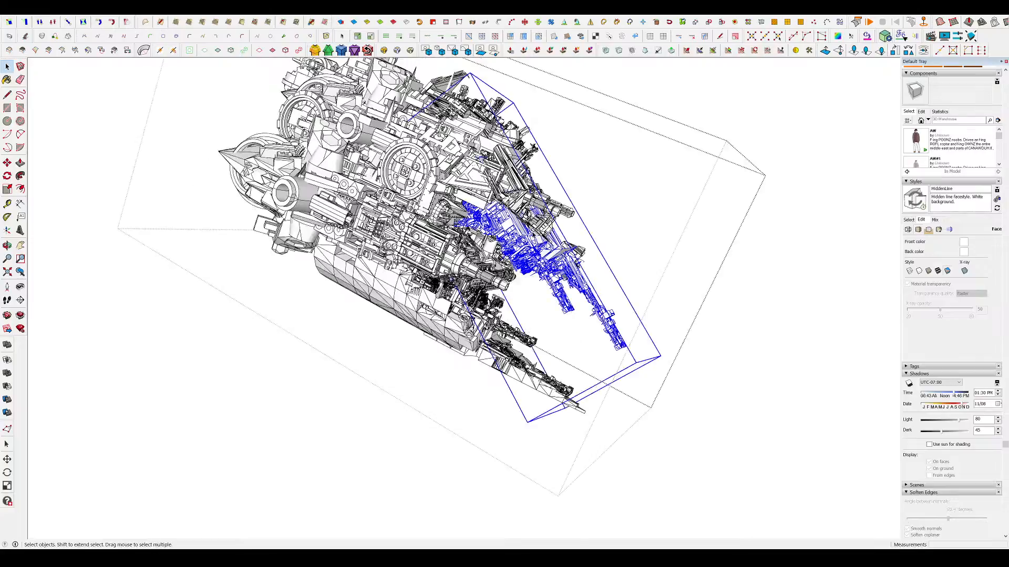
{"action": "scroll", "coordinate": [524, 254], "scroll_direction": "up", "scroll_amount": 1}
{"action": "double_click", "coordinate": [524, 253]}
- Examine the dense nested detail parts of the front assembly up close and as an isolated whole
{"action": "scroll", "coordinate": [524, 254], "scroll_direction": "up", "scroll_amount": 2}
{"action": "middle_click_drag", "start_coordinate": [524, 254], "coordinate": [602, 180]}
{"action": "scroll", "coordinate": [512, 244], "scroll_direction": "up", "scroll_amount": 3}
{"action": "scroll", "coordinate": [602, 180], "scroll_direction": "up", "scroll_amount": 5}
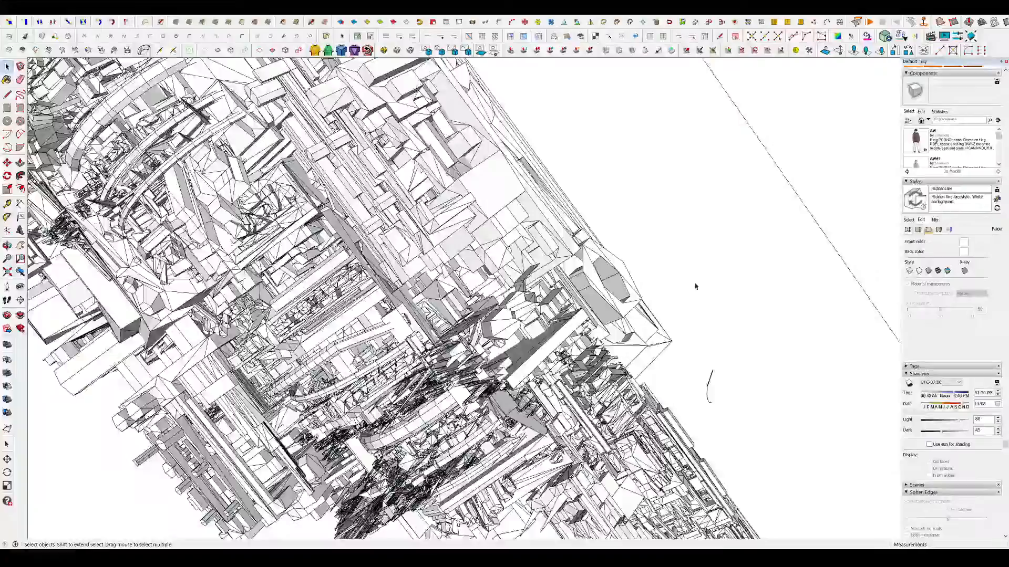
{"action": "scroll", "coordinate": [695, 286], "scroll_direction": "down", "scroll_amount": 5}
{"action": "middle_click_drag", "start_coordinate": [682, 304], "coordinate": [735, 404]}
{"action": "scroll", "coordinate": [746, 399], "scroll_direction": "down", "scroll_amount": 1}
{"action": "scroll", "coordinate": [490, 238], "scroll_direction": "down", "scroll_amount": 6}
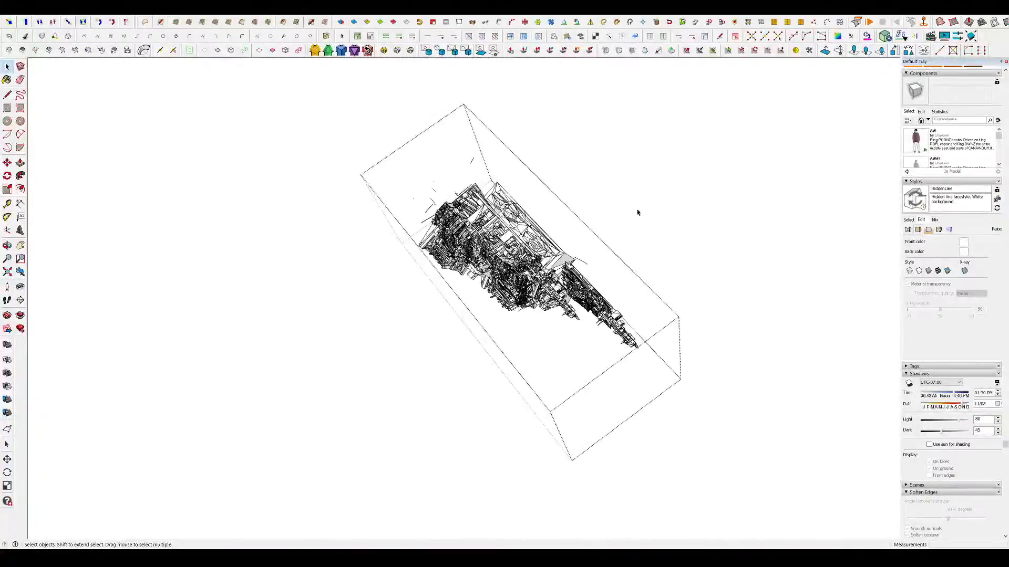
- Examine the wheeled vehicle component and the cannon-shaped component of the legged machine, each with the rest of the model hidden
{"action": "scroll", "coordinate": [638, 211], "scroll_direction": "up", "scroll_amount": 4}
{"action": "middle_click_drag", "start_coordinate": [637, 211], "coordinate": [409, 188]}
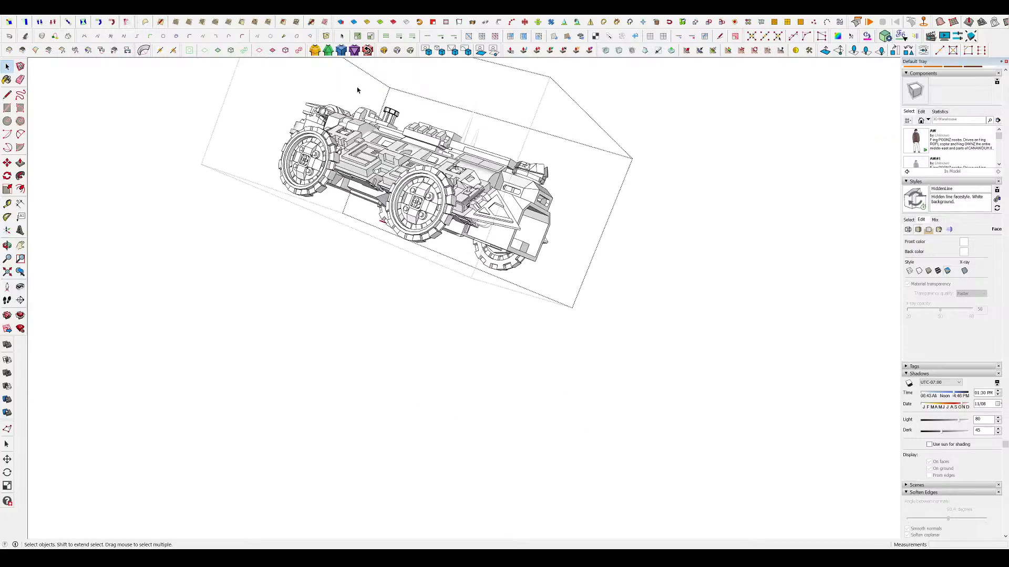
{"action": "scroll", "coordinate": [408, 187], "scroll_direction": "up", "scroll_amount": 3}
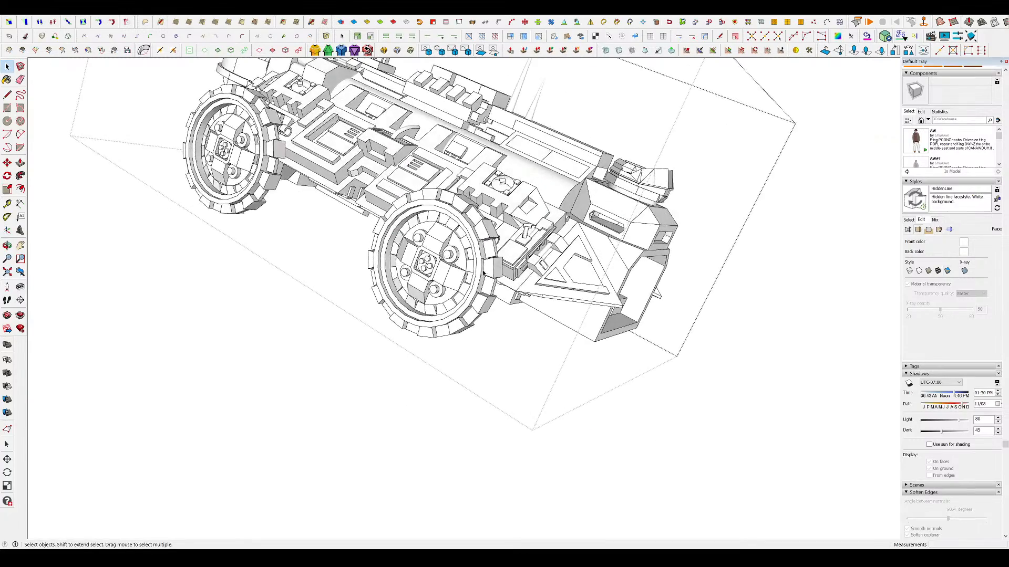
{"action": "scroll", "coordinate": [307, 334], "scroll_direction": "down", "scroll_amount": 2}
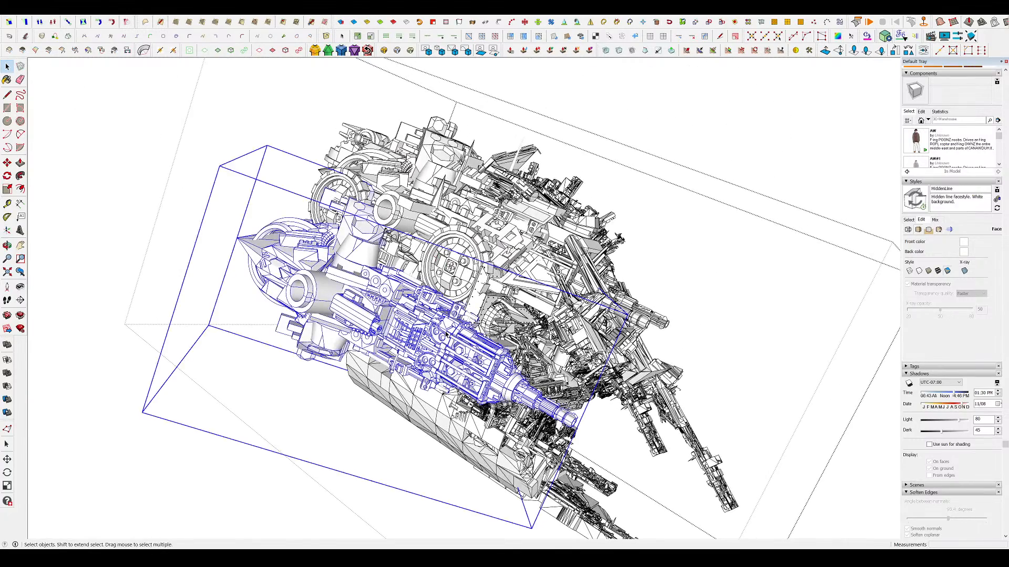
{"action": "scroll", "coordinate": [412, 385], "scroll_direction": "up", "scroll_amount": 5}
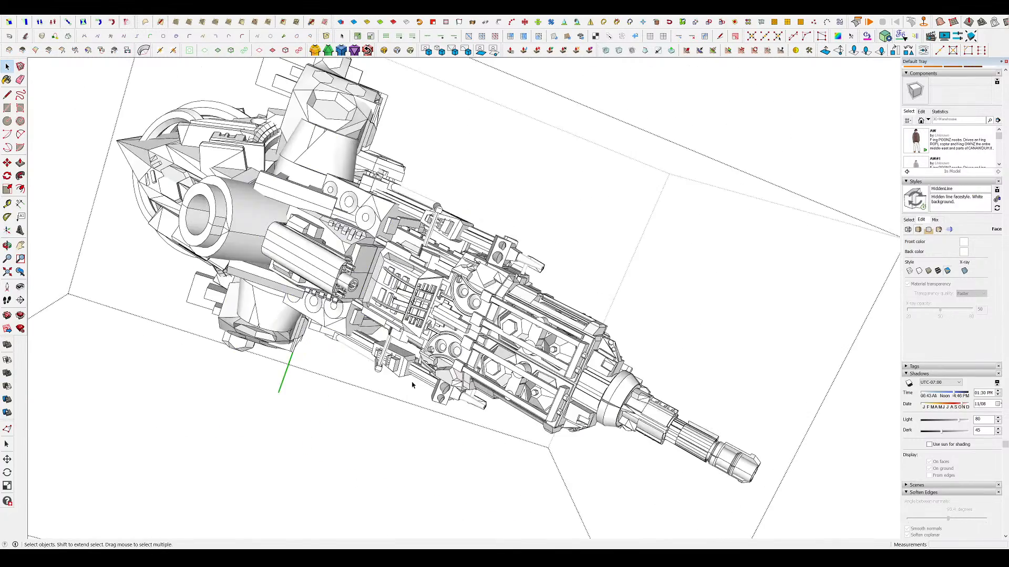
{"action": "middle_click_drag", "start_coordinate": [412, 385], "coordinate": [443, 296]}
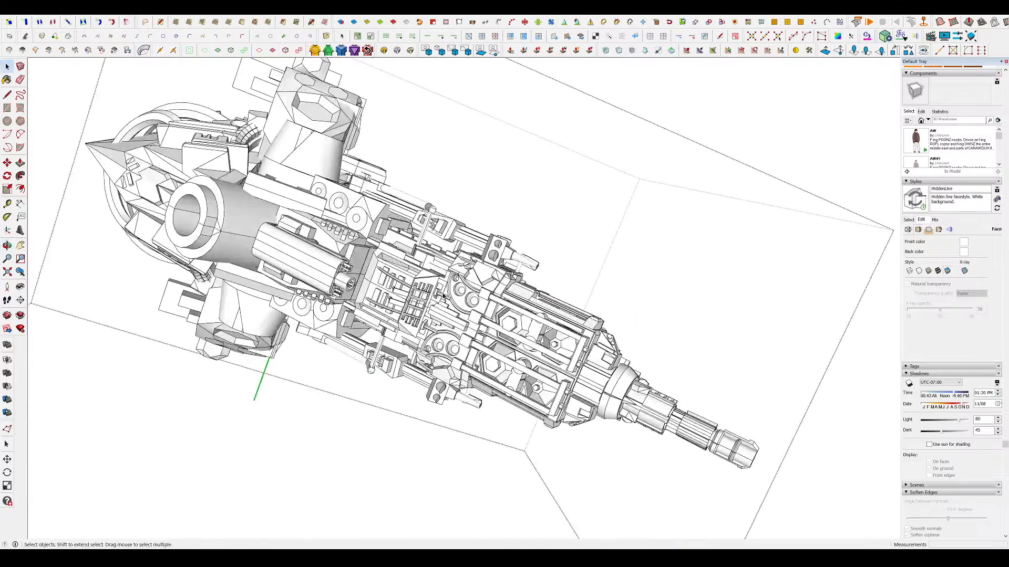
{"action": "scroll", "coordinate": [443, 296], "scroll_direction": "down", "scroll_amount": 3}
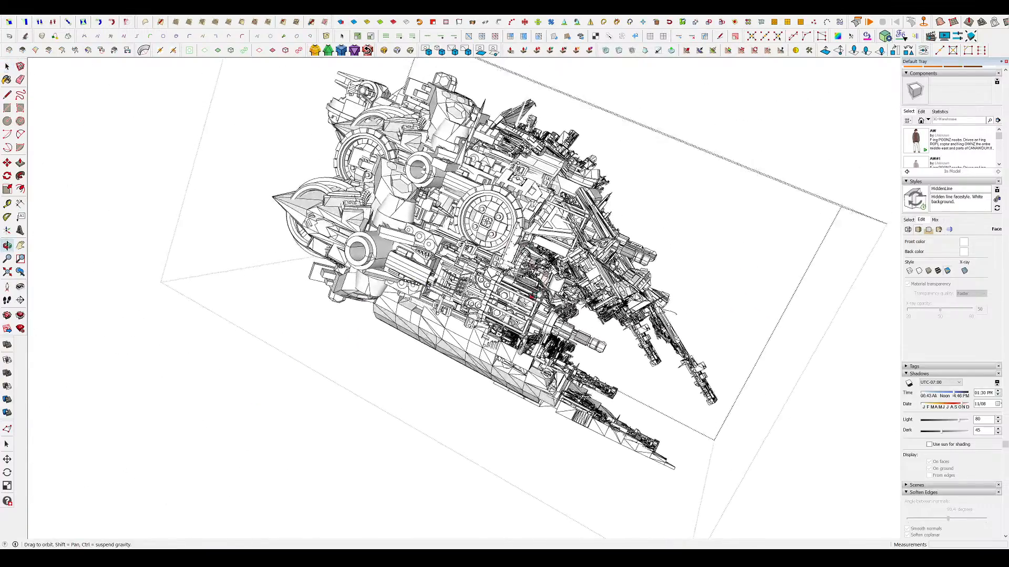
- View the complete legged machine from its side and its front to compare the overall silhouette with the detailing
{"action": "middle_click_drag", "start_coordinate": [533, 296], "coordinate": [572, 283]}
{"action": "scroll", "coordinate": [571, 284], "scroll_direction": "down", "scroll_amount": 3}
{"action": "middle_click_drag", "start_coordinate": [236, 379], "coordinate": [298, 364]}
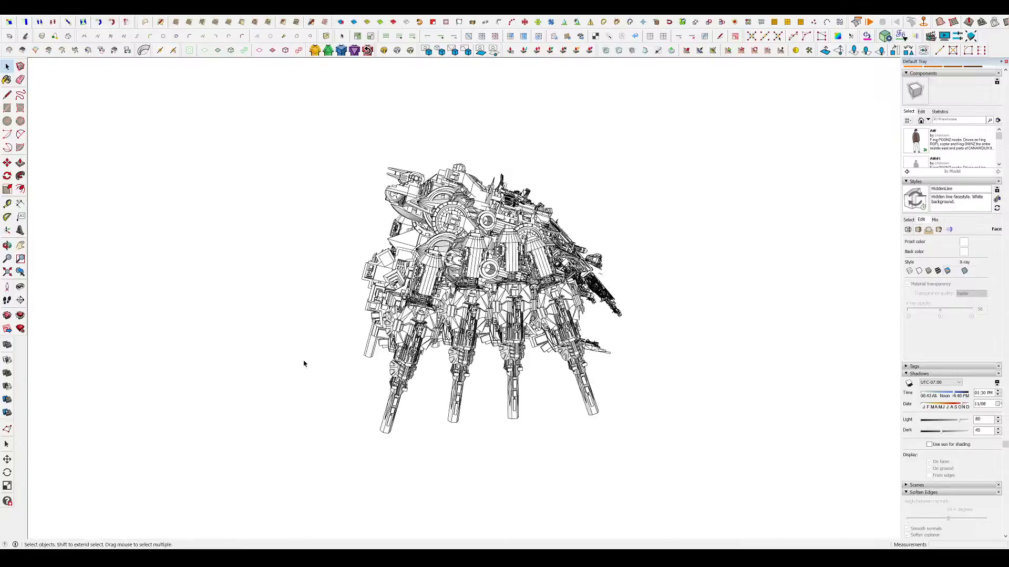
{"action": "scroll", "coordinate": [304, 361], "scroll_direction": "up", "scroll_amount": 3}
{"action": "middle_click_drag", "start_coordinate": [304, 360], "coordinate": [739, 191]}
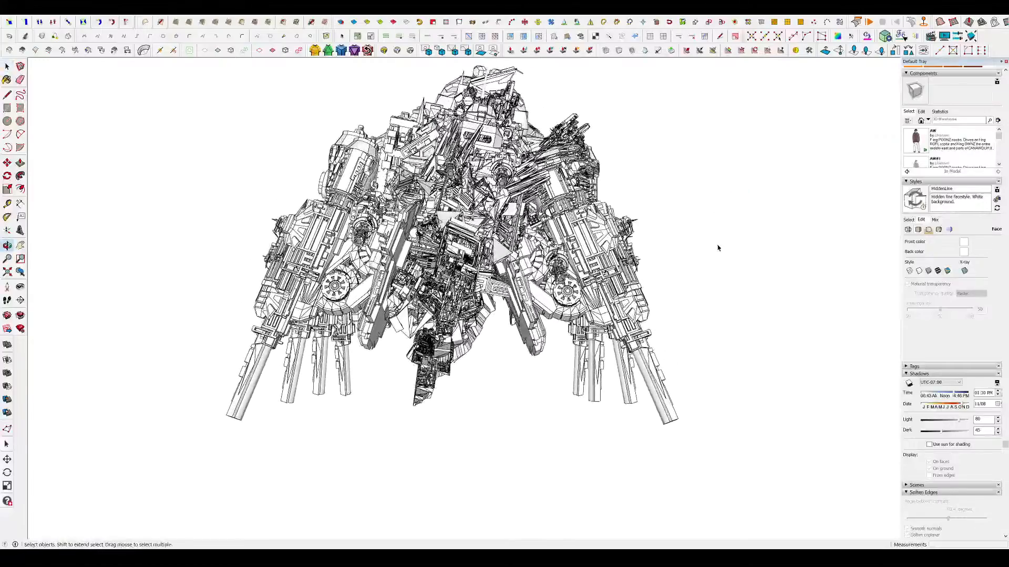
{"action": "scroll", "coordinate": [517, 247], "scroll_direction": "up", "scroll_amount": 2}
{"action": "middle_click_drag", "start_coordinate": [400, 431], "coordinate": [302, 458]}
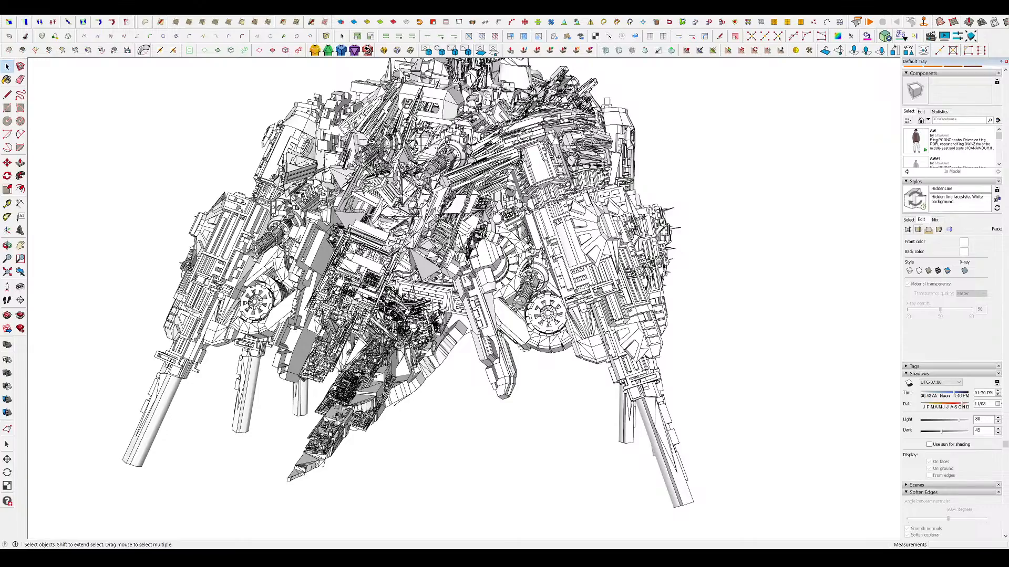
- Examine the stacked panels and ringed gun barrel on the front of the legged machine, and review its row of legs
{"action": "scroll", "coordinate": [508, 185], "scroll_direction": "up", "scroll_amount": 10}
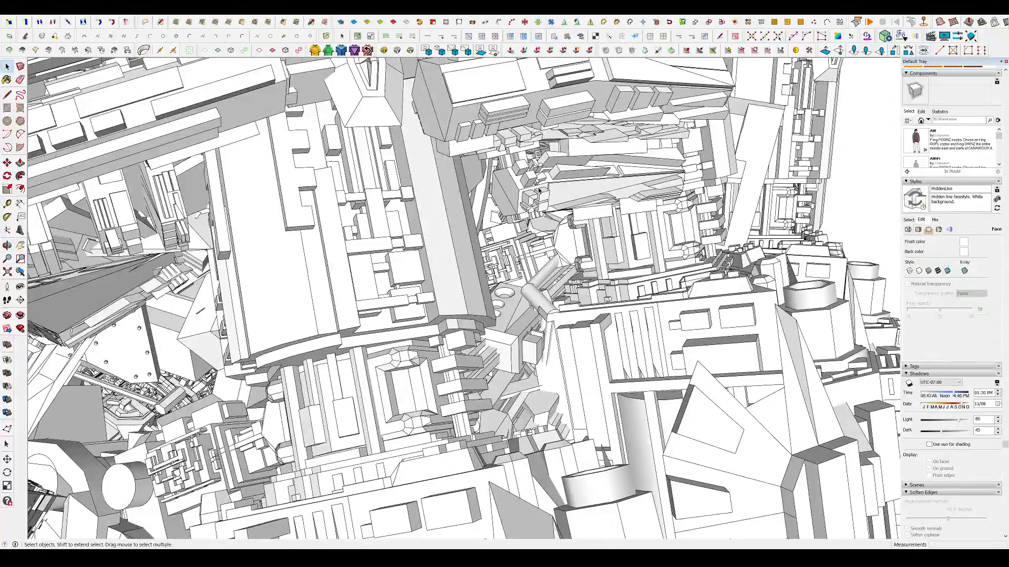
{"action": "middle_click_drag", "start_coordinate": [538, 191], "coordinate": [599, 174]}
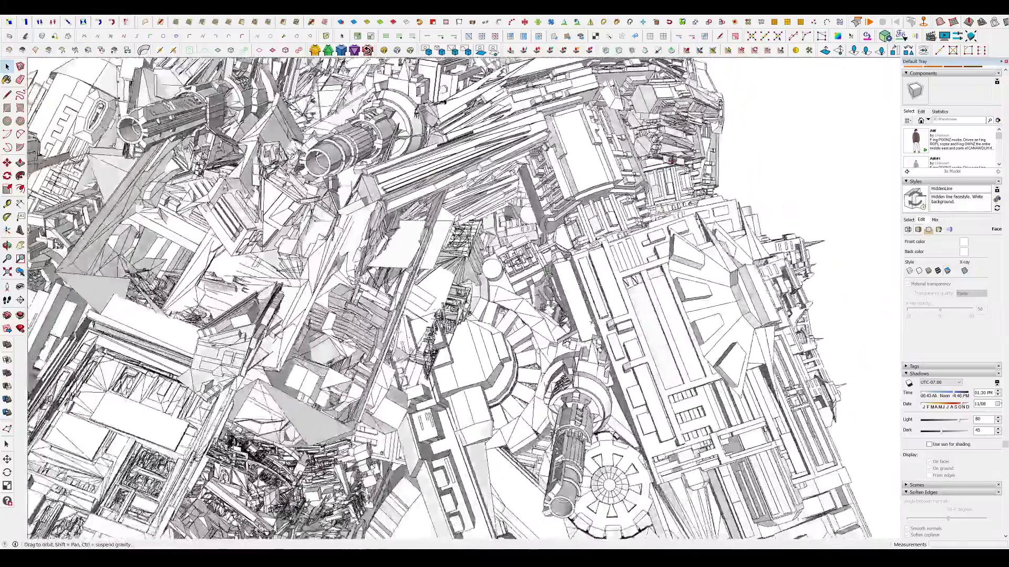
{"action": "scroll", "coordinate": [565, 317], "scroll_direction": "up", "scroll_amount": 10}
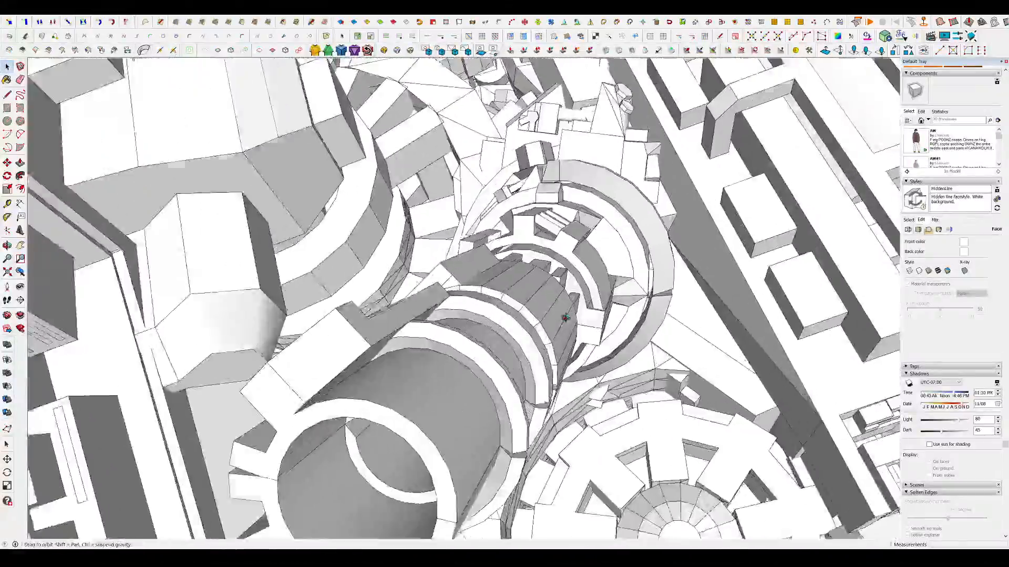
{"action": "middle_click_drag", "start_coordinate": [566, 317], "coordinate": [853, 338]}
{"action": "scroll", "coordinate": [593, 222], "scroll_direction": "down", "scroll_amount": 7}
{"action": "scroll", "coordinate": [543, 342], "scroll_direction": "down", "scroll_amount": 2}
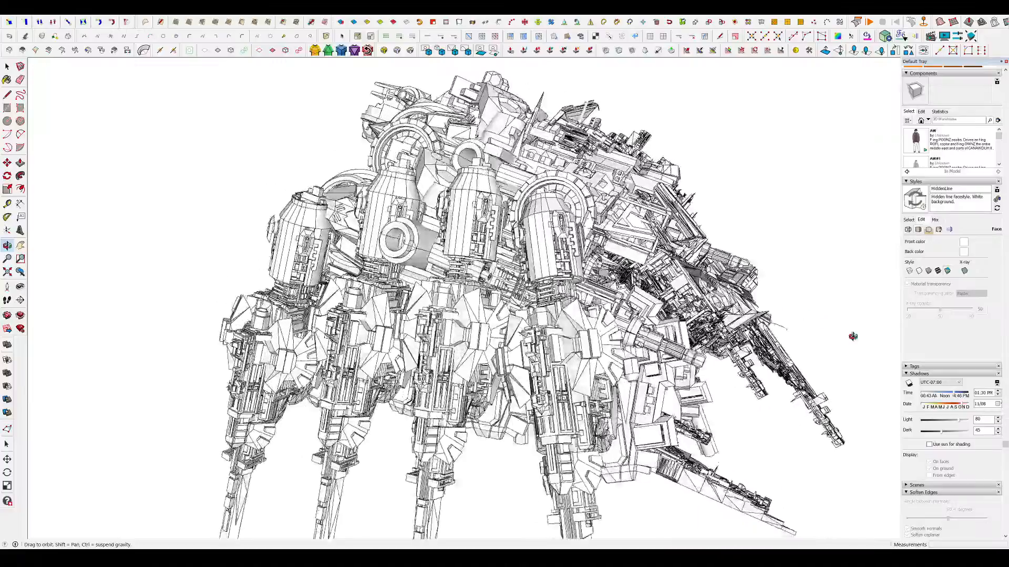
{"action": "scroll", "coordinate": [841, 362], "scroll_direction": "up", "scroll_amount": 3}
{"action": "scroll", "coordinate": [572, 263], "scroll_direction": "up", "scroll_amount": 2}
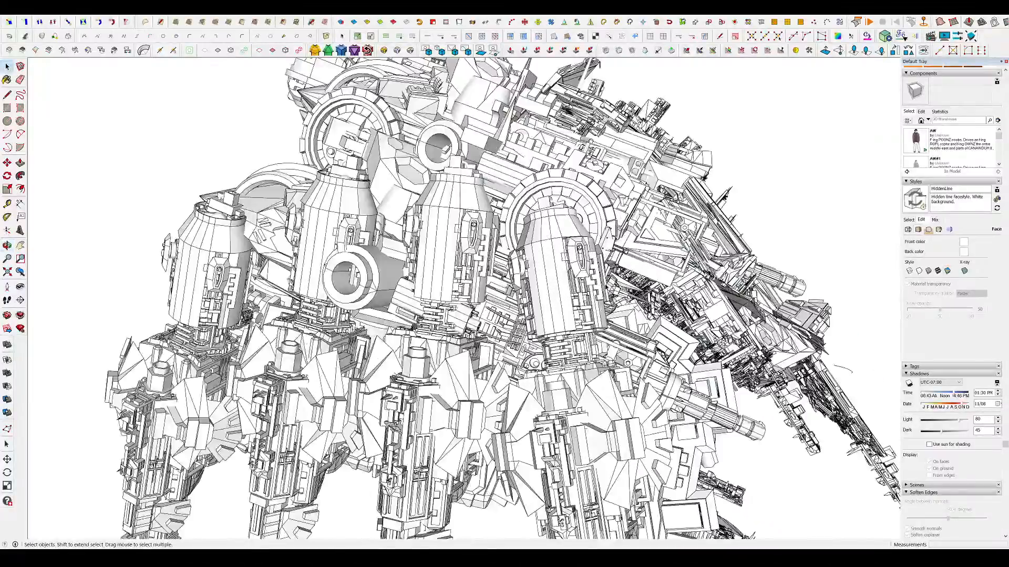
- Open the riveted panel assembly around the domed part, inspect it in isolation, and return to the whole legged machine
{"action": "scroll", "coordinate": [610, 284], "scroll_direction": "up", "scroll_amount": 10}
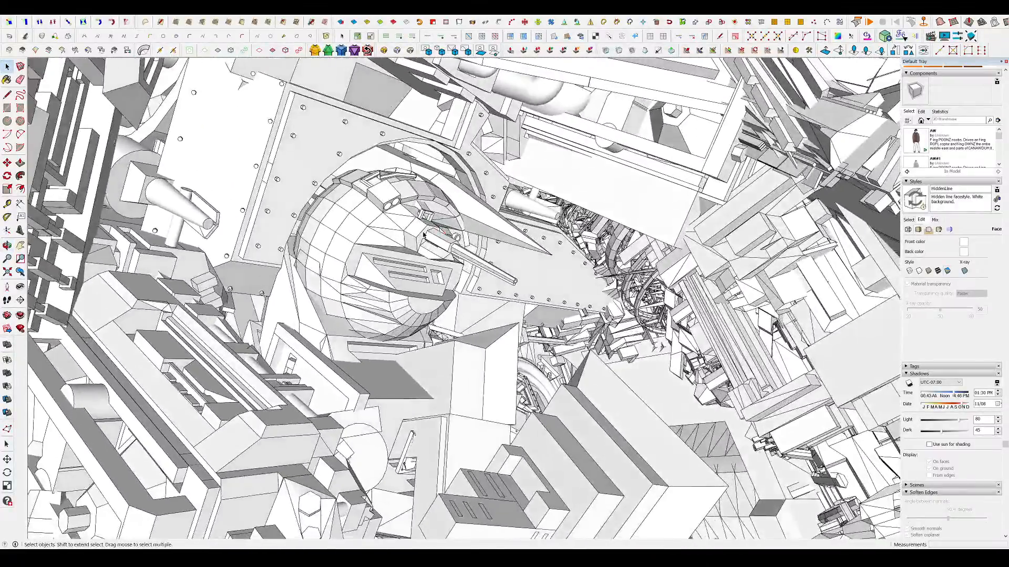
{"action": "scroll", "coordinate": [428, 237], "scroll_direction": "up", "scroll_amount": 3}
{"action": "scroll", "coordinate": [455, 243], "scroll_direction": "down", "scroll_amount": 4}
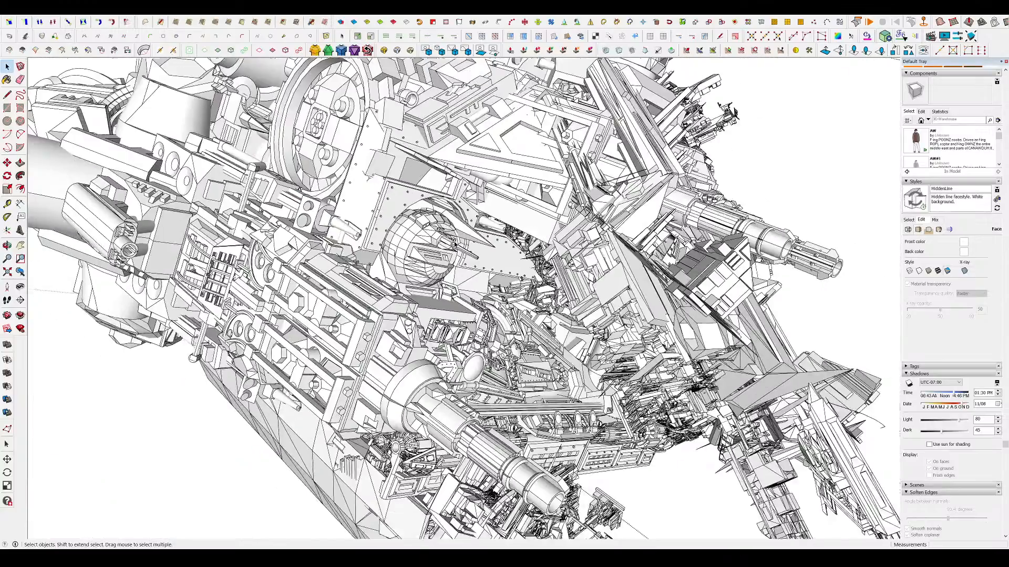
{"action": "double_click", "coordinate": [457, 269]}
{"action": "middle_click_drag", "start_coordinate": [477, 265], "coordinate": [383, 275]}
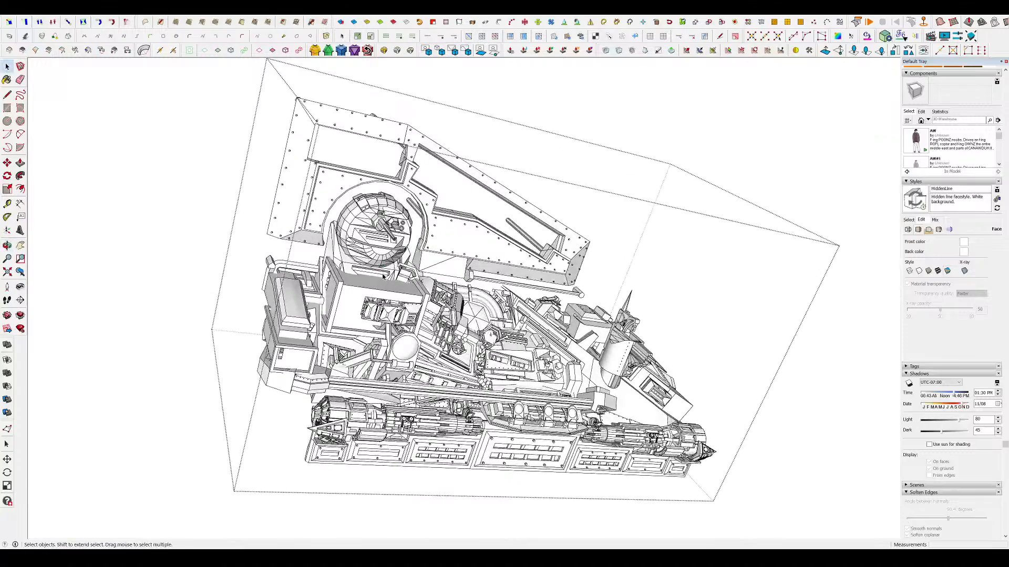
{"action": "scroll", "coordinate": [431, 290], "scroll_direction": "down", "scroll_amount": 2}
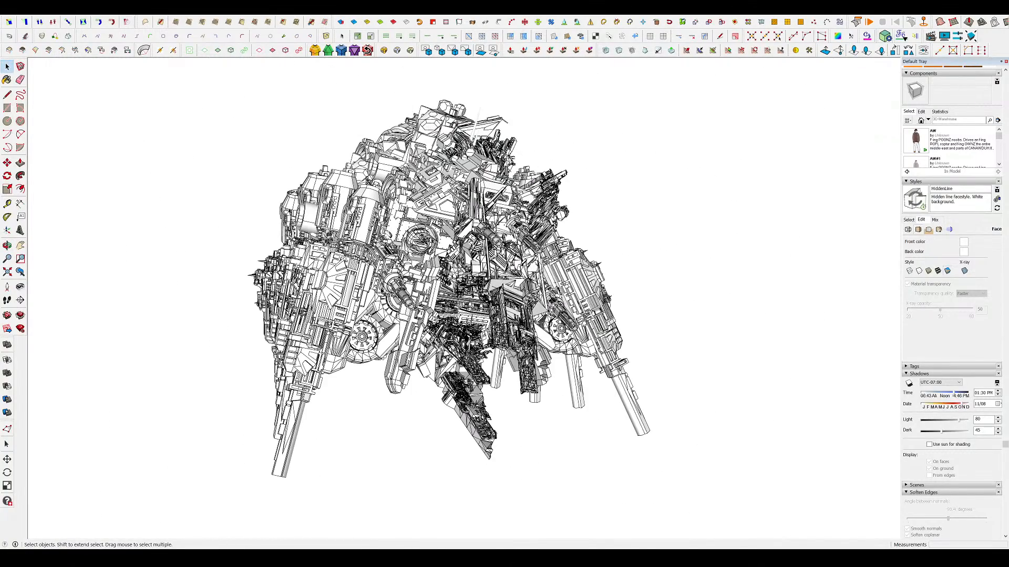
{"action": "scroll", "coordinate": [385, 291], "scroll_direction": "up", "scroll_amount": 3}
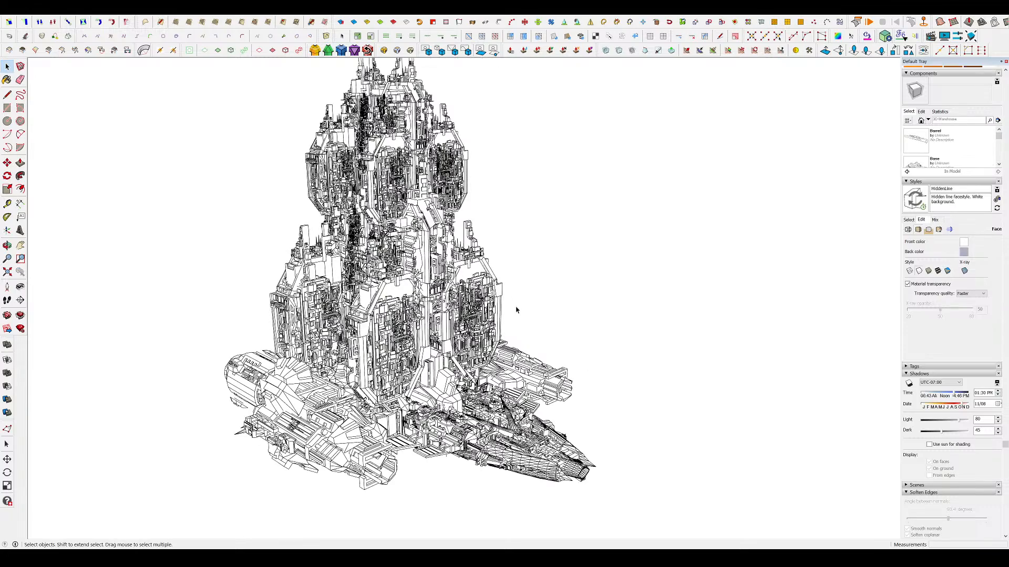
- Select the whole tower structure, move it off the ship base to stand beside it, and clear the selection
{"action": "middle_click_drag", "start_coordinate": [516, 310], "coordinate": [512, 270]}
{"action": "left_click_drag", "start_coordinate": [546, 159], "coordinate": [441, 257]}
{"action": "middle_click_drag", "start_coordinate": [441, 273], "coordinate": [440, 315]}
{"action": "key", "text": "m"}
{"action": "scroll", "coordinate": [436, 310], "scroll_direction": "down", "scroll_amount": 3}
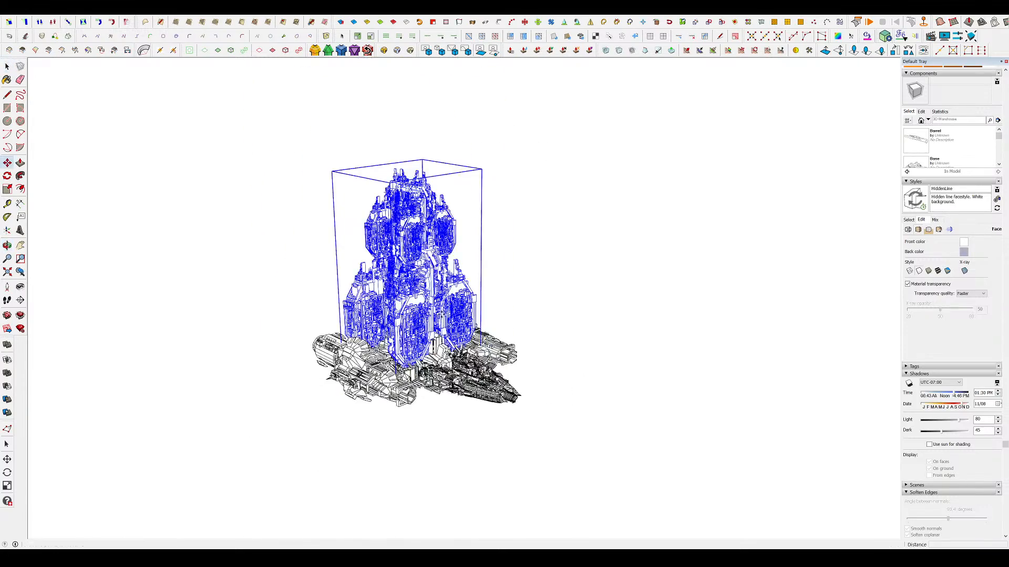
{"action": "left_click", "coordinate": [441, 314]}
{"action": "left_click", "coordinate": [245, 366]}
{"action": "middle_click_drag", "start_coordinate": [604, 374], "coordinate": [581, 433]}
{"action": "key", "text": "space"}
{"action": "left_click", "coordinate": [581, 432]}
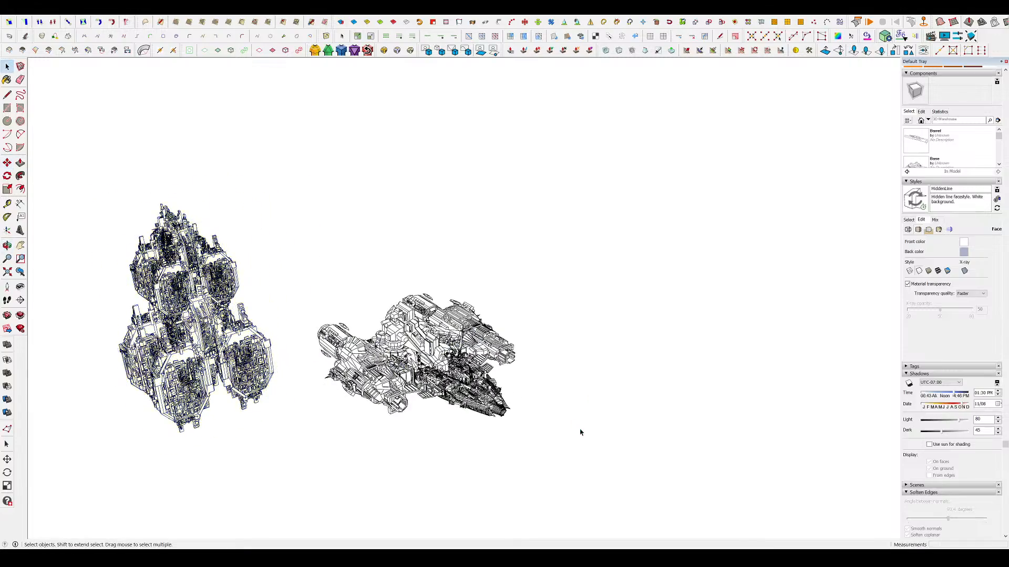
- Open the mirrored half of the front hull and inspect it in isolation from the side
{"action": "scroll", "coordinate": [552, 420], "scroll_direction": "up", "scroll_amount": 10}
{"action": "left_click", "coordinate": [528, 425]}
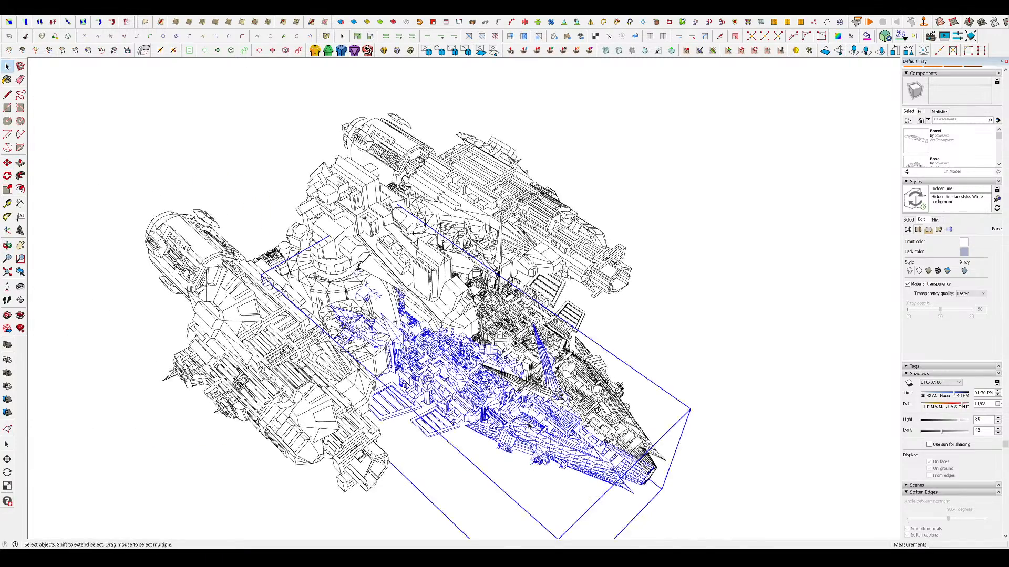
{"action": "double_click", "coordinate": [528, 415]}
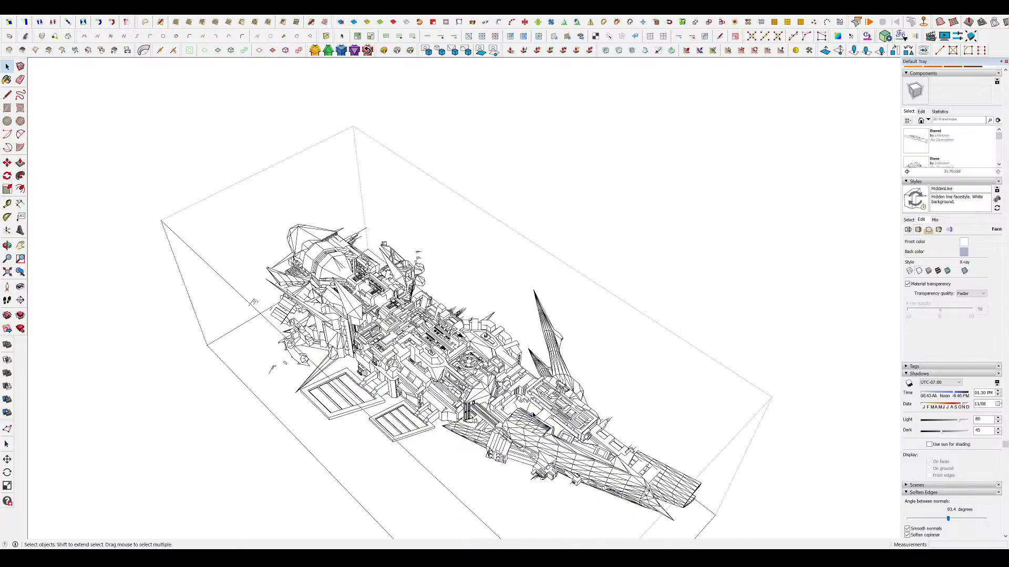
{"action": "mouse_move", "coordinate": [528, 415]}
{"action": "middle_mouse_down"}
{"action": "mouse_move", "coordinate": [485, 334]}
{"action": "mouse_move", "coordinate": [484, 344]}
{"action": "middle_mouse_up"}
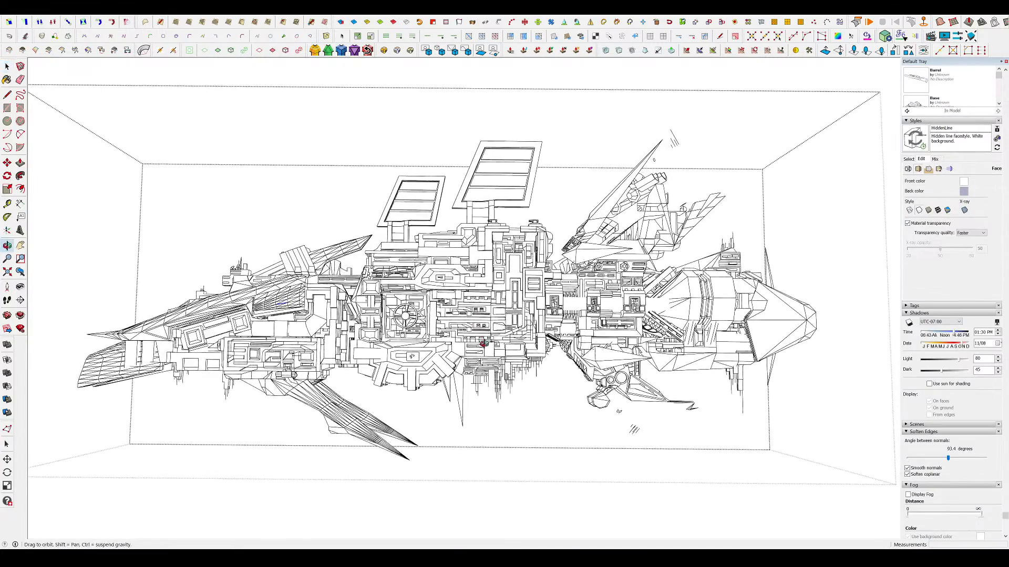
- Window-select the loose fragments around the hull half to check them, clear the selection, and close the component
{"action": "scroll", "coordinate": [501, 307], "scroll_direction": "down", "scroll_amount": 4}
{"action": "left_click_drag", "start_coordinate": [663, 441], "coordinate": [524, 367]}
{"action": "left_click_drag", "start_coordinate": [661, 226], "coordinate": [545, 158]}
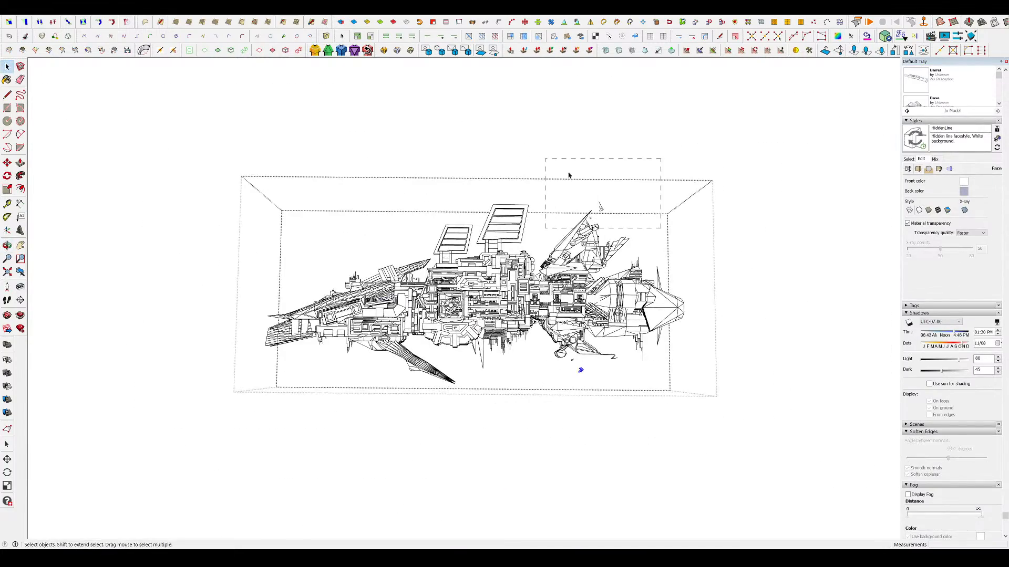
{"action": "scroll", "coordinate": [631, 210], "scroll_direction": "up", "scroll_amount": 2}
{"action": "left_click", "coordinate": [639, 231]}
{"action": "scroll", "coordinate": [638, 230], "scroll_direction": "down", "scroll_amount": 2}
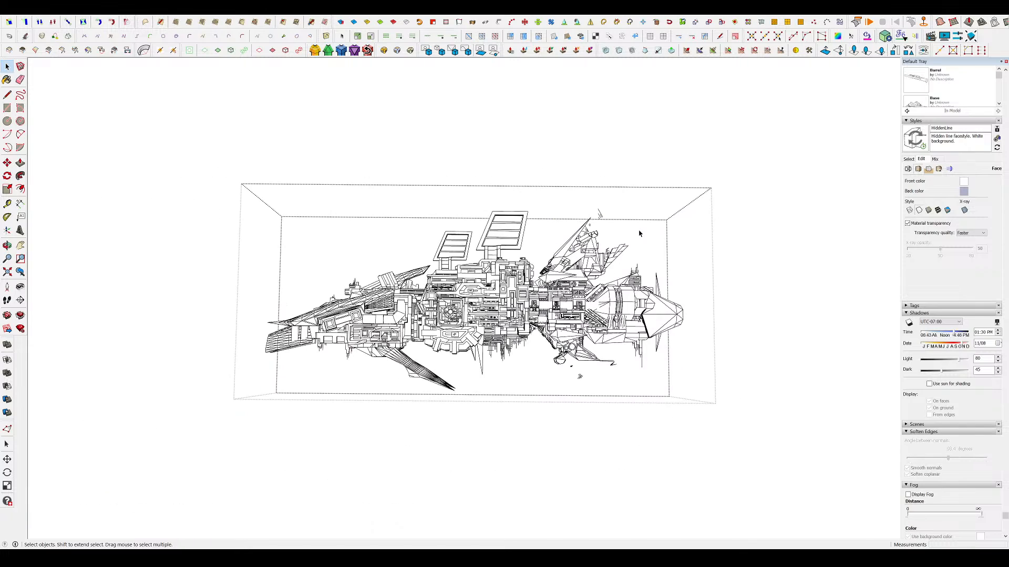
{"action": "left_click", "coordinate": [359, 455]}
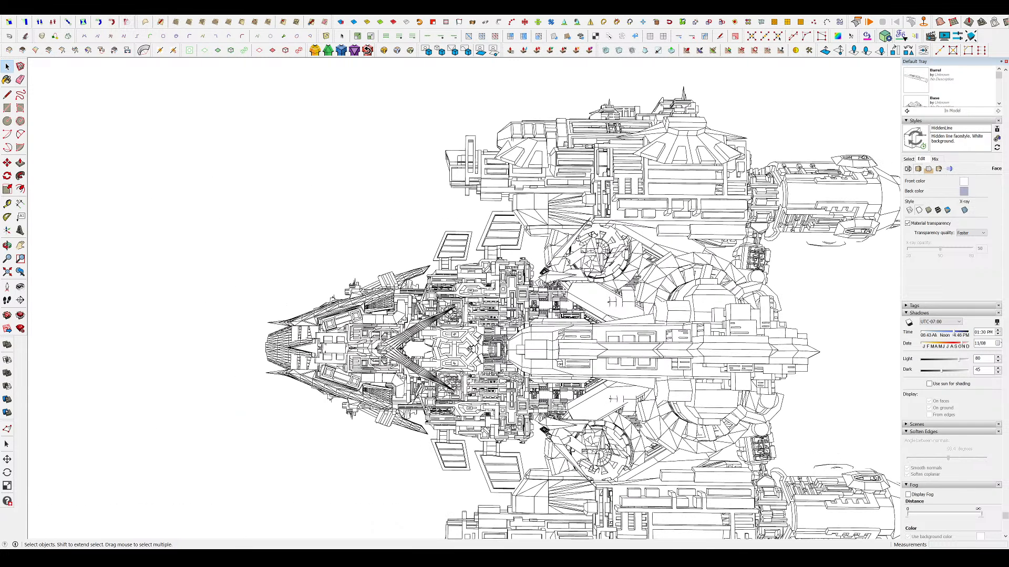
- Switch to the top view, select and open the side engine block of the ship, and close it again
{"action": "key", "text": "F2"}
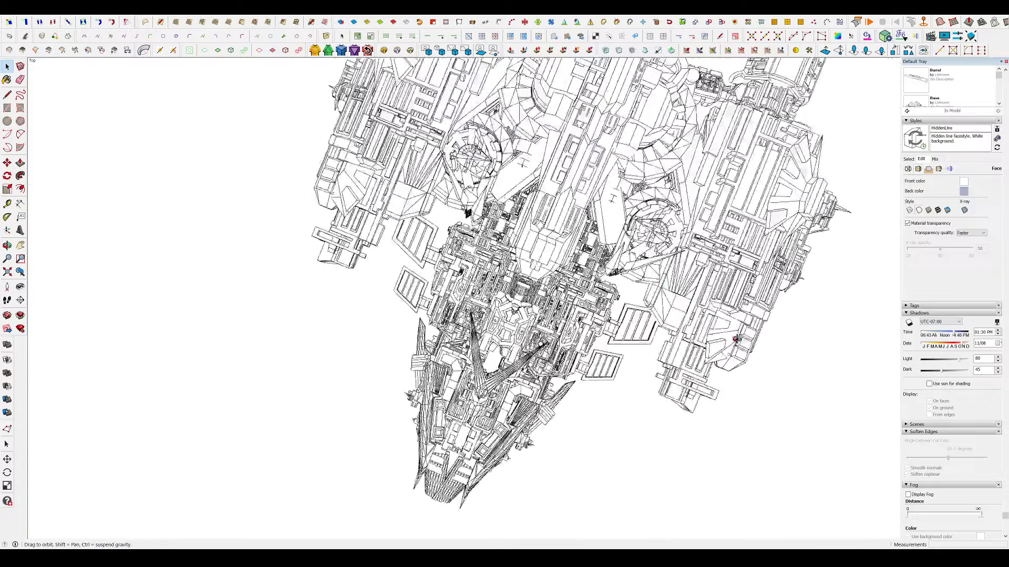
{"action": "scroll", "coordinate": [596, 381], "scroll_direction": "up", "scroll_amount": 2}
{"action": "scroll", "coordinate": [473, 407], "scroll_direction": "down", "scroll_amount": 3}
{"action": "left_click", "coordinate": [318, 228]}
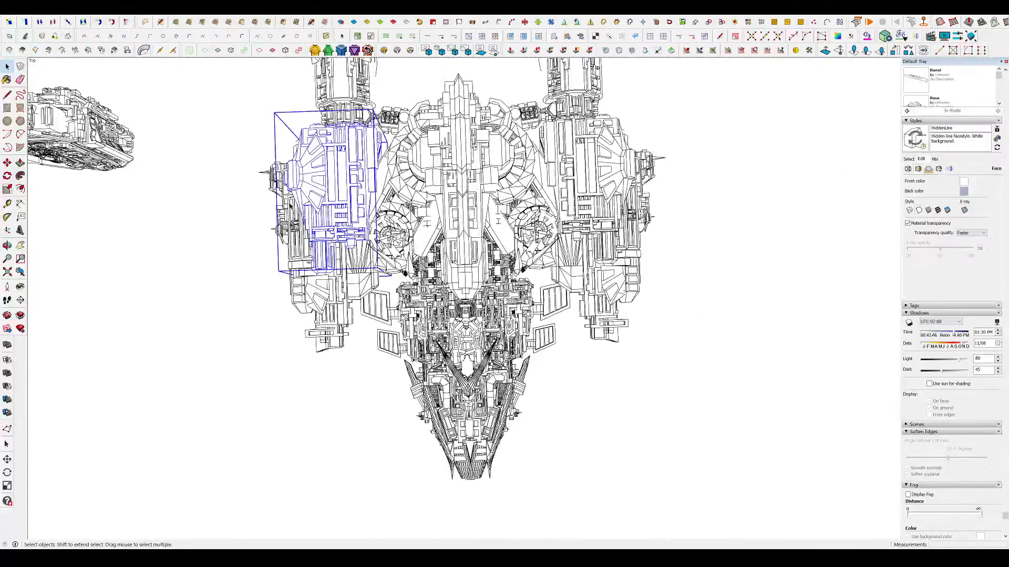
{"action": "scroll", "coordinate": [290, 204], "scroll_direction": "up", "scroll_amount": 2}
{"action": "double_click", "coordinate": [290, 203]}
{"action": "middle_click_drag", "start_coordinate": [290, 203], "coordinate": [551, 456]}
{"action": "left_click", "coordinate": [548, 458]}
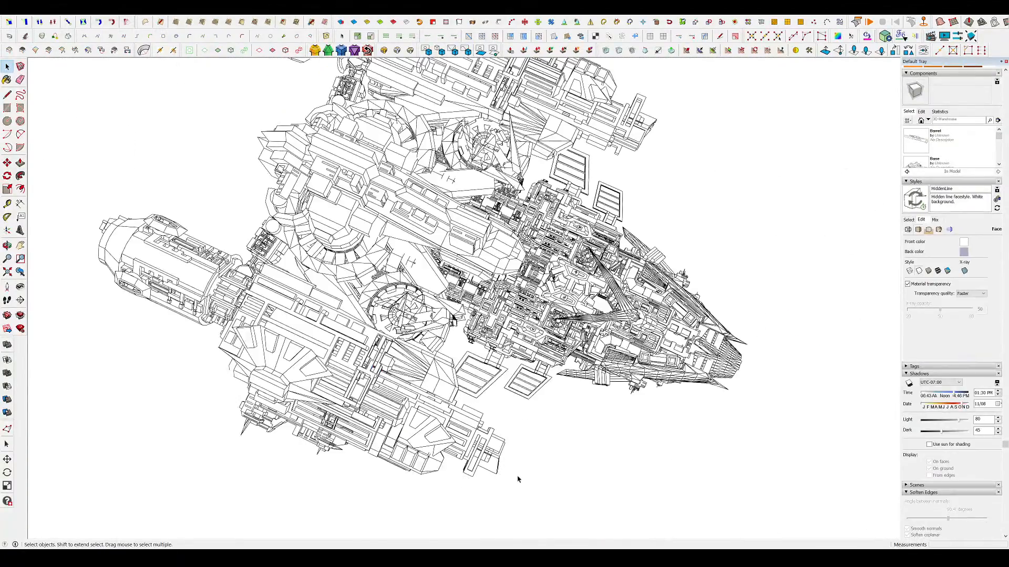
- Examine the ship base from the front, rear and sides, and select the main block of one side engine
{"action": "middle_click_drag", "start_coordinate": [511, 492], "coordinate": [203, 341]}
{"action": "scroll", "coordinate": [711, 272], "scroll_direction": "down", "scroll_amount": 2}
{"action": "middle_click_drag", "start_coordinate": [710, 272], "coordinate": [586, 274]}
{"action": "scroll", "coordinate": [587, 273], "scroll_direction": "up", "scroll_amount": 2}
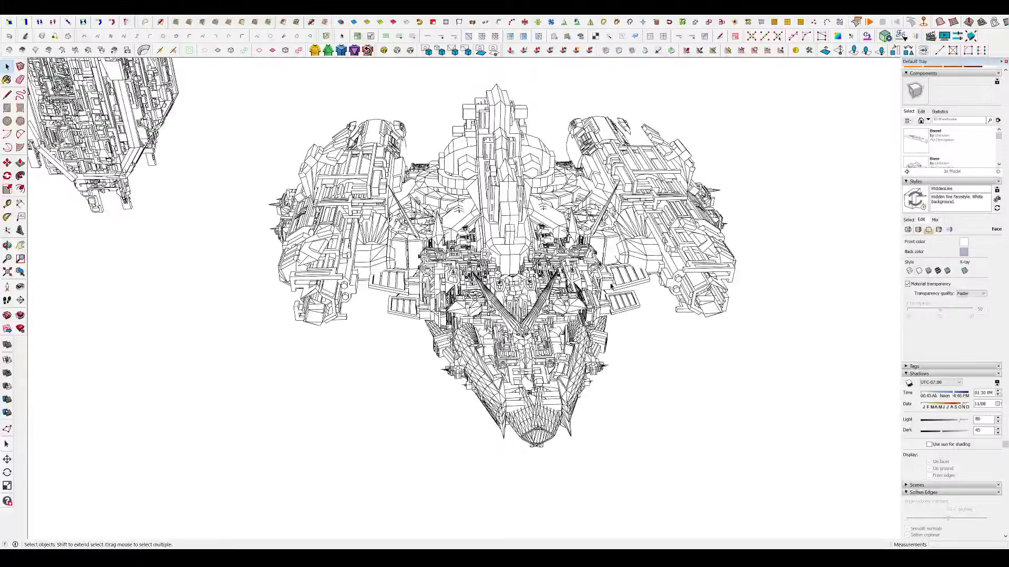
{"action": "middle_click_drag", "start_coordinate": [625, 285], "coordinate": [546, 268]}
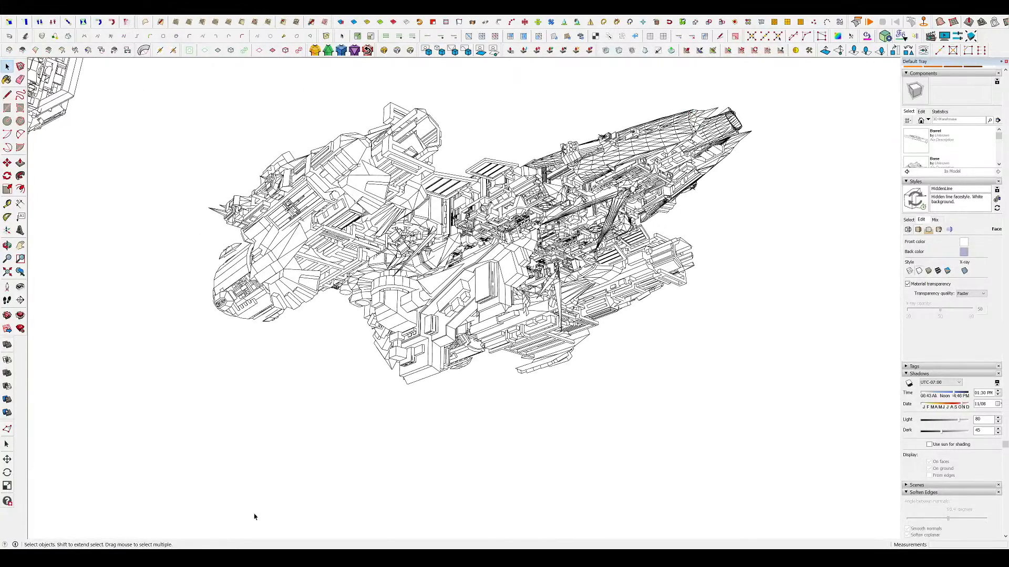
{"action": "scroll", "coordinate": [644, 195], "scroll_direction": "up", "scroll_amount": 2}
{"action": "middle_click_drag", "start_coordinate": [643, 194], "coordinate": [436, 263]}
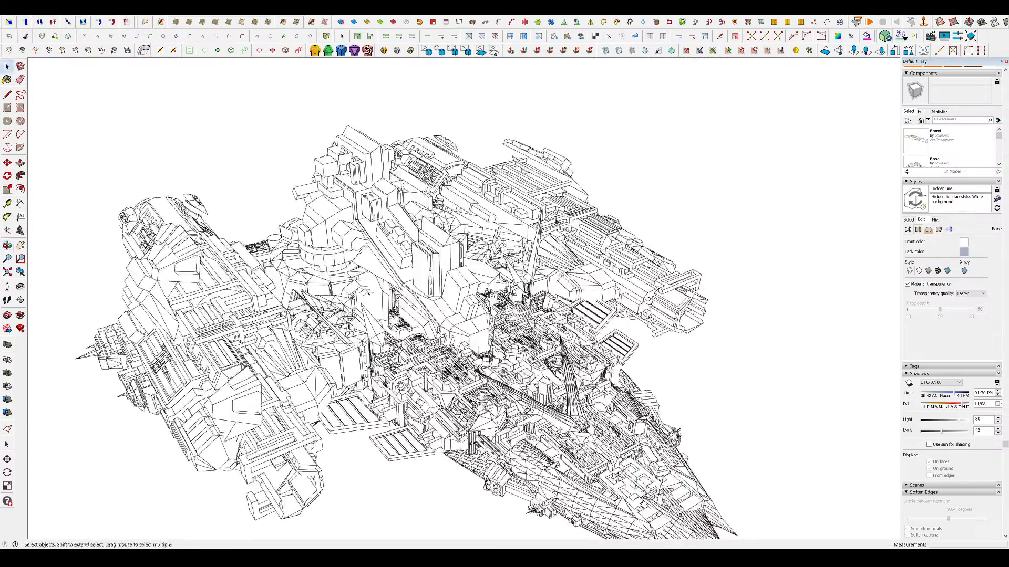
{"action": "scroll", "coordinate": [544, 221], "scroll_direction": "down", "scroll_amount": 2}
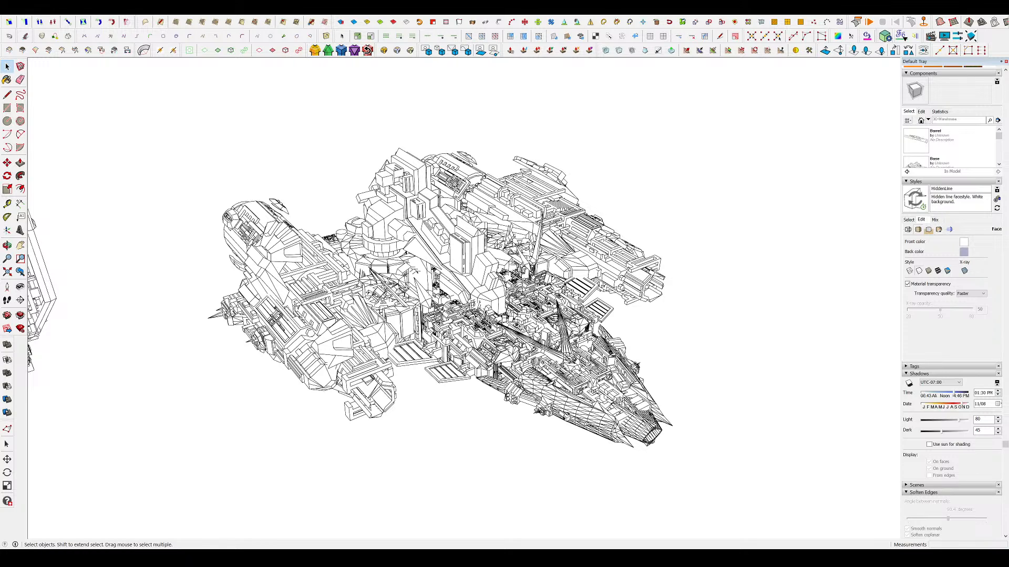
{"action": "left_click", "coordinate": [327, 296]}
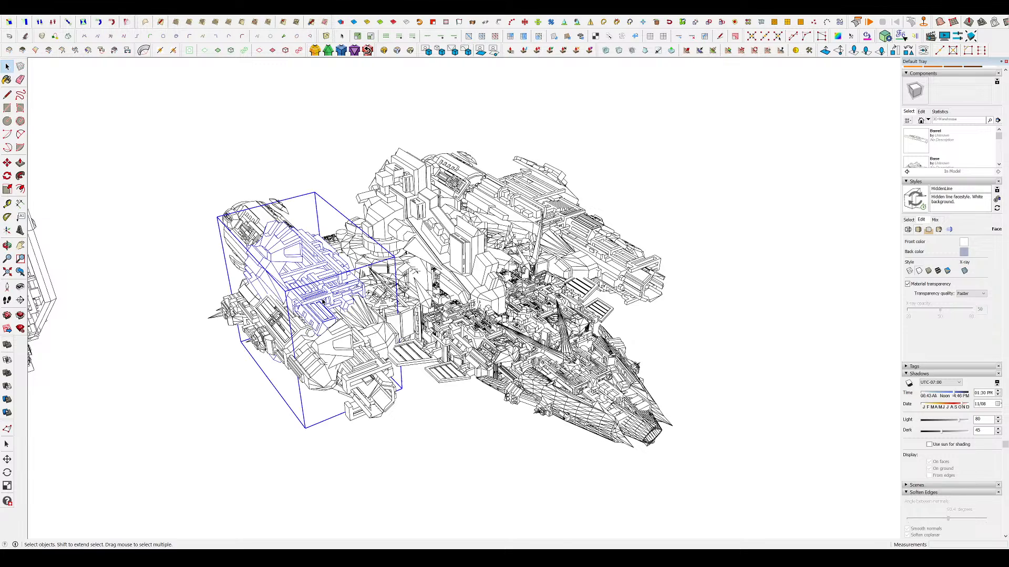
- Open the ship's central hull component, inspect it in isolation, and close it again
{"action": "double_click", "coordinate": [475, 333]}
{"action": "middle_click_drag", "start_coordinate": [476, 333], "coordinate": [482, 360]}
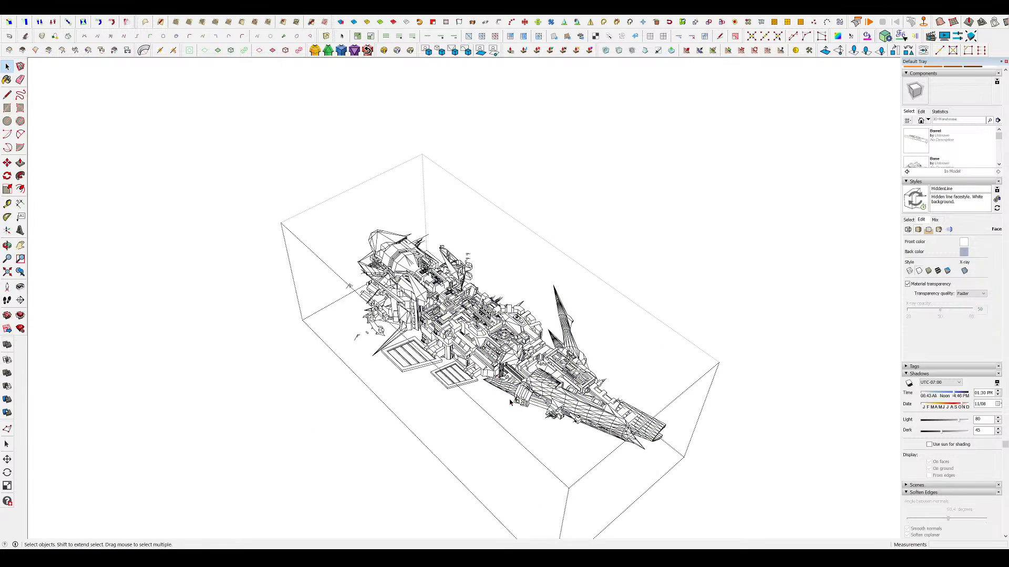
{"action": "scroll", "coordinate": [482, 360], "scroll_direction": "up", "scroll_amount": 2}
{"action": "left_click", "coordinate": [212, 464]}
{"action": "middle_click_drag", "start_coordinate": [278, 415], "coordinate": [347, 349]}
{"action": "scroll", "coordinate": [346, 348], "scroll_direction": "down", "scroll_amount": 2}
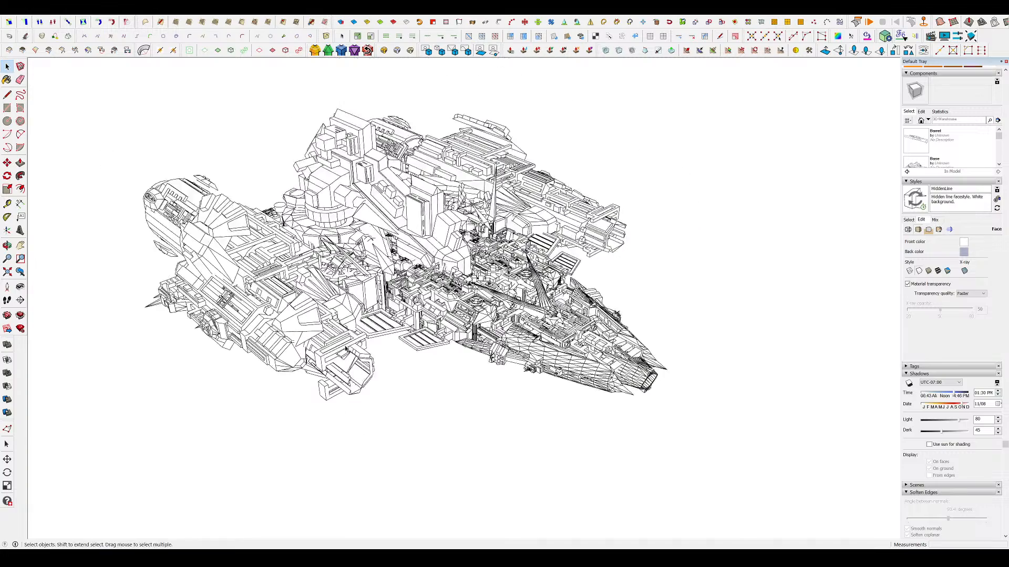
- Open one side engine block of the ship, view it with its mirrored counterpart, and close it
{"action": "double_click", "coordinate": [255, 311]}
{"action": "middle_click_drag", "start_coordinate": [375, 283], "coordinate": [286, 268]}
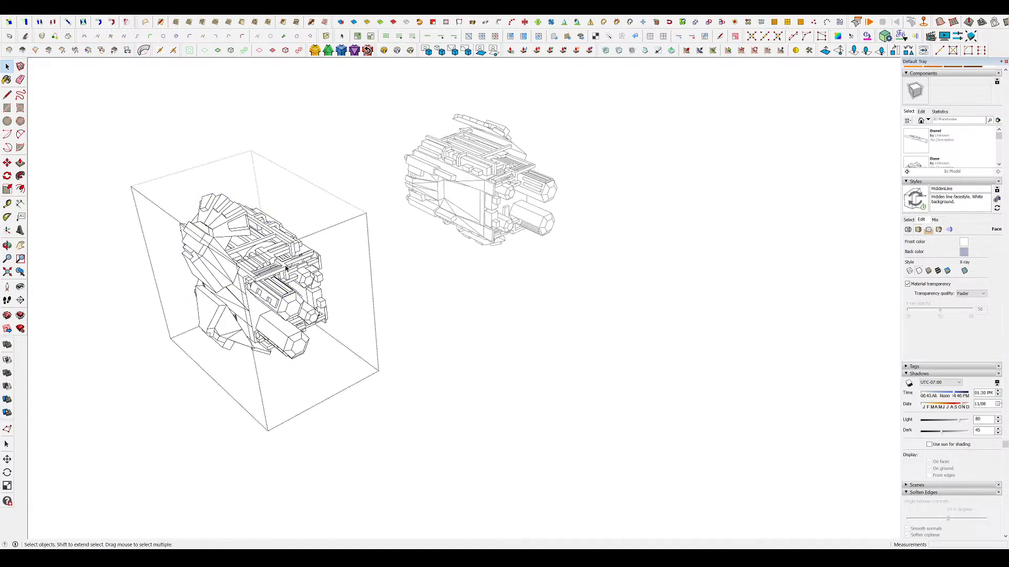
{"action": "left_click", "coordinate": [216, 409]}
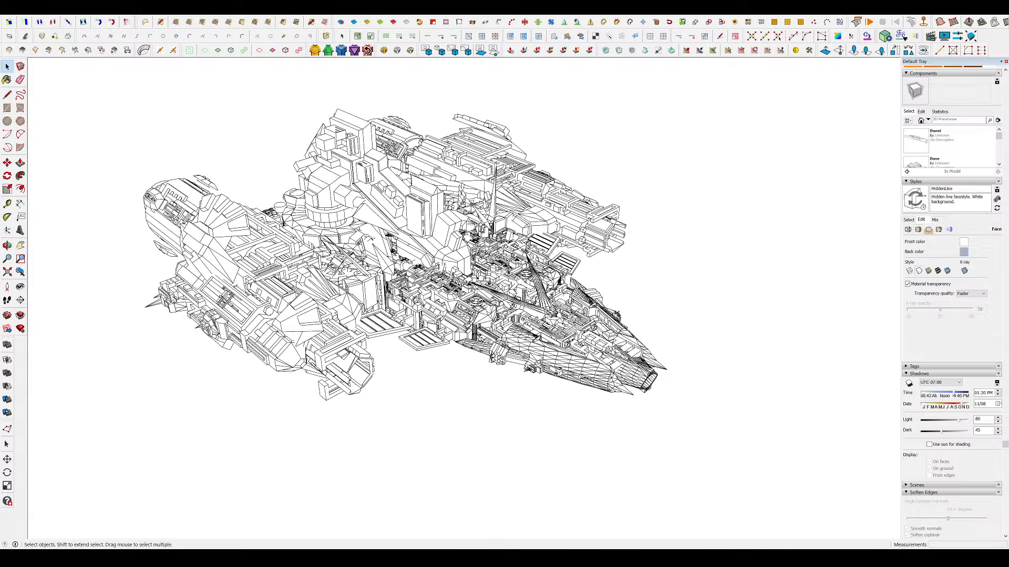
- Paste the render of the legged machine into the model and move it clear of the ship
{"action": "key", "text": "ctrl+v"}
{"action": "left_click", "coordinate": [448, 527]}
{"action": "key", "text": "s"}
{"action": "middle_click_drag", "start_coordinate": [357, 220], "coordinate": [468, 310]}
{"action": "scroll", "coordinate": [468, 310], "scroll_direction": "down", "scroll_amount": 6}
{"action": "key", "text": "m"}
{"action": "left_click", "coordinate": [572, 394]}
{"action": "left_click", "coordinate": [611, 449]}
{"action": "scroll", "coordinate": [642, 434], "scroll_direction": "up", "scroll_amount": 5}
{"action": "scroll", "coordinate": [535, 381], "scroll_direction": "up", "scroll_amount": 2}
{"action": "middle_click_drag", "start_coordinate": [536, 381], "coordinate": [526, 411]}
{"action": "scroll", "coordinate": [552, 322], "scroll_direction": "down", "scroll_amount": 2}
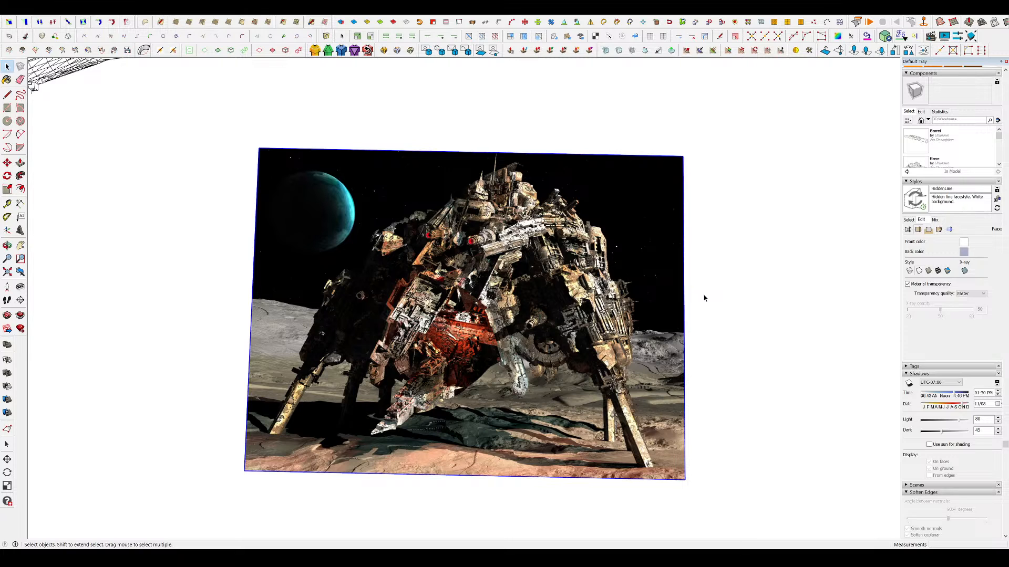
- Examine the planet and the machine's red-lit barrels in the pasted render up close, and delete the image
{"action": "scroll", "coordinate": [305, 215], "scroll_direction": "up", "scroll_amount": 6}
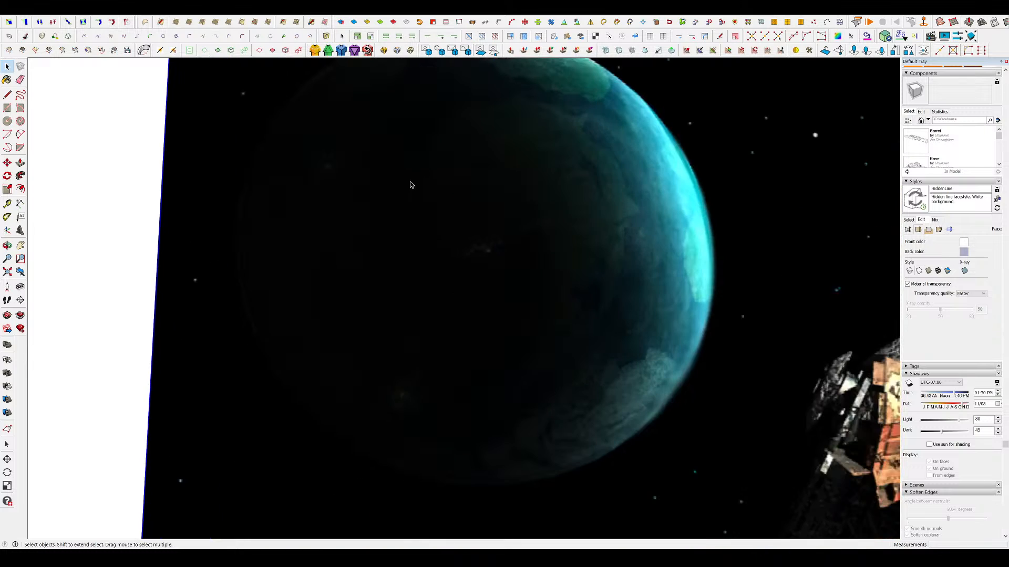
{"action": "scroll", "coordinate": [394, 185], "scroll_direction": "down", "scroll_amount": 6}
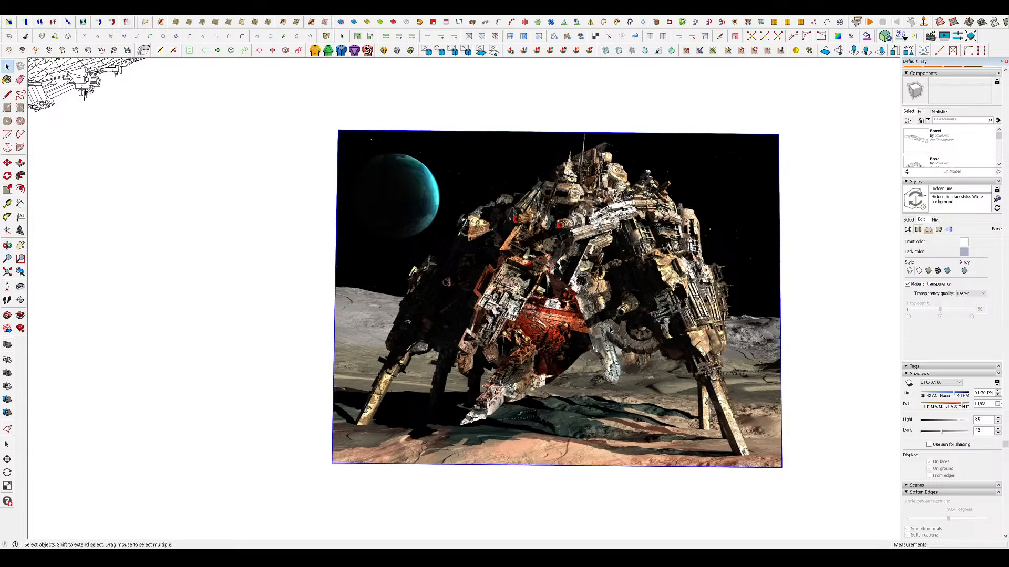
{"action": "scroll", "coordinate": [576, 231], "scroll_direction": "up", "scroll_amount": 5}
{"action": "scroll", "coordinate": [569, 281], "scroll_direction": "up", "scroll_amount": 2}
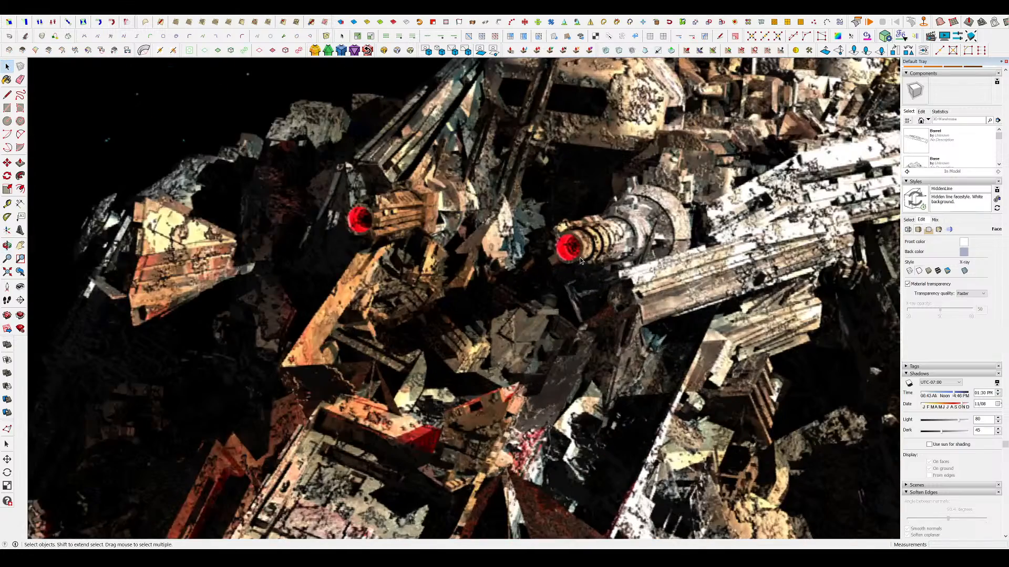
{"action": "scroll", "coordinate": [501, 219], "scroll_direction": "down", "scroll_amount": 8}
{"action": "middle_click_drag", "start_coordinate": [670, 291], "coordinate": [309, 148]}
{"action": "key", "text": "Delete"}
- Open the tower and its nested clusters down to a single octagonal pod, and view the pod in isolation
{"action": "scroll", "coordinate": [614, 287], "scroll_direction": "down", "scroll_amount": 3}
{"action": "middle_click_drag", "start_coordinate": [613, 287], "coordinate": [435, 144]}
{"action": "middle_click_drag", "start_coordinate": [635, 315], "coordinate": [480, 197]}
{"action": "scroll", "coordinate": [612, 279], "scroll_direction": "up", "scroll_amount": 3}
{"action": "double_click", "coordinate": [436, 403]}
{"action": "double_click", "coordinate": [434, 403]}
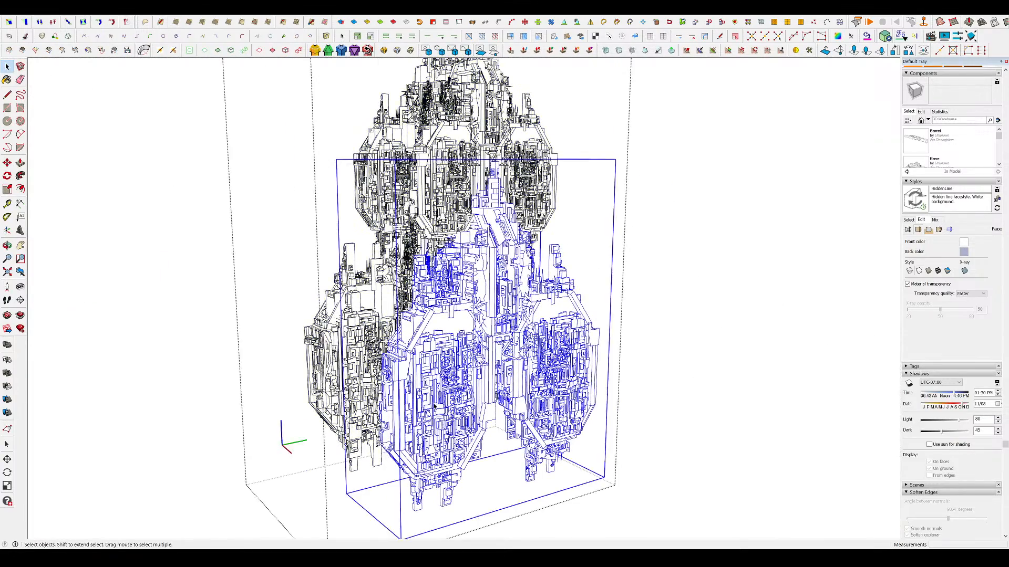
{"action": "left_click", "coordinate": [420, 412]}
{"action": "double_click", "coordinate": [420, 413]}
{"action": "scroll", "coordinate": [419, 441], "scroll_direction": "up", "scroll_amount": 3}
{"action": "middle_click_drag", "start_coordinate": [594, 295], "coordinate": [601, 466]}
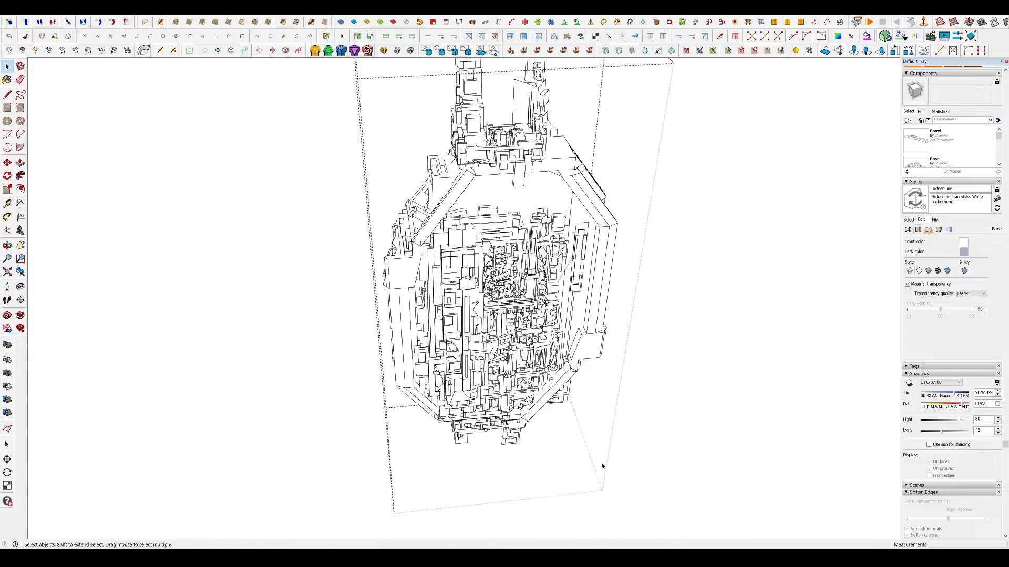
- Open the detailed front panel inside the octagonal pod and examine its layered blocks from an angle
{"action": "scroll", "coordinate": [457, 289], "scroll_direction": "up", "scroll_amount": 3}
{"action": "left_click", "coordinate": [457, 289]}
{"action": "double_click", "coordinate": [479, 309]}
{"action": "middle_click_drag", "start_coordinate": [479, 308], "coordinate": [559, 228]}
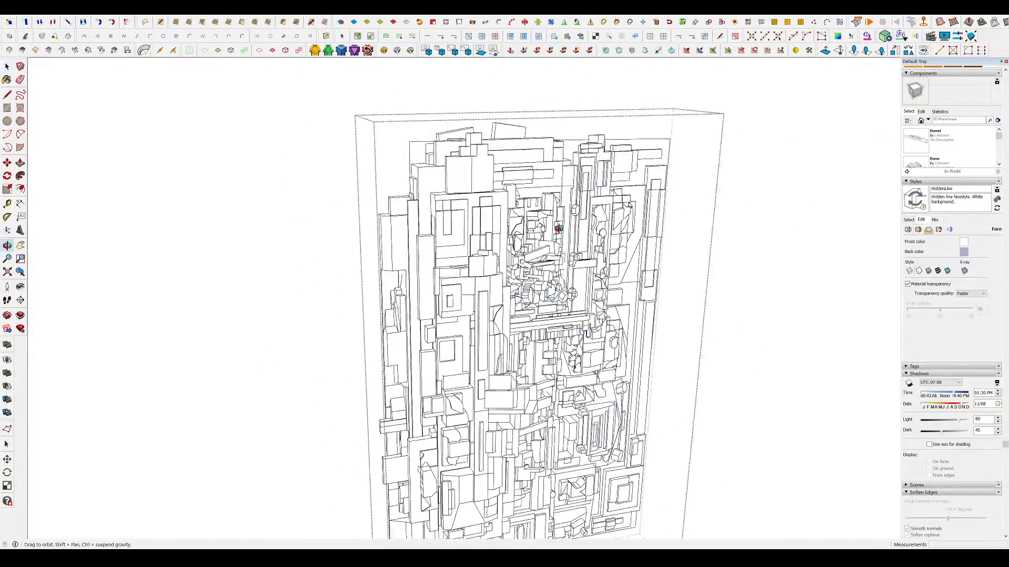
{"action": "scroll", "coordinate": [558, 227], "scroll_direction": "down", "scroll_amount": 2}
{"action": "middle_click_drag", "start_coordinate": [556, 420], "coordinate": [408, 196]}
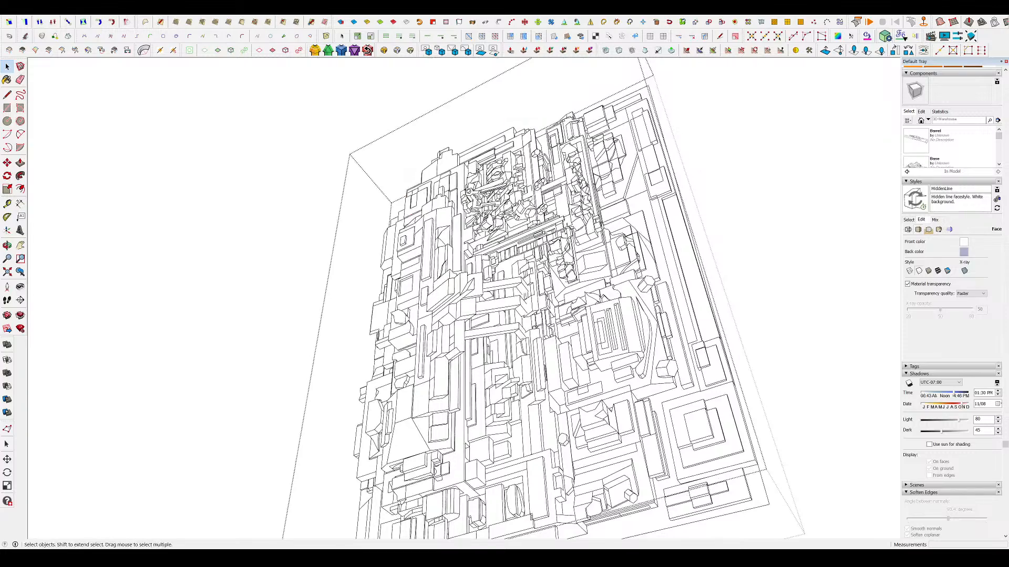
- Change the face style to monochrome in the style's face settings
{"action": "left_click", "coordinate": [927, 231]}
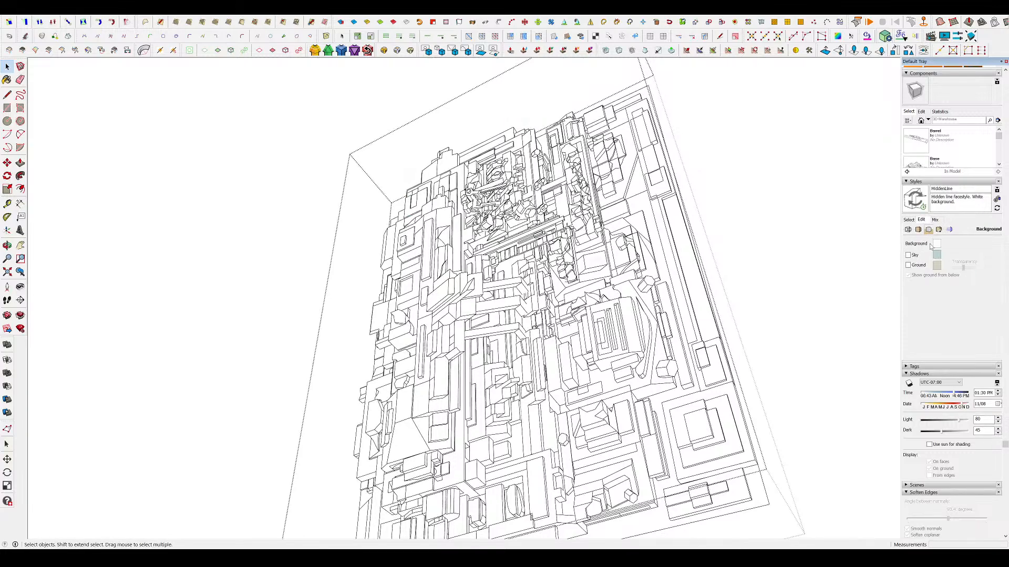
{"action": "left_click", "coordinate": [920, 230]}
{"action": "left_click", "coordinate": [947, 271]}
{"action": "mouse_move", "coordinate": [462, 273]}
{"action": "middle_mouse_down"}
{"action": "mouse_move", "coordinate": [515, 373]}
{"action": "mouse_move", "coordinate": [405, 412]}
{"action": "mouse_move", "coordinate": [308, 333]}
{"action": "mouse_move", "coordinate": [458, 353]}
{"action": "mouse_move", "coordinate": [558, 345]}
{"action": "mouse_move", "coordinate": [635, 279]}
{"action": "mouse_move", "coordinate": [554, 340]}
{"action": "mouse_move", "coordinate": [496, 254]}
{"action": "mouse_move", "coordinate": [534, 227]}
{"action": "middle_mouse_up"}
{"action": "scroll", "coordinate": [530, 242], "scroll_direction": "down", "scroll_amount": 3}
- Select the pod's side armour shell and rotate it from upright to a roughly horizontal position
{"action": "left_click", "coordinate": [499, 294]}
{"action": "scroll", "coordinate": [499, 304], "scroll_direction": "up", "scroll_amount": 3}
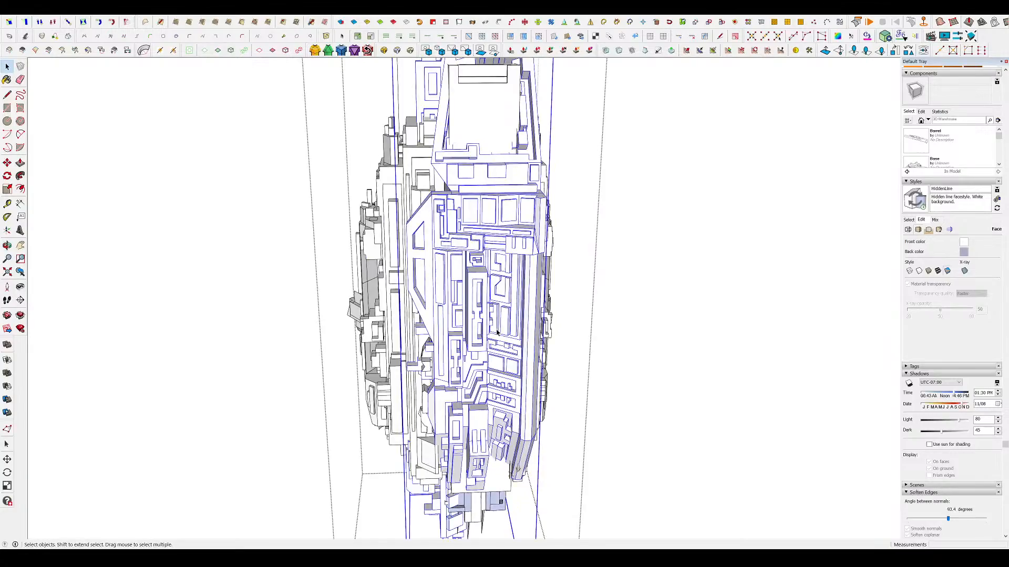
{"action": "scroll", "coordinate": [482, 298], "scroll_direction": "down", "scroll_amount": 2}
{"action": "key", "text": "q"}
{"action": "left_click", "coordinate": [474, 295]}
{"action": "left_click", "coordinate": [475, 120]}
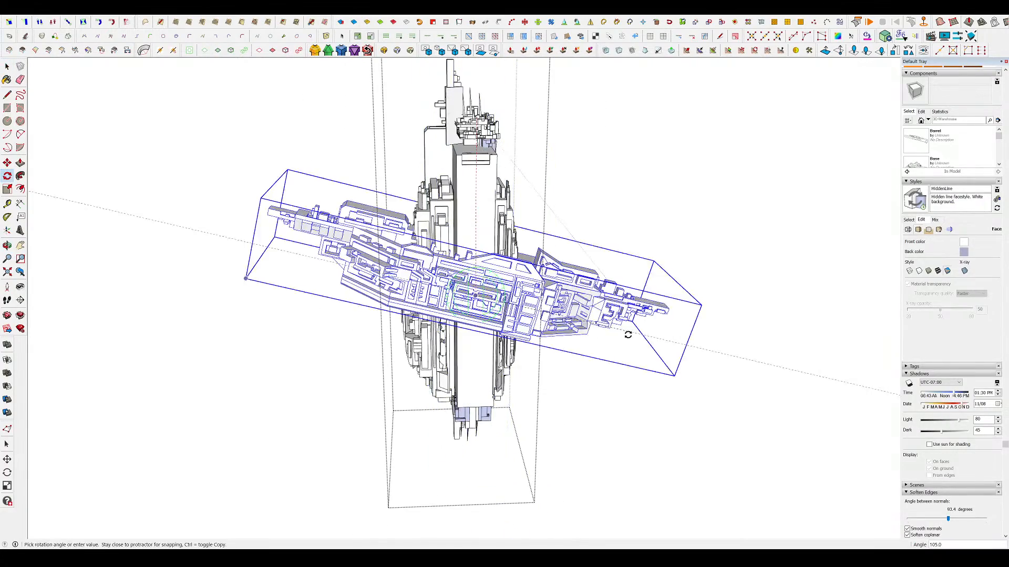
{"action": "left_click", "coordinate": [644, 293]}
{"action": "key", "text": "space"}
{"action": "scroll", "coordinate": [644, 292], "scroll_direction": "up", "scroll_amount": 10}
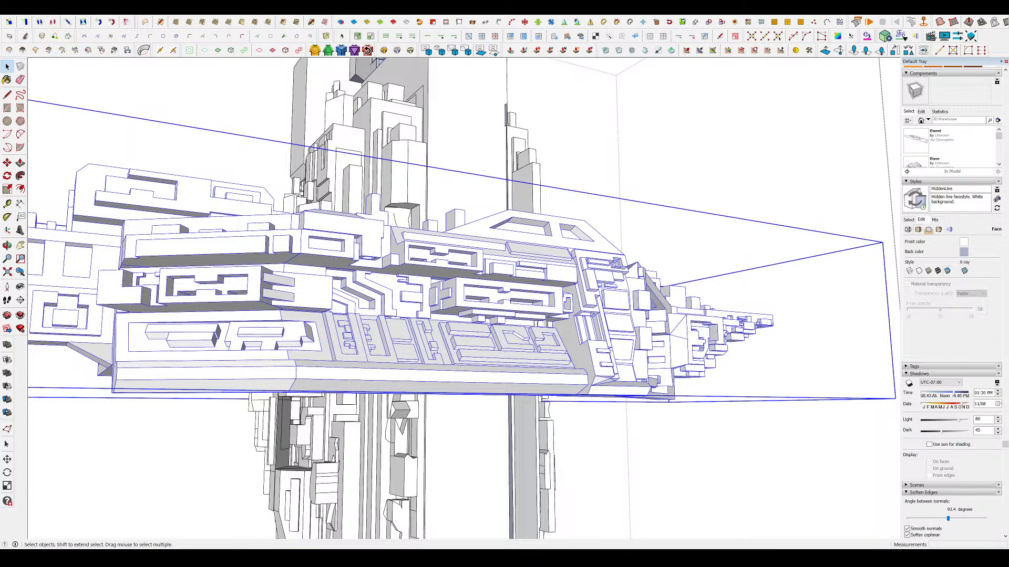
- Clear the selection, close the tower's nested components, and compare the complete tower and ship side by side
{"action": "left_click", "coordinate": [89, 457]}
{"action": "middle_click_drag", "start_coordinate": [89, 457], "coordinate": [173, 521]}
{"action": "scroll", "coordinate": [409, 278], "scroll_direction": "down", "scroll_amount": 4}
{"action": "mouse_move", "coordinate": [420, 279]}
{"action": "middle_mouse_down"}
{"action": "mouse_move", "coordinate": [695, 326]}
{"action": "mouse_move", "coordinate": [478, 332]}
{"action": "middle_mouse_up"}
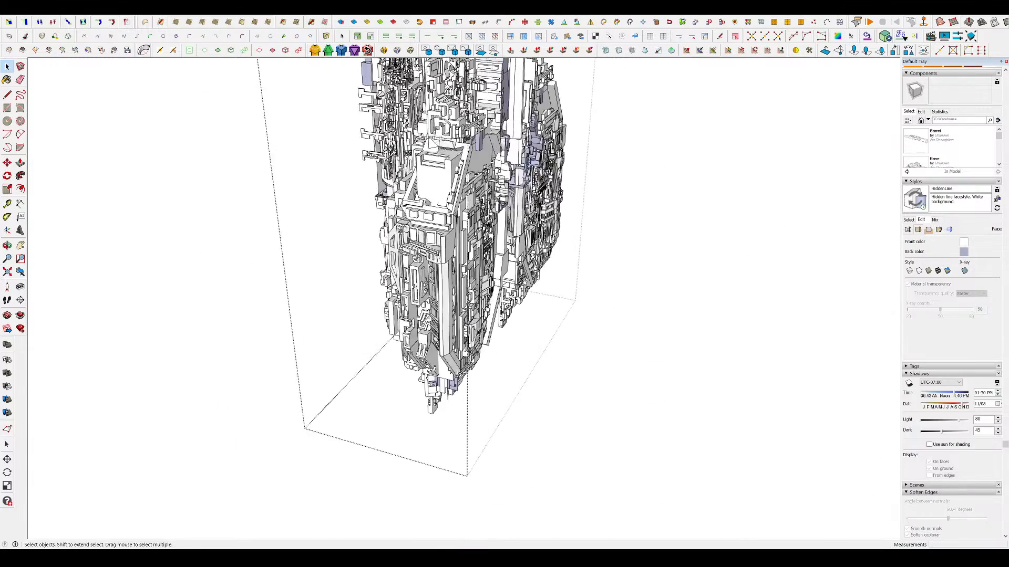
{"action": "scroll", "coordinate": [478, 332], "scroll_direction": "down", "scroll_amount": 3}
{"action": "middle_click_drag", "start_coordinate": [594, 354], "coordinate": [587, 361]}
{"action": "scroll", "coordinate": [588, 360], "scroll_direction": "up", "scroll_amount": 2}
{"action": "left_click", "coordinate": [588, 361]}
{"action": "scroll", "coordinate": [441, 321], "scroll_direction": "down", "scroll_amount": 3}
{"action": "middle_click_drag", "start_coordinate": [441, 320], "coordinate": [445, 288]}
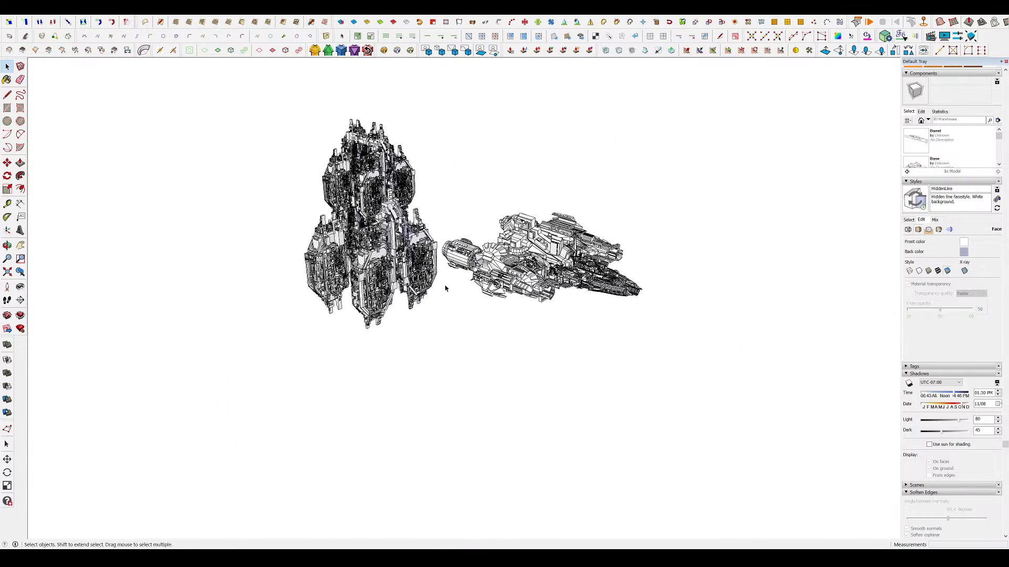
{"action": "scroll", "coordinate": [512, 287], "scroll_direction": "up", "scroll_amount": 4}
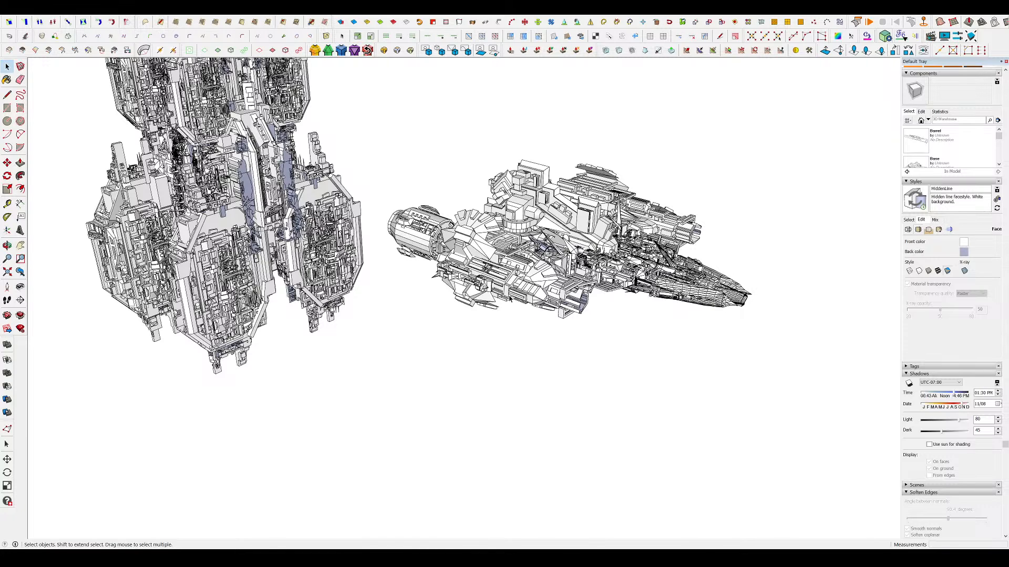
{"action": "scroll", "coordinate": [508, 301], "scroll_direction": "down", "scroll_amount": 3}
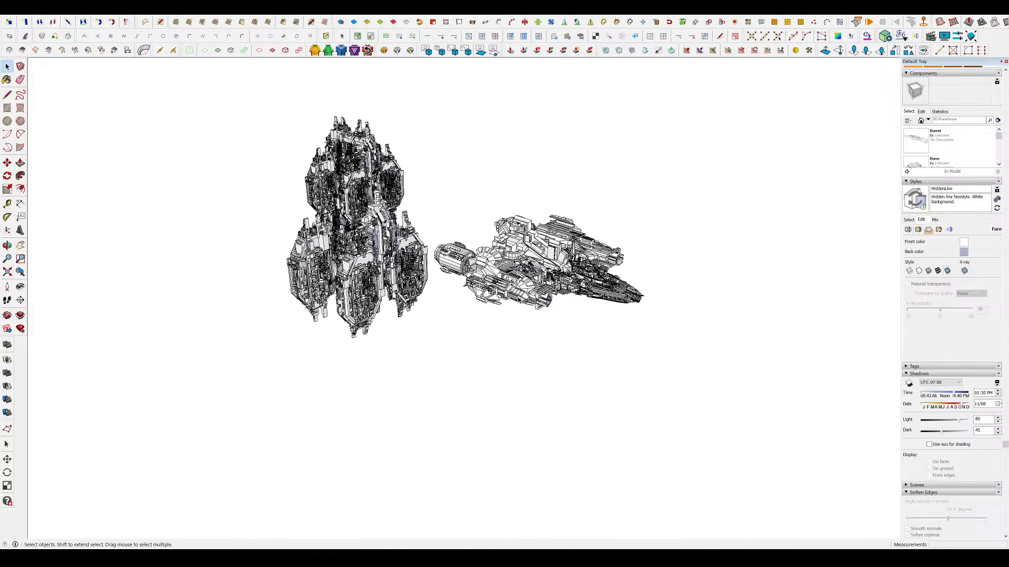
- Examine the ship's hull and engines from underneath and the side, and return to the perspective view from above
{"action": "scroll", "coordinate": [508, 301], "scroll_direction": "up", "scroll_amount": 2}
{"action": "middle_click_drag", "start_coordinate": [508, 301], "coordinate": [448, 379]}
{"action": "scroll", "coordinate": [568, 288], "scroll_direction": "up", "scroll_amount": 2}
{"action": "scroll", "coordinate": [539, 362], "scroll_direction": "up", "scroll_amount": 1}
{"action": "mouse_move", "coordinate": [538, 362]}
{"action": "middle_mouse_down"}
{"action": "mouse_move", "coordinate": [529, 393]}
{"action": "mouse_move", "coordinate": [507, 356]}
{"action": "mouse_move", "coordinate": [511, 333]}
{"action": "mouse_move", "coordinate": [629, 261]}
{"action": "mouse_move", "coordinate": [638, 139]}
{"action": "mouse_move", "coordinate": [636, 148]}
{"action": "middle_mouse_up"}
{"action": "scroll", "coordinate": [530, 392], "scroll_direction": "up", "scroll_amount": 2}
{"action": "scroll", "coordinate": [495, 366], "scroll_direction": "down", "scroll_amount": 1}
{"action": "scroll", "coordinate": [634, 158], "scroll_direction": "up", "scroll_amount": 1}
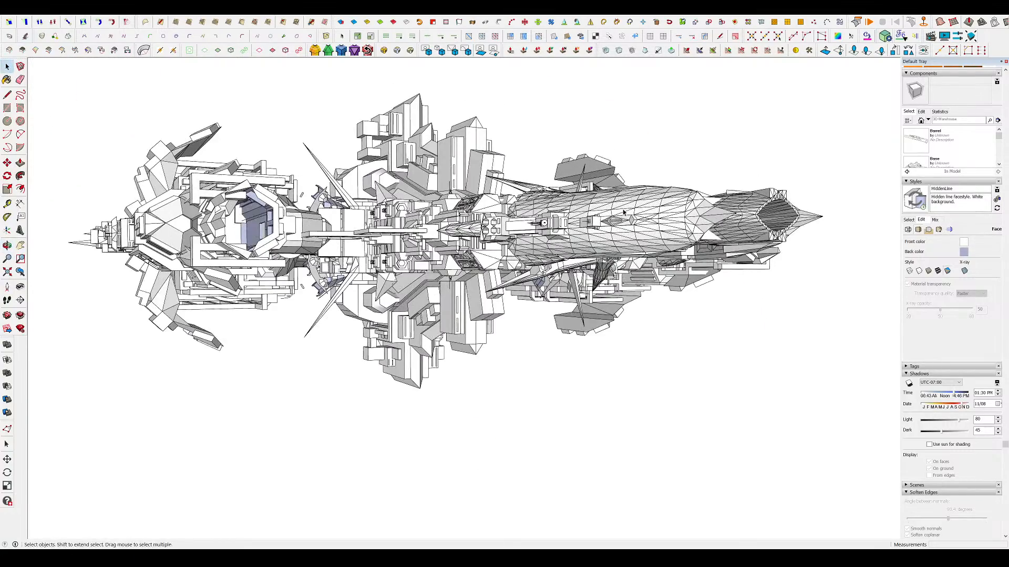
{"action": "middle_click_drag", "start_coordinate": [624, 212], "coordinate": [546, 336]}
{"action": "scroll", "coordinate": [420, 294], "scroll_direction": "down", "scroll_amount": 2}
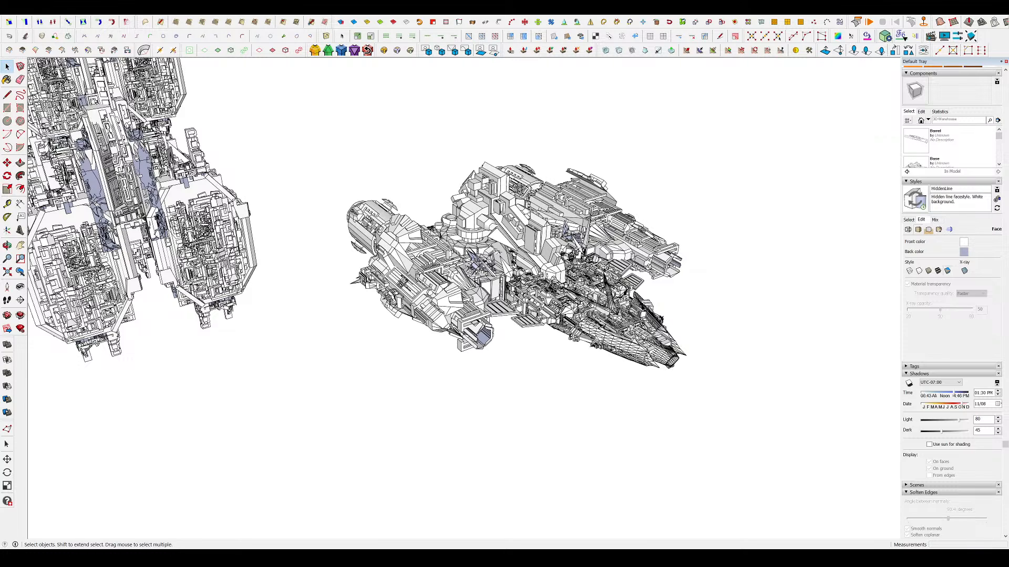
- Paste the render of the dark structure with yellow lights beside the ship, and leave it unscaled
{"action": "key", "text": "ctrl+v"}
{"action": "left_click", "coordinate": [409, 461]}
{"action": "key", "text": "s"}
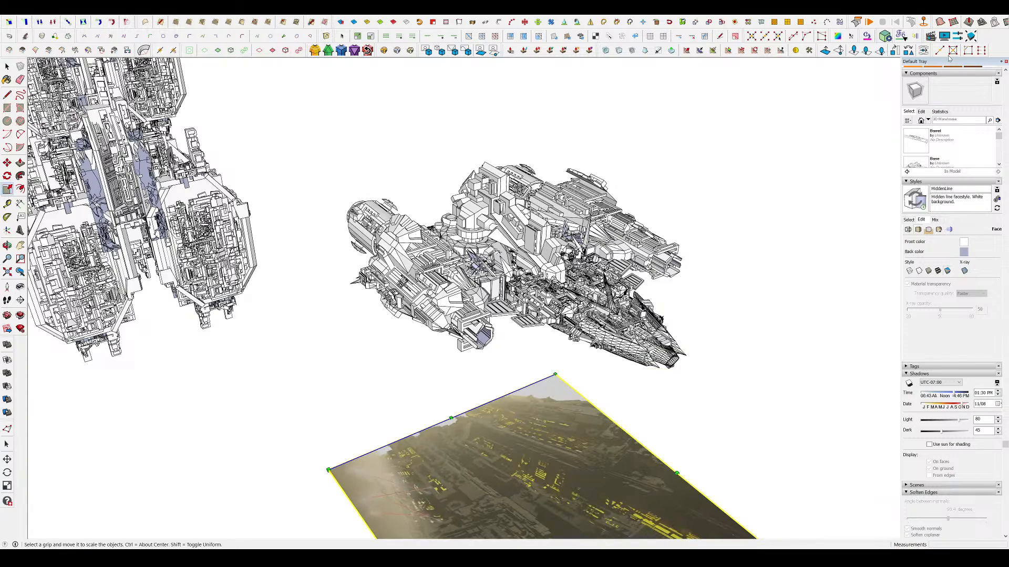
{"action": "middle_click_drag", "start_coordinate": [499, 257], "coordinate": [507, 239]}
{"action": "scroll", "coordinate": [526, 252], "scroll_direction": "down", "scroll_amount": 3}
{"action": "scroll", "coordinate": [436, 234], "scroll_direction": "up", "scroll_amount": 2}
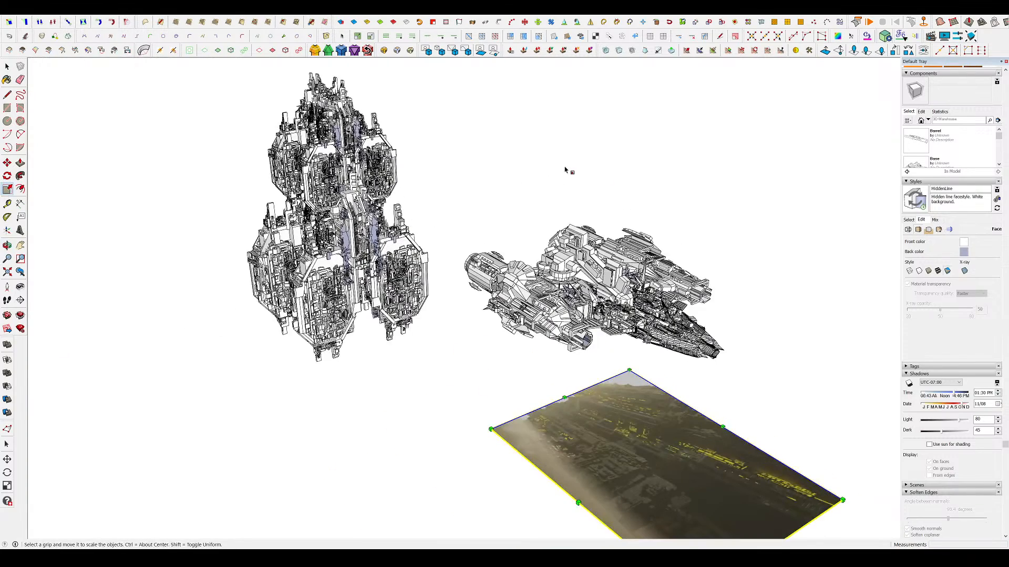
{"action": "middle_click_drag", "start_coordinate": [479, 344], "coordinate": [423, 293]}
{"action": "scroll", "coordinate": [609, 326], "scroll_direction": "down", "scroll_amount": 2}
{"action": "middle_click_drag", "start_coordinate": [620, 336], "coordinate": [710, 378]}
{"action": "key", "text": "space"}
{"action": "scroll", "coordinate": [786, 388], "scroll_direction": "up", "scroll_amount": 2}
{"action": "middle_click_drag", "start_coordinate": [786, 387], "coordinate": [528, 311]}
{"action": "scroll", "coordinate": [694, 444], "scroll_direction": "up", "scroll_amount": 3}
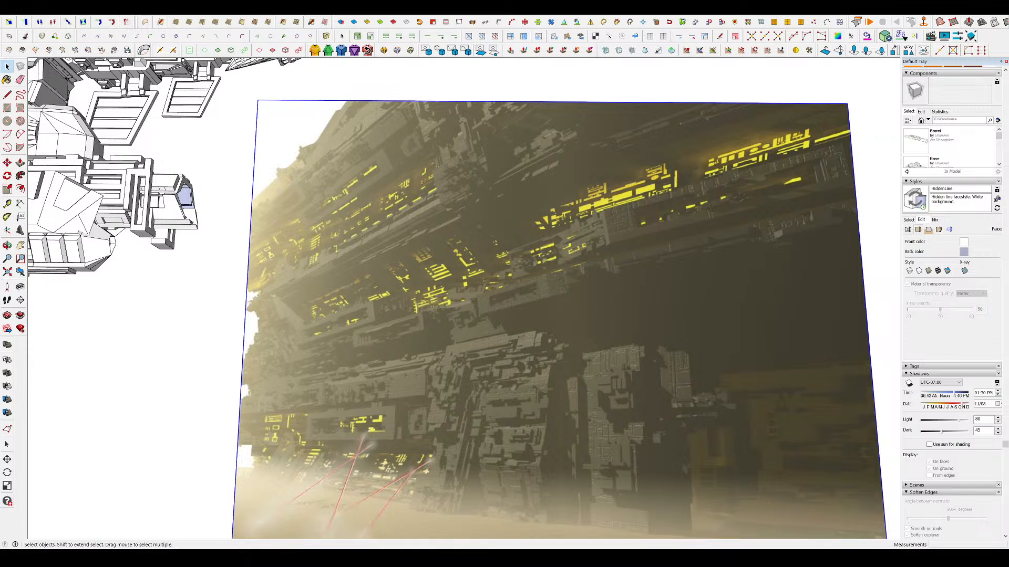
- Examine the yellow-lit windows and layered structure in the pasted render
{"action": "scroll", "coordinate": [450, 295], "scroll_direction": "up", "scroll_amount": 2}
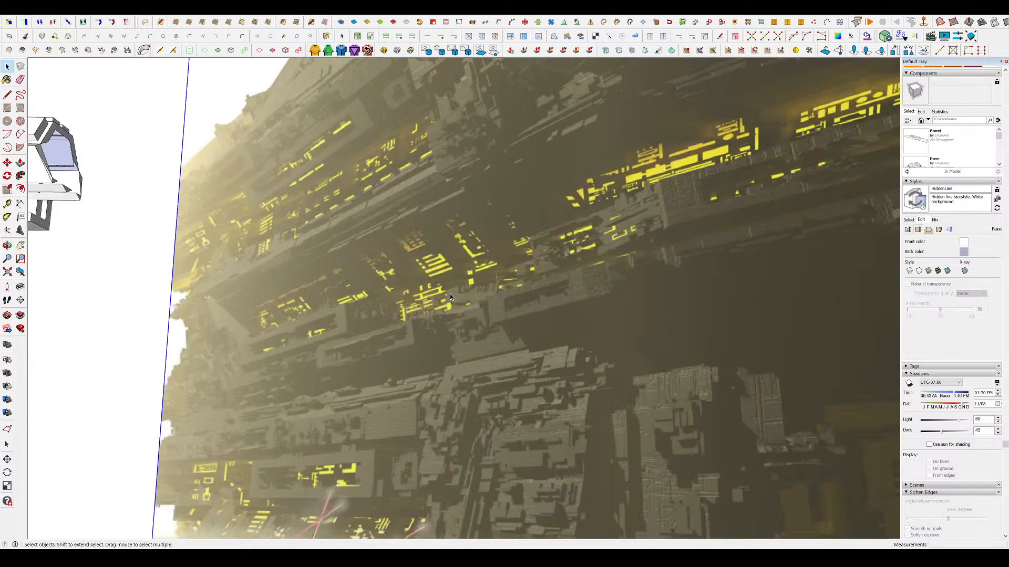
{"action": "scroll", "coordinate": [464, 300], "scroll_direction": "up", "scroll_amount": 2}
{"action": "scroll", "coordinate": [464, 301], "scroll_direction": "down", "scroll_amount": 4}
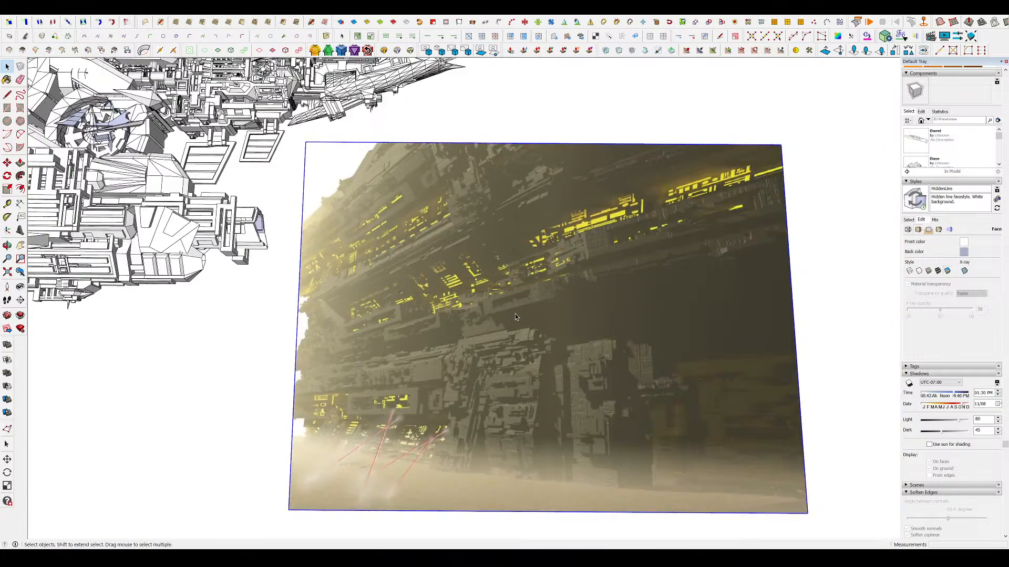
{"action": "mouse_move", "coordinate": [514, 317]}
{"action": "middle_mouse_down"}
{"action": "mouse_move", "coordinate": [661, 332]}
{"action": "mouse_move", "coordinate": [659, 345]}
{"action": "middle_mouse_up"}
{"action": "mouse_move", "coordinate": [661, 385]}
{"action": "middle_mouse_down"}
{"action": "mouse_move", "coordinate": [623, 364]}
{"action": "mouse_move", "coordinate": [704, 339]}
{"action": "mouse_move", "coordinate": [690, 326]}
{"action": "middle_mouse_up"}
{"action": "scroll", "coordinate": [669, 313], "scroll_direction": "up", "scroll_amount": 2}
{"action": "scroll", "coordinate": [636, 272], "scroll_direction": "up", "scroll_amount": 2}
{"action": "middle_click_drag", "start_coordinate": [636, 272], "coordinate": [629, 294]}
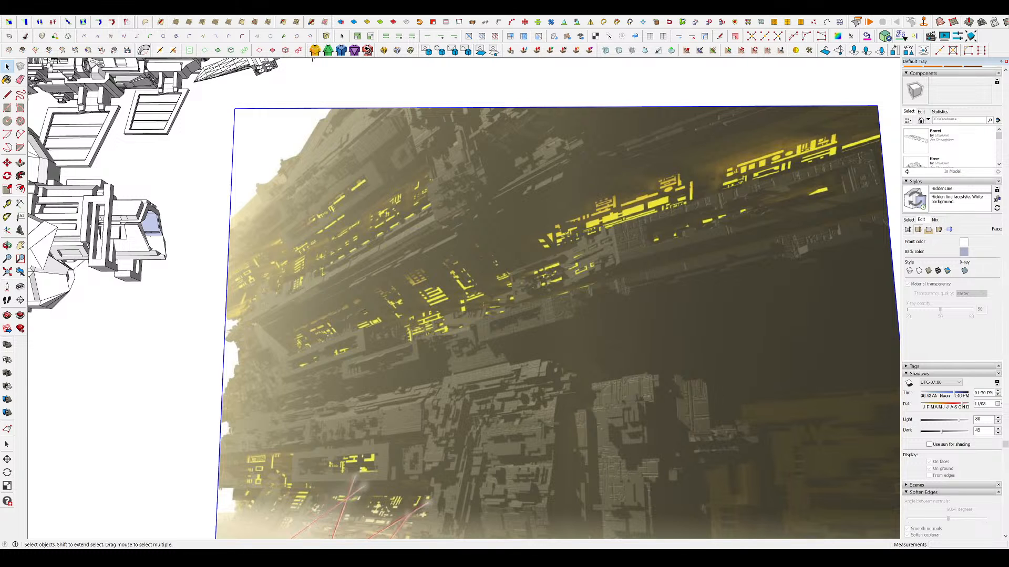
- Examine the red beams in the lower part of the render, and delete the image
{"action": "scroll", "coordinate": [424, 375], "scroll_direction": "down", "scroll_amount": 2}
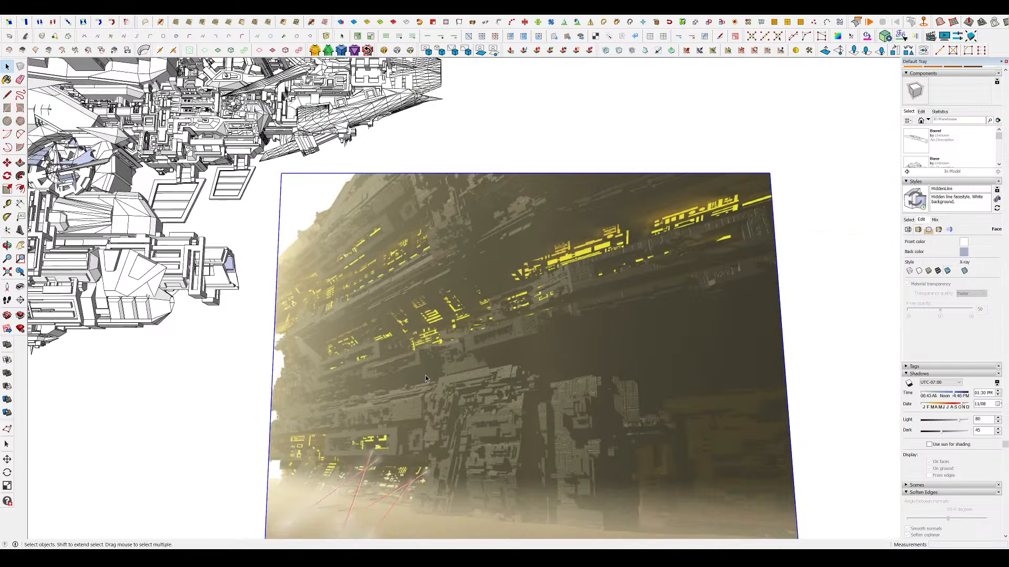
{"action": "scroll", "coordinate": [374, 456], "scroll_direction": "up", "scroll_amount": 5}
{"action": "scroll", "coordinate": [511, 284], "scroll_direction": "down", "scroll_amount": 3}
{"action": "scroll", "coordinate": [429, 469], "scroll_direction": "up", "scroll_amount": 3}
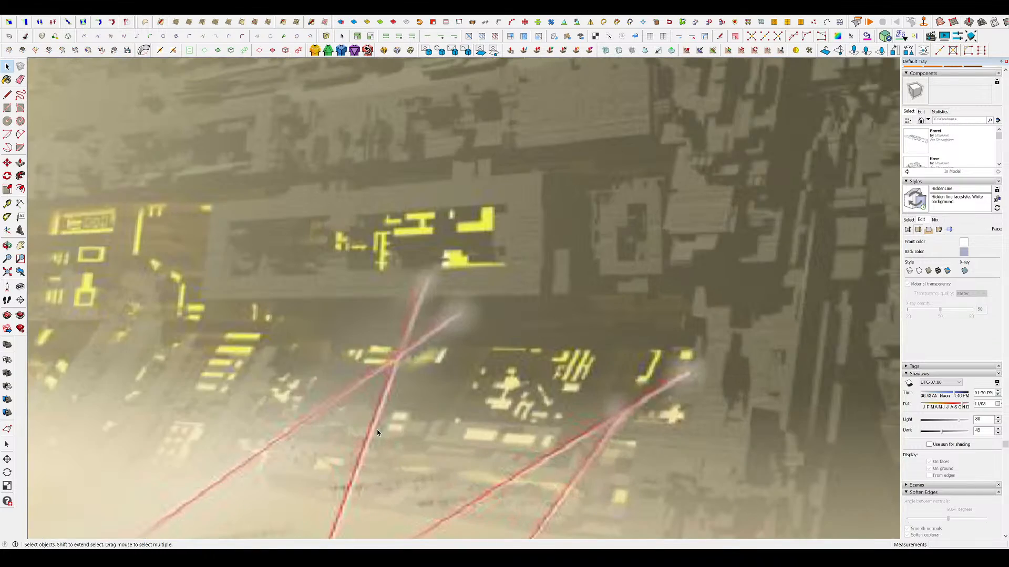
{"action": "scroll", "coordinate": [377, 430], "scroll_direction": "down", "scroll_amount": 8}
{"action": "key", "text": "Delete"}
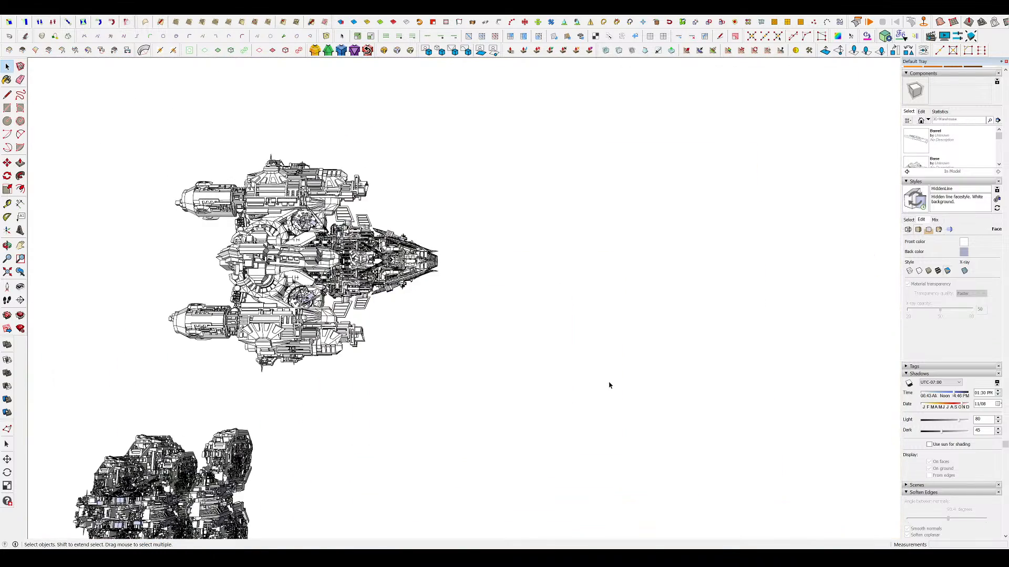
- Open the tower's nested cluster, select a pod's side armour shell, and inspect it from the side
{"action": "middle_click_drag", "start_coordinate": [608, 383], "coordinate": [568, 267]}
{"action": "scroll", "coordinate": [226, 147], "scroll_direction": "up", "scroll_amount": 3}
{"action": "middle_click_drag", "start_coordinate": [367, 221], "coordinate": [483, 184]}
{"action": "double_click", "coordinate": [427, 239]}
{"action": "scroll", "coordinate": [372, 238], "scroll_direction": "up", "scroll_amount": 2}
{"action": "double_click", "coordinate": [420, 237]}
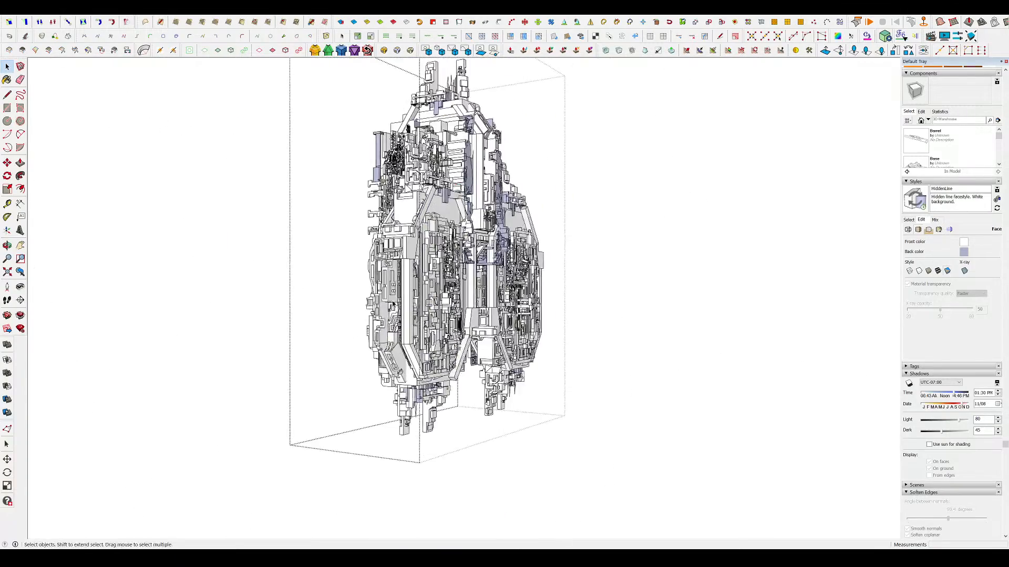
{"action": "left_click", "coordinate": [404, 273]}
{"action": "middle_click_drag", "start_coordinate": [421, 278], "coordinate": [619, 315]}
{"action": "scroll", "coordinate": [340, 298], "scroll_direction": "up", "scroll_amount": 3}
{"action": "key", "text": "m"}
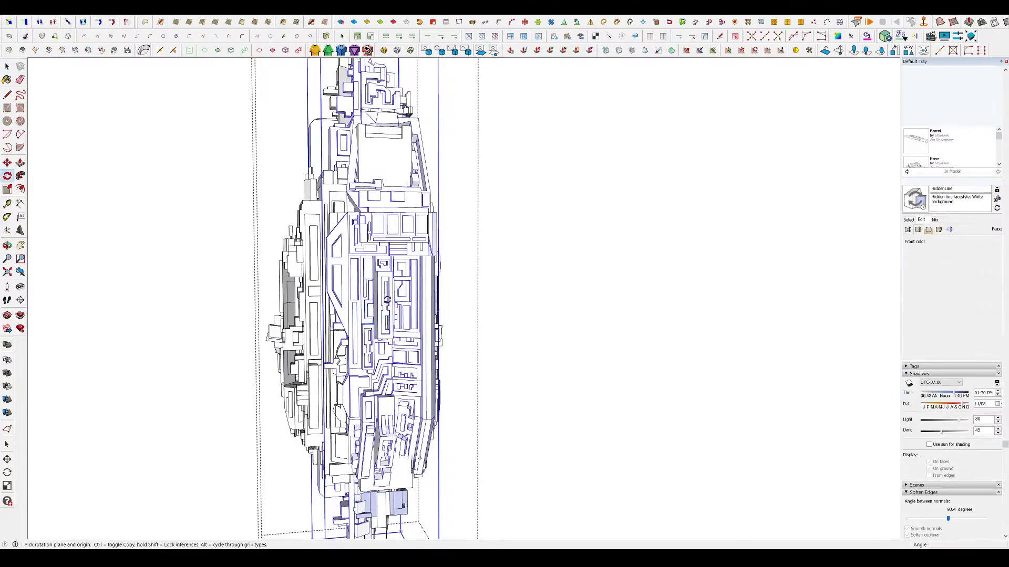
{"action": "key", "text": "space"}
- Deselect the shell, close the nested components level by level, and view the whole tower beside the ship
{"action": "left_click", "coordinate": [556, 311]}
{"action": "middle_click_drag", "start_coordinate": [370, 296], "coordinate": [617, 191]}
{"action": "scroll", "coordinate": [552, 300], "scroll_direction": "down", "scroll_amount": 1}
{"action": "left_click", "coordinate": [550, 281]}
{"action": "scroll", "coordinate": [594, 191], "scroll_direction": "down", "scroll_amount": 3}
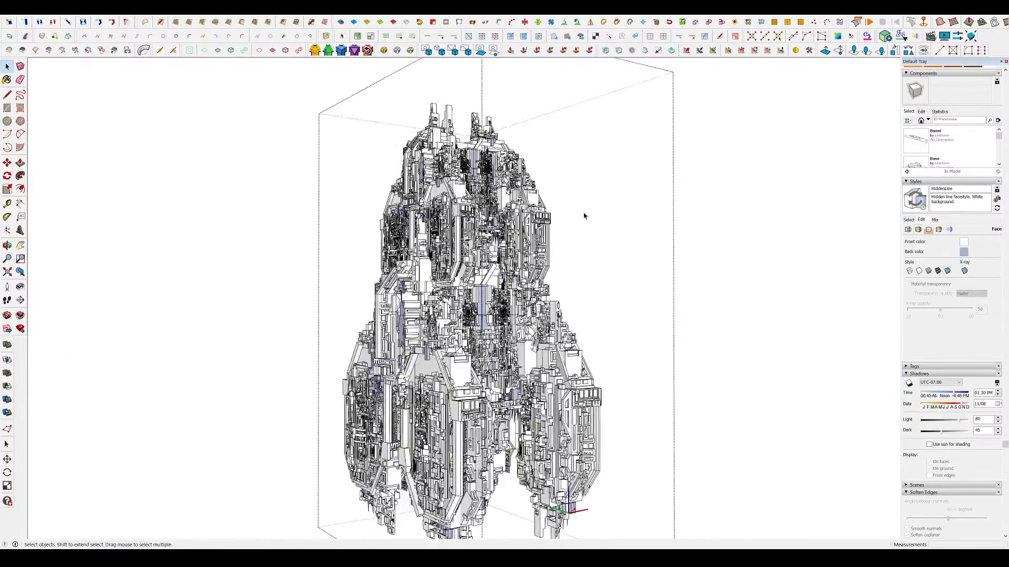
{"action": "scroll", "coordinate": [535, 262], "scroll_direction": "up", "scroll_amount": 2}
{"action": "middle_click_drag", "start_coordinate": [493, 262], "coordinate": [437, 286]}
{"action": "scroll", "coordinate": [536, 275], "scroll_direction": "down", "scroll_amount": 2}
{"action": "left_click", "coordinate": [272, 262]}
{"action": "middle_click_drag", "start_coordinate": [456, 216], "coordinate": [464, 249]}
{"action": "scroll", "coordinate": [465, 250], "scroll_direction": "down", "scroll_amount": 3}
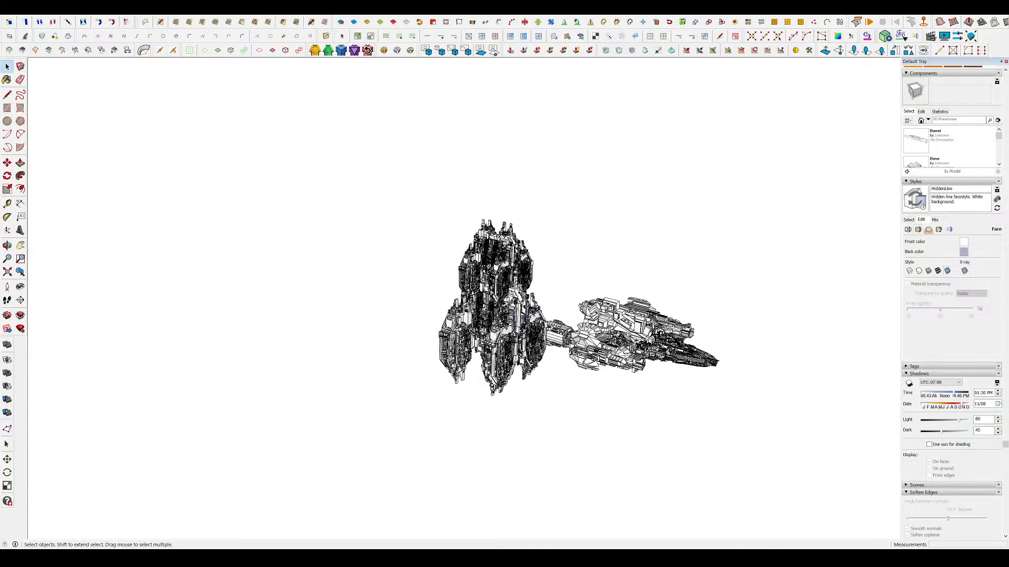
- Paste the red sunset render into the model and move it clear of the tower and ship
{"action": "key", "text": "ctrl+v"}
{"action": "left_click", "coordinate": [314, 451]}
{"action": "key", "text": "s"}
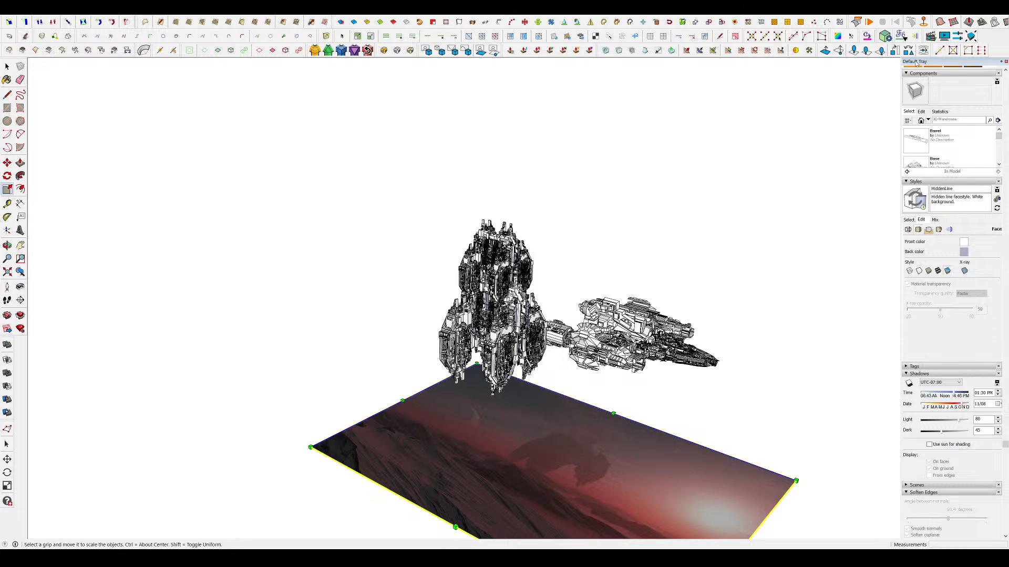
{"action": "middle_click_drag", "start_coordinate": [378, 127], "coordinate": [472, 239]}
{"action": "key", "text": "m"}
{"action": "left_click_drag", "start_coordinate": [657, 351], "coordinate": [748, 354]}
{"action": "key", "text": "space"}
{"action": "scroll", "coordinate": [747, 354], "scroll_direction": "up", "scroll_amount": 6}
{"action": "middle_click_drag", "start_coordinate": [746, 354], "coordinate": [708, 300]}
{"action": "scroll", "coordinate": [582, 310], "scroll_direction": "down", "scroll_amount": 2}
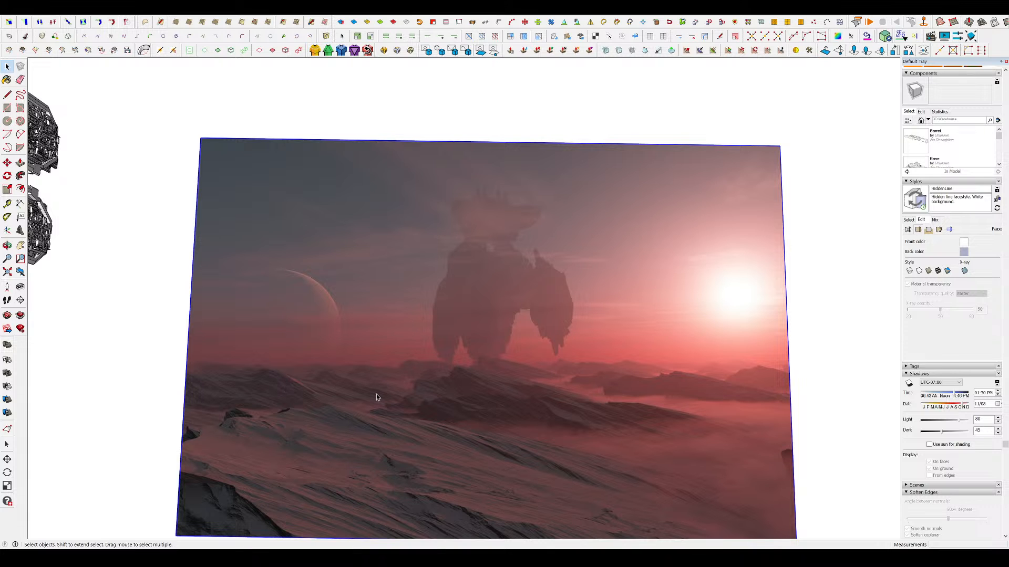
- Examine the hazy tower silhouette in the sunset render up close and as a whole, and delete the image
{"action": "middle_click_drag", "start_coordinate": [377, 394], "coordinate": [389, 390]}
{"action": "scroll", "coordinate": [425, 337], "scroll_direction": "down", "scroll_amount": 2}
{"action": "scroll", "coordinate": [436, 382], "scroll_direction": "up", "scroll_amount": 2}
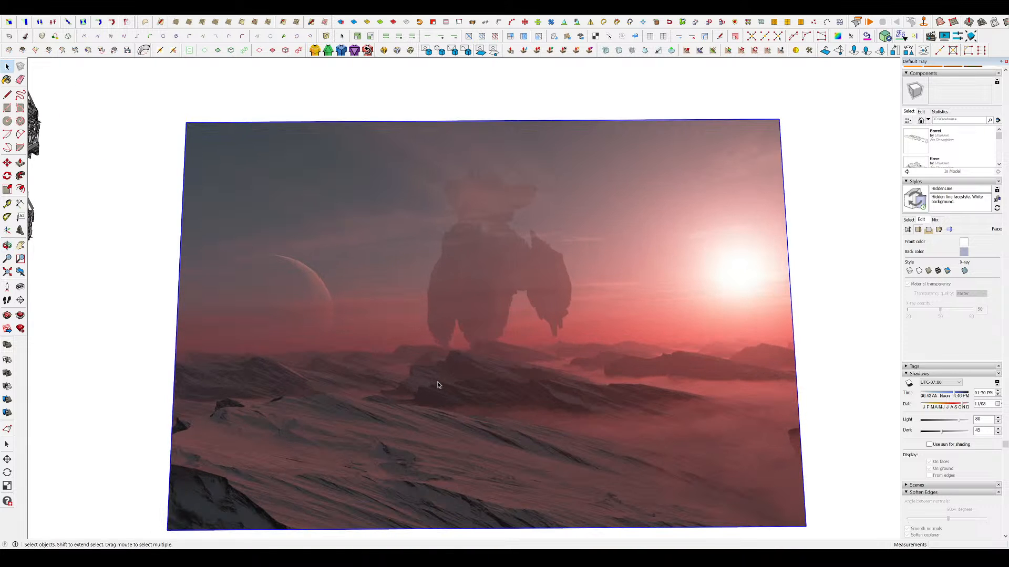
{"action": "scroll", "coordinate": [437, 381], "scroll_direction": "up", "scroll_amount": 3}
{"action": "scroll", "coordinate": [520, 231], "scroll_direction": "up", "scroll_amount": 2}
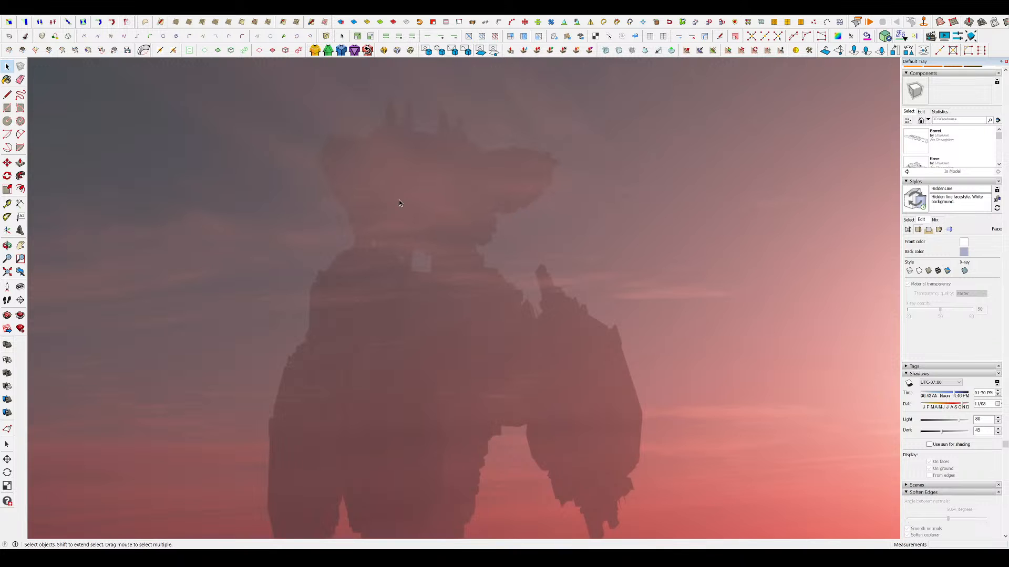
{"action": "scroll", "coordinate": [380, 202], "scroll_direction": "down", "scroll_amount": 4}
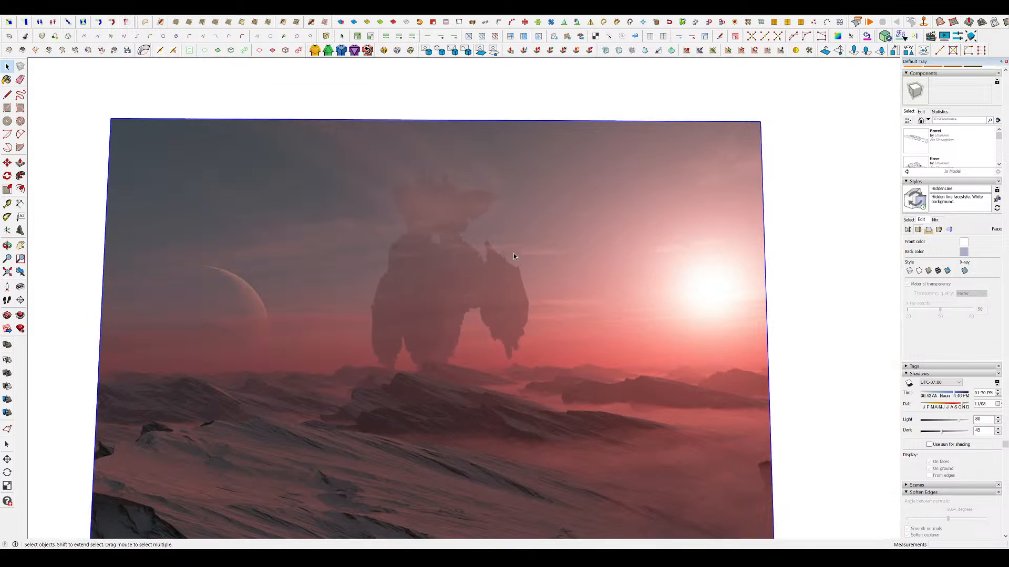
{"action": "mouse_move", "coordinate": [538, 244]}
{"action": "middle_mouse_down"}
{"action": "mouse_move", "coordinate": [531, 259]}
{"action": "mouse_move", "coordinate": [563, 240]}
{"action": "middle_mouse_up"}
{"action": "scroll", "coordinate": [419, 240], "scroll_direction": "up", "scroll_amount": 2}
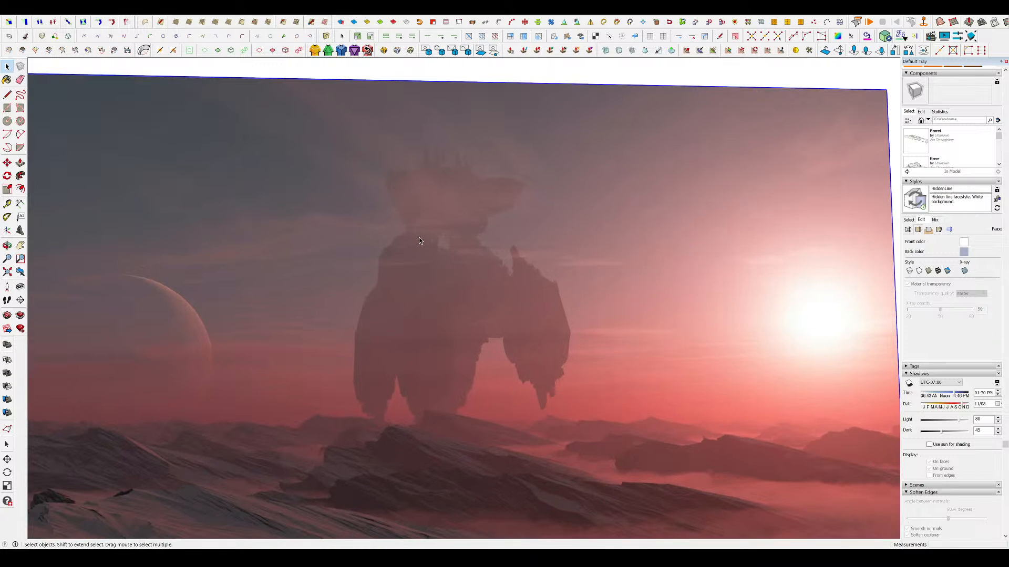
{"action": "scroll", "coordinate": [502, 256], "scroll_direction": "down", "scroll_amount": 3}
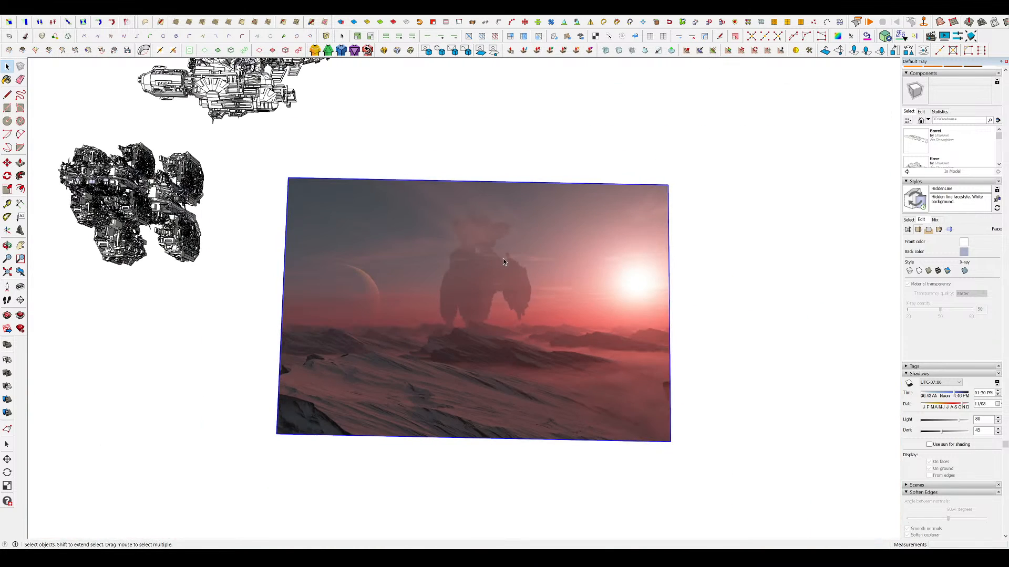
{"action": "middle_click_drag", "start_coordinate": [502, 258], "coordinate": [417, 202]}
{"action": "middle_click_drag", "start_coordinate": [532, 344], "coordinate": [473, 294]}
{"action": "key", "text": "Delete"}
- Paste the black-and-white starry-sky tower render and move it to empty space beside the tower model
{"action": "scroll", "coordinate": [567, 394], "scroll_direction": "down", "scroll_amount": 2}
{"action": "scroll", "coordinate": [336, 200], "scroll_direction": "up", "scroll_amount": 2}
{"action": "scroll", "coordinate": [359, 166], "scroll_direction": "up", "scroll_amount": 2}
{"action": "middle_click_drag", "start_coordinate": [368, 221], "coordinate": [328, 132]}
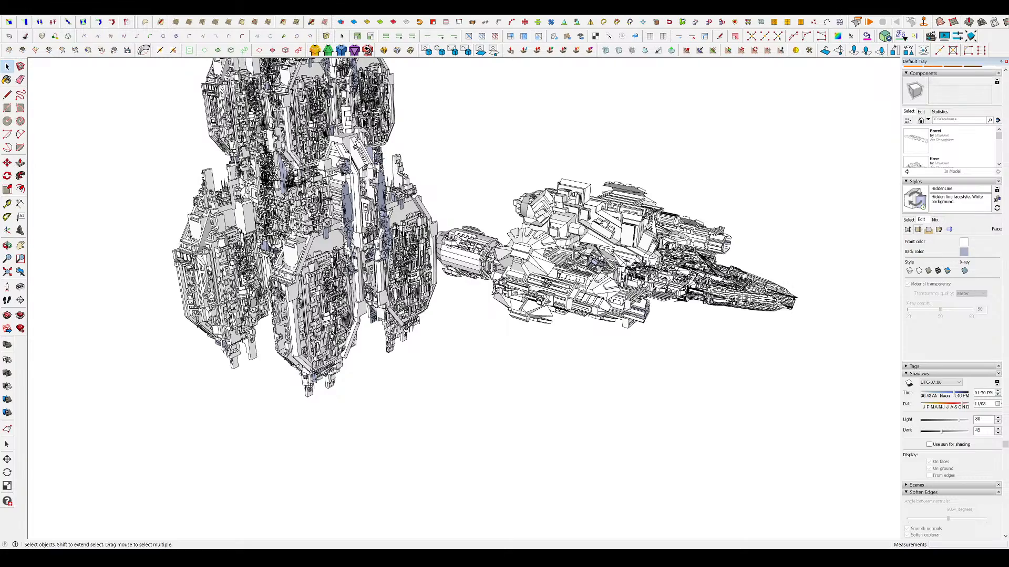
{"action": "key", "text": "ctrl+v"}
{"action": "left_click", "coordinate": [410, 454]}
{"action": "key", "text": "s"}
{"action": "middle_click_drag", "start_coordinate": [468, 295], "coordinate": [473, 368]}
{"action": "scroll", "coordinate": [472, 315], "scroll_direction": "down", "scroll_amount": 3}
{"action": "key", "text": "m"}
{"action": "left_click", "coordinate": [593, 378]}
{"action": "left_click", "coordinate": [586, 447]}
{"action": "scroll", "coordinate": [746, 457], "scroll_direction": "up", "scroll_amount": 5}
{"action": "middle_click_drag", "start_coordinate": [562, 425], "coordinate": [591, 432]}
{"action": "key", "text": "space"}
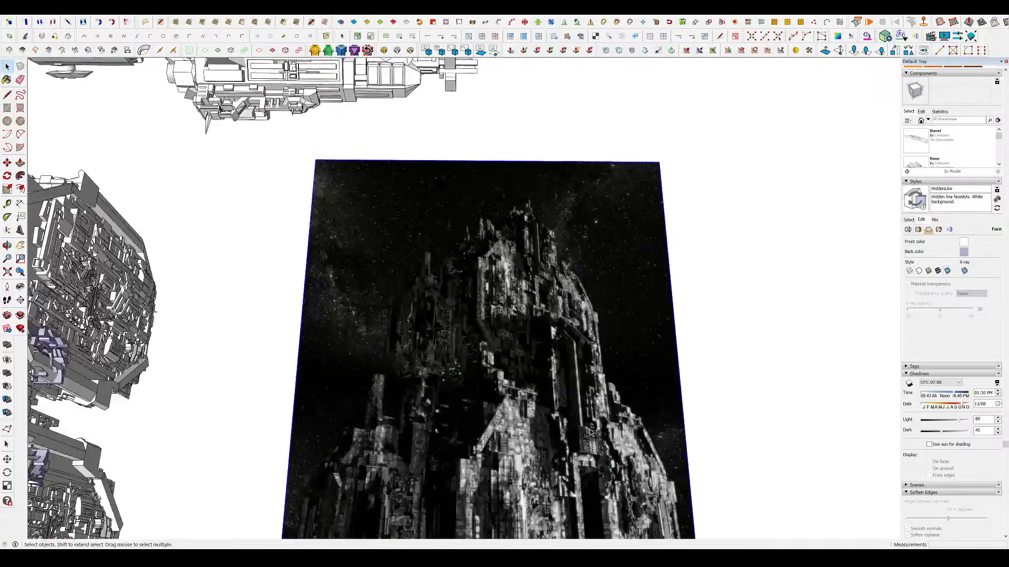
- Examine the surface detail and turquoise lights of the dark tower render, and delete the image
{"action": "scroll", "coordinate": [589, 432], "scroll_direction": "up", "scroll_amount": 5}
{"action": "middle_click_drag", "start_coordinate": [405, 326], "coordinate": [403, 318]}
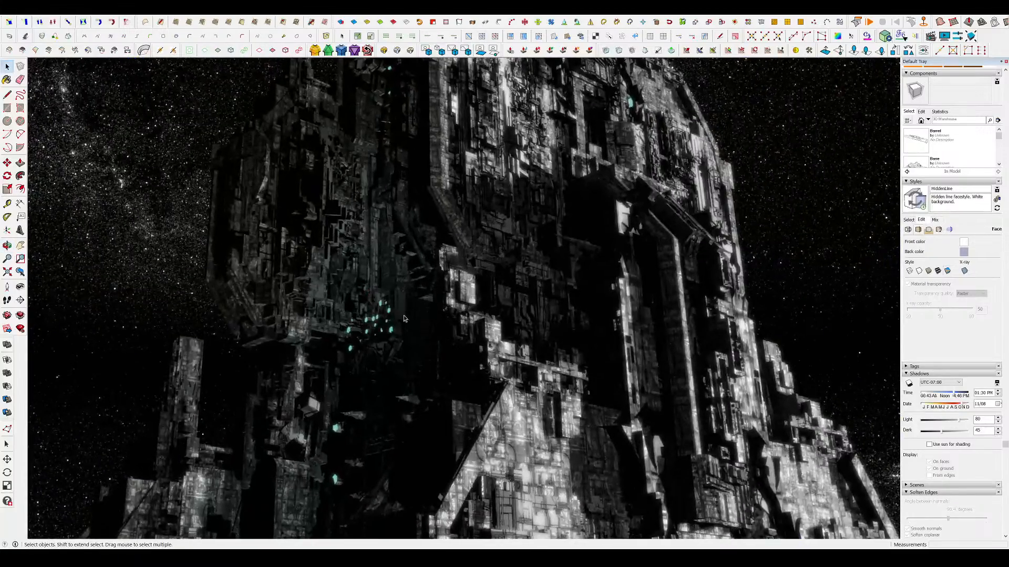
{"action": "scroll", "coordinate": [403, 319], "scroll_direction": "down", "scroll_amount": 6}
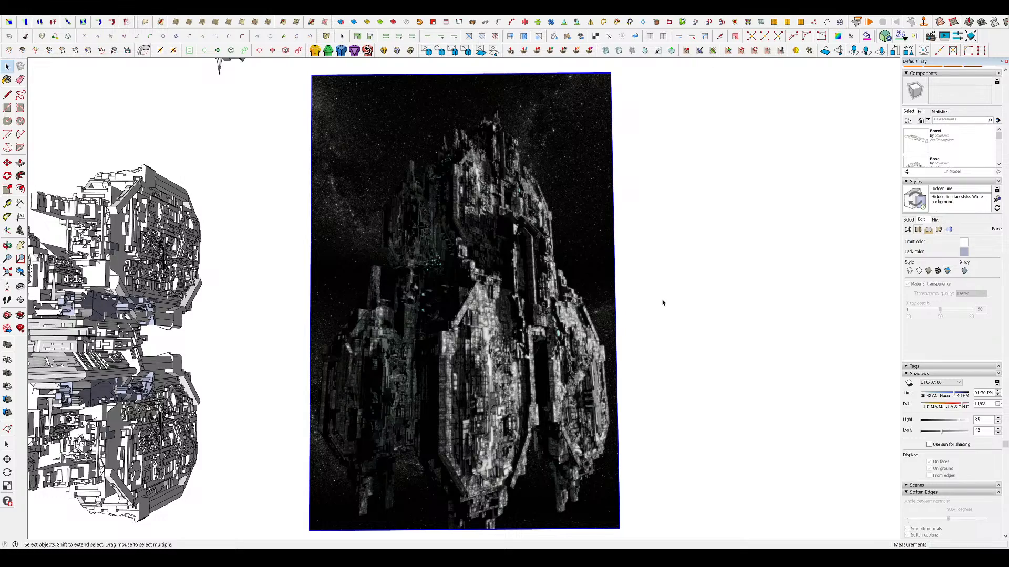
{"action": "mouse_move", "coordinate": [662, 303]}
{"action": "middle_mouse_down"}
{"action": "mouse_move", "coordinate": [609, 273]}
{"action": "mouse_move", "coordinate": [570, 232]}
{"action": "mouse_move", "coordinate": [578, 252]}
{"action": "mouse_move", "coordinate": [564, 218]}
{"action": "mouse_move", "coordinate": [651, 301]}
{"action": "middle_mouse_up"}
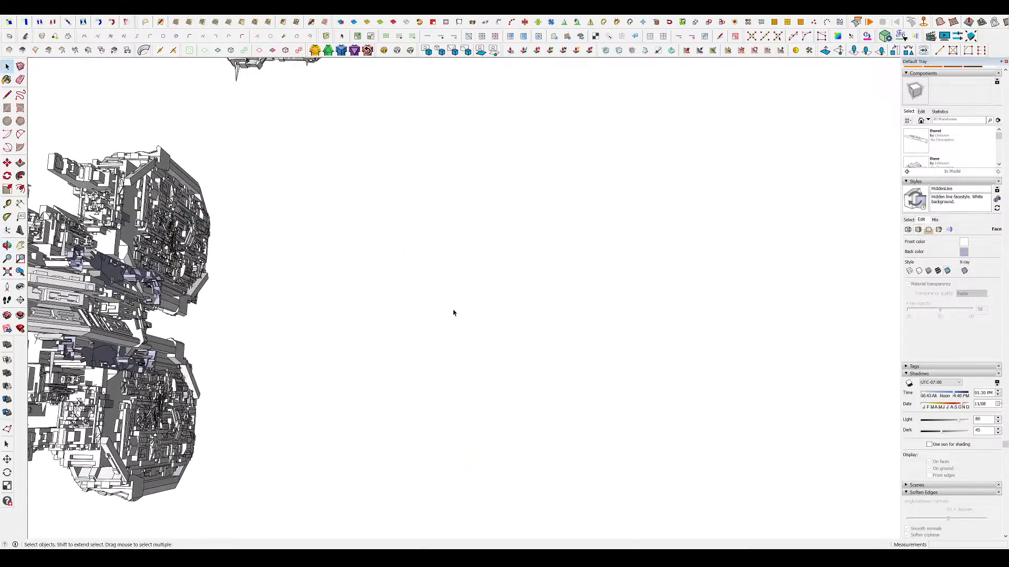
- Place the render of the airship above the canyon in empty space near the tower and ship
{"action": "middle_click_drag", "start_coordinate": [453, 312], "coordinate": [192, 541]}
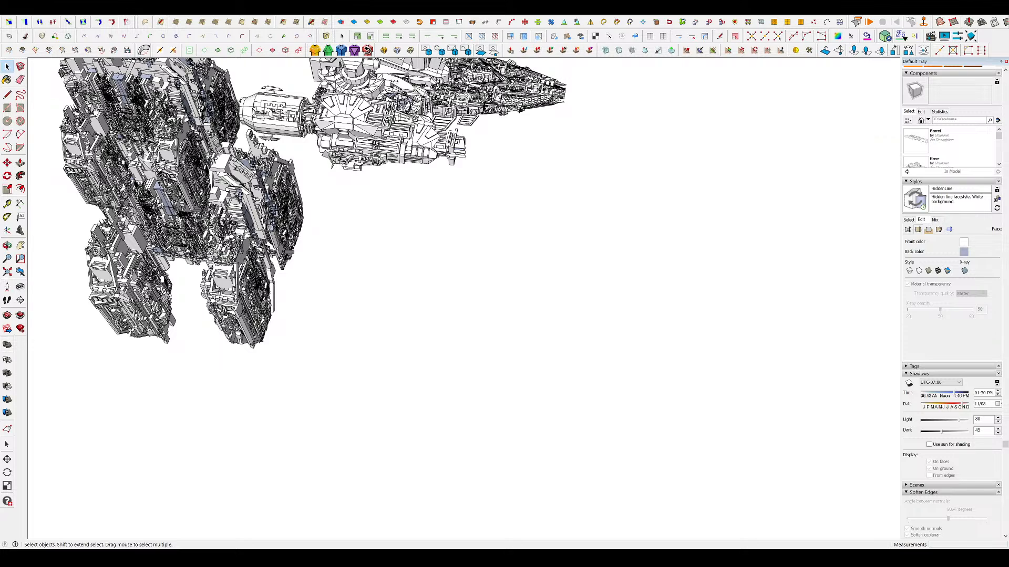
{"action": "scroll", "coordinate": [486, 419], "scroll_direction": "down", "scroll_amount": 3}
{"action": "scroll", "coordinate": [466, 218], "scroll_direction": "up", "scroll_amount": 4}
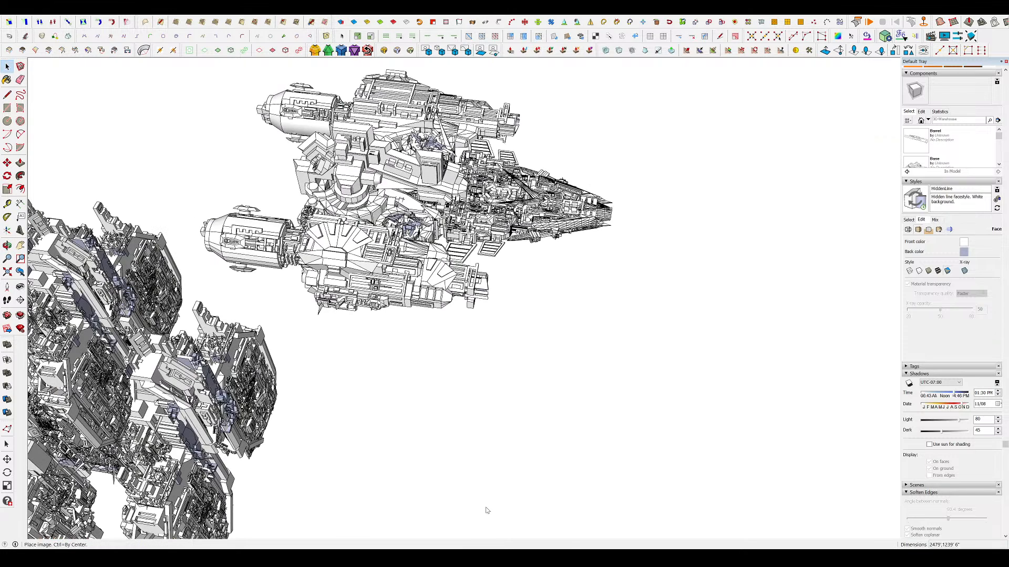
{"action": "left_click_drag", "start_coordinate": [486, 509], "coordinate": [488, 506]}
{"action": "scroll", "coordinate": [447, 220], "scroll_direction": "down", "scroll_amount": 3}
{"action": "middle_click_drag", "start_coordinate": [446, 326], "coordinate": [494, 337]}
{"action": "scroll", "coordinate": [536, 284], "scroll_direction": "up", "scroll_amount": 7}
{"action": "key", "text": "space"}
{"action": "scroll", "coordinate": [445, 344], "scroll_direction": "down", "scroll_amount": 3}
{"action": "scroll", "coordinate": [444, 344], "scroll_direction": "up", "scroll_amount": 2}
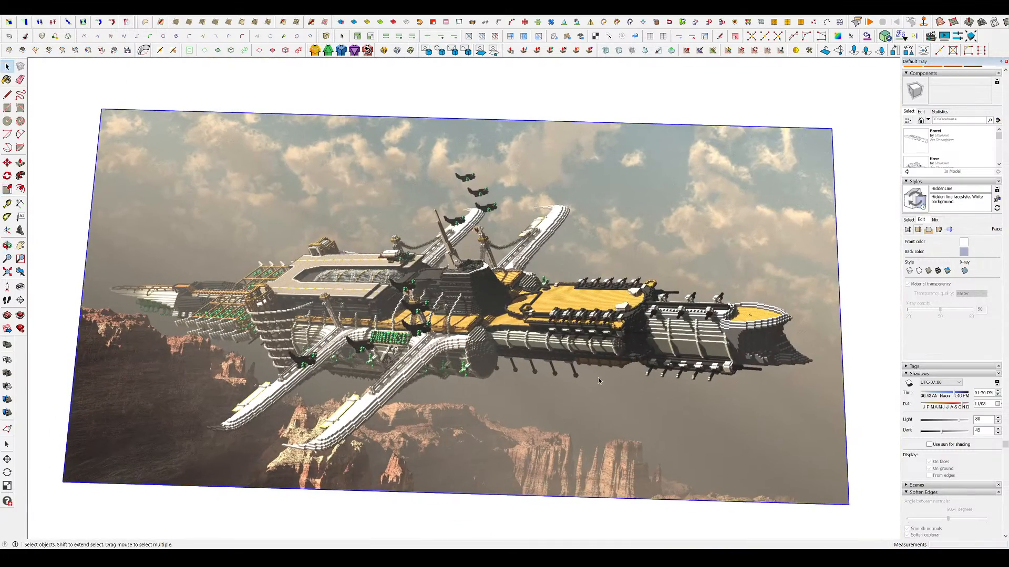
- Examine the airship's decks, wings and guns in the canyon render, and delete the image
{"action": "scroll", "coordinate": [596, 392], "scroll_direction": "up", "scroll_amount": 3}
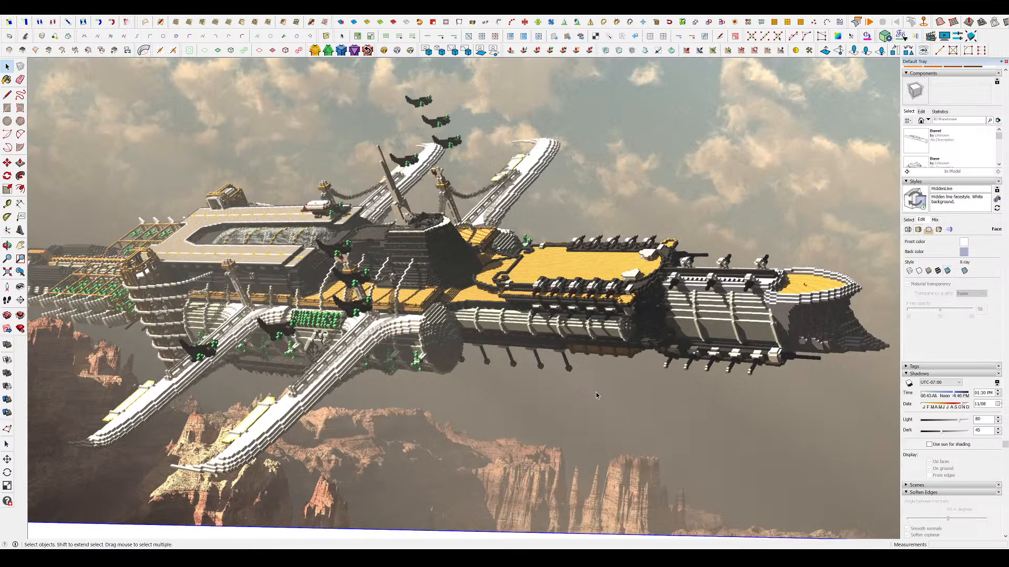
{"action": "scroll", "coordinate": [612, 340], "scroll_direction": "down", "scroll_amount": 2}
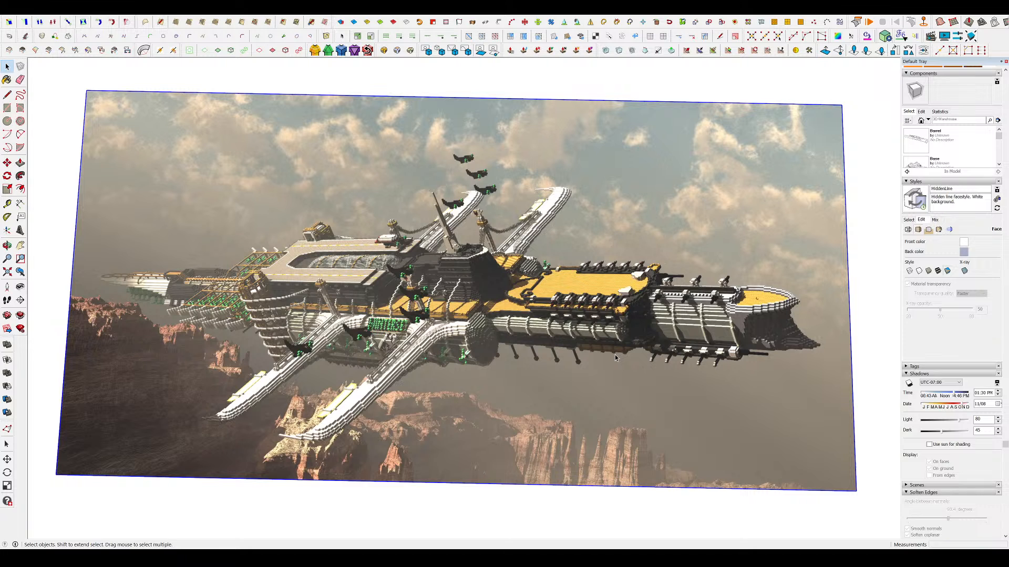
{"action": "middle_click_drag", "start_coordinate": [616, 358], "coordinate": [641, 382]}
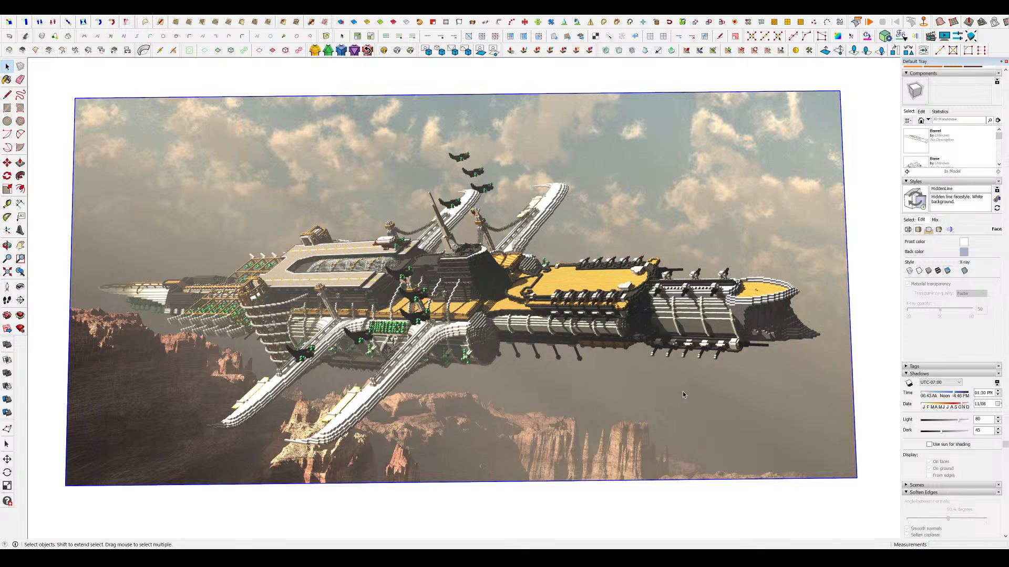
{"action": "middle_click_drag", "start_coordinate": [682, 392], "coordinate": [628, 370]}
{"action": "scroll", "coordinate": [627, 370], "scroll_direction": "down", "scroll_amount": 5}
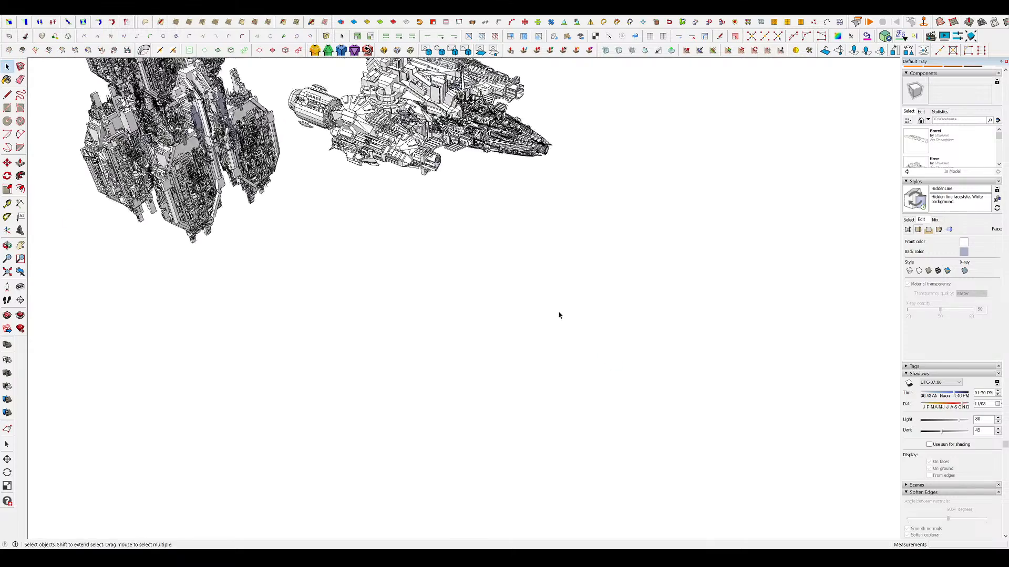
- Open the tower component, try to move its lower front cluster outward from the tower, and close the component
{"action": "scroll", "coordinate": [536, 282], "scroll_direction": "up", "scroll_amount": 6}
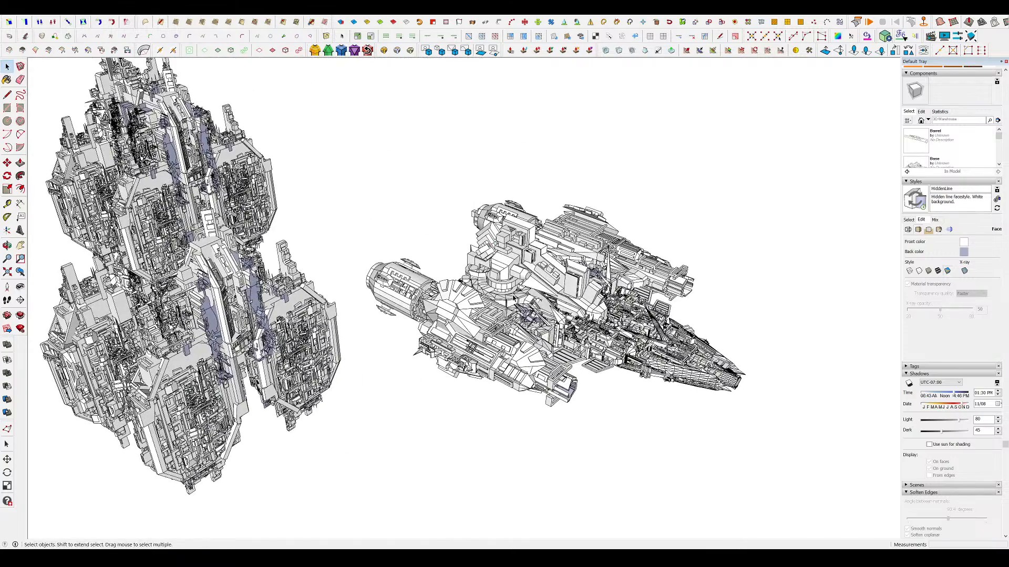
{"action": "scroll", "coordinate": [521, 261], "scroll_direction": "down", "scroll_amount": 4}
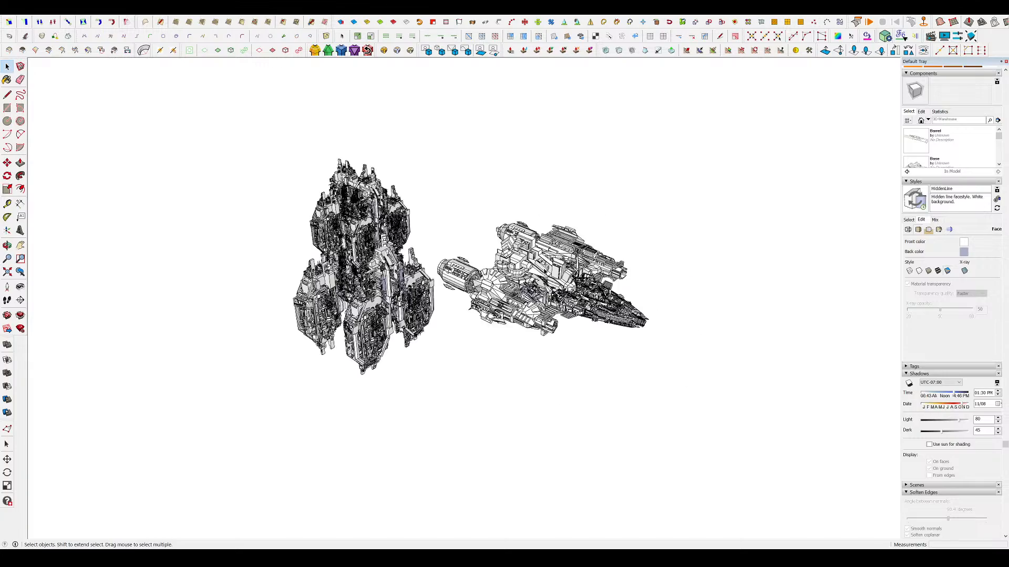
{"action": "scroll", "coordinate": [455, 295], "scroll_direction": "up", "scroll_amount": 4}
{"action": "scroll", "coordinate": [516, 289], "scroll_direction": "down", "scroll_amount": 2}
{"action": "scroll", "coordinate": [302, 296], "scroll_direction": "up", "scroll_amount": 4}
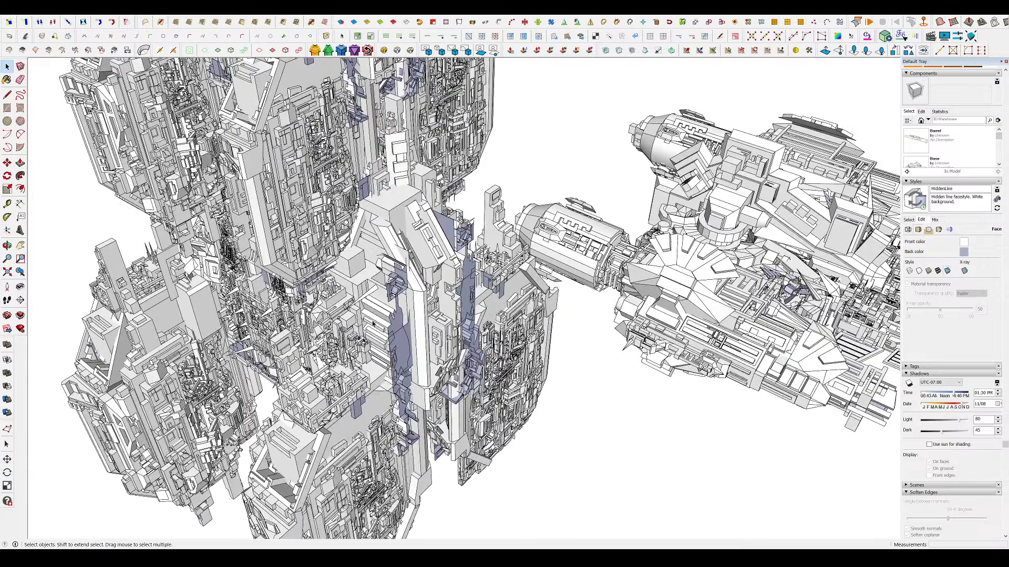
{"action": "left_click", "coordinate": [382, 319]}
{"action": "scroll", "coordinate": [382, 319], "scroll_direction": "down", "scroll_amount": 2}
{"action": "double_click", "coordinate": [388, 377]}
{"action": "left_click", "coordinate": [388, 377]}
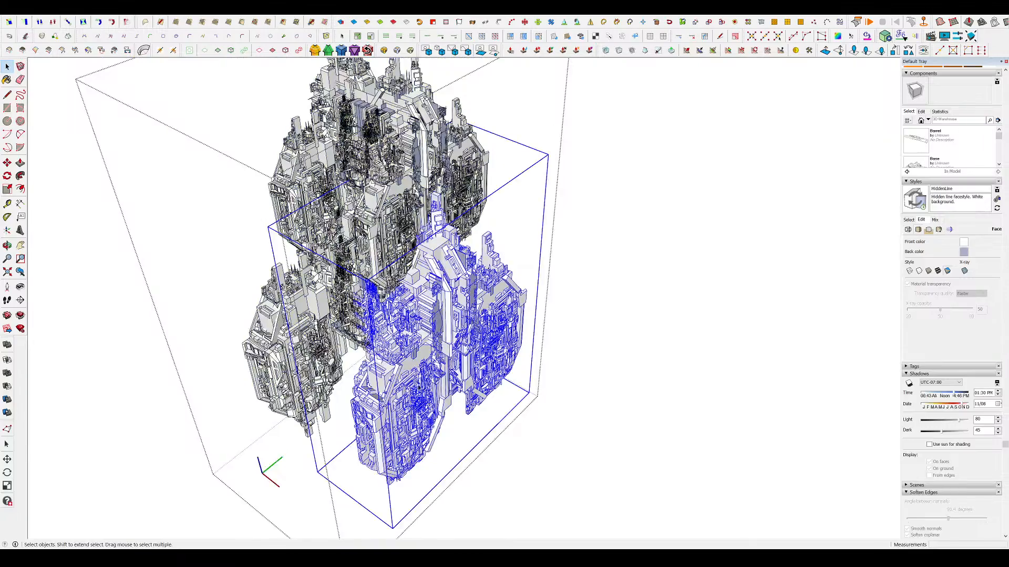
{"action": "scroll", "coordinate": [446, 377], "scroll_direction": "up", "scroll_amount": 3}
{"action": "key", "text": "m"}
{"action": "scroll", "coordinate": [511, 279], "scroll_direction": "down", "scroll_amount": 3}
{"action": "left_click", "coordinate": [438, 343]}
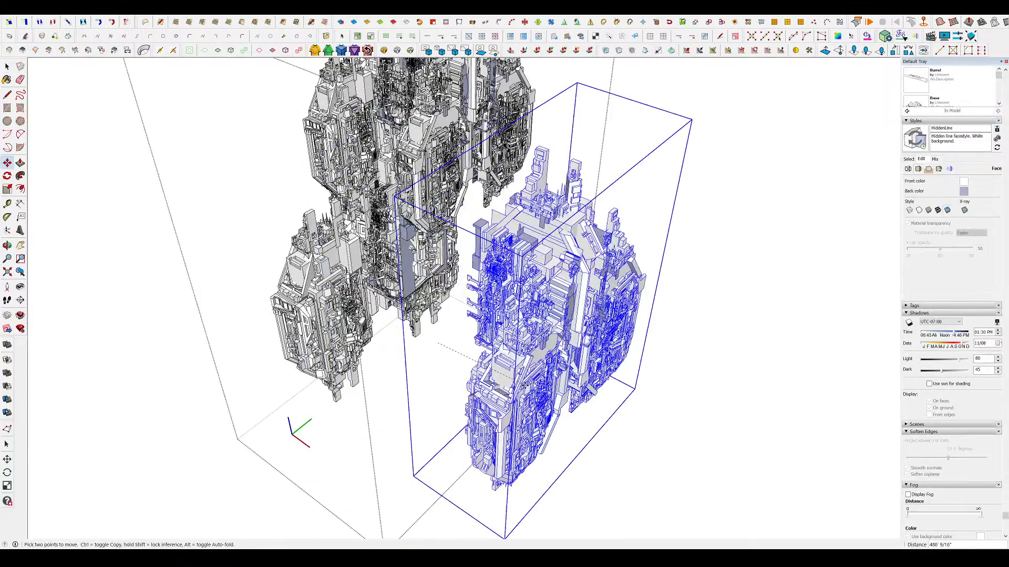
{"action": "key", "text": "space"}
{"action": "middle_click_drag", "start_coordinate": [462, 347], "coordinate": [420, 265]}
{"action": "left_click", "coordinate": [681, 261]}
{"action": "scroll", "coordinate": [398, 257], "scroll_direction": "down", "scroll_amount": 3}
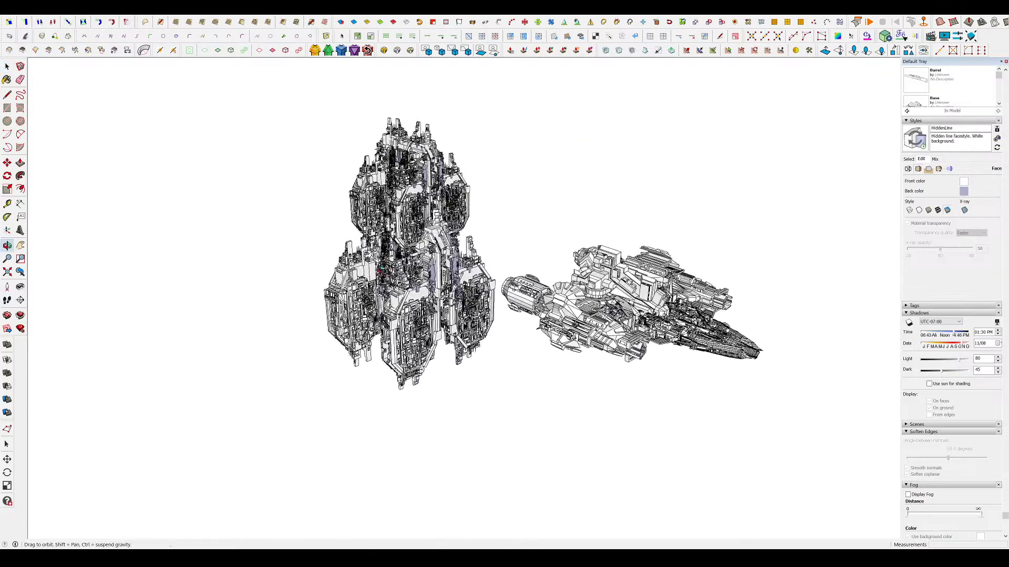
- Compare the tower with the ship beside it, and inspect the separate model of the winged spacecraft
{"action": "scroll", "coordinate": [631, 262], "scroll_direction": "up", "scroll_amount": 3}
{"action": "middle_click_drag", "start_coordinate": [630, 262], "coordinate": [690, 307]}
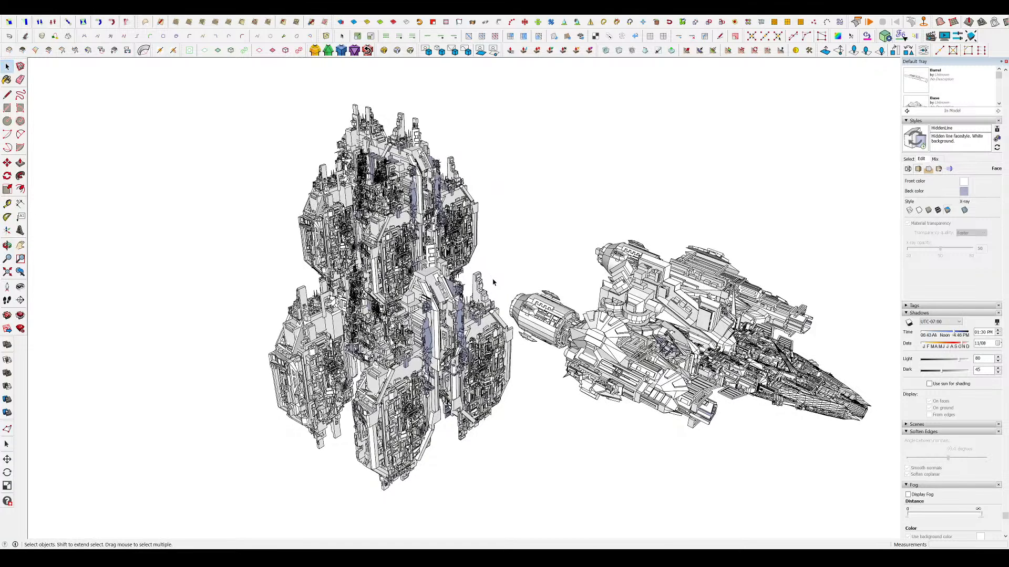
{"action": "scroll", "coordinate": [364, 250], "scroll_direction": "down", "scroll_amount": 2}
{"action": "mouse_move", "coordinate": [364, 251]}
{"action": "middle_mouse_down"}
{"action": "mouse_move", "coordinate": [368, 315]}
{"action": "mouse_move", "coordinate": [367, 254]}
{"action": "middle_mouse_up"}
{"action": "scroll", "coordinate": [367, 254], "scroll_direction": "up", "scroll_amount": 1}
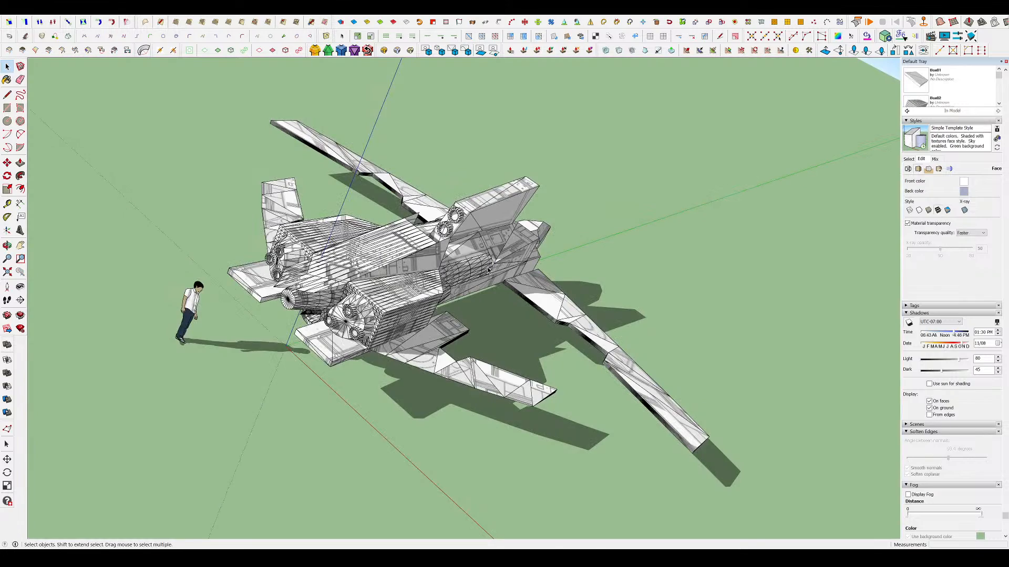
{"action": "middle_click_drag", "start_coordinate": [510, 295], "coordinate": [466, 334]}
{"action": "scroll", "coordinate": [465, 335], "scroll_direction": "down", "scroll_amount": 5}
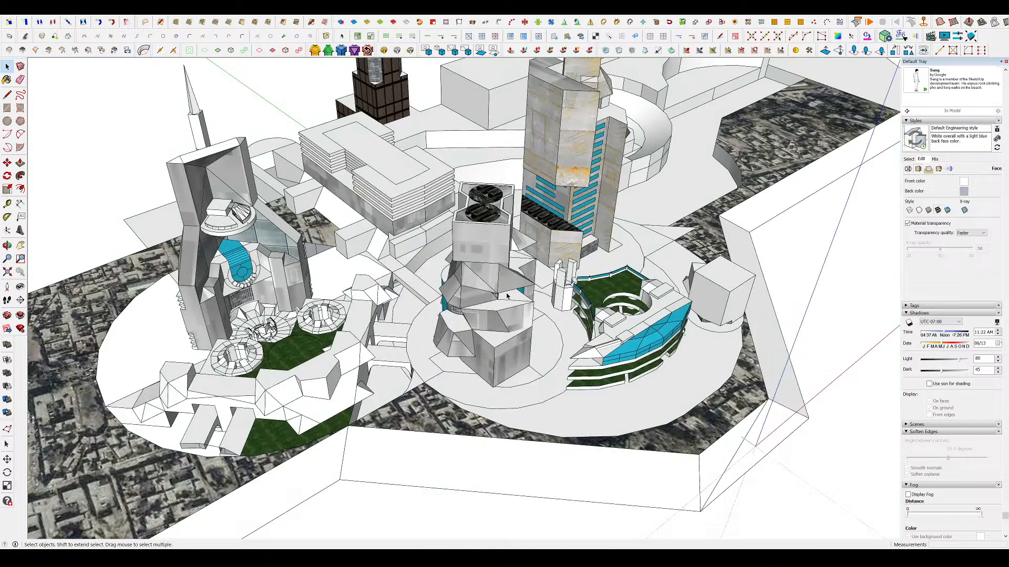
- Display the city model without its material textures, and focus on the round structures at the spired tower's base
{"action": "scroll", "coordinate": [506, 296], "scroll_direction": "down", "scroll_amount": 4}
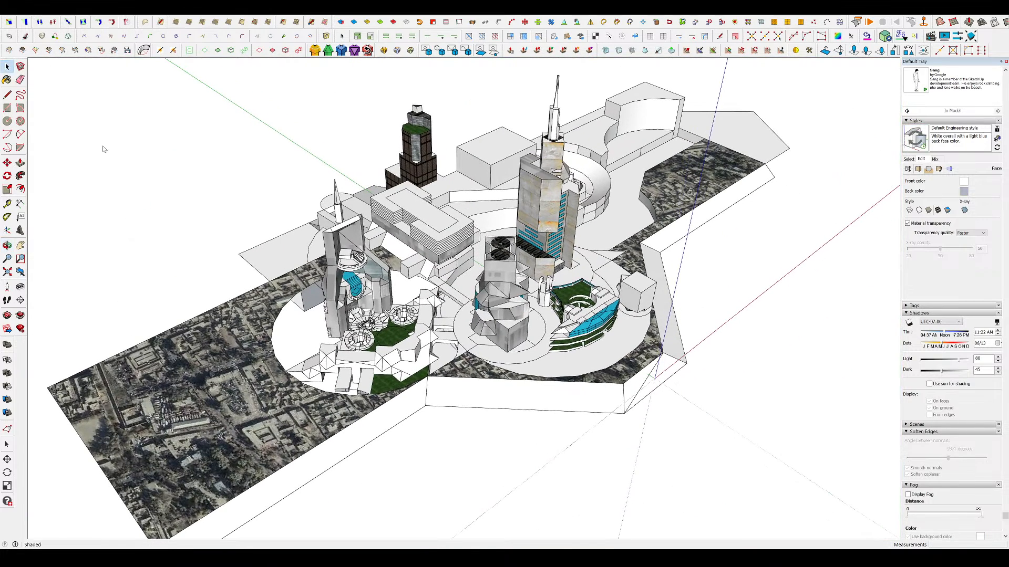
{"action": "key", "text": "5"}
{"action": "scroll", "coordinate": [421, 288], "scroll_direction": "up", "scroll_amount": 3}
{"action": "middle_click_drag", "start_coordinate": [434, 296], "coordinate": [389, 284]}
{"action": "scroll", "coordinate": [273, 389], "scroll_direction": "up", "scroll_amount": 7}
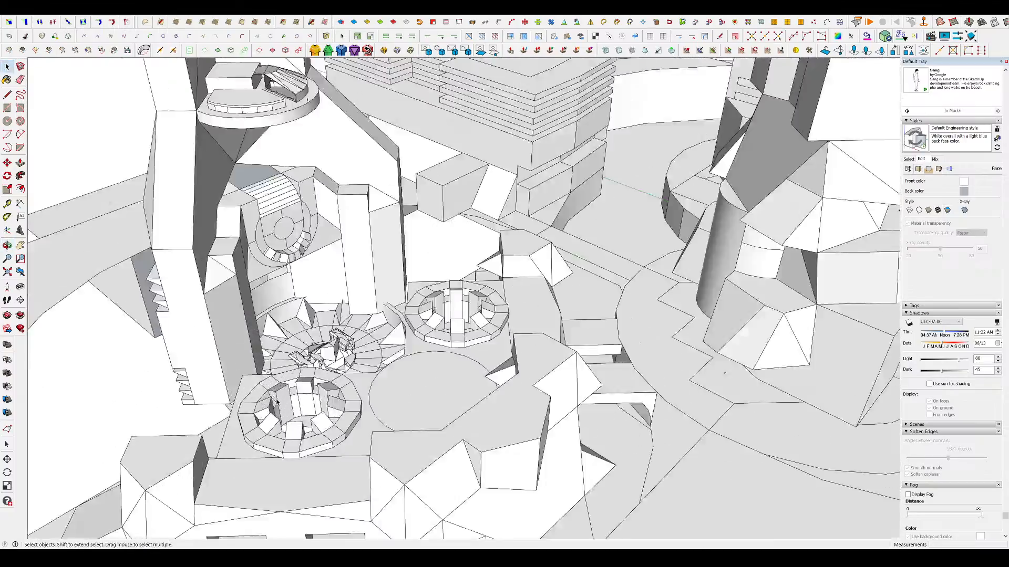
- Examine the louvred tower side, the ring-shaped structures and the sculpture in the centre of the circular plaza
{"action": "middle_click_drag", "start_coordinate": [365, 380], "coordinate": [768, 331]}
{"action": "scroll", "coordinate": [512, 356], "scroll_direction": "down", "scroll_amount": 3}
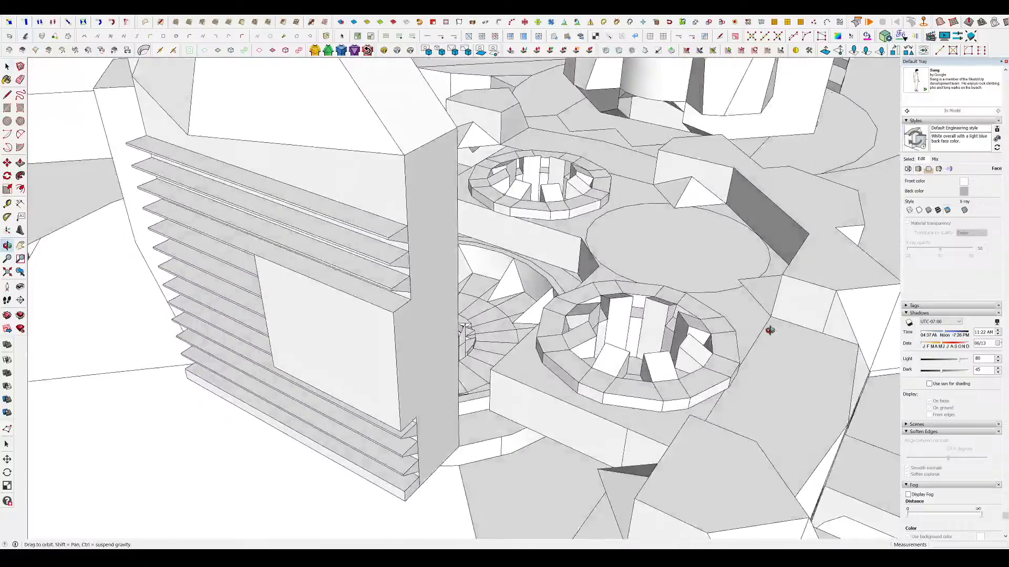
{"action": "scroll", "coordinate": [574, 310], "scroll_direction": "up", "scroll_amount": 2}
{"action": "middle_click_drag", "start_coordinate": [575, 309], "coordinate": [529, 418]}
{"action": "scroll", "coordinate": [372, 308], "scroll_direction": "up", "scroll_amount": 4}
{"action": "middle_click_drag", "start_coordinate": [371, 308], "coordinate": [392, 239]}
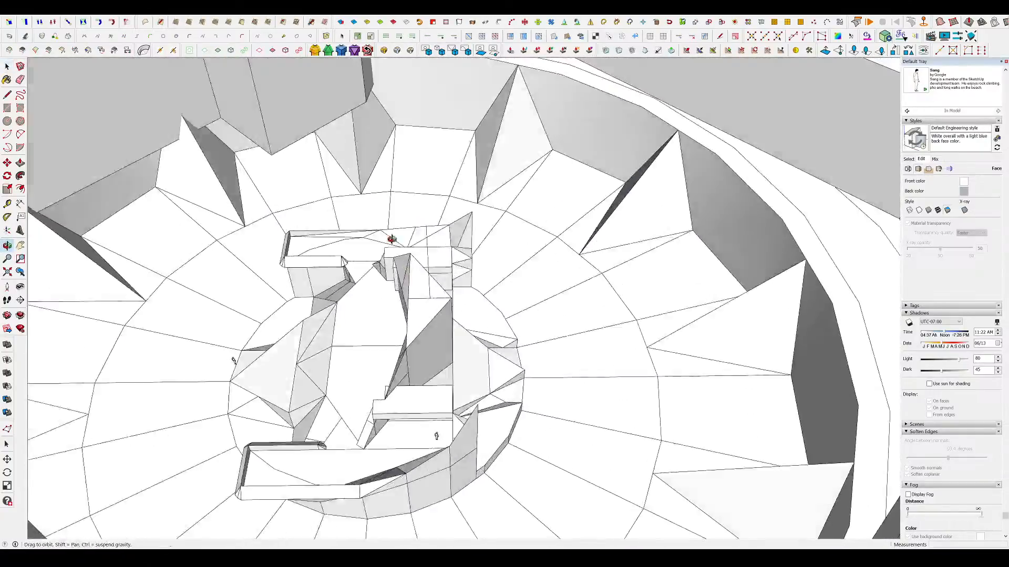
- Turn on shadows on faces and ground, and inspect the spired tower together with the surrounding city buildings
{"action": "scroll", "coordinate": [433, 347], "scroll_direction": "down", "scroll_amount": 3}
{"action": "middle_click_drag", "start_coordinate": [433, 346], "coordinate": [162, 246]}
{"action": "scroll", "coordinate": [487, 268], "scroll_direction": "down", "scroll_amount": 3}
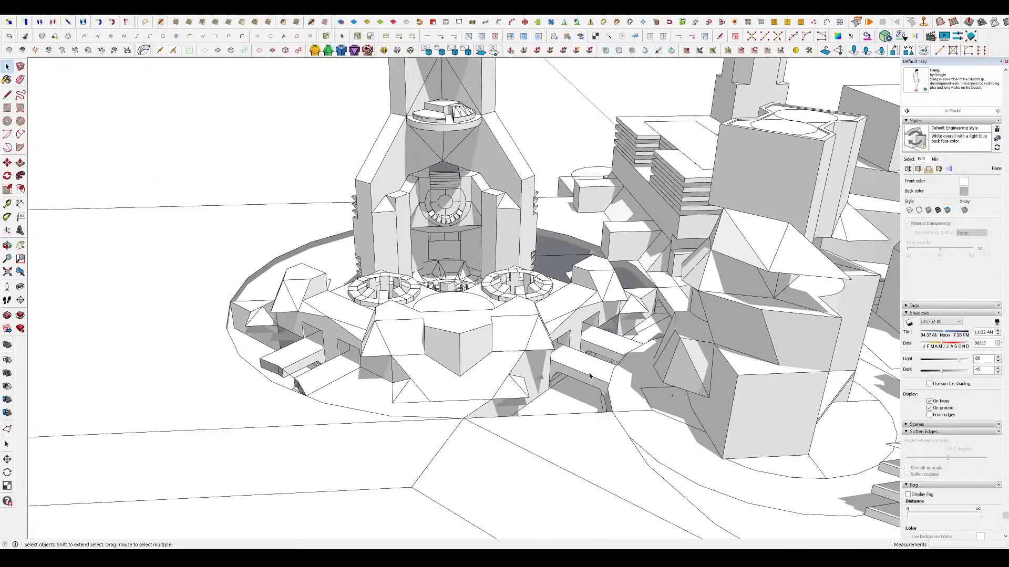
{"action": "middle_click_drag", "start_coordinate": [604, 351], "coordinate": [651, 362]}
{"action": "scroll", "coordinate": [552, 344], "scroll_direction": "down", "scroll_amount": 3}
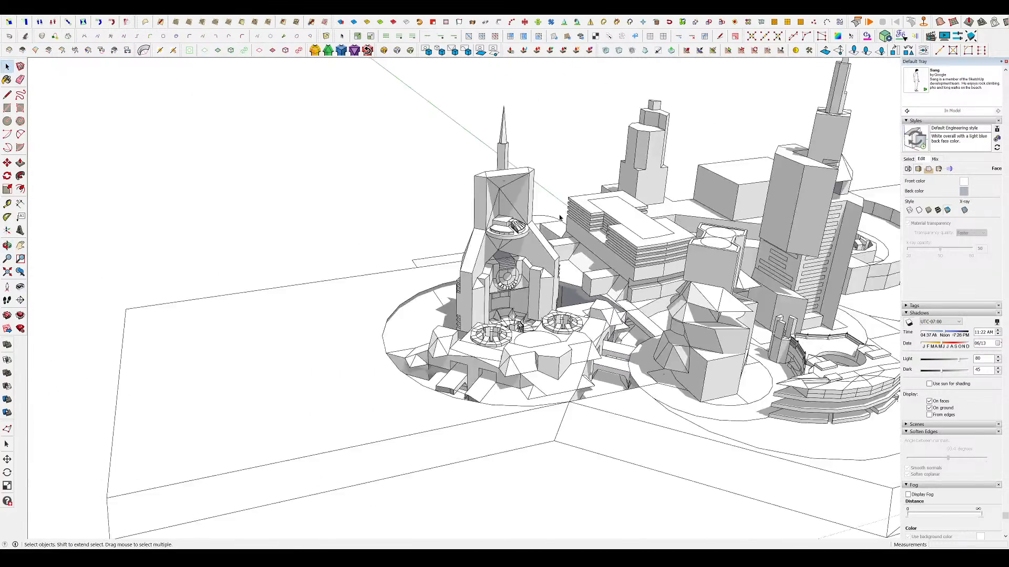
{"action": "scroll", "coordinate": [443, 316], "scroll_direction": "up", "scroll_amount": 8}
{"action": "scroll", "coordinate": [444, 317], "scroll_direction": "down", "scroll_amount": 10}
{"action": "scroll", "coordinate": [441, 401], "scroll_direction": "up", "scroll_amount": 3}
{"action": "scroll", "coordinate": [399, 297], "scroll_direction": "down", "scroll_amount": 2}
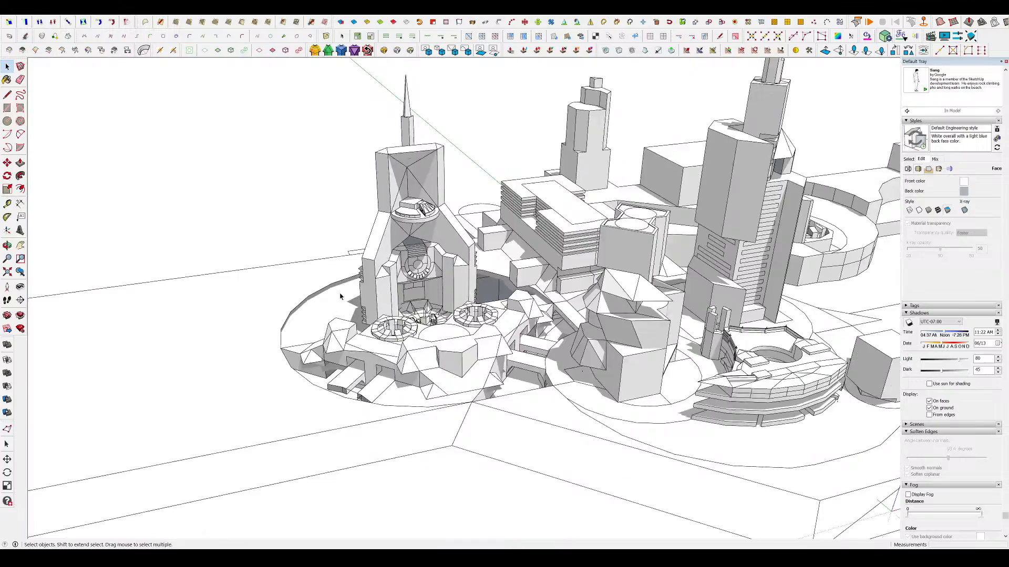
- Examine the city model's building with two circular pits, viewing it close up and together with the surrounding towers
{"action": "scroll", "coordinate": [801, 315], "scroll_direction": "up", "scroll_amount": 2}
{"action": "scroll", "coordinate": [824, 377], "scroll_direction": "up", "scroll_amount": 4}
{"action": "middle_click_drag", "start_coordinate": [745, 409], "coordinate": [872, 439]}
{"action": "middle_click_drag", "start_coordinate": [578, 363], "coordinate": [105, 309]}
{"action": "scroll", "coordinate": [235, 252], "scroll_direction": "down", "scroll_amount": 6}
{"action": "scroll", "coordinate": [630, 378], "scroll_direction": "up", "scroll_amount": 8}
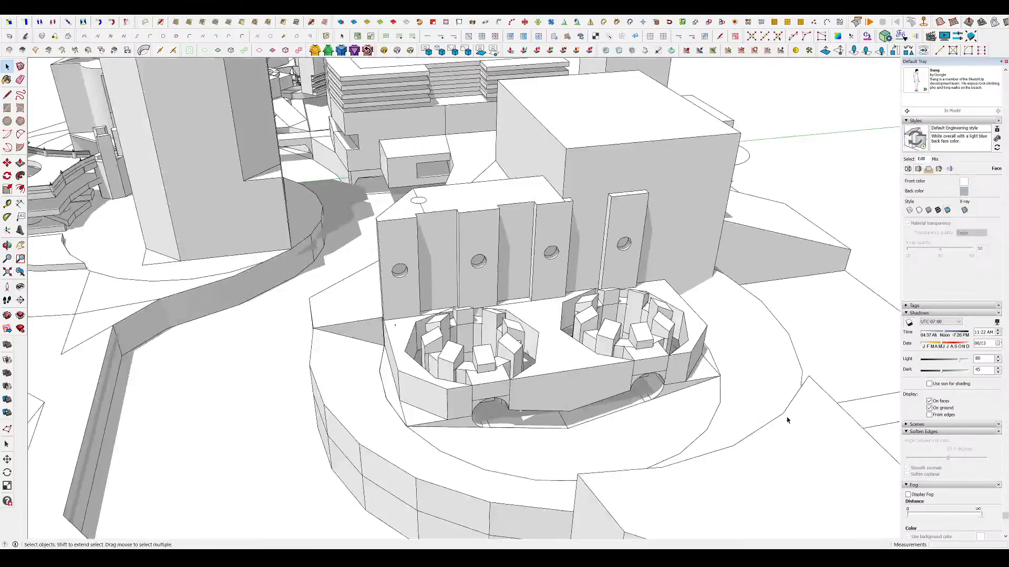
{"action": "middle_click_drag", "start_coordinate": [619, 389], "coordinate": [790, 350]}
{"action": "scroll", "coordinate": [710, 341], "scroll_direction": "down", "scroll_amount": 6}
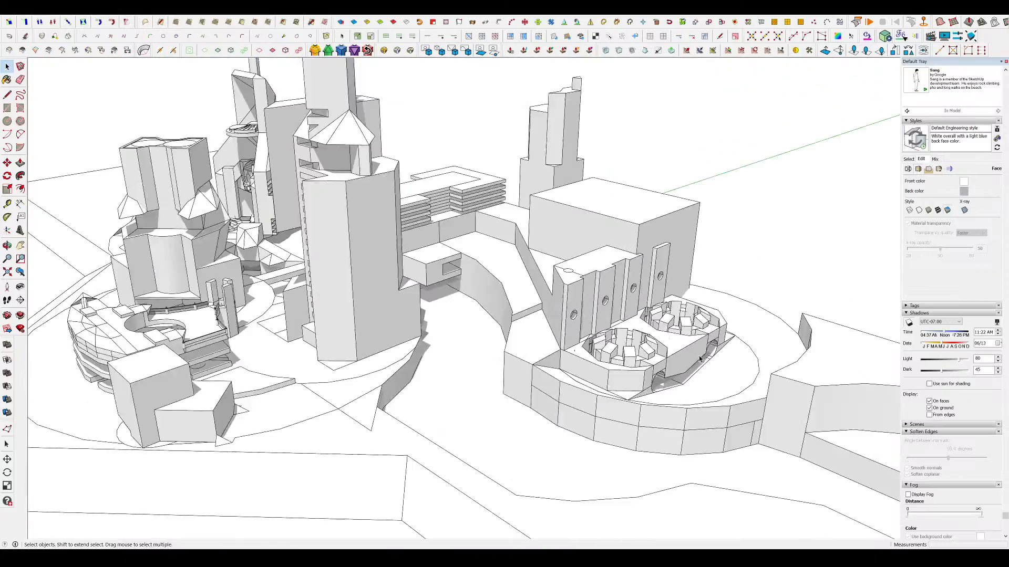
- Inspect the low building with horizontal slatted floors, viewing it from above and at eye level among its neighbouring towers
{"action": "scroll", "coordinate": [502, 209], "scroll_direction": "up", "scroll_amount": 3}
{"action": "middle_click_drag", "start_coordinate": [502, 209], "coordinate": [841, 362]}
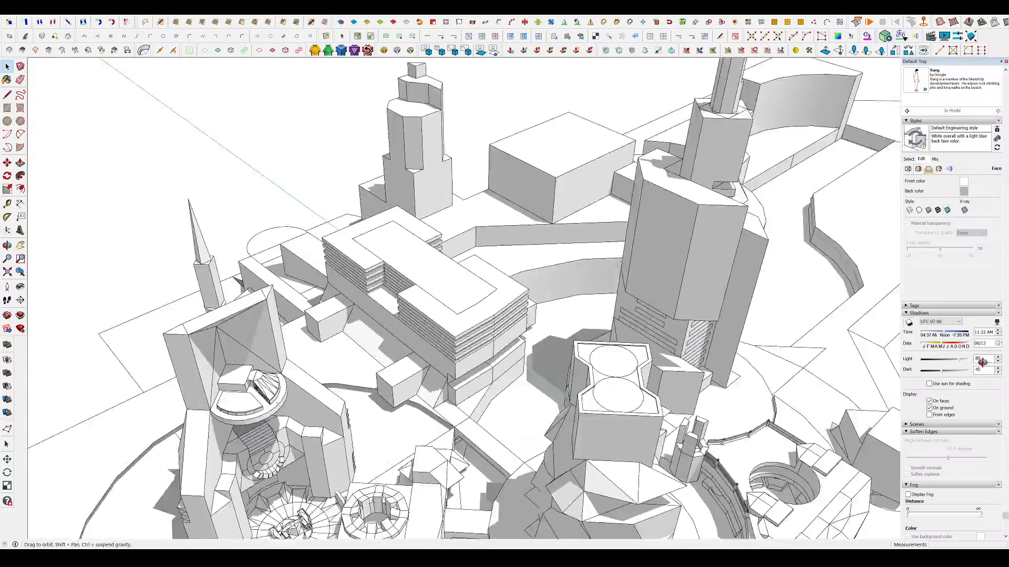
{"action": "scroll", "coordinate": [453, 347], "scroll_direction": "up", "scroll_amount": 4}
{"action": "middle_click_drag", "start_coordinate": [452, 347], "coordinate": [457, 175]}
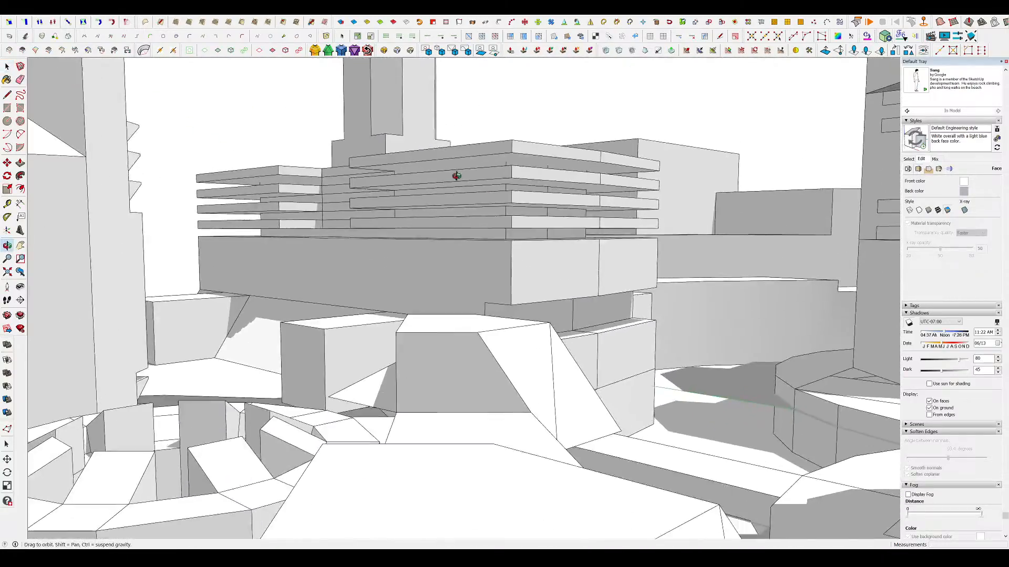
{"action": "scroll", "coordinate": [467, 220], "scroll_direction": "down", "scroll_amount": 4}
{"action": "middle_click_drag", "start_coordinate": [468, 220], "coordinate": [609, 376]}
{"action": "scroll", "coordinate": [126, 502], "scroll_direction": "down", "scroll_amount": 3}
{"action": "middle_click_drag", "start_coordinate": [126, 502], "coordinate": [128, 437]}
{"action": "scroll", "coordinate": [129, 437], "scroll_direction": "up", "scroll_amount": 3}
{"action": "scroll", "coordinate": [124, 439], "scroll_direction": "up", "scroll_amount": 2}
{"action": "scroll", "coordinate": [446, 410], "scroll_direction": "up", "scroll_amount": 2}
{"action": "middle_click_drag", "start_coordinate": [521, 417], "coordinate": [625, 419]}
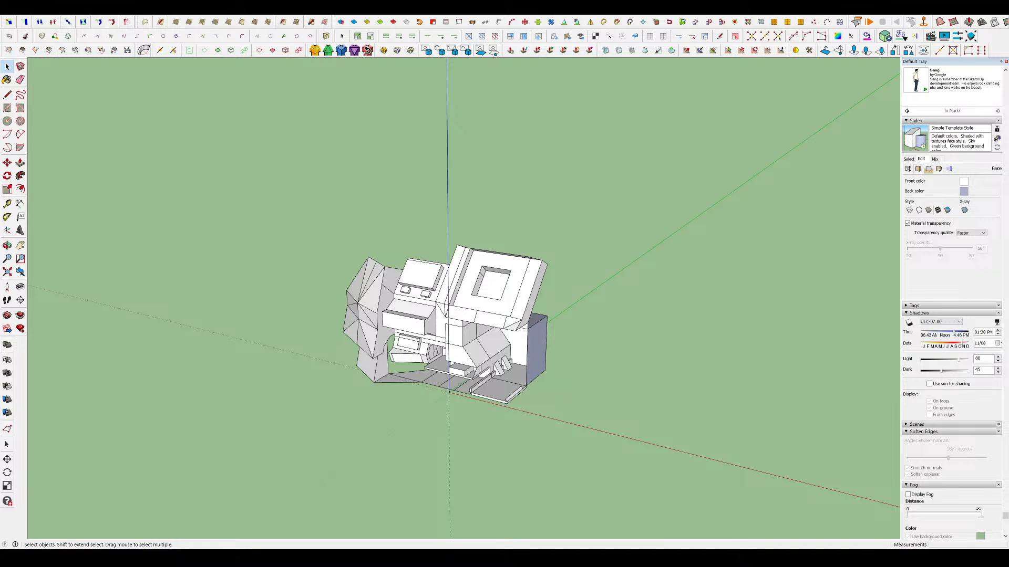
- Place the tower-city sketch image on the ground beside the partial building model and rotate it upright
{"action": "key", "text": "ctrl+v"}
{"action": "left_click", "coordinate": [632, 477]}
{"action": "key", "text": "s"}
{"action": "scroll", "coordinate": [939, 82], "scroll_direction": "up", "scroll_amount": 1}
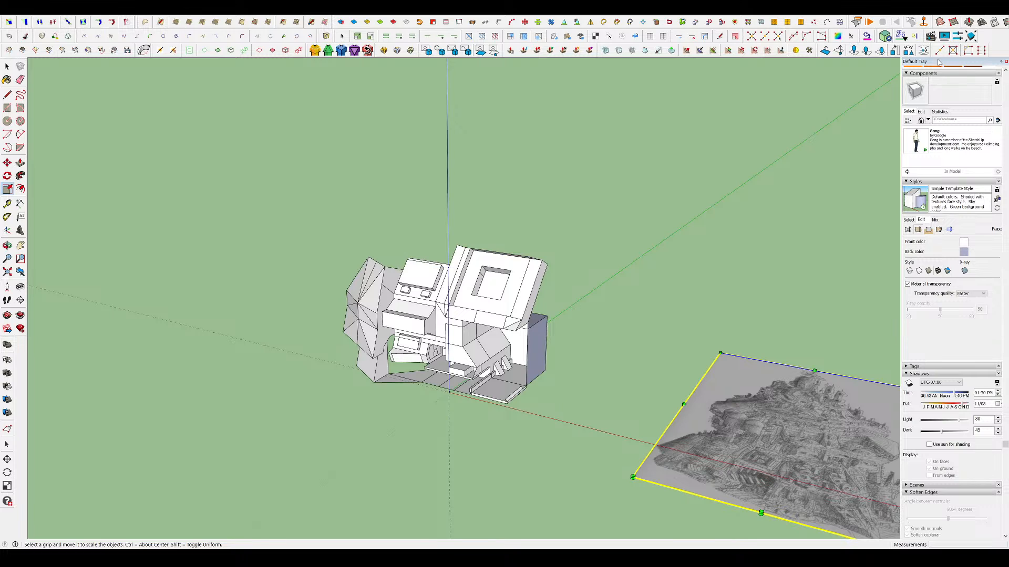
{"action": "scroll", "coordinate": [466, 286], "scroll_direction": "down", "scroll_amount": 2}
{"action": "mouse_move", "coordinate": [466, 286]}
{"action": "middle_mouse_down"}
{"action": "mouse_move", "coordinate": [467, 261]}
{"action": "mouse_move", "coordinate": [471, 269]}
{"action": "middle_mouse_up"}
{"action": "key", "text": "q"}
{"action": "left_click_drag", "start_coordinate": [764, 448], "coordinate": [834, 464]}
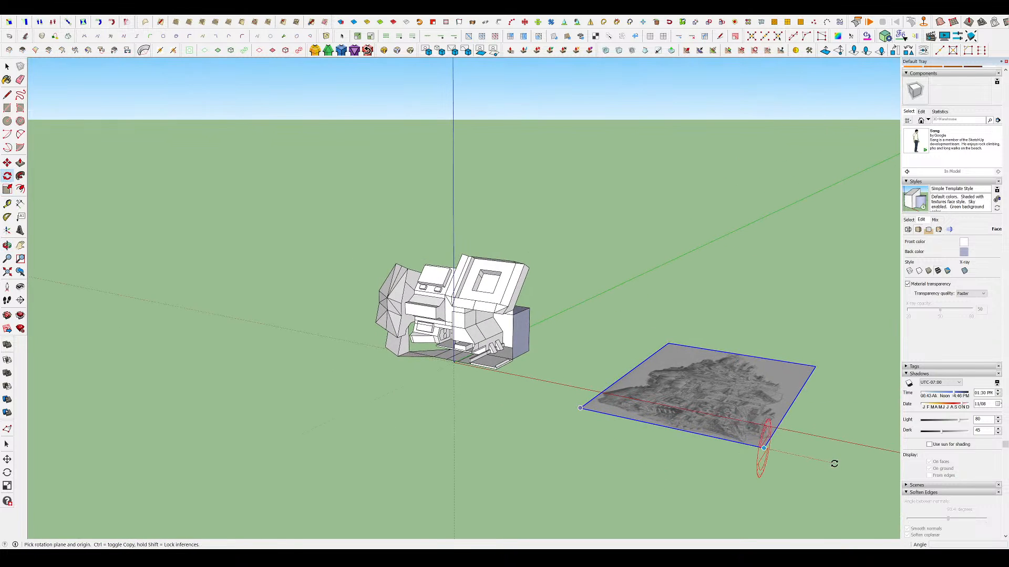
{"action": "left_click", "coordinate": [775, 348]}
- Scale the upright tower-city sketch uniformly by about 1.89 from its upper corner
{"action": "key", "text": "s"}
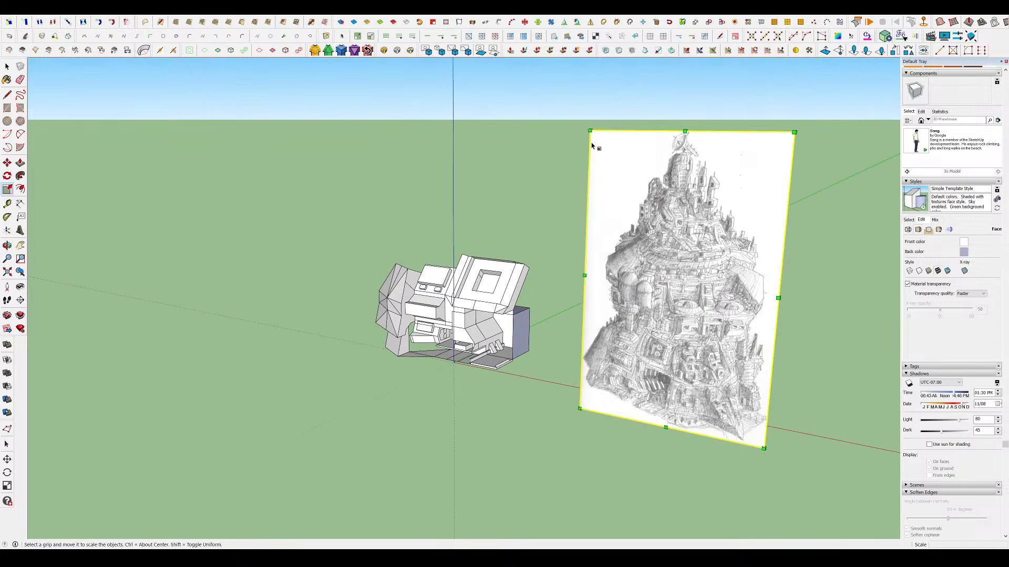
{"action": "middle_click_drag", "start_coordinate": [569, 258], "coordinate": [678, 247]}
{"action": "scroll", "coordinate": [667, 253], "scroll_direction": "down", "scroll_amount": 3}
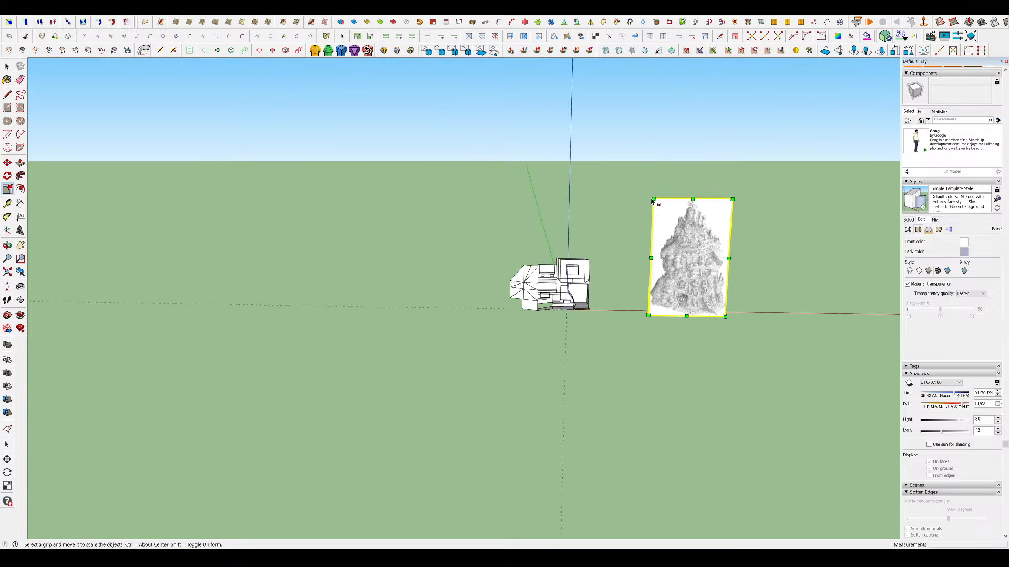
{"action": "left_click_drag", "start_coordinate": [651, 199], "coordinate": [582, 81]}
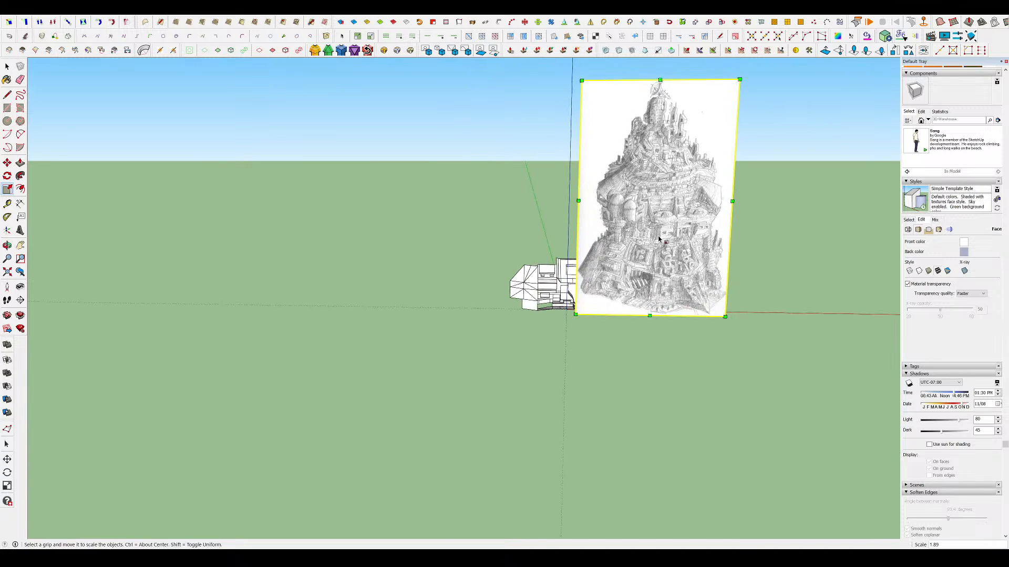
{"action": "mouse_move", "coordinate": [658, 239]}
{"action": "middle_mouse_down"}
{"action": "mouse_move", "coordinate": [610, 294]}
{"action": "mouse_move", "coordinate": [585, 238]}
{"action": "mouse_move", "coordinate": [596, 286]}
{"action": "middle_mouse_up"}
{"action": "scroll", "coordinate": [607, 296], "scroll_direction": "up", "scroll_amount": 5}
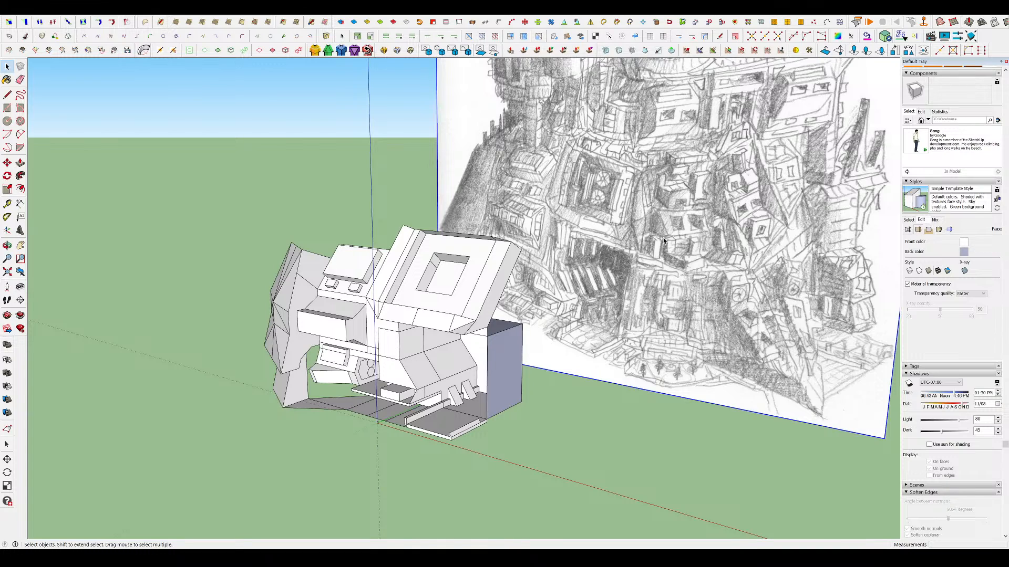
- Select the whole partial building model and move it sideways, clear of the front of the tower-city sketch
{"action": "triple_click", "coordinate": [465, 337]}
{"action": "key", "text": "m"}
{"action": "left_click", "coordinate": [433, 356]}
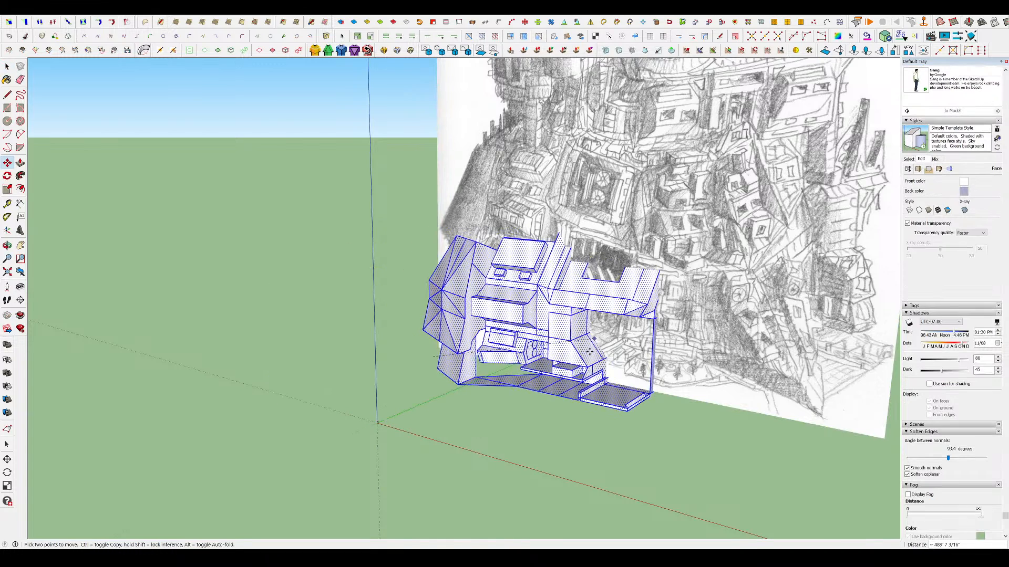
{"action": "mouse_move", "coordinate": [590, 352]}
{"action": "middle_mouse_down"}
{"action": "mouse_move", "coordinate": [511, 377]}
{"action": "mouse_move", "coordinate": [525, 371]}
{"action": "middle_mouse_up"}
{"action": "scroll", "coordinate": [525, 368], "scroll_direction": "down", "scroll_amount": 5}
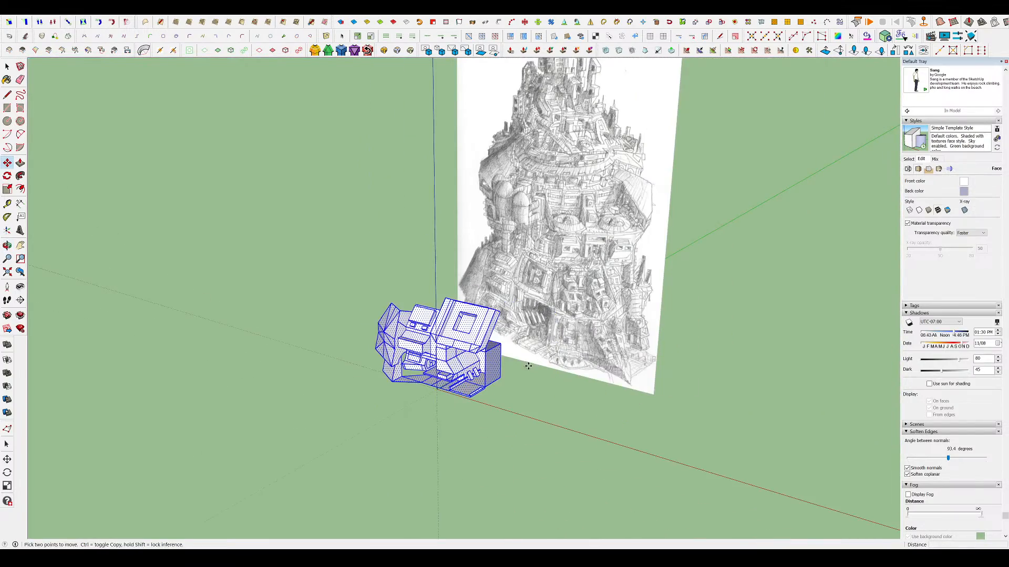
{"action": "key", "text": "space"}
{"action": "key", "text": "m"}
{"action": "left_click_drag", "start_coordinate": [528, 367], "coordinate": [470, 368]}
{"action": "key", "text": "space"}
- Examine the tower-city sketch from its base and domed structures up to the terraces and spires near its peak
{"action": "mouse_move", "coordinate": [547, 370]}
{"action": "middle_mouse_down"}
{"action": "mouse_move", "coordinate": [592, 383]}
{"action": "mouse_move", "coordinate": [567, 210]}
{"action": "middle_mouse_up"}
{"action": "scroll", "coordinate": [567, 206], "scroll_direction": "up", "scroll_amount": 3}
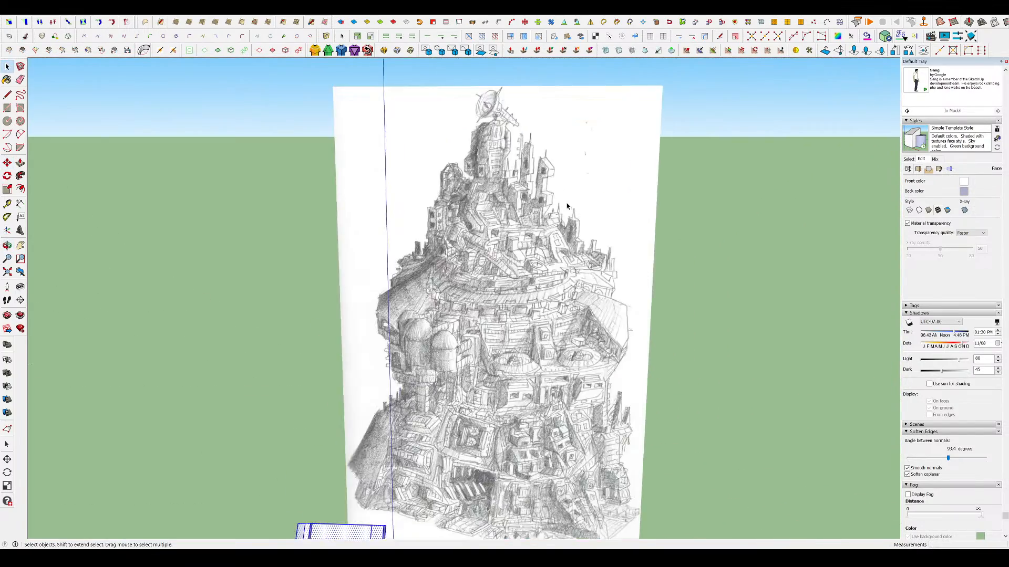
{"action": "scroll", "coordinate": [562, 210], "scroll_direction": "up", "scroll_amount": 4}
{"action": "scroll", "coordinate": [544, 226], "scroll_direction": "down", "scroll_amount": 4}
{"action": "scroll", "coordinate": [548, 445], "scroll_direction": "up", "scroll_amount": 4}
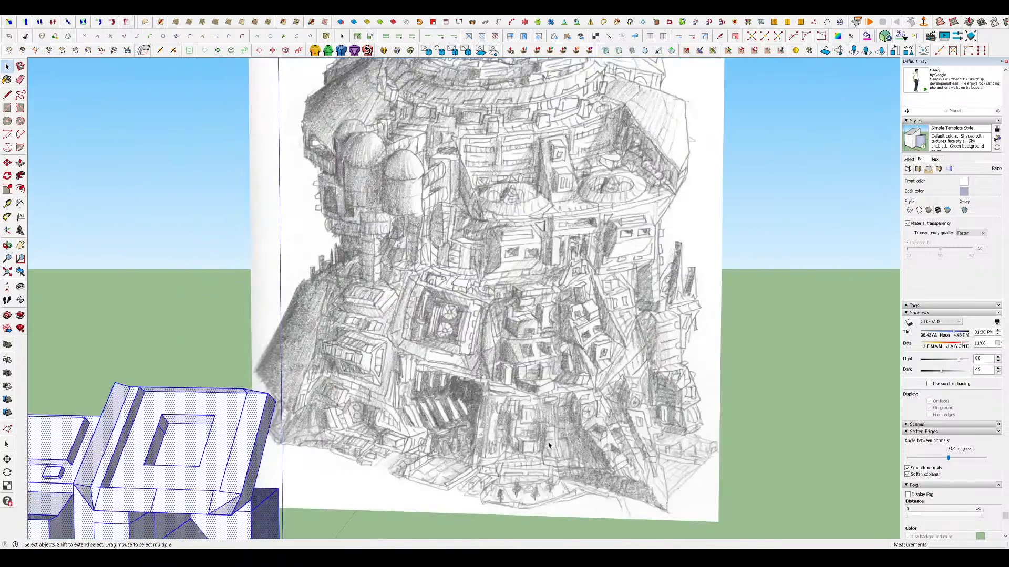
{"action": "scroll", "coordinate": [572, 418], "scroll_direction": "up", "scroll_amount": 2}
{"action": "scroll", "coordinate": [571, 418], "scroll_direction": "down", "scroll_amount": 5}
{"action": "mouse_move", "coordinate": [588, 173]}
{"action": "middle_mouse_down"}
{"action": "mouse_move", "coordinate": [541, 221]}
{"action": "mouse_move", "coordinate": [526, 200]}
{"action": "mouse_move", "coordinate": [641, 128]}
{"action": "middle_mouse_up"}
{"action": "scroll", "coordinate": [609, 130], "scroll_direction": "up", "scroll_amount": 3}
{"action": "scroll", "coordinate": [563, 185], "scroll_direction": "up", "scroll_amount": 4}
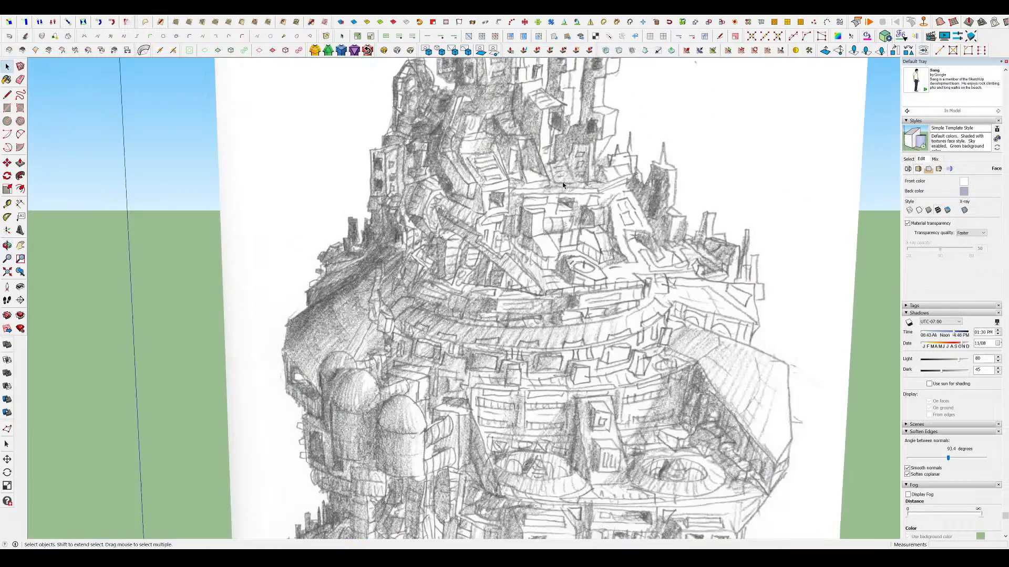
{"action": "mouse_move", "coordinate": [562, 184]}
{"action": "middle_mouse_down"}
{"action": "mouse_move", "coordinate": [609, 177]}
{"action": "mouse_move", "coordinate": [629, 289]}
{"action": "mouse_move", "coordinate": [586, 304]}
{"action": "middle_mouse_up"}
{"action": "scroll", "coordinate": [609, 177], "scroll_direction": "down", "scroll_amount": 5}
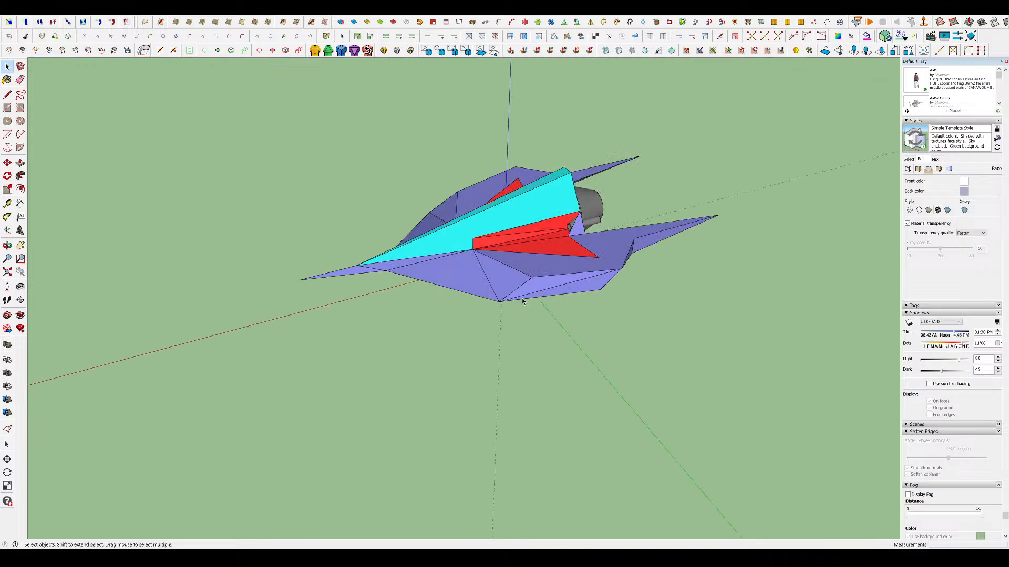
- Inspect the coloured spacecraft from front and rear, and turn on its shadows on faces and ground
{"action": "middle_click_drag", "start_coordinate": [522, 298], "coordinate": [519, 198]}
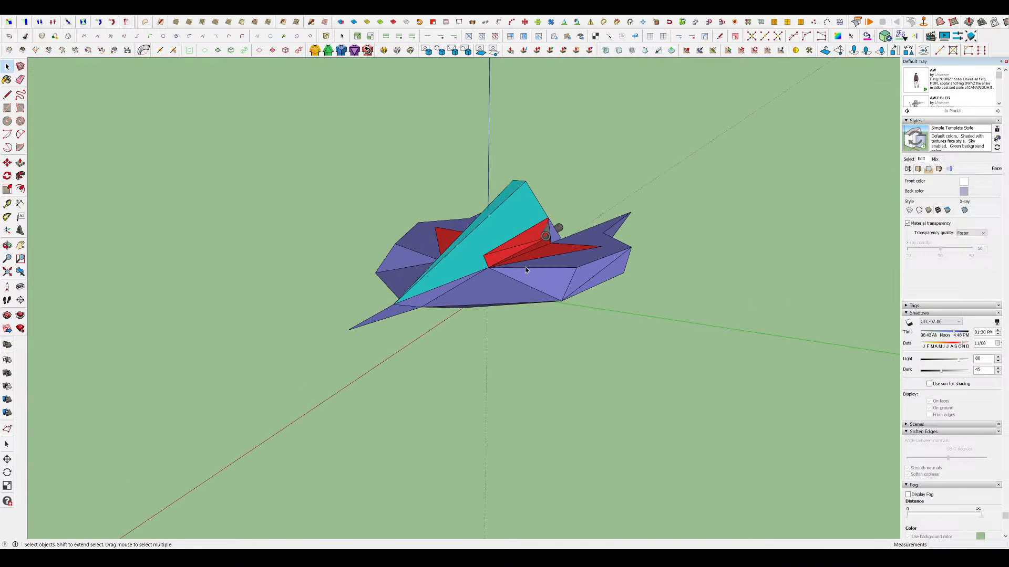
{"action": "middle_click_drag", "start_coordinate": [526, 270], "coordinate": [556, 273]}
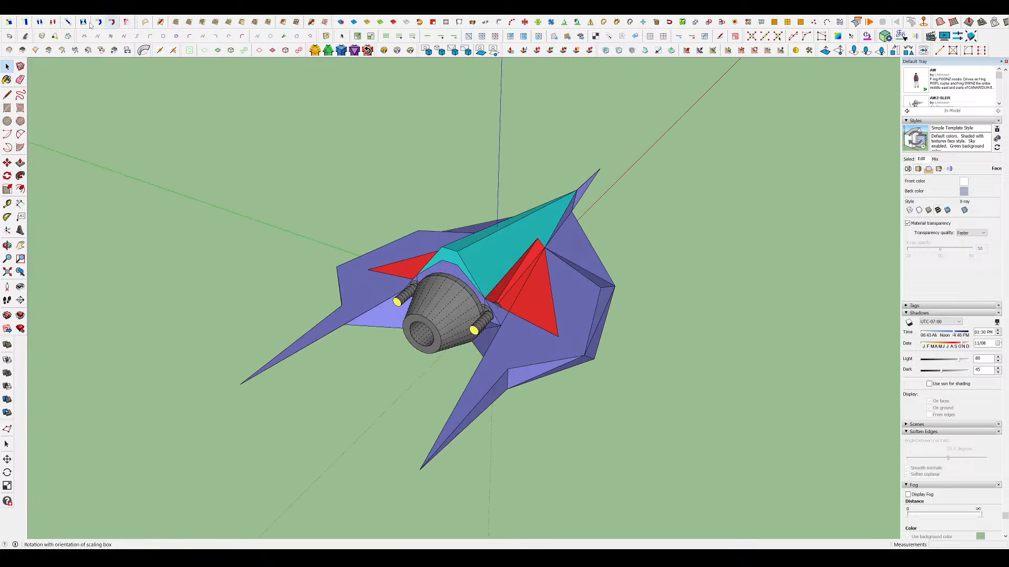
{"action": "left_click", "coordinate": [44, 97]}
{"action": "middle_click_drag", "start_coordinate": [538, 362], "coordinate": [560, 381]}
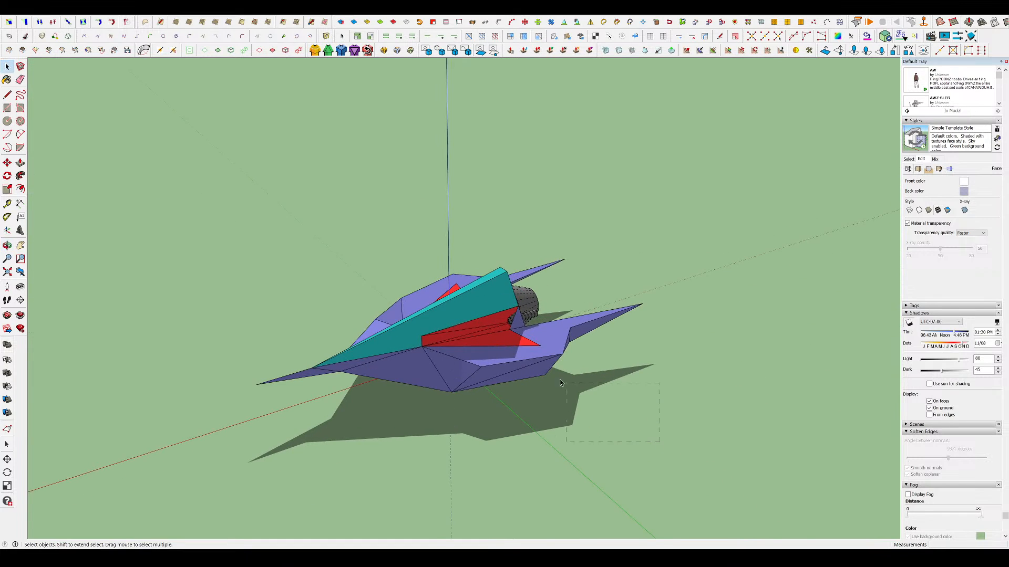
- Select the whole coloured spacecraft and try to move it relative to its ground shadow
{"action": "left_click_drag", "start_coordinate": [560, 383], "coordinate": [295, 252]}
{"action": "middle_click_drag", "start_coordinate": [441, 326], "coordinate": [189, 368]}
{"action": "scroll", "coordinate": [473, 352], "scroll_direction": "down", "scroll_amount": 3}
{"action": "key", "text": "m"}
{"action": "left_click", "coordinate": [482, 363]}
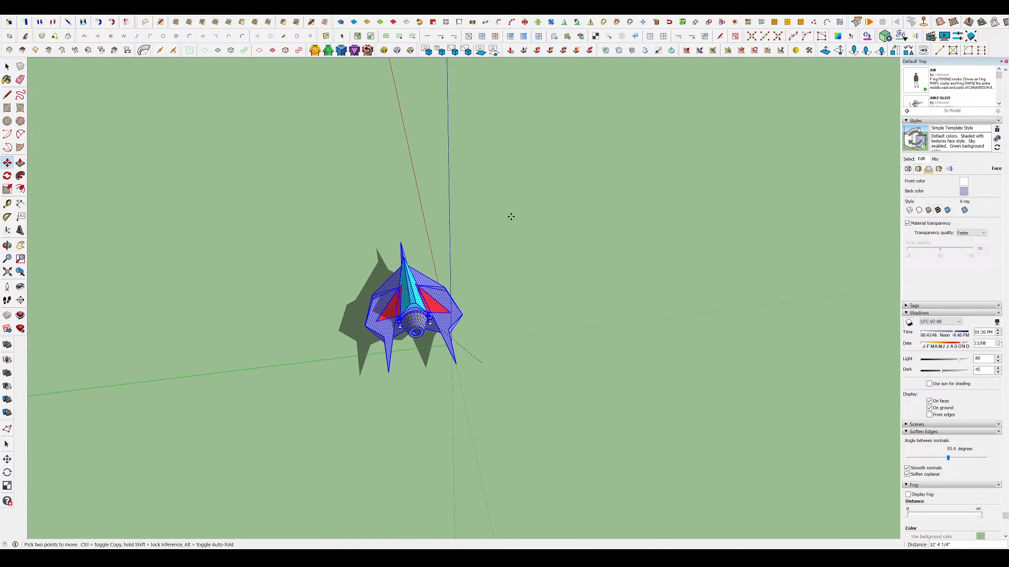
{"action": "key", "text": "space"}
- View the coloured spacecraft from further angles, and inspect the separate beige fighter model with the rounded fuselage
{"action": "middle_click_drag", "start_coordinate": [526, 277], "coordinate": [420, 315]}
{"action": "left_click", "coordinate": [275, 178]}
{"action": "middle_click_drag", "start_coordinate": [367, 357], "coordinate": [254, 338]}
{"action": "middle_click_drag", "start_coordinate": [630, 294], "coordinate": [331, 272]}
{"action": "scroll", "coordinate": [625, 365], "scroll_direction": "down", "scroll_amount": 1}
{"action": "middle_click_drag", "start_coordinate": [625, 365], "coordinate": [66, 357]}
{"action": "scroll", "coordinate": [532, 361], "scroll_direction": "up", "scroll_amount": 2}
{"action": "middle_click_drag", "start_coordinate": [531, 361], "coordinate": [538, 231]}
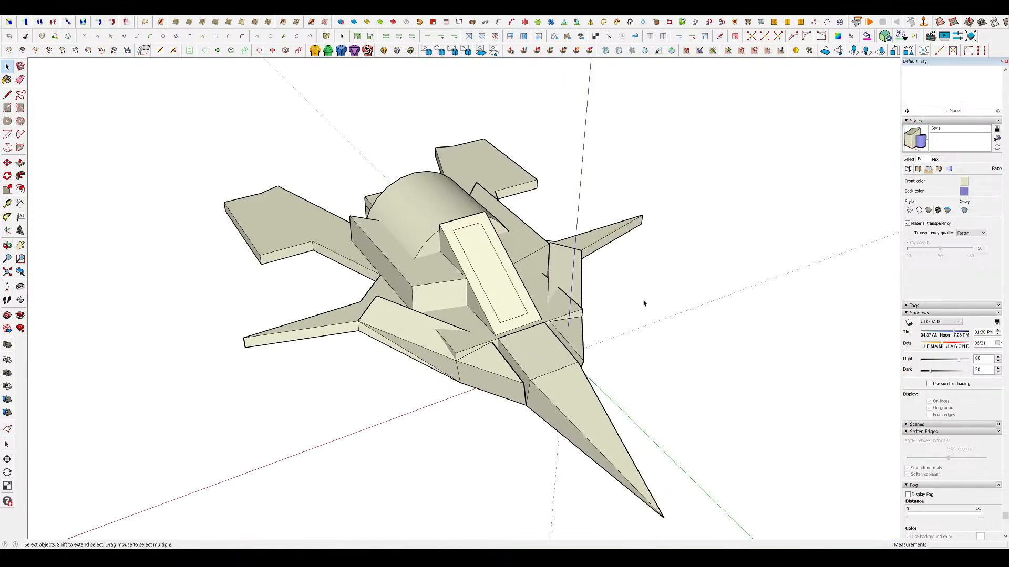
{"action": "middle_click_drag", "start_coordinate": [644, 304], "coordinate": [93, 408]}
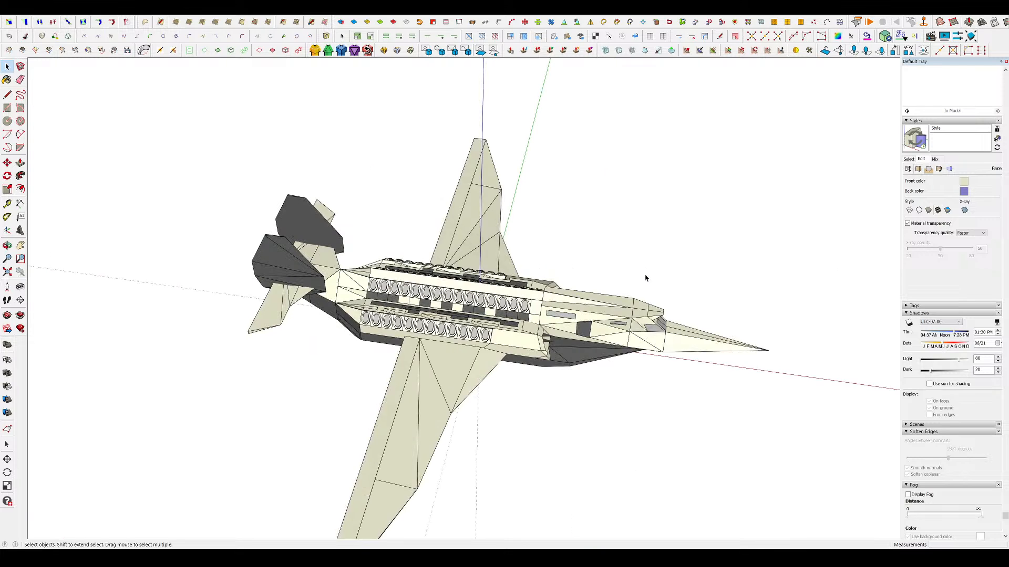
- Display the long-winged aircraft in monochrome without its materials, and inspect it from the nose
{"action": "middle_click_drag", "start_coordinate": [647, 279], "coordinate": [386, 146]}
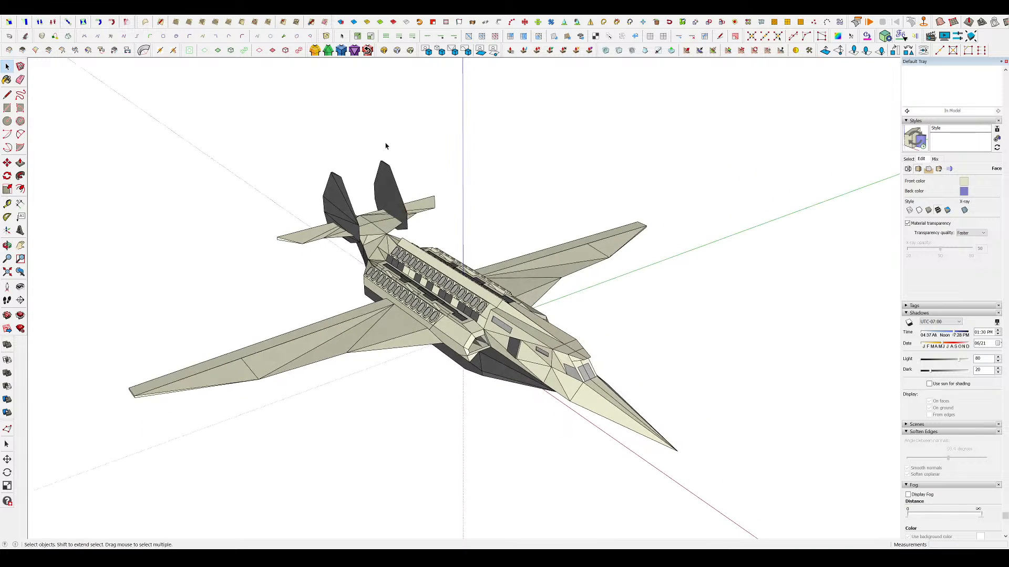
{"action": "left_click", "coordinate": [39, 17]}
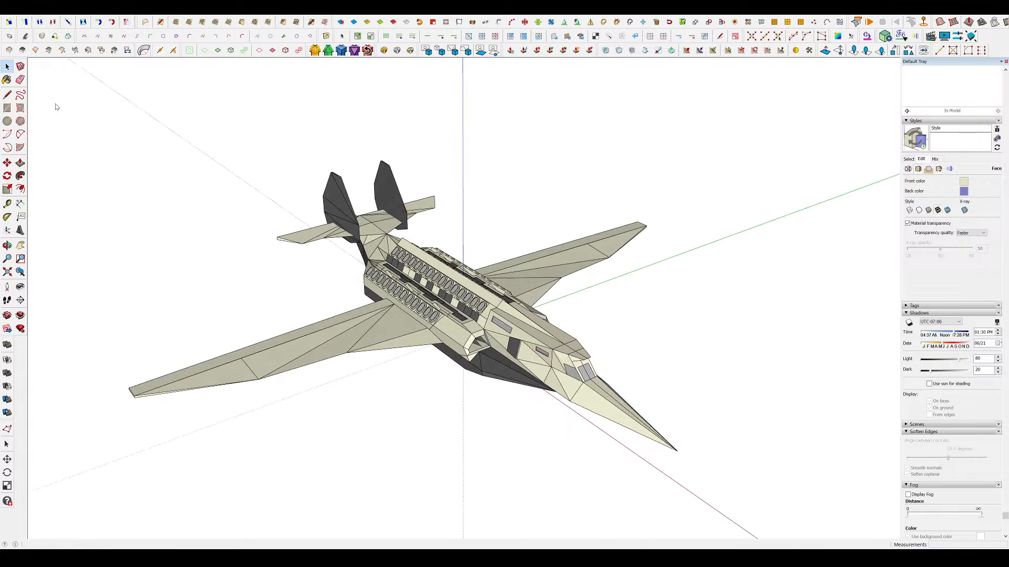
{"action": "left_click", "coordinate": [112, 169]}
{"action": "middle_click_drag", "start_coordinate": [526, 360], "coordinate": [294, 295]}
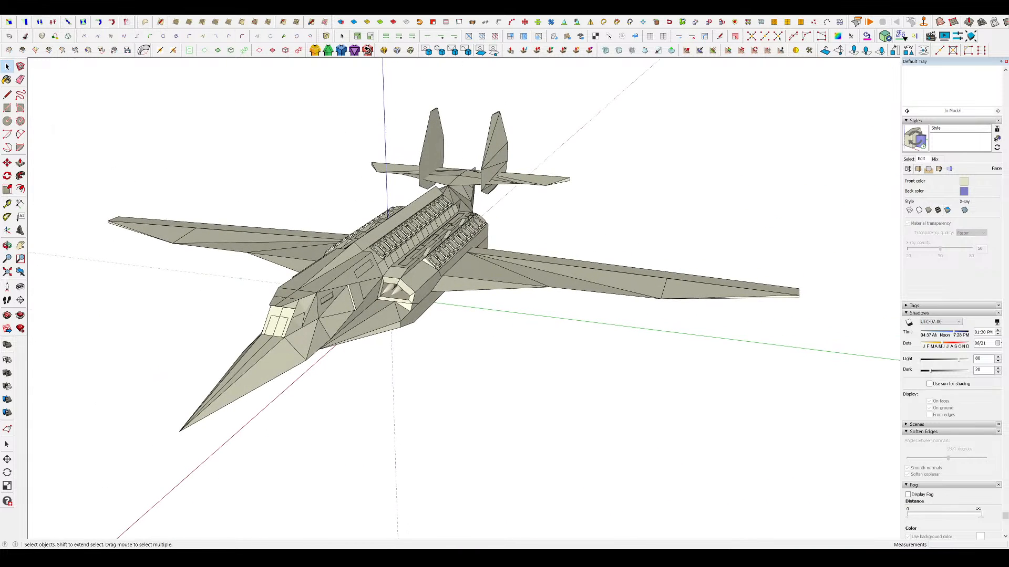
{"action": "left_click", "coordinate": [42, 93]}
{"action": "middle_click_drag", "start_coordinate": [240, 224], "coordinate": [474, 252]}
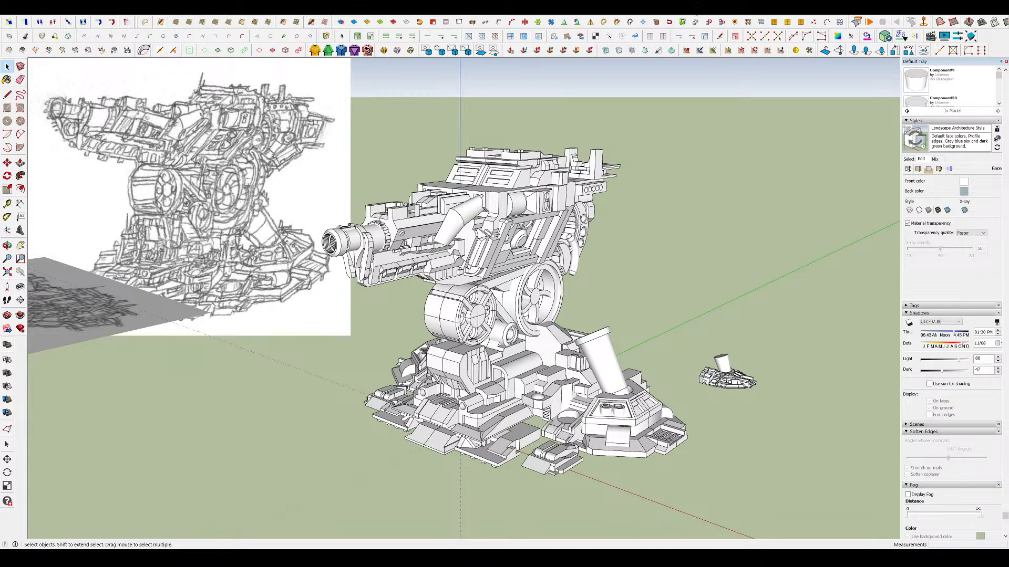
- Compare the gun-armed mech model with its reference sketch from several angles
{"action": "middle_click_drag", "start_coordinate": [622, 211], "coordinate": [637, 150]}
{"action": "scroll", "coordinate": [601, 225], "scroll_direction": "down", "scroll_amount": 2}
{"action": "scroll", "coordinate": [601, 225], "scroll_direction": "up", "scroll_amount": 2}
{"action": "middle_click_drag", "start_coordinate": [601, 224], "coordinate": [611, 187]}
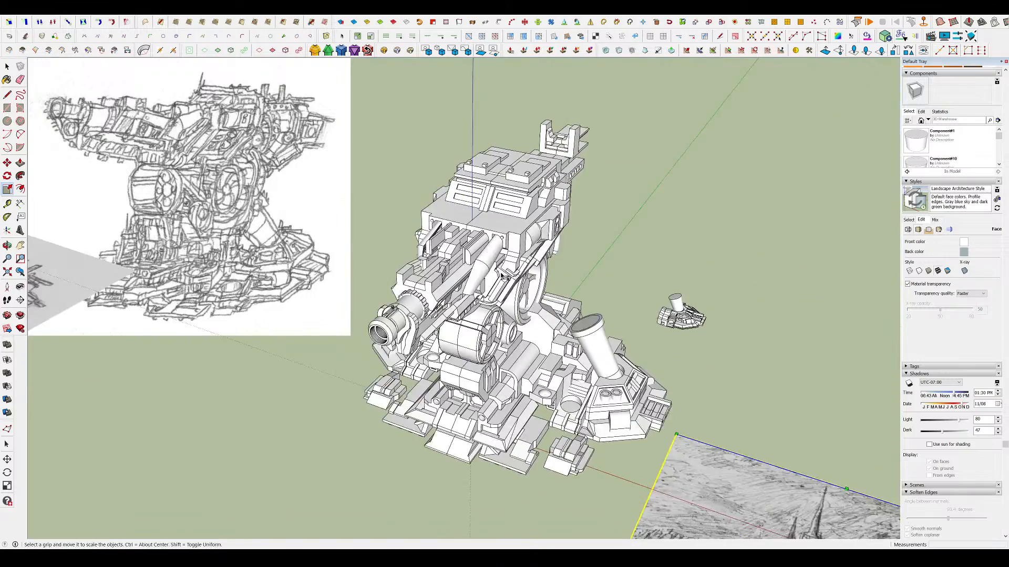
- Reposition the fortress landscape sketch on the ground in front of the mech, undoing the first placement
{"action": "scroll", "coordinate": [502, 276], "scroll_direction": "down", "scroll_amount": 5}
{"action": "middle_click_drag", "start_coordinate": [502, 275], "coordinate": [543, 372]}
{"action": "key", "text": "m"}
{"action": "left_click_drag", "start_coordinate": [641, 362], "coordinate": [509, 484]}
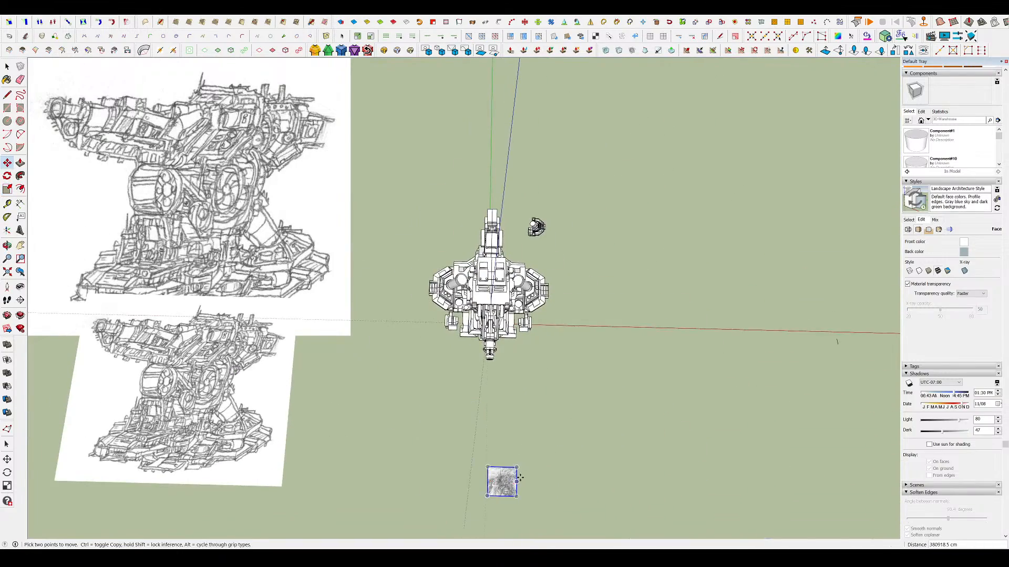
{"action": "key", "text": "ctrl+z"}
{"action": "left_click_drag", "start_coordinate": [607, 371], "coordinate": [592, 432]}
{"action": "key", "text": "space"}
{"action": "scroll", "coordinate": [687, 469], "scroll_direction": "up", "scroll_amount": 2}
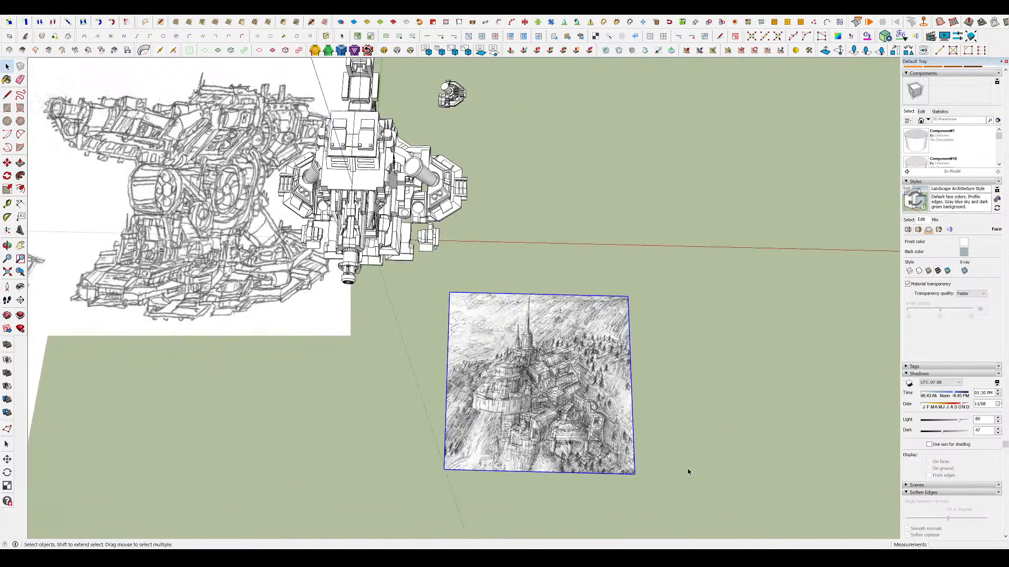
{"action": "scroll", "coordinate": [557, 441], "scroll_direction": "up", "scroll_amount": 3}
- Delete the fortress sketch and place two other landscape sketches on the ground in front of the mech
{"action": "key", "text": "Delete"}
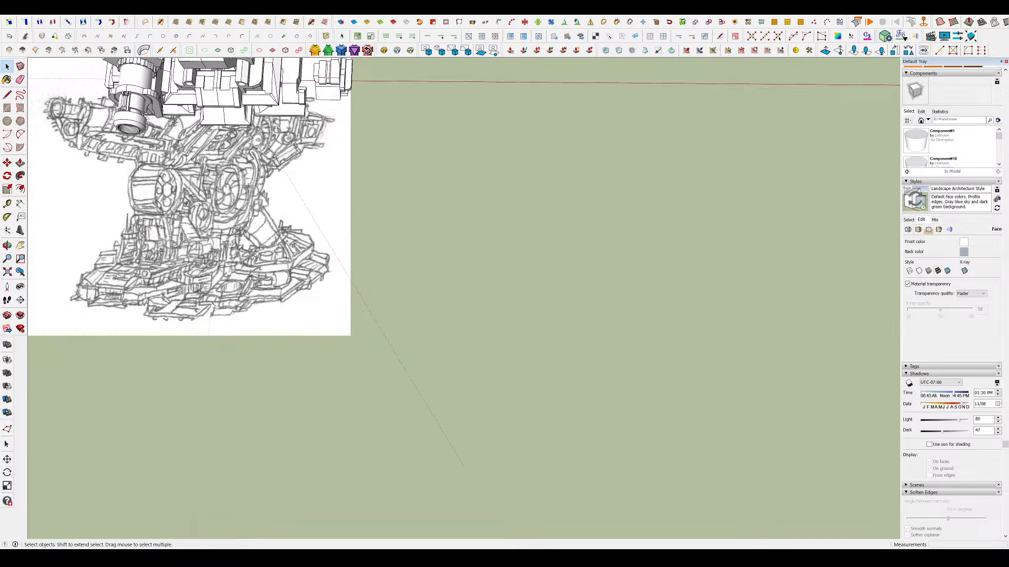
{"action": "key", "text": "ctrl+z"}
{"action": "key", "text": "s"}
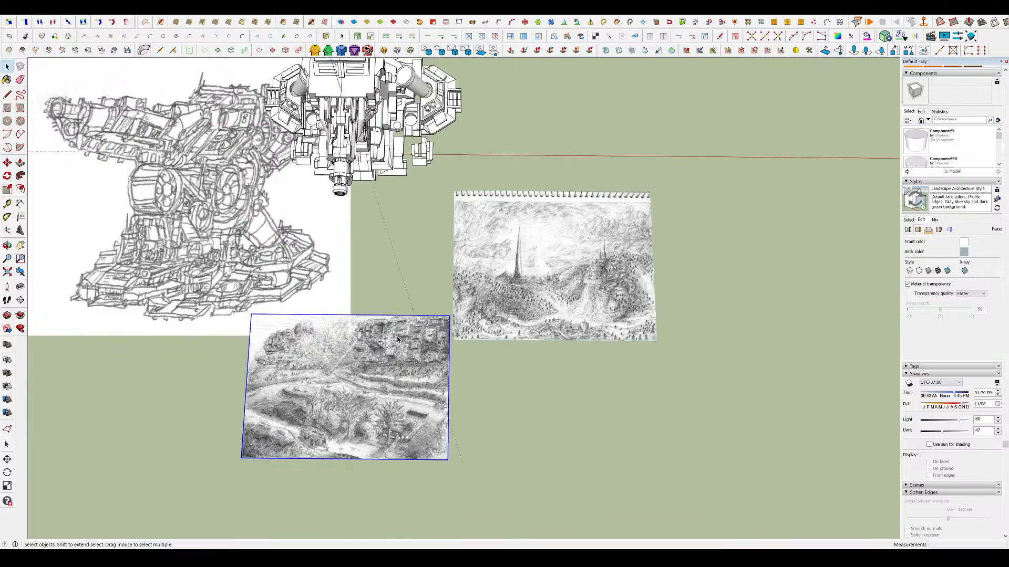
- Examine the landscape sketch with the stacked buildings, and look closely at its trees, shed and vehicle
{"action": "scroll", "coordinate": [398, 340], "scroll_direction": "up", "scroll_amount": 8}
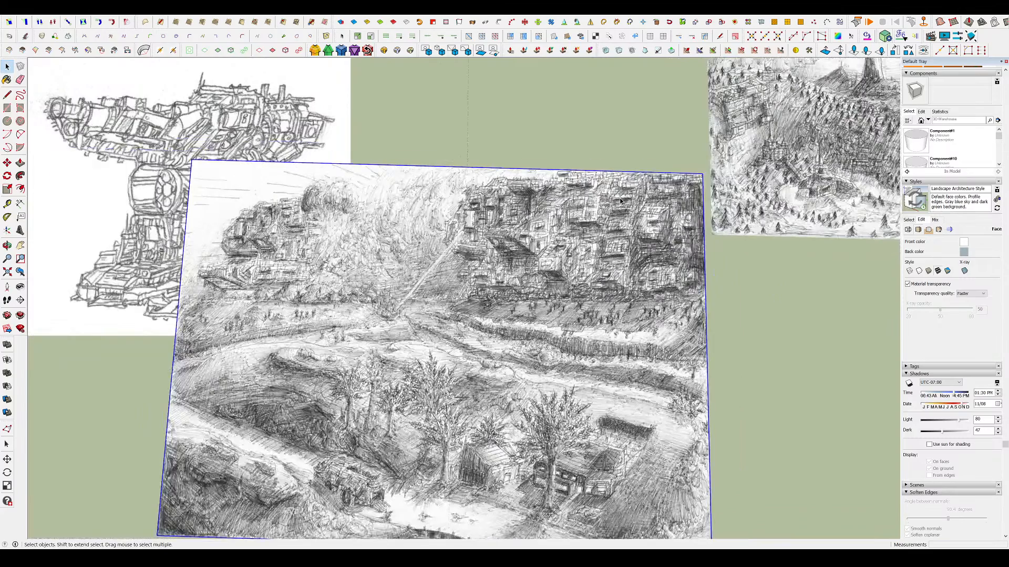
{"action": "scroll", "coordinate": [513, 415], "scroll_direction": "down", "scroll_amount": 3}
{"action": "scroll", "coordinate": [491, 477], "scroll_direction": "up", "scroll_amount": 8}
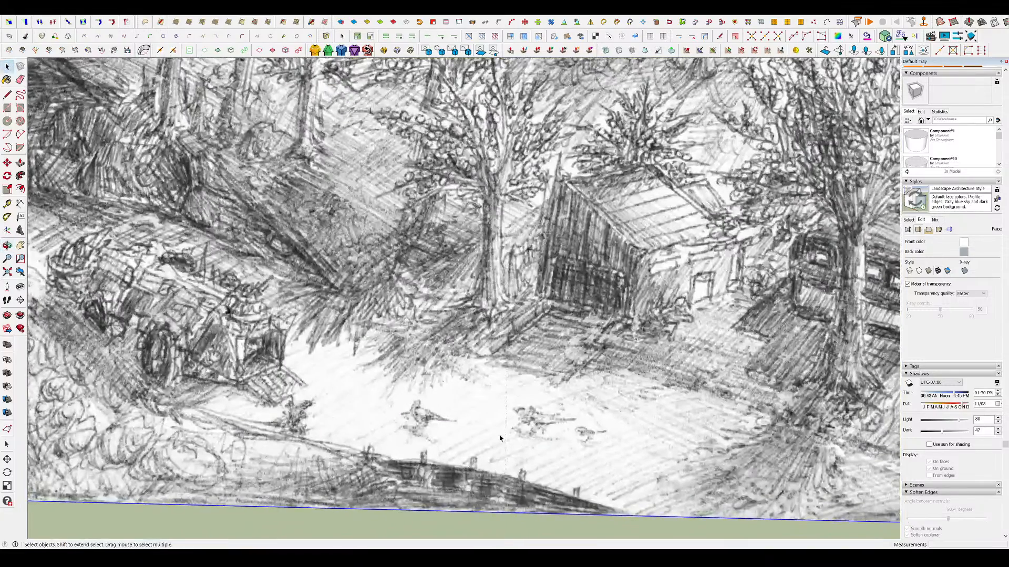
{"action": "middle_click_drag", "start_coordinate": [575, 423], "coordinate": [426, 413]}
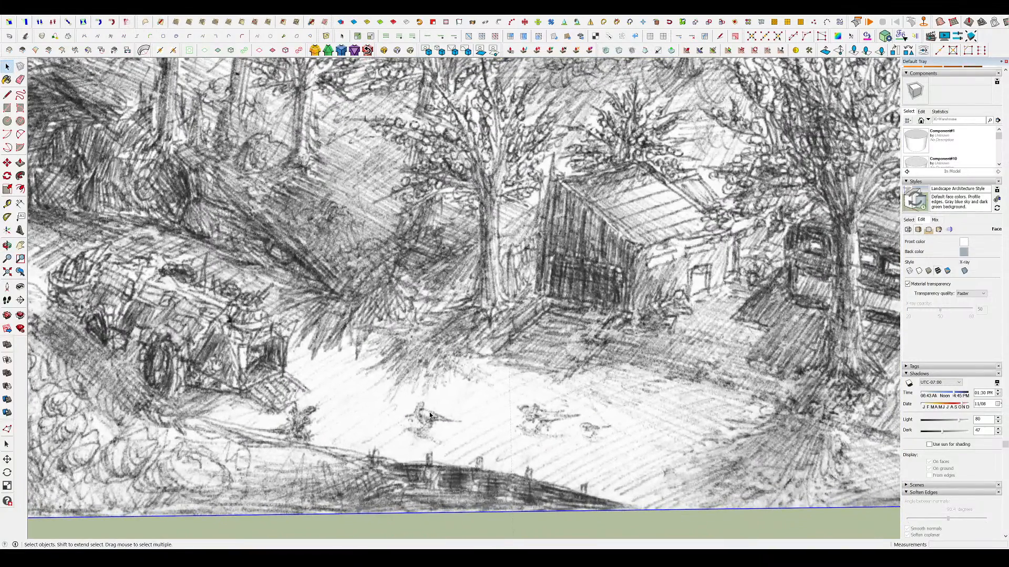
- Examine the foreground houses, trees, road and fence of the stacked-buildings landscape sketch, both up close and as a whole
{"action": "scroll", "coordinate": [430, 412], "scroll_direction": "down", "scroll_amount": 2}
{"action": "scroll", "coordinate": [441, 436], "scroll_direction": "down", "scroll_amount": 4}
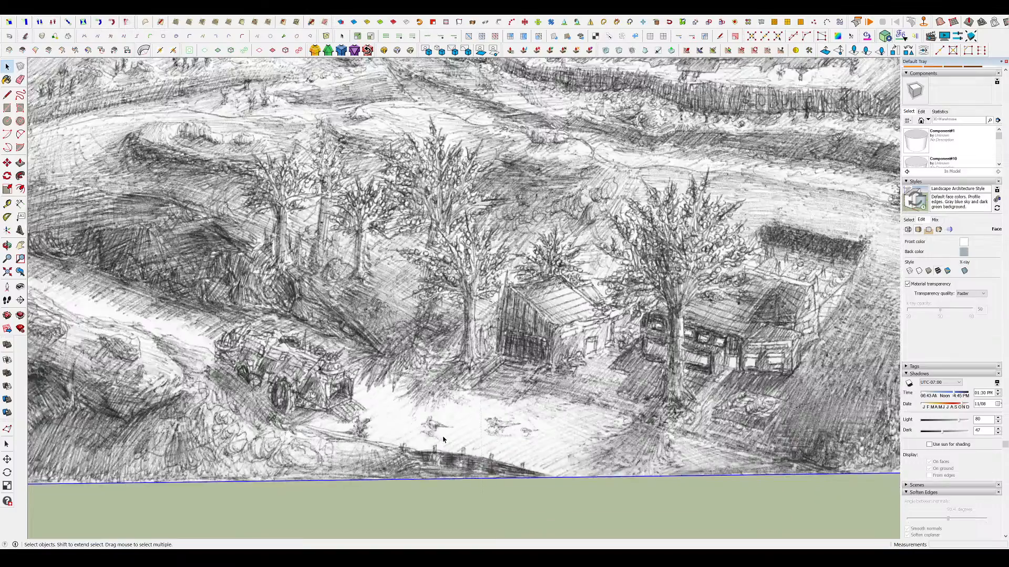
{"action": "scroll", "coordinate": [443, 439], "scroll_direction": "down", "scroll_amount": 5}
{"action": "scroll", "coordinate": [443, 421], "scroll_direction": "down", "scroll_amount": 3}
{"action": "scroll", "coordinate": [426, 373], "scroll_direction": "up", "scroll_amount": 2}
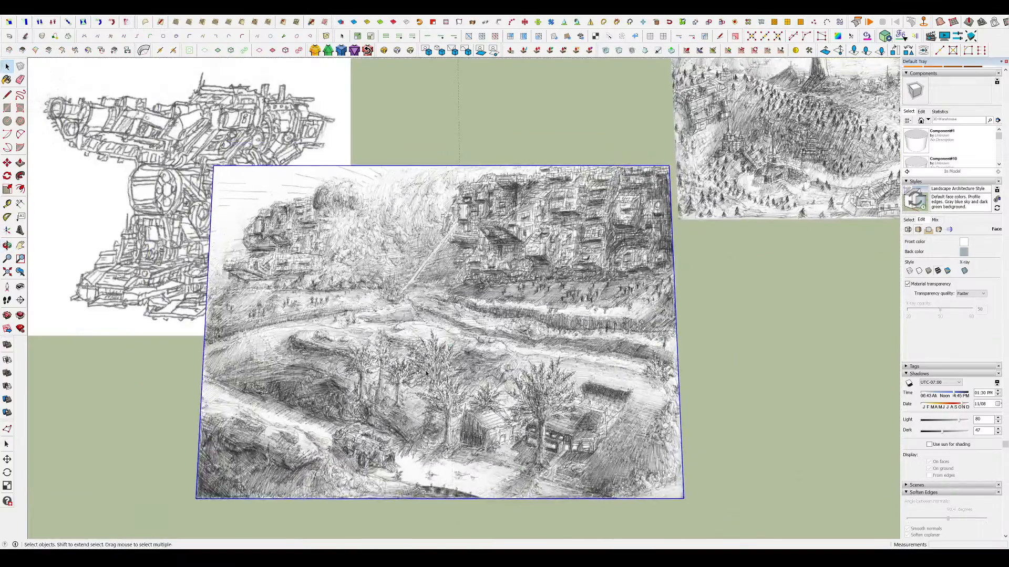
{"action": "middle_click_drag", "start_coordinate": [472, 421], "coordinate": [502, 419]}
{"action": "scroll", "coordinate": [559, 404], "scroll_direction": "up", "scroll_amount": 4}
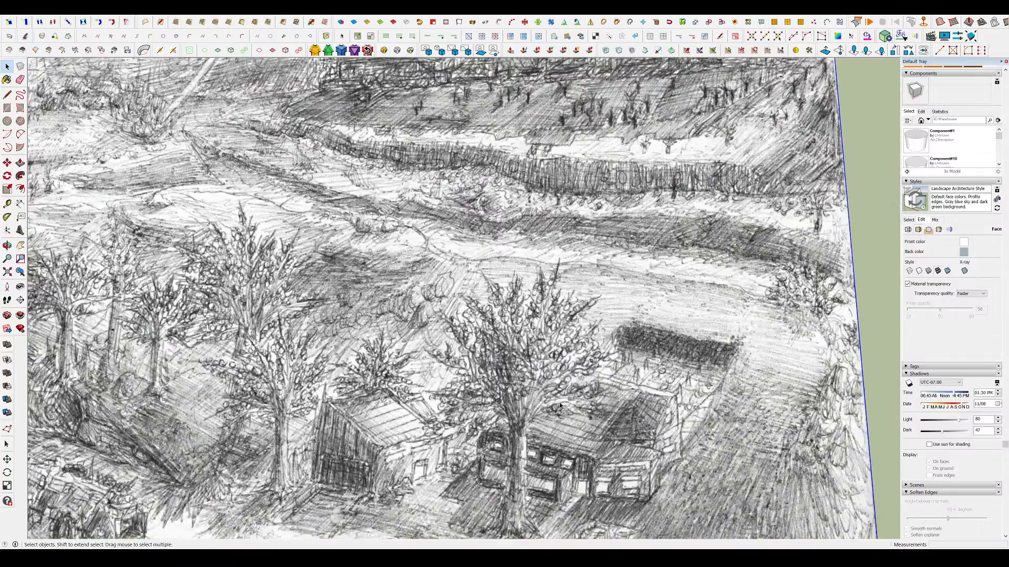
{"action": "scroll", "coordinate": [559, 403], "scroll_direction": "up", "scroll_amount": 2}
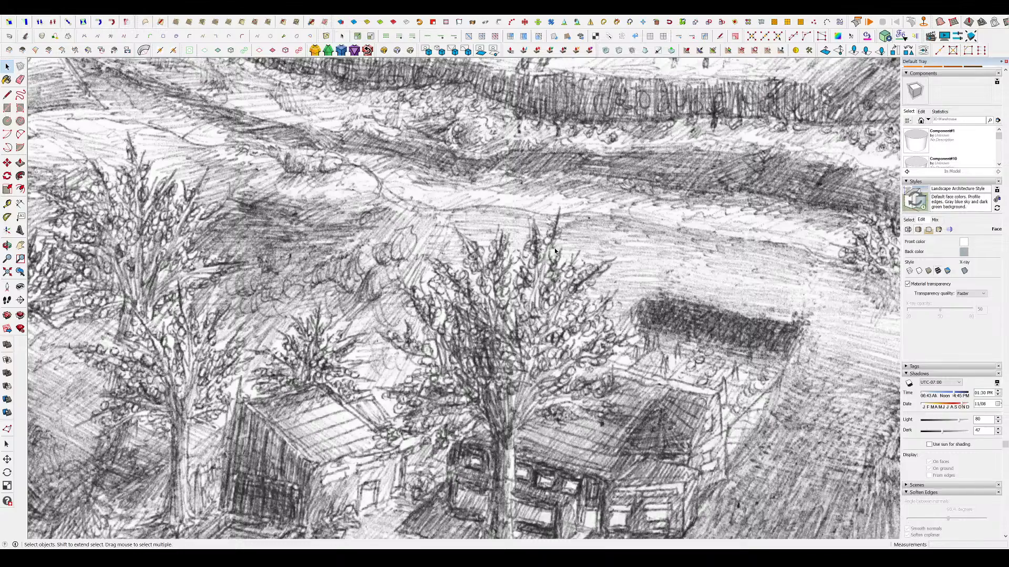
{"action": "scroll", "coordinate": [554, 248], "scroll_direction": "down", "scroll_amount": 4}
{"action": "scroll", "coordinate": [473, 326], "scroll_direction": "down", "scroll_amount": 2}
{"action": "scroll", "coordinate": [453, 345], "scroll_direction": "down", "scroll_amount": 1}
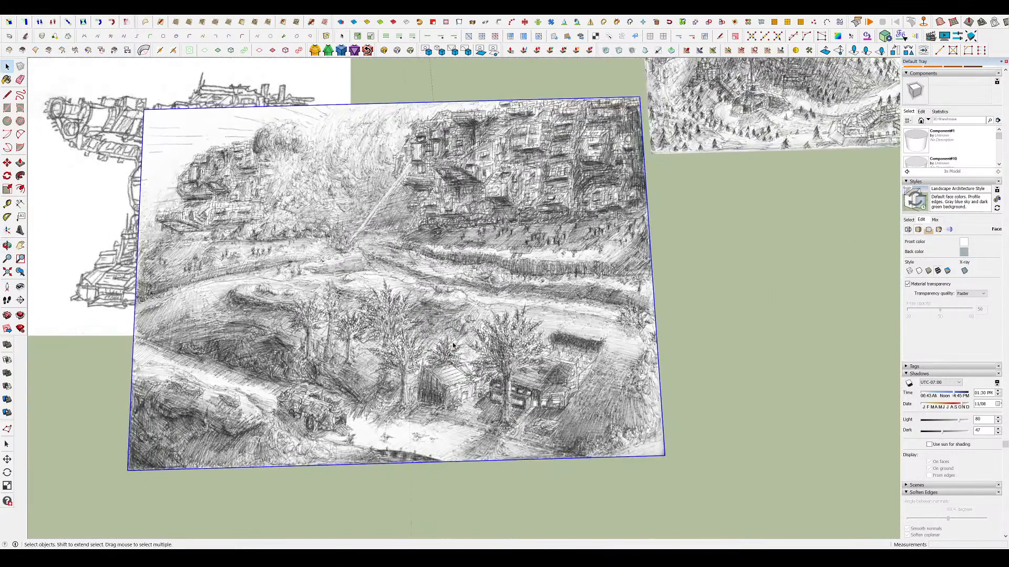
{"action": "scroll", "coordinate": [434, 399], "scroll_direction": "down", "scroll_amount": 2}
{"action": "scroll", "coordinate": [452, 373], "scroll_direction": "down", "scroll_amount": 1}
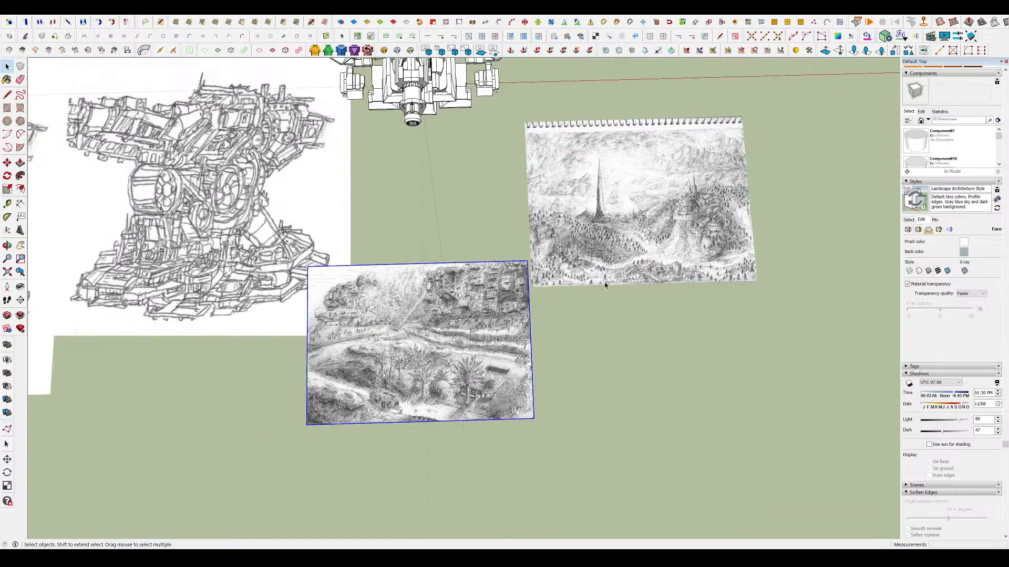
- Delete the stacked-buildings landscape sketch and the spiral-bound landscape sketch from the ground in front of the mech
{"action": "middle_click_drag", "start_coordinate": [605, 285], "coordinate": [597, 266]}
{"action": "left_click", "coordinate": [645, 288], "text": "shift"}
{"action": "key", "text": "Delete"}
- Examine the gun-armed mech from the front and side, comparing its proportions with the reference sketch
{"action": "scroll", "coordinate": [691, 387], "scroll_direction": "down", "scroll_amount": 2}
{"action": "middle_click_drag", "start_coordinate": [677, 376], "coordinate": [576, 326]}
{"action": "scroll", "coordinate": [570, 184], "scroll_direction": "up", "scroll_amount": 2}
{"action": "mouse_move", "coordinate": [604, 205]}
{"action": "middle_mouse_down"}
{"action": "mouse_move", "coordinate": [637, 231]}
{"action": "mouse_move", "coordinate": [671, 320]}
{"action": "mouse_move", "coordinate": [667, 351]}
{"action": "middle_mouse_up"}
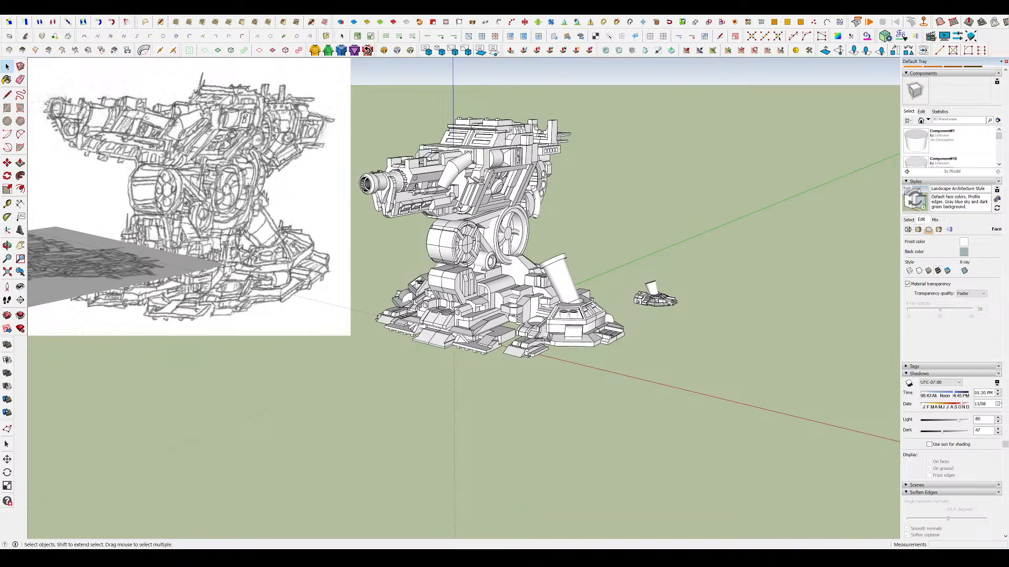
{"action": "scroll", "coordinate": [416, 435], "scroll_direction": "down", "scroll_amount": 2}
{"action": "middle_click_drag", "start_coordinate": [417, 435], "coordinate": [490, 407]}
{"action": "scroll", "coordinate": [503, 253], "scroll_direction": "up", "scroll_amount": 3}
{"action": "mouse_move", "coordinate": [520, 339]}
{"action": "middle_mouse_down"}
{"action": "mouse_move", "coordinate": [535, 304]}
{"action": "mouse_move", "coordinate": [732, 443]}
{"action": "mouse_move", "coordinate": [824, 451]}
{"action": "mouse_move", "coordinate": [233, 464]}
{"action": "mouse_move", "coordinate": [48, 433]}
{"action": "mouse_move", "coordinate": [23, 315]}
{"action": "mouse_move", "coordinate": [9, 337]}
{"action": "mouse_move", "coordinate": [387, 481]}
{"action": "mouse_move", "coordinate": [337, 346]}
{"action": "middle_mouse_up"}
{"action": "scroll", "coordinate": [532, 298], "scroll_direction": "down", "scroll_amount": 2}
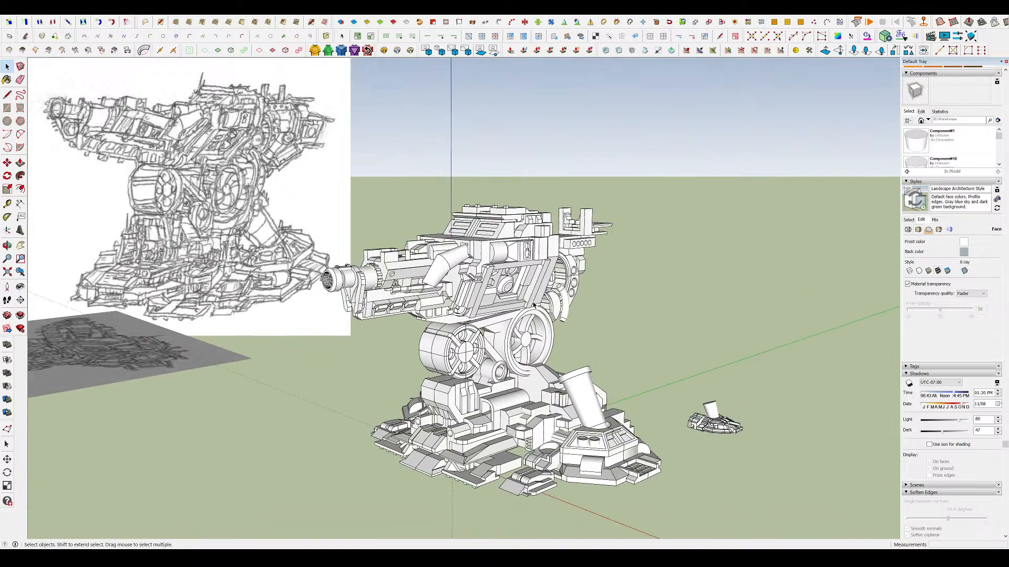
{"action": "scroll", "coordinate": [532, 298], "scroll_direction": "up", "scroll_amount": 2}
{"action": "scroll", "coordinate": [632, 251], "scroll_direction": "down", "scroll_amount": 3}
{"action": "scroll", "coordinate": [541, 242], "scroll_direction": "up", "scroll_amount": 3}
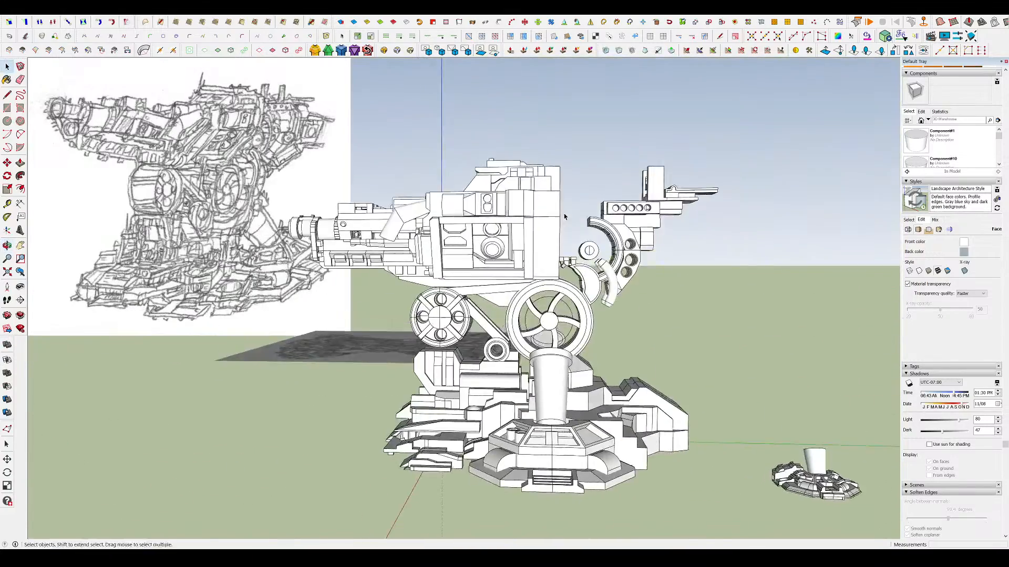
- Try blocking out a box behind the mech's upper body by drawing a rectangle and extruding it about 4487.8 cm
{"action": "middle_click_drag", "start_coordinate": [540, 242], "coordinate": [473, 268]}
{"action": "key", "text": "r"}
{"action": "left_click", "coordinate": [547, 187]}
{"action": "middle_click_drag", "start_coordinate": [546, 187], "coordinate": [531, 245]}
{"action": "left_click", "coordinate": [553, 254]}
{"action": "key", "text": "p"}
{"action": "left_click", "coordinate": [549, 246]}
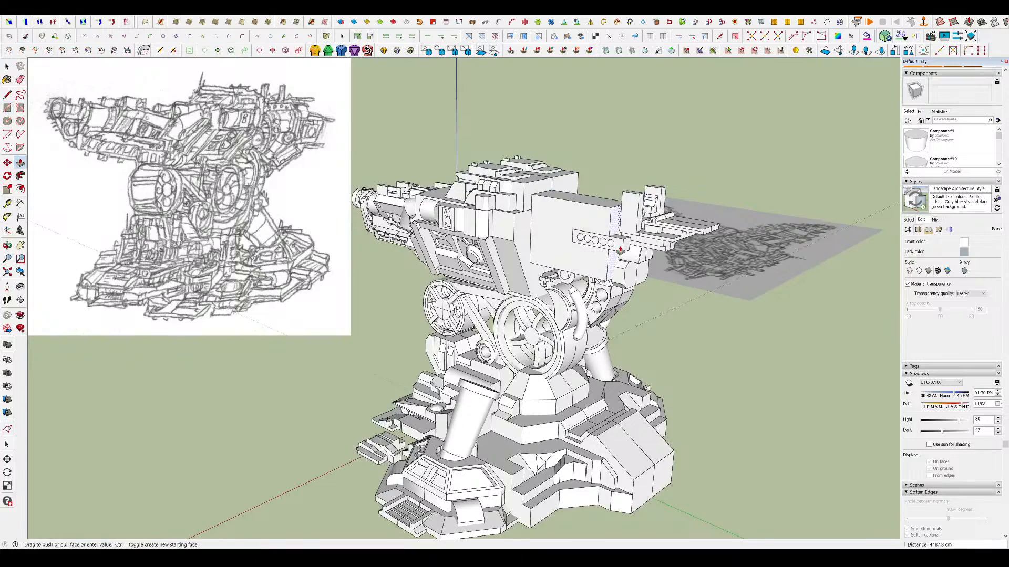
{"action": "left_click", "coordinate": [623, 248]}
{"action": "mouse_move", "coordinate": [652, 273]}
{"action": "middle_mouse_down"}
{"action": "mouse_move", "coordinate": [723, 254]}
{"action": "mouse_move", "coordinate": [727, 204]}
{"action": "middle_mouse_up"}
{"action": "scroll", "coordinate": [651, 227], "scroll_direction": "up", "scroll_amount": 2}
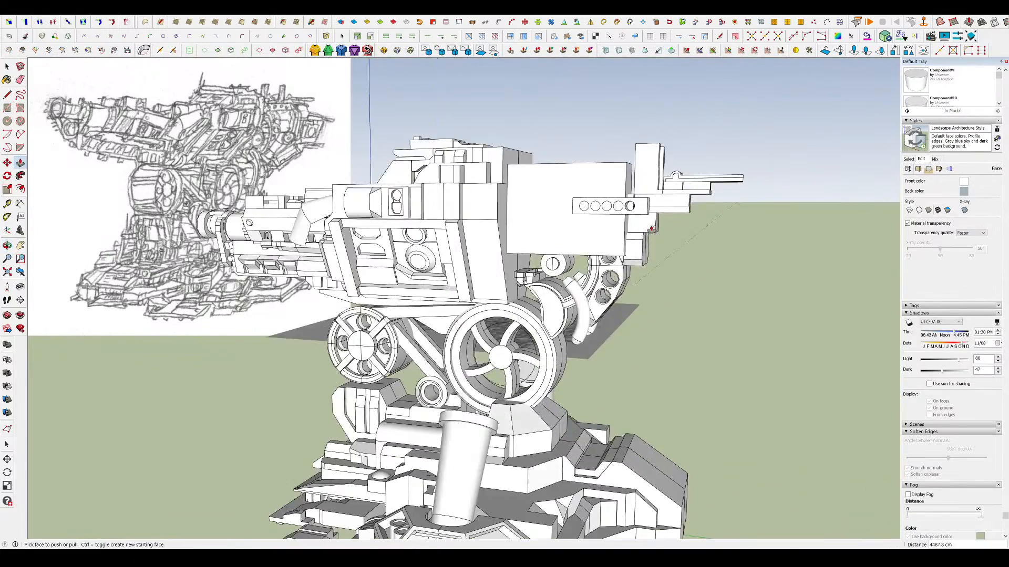
{"action": "middle_click_drag", "start_coordinate": [531, 236], "coordinate": [556, 258]}
{"action": "key", "text": "l"}
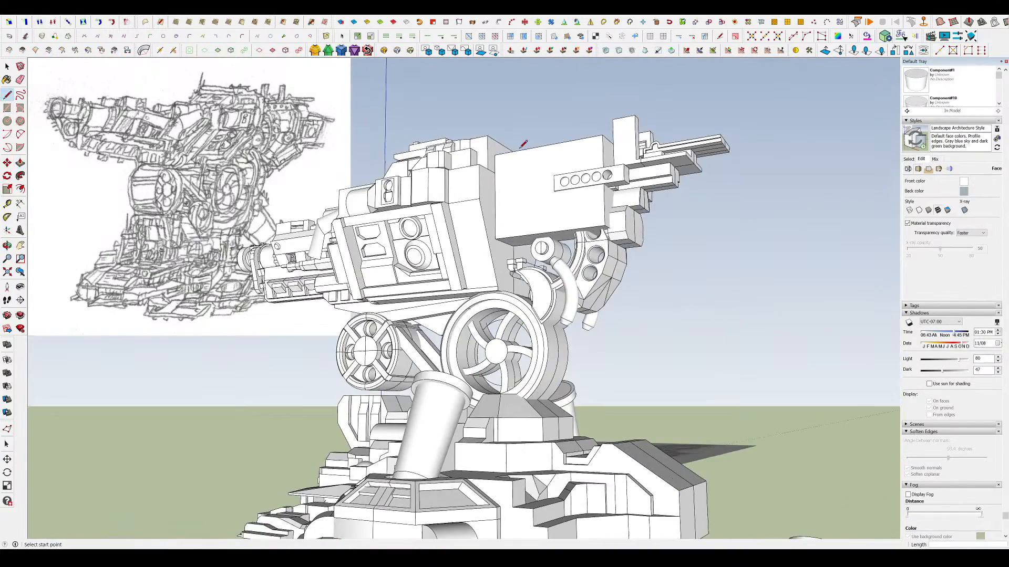
- Undo the placement of the fortress landscape sketch on the ground in front of the mech
{"action": "middle_click_drag", "start_coordinate": [631, 167], "coordinate": [677, 212]}
{"action": "scroll", "coordinate": [678, 213], "scroll_direction": "down", "scroll_amount": 5}
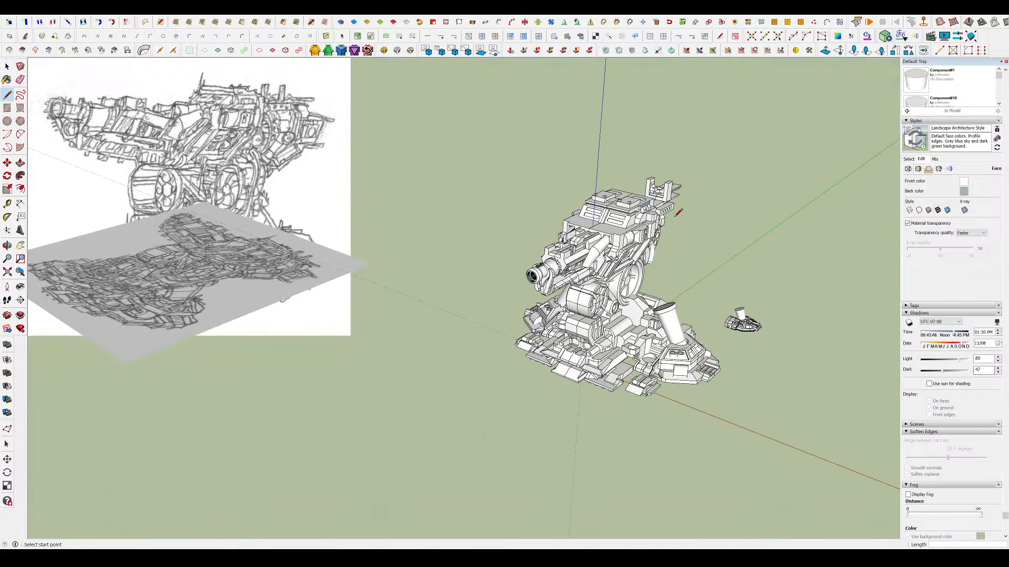
{"action": "scroll", "coordinate": [489, 248], "scroll_direction": "down", "scroll_amount": 3}
{"action": "mouse_move", "coordinate": [488, 249]}
{"action": "middle_mouse_down"}
{"action": "mouse_move", "coordinate": [500, 274]}
{"action": "mouse_move", "coordinate": [567, 320]}
{"action": "middle_mouse_up"}
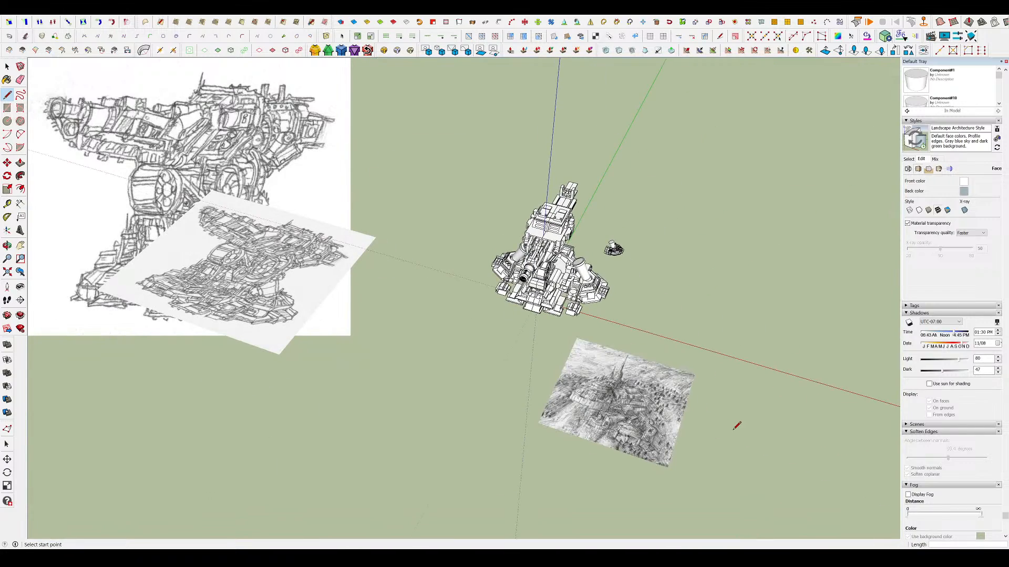
{"action": "key", "text": "ctrl+z"}
{"action": "key", "text": "ctrl+z"}
{"action": "mouse_move", "coordinate": [737, 426]}
{"action": "middle_mouse_down"}
{"action": "mouse_move", "coordinate": [751, 419]}
{"action": "mouse_move", "coordinate": [717, 368]}
{"action": "middle_mouse_up"}
{"action": "key", "text": "space"}
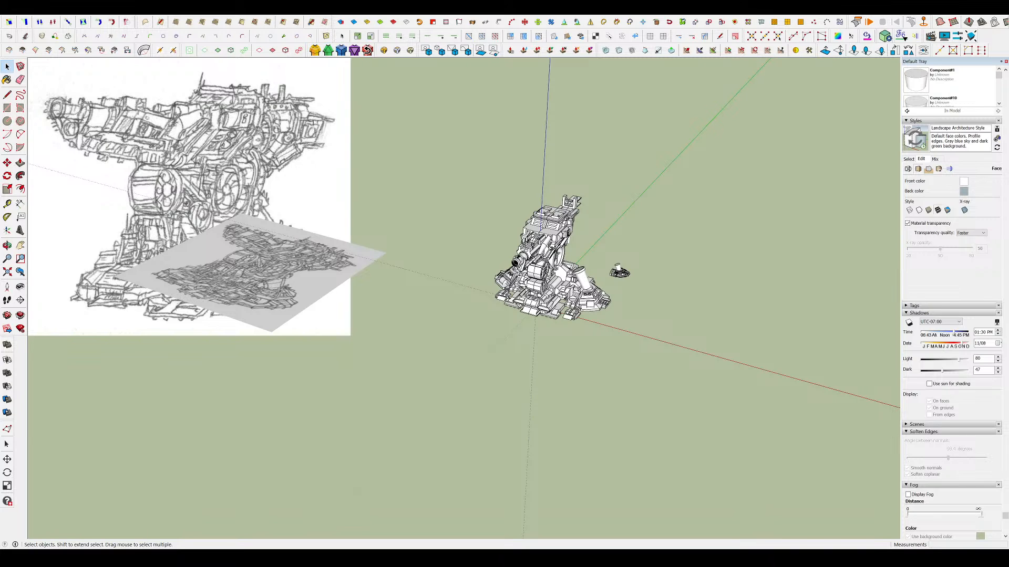
- Paste the city skyline sketch onto the ground in front of the mech and view it from above
{"action": "key", "text": "ctrl+v"}
{"action": "left_click", "coordinate": [349, 501]}
{"action": "key", "text": "s"}
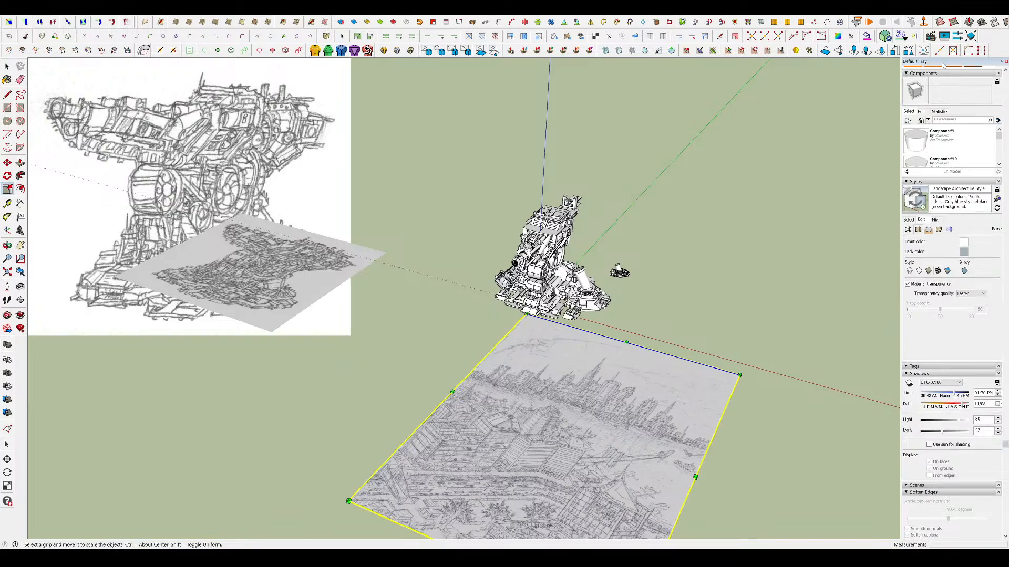
{"action": "mouse_move", "coordinate": [639, 229]}
{"action": "middle_mouse_down"}
{"action": "mouse_move", "coordinate": [701, 388]}
{"action": "mouse_move", "coordinate": [646, 437]}
{"action": "mouse_move", "coordinate": [653, 478]}
{"action": "mouse_move", "coordinate": [626, 478]}
{"action": "mouse_move", "coordinate": [721, 434]}
{"action": "middle_mouse_up"}
{"action": "scroll", "coordinate": [646, 437], "scroll_direction": "up", "scroll_amount": 3}
{"action": "scroll", "coordinate": [615, 462], "scroll_direction": "up", "scroll_amount": 2}
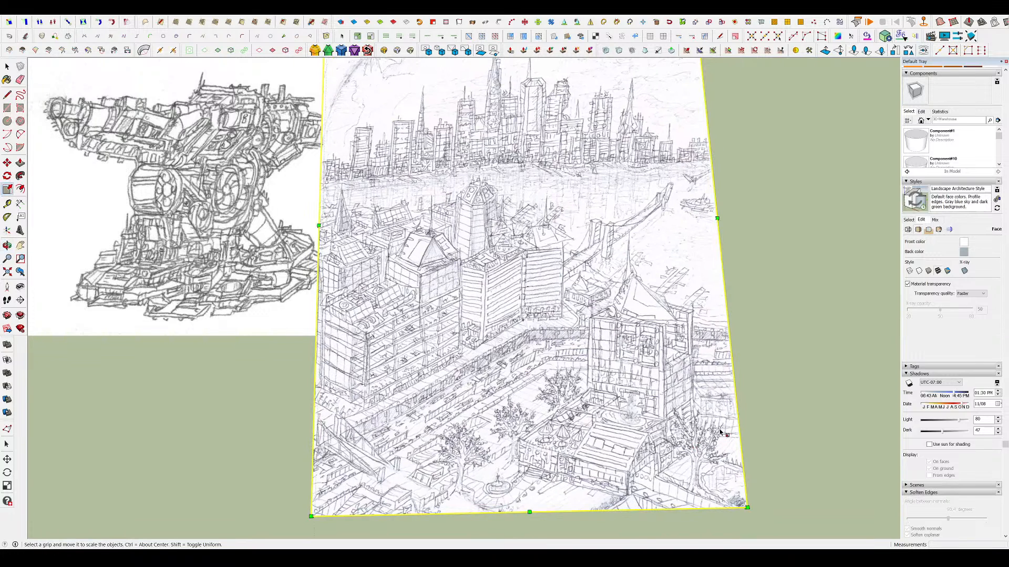
{"action": "key", "text": "space"}
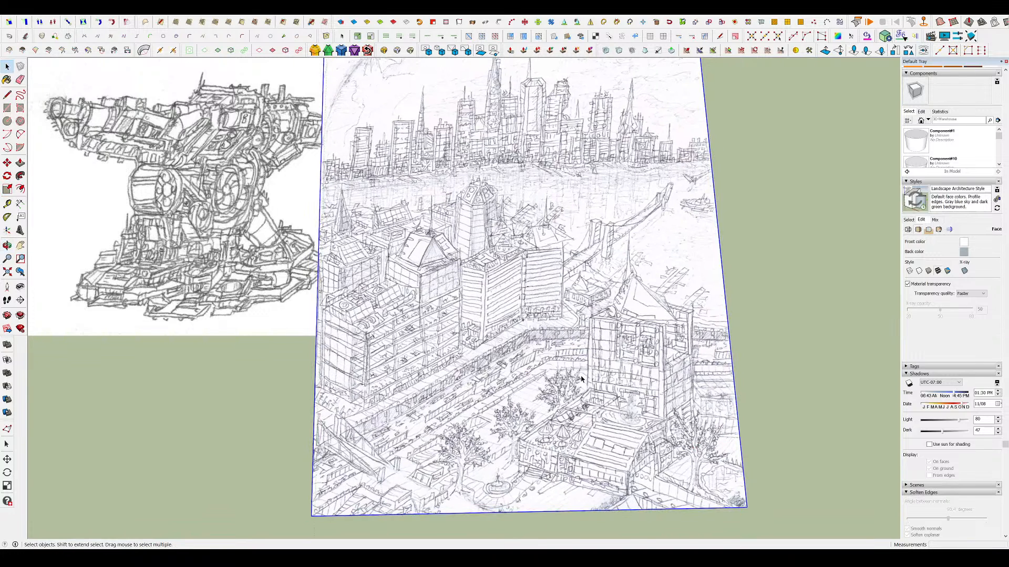
- Undo and redo the placement of the city skyline sketch on the ground
{"action": "key", "text": "ctrl+z"}
{"action": "key", "text": "ctrl+z"}
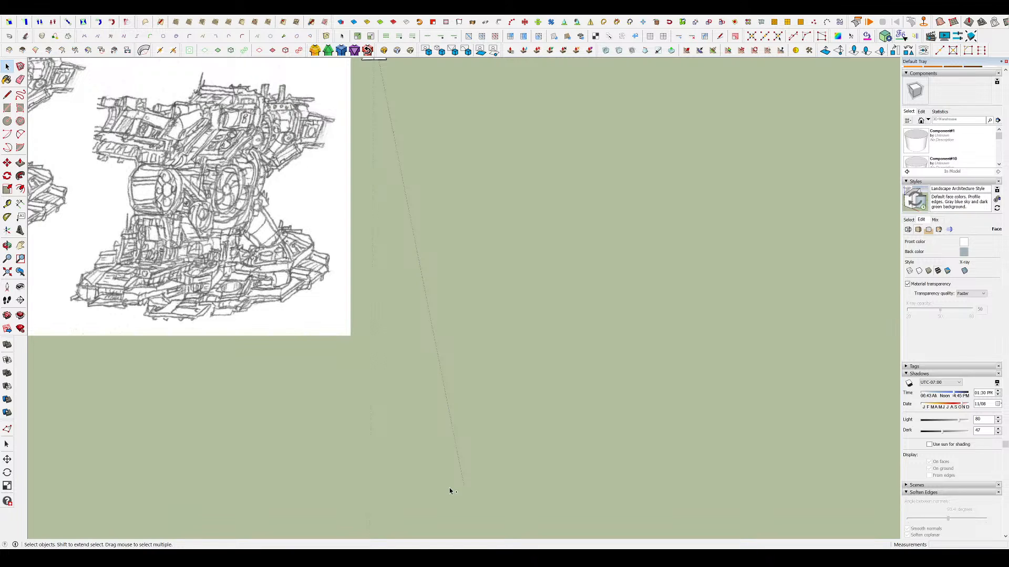
{"action": "key", "text": "ctrl+y"}
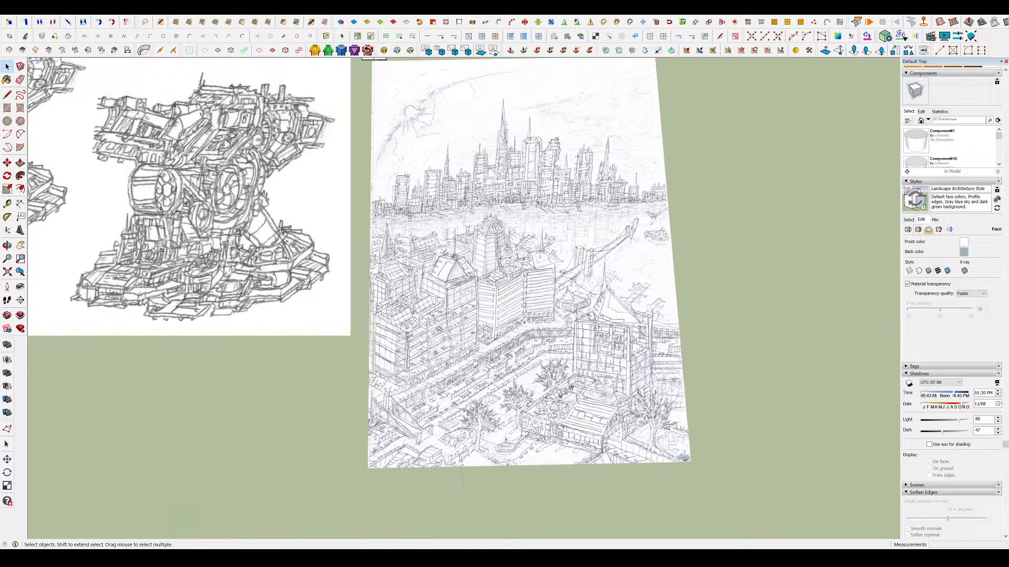
{"action": "key", "text": "ctrl+y"}
{"action": "key", "text": "s"}
{"action": "key", "text": "ctrl+z"}
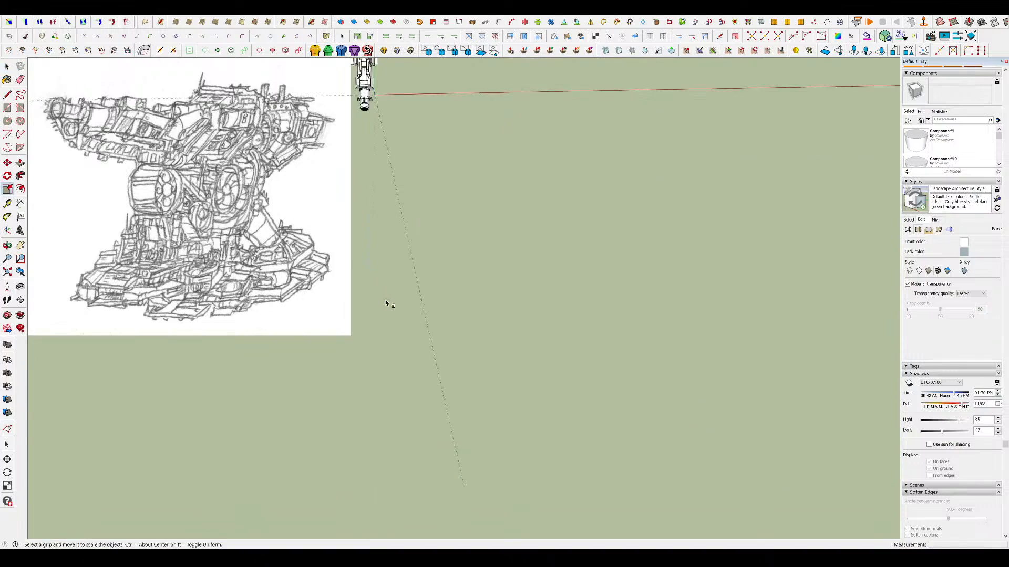
- Set the curved-street city sketch beside the skyline sketch on the ground, and look closely at its streets and small mech
{"action": "scroll", "coordinate": [510, 324], "scroll_direction": "down", "scroll_amount": 2}
{"action": "scroll", "coordinate": [443, 326], "scroll_direction": "up", "scroll_amount": 3}
{"action": "scroll", "coordinate": [455, 354], "scroll_direction": "down", "scroll_amount": 3}
{"action": "key", "text": "space"}
{"action": "scroll", "coordinate": [675, 331], "scroll_direction": "up", "scroll_amount": 5}
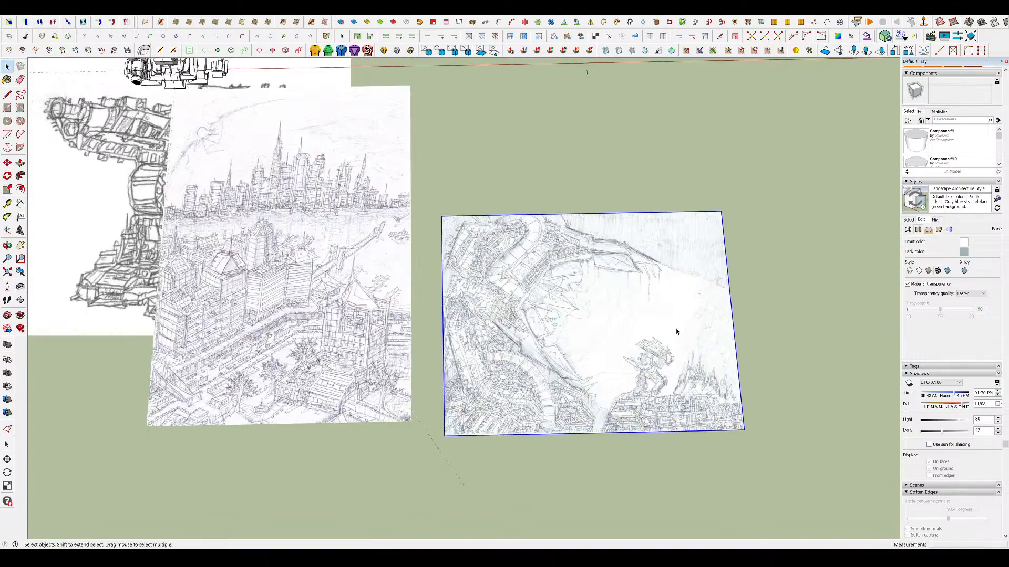
{"action": "scroll", "coordinate": [614, 346], "scroll_direction": "up", "scroll_amount": 3}
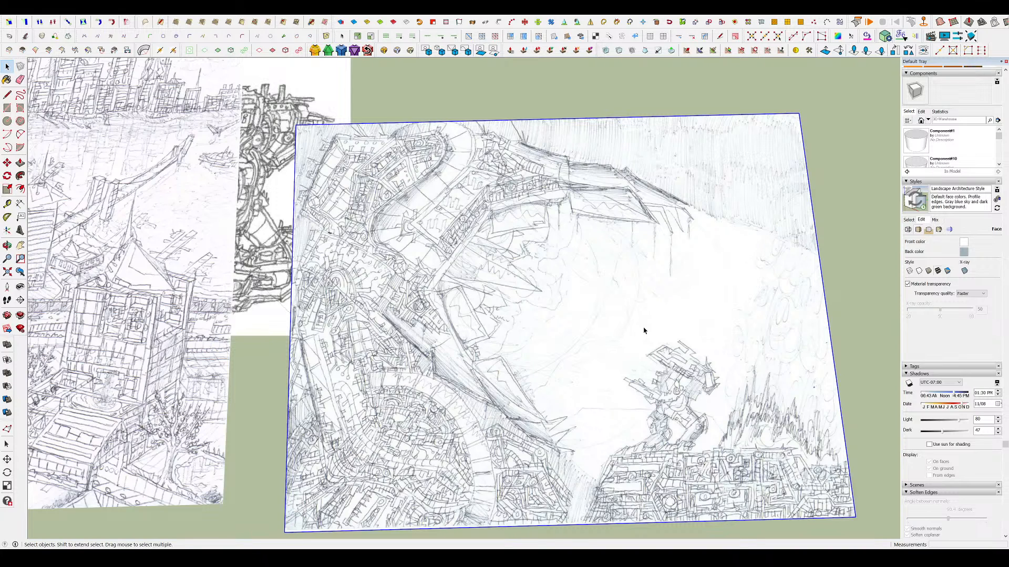
- Delete the curved-street city sketch and the city skyline sketch from the ground
{"action": "key", "text": "Delete"}
{"action": "left_click", "coordinate": [179, 364]}
{"action": "key", "text": "Delete"}
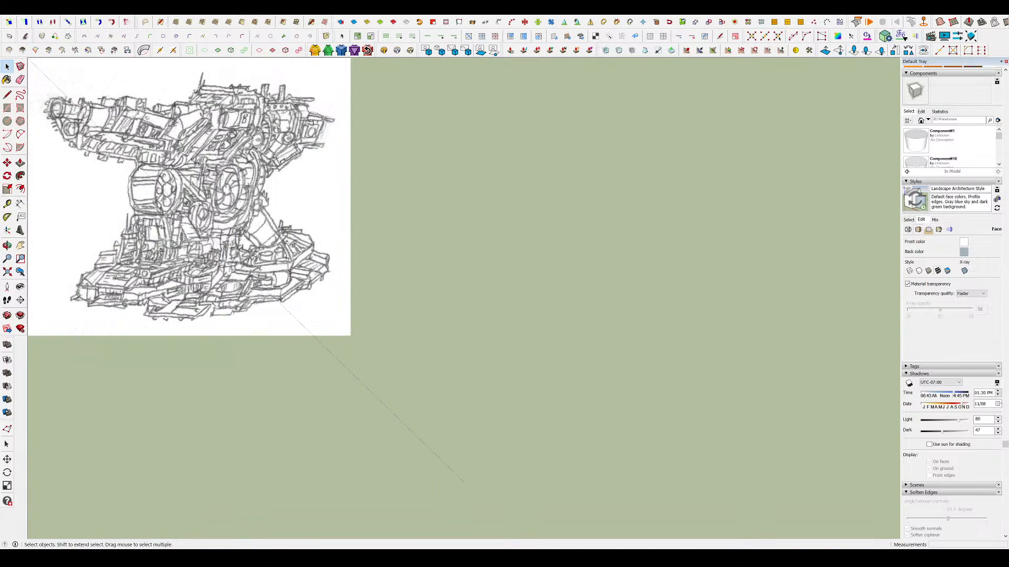
- Inspect the mech's gun, wheels, side frame and feet from opposite sides against the reference sketch
{"action": "middle_click_drag", "start_coordinate": [420, 447], "coordinate": [553, 324]}
{"action": "middle_click_drag", "start_coordinate": [462, 132], "coordinate": [489, 231], "text": "shift"}
{"action": "scroll", "coordinate": [489, 225], "scroll_direction": "up", "scroll_amount": 5}
{"action": "scroll", "coordinate": [489, 225], "scroll_direction": "up", "scroll_amount": 3}
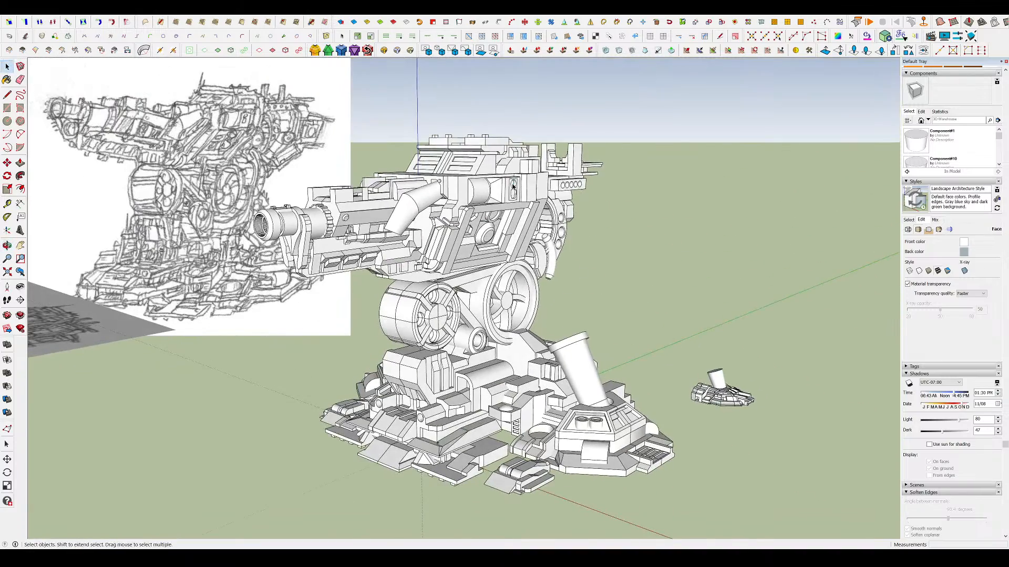
{"action": "middle_click_drag", "start_coordinate": [656, 220], "coordinate": [594, 235]}
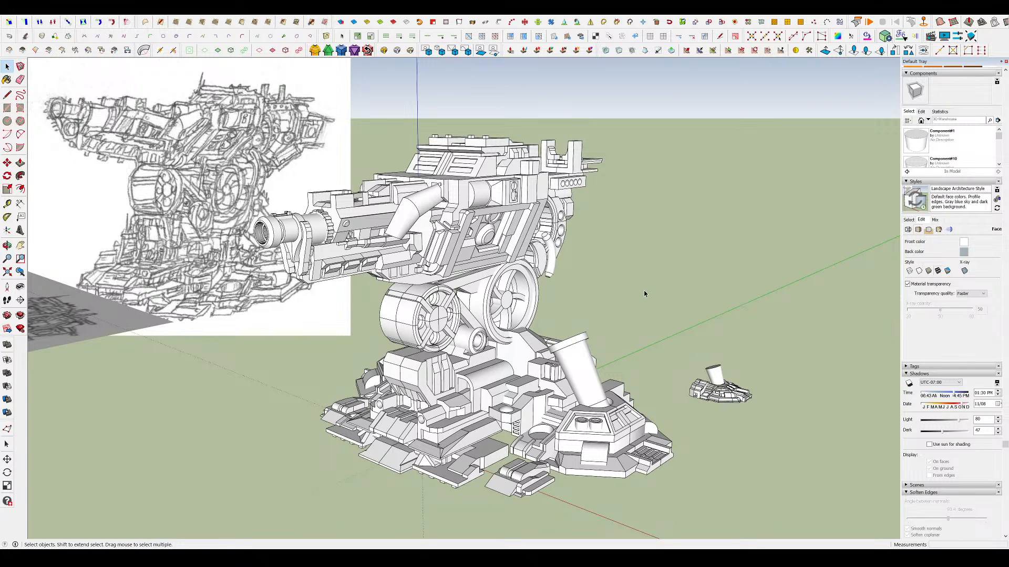
{"action": "middle_click_drag", "start_coordinate": [654, 309], "coordinate": [699, 232]}
{"action": "scroll", "coordinate": [542, 173], "scroll_direction": "up", "scroll_amount": 4}
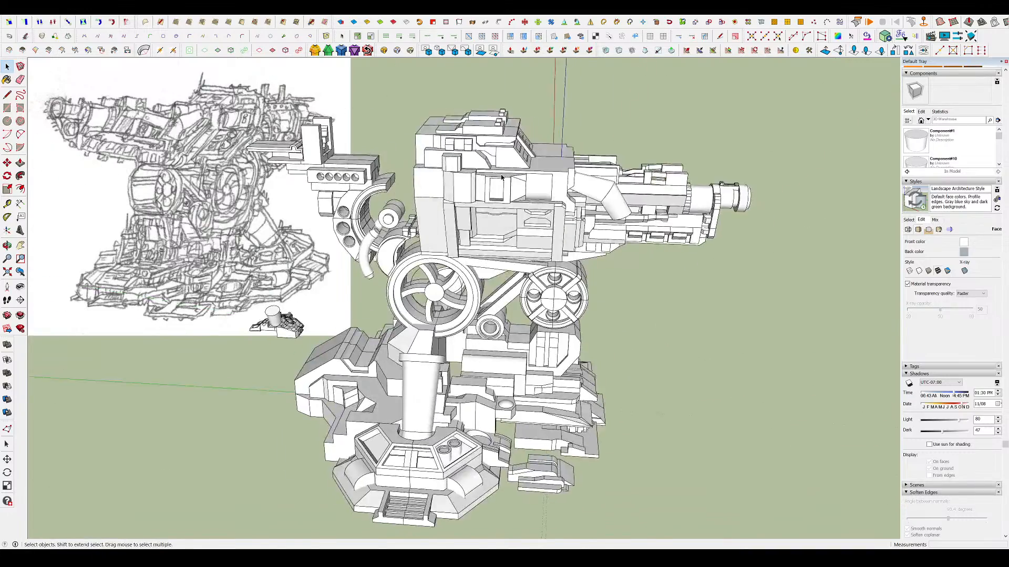
{"action": "double_click", "coordinate": [543, 204]}
{"action": "scroll", "coordinate": [543, 204], "scroll_direction": "down", "scroll_amount": 3}
{"action": "middle_click_drag", "start_coordinate": [542, 228], "coordinate": [583, 226]}
{"action": "scroll", "coordinate": [684, 301], "scroll_direction": "down", "scroll_amount": 3}
{"action": "scroll", "coordinate": [683, 302], "scroll_direction": "up", "scroll_amount": 4}
- Turn on shadows for the mech scene and set the sun to 09:21 AM on 07/29
{"action": "left_click", "coordinate": [40, 9]}
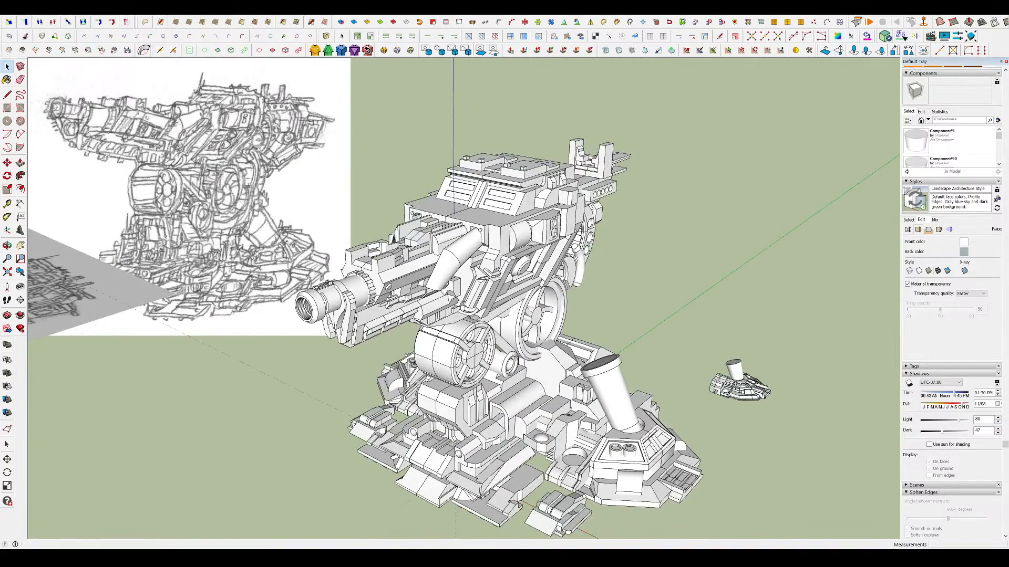
{"action": "left_click", "coordinate": [51, 96]}
{"action": "middle_click_drag", "start_coordinate": [547, 340], "coordinate": [559, 339]}
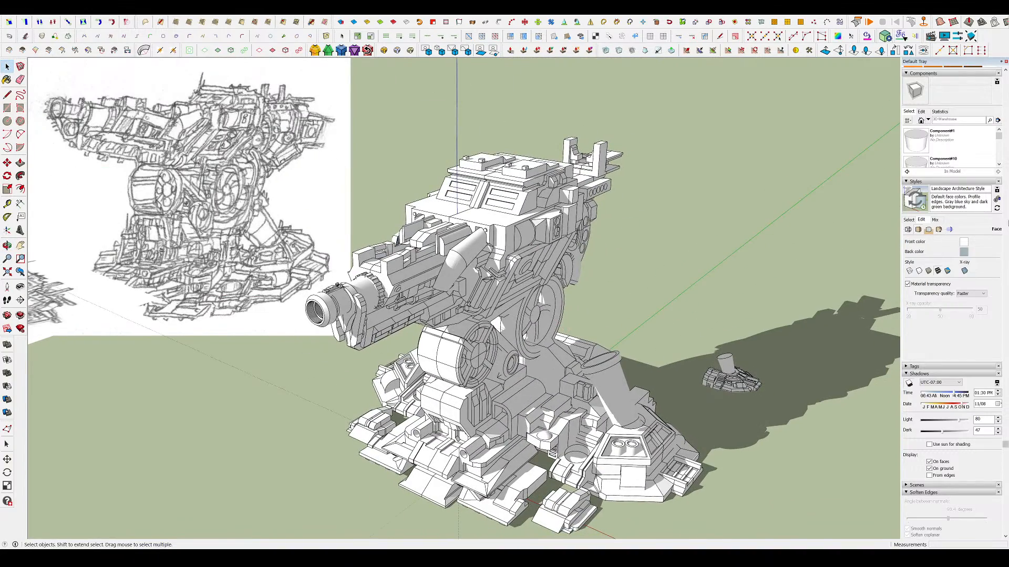
{"action": "left_click", "coordinate": [949, 393]}
{"action": "left_click", "coordinate": [947, 405]}
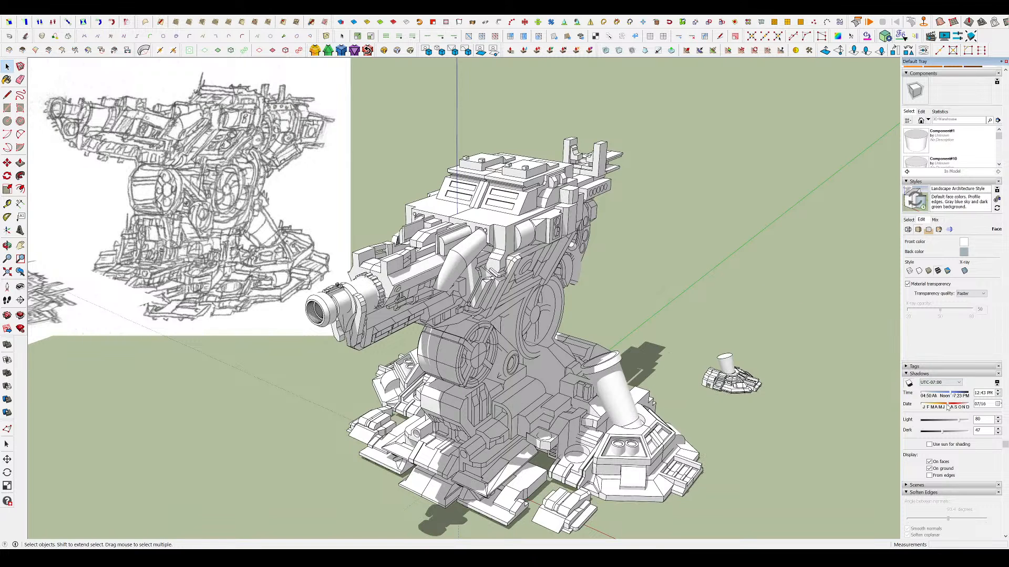
{"action": "left_click_drag", "start_coordinate": [947, 405], "coordinate": [936, 393]}
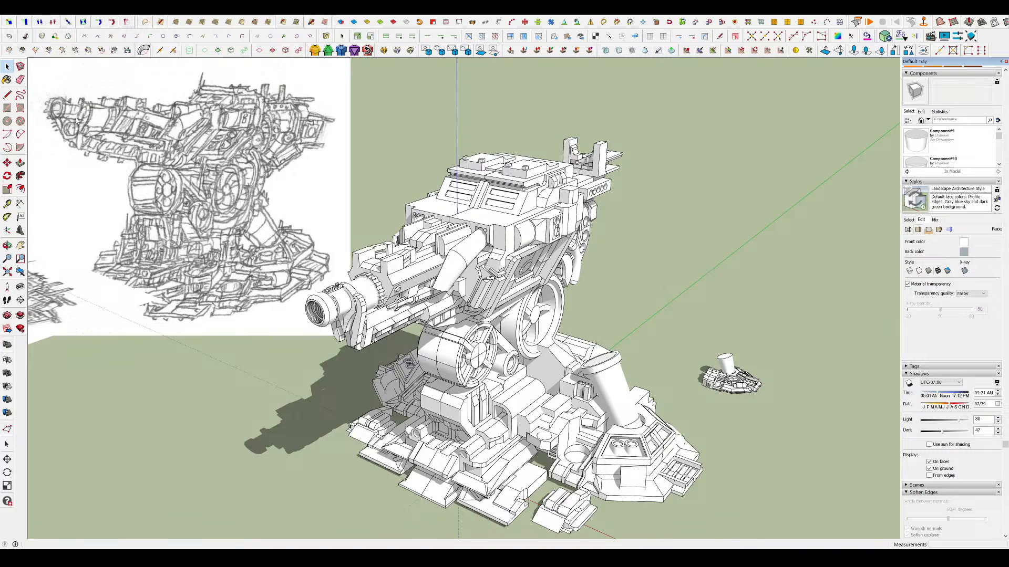
- Examine the shaded mech and its cast shadow from low front angles, near and far
{"action": "scroll", "coordinate": [612, 431], "scroll_direction": "up", "scroll_amount": 3}
{"action": "middle_click_drag", "start_coordinate": [587, 344], "coordinate": [661, 309]}
{"action": "scroll", "coordinate": [588, 344], "scroll_direction": "down", "scroll_amount": 2}
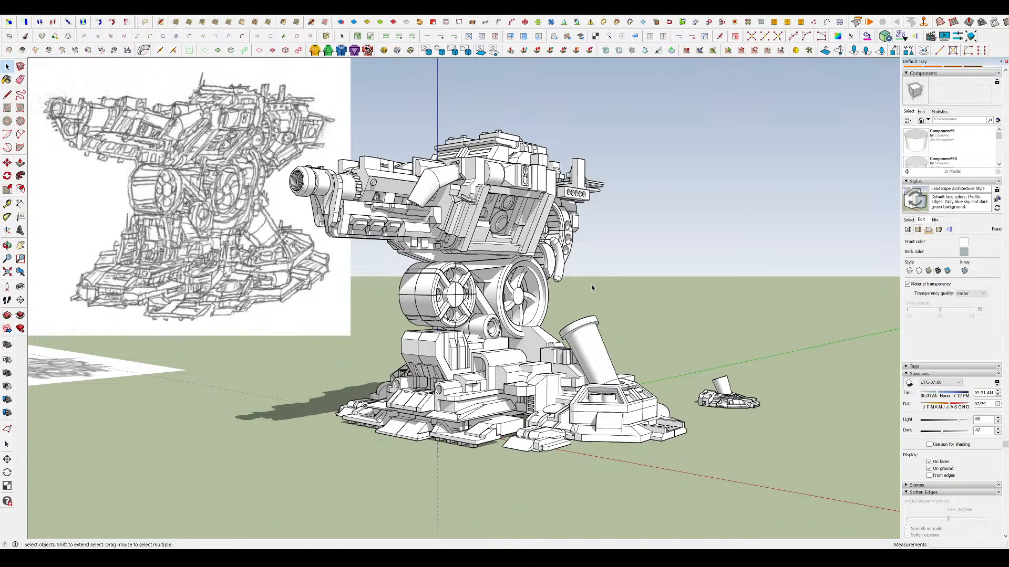
{"action": "scroll", "coordinate": [474, 307], "scroll_direction": "up", "scroll_amount": 3}
{"action": "middle_click_drag", "start_coordinate": [475, 307], "coordinate": [486, 284]}
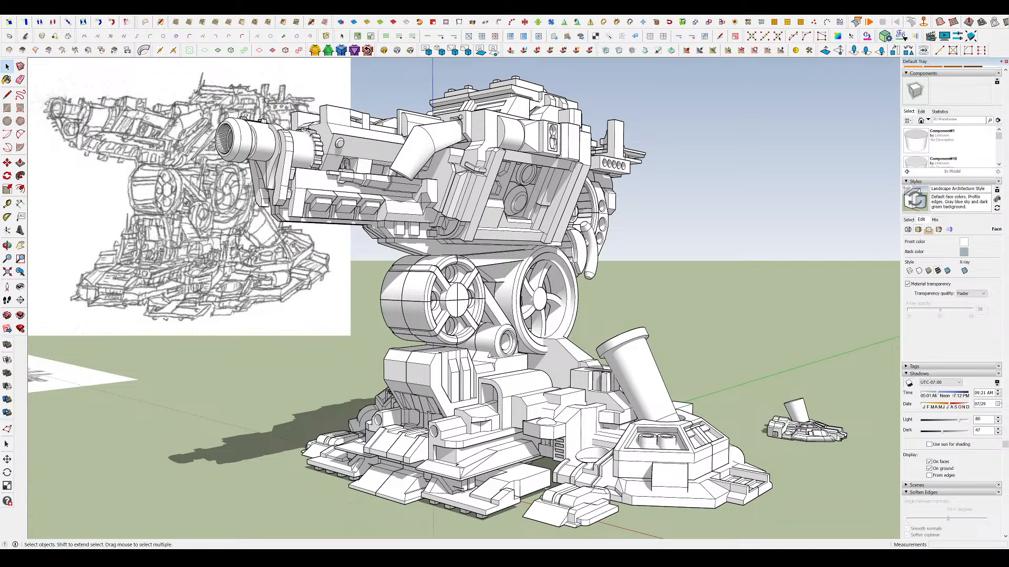
{"action": "middle_click_drag", "start_coordinate": [366, 478], "coordinate": [382, 472]}
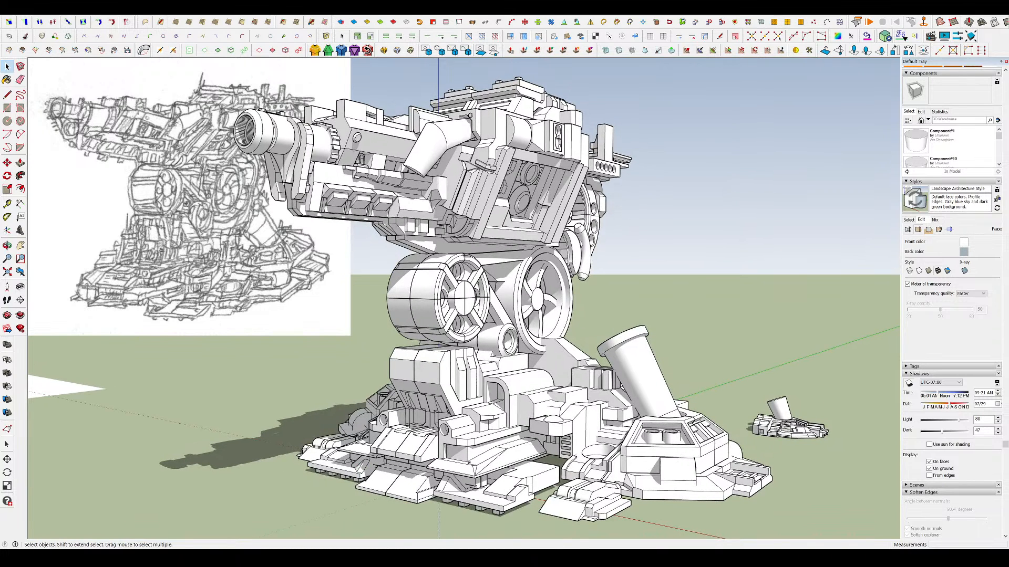